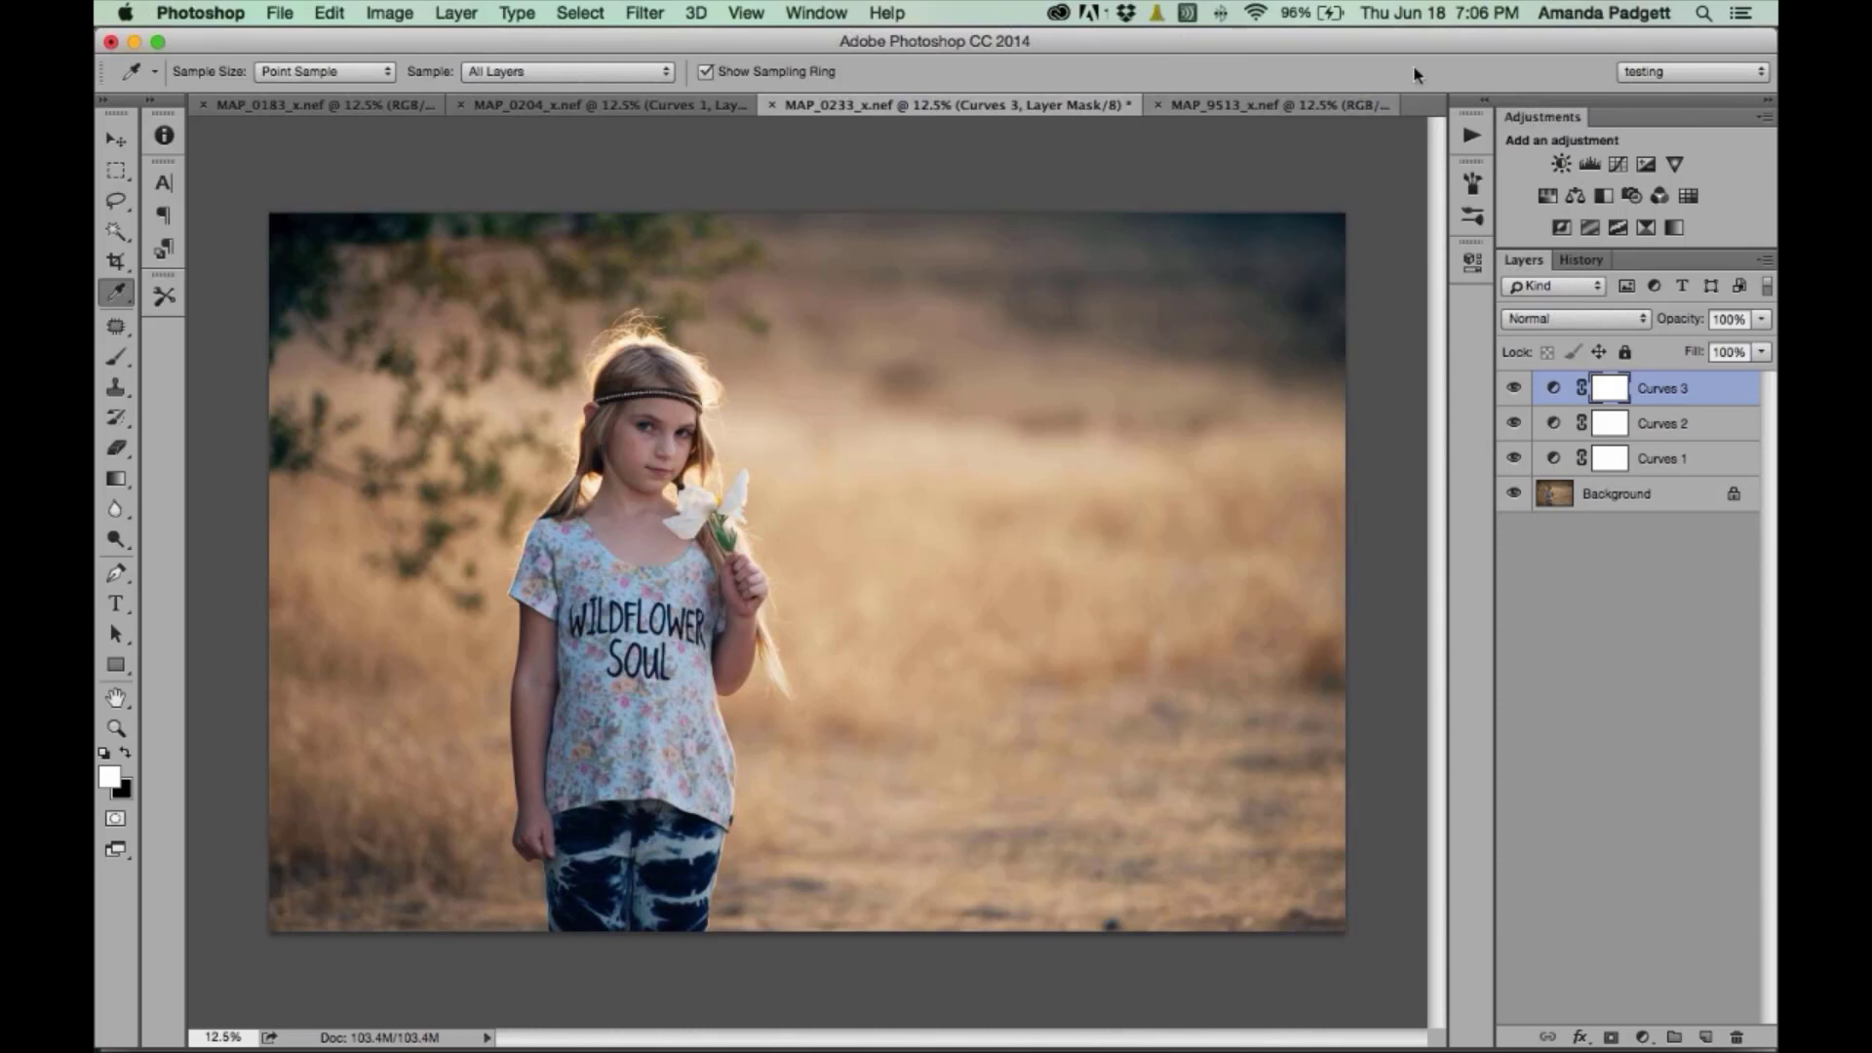
pyautogui.press('super+Tab')
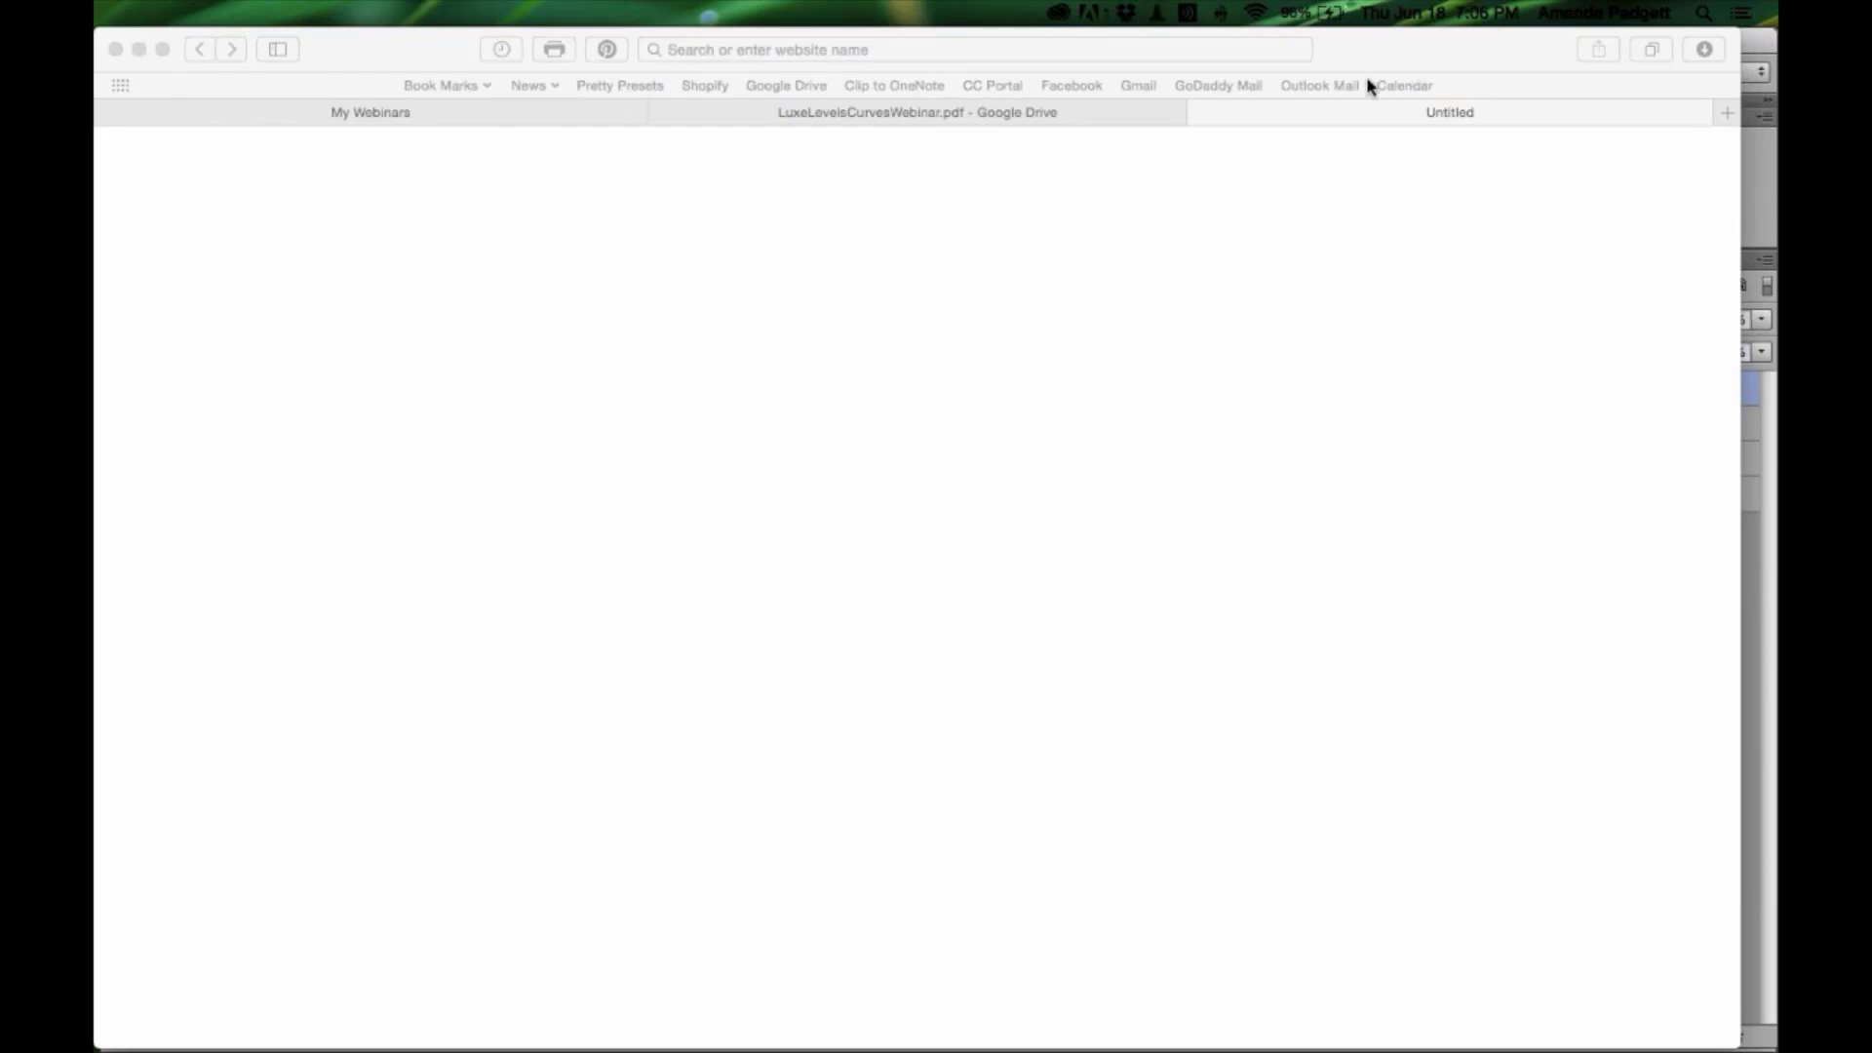
pyautogui.moveTo(936, 1014)
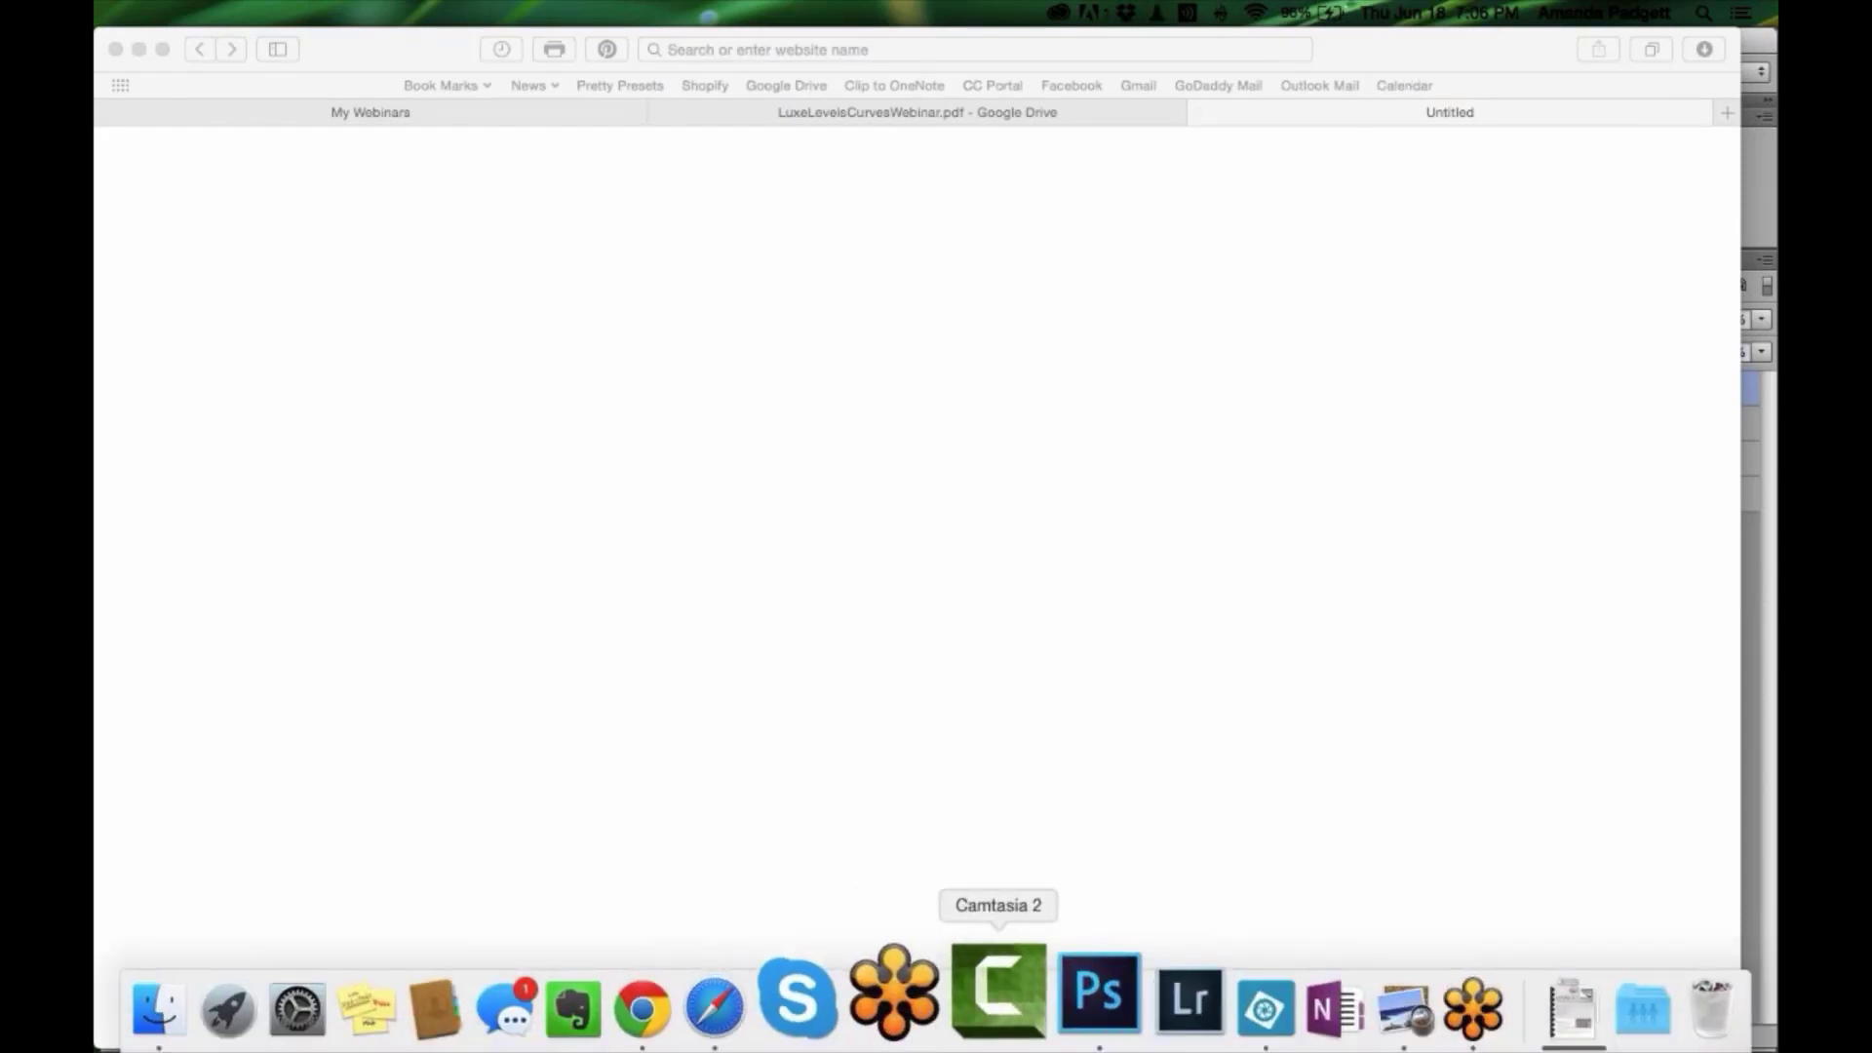
pyautogui.click(1037, 997)
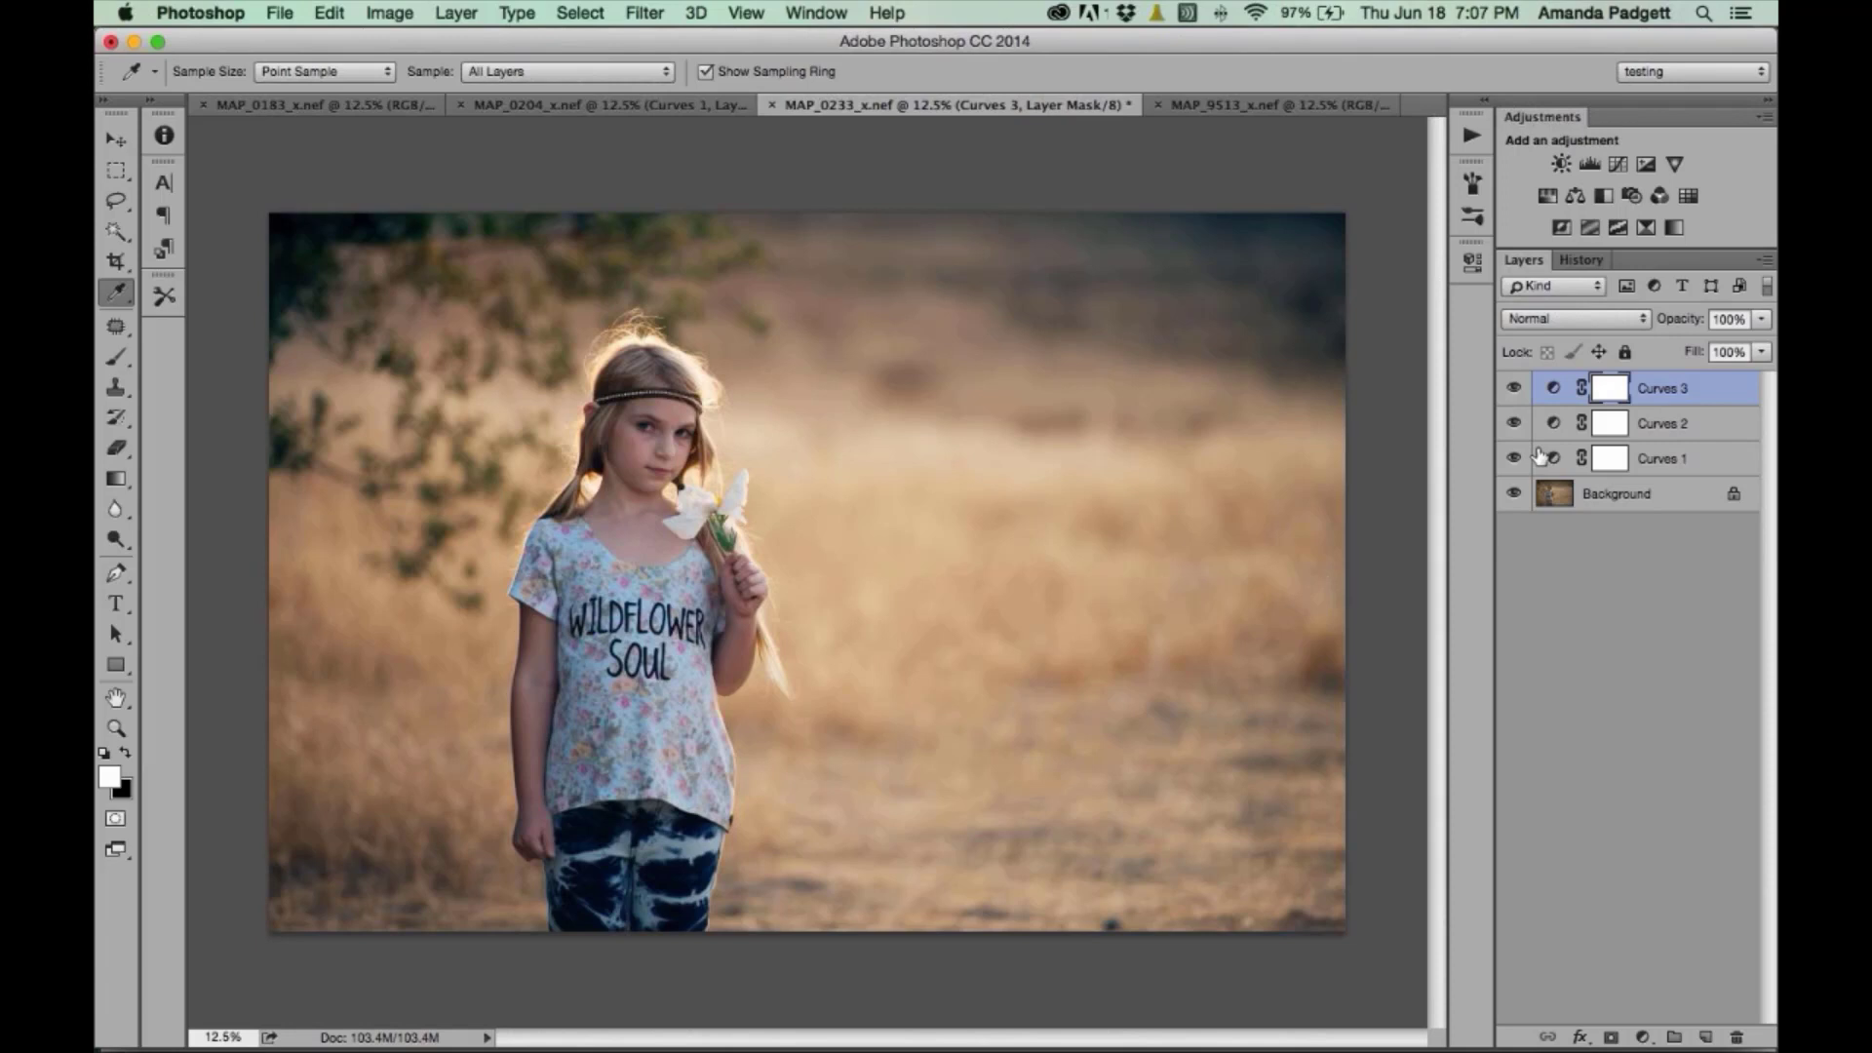
# - Open the curve settings of the Curves 1 layer and compare the photo with that layer hidden and shown
pyautogui.click(1667, 468)
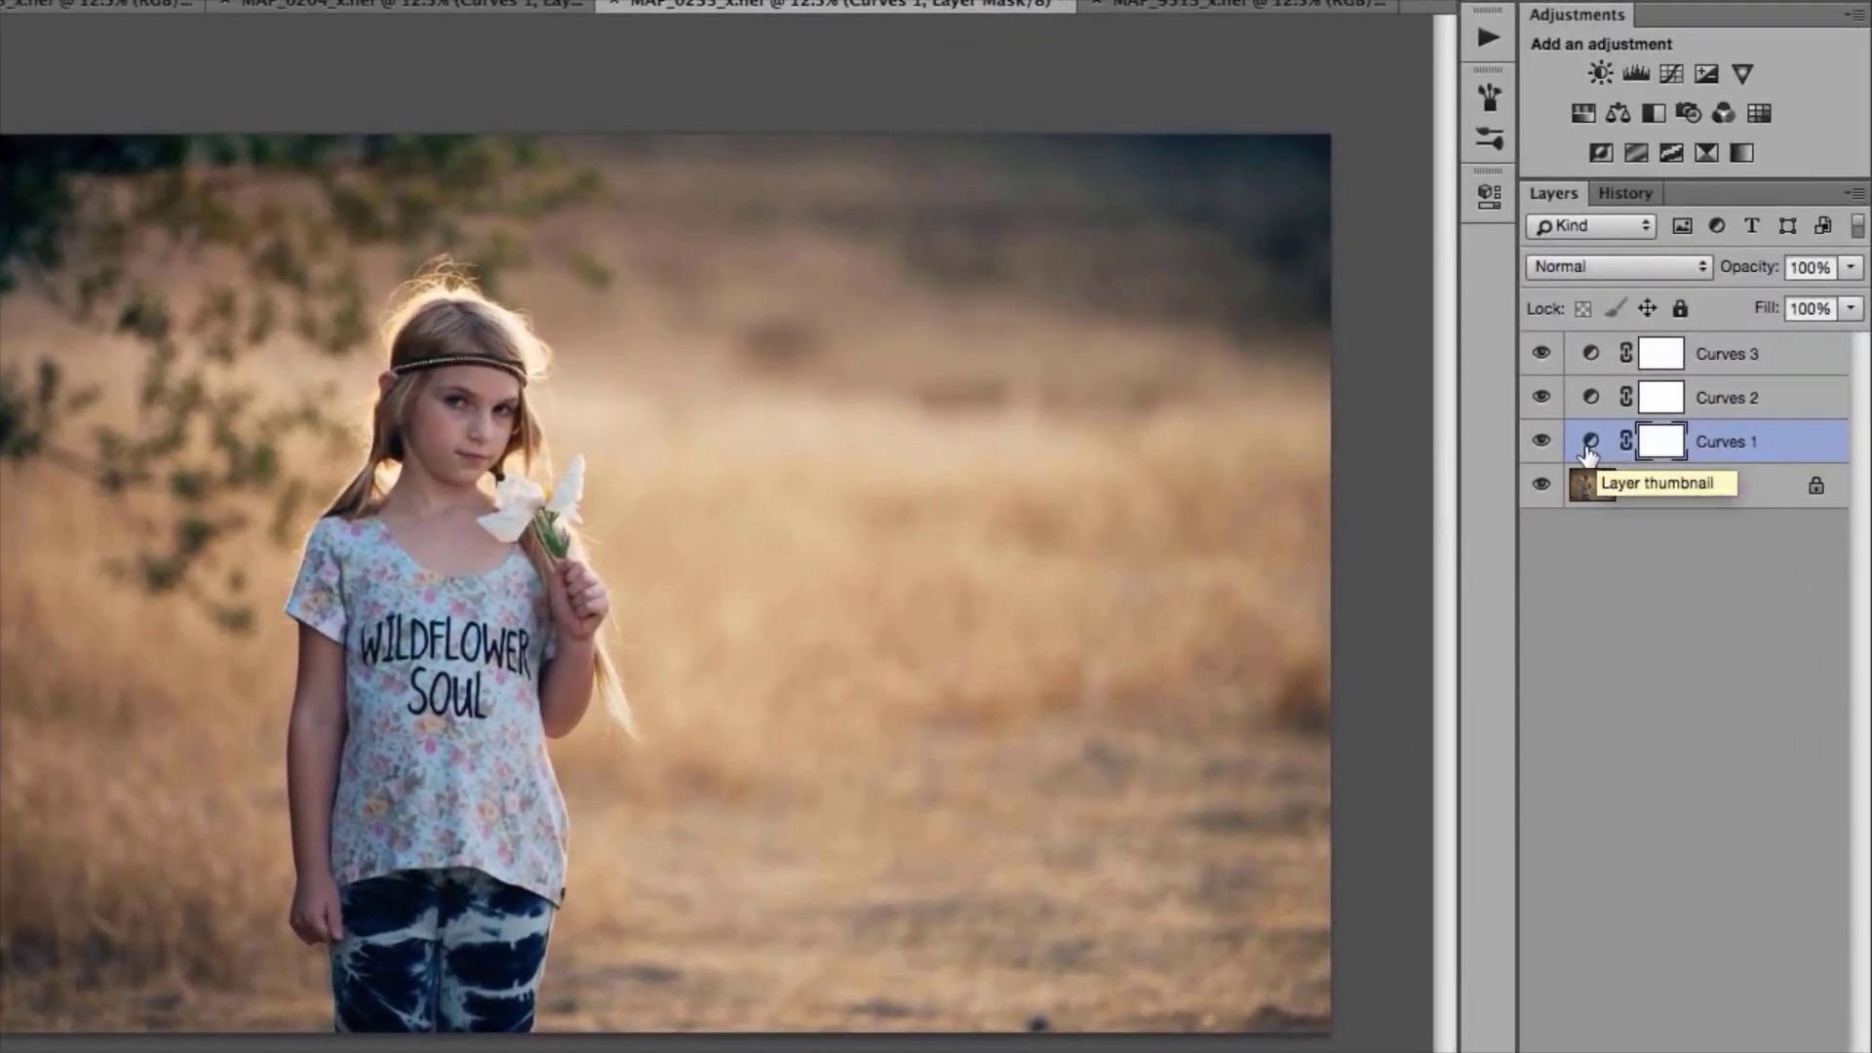
pyautogui.doubleClick(1553, 460)
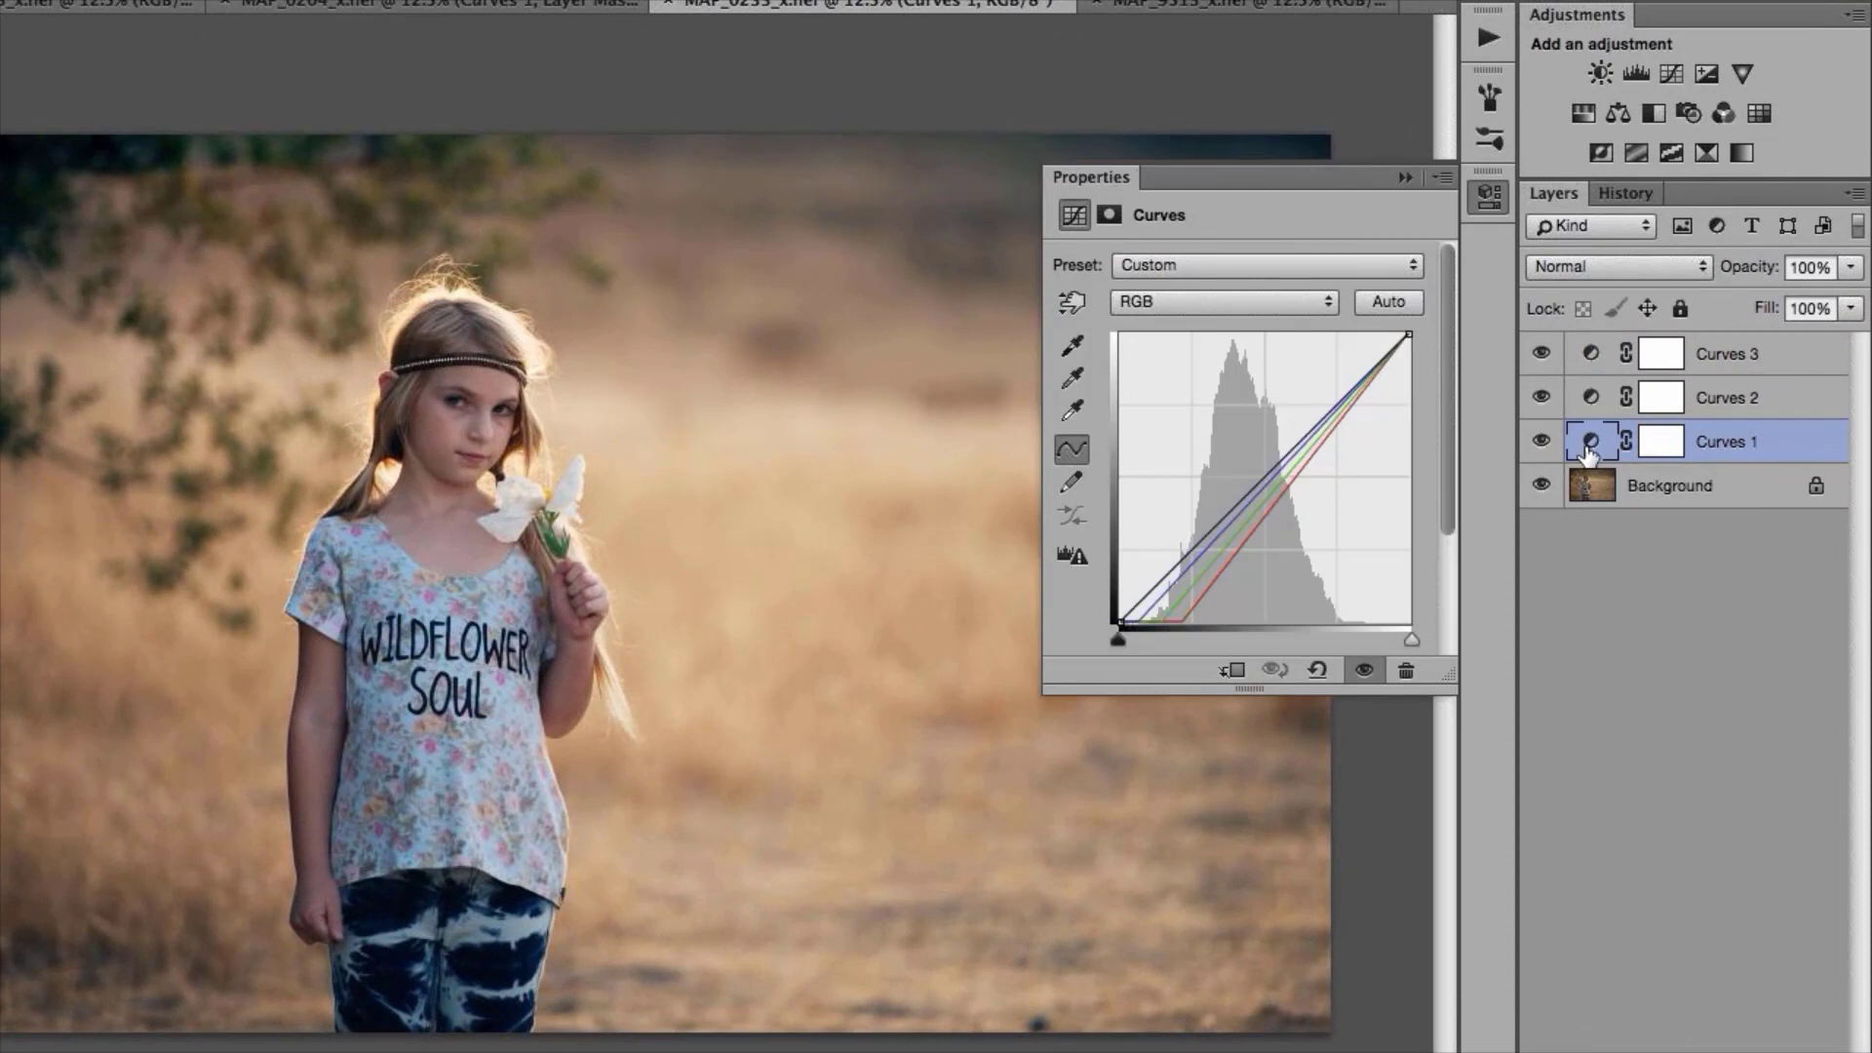
pyautogui.click(1541, 441)
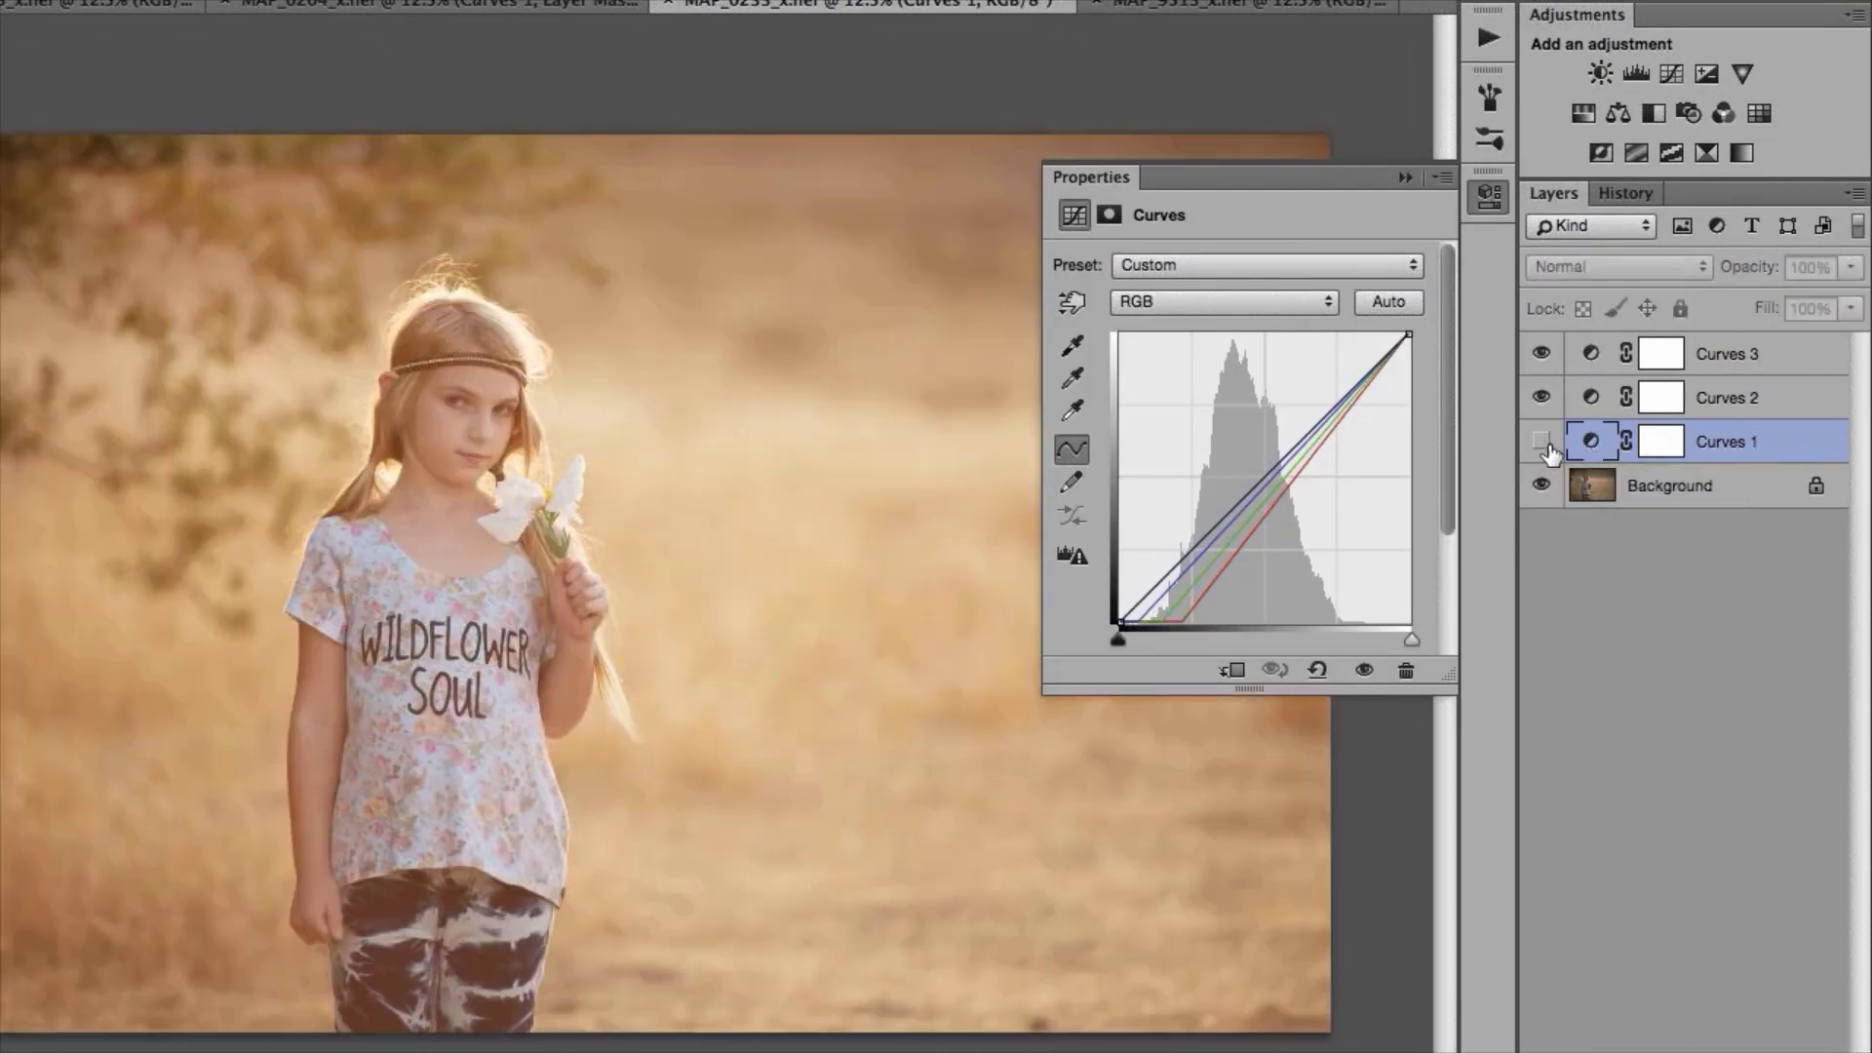
pyautogui.click(1547, 444)
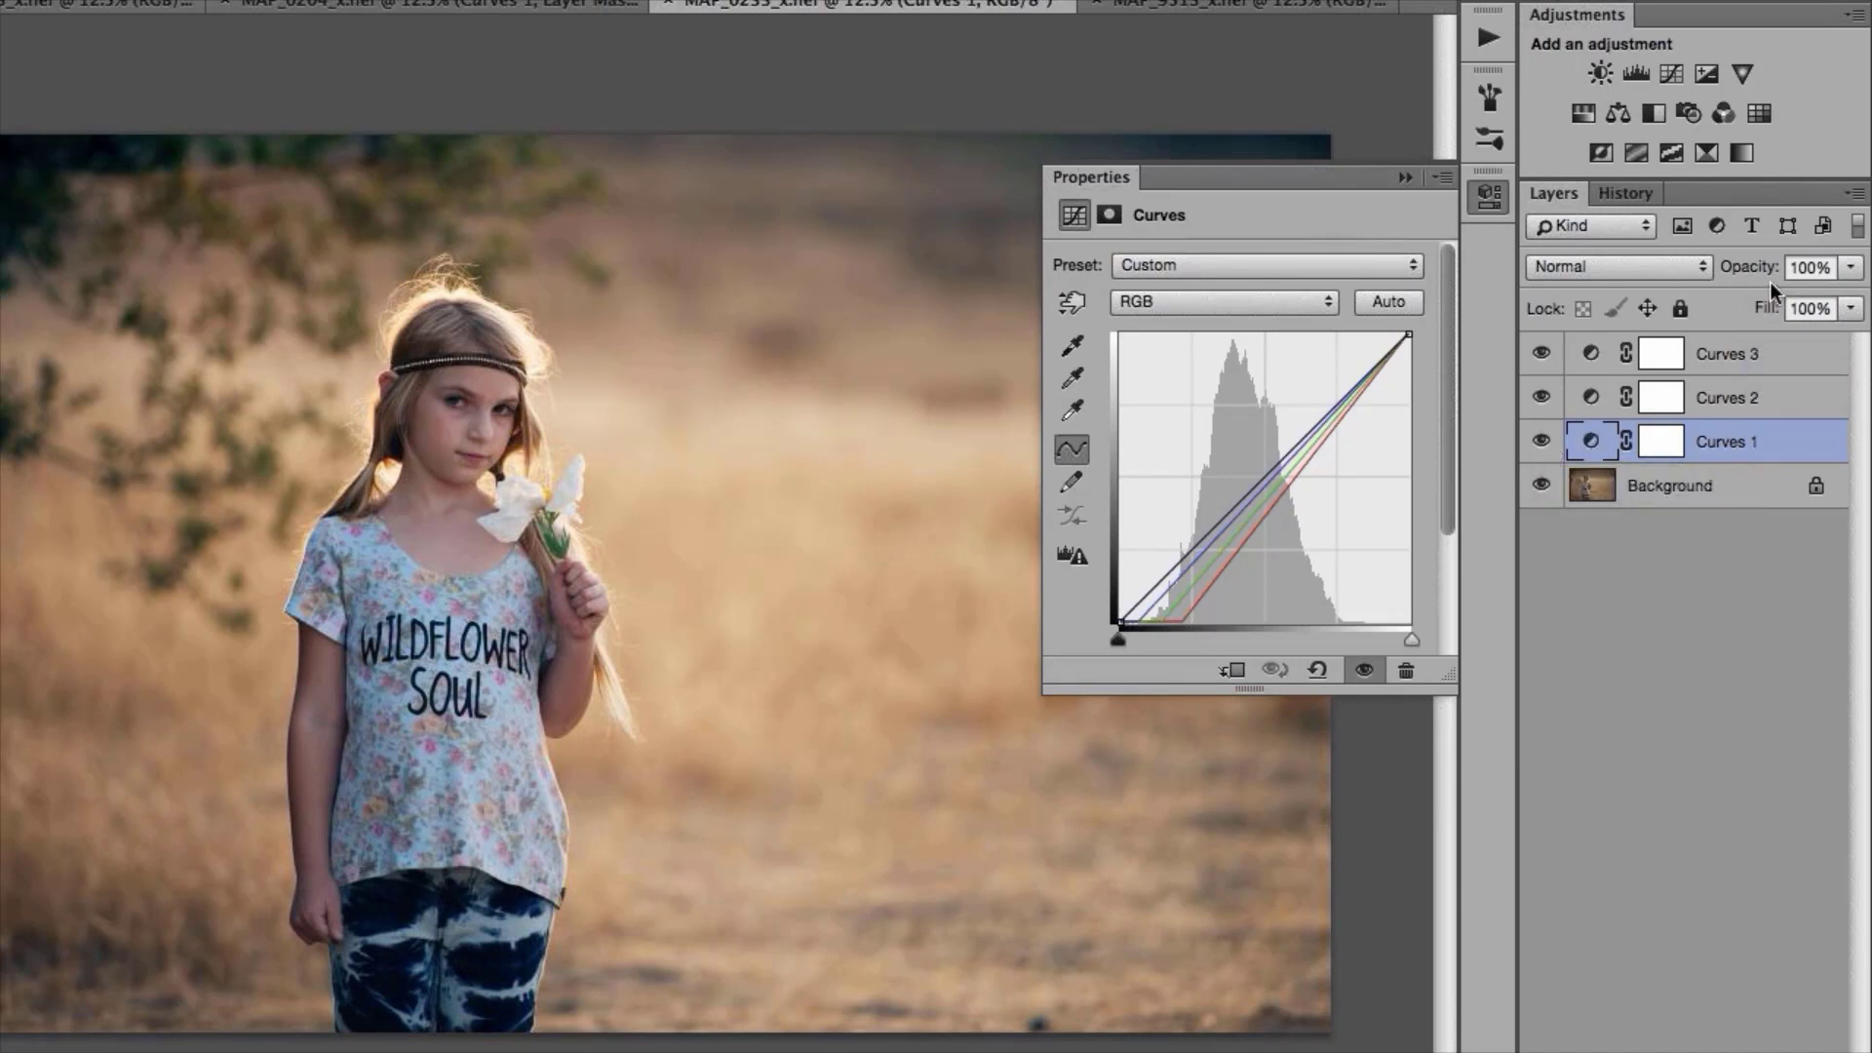
# - Lower the opacity of the Curves 1 layer to 73% and rename the layer dehaze
pyautogui.click(1850, 267)
pyautogui.moveTo(1857, 295); pyautogui.dragTo(1816, 296)
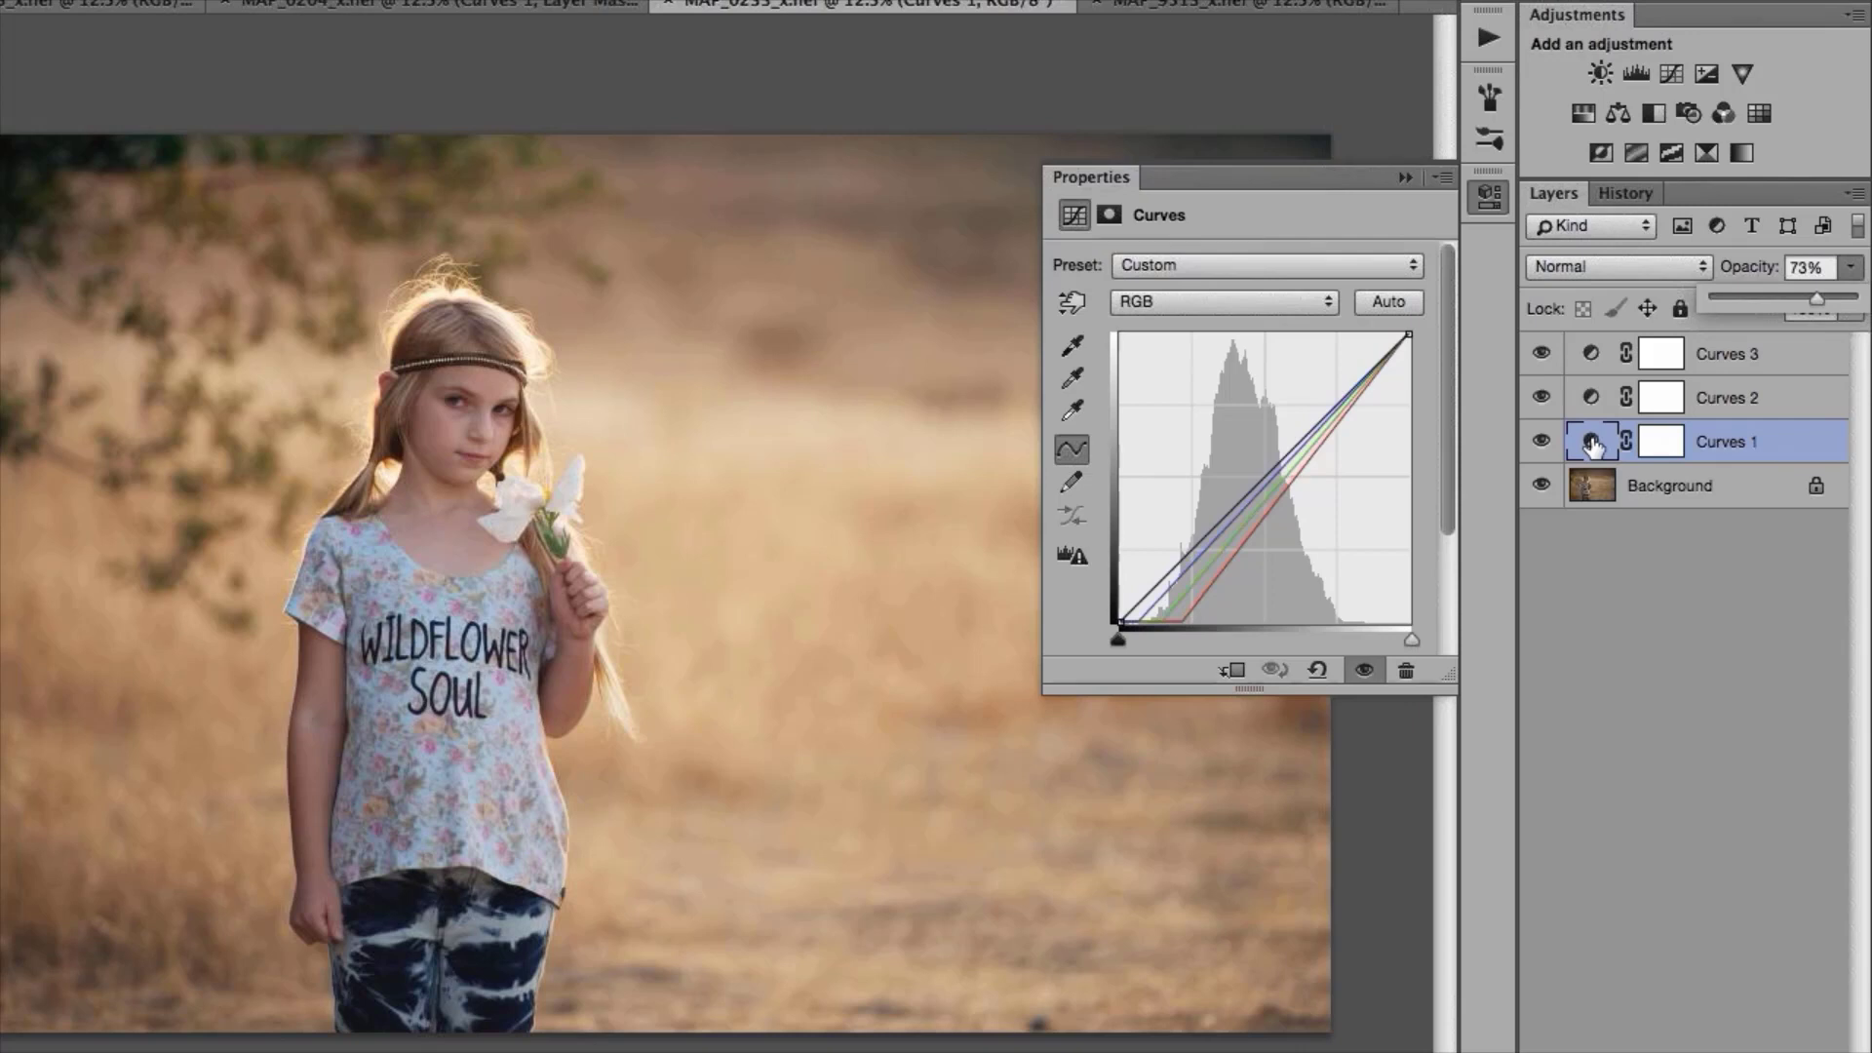
pyautogui.doubleClick(1721, 444)
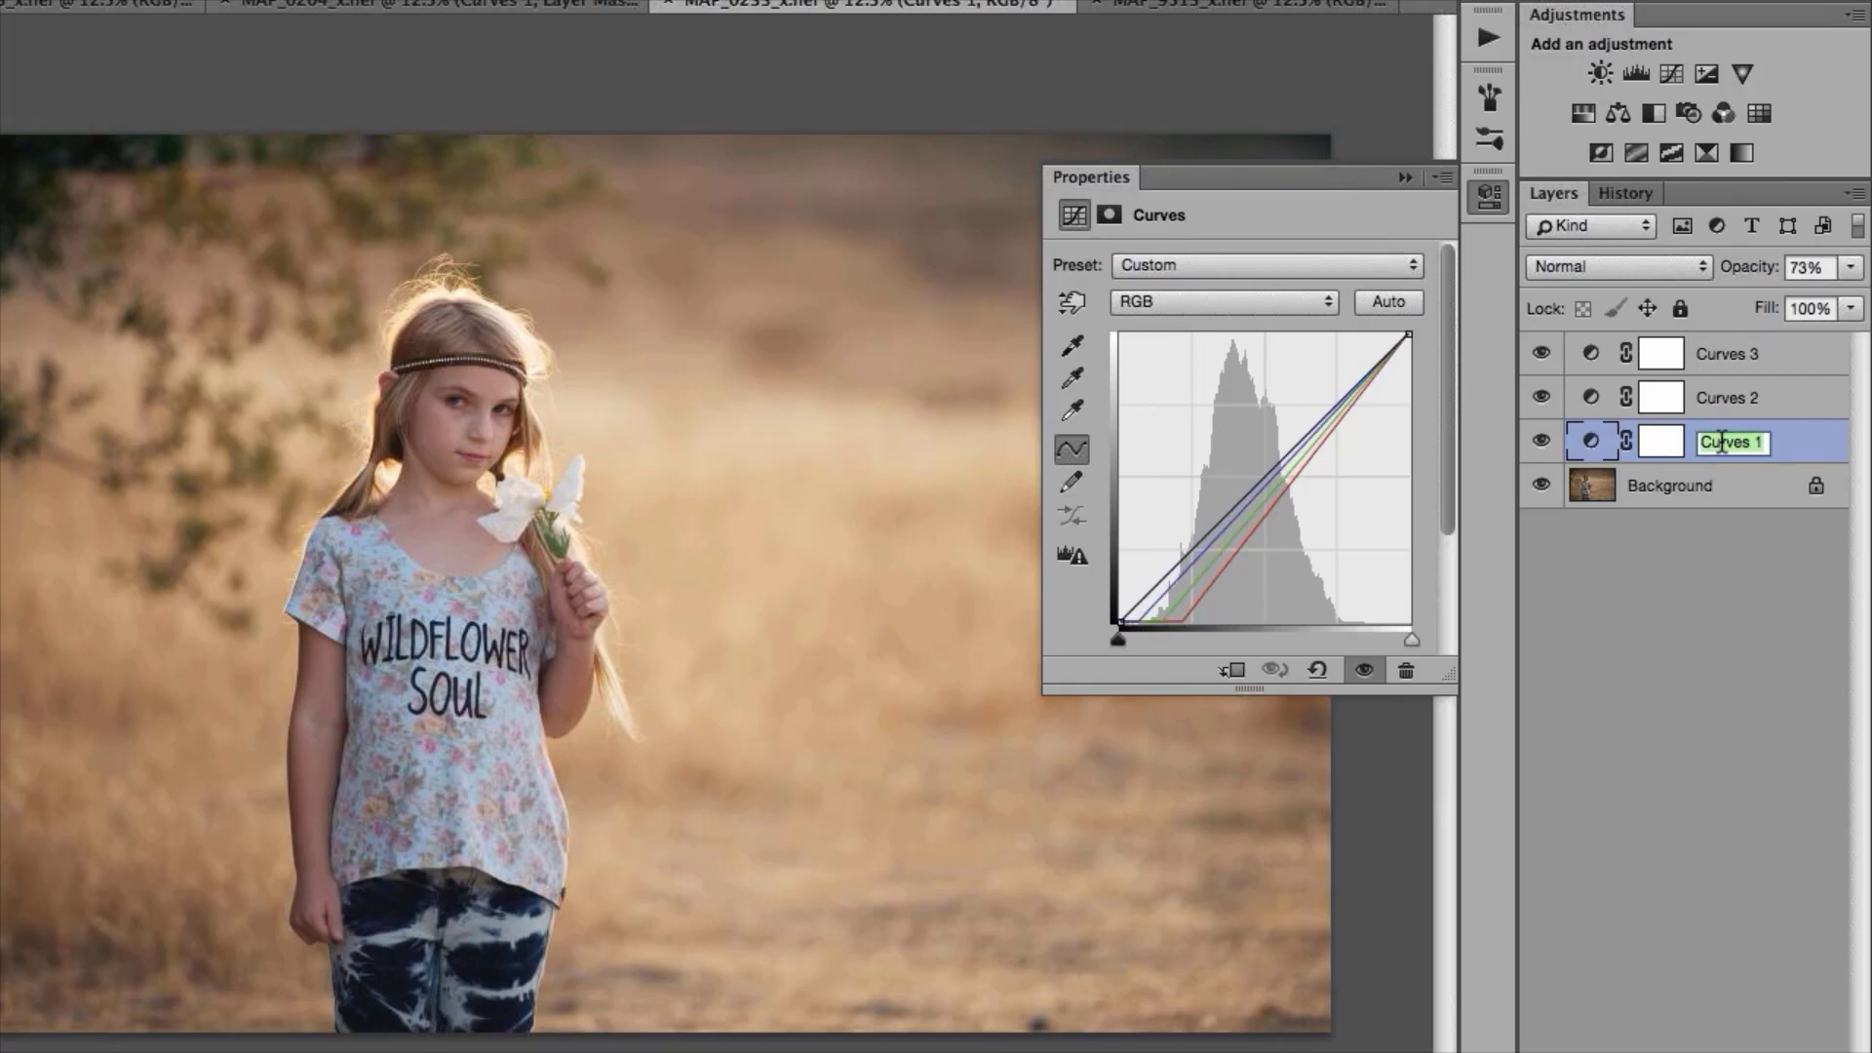
pyautogui.write('dehaze')
pyautogui.press('Return')
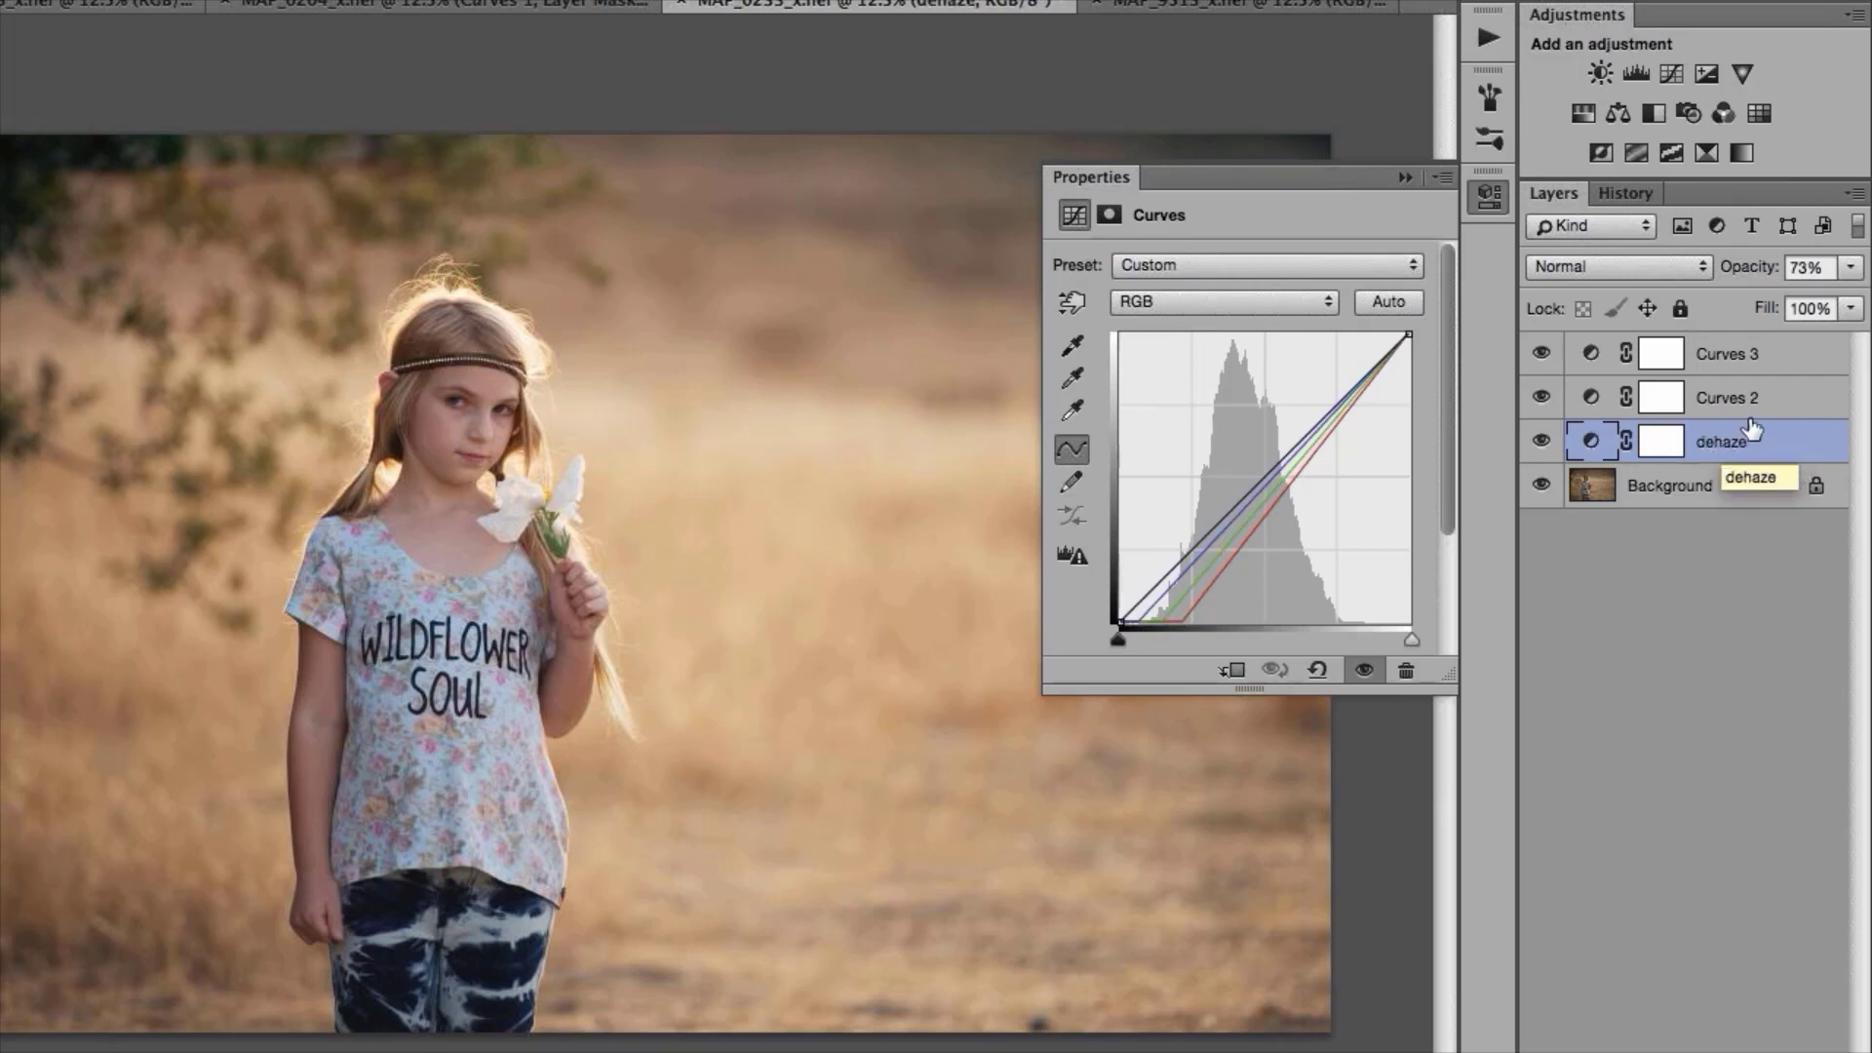
# - Compare the photo with the Curves 2 layer hidden and shown, and rename that layer wb tweak
pyautogui.click(1748, 400)
pyautogui.click(1541, 397)
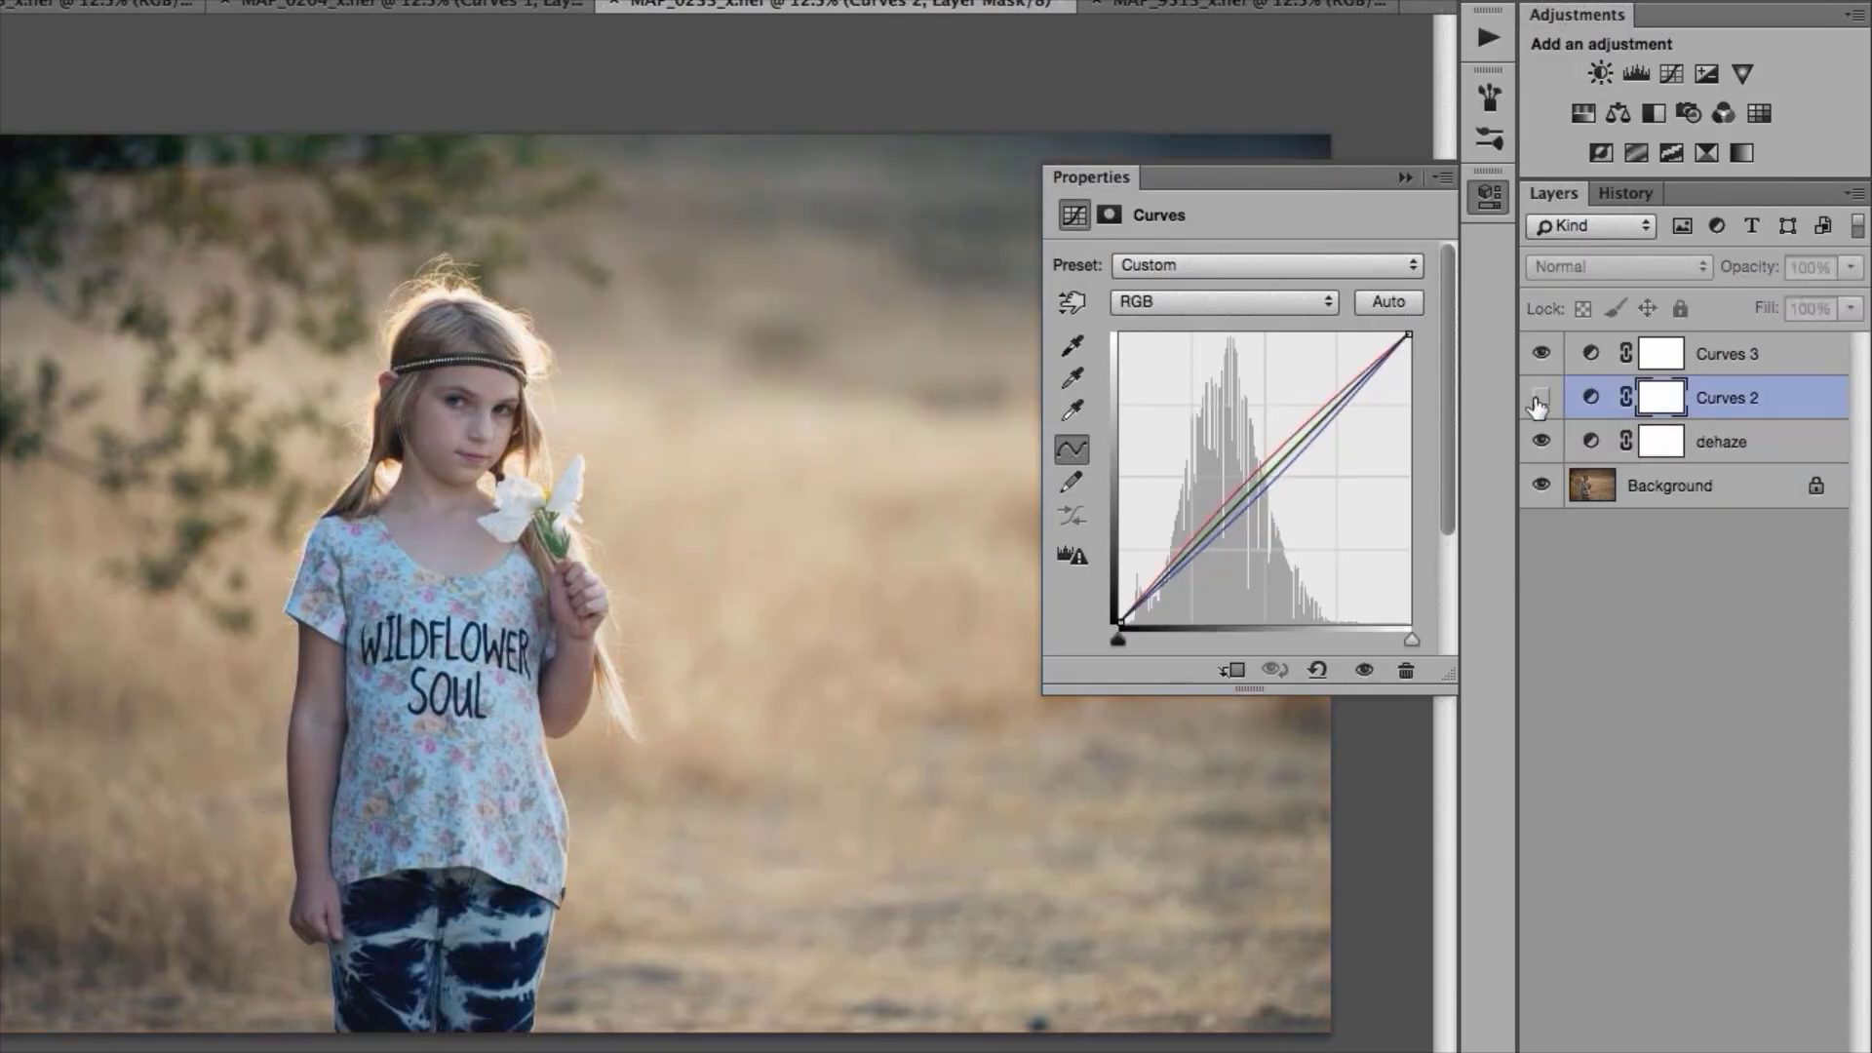
pyautogui.click(1539, 398)
pyautogui.doubleClick(1741, 399)
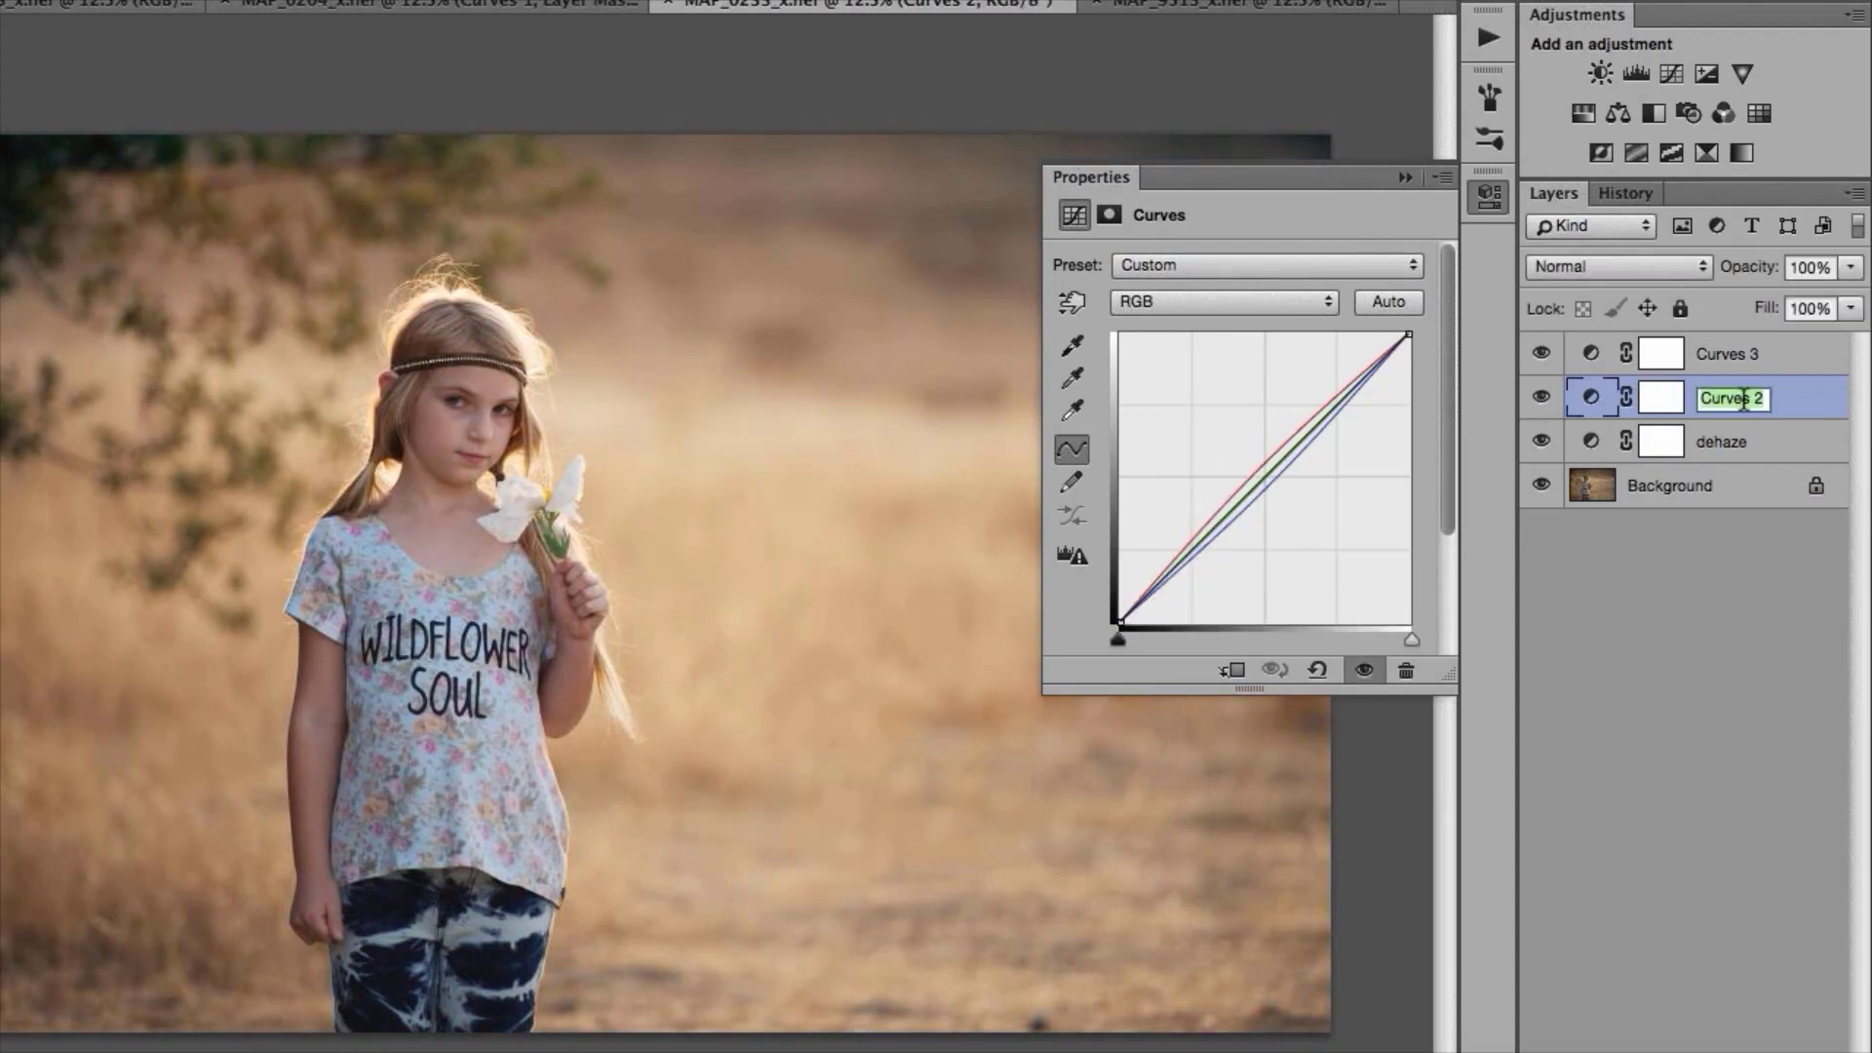
pyautogui.write('wb t')
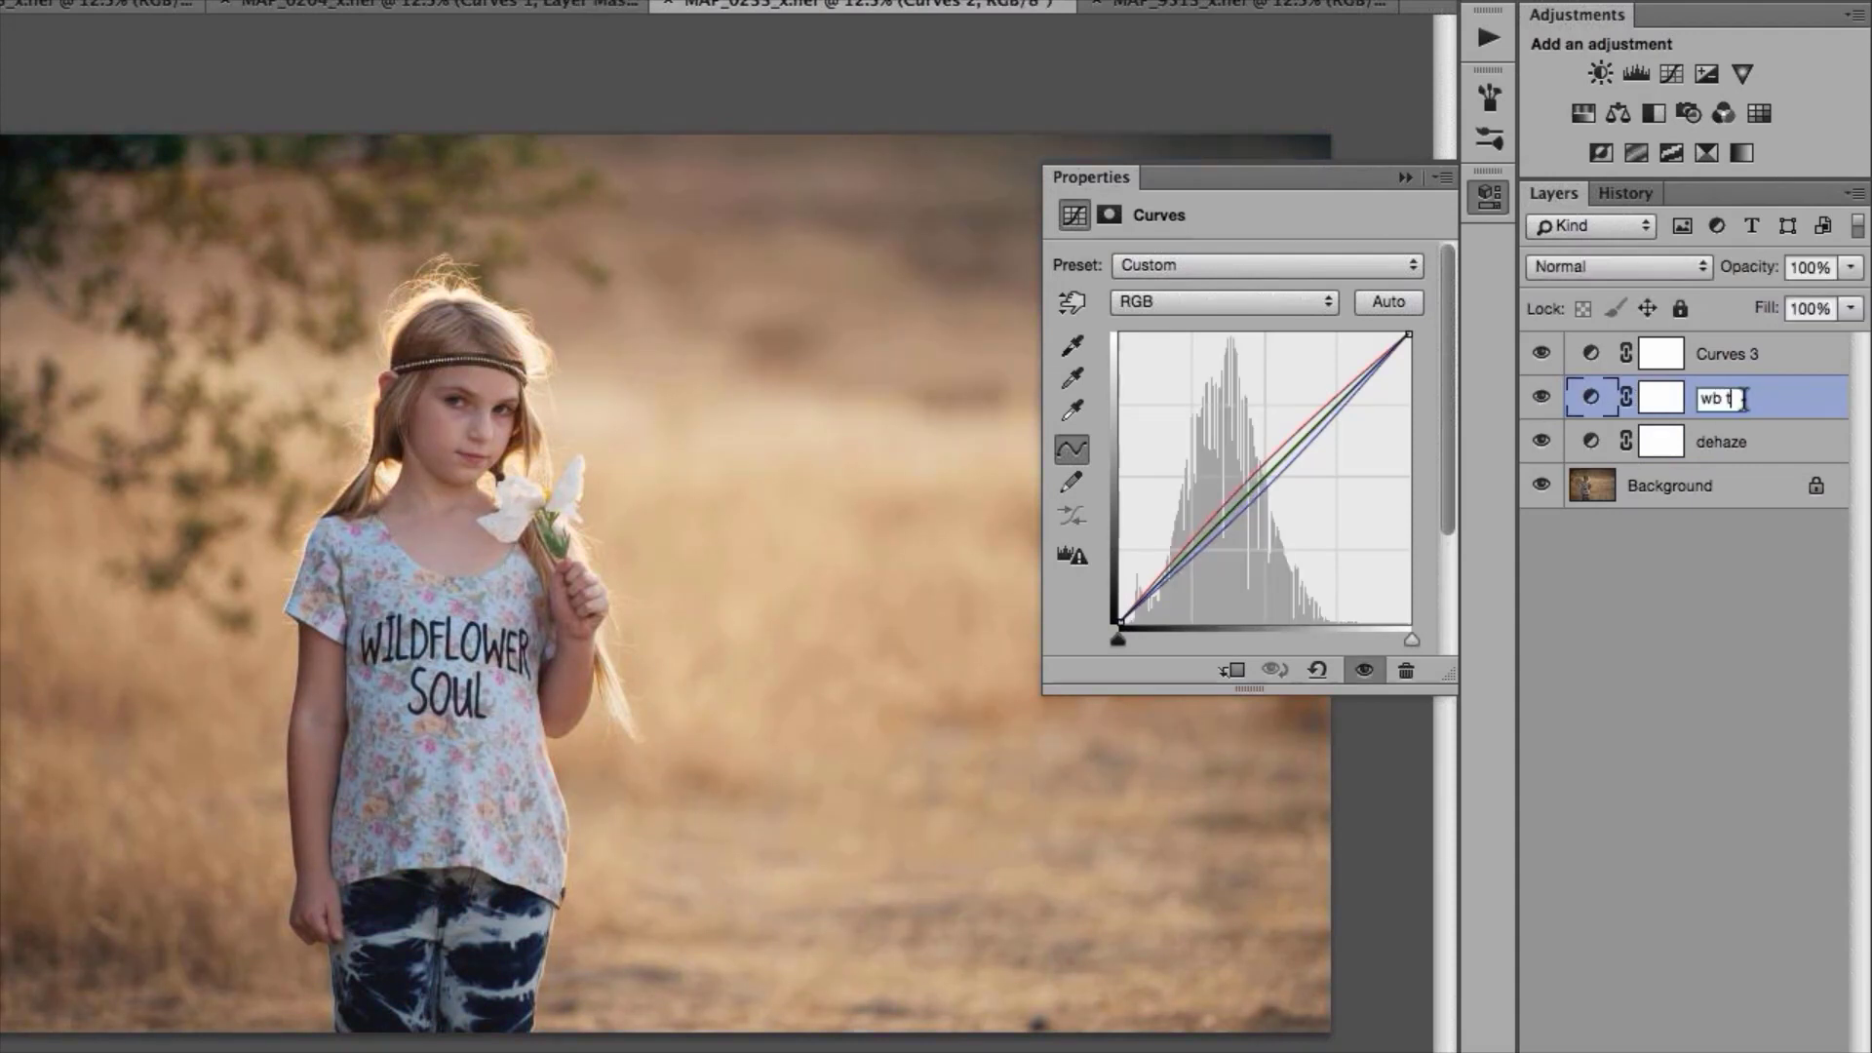
pyautogui.write('weak')
pyautogui.press('Return')
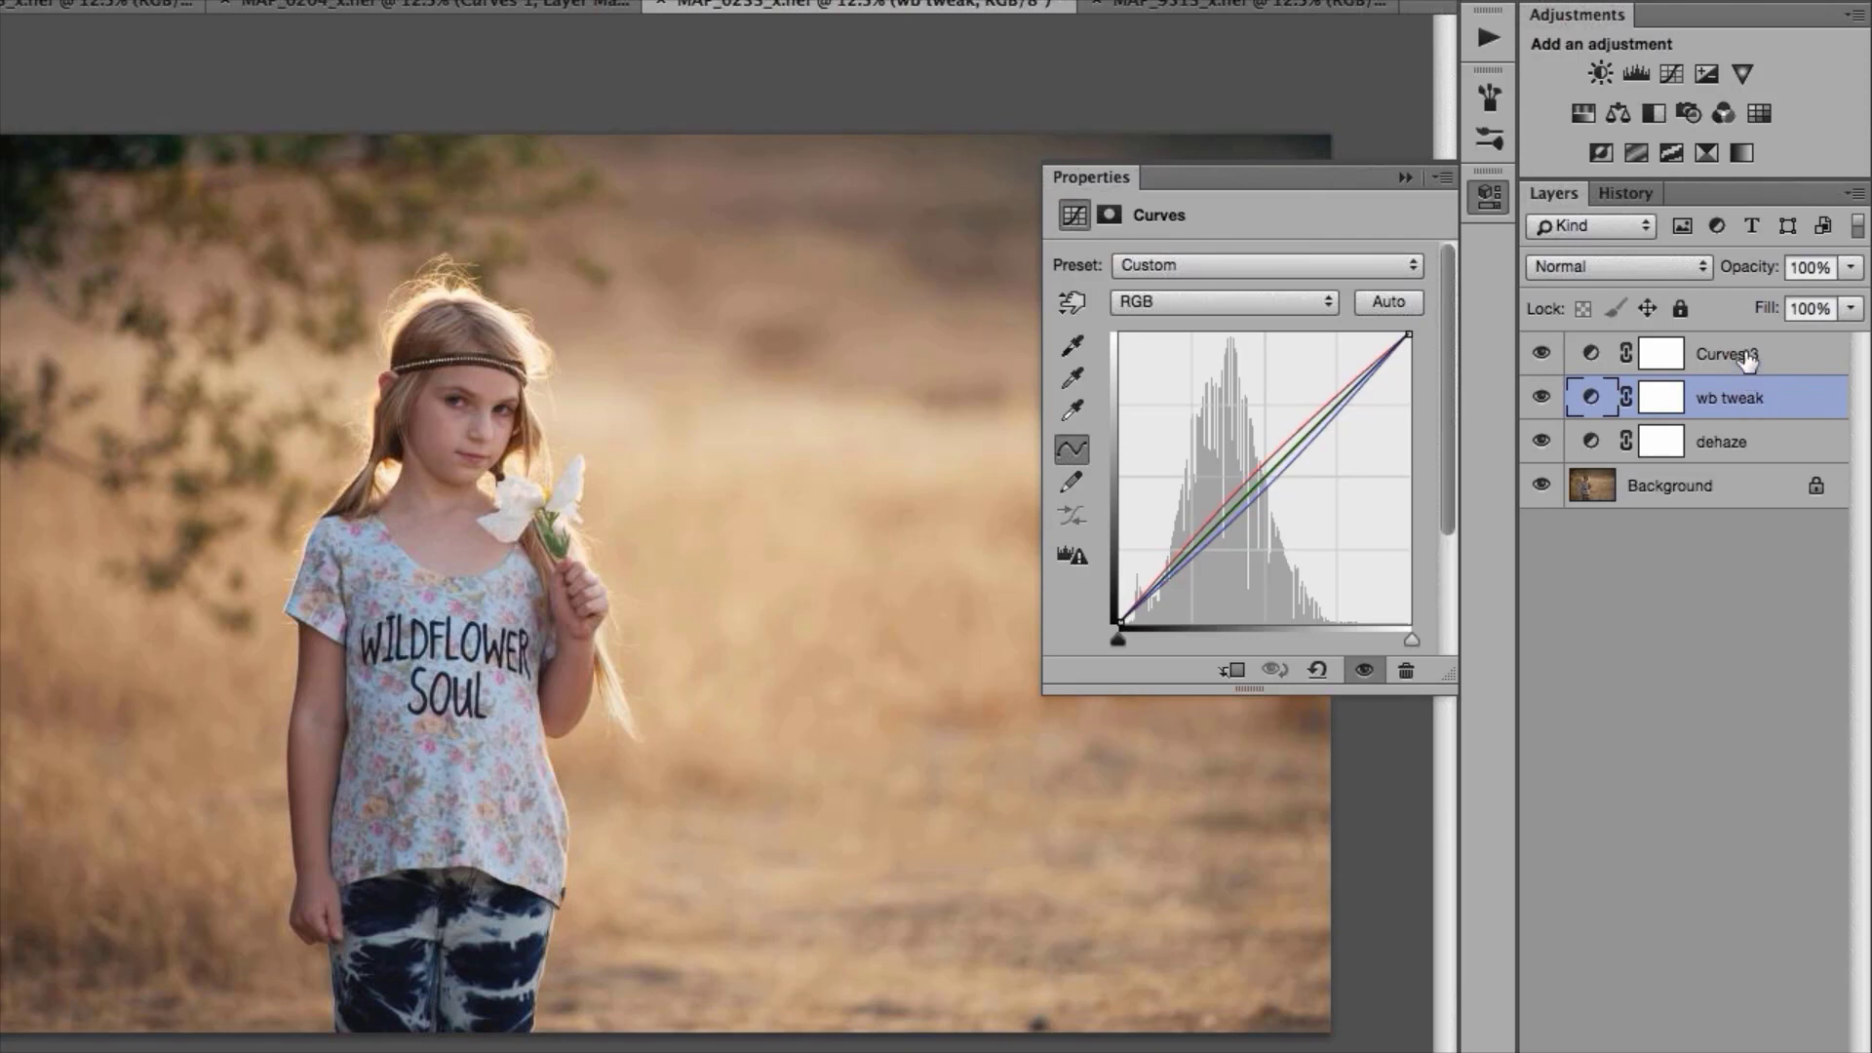
# - Rename the Curves 3 layer brightened
pyautogui.doubleClick(1741, 355)
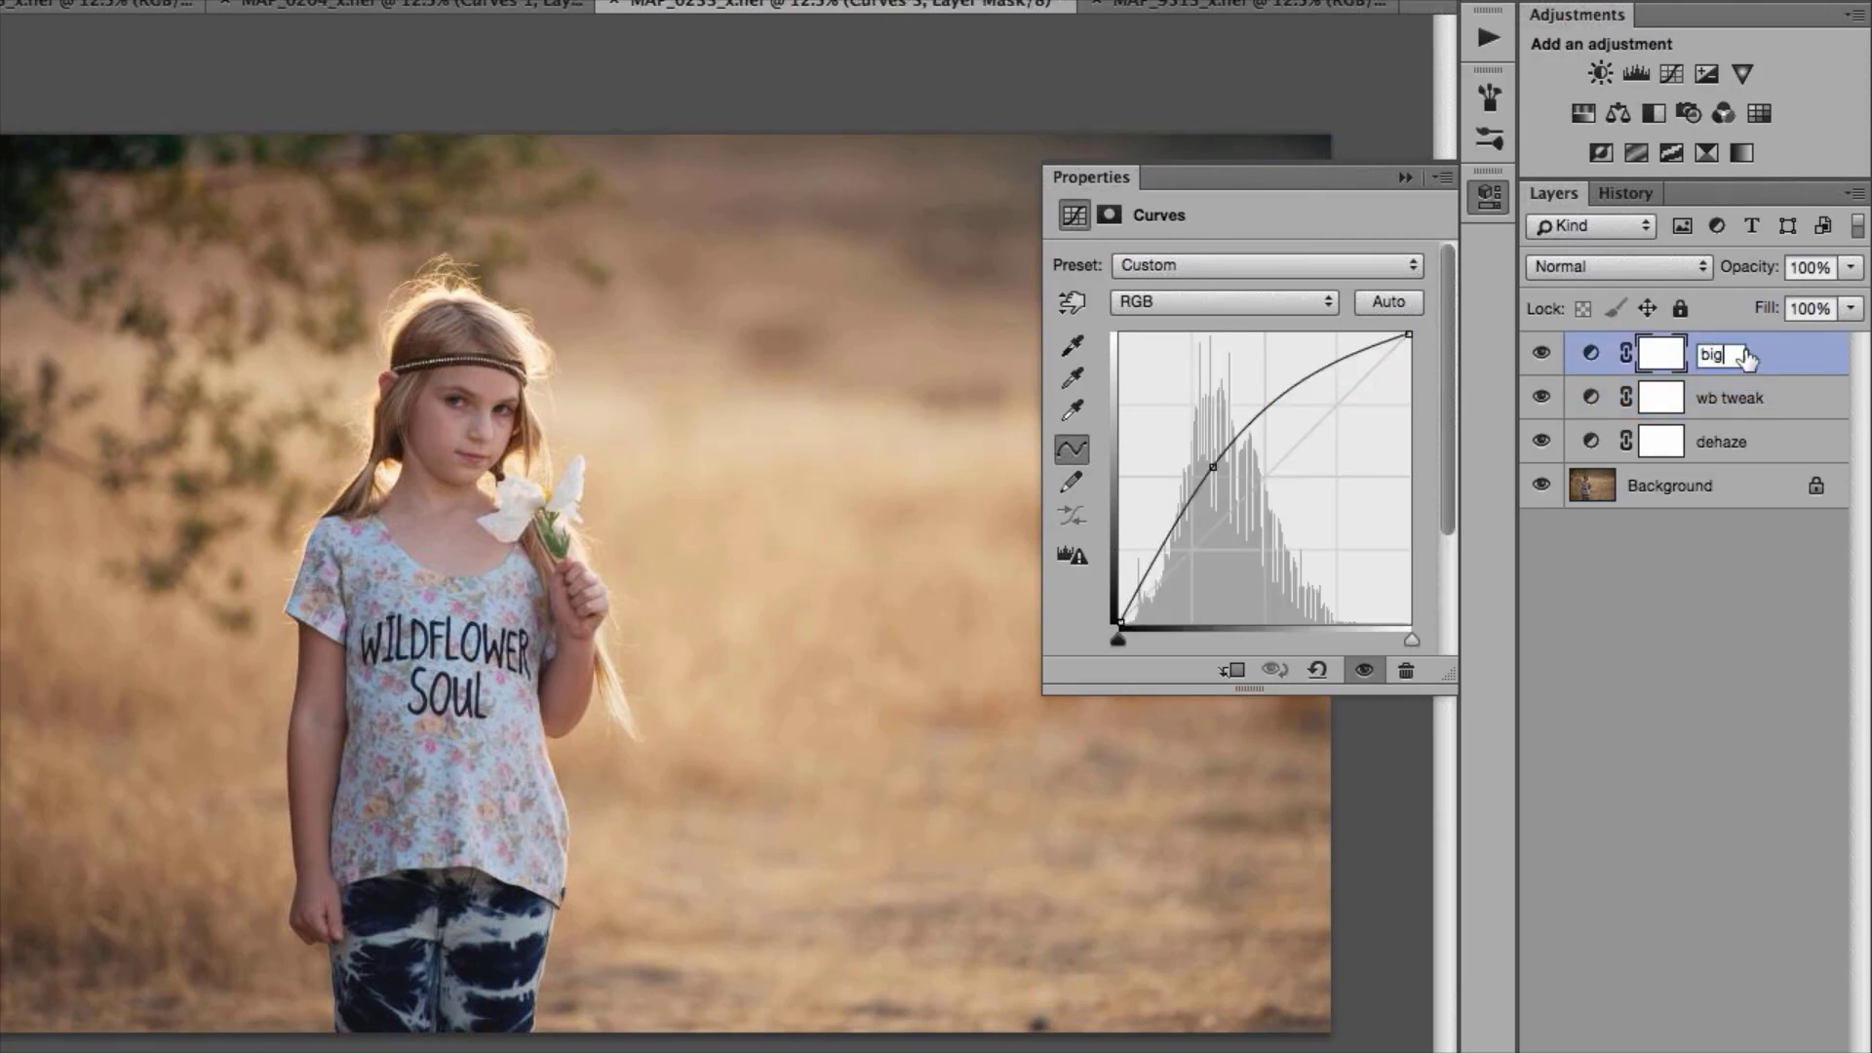
pyautogui.write('brightened')
pyautogui.press('Return')
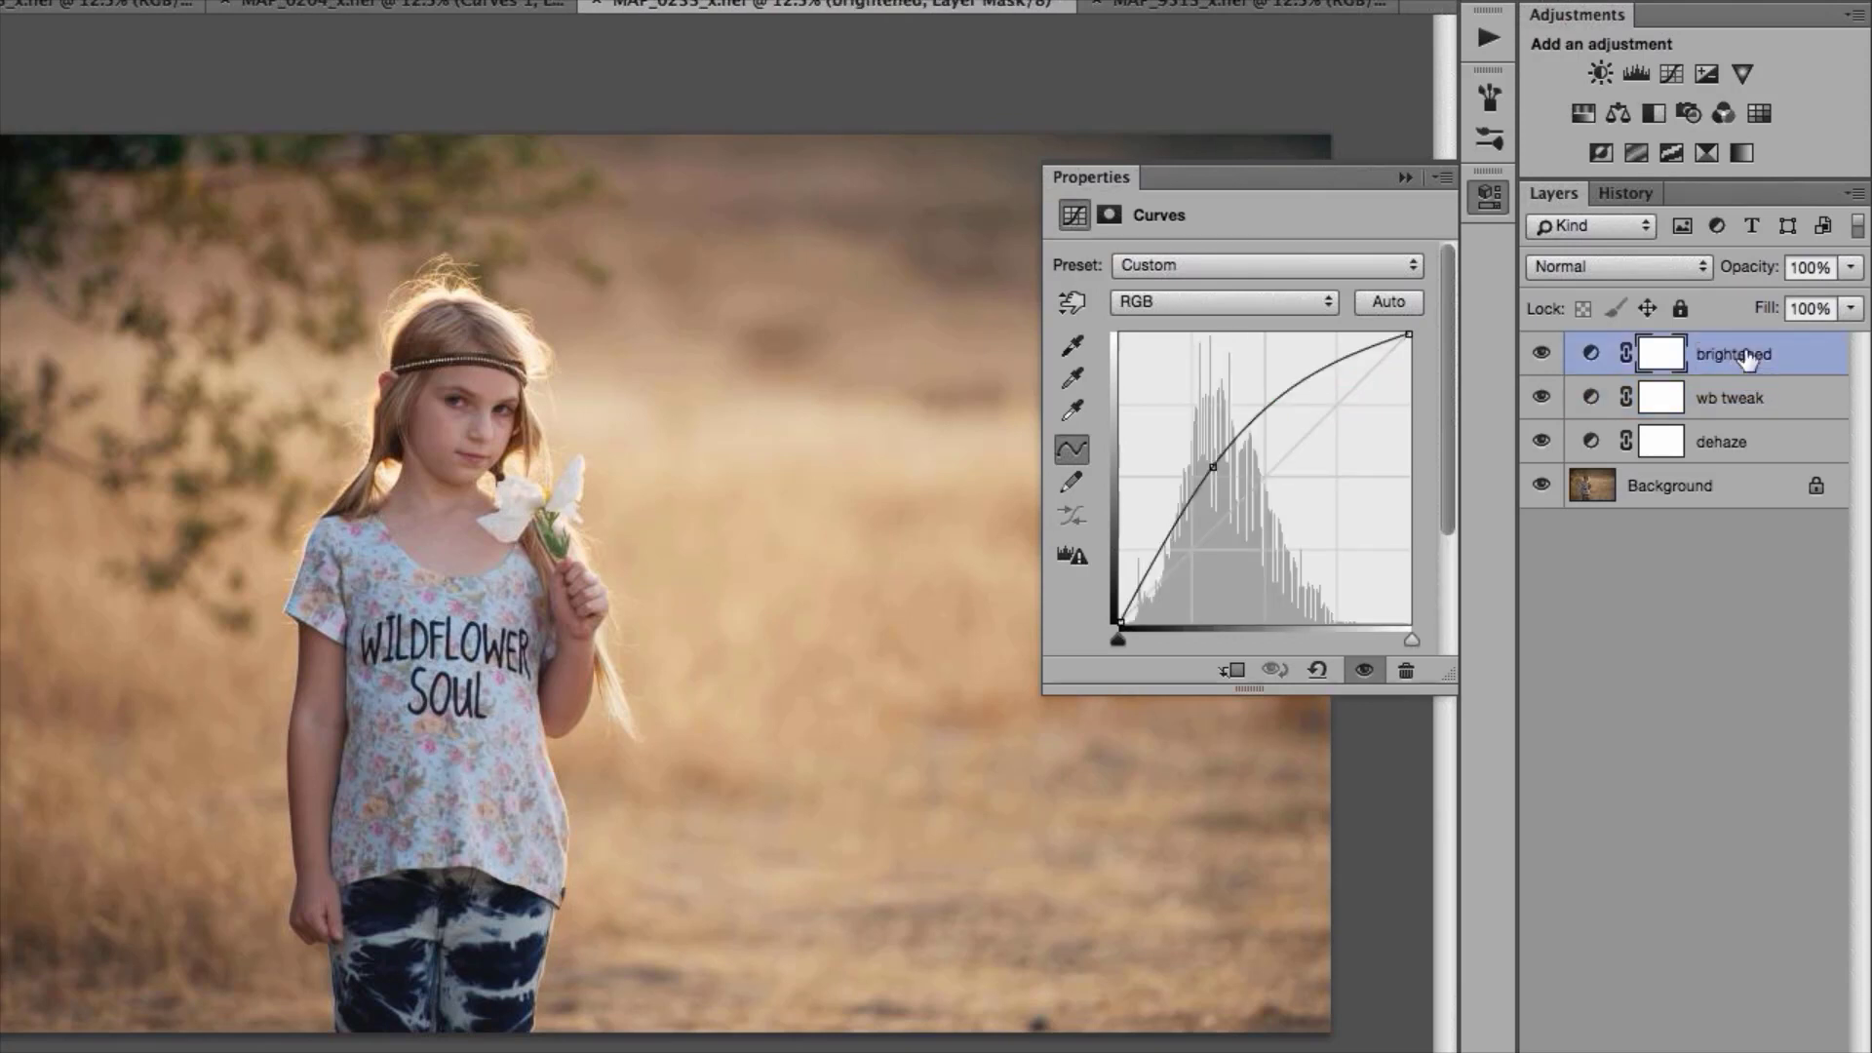
# - Look through the other open photos, bring up MAP_9513_x.nef and collapse the adjustment properties so the photo is unobstructed
pyautogui.click(477, 14)
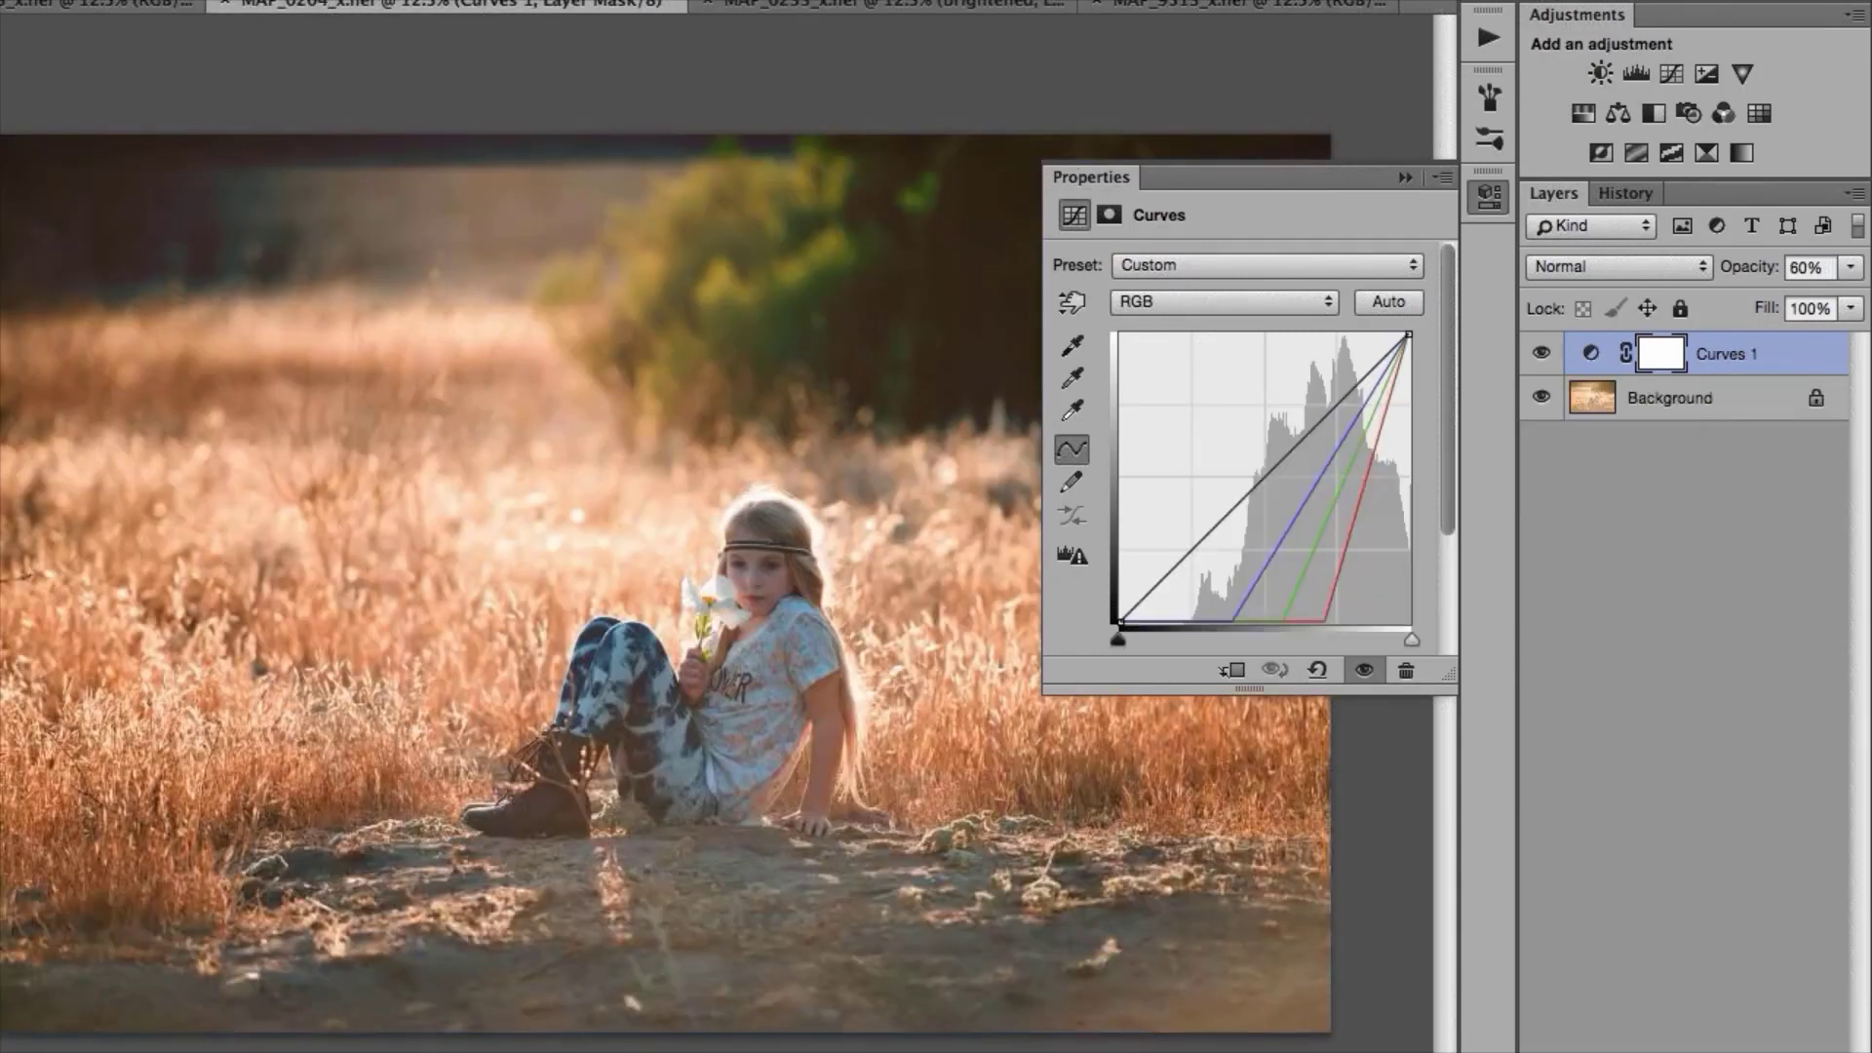
pyautogui.click(142, 8)
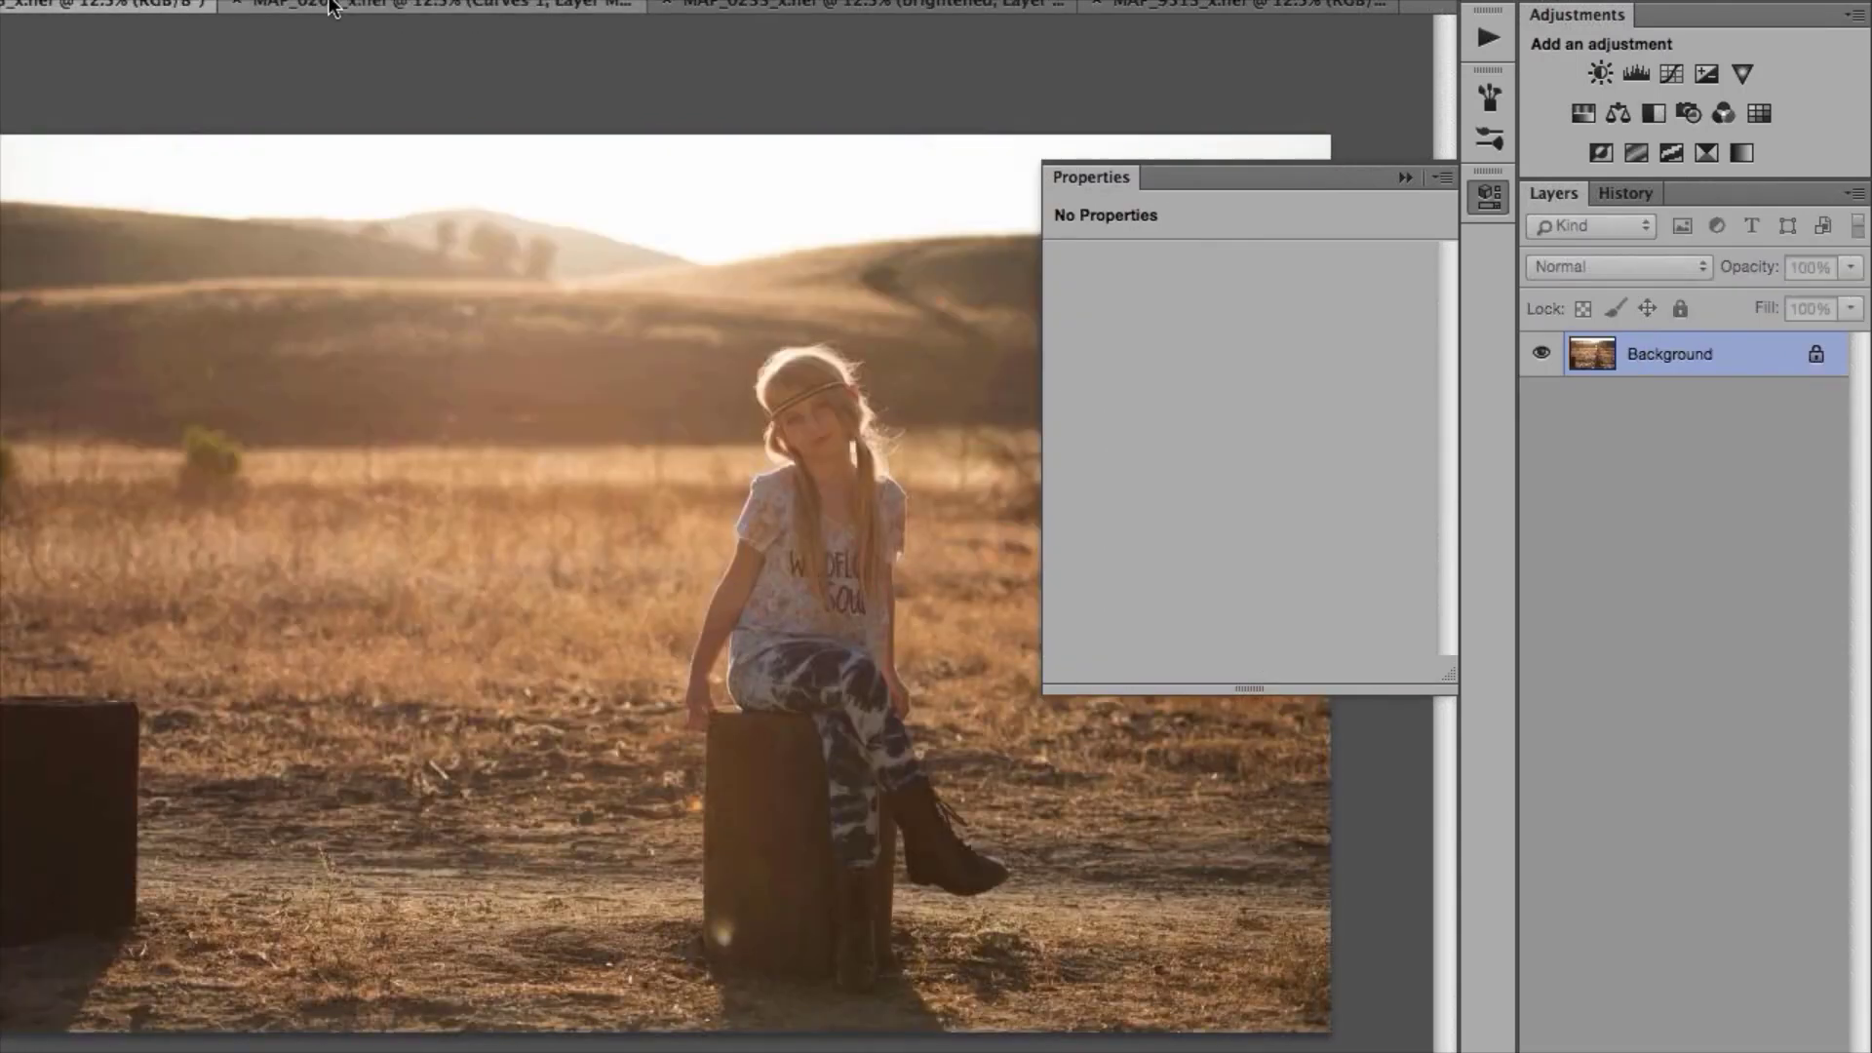
pyautogui.click(494, 11)
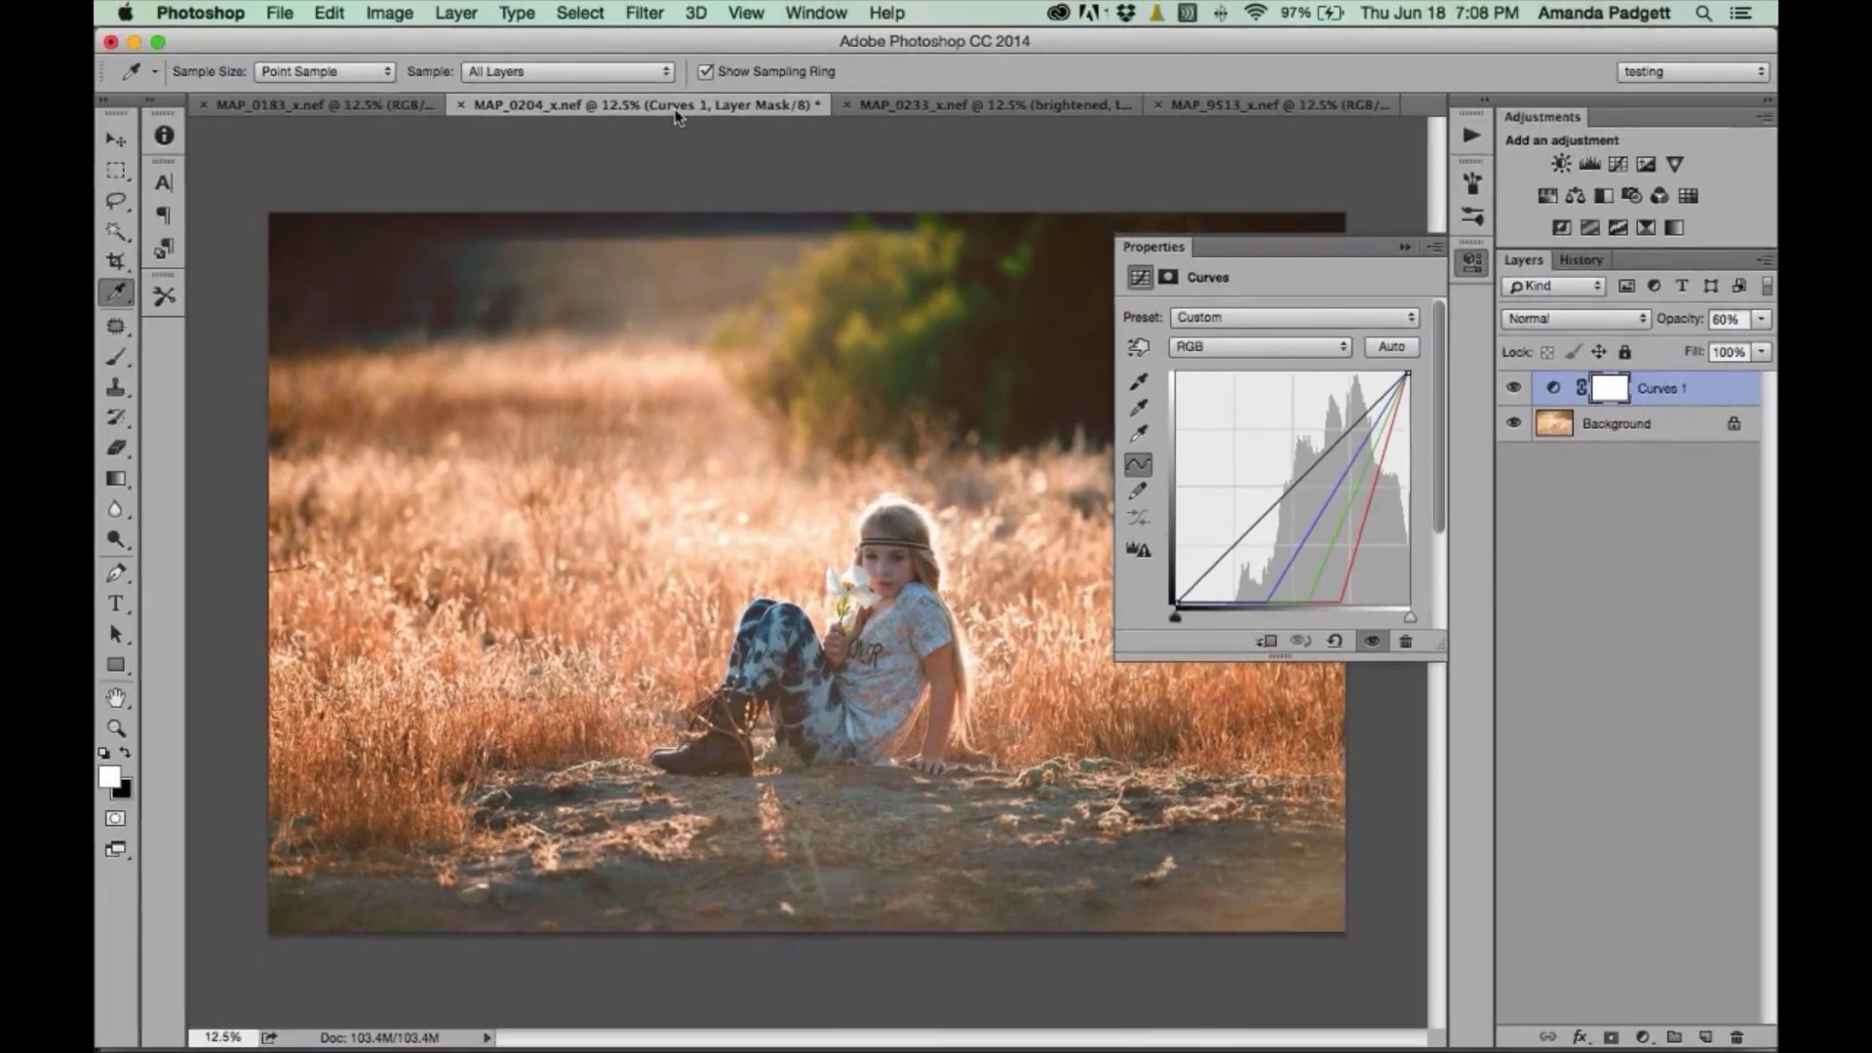
pyautogui.click(1226, 118)
pyautogui.click(1241, 110)
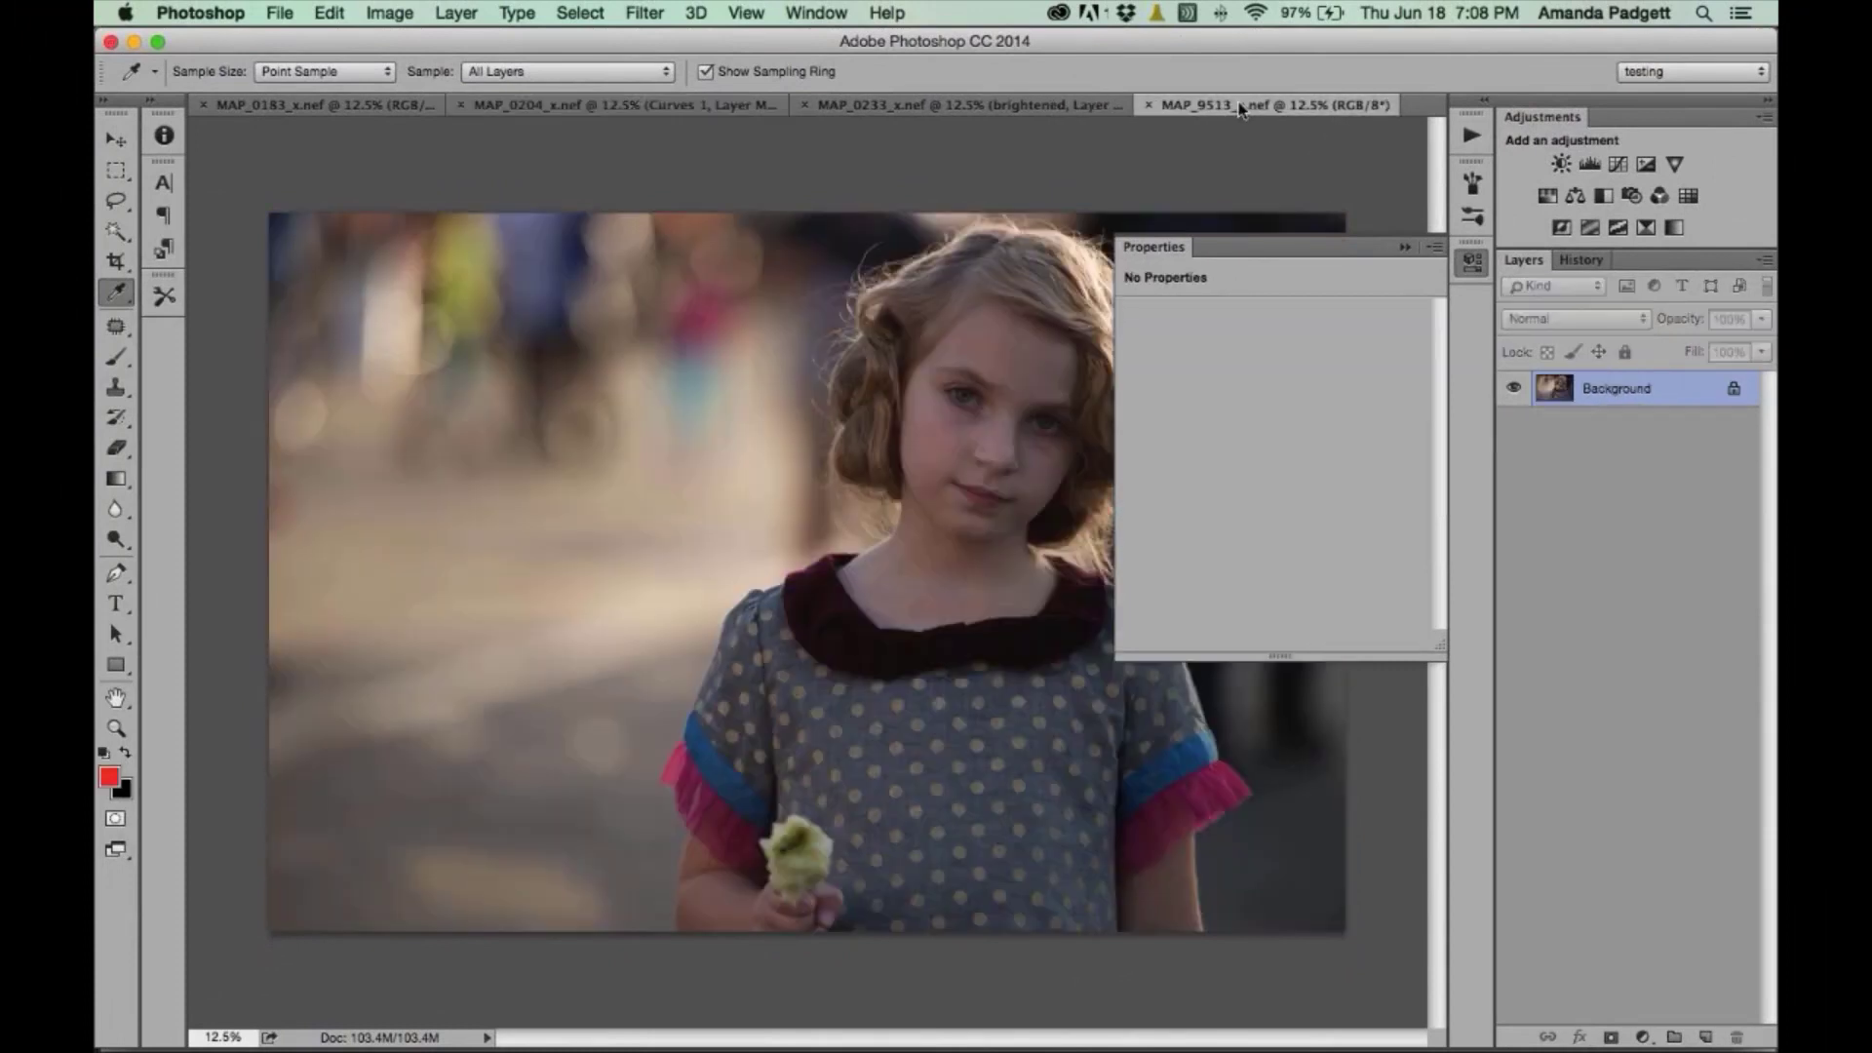
pyautogui.click(1405, 249)
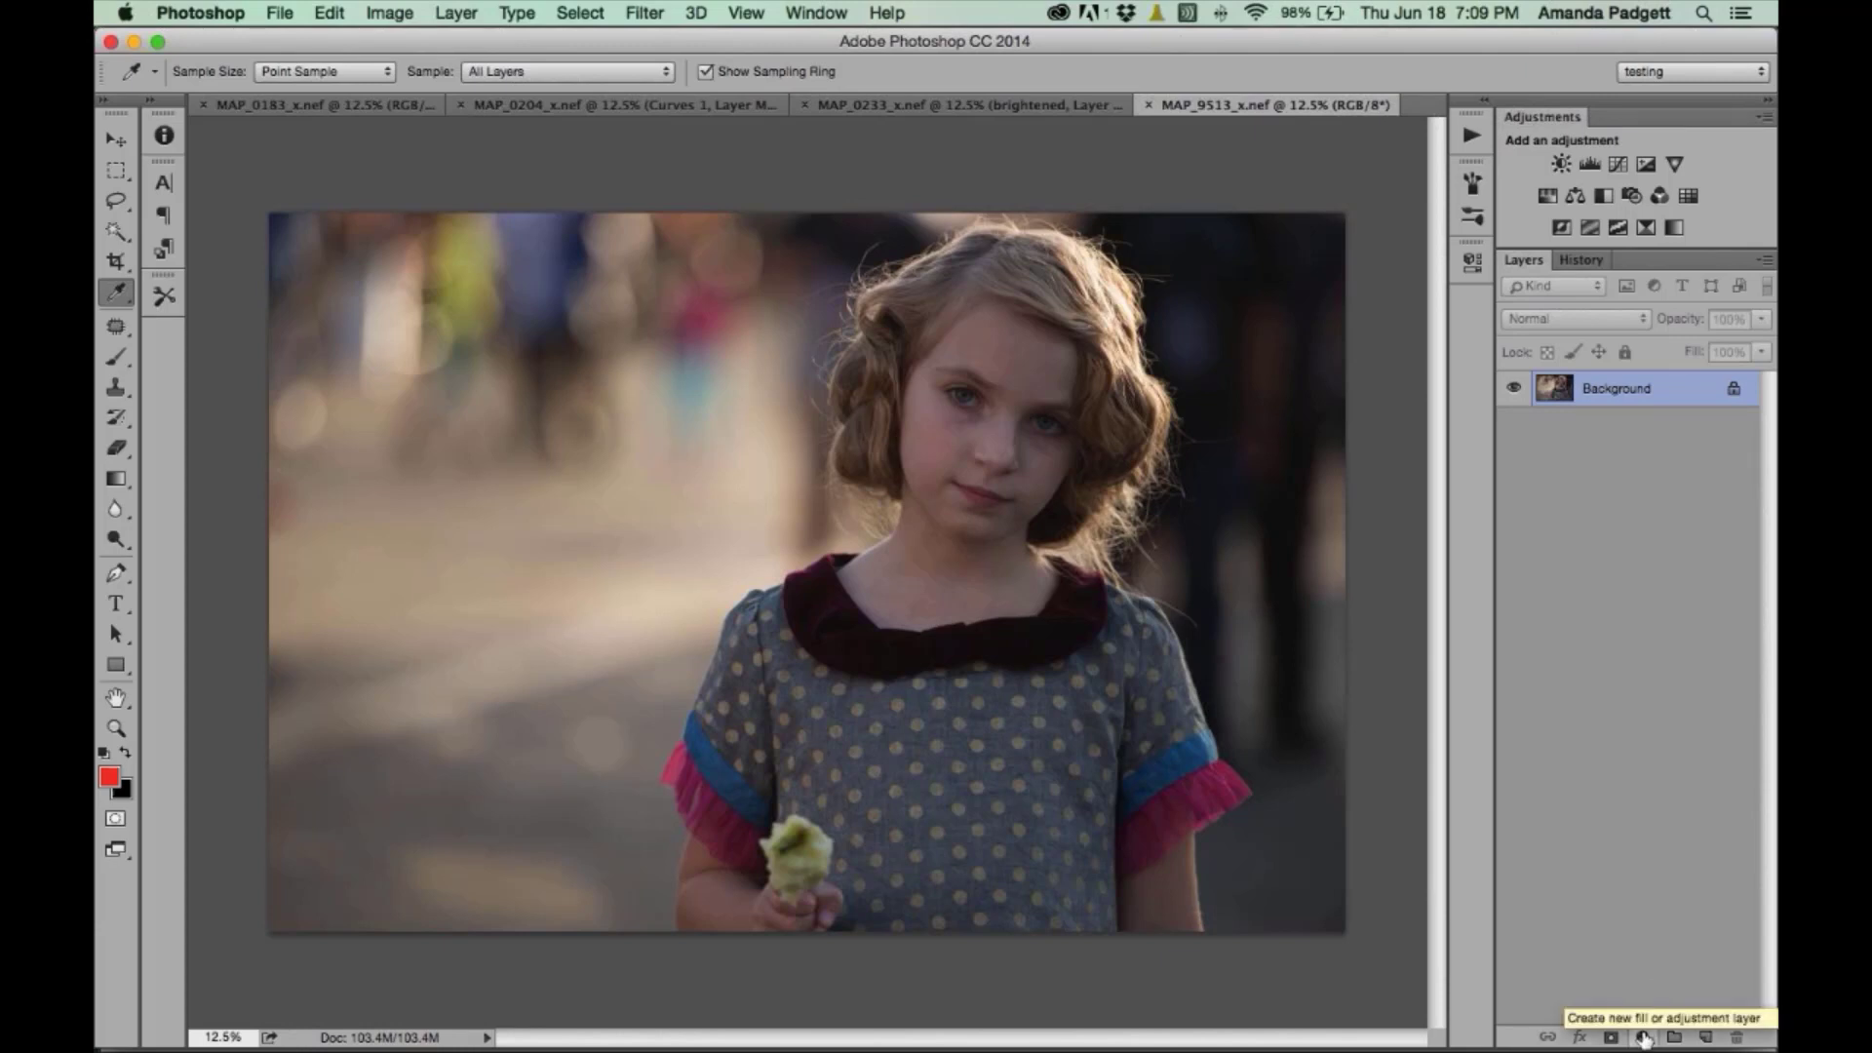
# - Hide the Layers panel and show it again
pyautogui.click(814, 13)
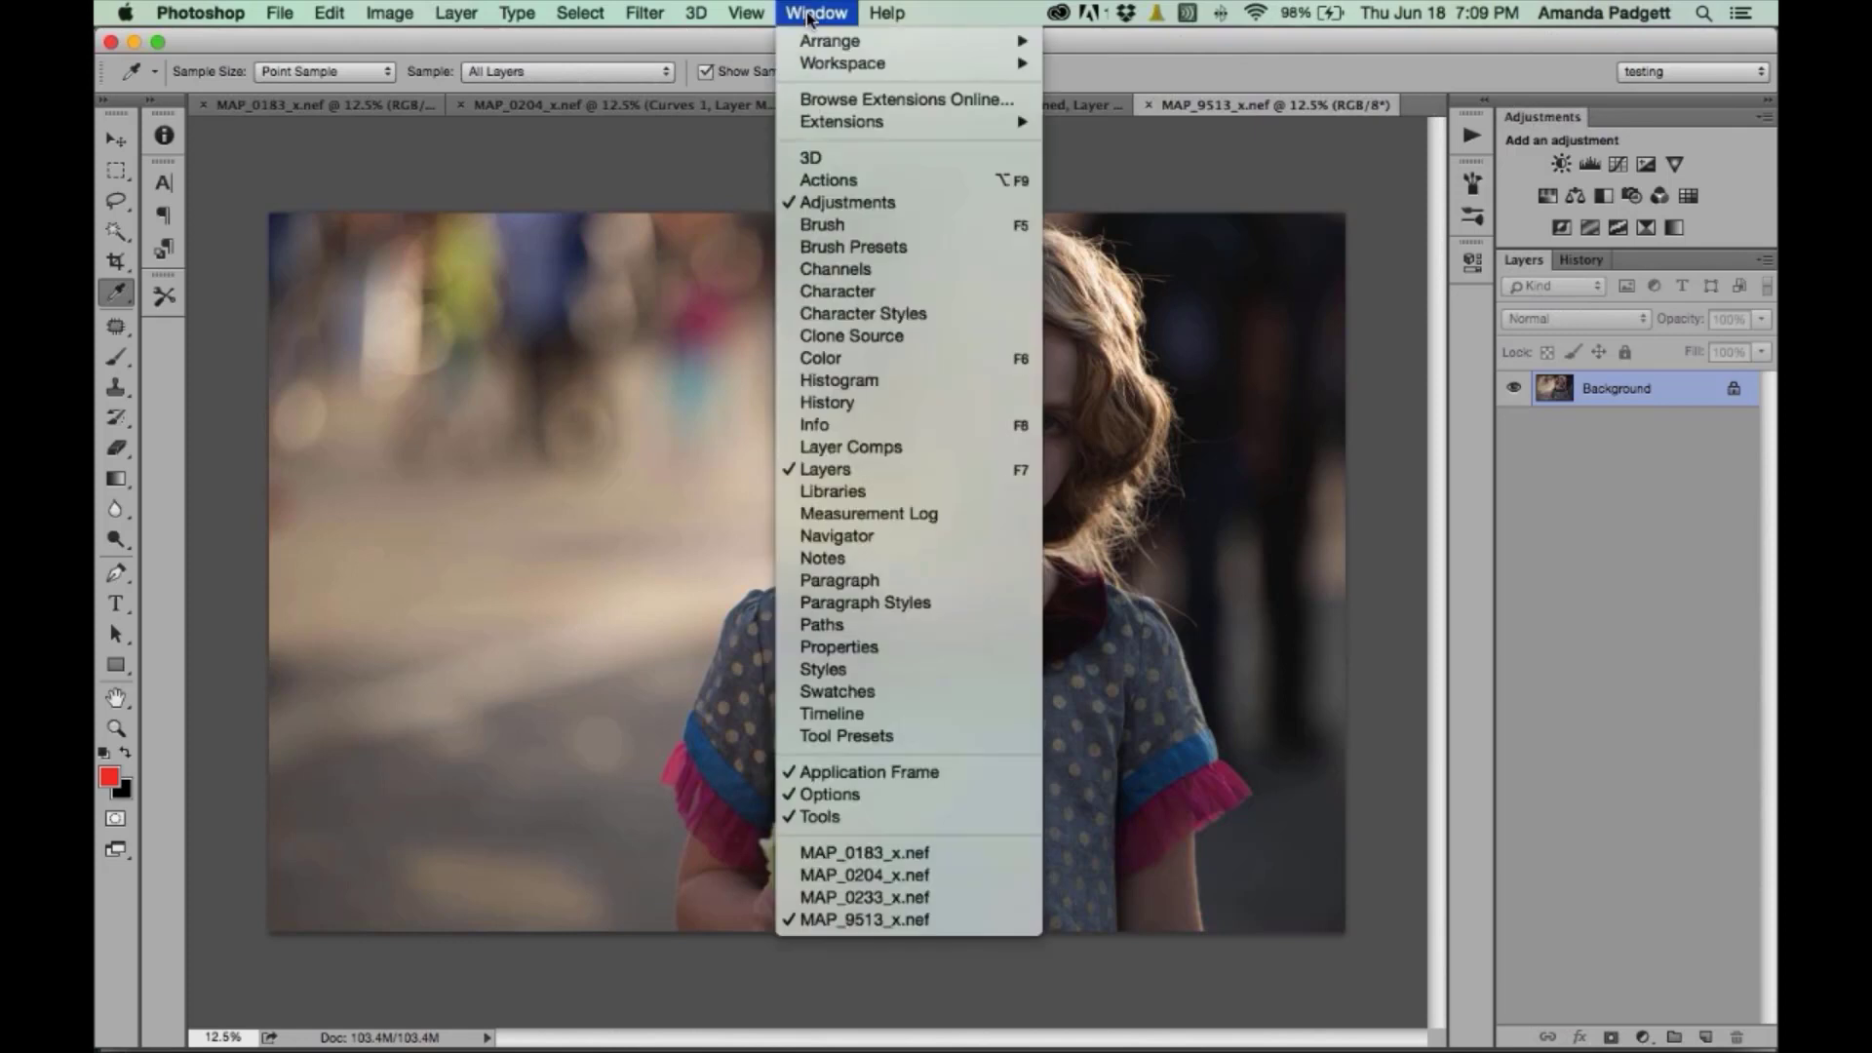
pyautogui.click(830, 469)
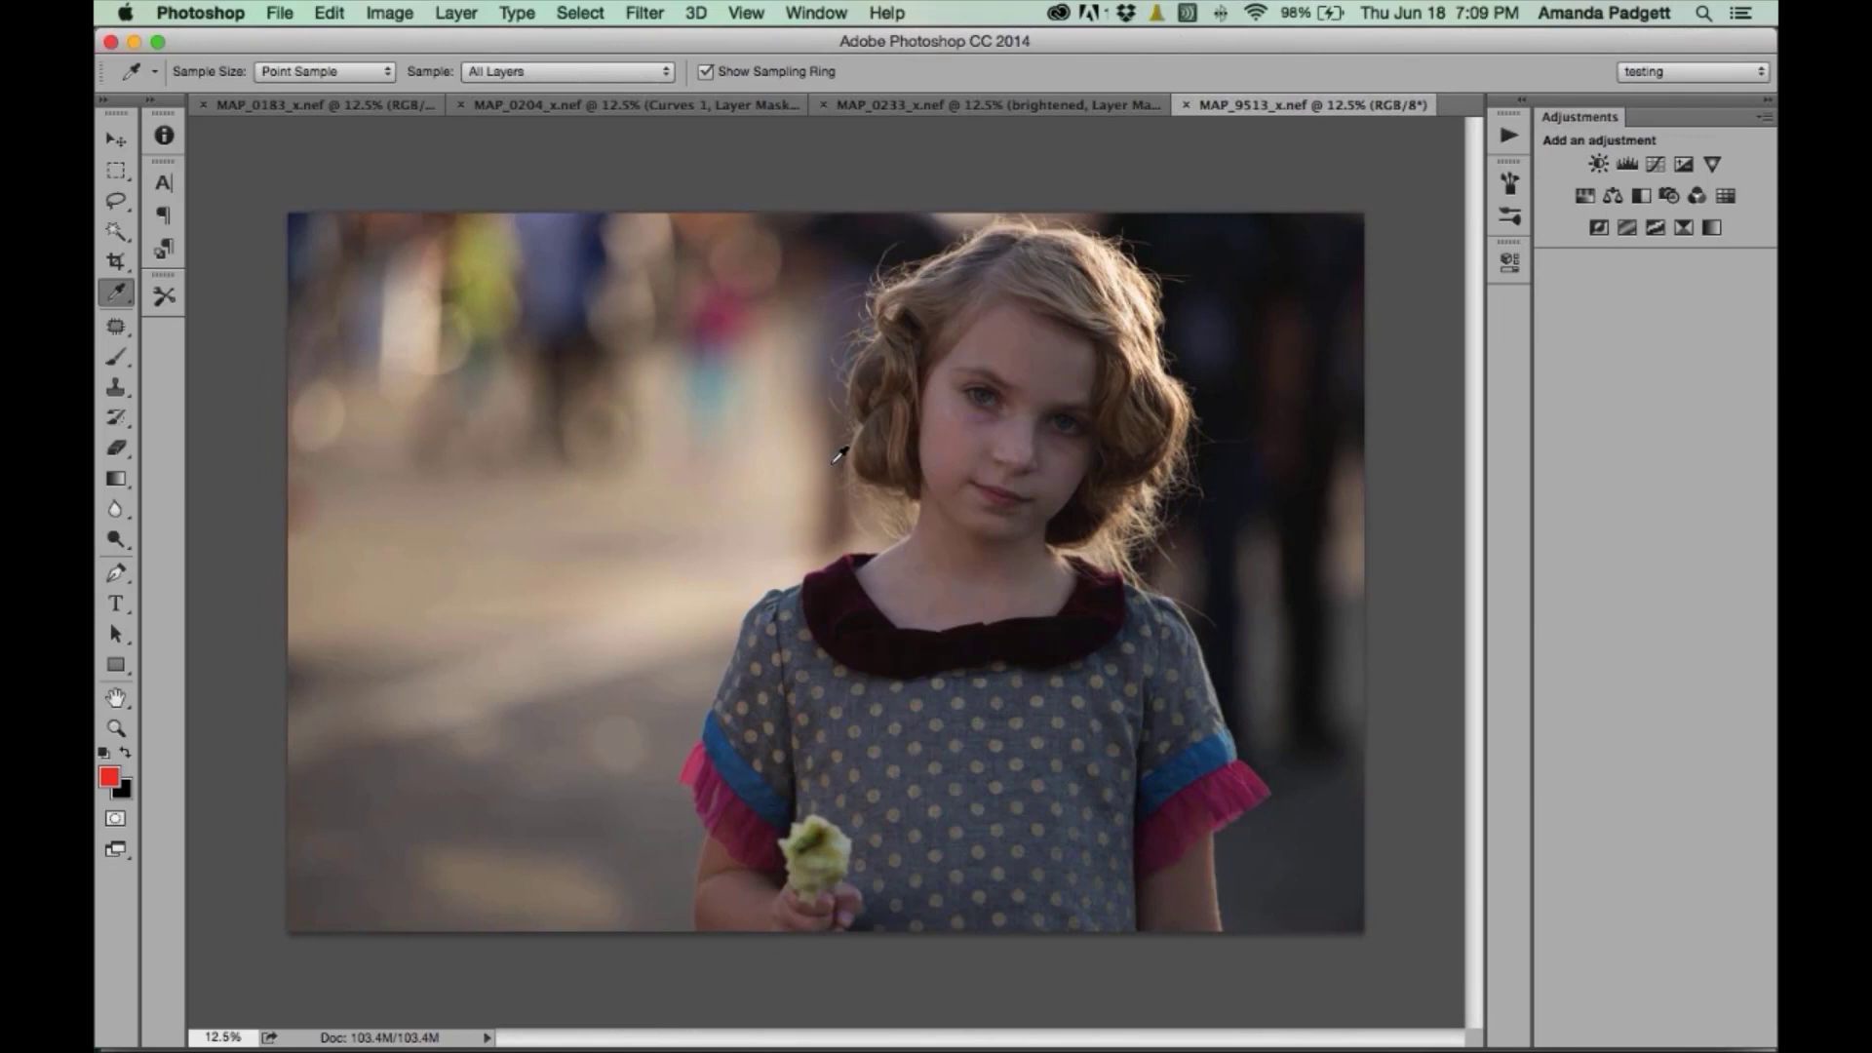
pyautogui.click(819, 13)
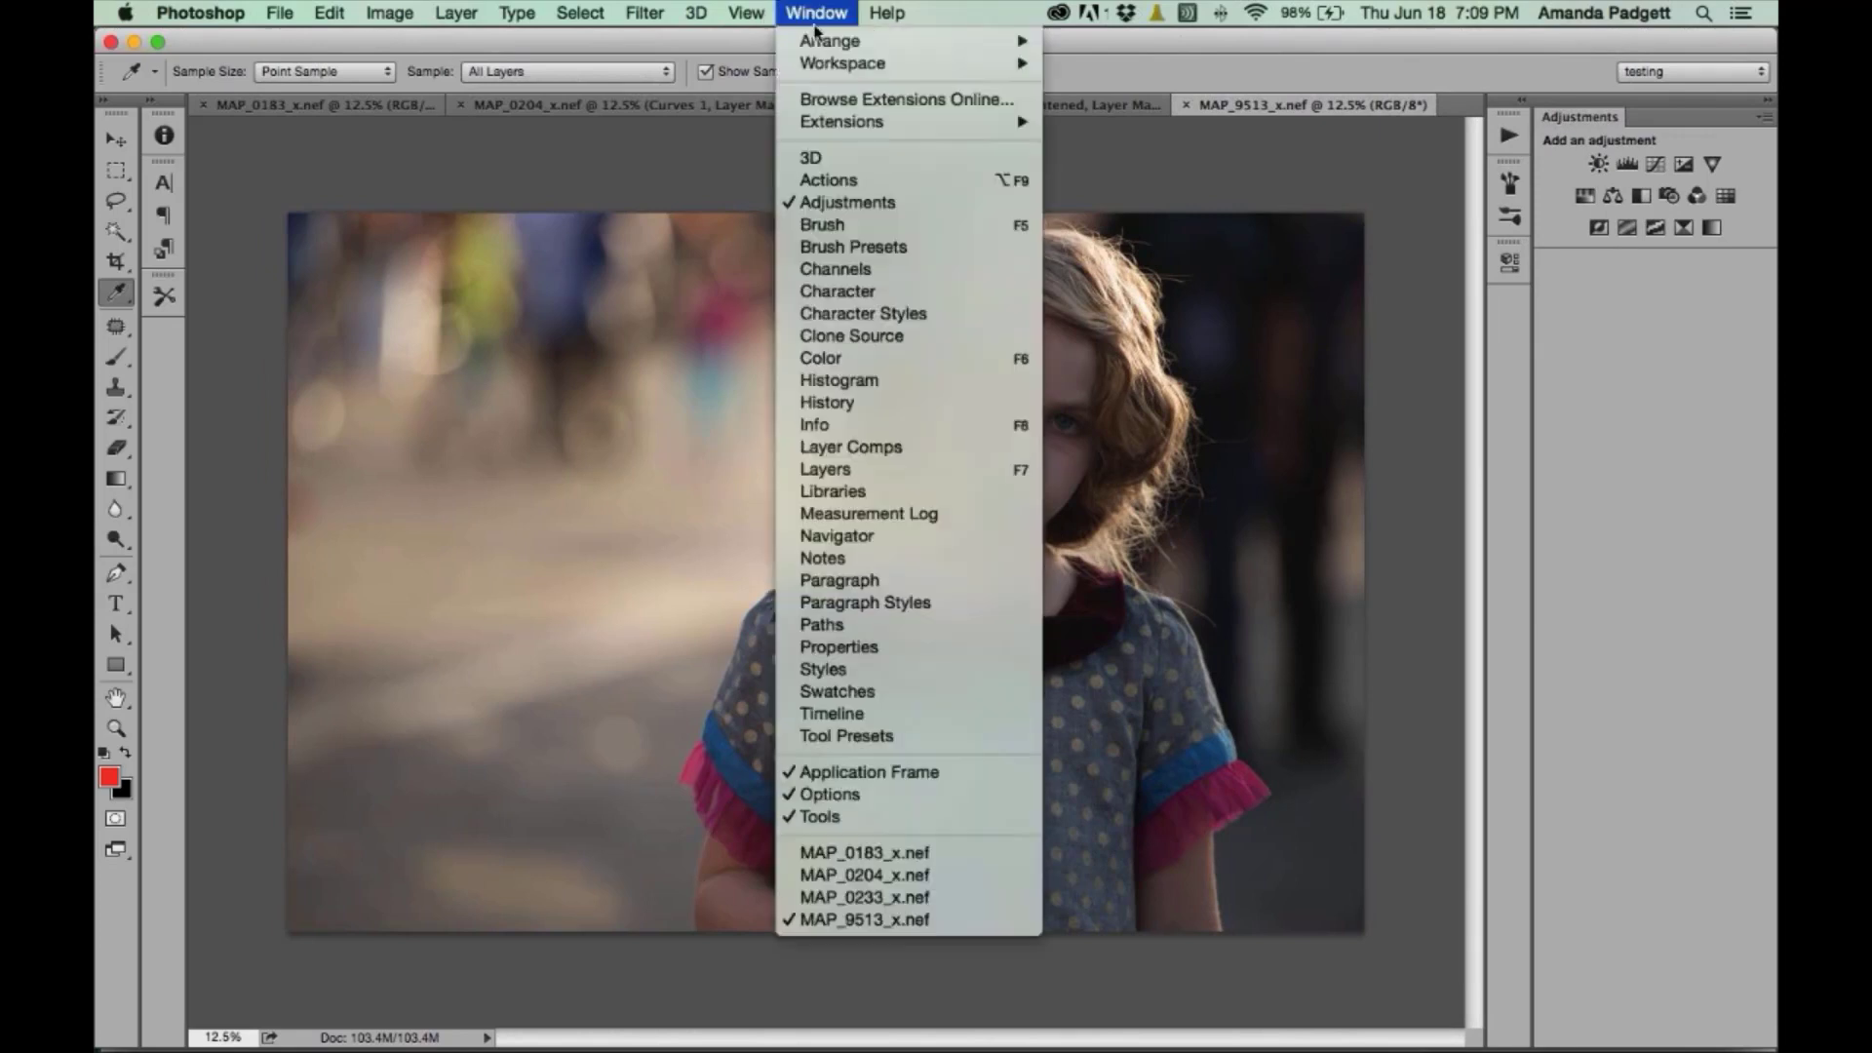
pyautogui.click(830, 469)
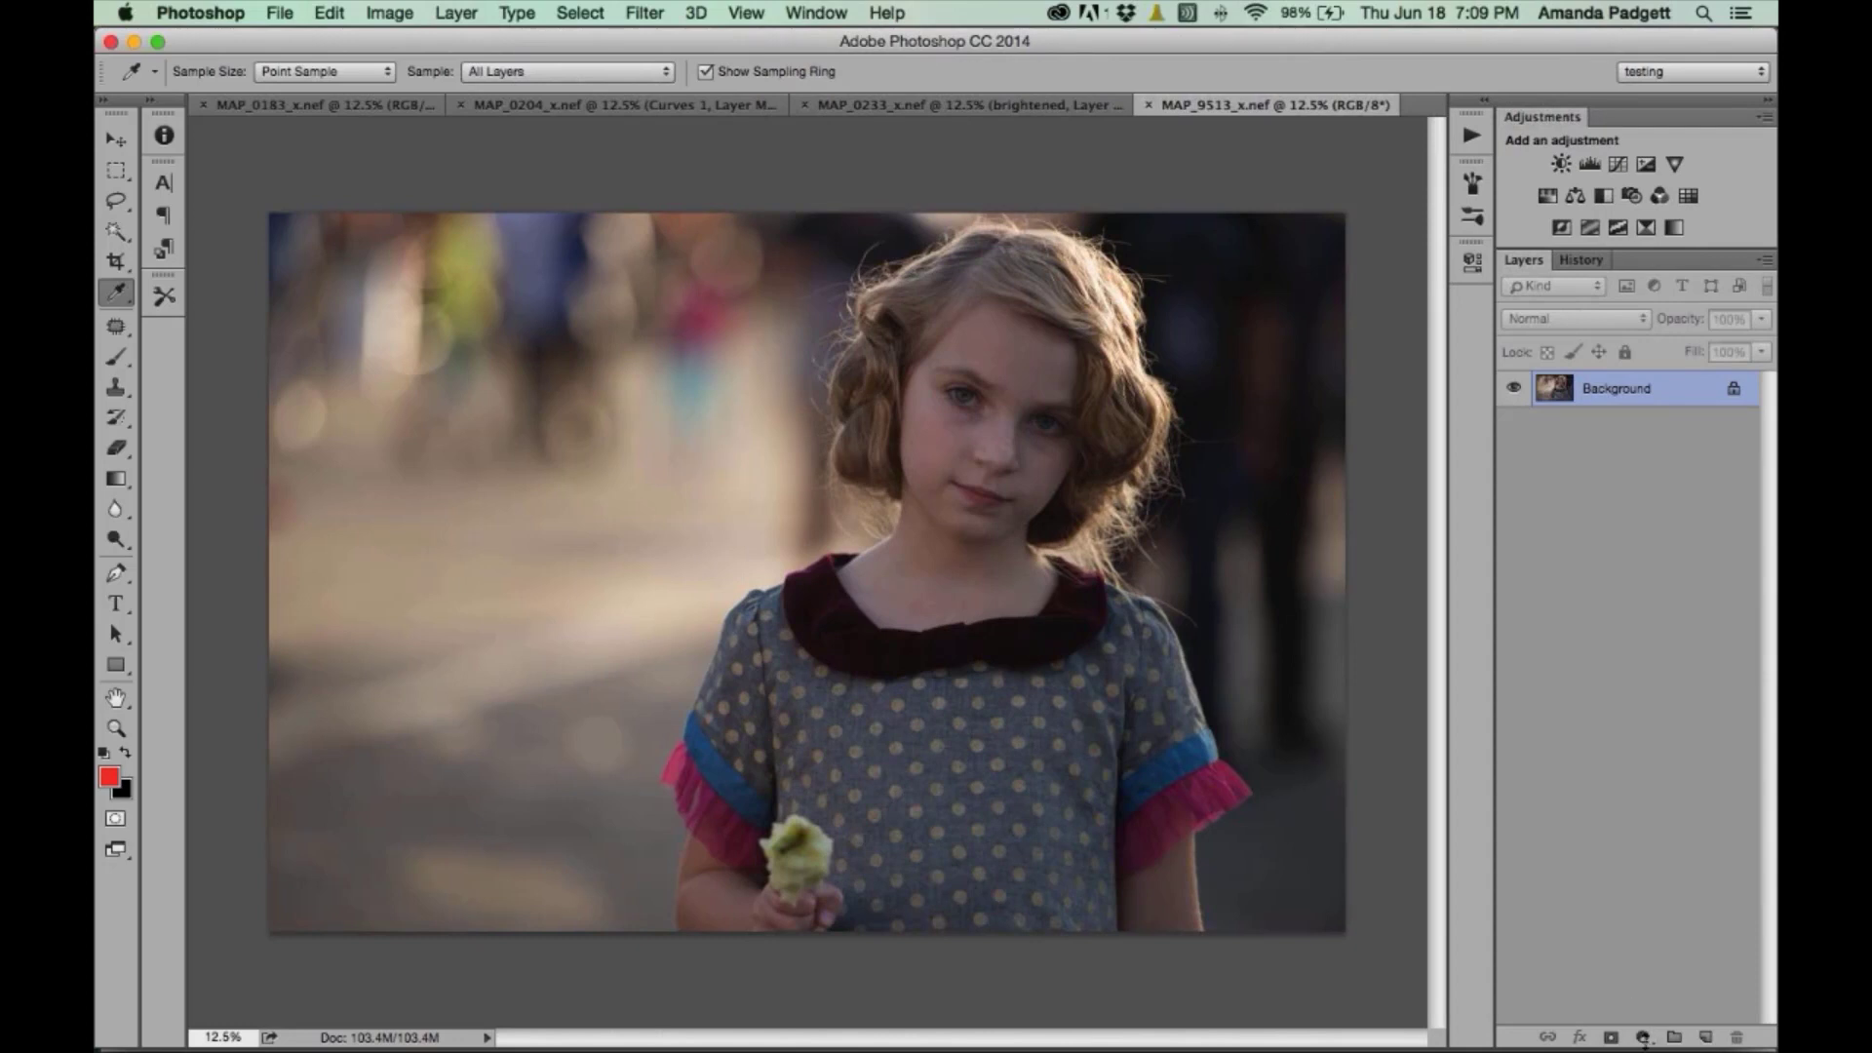
# - Add a Levels adjustment layer above the Background of MAP_9513_x.nef and collapse its properties
pyautogui.click(1644, 1035)
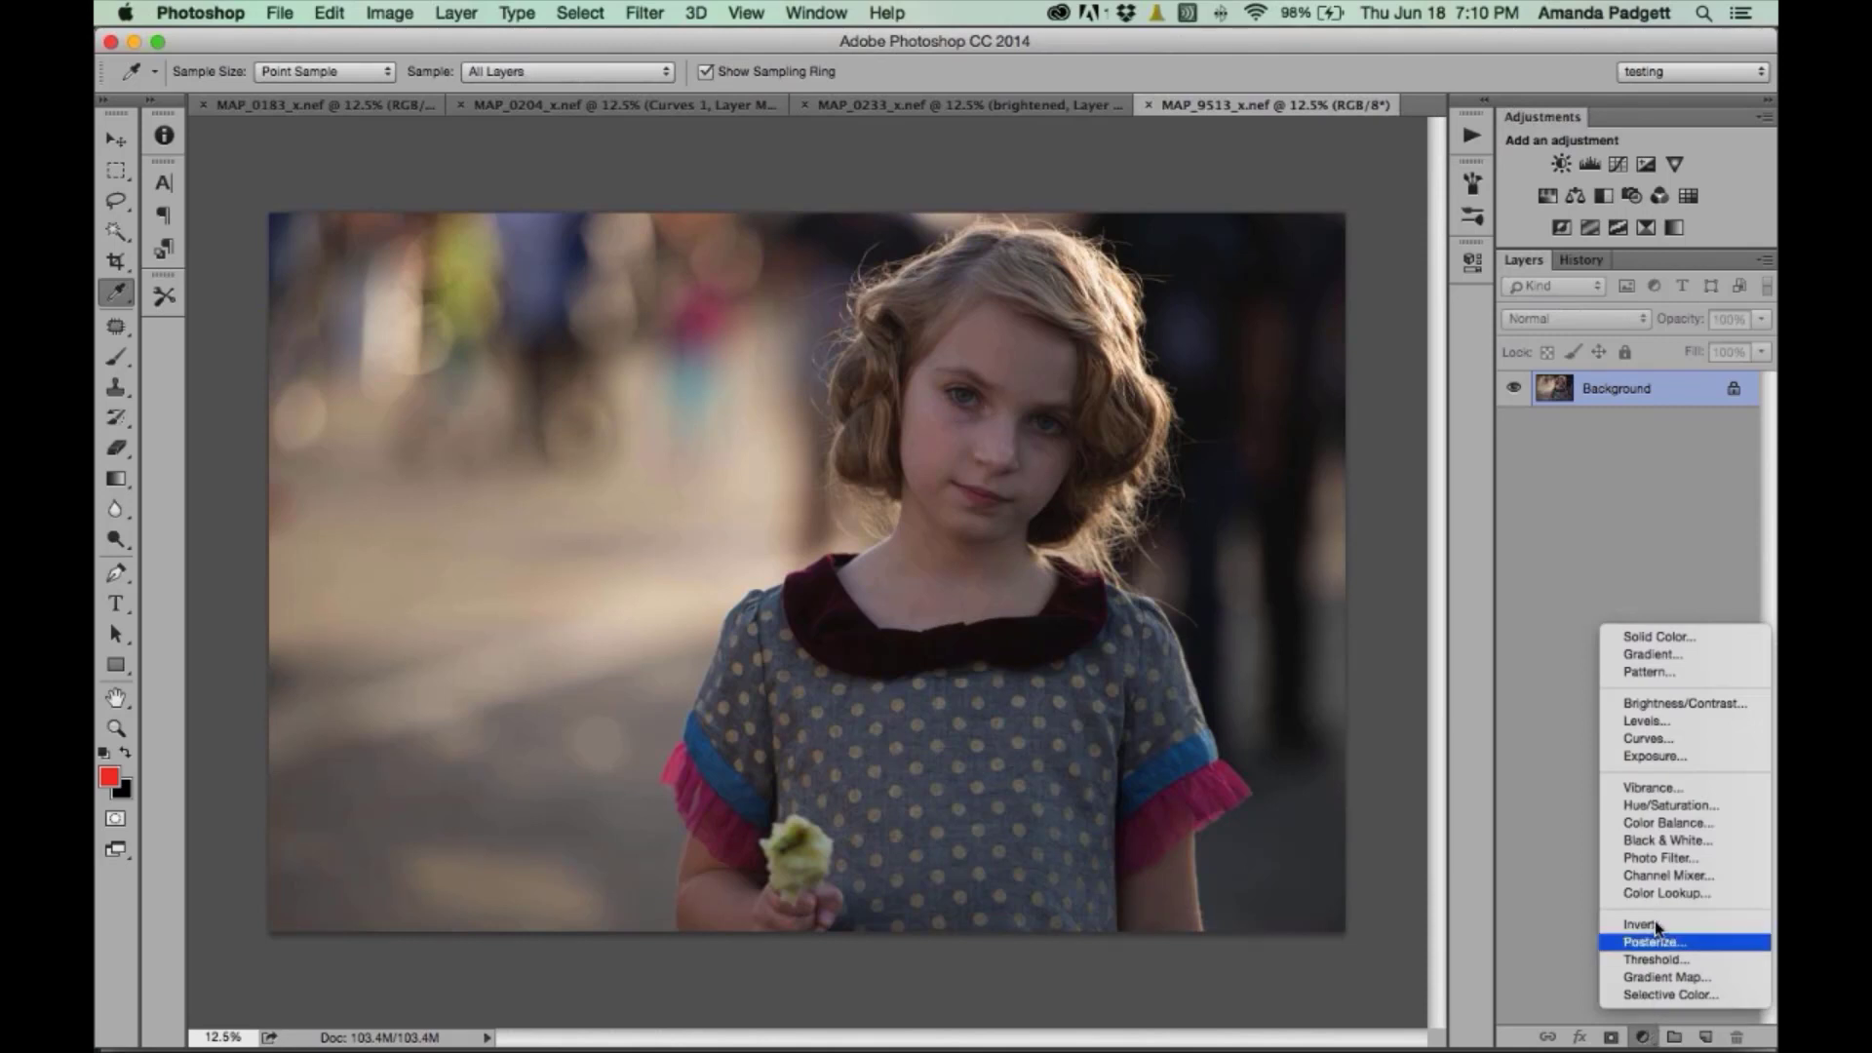
pyautogui.click(1658, 721)
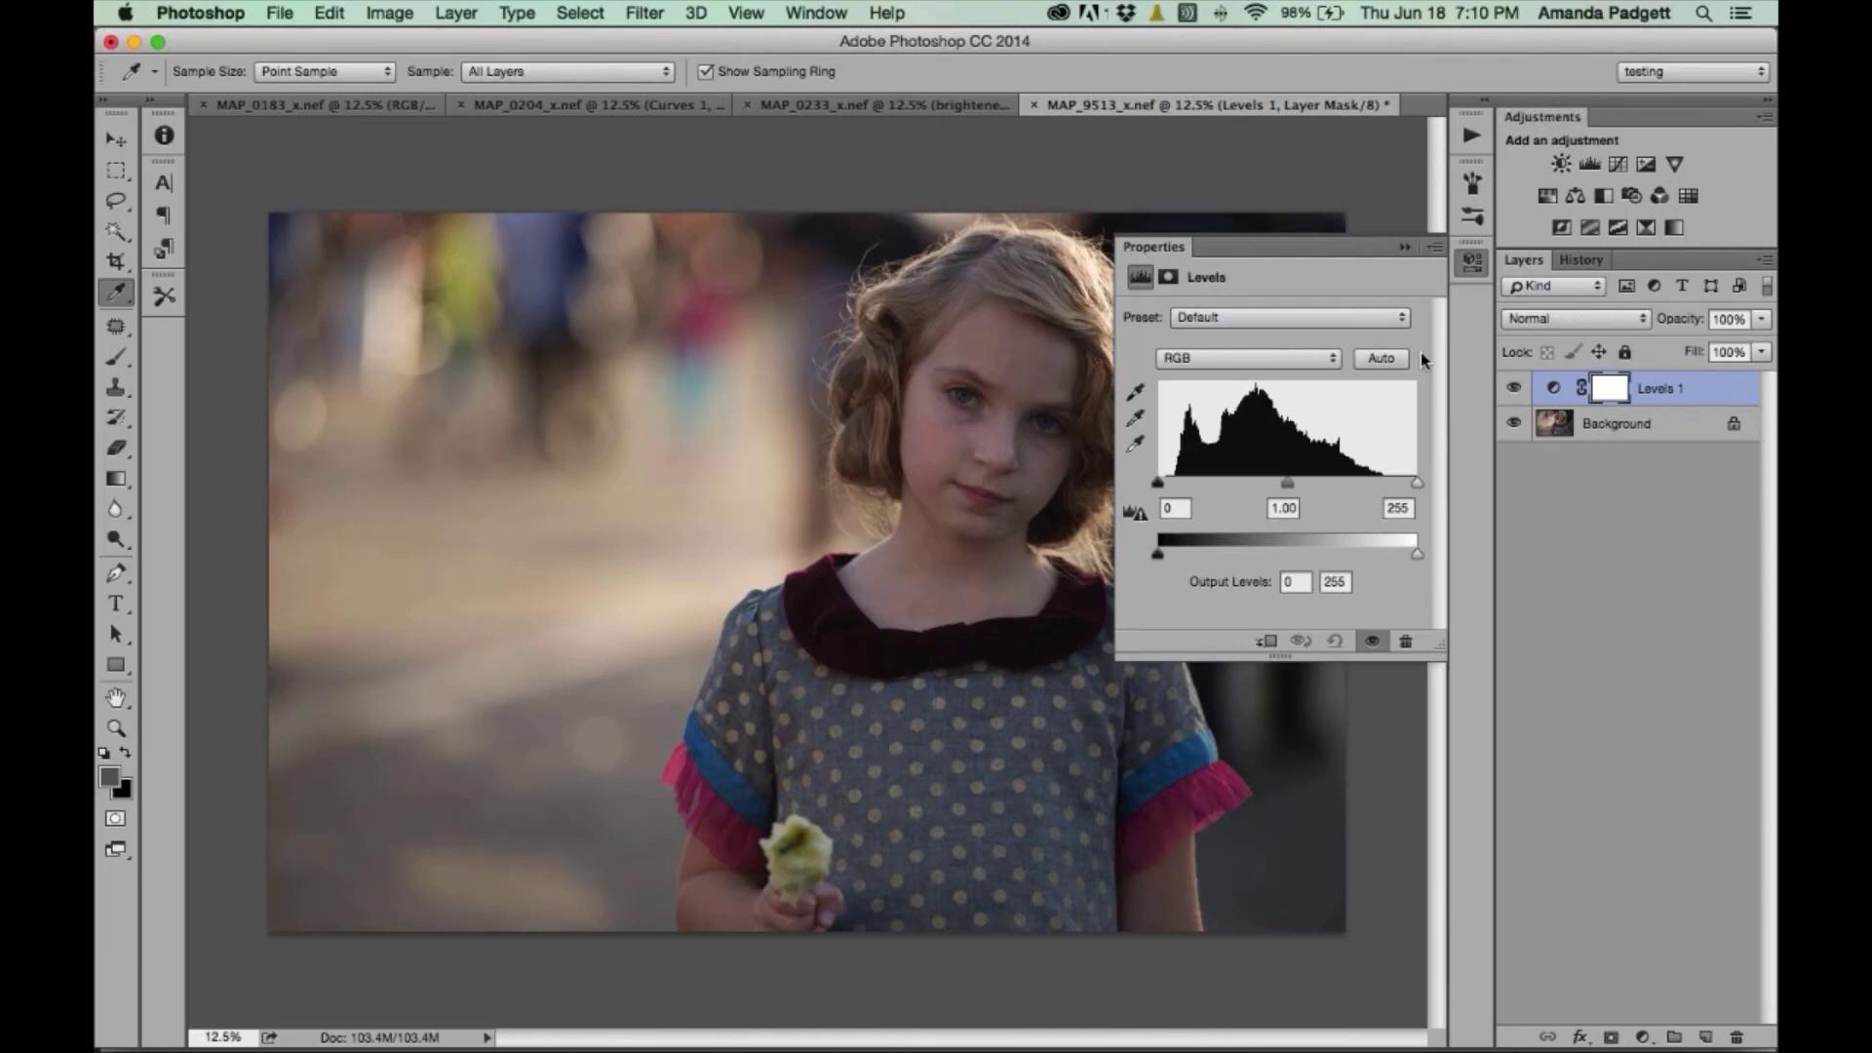
pyautogui.click(1406, 248)
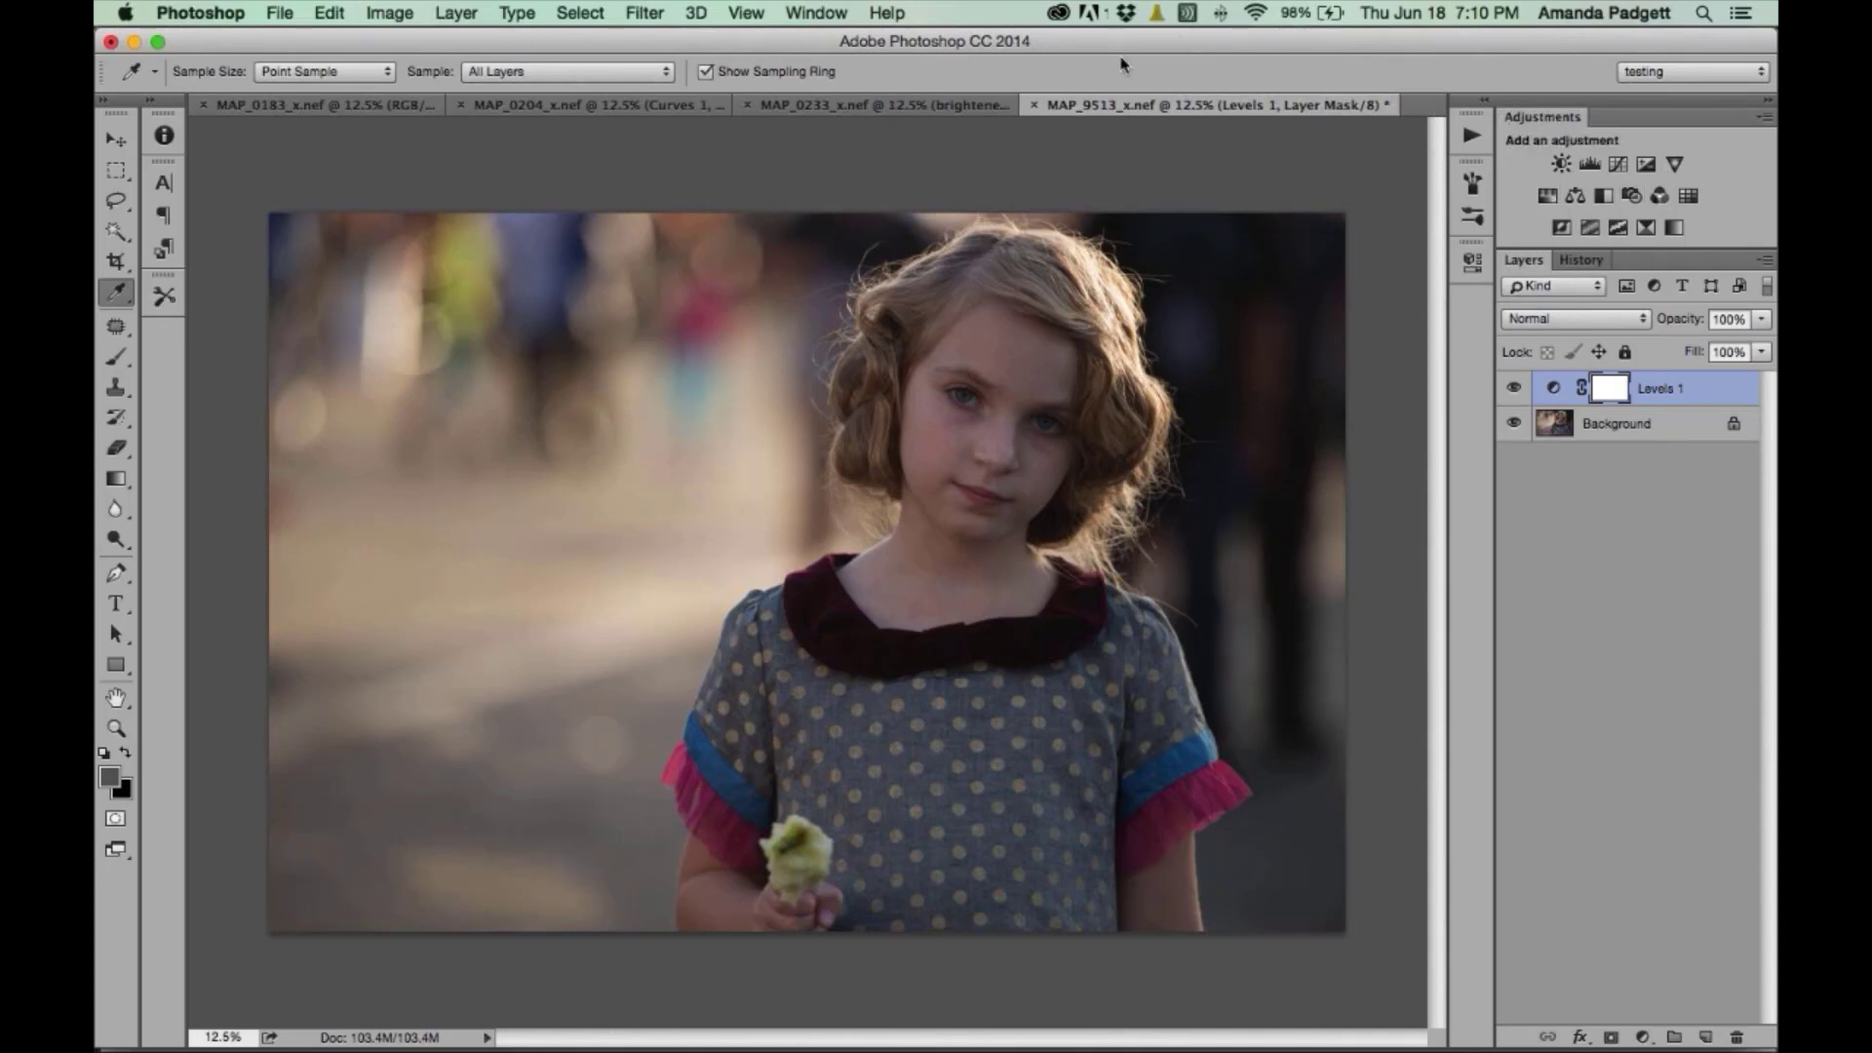
# - Hide the Adjustments panel and show it again
pyautogui.click(826, 14)
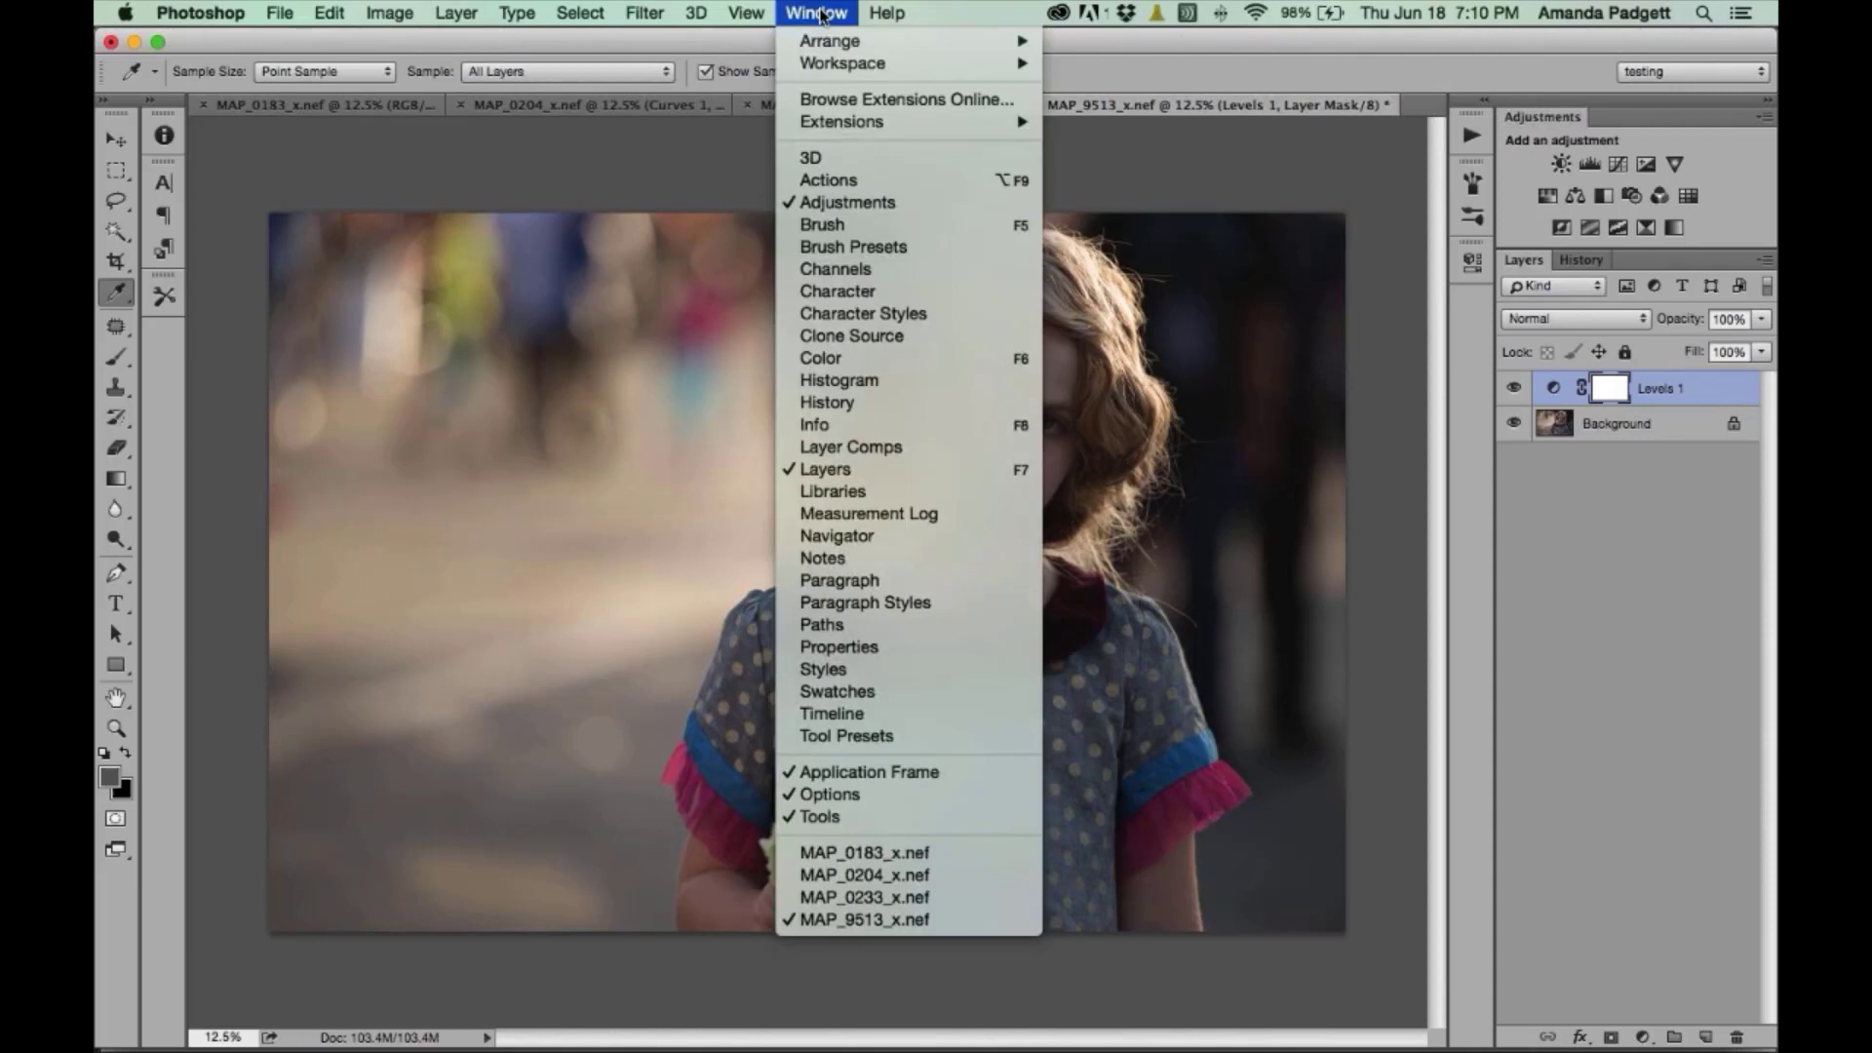
pyautogui.click(863, 201)
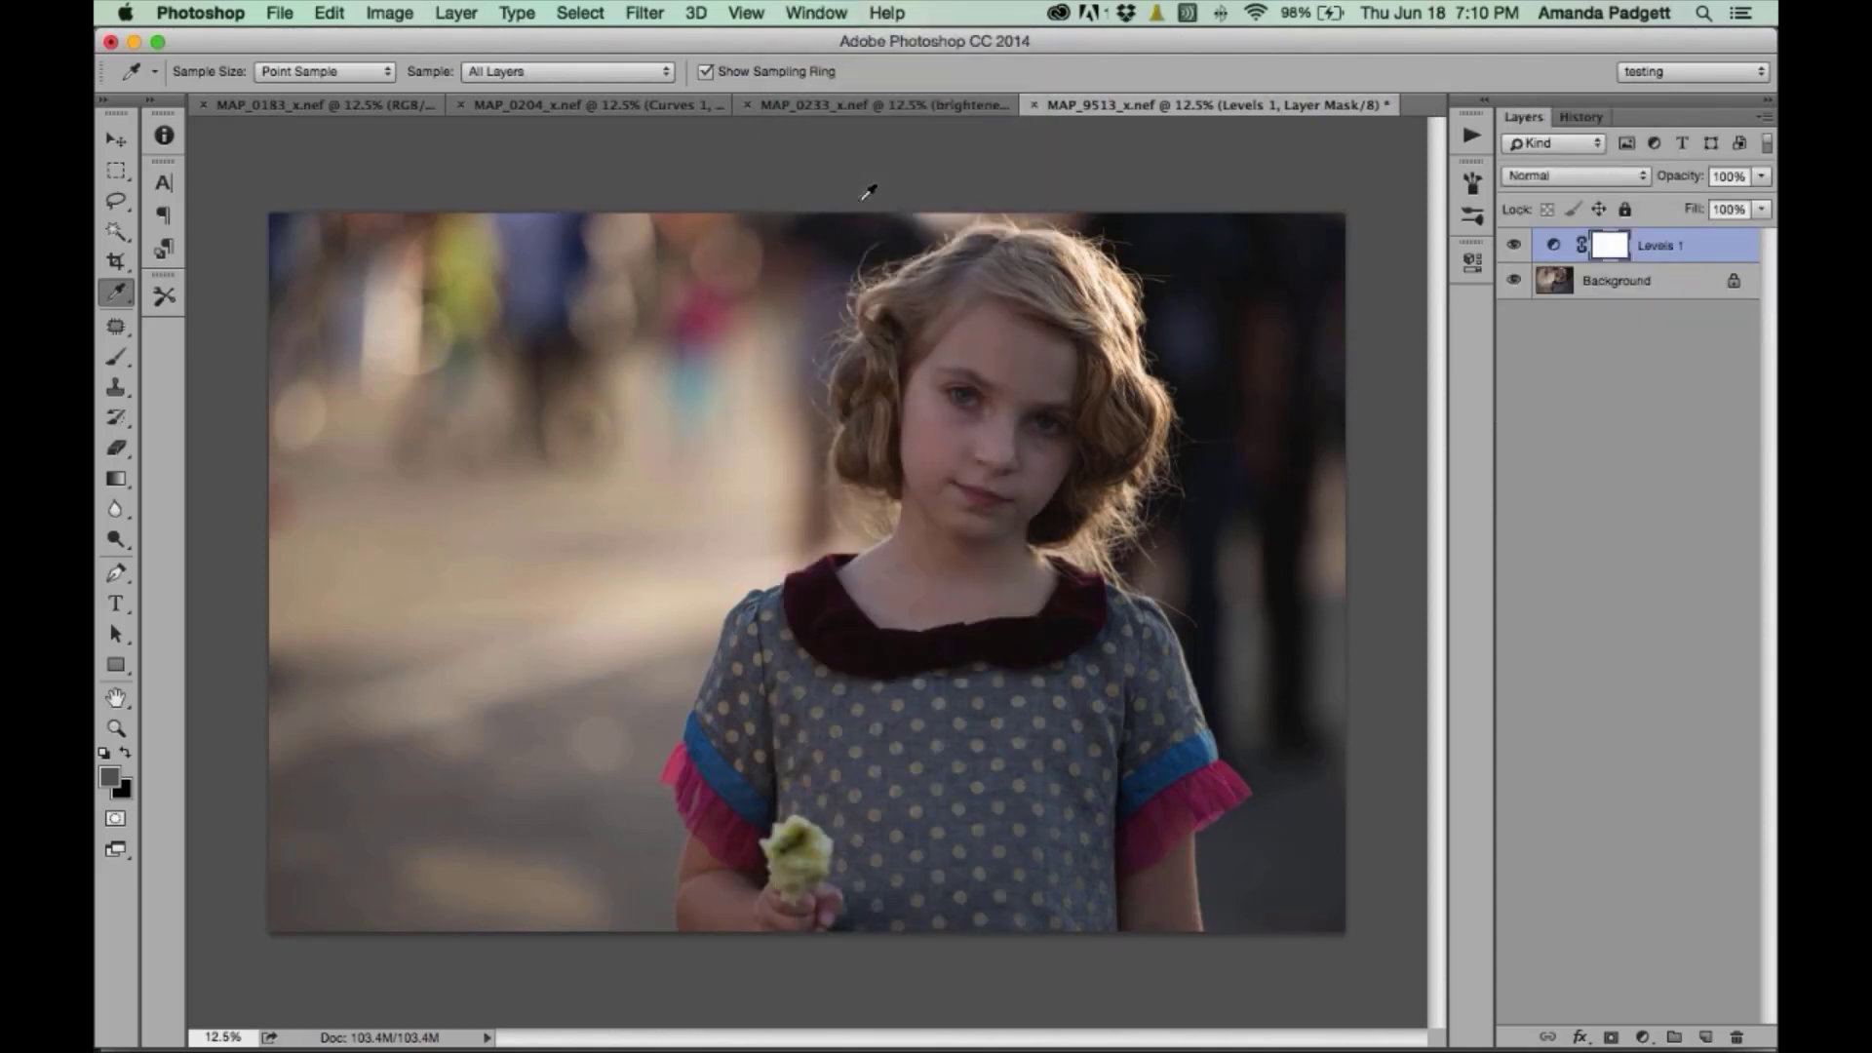
pyautogui.click(815, 14)
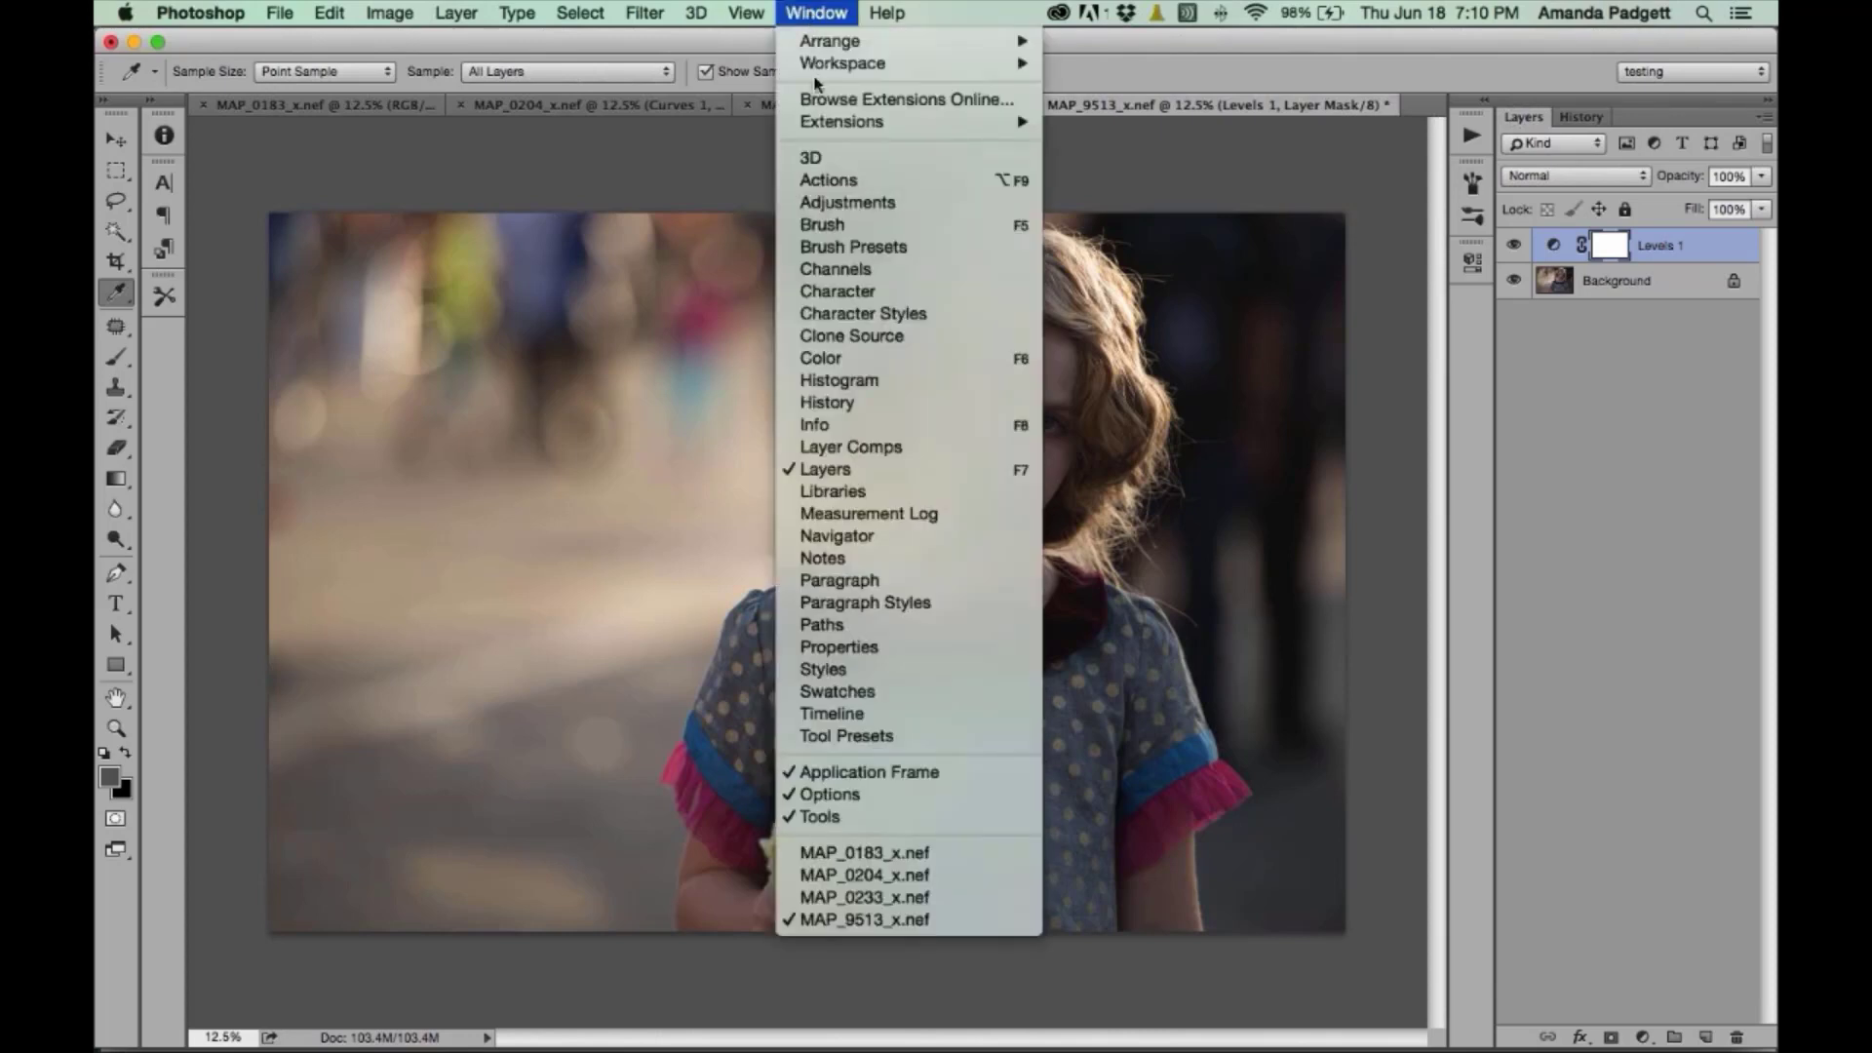
pyautogui.click(825, 202)
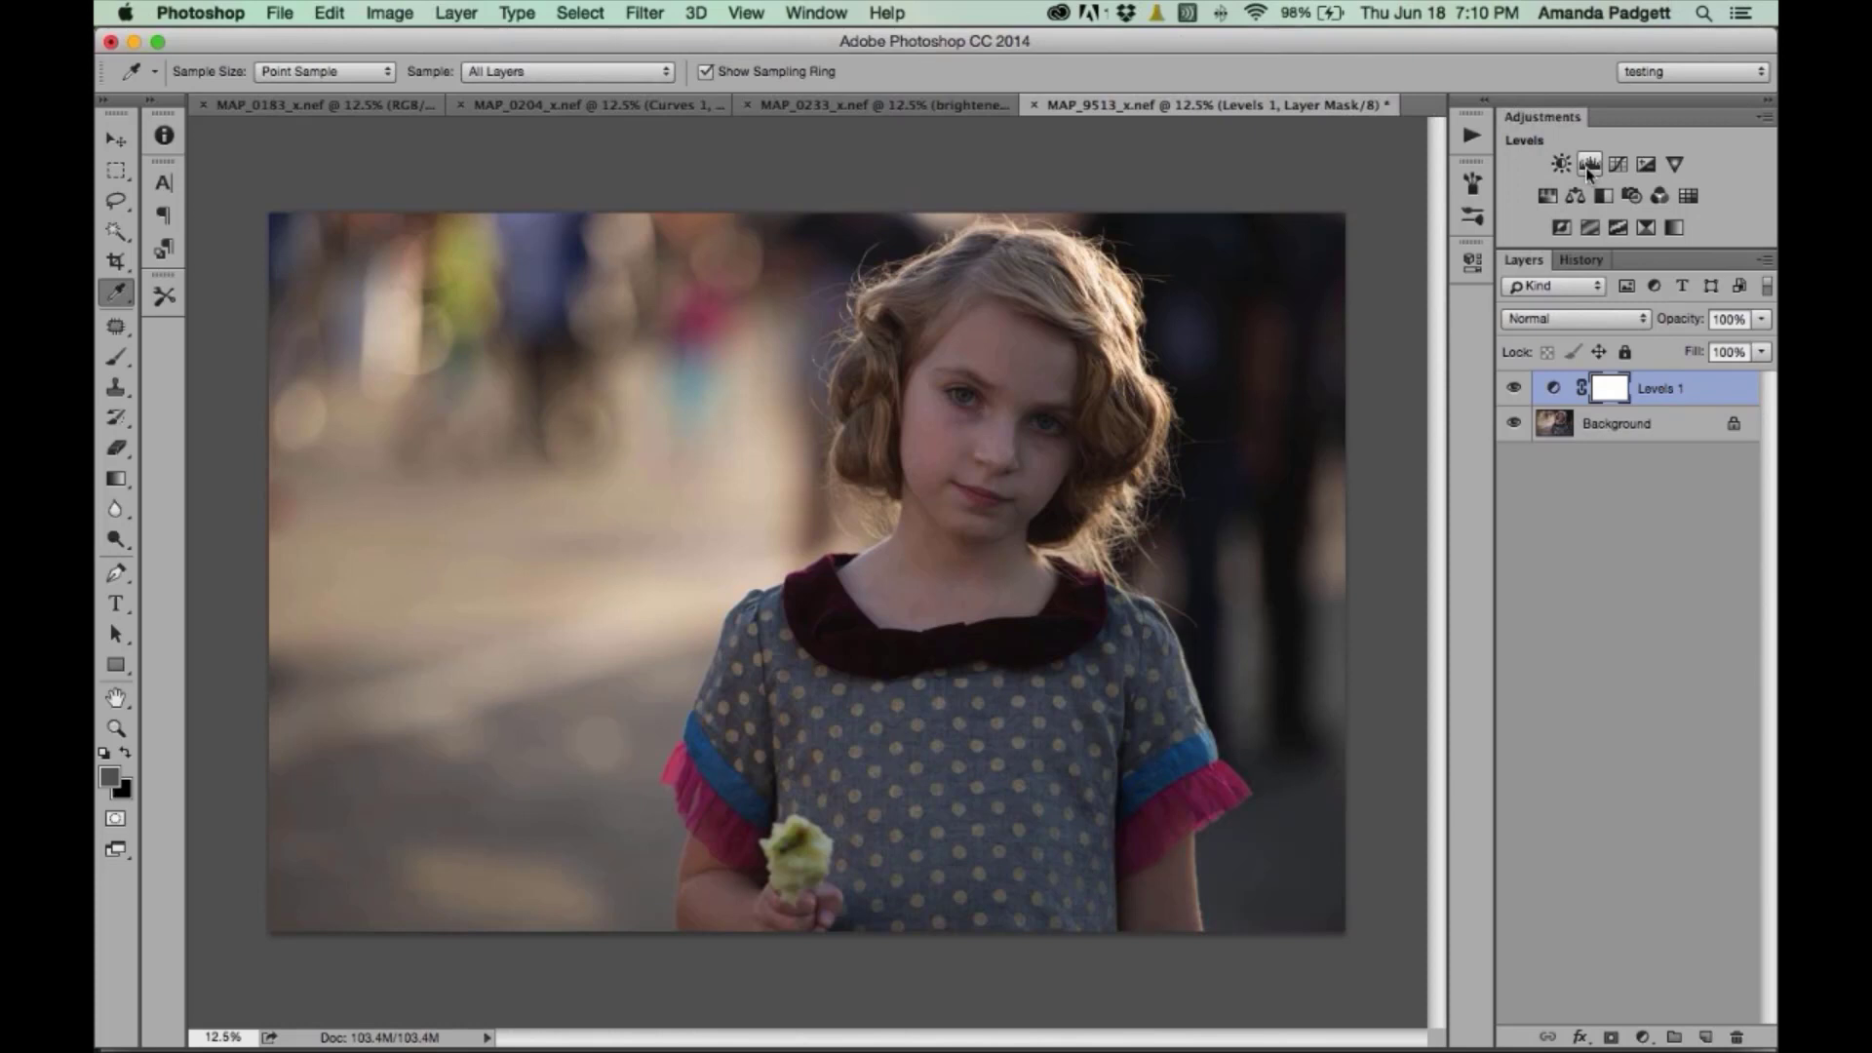
# - Add a second Levels adjustment layer above Levels 1 and collapse its properties
pyautogui.click(1591, 166)
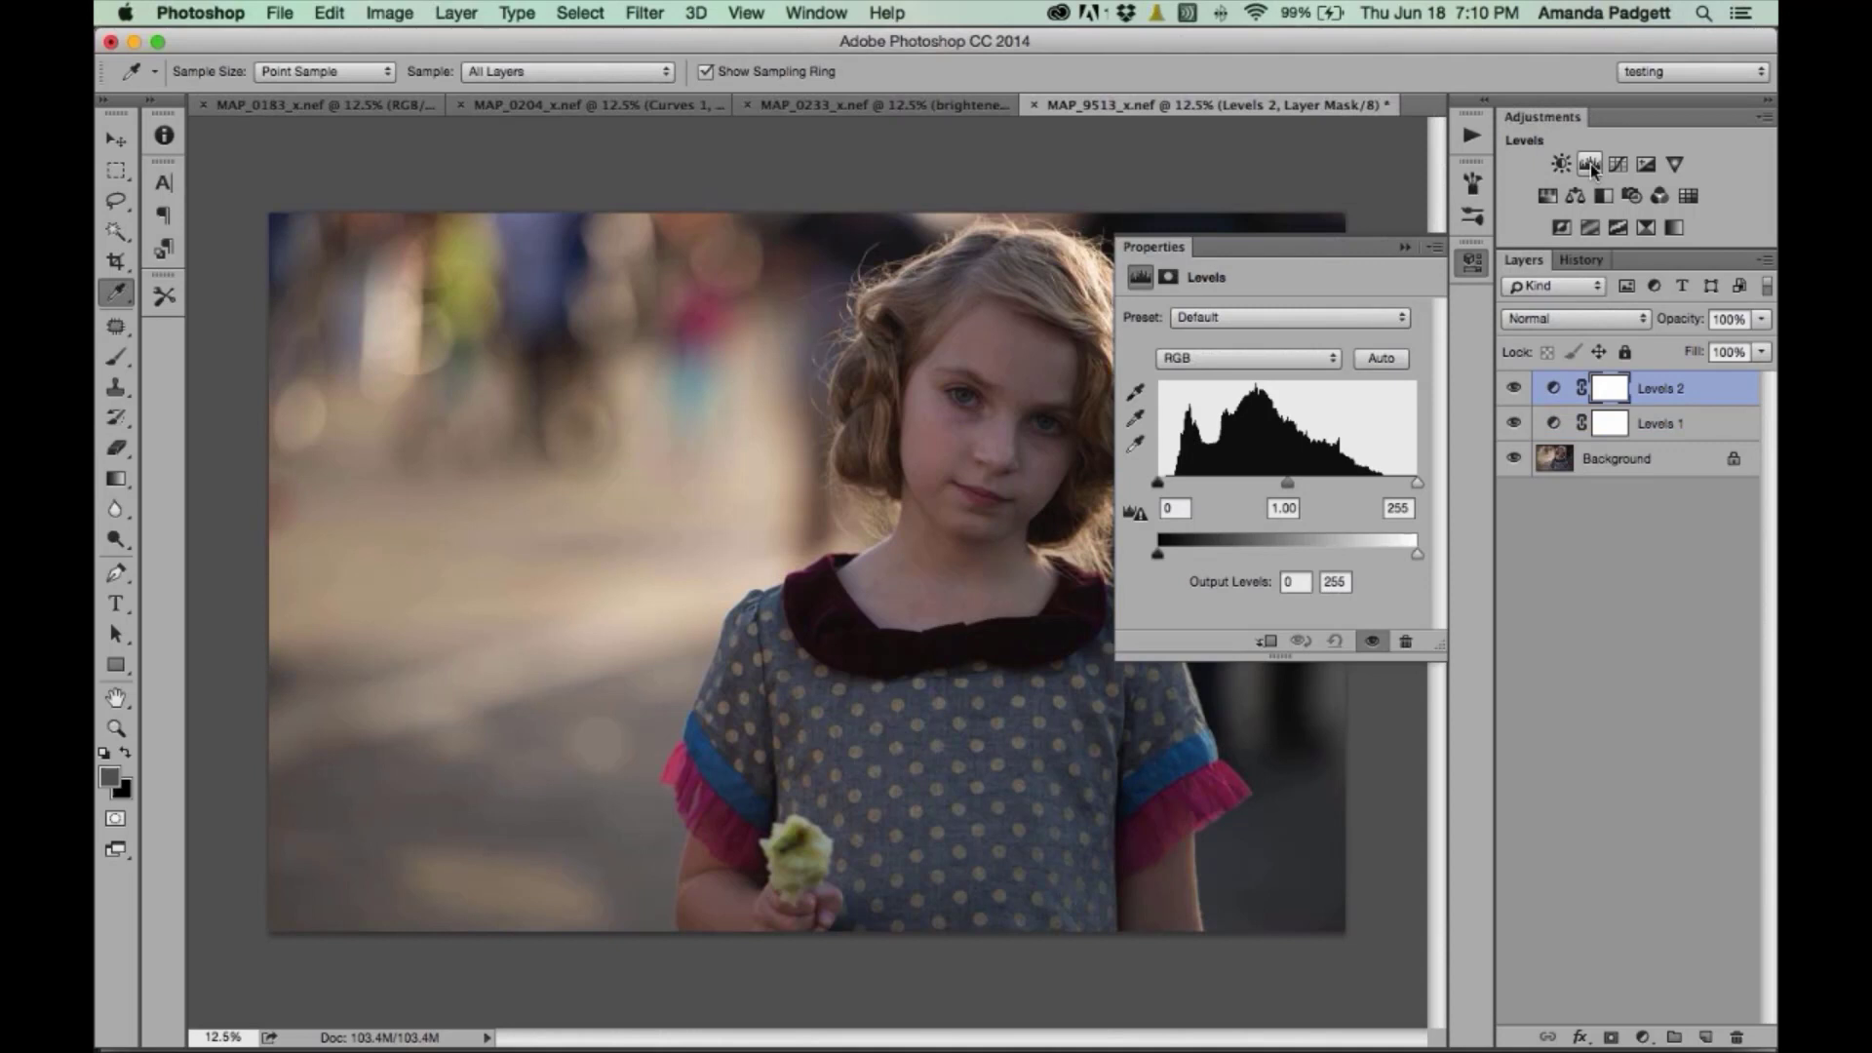
pyautogui.click(1406, 246)
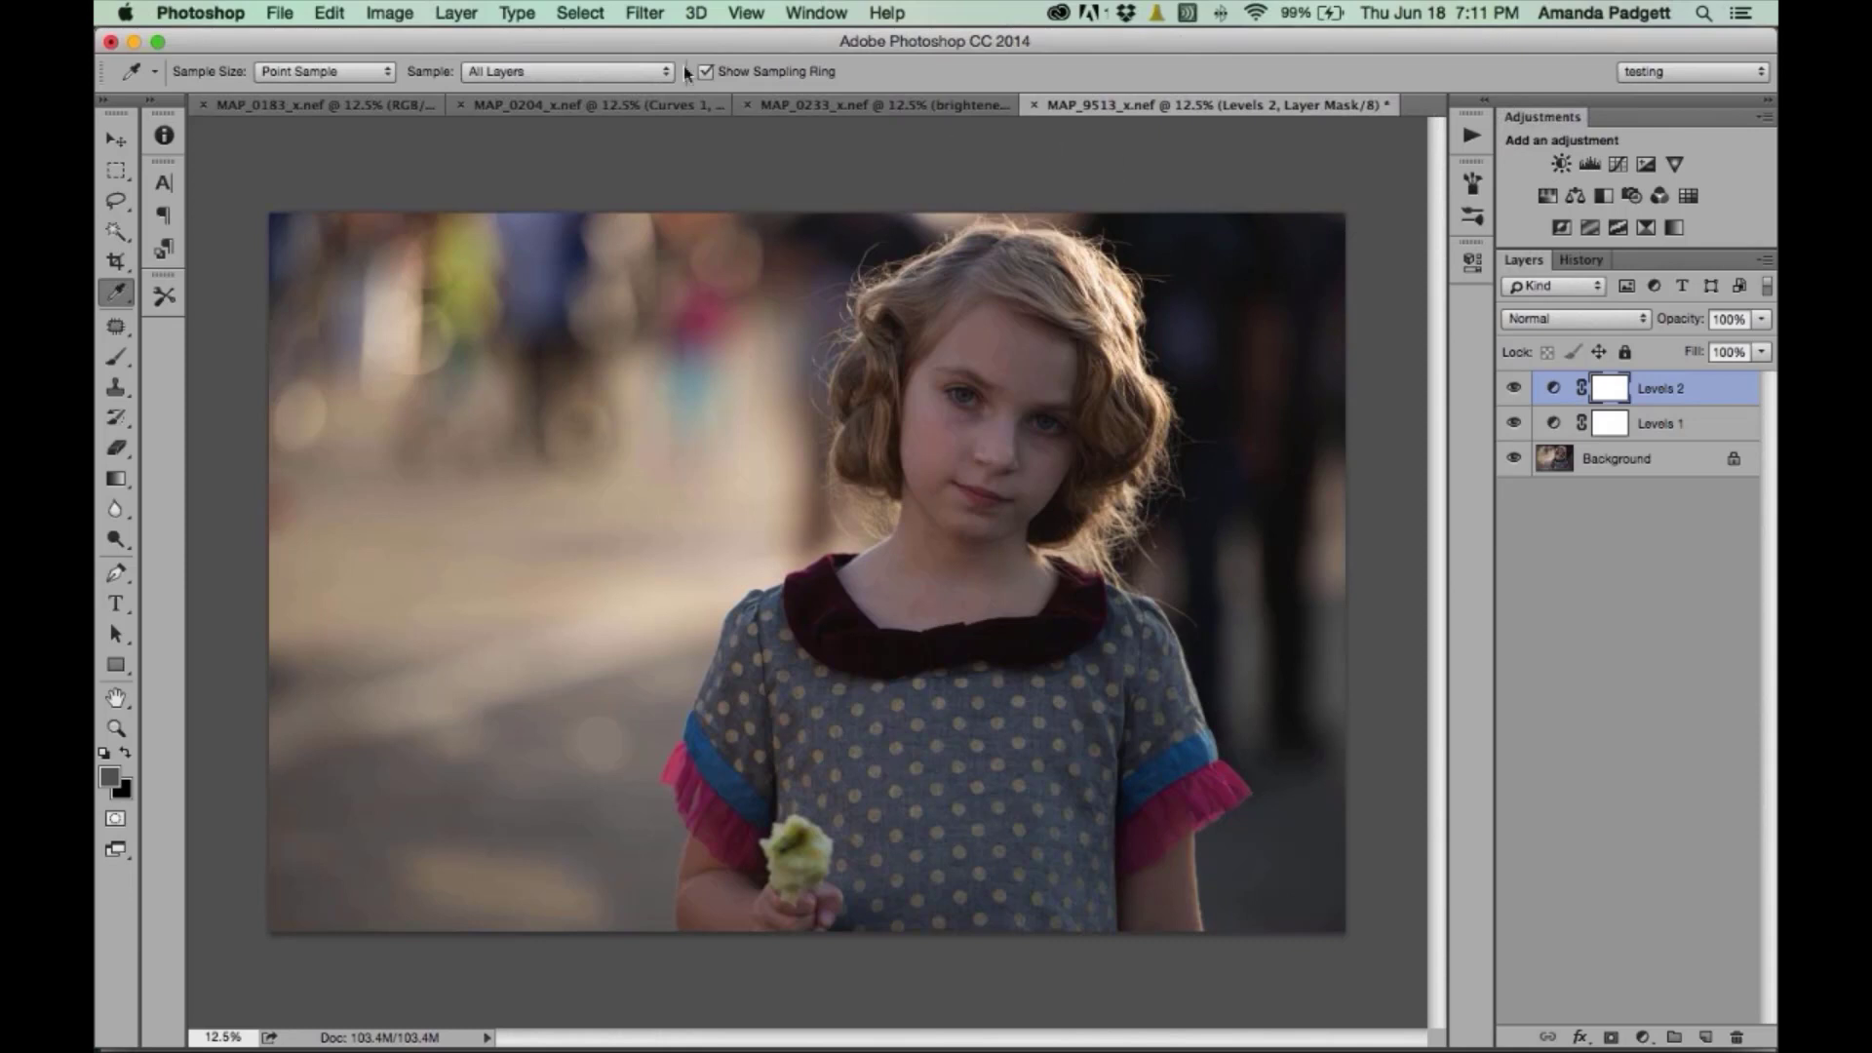
# - Open the direct Levels adjustment for the Levels 2 layer mask and cancel it
pyautogui.click(390, 13)
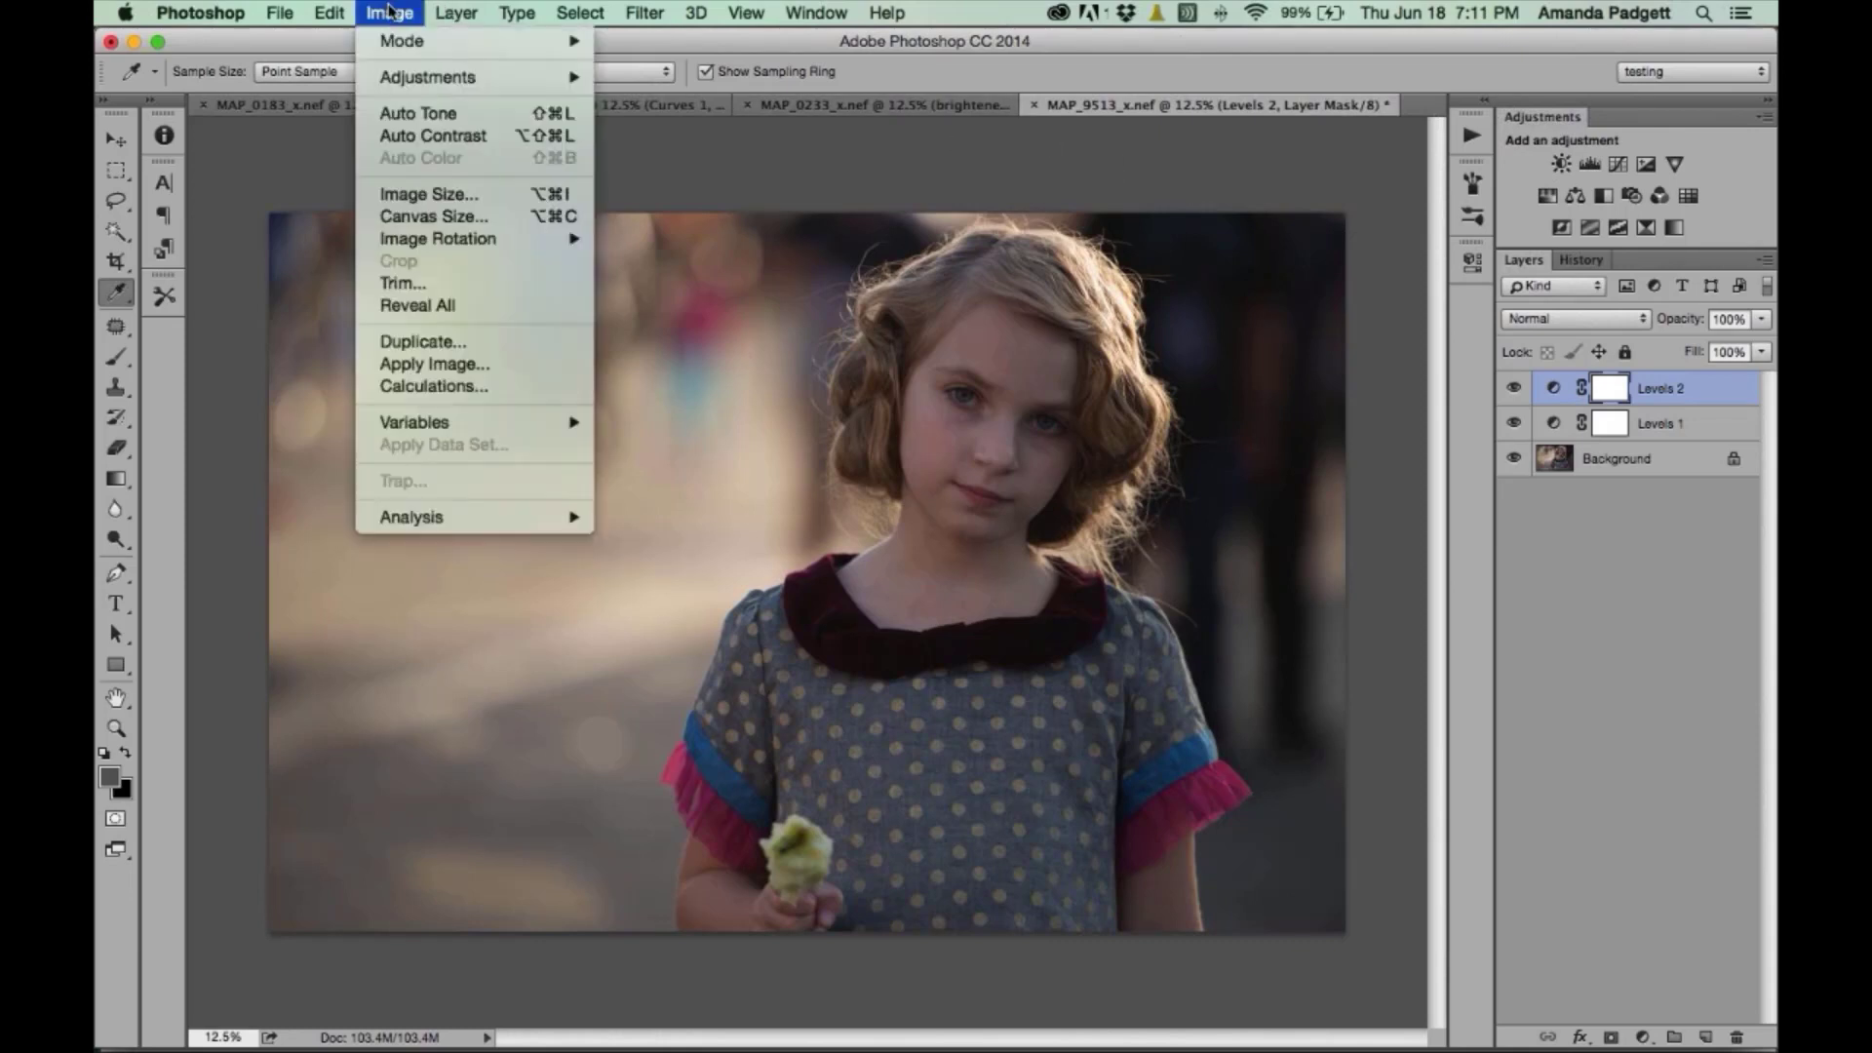
pyautogui.moveTo(414, 86)
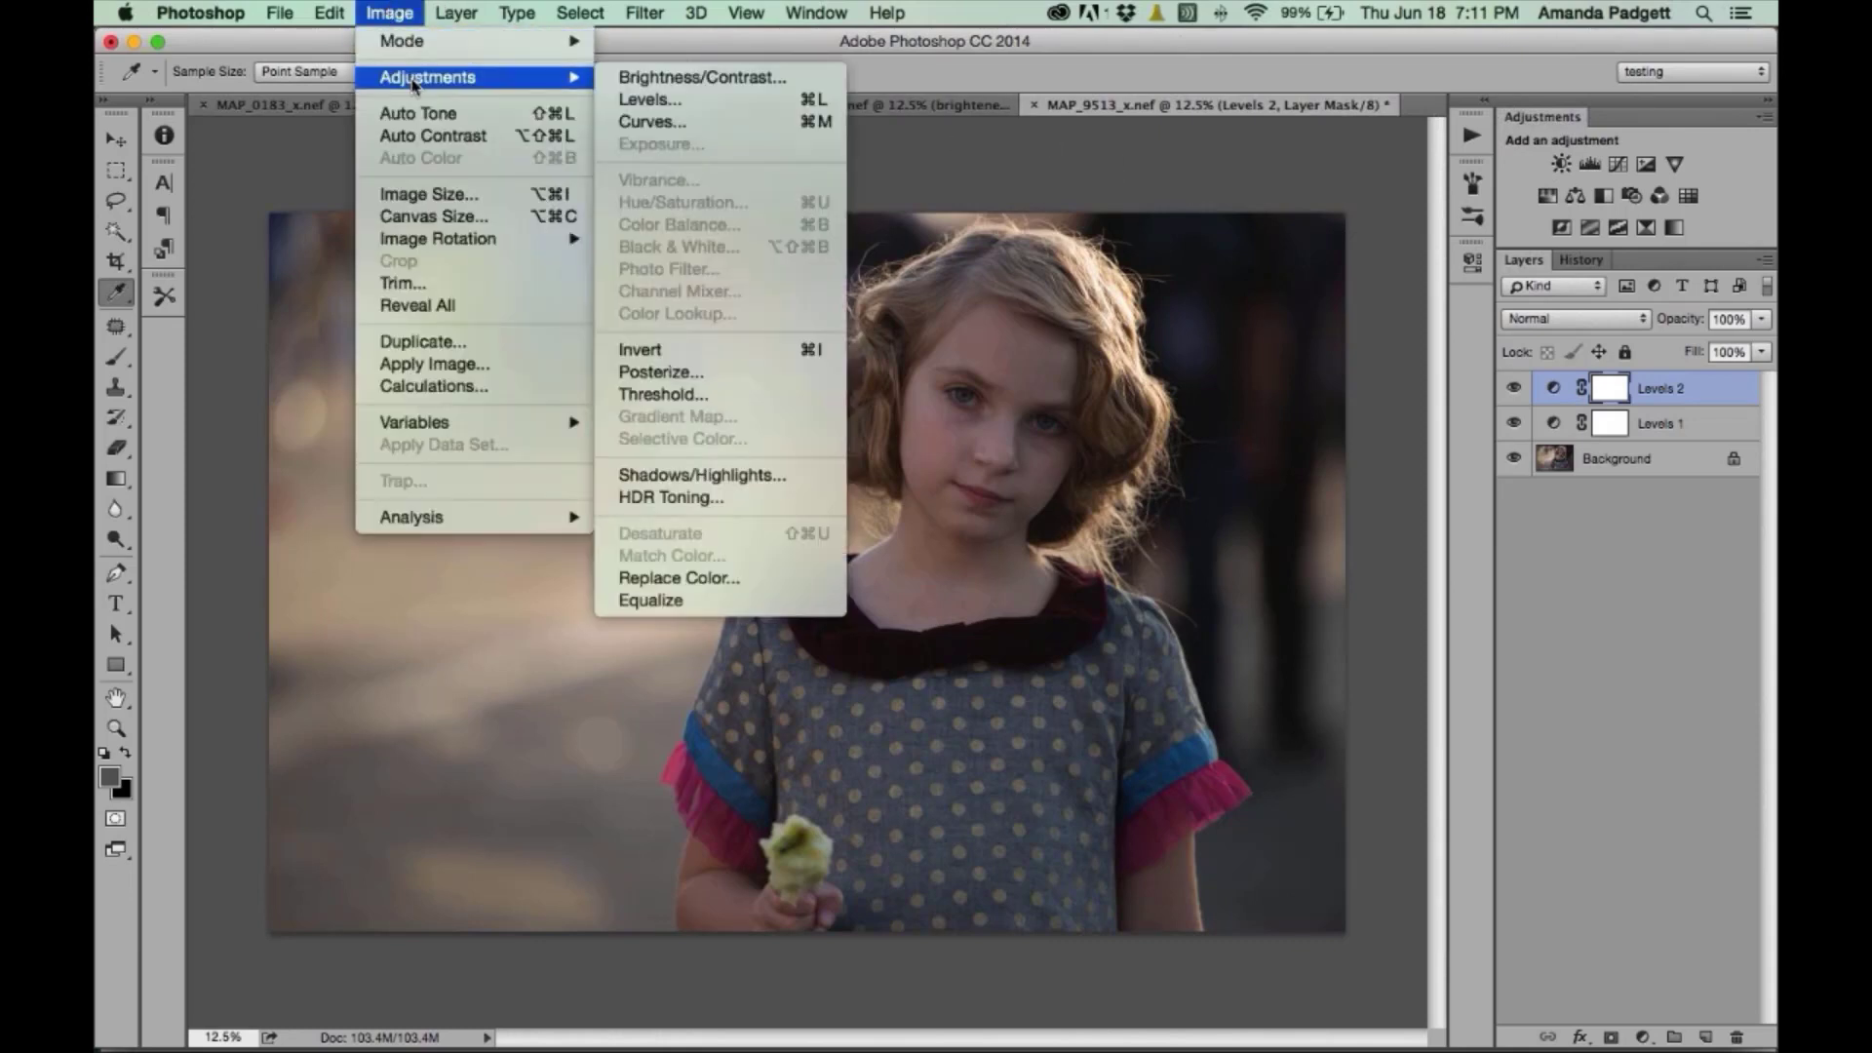
pyautogui.click(649, 101)
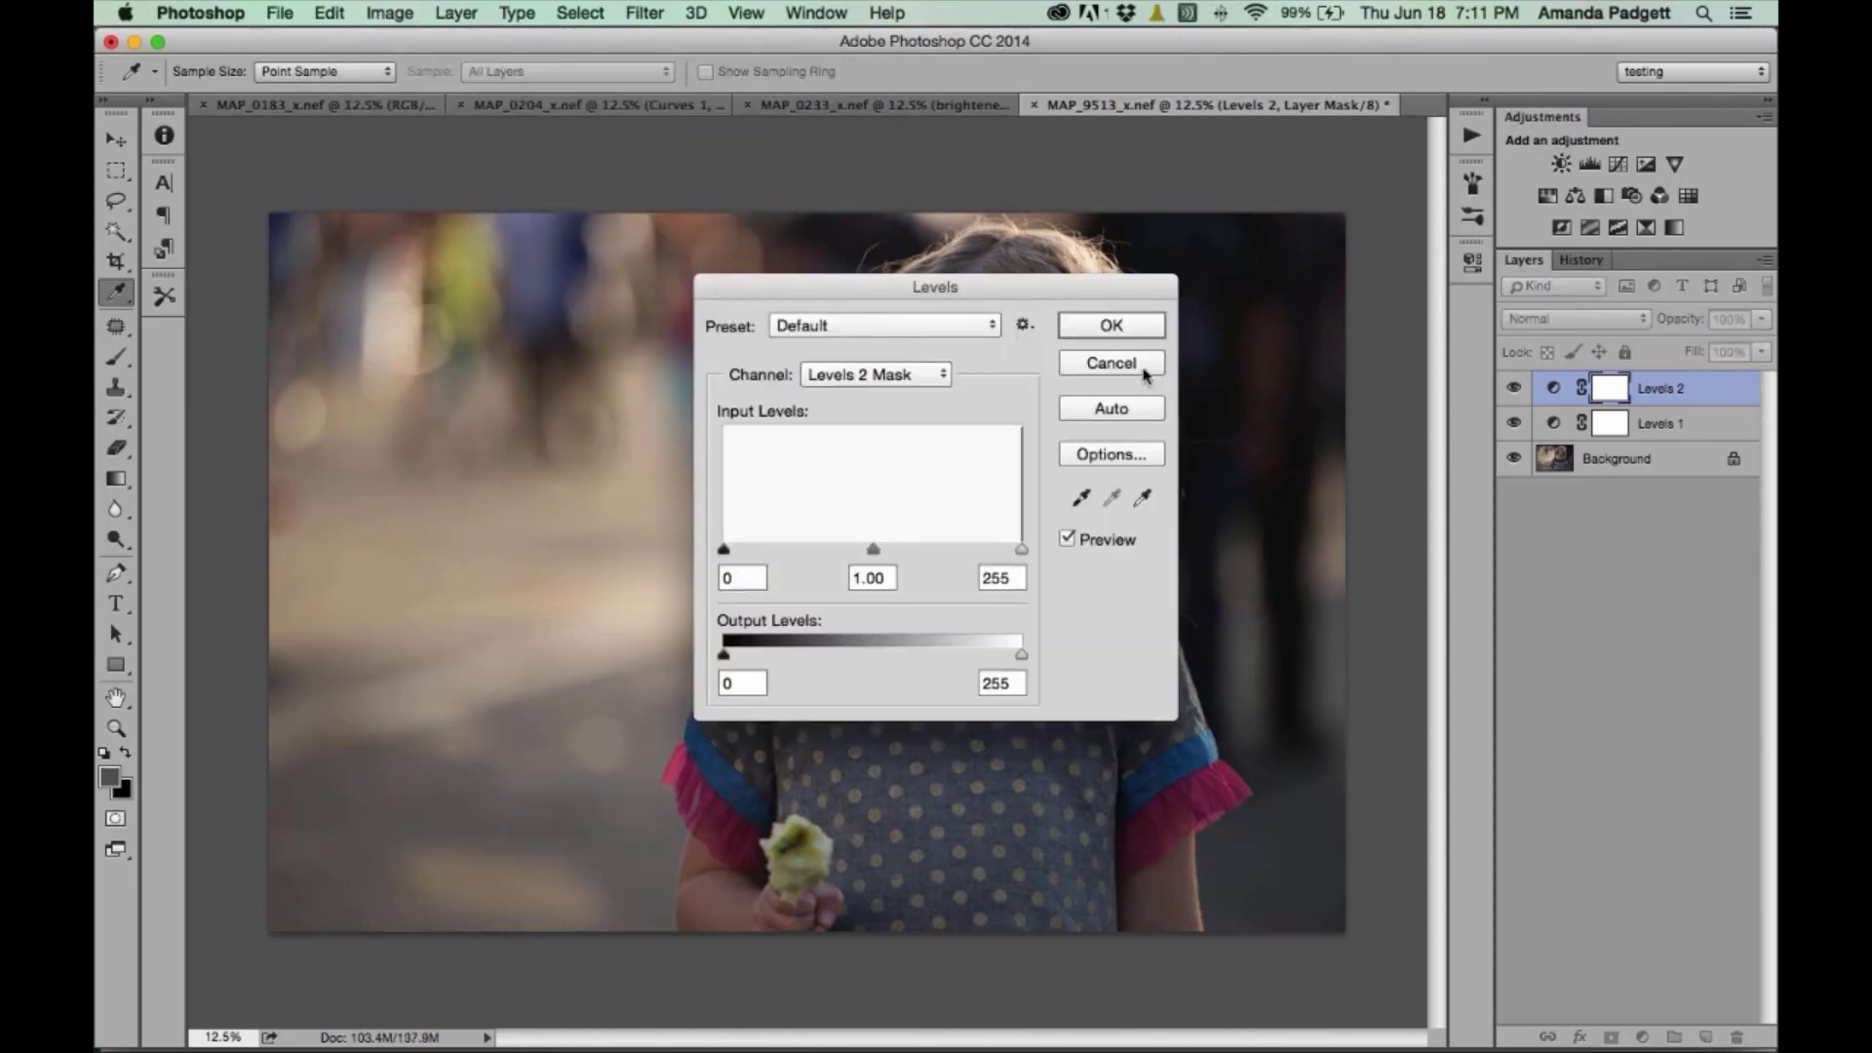
pyautogui.click(1144, 366)
# - Add a third Levels adjustment layer above Levels 2 with the default preset and collapse its properties
pyautogui.click(405, 11)
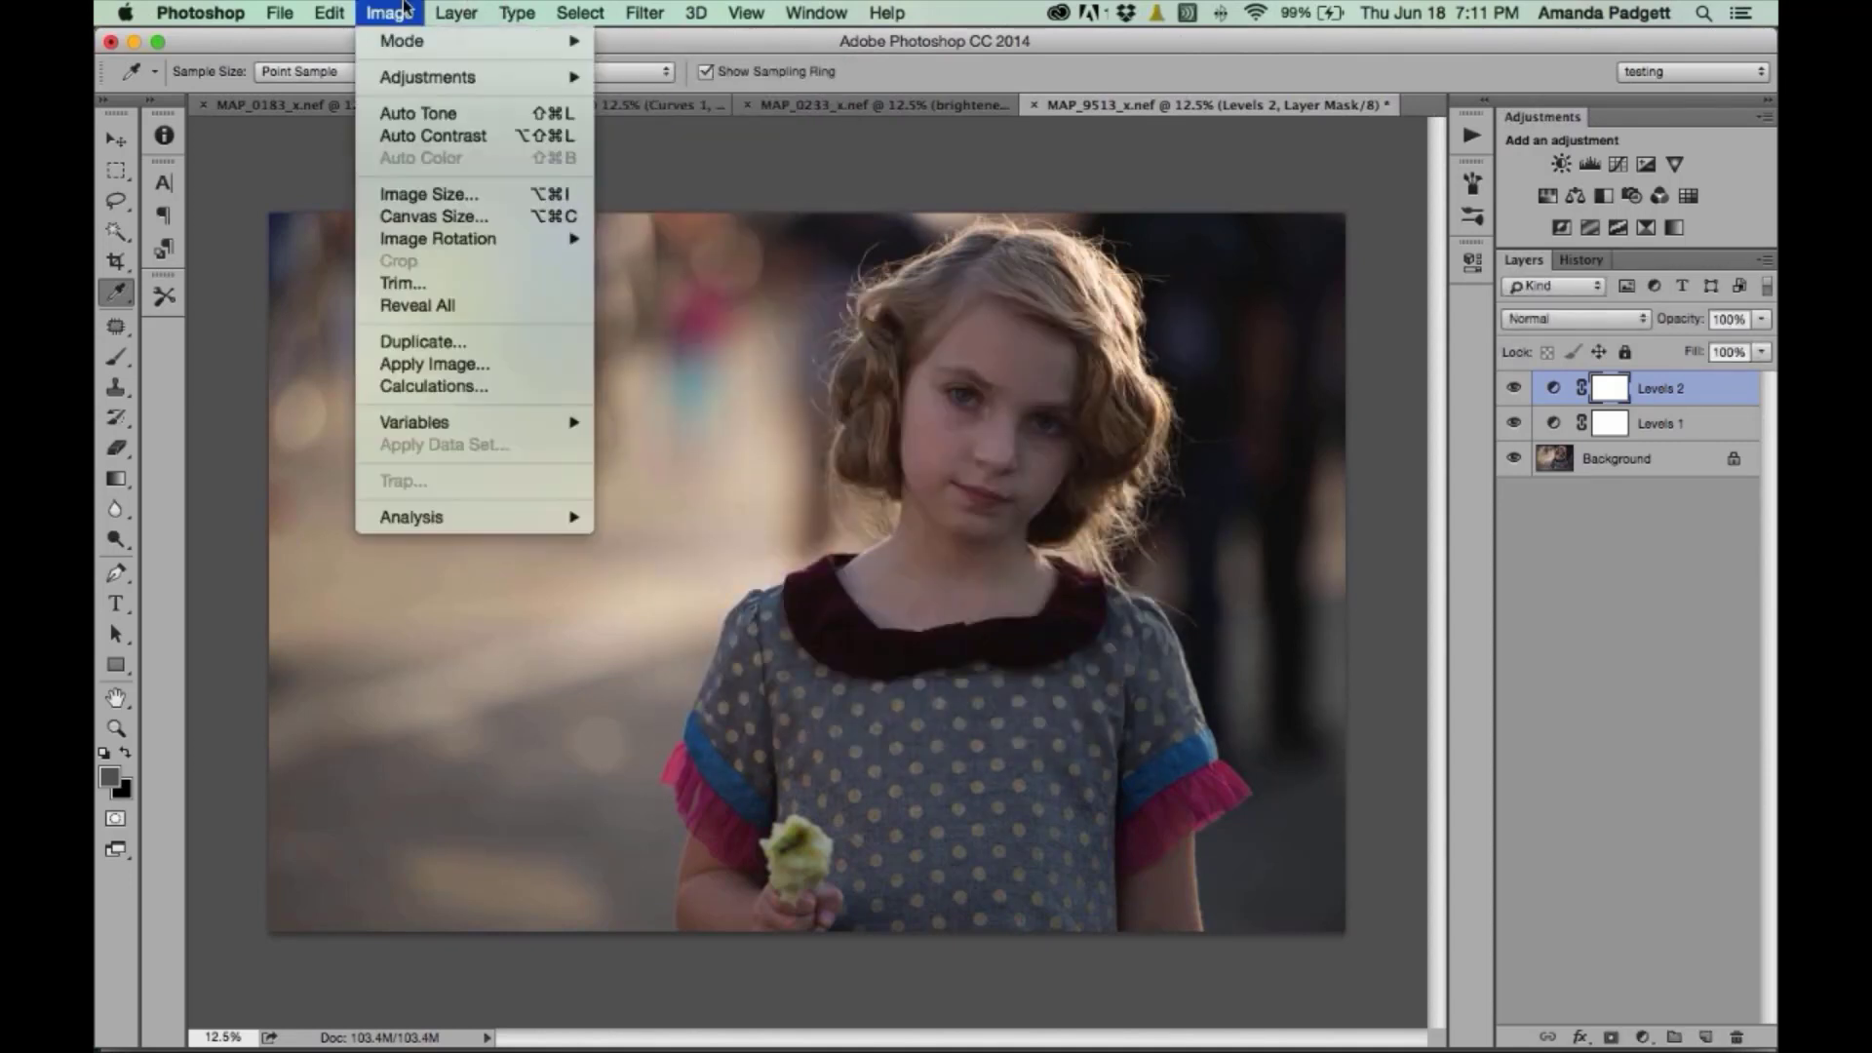
pyautogui.moveTo(454, 8)
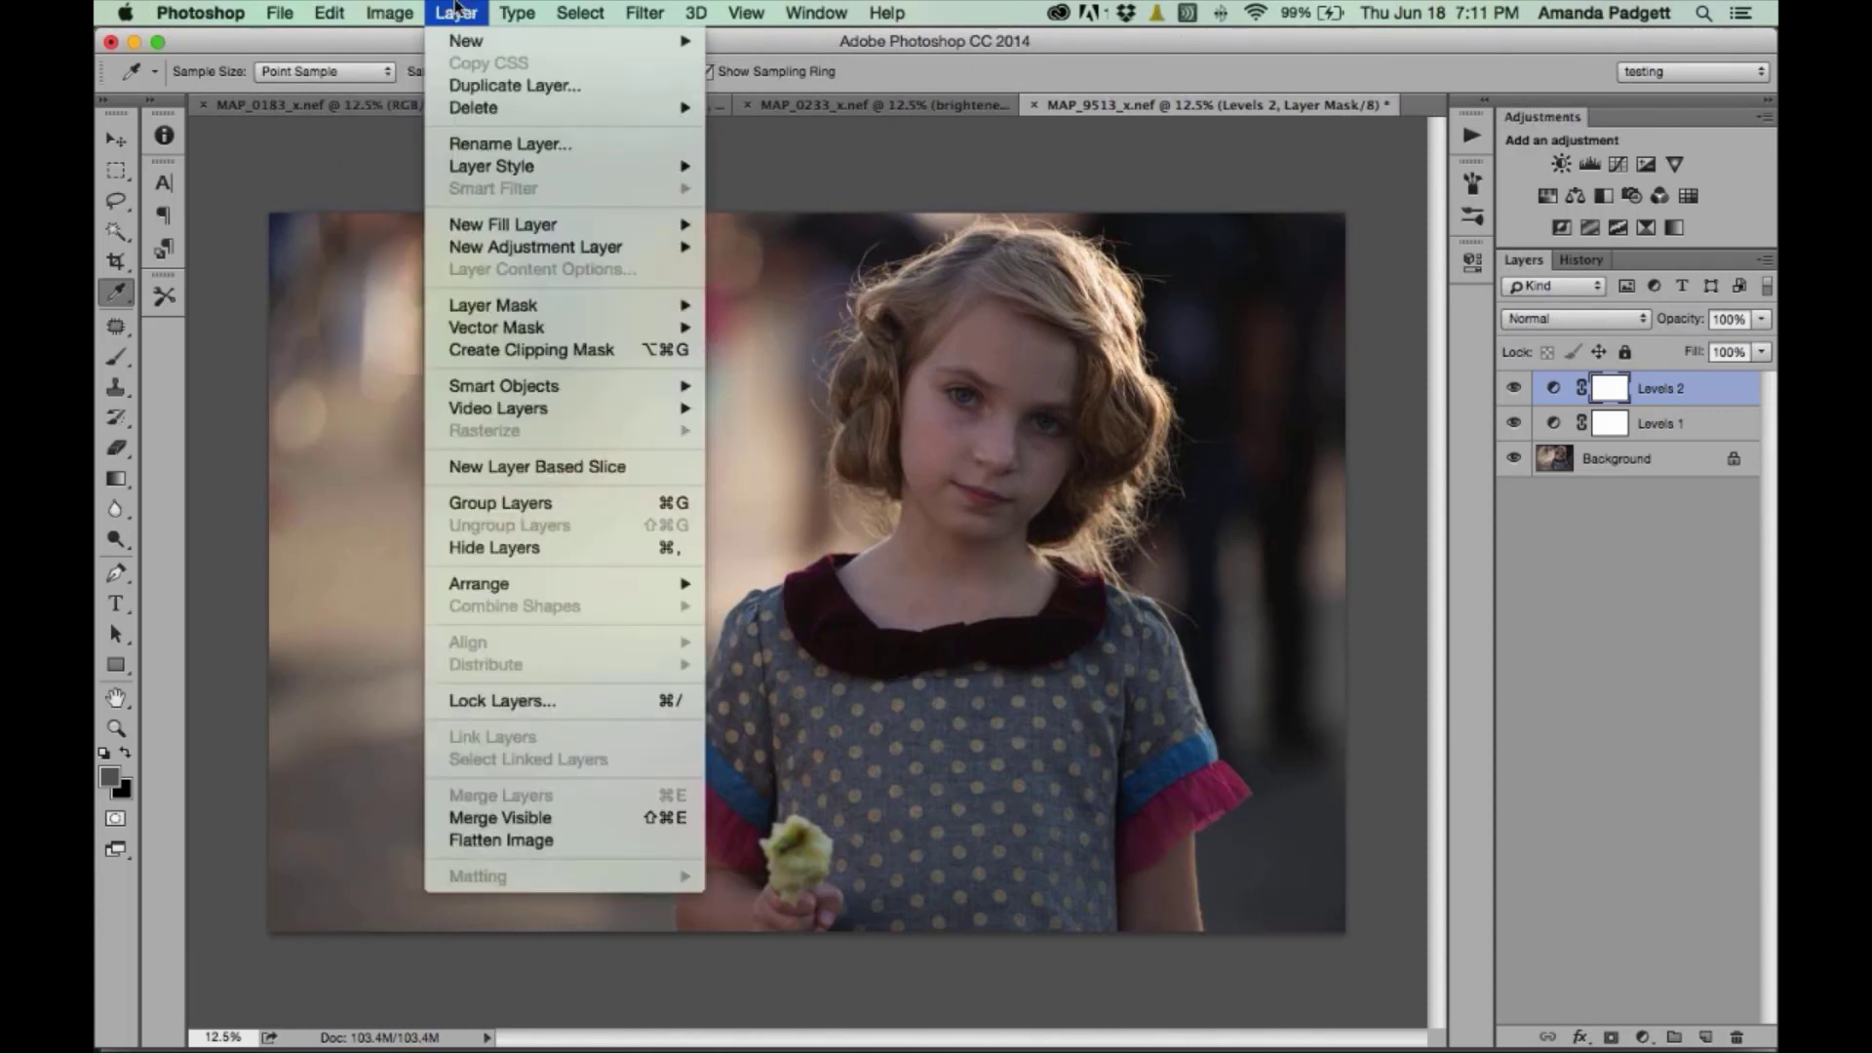
pyautogui.moveTo(506, 255)
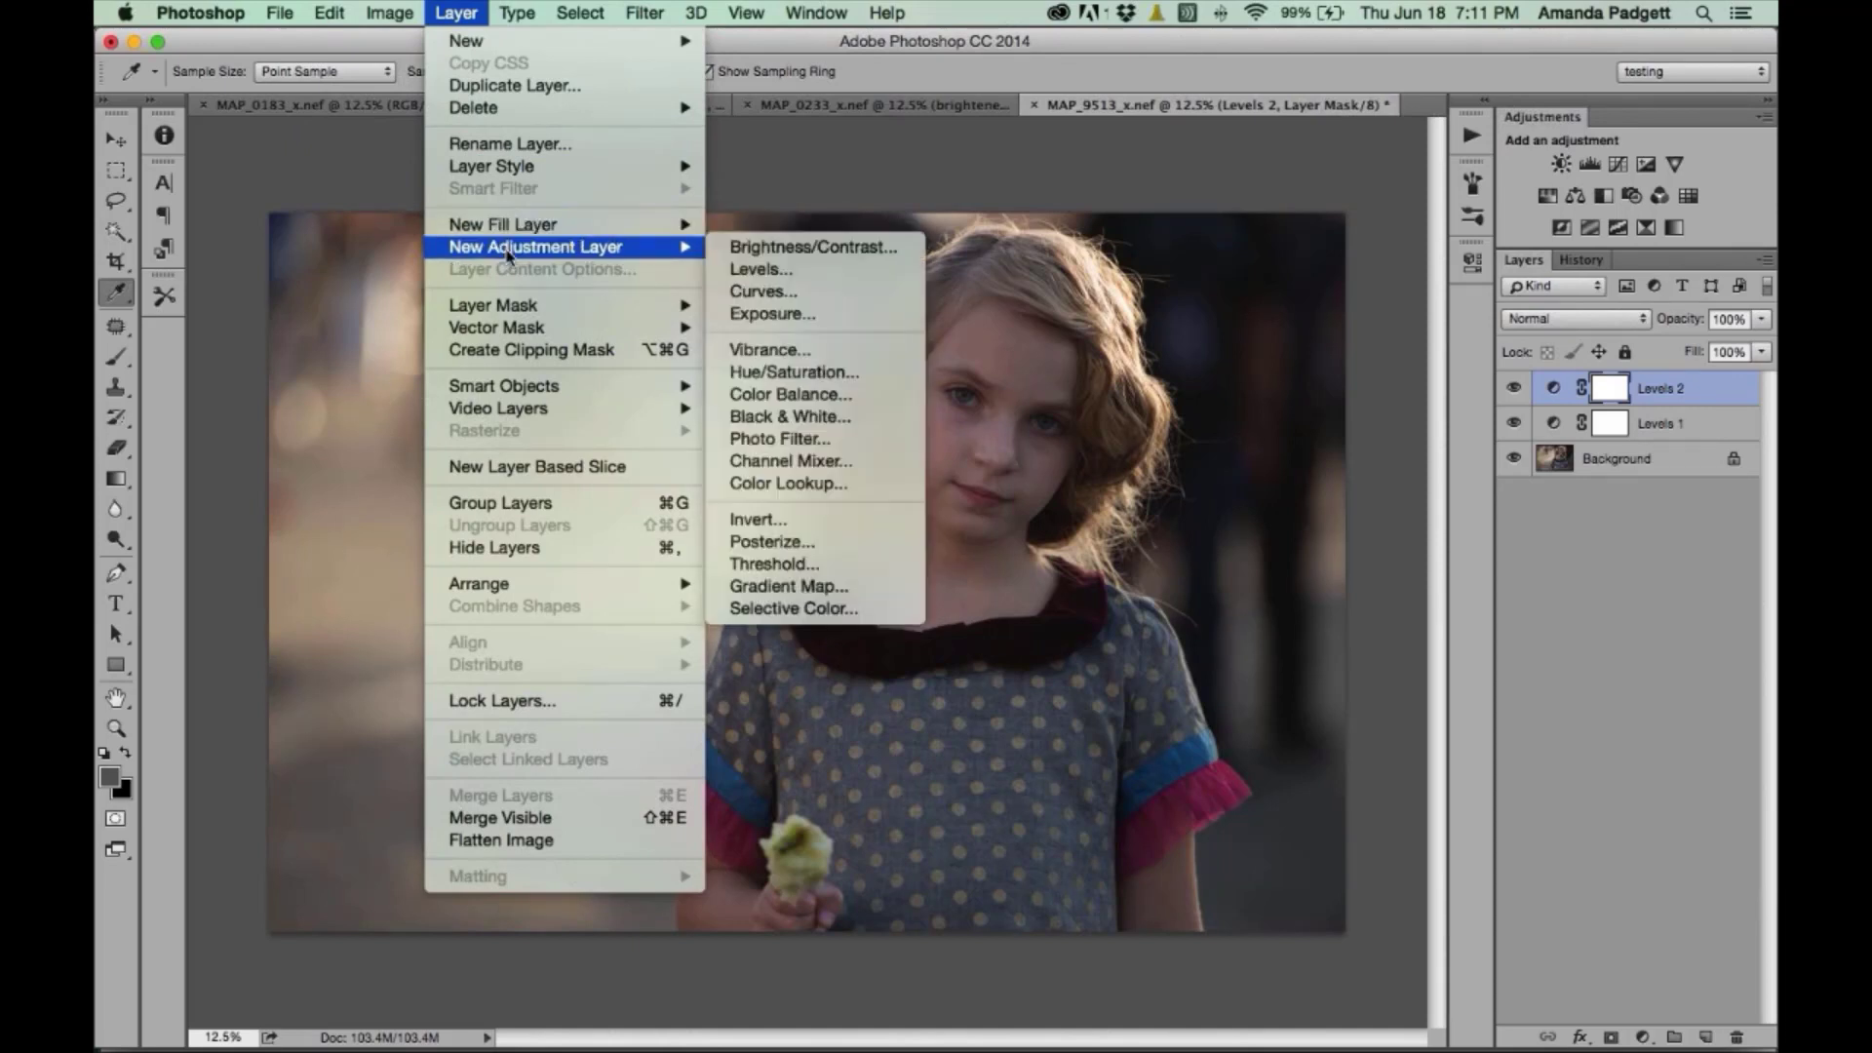
pyautogui.click(760, 270)
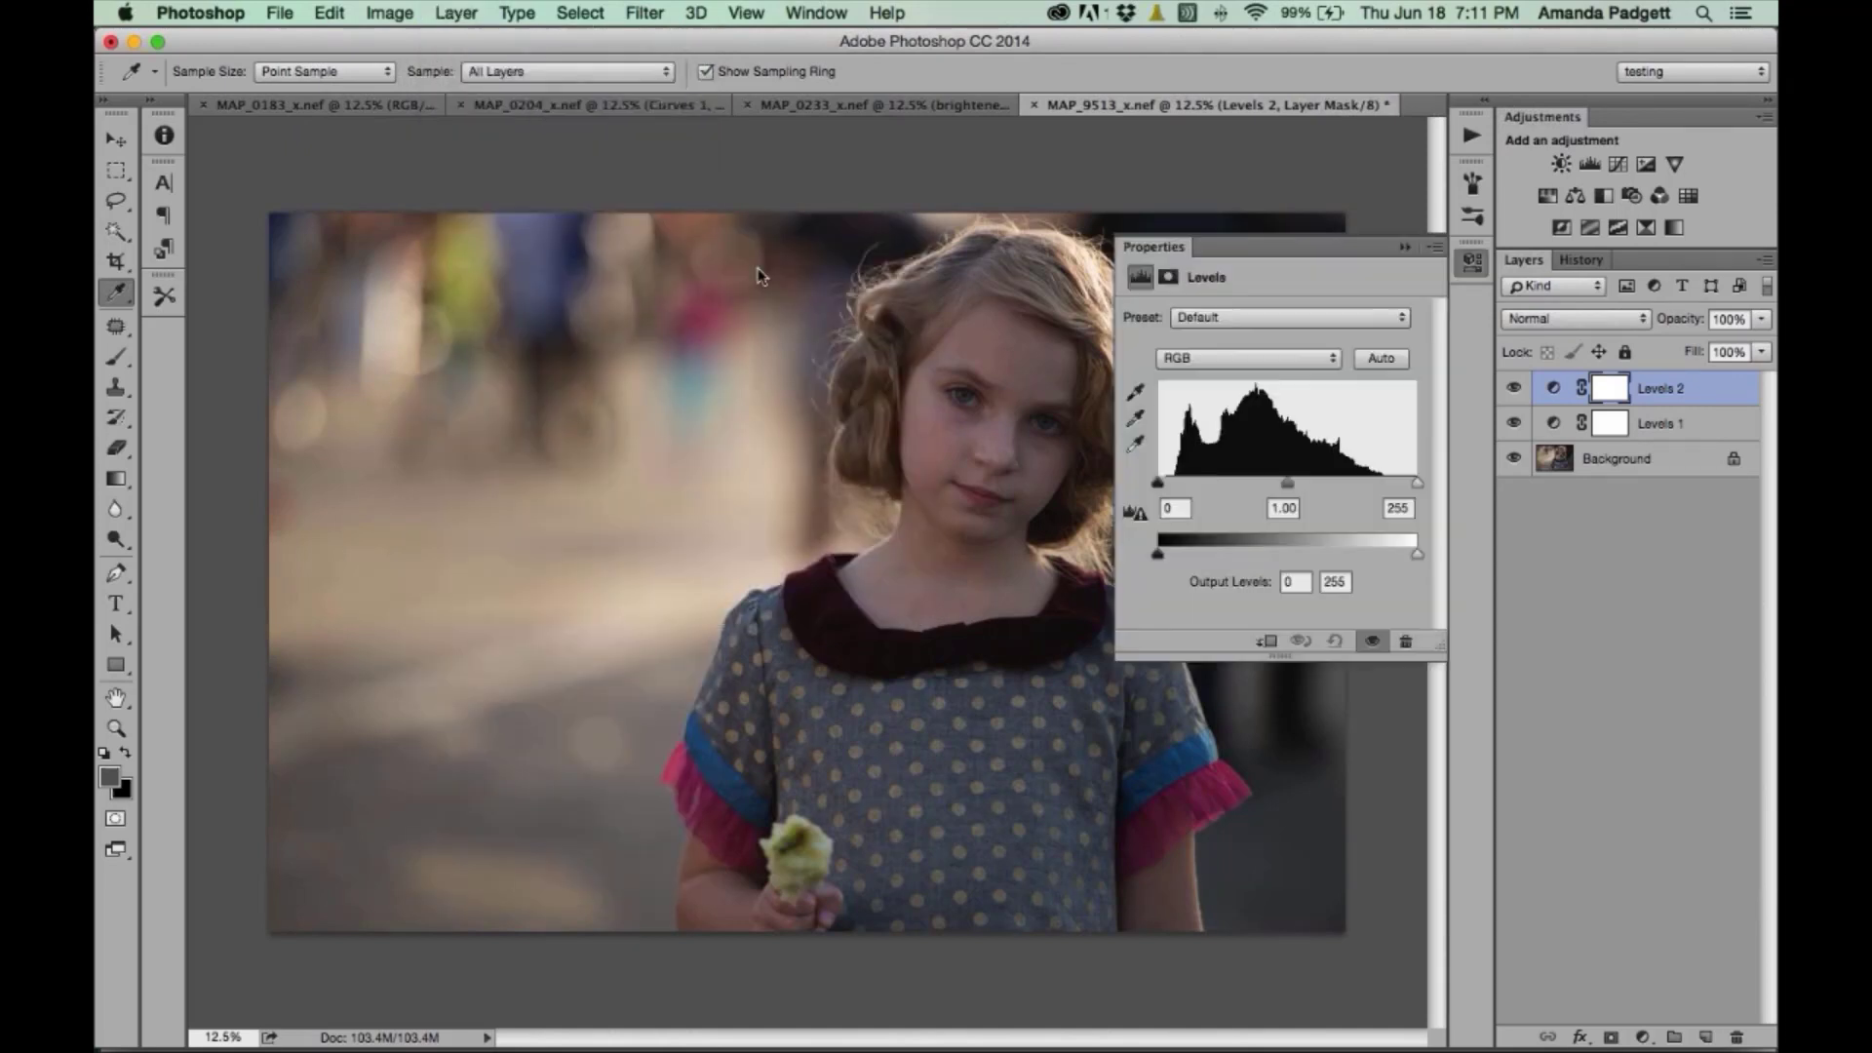
pyautogui.click(1139, 458)
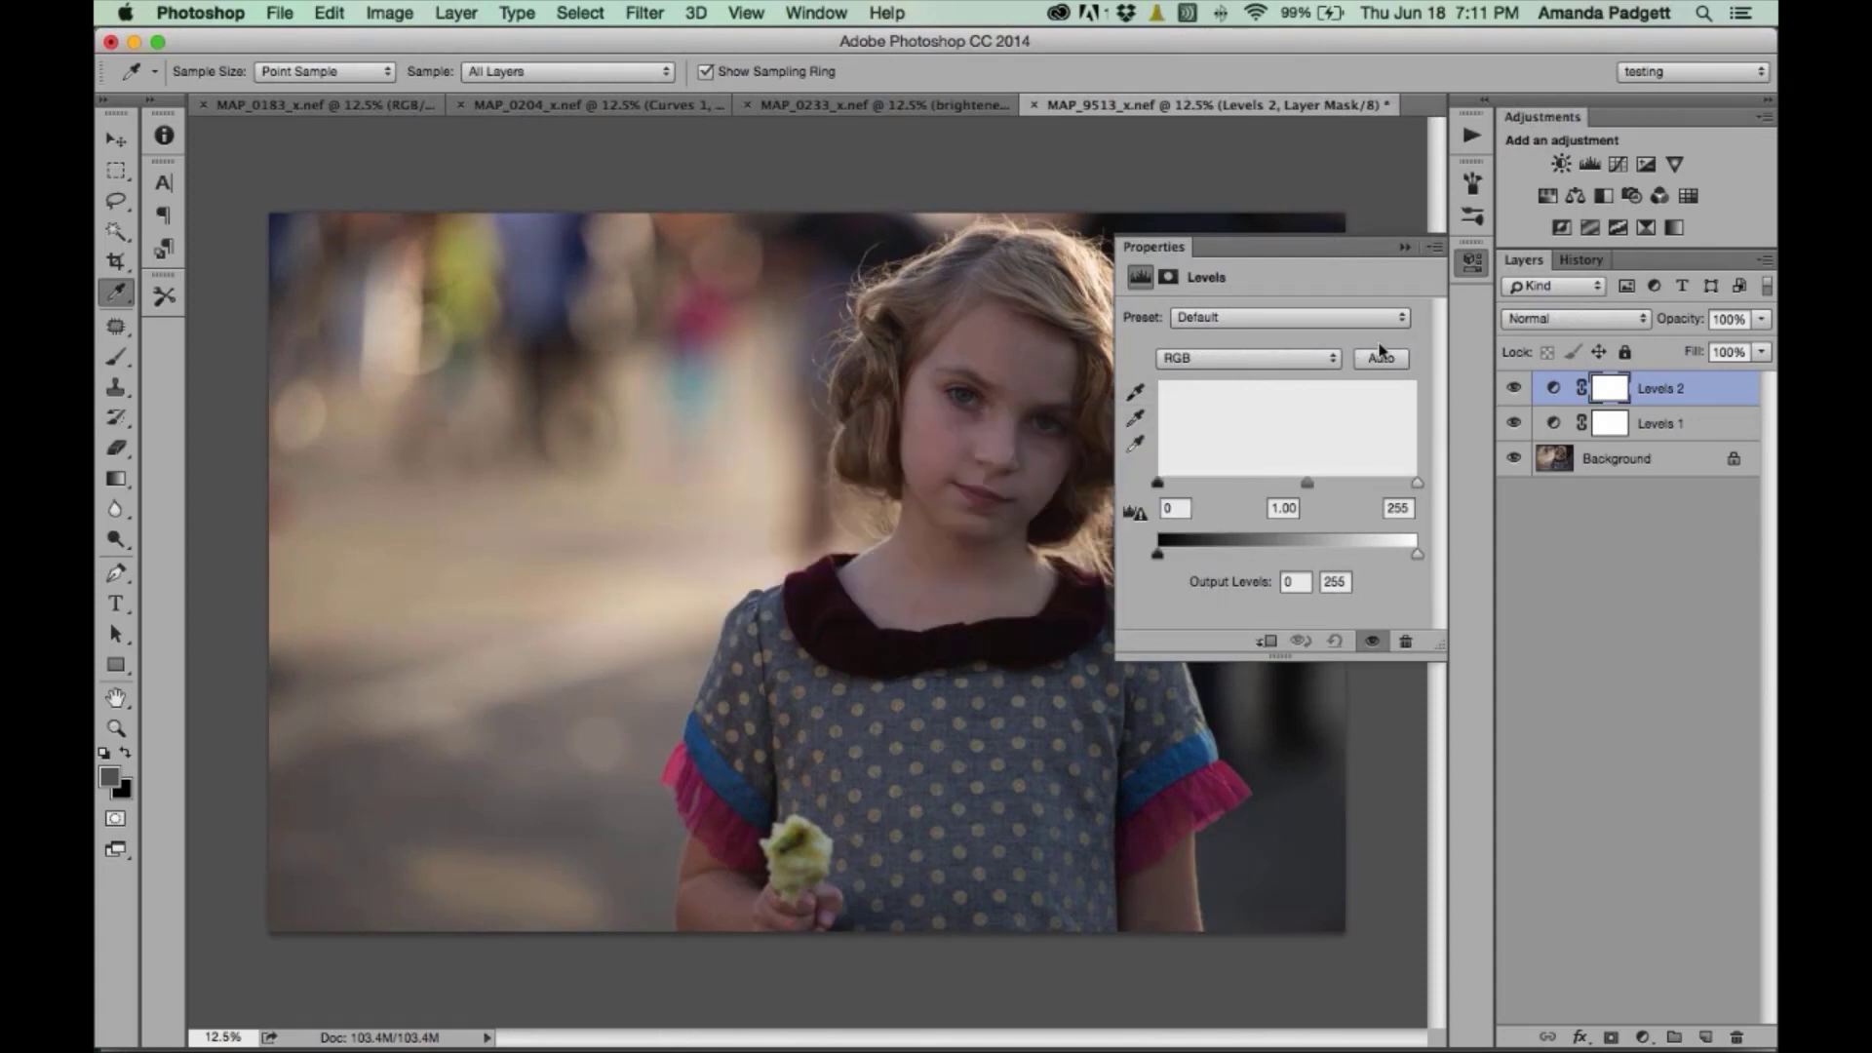
pyautogui.click(1410, 241)
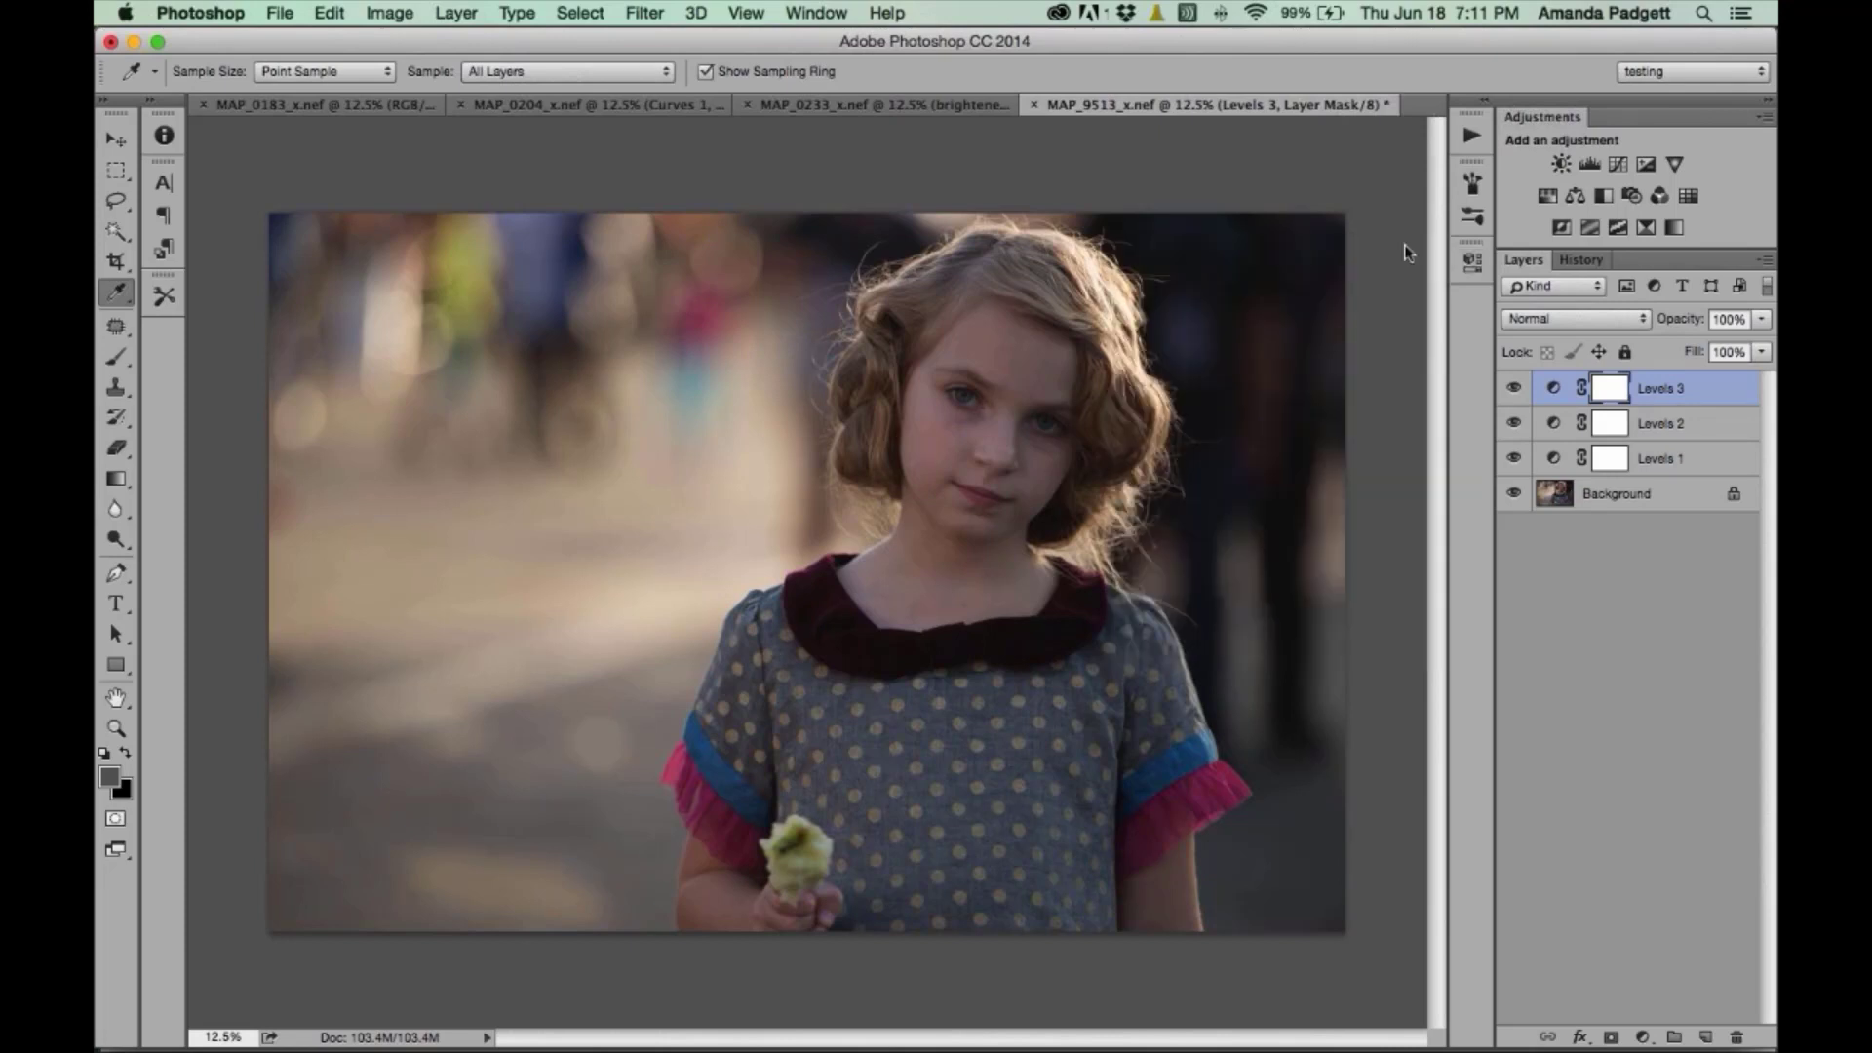
# - Open the Levels 1 adjustment properties and set the black input level to 16 and the white input level to 223
pyautogui.click(1614, 495)
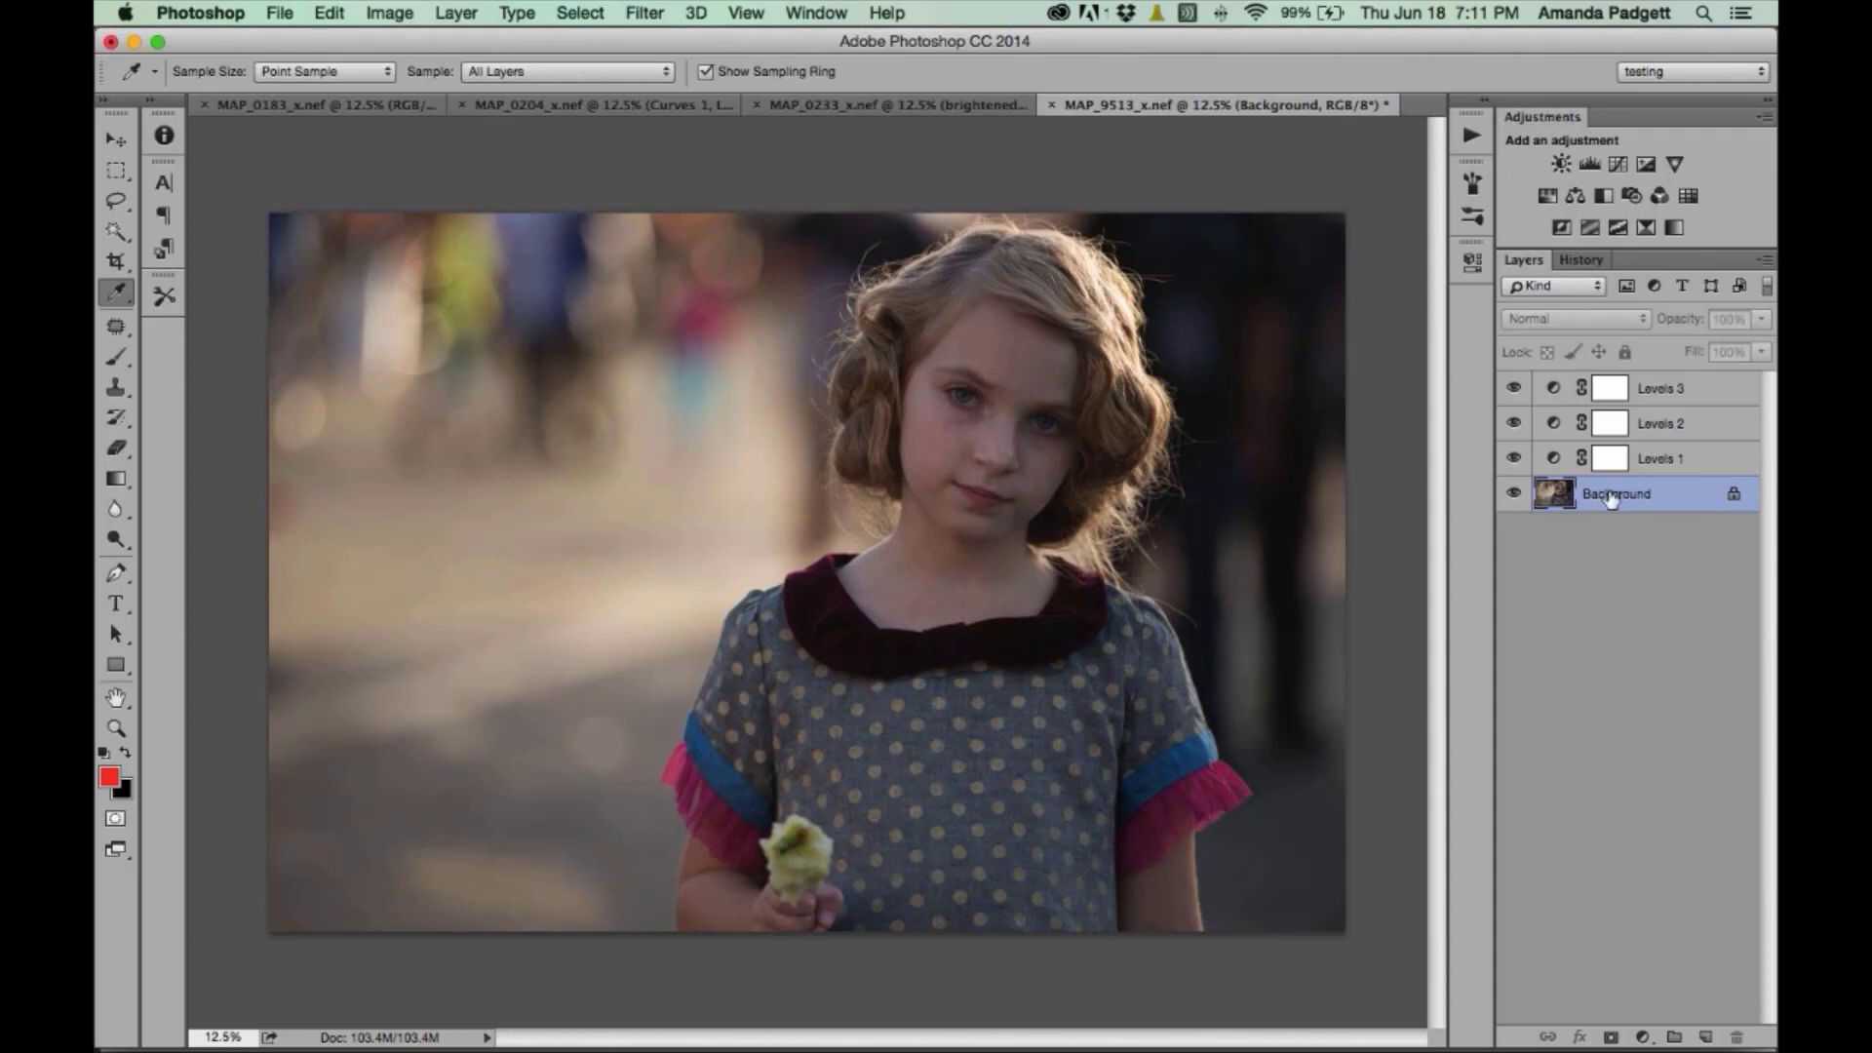
pyautogui.click(1653, 468)
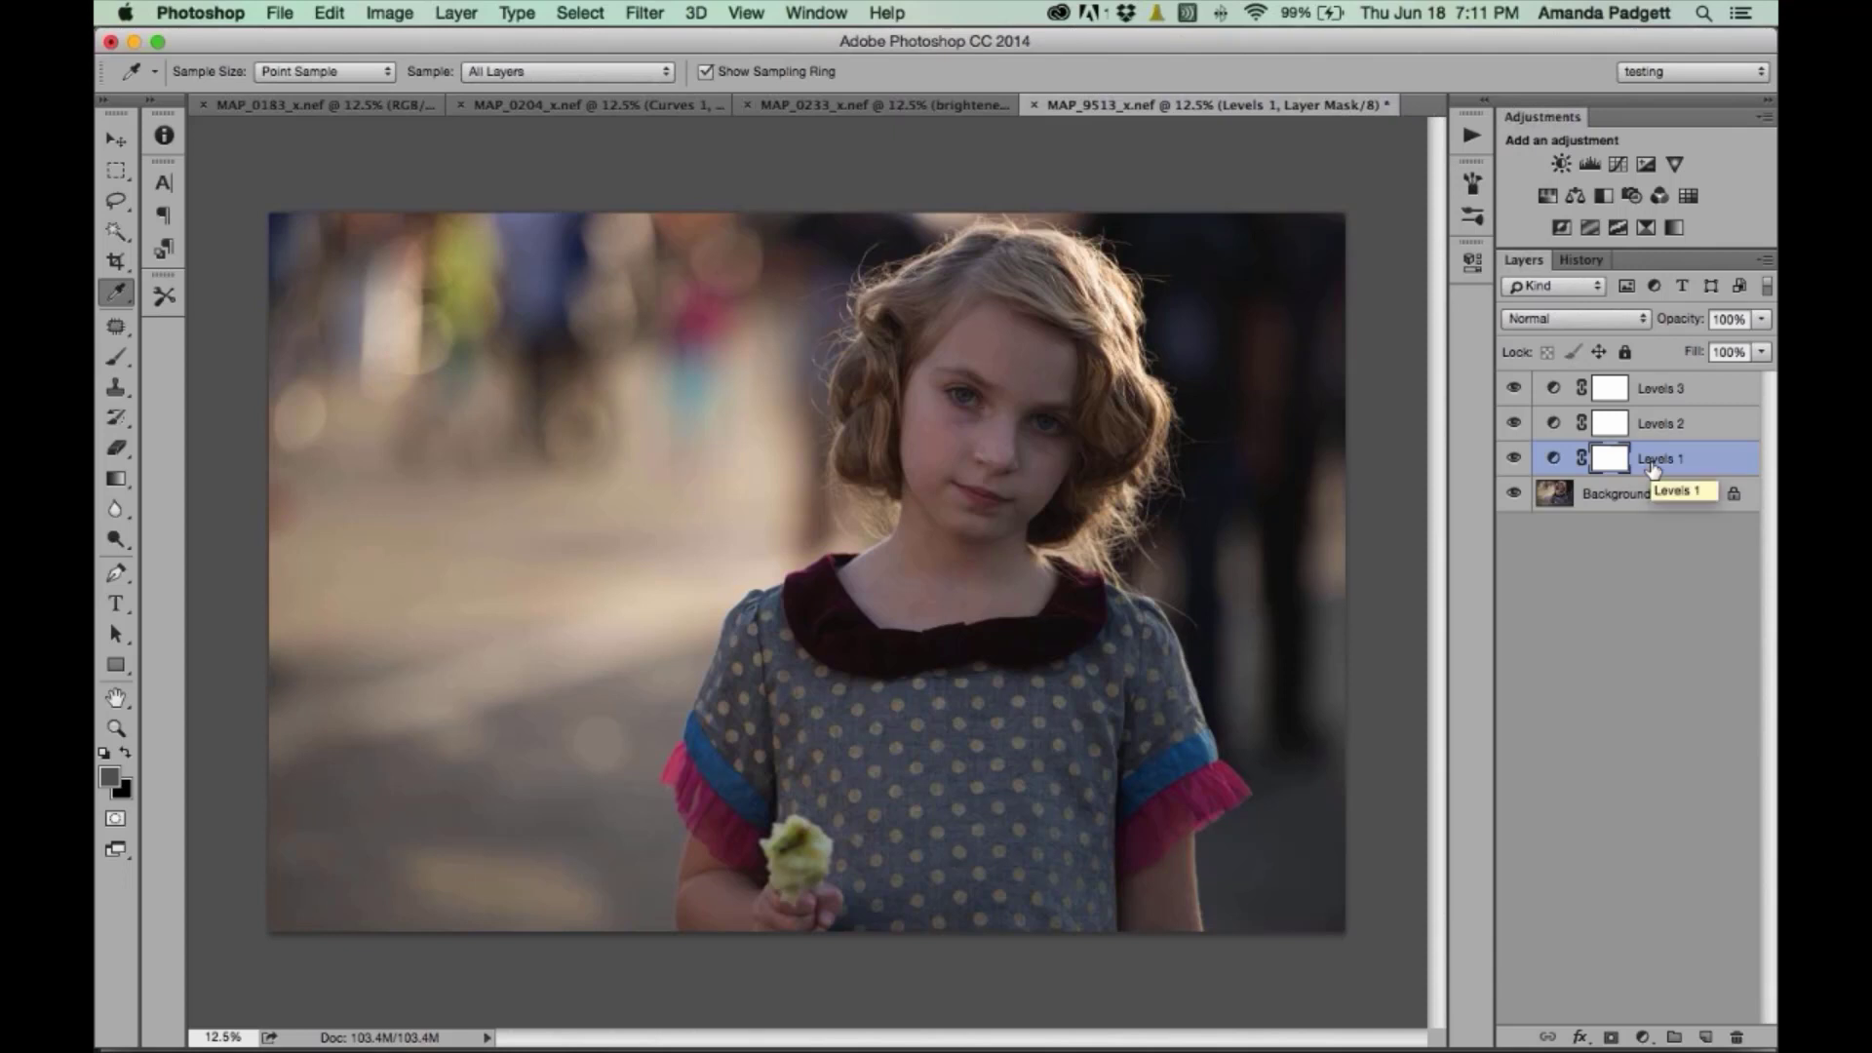
pyautogui.doubleClick(1553, 459)
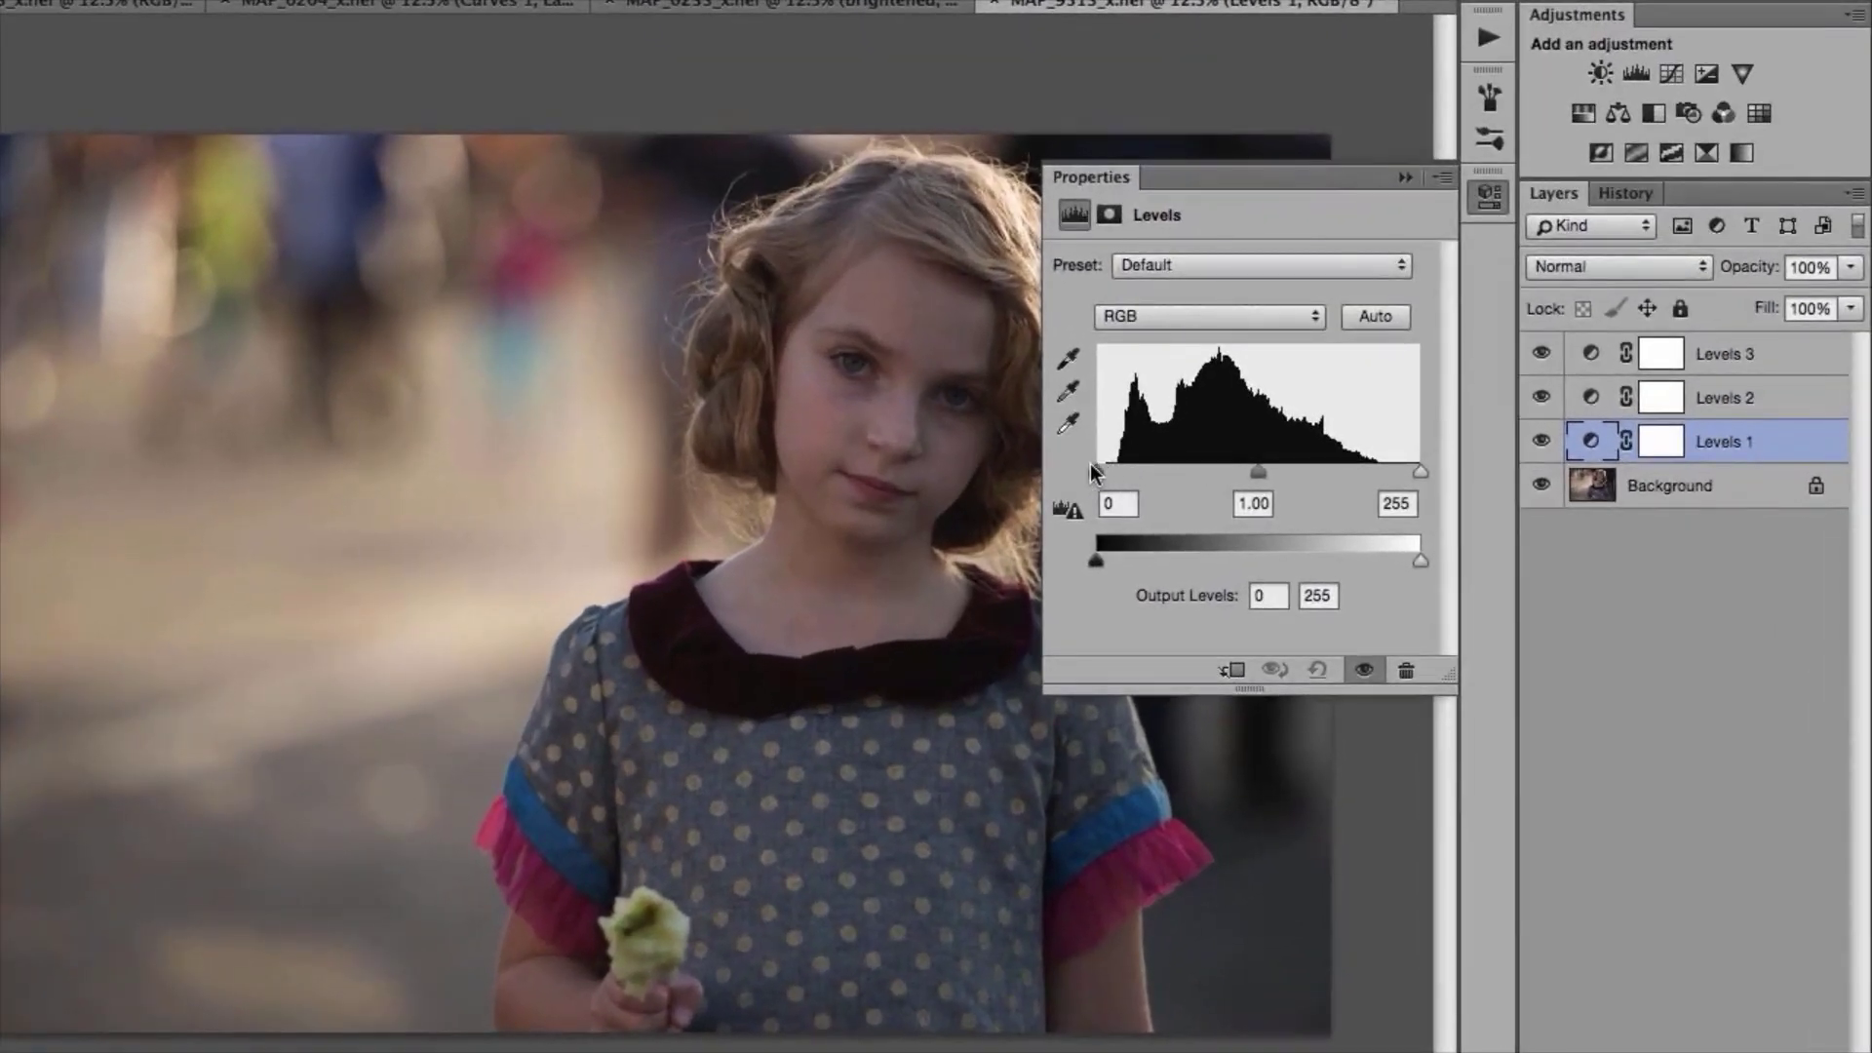
pyautogui.moveTo(1096, 466); pyautogui.dragTo(1120, 470)
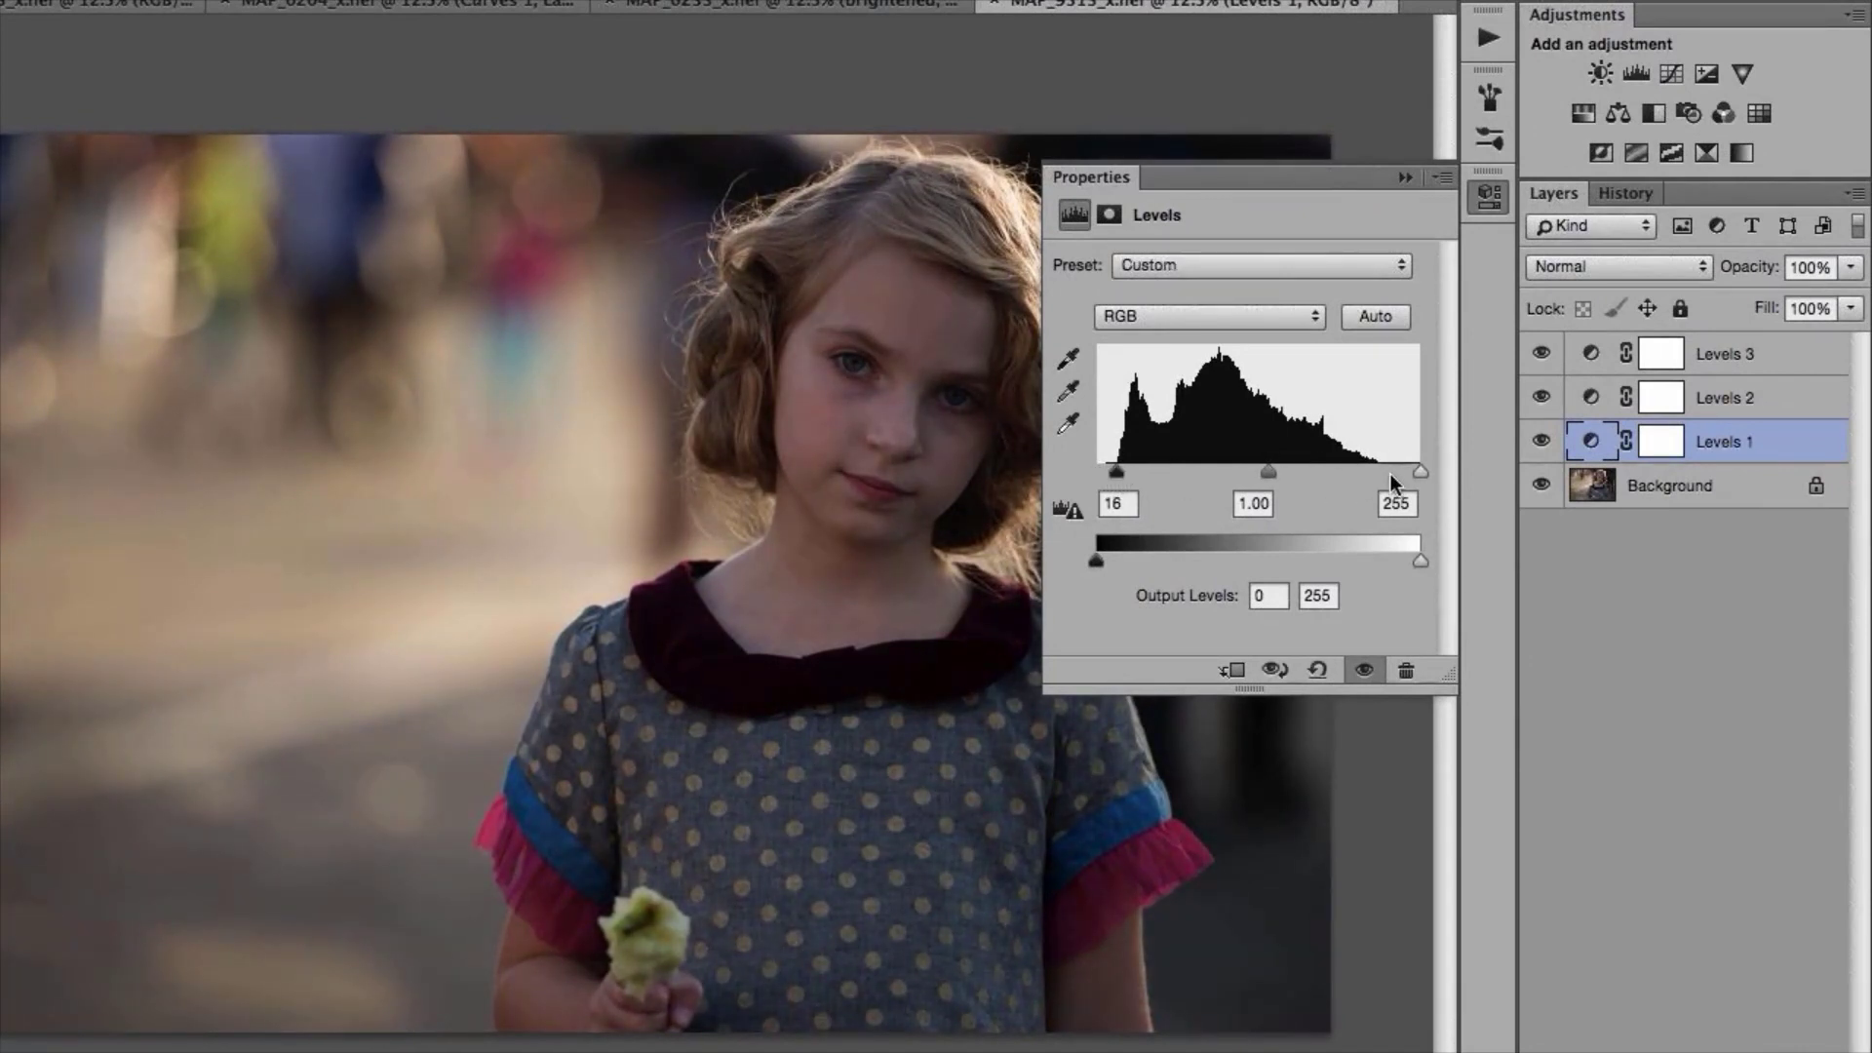
pyautogui.moveTo(1420, 467); pyautogui.dragTo(1375, 470)
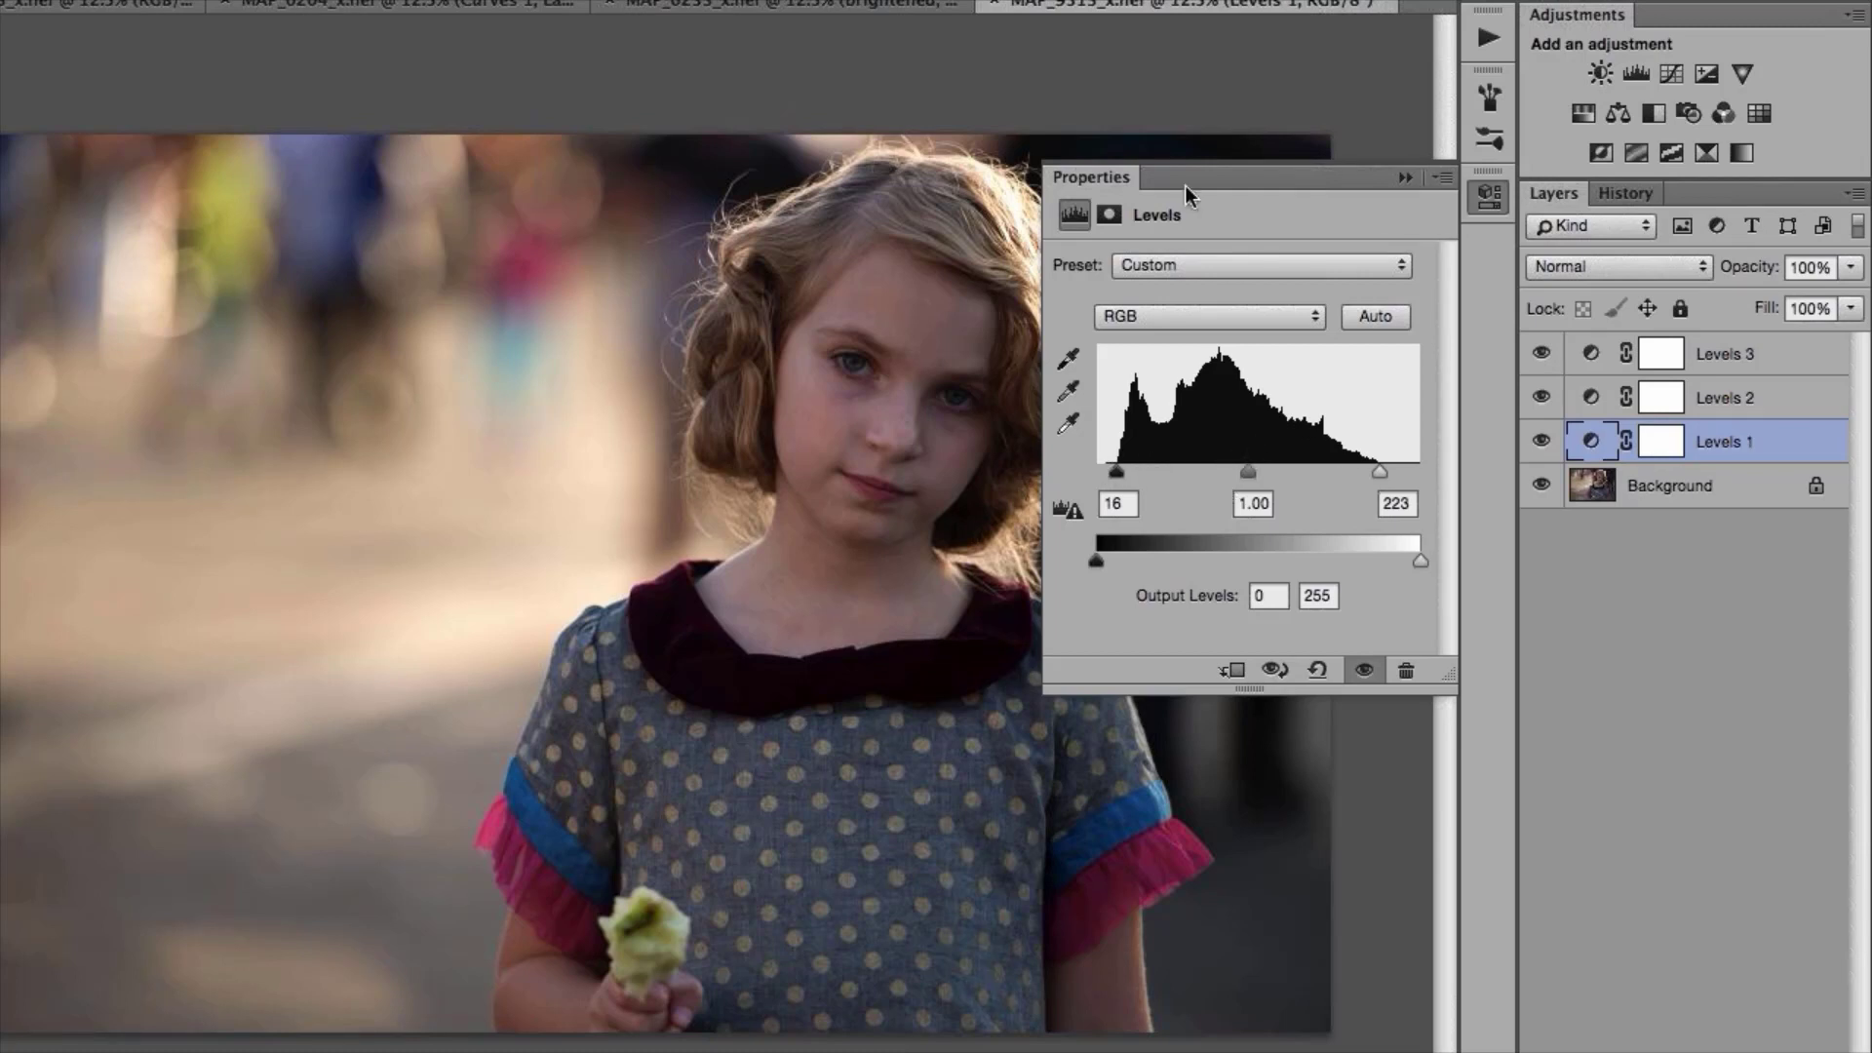
# - Move the Levels properties off the girl's face, then set Levels 1 midtones to about 1.29 and its black input level to 29
pyautogui.moveTo(1116, 179); pyautogui.dragTo(161, 183)
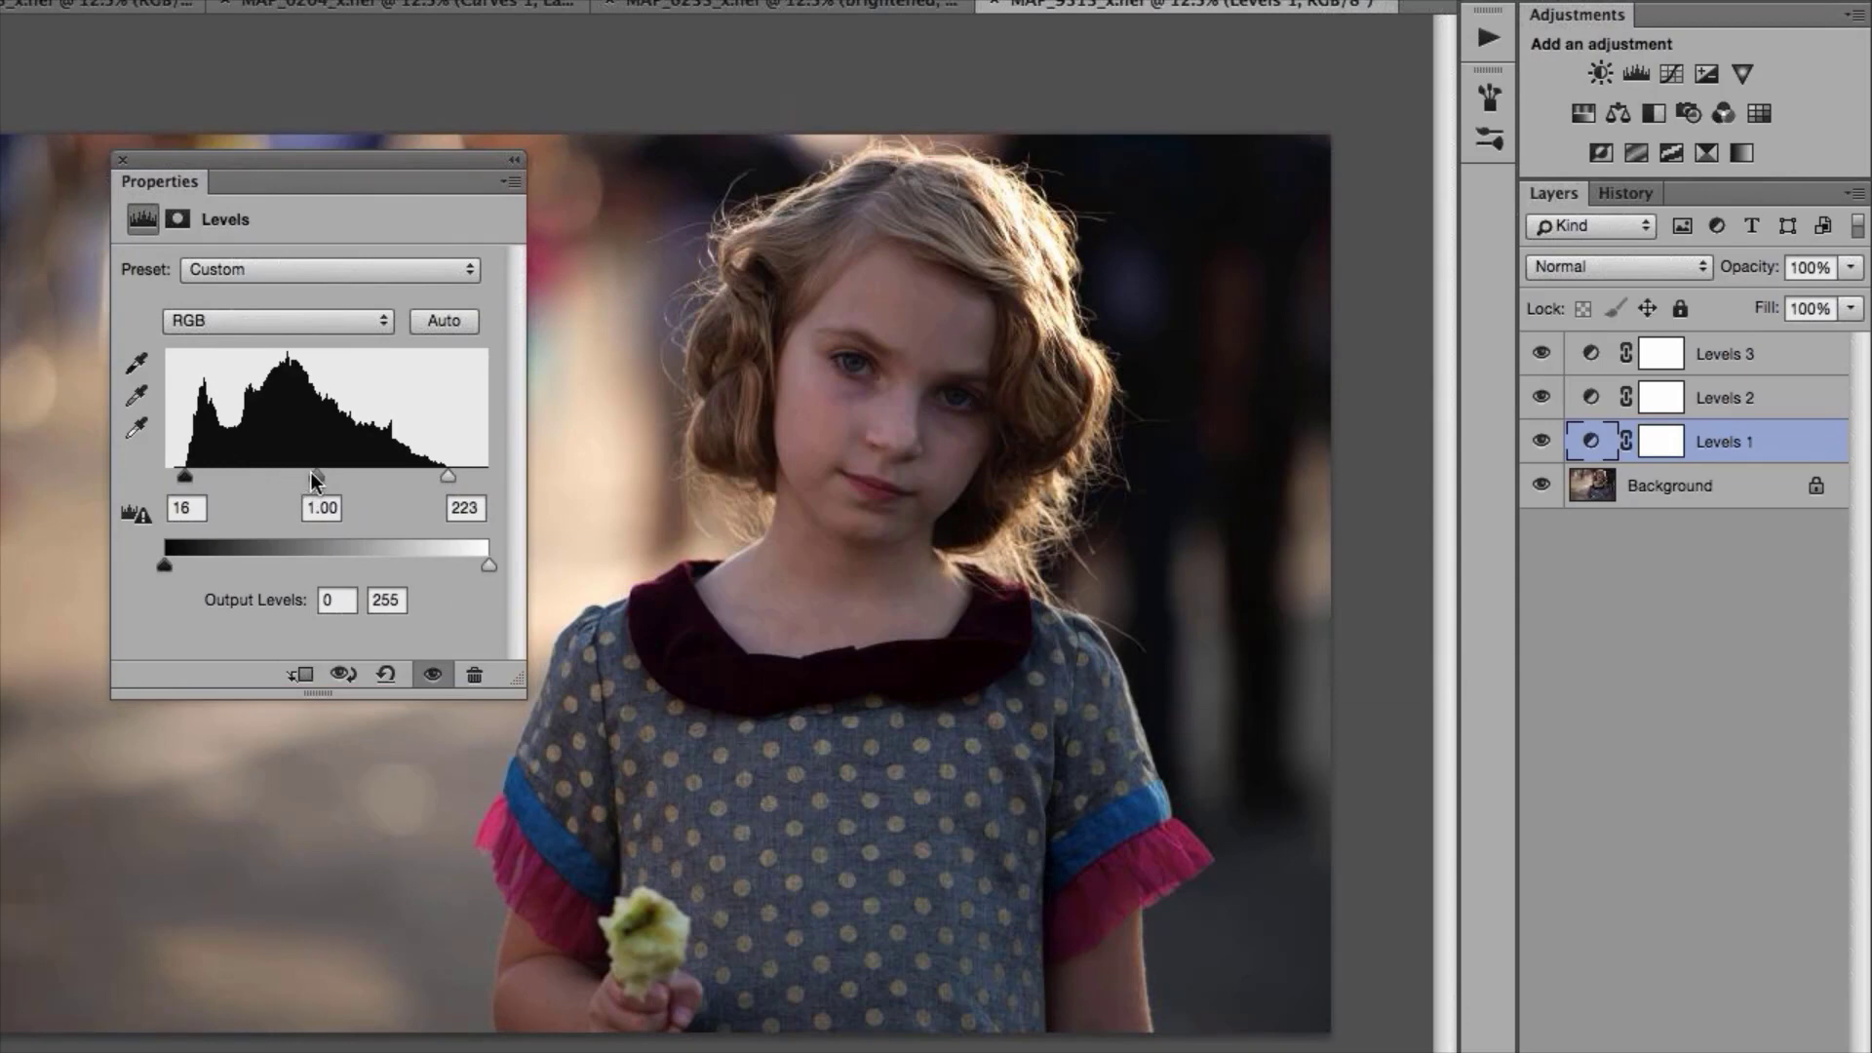
pyautogui.moveTo(312, 472)
pyautogui.mouseDown()
pyautogui.moveTo(291, 472)
pyautogui.moveTo(330, 474)
pyautogui.moveTo(292, 478)
pyautogui.mouseUp()
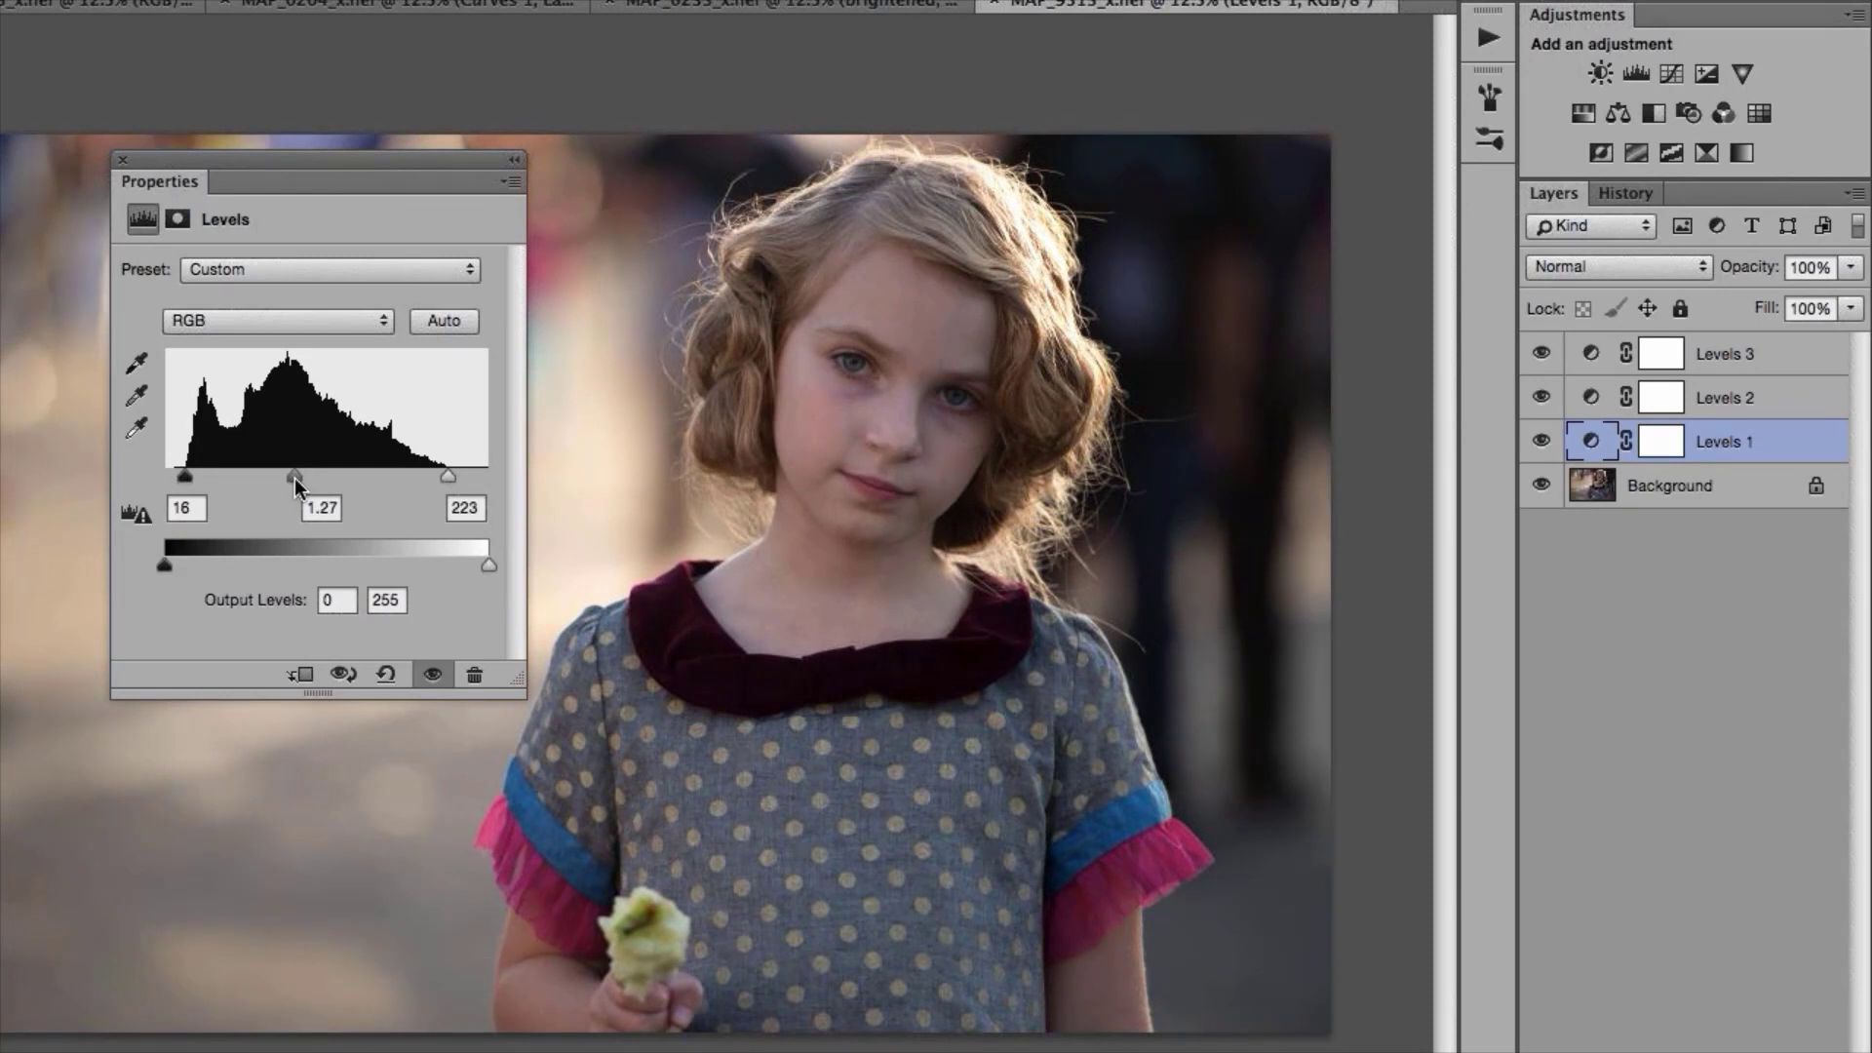
pyautogui.moveTo(297, 477); pyautogui.dragTo(314, 477)
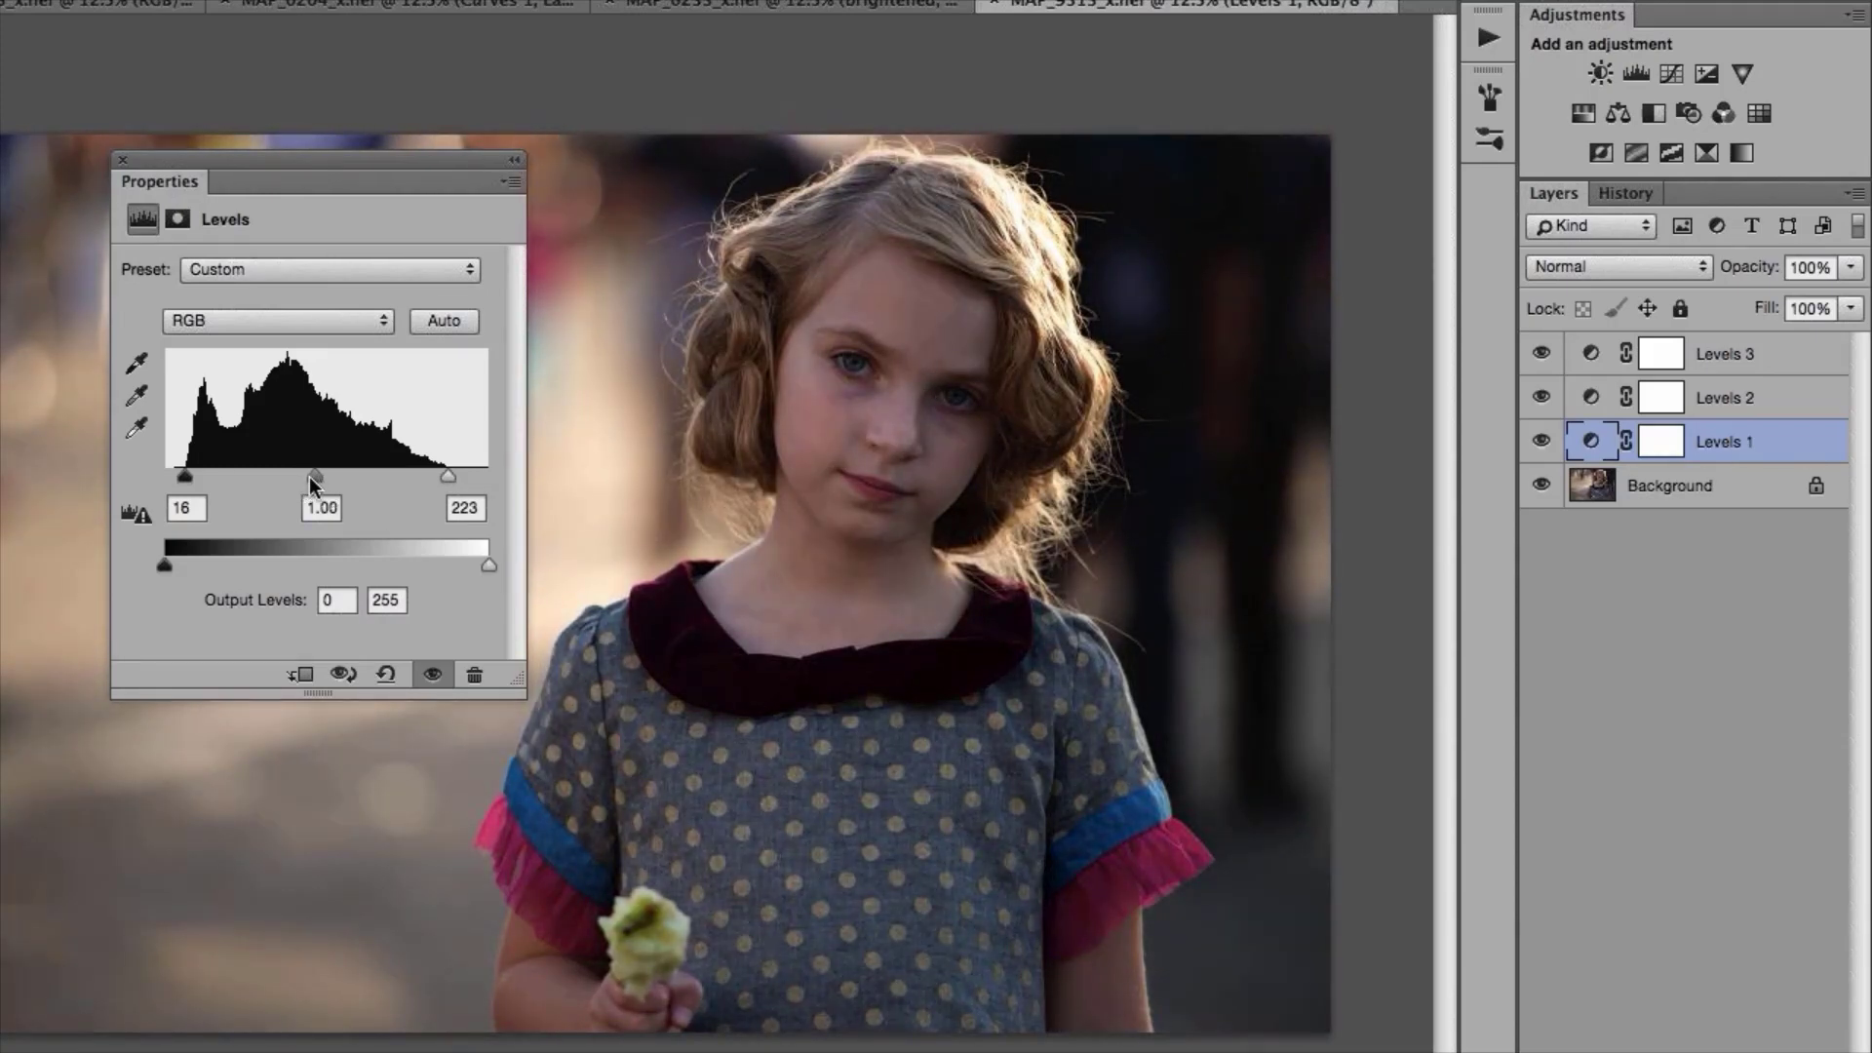
pyautogui.moveTo(314, 477); pyautogui.dragTo(298, 478)
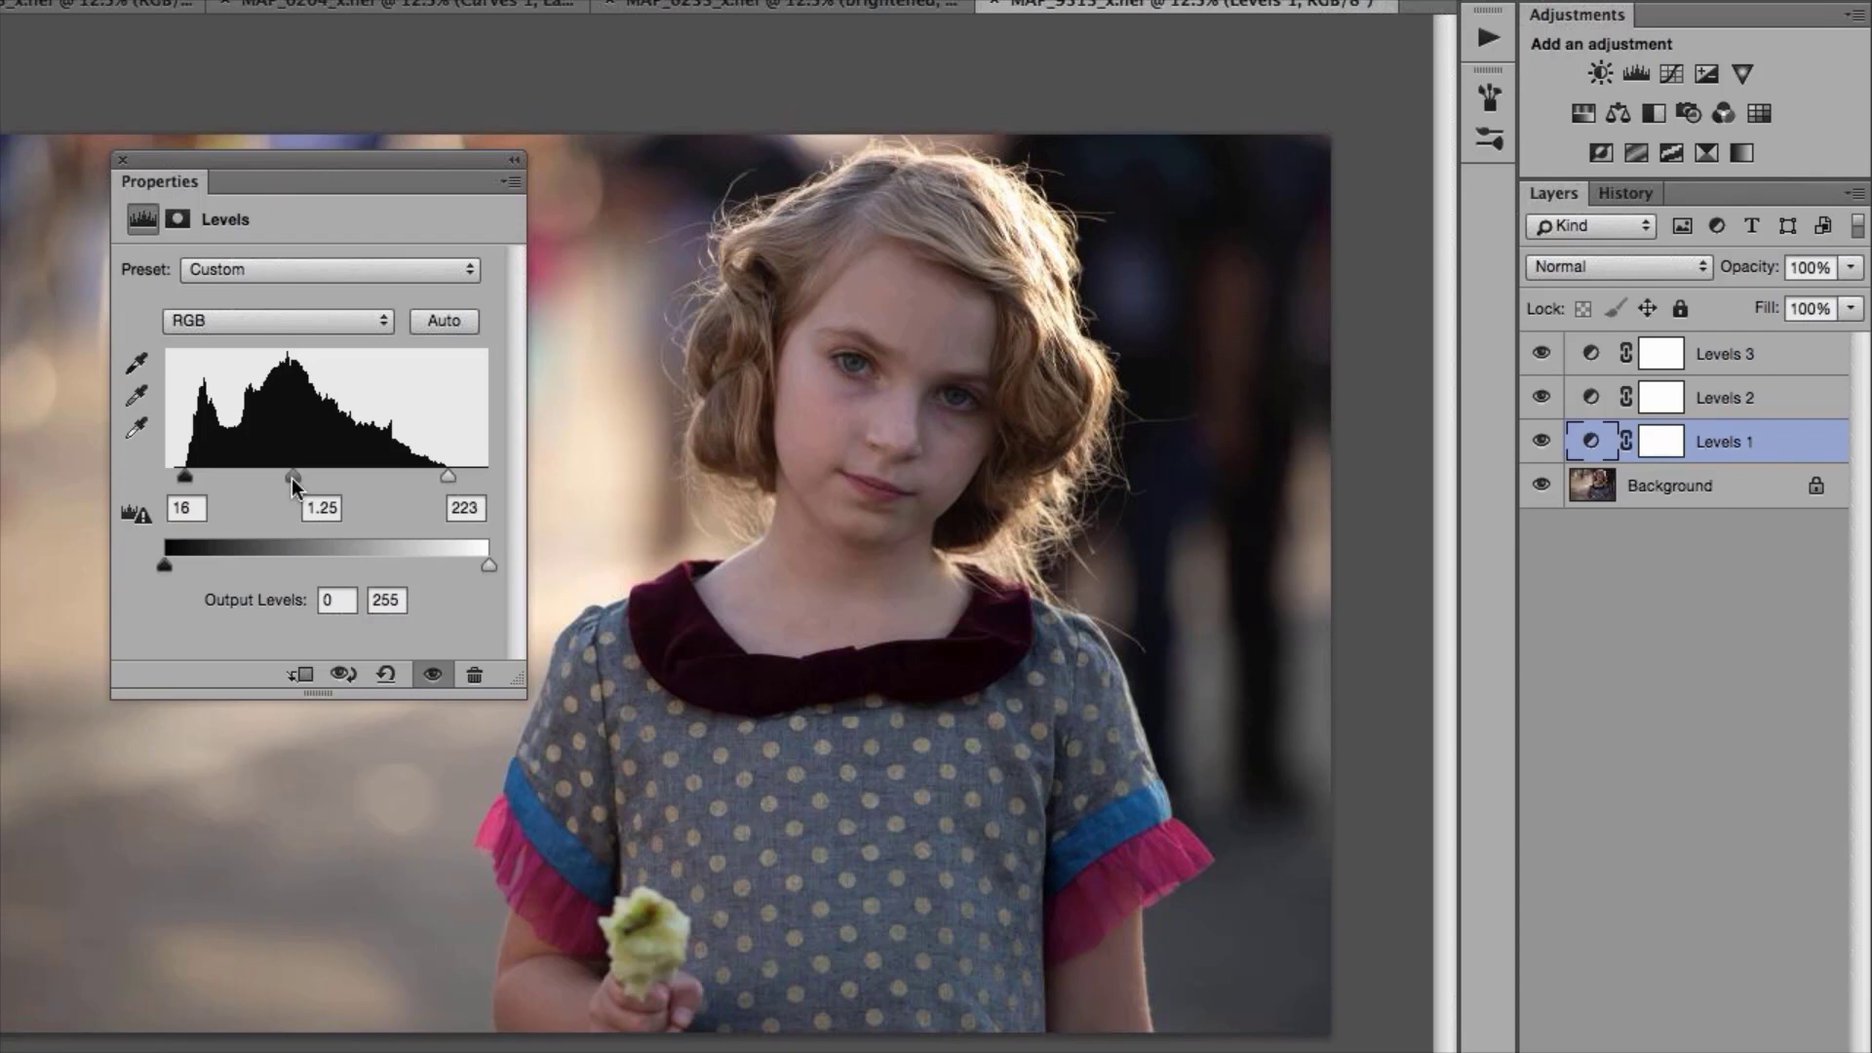
pyautogui.moveTo(291, 478); pyautogui.dragTo(290, 478)
pyautogui.moveTo(185, 477); pyautogui.dragTo(201, 477)
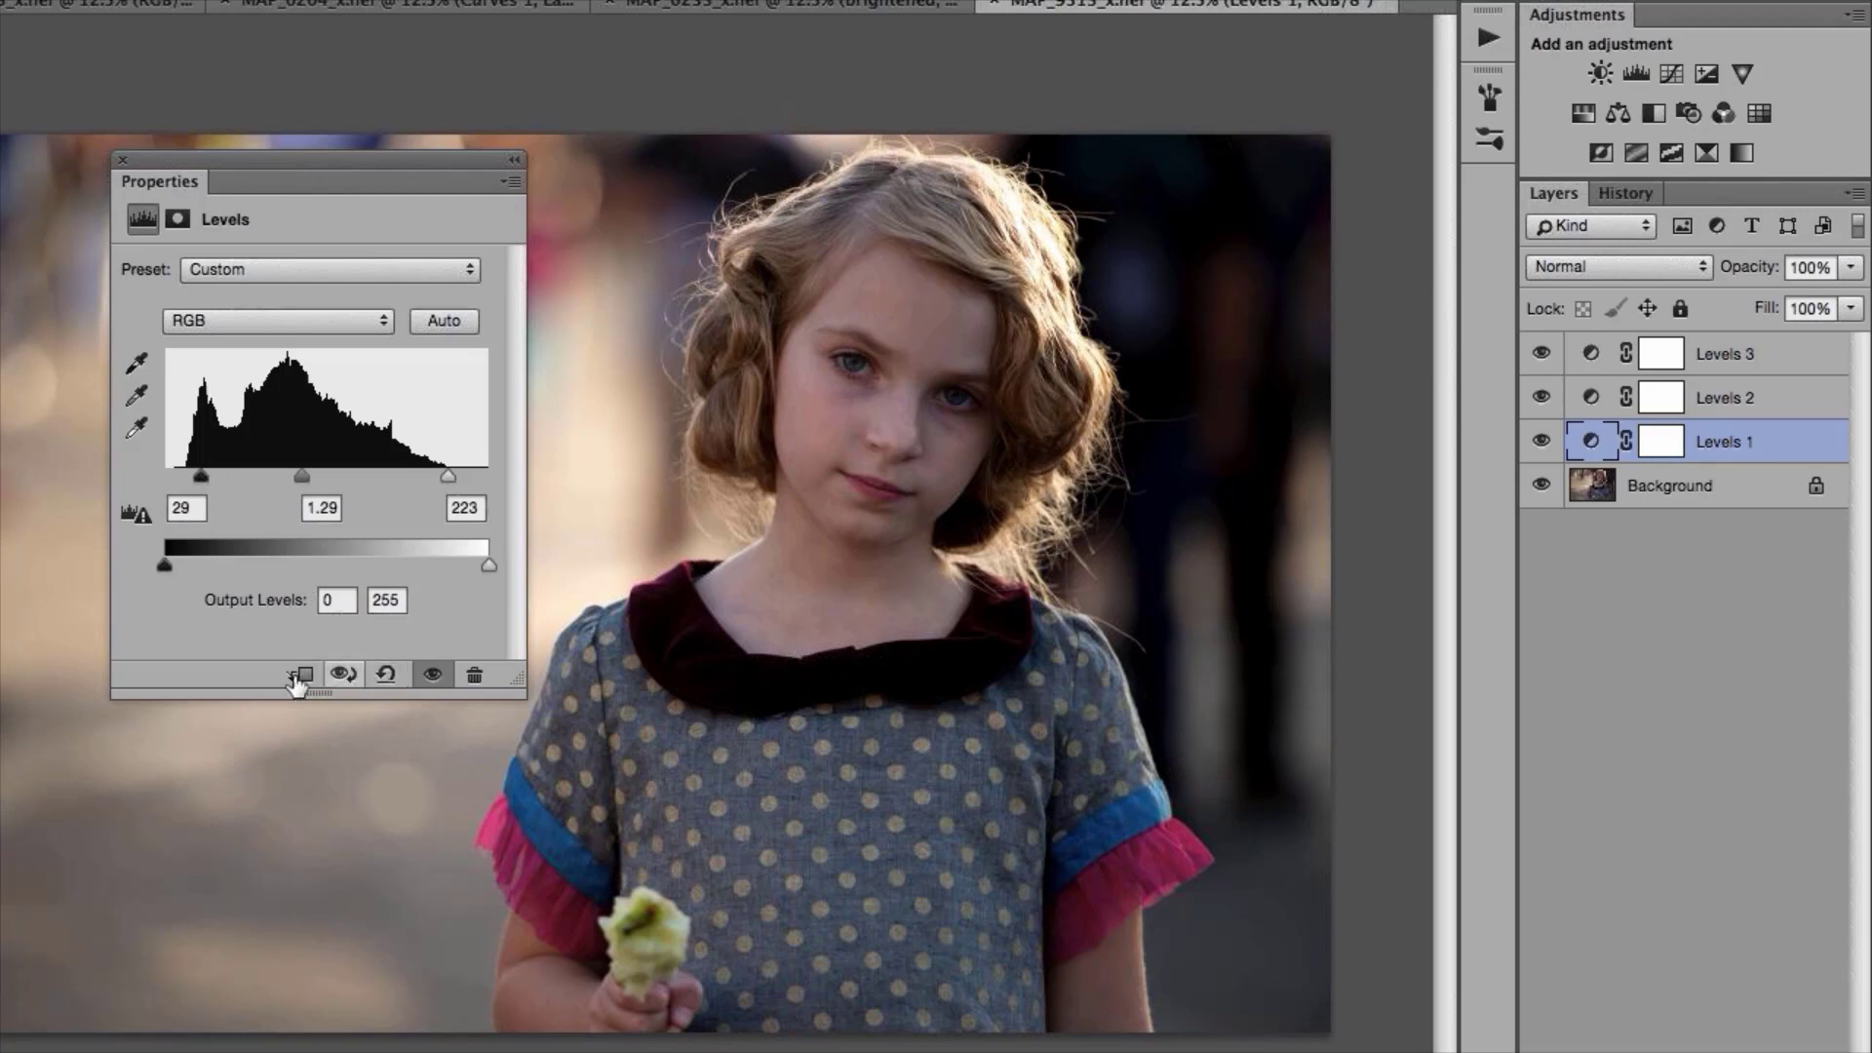
# - Toggle the visibility of Levels 1 off and on twice to compare before and after, and close its properties
pyautogui.click(433, 675)
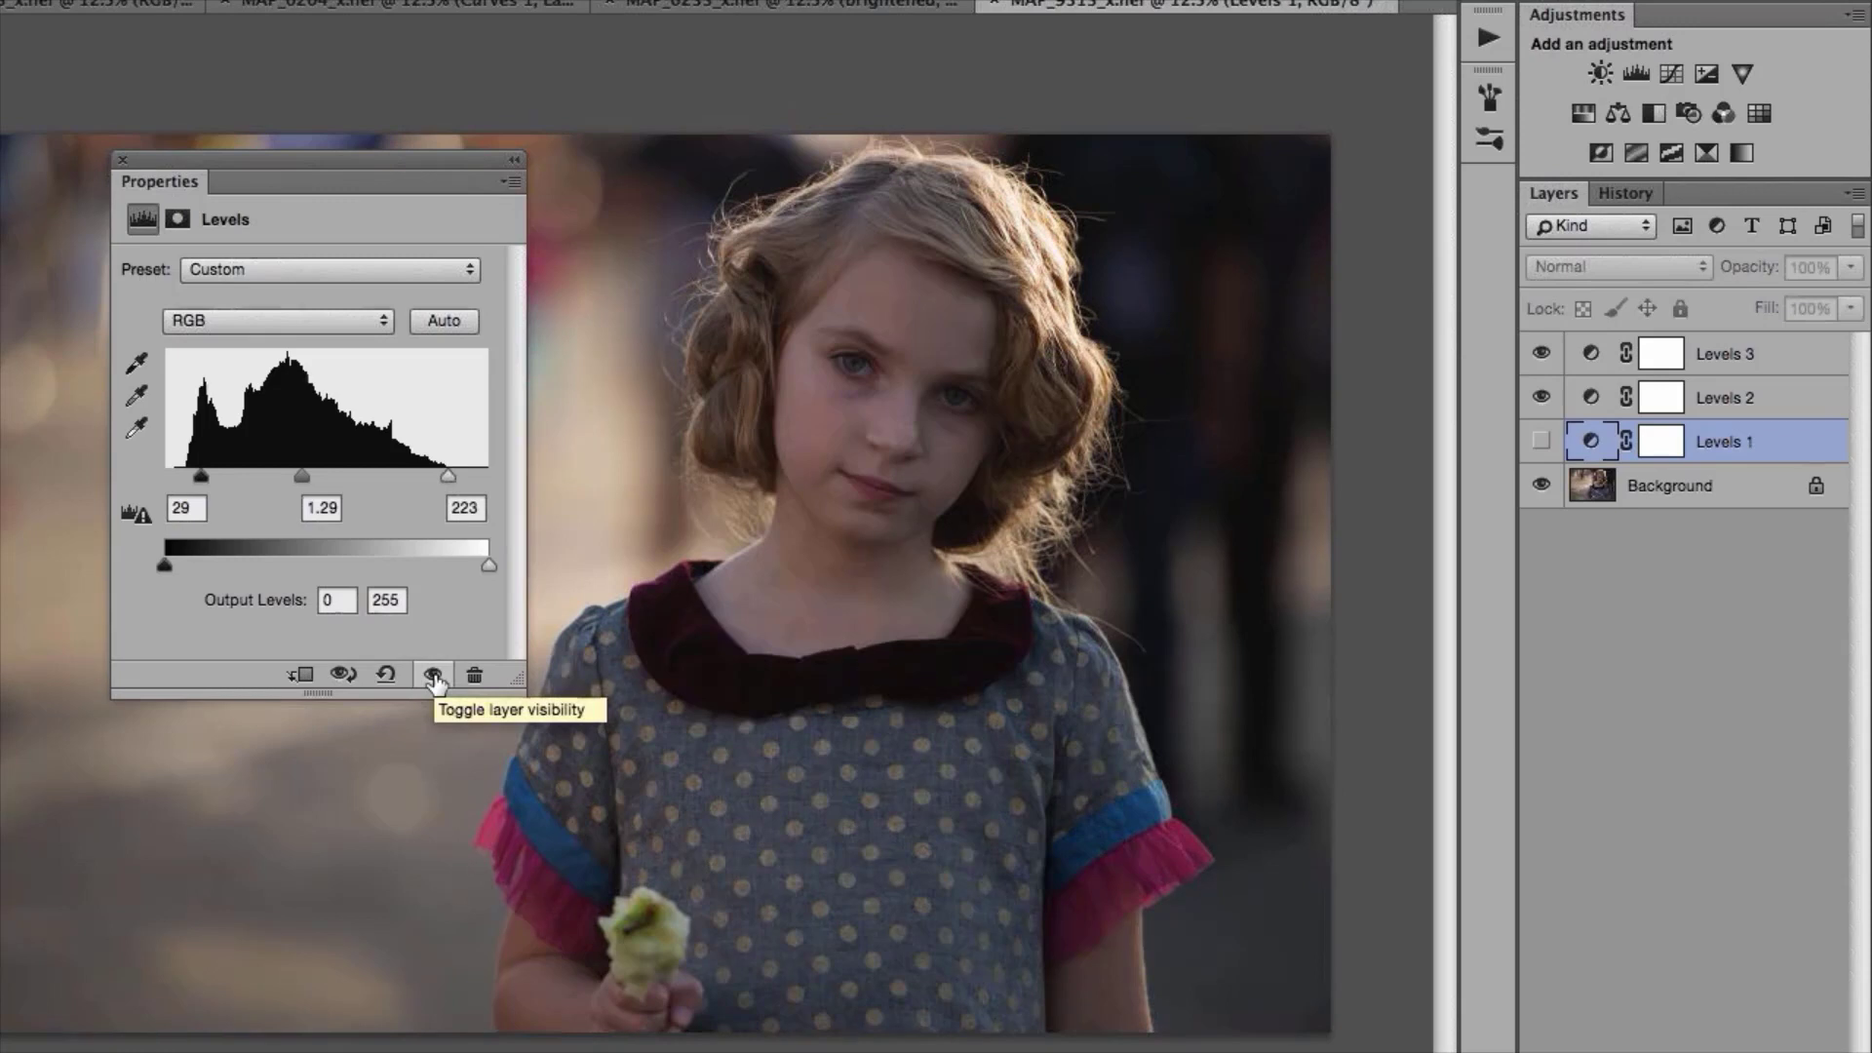
pyautogui.click(433, 676)
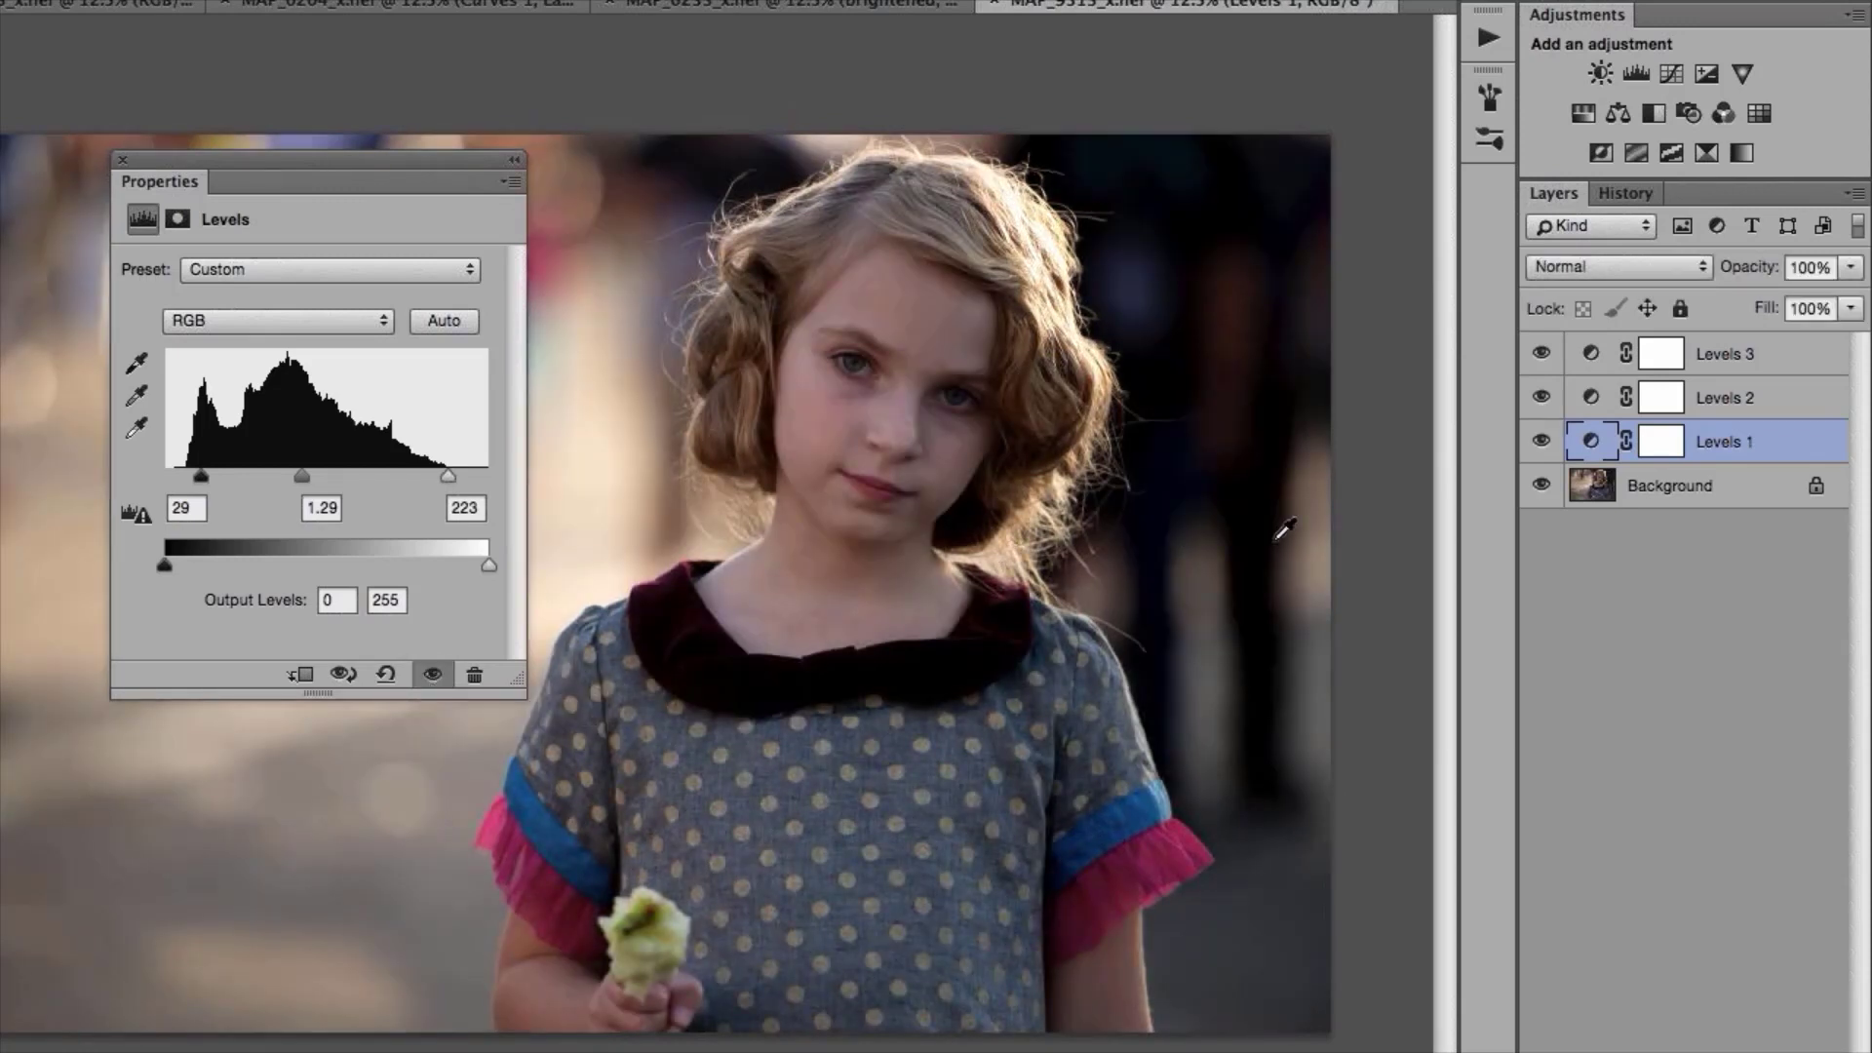
pyautogui.click(1542, 444)
pyautogui.click(1542, 443)
pyautogui.click(123, 160)
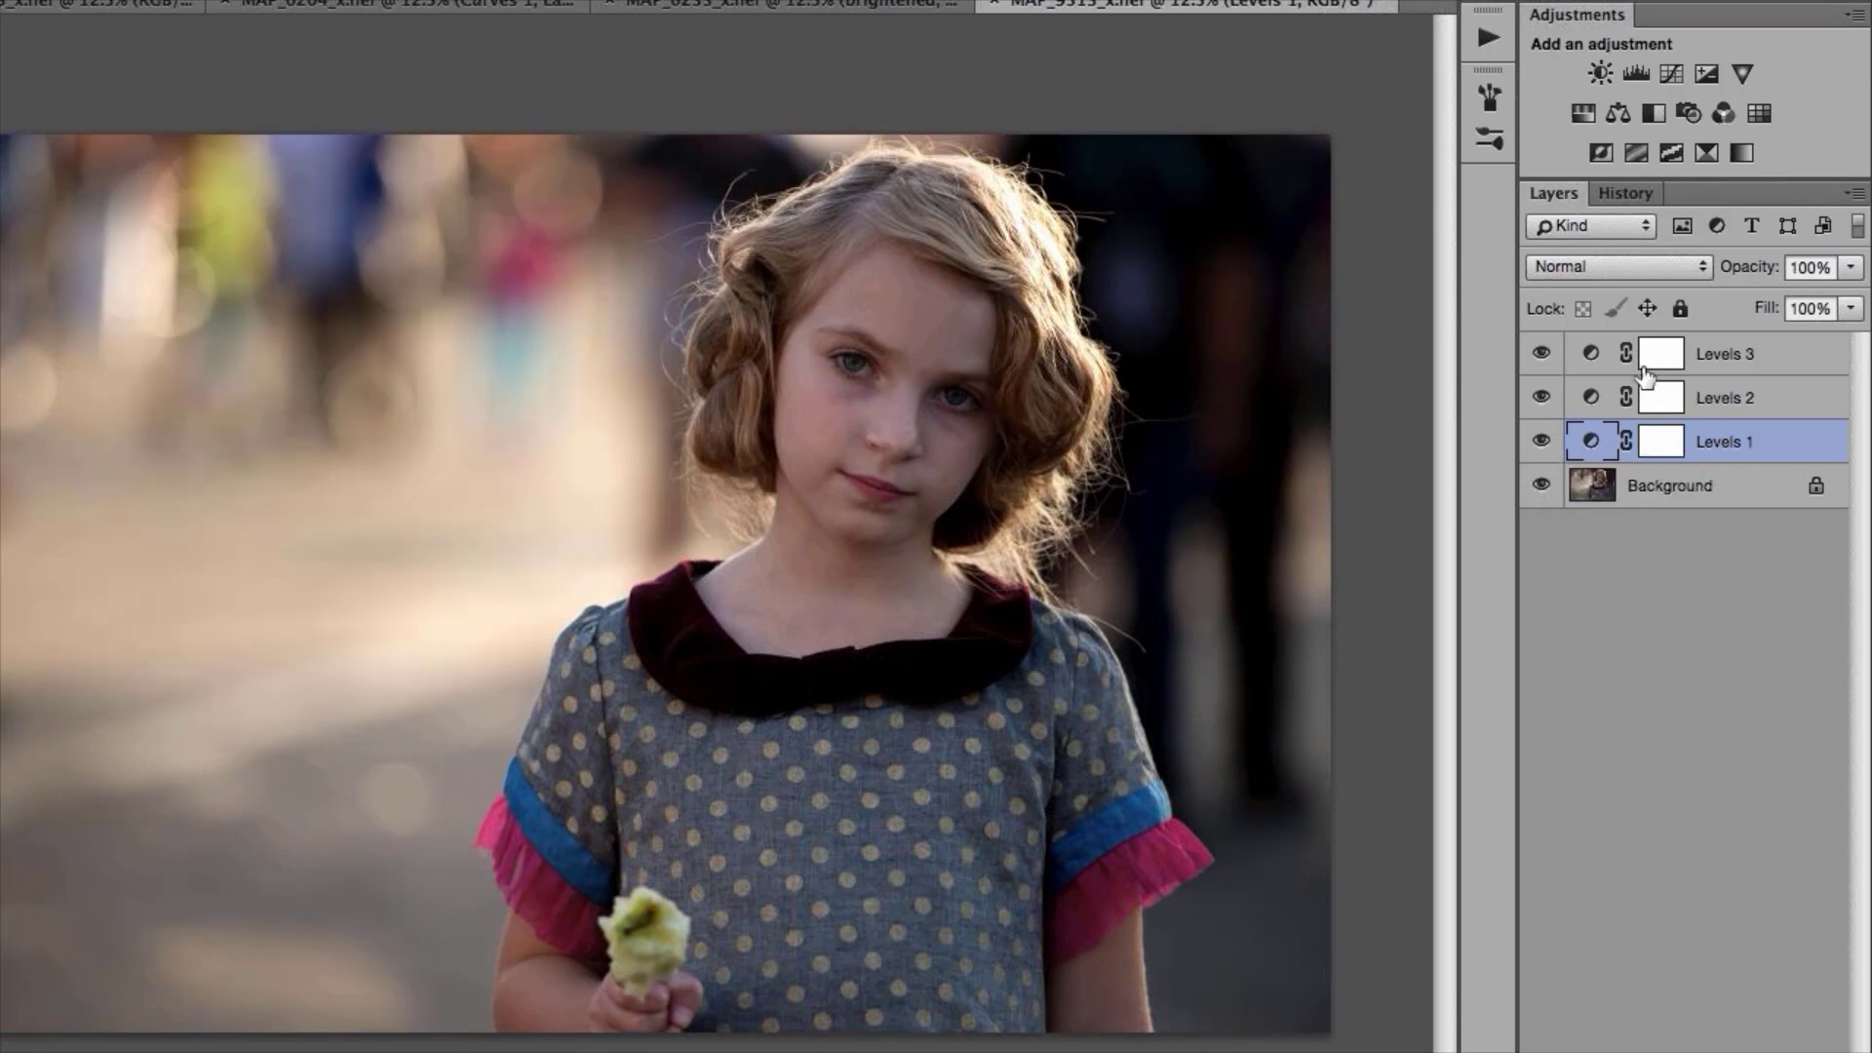
# - Rename the Levels 1 layer as "fix exposure"
pyautogui.doubleClick(1721, 444)
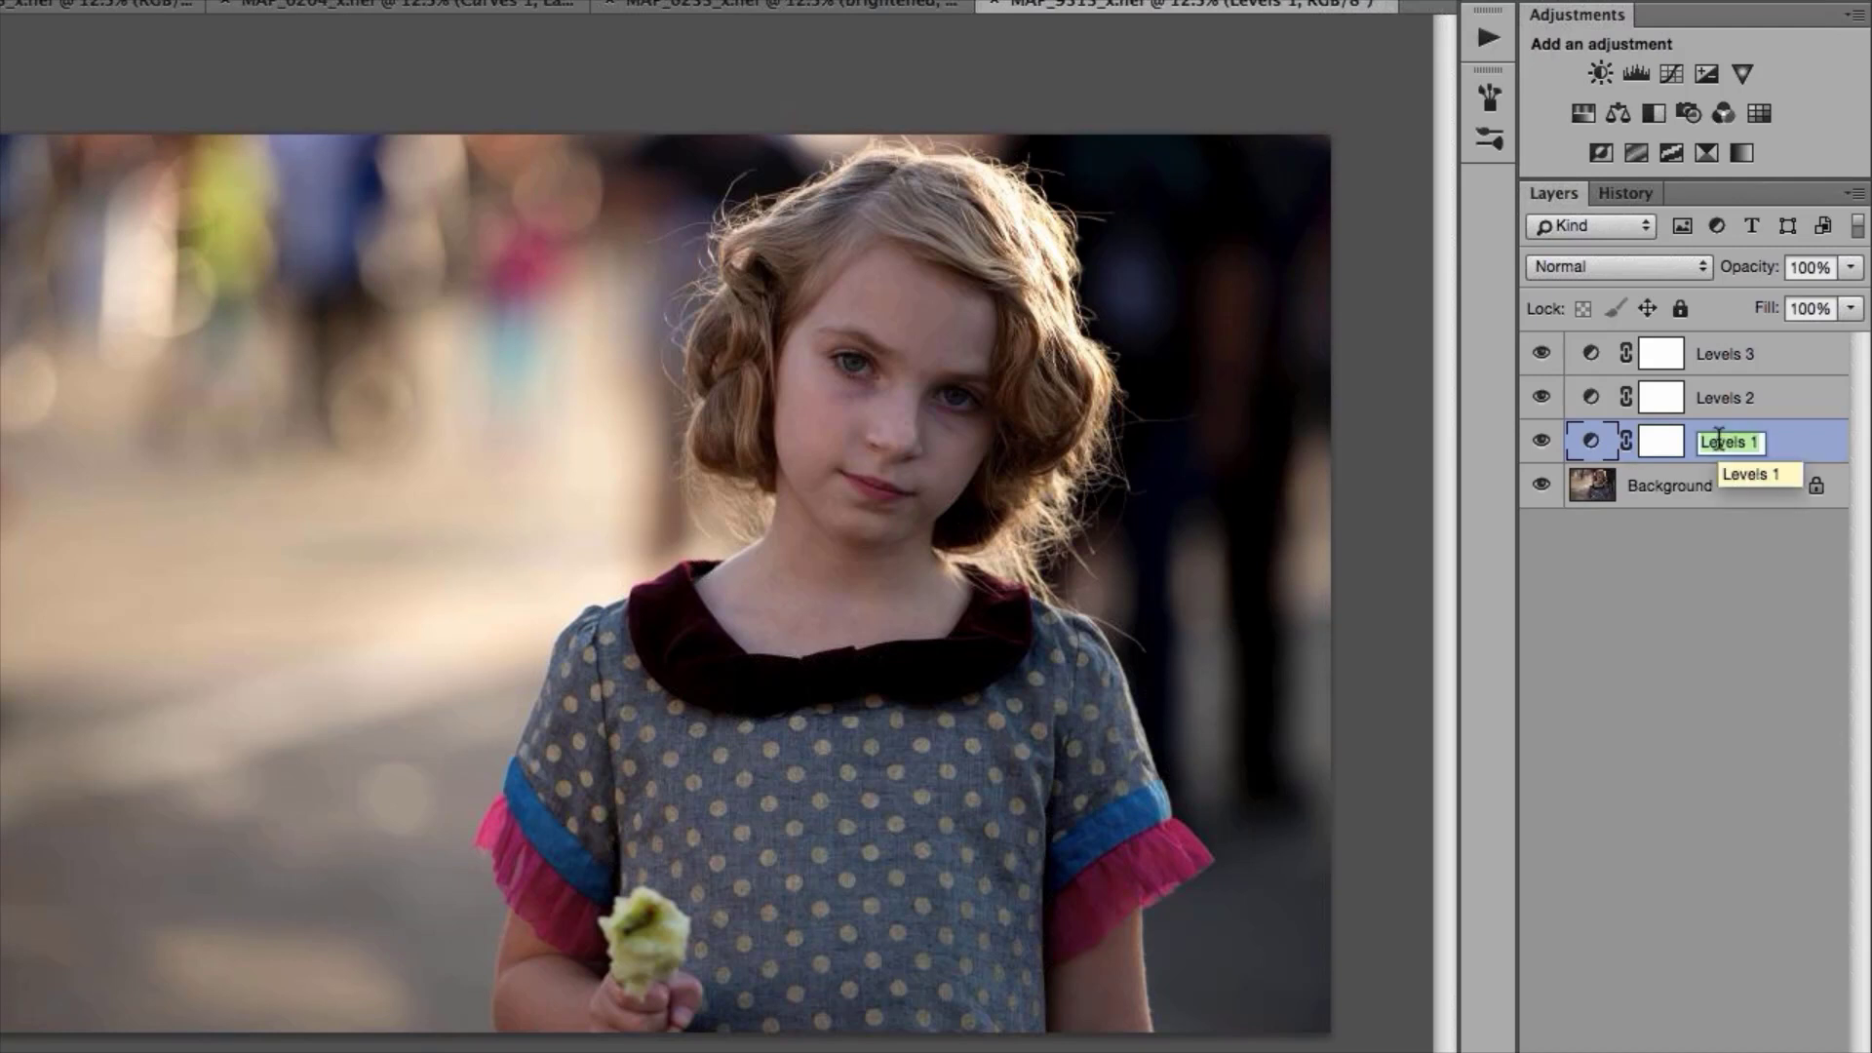
pyautogui.write('fex exposure')
pyautogui.press('Return')
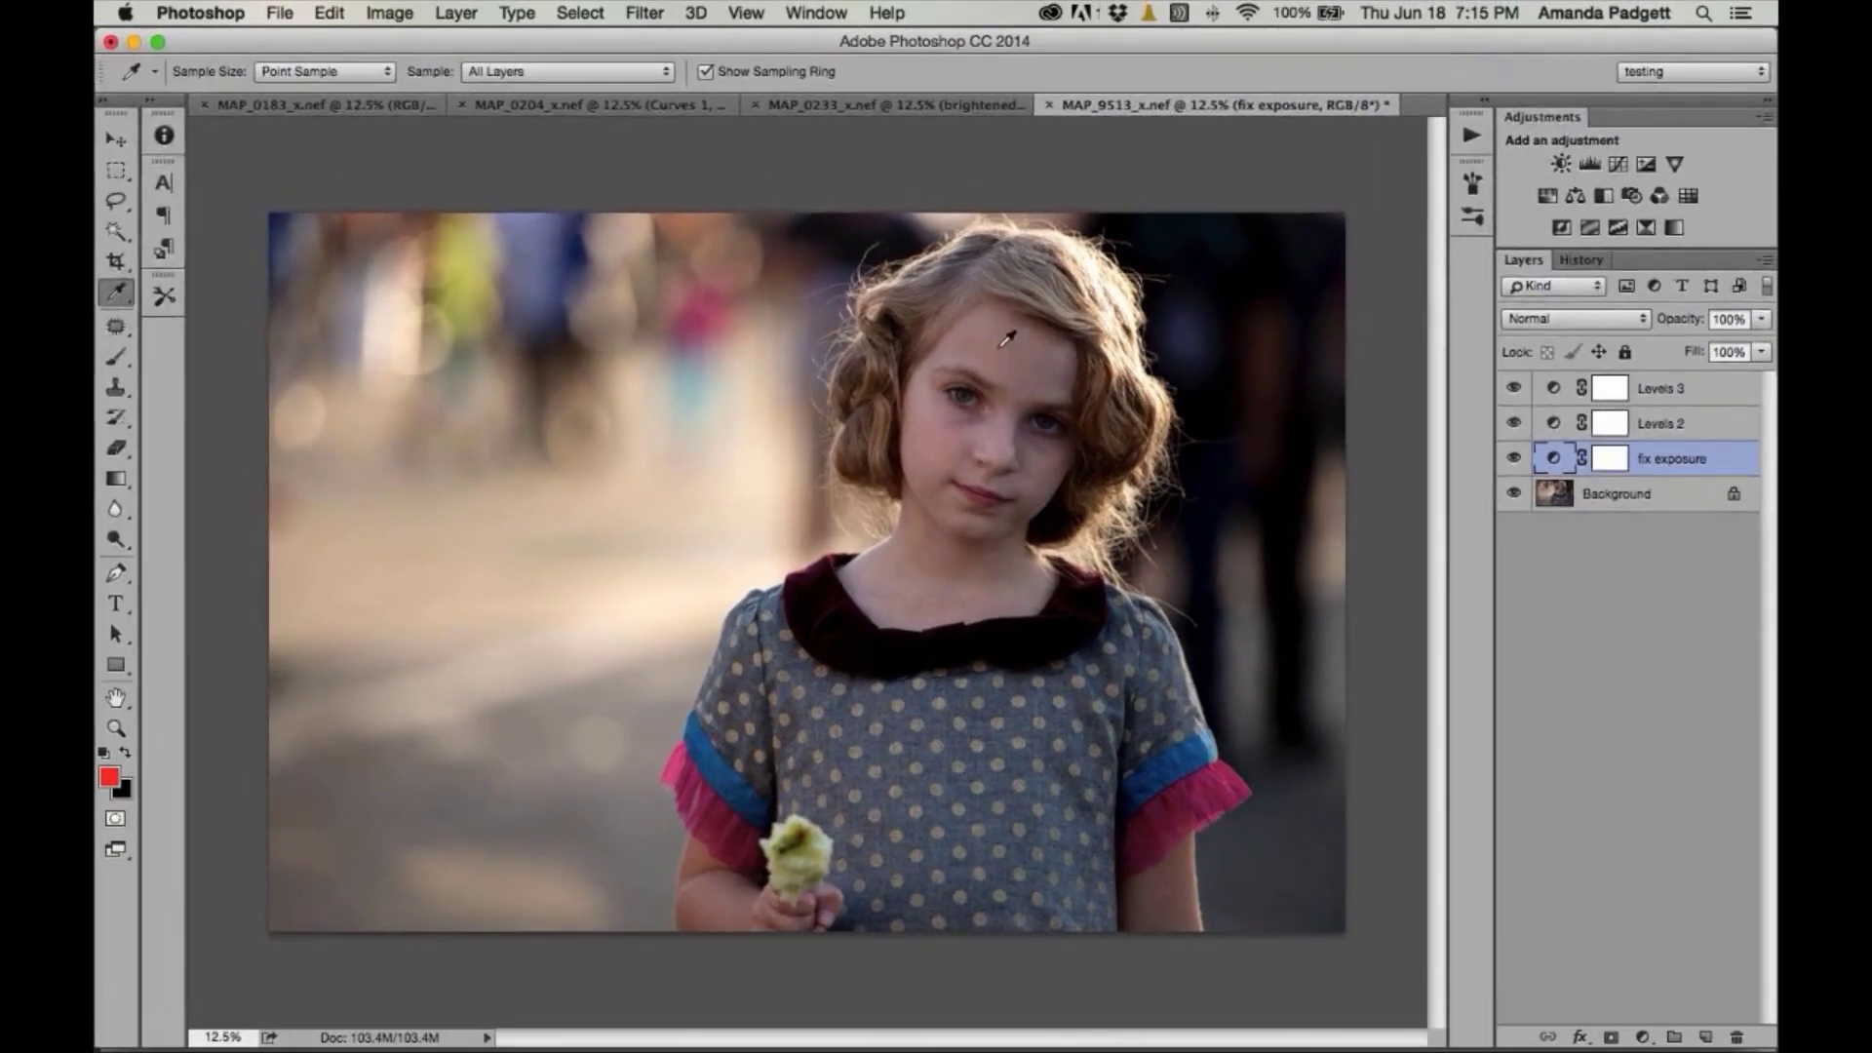
# - Sample the skin on the girl's forehead, examine its color values in the foreground Color Picker, and cancel the picker
pyautogui.click(1002, 345)
pyautogui.click(111, 777)
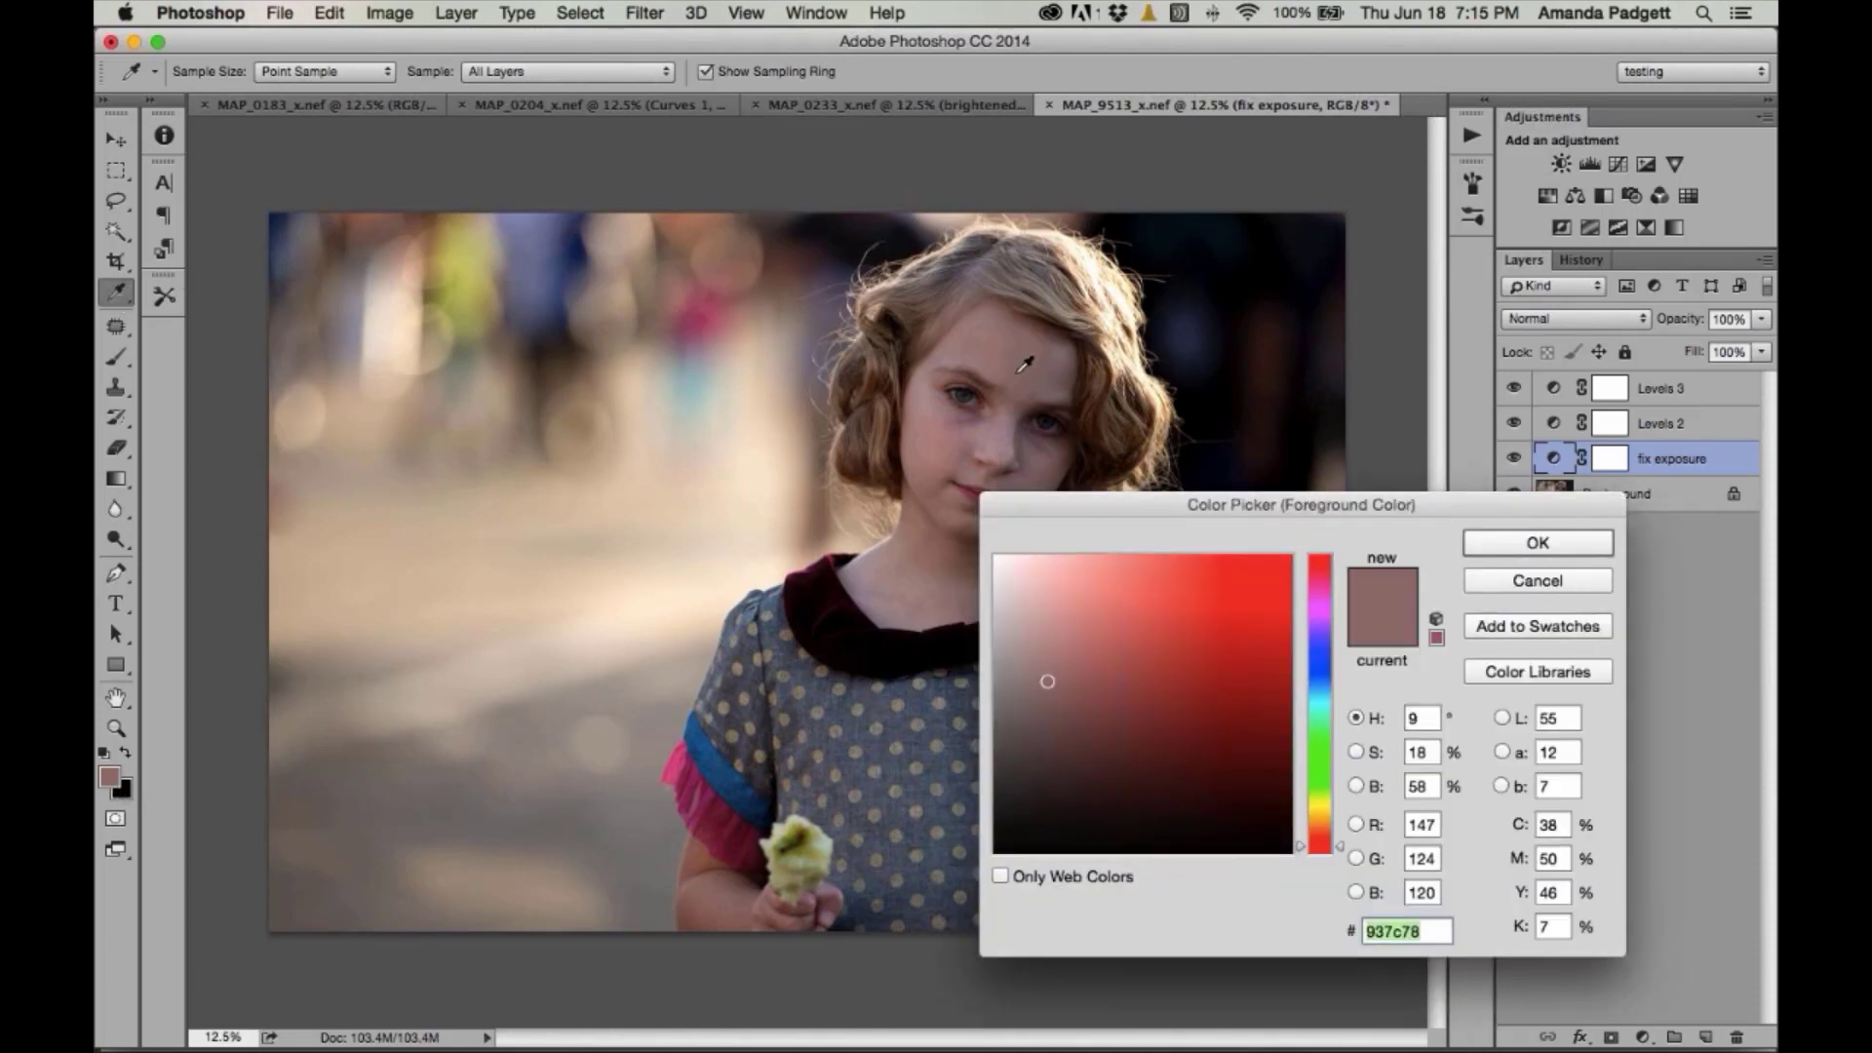
pyautogui.click(1022, 364)
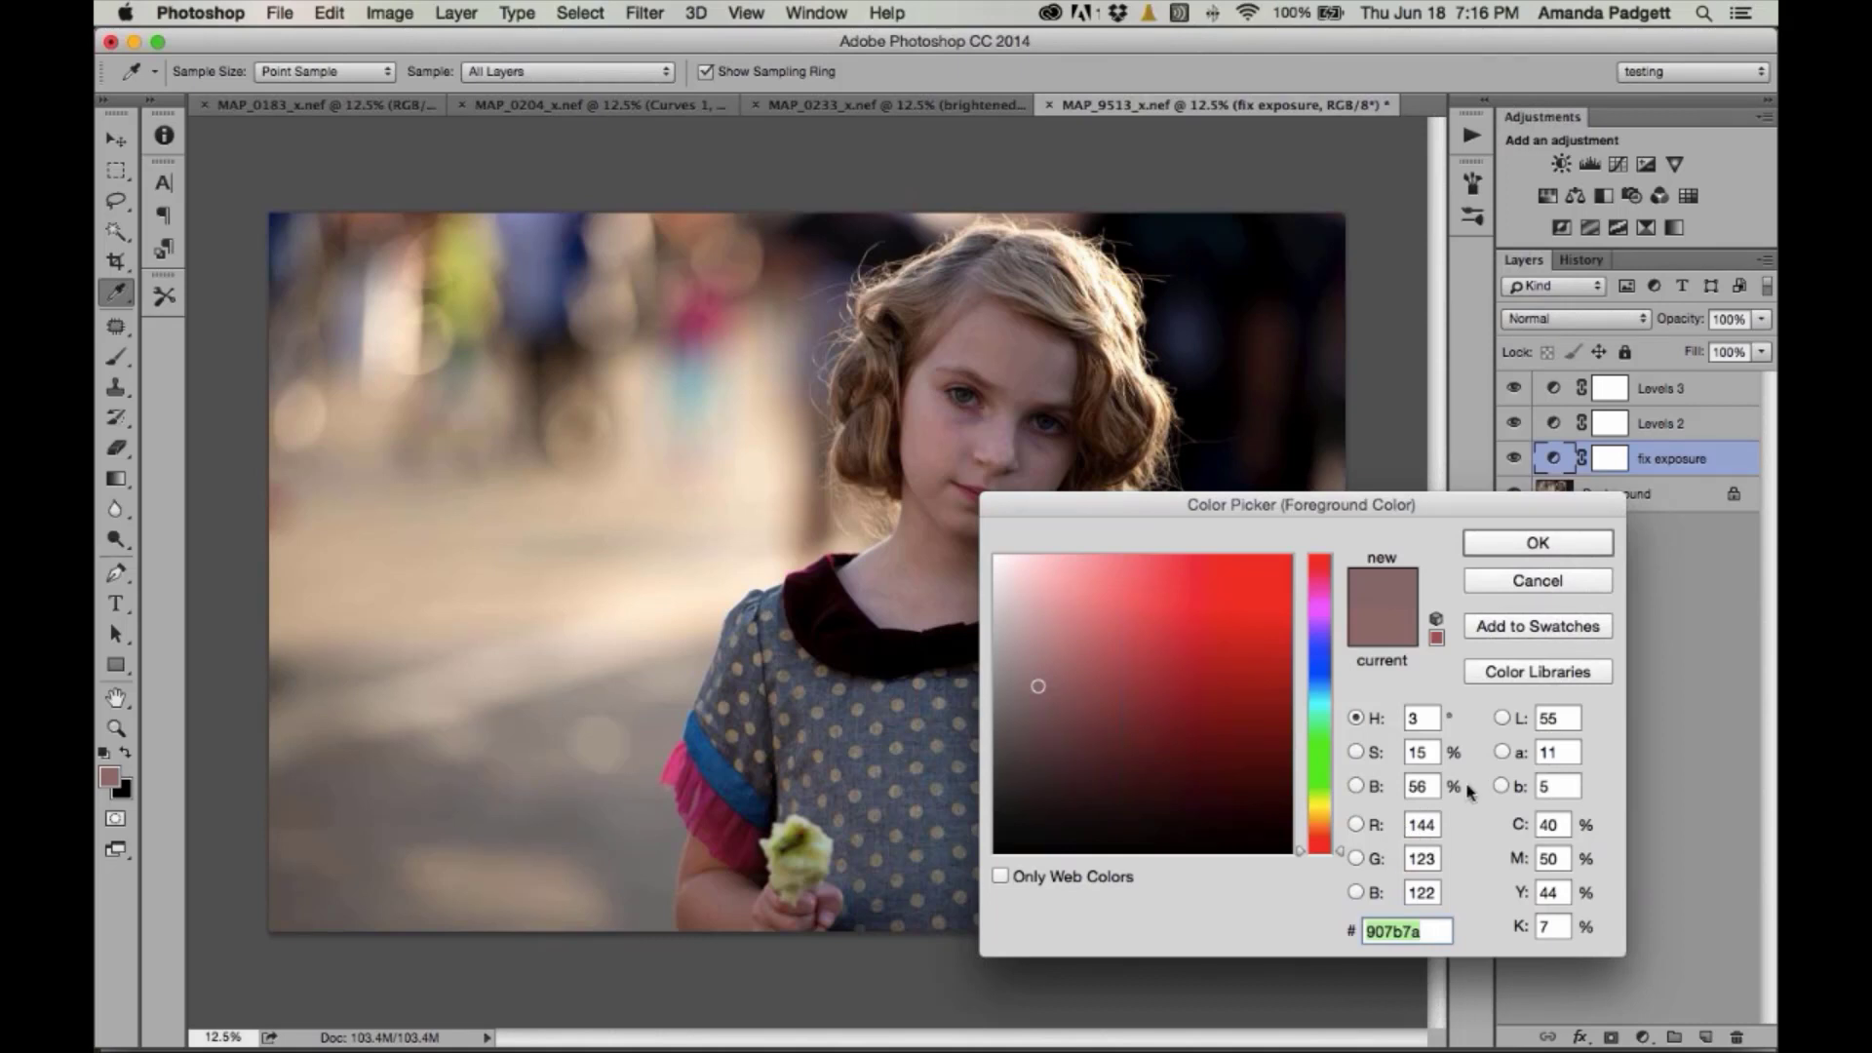
pyautogui.click(1537, 581)
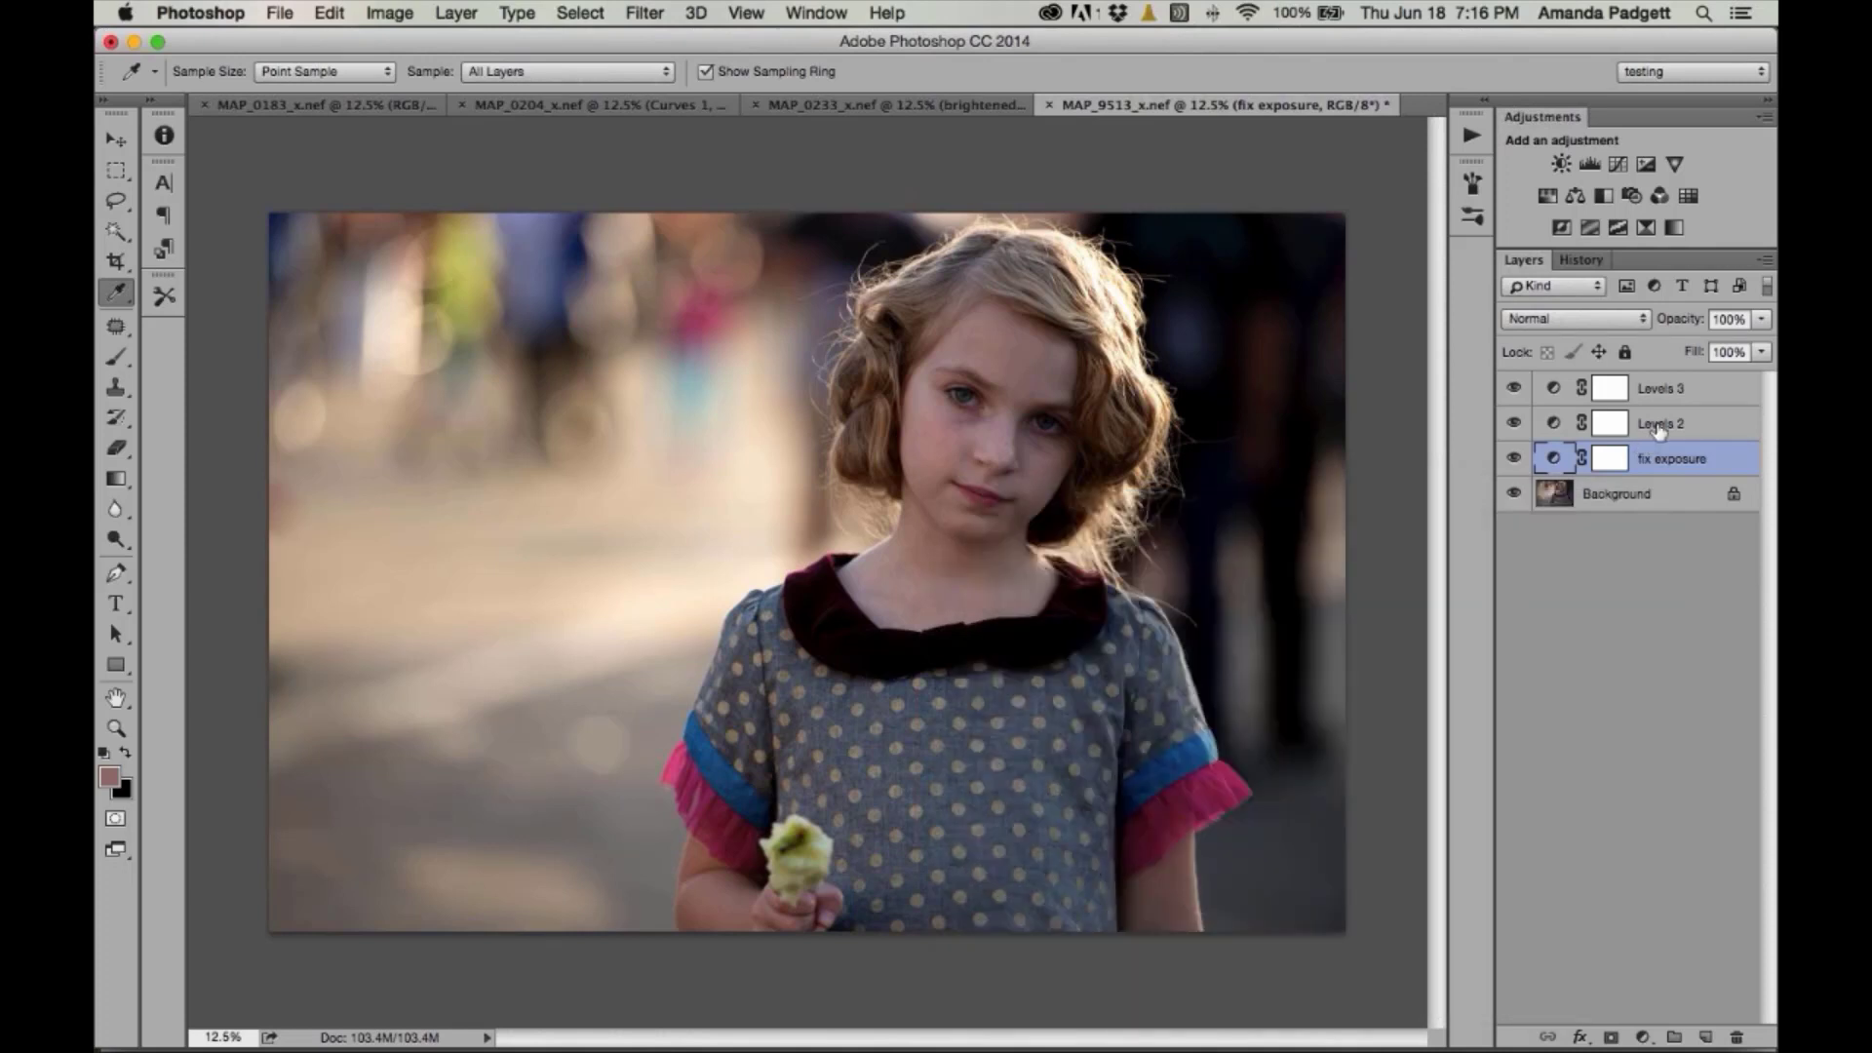
# - Open the Levels 2 properties and set its gray point by sampling the left-hand eye in the photo
pyautogui.click(1552, 427)
pyautogui.doubleClick(1553, 426)
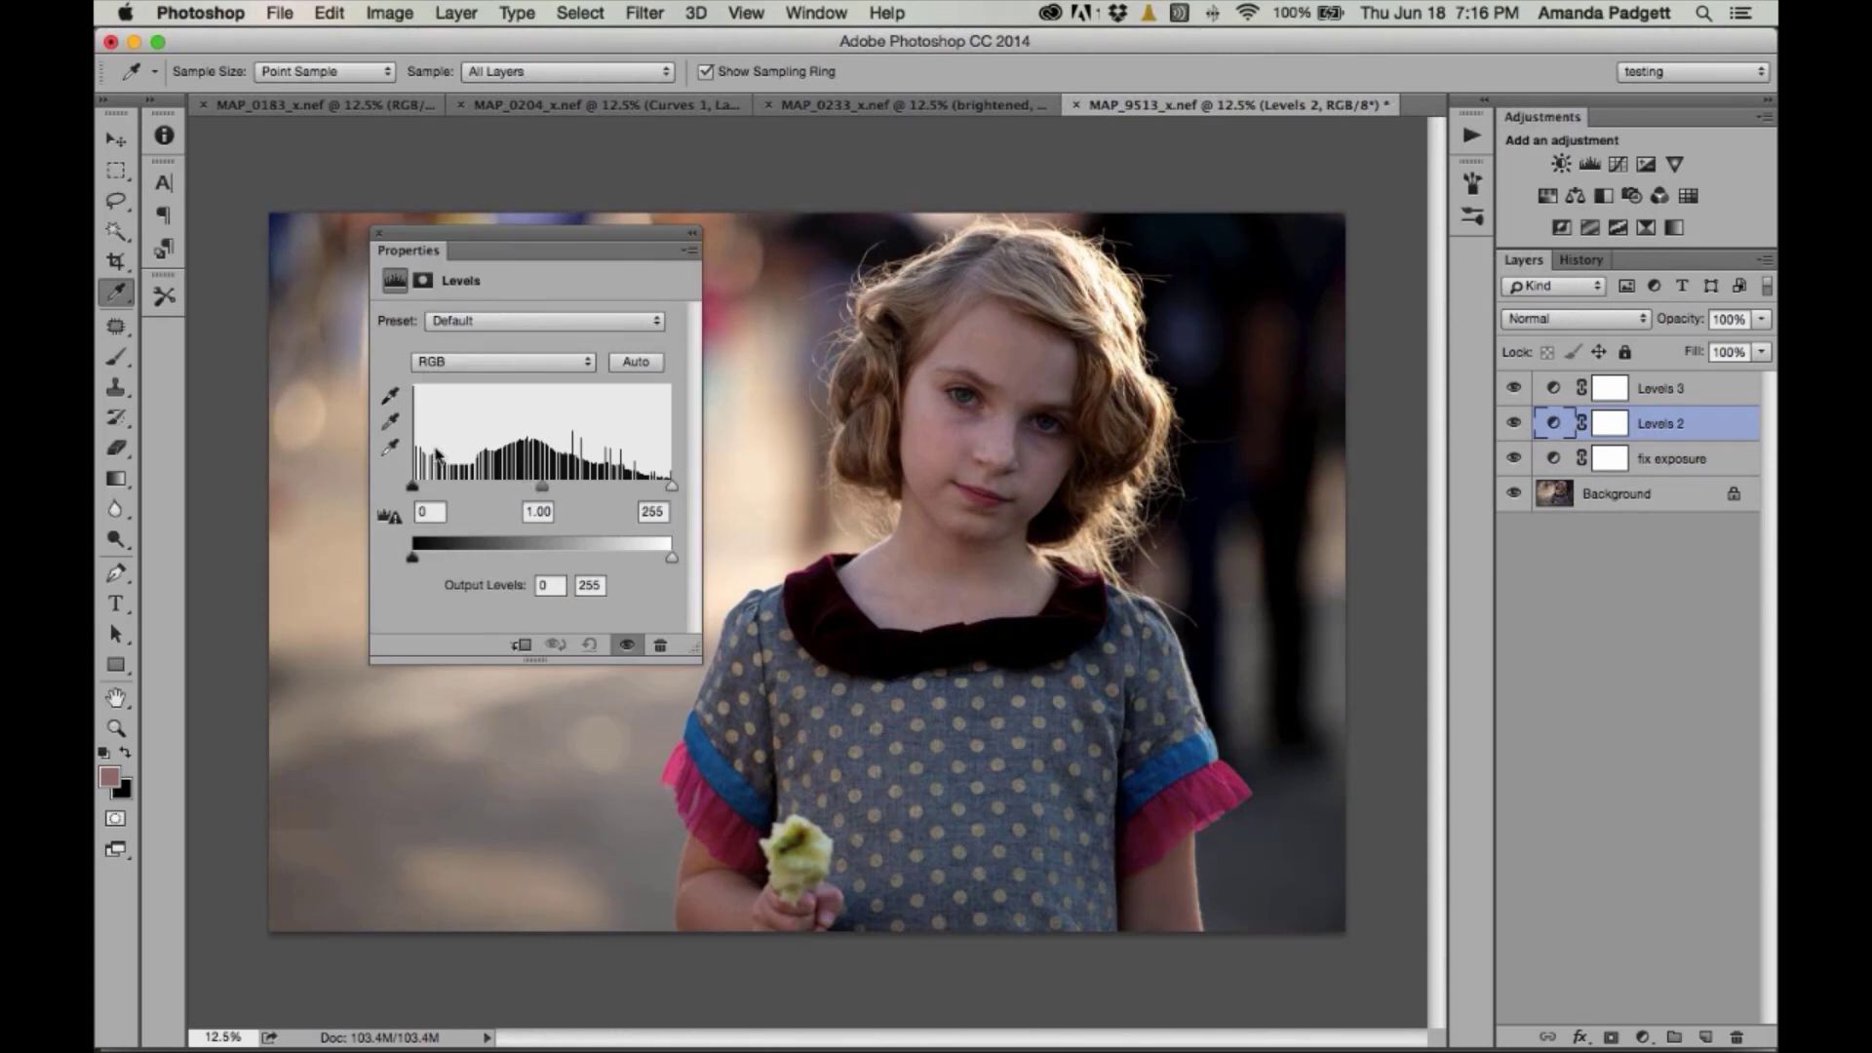
pyautogui.click(390, 421)
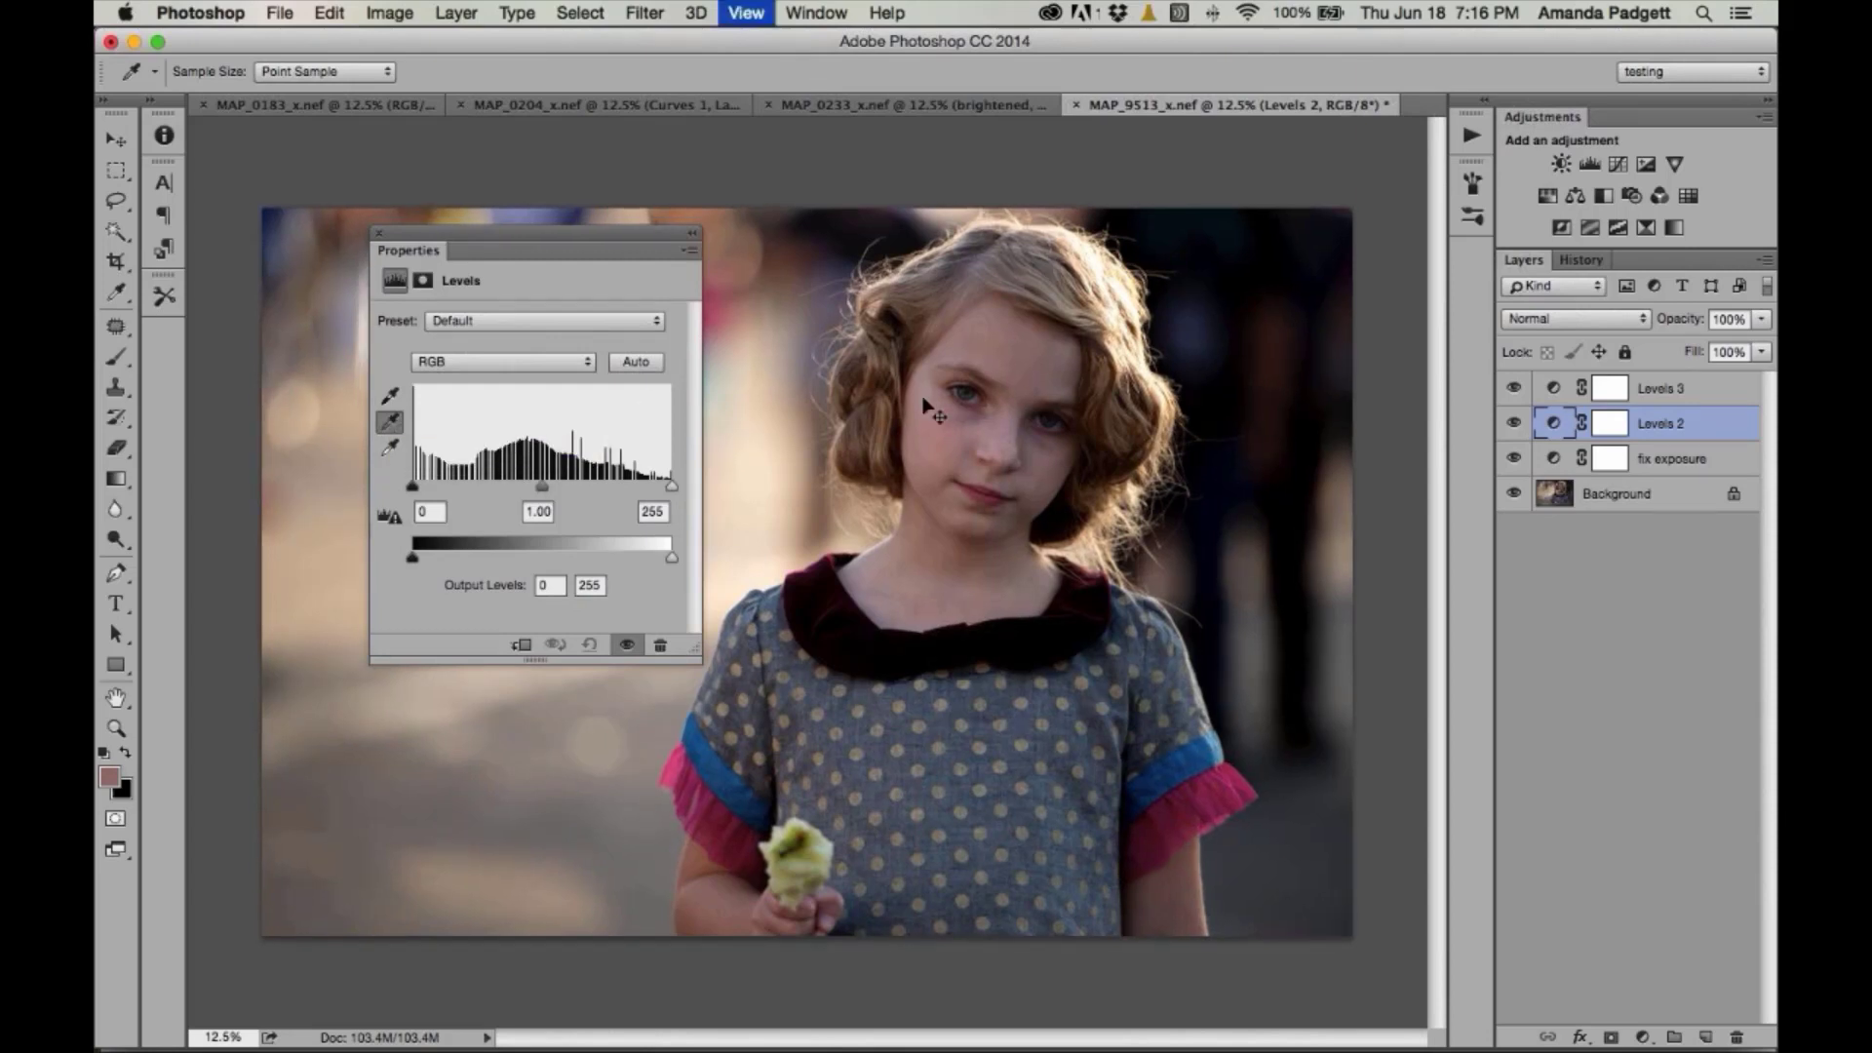
pyautogui.press('super+equal')
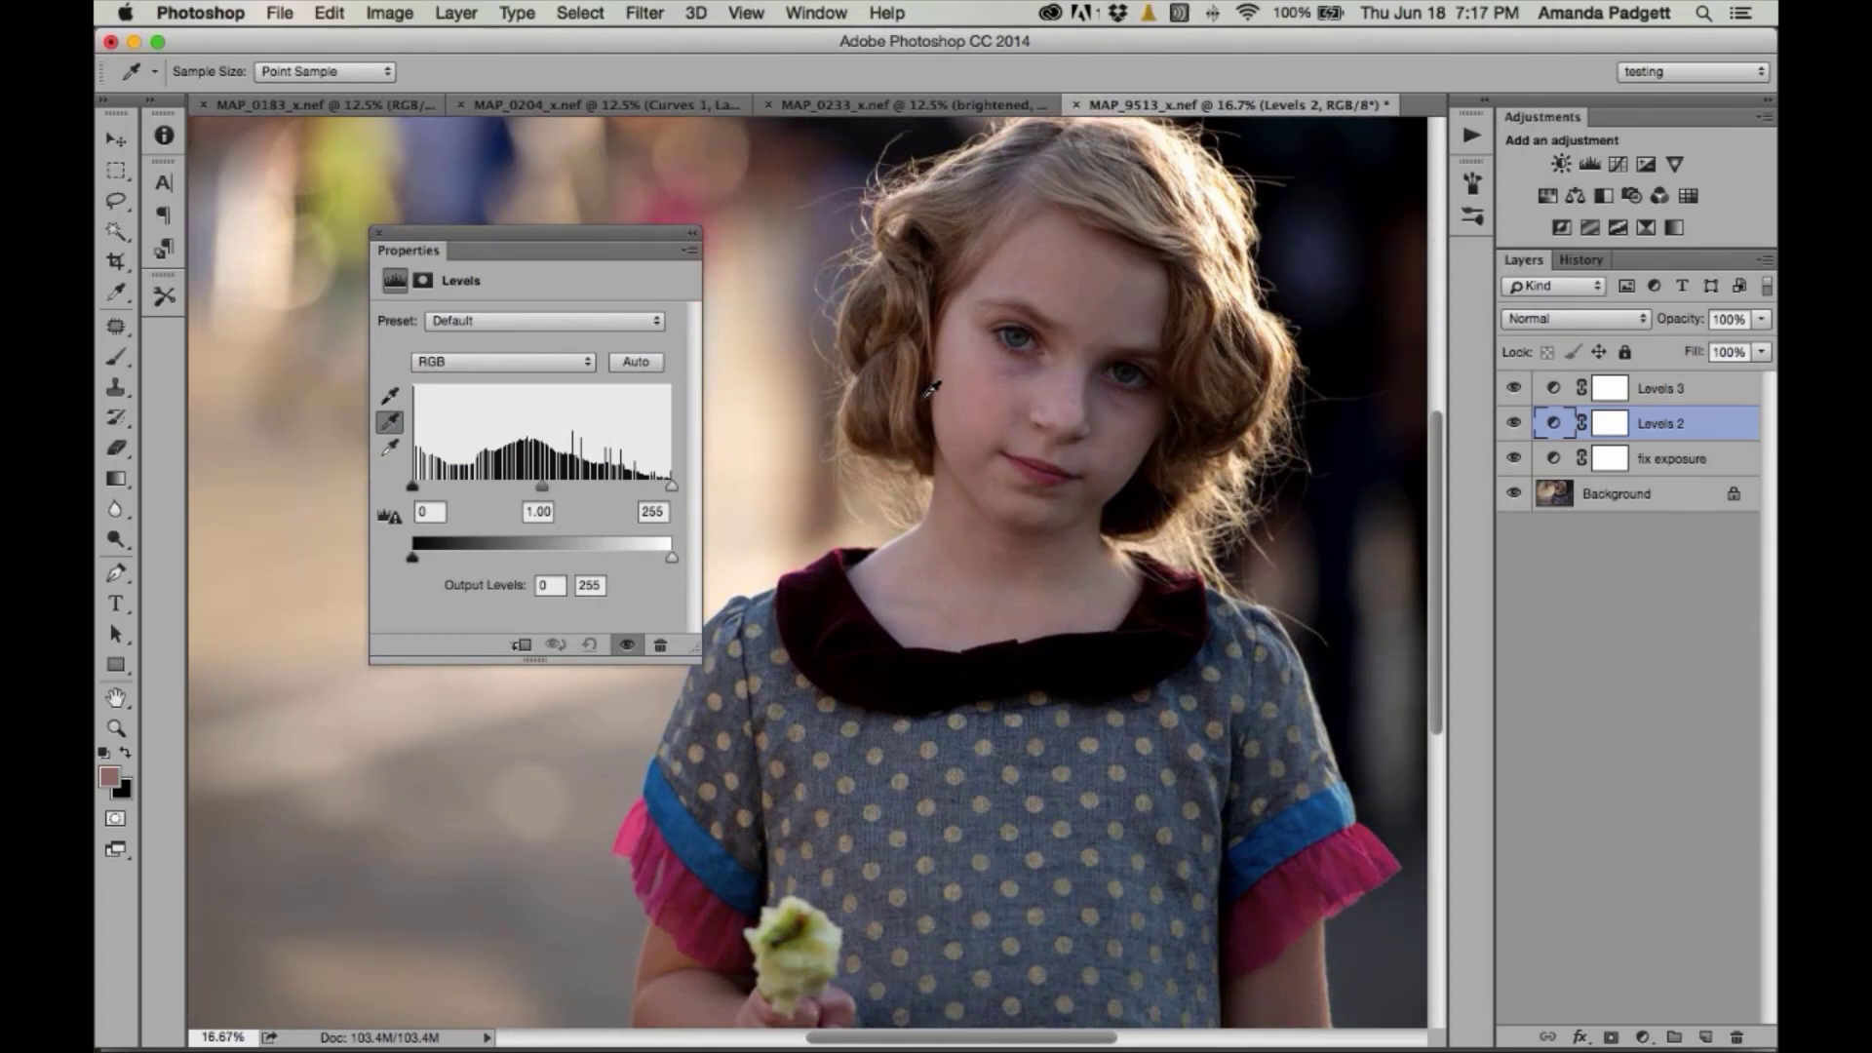
pyautogui.press('super+equal')
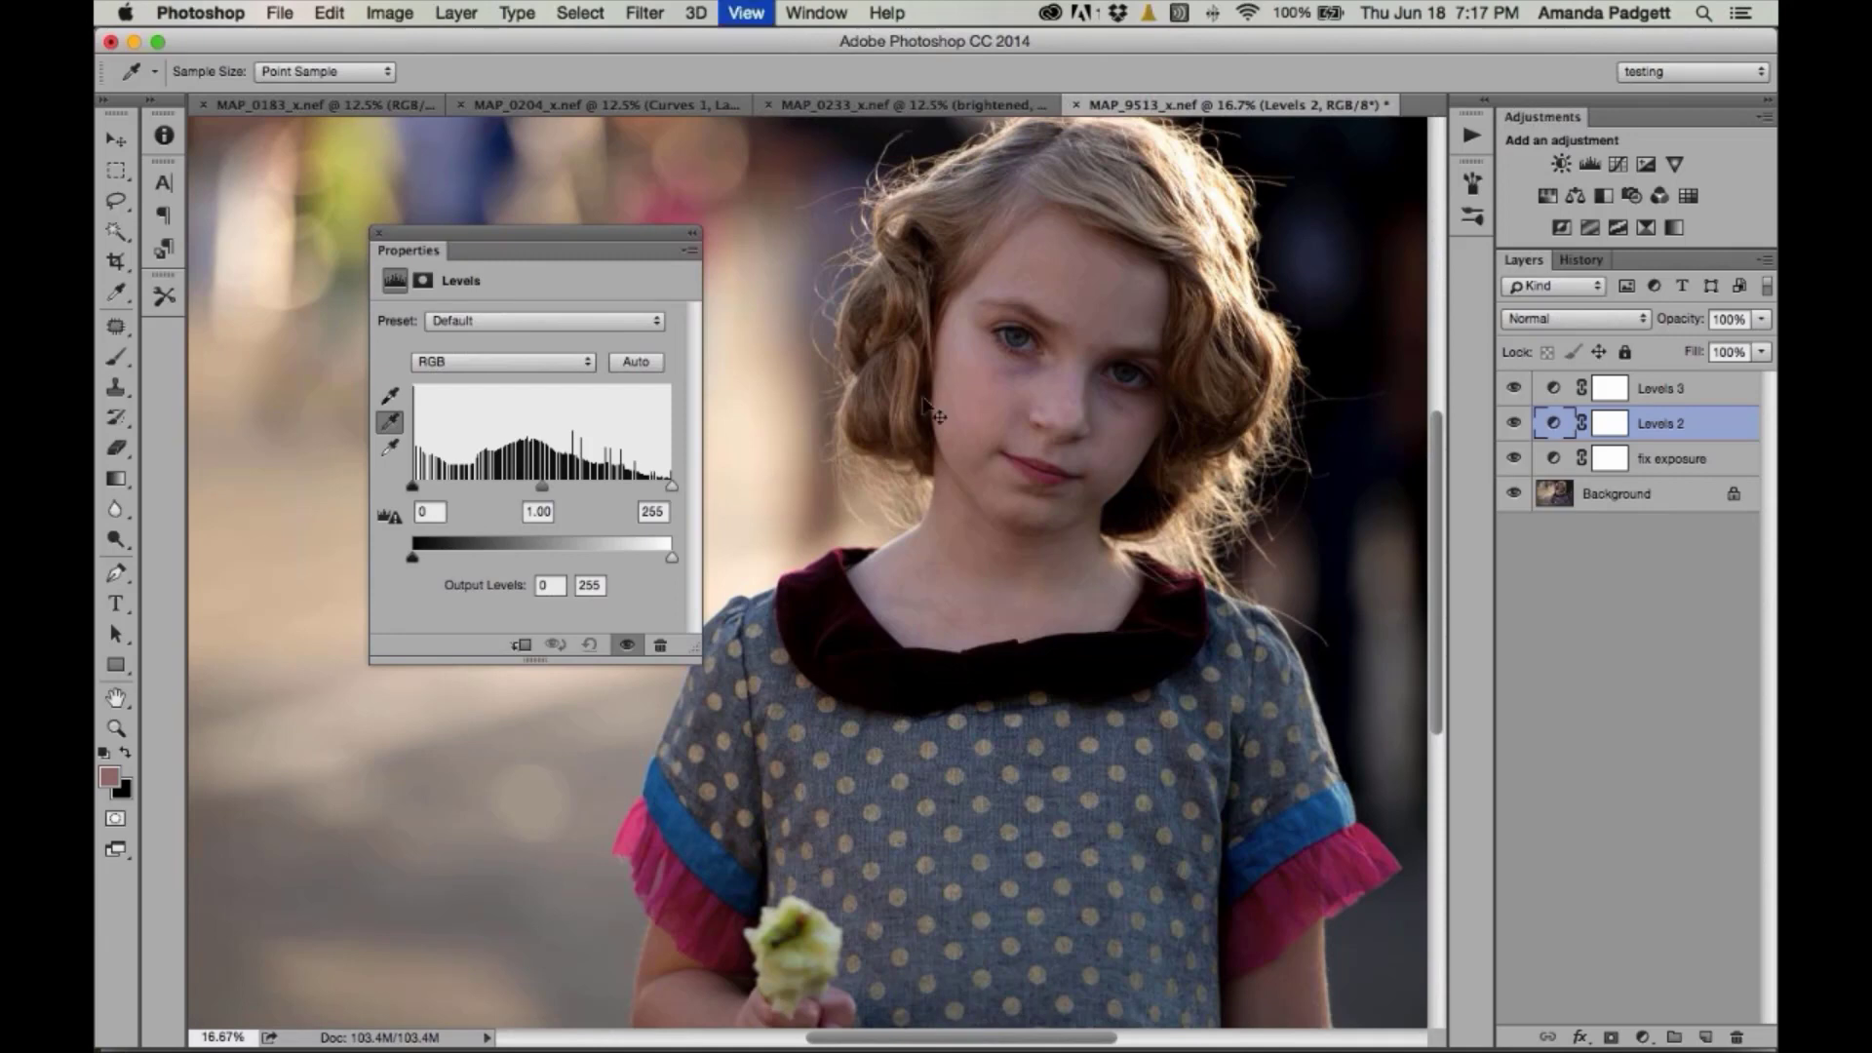
pyautogui.click(1152, 220)
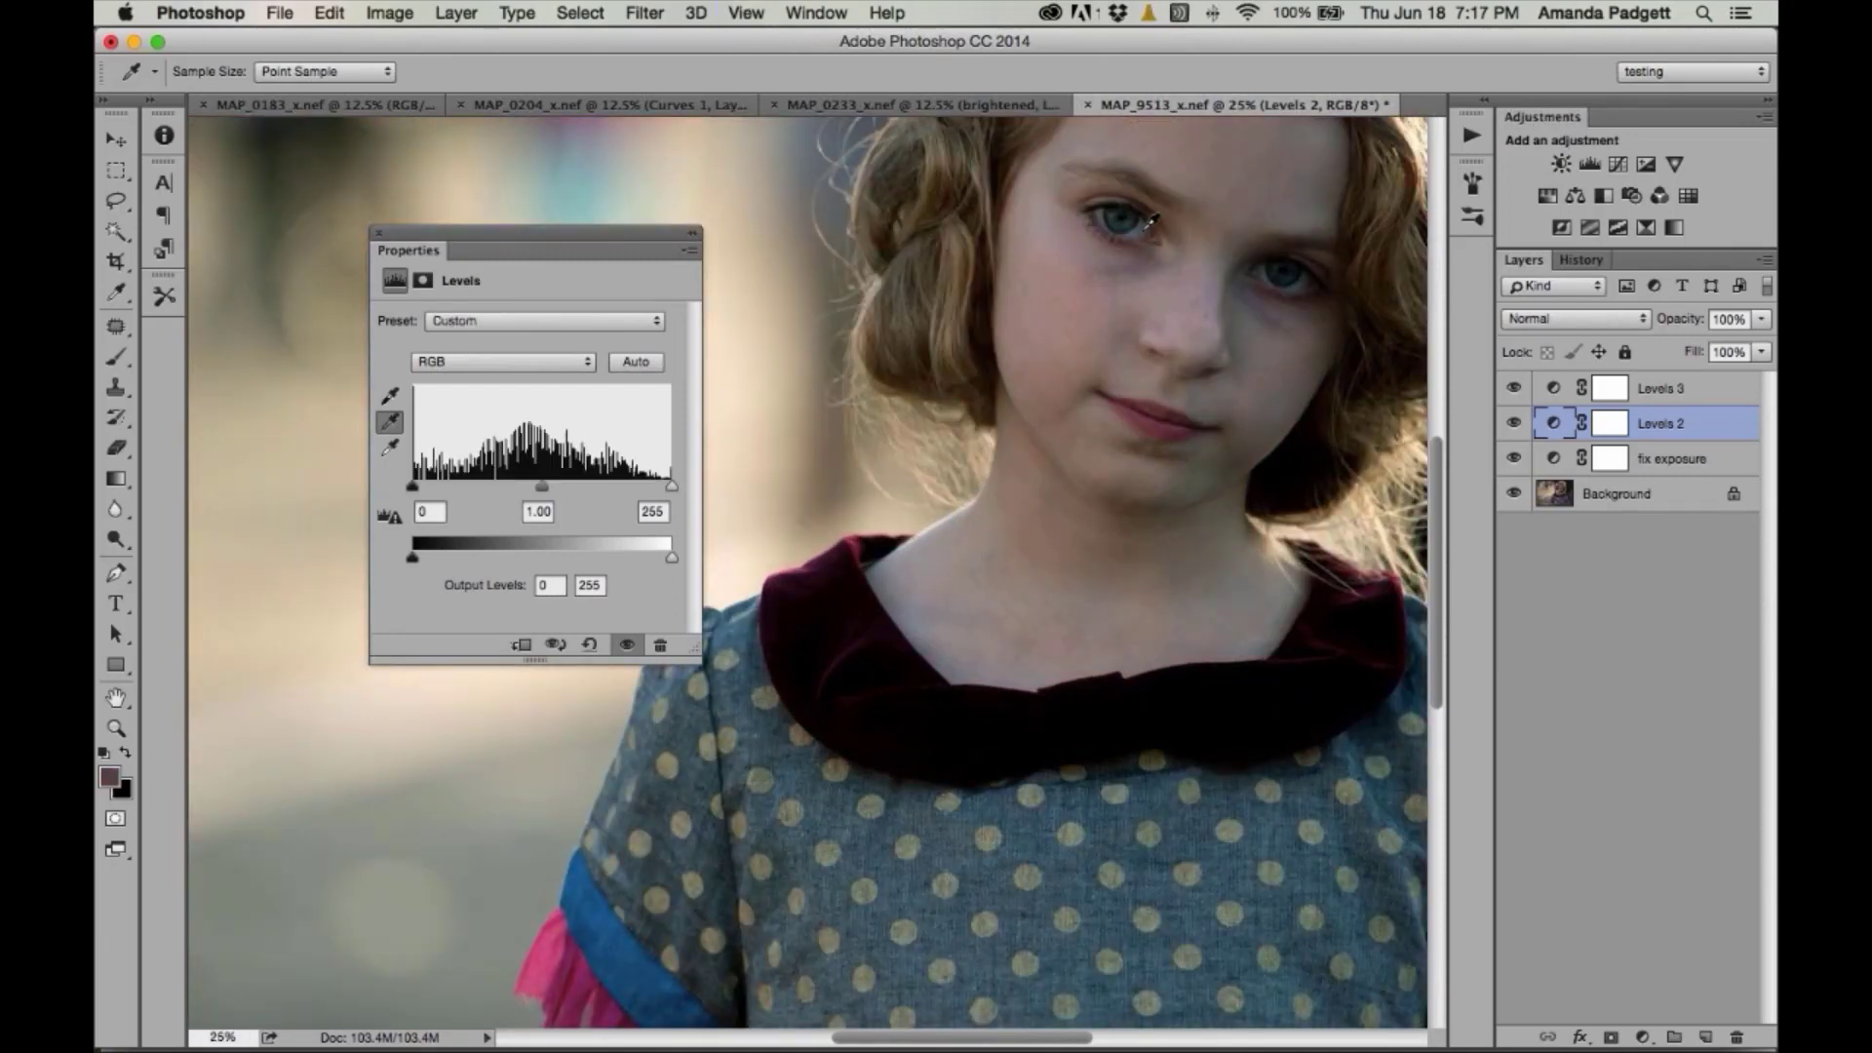
# - Resample the Levels 2 gray point on the right-hand eye in the photo, finishing at the eye's outer part
pyautogui.moveTo(961, 495); pyautogui.dragTo(910, 535)
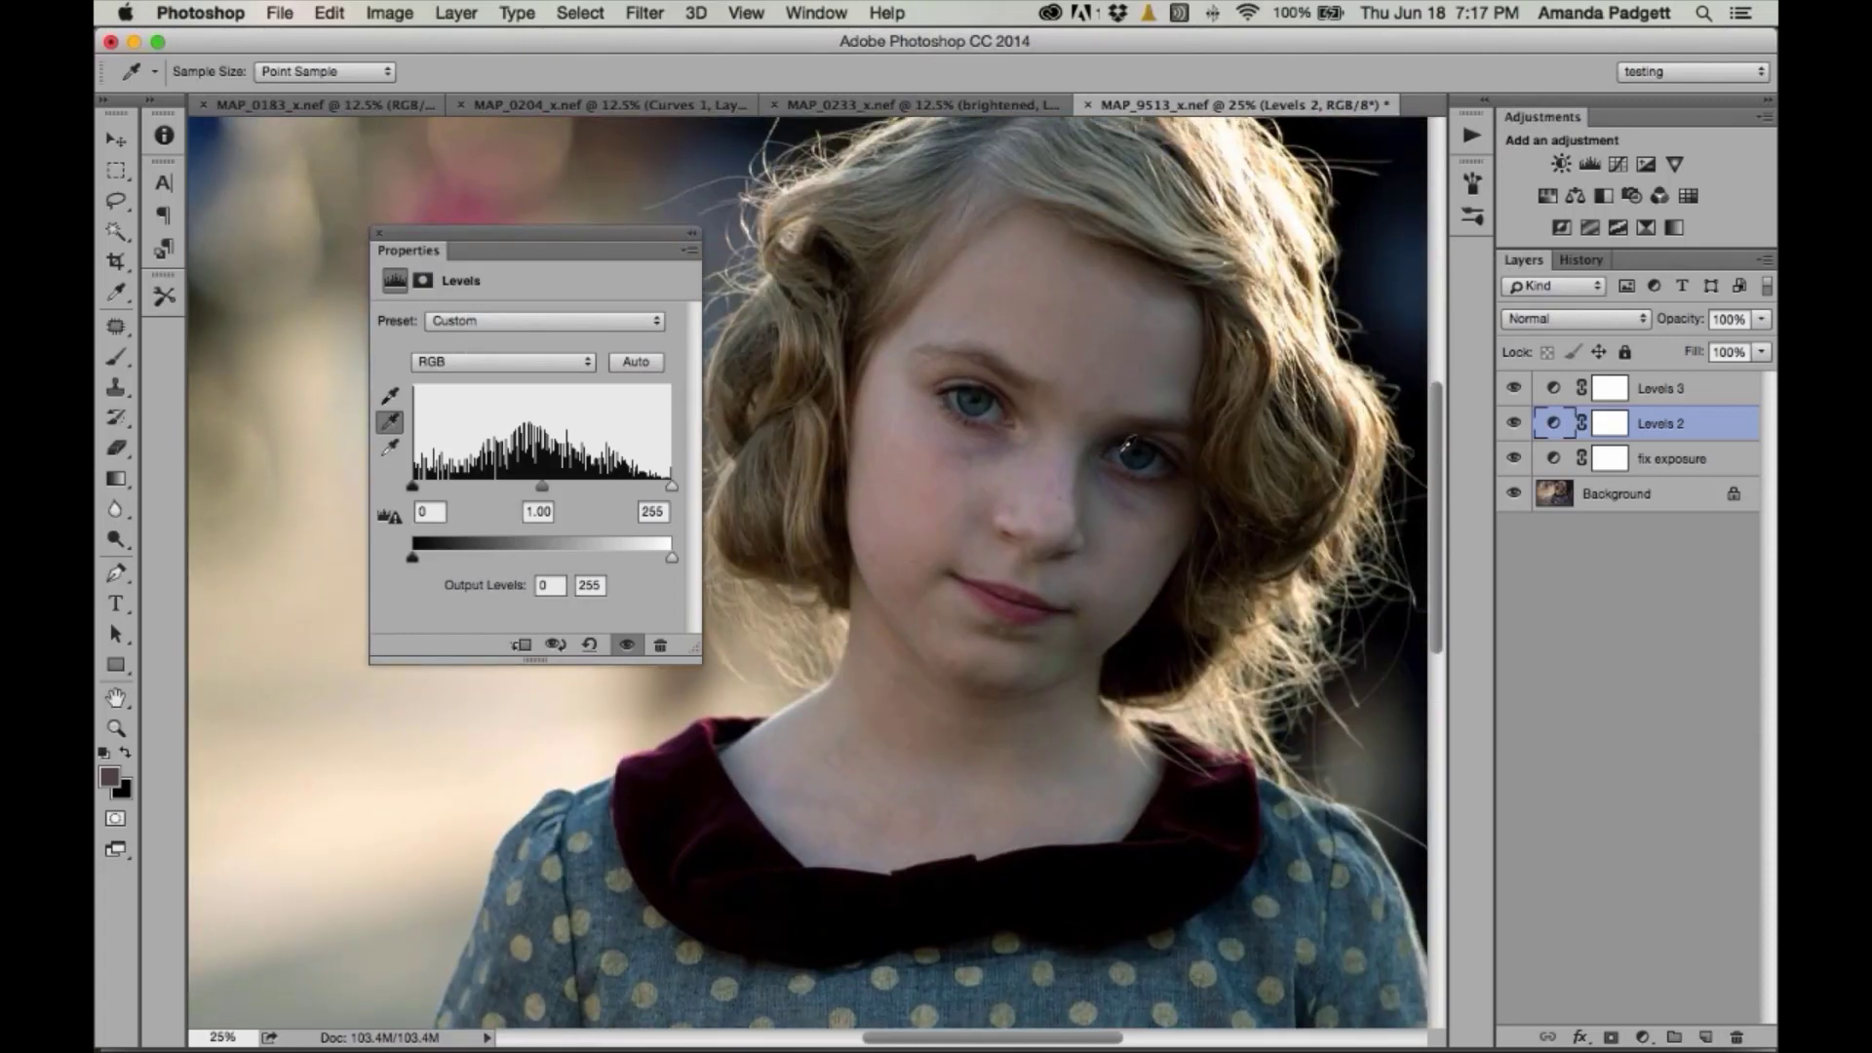
pyautogui.click(1128, 441)
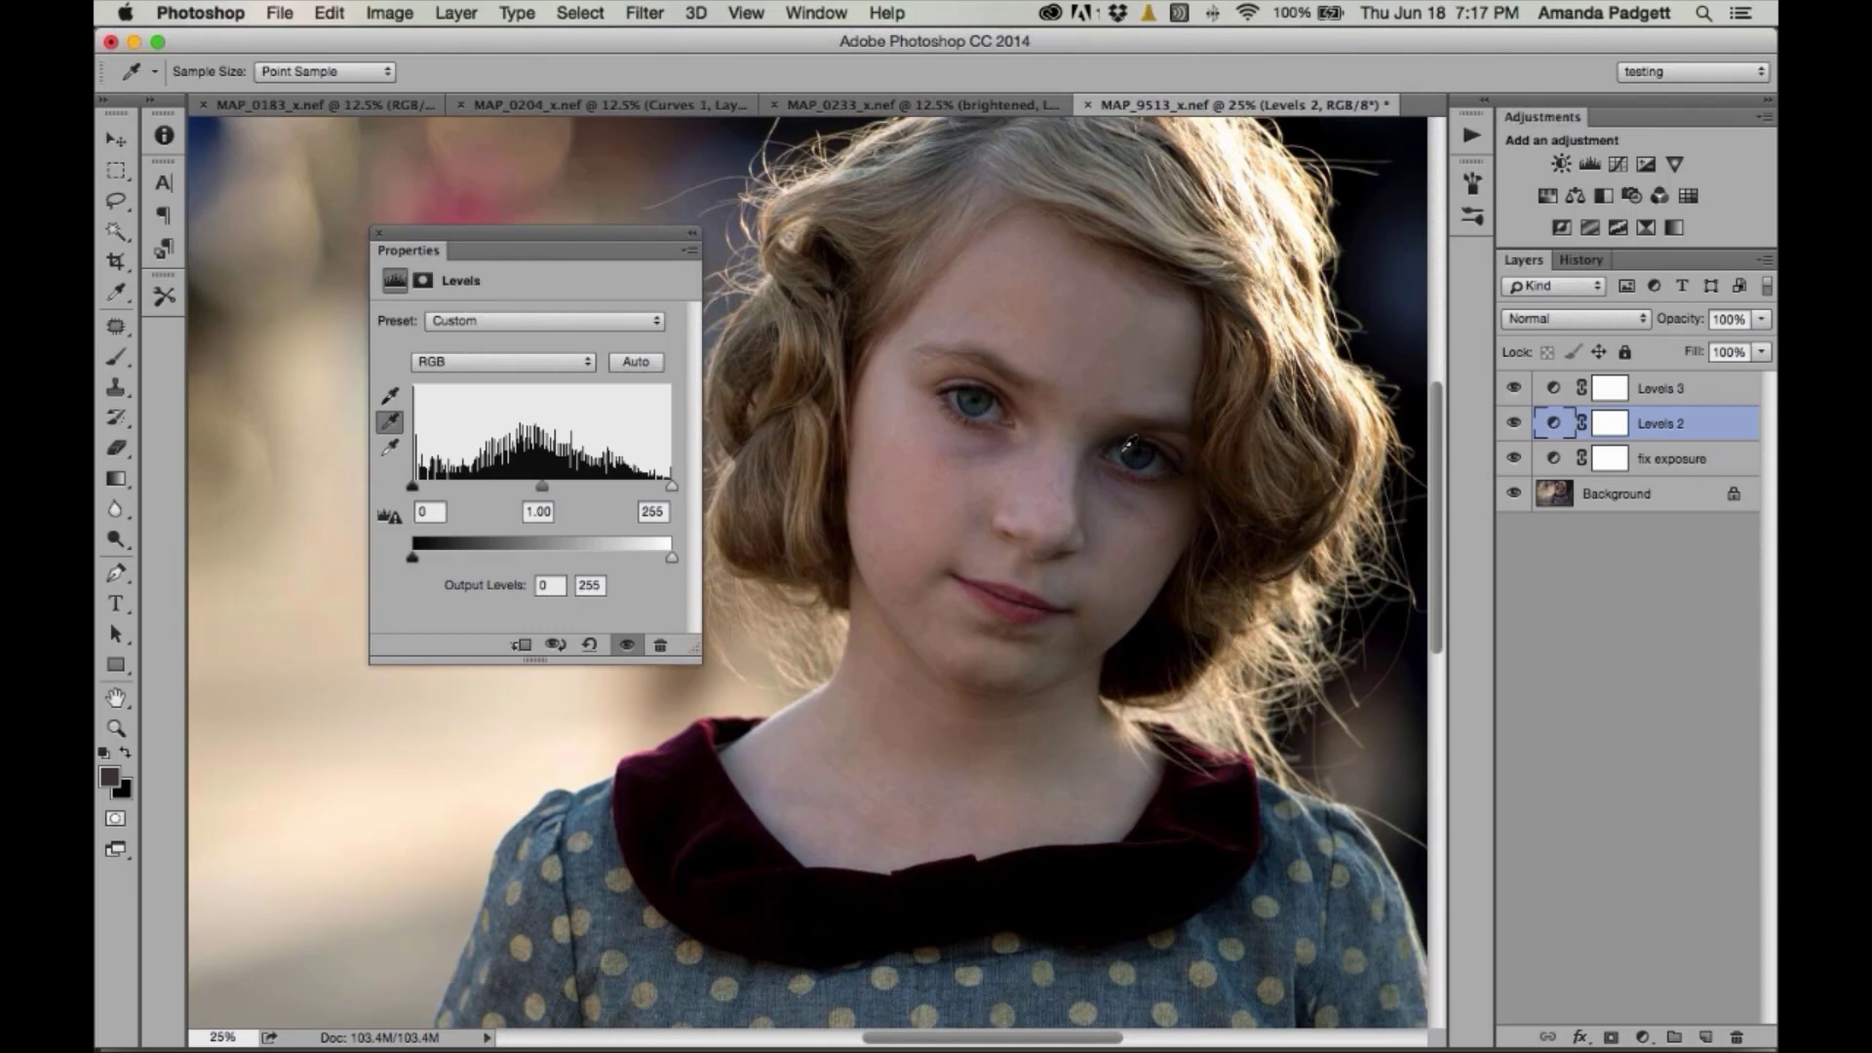
pyautogui.click(1163, 458)
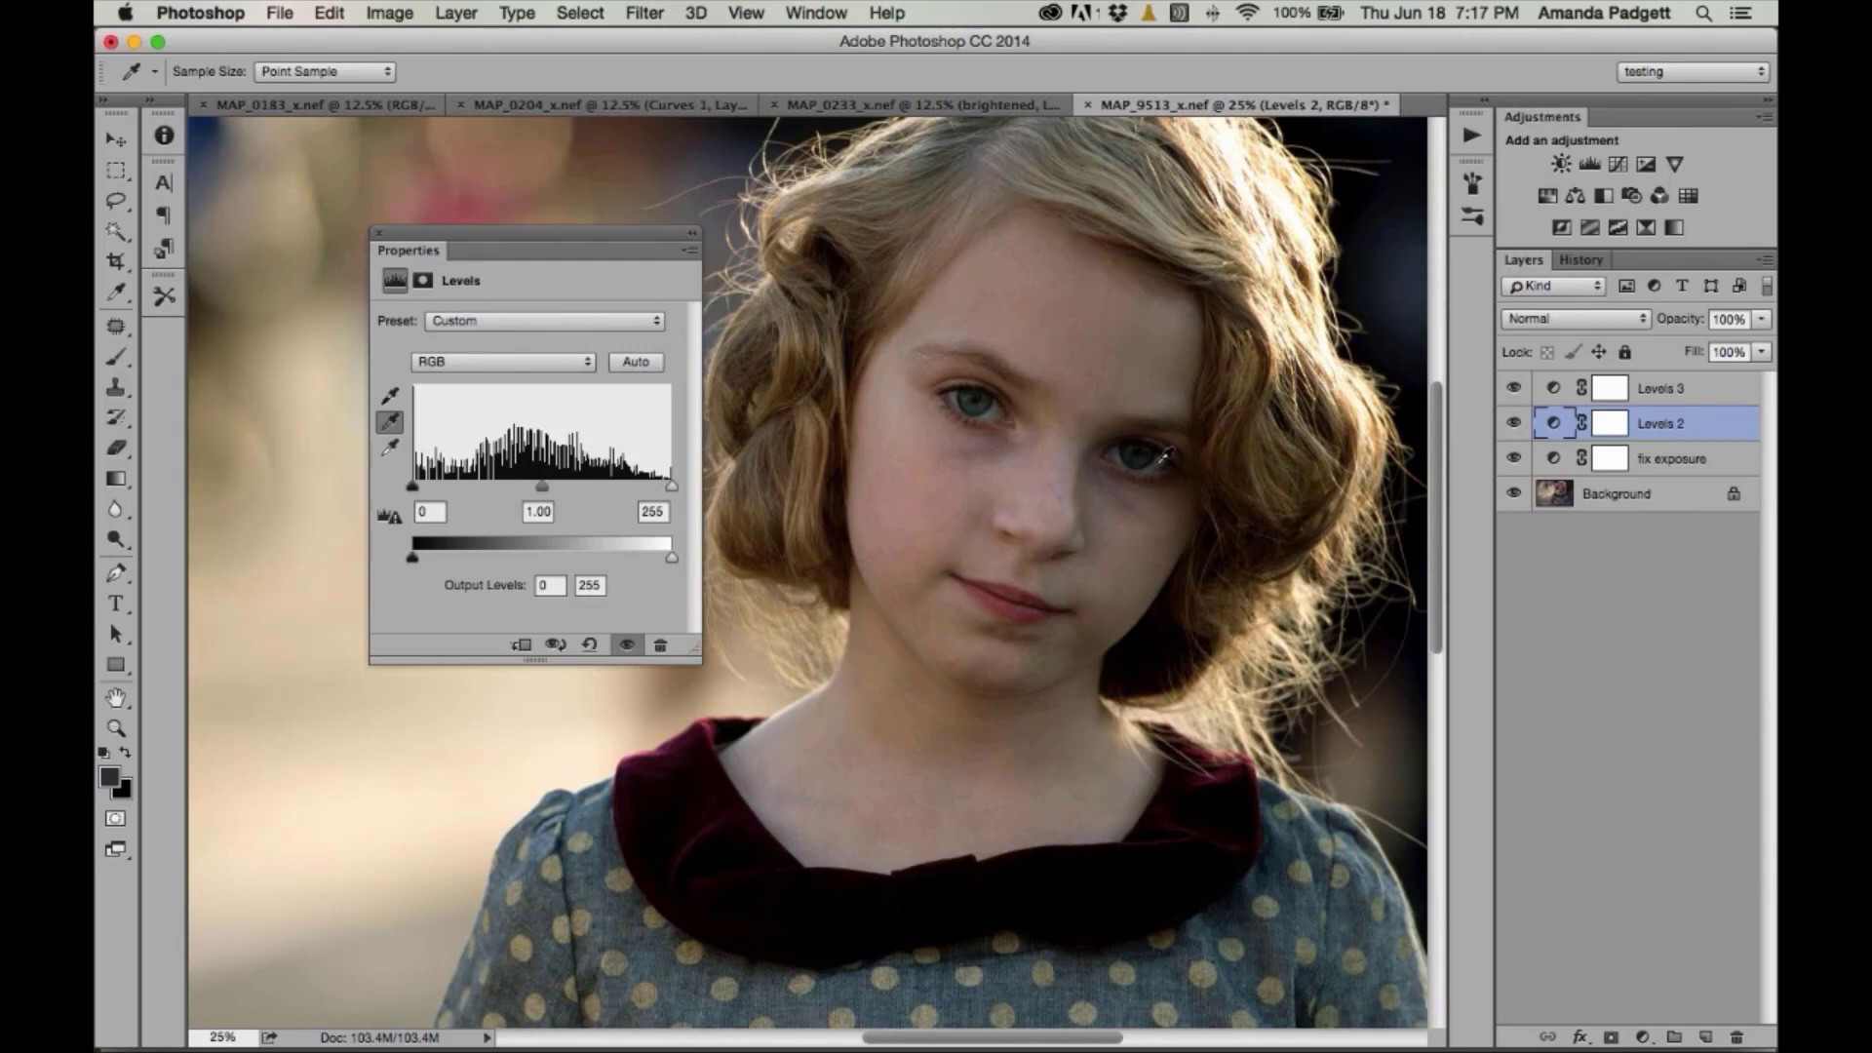
# - Compare the portrait with and without the Levels 2 adjustment, and close its properties
pyautogui.click(627, 648)
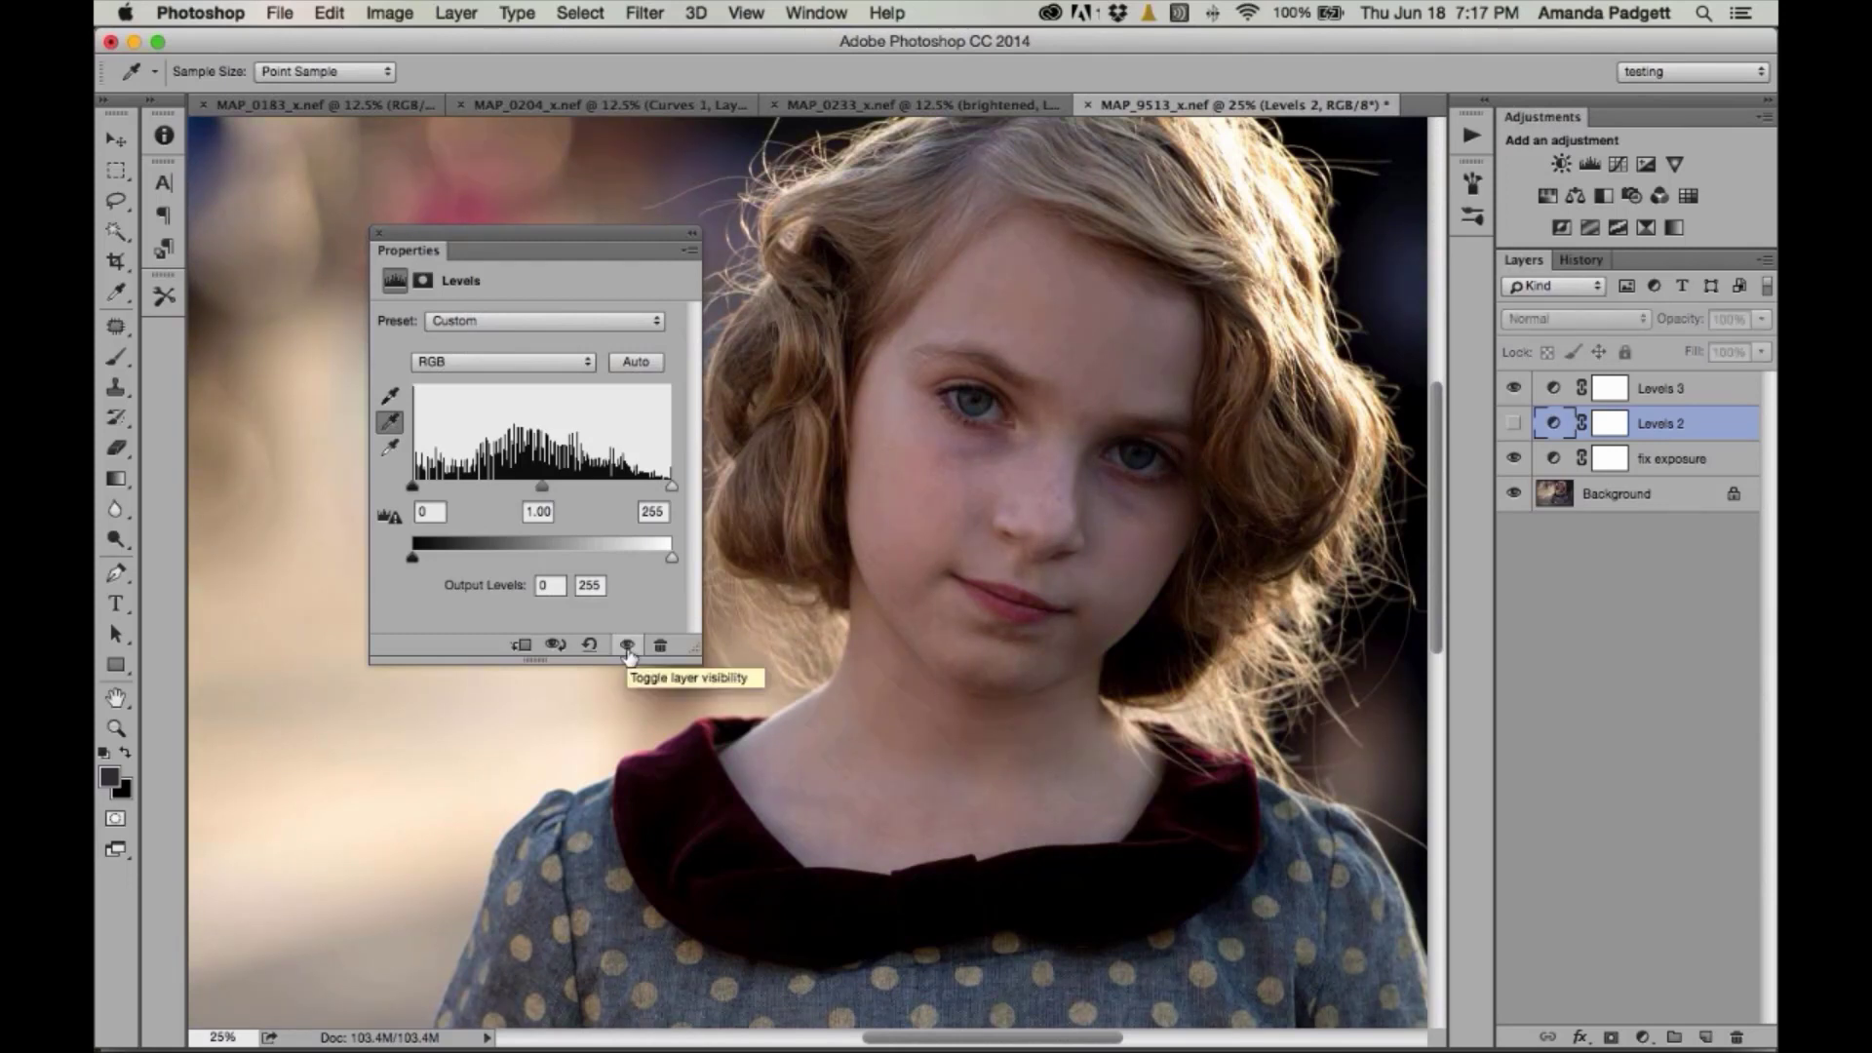
pyautogui.click(627, 647)
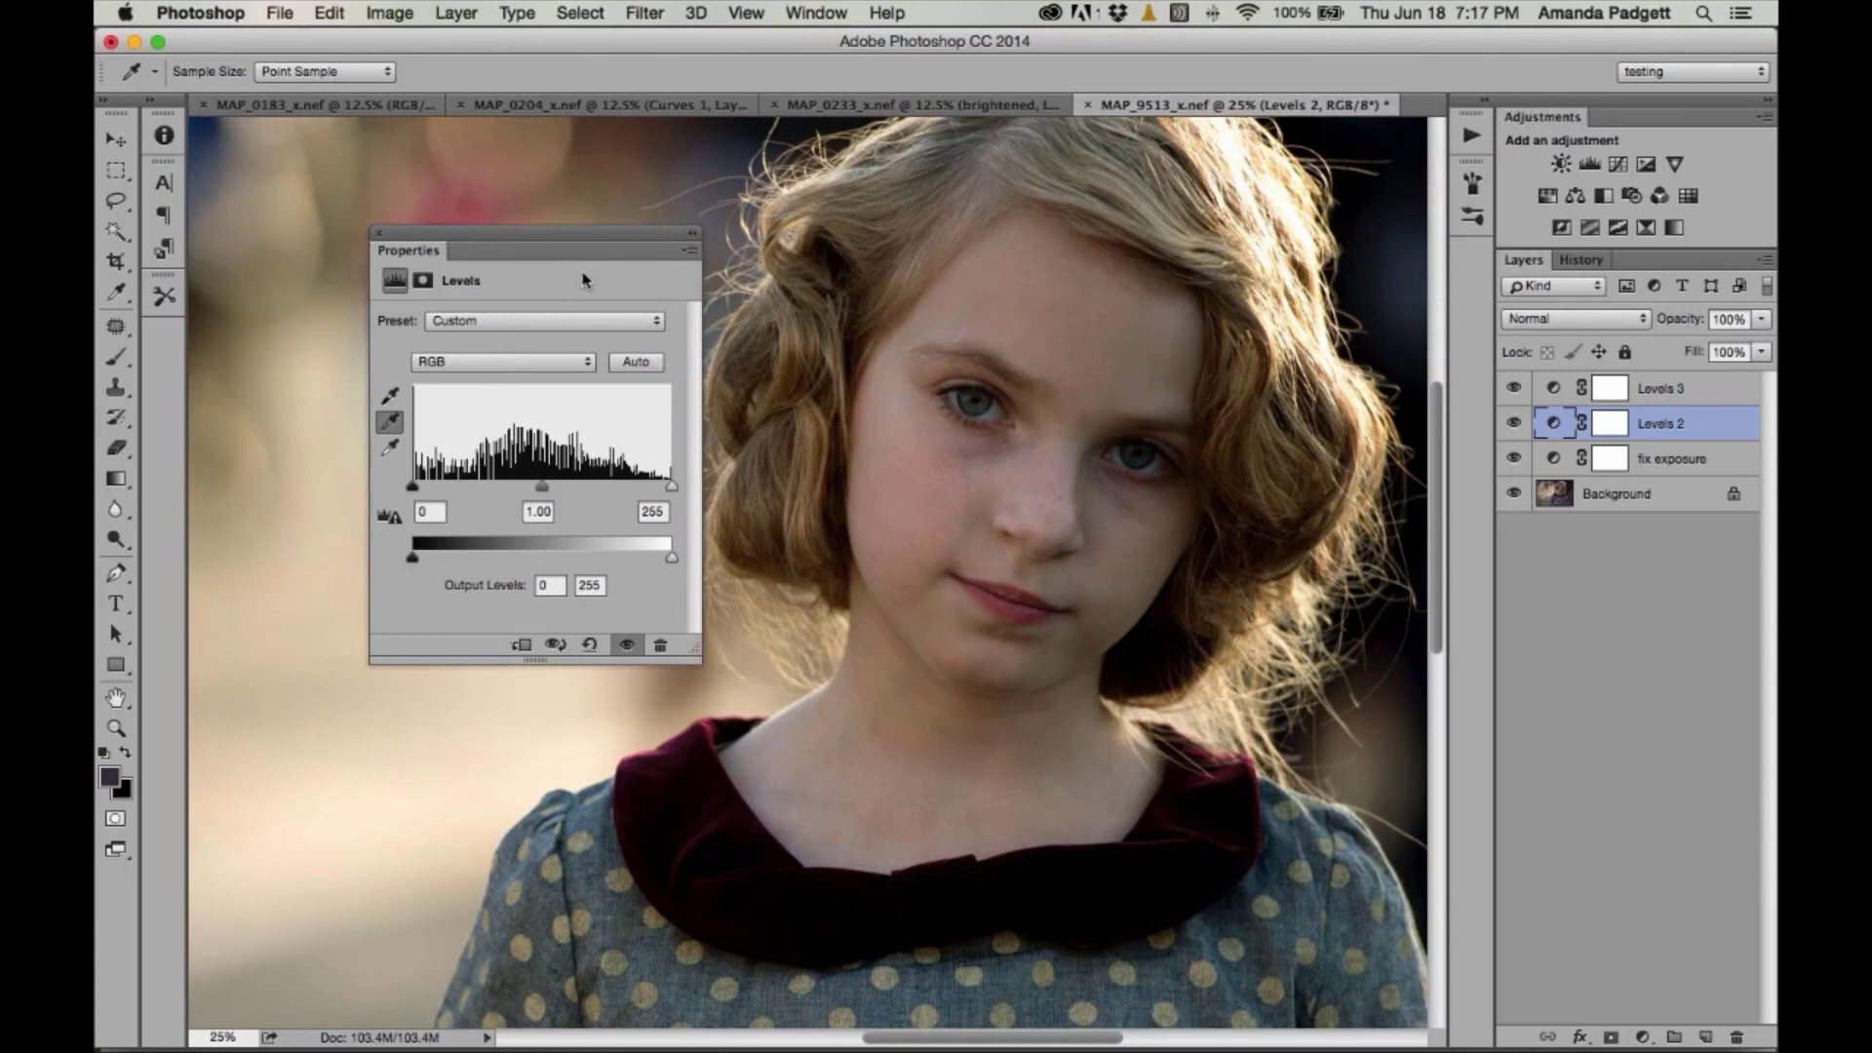
pyautogui.click(379, 234)
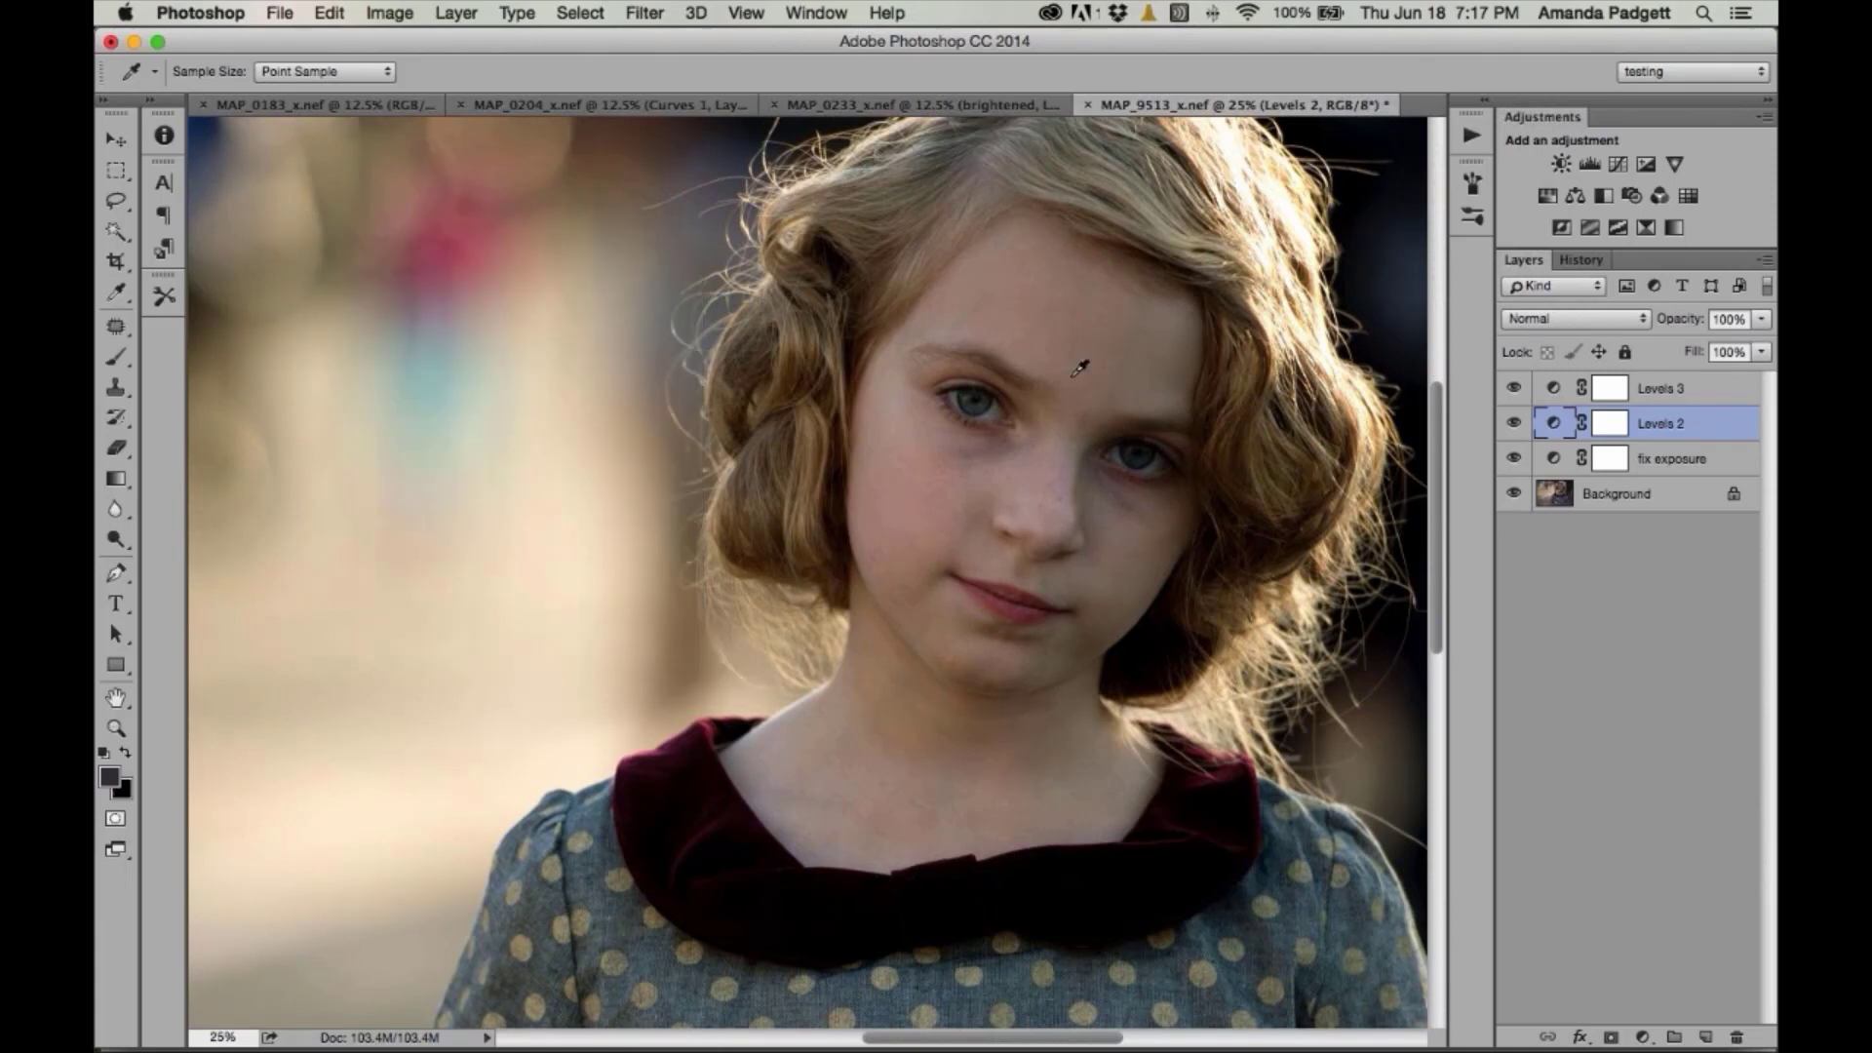
# - Rename the Levels 2 layer as "fix wb"
pyautogui.doubleClick(1649, 424)
pyautogui.write('fix wb')
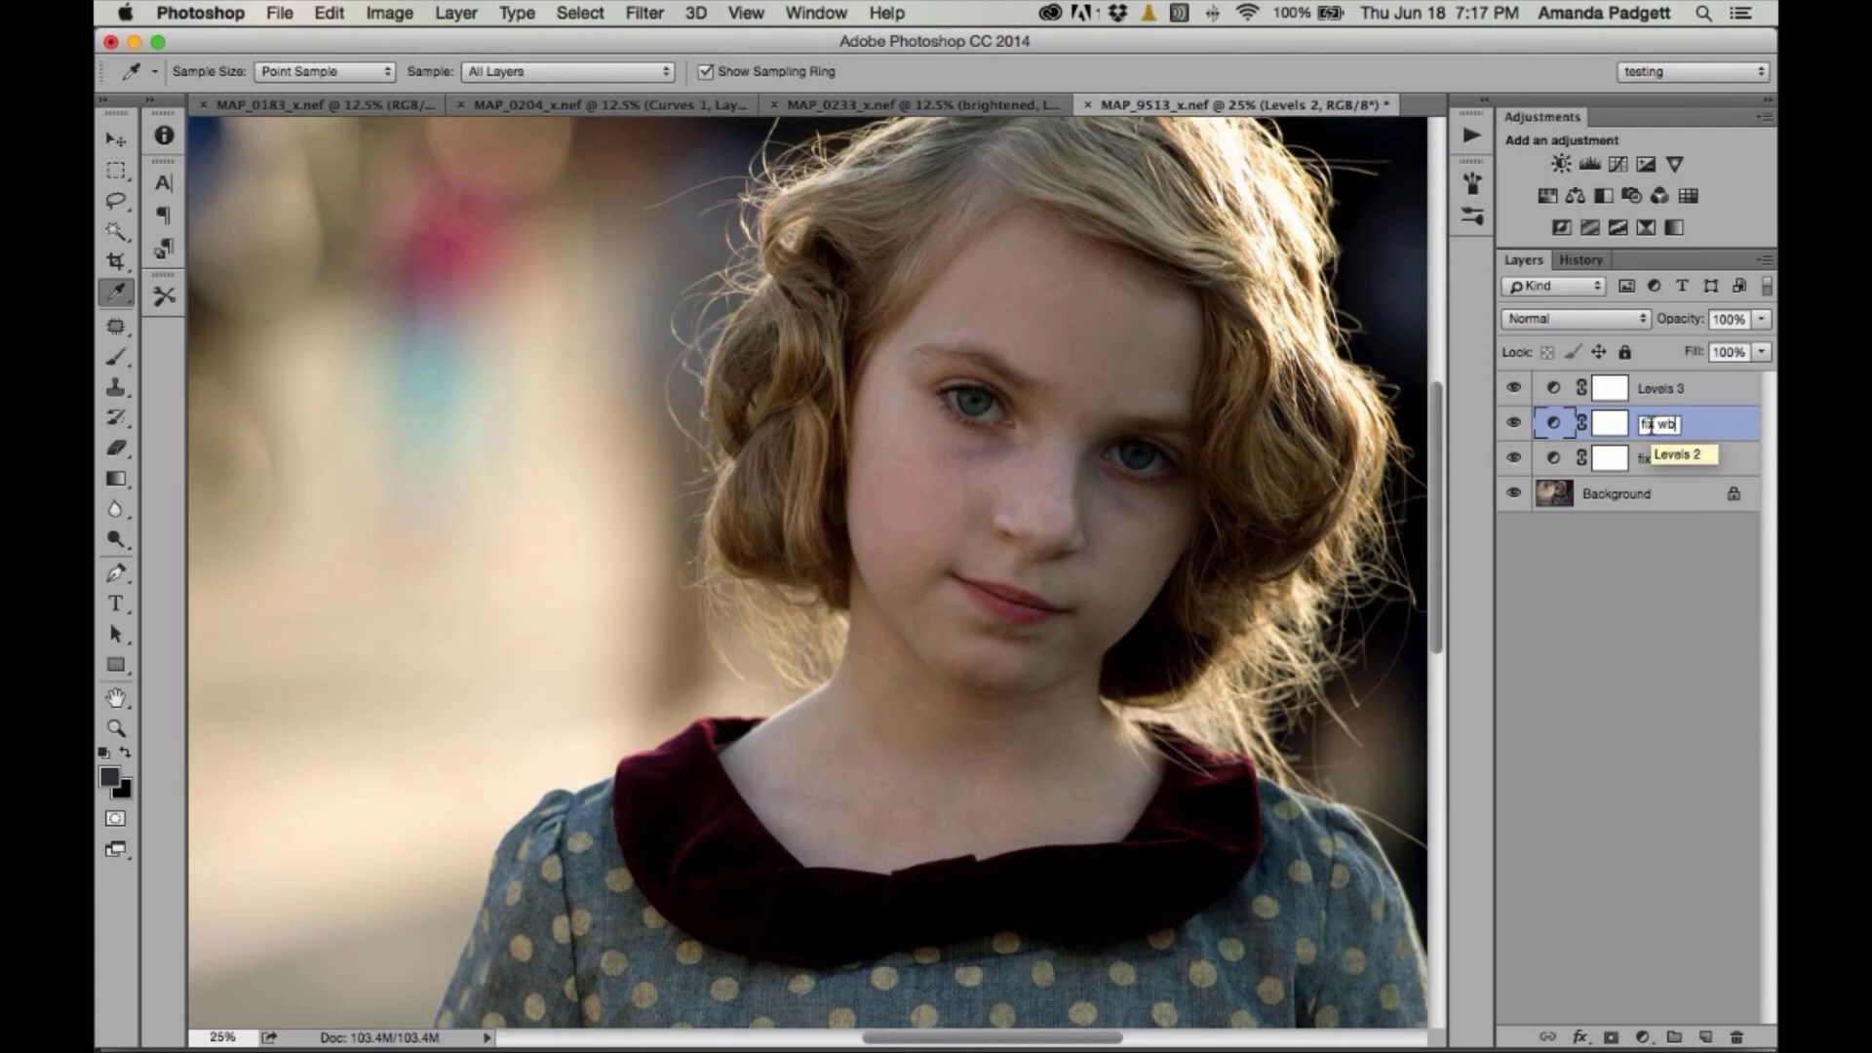
pyautogui.press('Return')
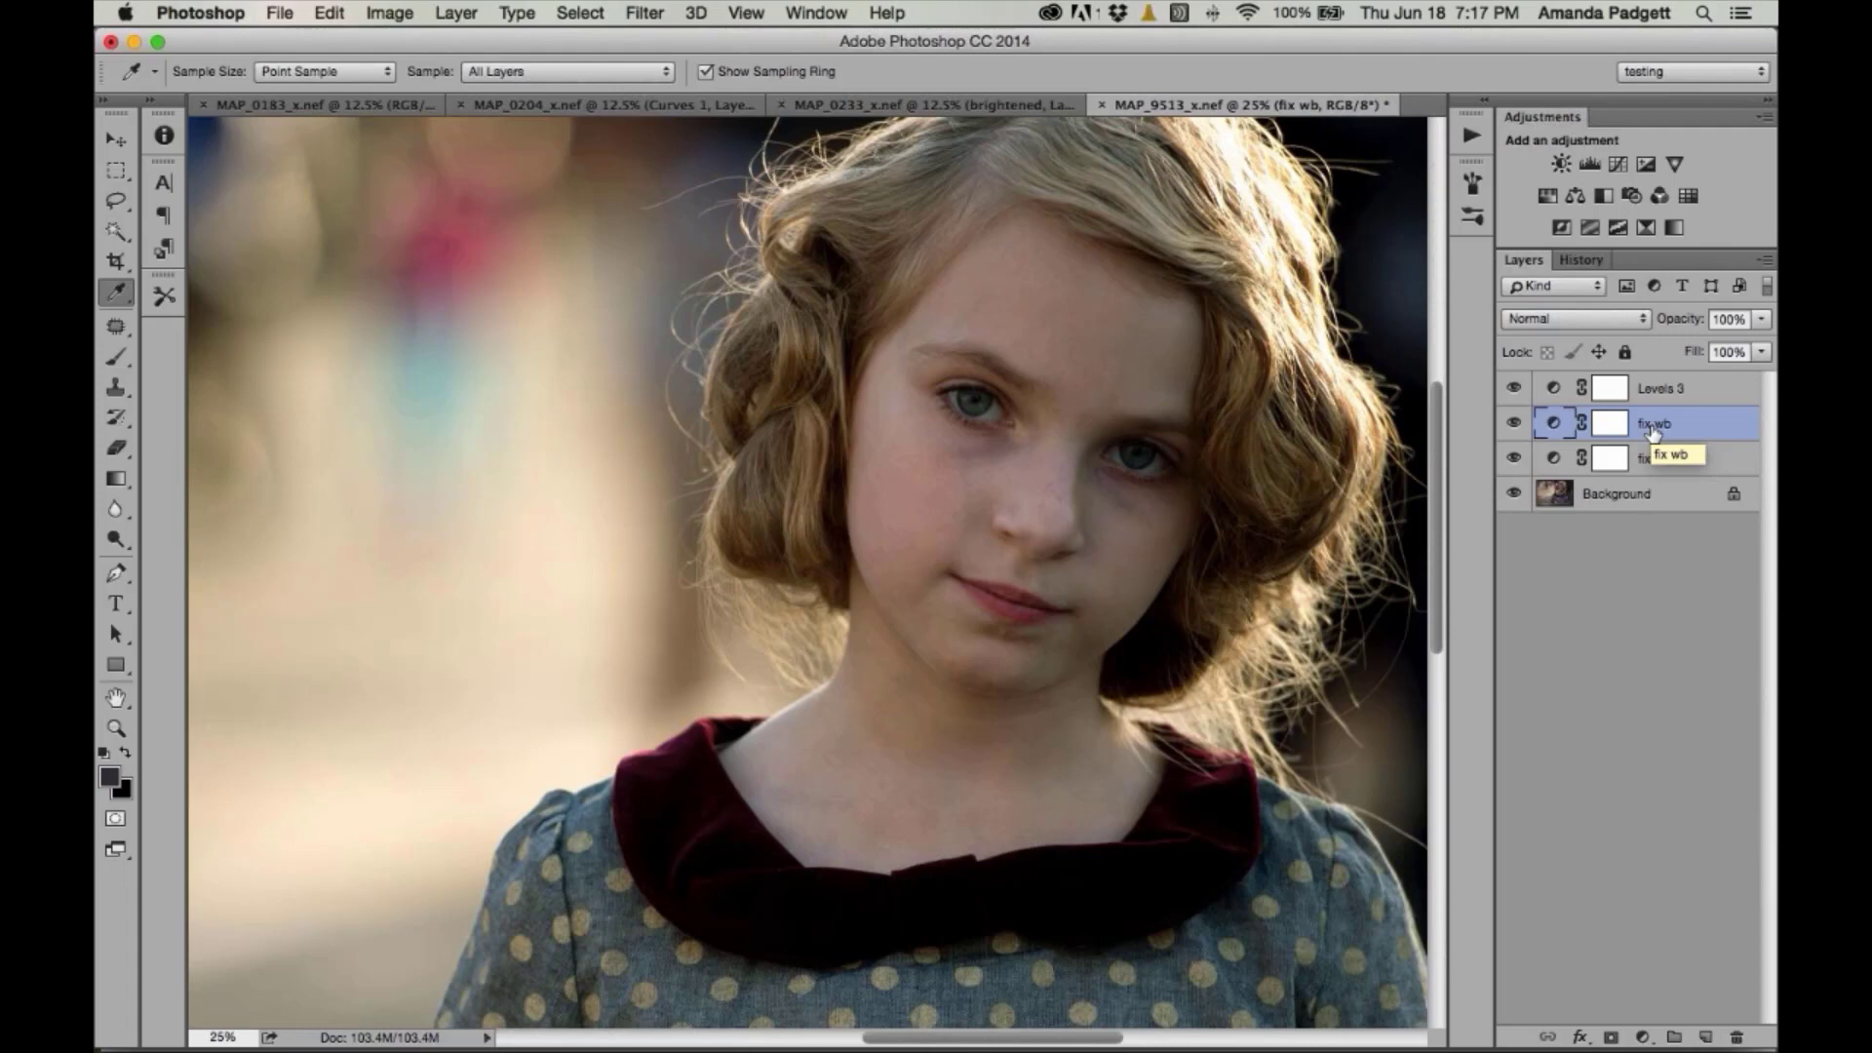
# - Compare the edited photo with the Background layer shown alone, and restore the visibility of all layers
pyautogui.press('super+minus')
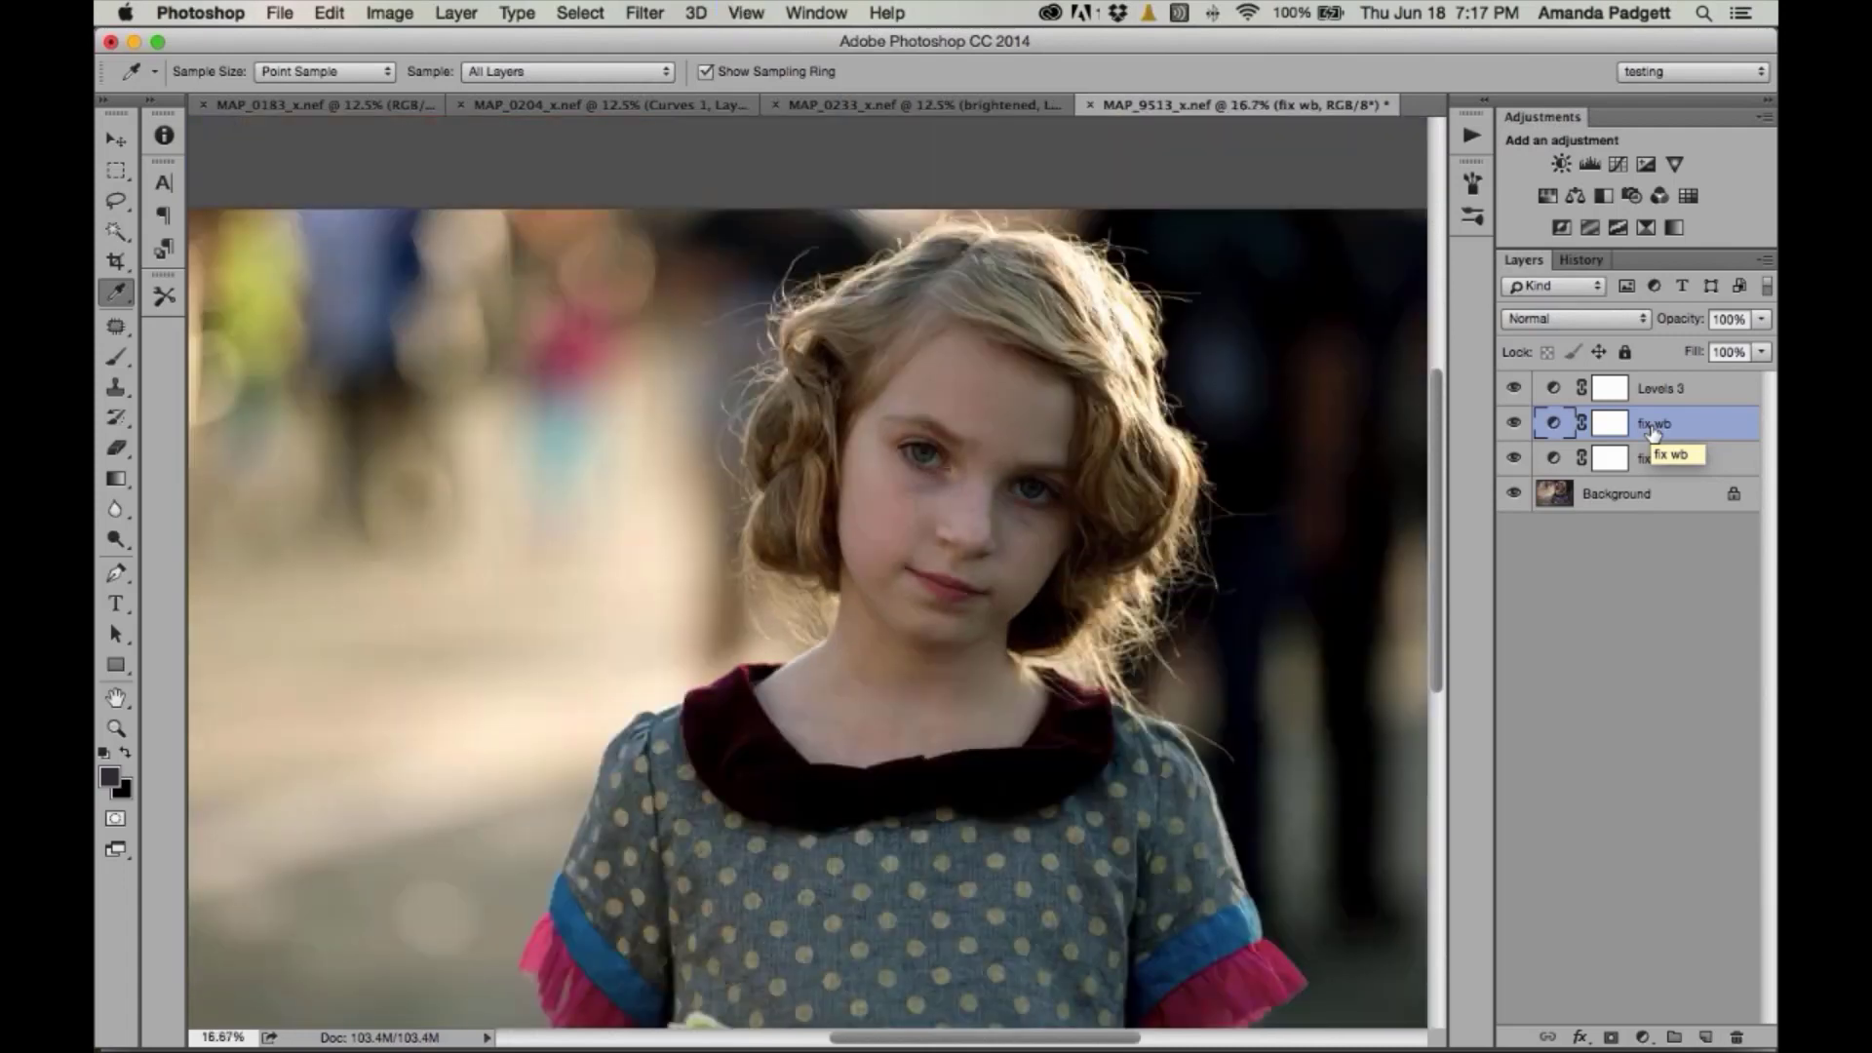
pyautogui.keyDown('alt'); pyautogui.click(1512, 495); pyautogui.keyUp('alt')
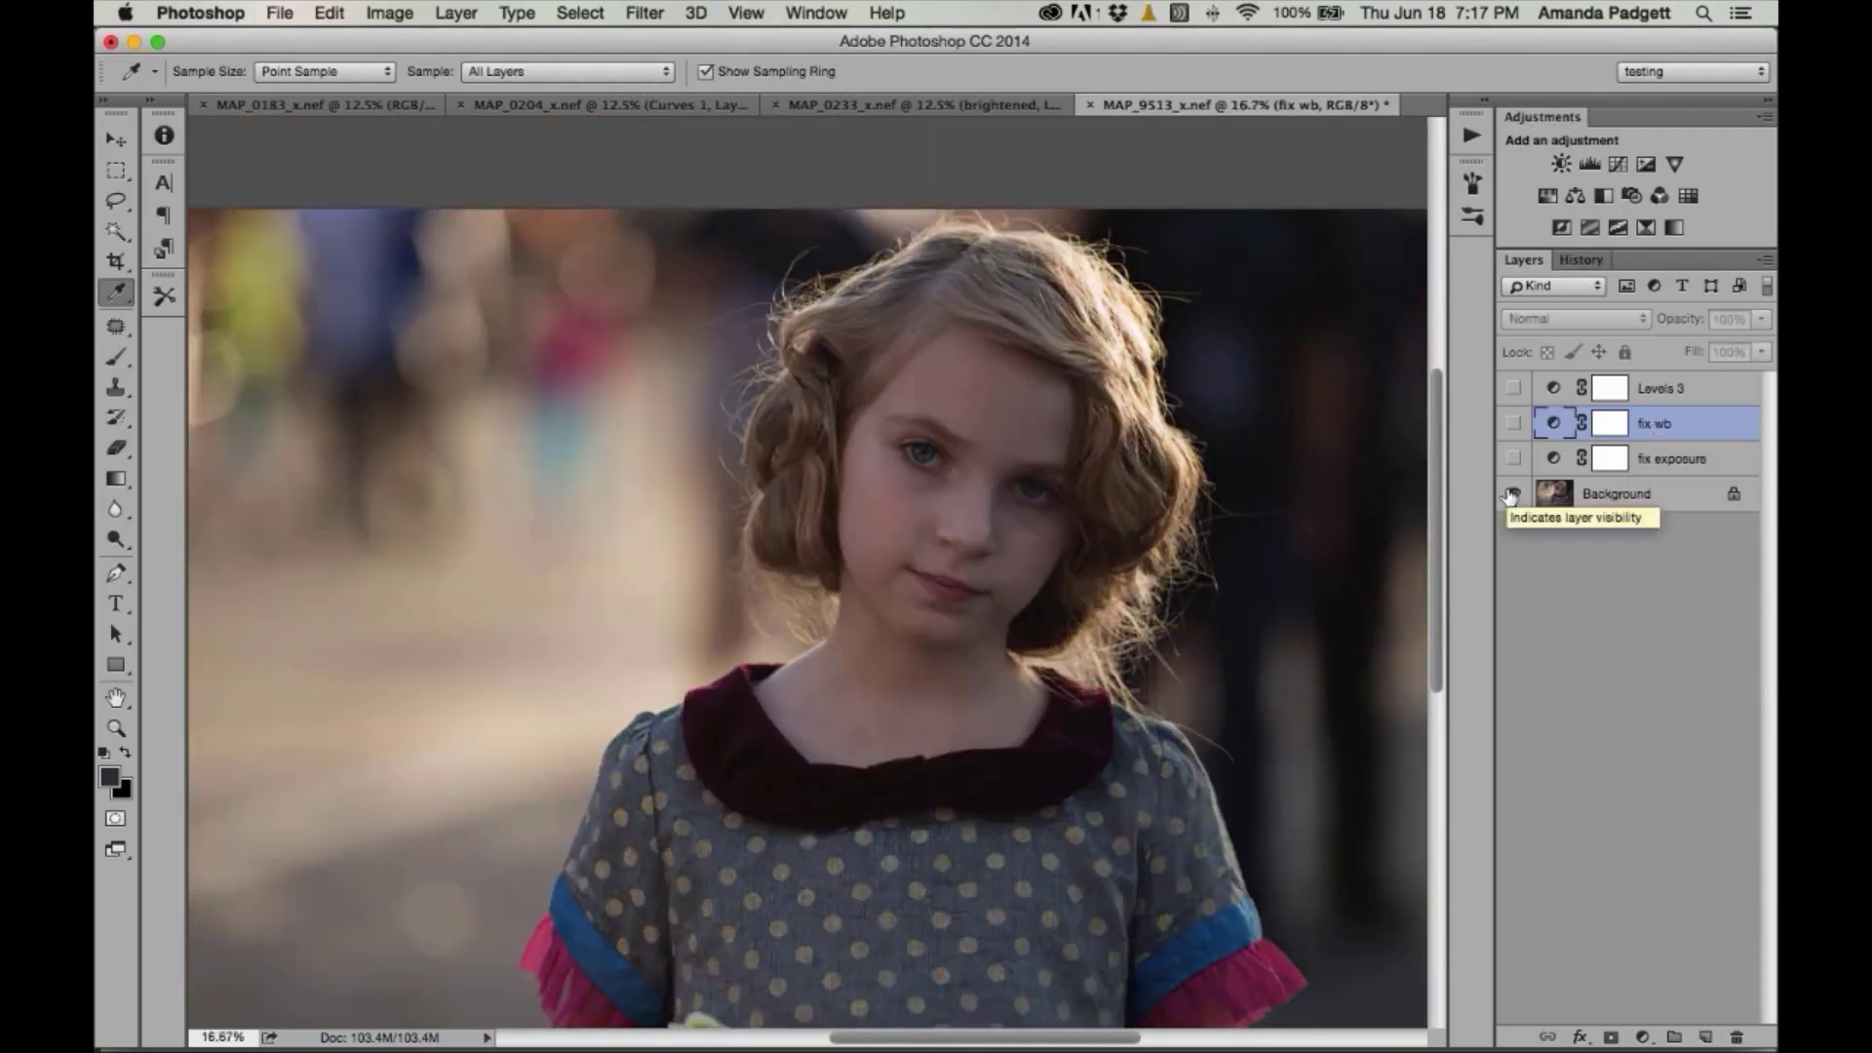
pyautogui.keyDown('alt'); pyautogui.click(1512, 494); pyautogui.keyUp('alt')
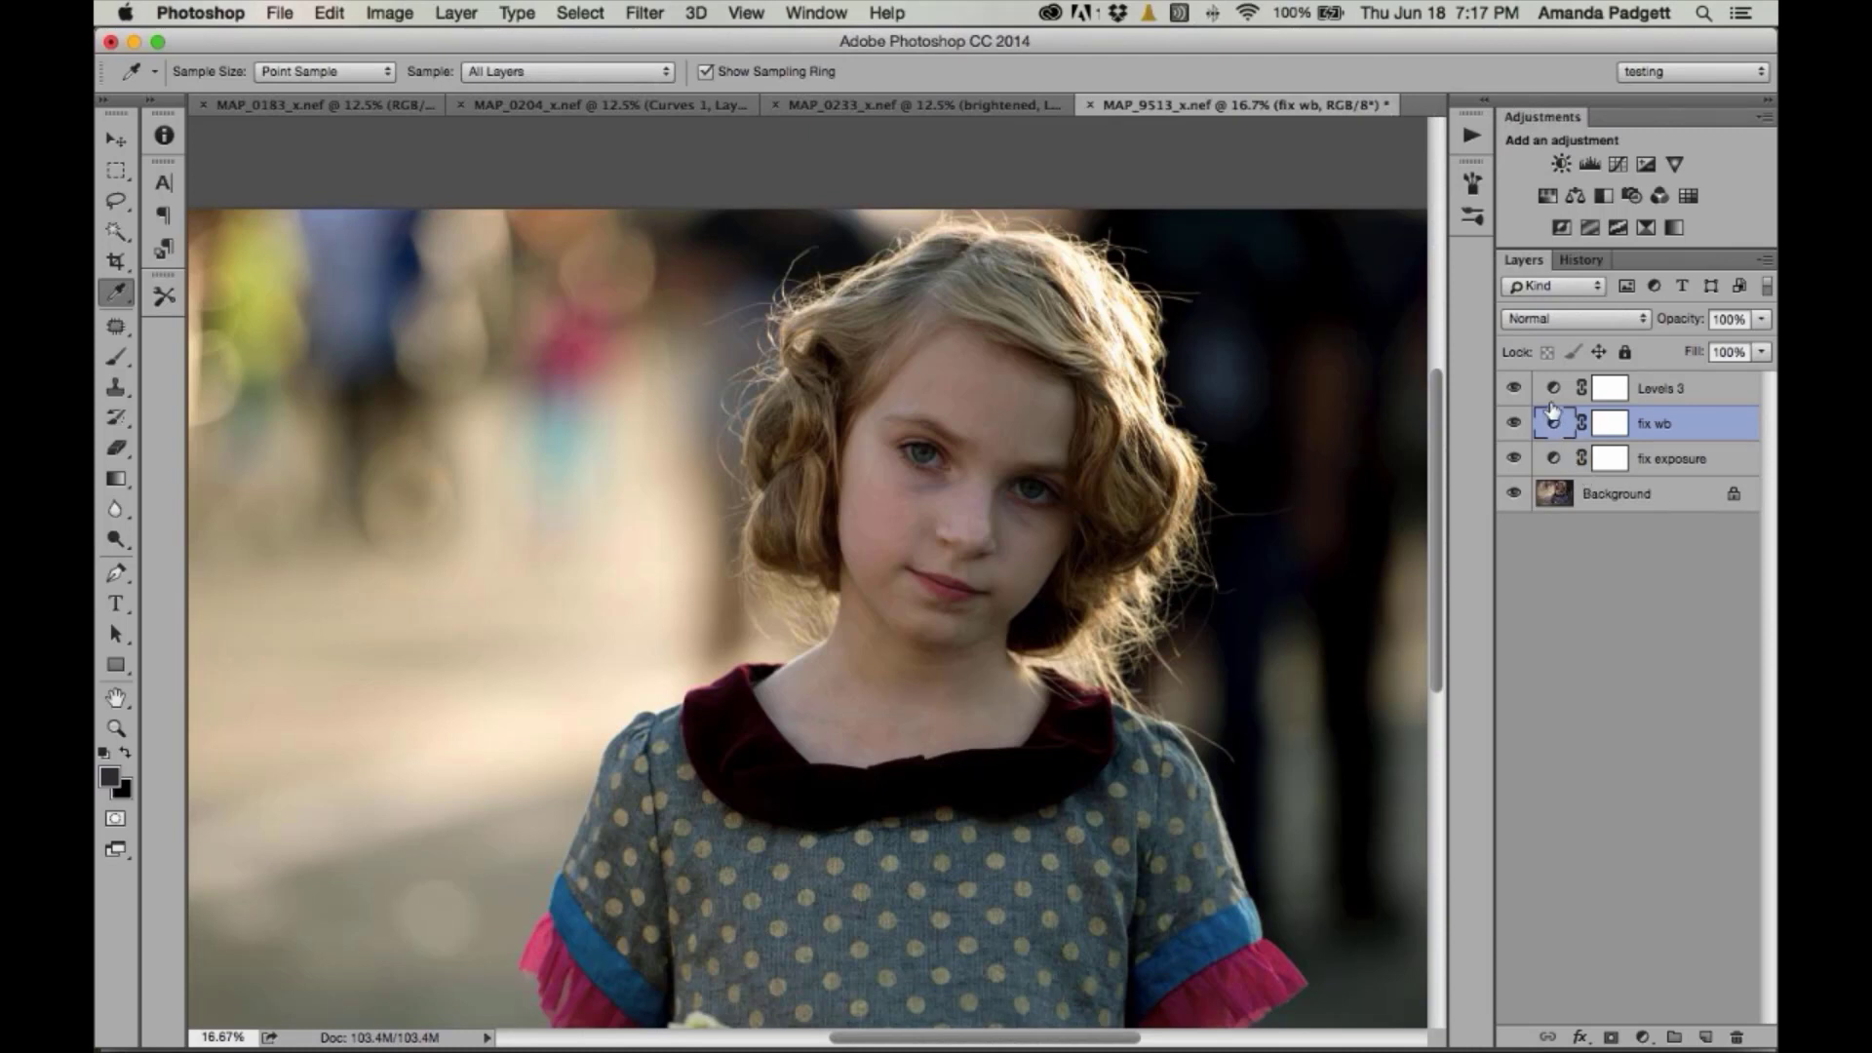
# - Set the Levels 3 black input level to 20 and its midtone level to 1.46
pyautogui.click(1553, 390)
pyautogui.doubleClick(1552, 391)
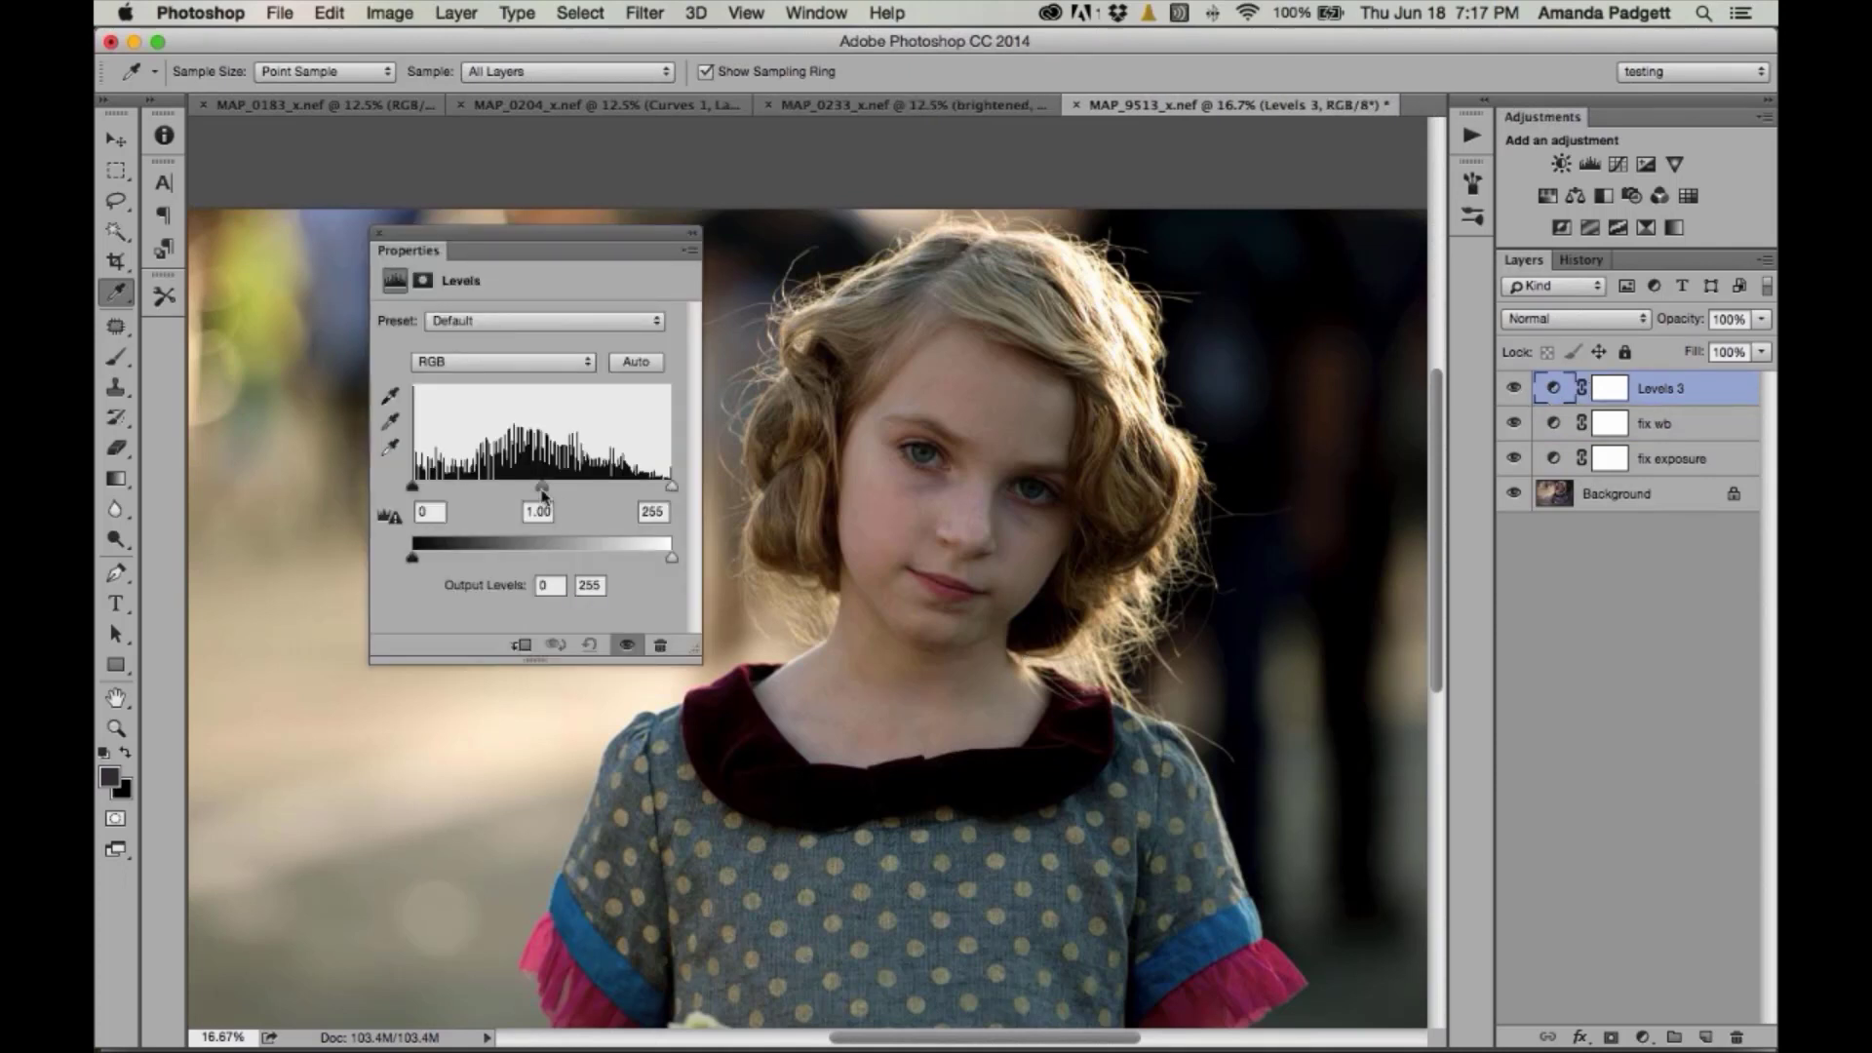
pyautogui.moveTo(542, 496)
pyautogui.mouseDown()
pyautogui.moveTo(413, 488)
pyautogui.moveTo(520, 494)
pyautogui.mouseUp()
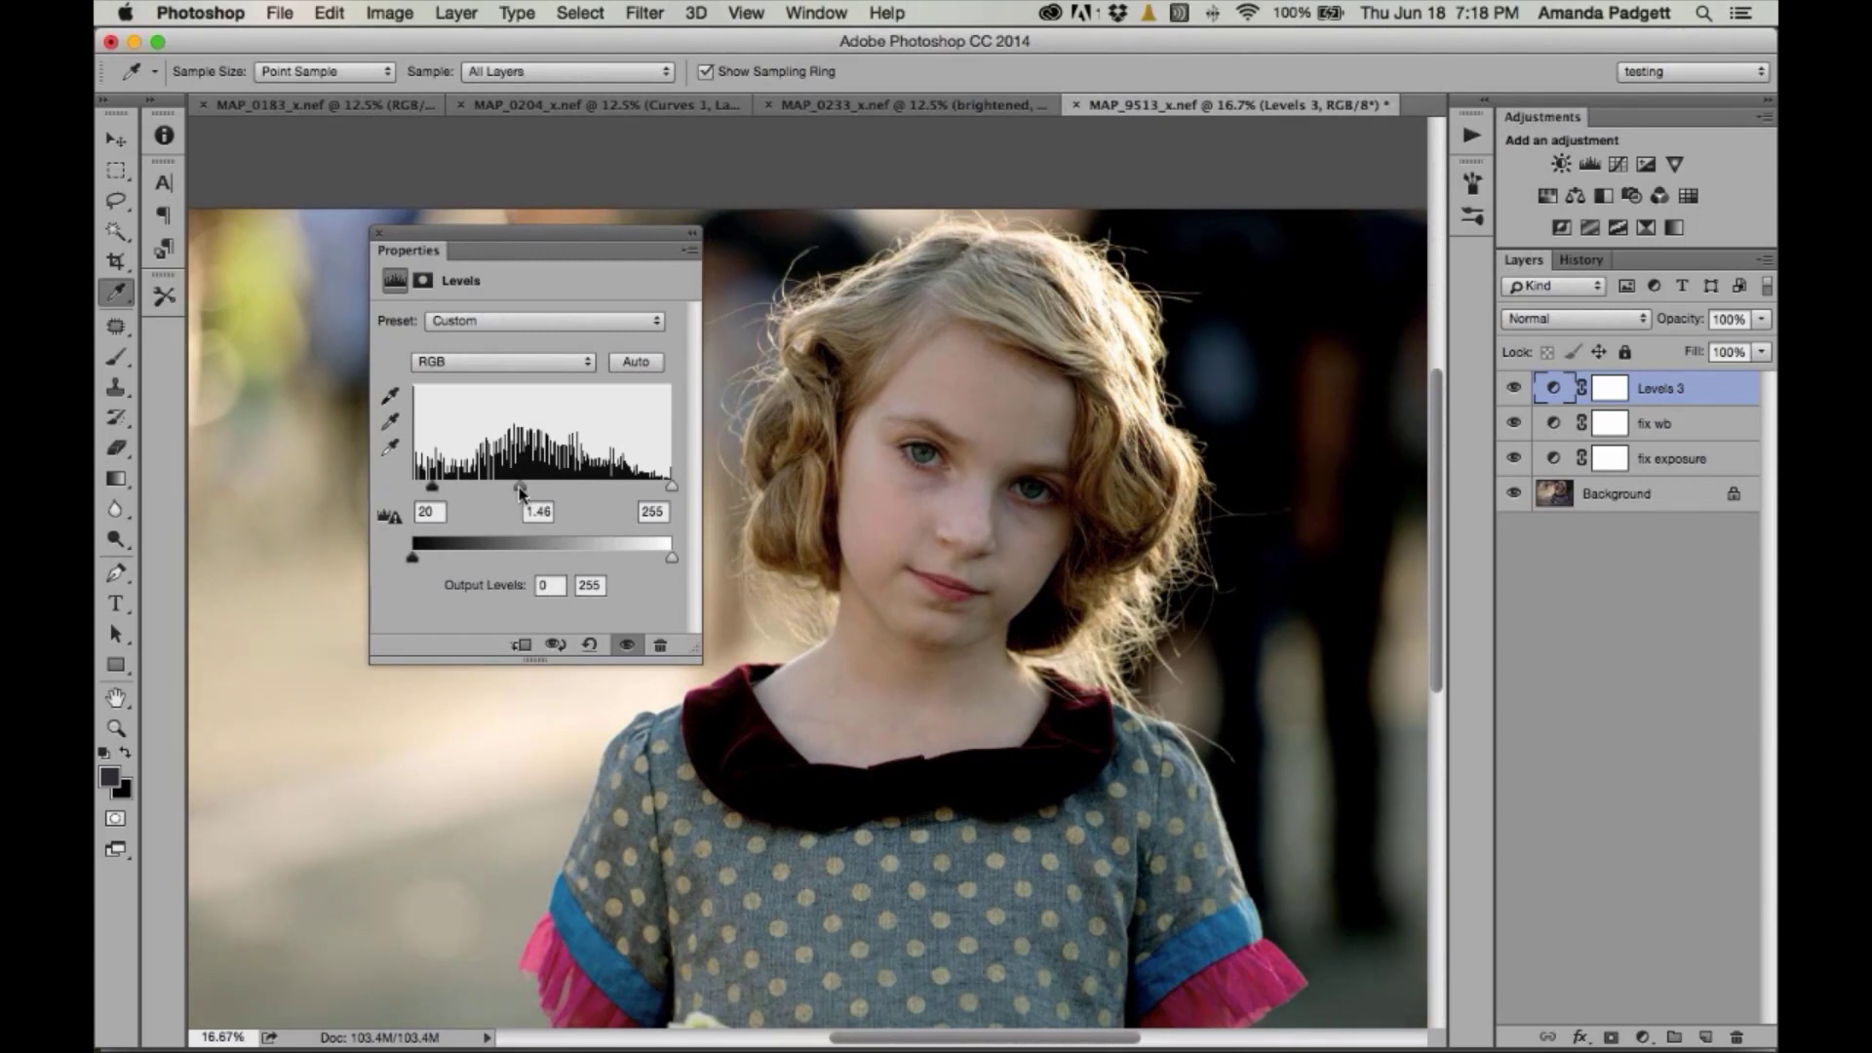
pyautogui.click(380, 234)
pyautogui.press('super+minus')
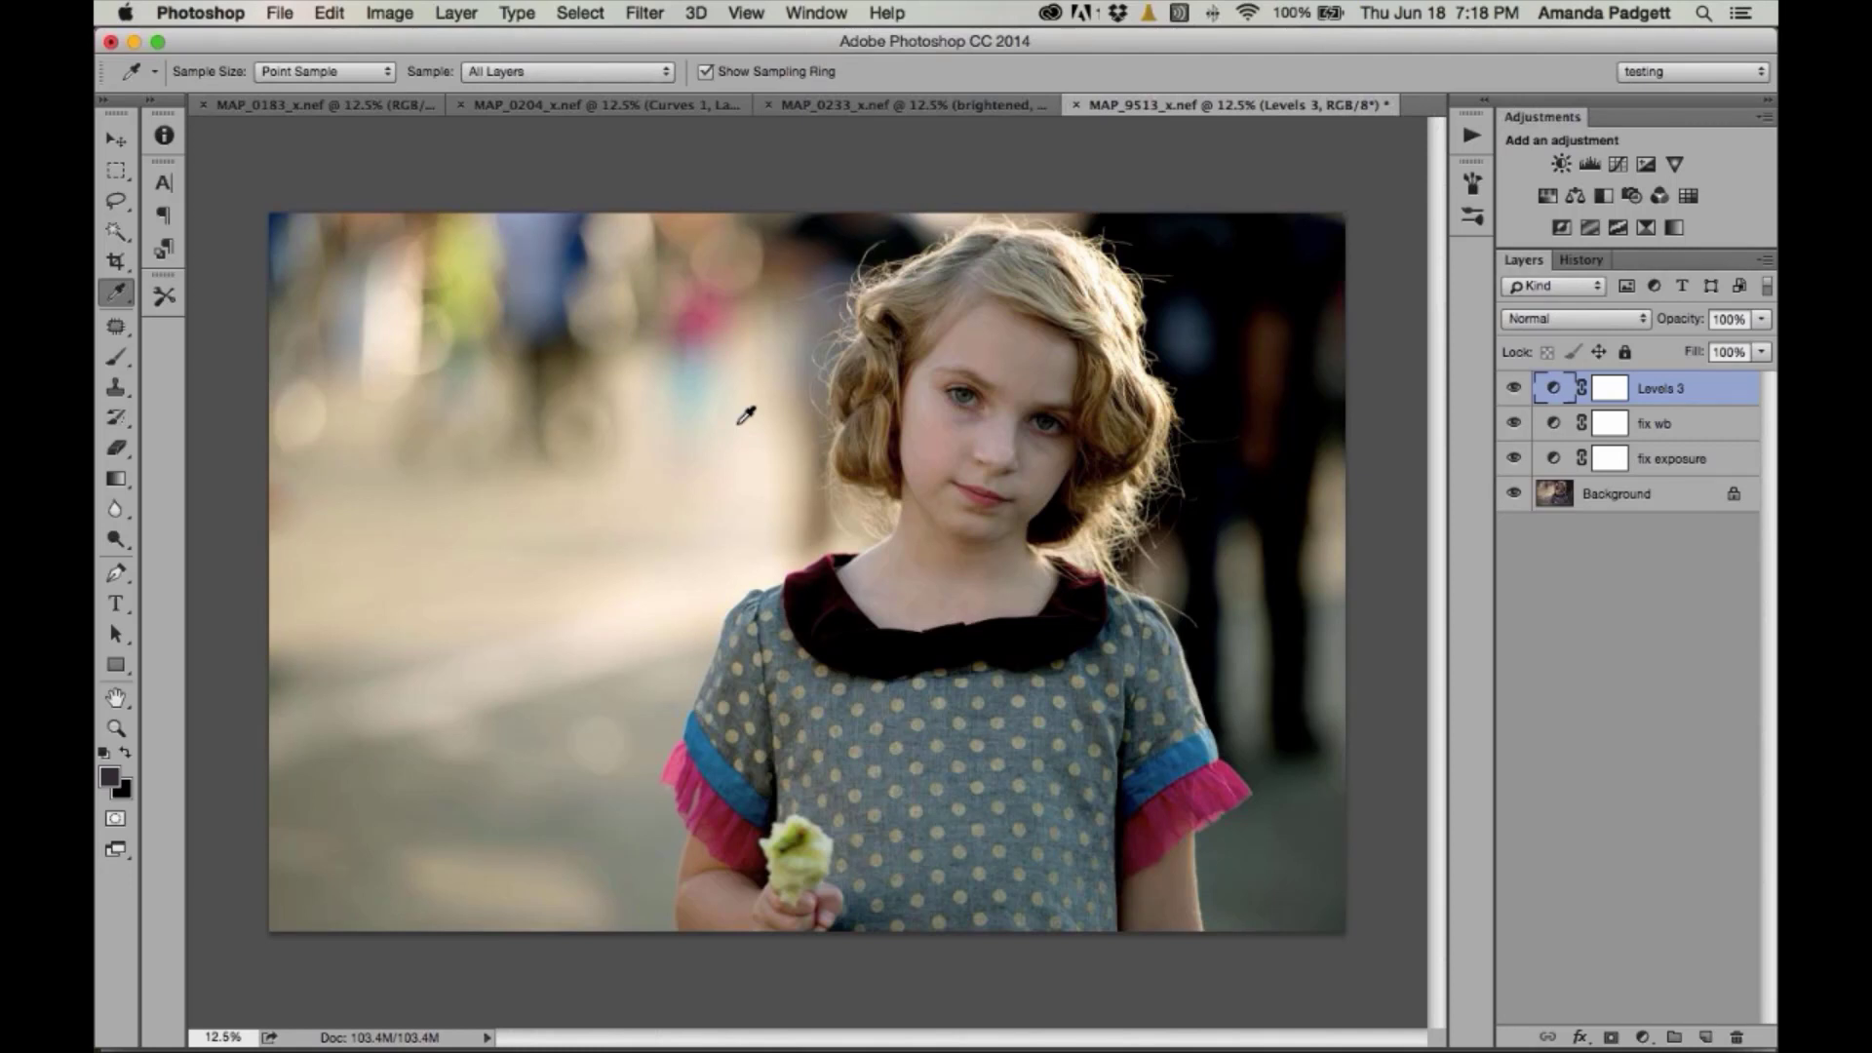
# - Invert the Levels 3 layer mask to black
pyautogui.click(1607, 390)
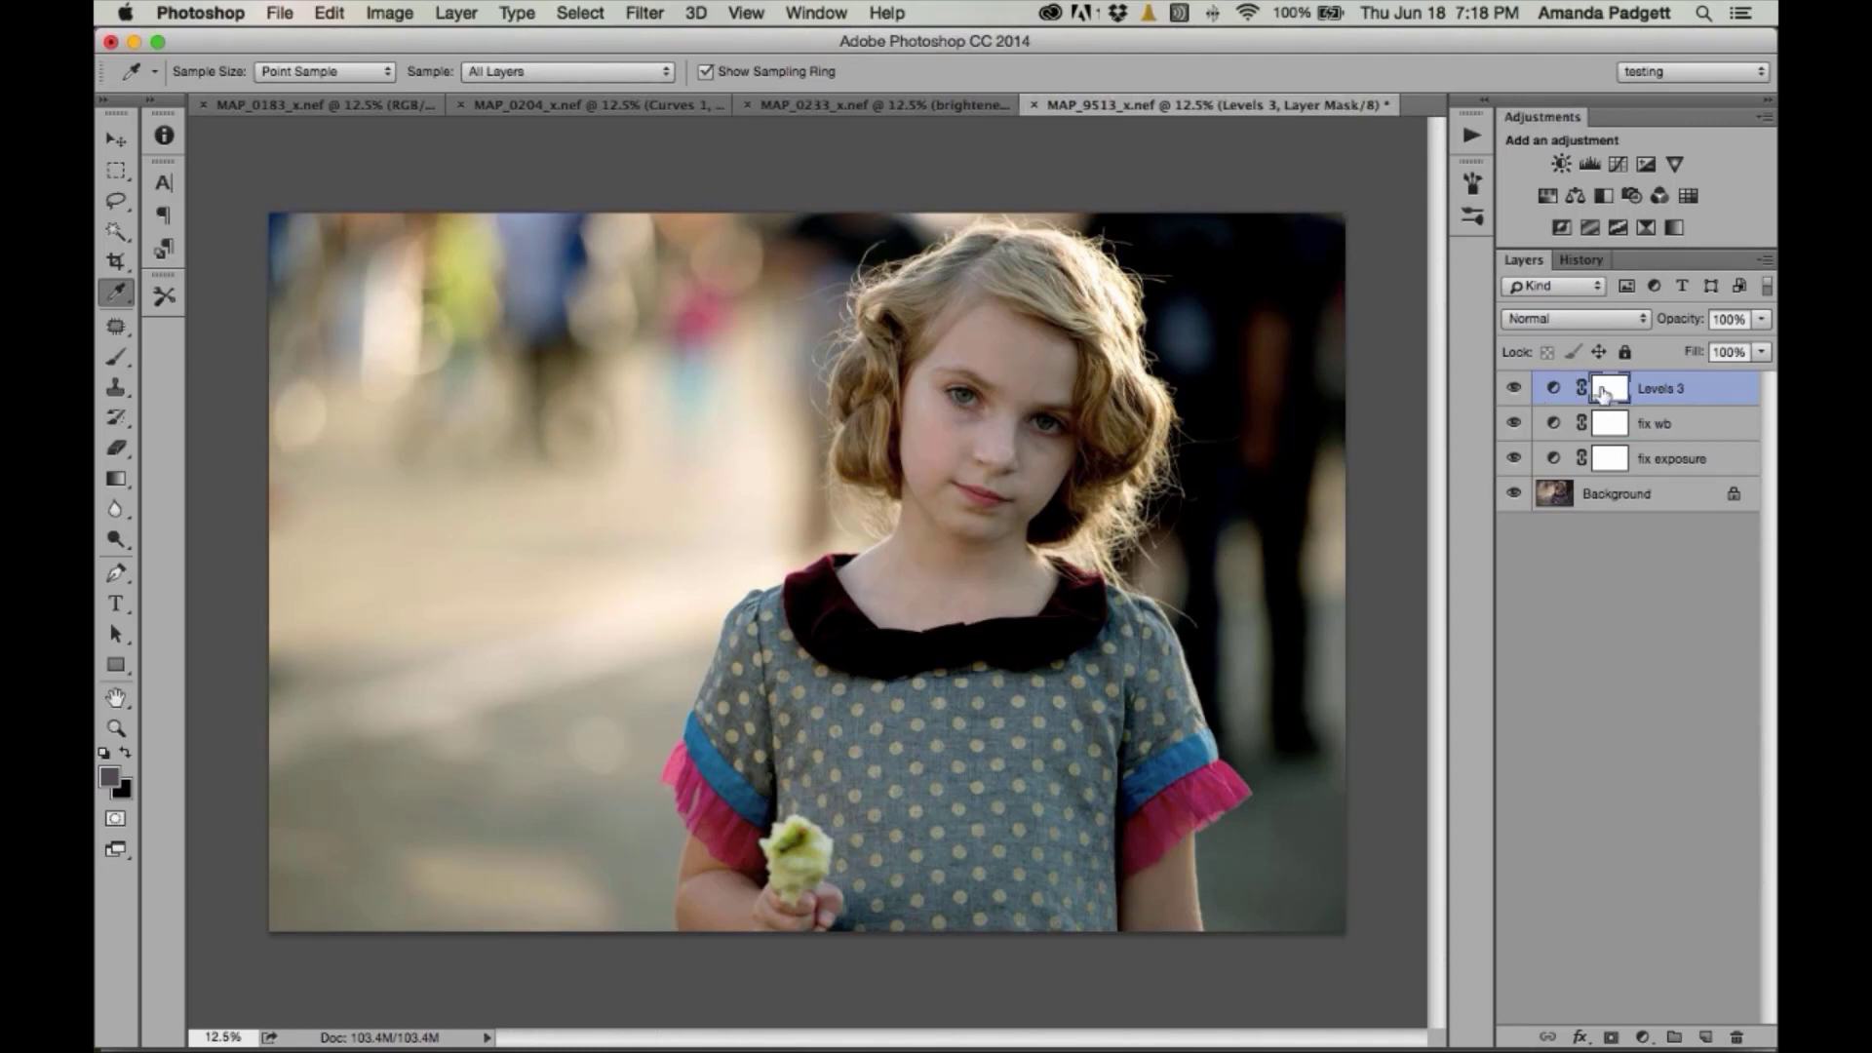
pyautogui.press('super+i')
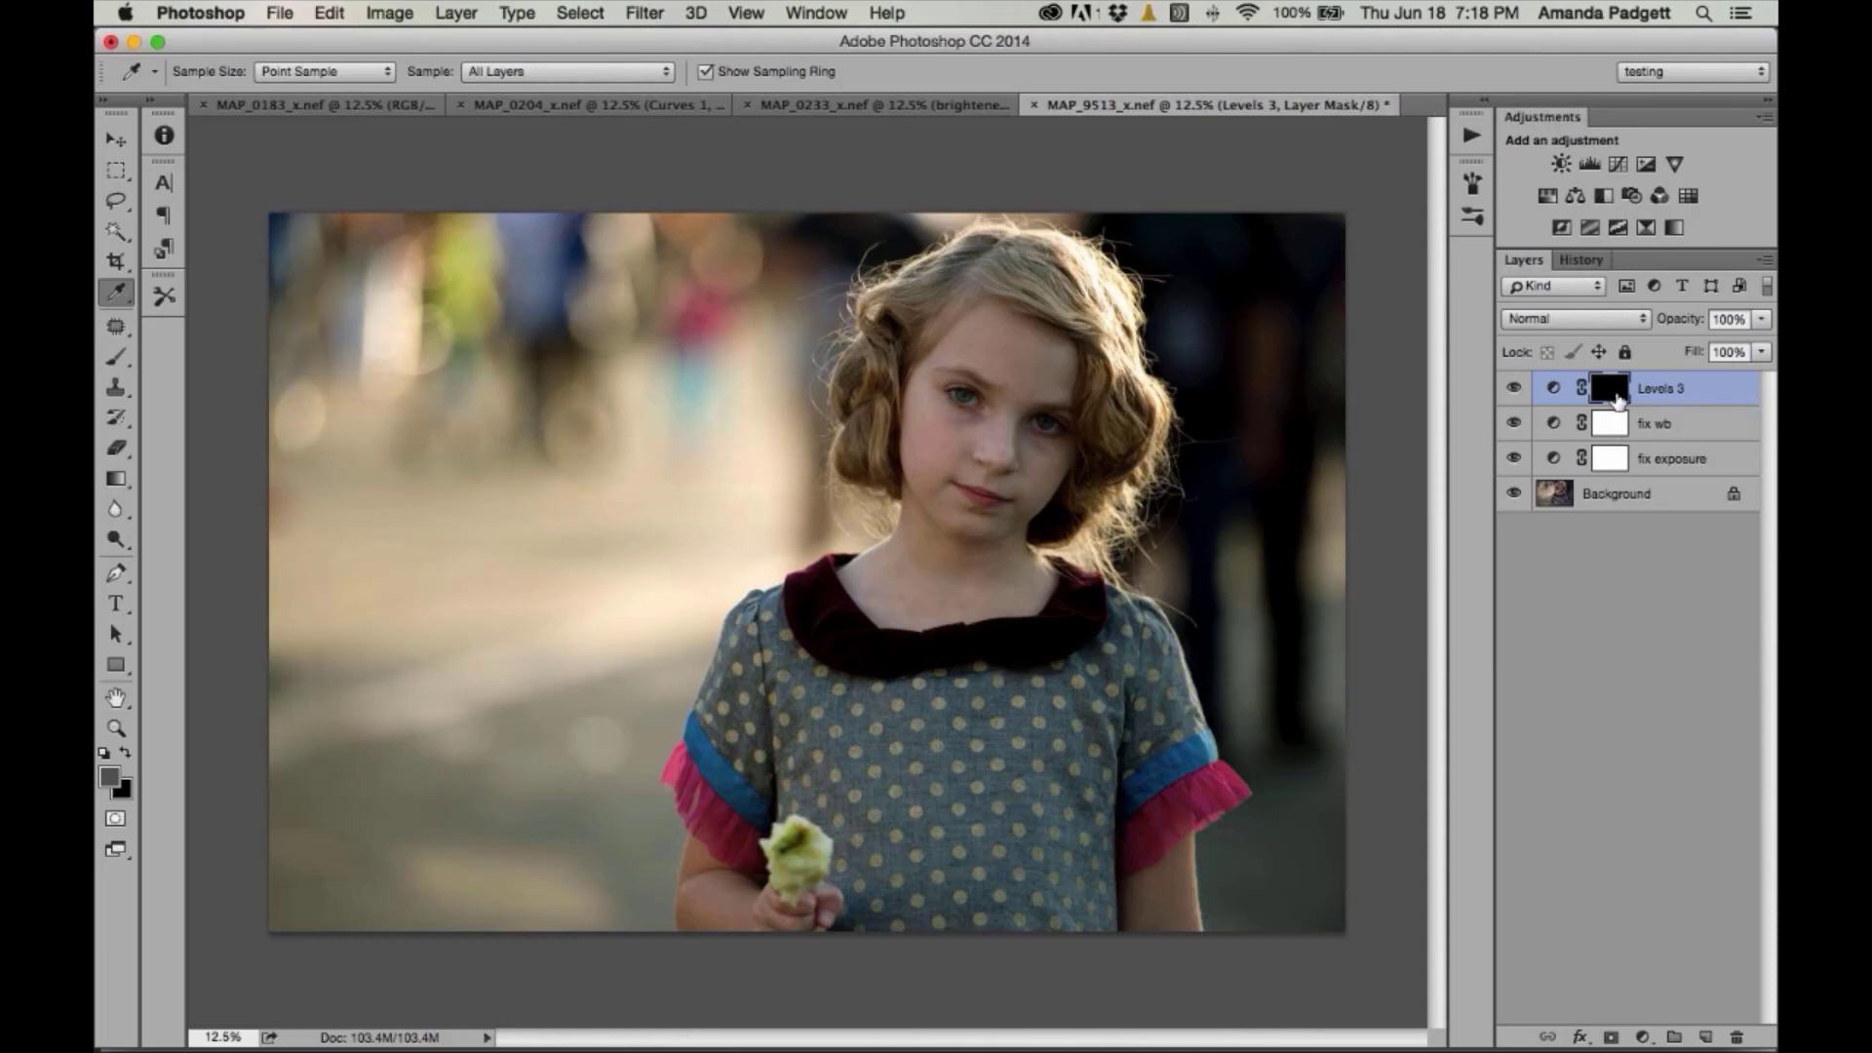
# - Paint white over the girl's face and neck on the Levels 3 mask with a size 1100 brush at 64% opacity
pyautogui.press('b')
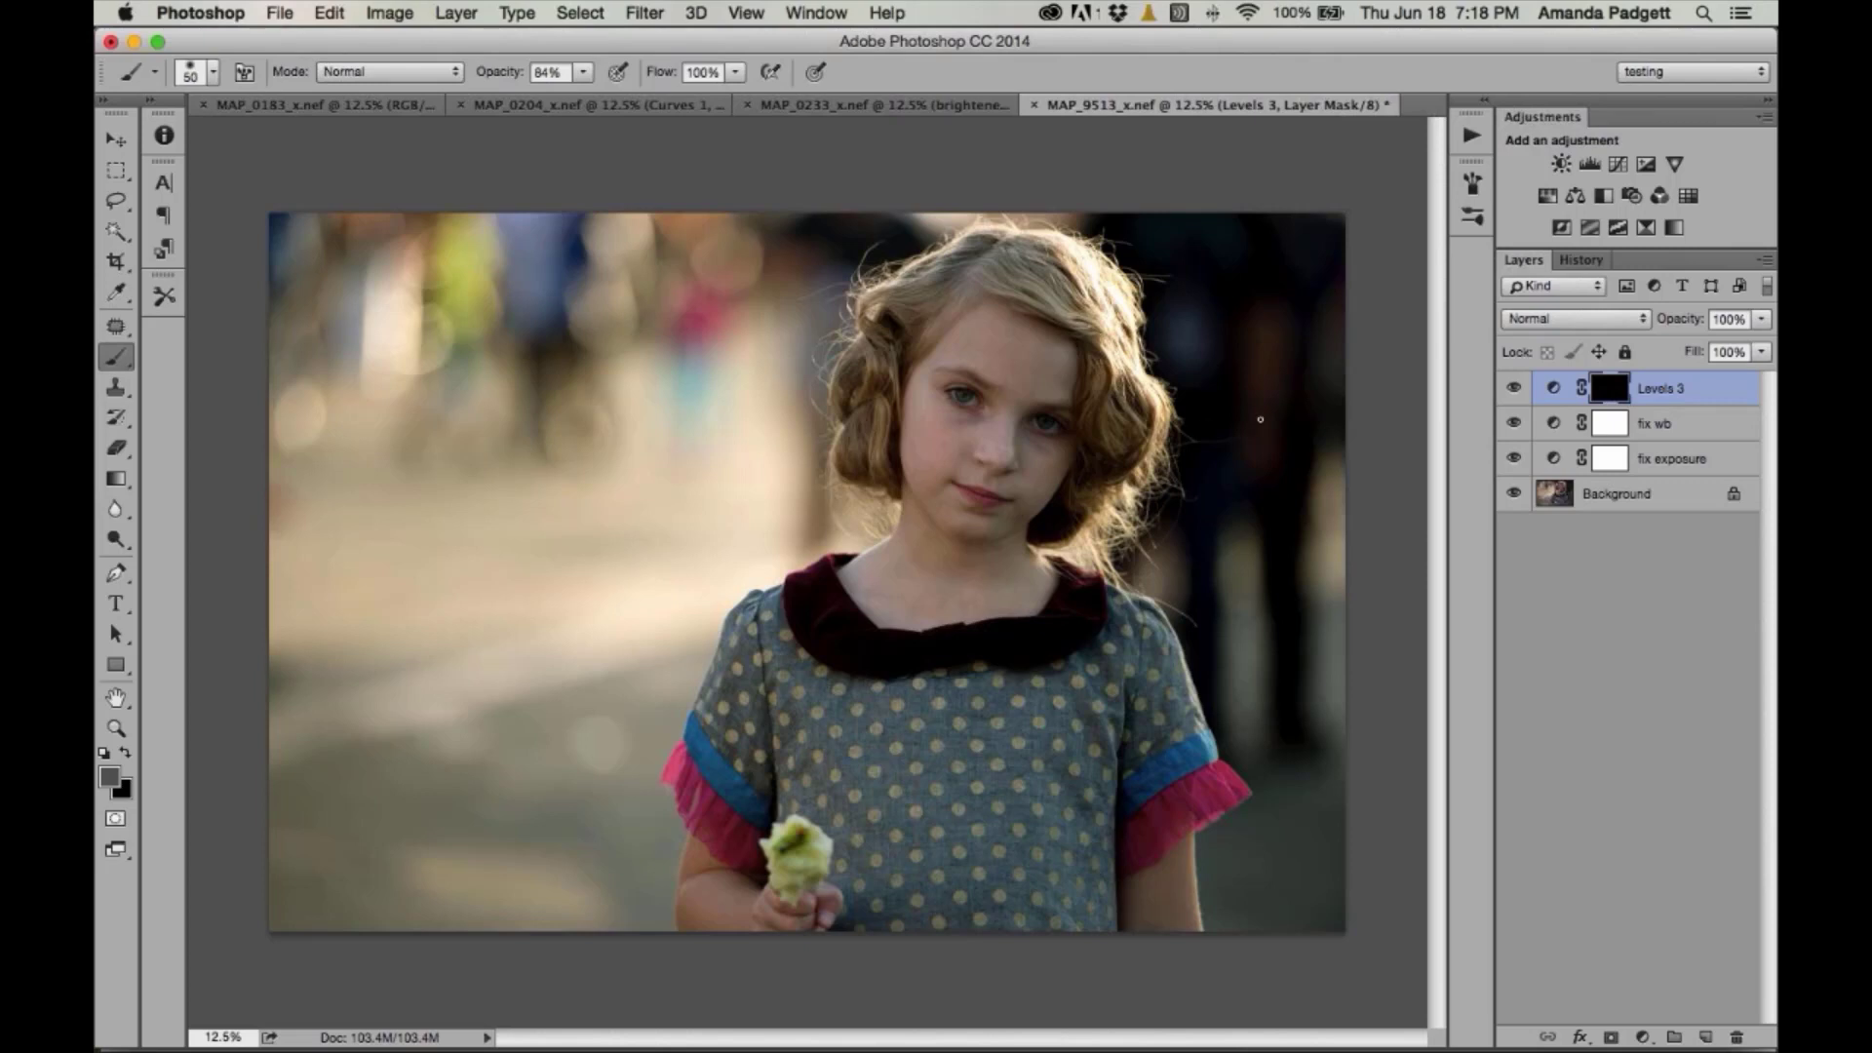
pyautogui.press(']')
pyautogui.press(']')
pyautogui.press(']')
pyautogui.press(']')
pyautogui.press(']')
pyautogui.press(']')
pyautogui.press(']')
pyautogui.press(']')
pyautogui.press(']')
pyautogui.press(']')
pyautogui.press(']')
pyautogui.press(']')
pyautogui.press(']')
pyautogui.press(']')
pyautogui.press(']')
pyautogui.press(']')
pyautogui.press(']')
pyautogui.press(']')
pyautogui.press(']')
pyautogui.press('x')
pyautogui.press('d')
pyautogui.press('x')
pyautogui.press('x')
pyautogui.press('x')
pyautogui.press('x')
pyautogui.press('x')
pyautogui.moveTo(583, 74); pyautogui.dragTo(573, 102)
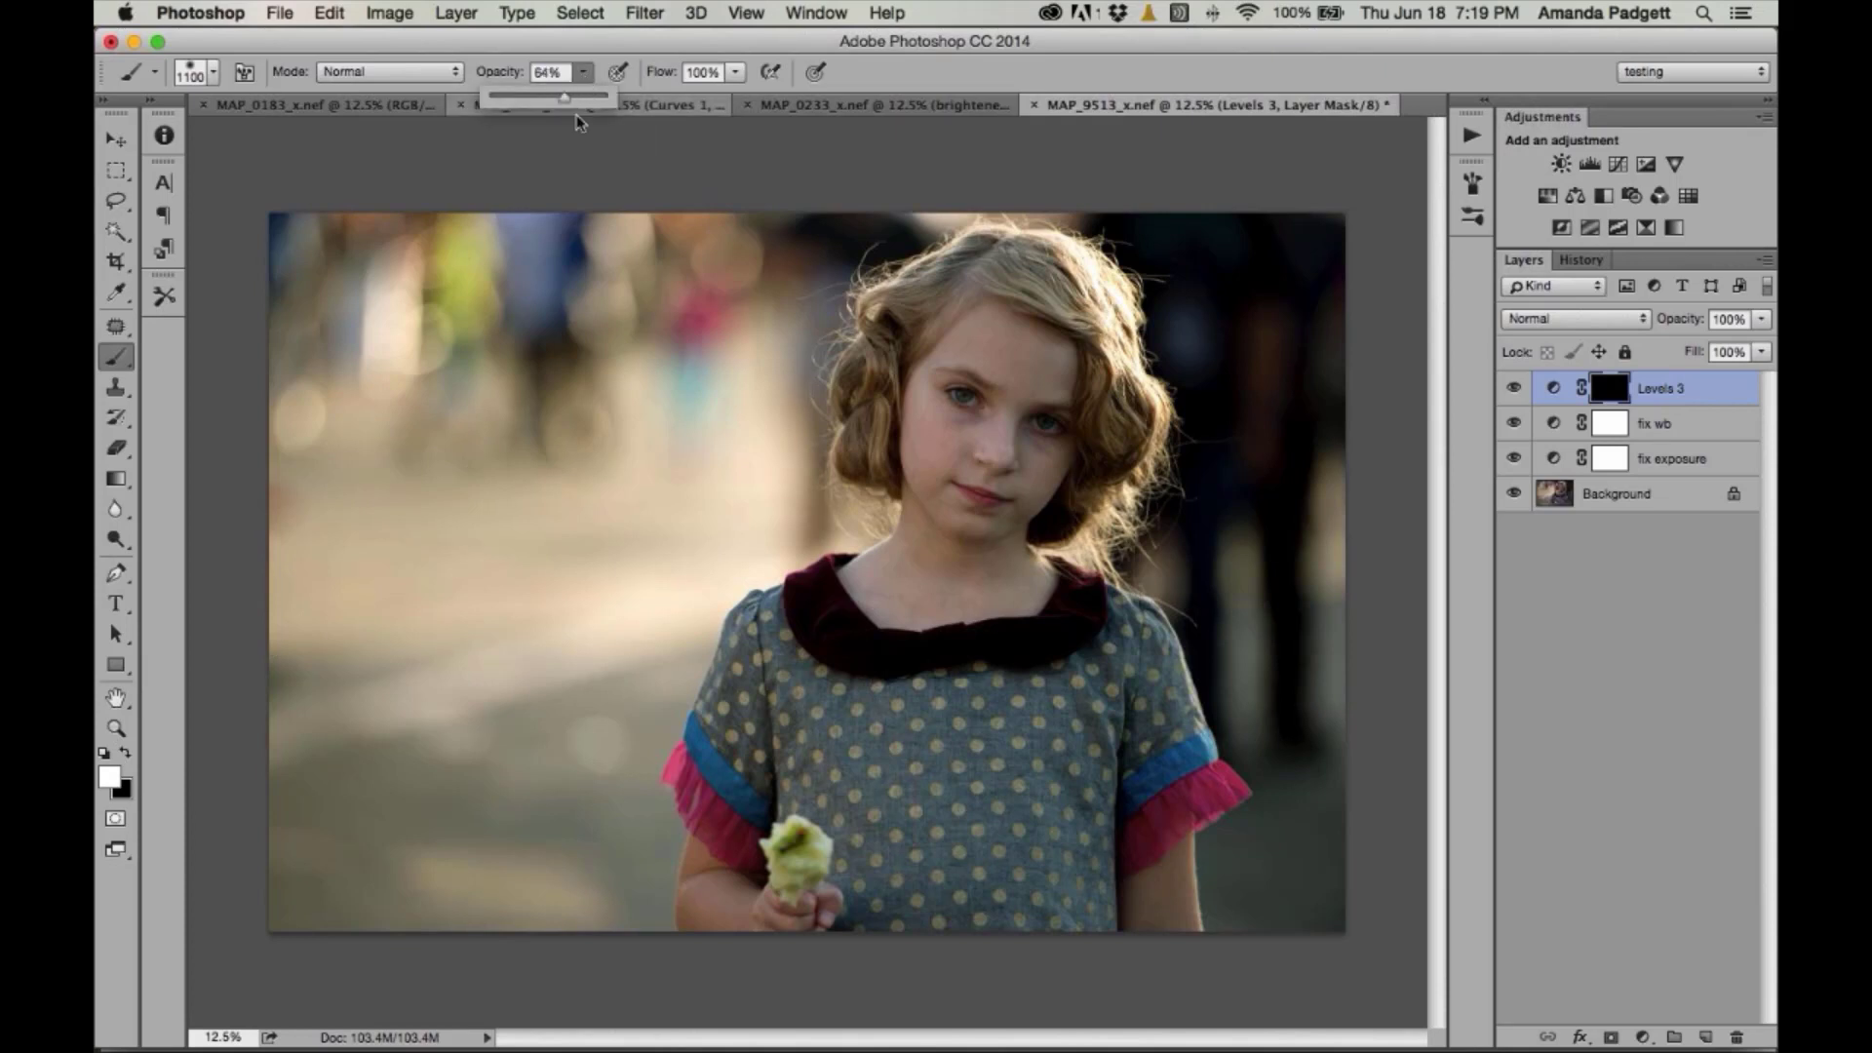
pyautogui.click(1002, 415)
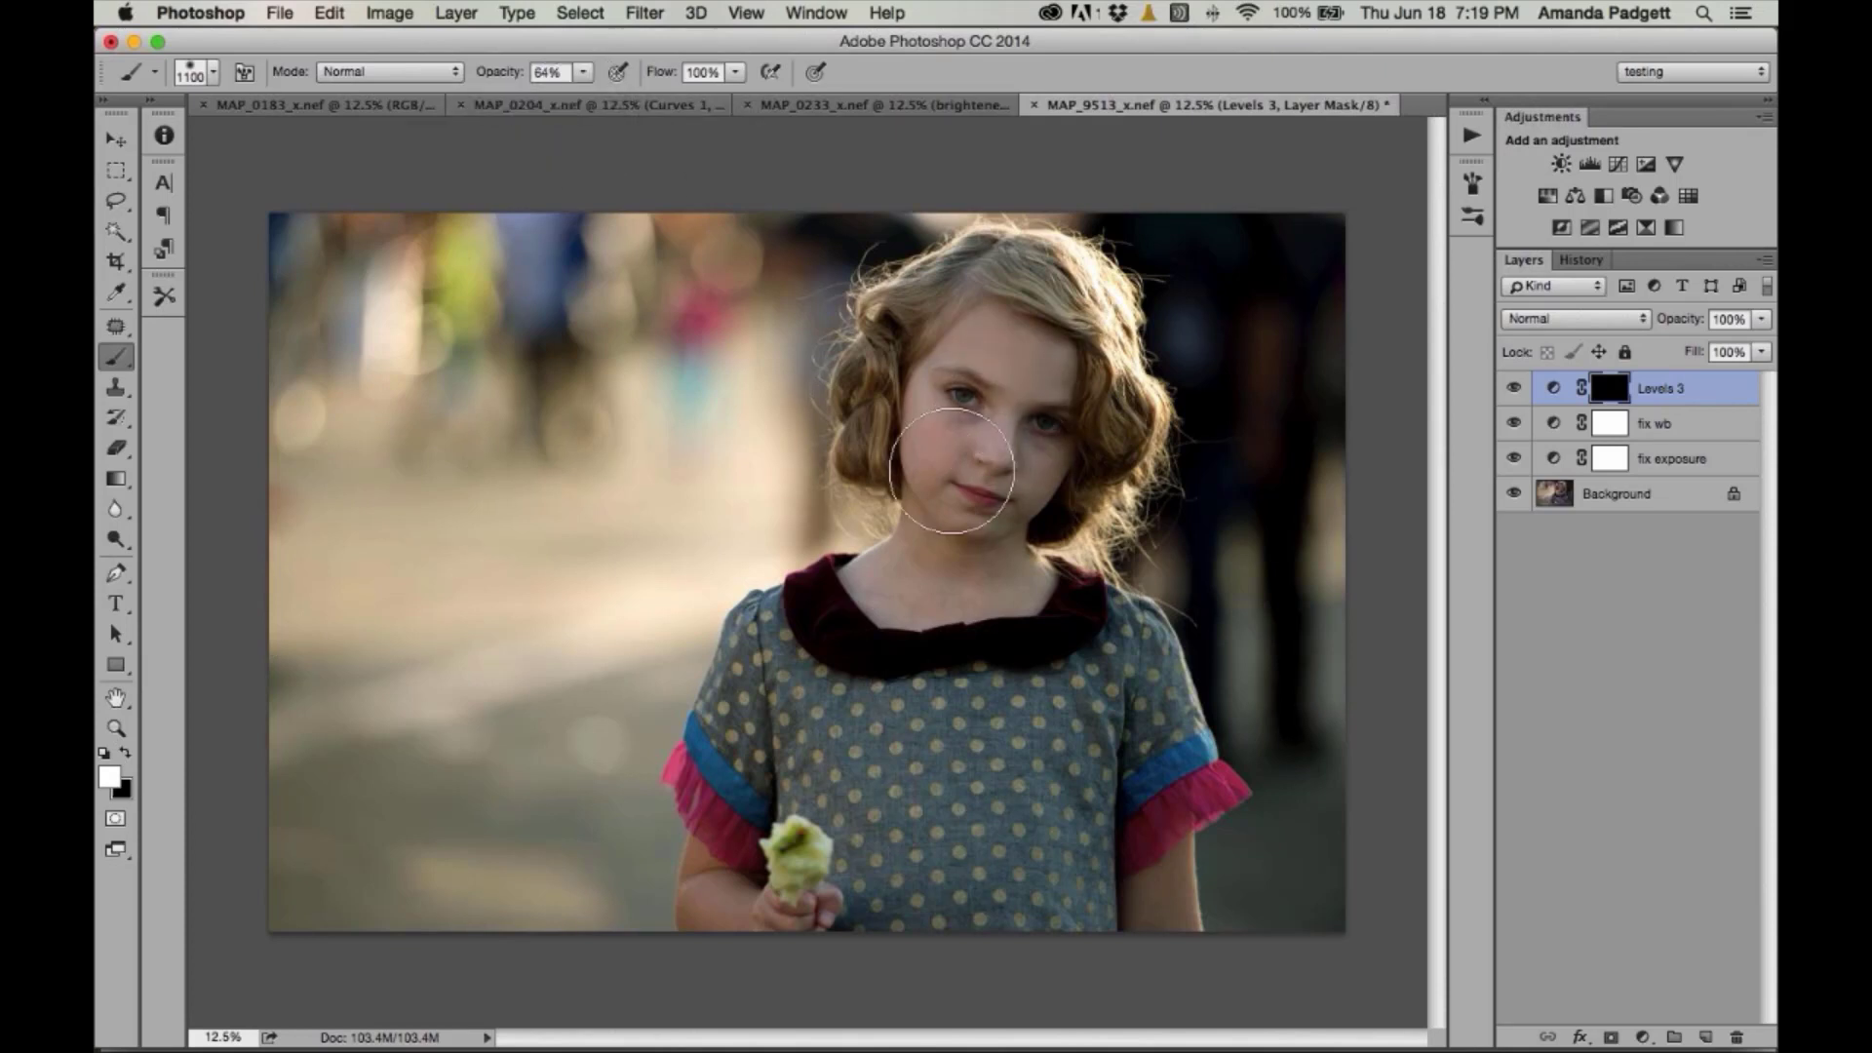
pyautogui.moveTo(952, 471)
pyautogui.mouseDown()
pyautogui.moveTo(960, 370)
pyautogui.moveTo(1063, 390)
pyautogui.moveTo(956, 502)
pyautogui.moveTo(954, 555)
pyautogui.moveTo(984, 561)
pyautogui.mouseUp()
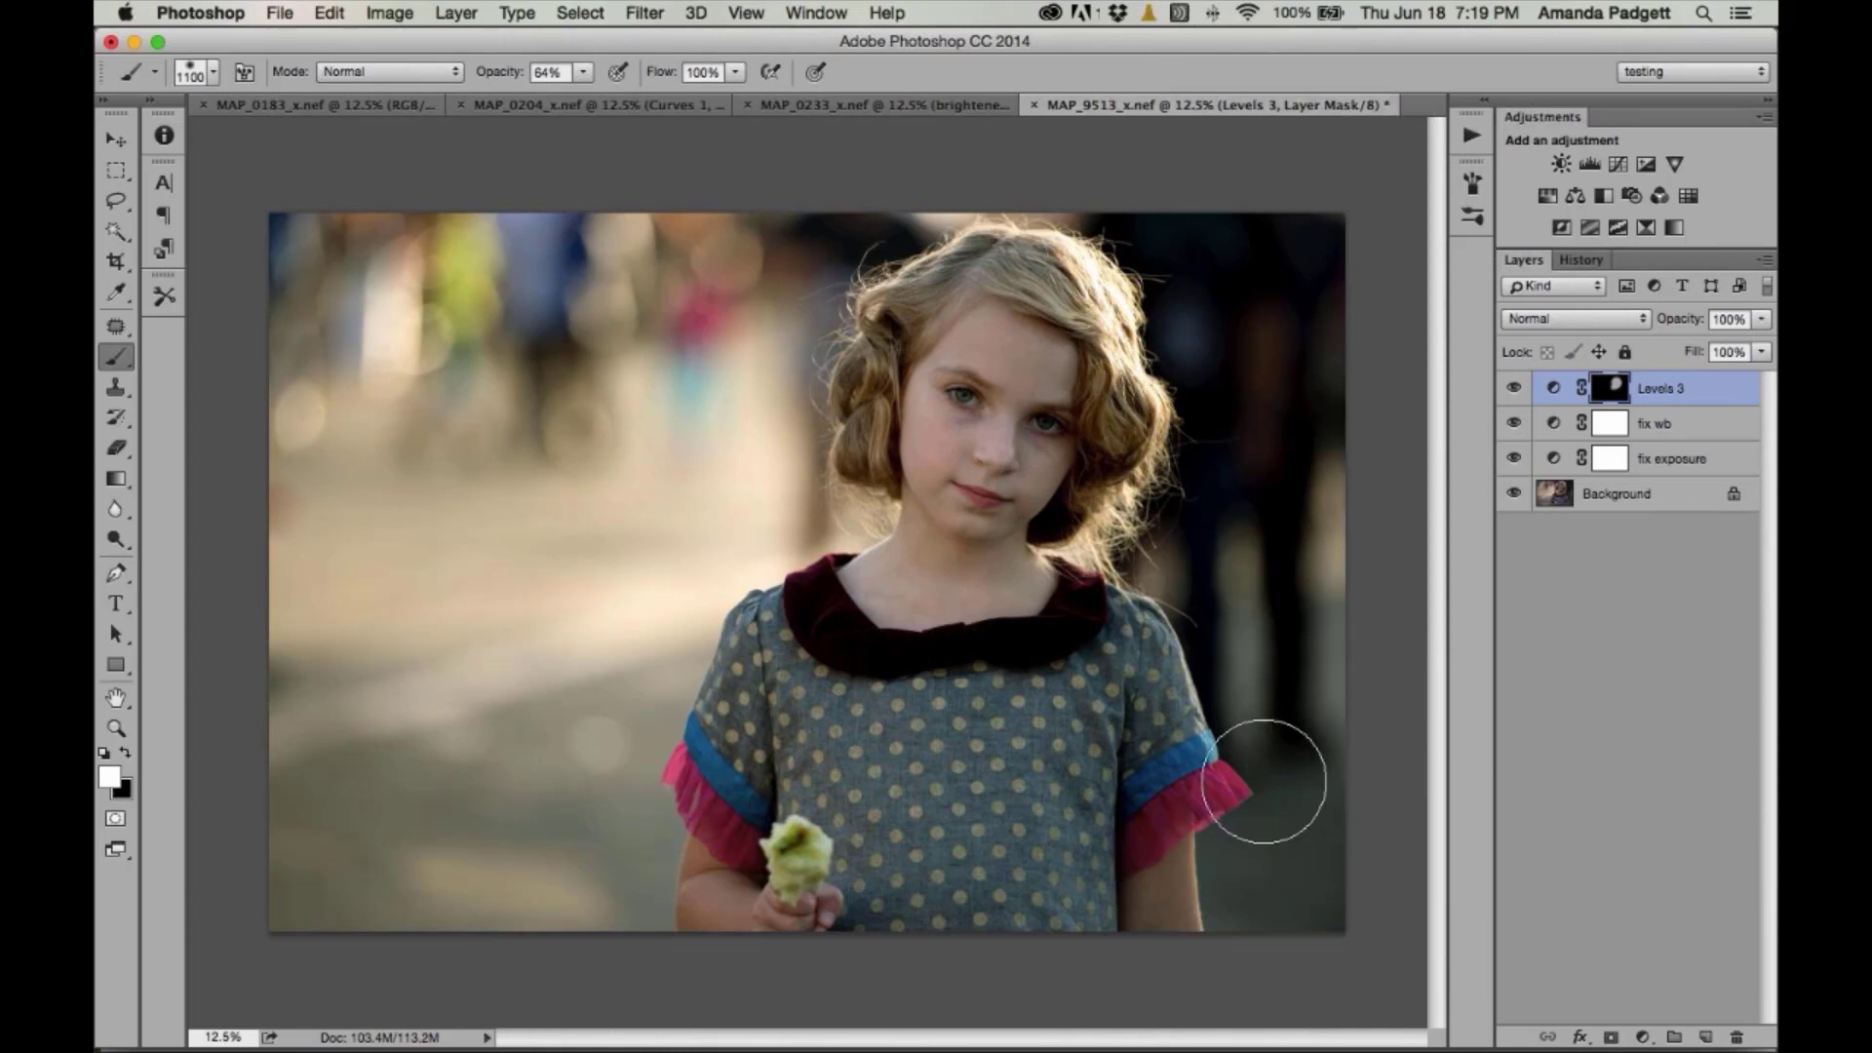
# - Reduce the brush size to 400 and paint white on the Levels 3 mask over the arm and hand holding the ice cream
pyautogui.press('[')
pyautogui.press('[')
pyautogui.press('[')
pyautogui.press('[')
pyautogui.press('[')
pyautogui.press('[')
pyautogui.press('[')
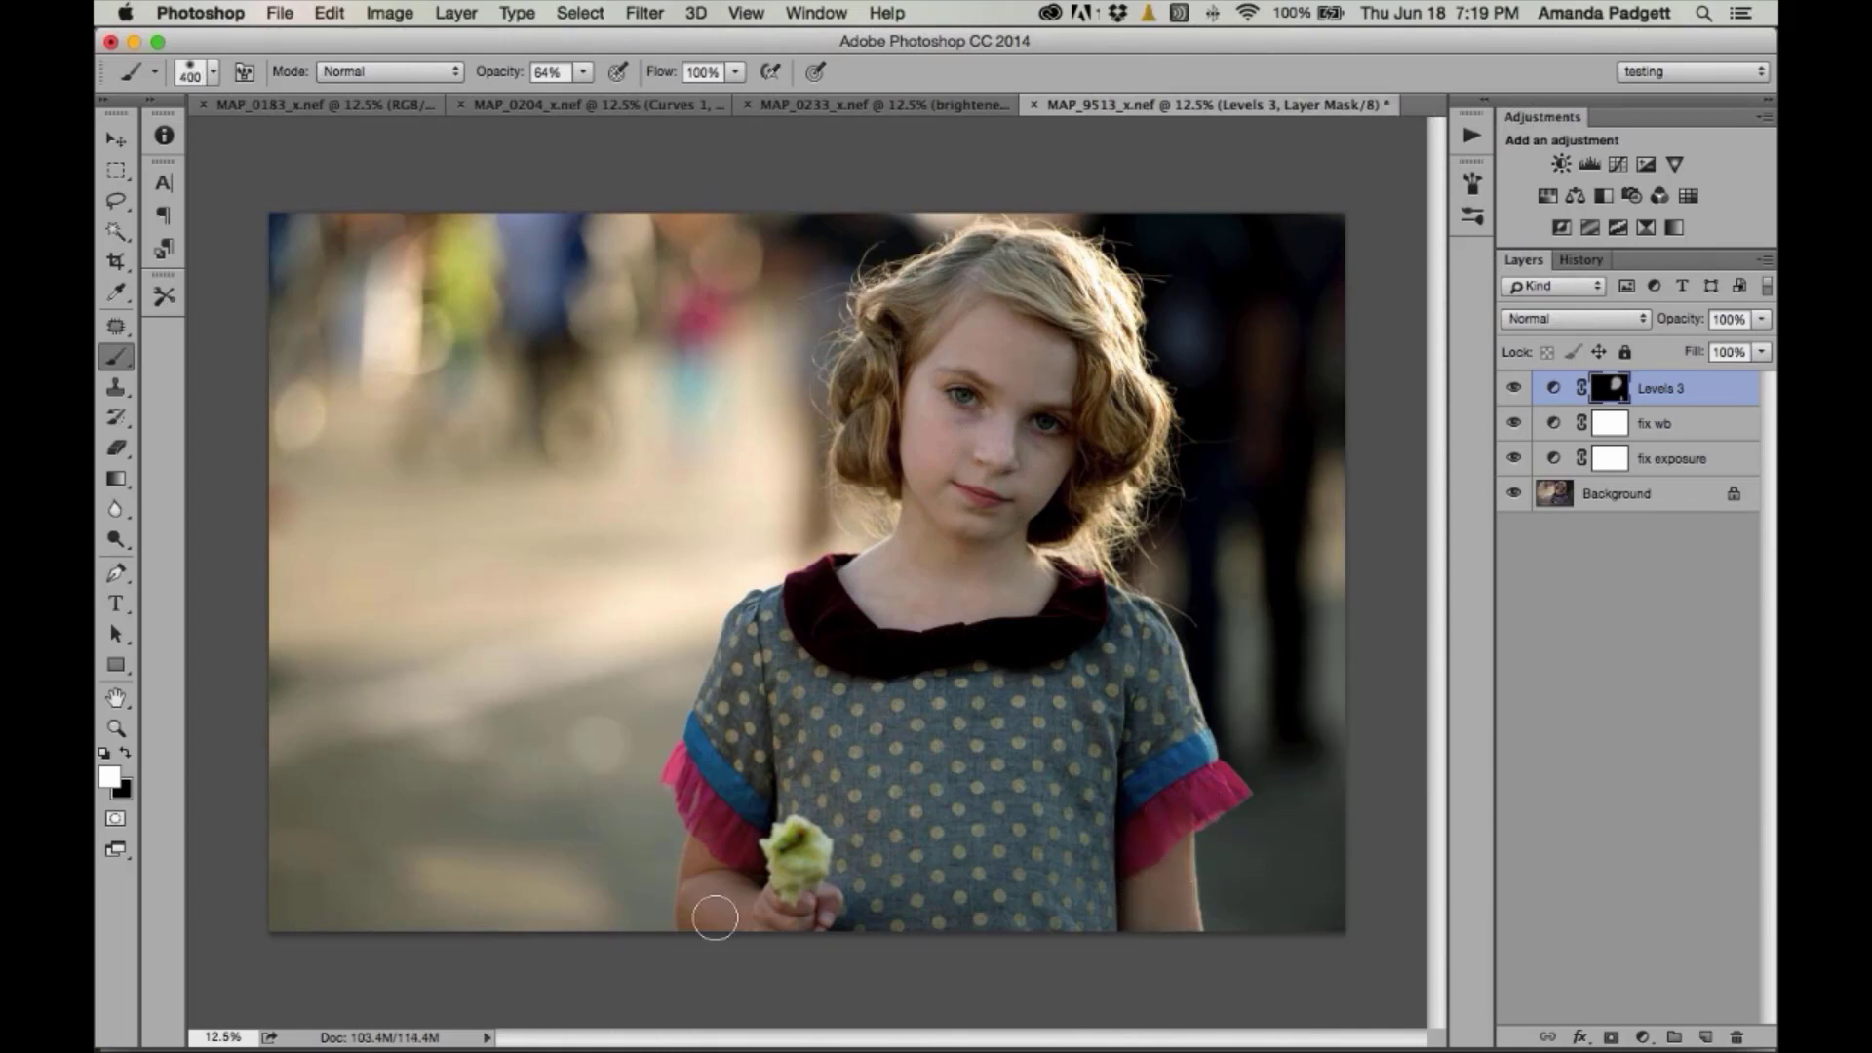
pyautogui.moveTo(711, 898)
pyautogui.mouseDown()
pyautogui.moveTo(757, 910)
pyautogui.moveTo(700, 903)
pyautogui.moveTo(742, 935)
pyautogui.moveTo(792, 940)
pyautogui.mouseUp()
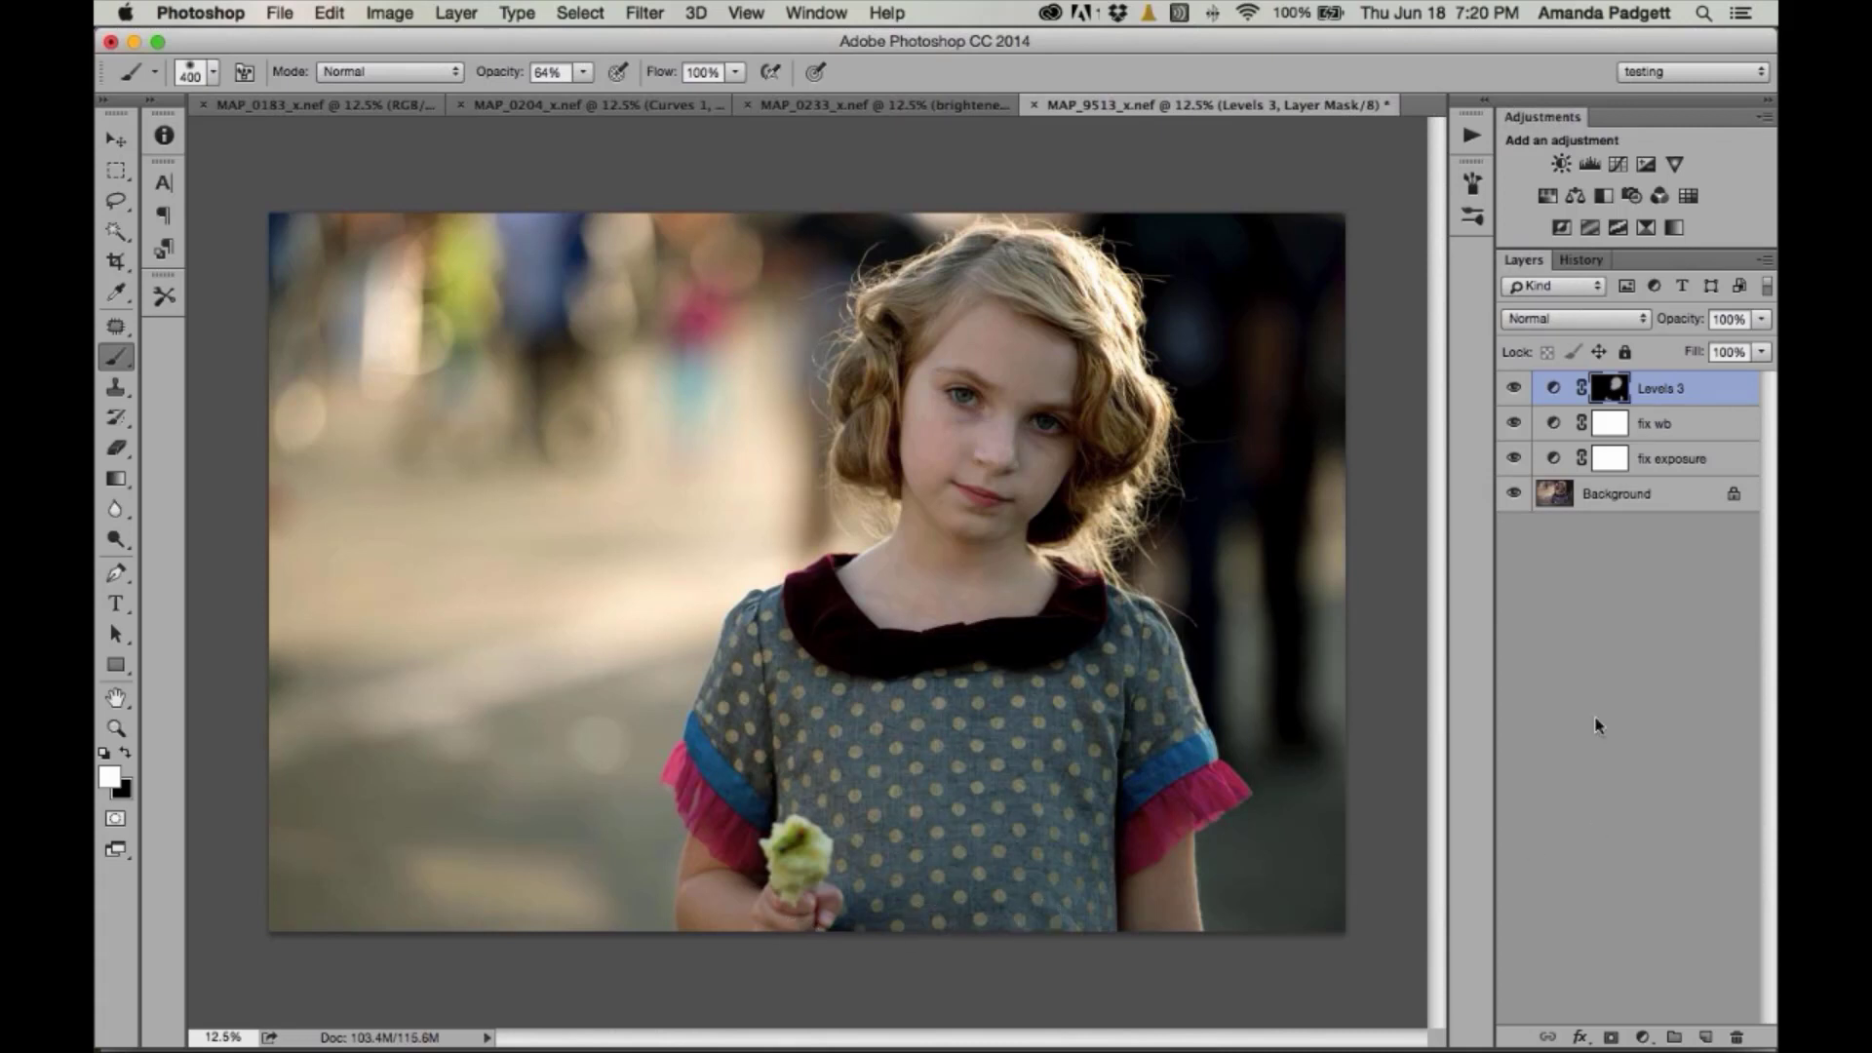
# - Rename the Levels 3 layer as "brighten face" and compare the edit with the Background layer alone
pyautogui.doubleClick(1662, 387)
pyautogui.write('br')
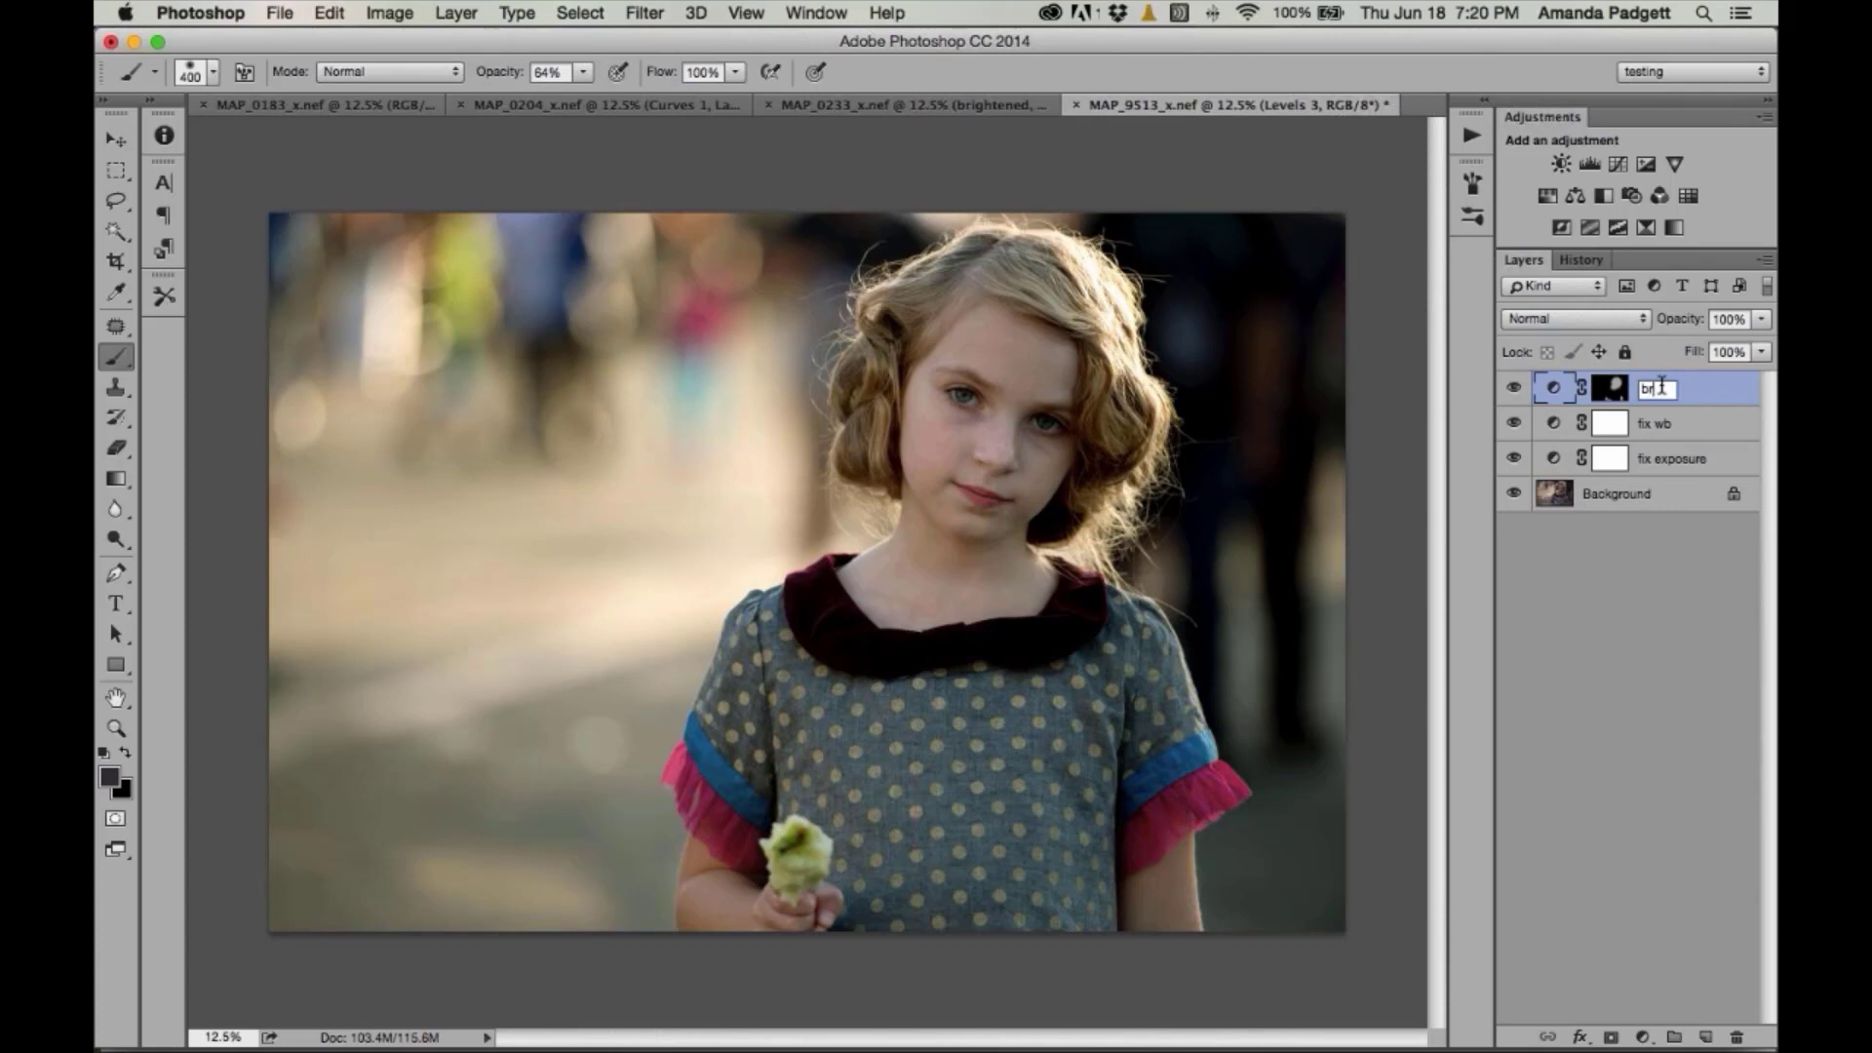
pyautogui.write('ighten face')
pyautogui.press('Return')
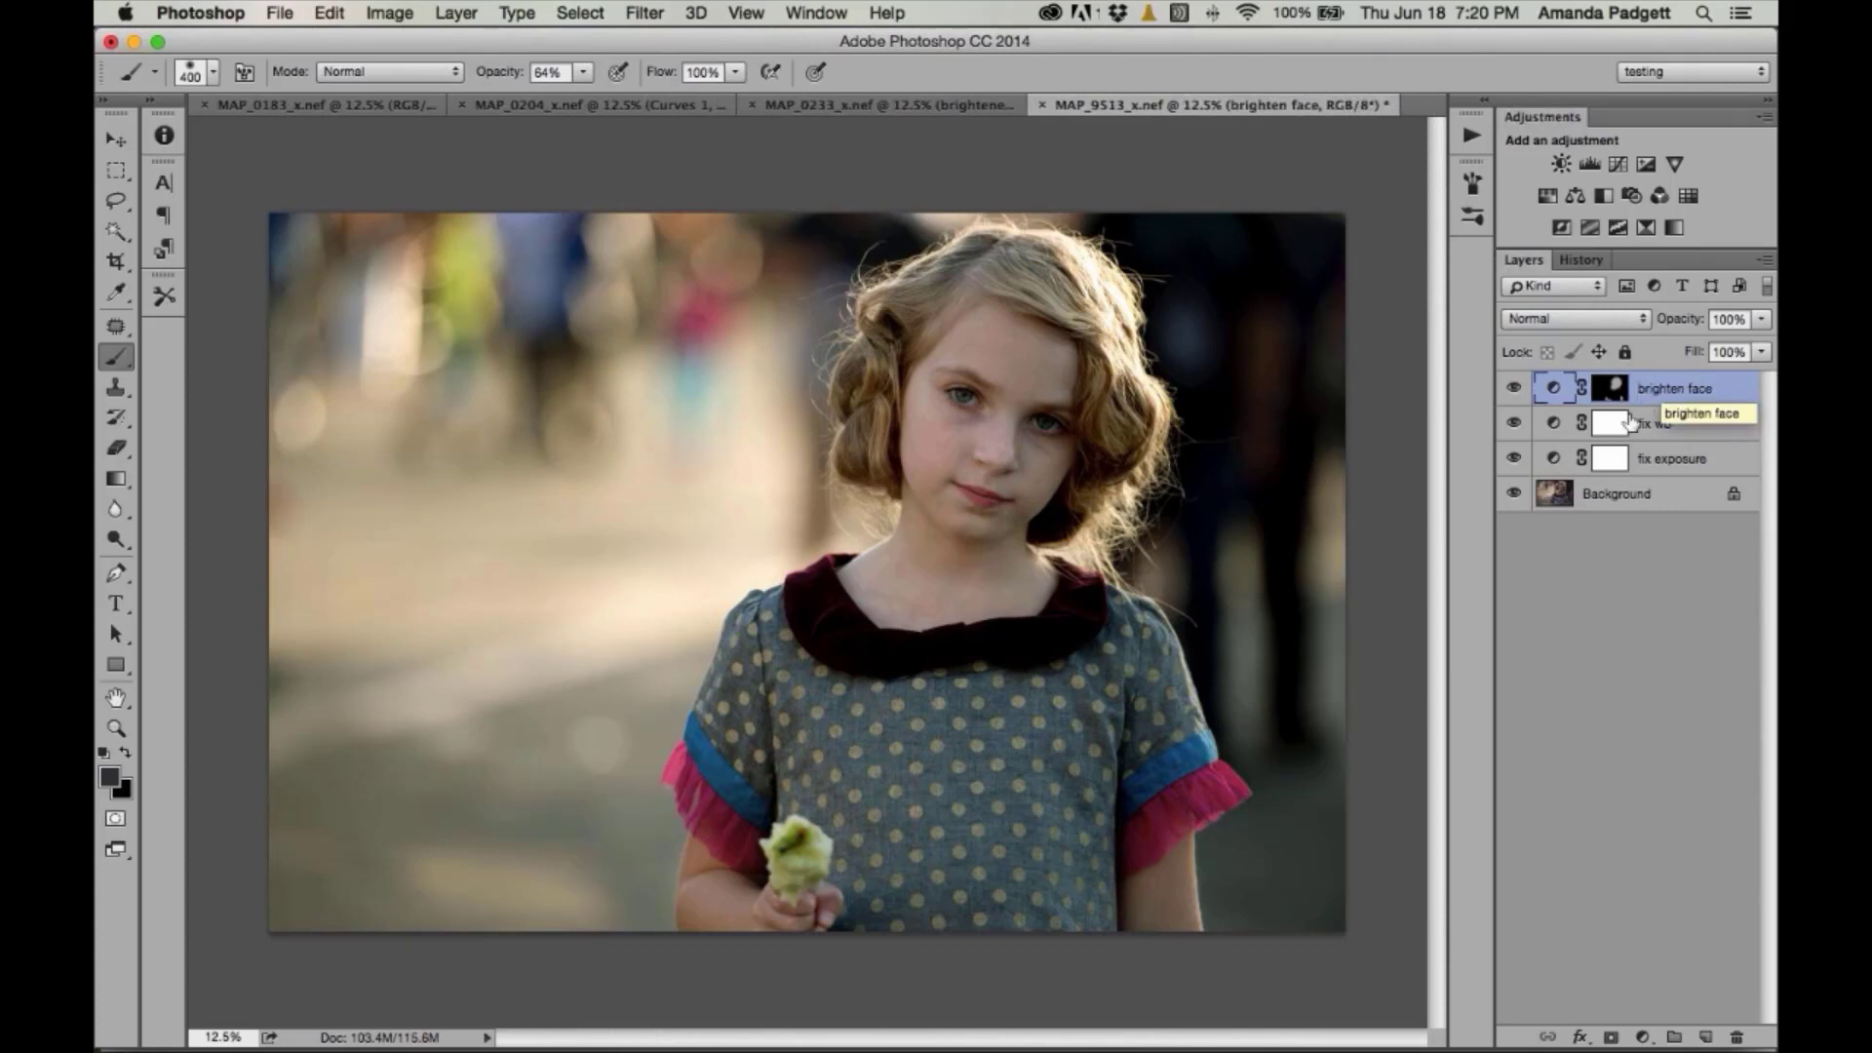
pyautogui.keyDown('alt'); pyautogui.click(1513, 498); pyautogui.keyUp('alt')
pyautogui.keyDown('alt'); pyautogui.click(1513, 497); pyautogui.keyUp('alt')
# - Add a new Levels adjustment layer above "brighten face" and dock its collapsed Properties panel beside the Layers panel
pyautogui.click(1589, 165)
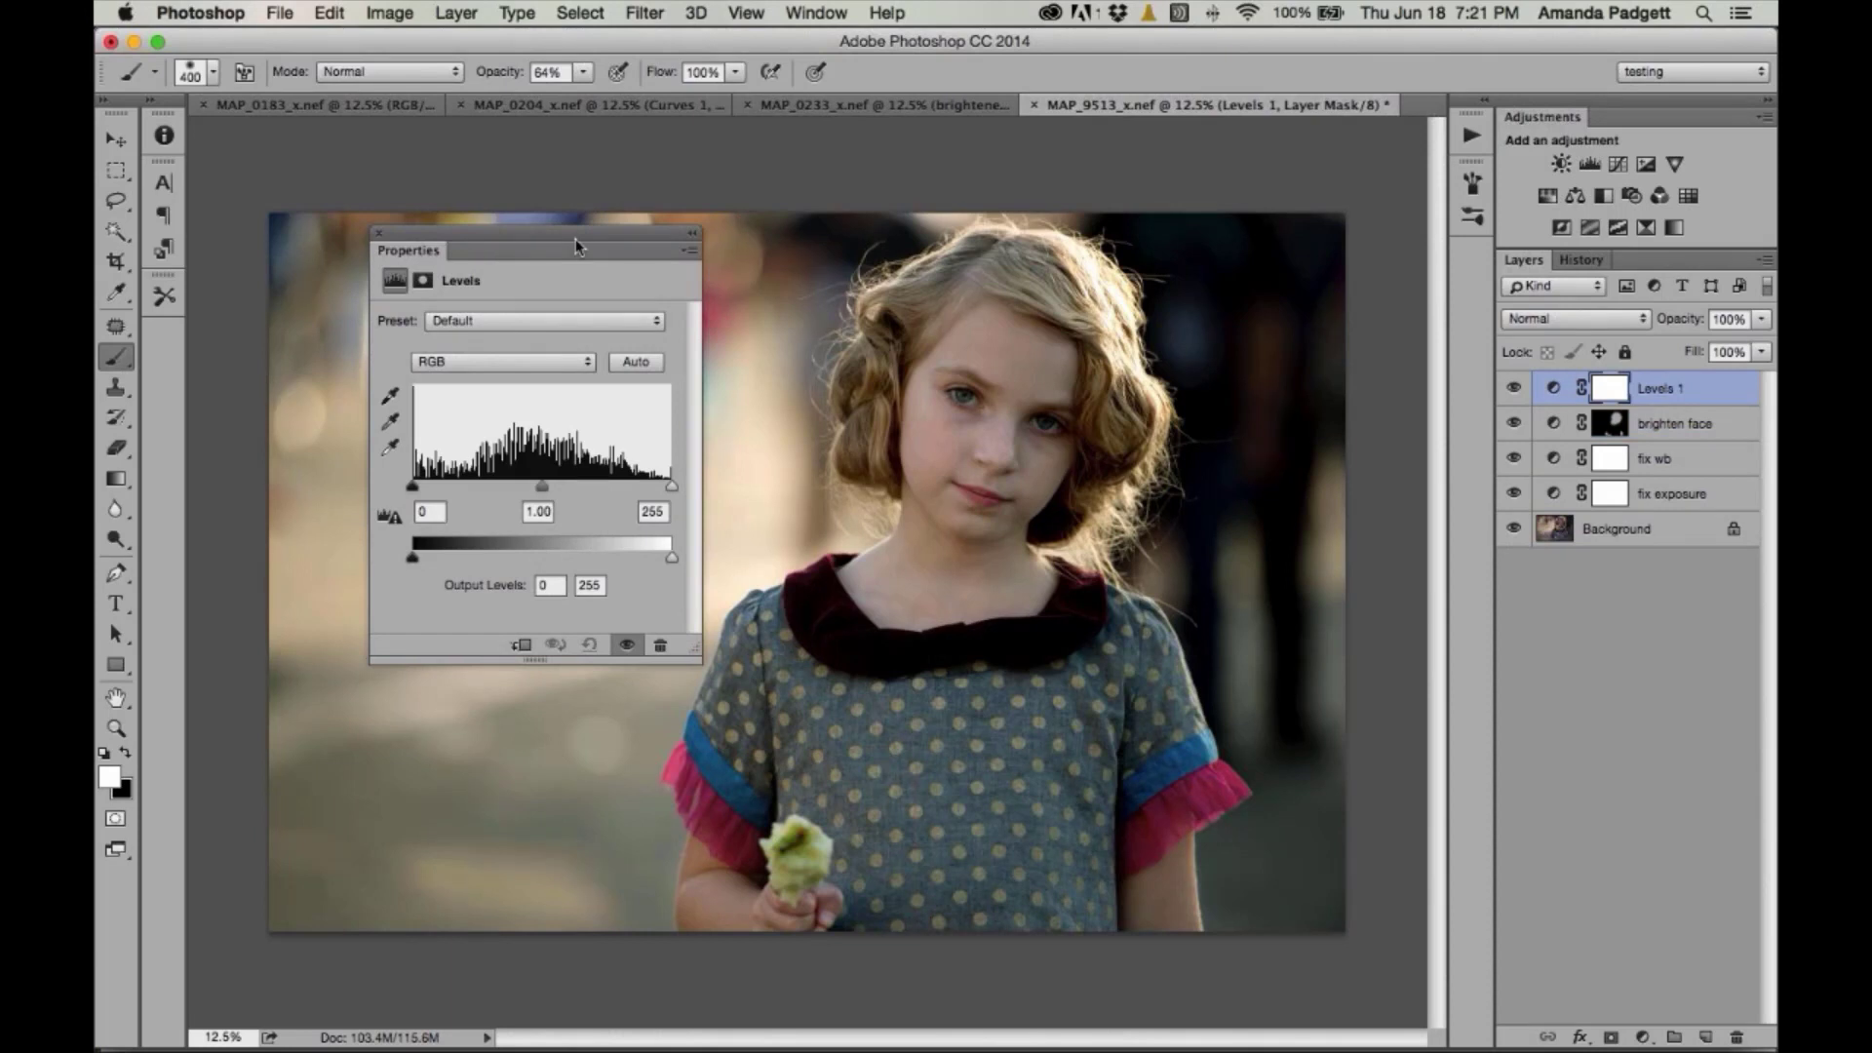
pyautogui.click(692, 232)
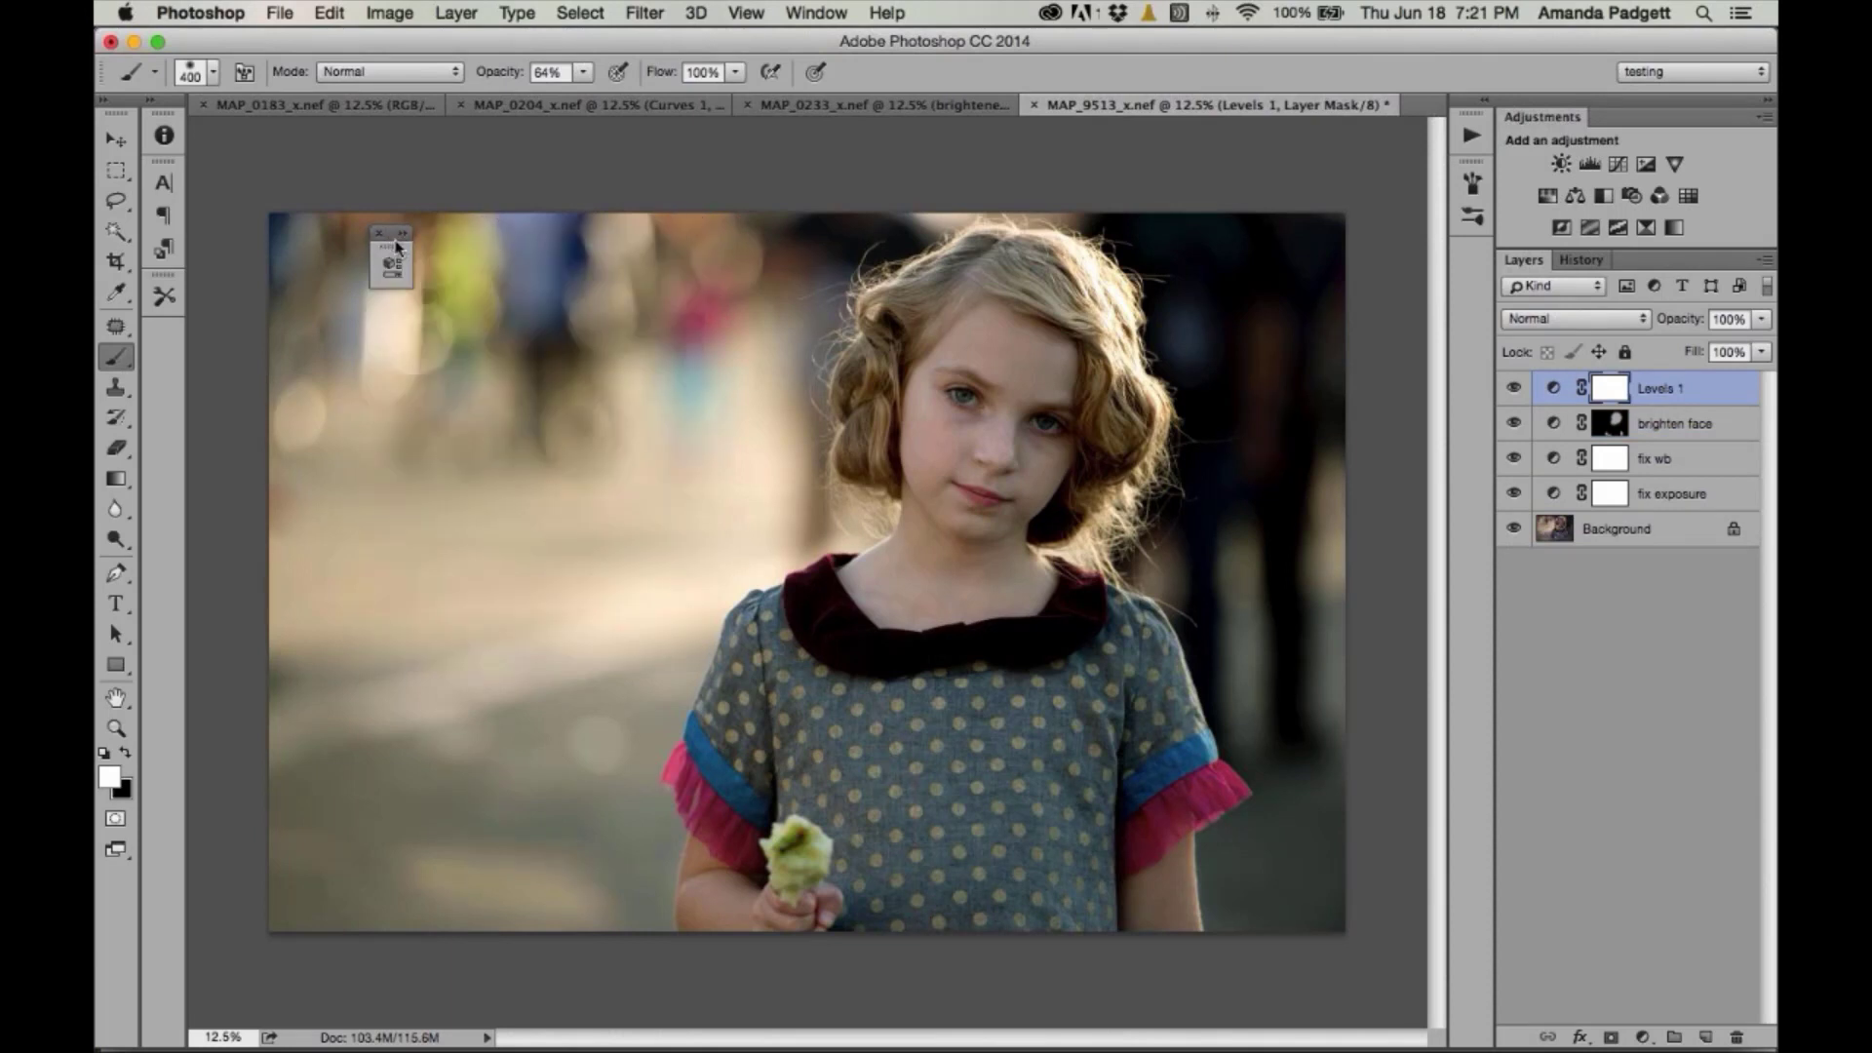
pyautogui.moveTo(397, 246); pyautogui.dragTo(1465, 261)
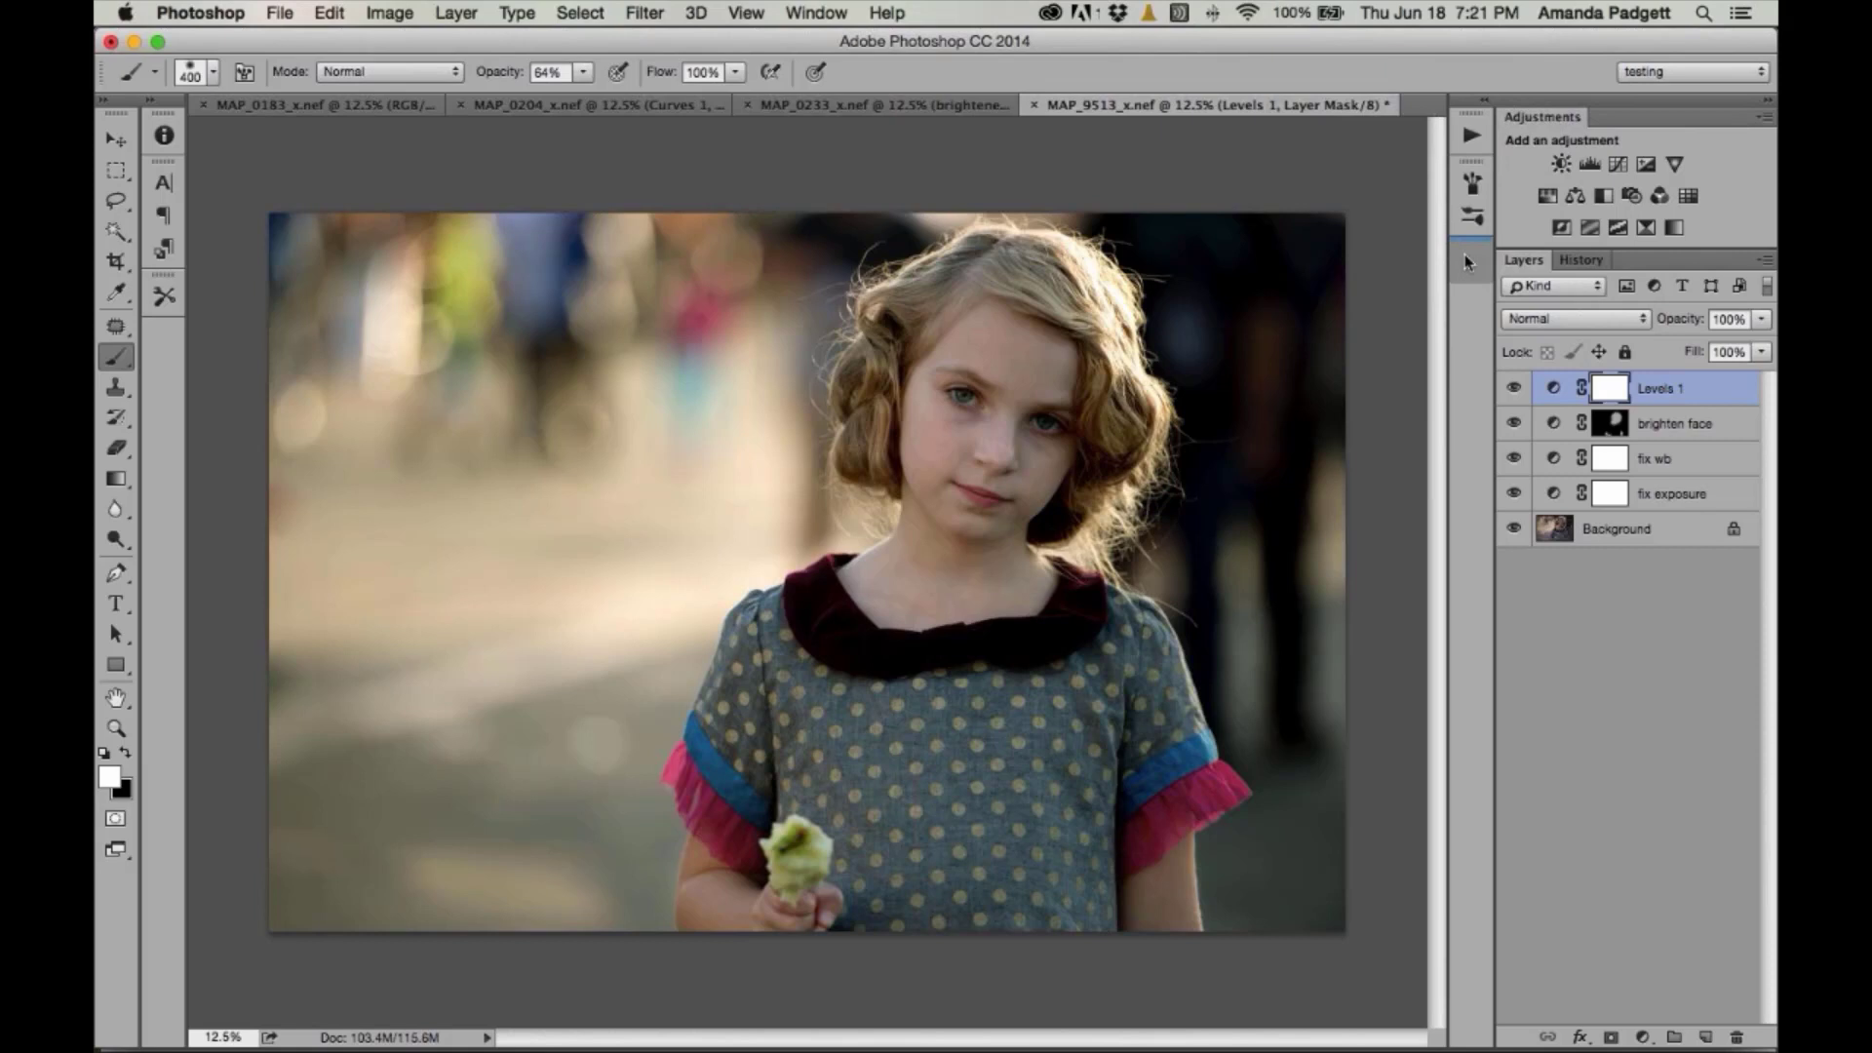
pyautogui.moveTo(1465, 255); pyautogui.dragTo(1465, 258)
# - View the "brighten face" properties, return to those of Levels 1, and float the Properties panel enlarged near the photo's upper-left corner
pyautogui.doubleClick(1555, 423)
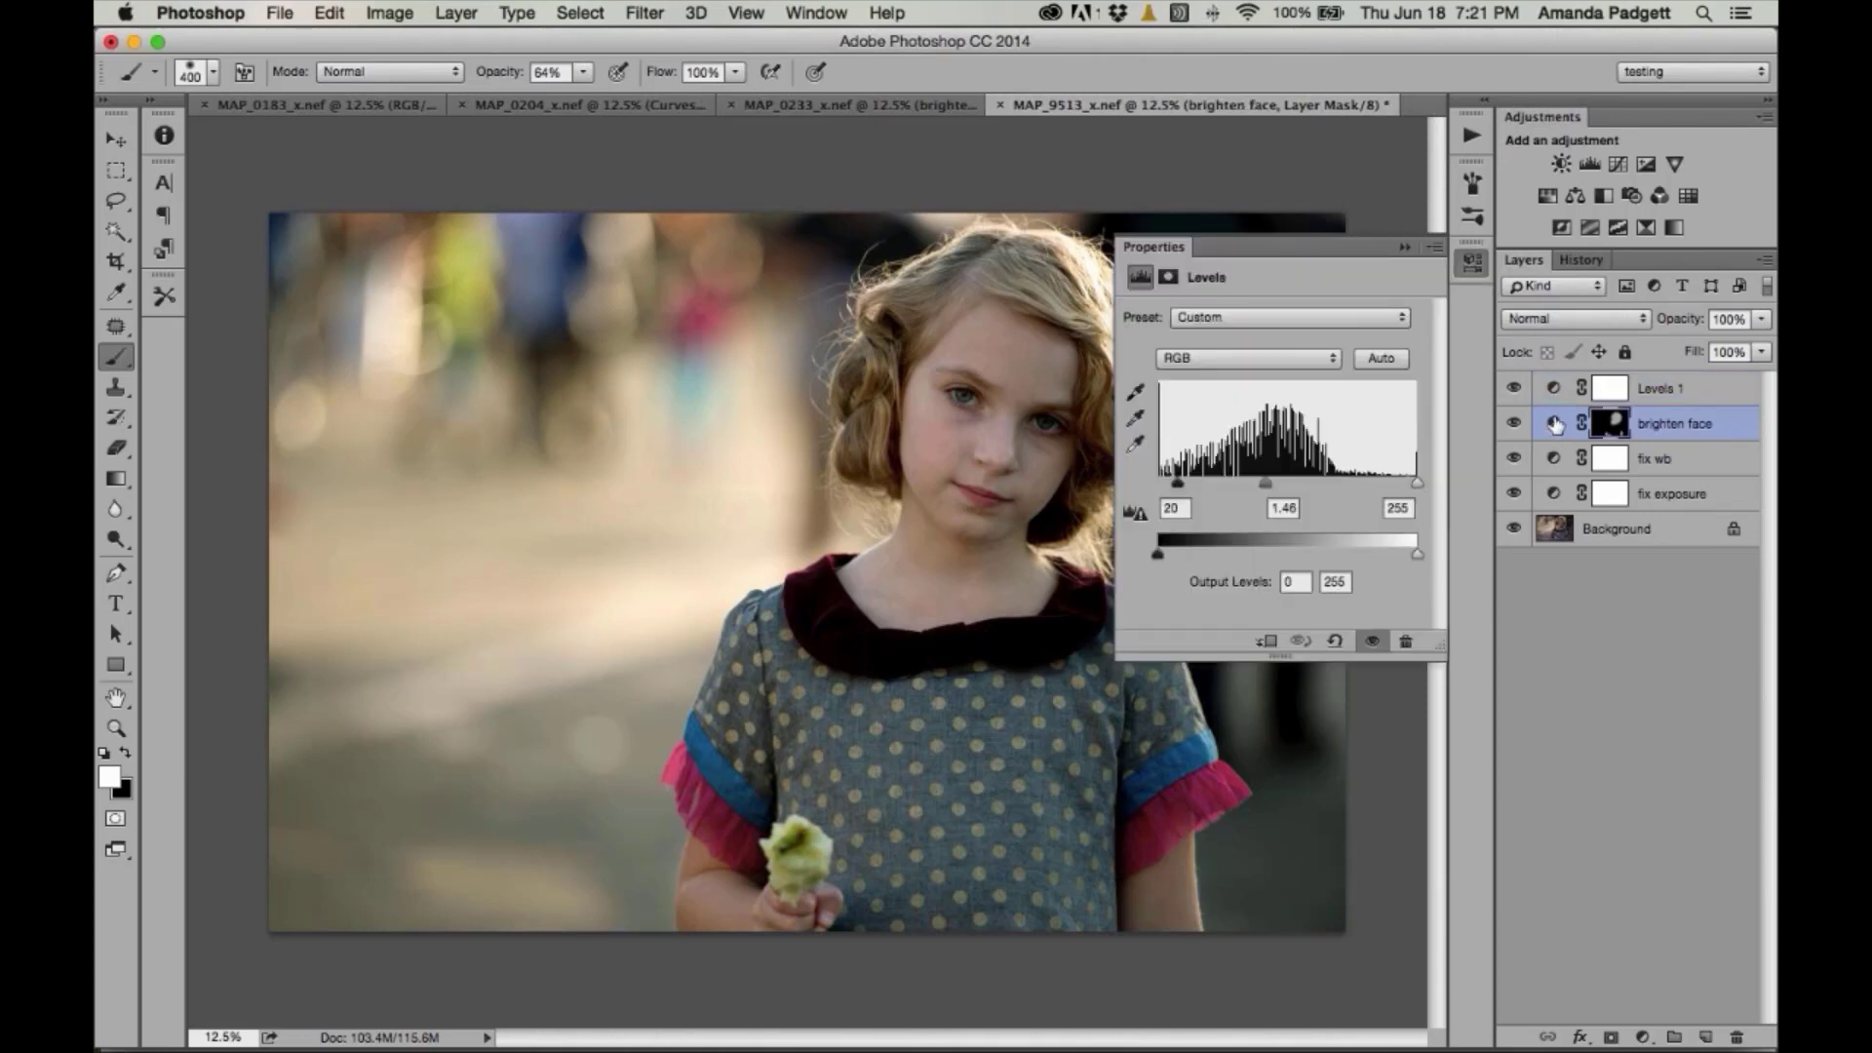
pyautogui.click(1554, 388)
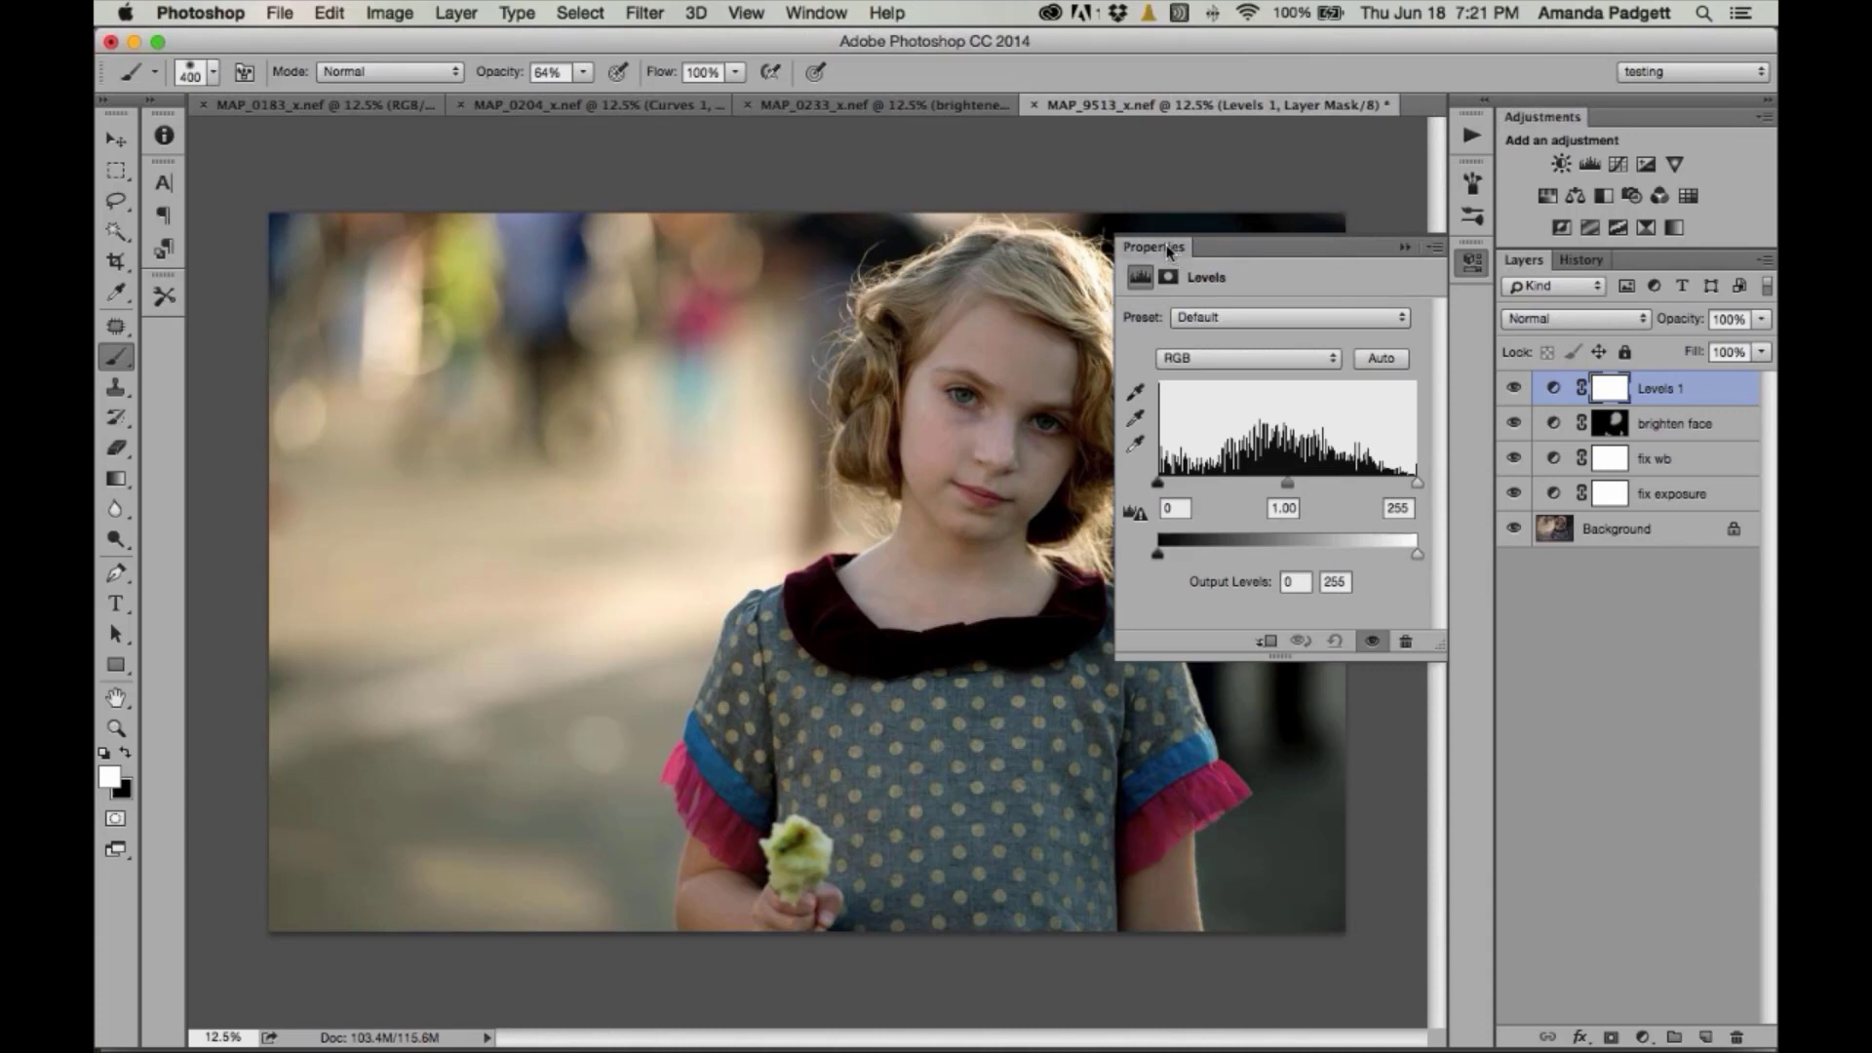
pyautogui.moveTo(1173, 256); pyautogui.dragTo(358, 238)
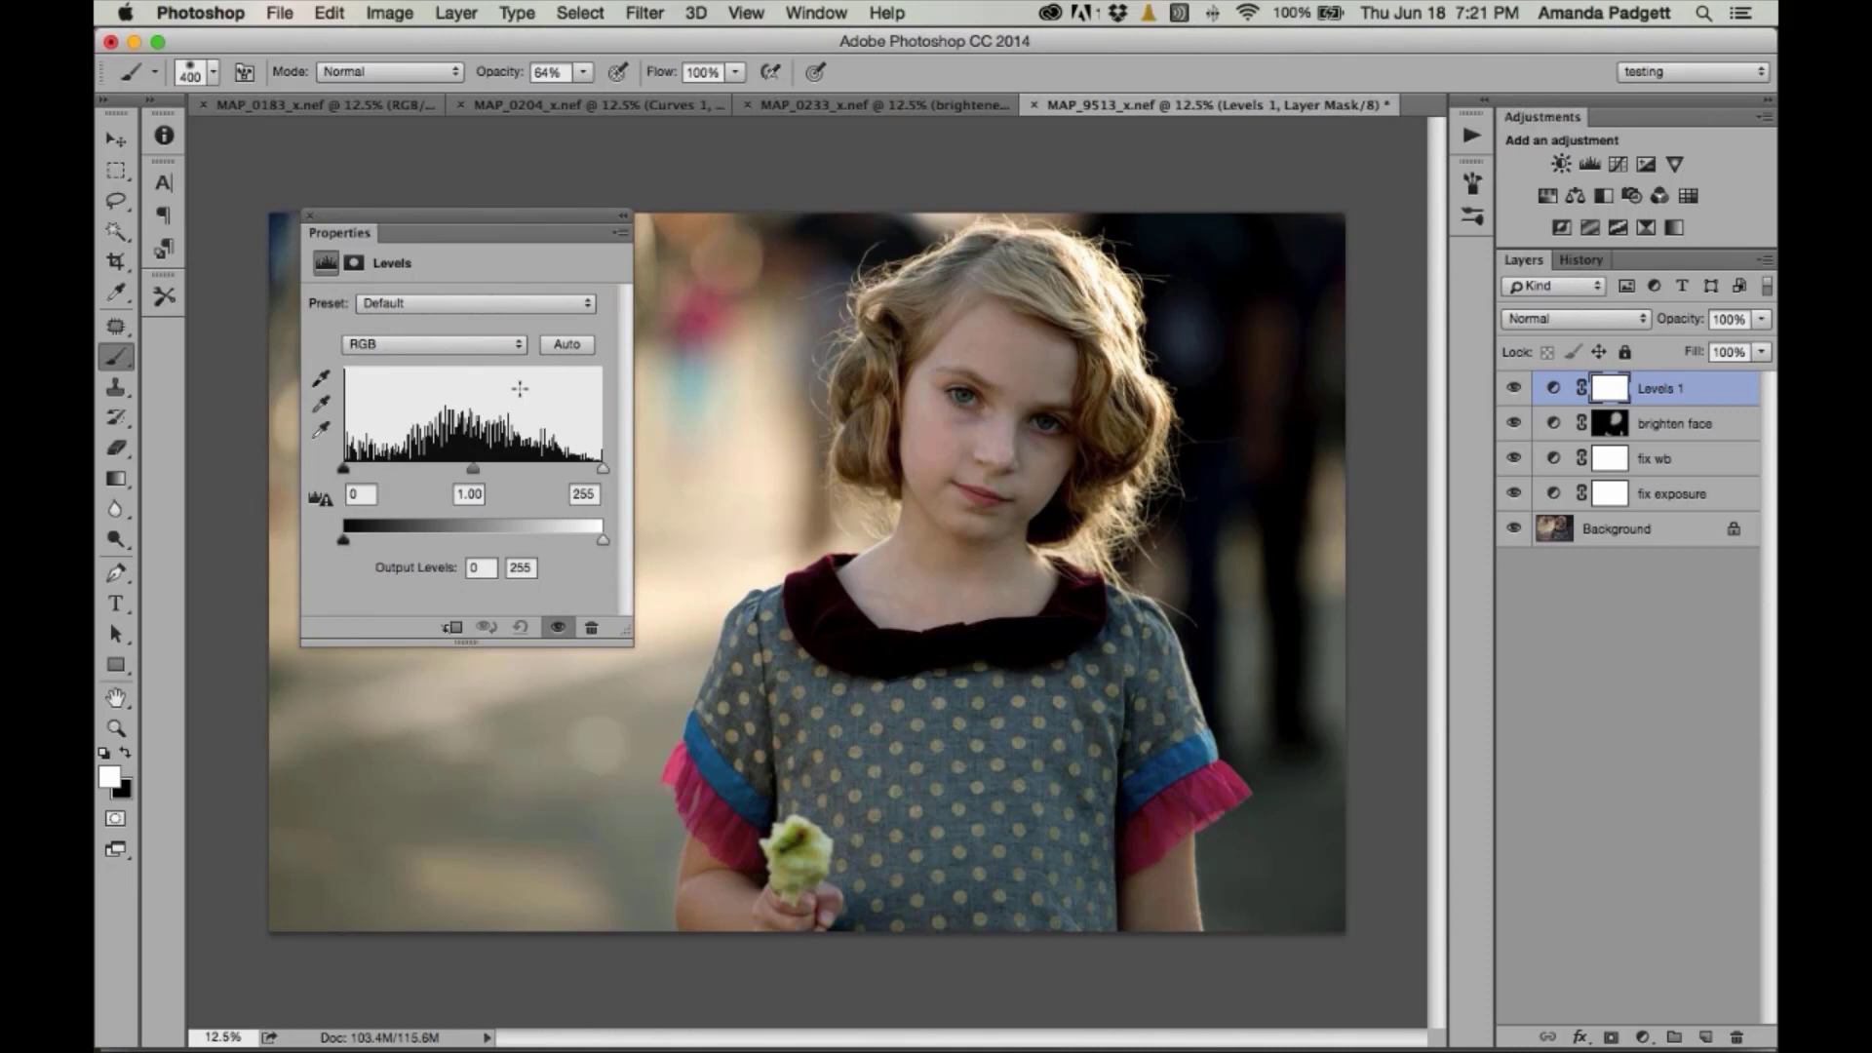
pyautogui.moveTo(629, 642); pyautogui.dragTo(760, 738)
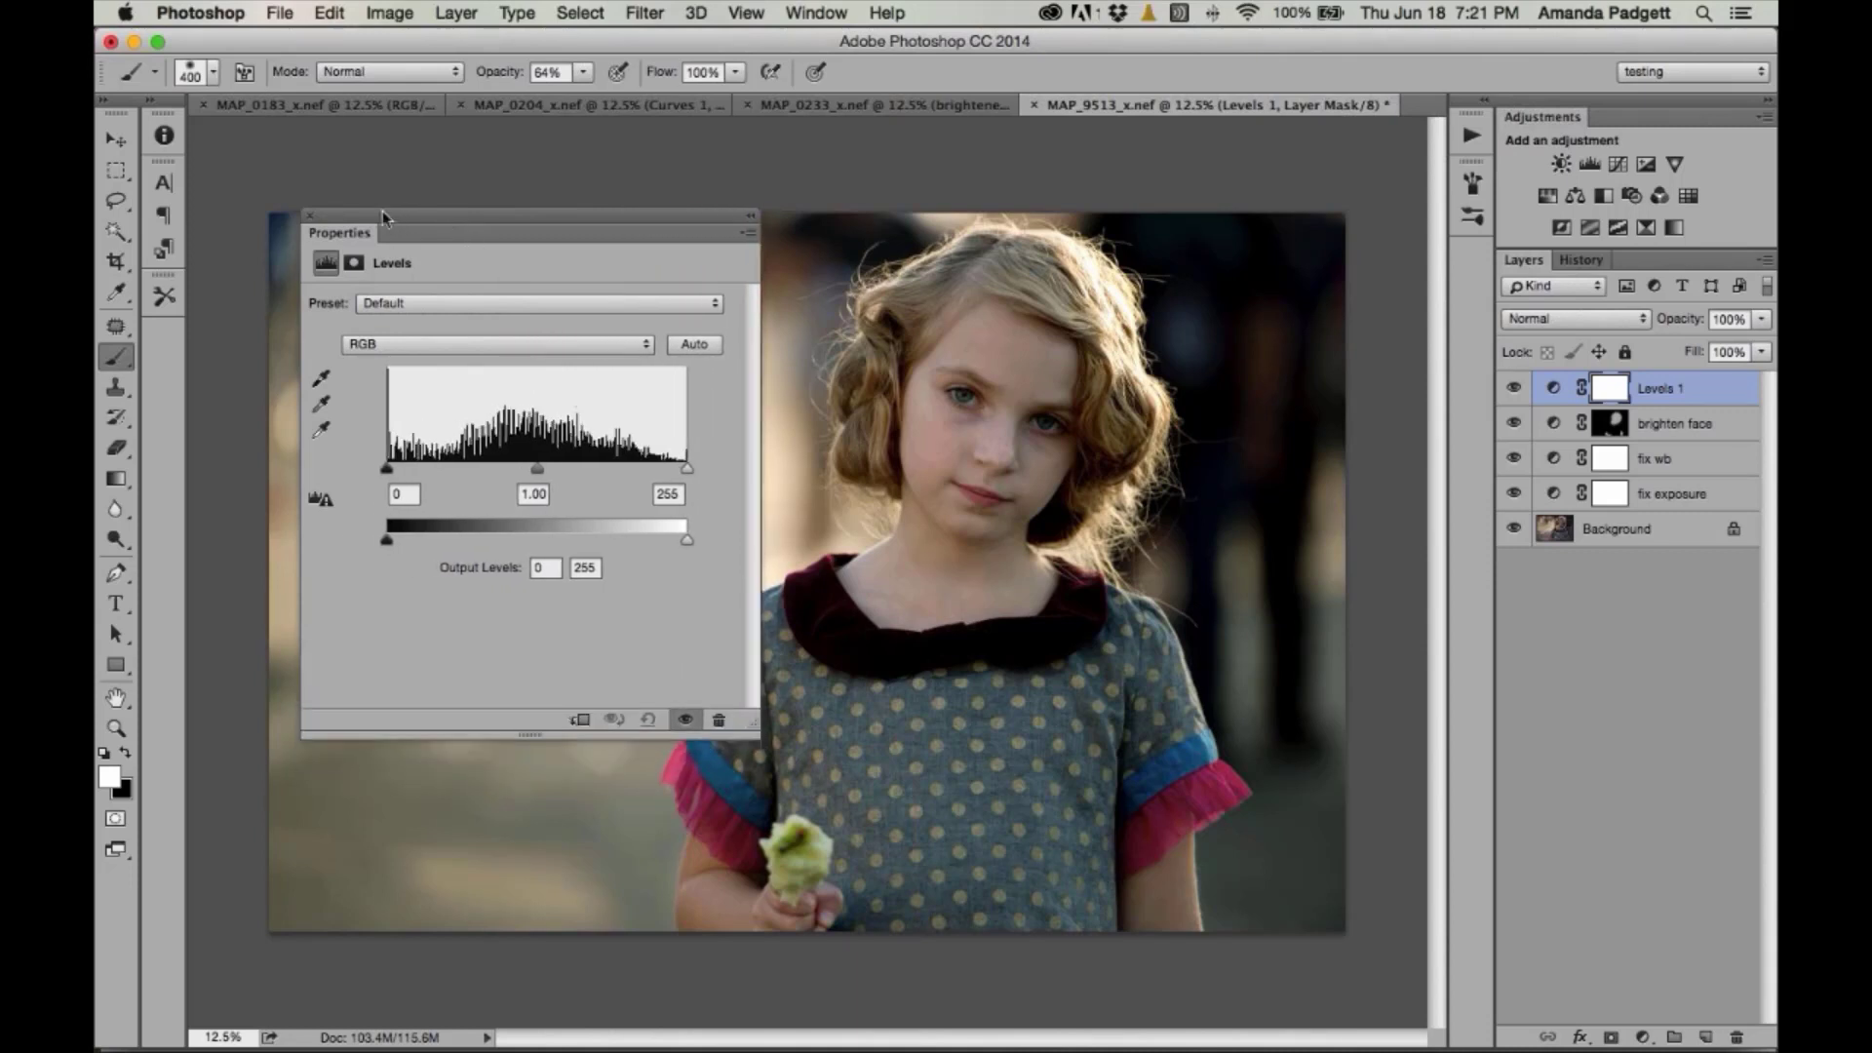
pyautogui.moveTo(353, 208); pyautogui.dragTo(267, 147)
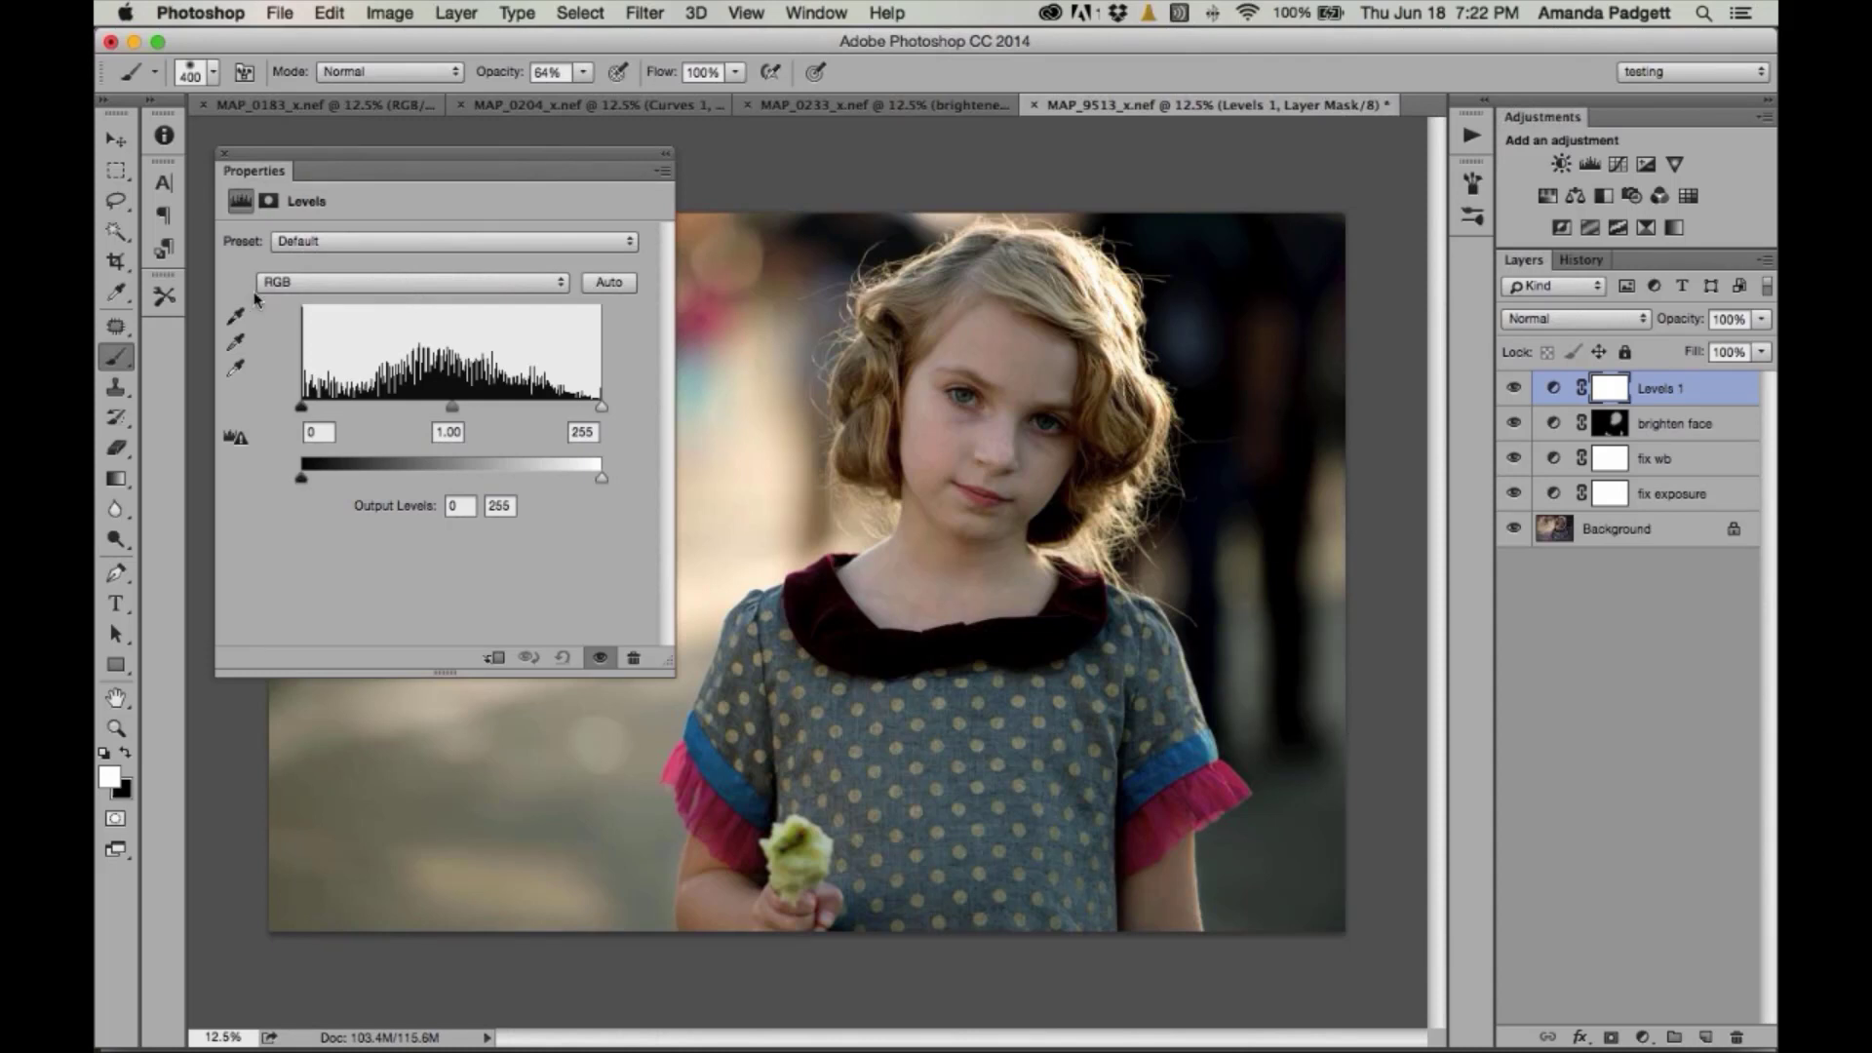
# - Set the Green channel's midtone level to 0.96 in the Levels 1 adjustment
pyautogui.click(337, 284)
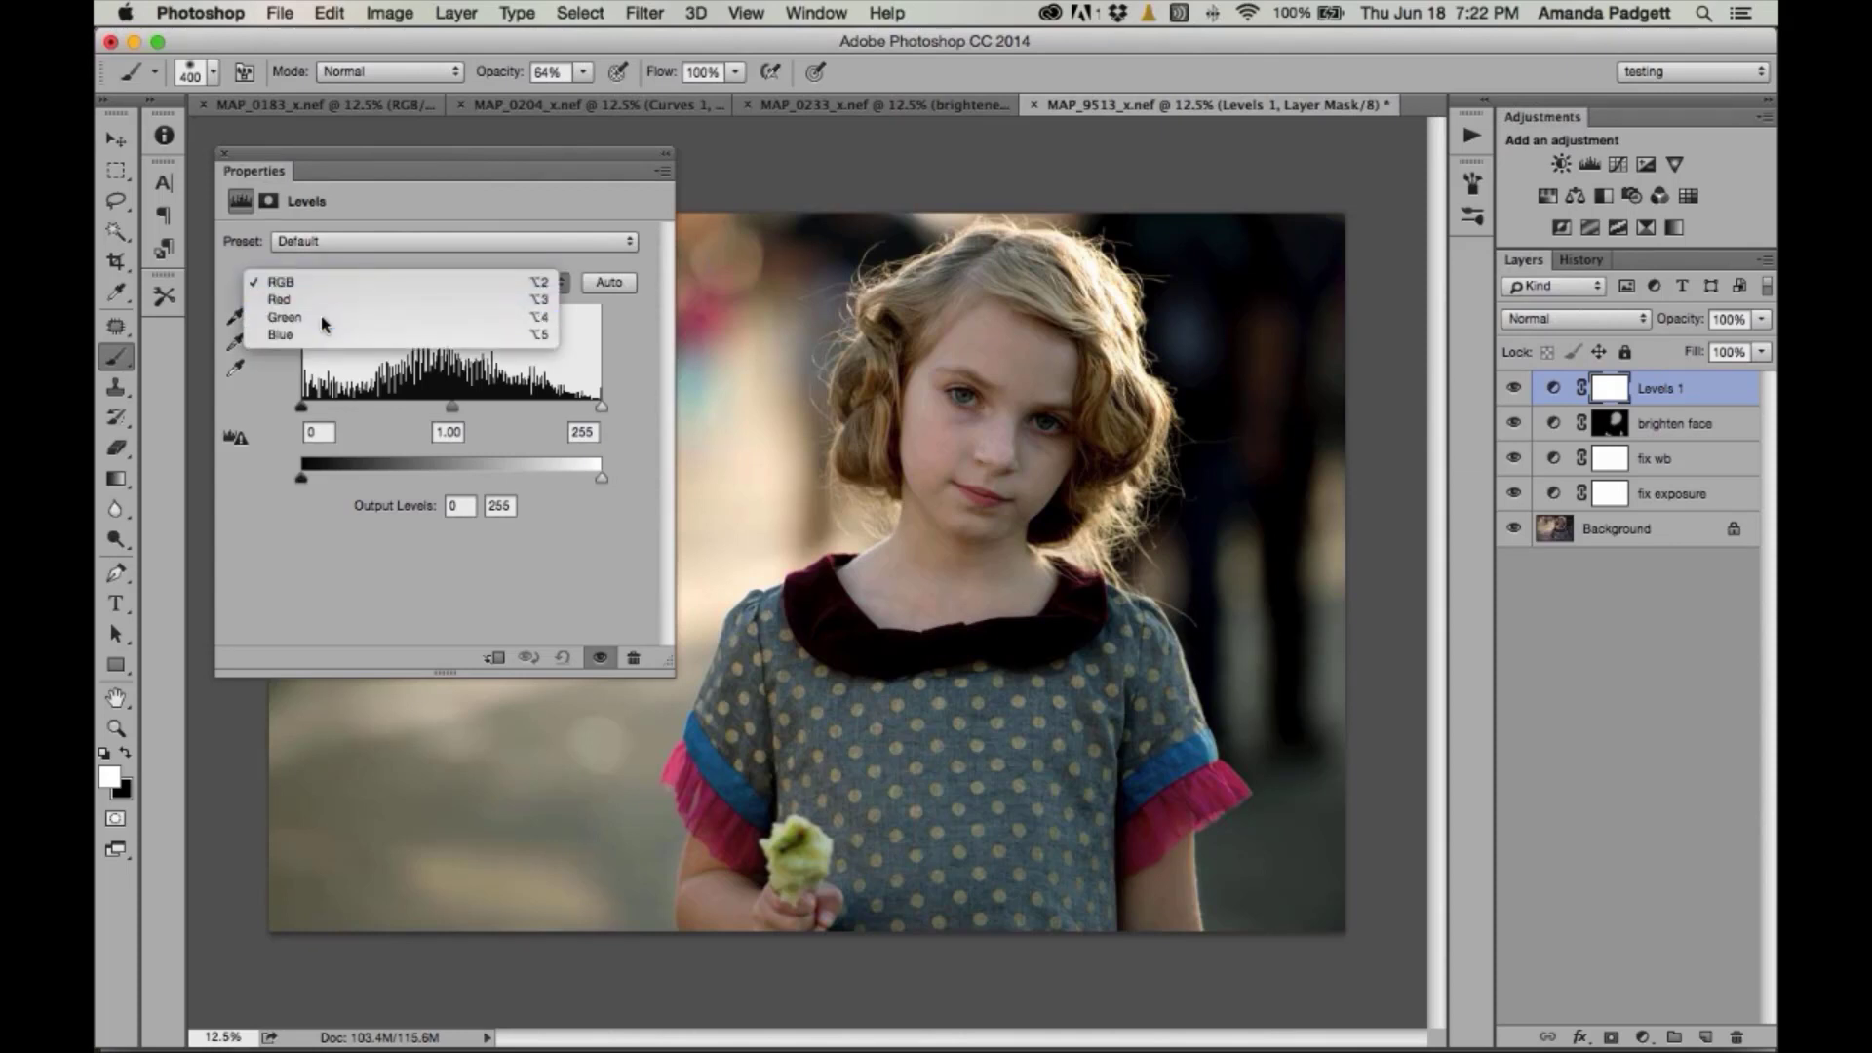
pyautogui.click(321, 317)
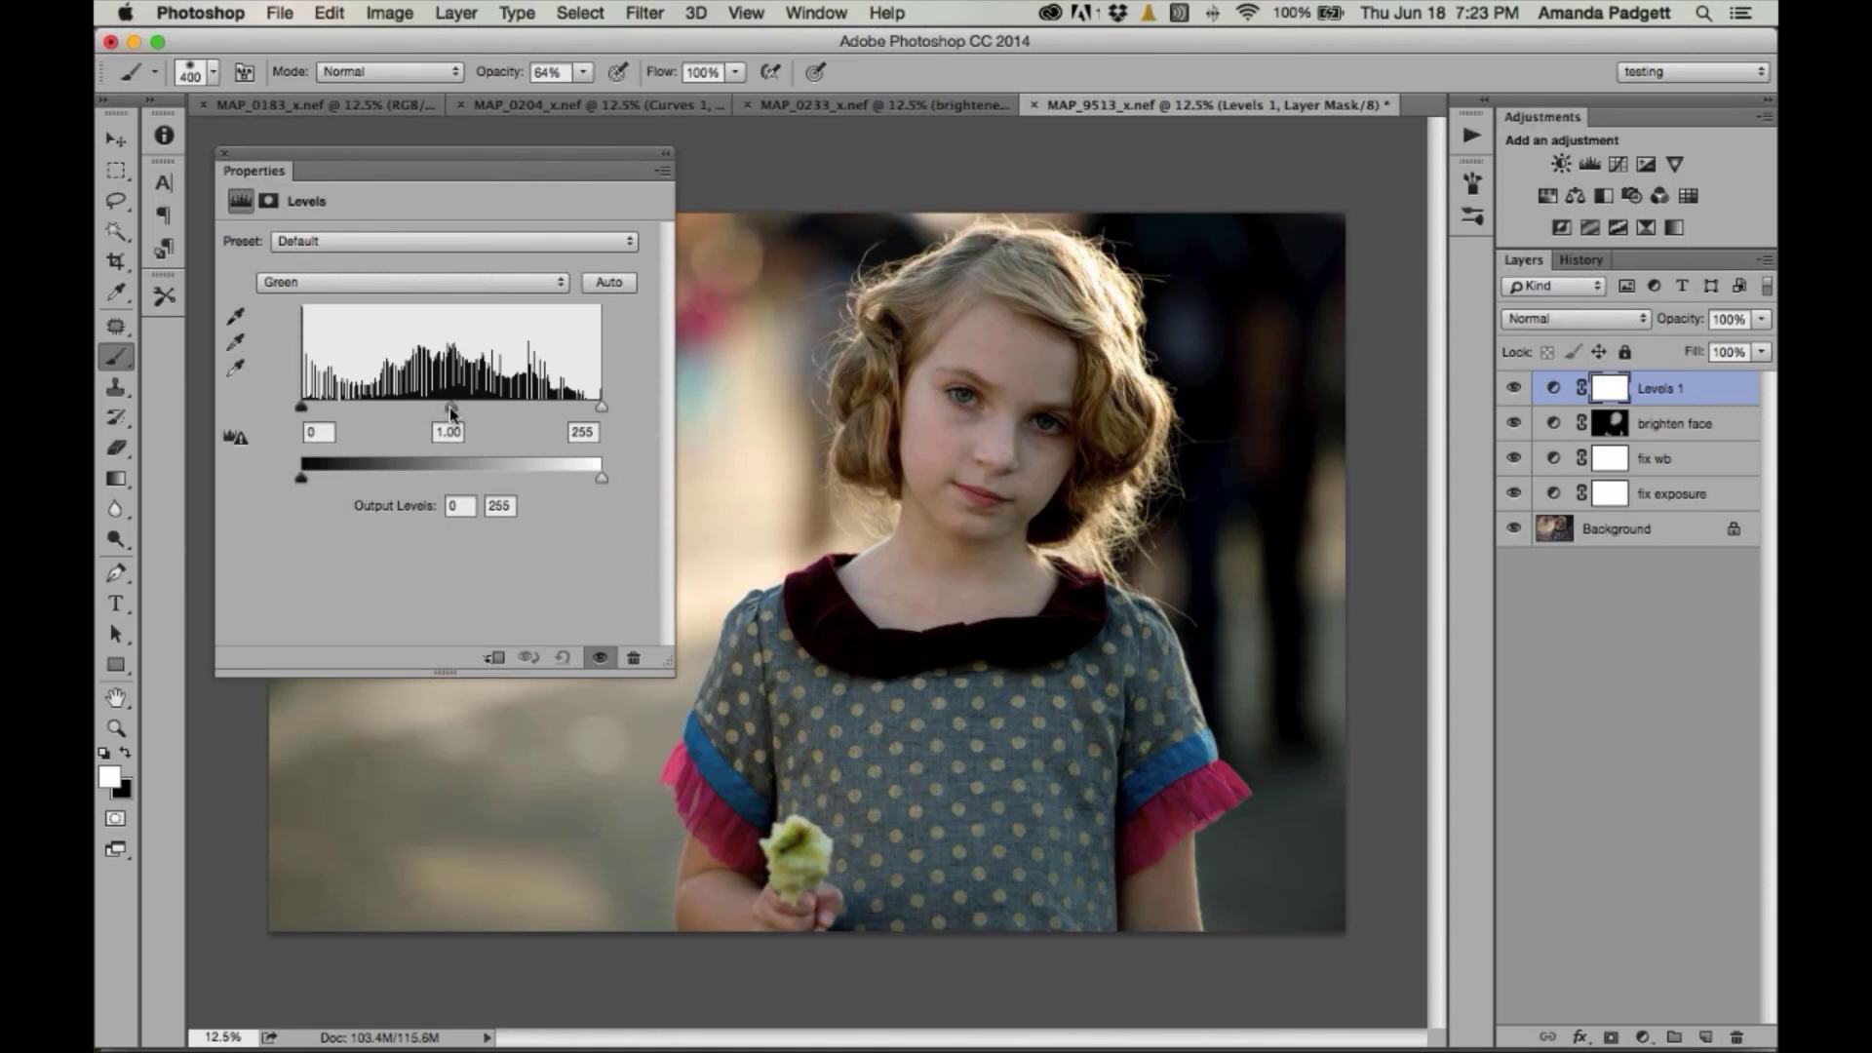
pyautogui.moveTo(453, 408); pyautogui.dragTo(455, 409)
pyautogui.press('super+equal')
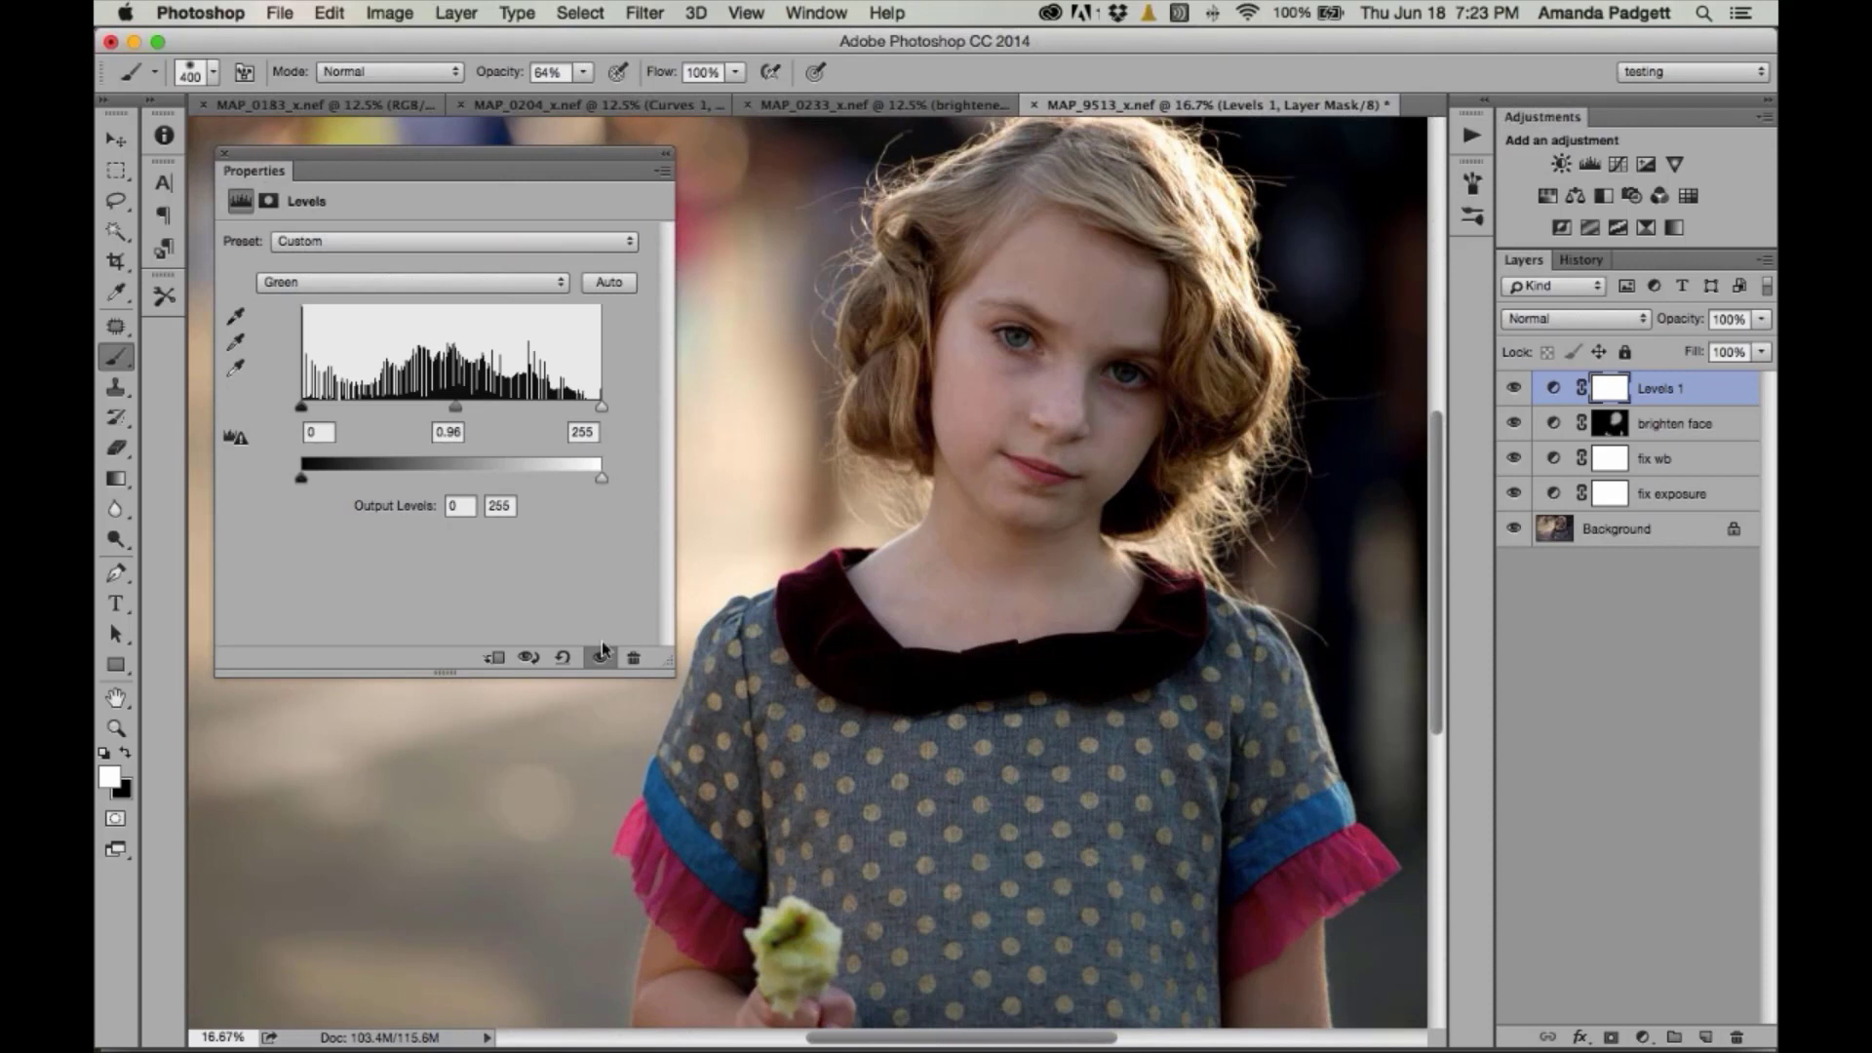
# - Compare the skin tones with and without the Levels 1 green adjustment by switching the layer's visibility
pyautogui.click(601, 658)
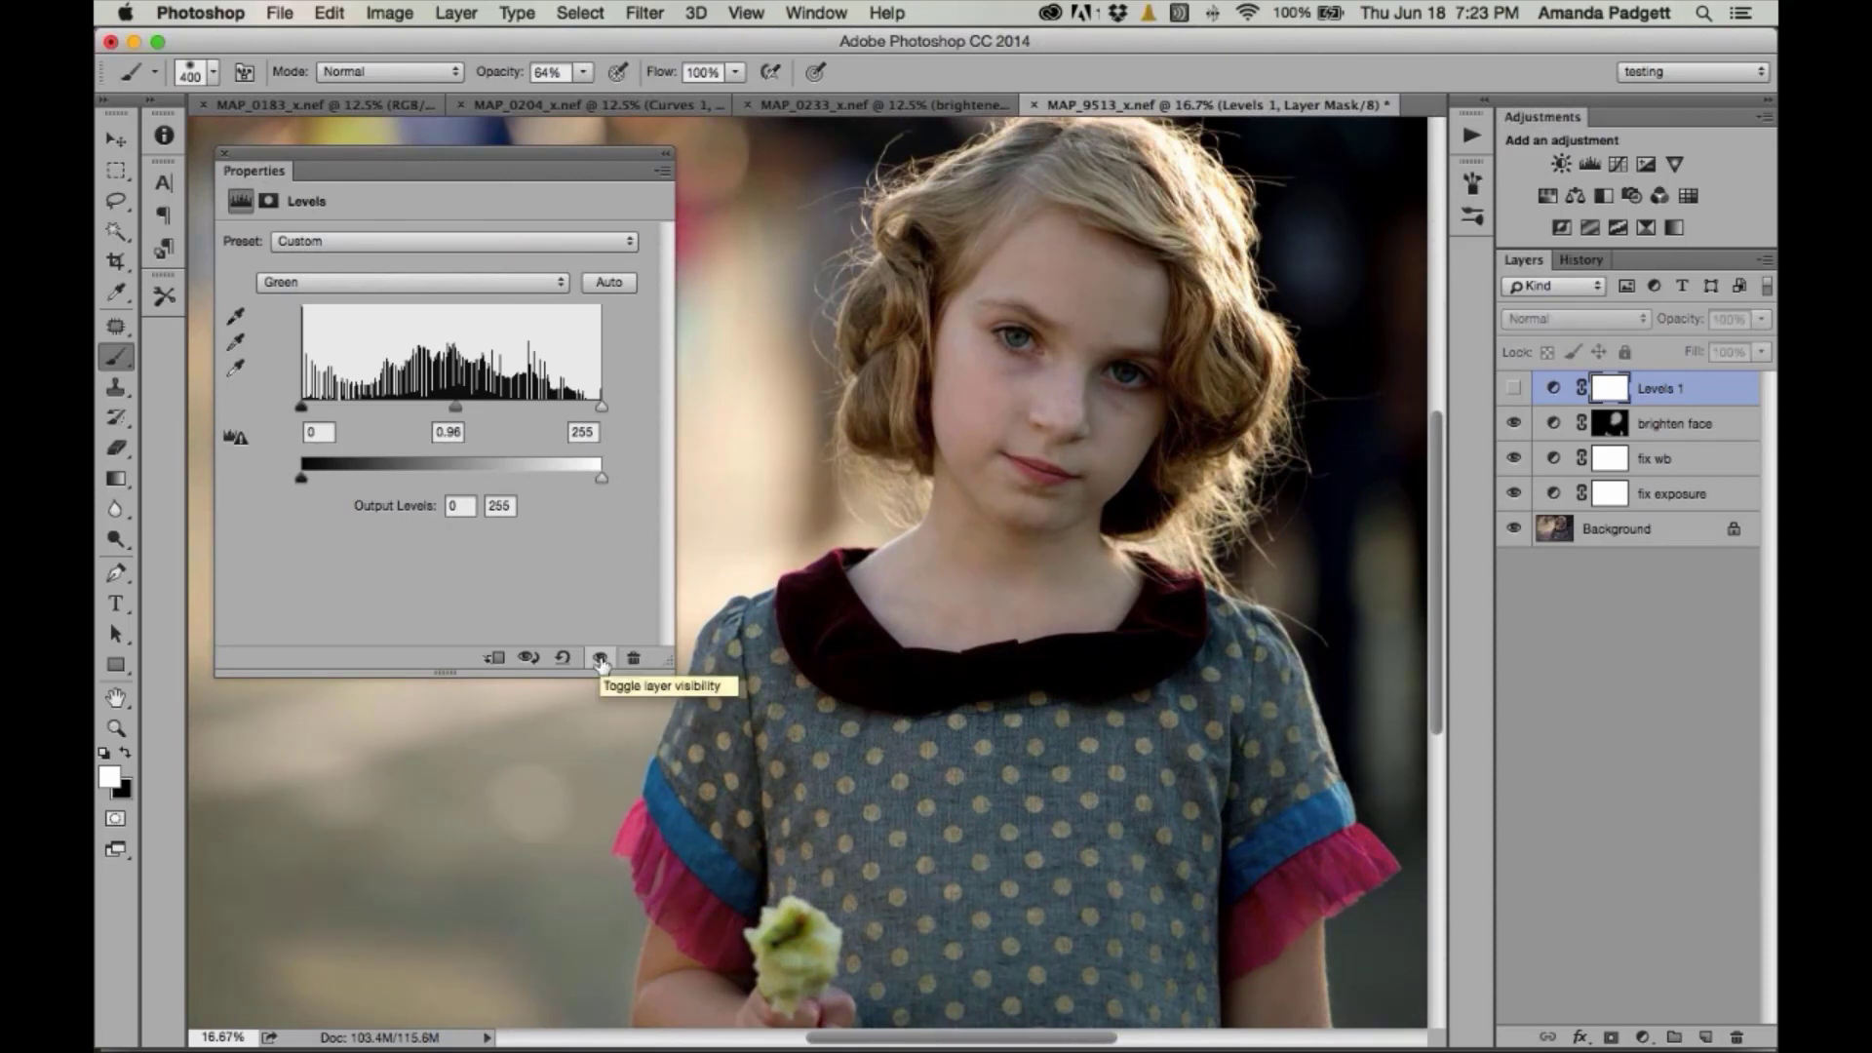
pyautogui.click(600, 659)
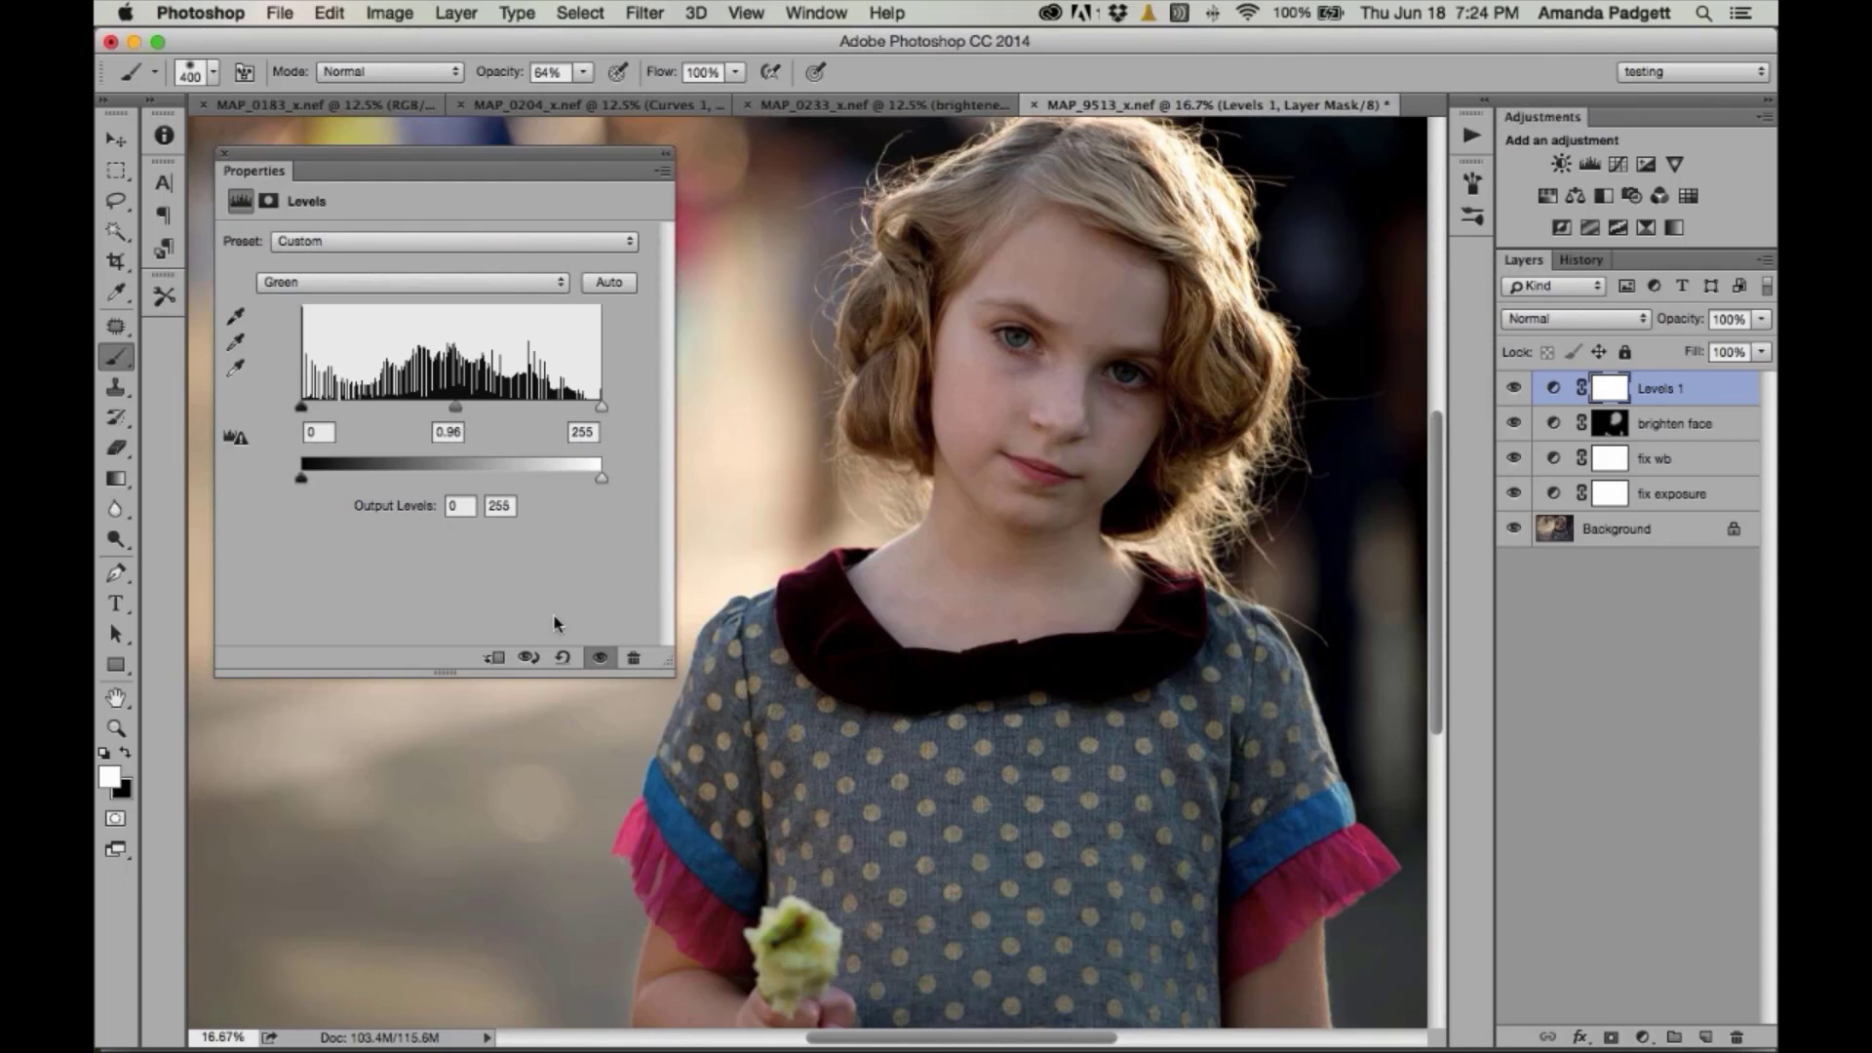
pyautogui.click(599, 657)
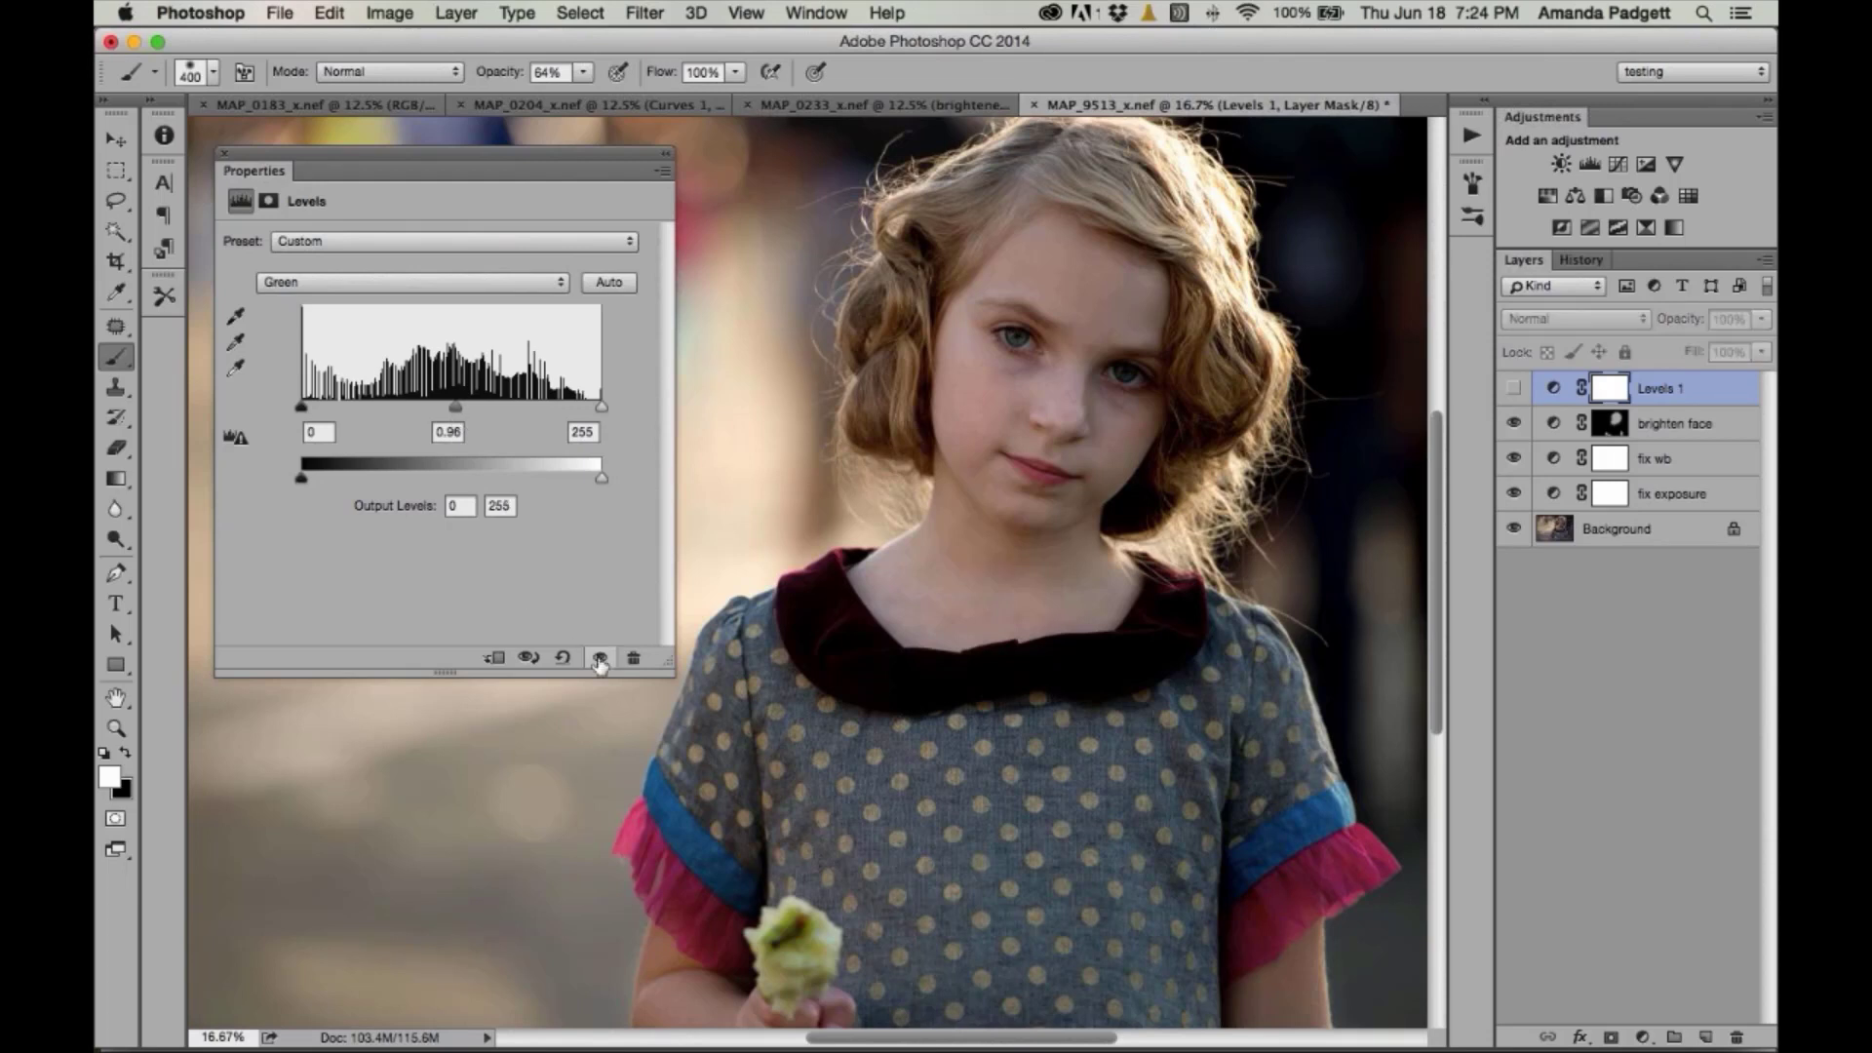
# - Show the Levels 1 adjustment again, close its properties, and rename the layer "pull down green"
pyautogui.click(600, 661)
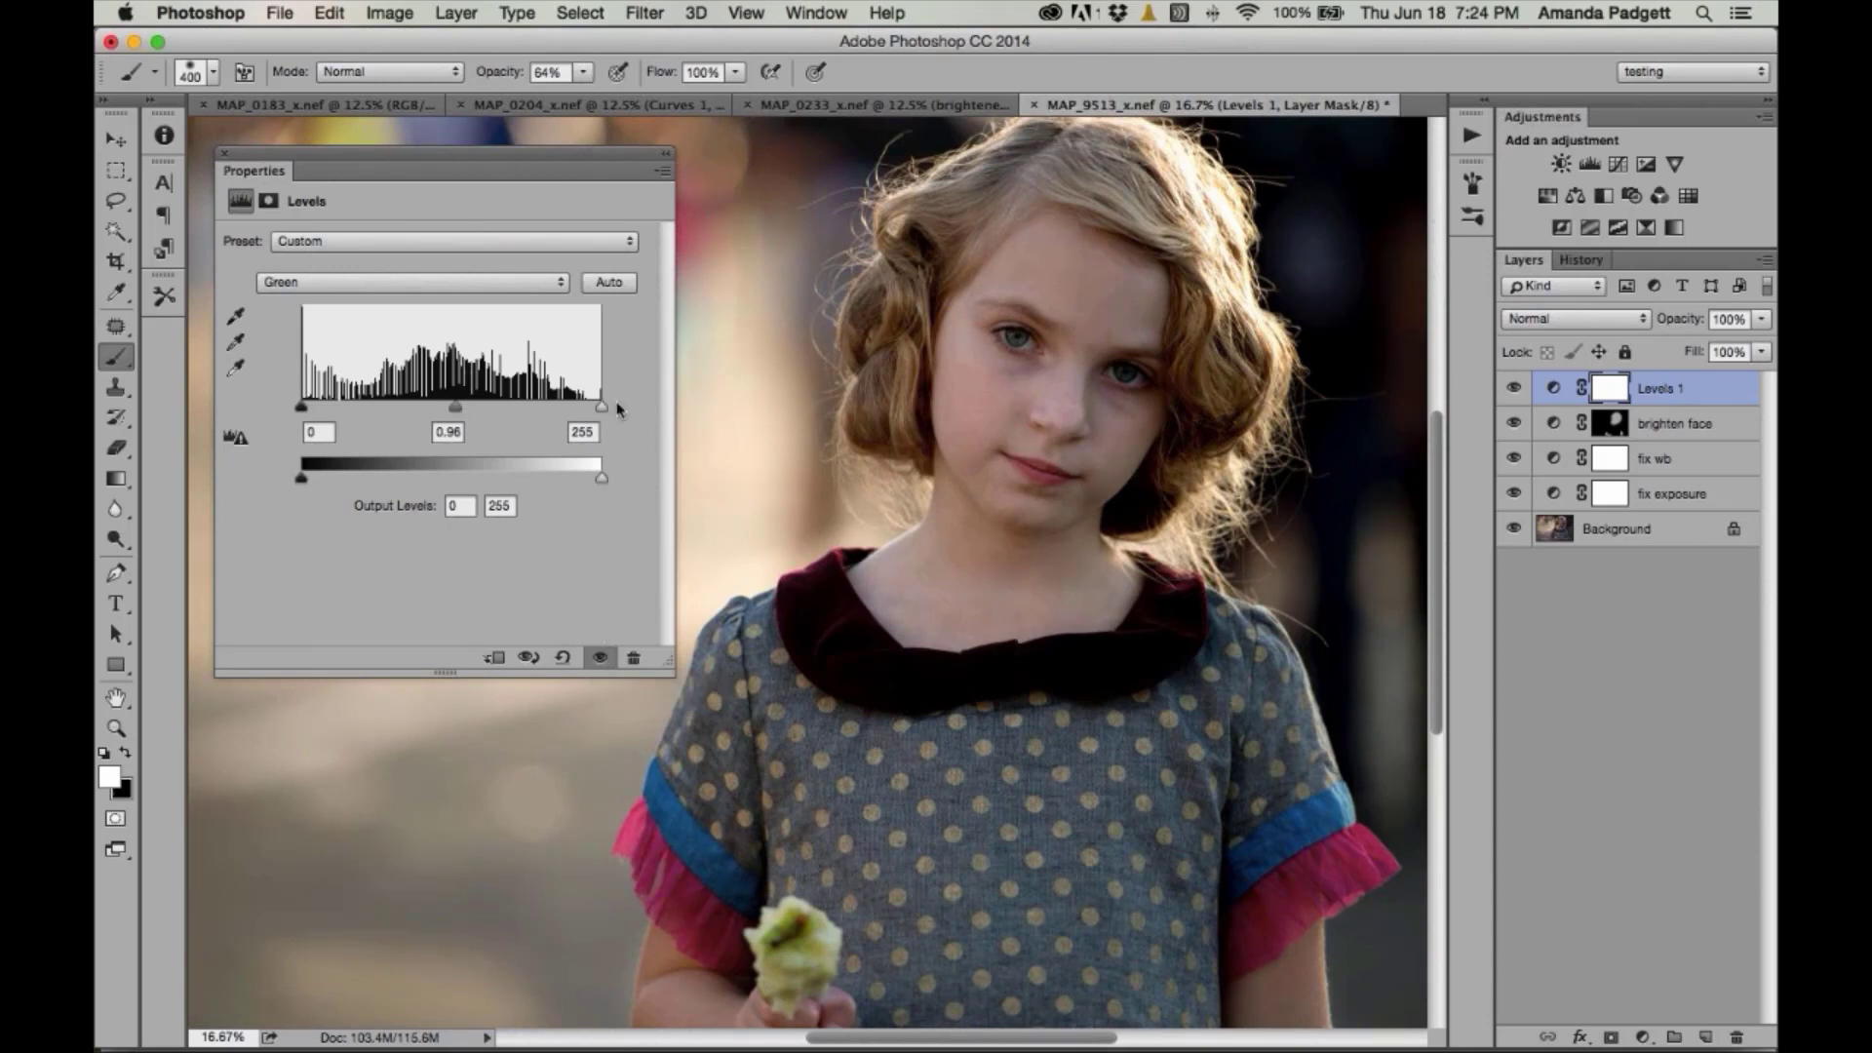
pyautogui.click(225, 155)
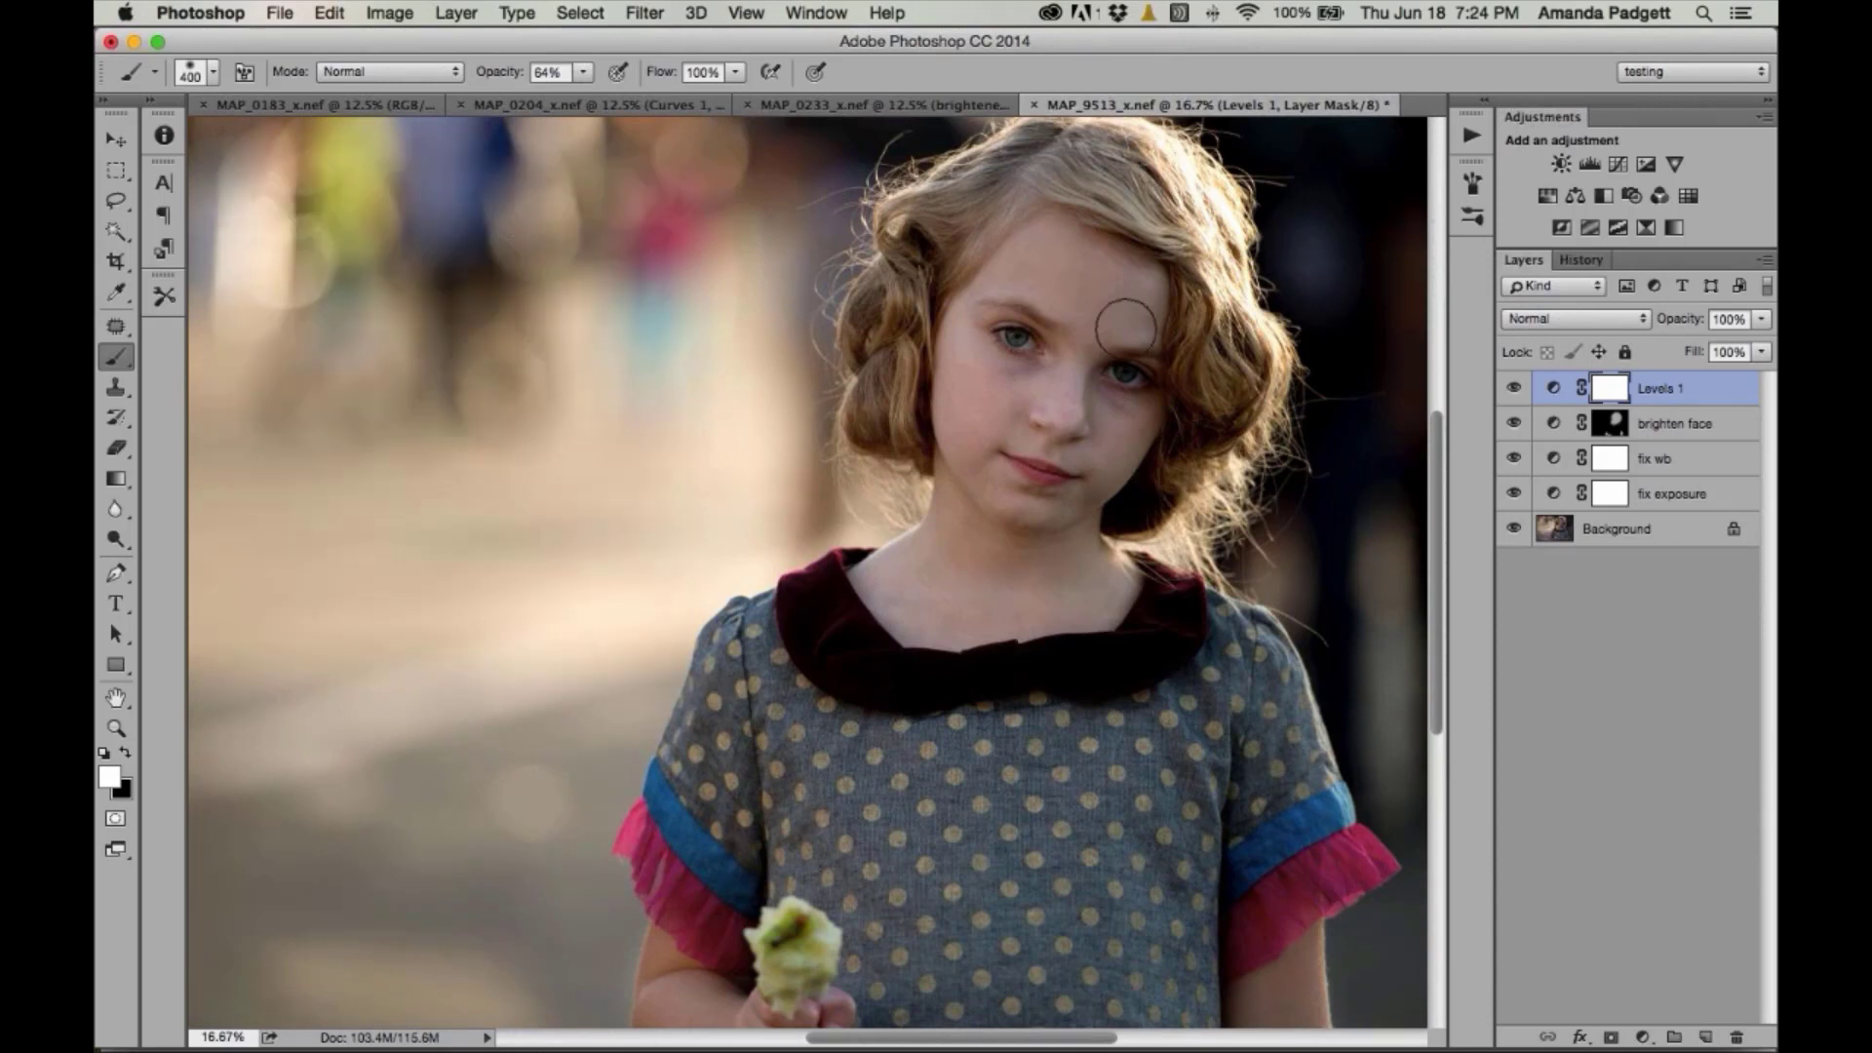
pyautogui.doubleClick(1646, 389)
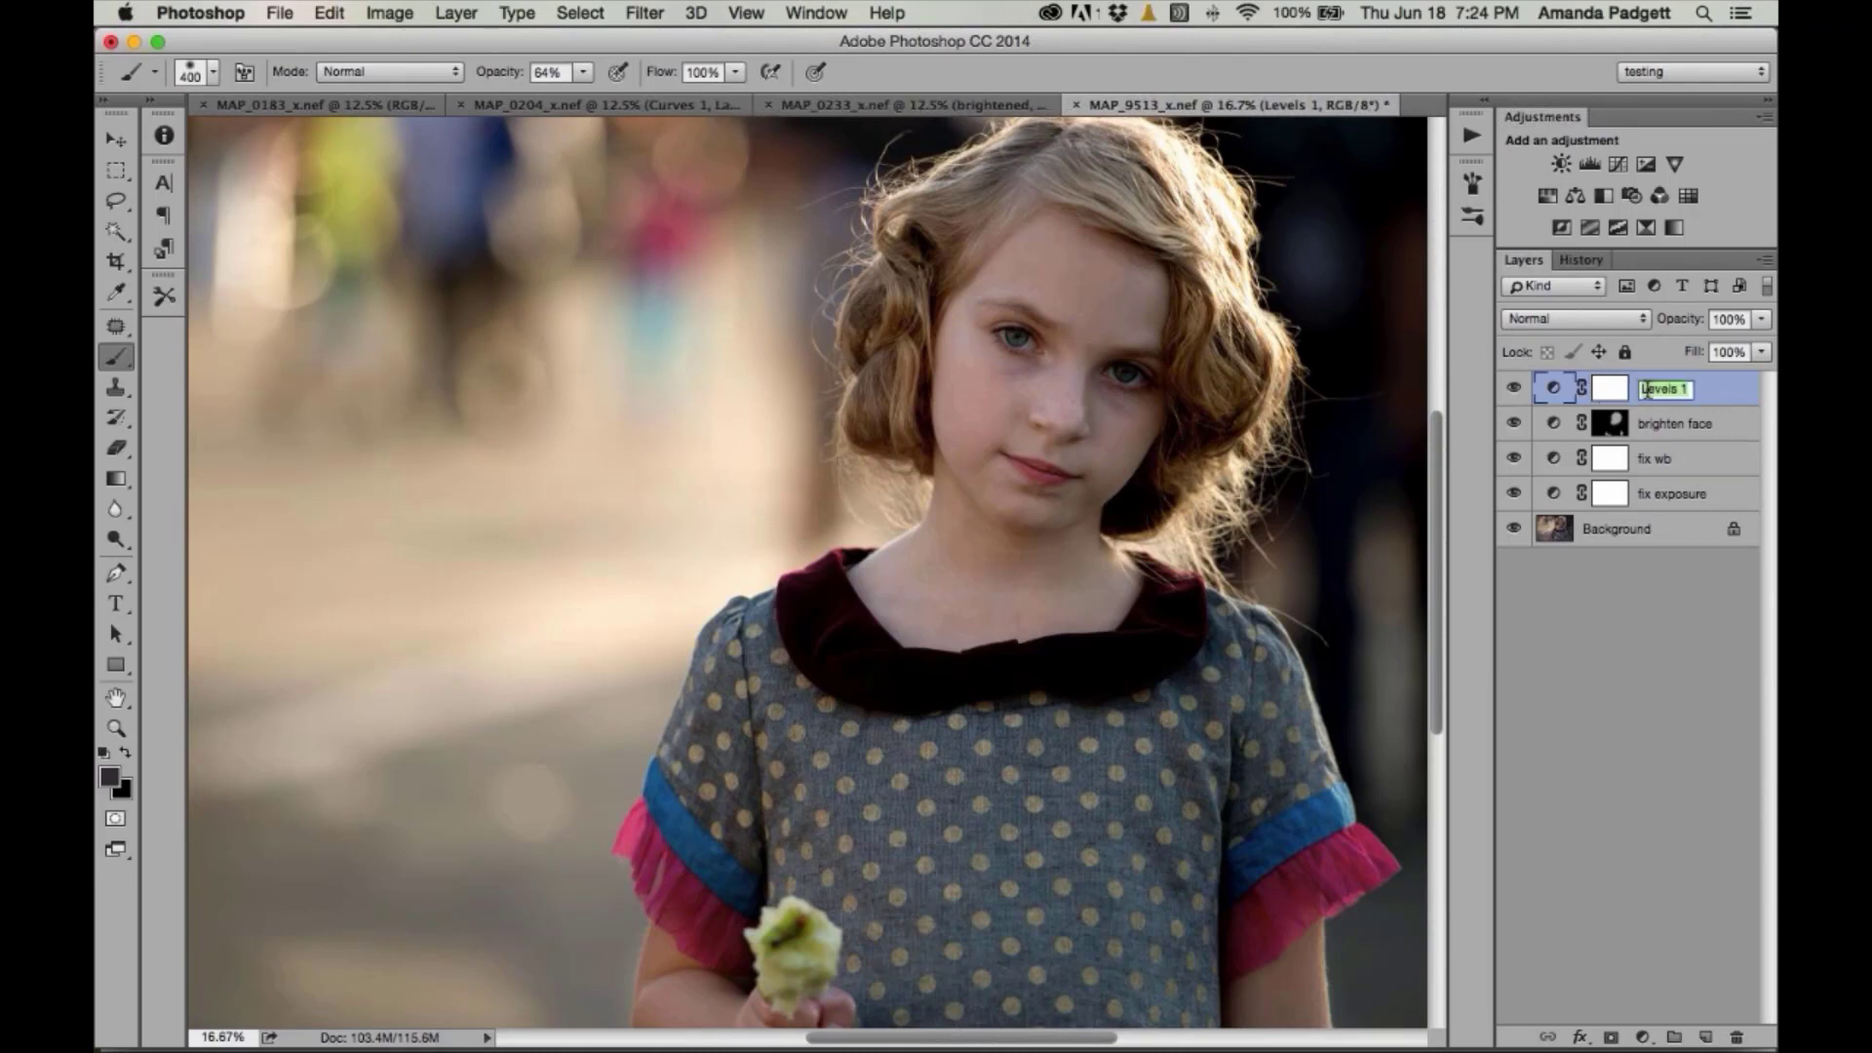
pyautogui.write('pull')
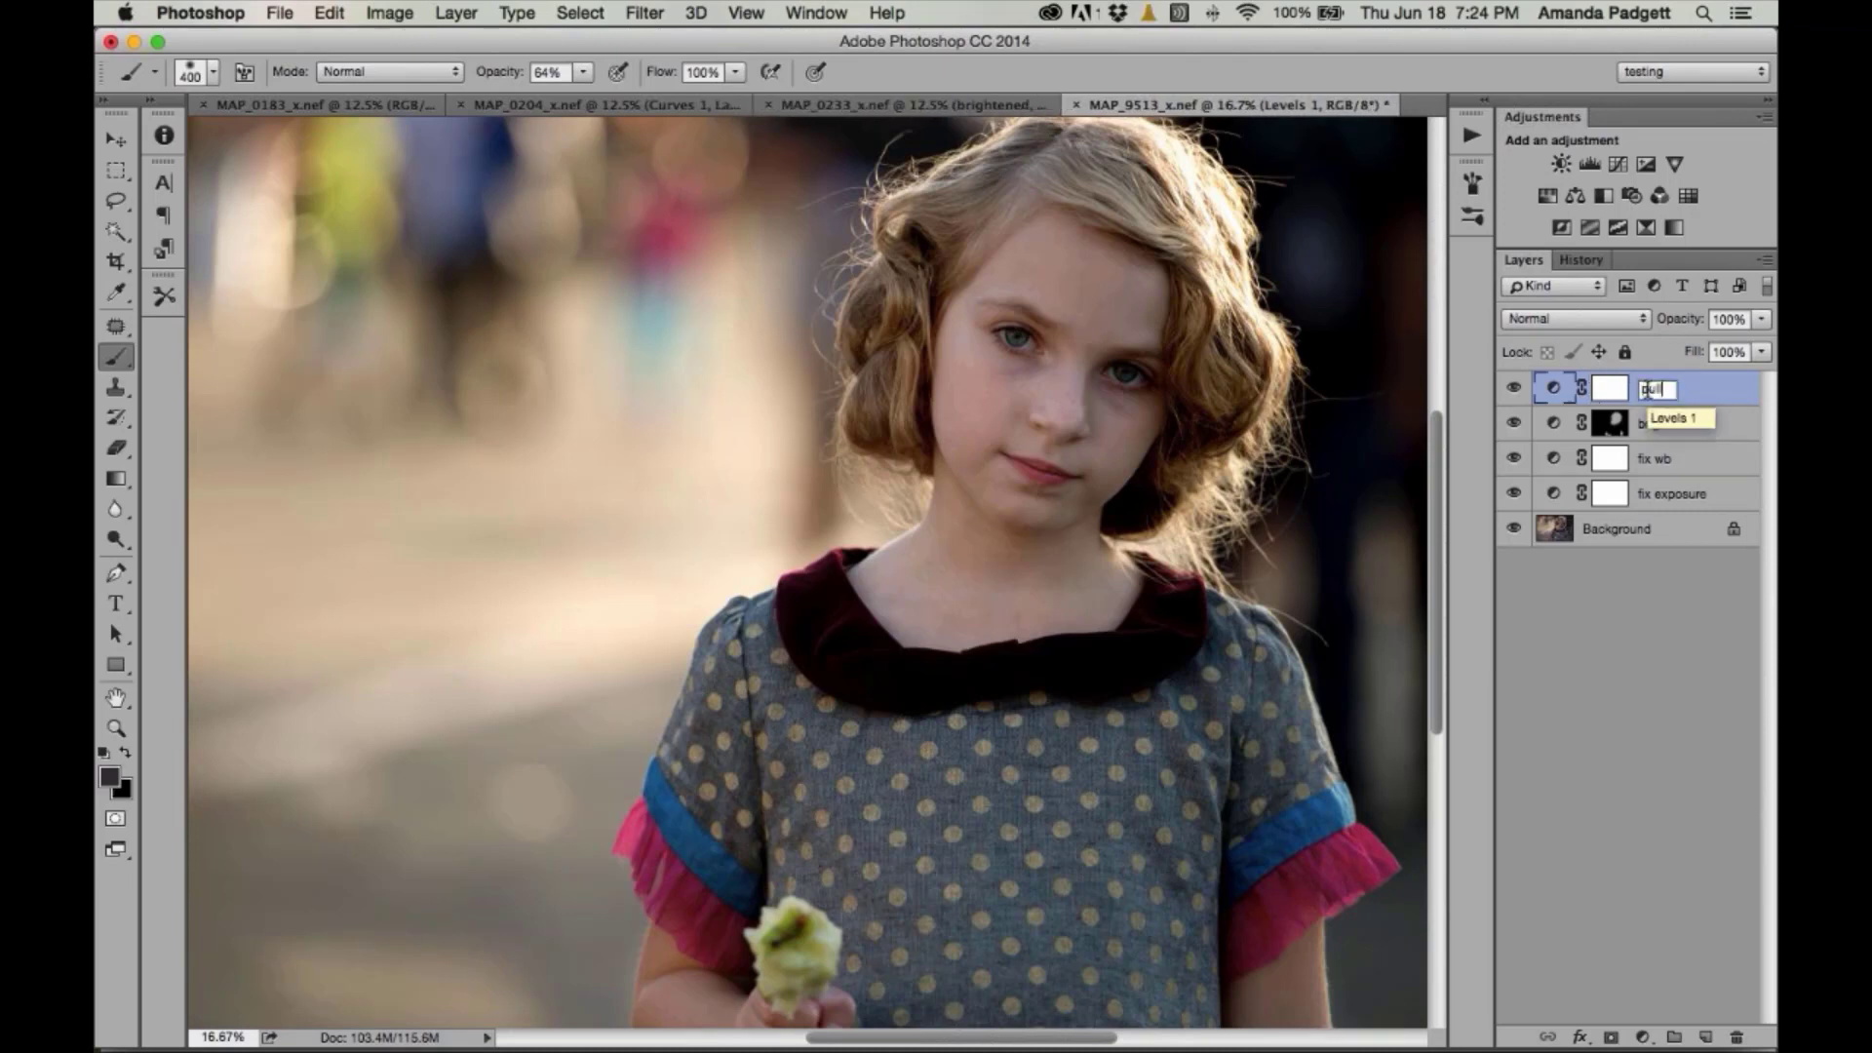
pyautogui.write(' down green')
pyautogui.press('Return')
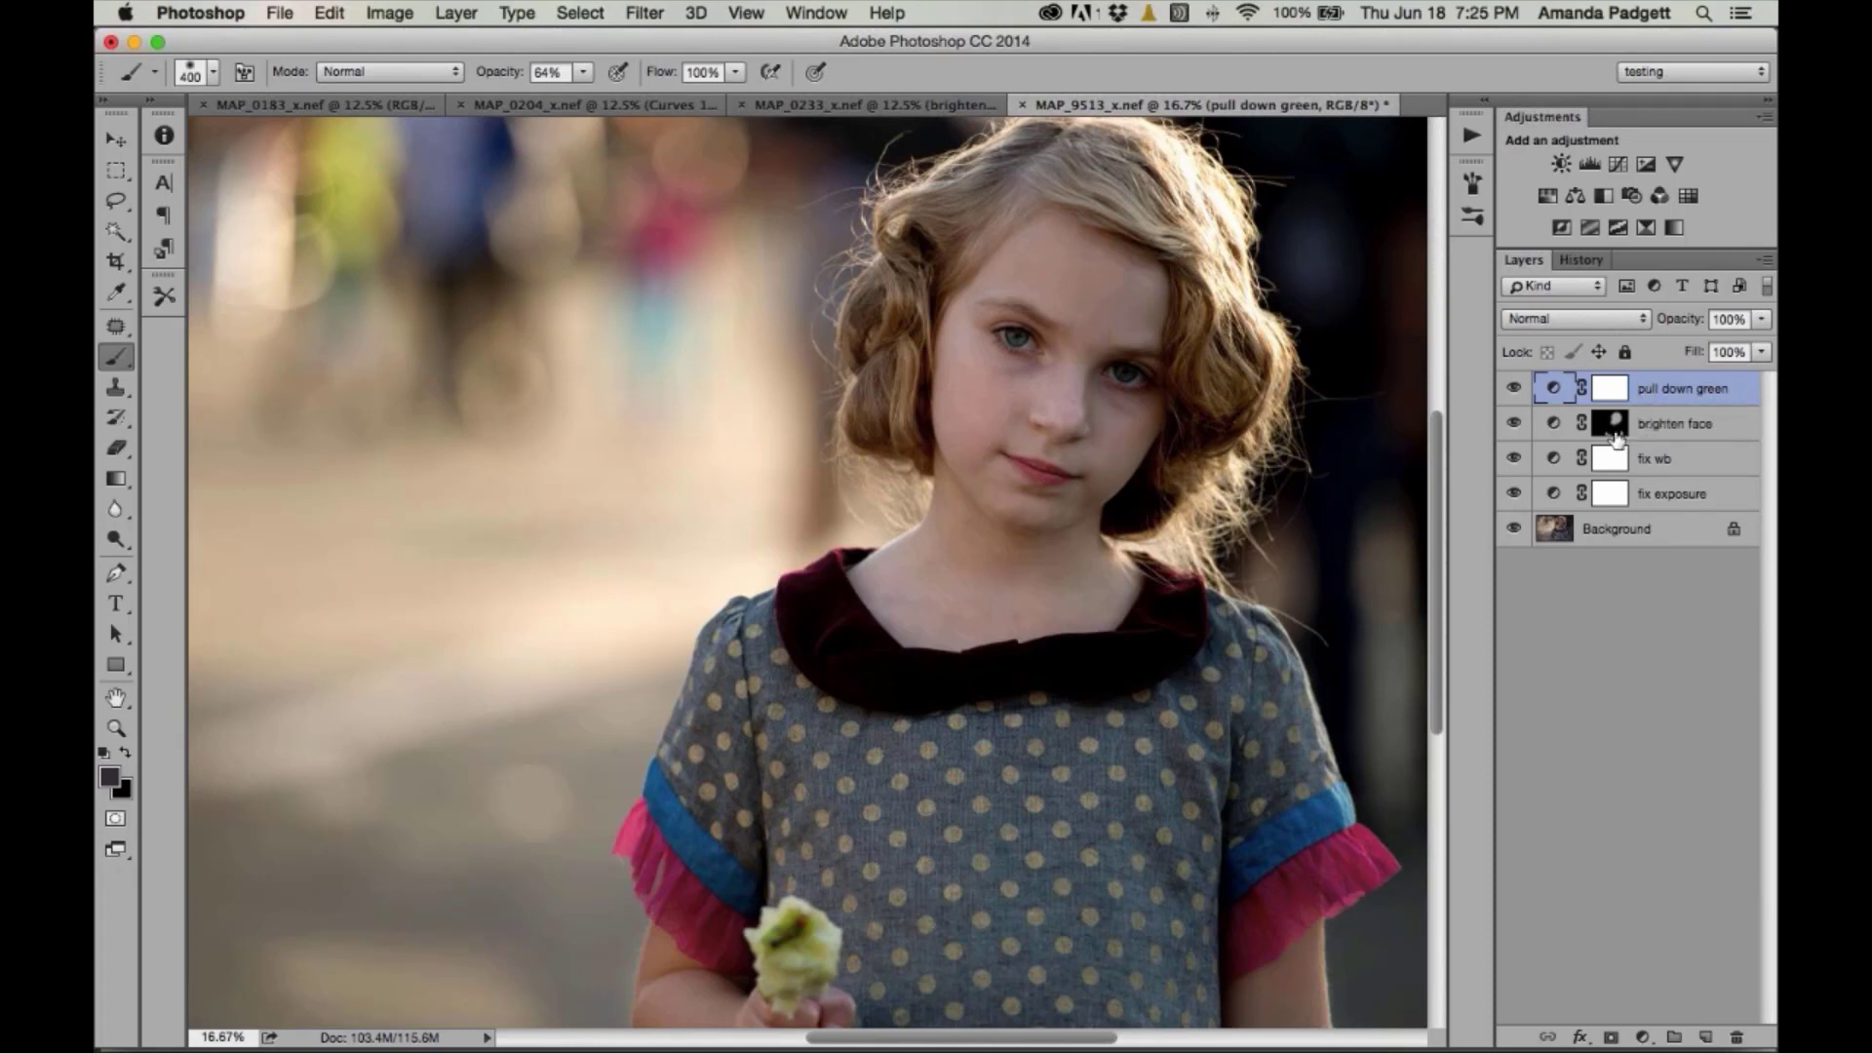
# - Brighten the face further by painting white on the "brighten face" mask with a 1400 px brush at 86% opacity
pyautogui.click(1613, 427)
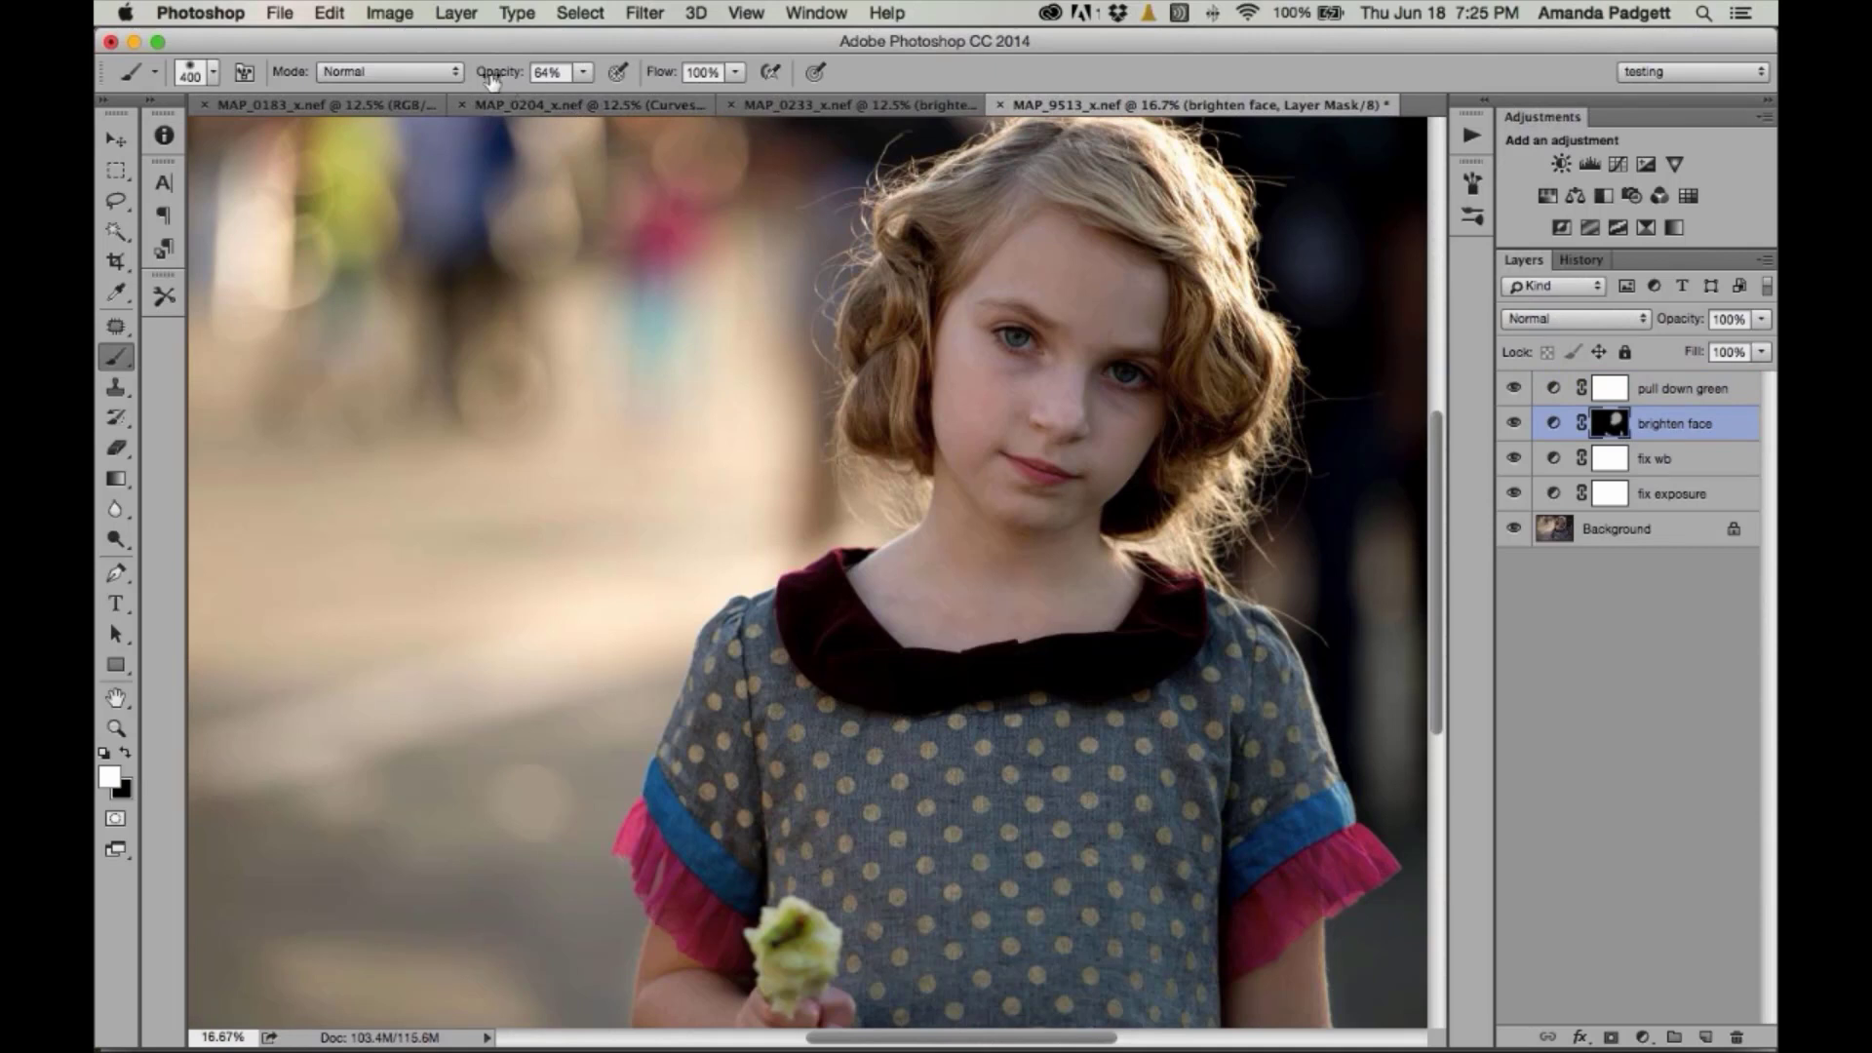
pyautogui.moveTo(490, 76); pyautogui.dragTo(517, 76)
pyautogui.press(']')
pyautogui.press(']')
pyautogui.press(']')
pyautogui.press(']')
pyautogui.press(']')
pyautogui.press(']')
pyautogui.press(']')
pyautogui.press(']')
pyautogui.press(']')
pyautogui.press(']')
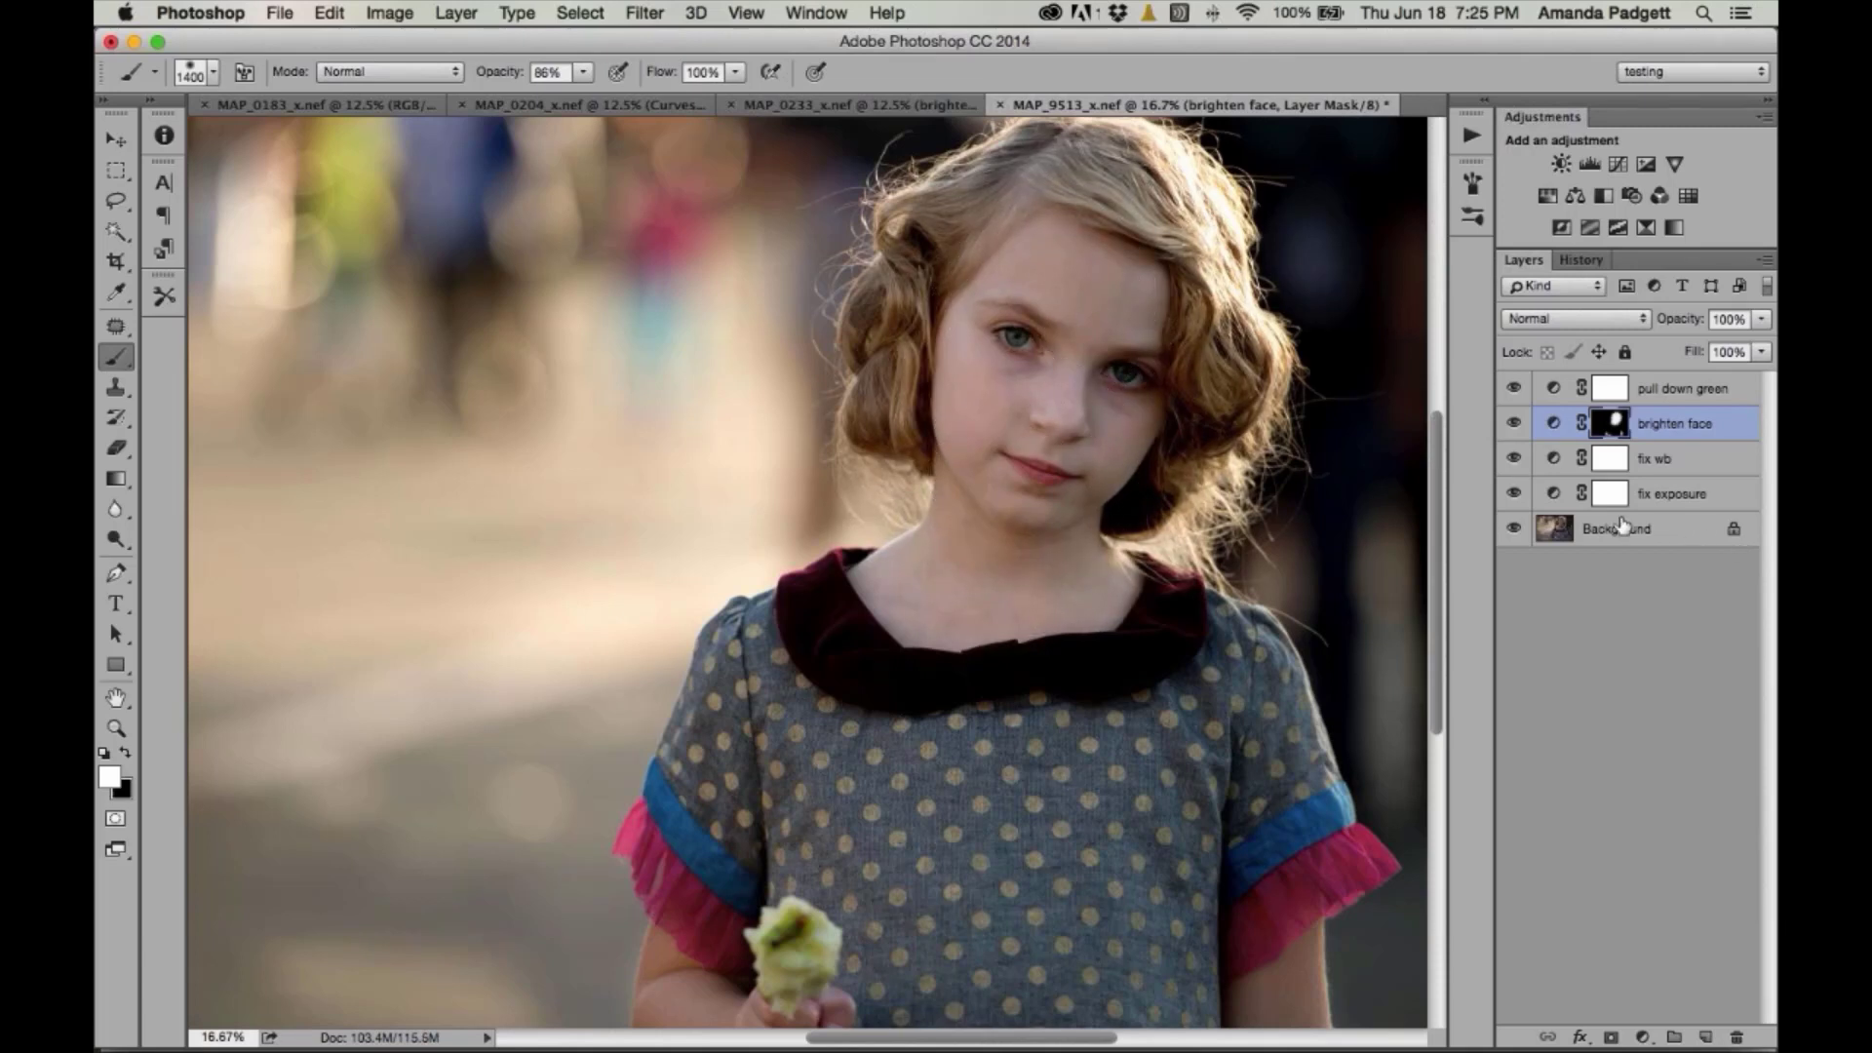
# - Compare the portrait with and without all adjustment layers, and magnify the view of the face
pyautogui.keyDown('alt'); pyautogui.click(1514, 529); pyautogui.keyUp('alt')
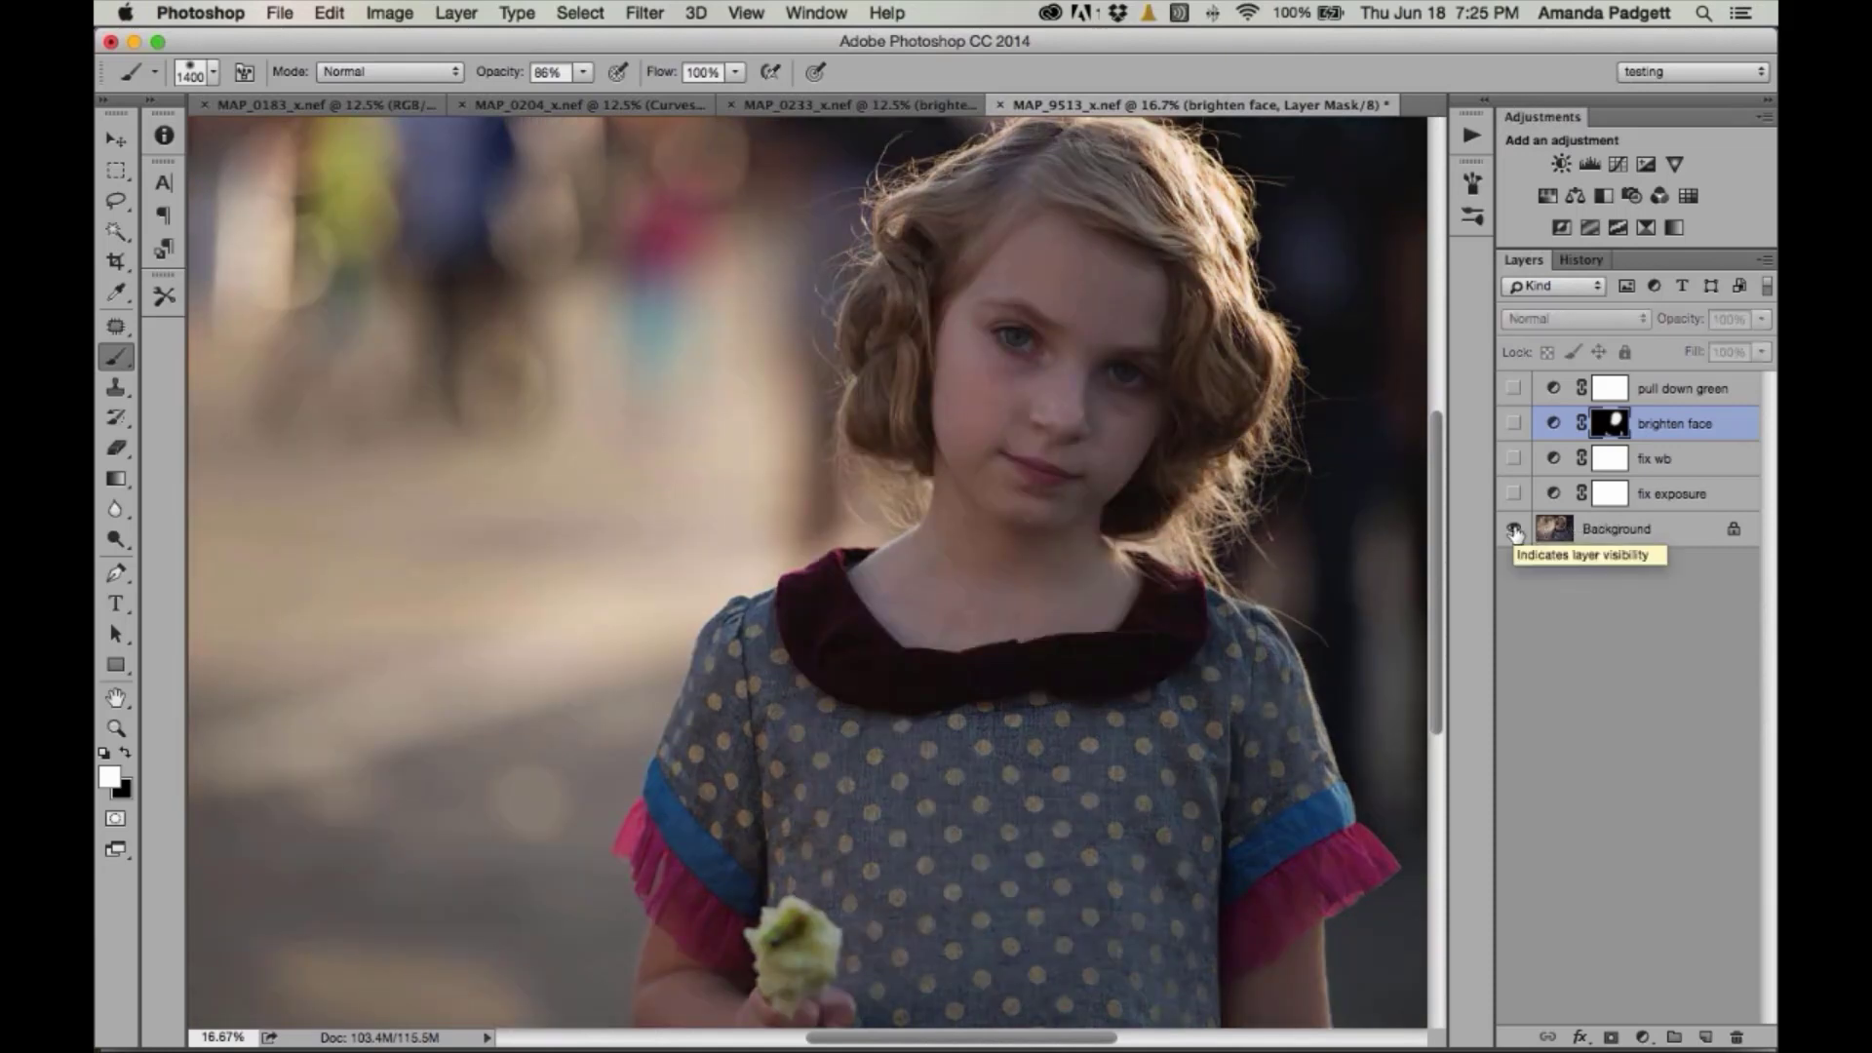
pyautogui.keyDown('alt'); pyautogui.click(1514, 529); pyautogui.keyUp('alt')
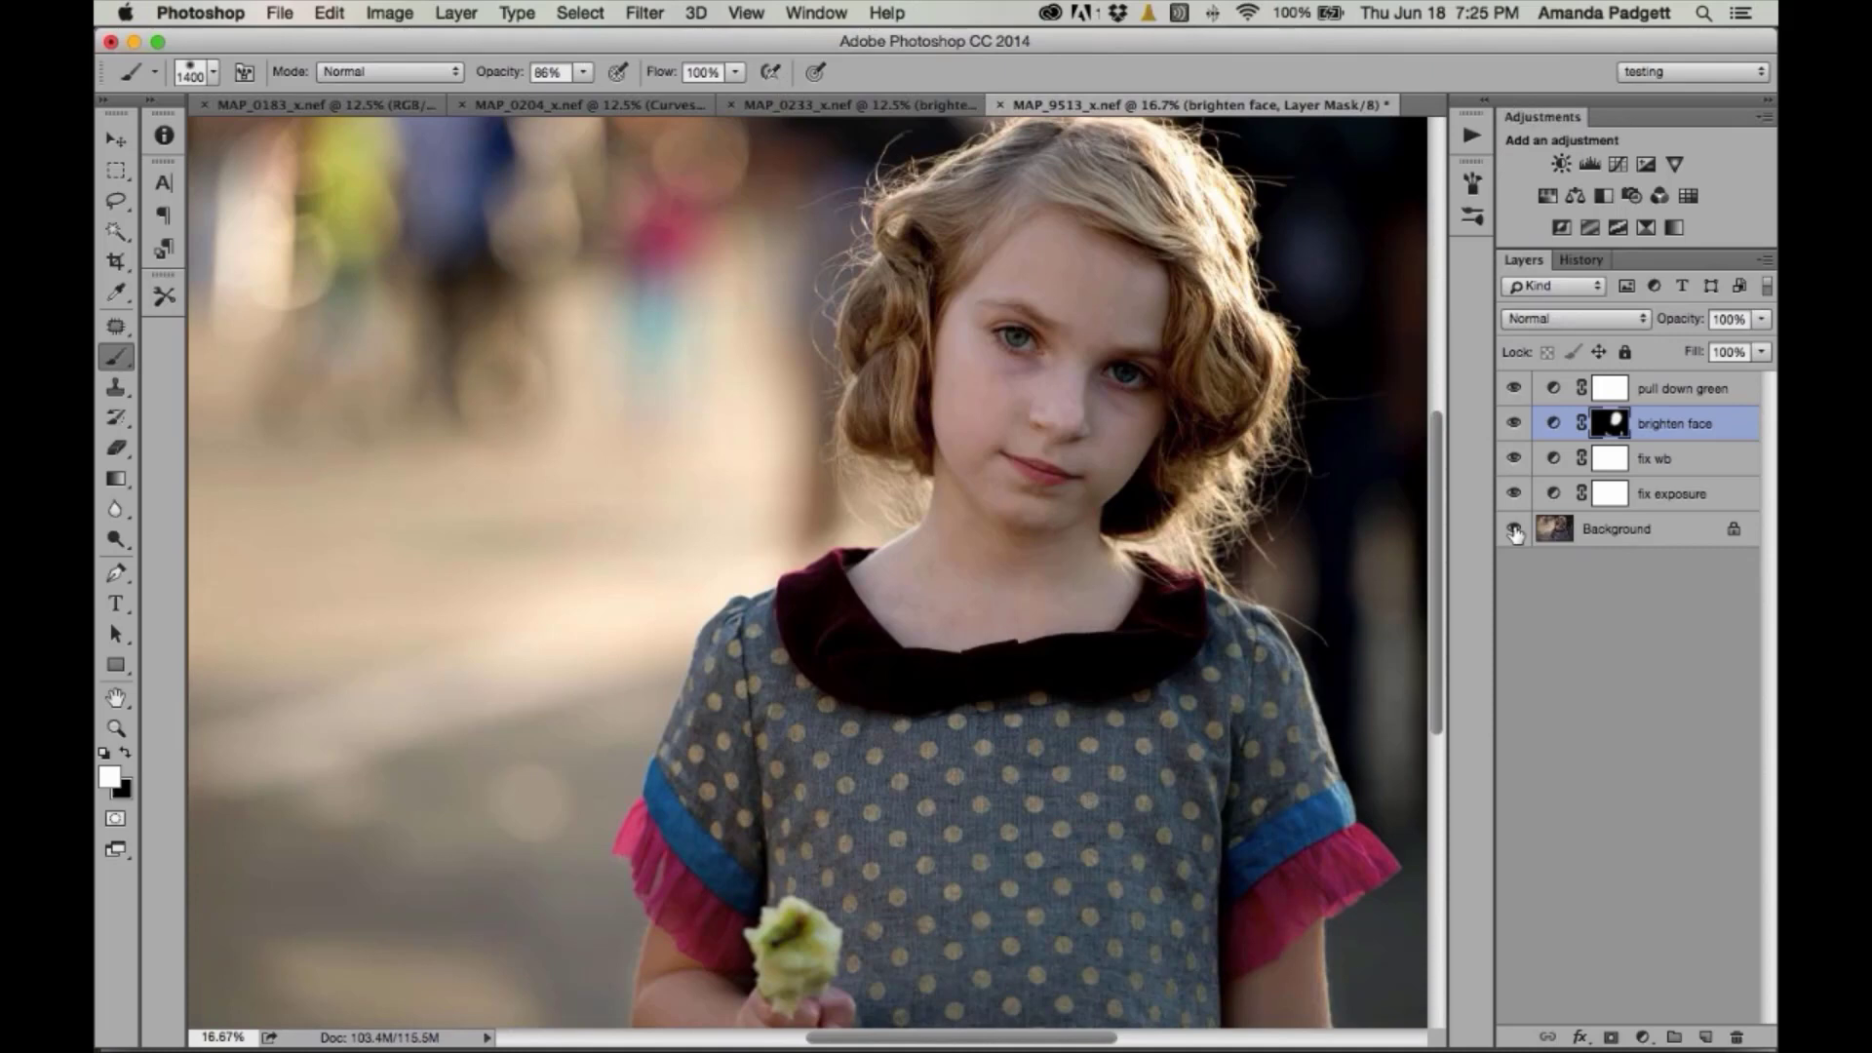
pyautogui.press('super+plus')
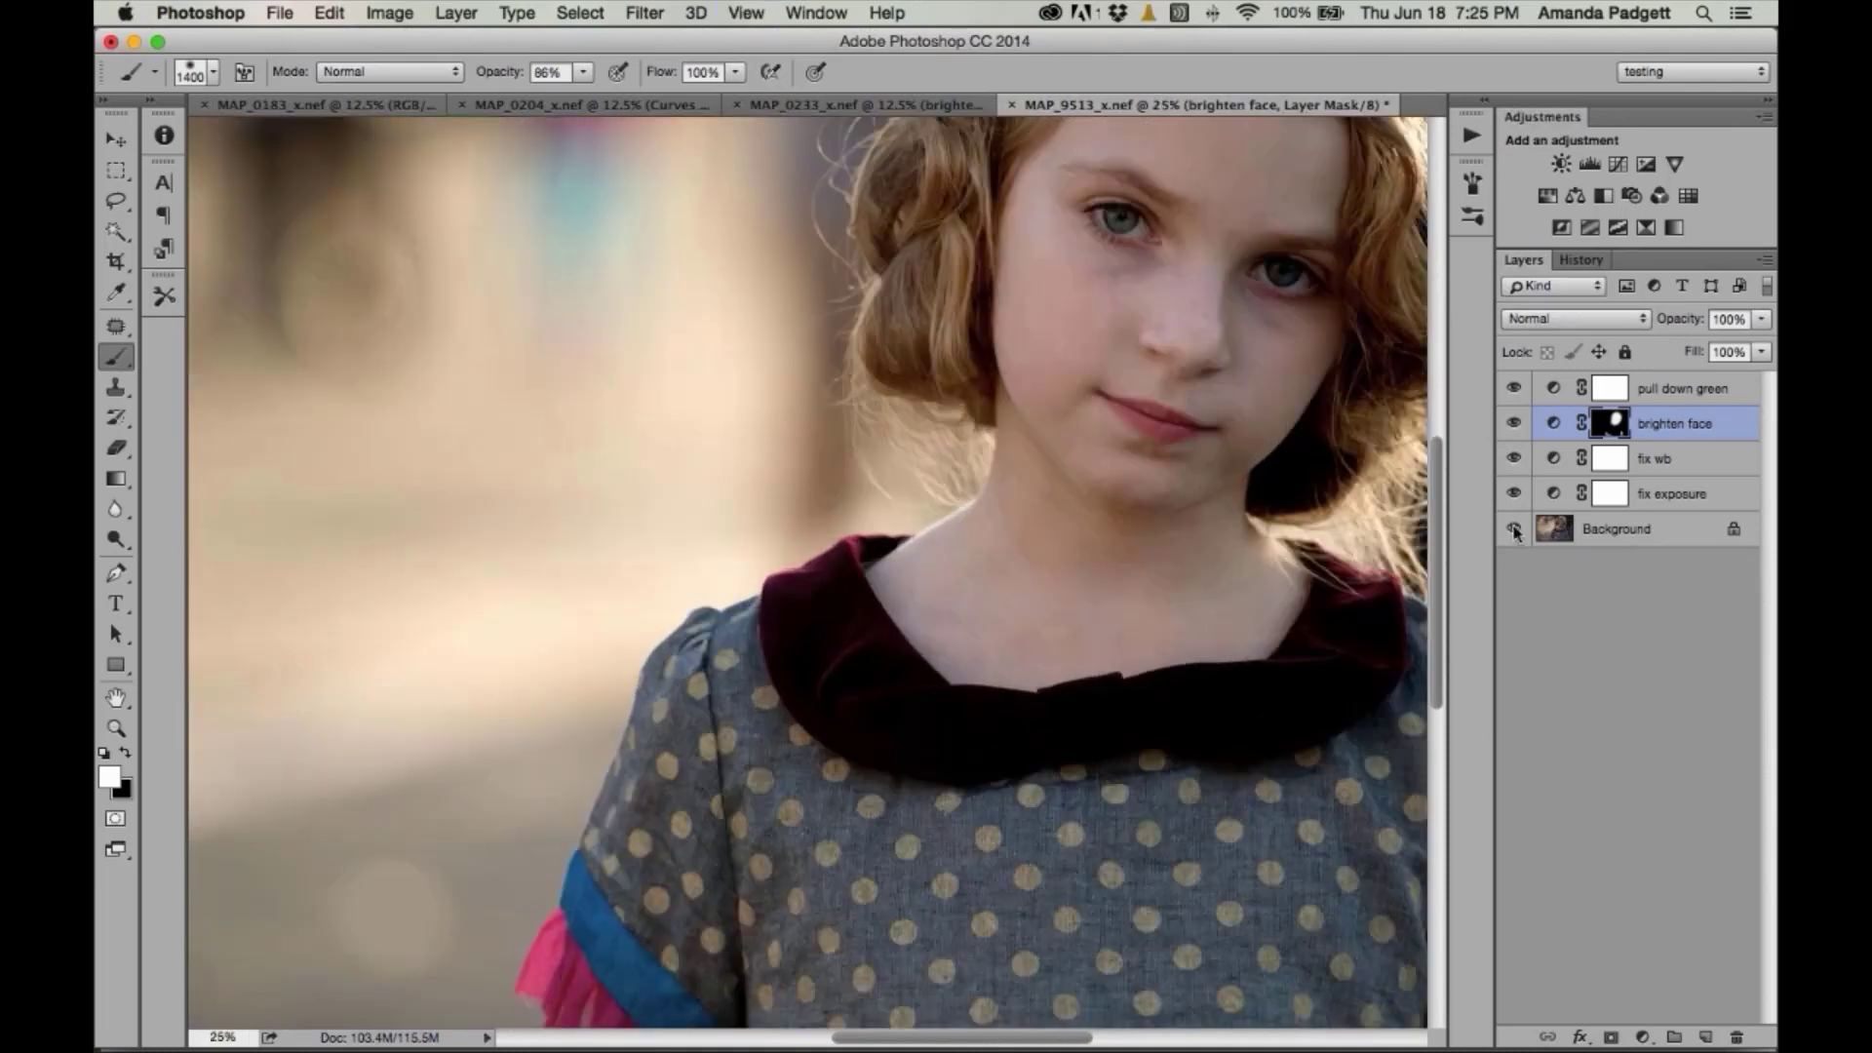
pyautogui.moveTo(1324, 551); pyautogui.dragTo(1220, 720)
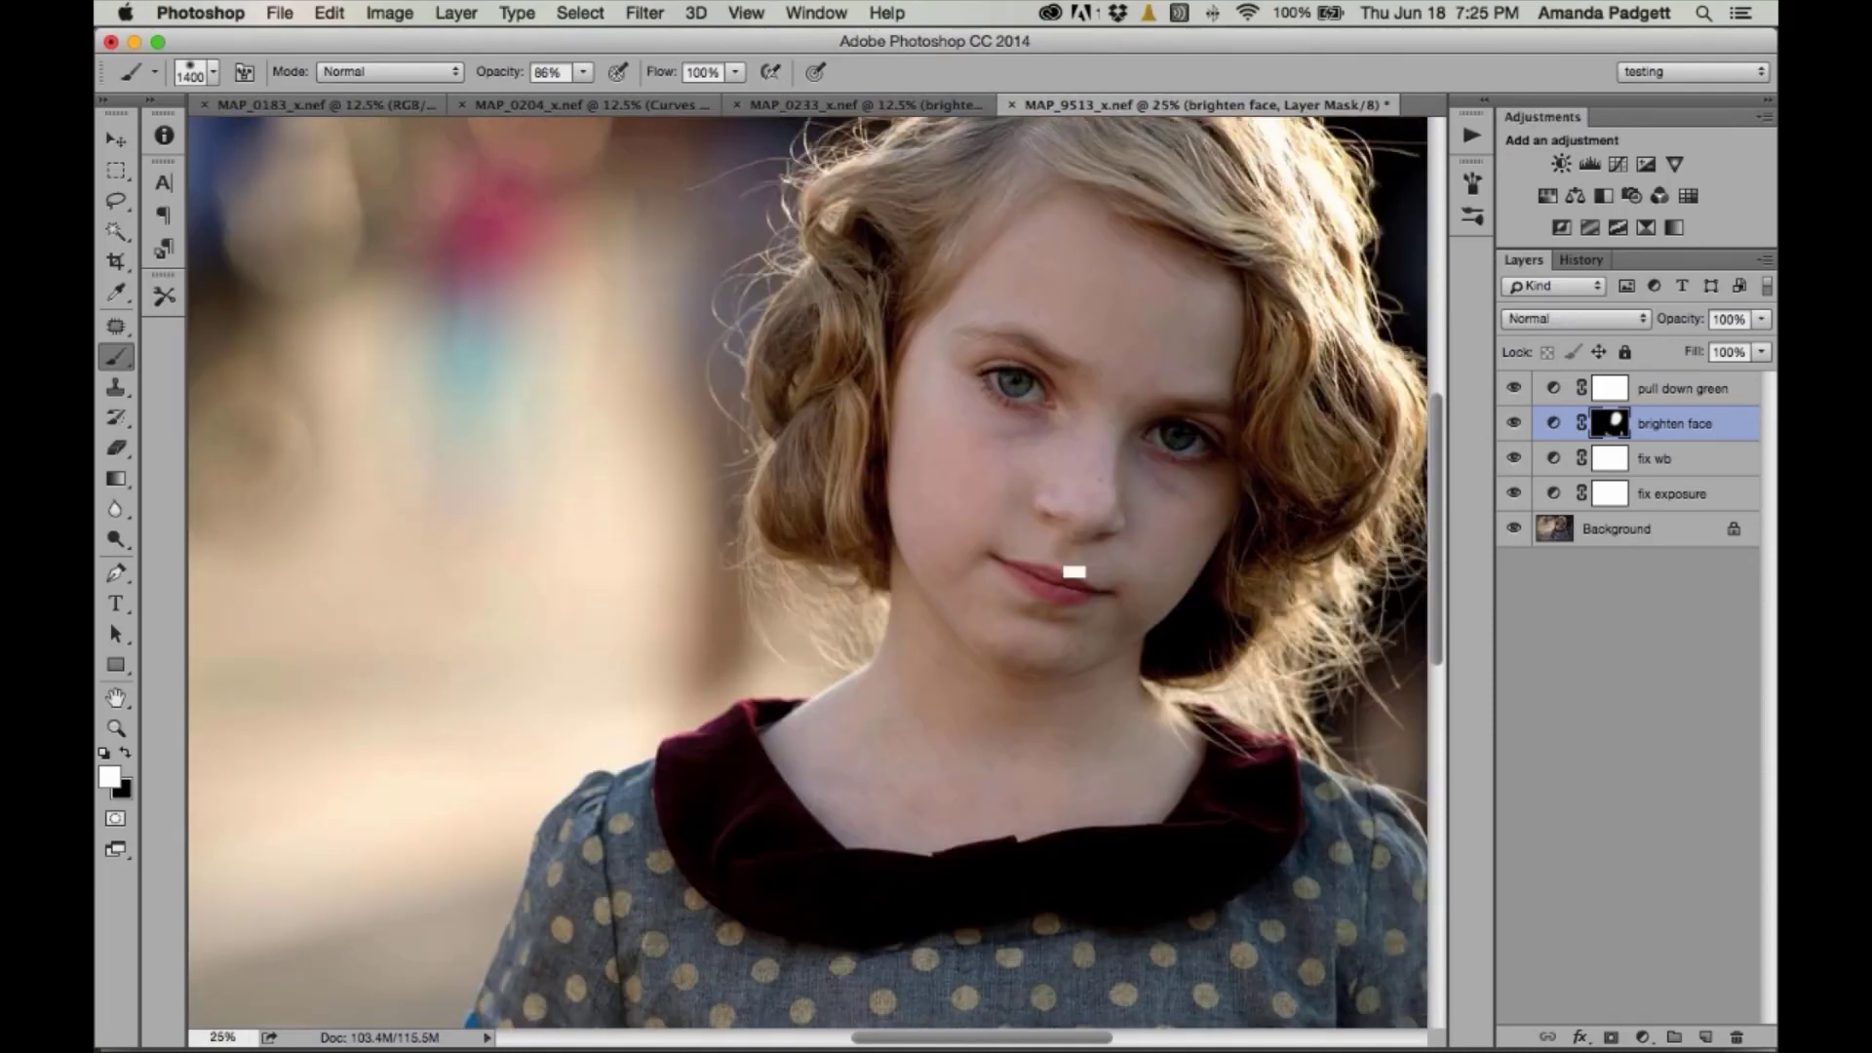
pyautogui.press('super+plus')
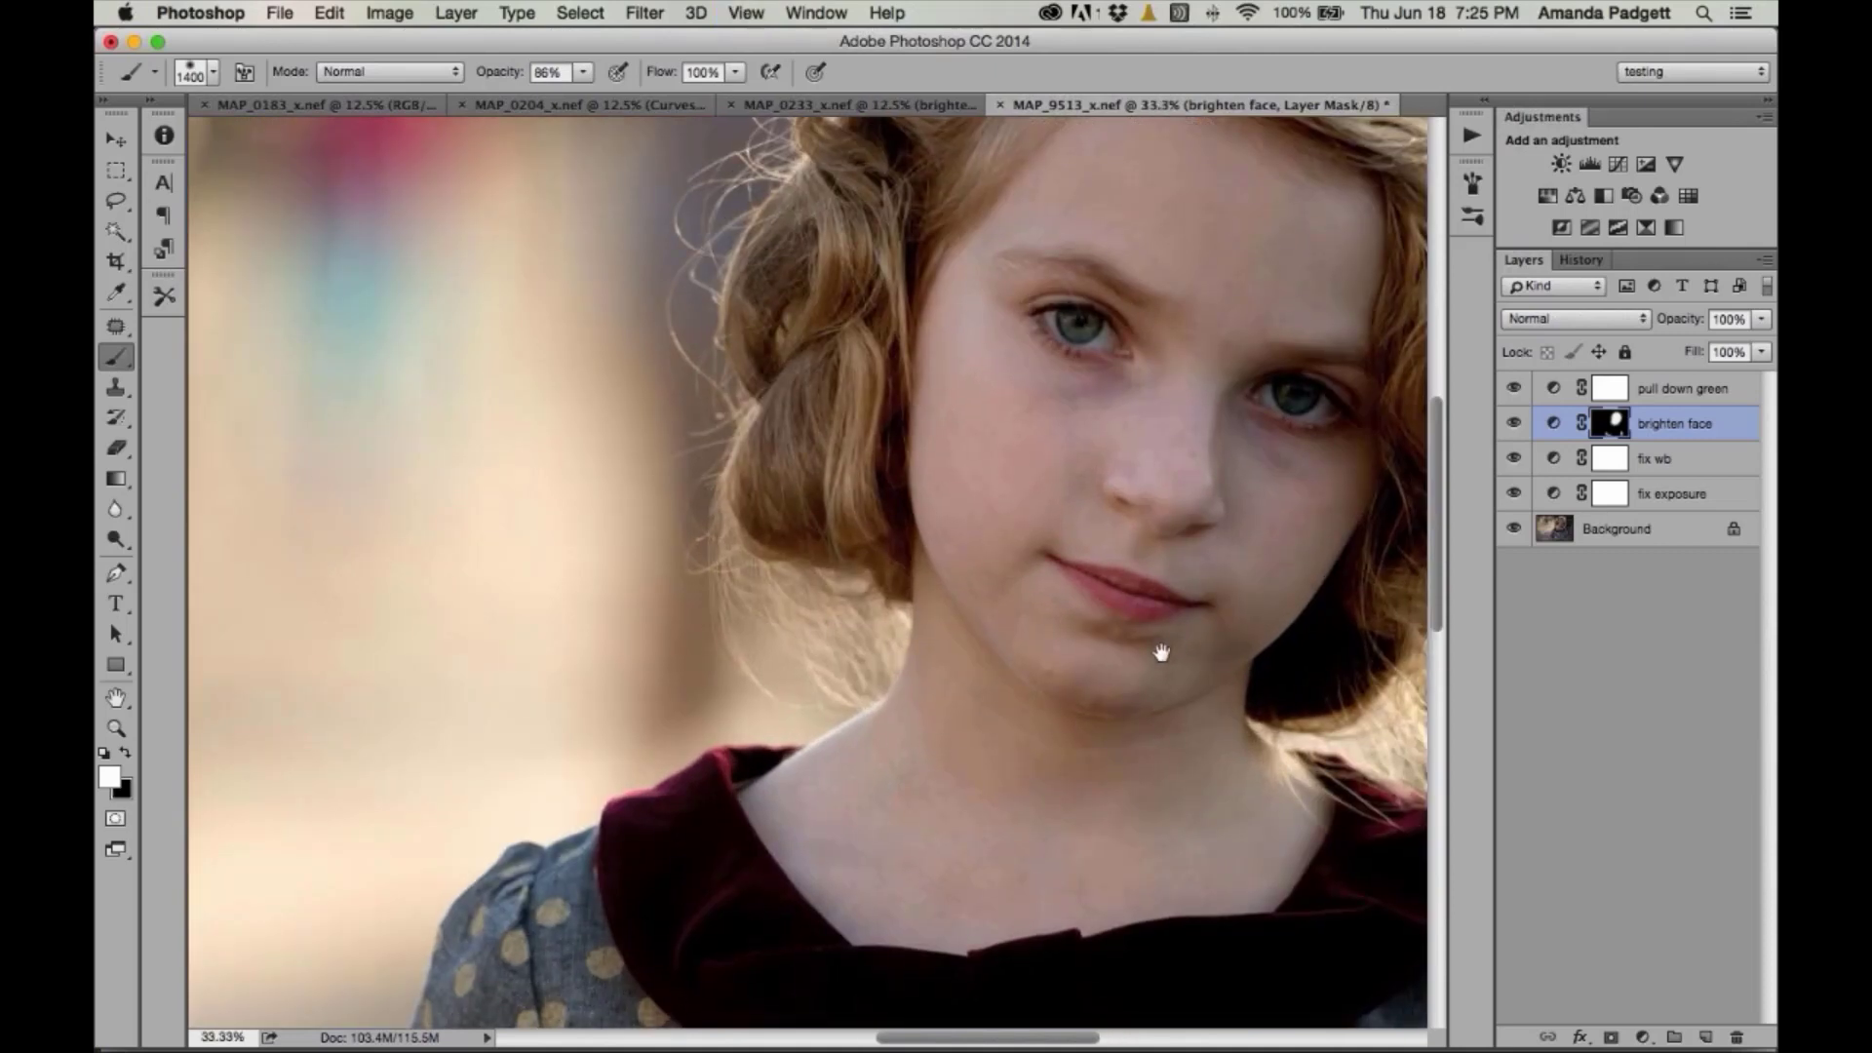
pyautogui.press('super+plus')
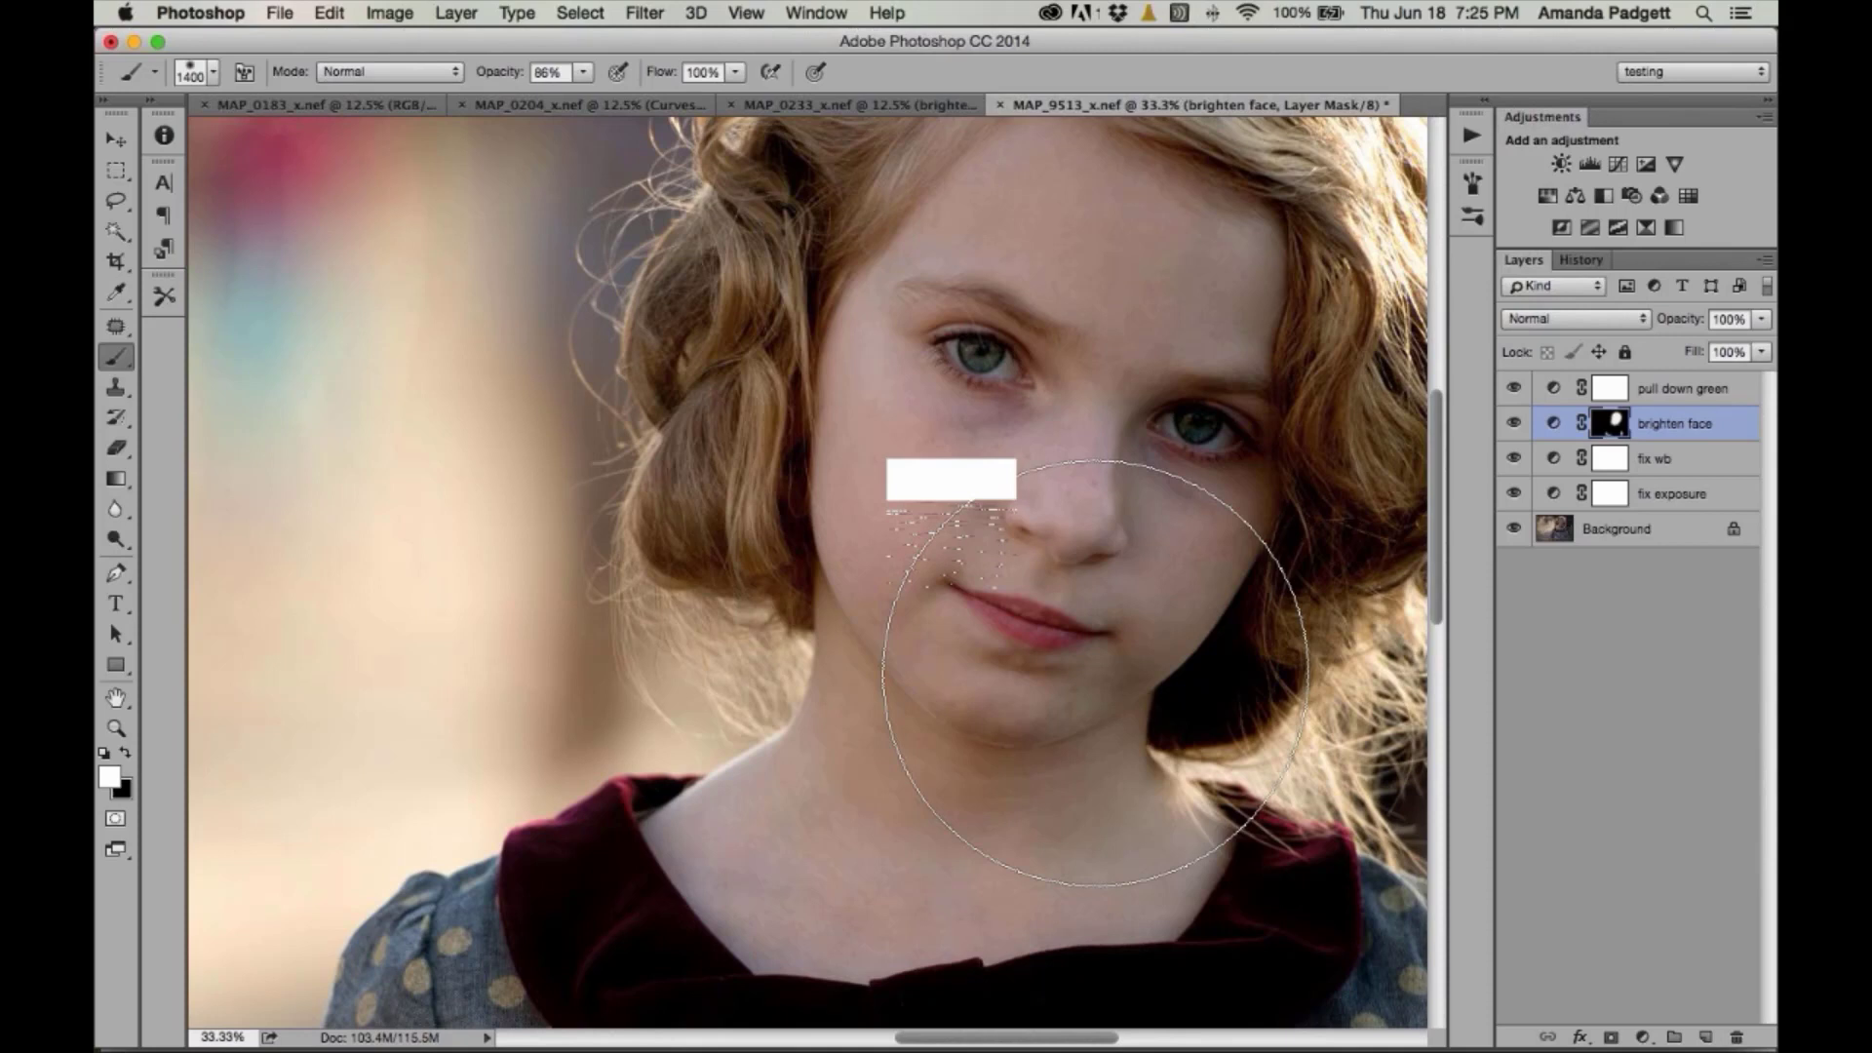
# - Select the "fix exposure" layer and examine how its adjustment affects the eyes by switching its visibility
pyautogui.click(1662, 503)
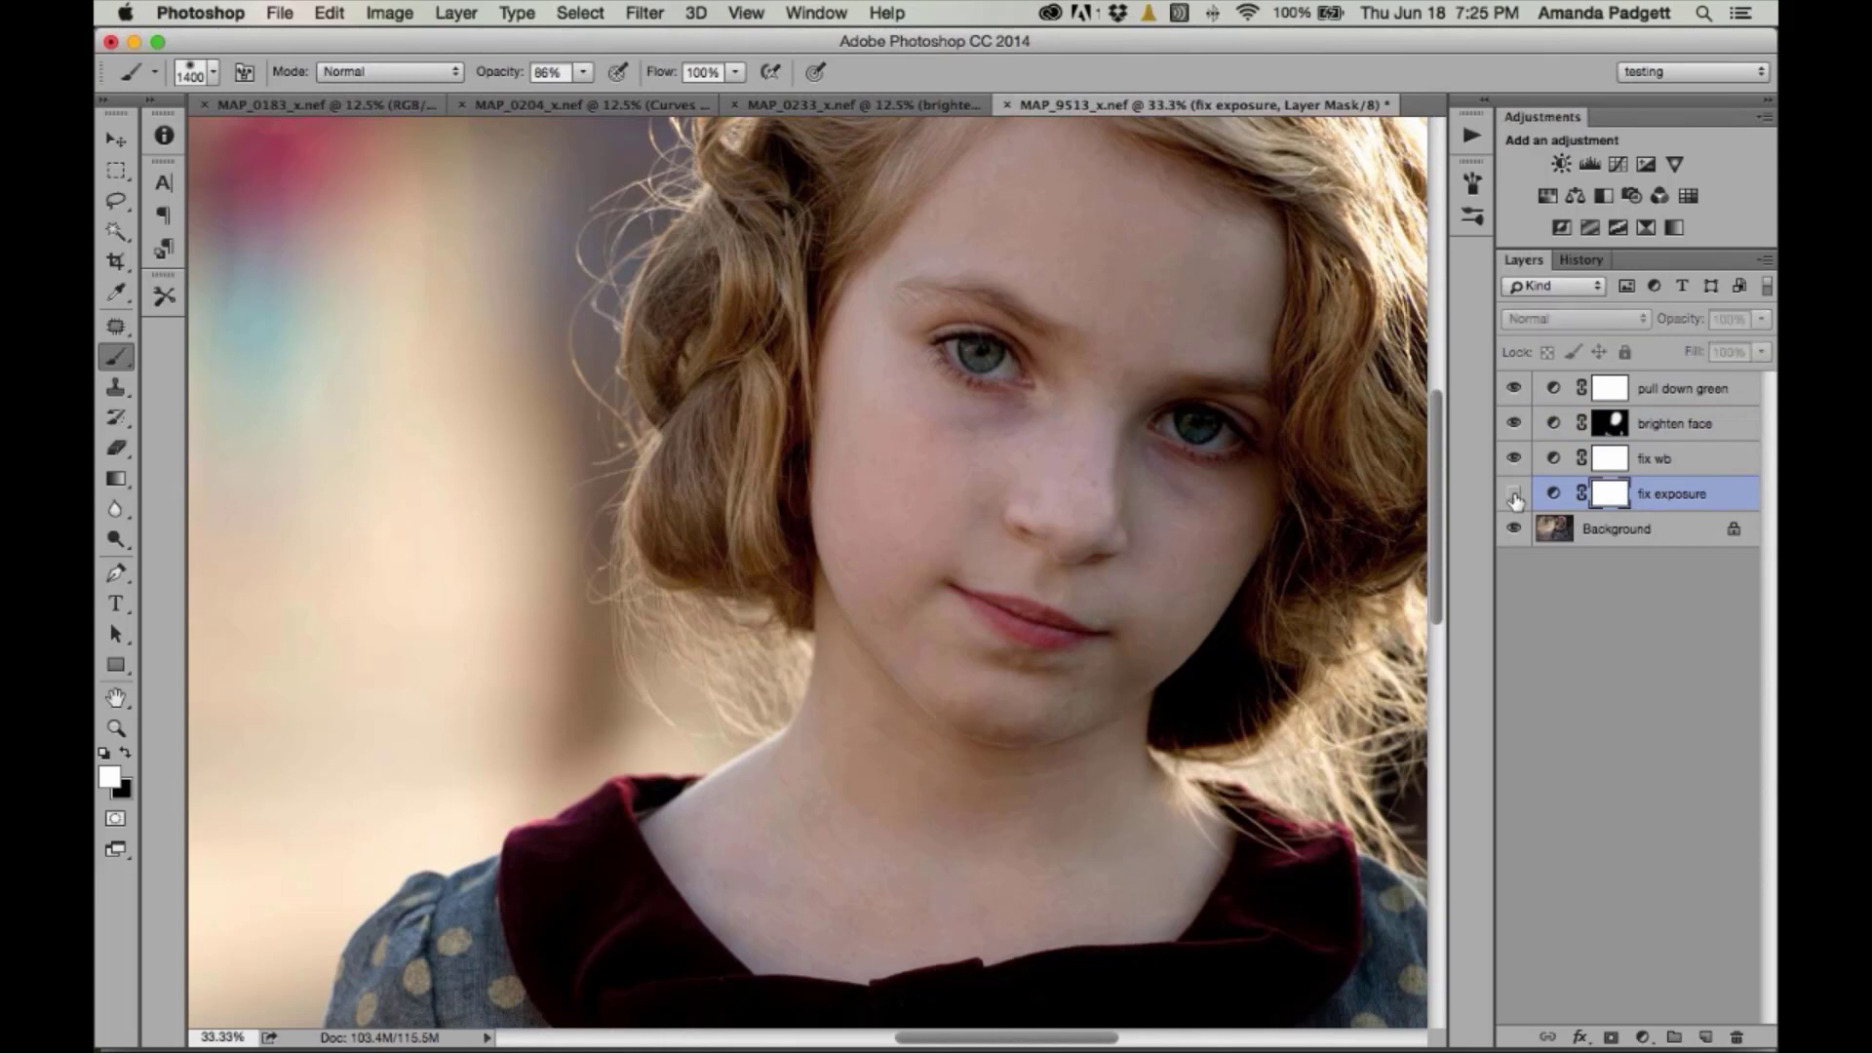
pyautogui.click(1513, 496)
pyautogui.click(1510, 497)
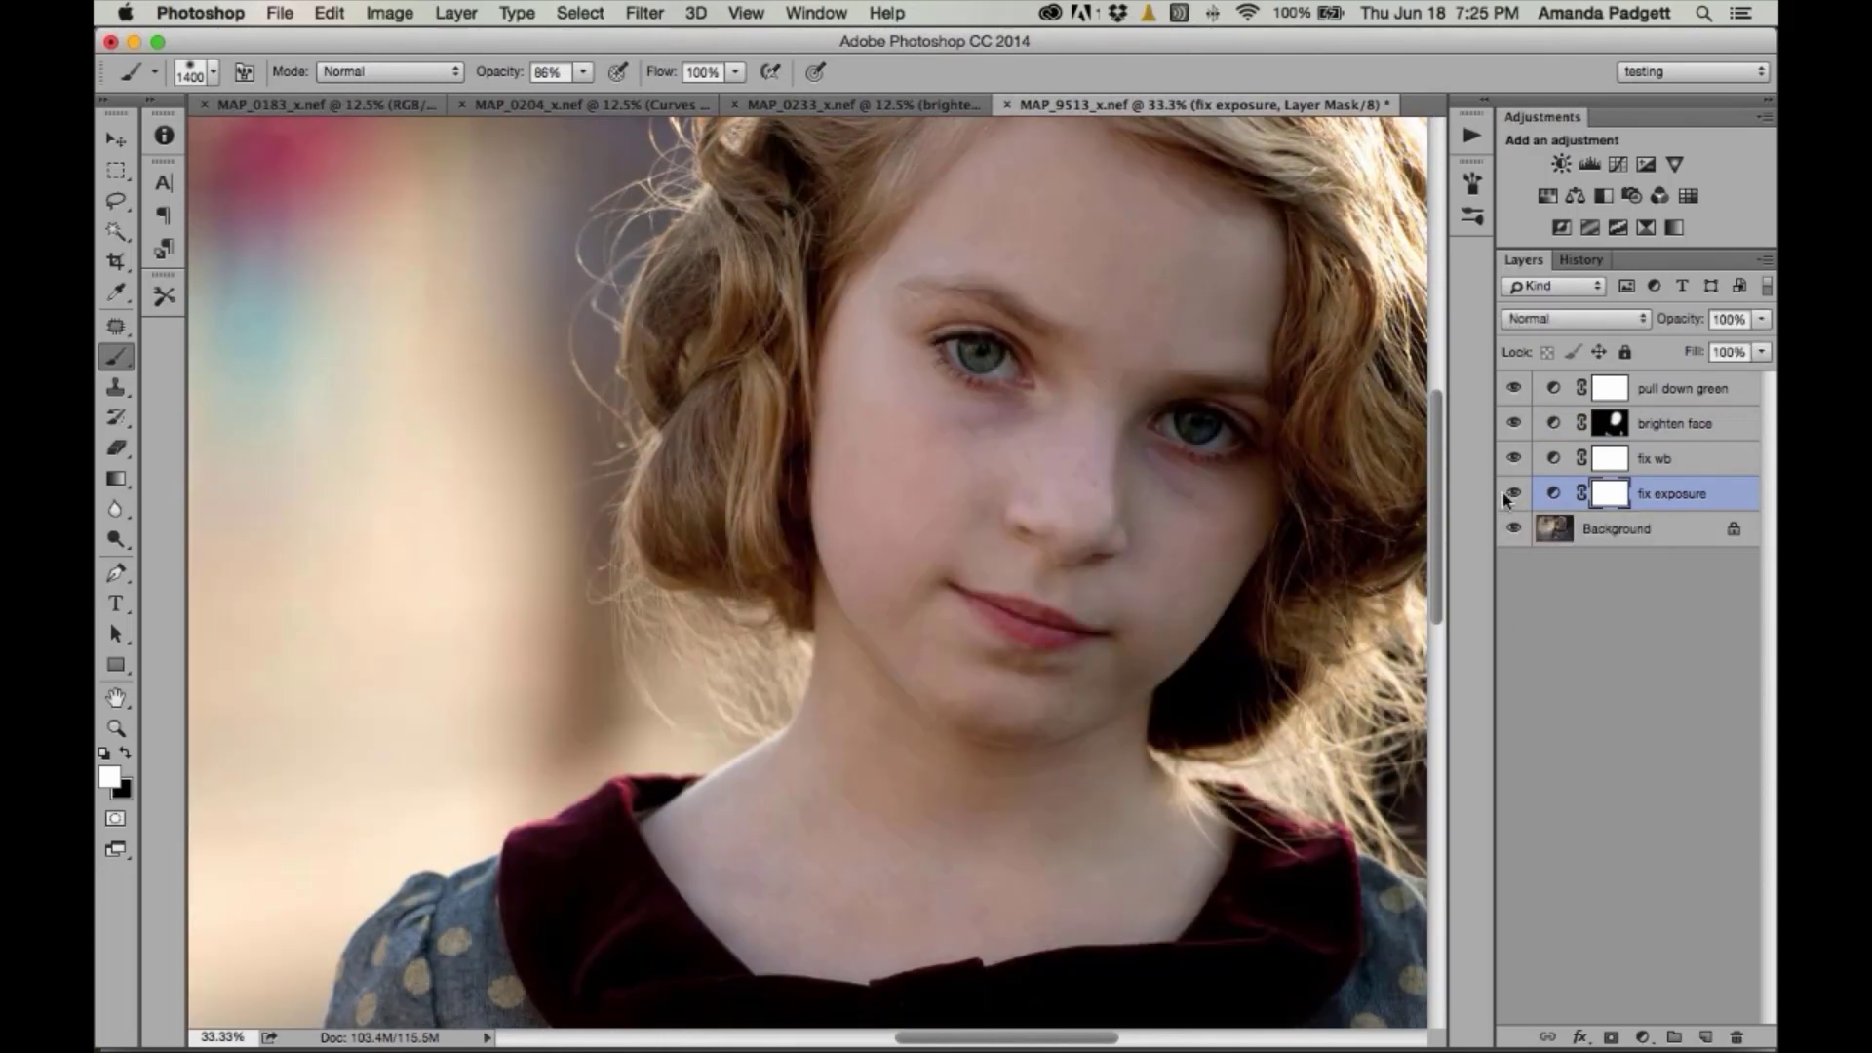
pyautogui.moveTo(1285, 492)
pyautogui.mouseDown()
pyautogui.moveTo(1161, 317)
pyautogui.moveTo(1160, 365)
pyautogui.moveTo(995, 369)
pyautogui.mouseUp()
pyautogui.press('[')
pyautogui.click(1514, 495)
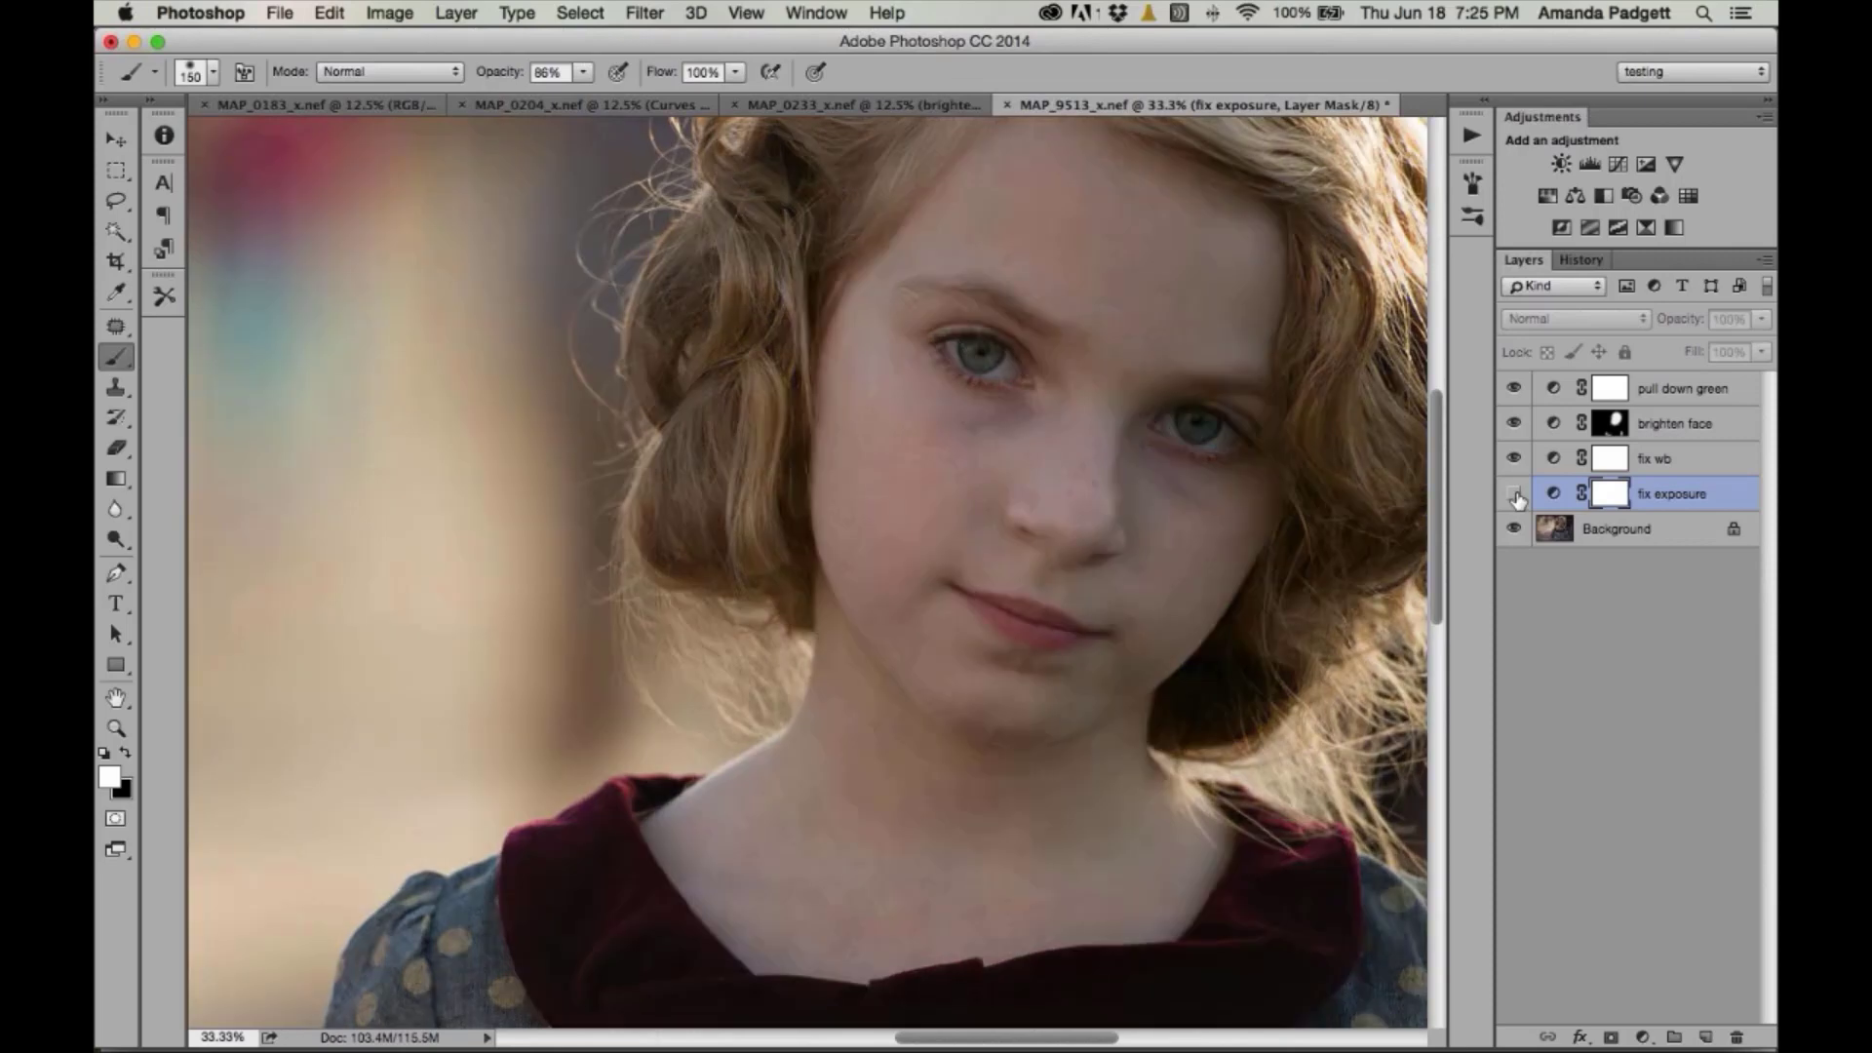
pyautogui.click(1514, 493)
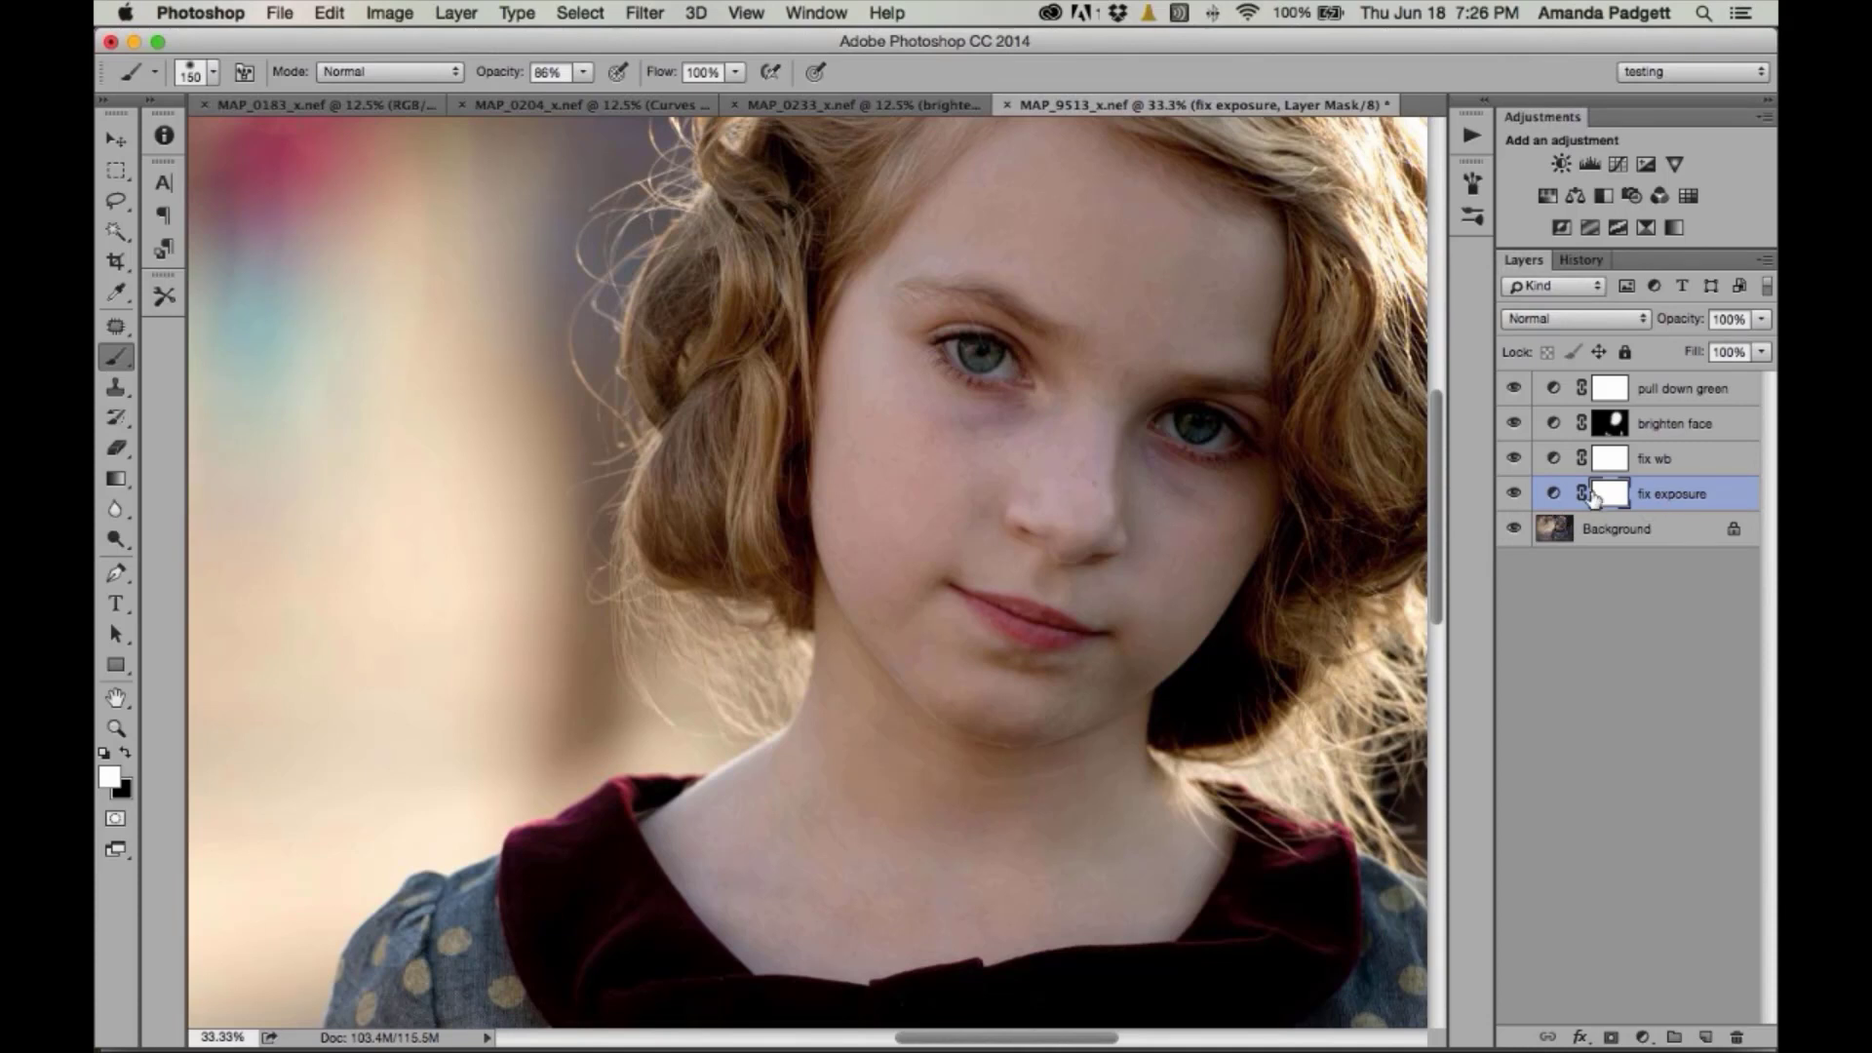
# - Paint black over the eyes on the "fix exposure" mask with an 80 px brush at 65% opacity, and compare the layer off and on
pyautogui.press('x')
pyautogui.moveTo(509, 72); pyautogui.dragTo(491, 73)
pyautogui.press('[')
pyautogui.press('[')
pyautogui.press('[')
pyautogui.press('[')
pyautogui.moveTo(1194, 429); pyautogui.dragTo(1208, 427)
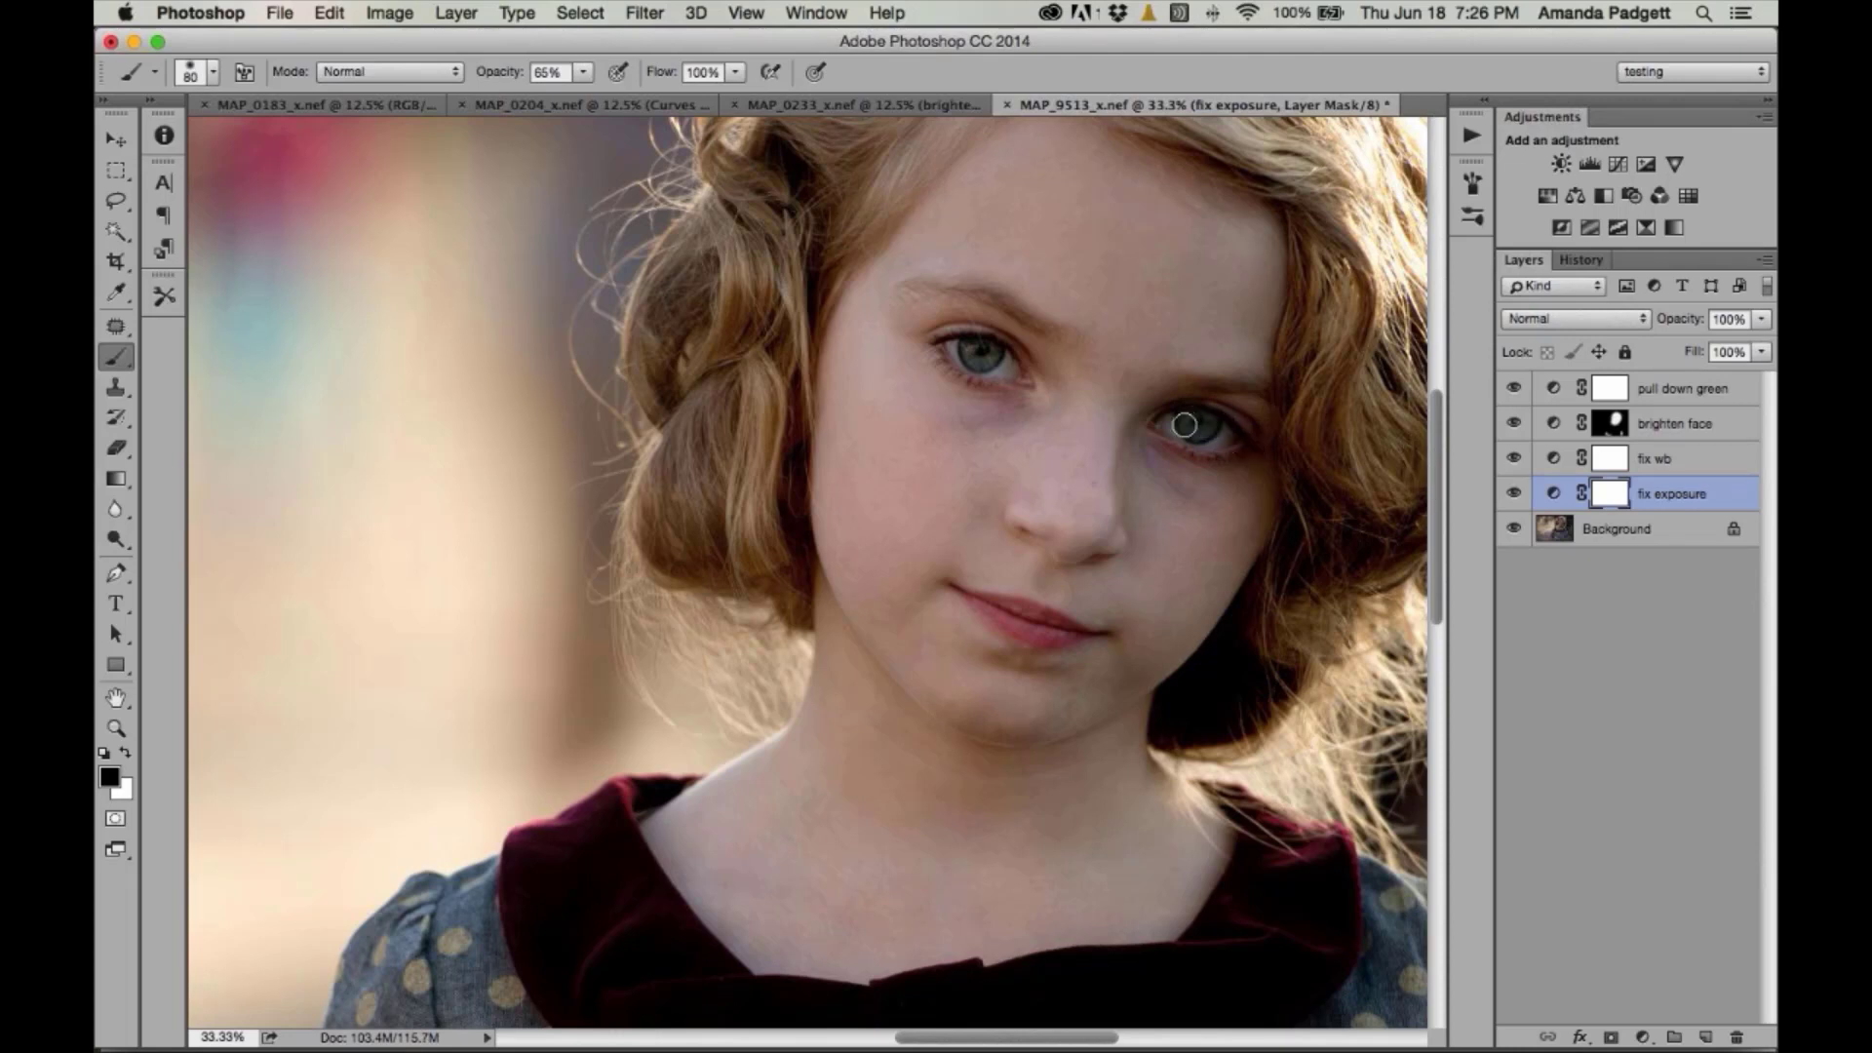
pyautogui.hscroll(-1, 1206, 421)
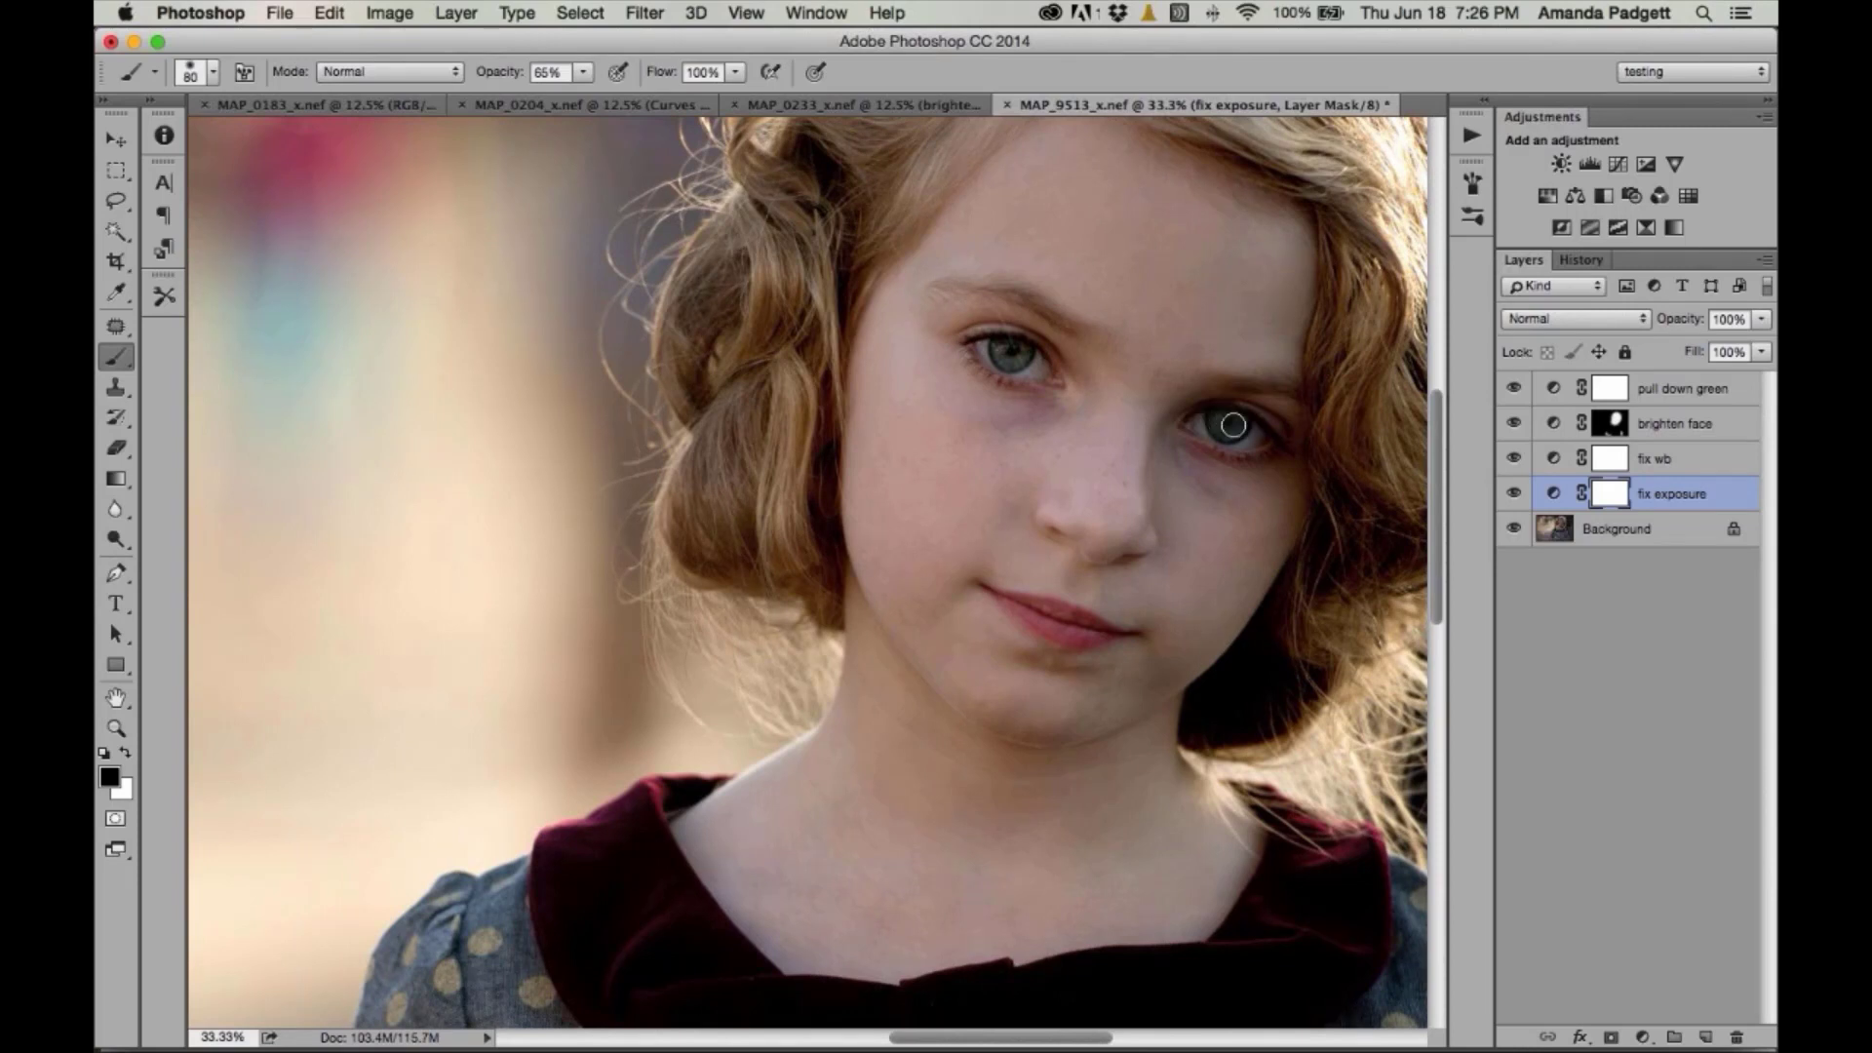
pyautogui.click(1514, 494)
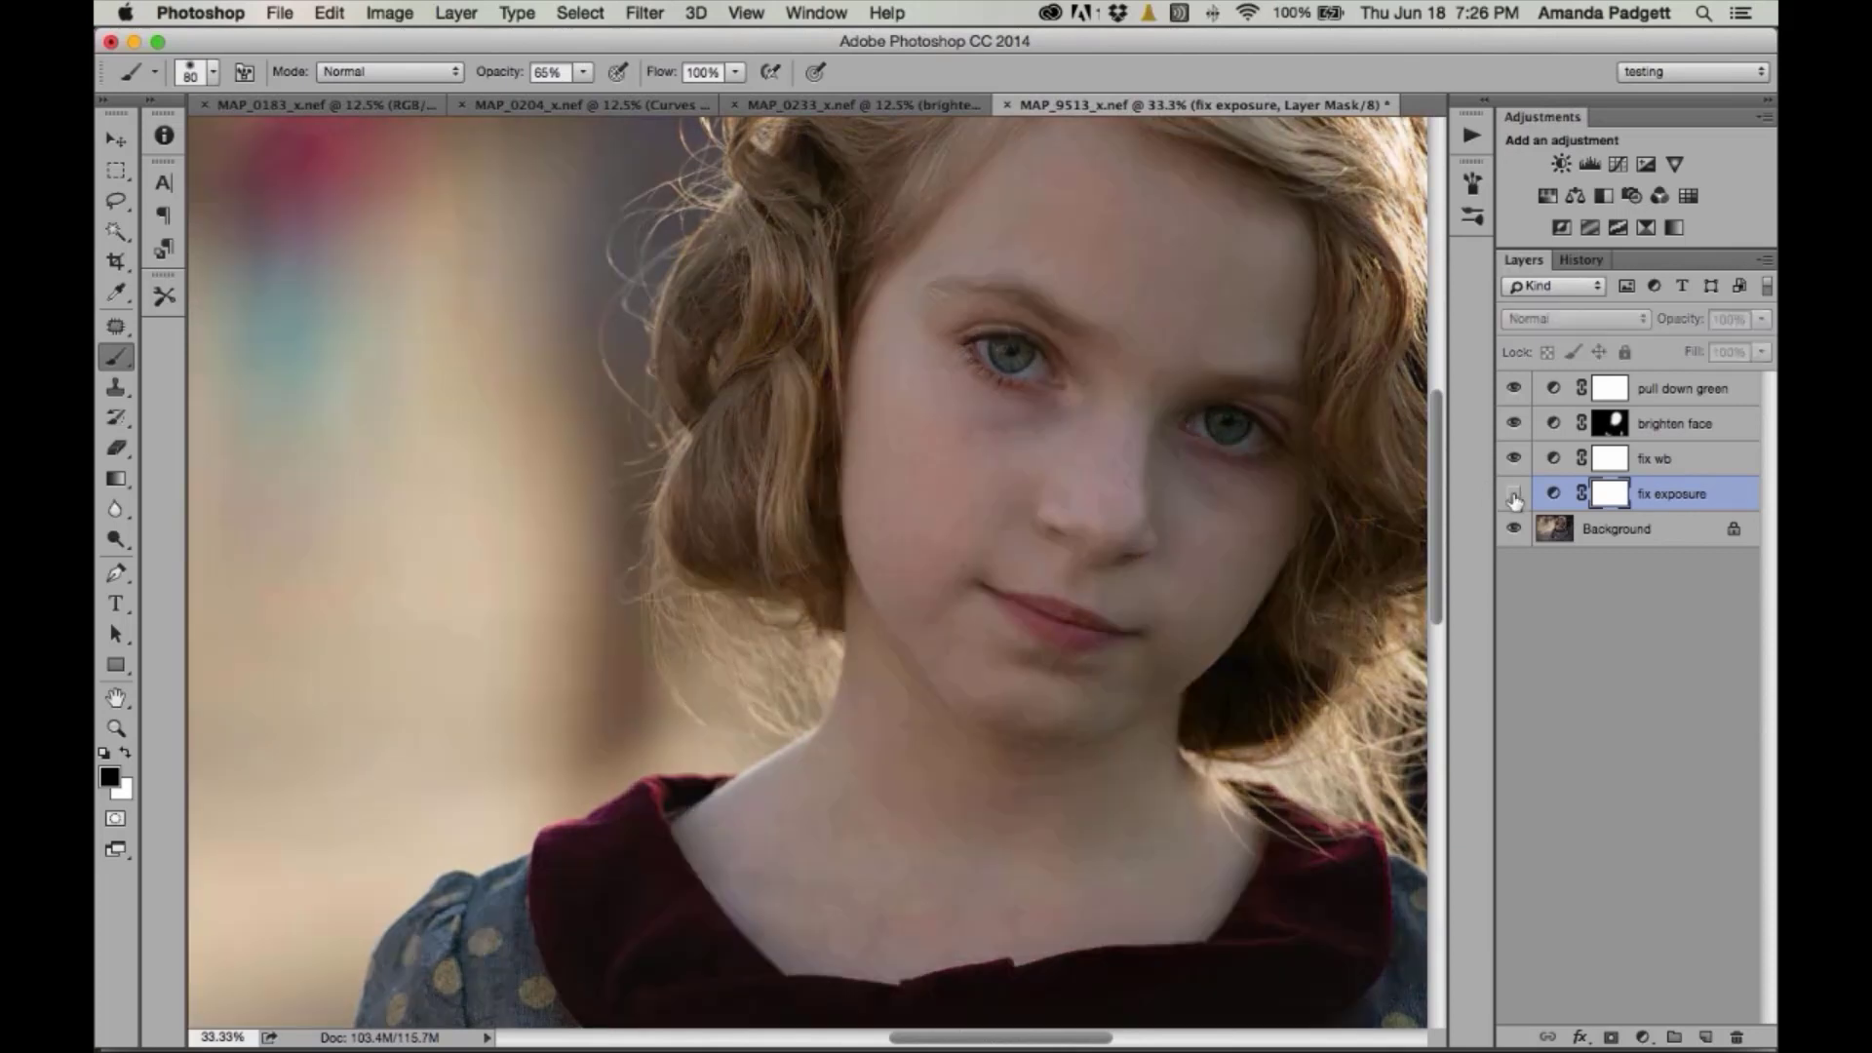
pyautogui.click(1513, 496)
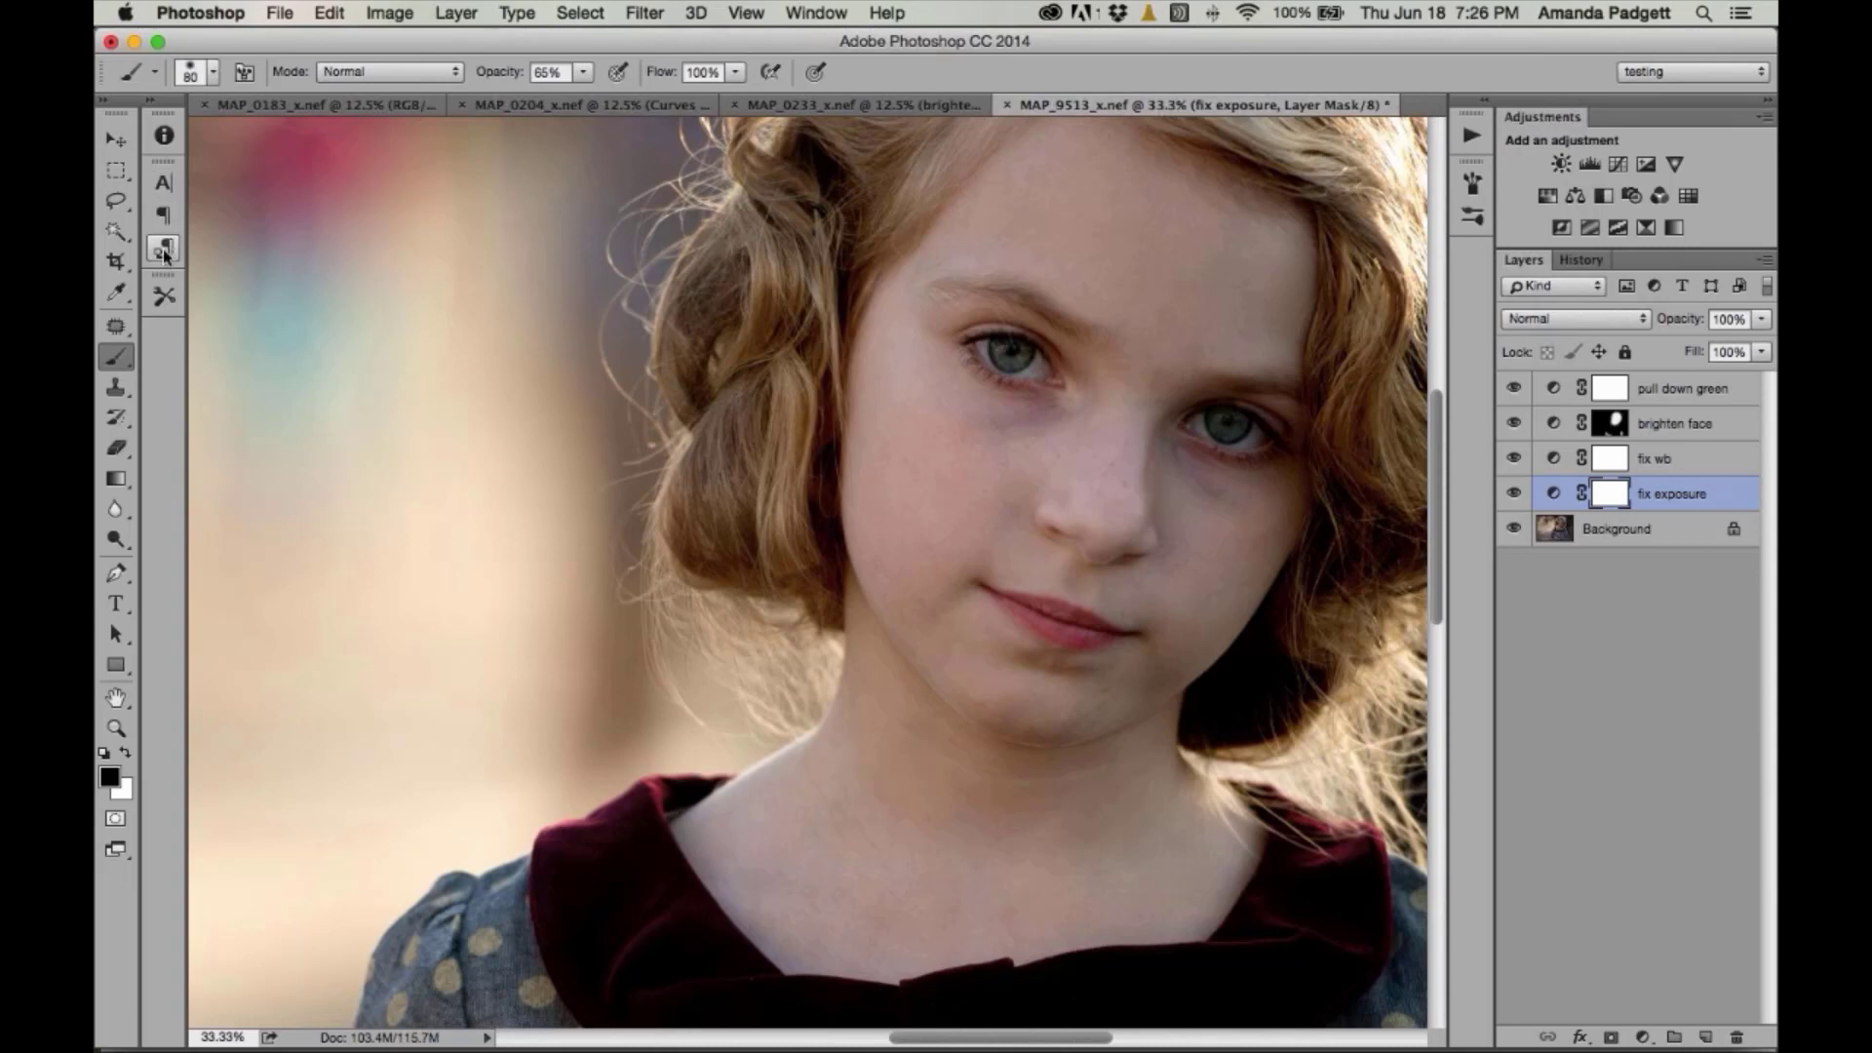
# - Show the document's history and compare the states before and after the recent brush strokes, returning to the latest one
pyautogui.click(165, 136)
pyautogui.click(166, 137)
pyautogui.click(807, 14)
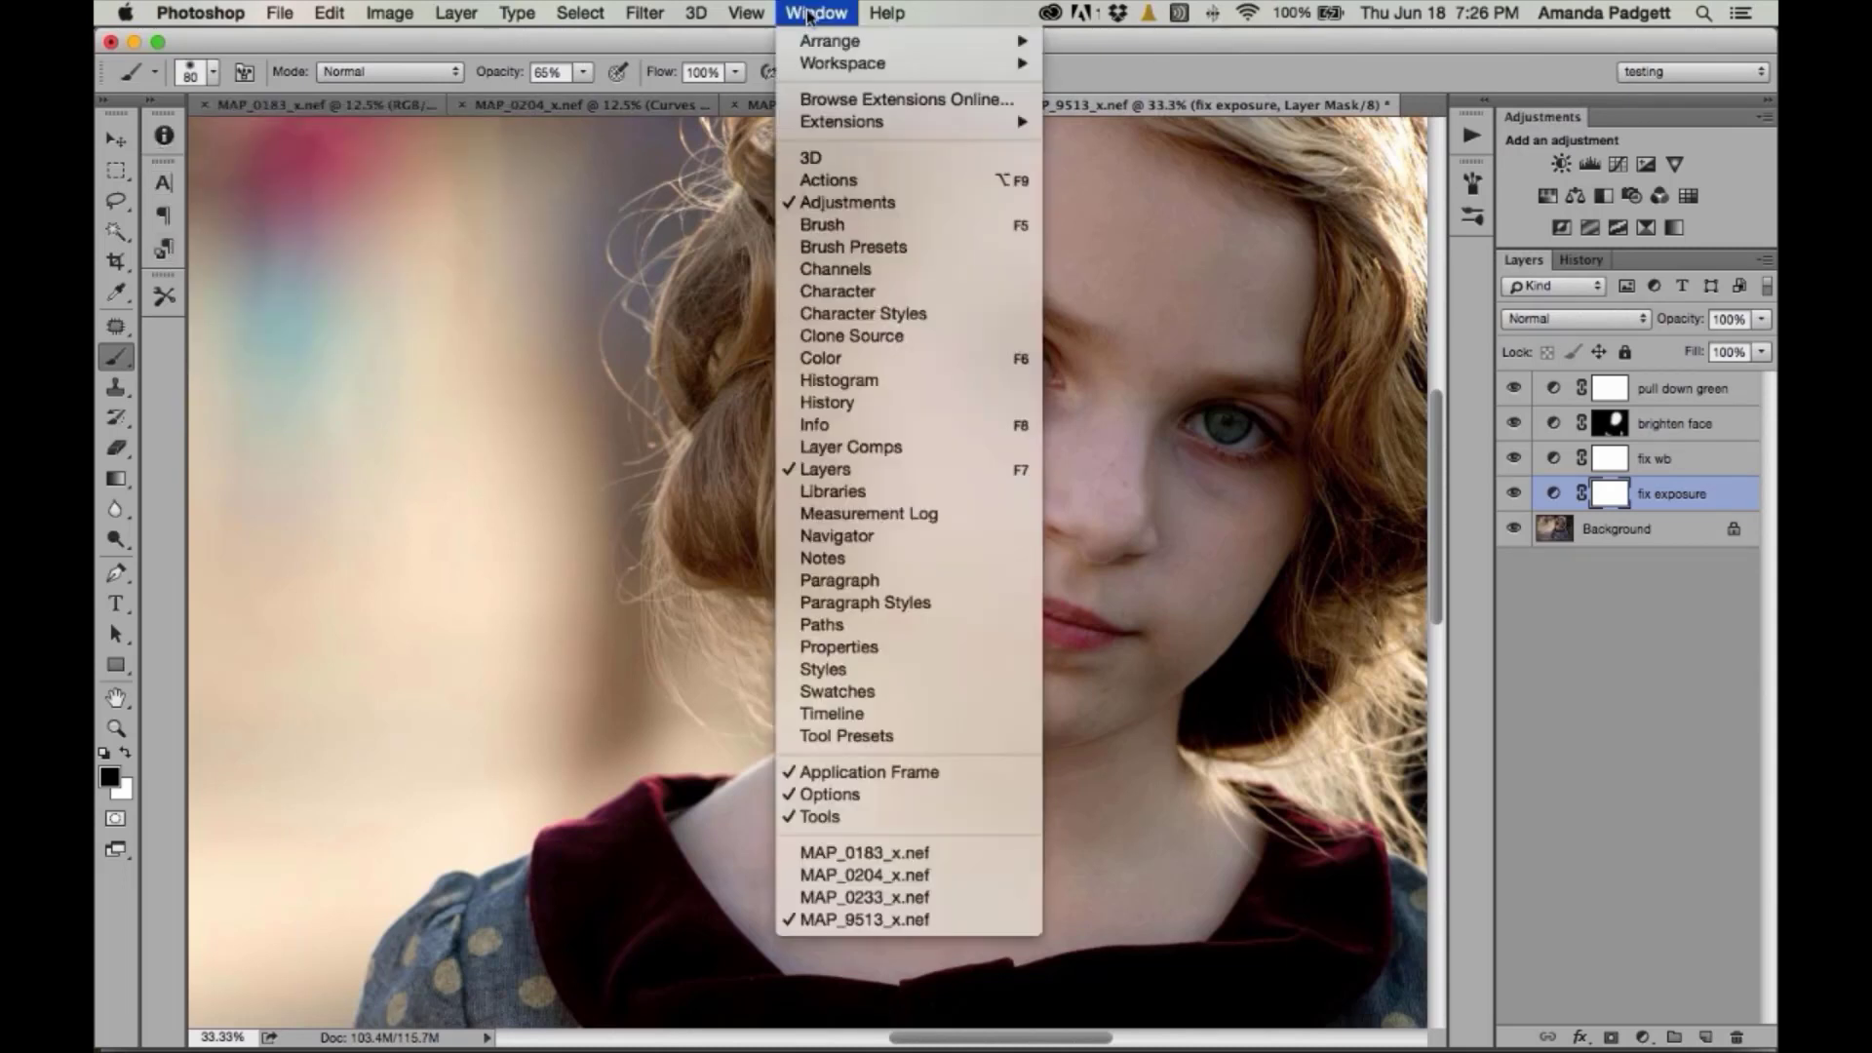
pyautogui.click(838, 402)
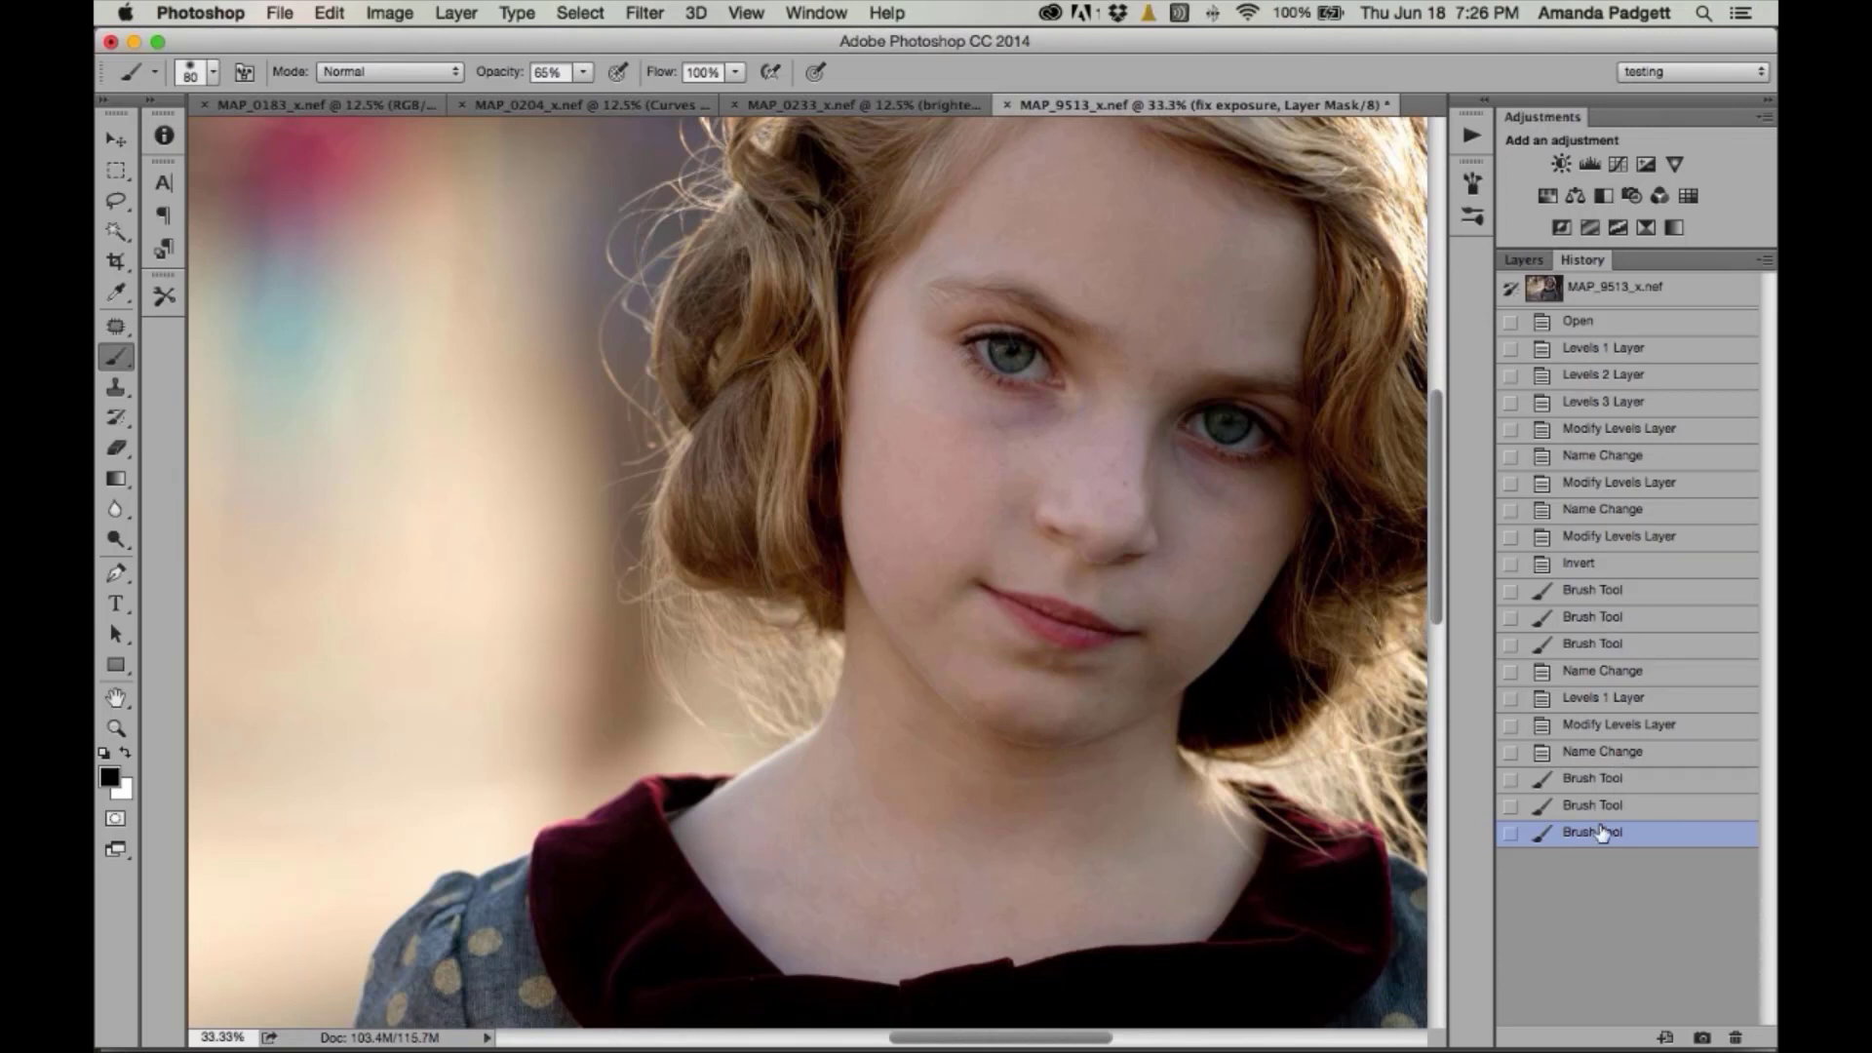
pyautogui.click(1604, 751)
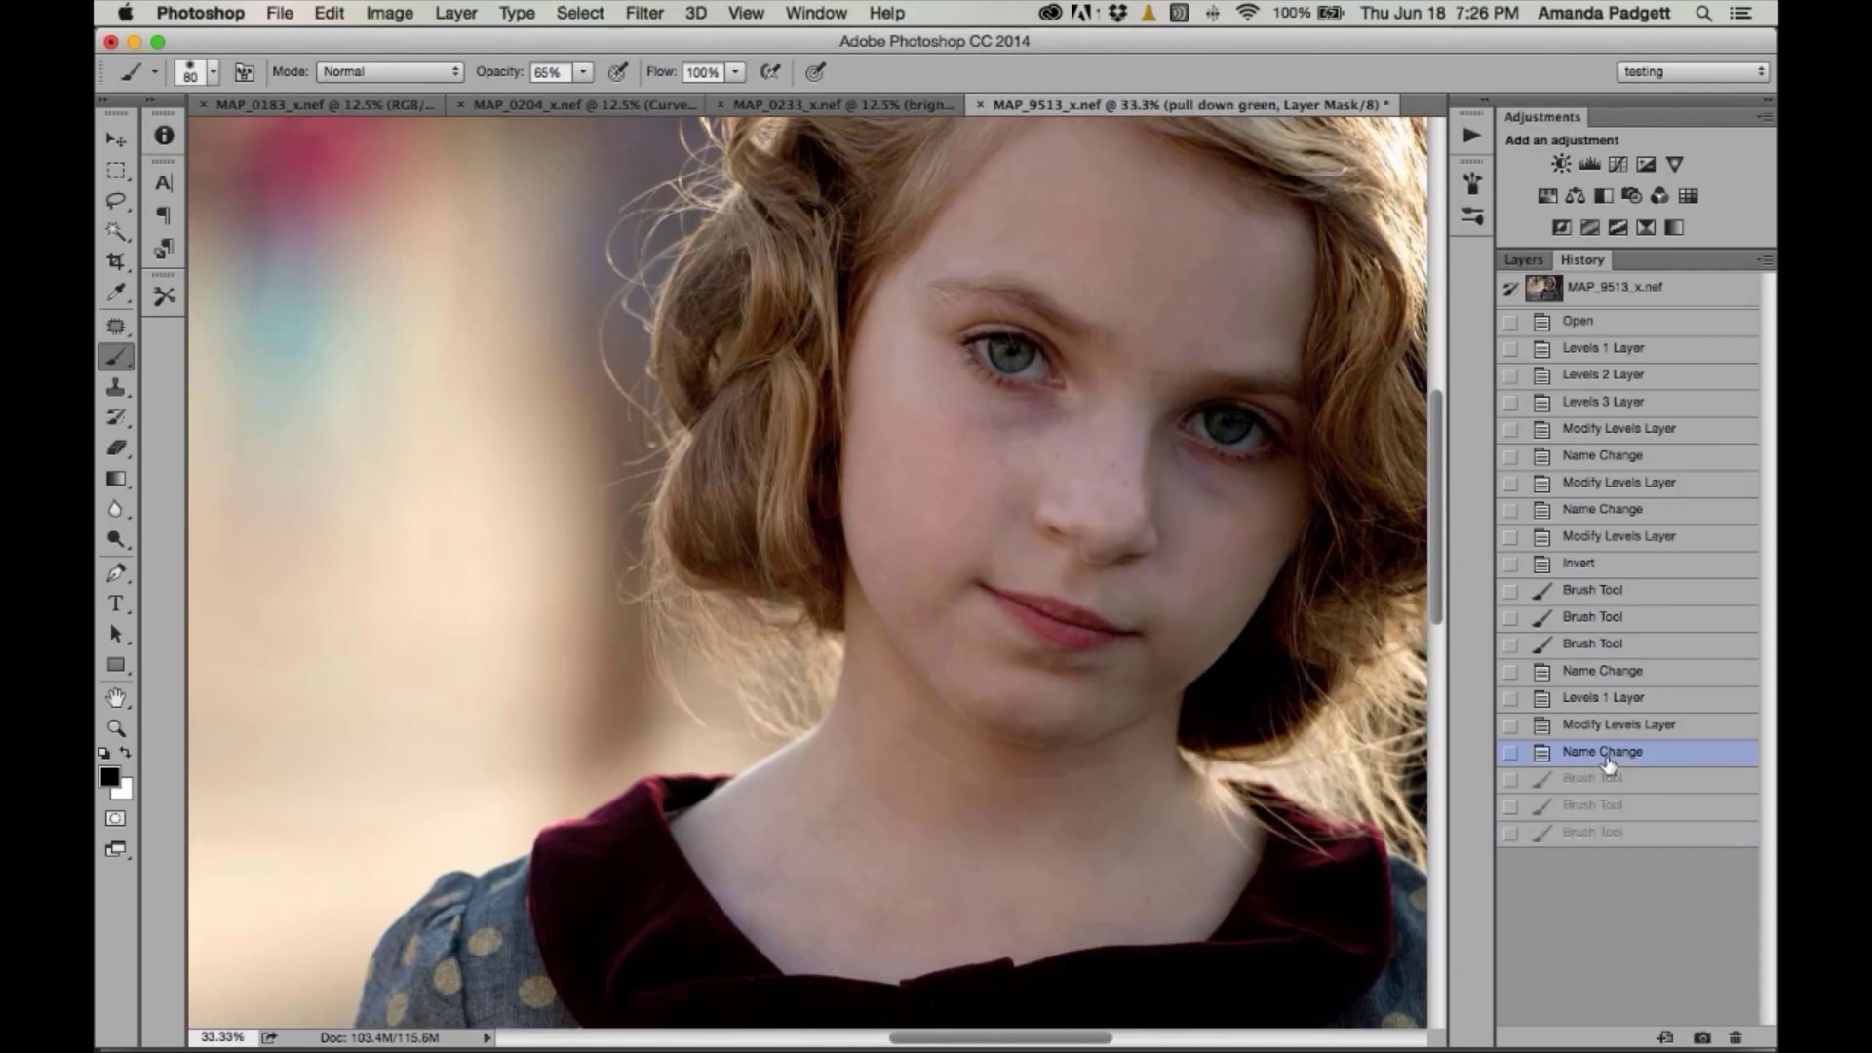
pyautogui.click(1610, 835)
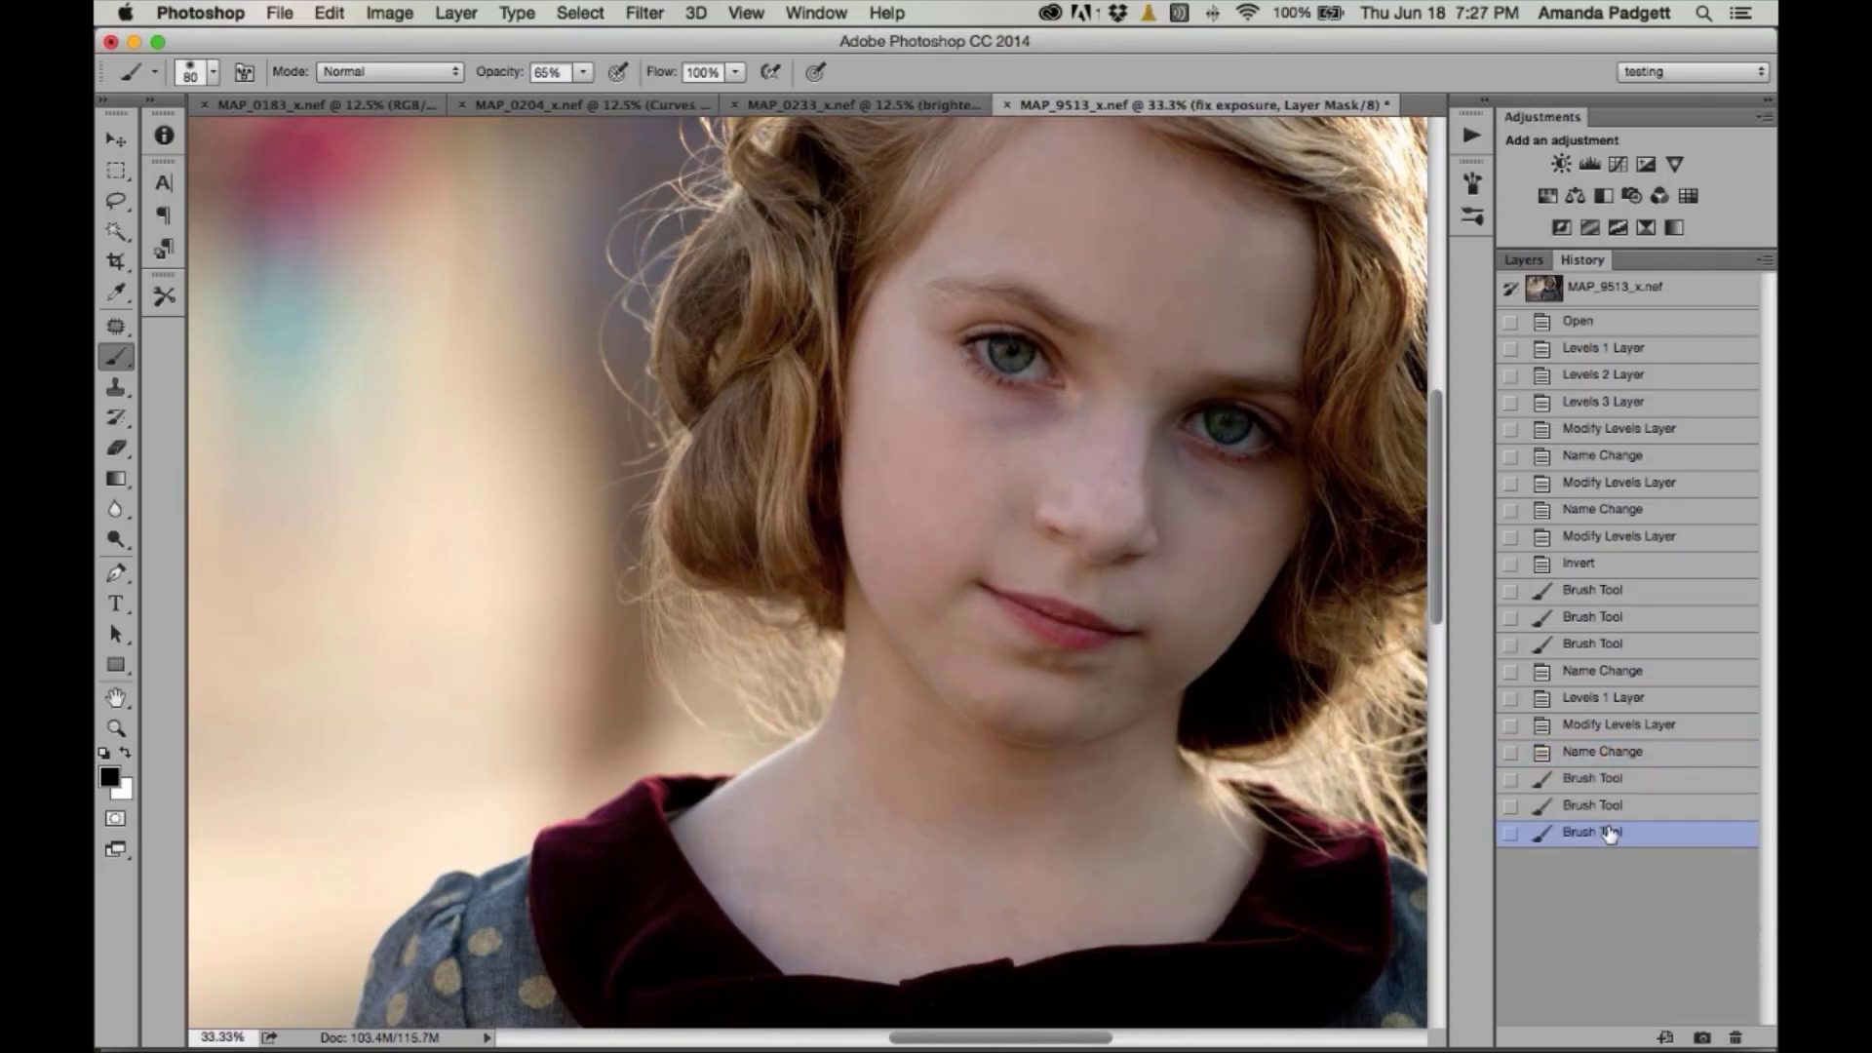
pyautogui.click(1610, 778)
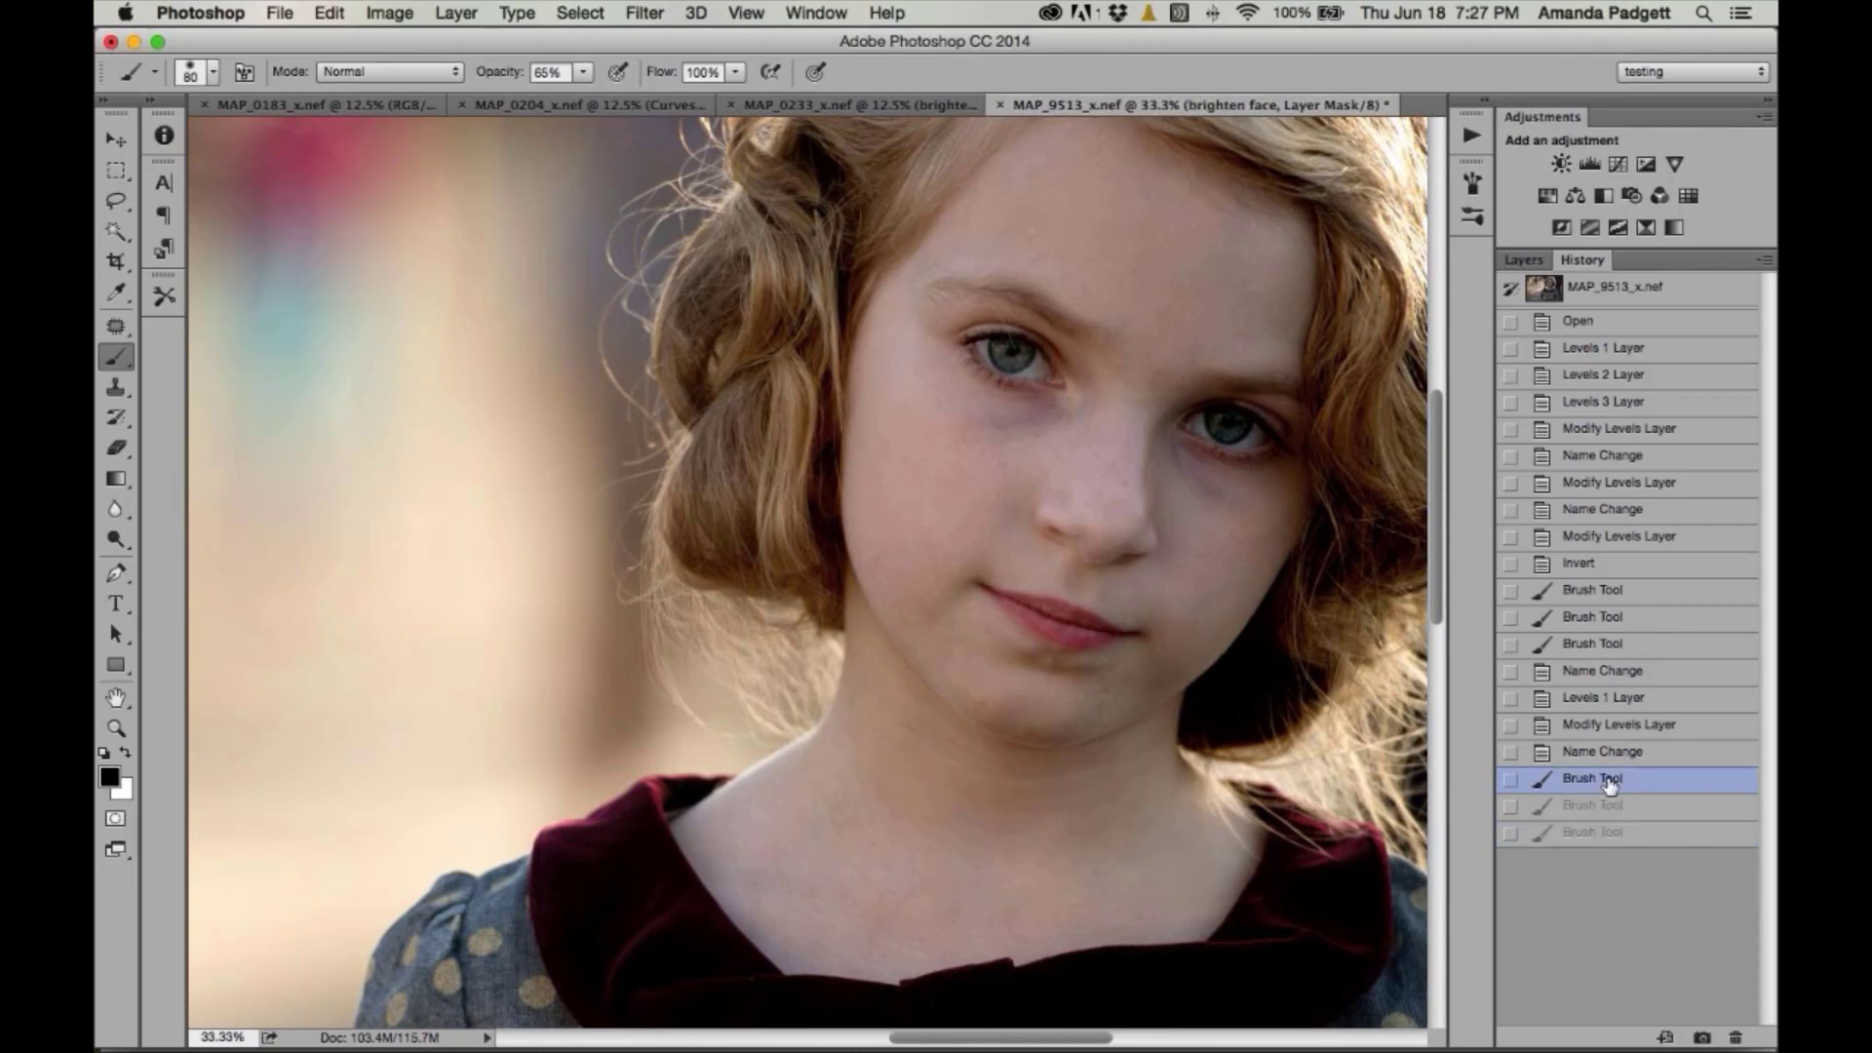
pyautogui.click(1614, 835)
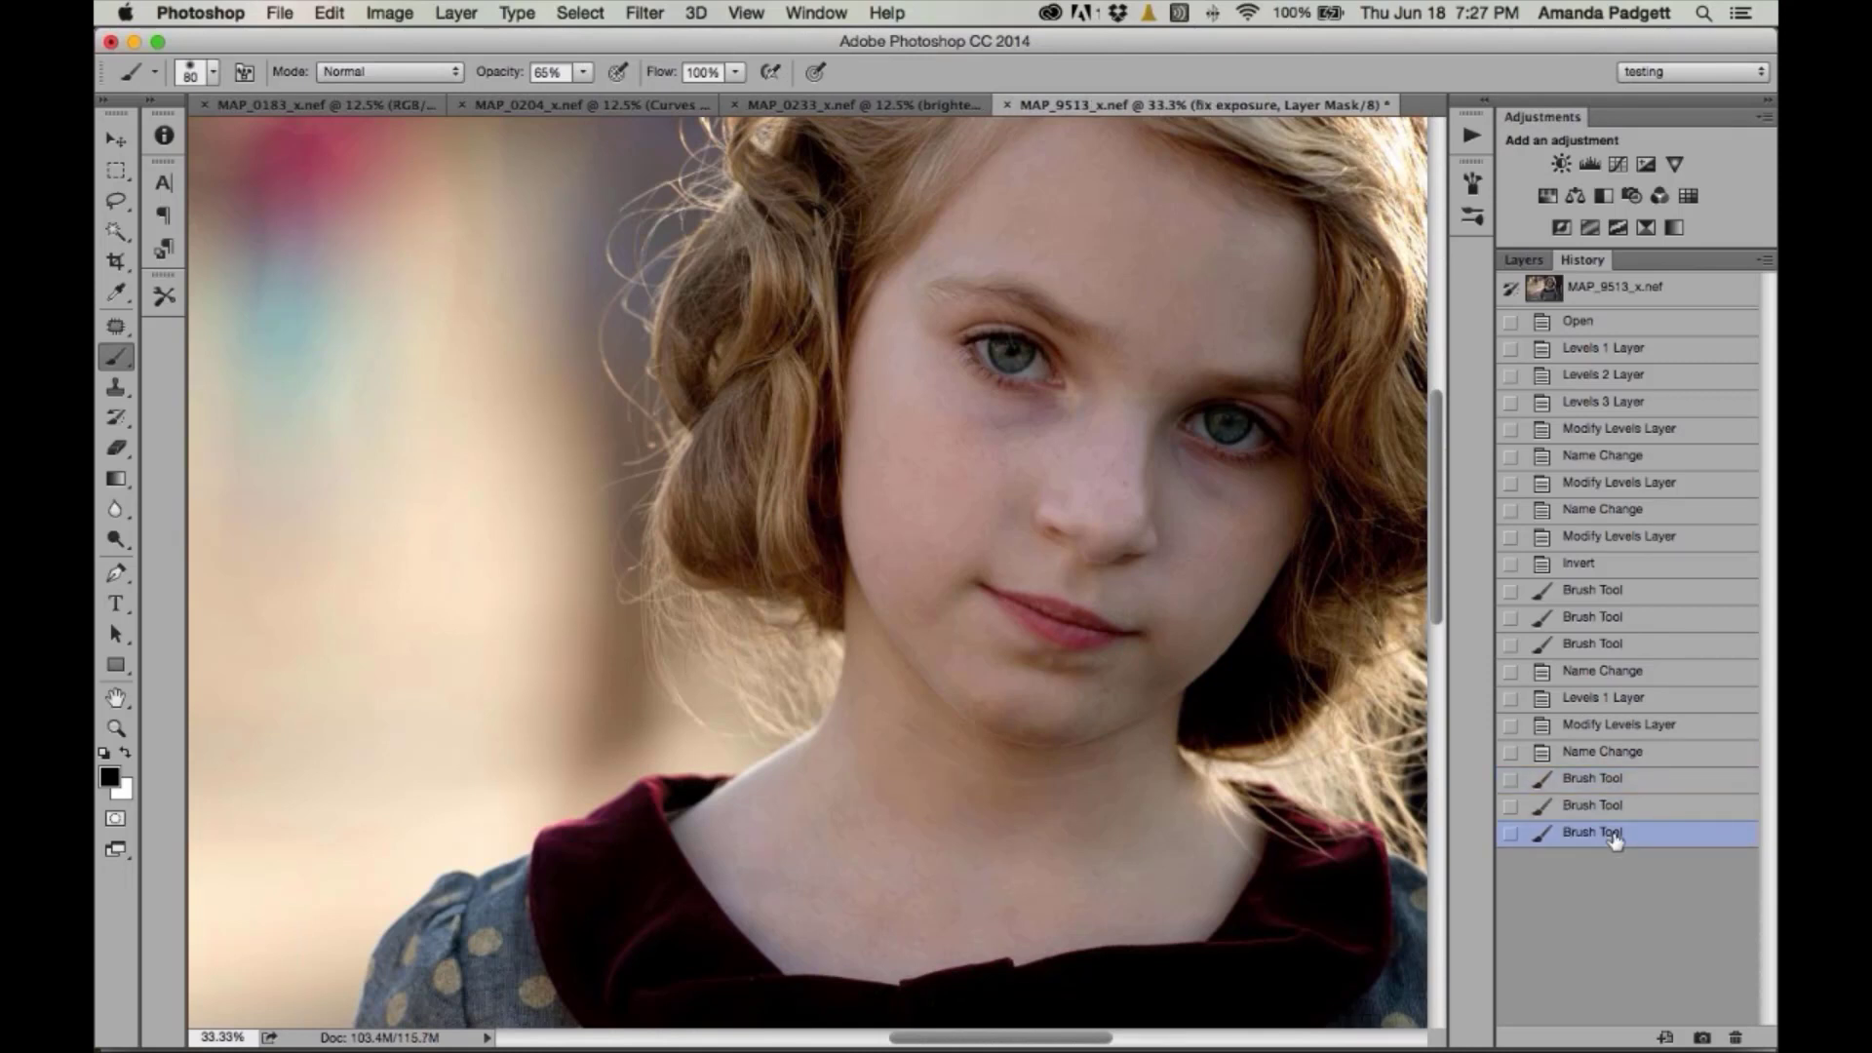
# - Lighten the dark hair beside the jaw by painting black on the "fix exposure" mask with a 175 px brush
pyautogui.press(']')
pyautogui.press(']')
pyautogui.press(']')
pyautogui.press(']')
pyautogui.press(']')
pyautogui.moveTo(1251, 674); pyautogui.dragTo(1268, 727)
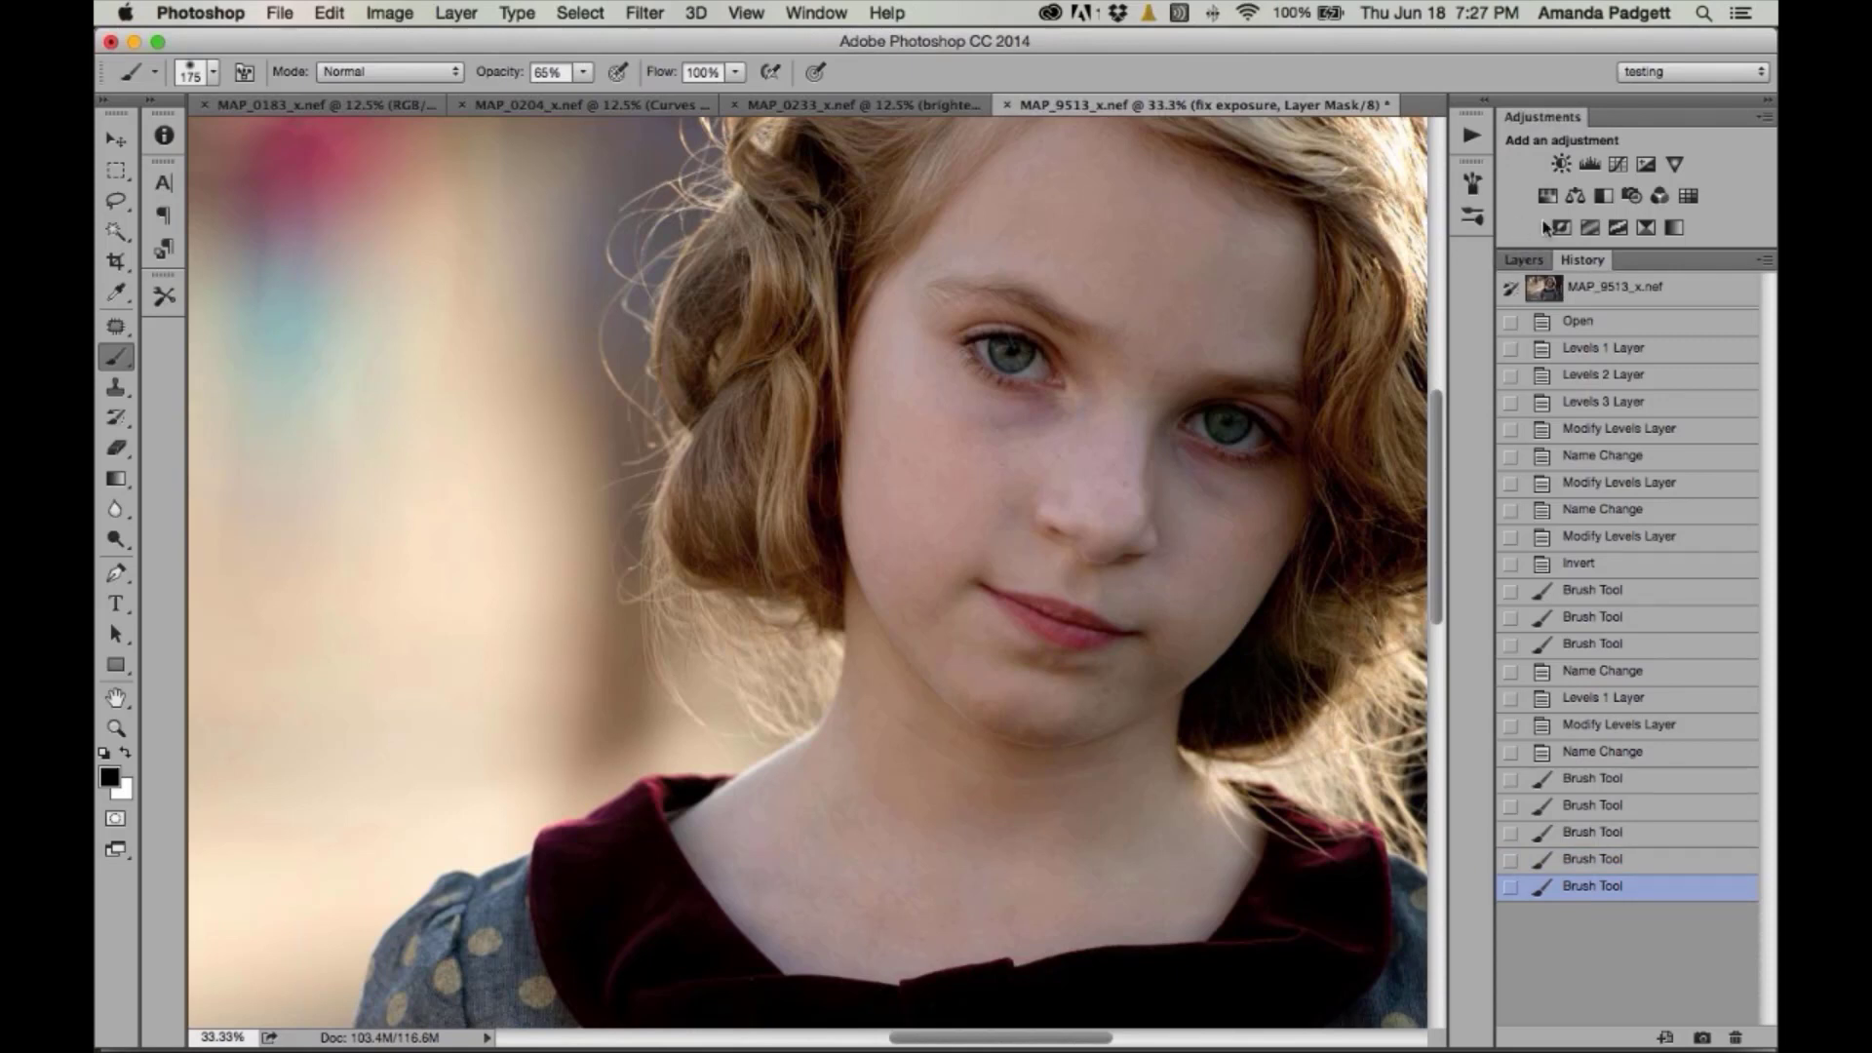
# - Detach the History panel from the Layers group and dock it collapsed above the Actions icon
pyautogui.click(820, 14)
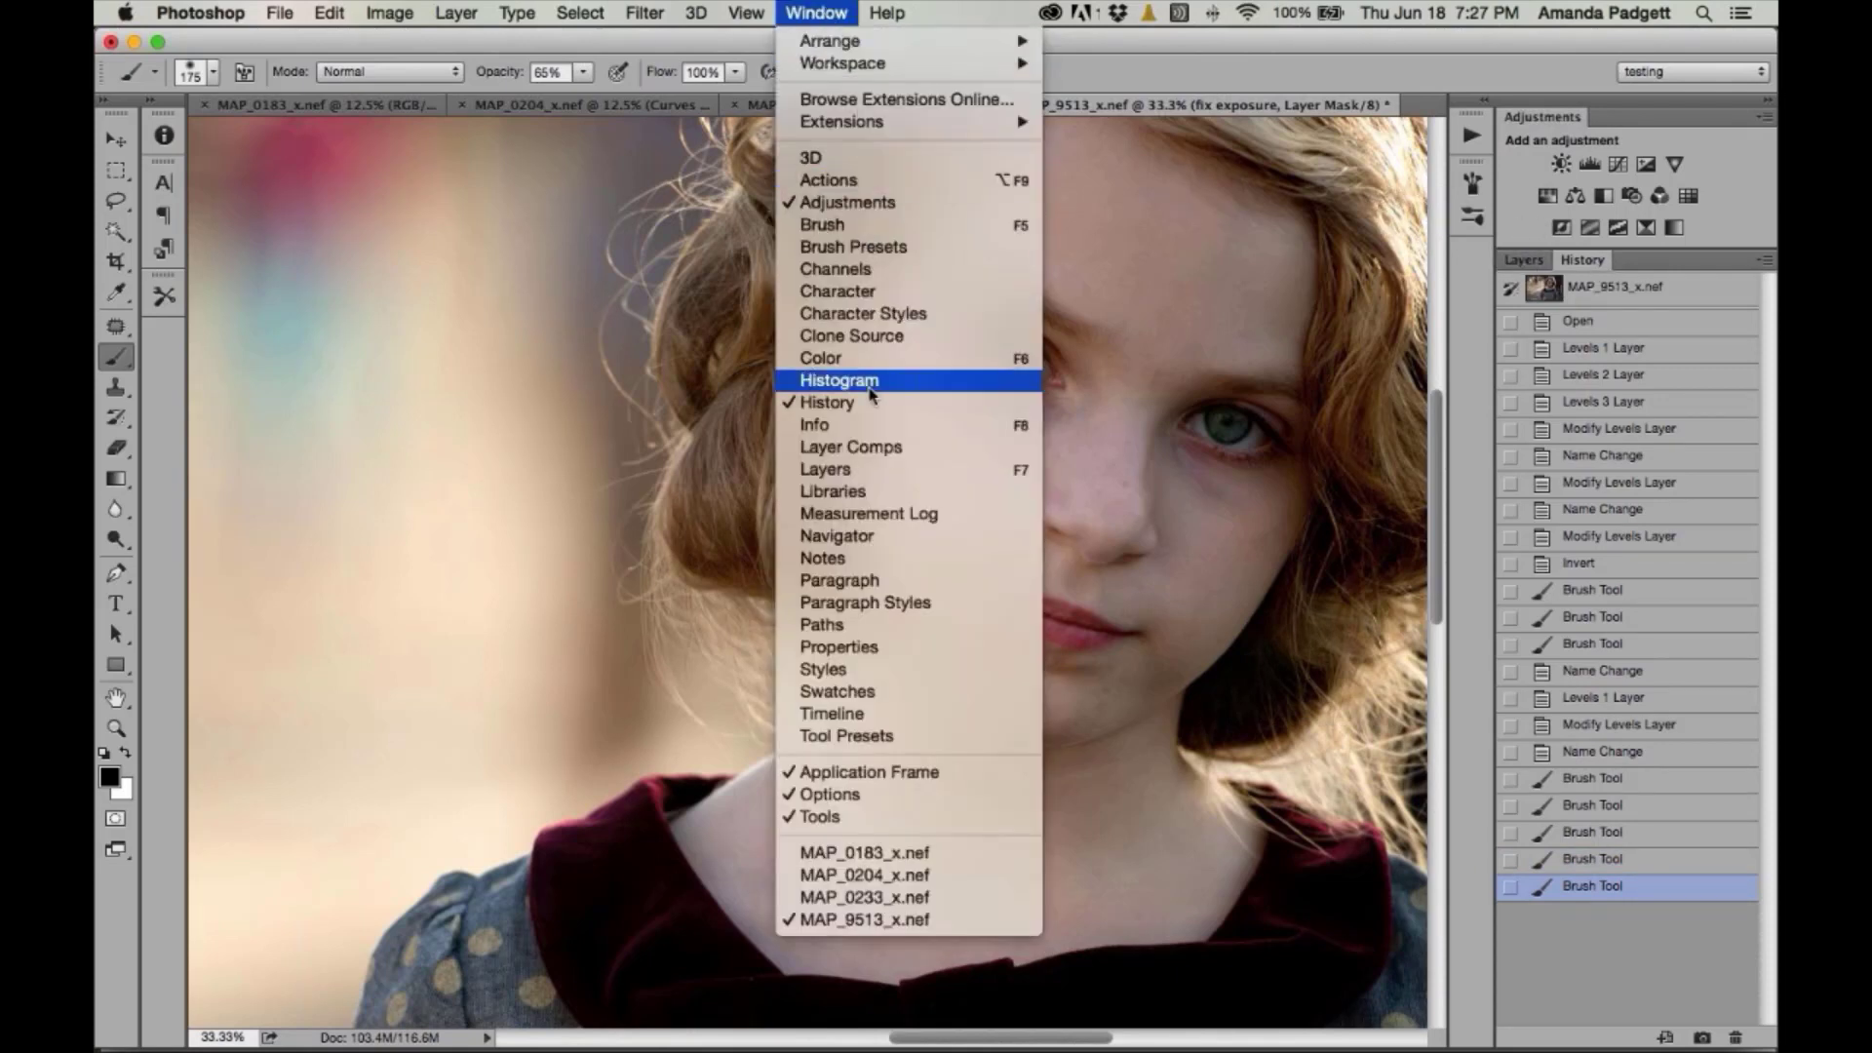
pyautogui.click(1584, 262)
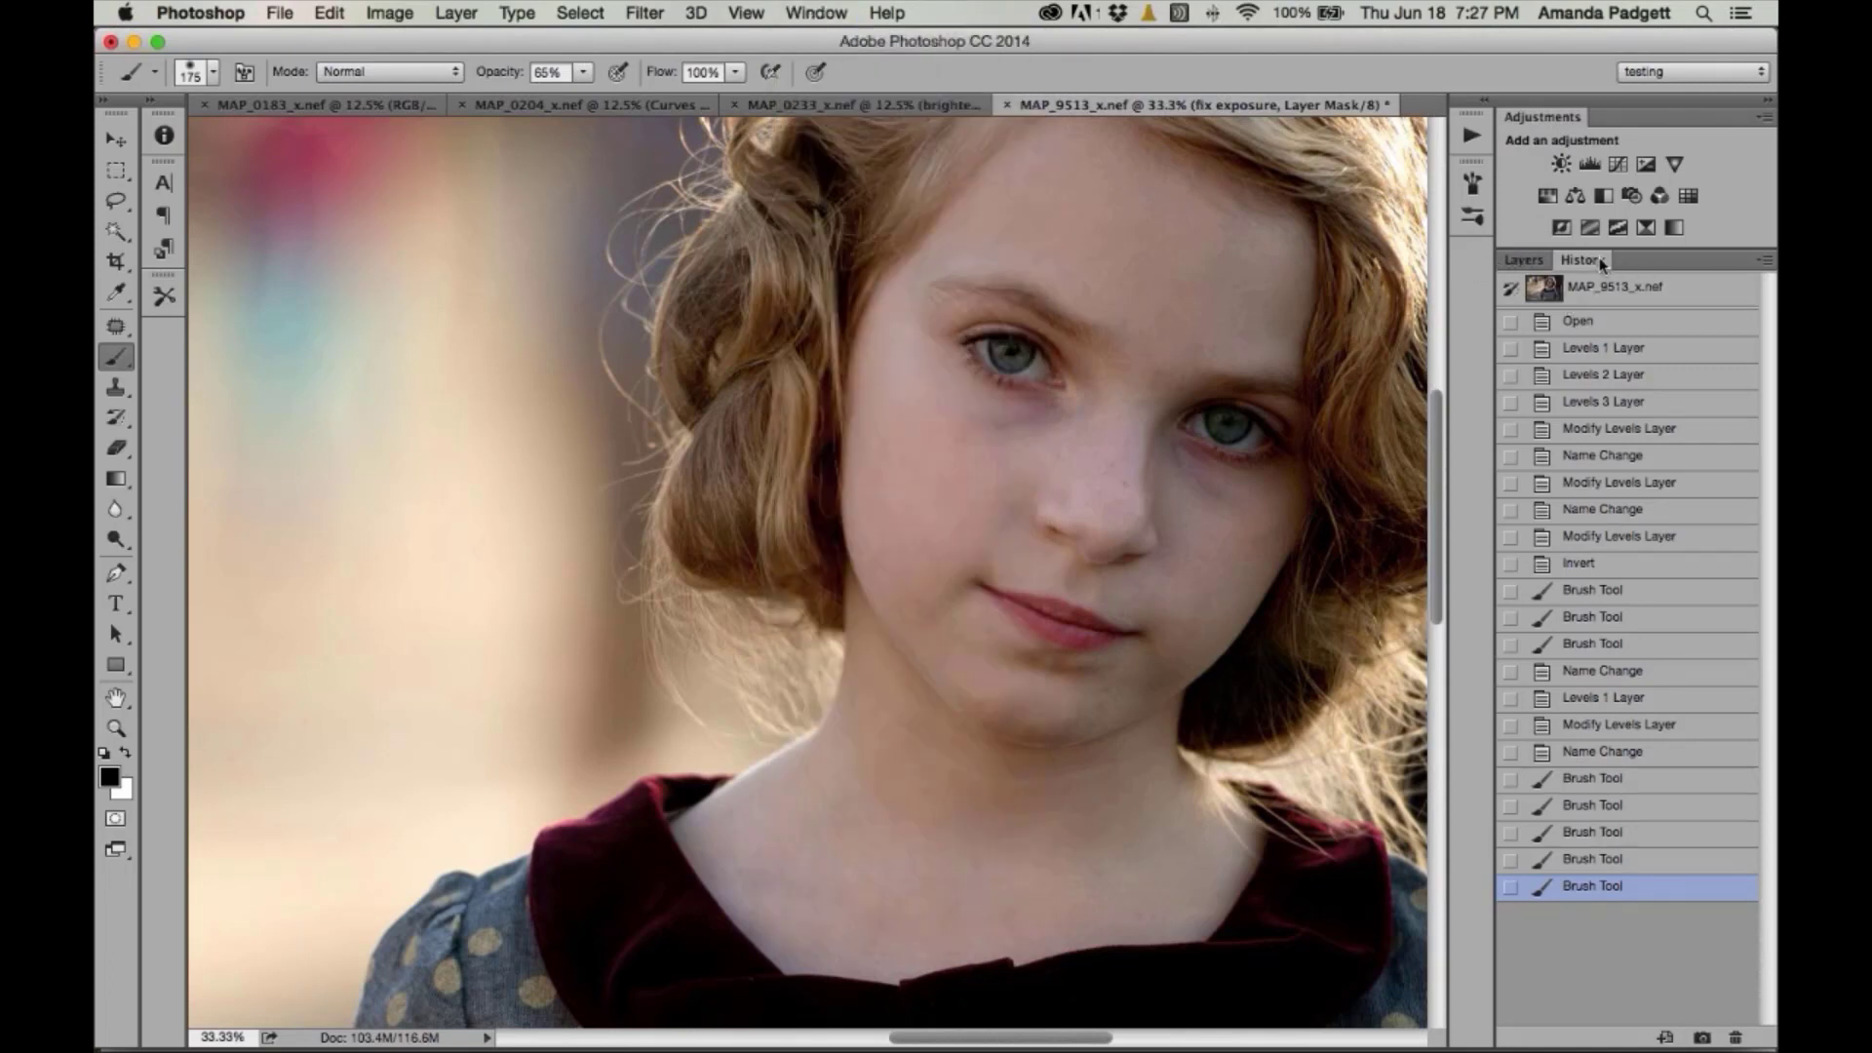
pyautogui.moveTo(1583, 260); pyautogui.dragTo(1429, 251)
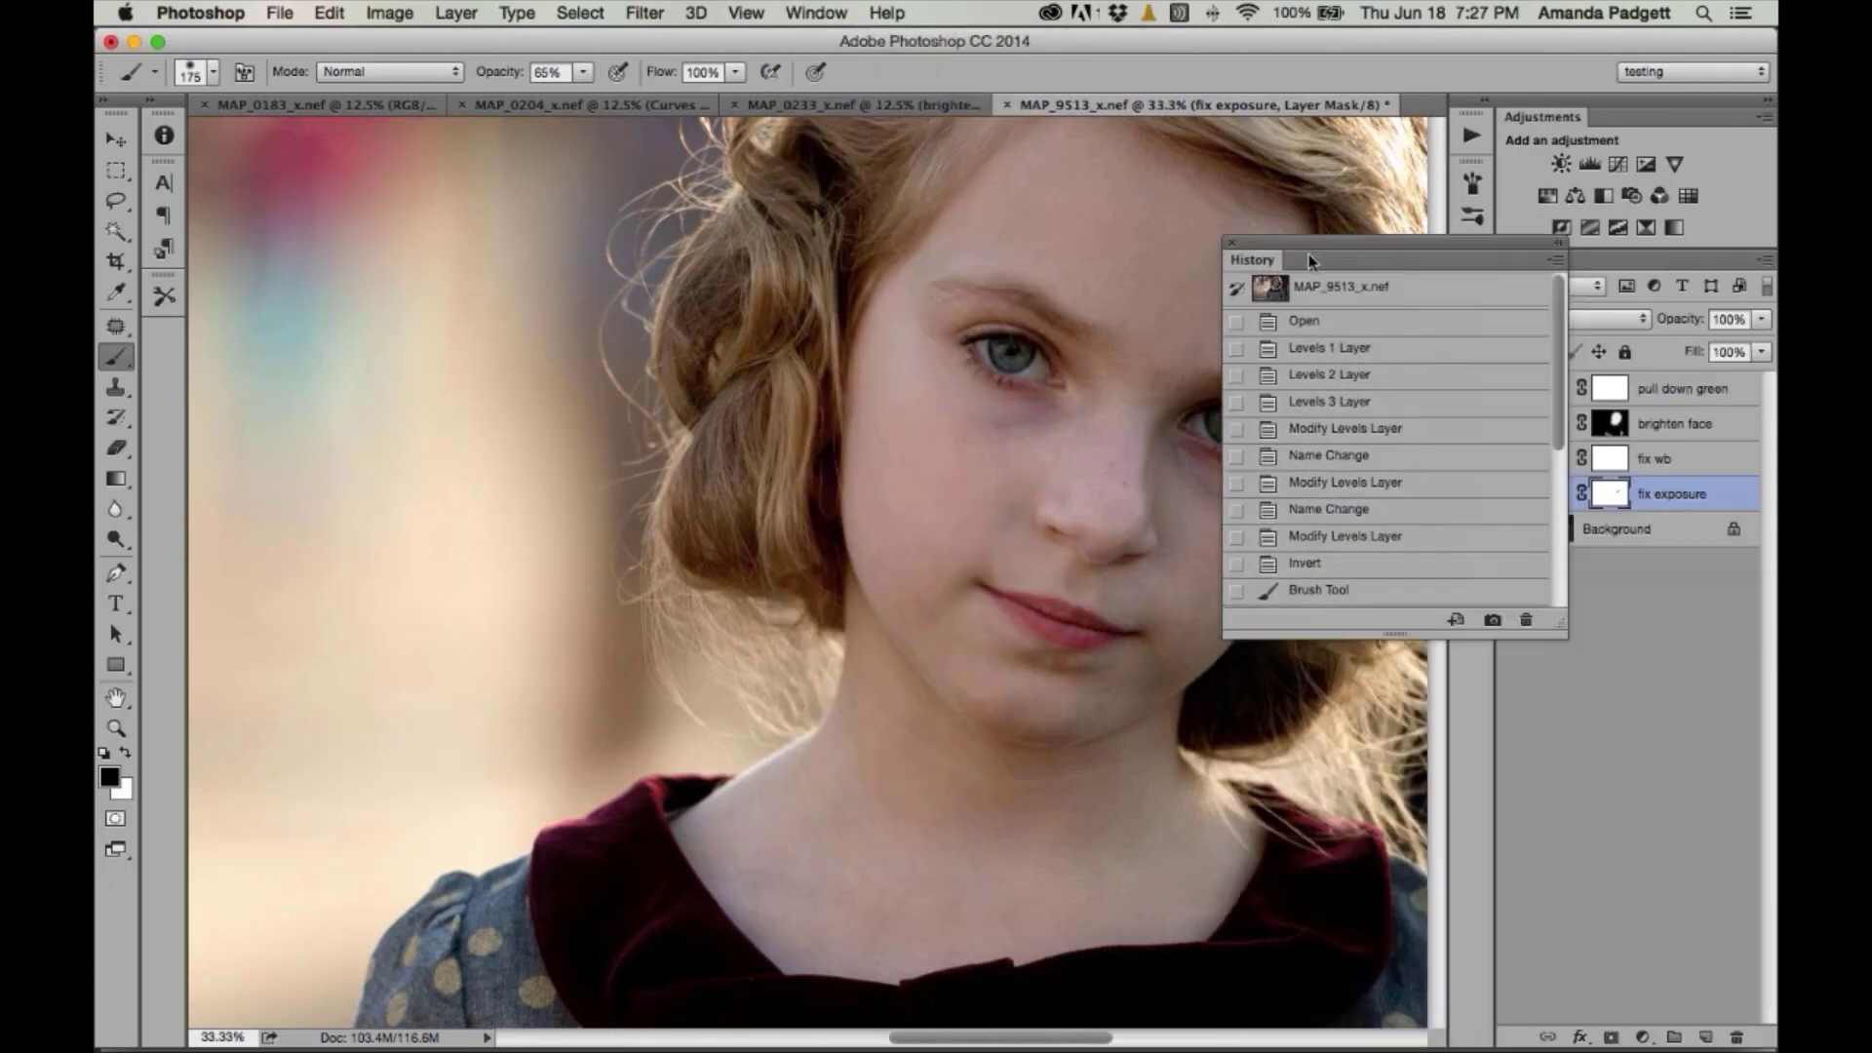
pyautogui.click(1560, 245)
pyautogui.moveTo(1272, 246); pyautogui.dragTo(1477, 127)
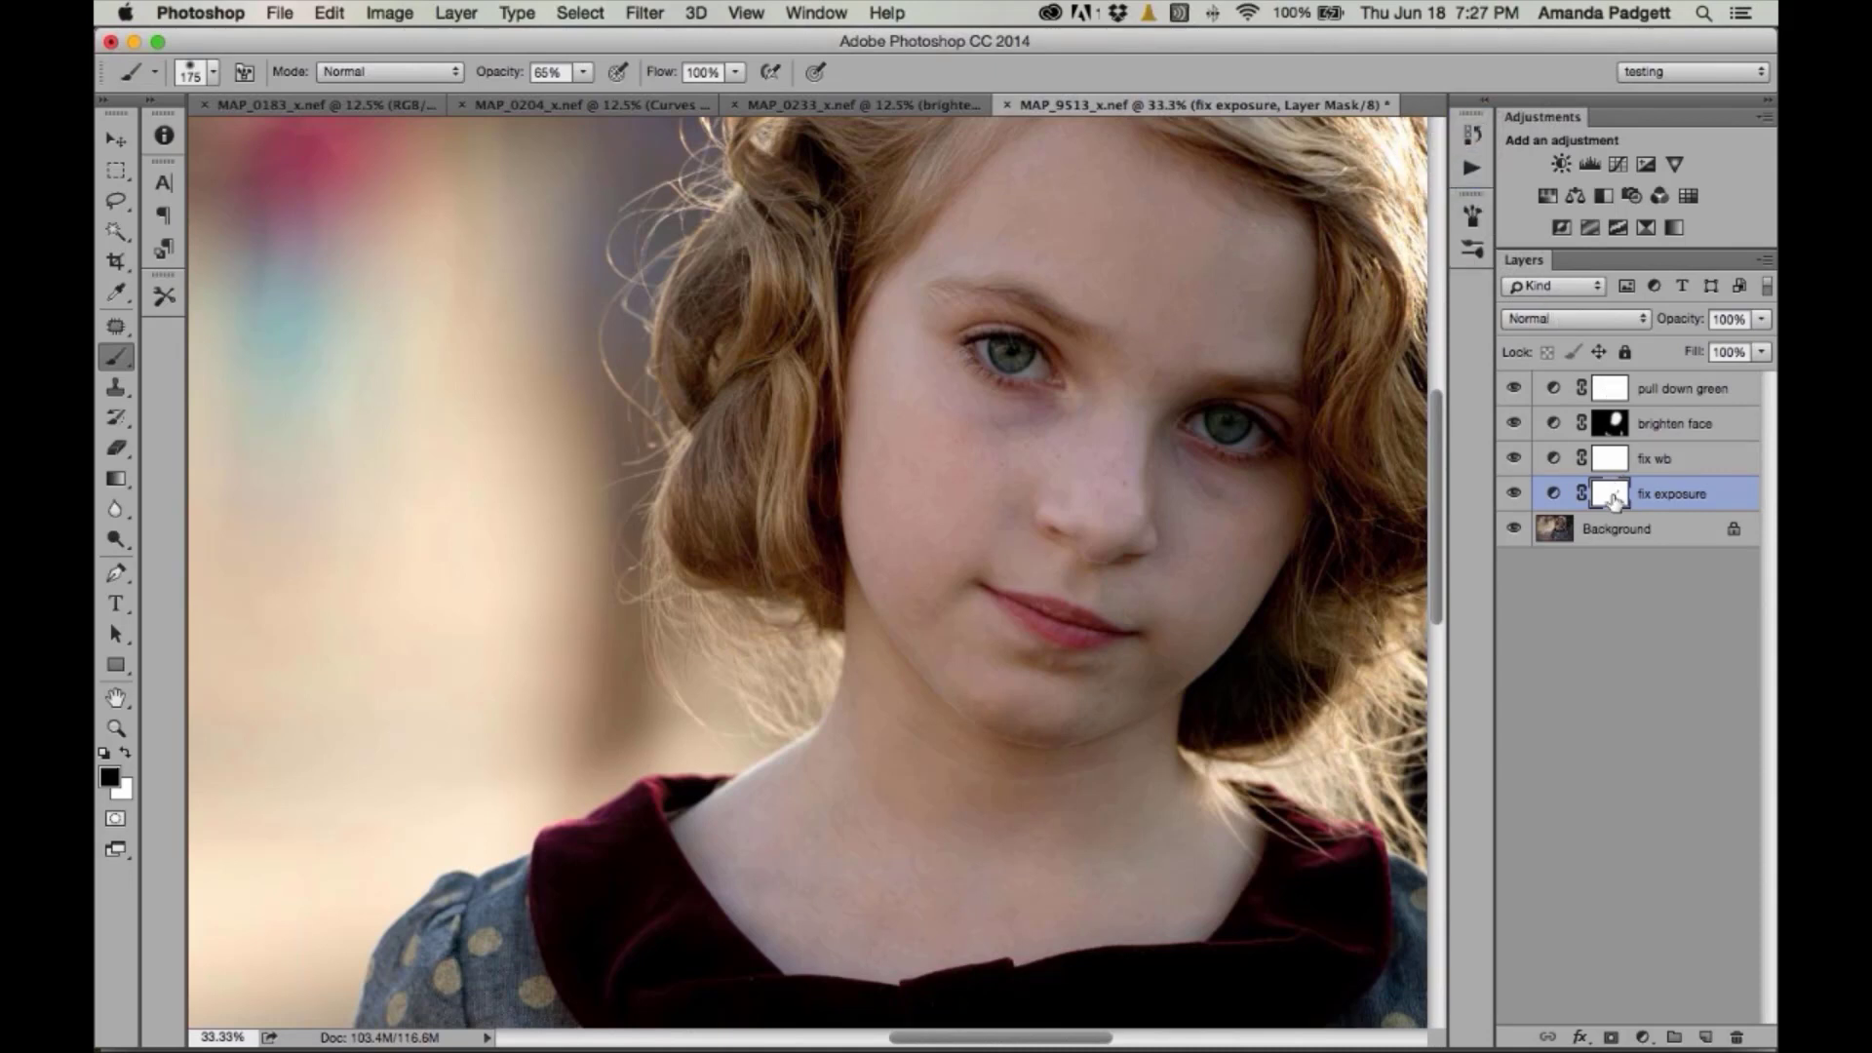
# - Zoom out to 16.67% and compare the finished edit with the original Background layer alone
pyautogui.press('super+minus')
pyautogui.press('super+minus')
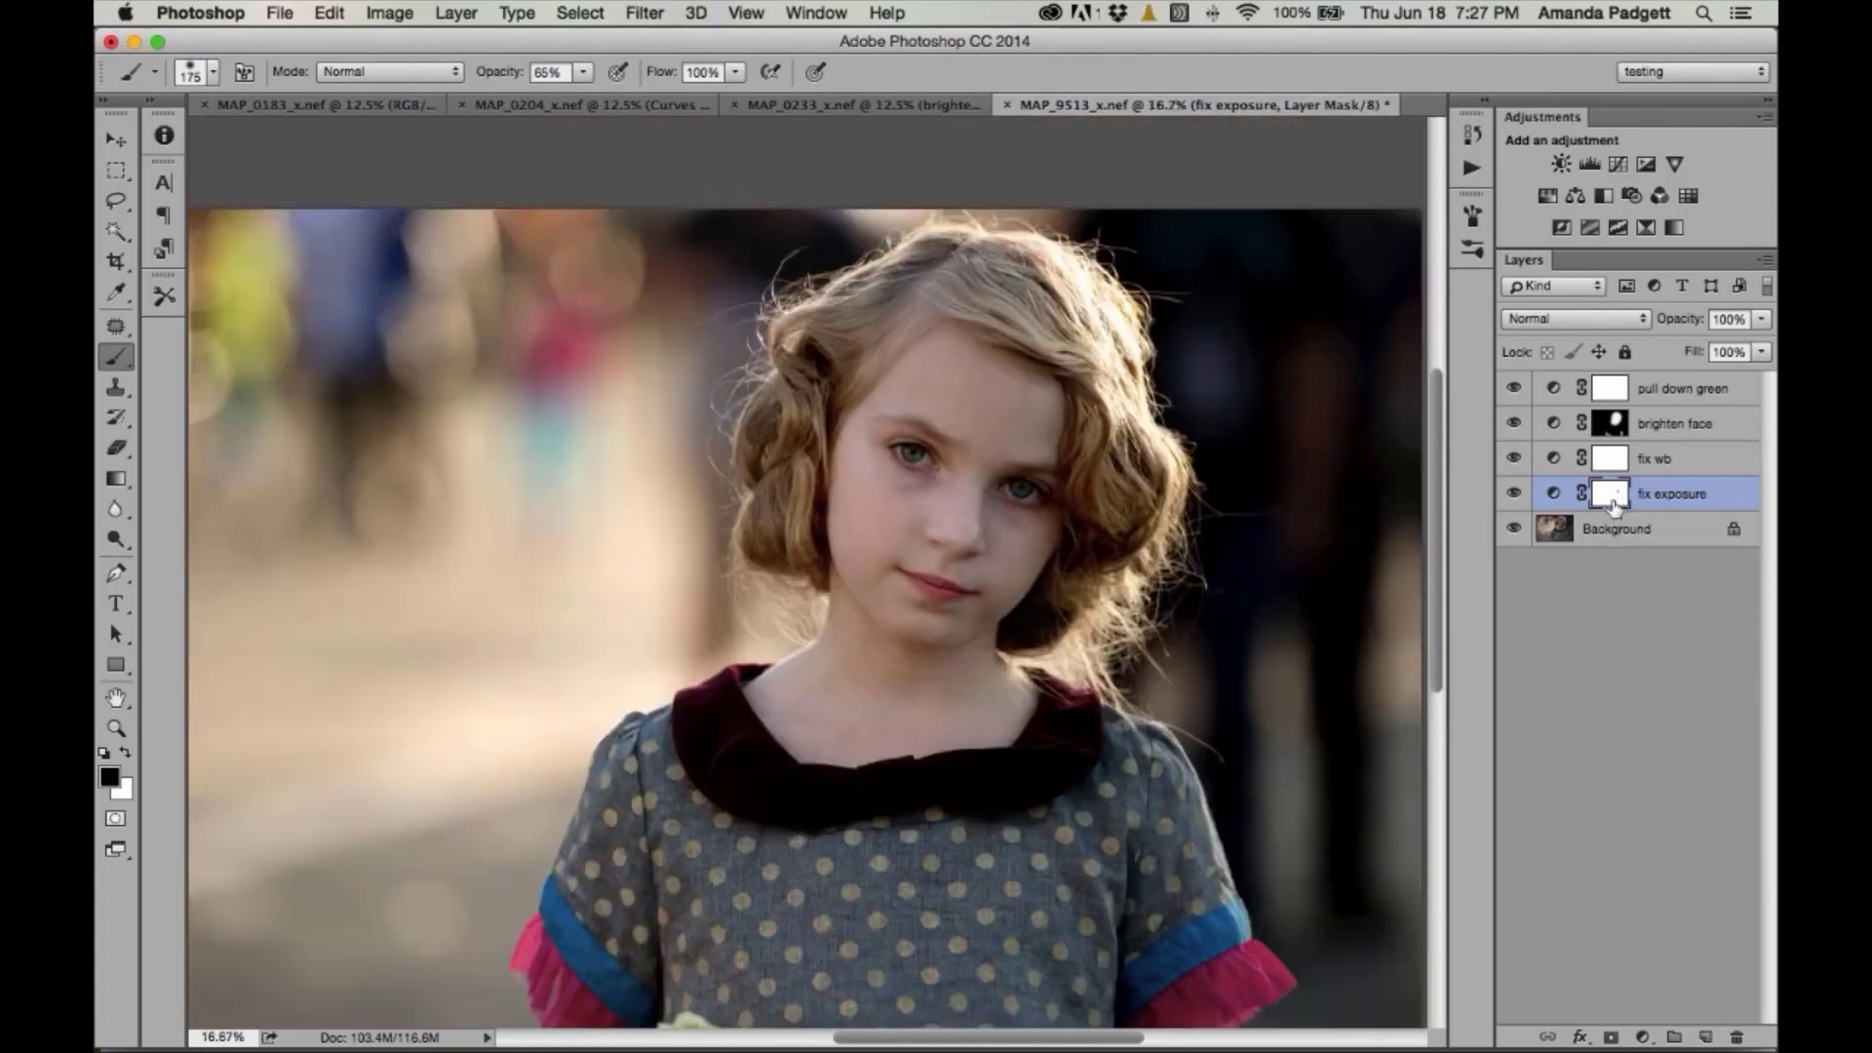
pyautogui.keyDown('alt'); pyautogui.click(1514, 528); pyautogui.keyUp('alt')
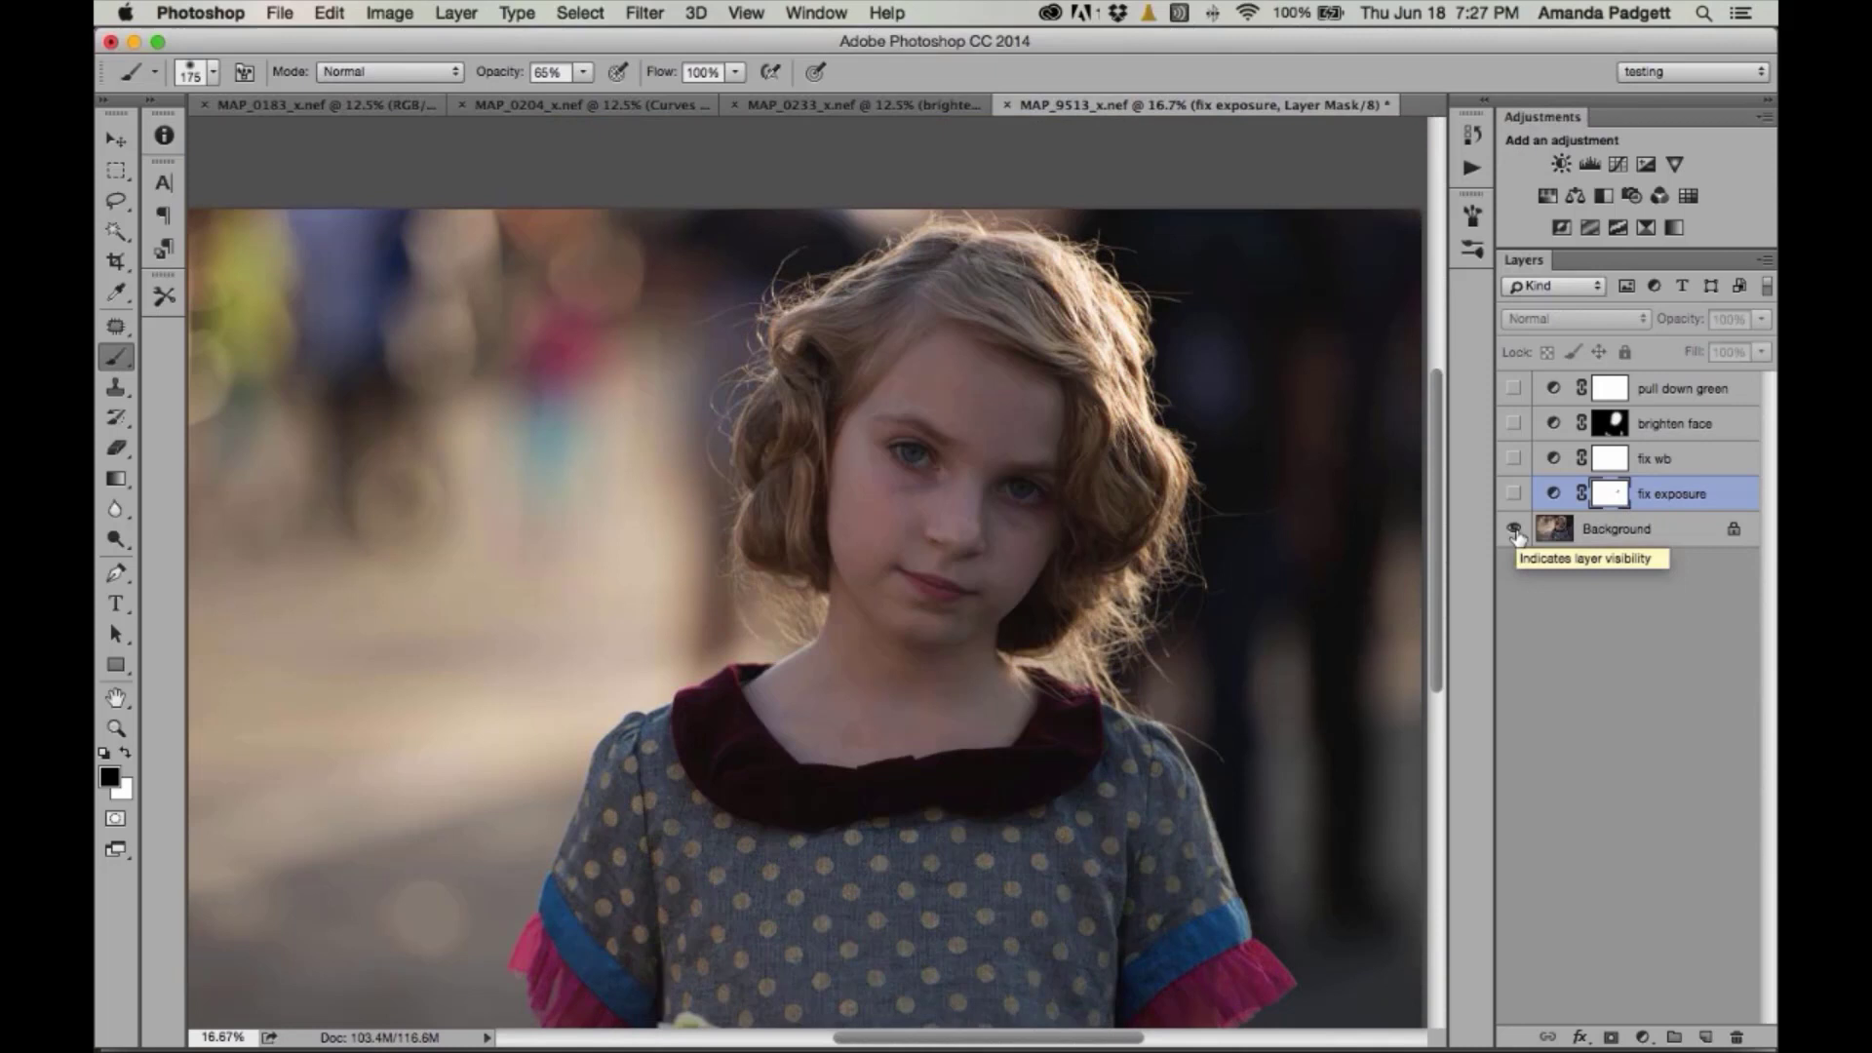
pyautogui.keyDown('alt'); pyautogui.click(1514, 529); pyautogui.keyUp('alt')
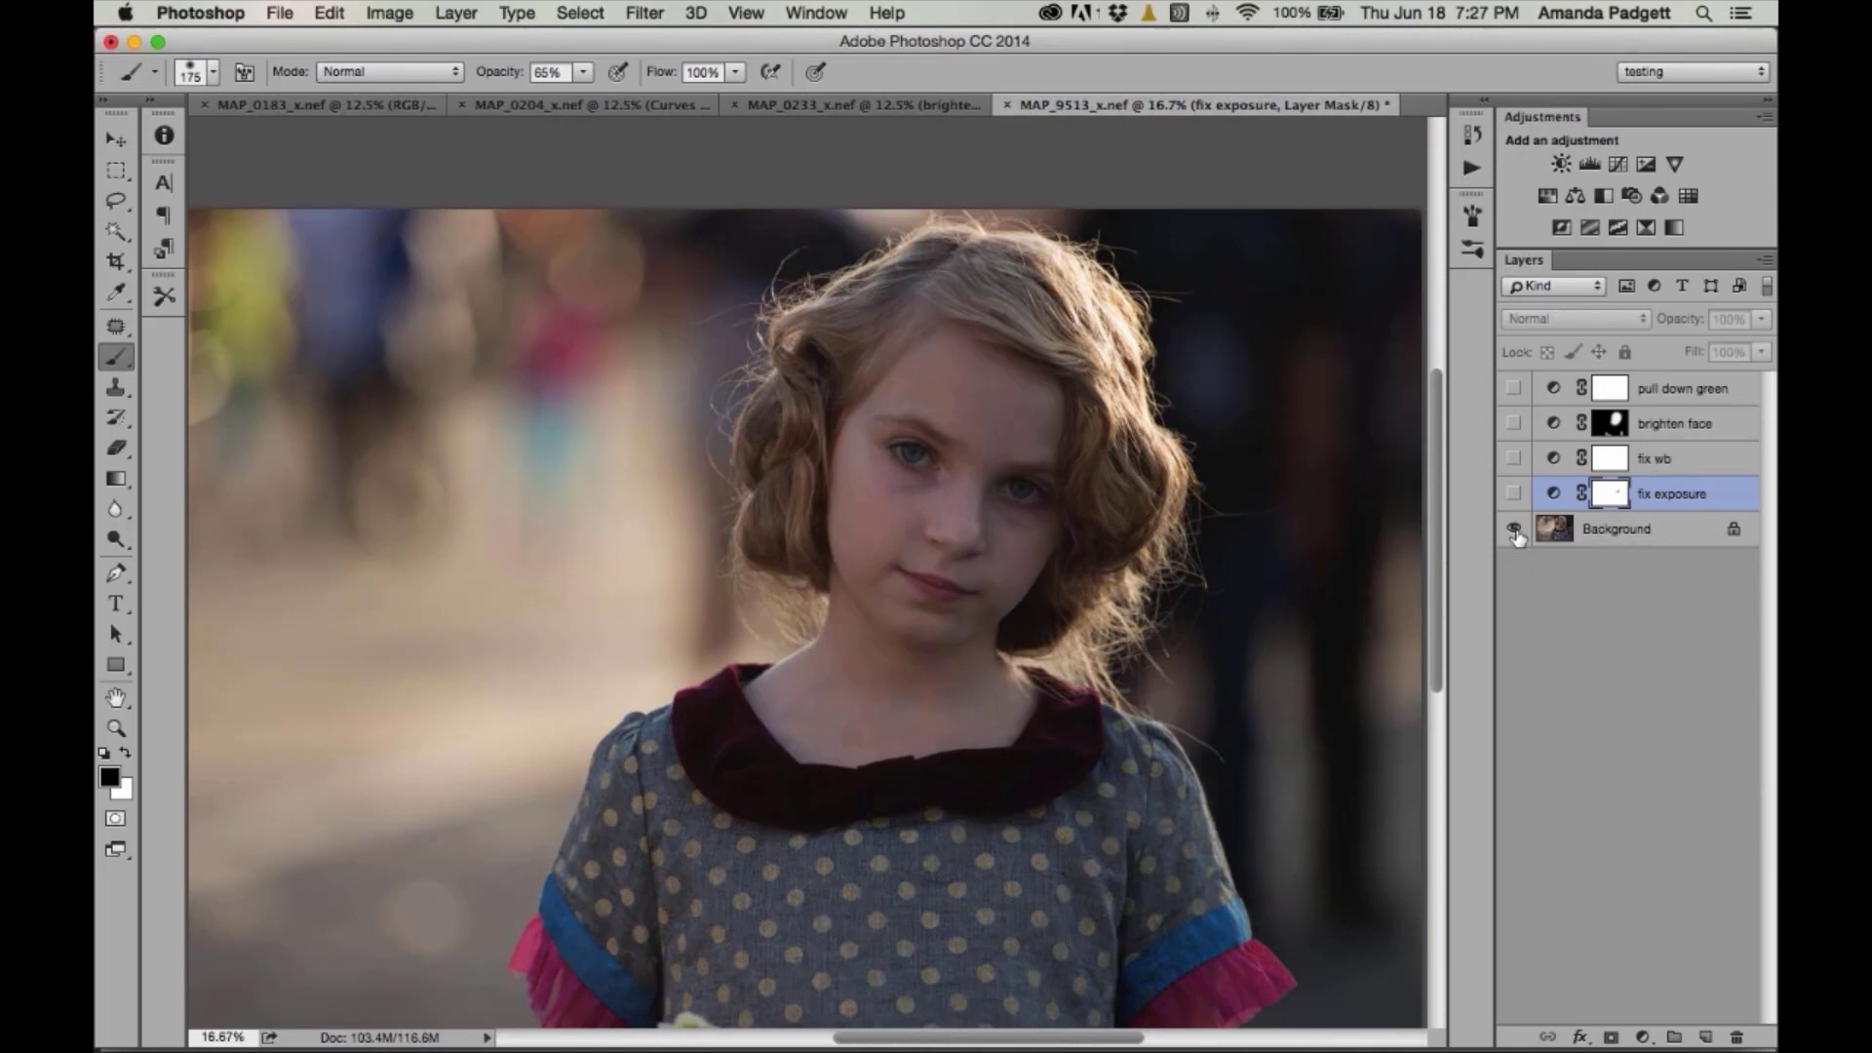
# - Examine the finished portrait edit at 16.67% and 25% magnification
pyautogui.press('super+plus')
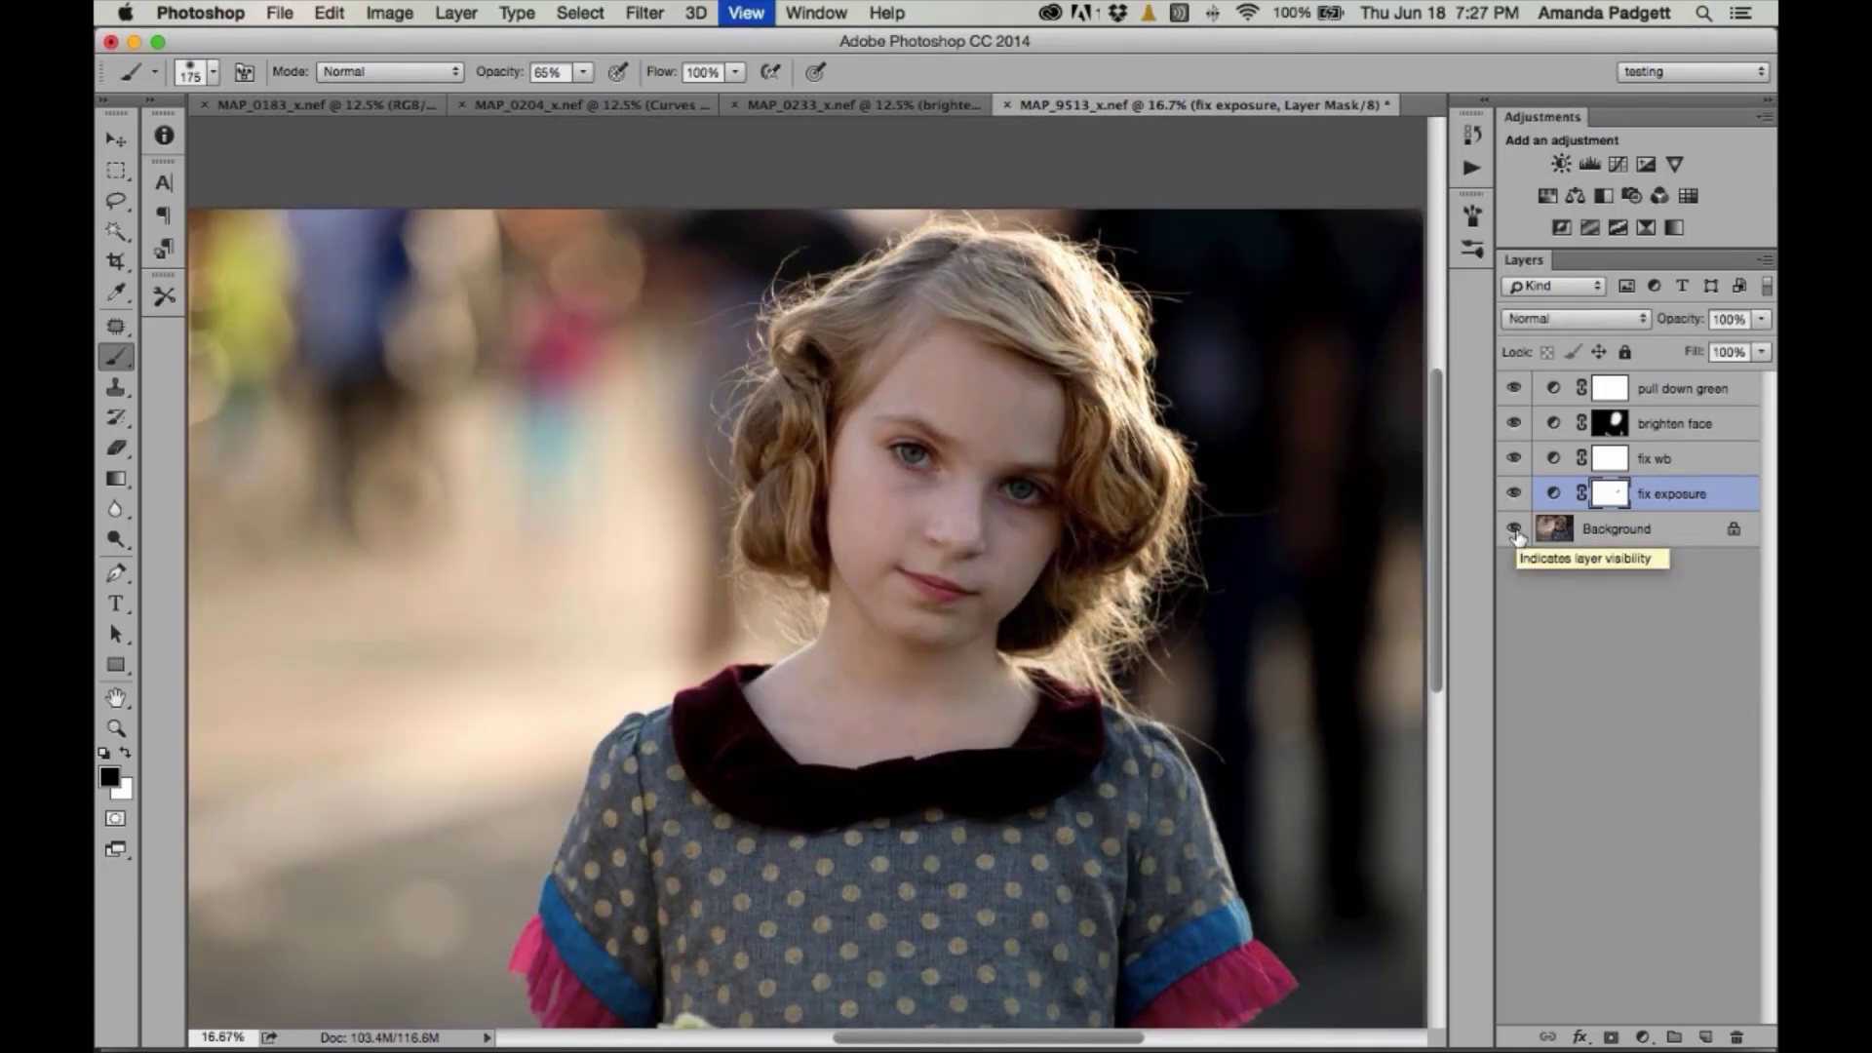
pyautogui.press('super+plus')
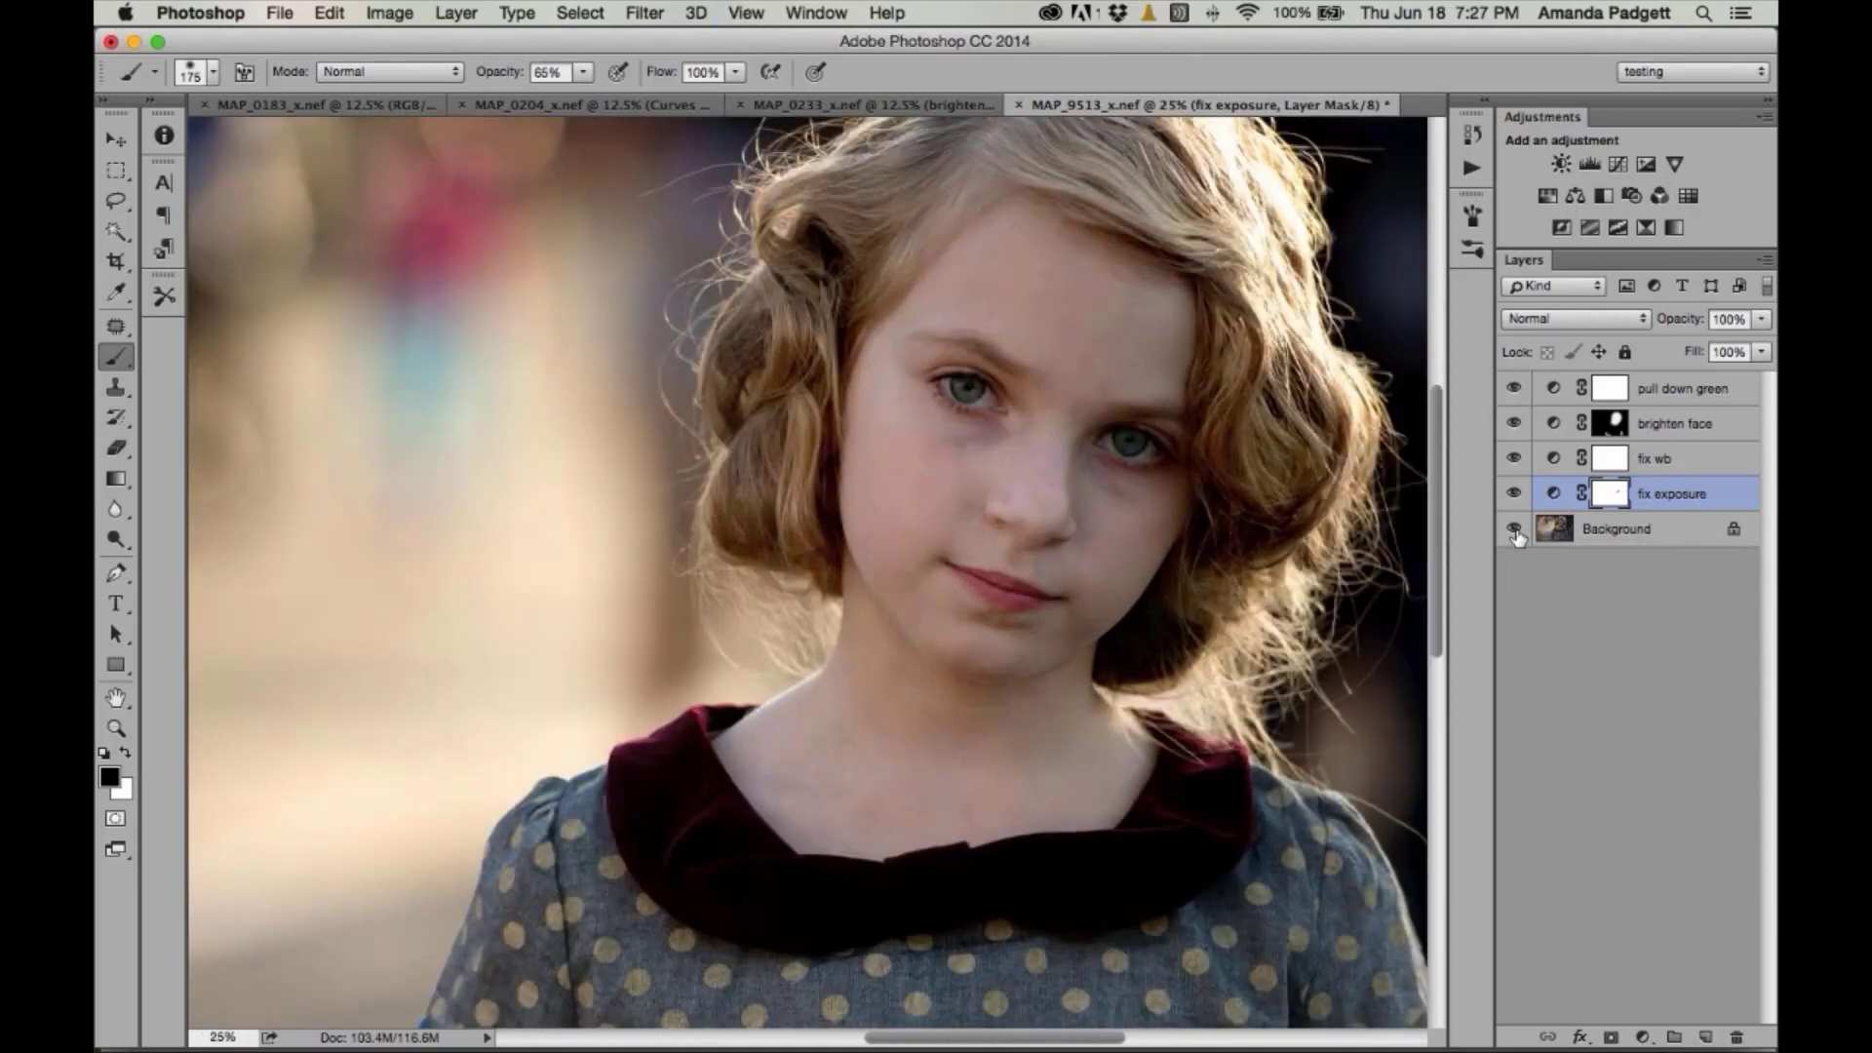
pyautogui.press('super+minus')
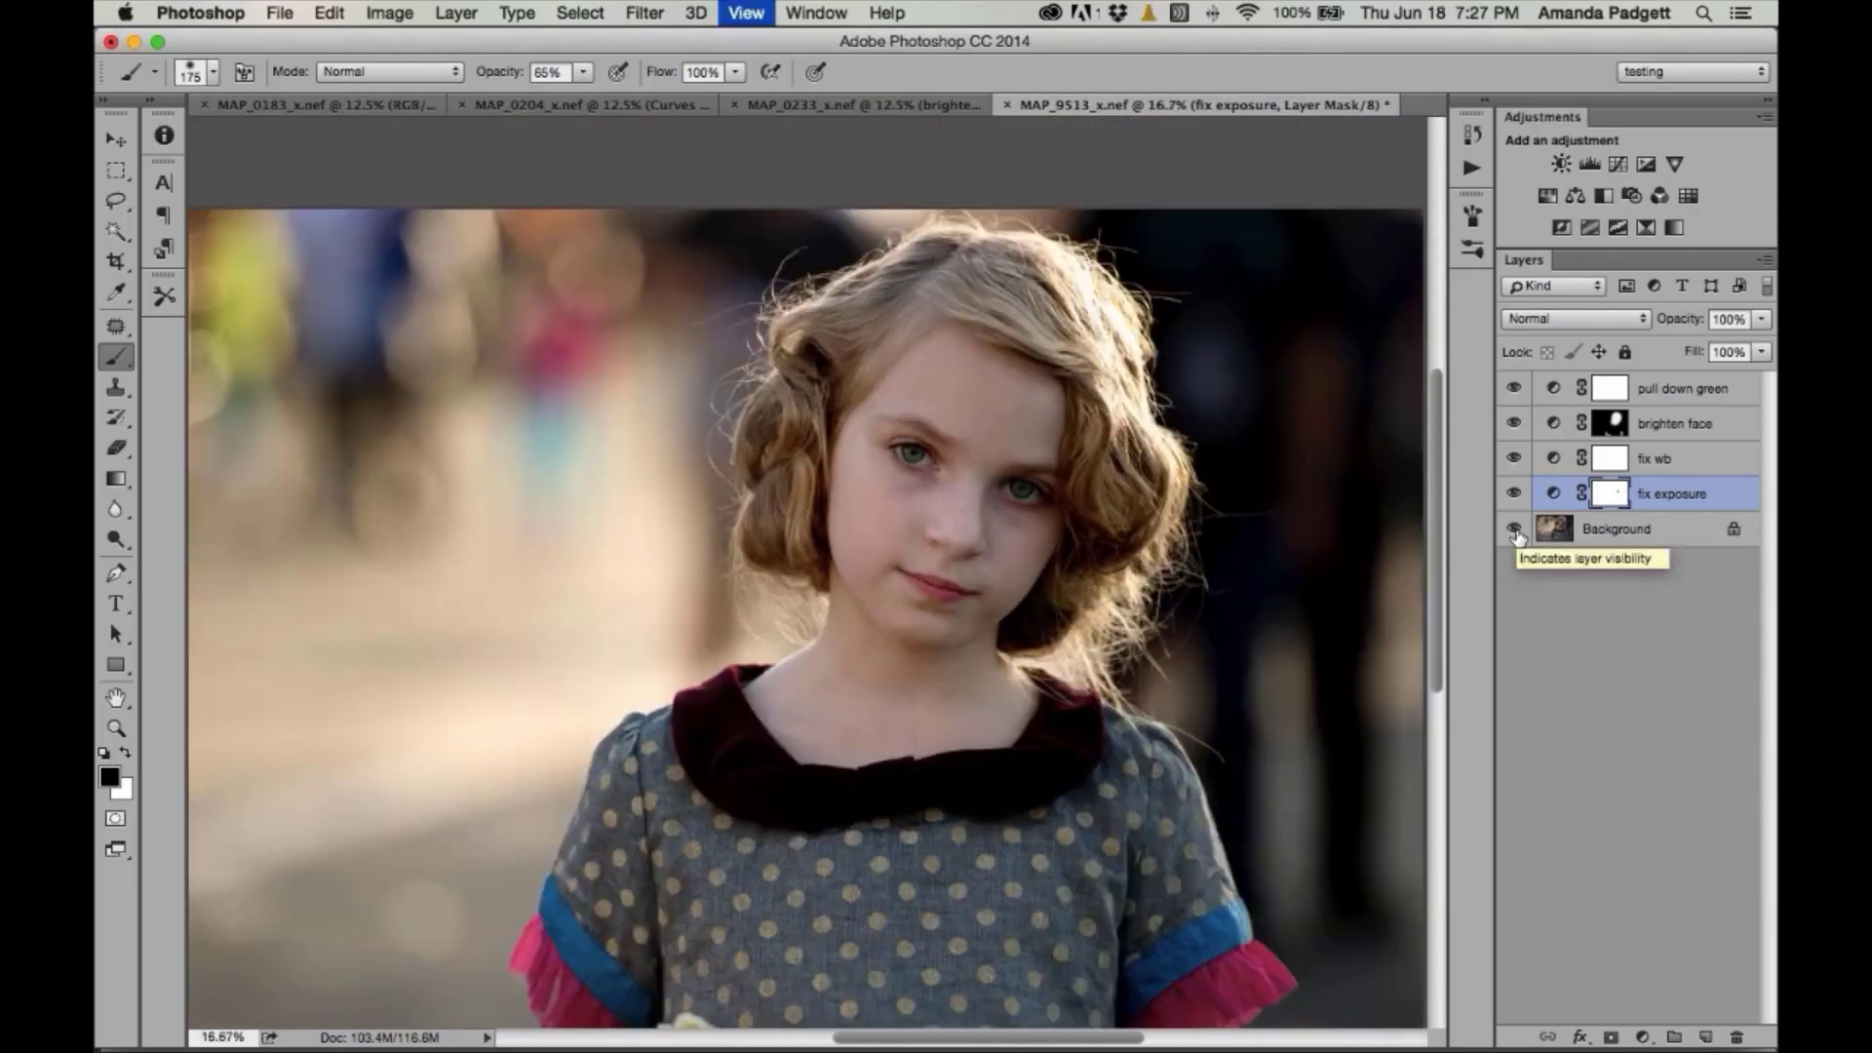
pyautogui.press('super+plus')
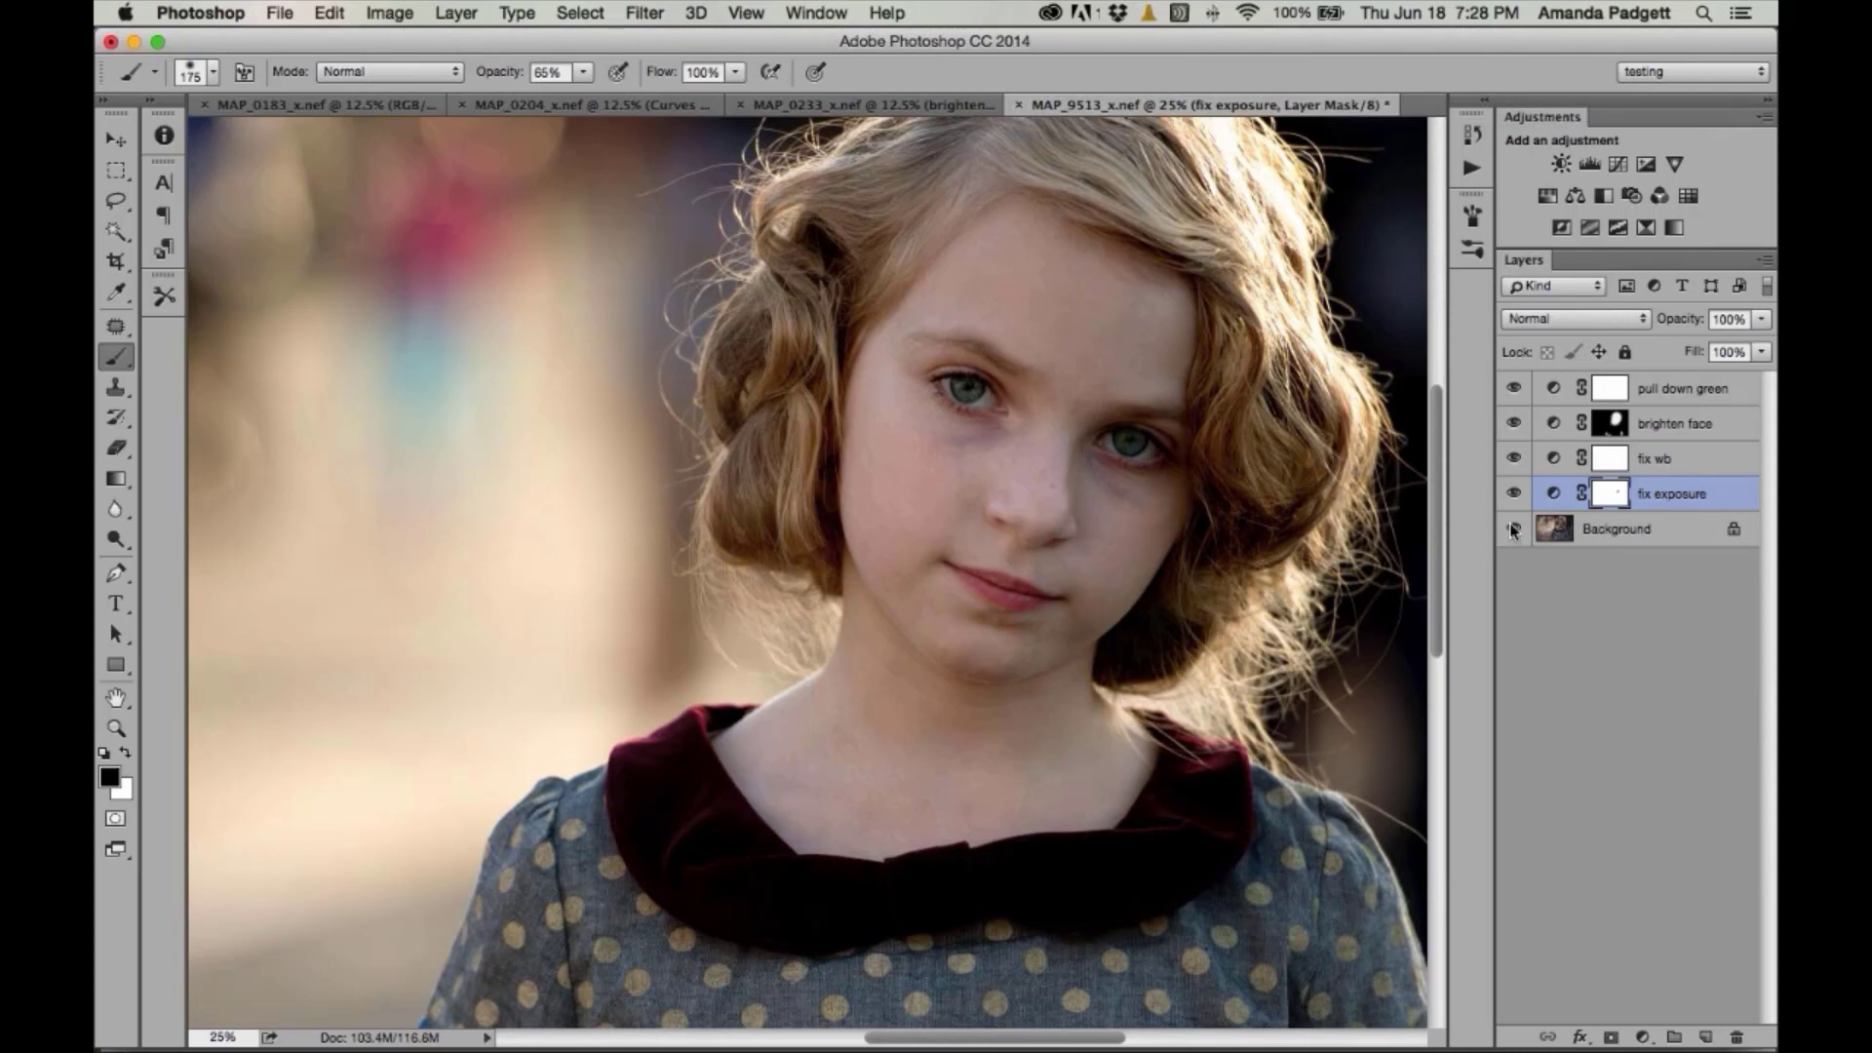
# - Switch to the MAP_0233_x.nef photo and revert it to its original opened state from the document history
pyautogui.click(600, 104)
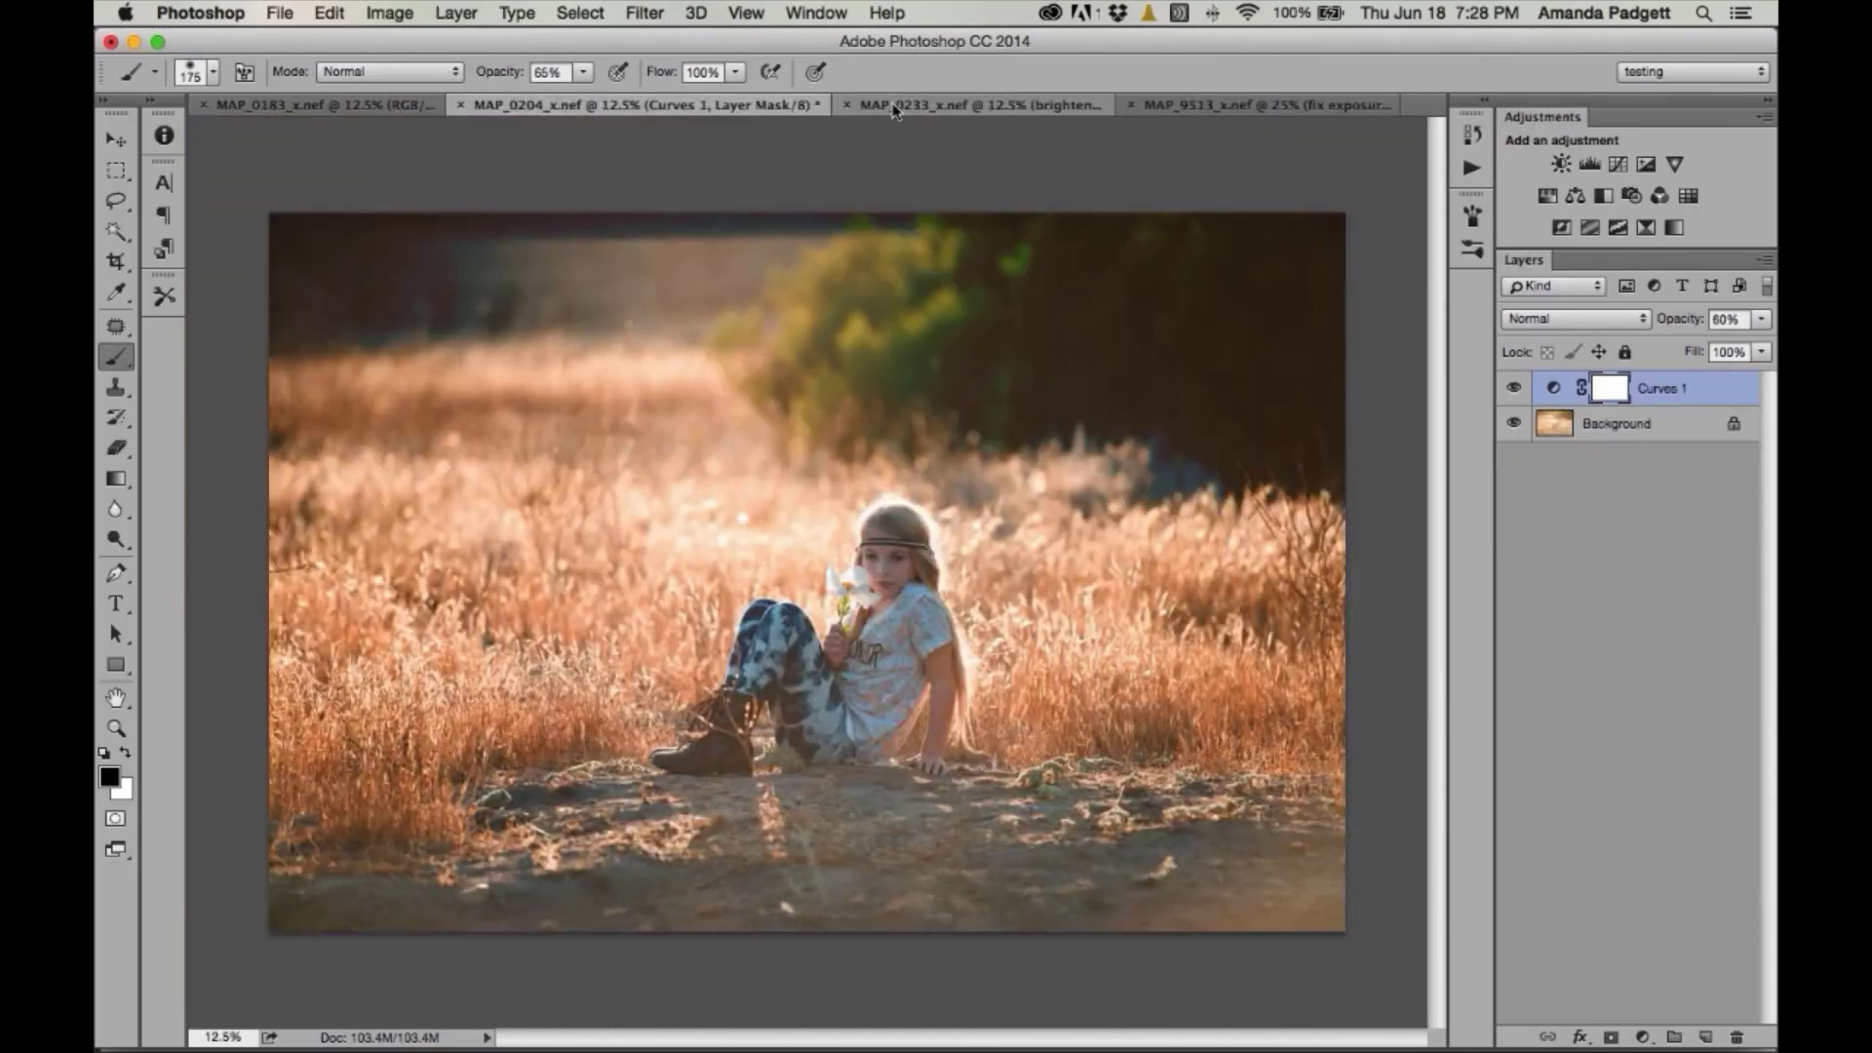
pyautogui.click(896, 104)
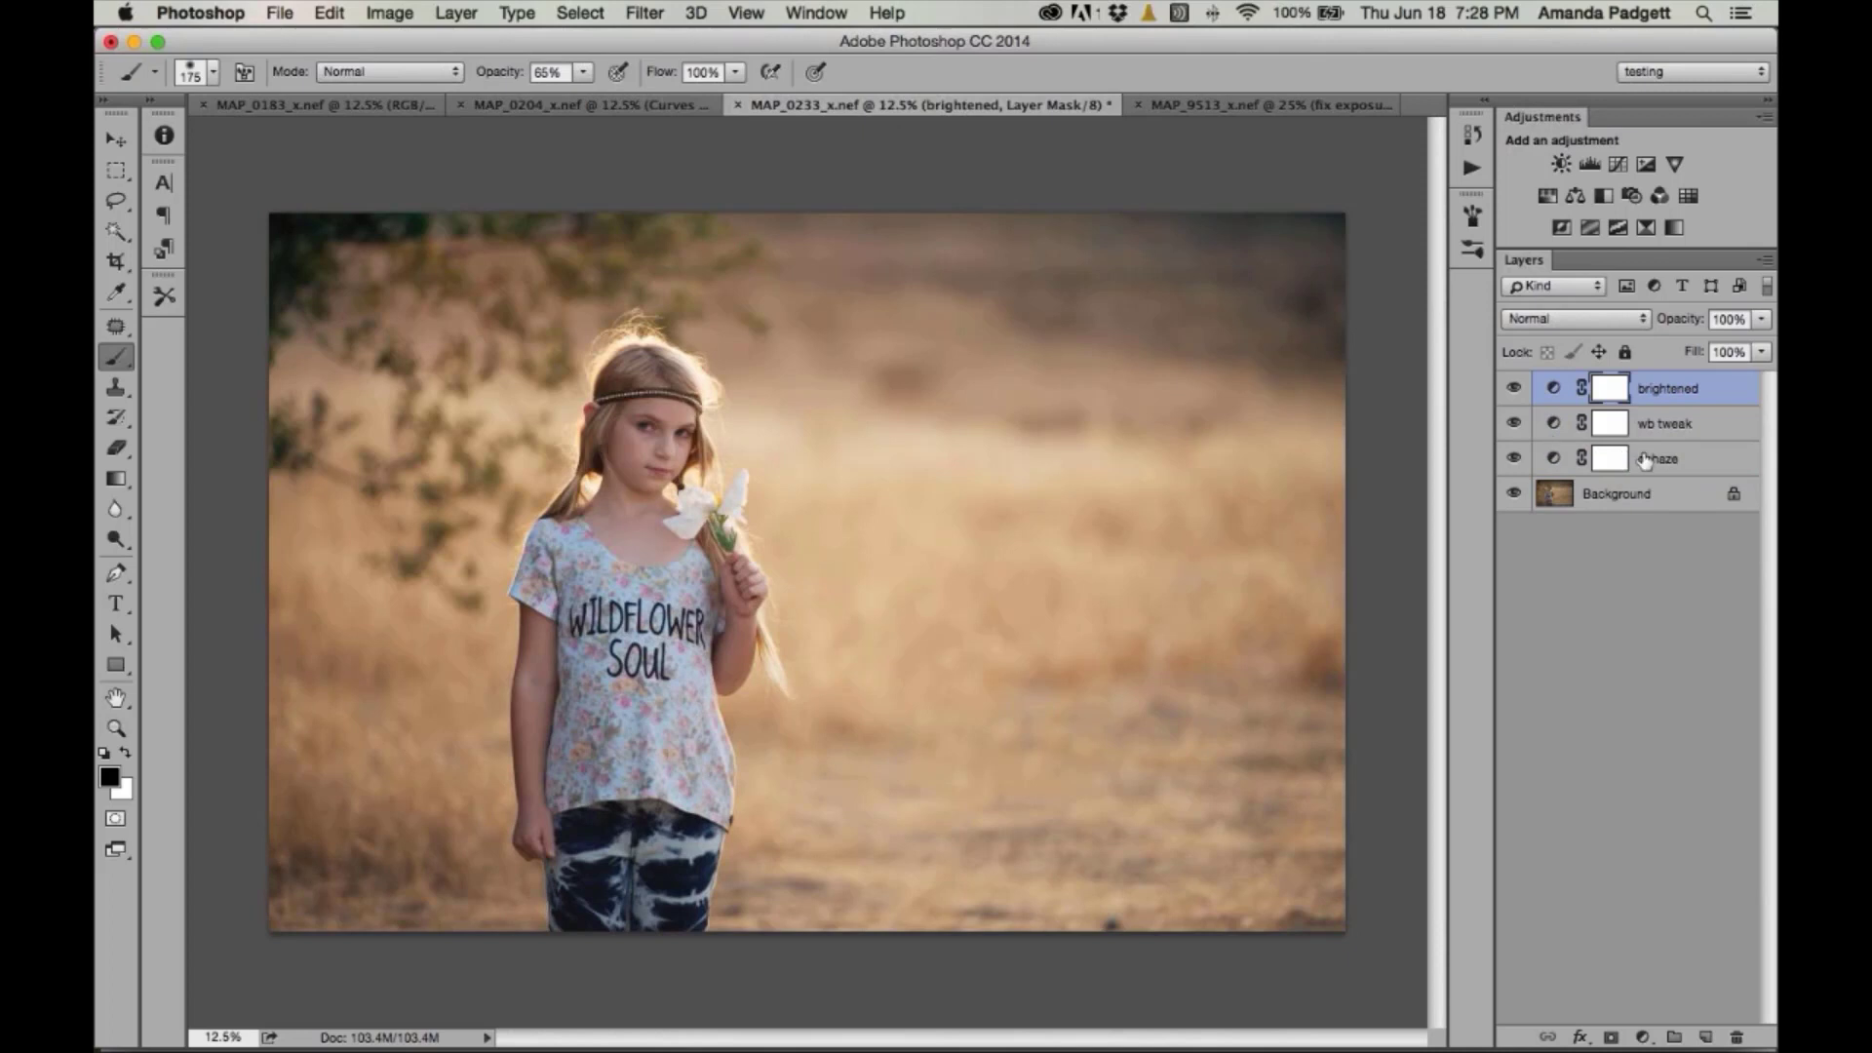
pyautogui.click(1473, 134)
pyautogui.click(1371, 479)
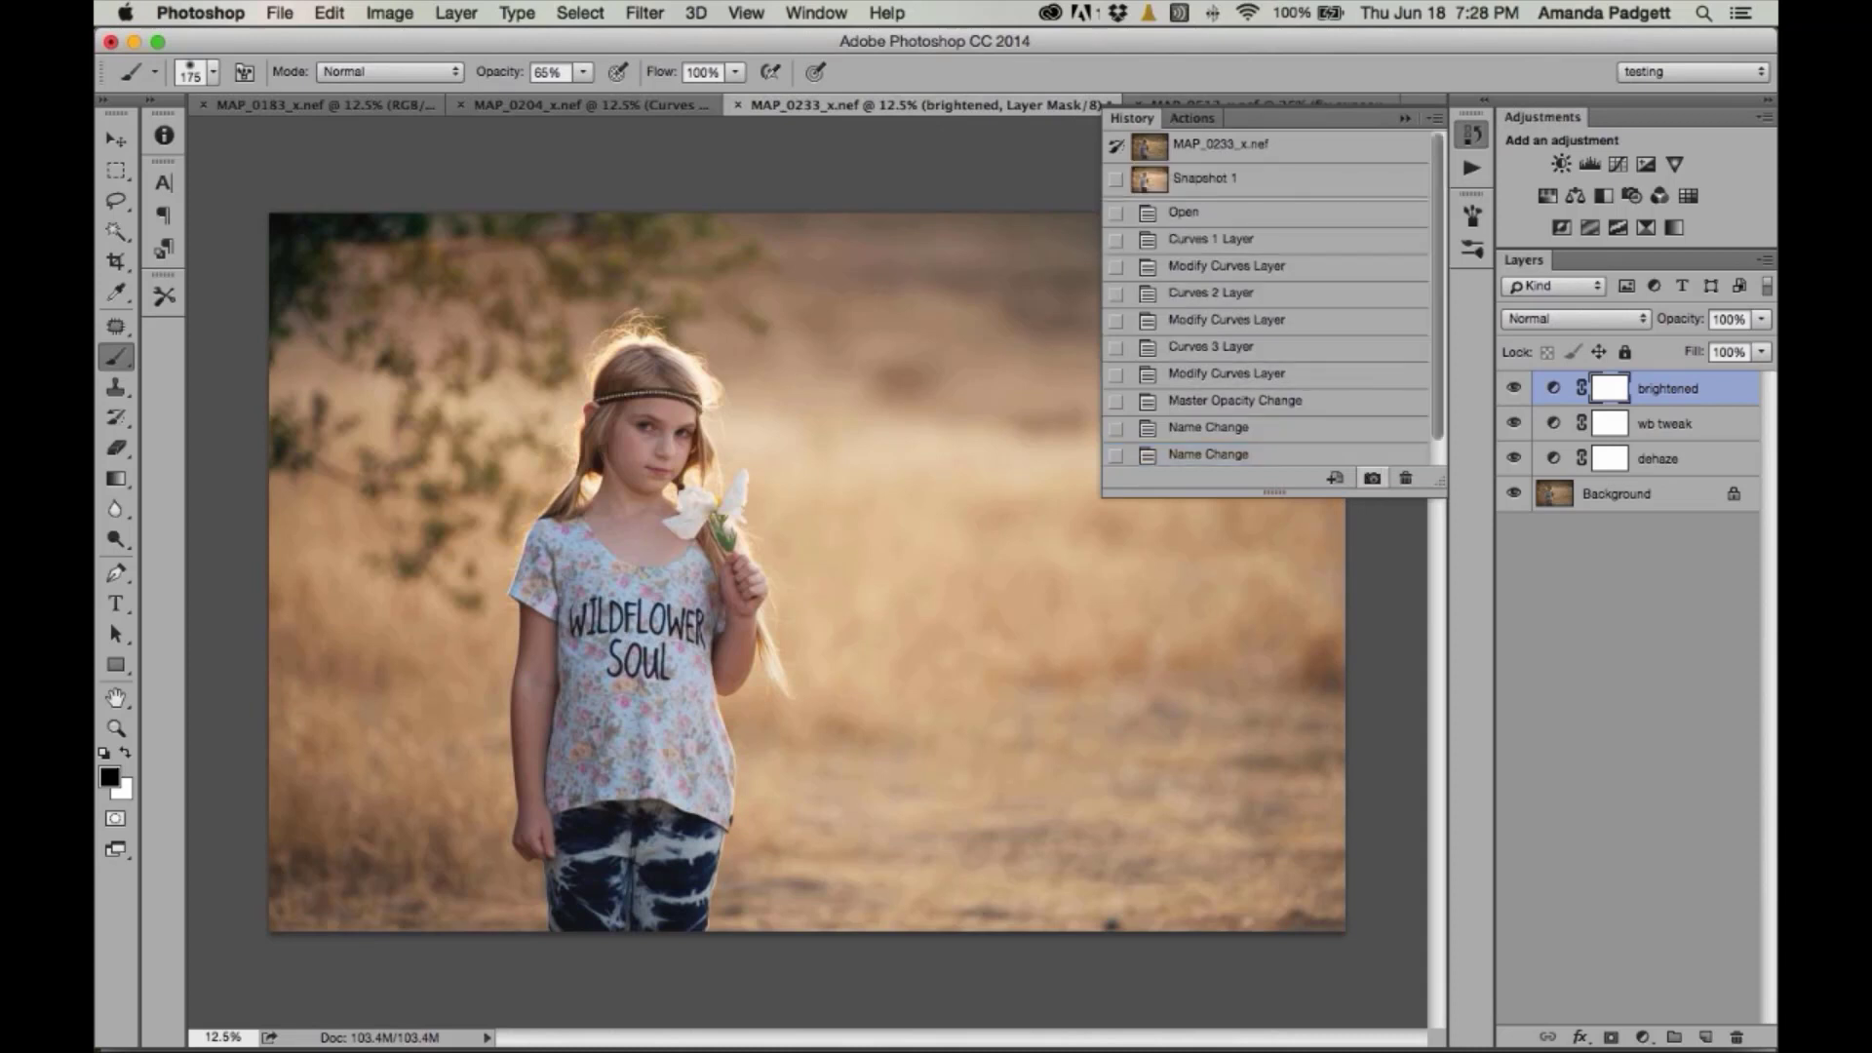
pyautogui.click(1288, 148)
pyautogui.click(1405, 119)
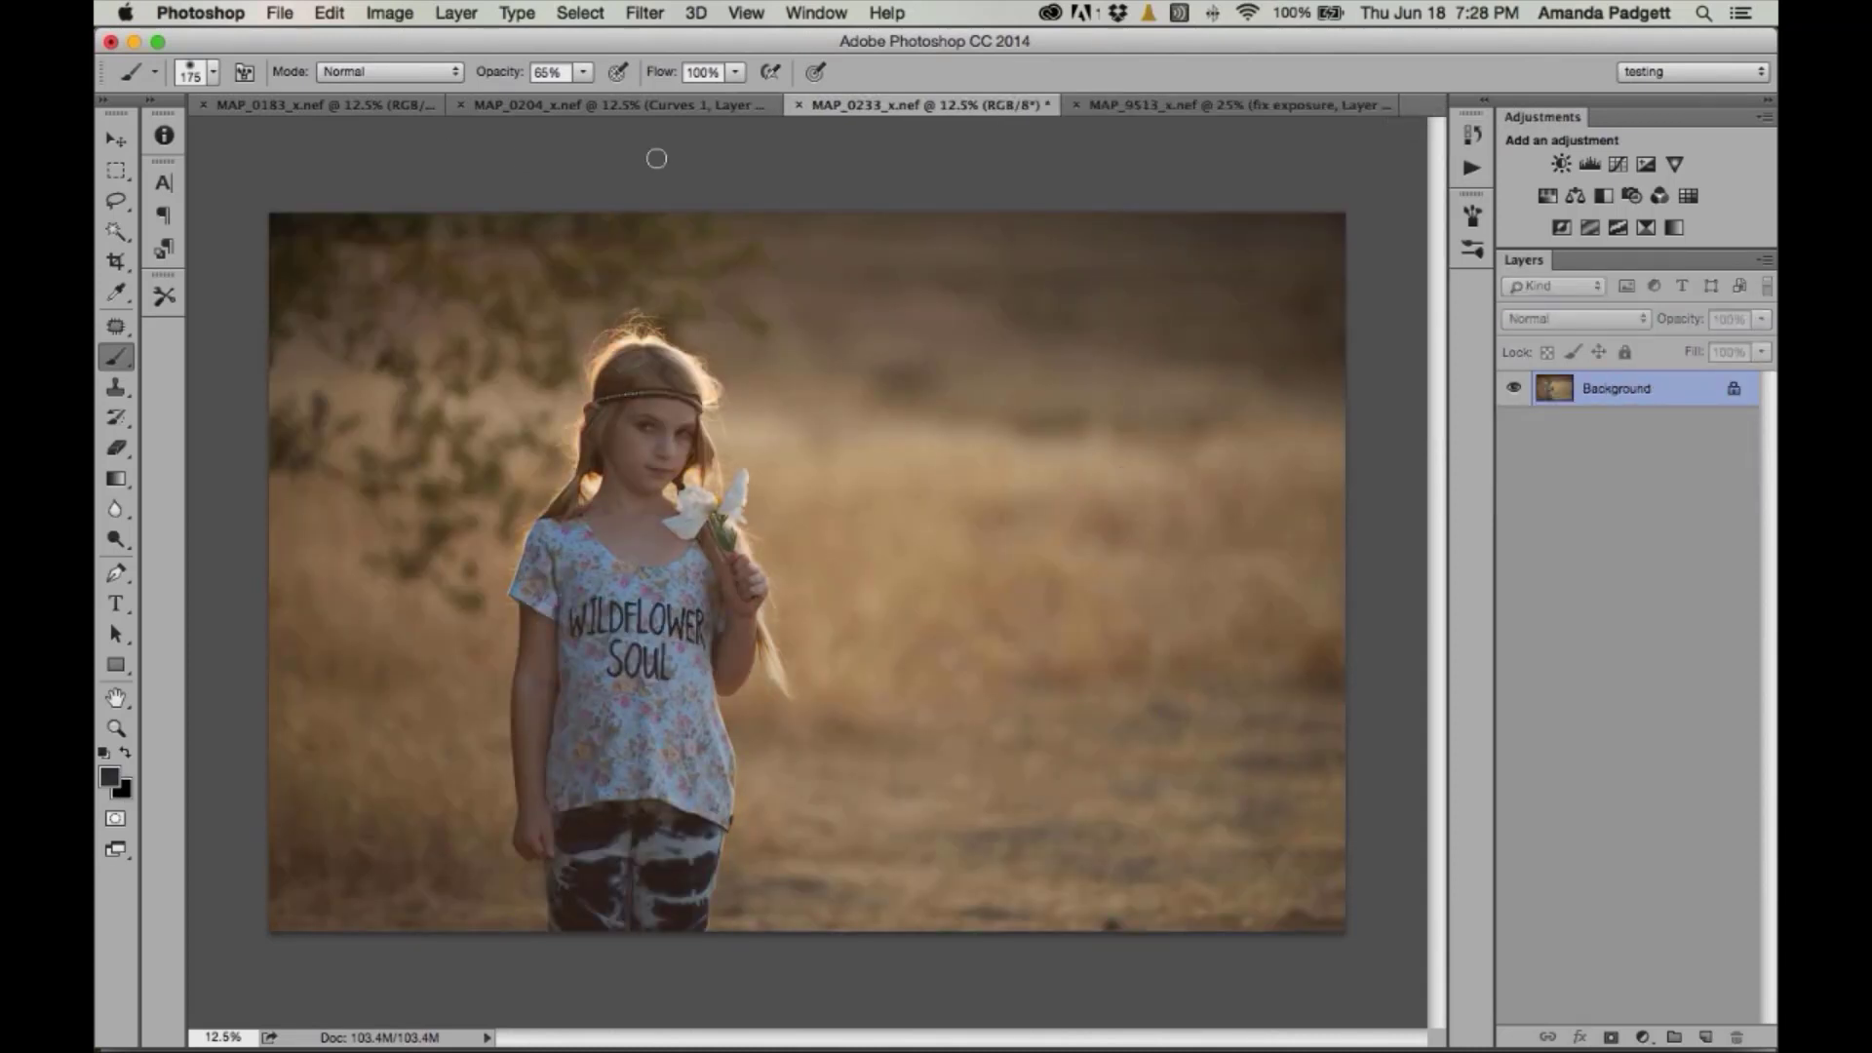
# - Delete the Curves 1 adjustment layer in the MAP_0204_x.nef photo
pyautogui.click(628, 107)
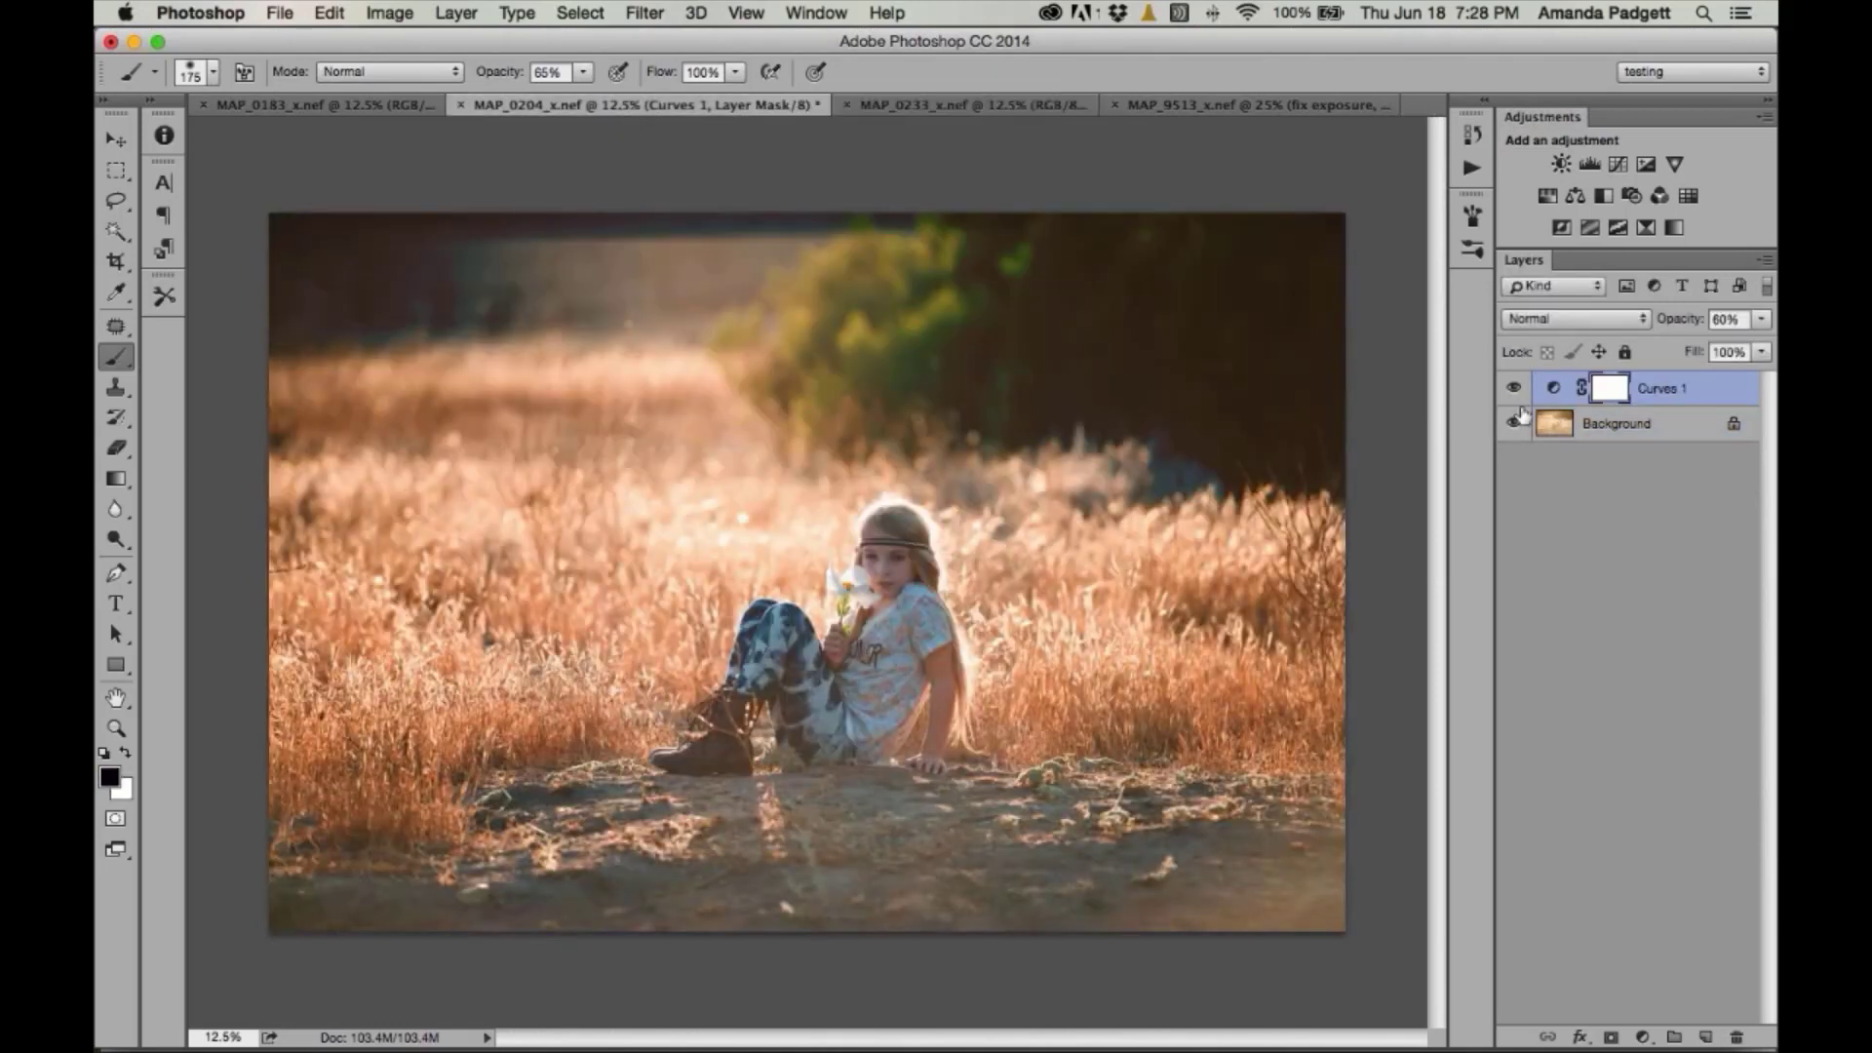
pyautogui.press('Delete')
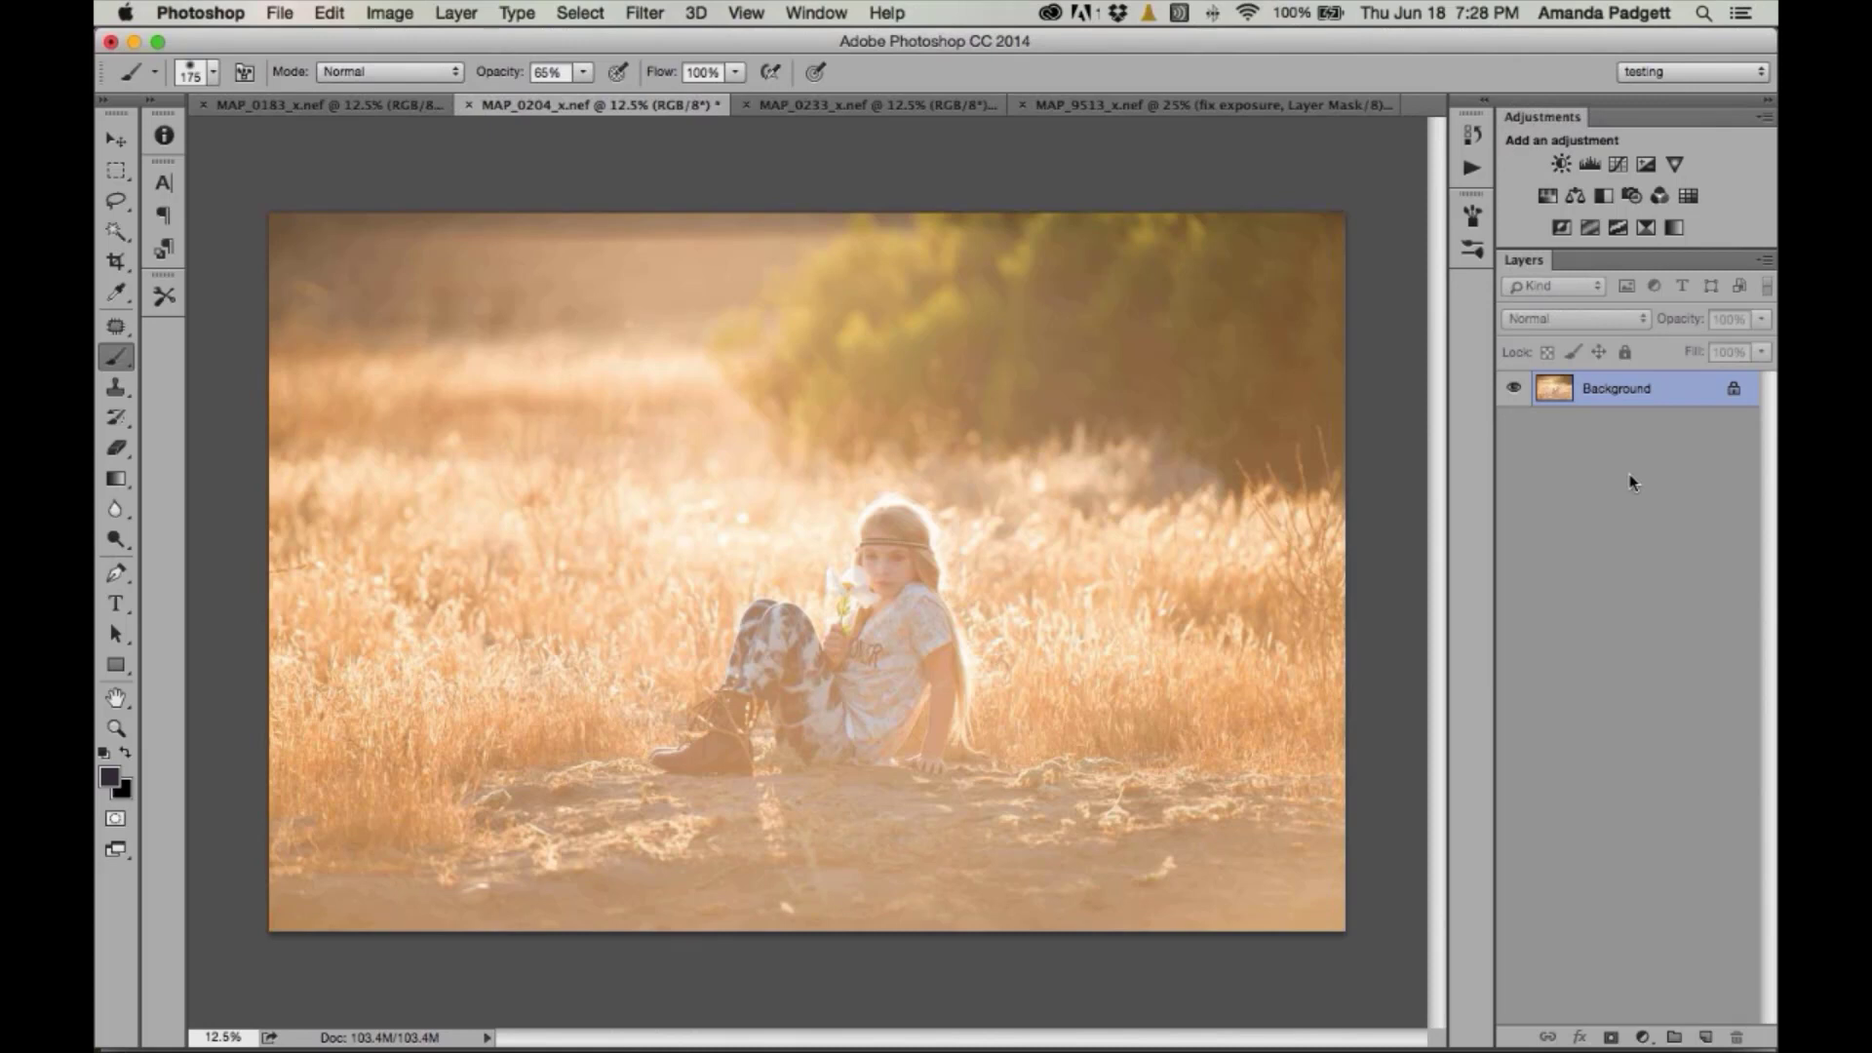
# - Add a Levels adjustment layer above the Background and shrink its properties panel to uncover more of the photo
pyautogui.click(1590, 165)
pyautogui.click(1591, 164)
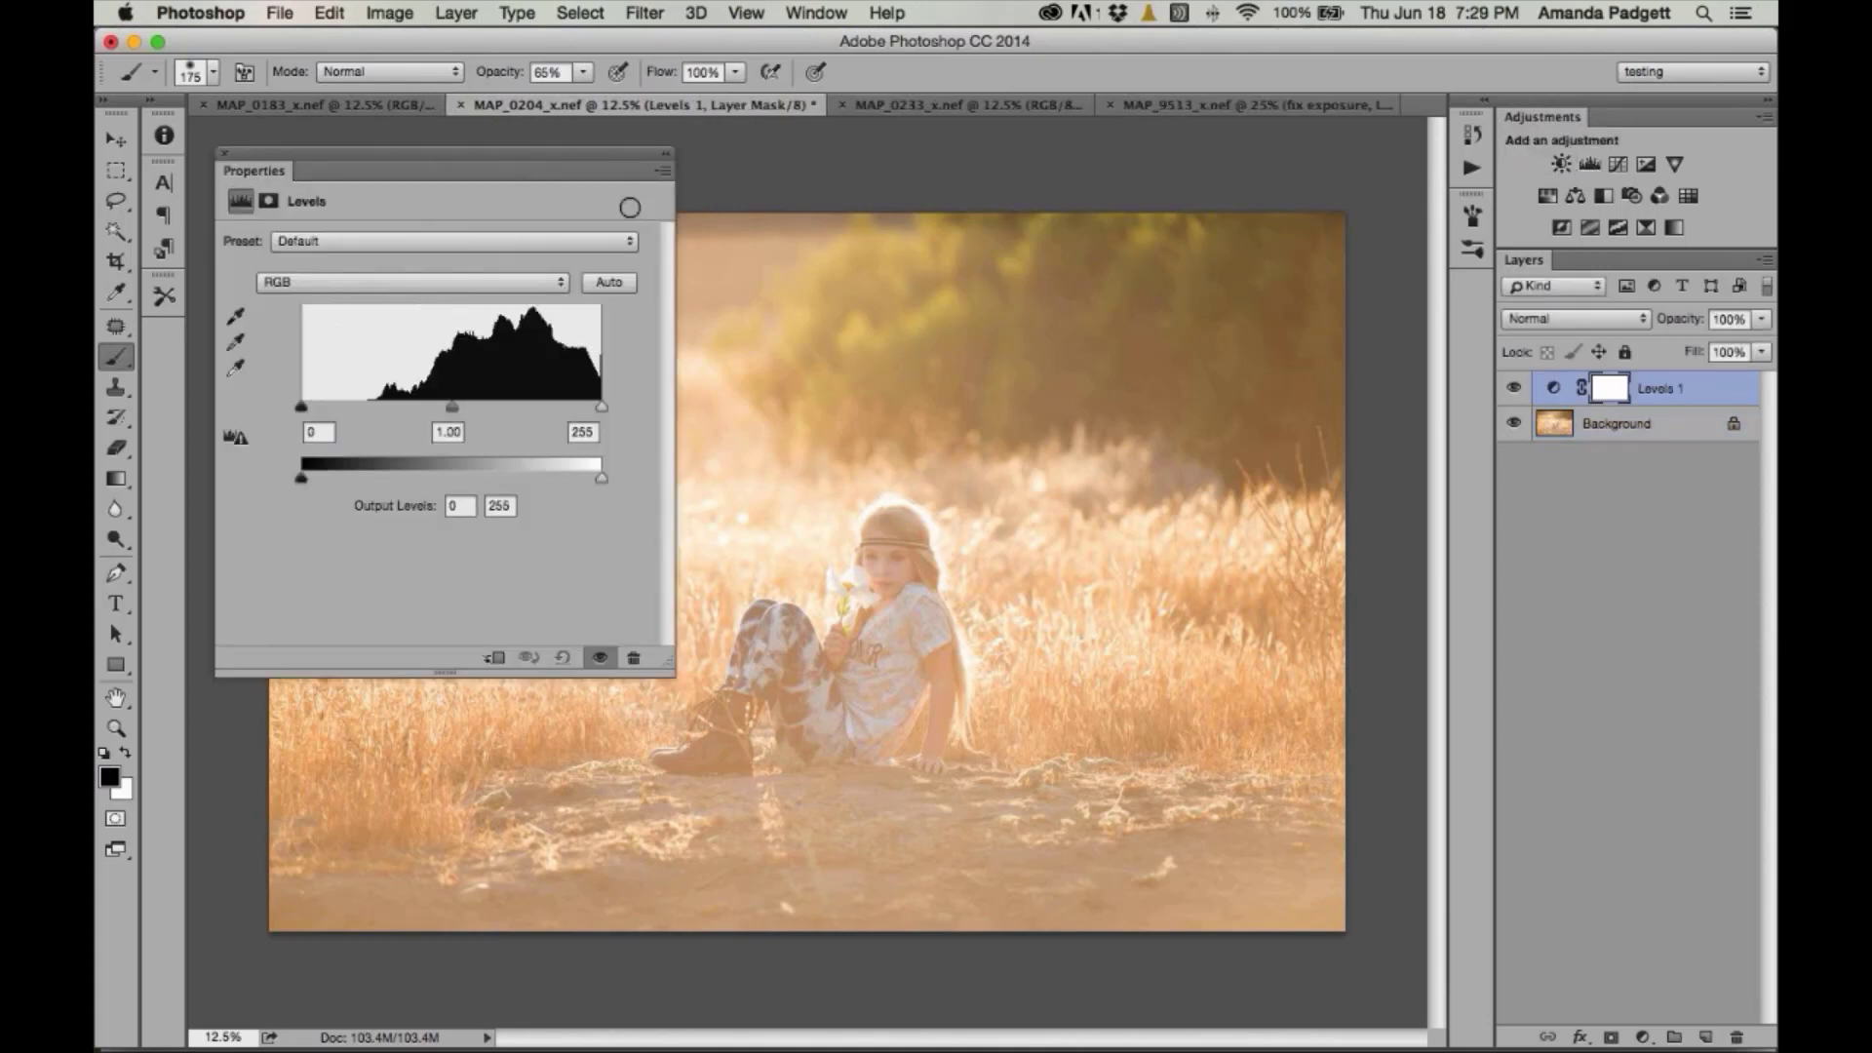
pyautogui.moveTo(675, 252); pyautogui.dragTo(514, 249)
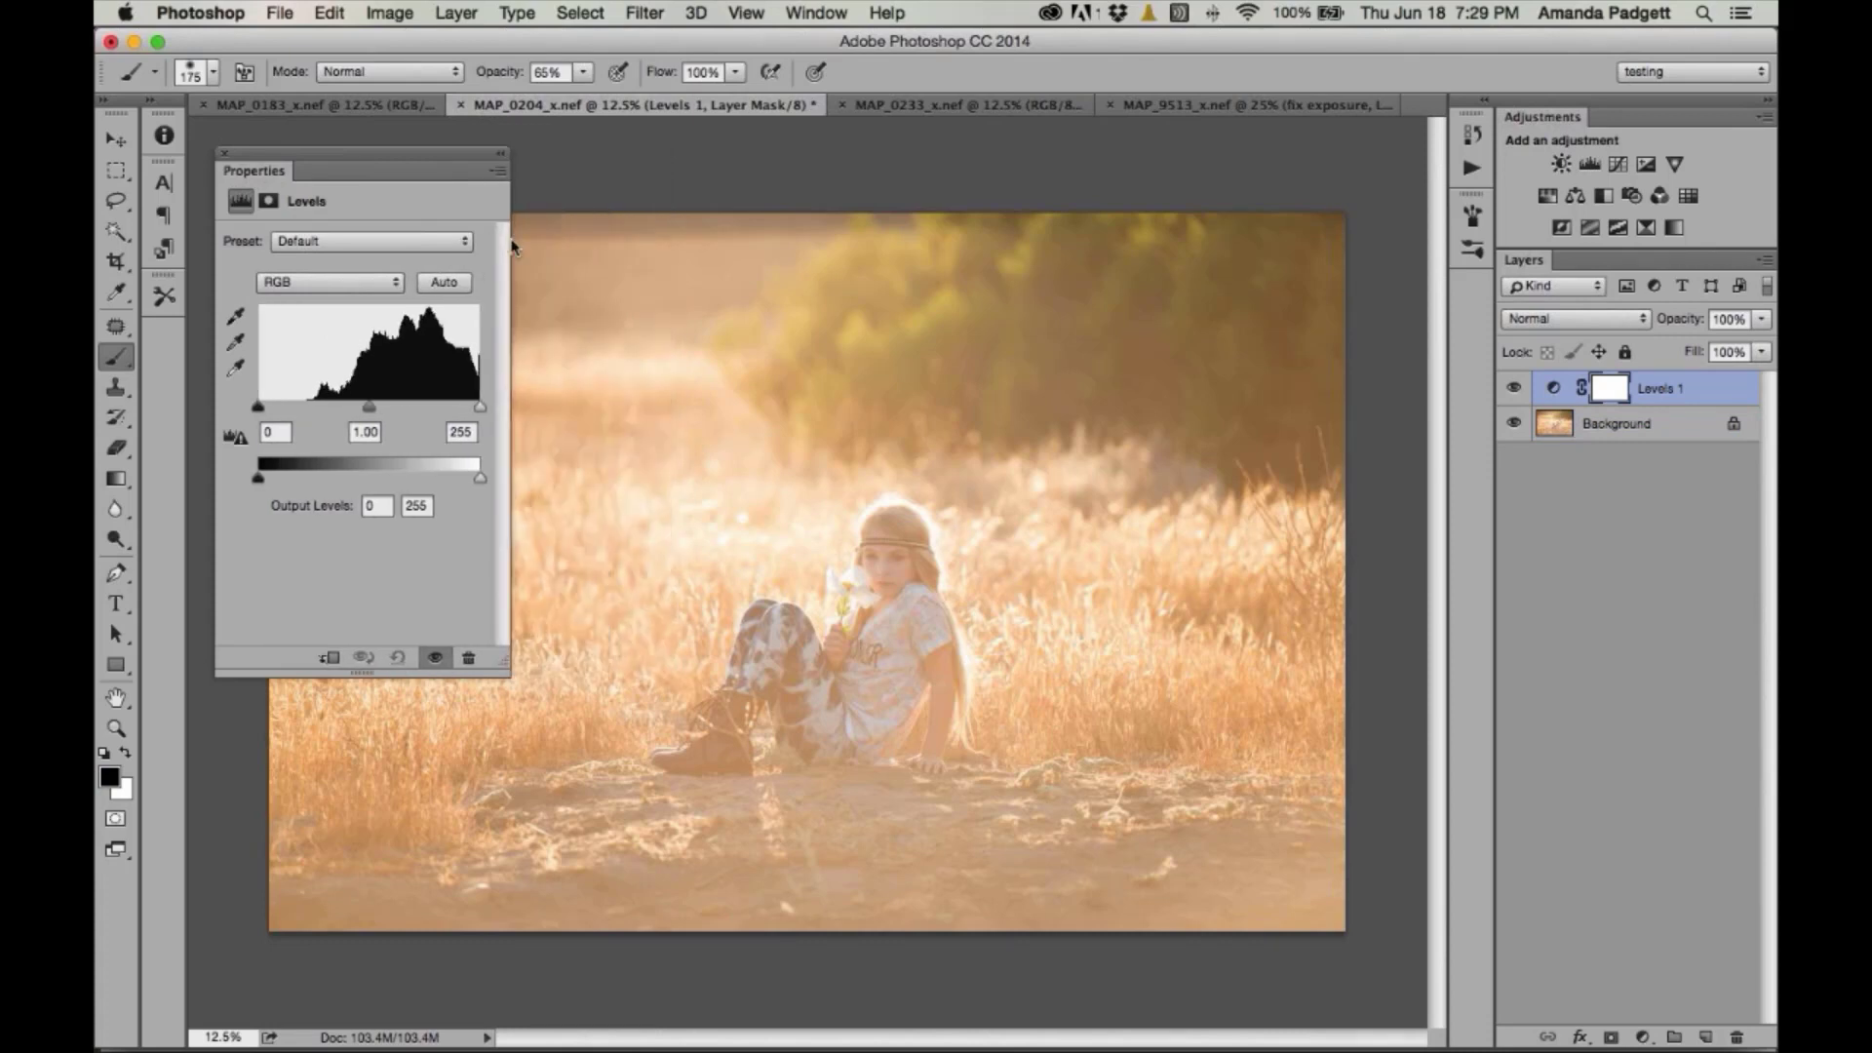
pyautogui.moveTo(362, 680); pyautogui.dragTo(358, 512)
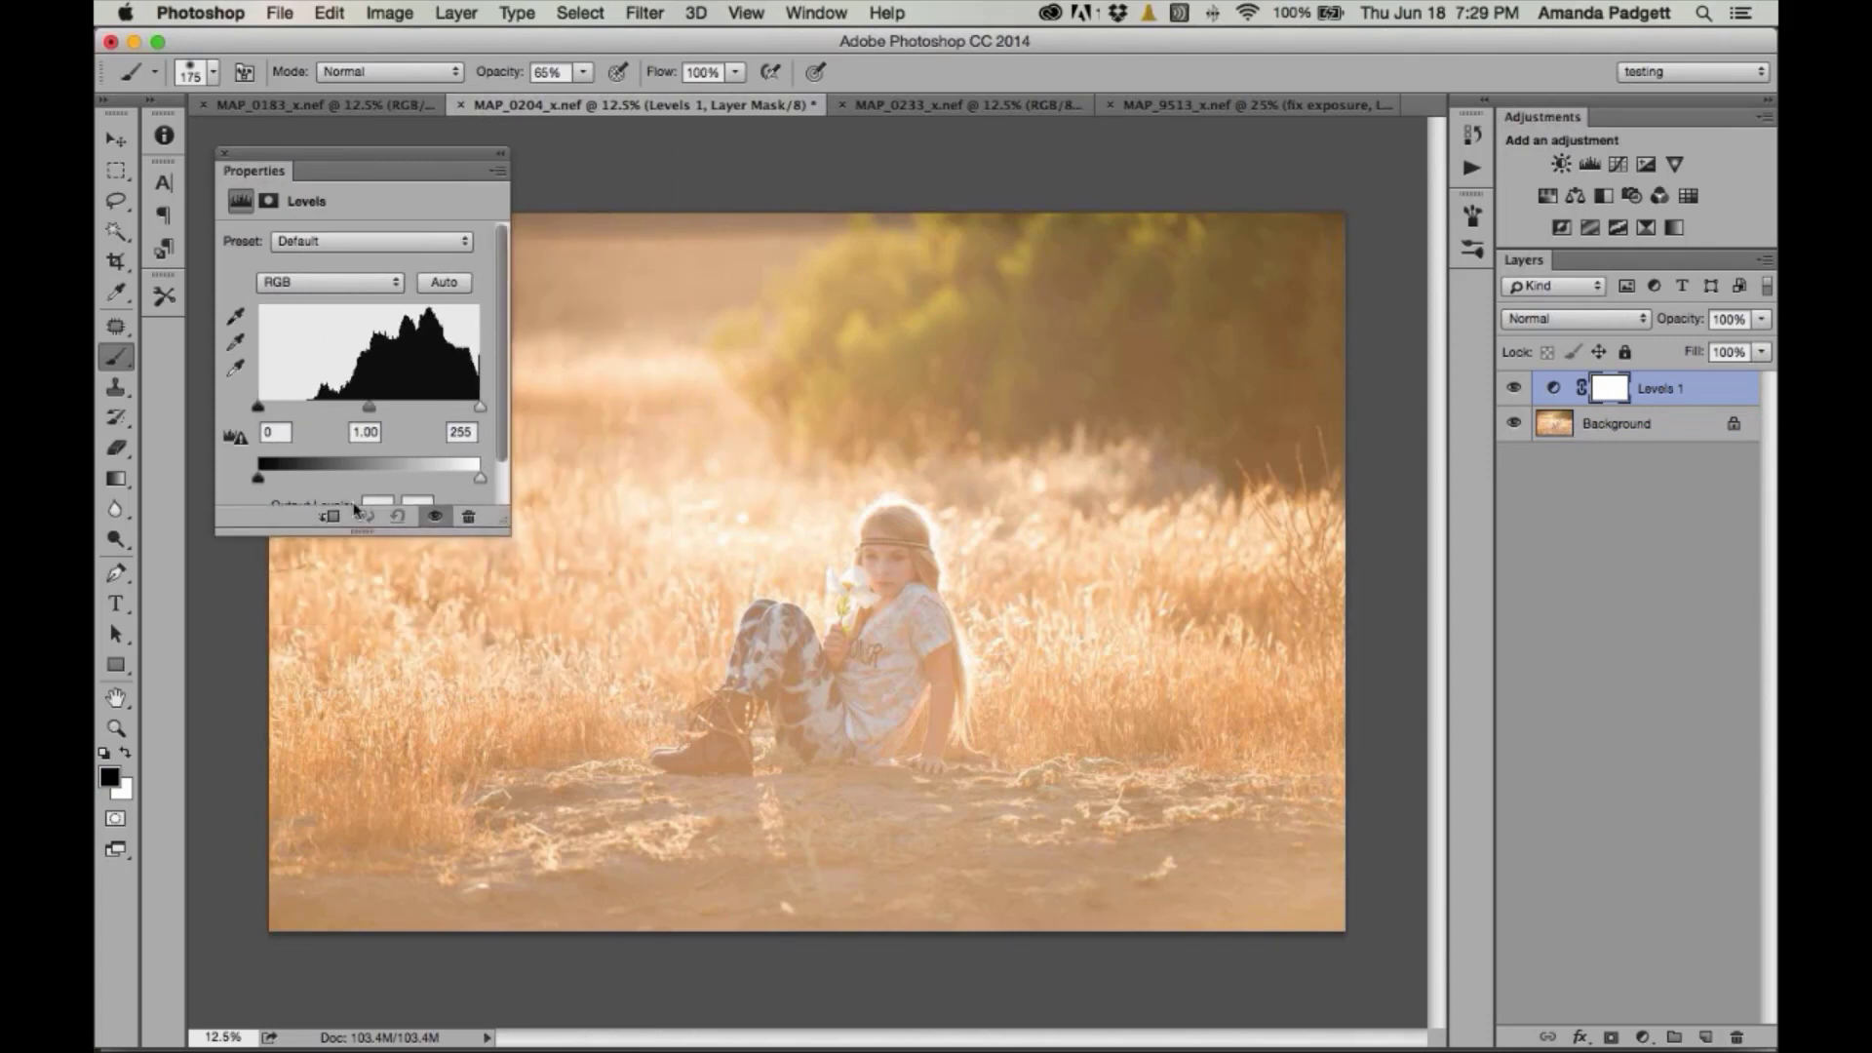
# - Try setting the Levels black point by sampling the dark boot with the black-point eyedropper, and undo the sample
pyautogui.click(234, 318)
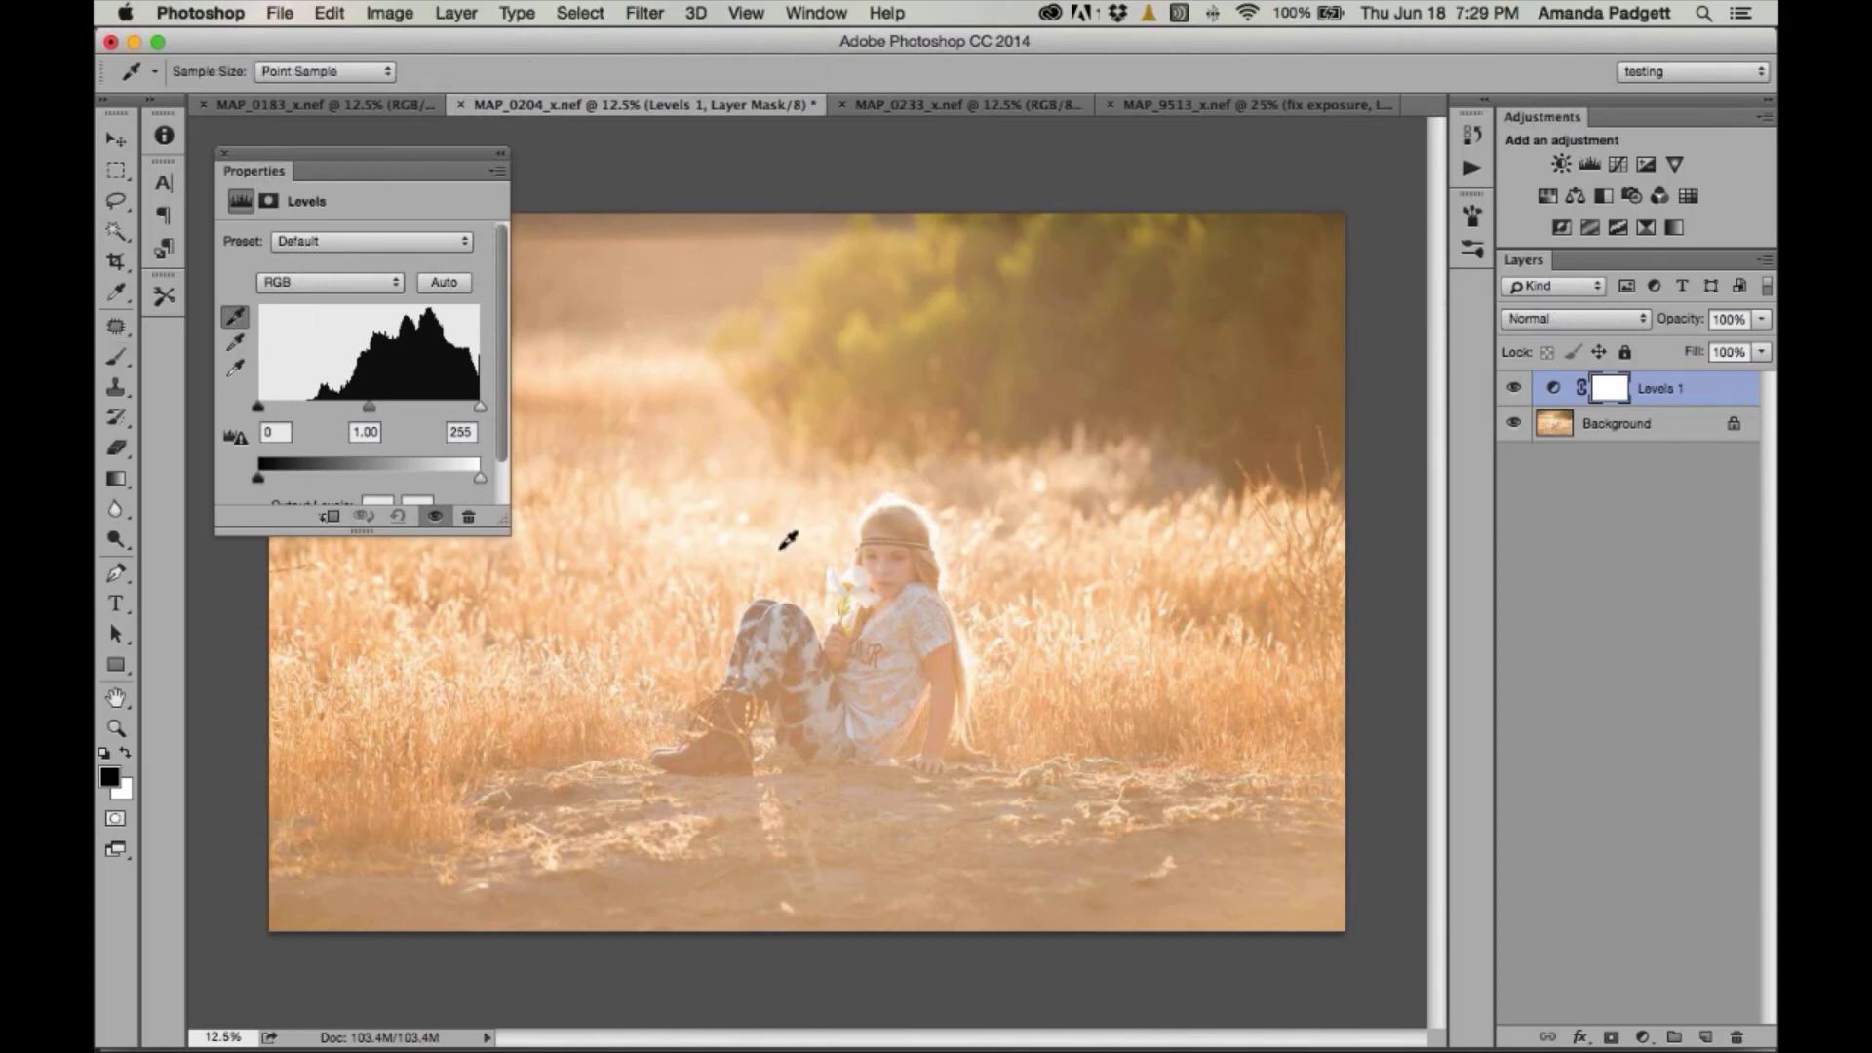
pyautogui.press('super+plus')
pyautogui.press('super+plus')
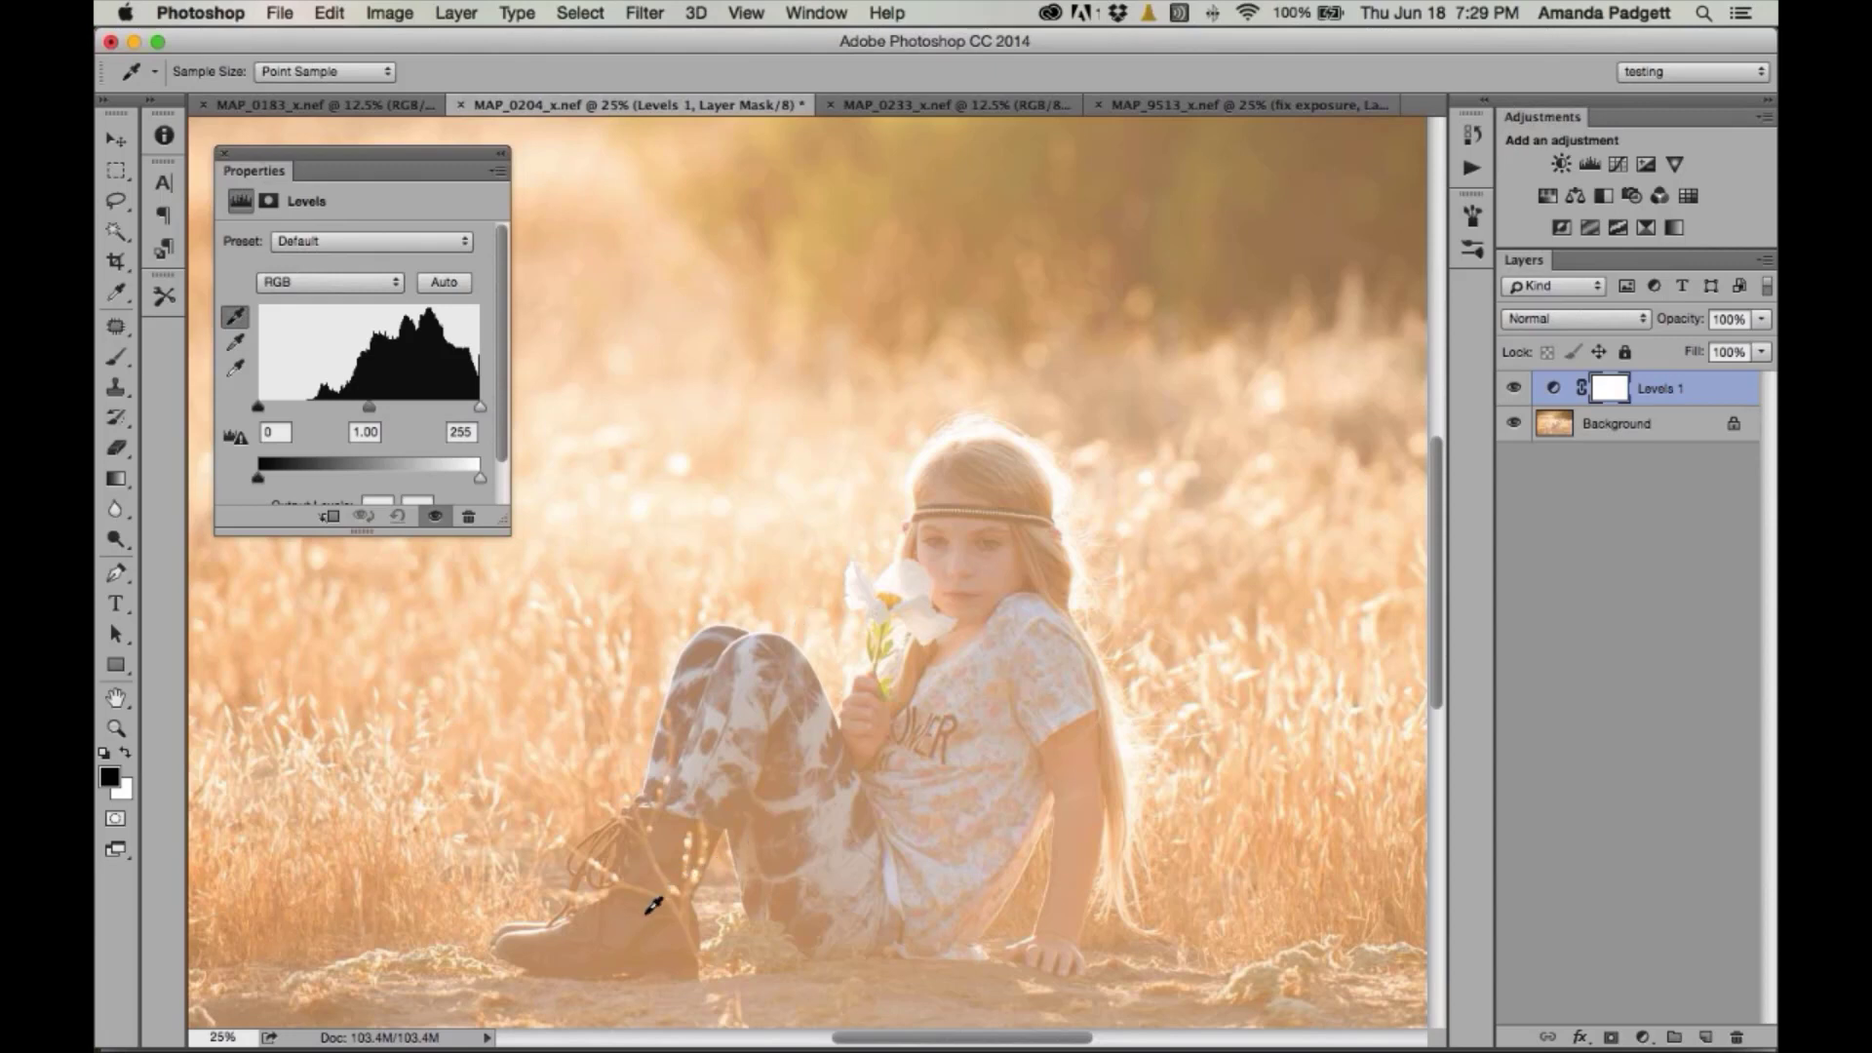
pyautogui.click(648, 911)
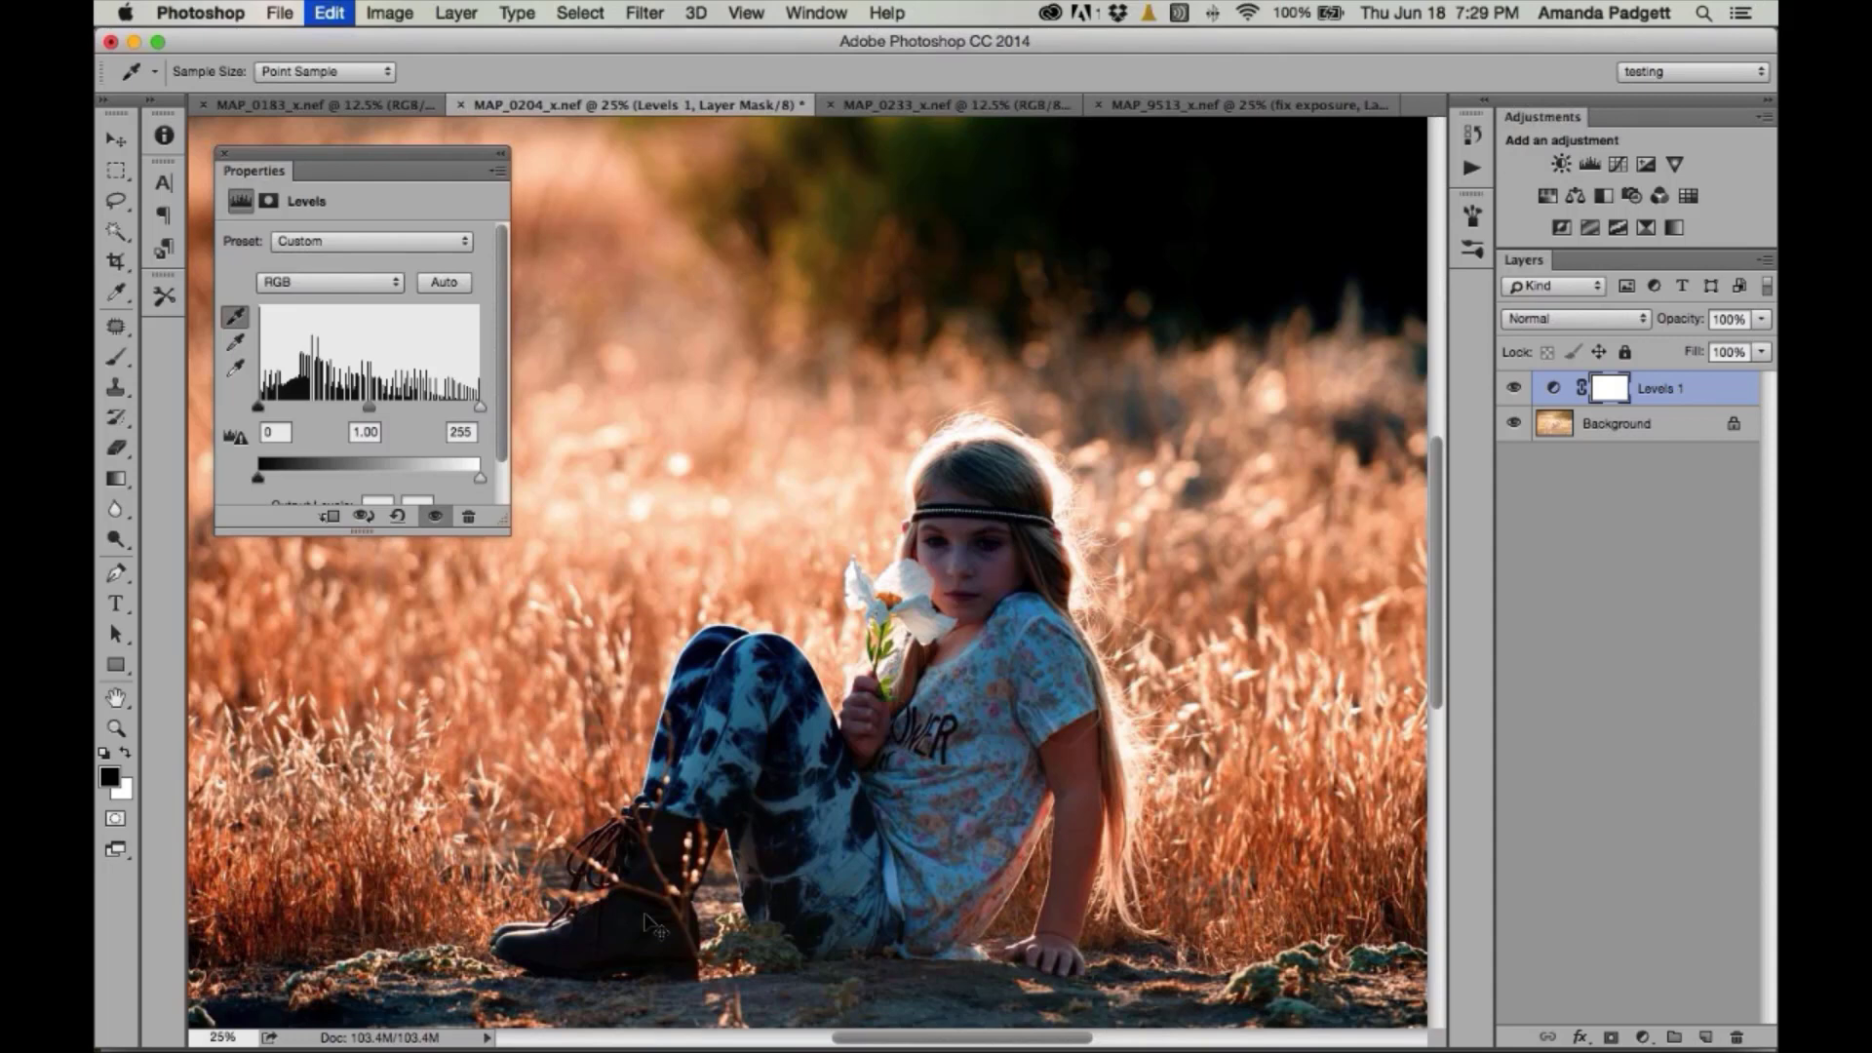
pyautogui.press('super+z')
pyautogui.press('super+z')
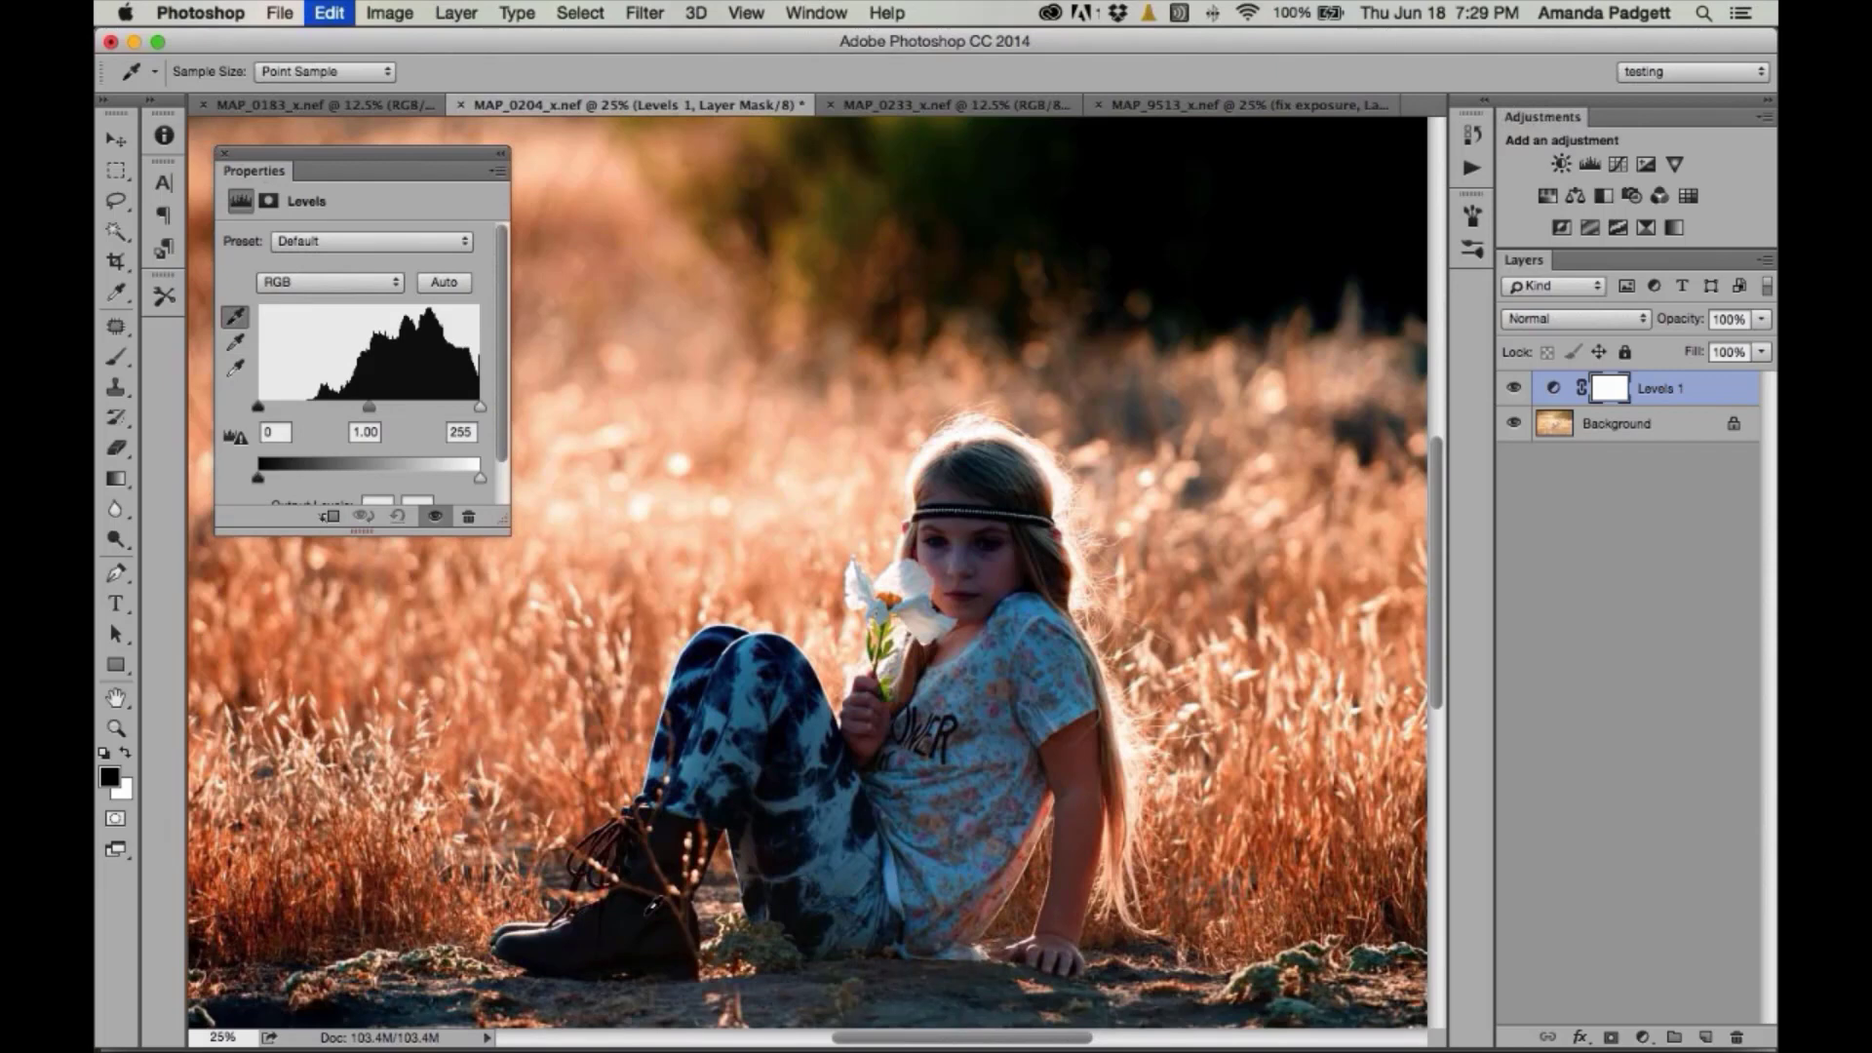
pyautogui.press('super+z')
# - Set the Levels black point by sampling the darkest areas along the lower edge of the girl's boot
pyautogui.press('super+equal')
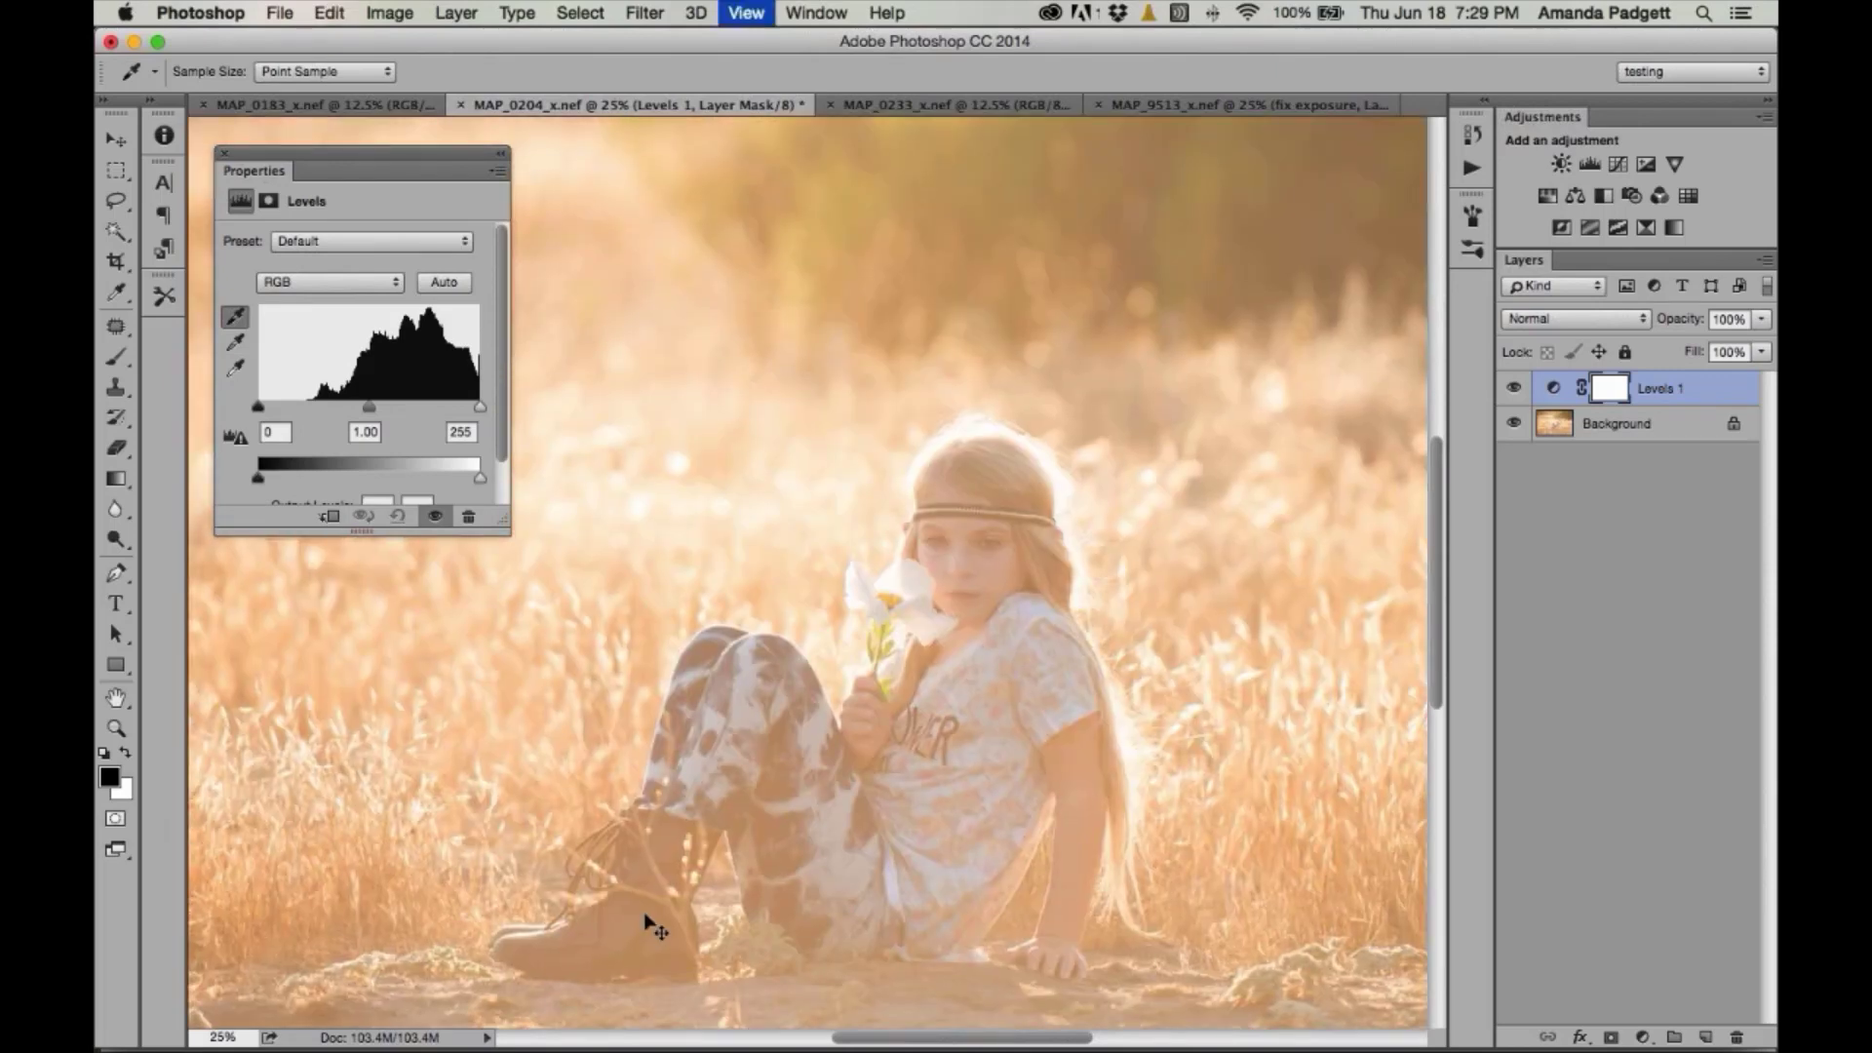
pyautogui.scroll(-5, 754, 728)
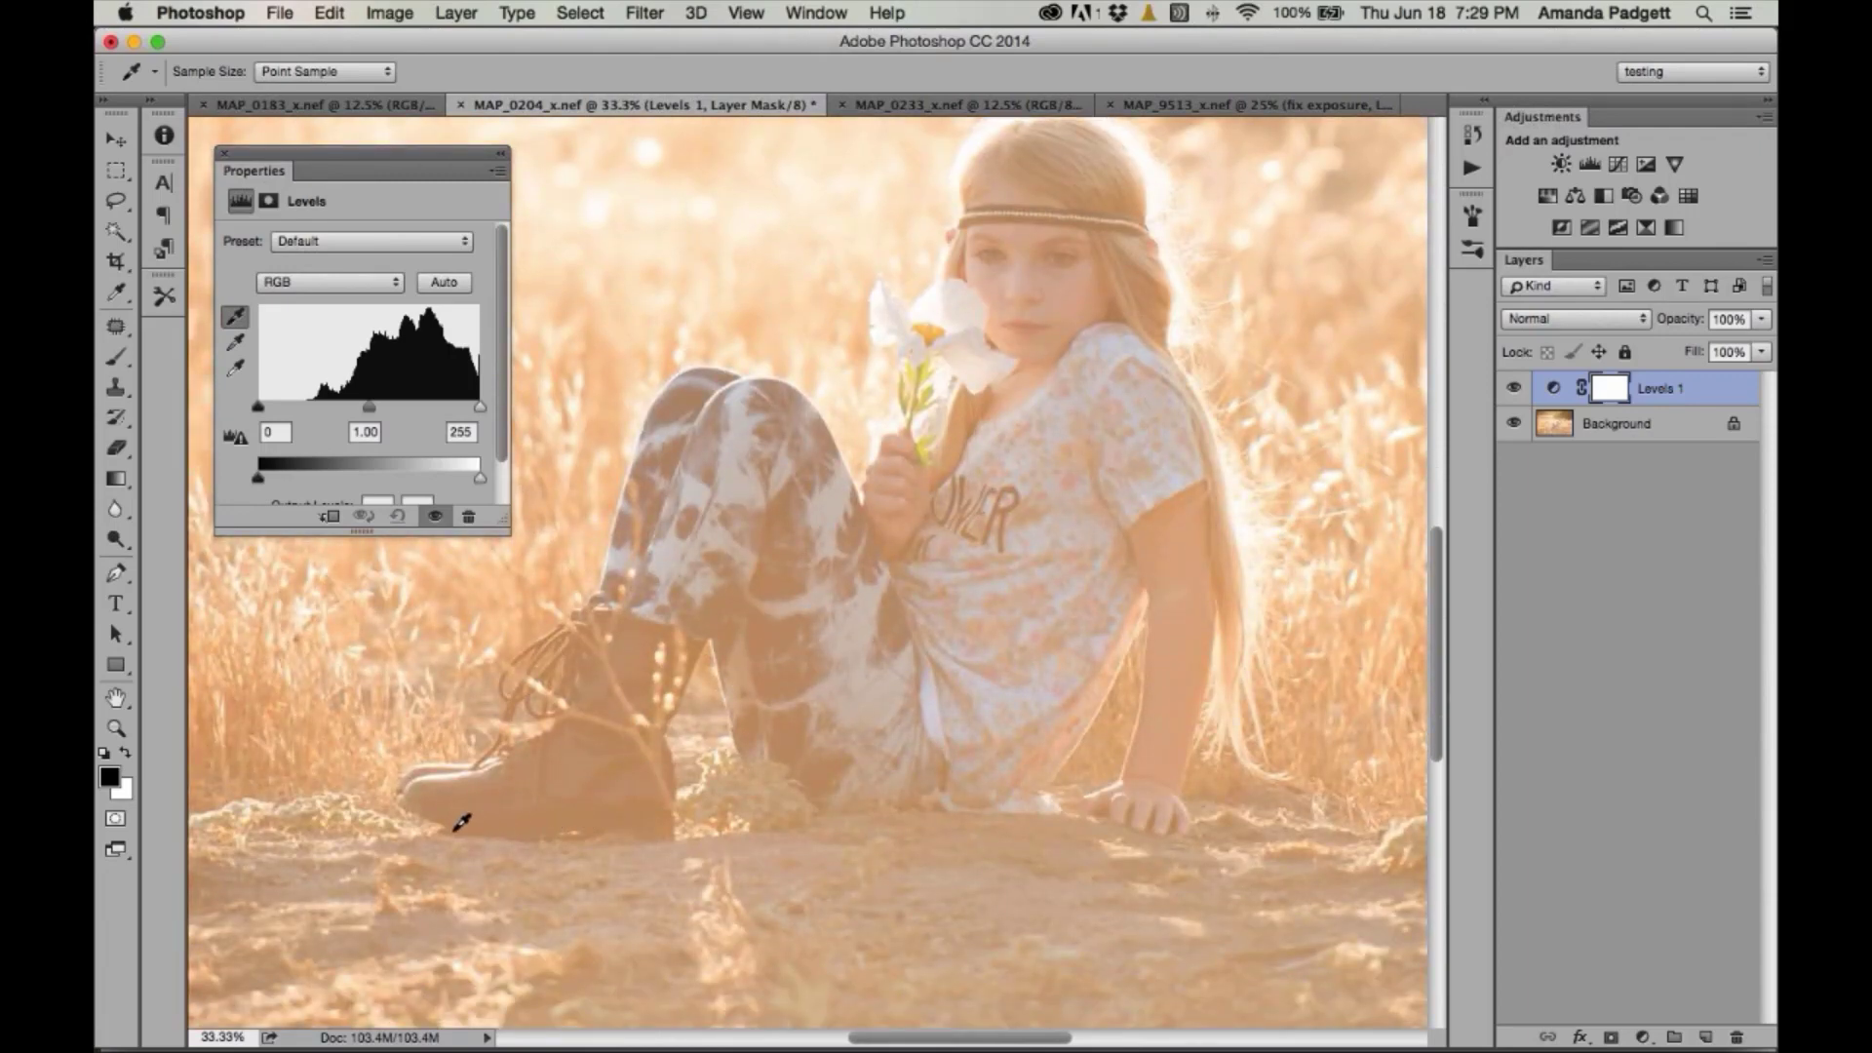
pyautogui.click(463, 824)
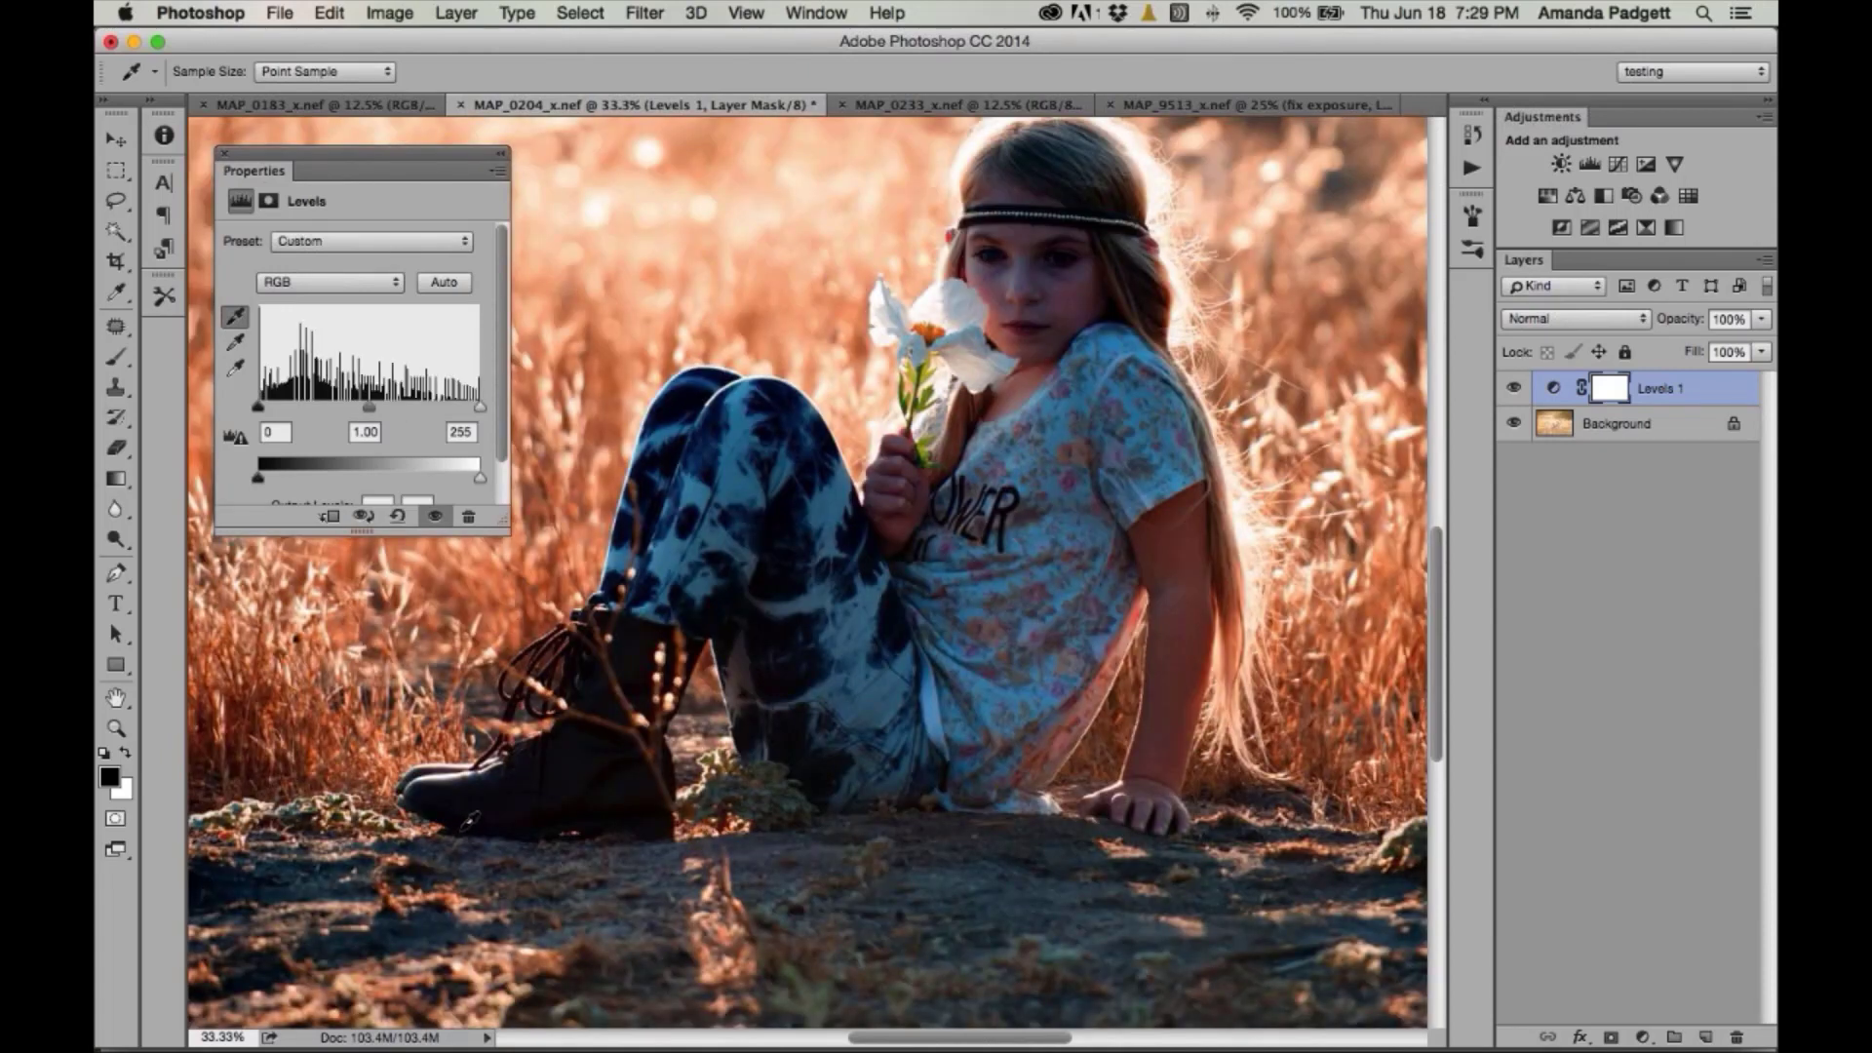
pyautogui.click(634, 822)
pyautogui.click(592, 827)
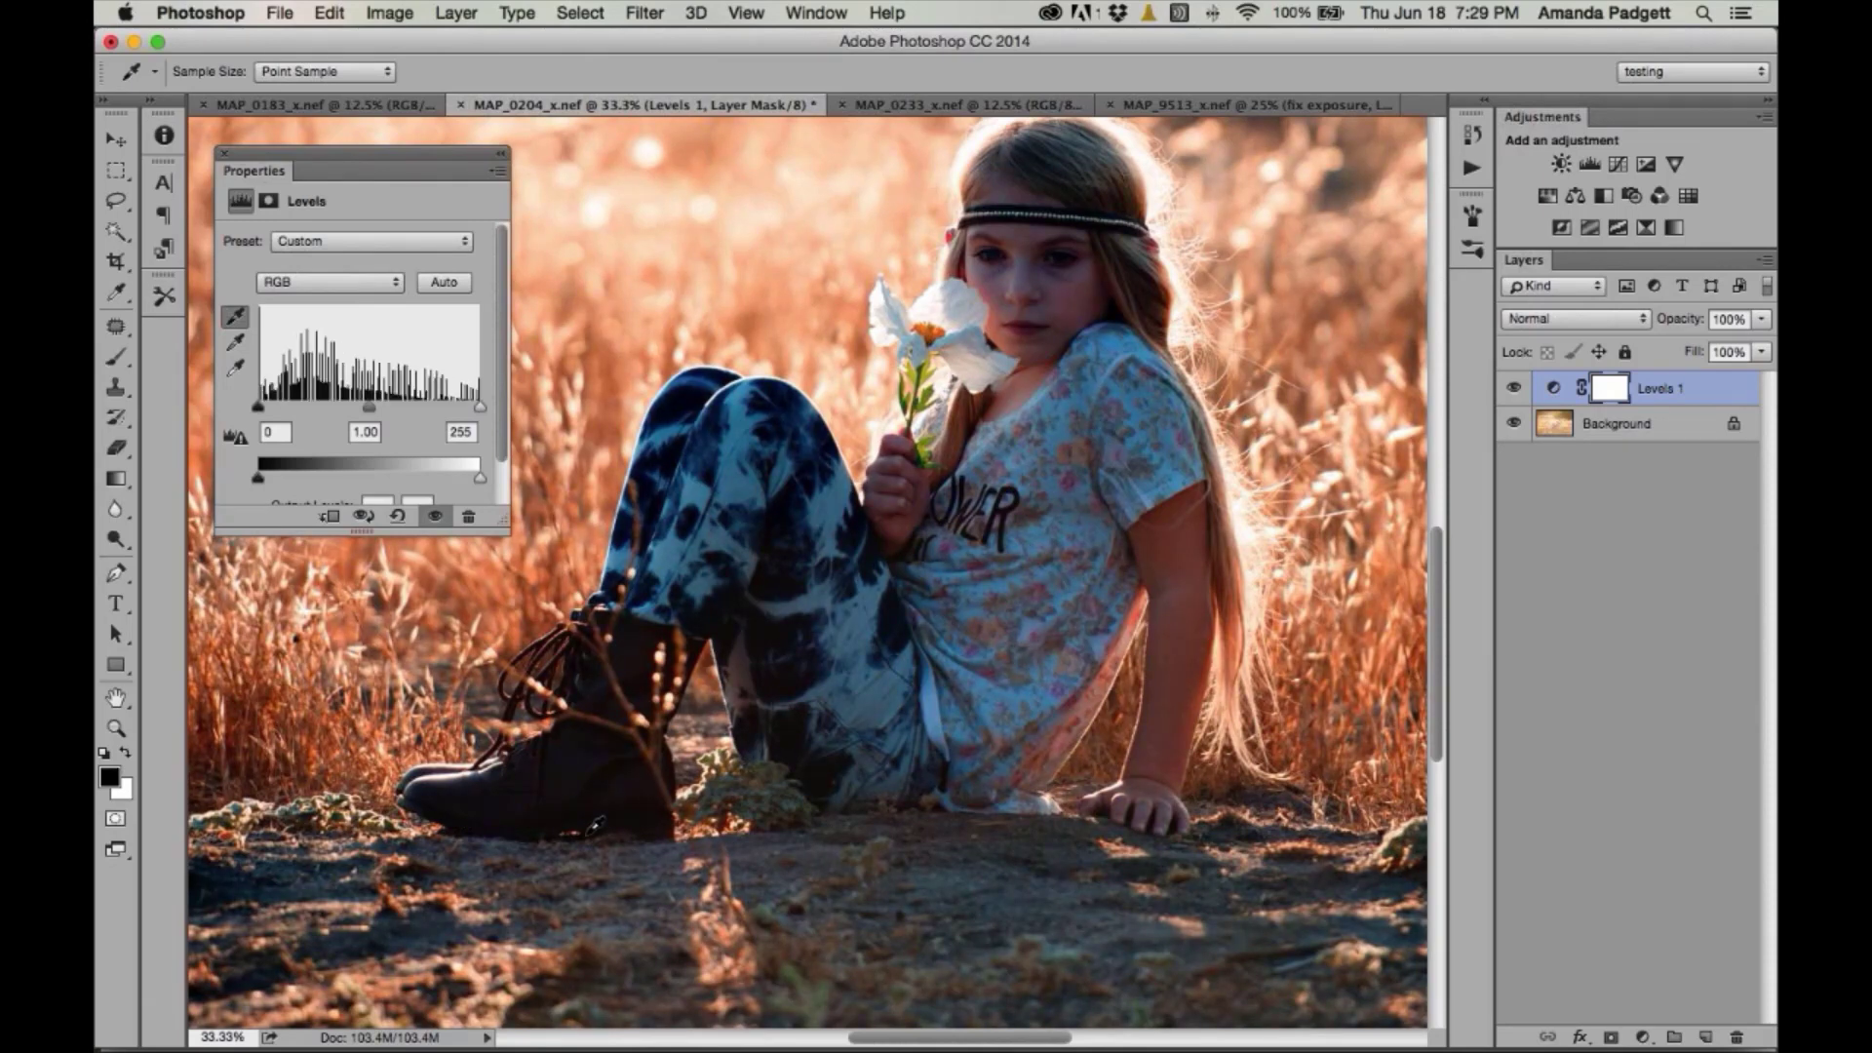
pyautogui.press('super+minus')
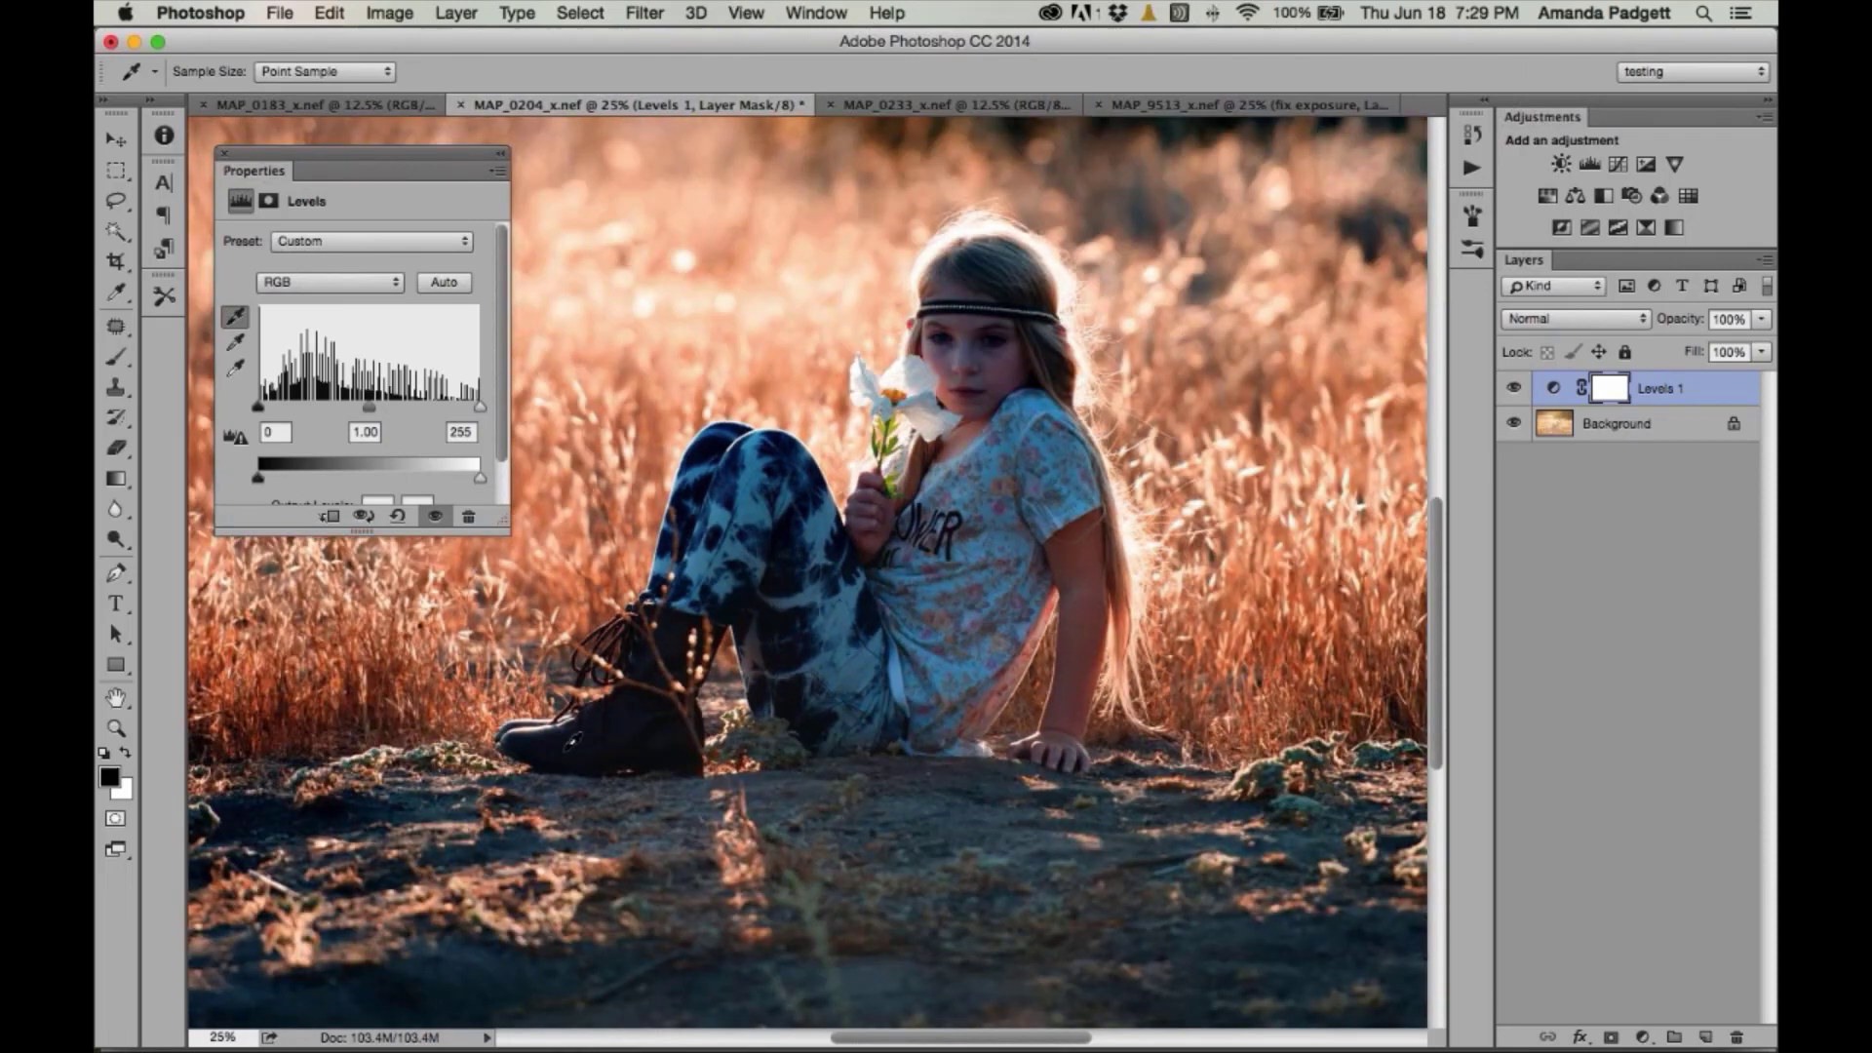
# - Collapse the Levels properties and compare the whole photo with and without the Levels 1 layer
pyautogui.click(499, 155)
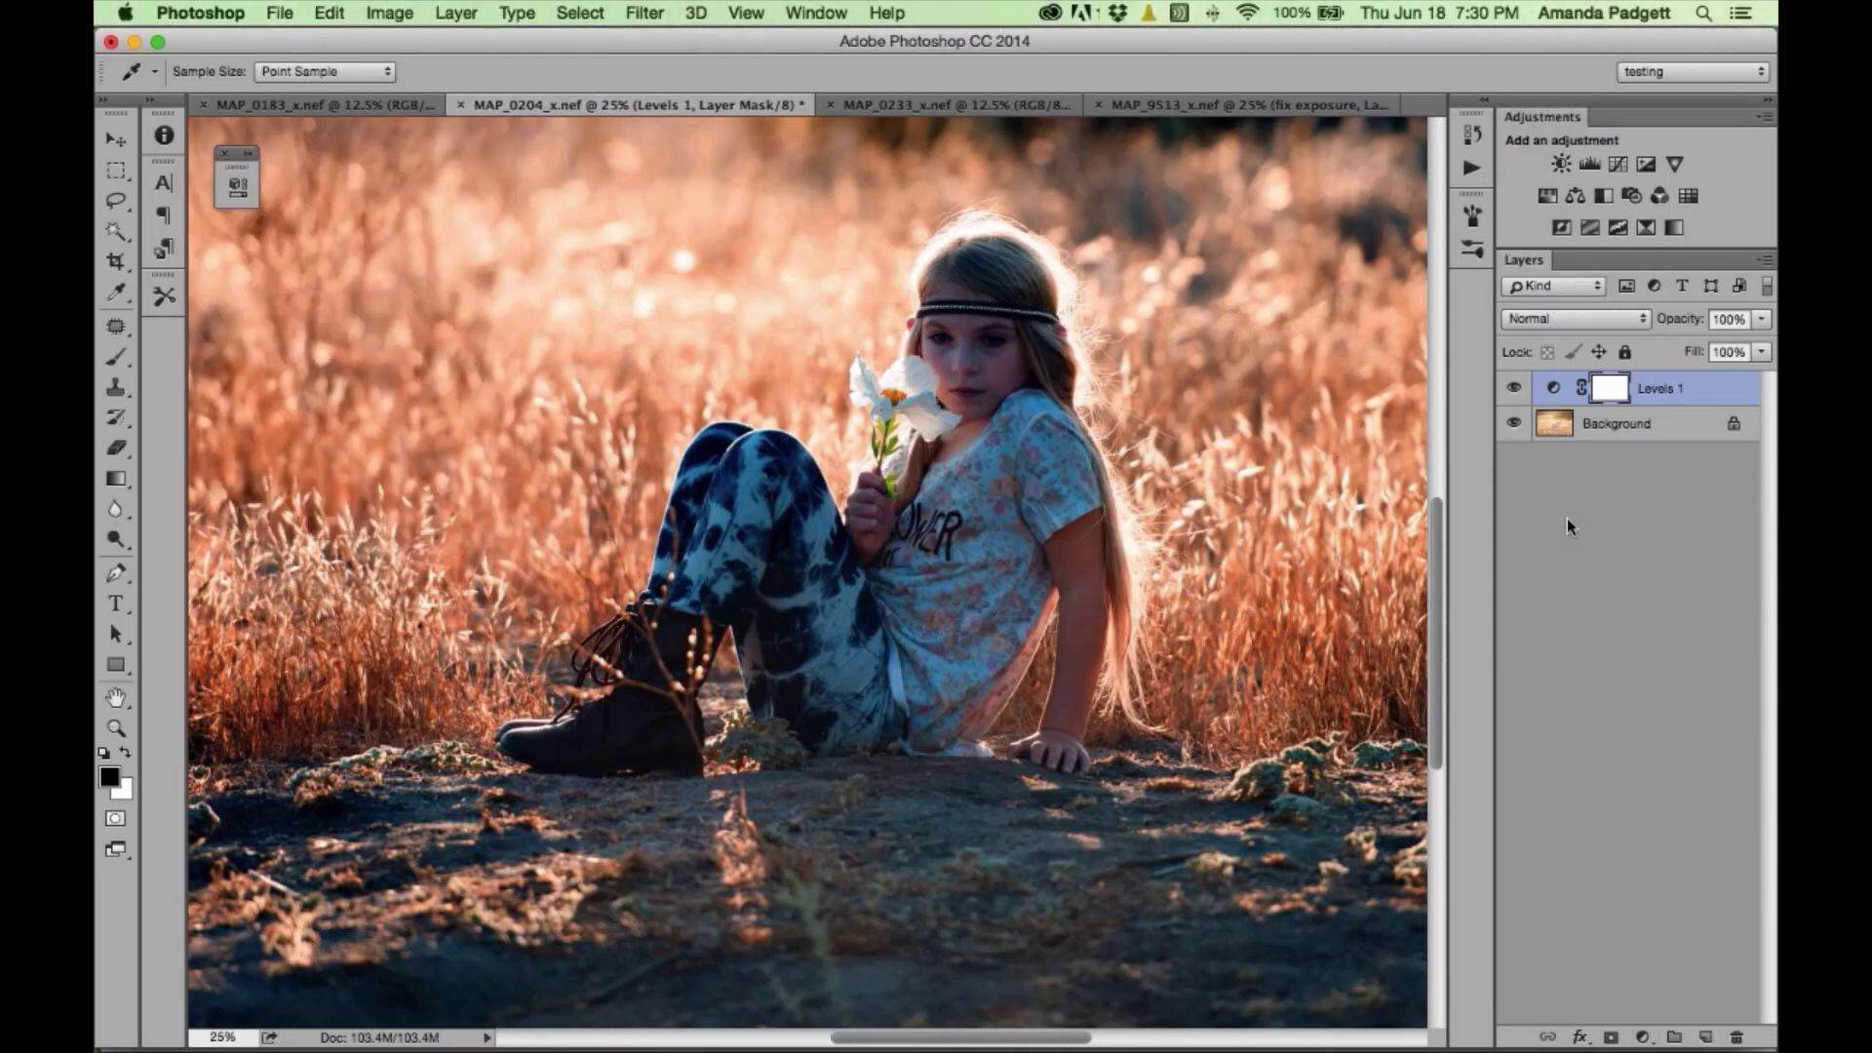
pyautogui.press('super+minus')
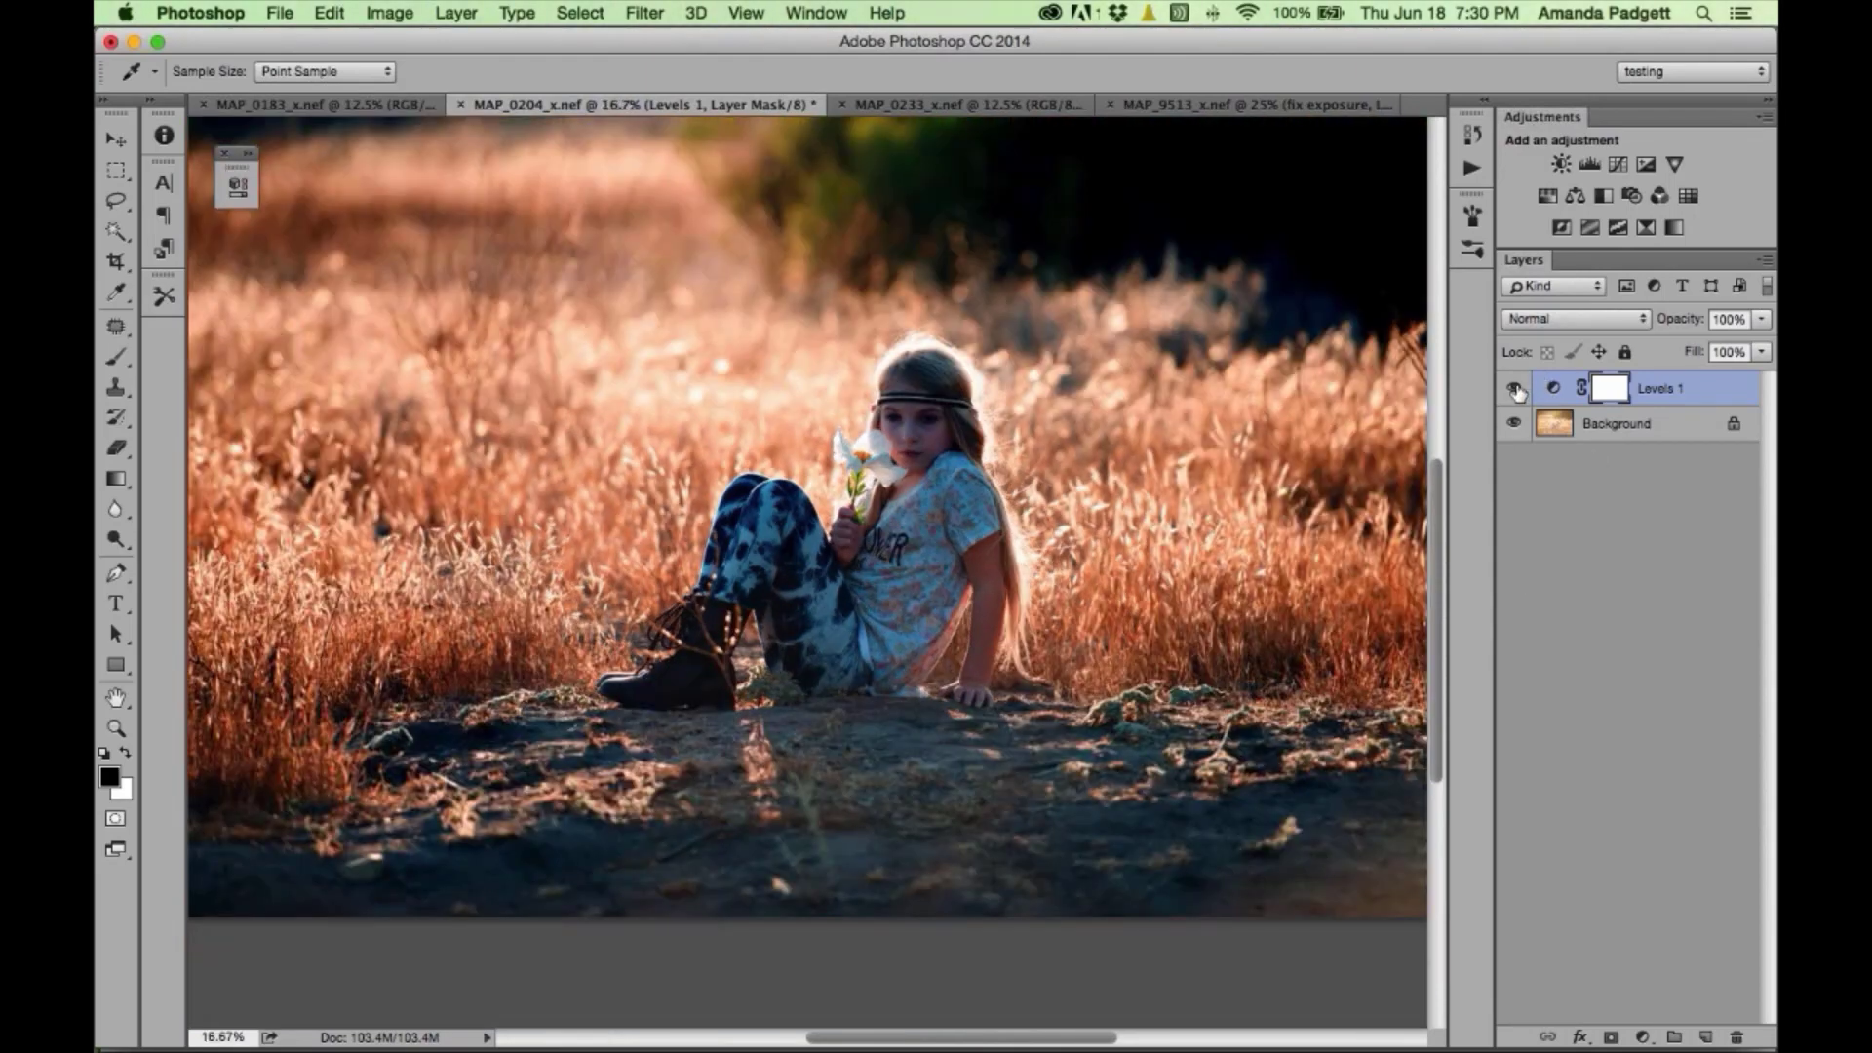
pyautogui.click(1514, 389)
pyautogui.click(1514, 388)
pyautogui.press('super+minus')
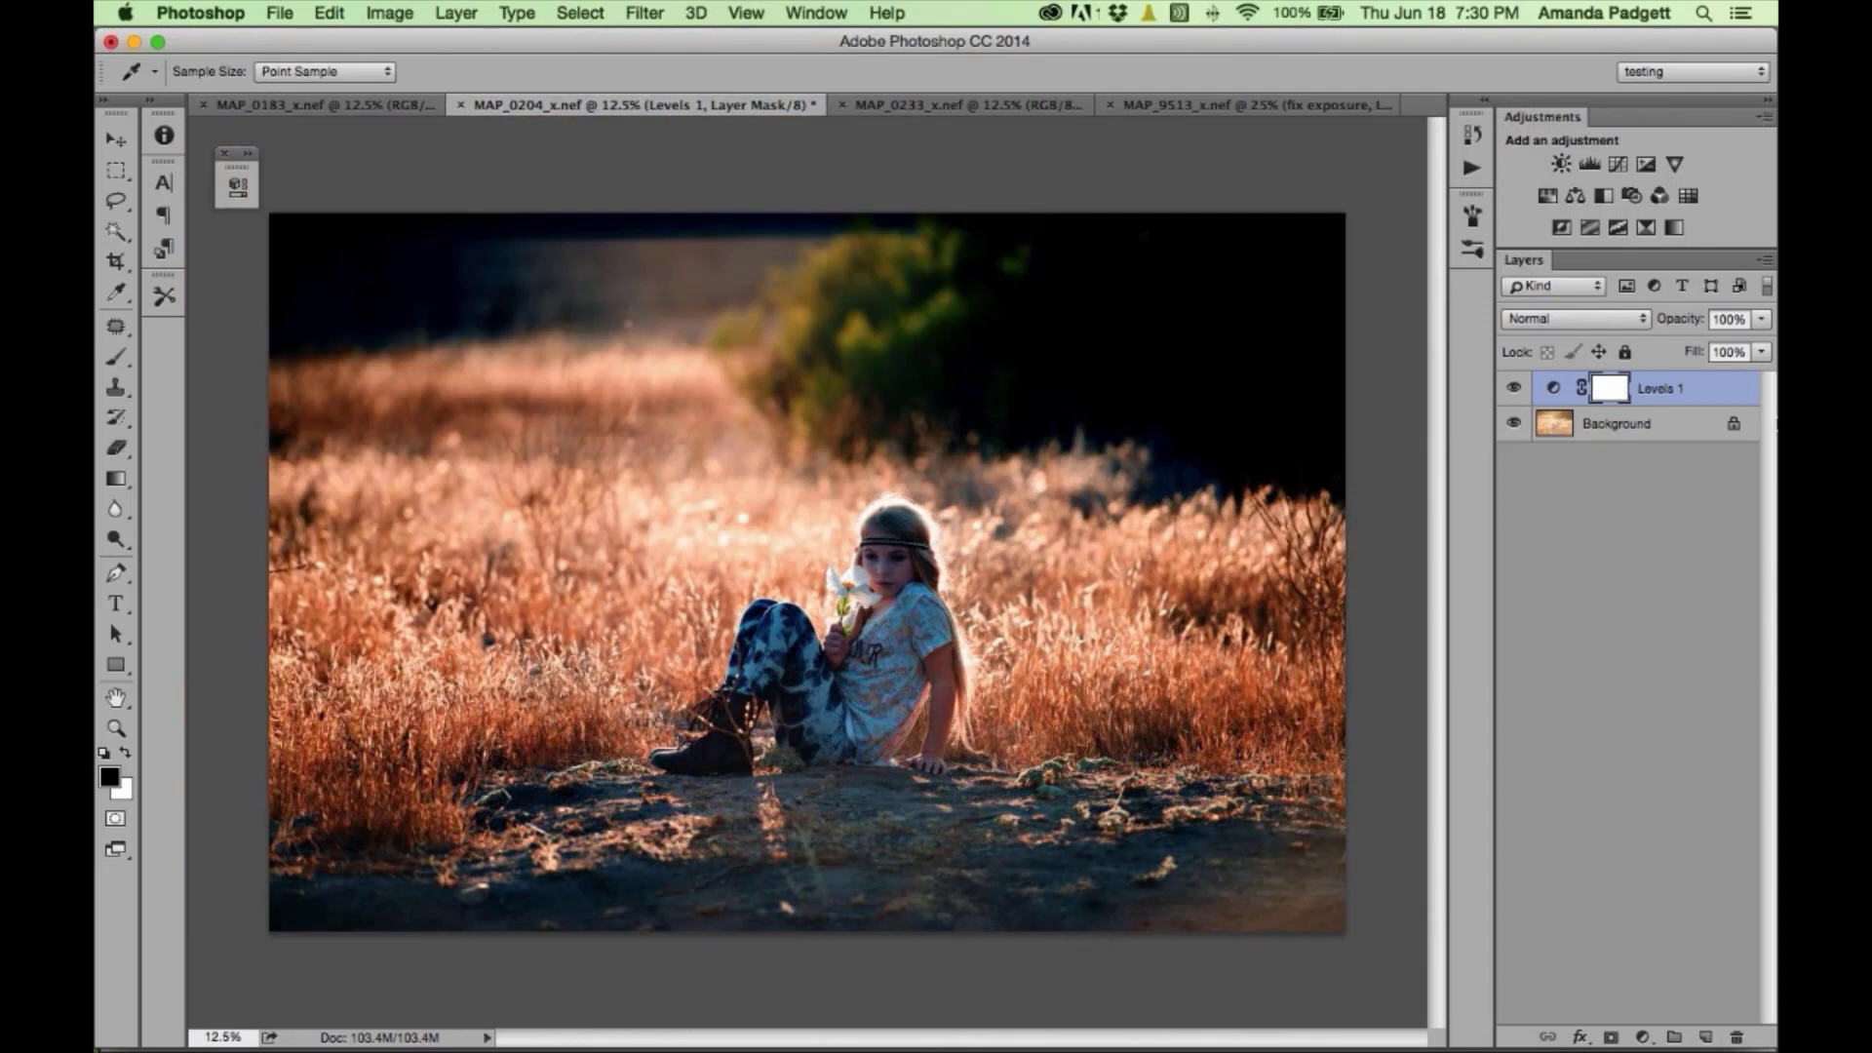
# - Lower the Levels 1 layer's opacity to 81% and compare the photo with the layer hidden and shown
pyautogui.click(1761, 321)
pyautogui.moveTo(1761, 338); pyautogui.dragTo(1746, 348)
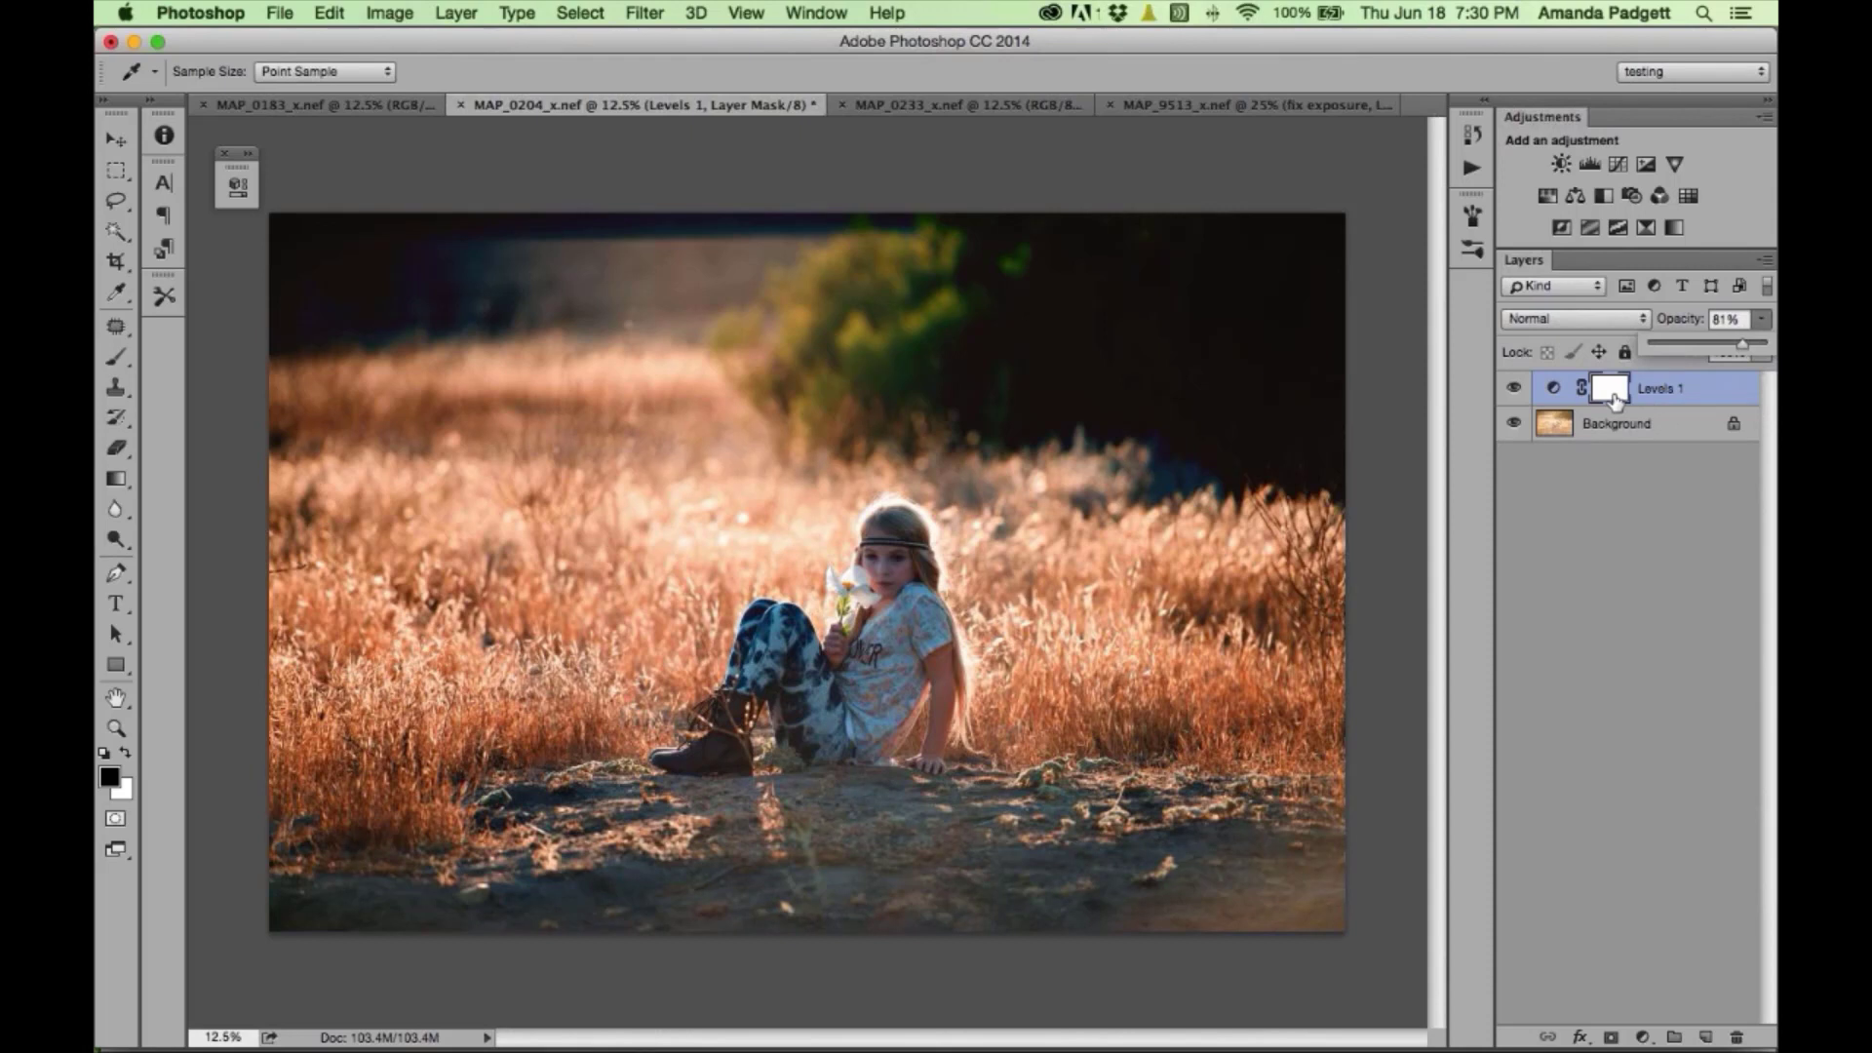
pyautogui.click(1515, 388)
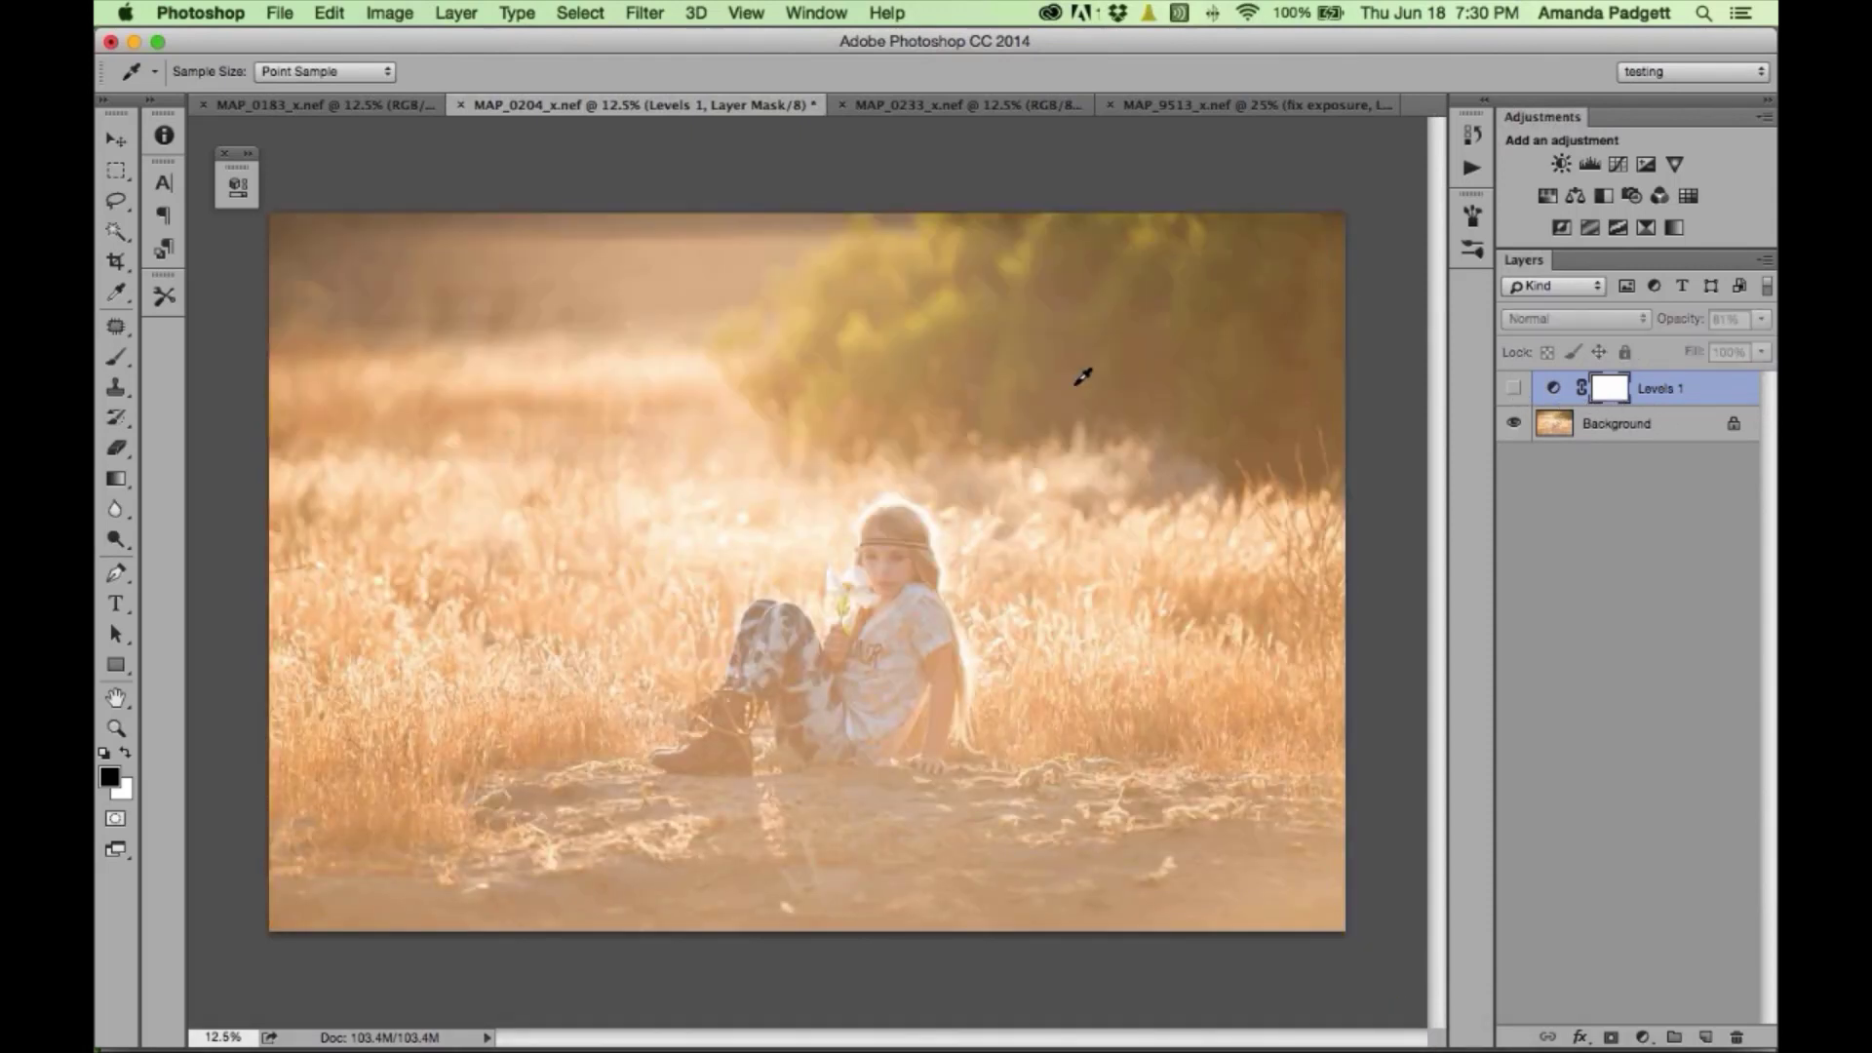
pyautogui.click(1513, 389)
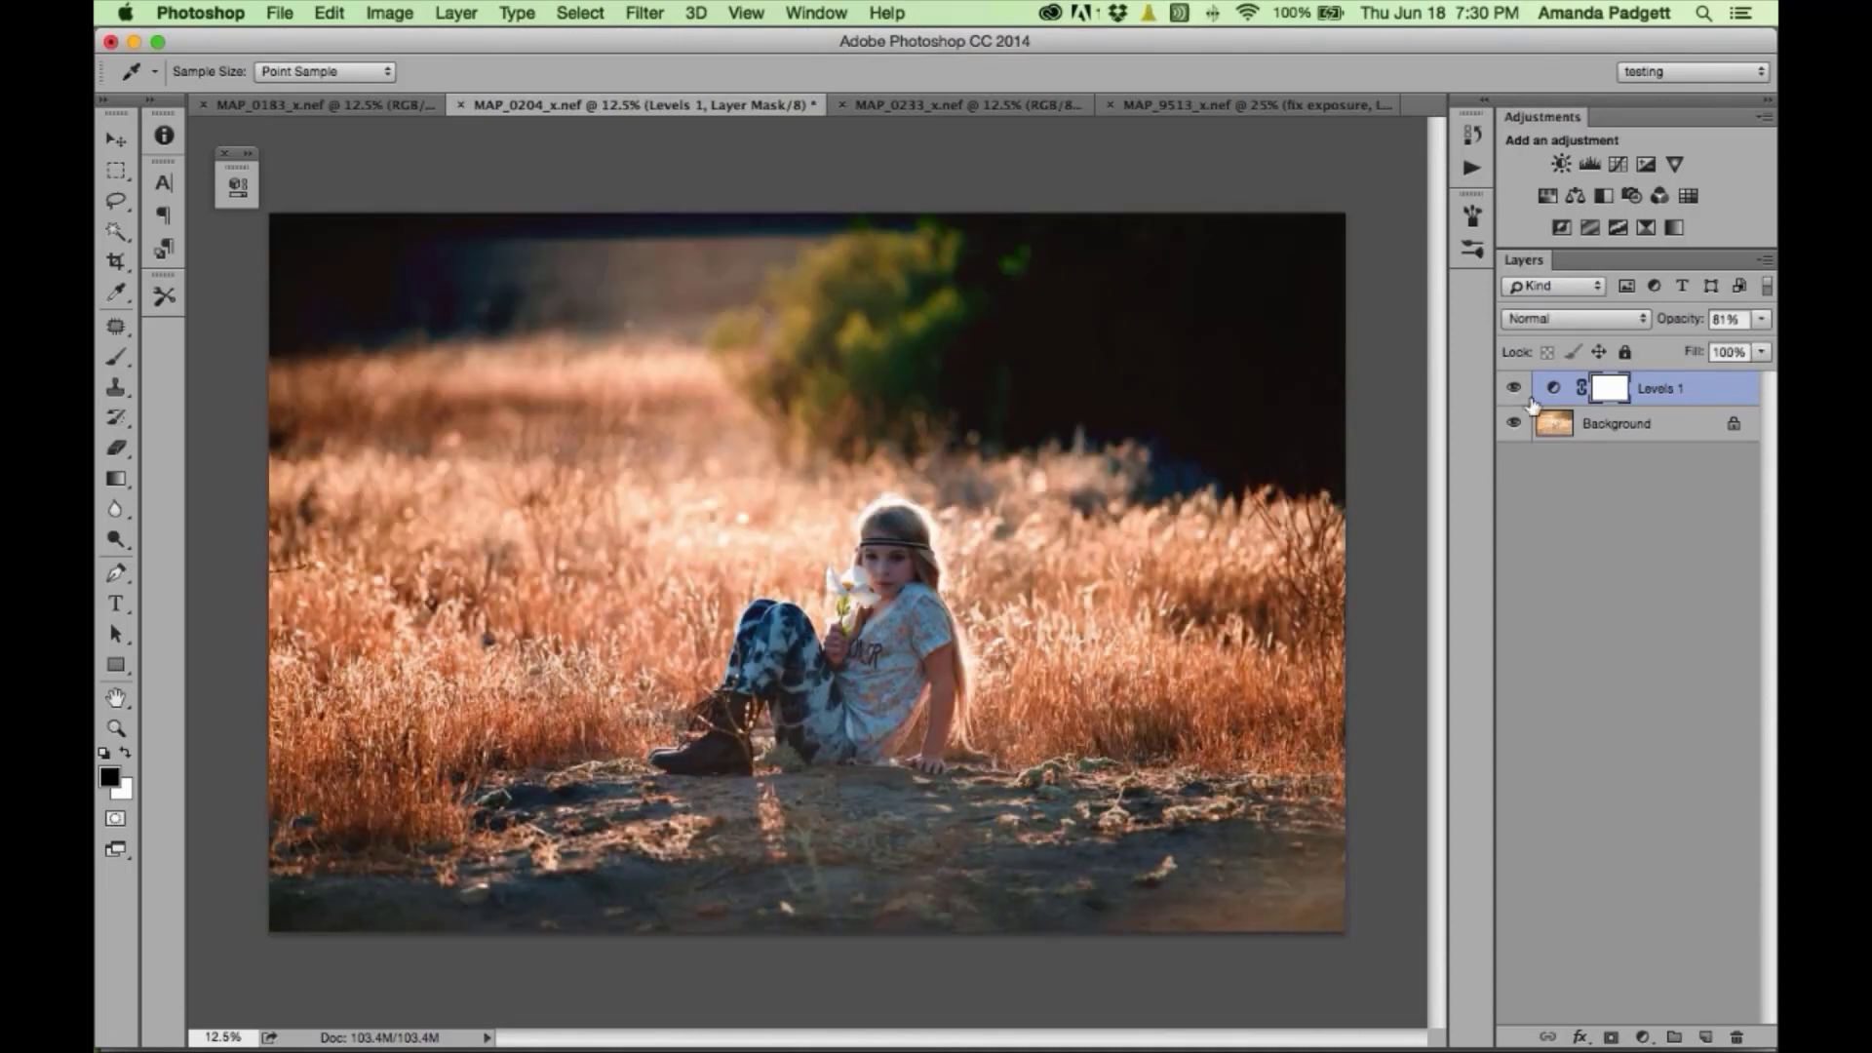
# - Set up the Brush tool at 36% opacity and 900 px for painting on the Levels 1 mask
pyautogui.press('b')
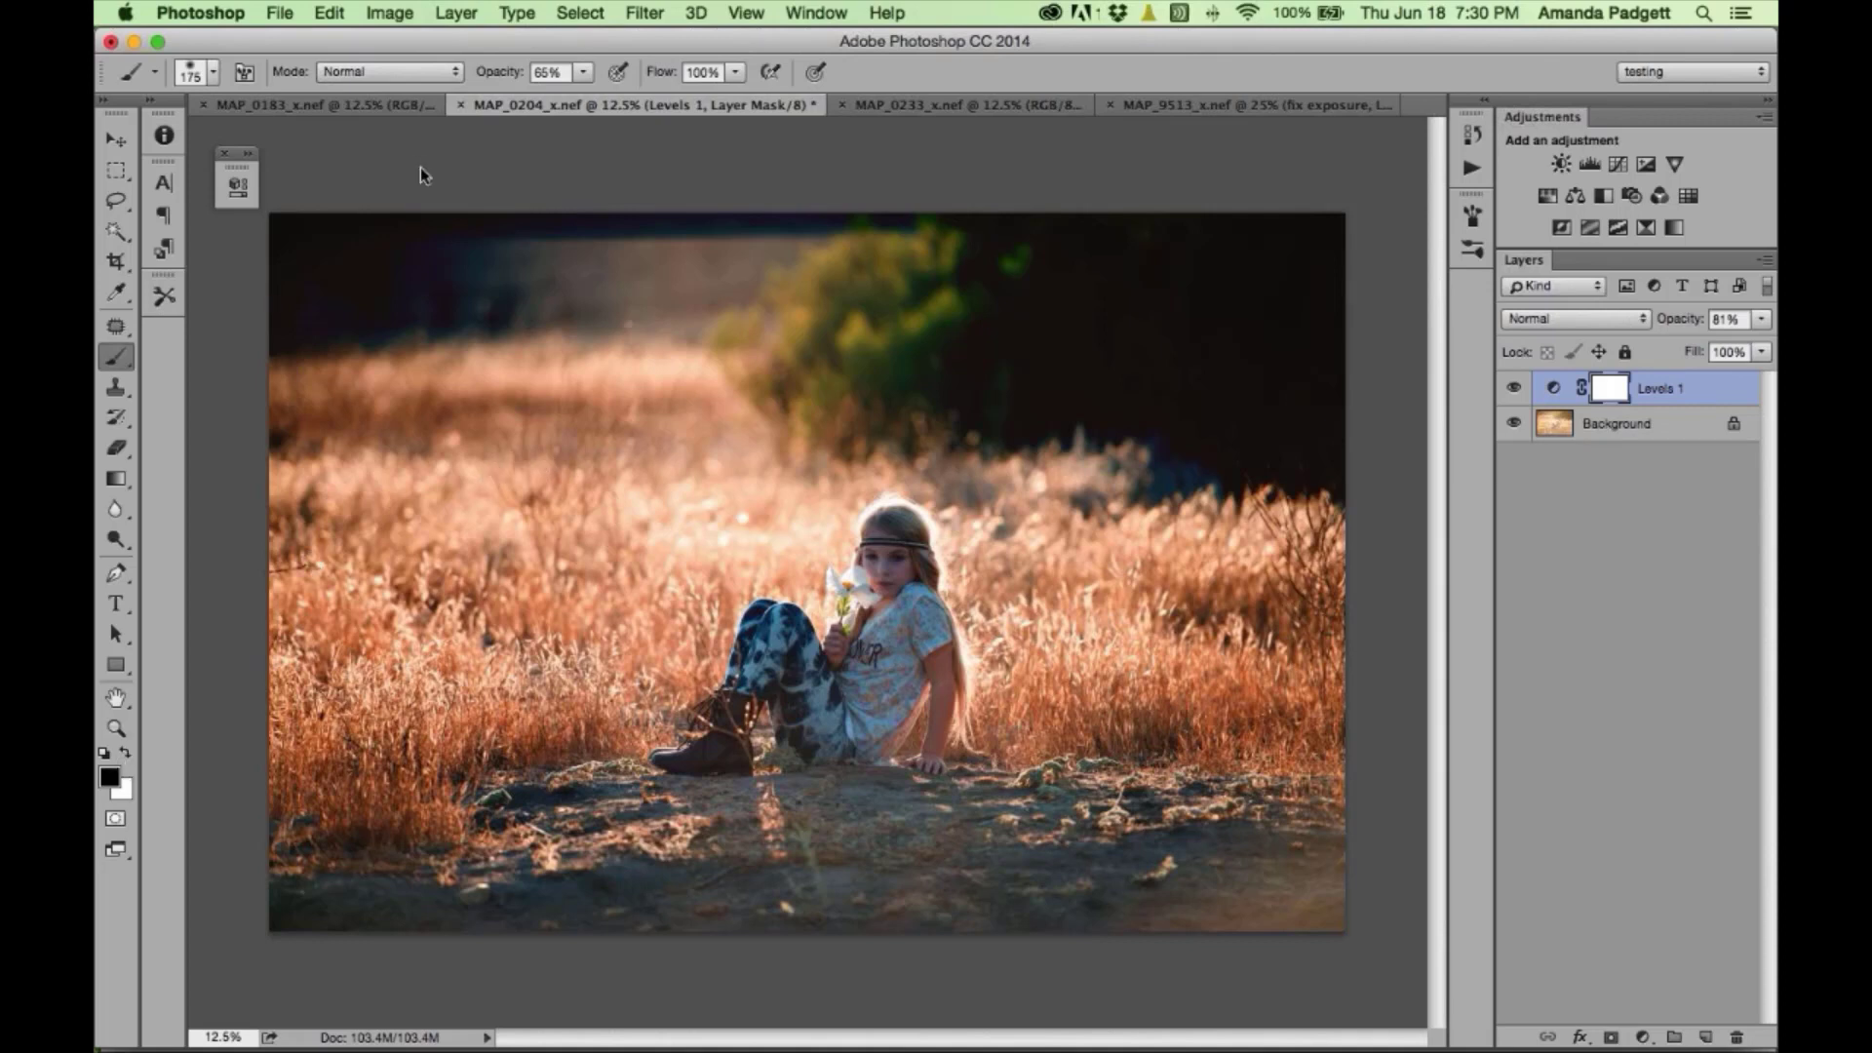
pyautogui.click(585, 83)
pyautogui.moveTo(585, 97); pyautogui.dragTo(556, 100)
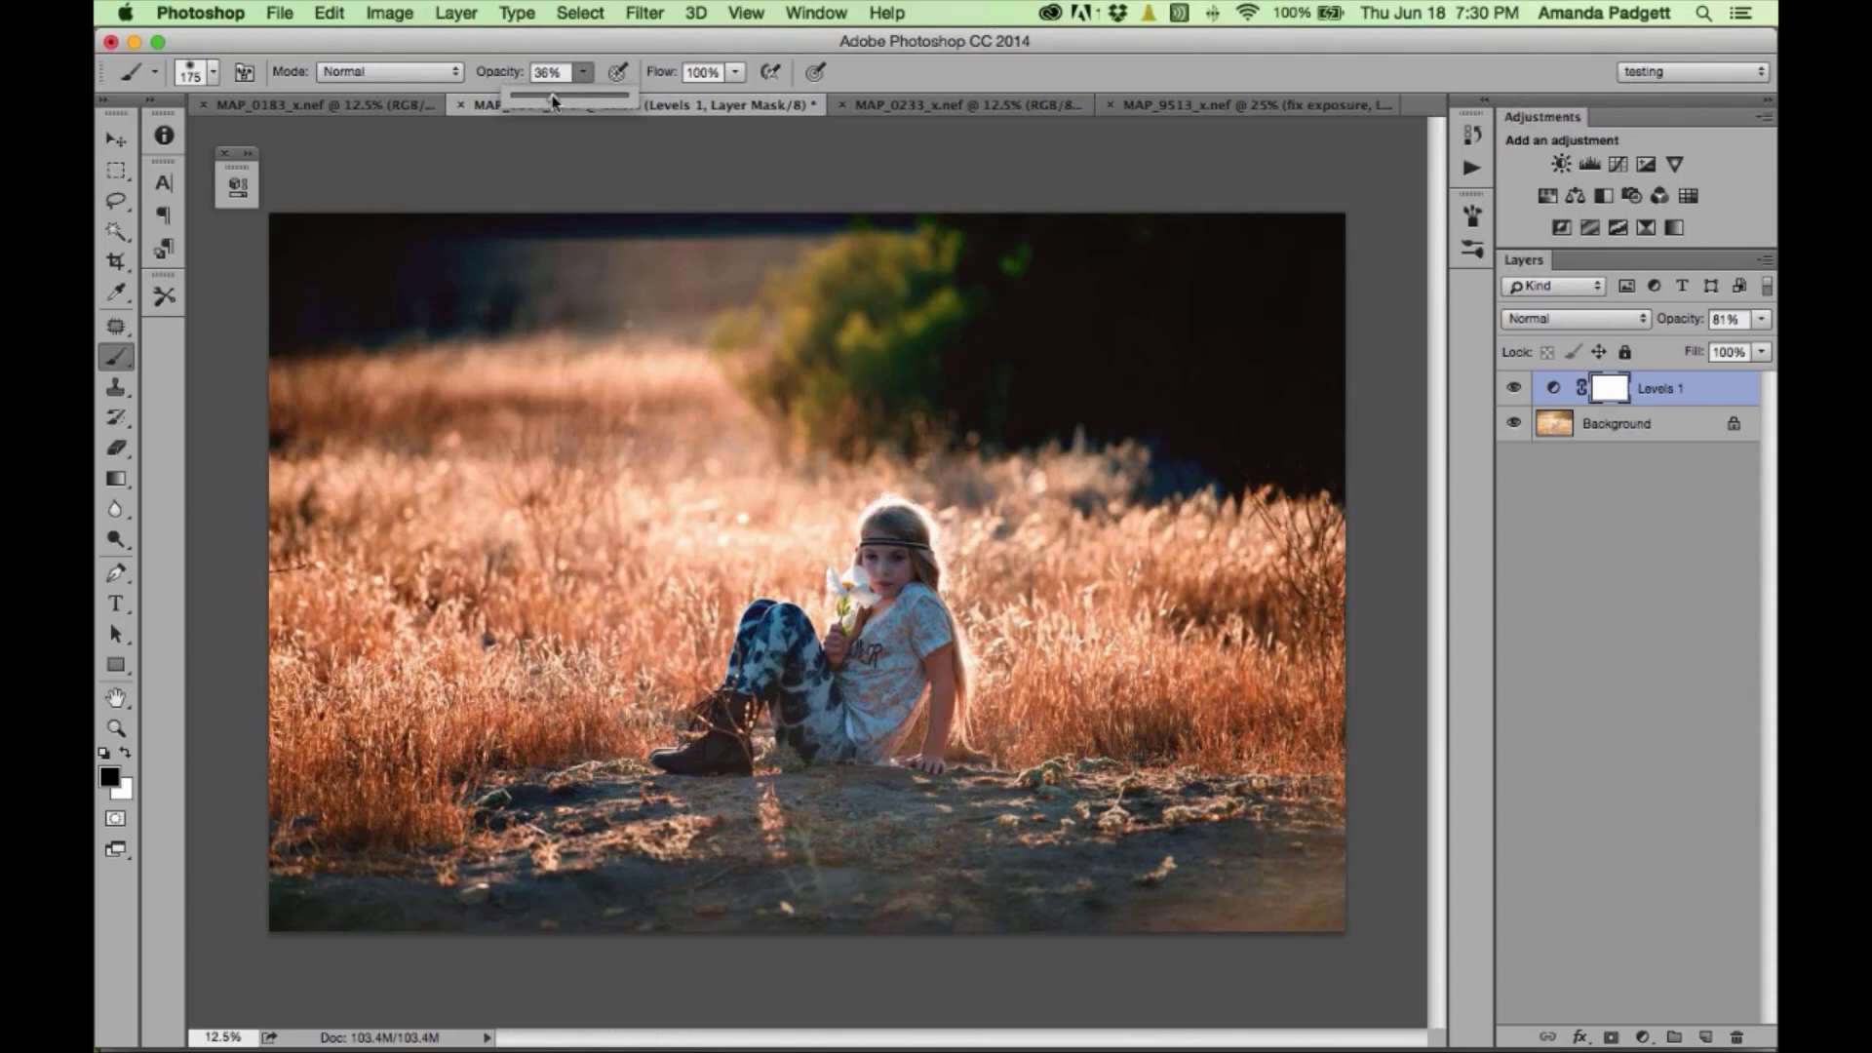
pyautogui.press(']')
pyautogui.press(']')
pyautogui.press(']')
pyautogui.press(']')
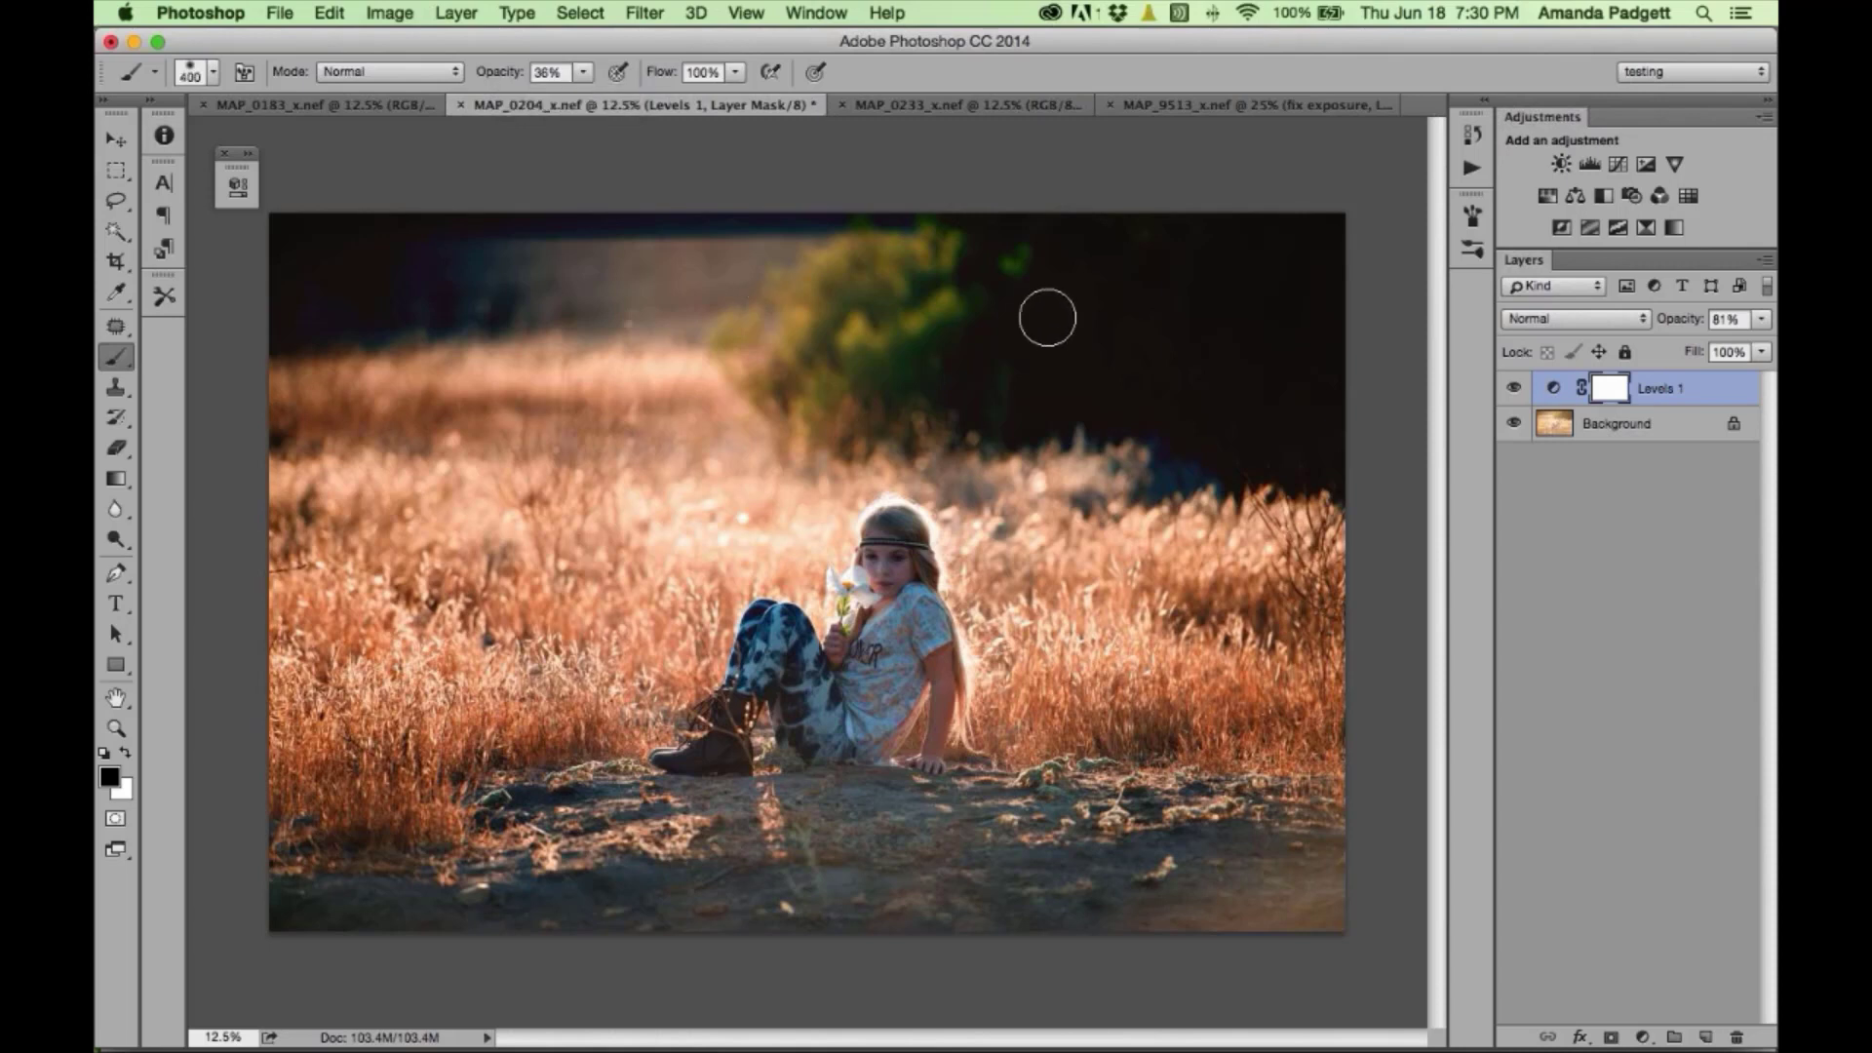
pyautogui.press(']')
pyautogui.press(']')
pyautogui.press(']')
pyautogui.press(']')
pyautogui.press(']')
# - Try lightening the dark trees by painting black on the Levels 1 mask, again at 80% brush opacity, undoing both strokes
pyautogui.moveTo(1070, 282)
pyautogui.mouseDown()
pyautogui.moveTo(1127, 267)
pyautogui.moveTo(1060, 309)
pyautogui.mouseUp()
pyautogui.press('super+z')
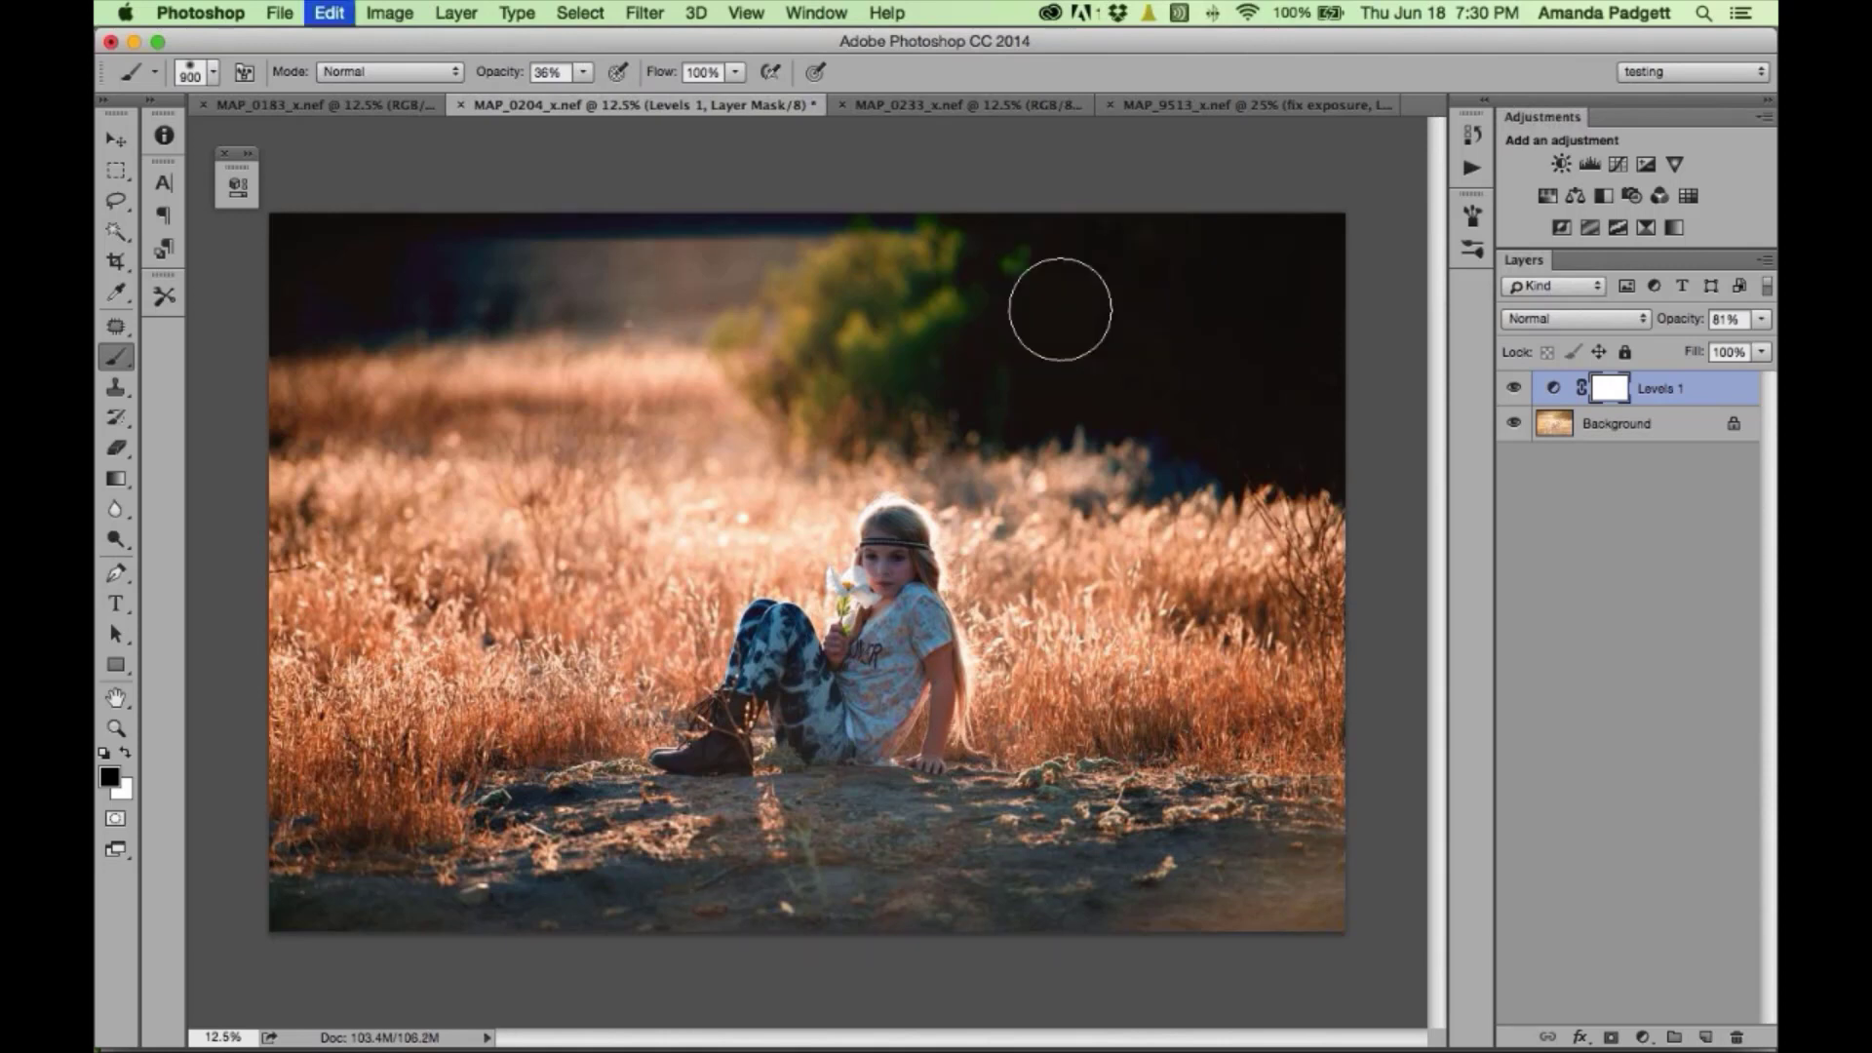
pyautogui.moveTo(501, 78); pyautogui.dragTo(557, 73)
pyautogui.moveTo(1300, 276); pyautogui.dragTo(1171, 315)
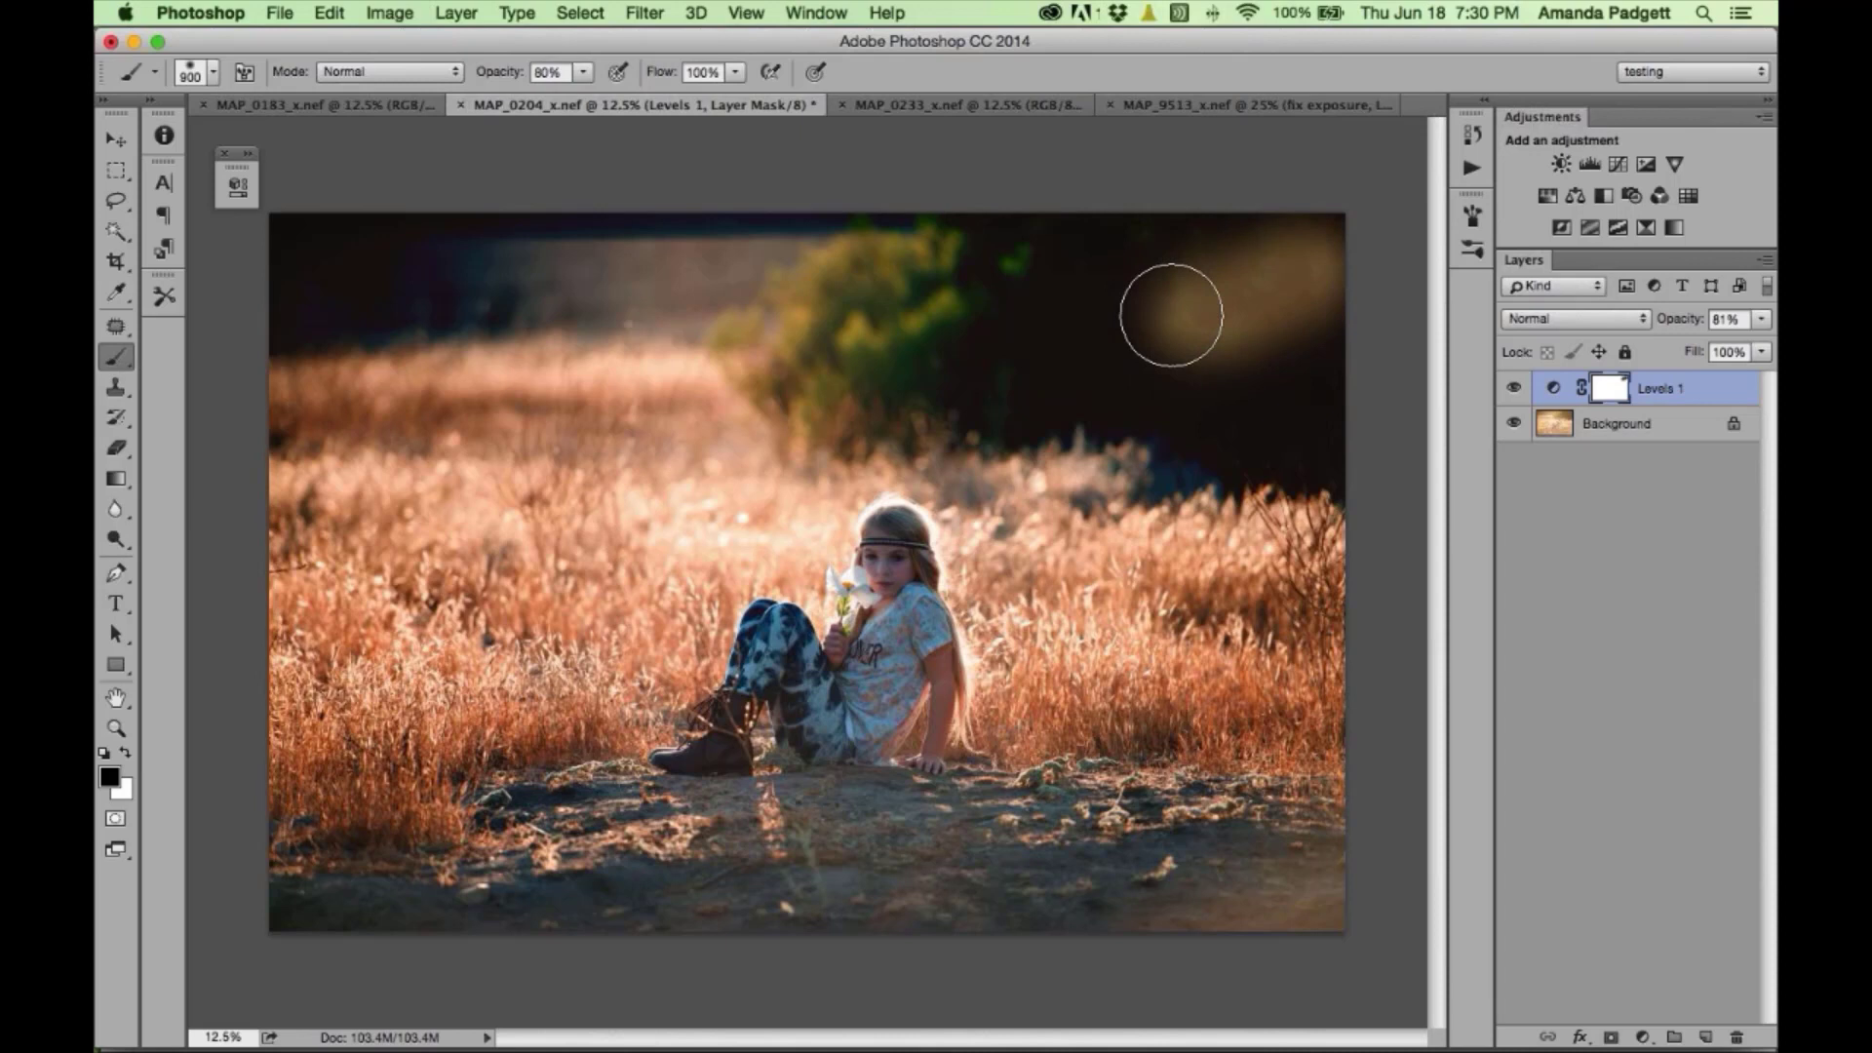
pyautogui.press('super+z')
# - Try lightening the dark trees with black on the Levels 1 mask at 91% brush opacity, and undo the stroke
pyautogui.click(584, 72)
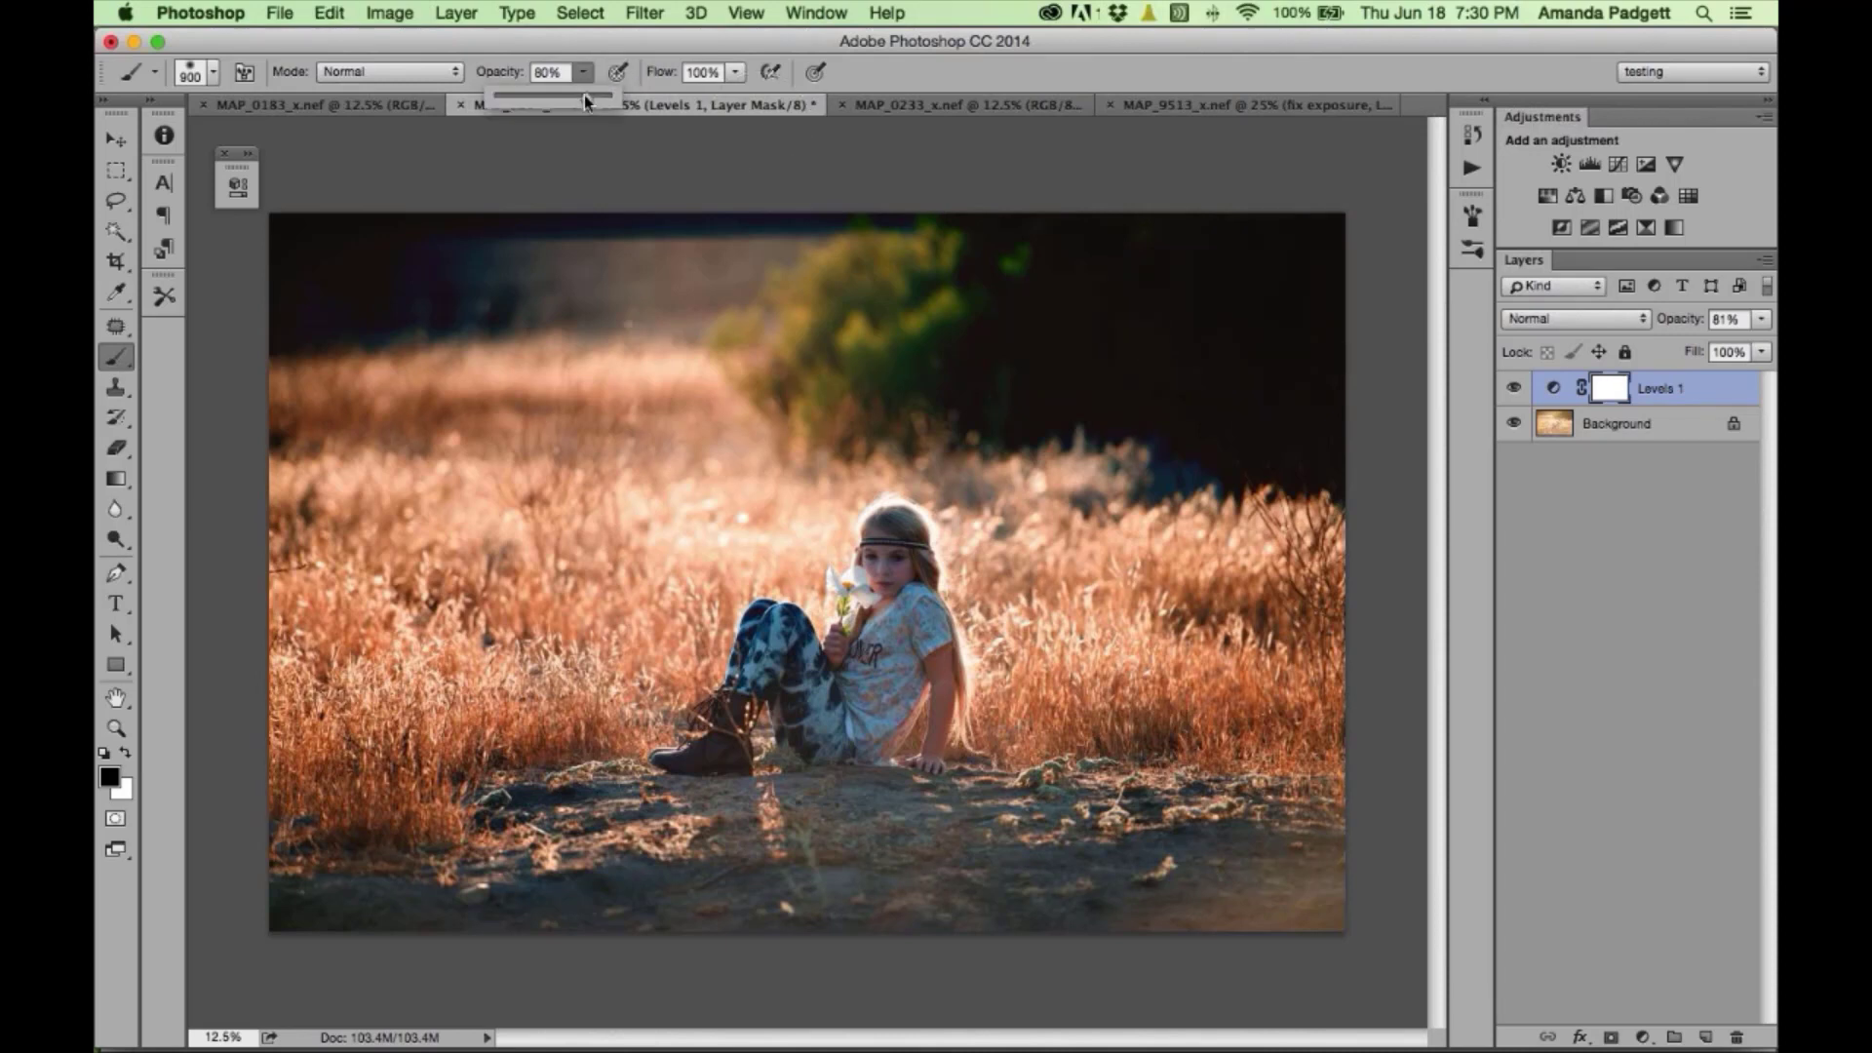
pyautogui.moveTo(585, 101); pyautogui.dragTo(598, 101)
pyautogui.click(1092, 367)
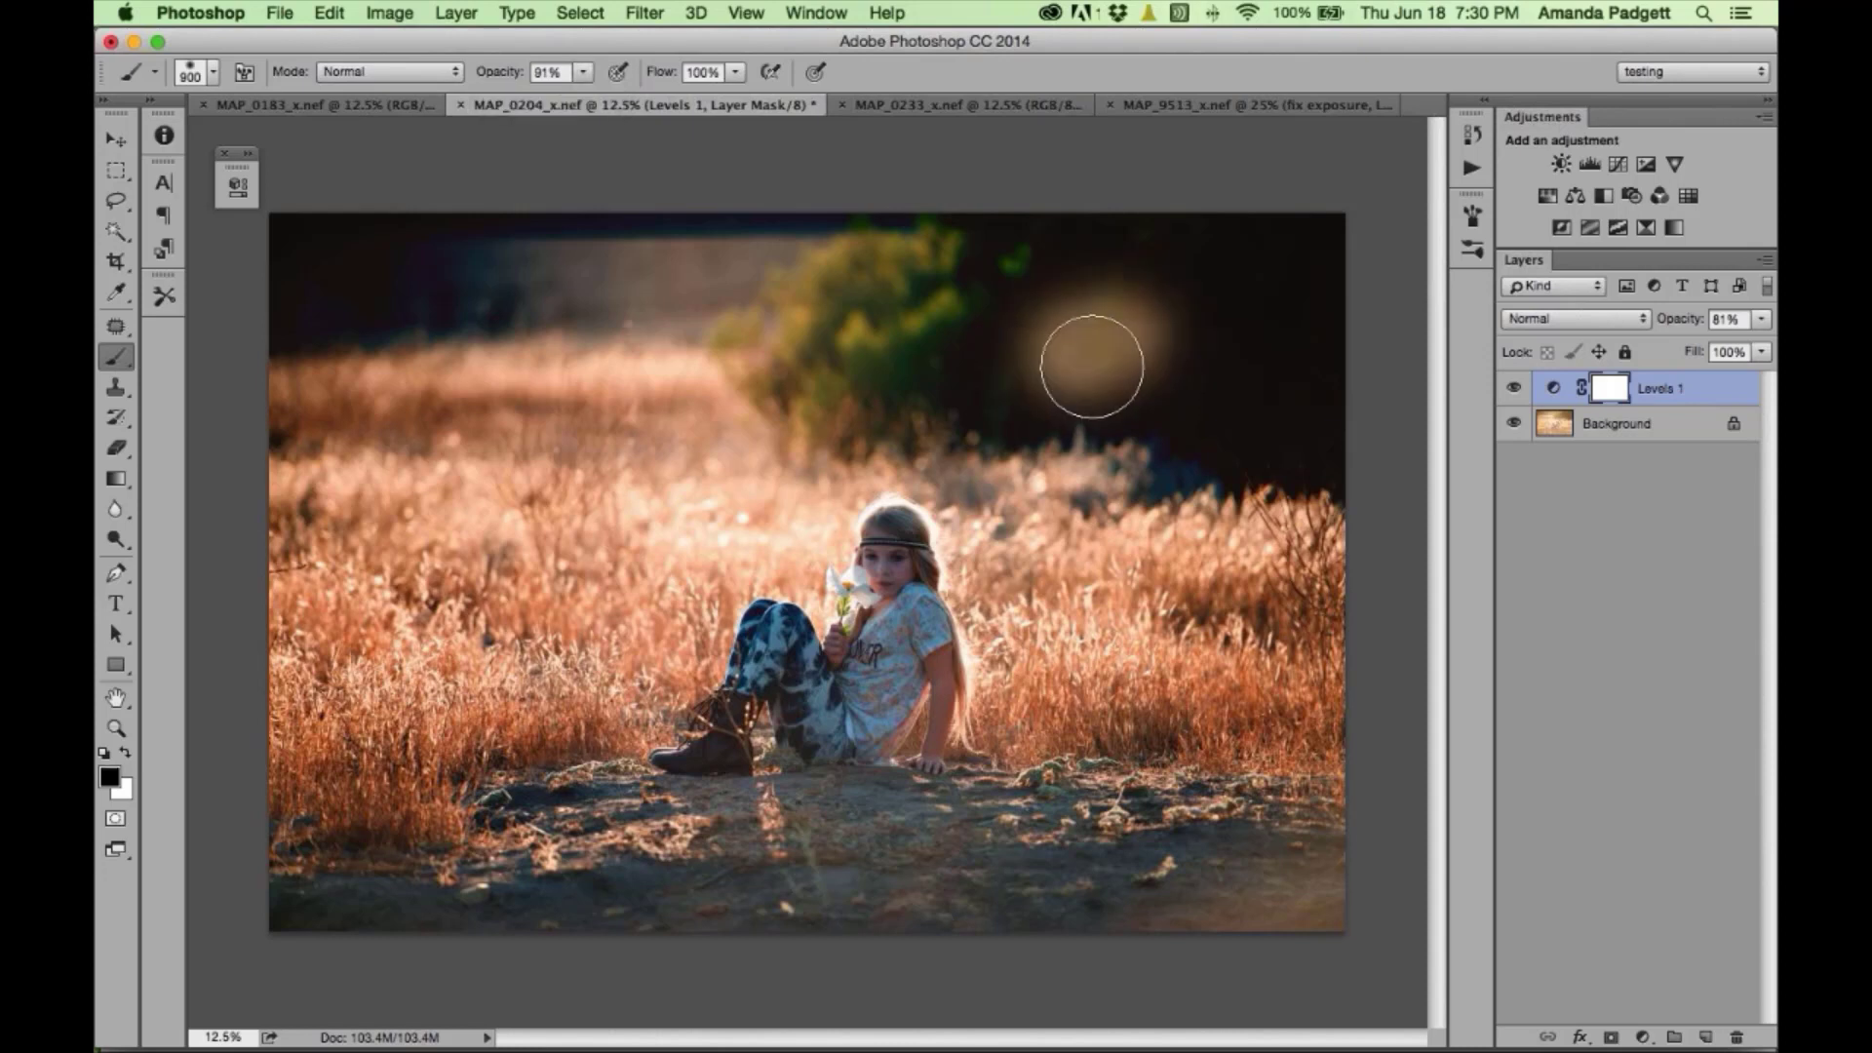
pyautogui.moveTo(1092, 366)
pyautogui.mouseDown()
pyautogui.moveTo(1270, 397)
pyautogui.moveTo(1286, 243)
pyautogui.moveTo(1327, 404)
pyautogui.moveTo(1414, 453)
pyautogui.mouseUp()
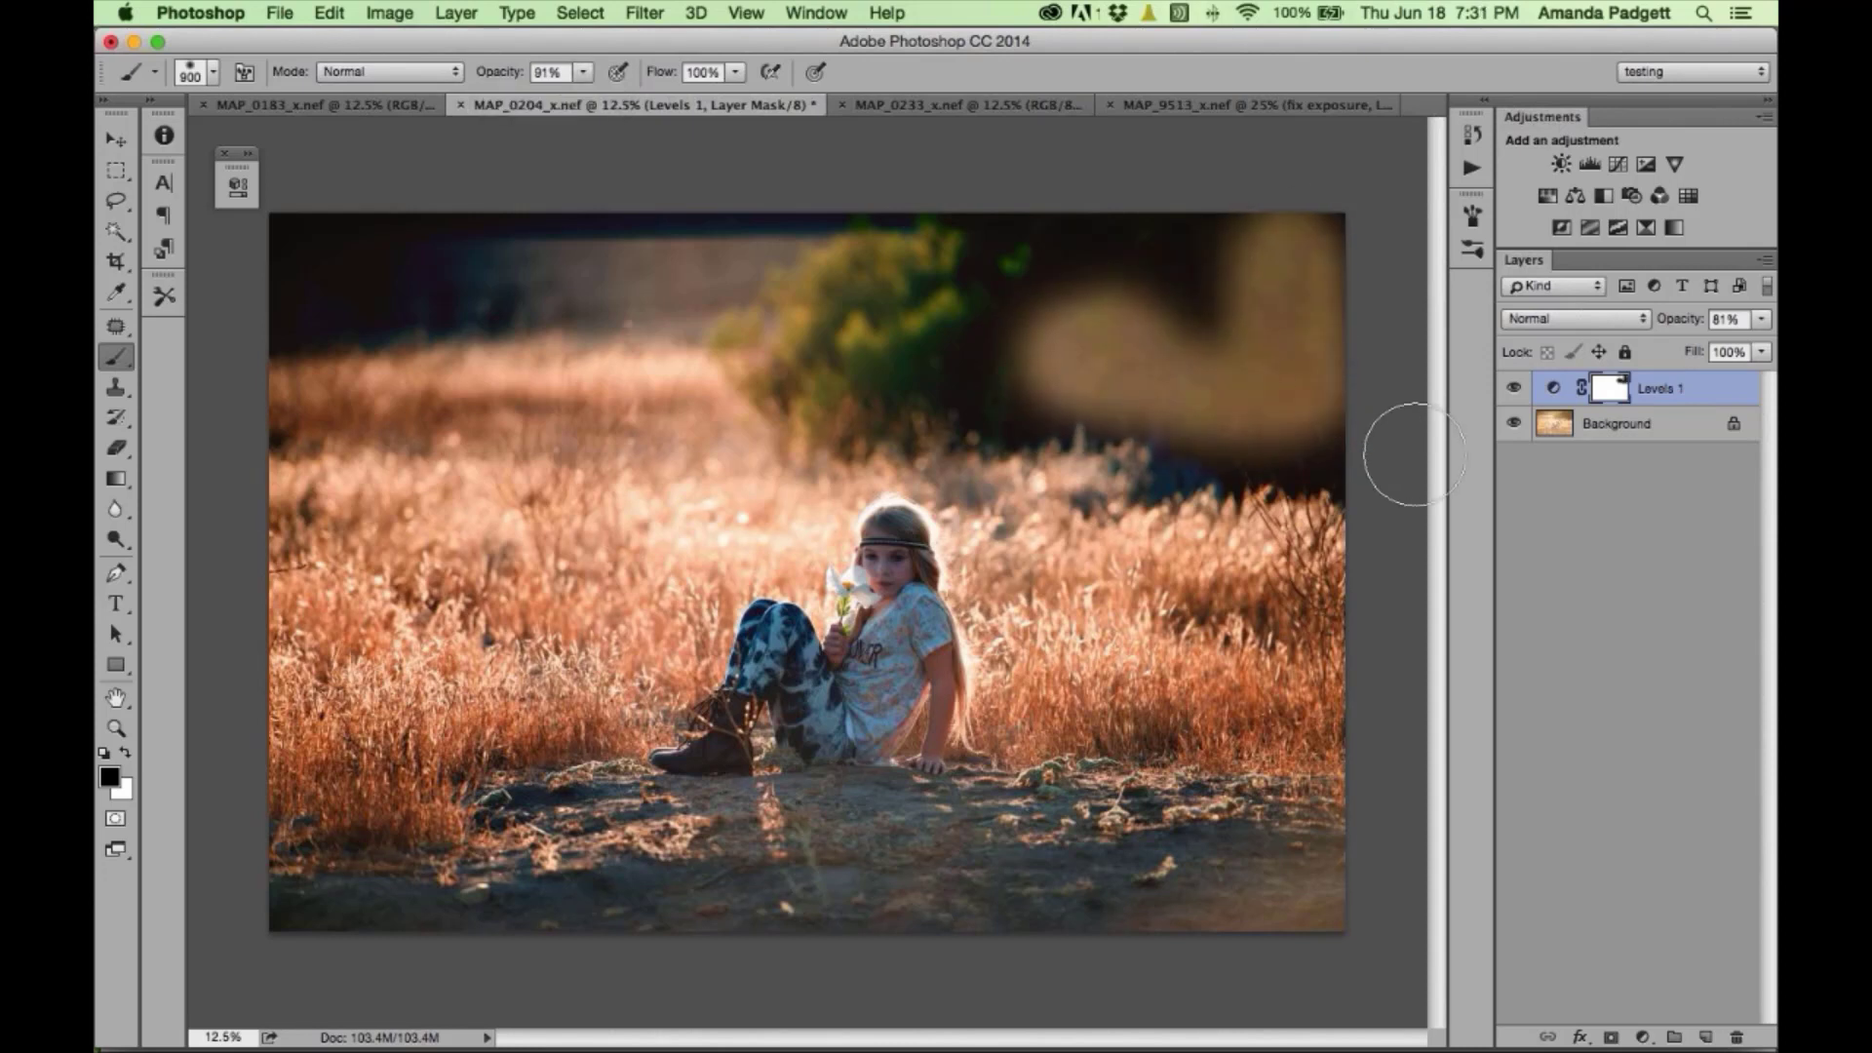
pyautogui.press('super+z')
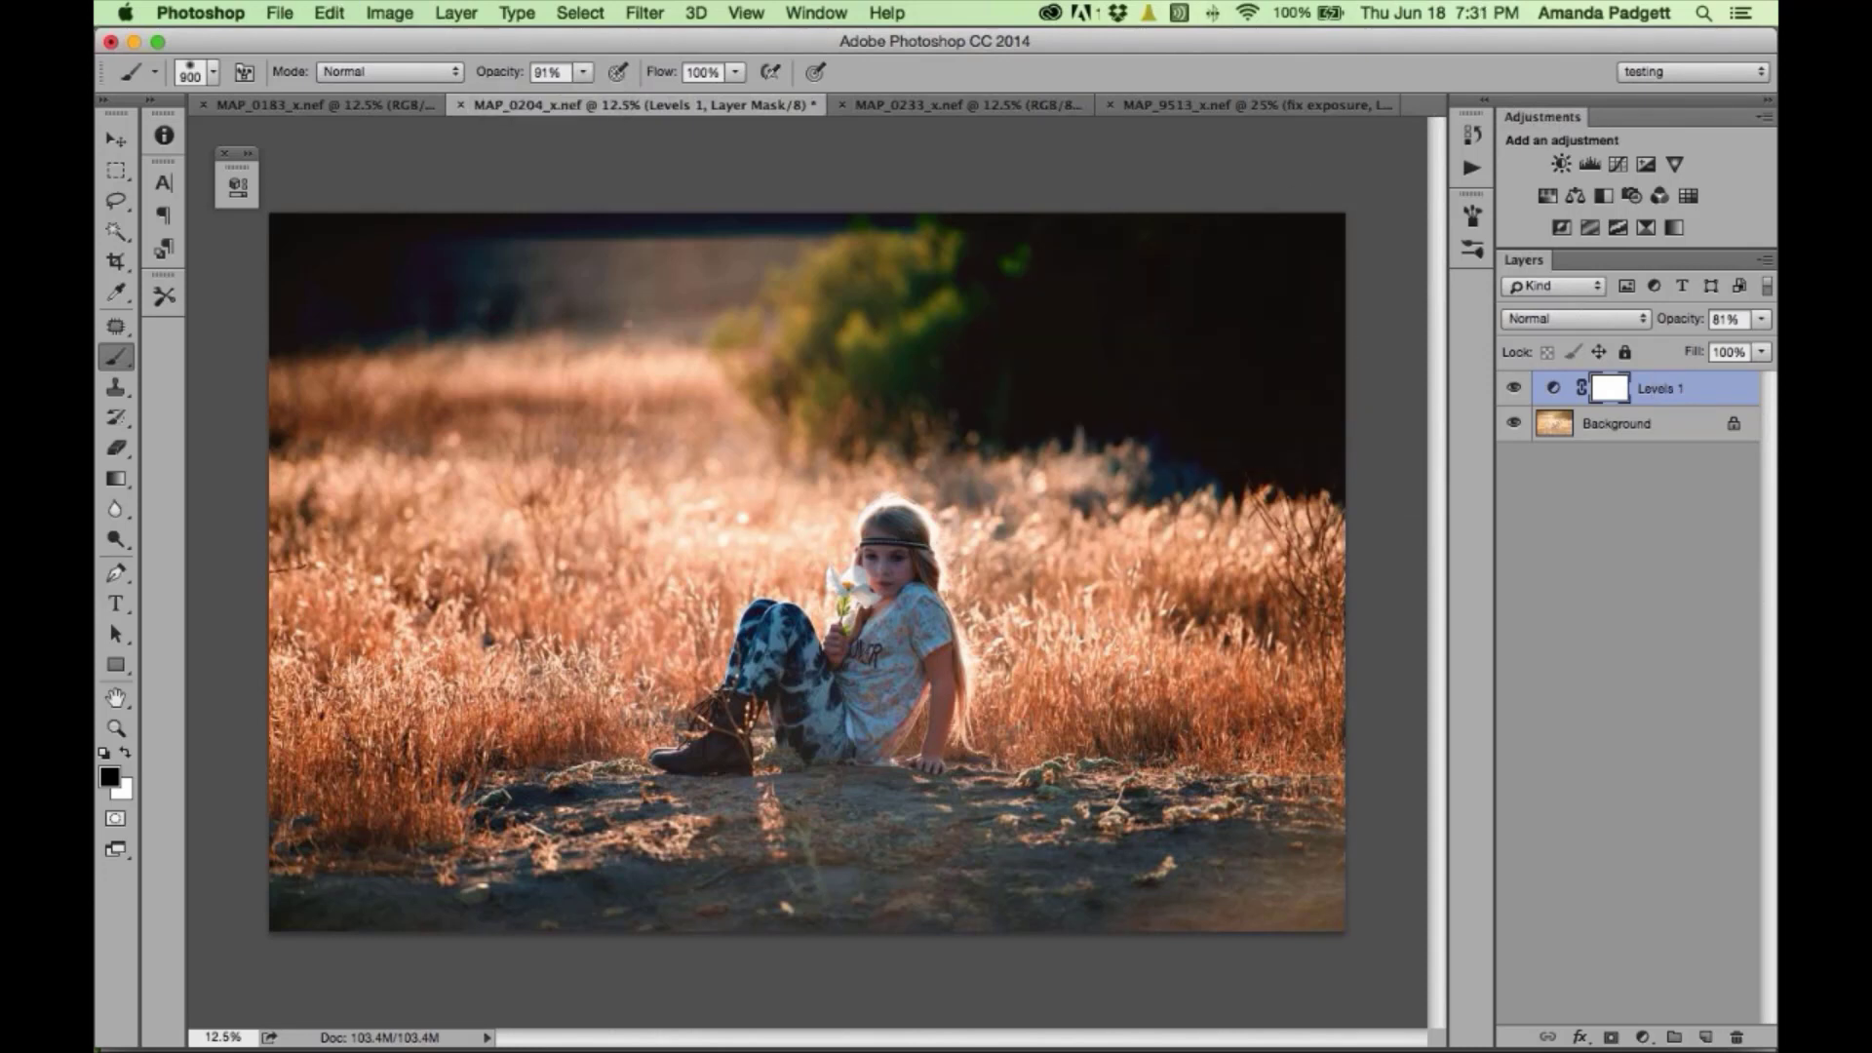
# - Raise the Levels 1 layer's opacity to 100% and try inverting its mask, reverting it to white
pyautogui.moveTo(1686, 328); pyautogui.dragTo(1736, 327)
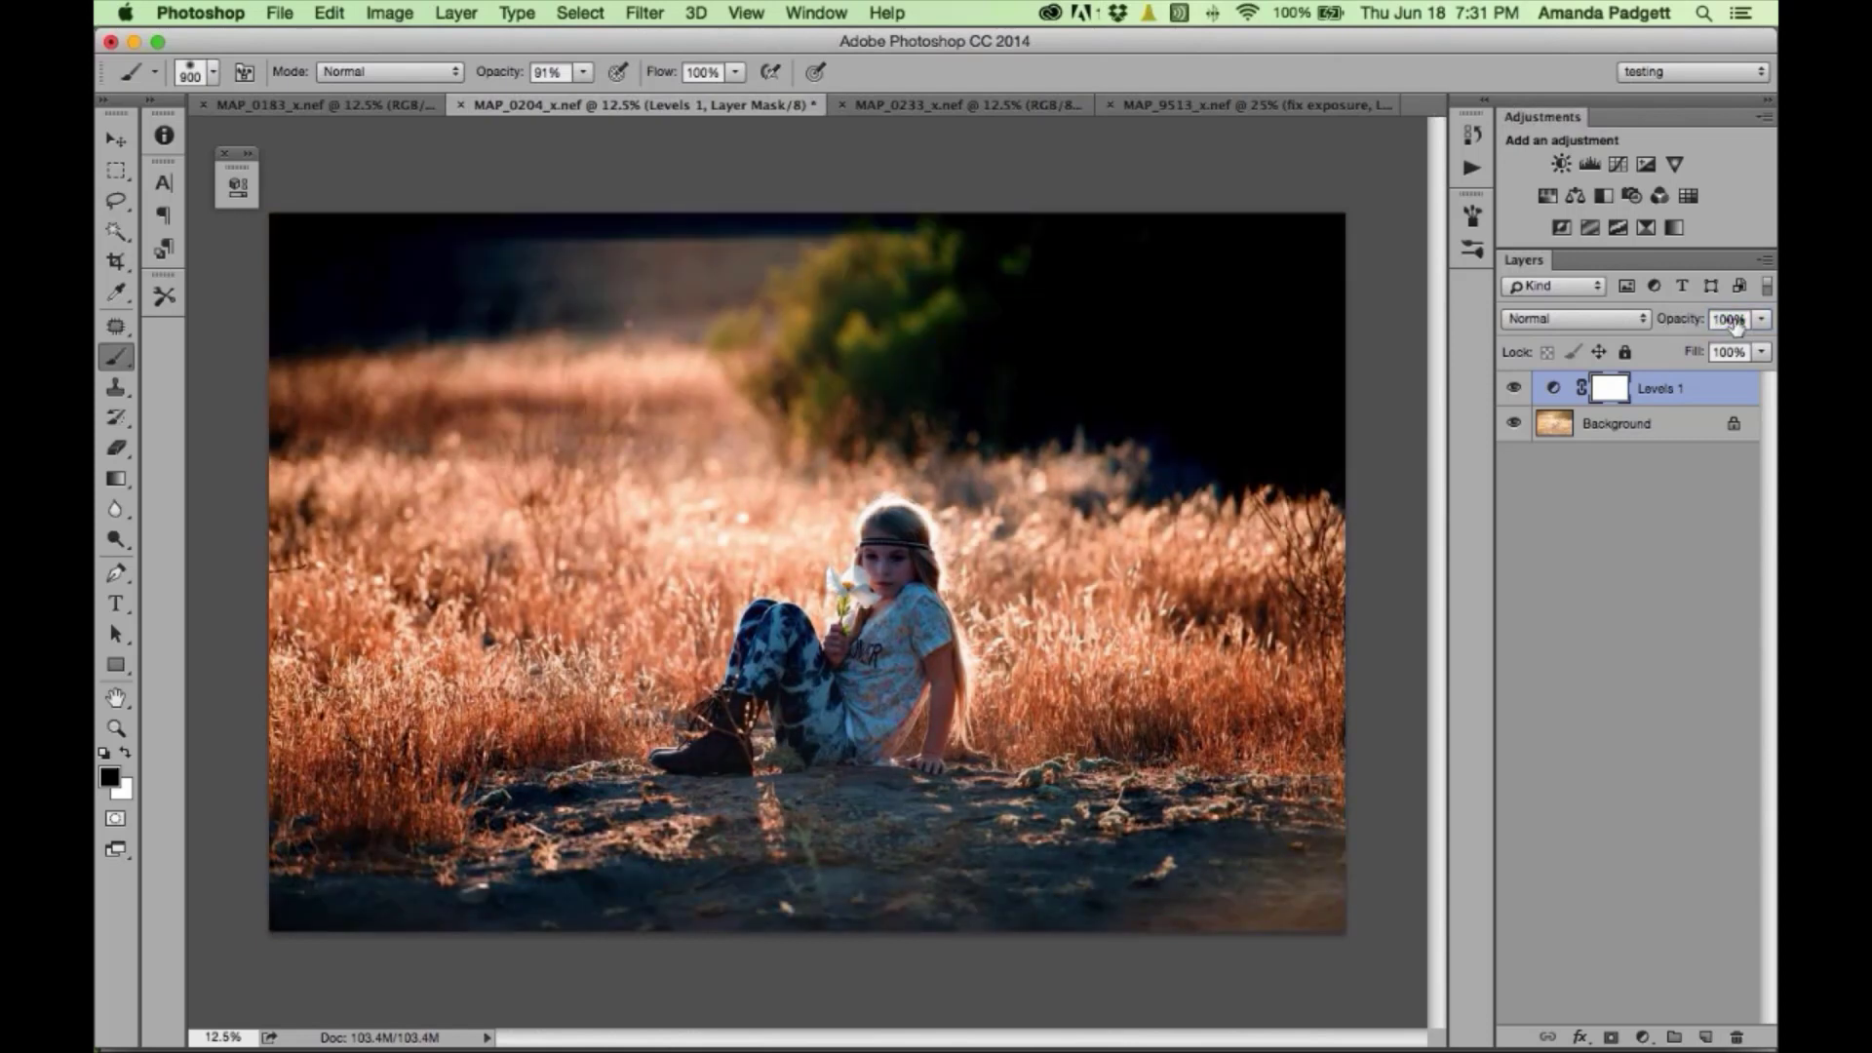
pyautogui.press('super+i')
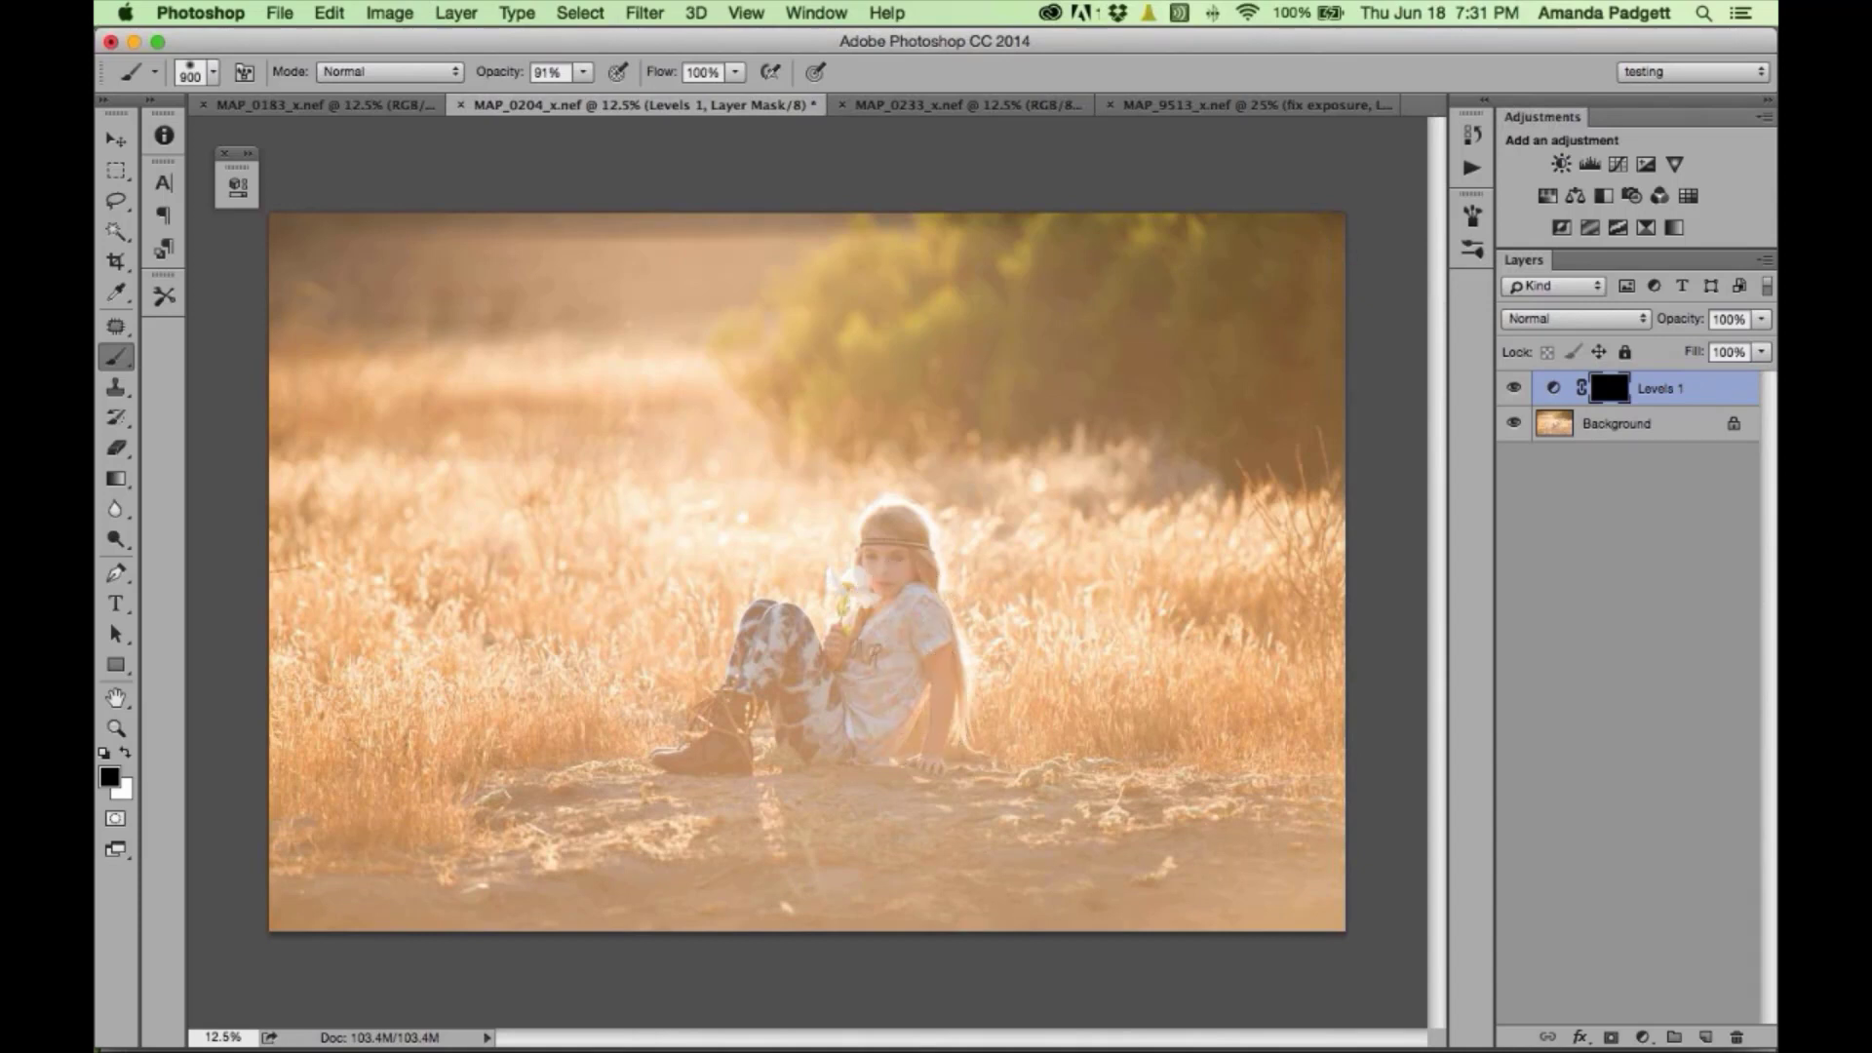
pyautogui.press('super+i')
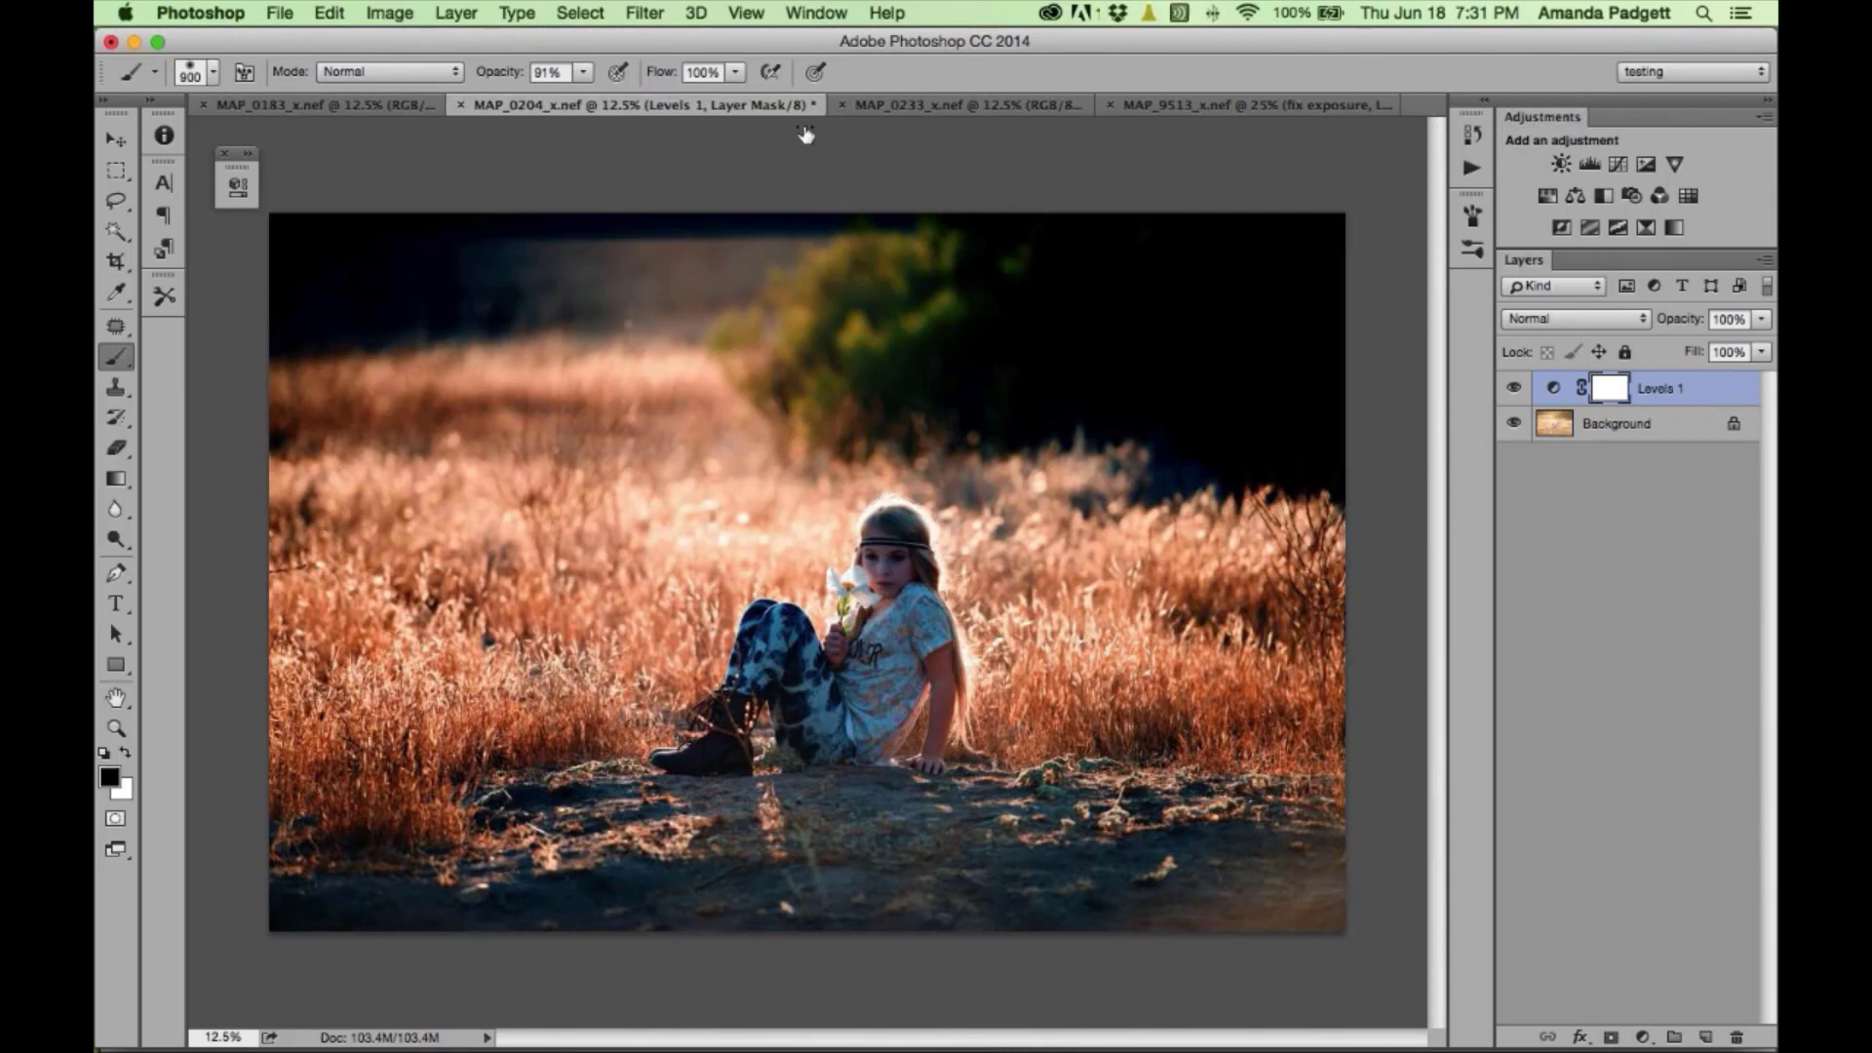
# - Set the brush opacity to 6% and paint black over the dark trees on the Levels 1 mask
pyautogui.click(582, 73)
pyautogui.moveTo(588, 96); pyautogui.dragTo(488, 97)
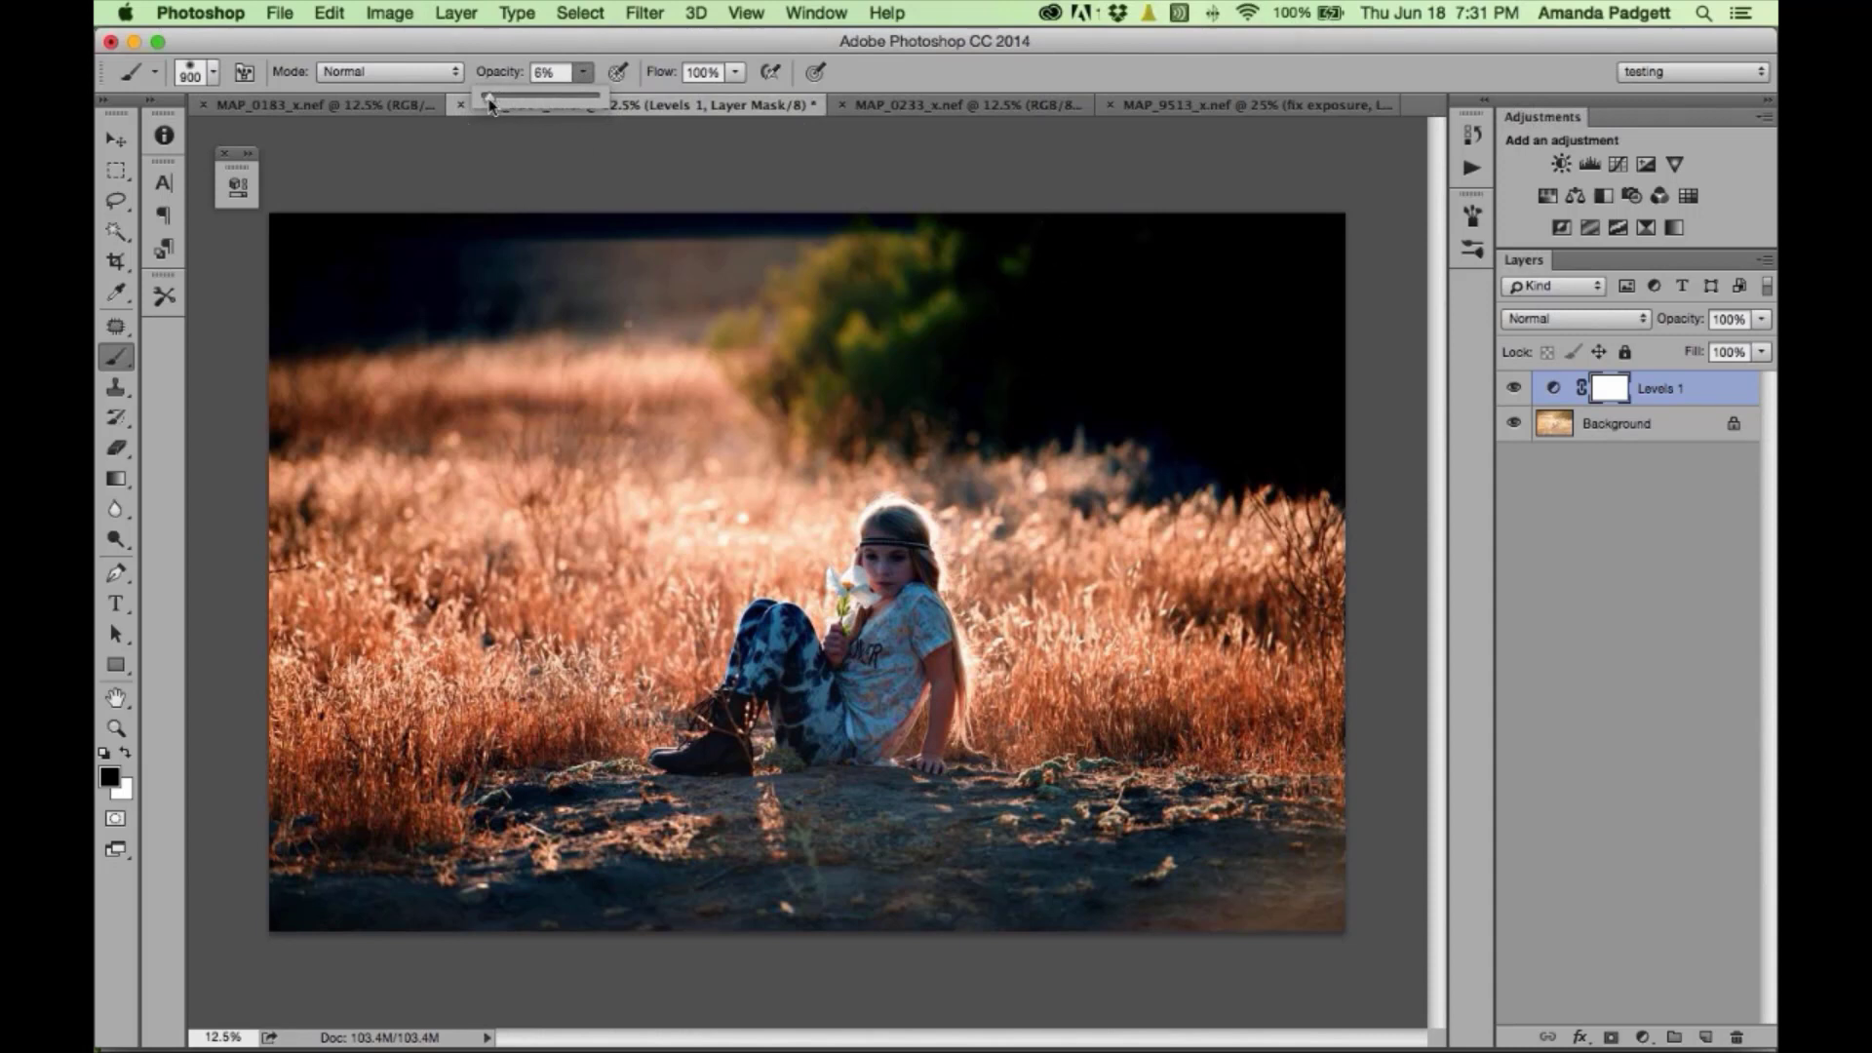
pyautogui.moveTo(974, 274)
pyautogui.mouseDown()
pyautogui.moveTo(1185, 298)
pyautogui.moveTo(1028, 343)
pyautogui.moveTo(1316, 405)
pyautogui.moveTo(1300, 257)
pyautogui.moveTo(1312, 414)
pyautogui.moveTo(1035, 391)
pyautogui.moveTo(975, 357)
pyautogui.mouseUp()
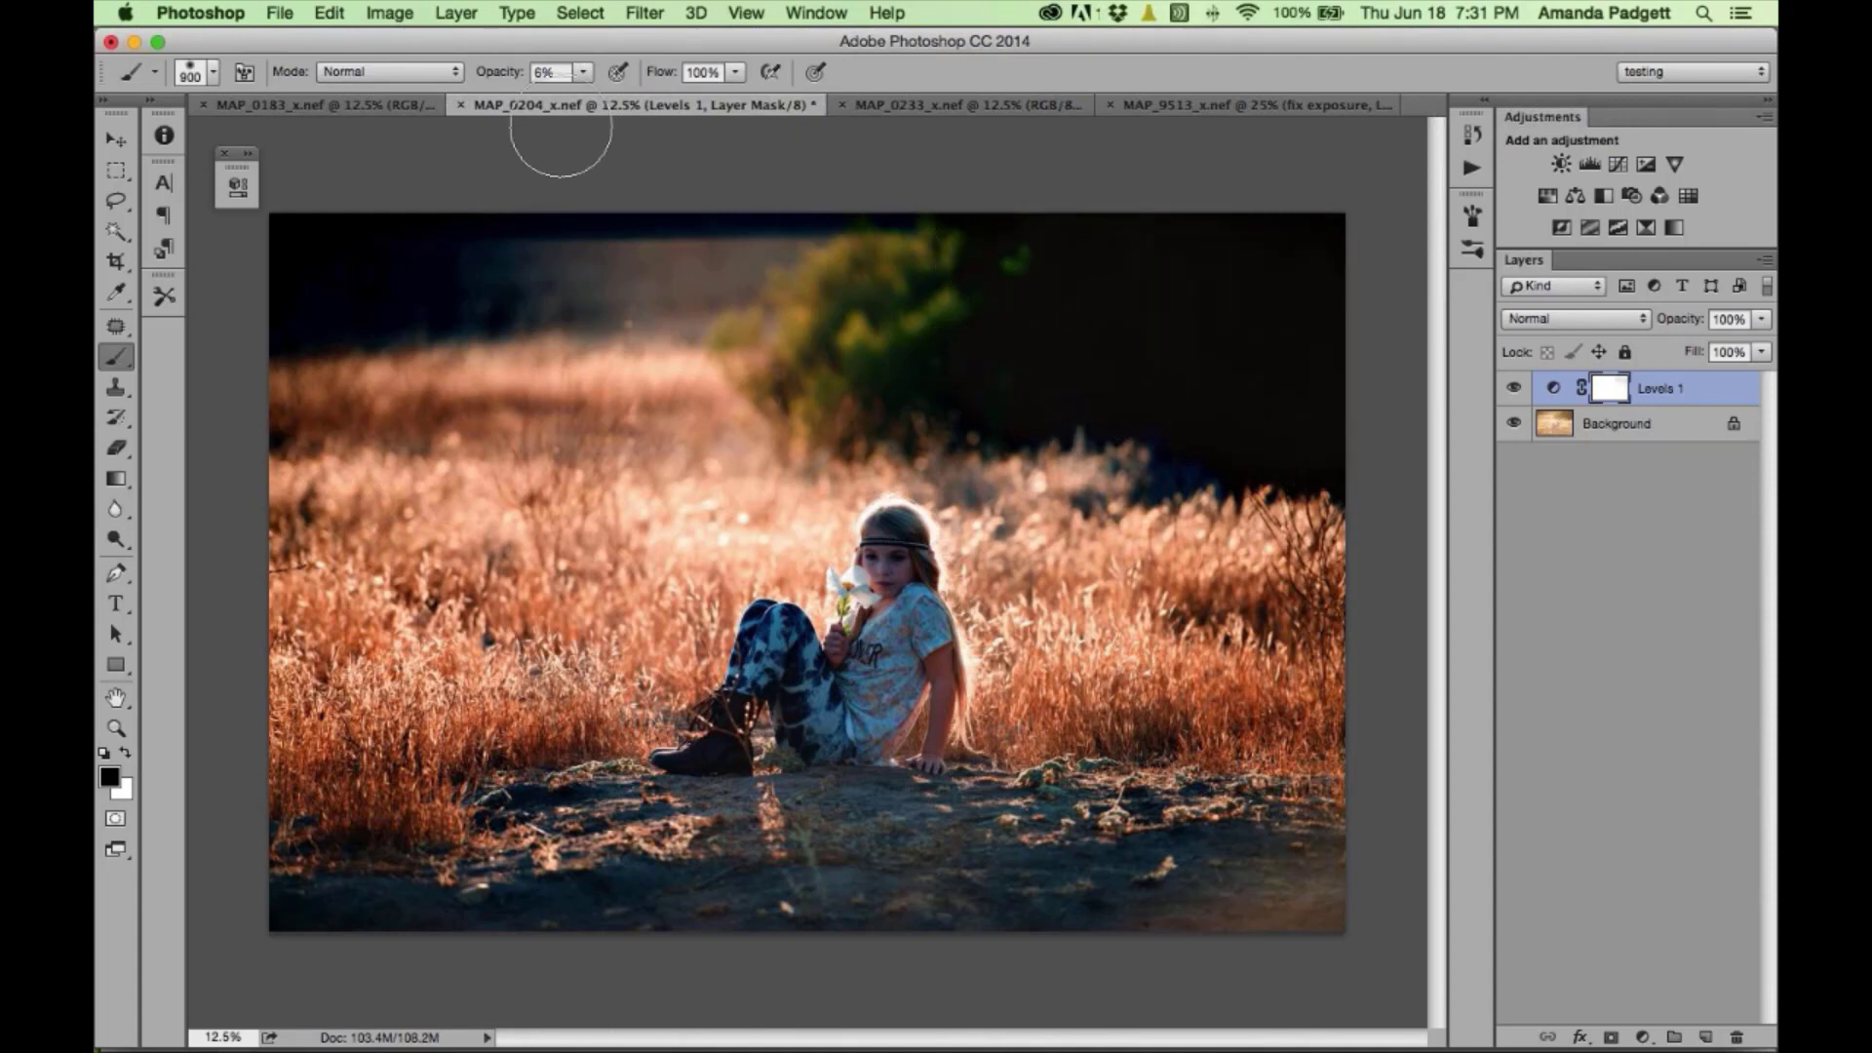
# - Try painting black over the dark trees on the mask at 79% and at 20% brush opacity, undoing each stroke
pyautogui.moveTo(498, 74)
pyautogui.mouseDown()
pyautogui.moveTo(934, 334)
pyautogui.moveTo(1050, 364)
pyautogui.moveTo(999, 375)
pyautogui.moveTo(1102, 391)
pyautogui.mouseUp()
pyautogui.press('super+z')
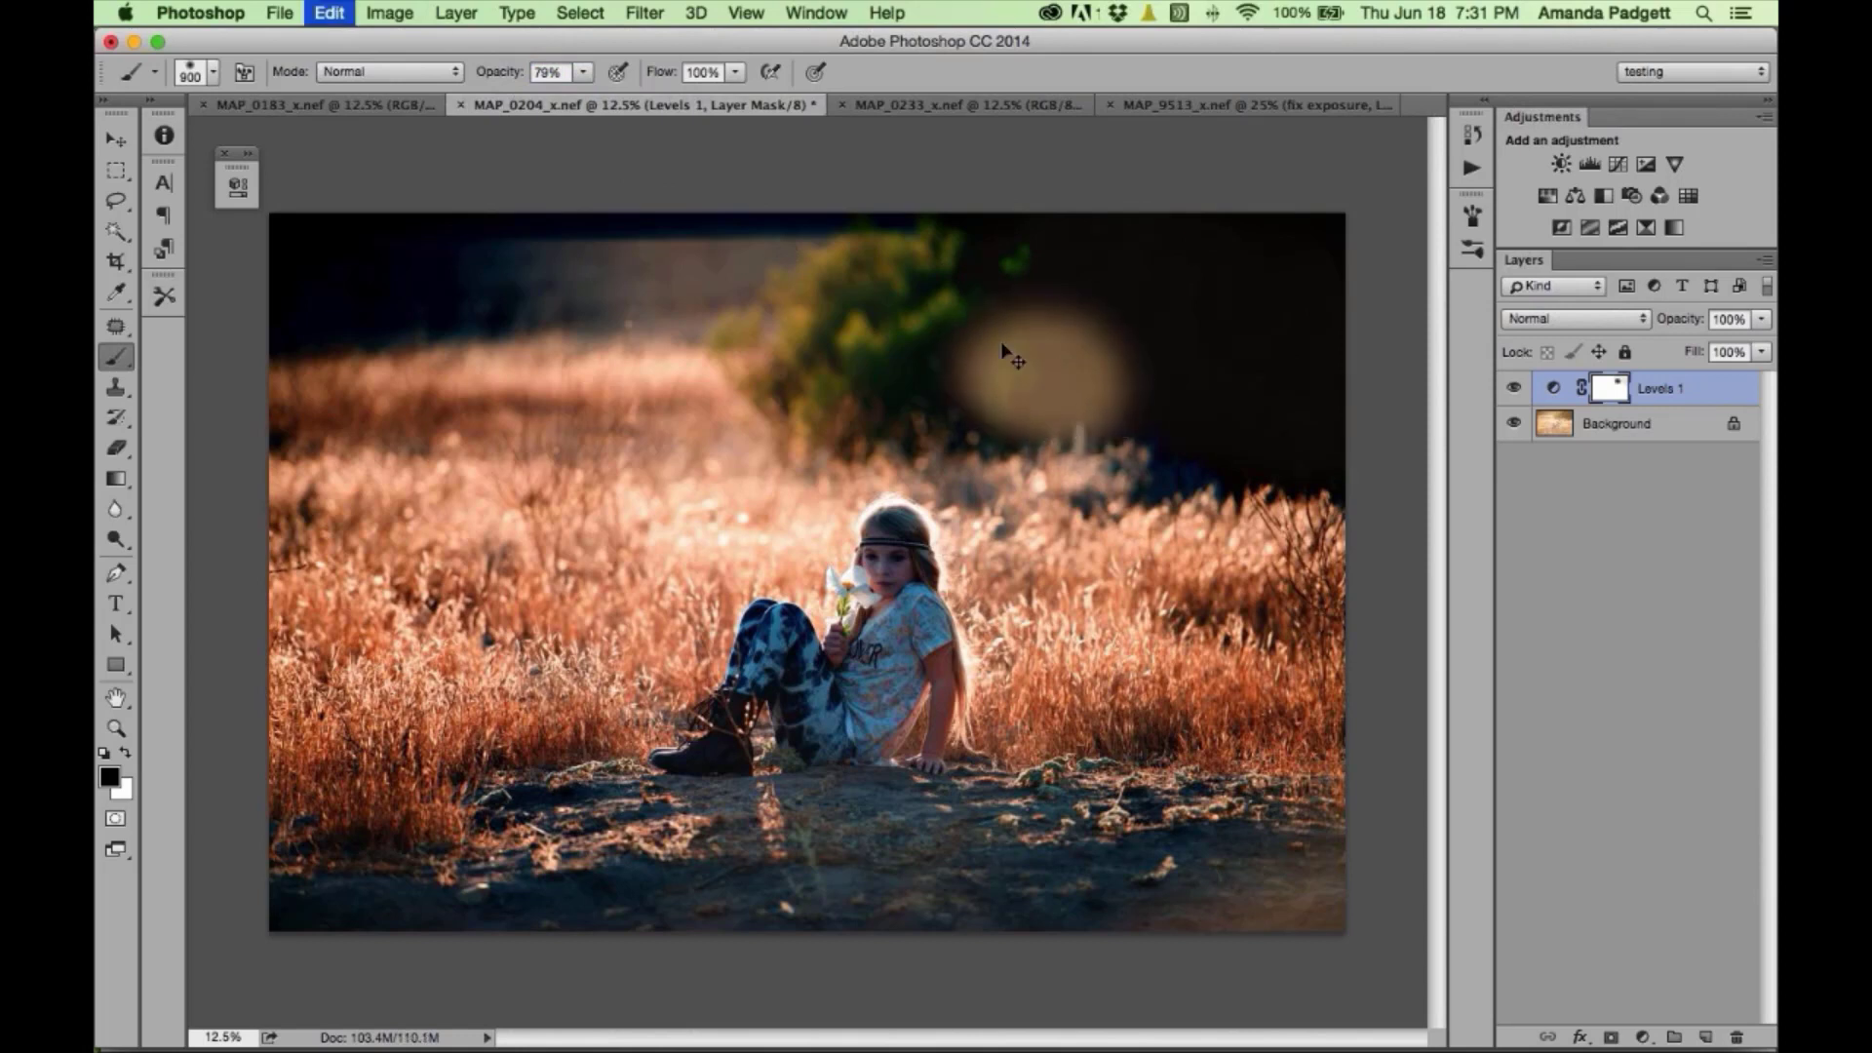
pyautogui.click(582, 72)
pyautogui.moveTo(563, 97); pyautogui.dragTo(519, 100)
pyautogui.moveTo(1015, 380)
pyautogui.mouseDown()
pyautogui.moveTo(1090, 374)
pyautogui.moveTo(1029, 346)
pyautogui.moveTo(1059, 286)
pyautogui.moveTo(1116, 364)
pyautogui.moveTo(1296, 425)
pyautogui.moveTo(1195, 287)
pyautogui.moveTo(1235, 250)
pyautogui.moveTo(1330, 284)
pyautogui.moveTo(1321, 417)
pyautogui.mouseUp()
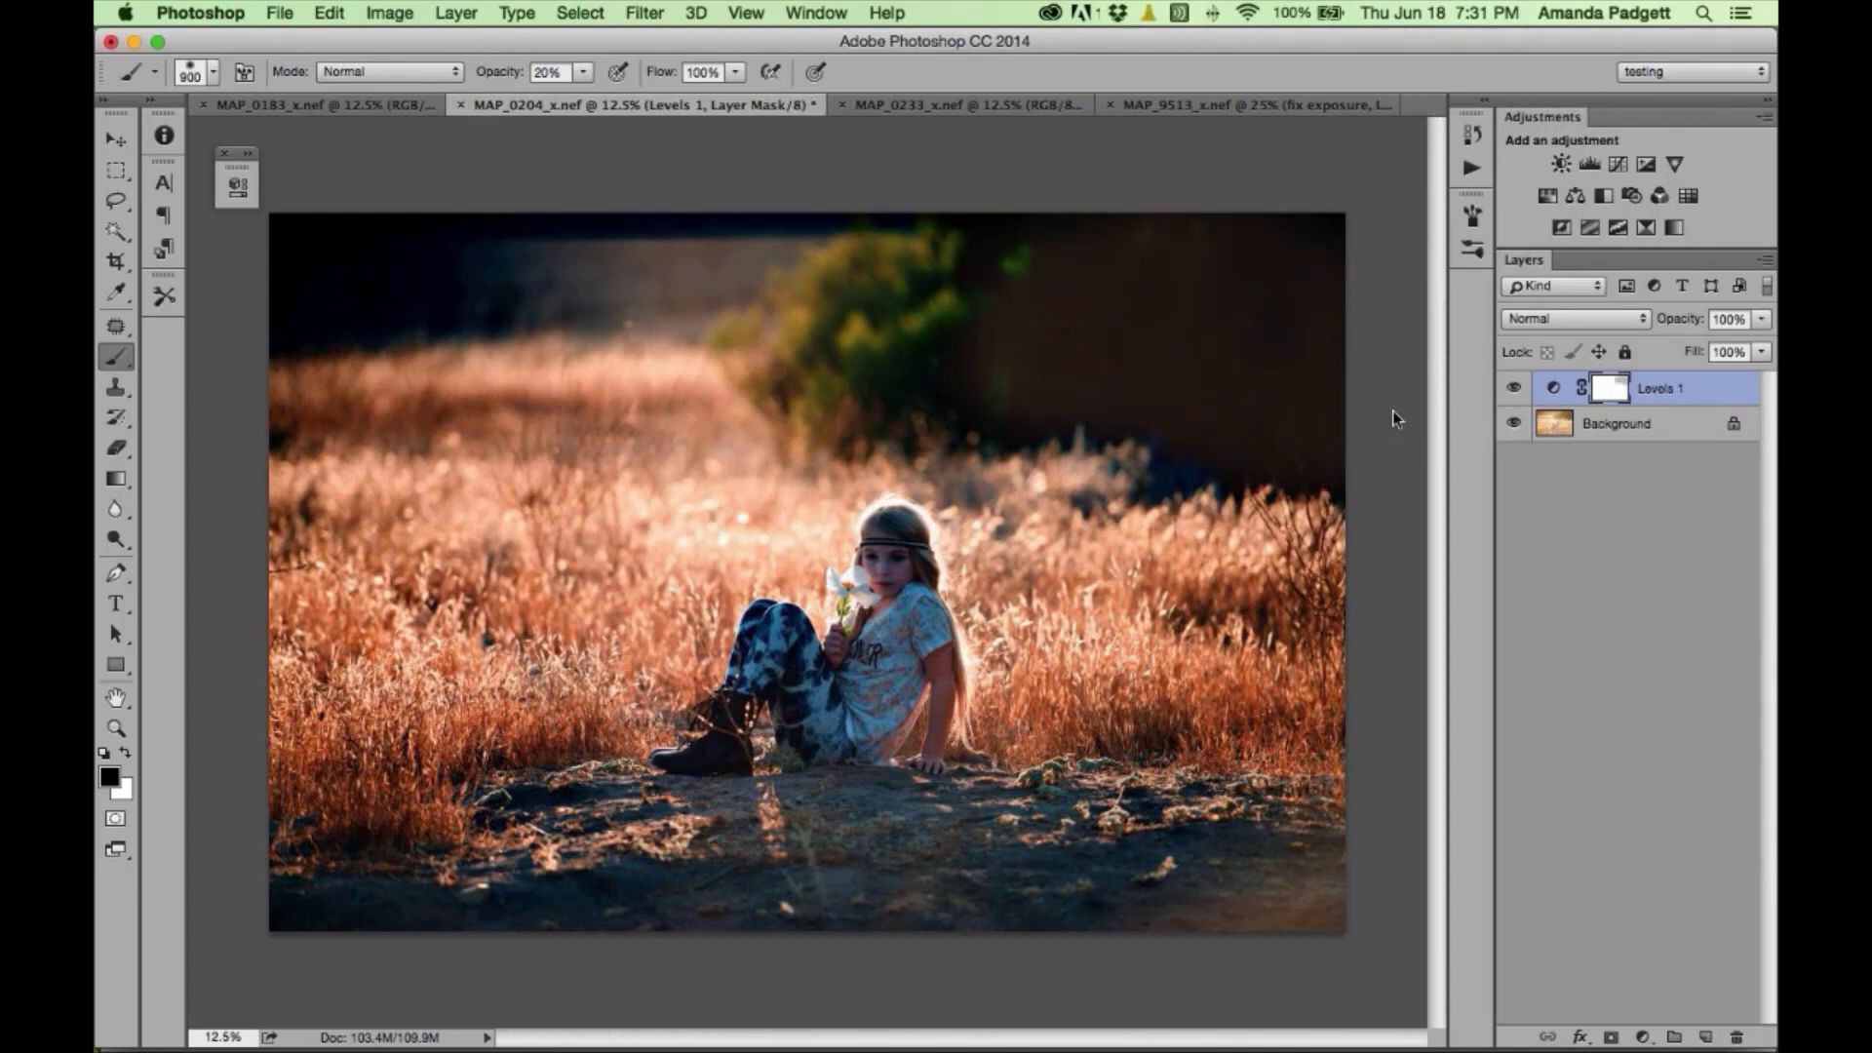
pyautogui.press('super+z')
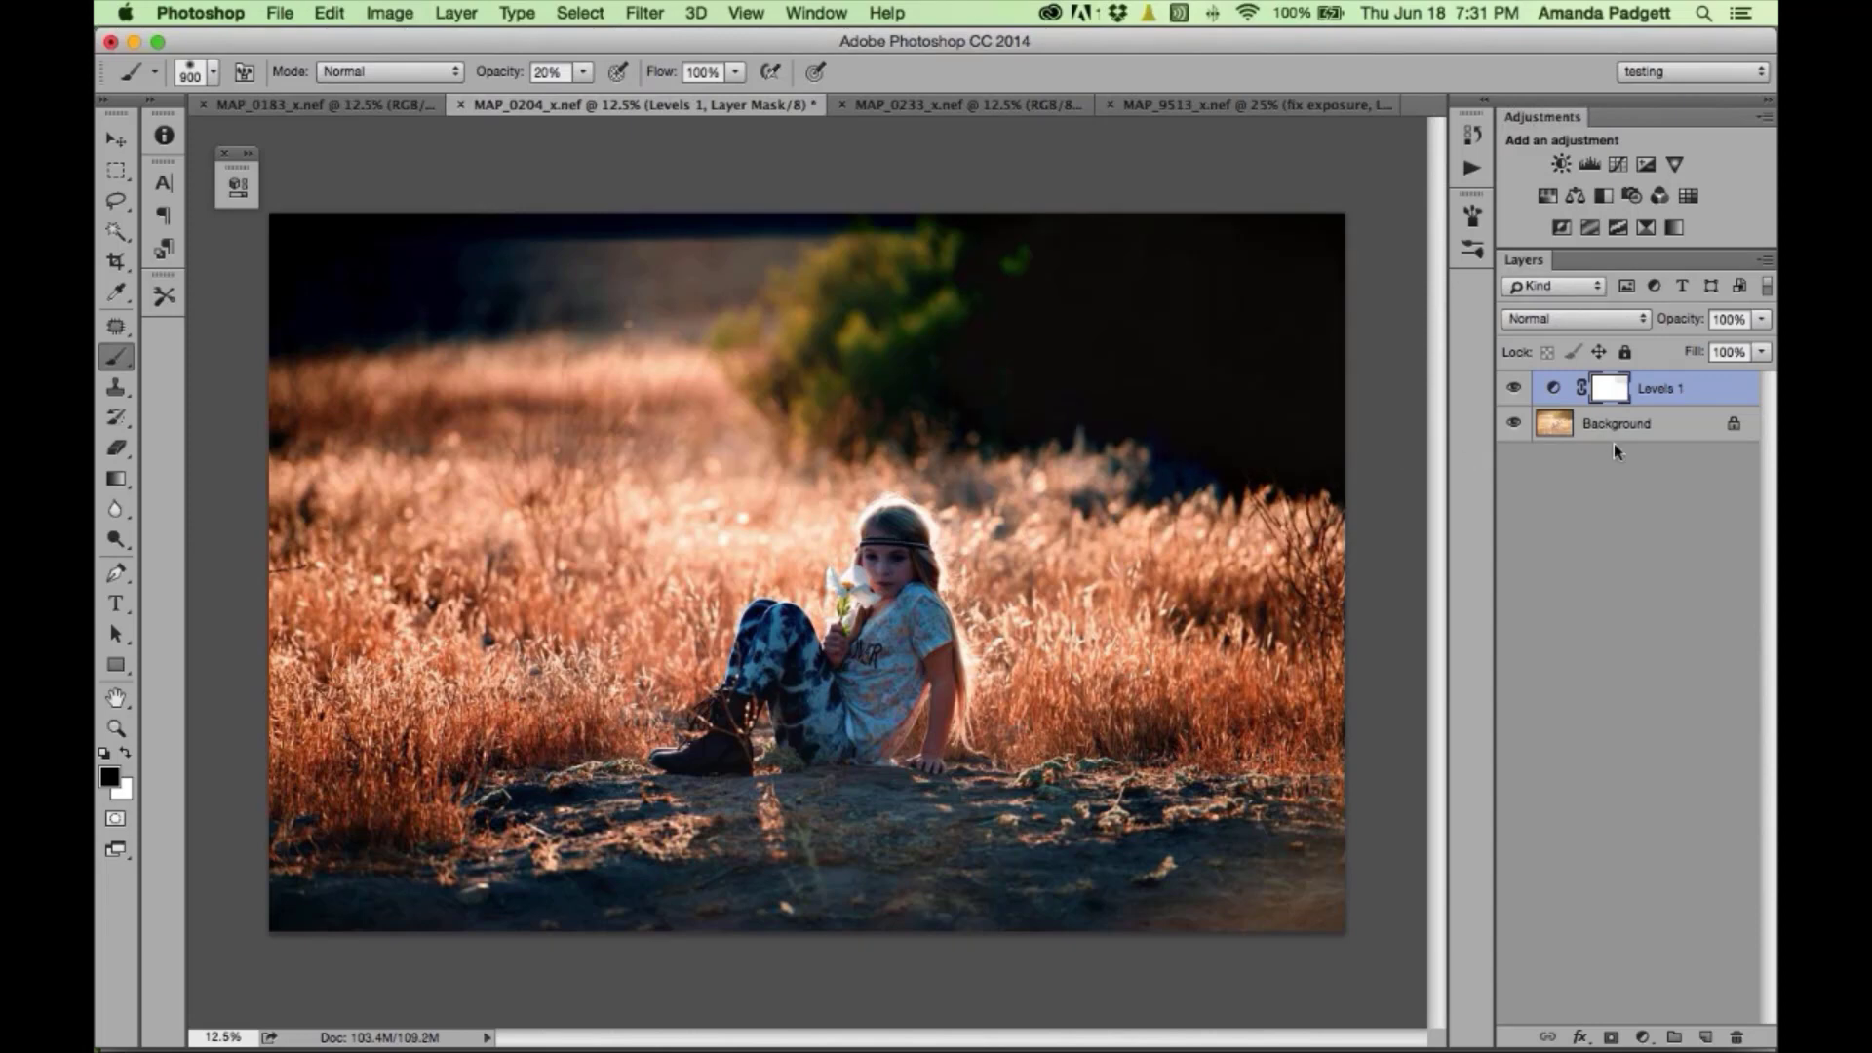
# - Compare the field photo with the Levels 1 layer hidden and shown
pyautogui.click(1516, 389)
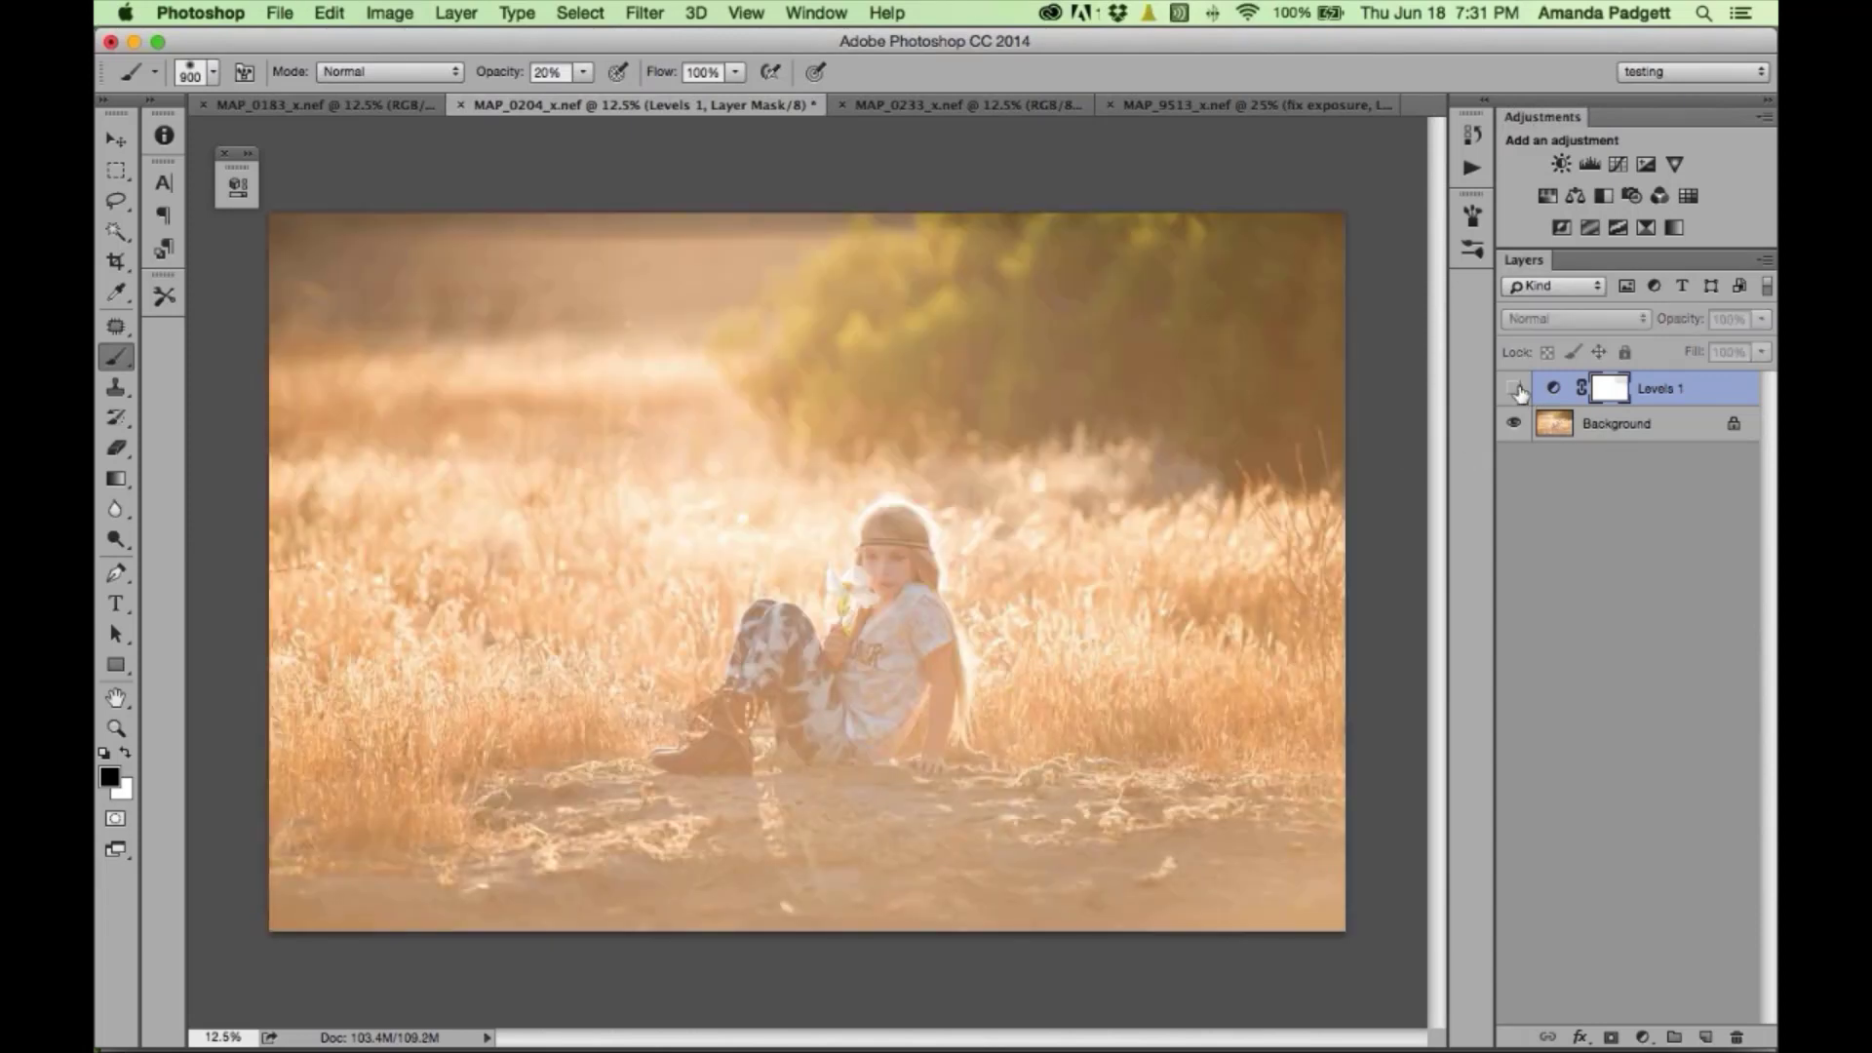
pyautogui.click(1517, 390)
pyautogui.click(1516, 390)
pyautogui.click(1517, 390)
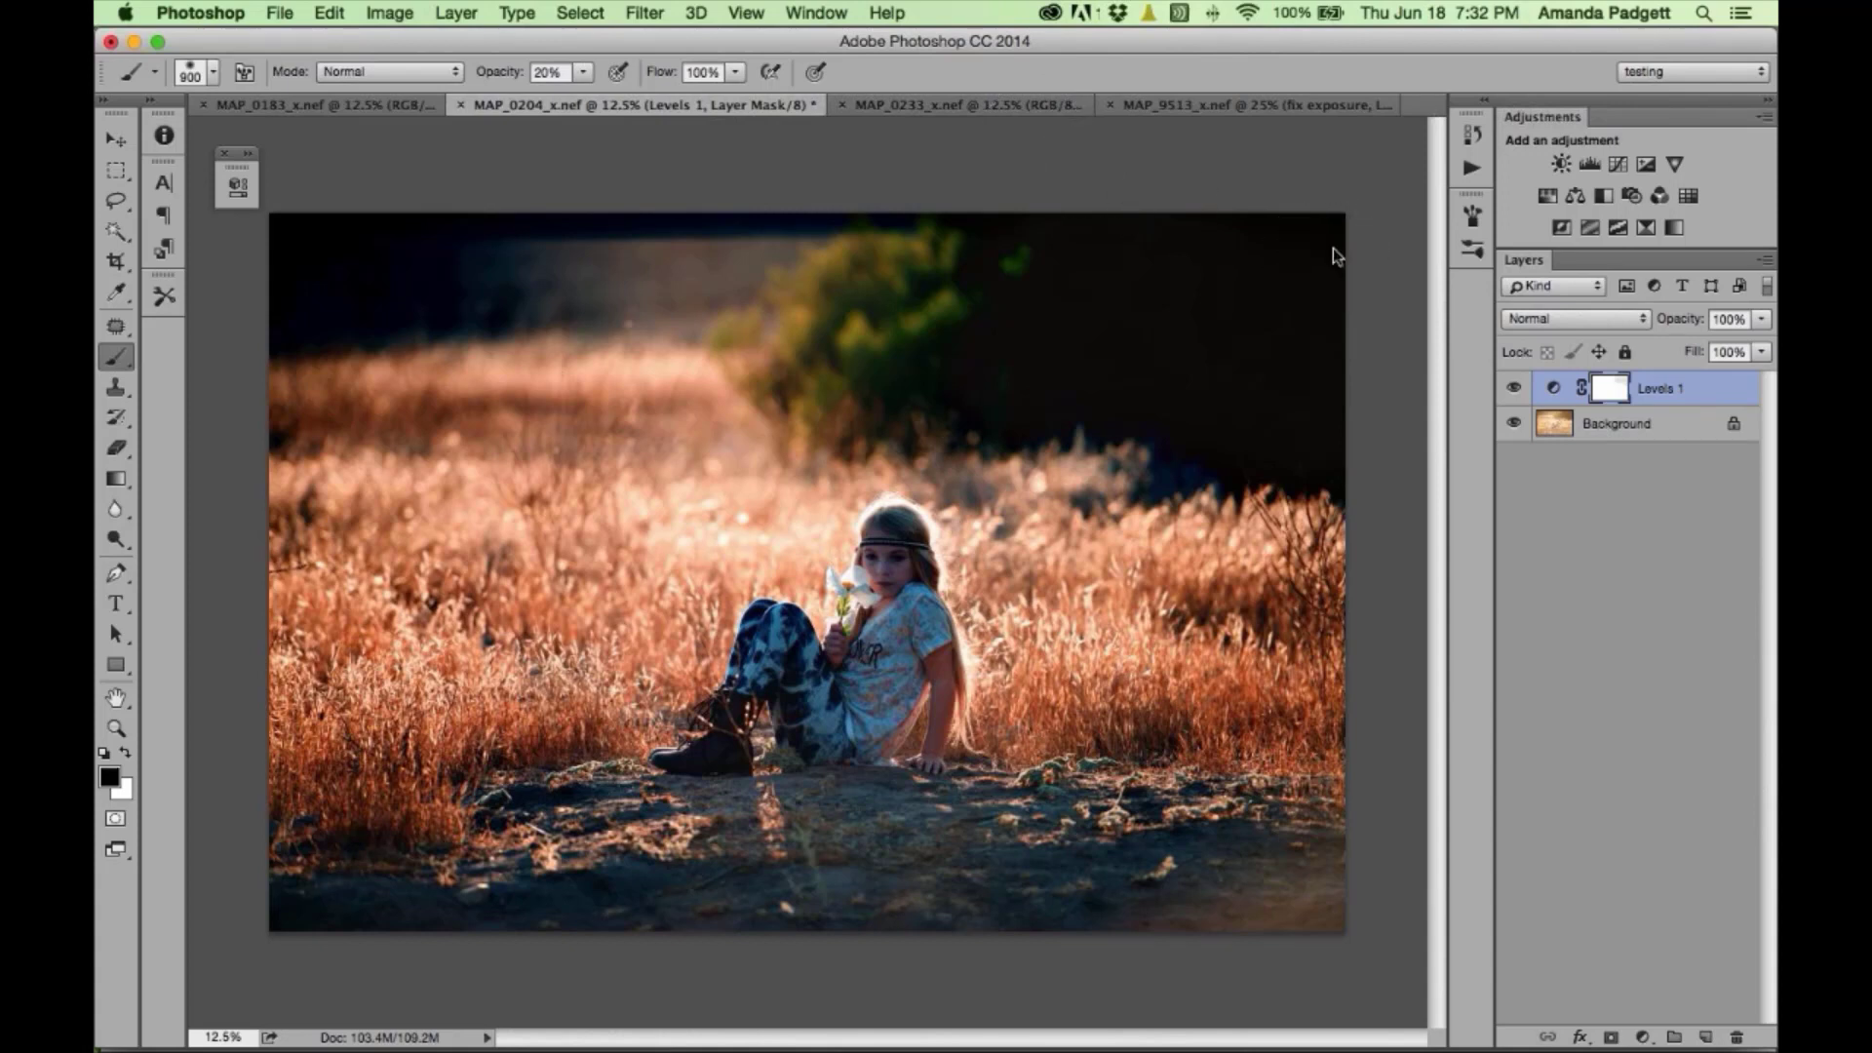
# - Add a second Levels adjustment layer, enlarge its properties to inspect the histogram, and delete both Levels layers
pyautogui.click(1590, 164)
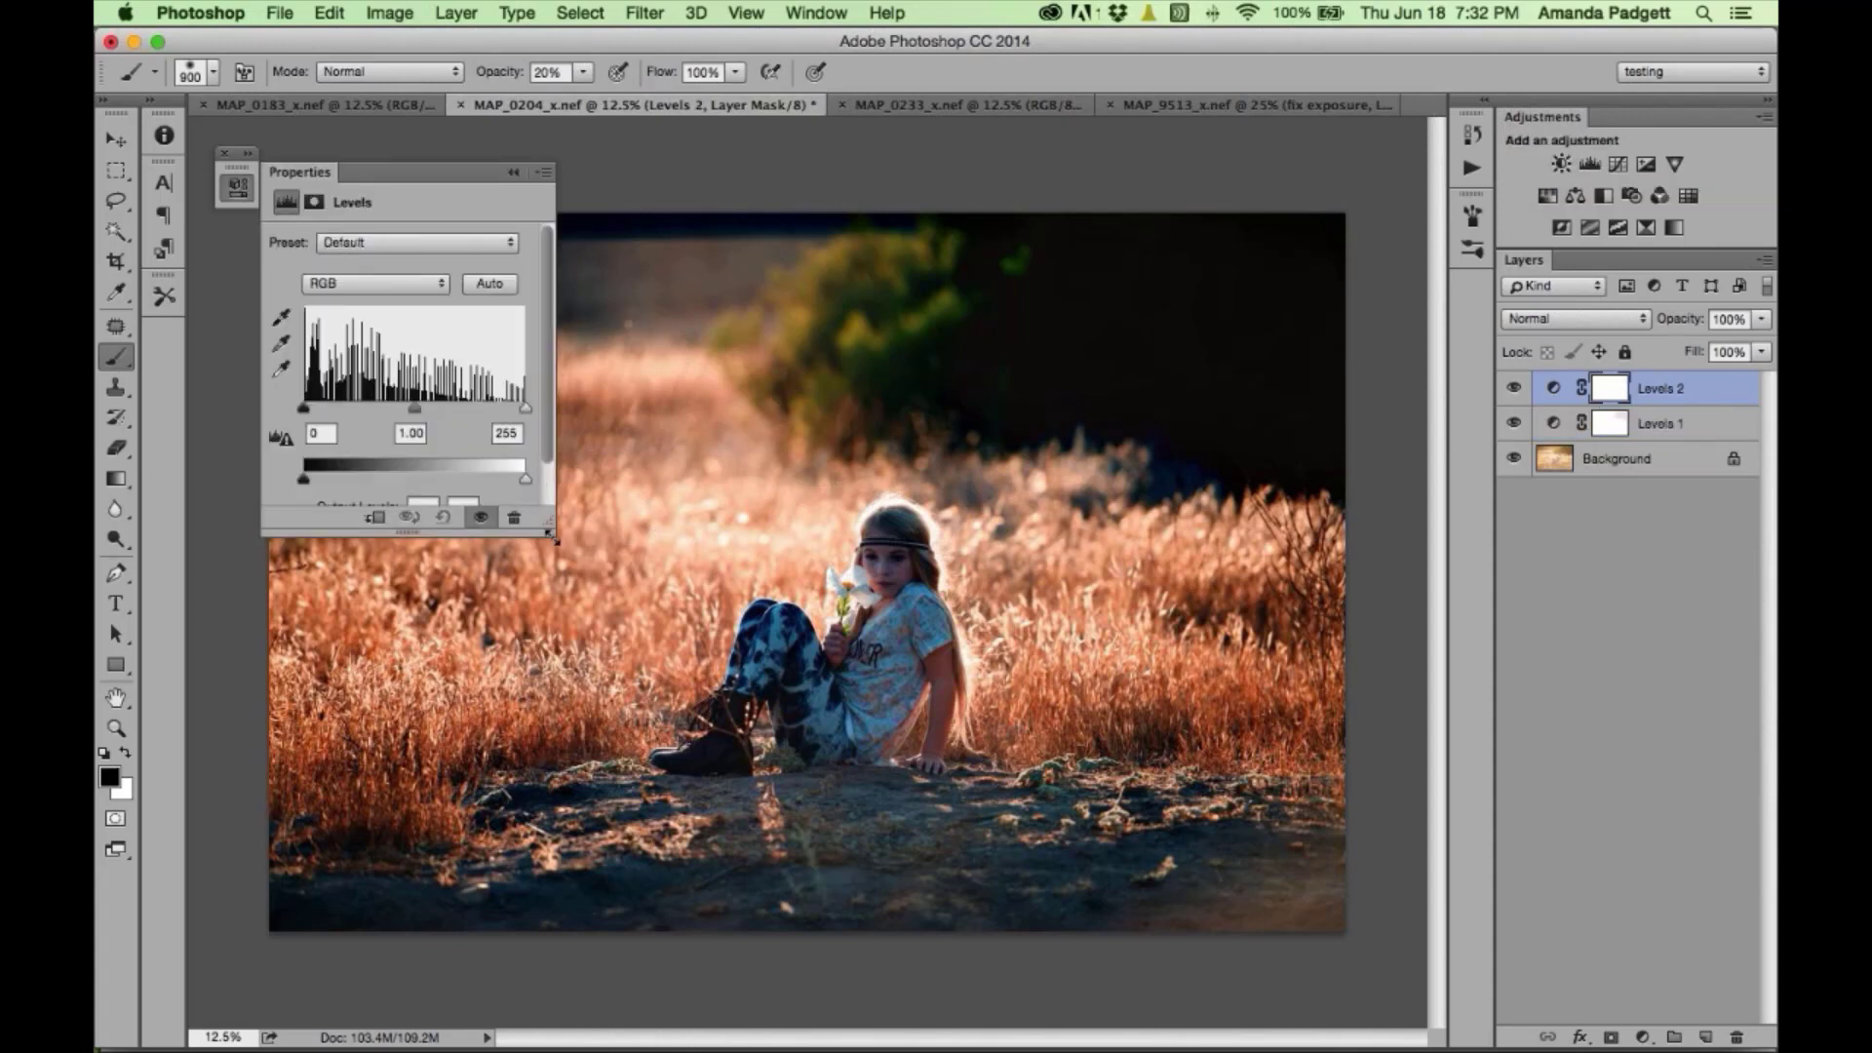
pyautogui.moveTo(554, 537); pyautogui.dragTo(673, 657)
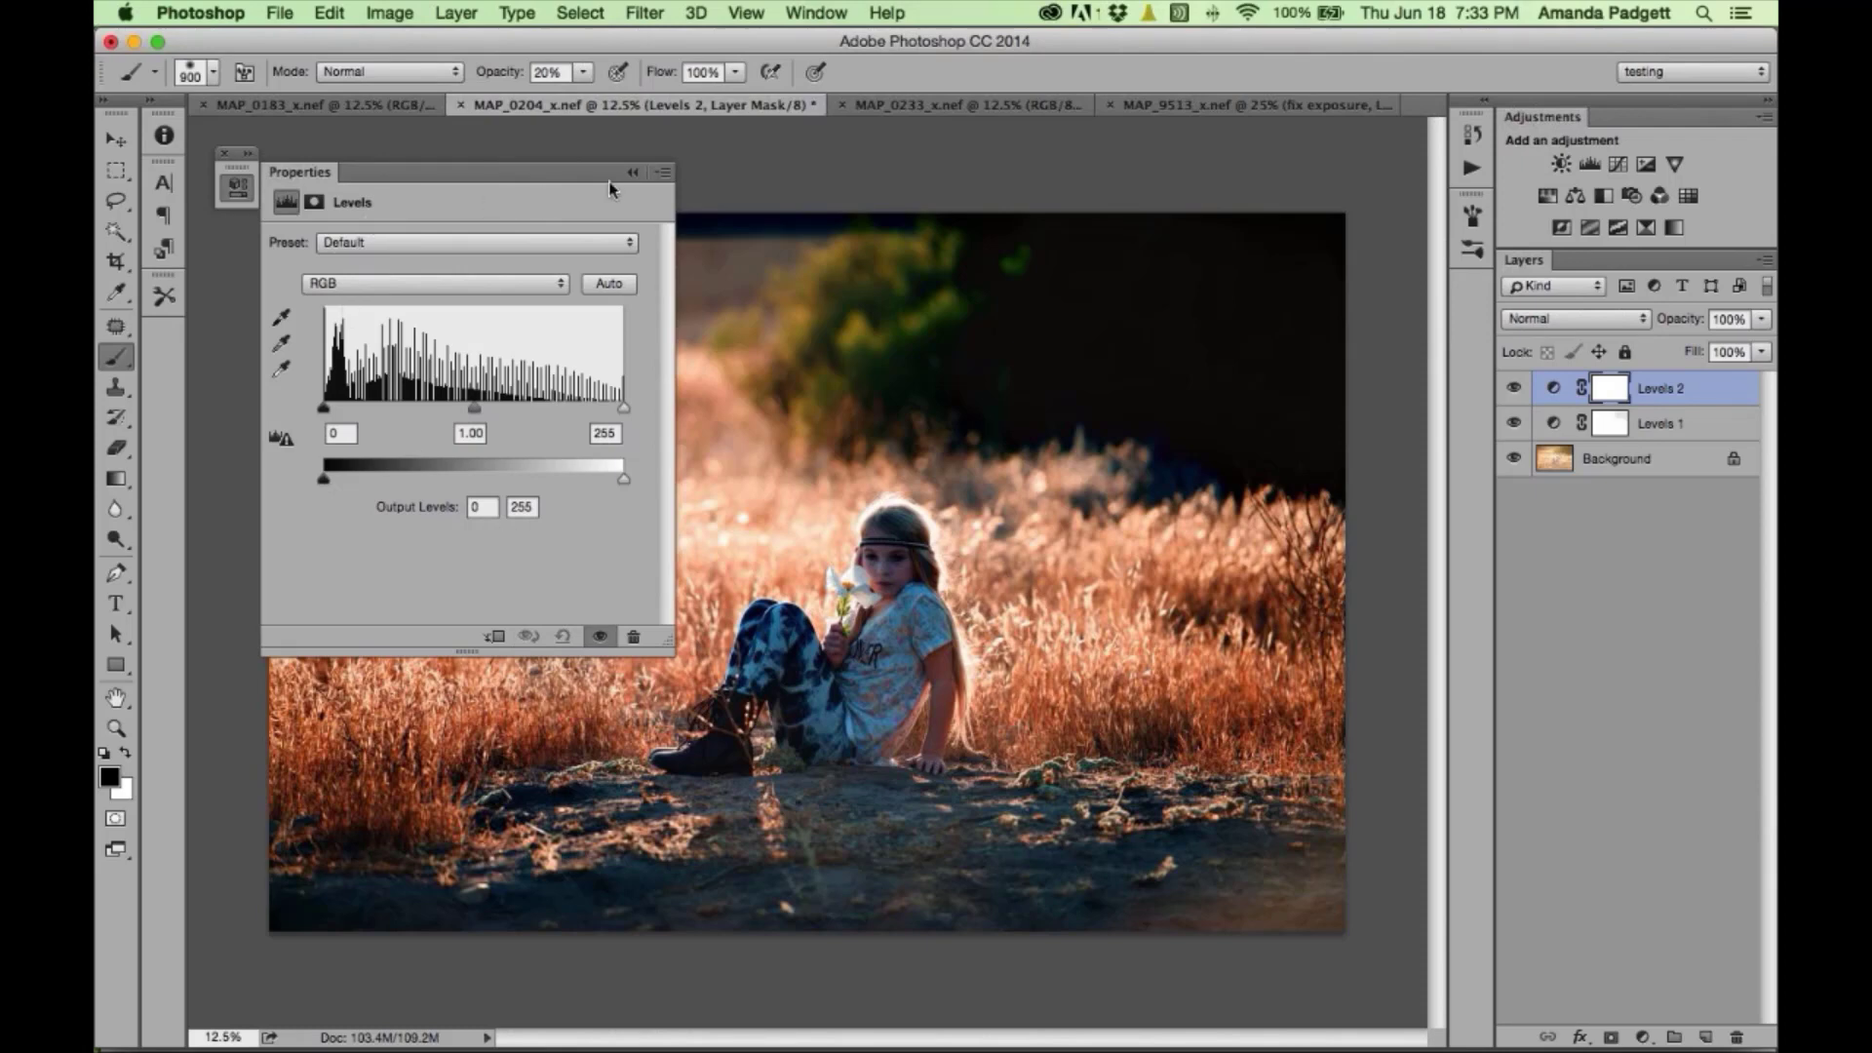
pyautogui.click(632, 171)
pyautogui.press('BackSpace')
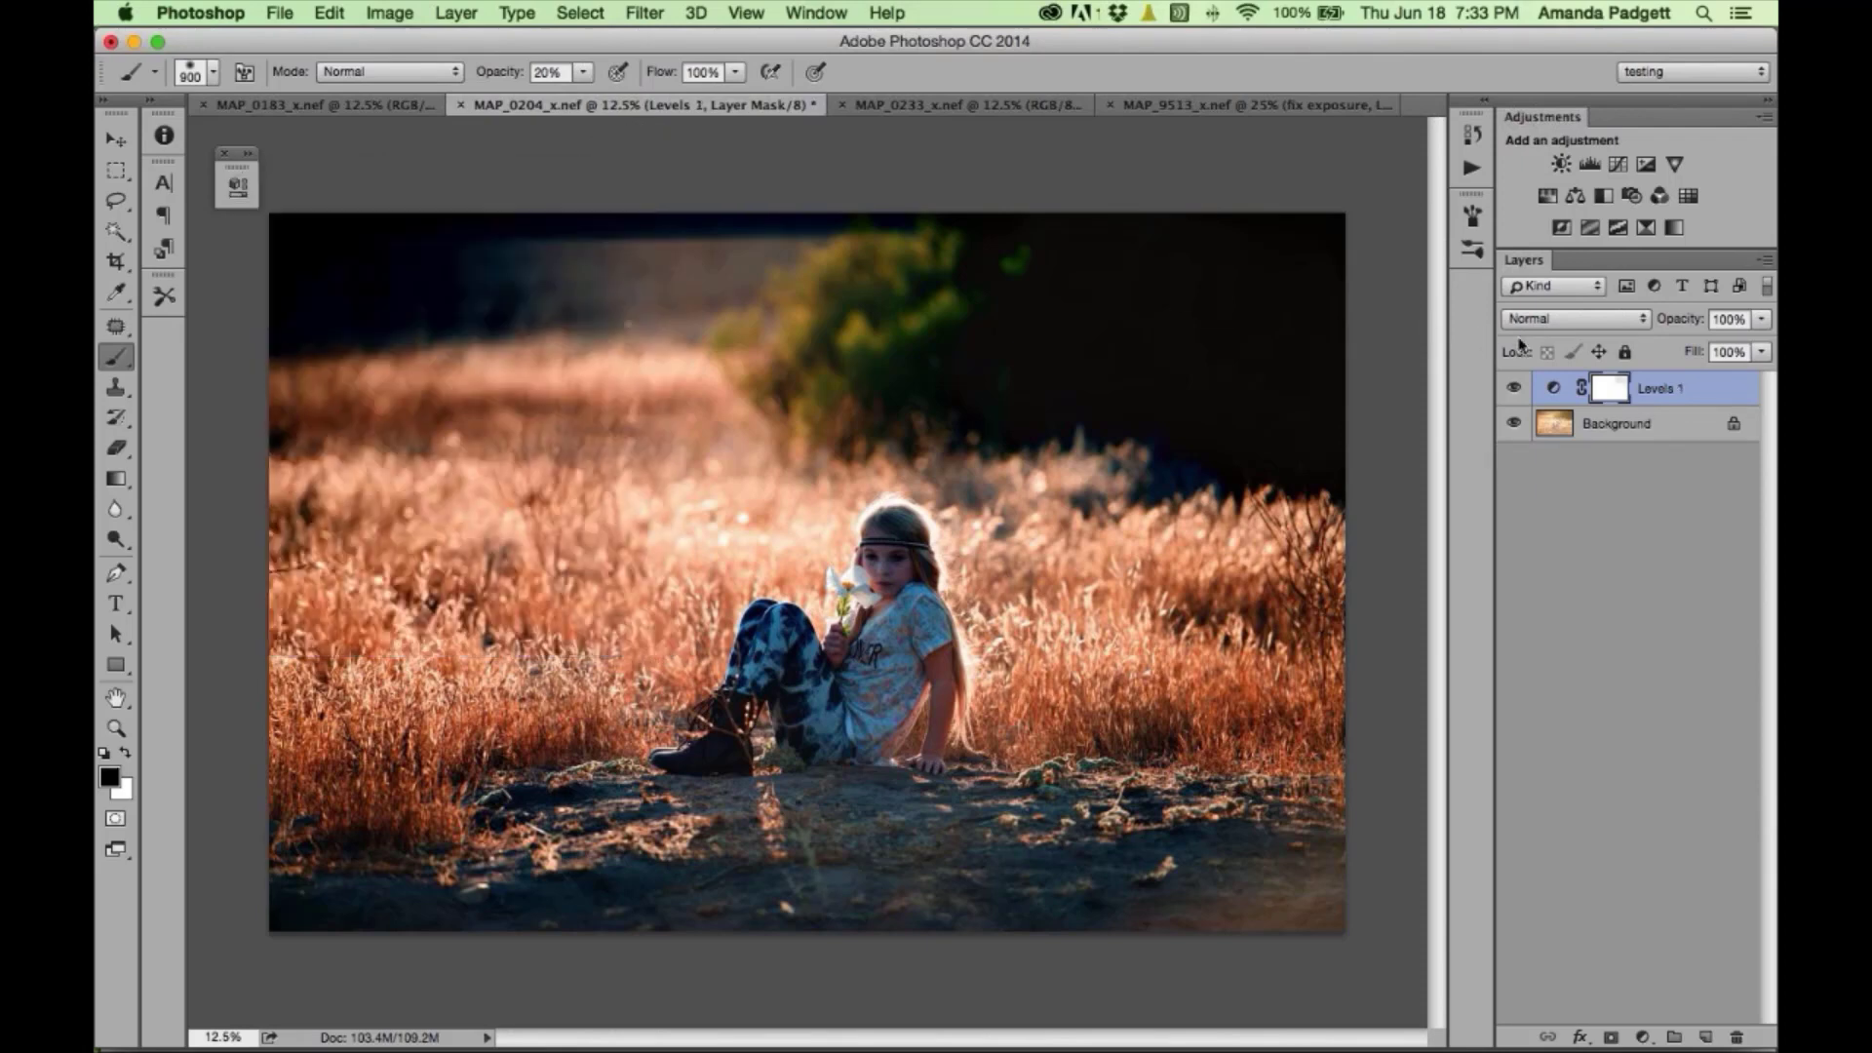
pyautogui.press('BackSpace')
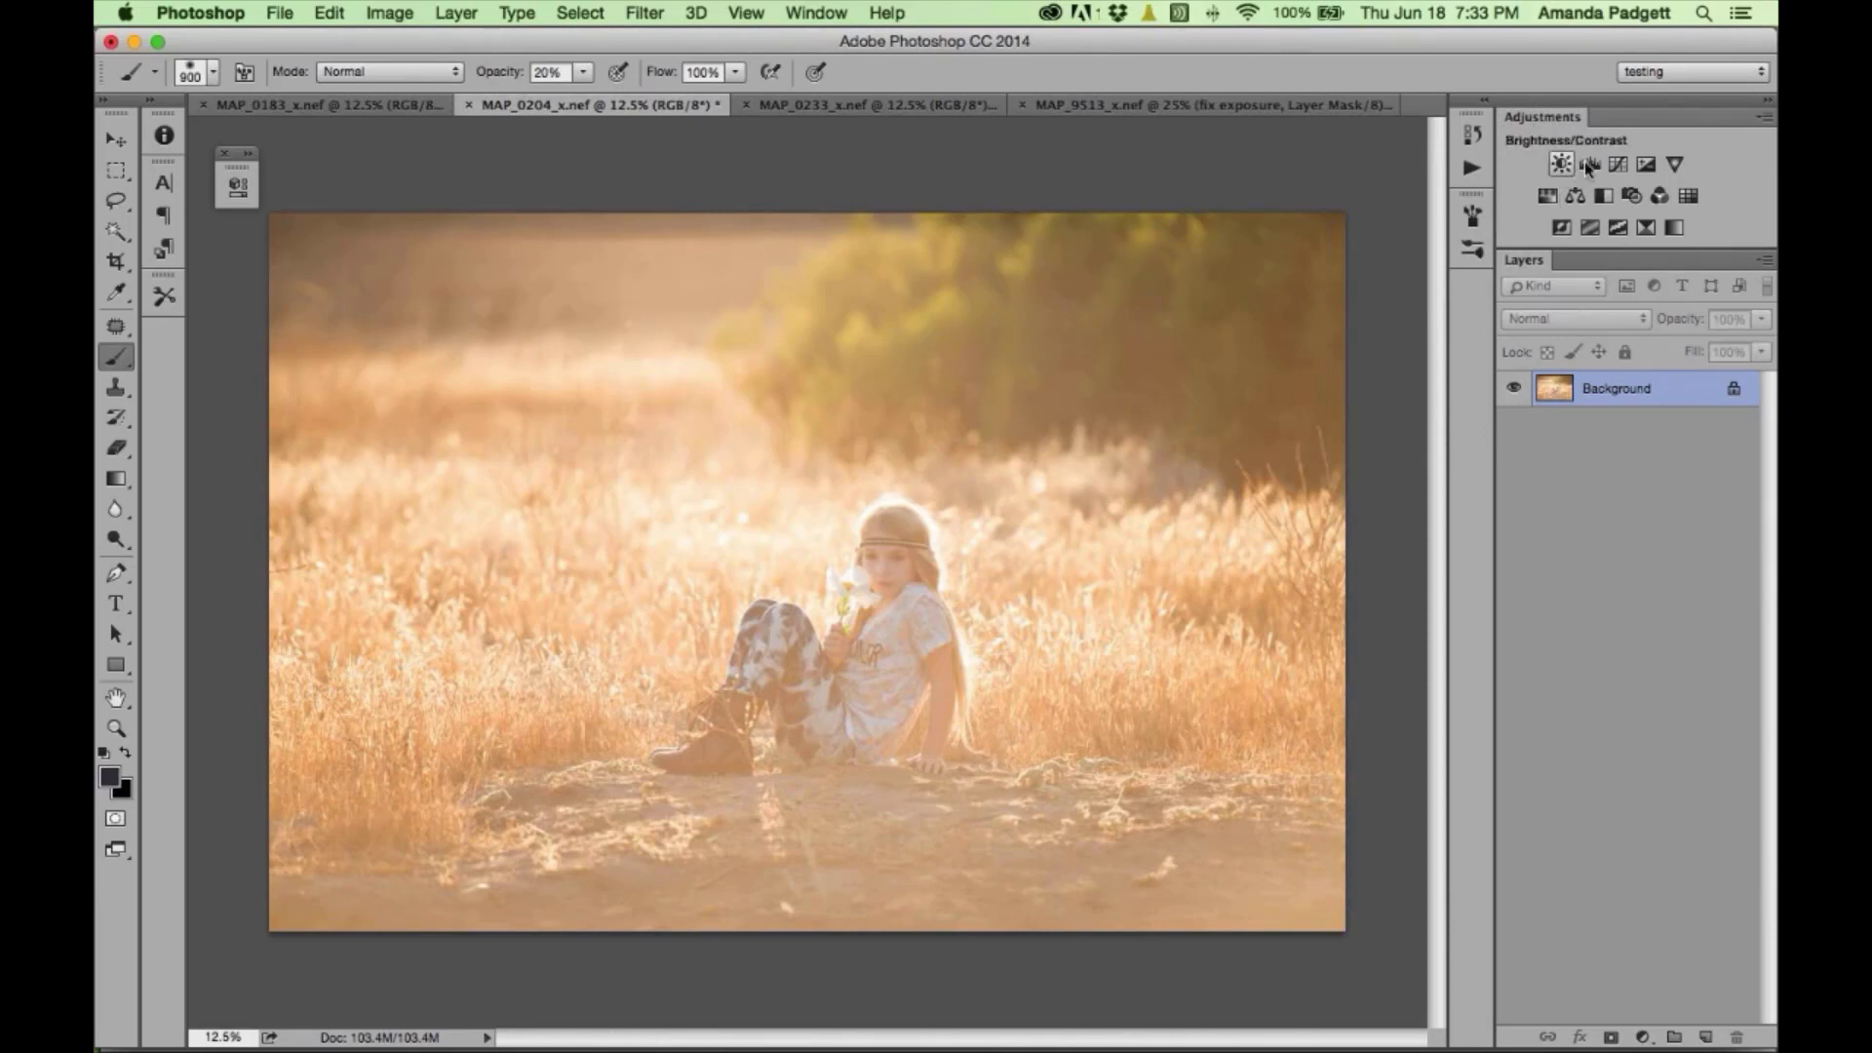
# - Add a fresh Levels adjustment layer and review the target colors of its black point and gray point eyedroppers
pyautogui.click(1590, 165)
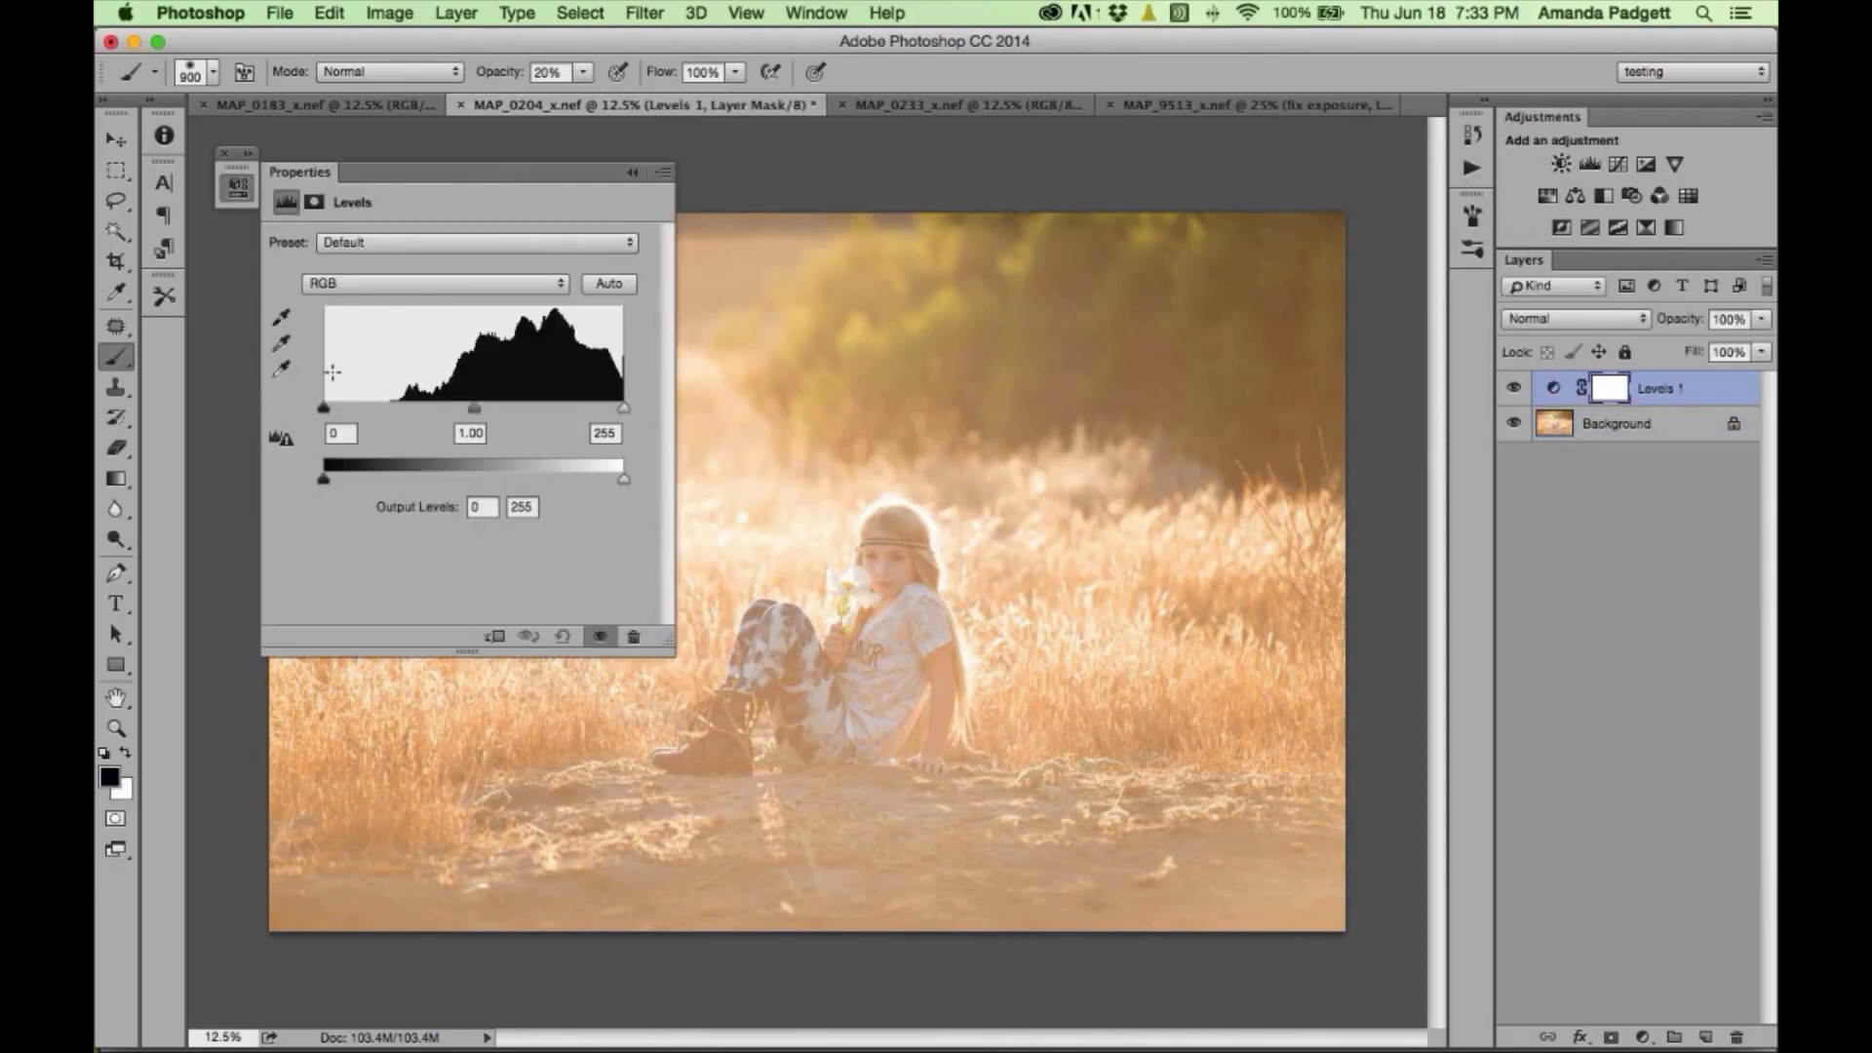
pyautogui.click(284, 322)
pyautogui.doubleClick(284, 322)
pyautogui.click(288, 327)
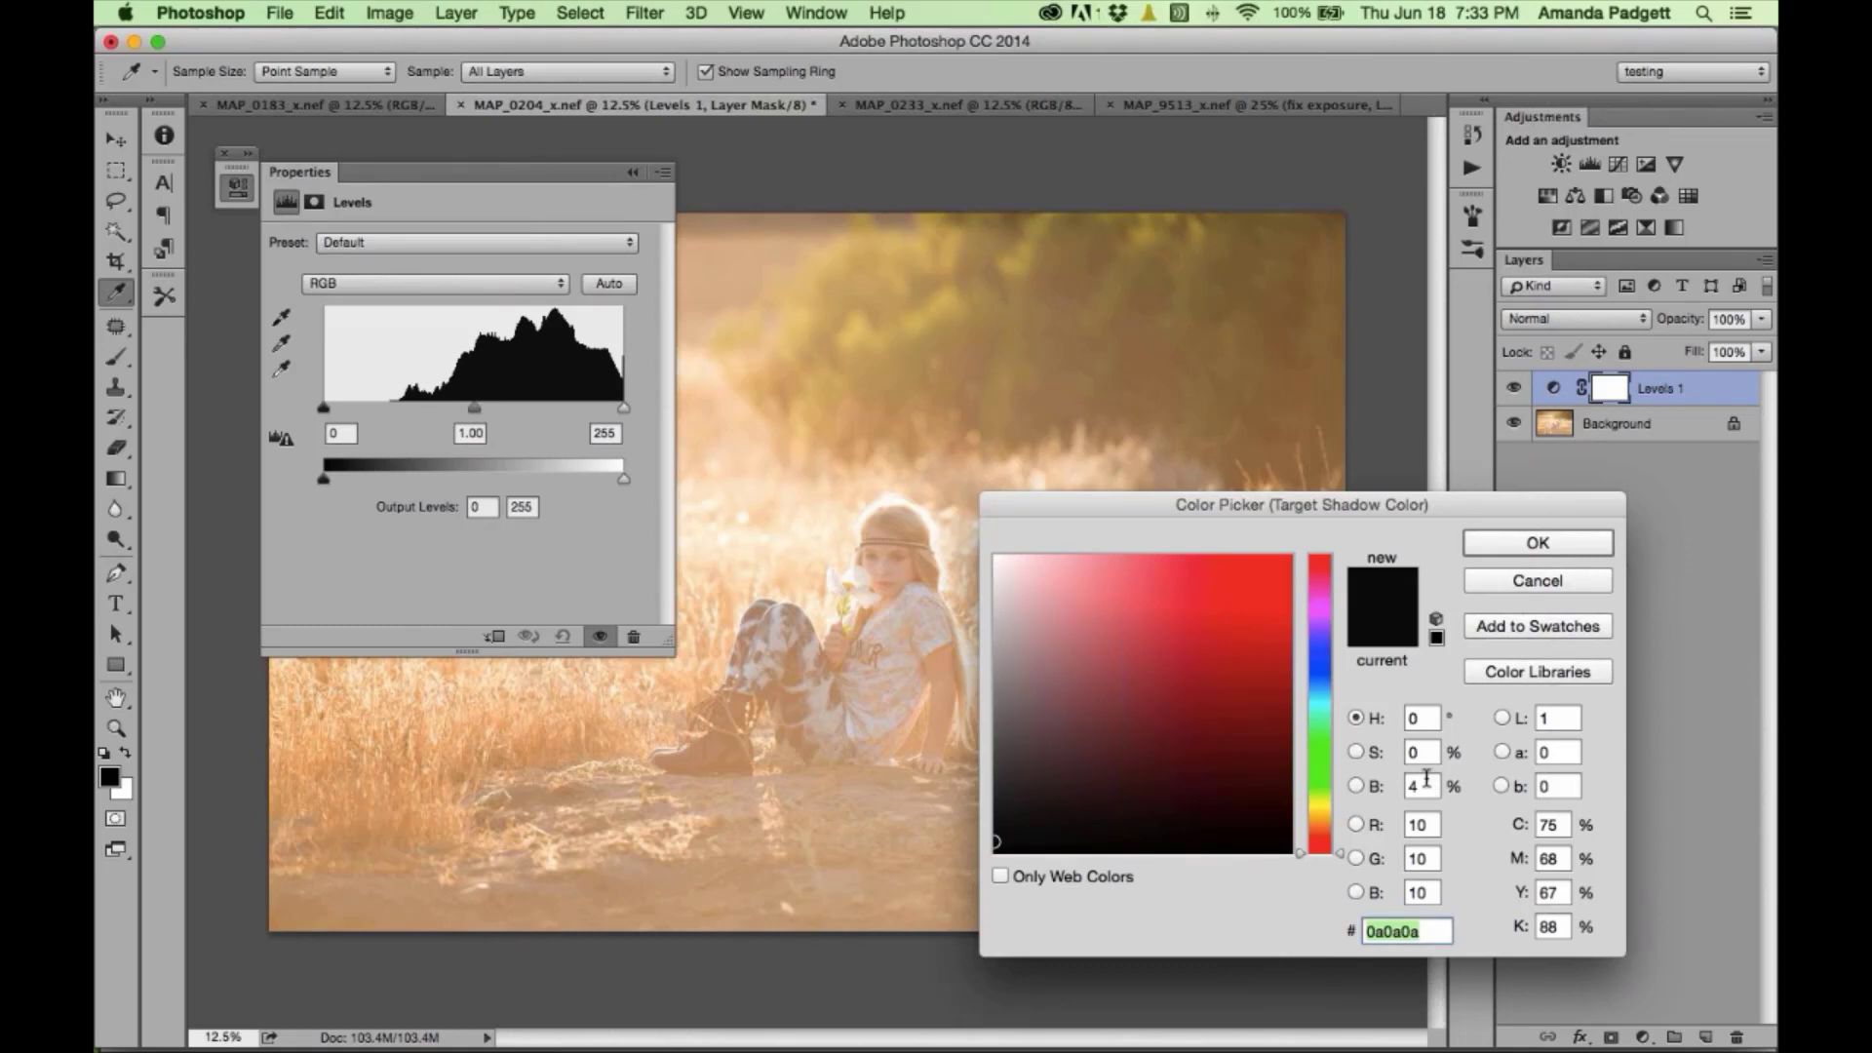
pyautogui.click(1541, 544)
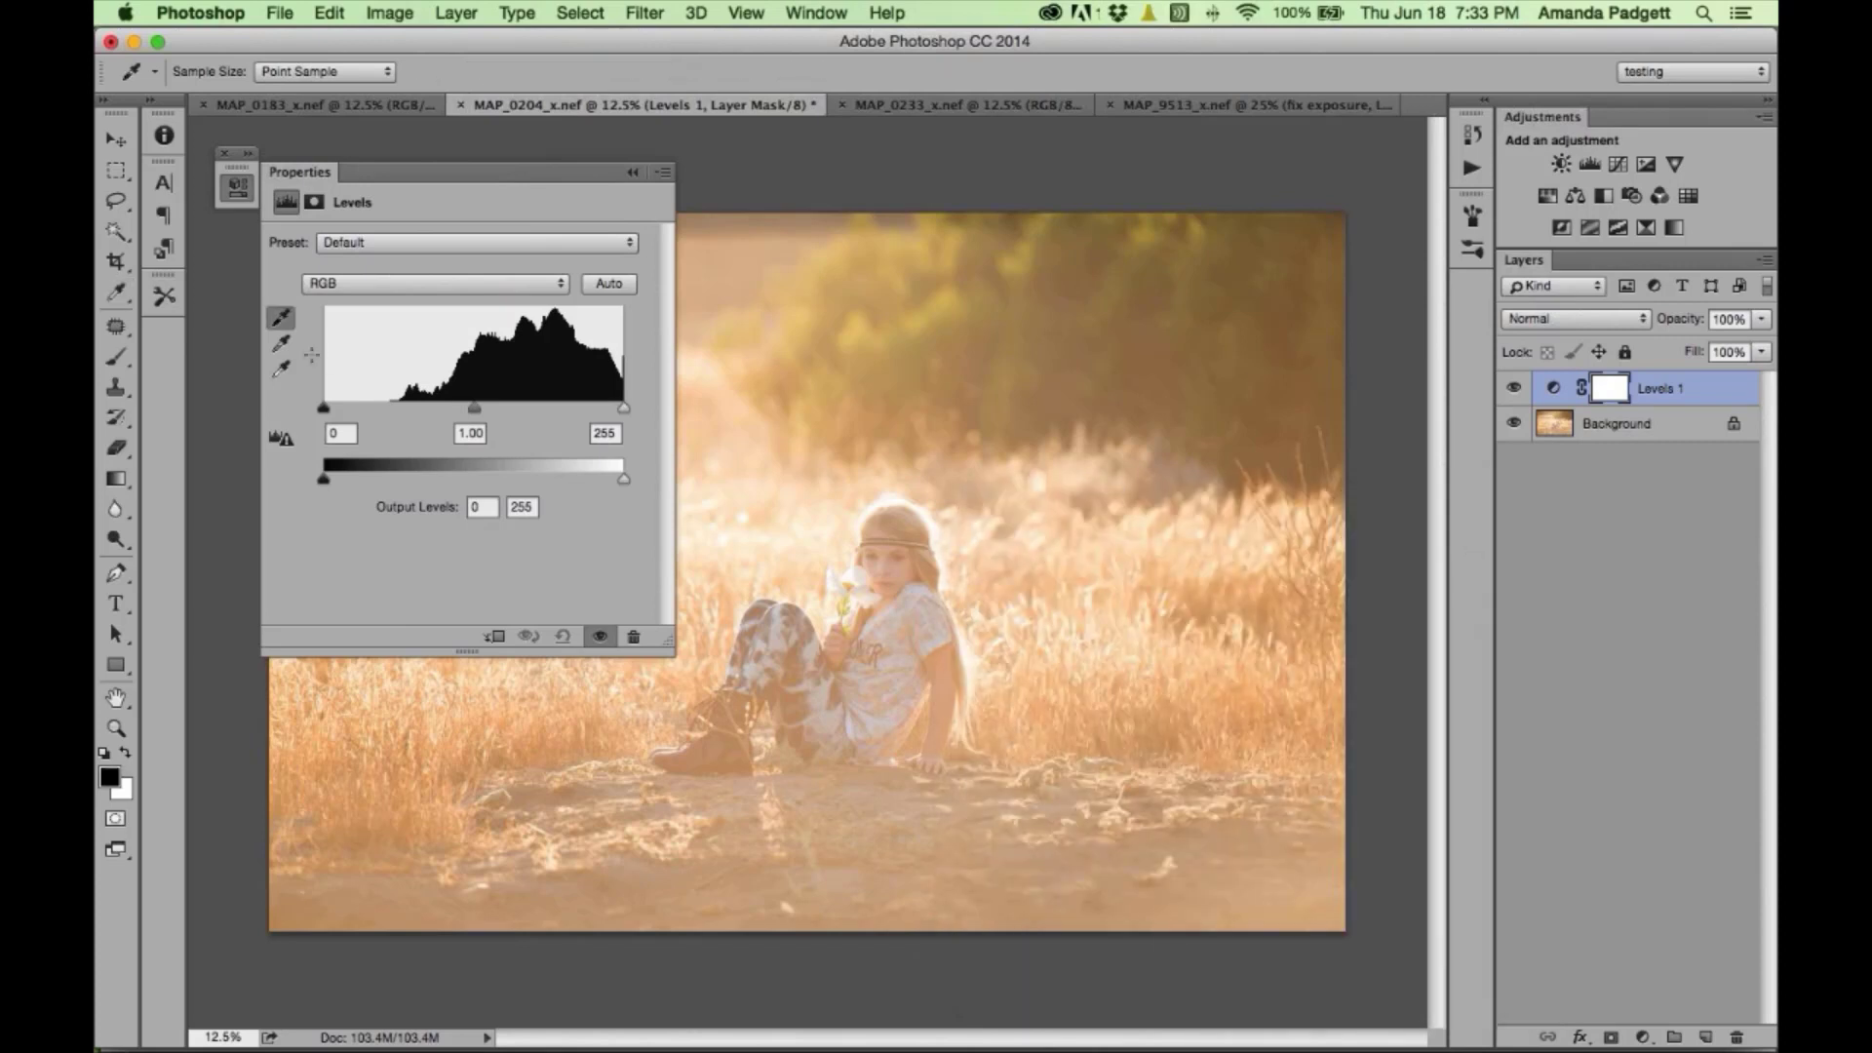
pyautogui.doubleClick(282, 344)
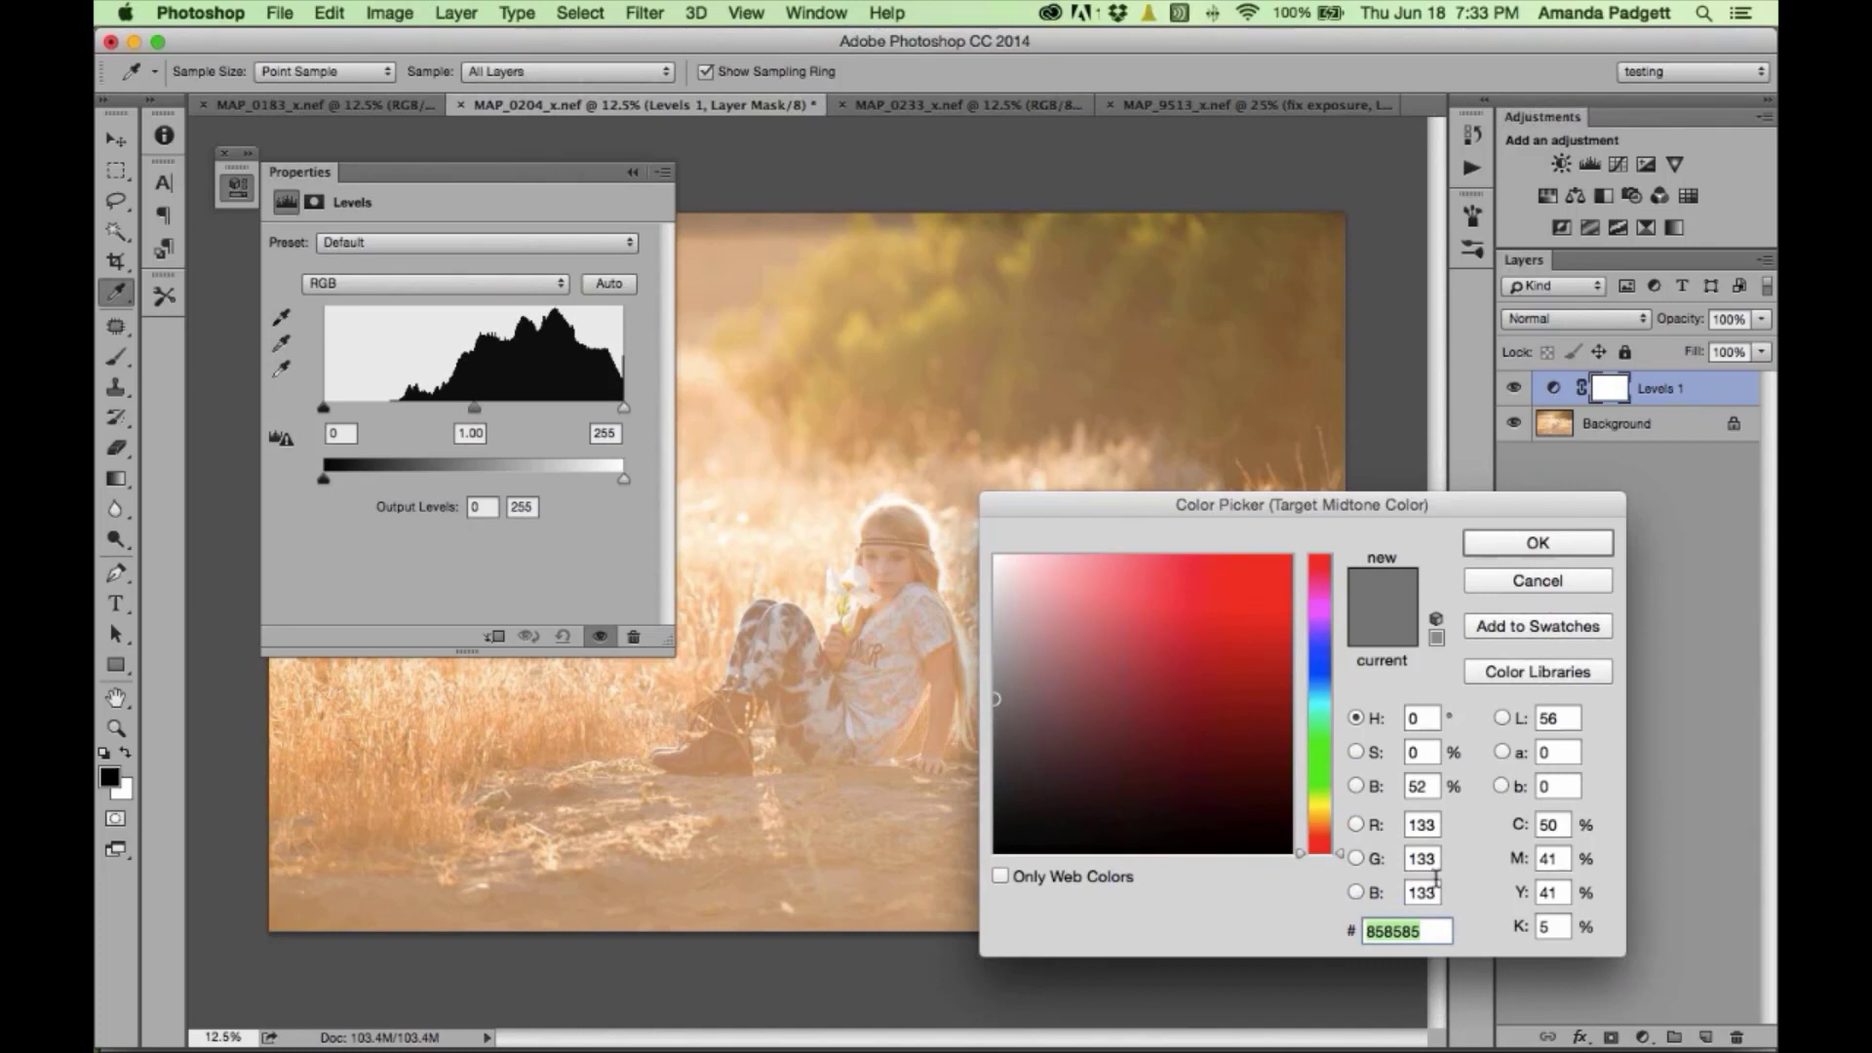
pyautogui.click(1507, 546)
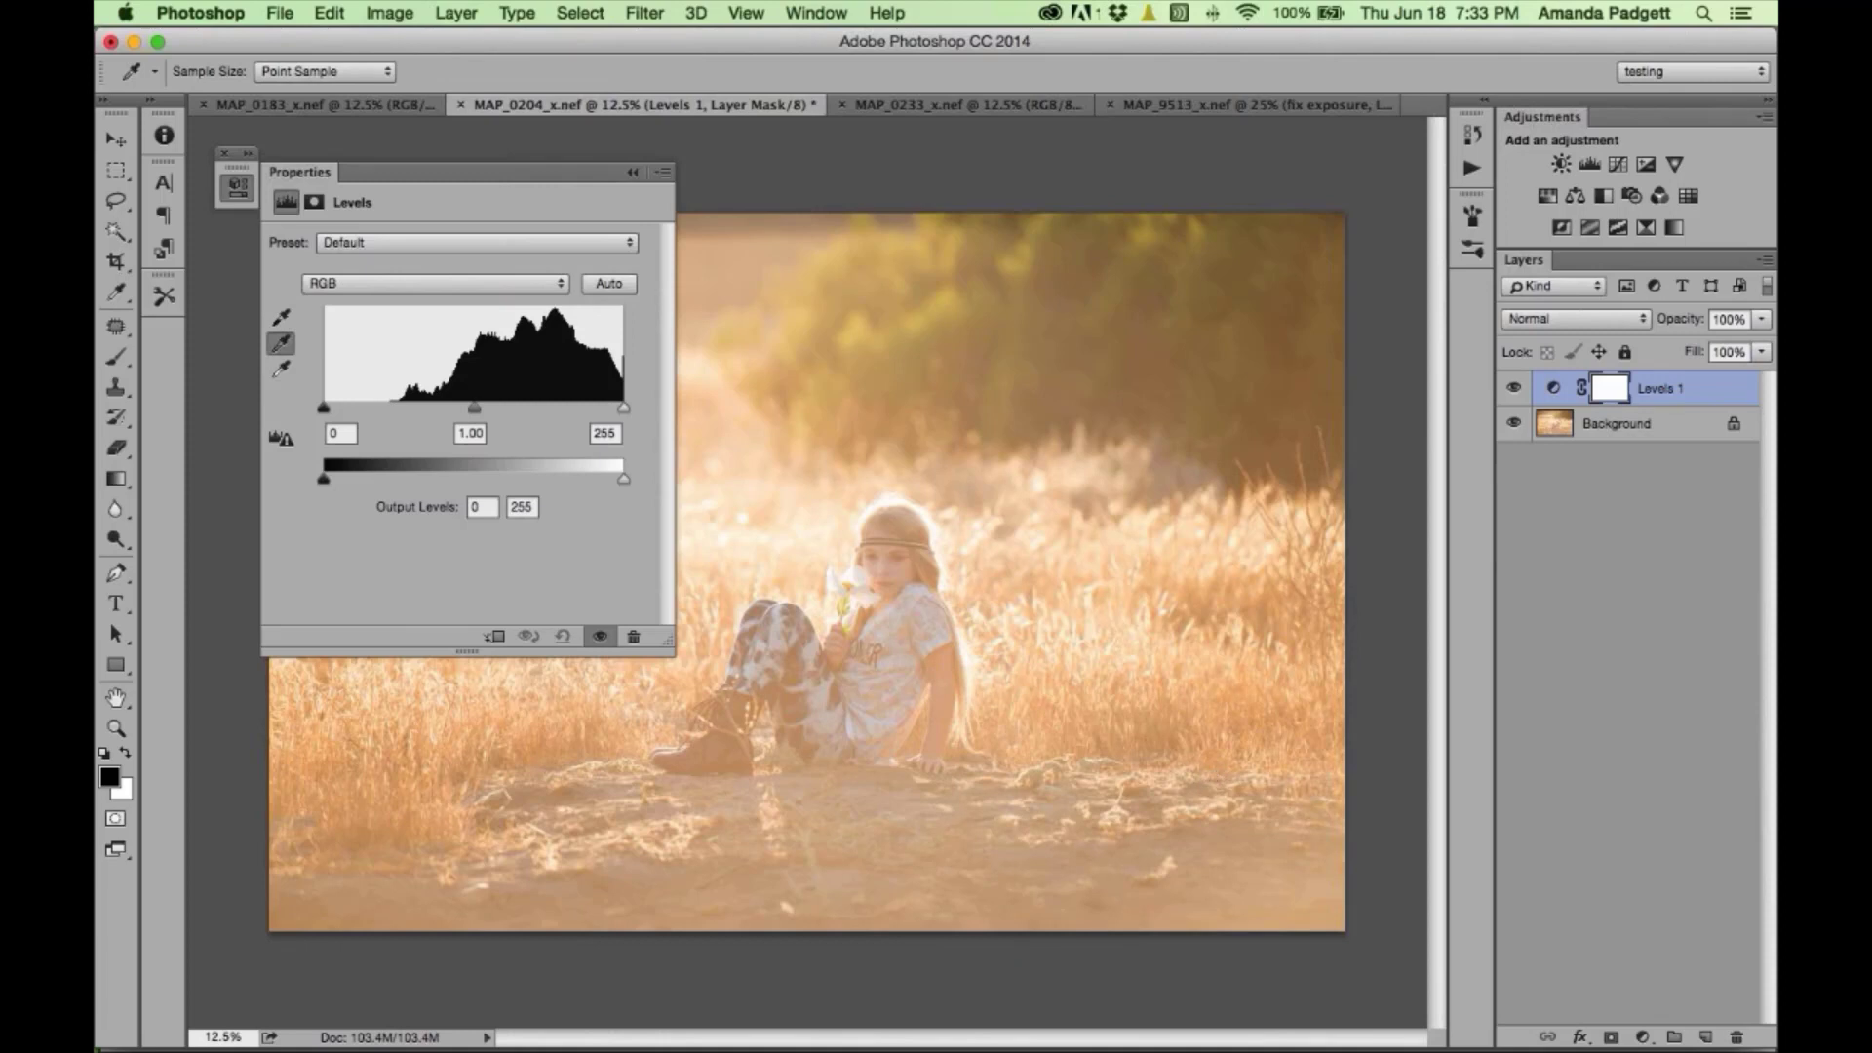
# - Try fefefe as the white point eyedropper's target highlight color, restore f5f5f5 and accept it
pyautogui.doubleClick(283, 371)
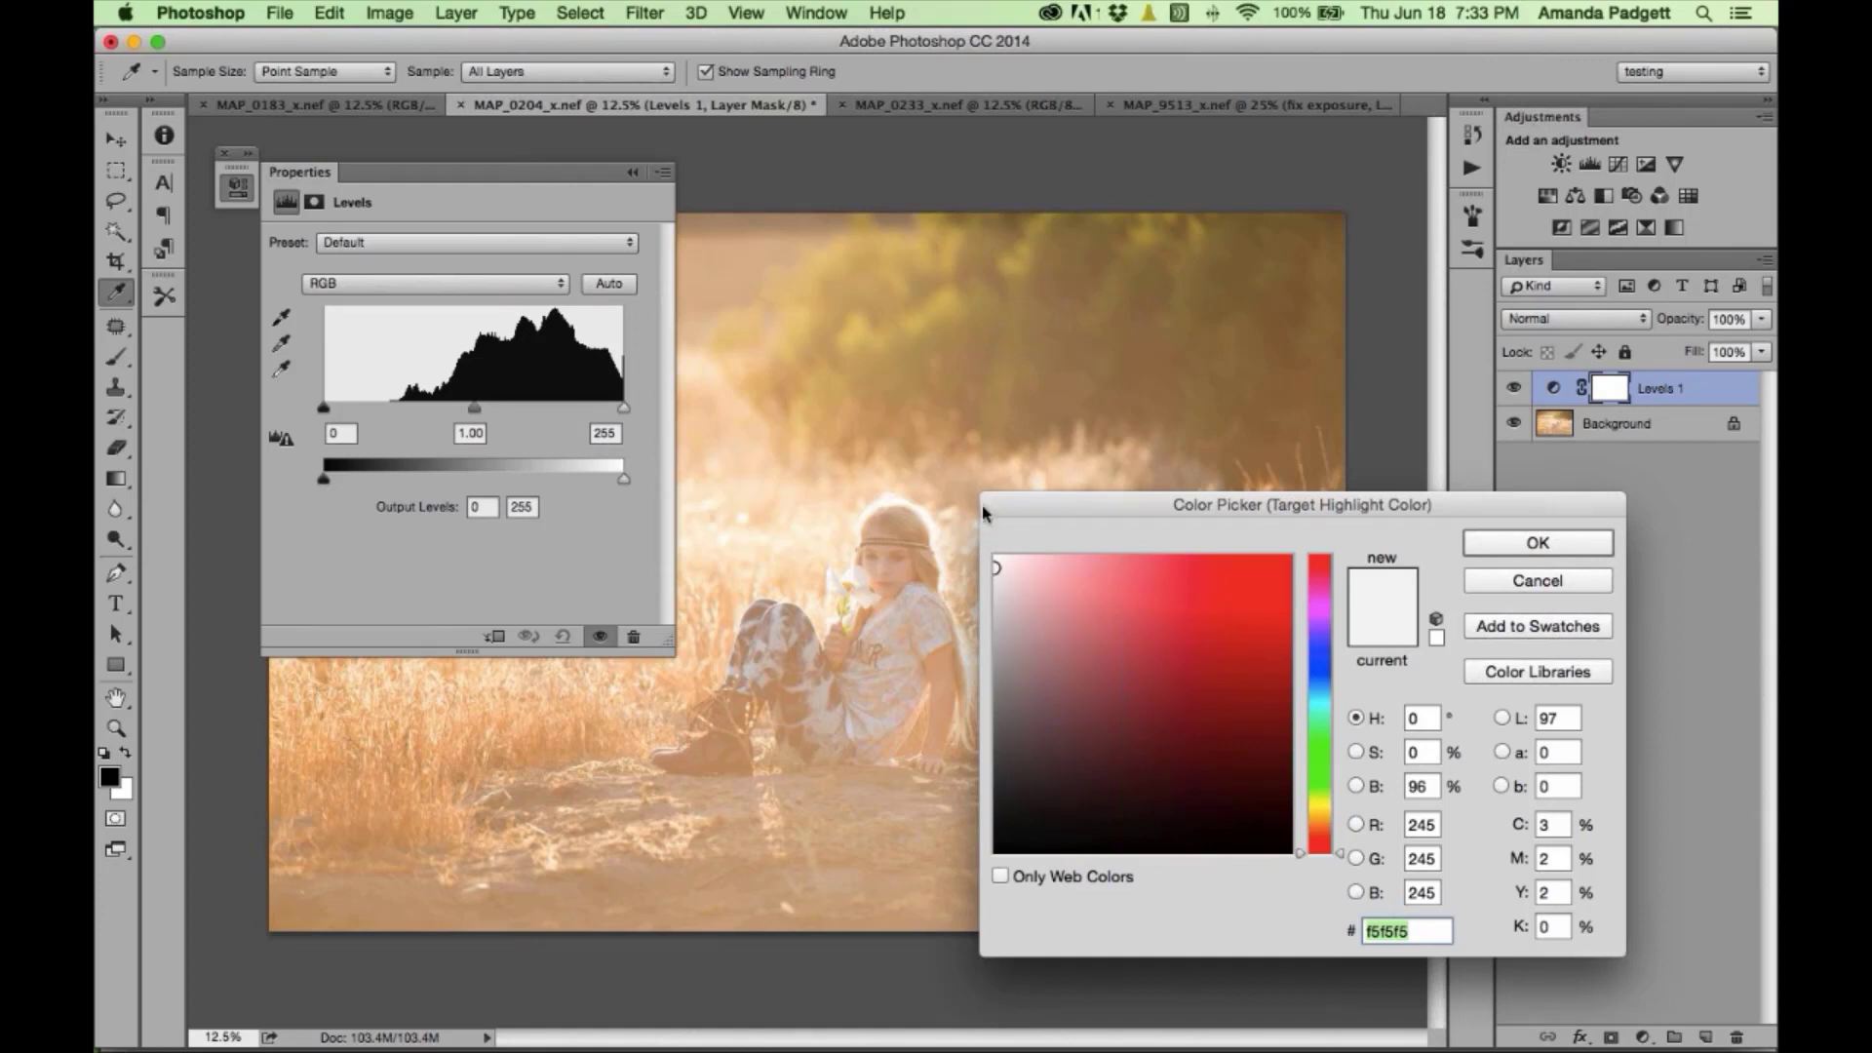
pyautogui.moveTo(984, 506); pyautogui.dragTo(748, 256)
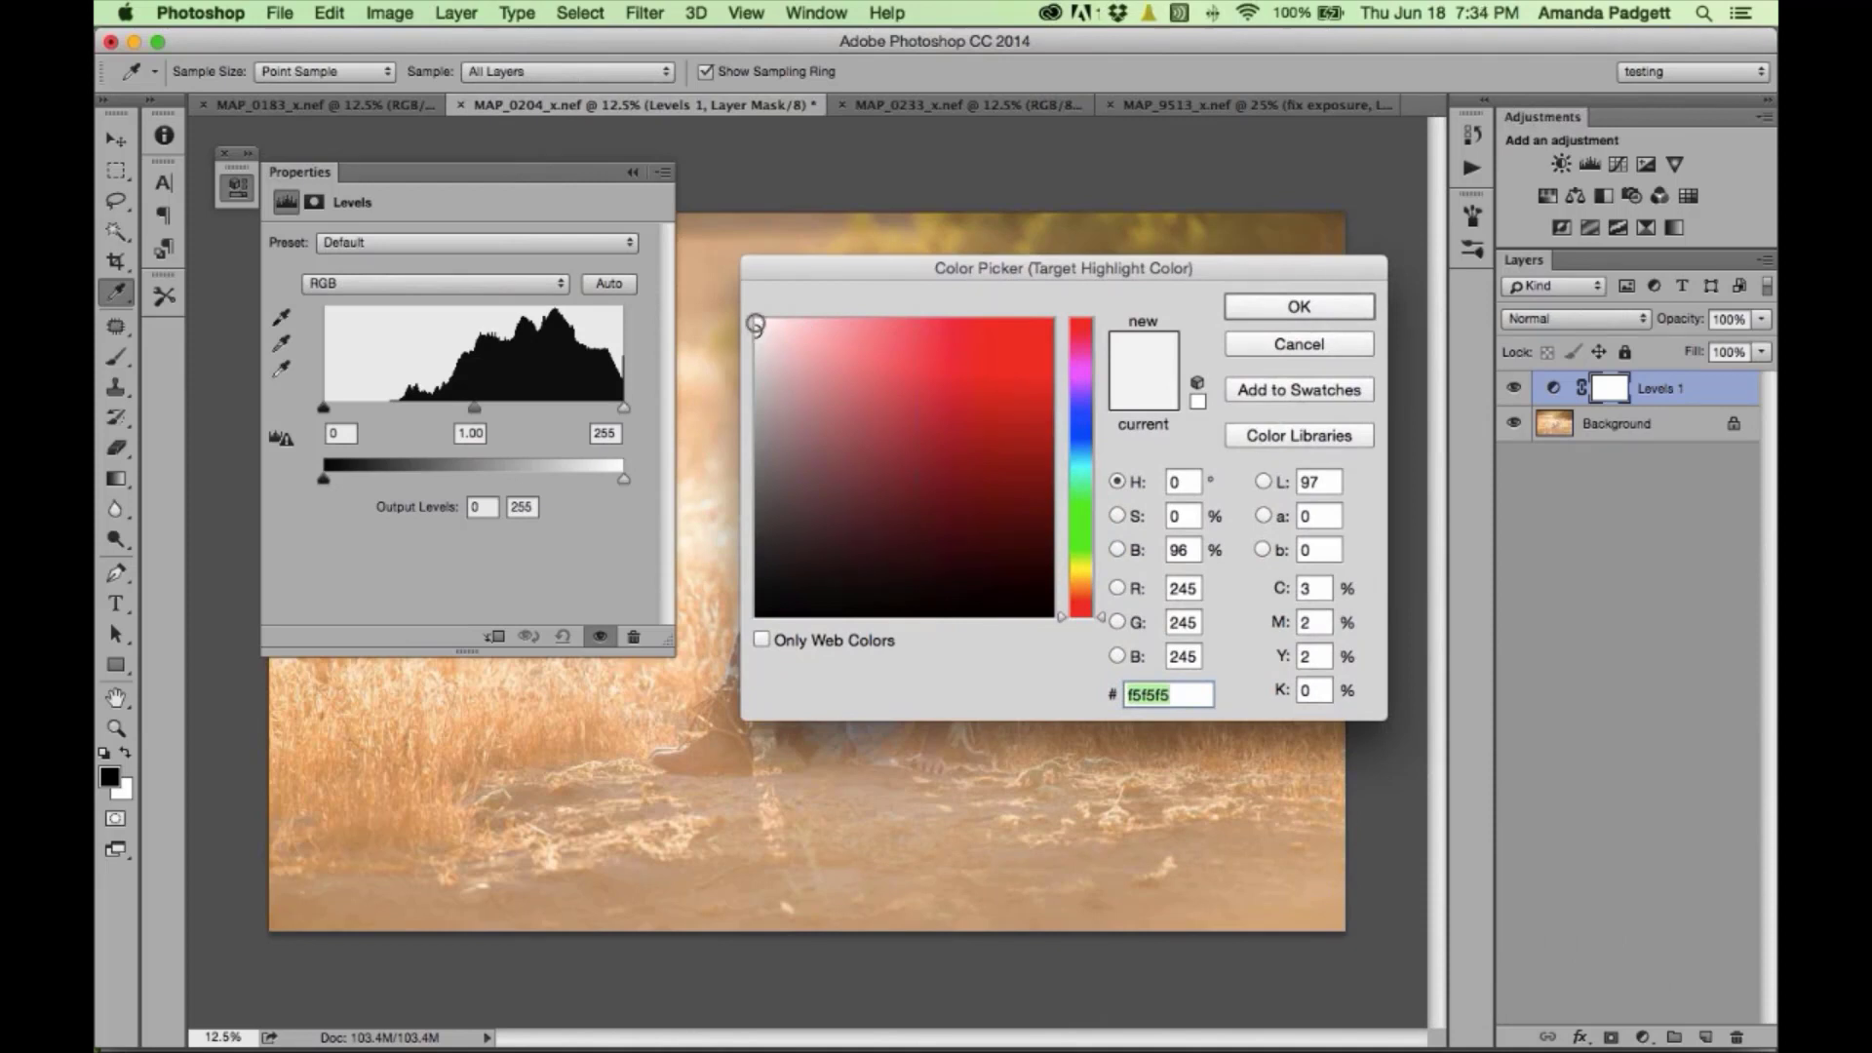
pyautogui.click(756, 320)
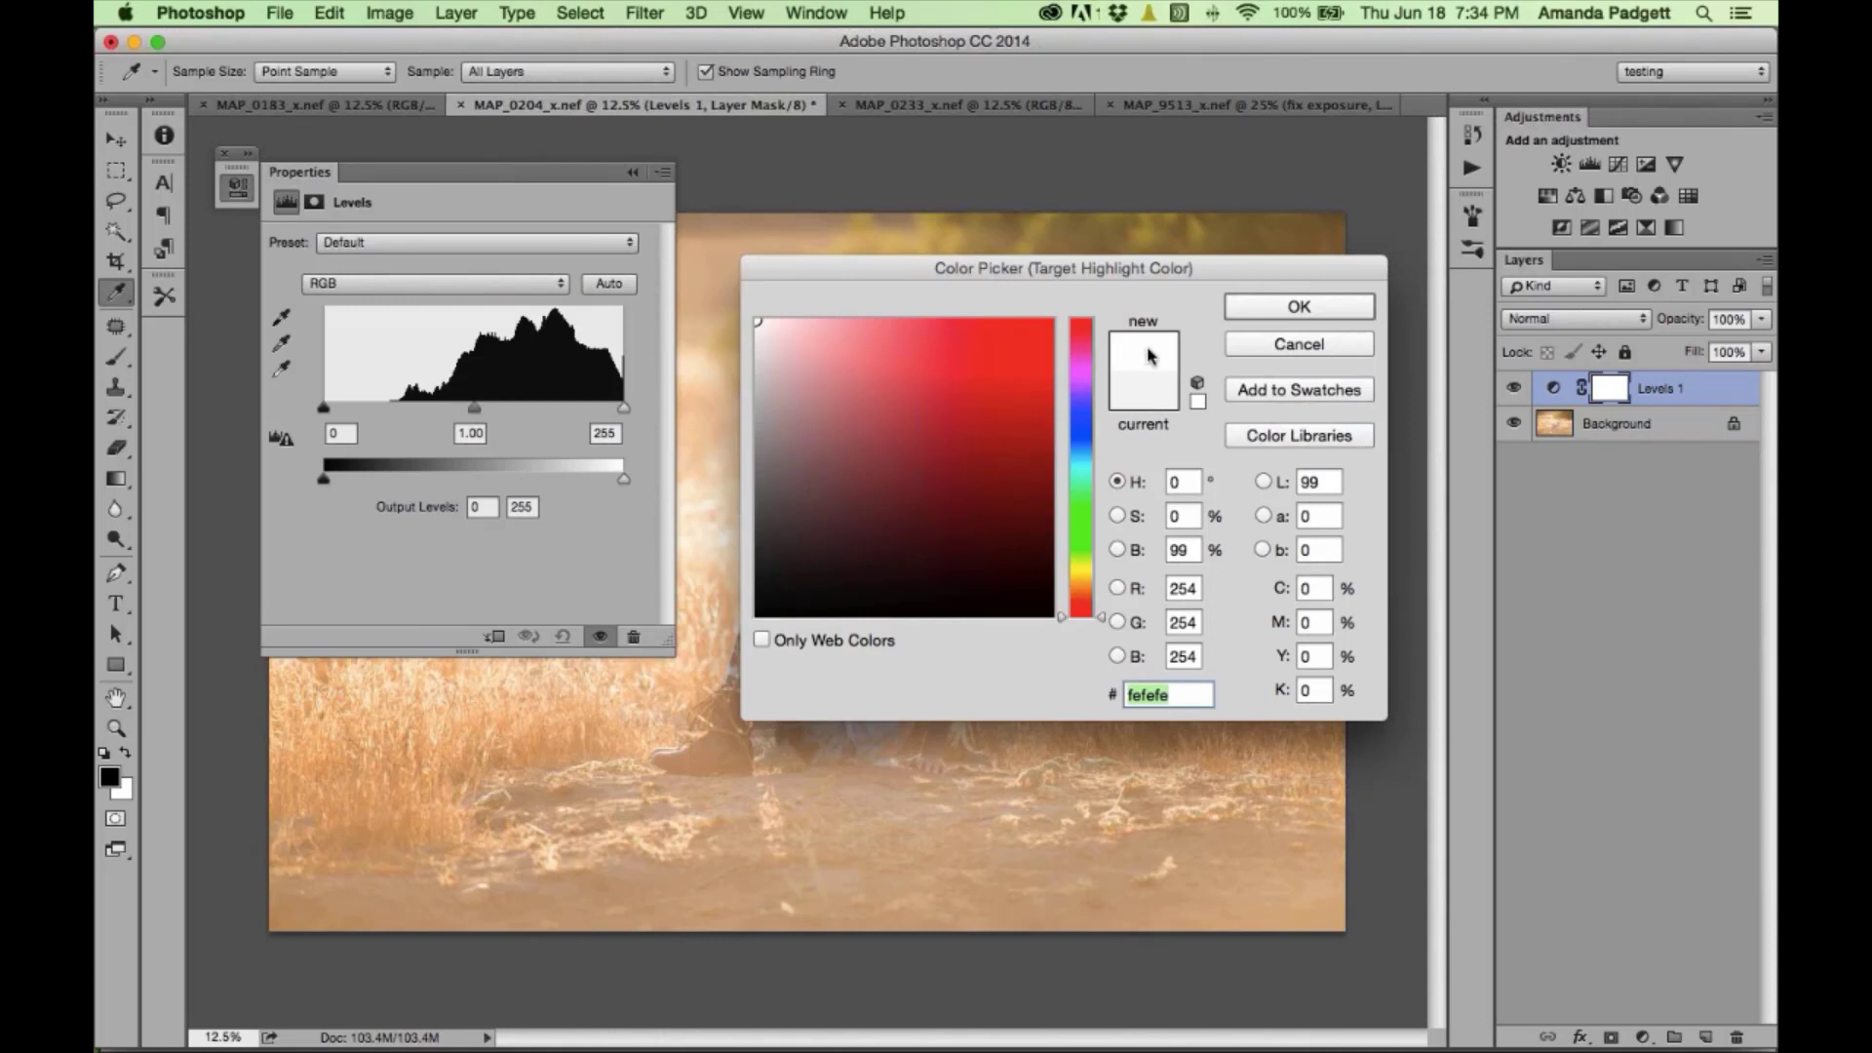
pyautogui.click(1149, 400)
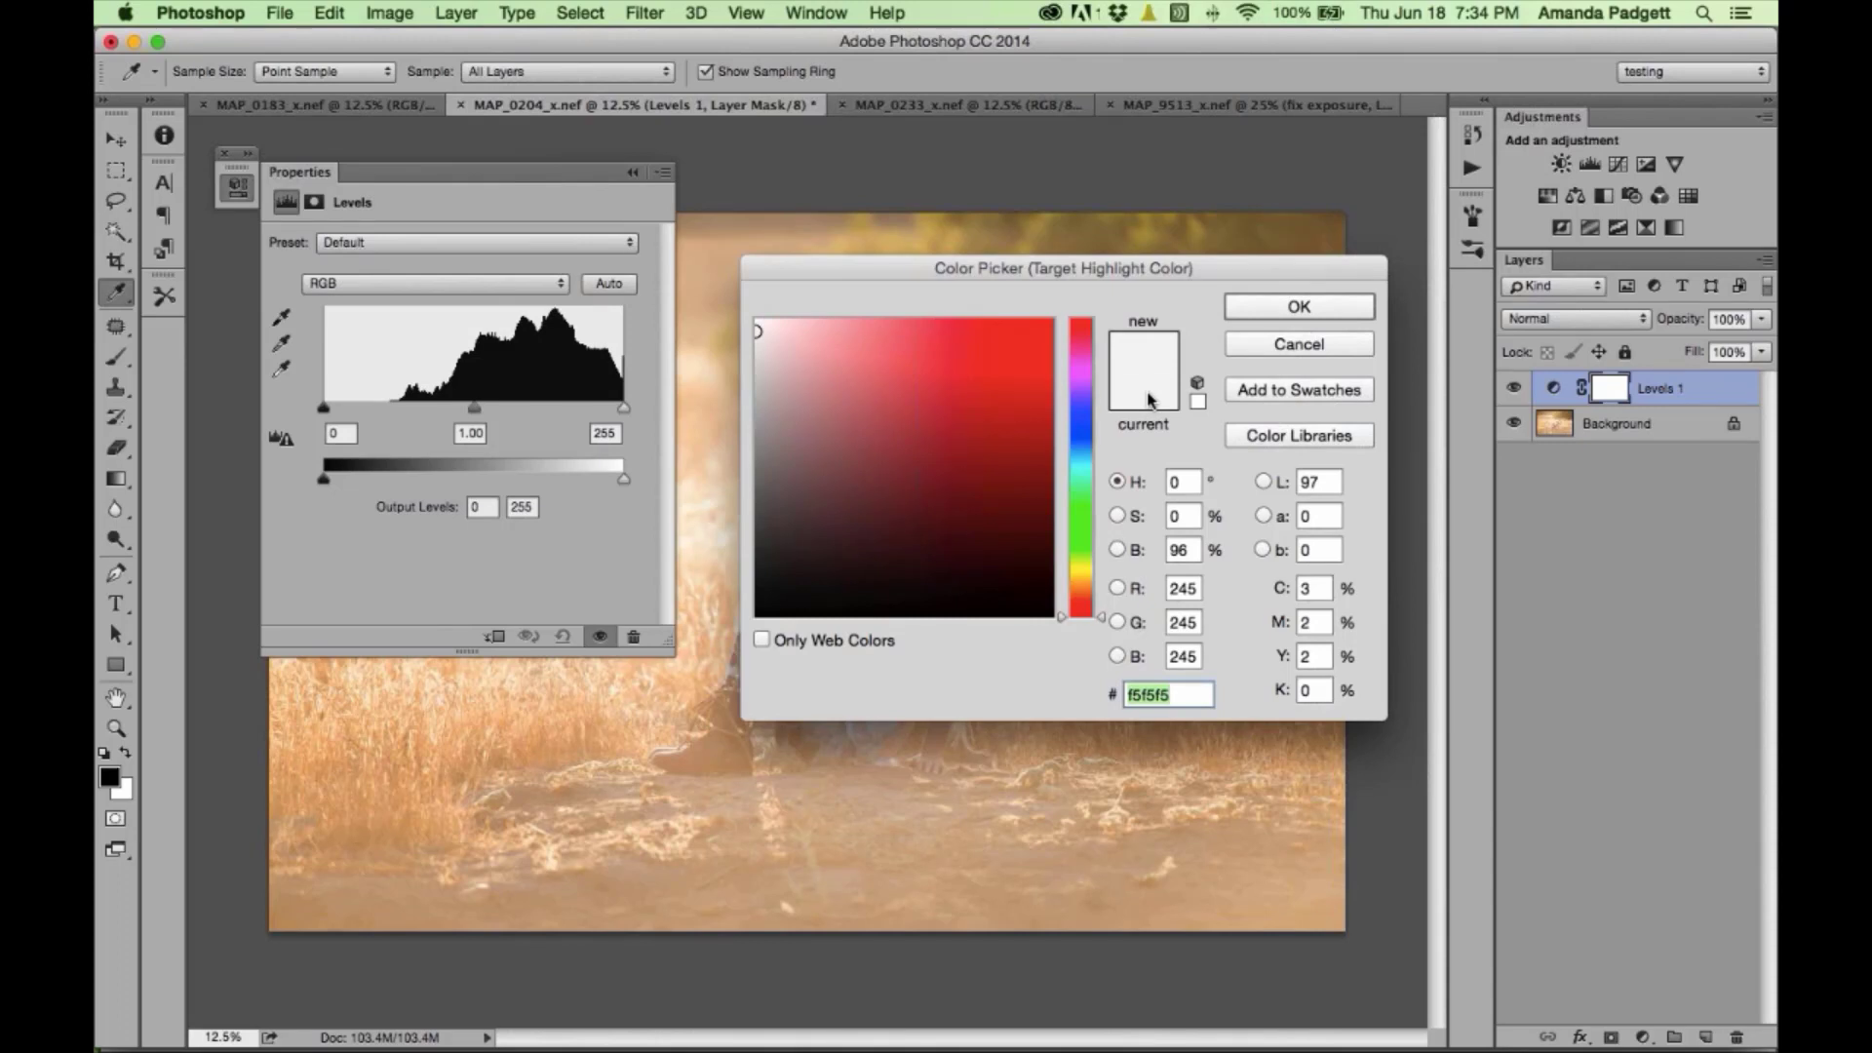
pyautogui.click(1297, 308)
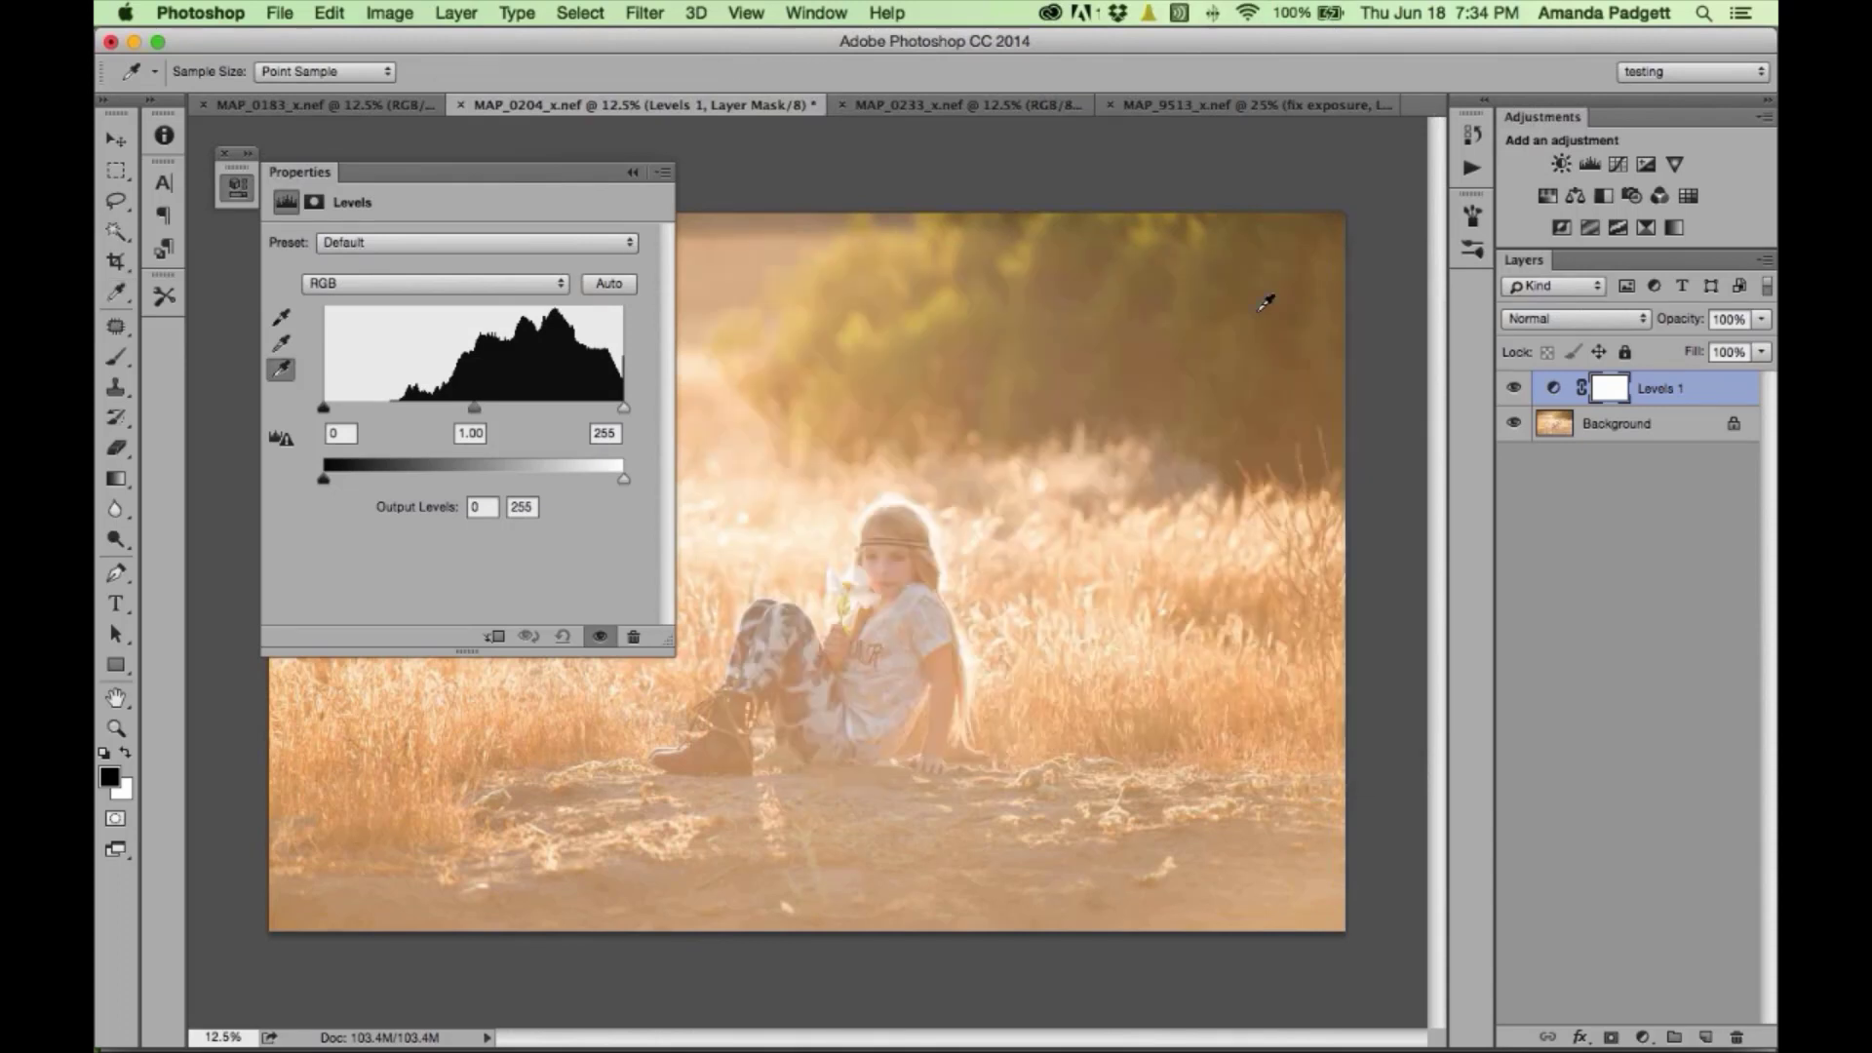
# - Try pure black 000000 as the black point eyedropper's target shadow color, return it to 0a0a0a and accept it
pyautogui.click(282, 319)
pyautogui.doubleClick(281, 319)
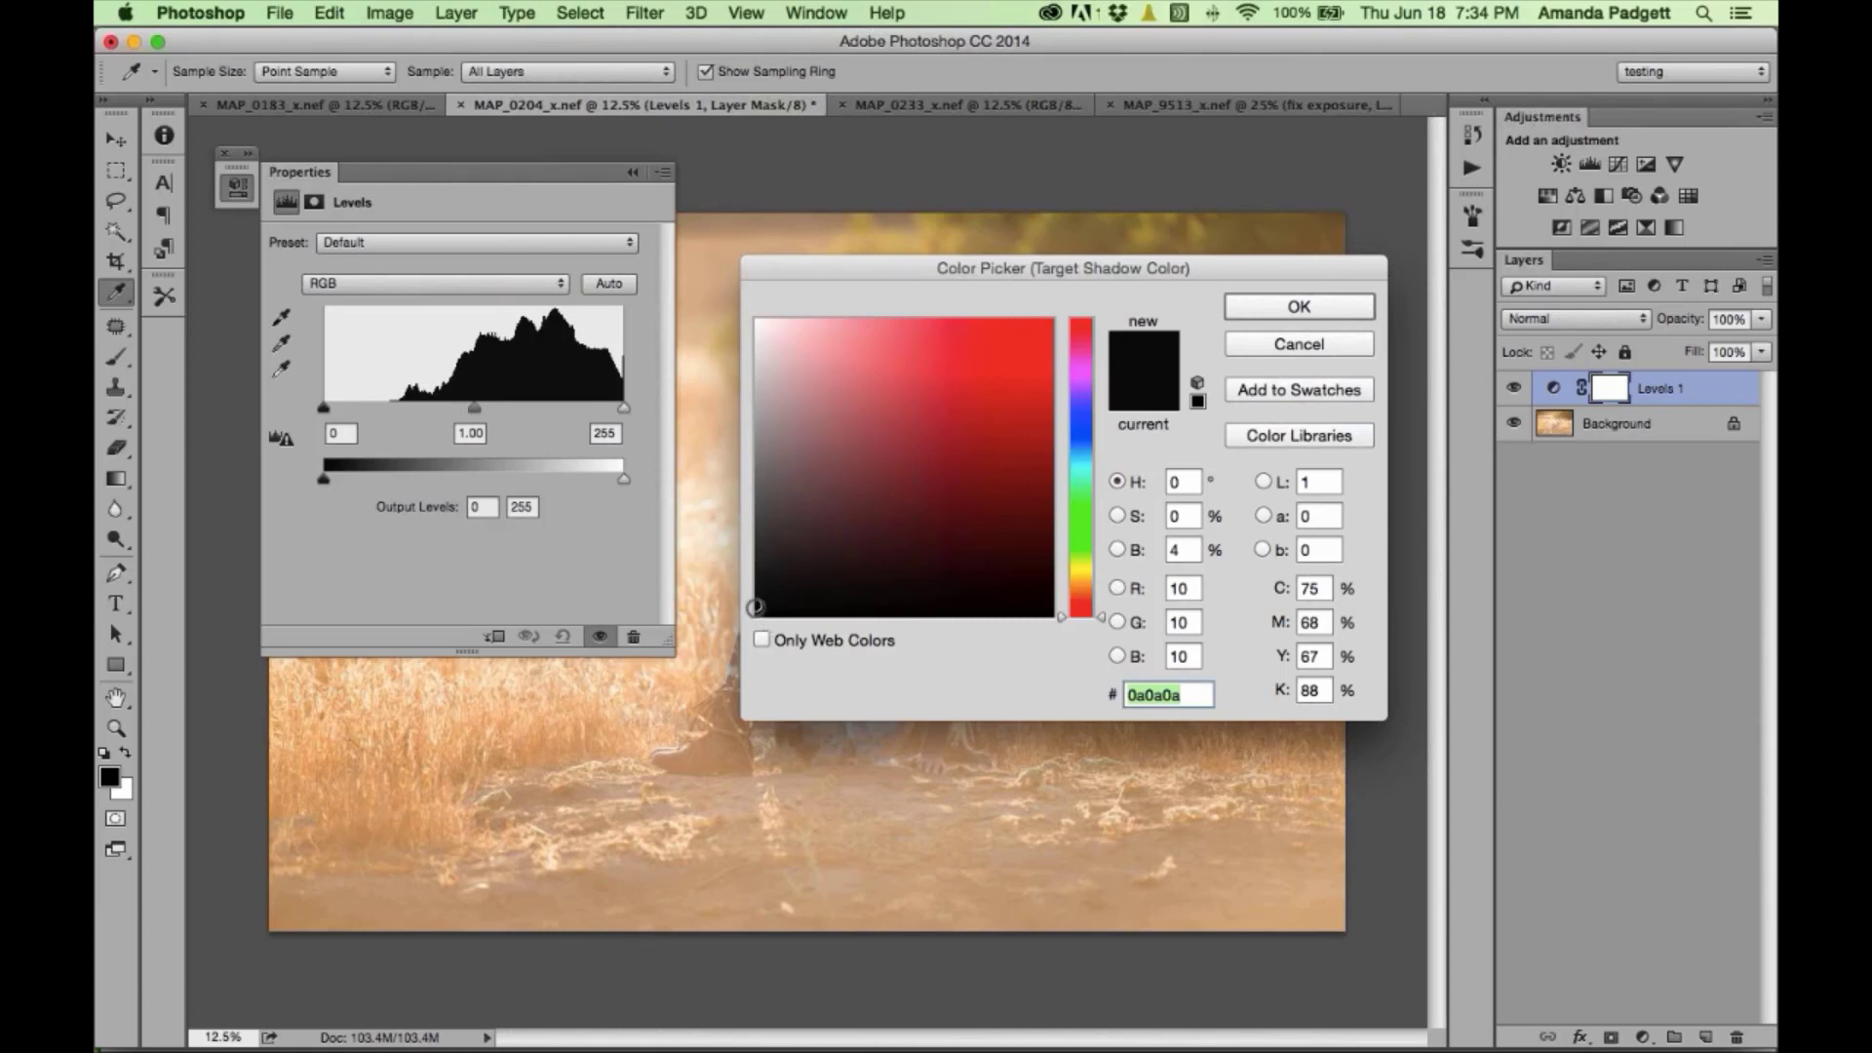
pyautogui.click(757, 615)
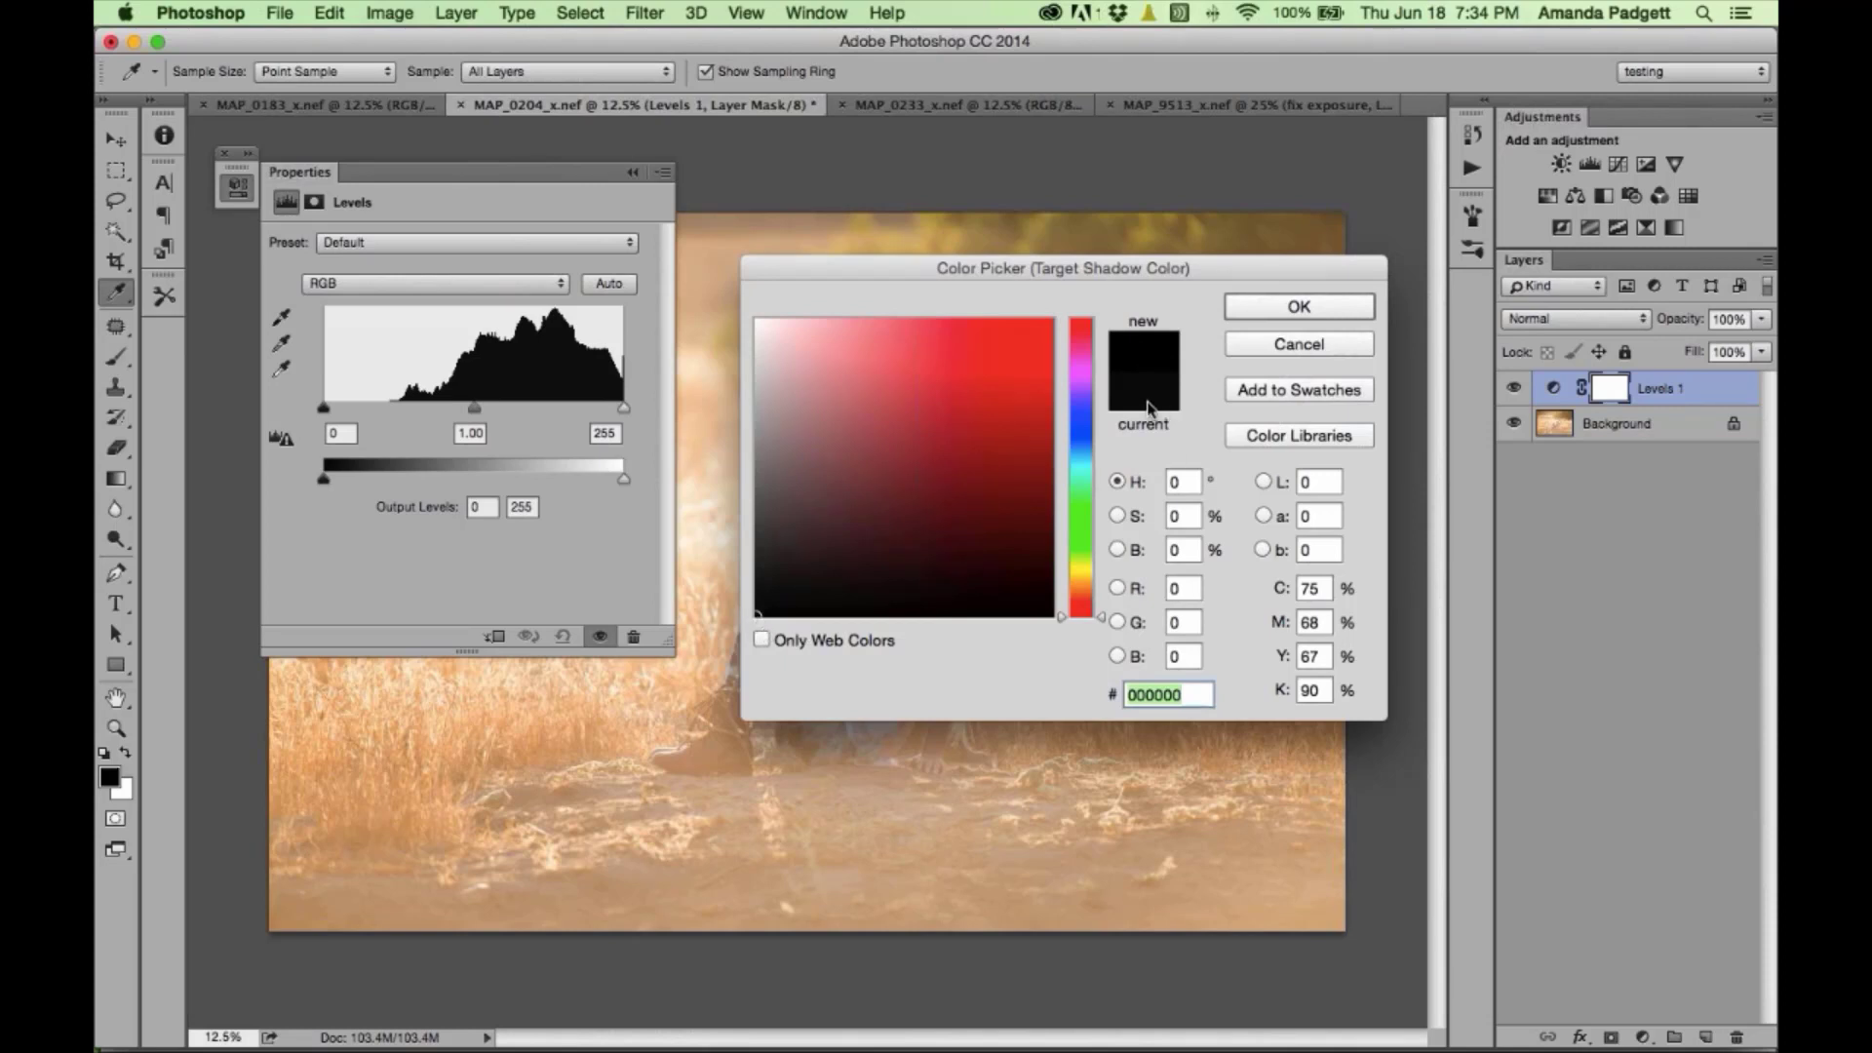
pyautogui.click(758, 604)
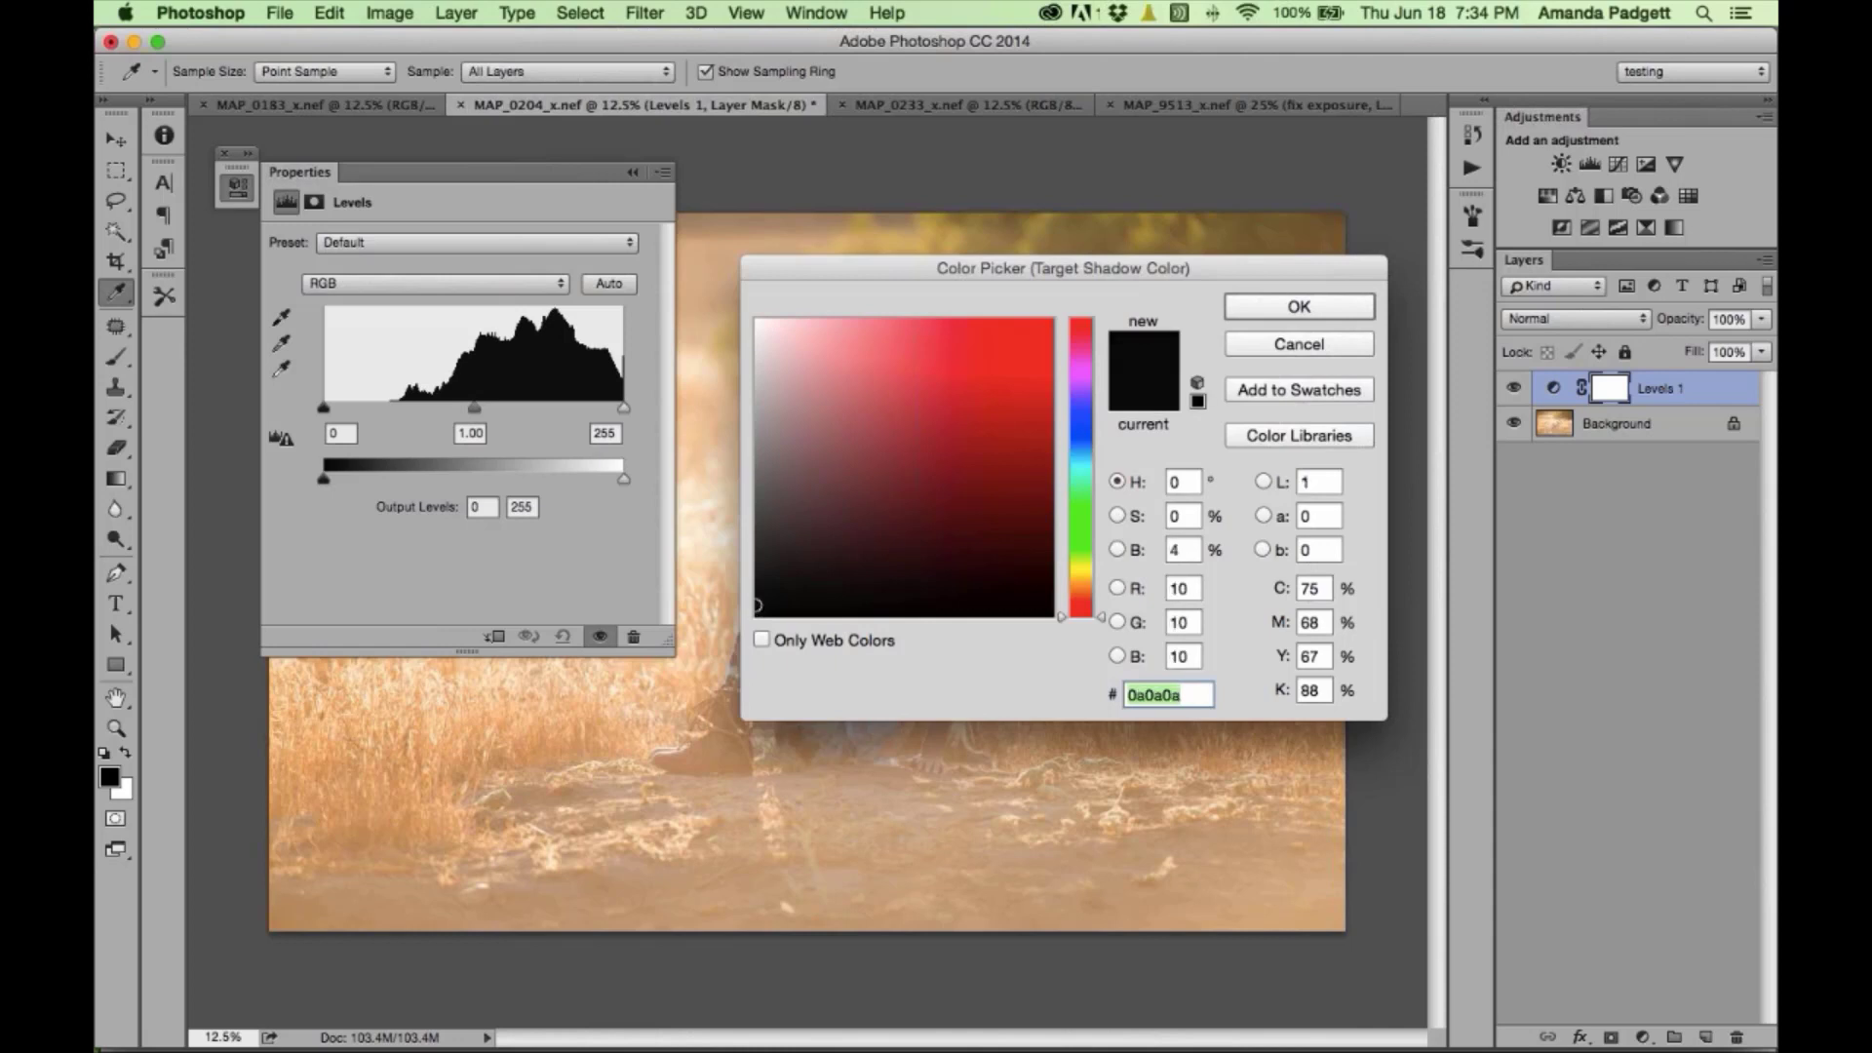
pyautogui.click(1281, 310)
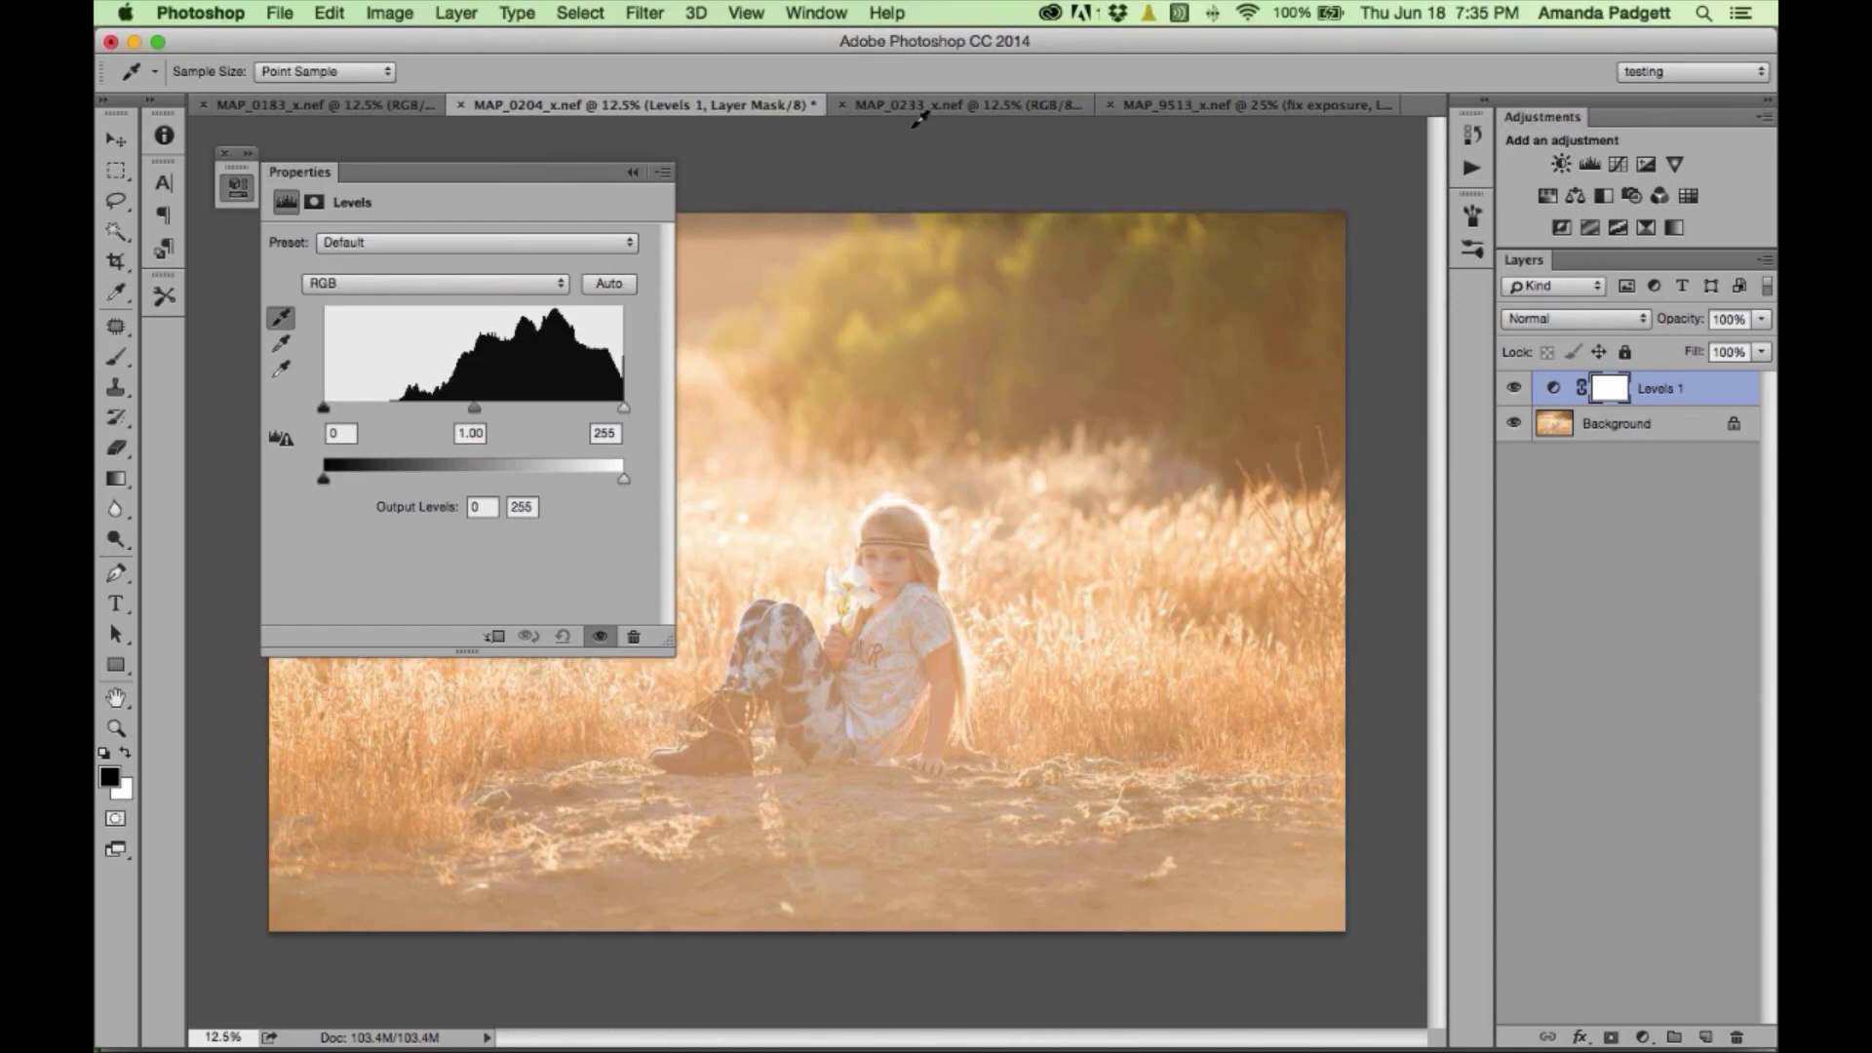
# - Delete the Levels 1 layer from the field photo and switch to the MAP_0233_x.nef image
pyautogui.click(634, 168)
pyautogui.press('BackSpace')
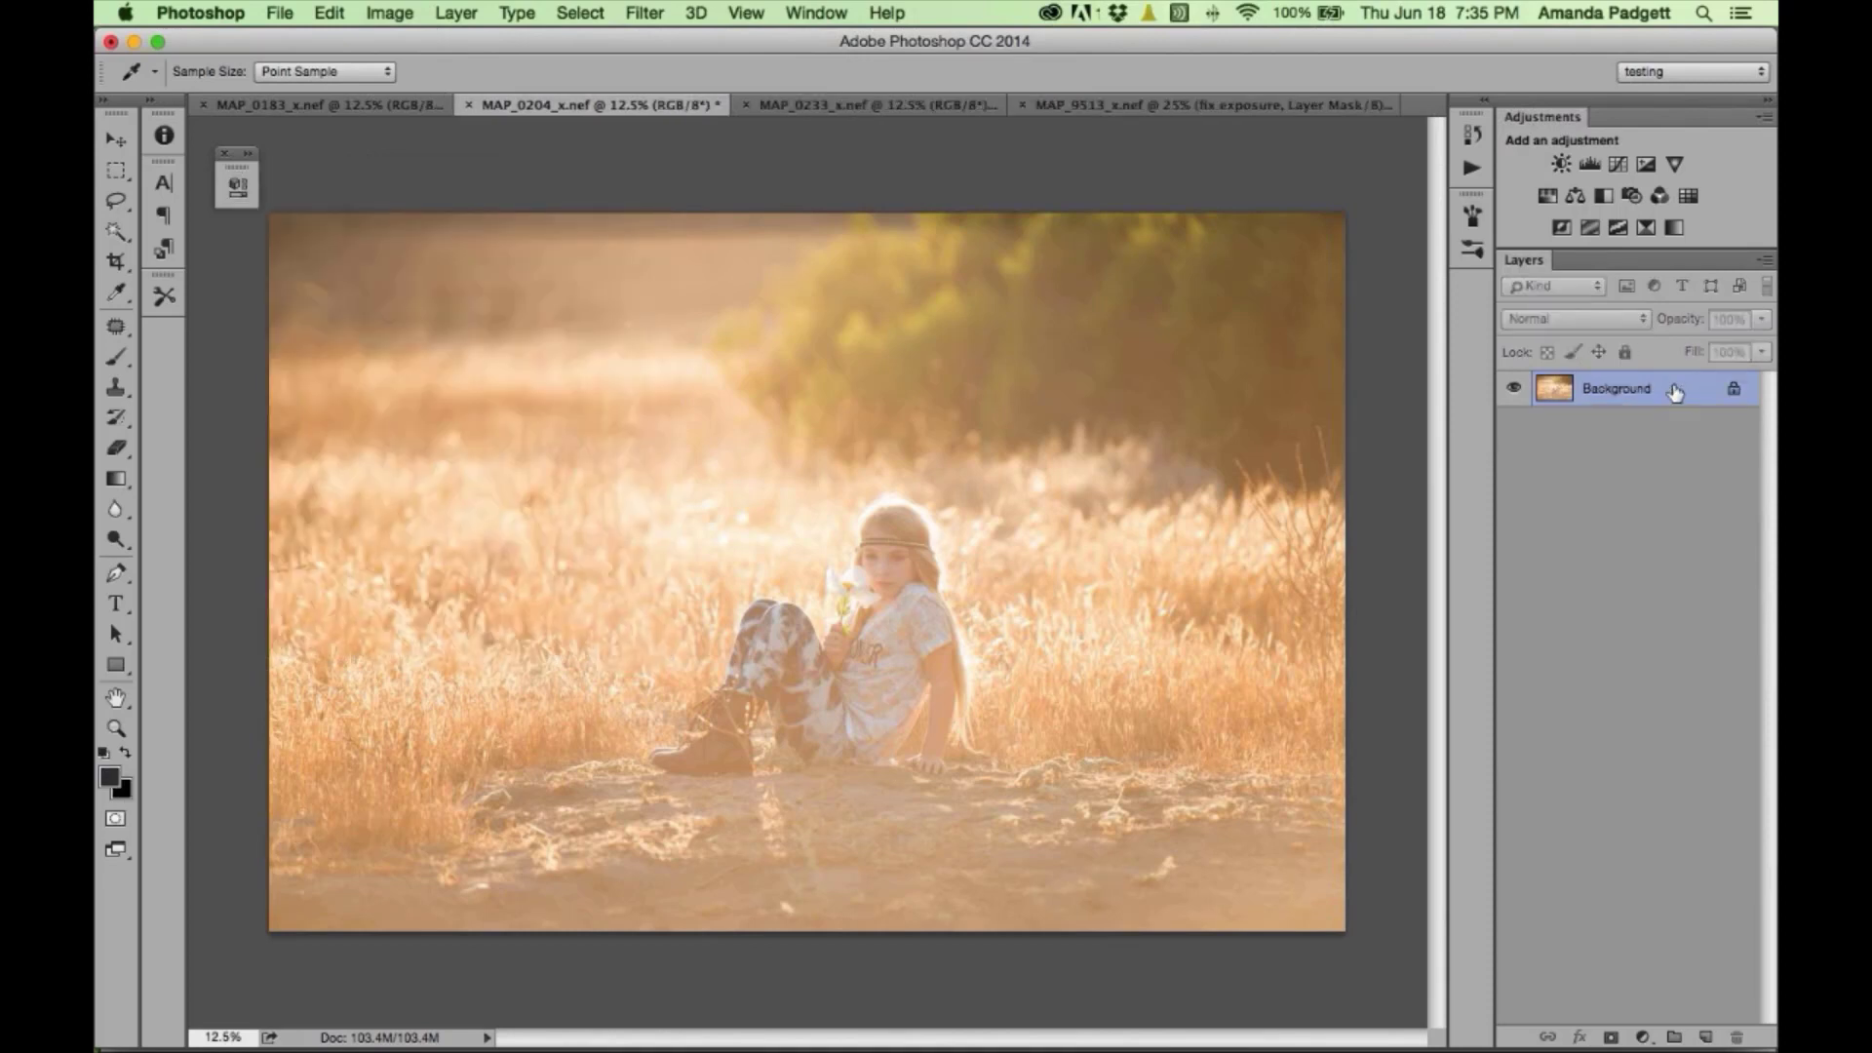
pyautogui.click(1110, 105)
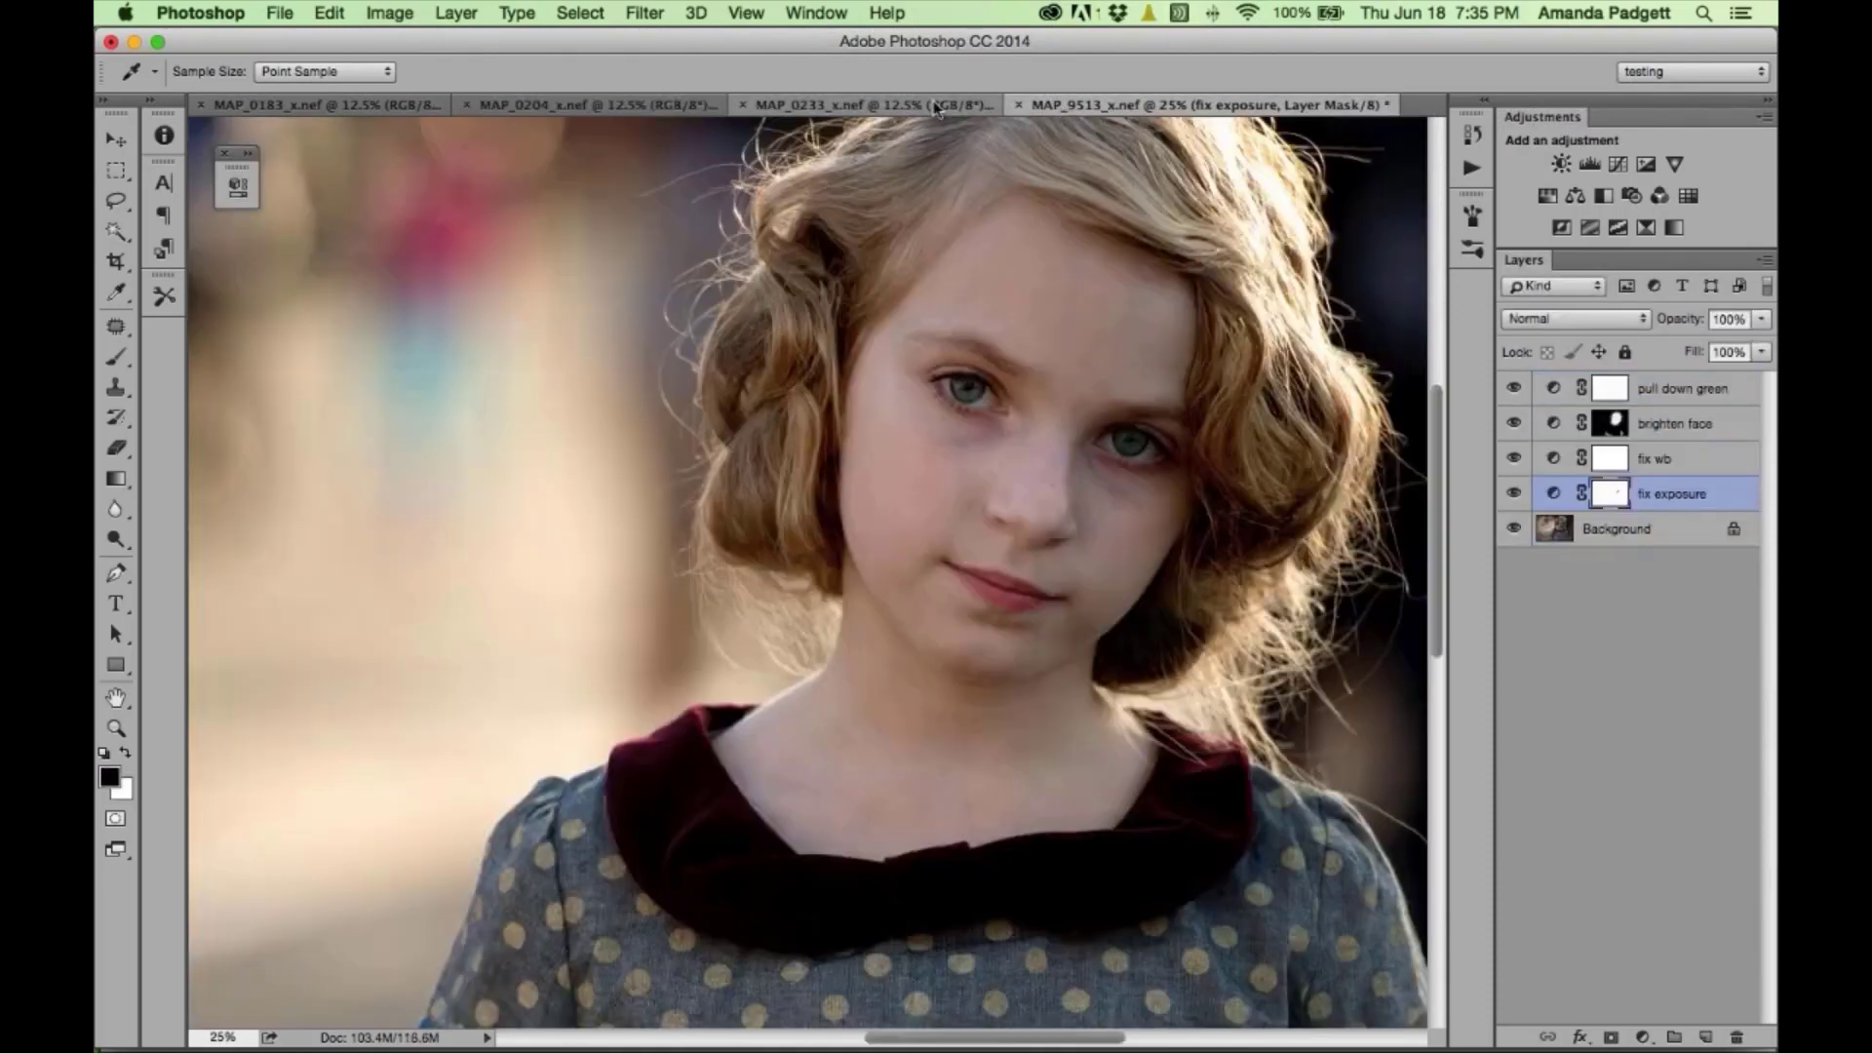
pyautogui.click(902, 107)
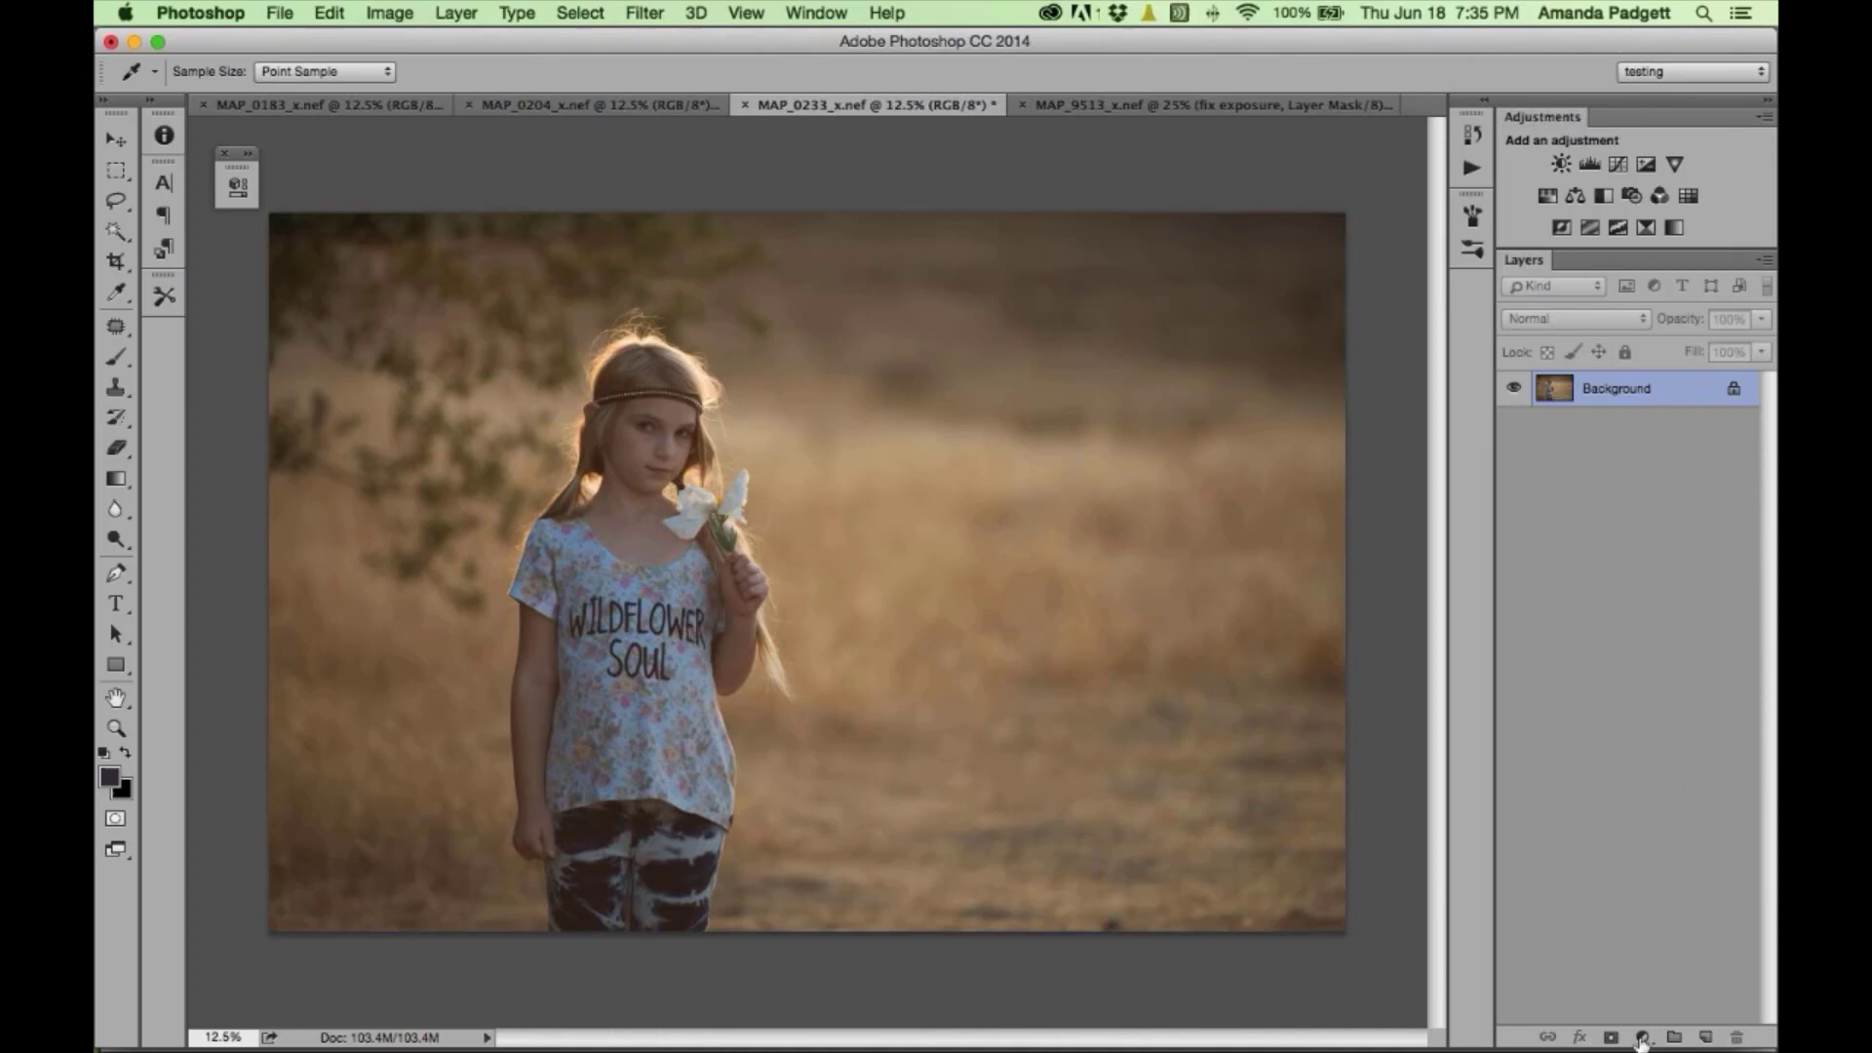
# - Add two Curves adjustment layers above the Background of MAP_0233_x.nef, closing the curve settings after each
pyautogui.click(1644, 1038)
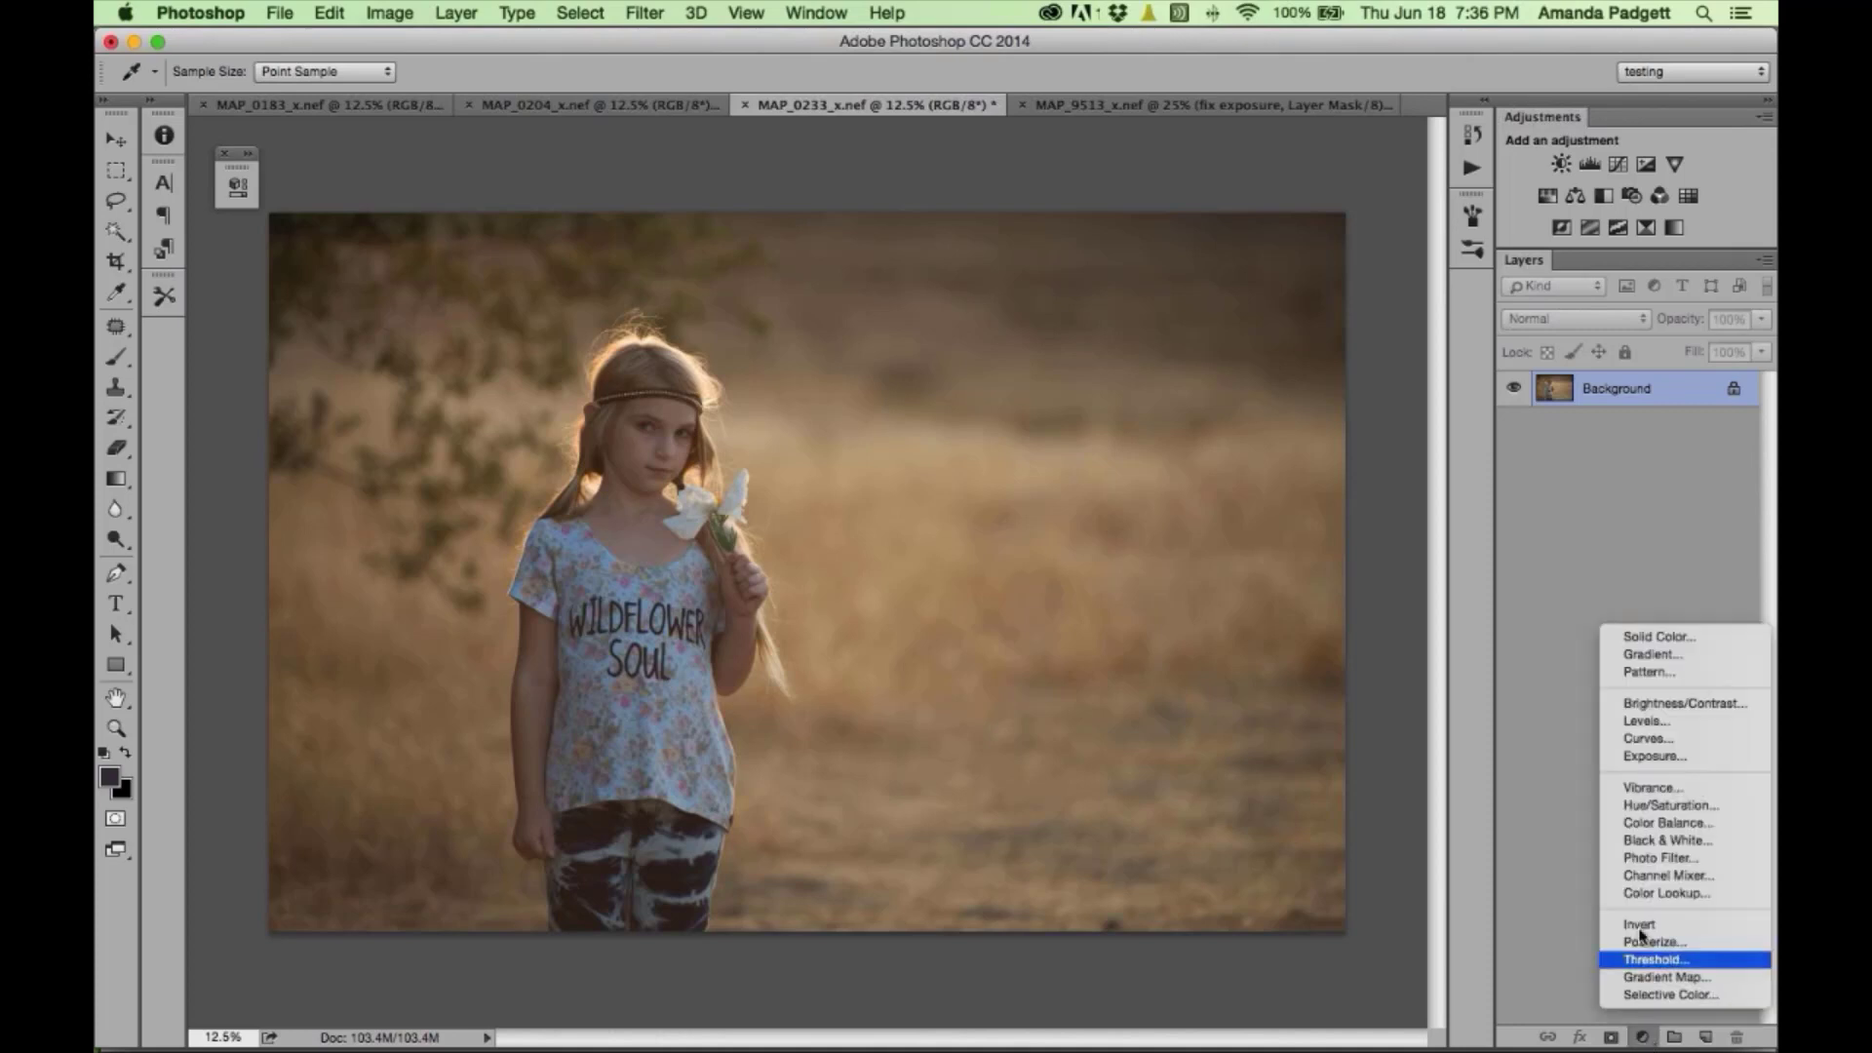
pyautogui.click(1642, 739)
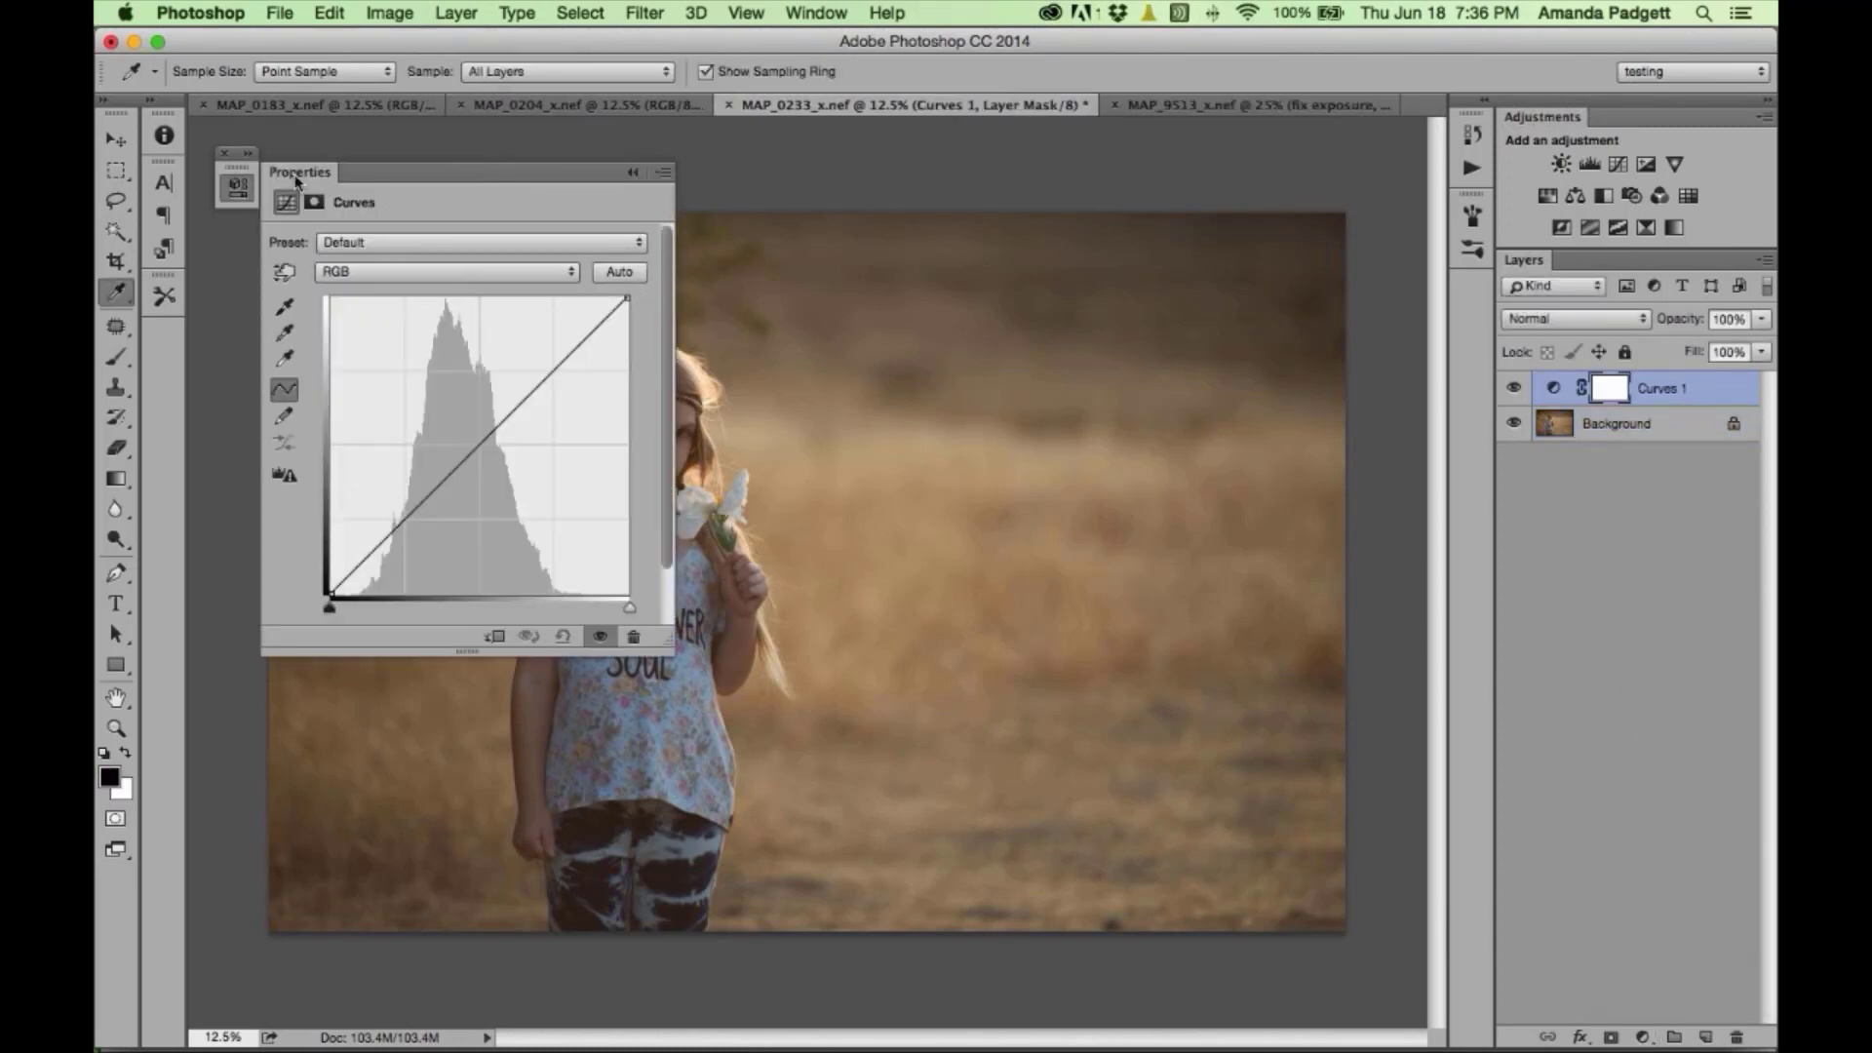
pyautogui.moveTo(300, 173); pyautogui.dragTo(328, 180)
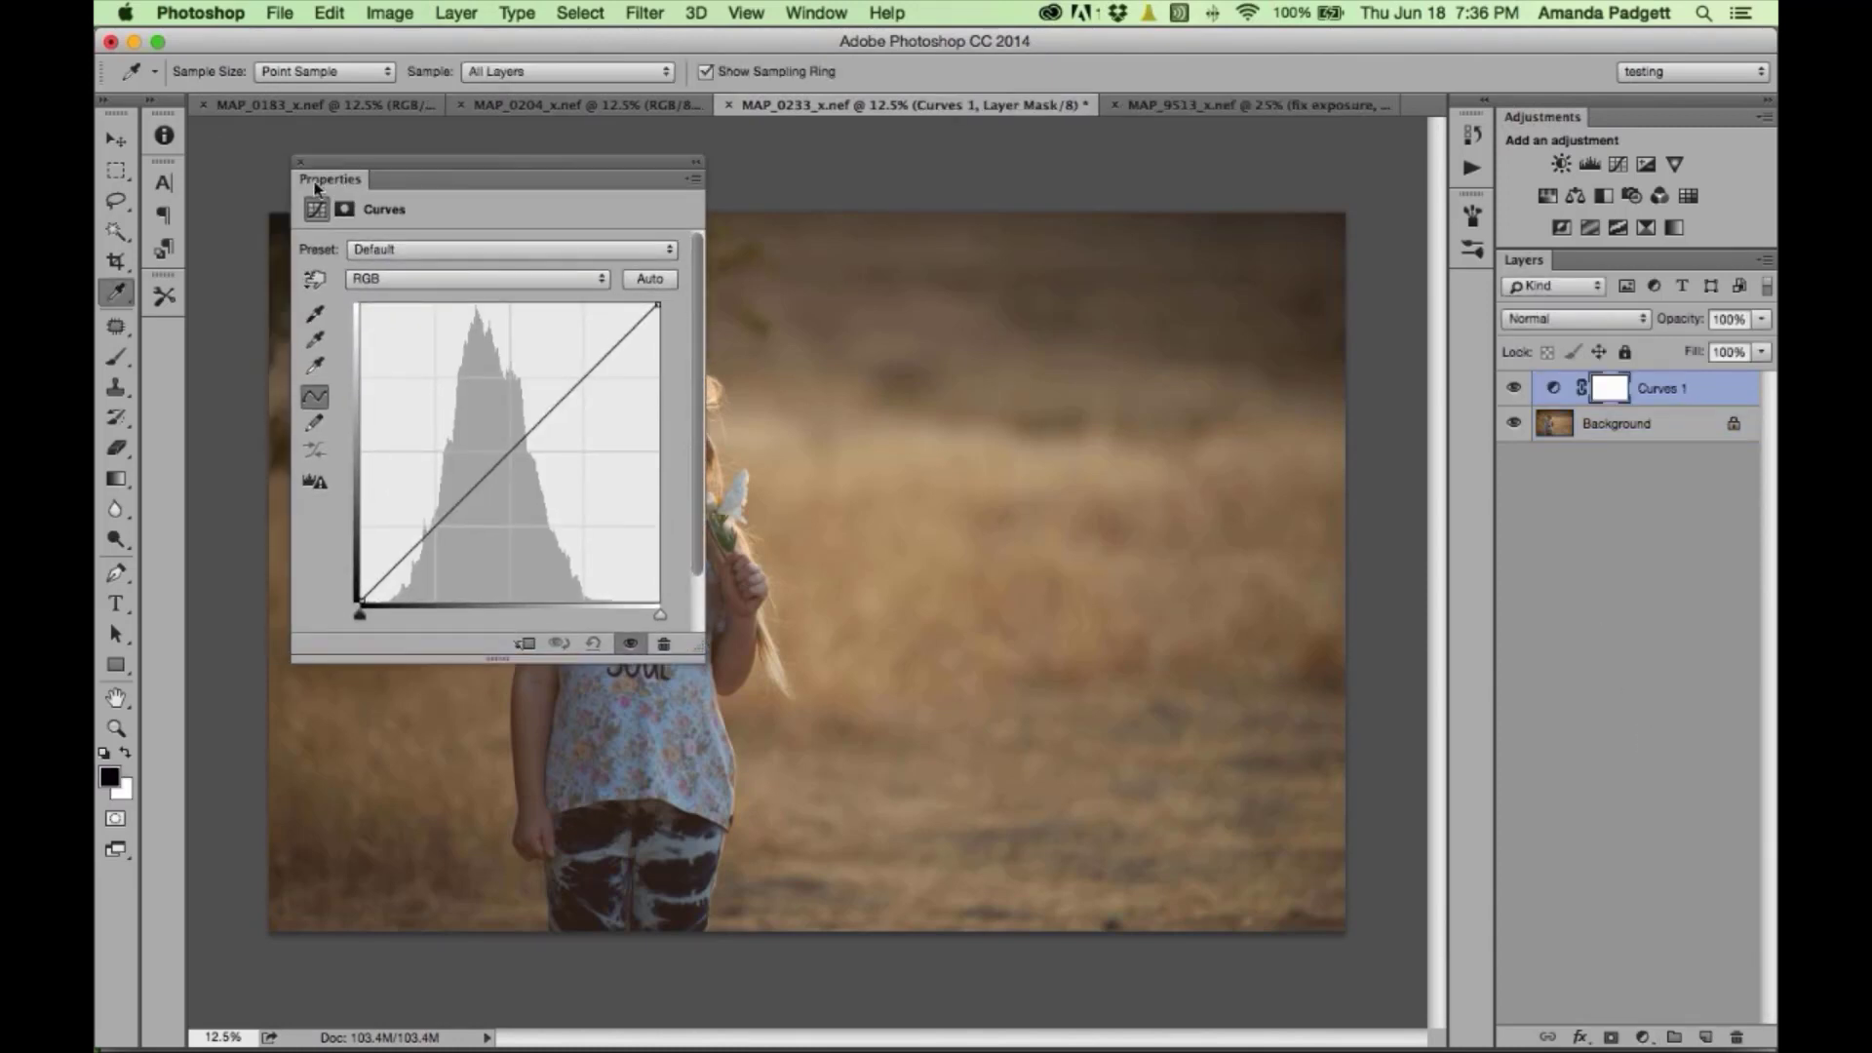
pyautogui.click(302, 161)
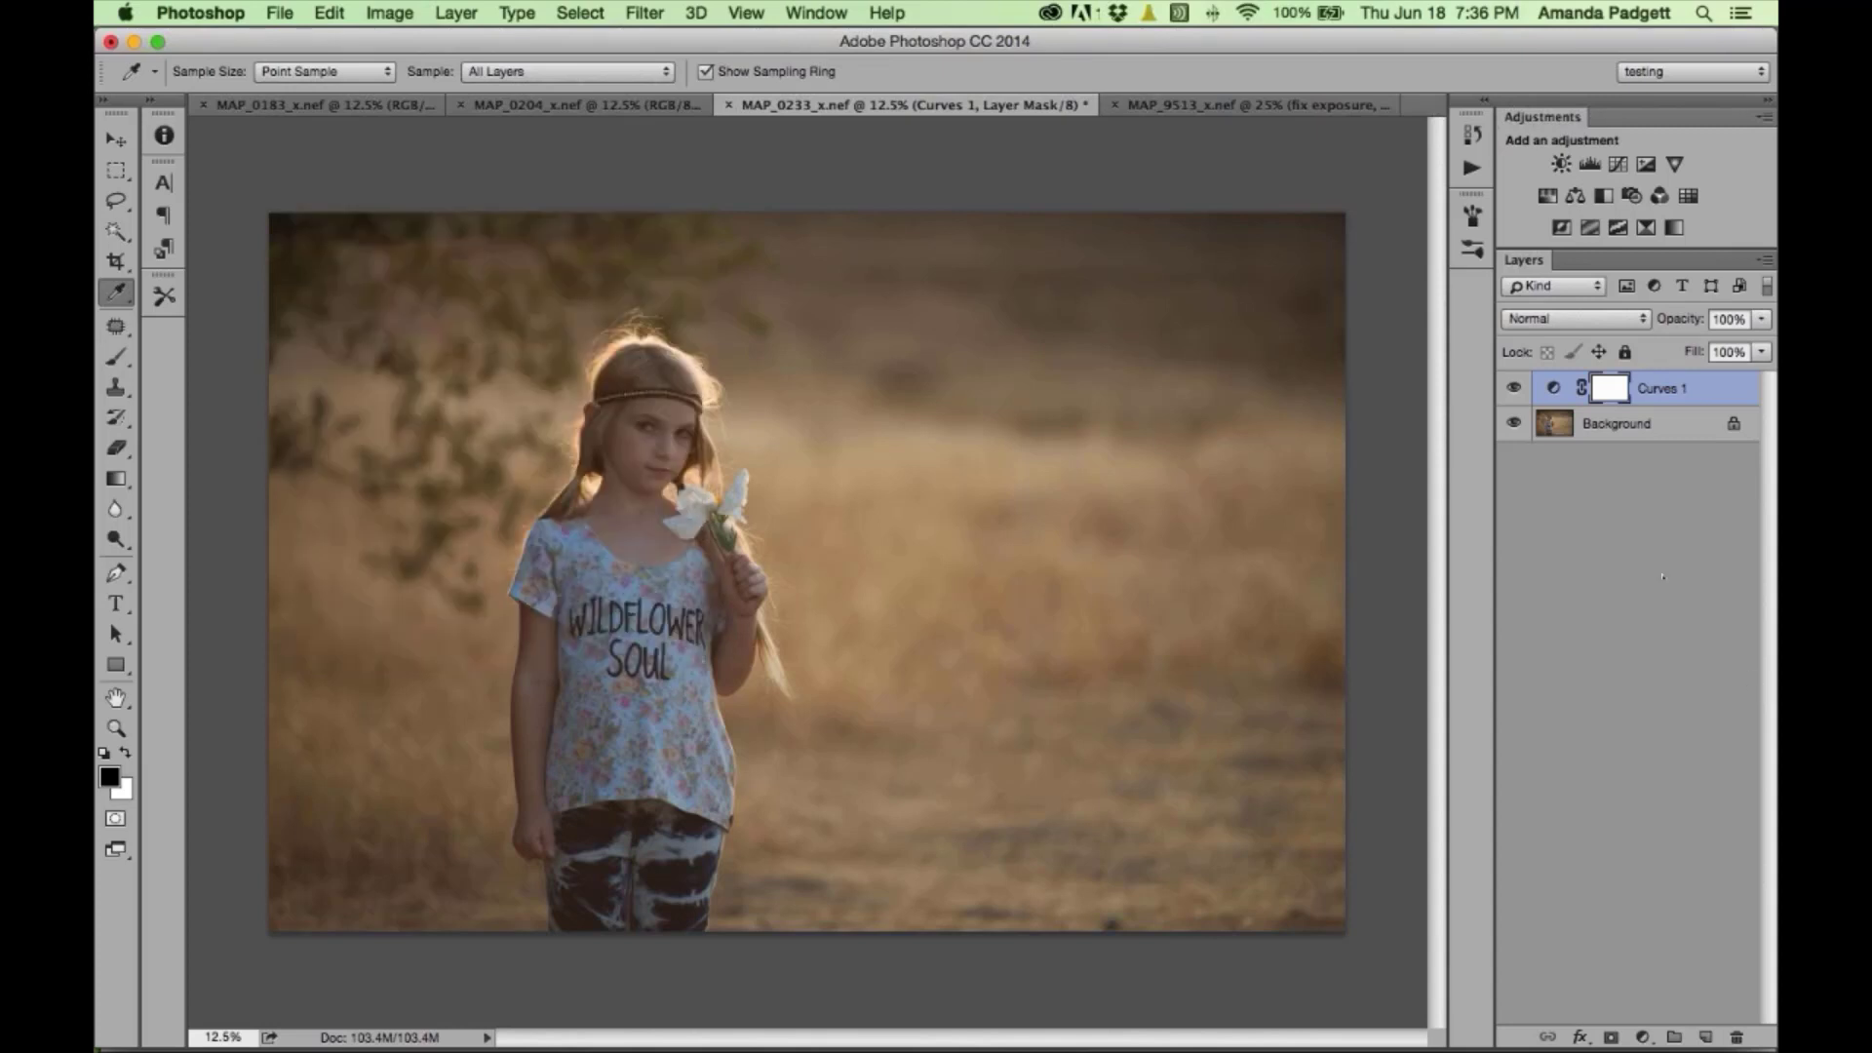
pyautogui.click(1619, 166)
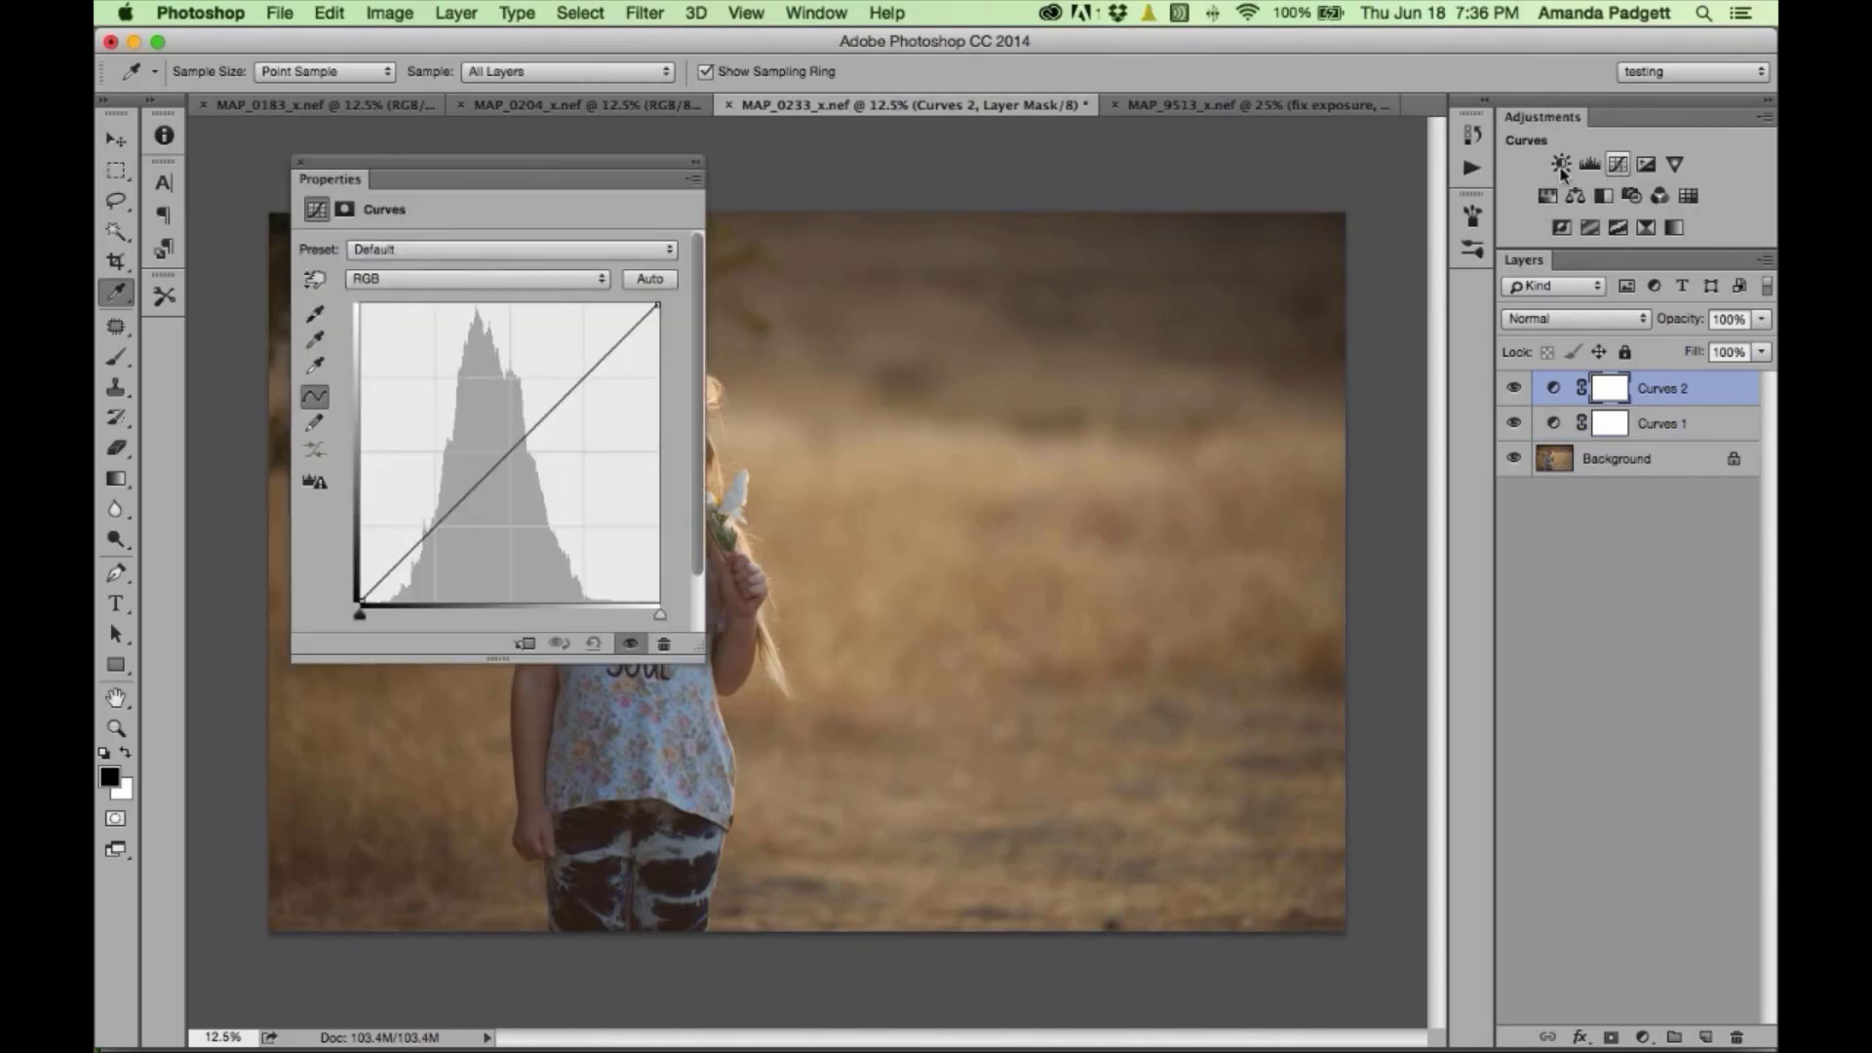
pyautogui.click(300, 162)
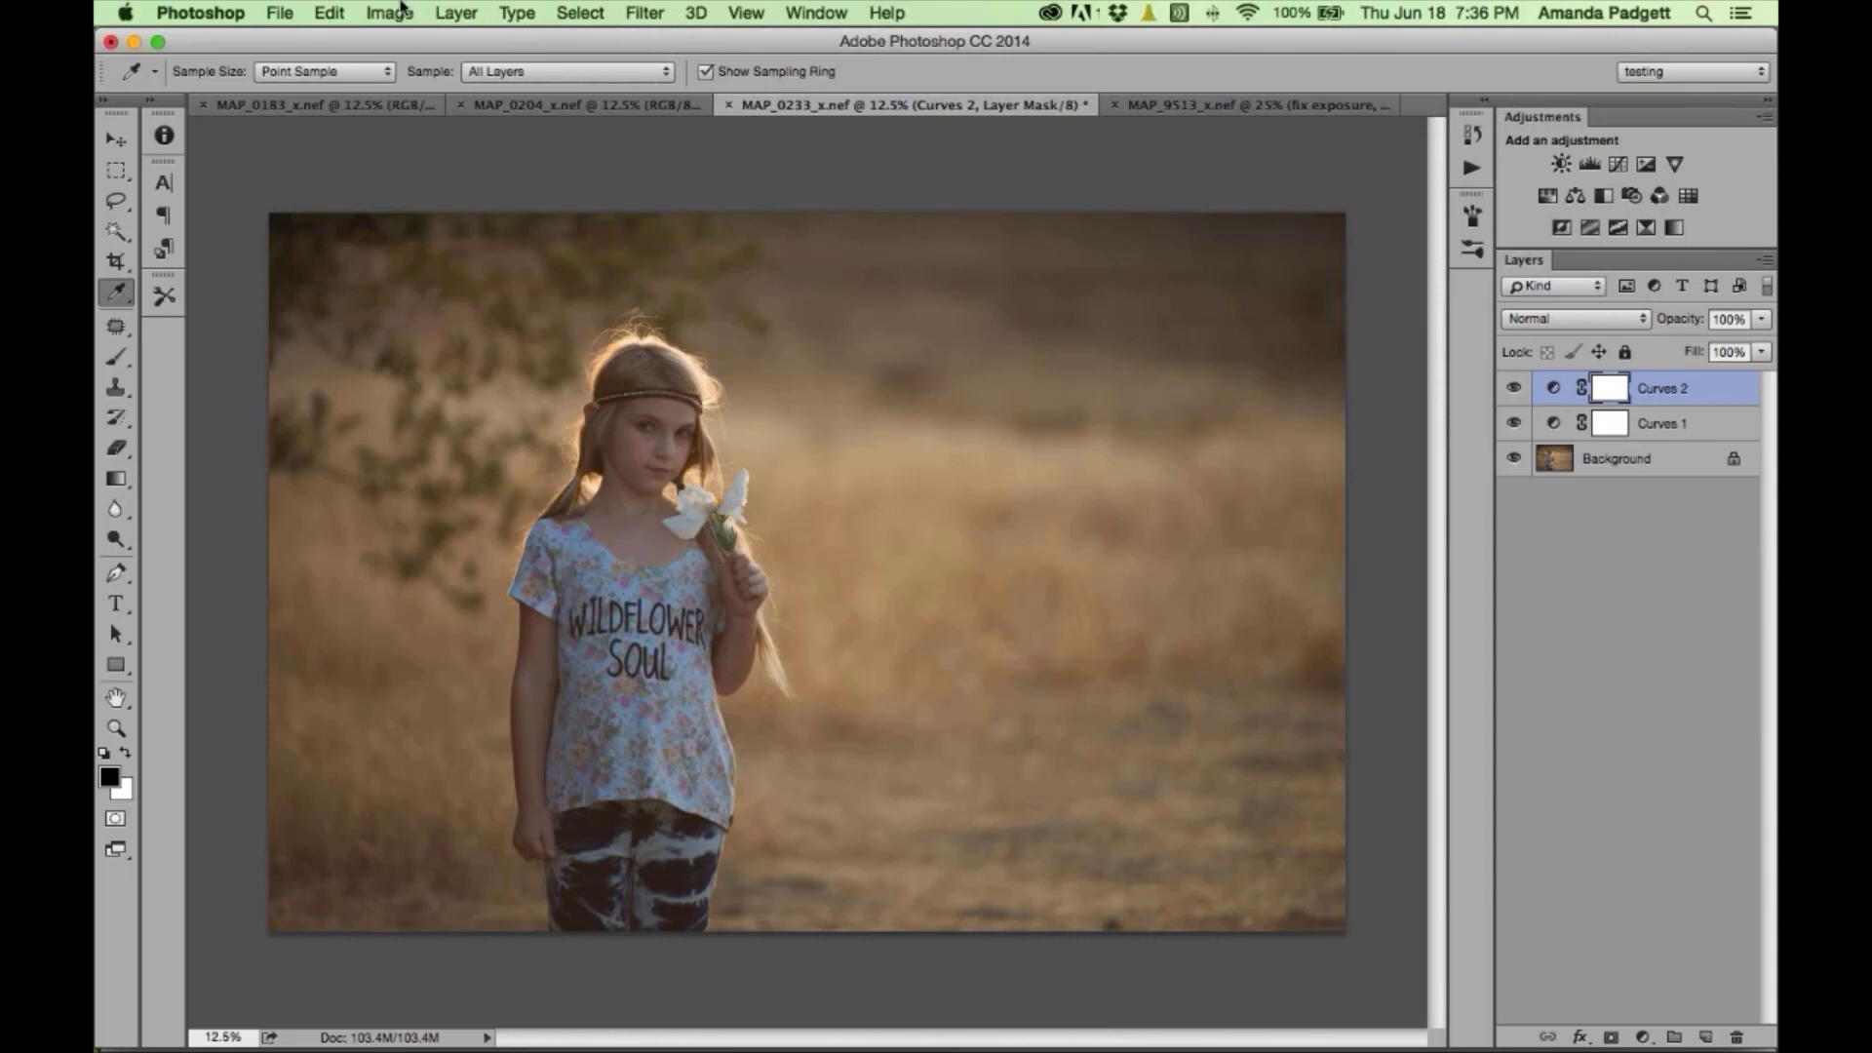
# - Add a third Curves adjustment layer with the default name, Normal mode and 100% opacity, and close its settings
pyautogui.click(402, 8)
pyautogui.moveTo(456, 12)
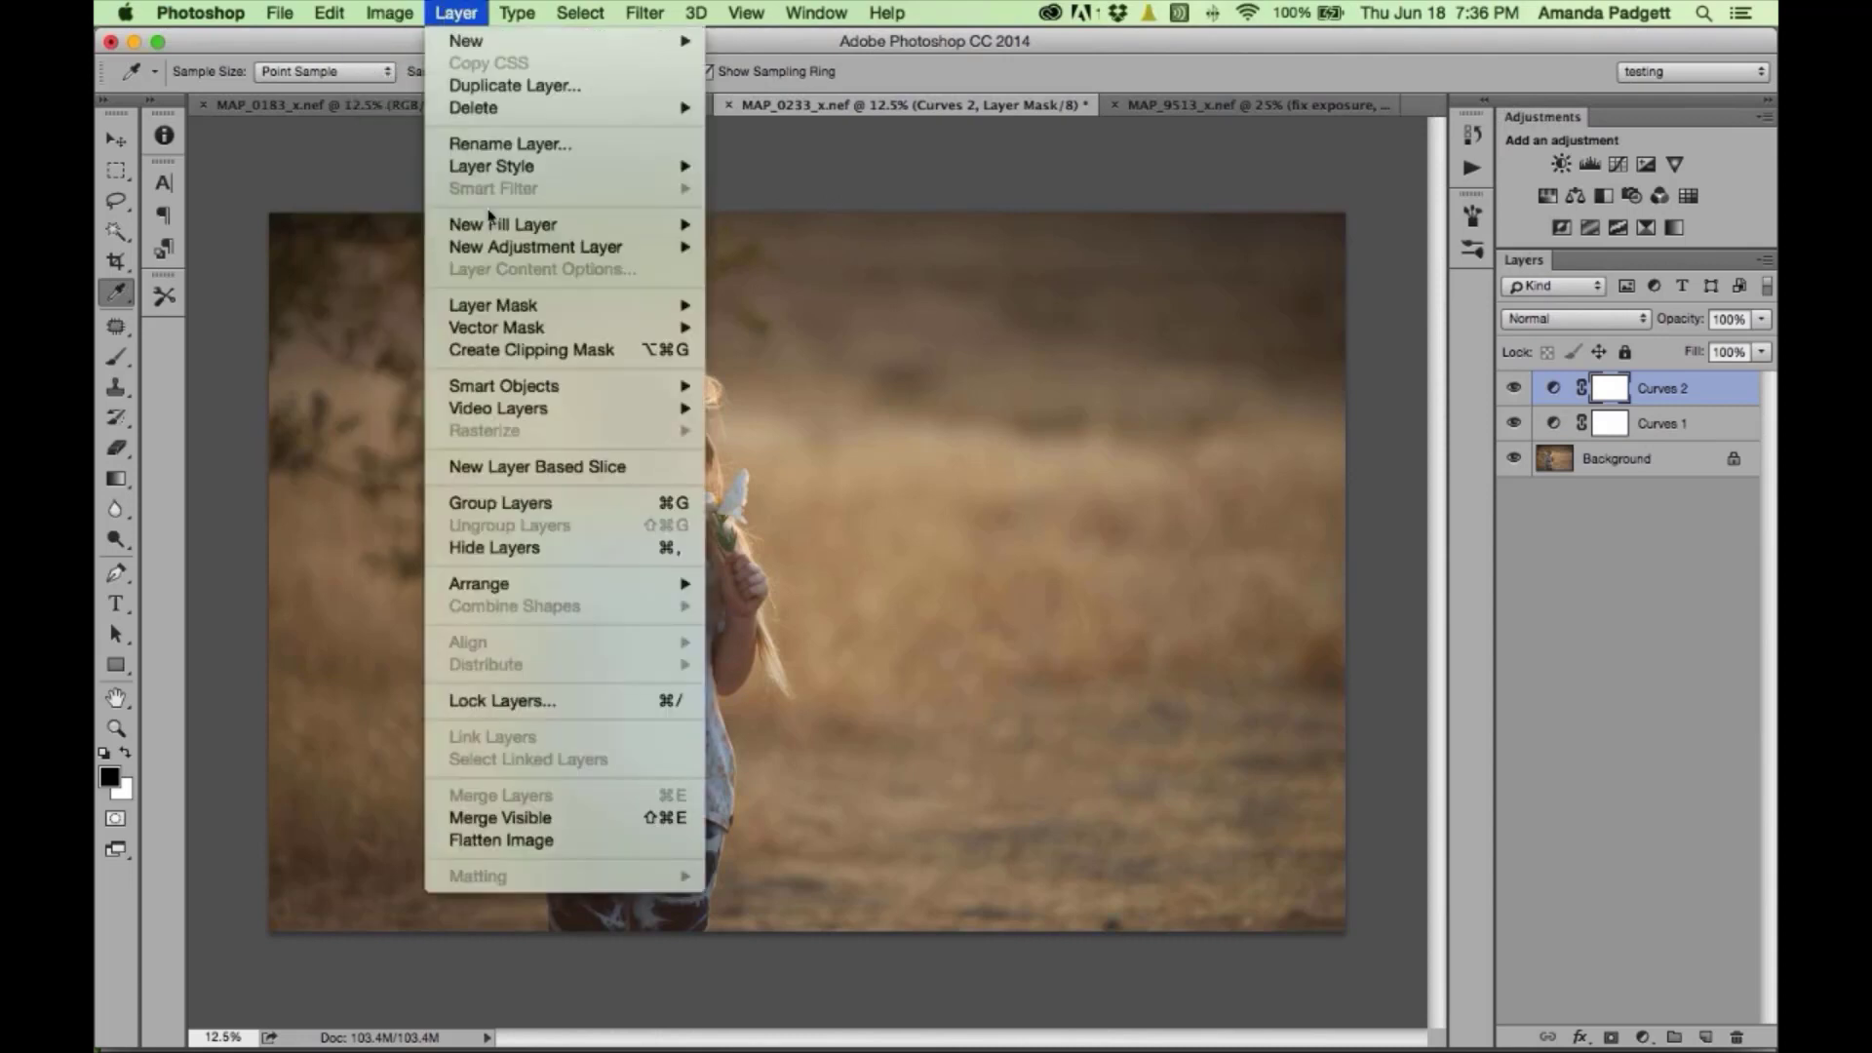
pyautogui.moveTo(489, 249)
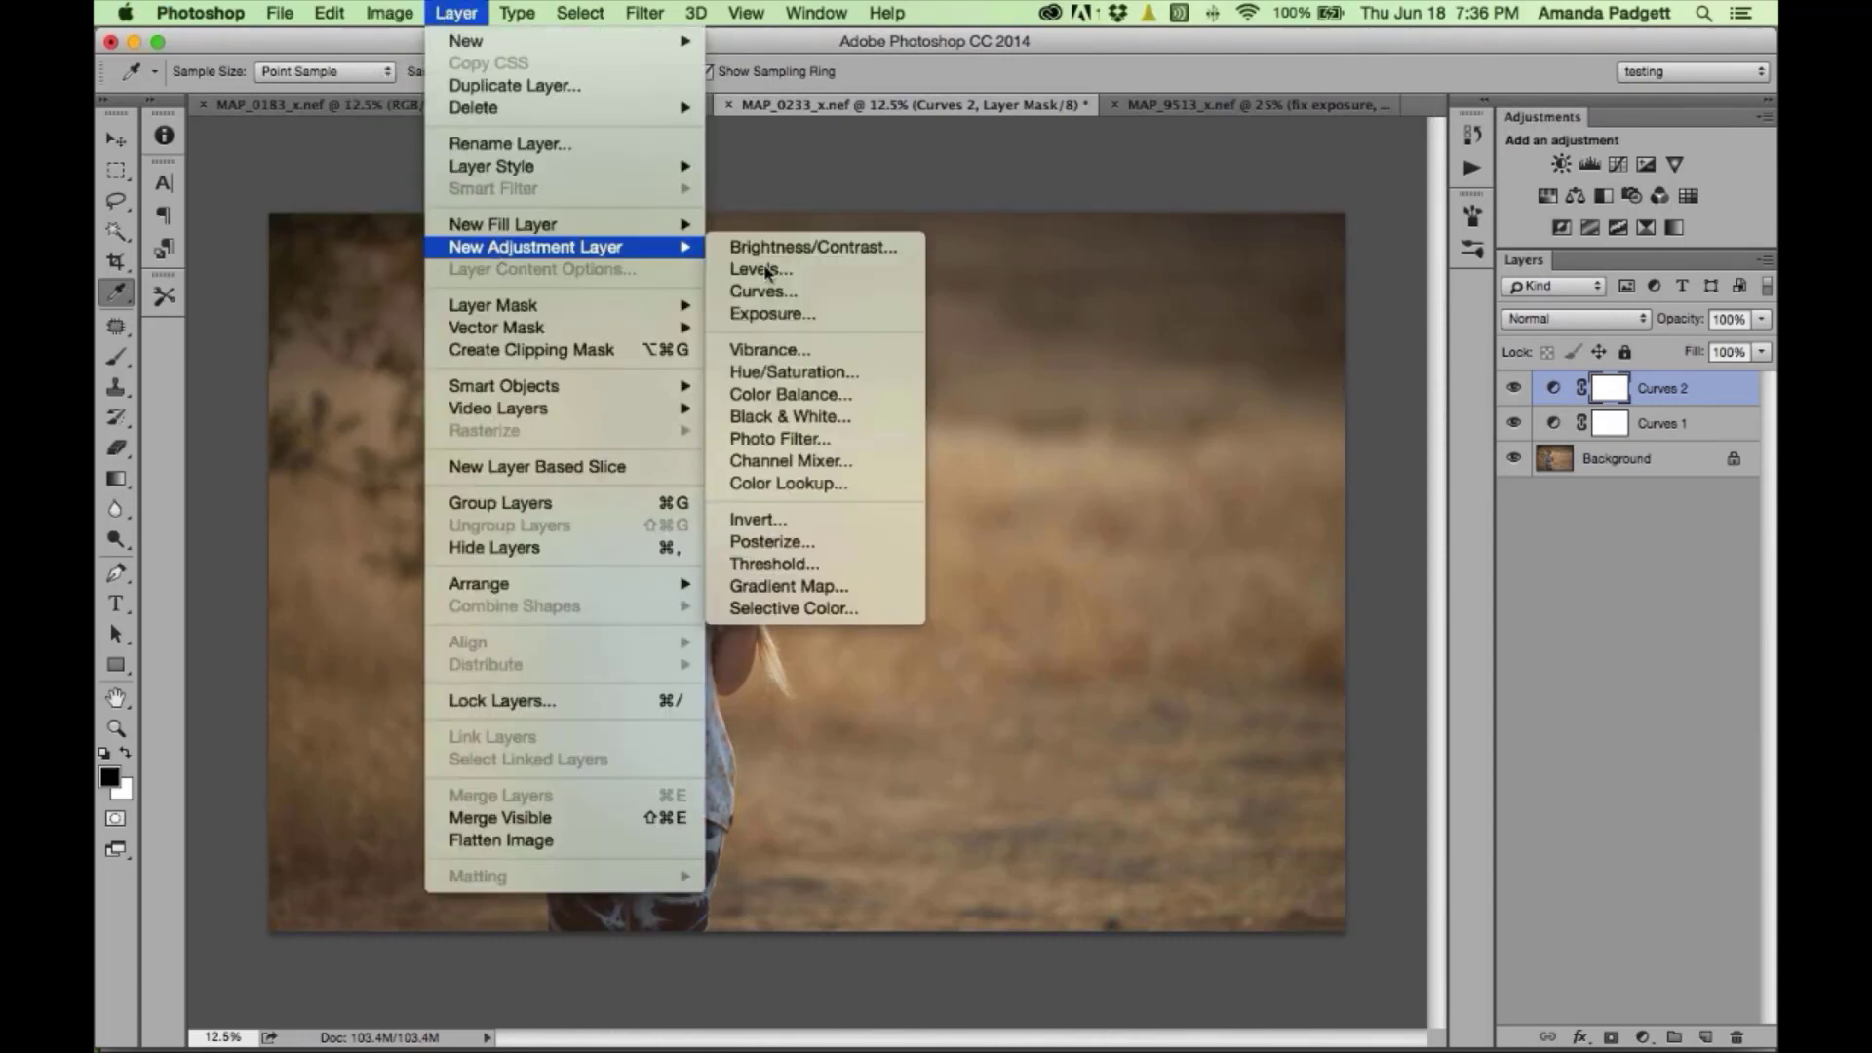
pyautogui.click(786, 292)
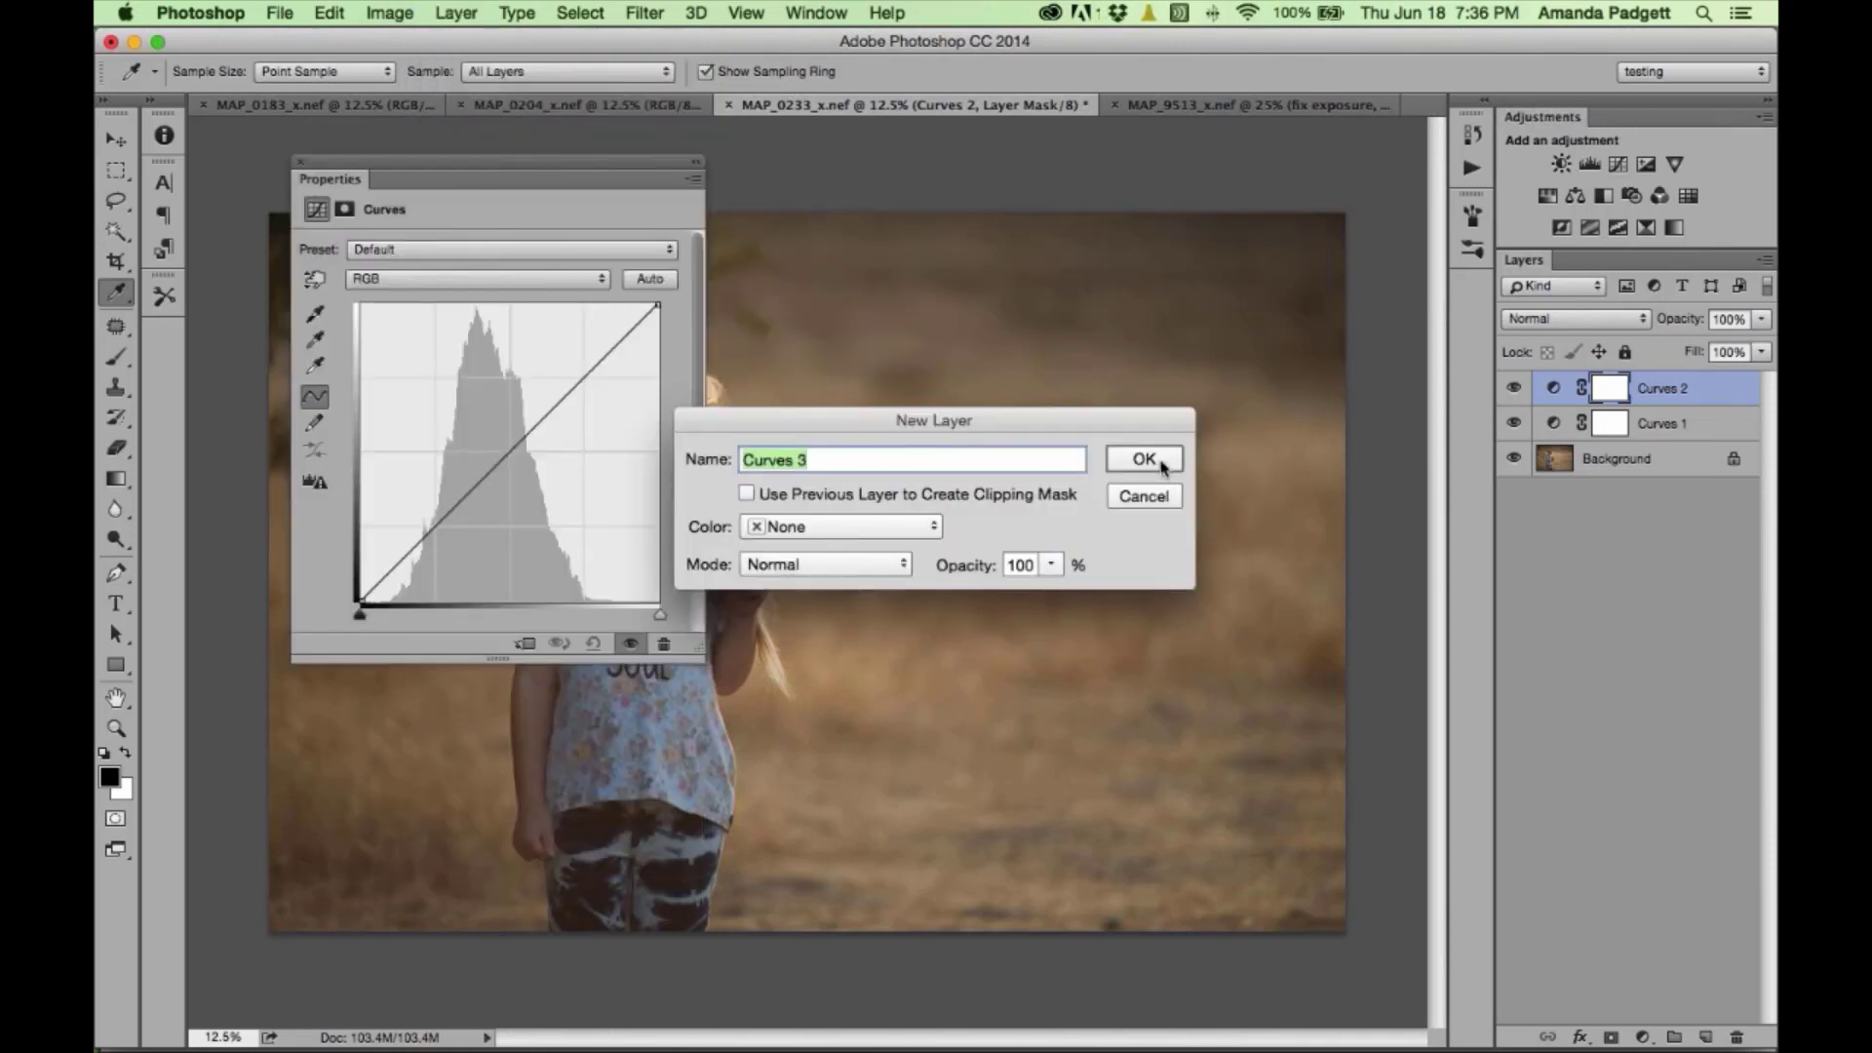
pyautogui.click(1163, 467)
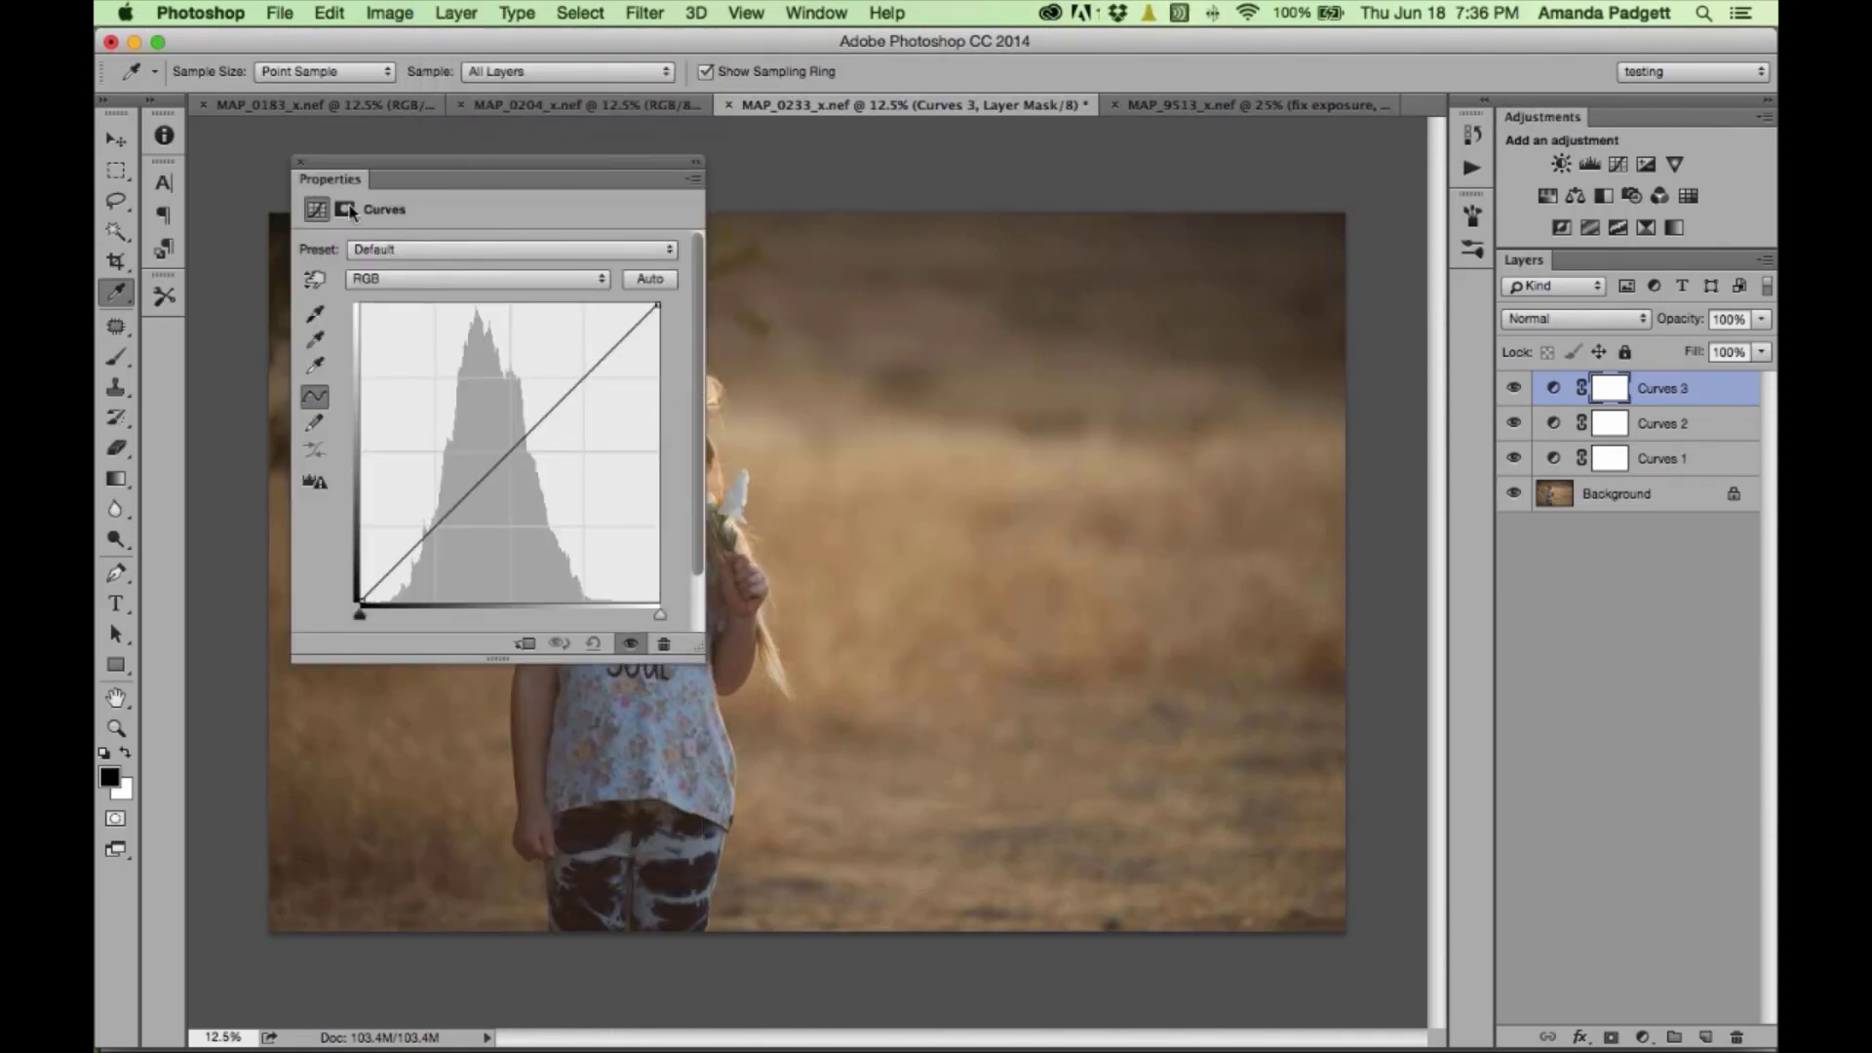
pyautogui.click(302, 163)
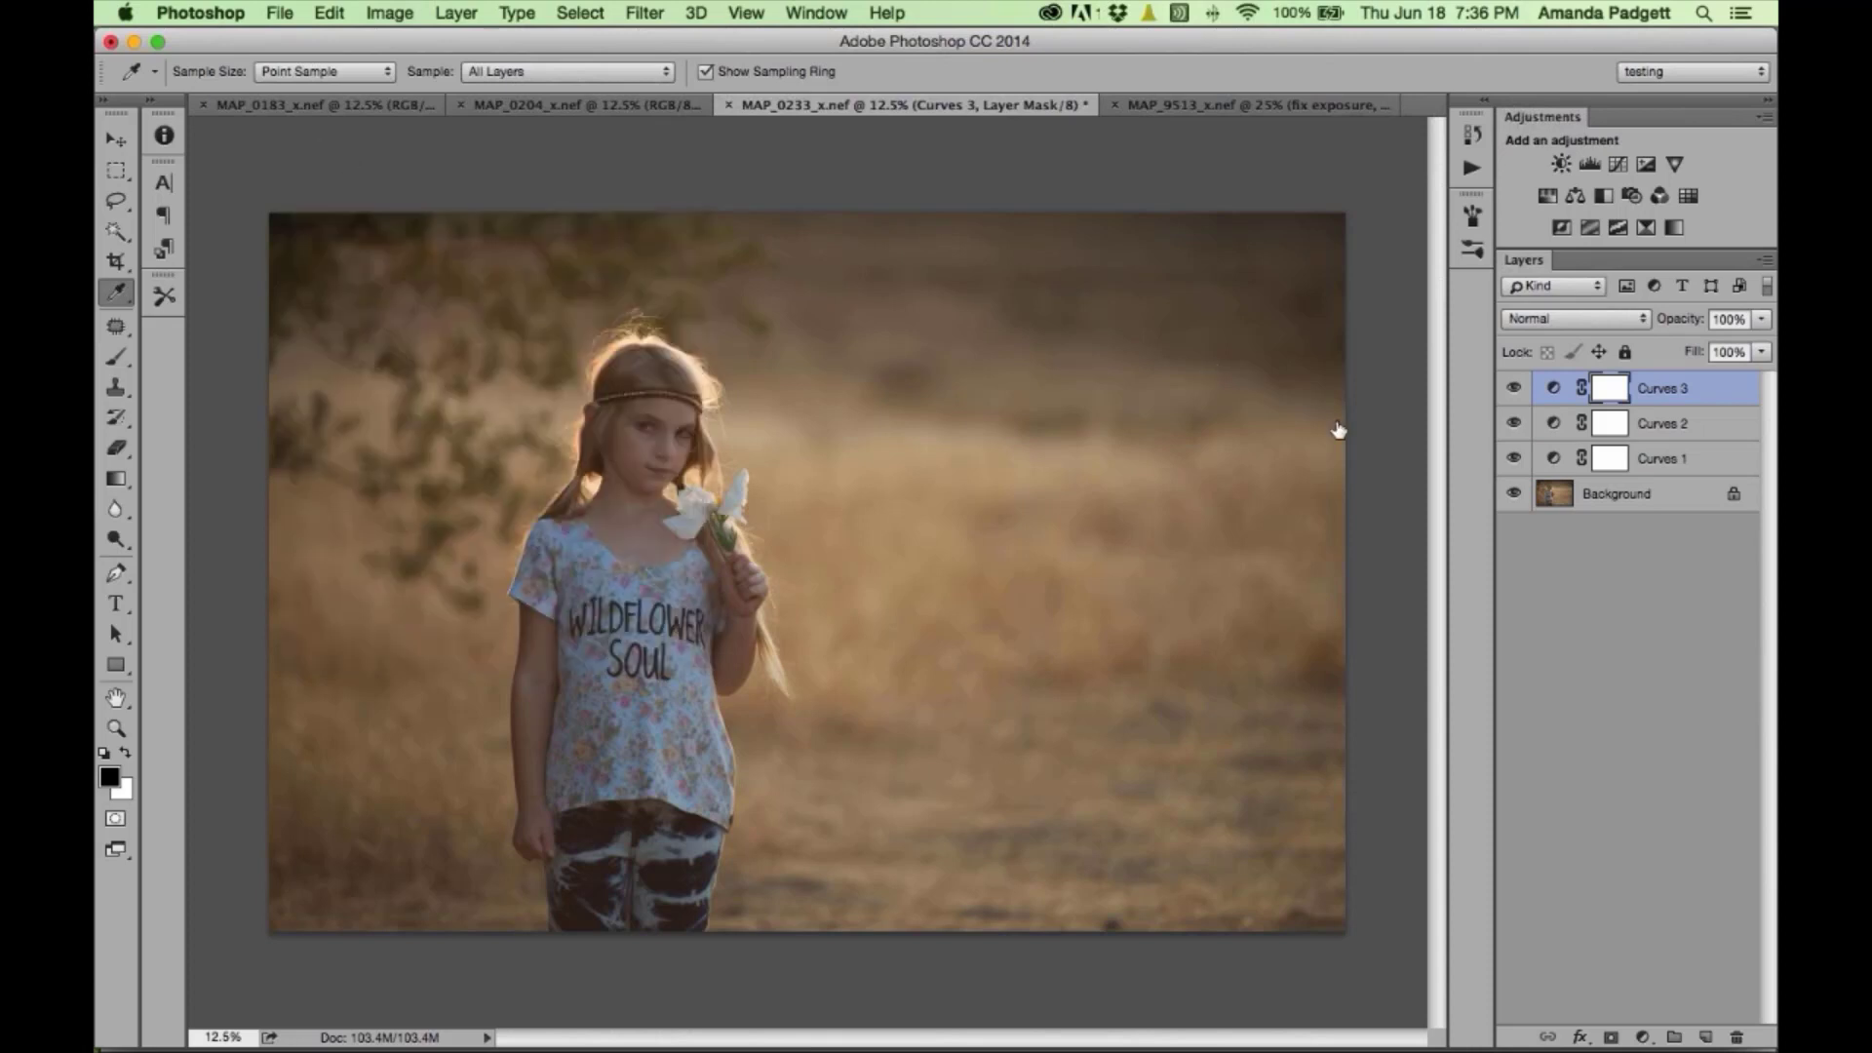
# - Open the curve settings of the Curves 1 layer and move them clear of the girl in the photo
pyautogui.click(1654, 472)
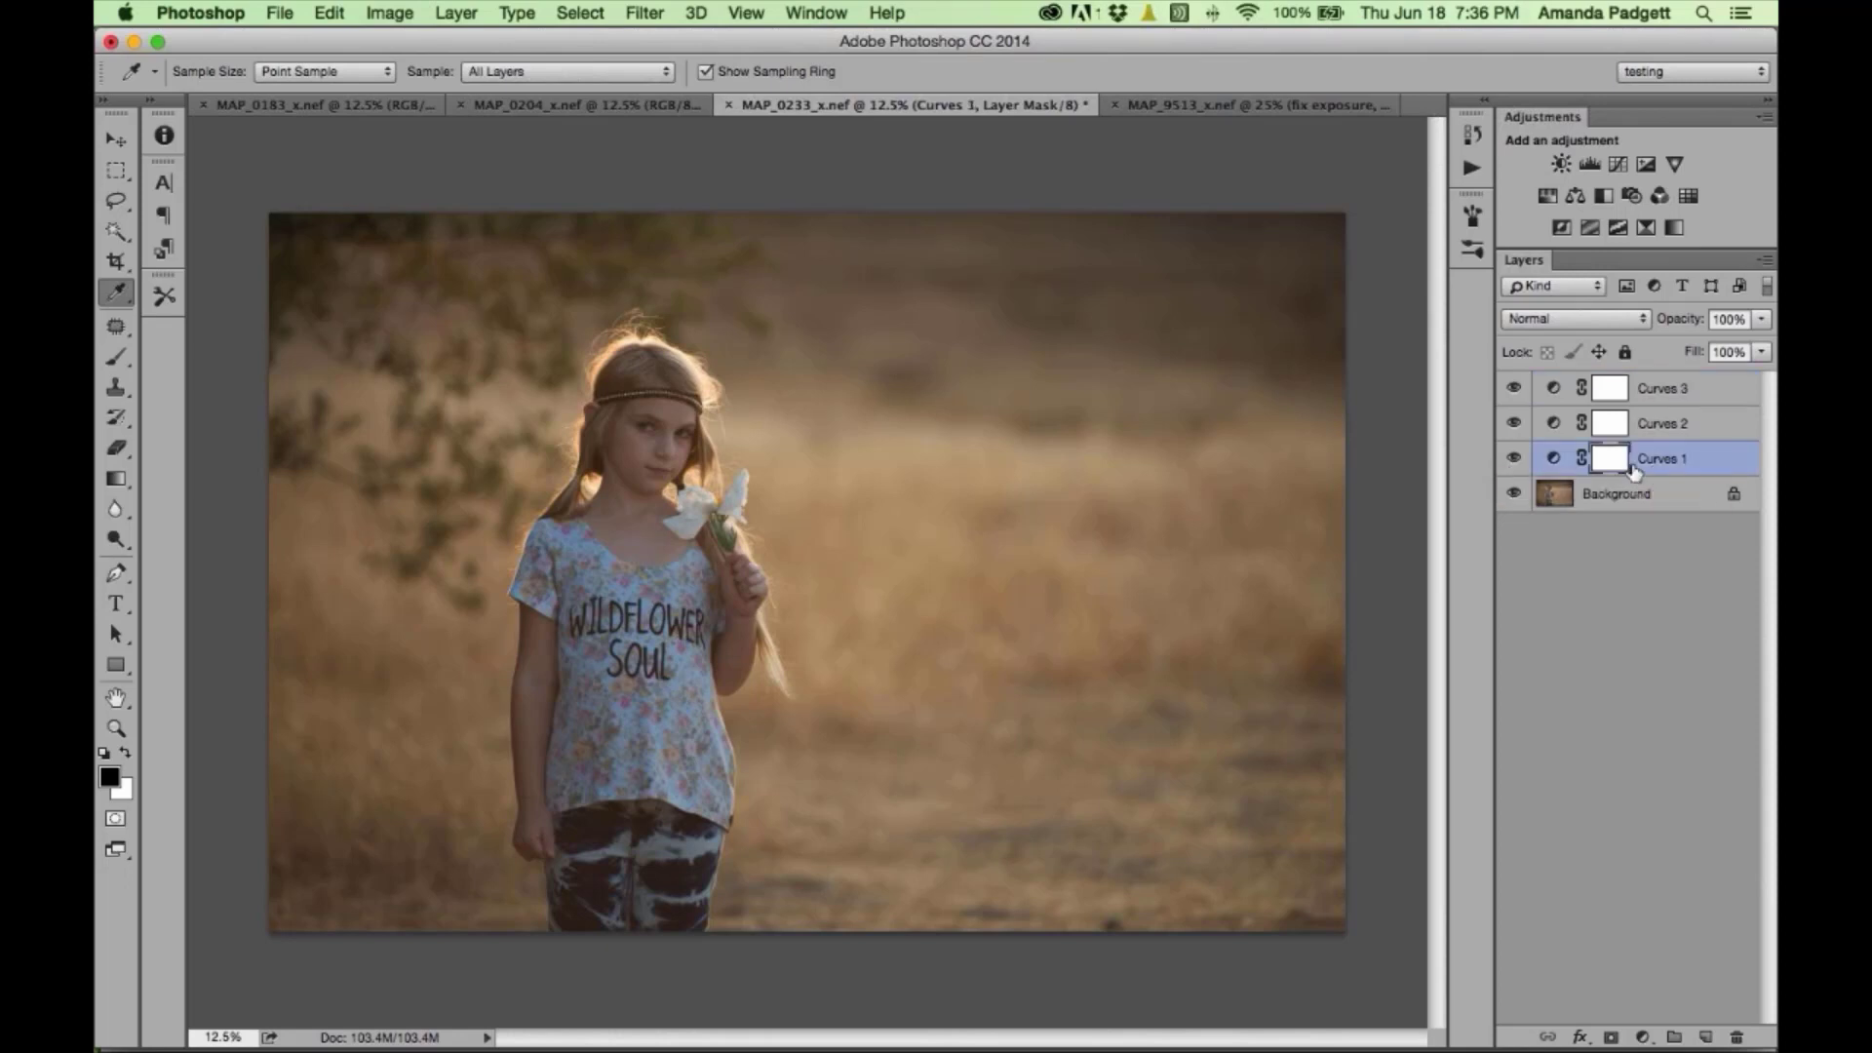
pyautogui.click(1554, 463)
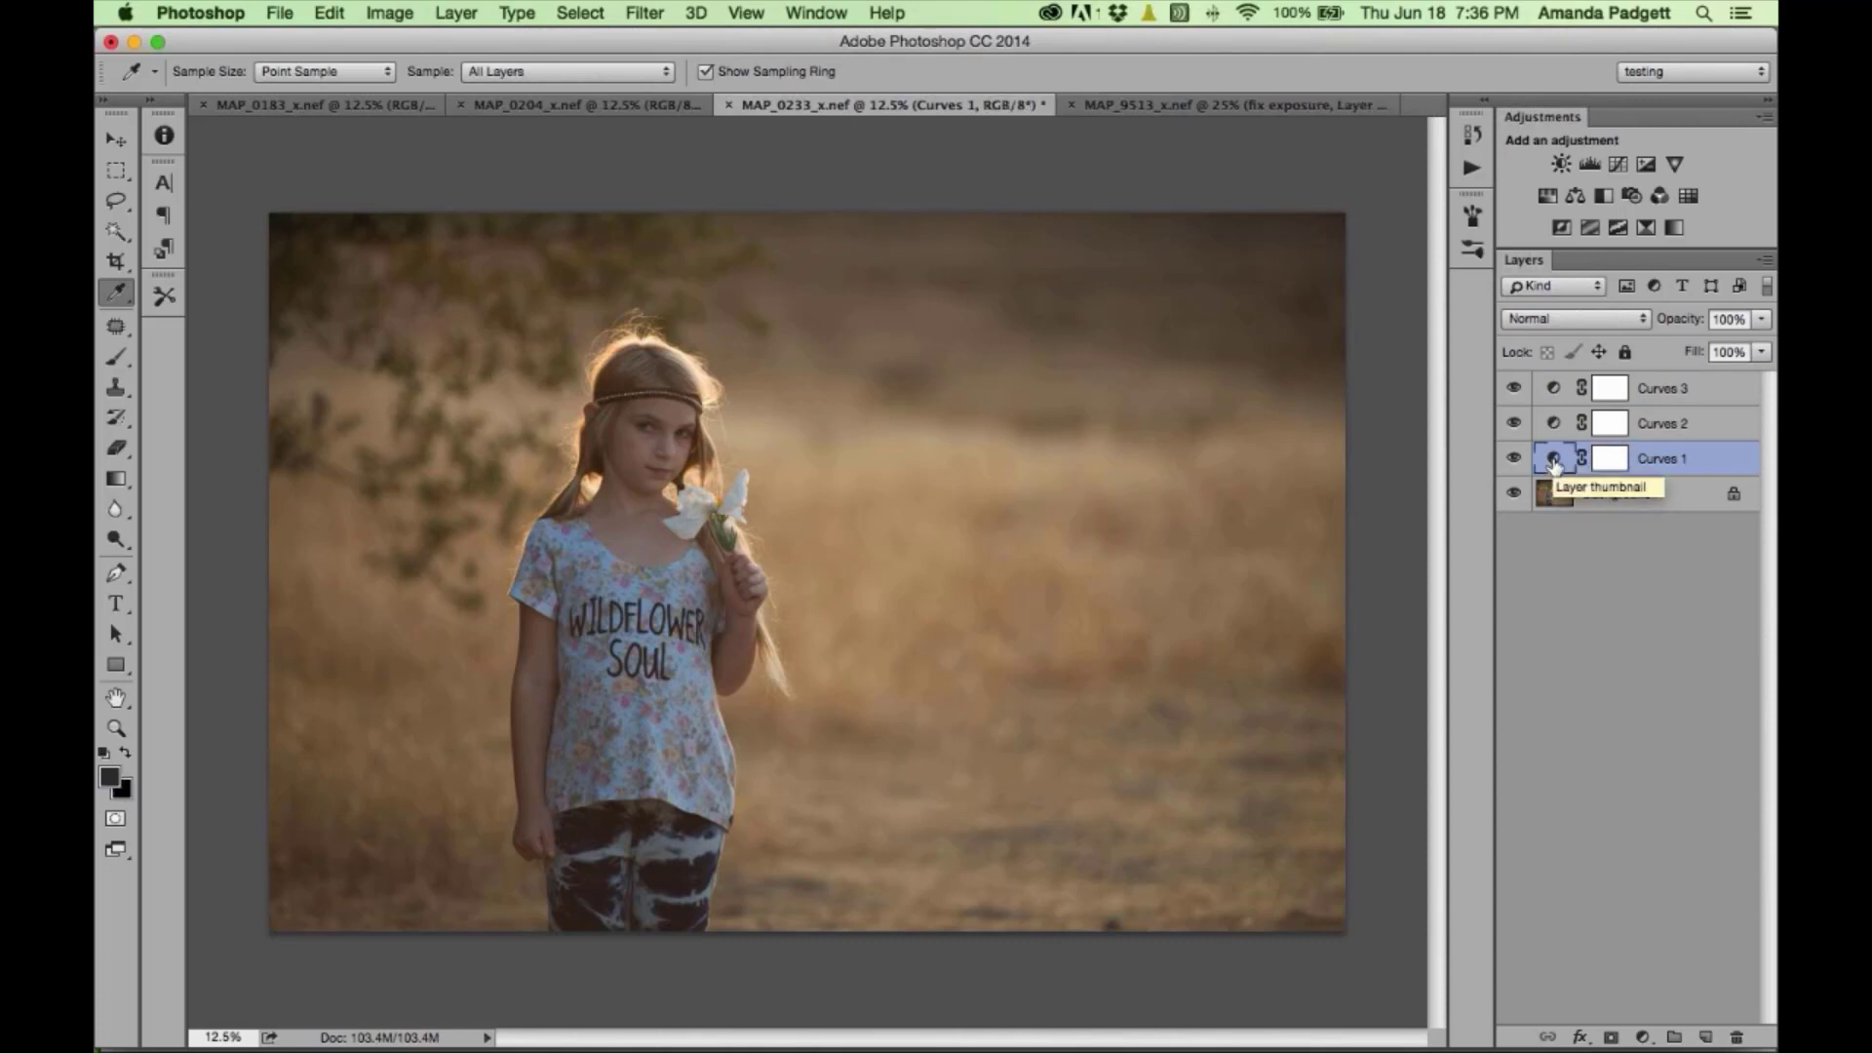
pyautogui.doubleClick(1554, 462)
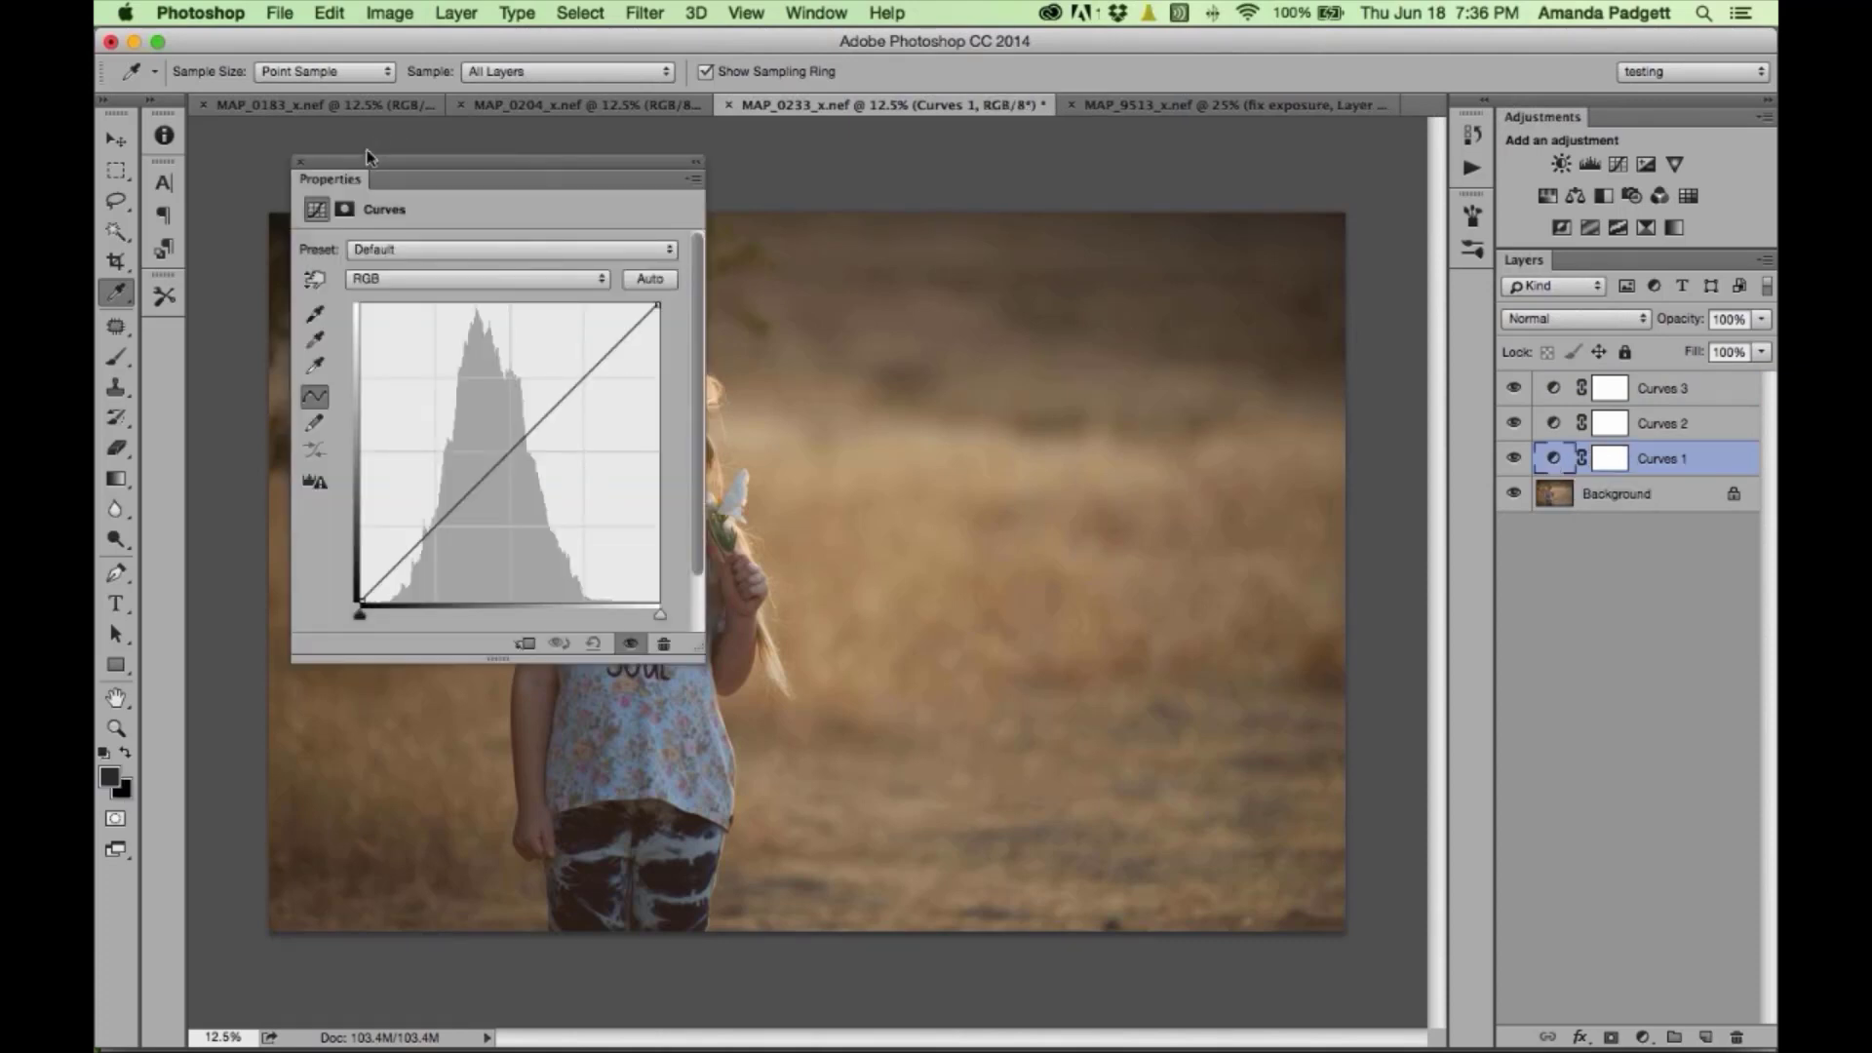
pyautogui.moveTo(352, 167); pyautogui.dragTo(1053, 151)
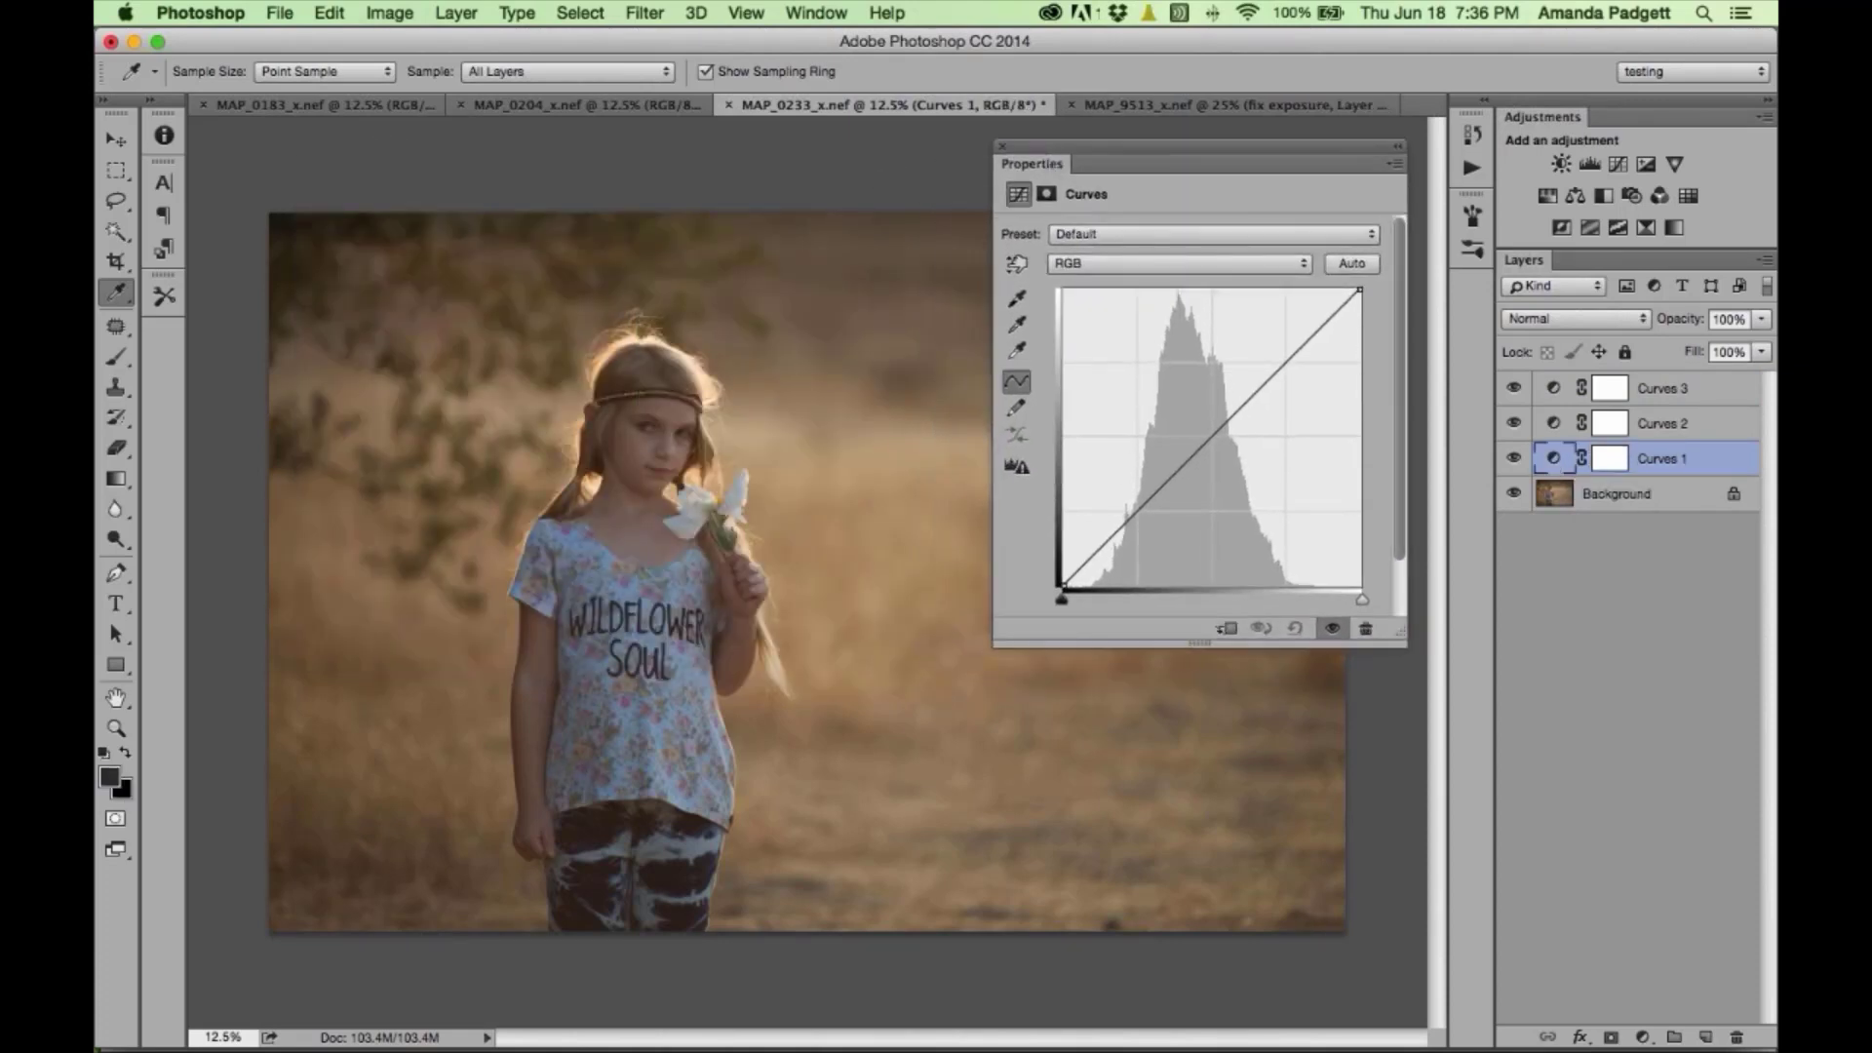
# - Set the Curves 1 black point by sampling the shadow beside the girl's neck, compare before and after, and close the settings
pyautogui.click(1017, 307)
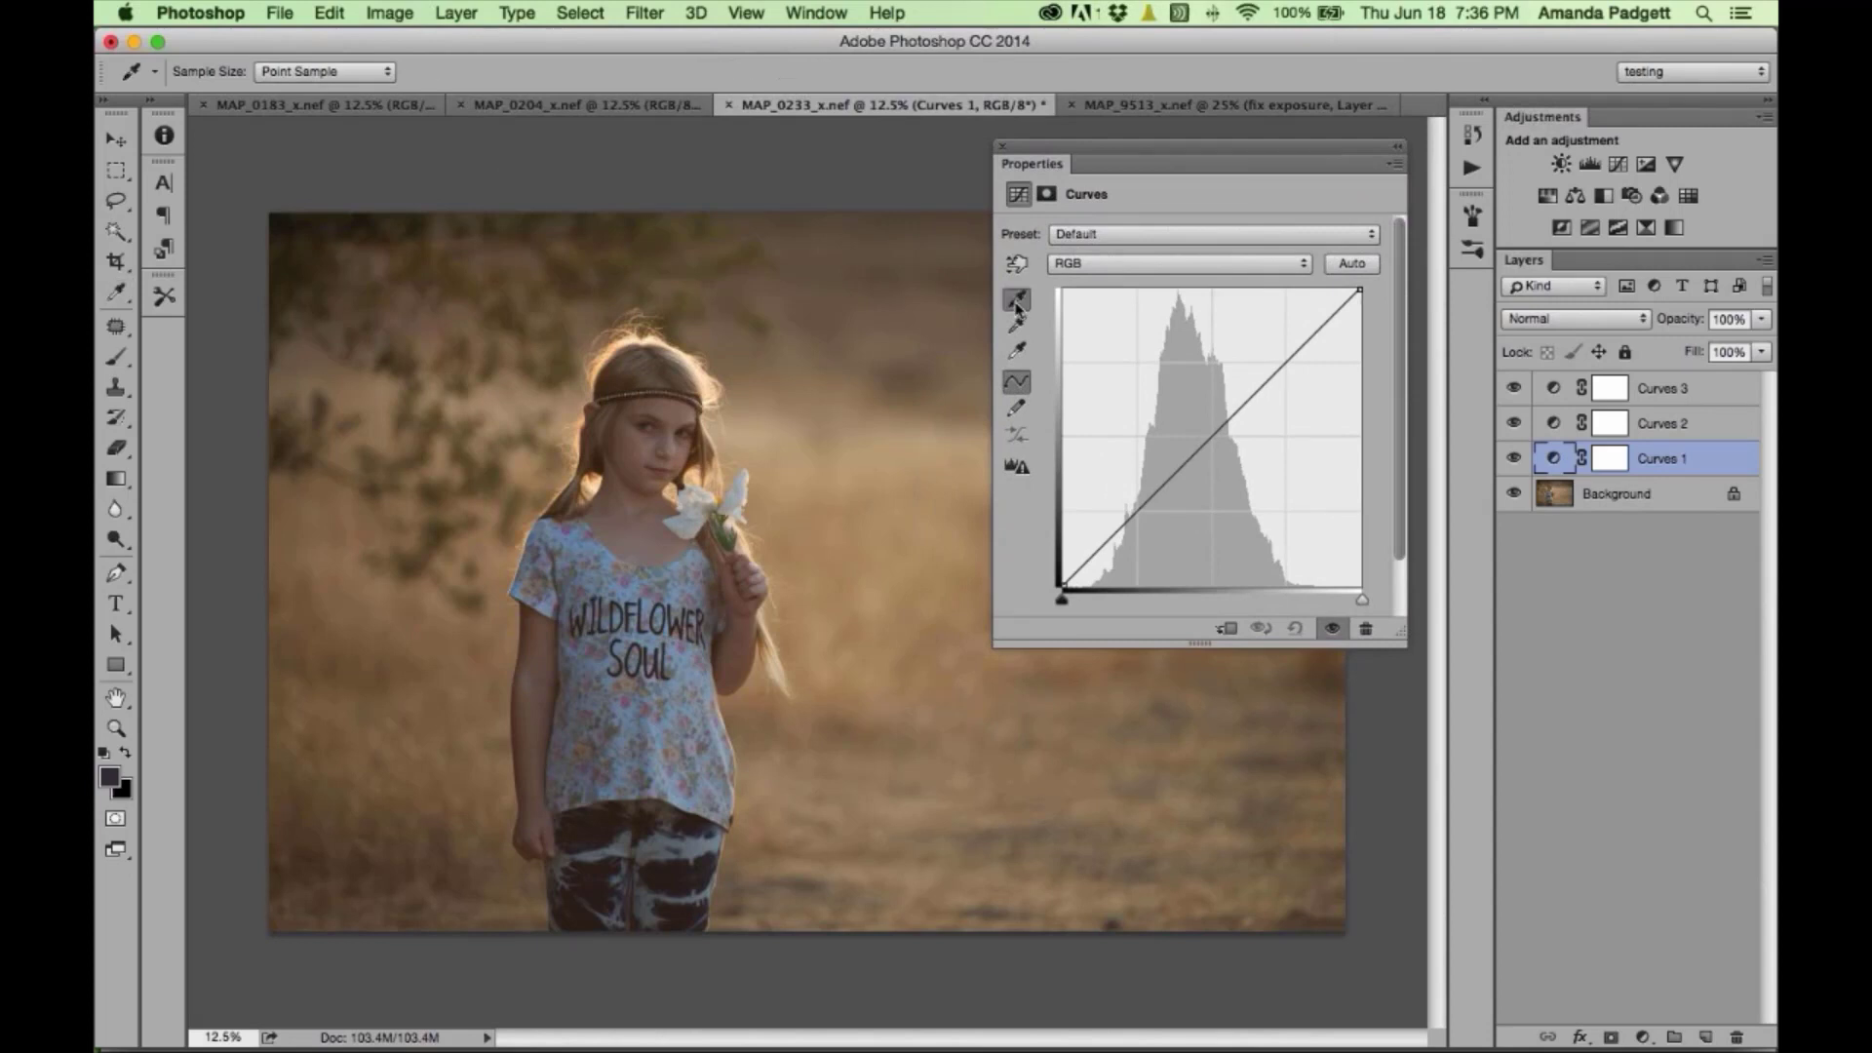
pyautogui.press('super+plus')
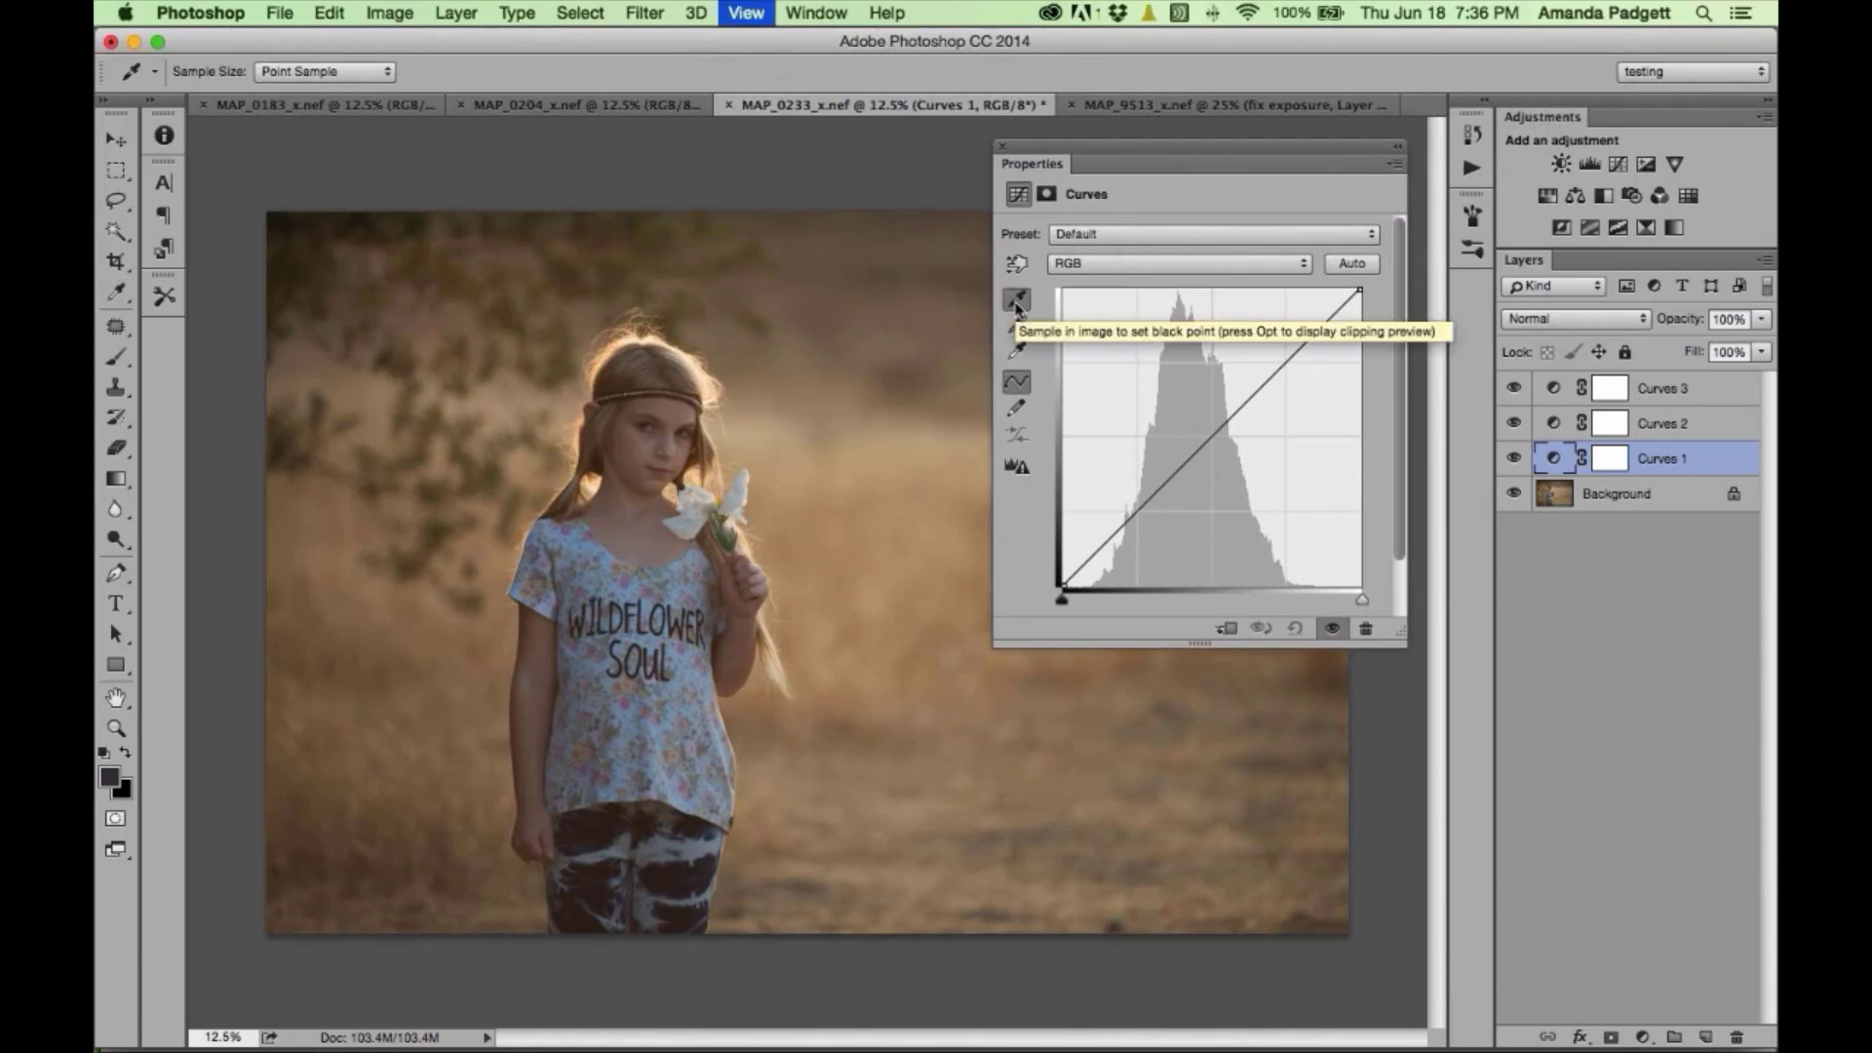
pyautogui.press('super+plus')
pyautogui.press('super+plus')
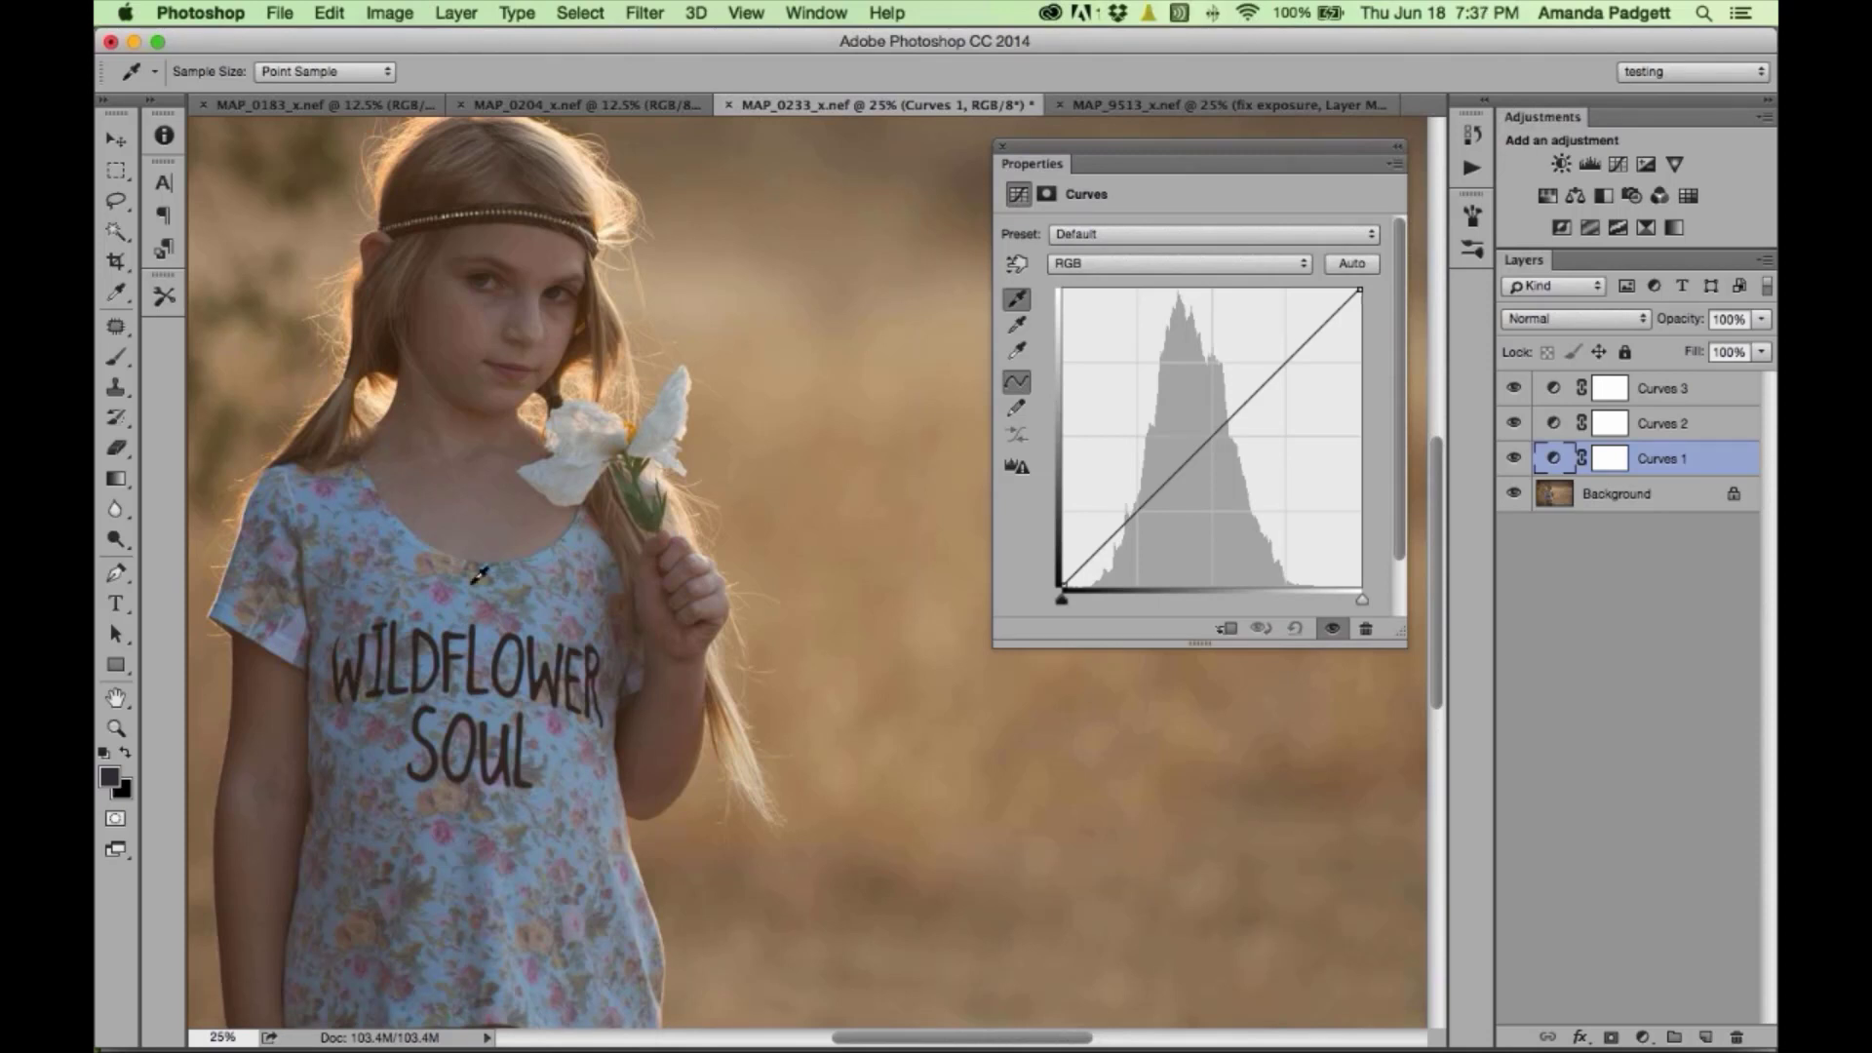
pyautogui.click(401, 343)
pyautogui.press('super+minus')
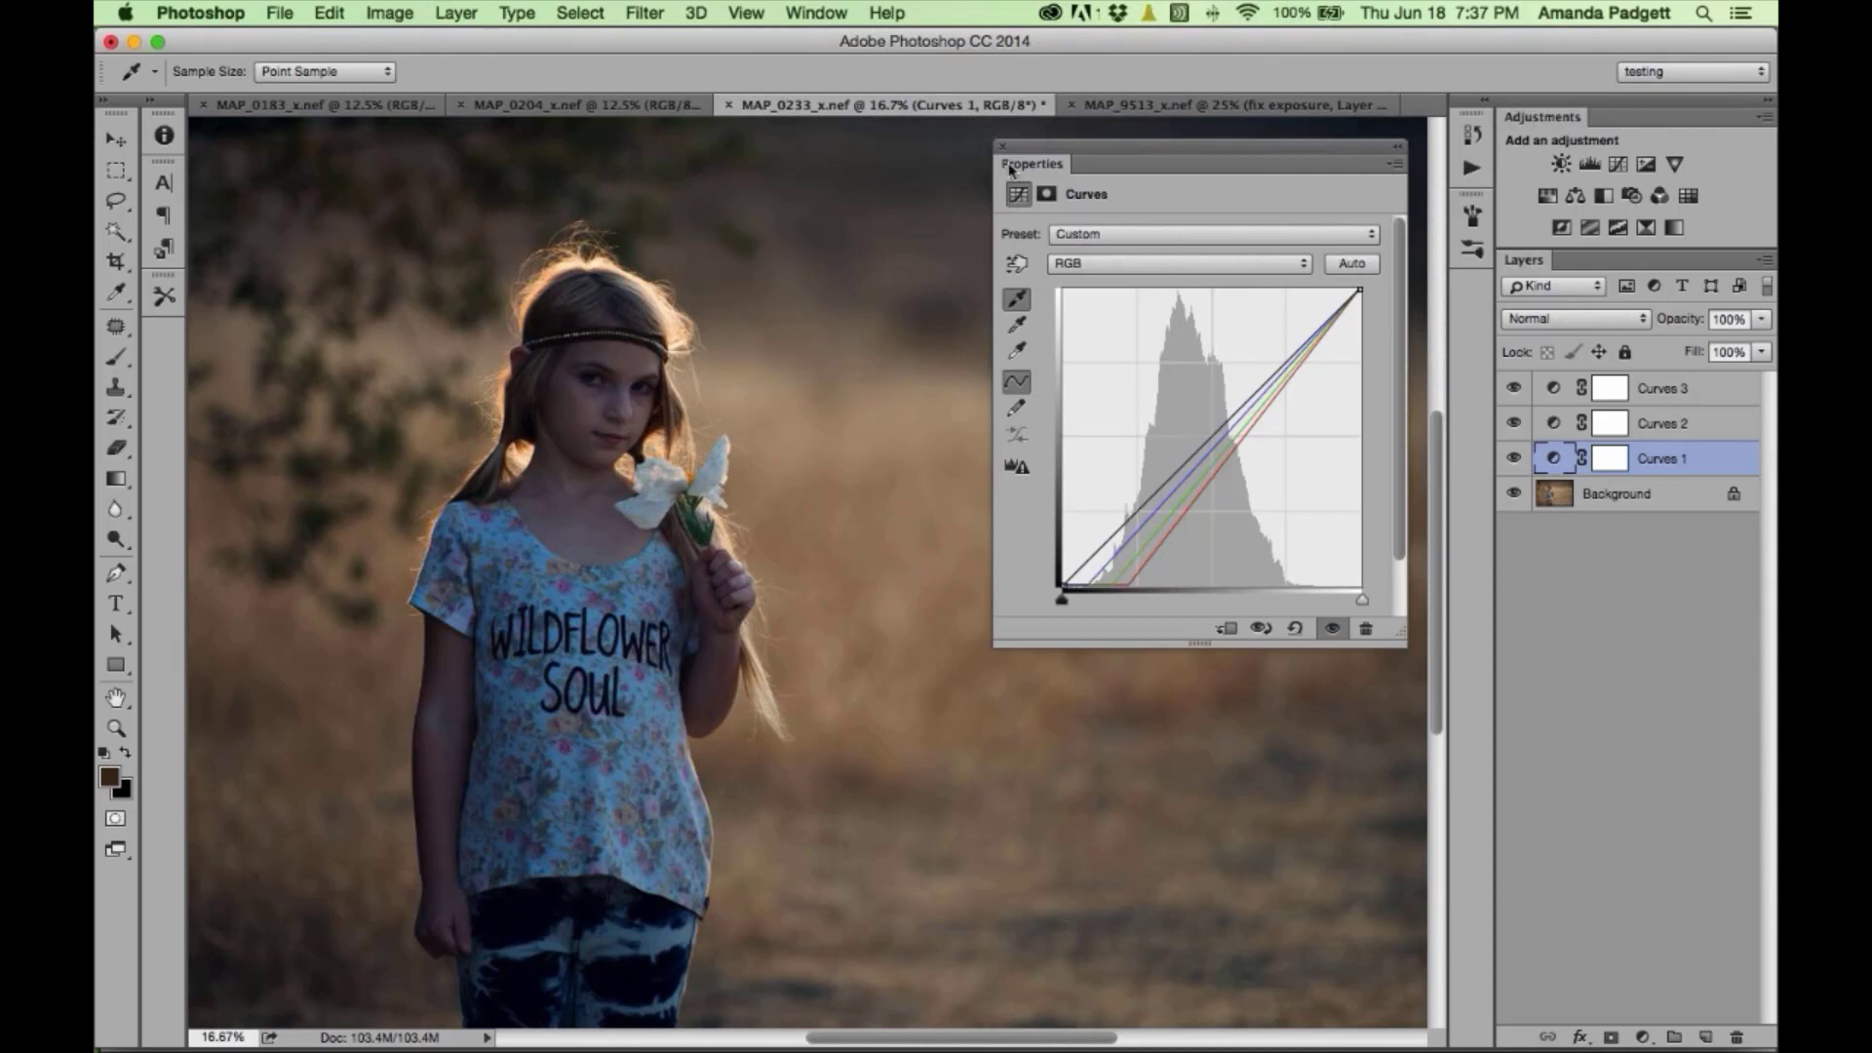
pyautogui.click(1333, 629)
pyautogui.click(1333, 629)
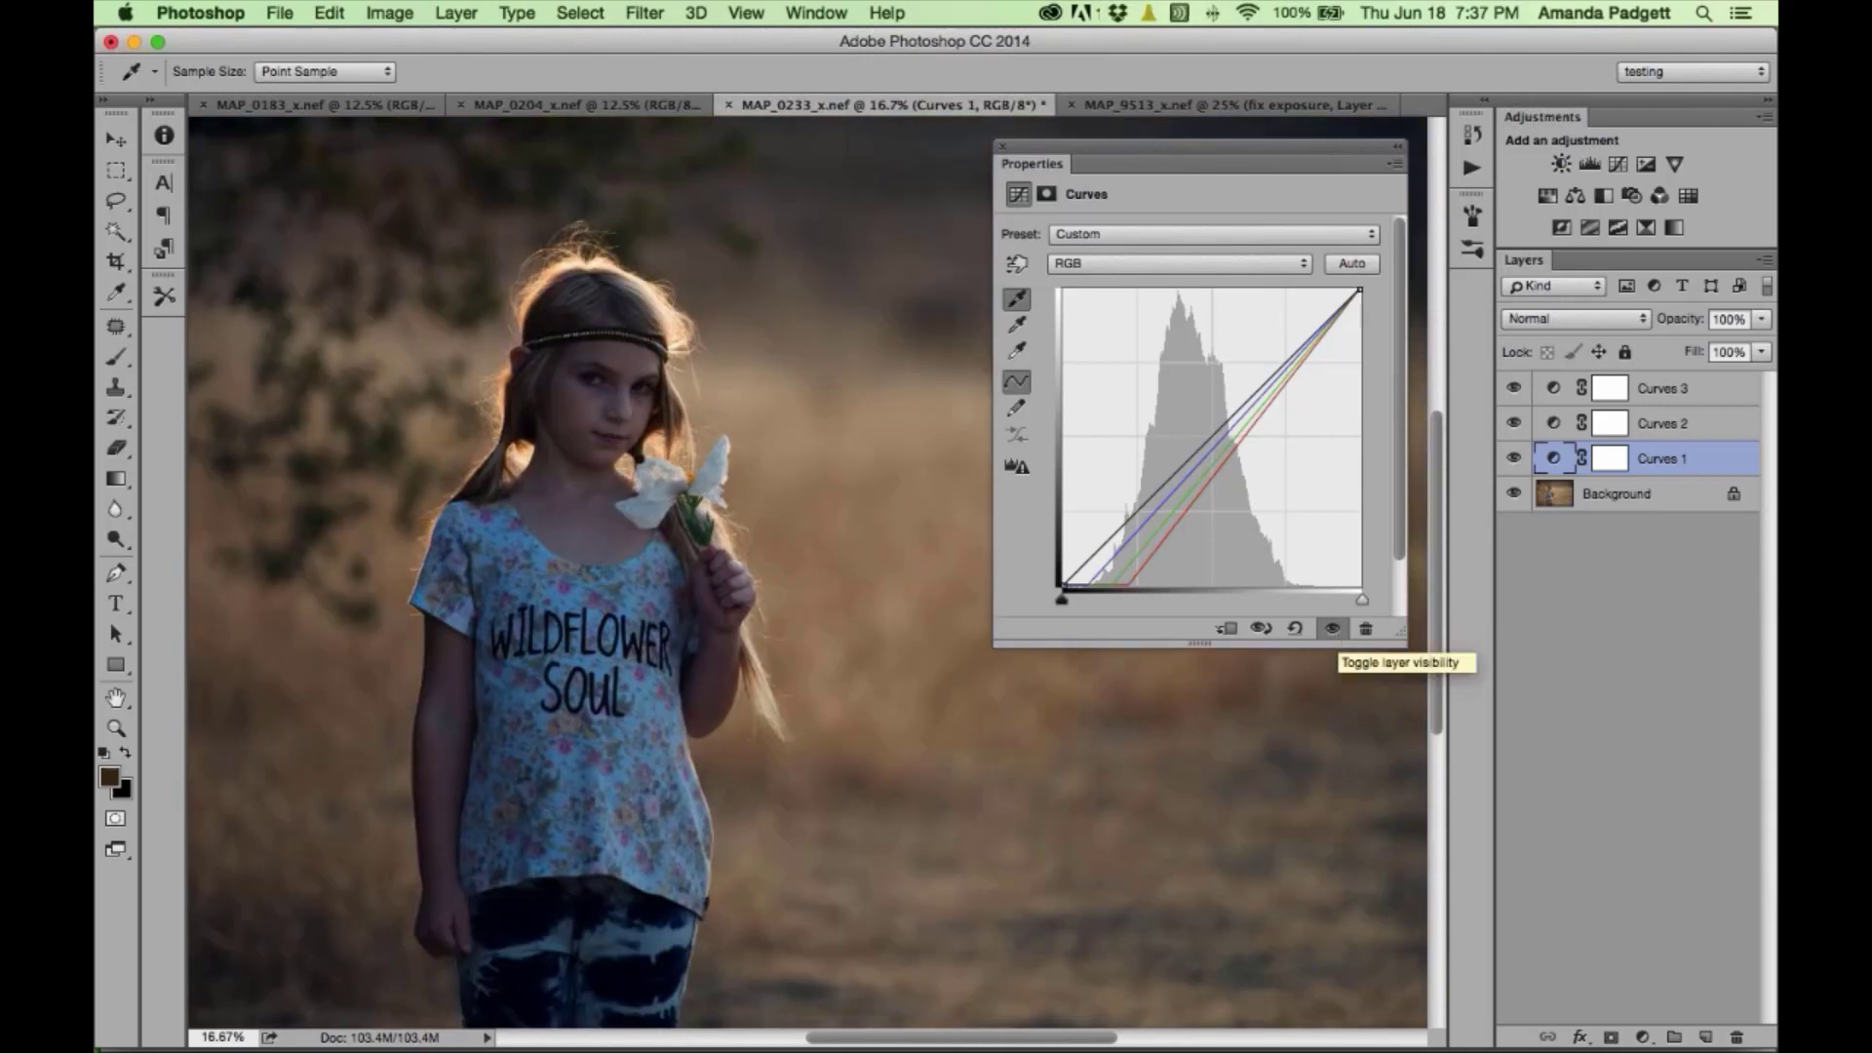
pyautogui.click(1002, 147)
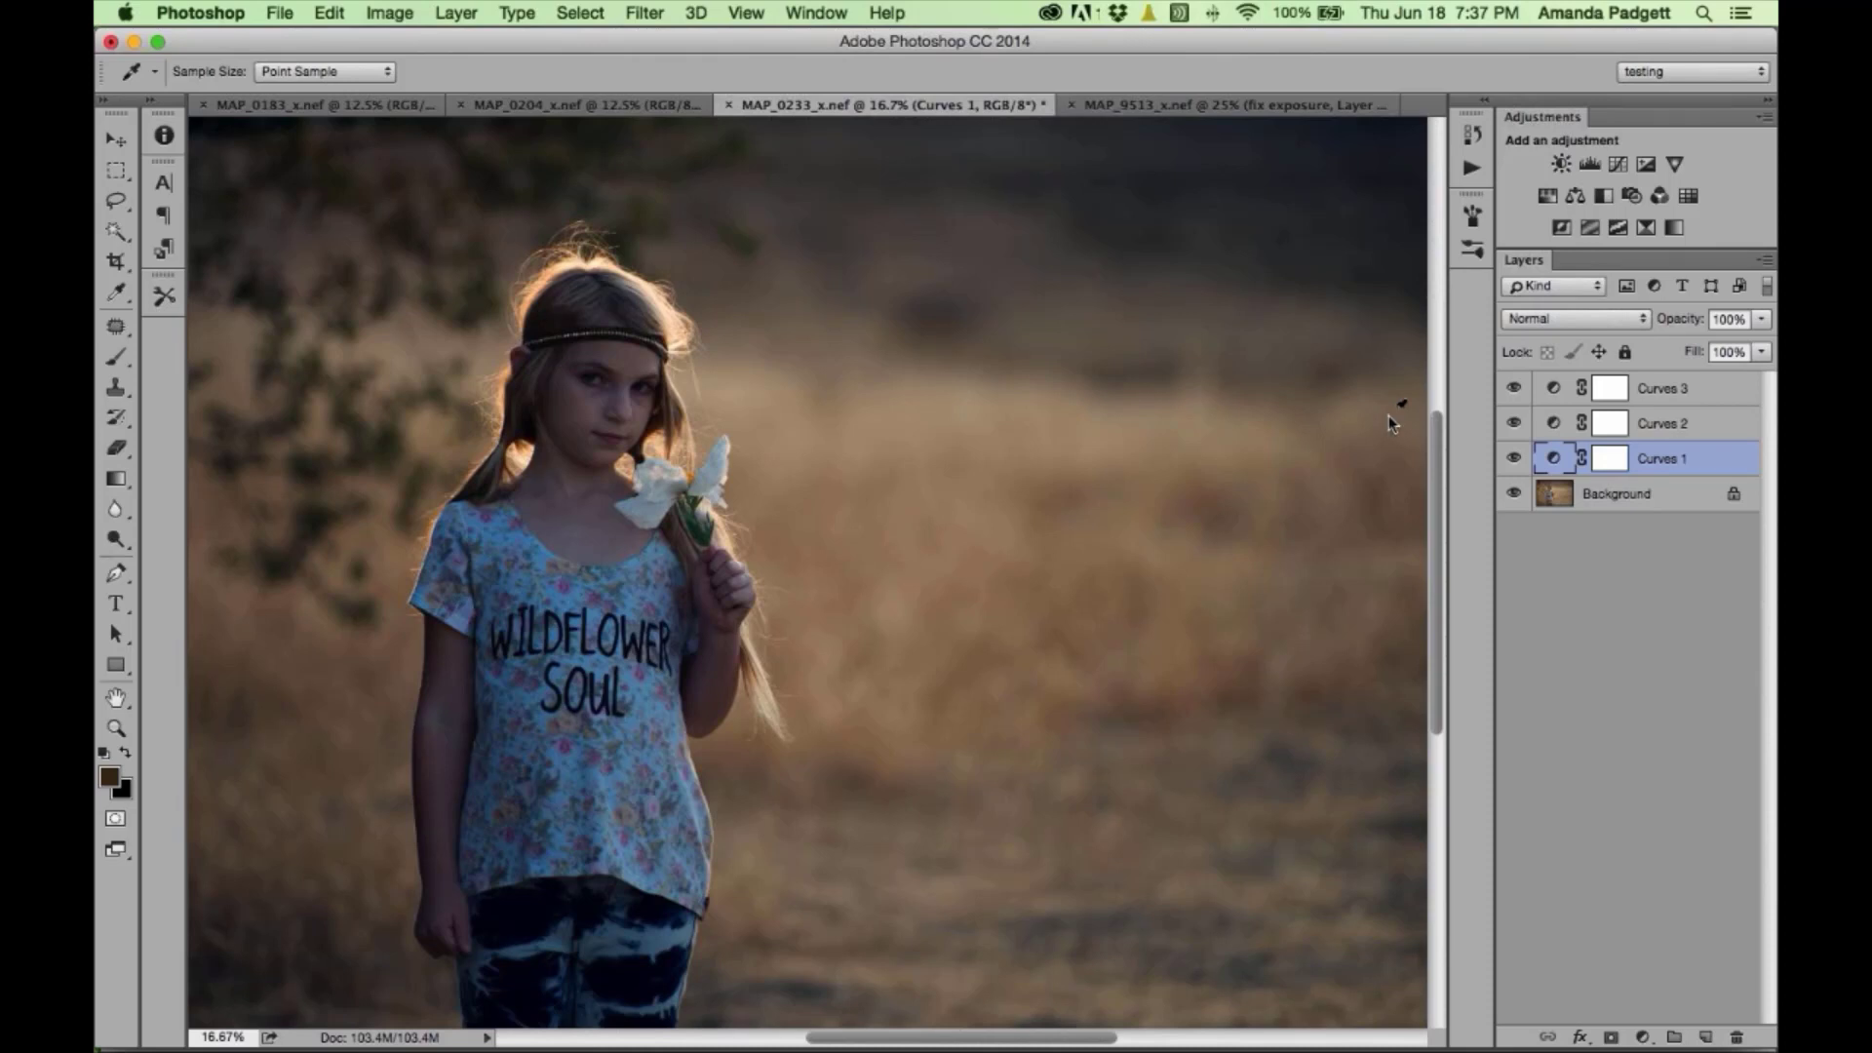
# - Rename the Curves 1 layer as dehaze
pyautogui.doubleClick(1664, 459)
pyautogui.write('dehaze')
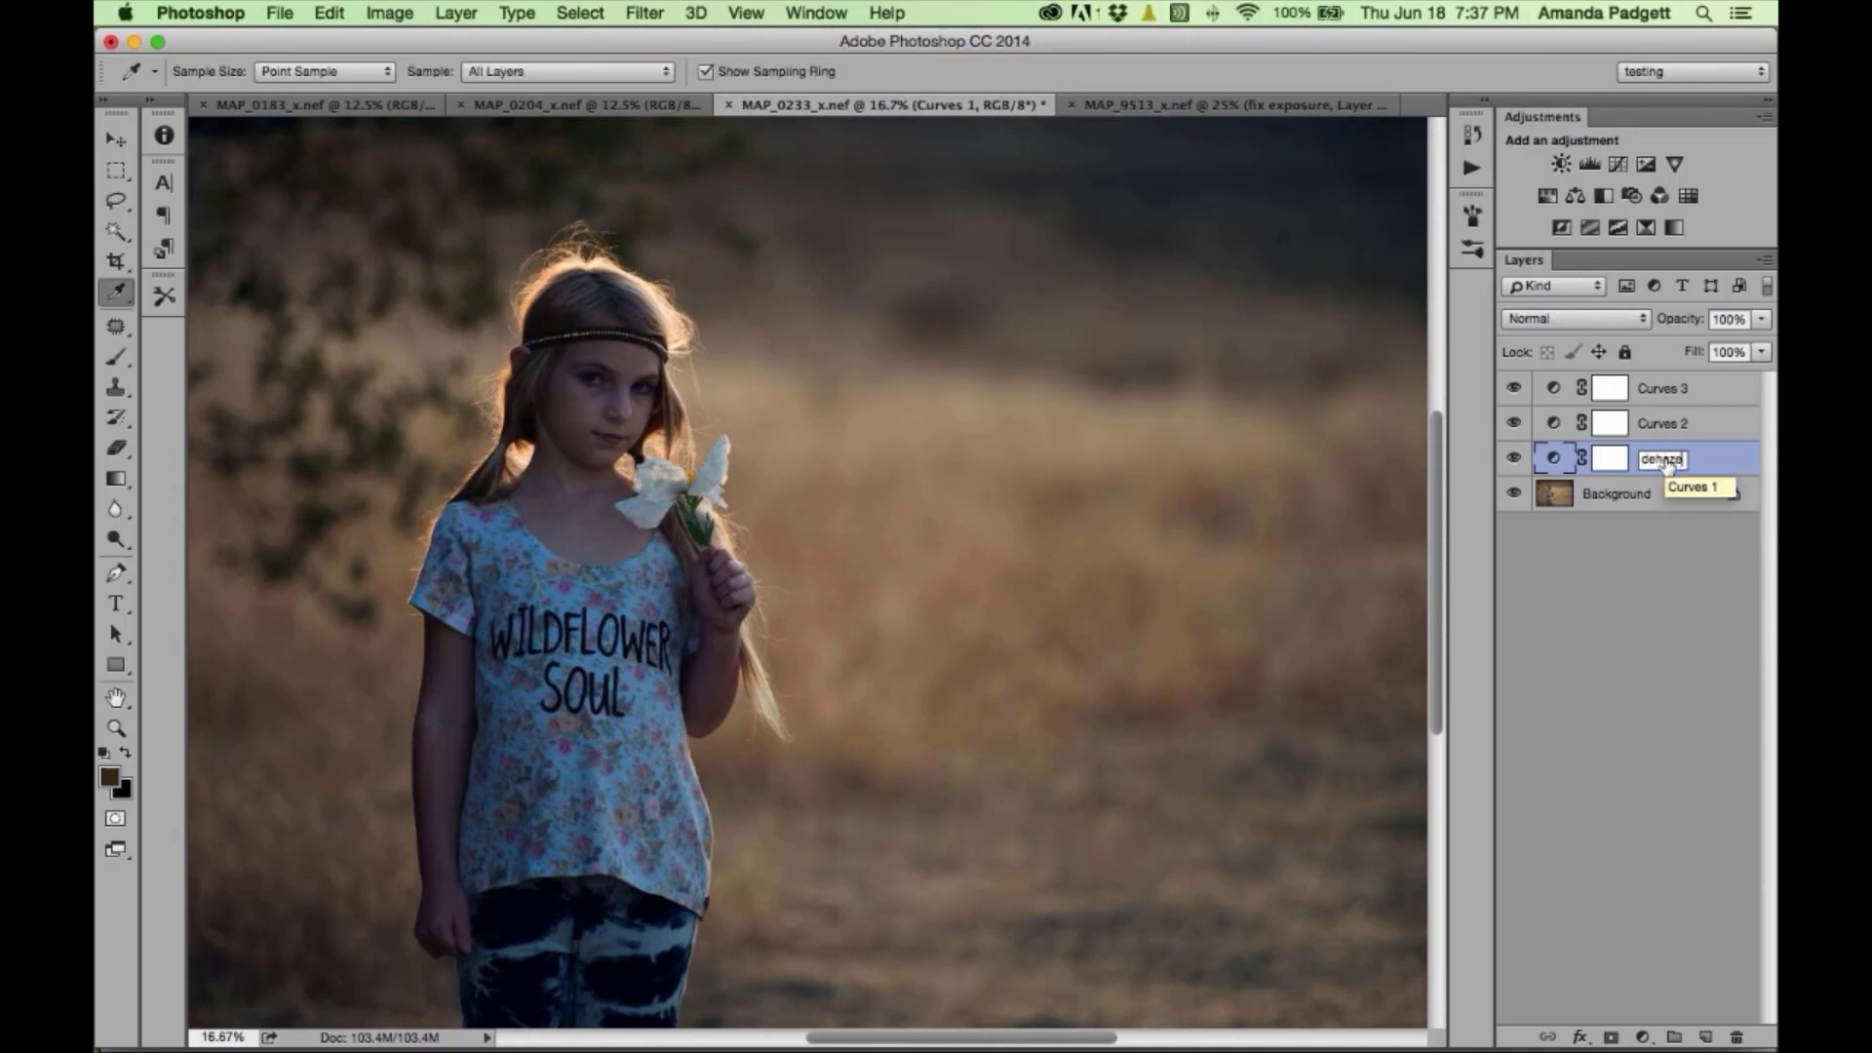
pyautogui.press('Return')
# - Try brightening the midtones on the Curves 2 layer while holding the shadows down with a second point, and reset the curve
pyautogui.doubleClick(1554, 425)
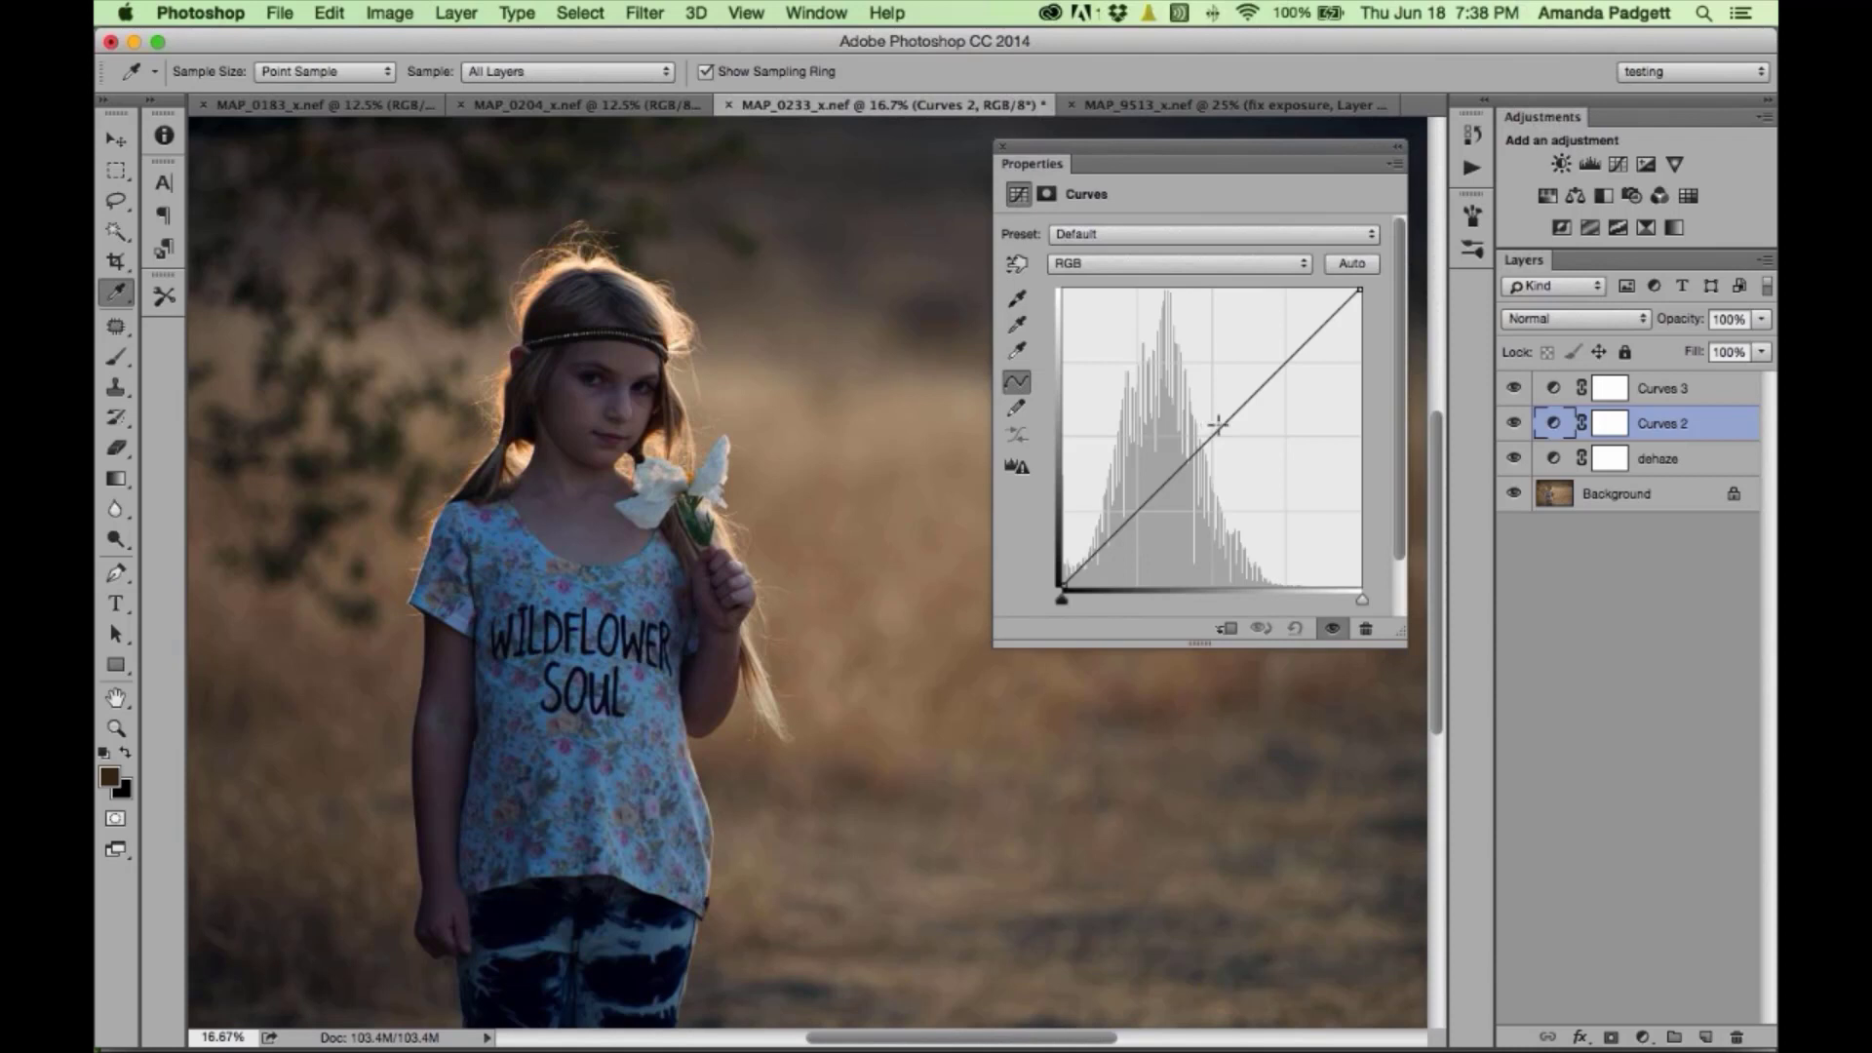
pyautogui.moveTo(1218, 423); pyautogui.dragTo(1164, 423)
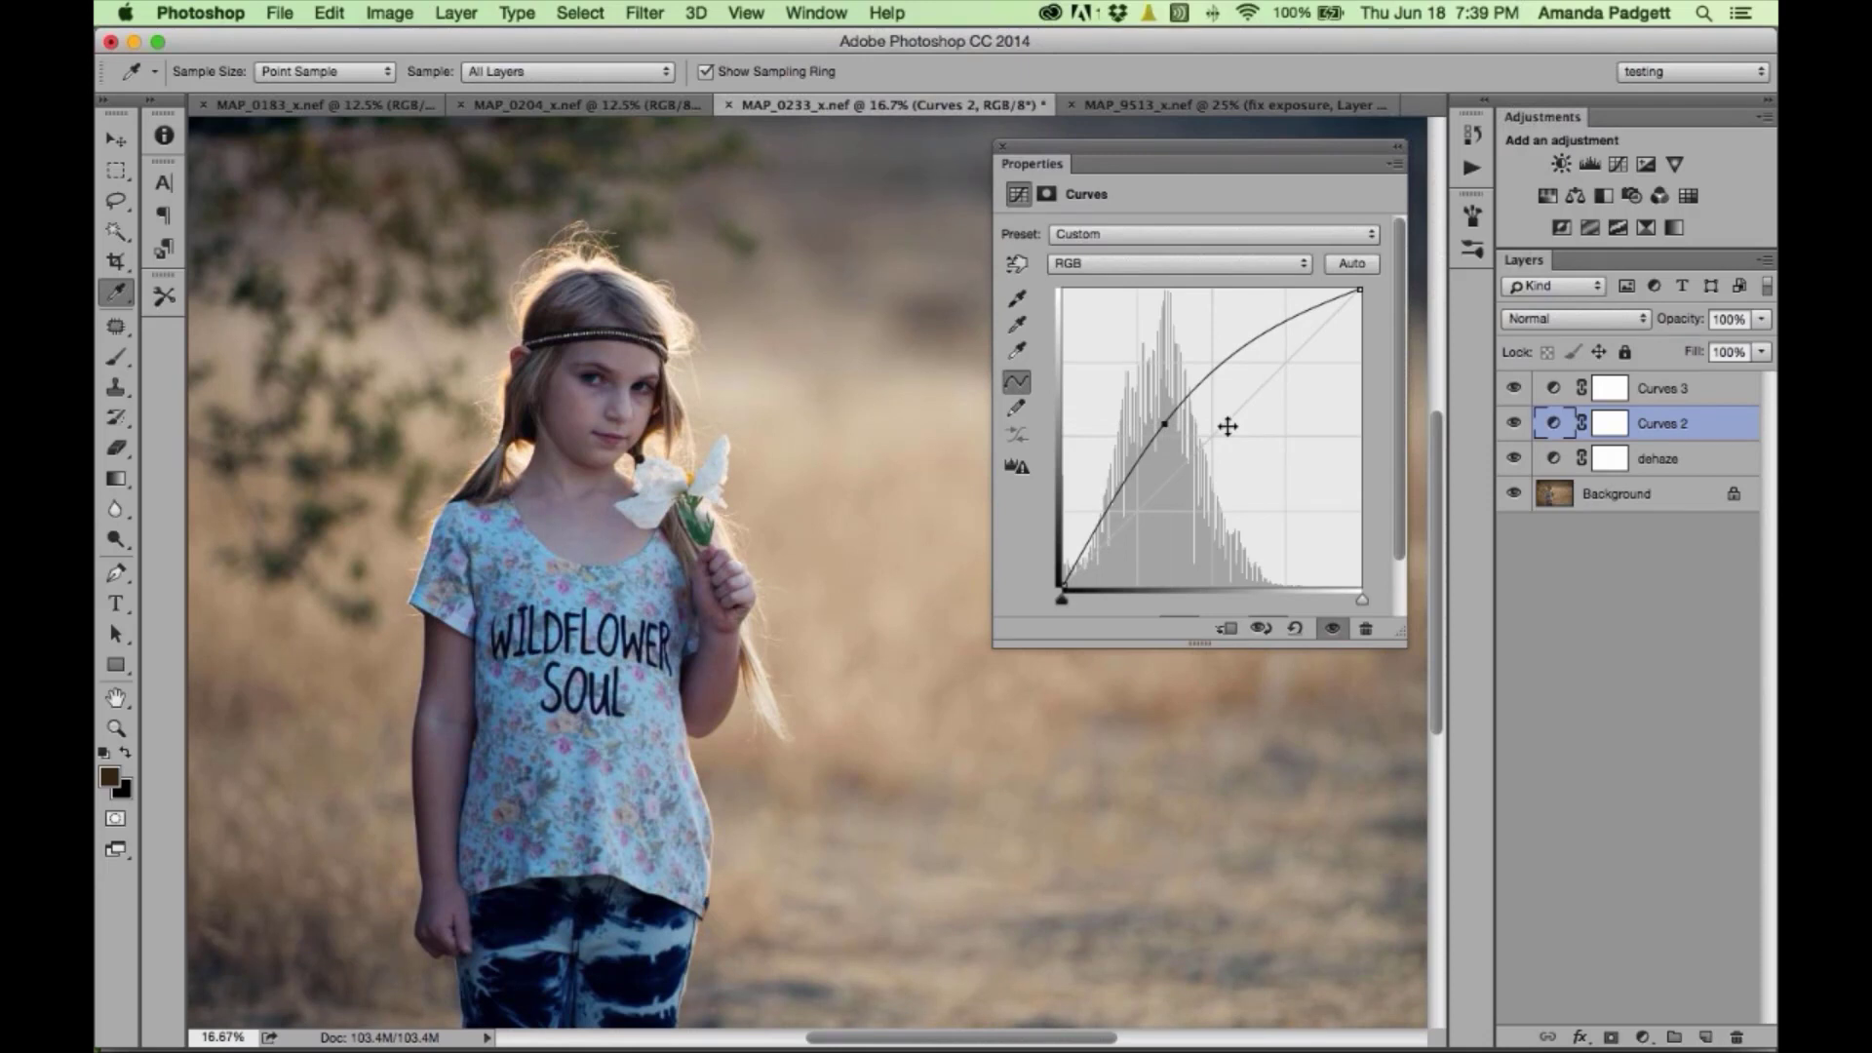
pyautogui.click(1085, 549)
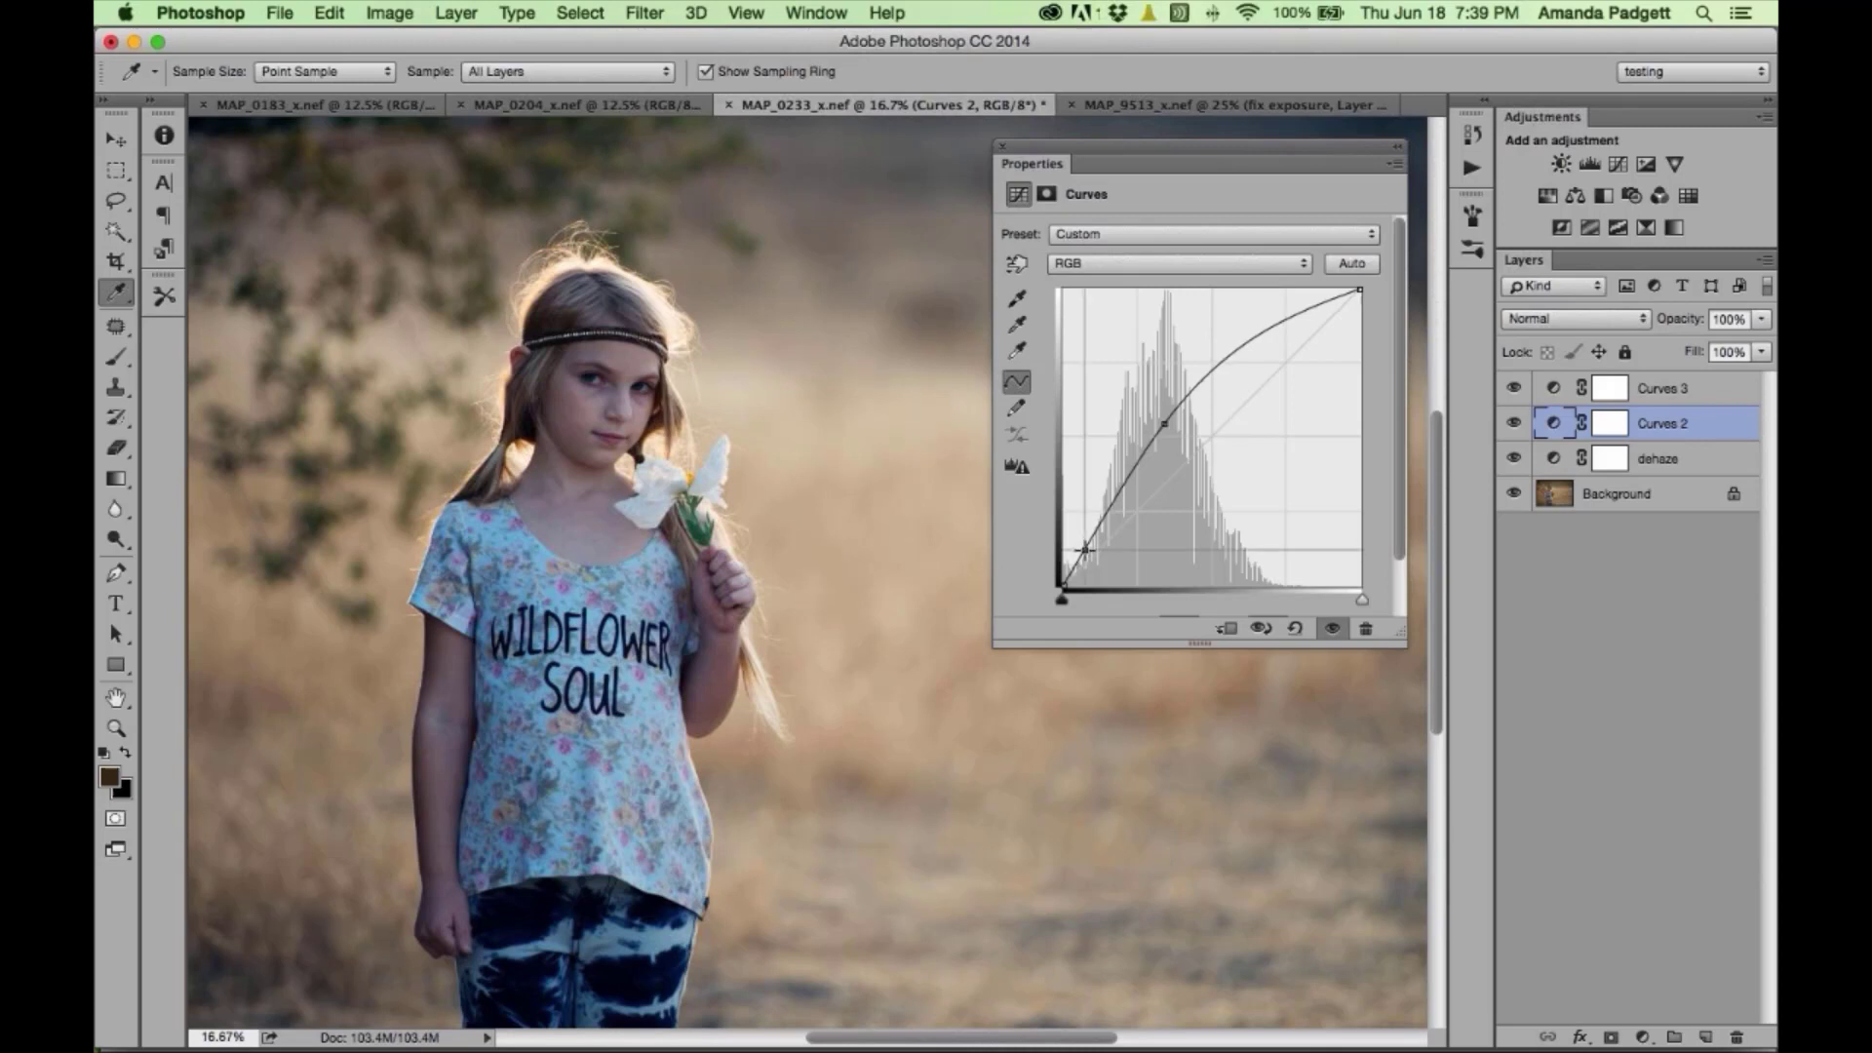
pyautogui.moveTo(1085, 549); pyautogui.dragTo(1087, 553)
pyautogui.click(1087, 552)
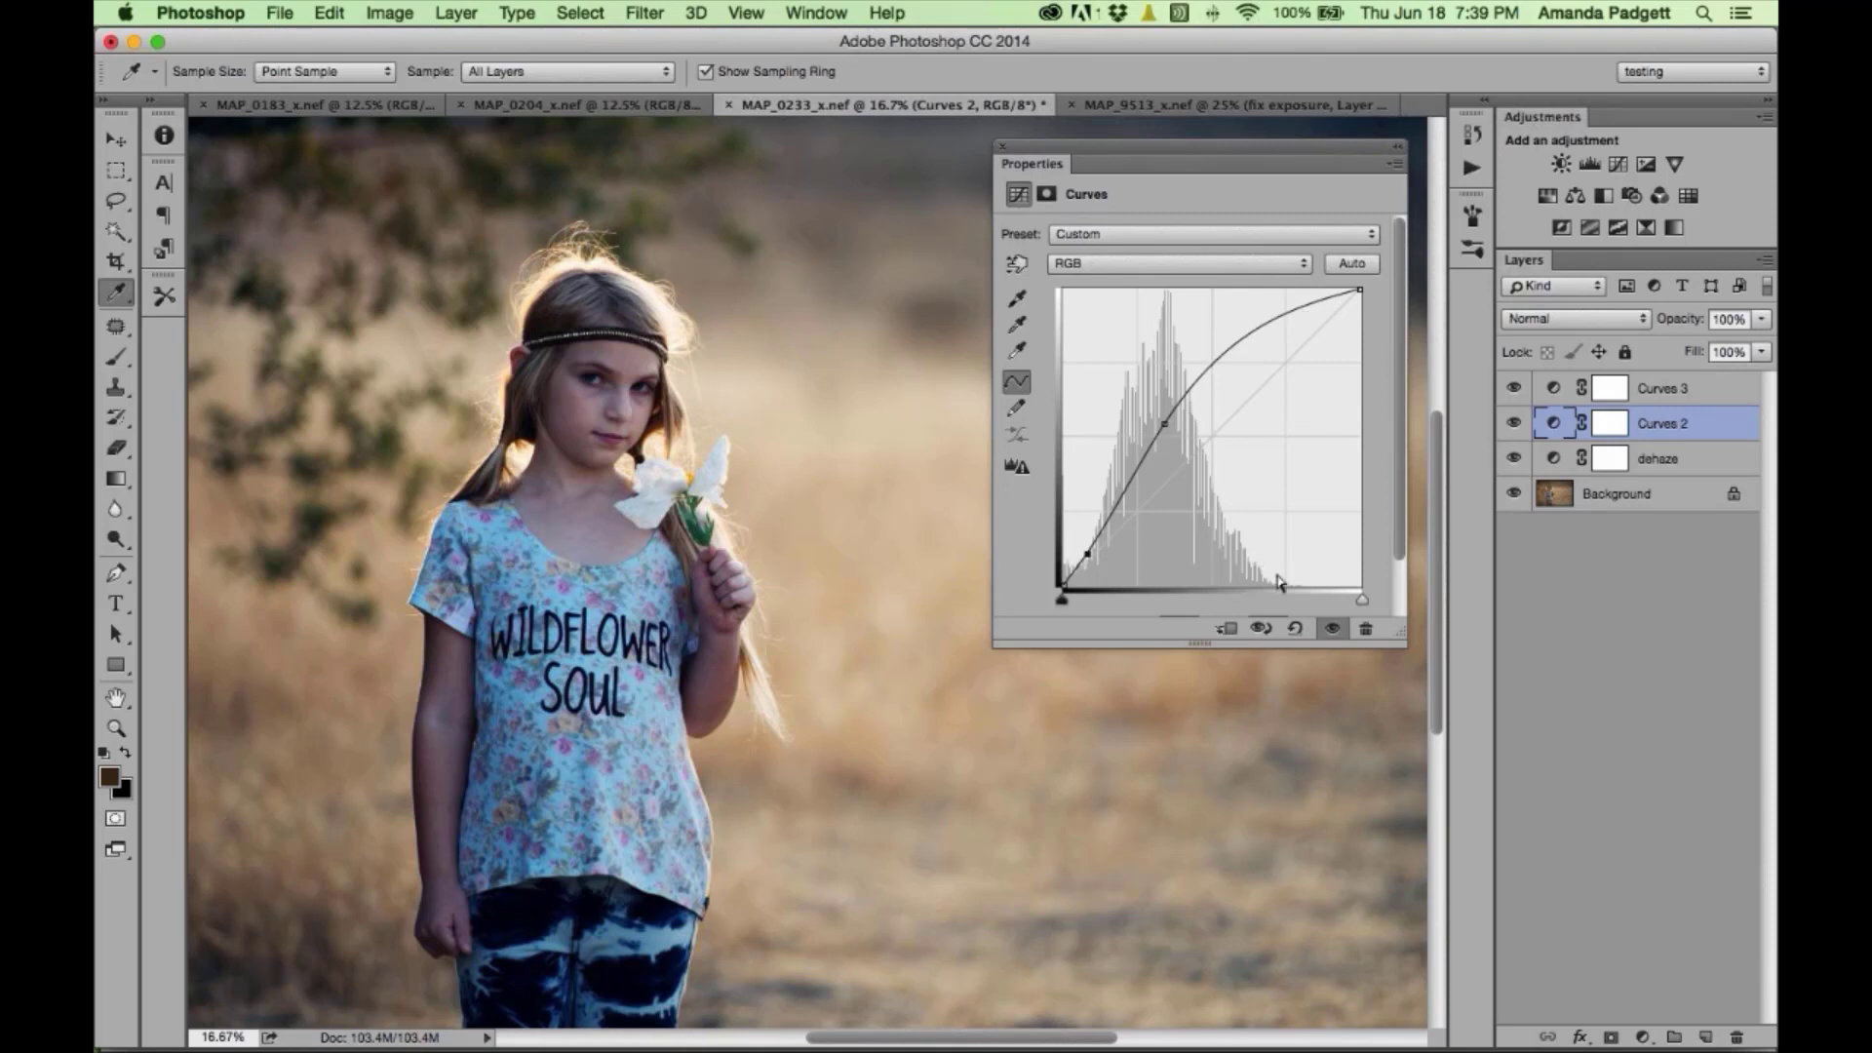
pyautogui.click(1295, 628)
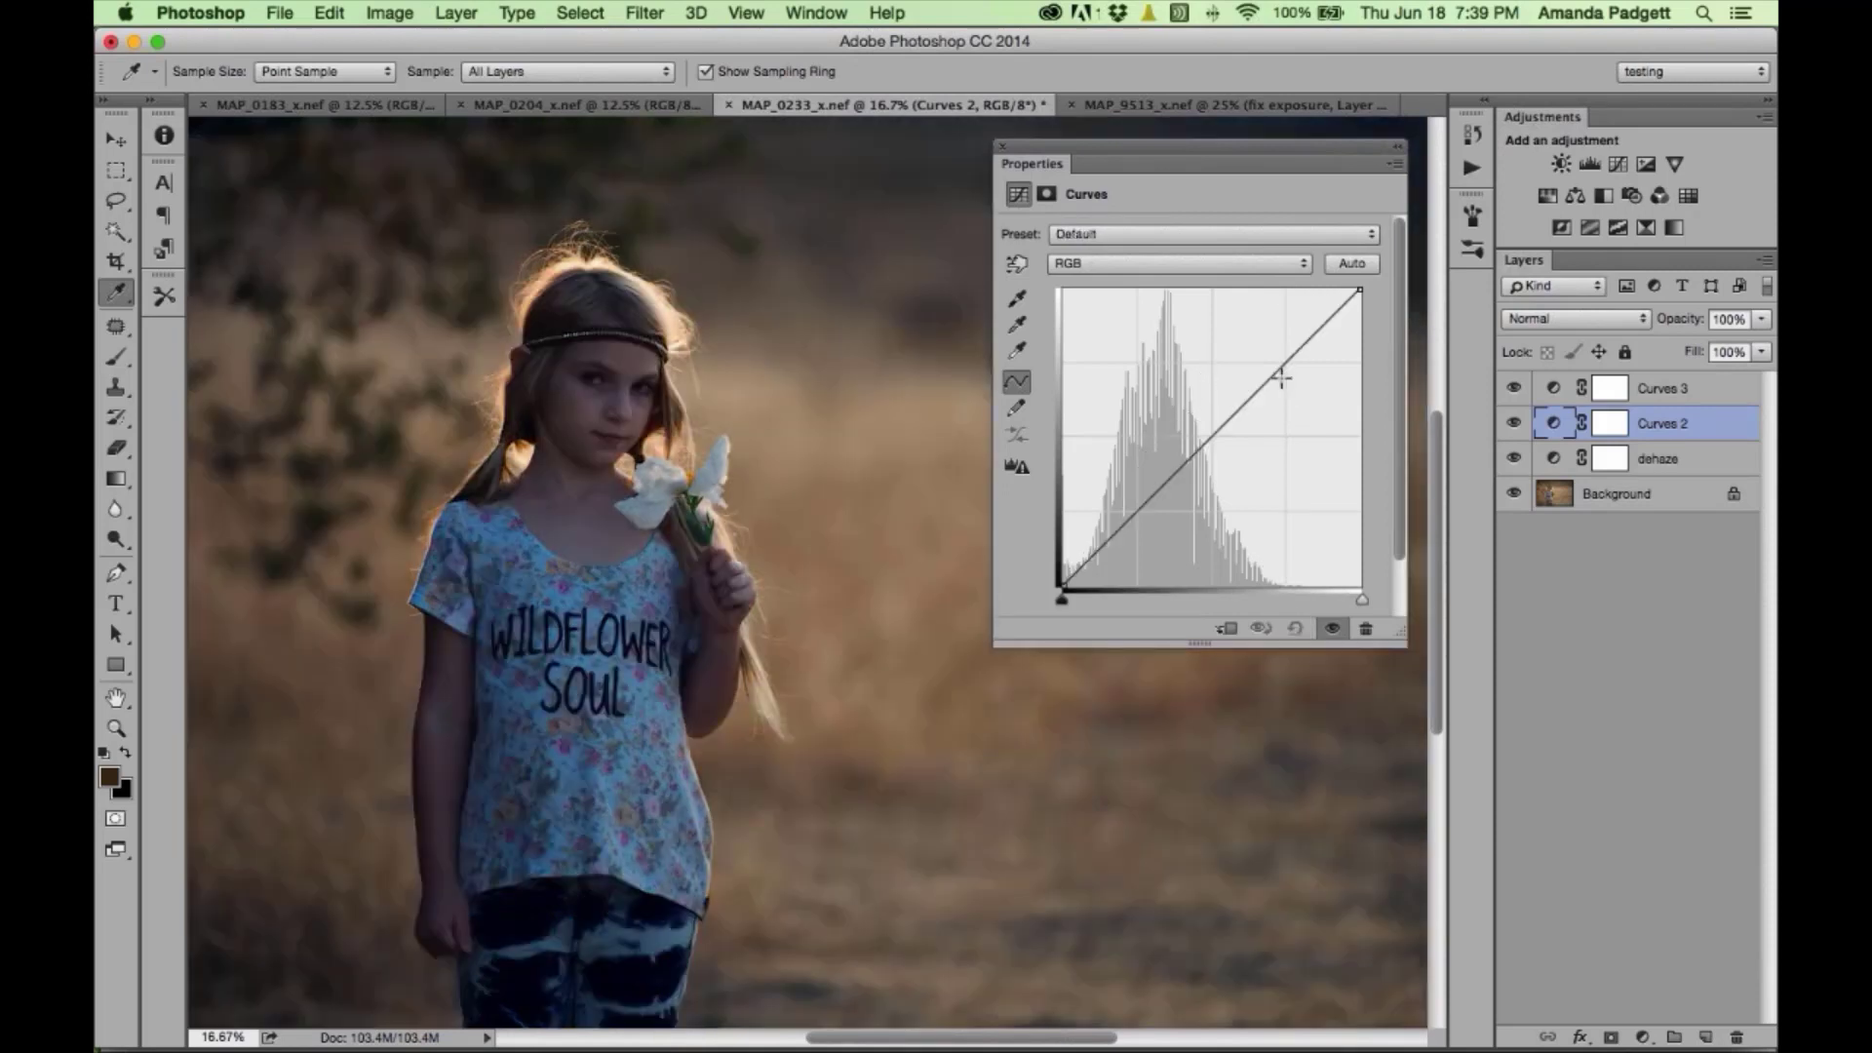
# - Try a contrast S-curve on Curves 2 by raising a highlight point and lowering a shadow point
pyautogui.moveTo(1277, 372); pyautogui.dragTo(1265, 367)
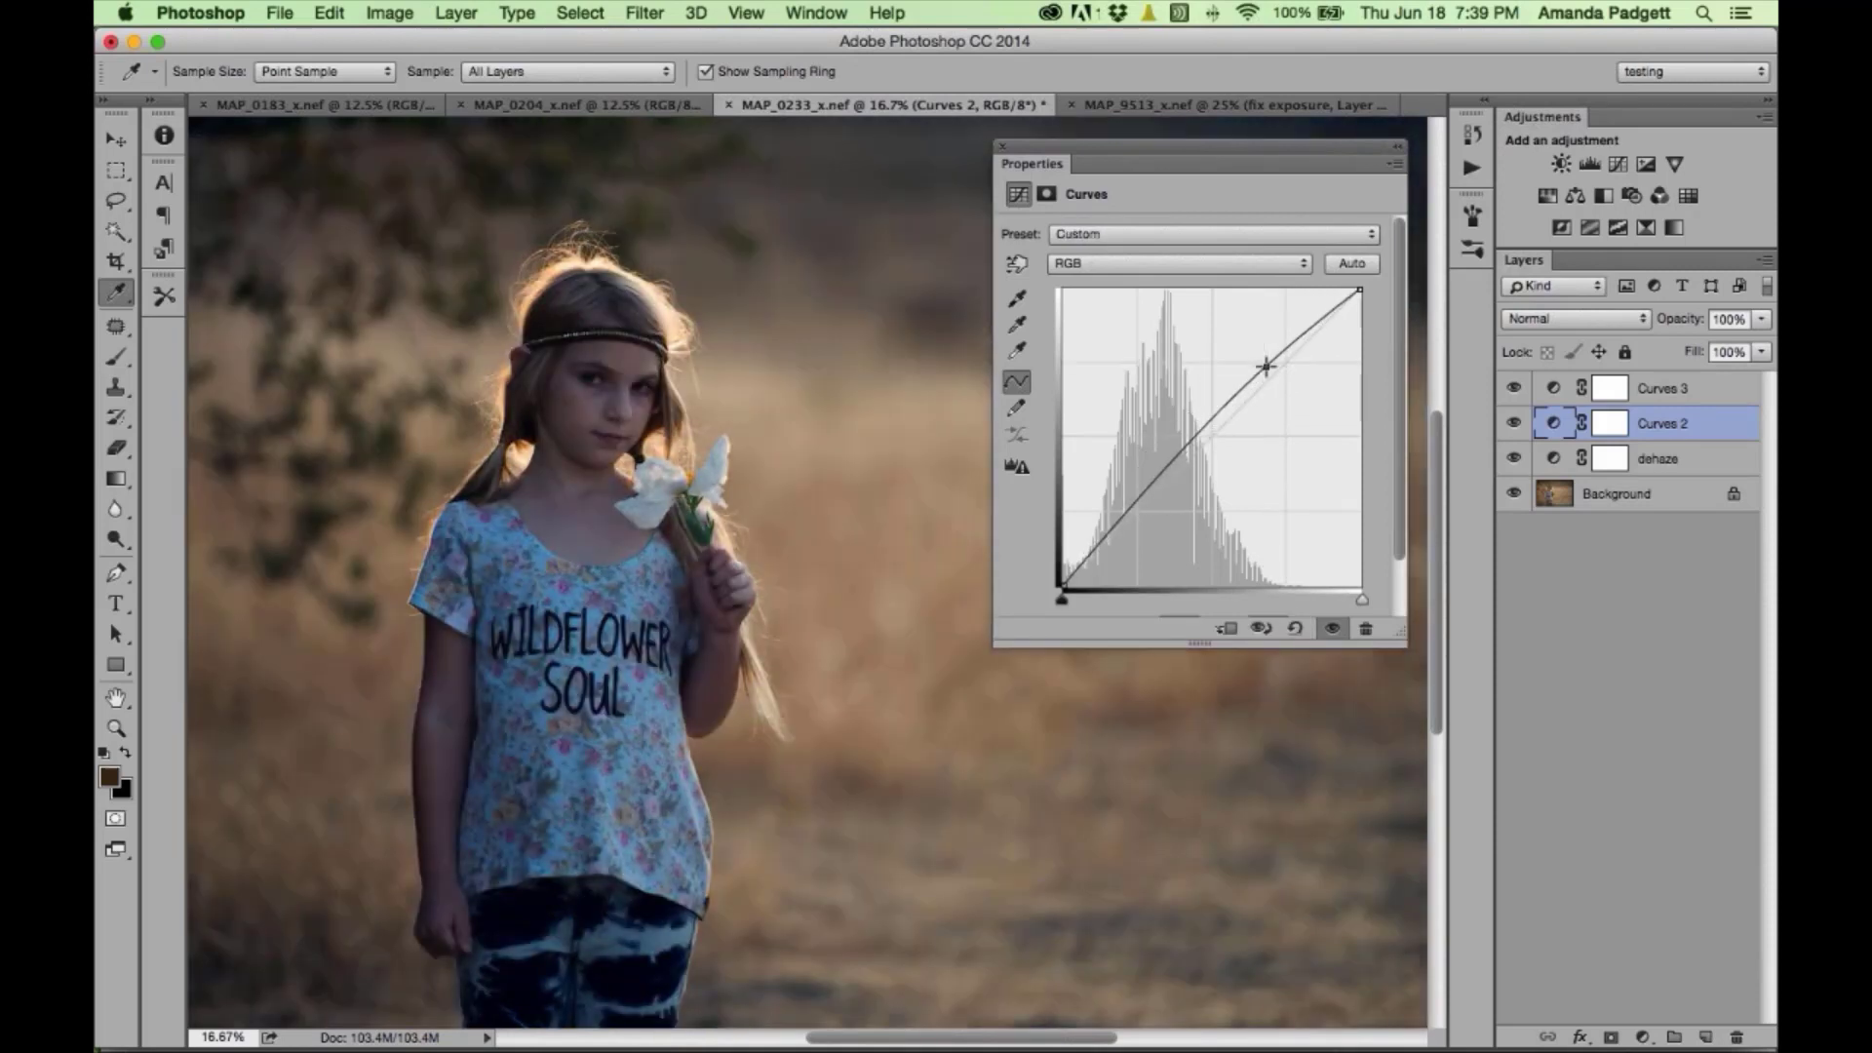
pyautogui.moveTo(1138, 499); pyautogui.dragTo(1150, 511)
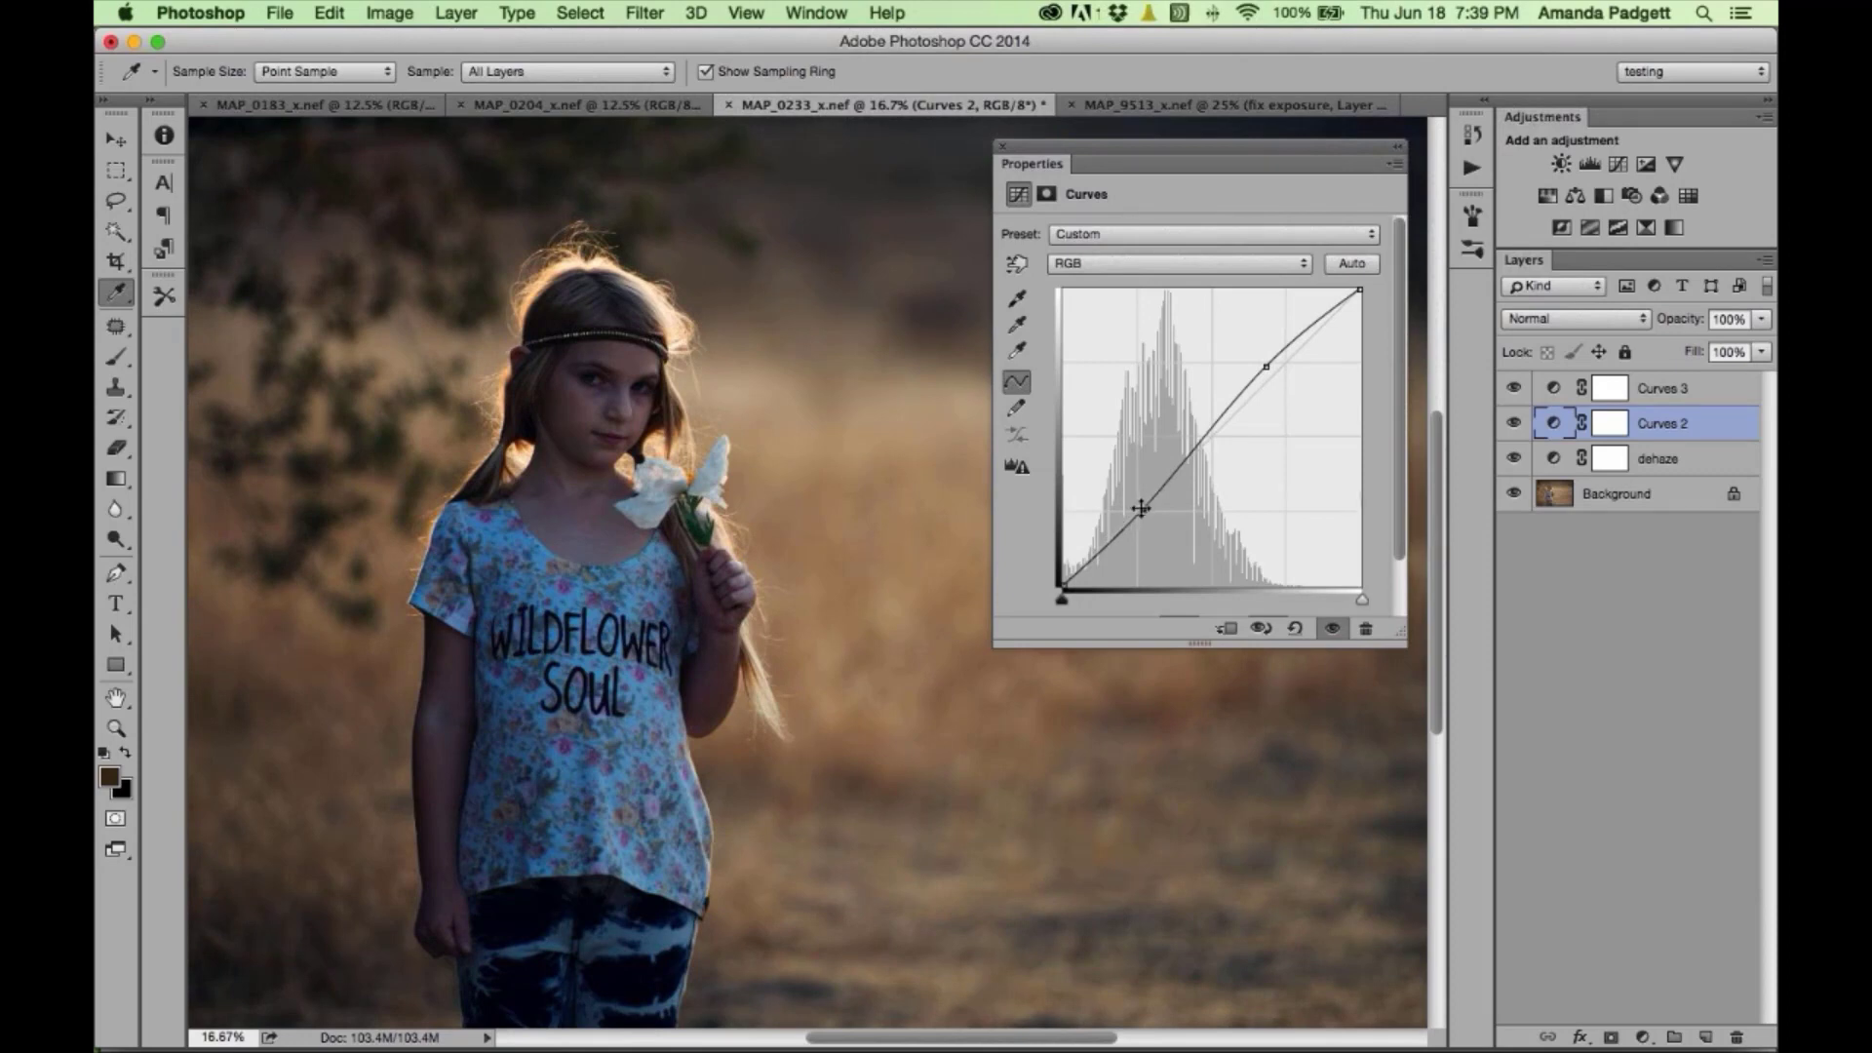
pyautogui.moveTo(1141, 508); pyautogui.dragTo(1103, 558)
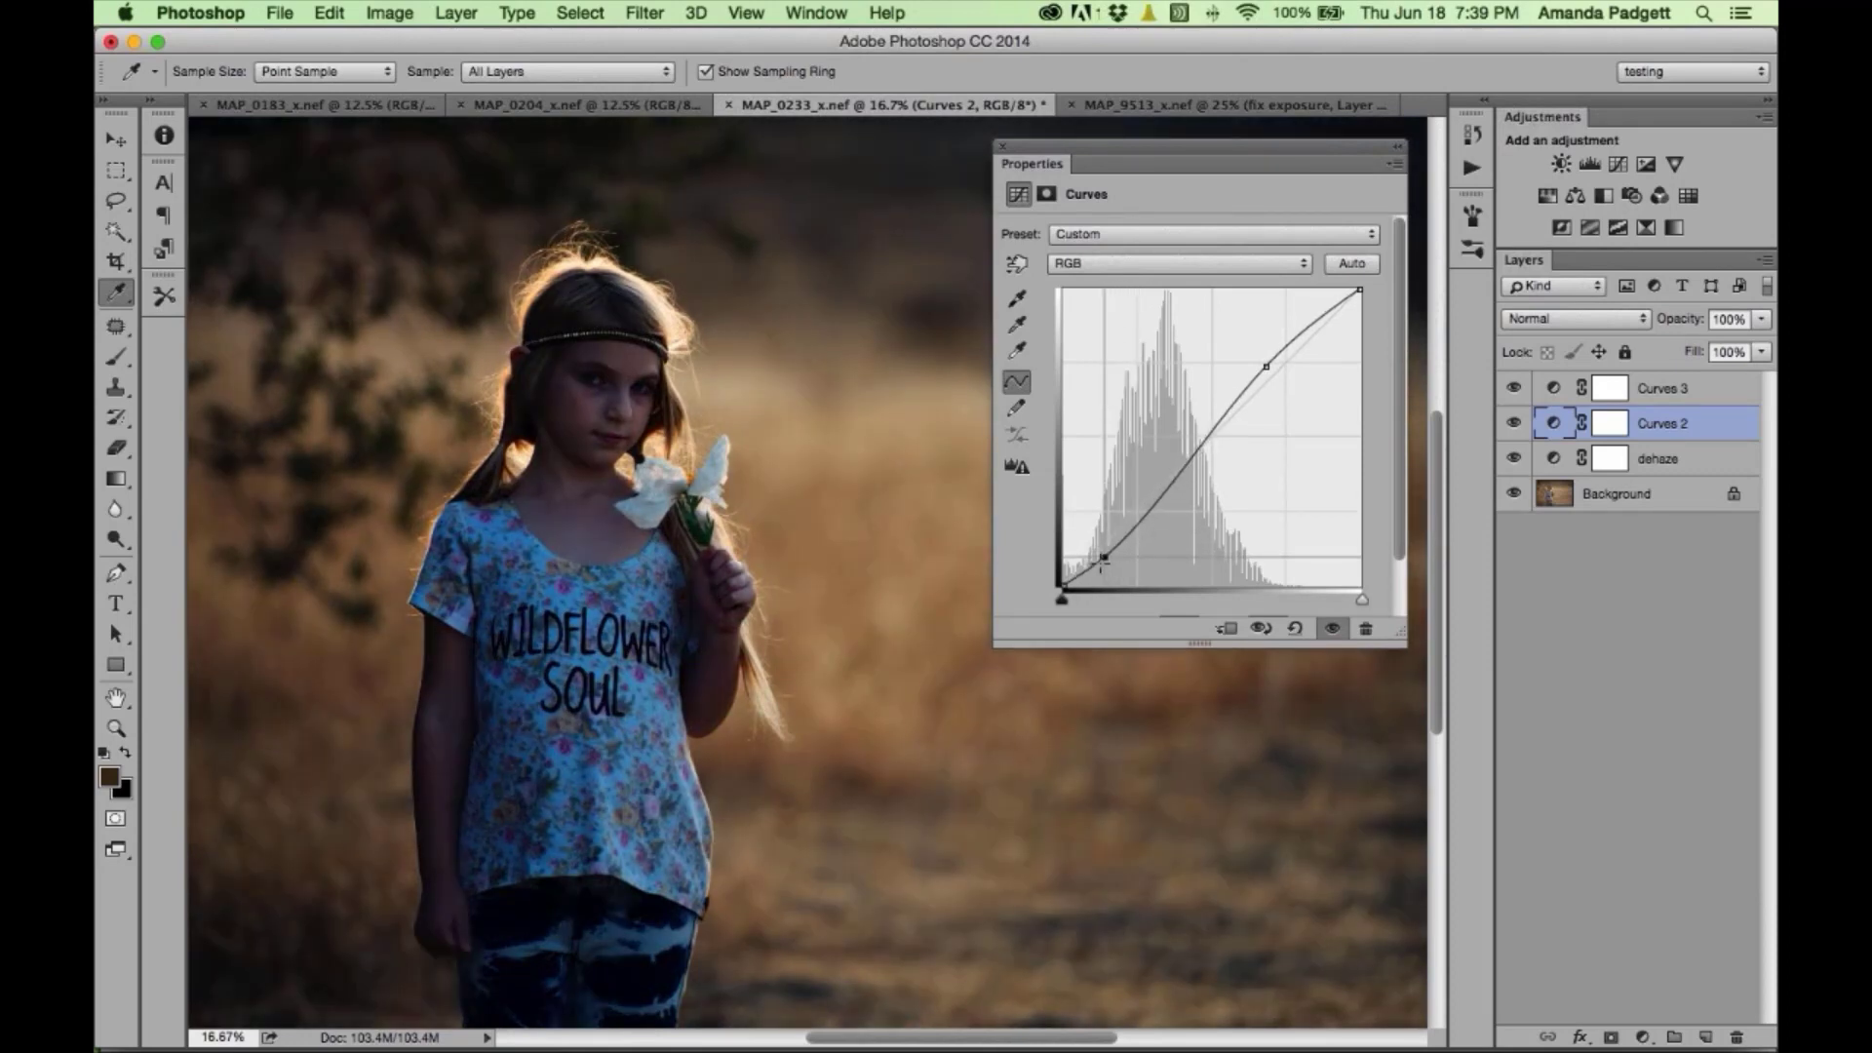
# - Try lifting the S-curve's midtones with a center point, ease the shadow point, raise the highlights, and reset the curve
pyautogui.moveTo(1208, 447); pyautogui.dragTo(1193, 438)
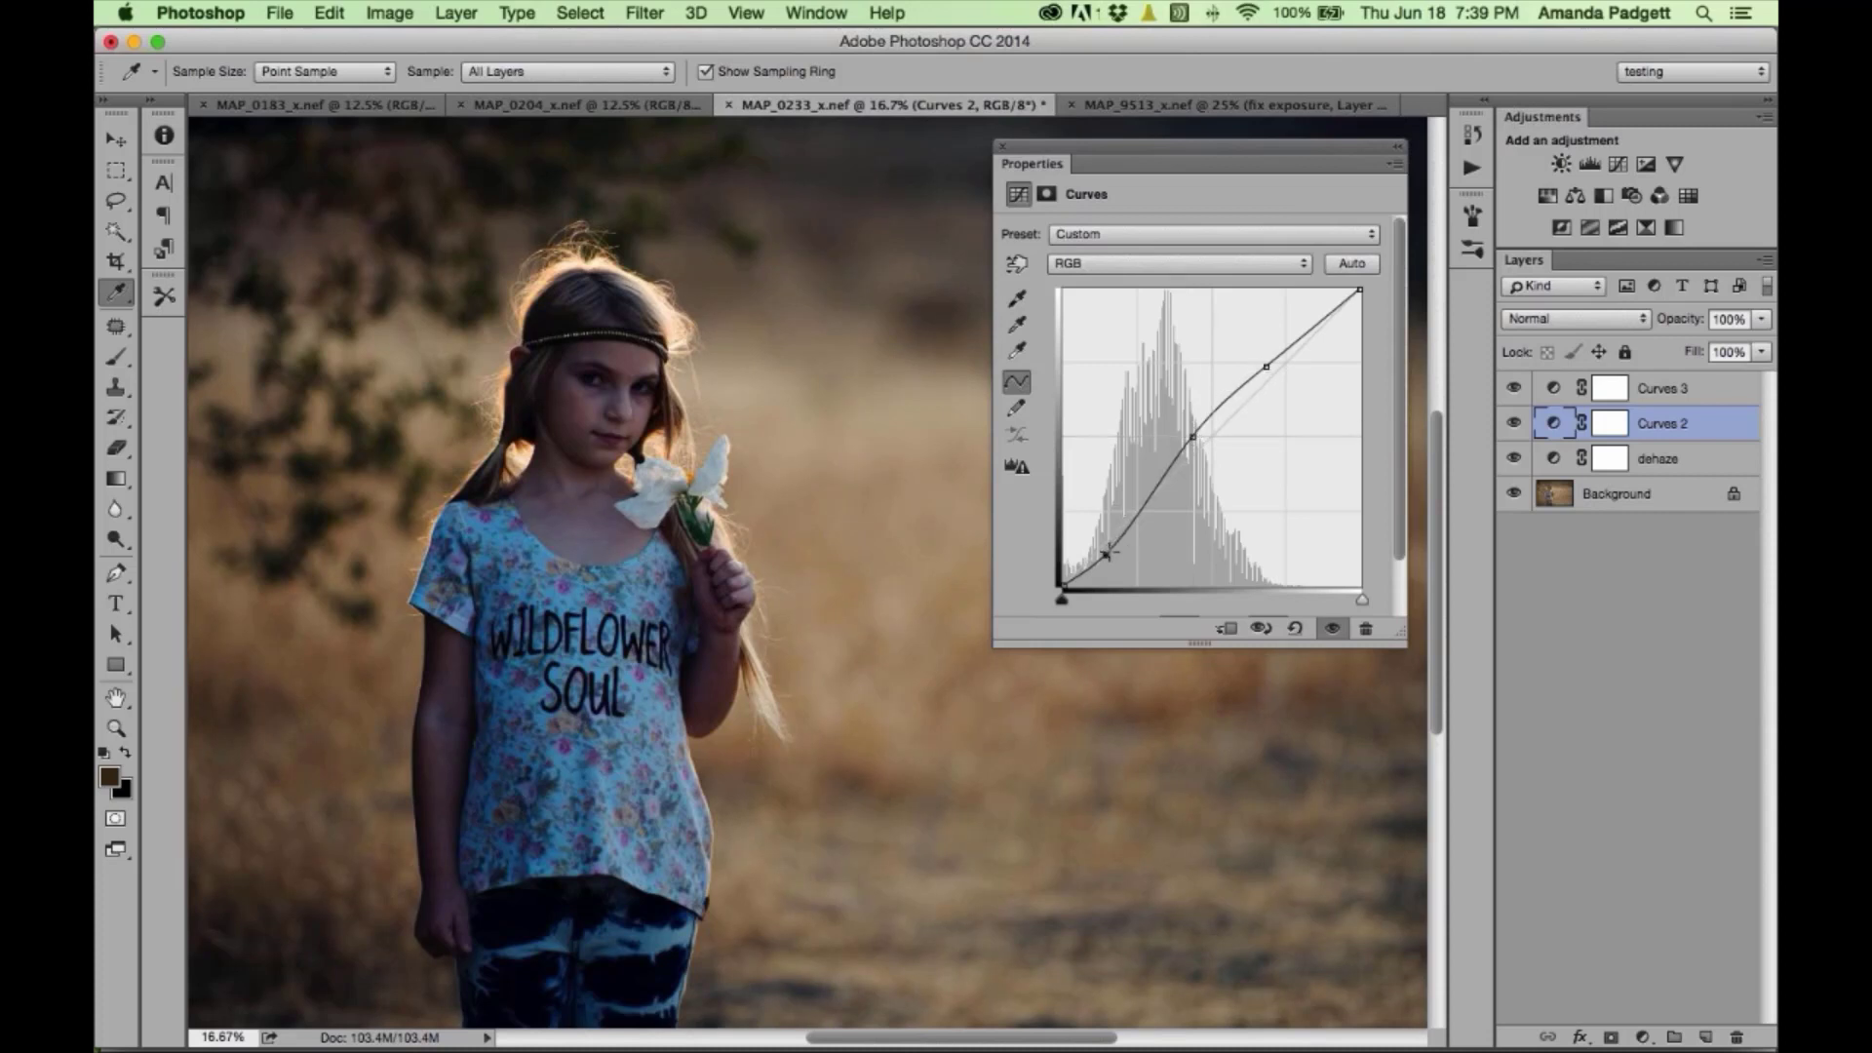
pyautogui.moveTo(1107, 554); pyautogui.dragTo(1110, 545)
pyautogui.moveTo(1193, 433); pyautogui.dragTo(1192, 429)
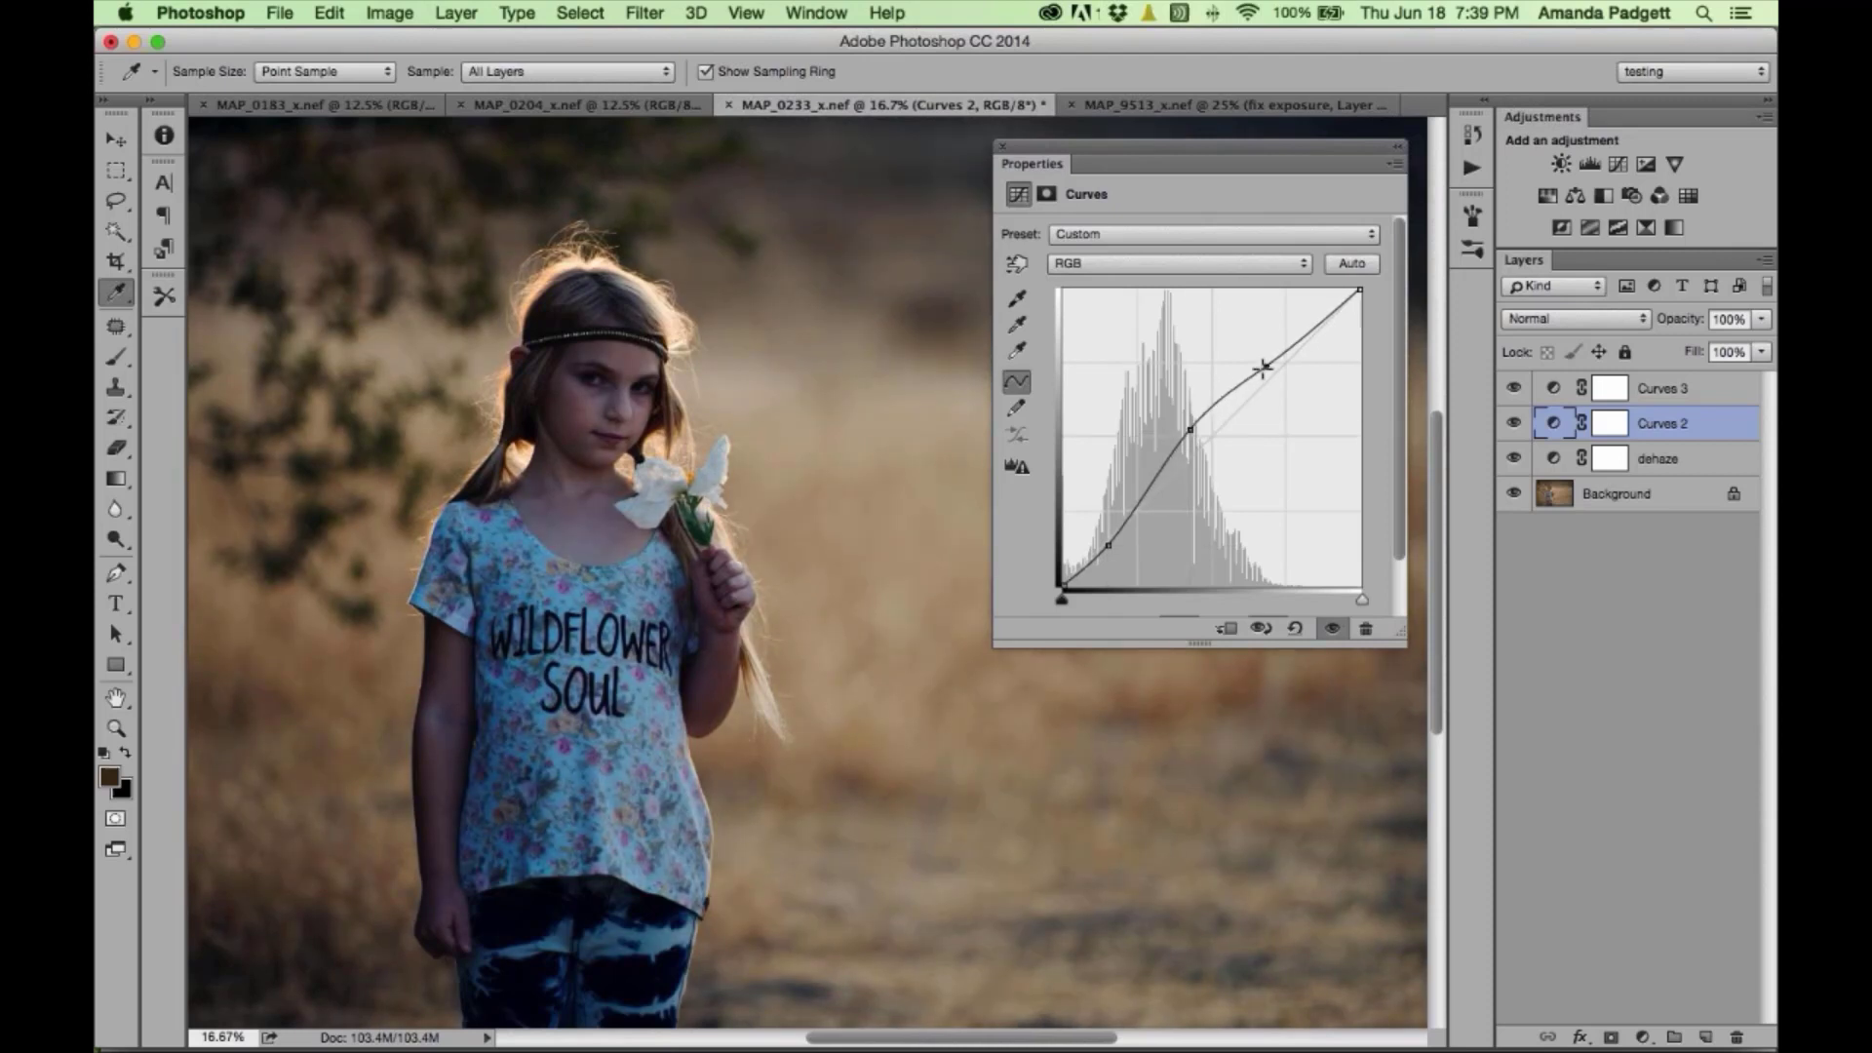
pyautogui.moveTo(1264, 367); pyautogui.dragTo(1265, 356)
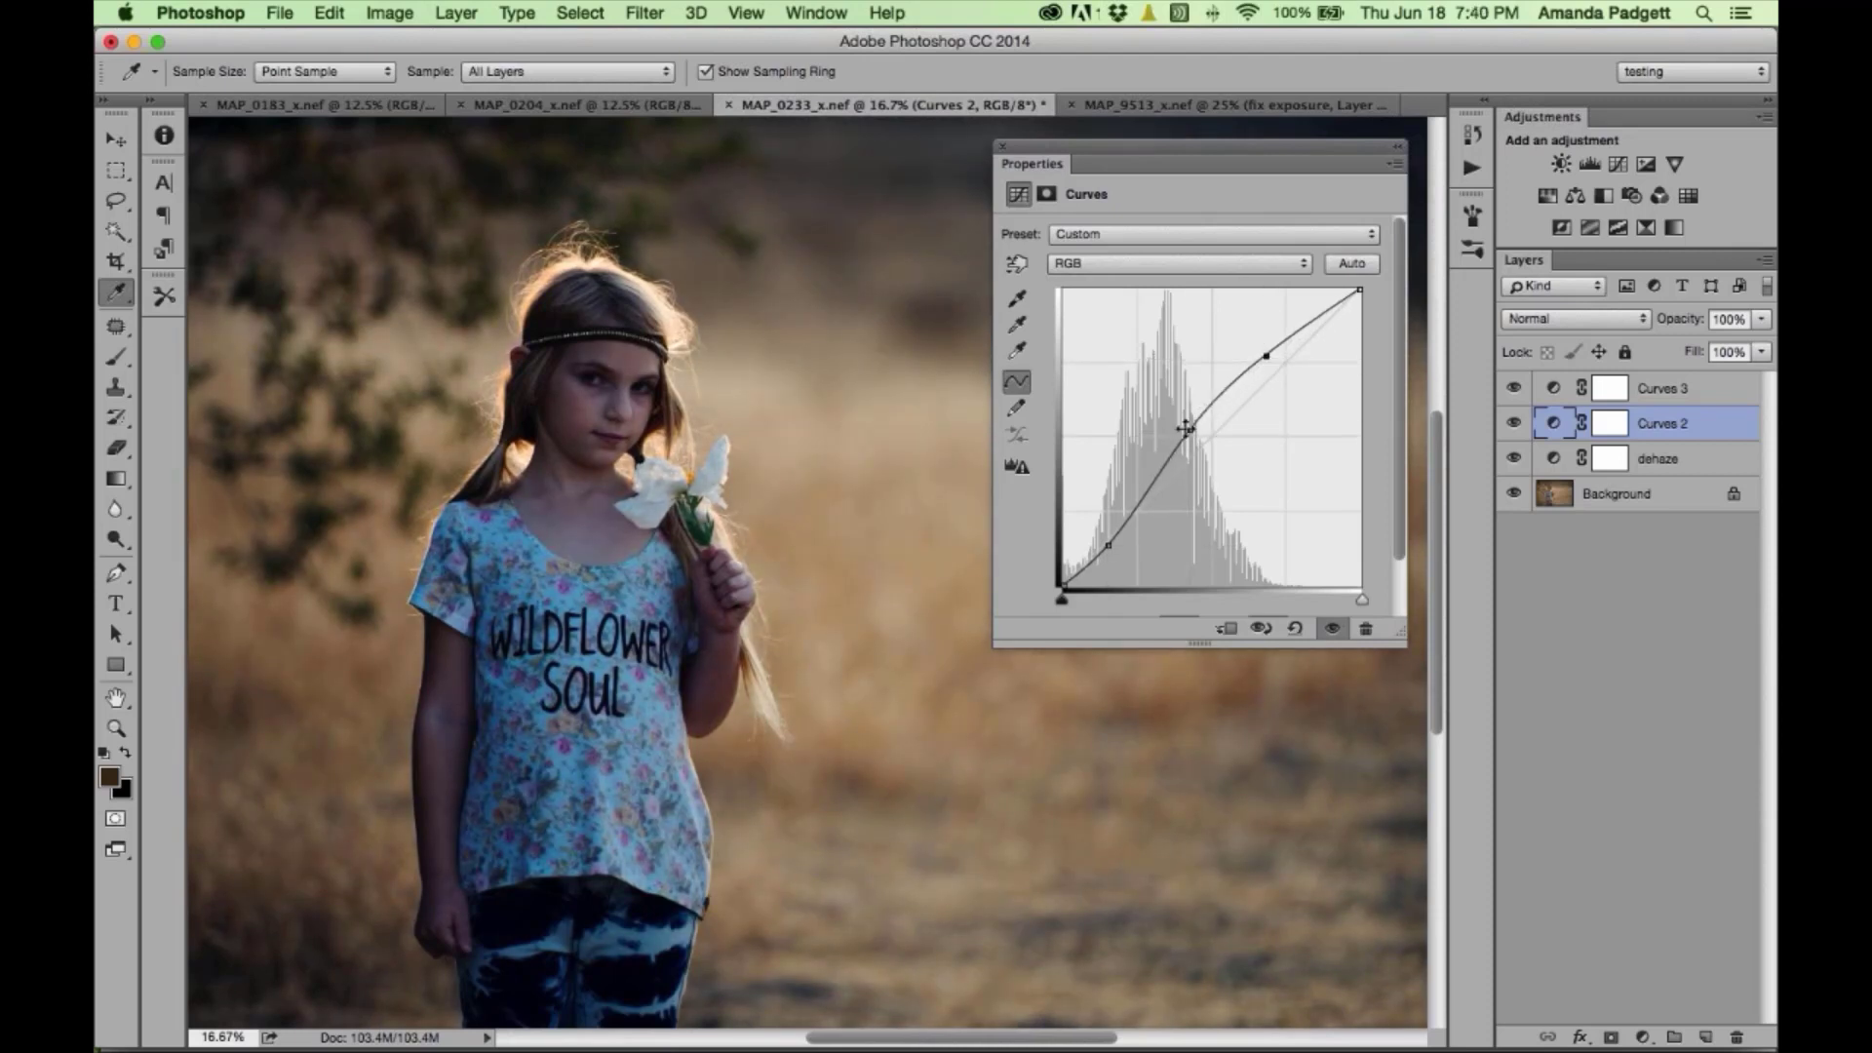
pyautogui.moveTo(1188, 430); pyautogui.dragTo(1178, 426)
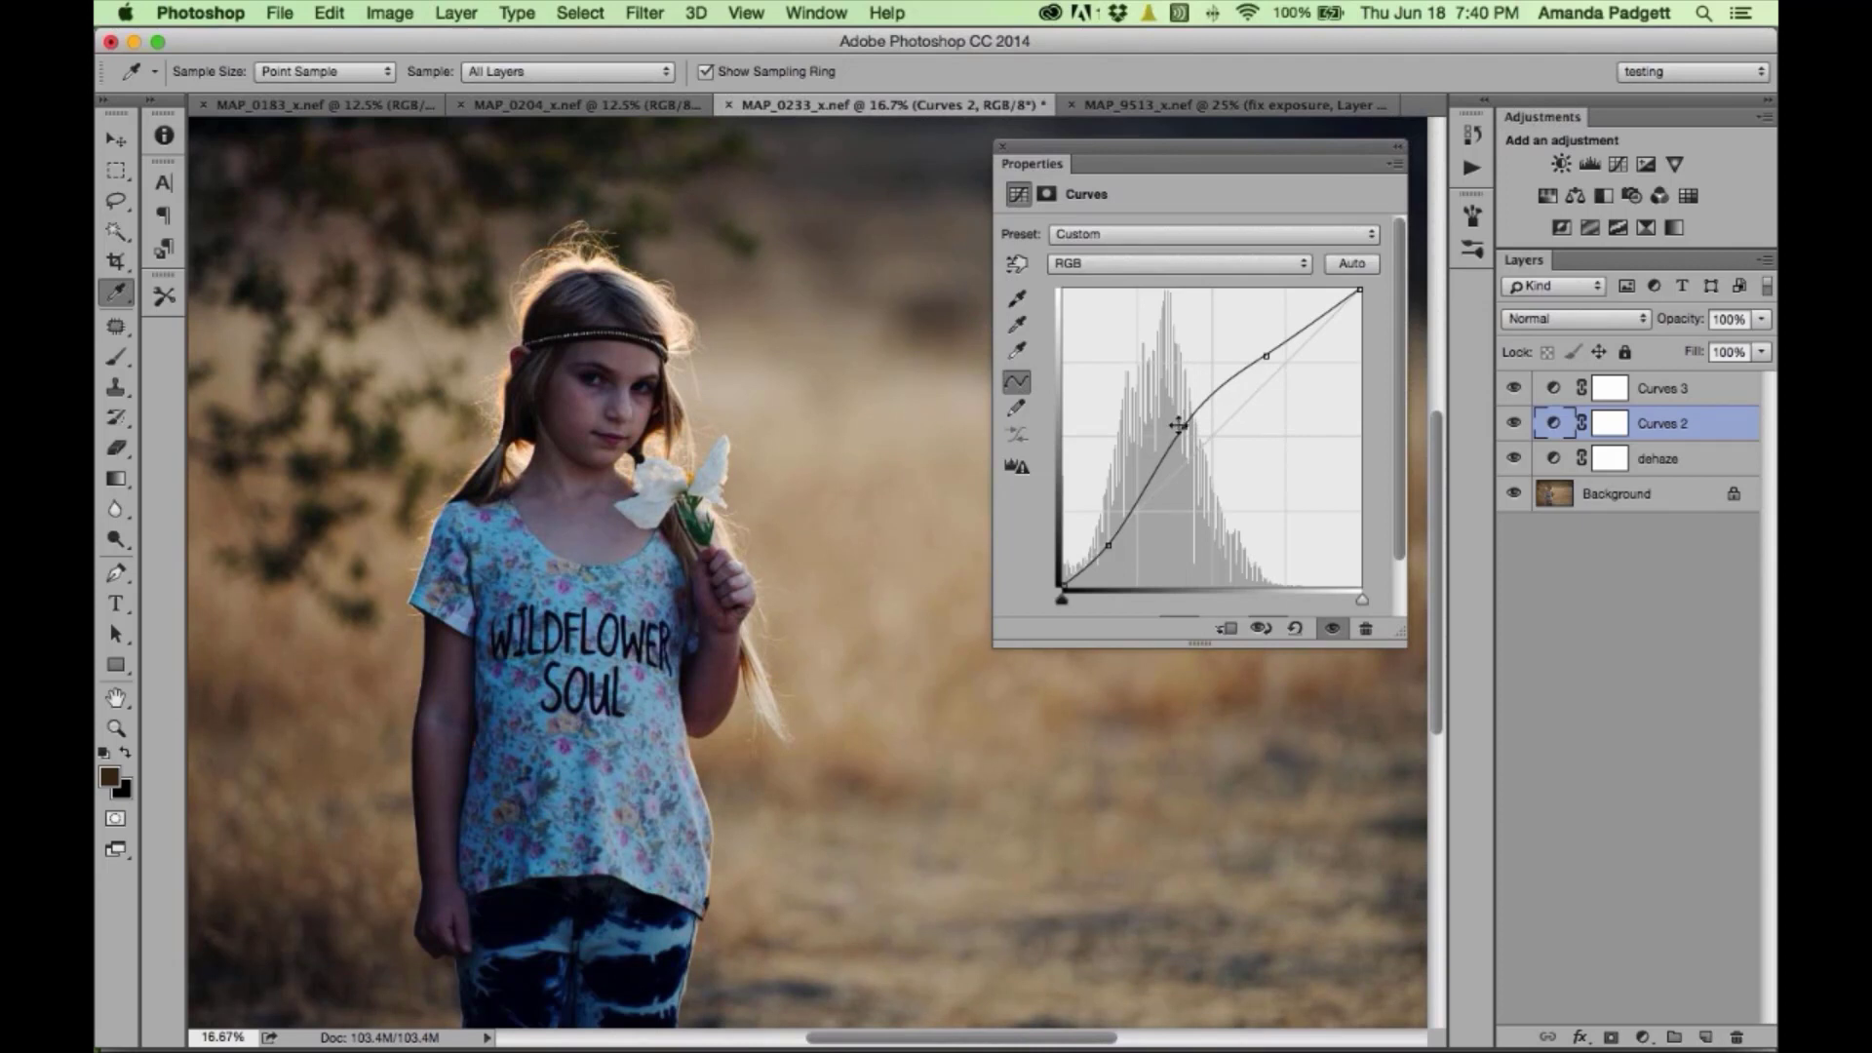
pyautogui.click(1297, 629)
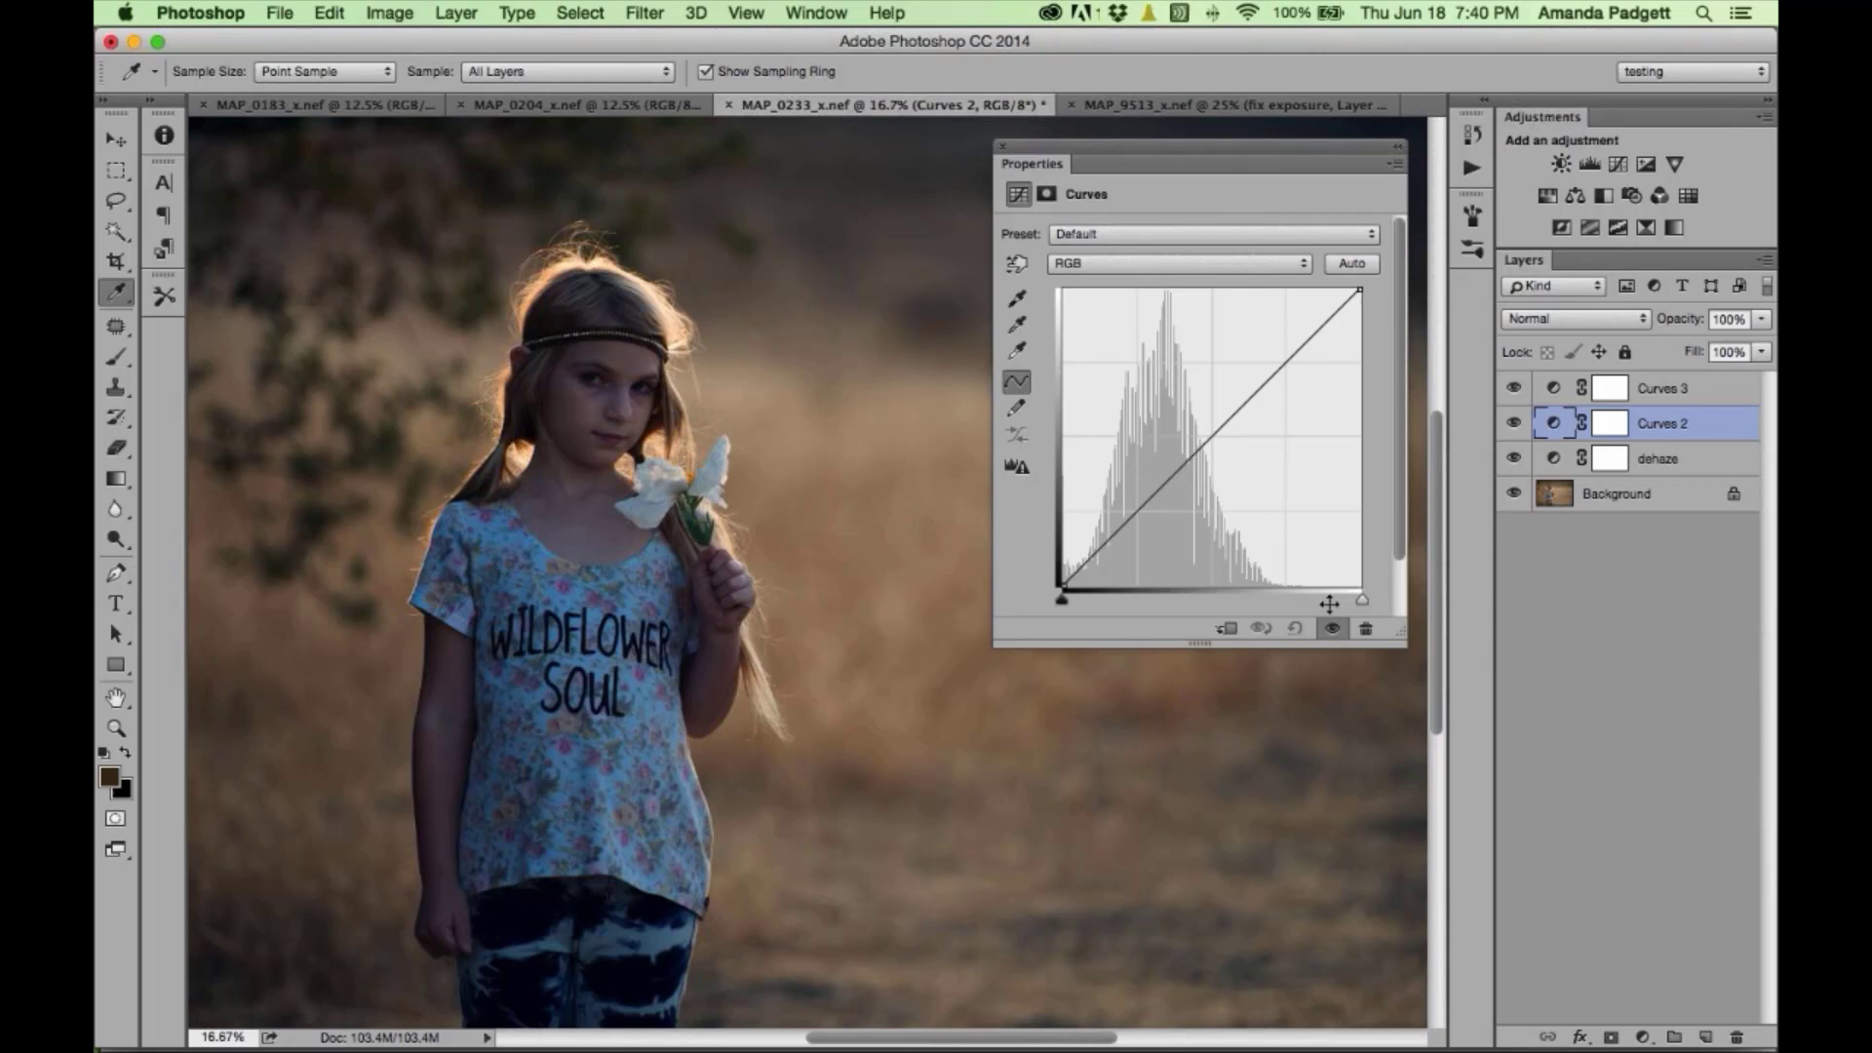
# - Brighten the Curves 2 layer by raising an upper-midtone point, anchor its shadows and midtones with two more points, and compare the effect
pyautogui.click(1225, 424)
pyautogui.moveTo(1223, 424); pyautogui.dragTo(1223, 372)
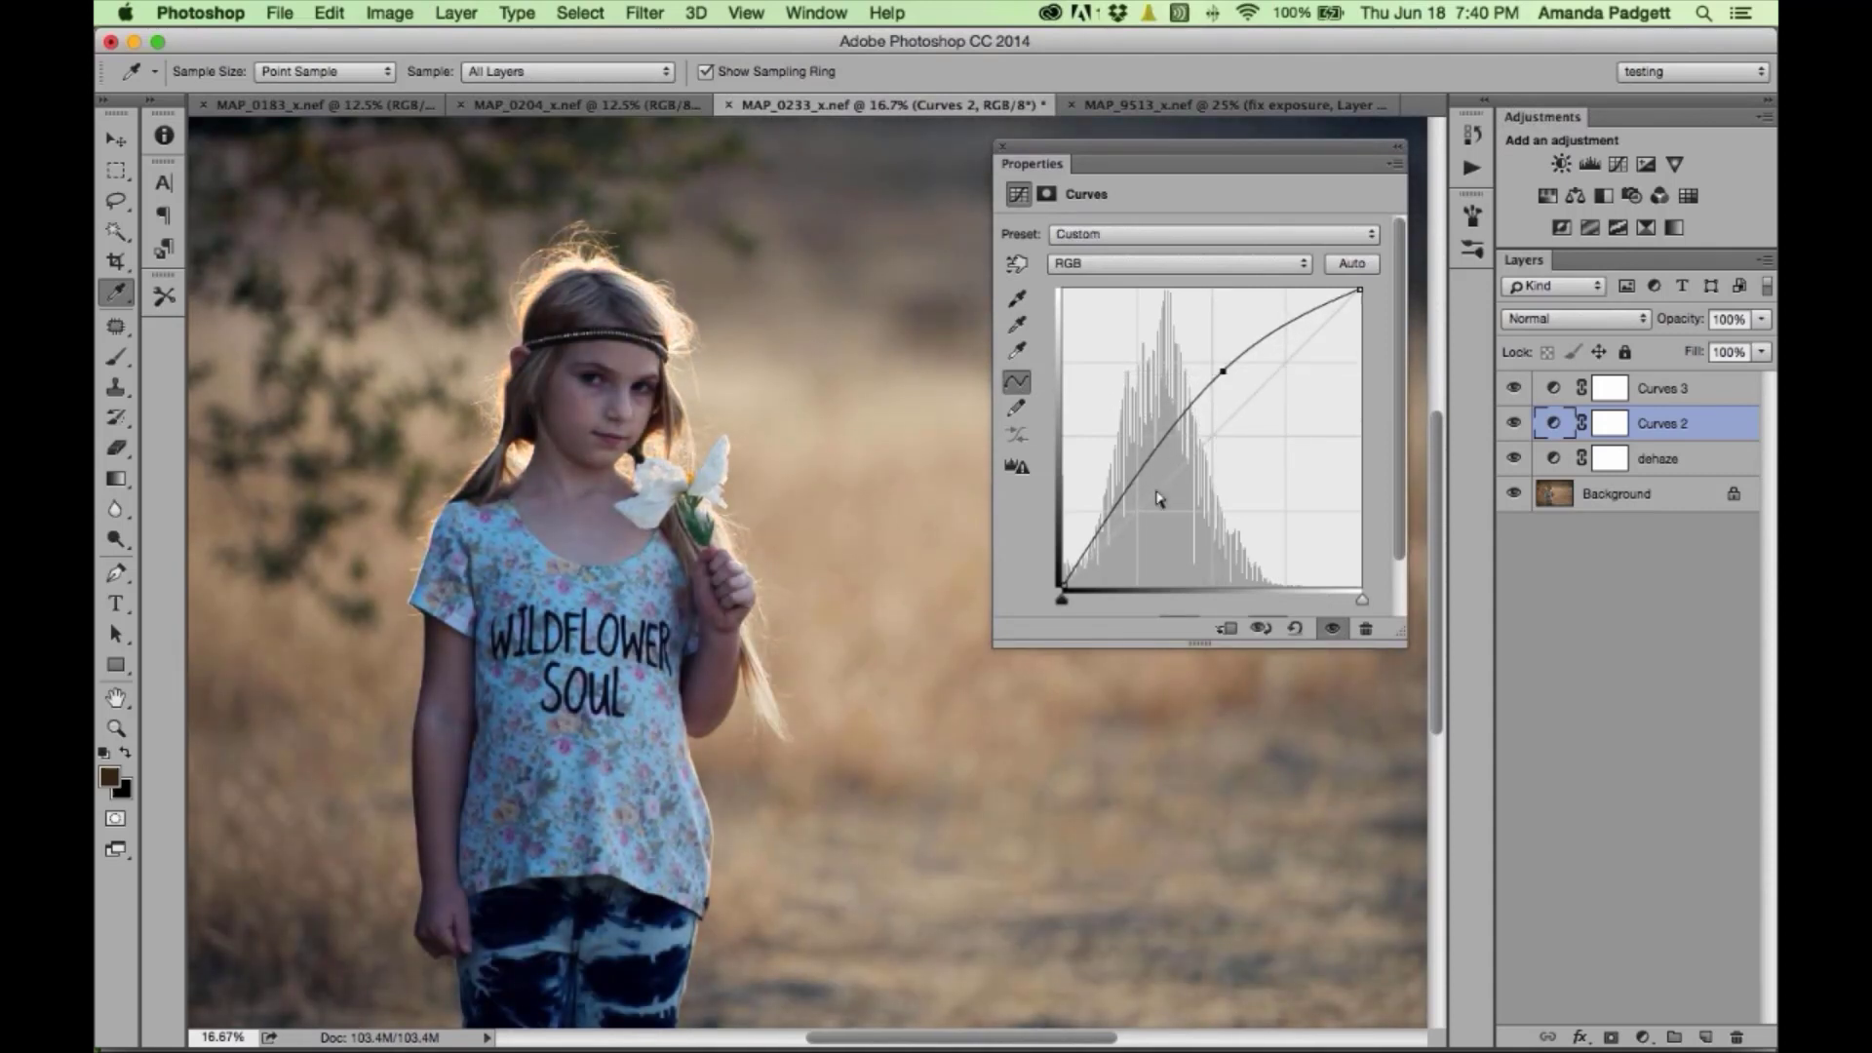
pyautogui.click(1083, 556)
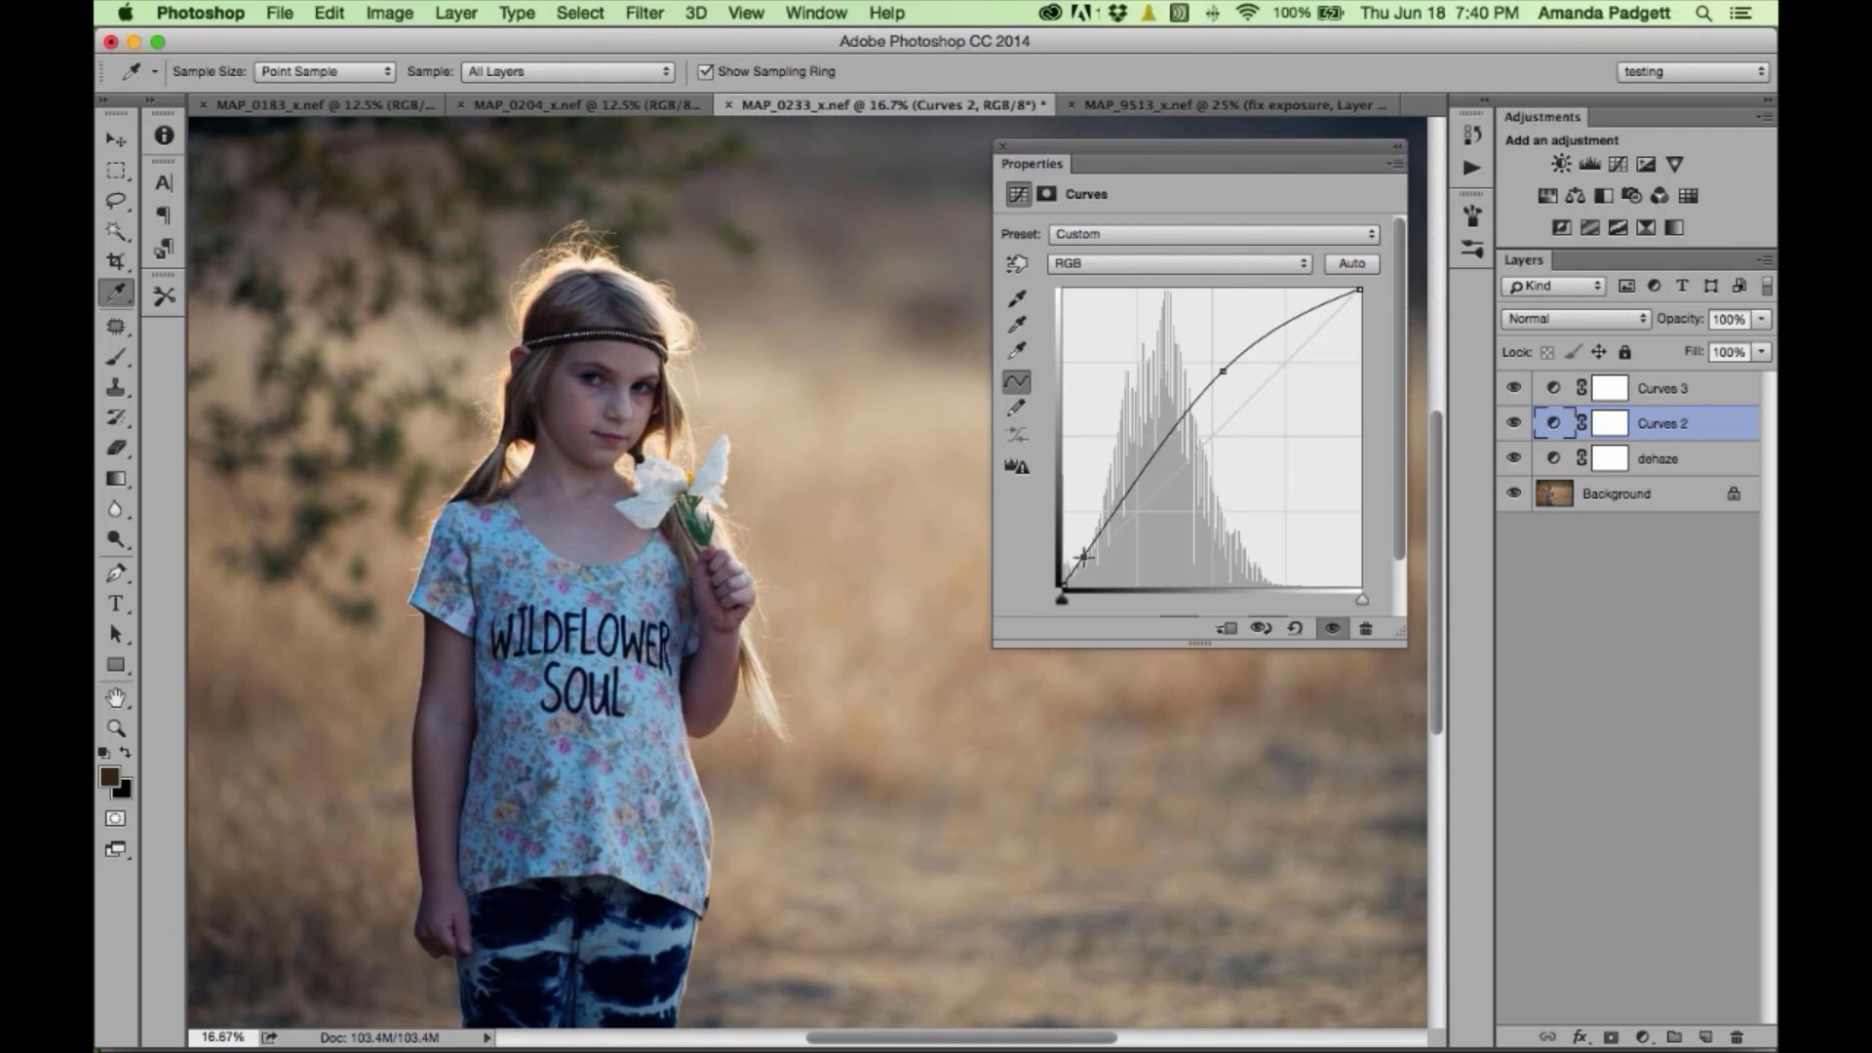
pyautogui.moveTo(1084, 557); pyautogui.dragTo(1084, 562)
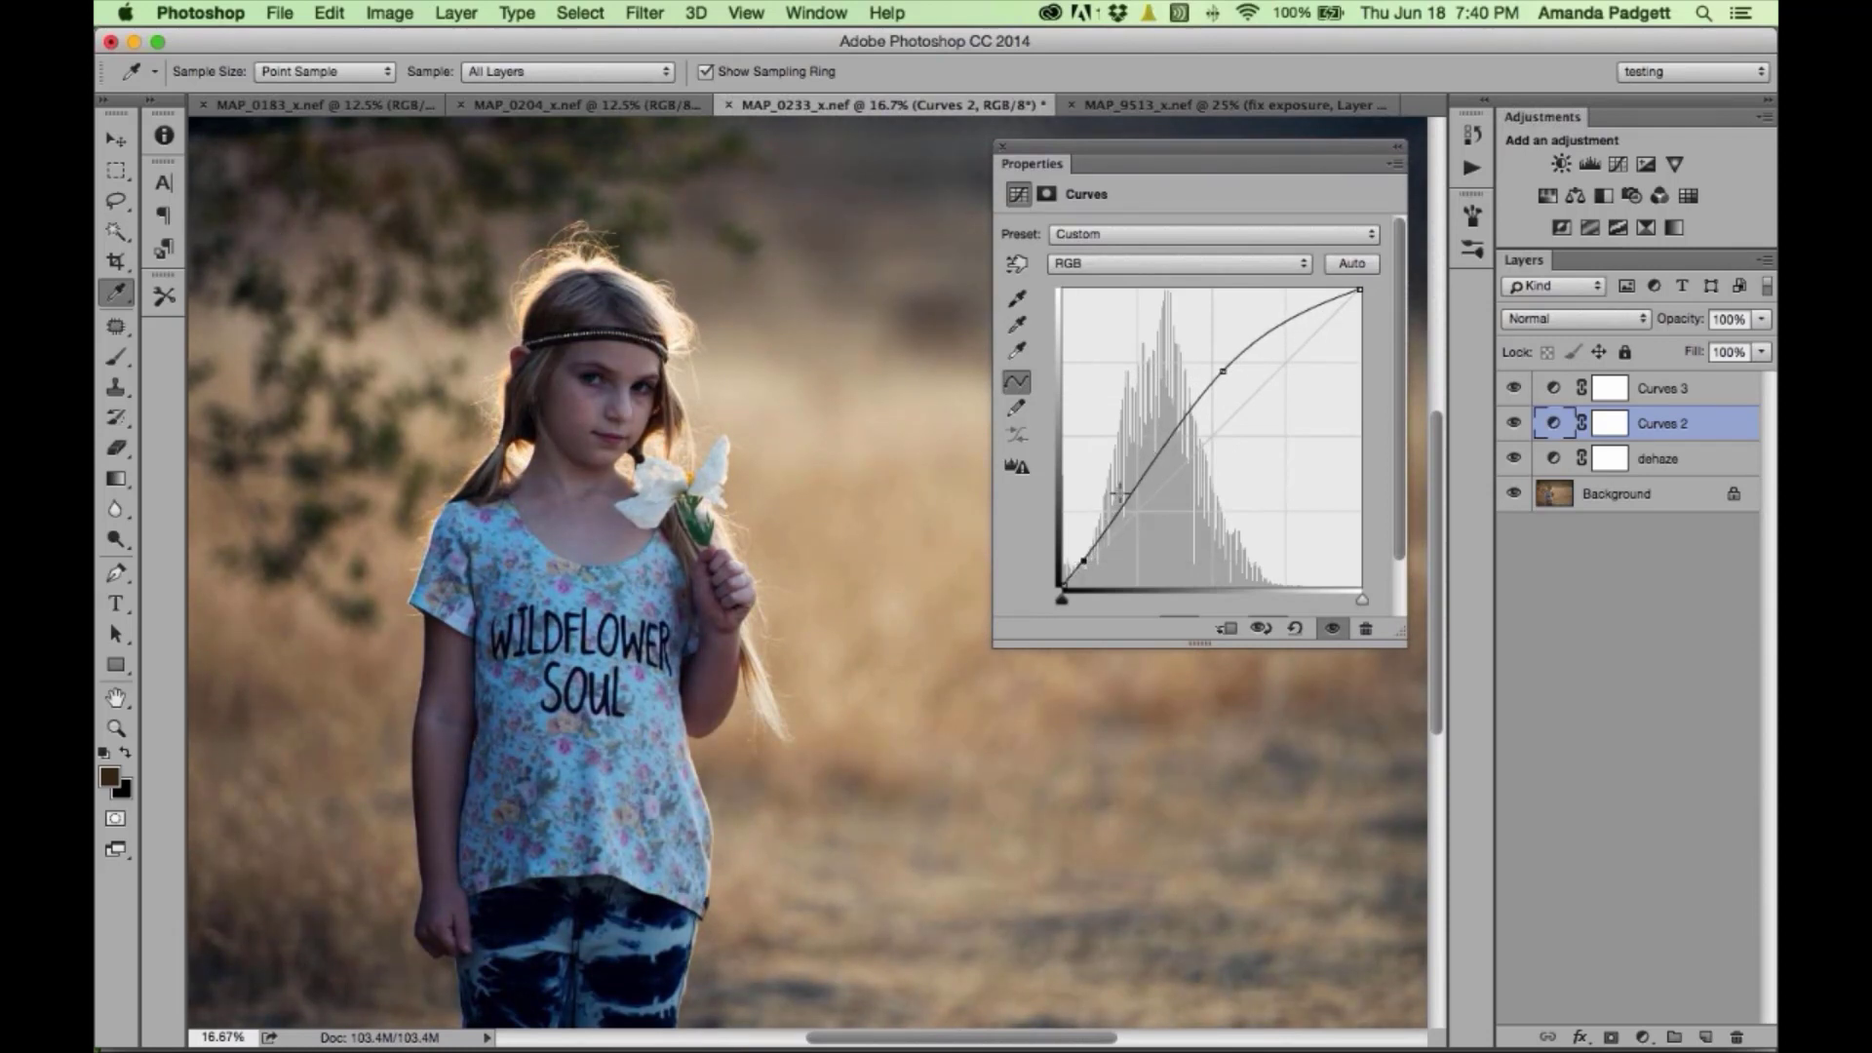
pyautogui.click(1161, 441)
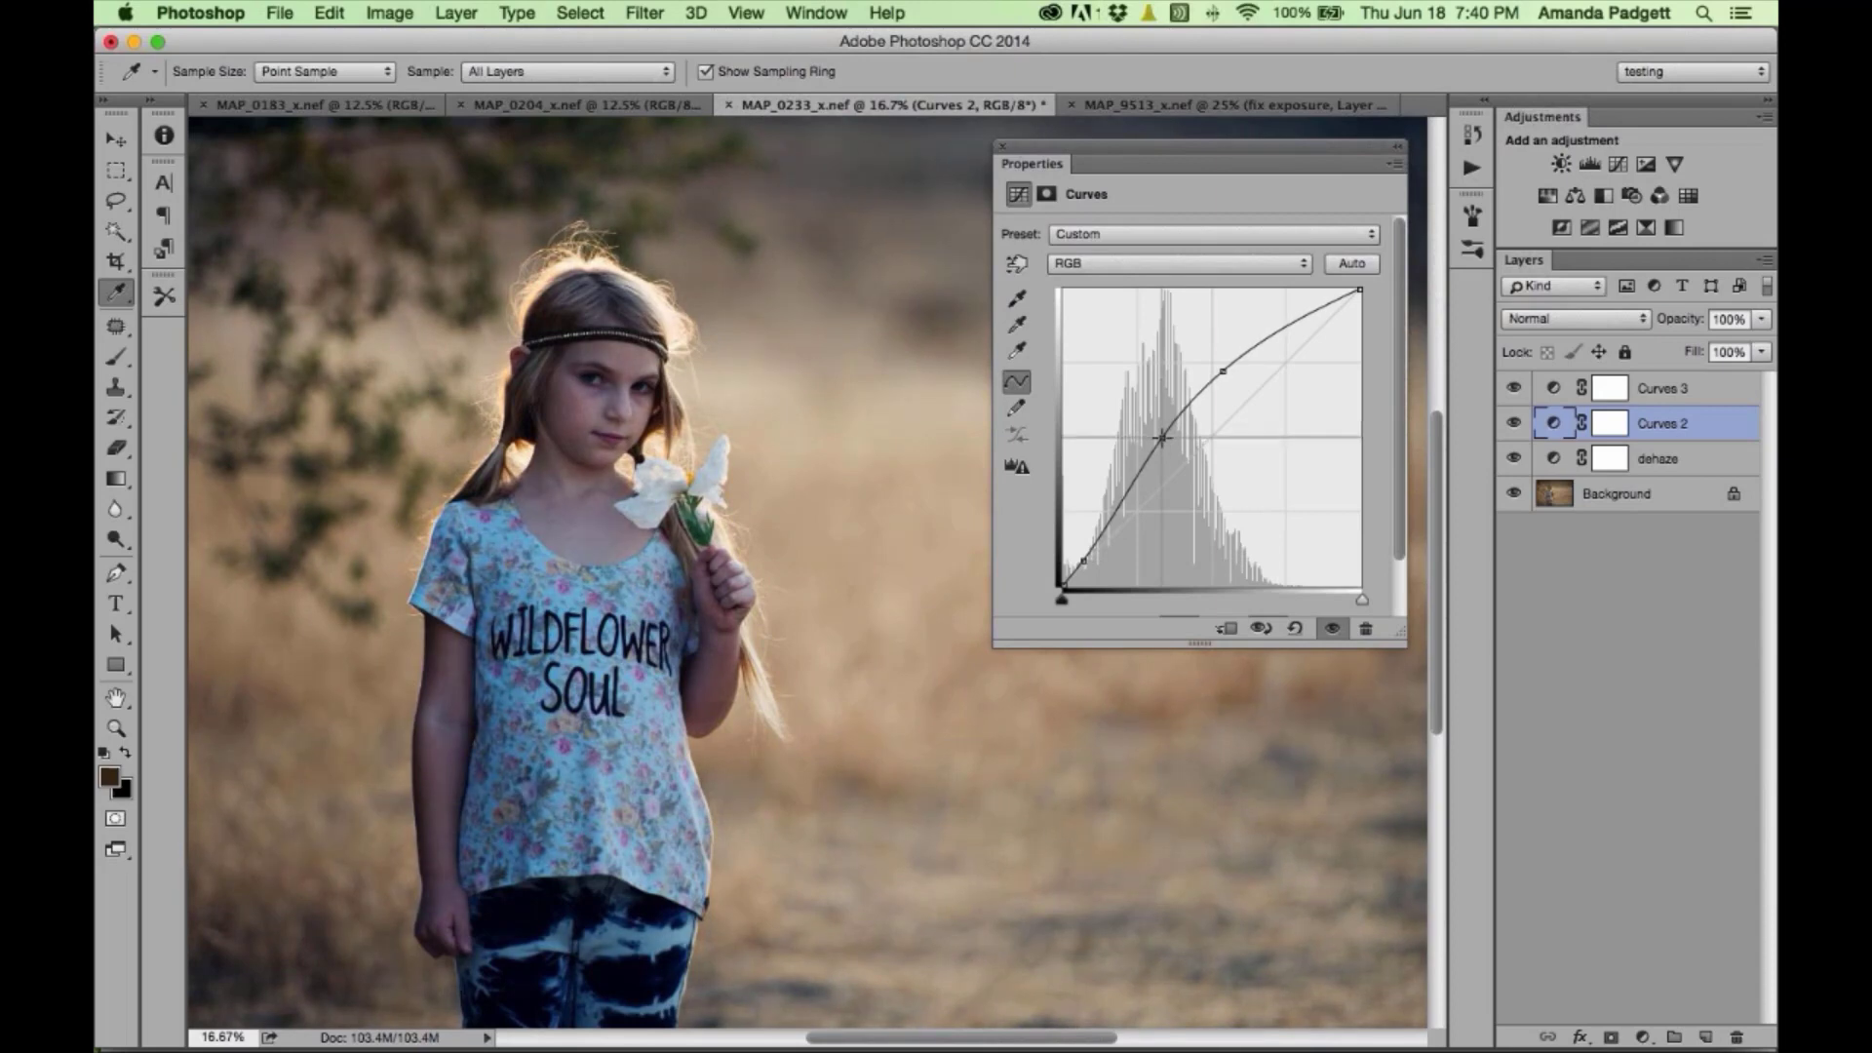
pyautogui.click(1333, 630)
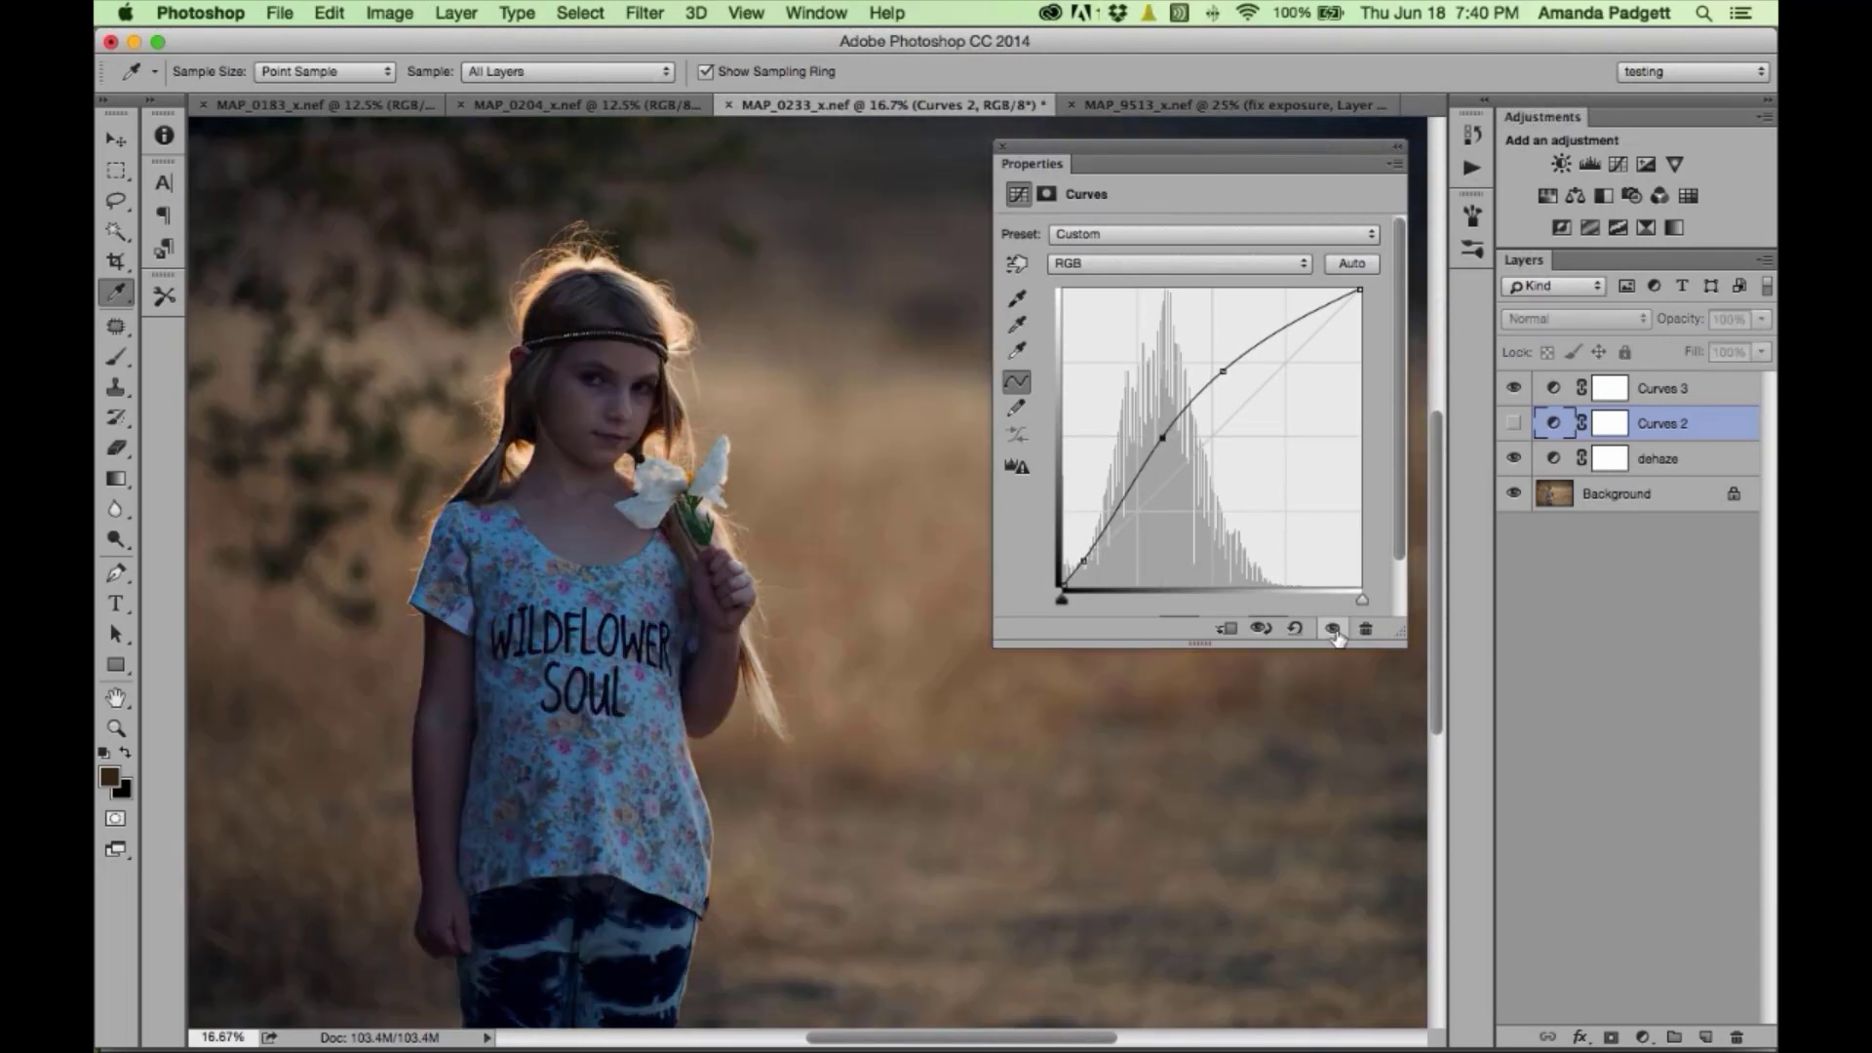
pyautogui.click(1333, 630)
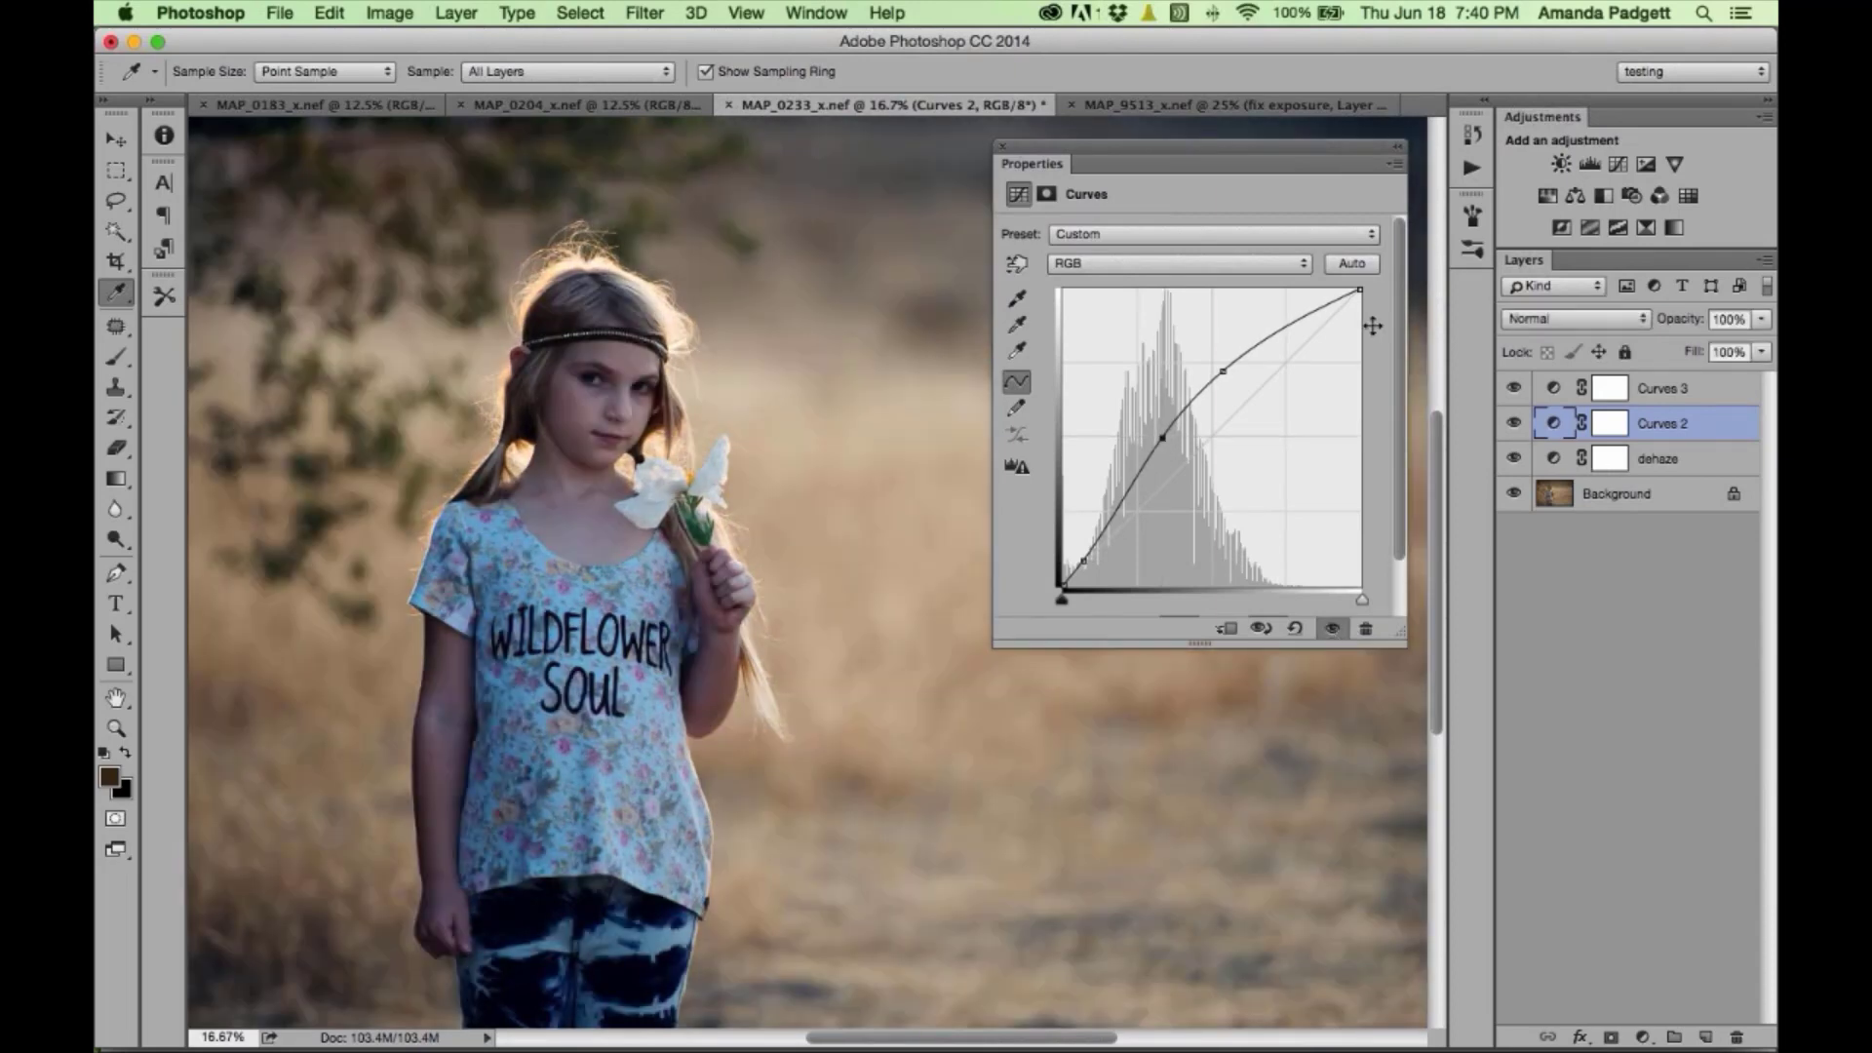
pyautogui.click(1002, 147)
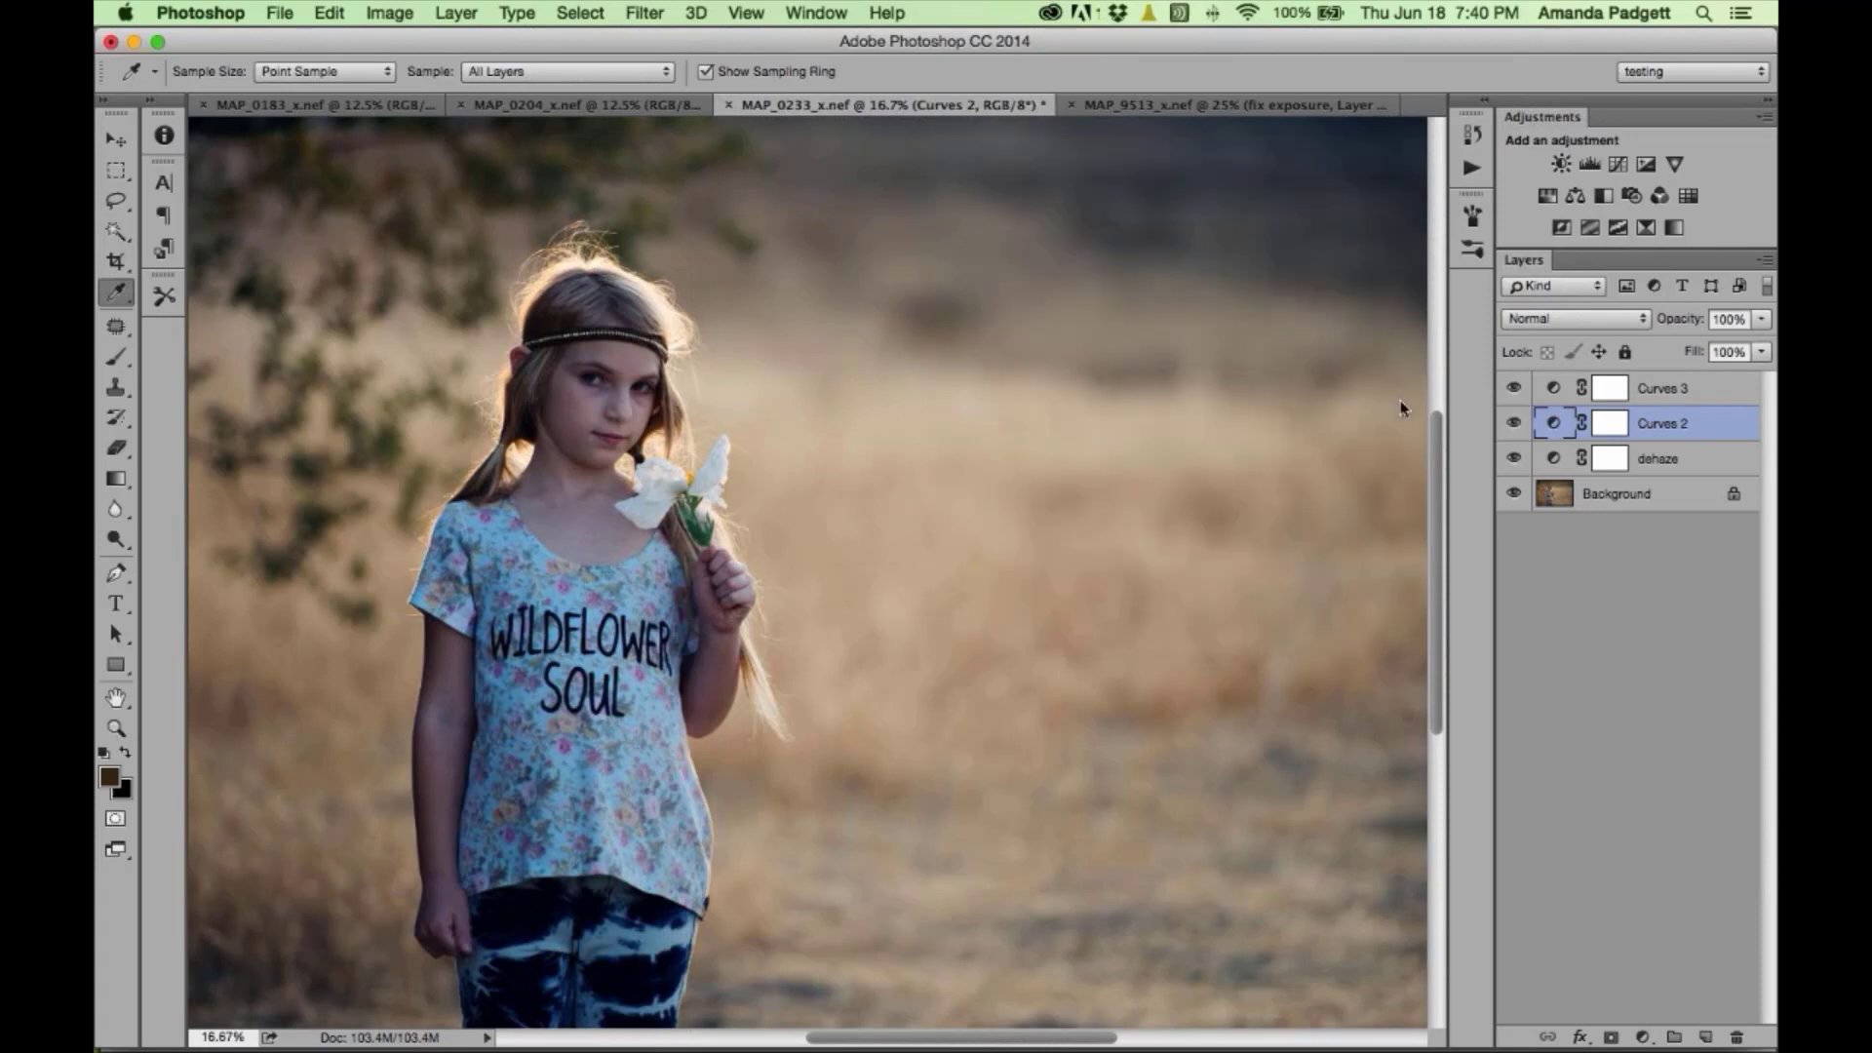
# - Rename the Curves 2 layer as brighten
pyautogui.doubleClick(1670, 424)
pyautogui.write('Brighten')
pyautogui.press('Return')
# - Brighten the photo further by raising a midtone point on the Curves 3 layer's RGB curve
pyautogui.click(1654, 394)
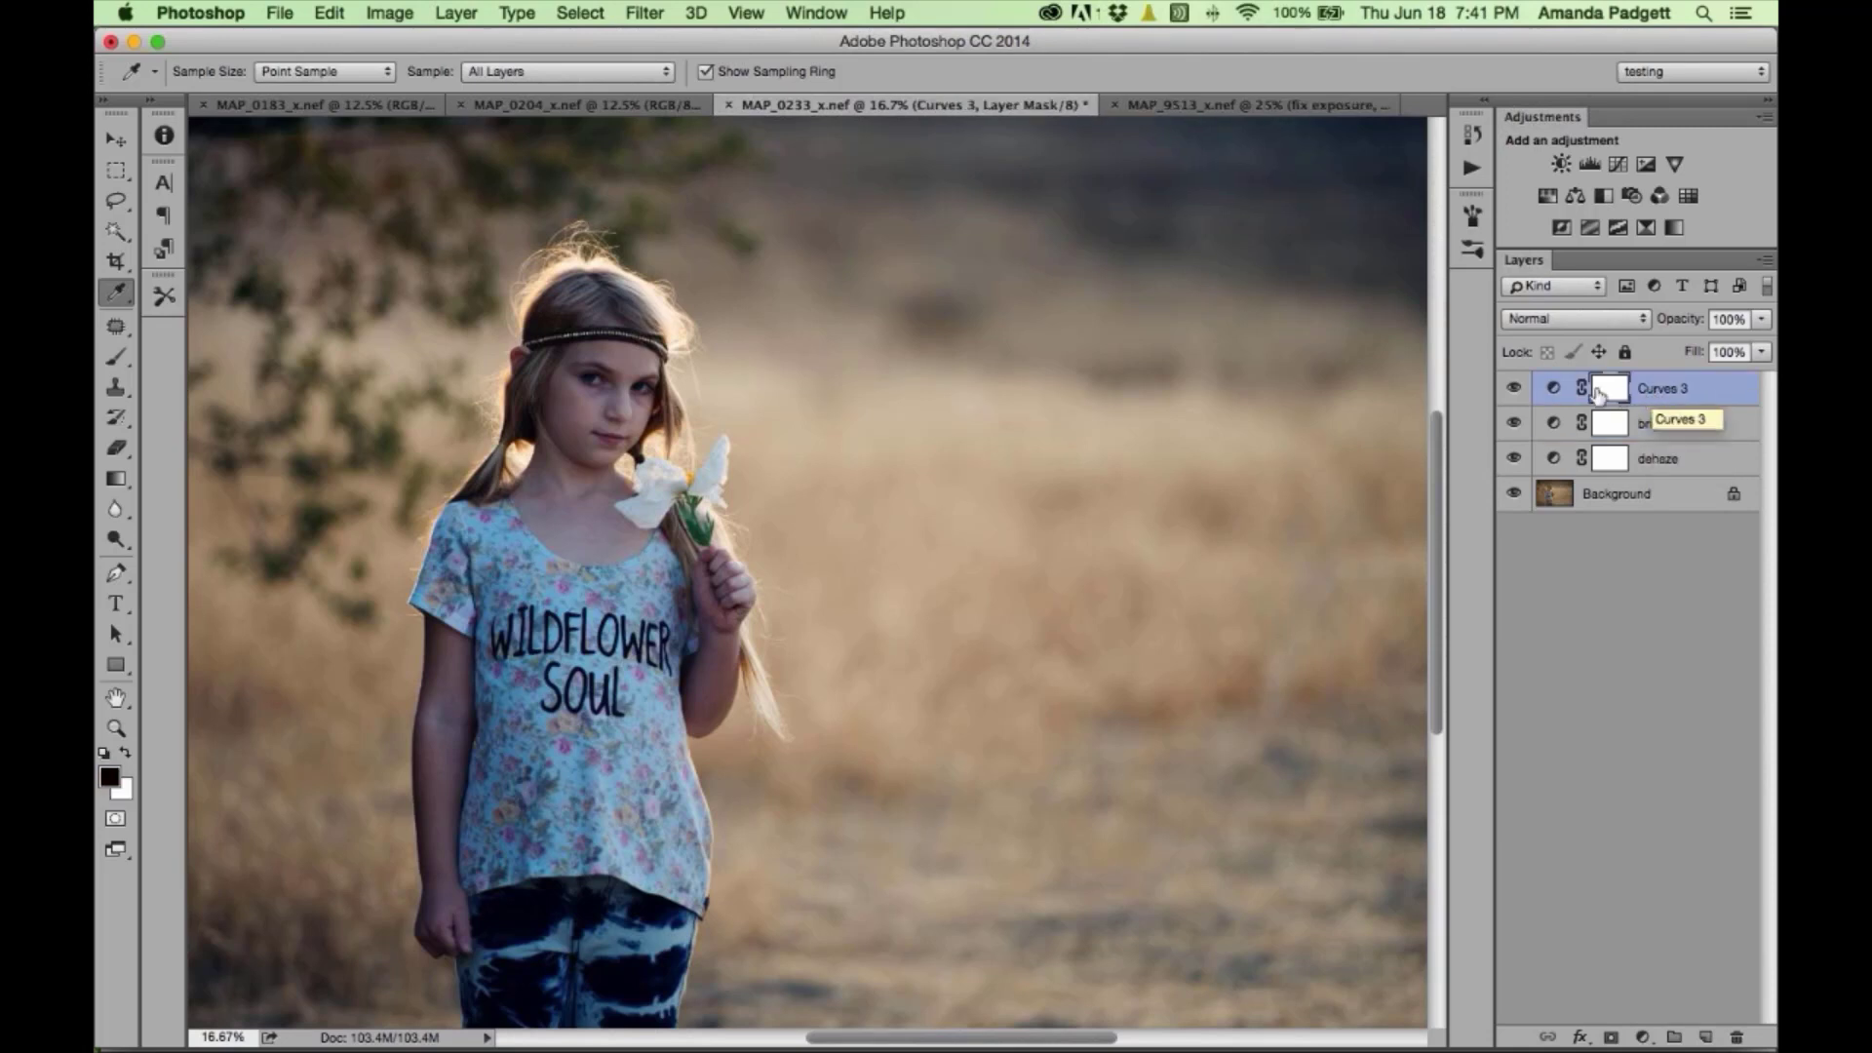
pyautogui.click(1514, 389)
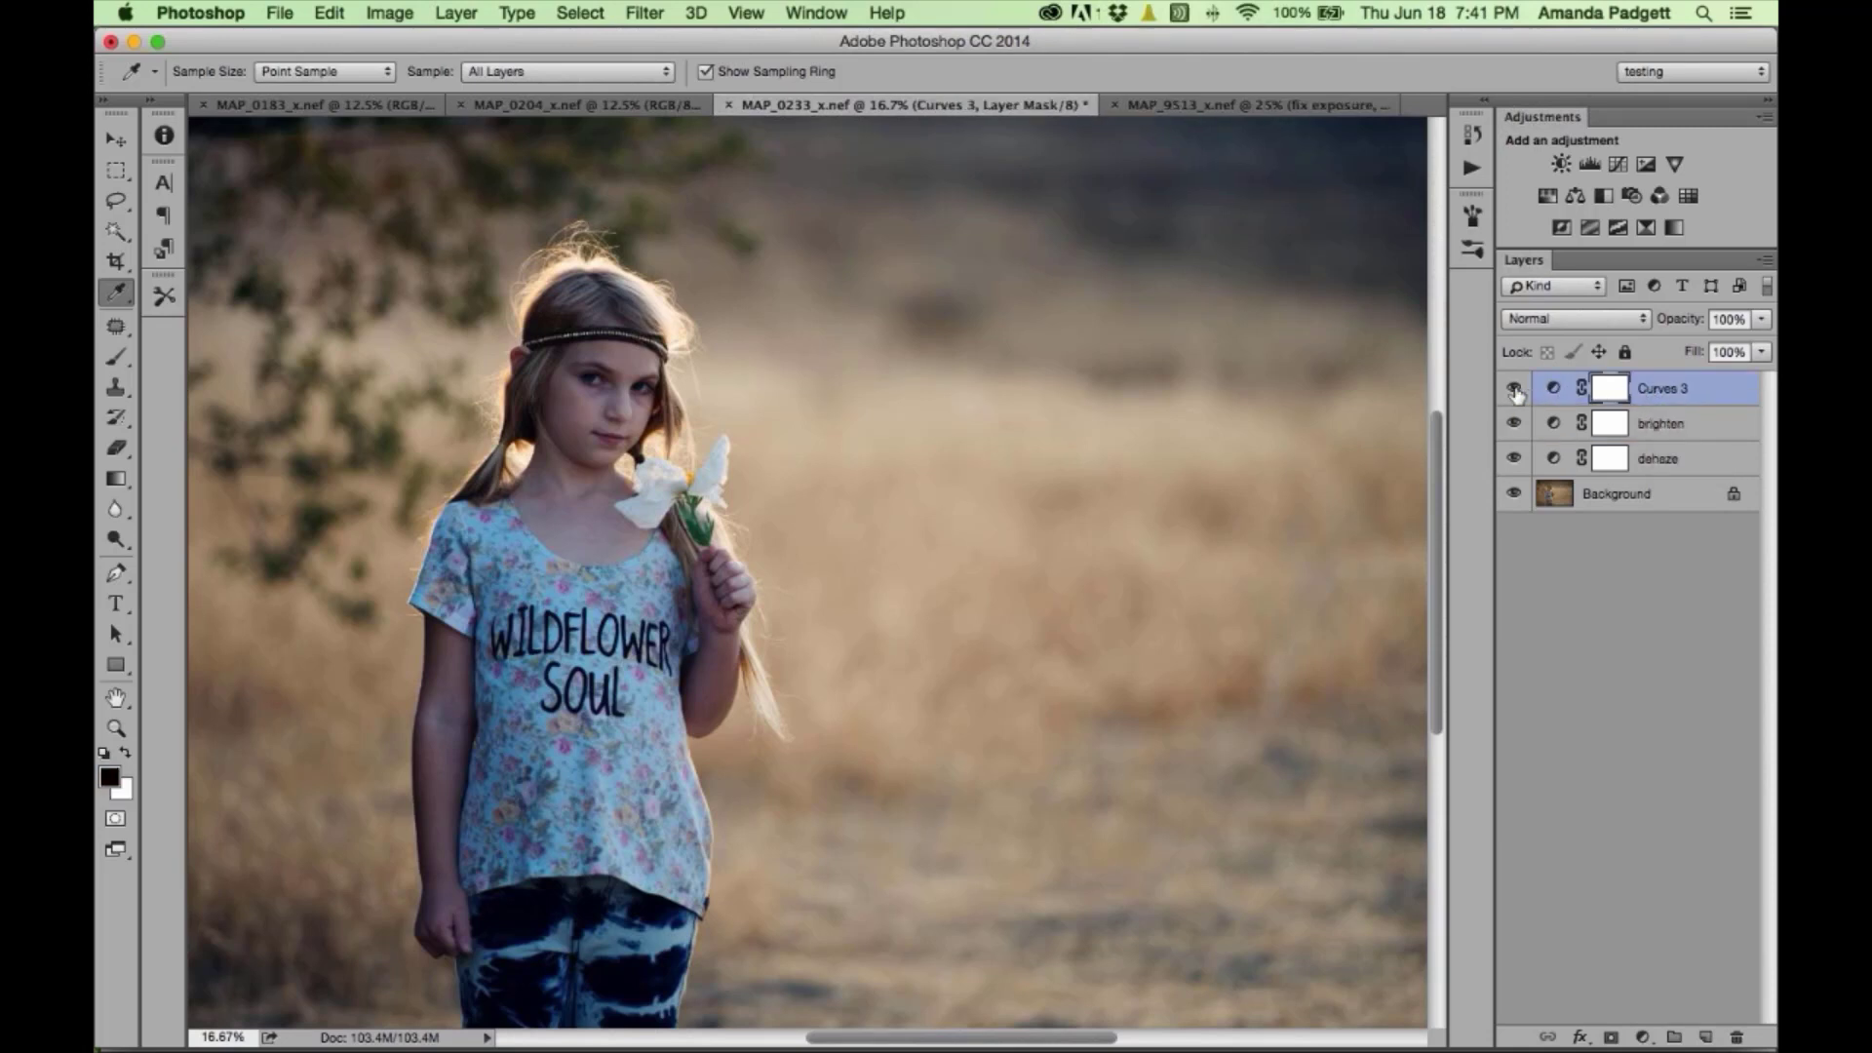
pyautogui.click(1514, 389)
pyautogui.doubleClick(1554, 389)
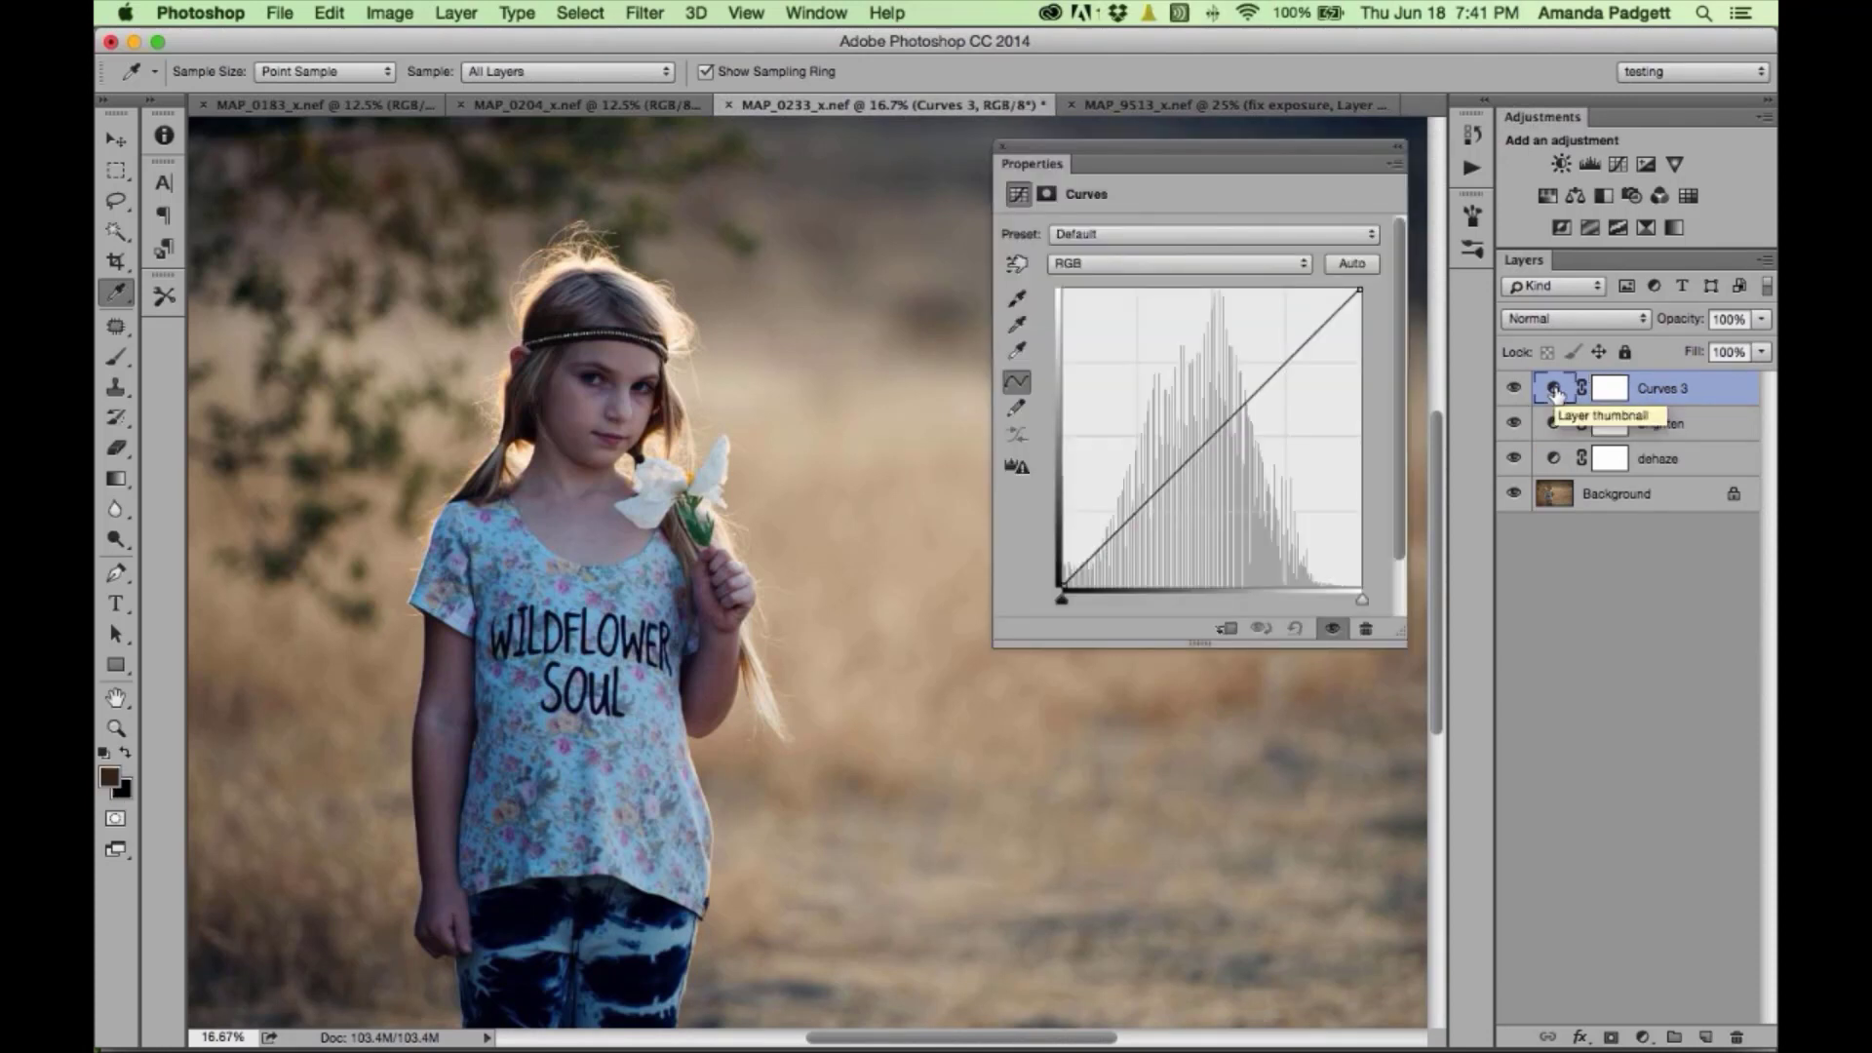
pyautogui.press('super+plus')
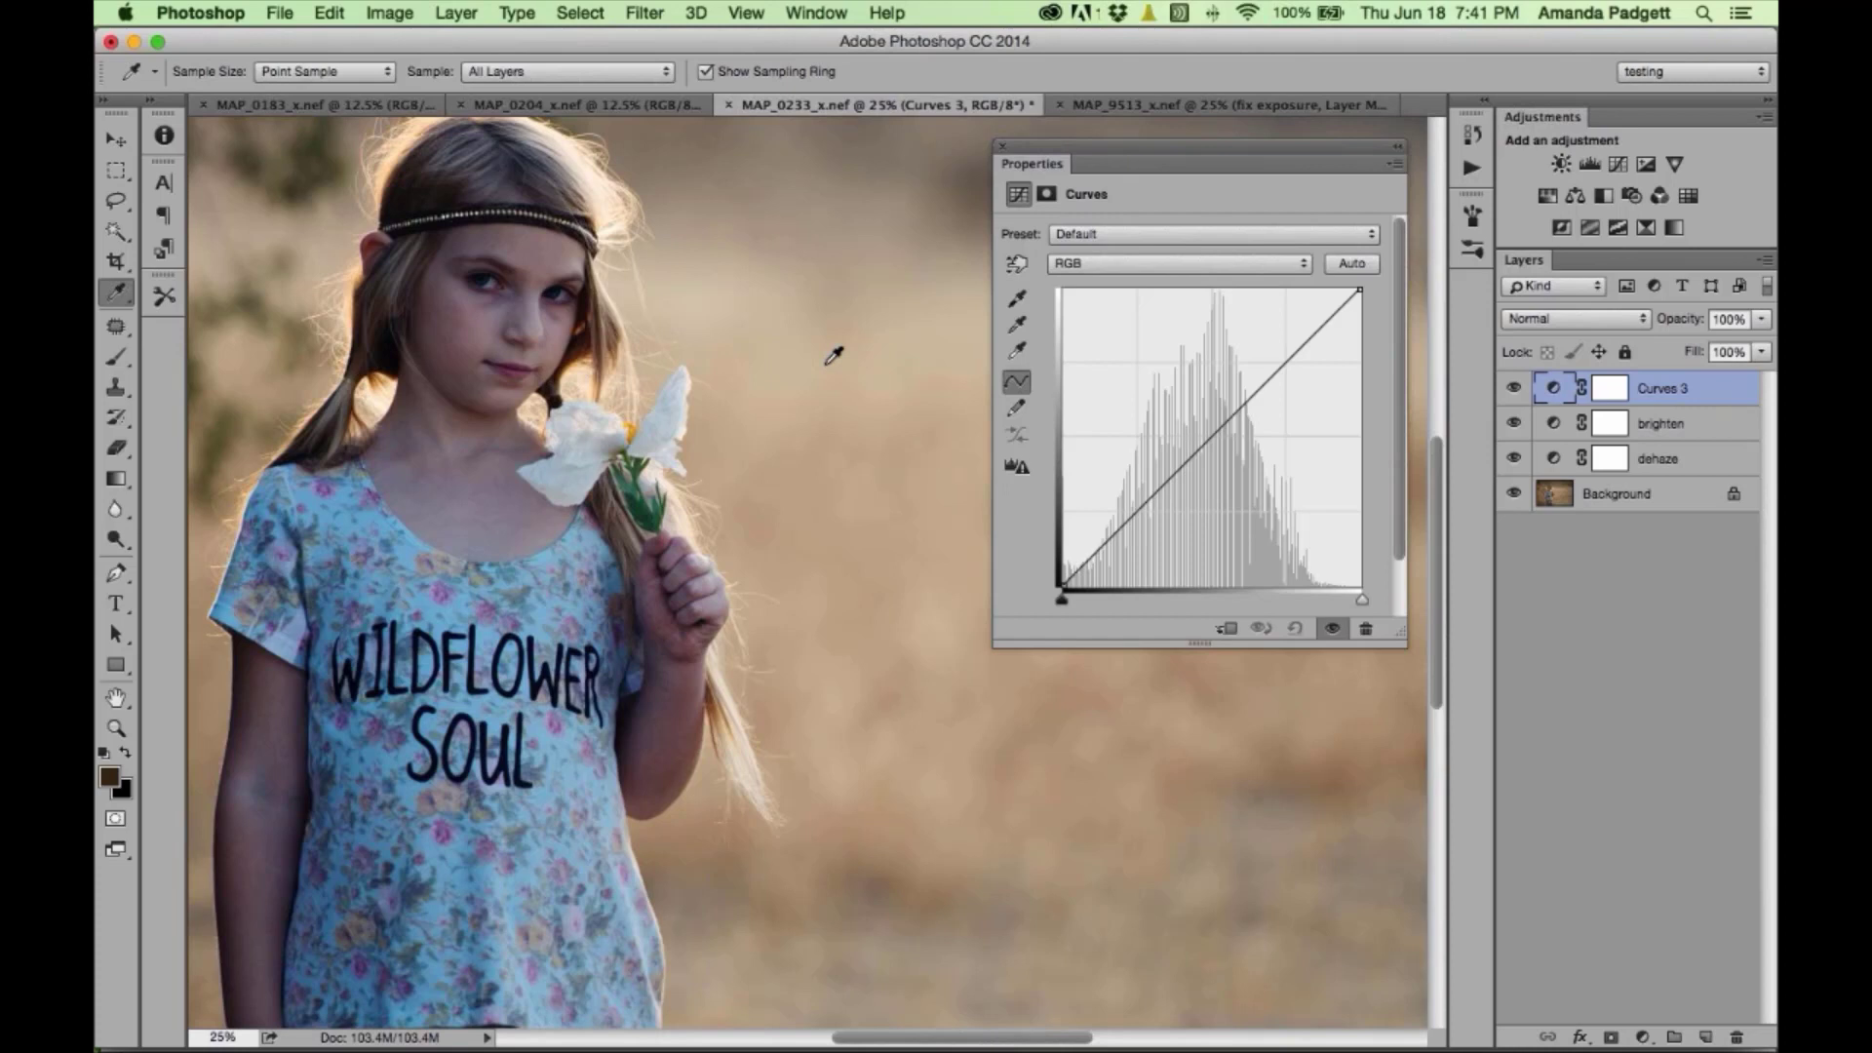
pyautogui.click(1398, 146)
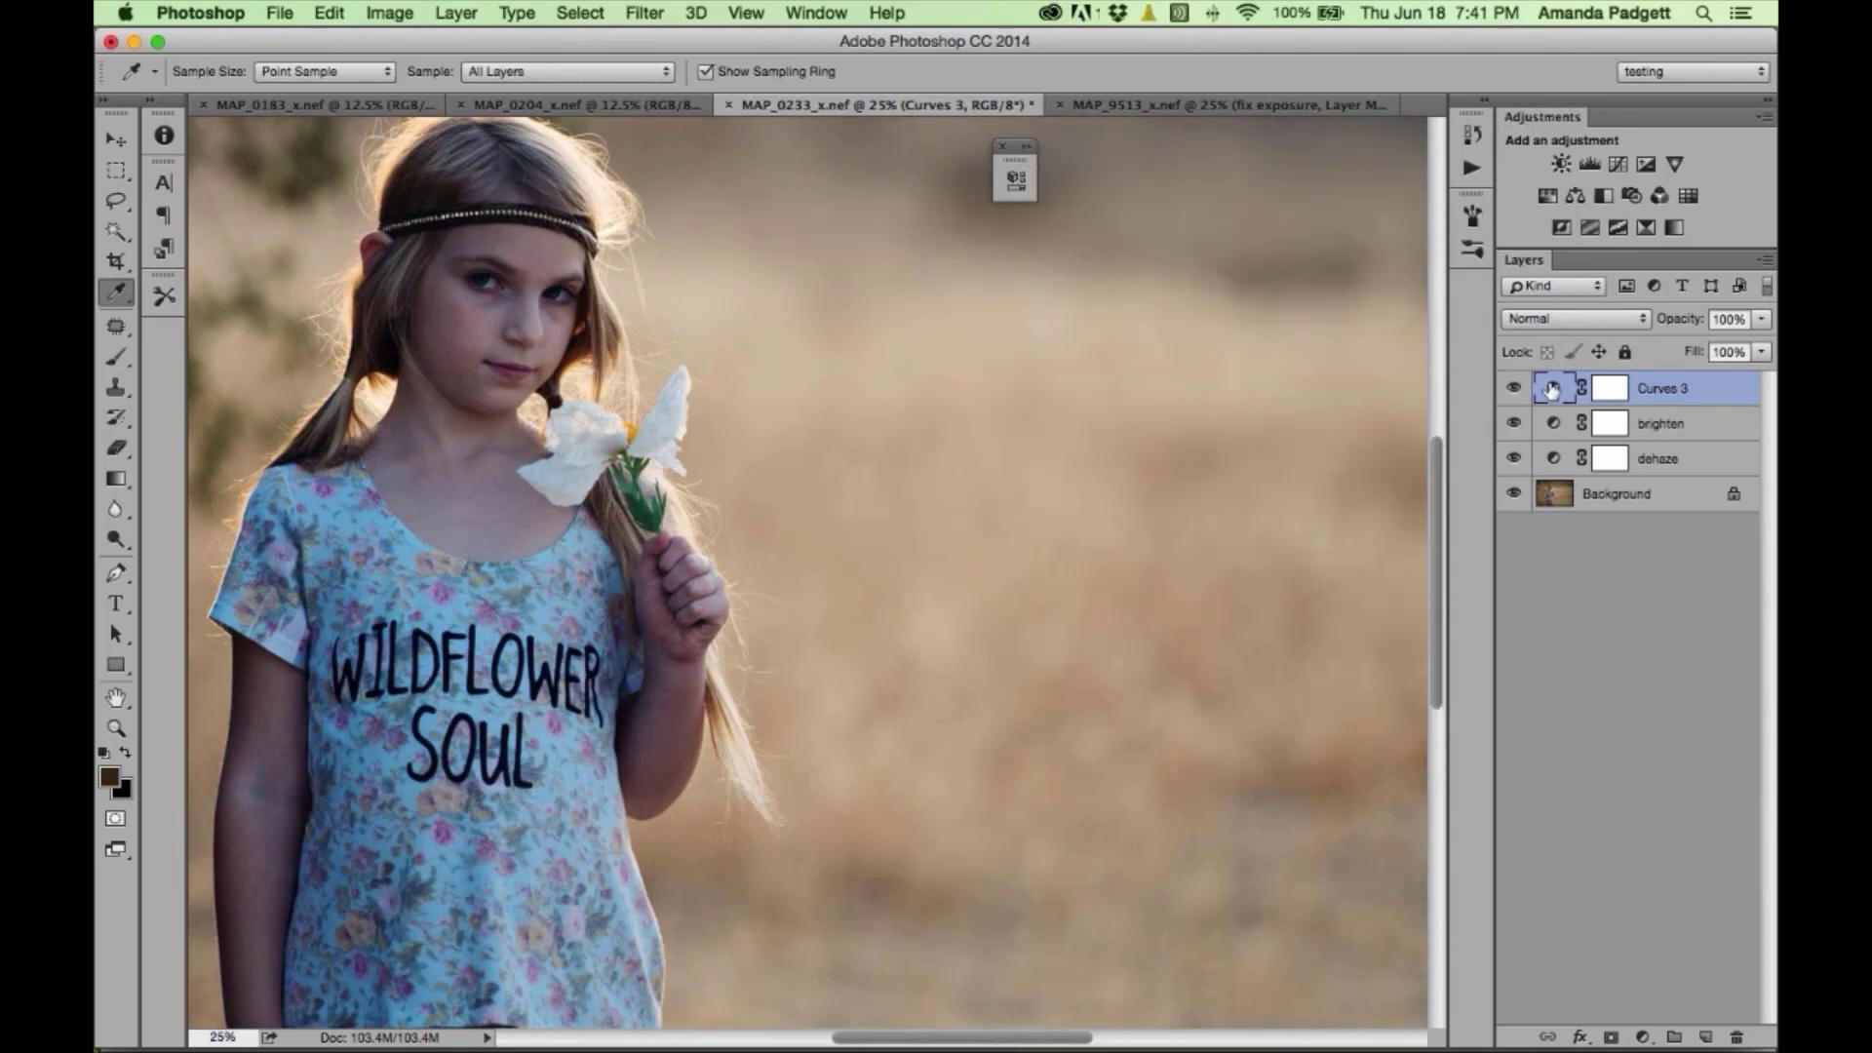
pyautogui.click(1017, 180)
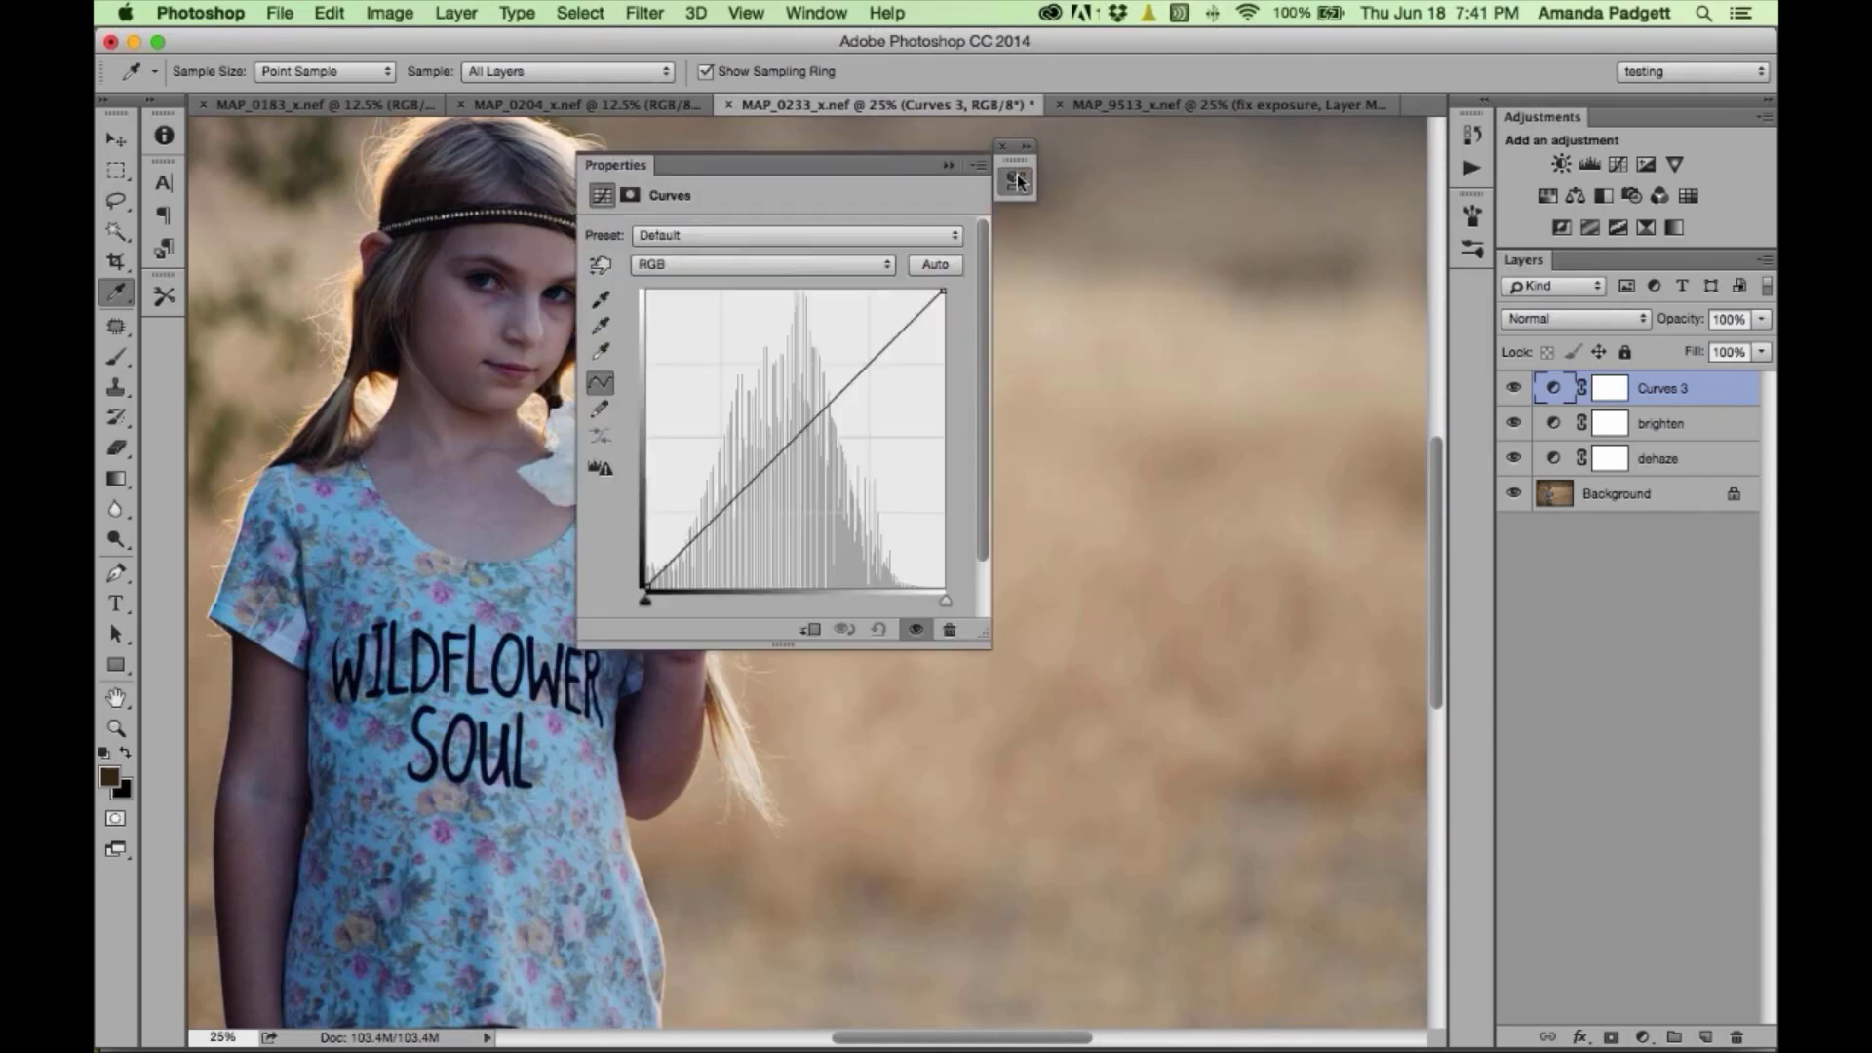
pyautogui.moveTo(941, 179); pyautogui.dragTo(1377, 177)
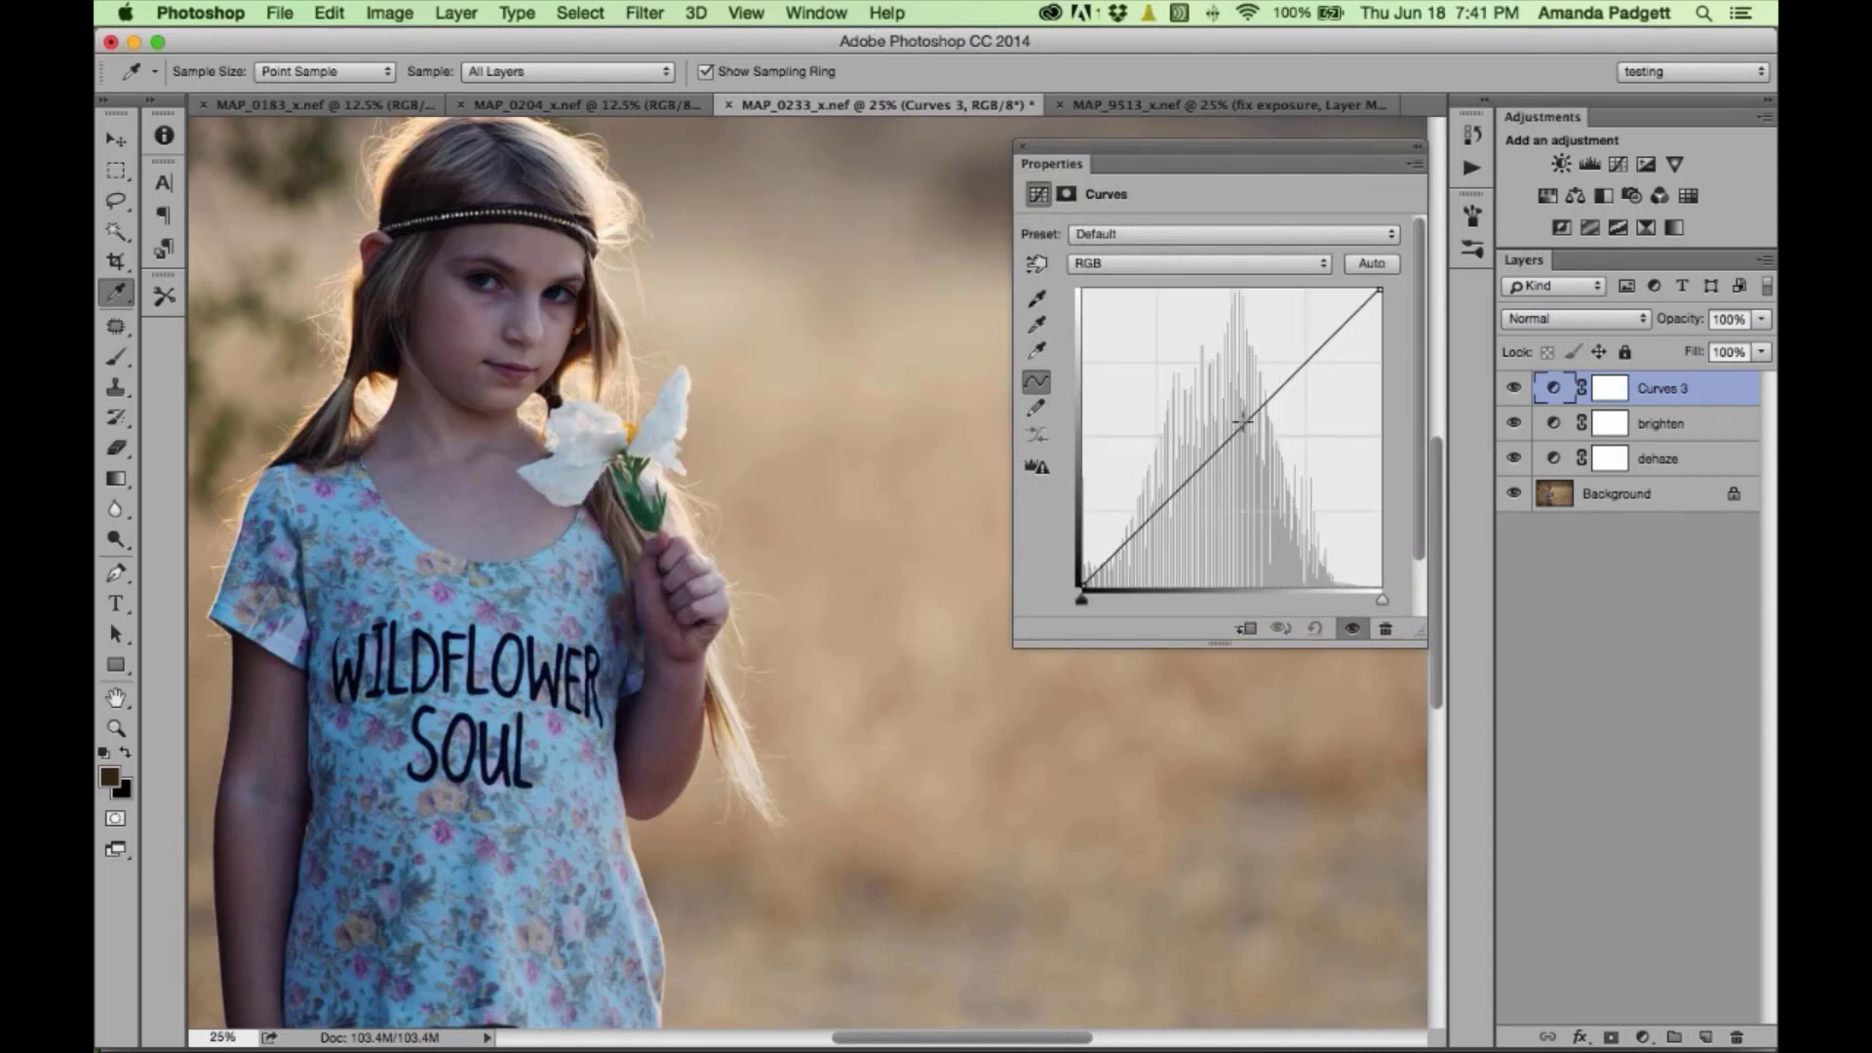
pyautogui.moveTo(1243, 421); pyautogui.dragTo(1222, 414)
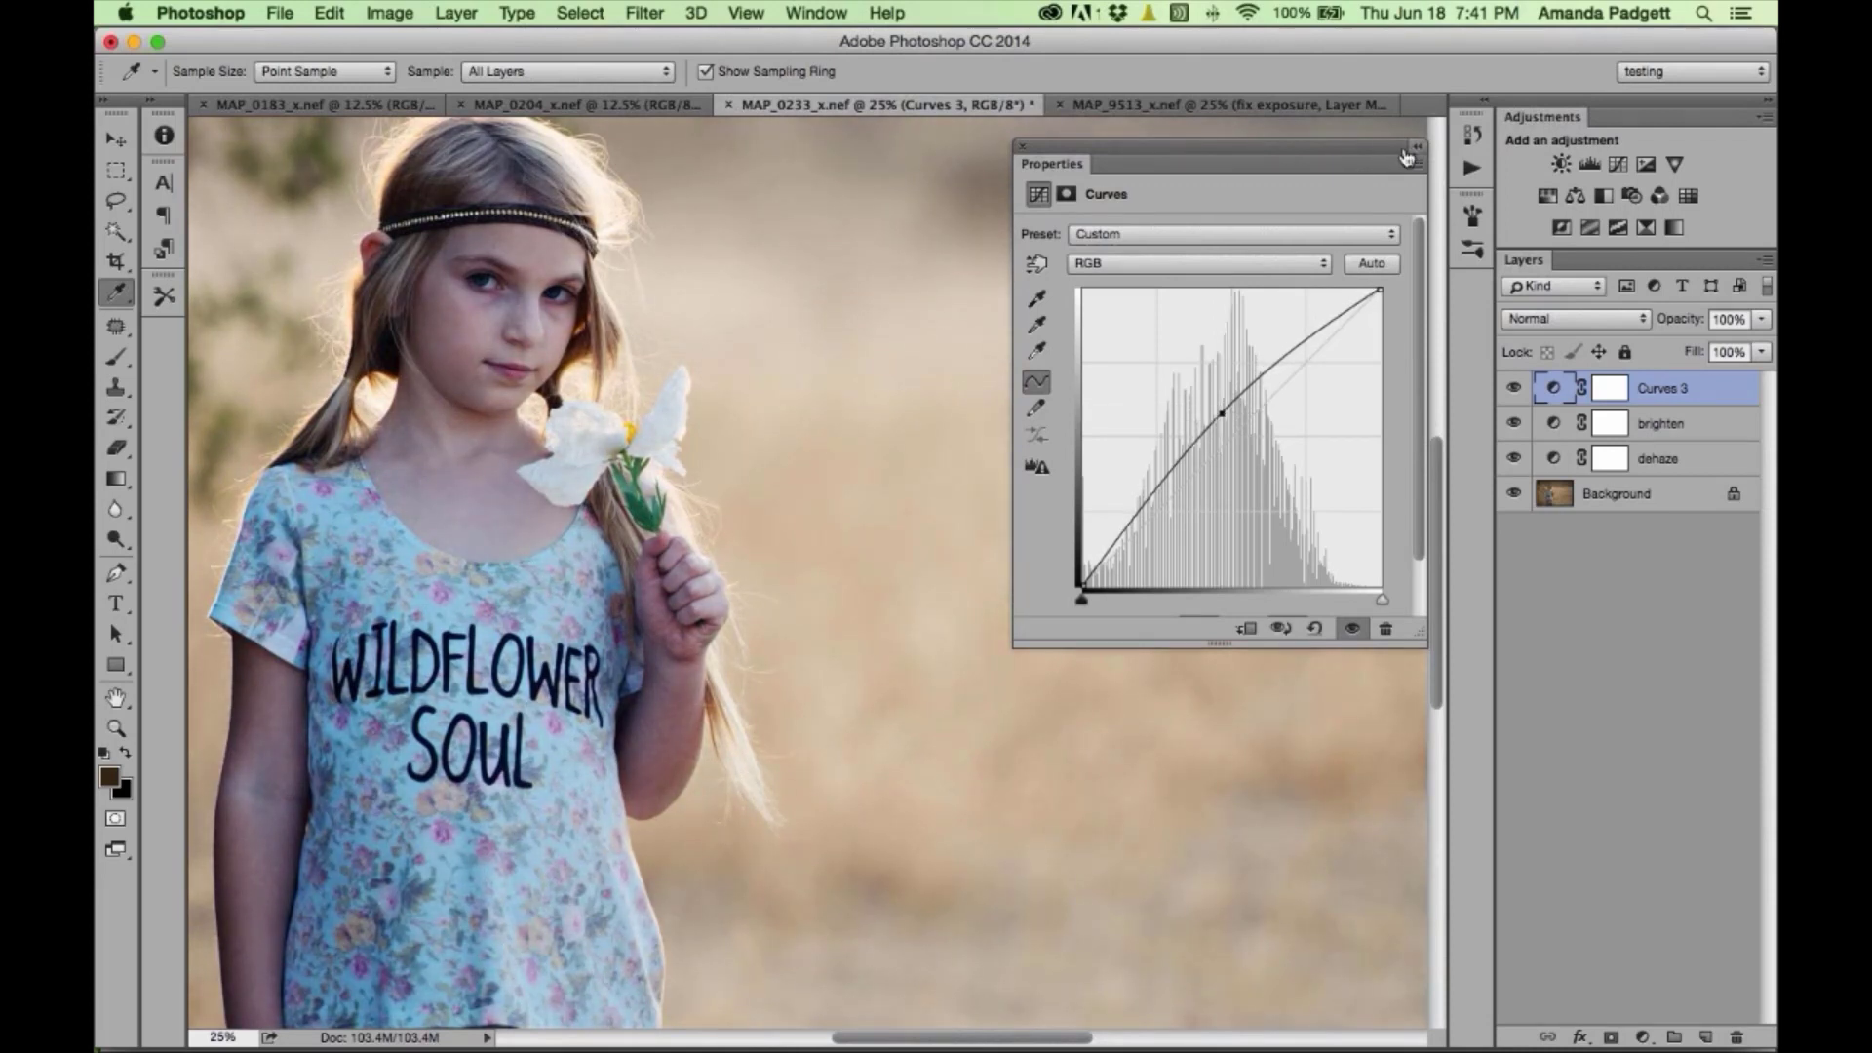
pyautogui.click(1022, 145)
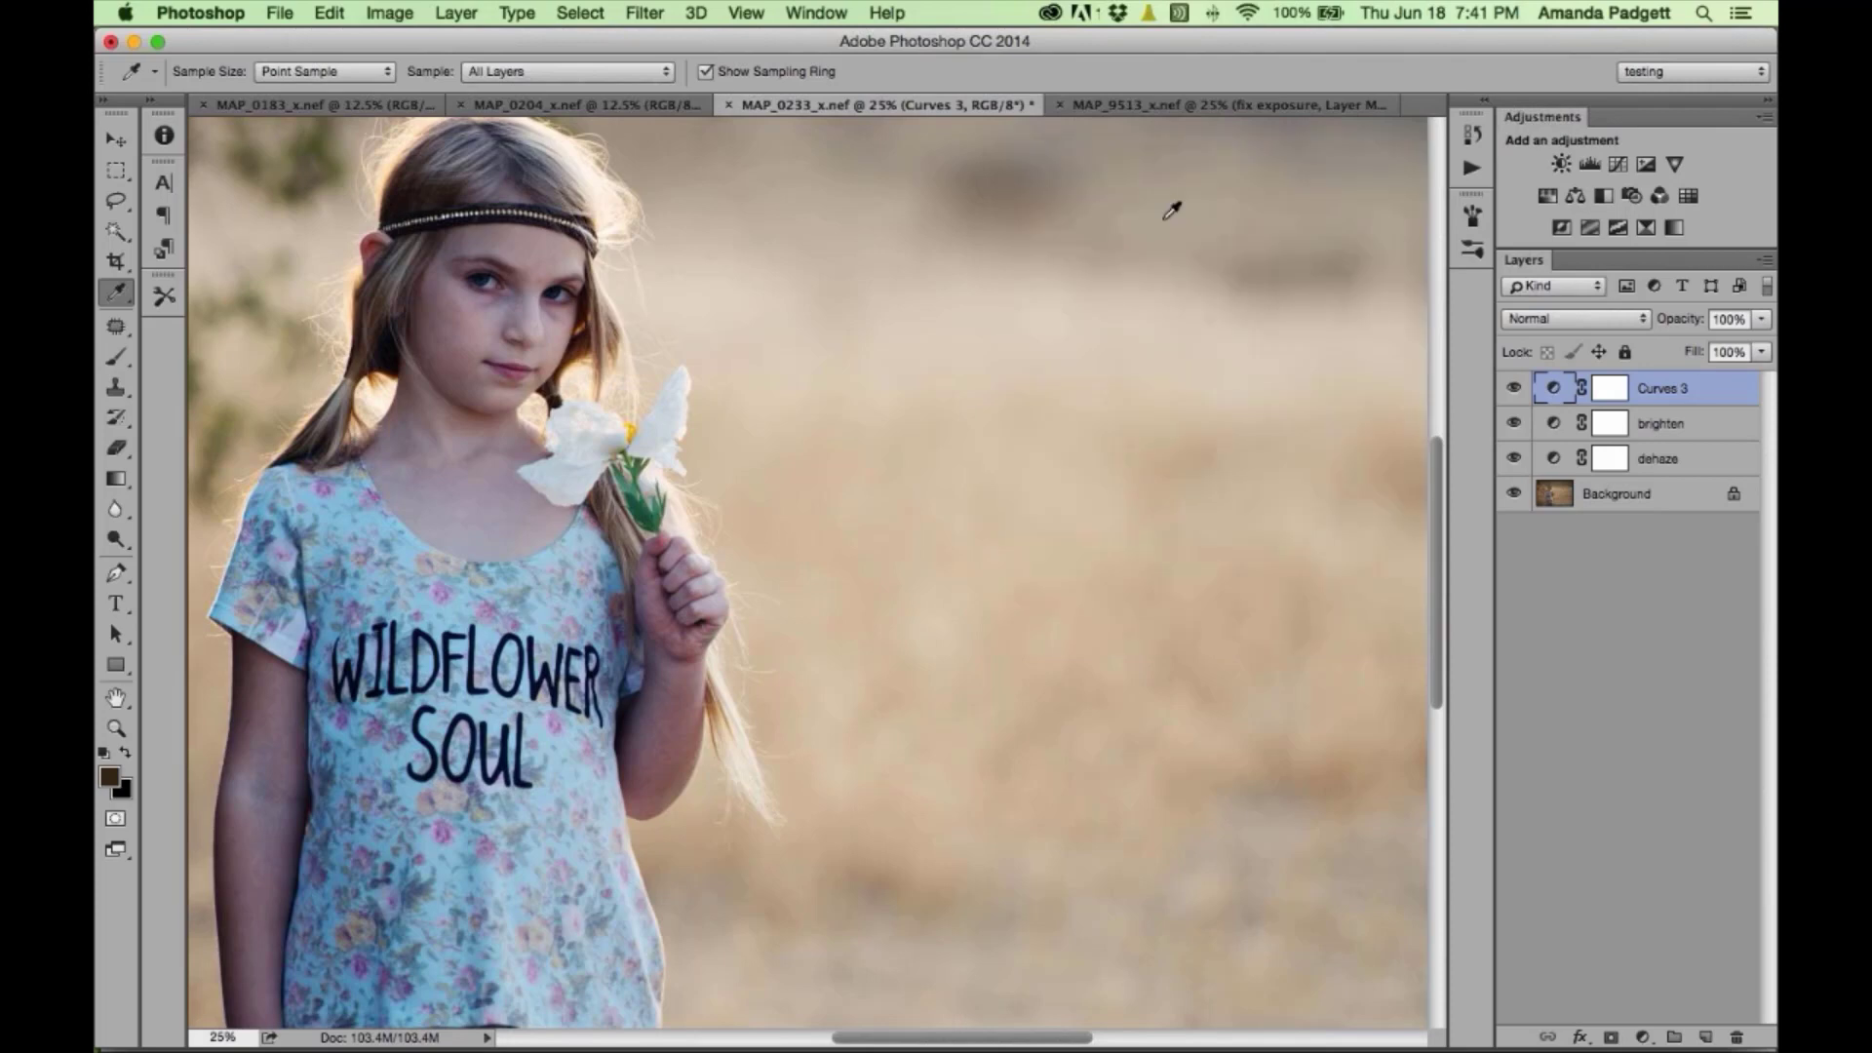
# - Invert the Curves 3 mask to black and paint white at 98% brush opacity over the girl's face and neck
pyautogui.click(1608, 399)
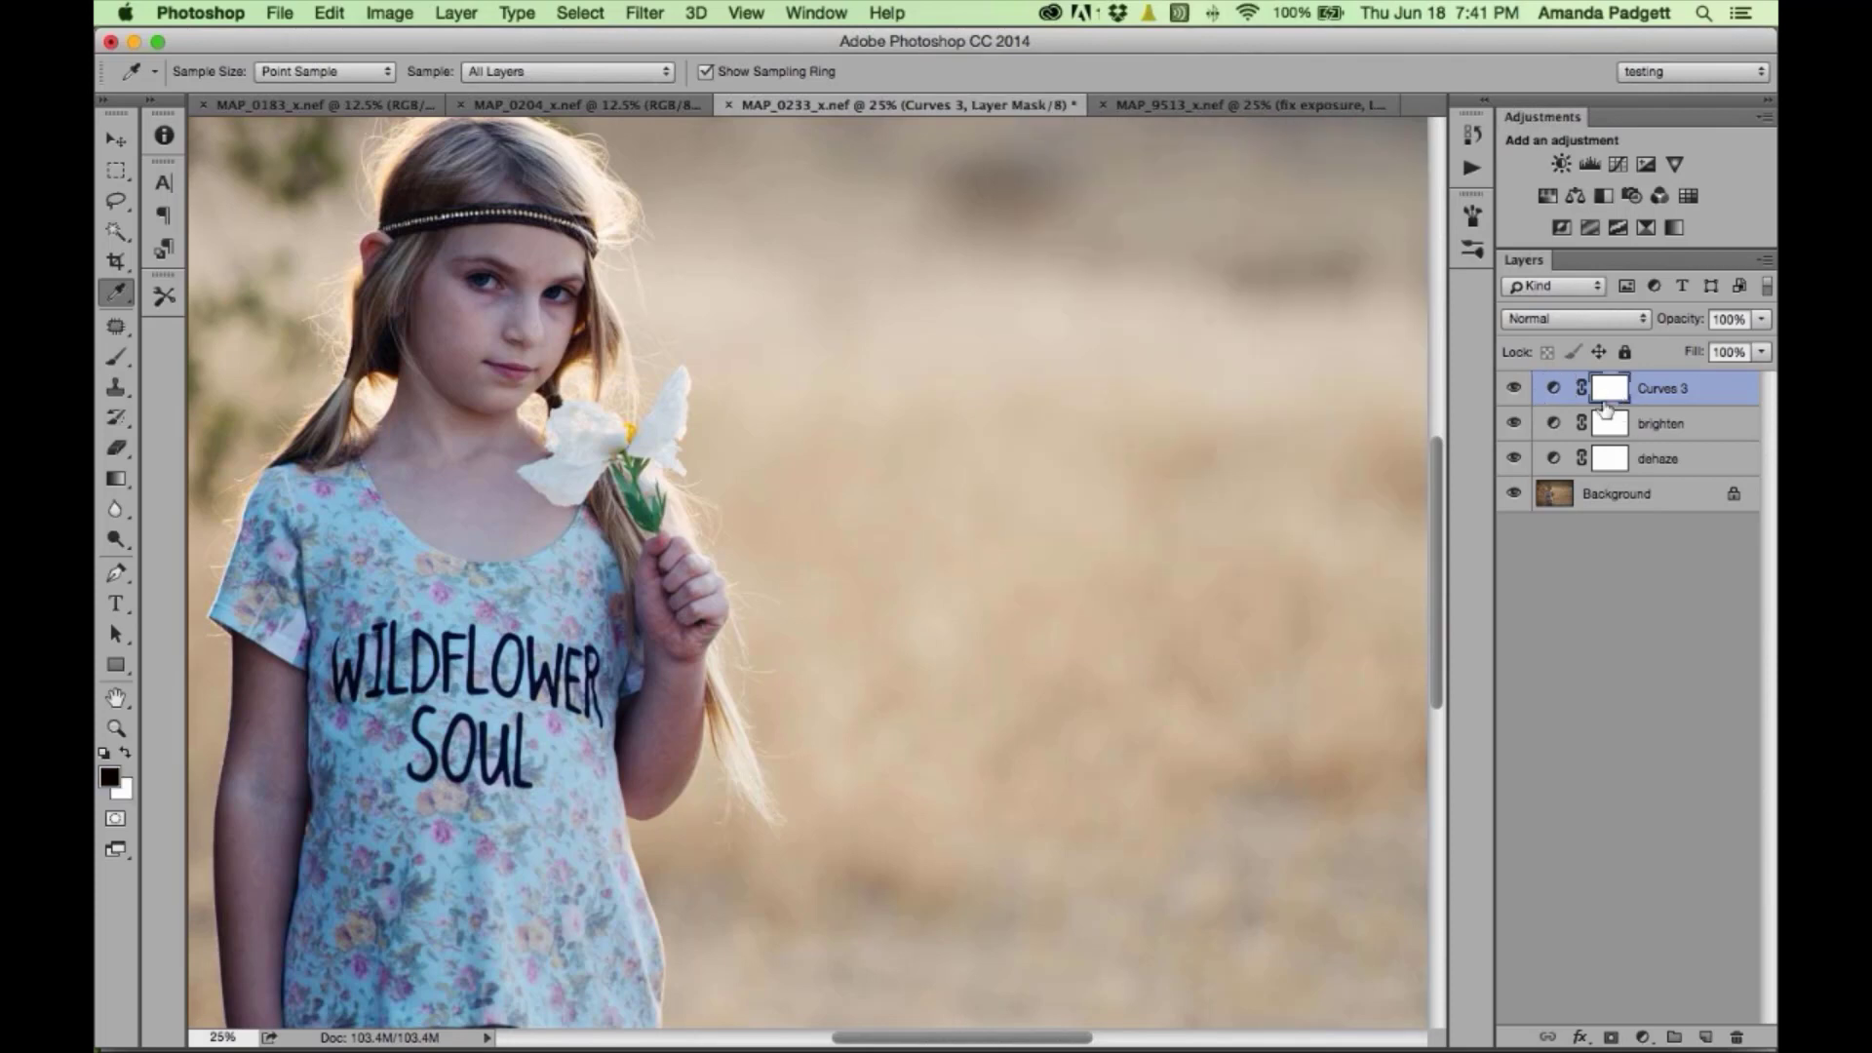
pyautogui.press('super+i')
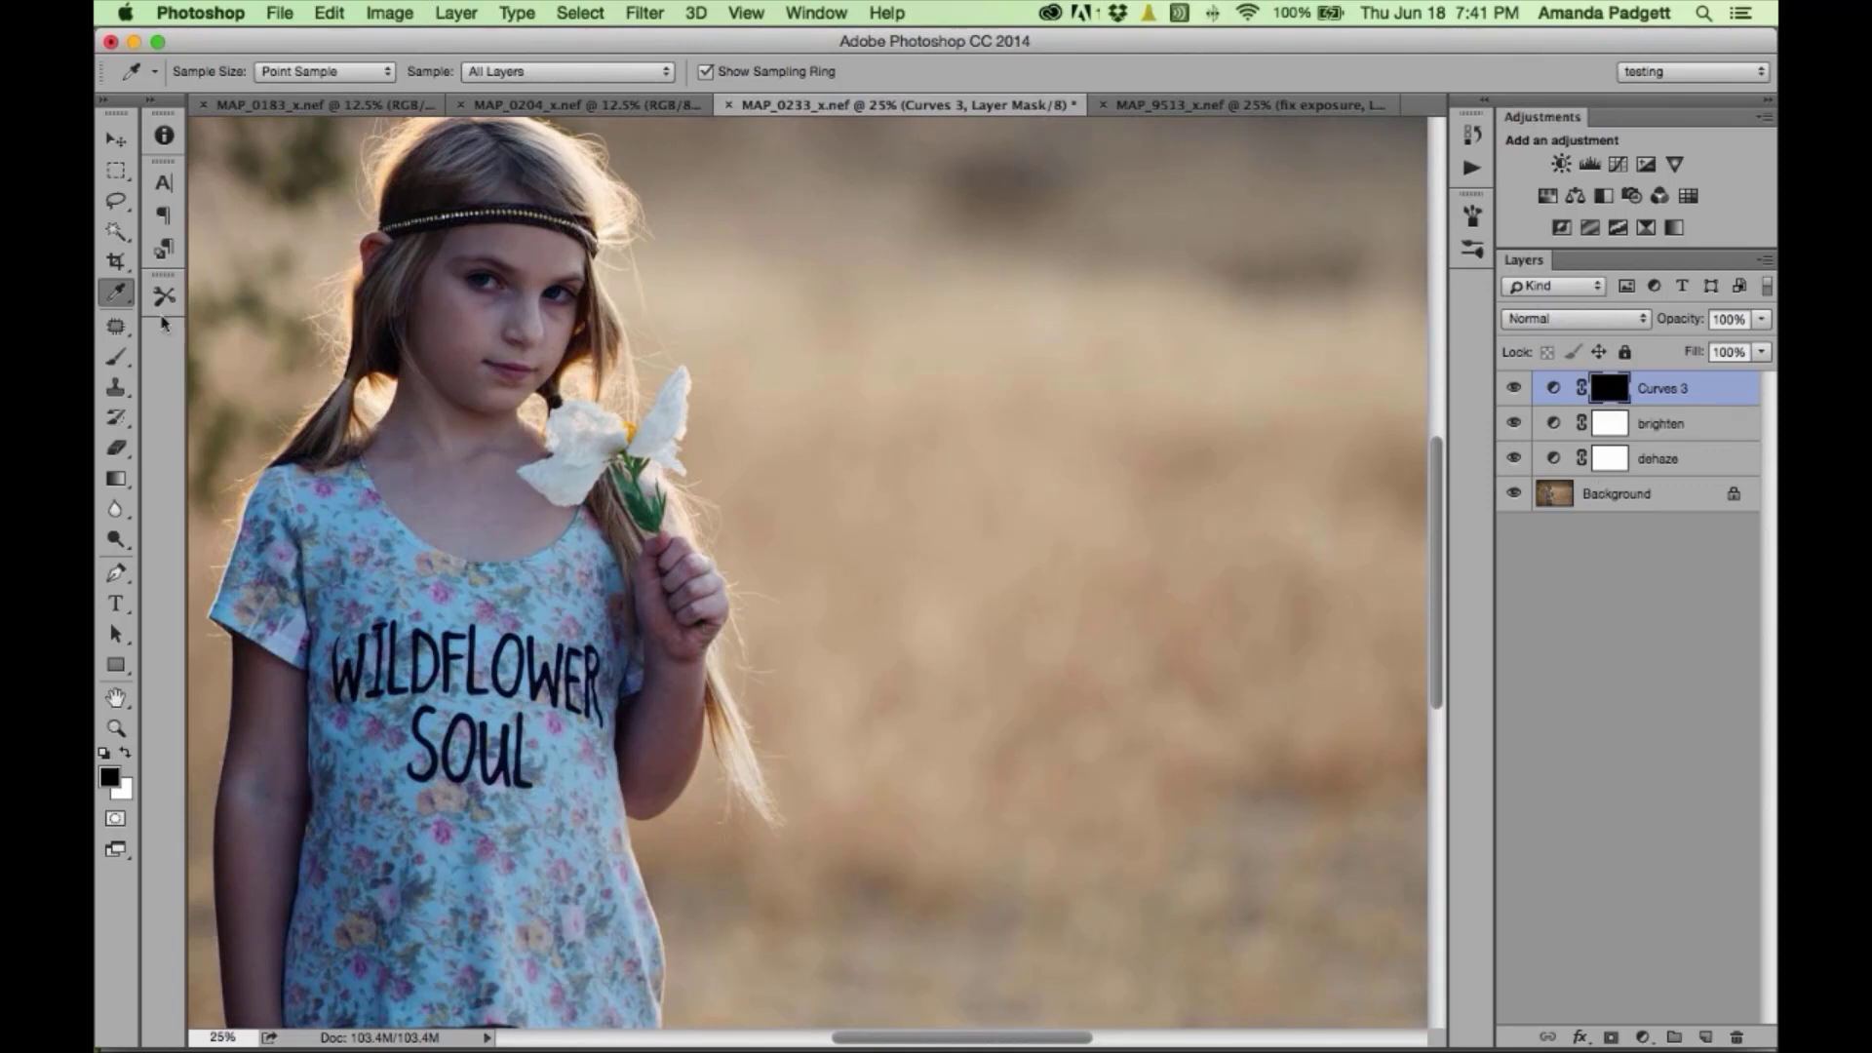
pyautogui.click(127, 352)
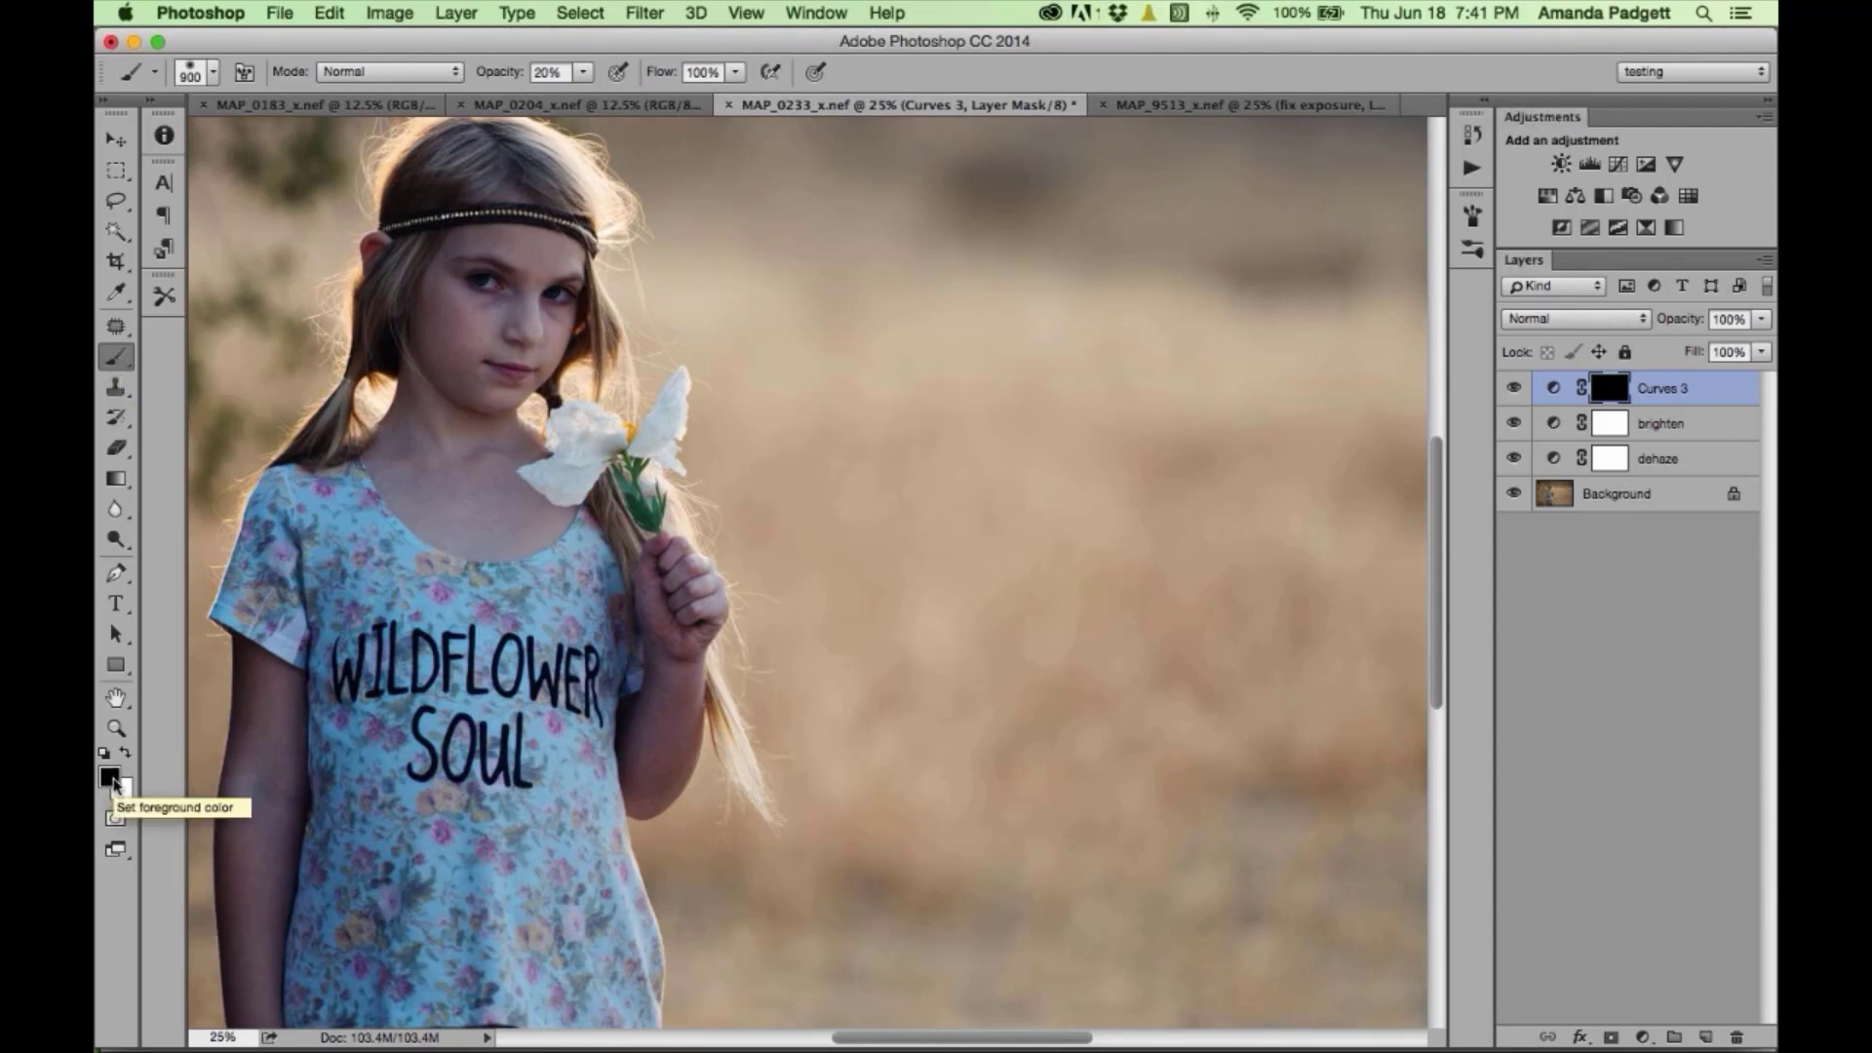
pyautogui.press('x')
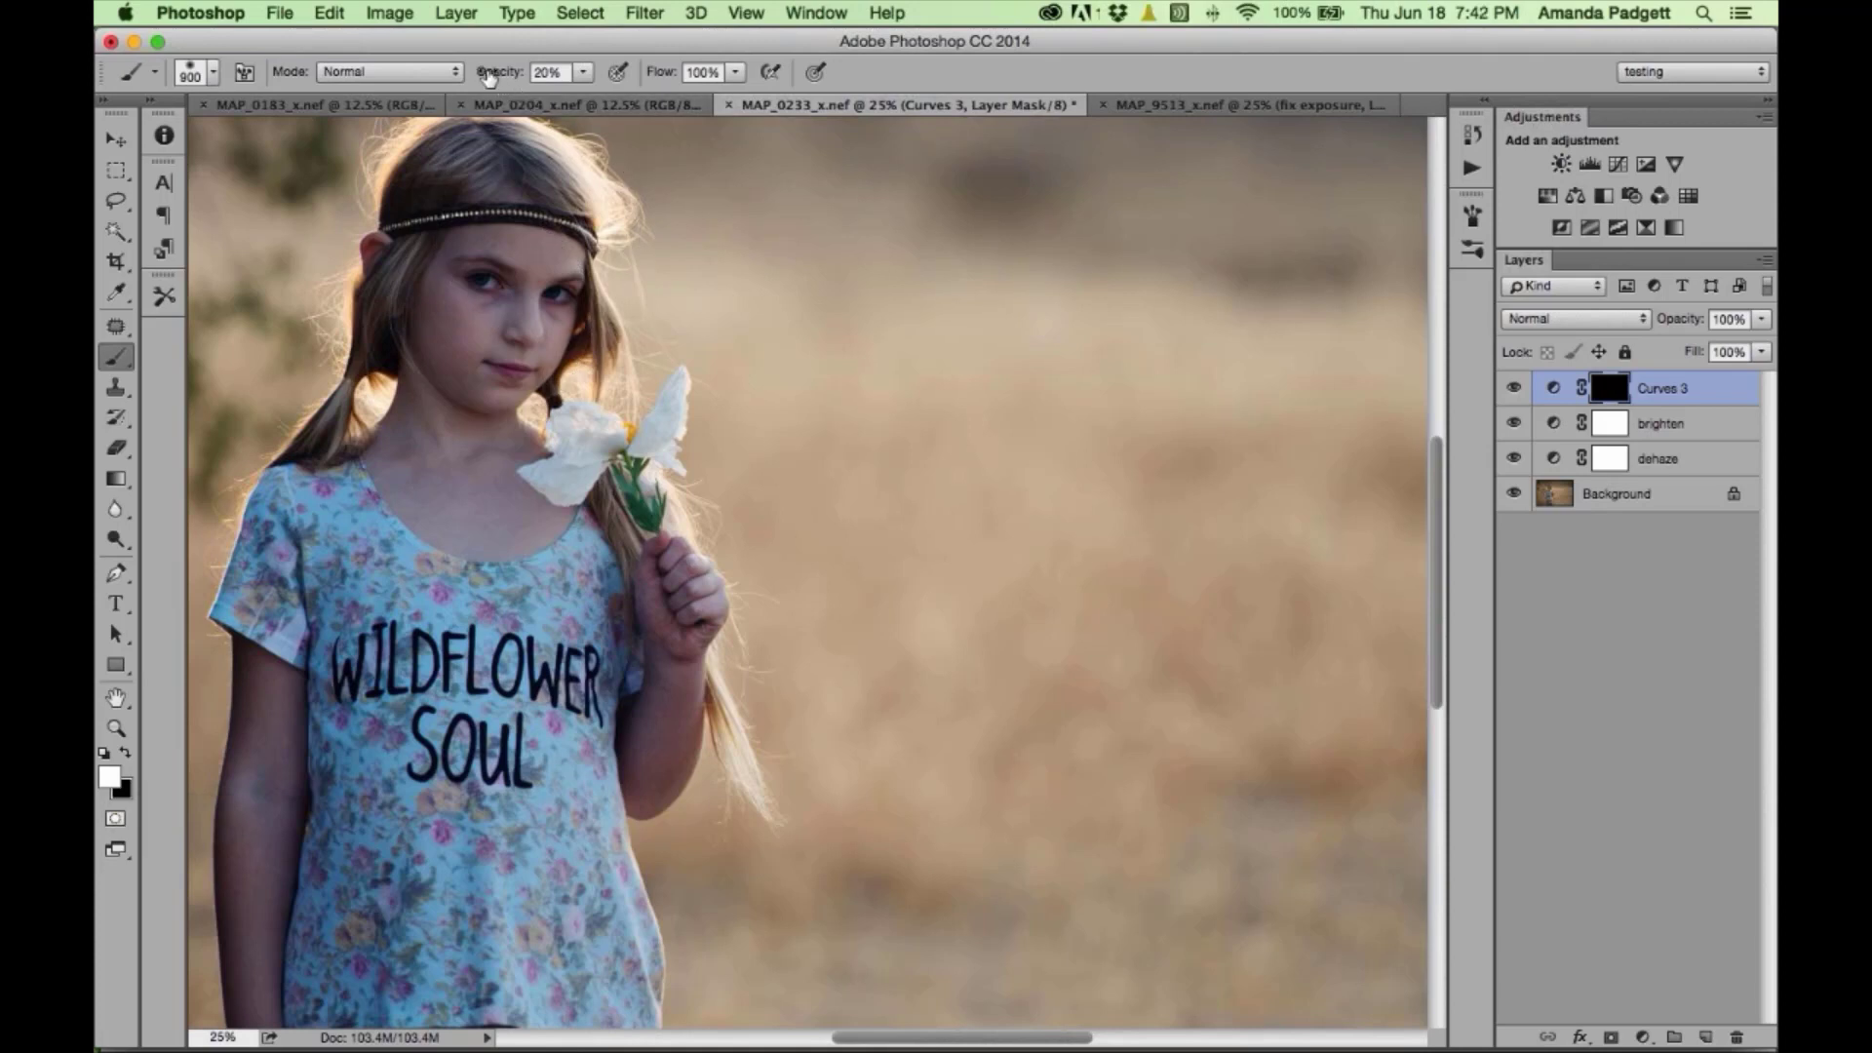
pyautogui.moveTo(490, 78); pyautogui.dragTo(535, 77)
pyautogui.click(493, 290)
pyautogui.click(491, 302)
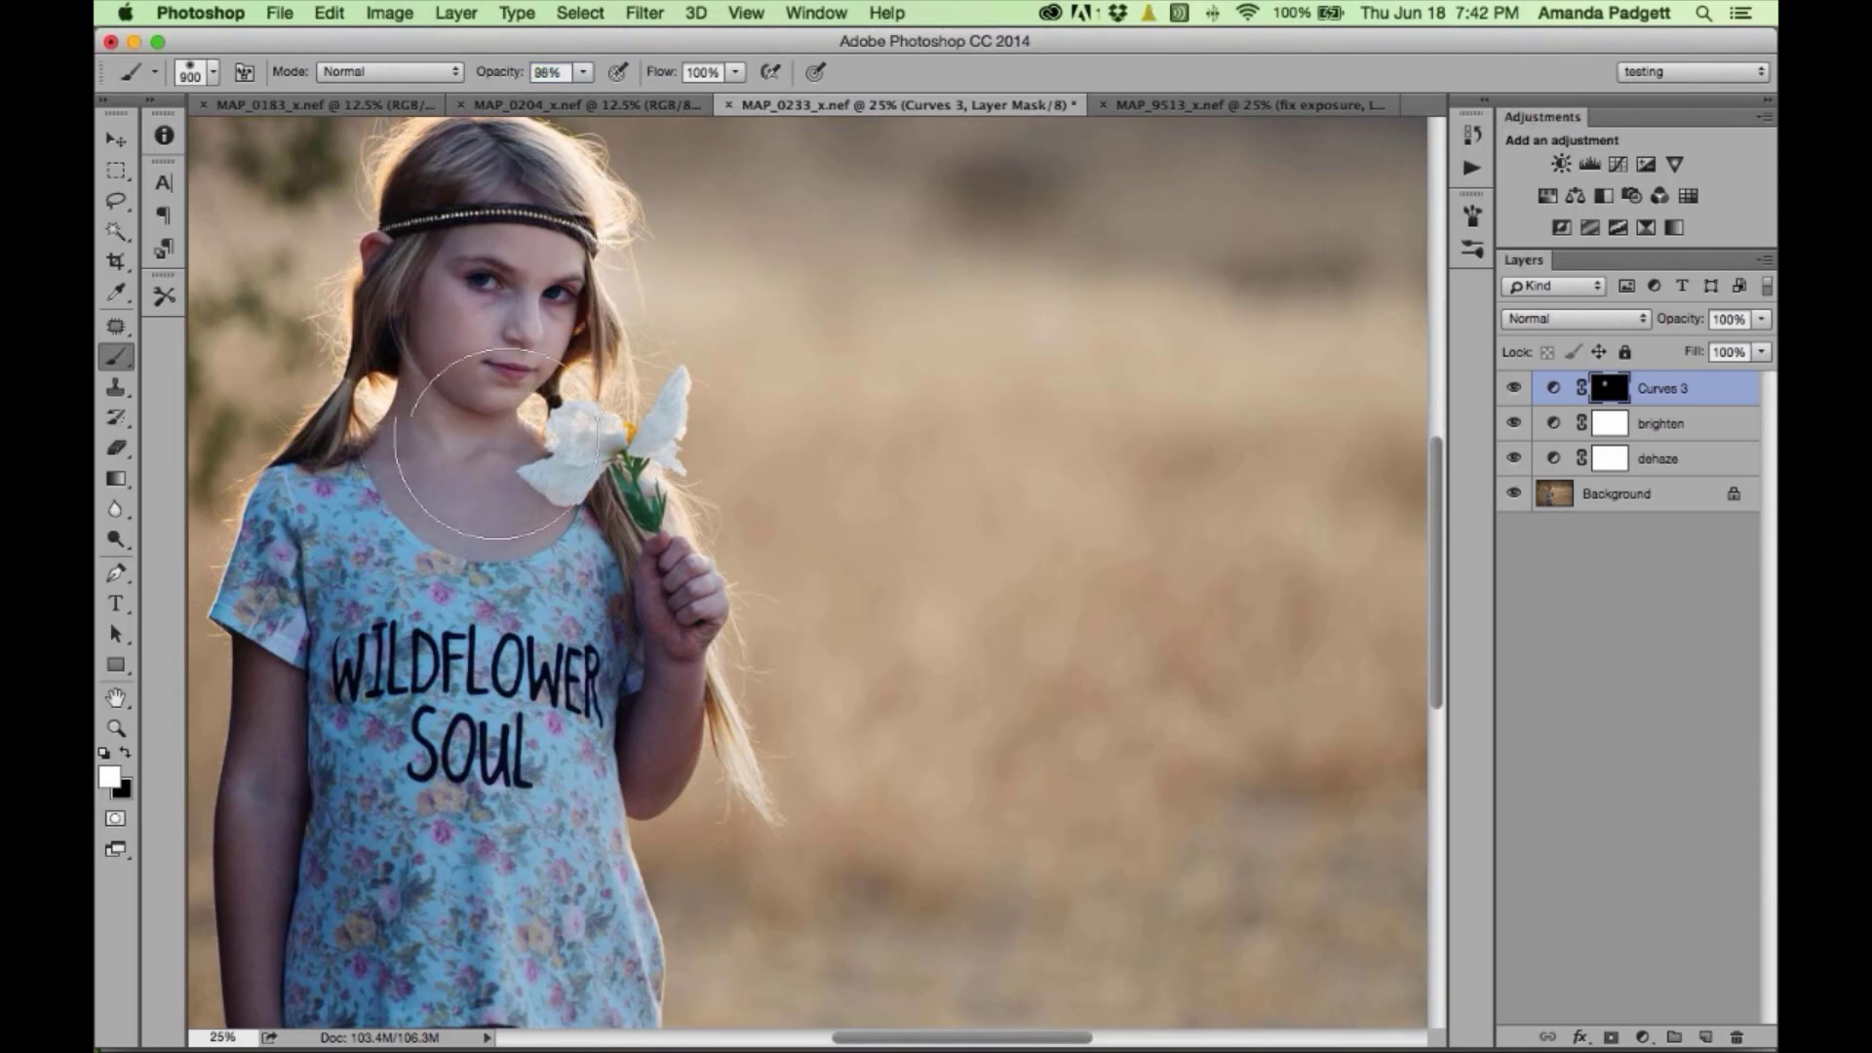
pyautogui.moveTo(495, 475); pyautogui.dragTo(521, 259)
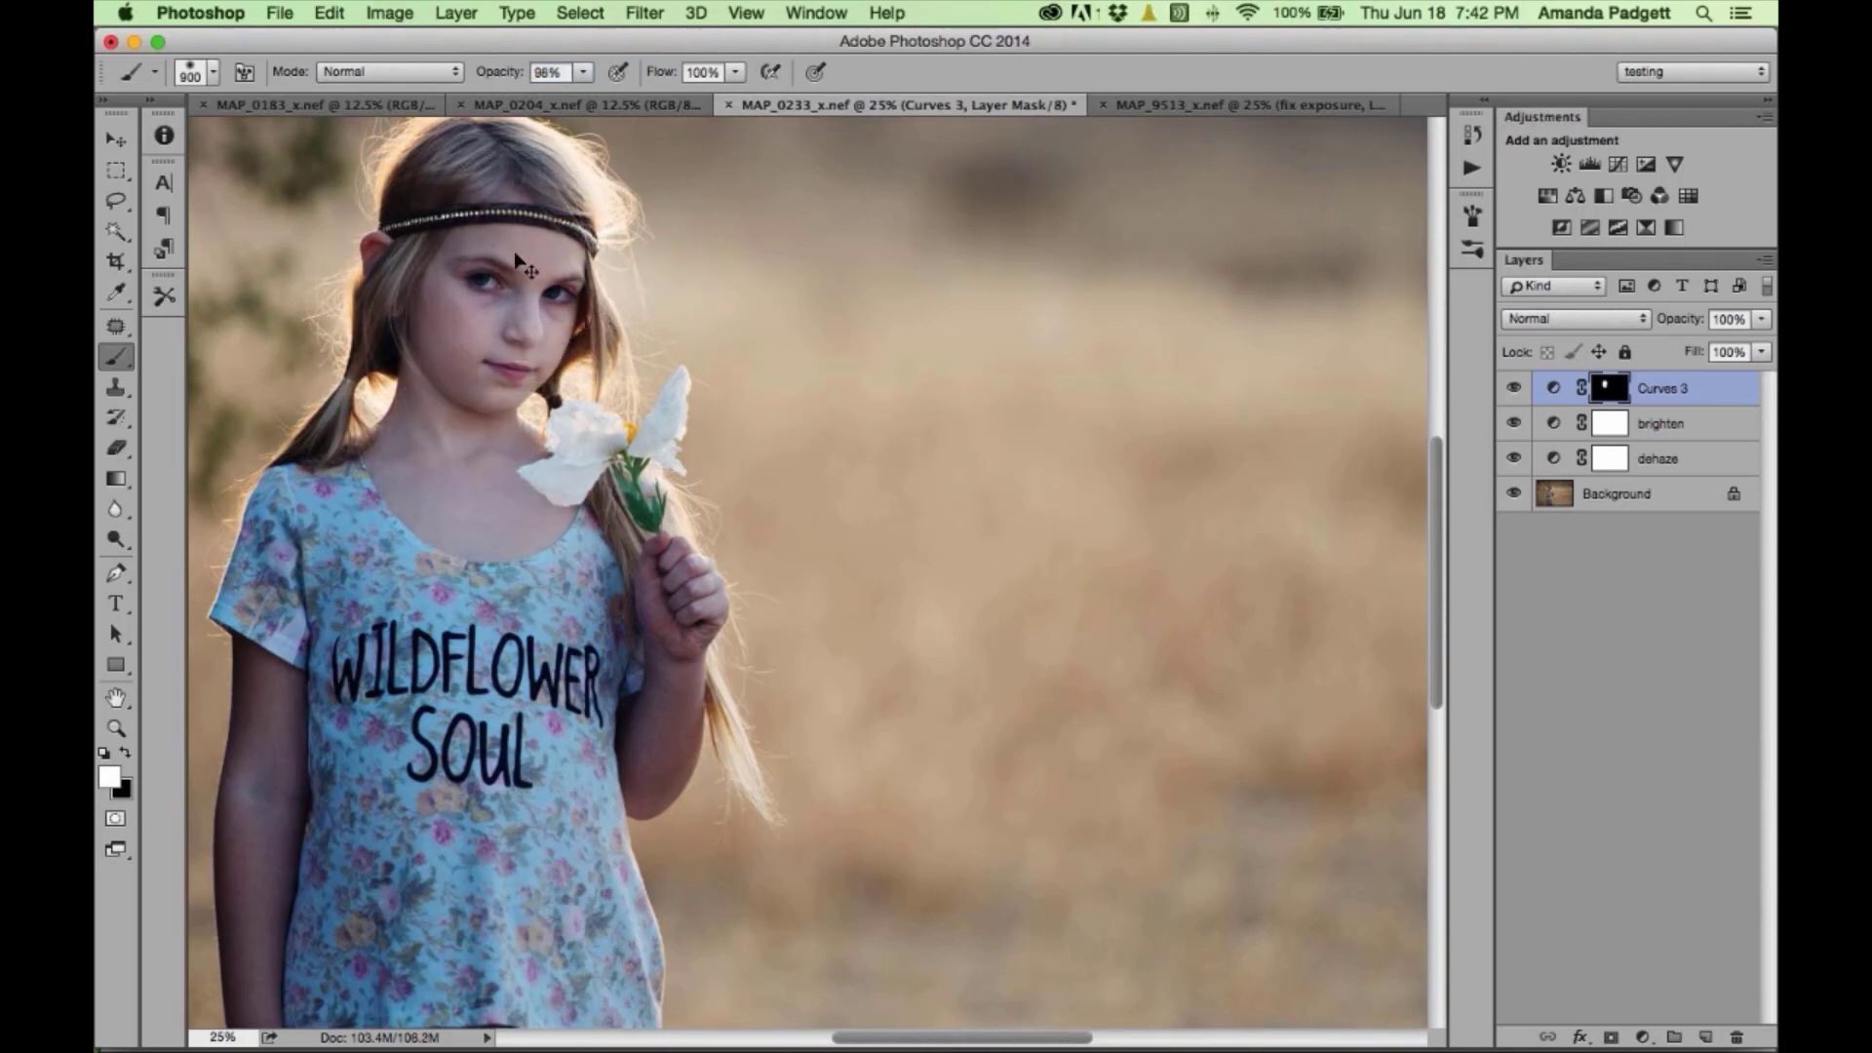
# - Paint the arm holding the flower into the Curves 3 mask with a 300 px brush, and reduce the brush to 200 px
pyautogui.press('super+minus')
pyautogui.press('[')
pyautogui.press('[')
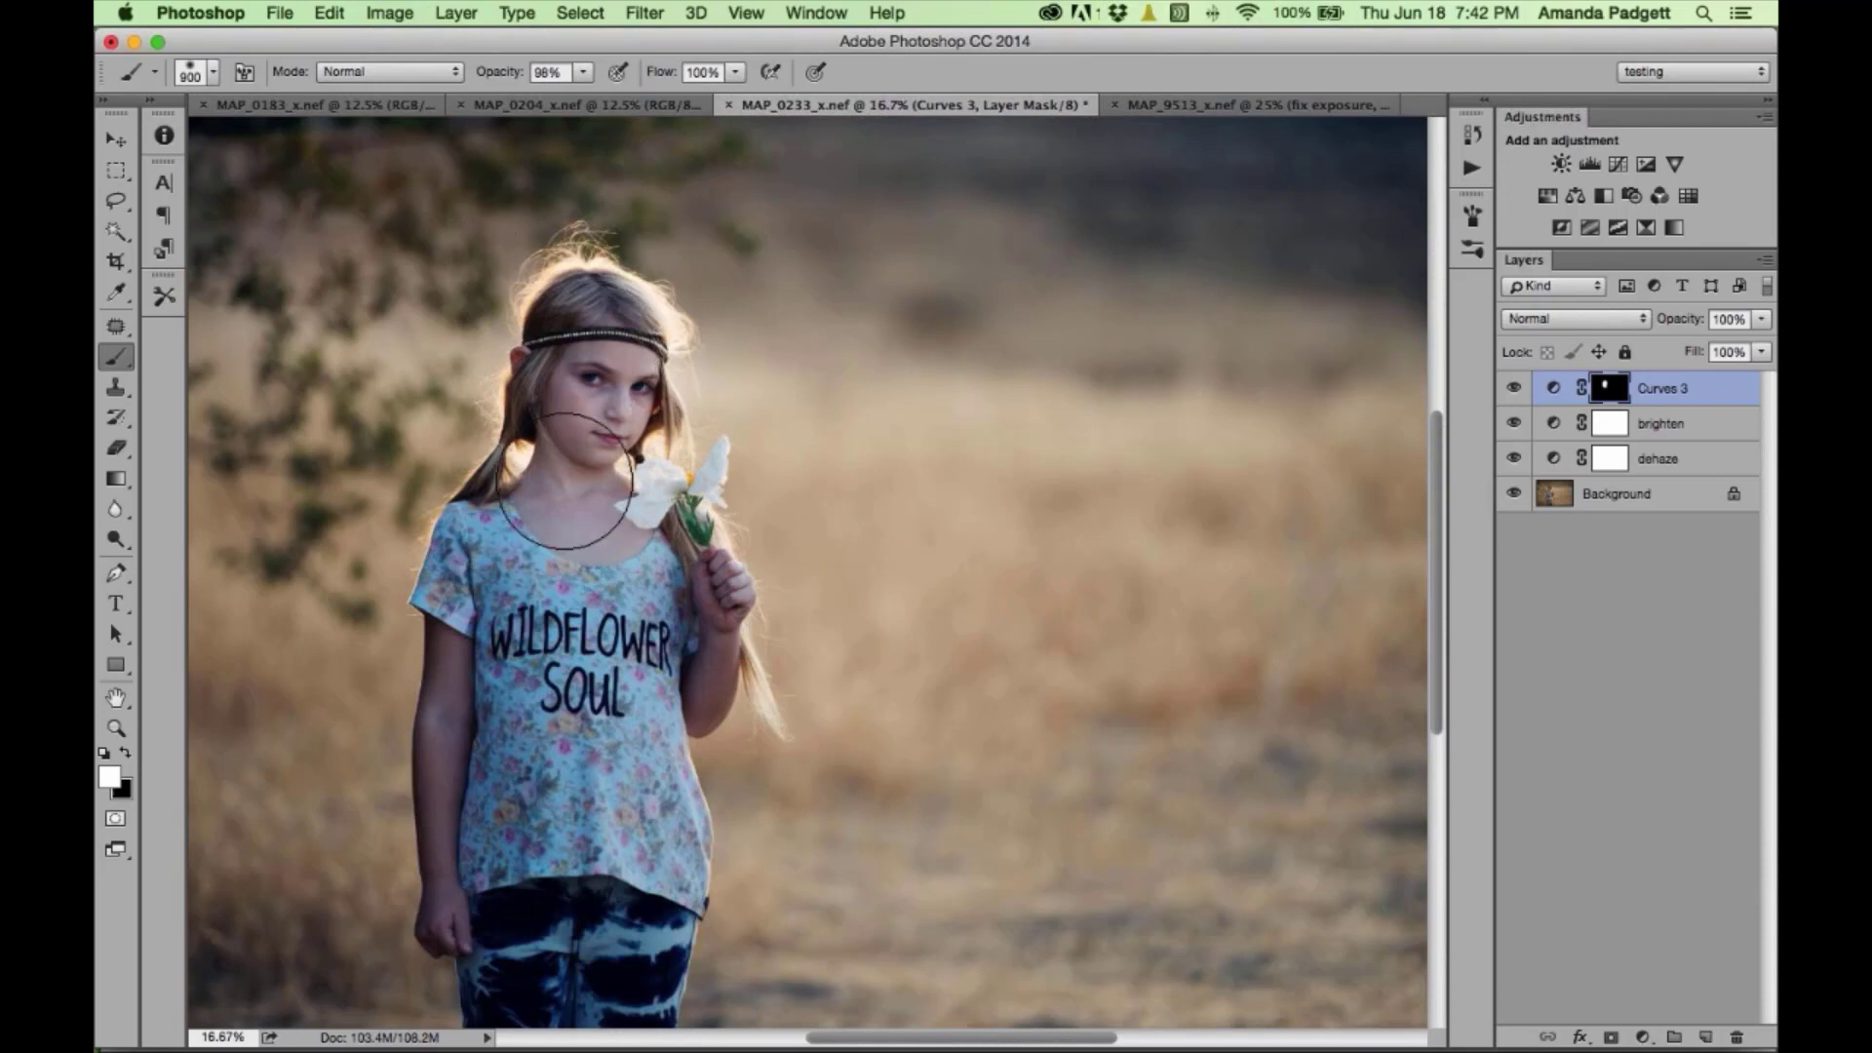
pyautogui.press('[')
pyautogui.press('[')
pyautogui.press('[')
pyautogui.press('[')
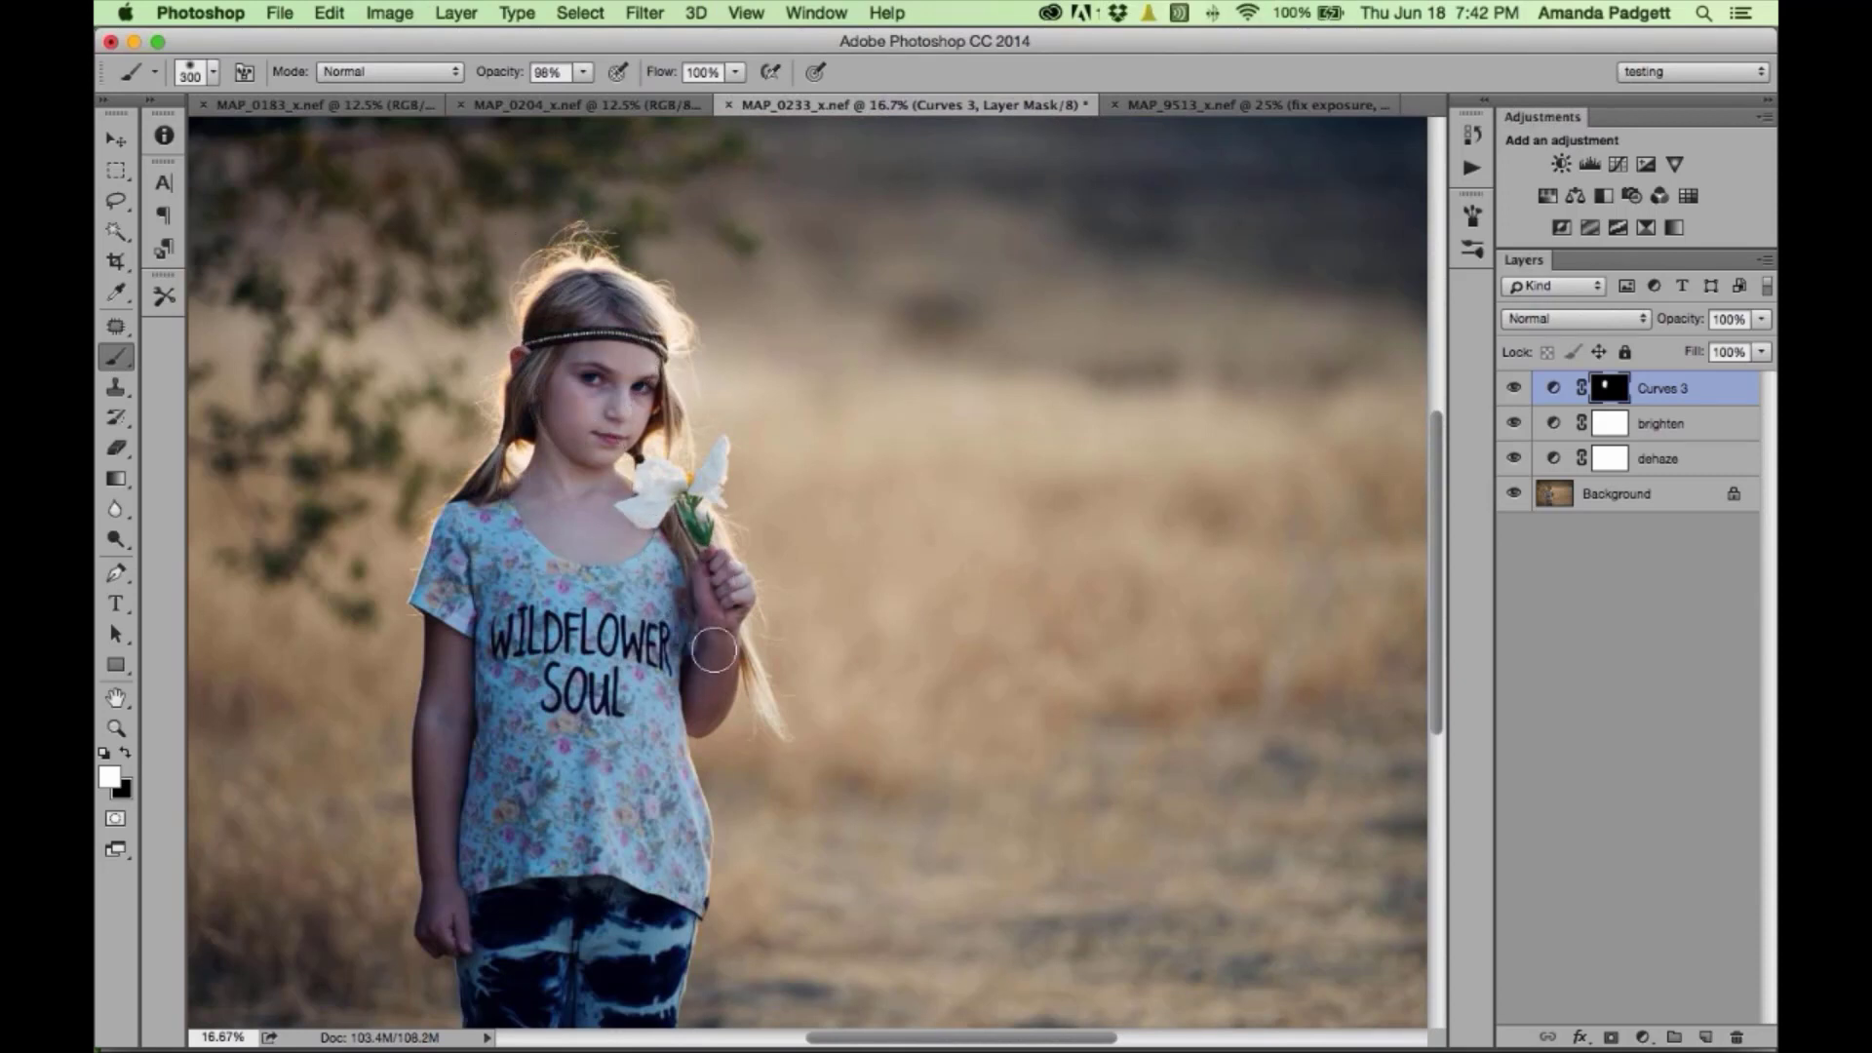
pyautogui.press('[')
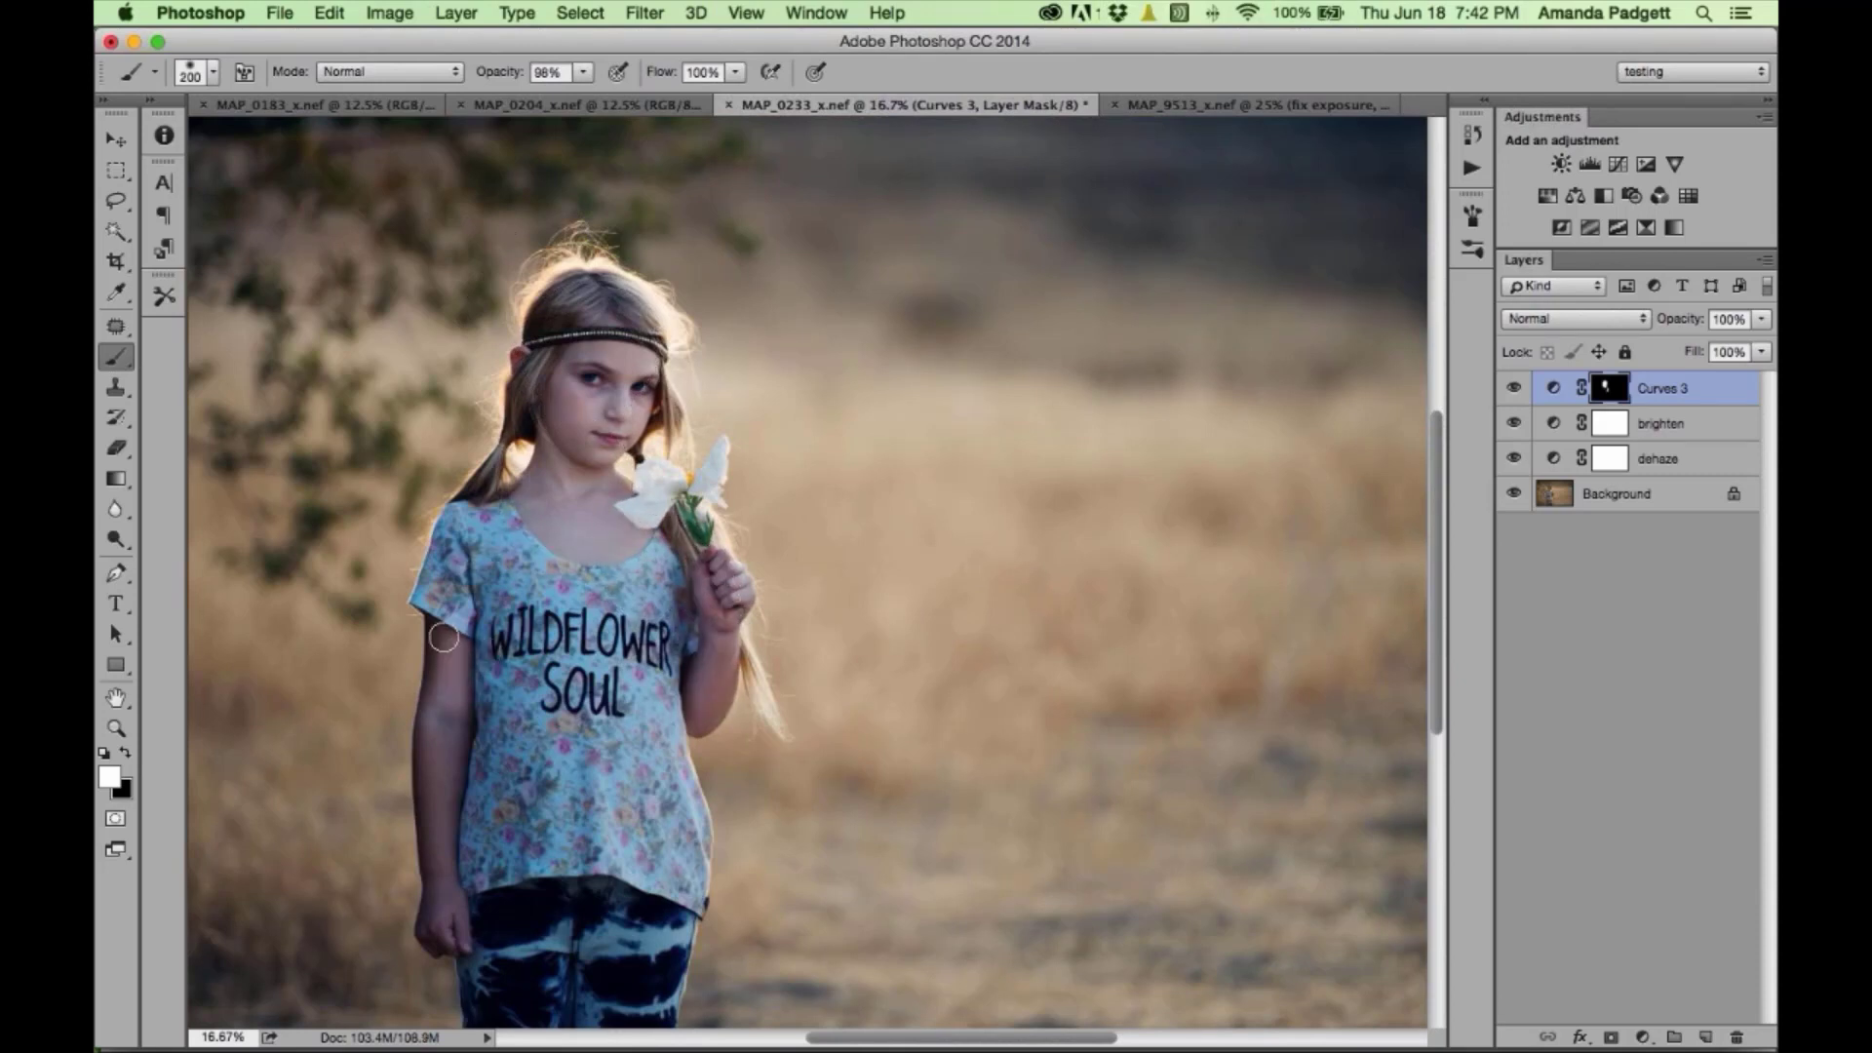
pyautogui.moveTo(442, 629)
pyautogui.mouseDown()
pyautogui.moveTo(440, 781)
pyautogui.moveTo(435, 653)
pyautogui.moveTo(419, 805)
pyautogui.moveTo(417, 731)
pyautogui.moveTo(427, 897)
pyautogui.moveTo(444, 859)
pyautogui.mouseUp()
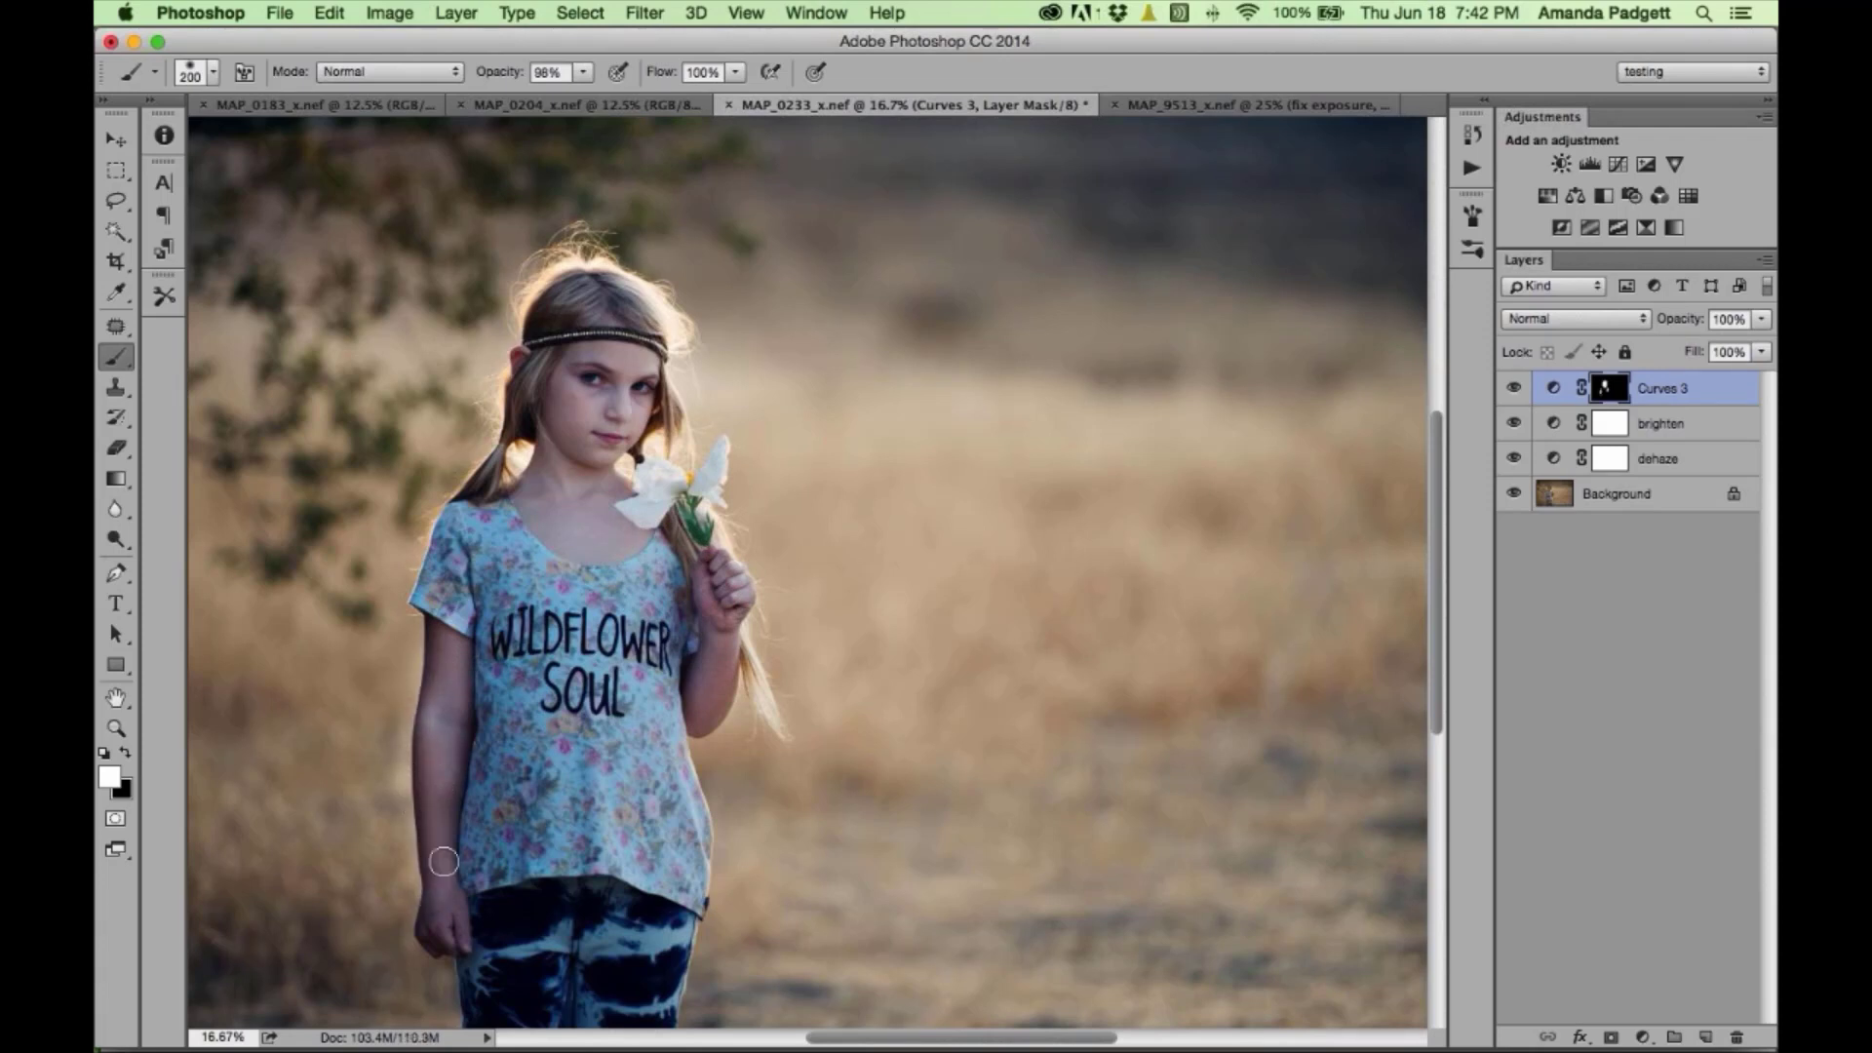
pyautogui.moveTo(410, 736)
pyautogui.mouseDown()
pyautogui.moveTo(417, 719)
pyautogui.moveTo(401, 780)
pyautogui.mouseUp()
pyautogui.press('super+z')
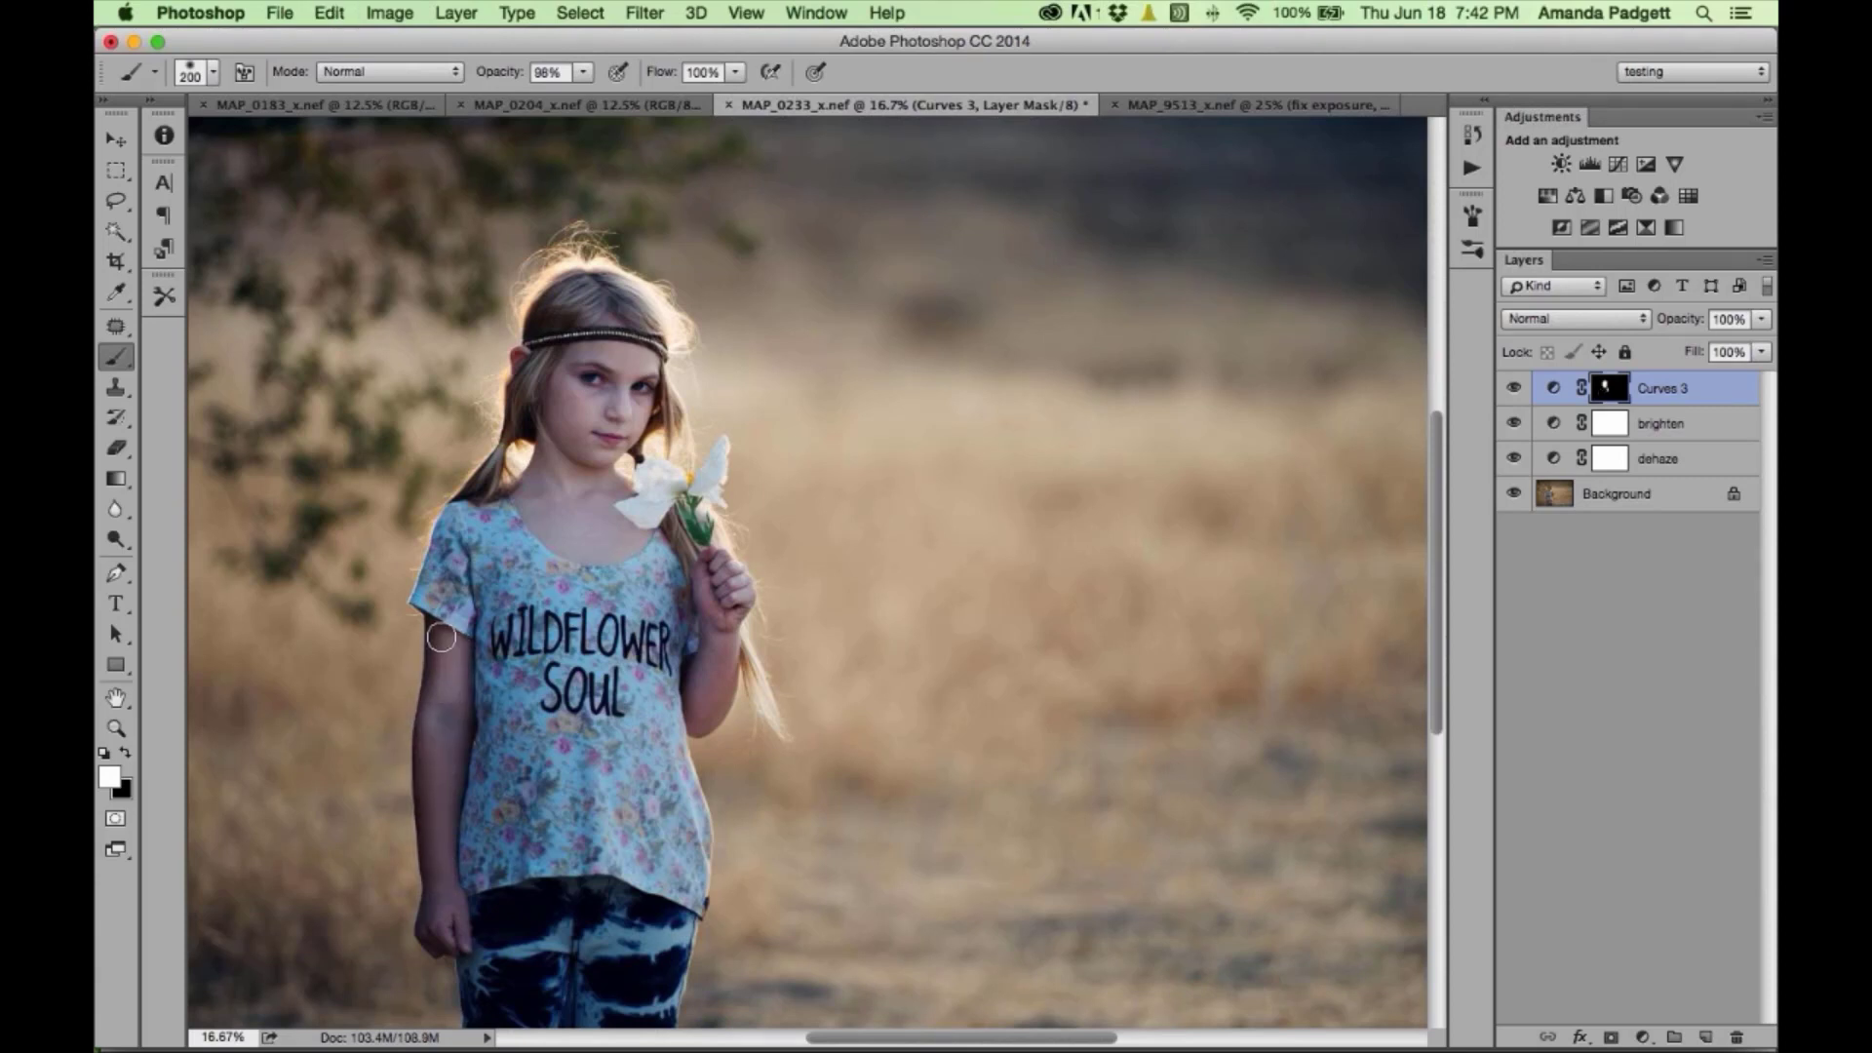
# - Paint white over the girl's hanging arm on the Curves 3 mask and compare the edit with the original Background
pyautogui.moveTo(442, 636)
pyautogui.mouseDown()
pyautogui.moveTo(451, 926)
pyautogui.moveTo(459, 639)
pyautogui.mouseUp()
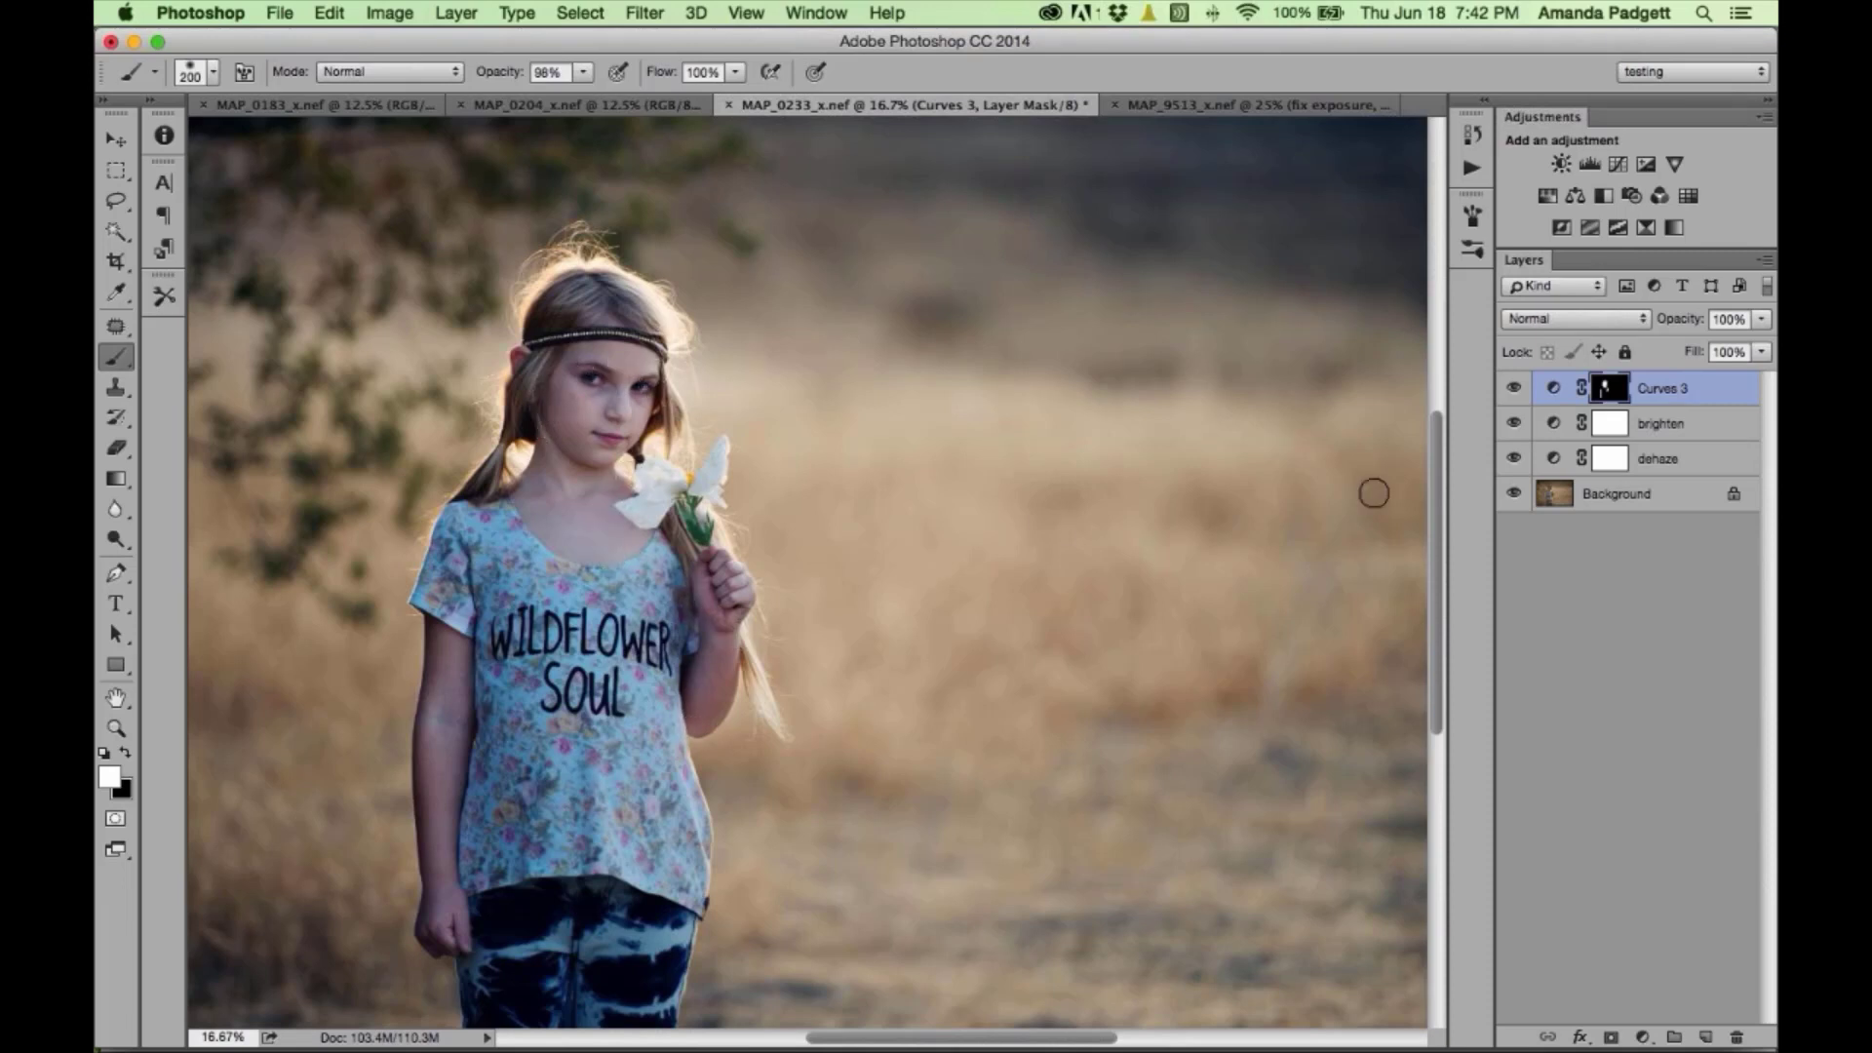
pyautogui.keyDown('alt'); pyautogui.click(1512, 497); pyautogui.keyUp('alt')
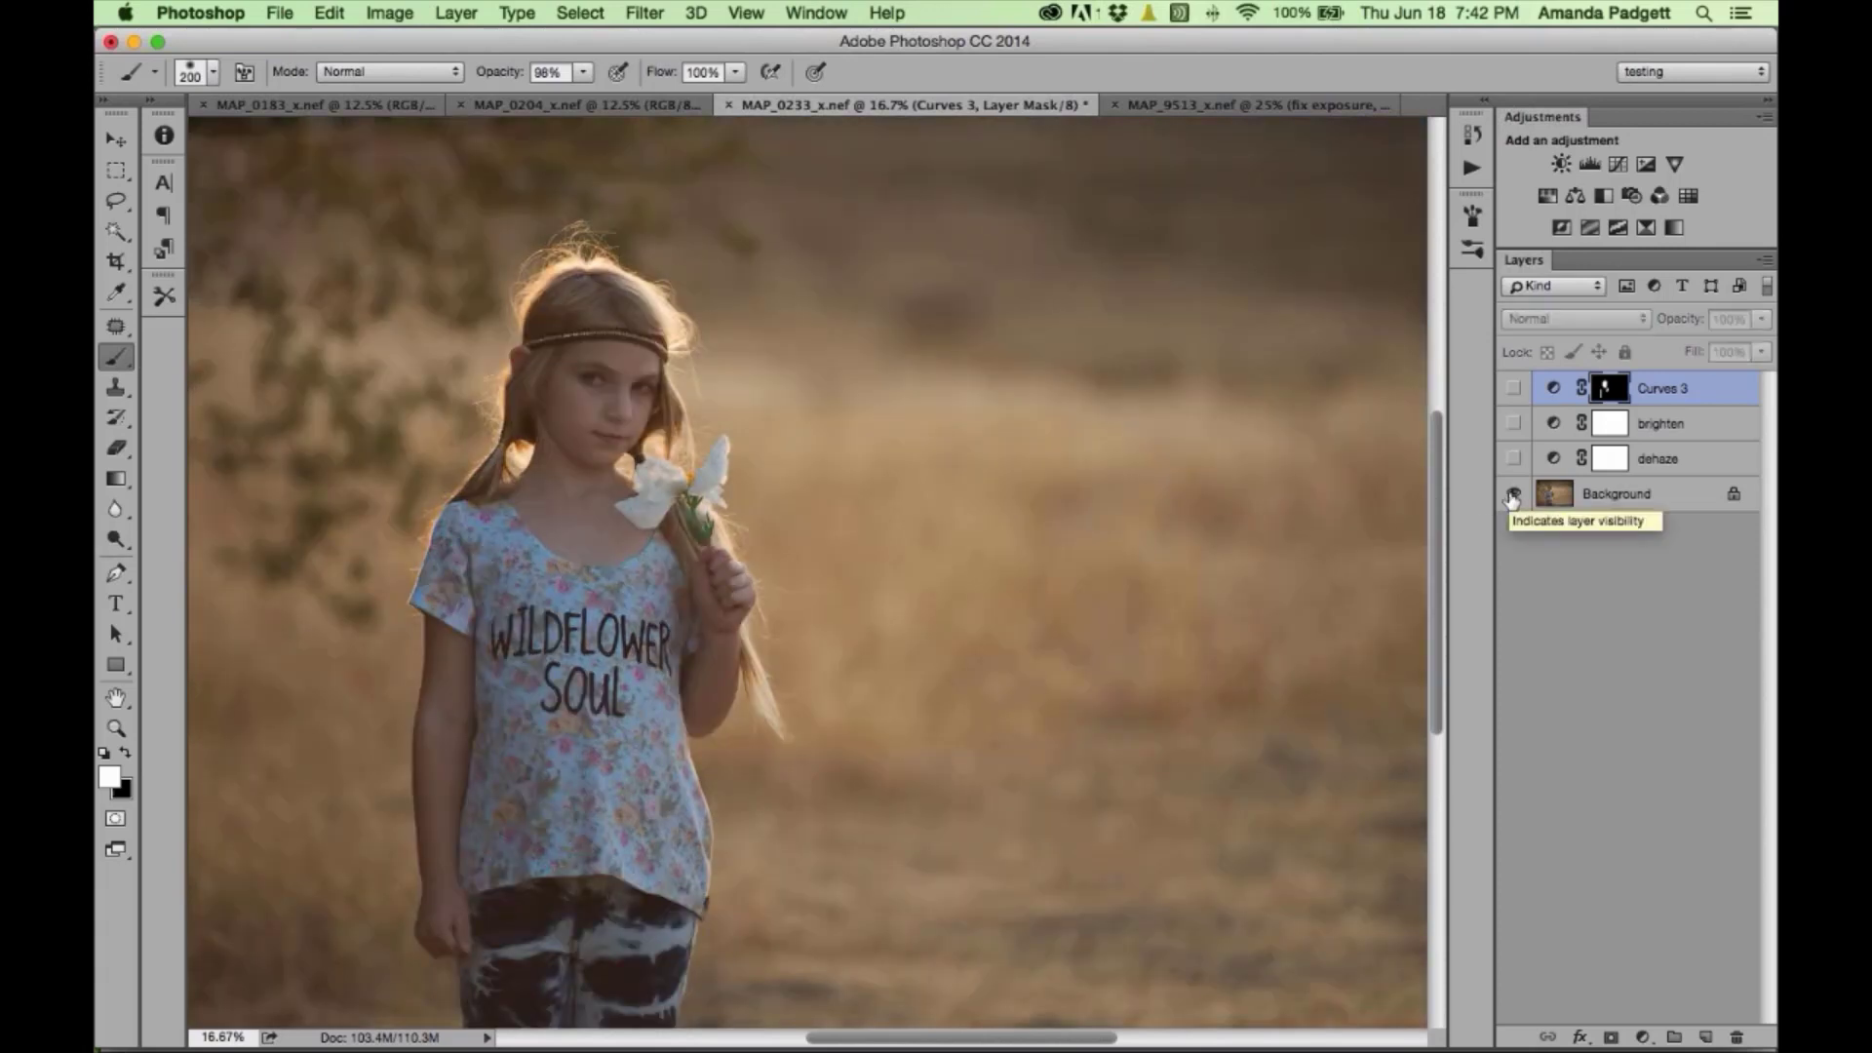
pyautogui.keyDown('alt'); pyautogui.click(1512, 497); pyautogui.keyUp('alt')
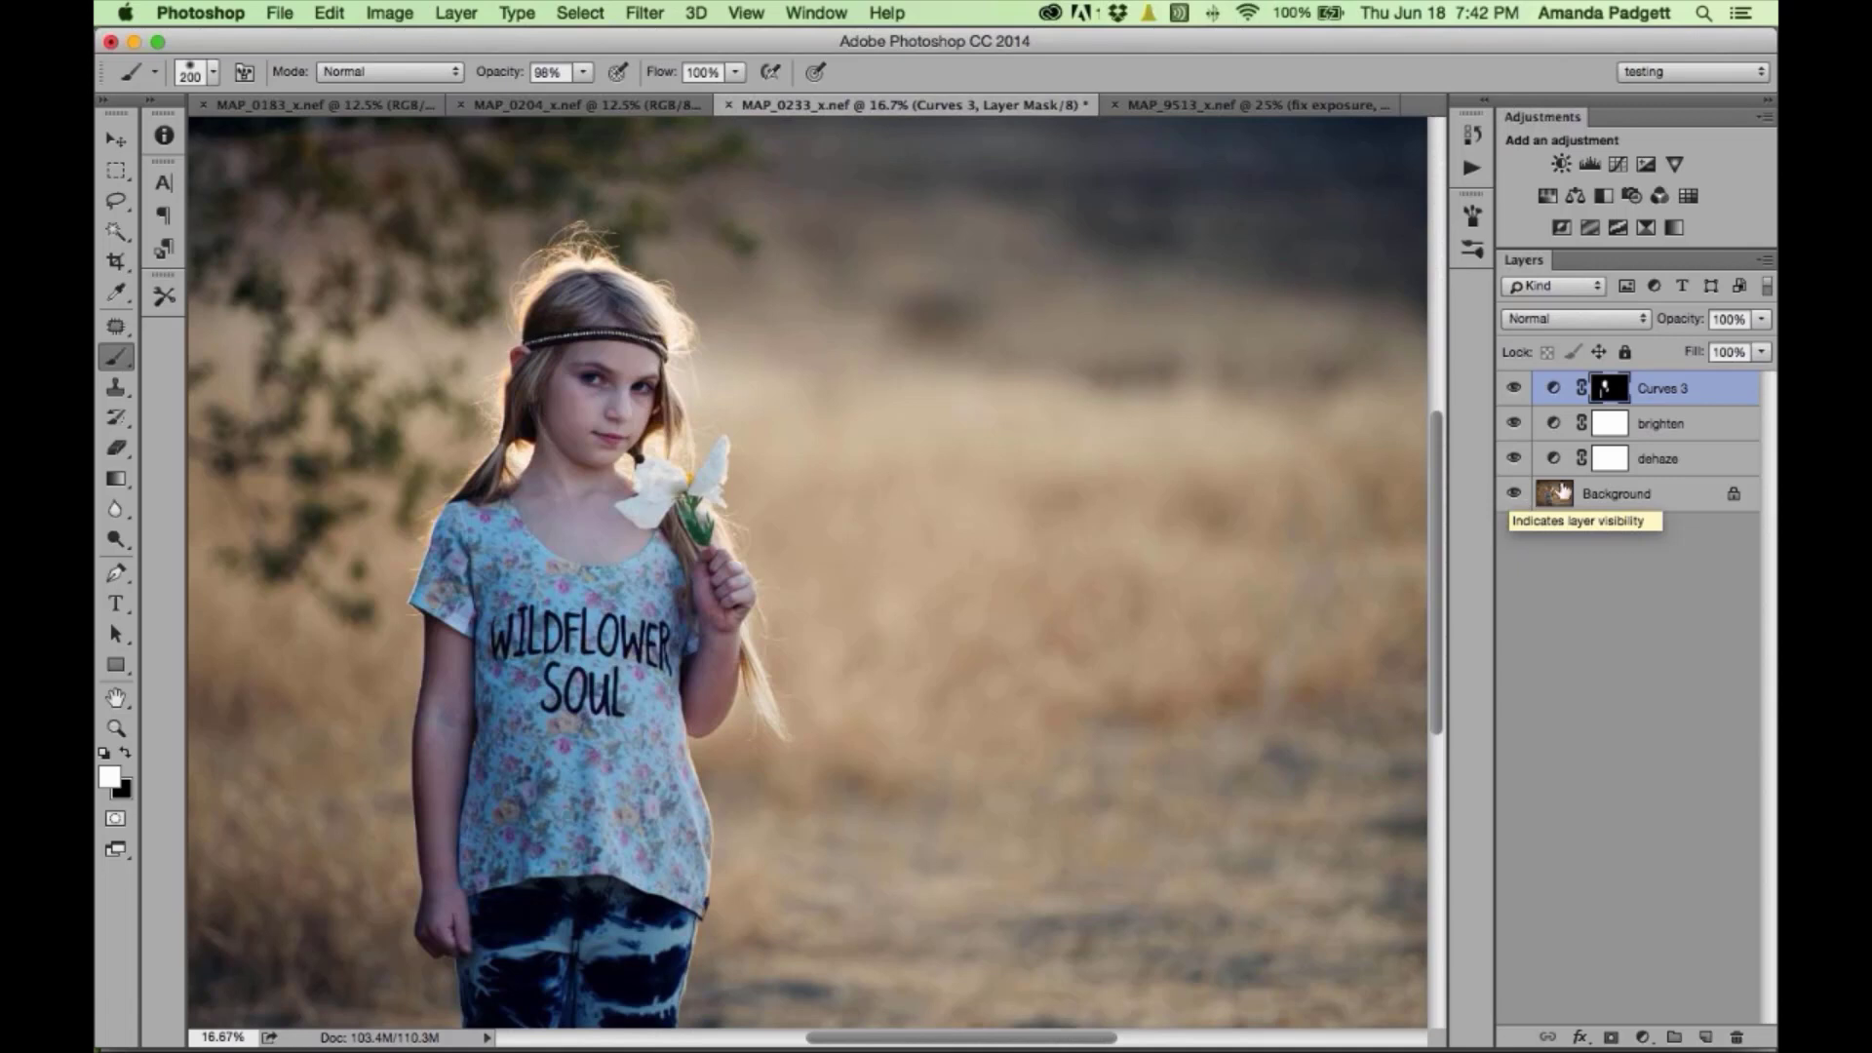
# - Rename the Curves 3 layer as brighten face
pyautogui.doubleClick(1670, 388)
pyautogui.write('b')
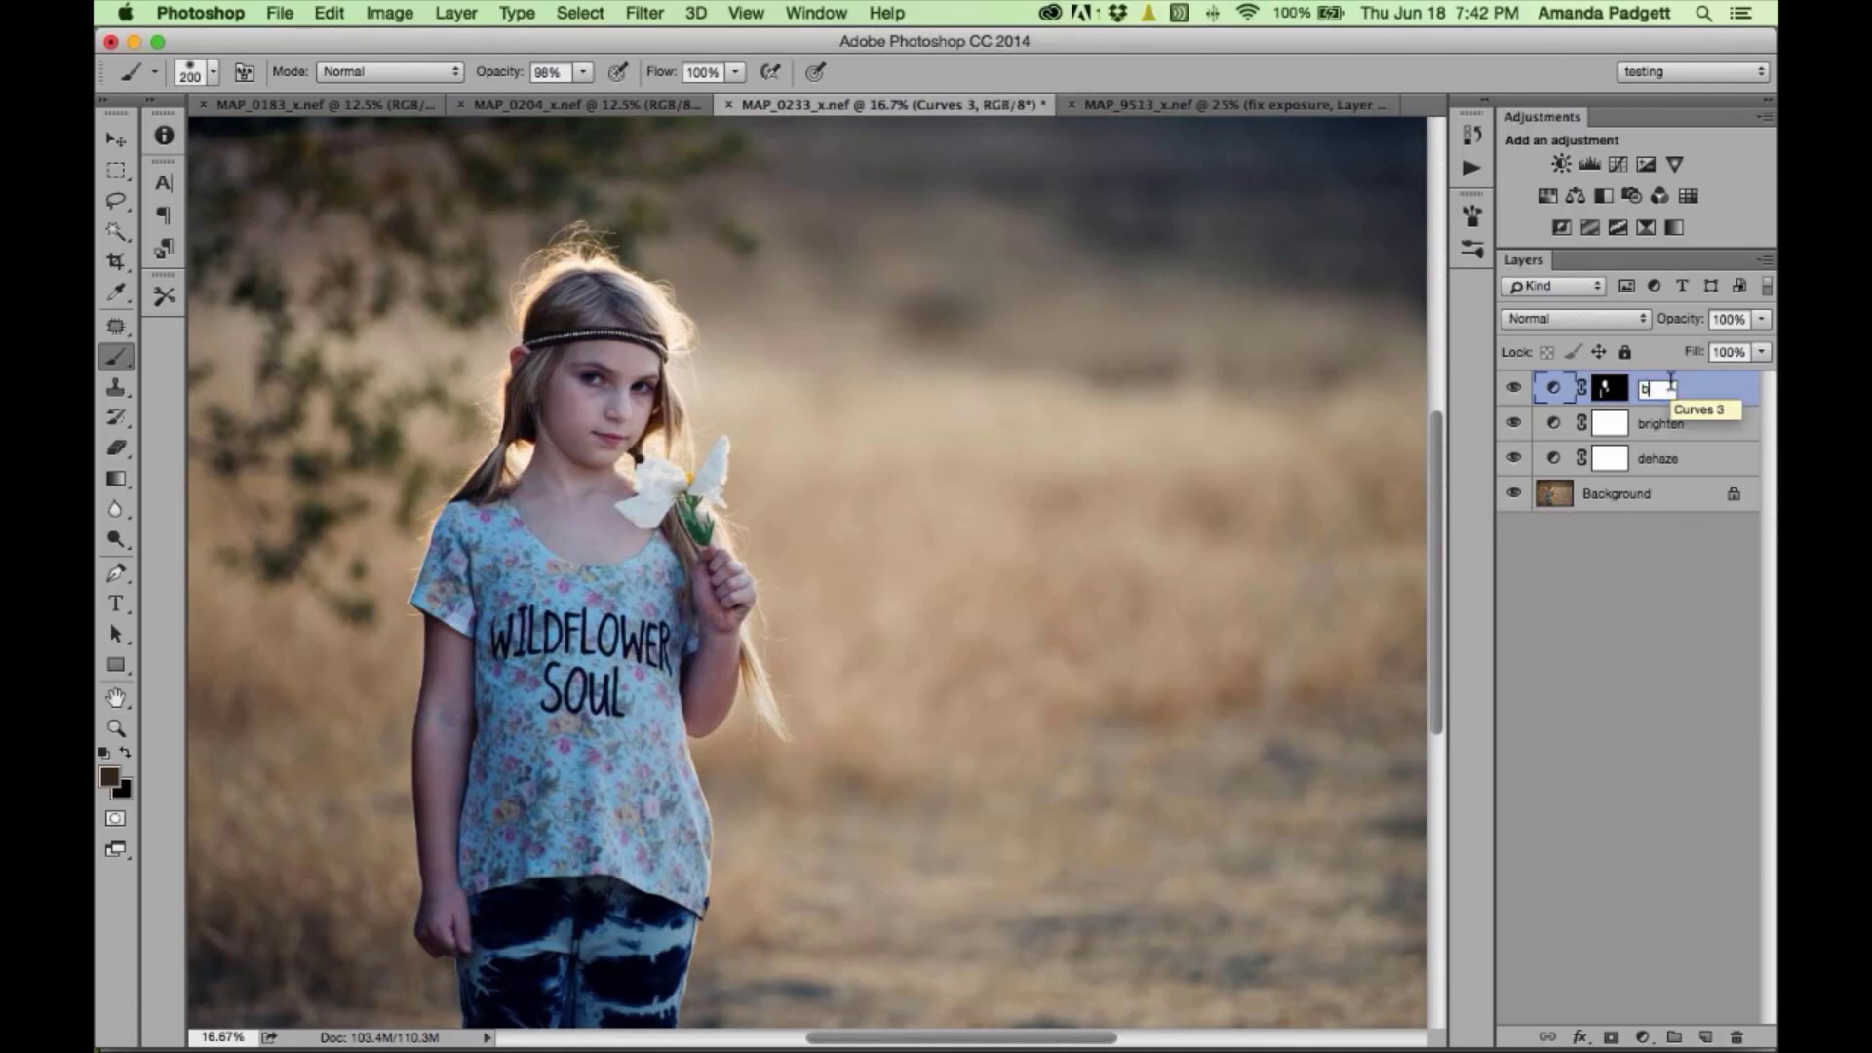
pyautogui.write('righten face')
pyautogui.press('Return')
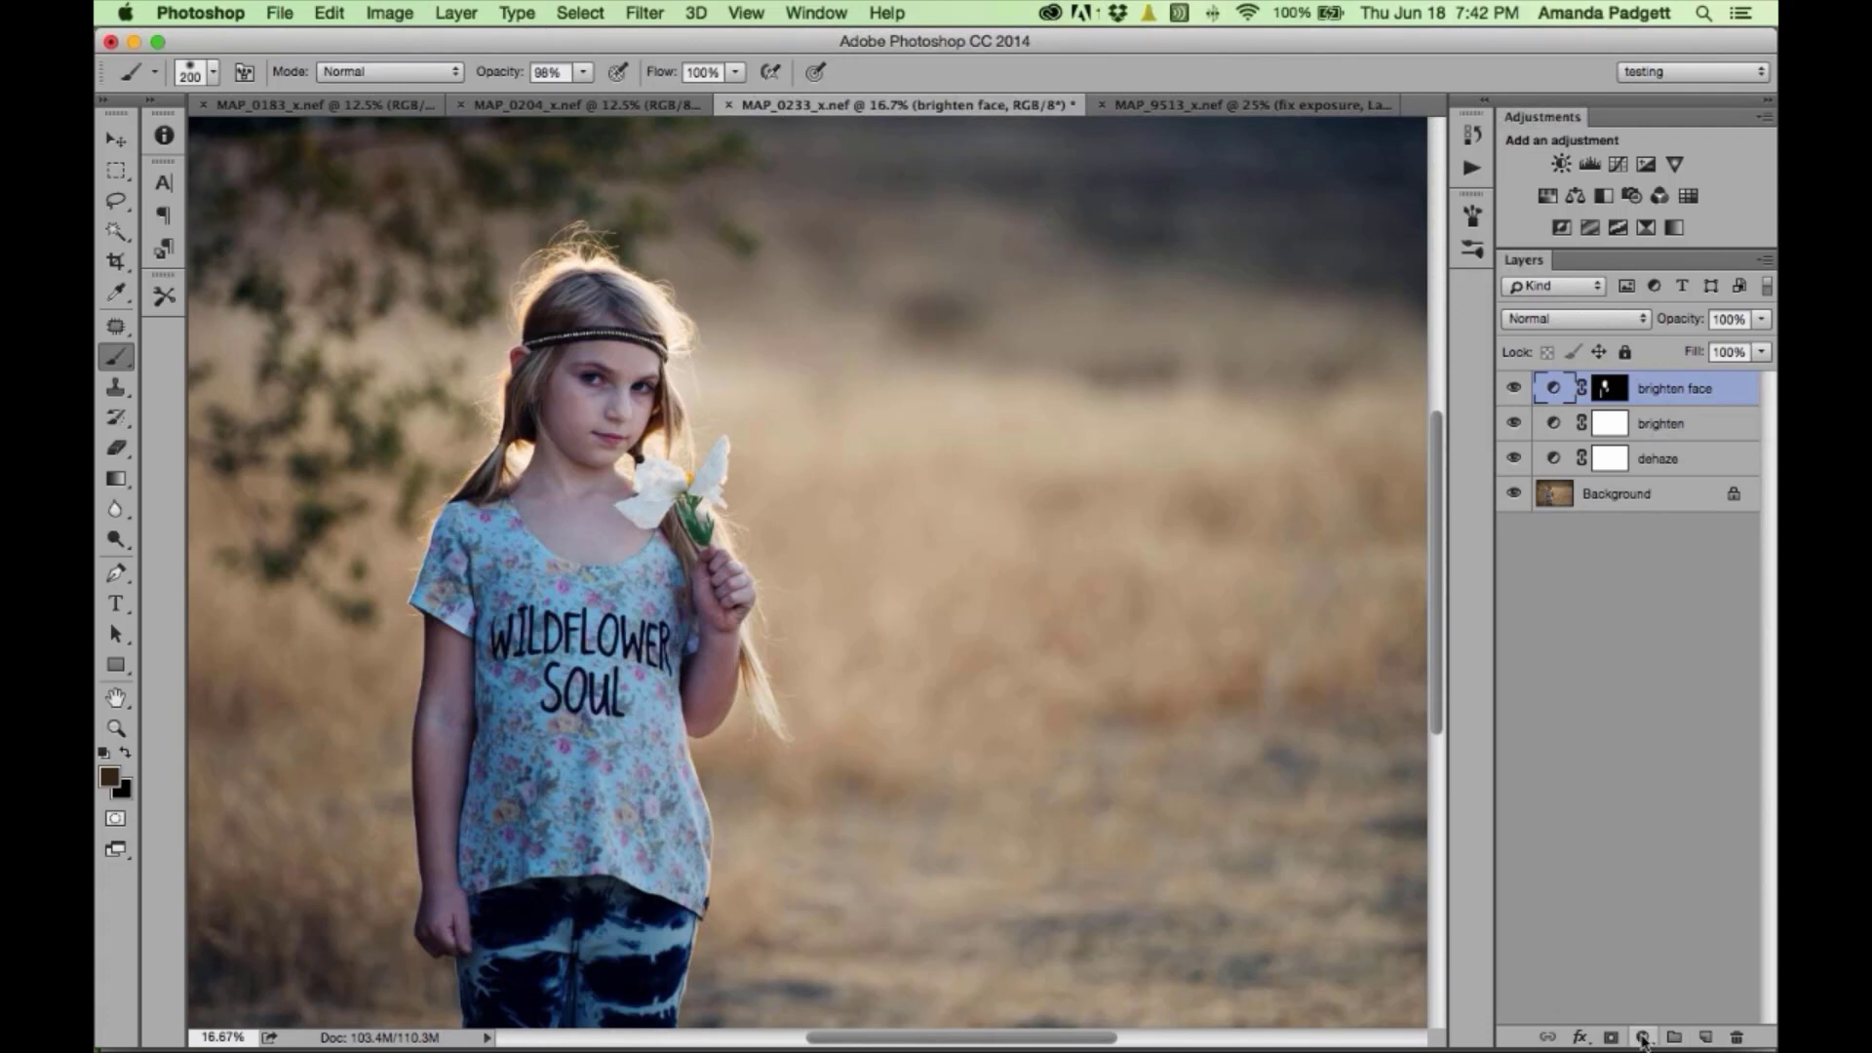
# - Add a Curves adjustment layer above brighten face and sample its gray point from the white of the girl's eye
pyautogui.click(1589, 163)
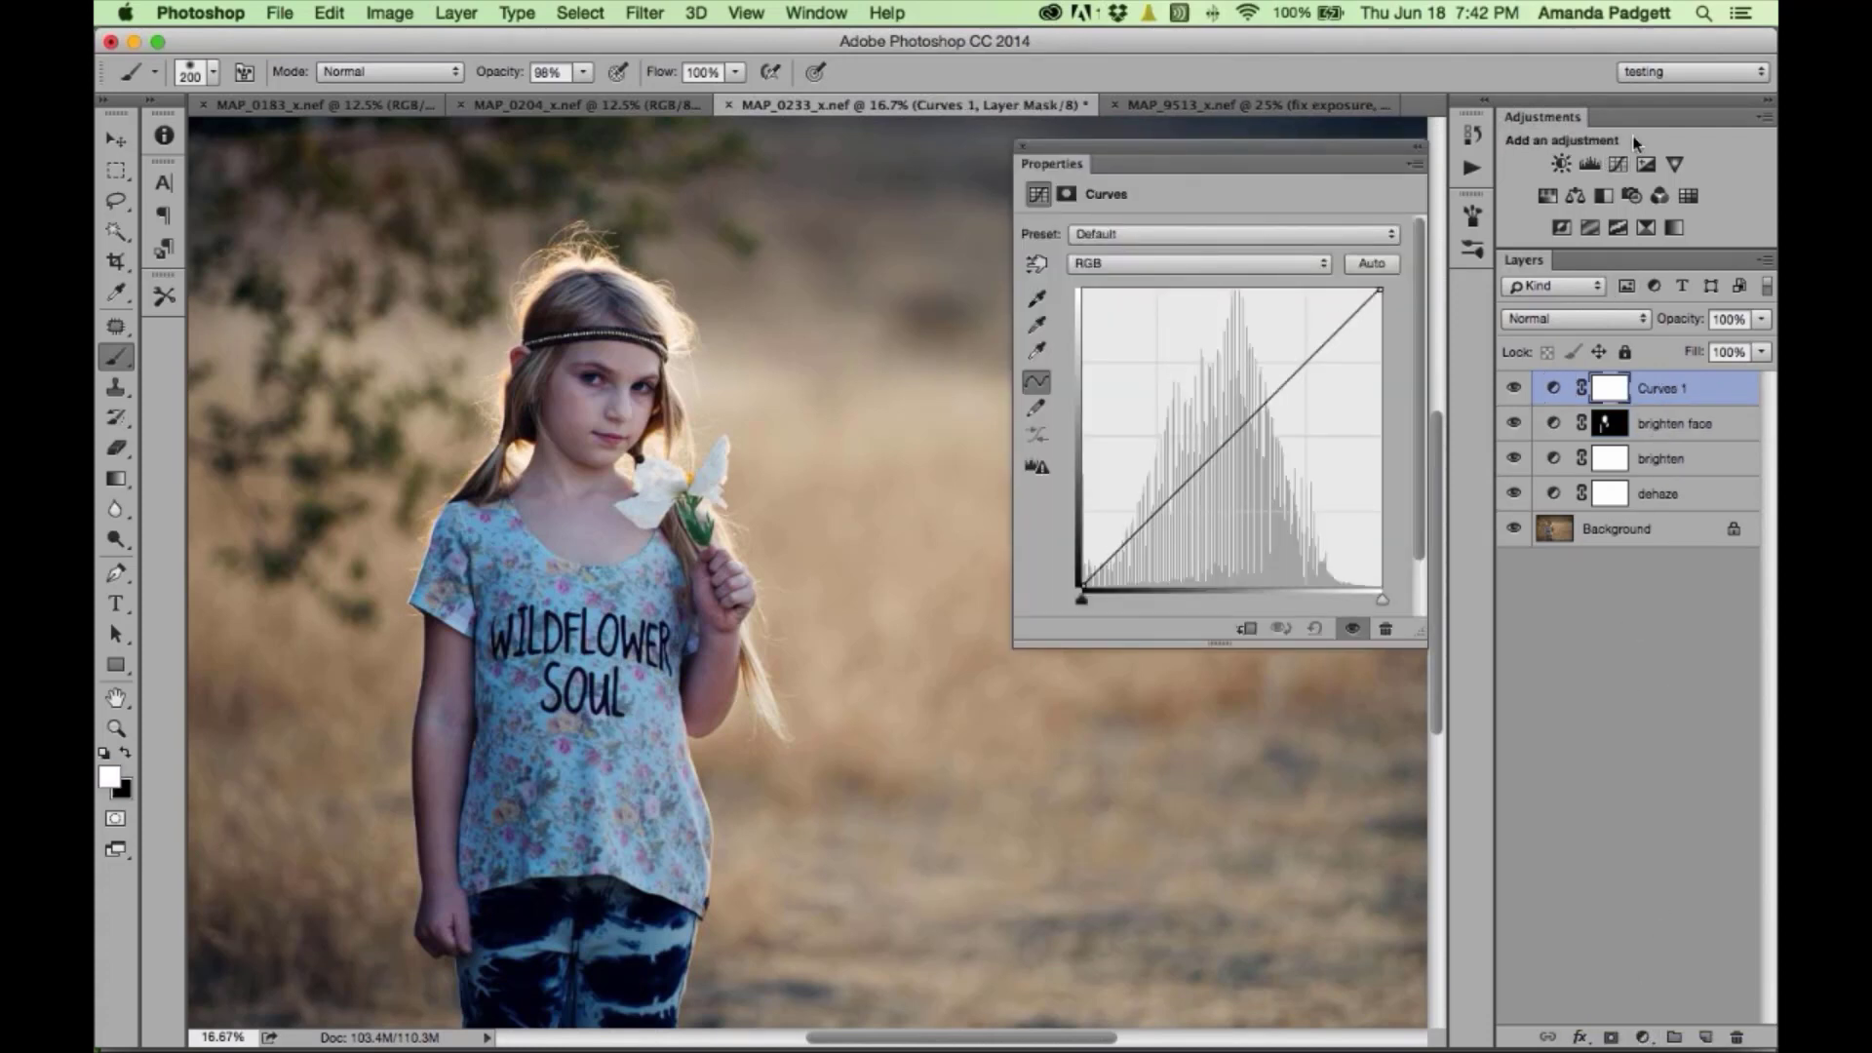
pyautogui.click(1038, 326)
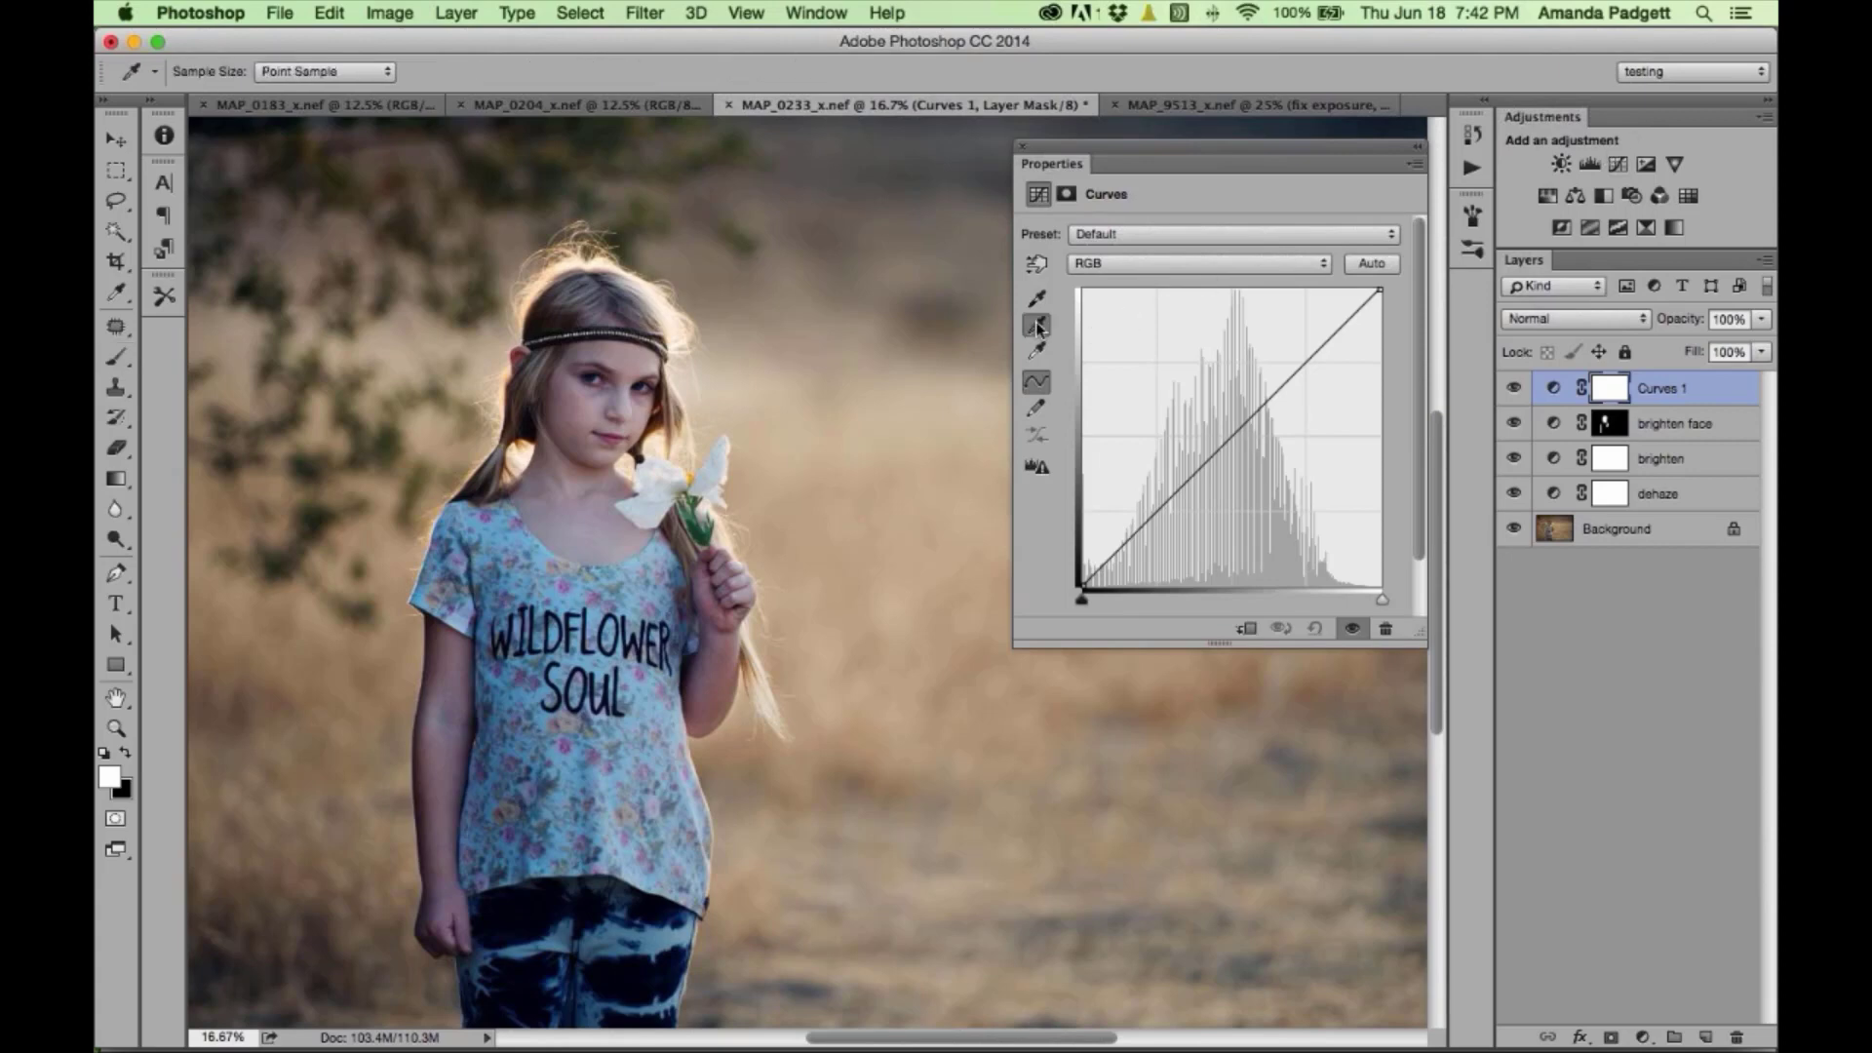
pyautogui.press('super+equal')
pyautogui.press('super+equal')
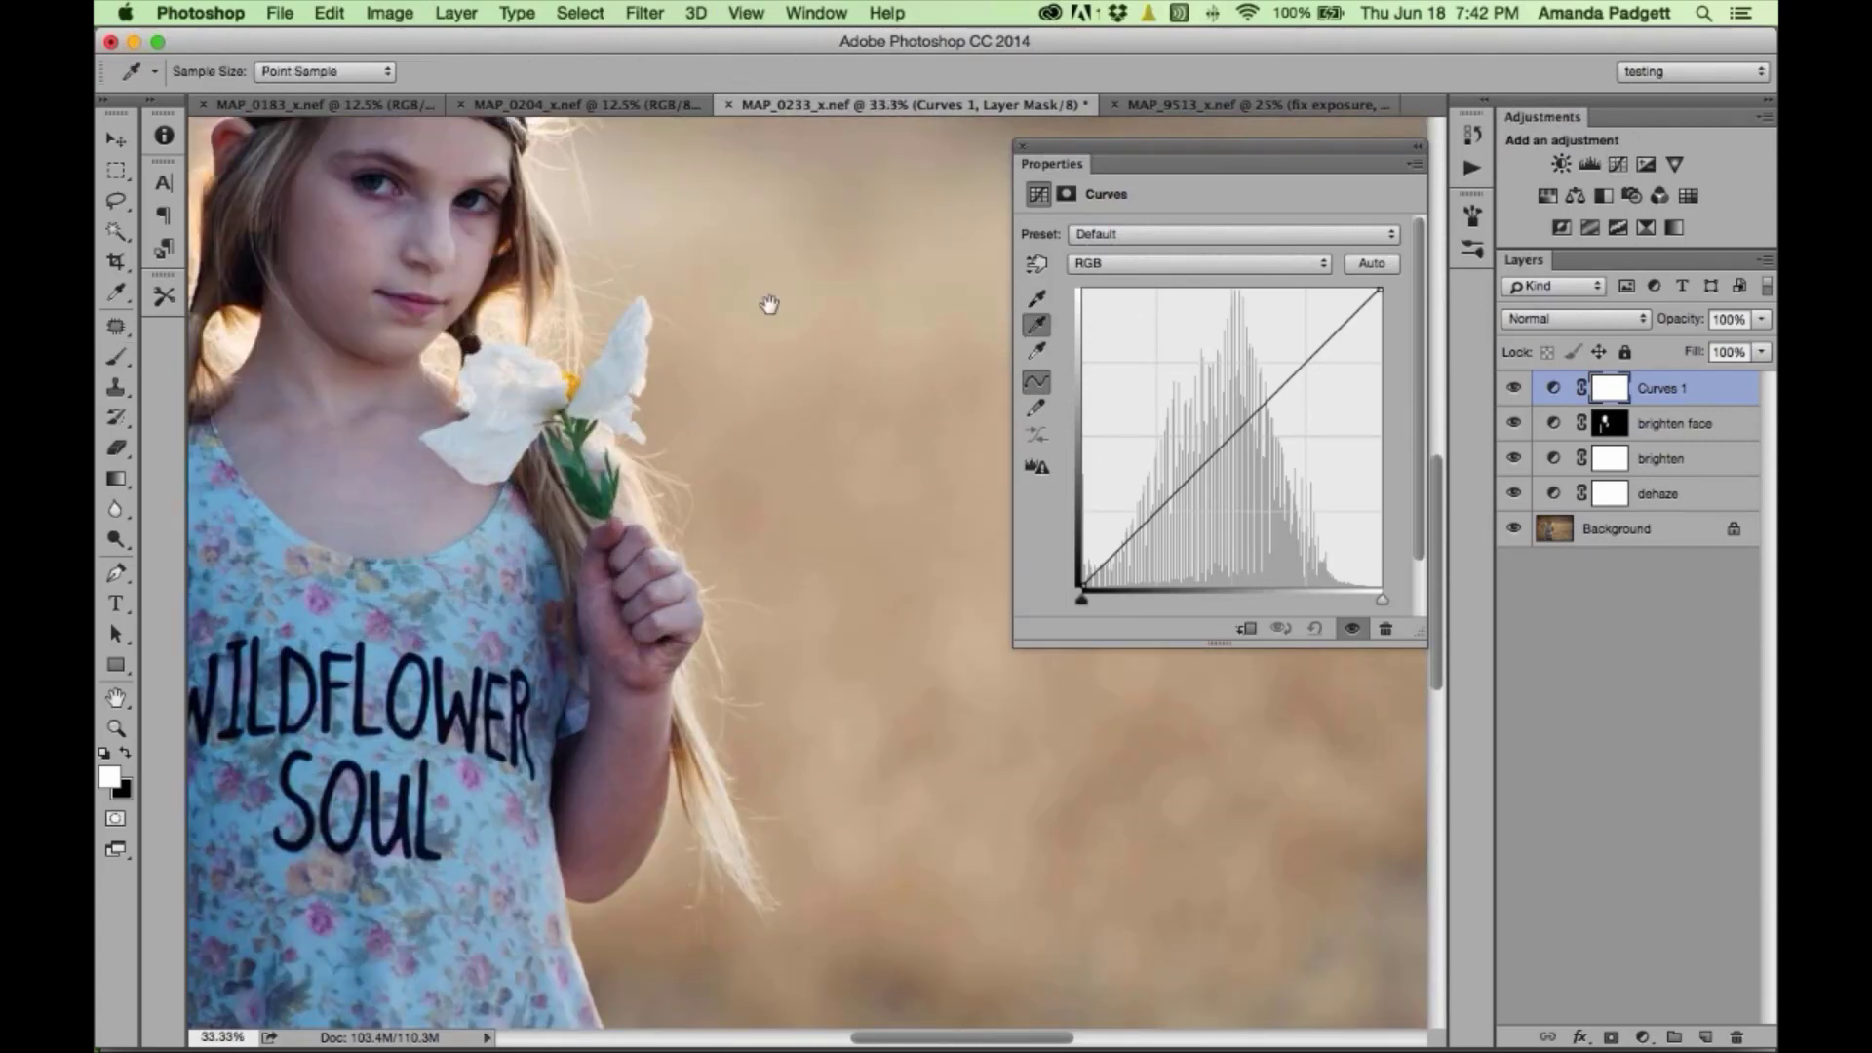
pyautogui.moveTo(769, 305); pyautogui.dragTo(907, 587)
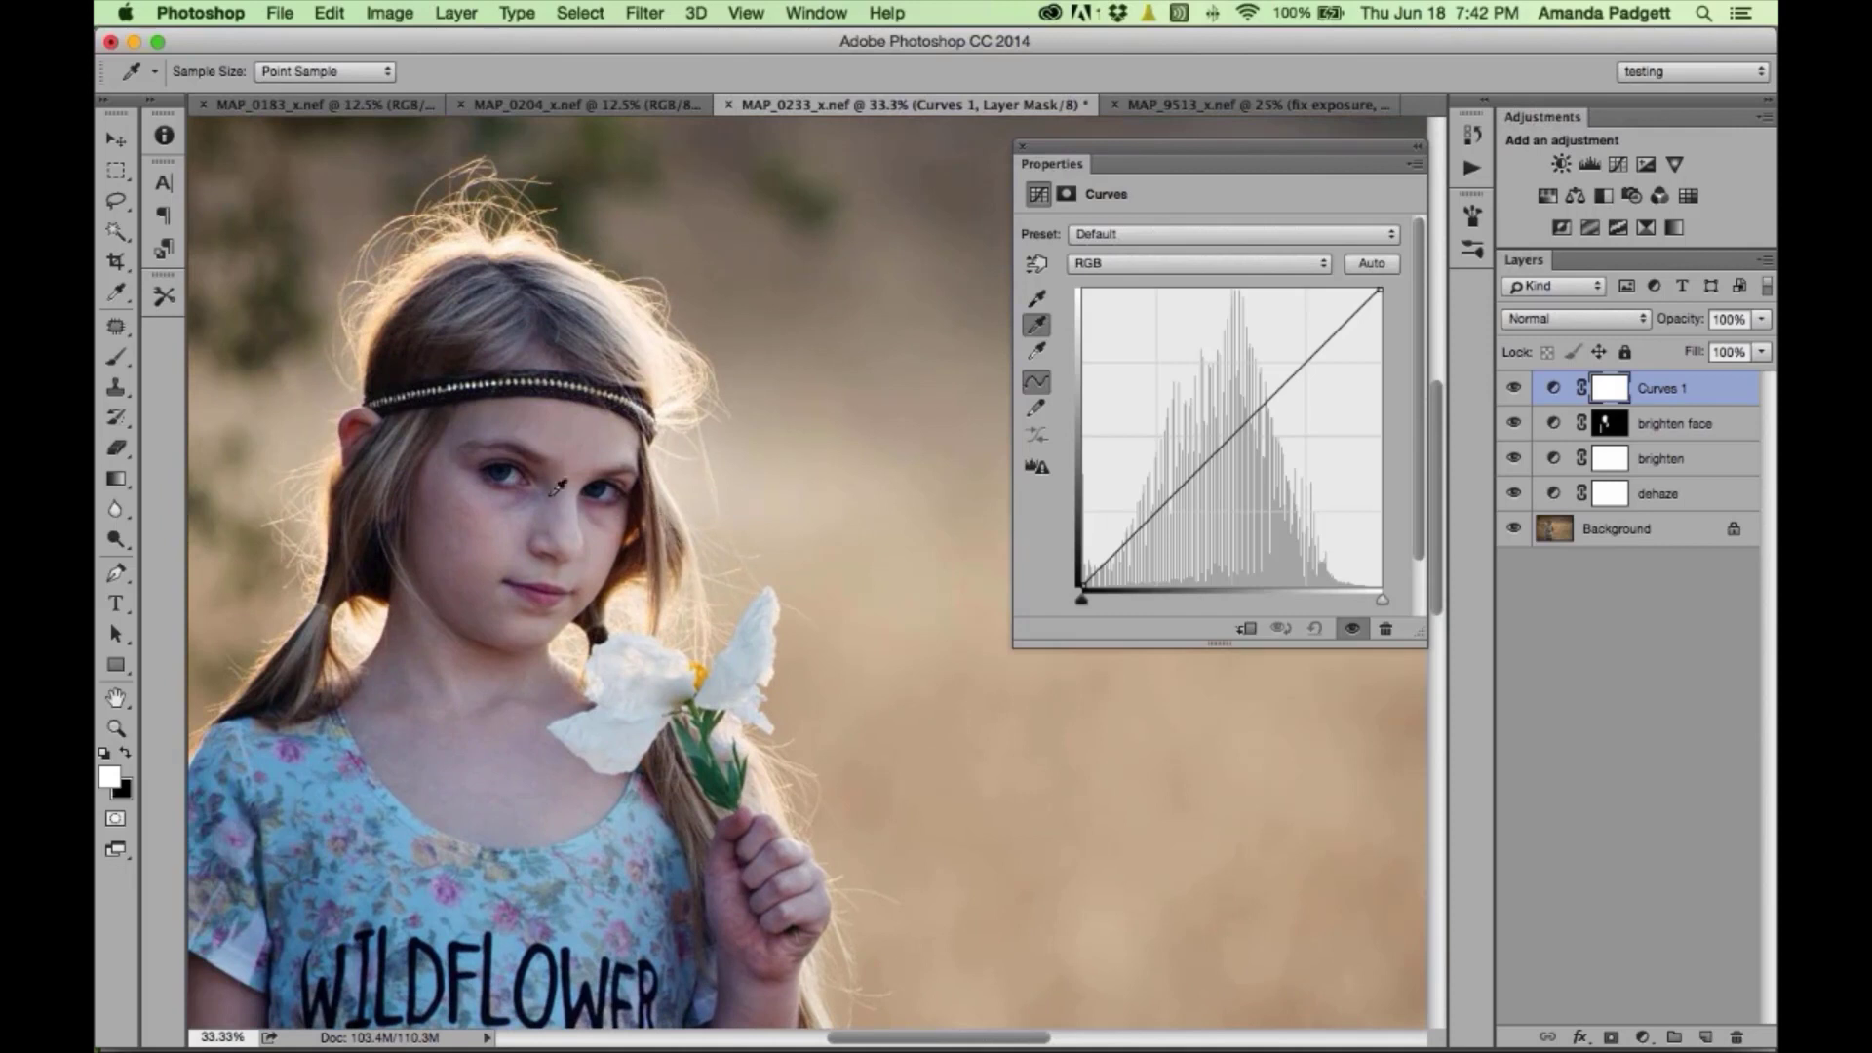
pyautogui.click(515, 479)
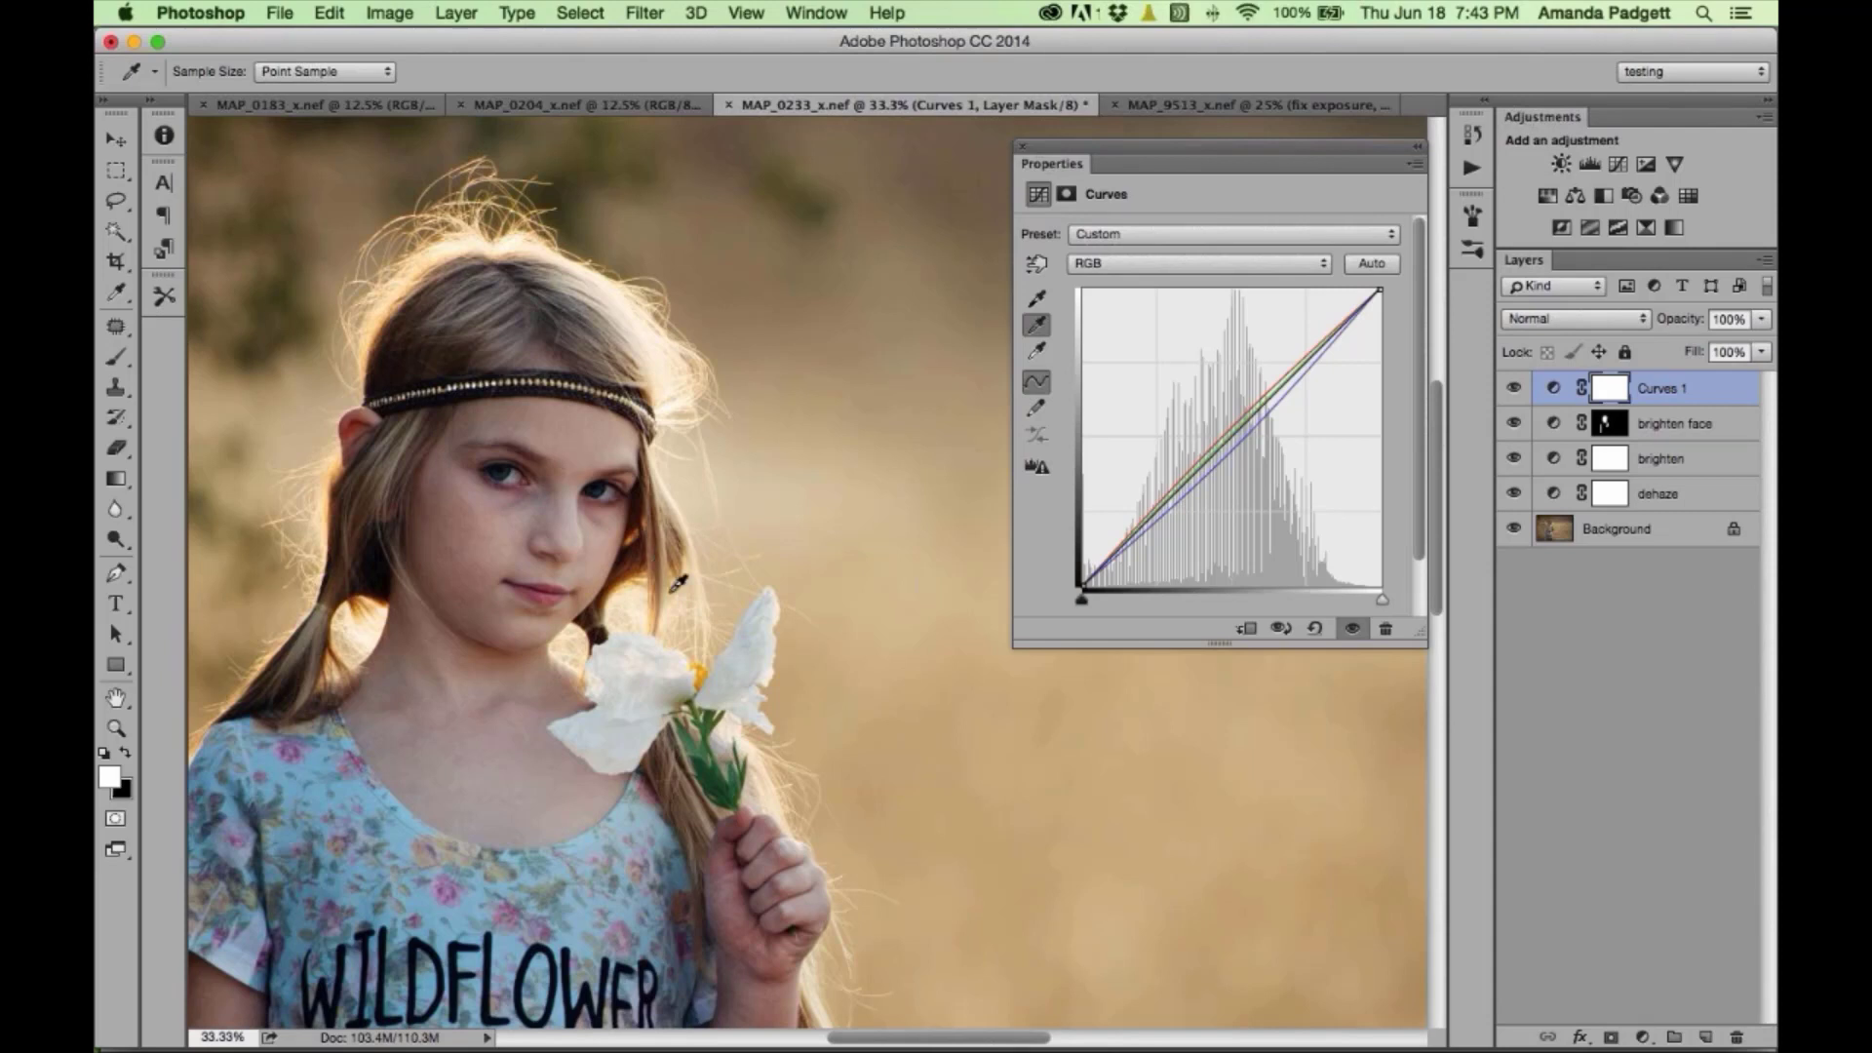
# - Resample the gray point on the white flower petal, and again on a light patch of the tie-dye pants
pyautogui.click(766, 660)
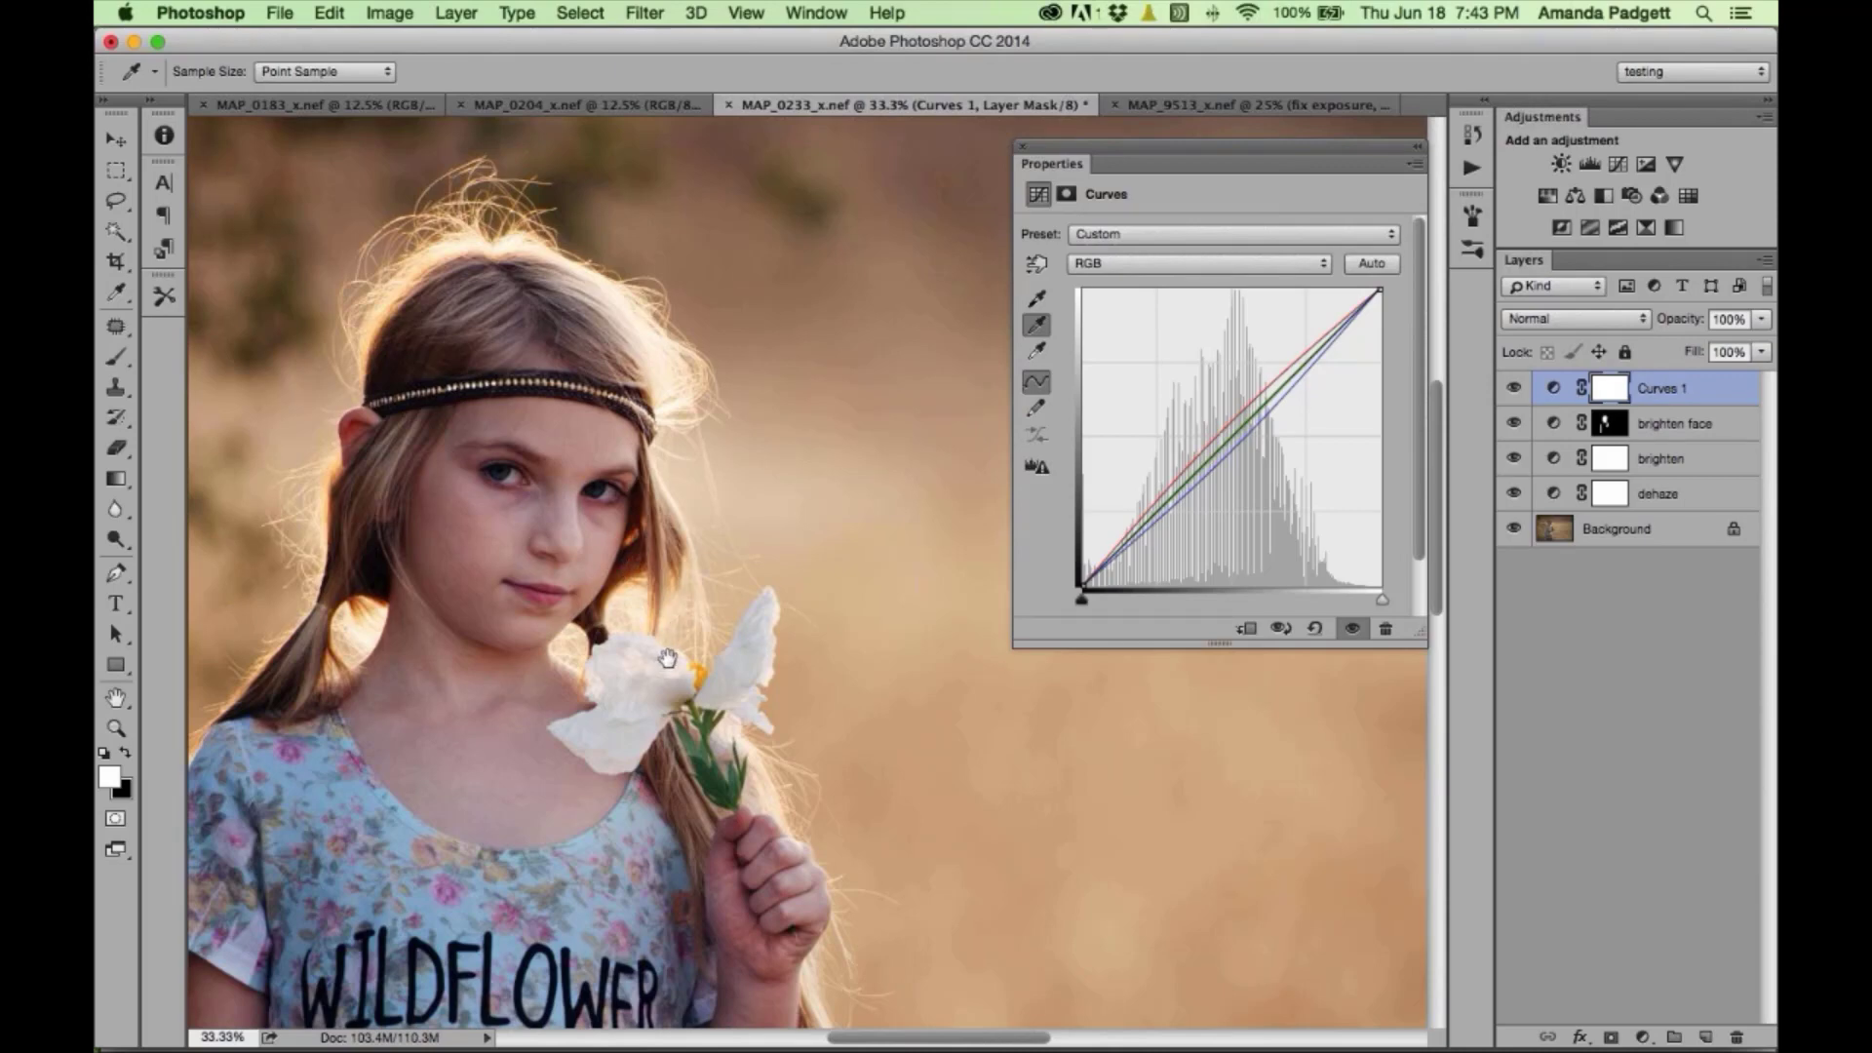
pyautogui.moveTo(668, 658); pyautogui.dragTo(801, 248)
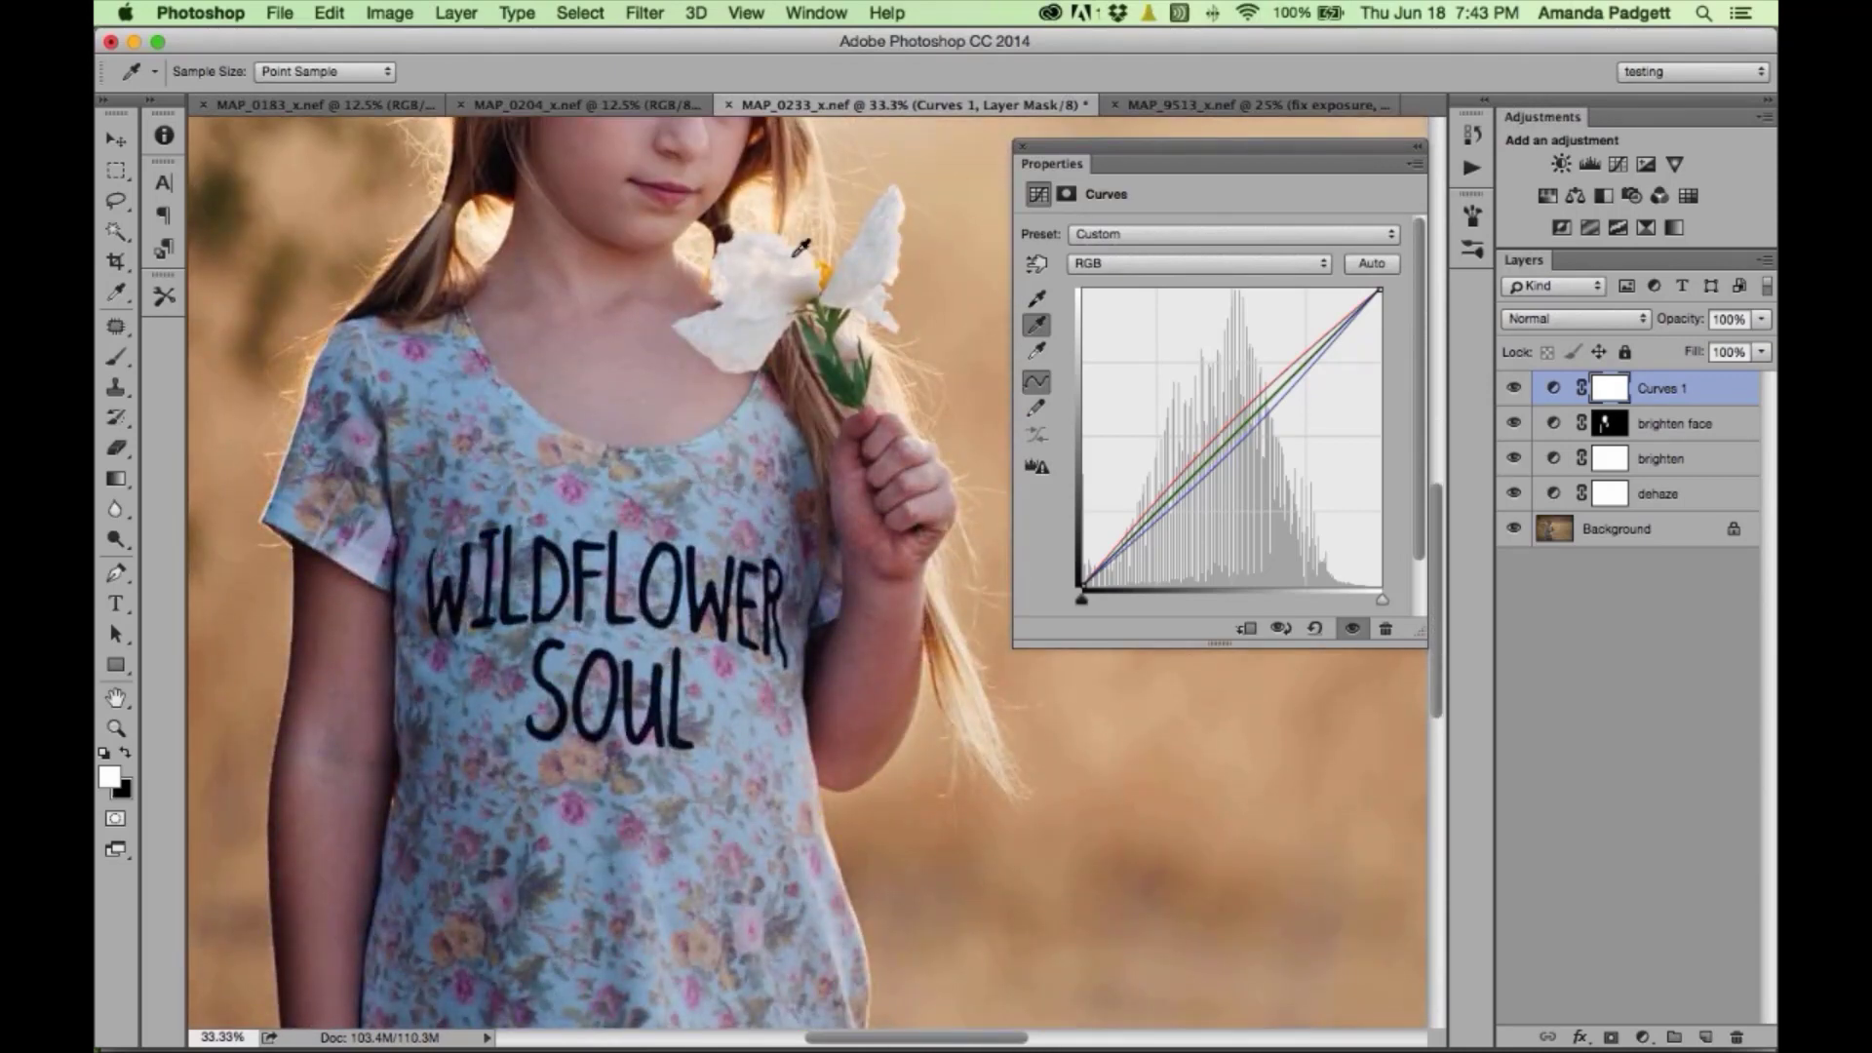
pyautogui.press('super+minus')
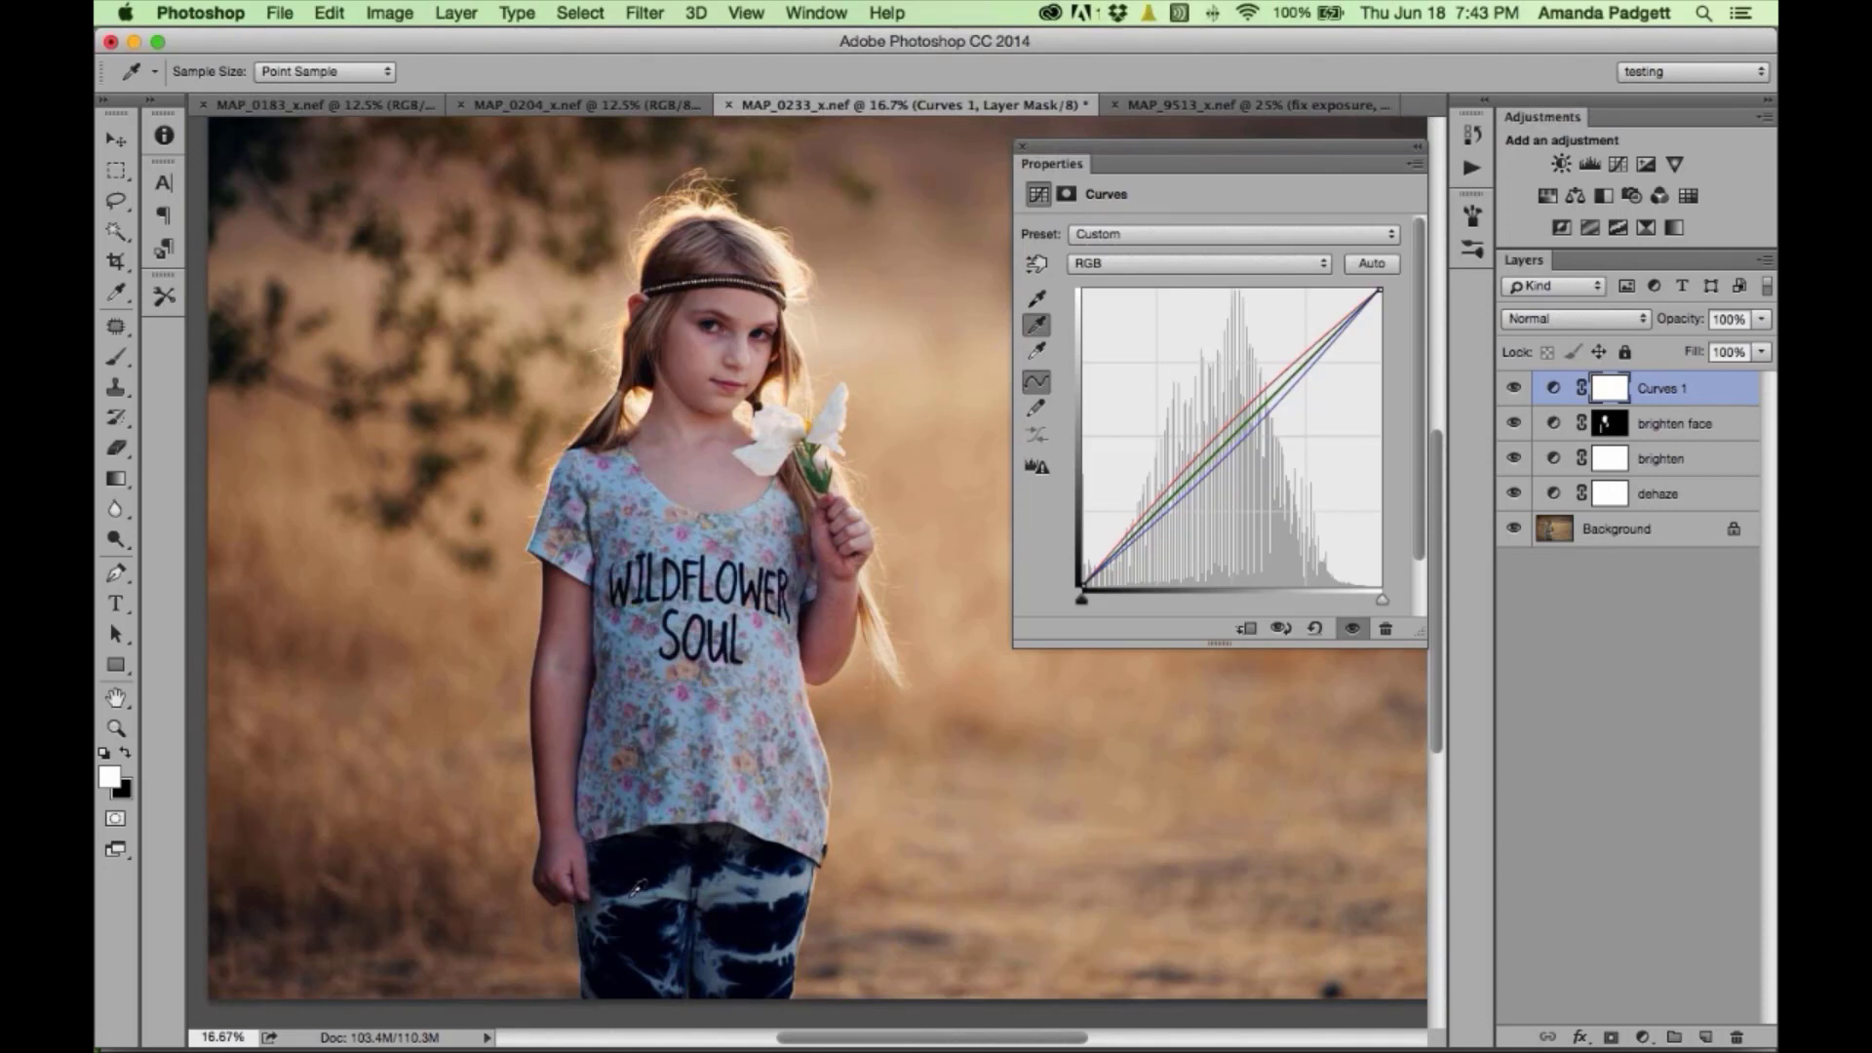
pyautogui.click(640, 889)
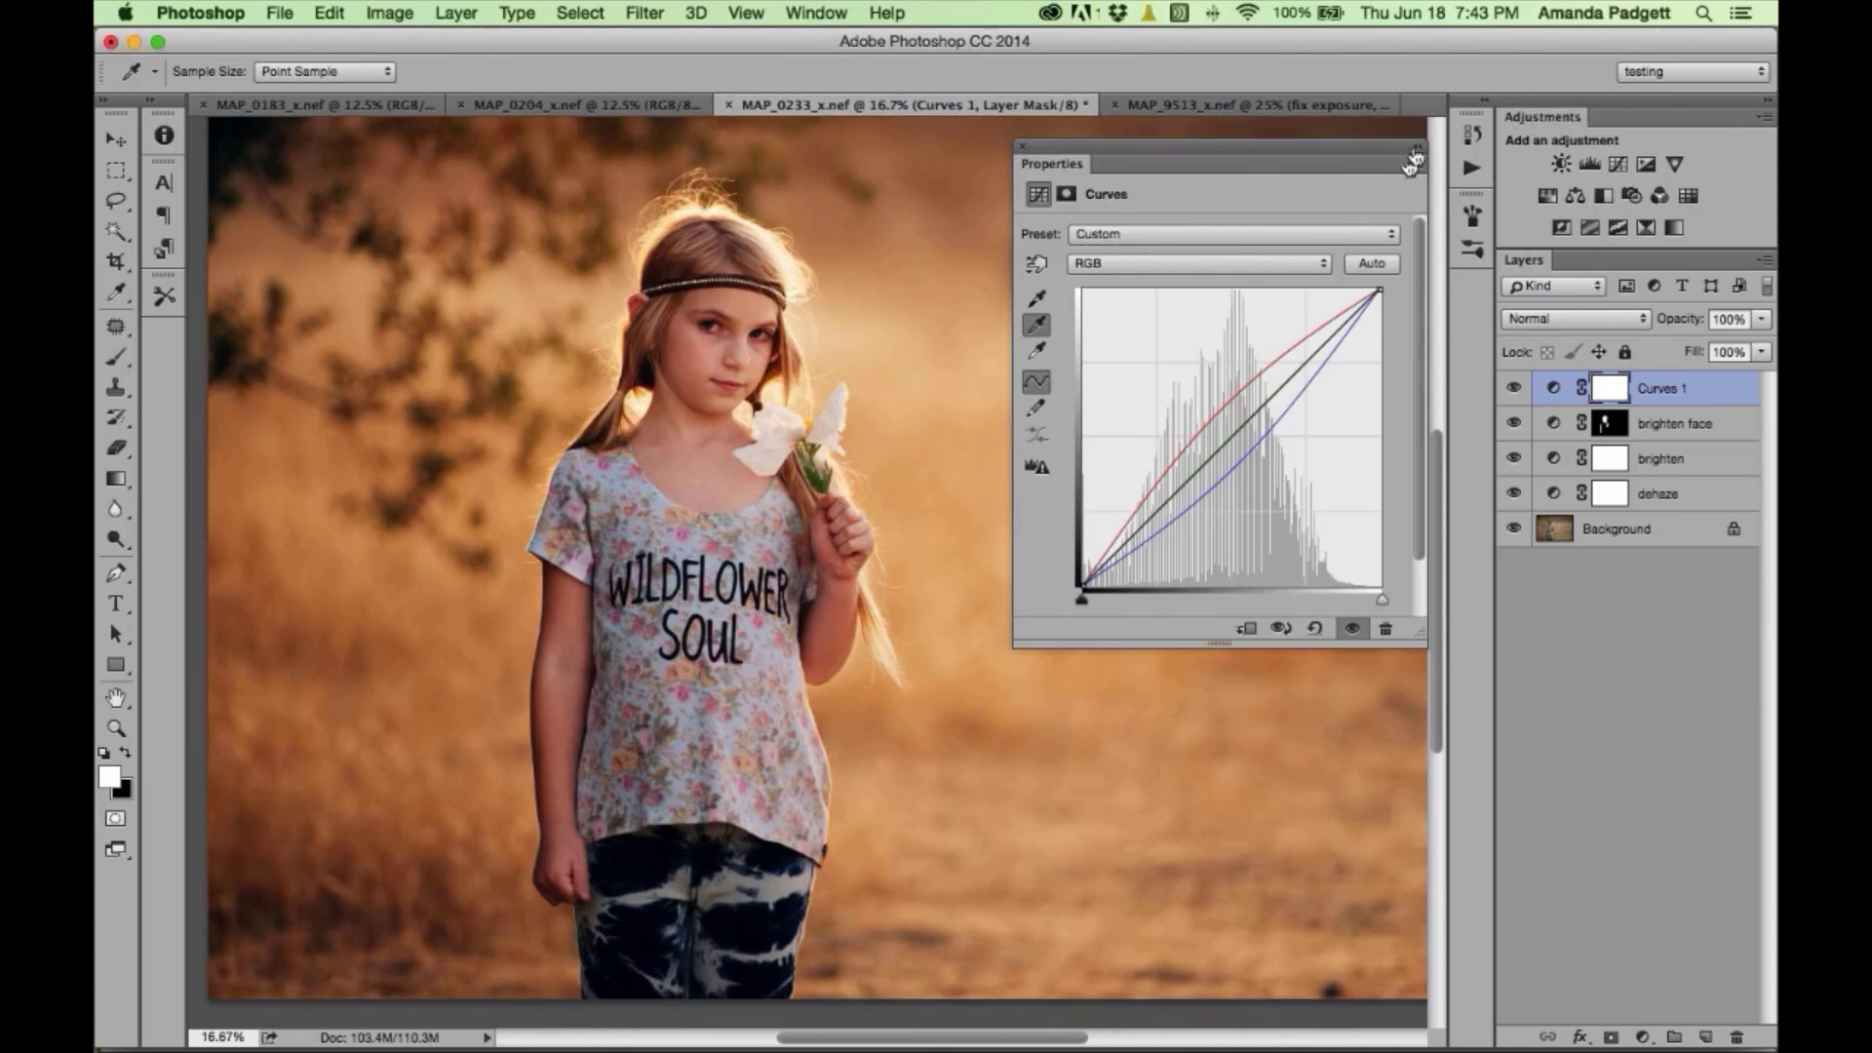
pyautogui.click(1023, 146)
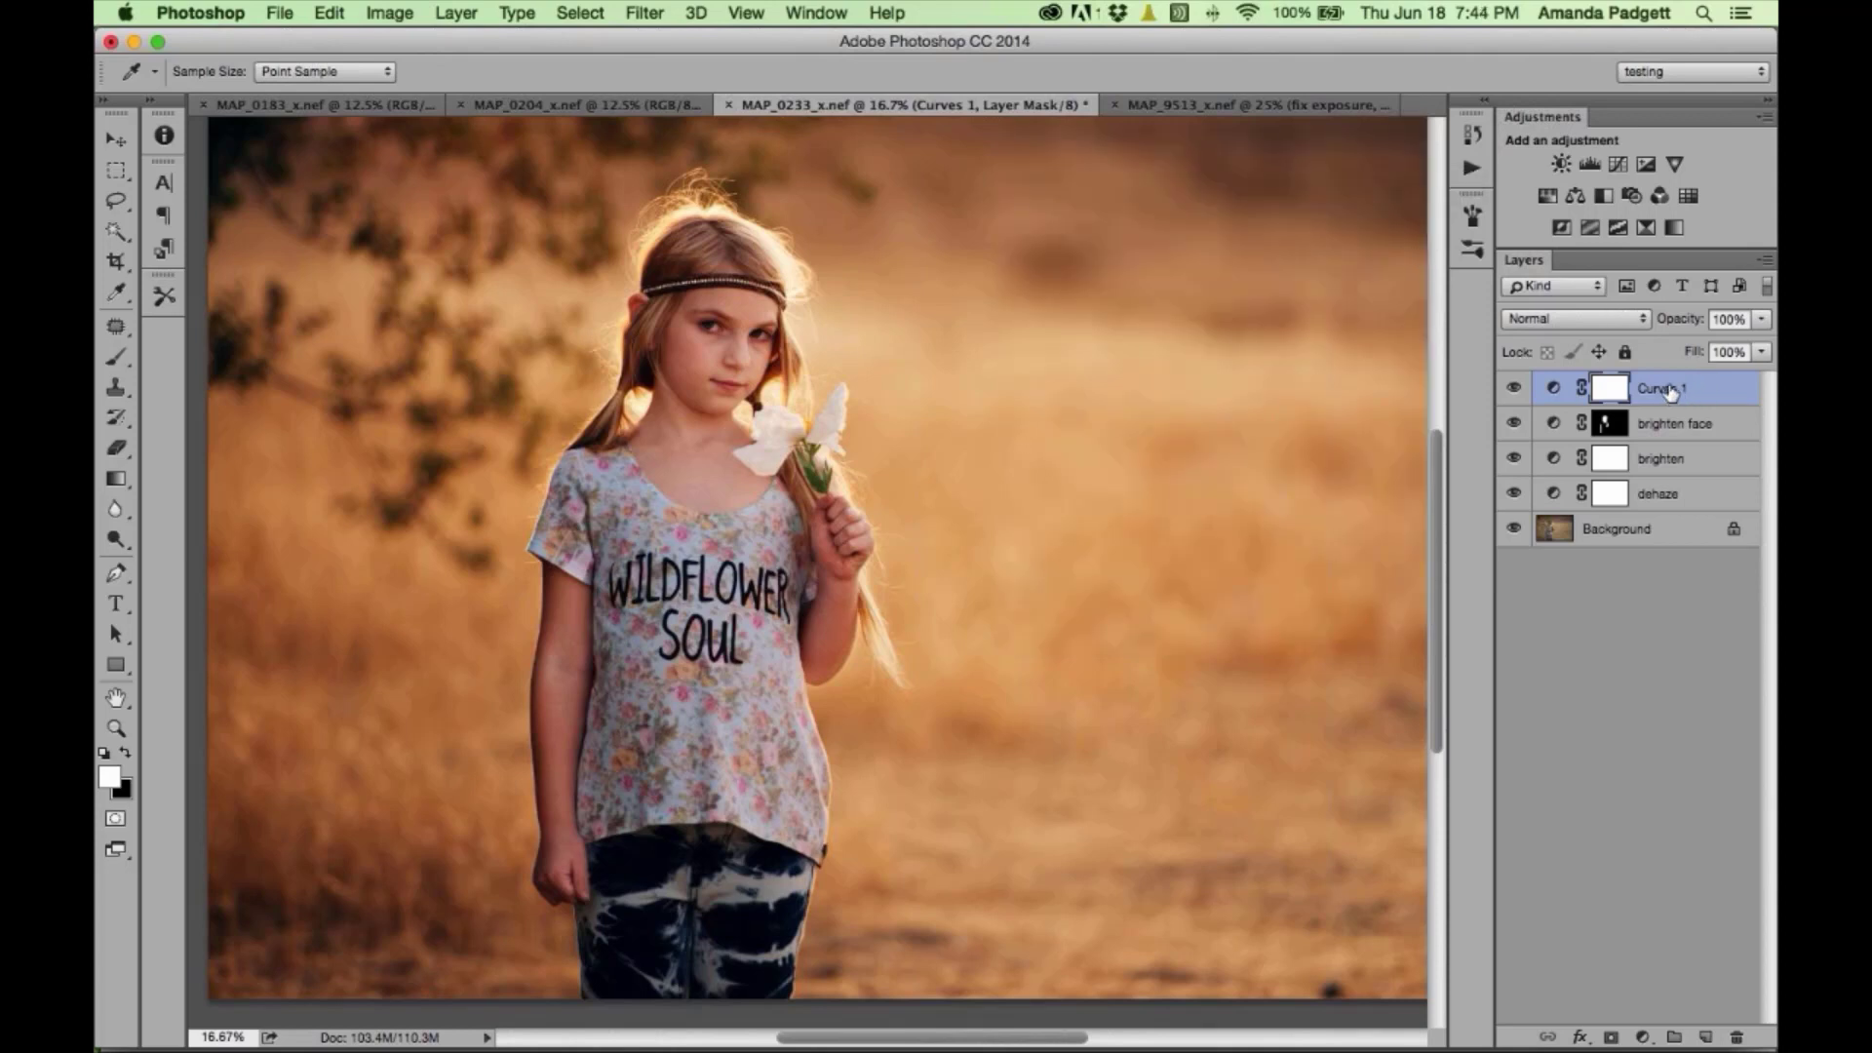
# - Rename the Curves 1 layer as fix wb and set its opacity to 93%
pyautogui.click(1761, 319)
pyautogui.moveTo(1764, 346); pyautogui.dragTo(1729, 349)
pyautogui.press('b')
pyautogui.doubleClick(1662, 388)
pyautogui.write('fix wb')
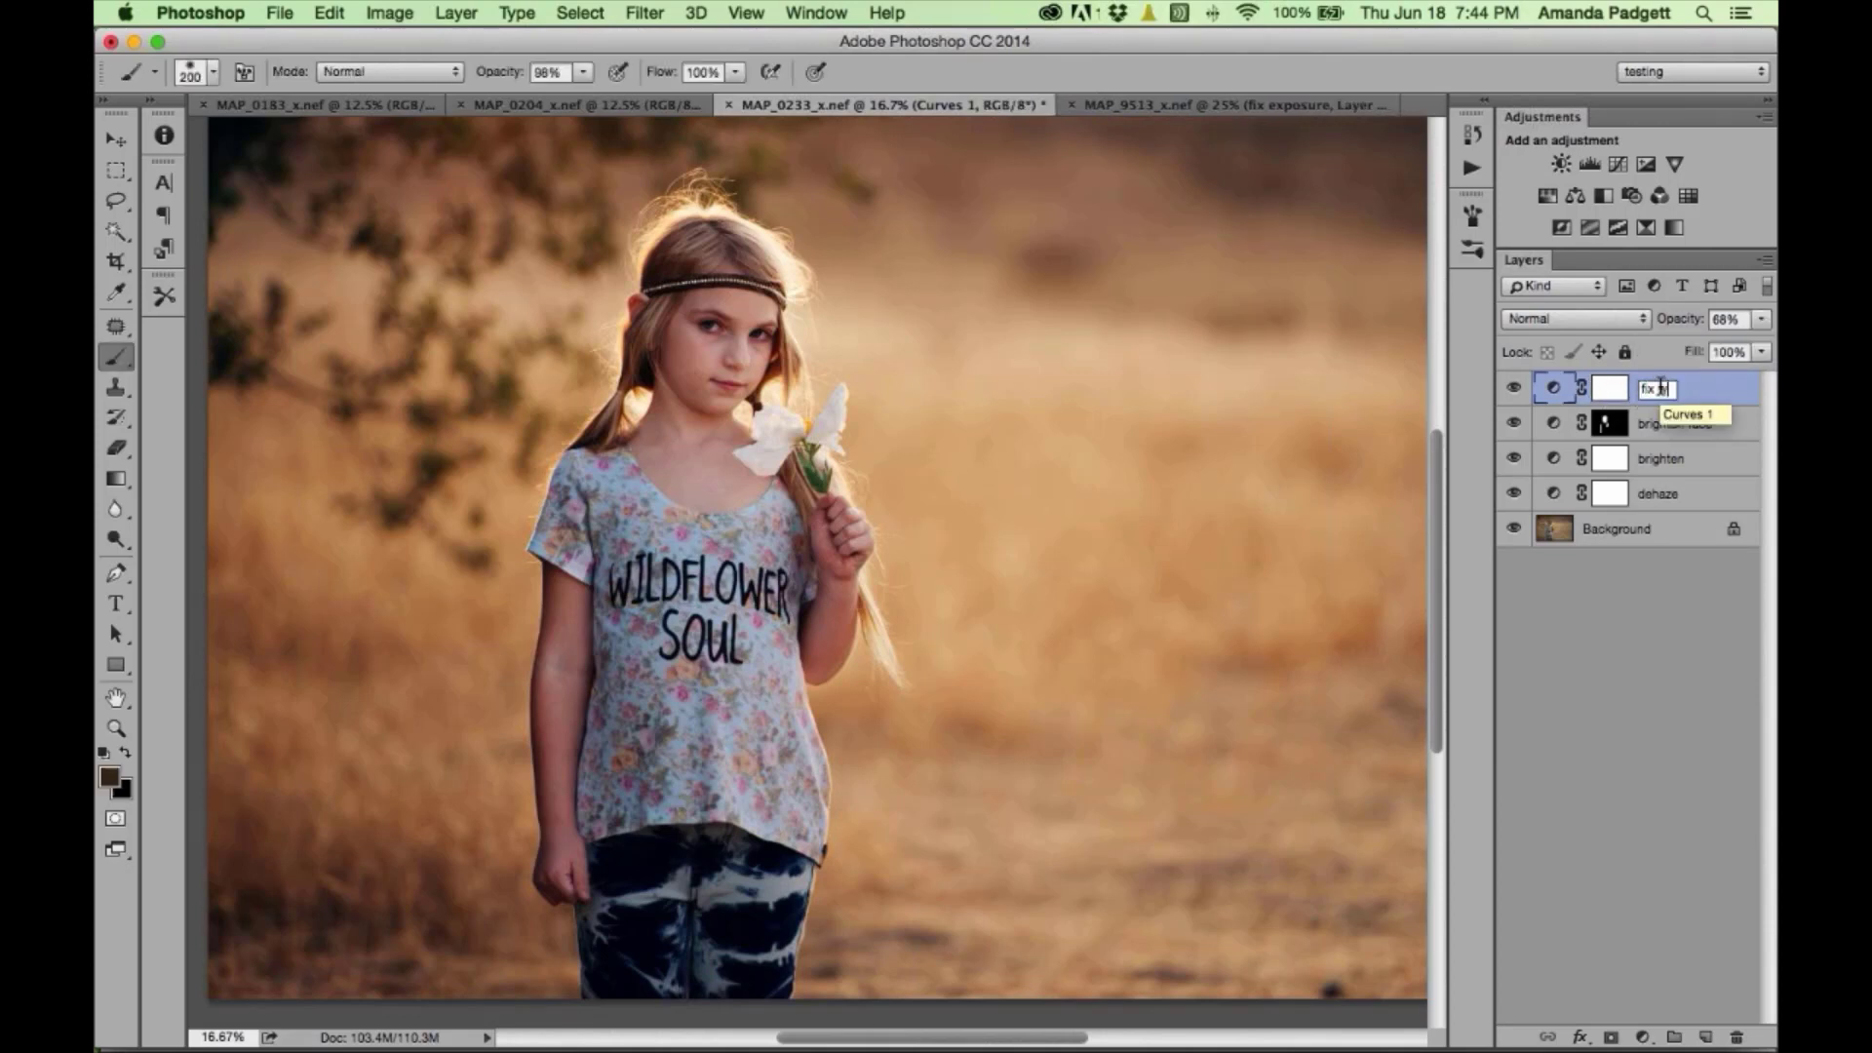
pyautogui.press('Return')
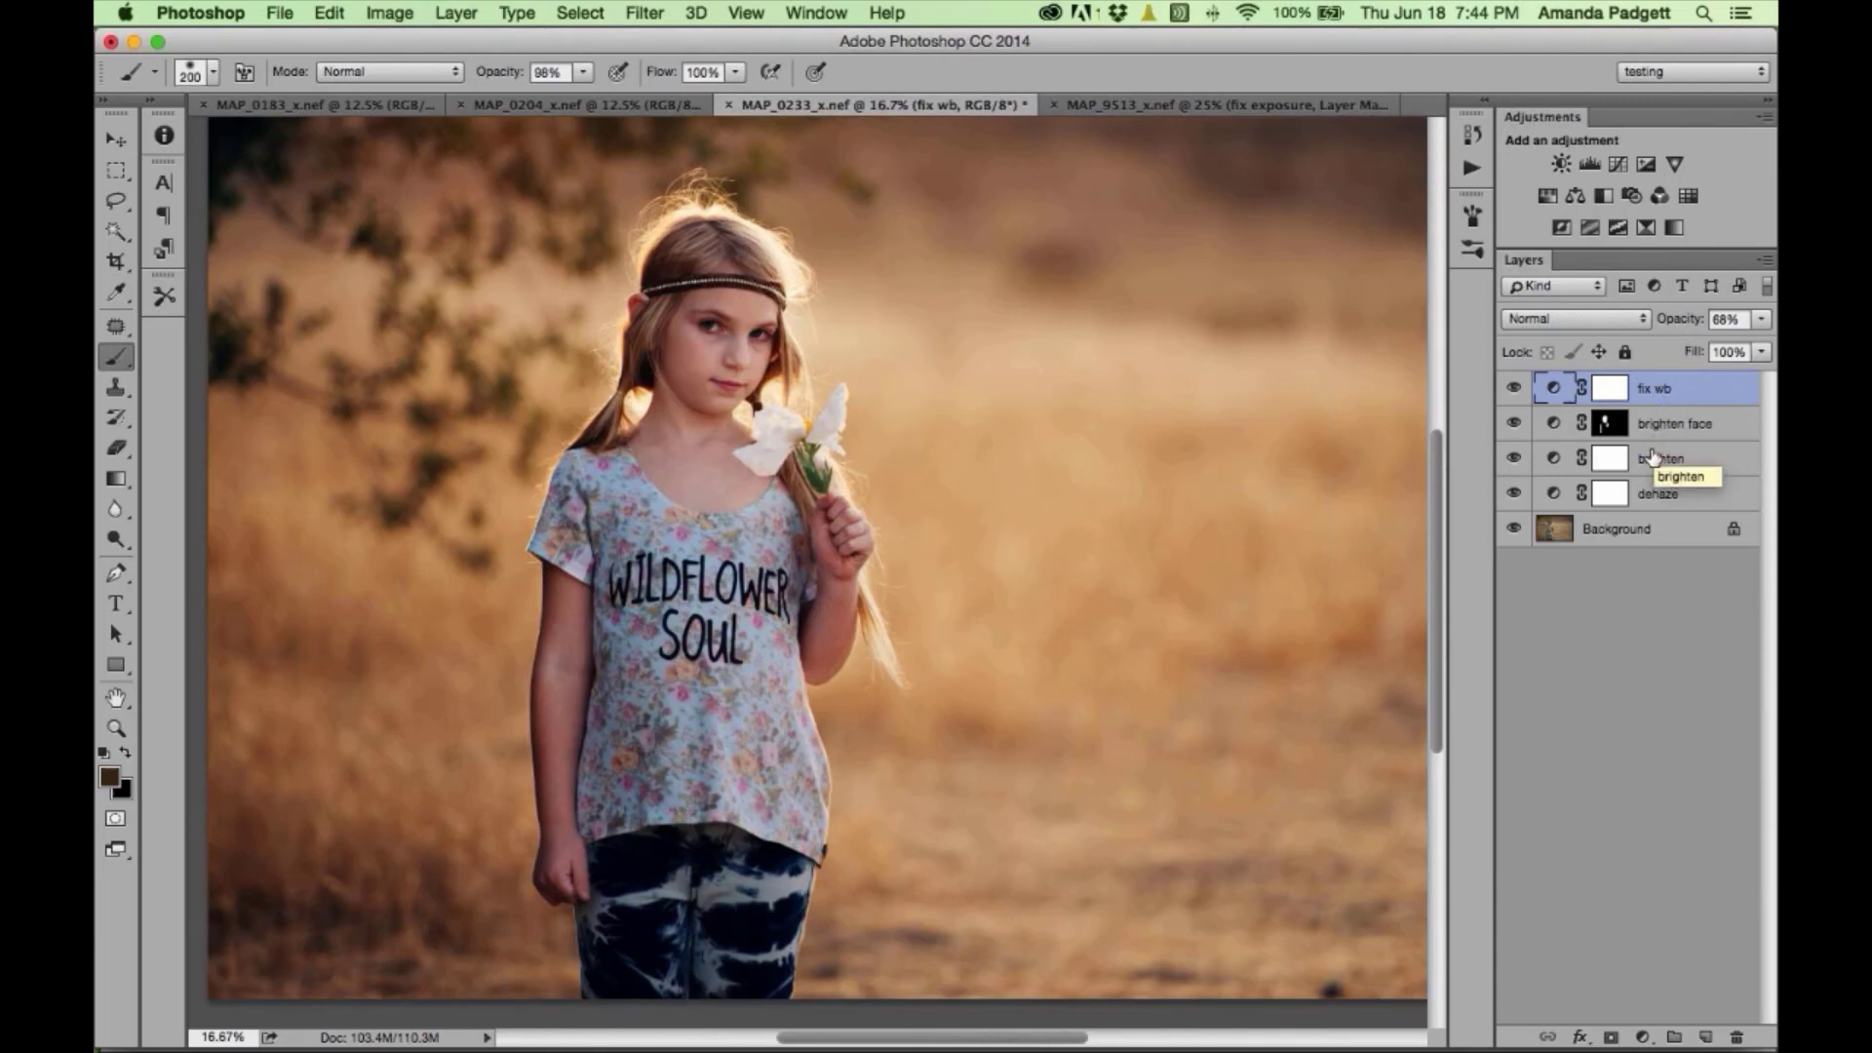
pyautogui.moveTo(1672, 323); pyautogui.dragTo(1703, 320)
pyautogui.hscroll(-2, 1666, 365)
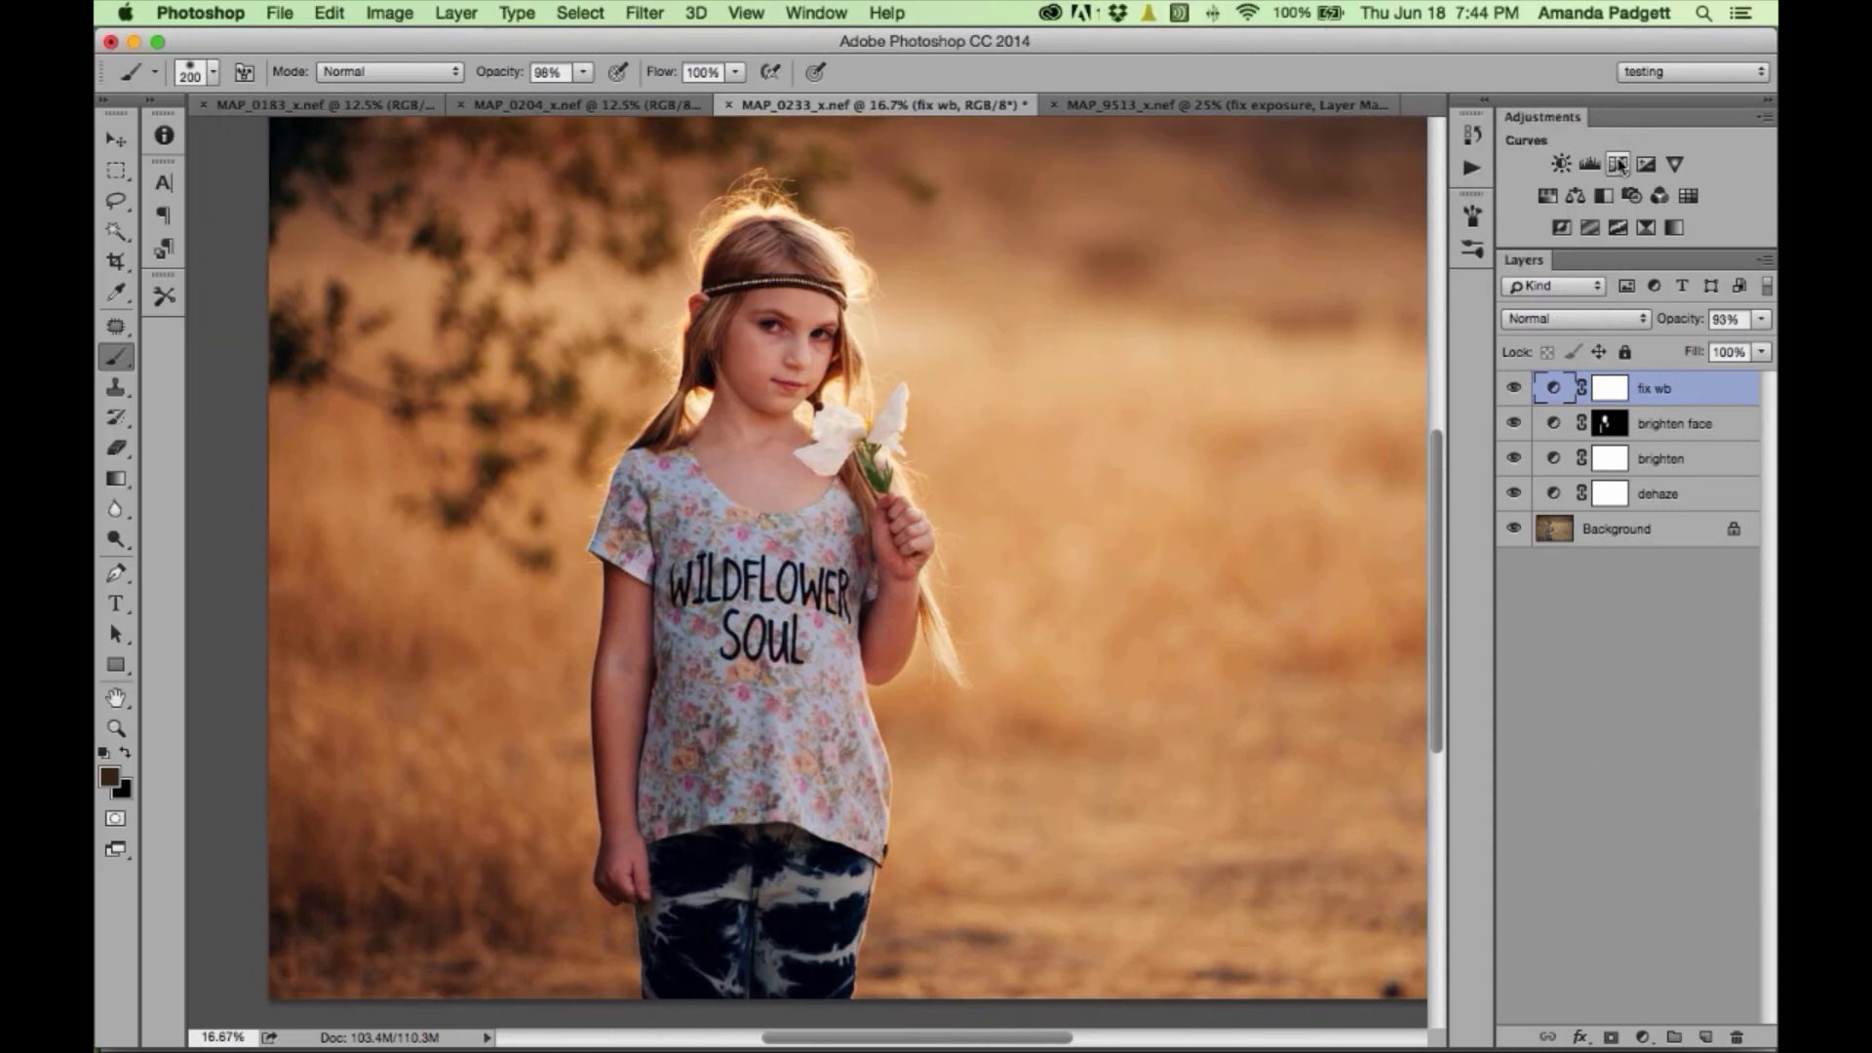
# - Add another Curves layer above fix wb and slightly raise the midpoint of its Blue channel curve
pyautogui.click(1618, 163)
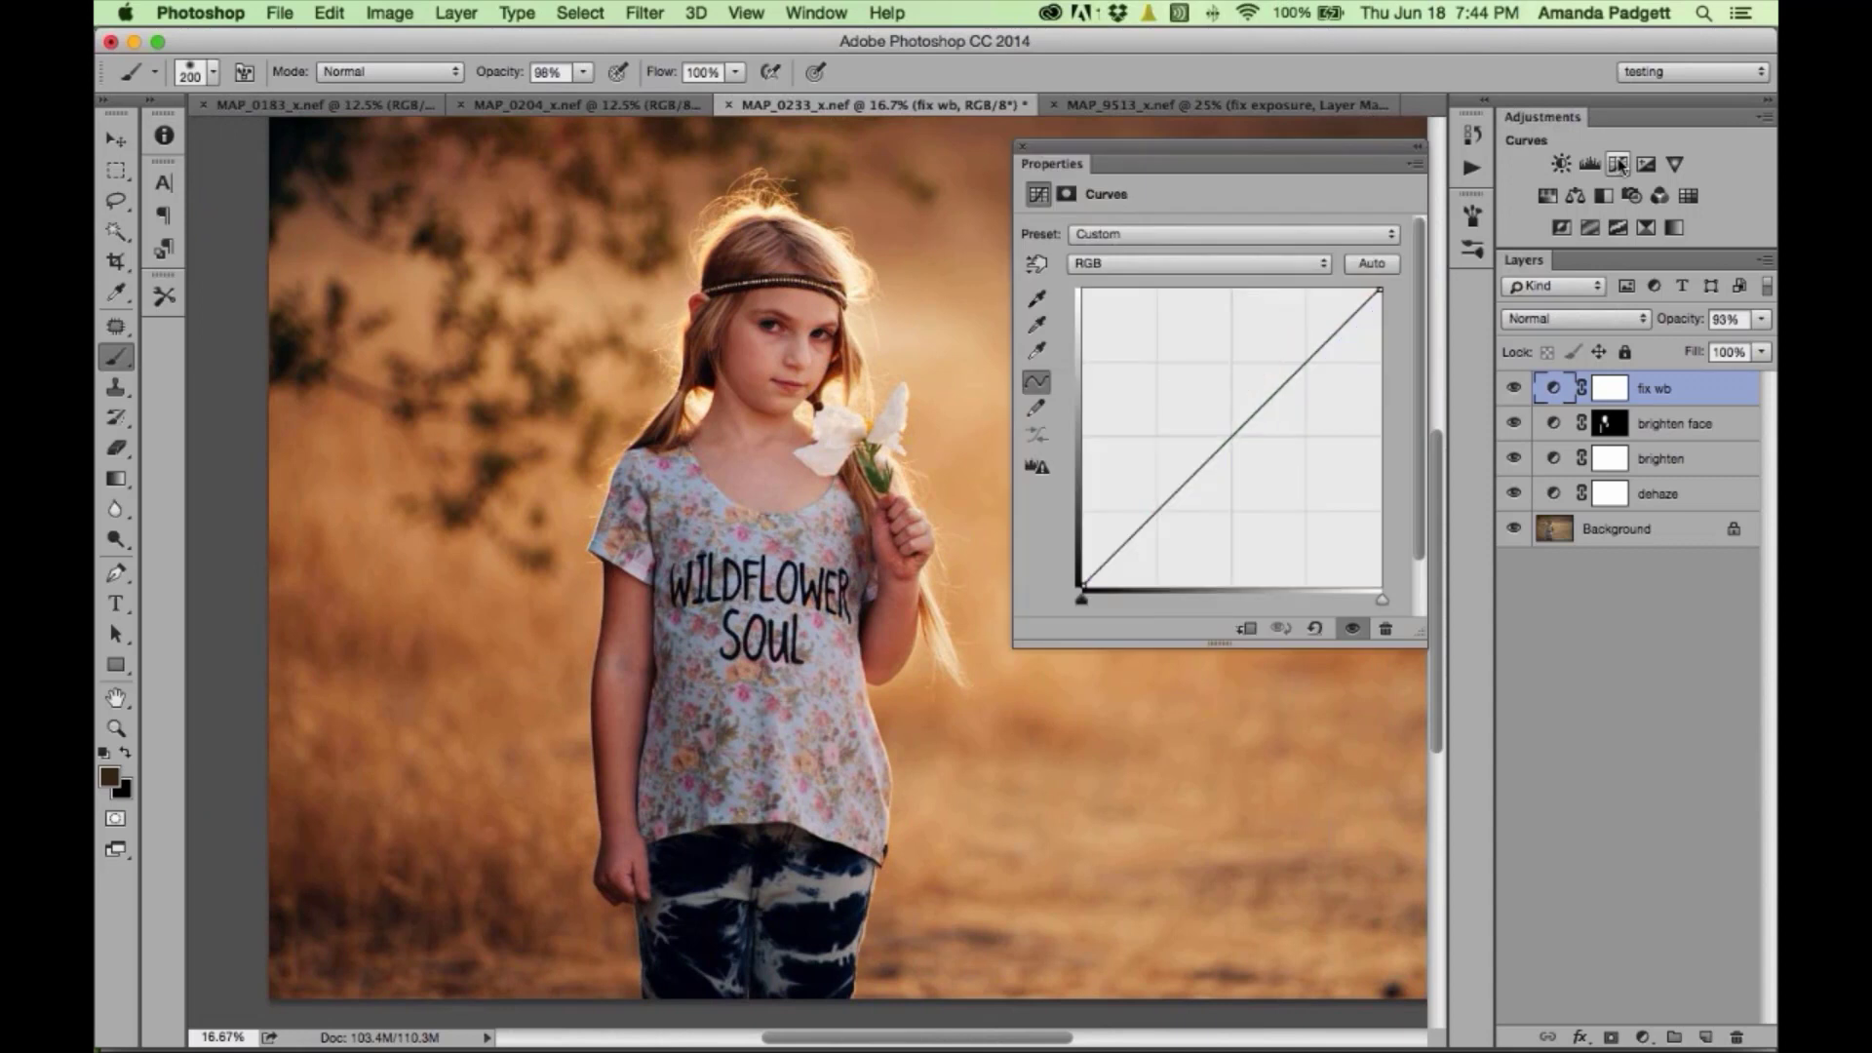
pyautogui.click(1211, 271)
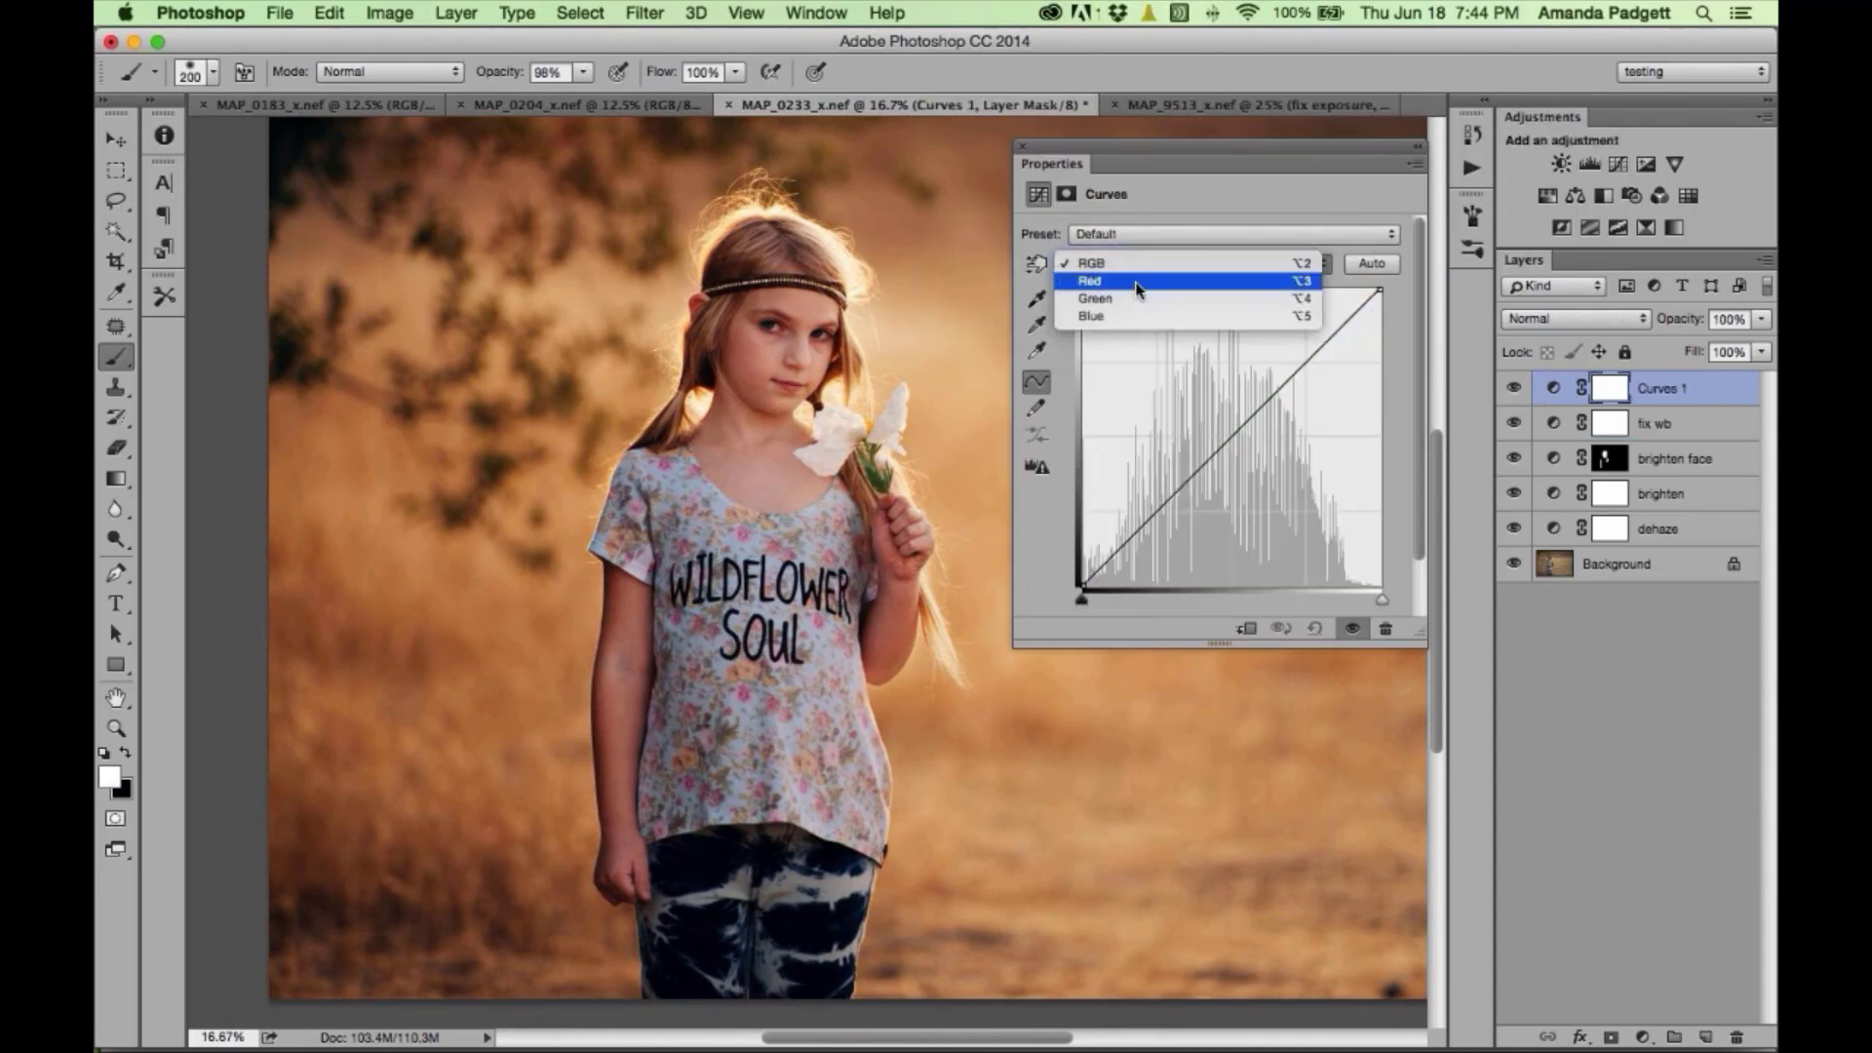
pyautogui.click(1136, 321)
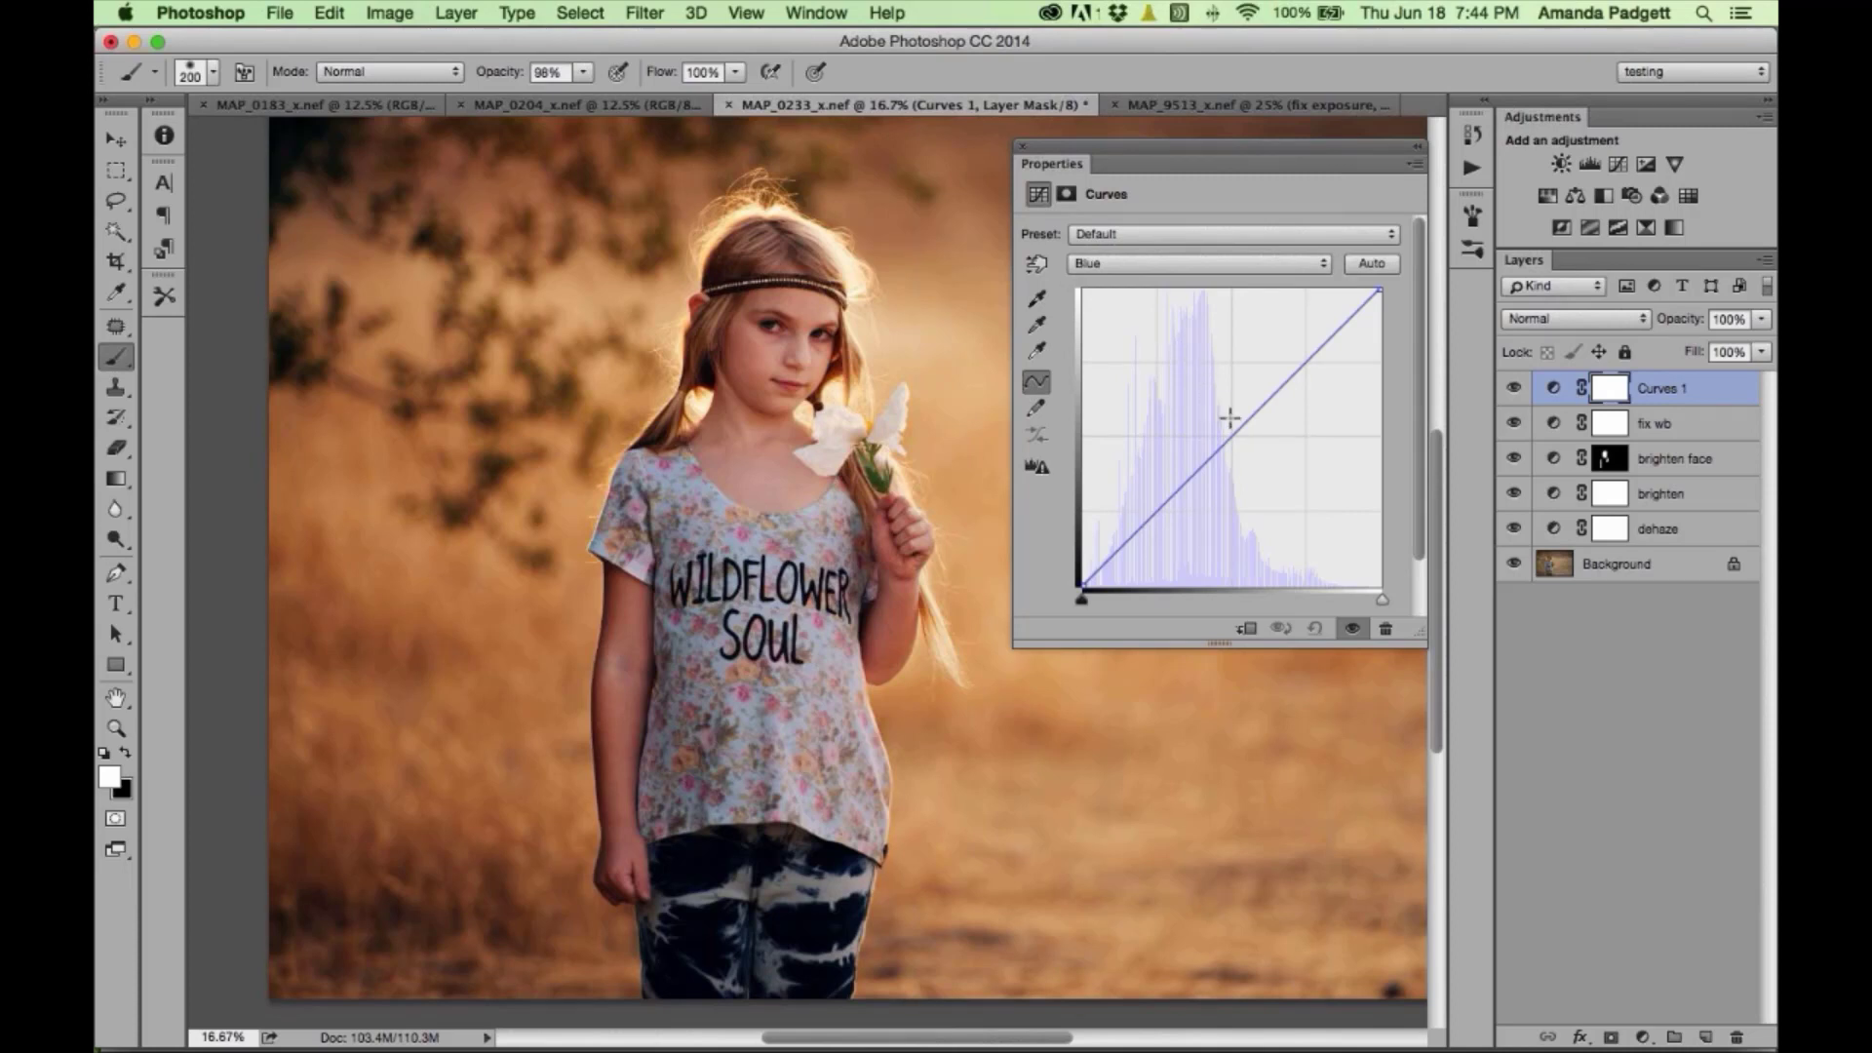
pyautogui.moveTo(1236, 429); pyautogui.dragTo(1232, 424)
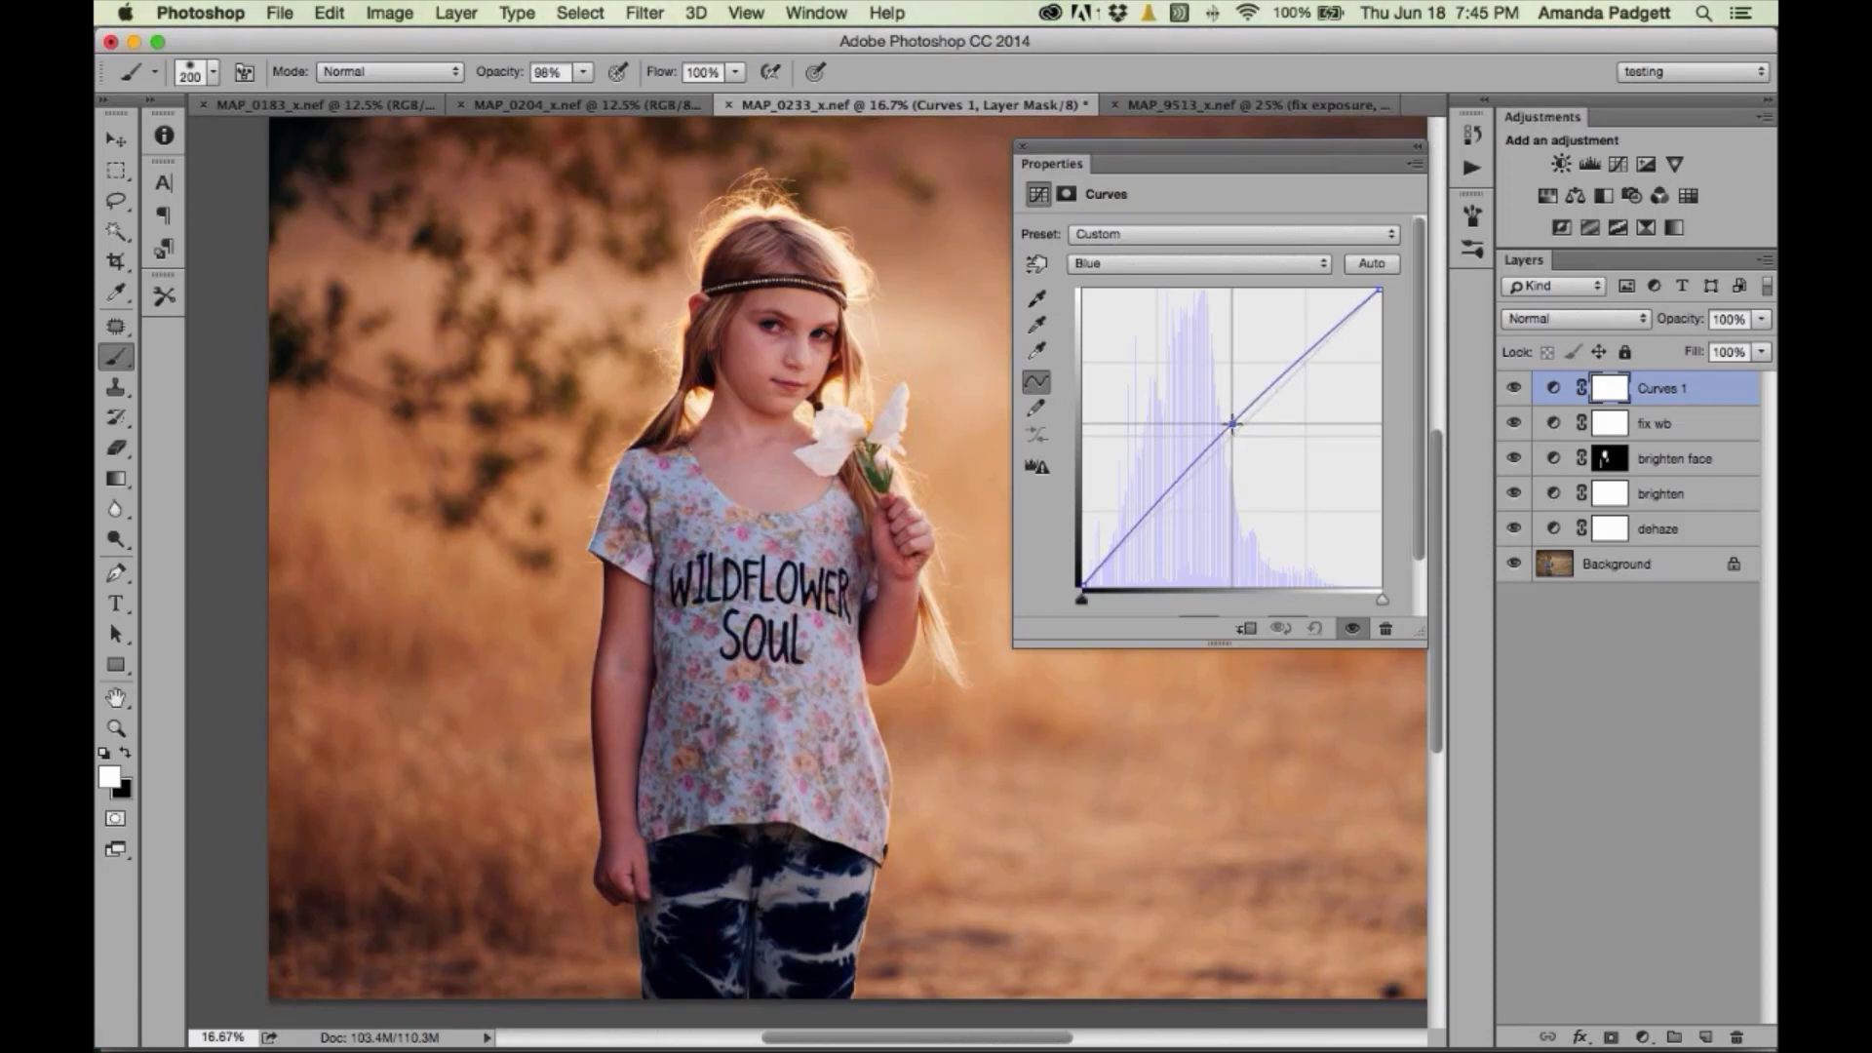
pyautogui.moveTo(1232, 424)
pyautogui.mouseDown()
pyautogui.moveTo(1218, 403)
pyautogui.moveTo(1232, 430)
pyautogui.mouseUp()
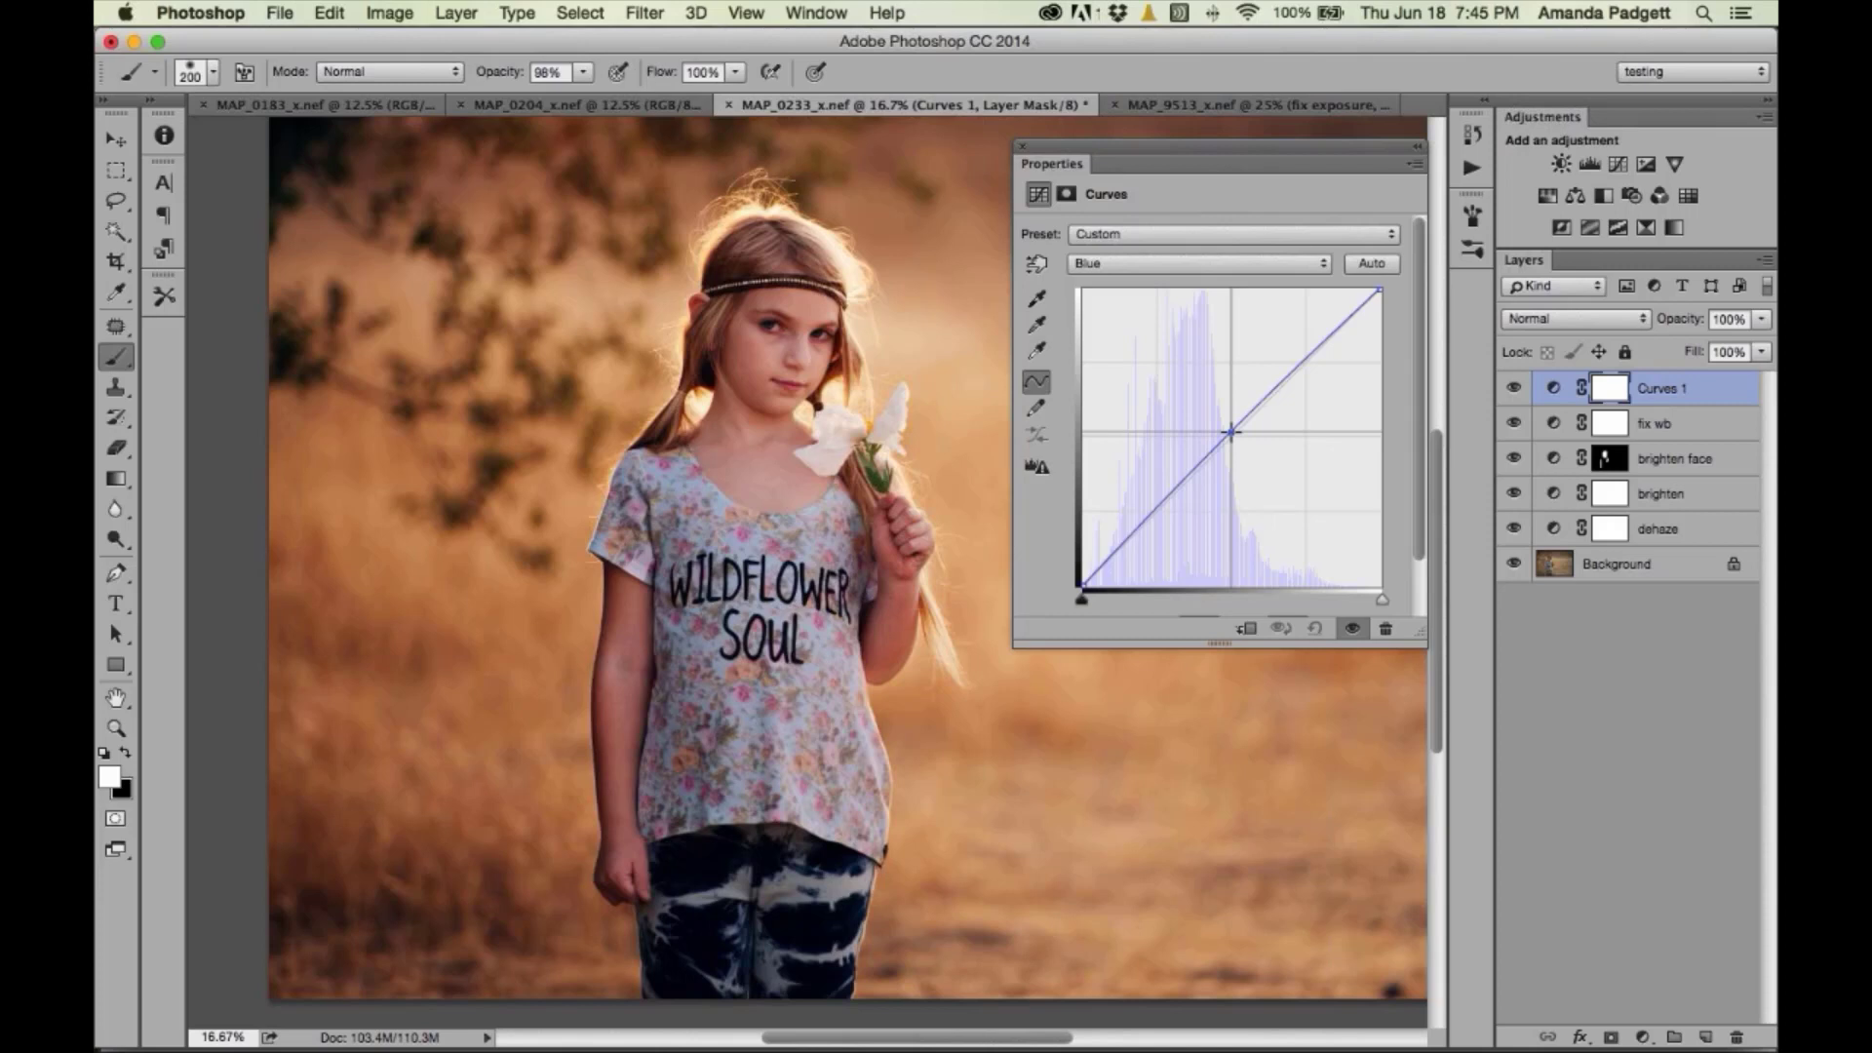
pyautogui.click(1022, 146)
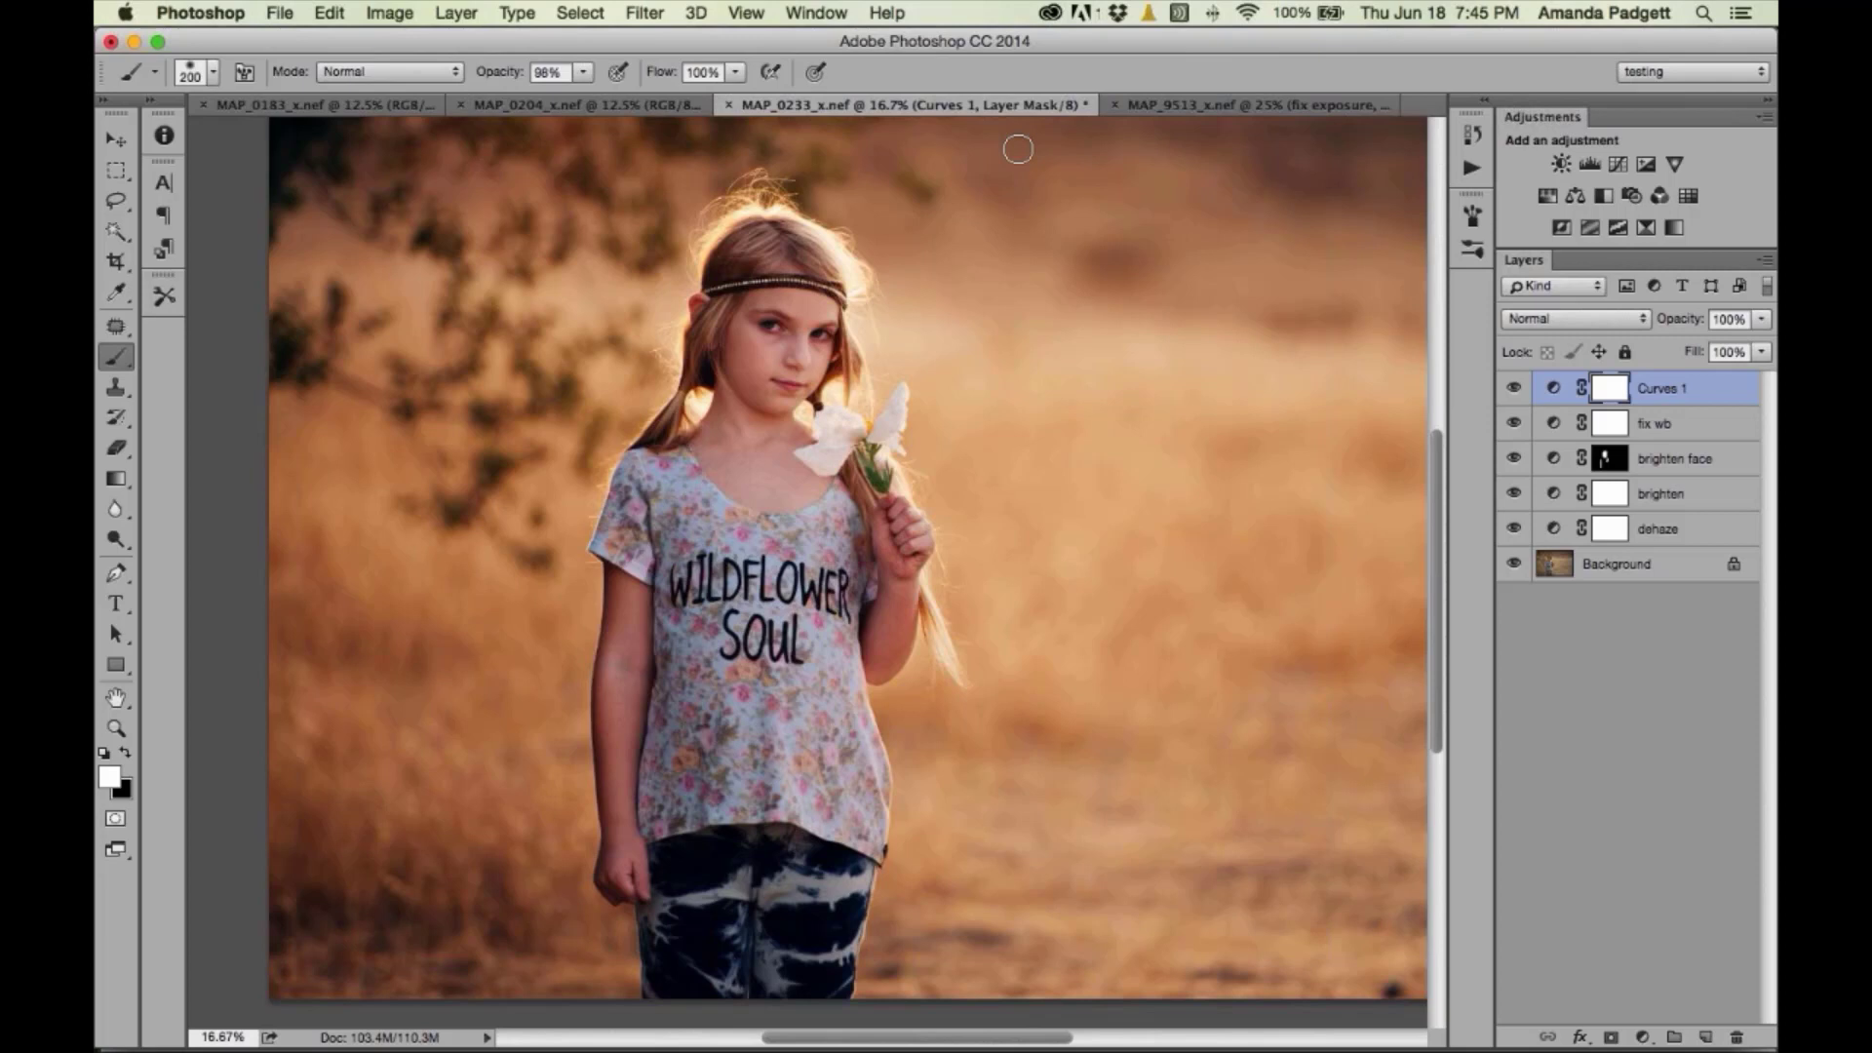
# - Compare the photo with and without the Curves 1 layer, and display its Green channel curve
pyautogui.click(1513, 390)
pyautogui.click(1513, 390)
pyautogui.doubleClick(1553, 388)
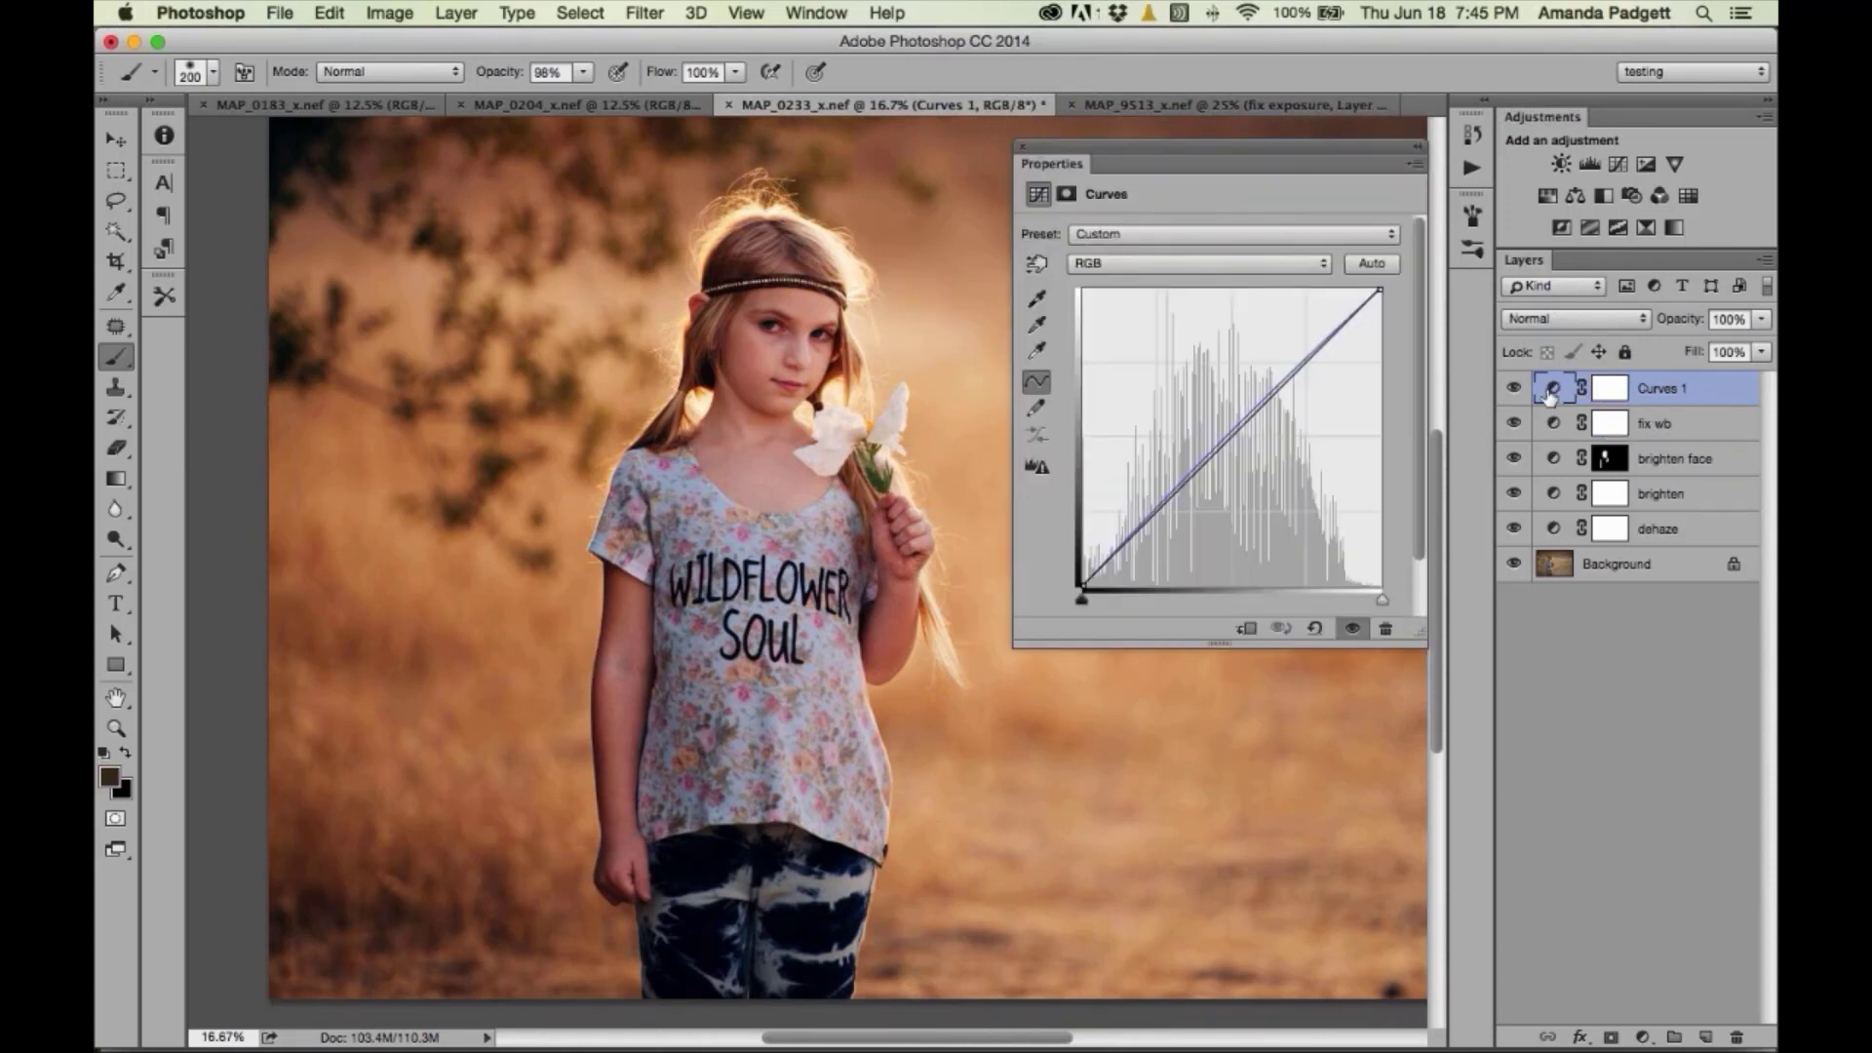
pyautogui.click(1221, 268)
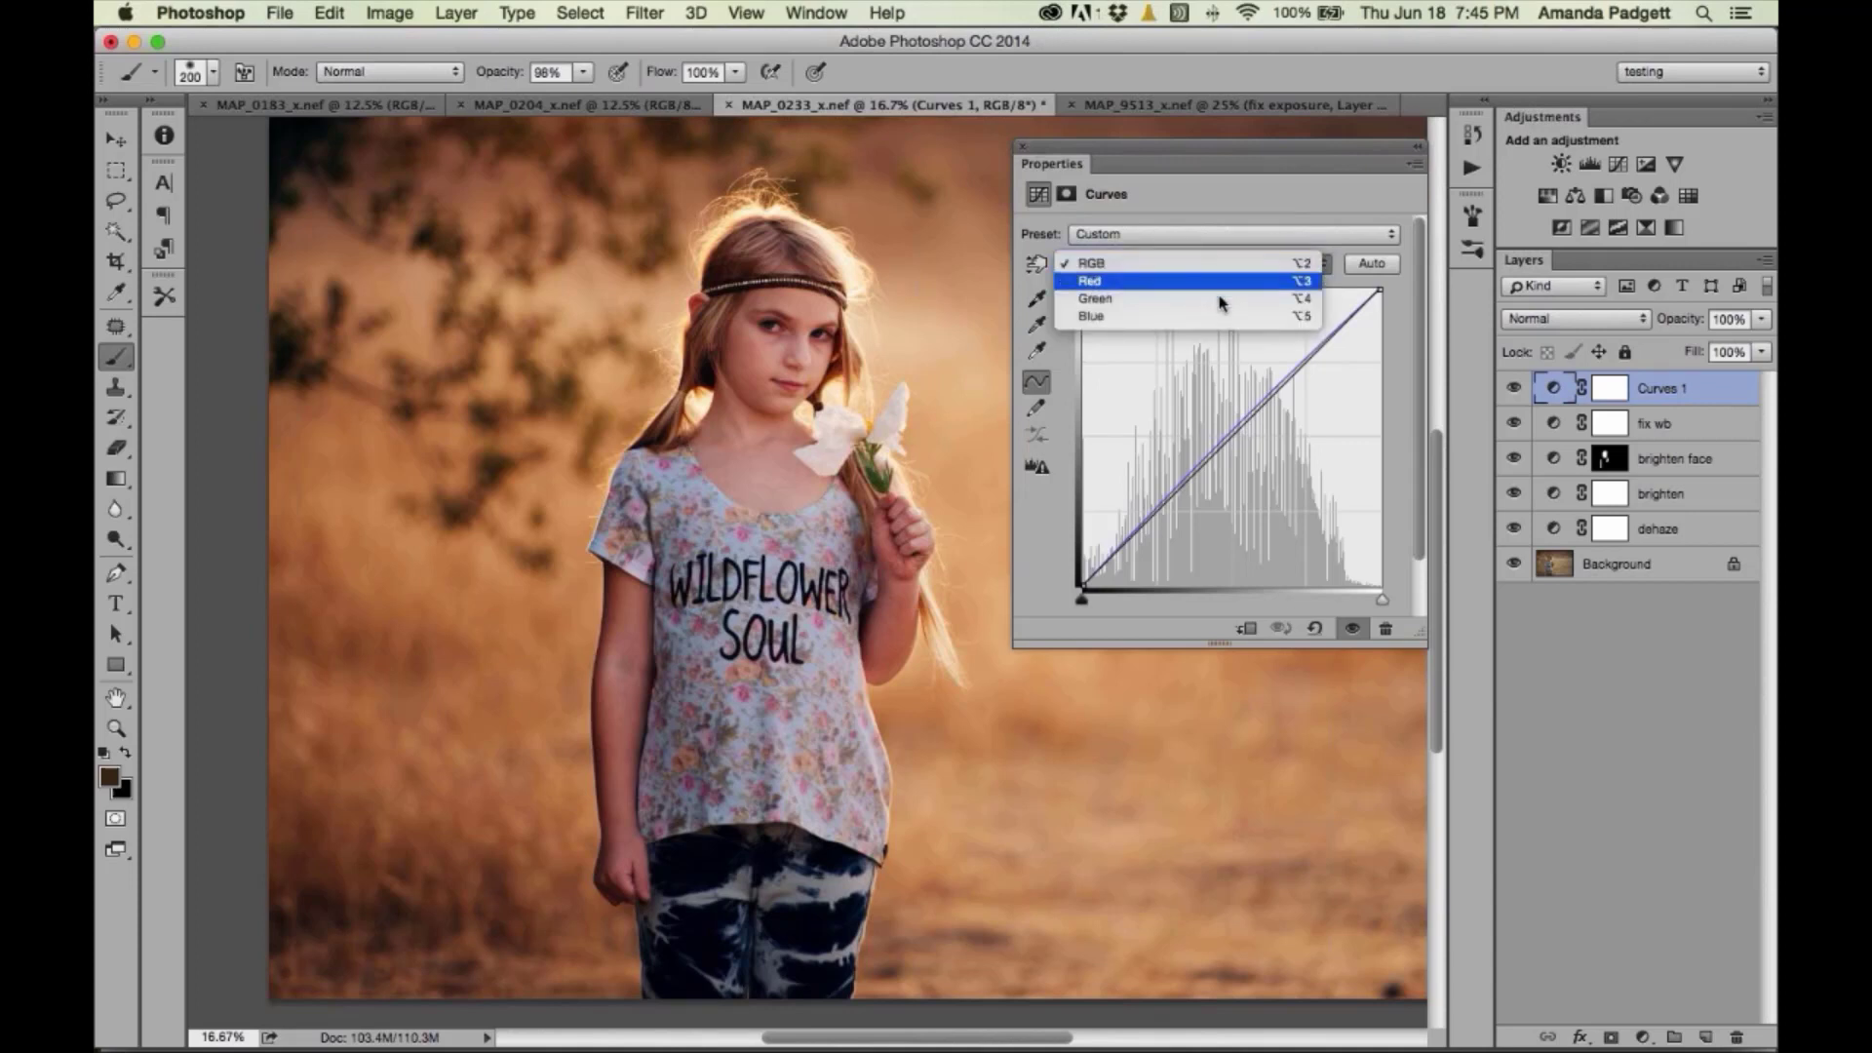
pyautogui.click(1220, 299)
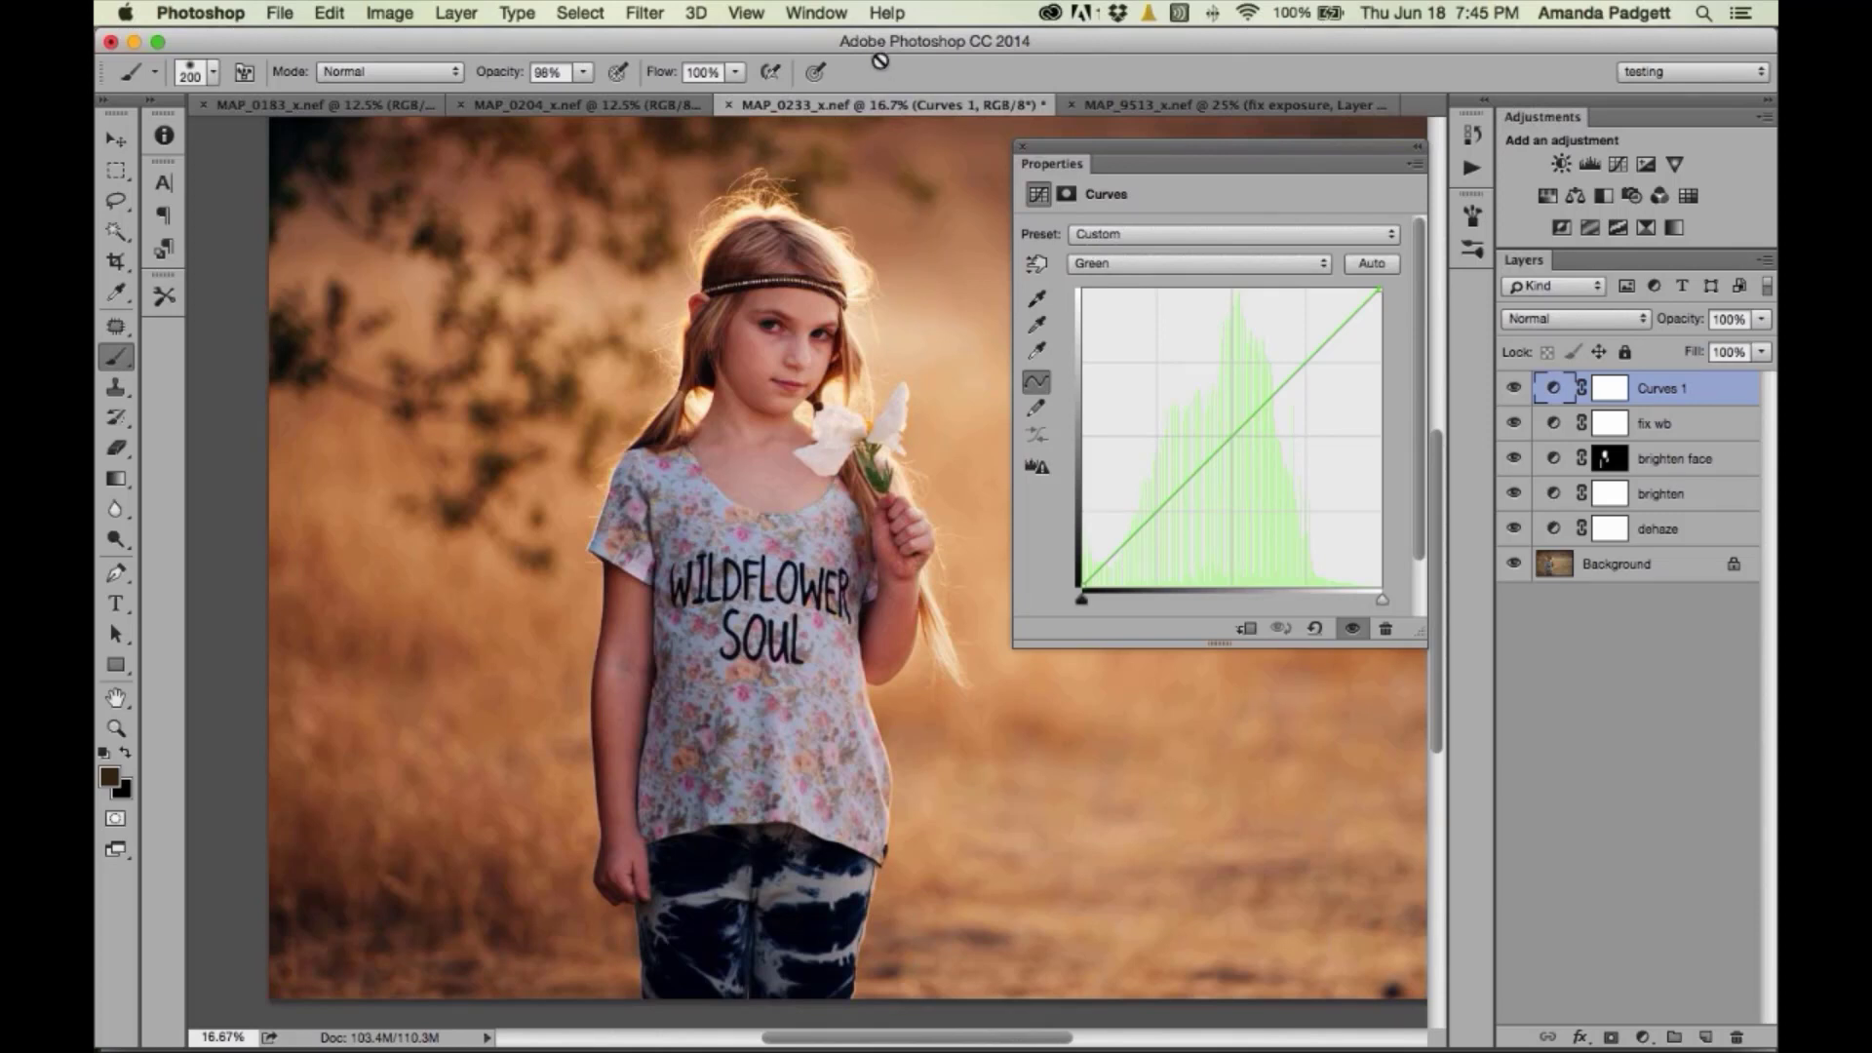
# - Close the curve settings and delete the Curves 1 layer
pyautogui.moveTo(1402, 1031)
pyautogui.click(1021, 147)
pyautogui.press('BackSpace')
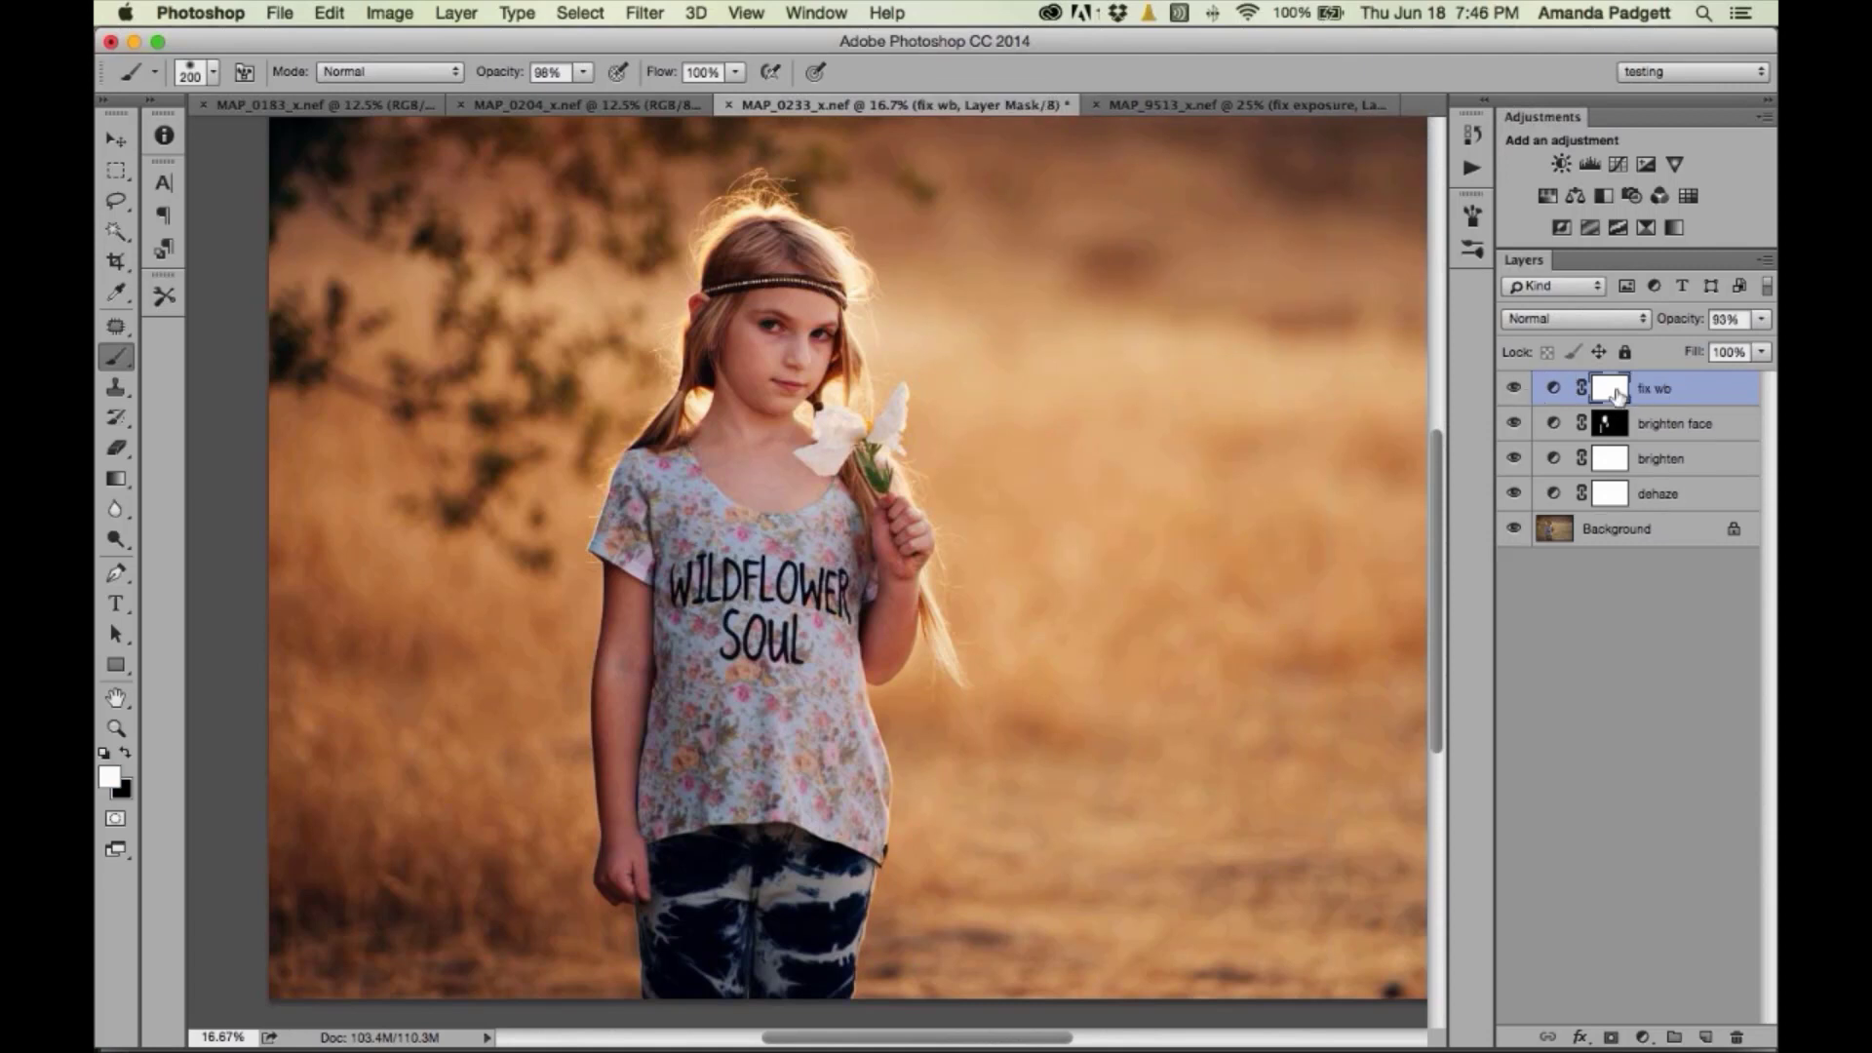
# - Reopen the fix wb curve and resample its gray point at the inner corner of the girl's eye
pyautogui.doubleClick(1554, 390)
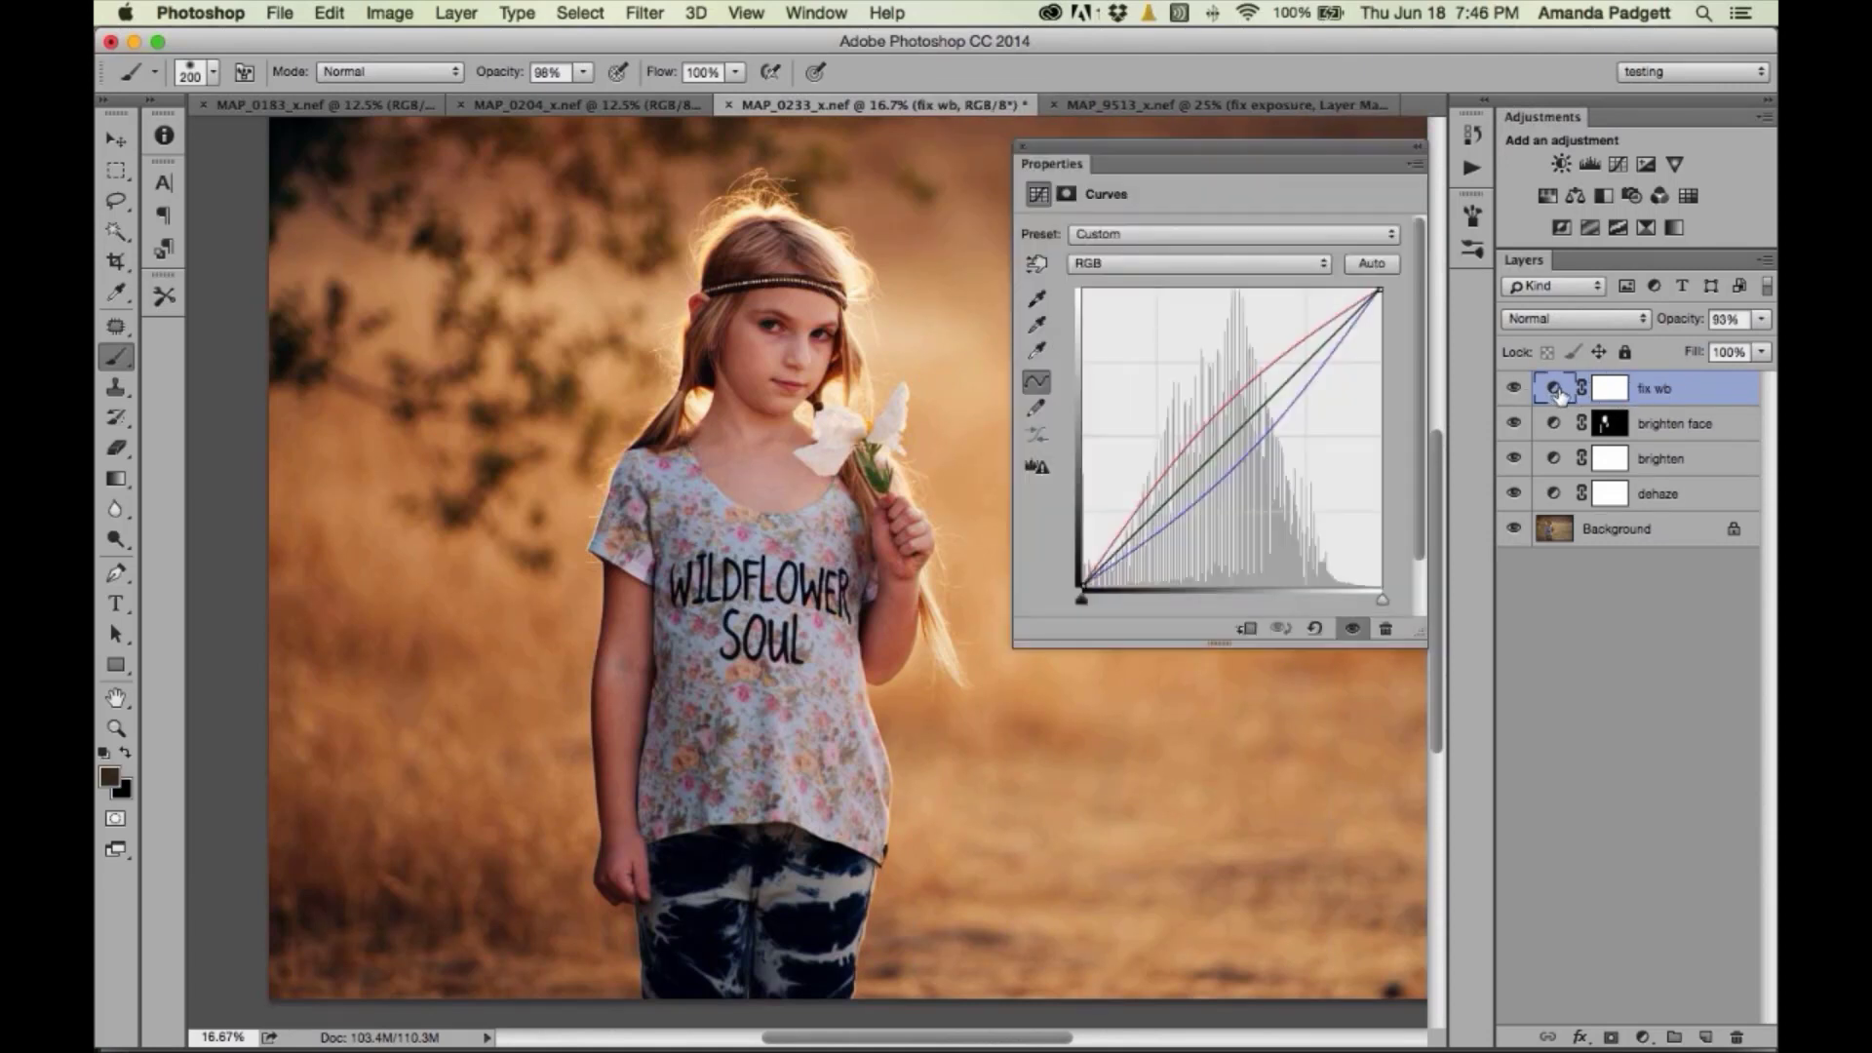
pyautogui.click(1036, 327)
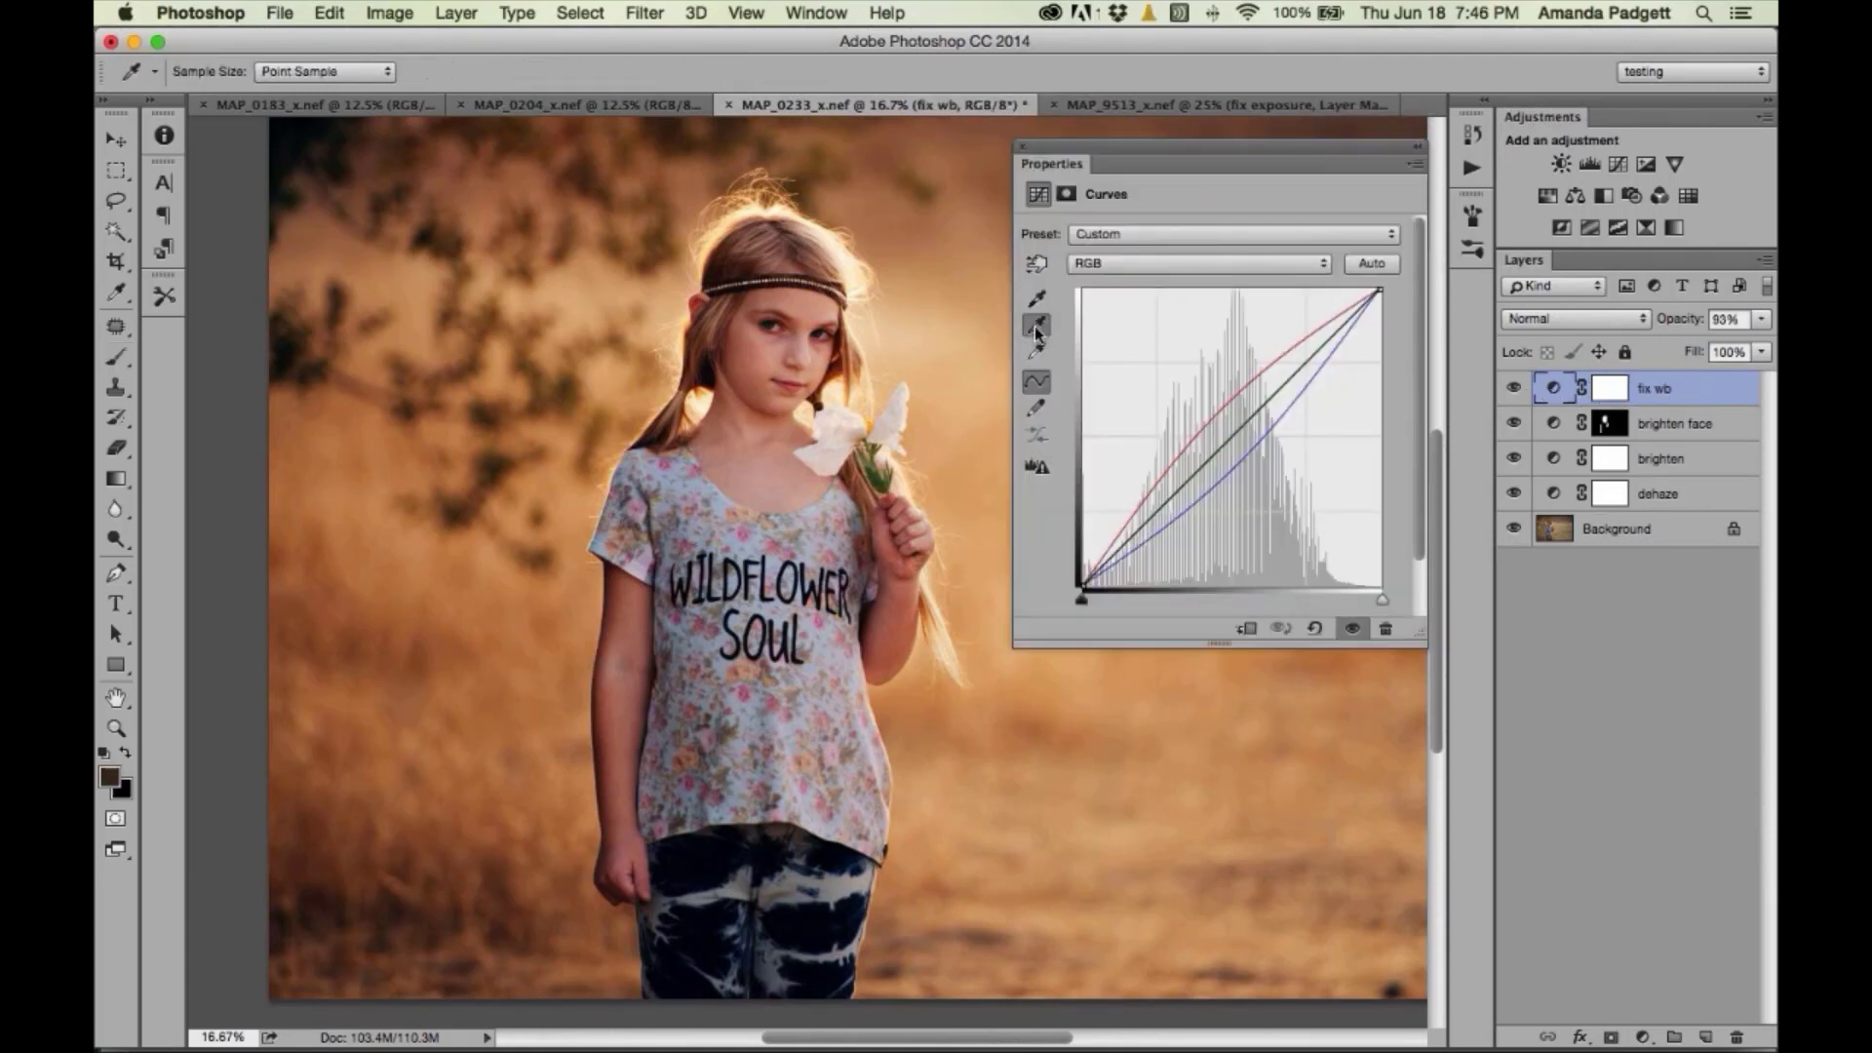
pyautogui.press('super+plus')
pyautogui.press('super+plus')
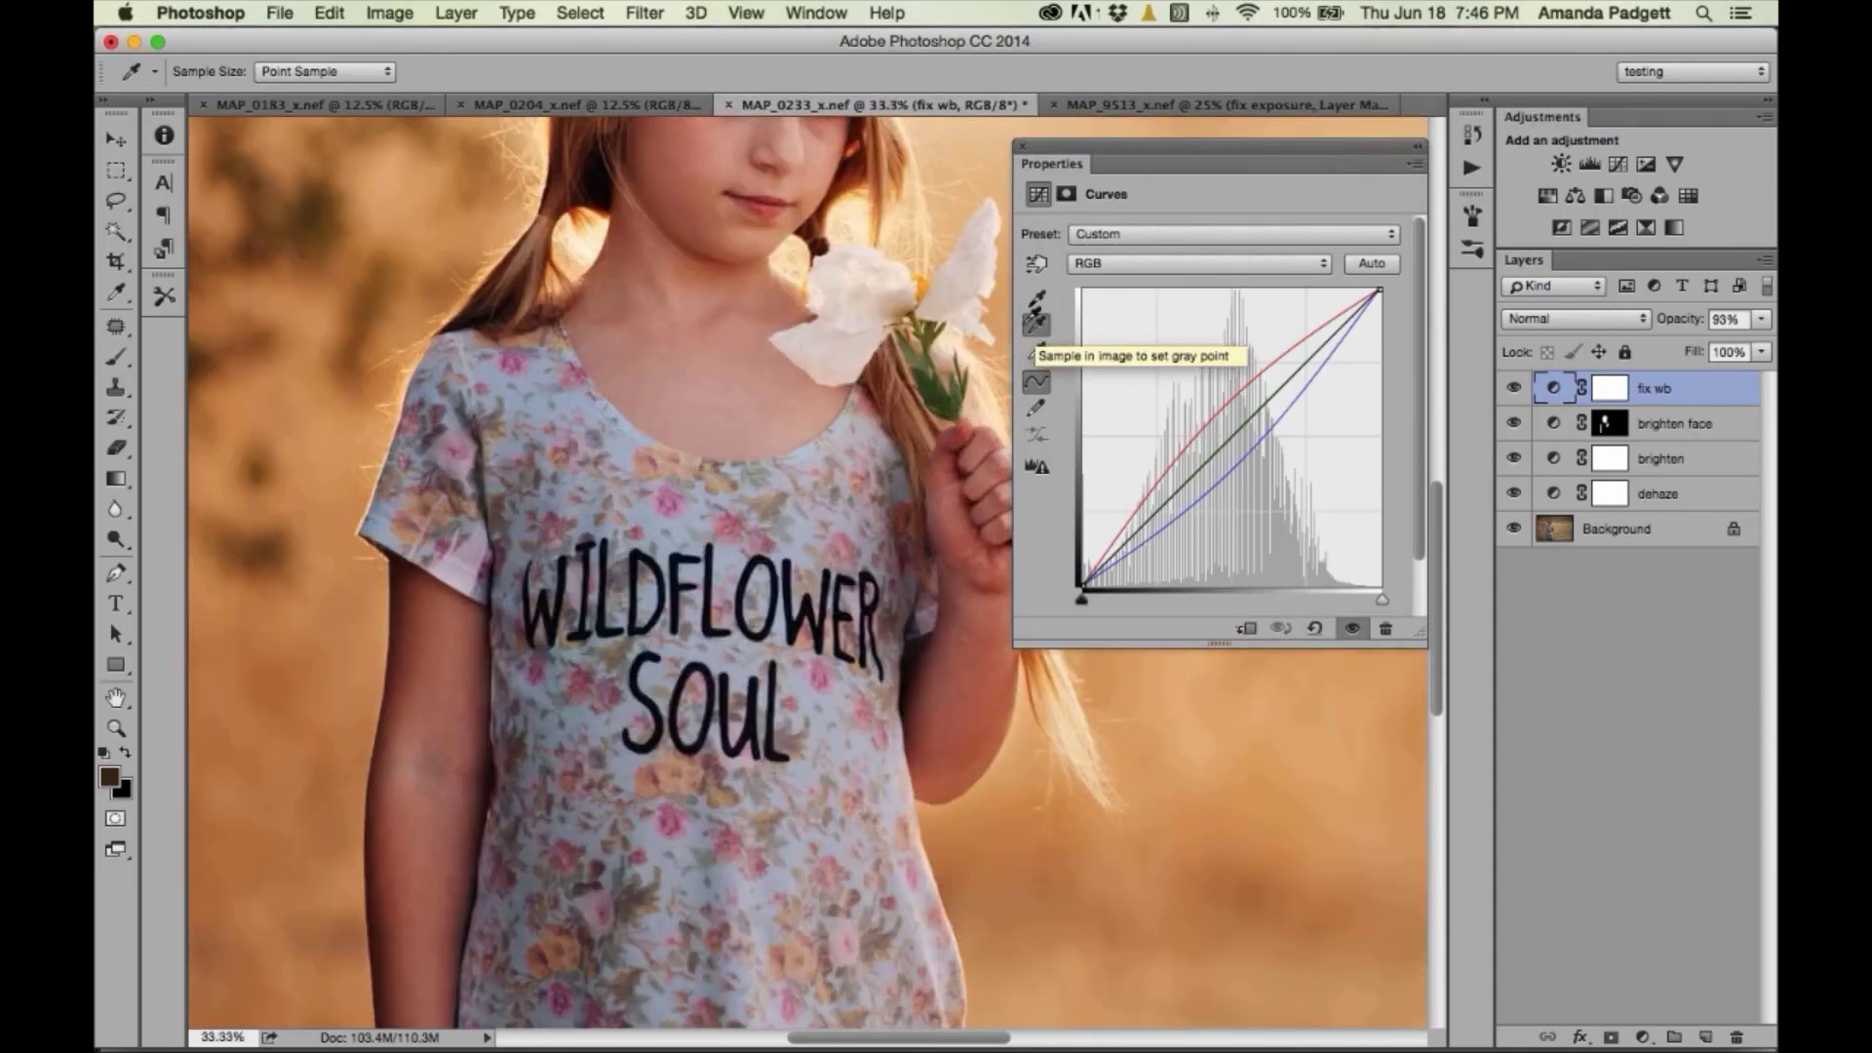
pyautogui.scroll(5, 862, 612)
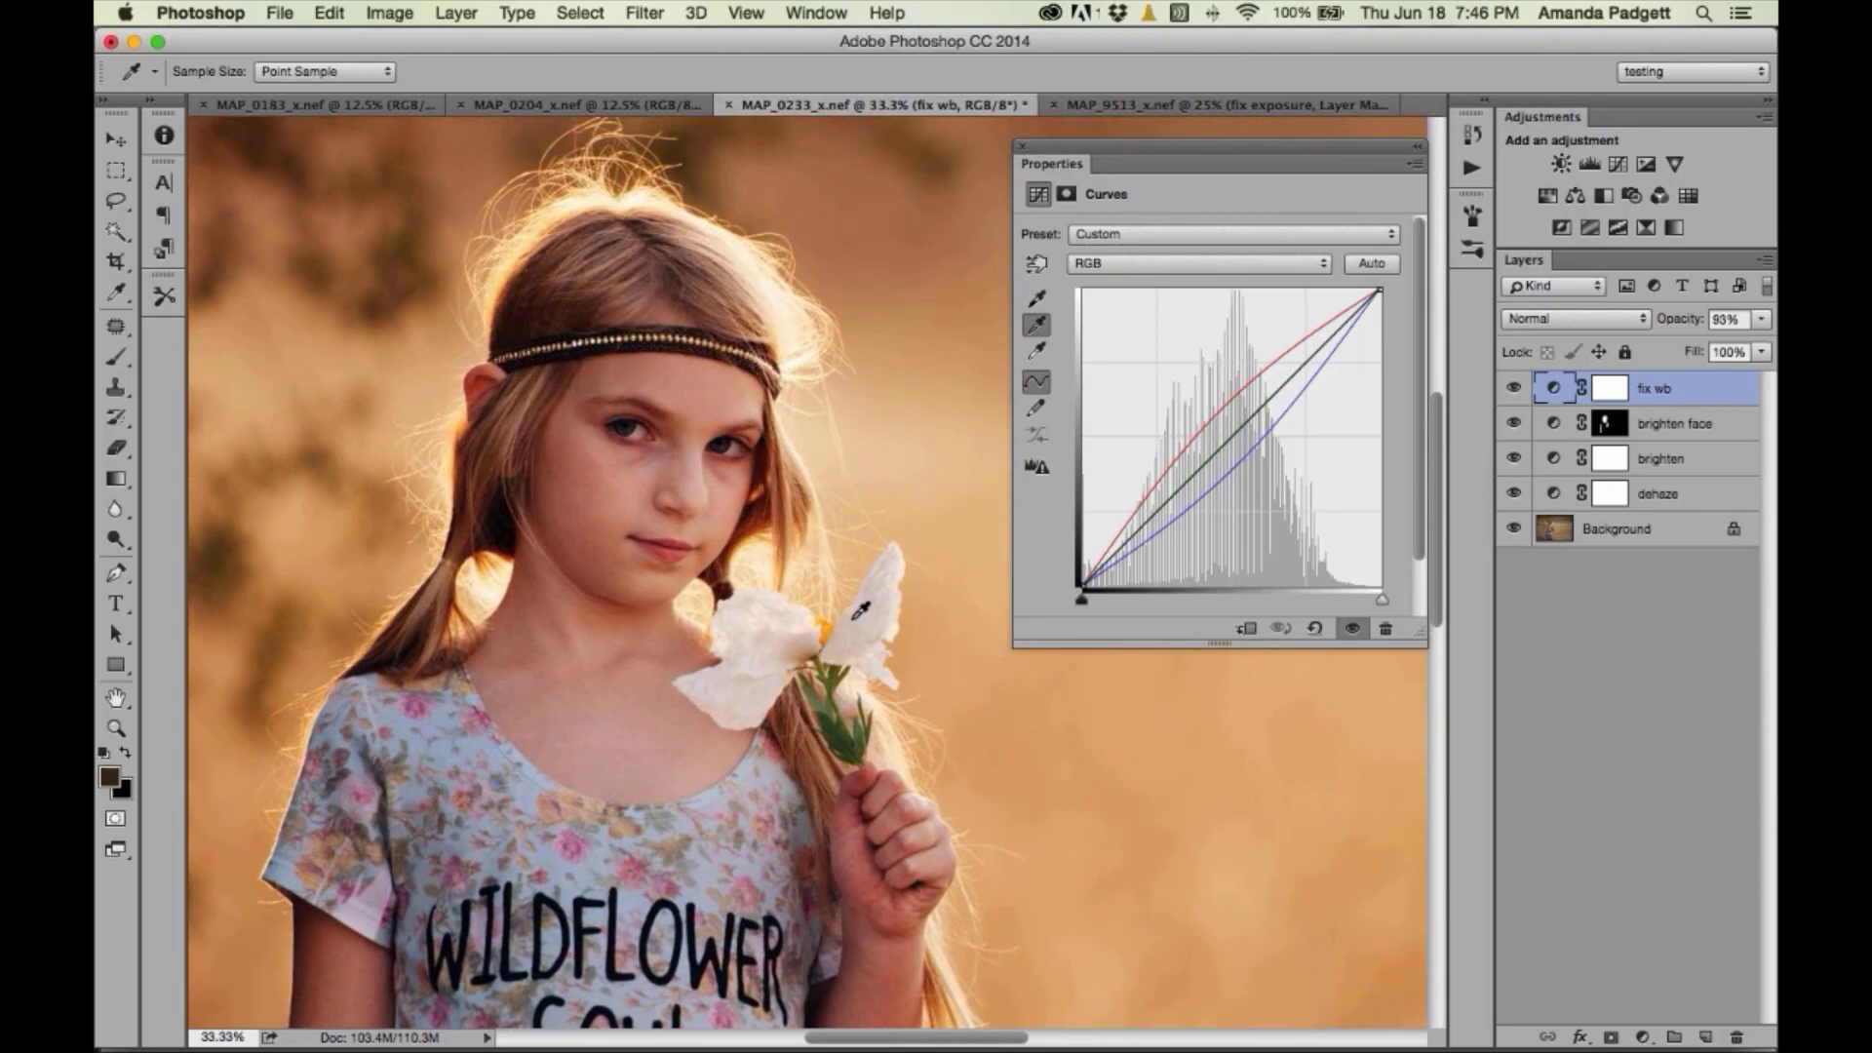
pyautogui.click(648, 425)
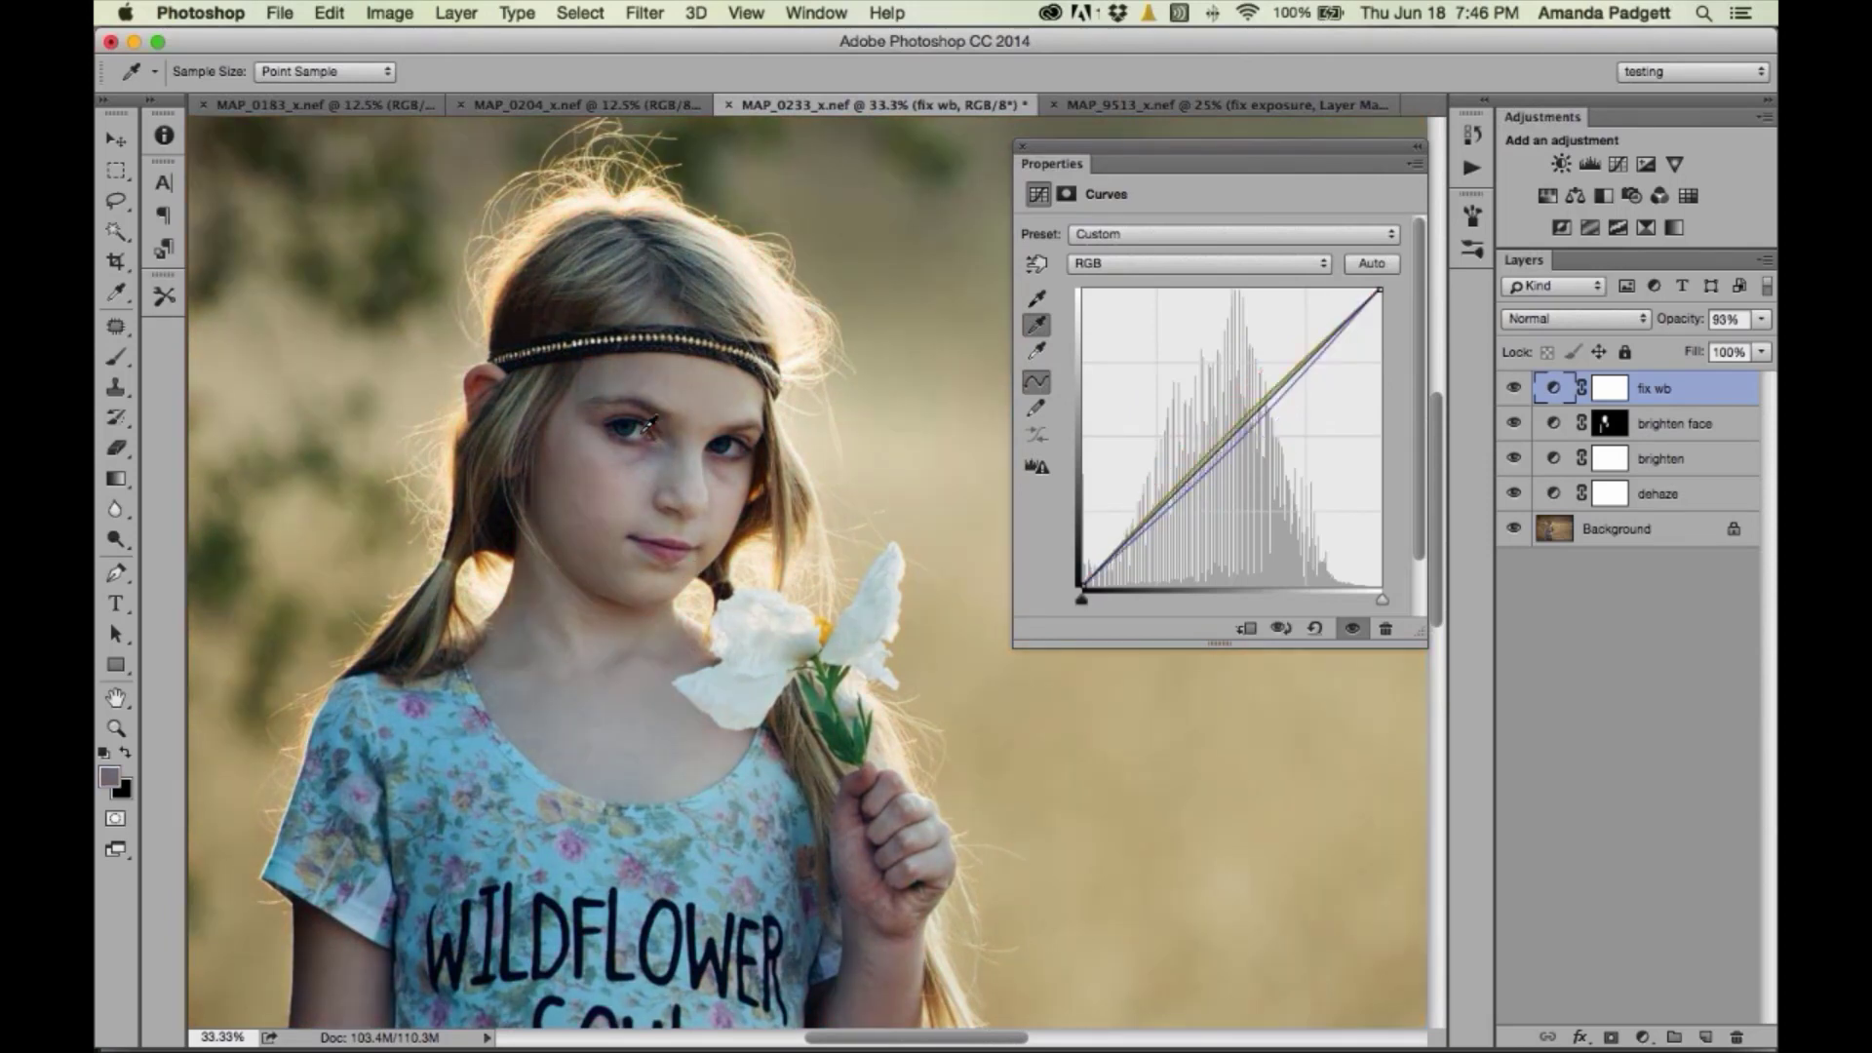
pyautogui.click(650, 423)
# - Try several other gray points in the whites of both of the girl's eyes
pyautogui.click(743, 437)
pyautogui.click(742, 445)
pyautogui.click(740, 443)
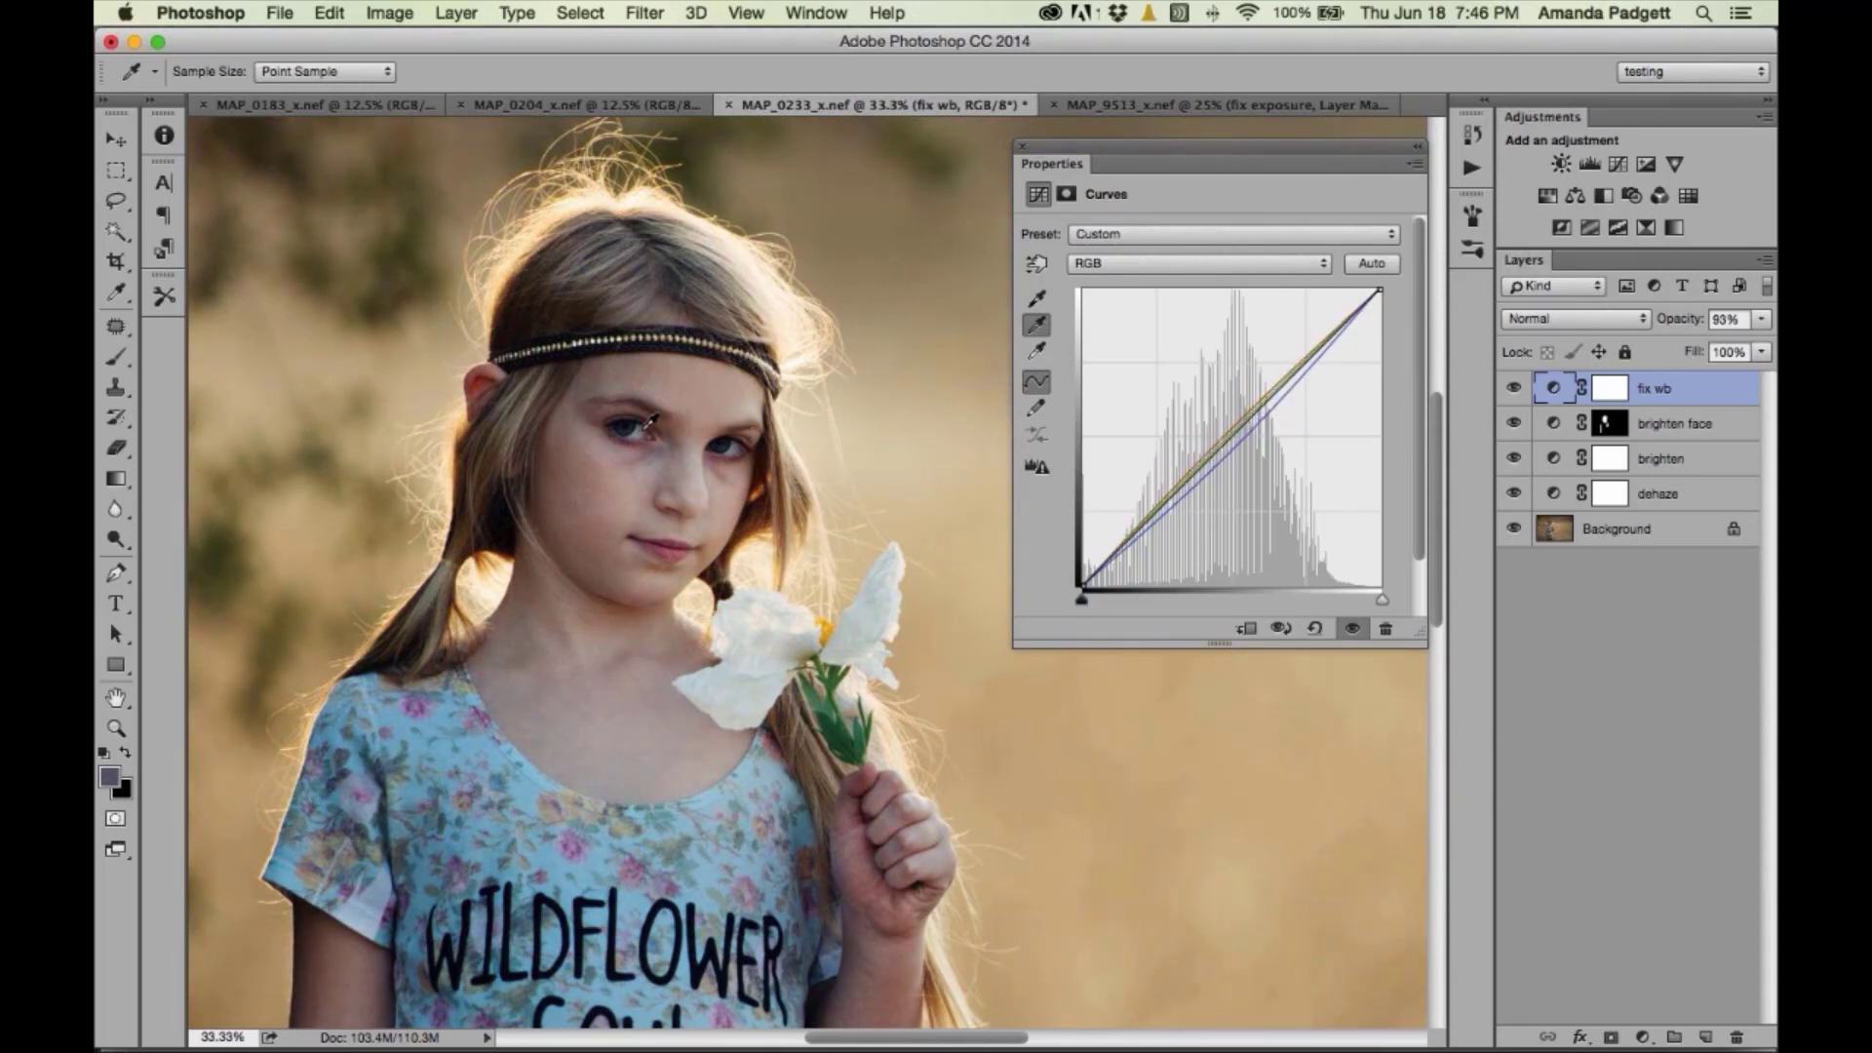
pyautogui.click(650, 423)
pyautogui.click(647, 424)
pyautogui.click(645, 426)
pyautogui.click(648, 424)
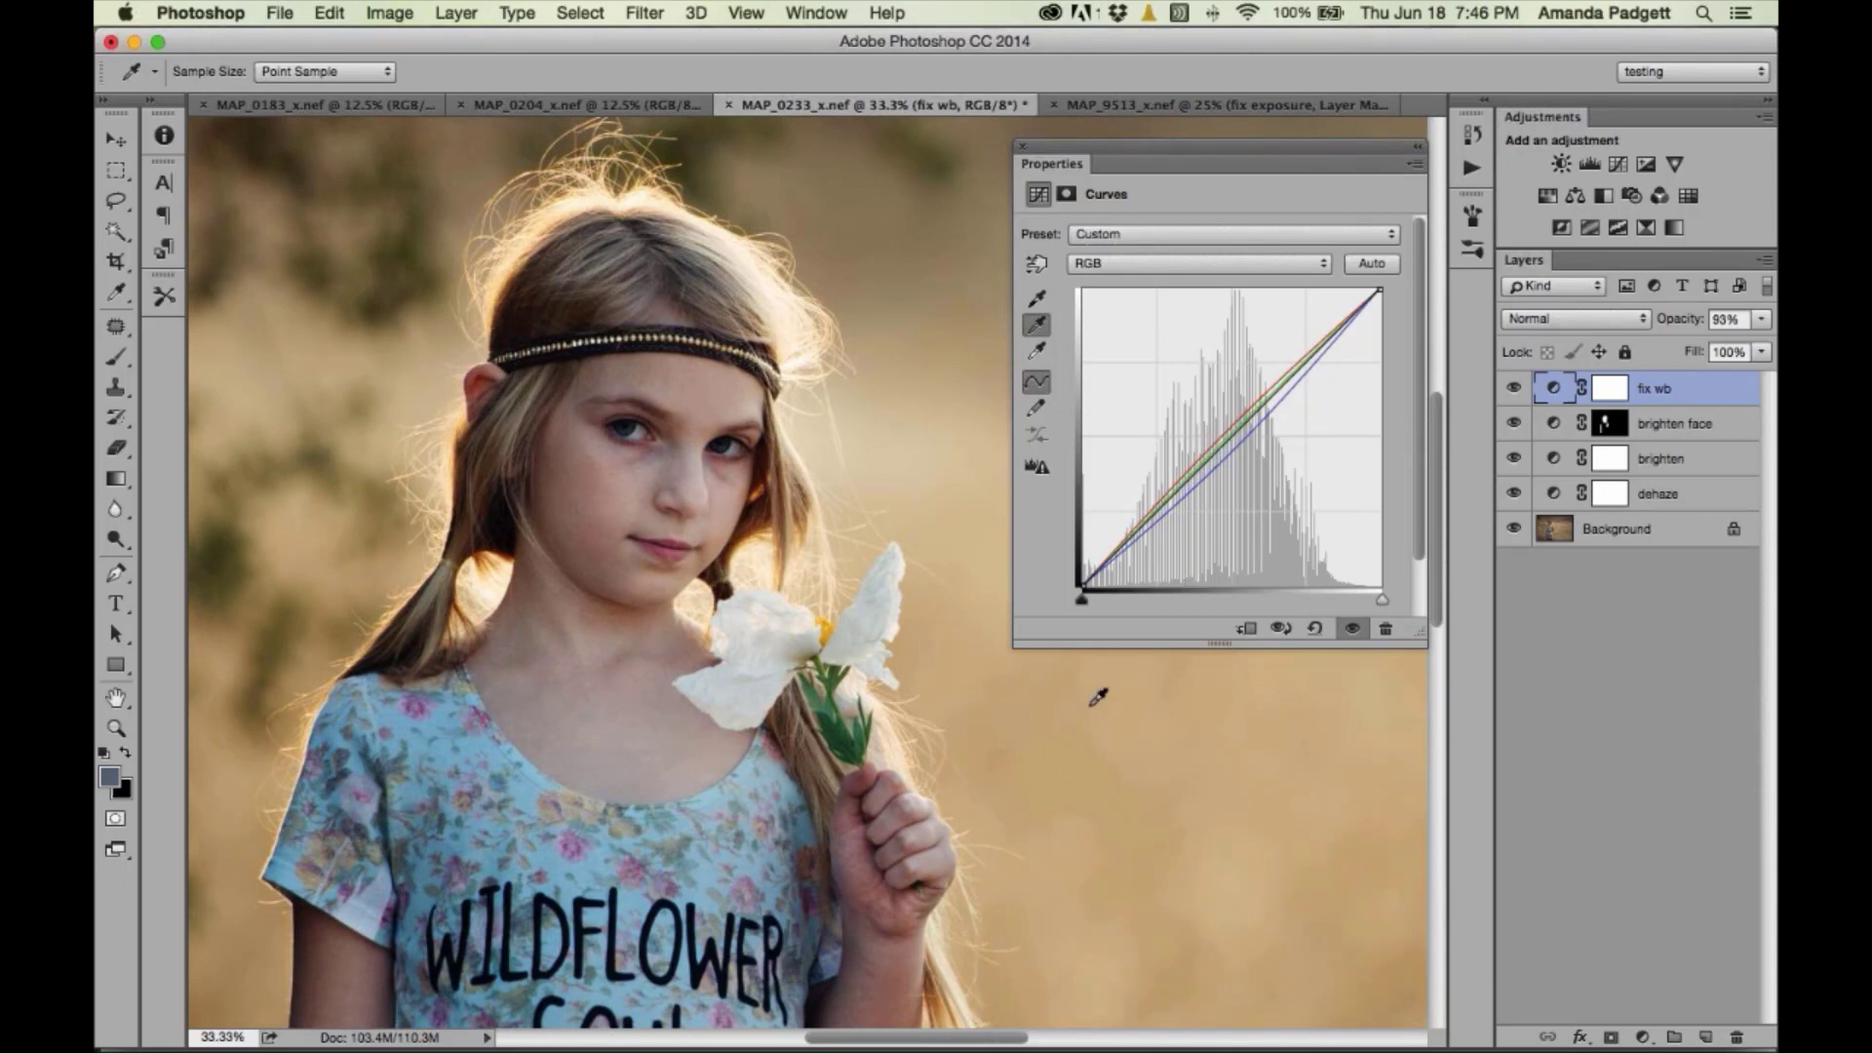
# - Resample the fix wb gray point on a light patch near the top of the tie-dye pants and close the curve settings
pyautogui.moveTo(913, 766); pyautogui.dragTo(980, 137)
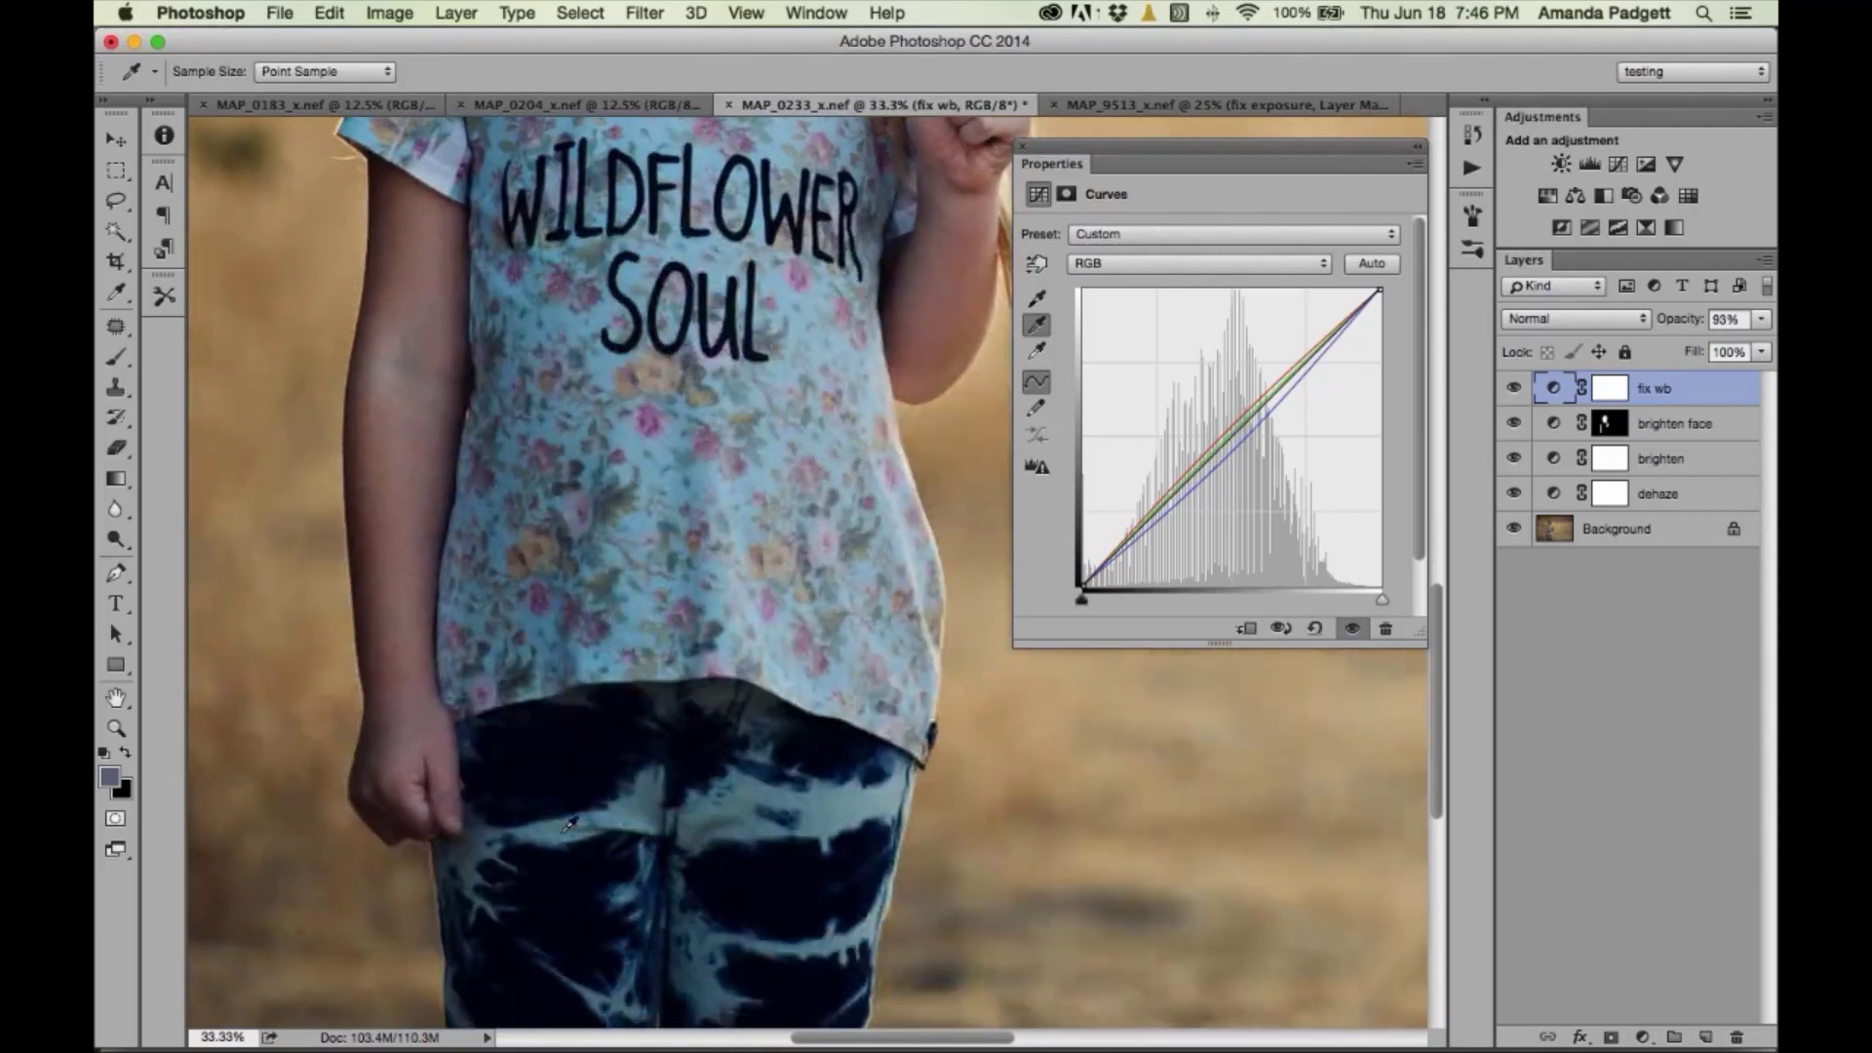
pyautogui.click(566, 830)
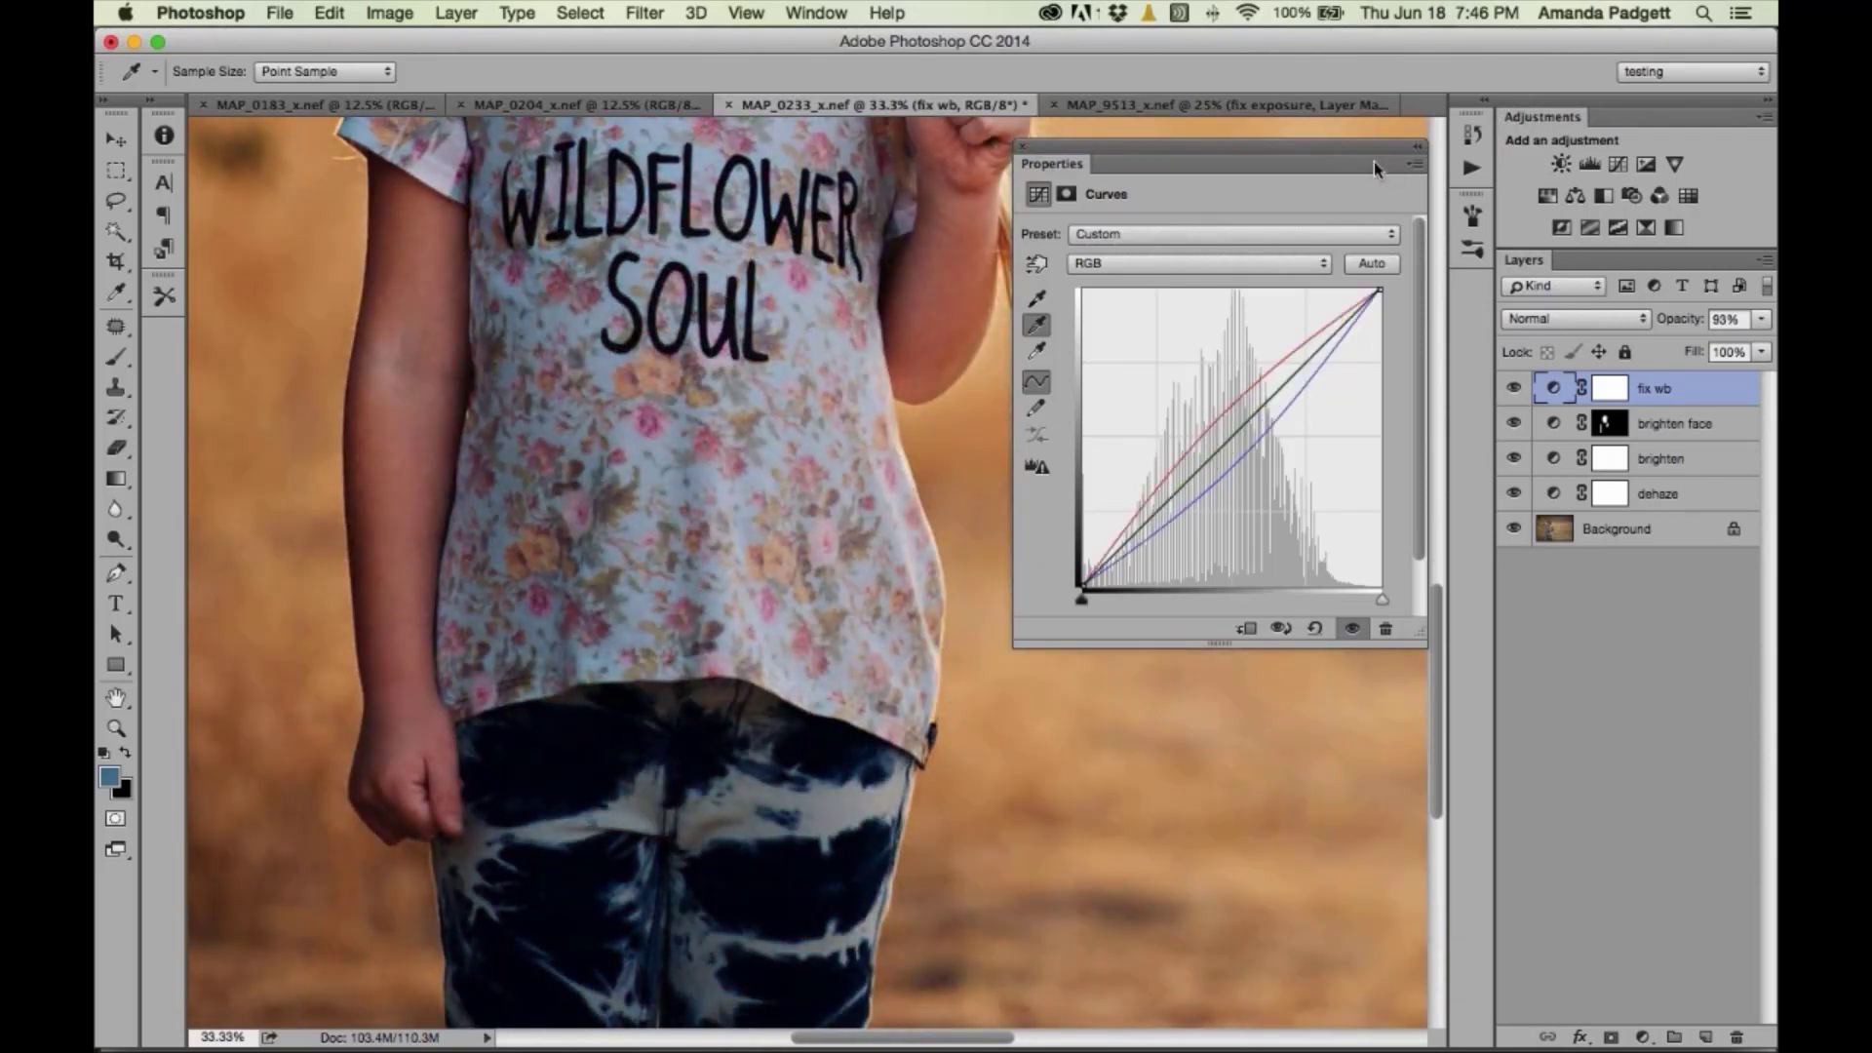
pyautogui.click(1023, 145)
pyautogui.press('super+minus')
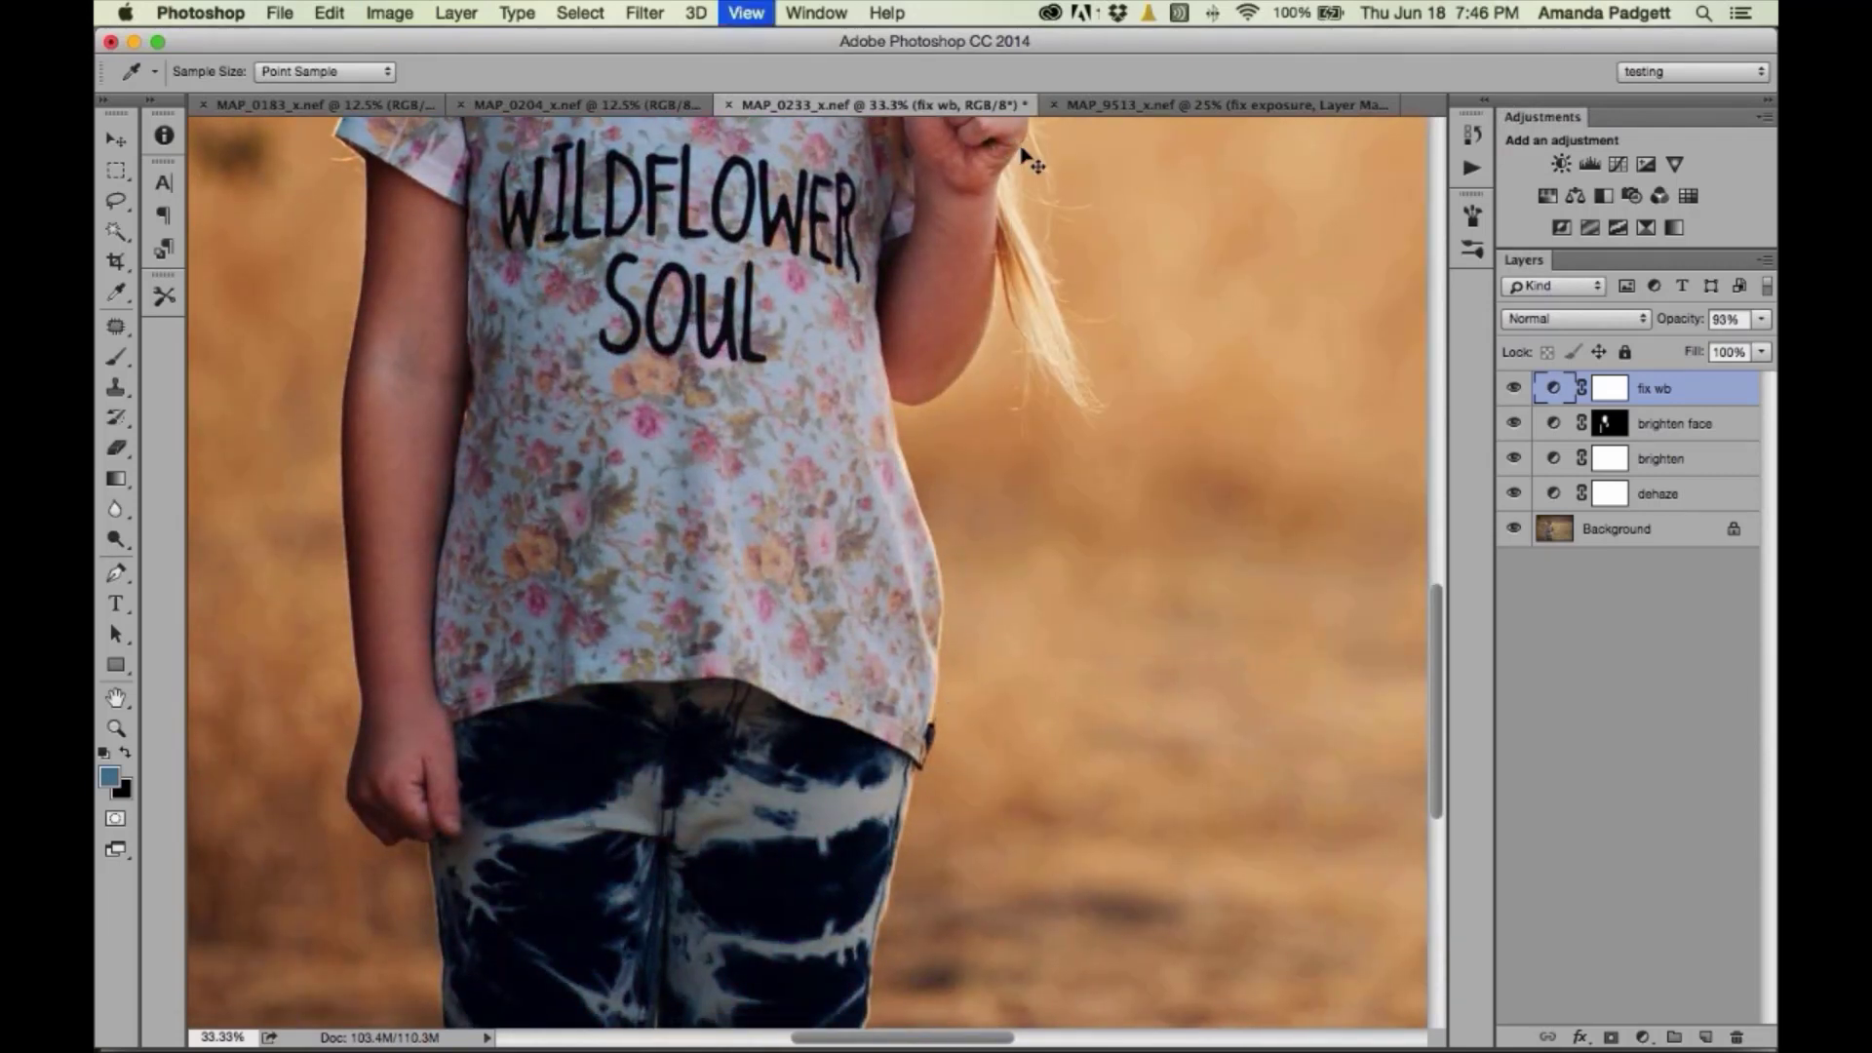
pyautogui.press('super+minus')
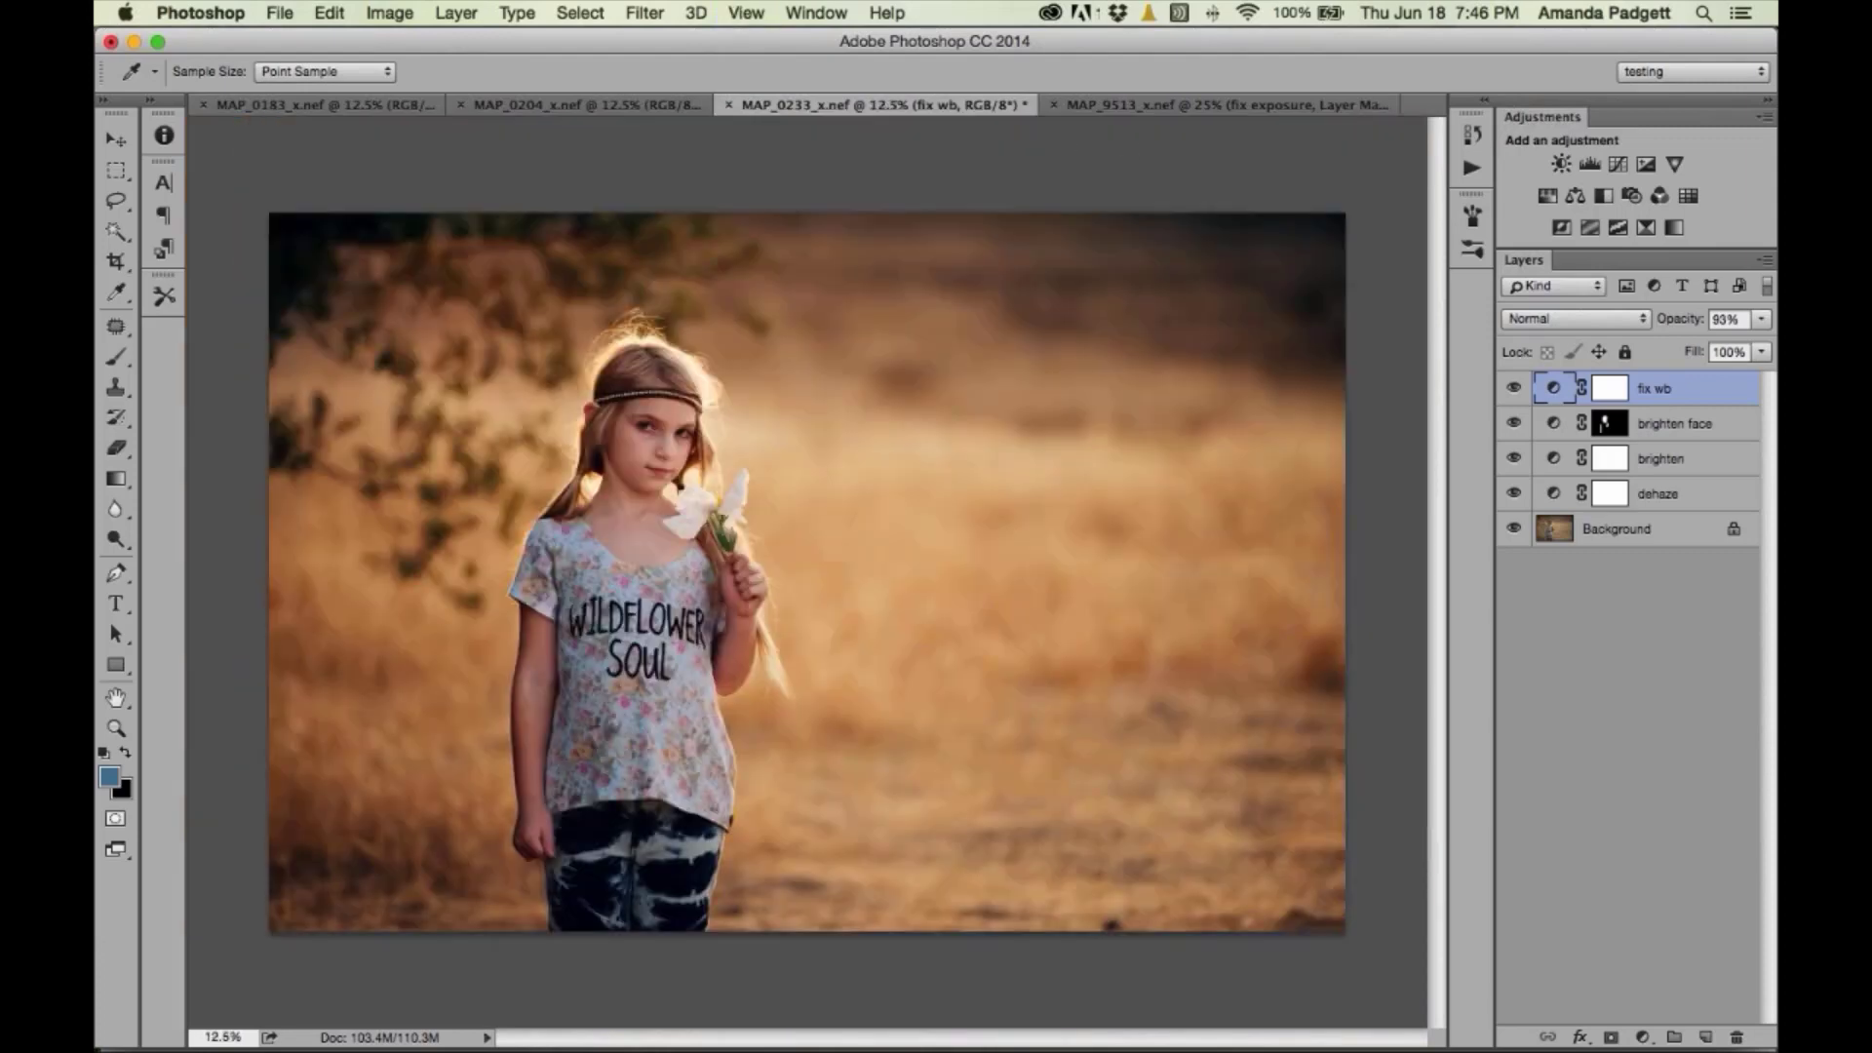
# - Lower the fix wb layer's opacity to 72% and inspect the skin tones on the girl's hand and face
pyautogui.moveTo(1700, 329); pyautogui.dragTo(1671, 328)
pyautogui.press('super+equal')
pyautogui.press('super+equal')
pyautogui.press('super+equal')
pyautogui.press('super+equal')
pyautogui.press('super+equal')
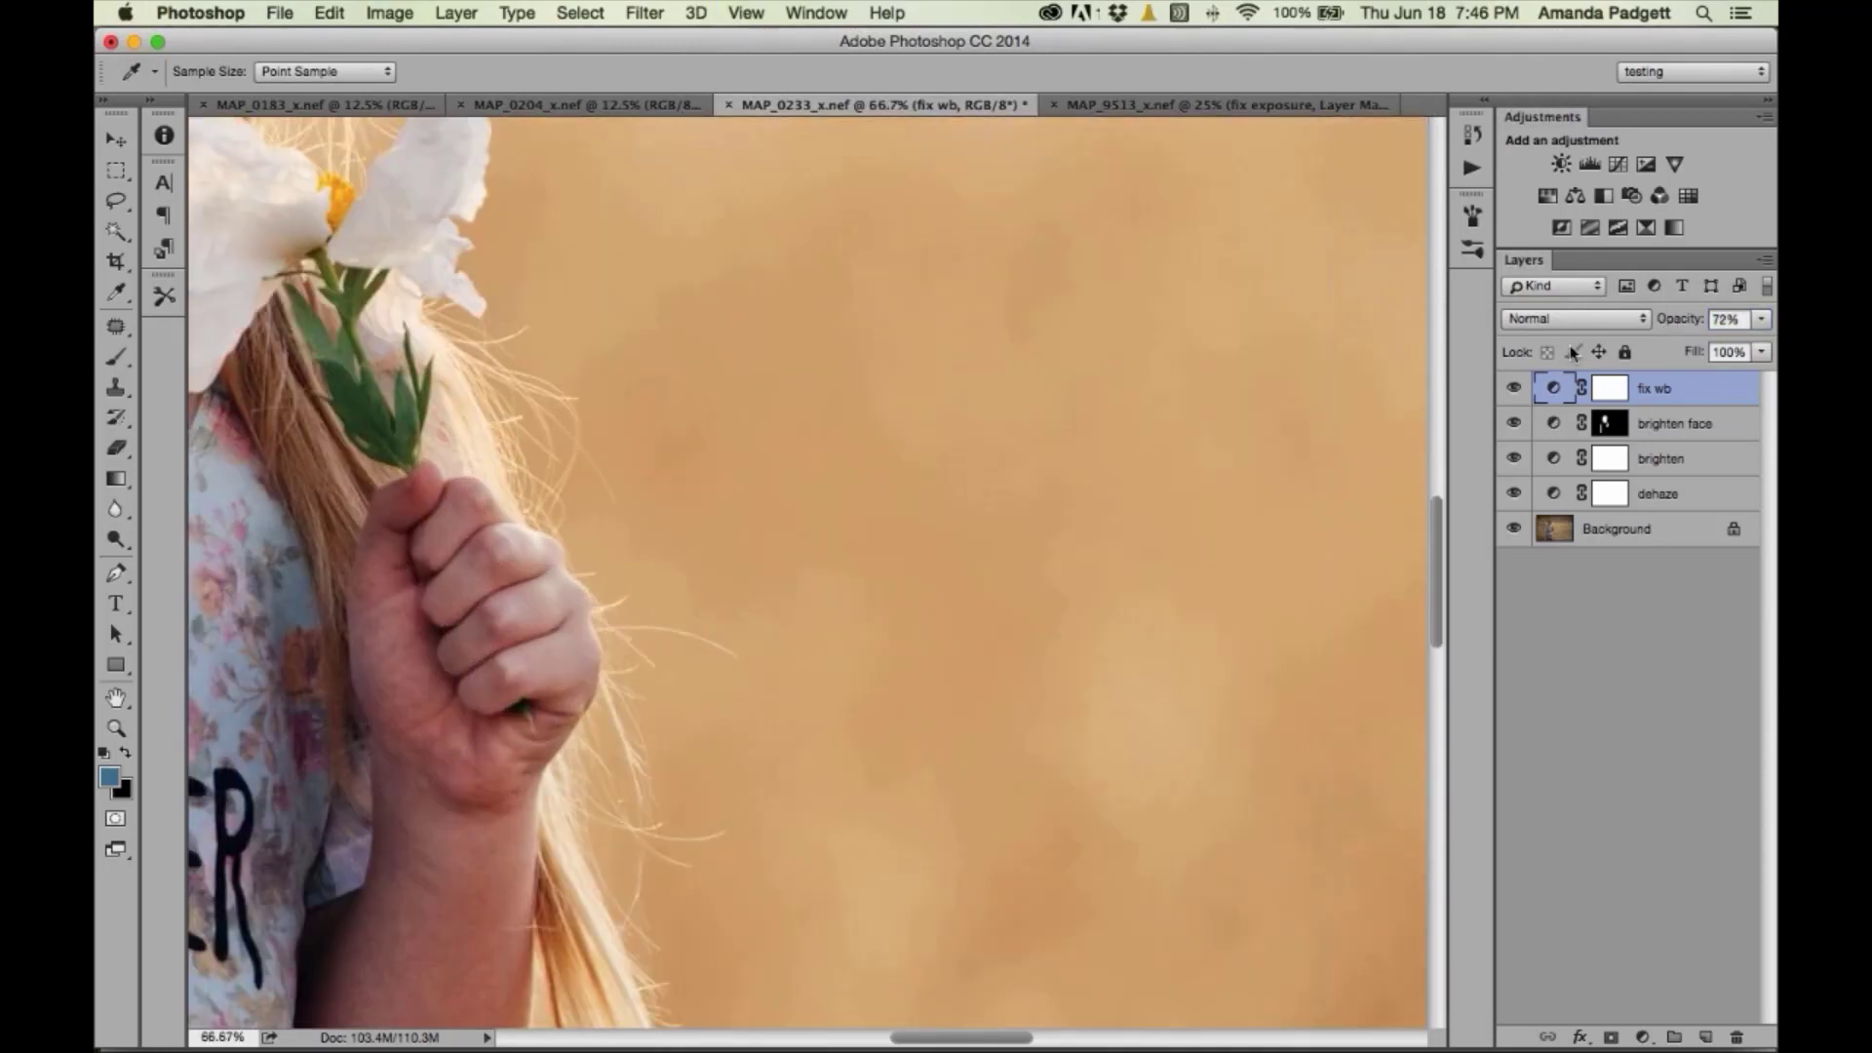
pyautogui.moveTo(757, 264); pyautogui.dragTo(1291, 821)
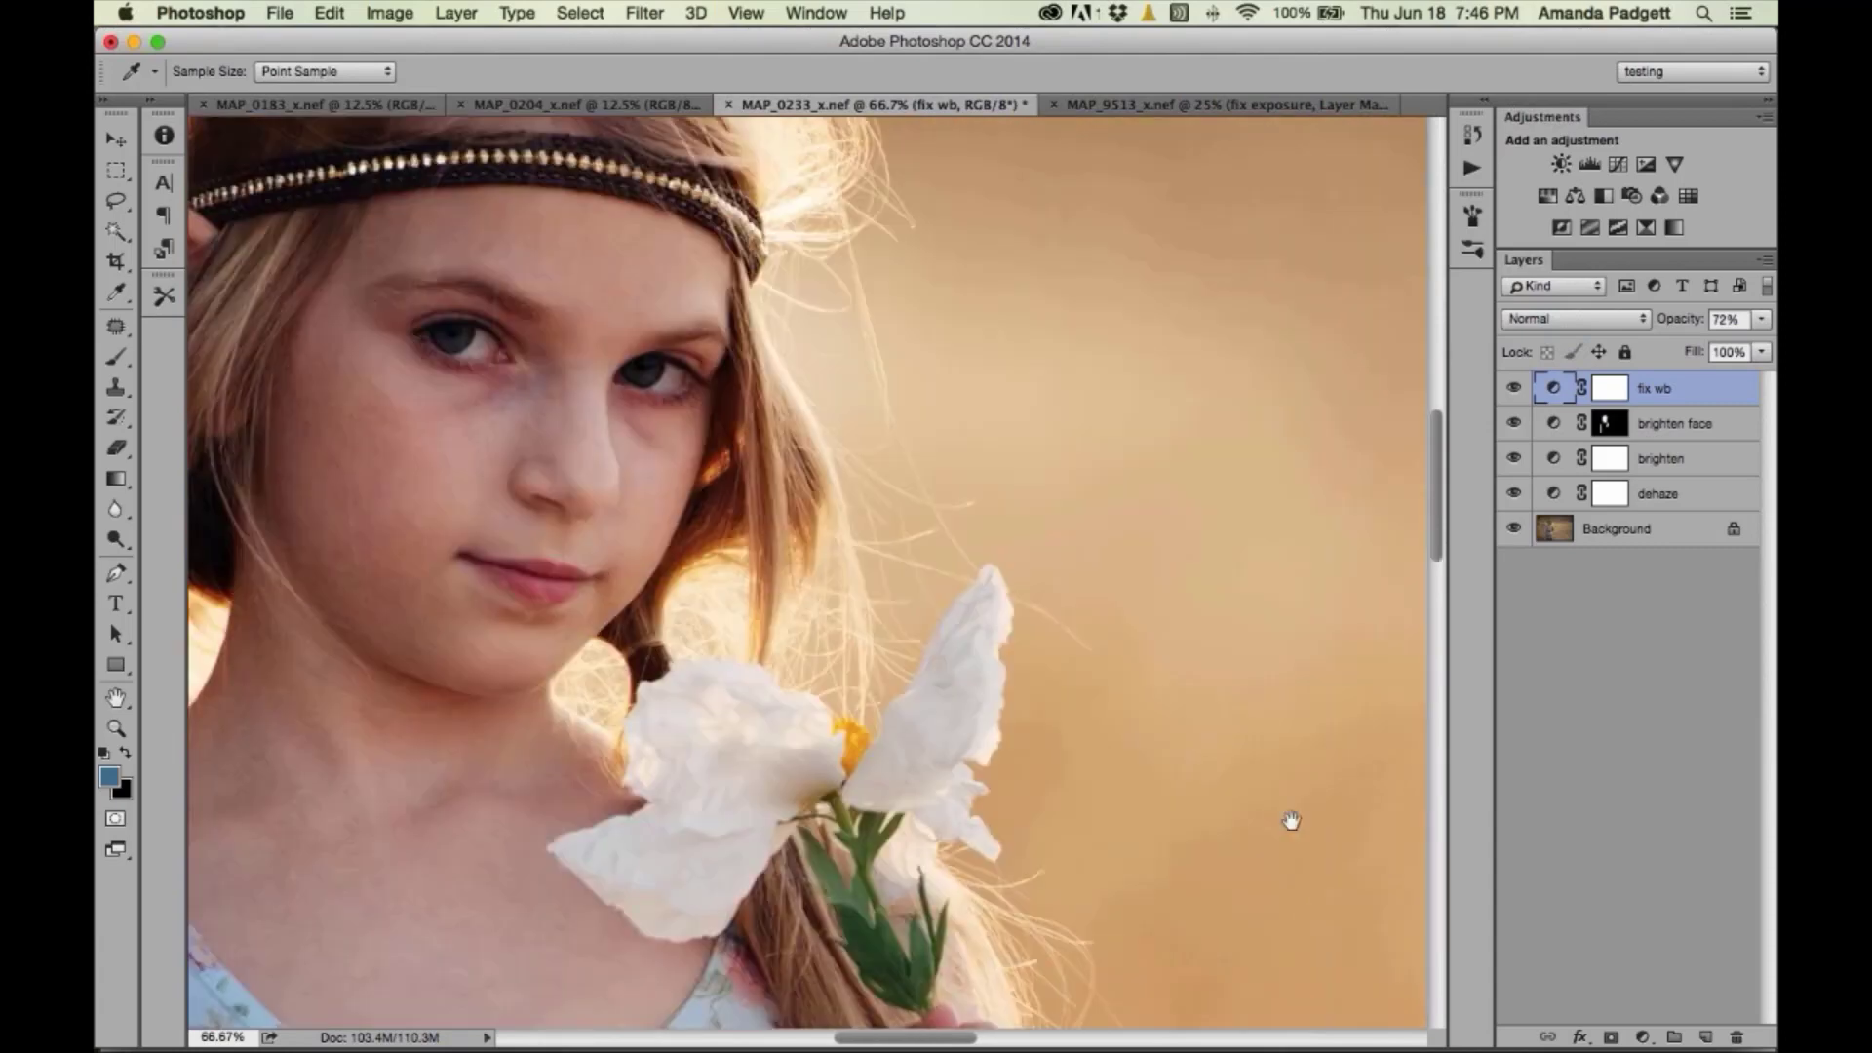
# - Add a Curves adjustment layer above fix wb and raise the midtones of its RGB curve to strongly brighten the photo
pyautogui.moveTo(999, 556); pyautogui.dragTo(1102, 639)
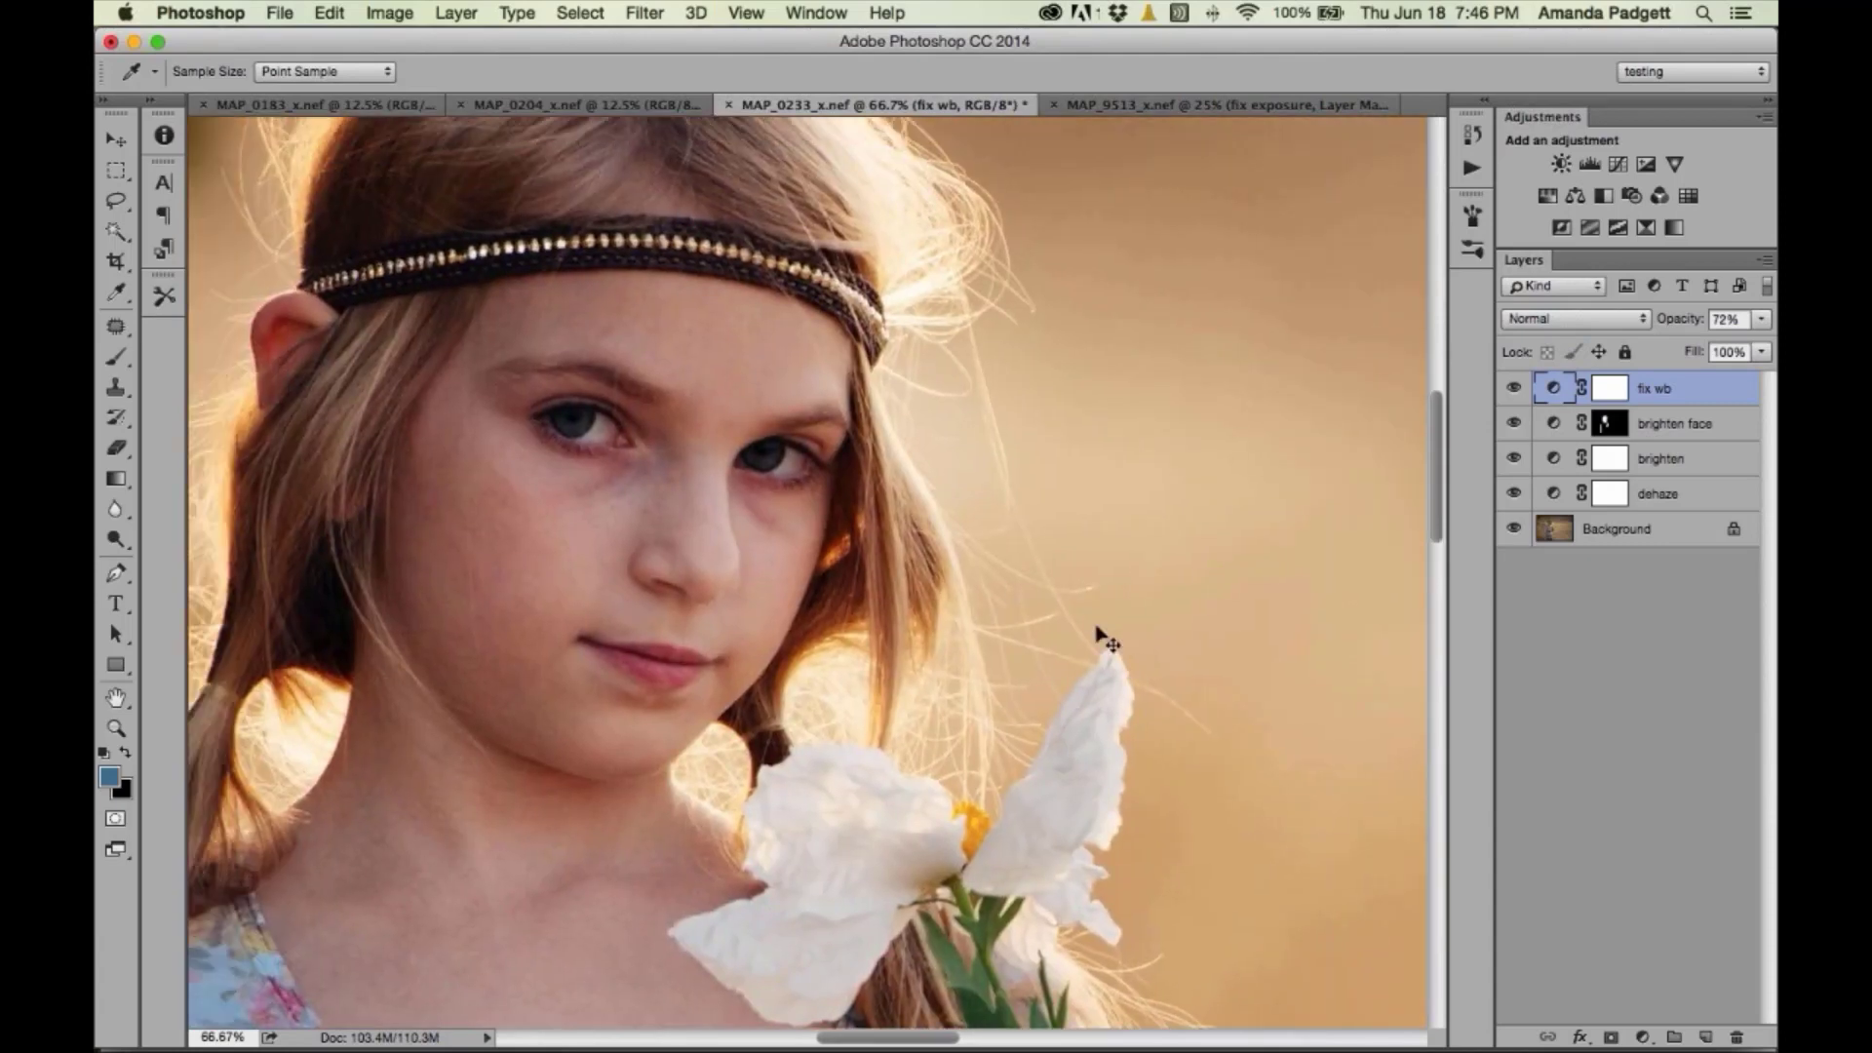
pyautogui.press('super+equal')
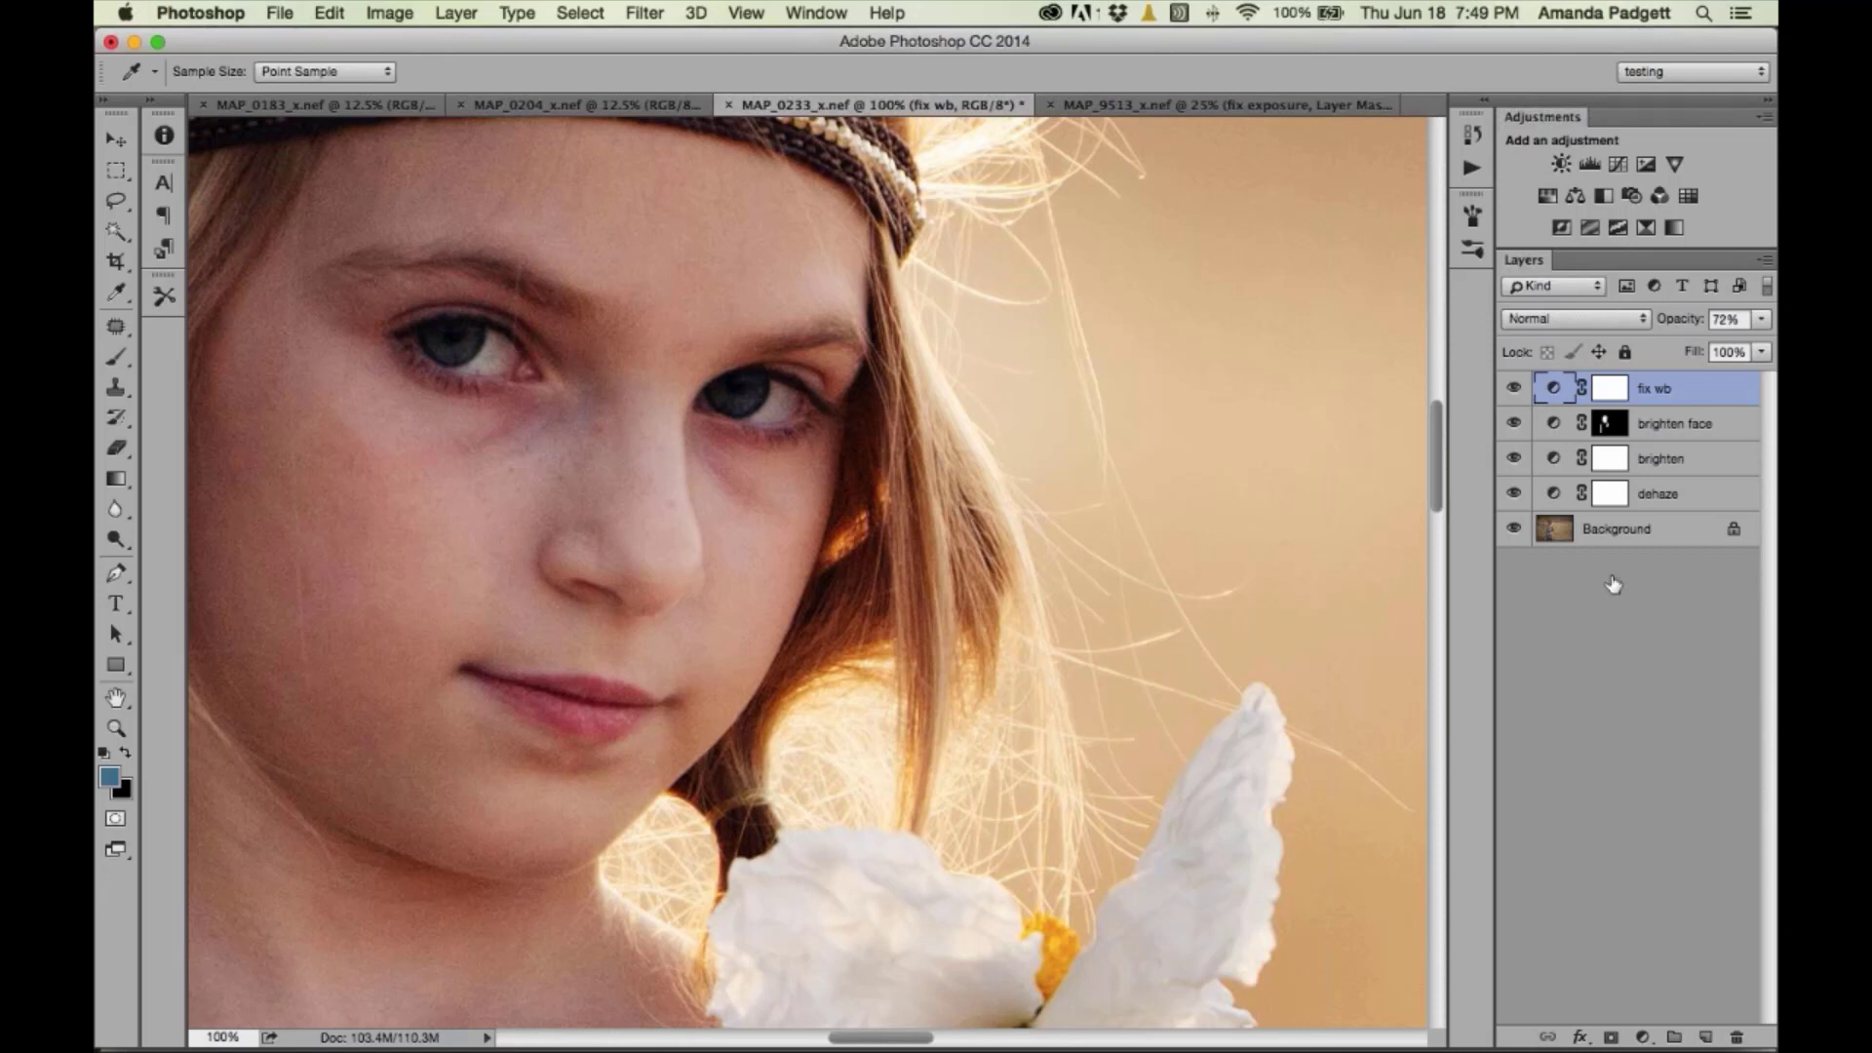
pyautogui.click(1618, 164)
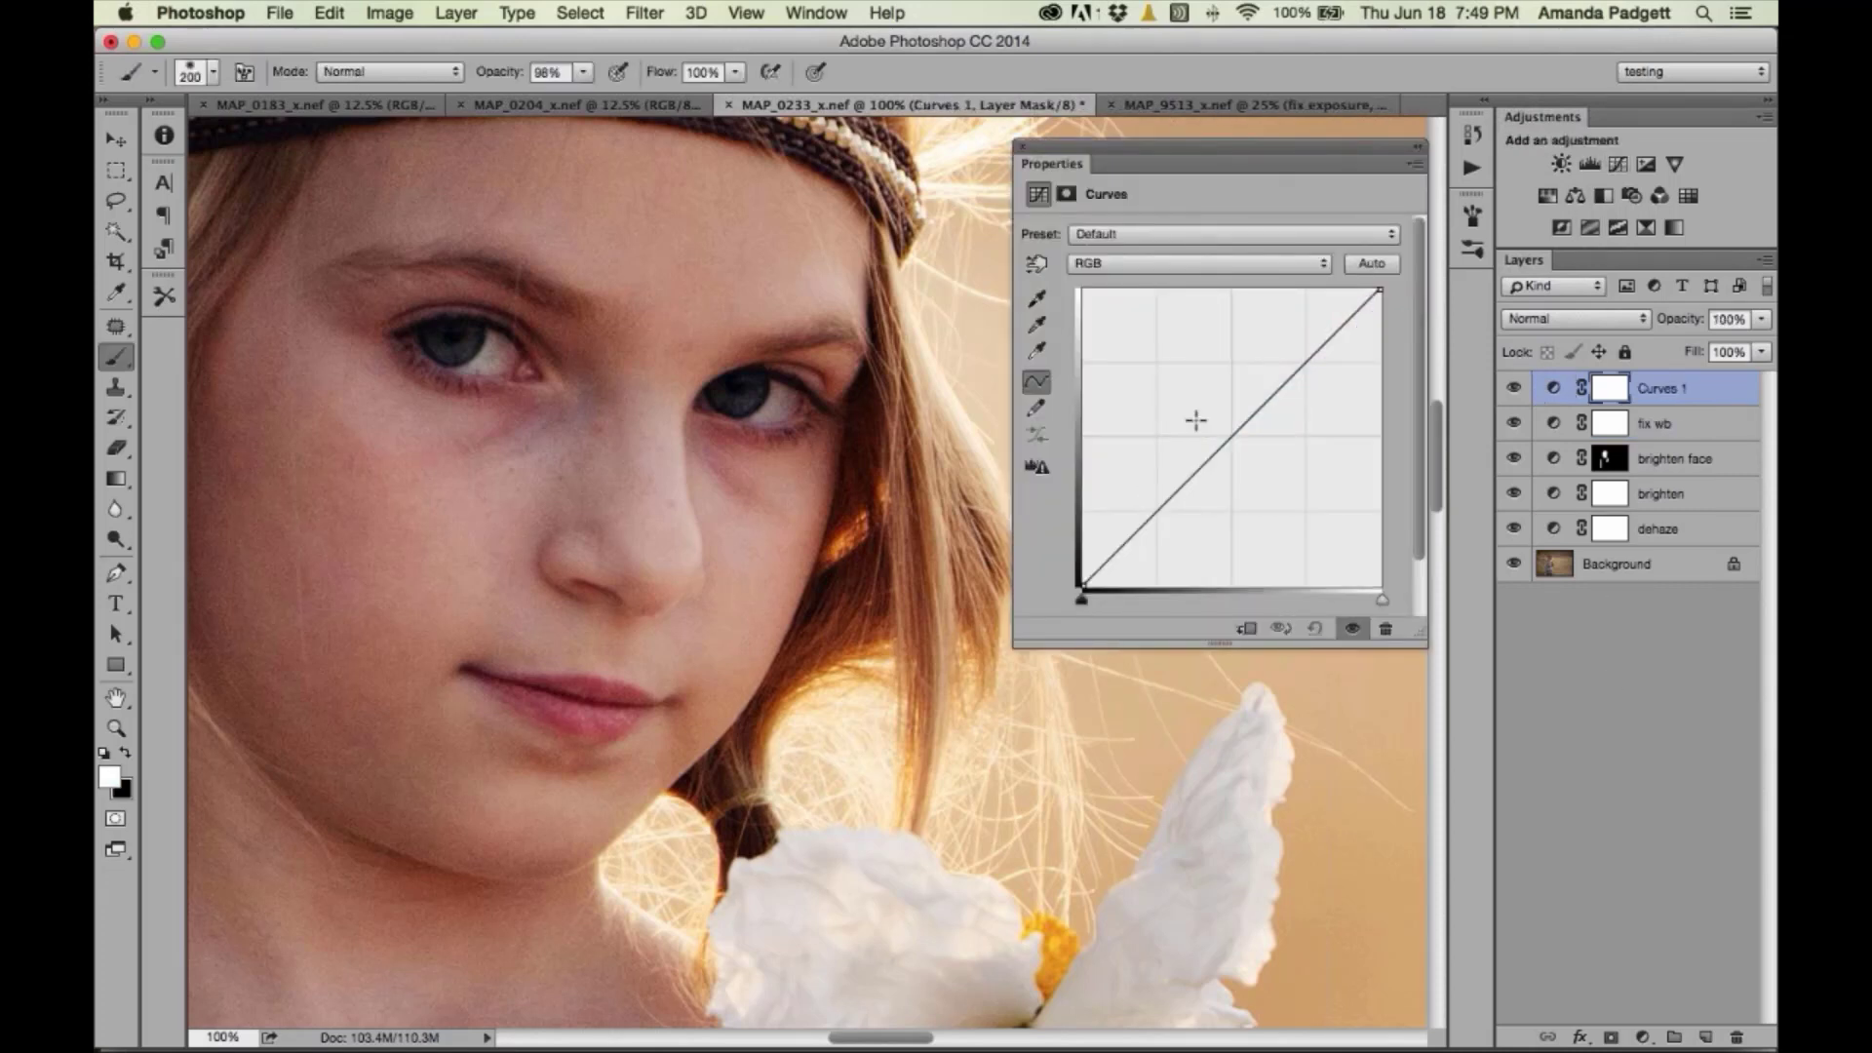
pyautogui.moveTo(1258, 394); pyautogui.dragTo(1233, 367)
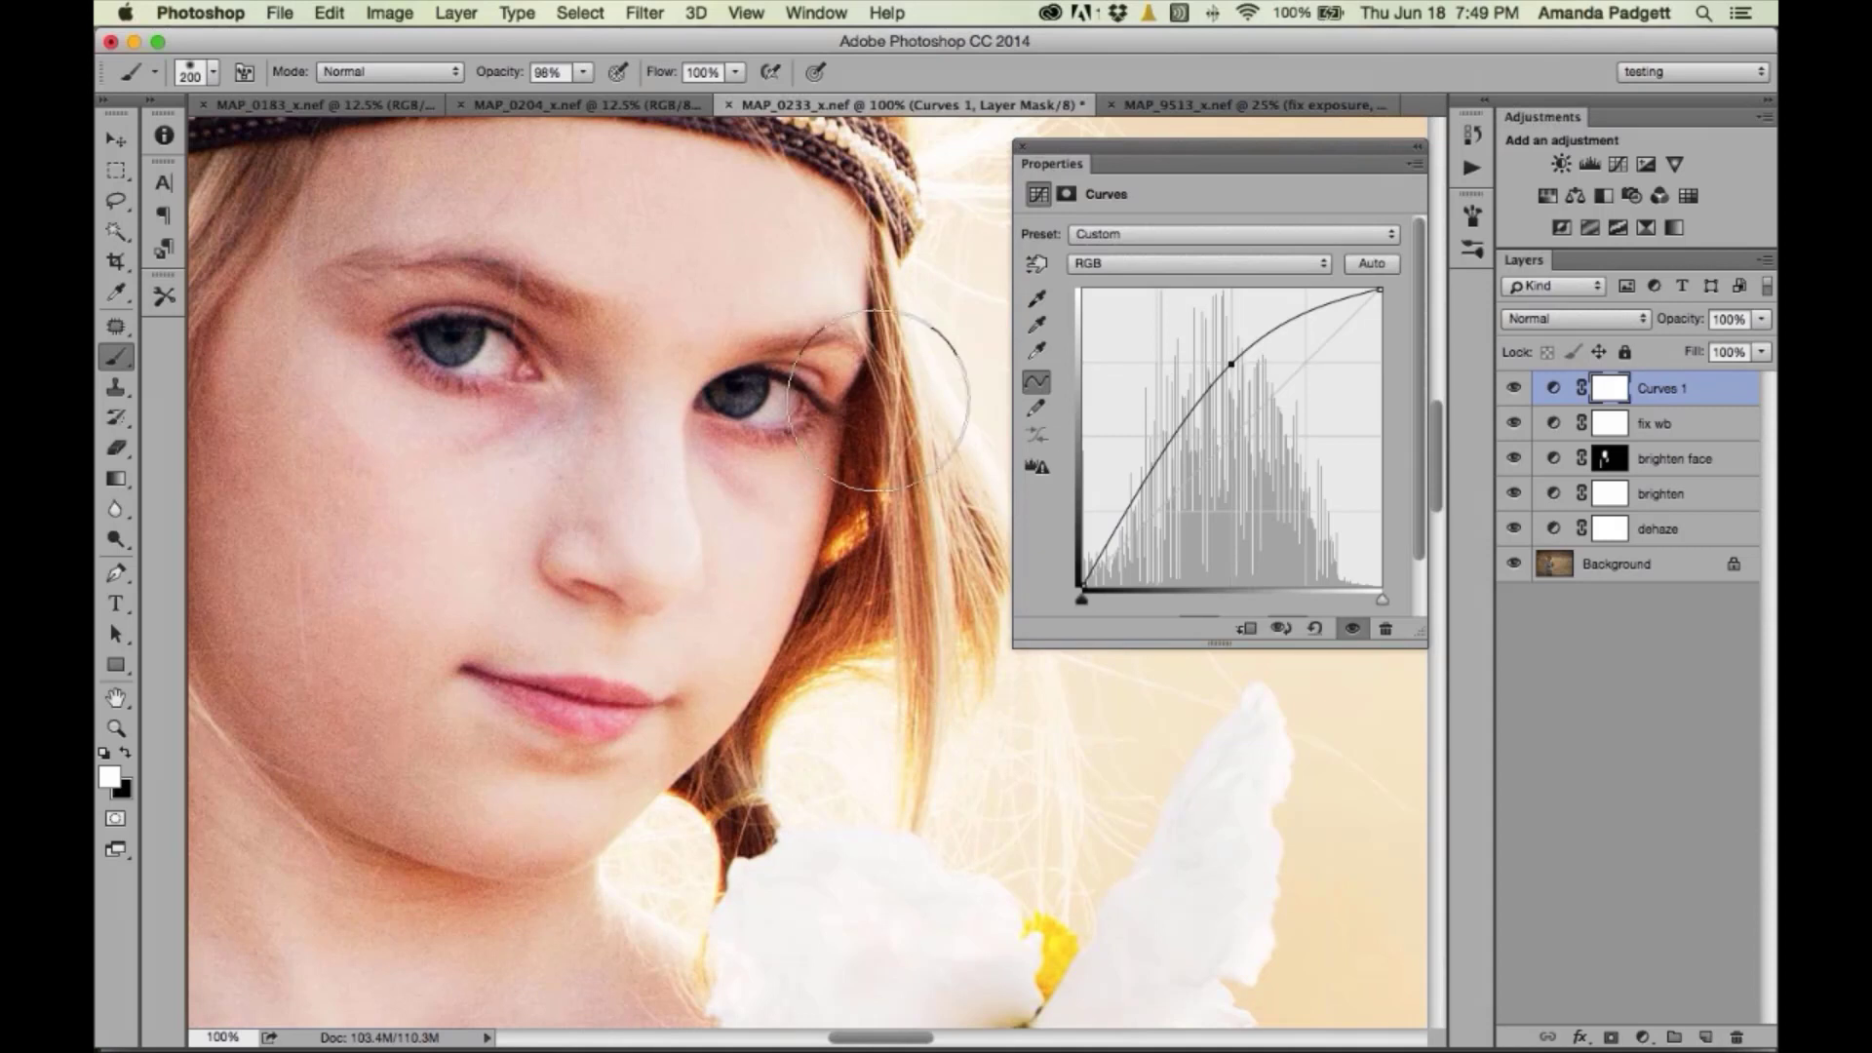
pyautogui.click(1023, 146)
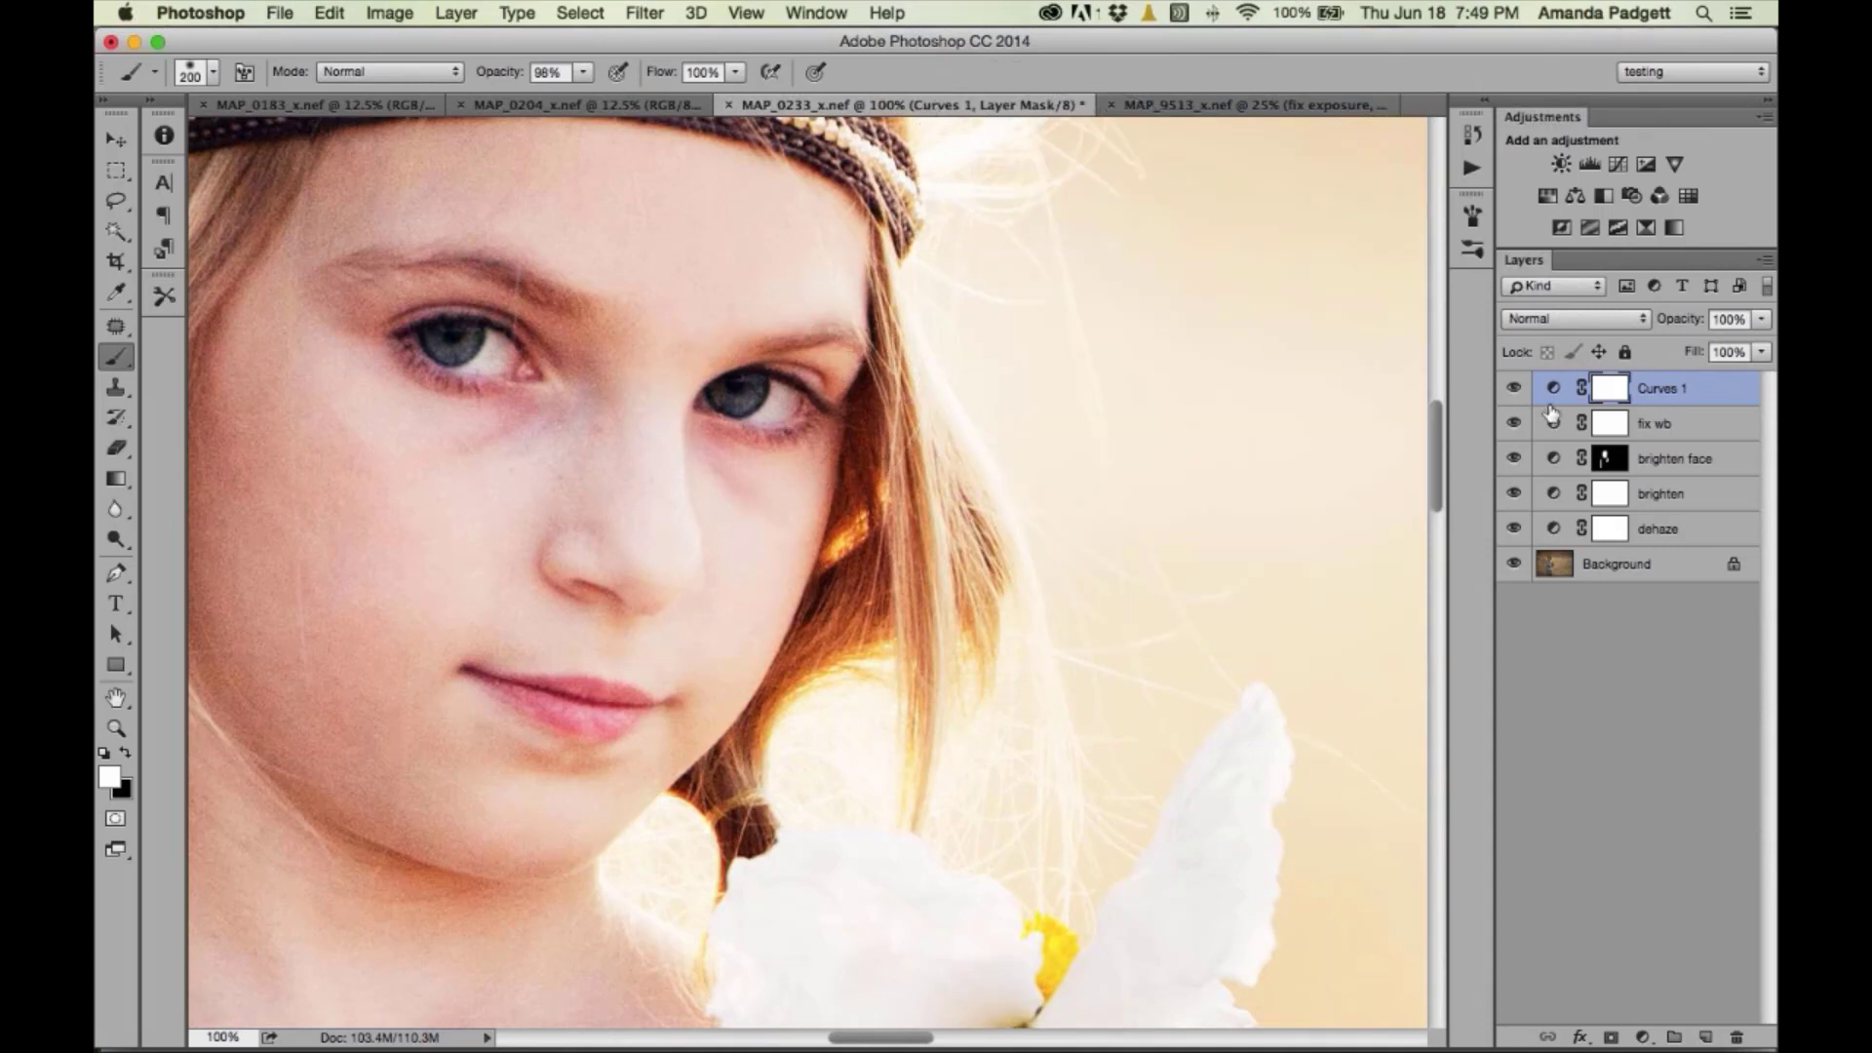
# - Invert the new Curves layer's mask to black so the brightening is hidden across the whole photo
pyautogui.press('super+minus')
pyautogui.press('super+minus')
pyautogui.press('super+minus')
pyautogui.press('super+minus')
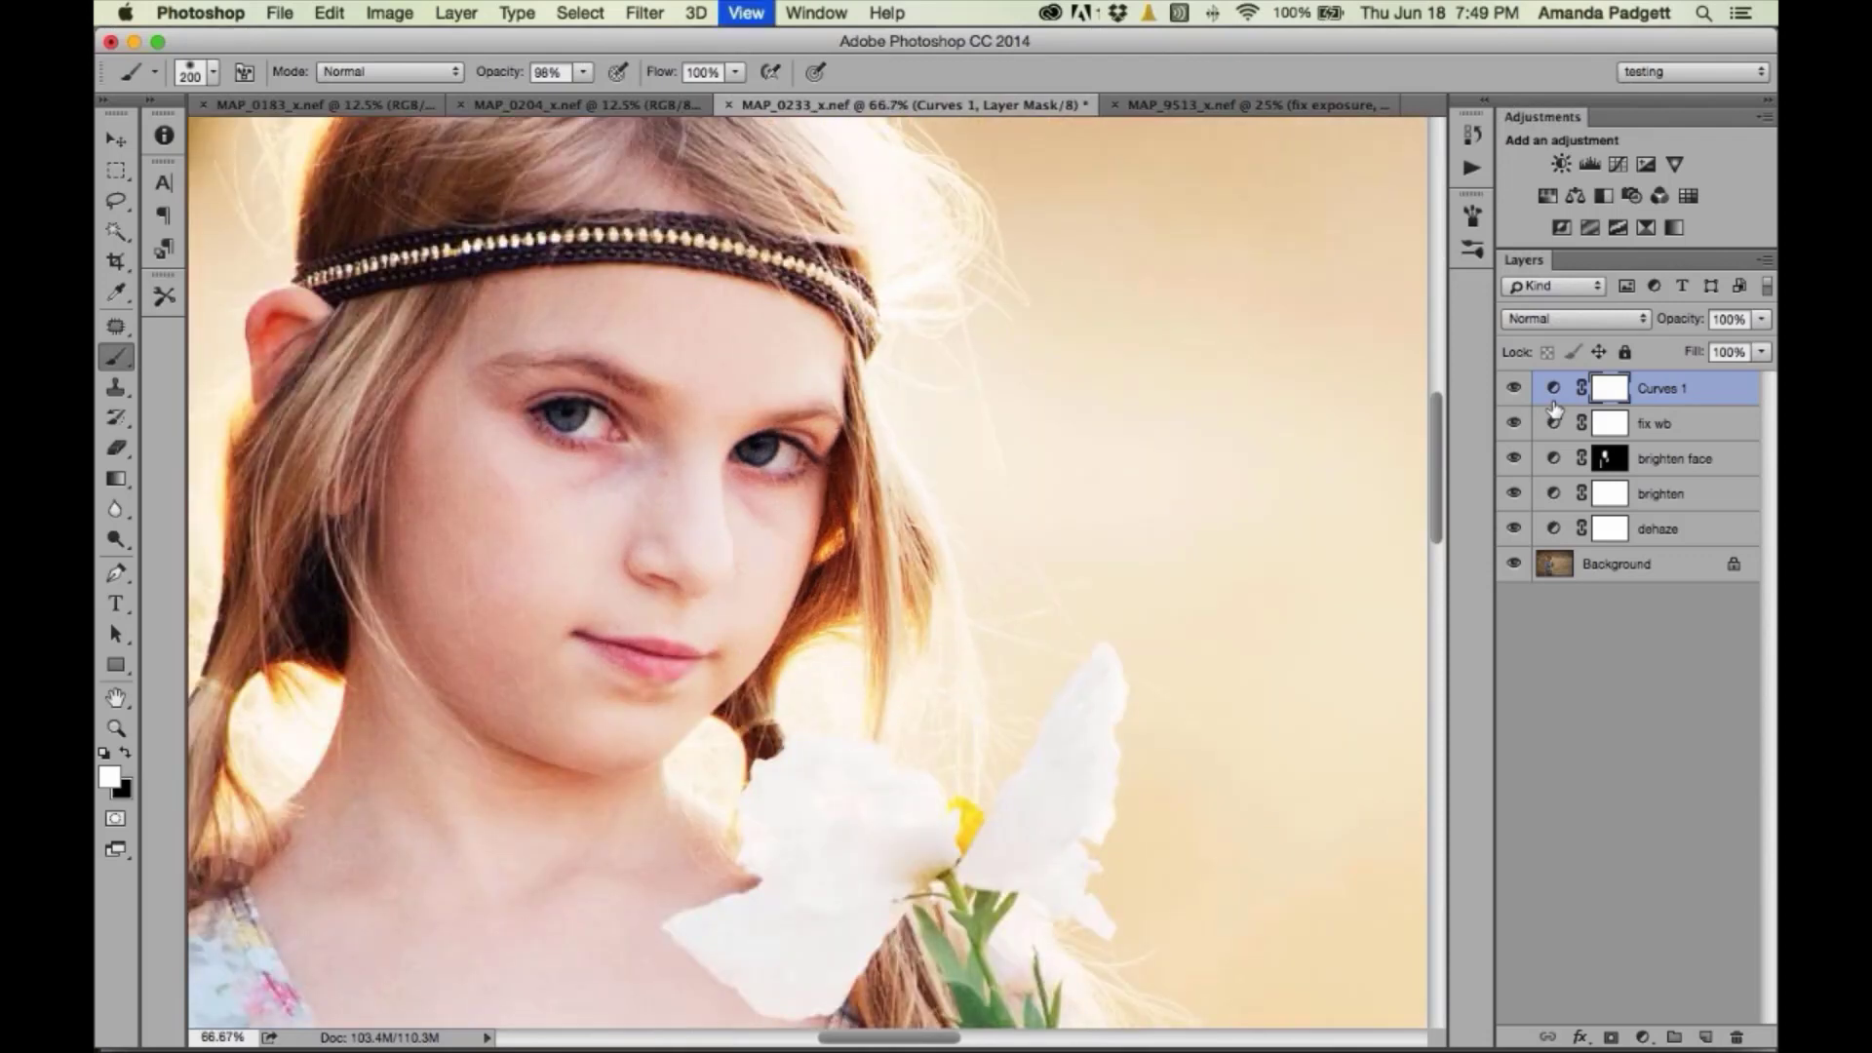
pyautogui.press('super+minus')
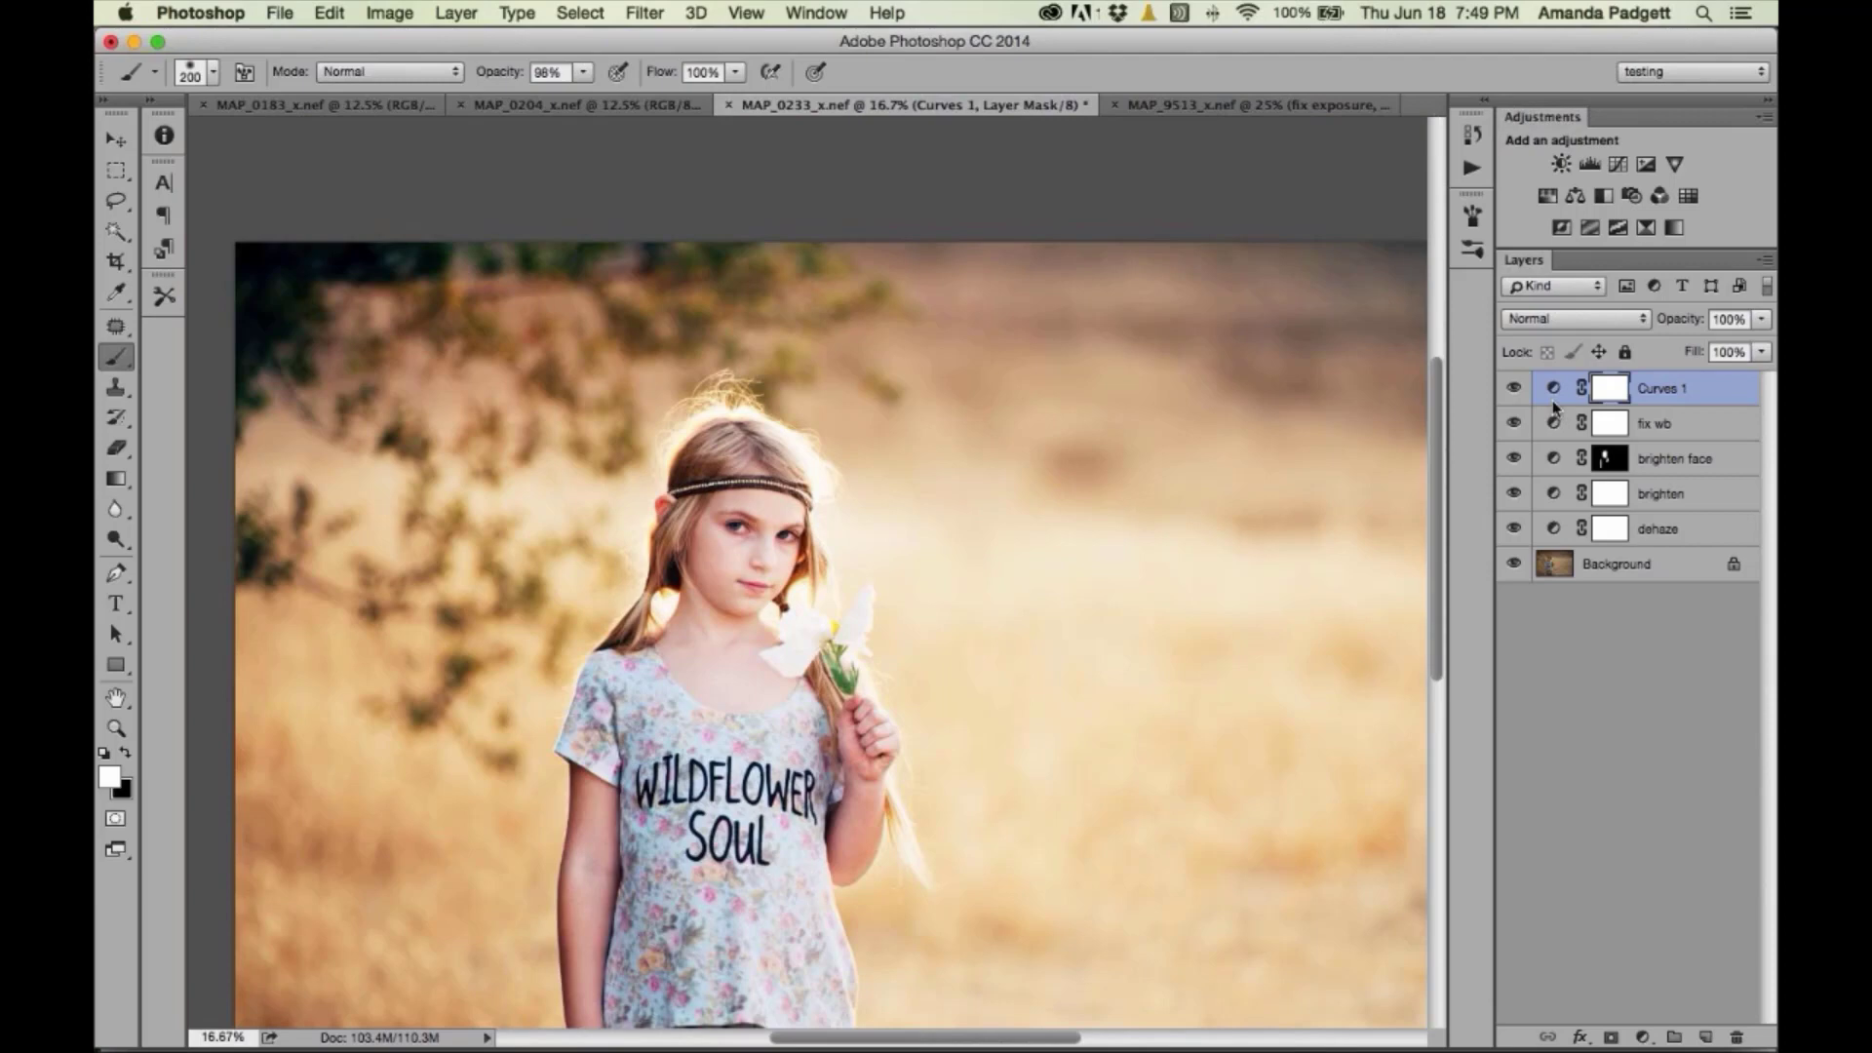
pyautogui.press('super+i')
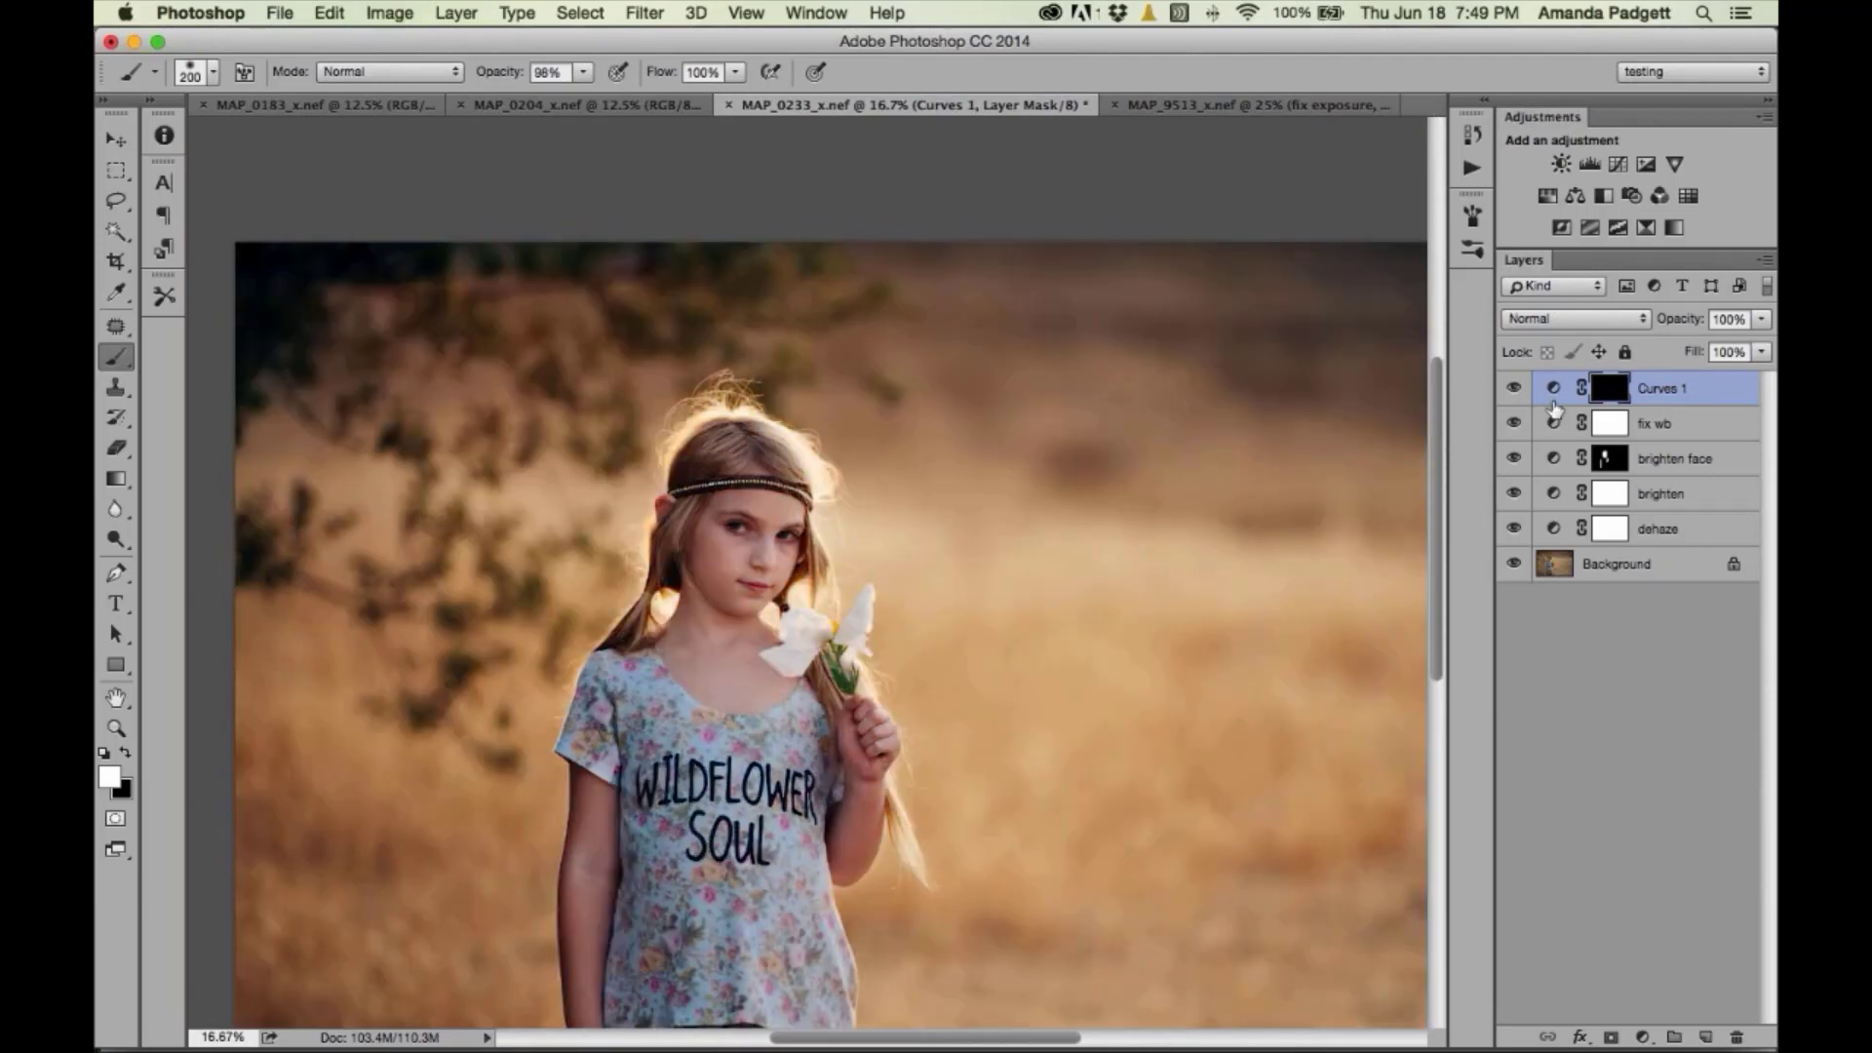
# - Paint white over the irises of both eyes on the Curves mask, using a small brush of about 30 px at 25% opacity
pyautogui.press('super+plus')
pyautogui.press('super+plus')
pyautogui.press('super+plus')
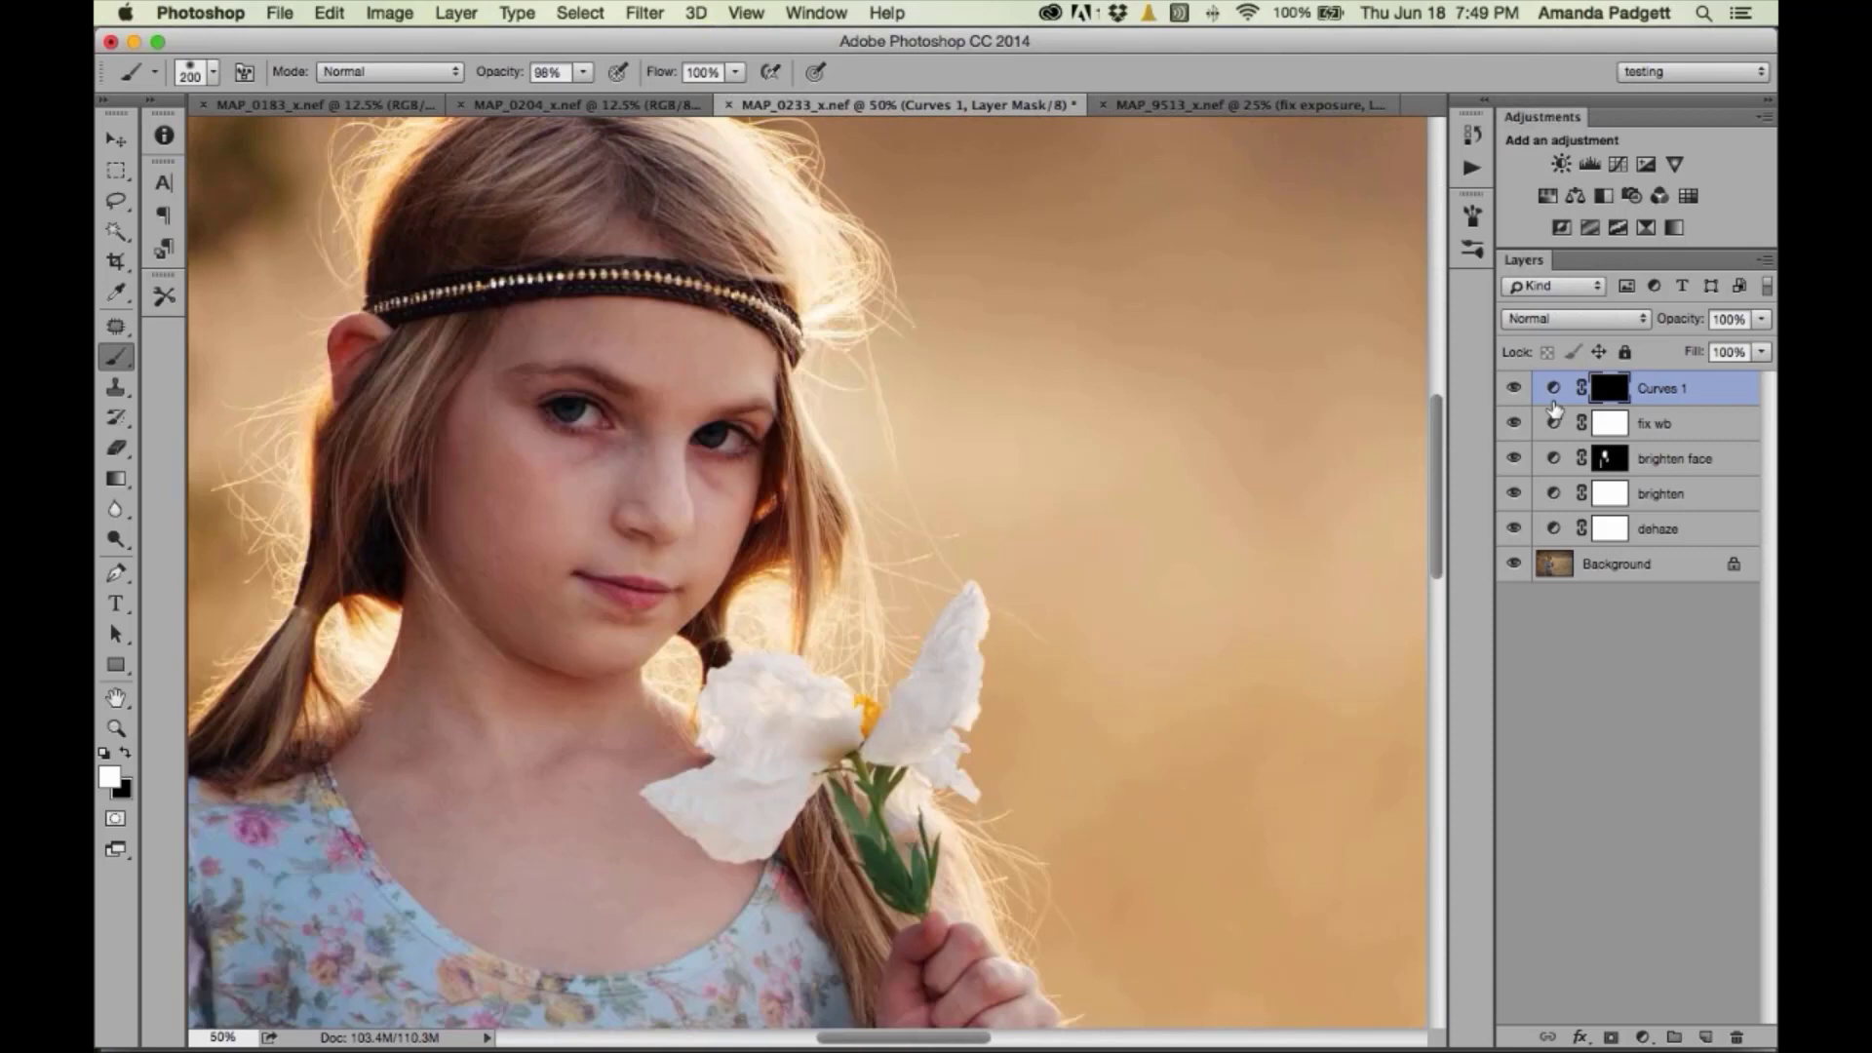
pyautogui.press('super+plus')
pyautogui.press('super+minus')
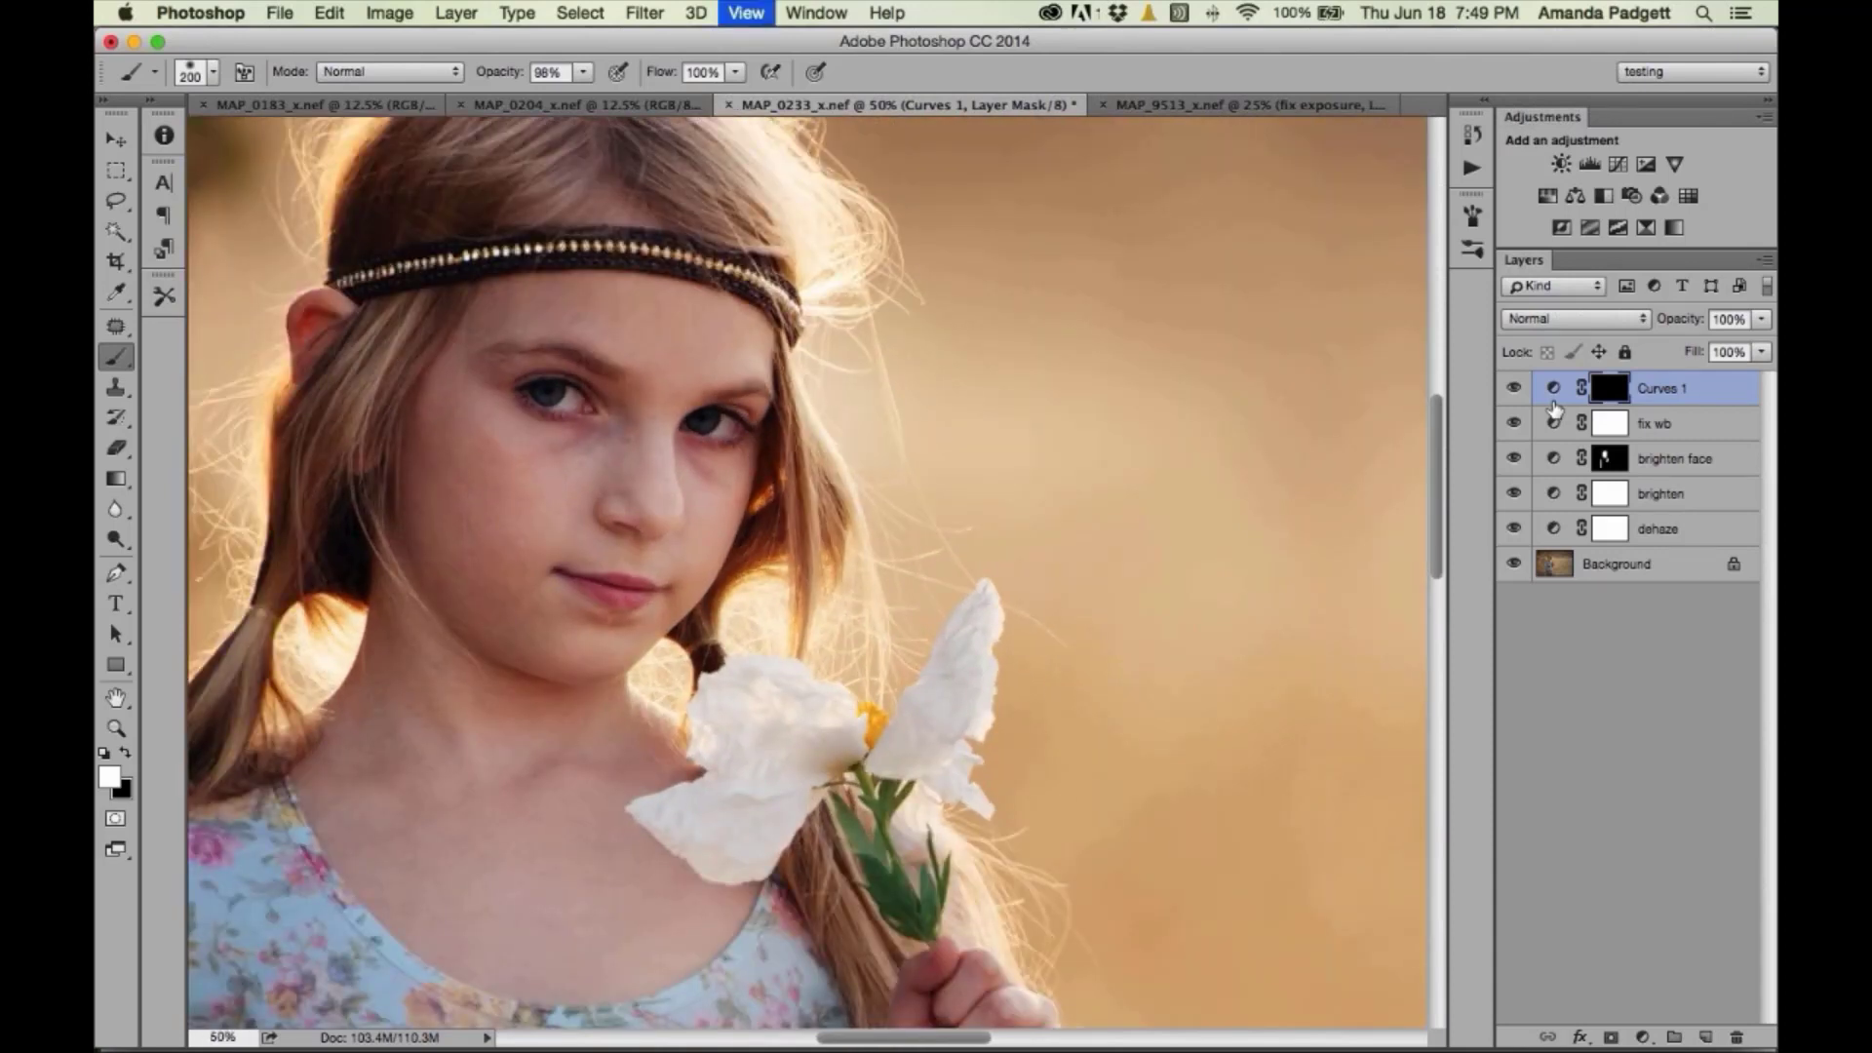
pyautogui.press('super+plus')
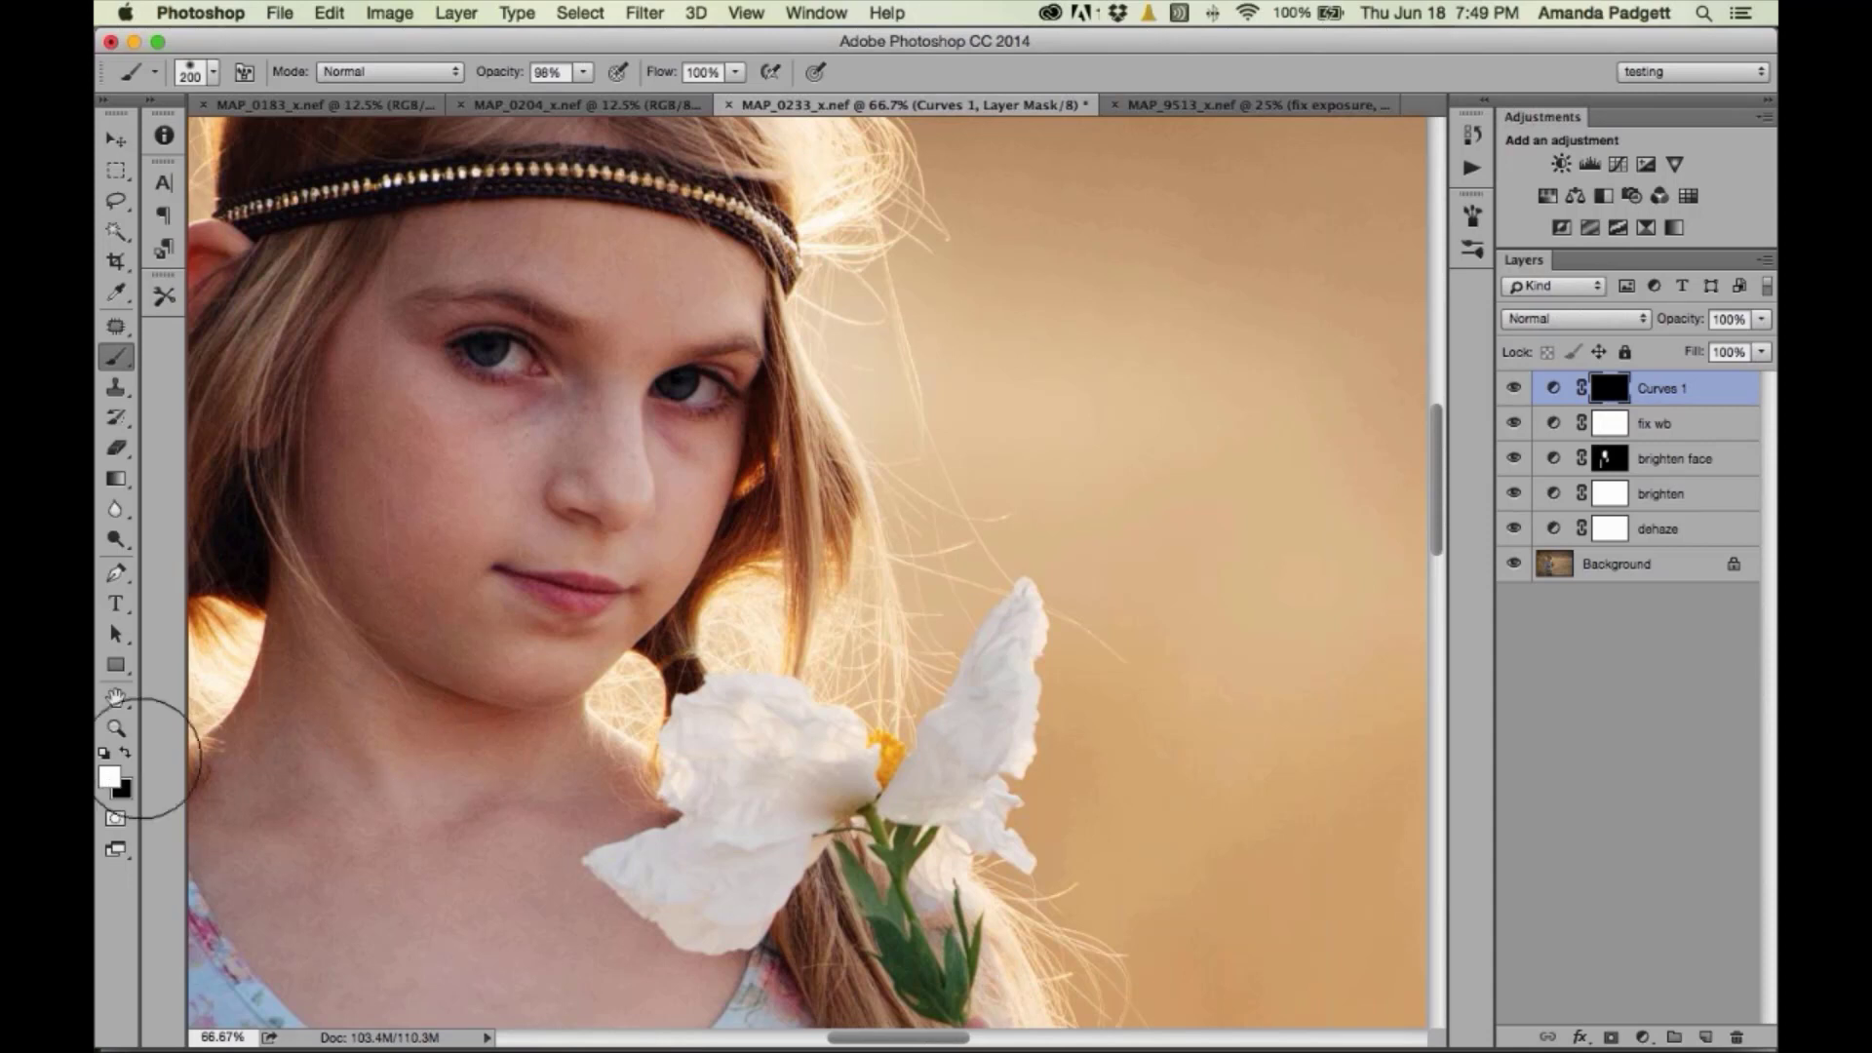
pyautogui.press('[')
pyautogui.press('[')
pyautogui.press('[')
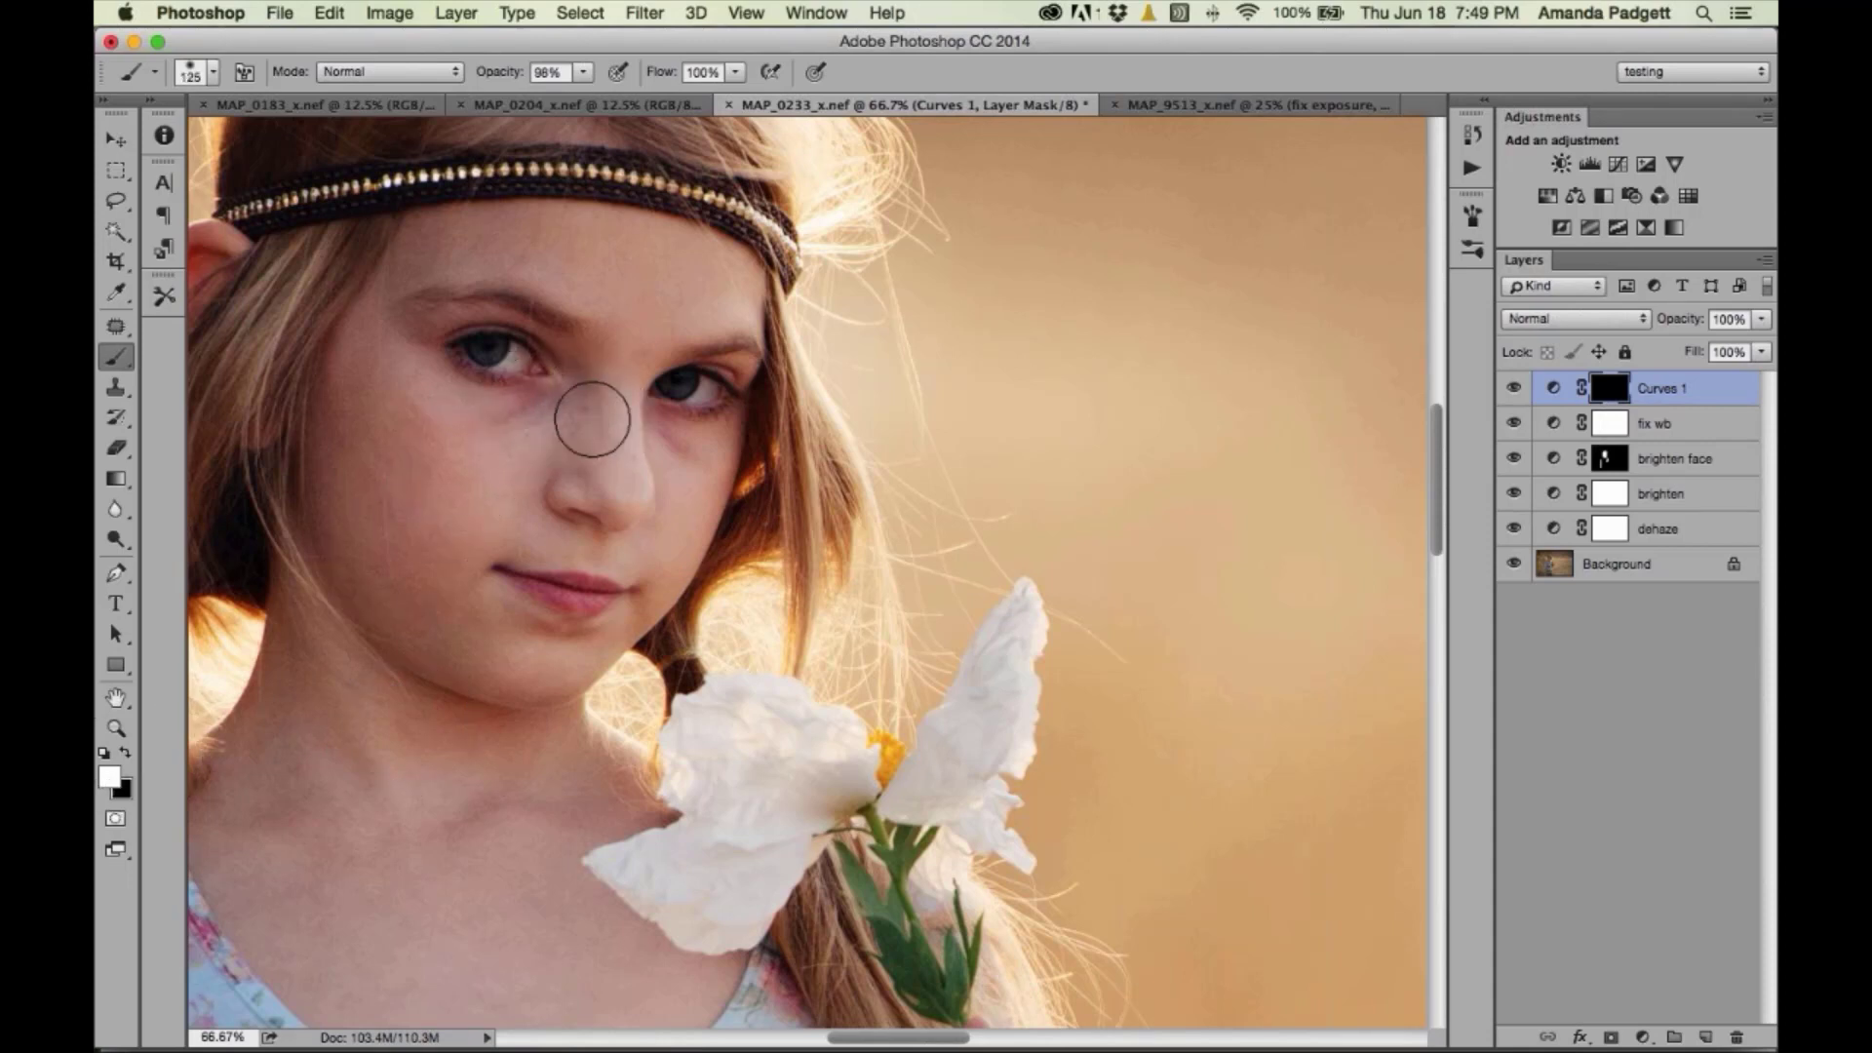
pyautogui.press('super+1')
pyautogui.moveTo(570, 423); pyautogui.dragTo(878, 575)
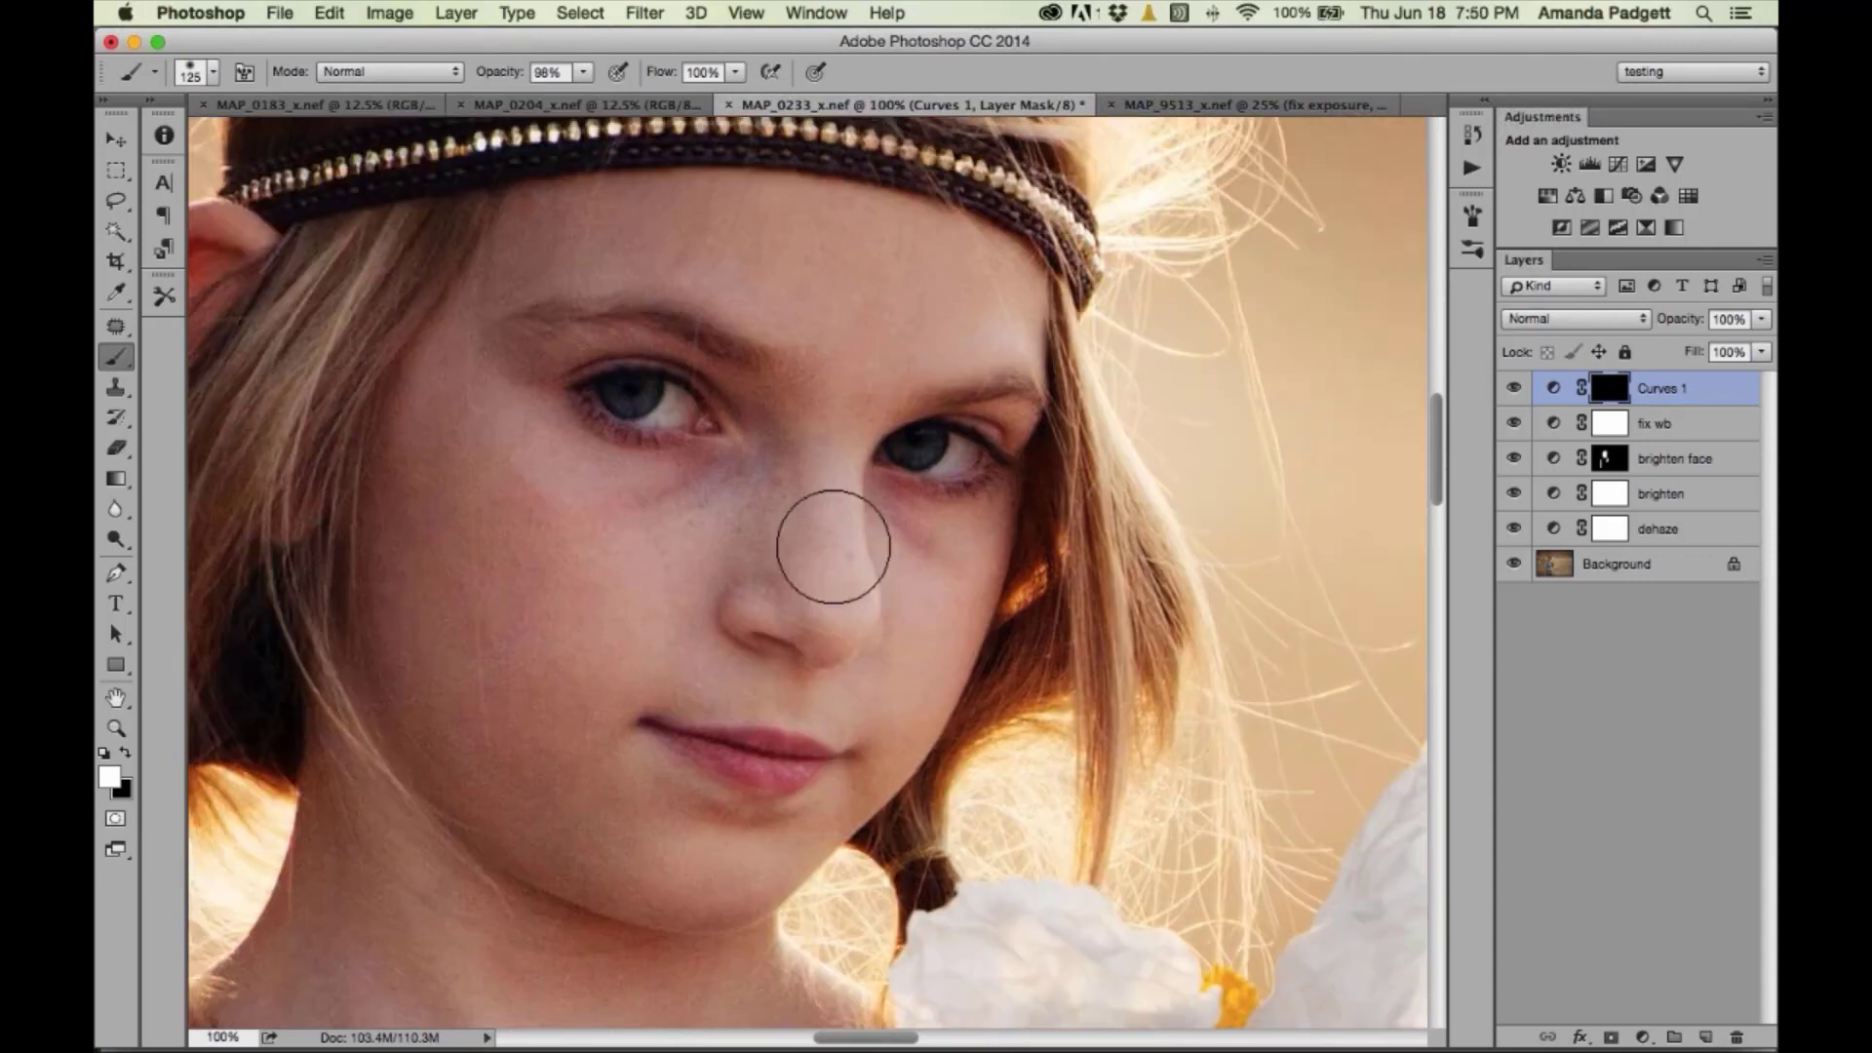
pyautogui.press('[')
pyautogui.press('[')
pyautogui.press('[')
pyautogui.press('[')
pyautogui.press('[')
pyautogui.press('[')
pyautogui.press('[')
pyautogui.press('[')
pyautogui.press('[')
pyautogui.press('[')
pyautogui.press('[')
pyautogui.press('[')
pyautogui.press('[')
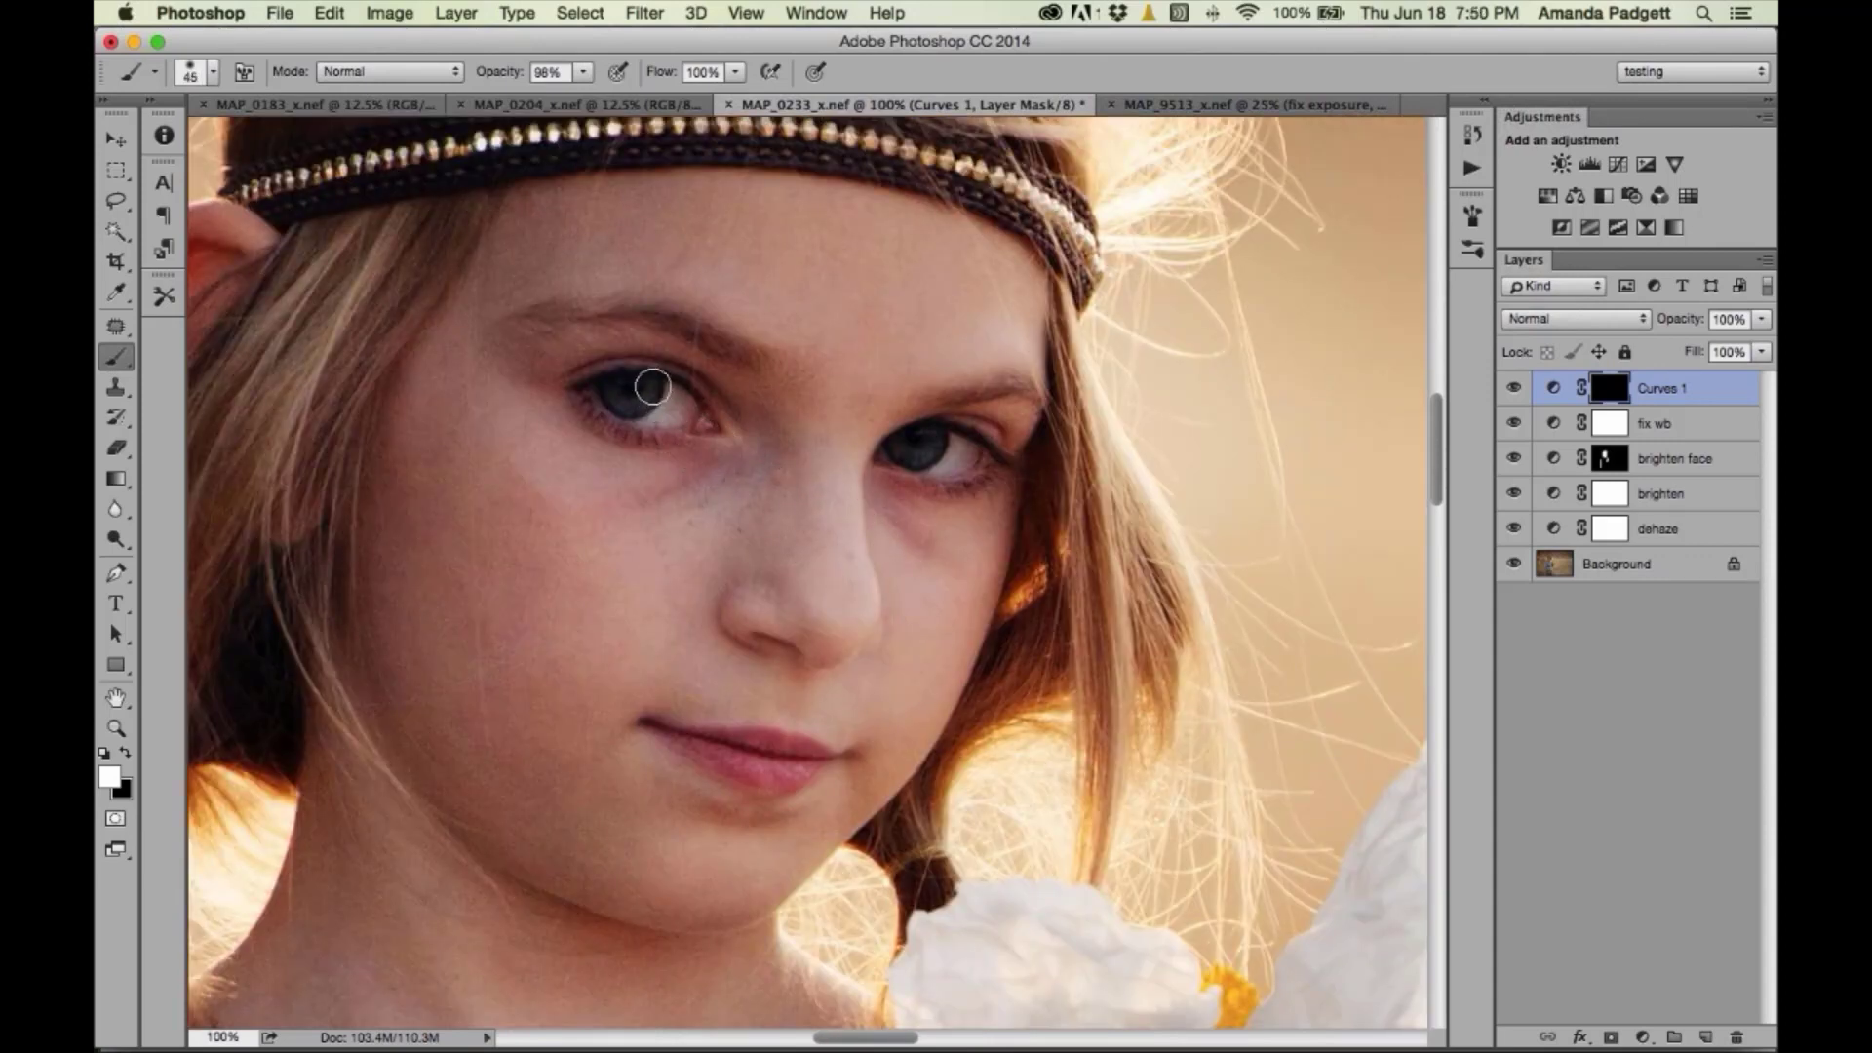
pyautogui.press('[')
pyautogui.moveTo(497, 75); pyautogui.dragTo(522, 76)
pyautogui.press(']')
pyautogui.moveTo(921, 433); pyautogui.dragTo(910, 436)
pyautogui.moveTo(583, 73)
pyautogui.mouseDown()
pyautogui.moveTo(554, 101)
pyautogui.moveTo(500, 101)
pyautogui.mouseUp()
pyautogui.press(']')
pyautogui.press(']')
pyautogui.moveTo(616, 386); pyautogui.dragTo(647, 390)
pyautogui.moveTo(909, 442); pyautogui.dragTo(924, 444)
pyautogui.press('super+minus')
pyautogui.press('super+minus')
pyautogui.press('super+minus')
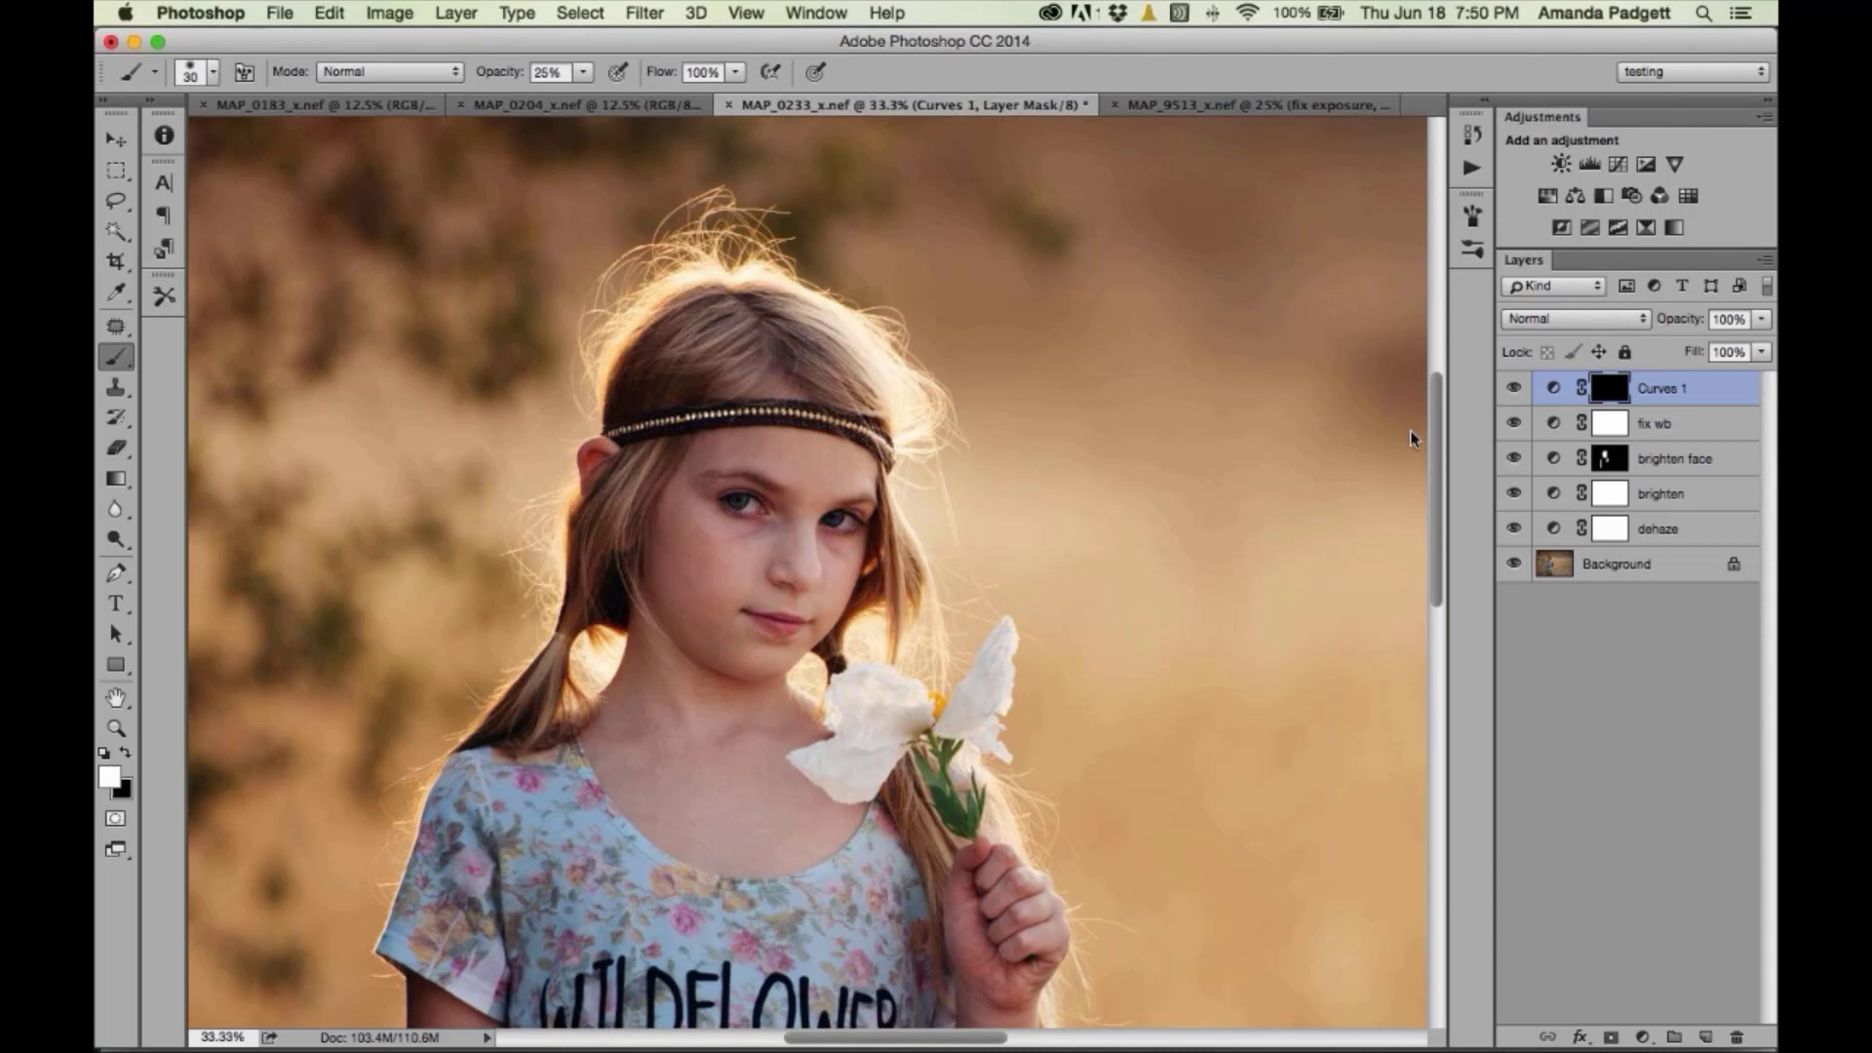
# - Rename the Curves 1 layer to "brighten eyes" and make its mask active again
pyautogui.doubleClick(1672, 386)
pyautogui.write('br')
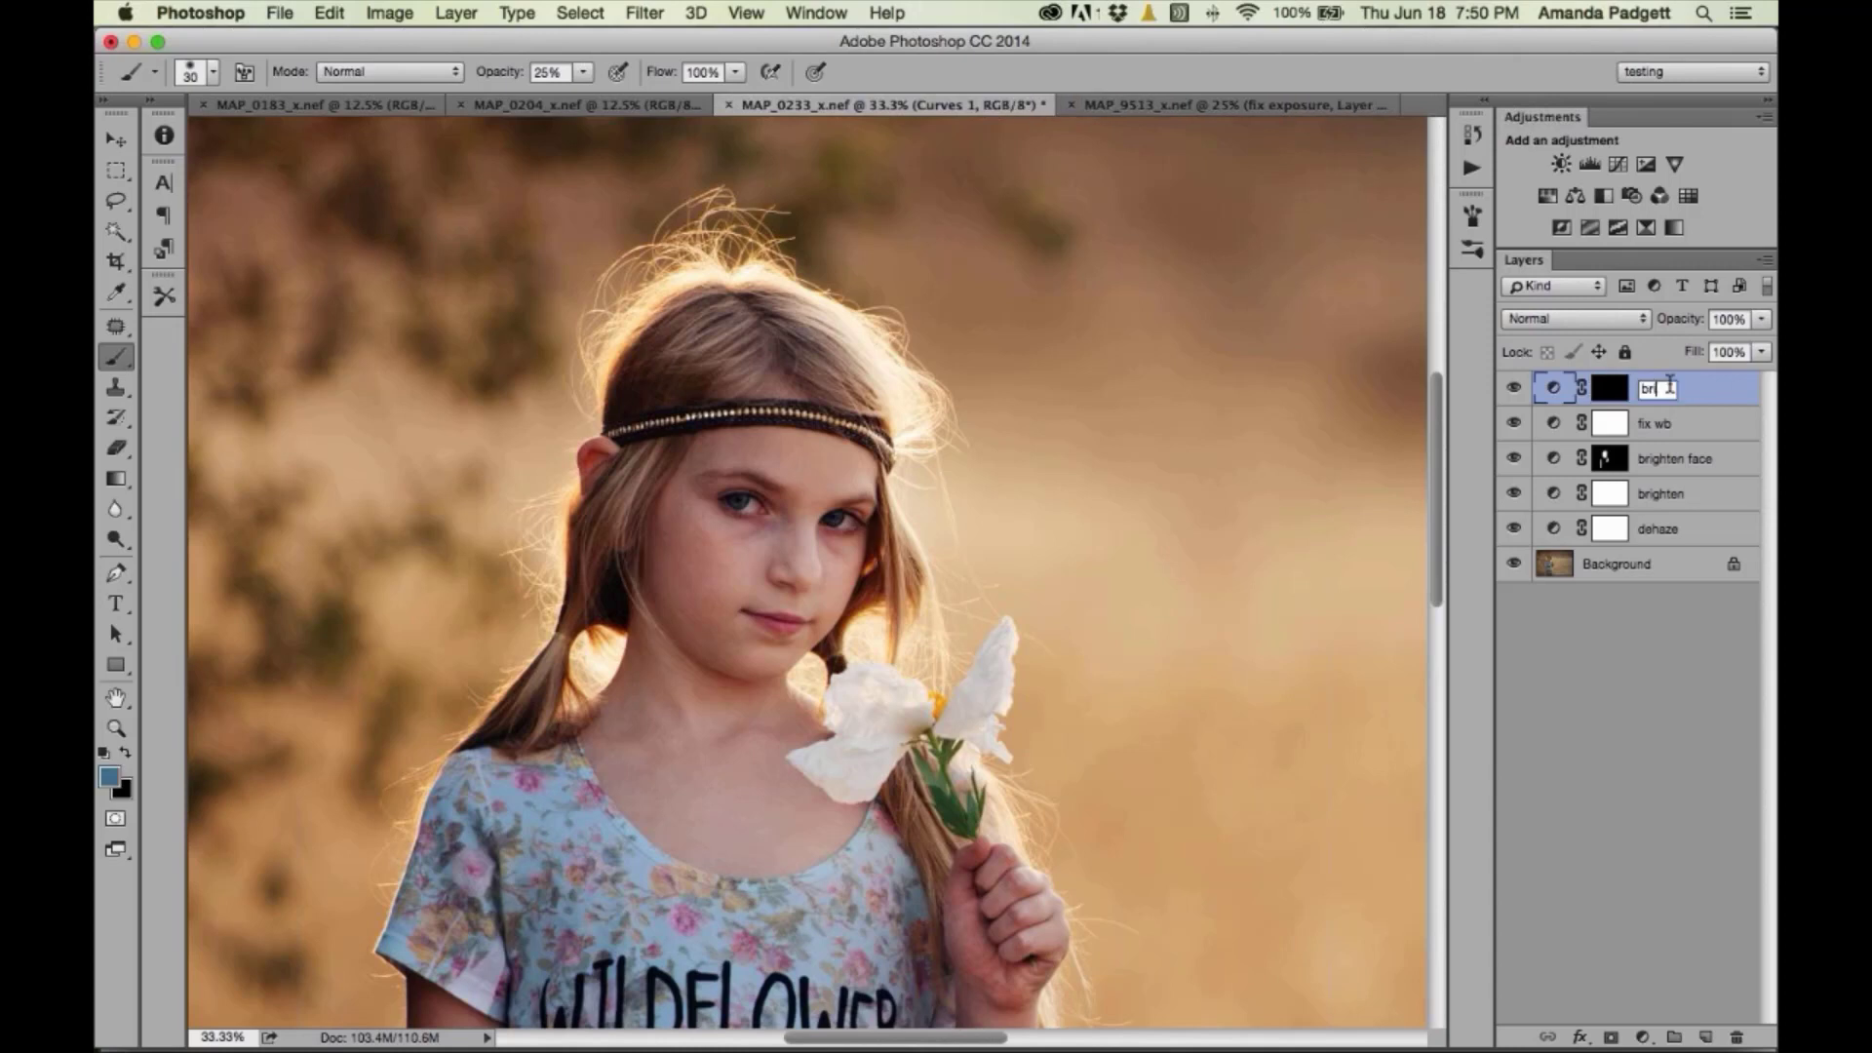
pyautogui.write('ighten eyes')
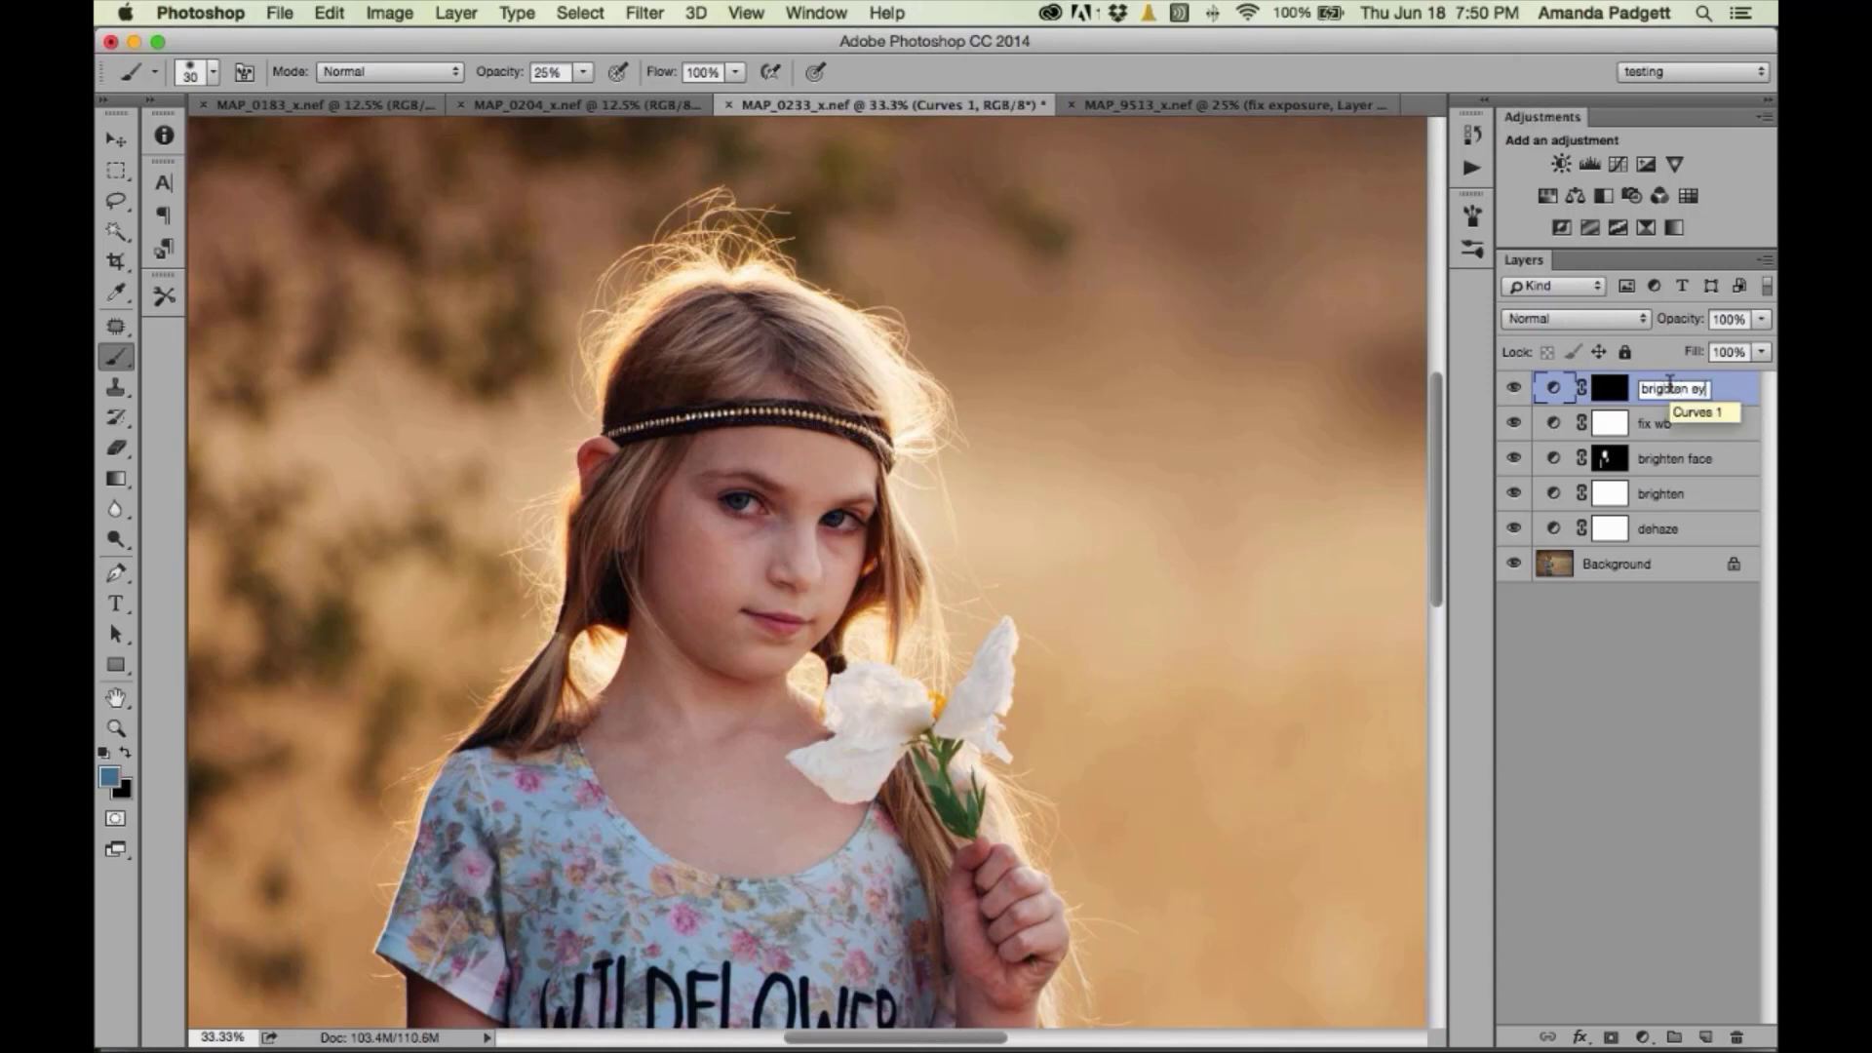
pyautogui.press('Return')
pyautogui.click(1607, 389)
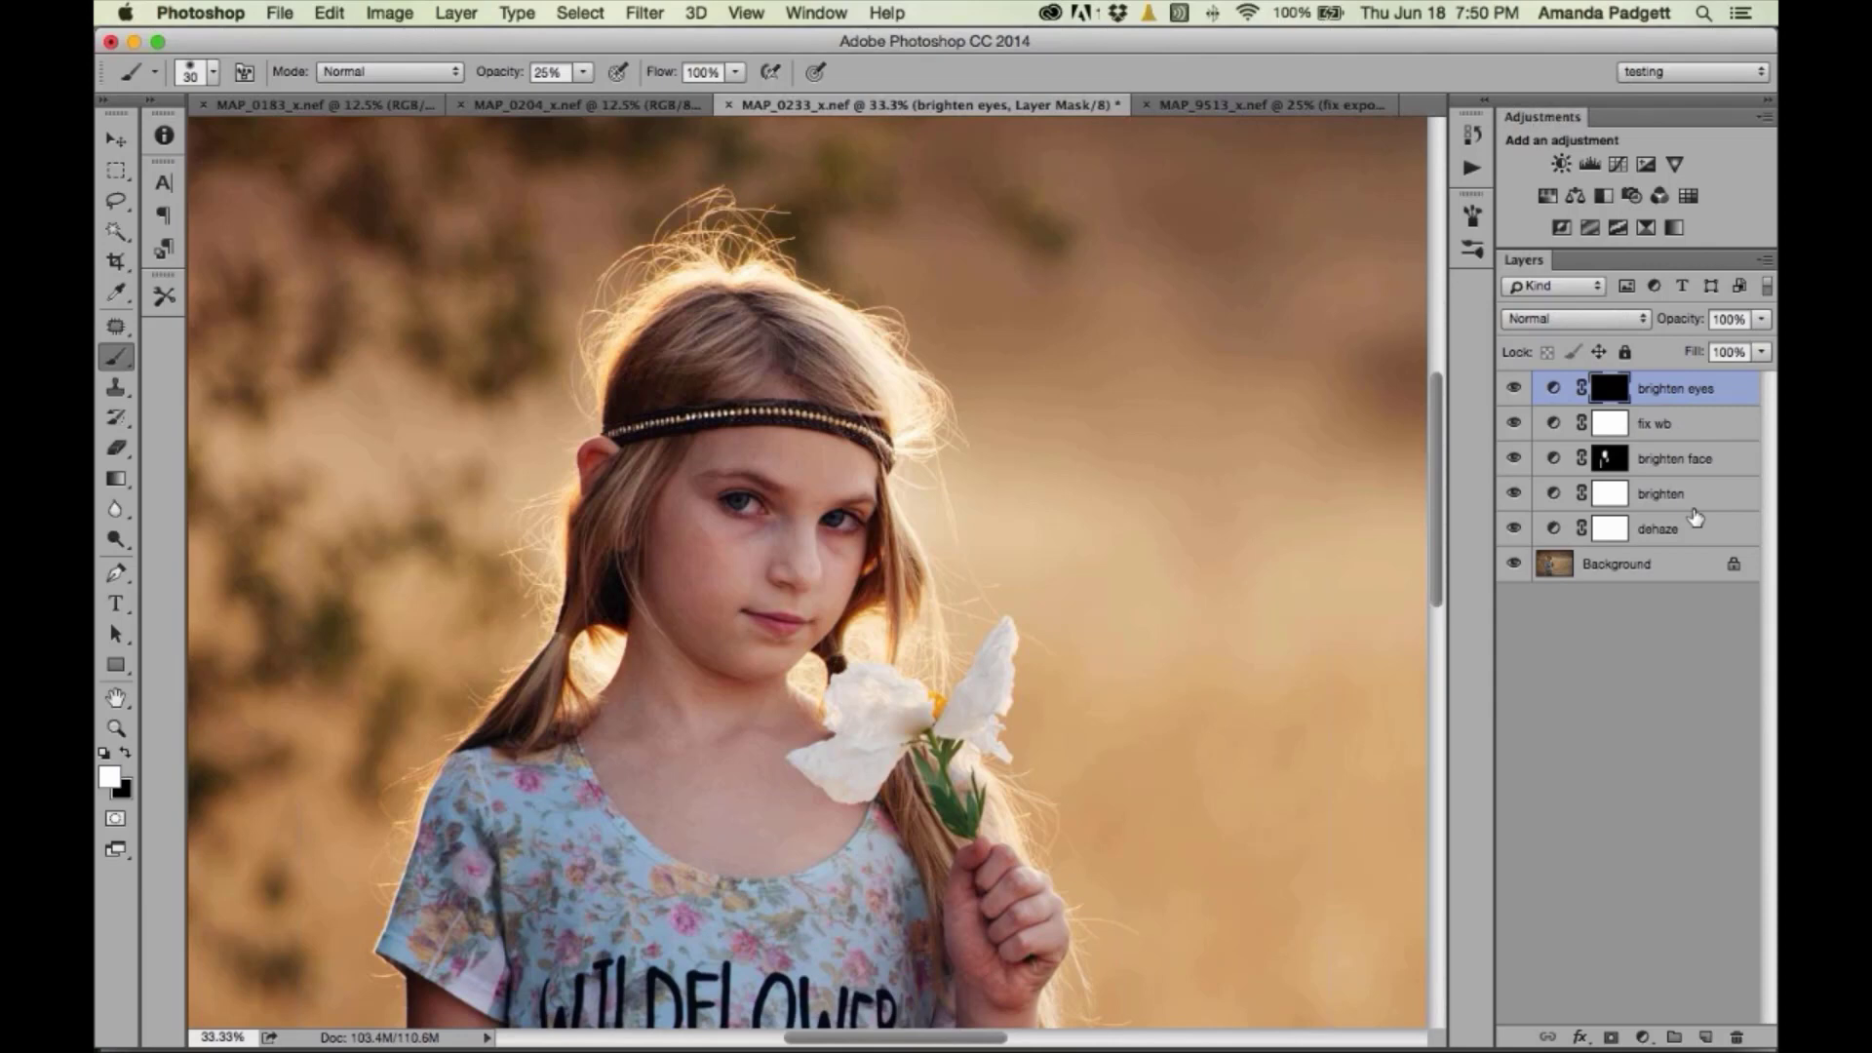
# - Compare the whole photo before and after editing by hiding and showing all layers above the Background
pyautogui.press('super+plus')
pyautogui.press('super+minus')
pyautogui.press('super+minus')
pyautogui.press('super+minus')
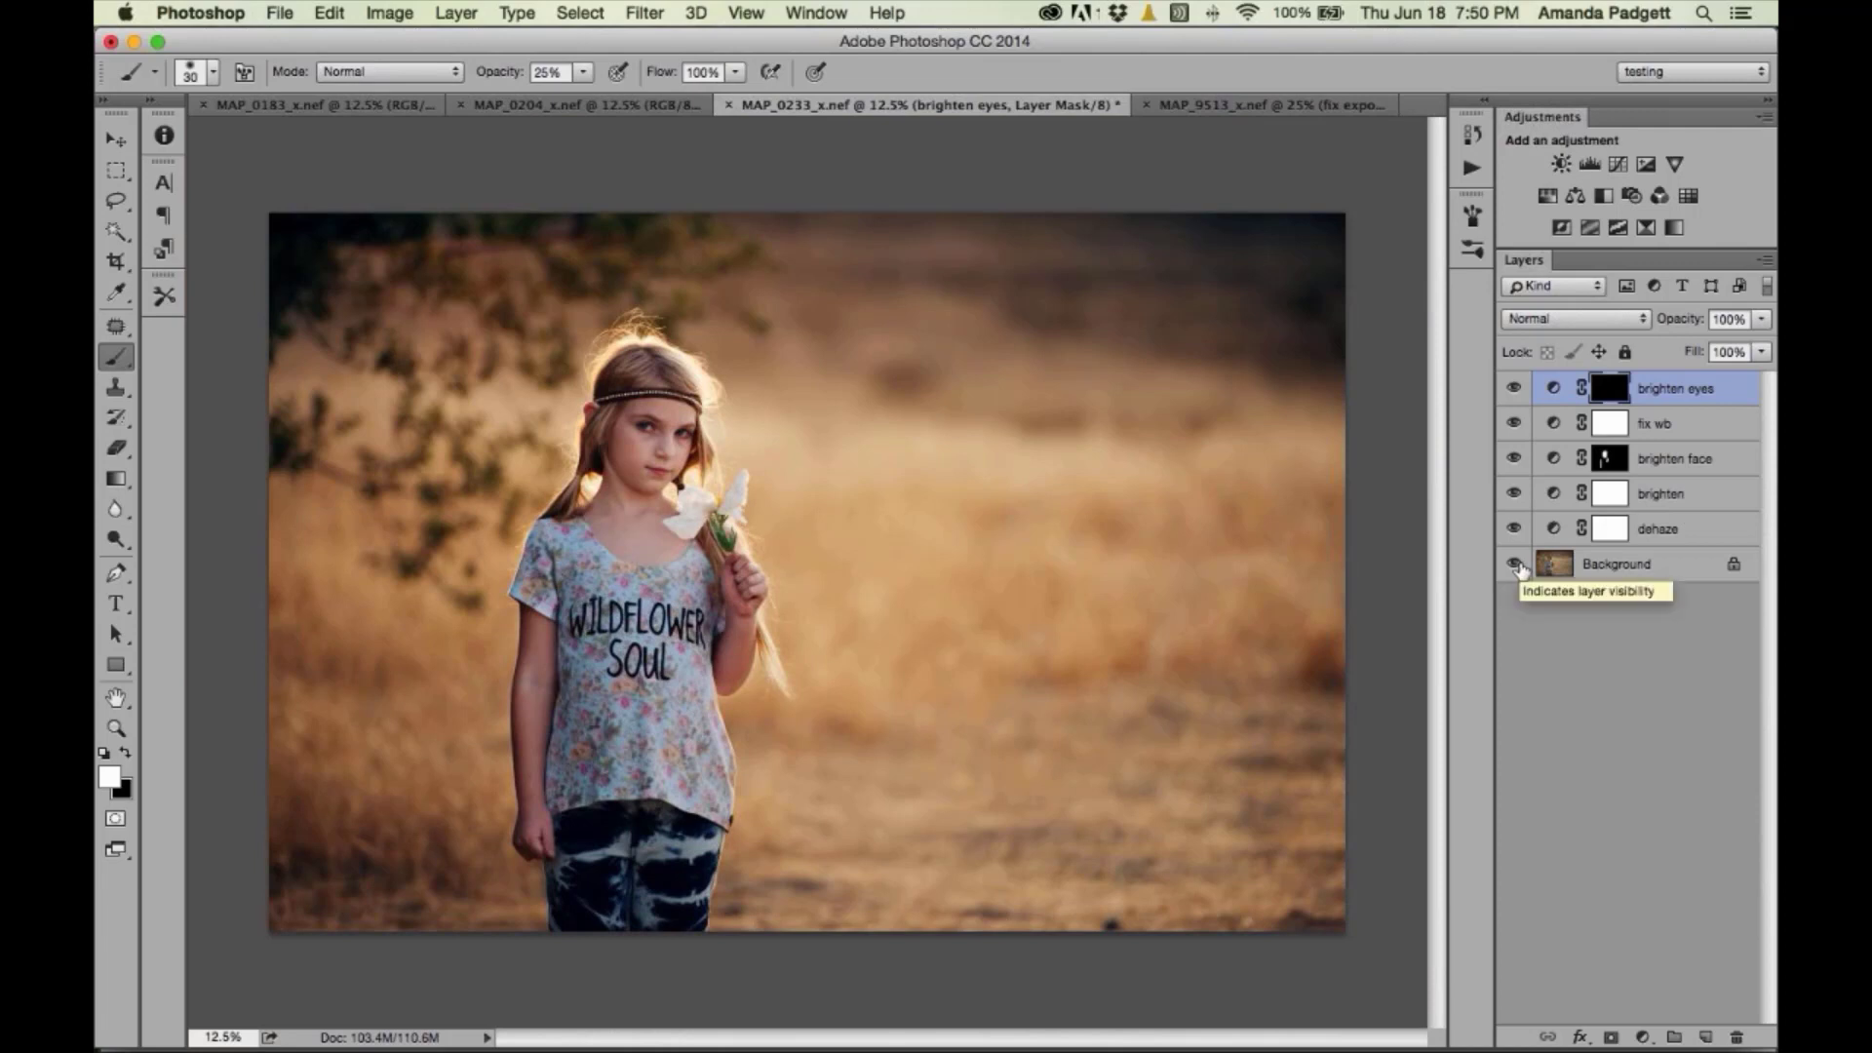
pyautogui.keyDown('alt'); pyautogui.click(1515, 565); pyautogui.keyUp('alt')
pyautogui.keyDown('alt'); pyautogui.click(1515, 564); pyautogui.keyUp('alt')
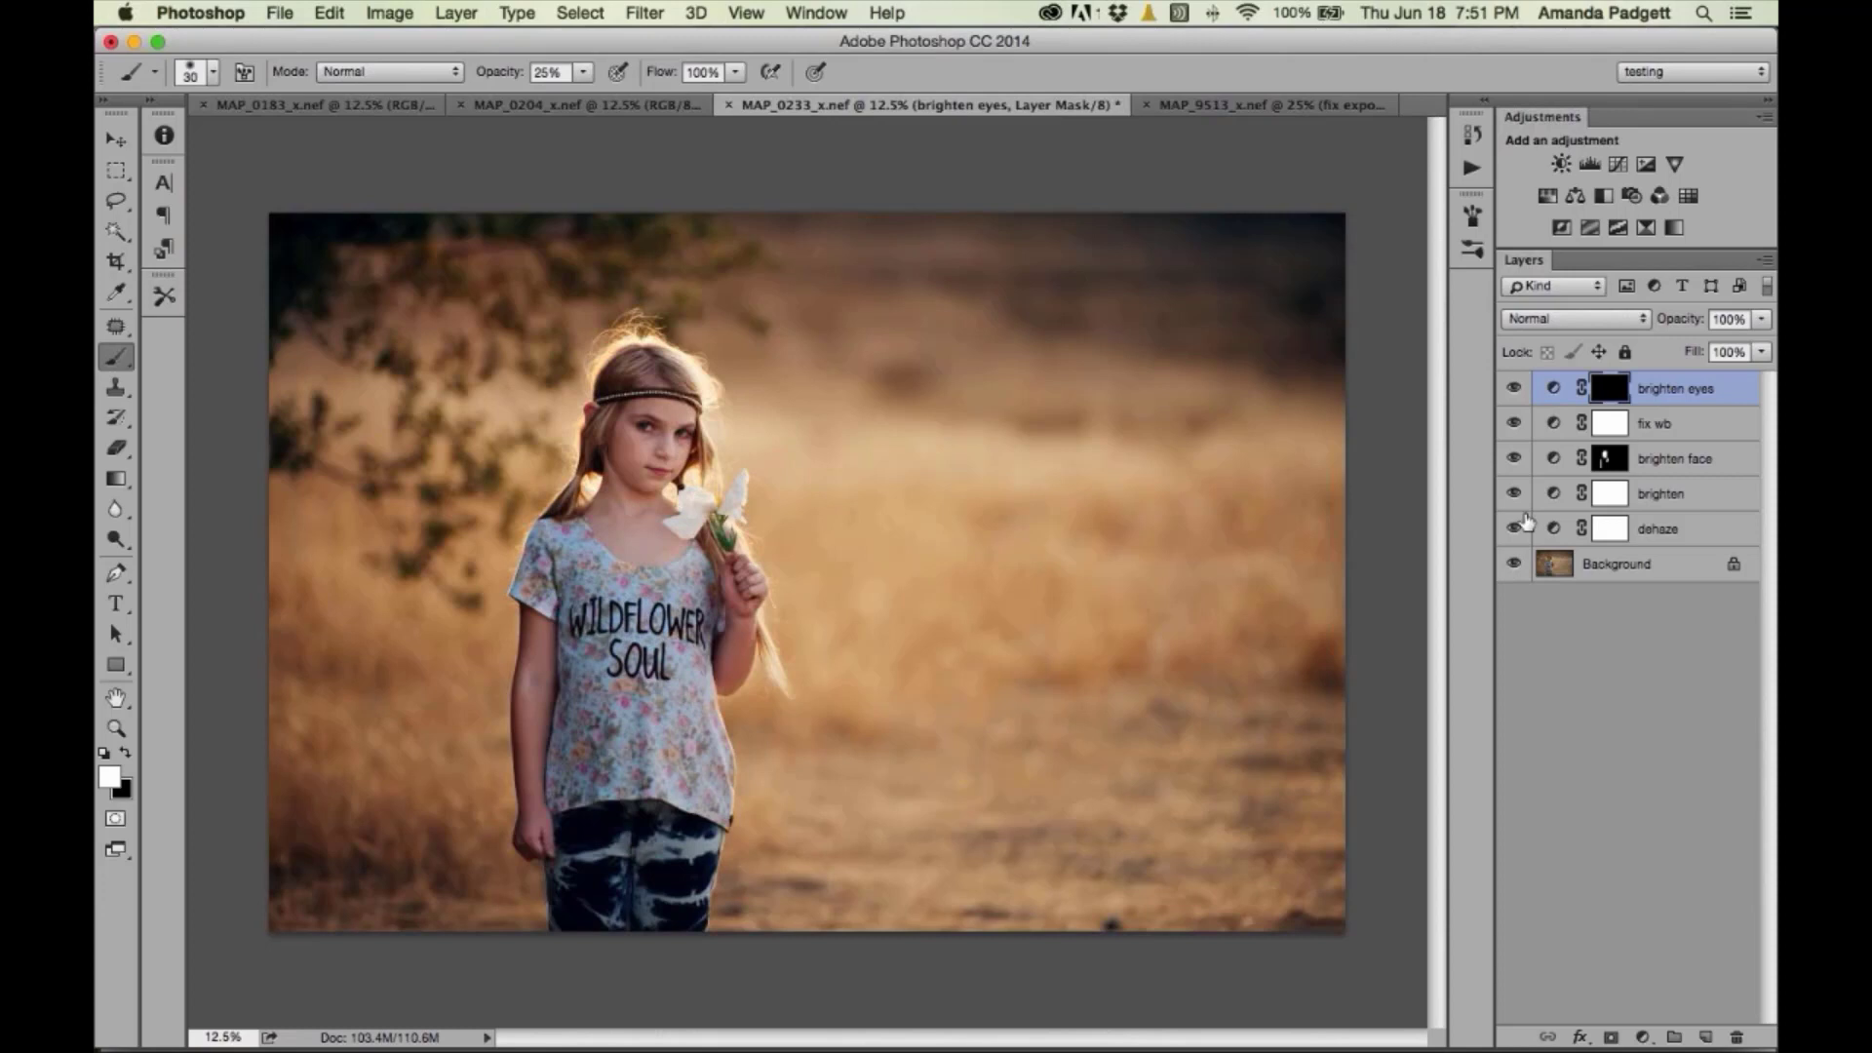
pyautogui.keyDown('alt'); pyautogui.click(1516, 566); pyautogui.keyUp('alt')
# - Add a Levels adjustment layer above brighten eyes and move its settings clear of the photo
pyautogui.click(1590, 164)
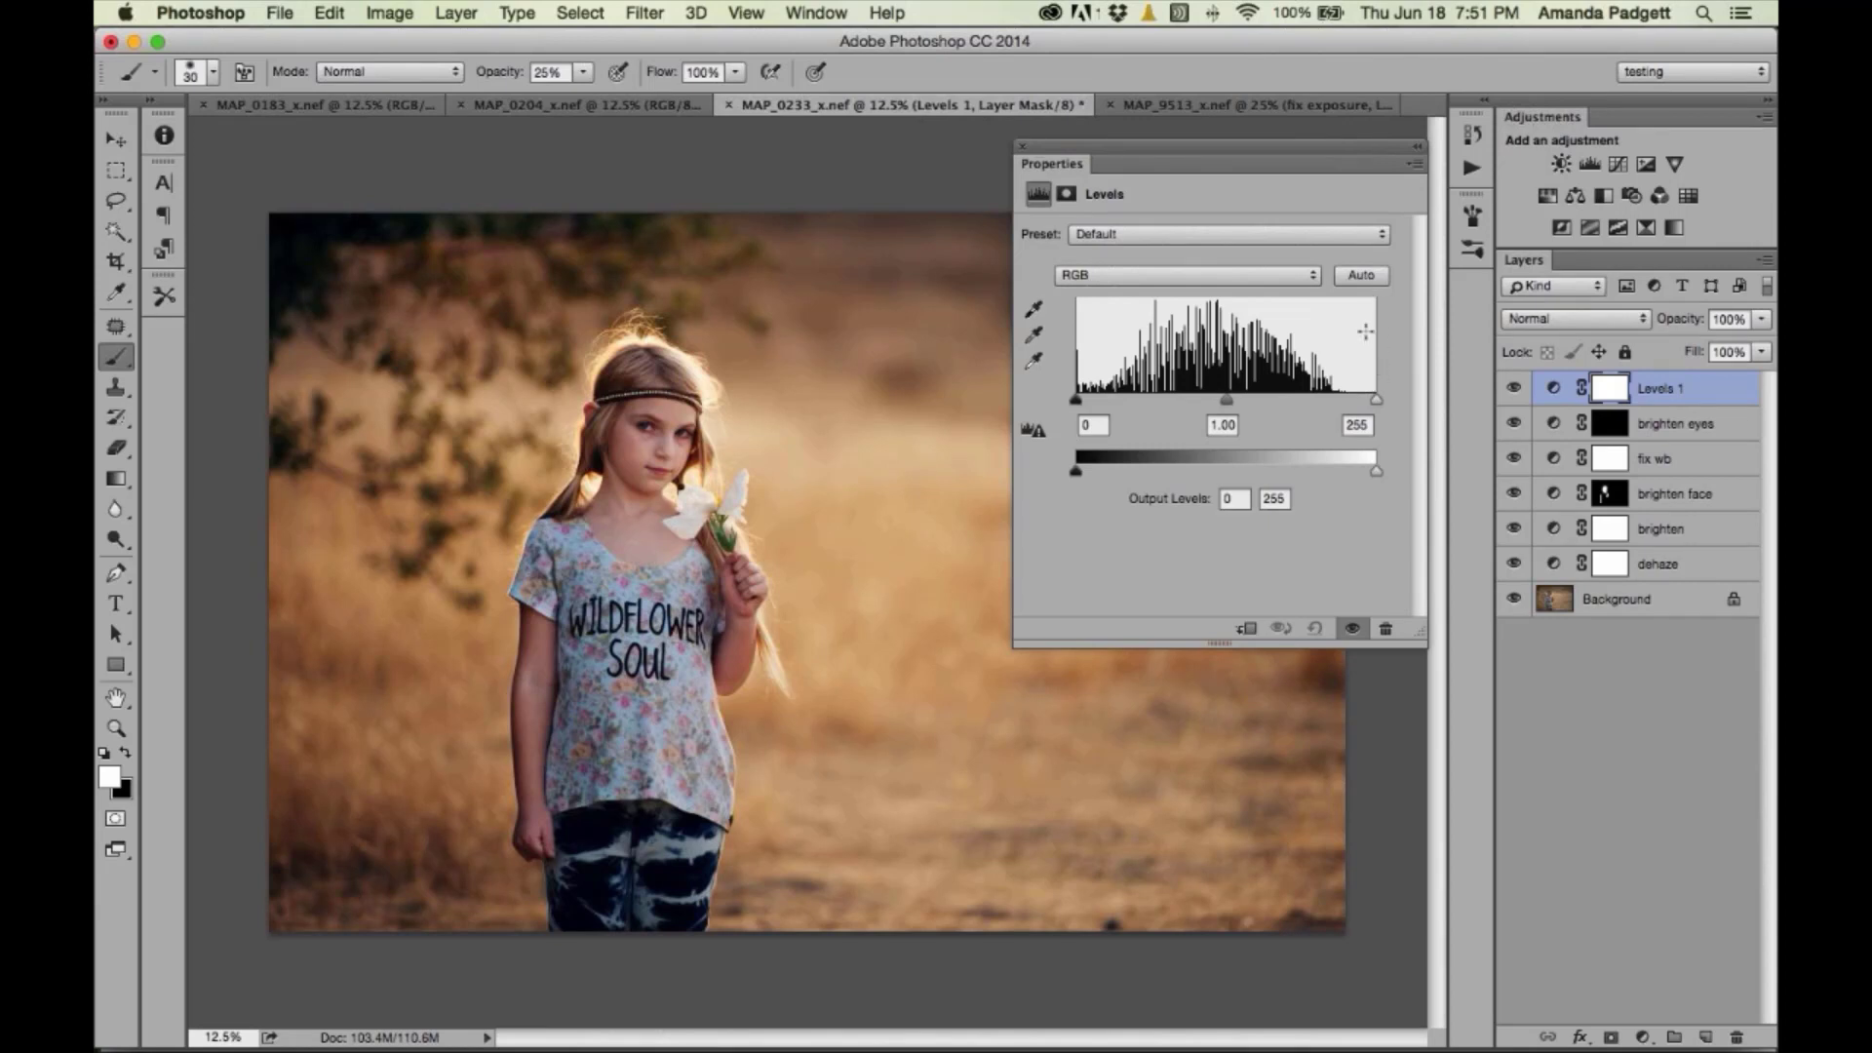
pyautogui.keyDown('alt'); pyautogui.click(1377, 400); pyautogui.keyUp('alt')
pyautogui.moveTo(1121, 148); pyautogui.dragTo(1388, 108)
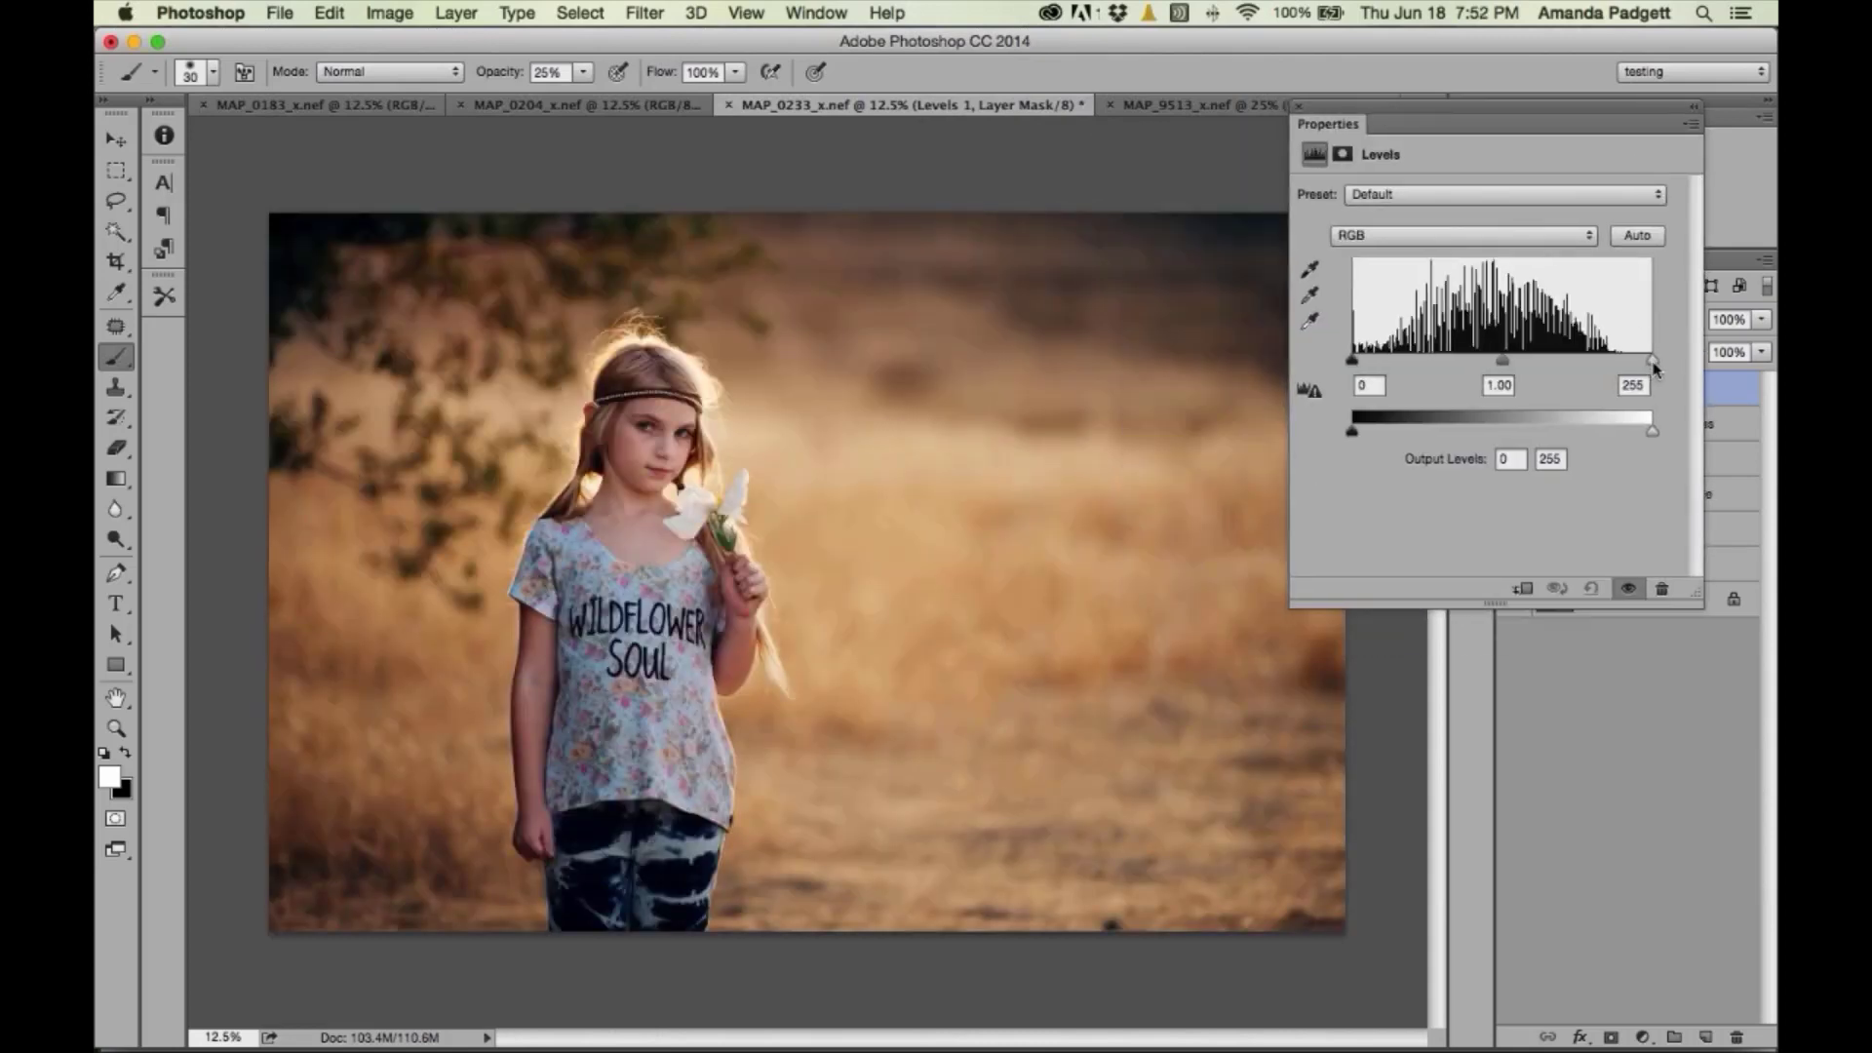
# - Preview highlight clipping at white input levels of 248, 250 and 245, return the white point to its maximum, and close the Levels settings
pyautogui.moveTo(1651, 360); pyautogui.dragTo(1643, 365)
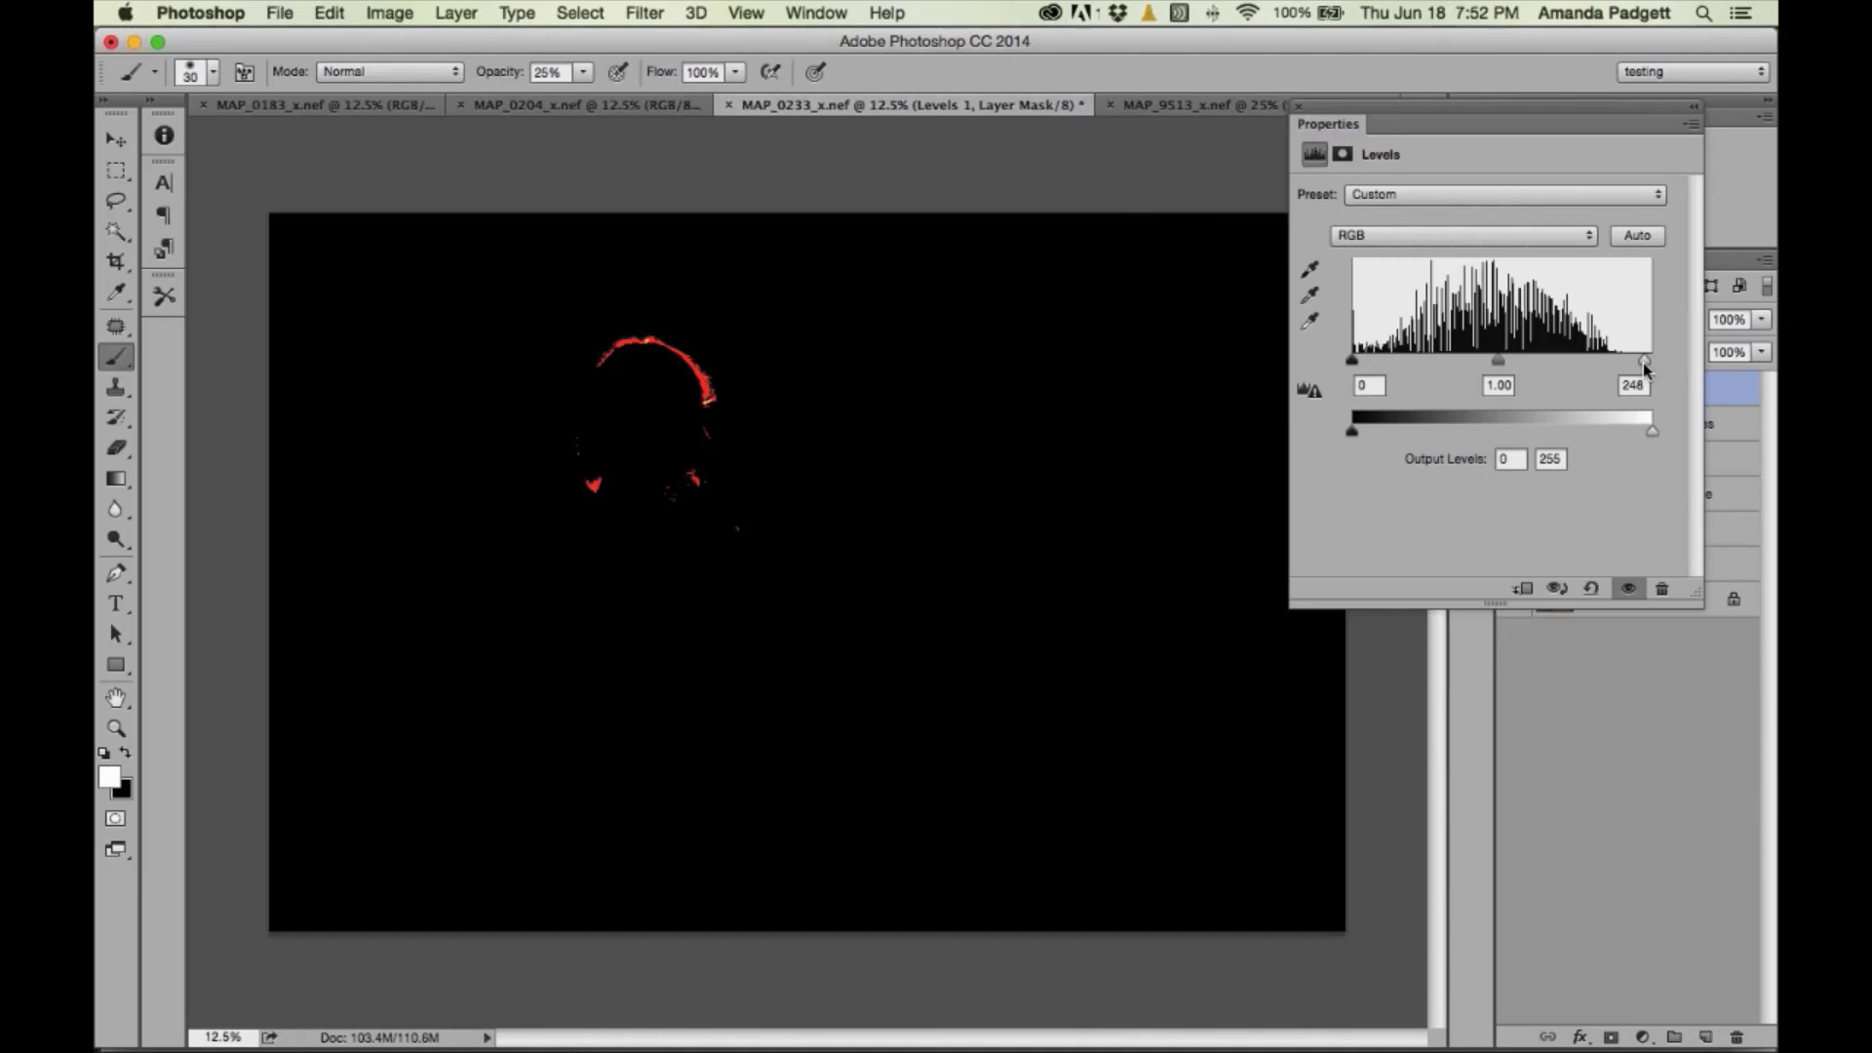
pyautogui.moveTo(1642, 363); pyautogui.dragTo(1642, 363)
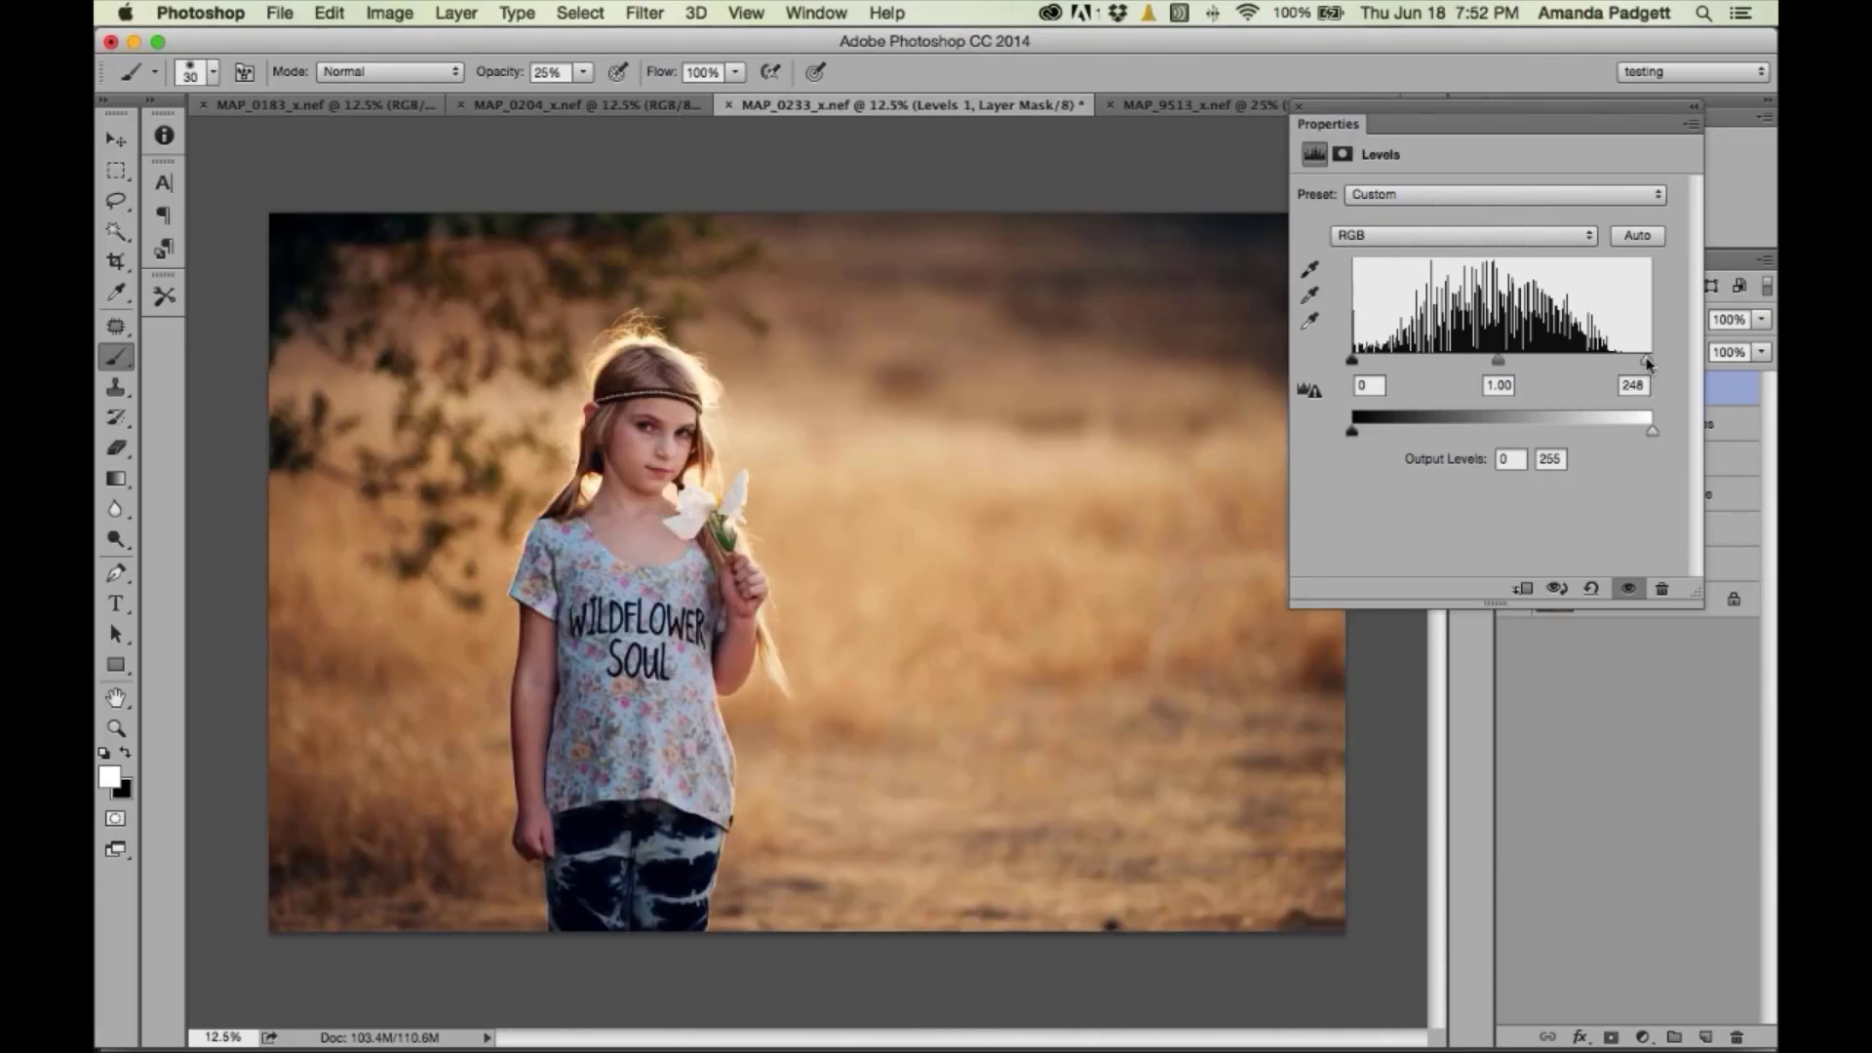
pyautogui.moveTo(1646, 361); pyautogui.dragTo(1646, 363)
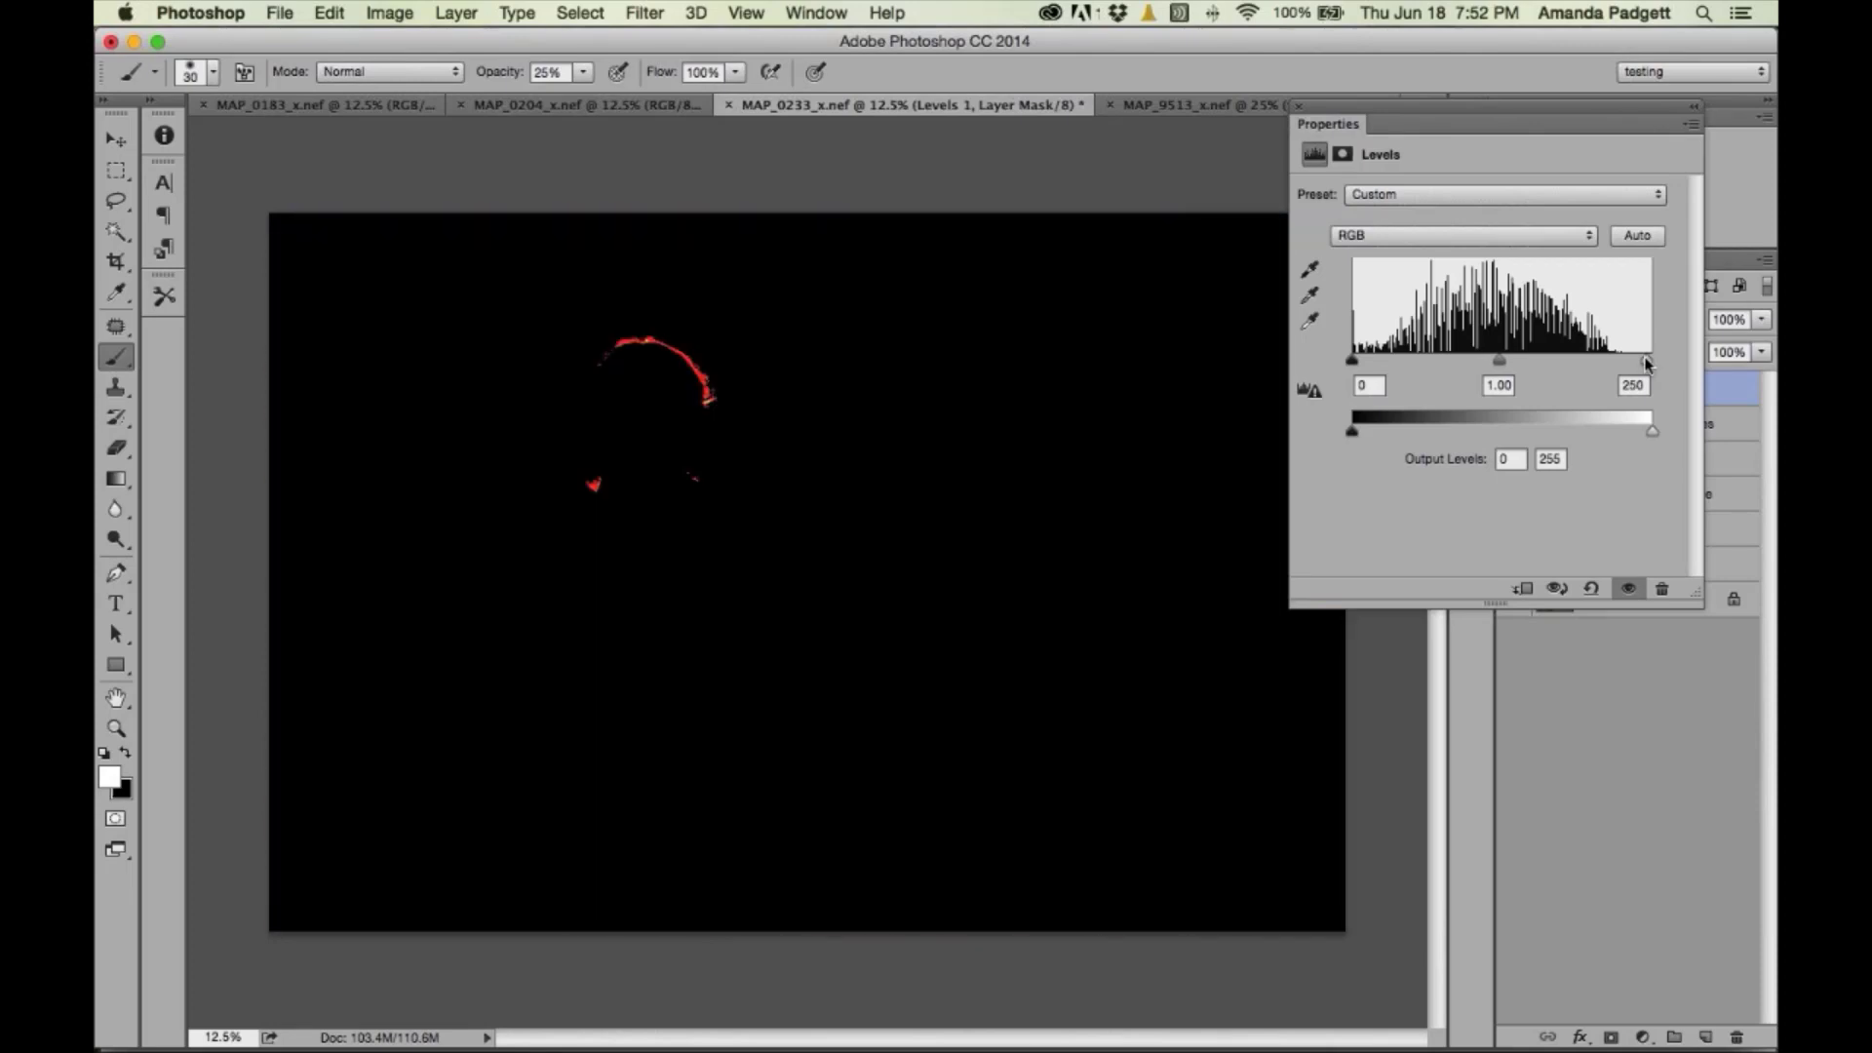
pyautogui.moveTo(1646, 363); pyautogui.dragTo(1643, 365)
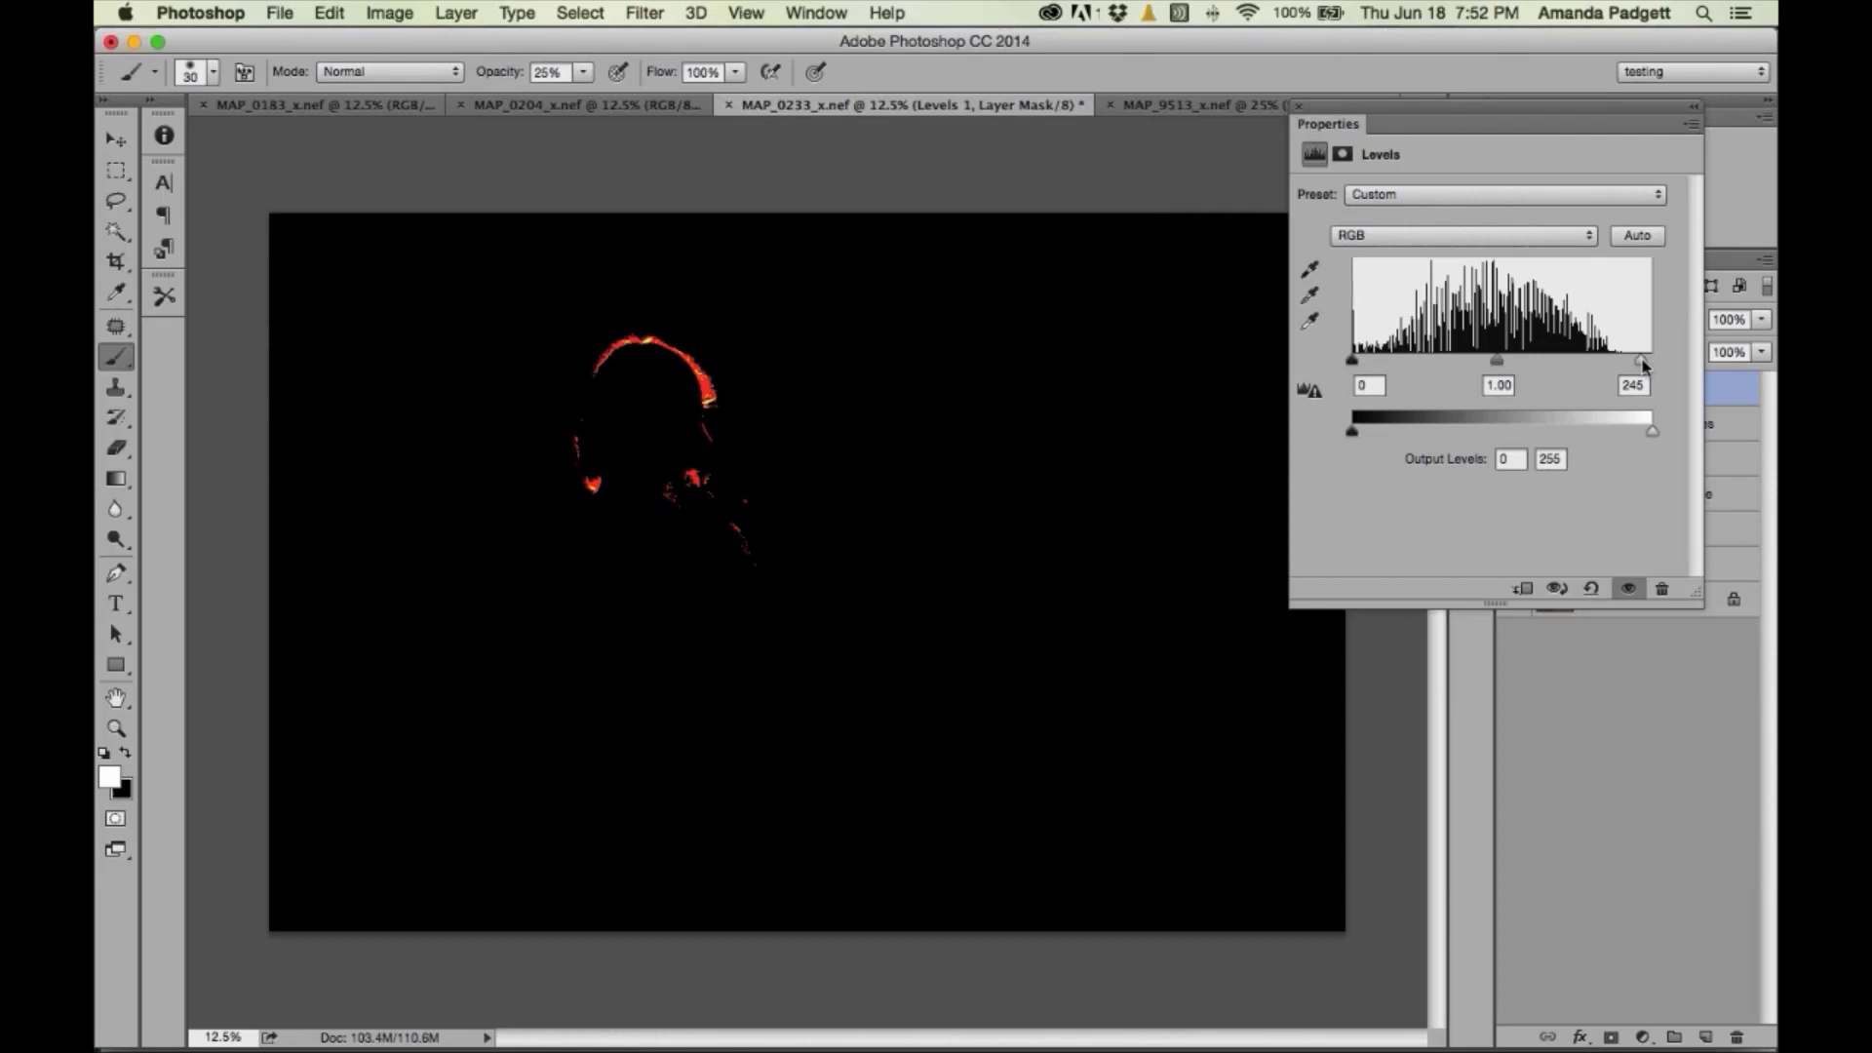
pyautogui.moveTo(1642, 361); pyautogui.dragTo(1652, 361)
pyautogui.click(1299, 108)
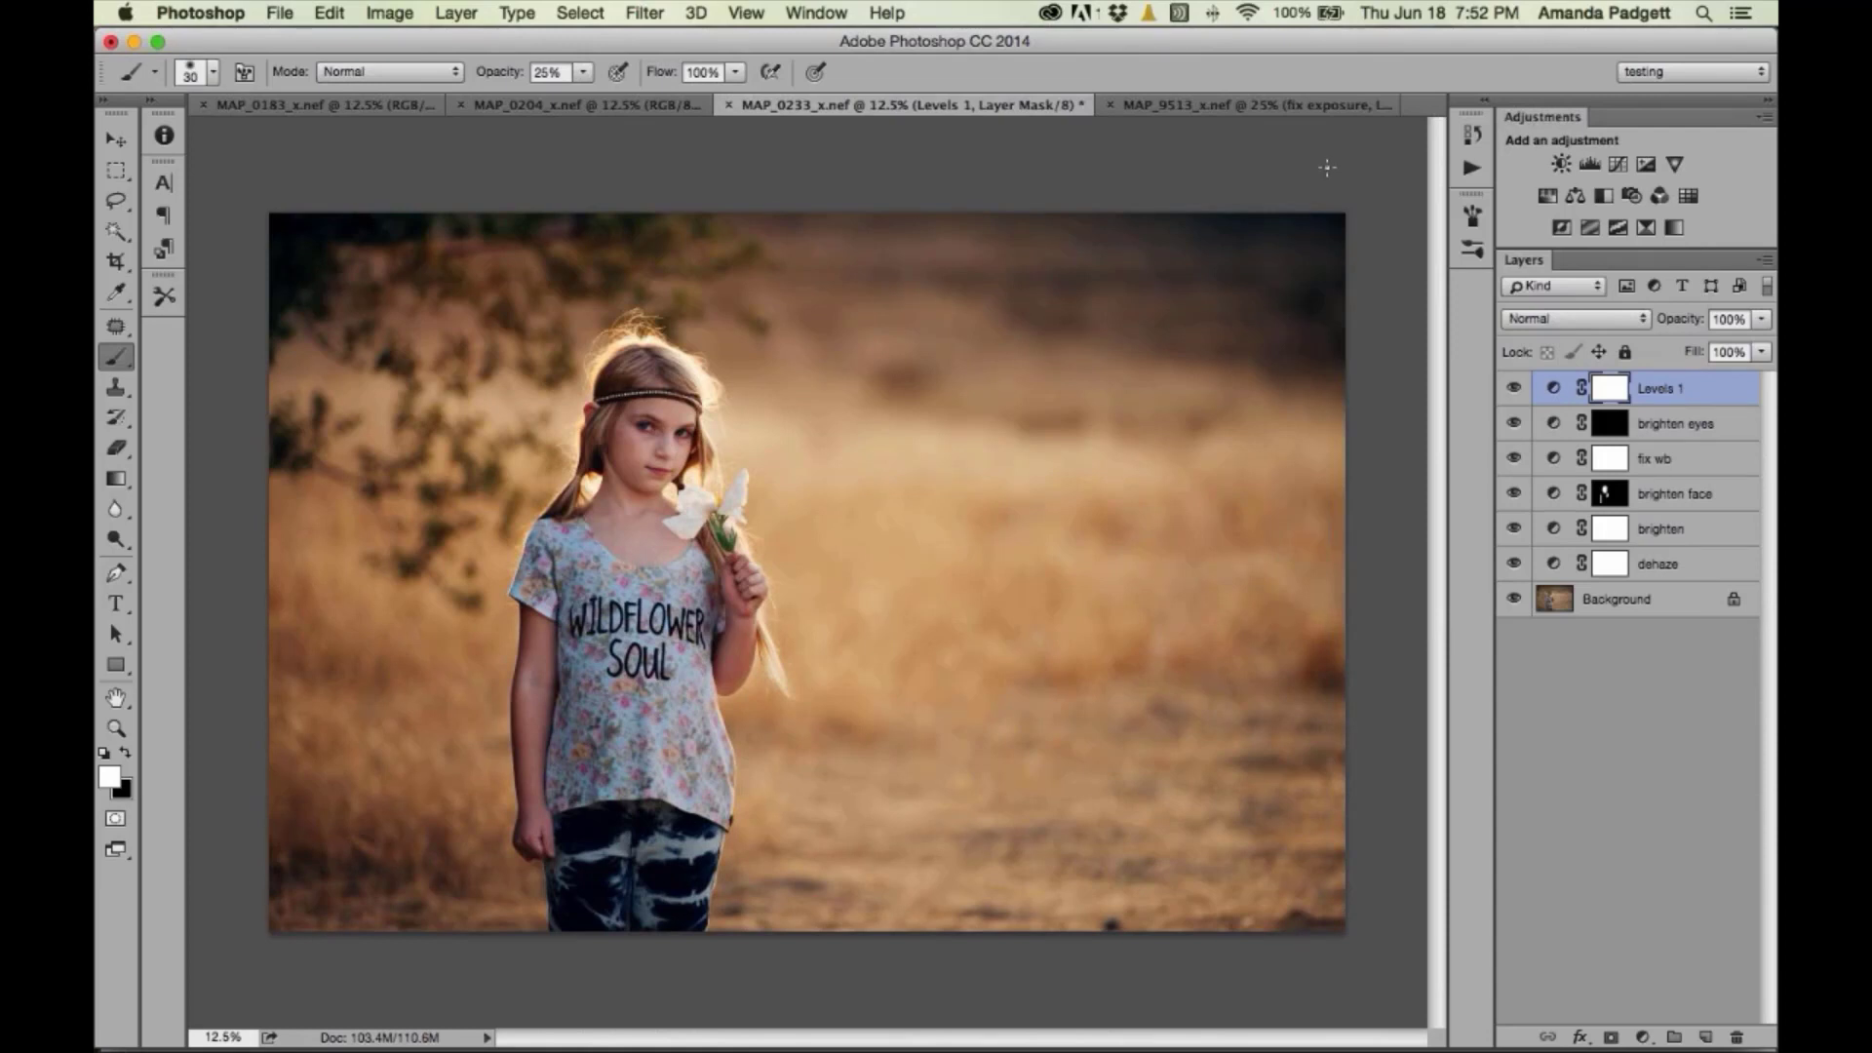
# - In MAP_9513_x.nef, add a Levels adjustment layer above pull down green and set its white input level to 245
pyautogui.click(1219, 106)
pyautogui.press('super+minus')
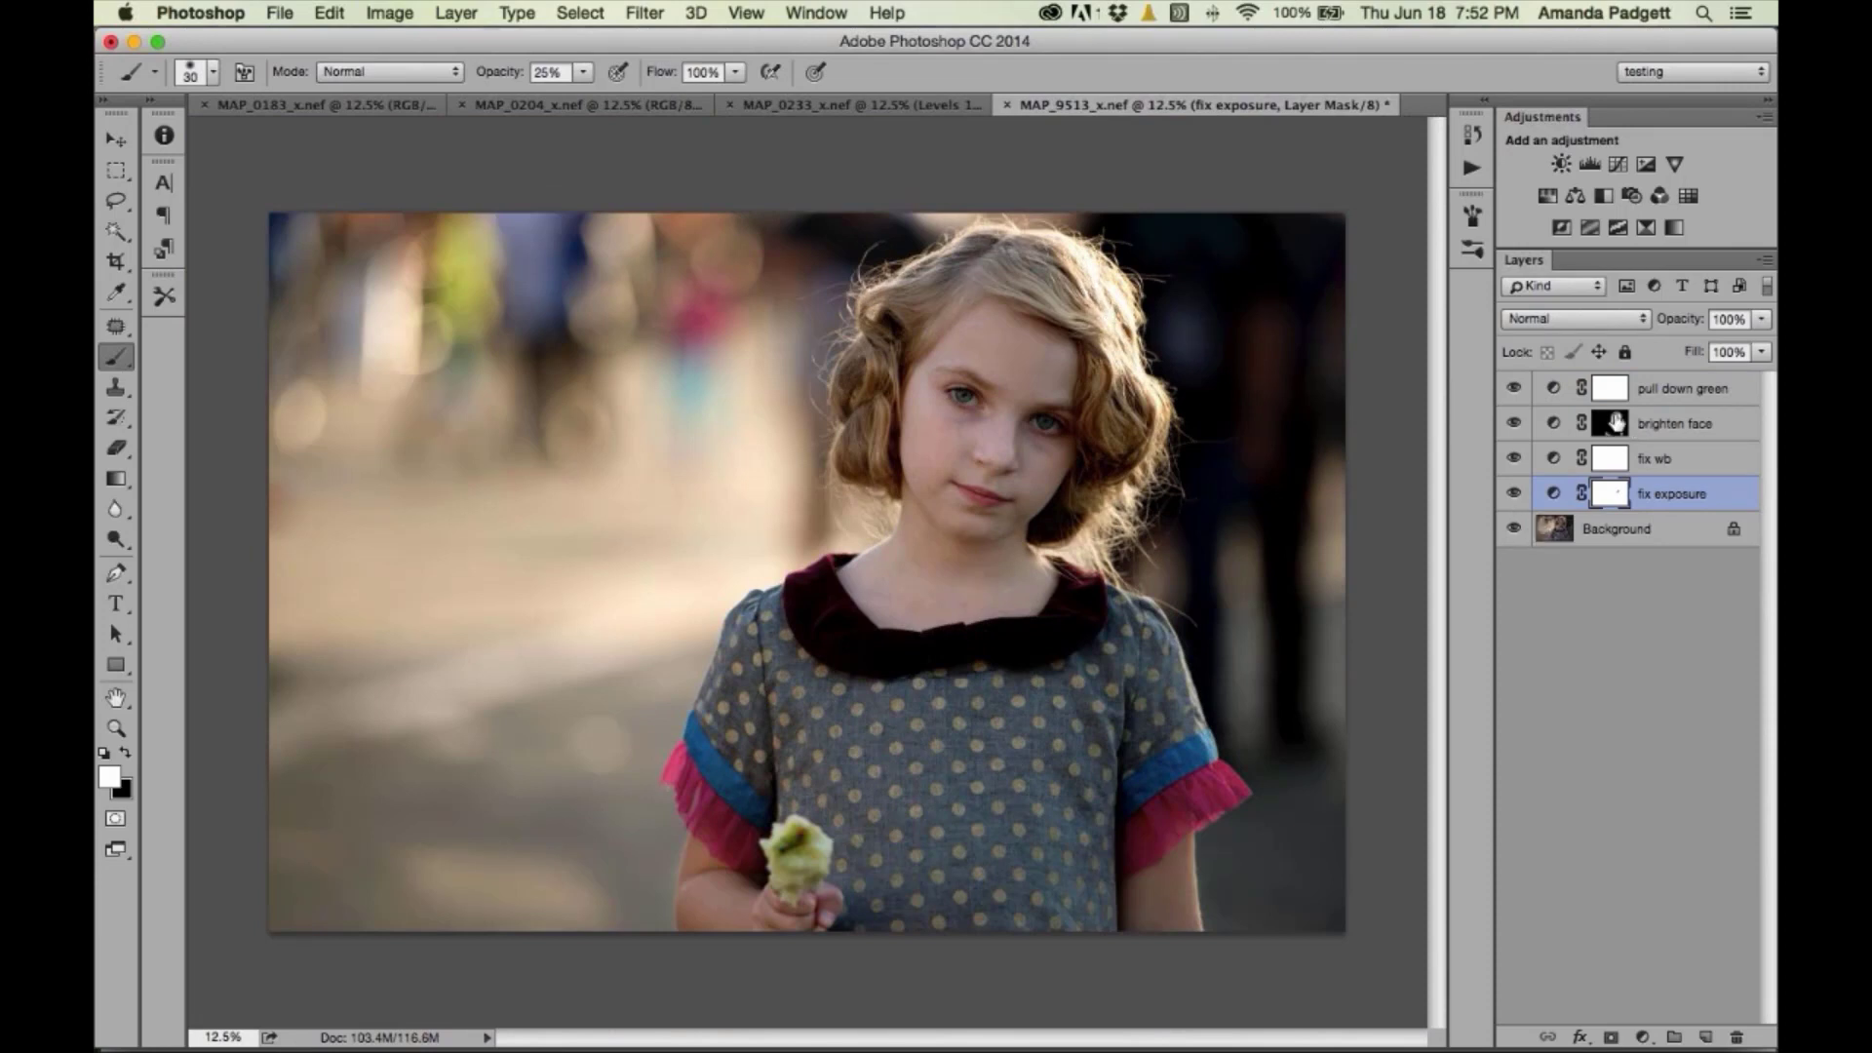
pyautogui.click(1674, 388)
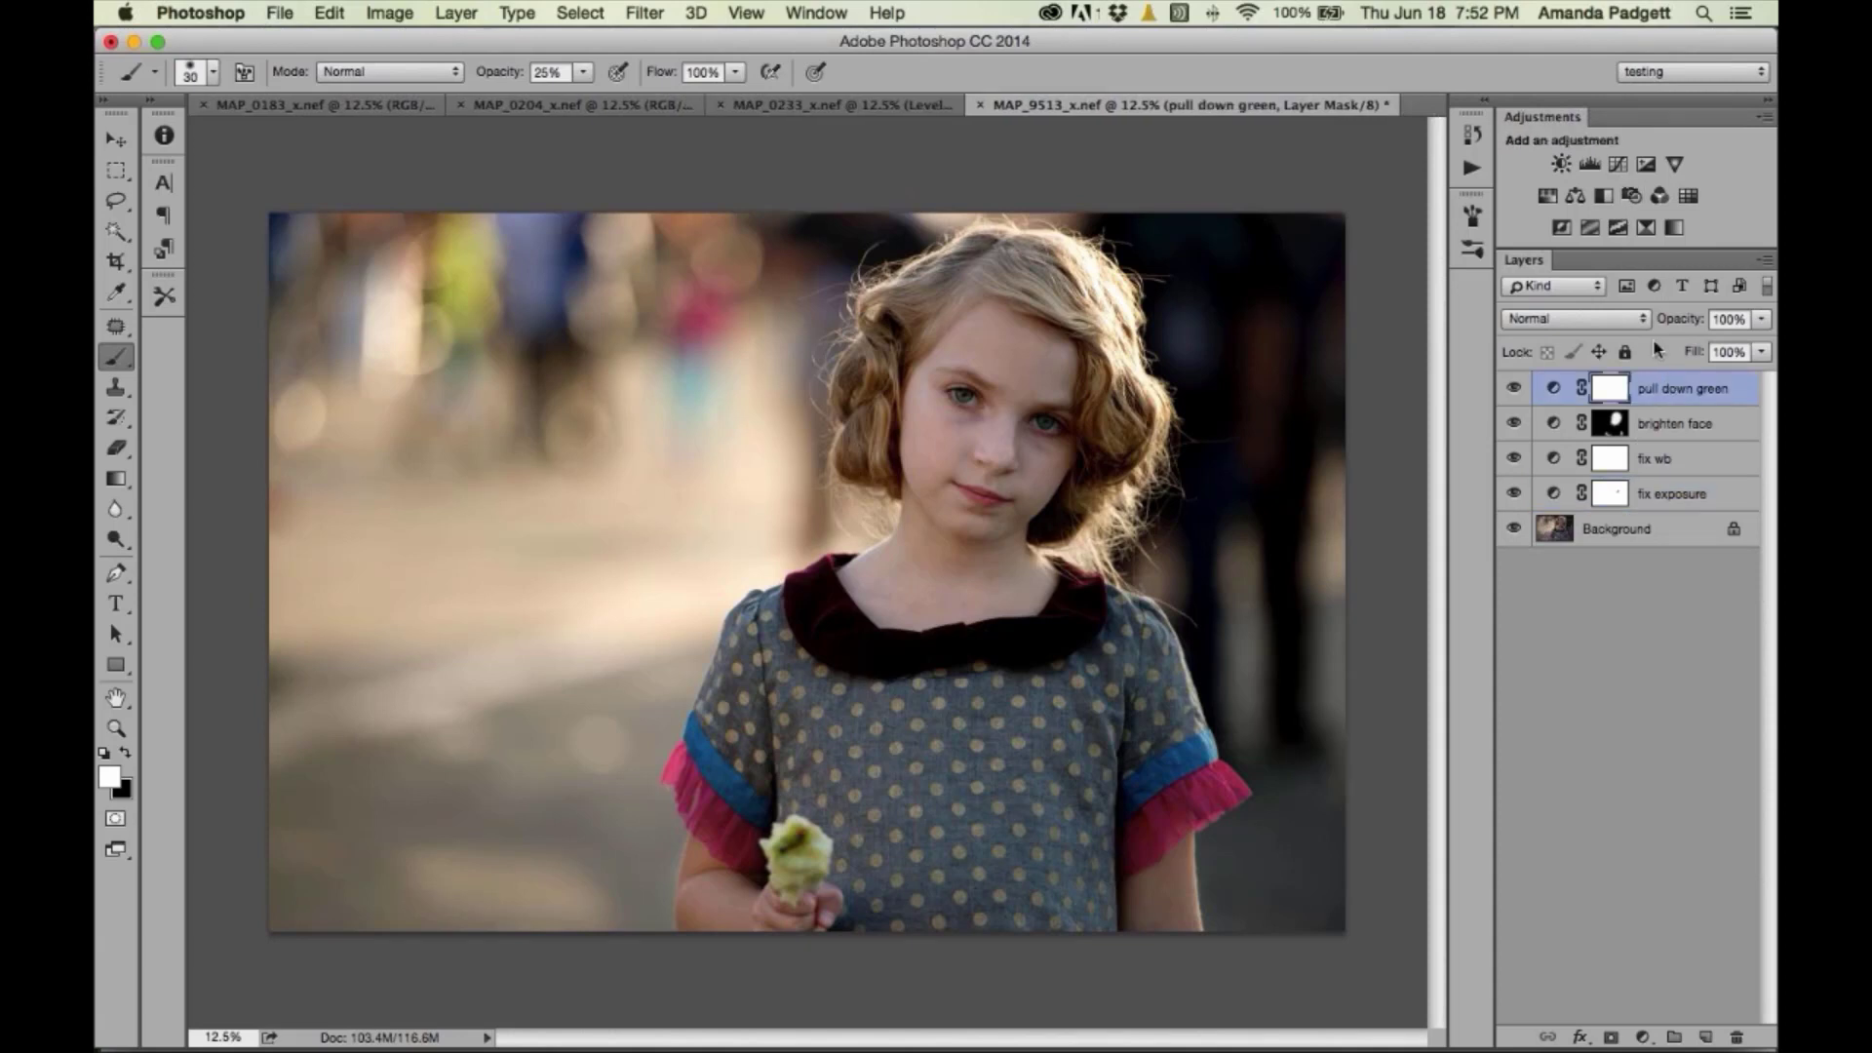
pyautogui.click(1590, 164)
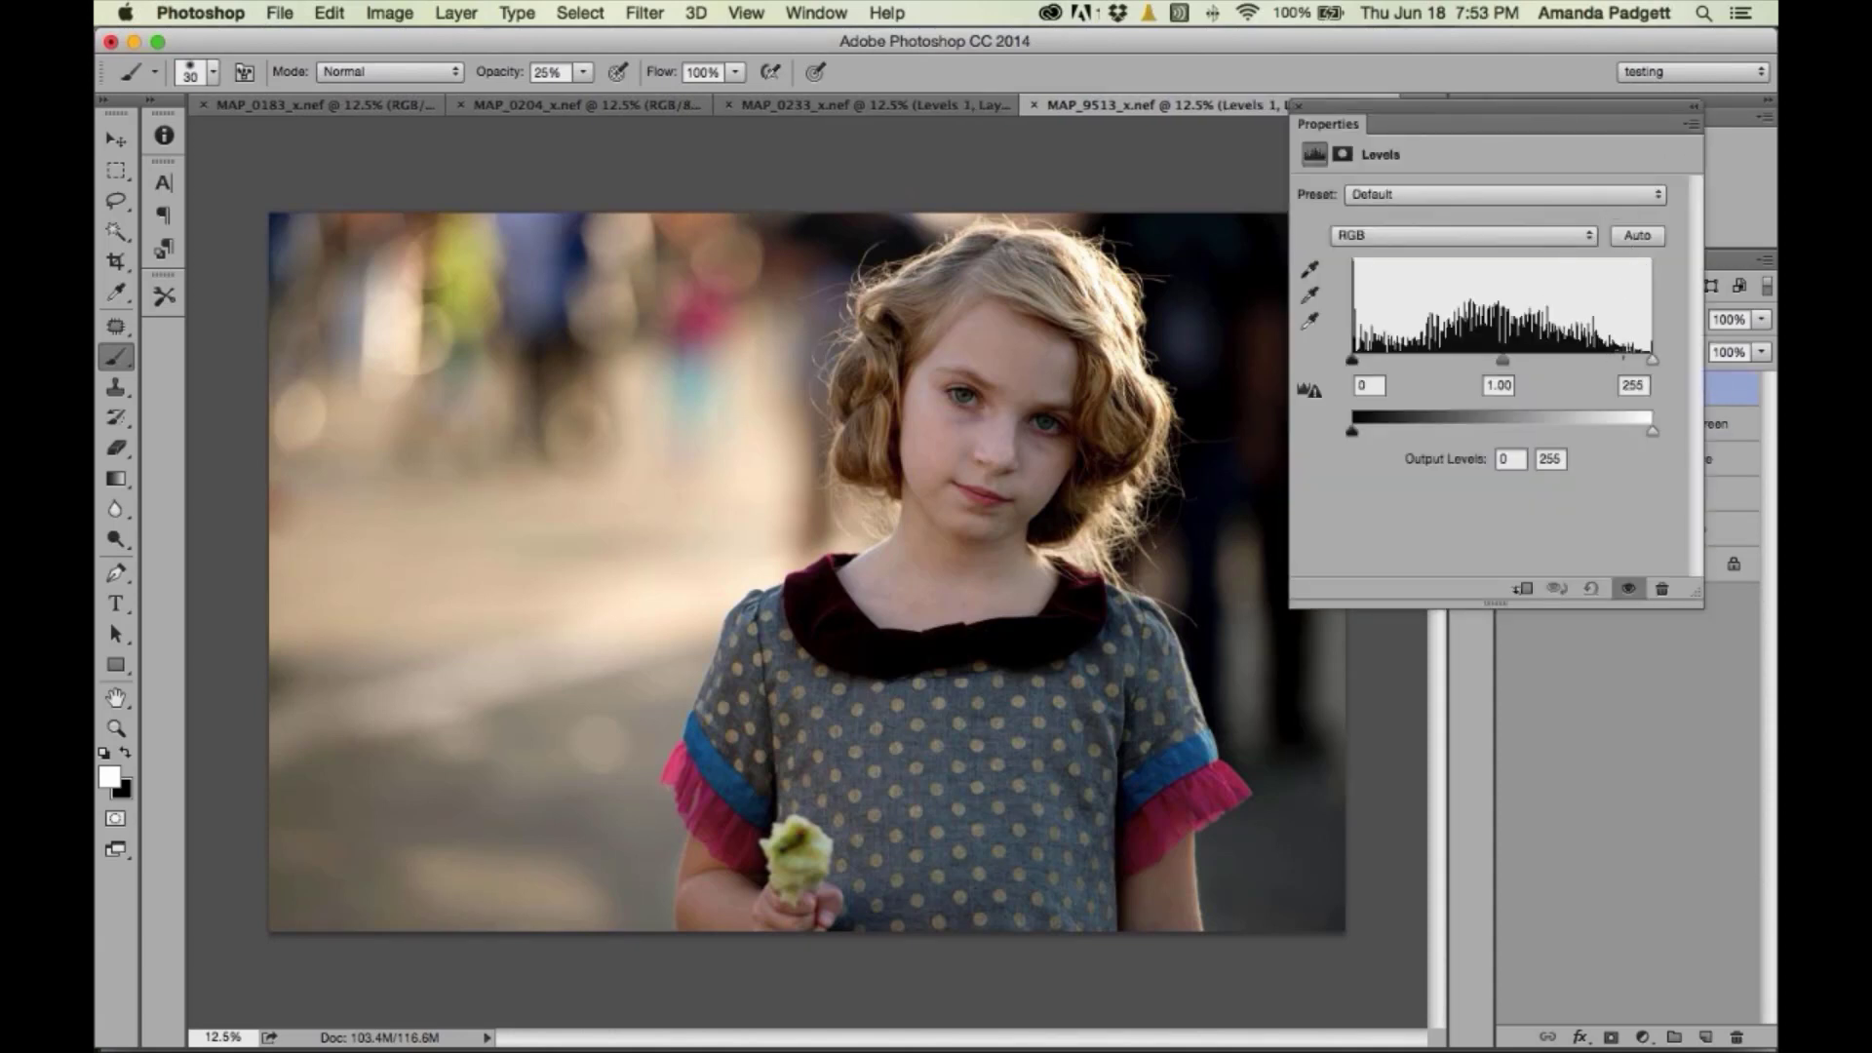
pyautogui.moveTo(1651, 360); pyautogui.dragTo(1642, 367)
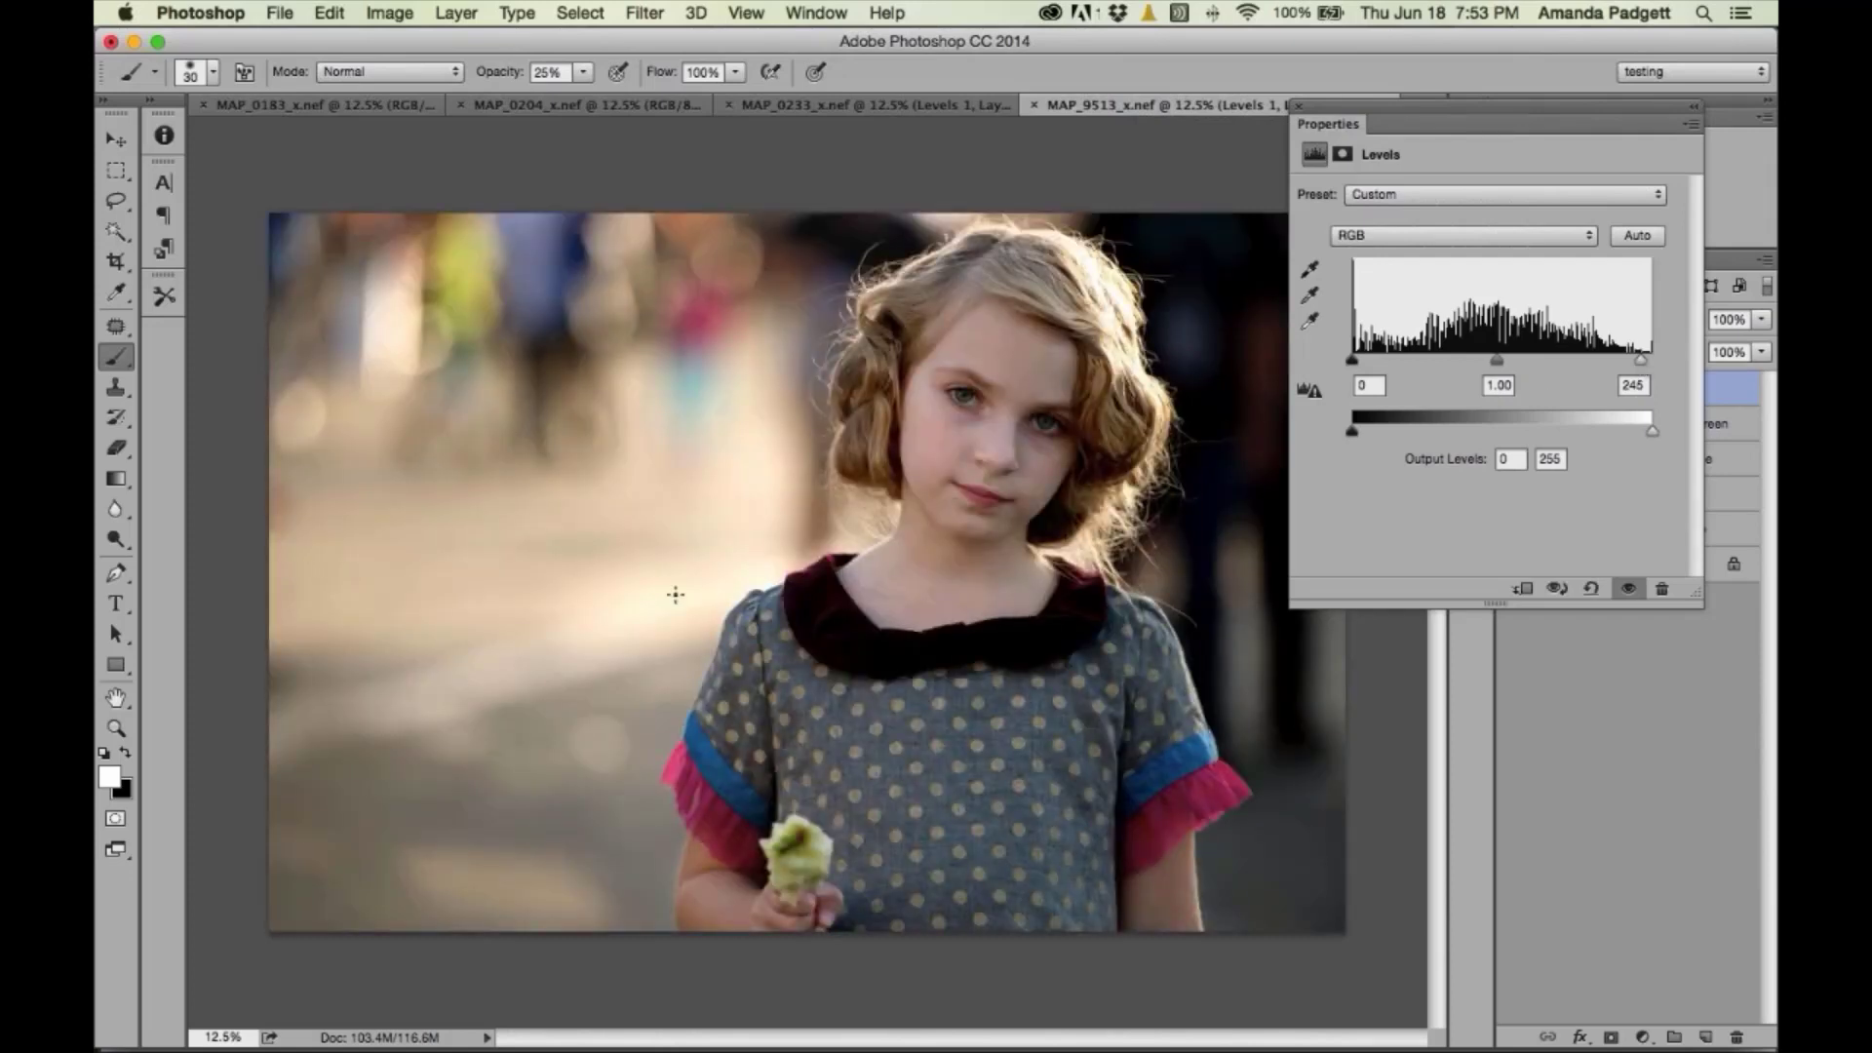
pyautogui.click(1297, 106)
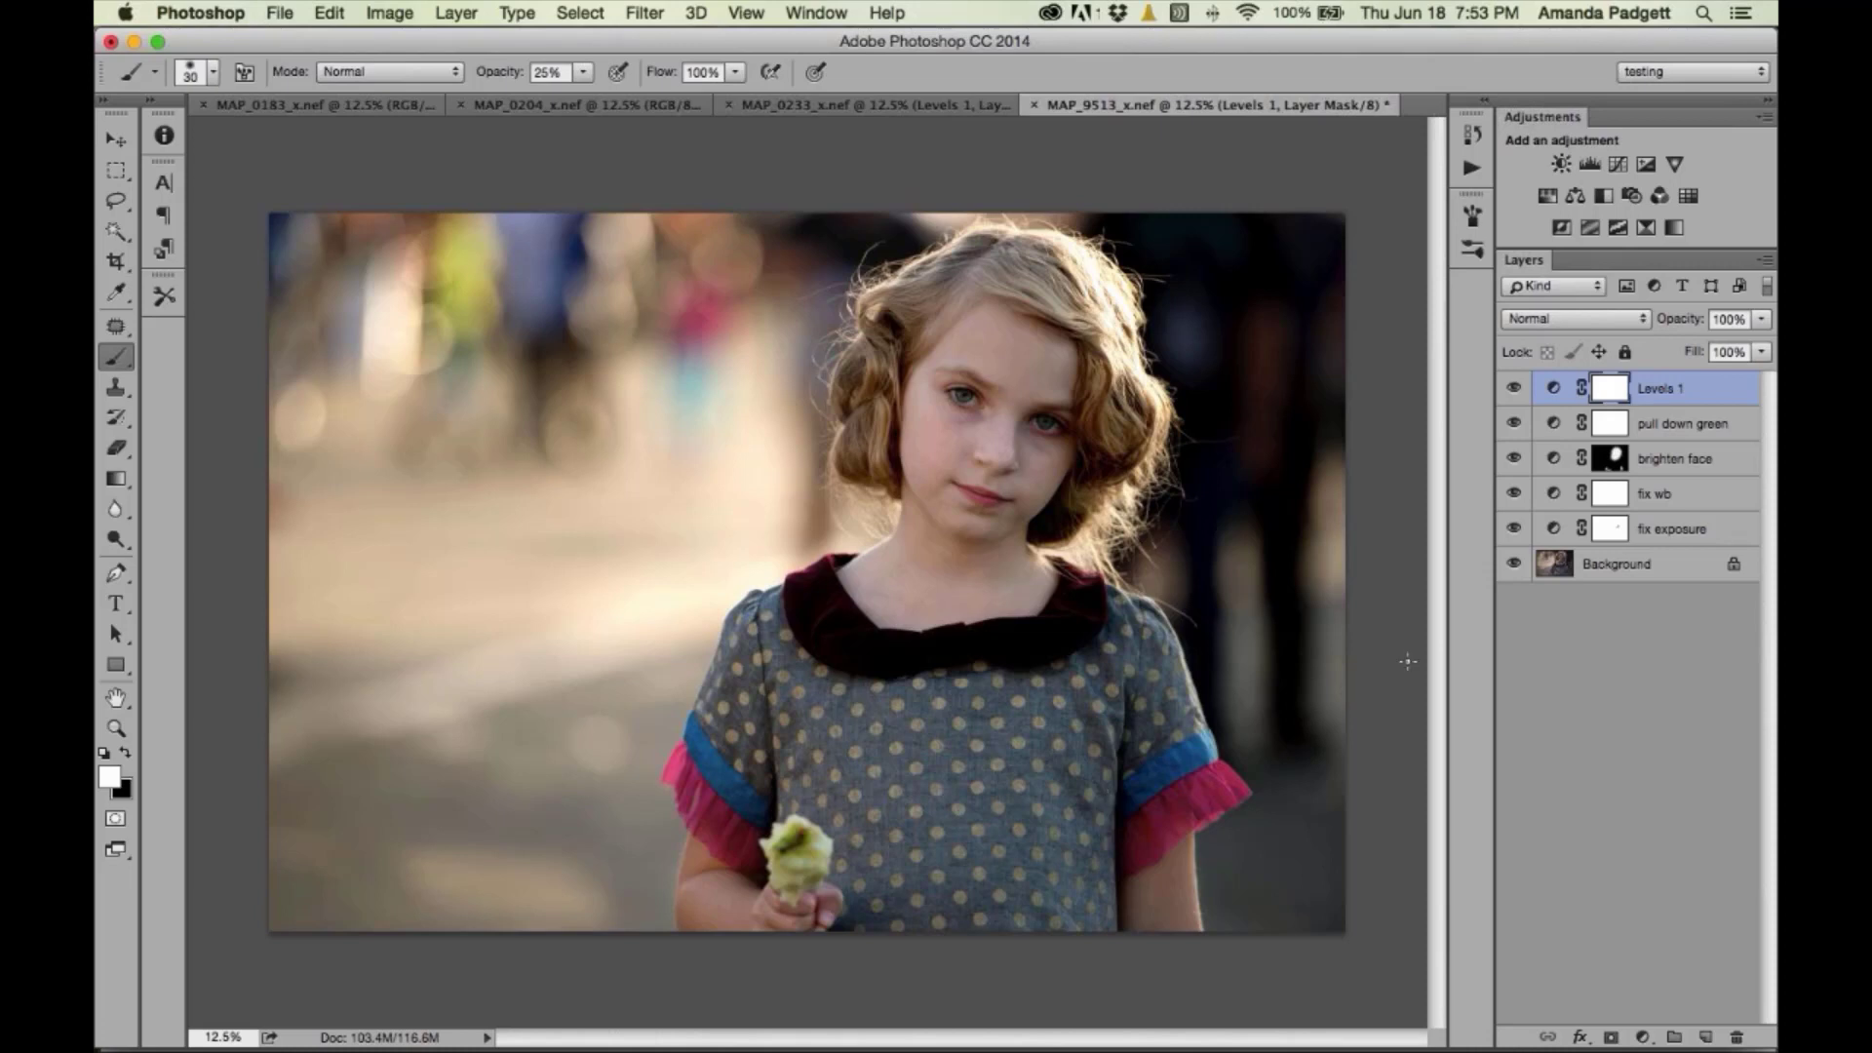
# - Compare the effect of the fix exposure, fix wb, brighten face and Levels 1 layers by hiding and showing each
pyautogui.click(1627, 529)
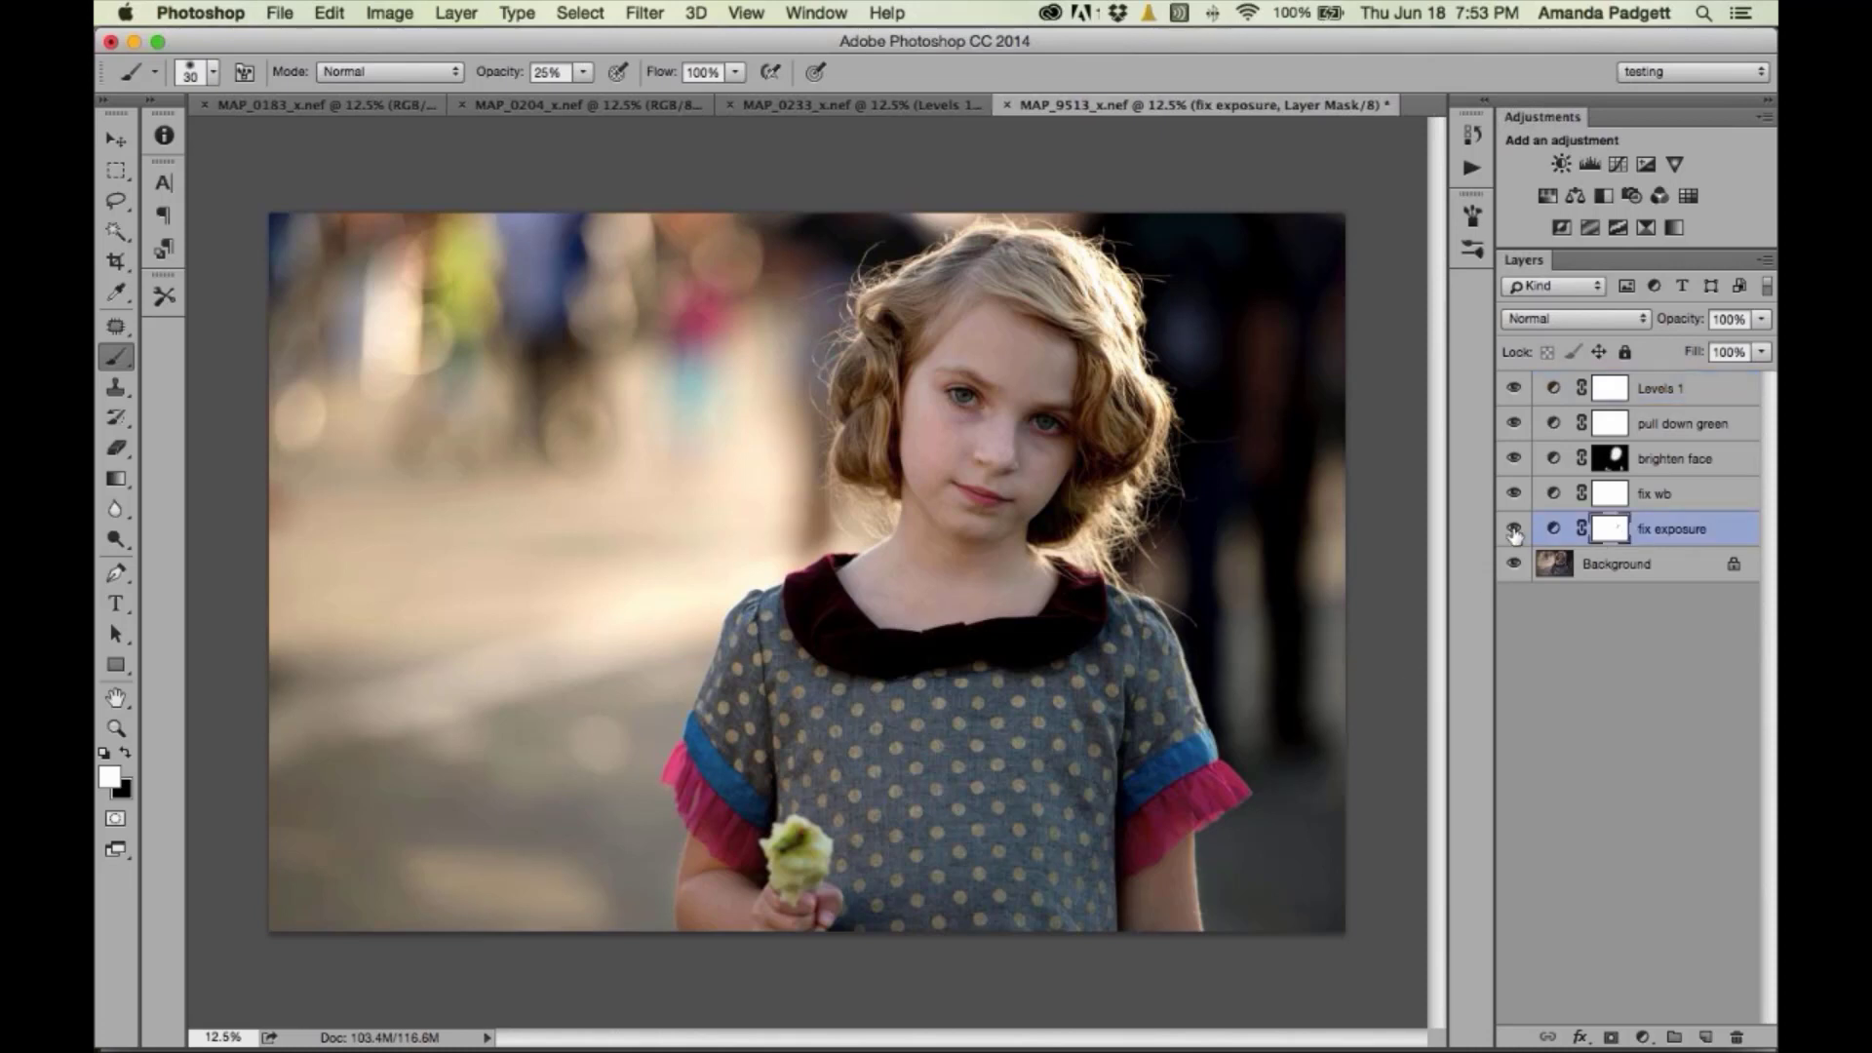
pyautogui.click(1513, 529)
pyautogui.click(1513, 530)
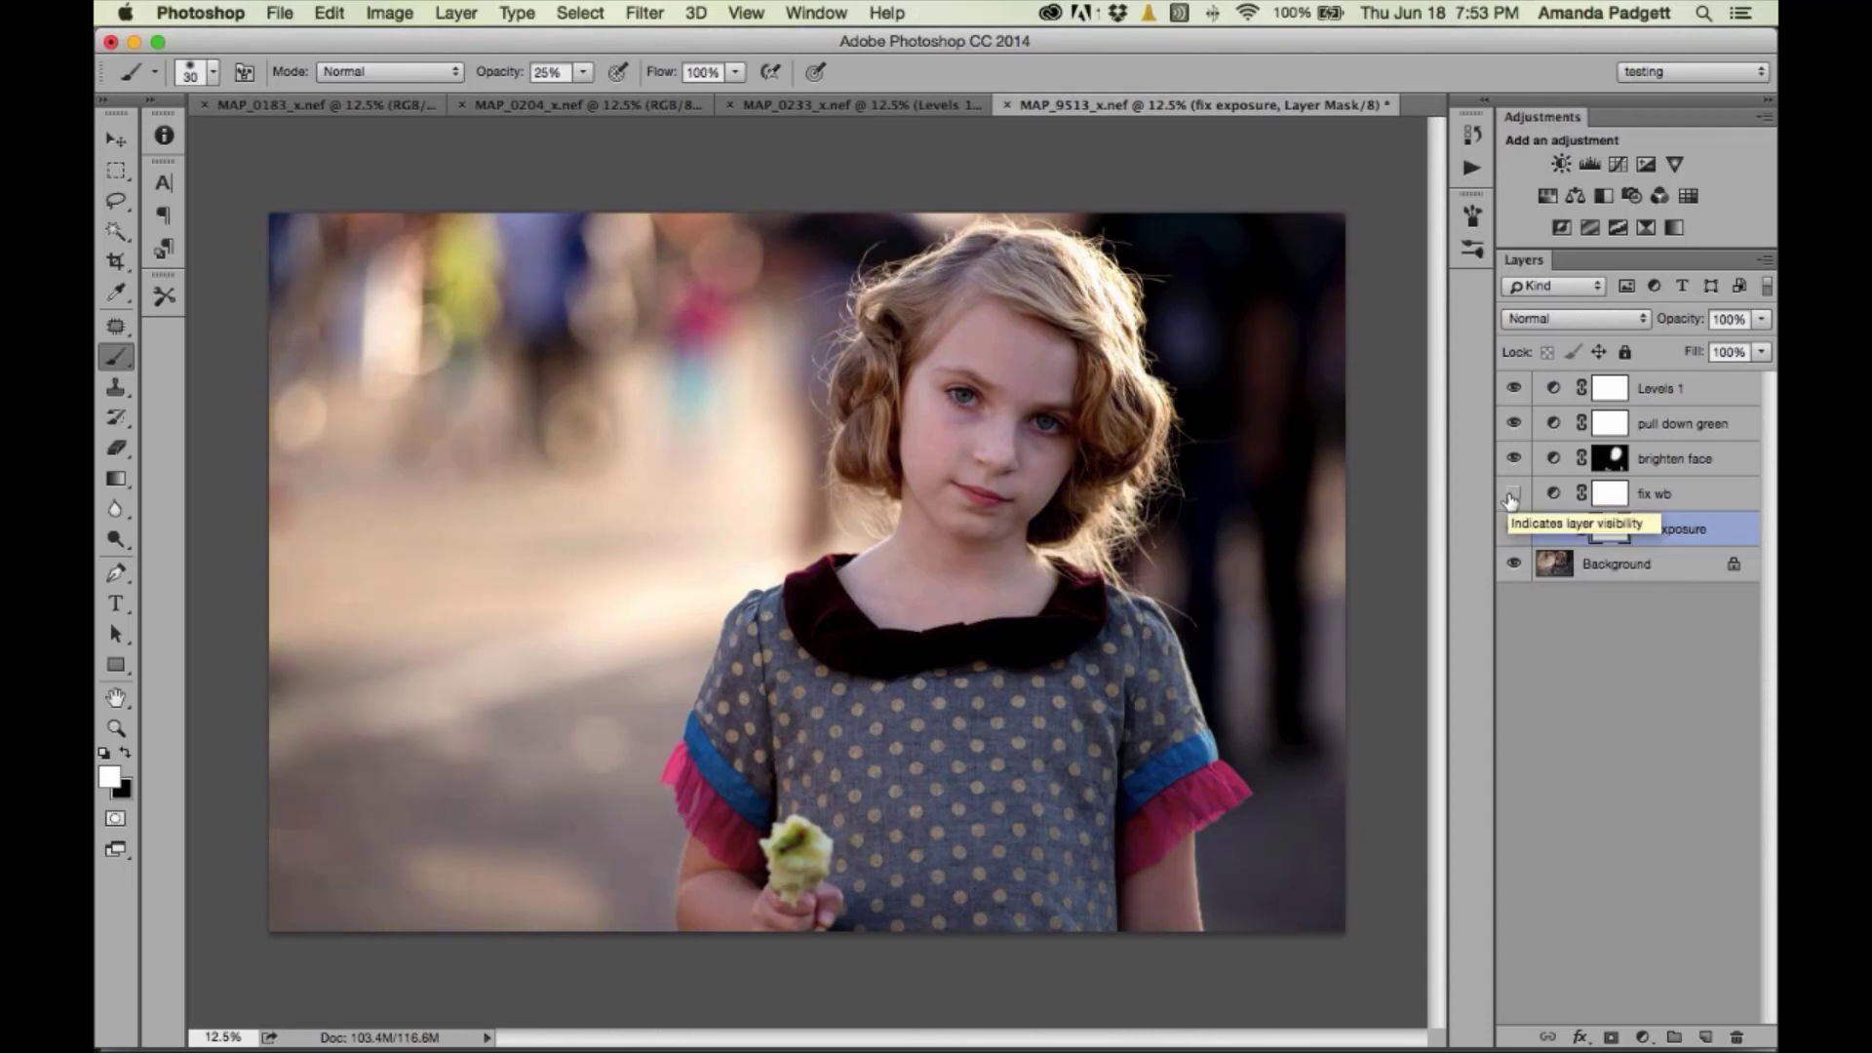
pyautogui.click(1514, 459)
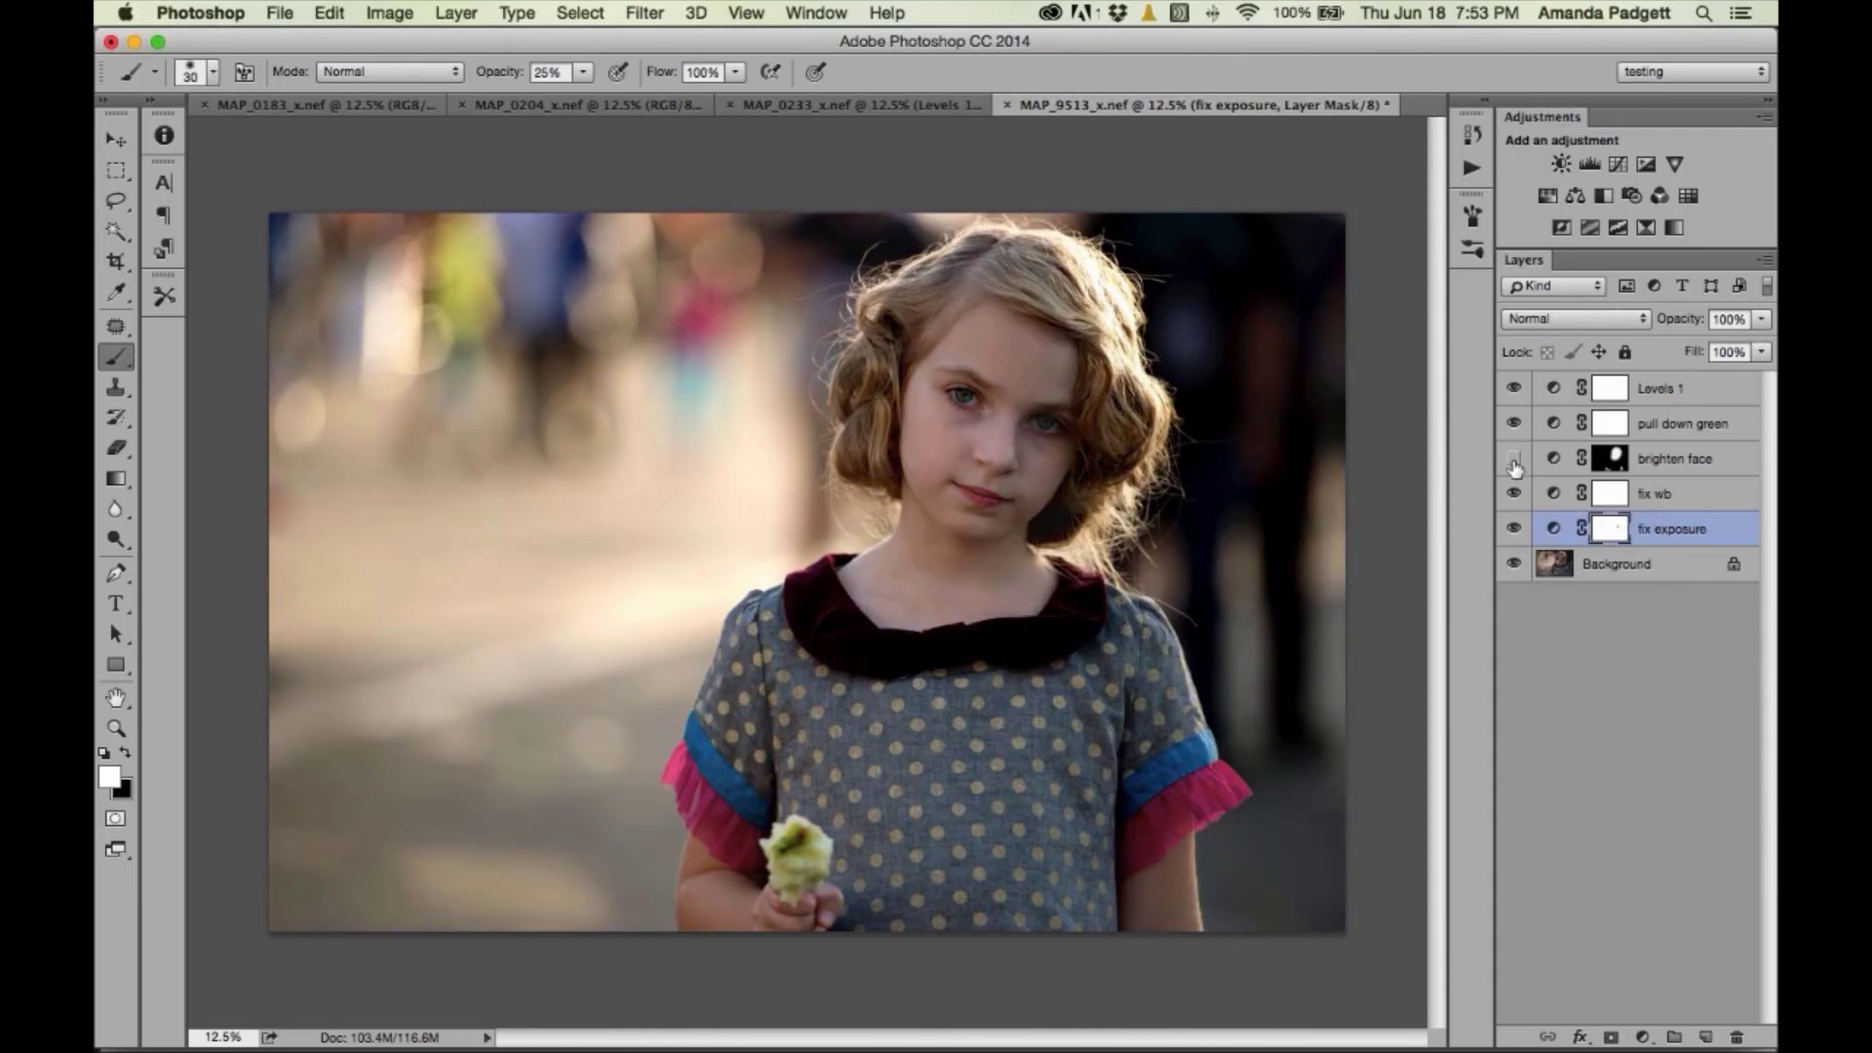
pyautogui.click(1513, 458)
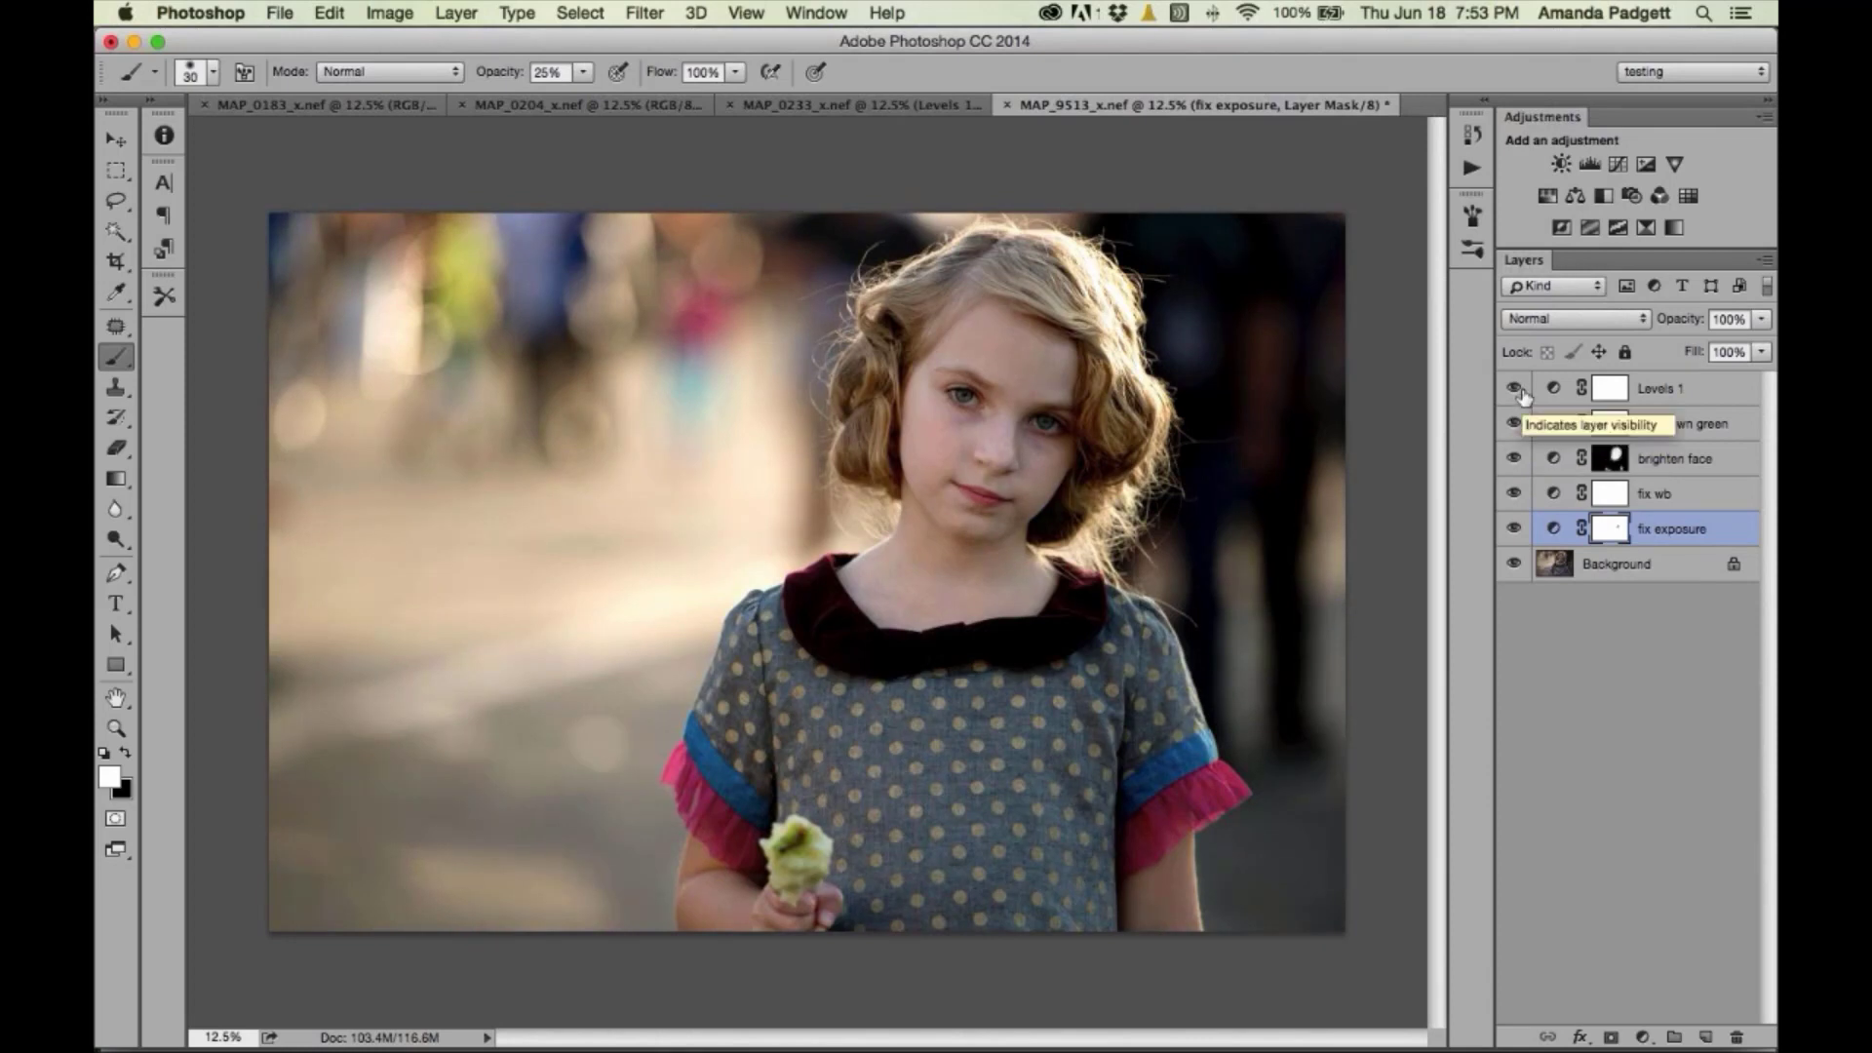
pyautogui.click(1514, 389)
pyautogui.click(1514, 389)
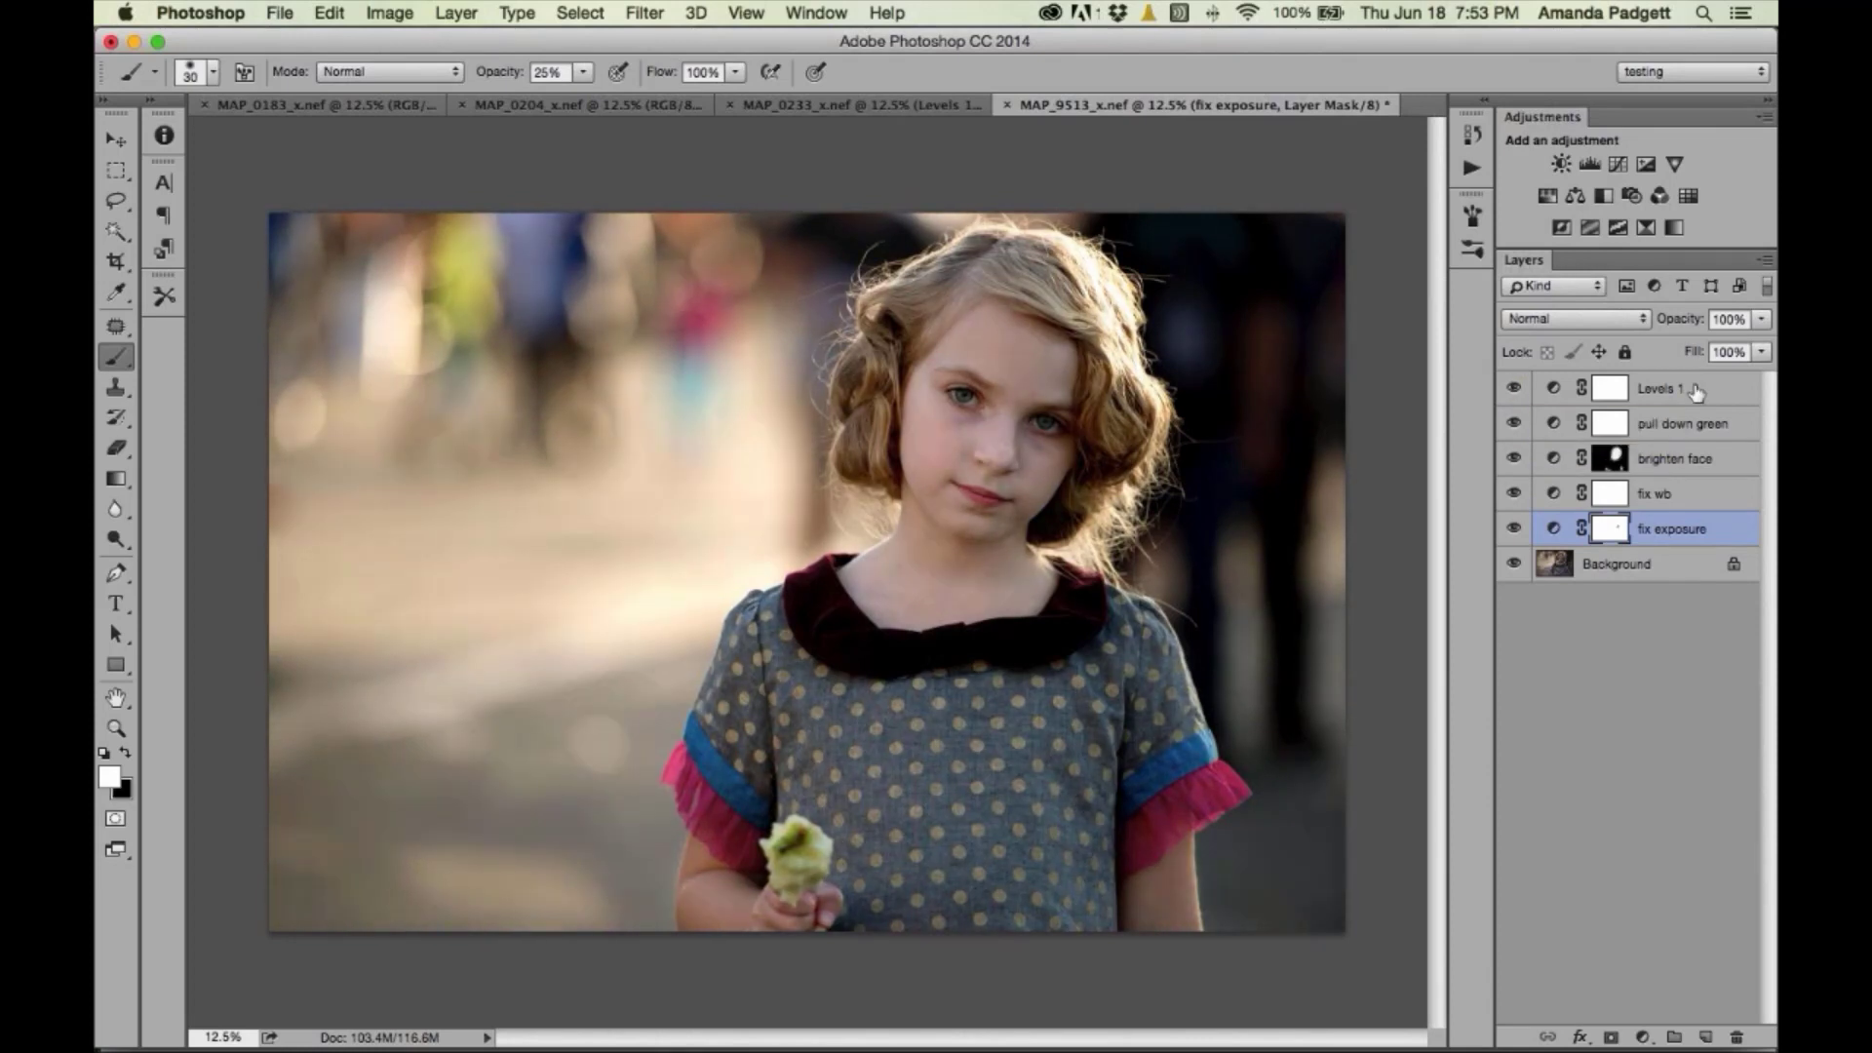
# - Review the Levels 1 settings, close them, and compare the photo with fix exposure hidden and shown
pyautogui.click(1697, 392)
pyautogui.click(1562, 390)
pyautogui.doubleClick(1561, 390)
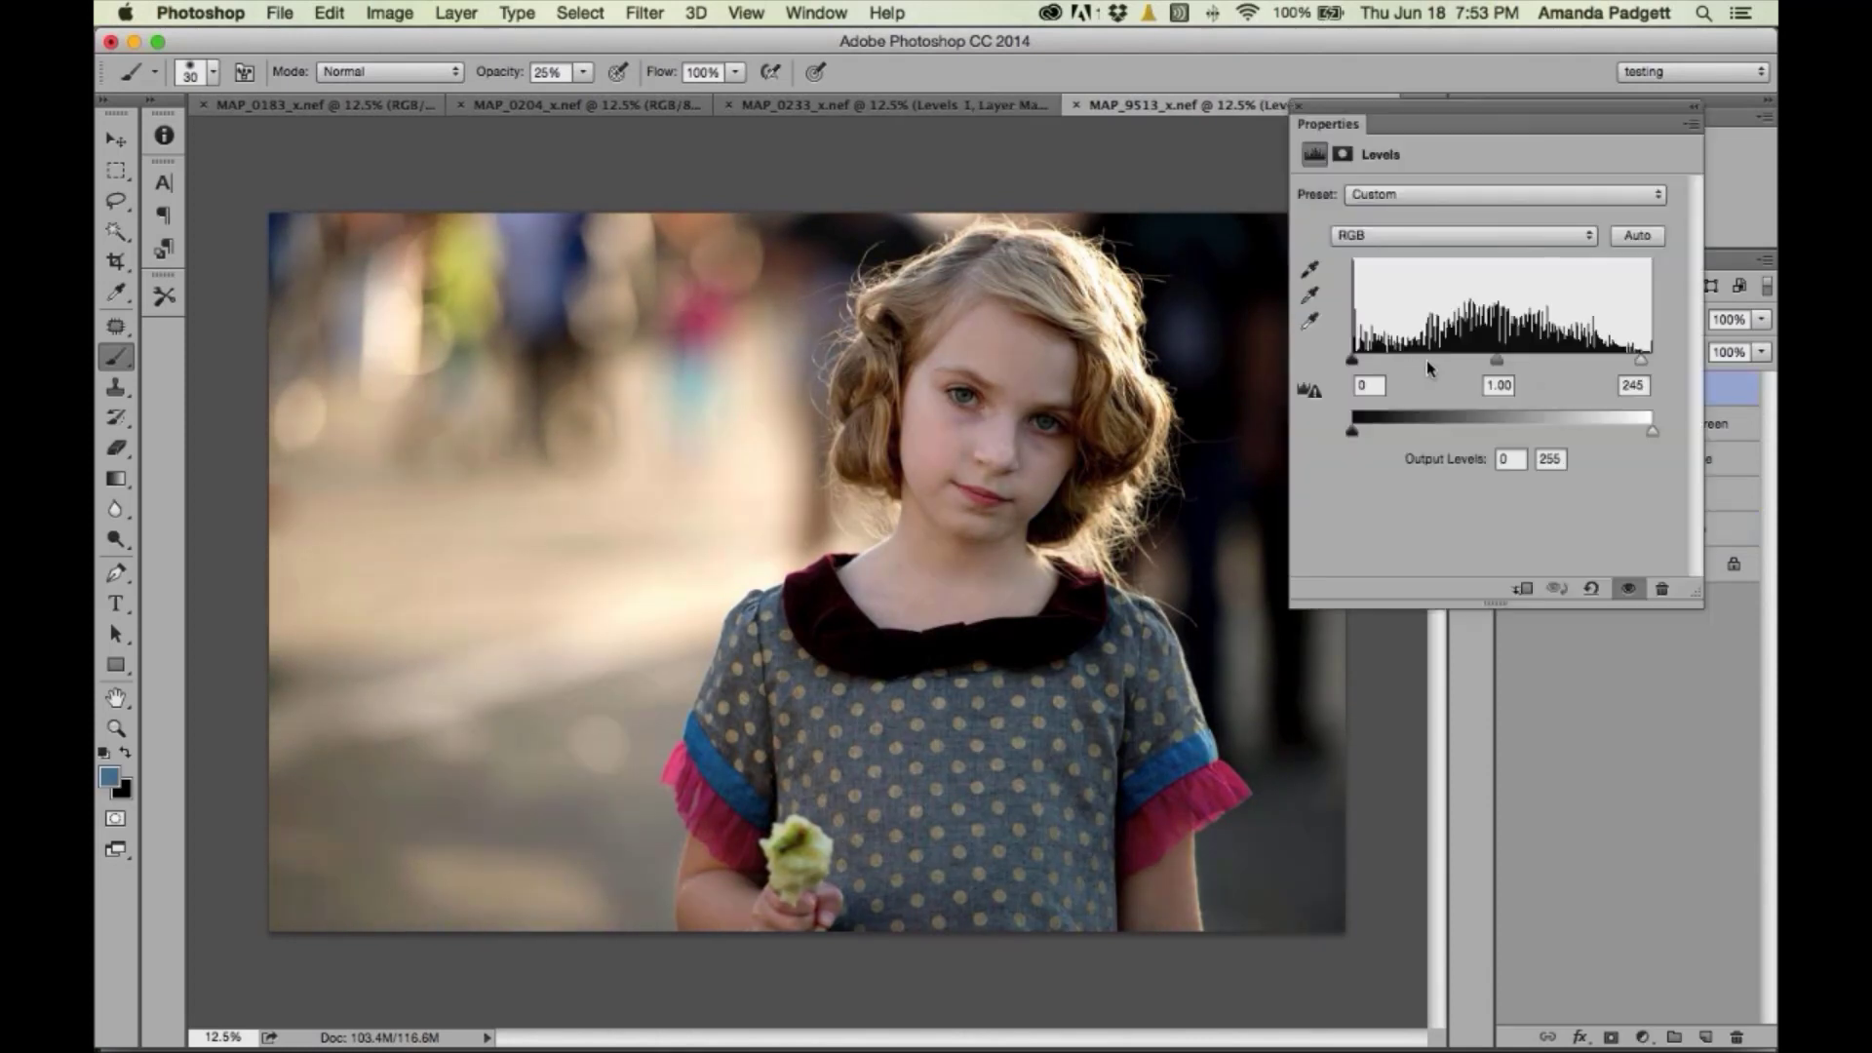
pyautogui.click(1297, 105)
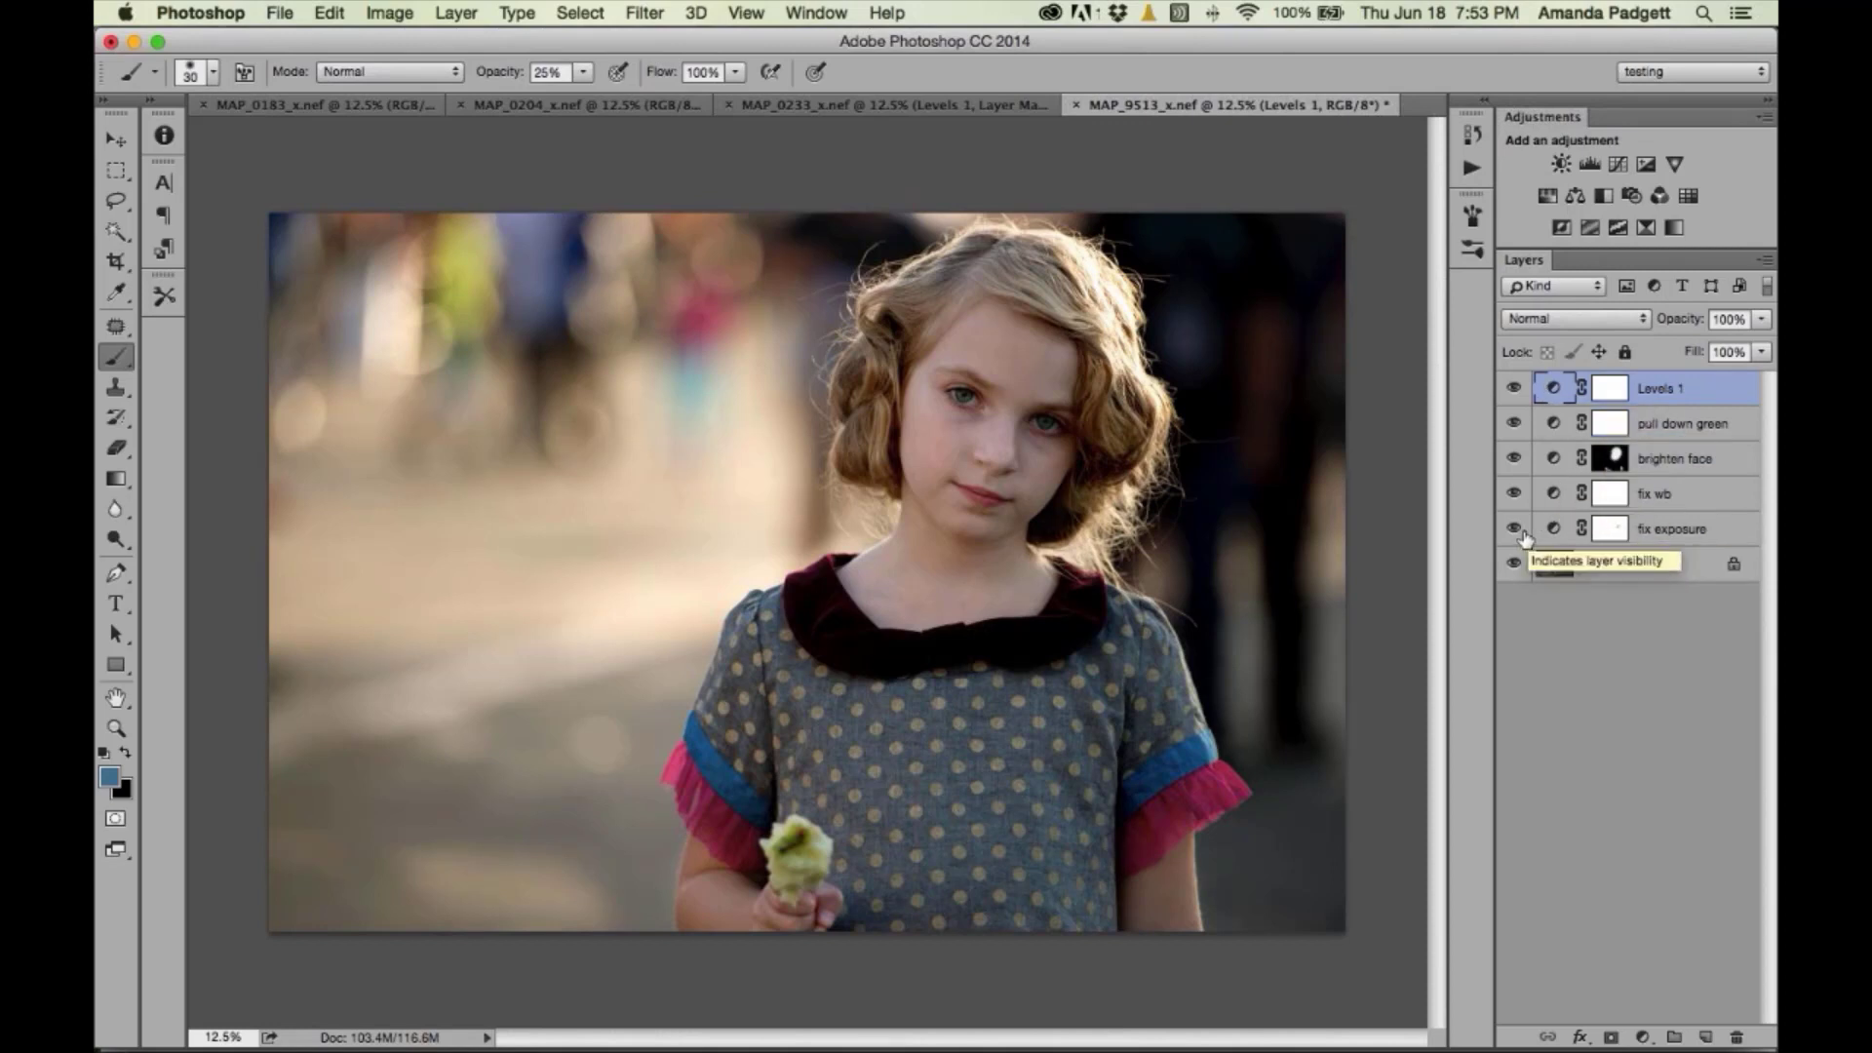
pyautogui.click(1512, 529)
pyautogui.click(1512, 530)
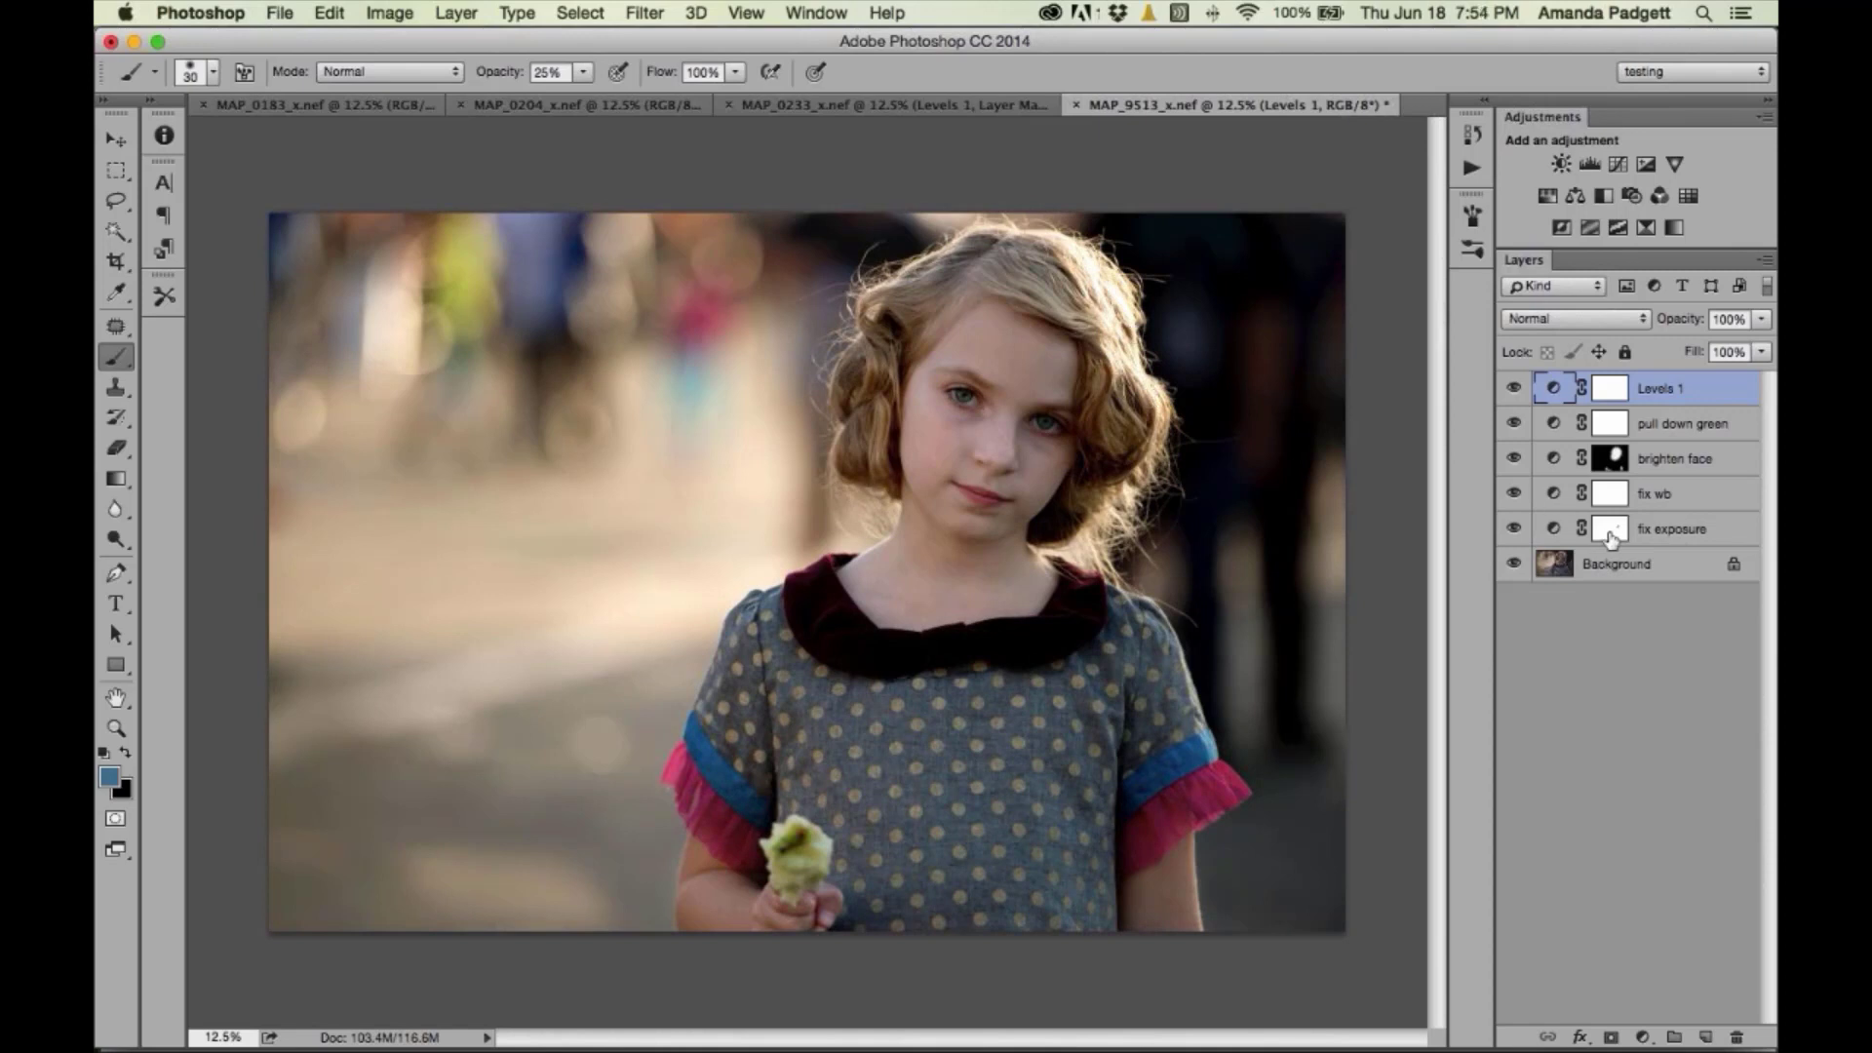
# - On the fix exposure mask, paint black over the bright hair edge with a 200 px brush at 98% opacity
pyautogui.click(1610, 532)
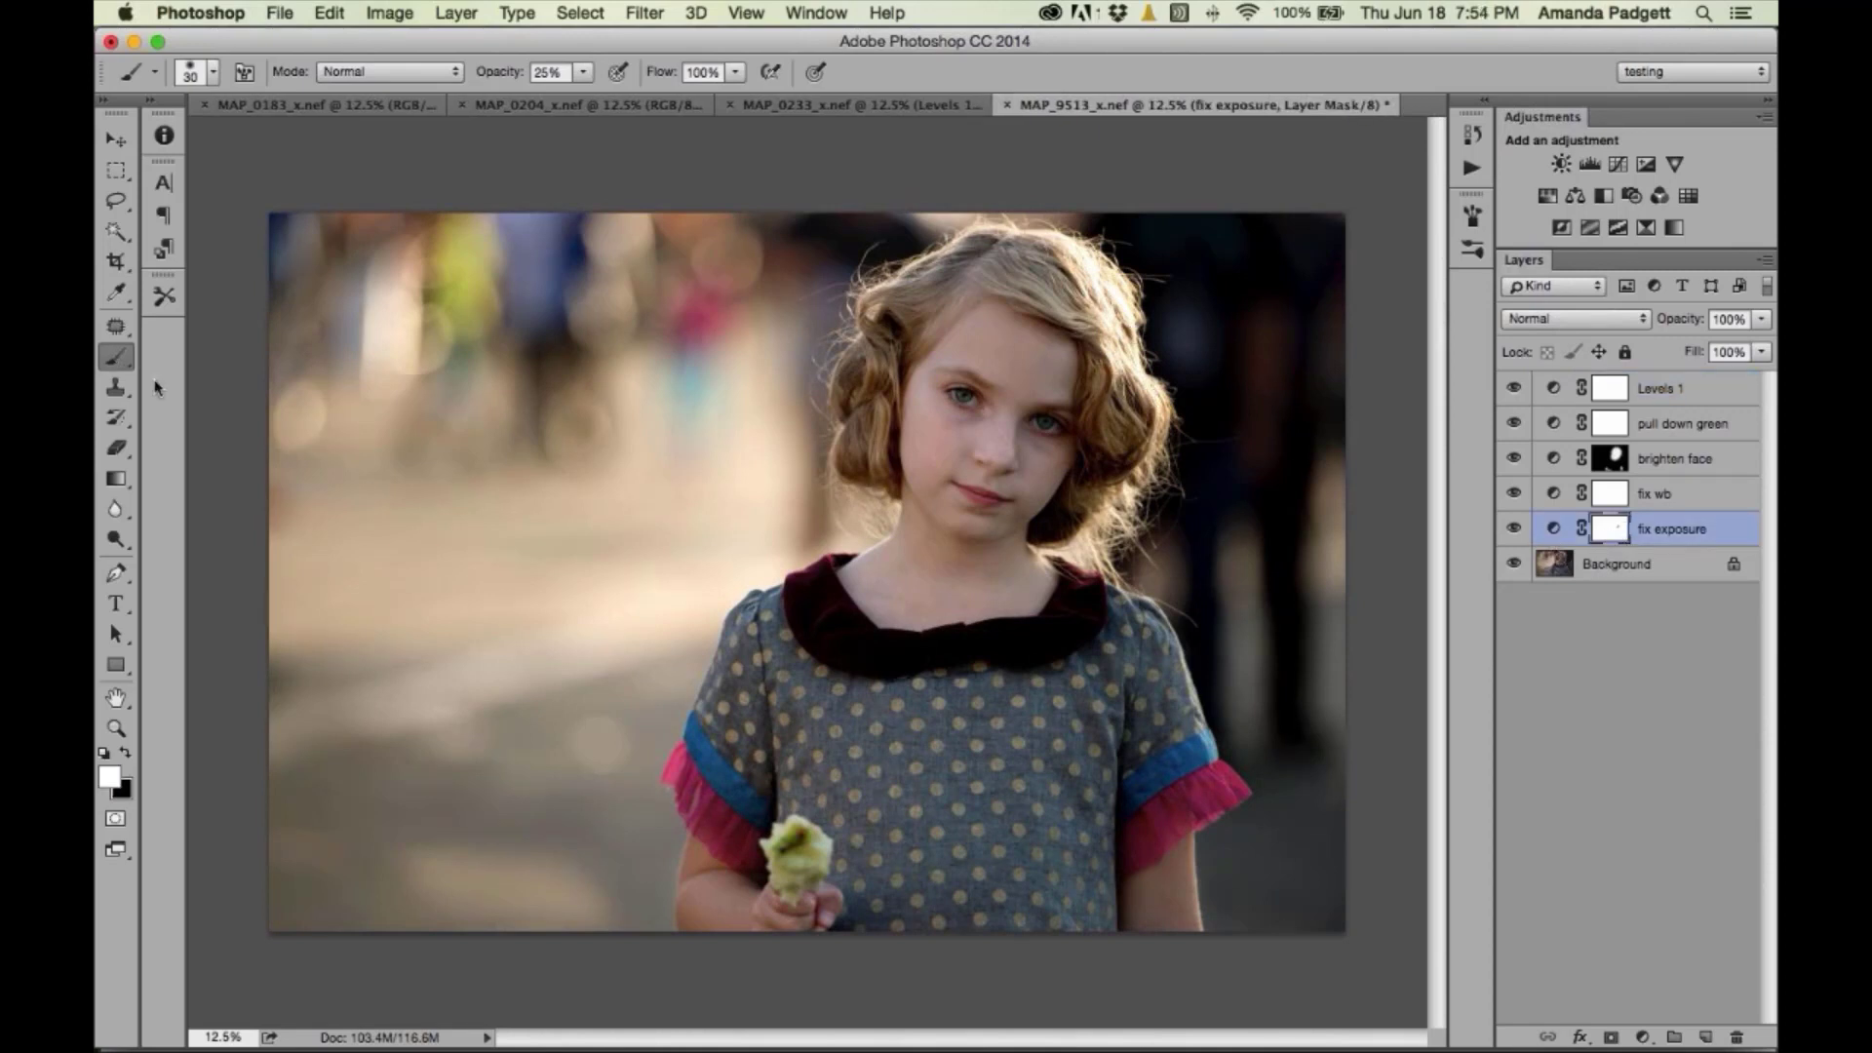
pyautogui.press('x')
pyautogui.moveTo(493, 74); pyautogui.dragTo(580, 80)
pyautogui.press(']')
pyautogui.press(']')
pyautogui.press(']')
pyautogui.press(']')
pyautogui.press(']')
pyautogui.press(']')
pyautogui.press(']')
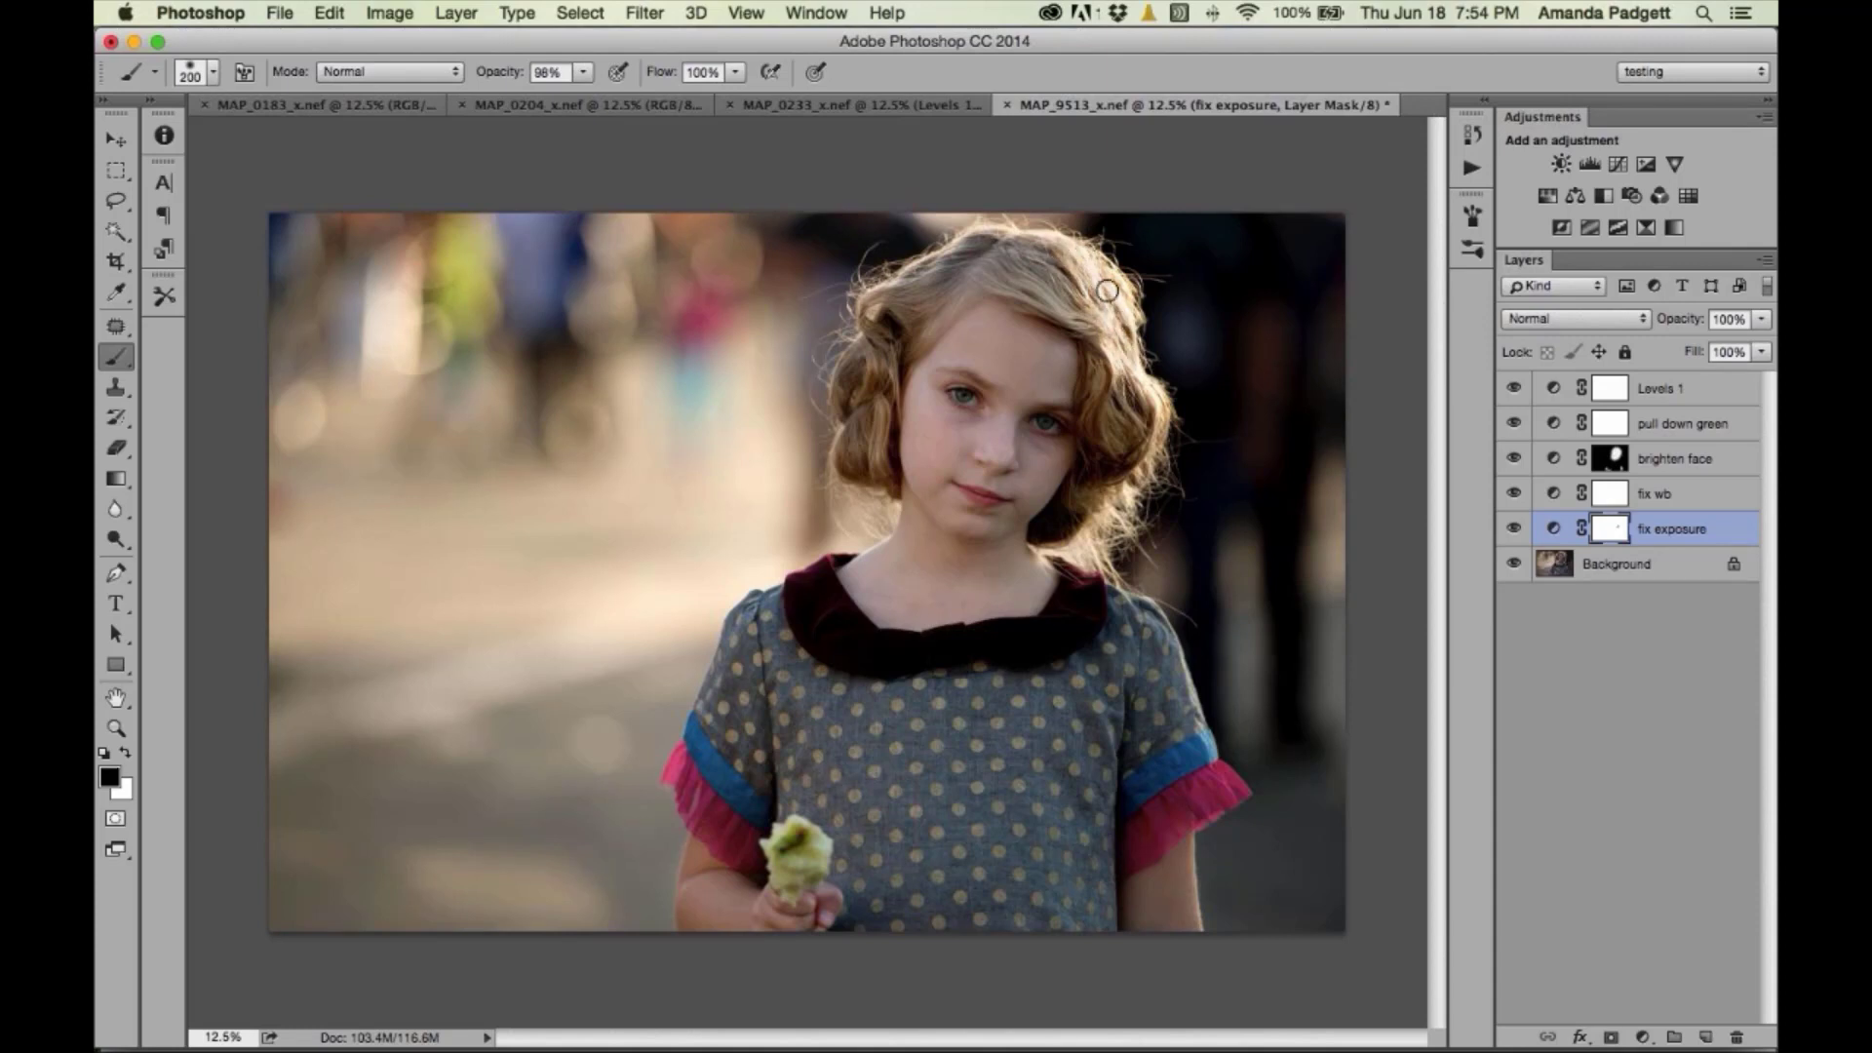
# - On the fix exposure mask, paint black over the bright background strip beside the girl with a 400 px brush at 30% opacity
pyautogui.press(']')
pyautogui.press(']')
pyautogui.press(']')
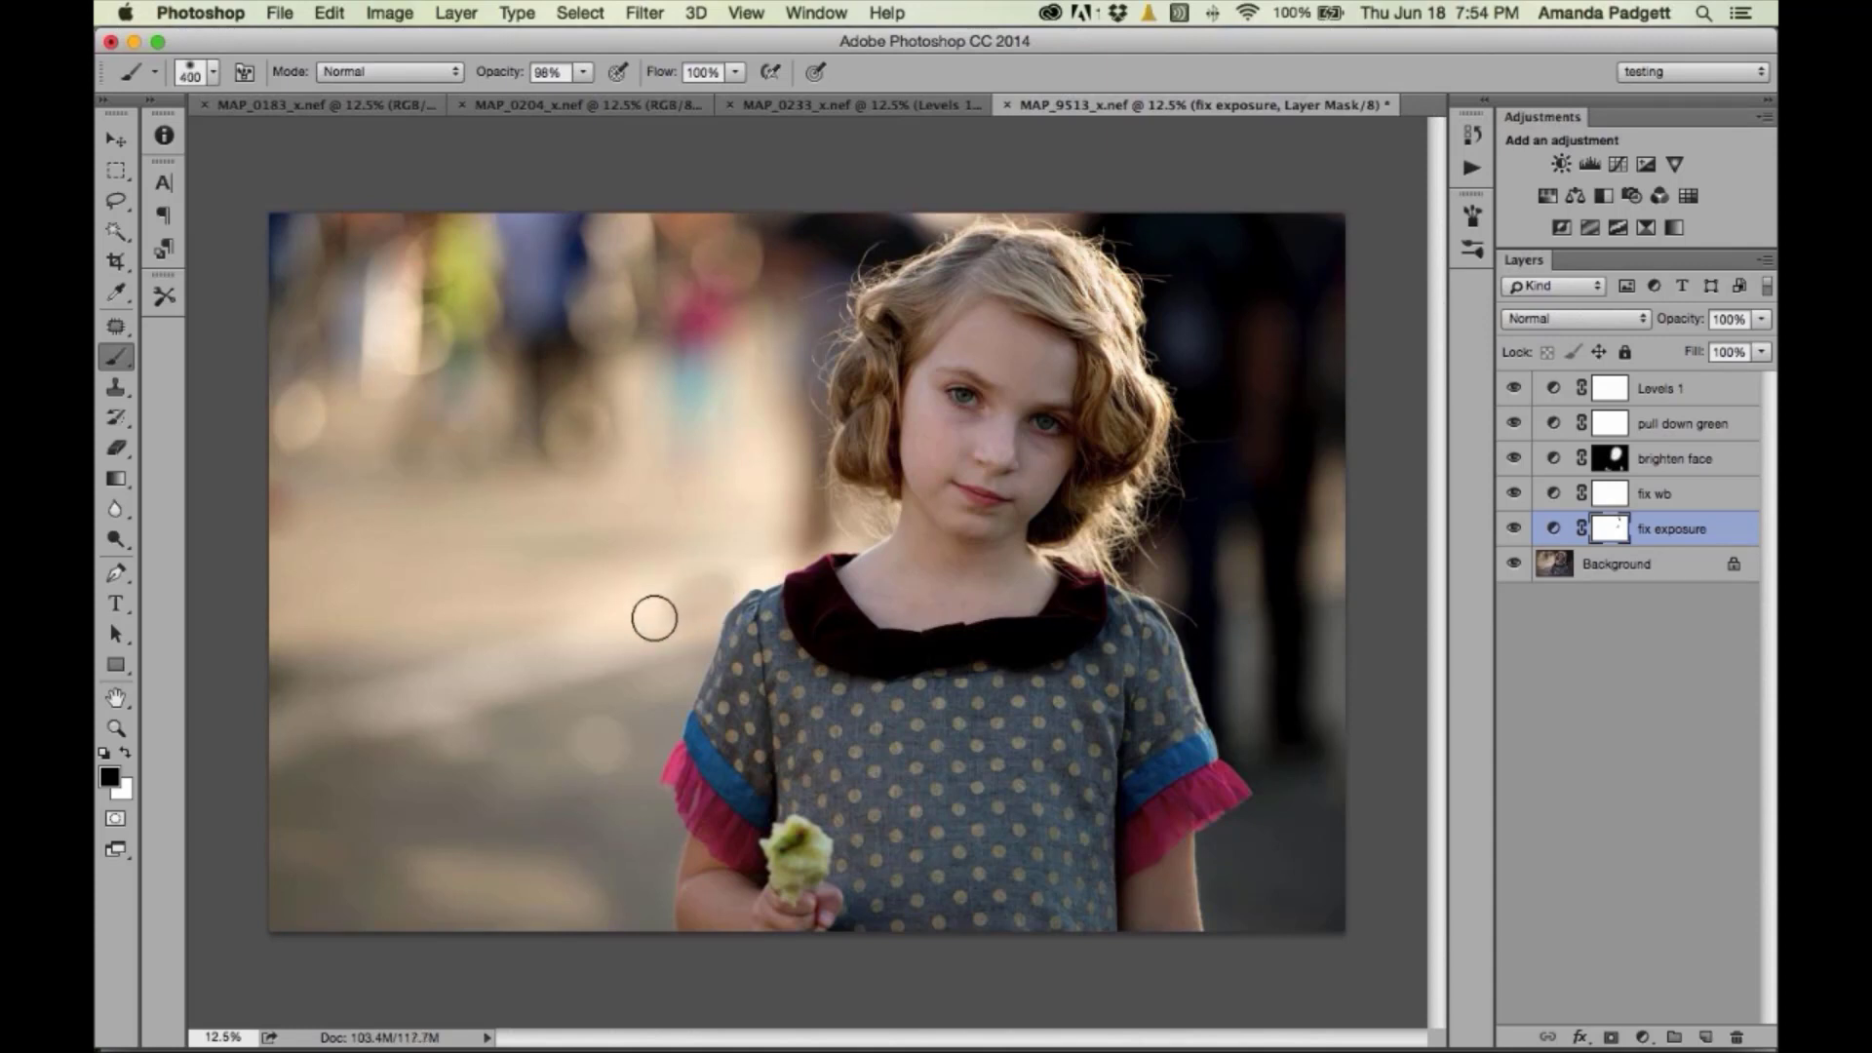
pyautogui.moveTo(727, 652); pyautogui.dragTo(733, 662)
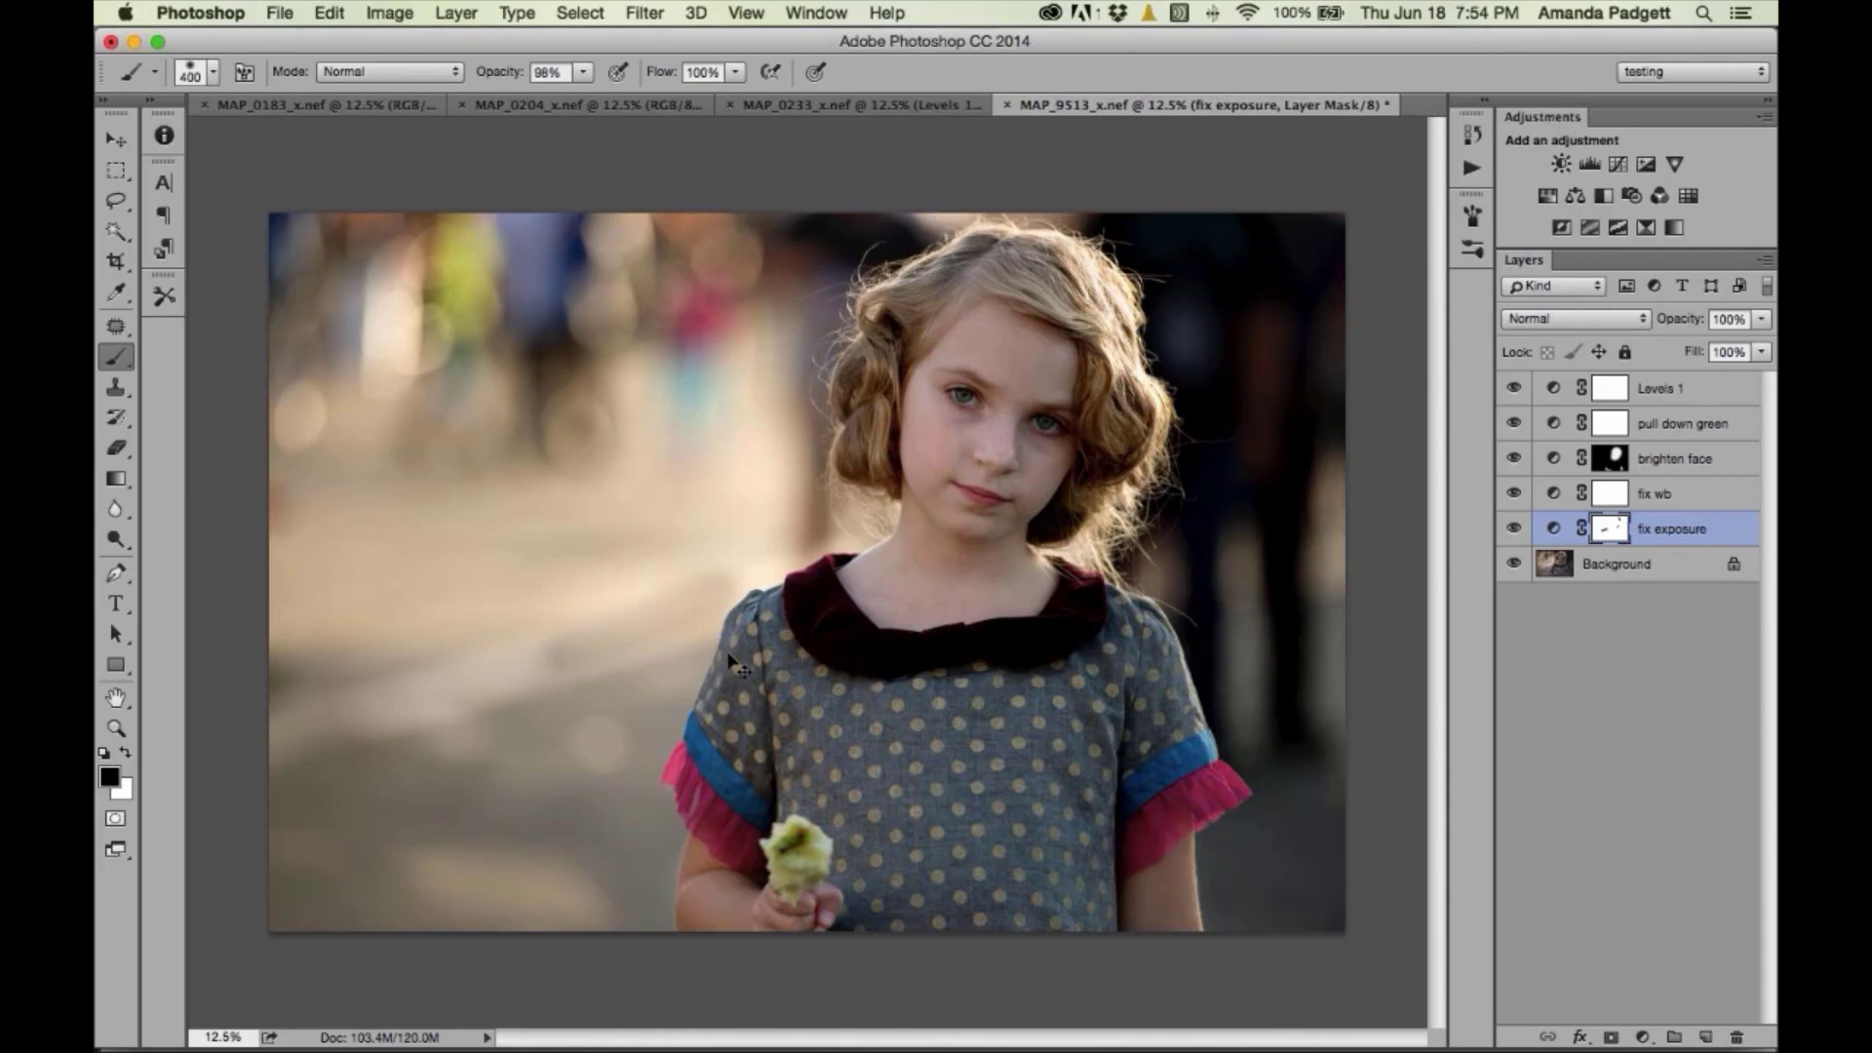
pyautogui.hotkey('ctrl', 'z')
pyautogui.moveTo(582, 72); pyautogui.dragTo(509, 105)
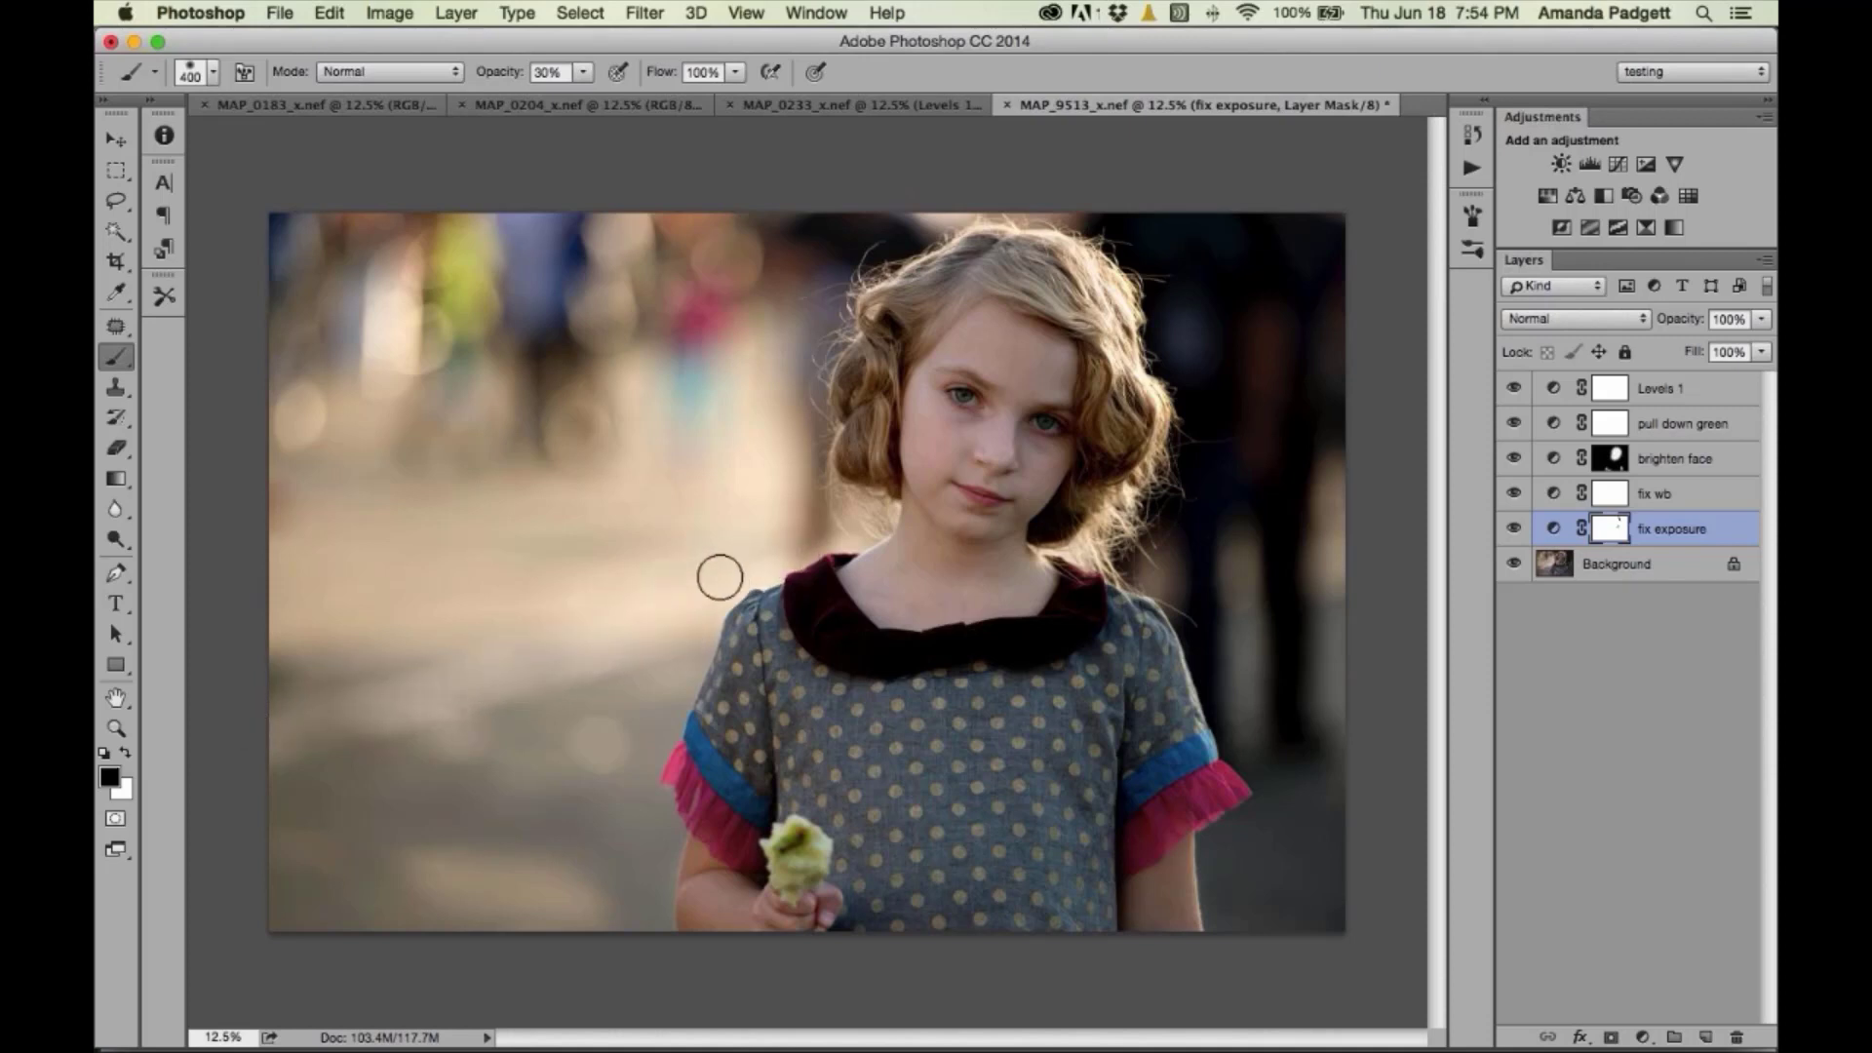
pyautogui.moveTo(719, 577); pyautogui.dragTo(851, 533)
# - Preview highlight clipping in Levels 1 at white input levels 255 and 248, return the white point to 255, and close the settings
pyautogui.click(1604, 390)
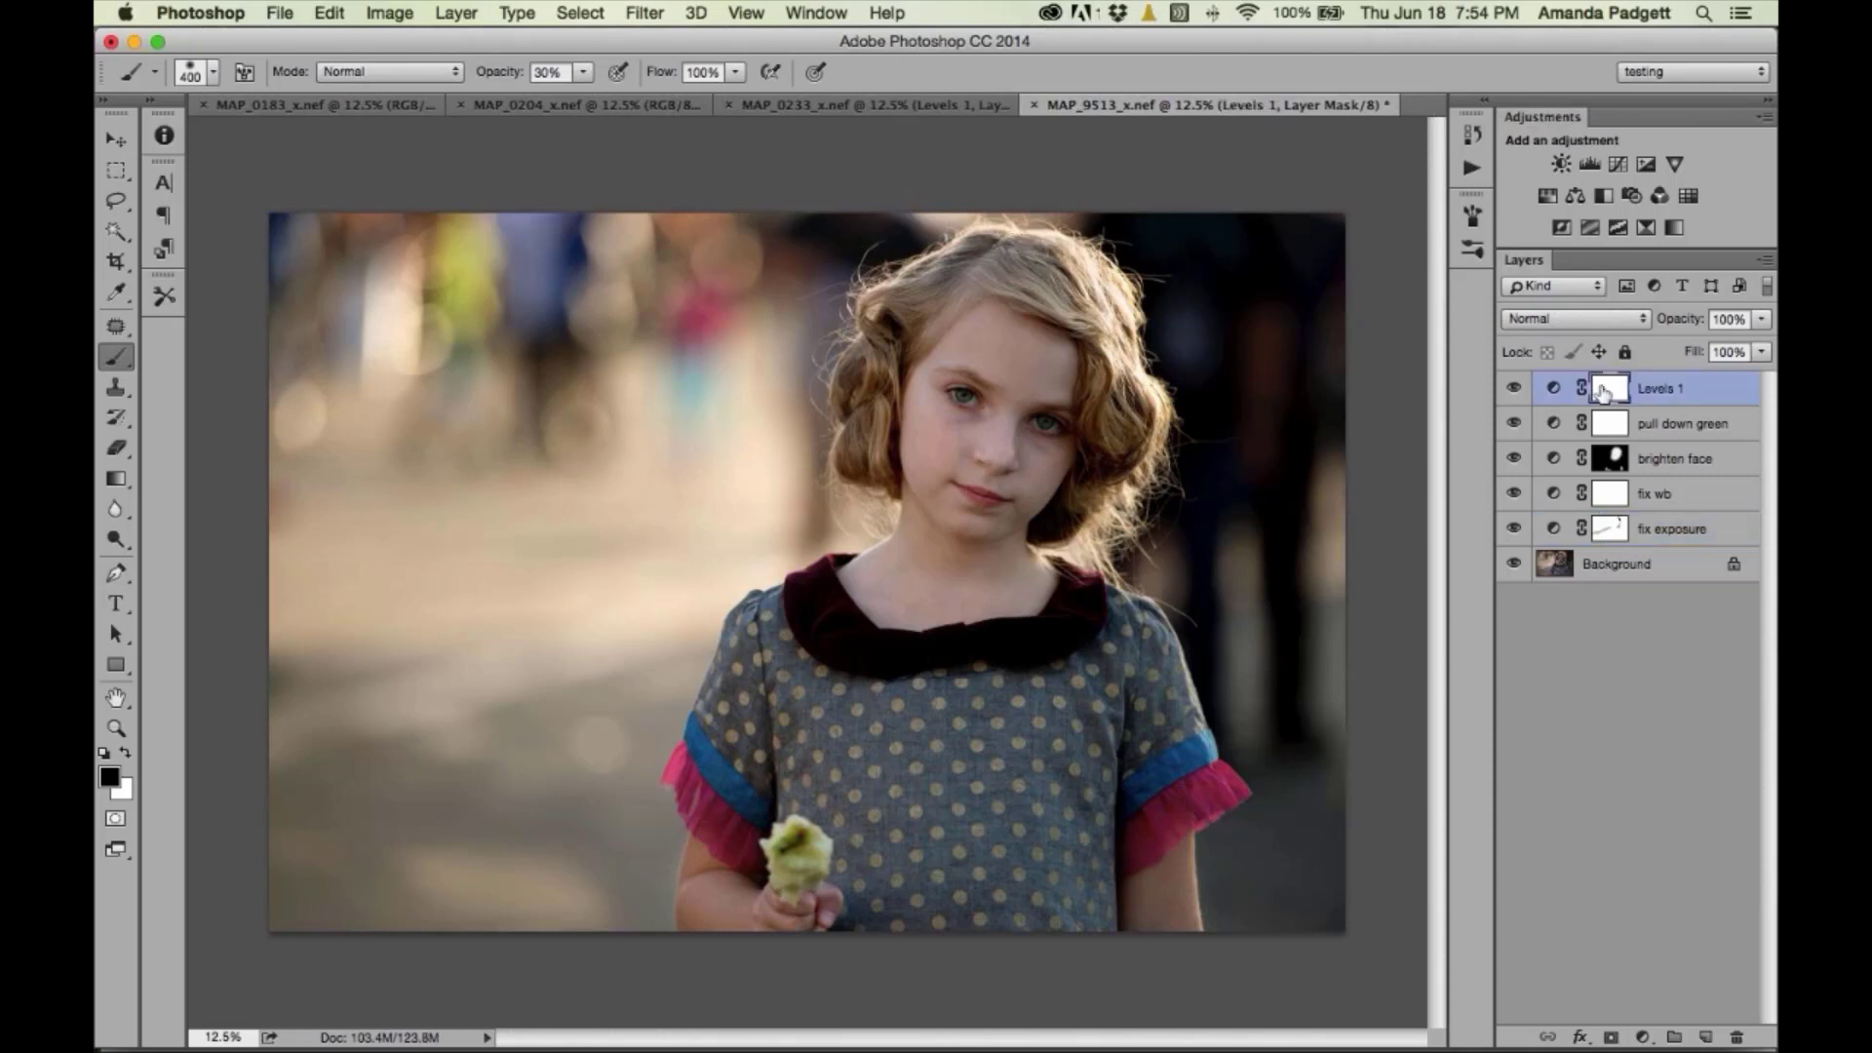
pyautogui.doubleClick(1553, 388)
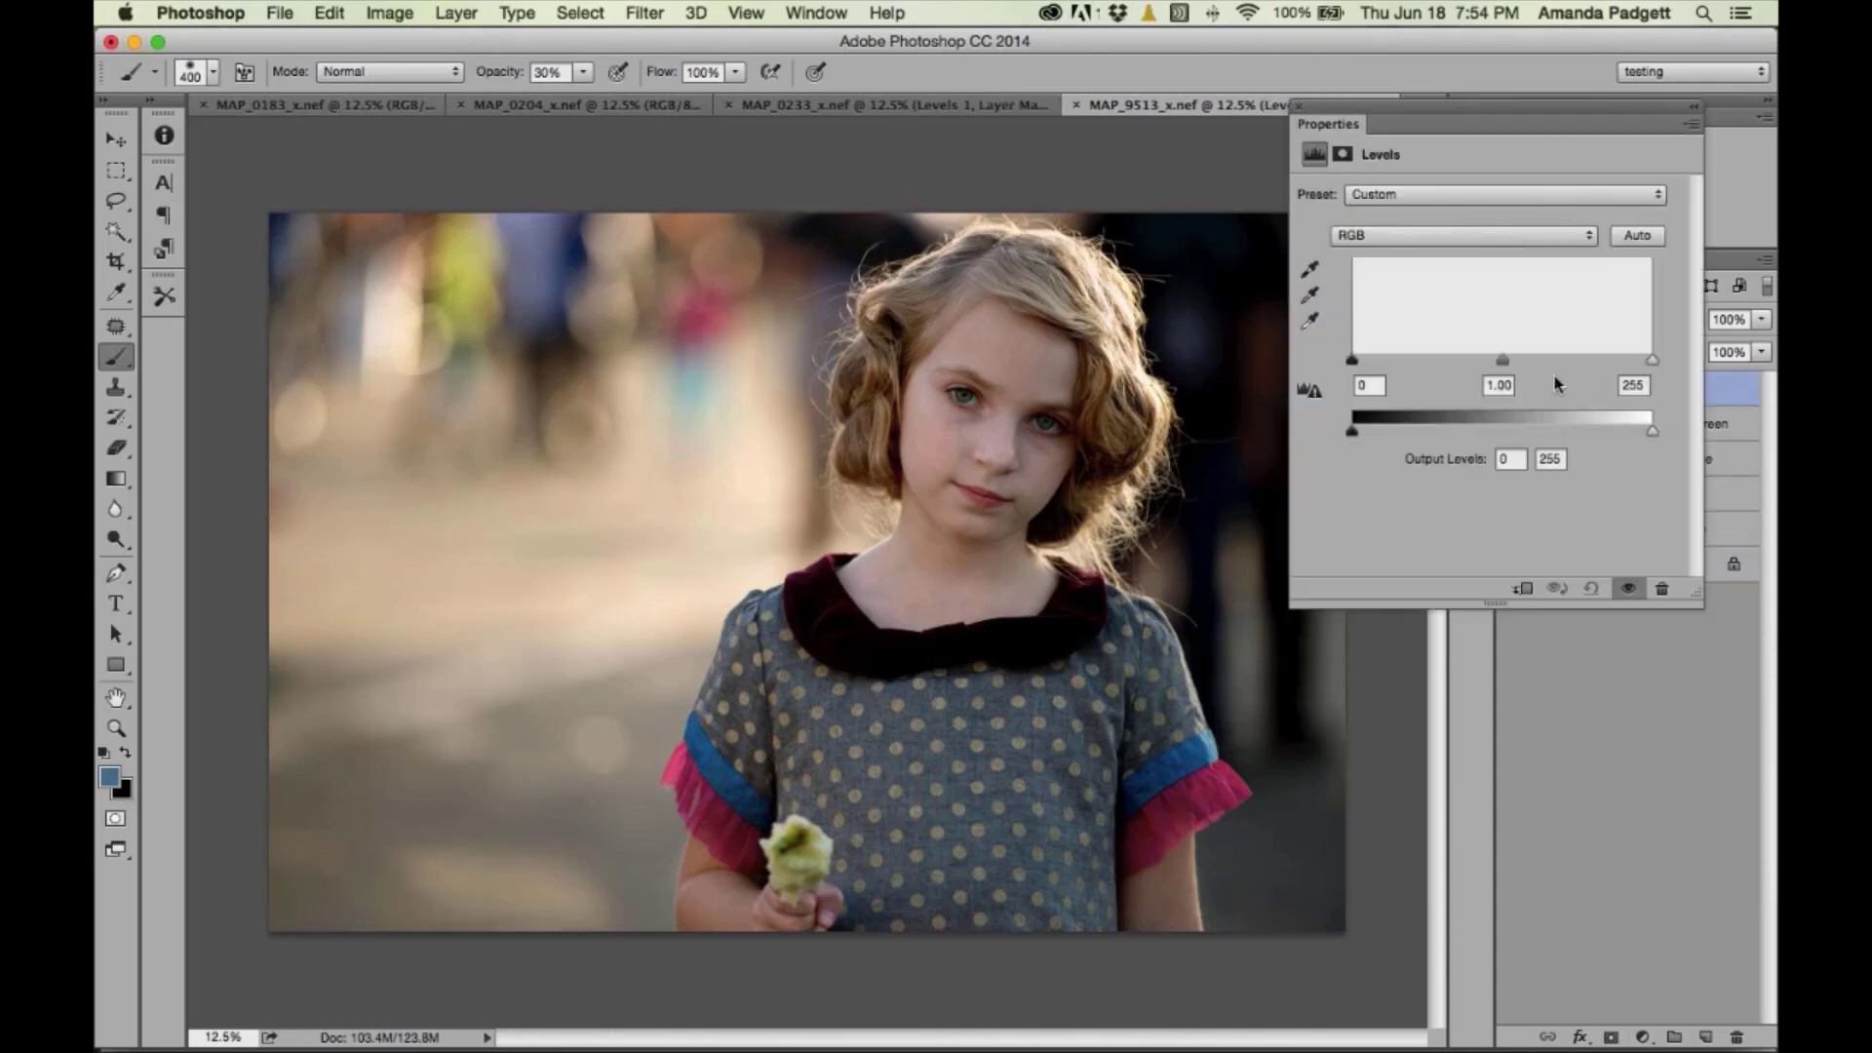
pyautogui.keyDown('alt'); pyautogui.click(1653, 359); pyautogui.keyUp('alt')
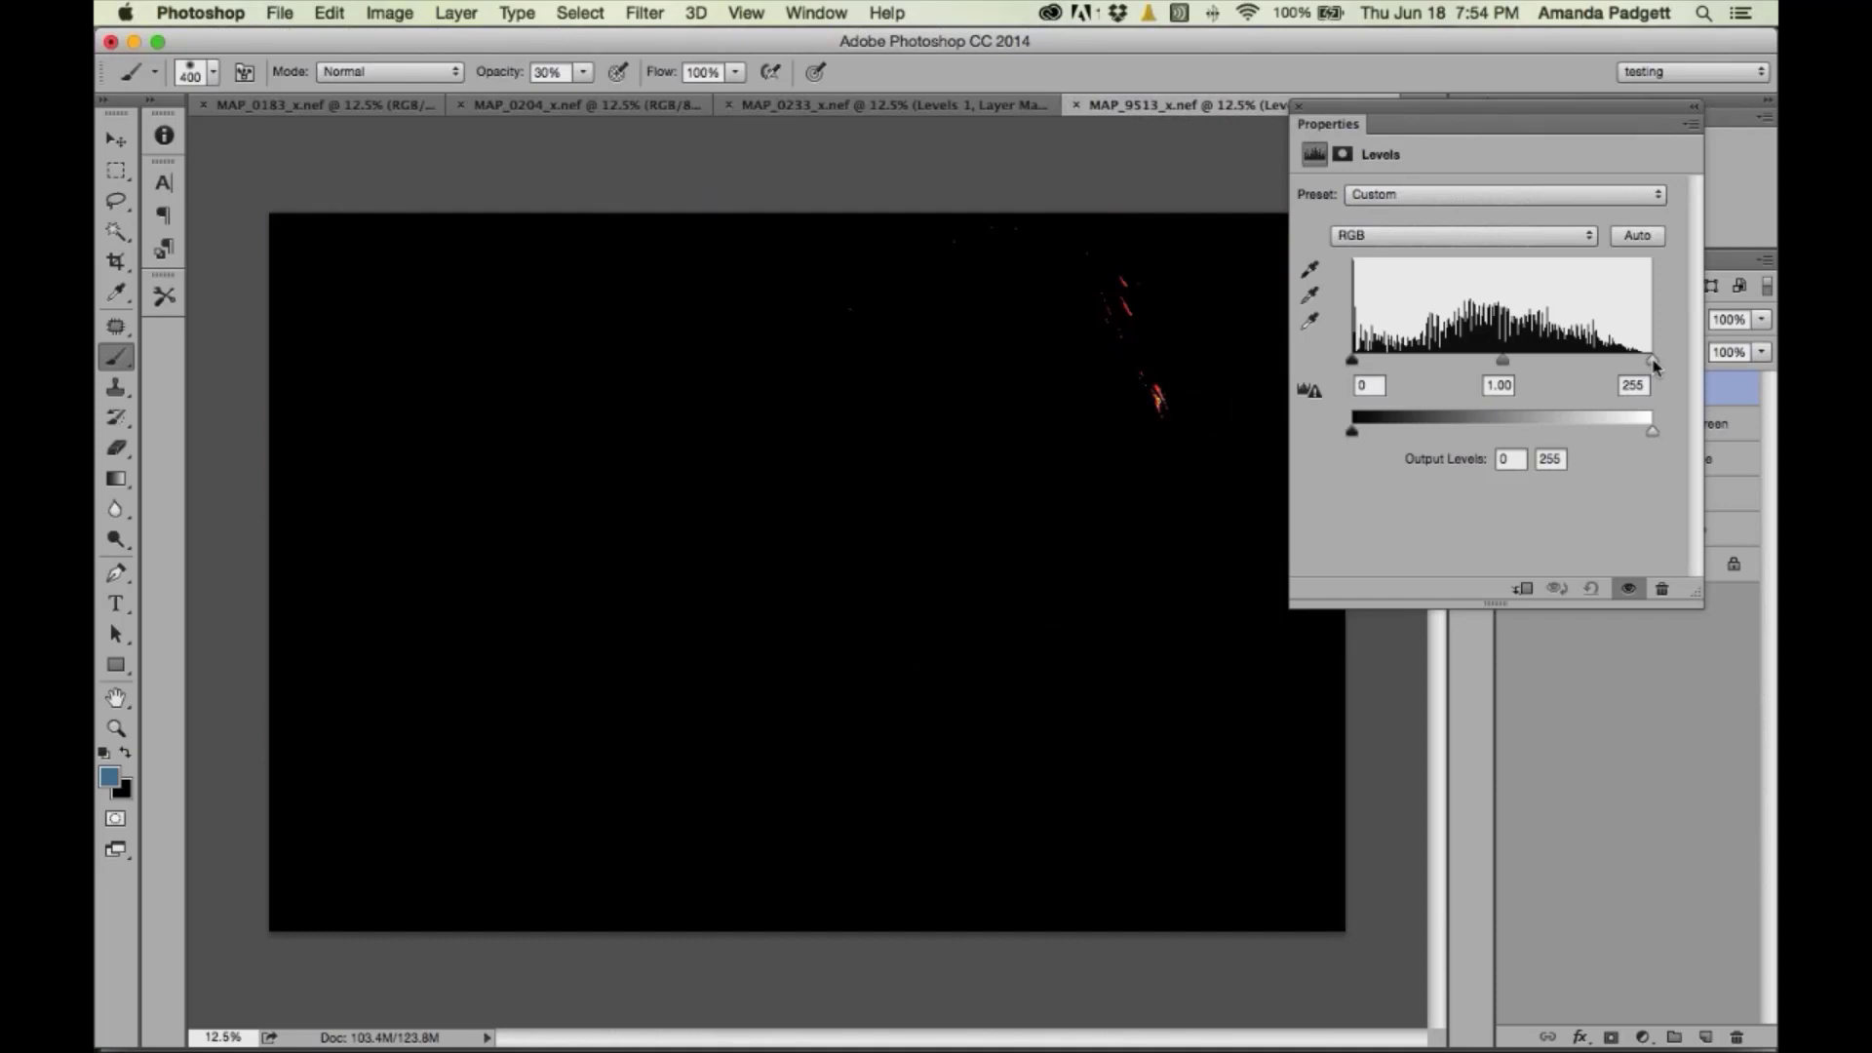
pyautogui.moveTo(1653, 363); pyautogui.dragTo(1647, 365)
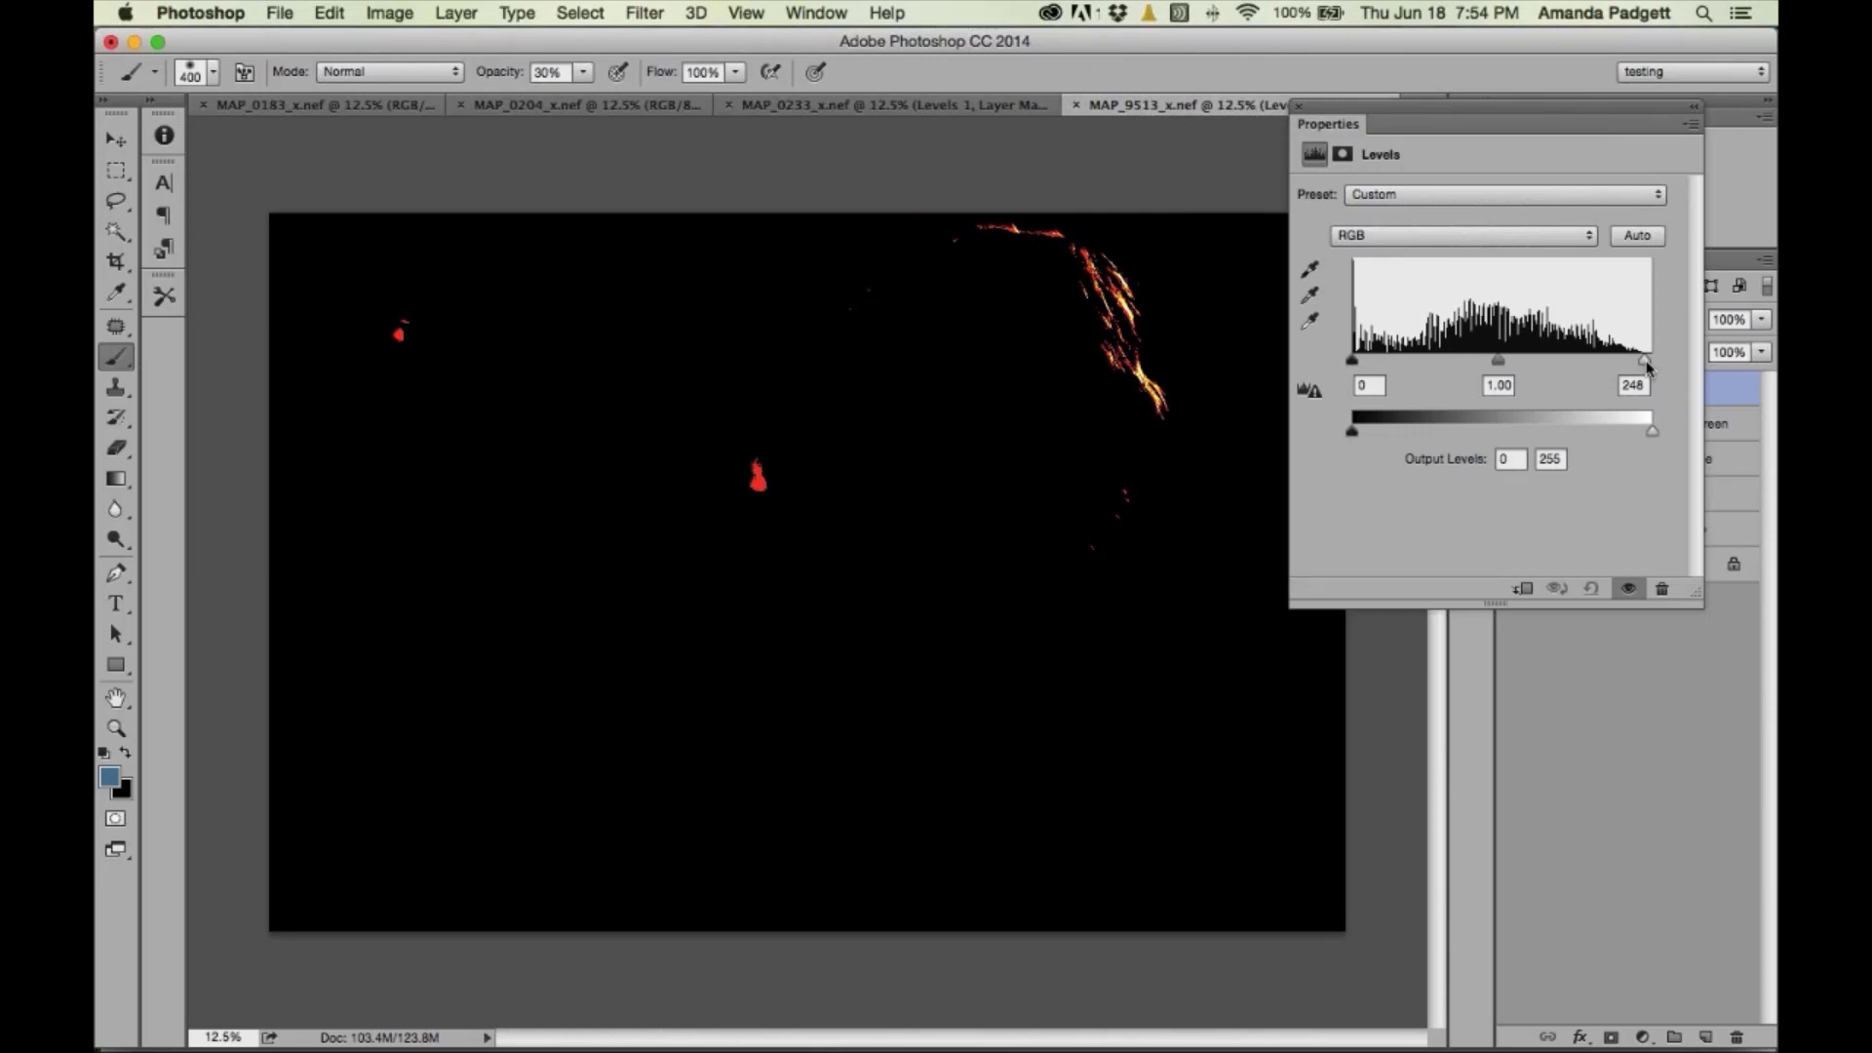
pyautogui.moveTo(1647, 366); pyautogui.dragTo(1654, 363)
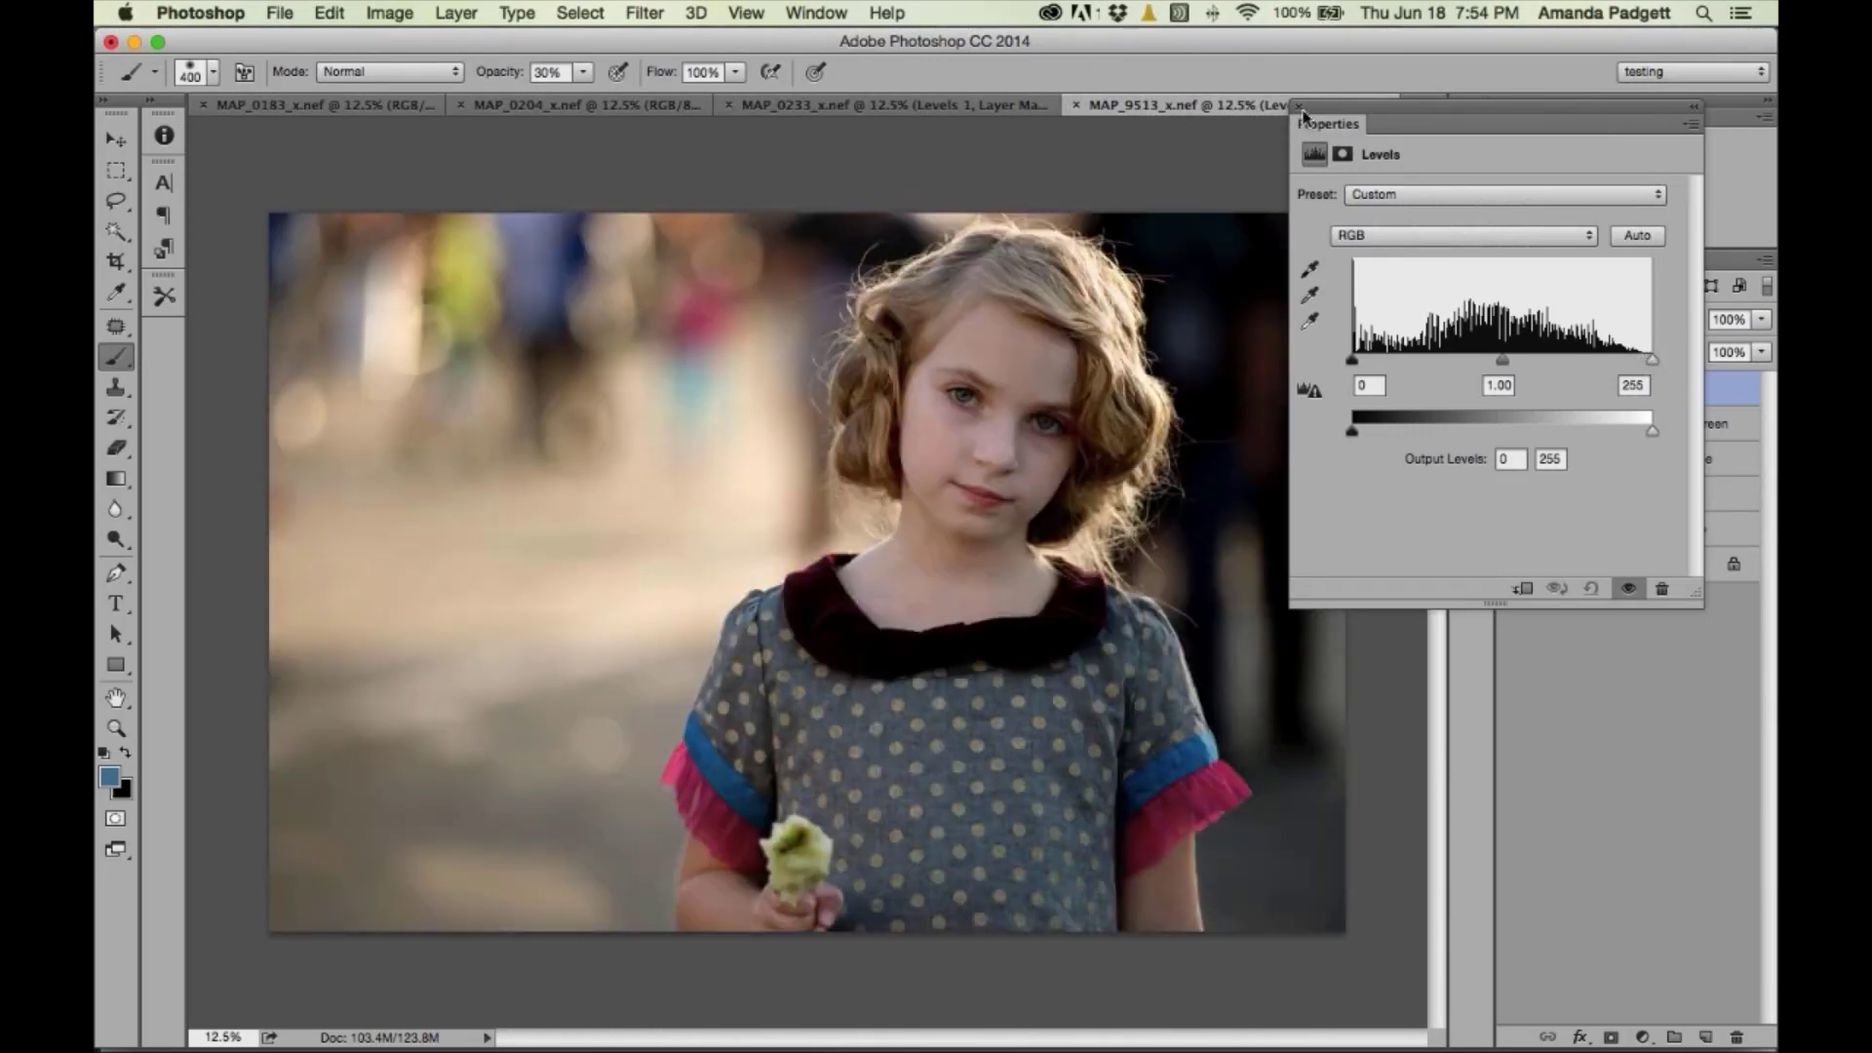
pyautogui.click(1300, 107)
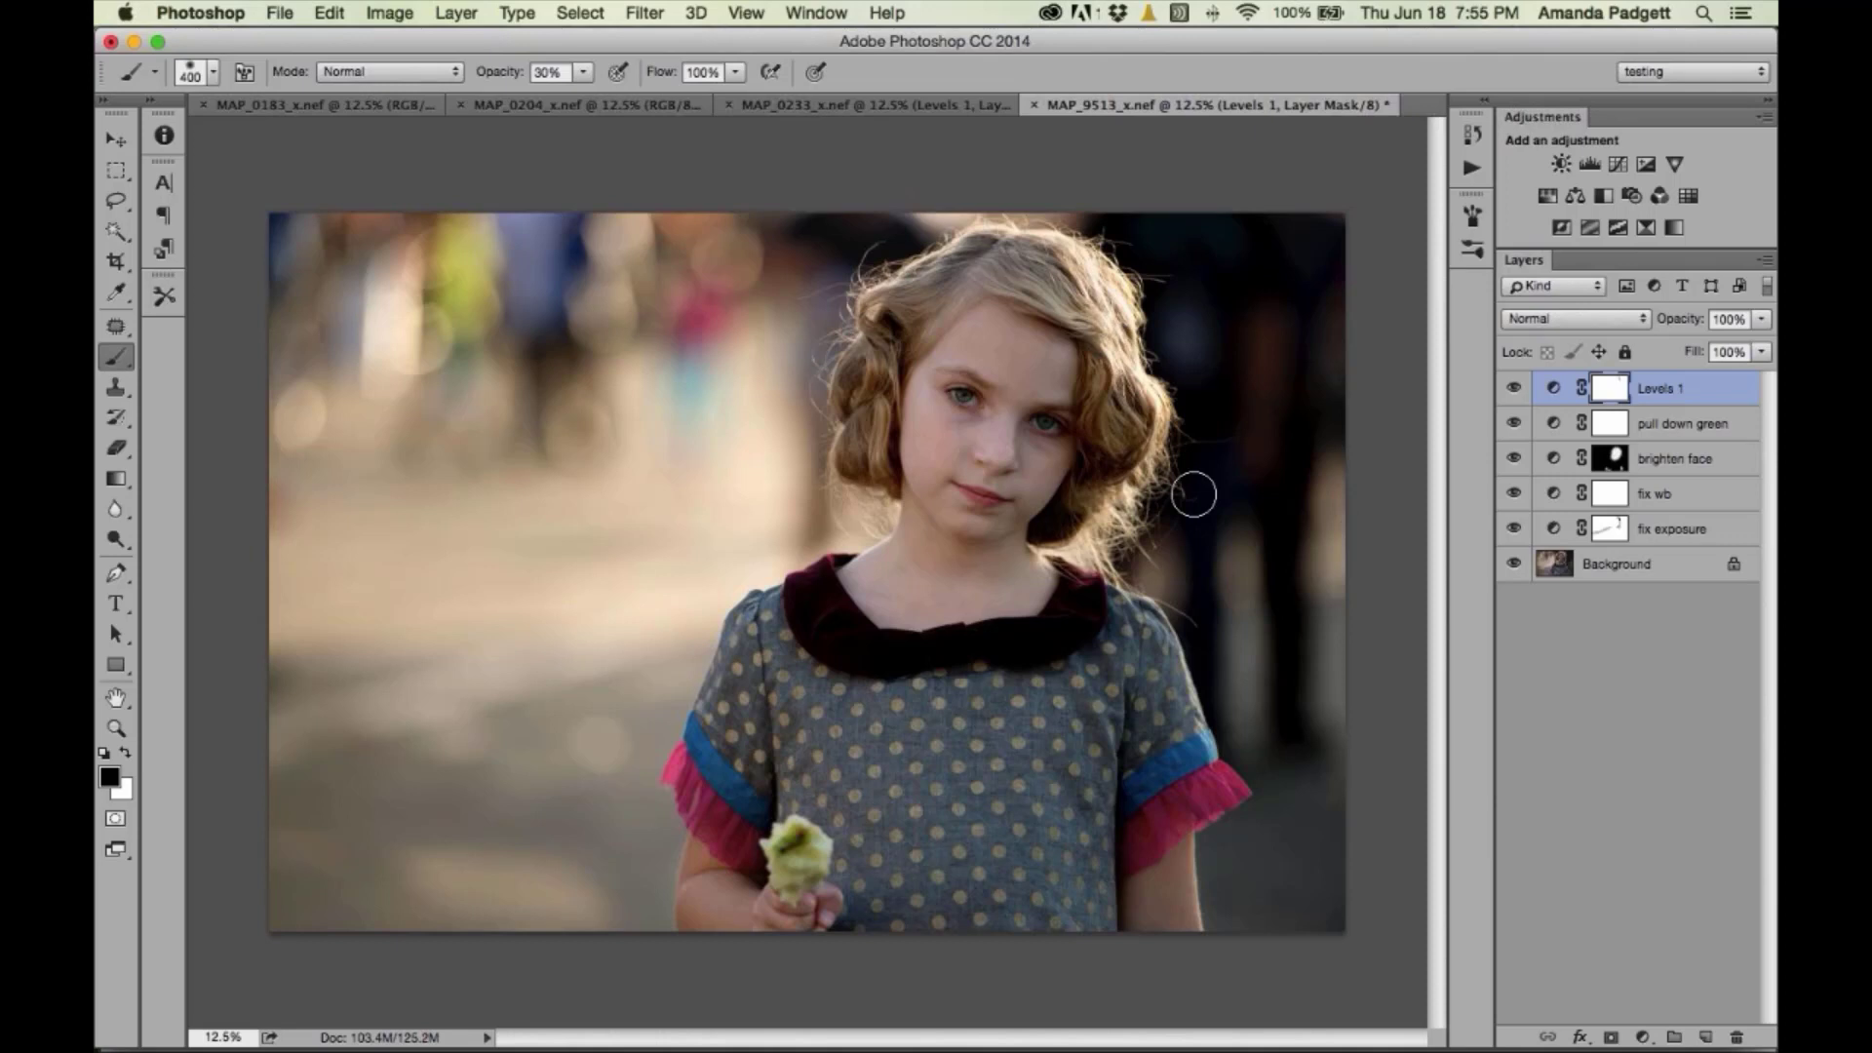
# - Add a Levels adjustment layer above Levels 1 with input levels 12, 1.26 and 237, and invert its mask to black
pyautogui.press('super+equal')
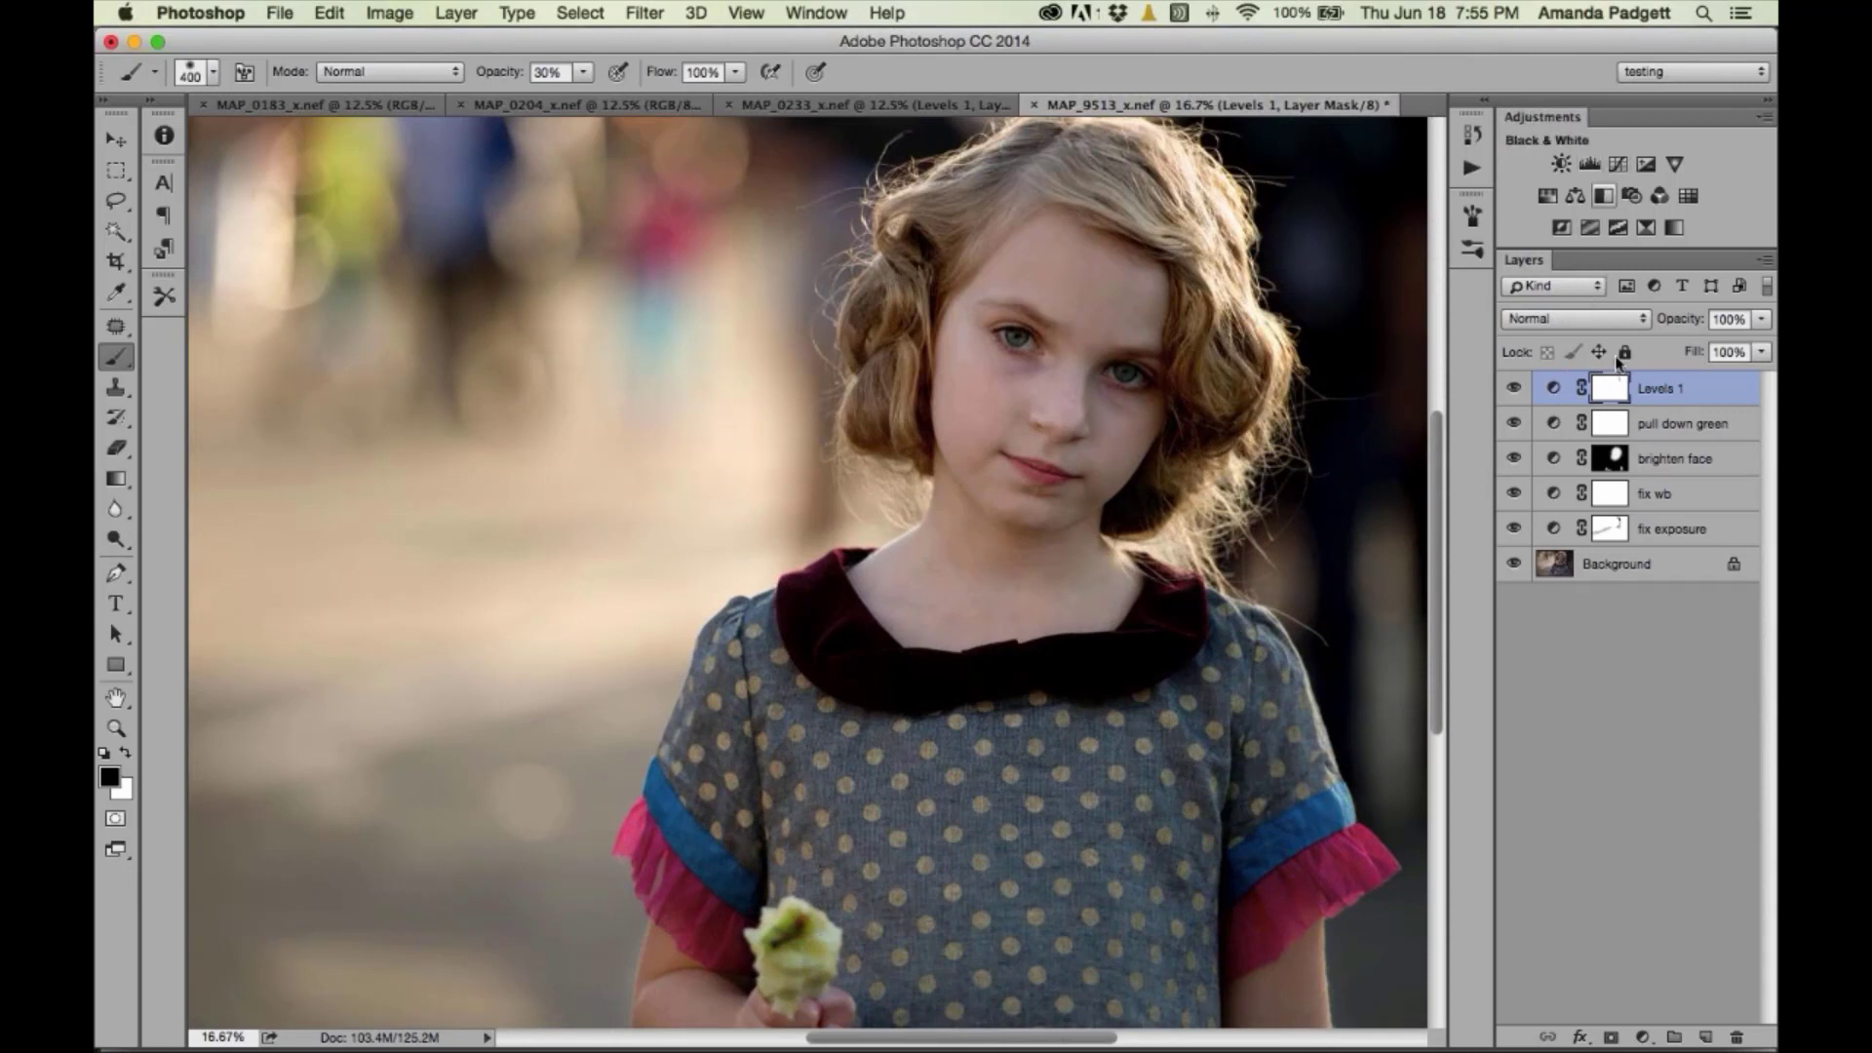
pyautogui.click(1591, 164)
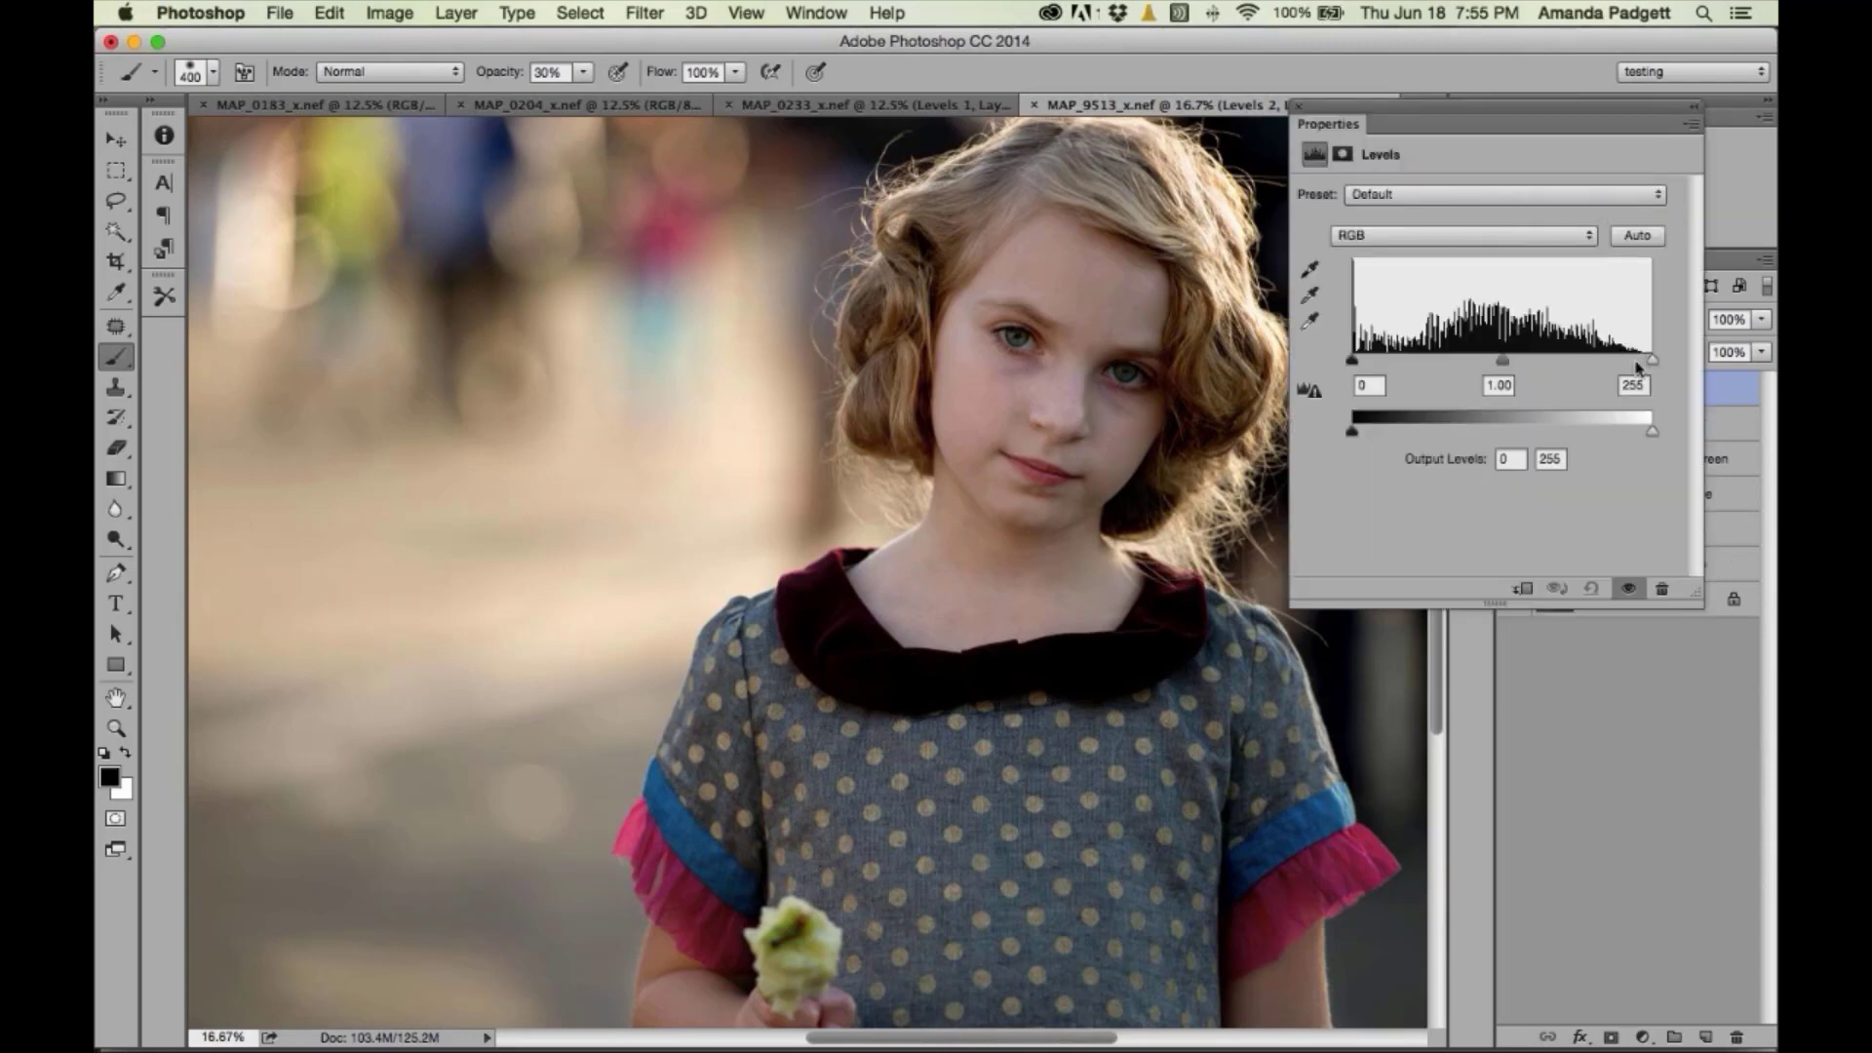
pyautogui.moveTo(1651, 361); pyautogui.dragTo(1640, 362)
pyautogui.moveTo(1498, 361); pyautogui.dragTo(1476, 363)
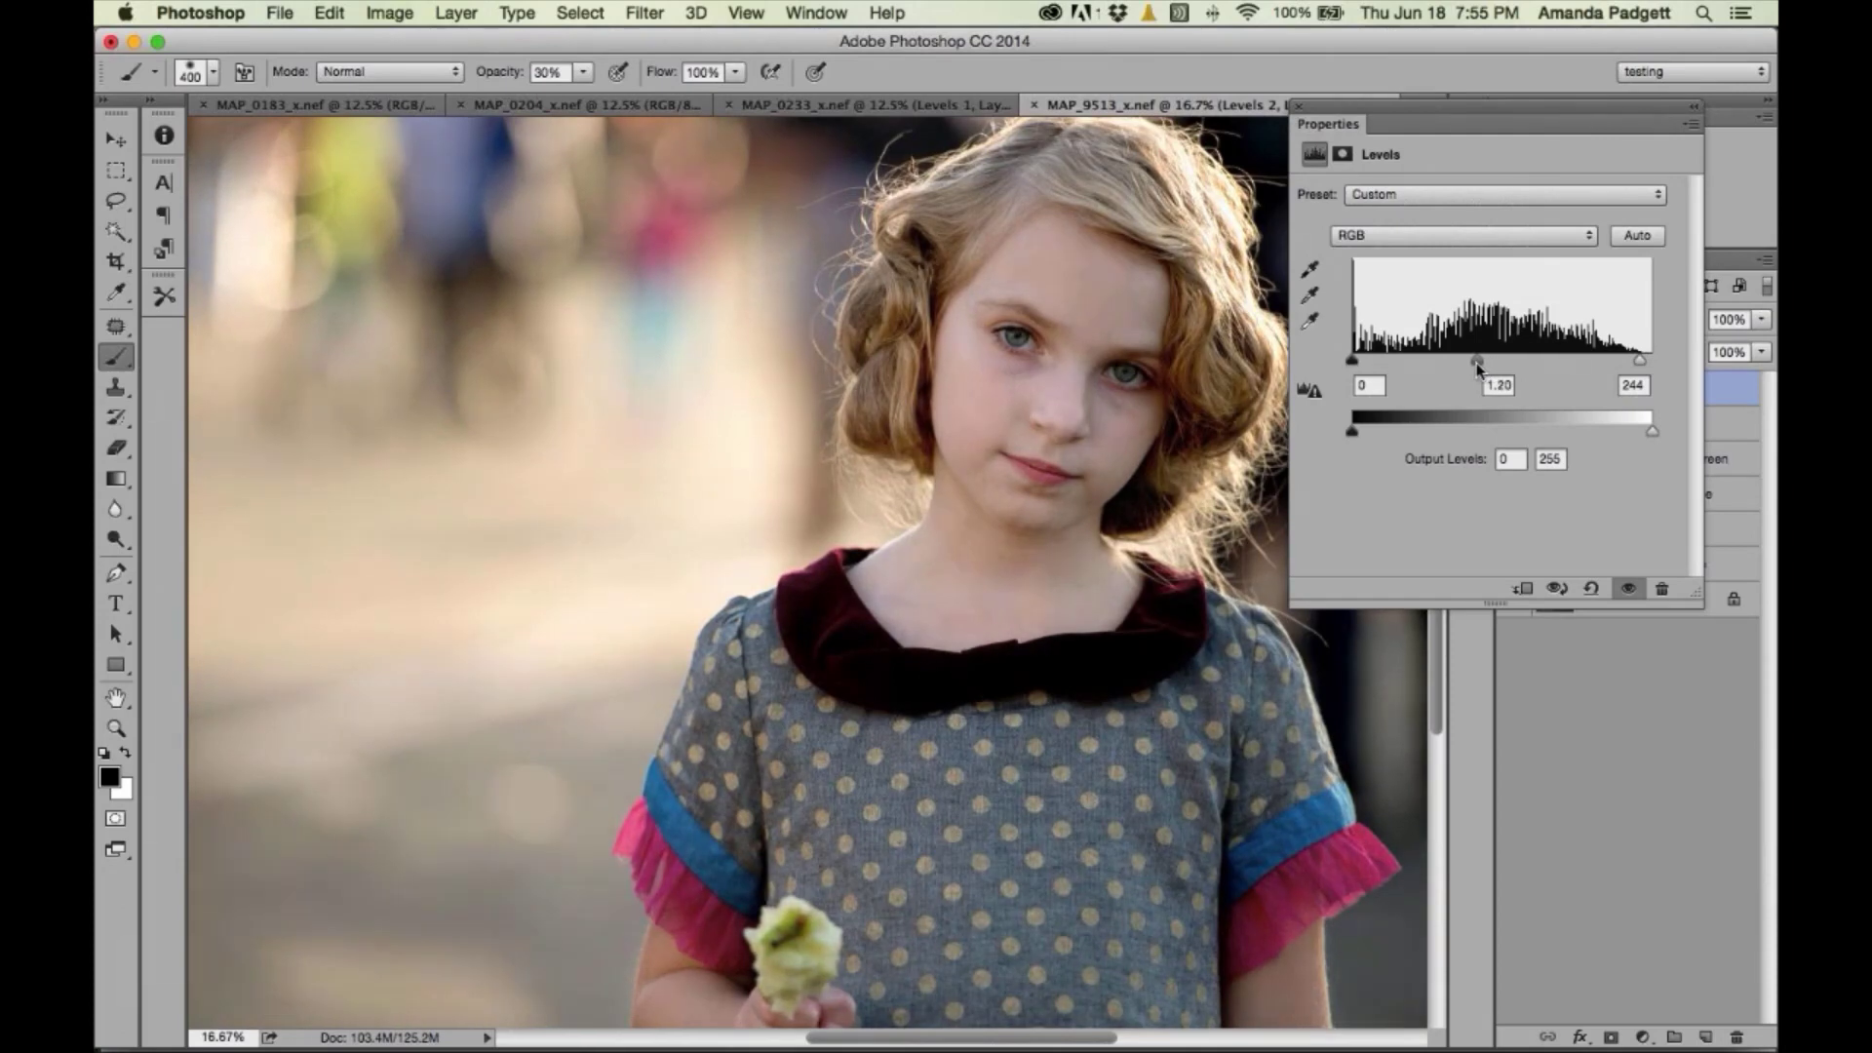
pyautogui.moveTo(1354, 361); pyautogui.dragTo(1365, 361)
pyautogui.moveTo(1640, 360); pyautogui.dragTo(1631, 363)
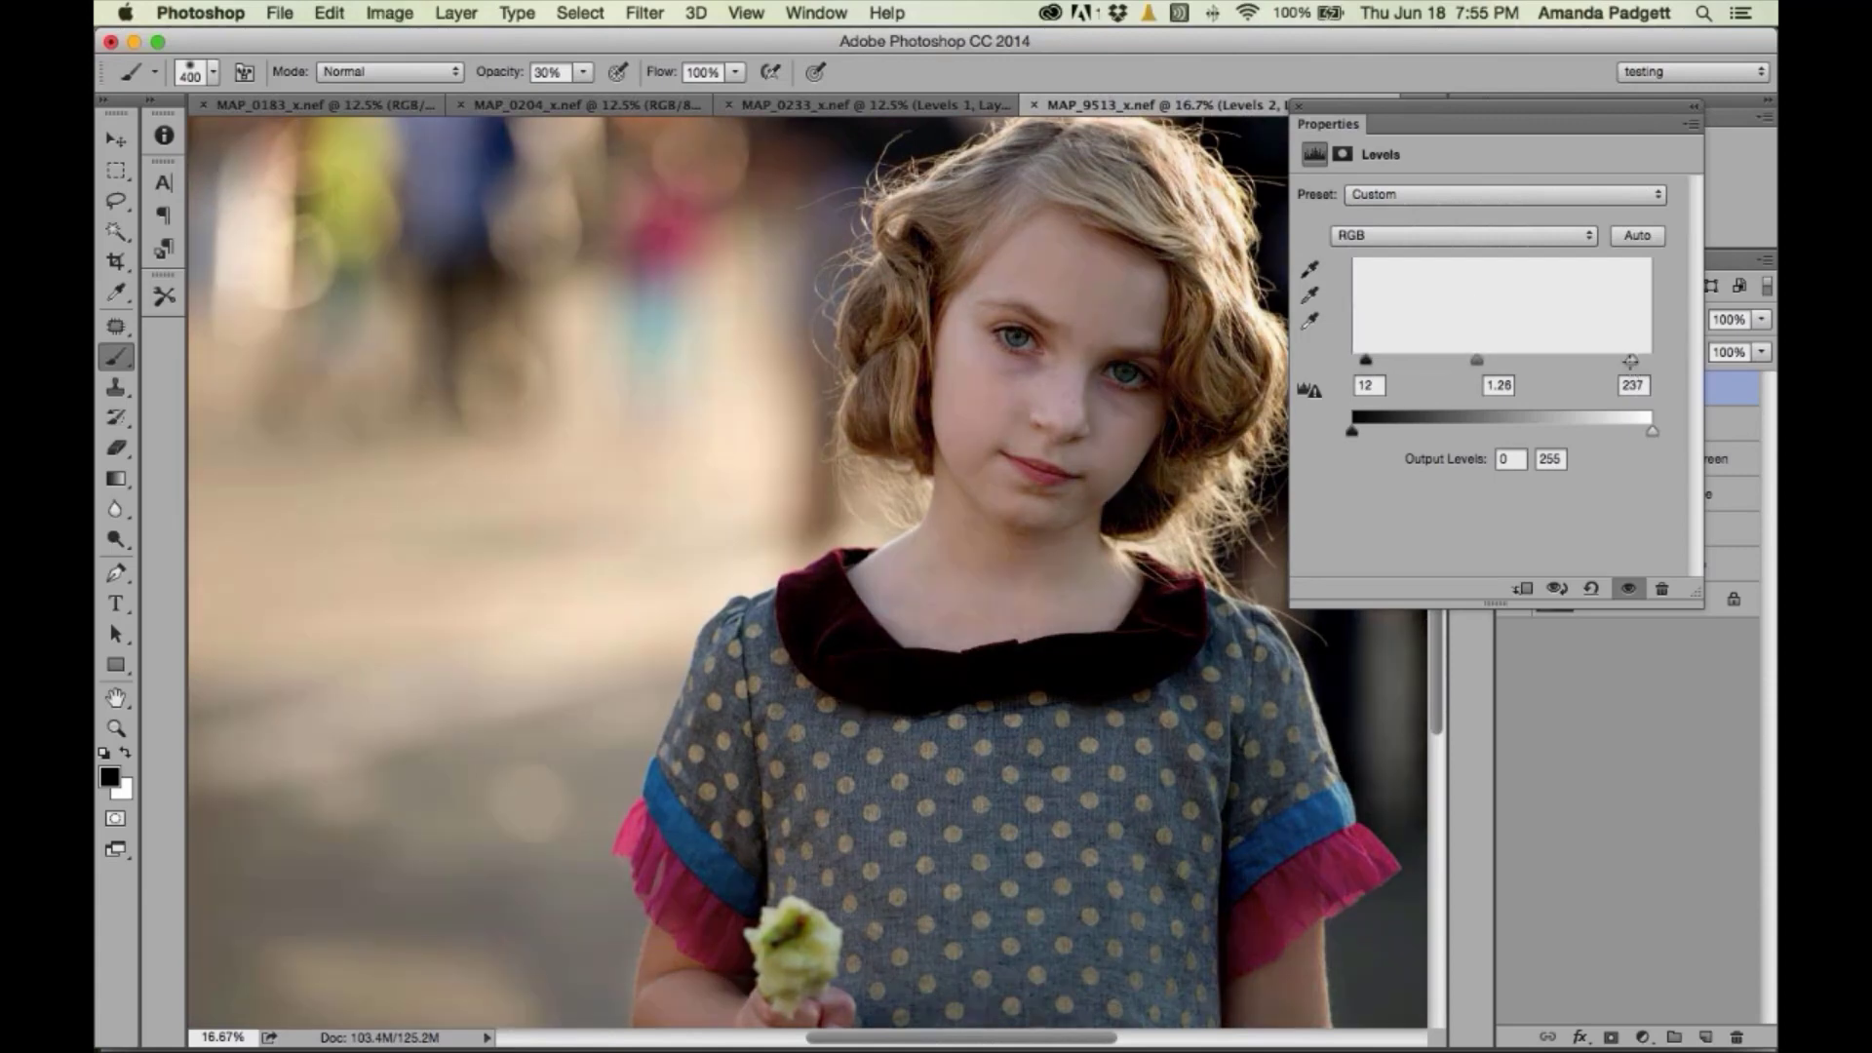
pyautogui.click(1309, 124)
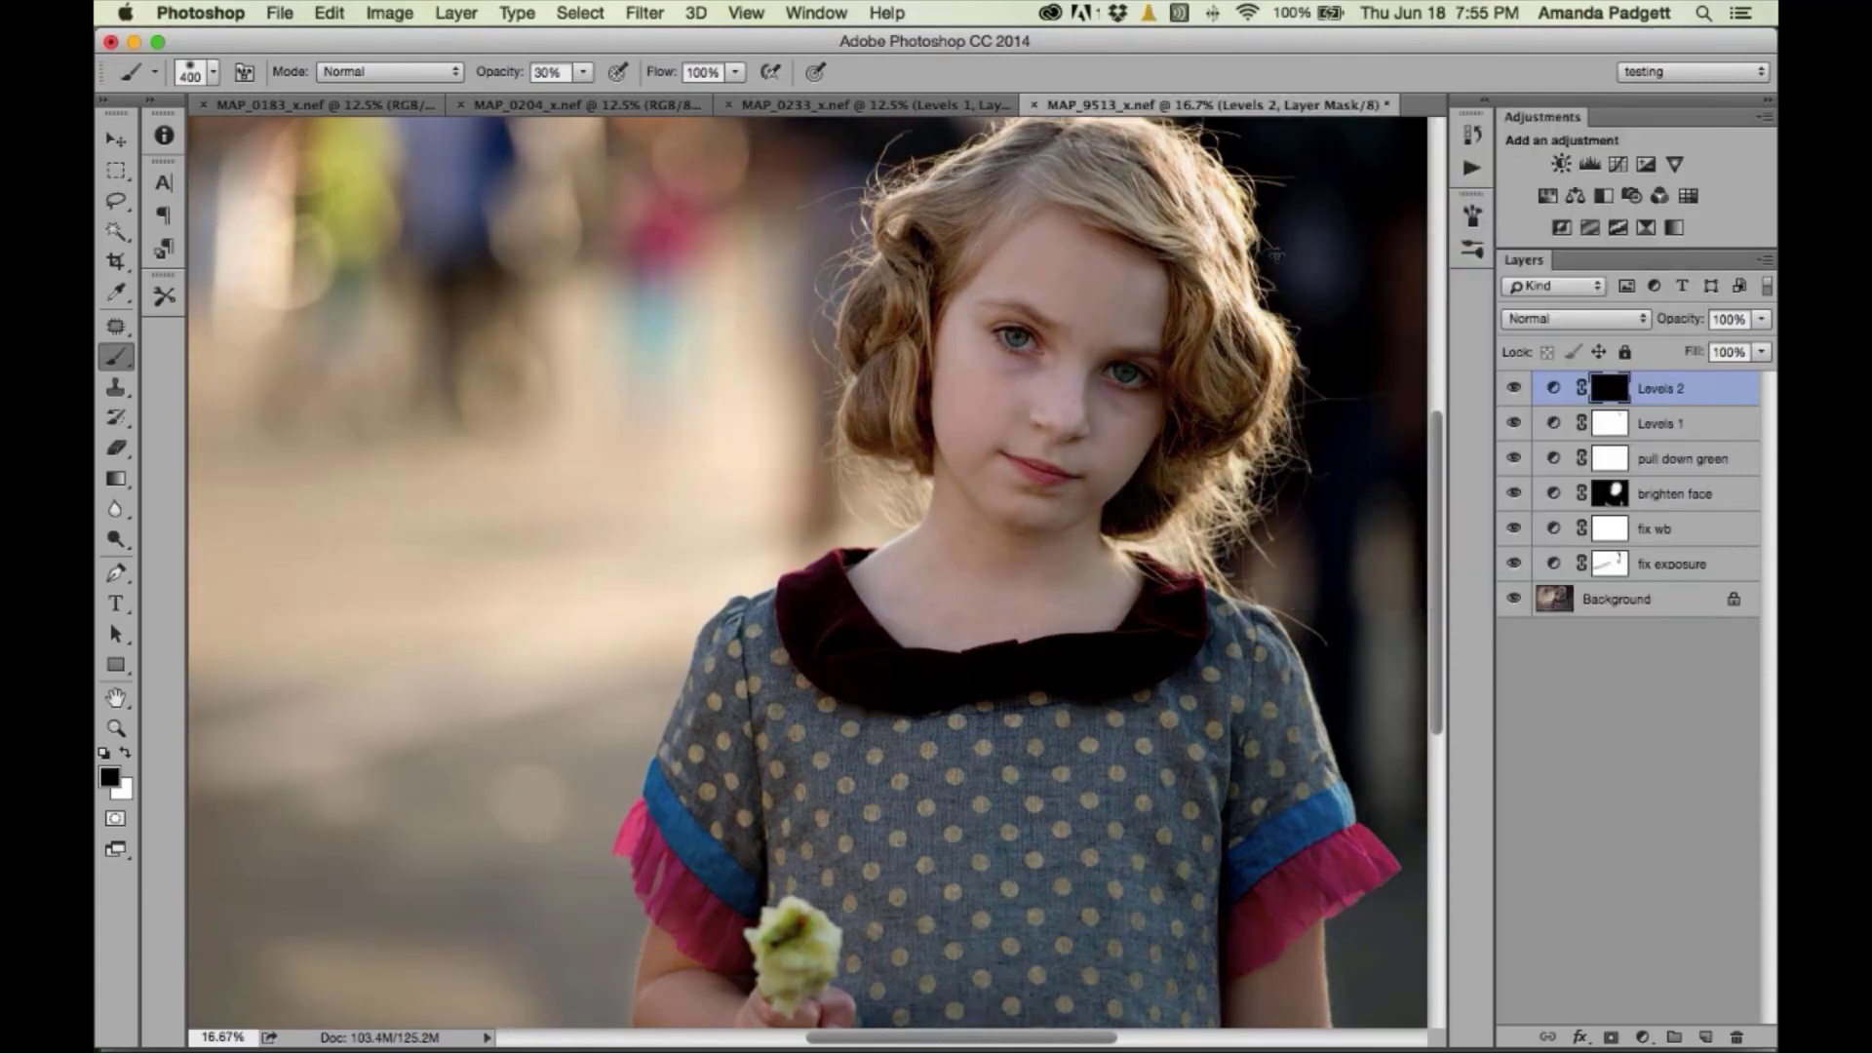
# - On the black Levels 2 mask, paint white over both irises with a 60 px brush at 93% opacity
pyautogui.press('super+equal')
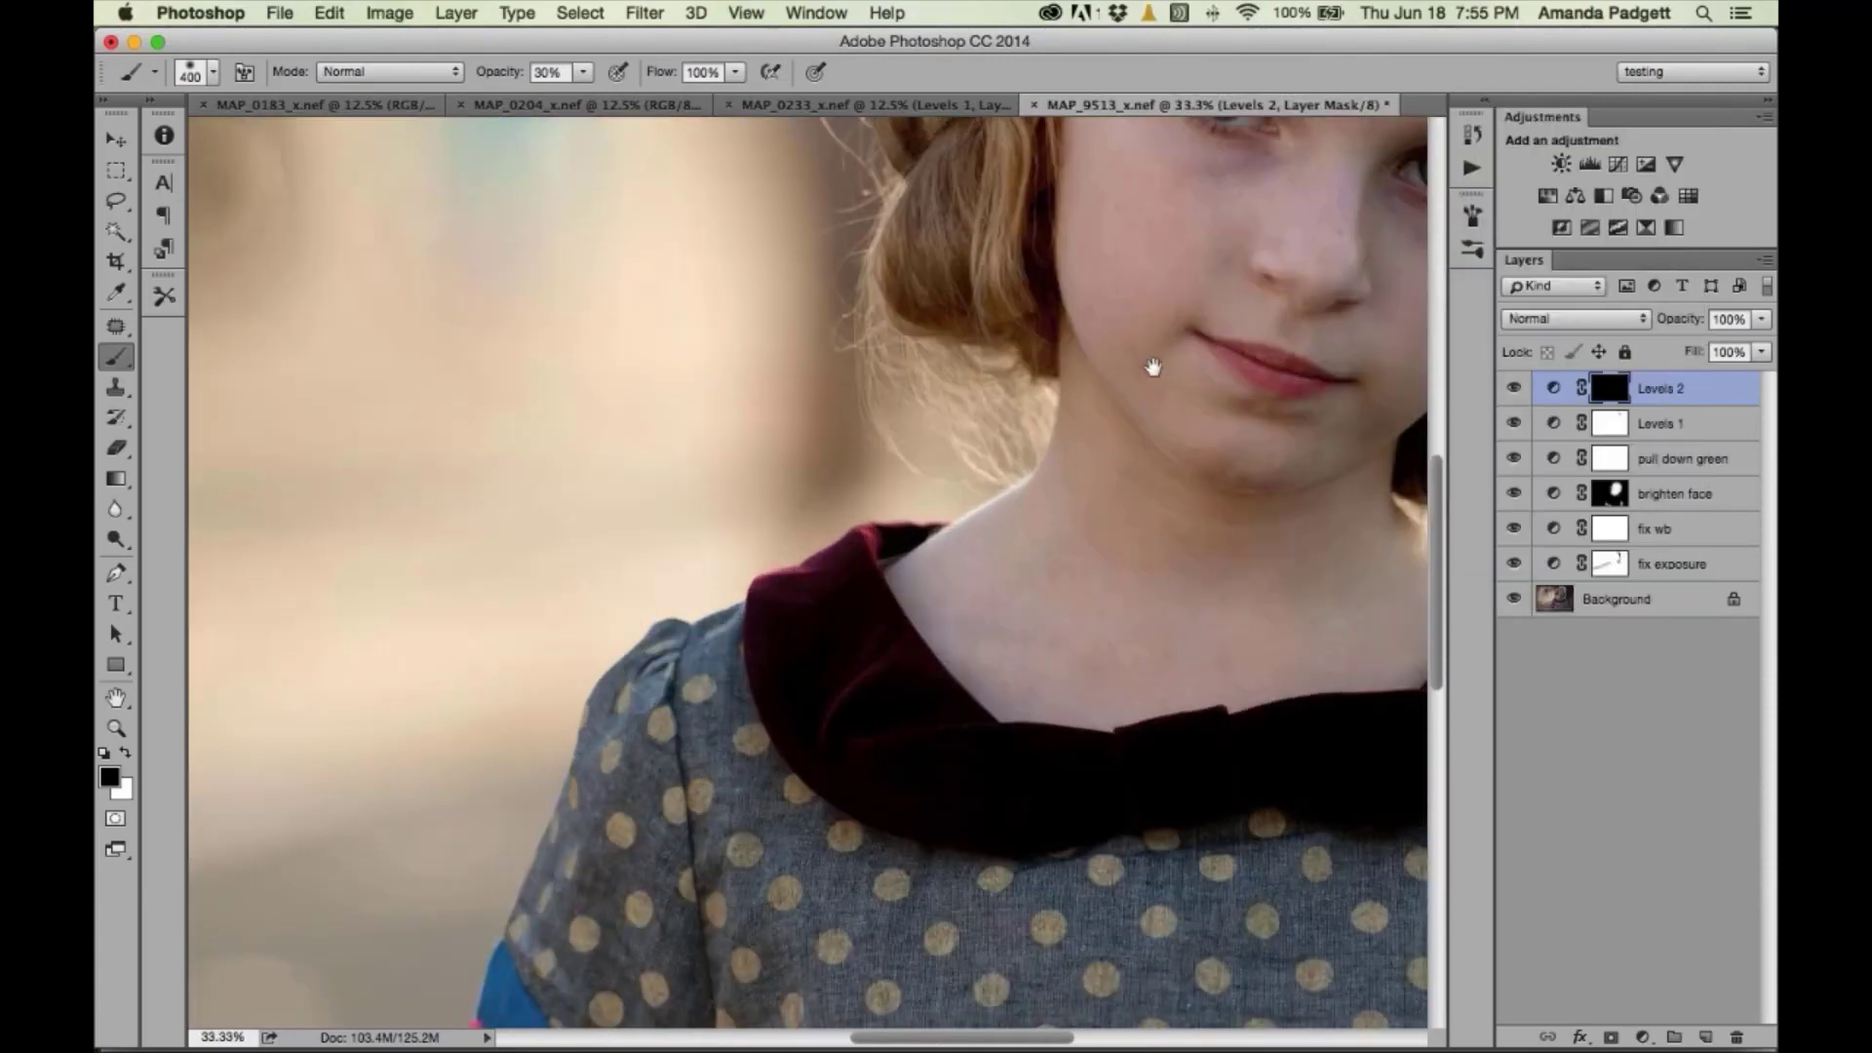
pyautogui.moveTo(1150, 367); pyautogui.dragTo(687, 602)
pyautogui.press('[')
pyautogui.press('[')
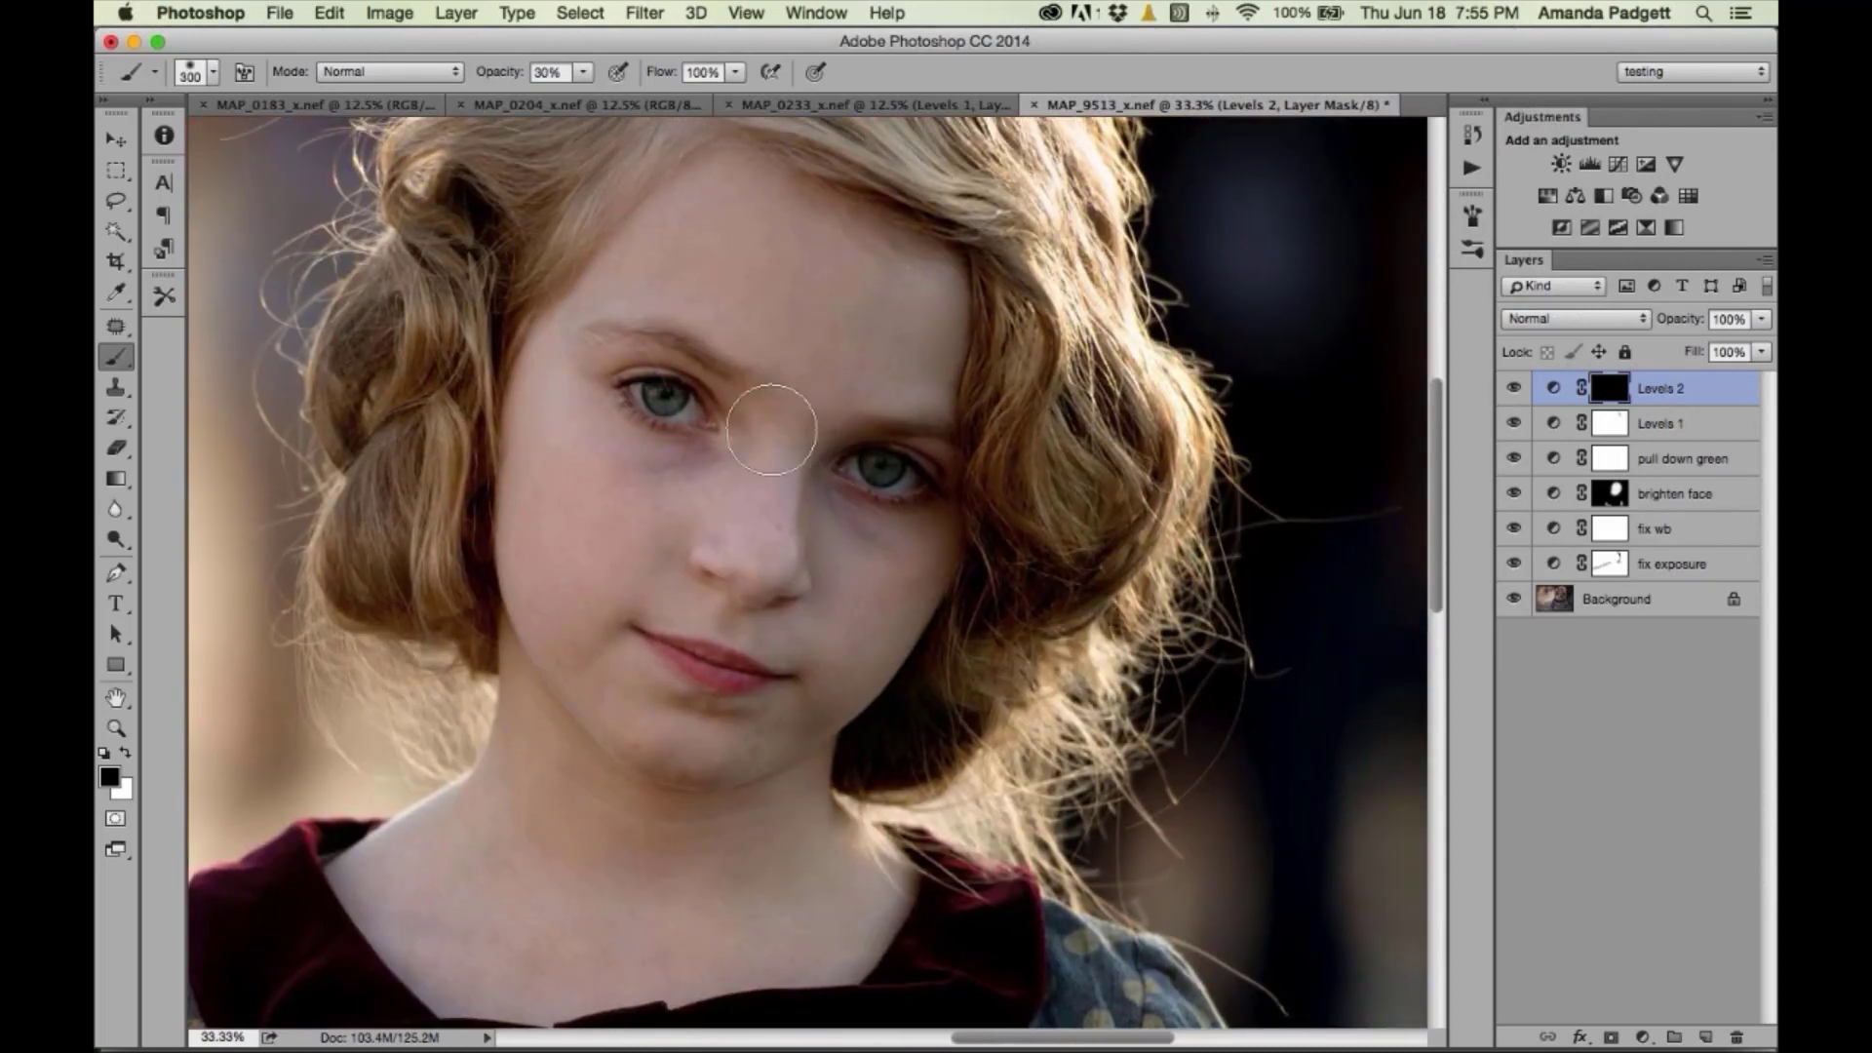
pyautogui.press('[')
pyautogui.press('[')
pyautogui.press('[')
pyautogui.press('x')
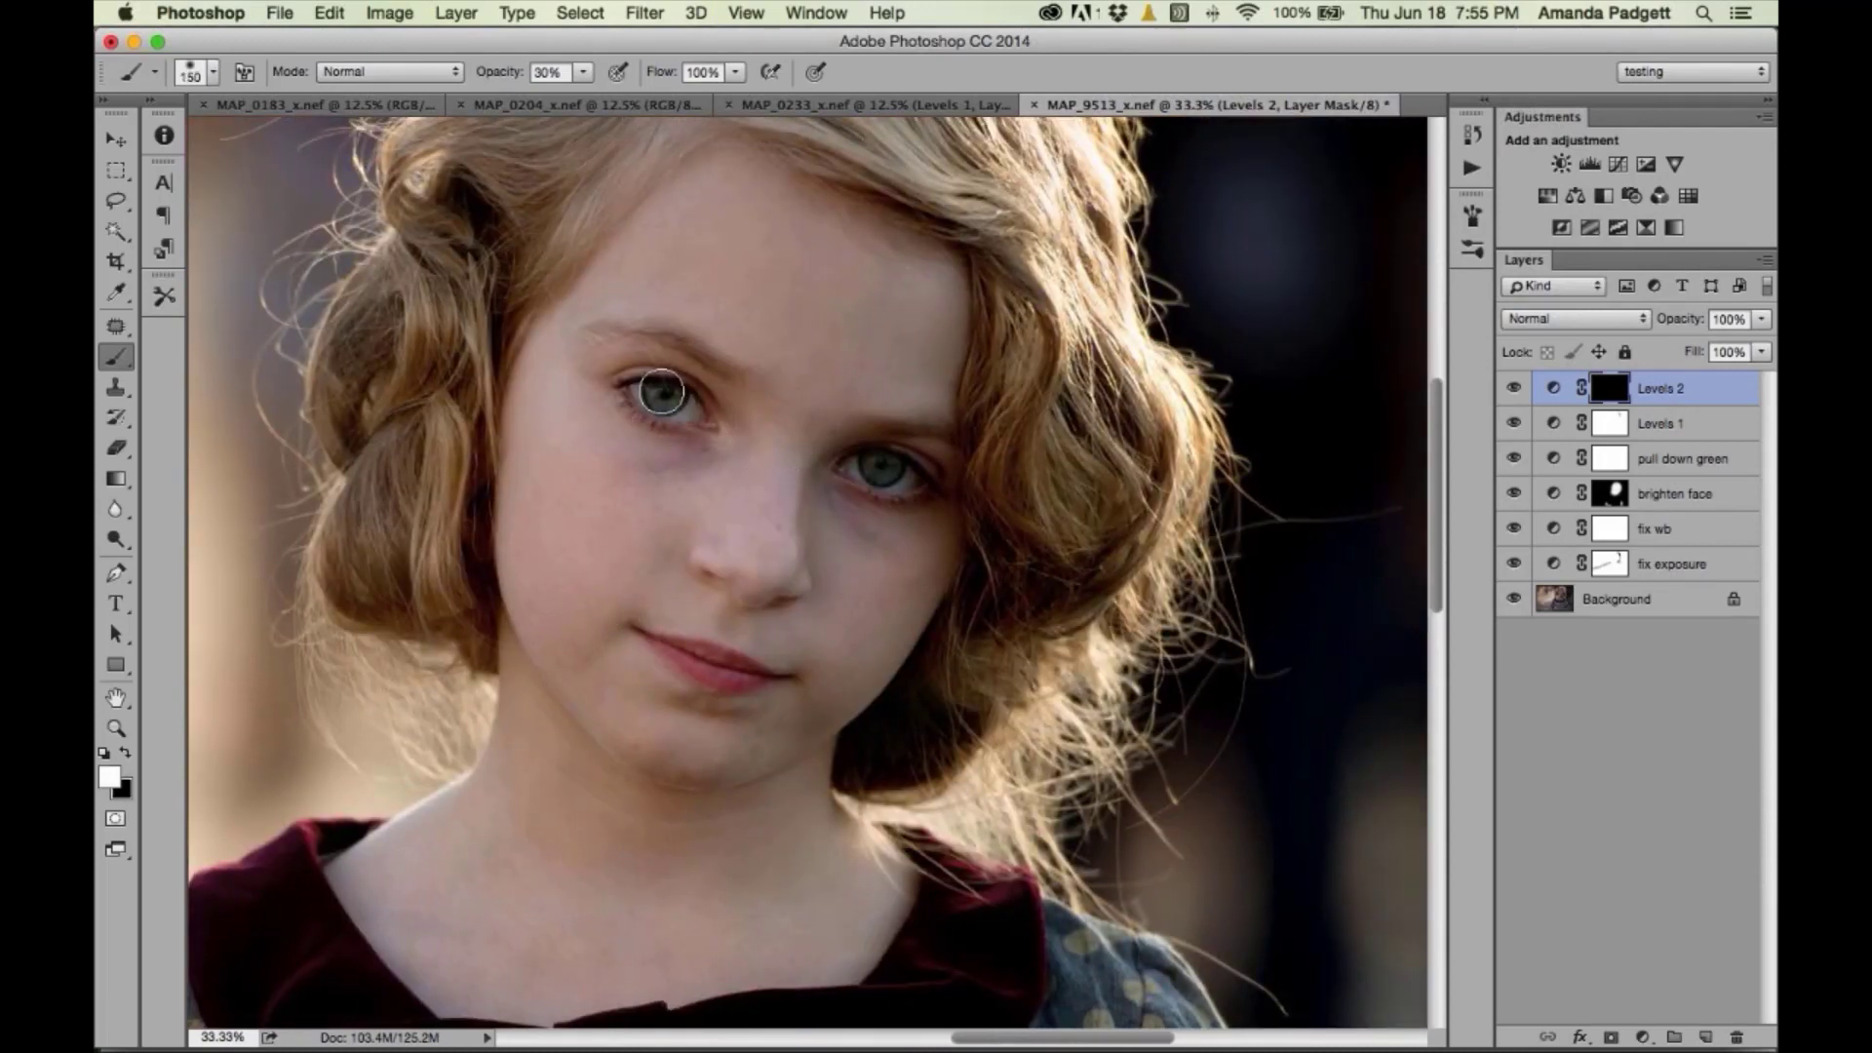
pyautogui.press('[')
pyautogui.press('[')
pyautogui.press('[')
pyautogui.moveTo(503, 74)
pyautogui.mouseDown()
pyautogui.moveTo(566, 75)
pyautogui.moveTo(592, 146)
pyautogui.mouseUp()
pyautogui.press('[')
pyautogui.press('[')
pyautogui.press('[')
pyautogui.moveTo(673, 393)
pyautogui.mouseDown()
pyautogui.moveTo(652, 389)
pyautogui.moveTo(674, 398)
pyautogui.mouseUp()
pyautogui.moveTo(892, 467)
pyautogui.mouseDown()
pyautogui.moveTo(875, 467)
pyautogui.moveTo(889, 470)
pyautogui.mouseUp()
# - Compare the photo with and without Levels 2, and with and without all layers above the Background
pyautogui.click(1514, 389)
pyautogui.click(1516, 391)
pyautogui.press('super+minus')
pyautogui.press('super+minus')
pyautogui.press('super+minus')
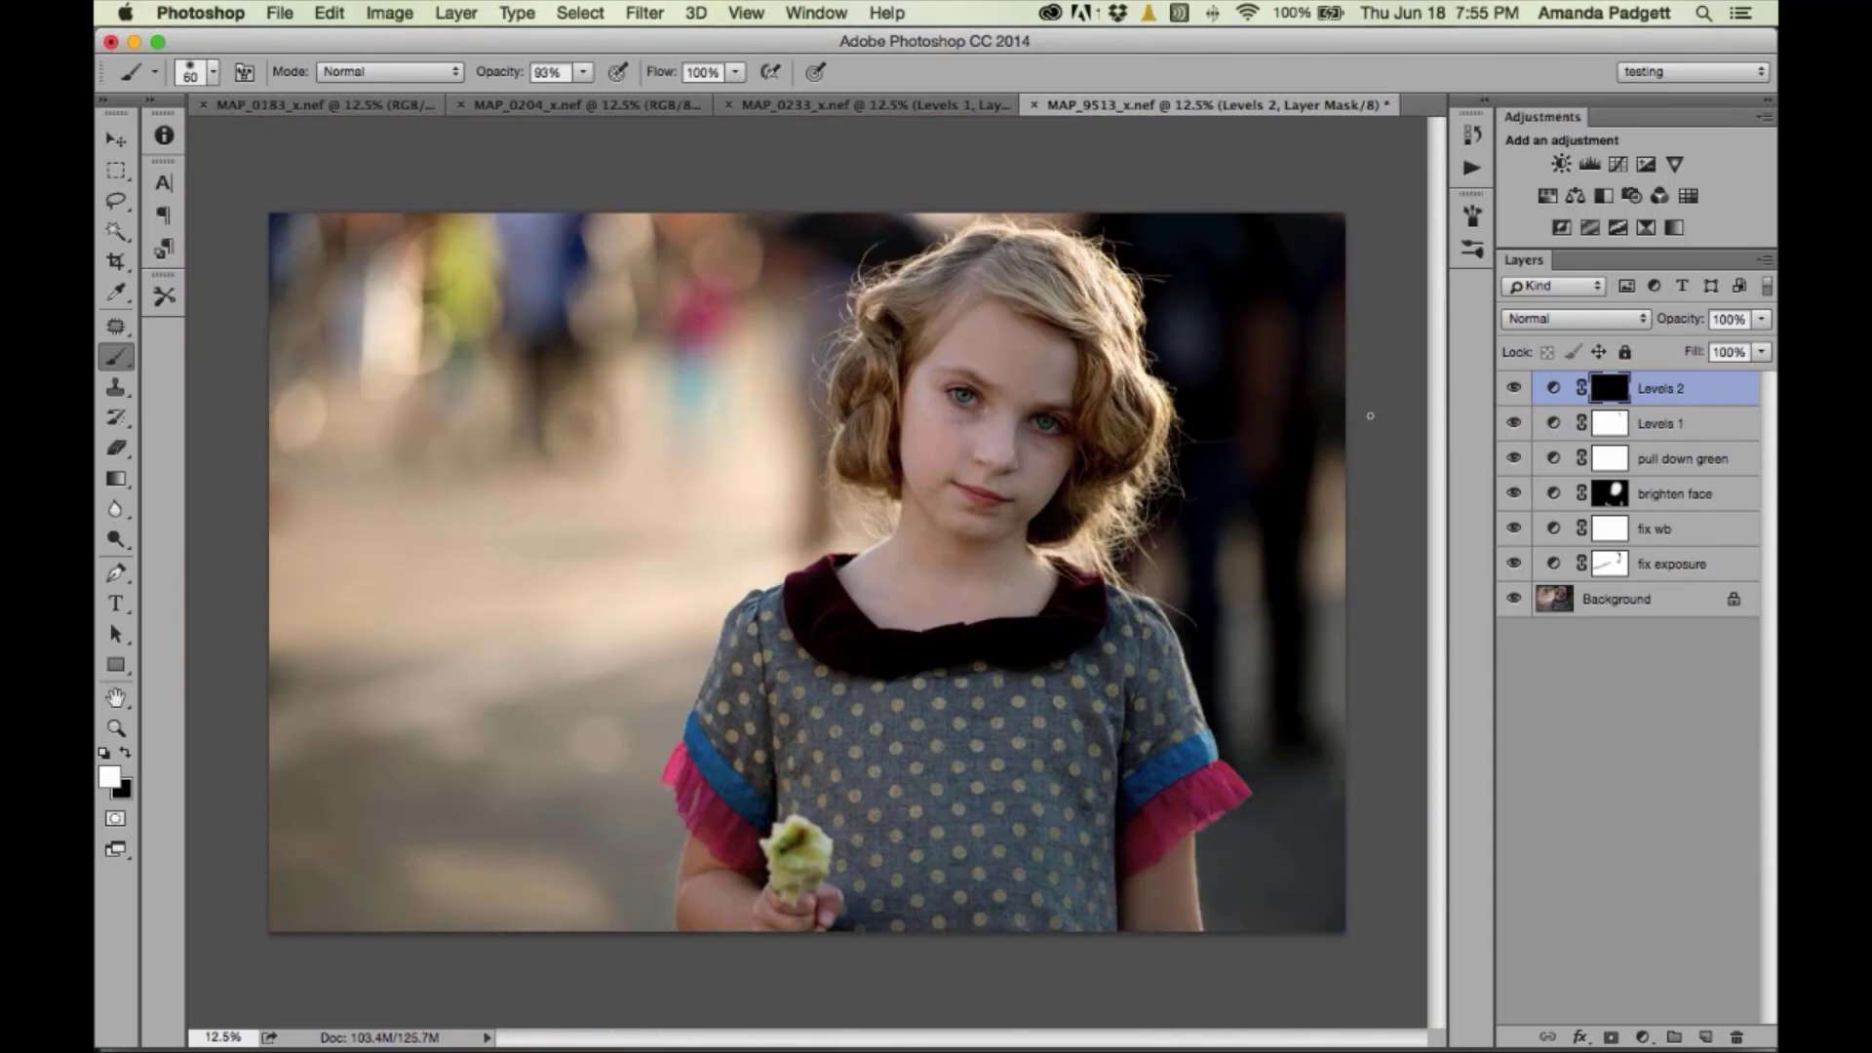
pyautogui.keyDown('alt'); pyautogui.click(1513, 602); pyautogui.keyUp('alt')
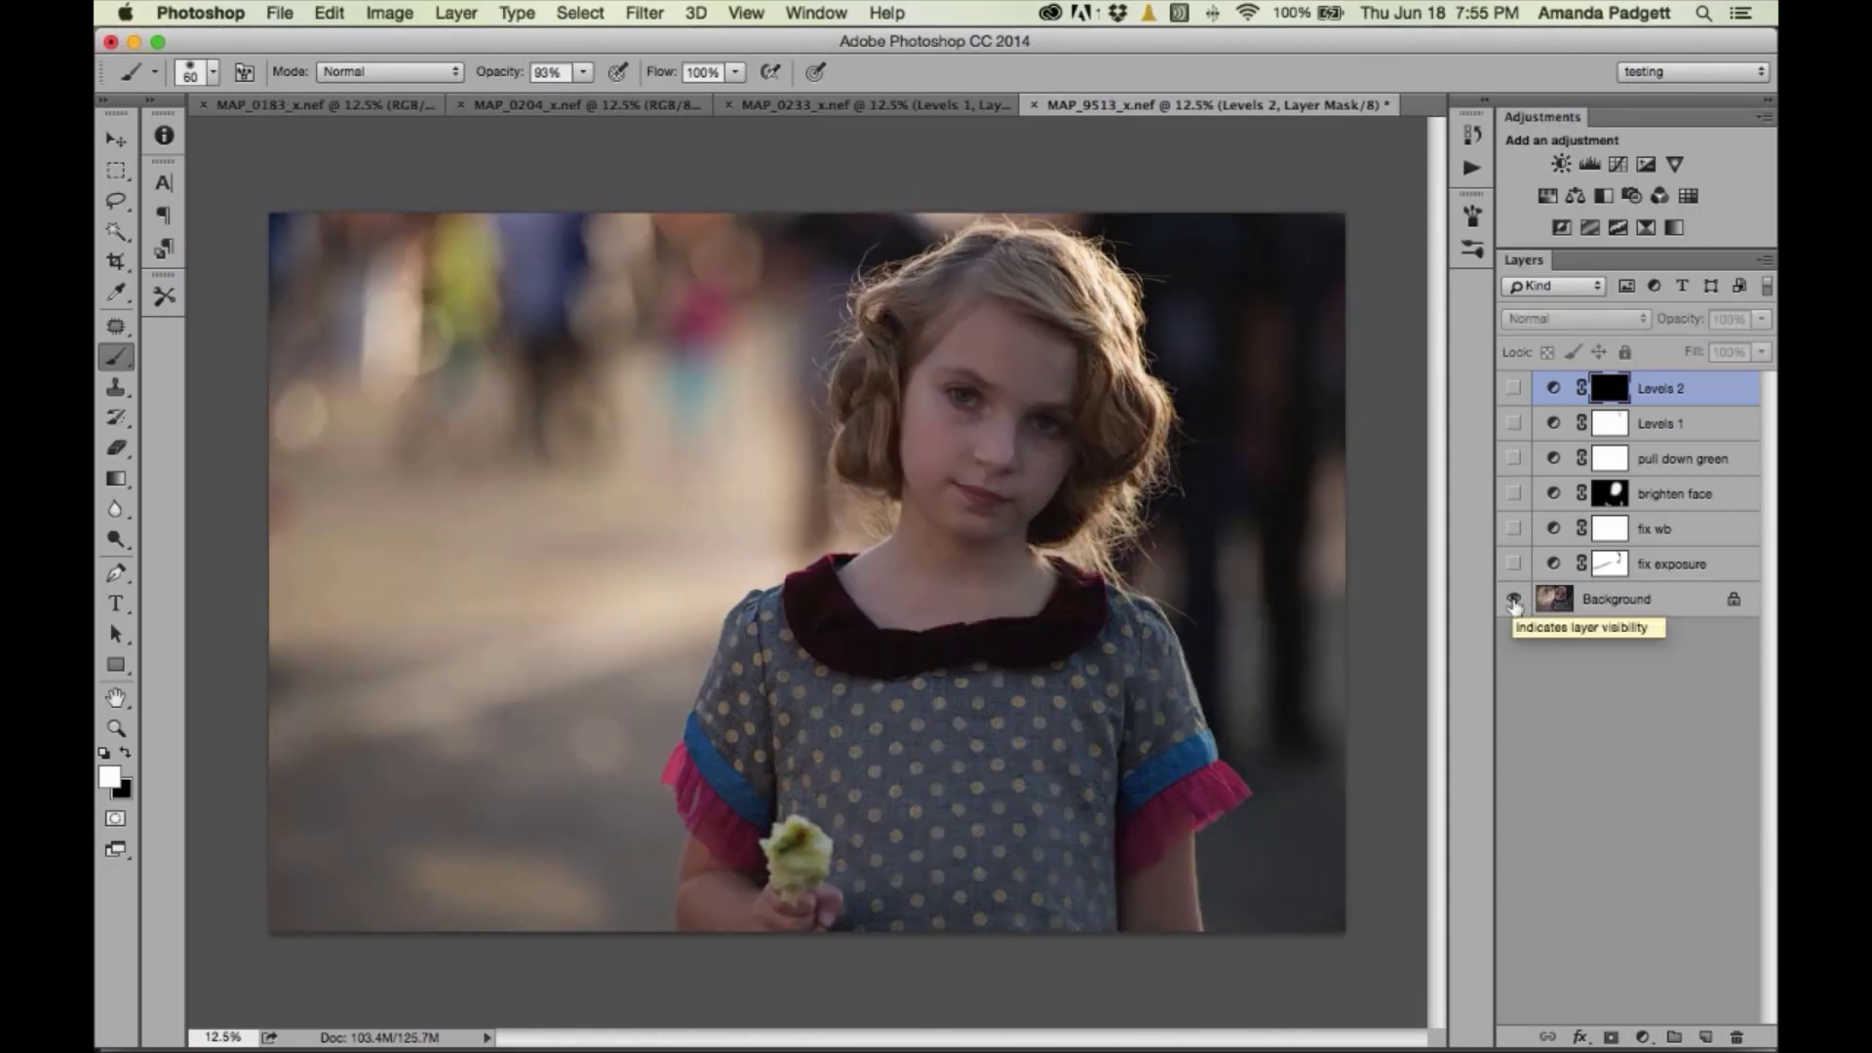
pyautogui.keyDown('alt'); pyautogui.click(1513, 602); pyautogui.keyUp('alt')
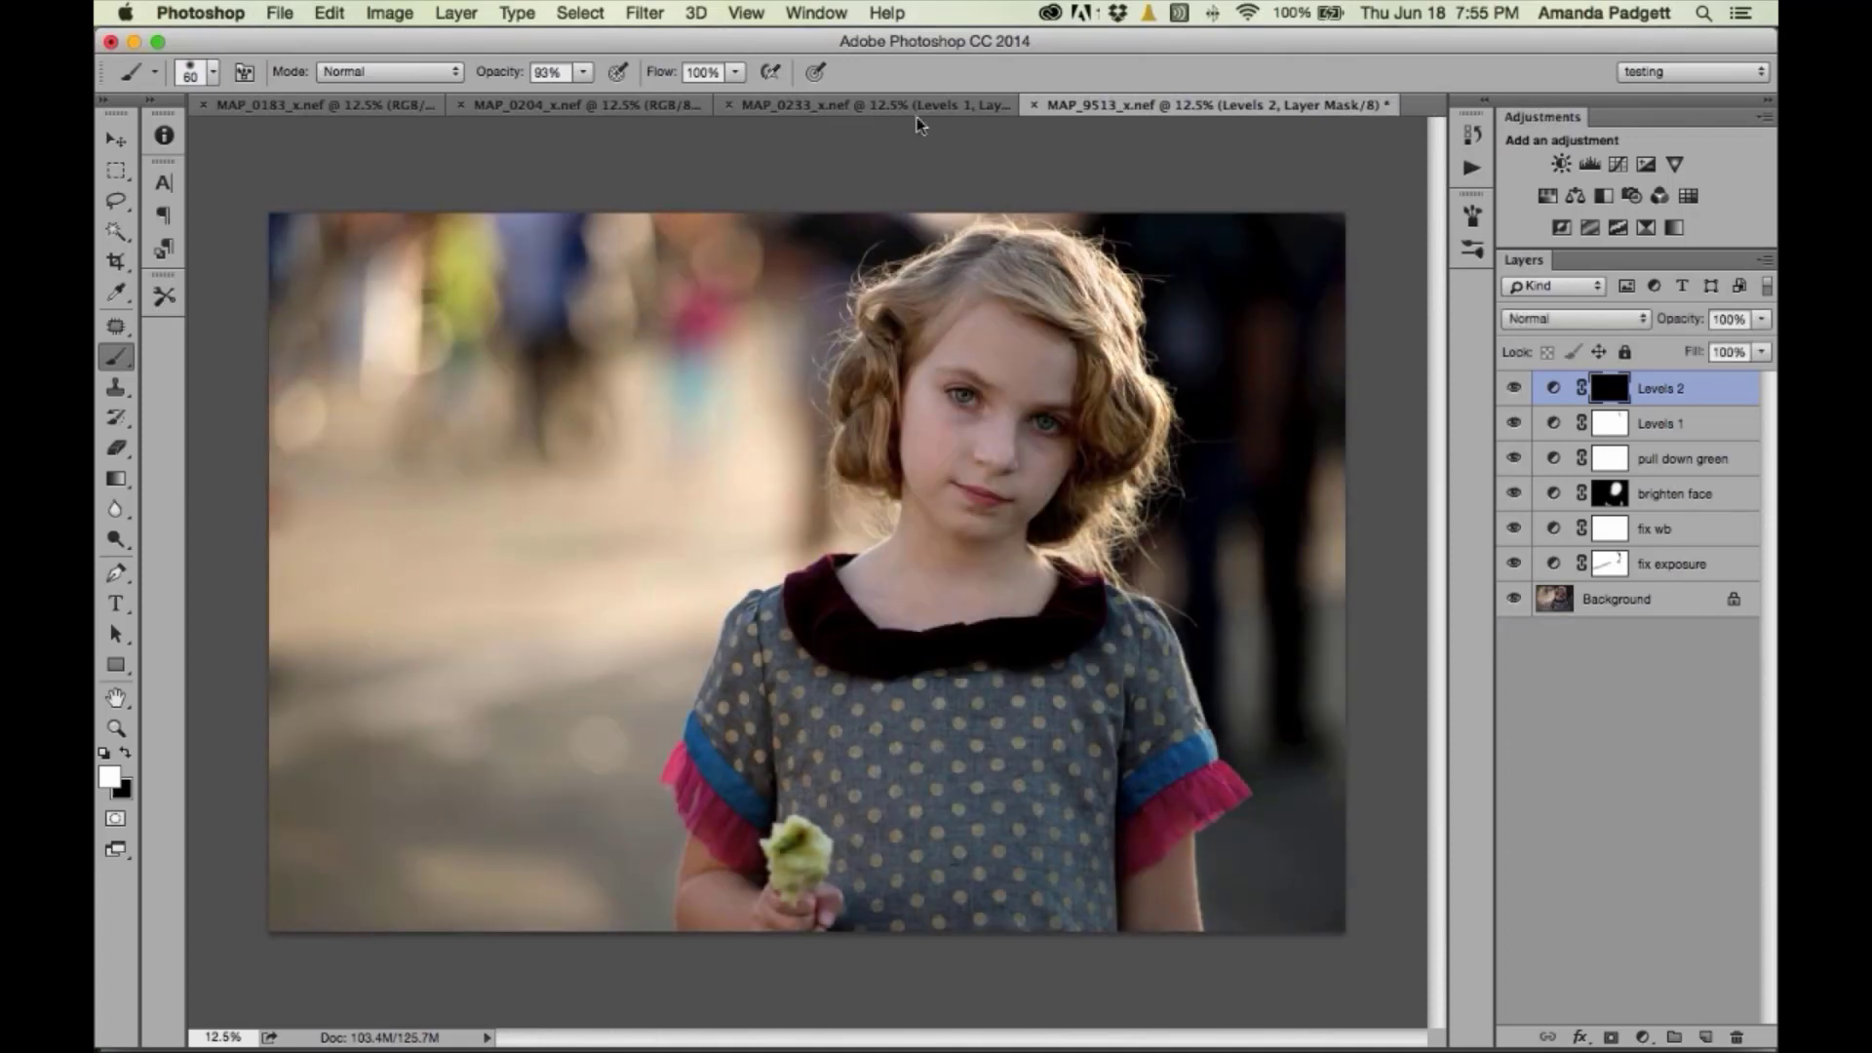
# - In MAP_0233_x.nef, compare the photo before and after editing by hiding and showing all layers above the Background
pyautogui.click(616, 101)
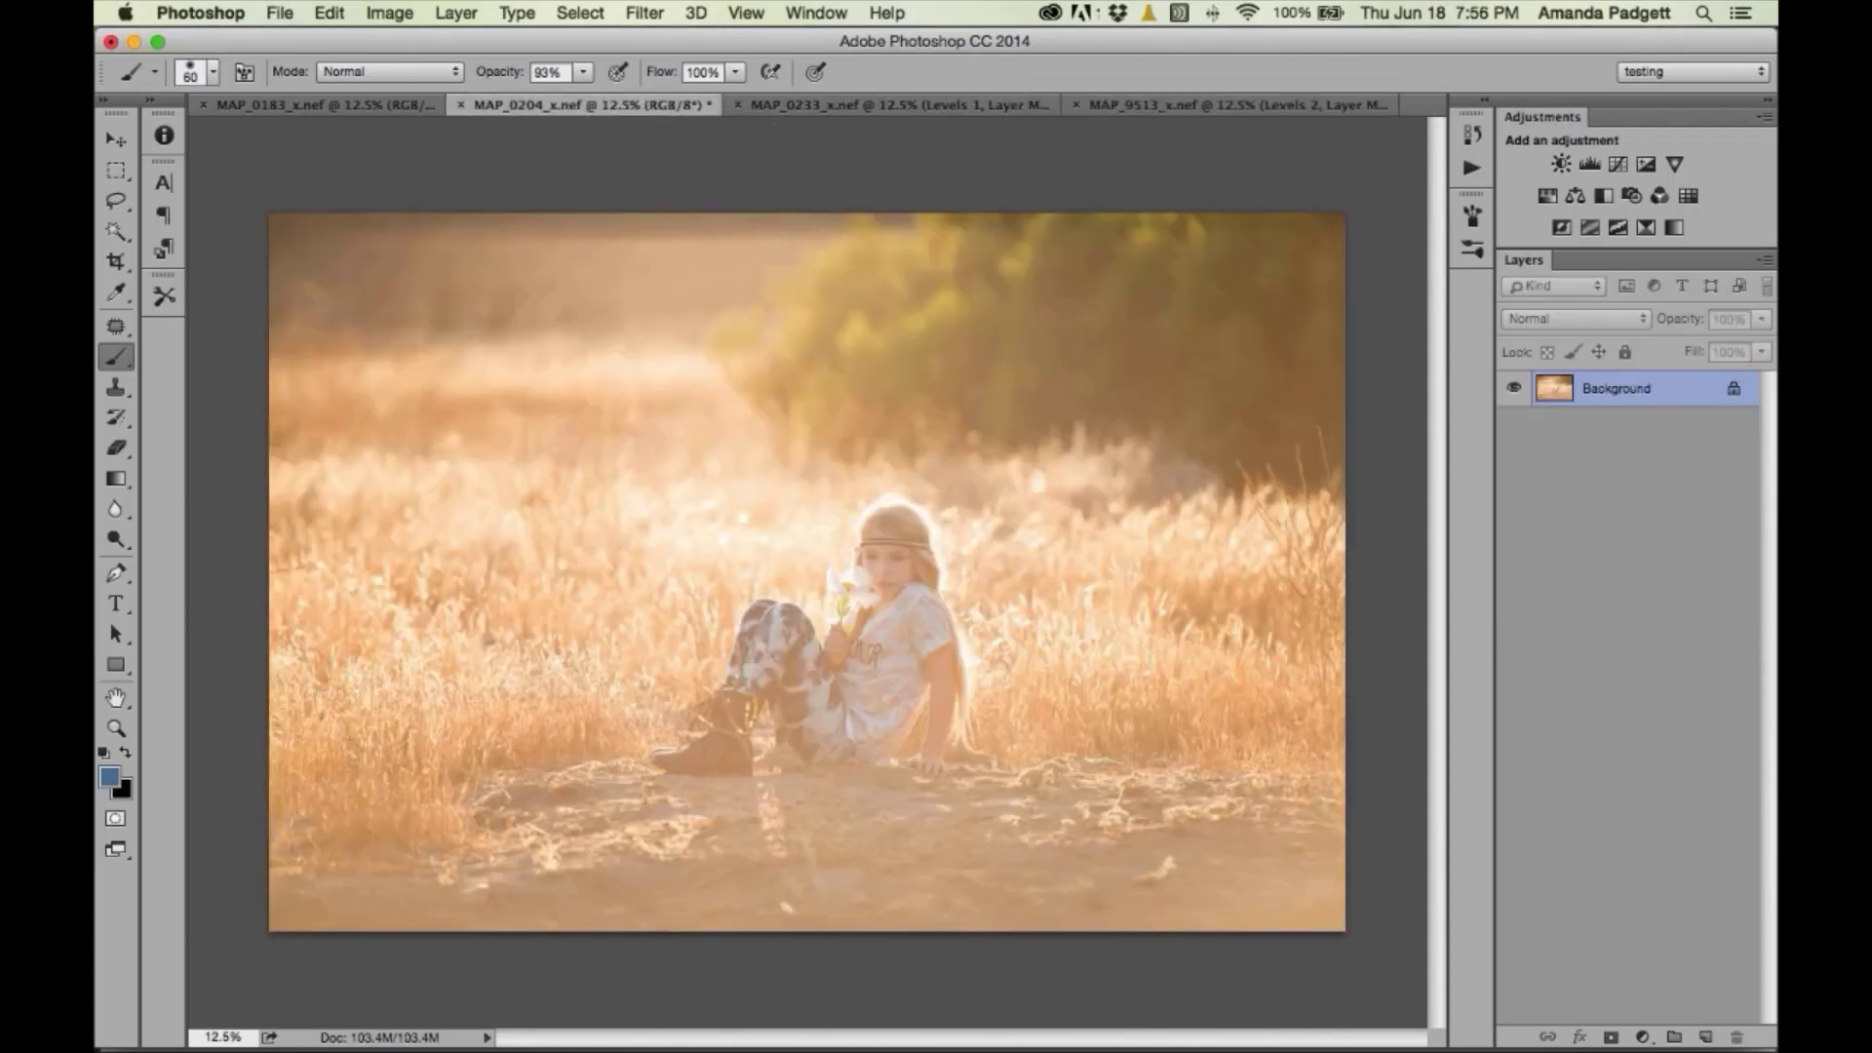
pyautogui.click(827, 102)
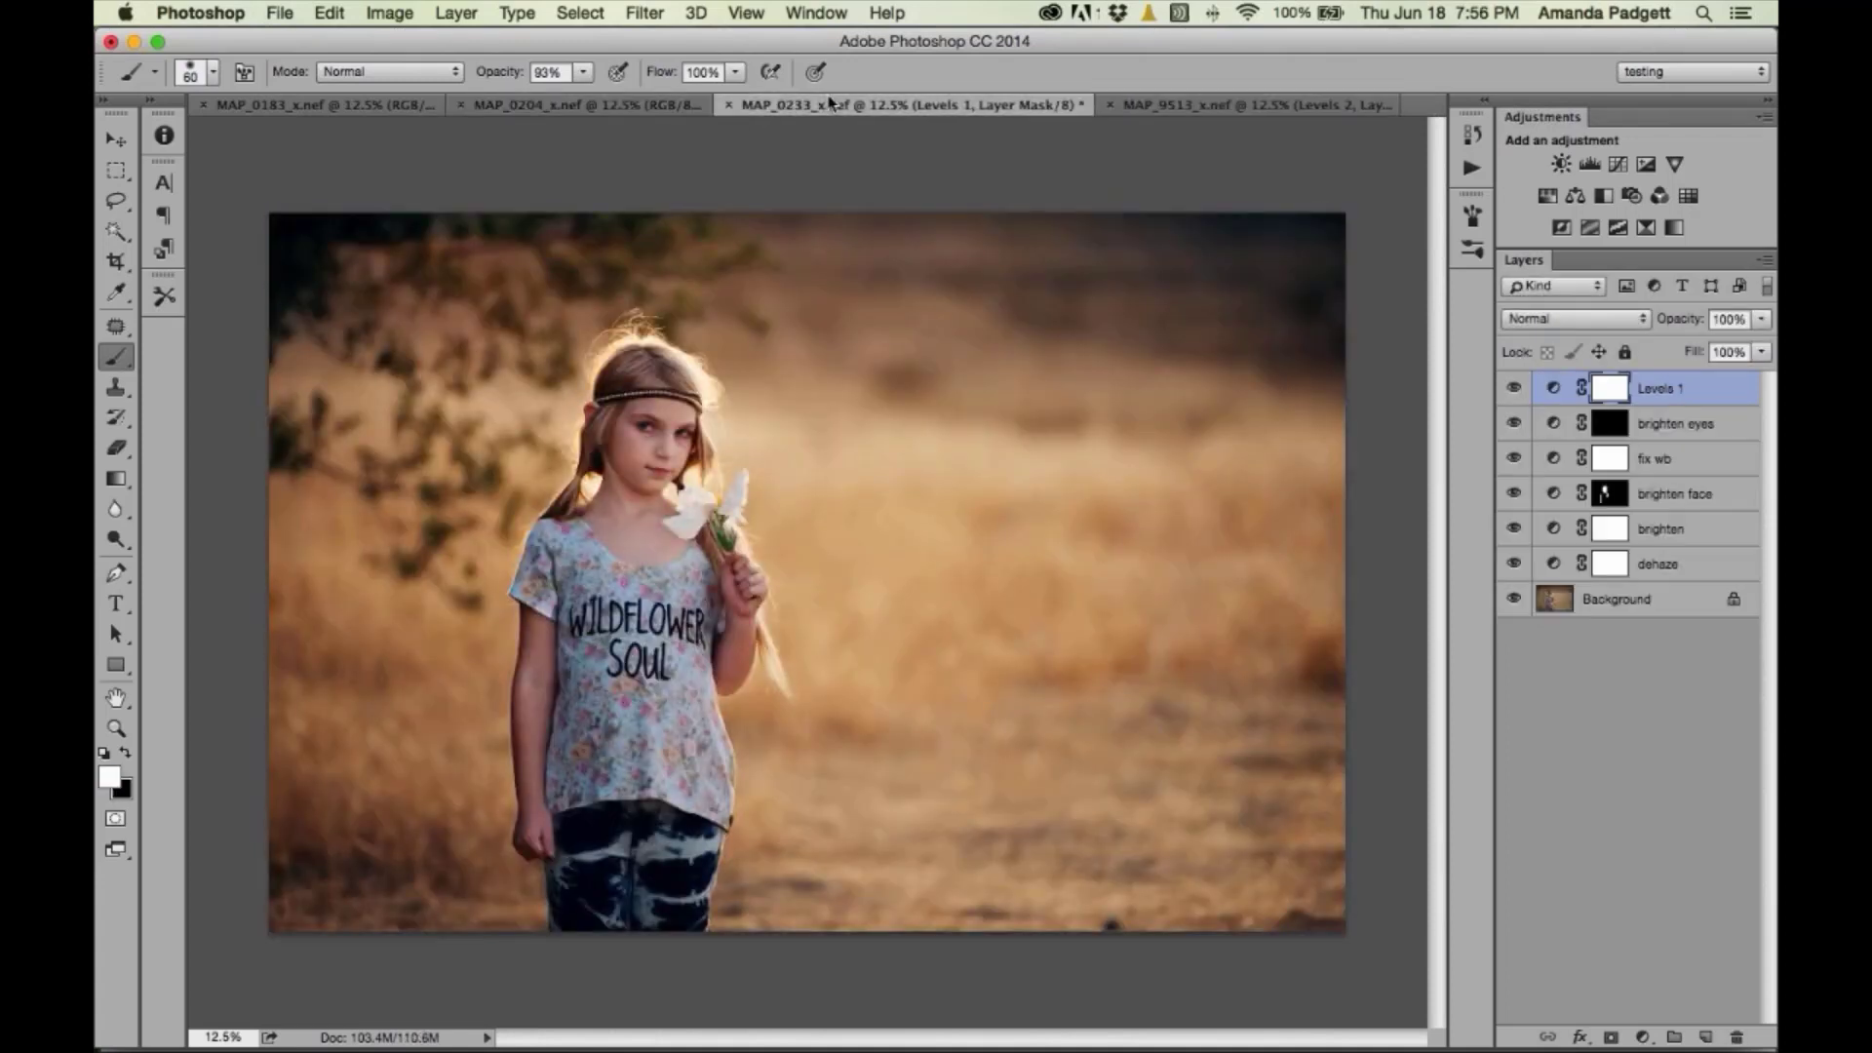
pyautogui.keyDown('alt'); pyautogui.click(1512, 602); pyautogui.keyUp('alt')
pyautogui.keyDown('alt'); pyautogui.click(1512, 602); pyautogui.keyUp('alt')
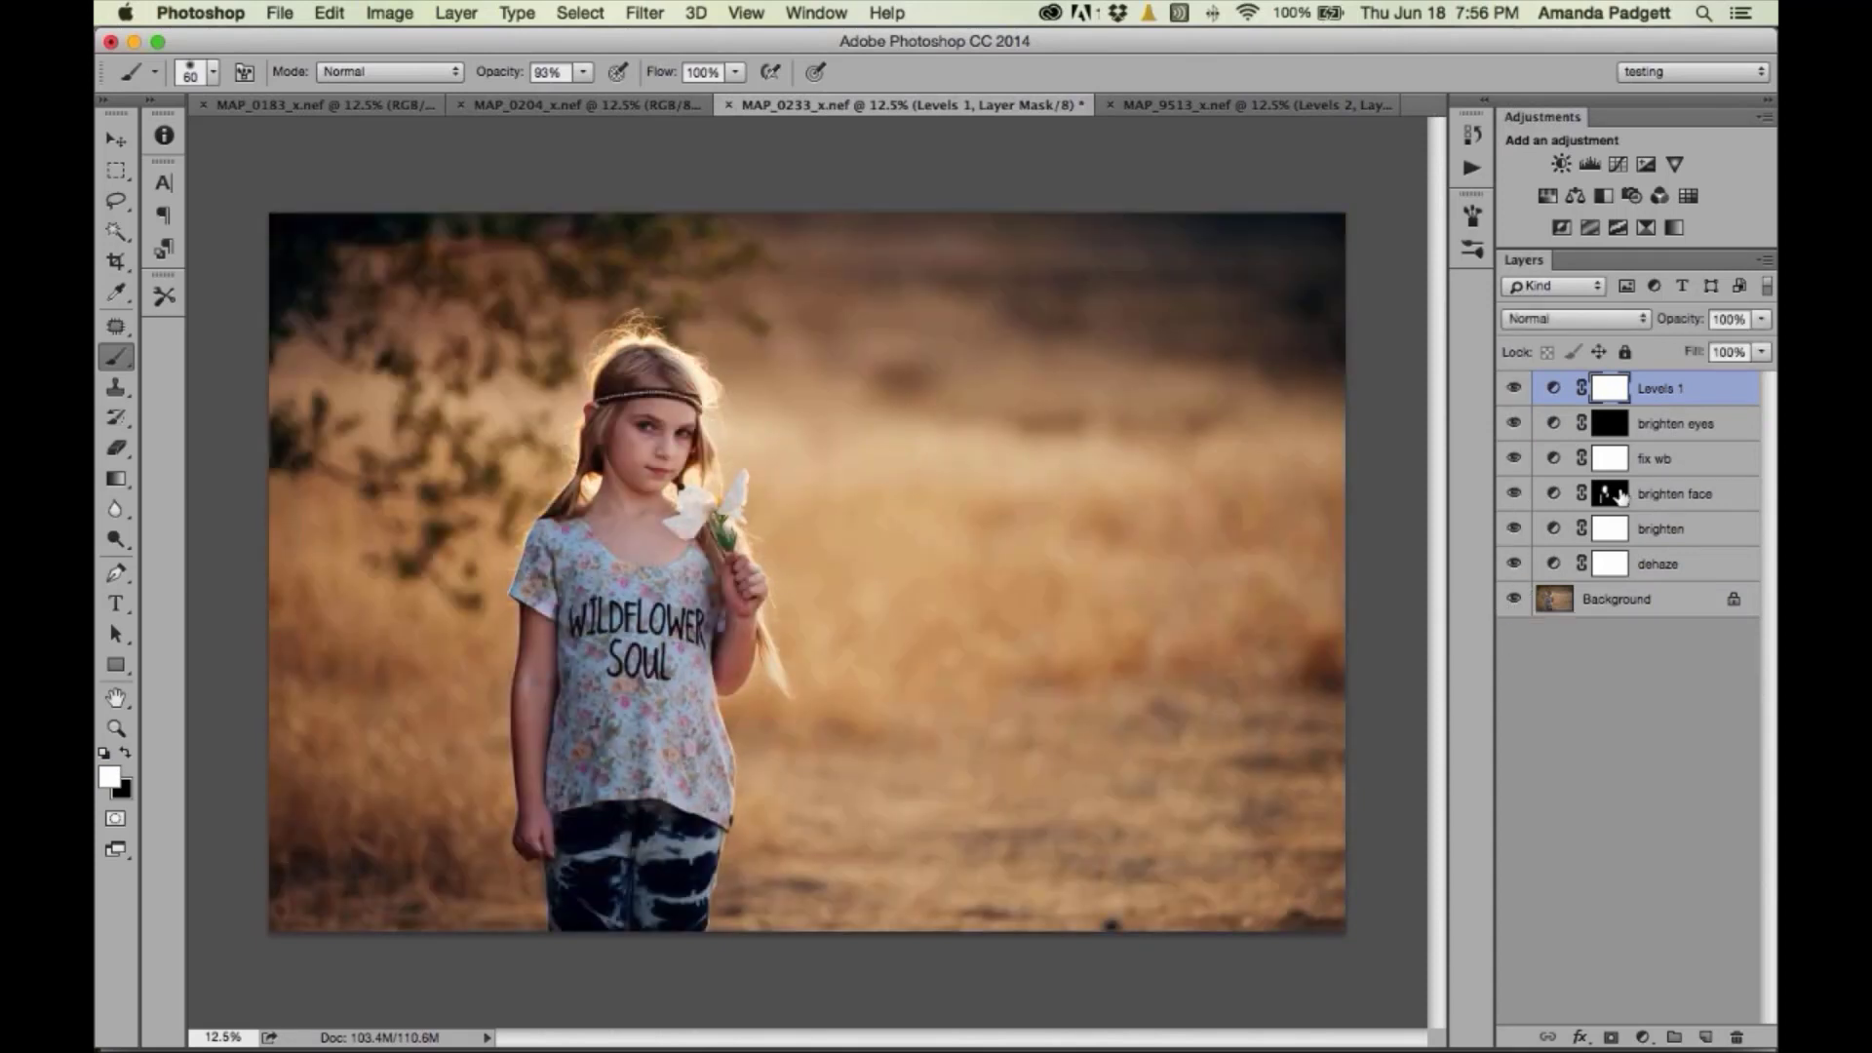
# - Delete the Levels 1 layer from MAP_0233_x.nef and switch to MAP_0204_x.nef
pyautogui.press('BackSpace')
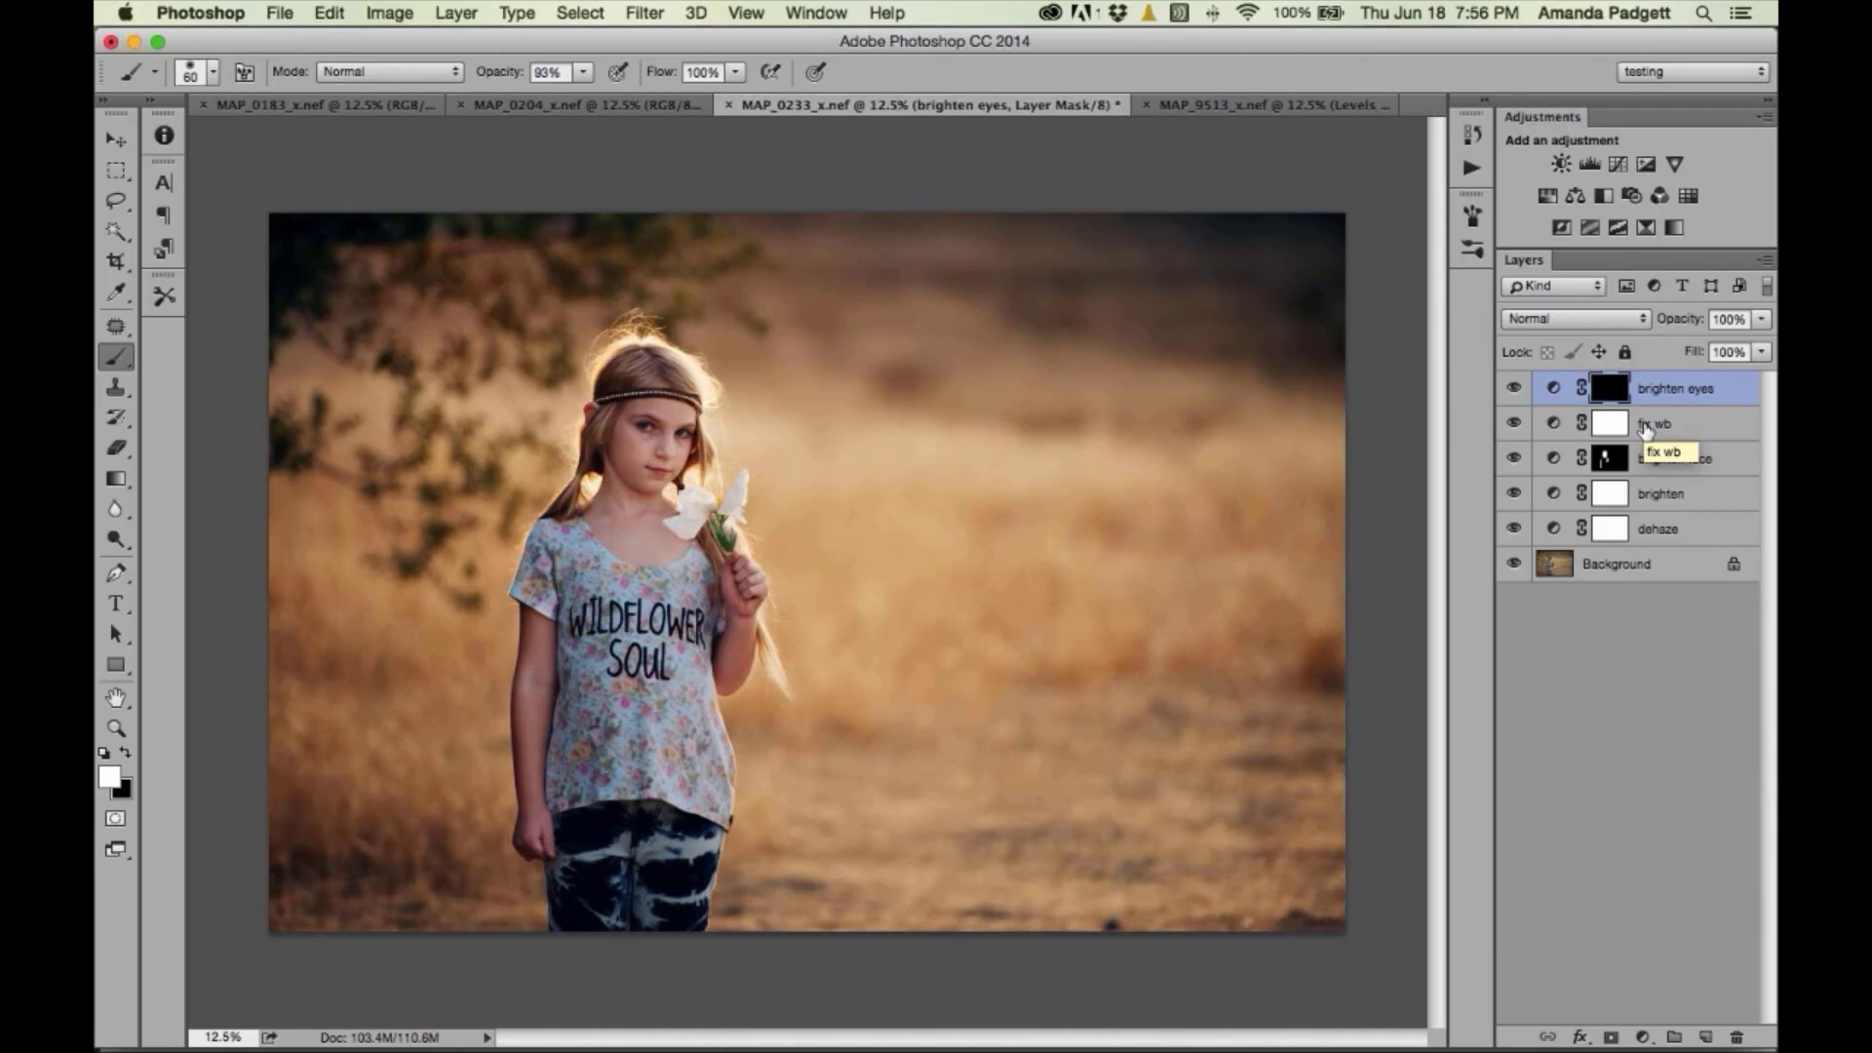
pyautogui.click(546, 104)
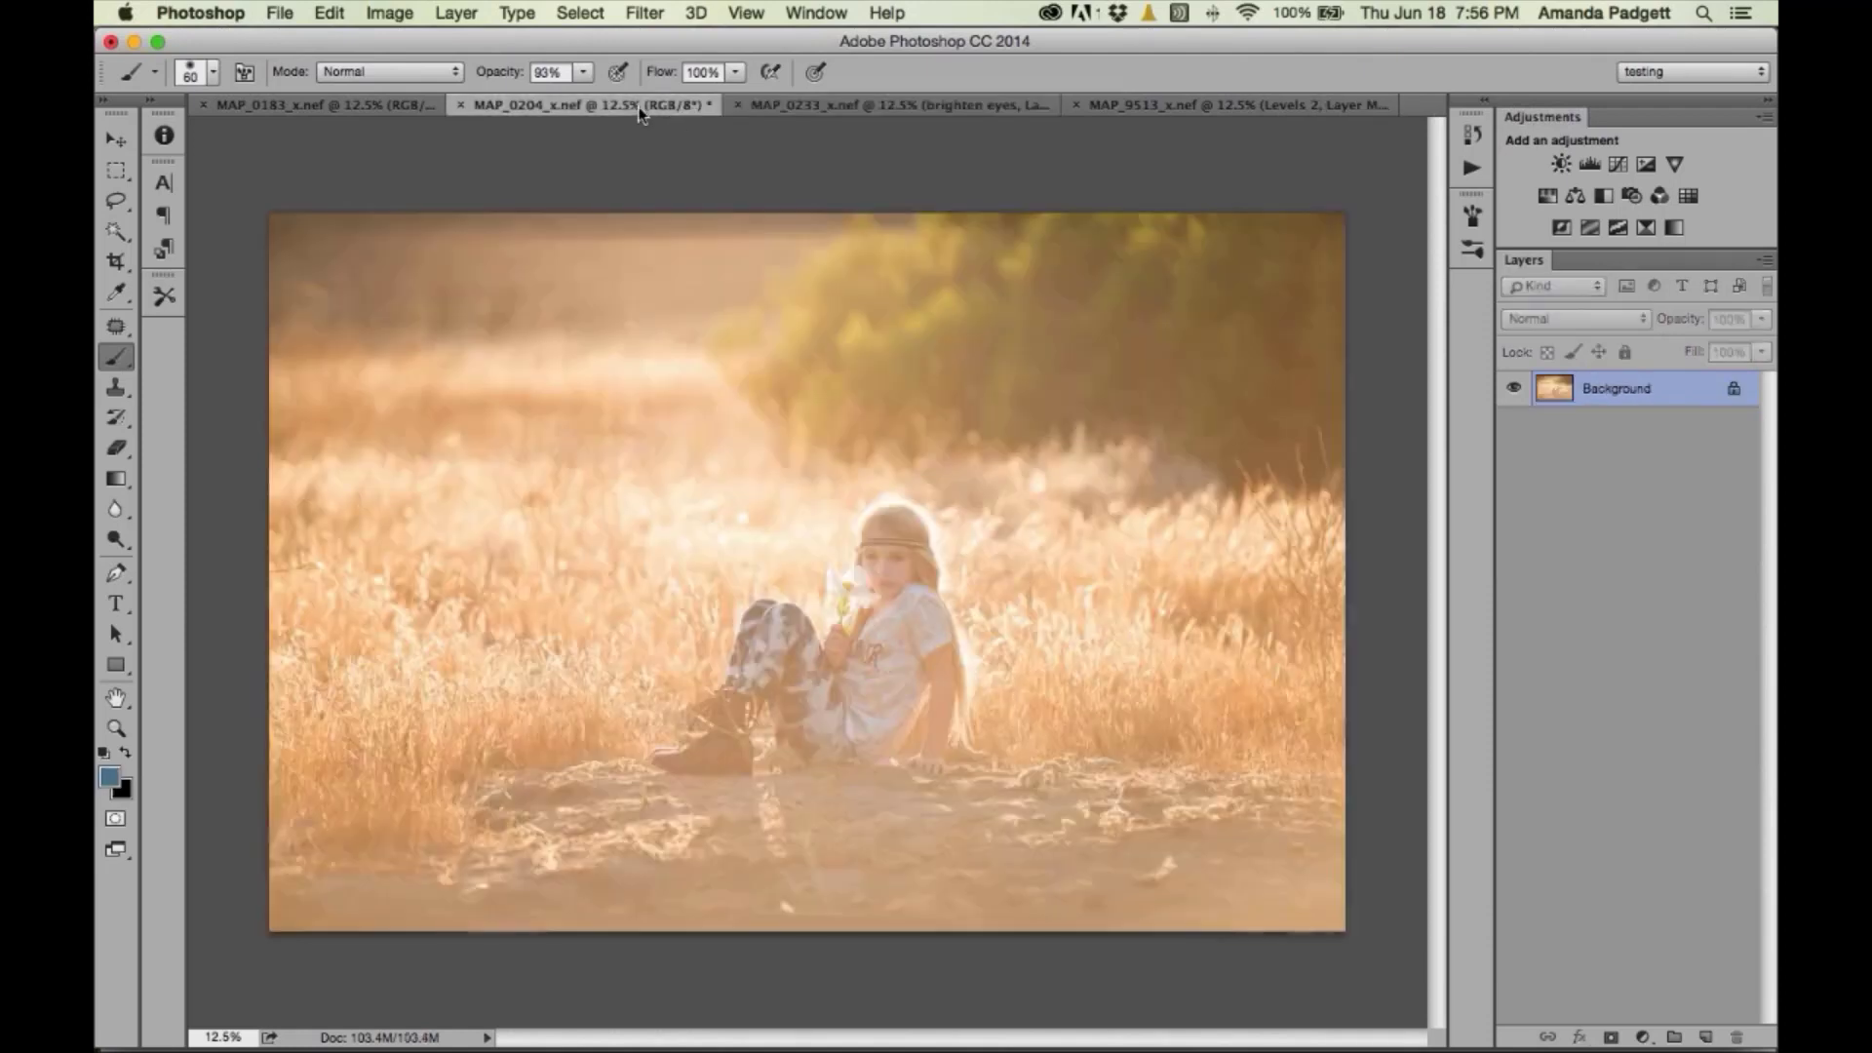
# - Look at the open photo MAP_0183_x.nef and switch to MAP_9513_x.nef
pyautogui.click(336, 103)
pyautogui.click(566, 104)
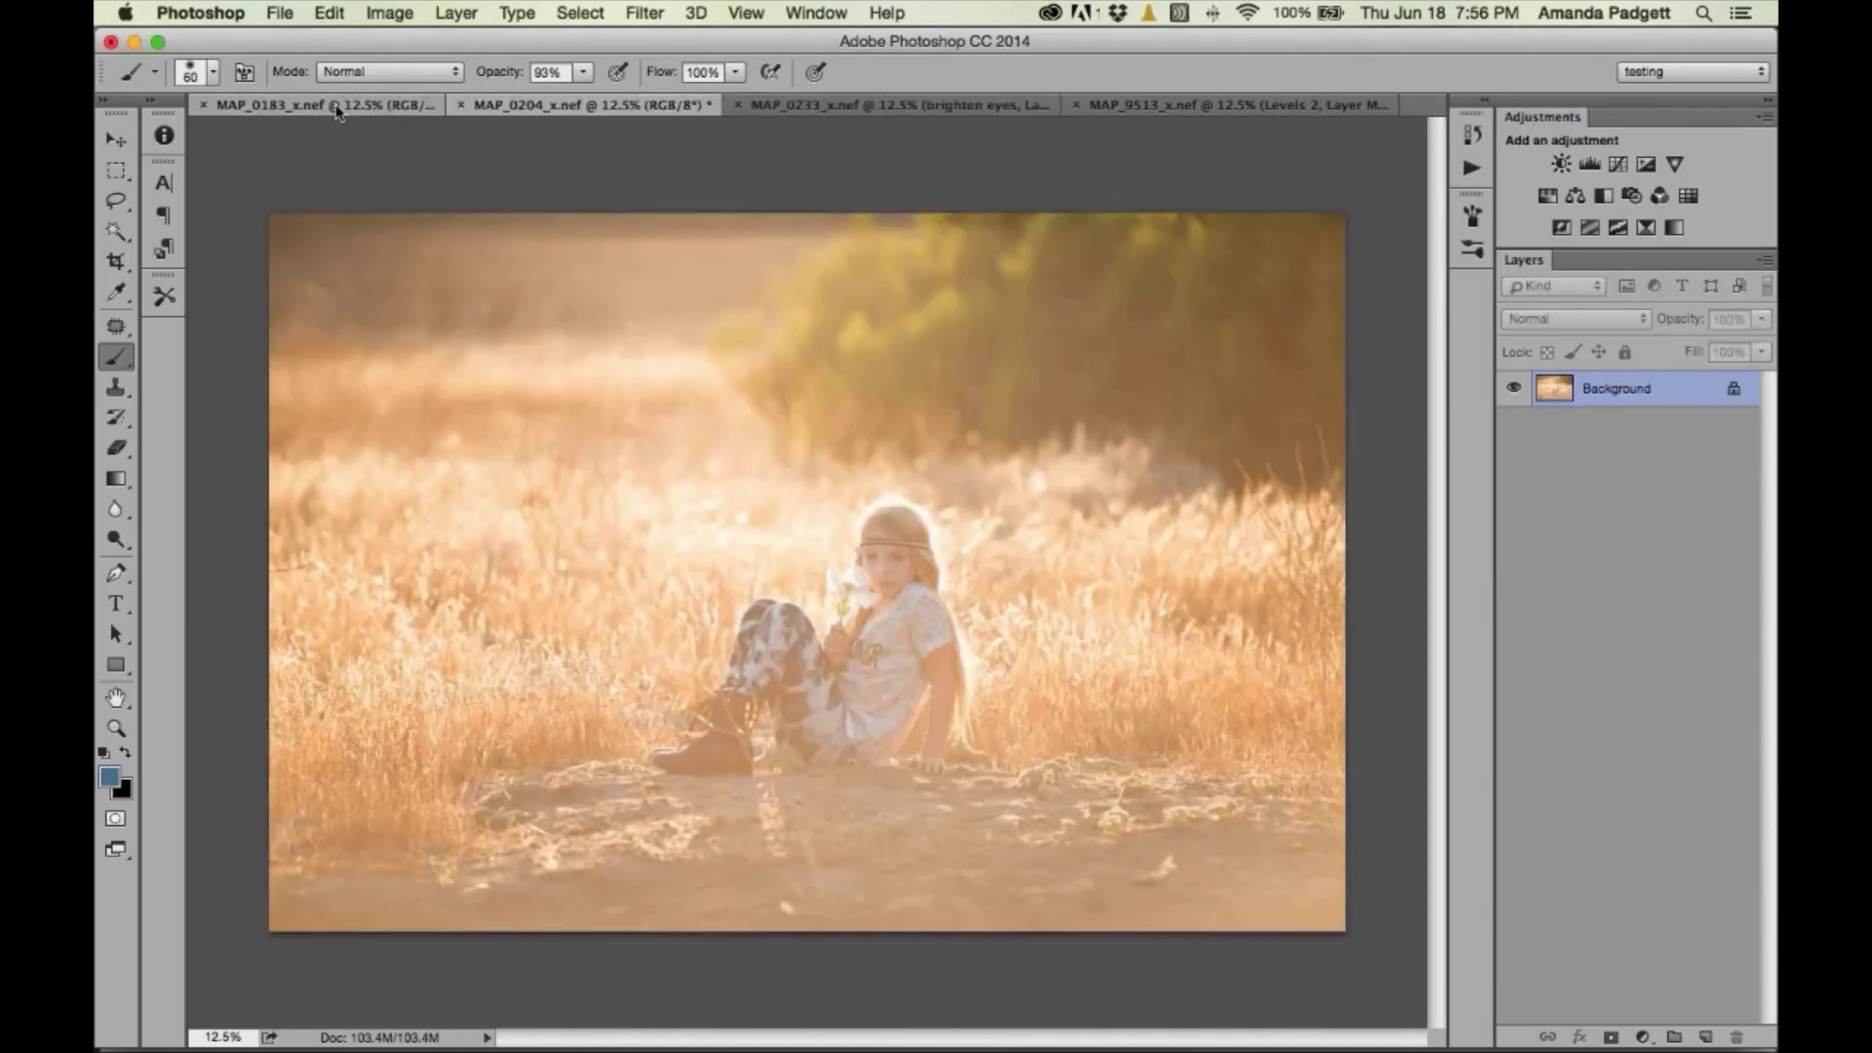
pyautogui.click(336, 105)
pyautogui.click(1154, 106)
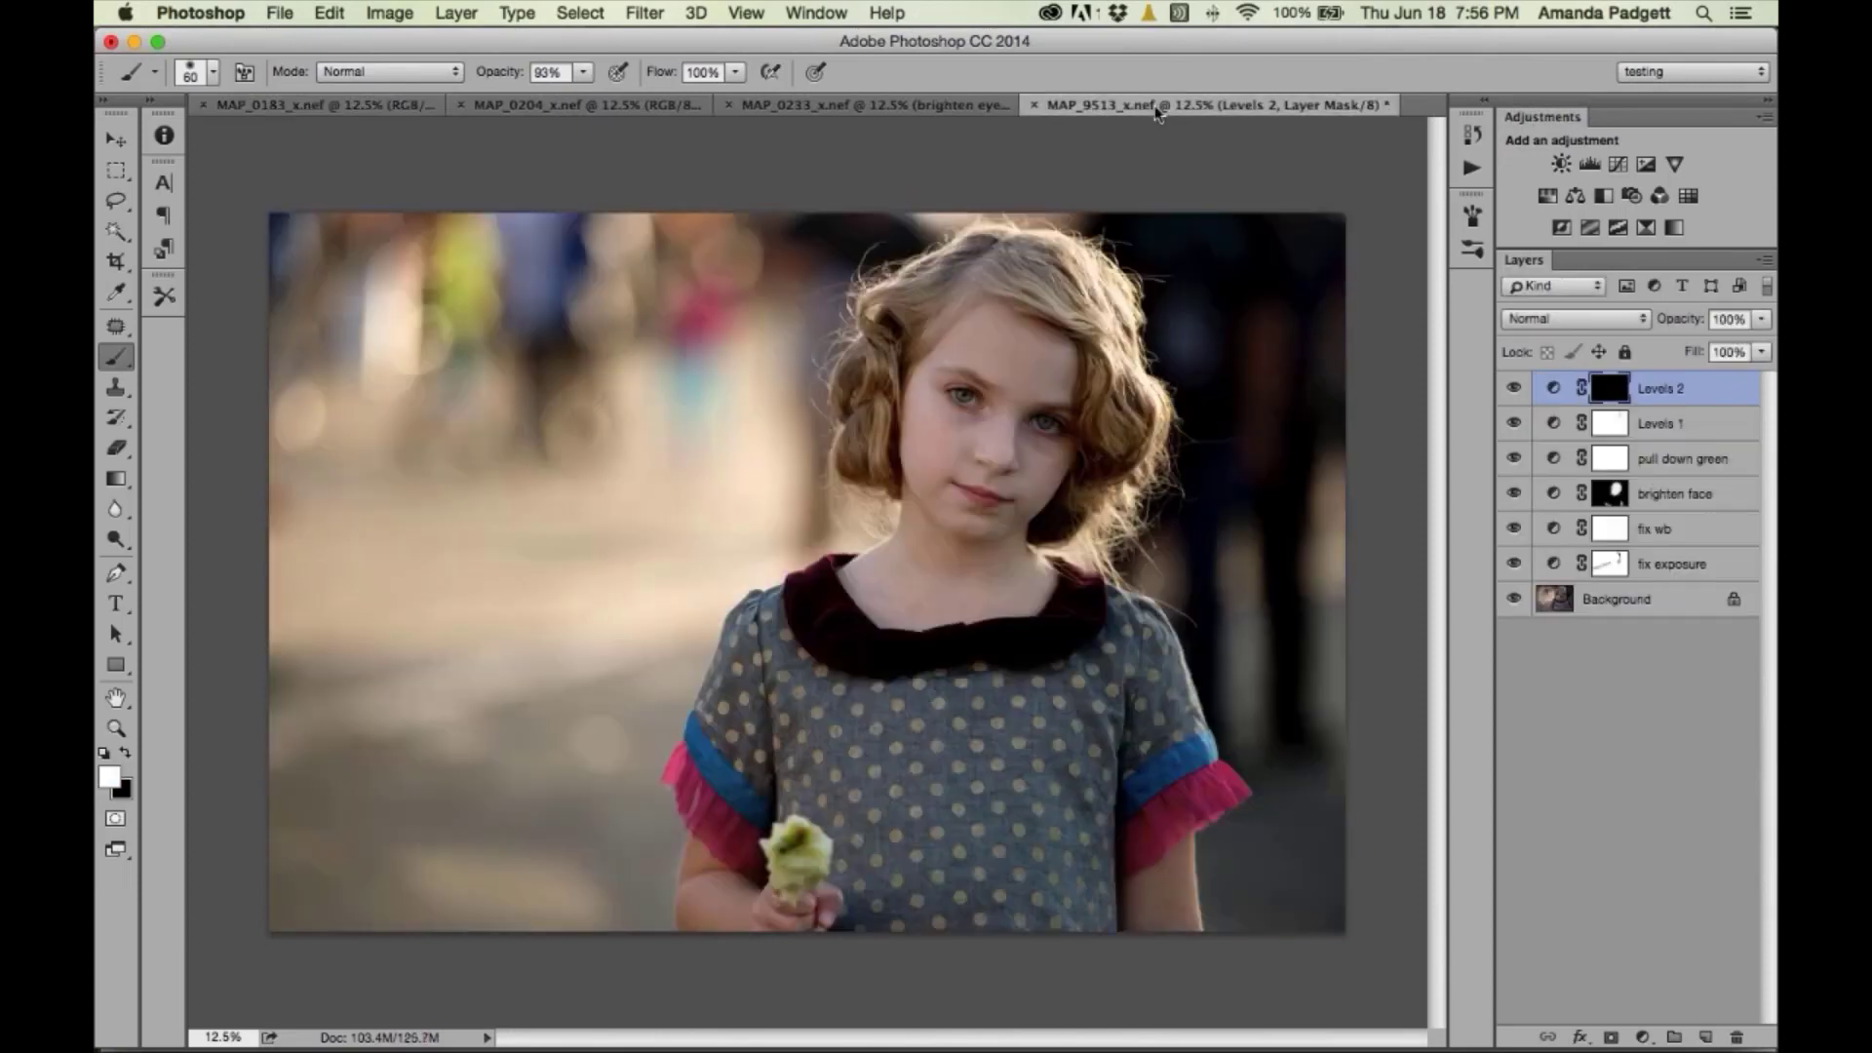
pyautogui.hotkey('ctrl', 'Tab')
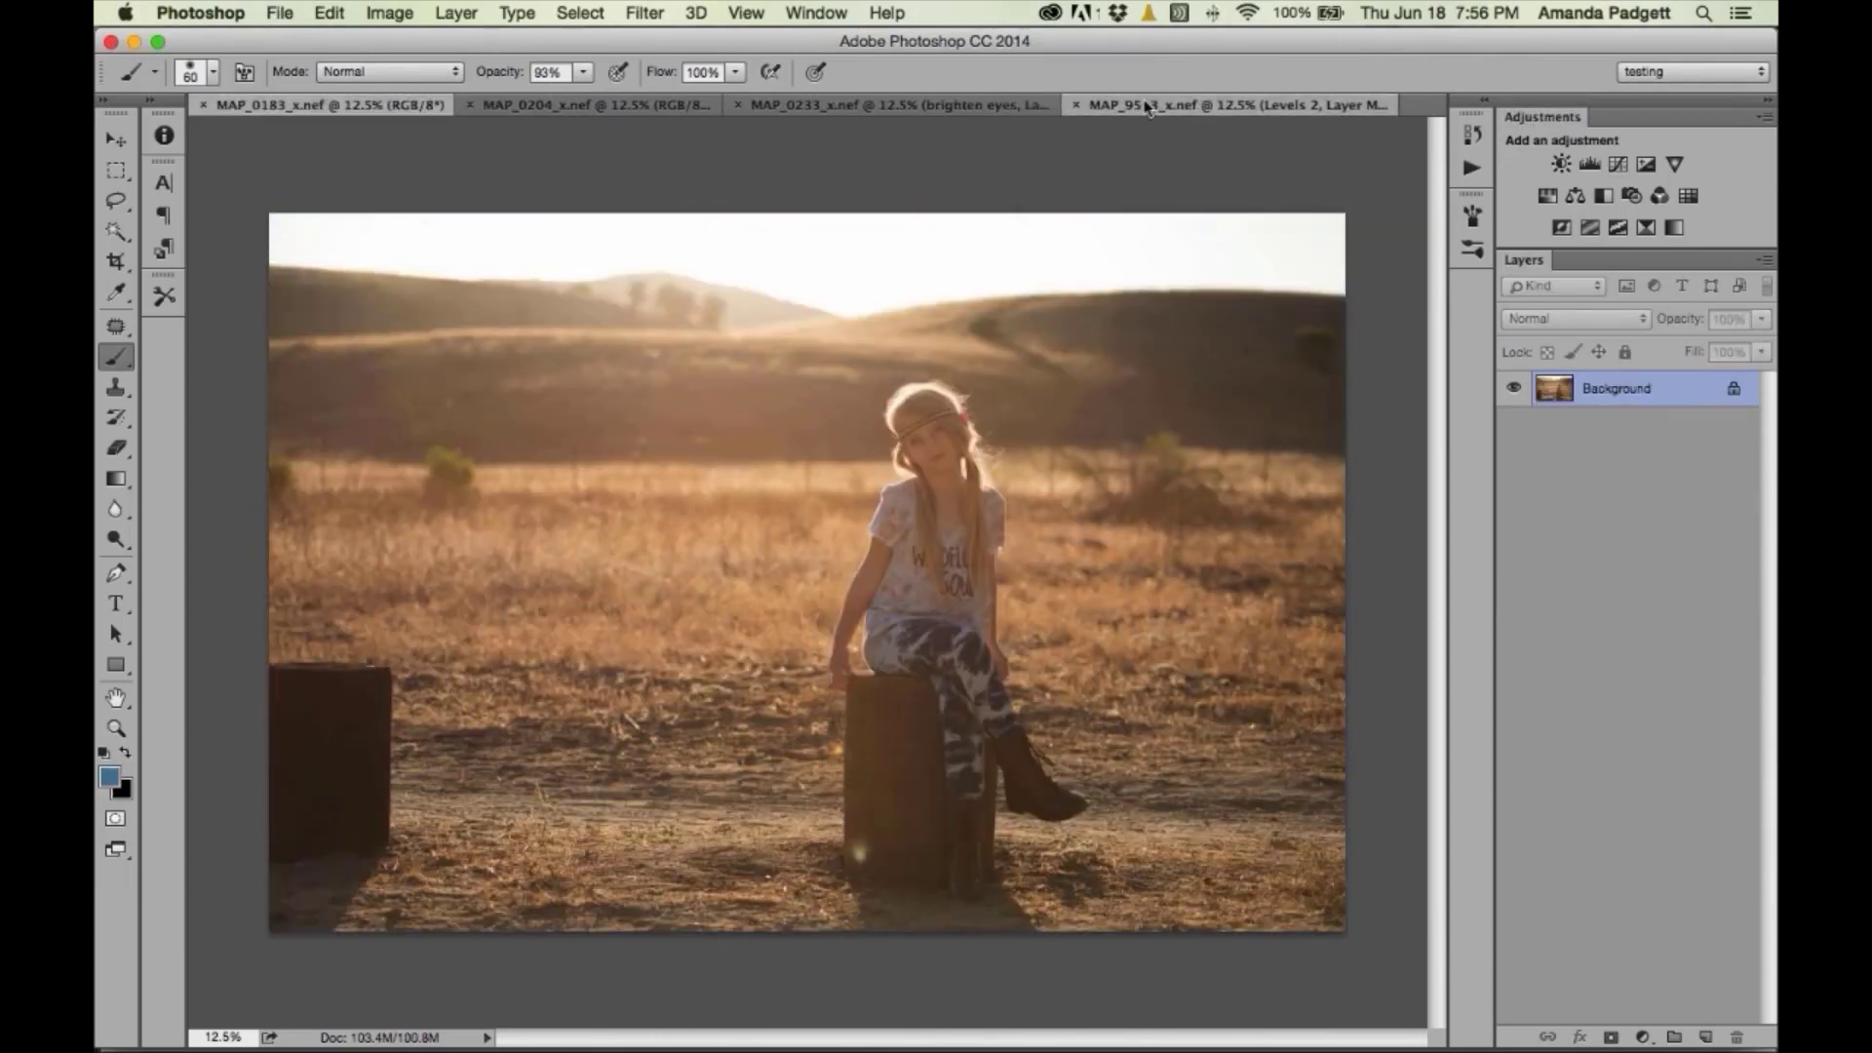
pyautogui.click(1150, 108)
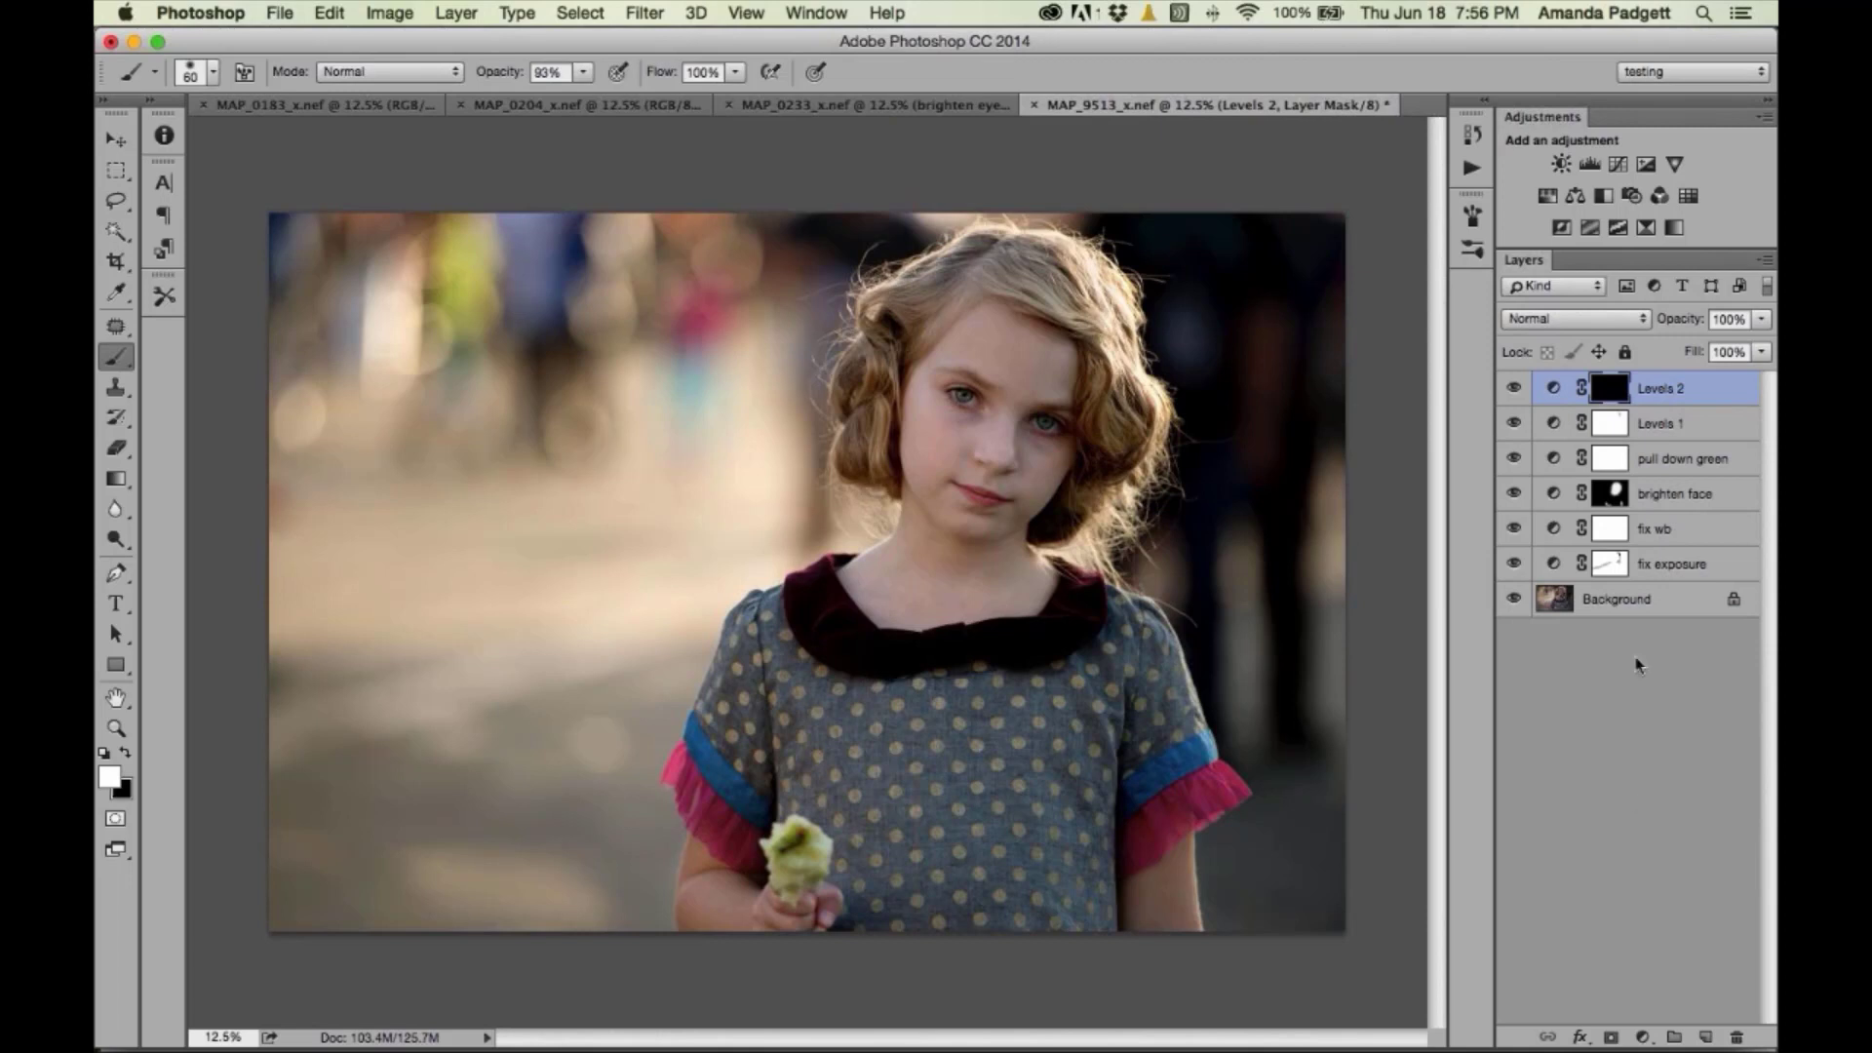
# - Add a Levels layer above Levels 2 with black input 21 and midtones 1.14, and set its blend mode to Soft Light
pyautogui.click(1587, 171)
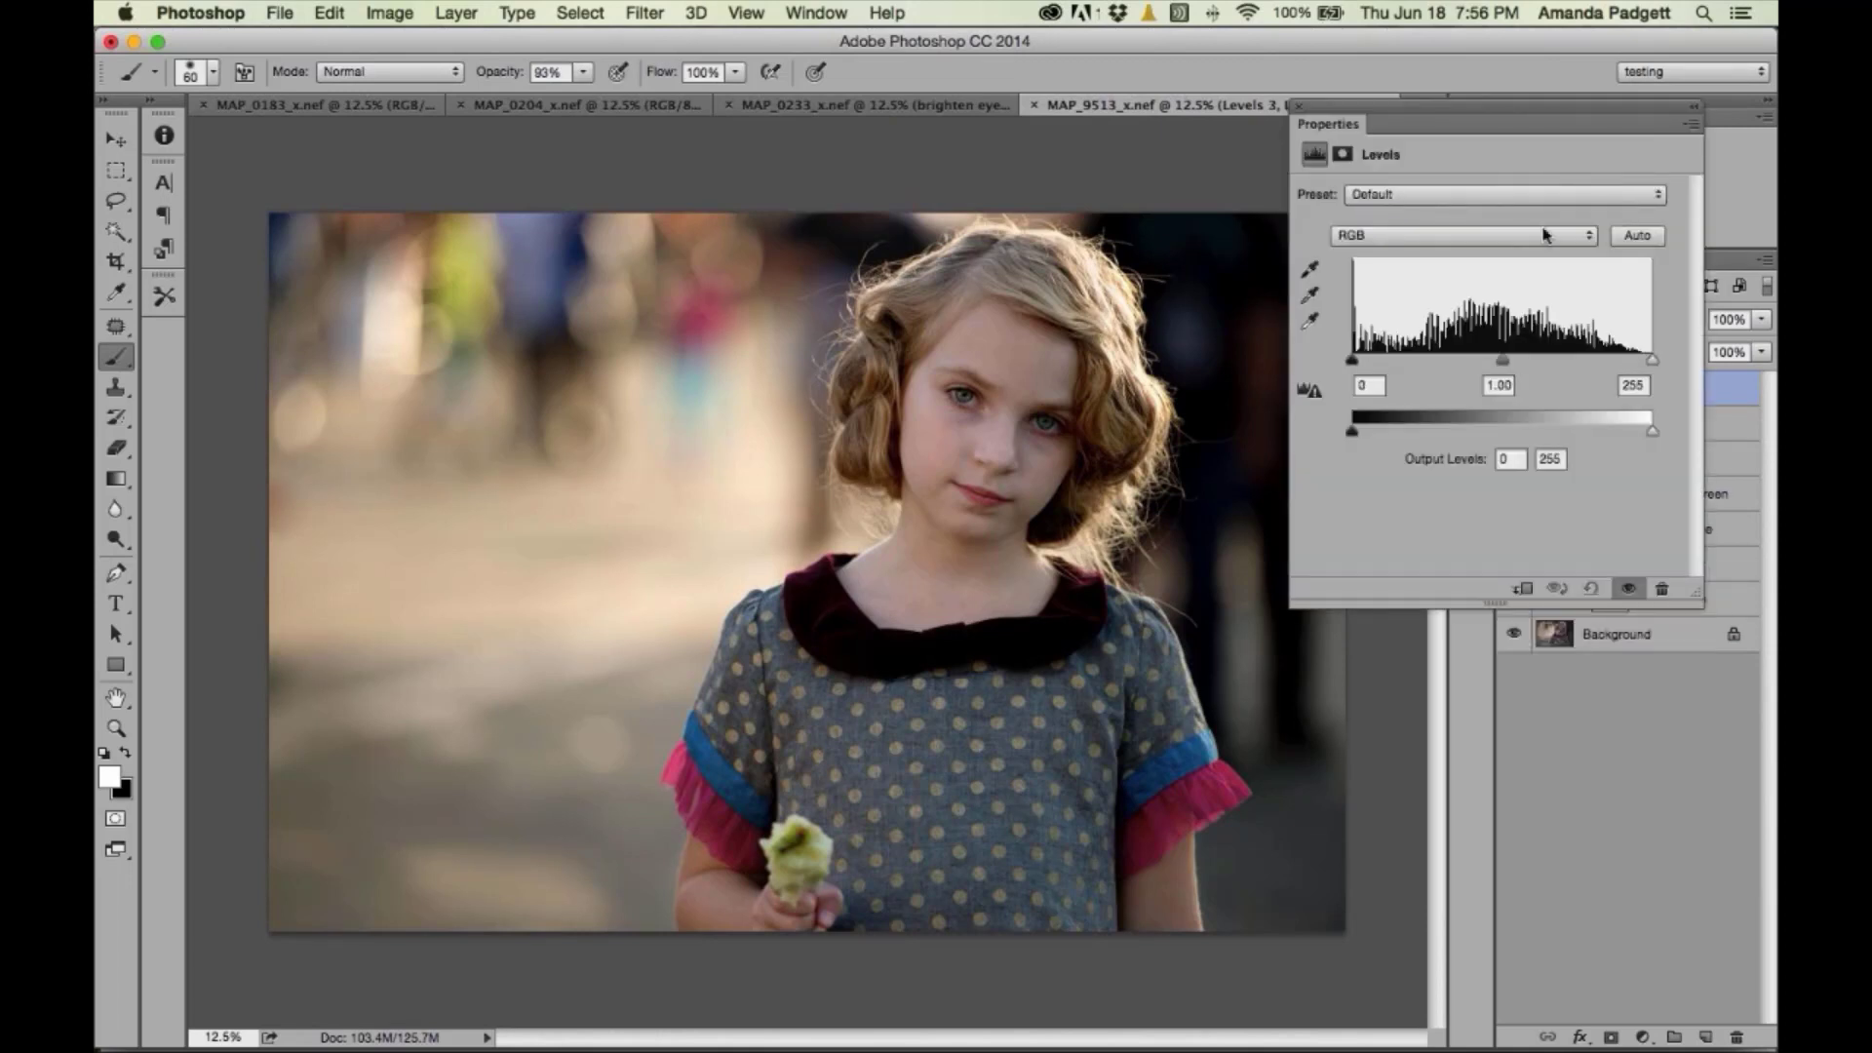
pyautogui.moveTo(1355, 362); pyautogui.dragTo(1372, 361)
pyautogui.moveTo(1511, 363); pyautogui.dragTo(1498, 367)
pyautogui.moveTo(1372, 361); pyautogui.dragTo(1377, 366)
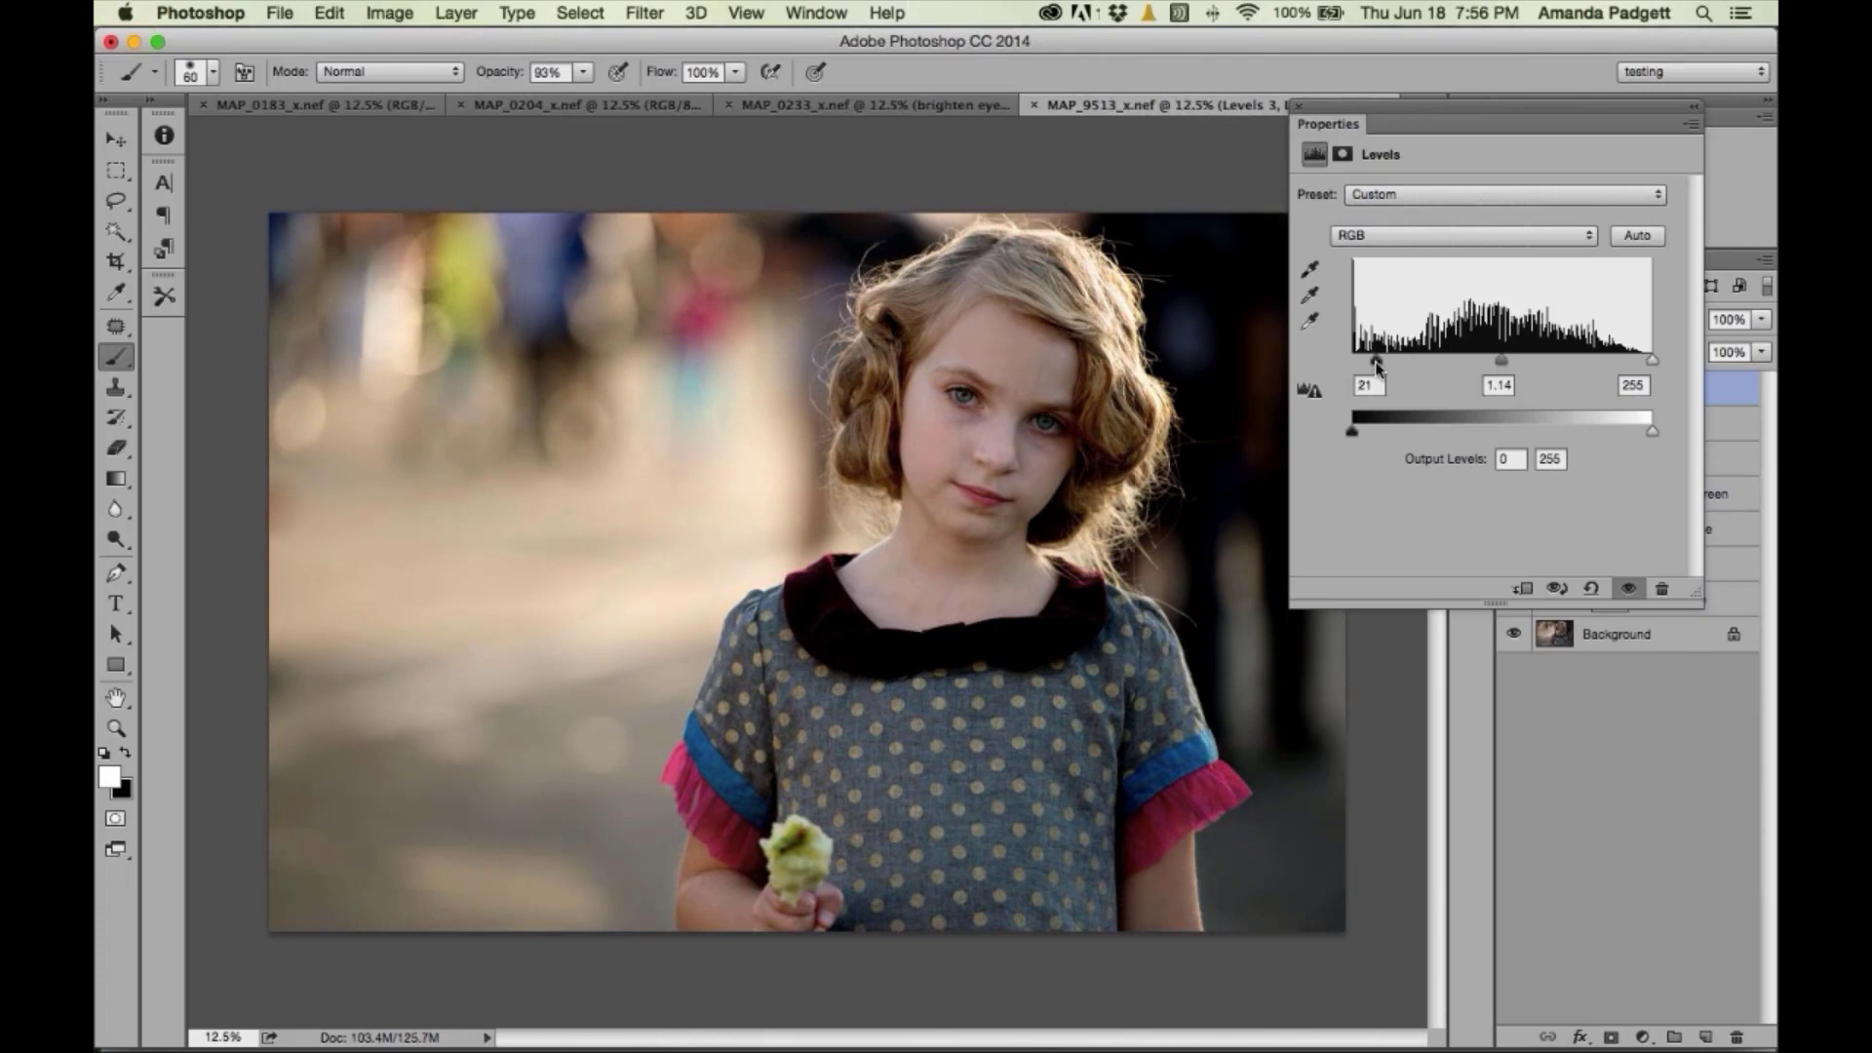
pyautogui.click(1298, 105)
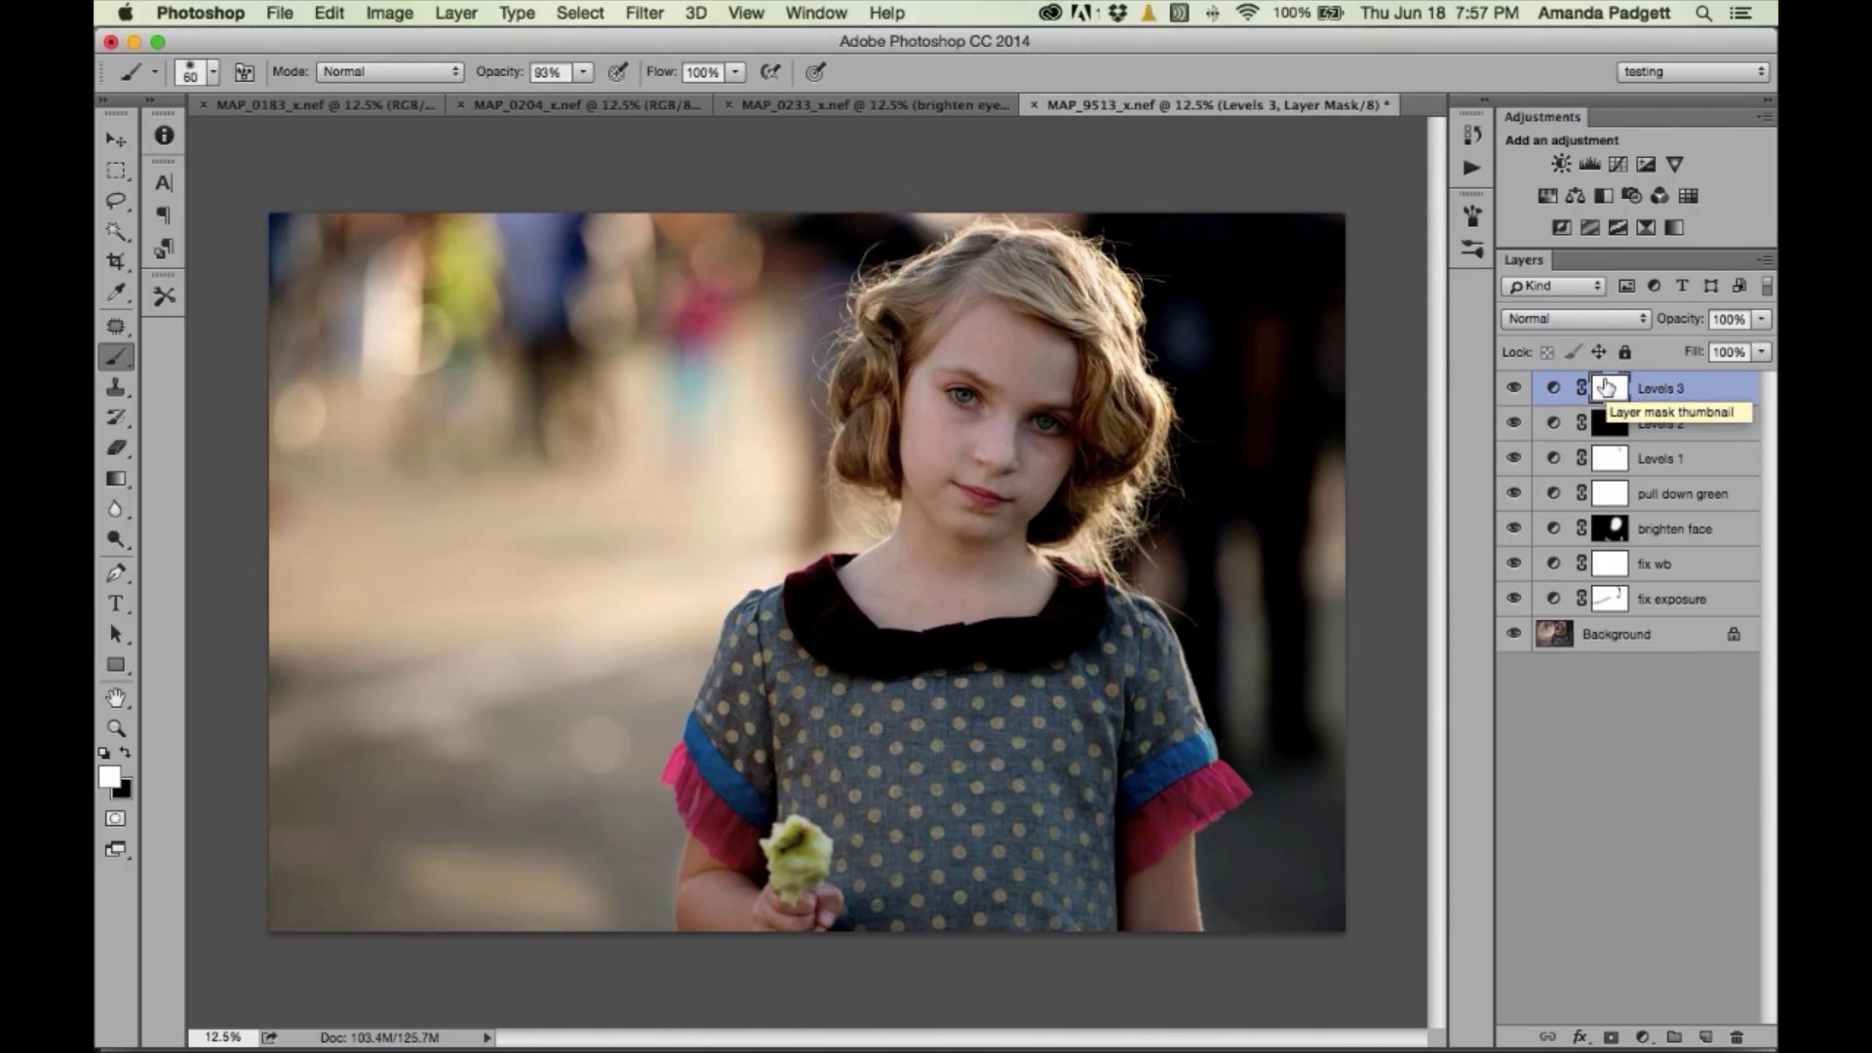
pyautogui.click(1597, 329)
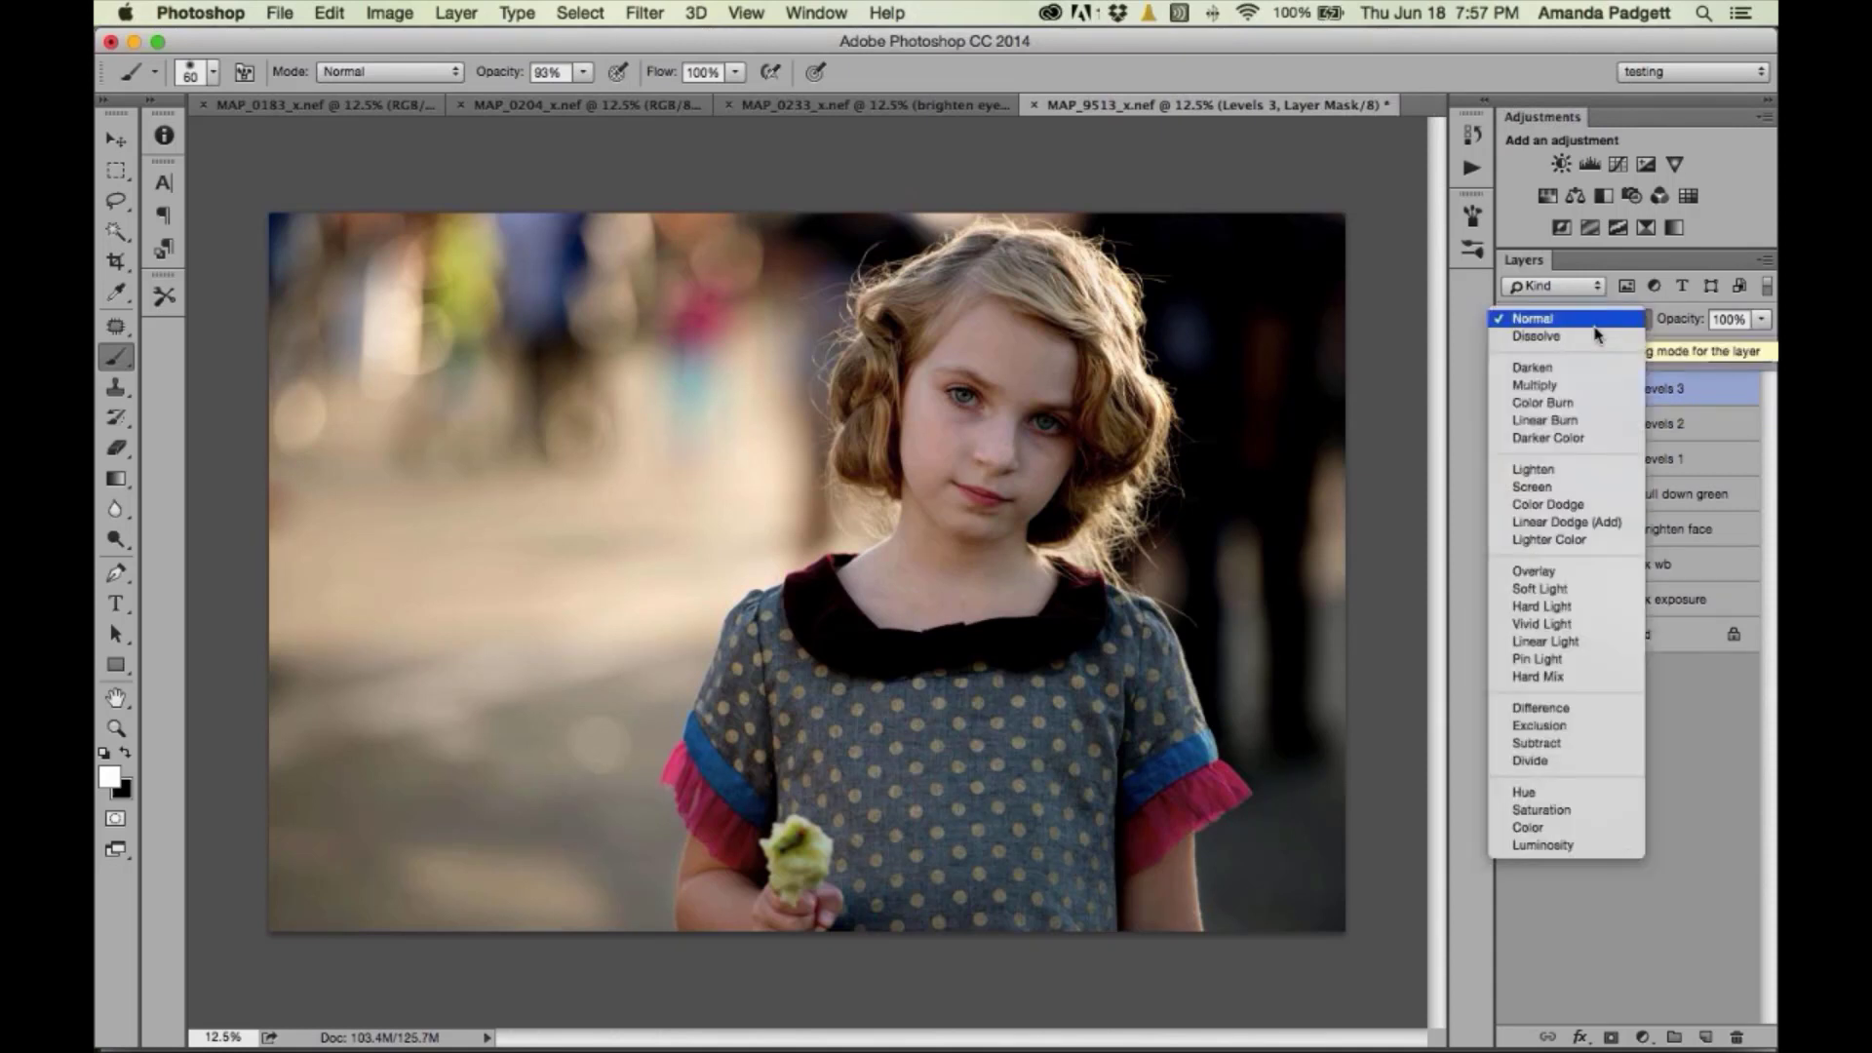
pyautogui.click(1589, 590)
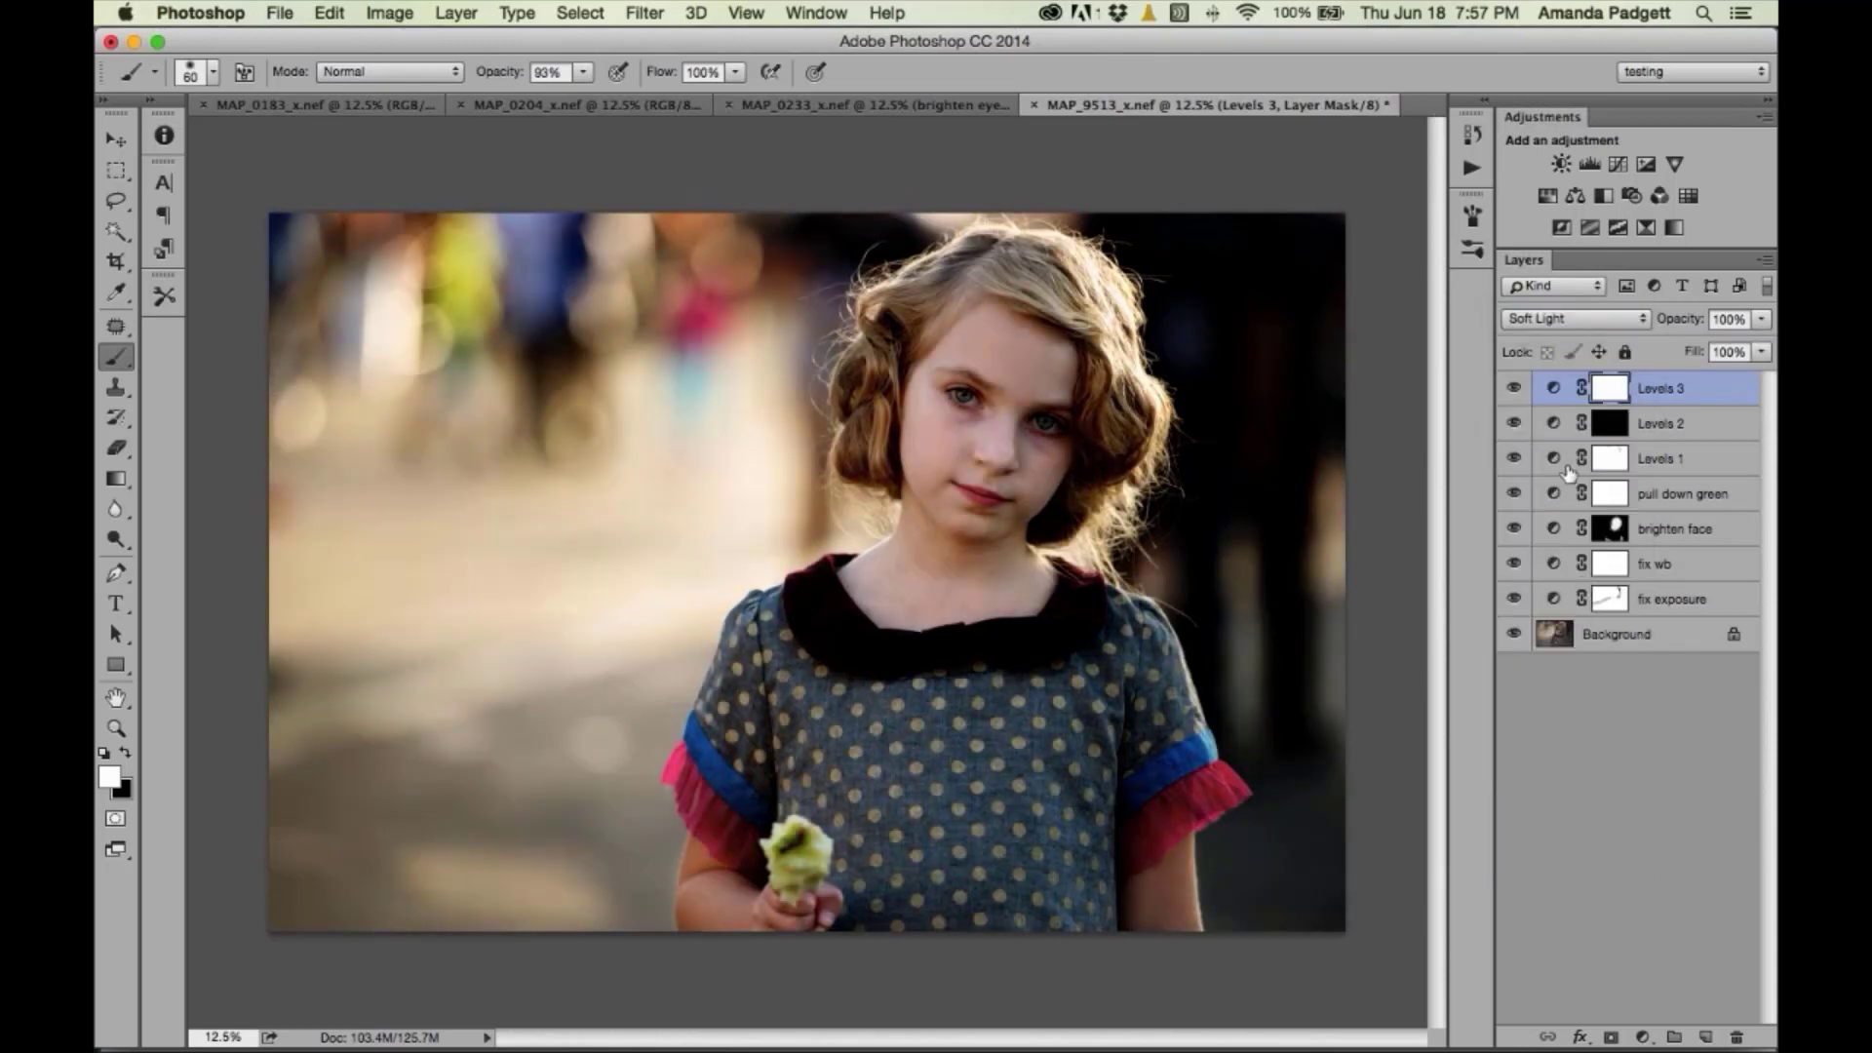
# - Compare the photo with and without the Levels 3 layer
pyautogui.click(1514, 390)
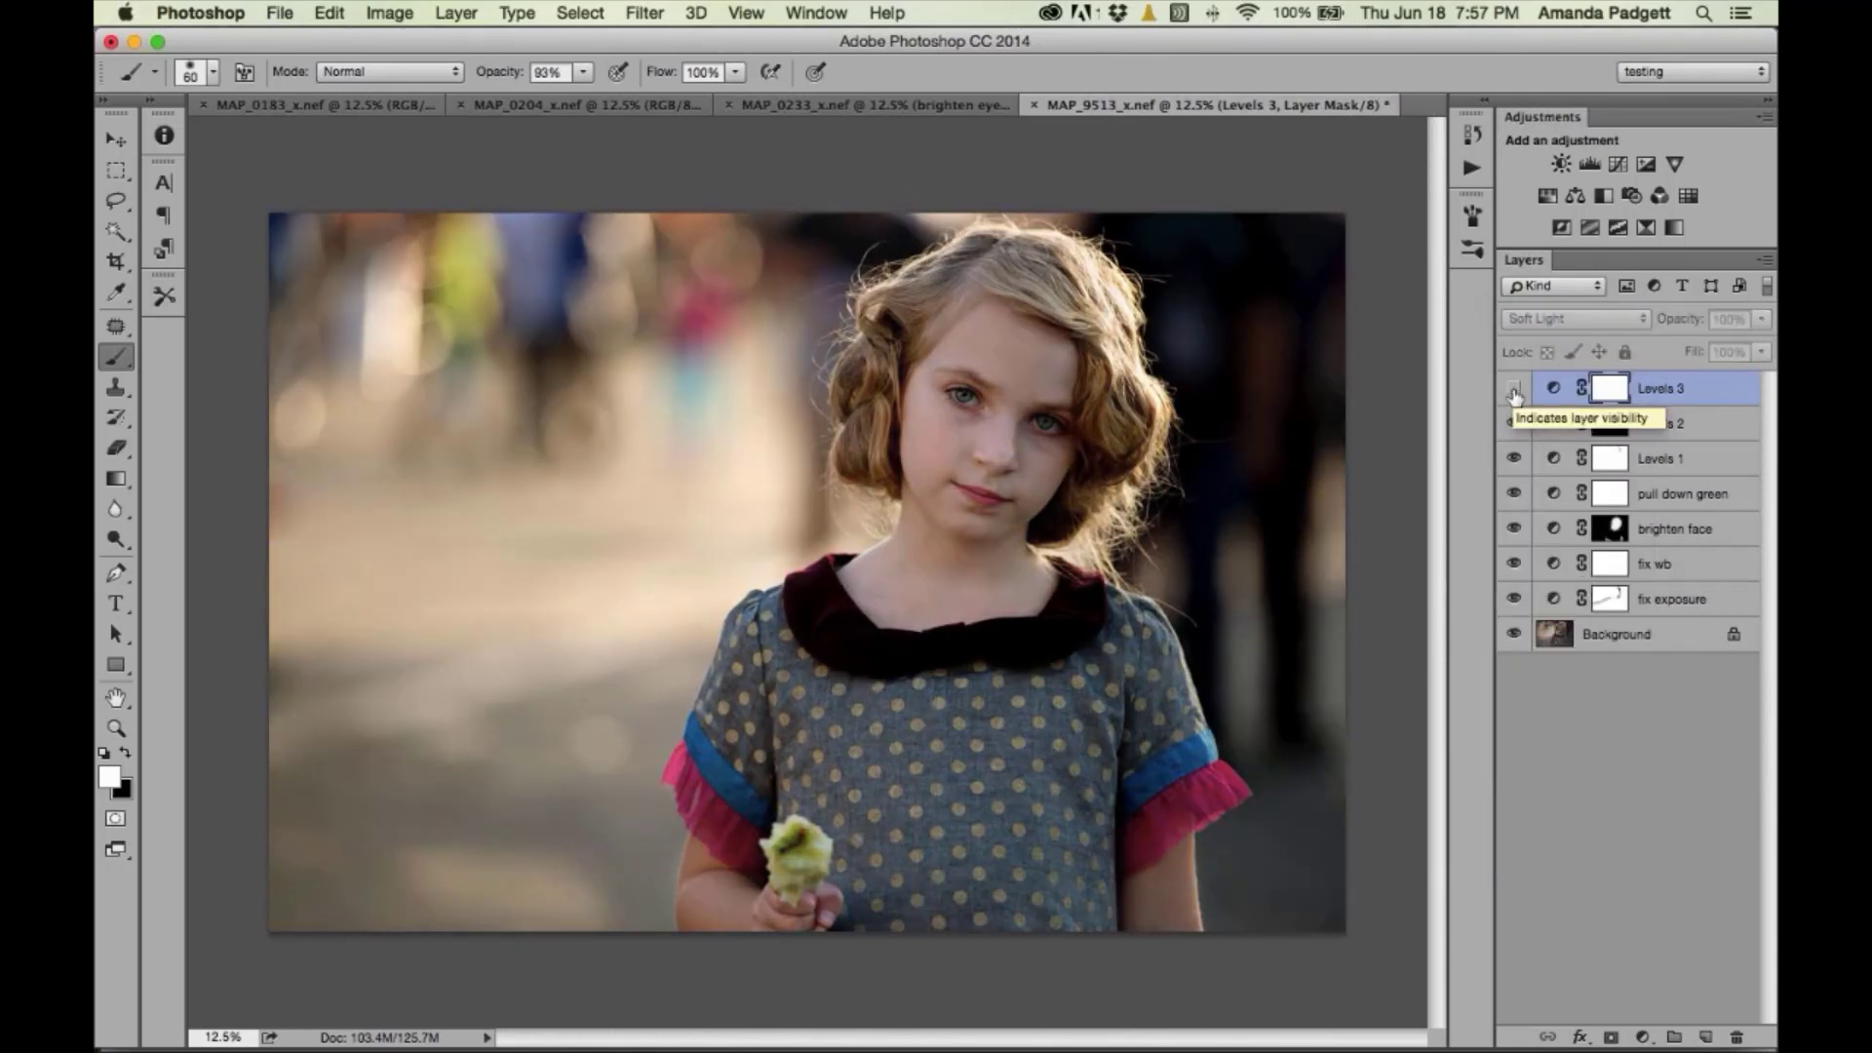
pyautogui.click(1513, 389)
pyautogui.click(1514, 390)
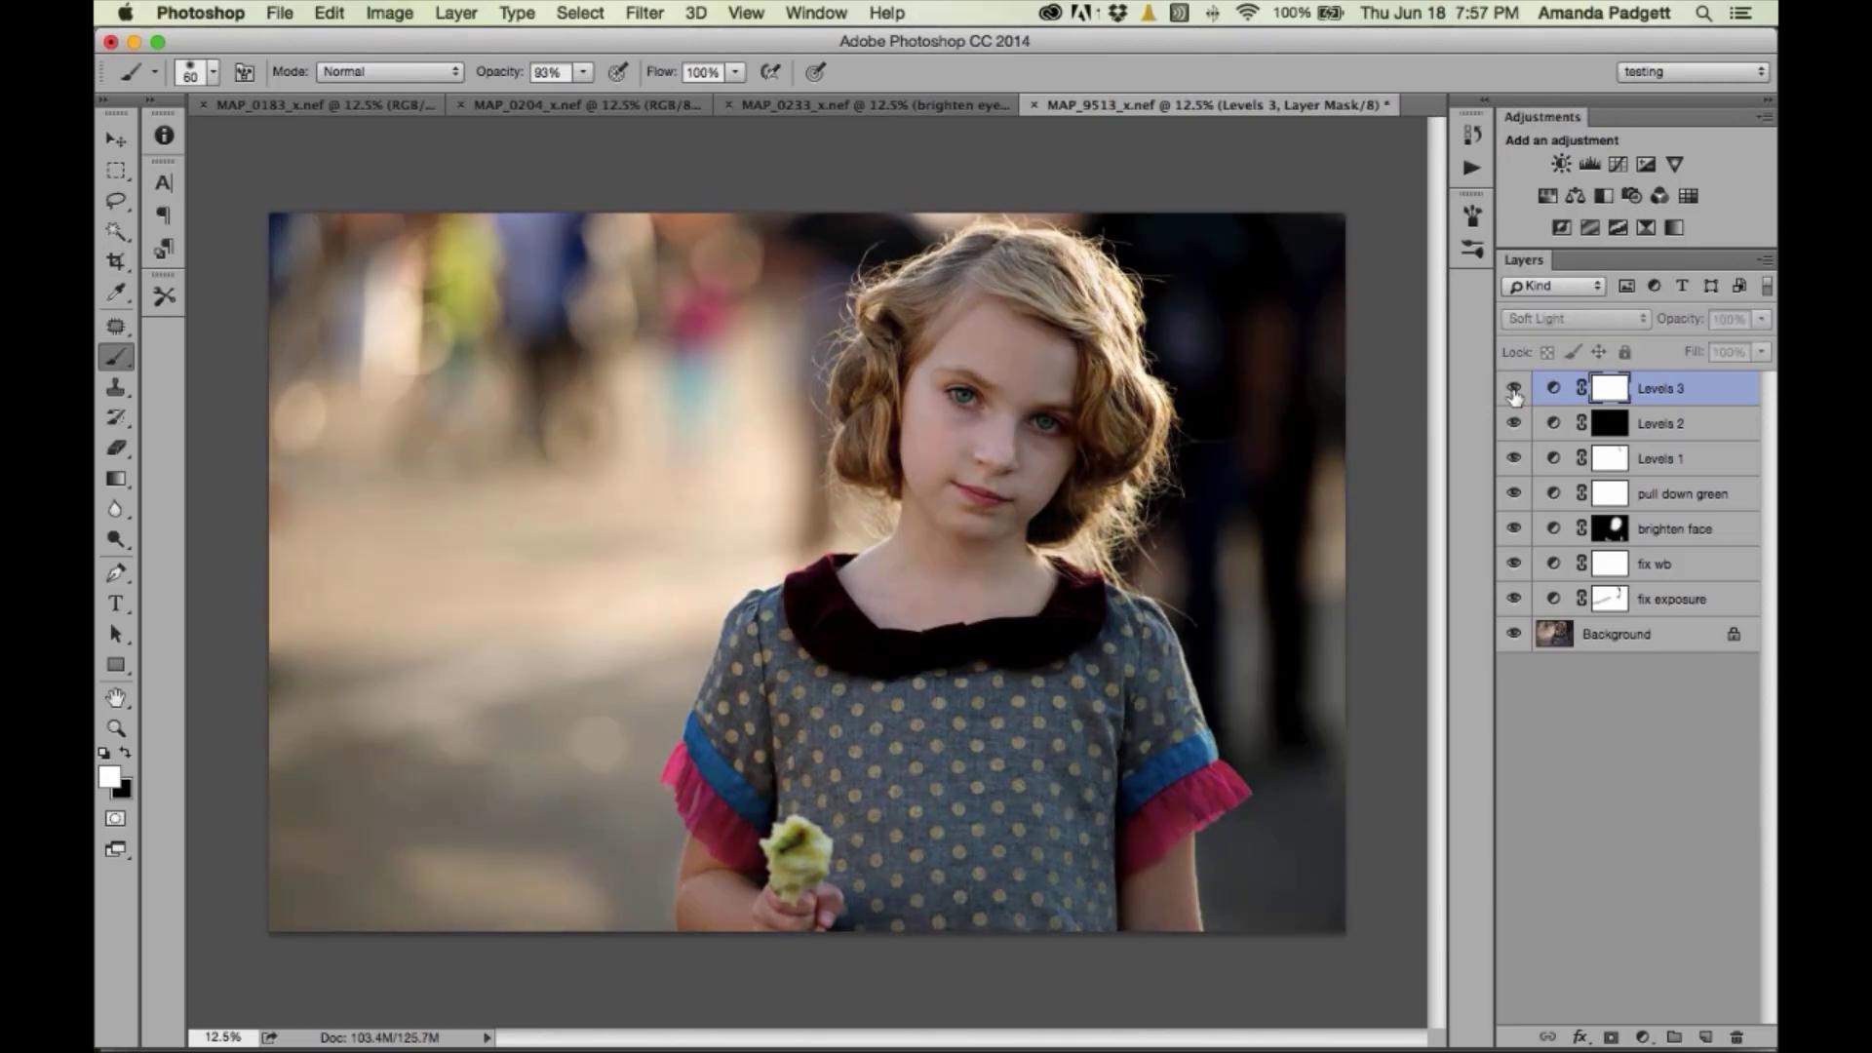
pyautogui.click(1513, 390)
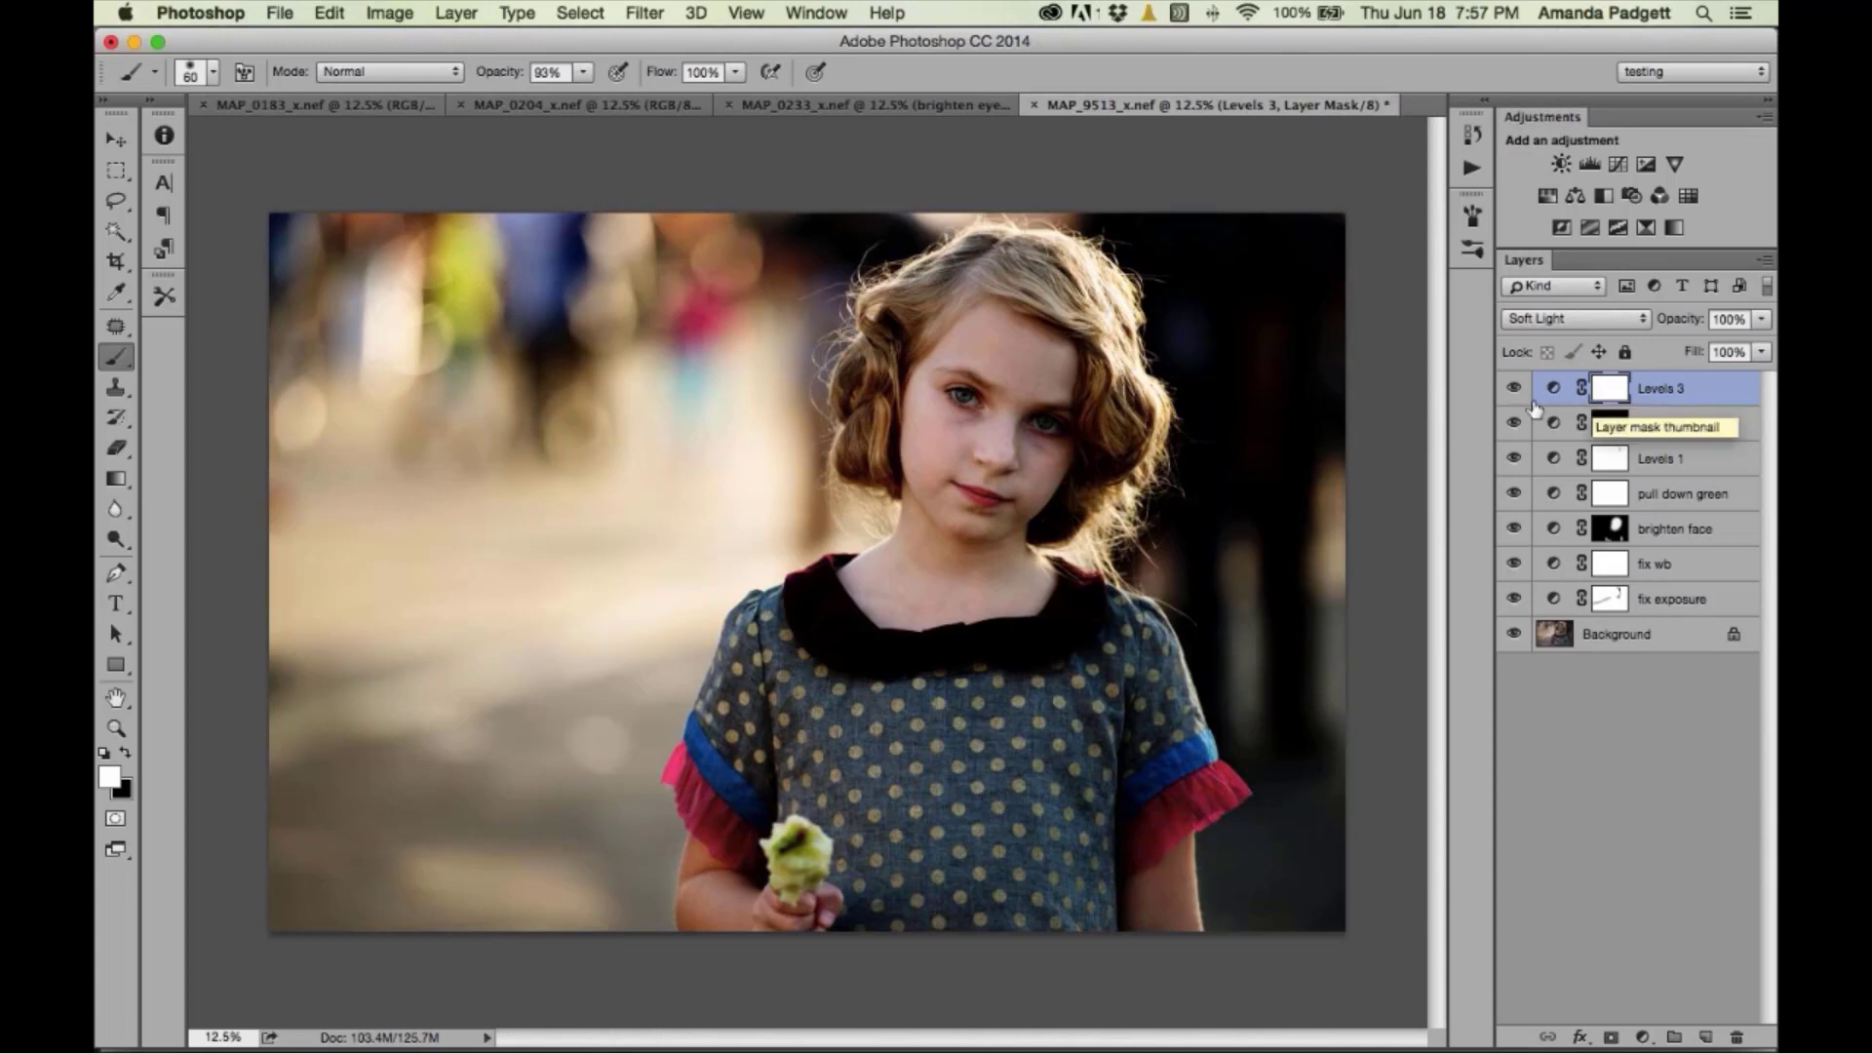
# - On the Levels 3 mask, paint black over the girl's dark velvet collar with an enlarged brush at 92% opacity
pyautogui.press('x')
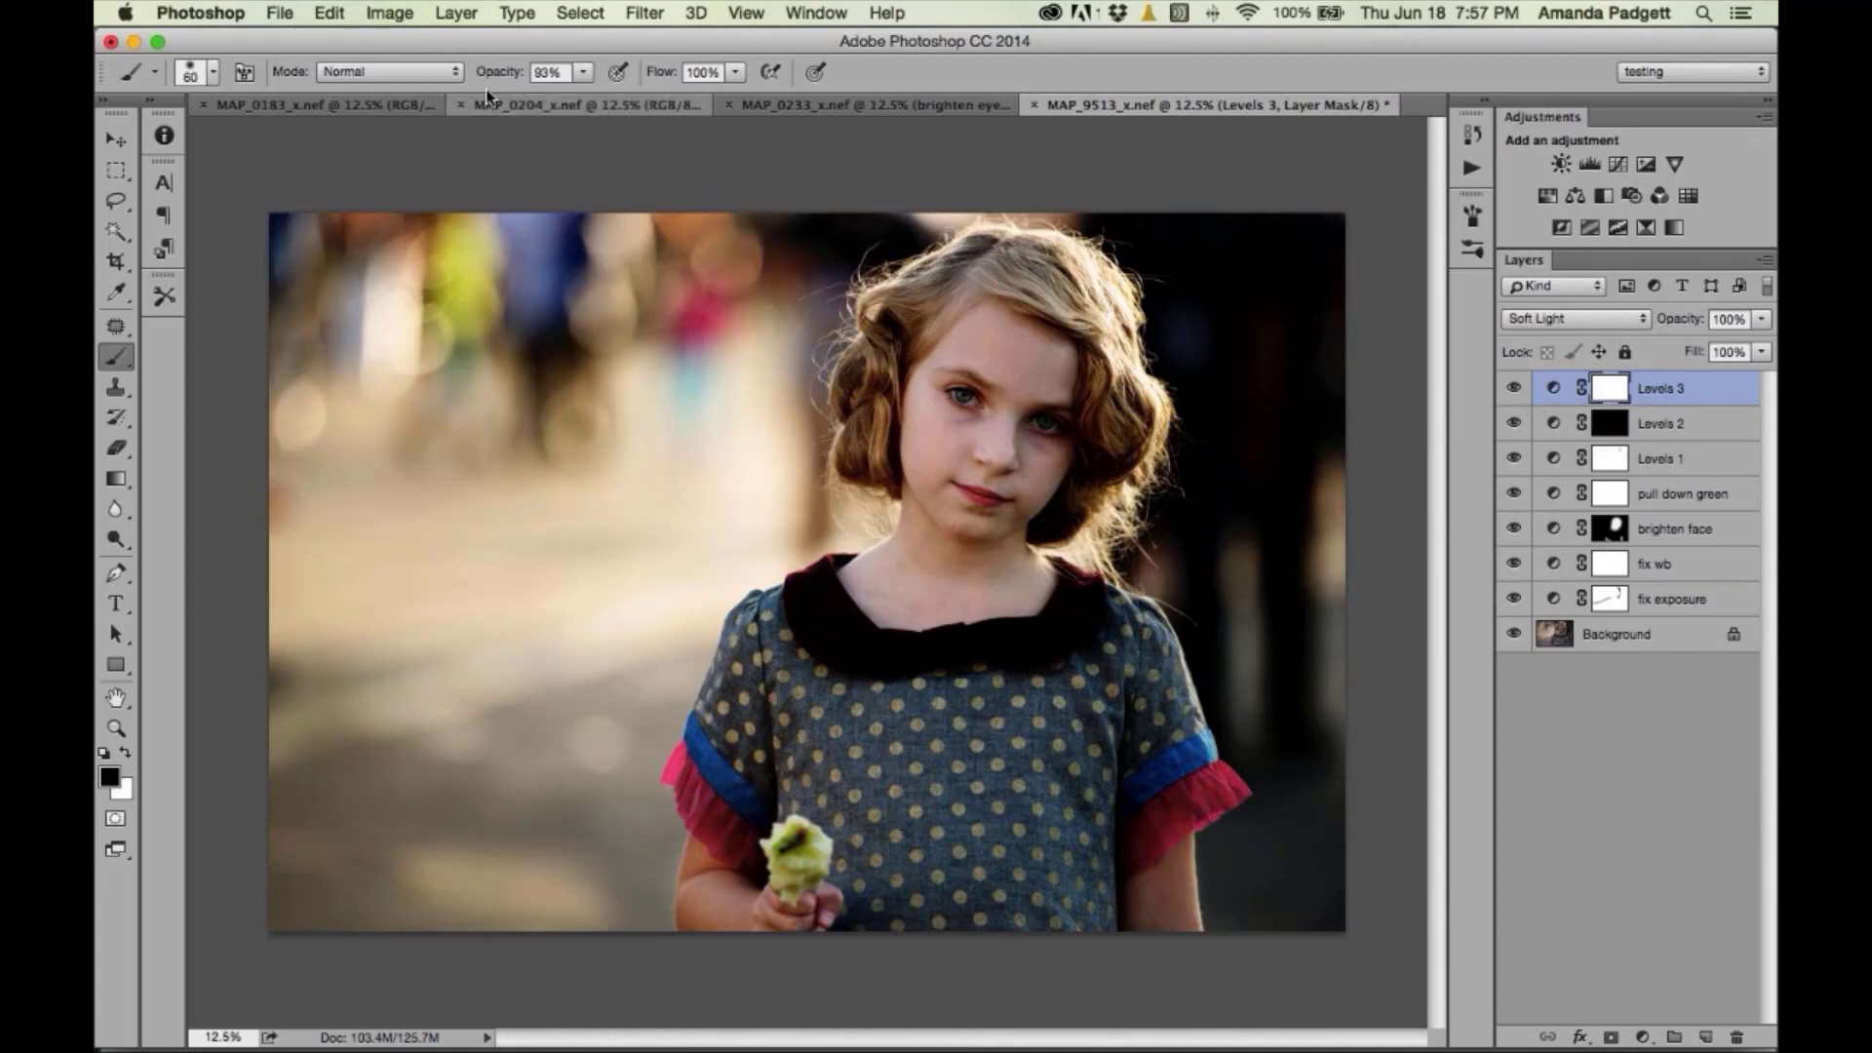
pyautogui.moveTo(492, 78); pyautogui.dragTo(492, 74)
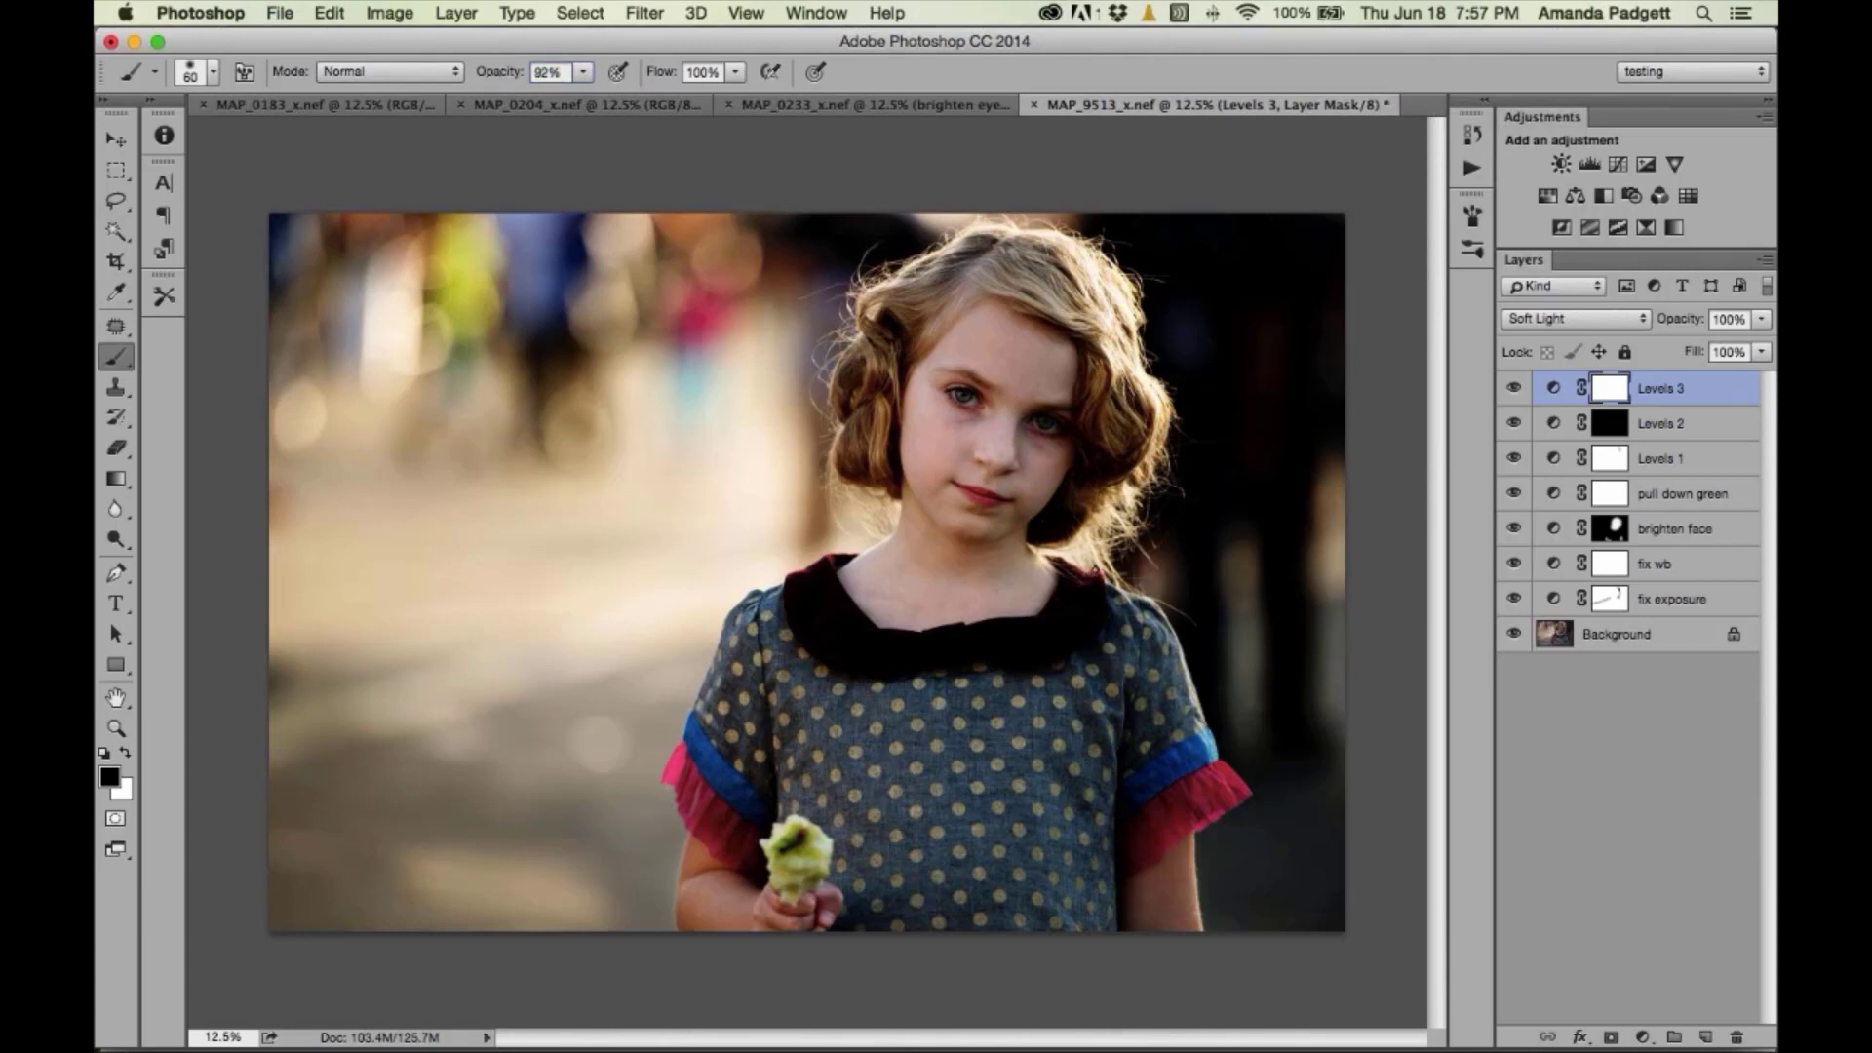
pyautogui.press(']')
pyautogui.press(']')
pyautogui.press(']')
pyautogui.press(']')
pyautogui.press(']')
pyautogui.press(']')
pyautogui.press(']')
pyautogui.press(']')
pyautogui.press(']')
pyautogui.press(']')
pyautogui.press(']')
pyautogui.press('[')
pyautogui.moveTo(1089, 585)
pyautogui.mouseDown()
pyautogui.moveTo(1024, 643)
pyautogui.moveTo(890, 646)
pyautogui.moveTo(810, 595)
pyautogui.moveTo(898, 648)
pyautogui.moveTo(1079, 615)
pyautogui.moveTo(1106, 557)
pyautogui.mouseUp()
# - Paint black on the Levels 3 mask over the dark background beside the girl and her hair, reducing the brush from 1000 to 300 px
pyautogui.press(']')
pyautogui.press(']')
pyautogui.press(']')
pyautogui.press(']')
pyautogui.press(']')
pyautogui.press(']')
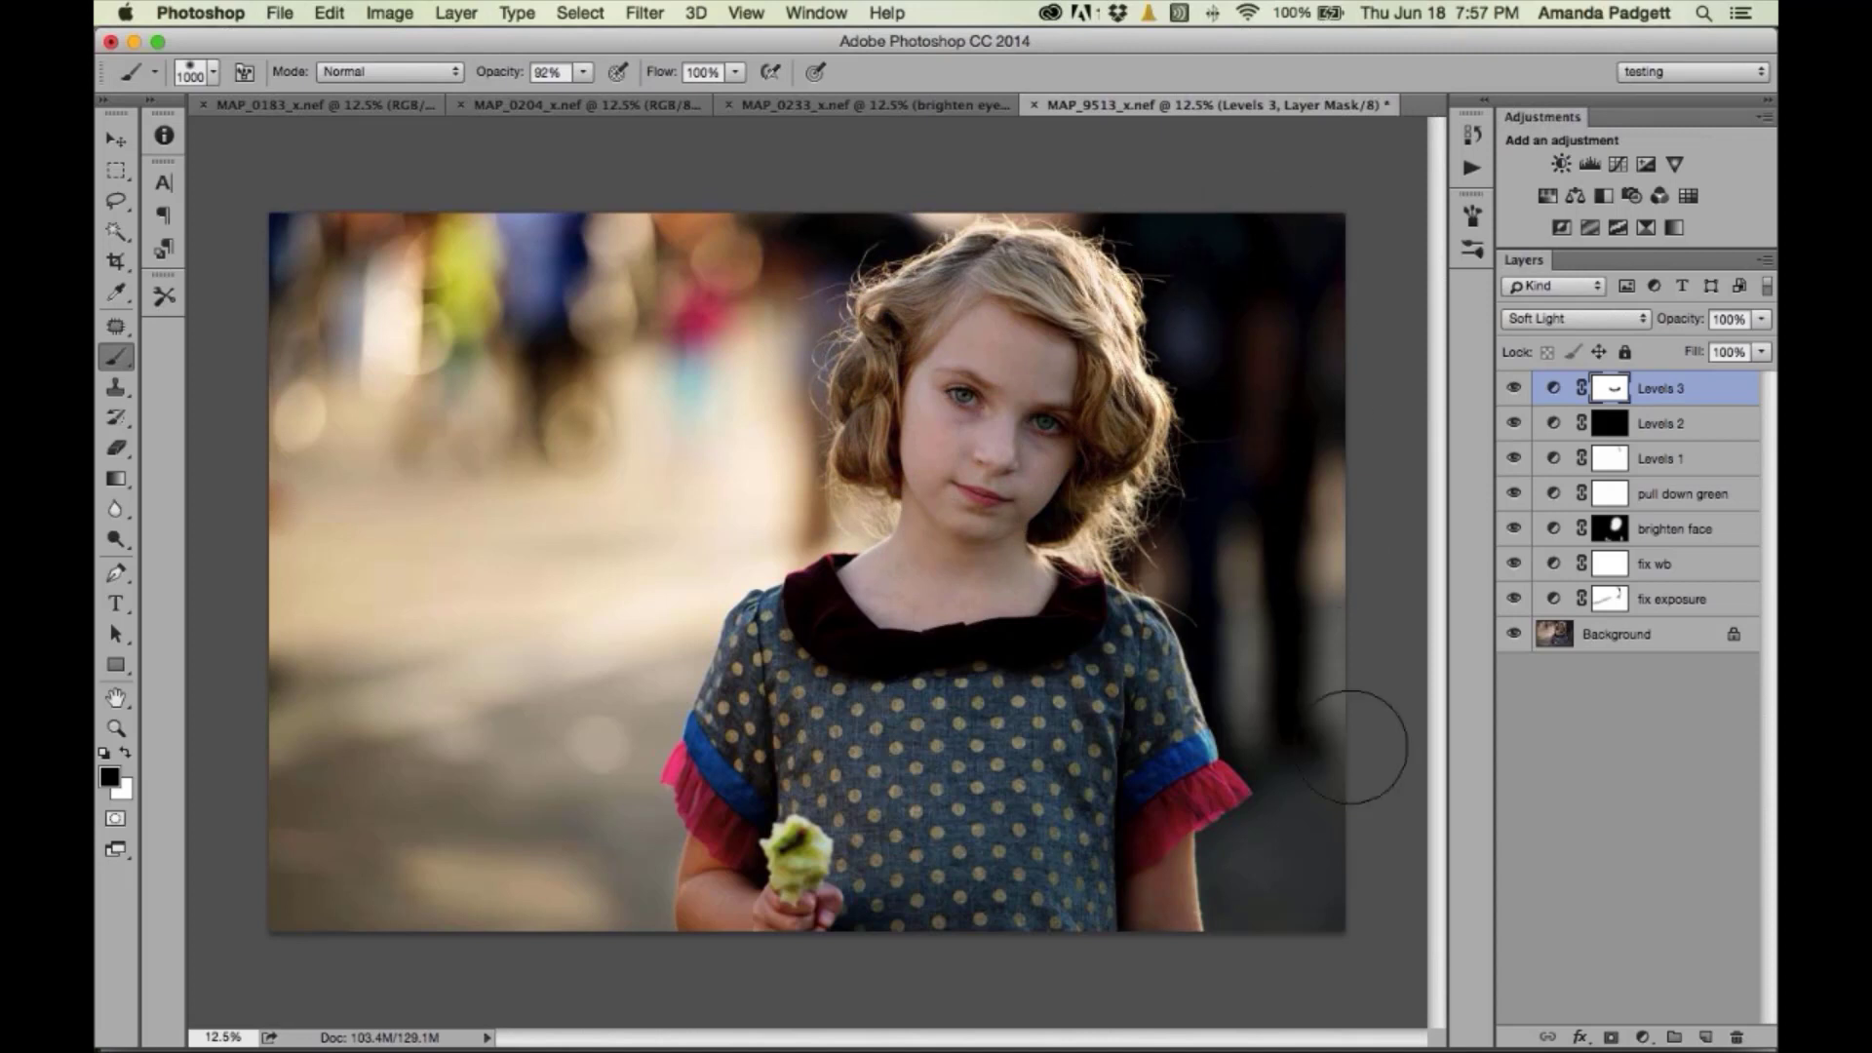
pyautogui.press('[')
pyautogui.press('[')
pyautogui.press('[')
pyautogui.press('[')
pyautogui.press('[')
pyautogui.press('[')
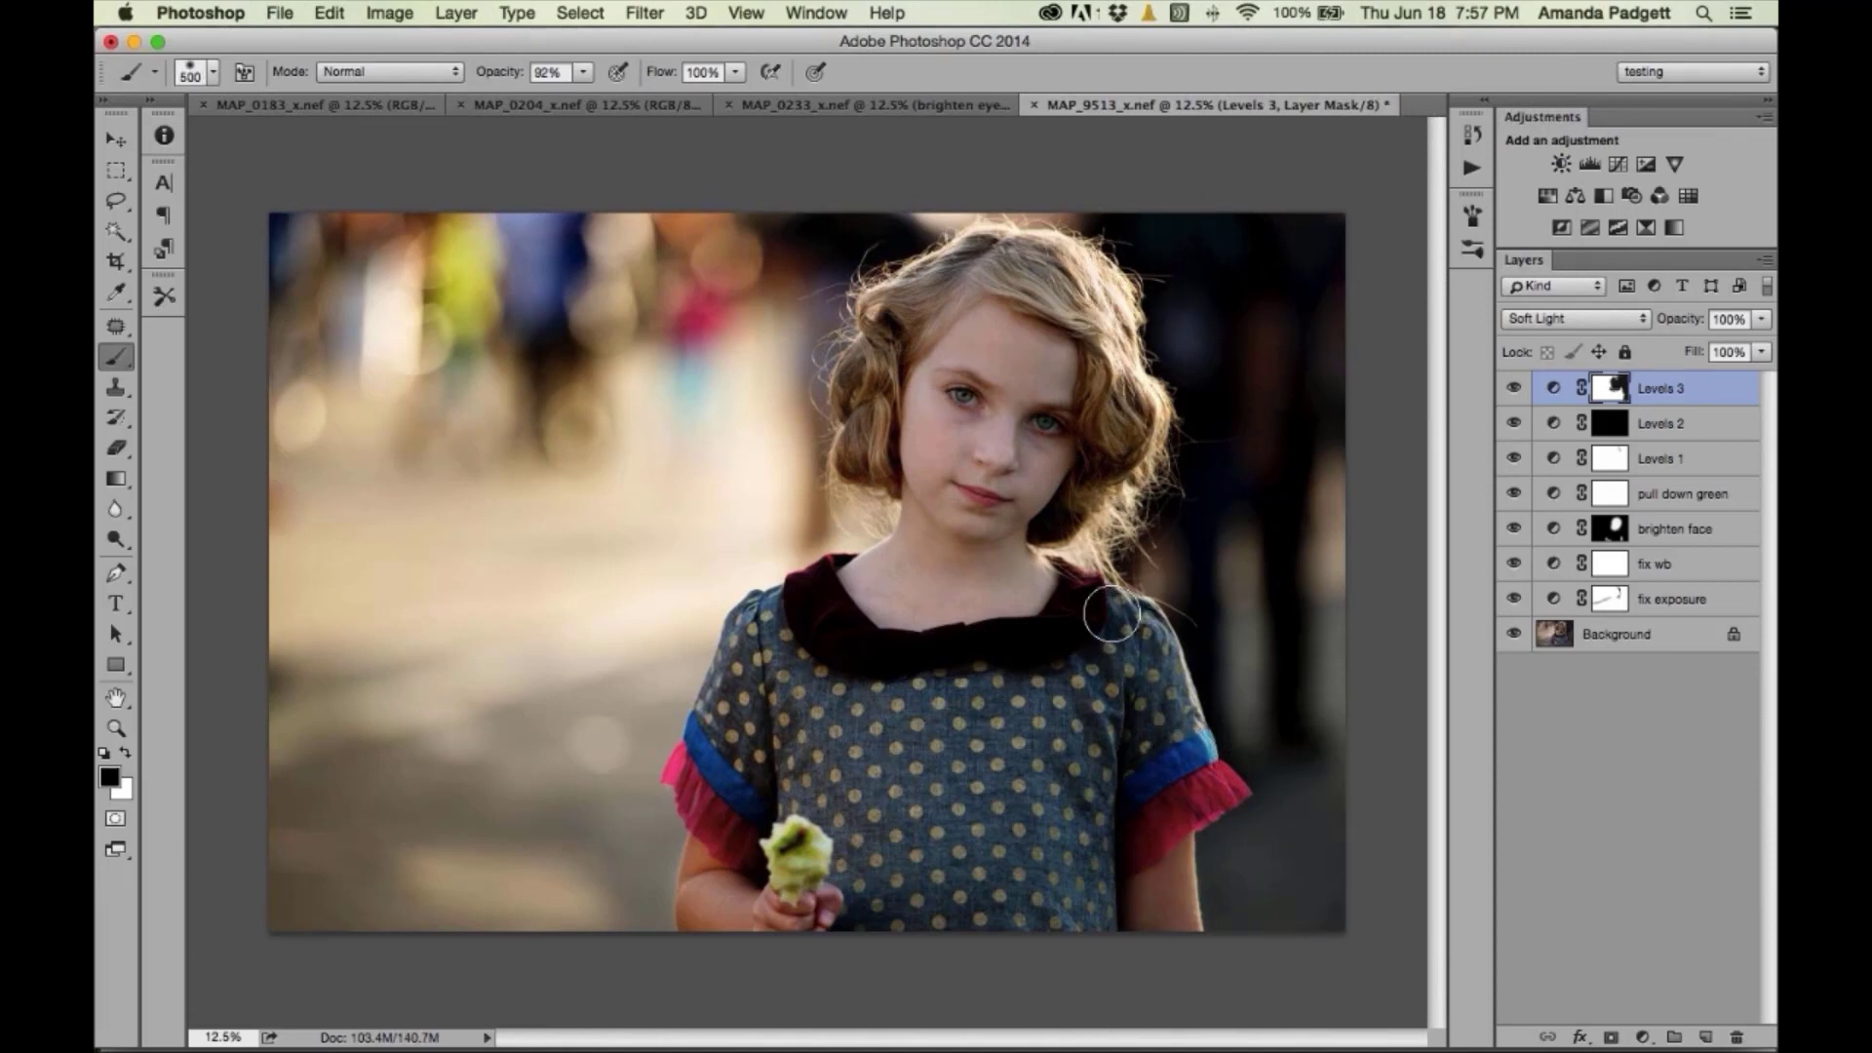
pyautogui.press('[')
# - Compare the photo with and without Levels 3, and rename that layer "color pop"
pyautogui.click(1513, 390)
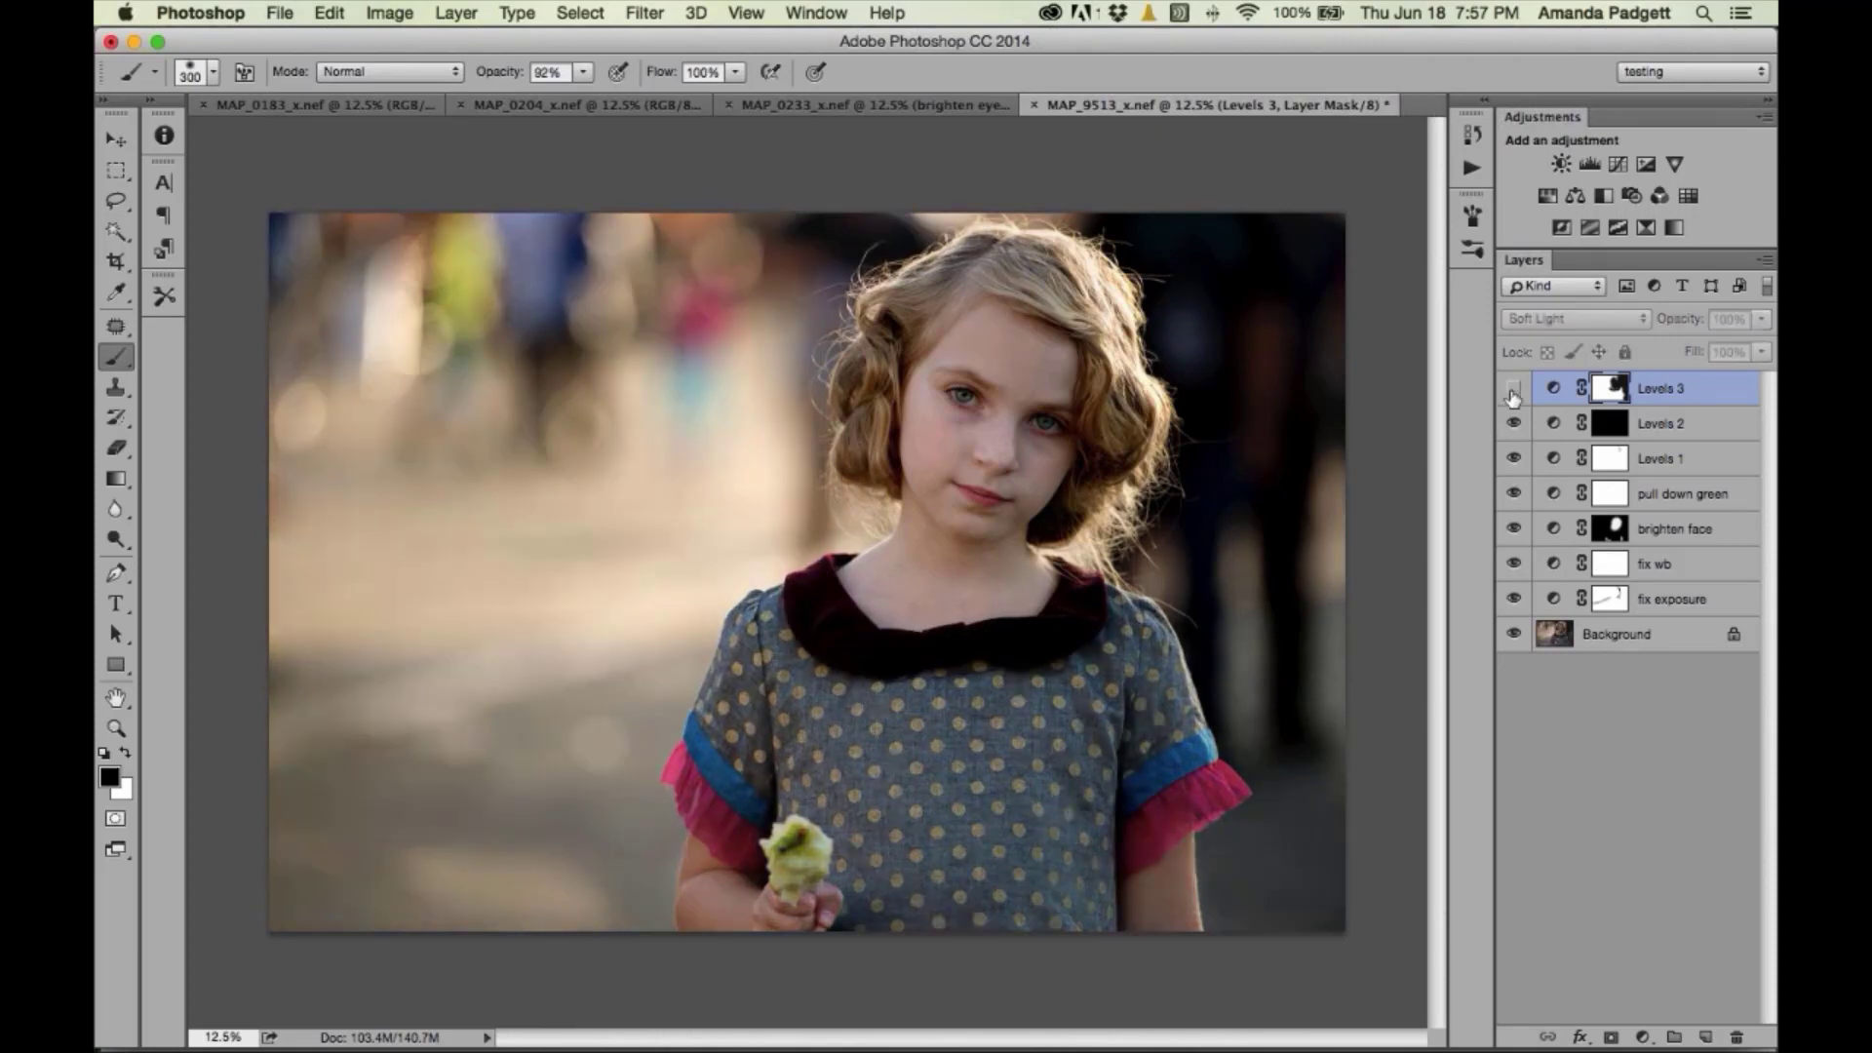
pyautogui.click(1513, 390)
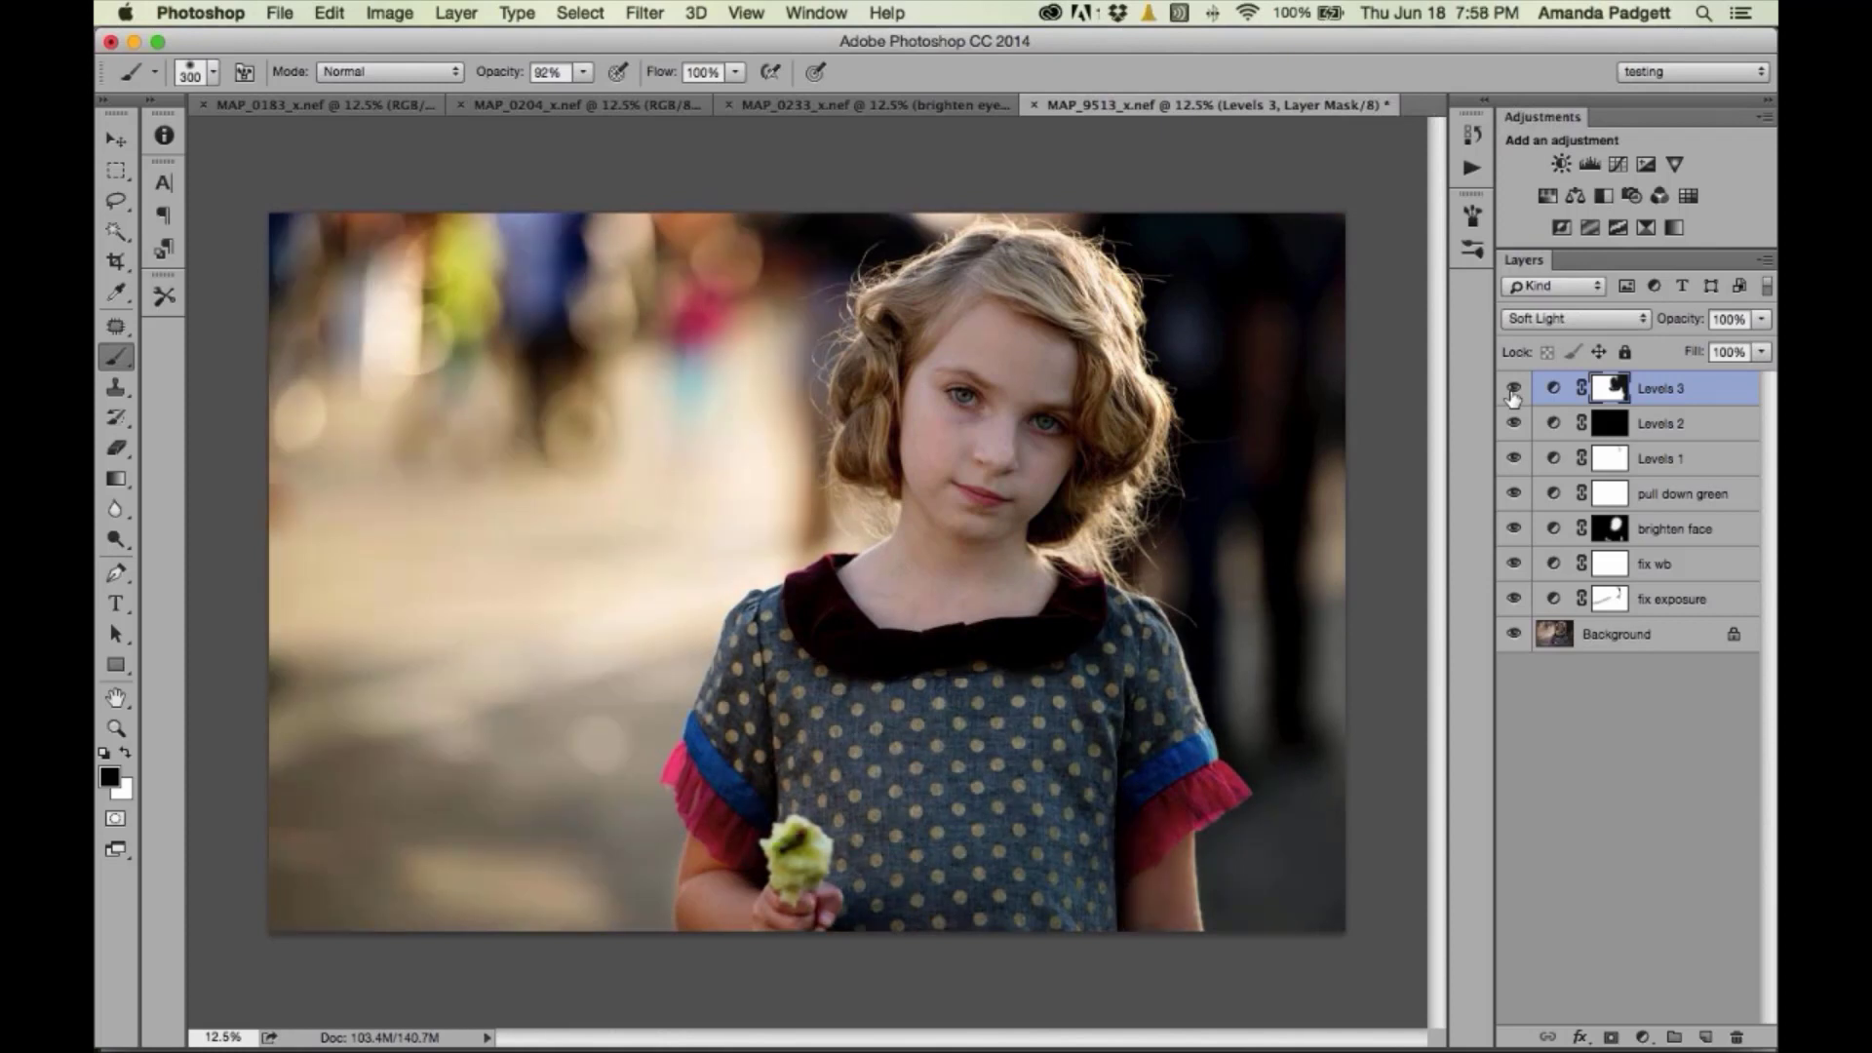
pyautogui.doubleClick(1657, 389)
pyautogui.write('c')
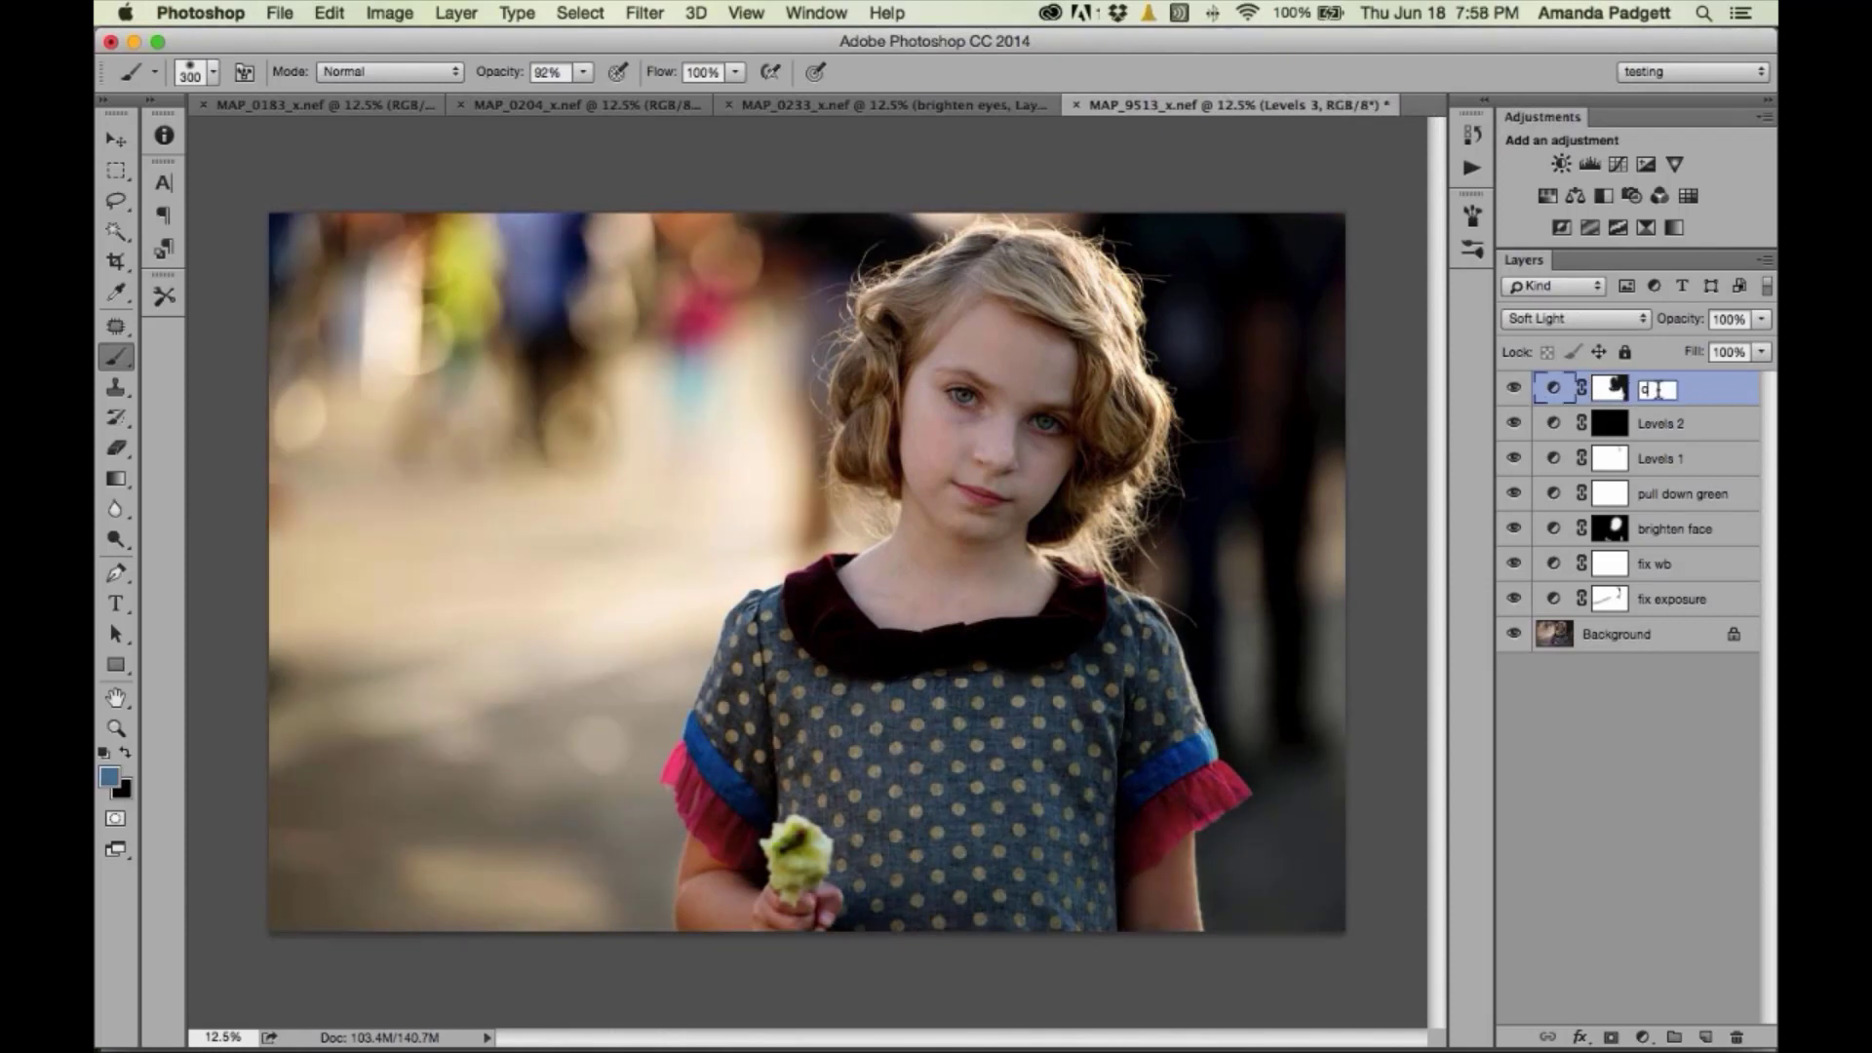
pyautogui.write('olor pop')
pyautogui.press('Return')
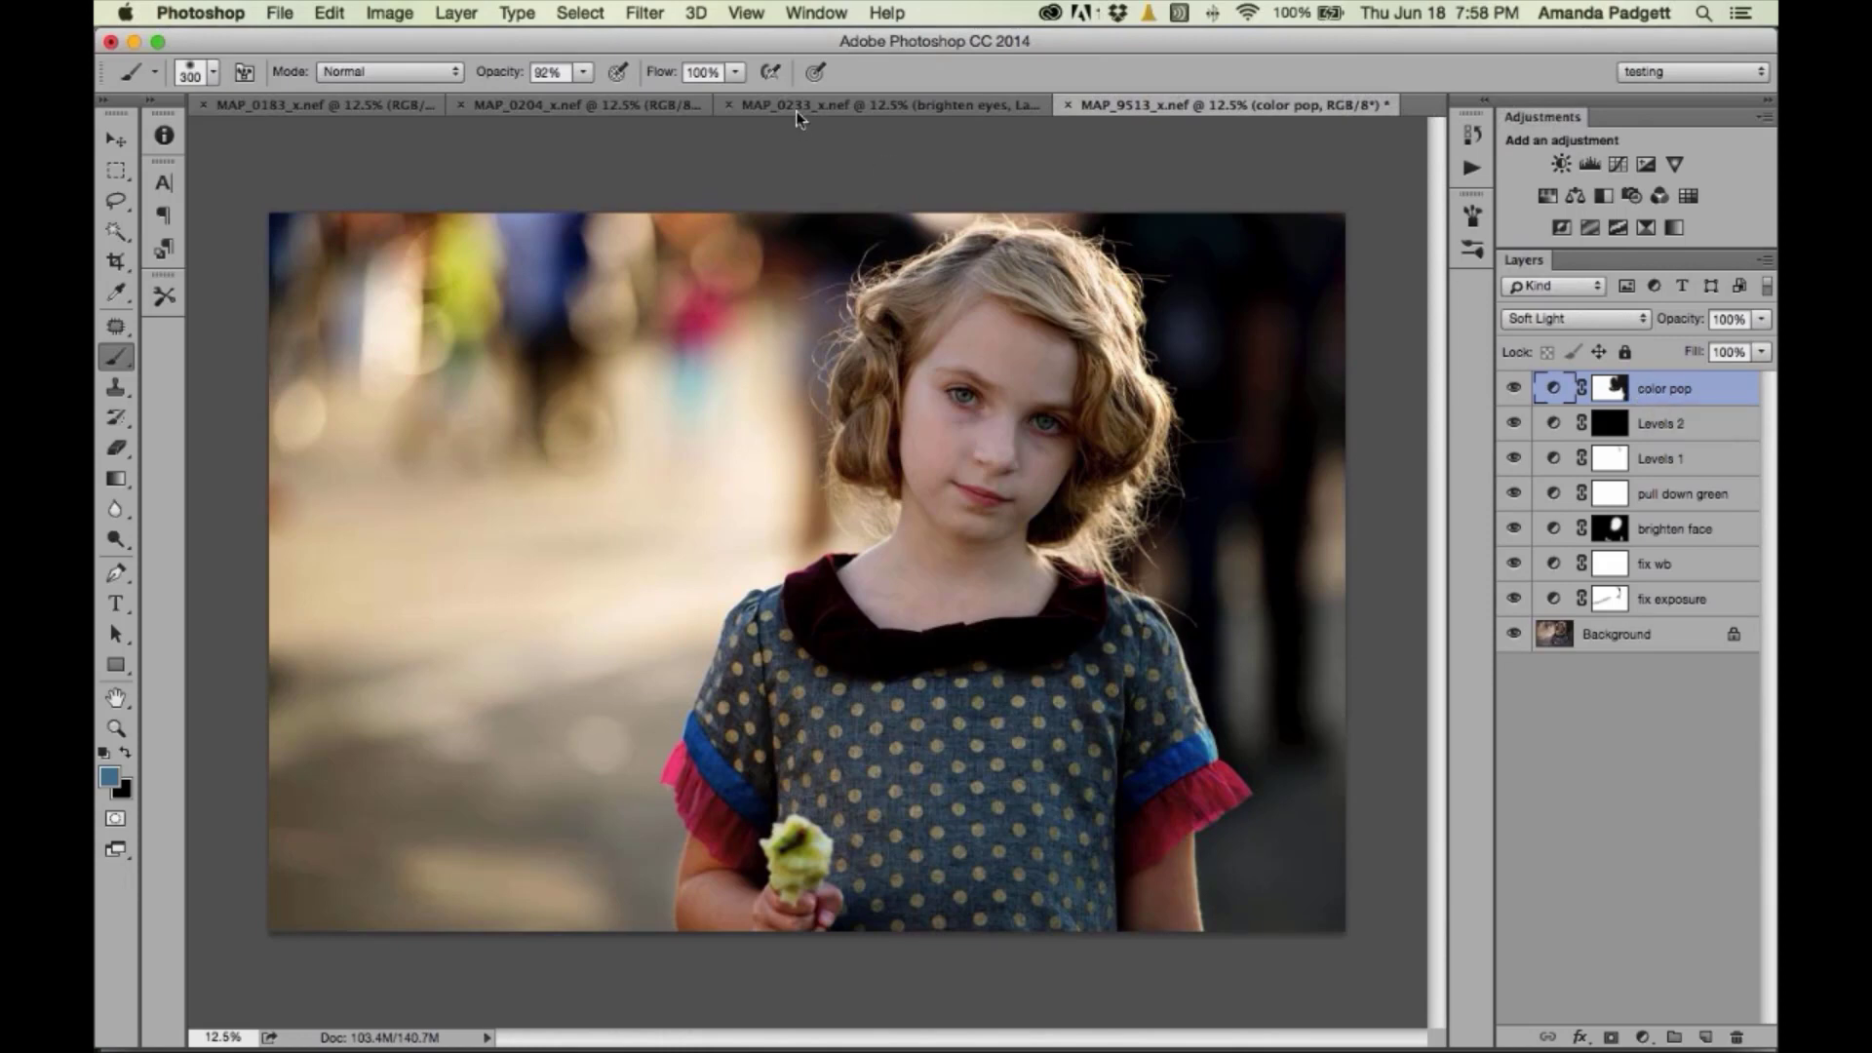
# - In MAP_0233_x.nef, add a Curves layer above brighten eyes with a gentle S-curve that lifts the highlights and lowers the shadows
pyautogui.click(626, 109)
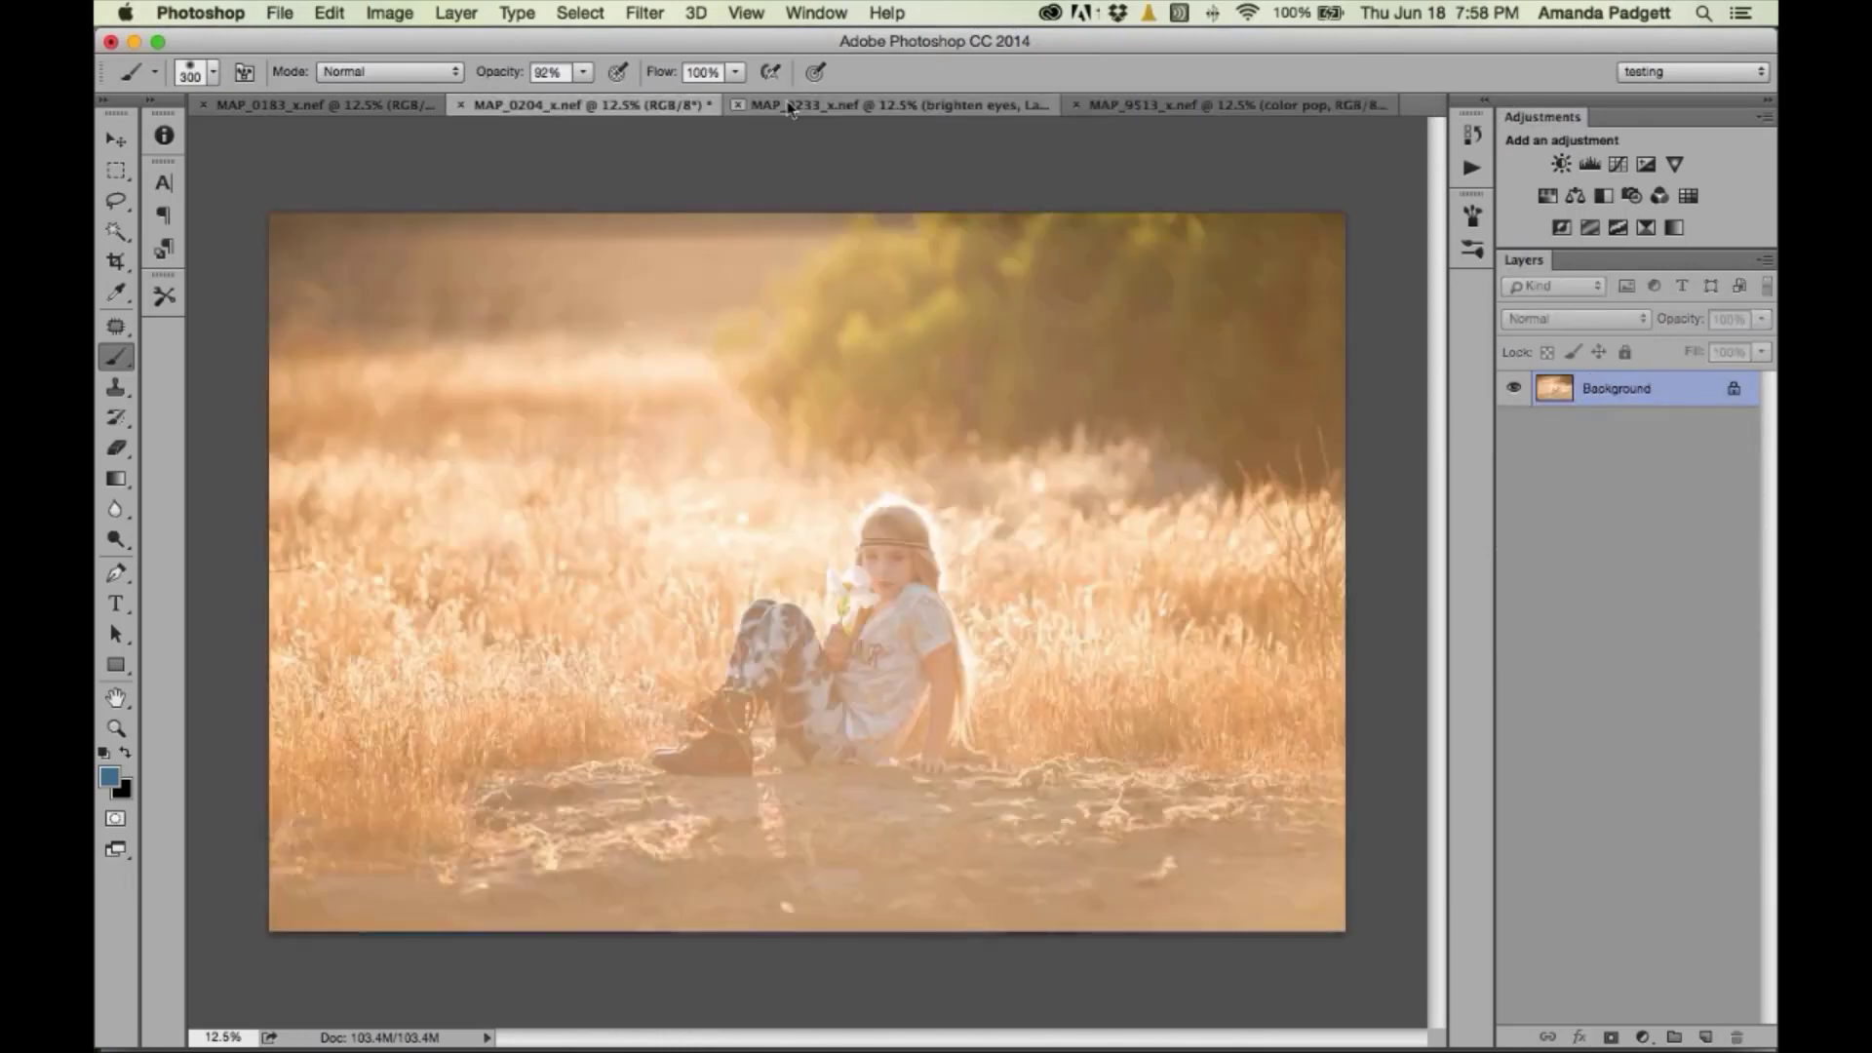
pyautogui.click(850, 108)
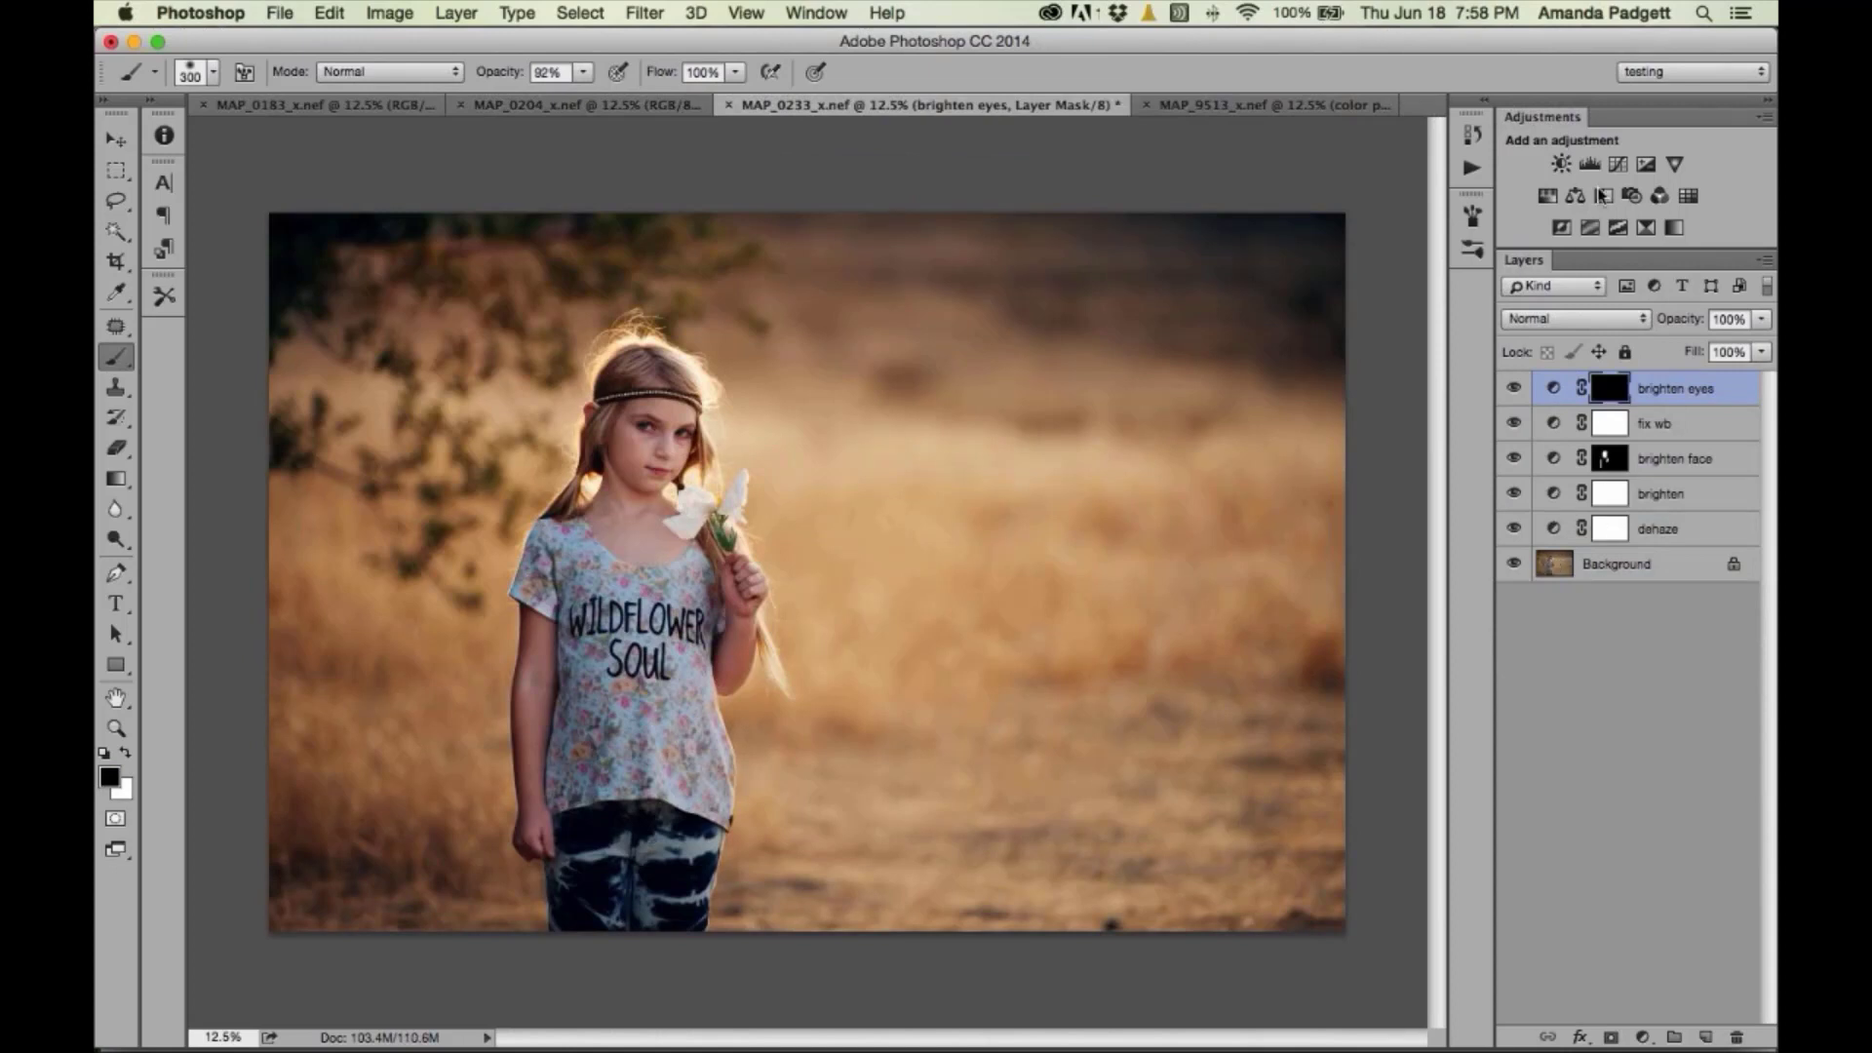
pyautogui.click(1617, 163)
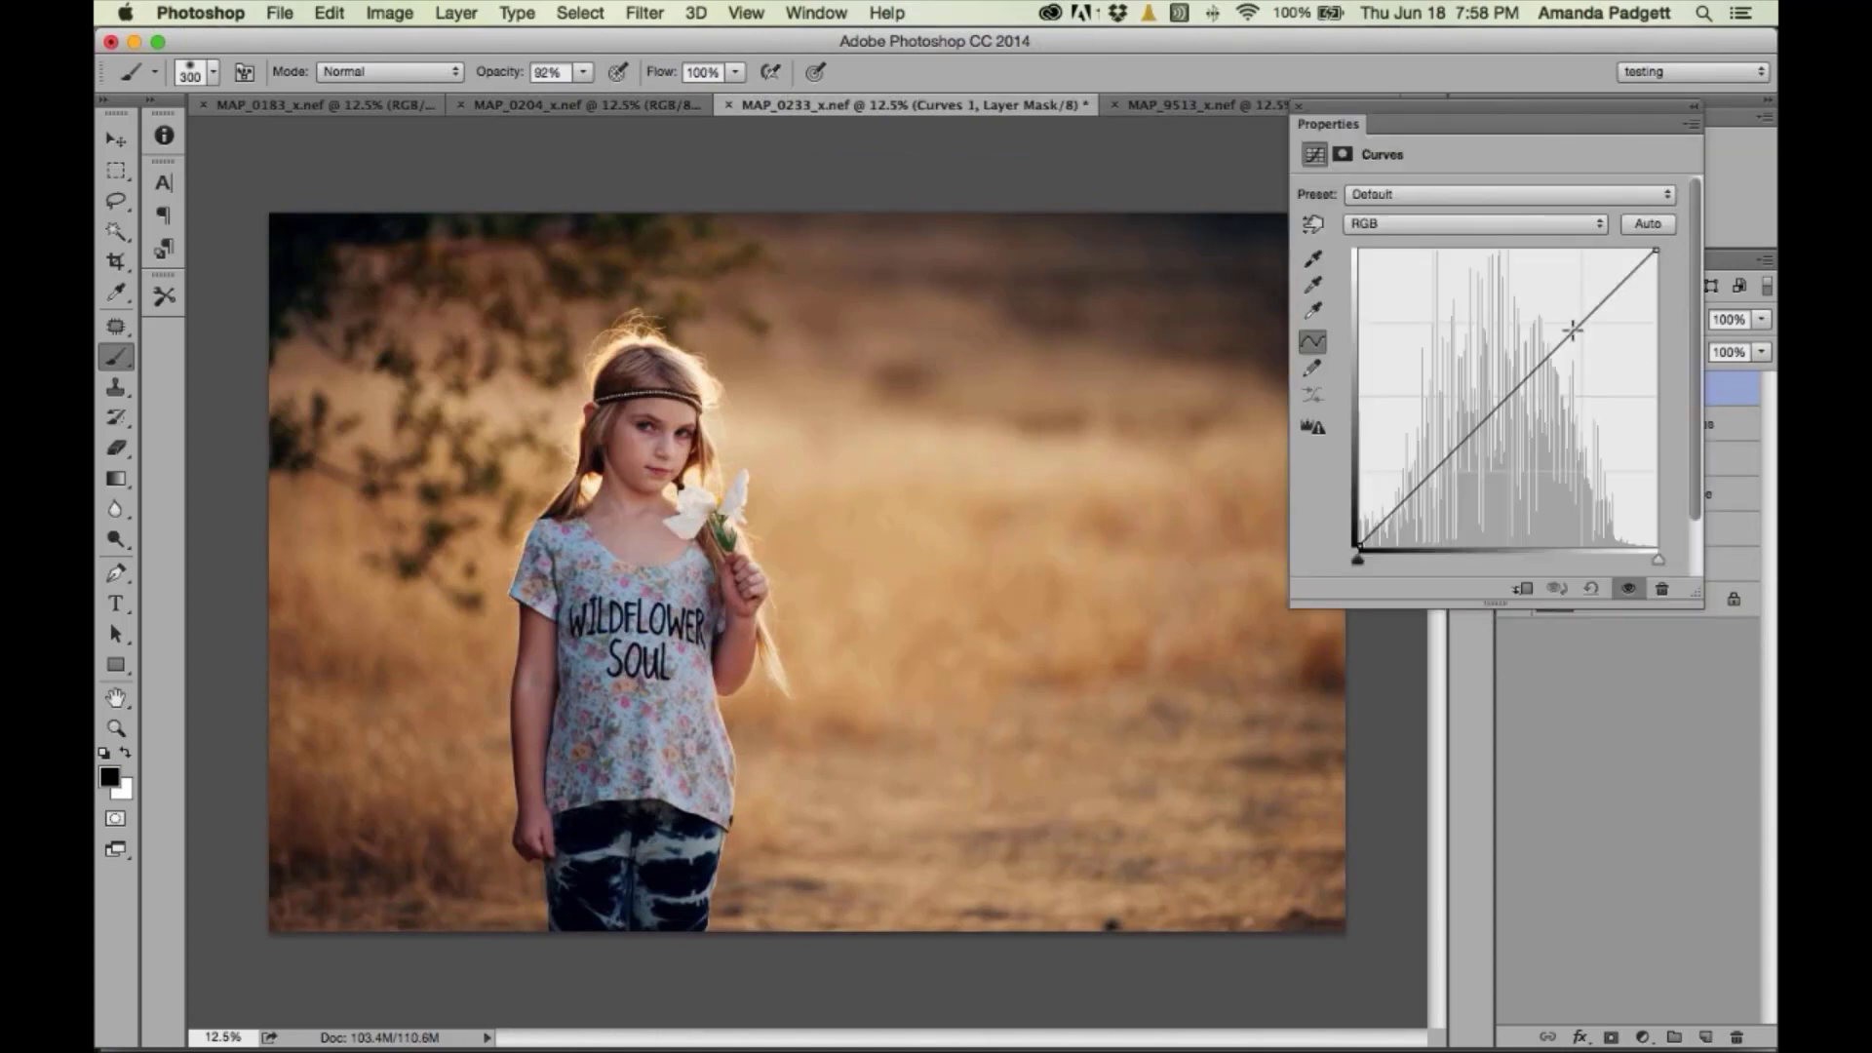
pyautogui.moveTo(1564, 343); pyautogui.dragTo(1556, 325)
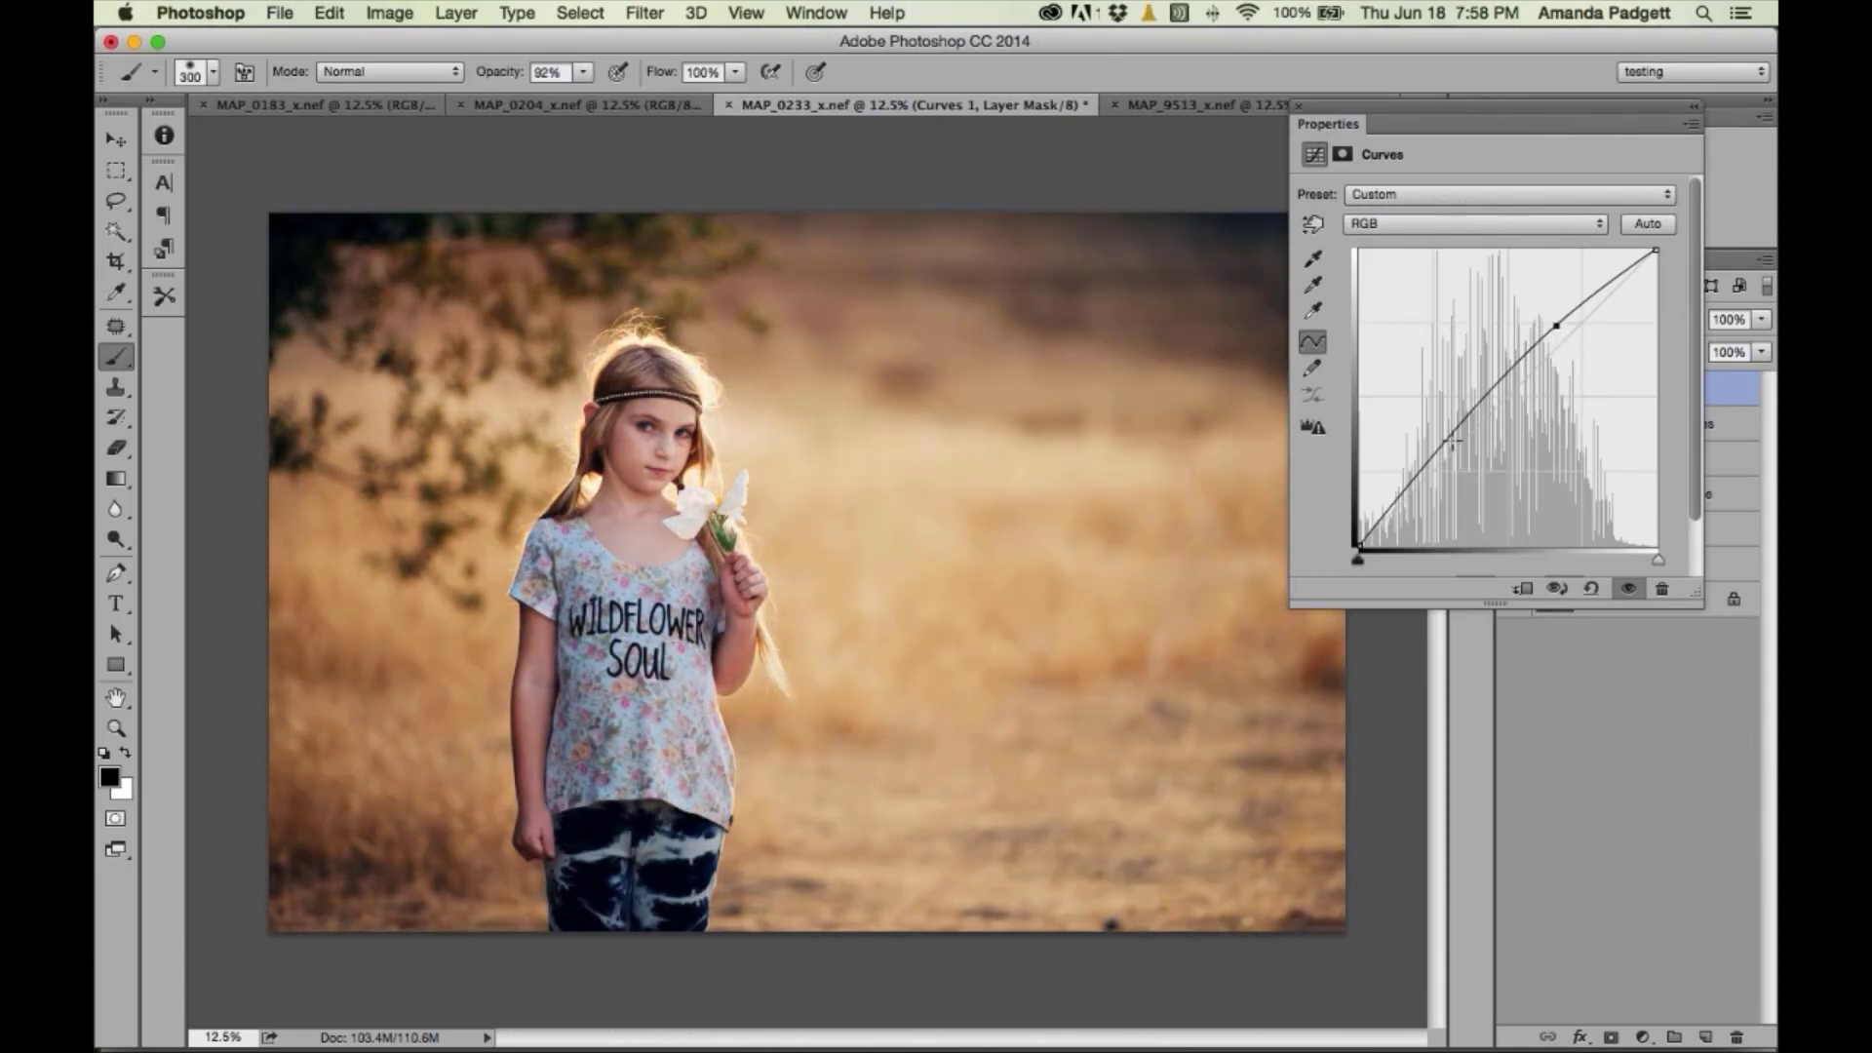
pyautogui.moveTo(1451, 437); pyautogui.dragTo(1451, 458)
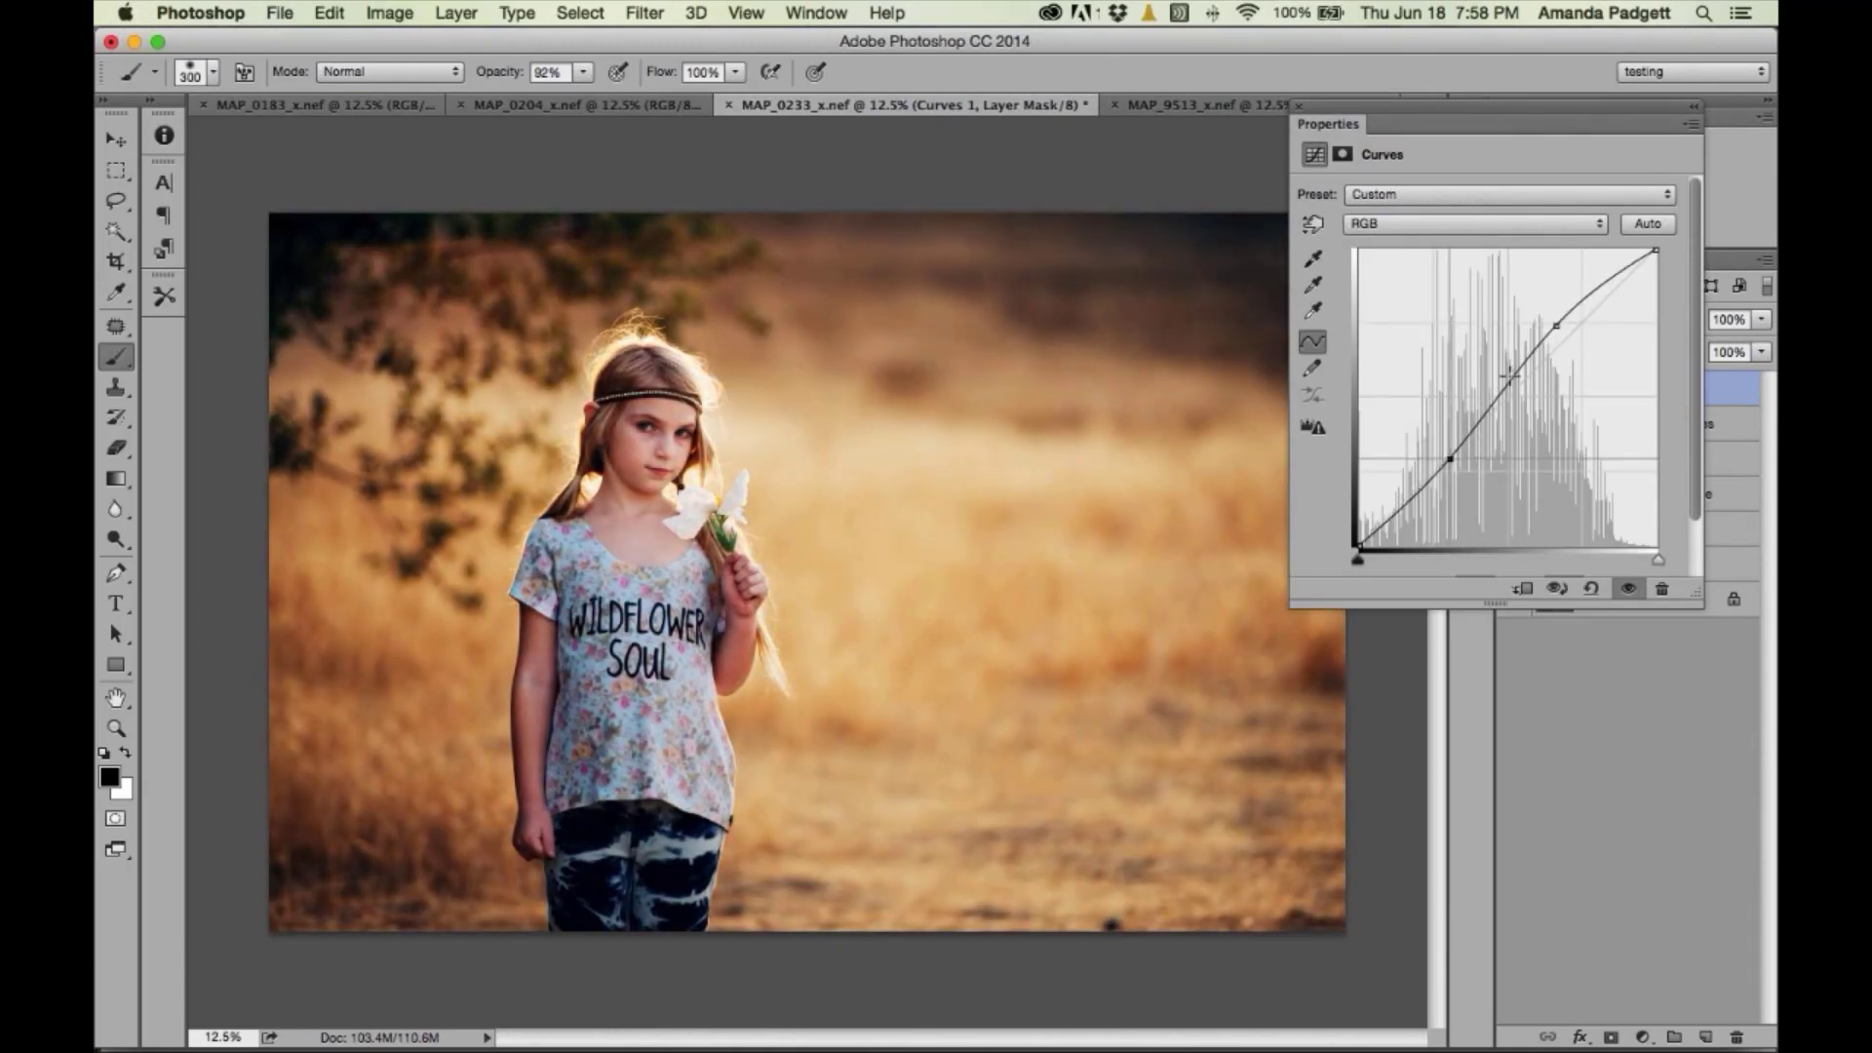
pyautogui.moveTo(1556, 324); pyautogui.dragTo(1543, 351)
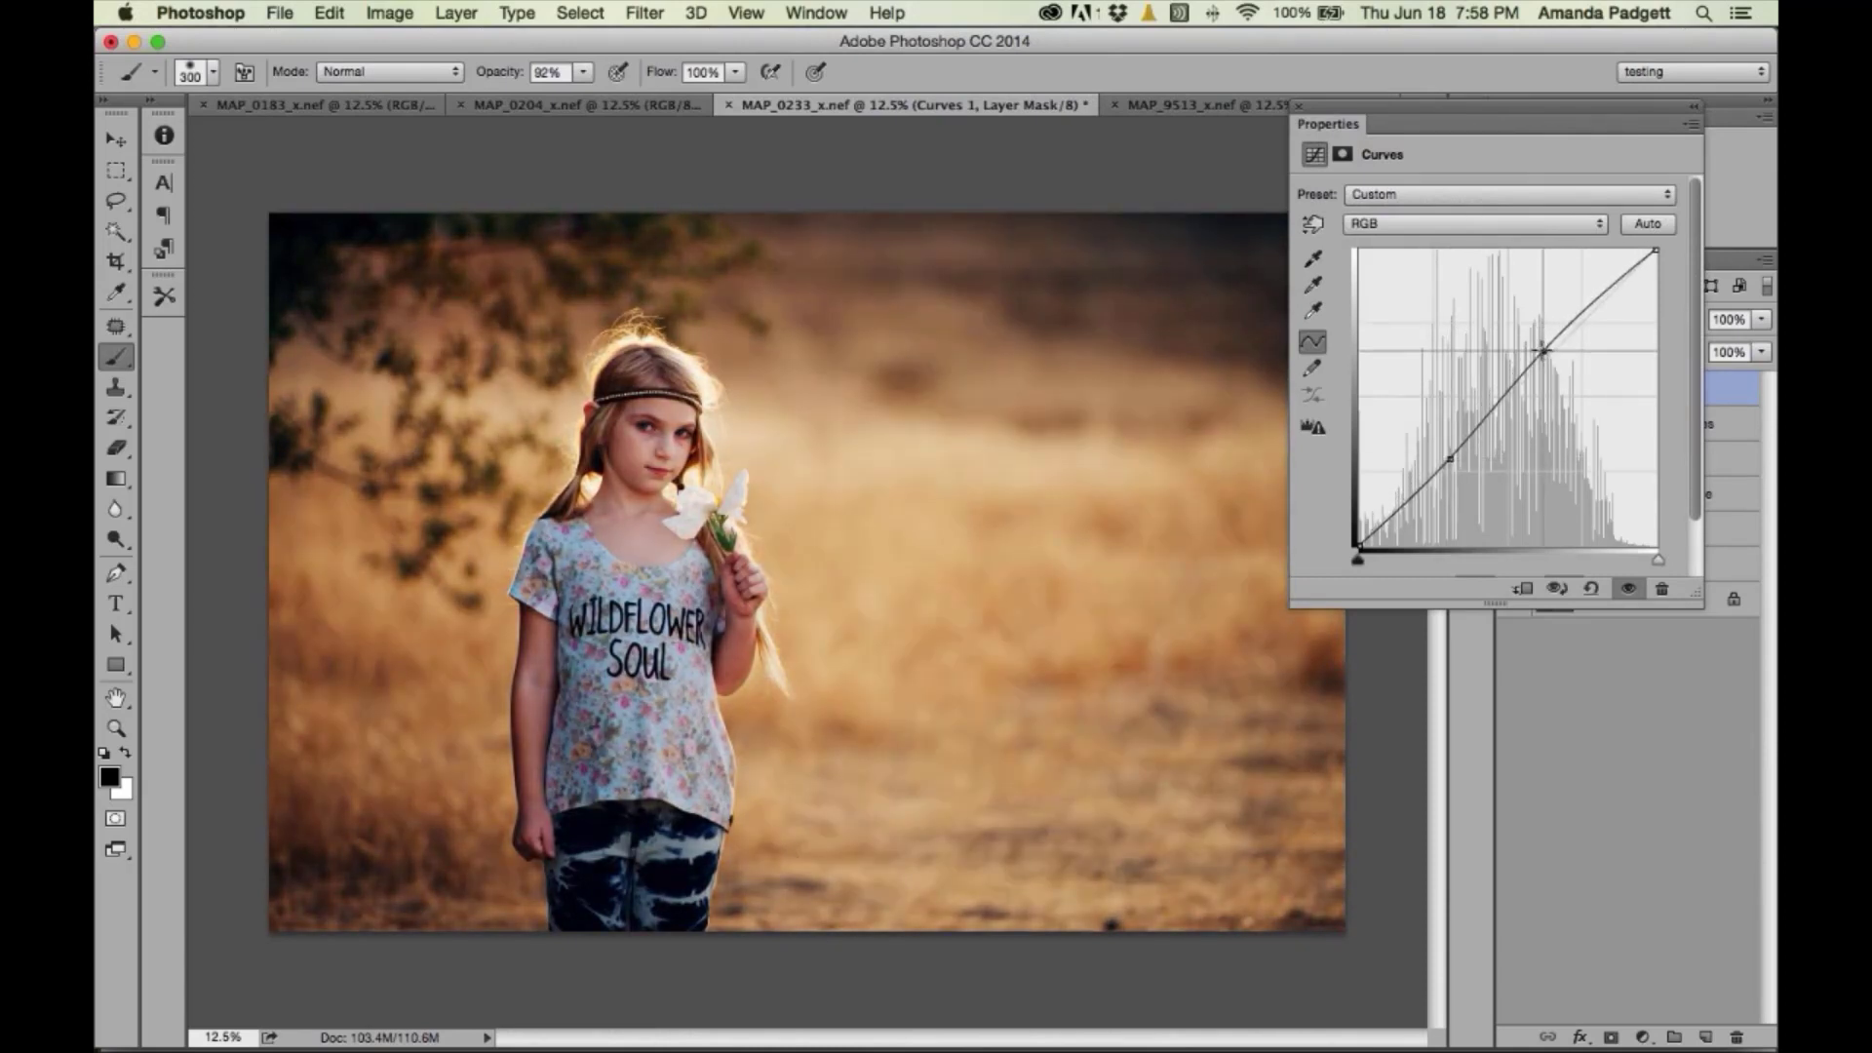
pyautogui.moveTo(1450, 459); pyautogui.dragTo(1450, 467)
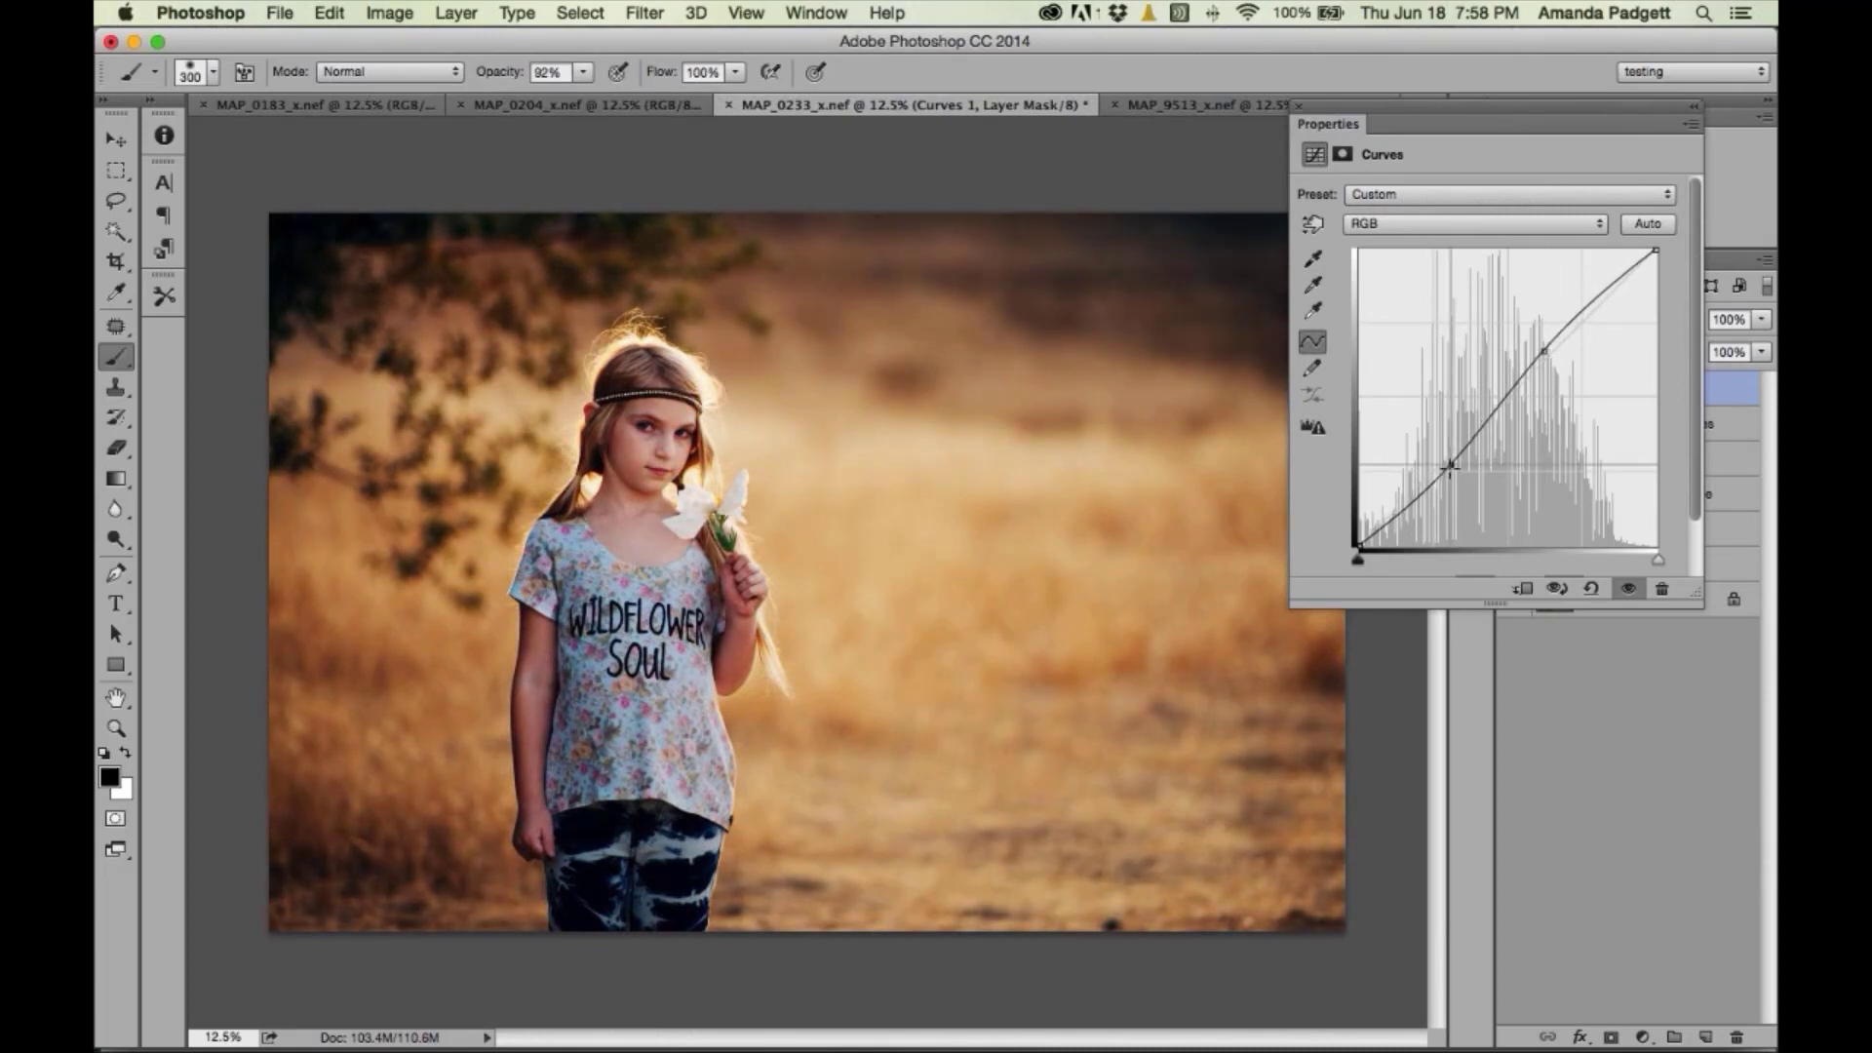
pyautogui.click(1299, 108)
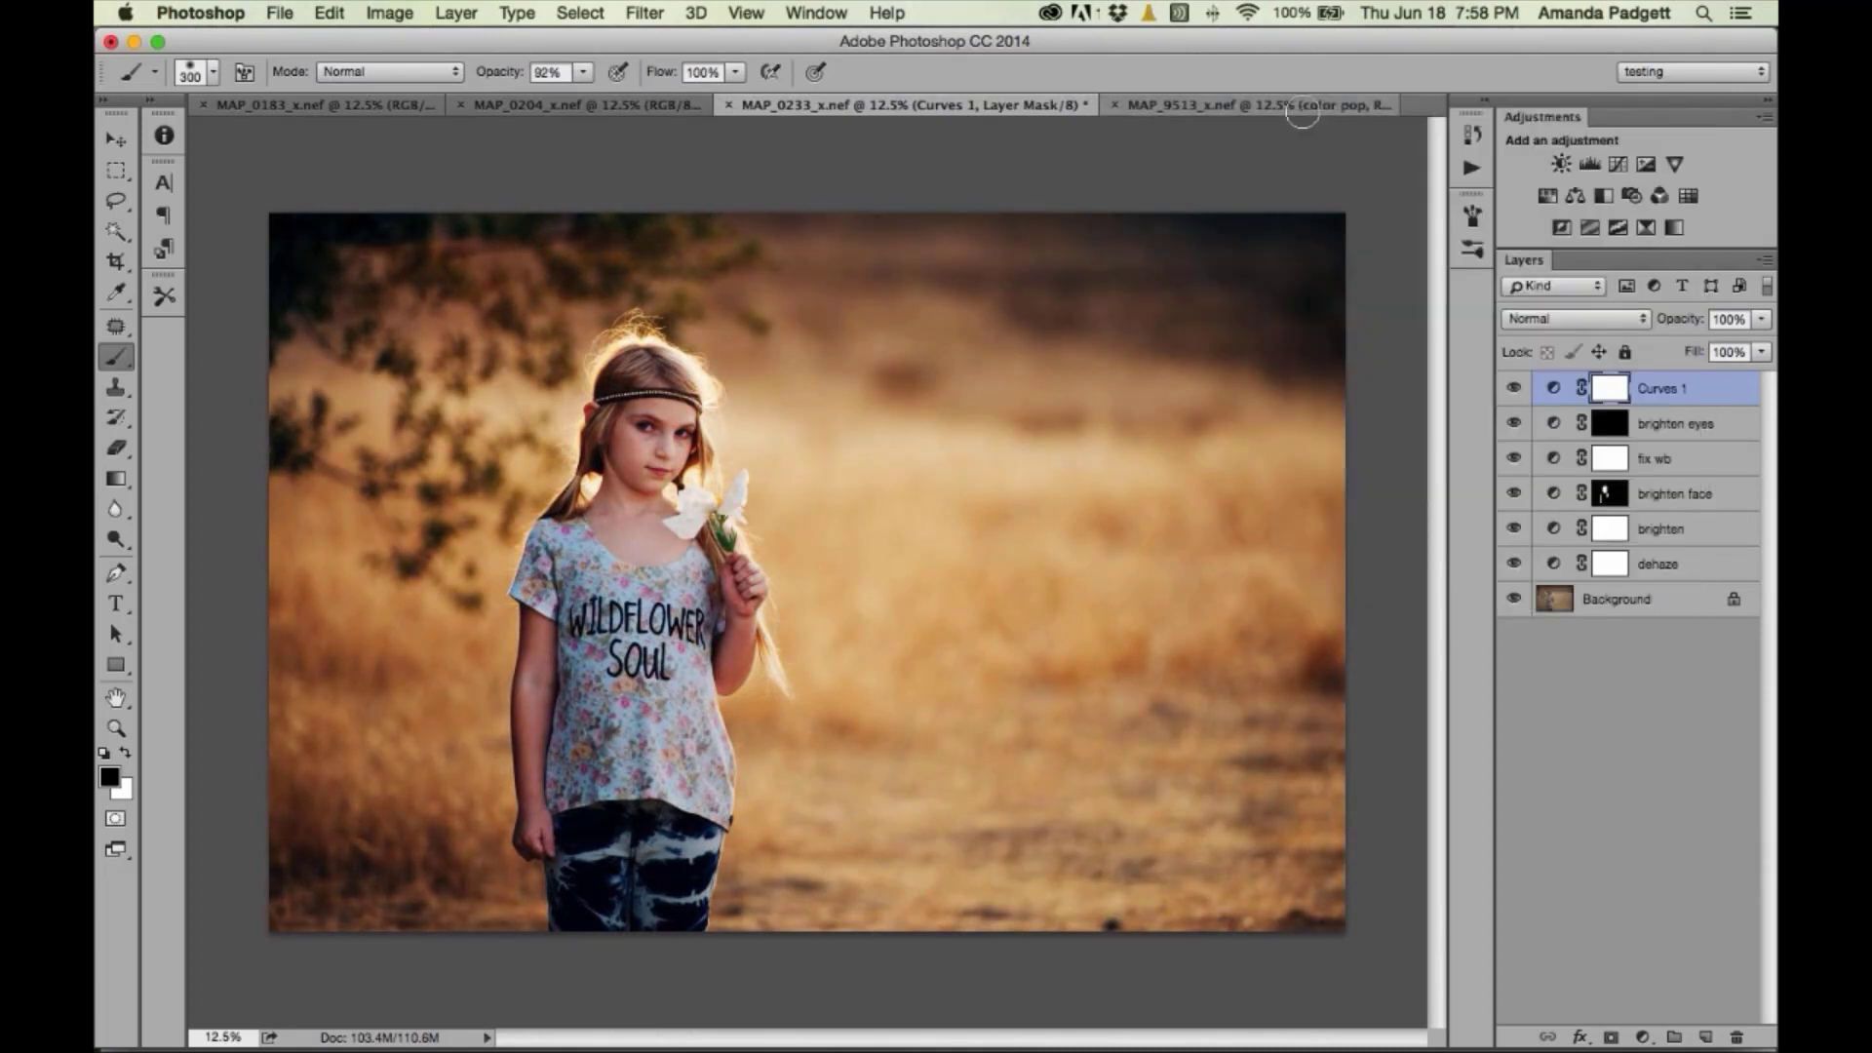
# - Set the Curves 1 layer to Soft Light and invert its mask to black
pyautogui.click(1589, 328)
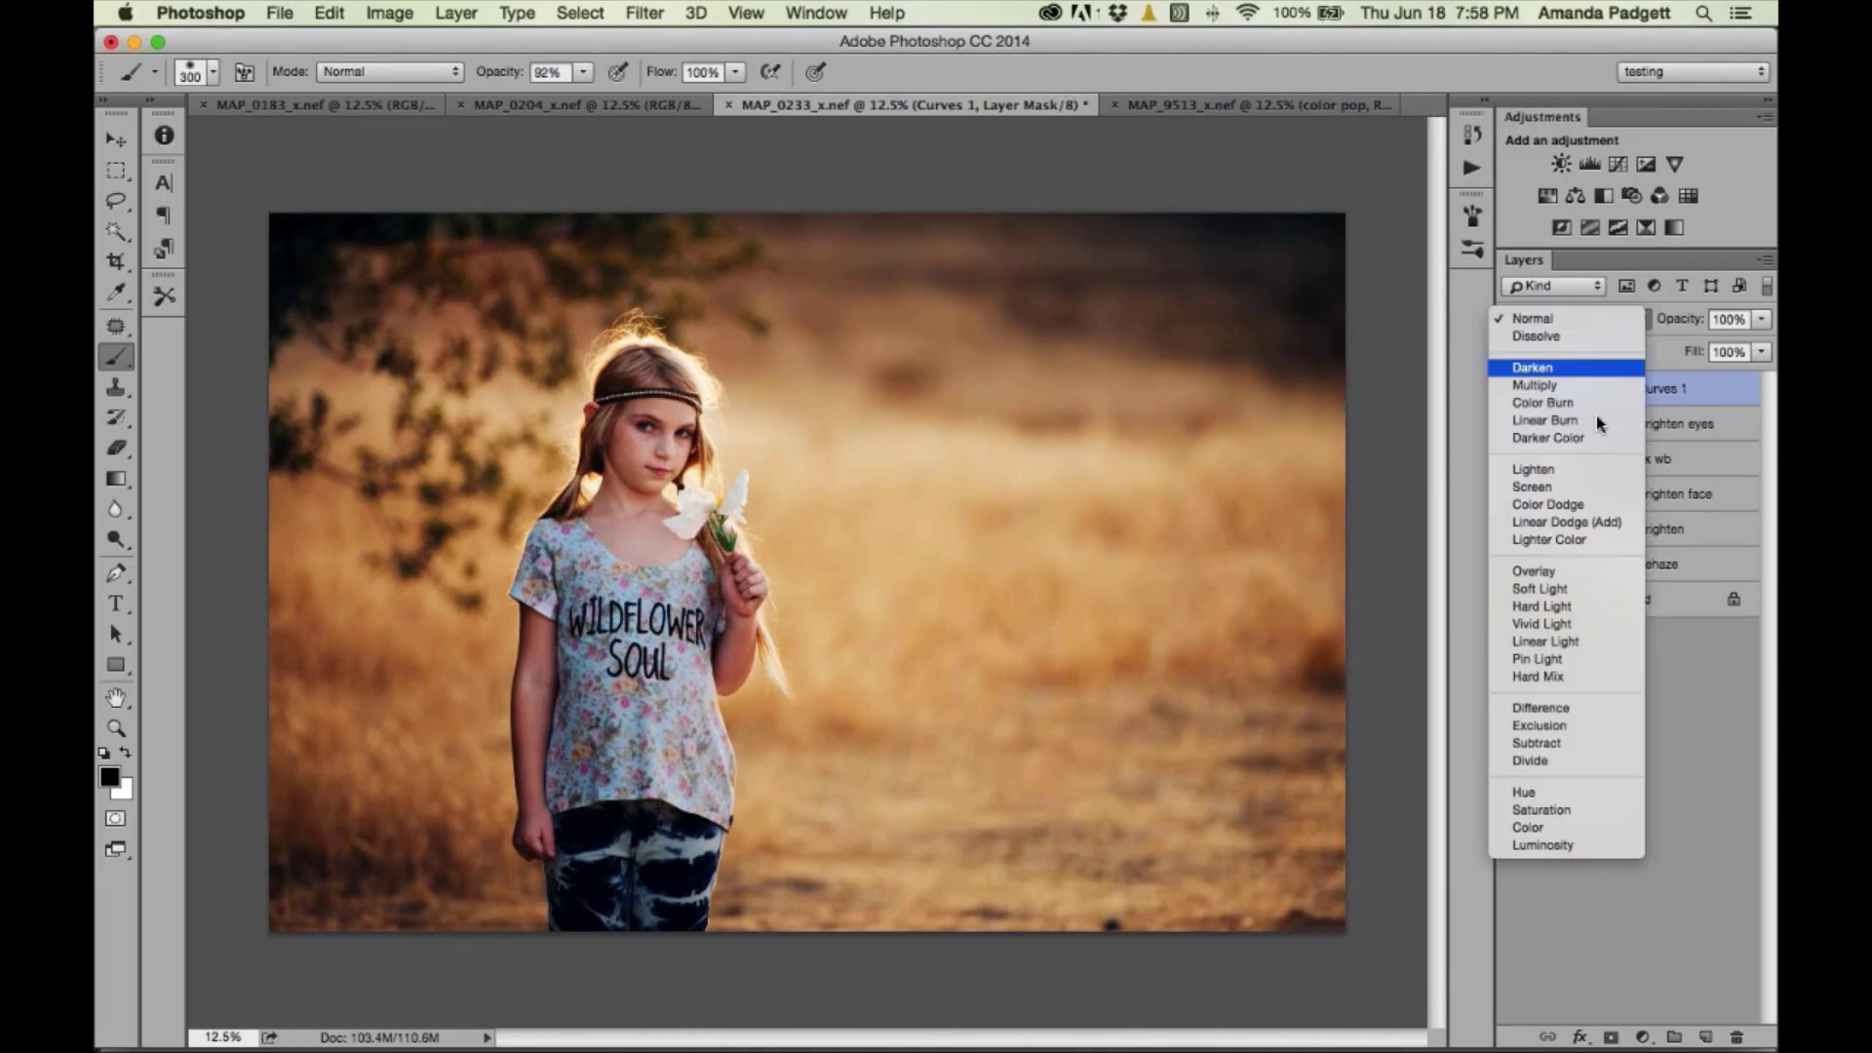
pyautogui.click(1575, 590)
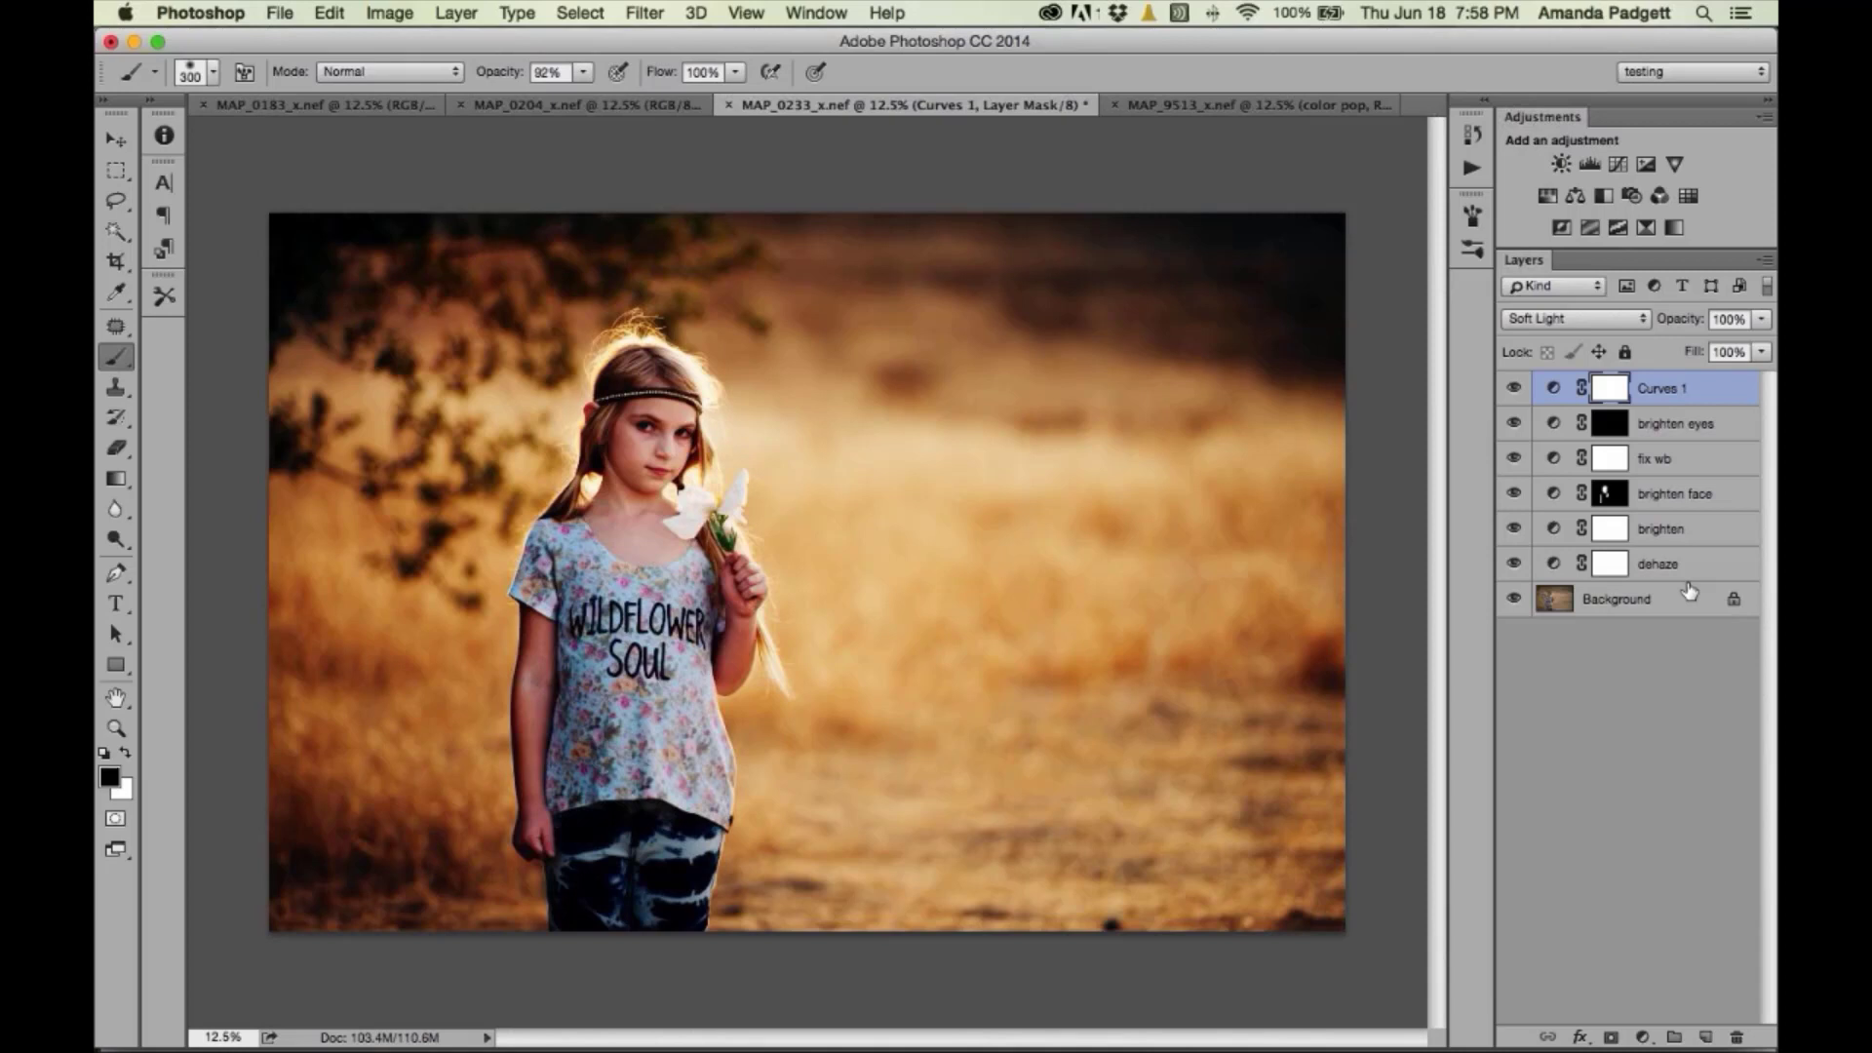
pyautogui.press('super+i')
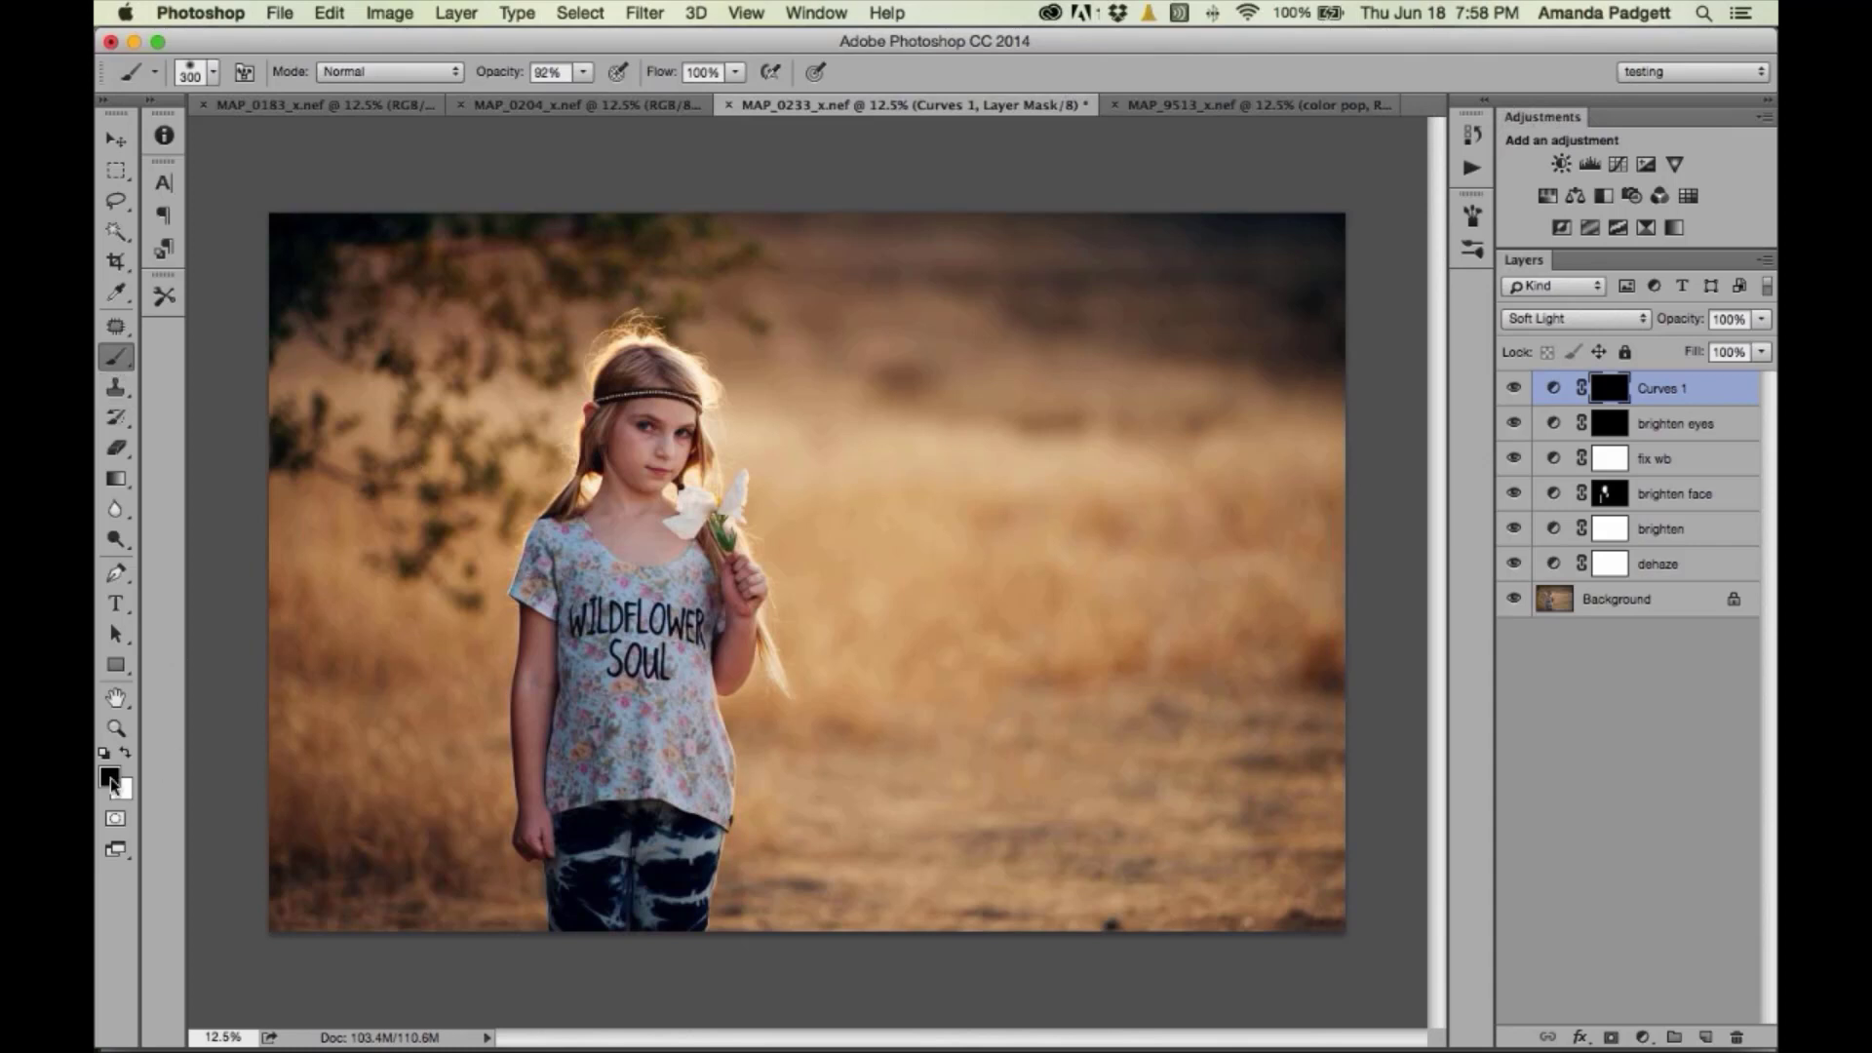
# - Paint white on the Curves 1 mask over the background around the girl with a 1300 px brush at 64% opacity
pyautogui.press('x')
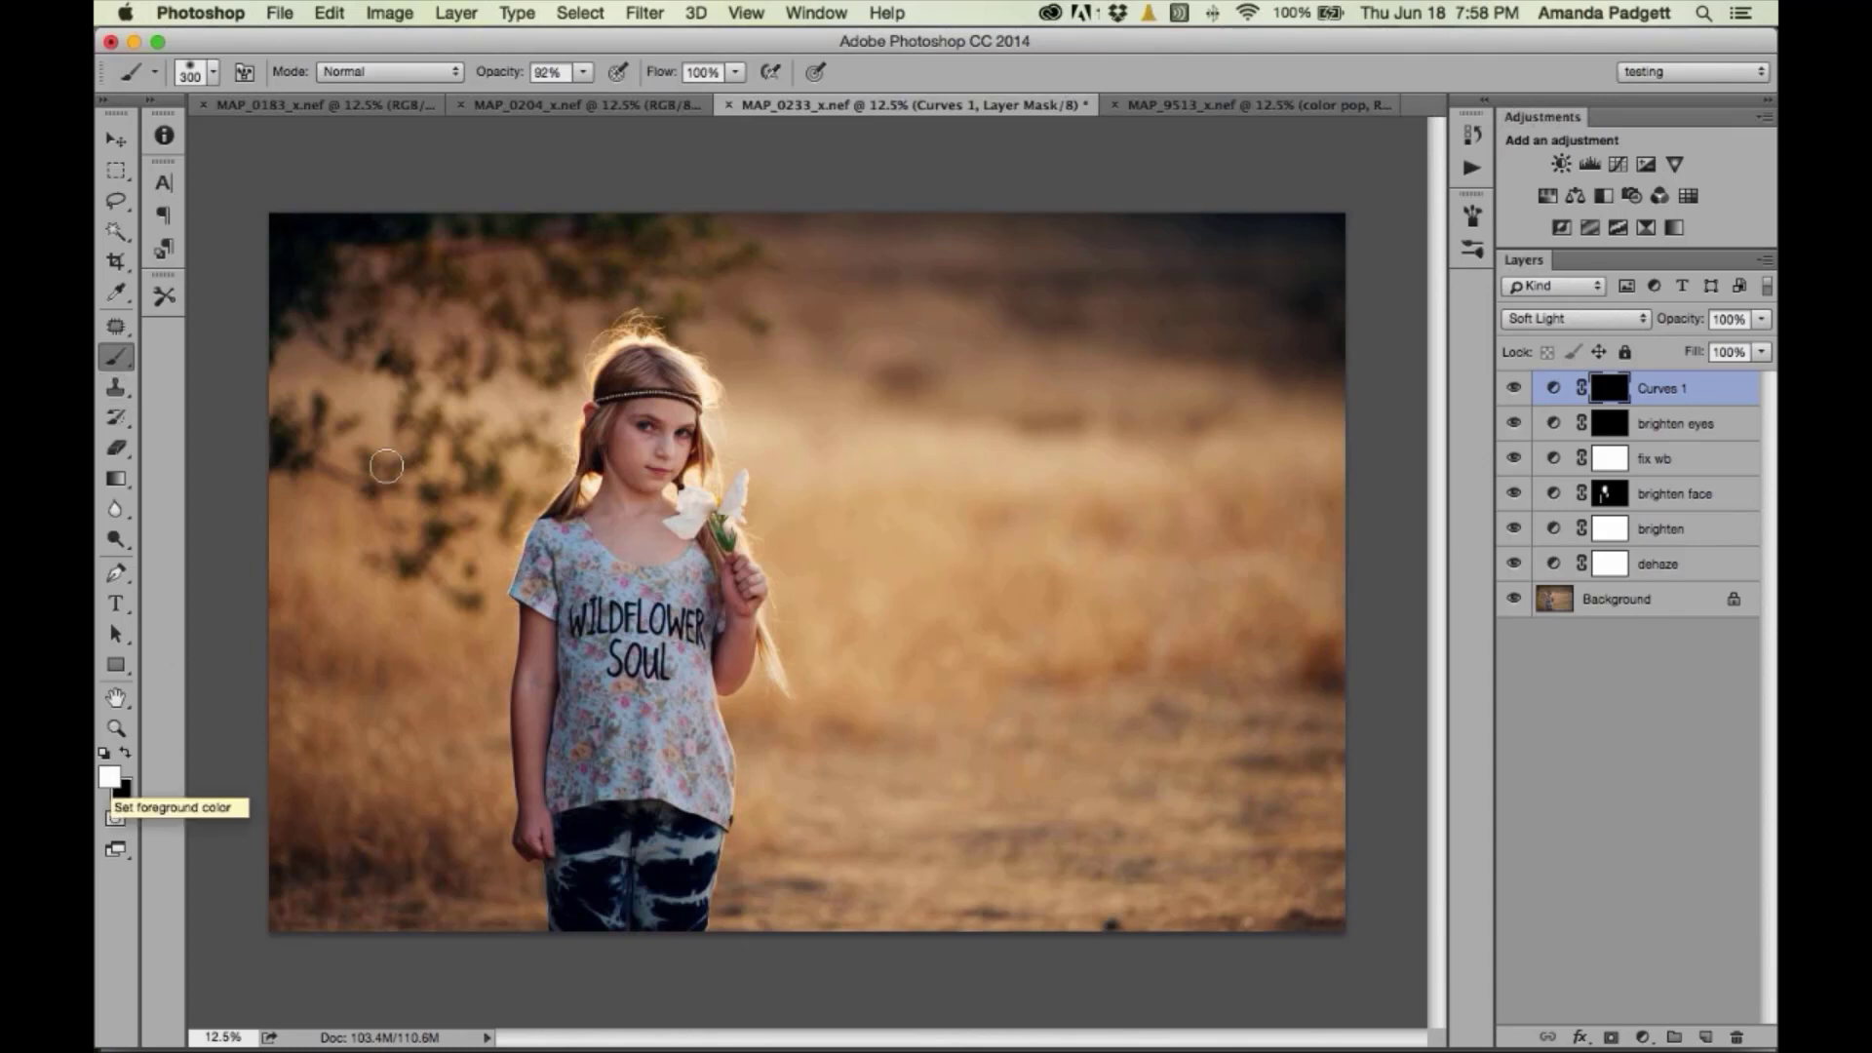
pyautogui.press(']')
pyautogui.press(']')
pyautogui.press(']')
pyautogui.press(']')
pyautogui.press(']')
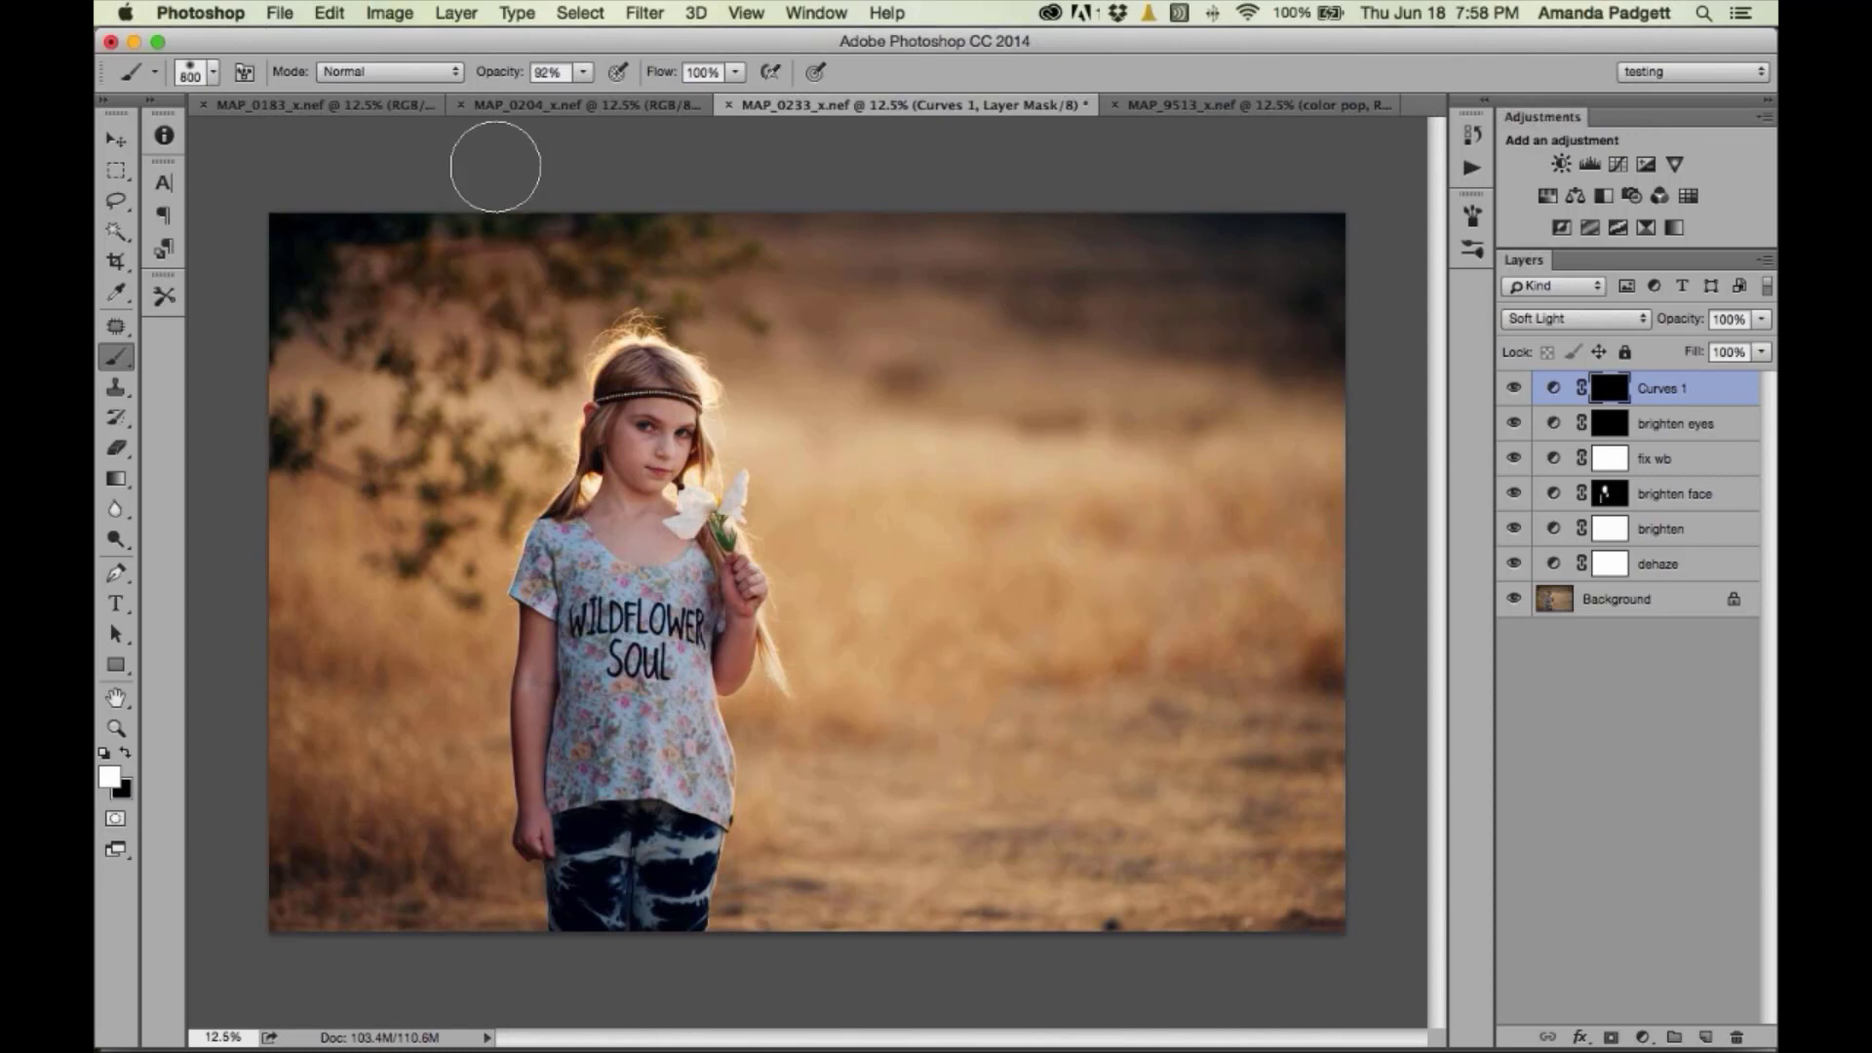
pyautogui.moveTo(504, 76); pyautogui.dragTo(477, 76)
pyautogui.press(']')
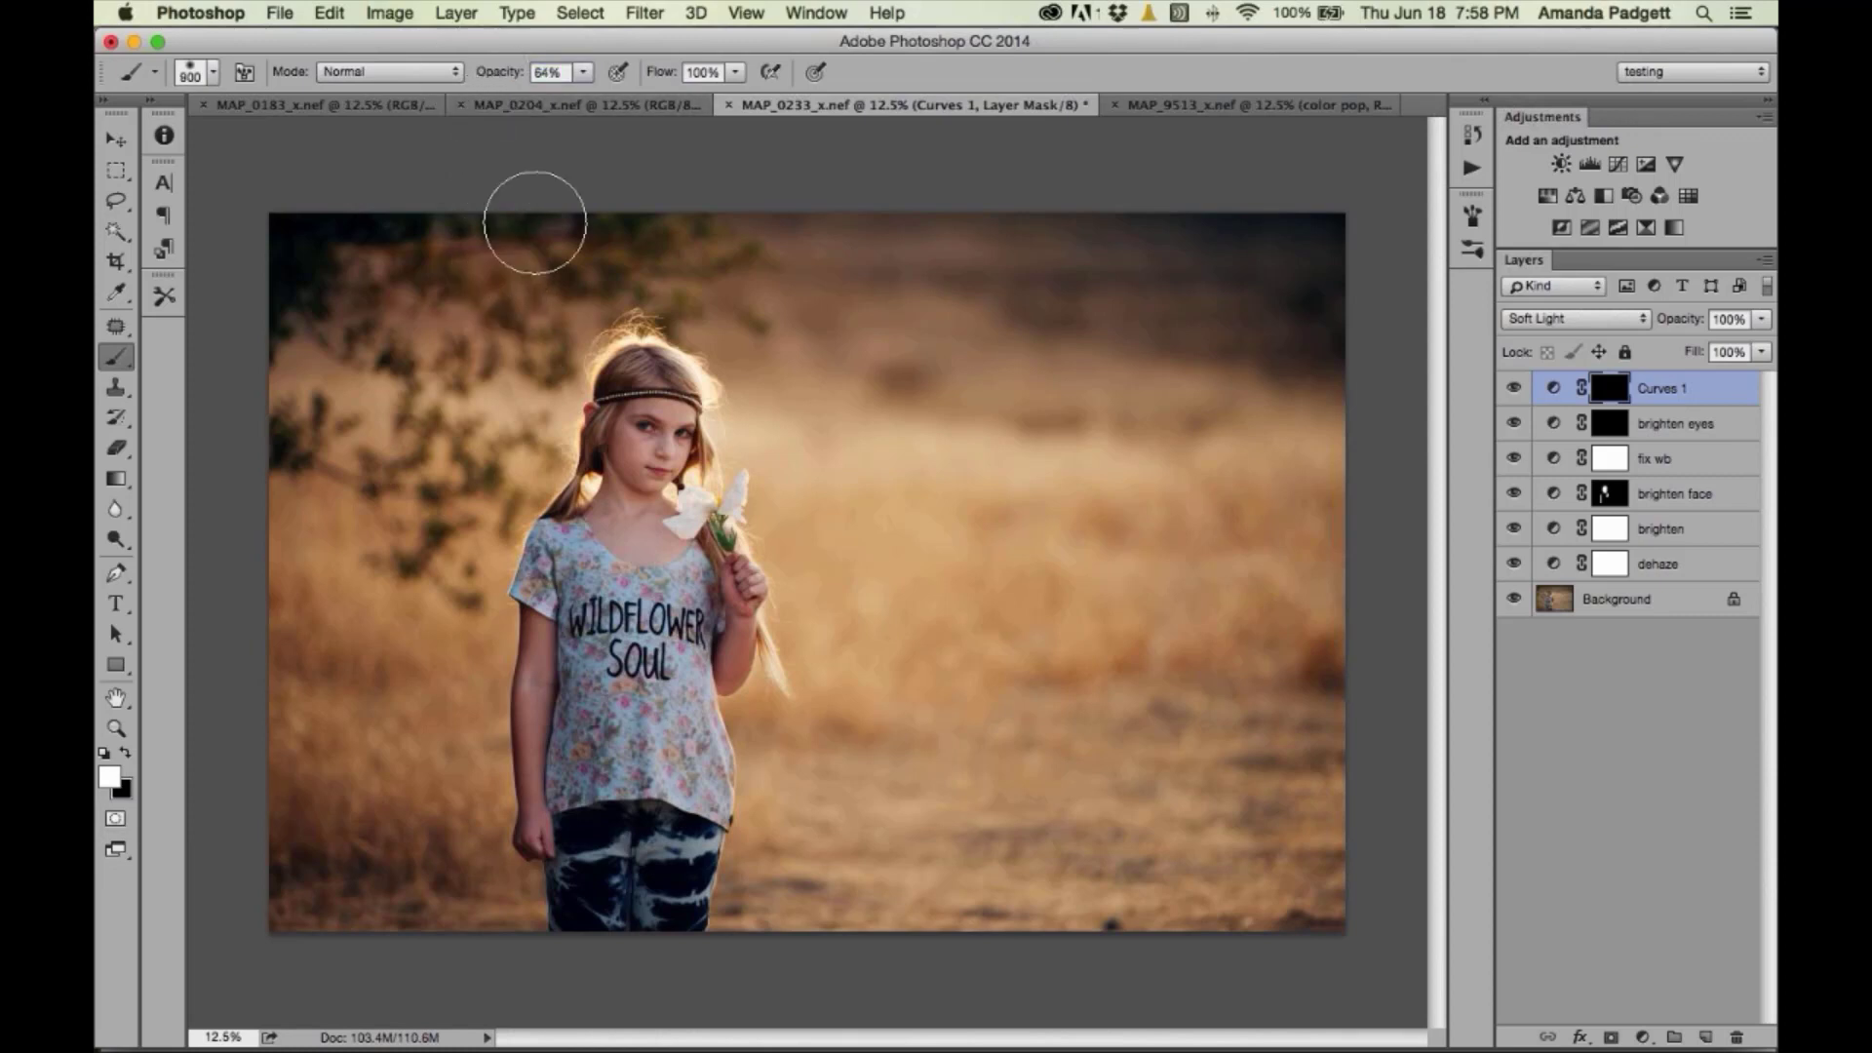
pyautogui.press(']')
pyautogui.press(']')
pyautogui.press(']')
pyautogui.press(']')
pyautogui.moveTo(618, 243)
pyautogui.mouseDown()
pyautogui.moveTo(362, 290)
pyautogui.moveTo(382, 440)
pyautogui.moveTo(488, 396)
pyautogui.moveTo(394, 718)
pyautogui.moveTo(345, 651)
pyautogui.moveTo(304, 499)
pyautogui.moveTo(377, 897)
pyautogui.moveTo(433, 670)
pyautogui.moveTo(422, 920)
pyautogui.mouseUp()
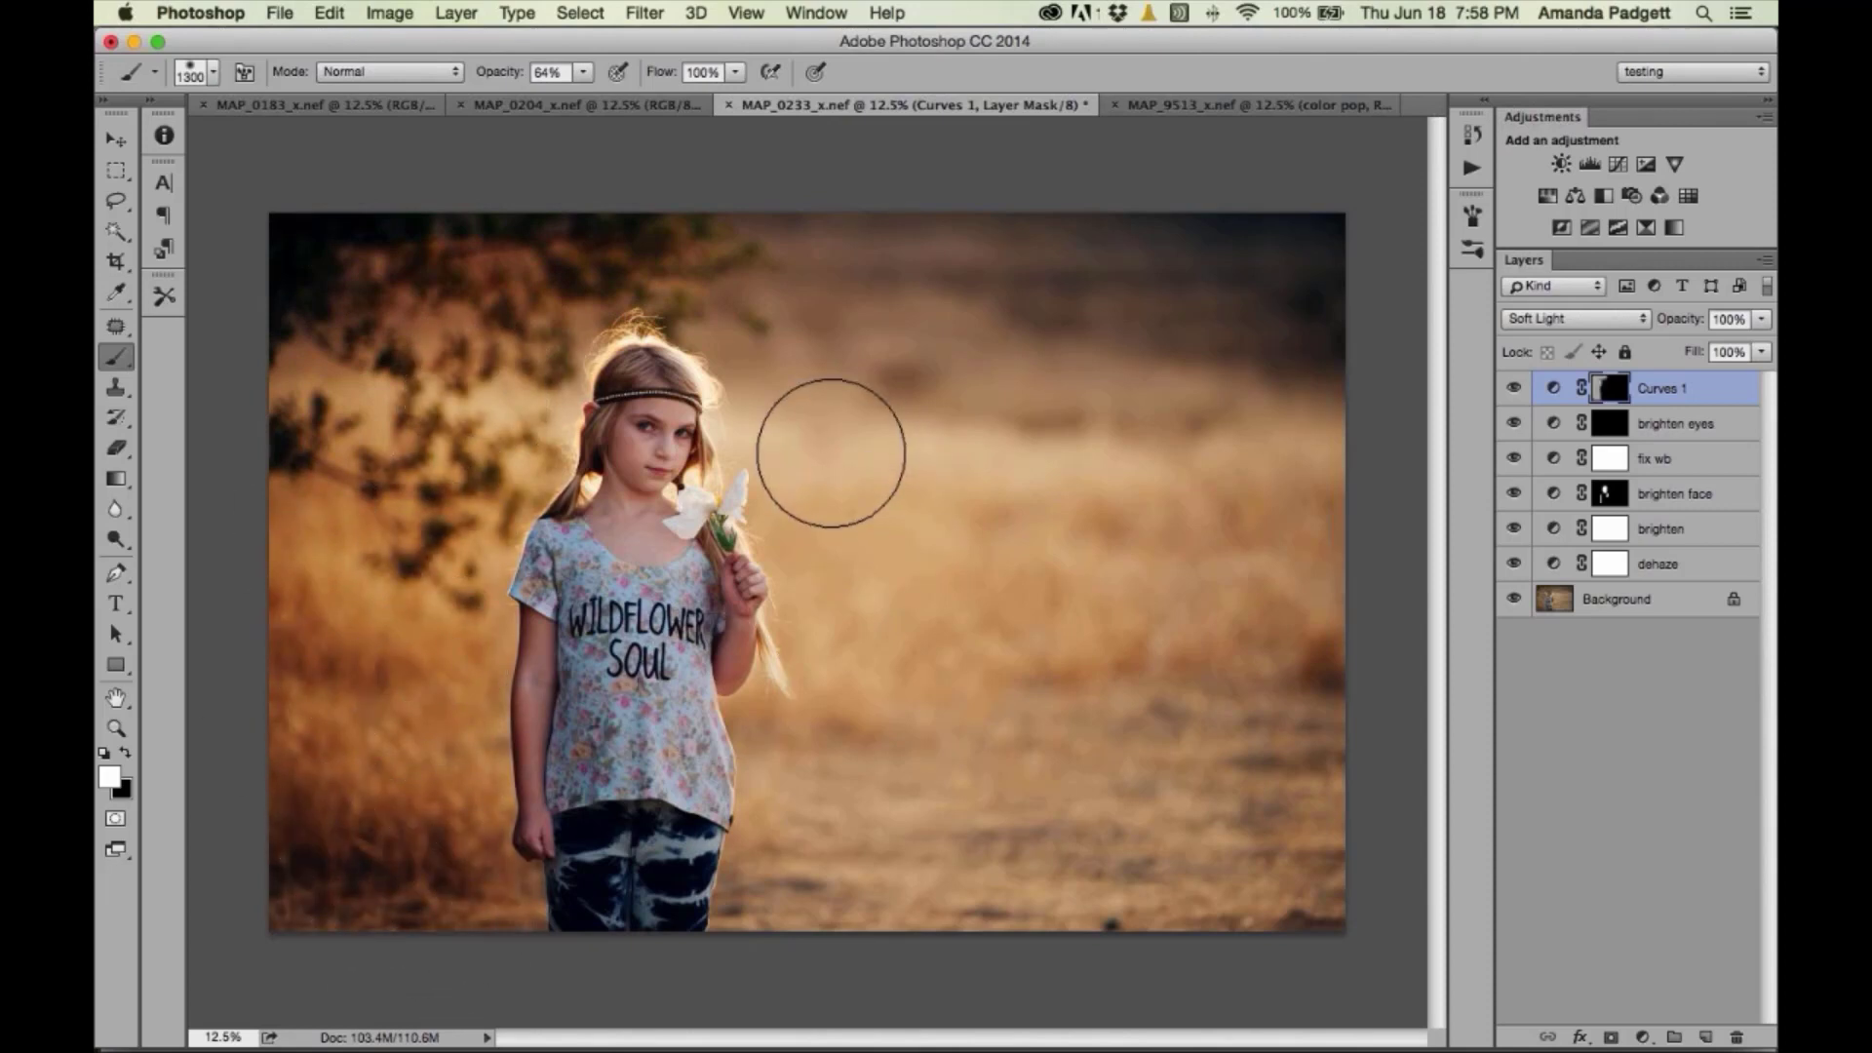
pyautogui.moveTo(980, 304); pyautogui.dragTo(1344, 300)
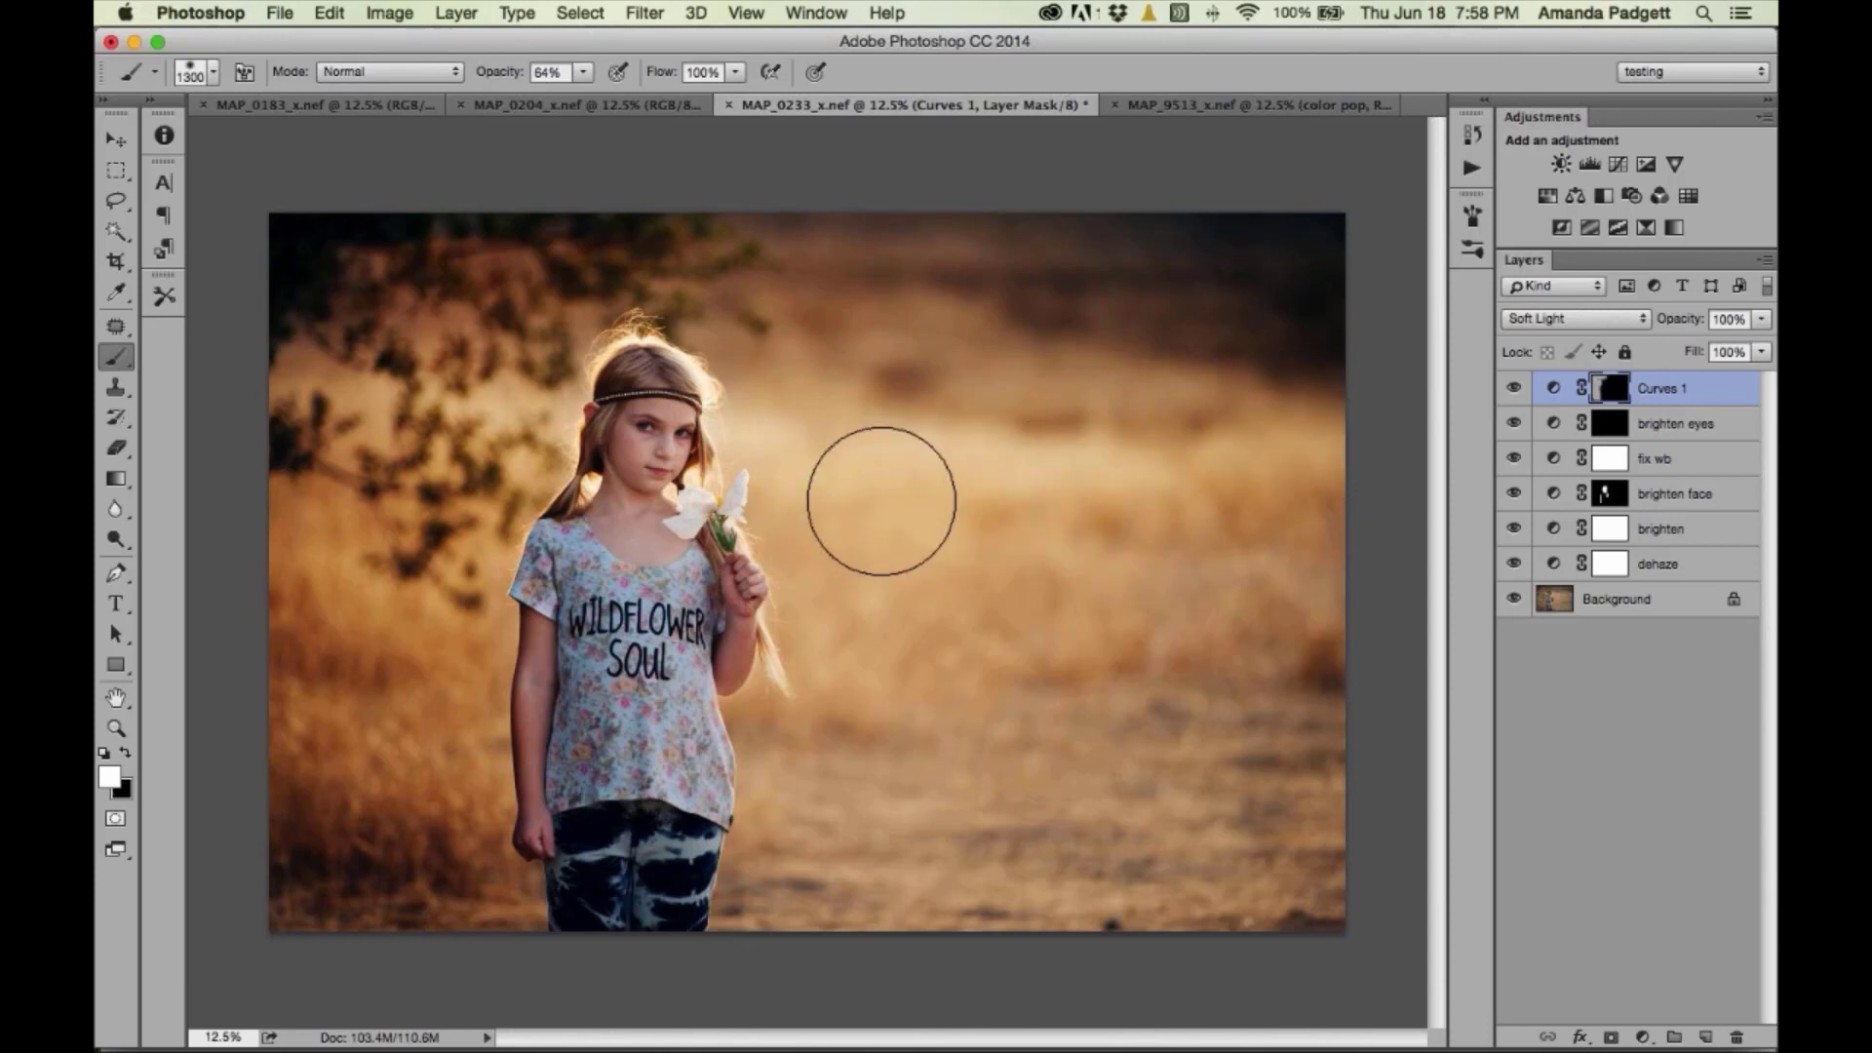
pyautogui.moveTo(882, 501)
pyautogui.mouseDown()
pyautogui.moveTo(1150, 589)
pyautogui.moveTo(915, 735)
pyautogui.moveTo(821, 729)
pyautogui.moveTo(849, 890)
pyautogui.moveTo(1220, 835)
pyautogui.moveTo(1199, 719)
pyautogui.moveTo(1241, 790)
pyautogui.moveTo(995, 744)
pyautogui.moveTo(969, 368)
pyautogui.moveTo(744, 292)
pyautogui.moveTo(529, 320)
pyautogui.moveTo(335, 564)
pyautogui.moveTo(1225, 669)
pyautogui.moveTo(1136, 658)
pyautogui.mouseUp()
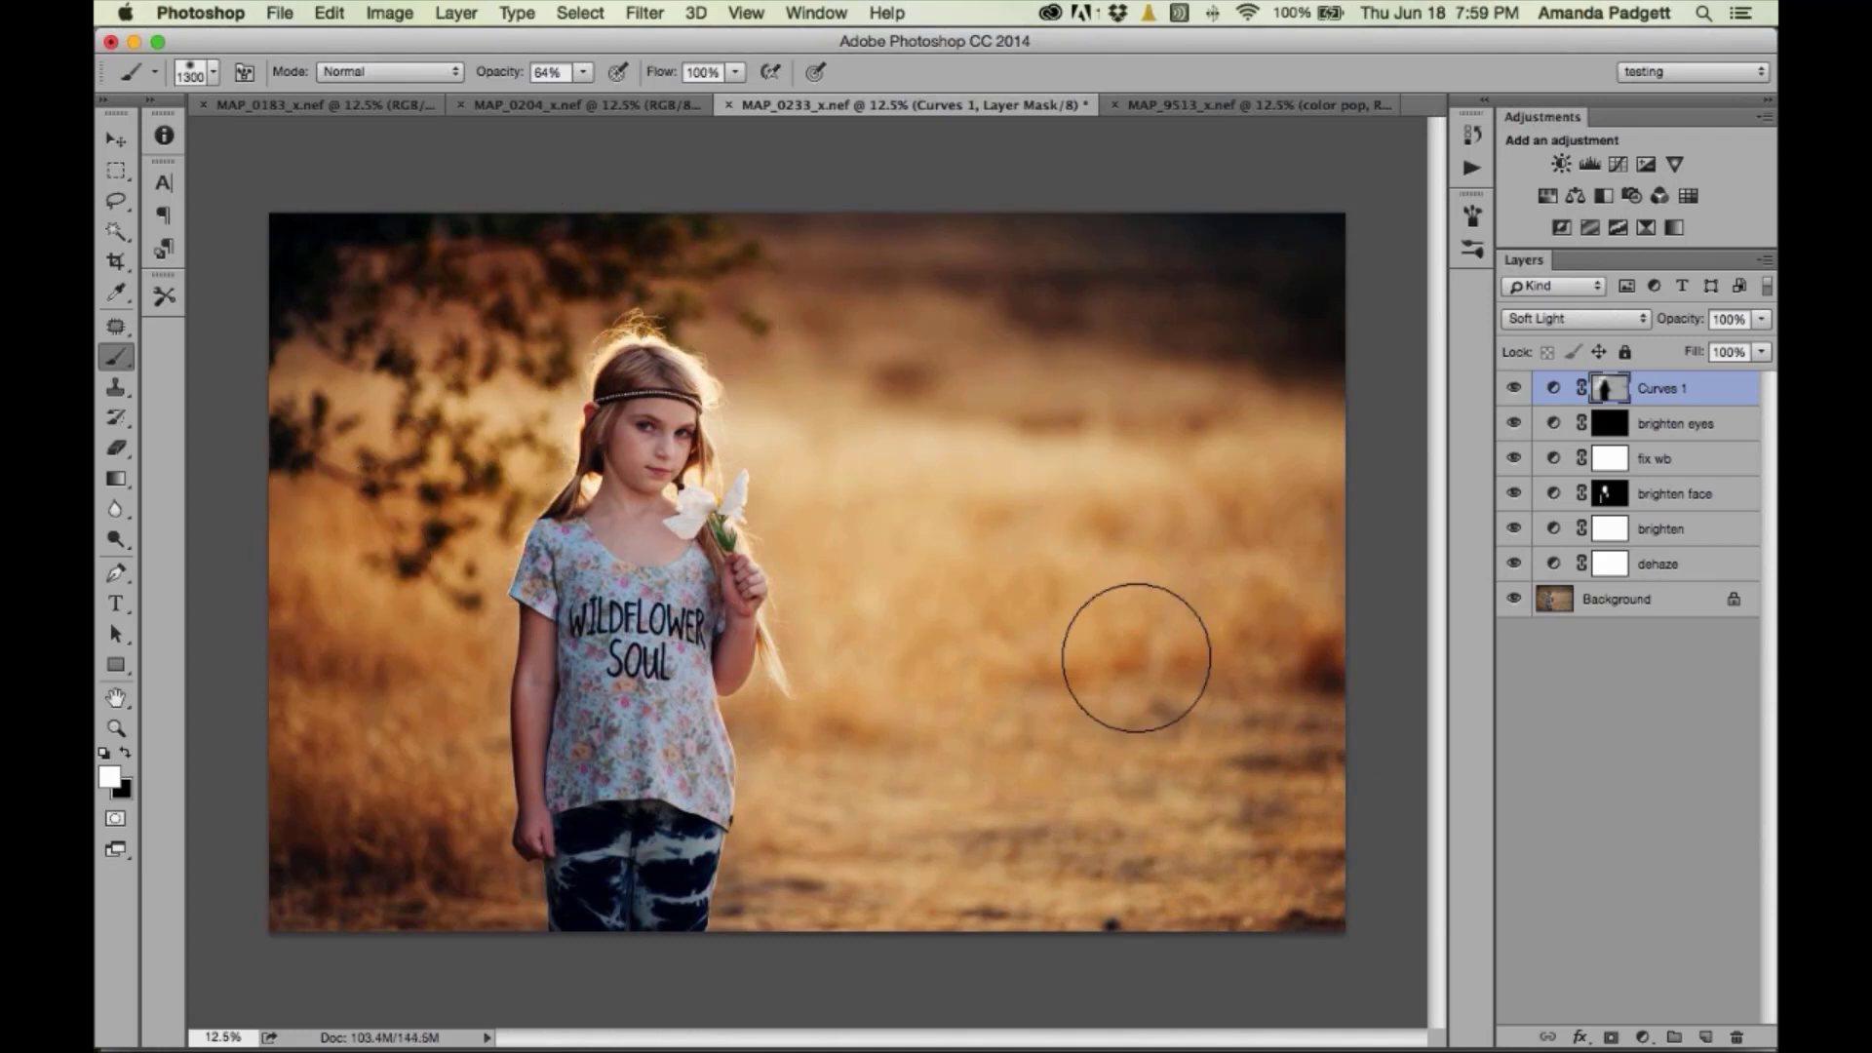
# - Compare the photo with and without the Curves 1 layer, and the full edit against the original Background
pyautogui.click(1513, 388)
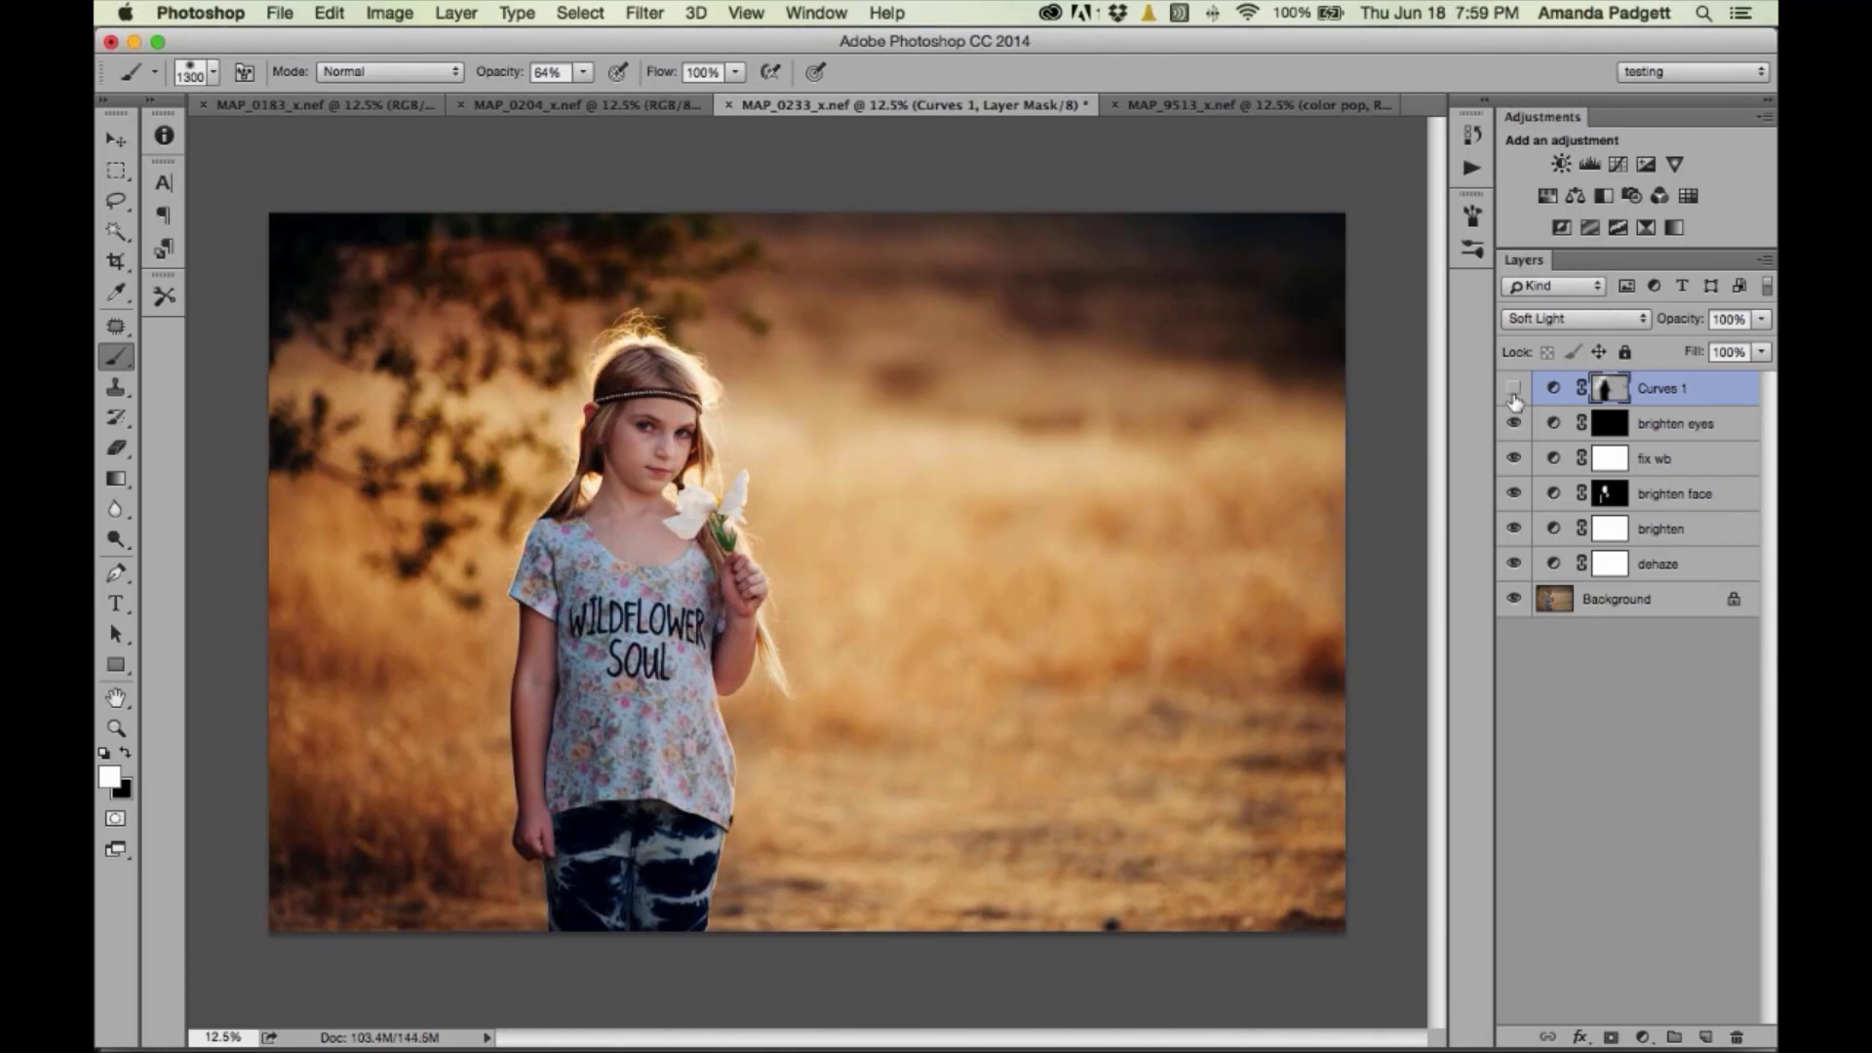
pyautogui.click(1513, 390)
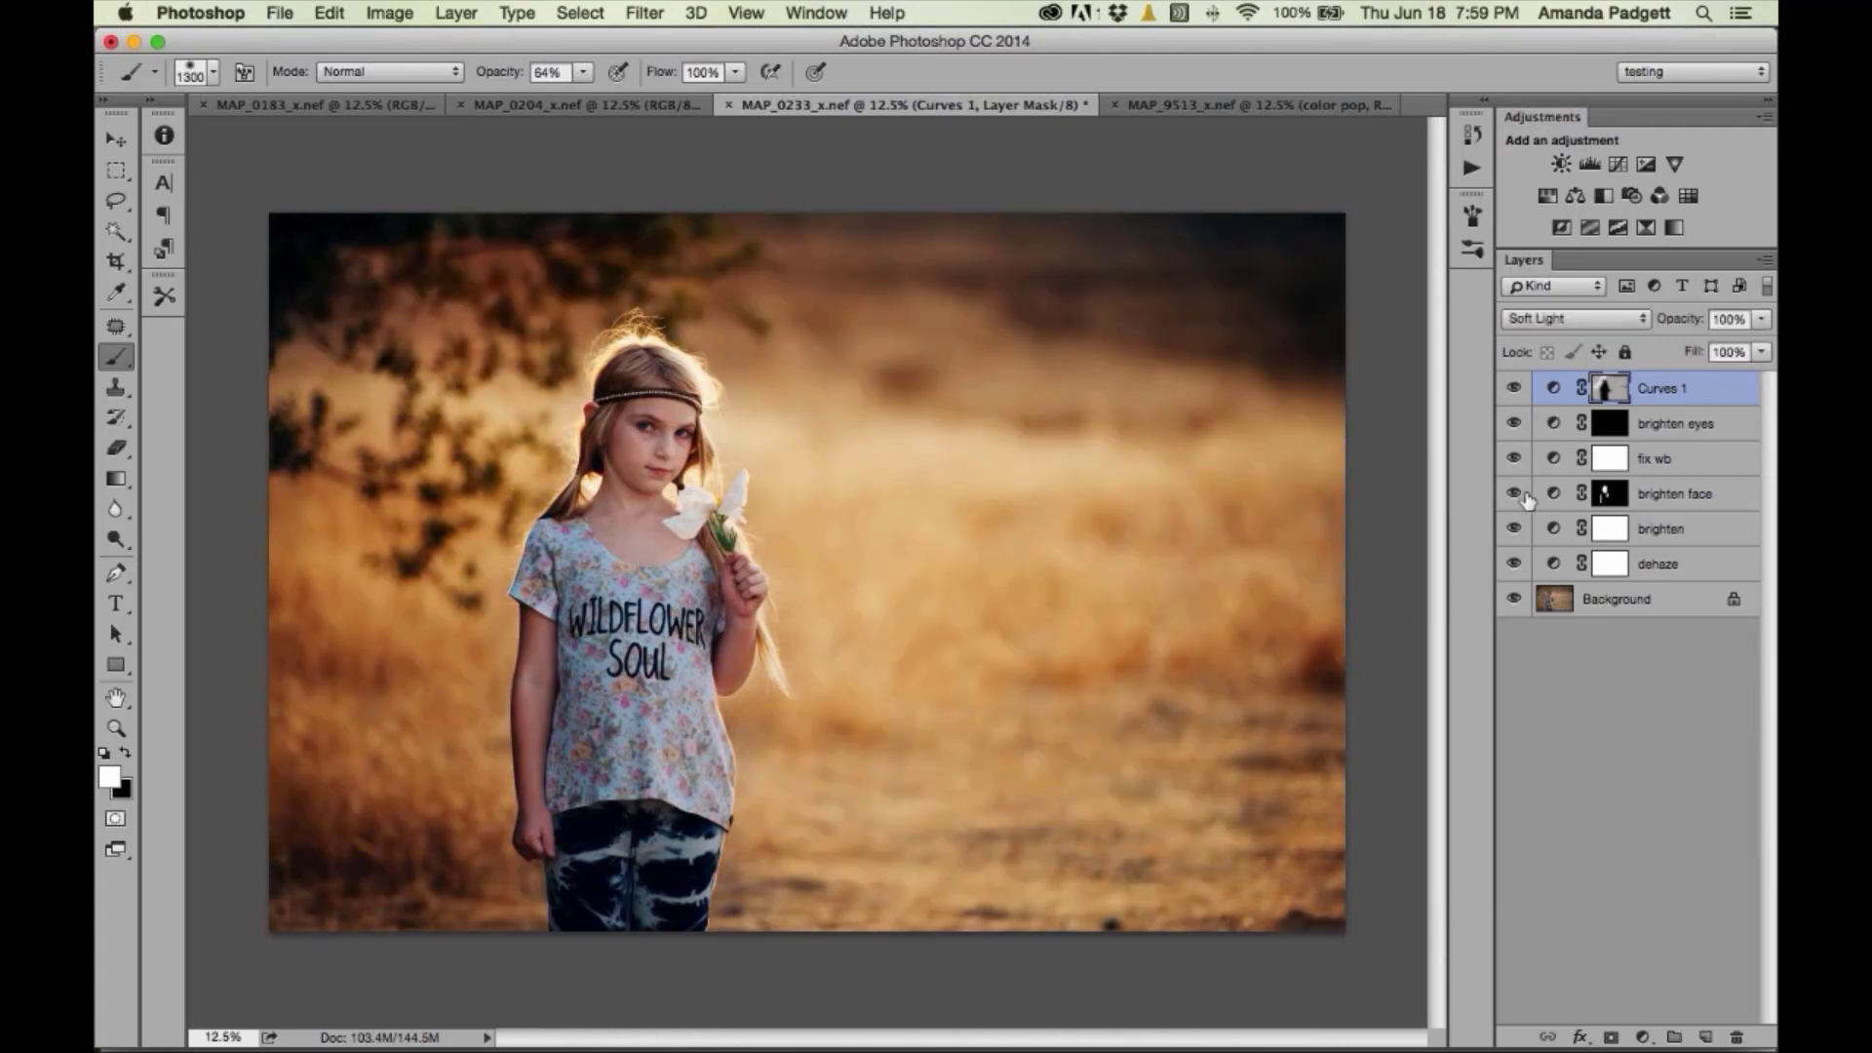
pyautogui.click(1513, 599)
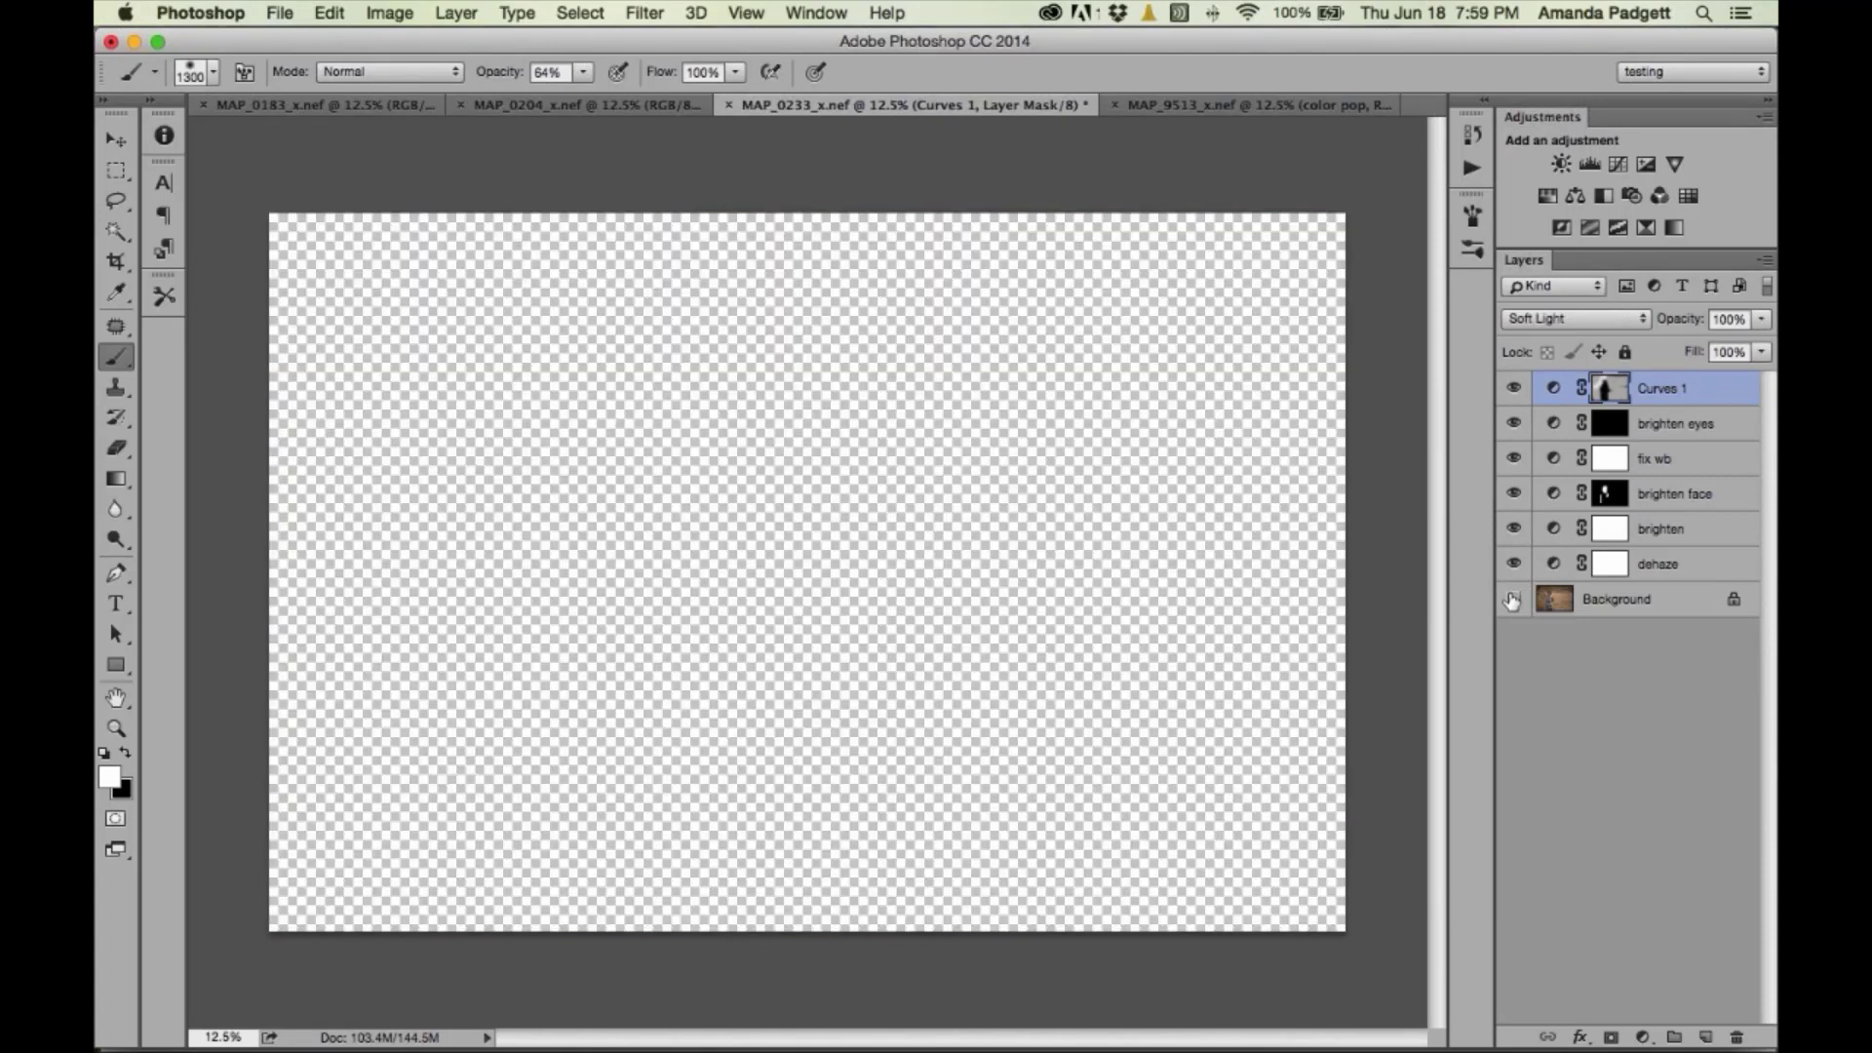
pyautogui.click(1512, 599)
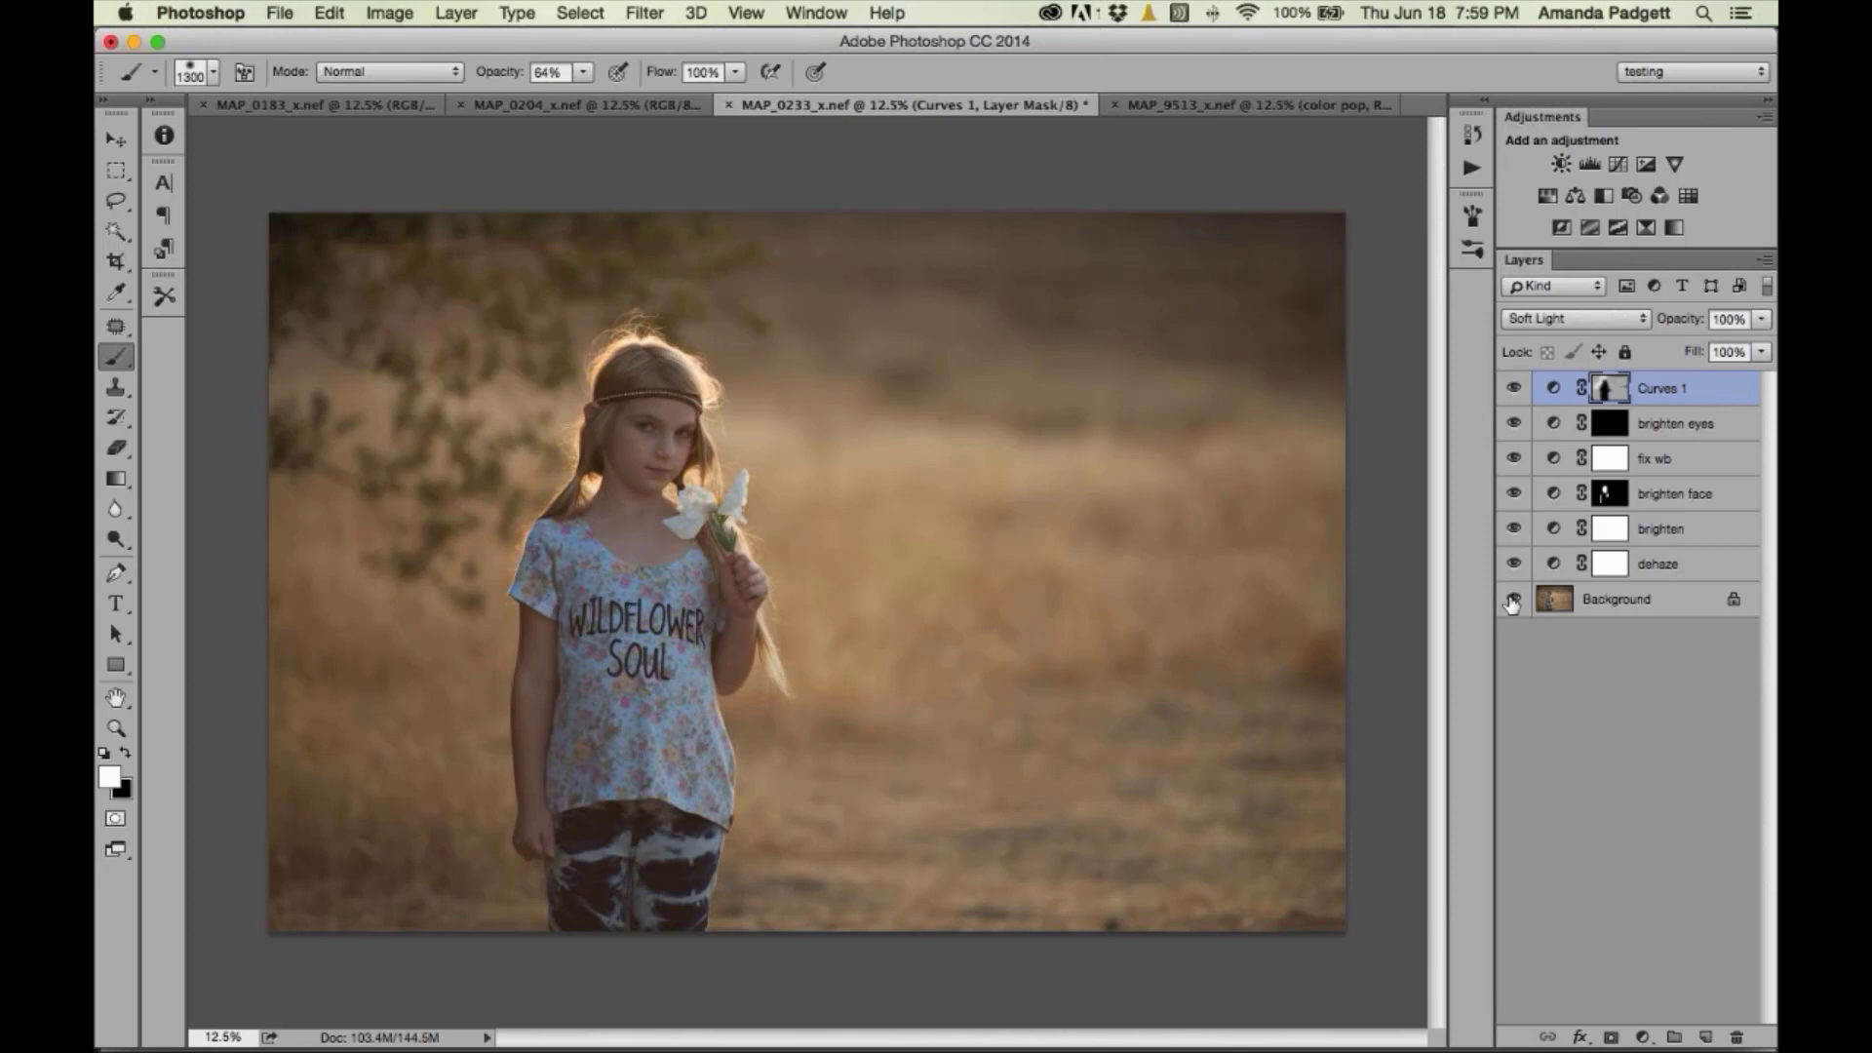
pyautogui.click(1512, 601)
pyautogui.click(1513, 601)
pyautogui.click(1513, 602)
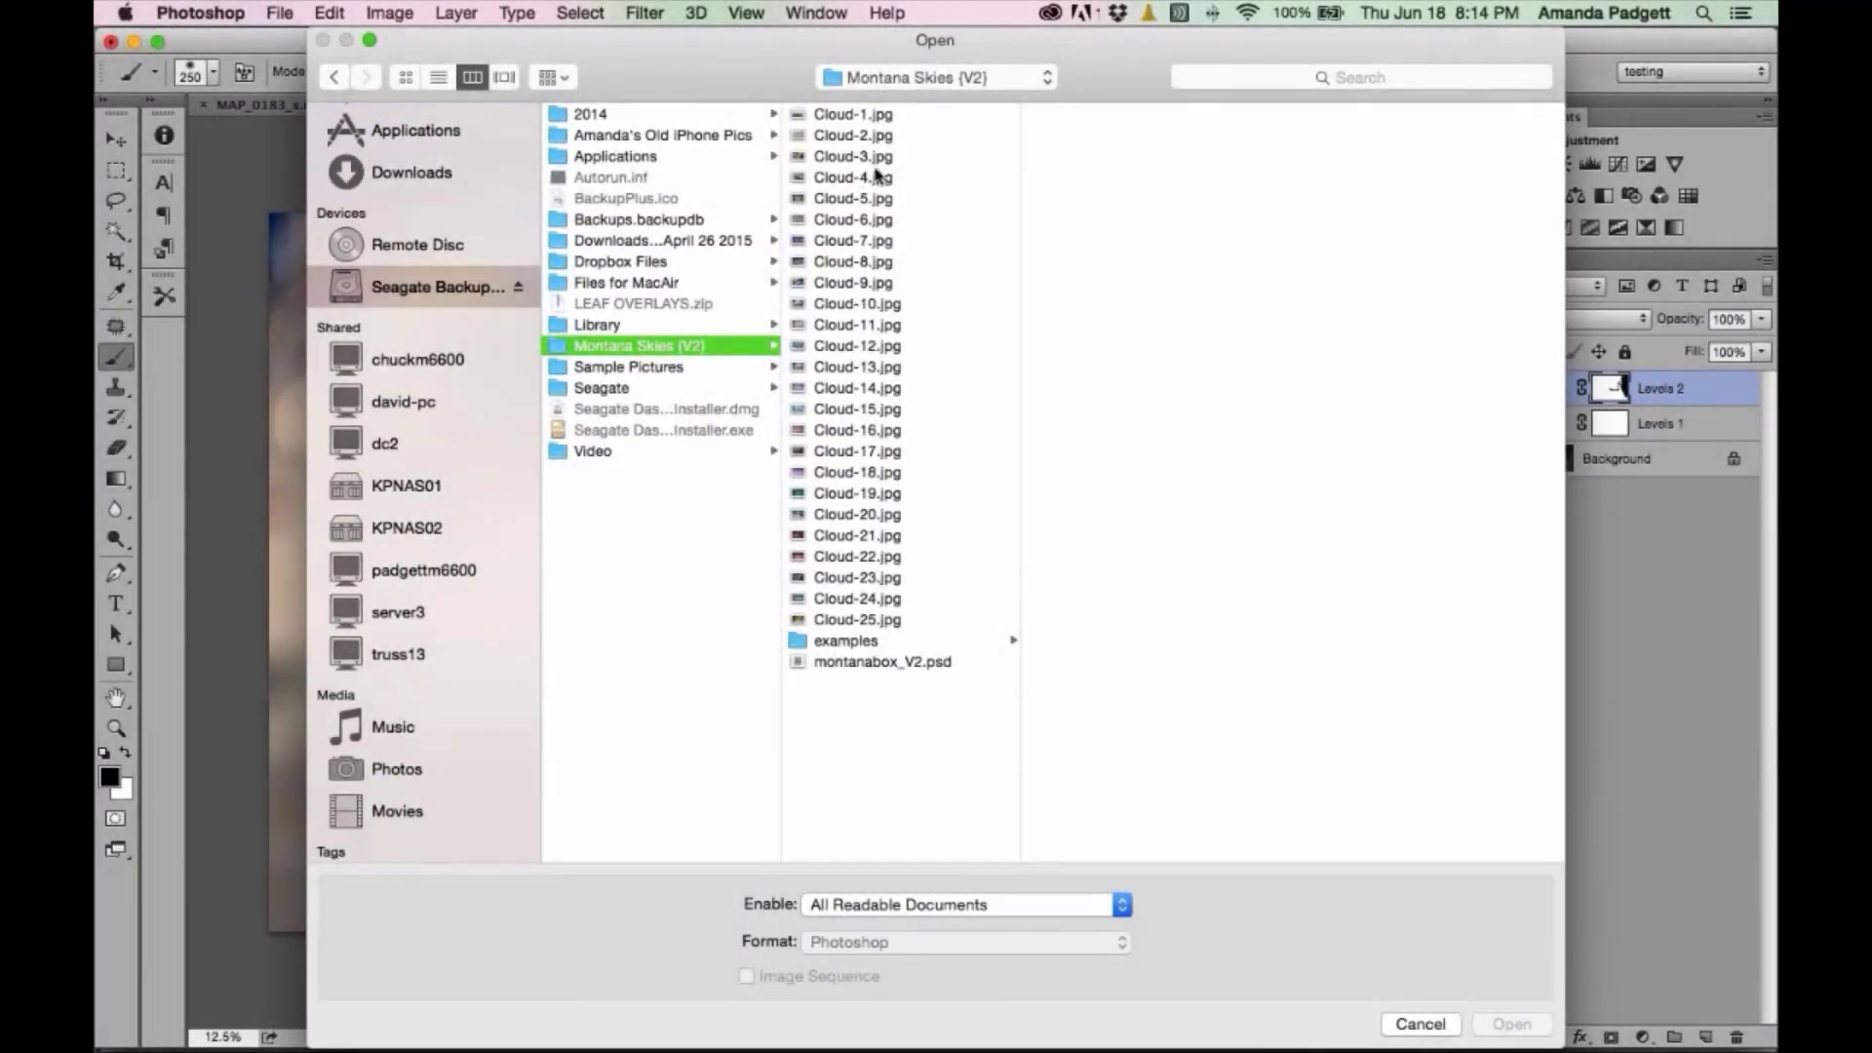
# - Preview several cloud images in the Montana Skies {V2} folder, including Cloud-8.jpg, Cloud-10.jpg and Cloud-13.jpg
pyautogui.click(852, 117)
pyautogui.click(860, 158)
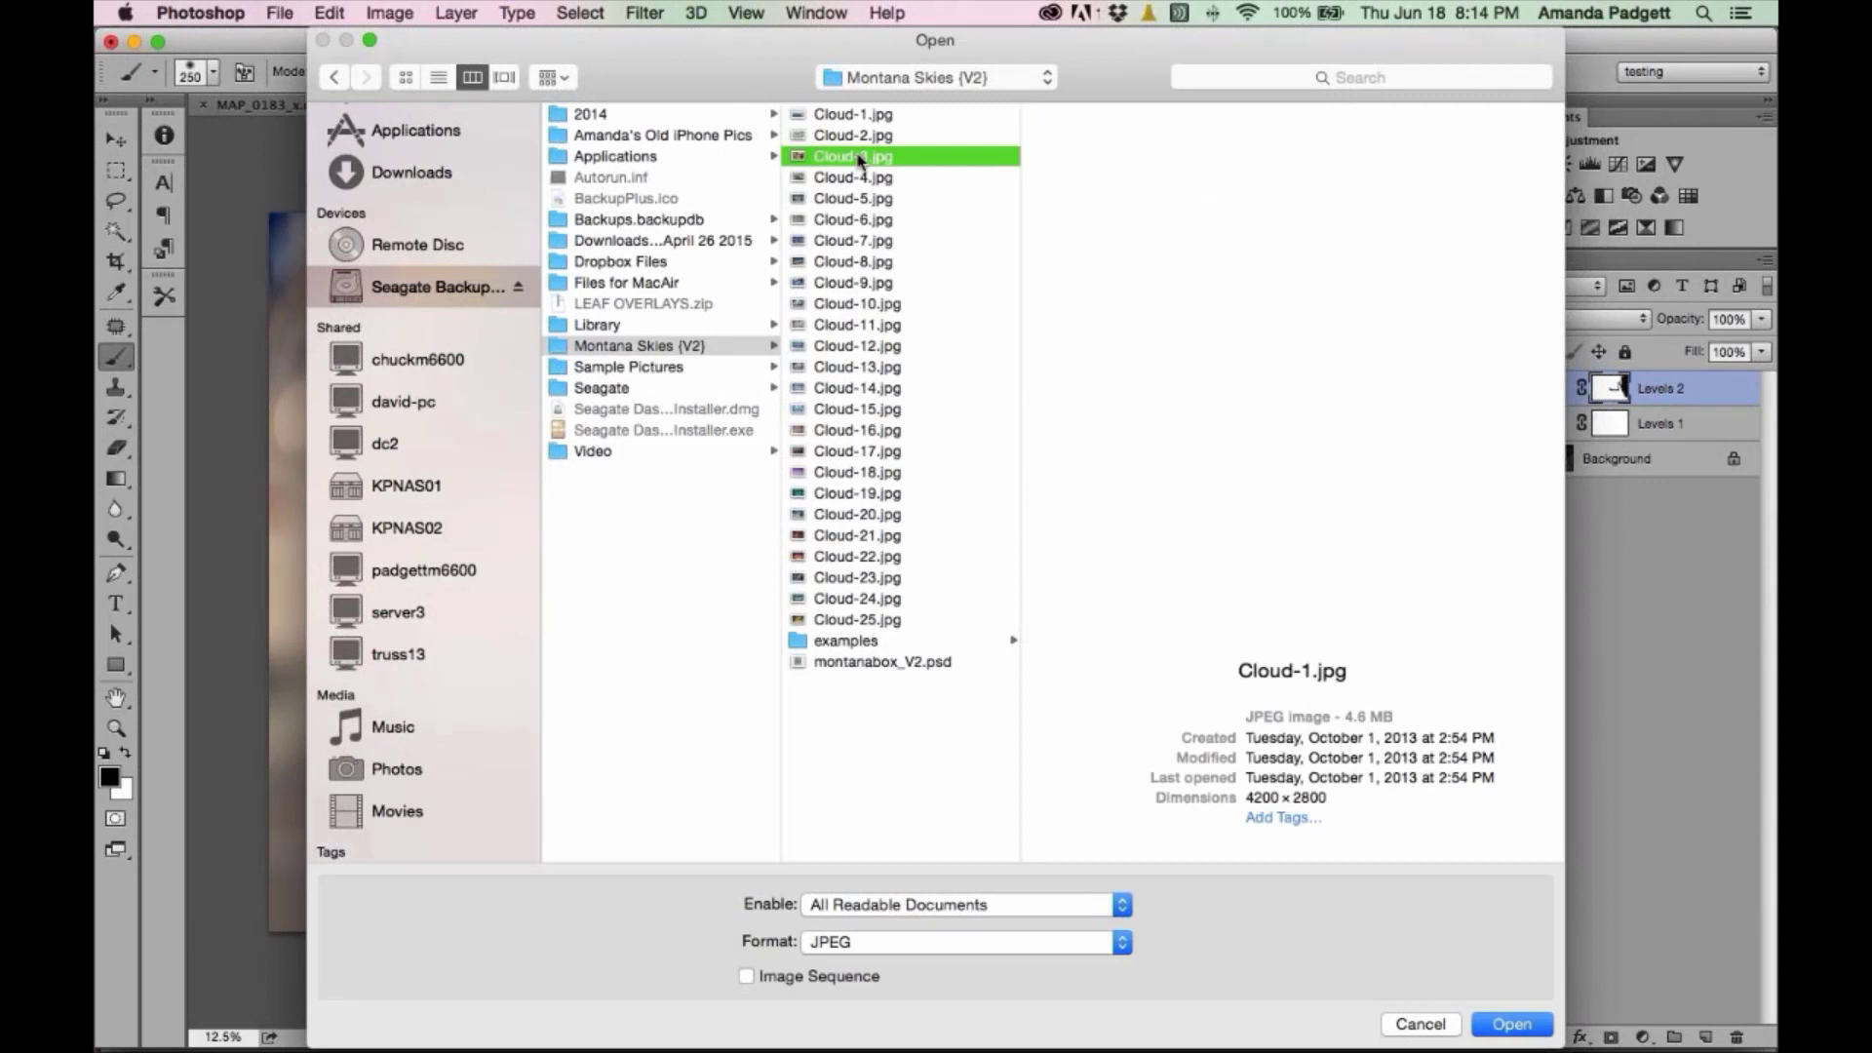
pyautogui.click(860, 199)
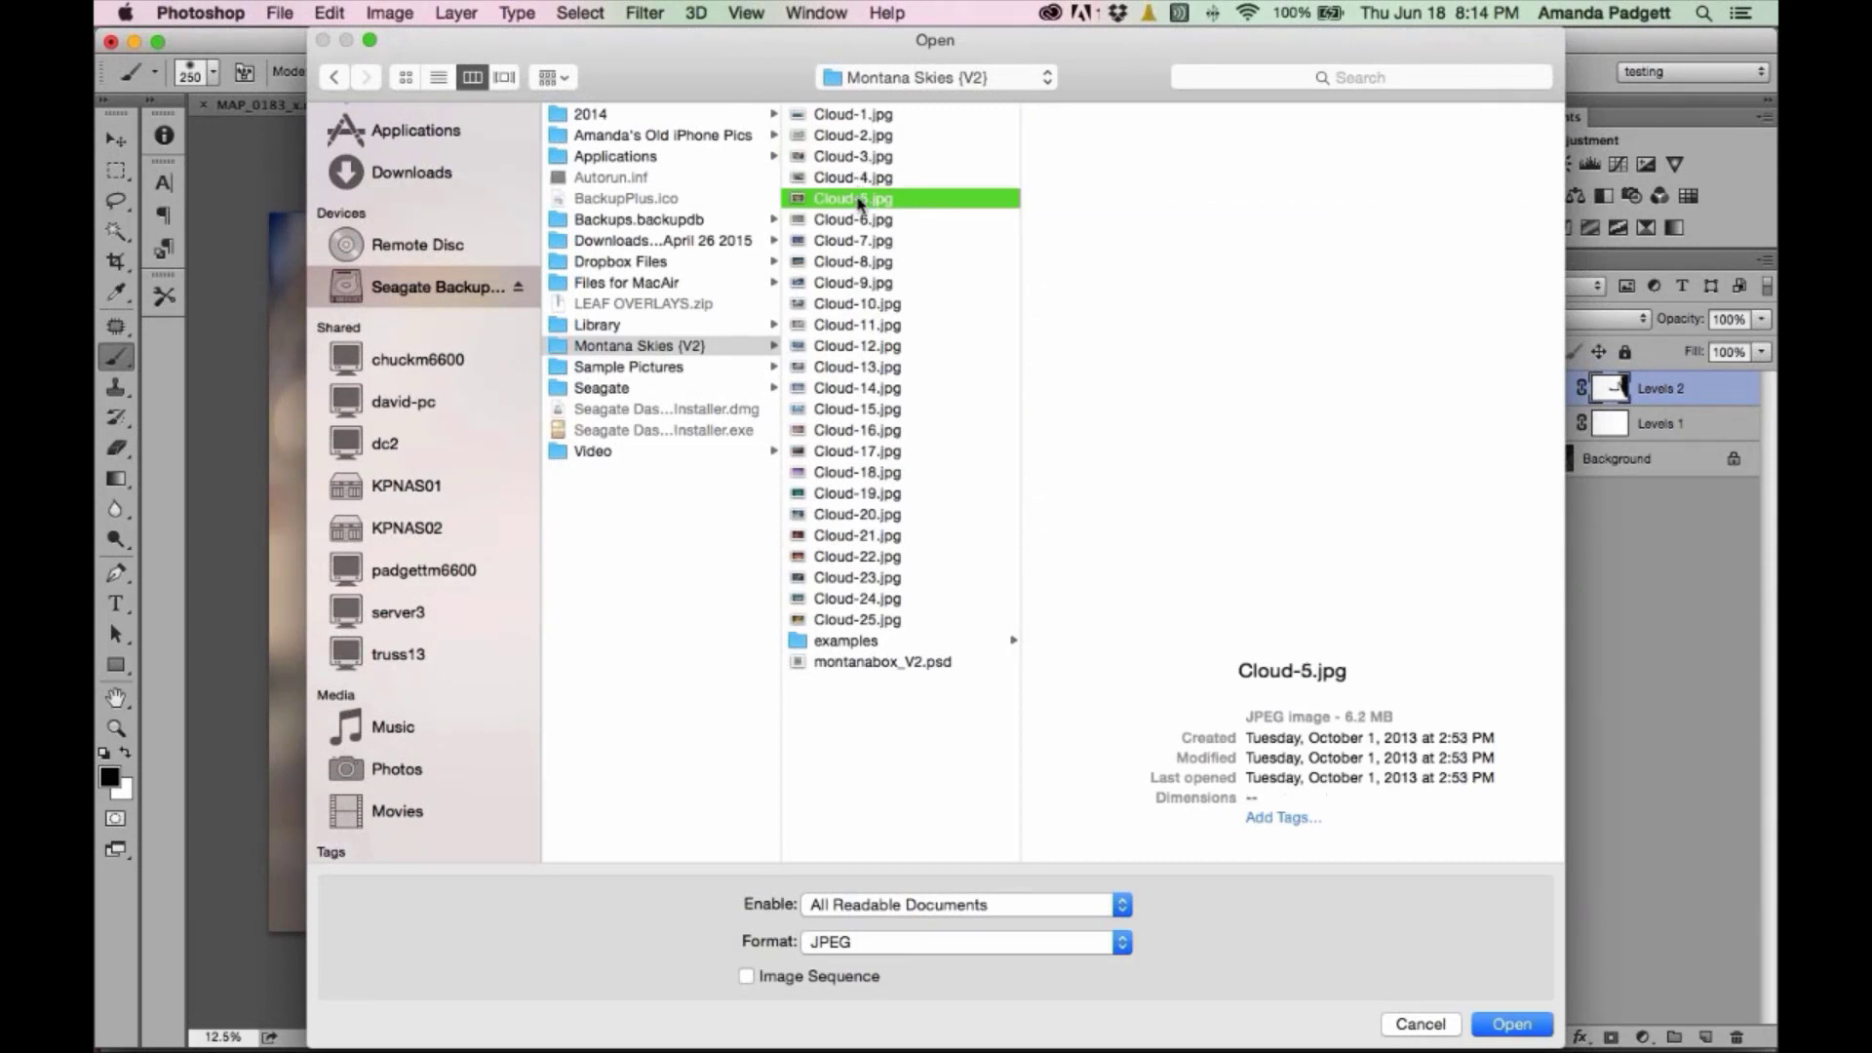
pyautogui.click(860, 261)
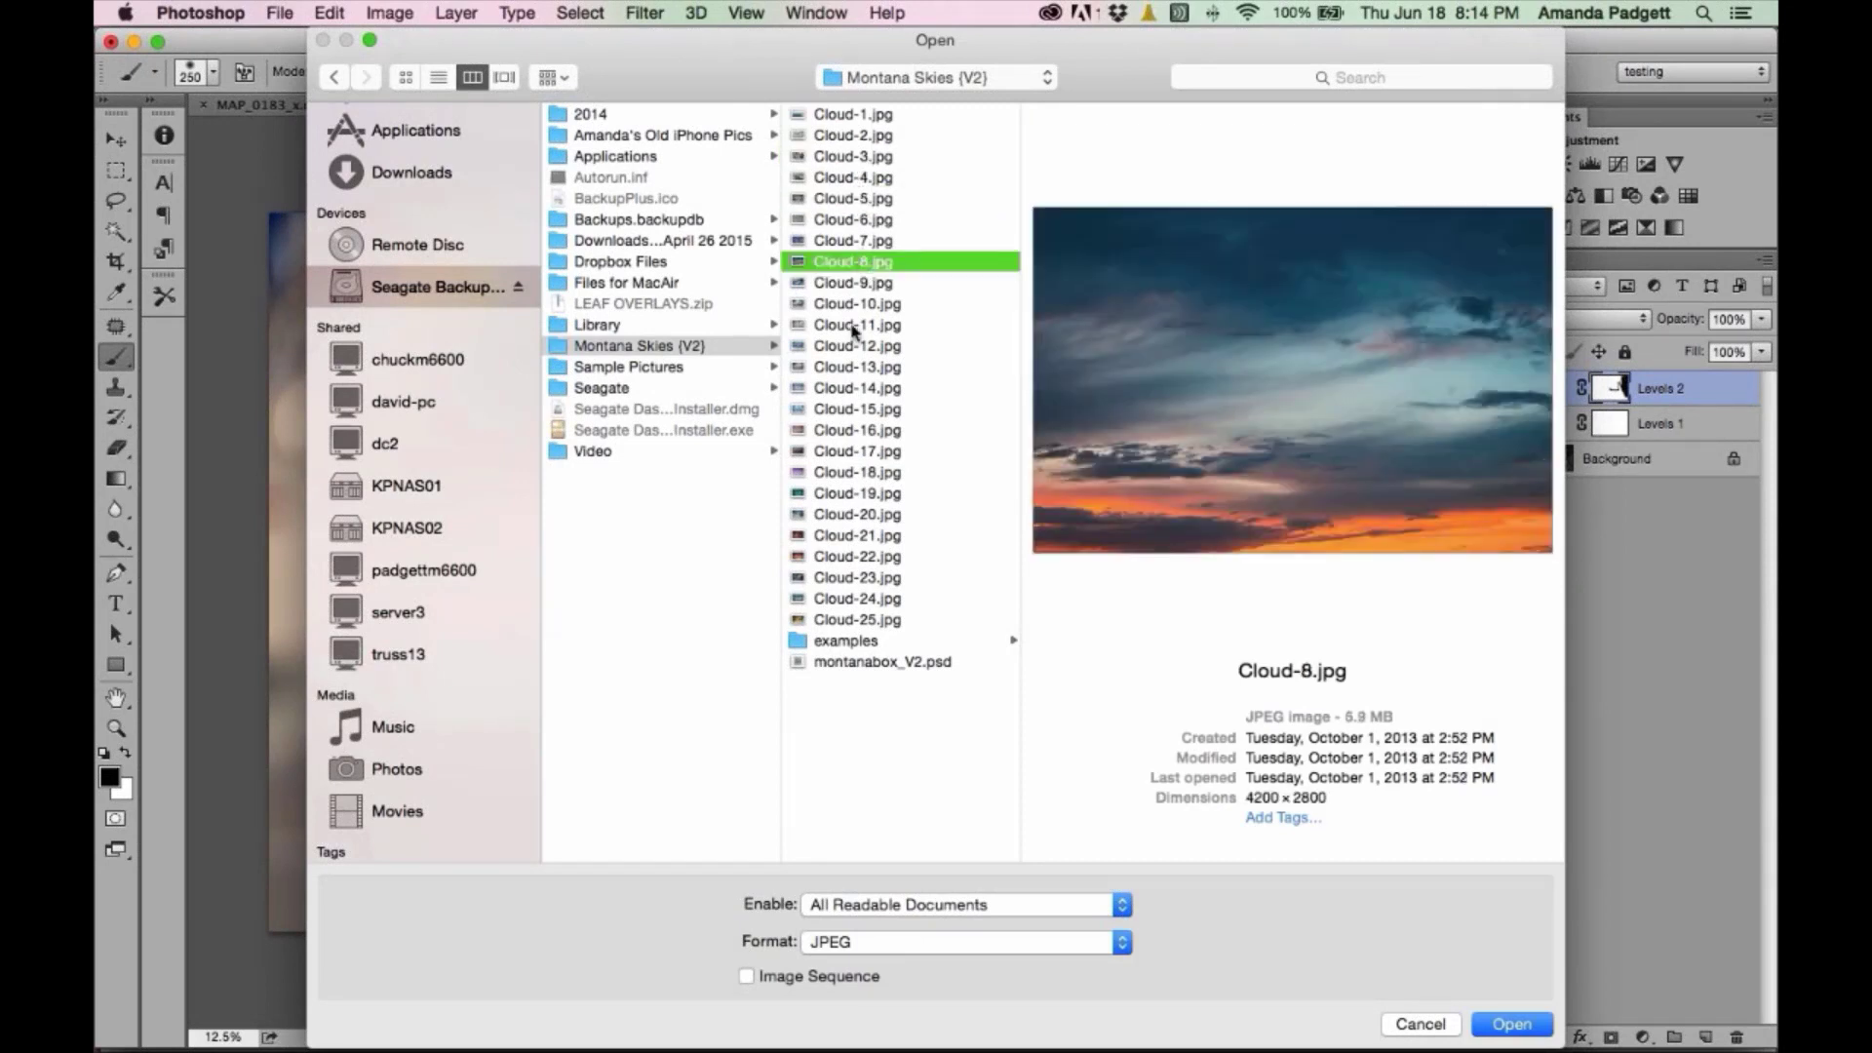
pyautogui.click(850, 303)
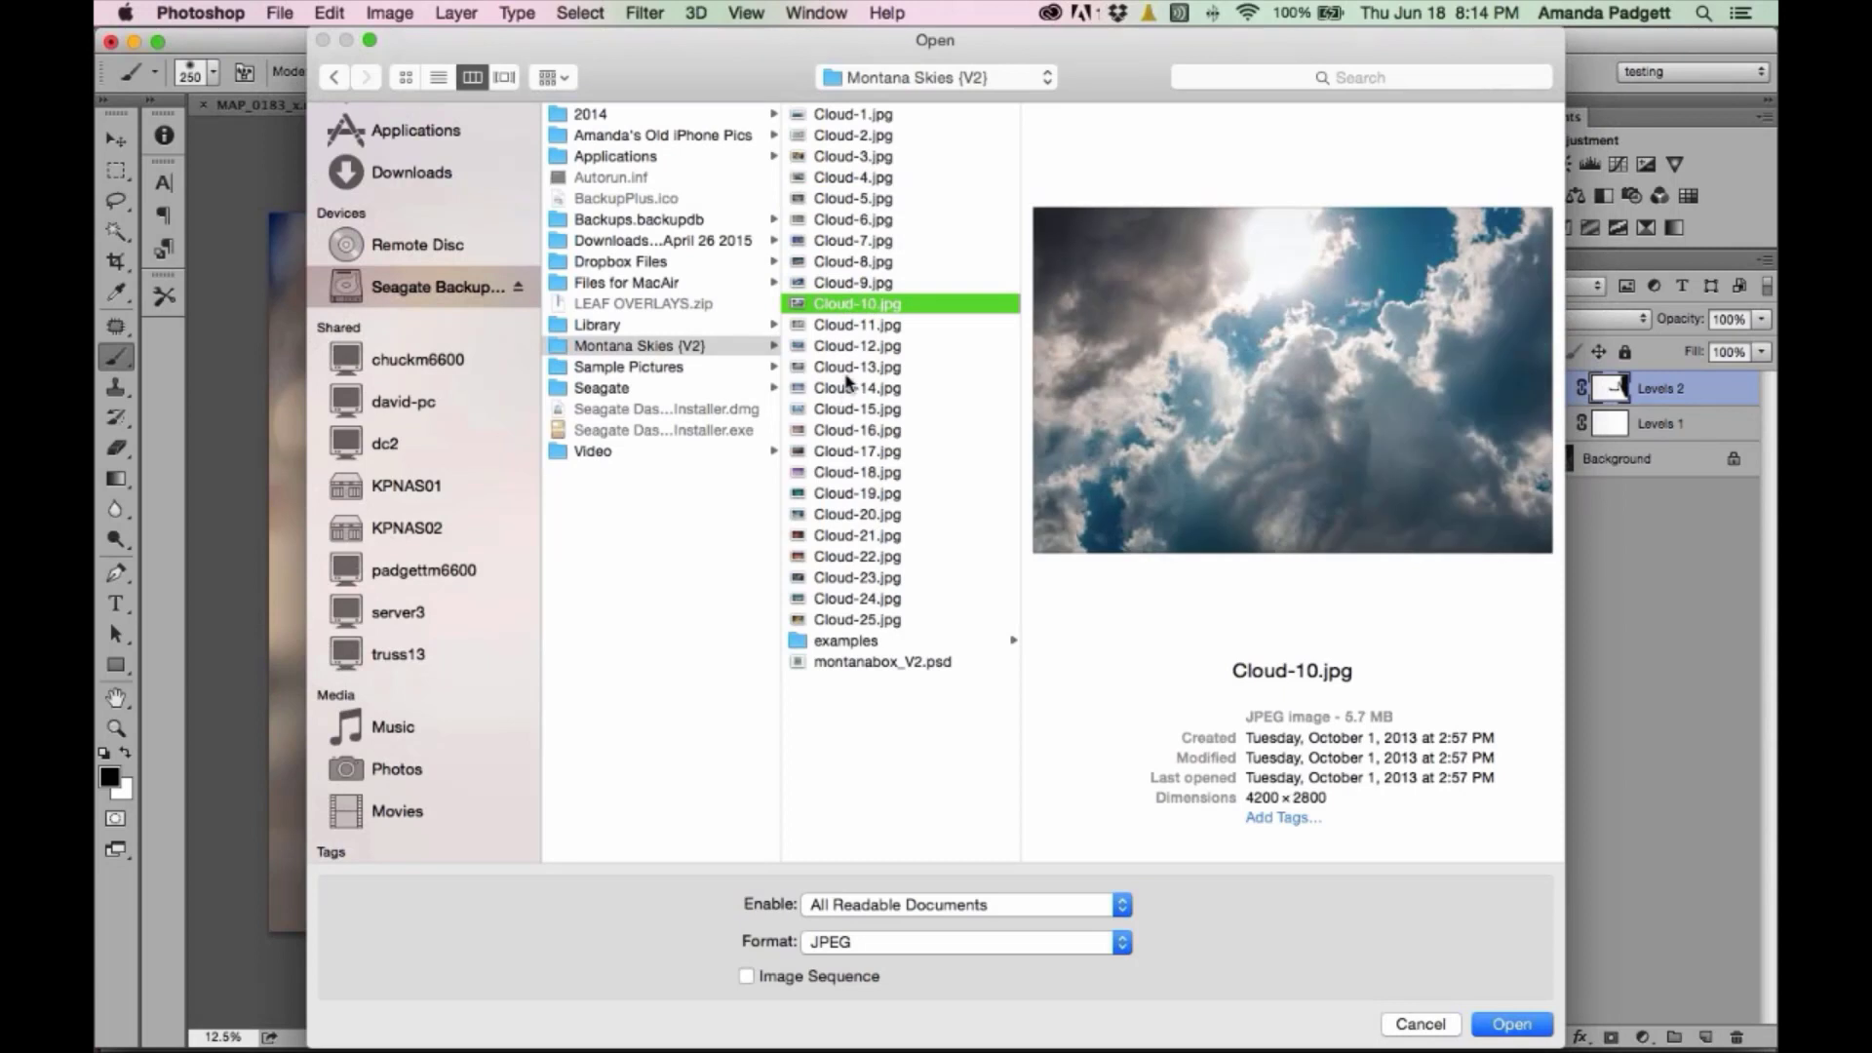
pyautogui.click(848, 374)
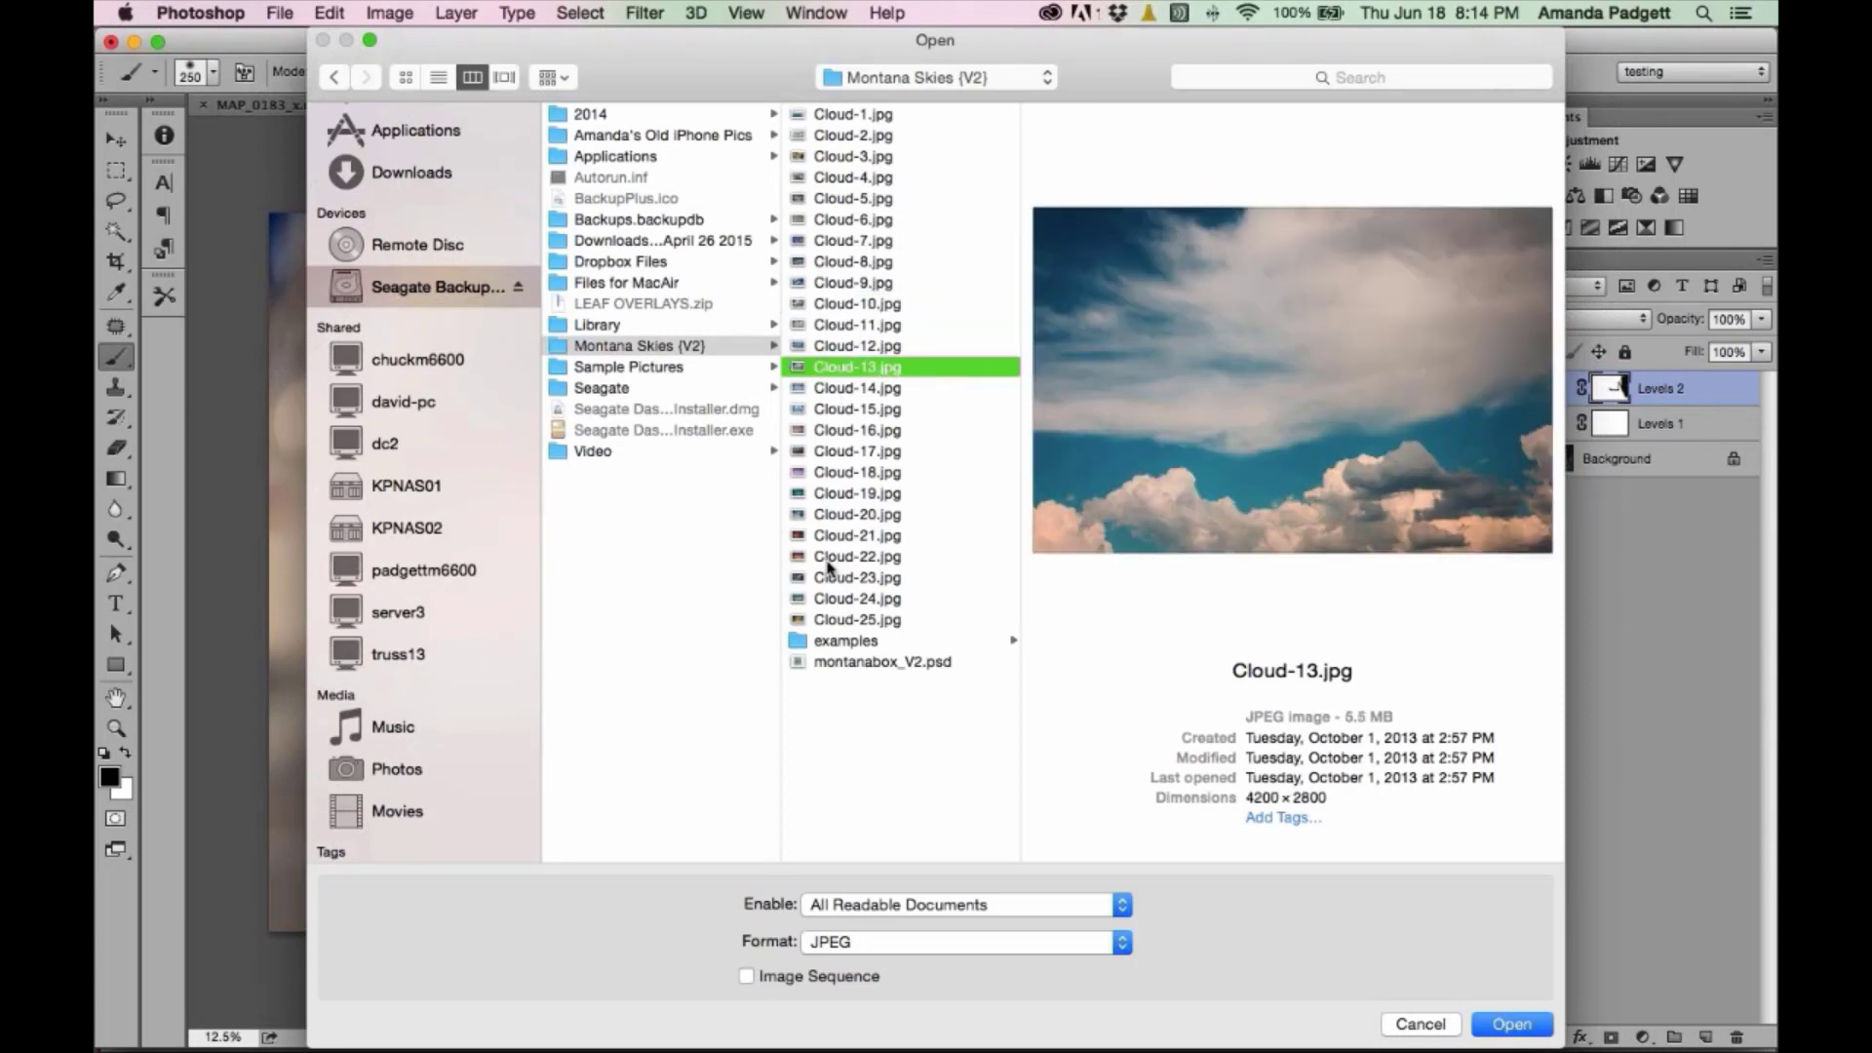
# - Open the beach photo shutterstock_102530936.jpg from the examples folder of Montana Skies {V2}
pyautogui.click(858, 640)
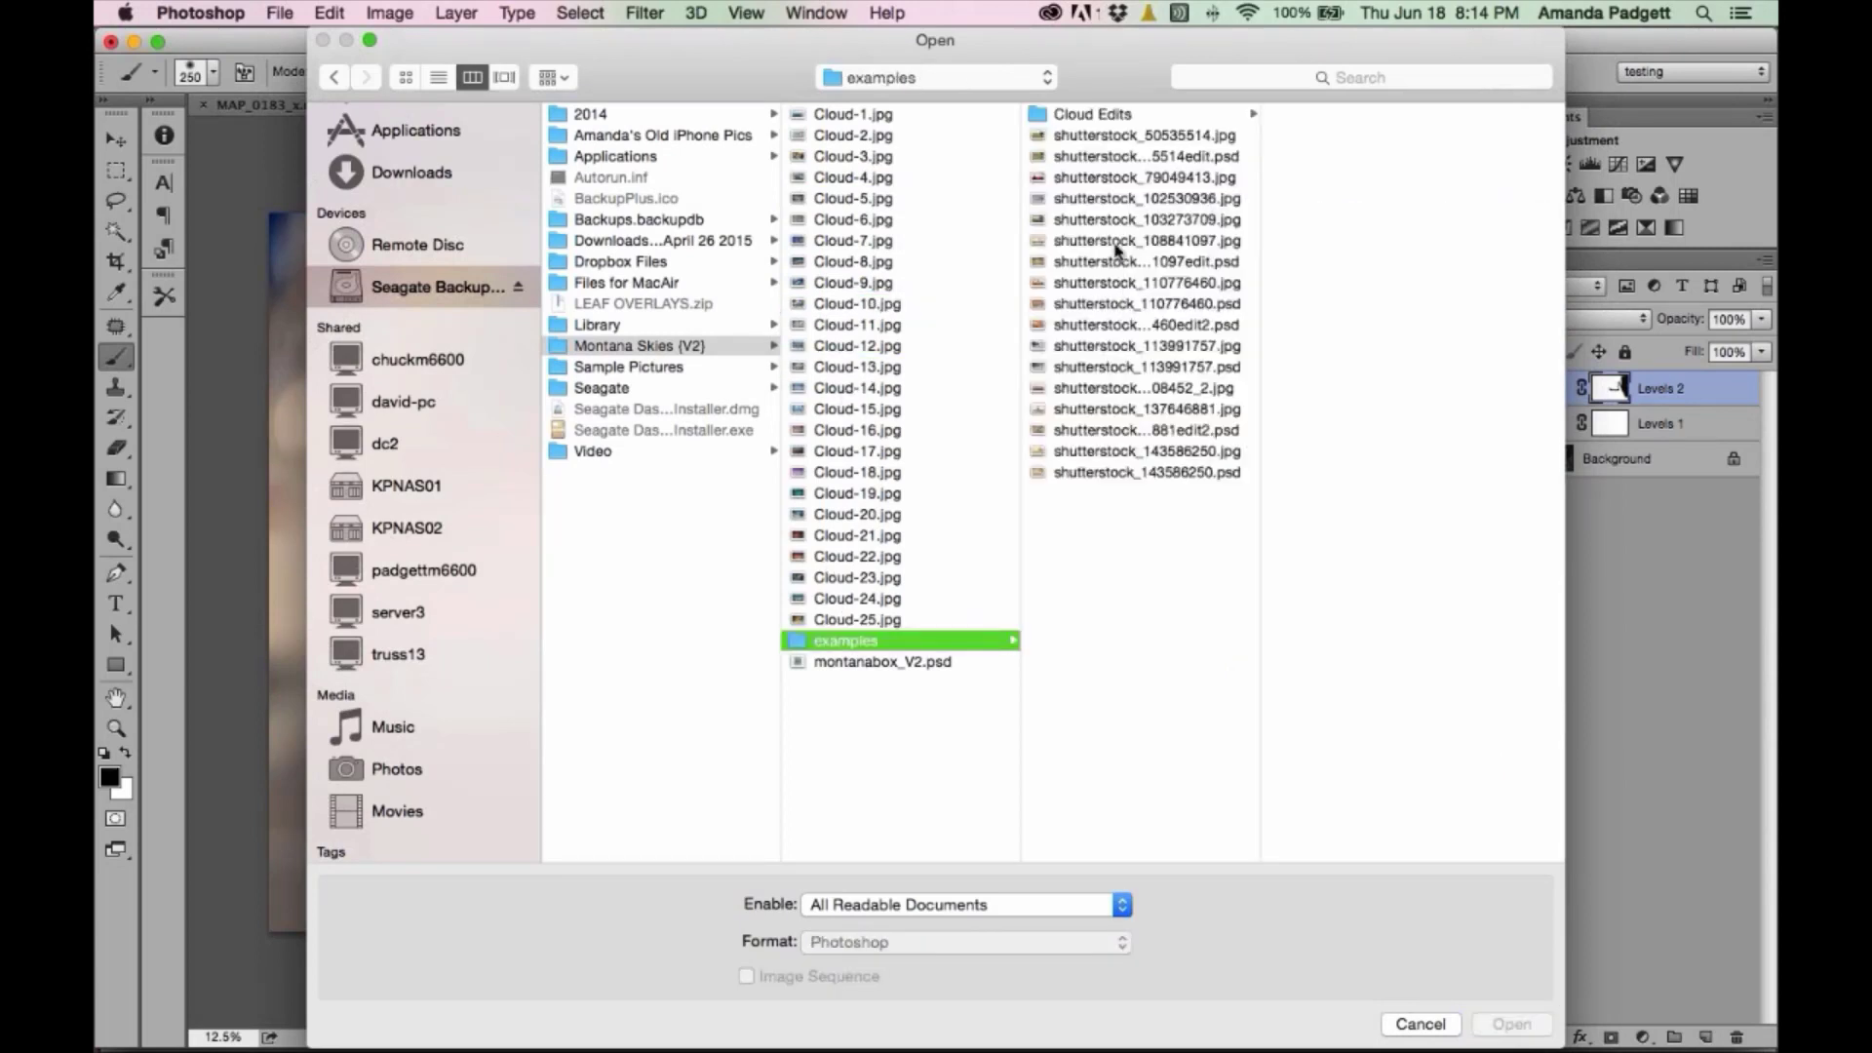
pyautogui.click(1089, 137)
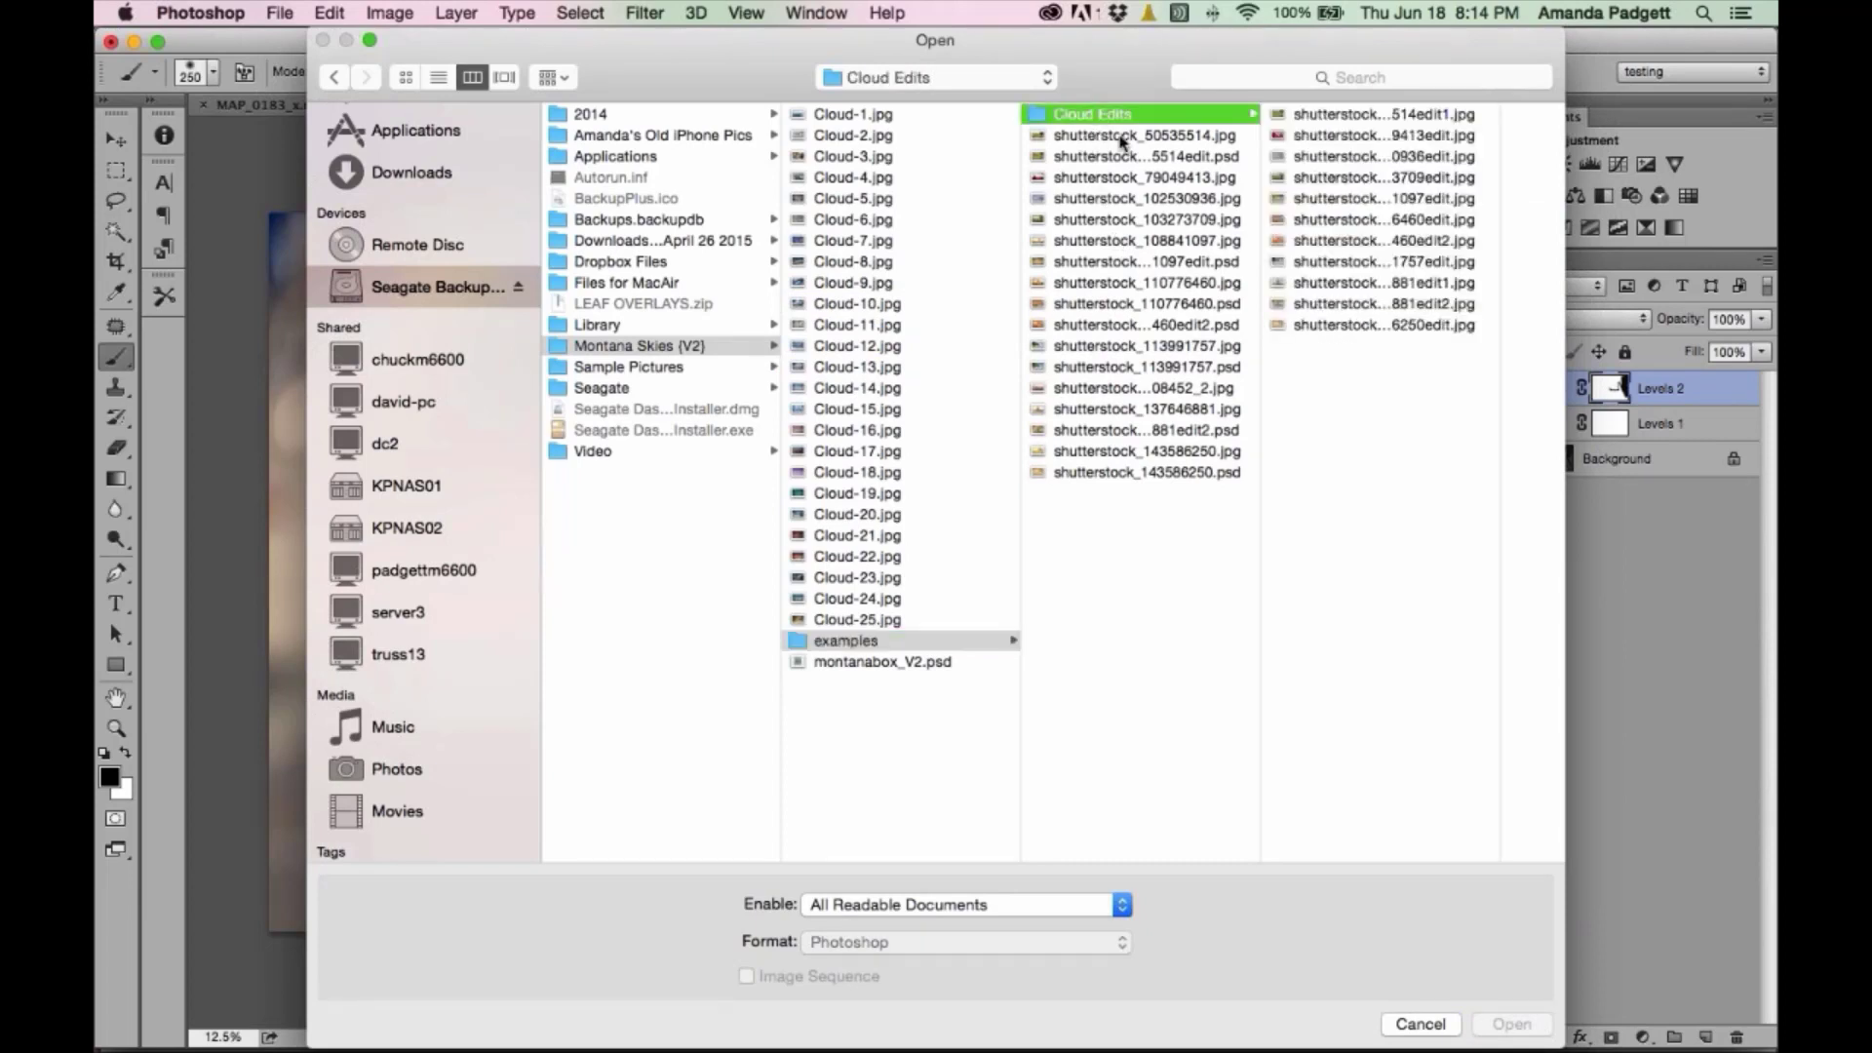
pyautogui.click(1117, 137)
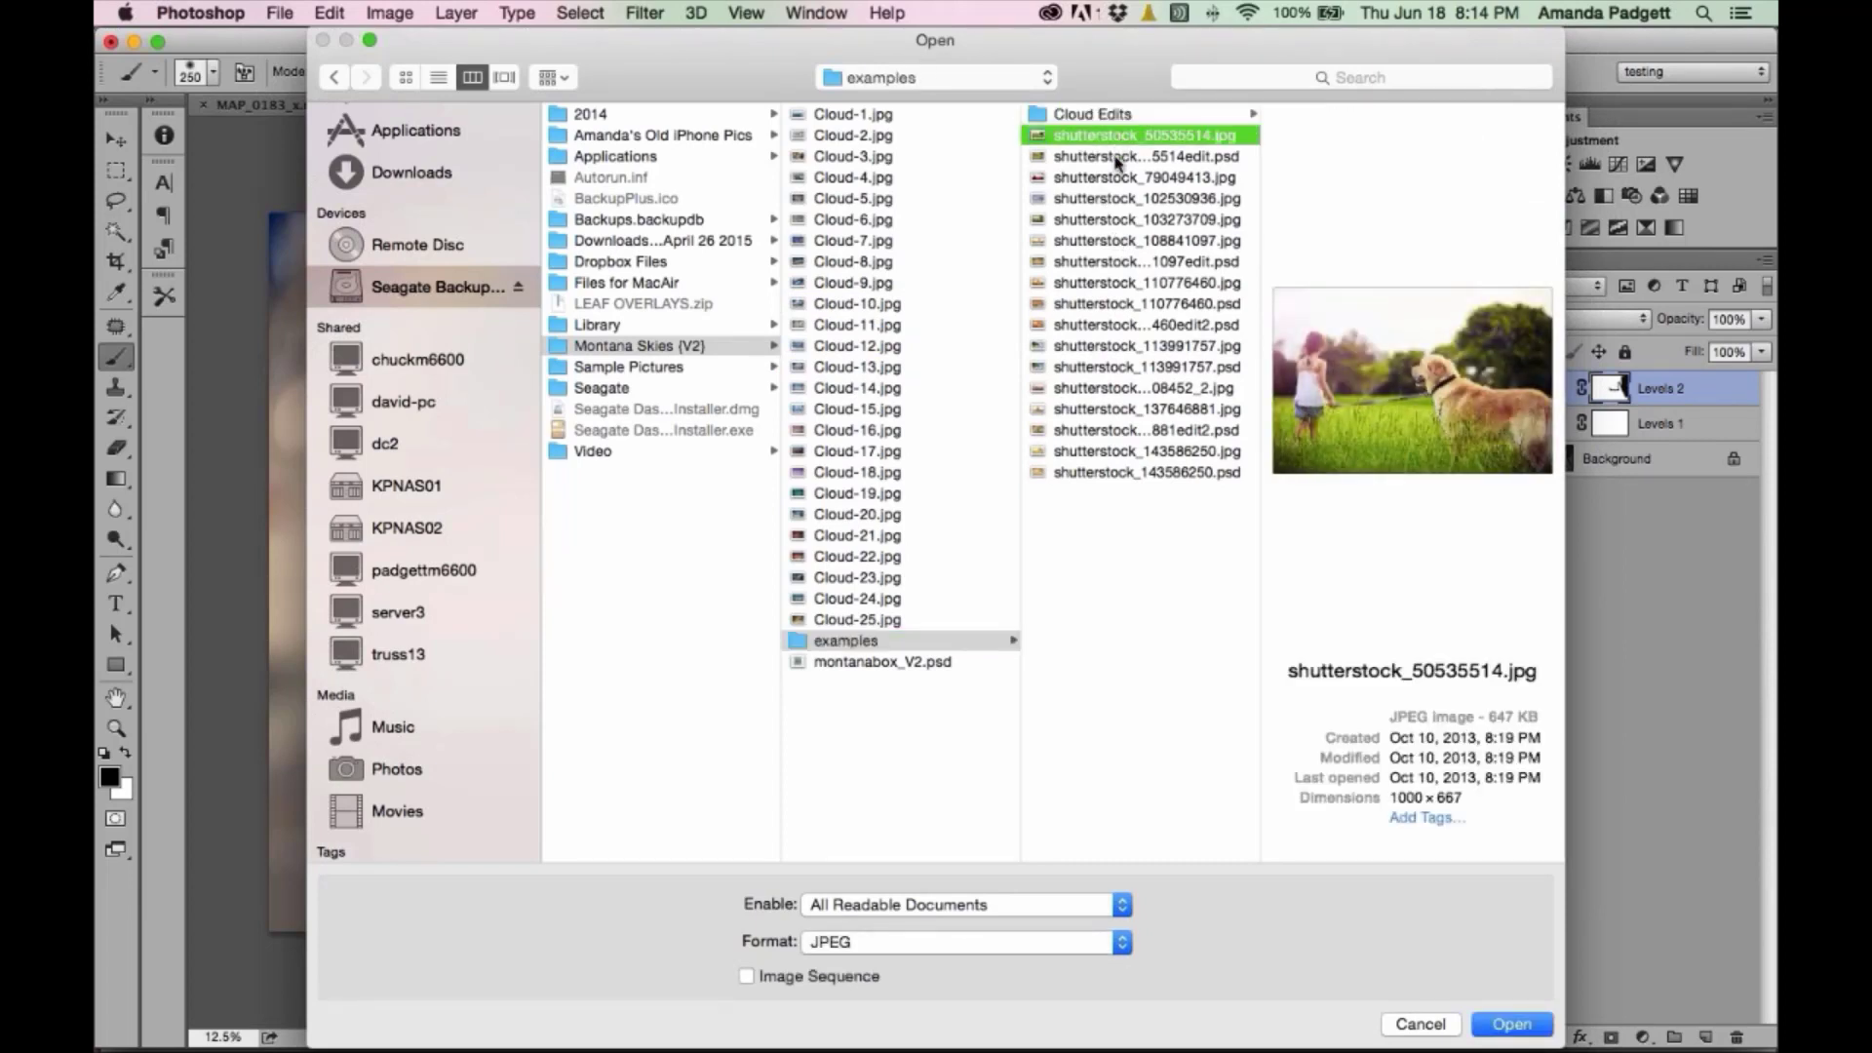
pyautogui.click(1118, 159)
pyautogui.click(1115, 179)
pyautogui.click(1113, 201)
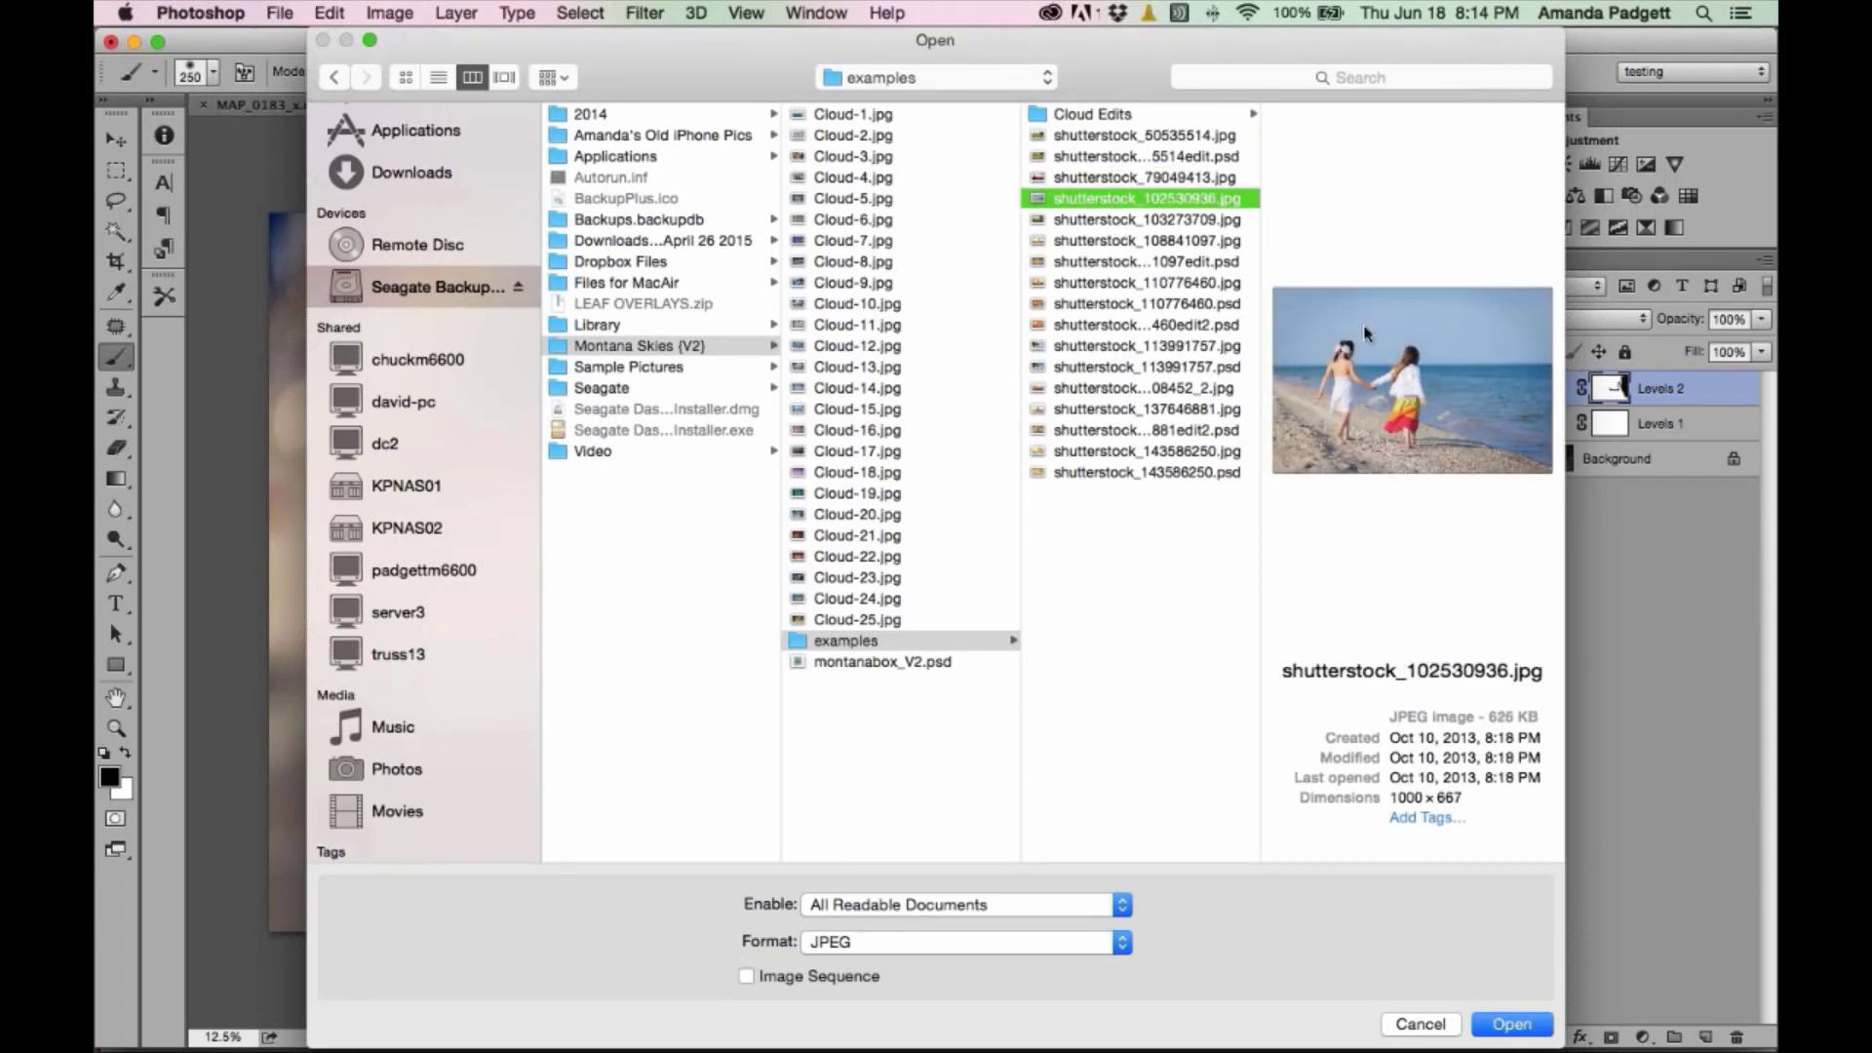
pyautogui.click(1513, 1025)
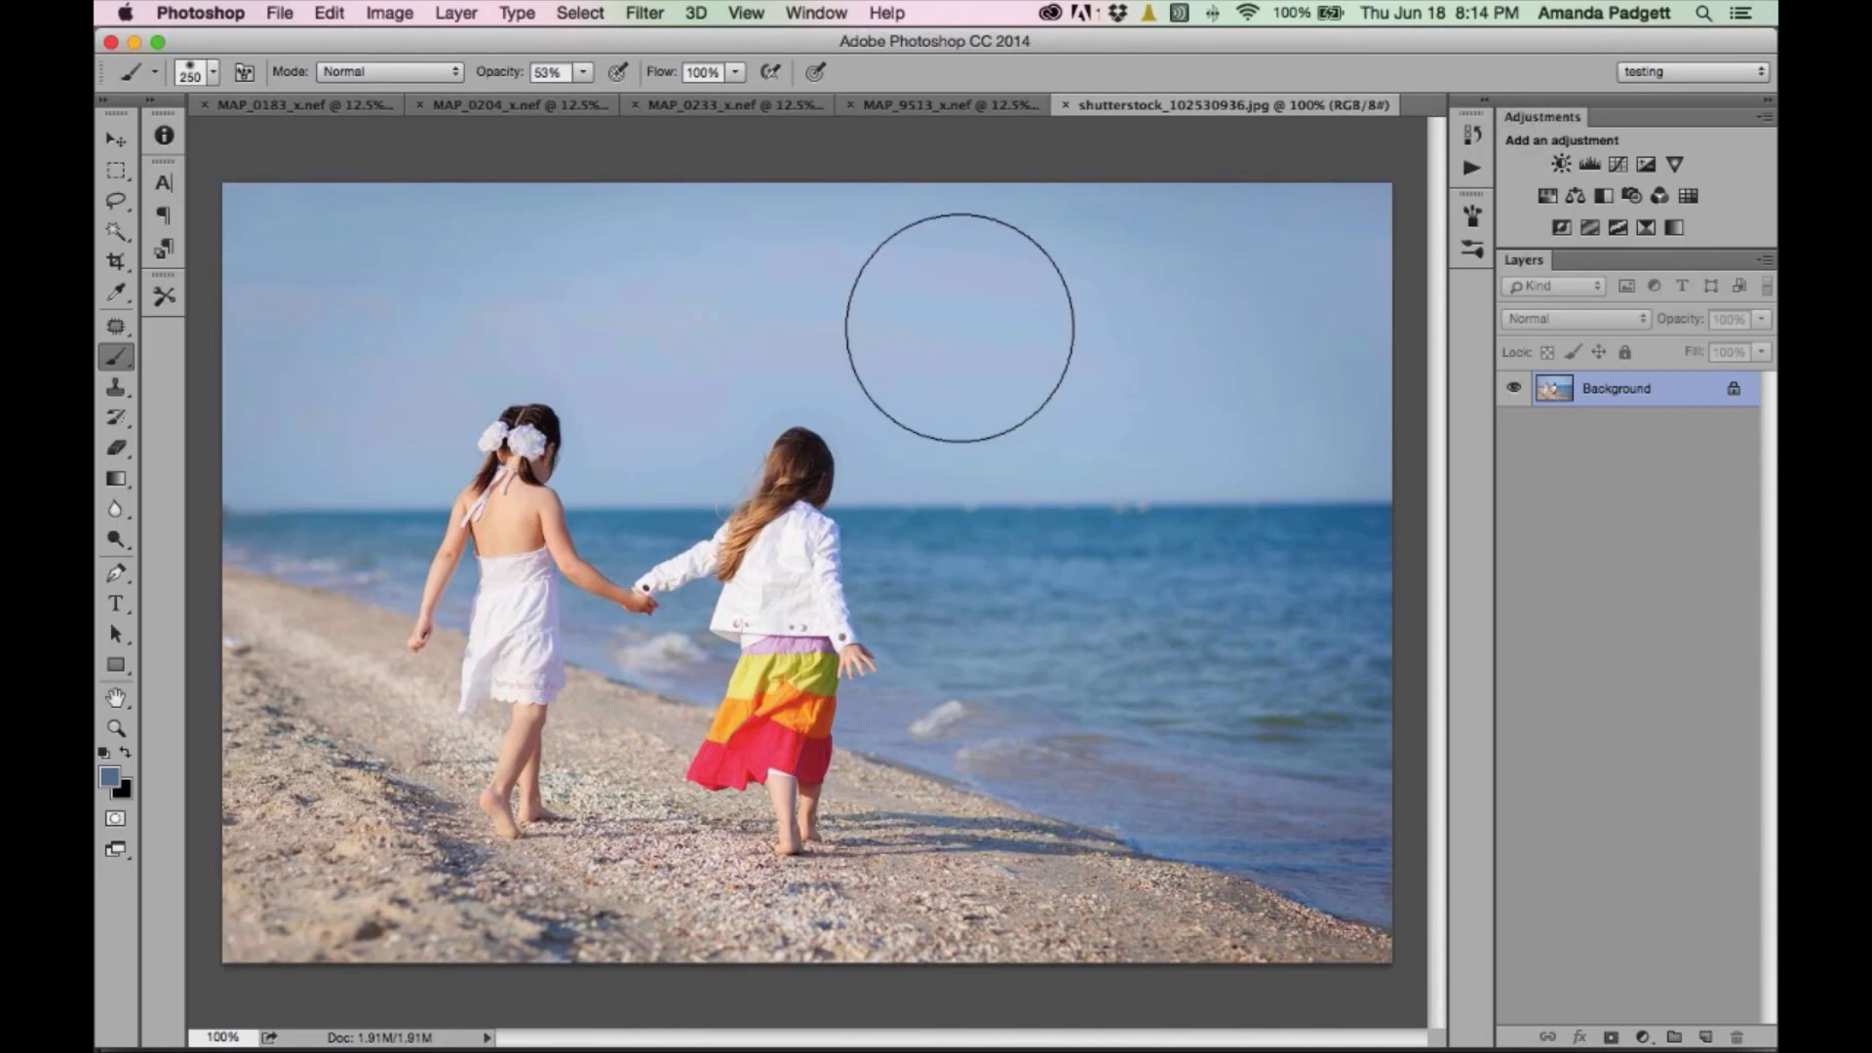
# - Place Cloud-12.jpg from the Montana Skies {V2} folder as an embedded image in the beach photo
pyautogui.click(281, 13)
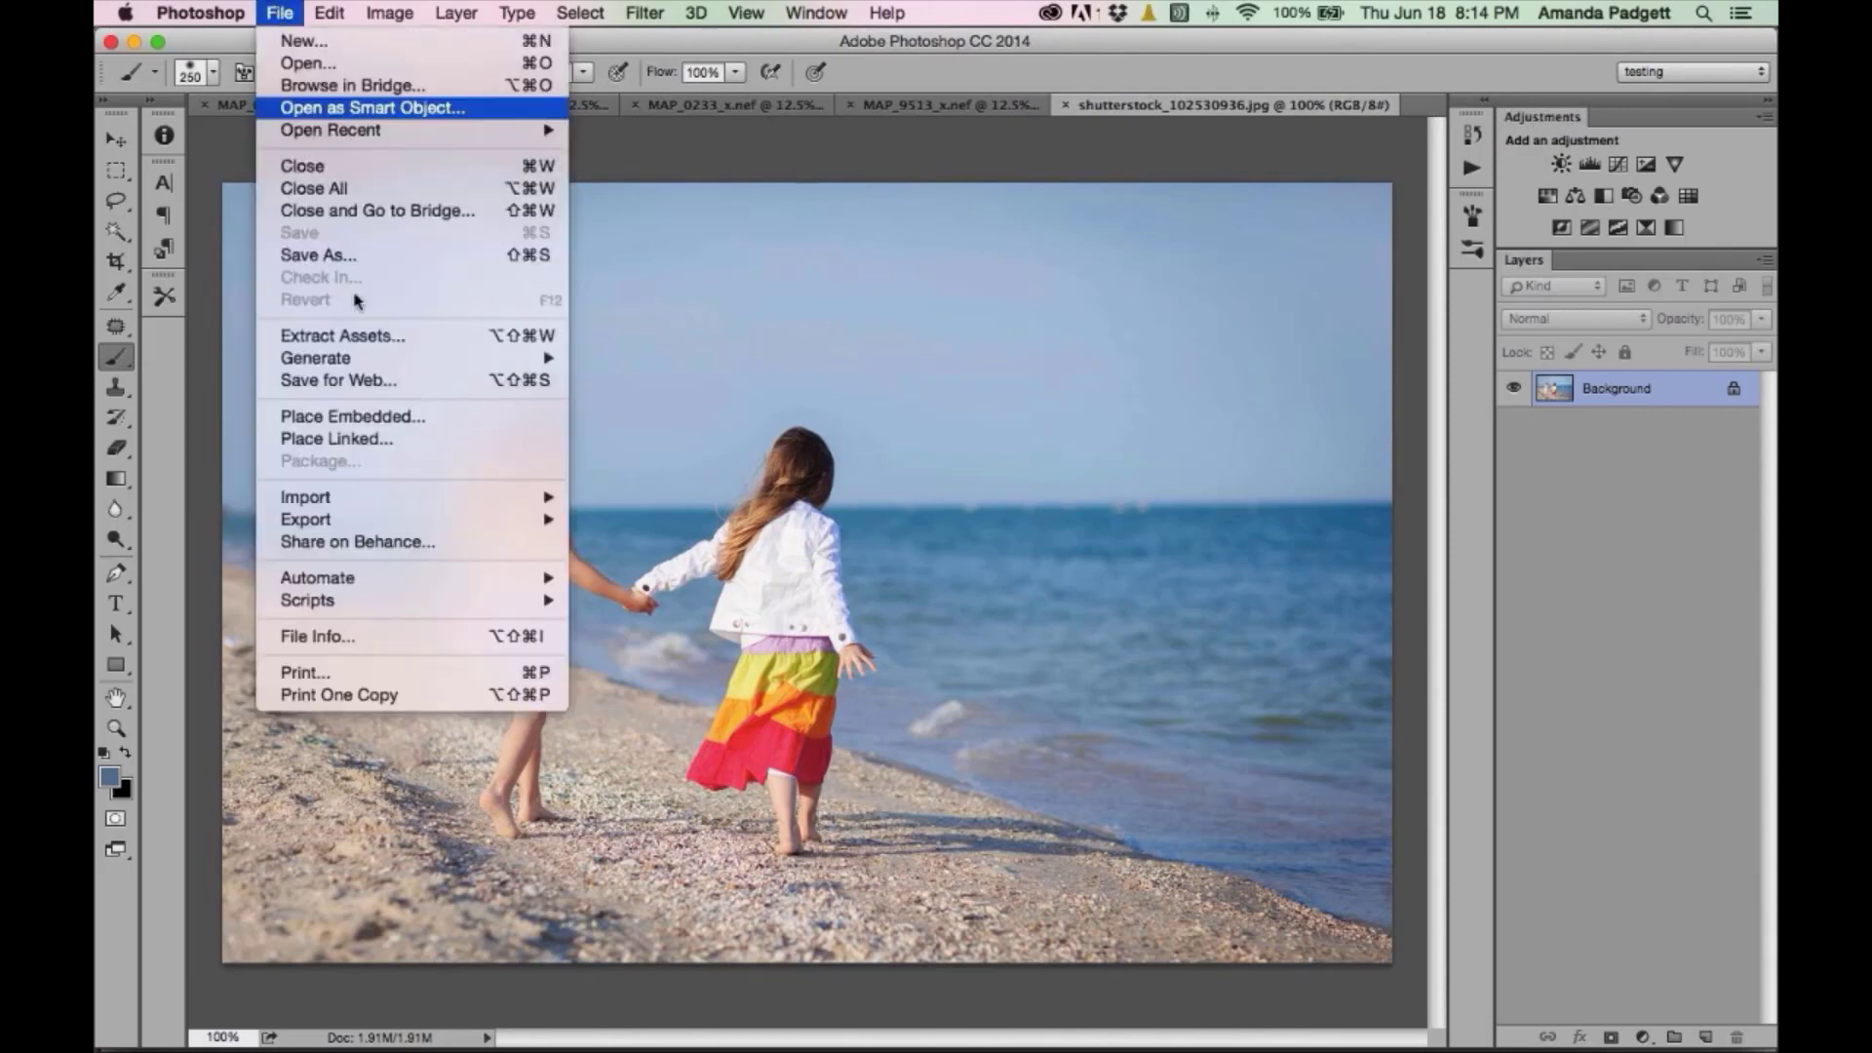
pyautogui.click(366, 426)
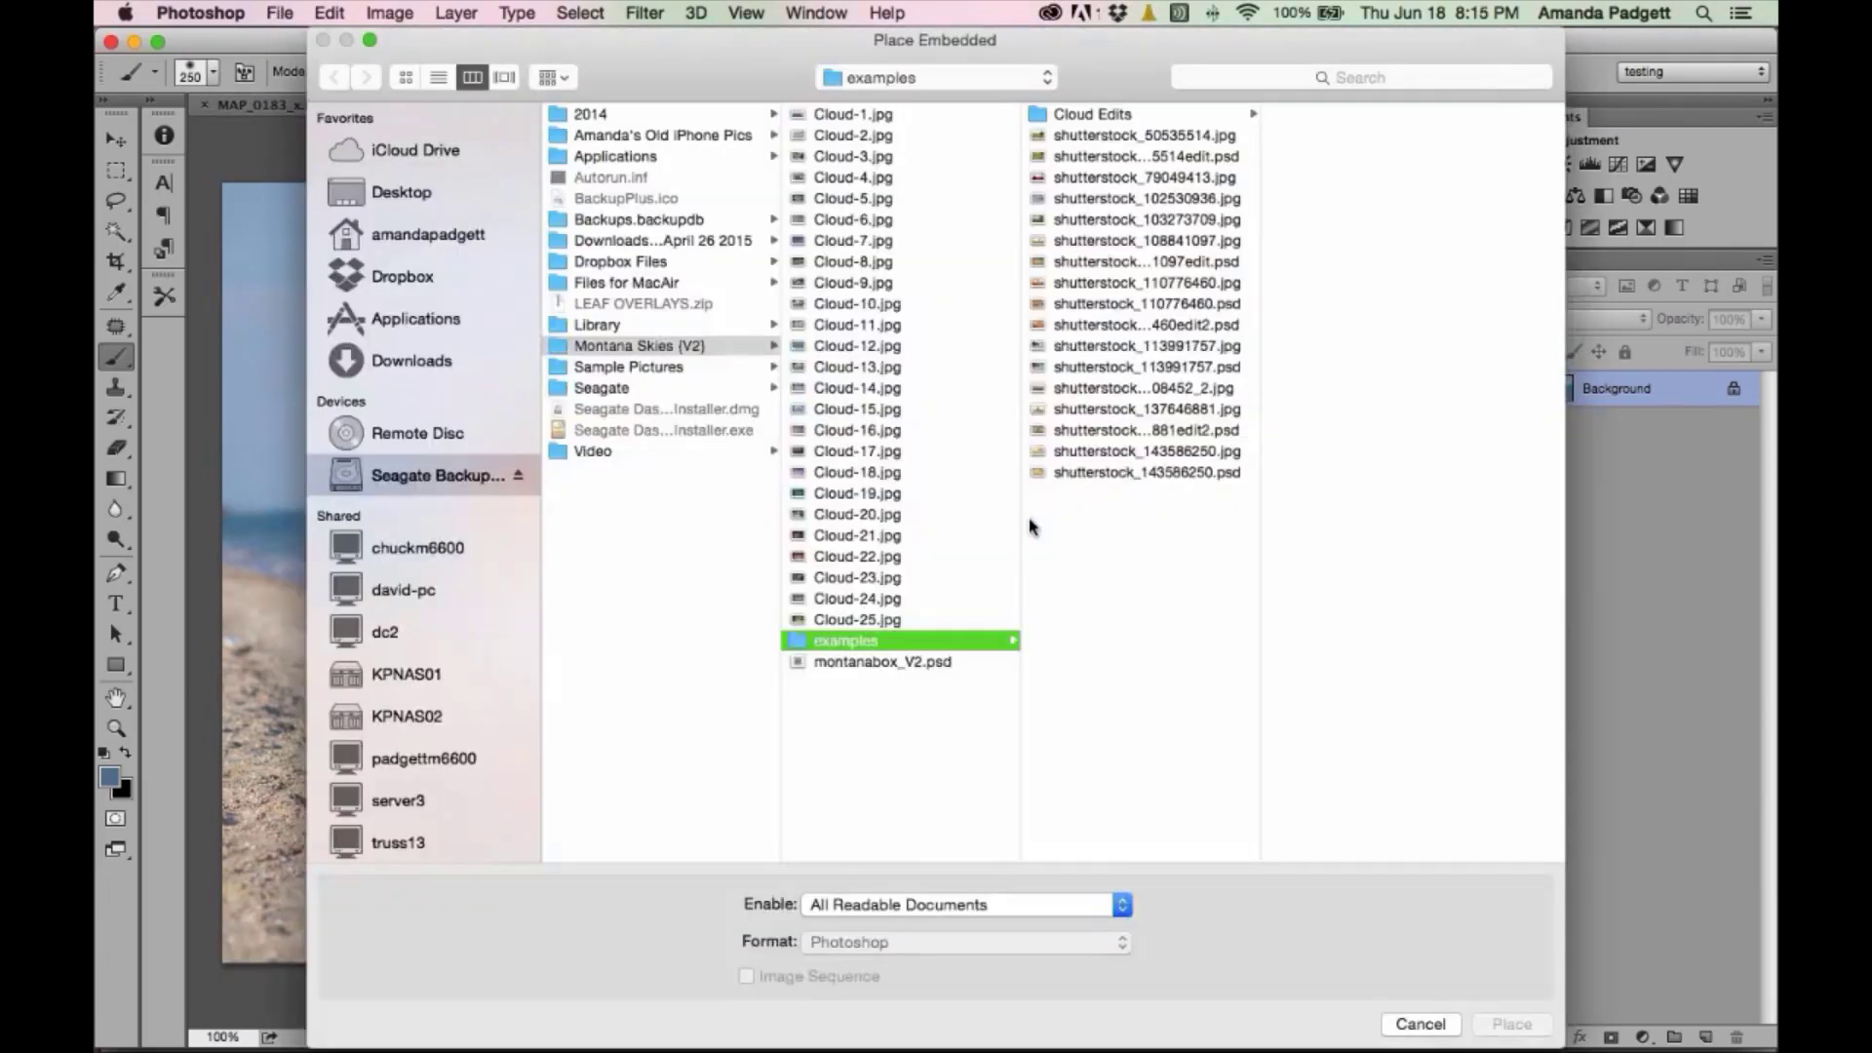
pyautogui.click(846, 179)
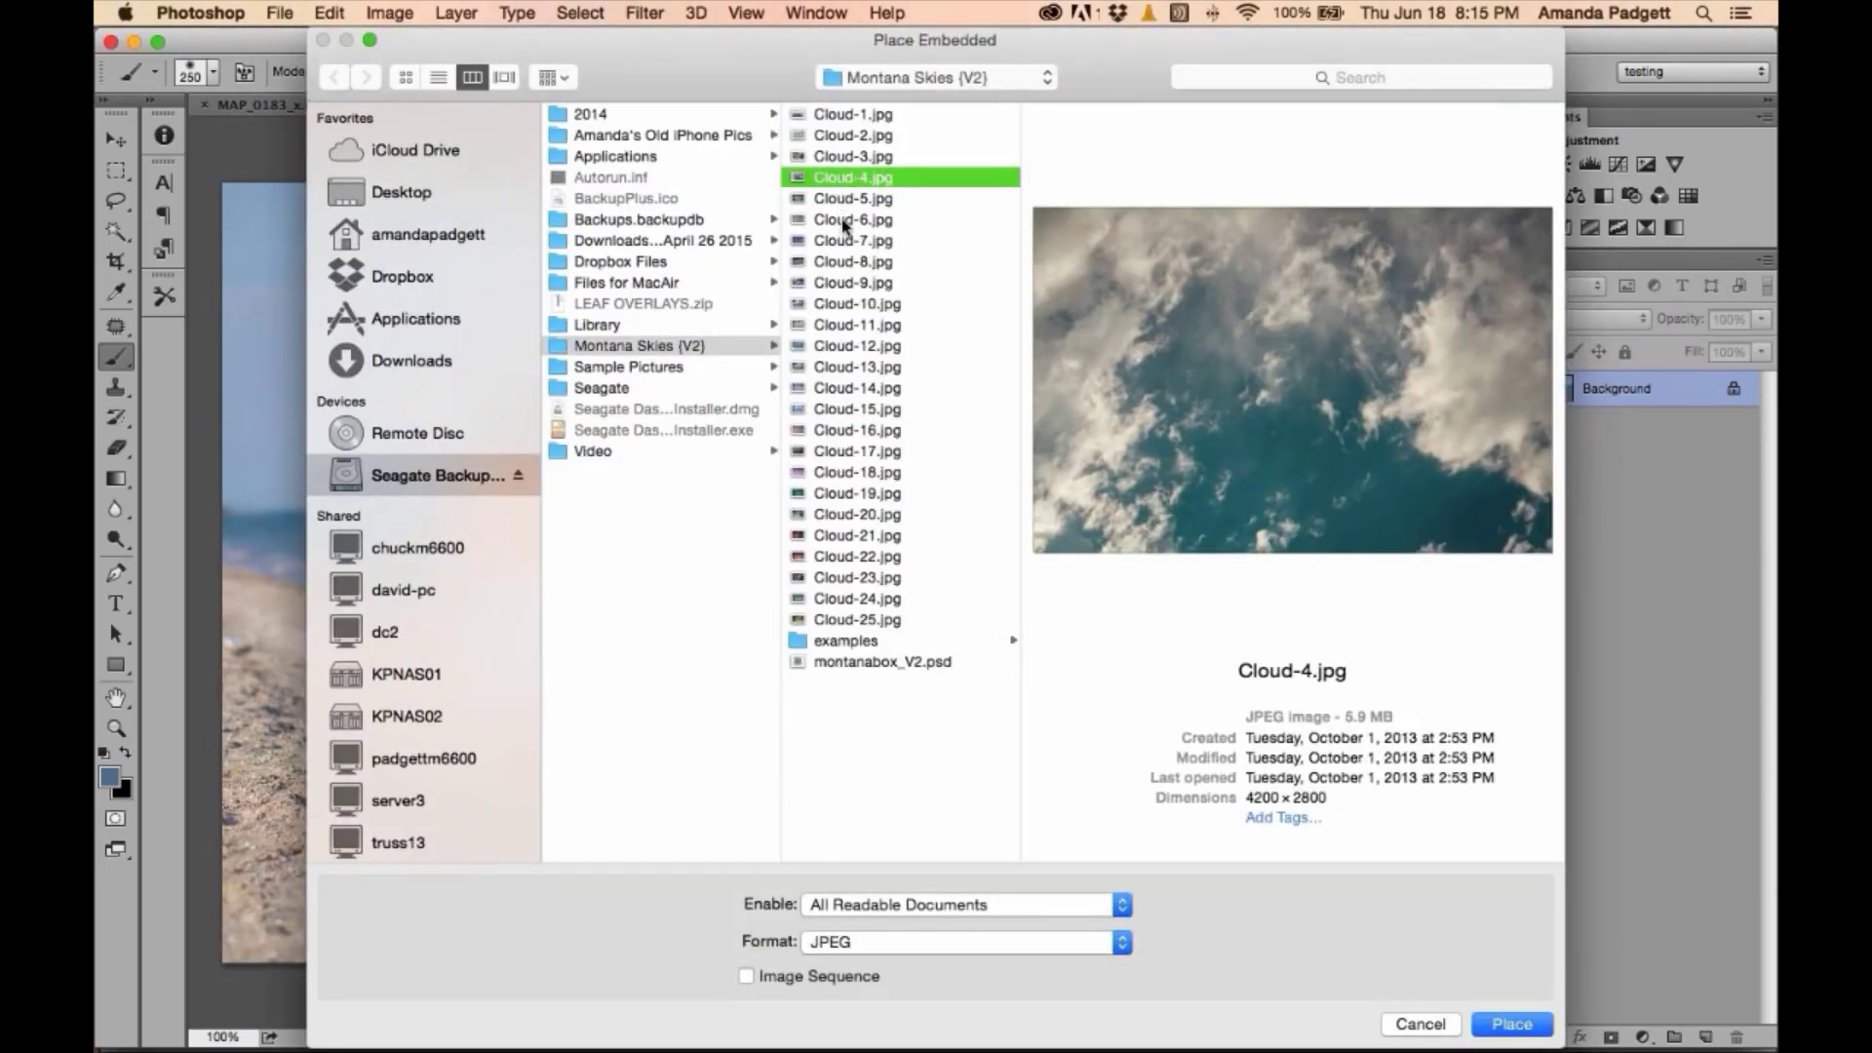
pyautogui.click(845, 220)
pyautogui.click(846, 244)
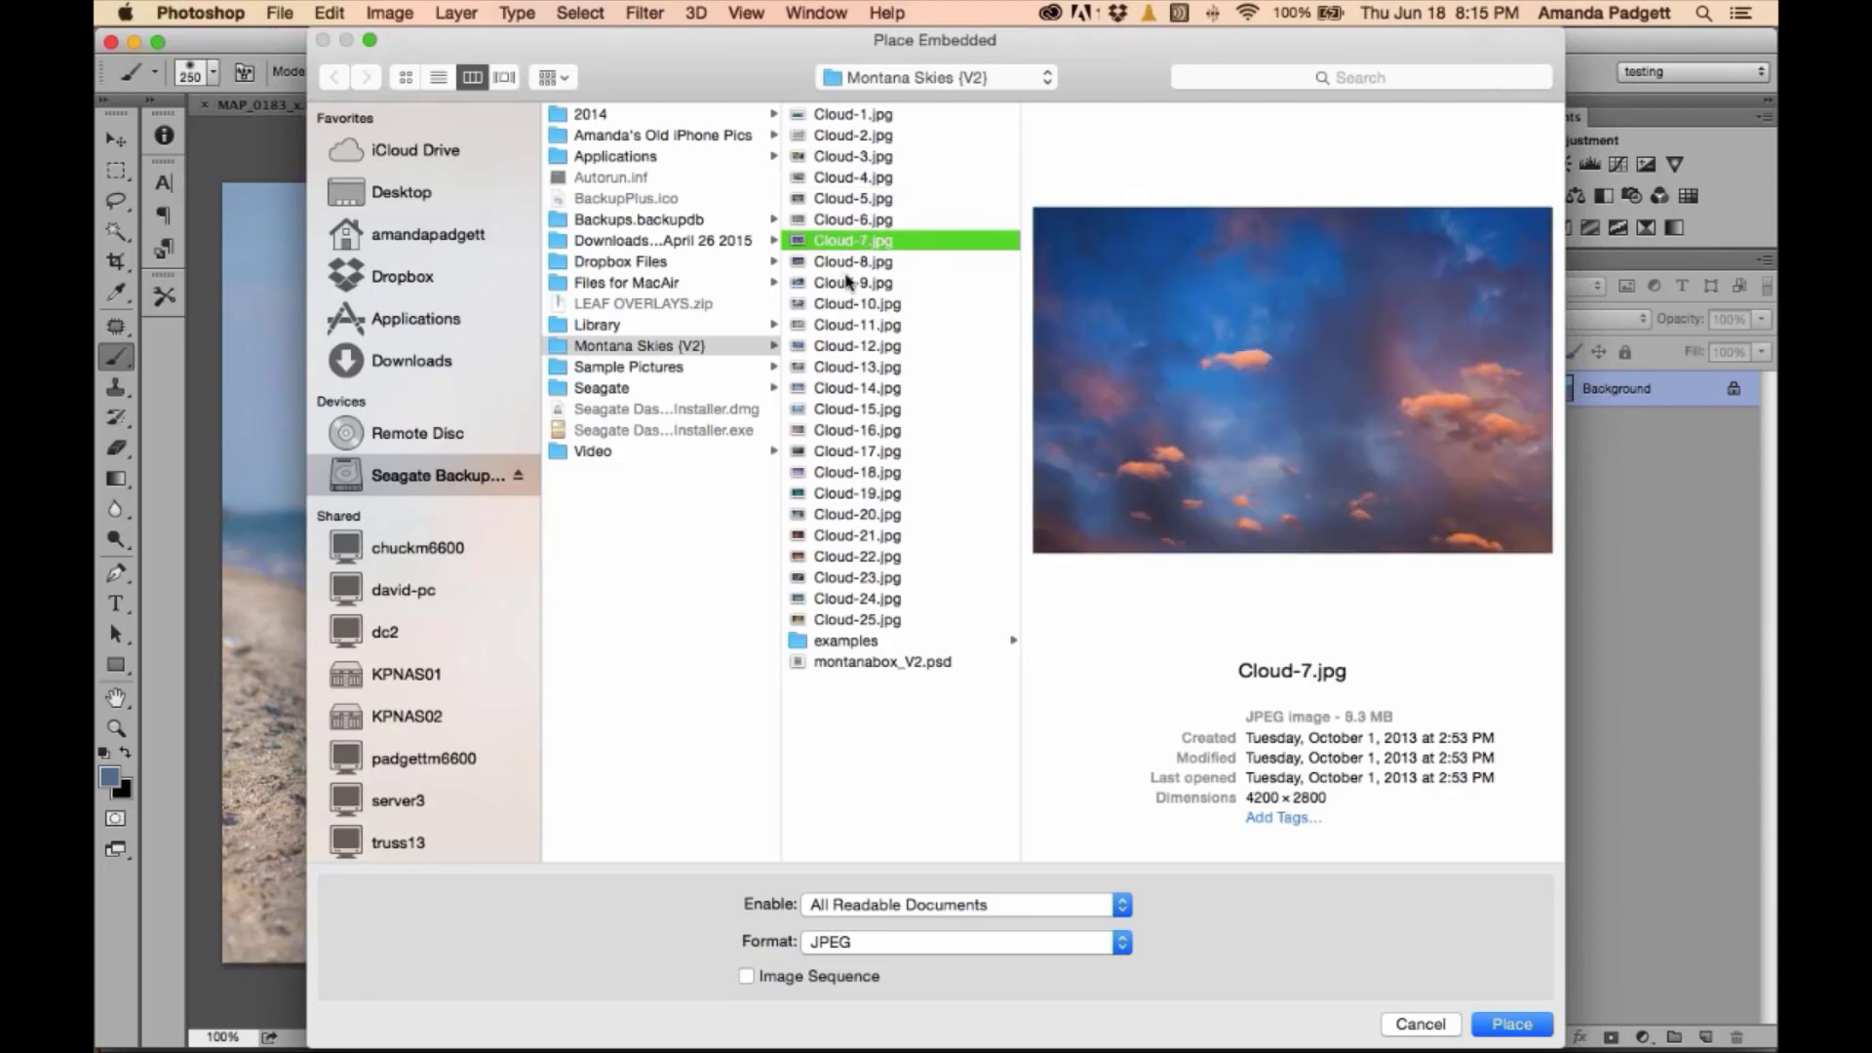
pyautogui.click(858, 268)
pyautogui.click(857, 284)
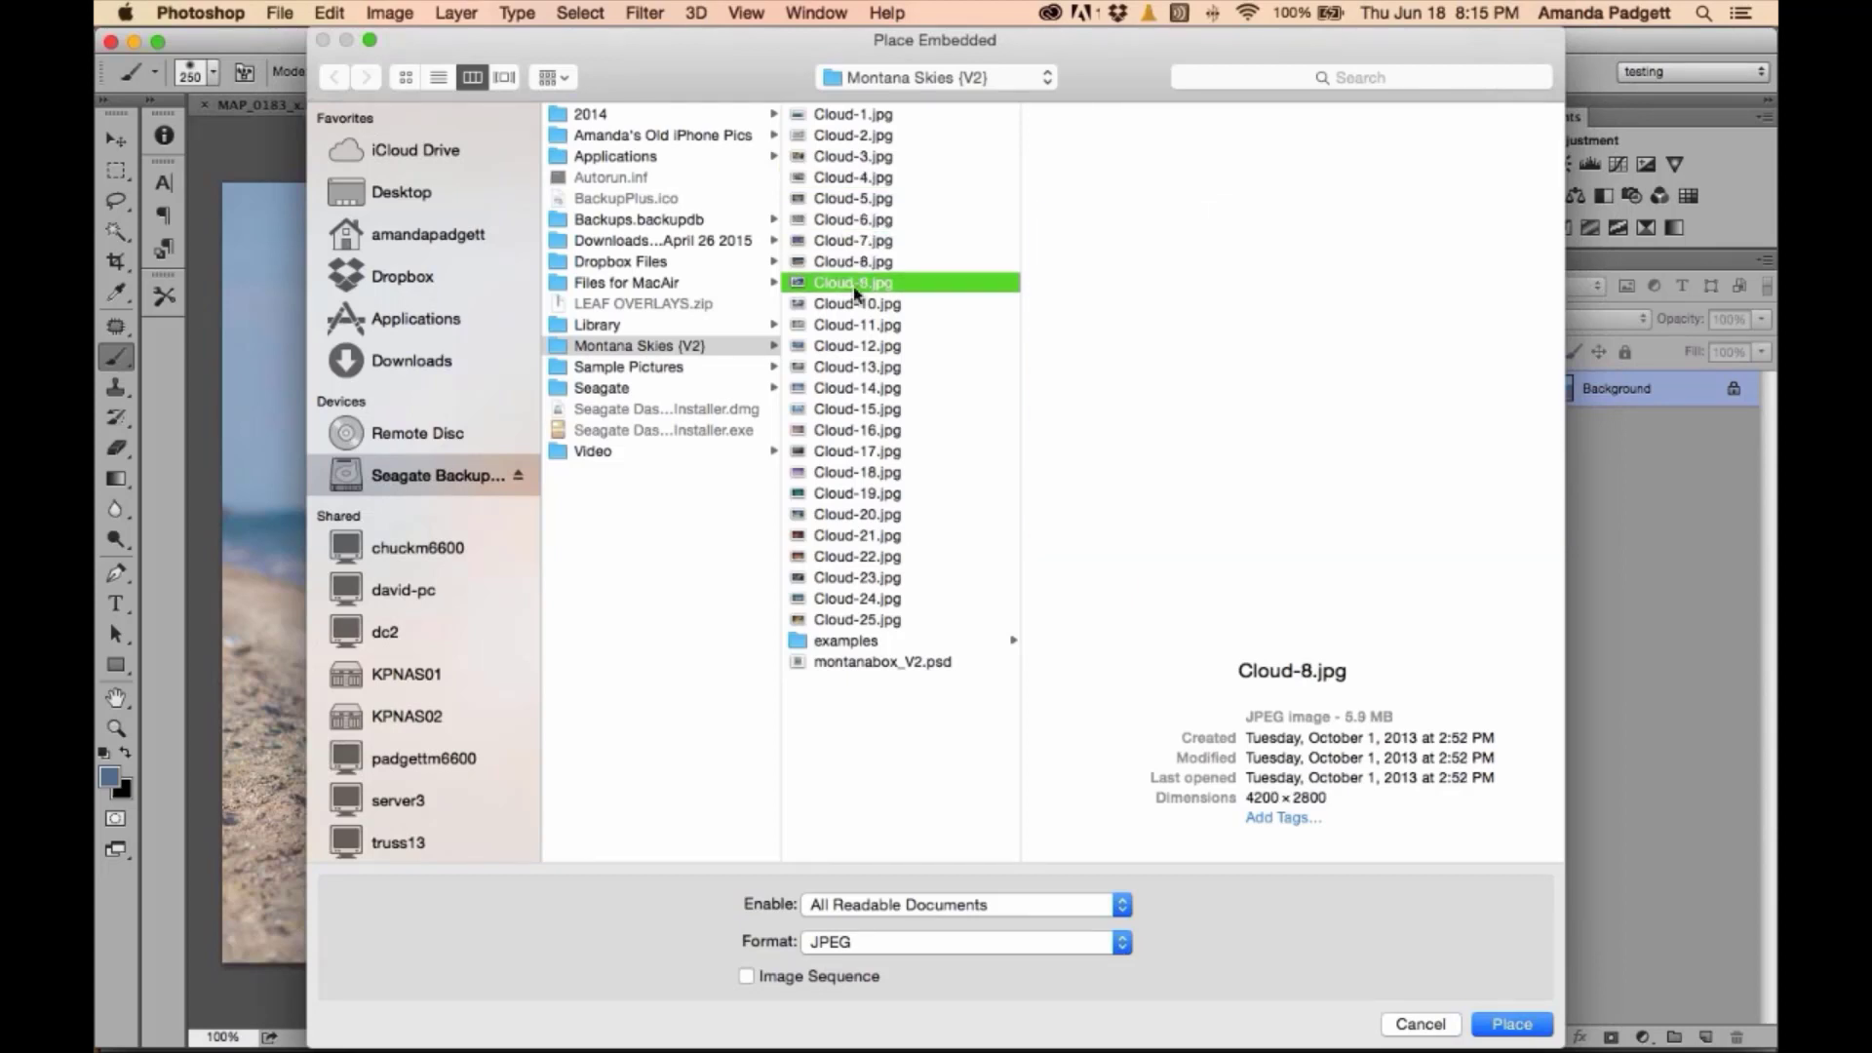
pyautogui.click(862, 306)
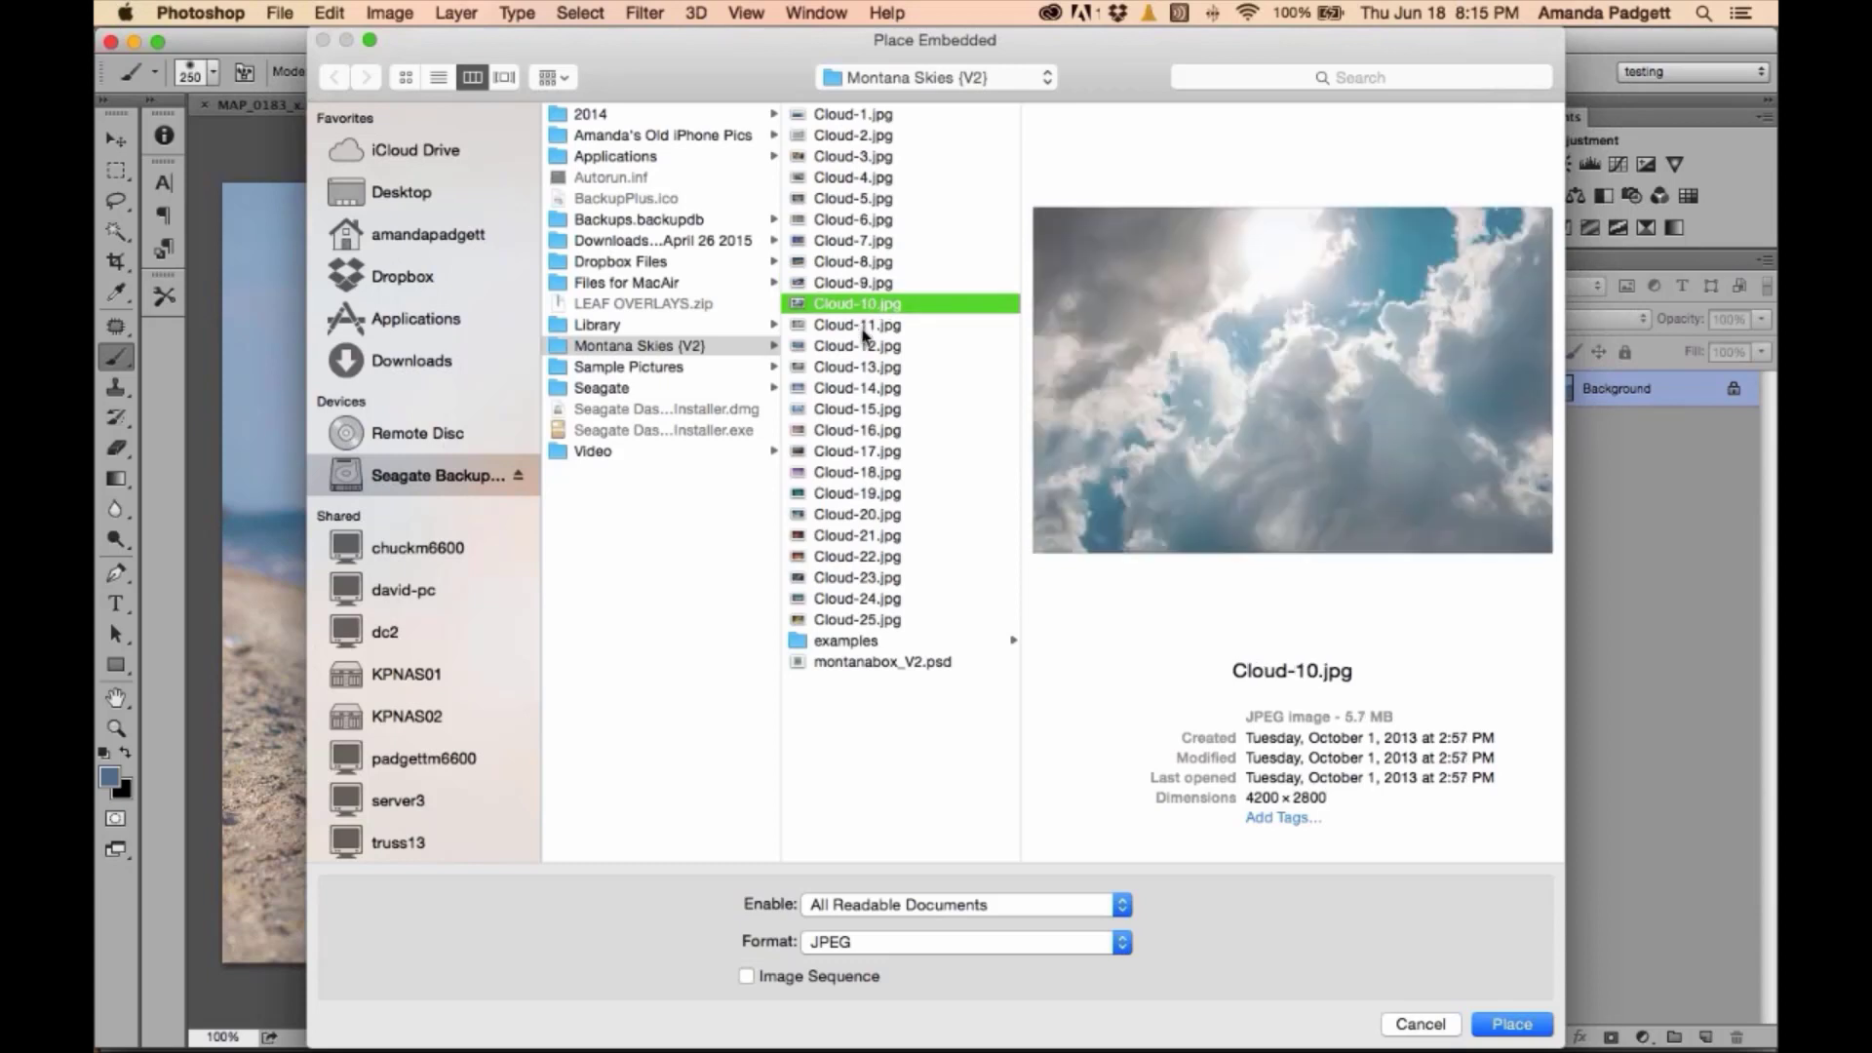
pyautogui.click(871, 328)
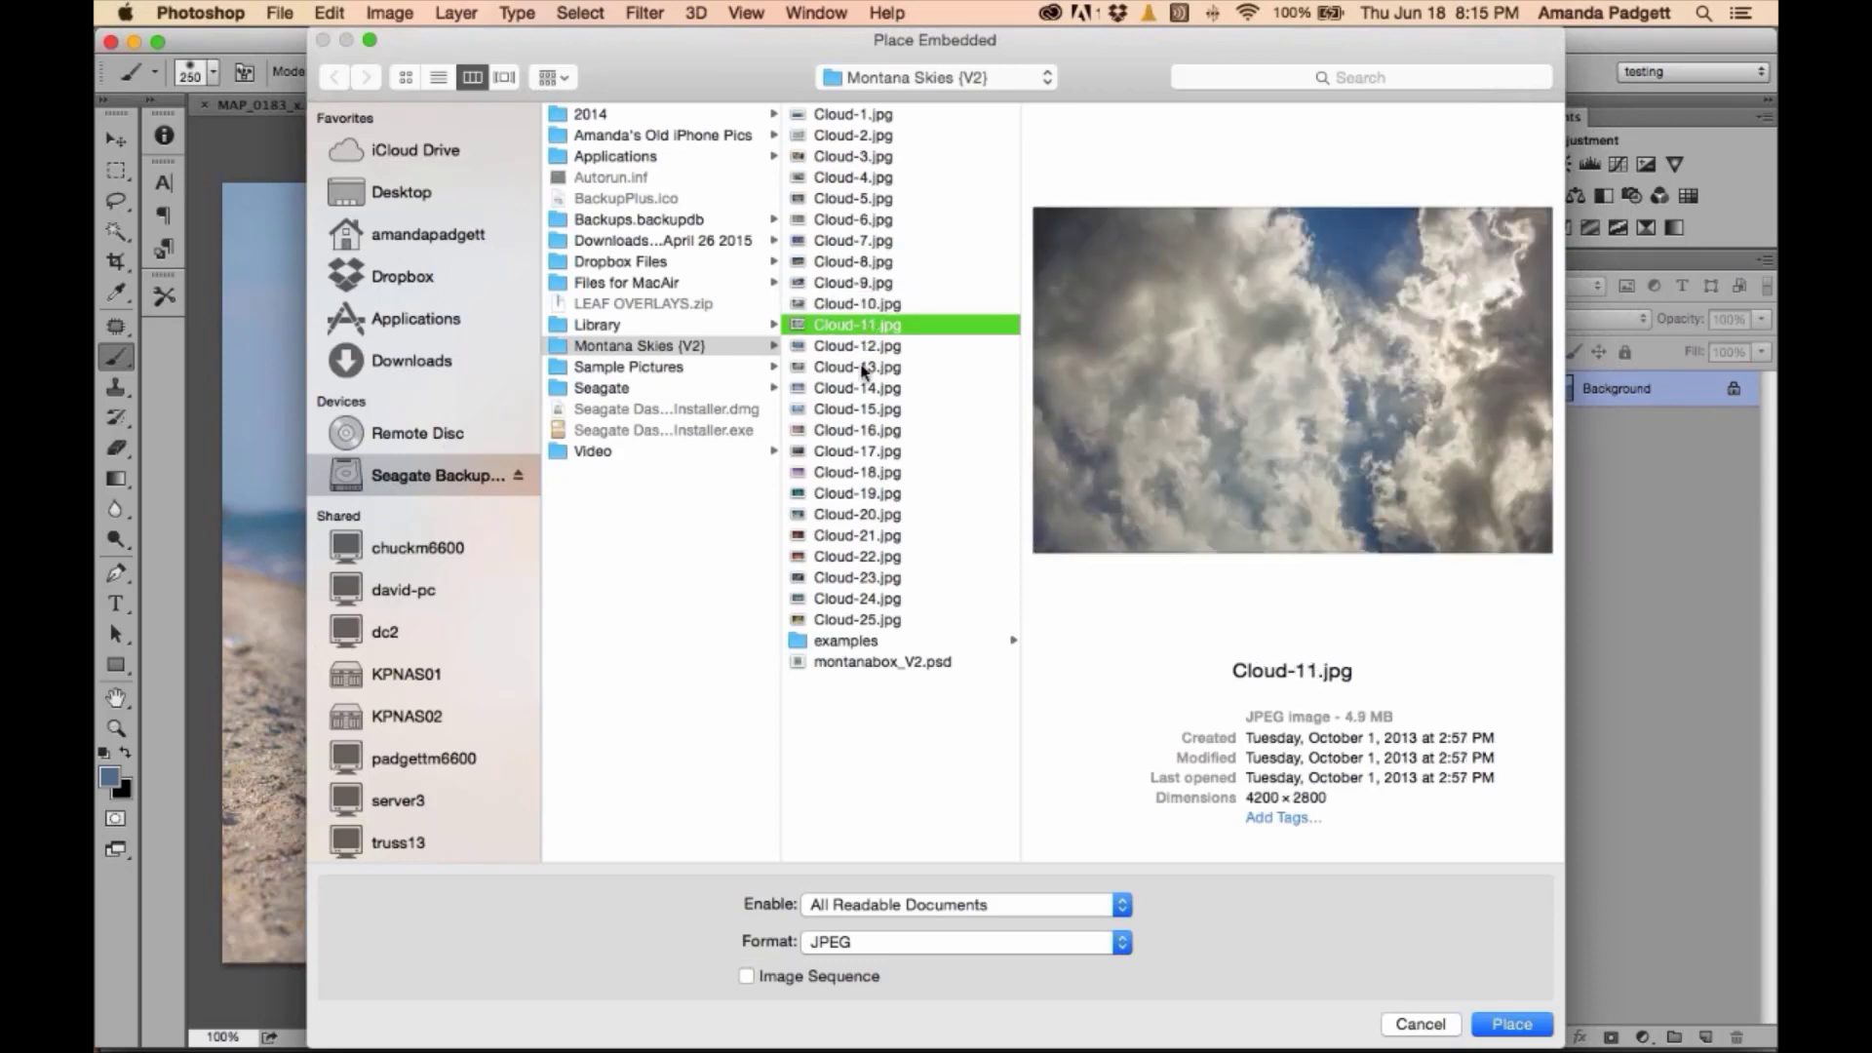
pyautogui.click(868, 347)
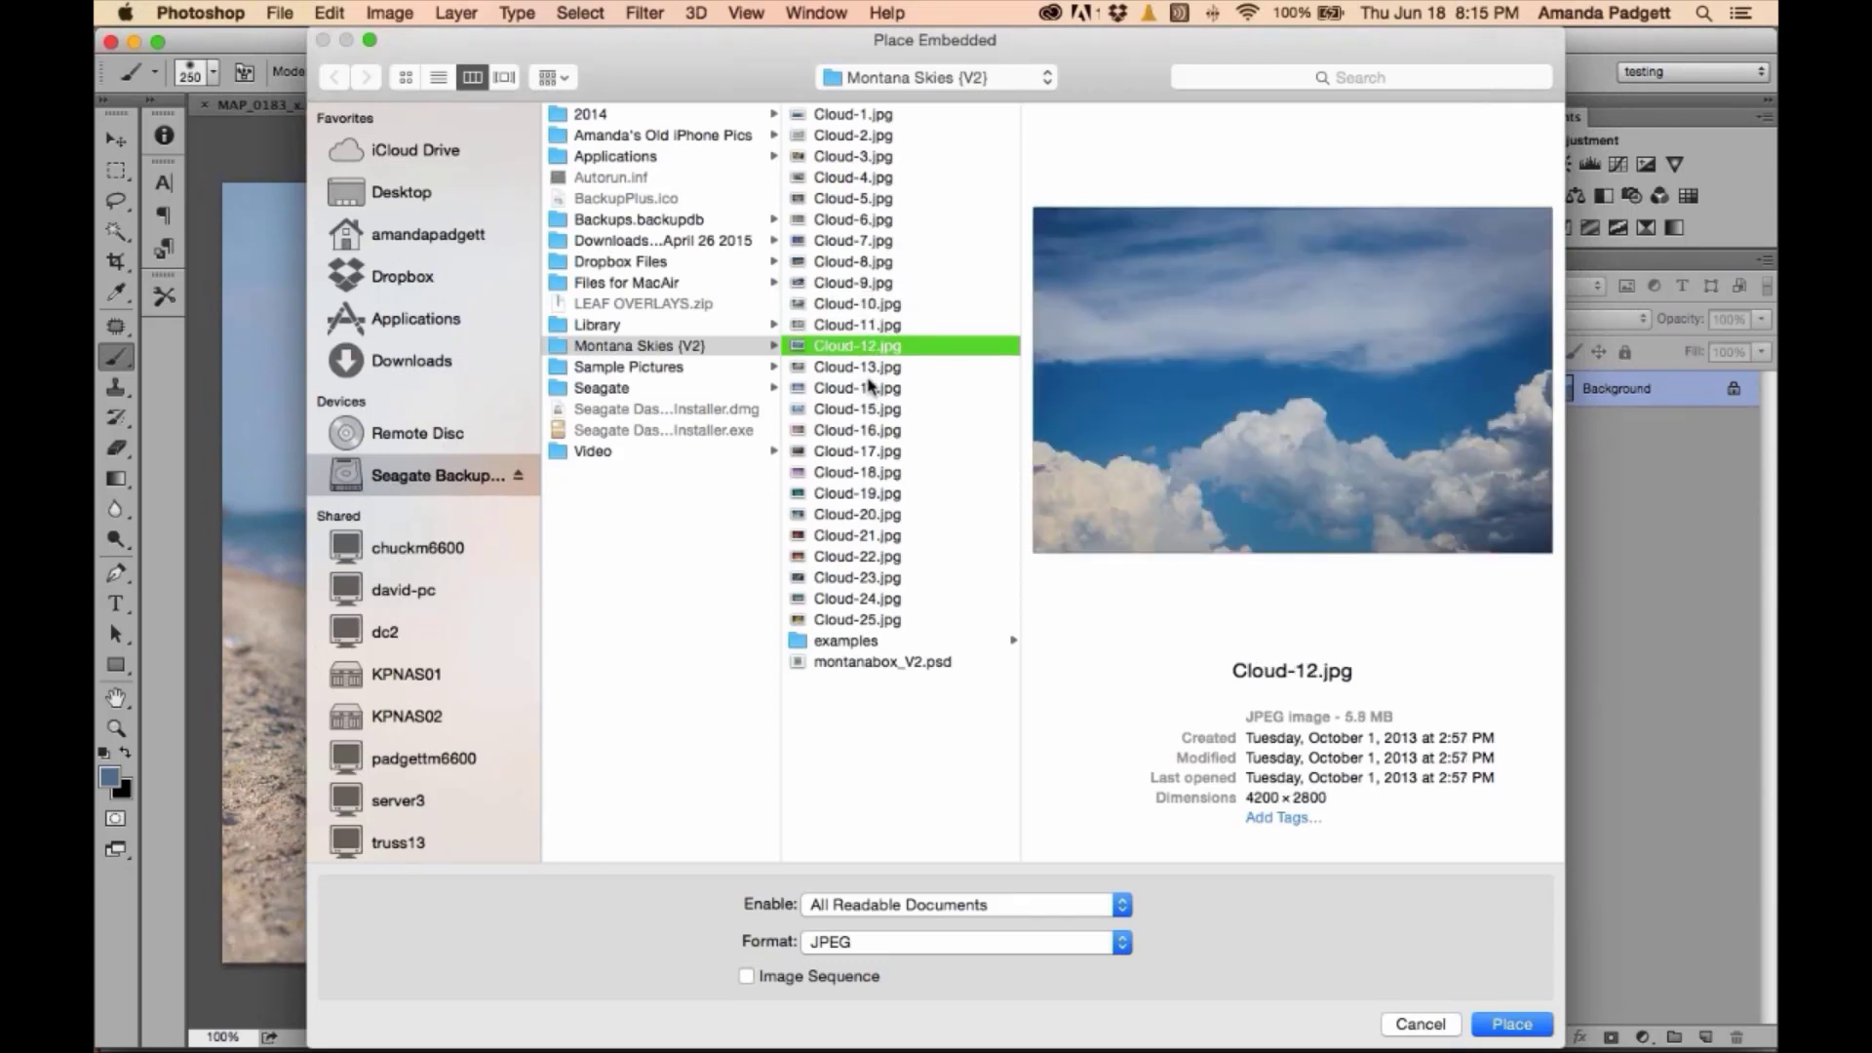
pyautogui.click(1514, 1021)
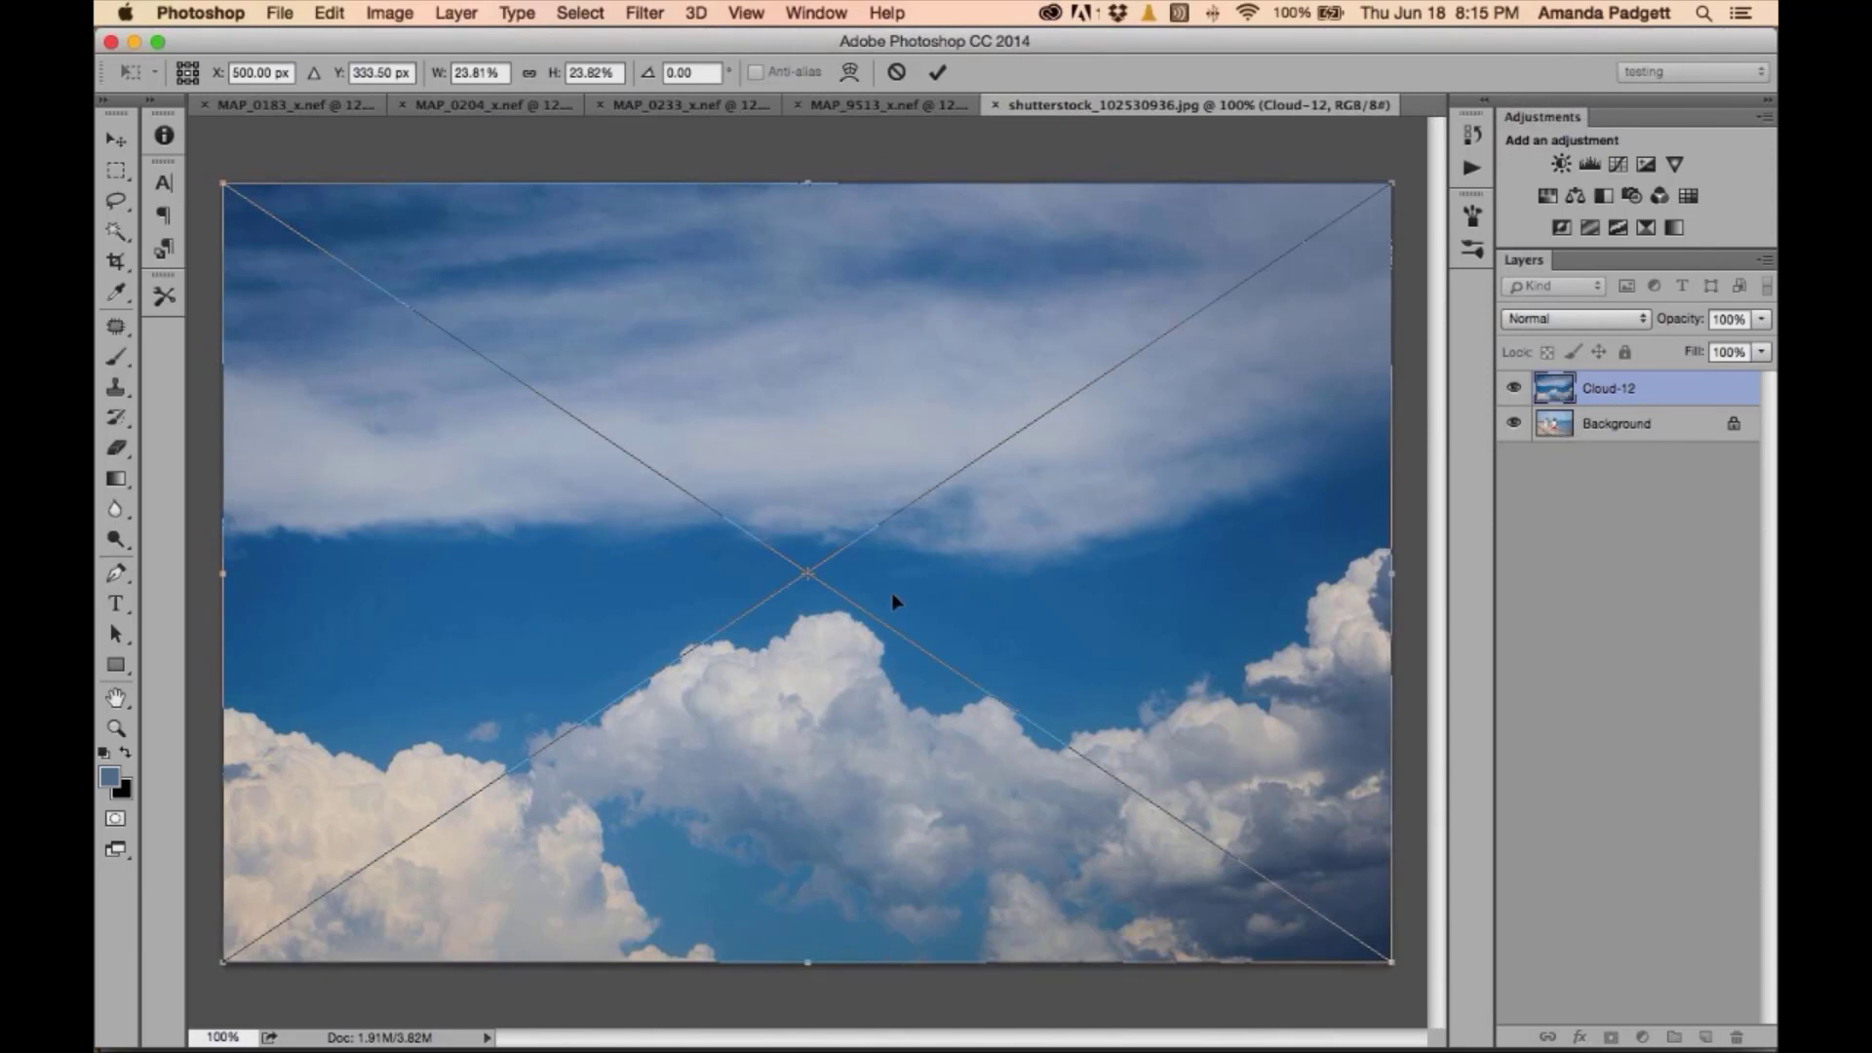
# - Move the placed Cloud-12 image up over the sky and enlarge it to about 26.31% width and 23.32% height, extending past the photo's edges
pyautogui.moveTo(893, 602)
pyautogui.mouseDown()
pyautogui.moveTo(893, 542)
pyautogui.moveTo(893, 565)
pyautogui.mouseUp()
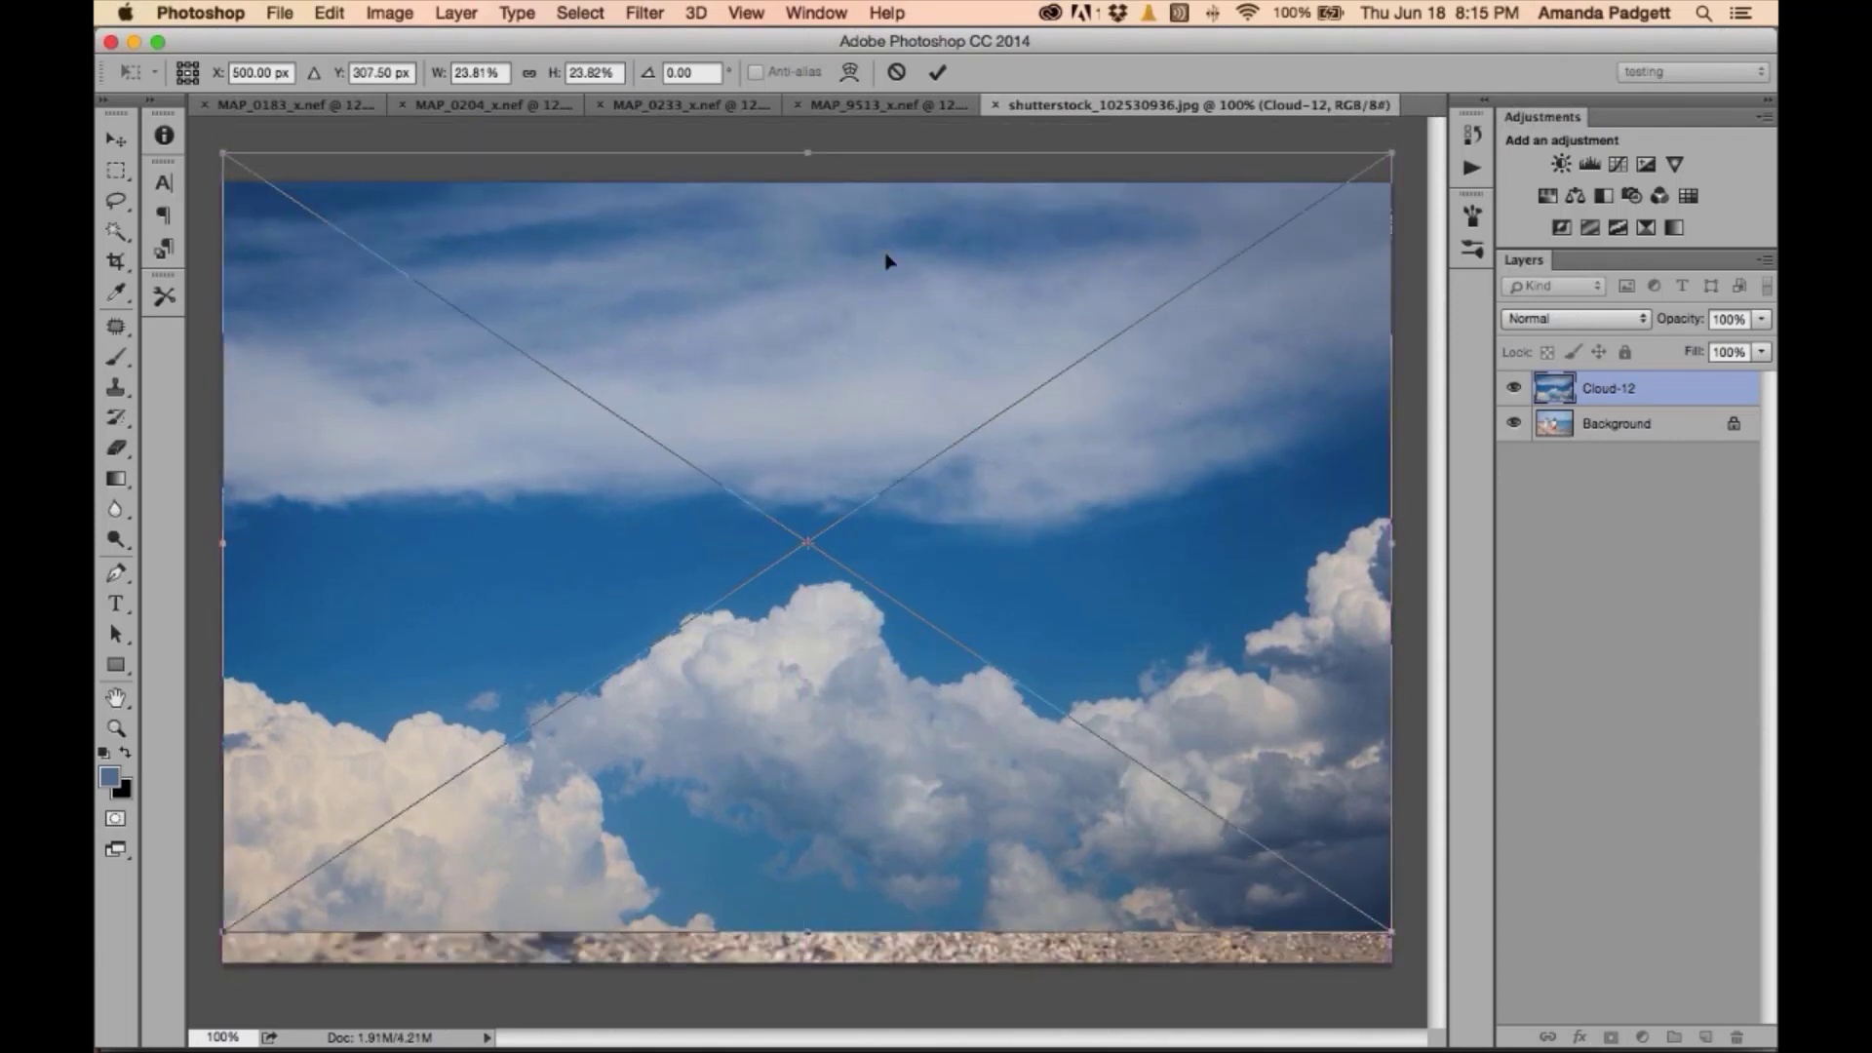
pyautogui.press('super+minus')
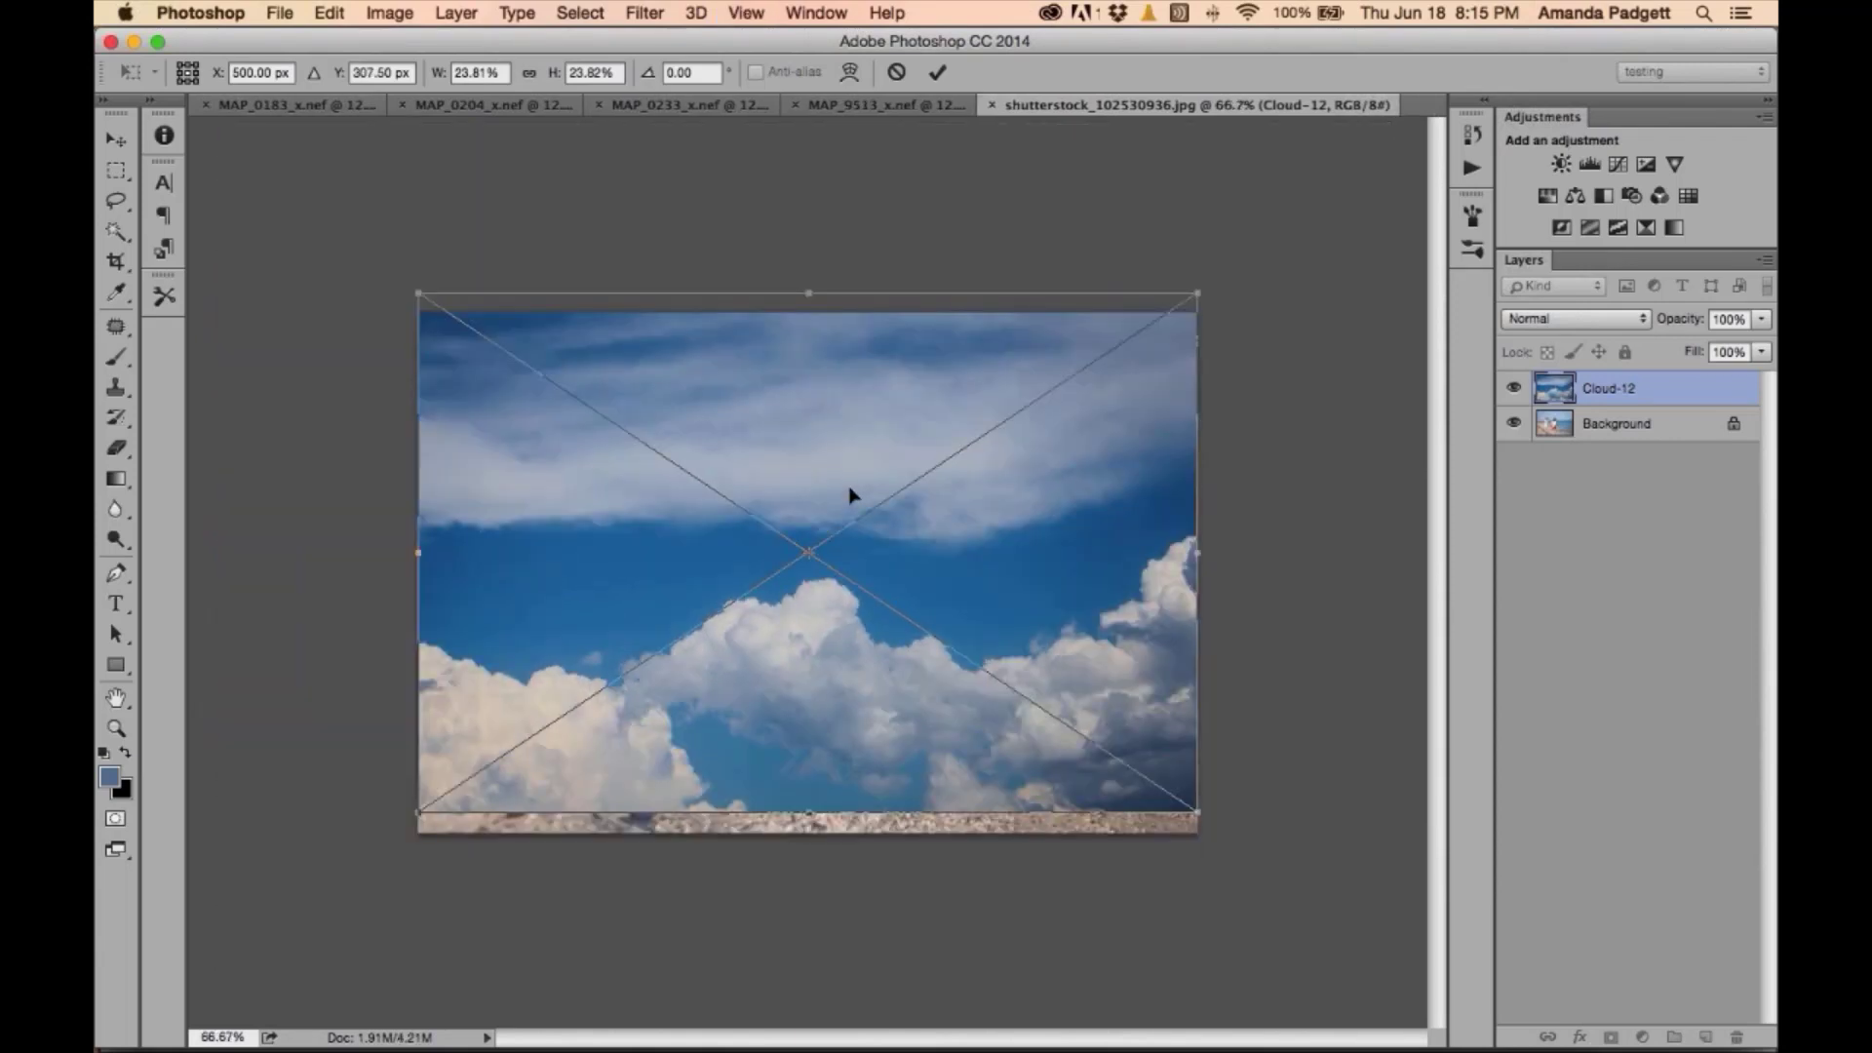
pyautogui.moveTo(850, 495); pyautogui.dragTo(854, 357)
pyautogui.moveTo(423, 151); pyautogui.dragTo(337, 166)
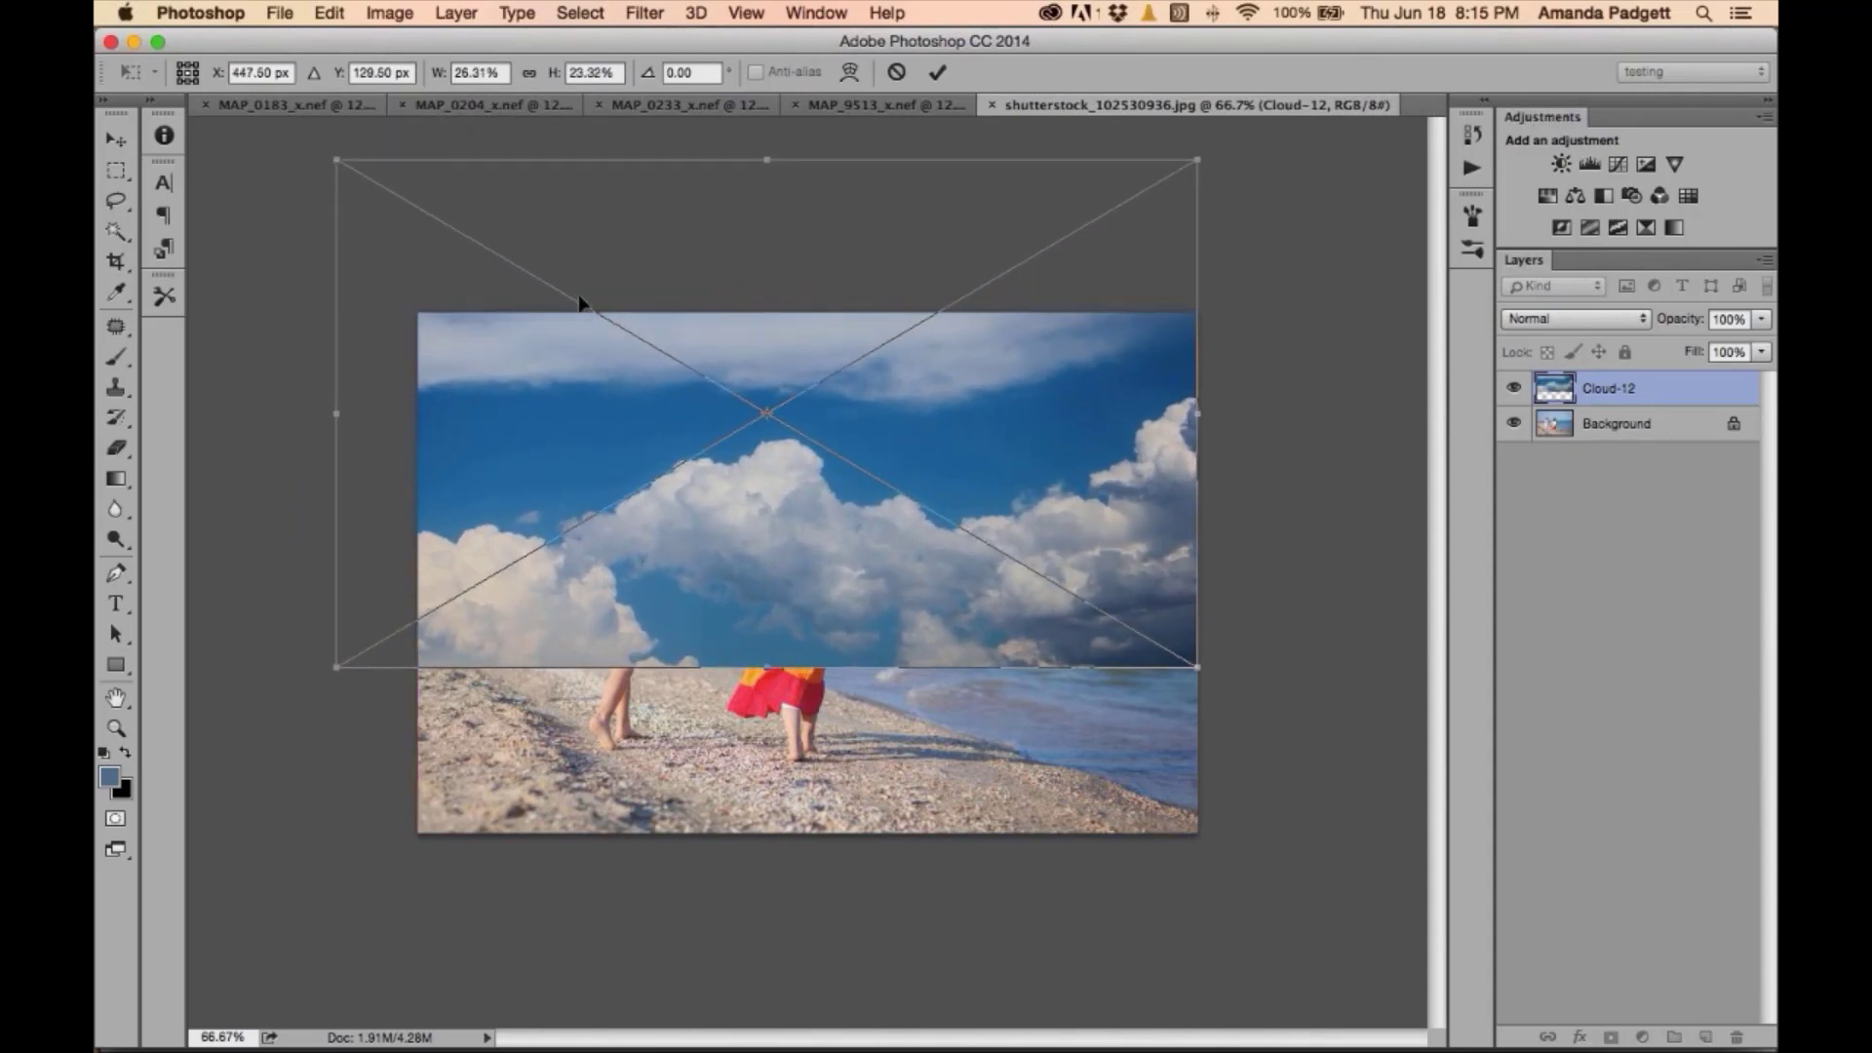
pyautogui.moveTo(579, 303); pyautogui.dragTo(592, 324)
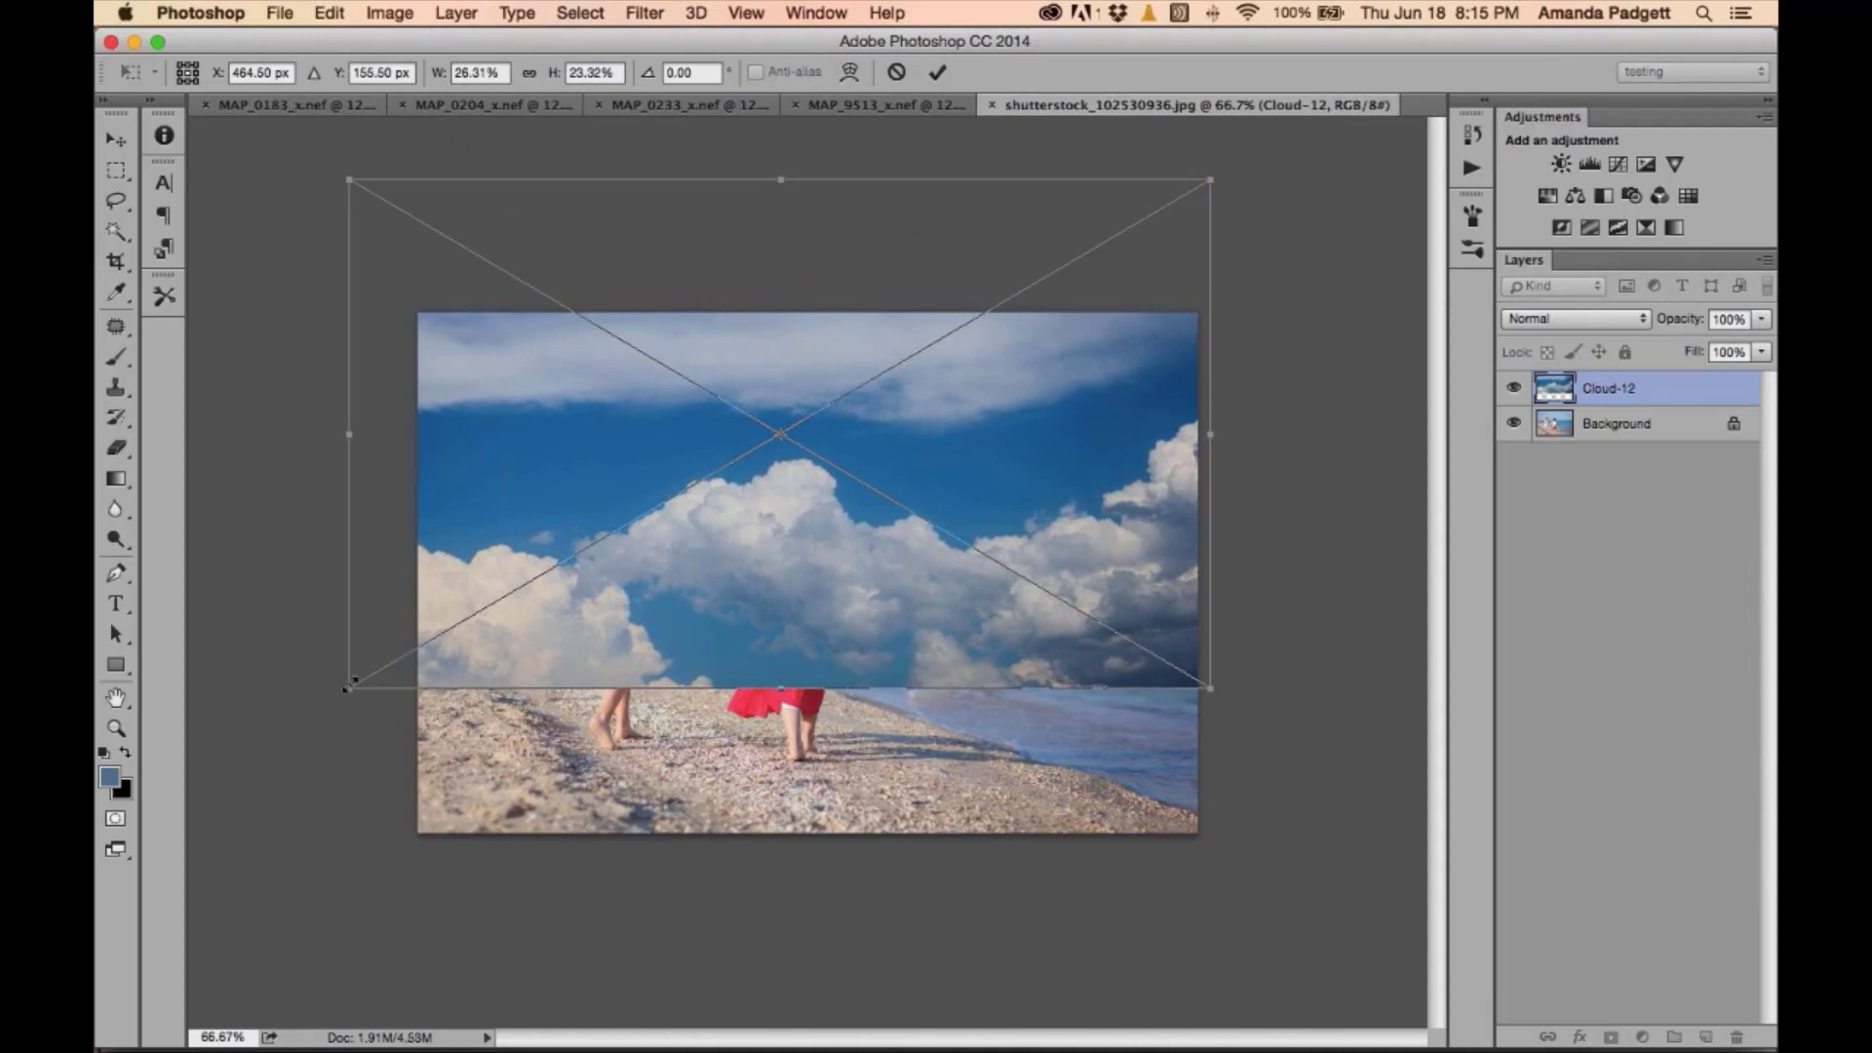
# - Distort the placed Cloud-12 image so its lower edge follows the horizon and its upper corner extends past the photo, and apply the transform
pyautogui.click(348, 14)
pyautogui.moveTo(438, 518)
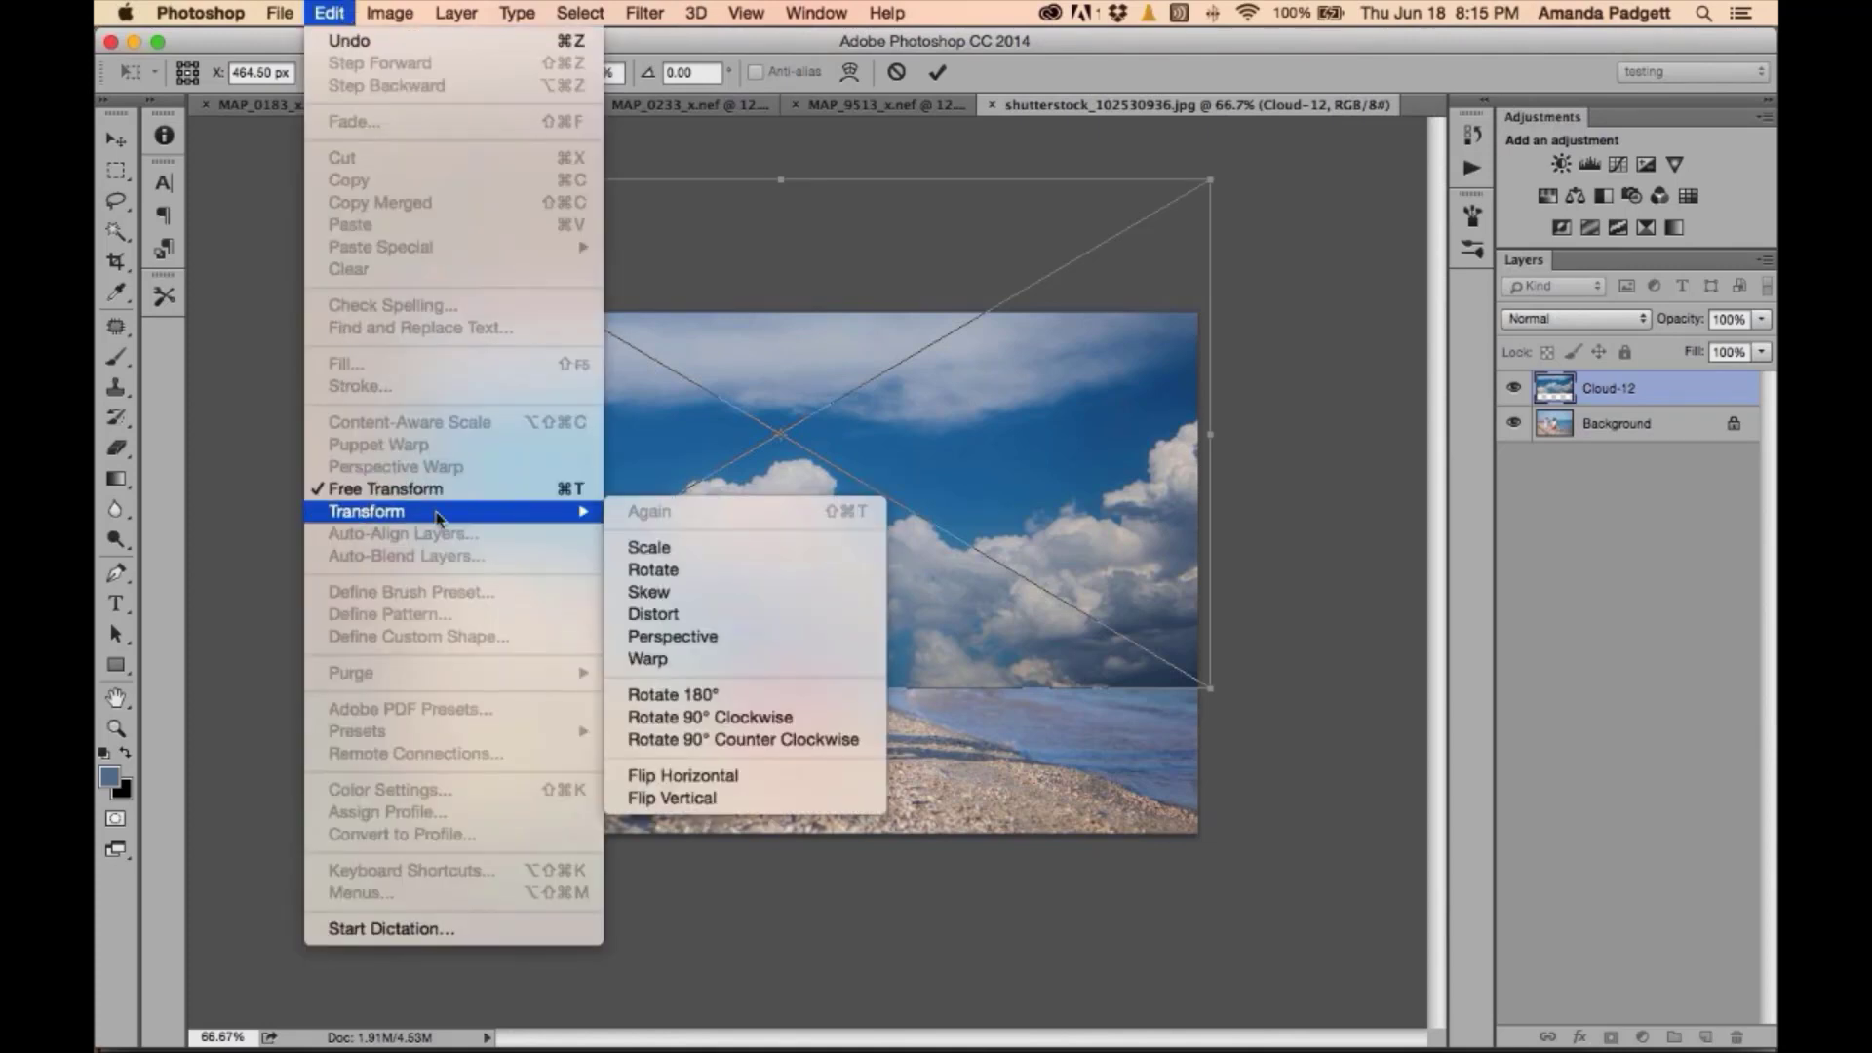
pyautogui.click(667, 594)
pyautogui.moveTo(367, 684); pyautogui.dragTo(487, 523)
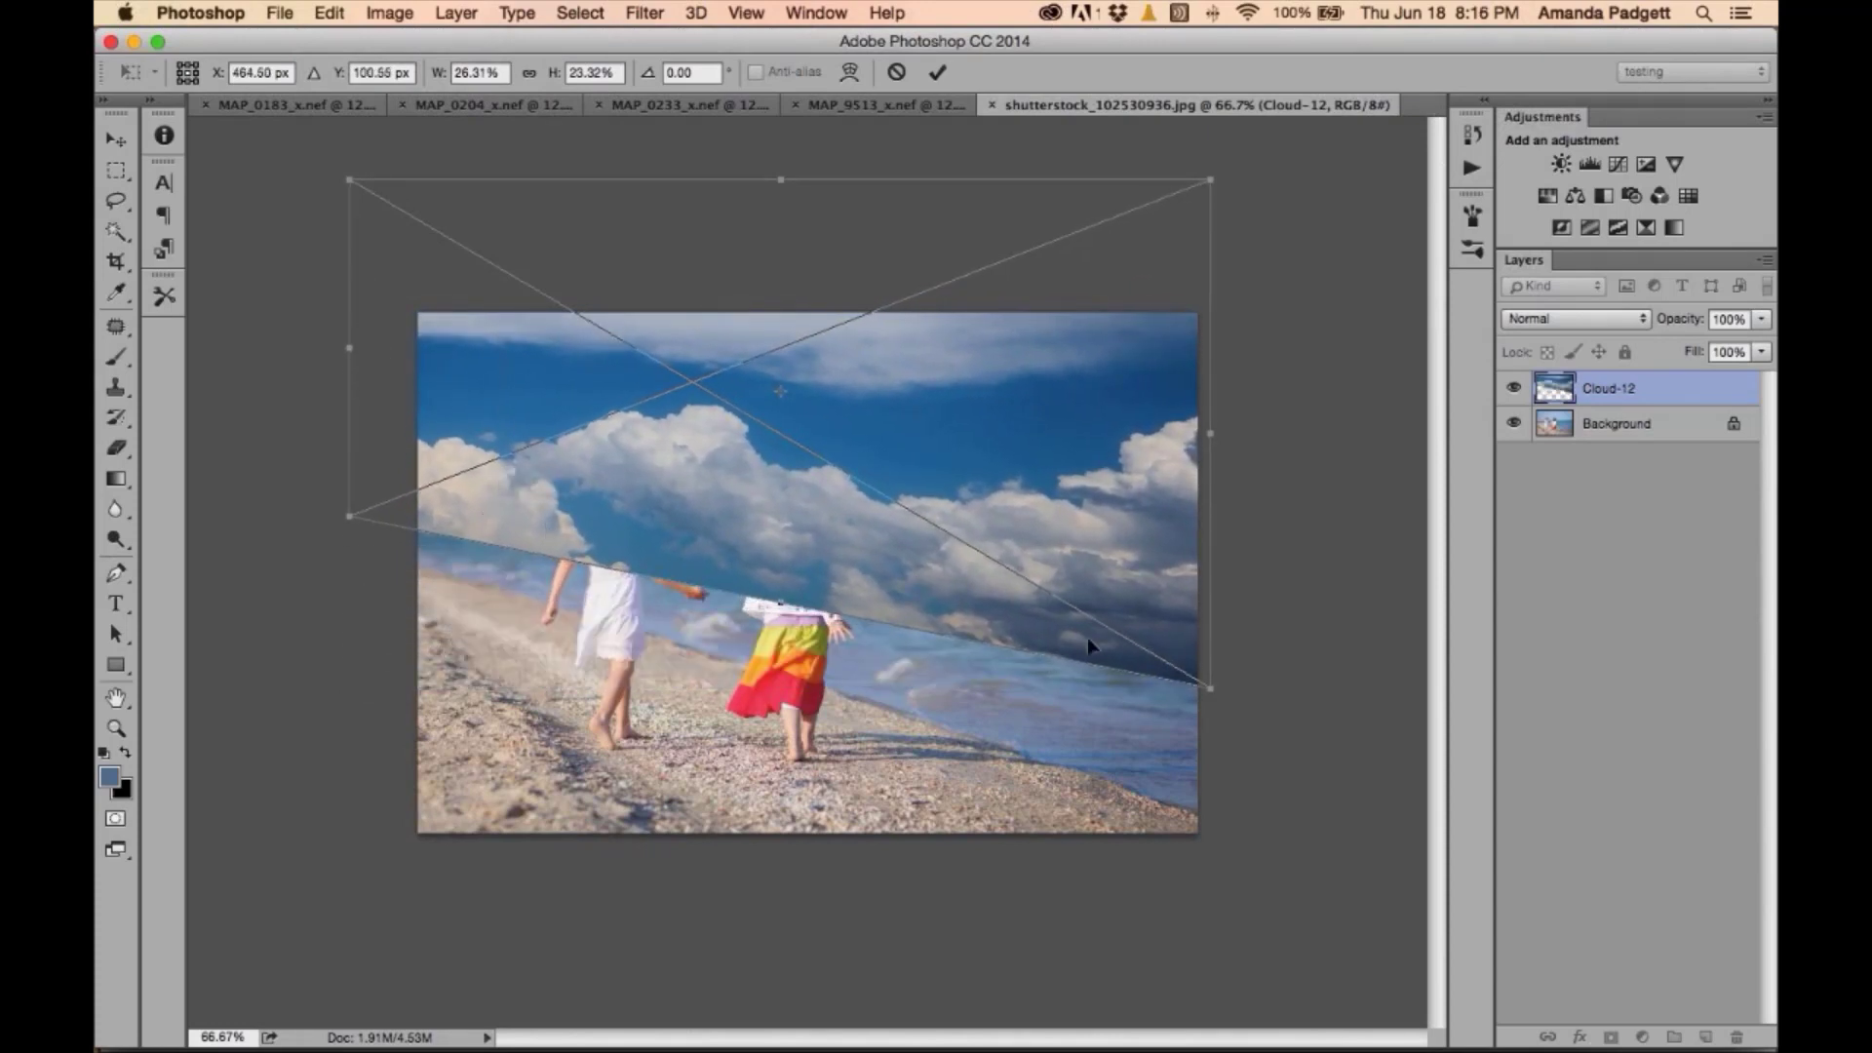
pyautogui.moveTo(1199, 680); pyautogui.dragTo(1199, 541)
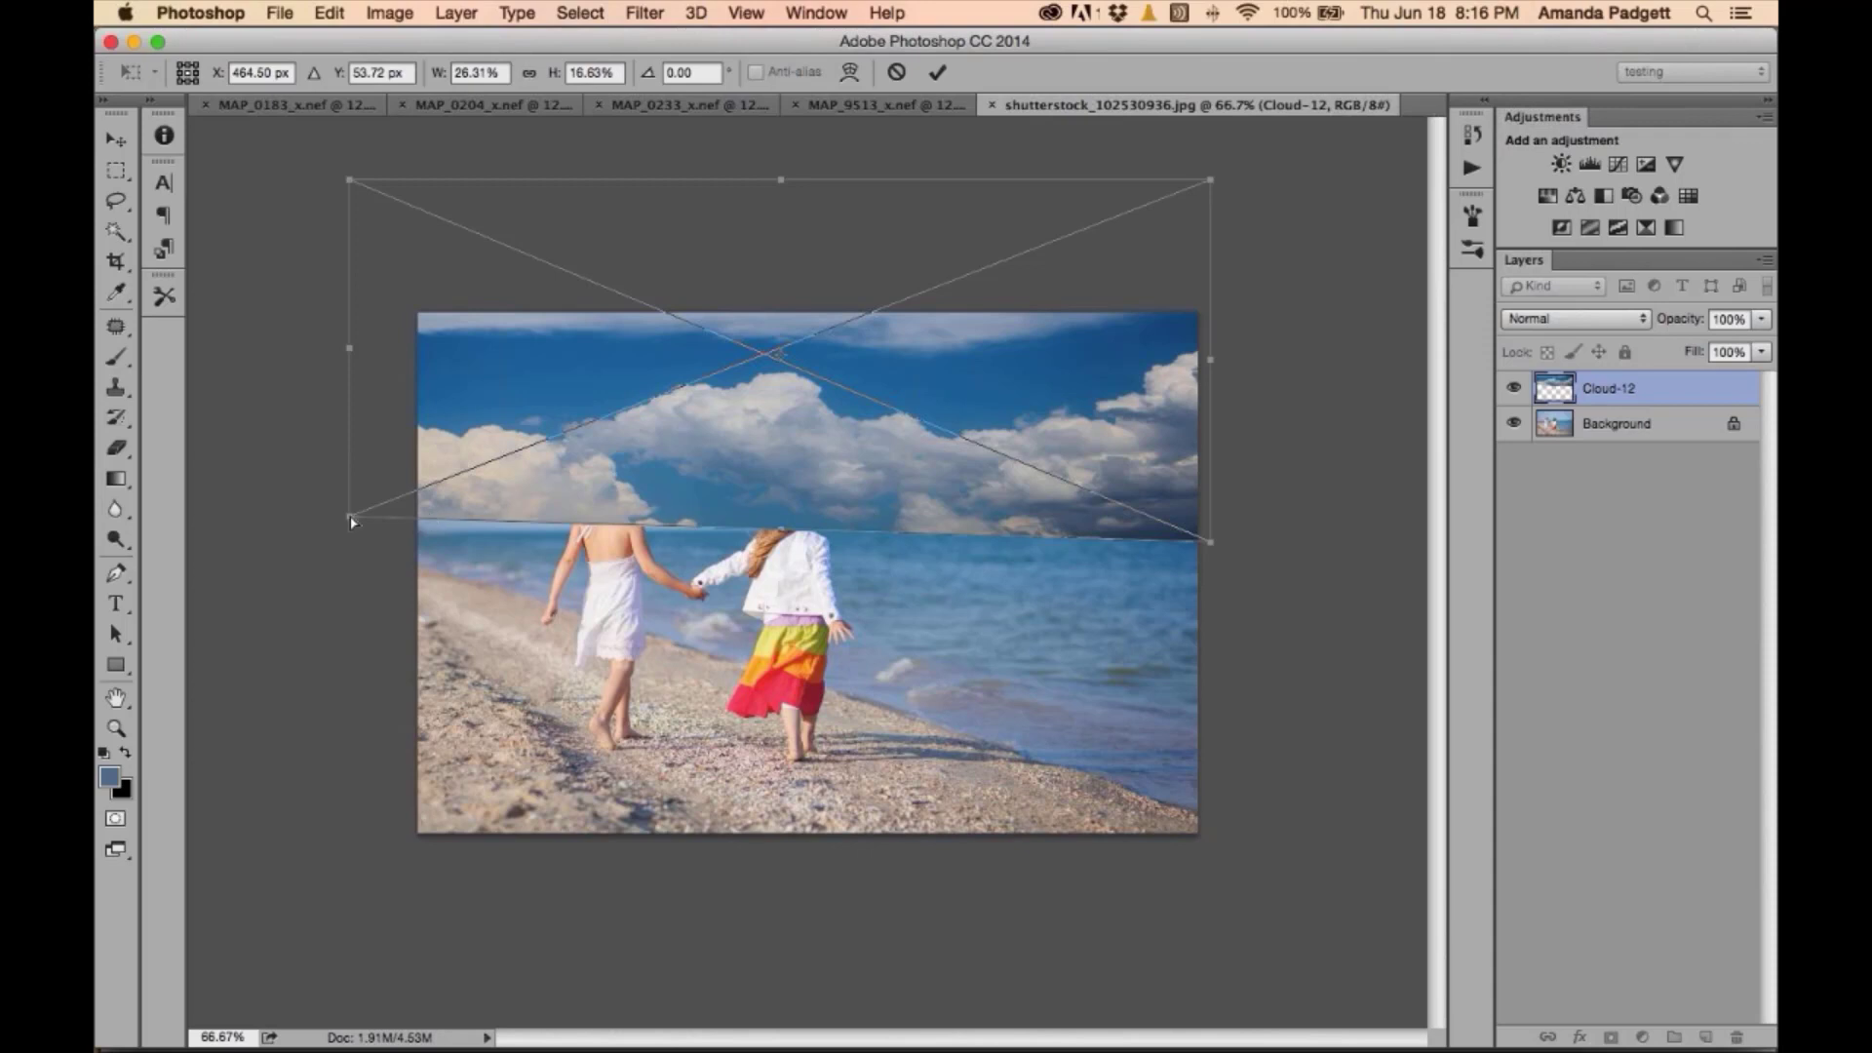
pyautogui.moveTo(368, 517); pyautogui.dragTo(419, 535)
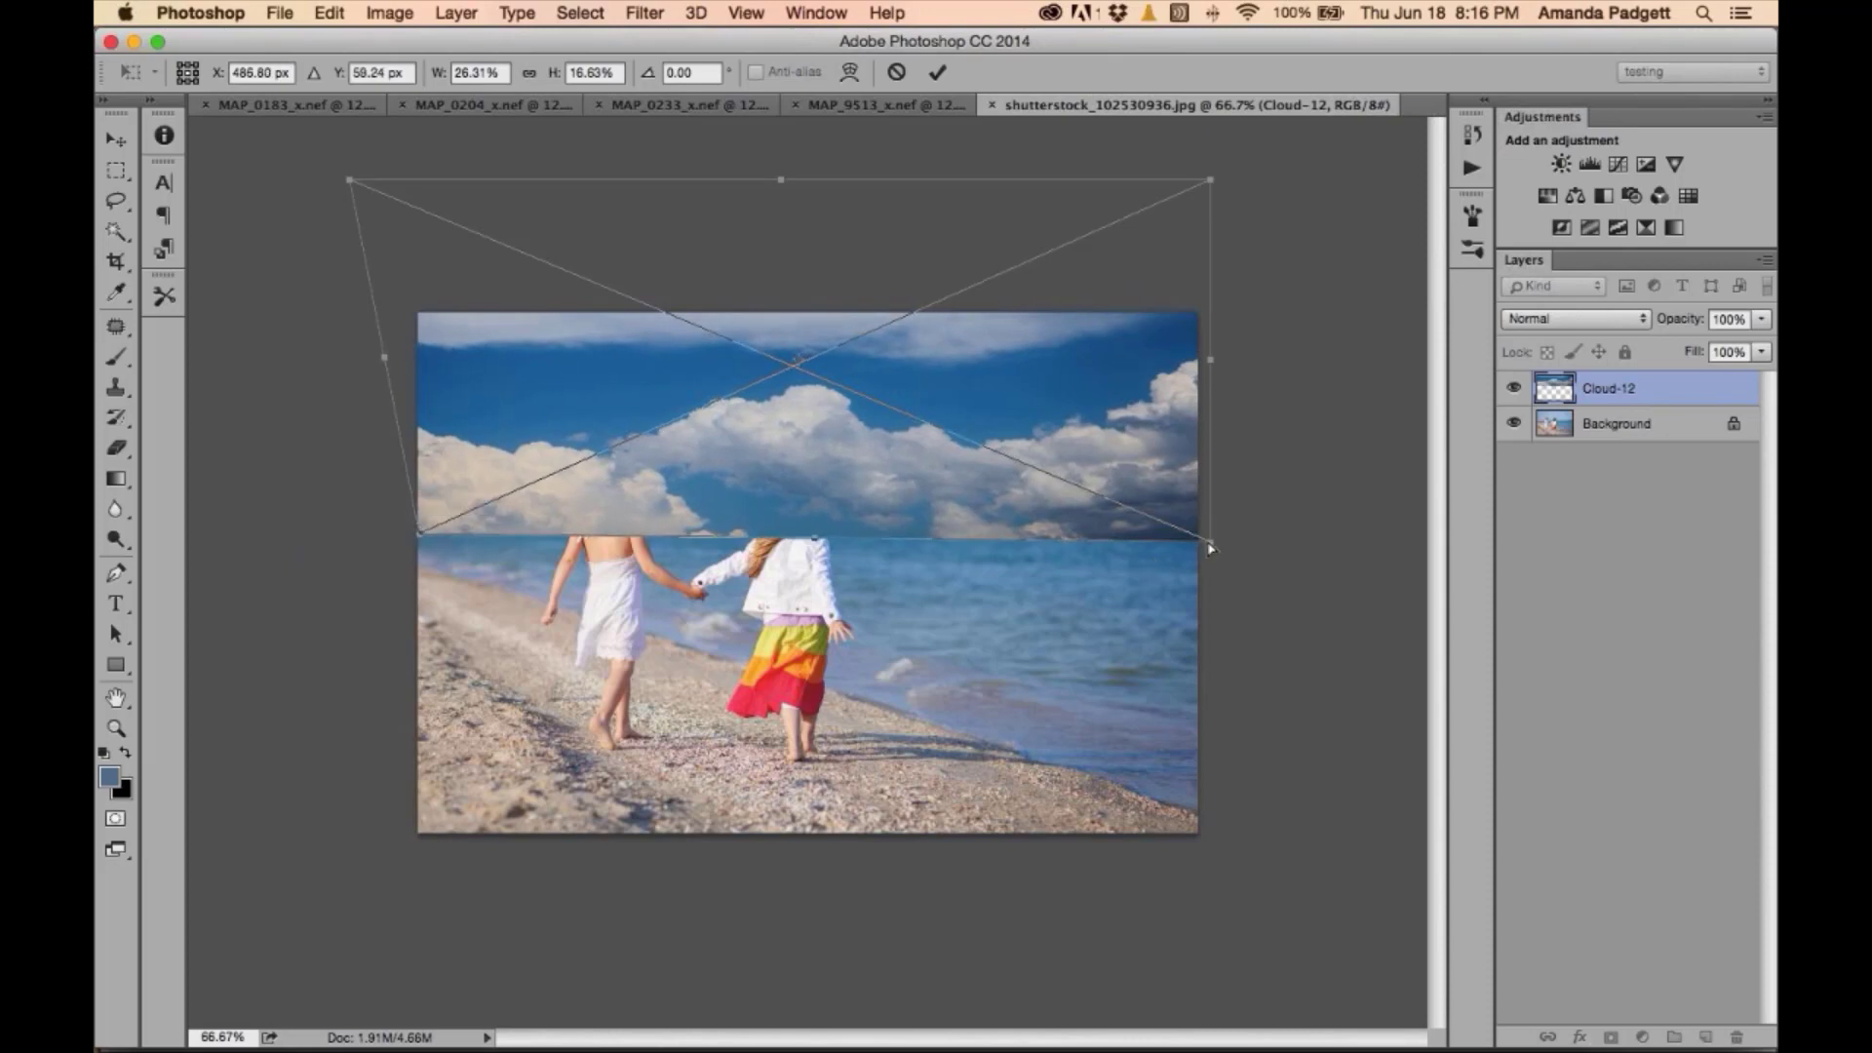
pyautogui.moveTo(1209, 548); pyautogui.dragTo(1202, 533)
pyautogui.moveTo(1210, 179); pyautogui.dragTo(1274, 179)
pyautogui.moveTo(1207, 531); pyautogui.dragTo(1199, 529)
pyautogui.press('Return')
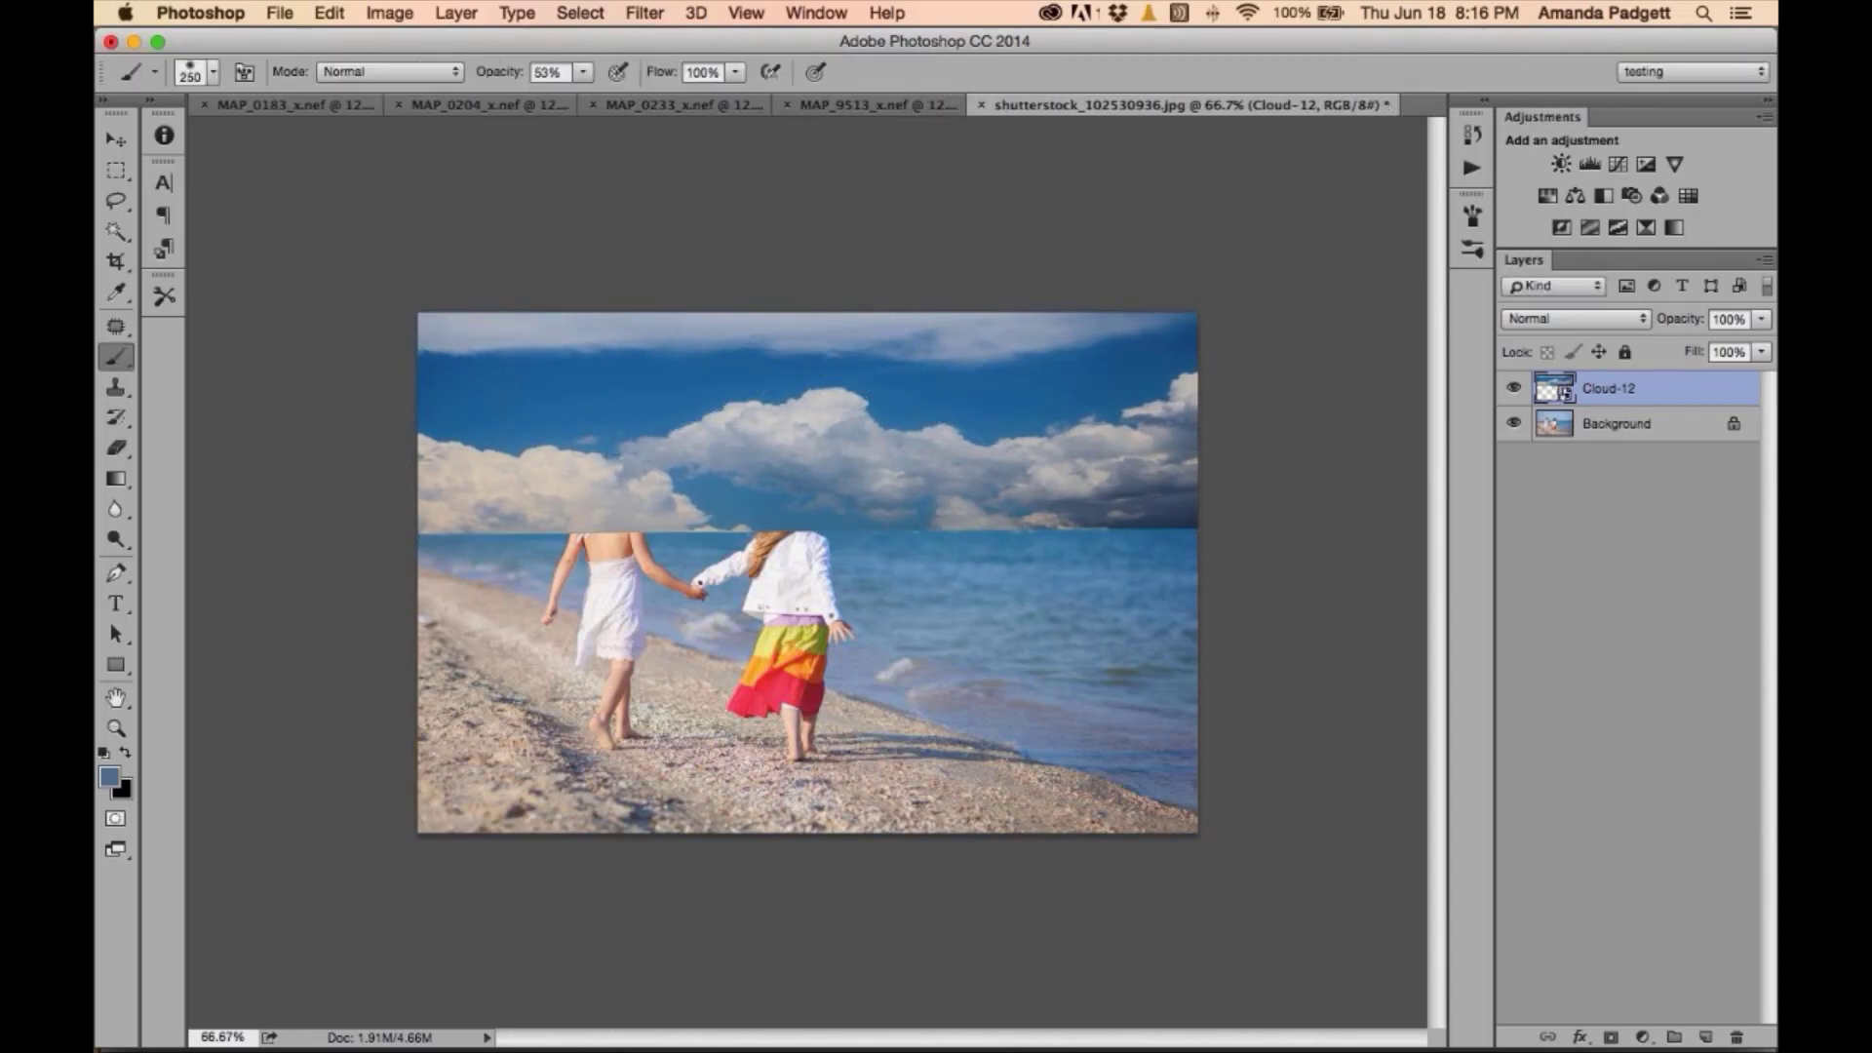
# - Compare the photo with and without the Cloud-12 layer and leave that layer hidden
pyautogui.click(1516, 391)
pyautogui.click(1515, 390)
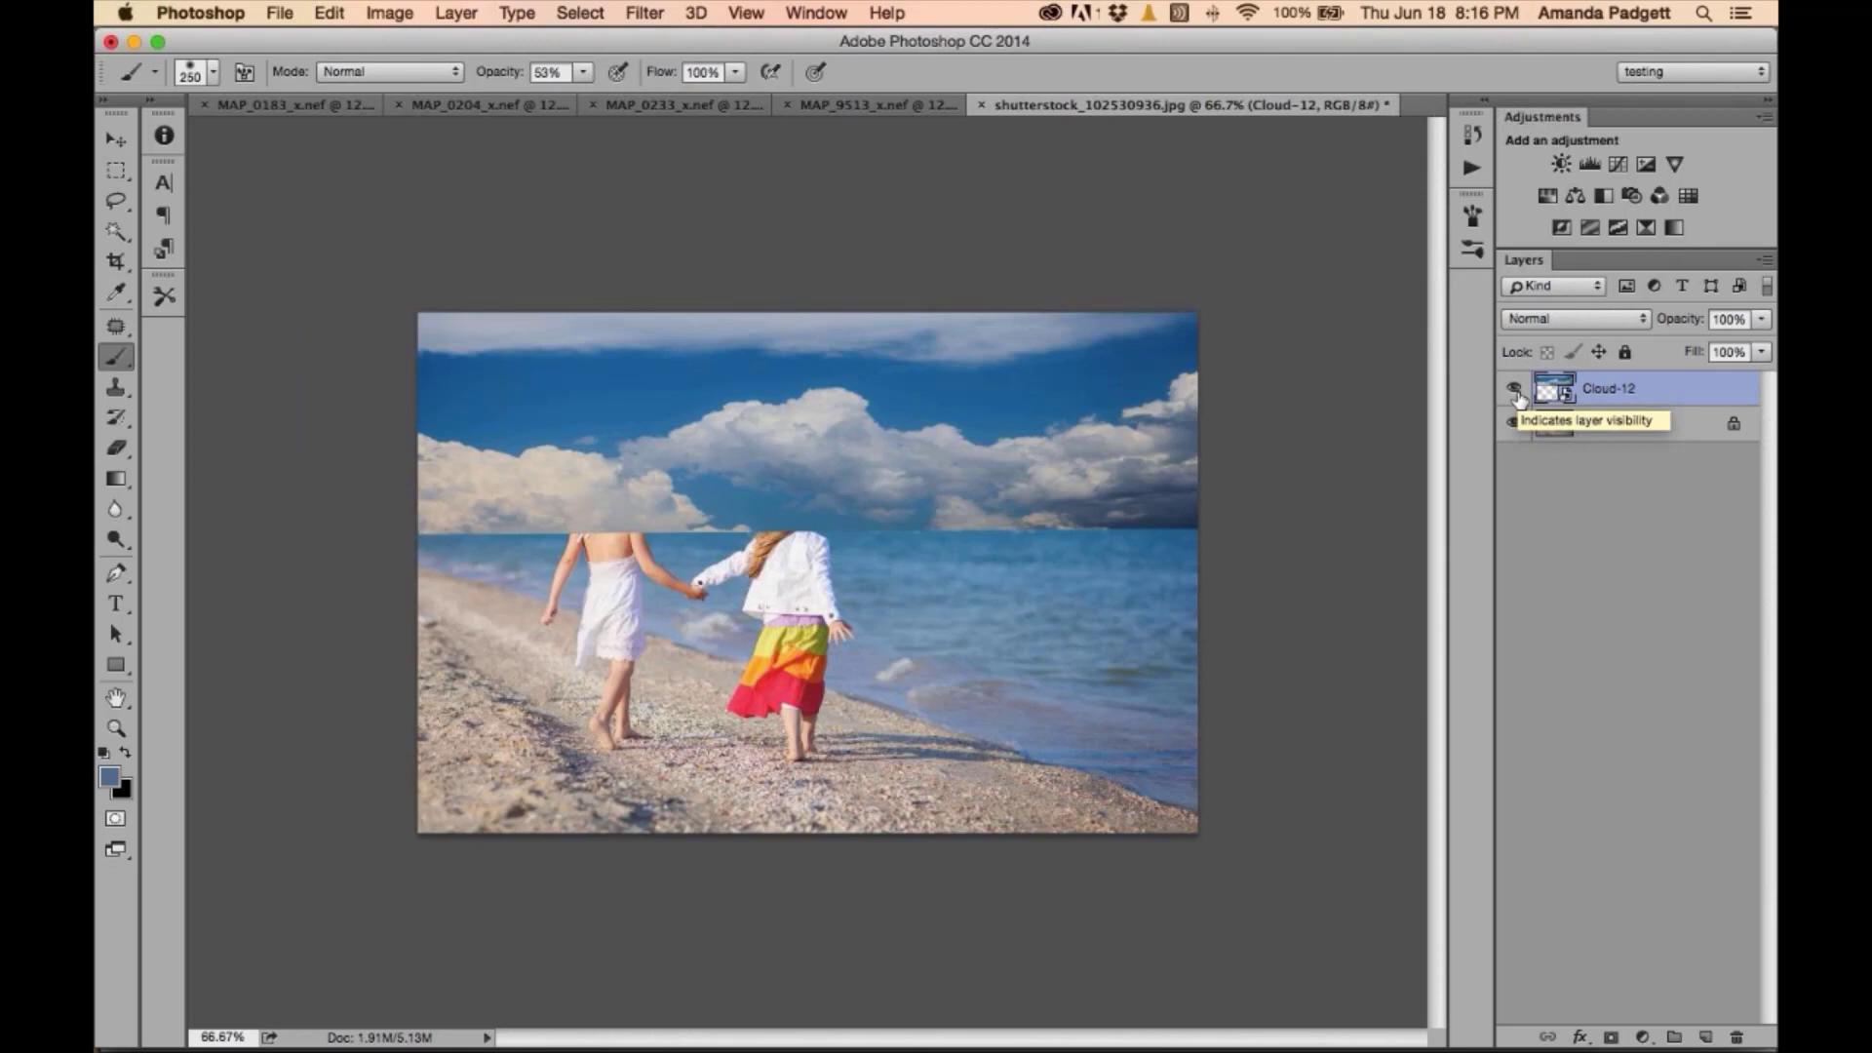
pyautogui.click(1514, 390)
pyautogui.click(1515, 390)
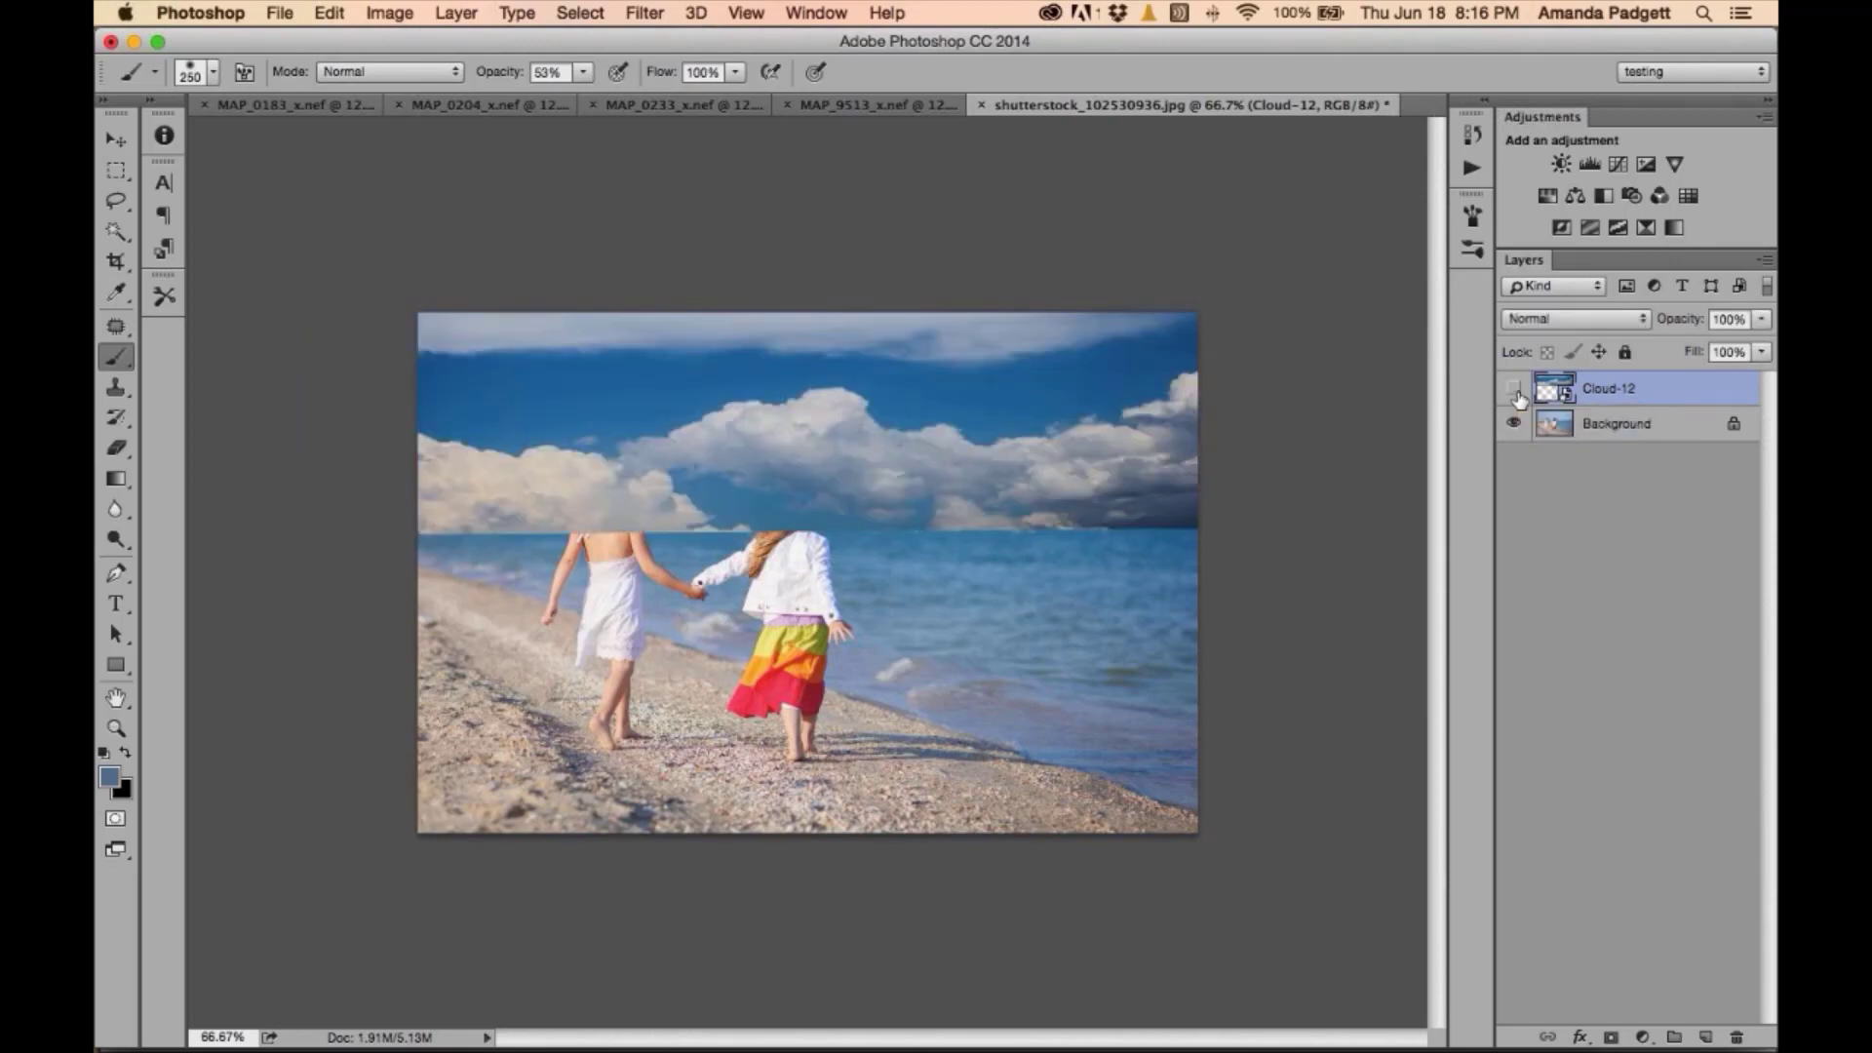
pyautogui.click(1515, 390)
# - Select the sky on the Background layer with the Magic Wand, using a 3 by 3 Average sample size
pyautogui.click(1599, 423)
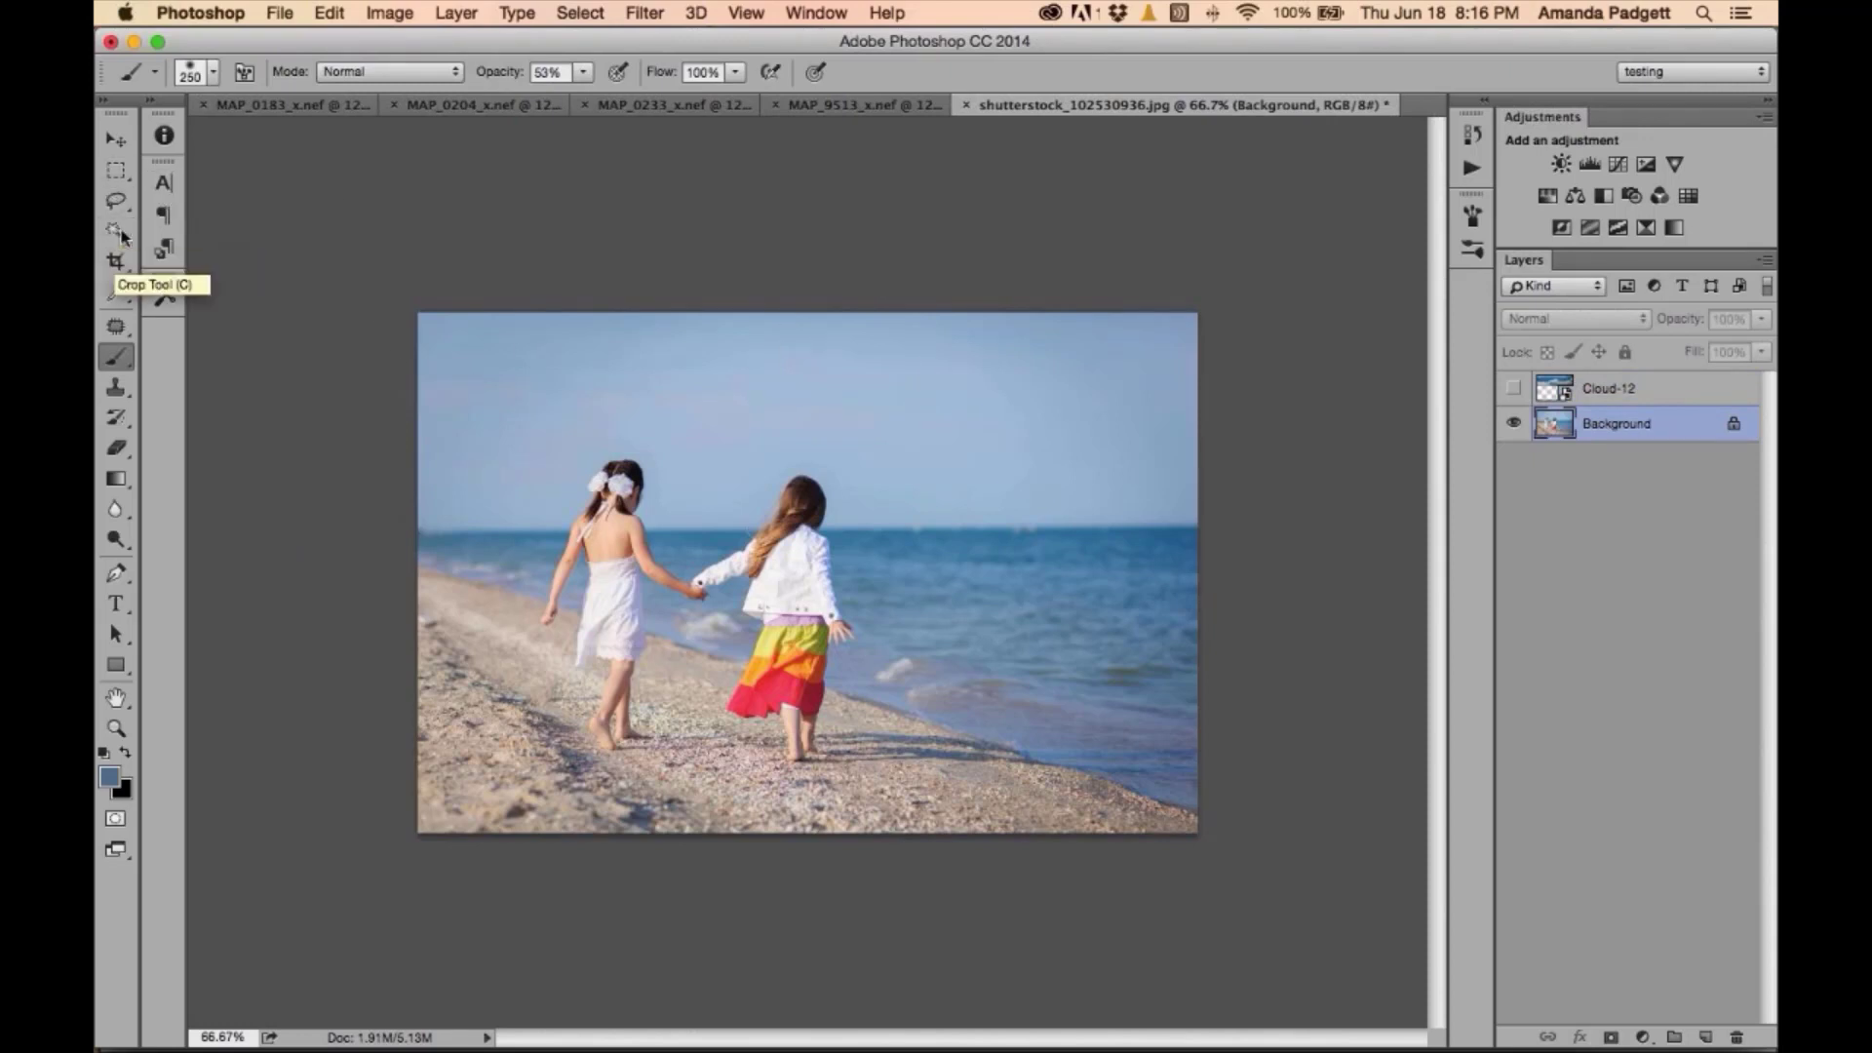
pyautogui.moveTo(116, 232)
pyautogui.mouseDown()
pyautogui.moveTo(198, 234)
pyautogui.moveTo(207, 252)
pyautogui.mouseUp()
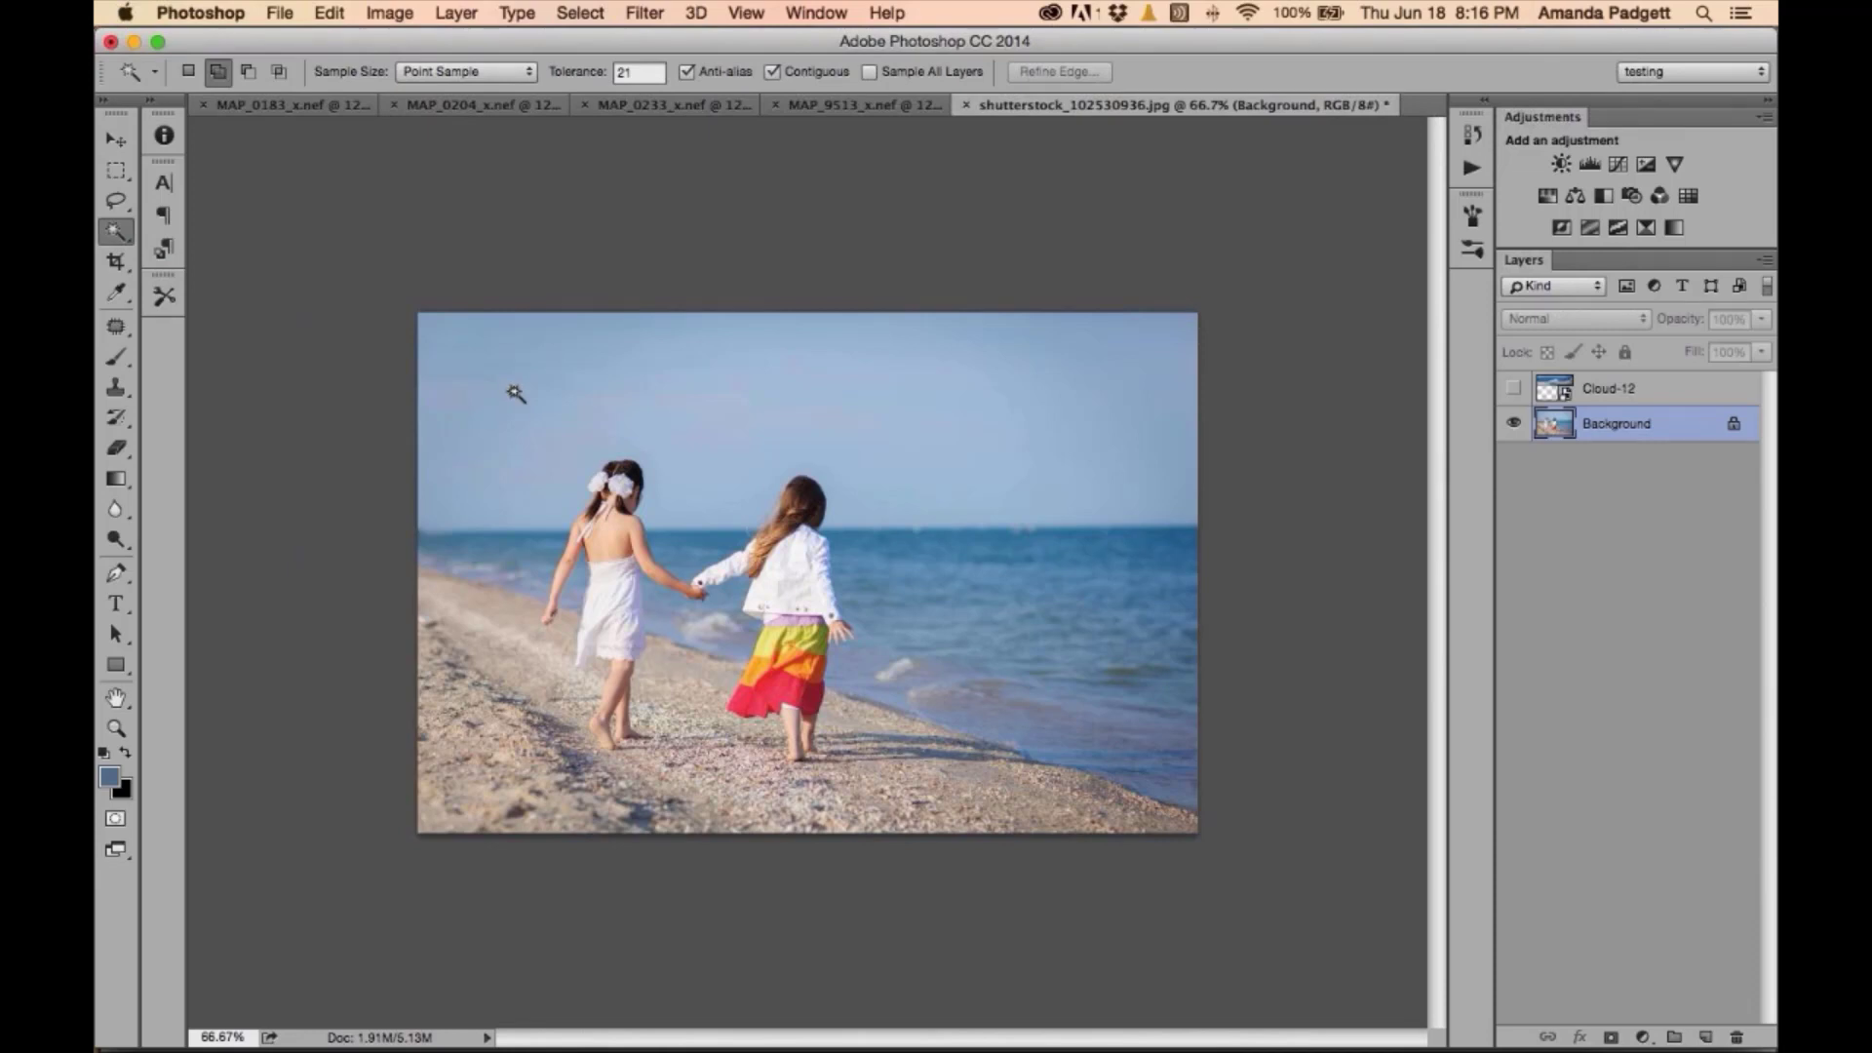
pyautogui.click(497, 72)
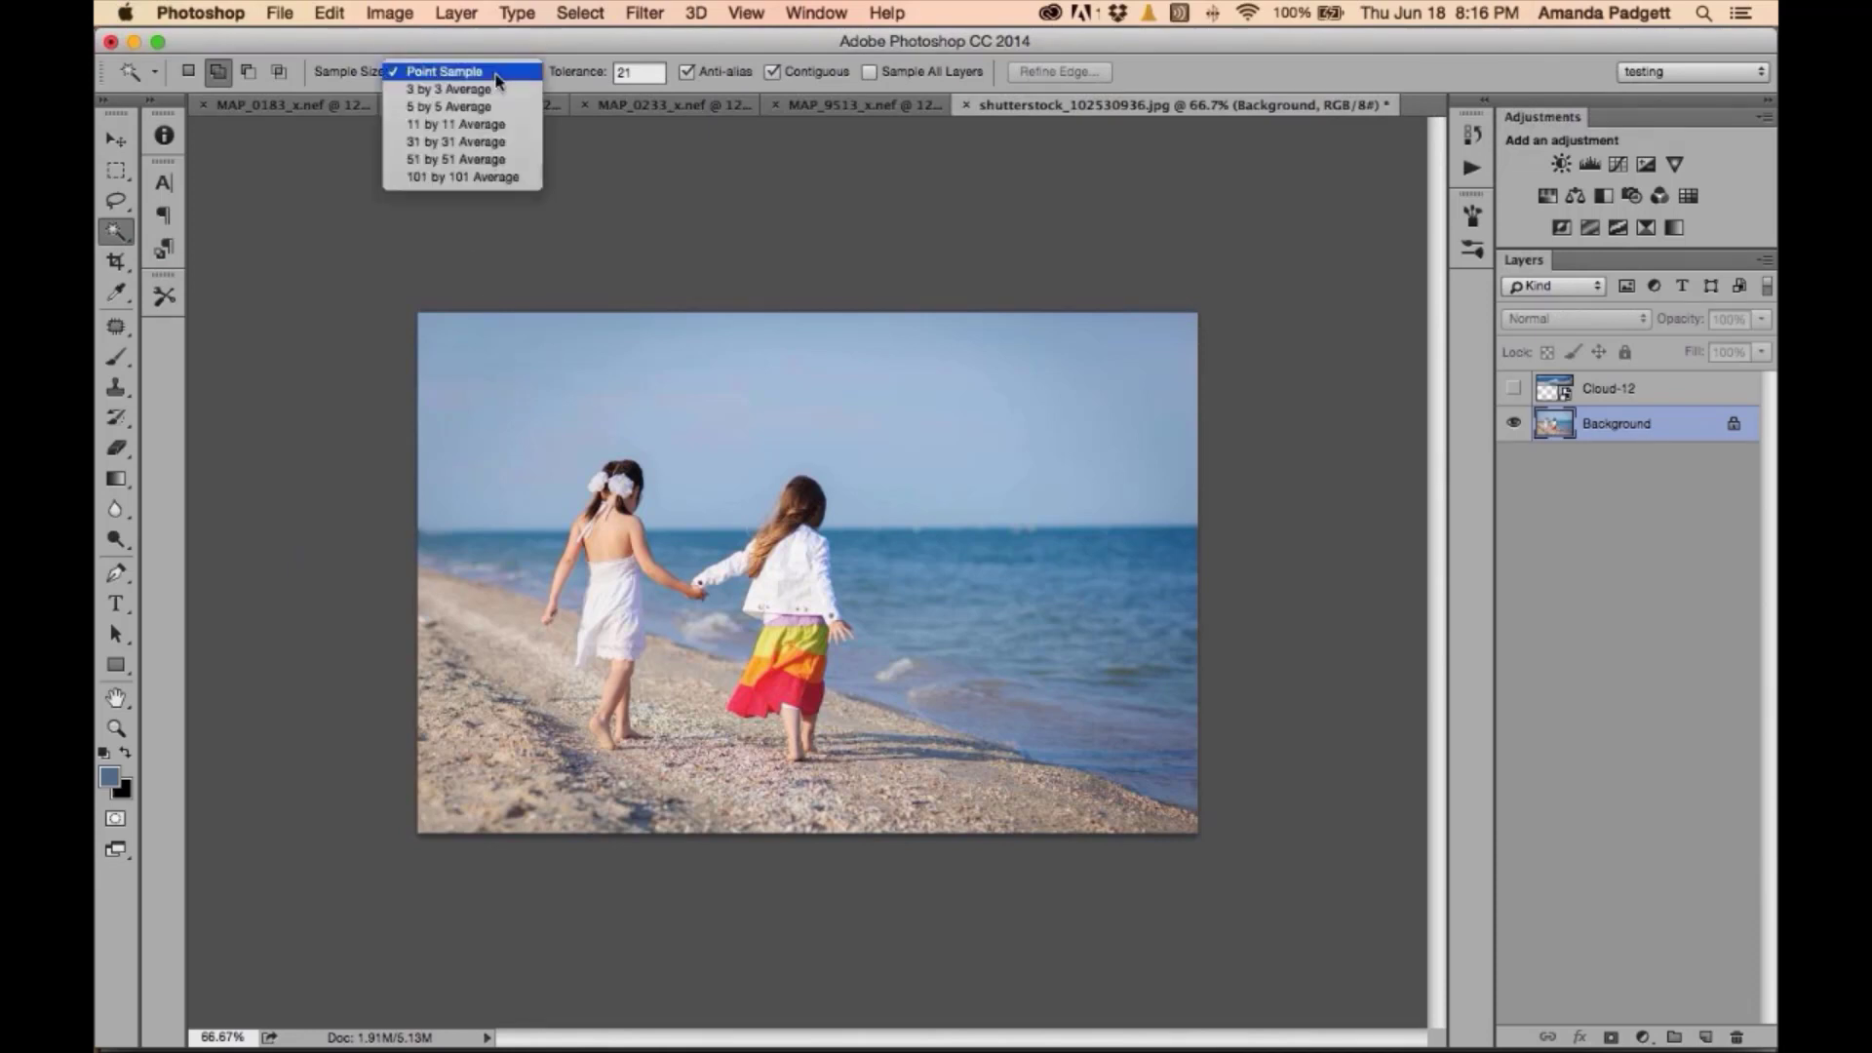
pyautogui.click(497, 89)
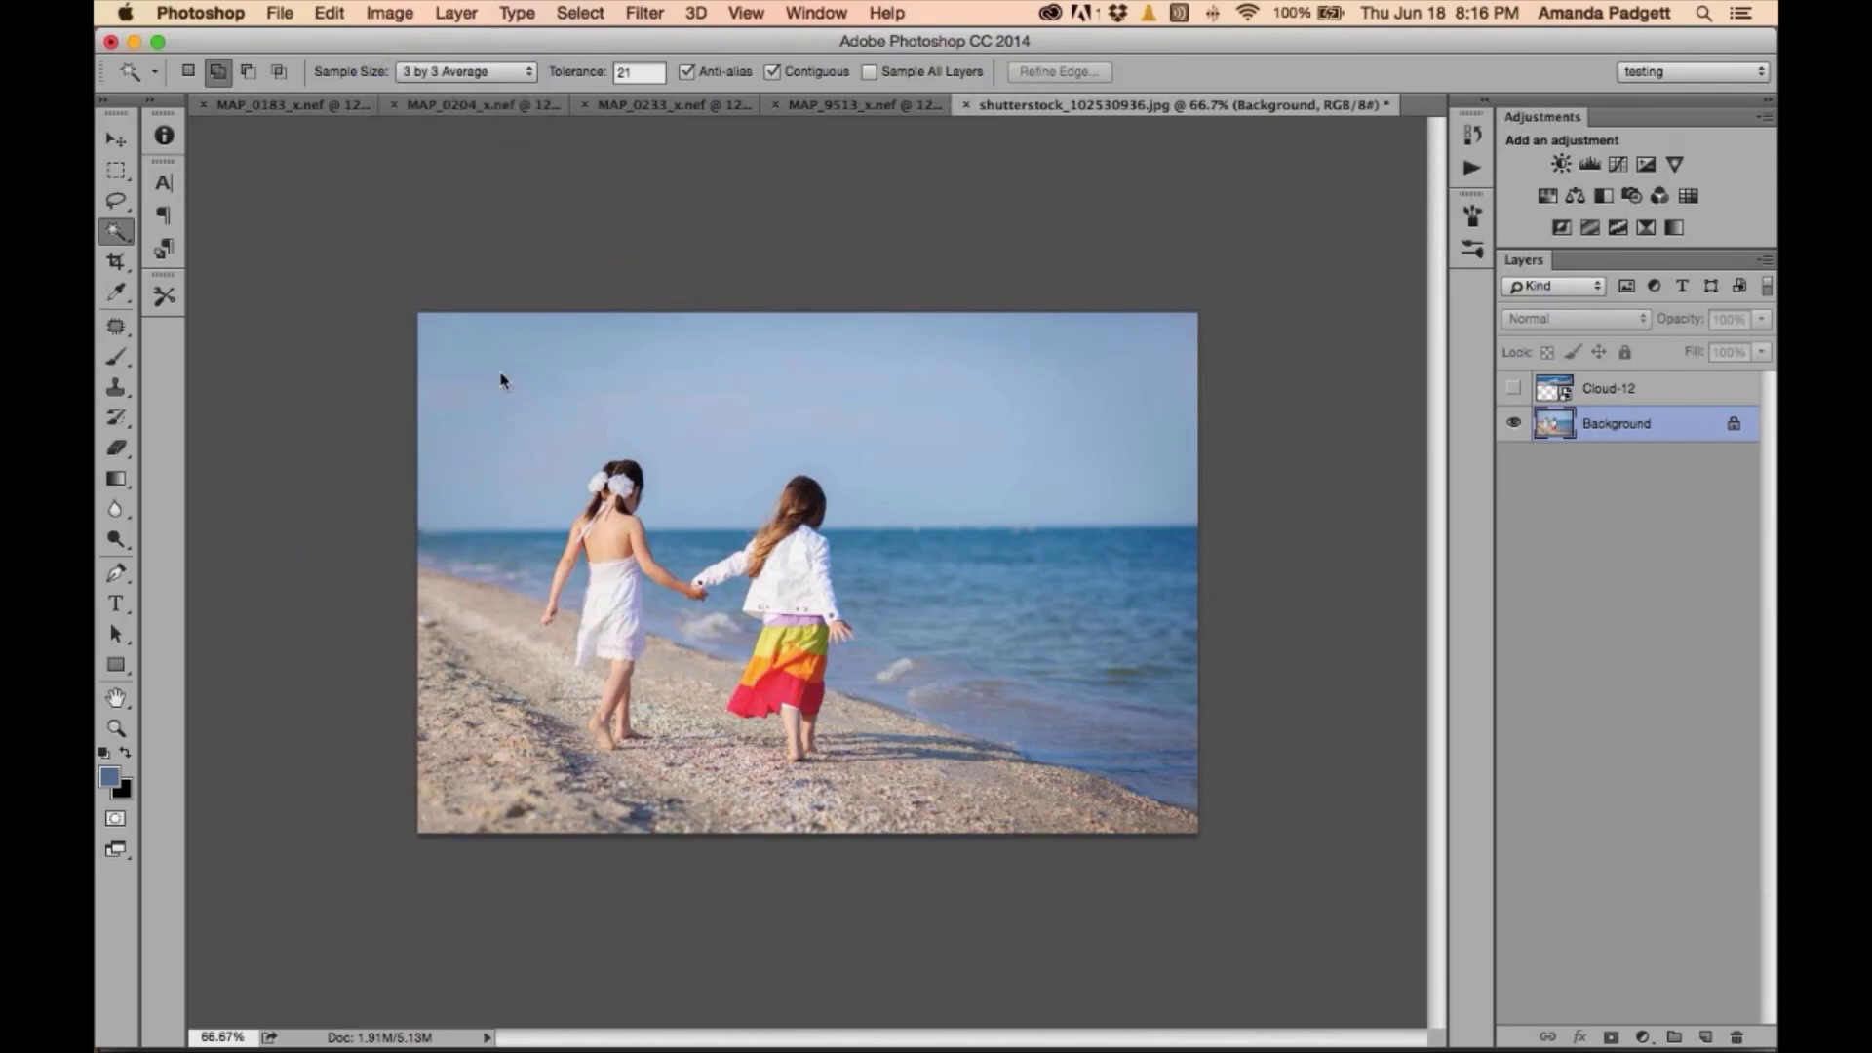
pyautogui.click(501, 380)
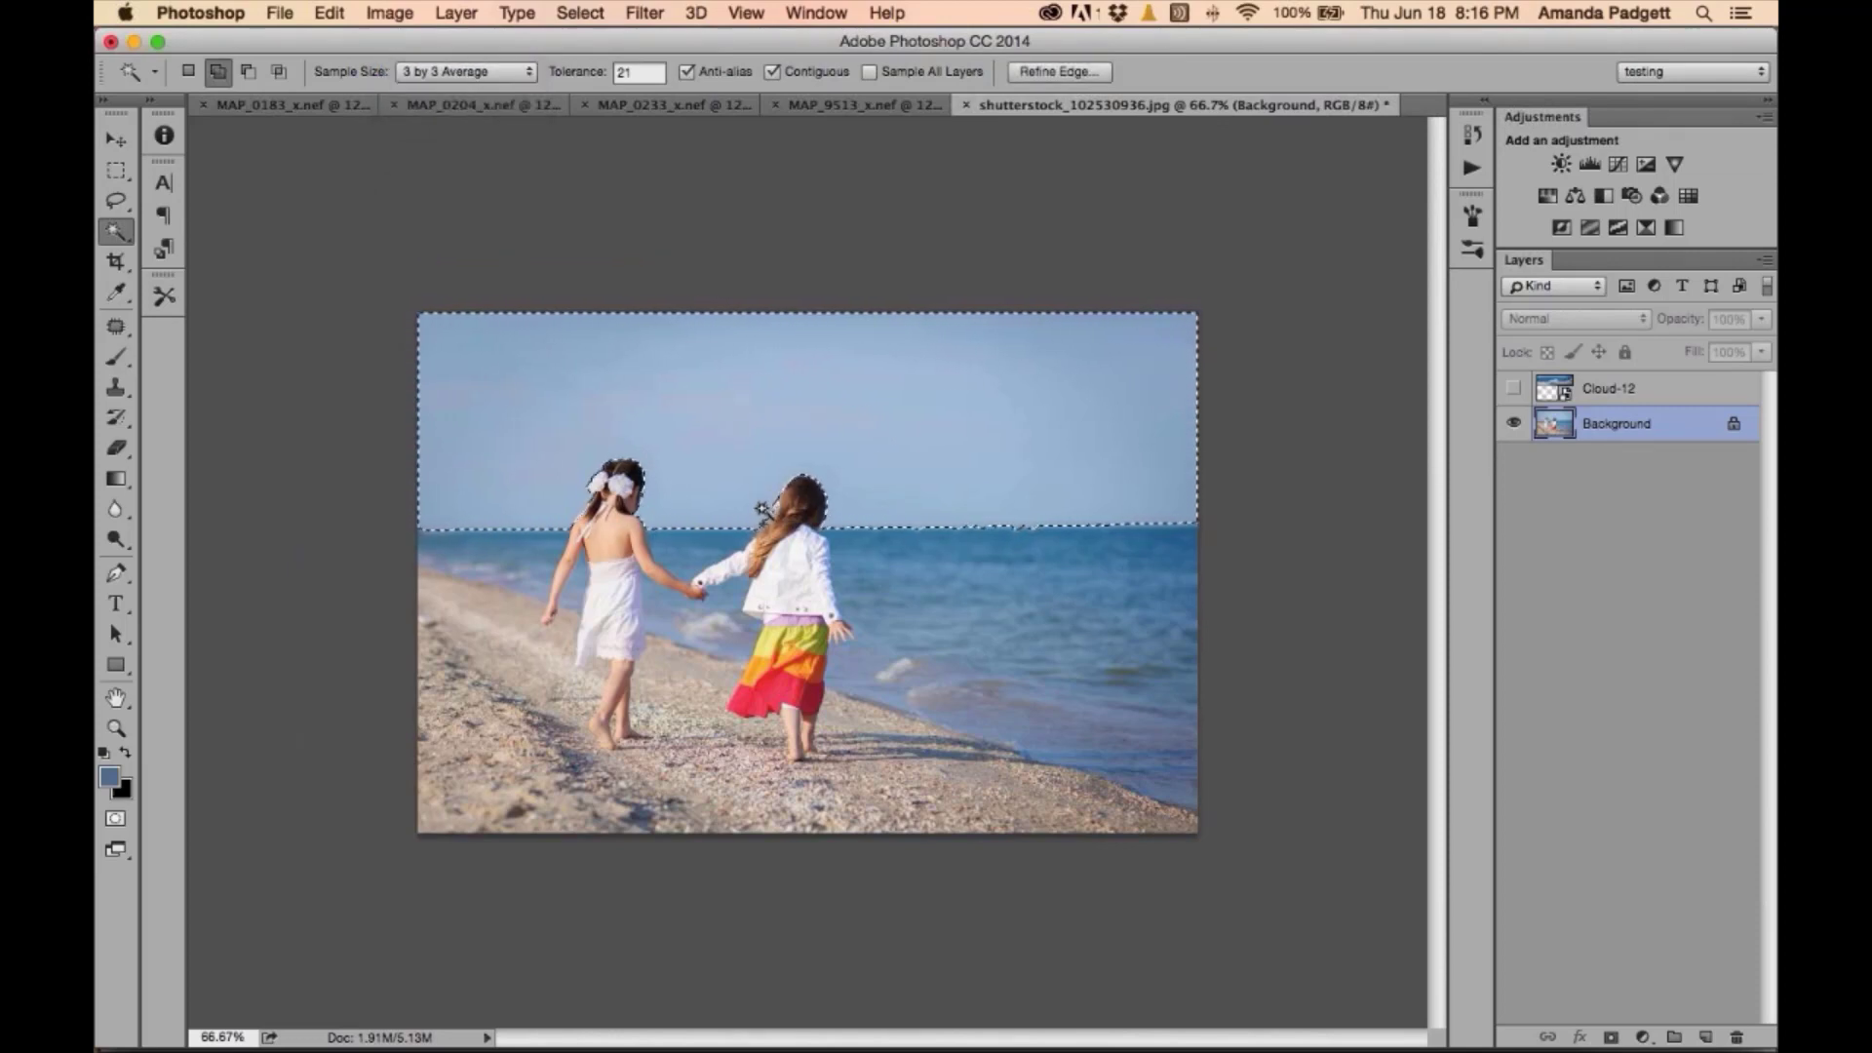
# - Refine the sky selection's edge with Show Original and Smart Radius enabled, Radius 0.8 px and Feather 2.0 px
pyautogui.press('super+equal')
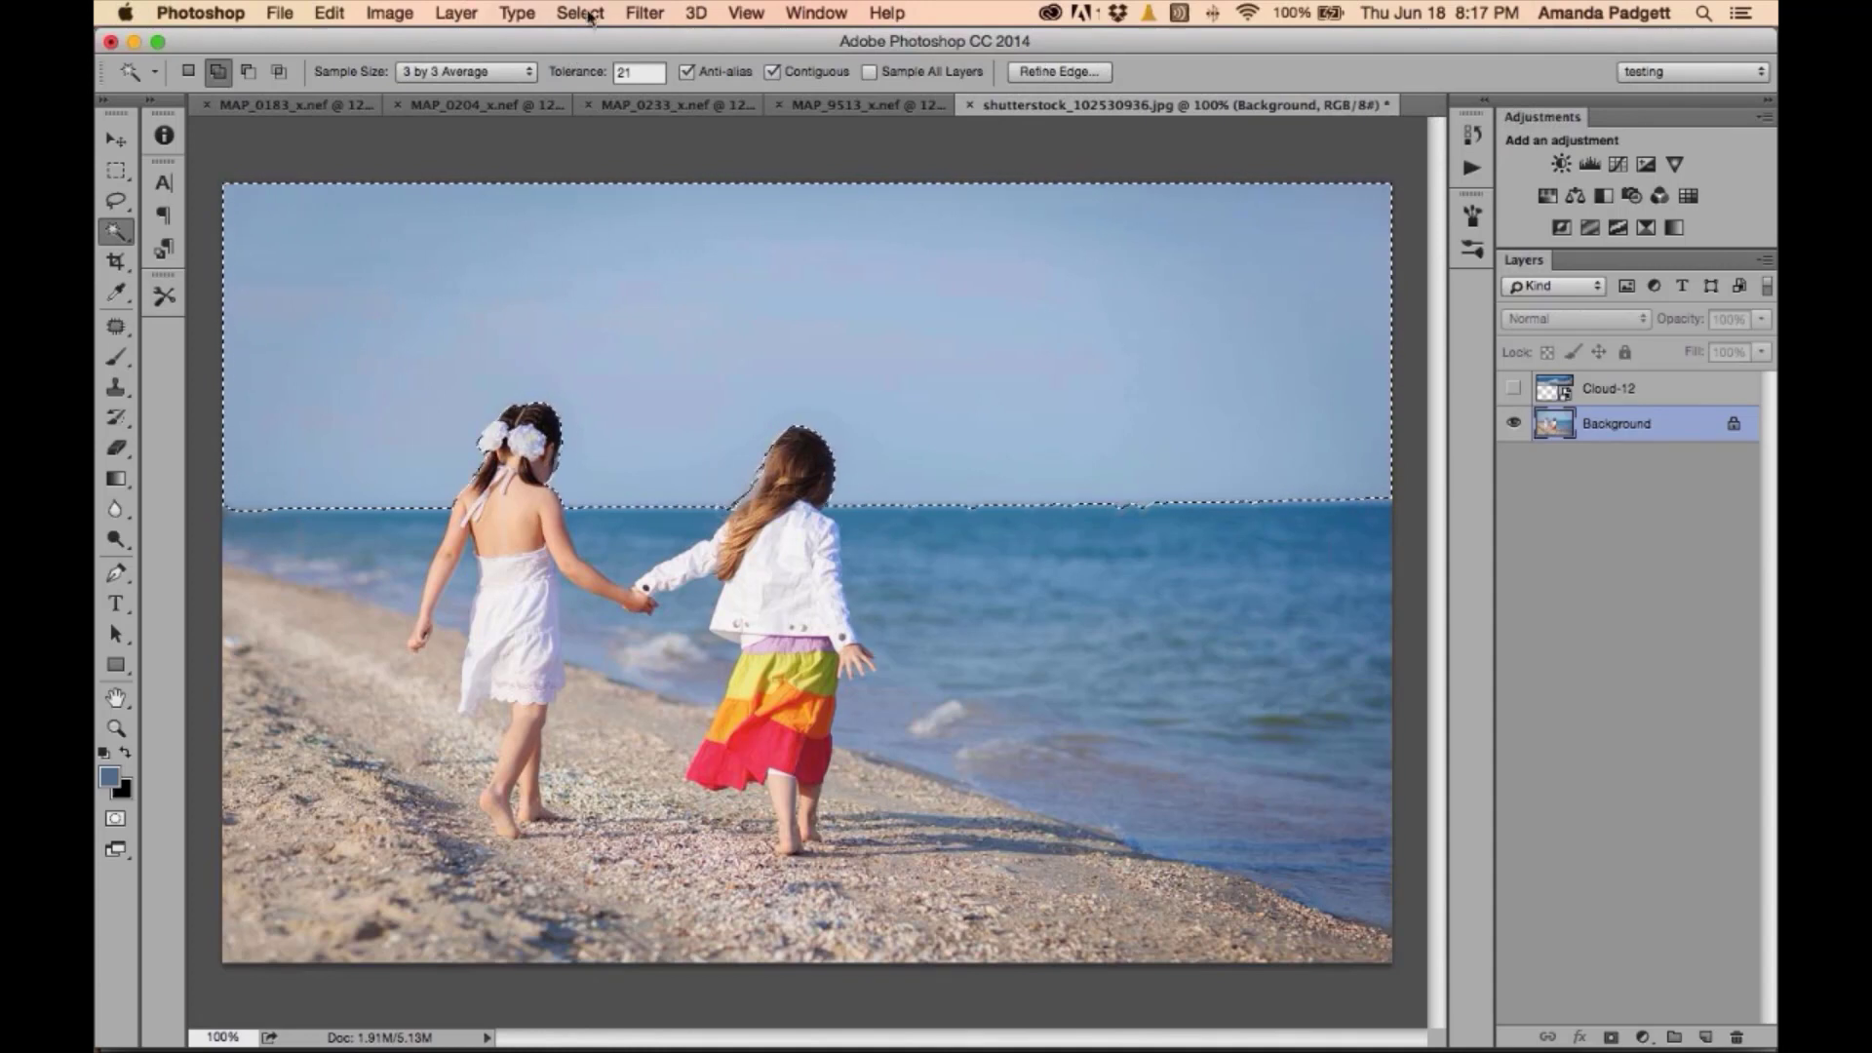
pyautogui.click(582, 13)
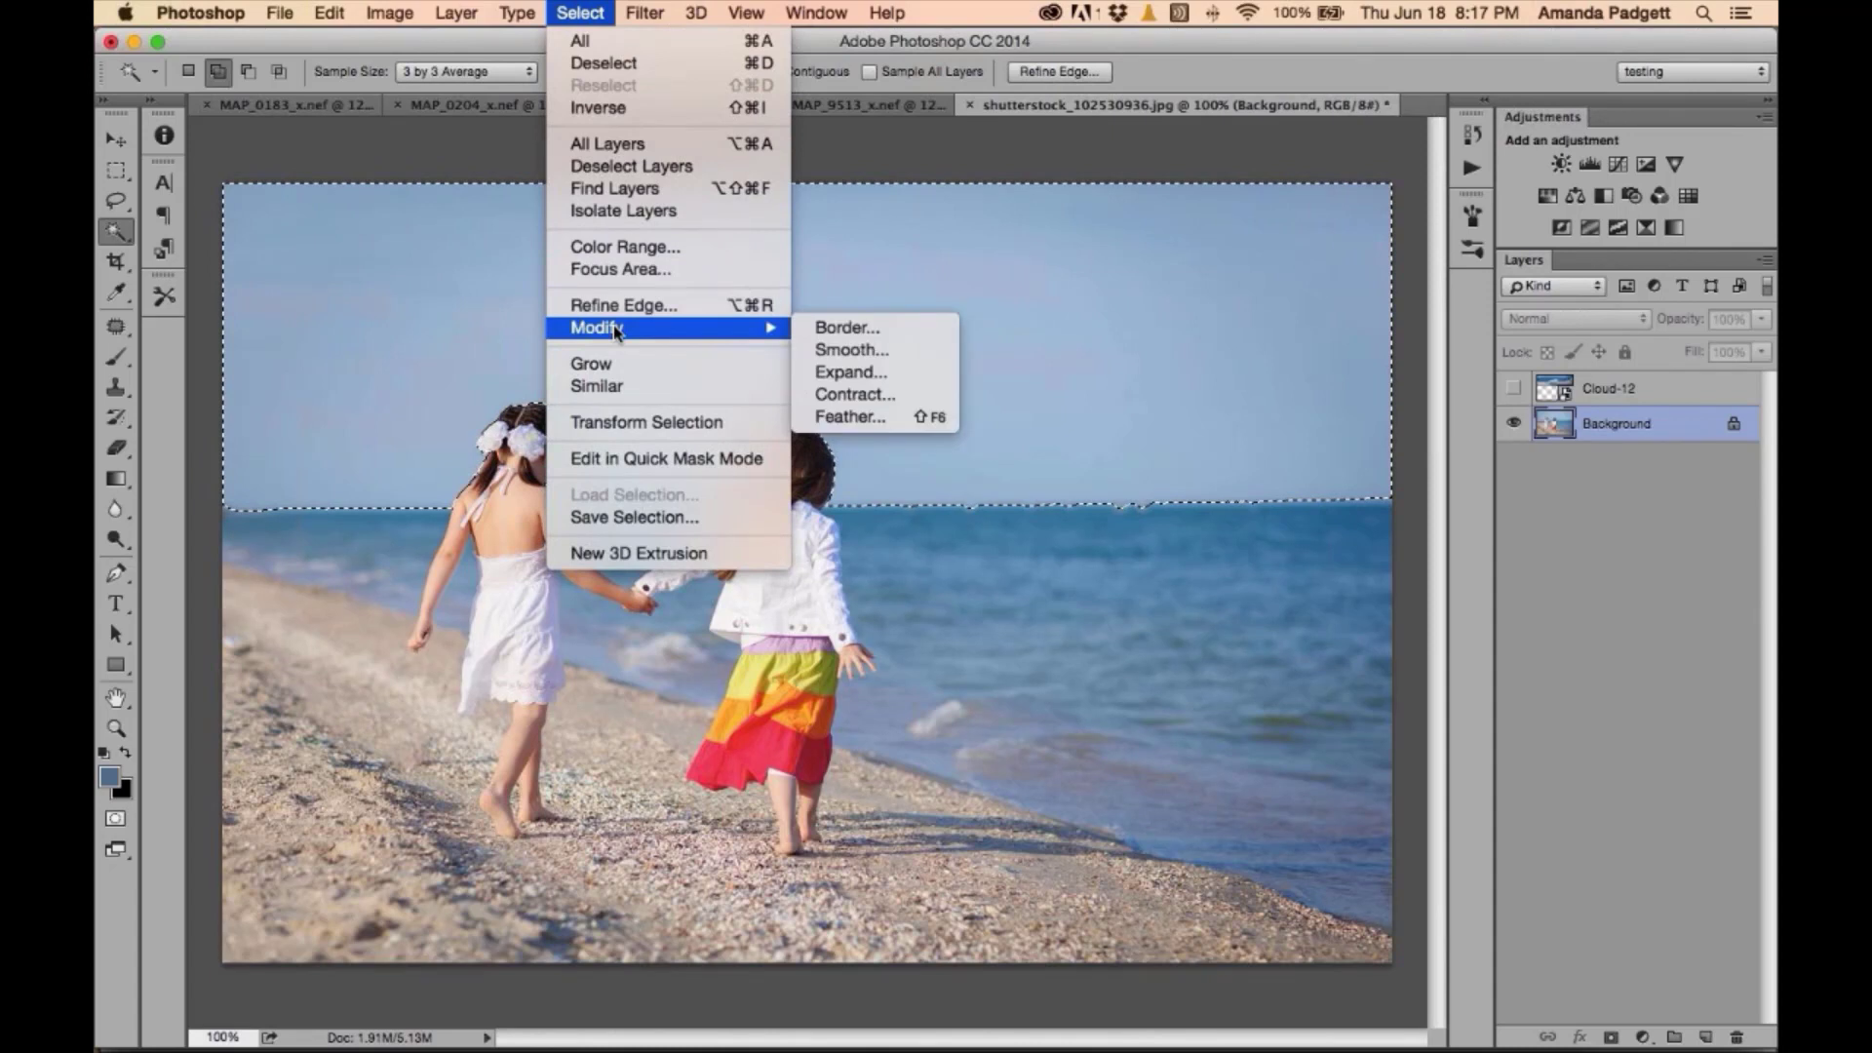
pyautogui.click(1098, 67)
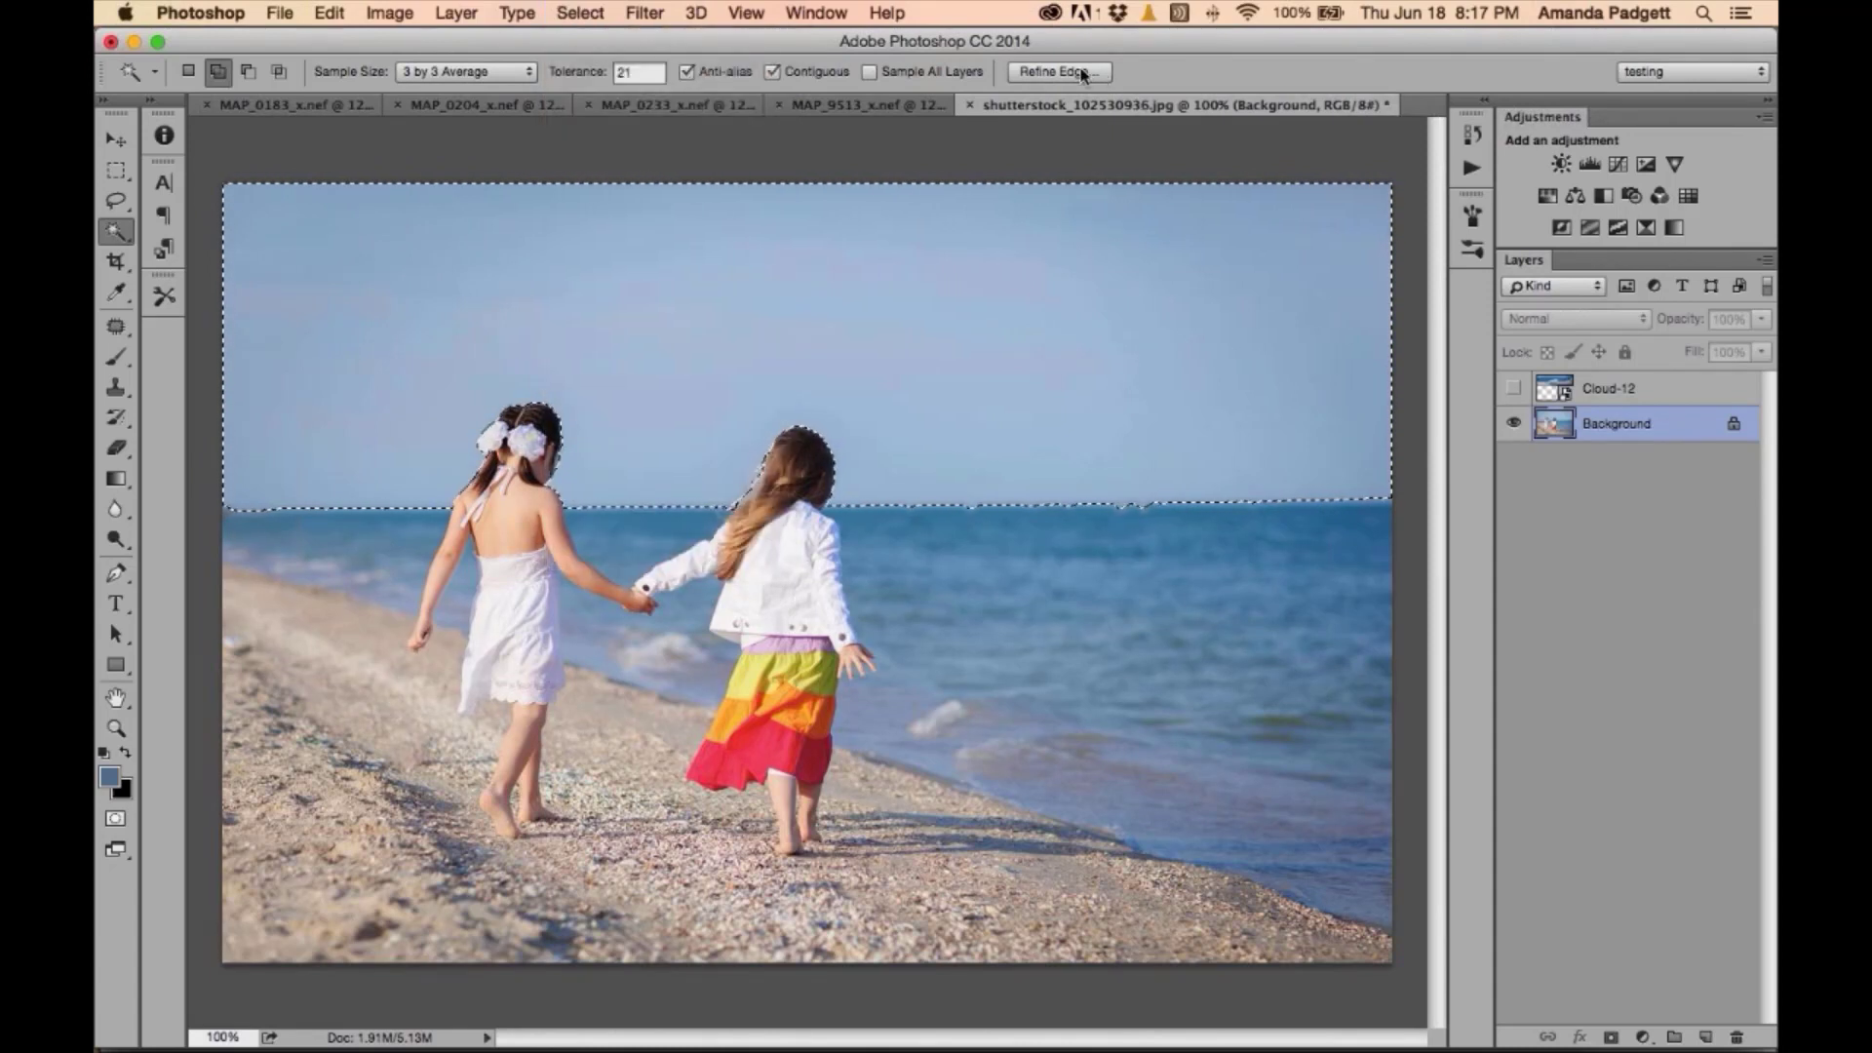
pyautogui.click(1085, 72)
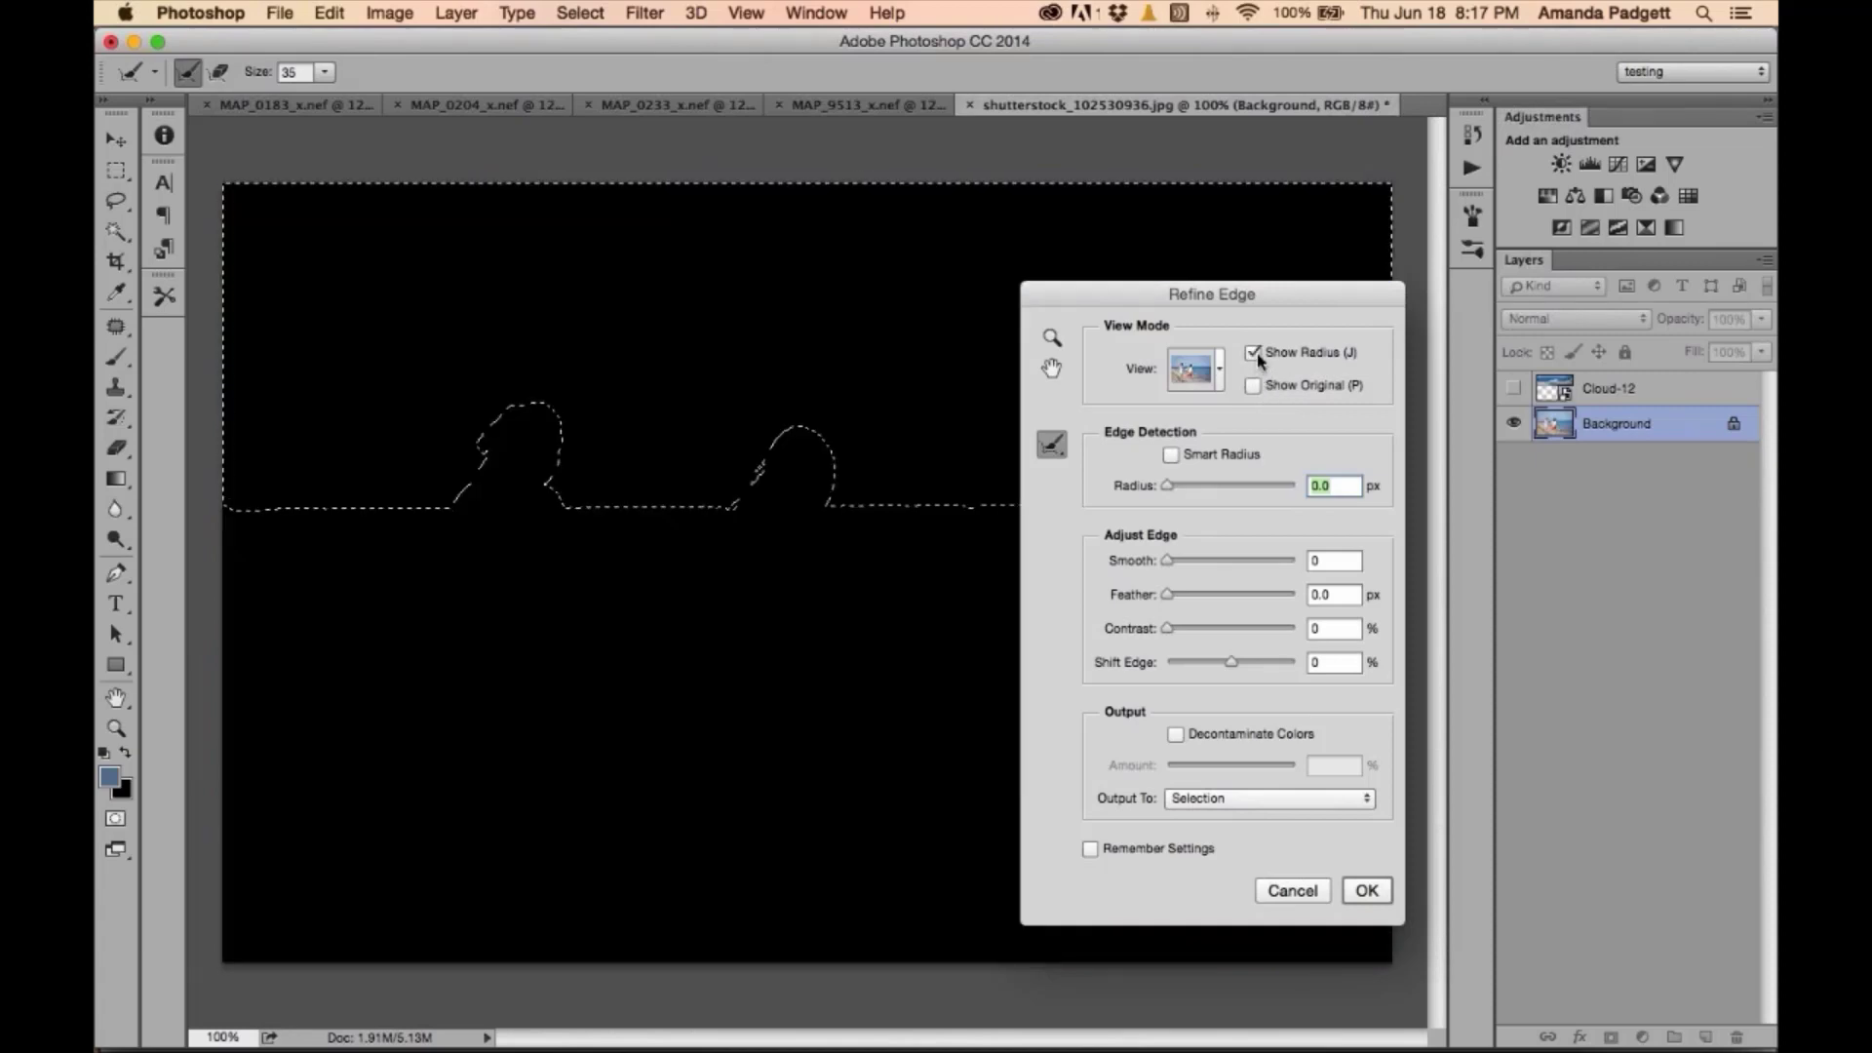
pyautogui.click(1255, 354)
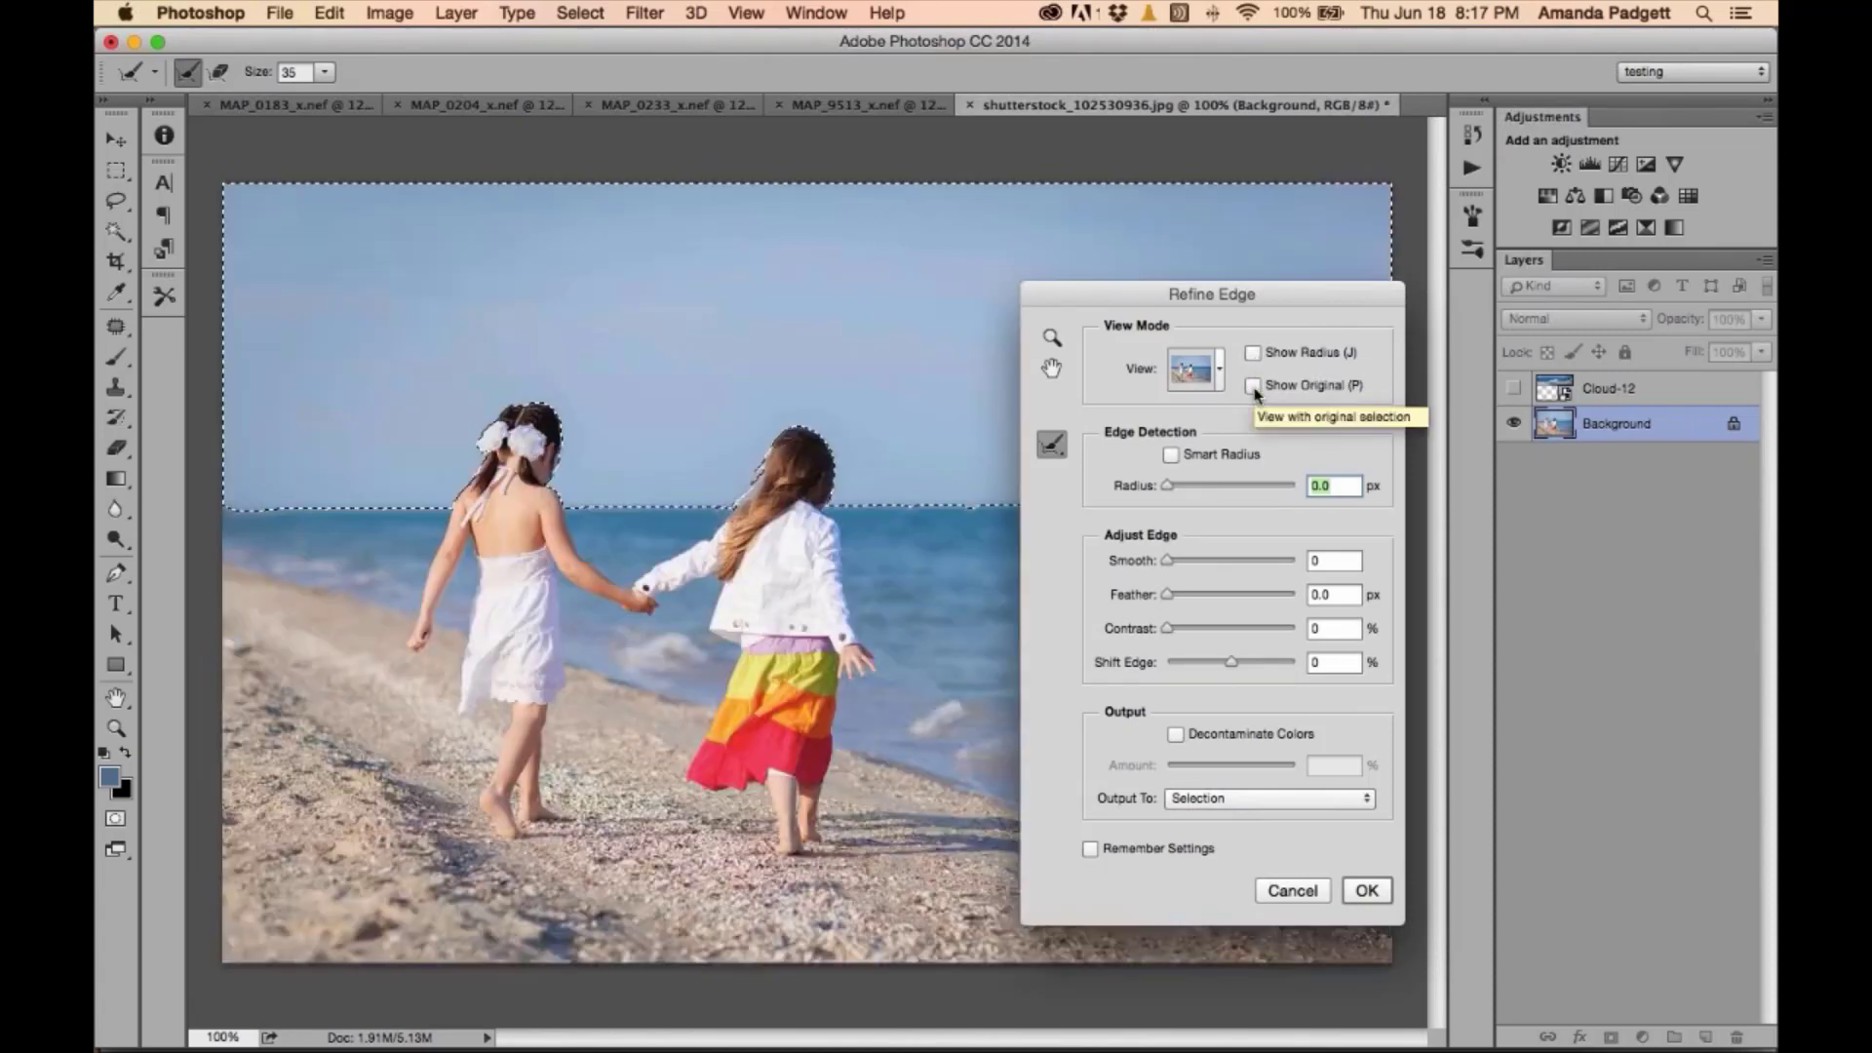
pyautogui.click(1254, 387)
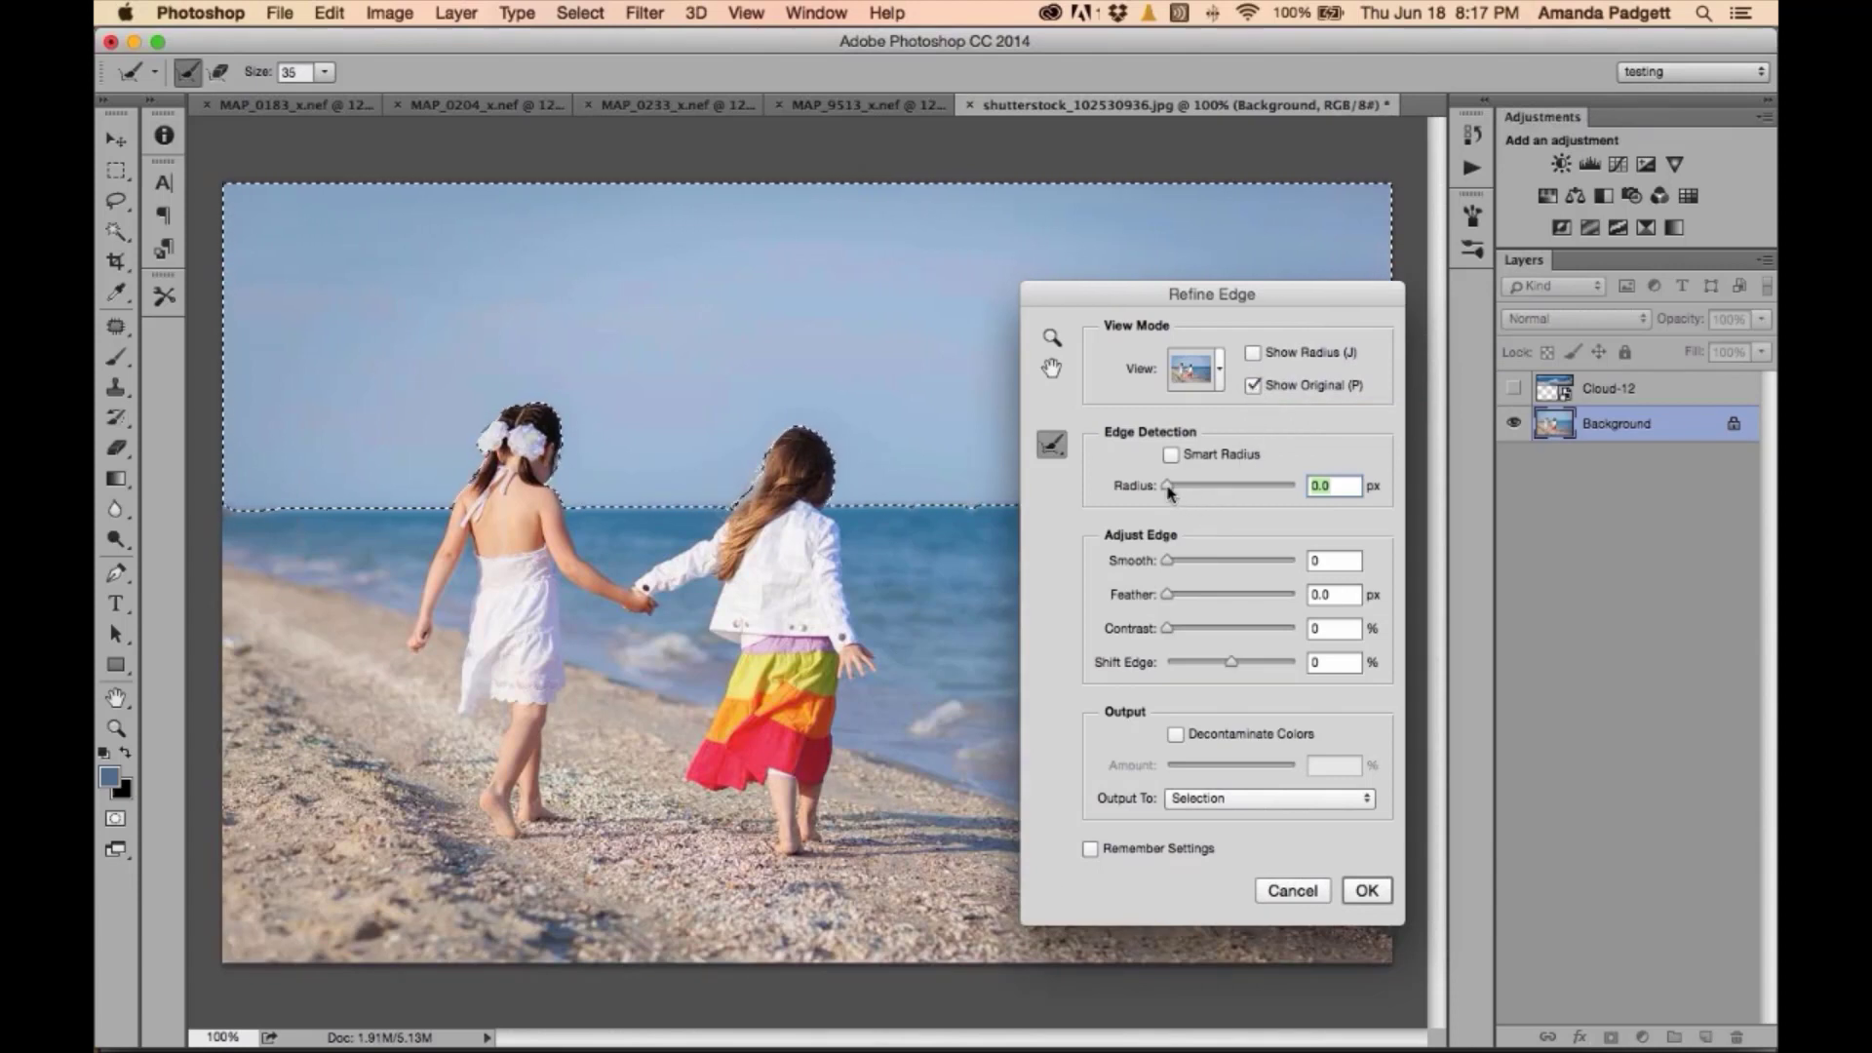
pyautogui.moveTo(1167, 486); pyautogui.dragTo(1173, 486)
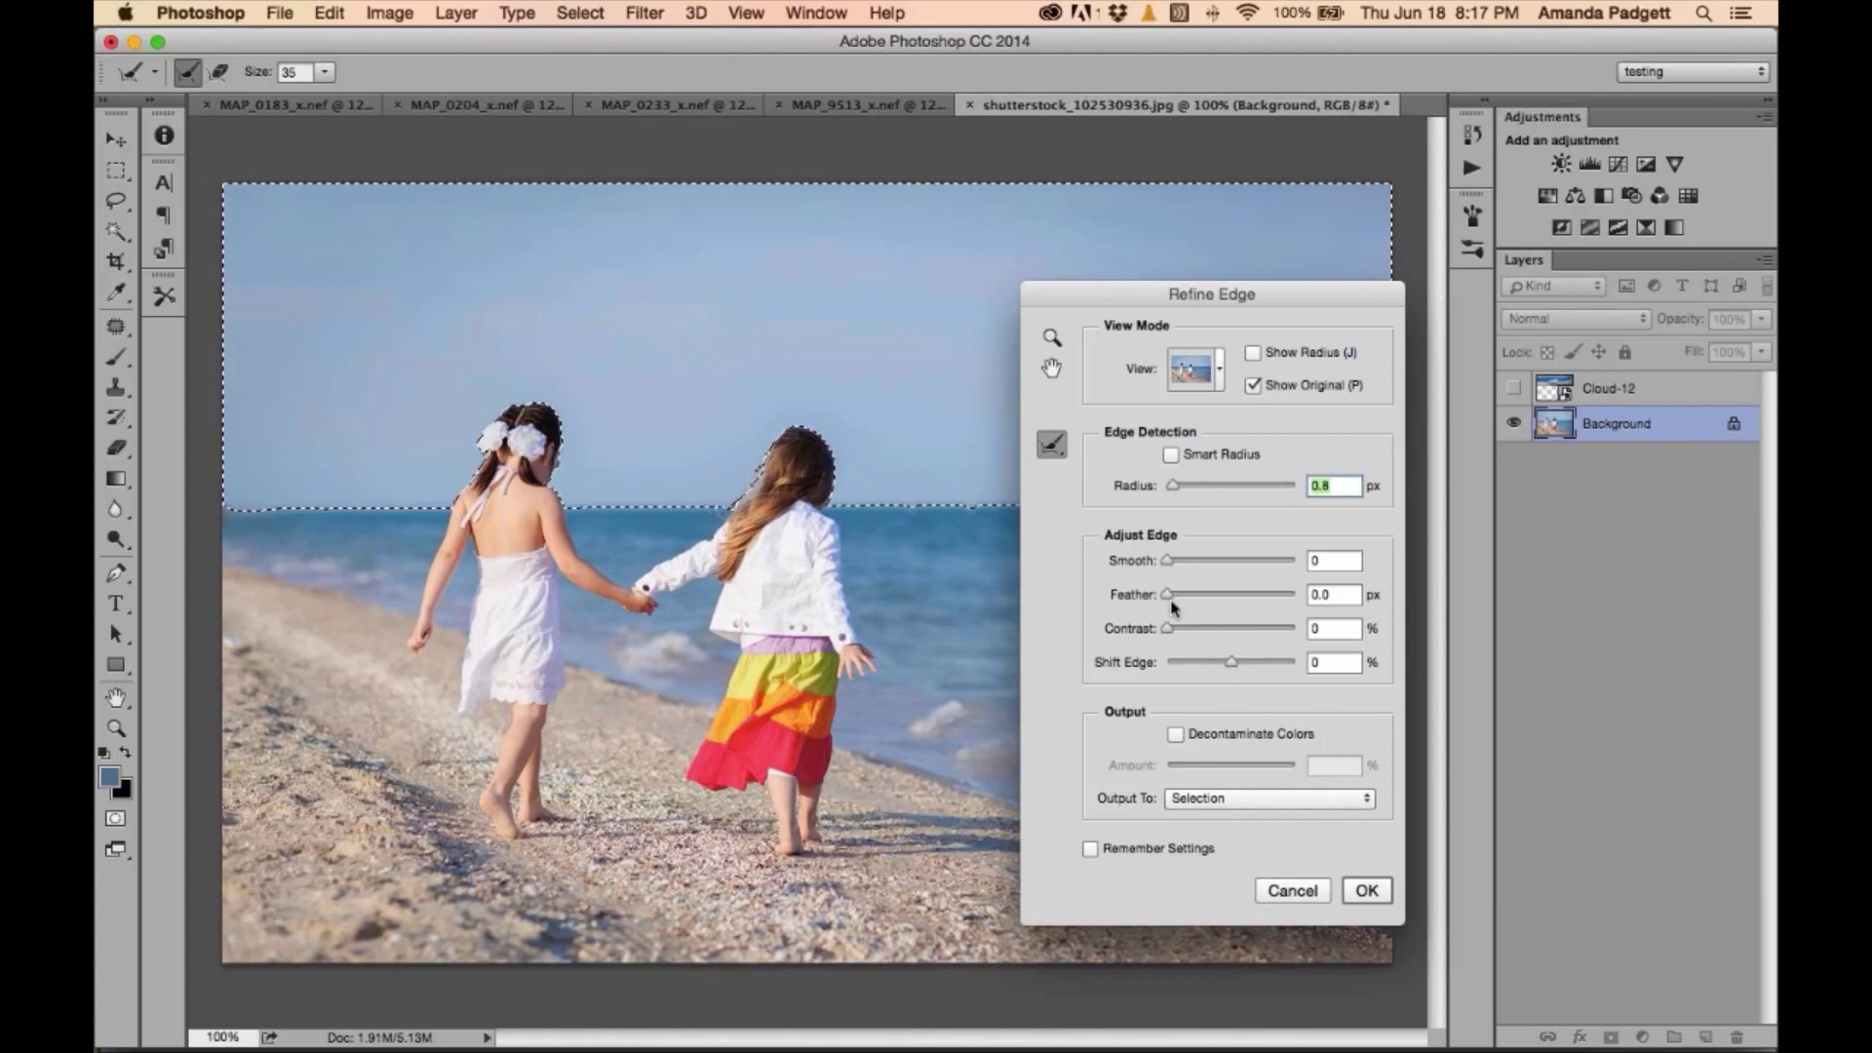
pyautogui.moveTo(1173, 604); pyautogui.dragTo(1183, 604)
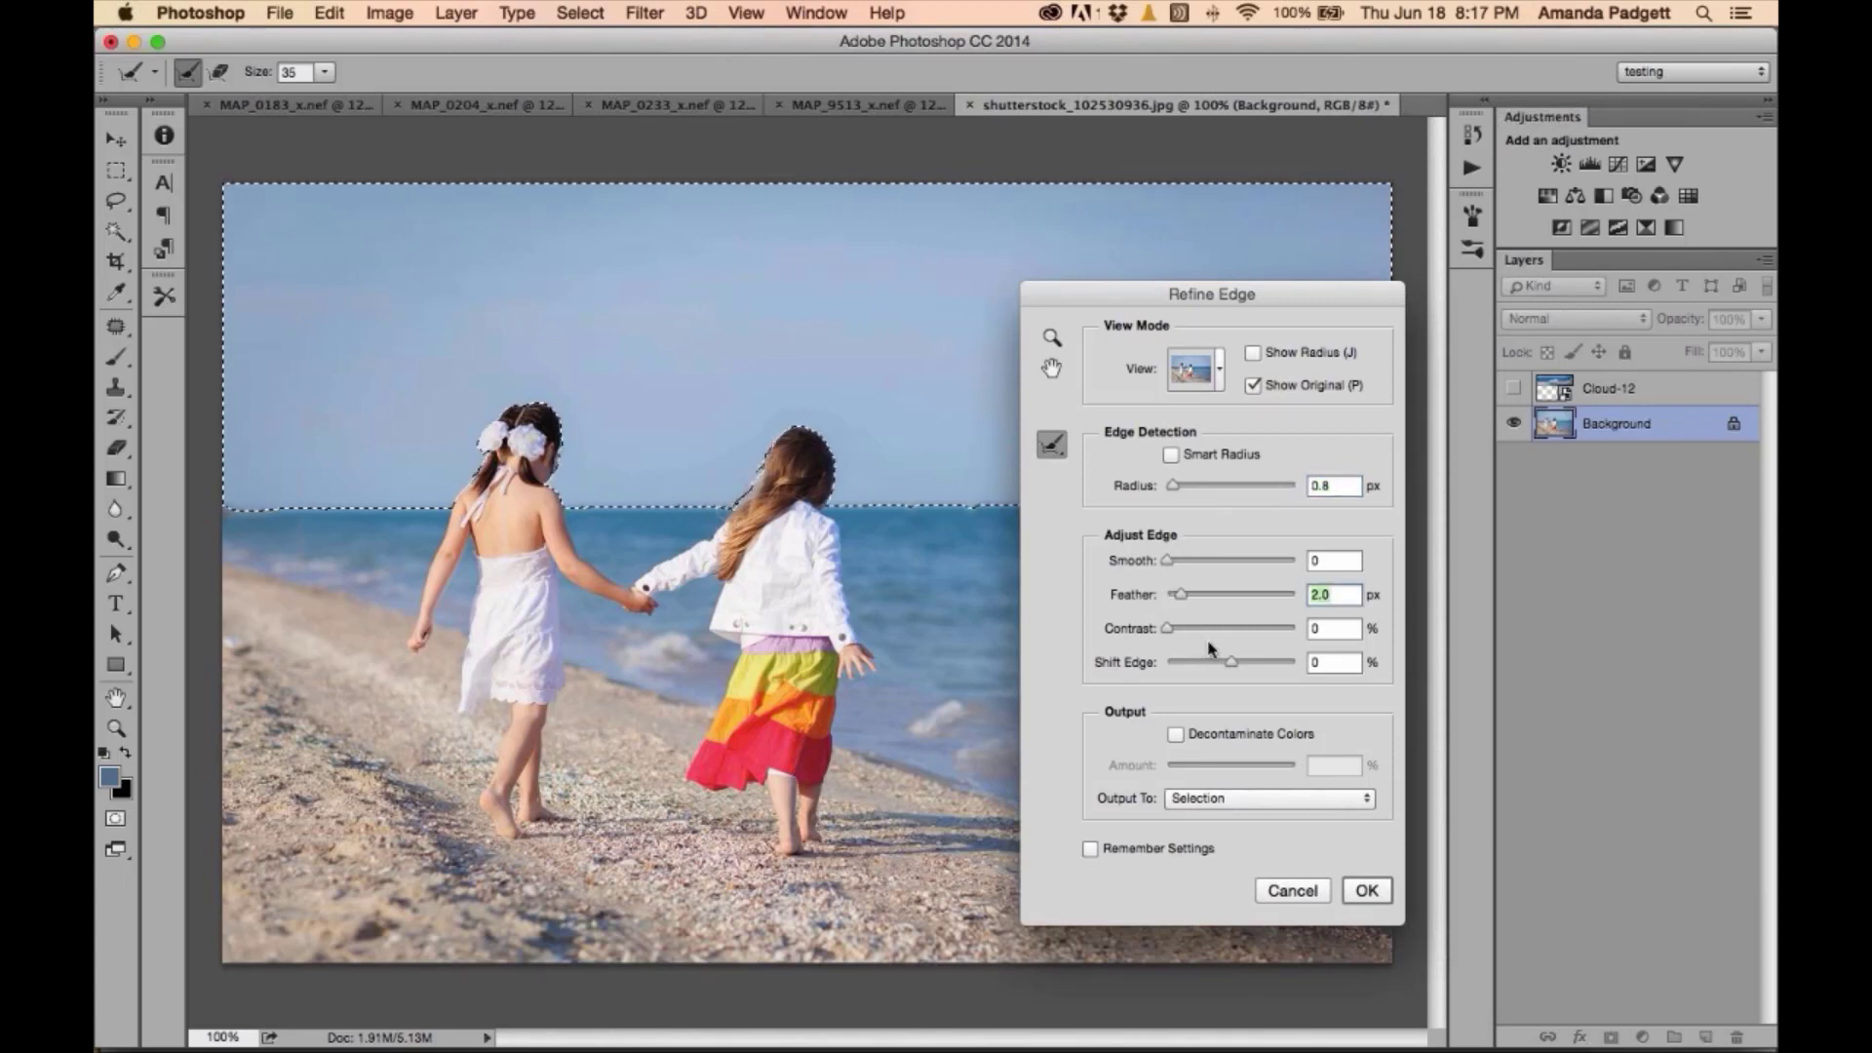
pyautogui.click(1171, 455)
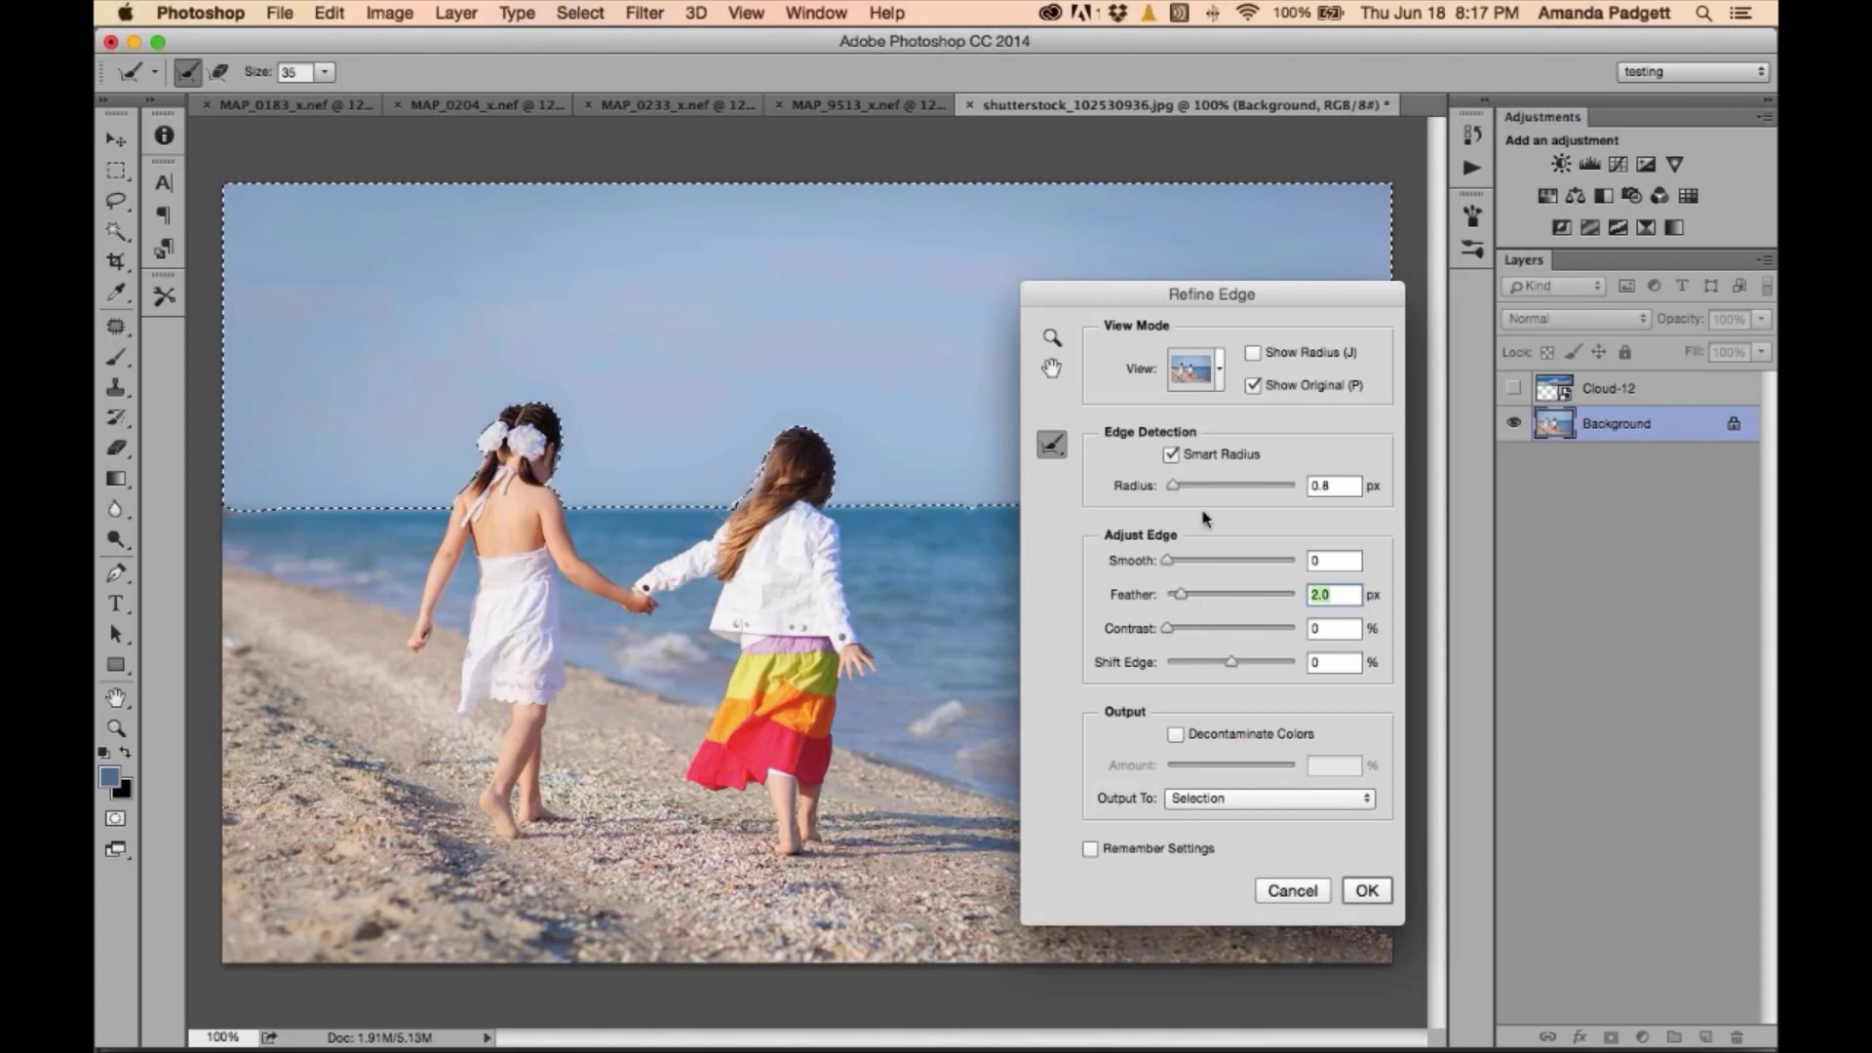
# - Output the refined sky selection to a new layer with layer mask and make the original Background layer visible
pyautogui.click(1245, 799)
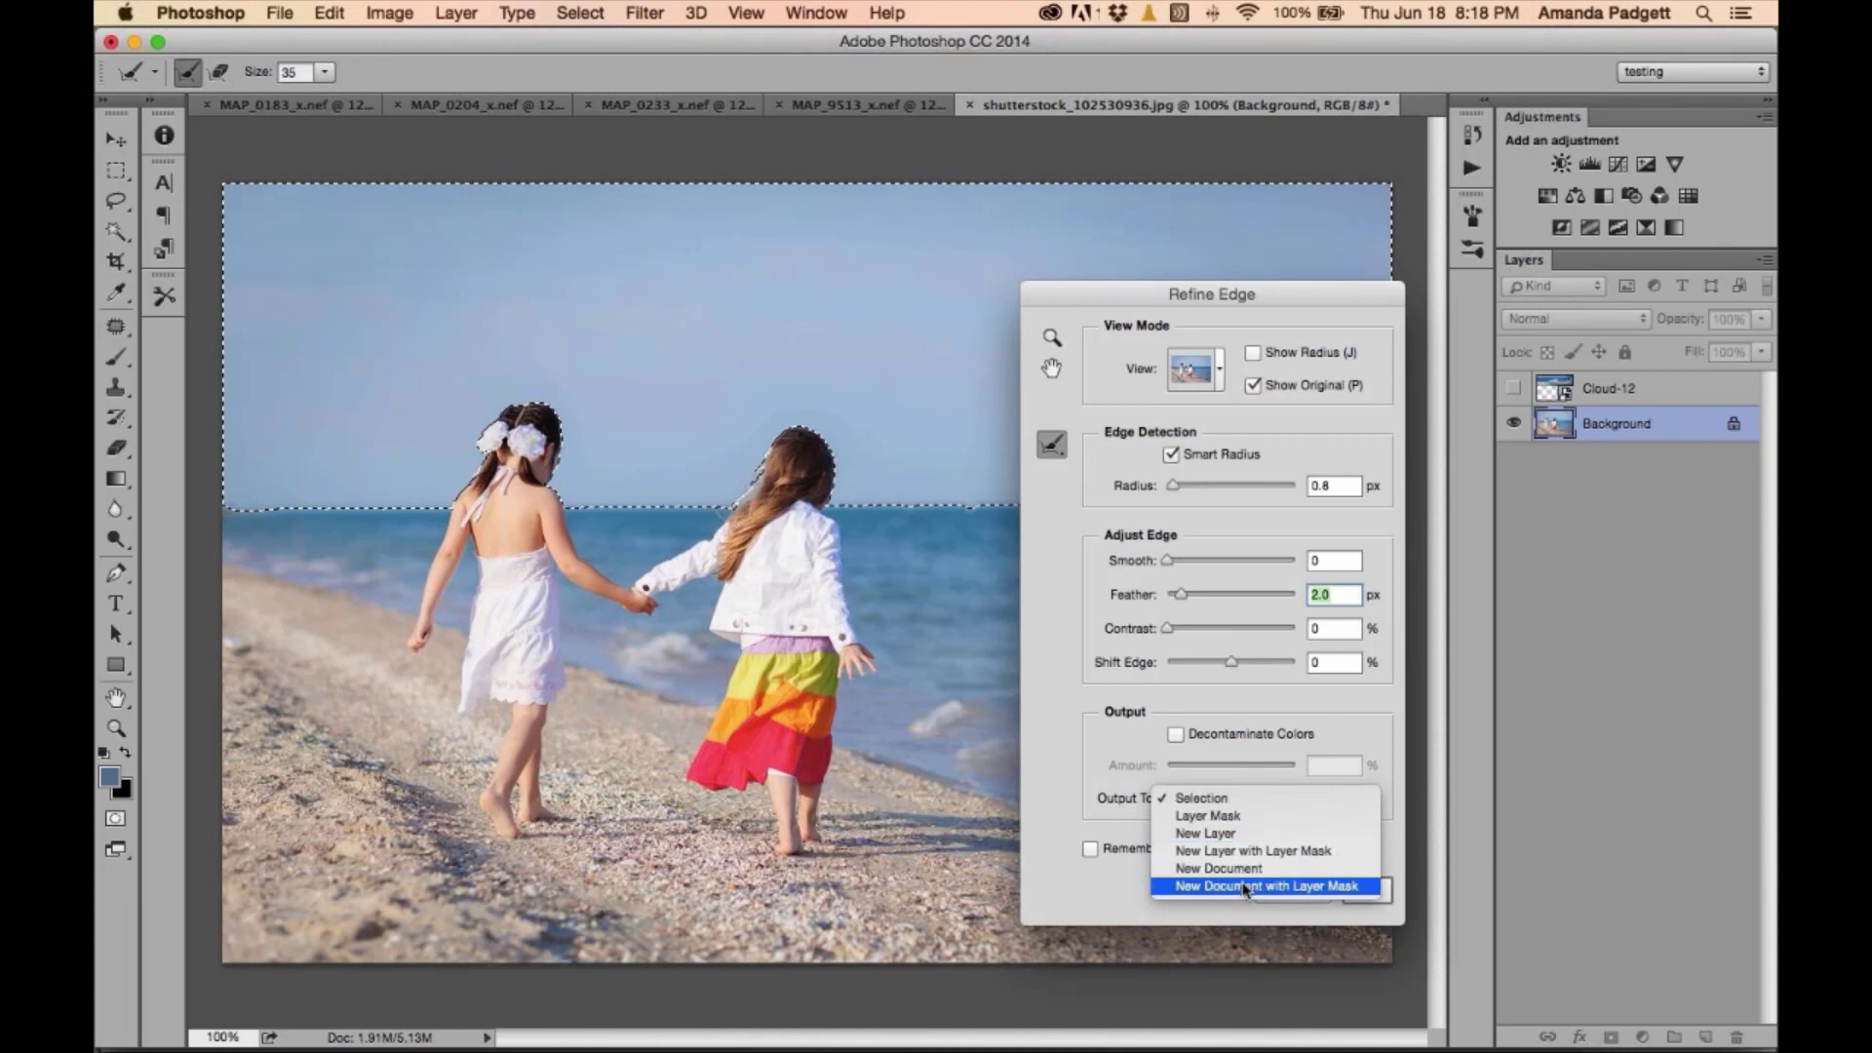
pyautogui.click(1240, 852)
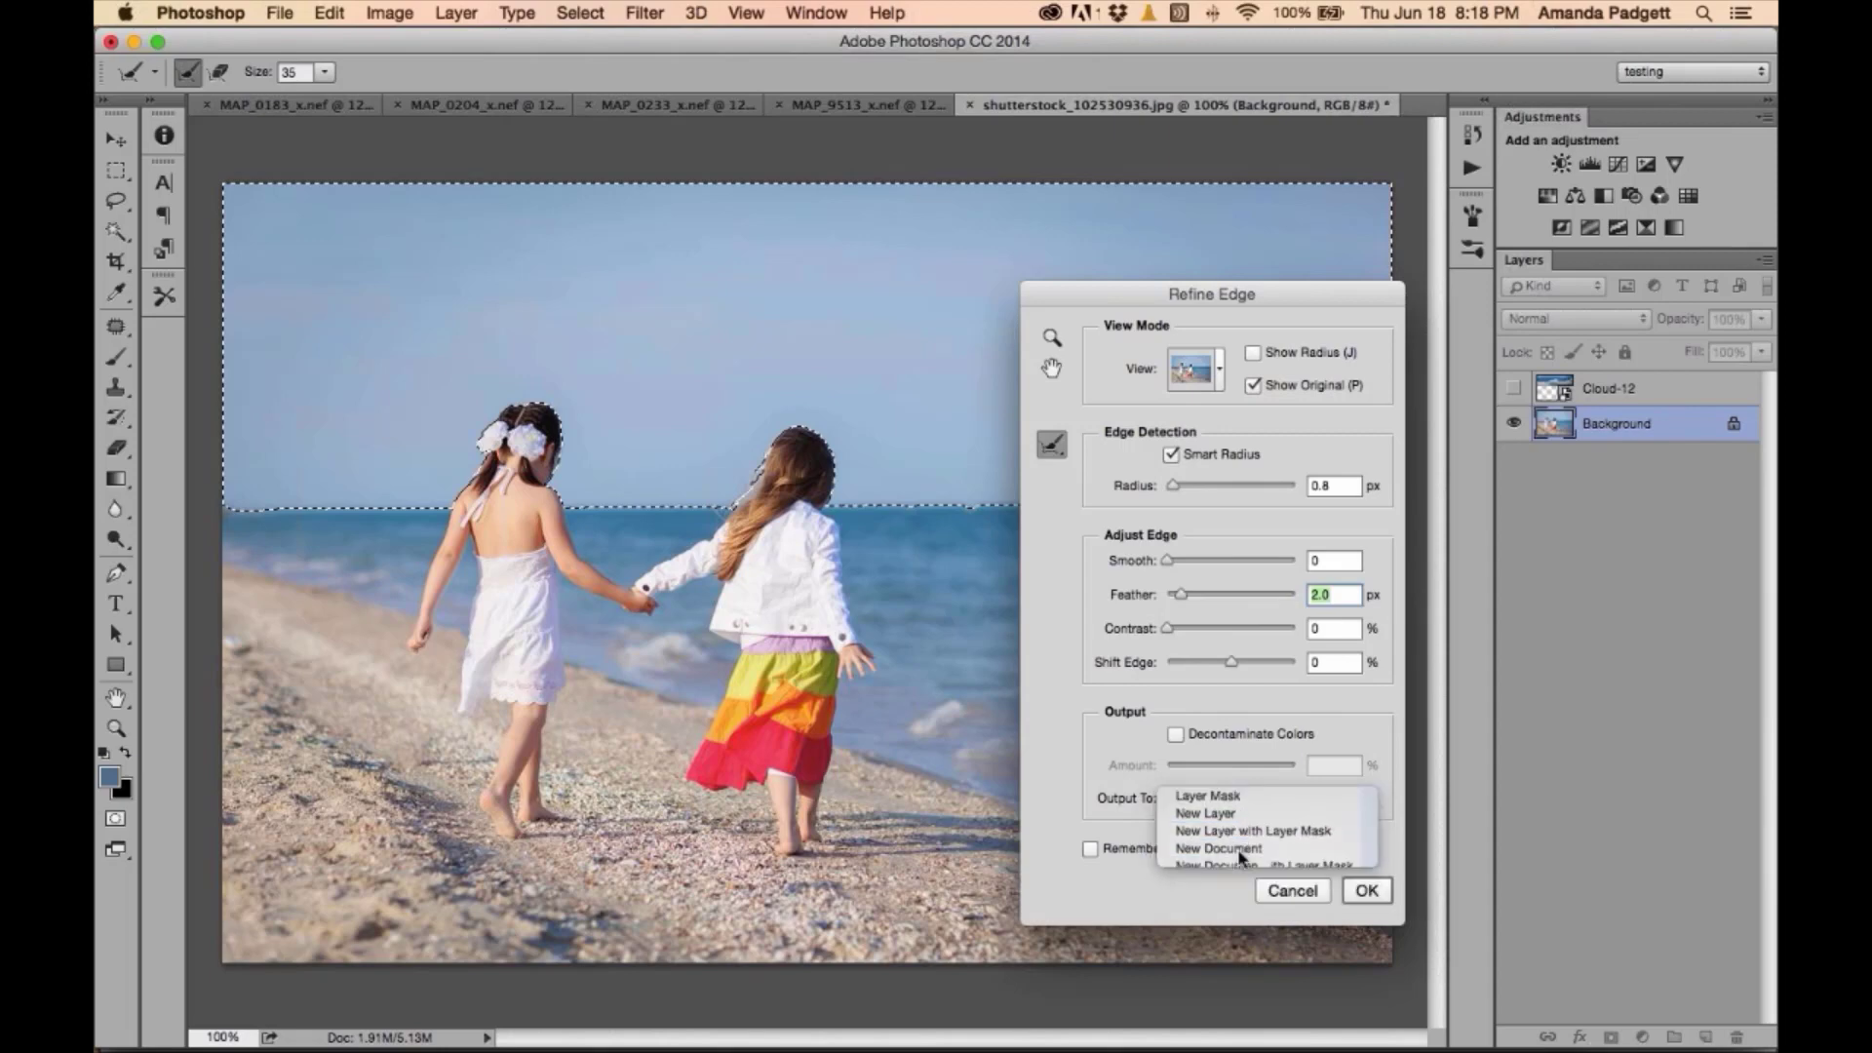
pyautogui.click(1367, 891)
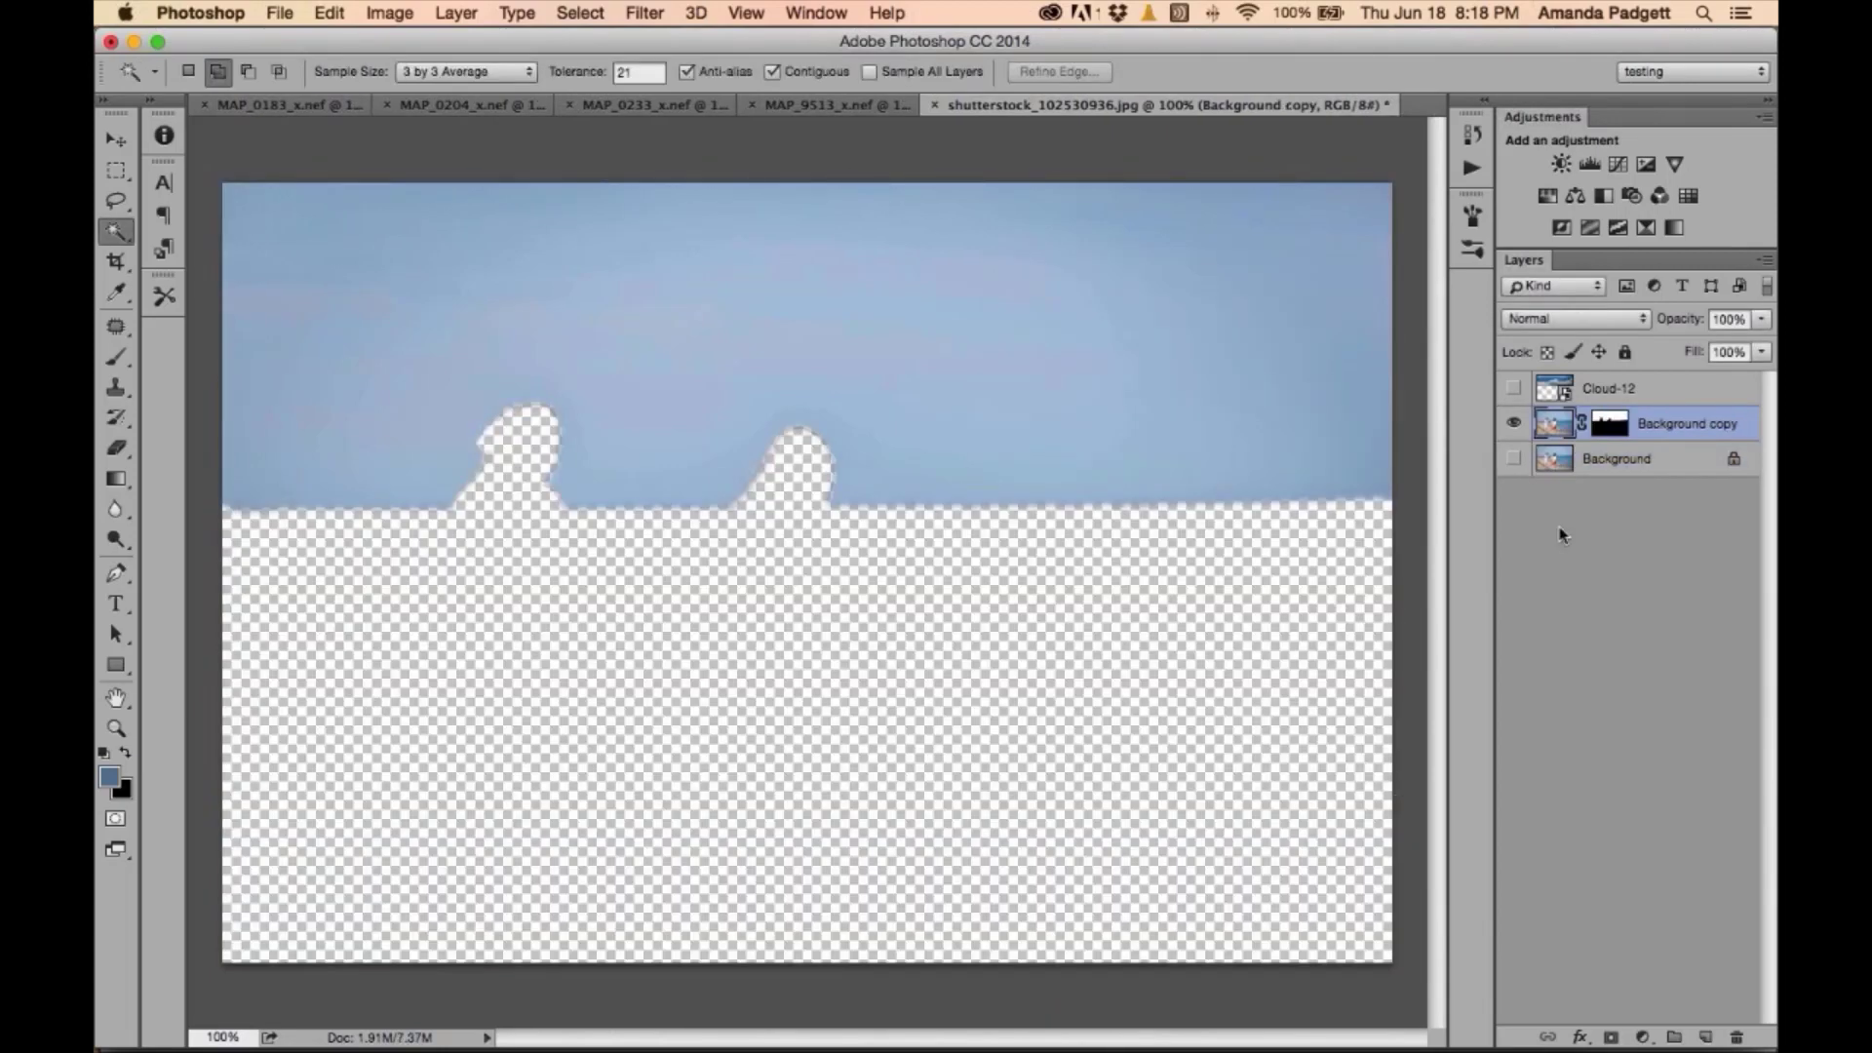
pyautogui.click(1513, 458)
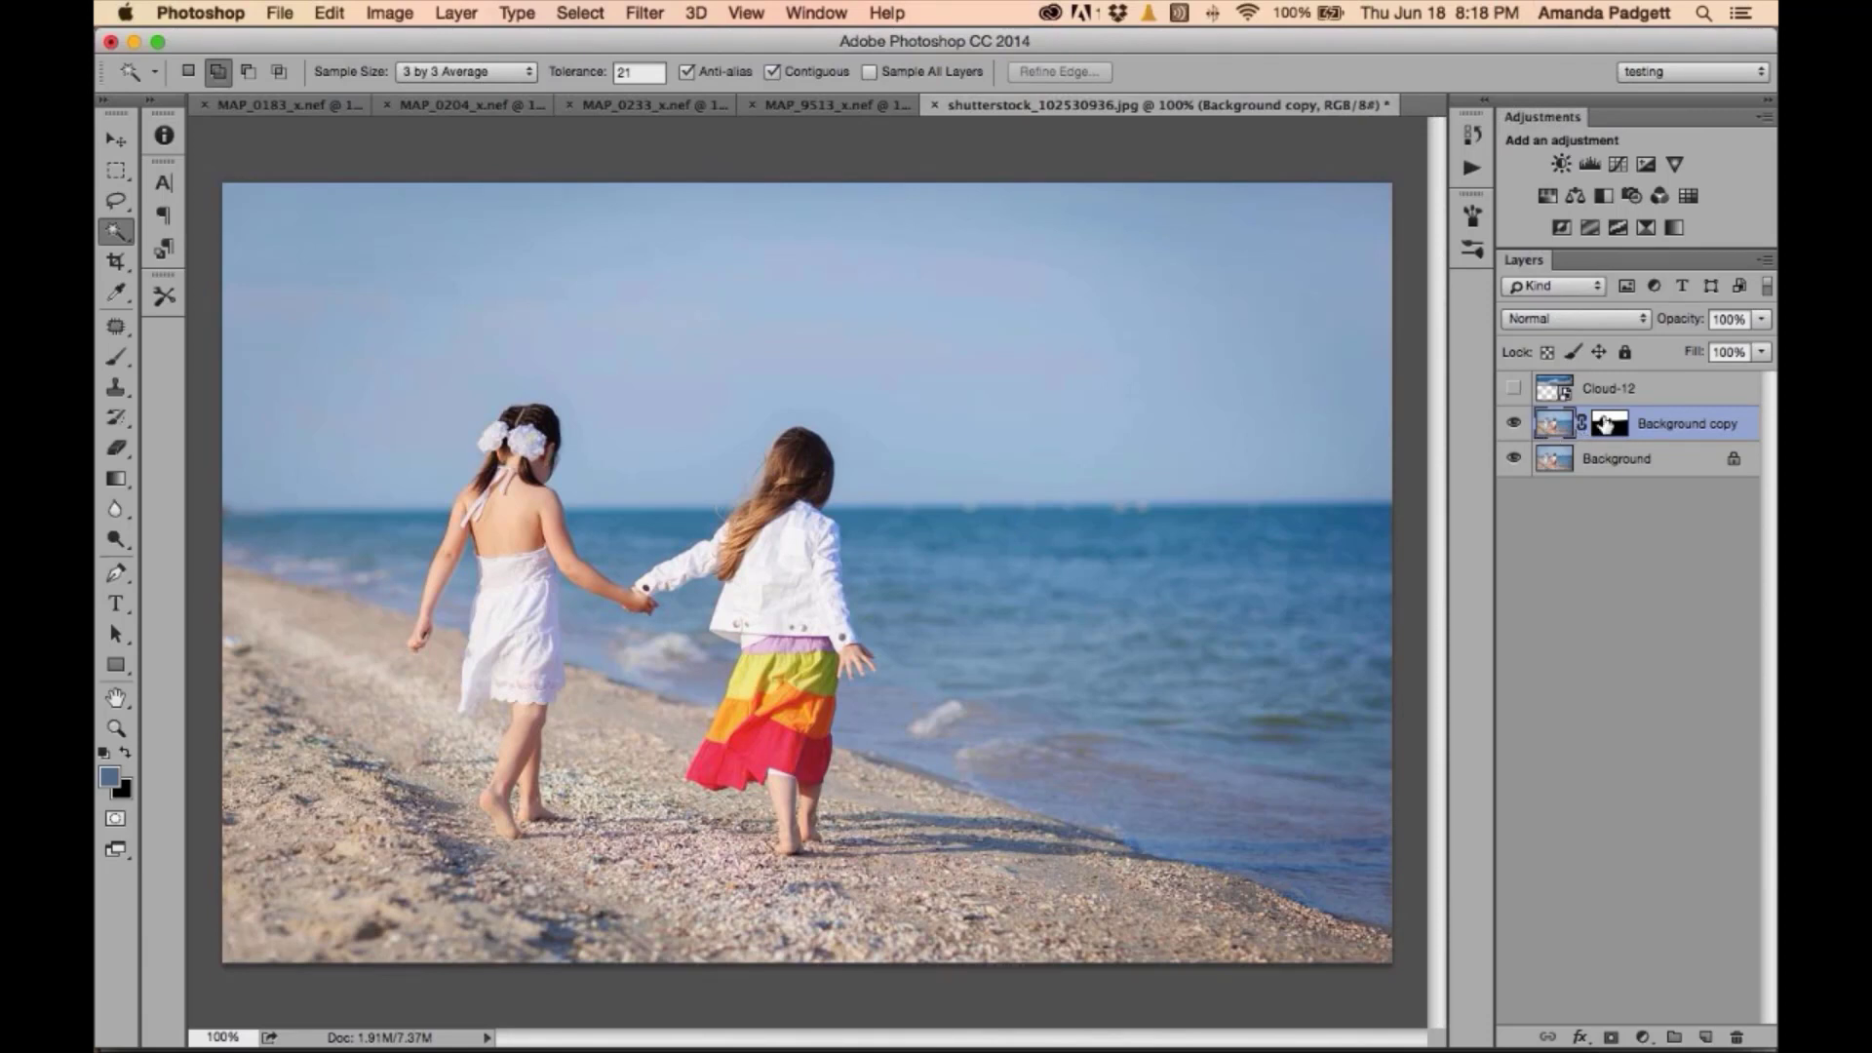
# - Show the Cloud-12 layer and clip it to the masked Background copy layer so the clouds fill only the sky
pyautogui.press('super+i')
pyautogui.click(1514, 423)
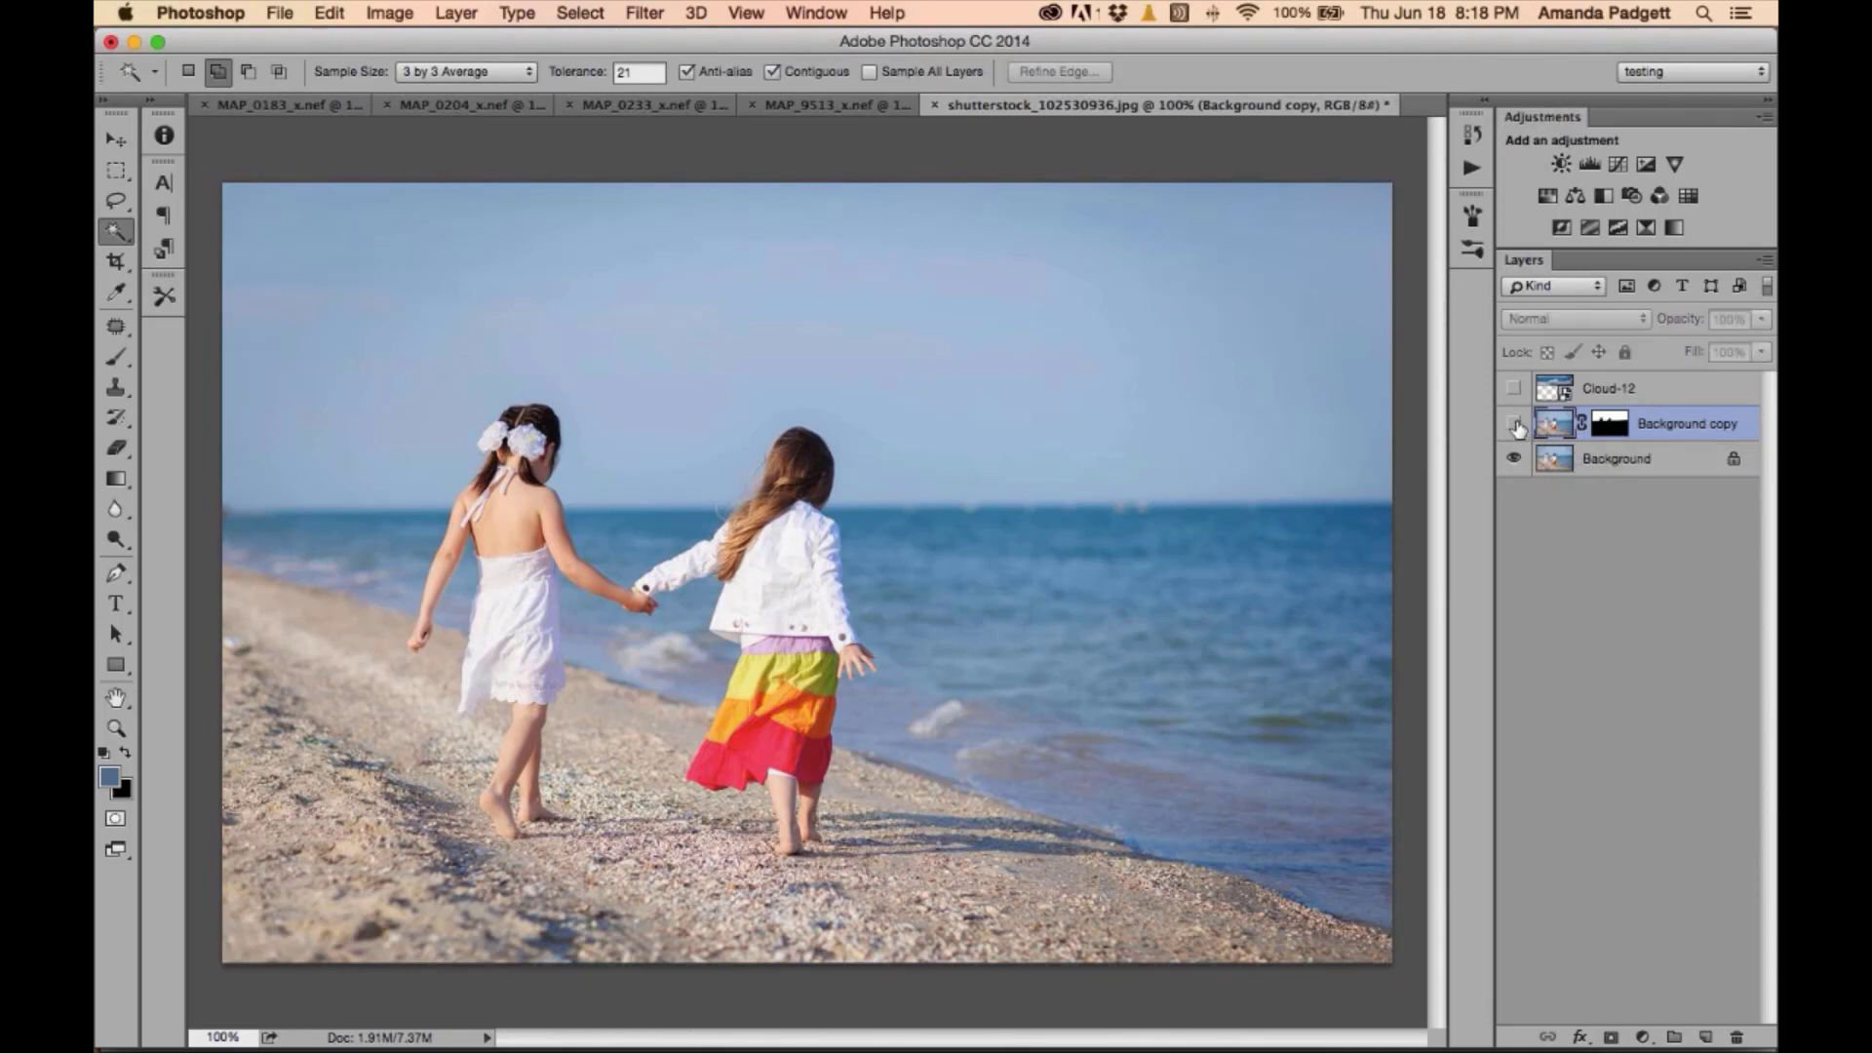
pyautogui.click(1514, 424)
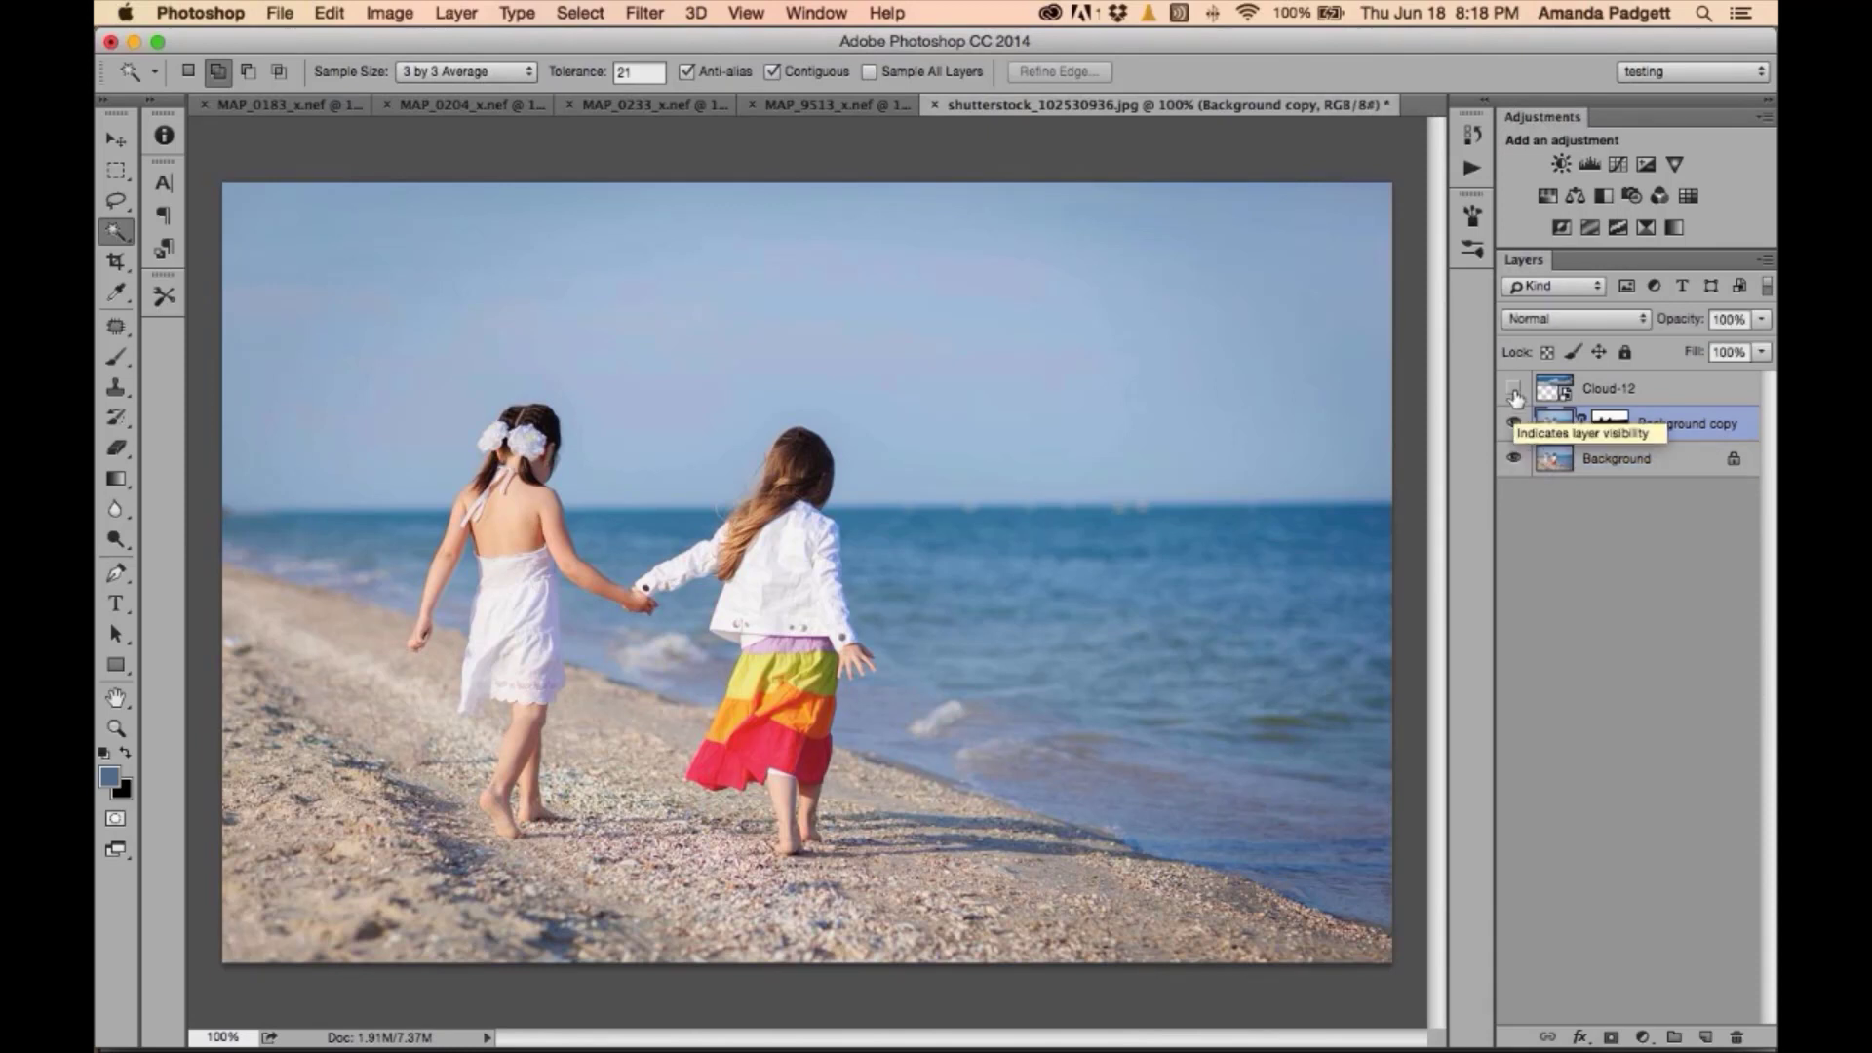
pyautogui.click(1513, 387)
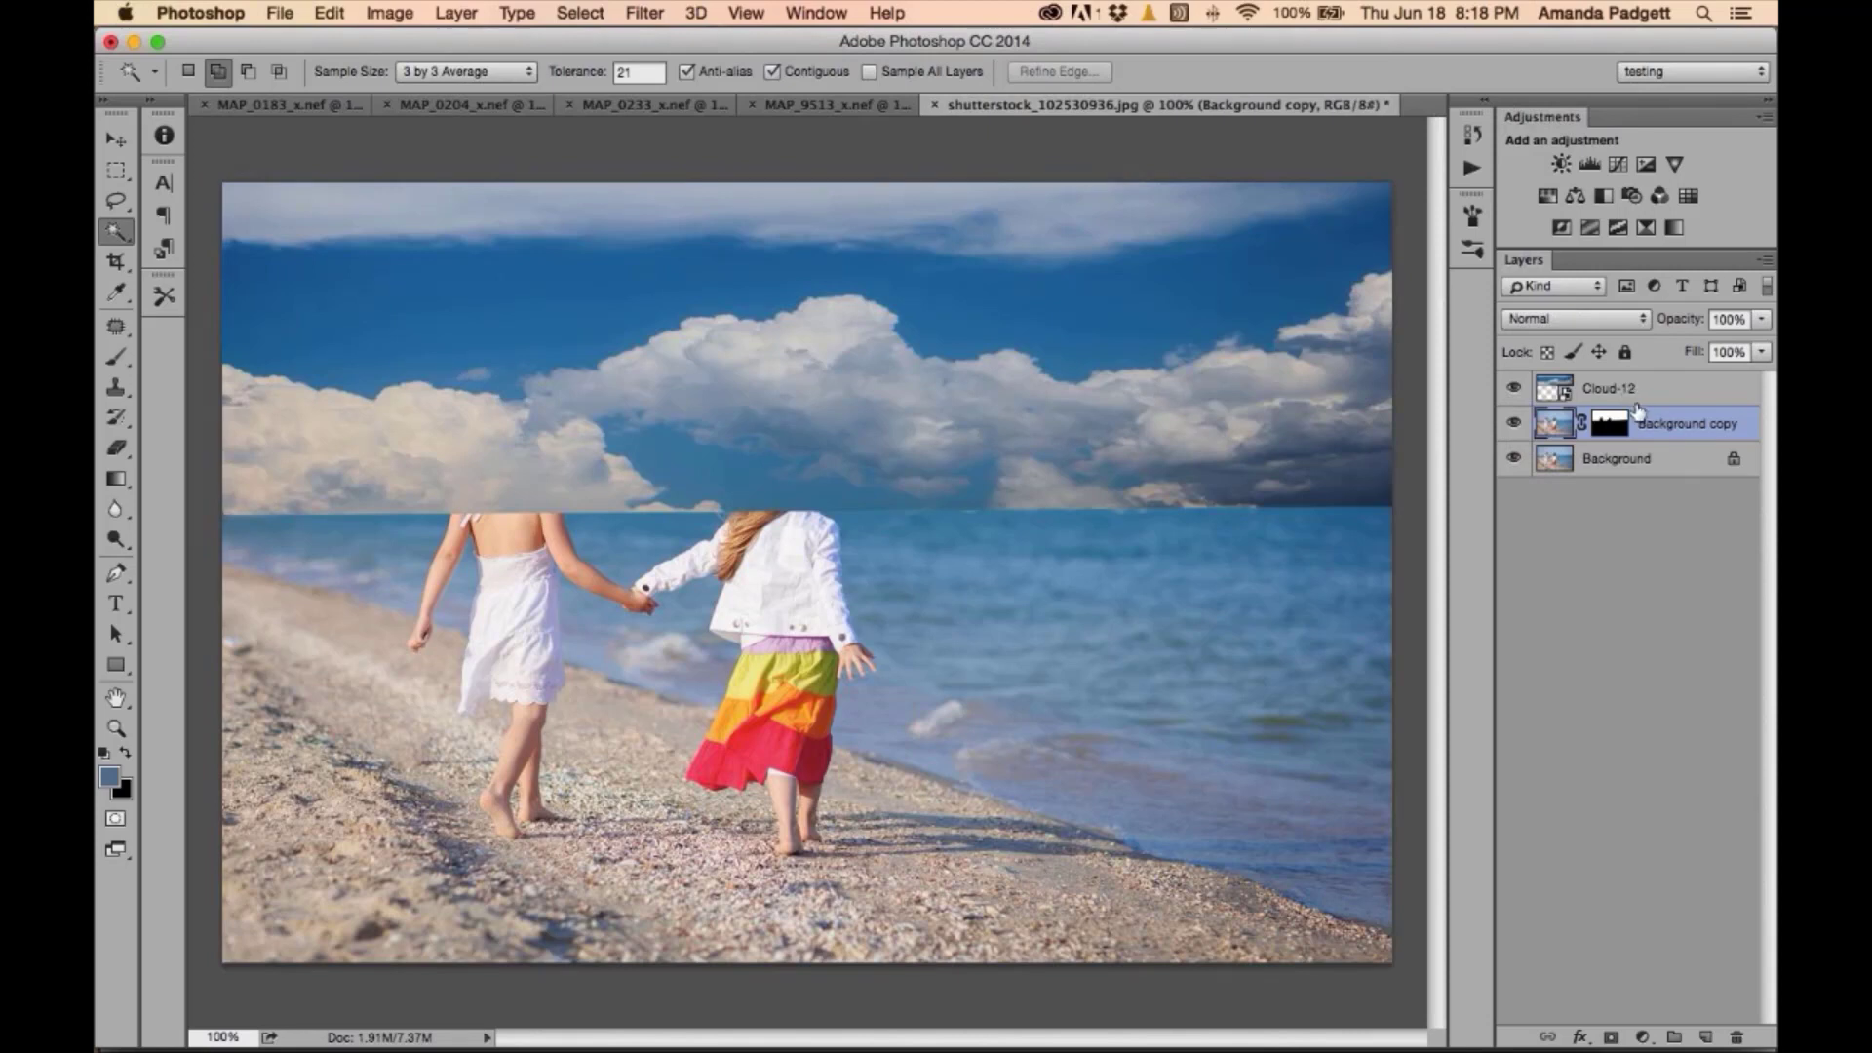
pyautogui.keyDown('alt'); pyautogui.click(1638, 406); pyautogui.keyUp('alt')
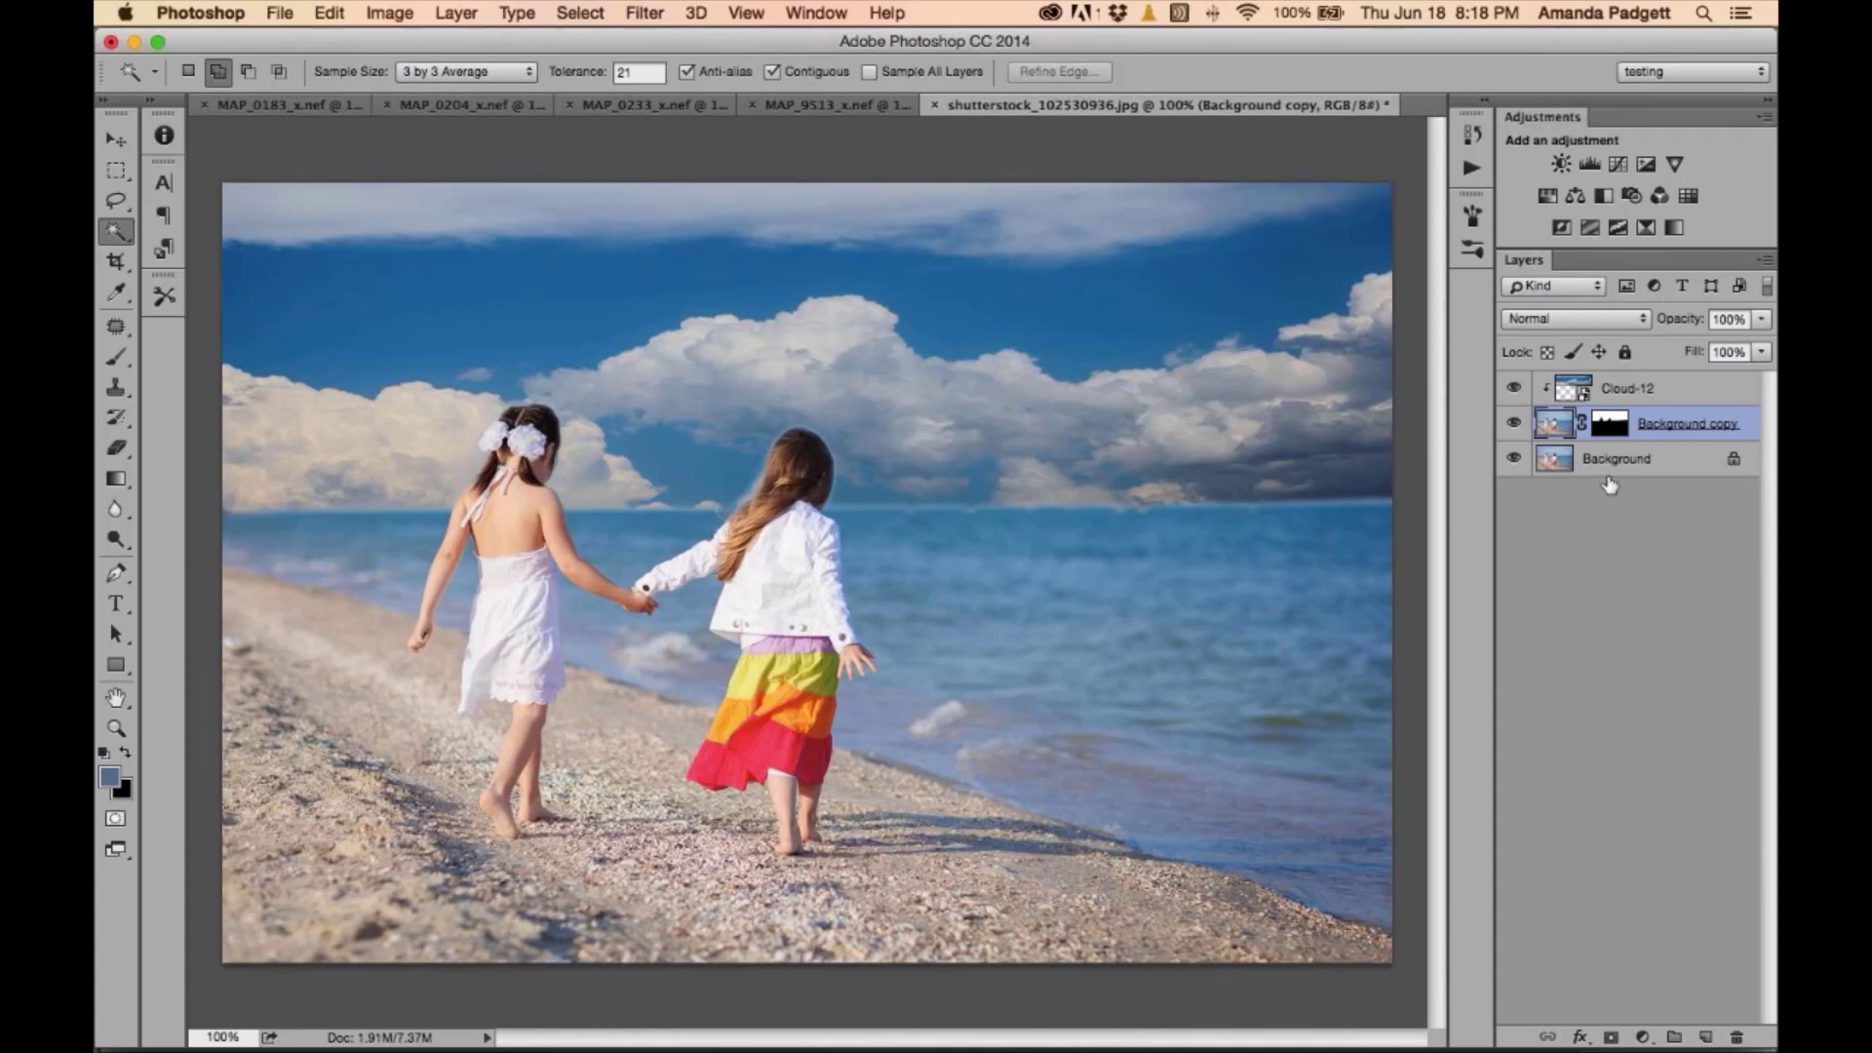
# - Lower the Cloud-12 layer's opacity to 74%
pyautogui.click(1619, 400)
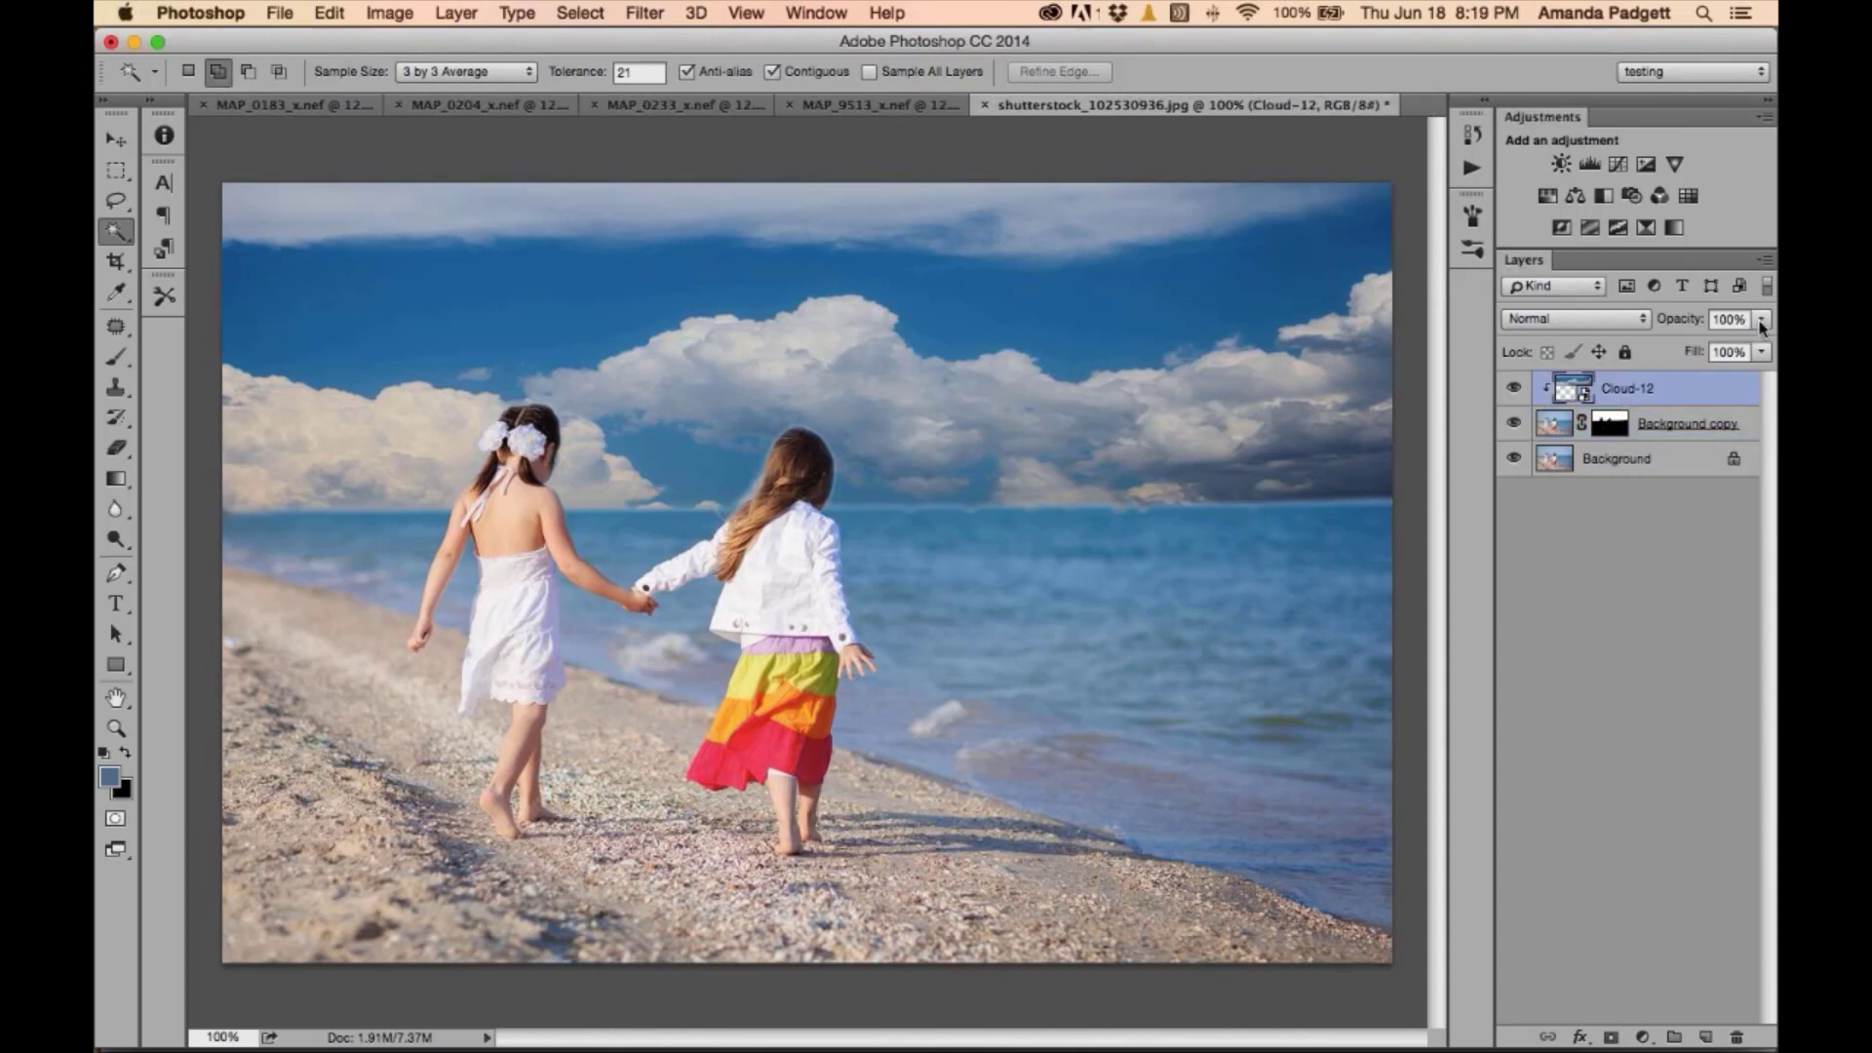
pyautogui.click(1762, 319)
pyautogui.moveTo(1751, 341); pyautogui.dragTo(1730, 341)
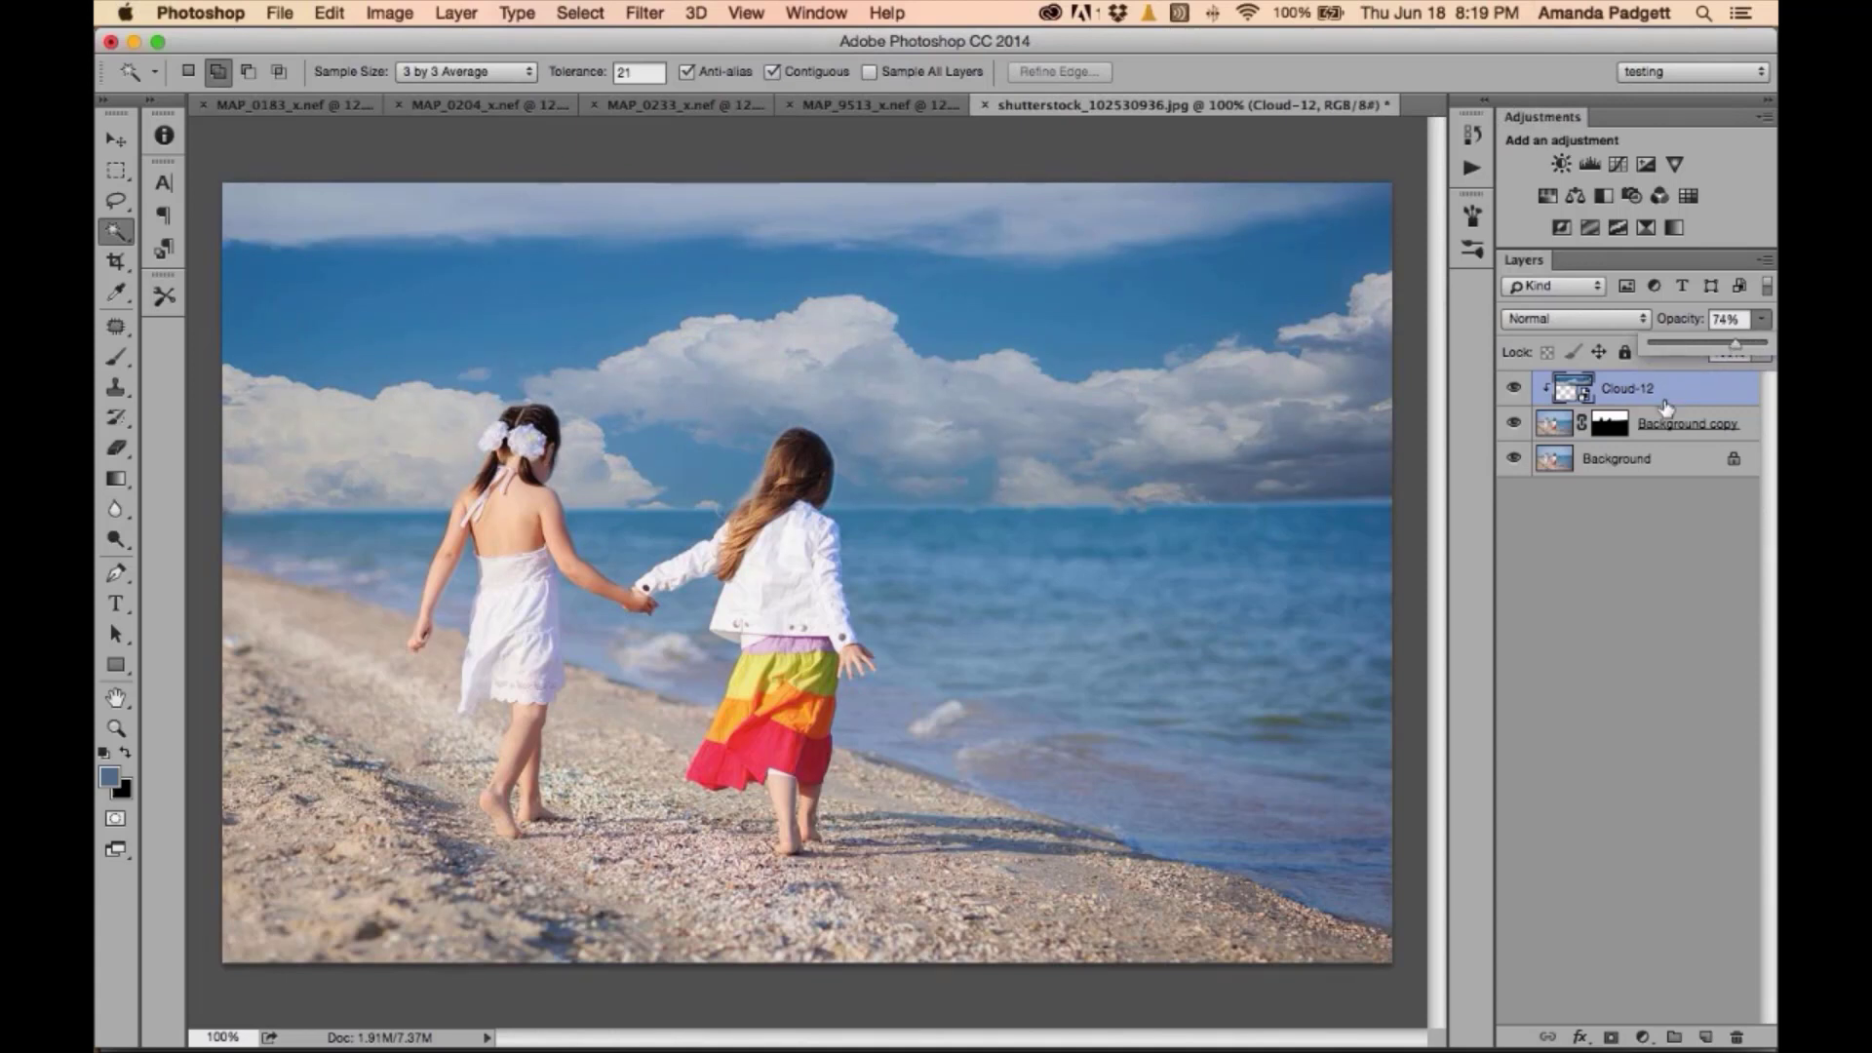
# - Add a layer mask to the Cloud-12 layer and set up a white-to-black linear gradient at 100% opacity
pyautogui.click(1611, 1036)
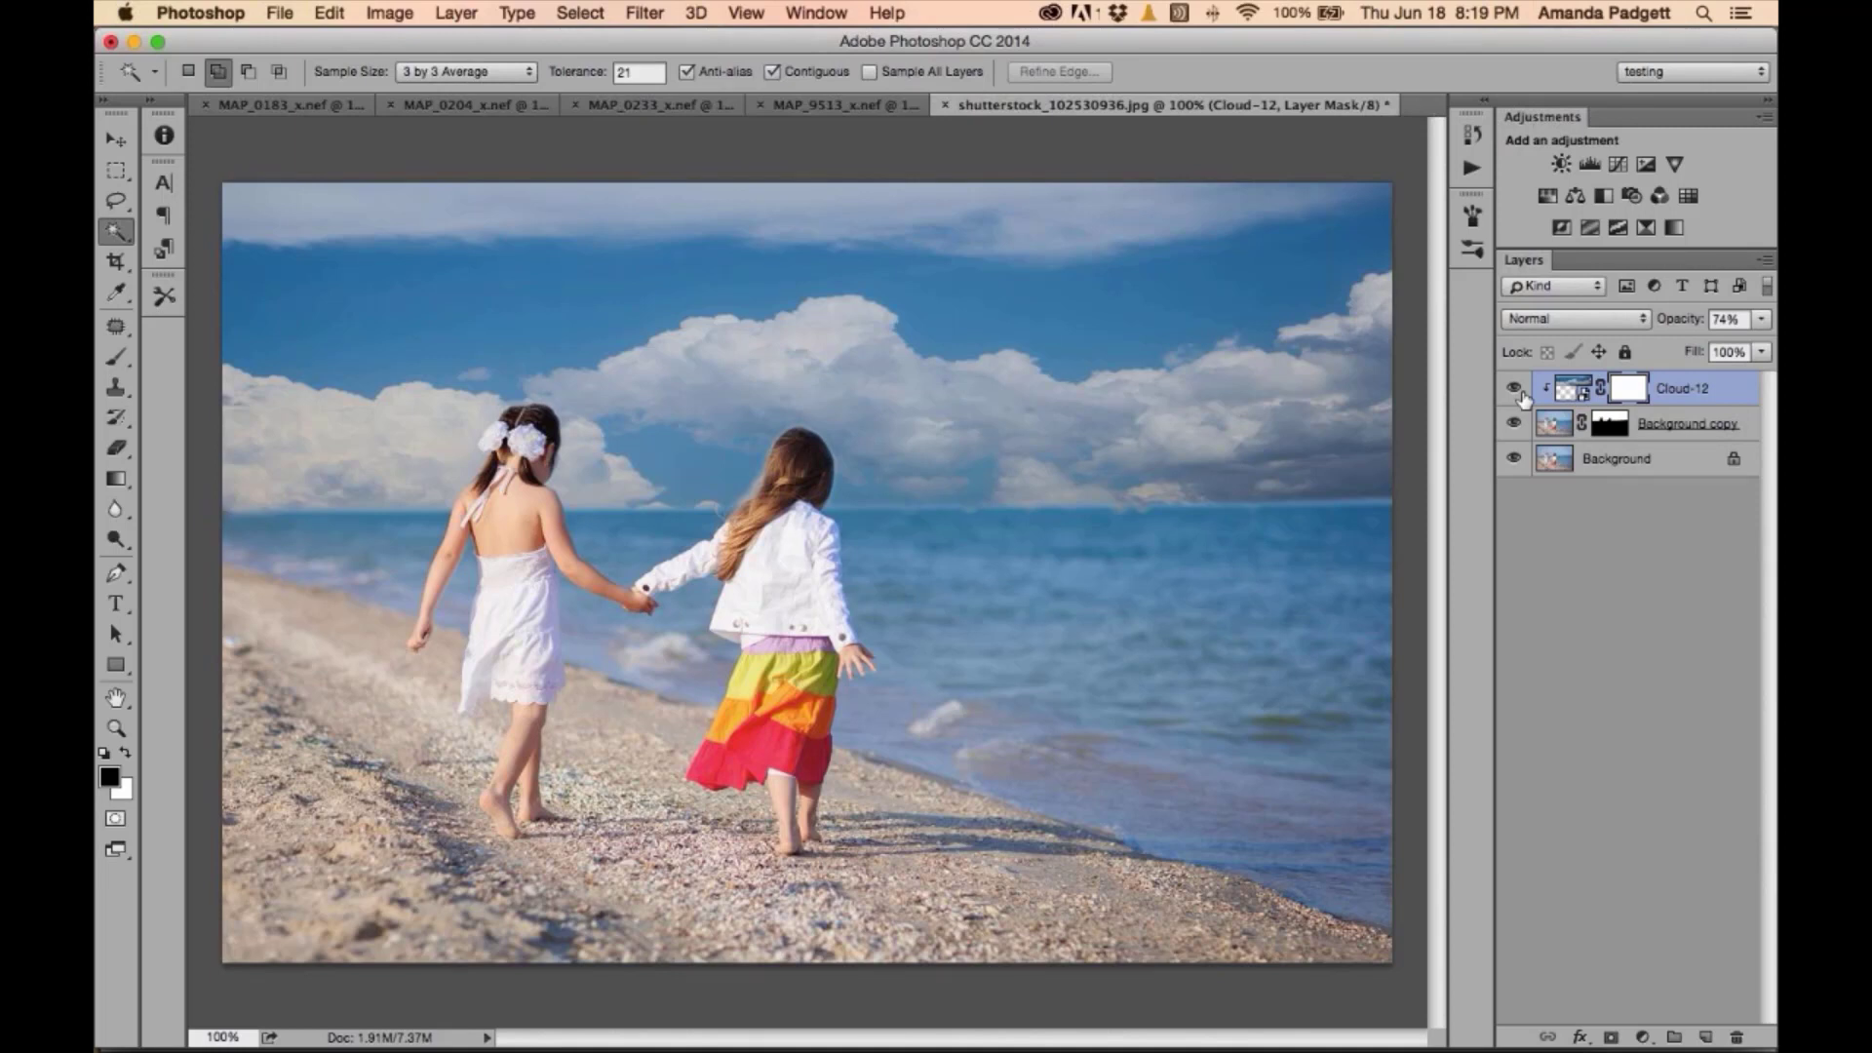
pyautogui.press('g')
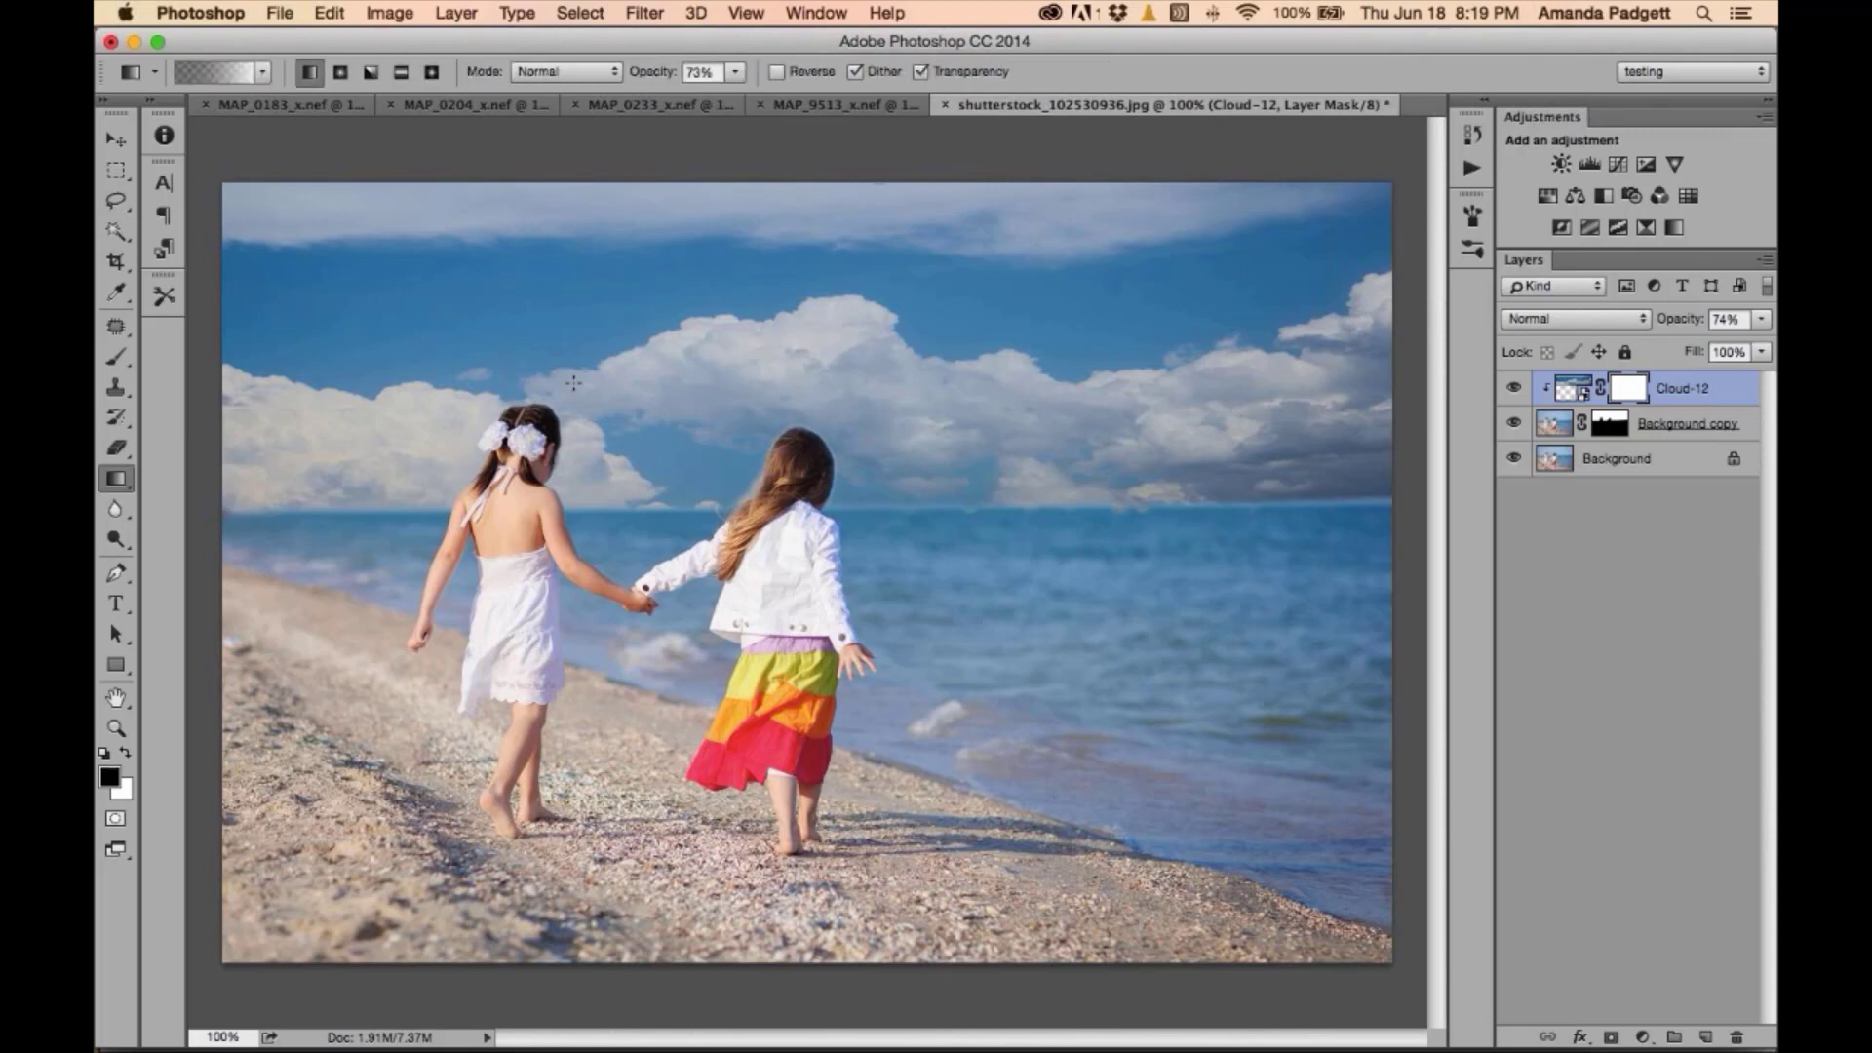
pyautogui.press('w')
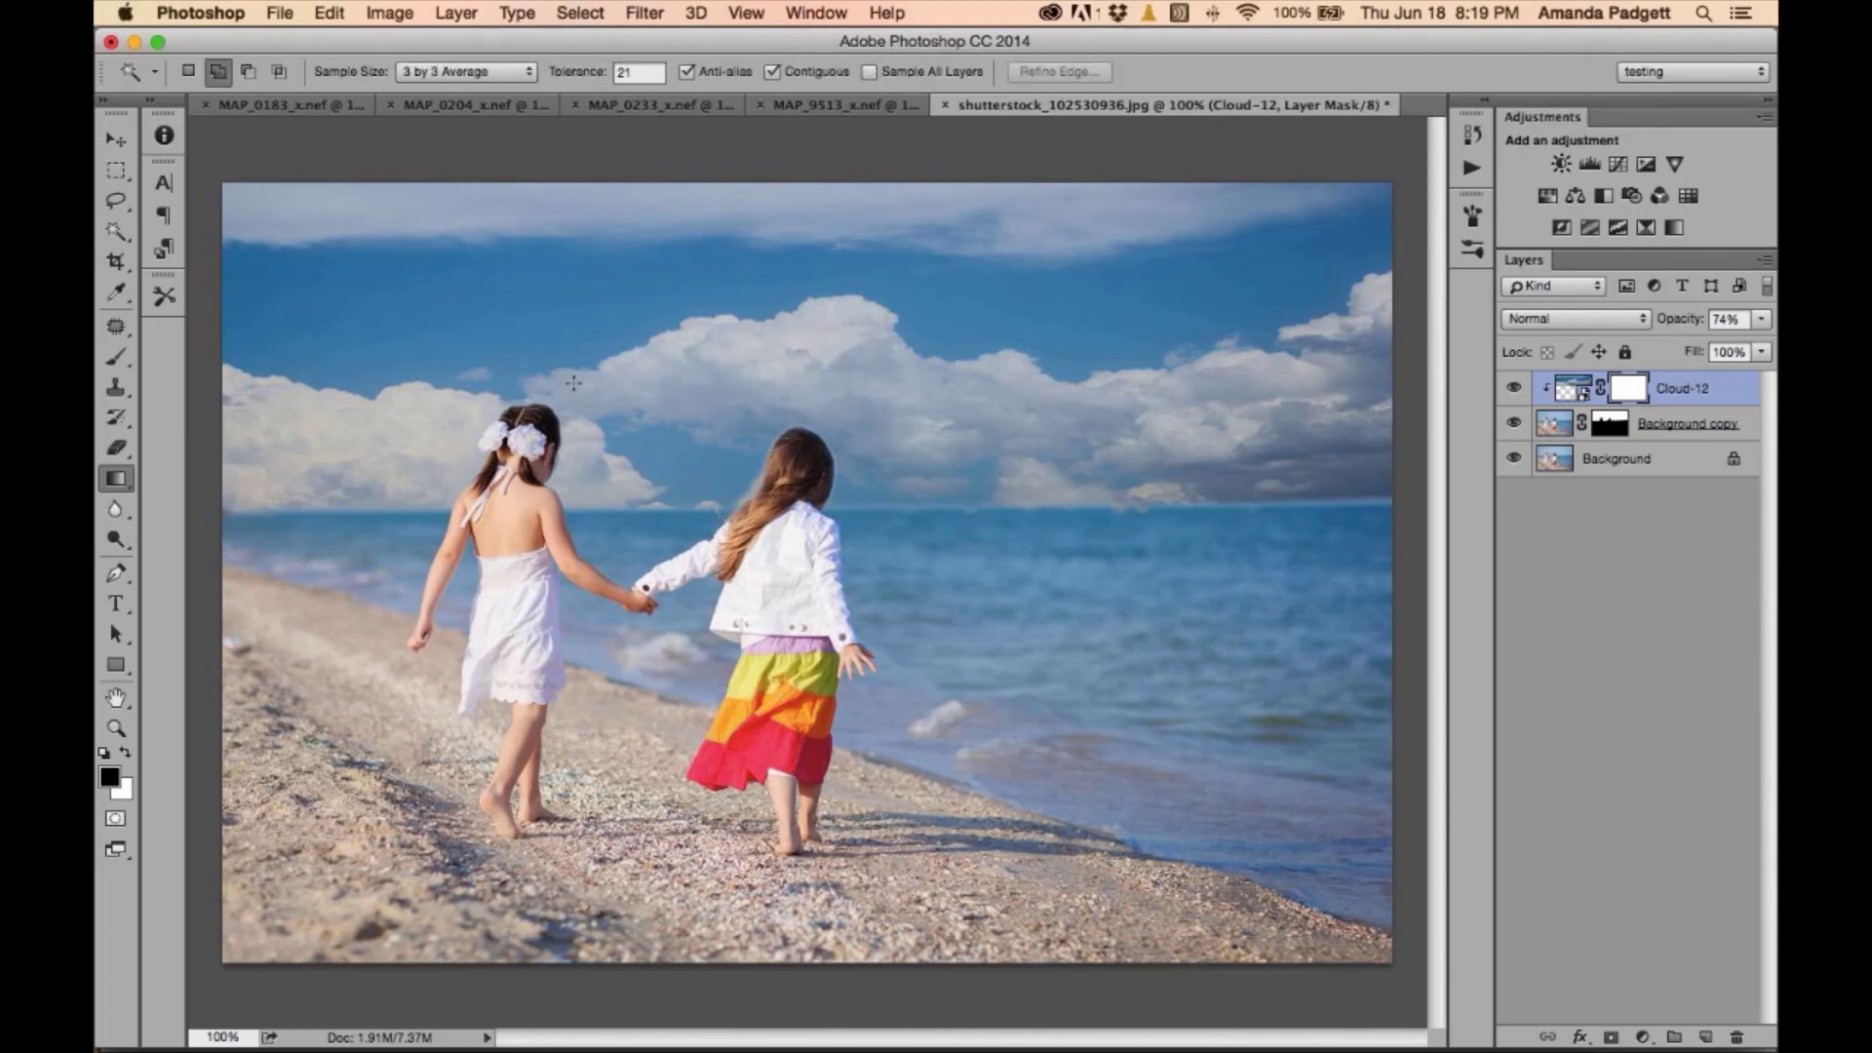
pyautogui.press('g')
pyautogui.press('x')
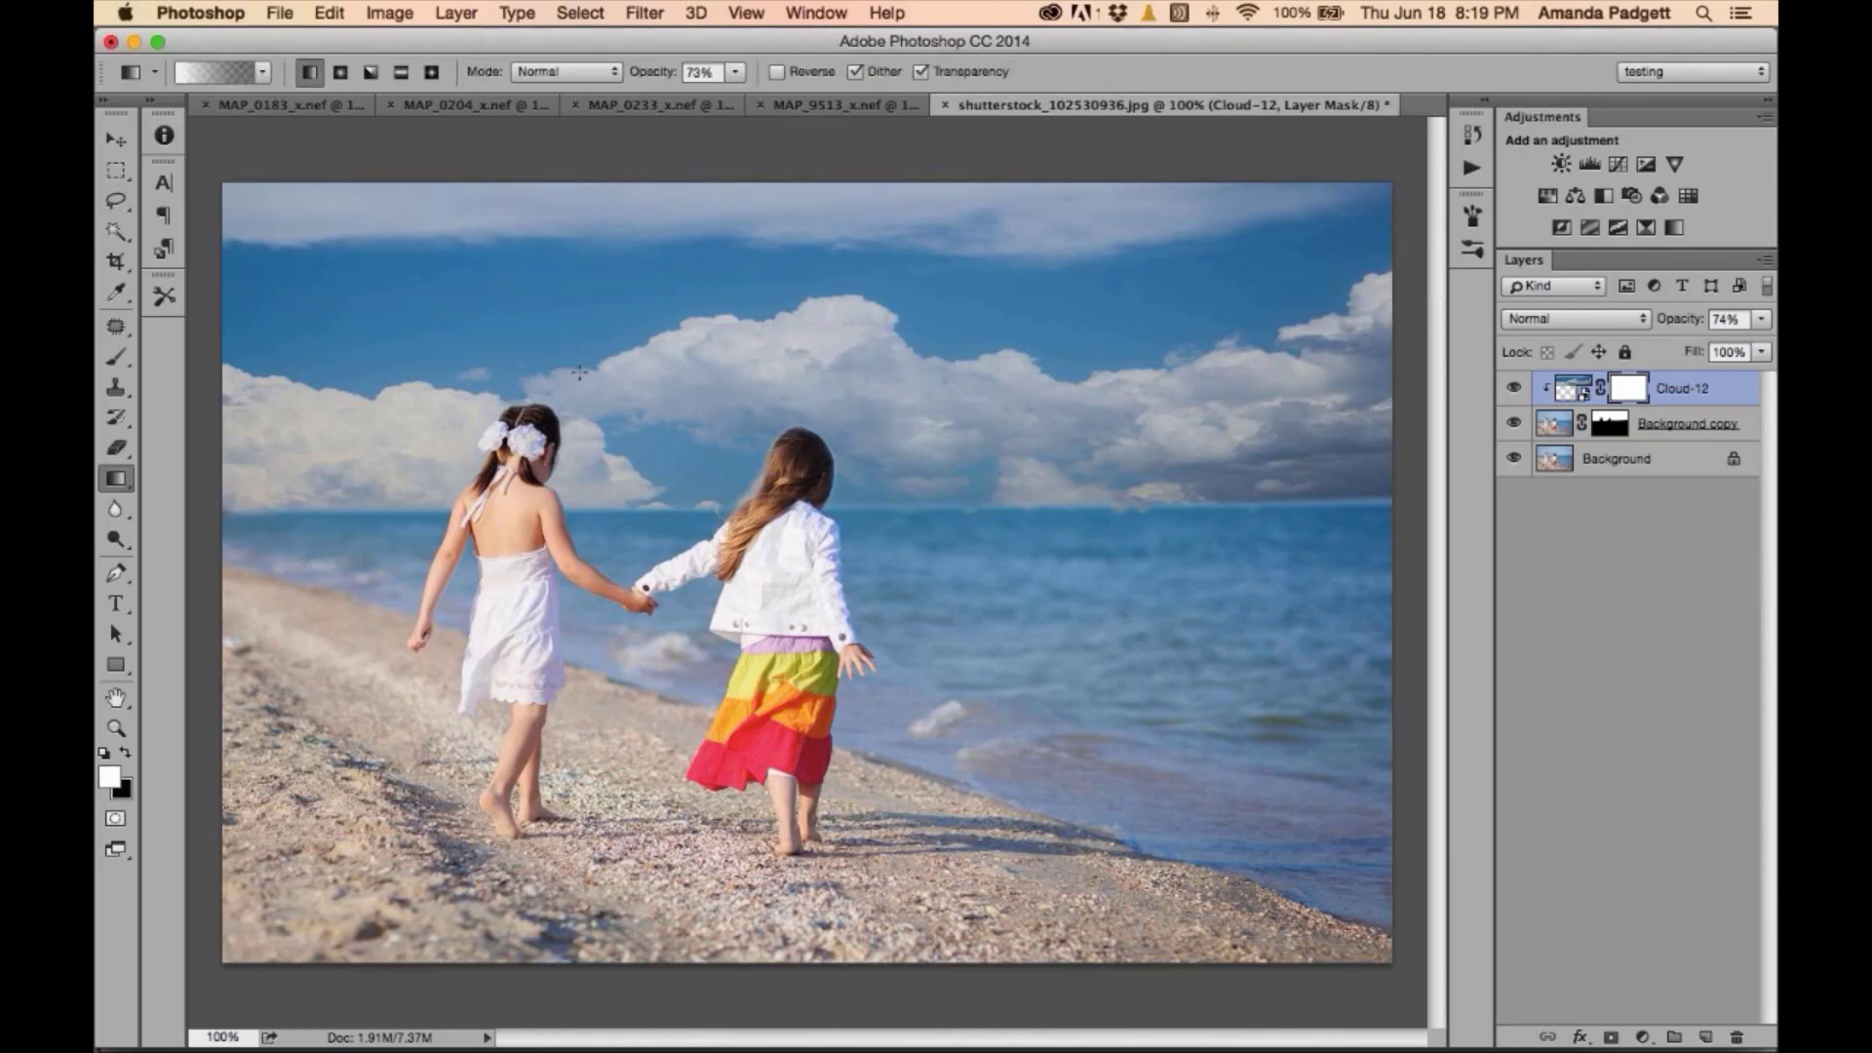
pyautogui.press('.')
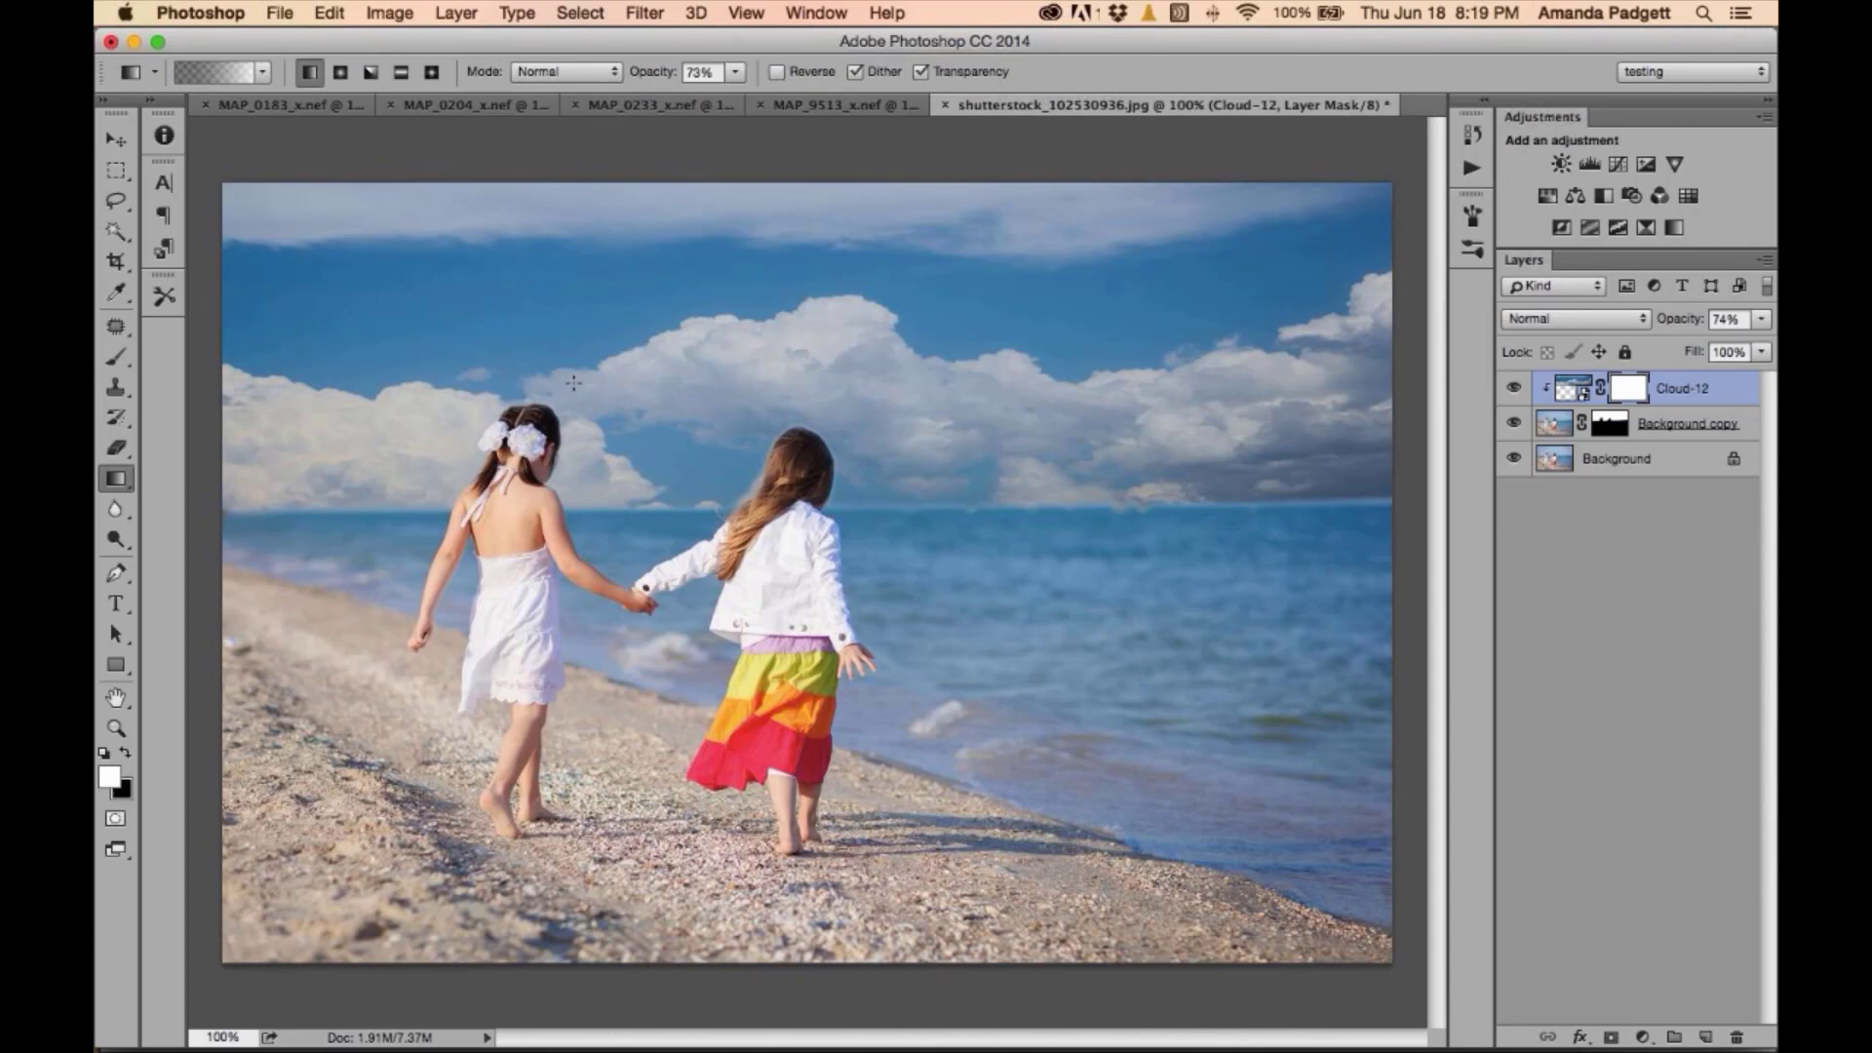
pyautogui.press(',')
pyautogui.moveTo(647, 73); pyautogui.dragTo(731, 82)
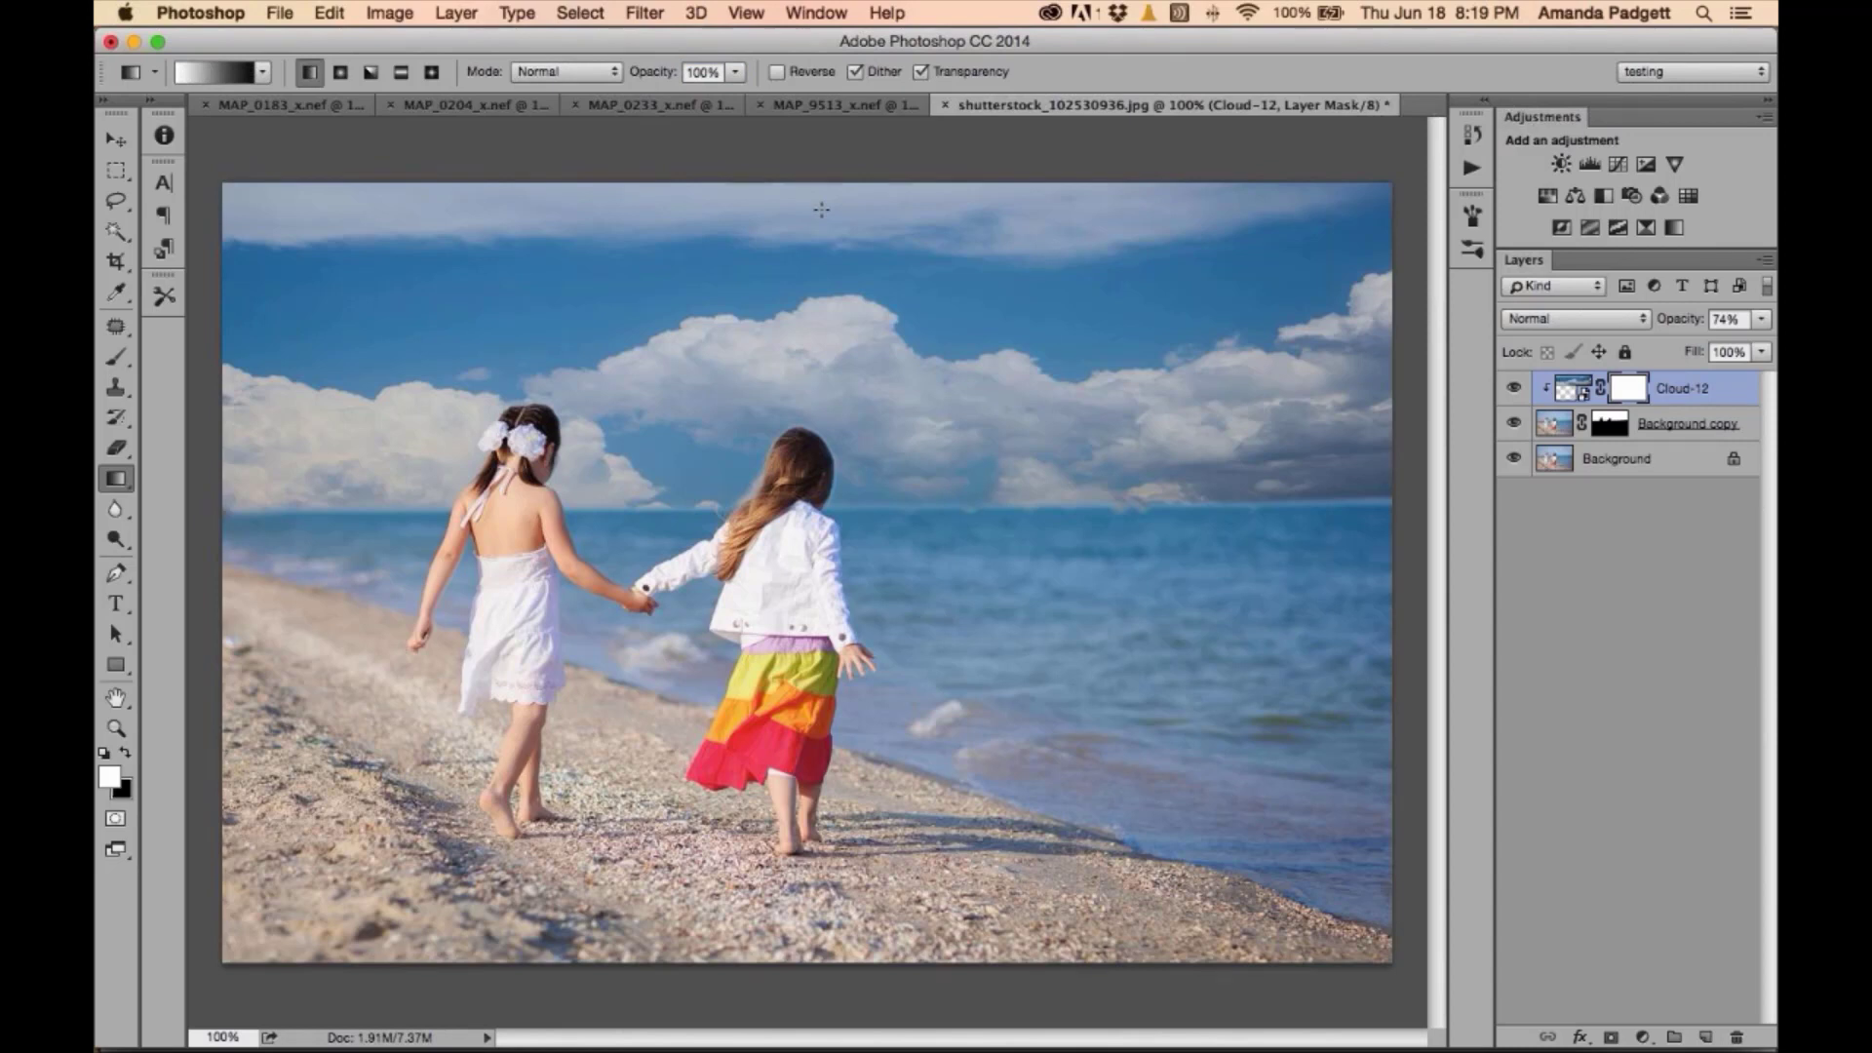
# - Draw vertical gradients on the Cloud-12 mask from the top of the photo to the horizon, fading the clouds toward the sea
pyautogui.moveTo(821, 210); pyautogui.dragTo(817, 558)
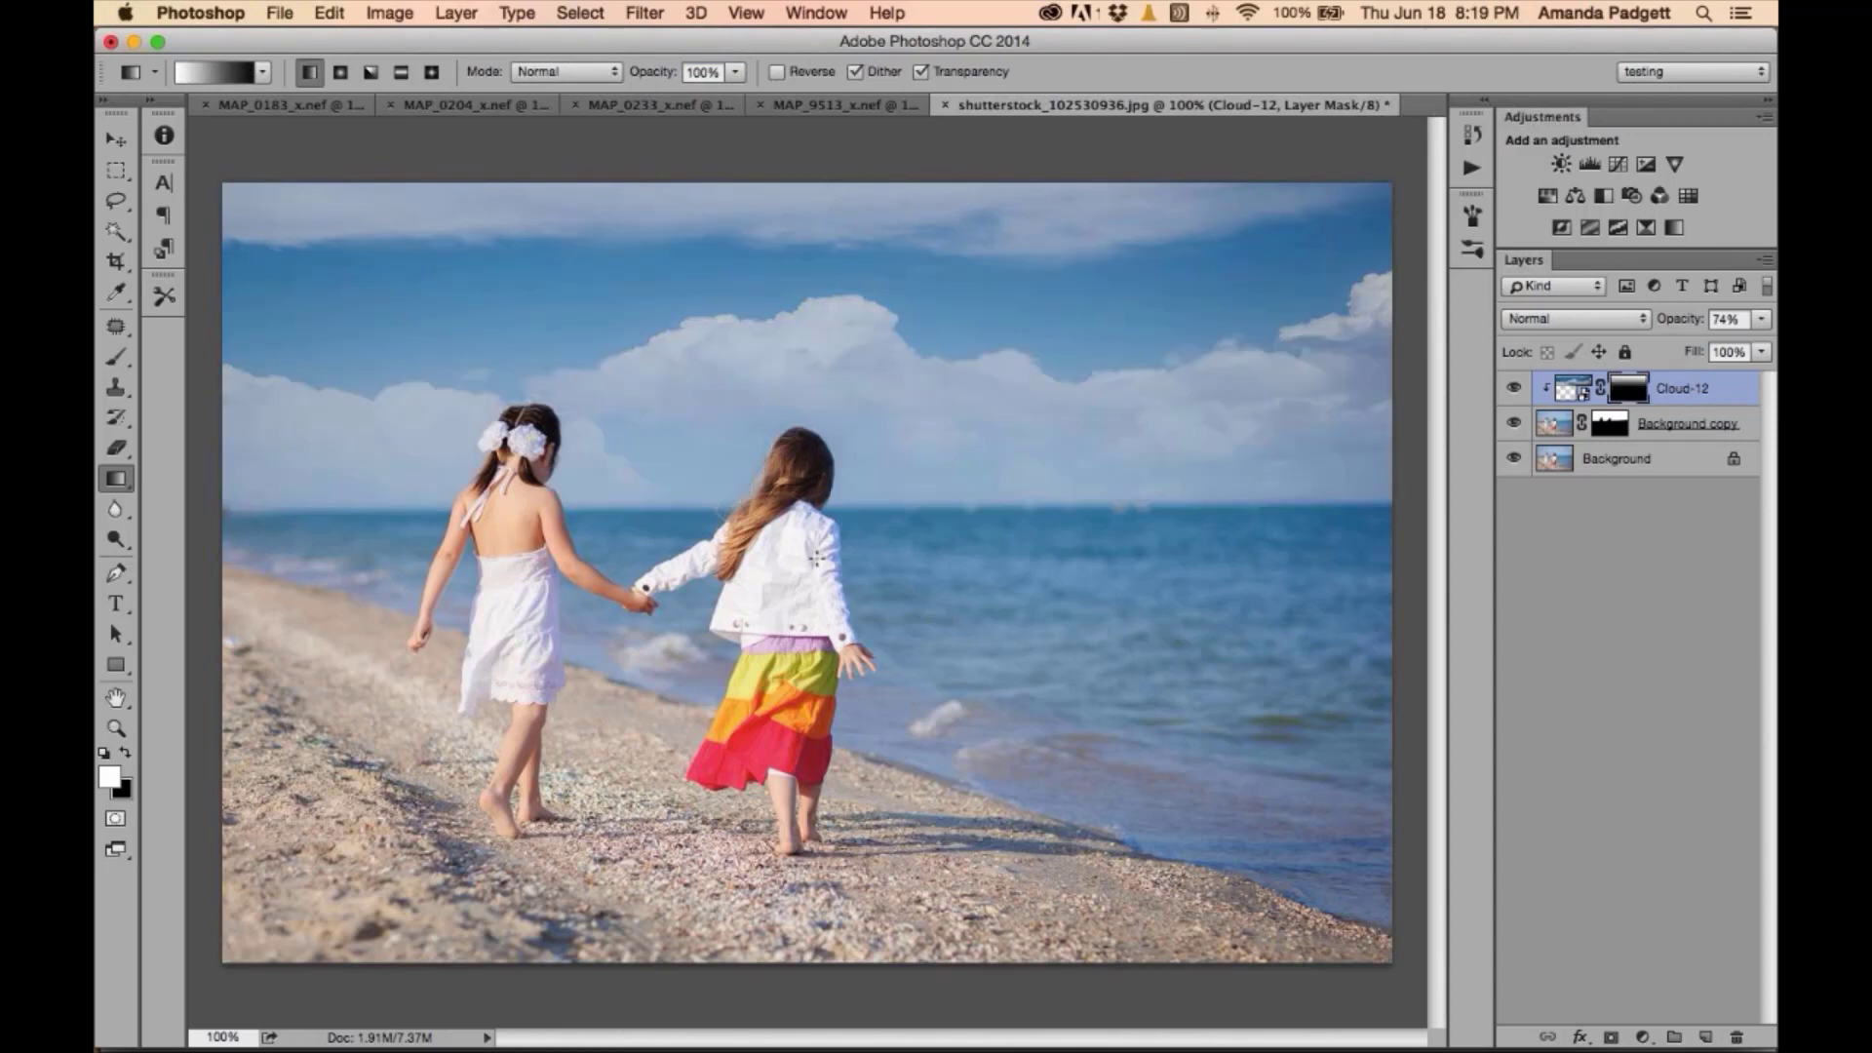
pyautogui.moveTo(933, 185); pyautogui.dragTo(909, 500)
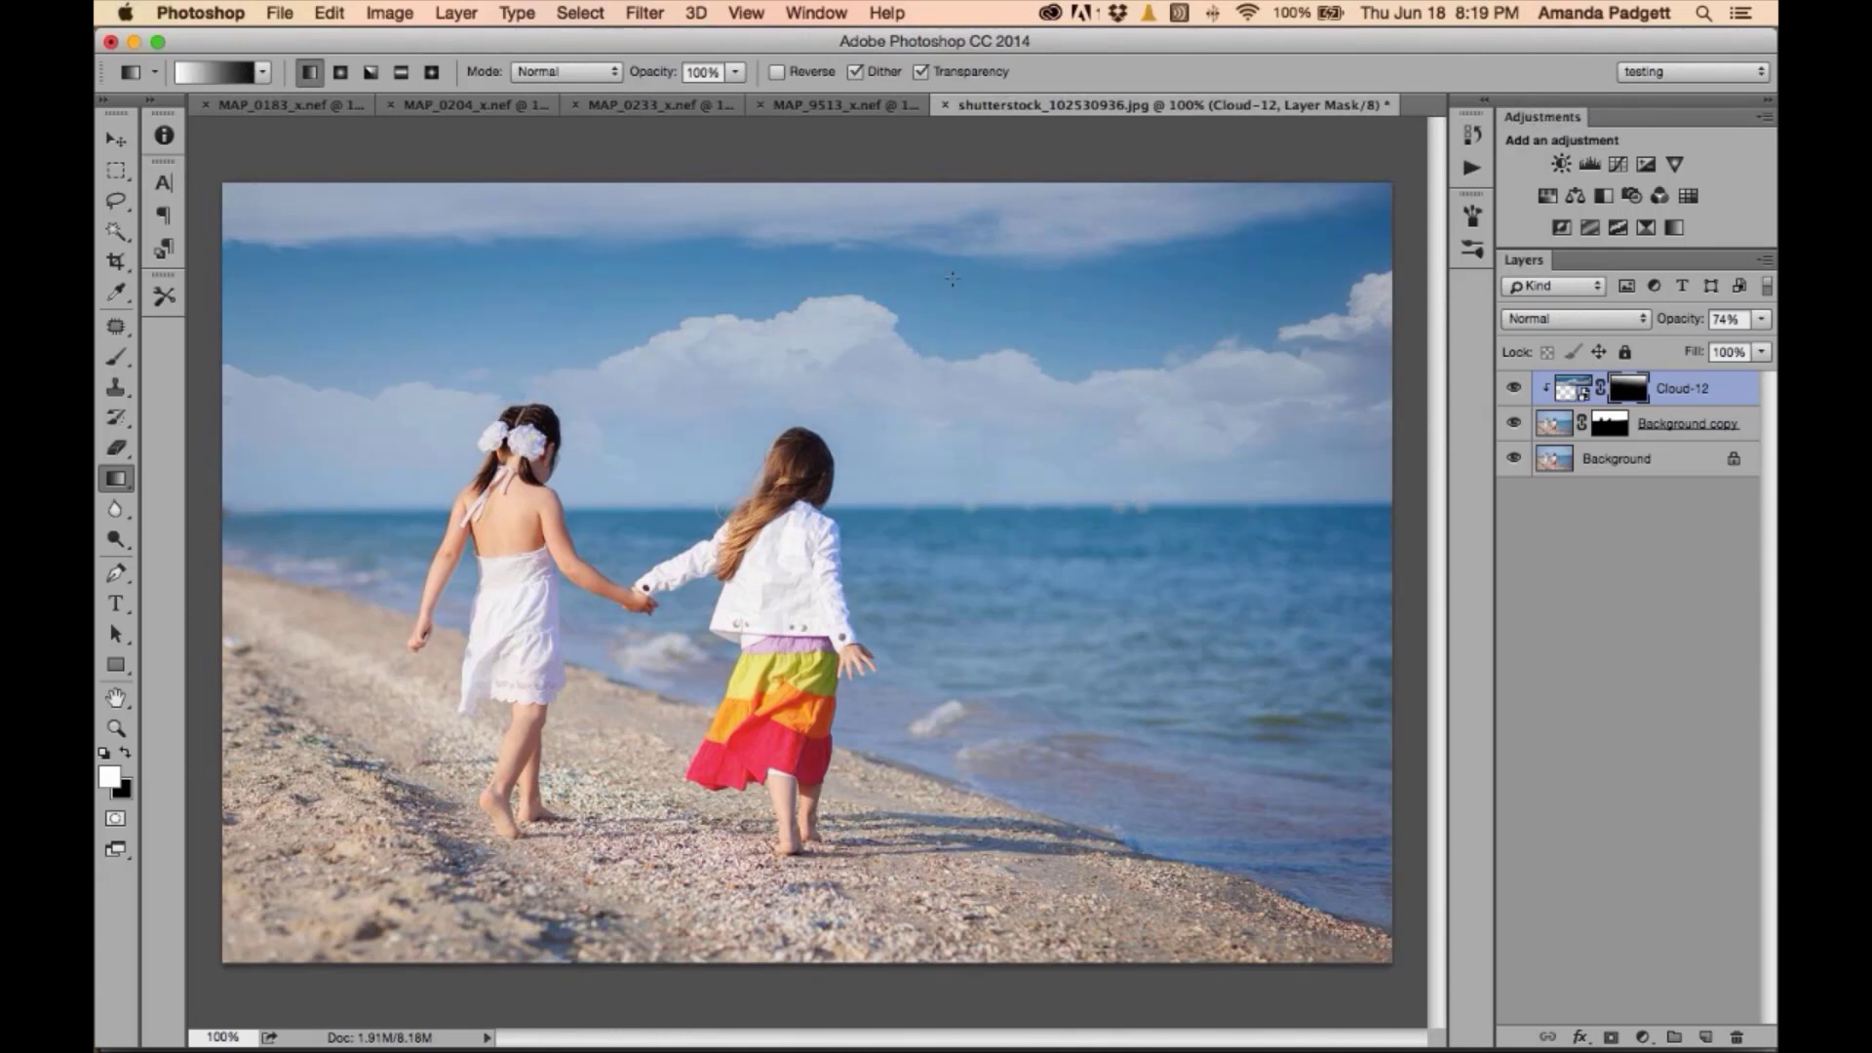
pyautogui.moveTo(939, 184); pyautogui.dragTo(921, 458)
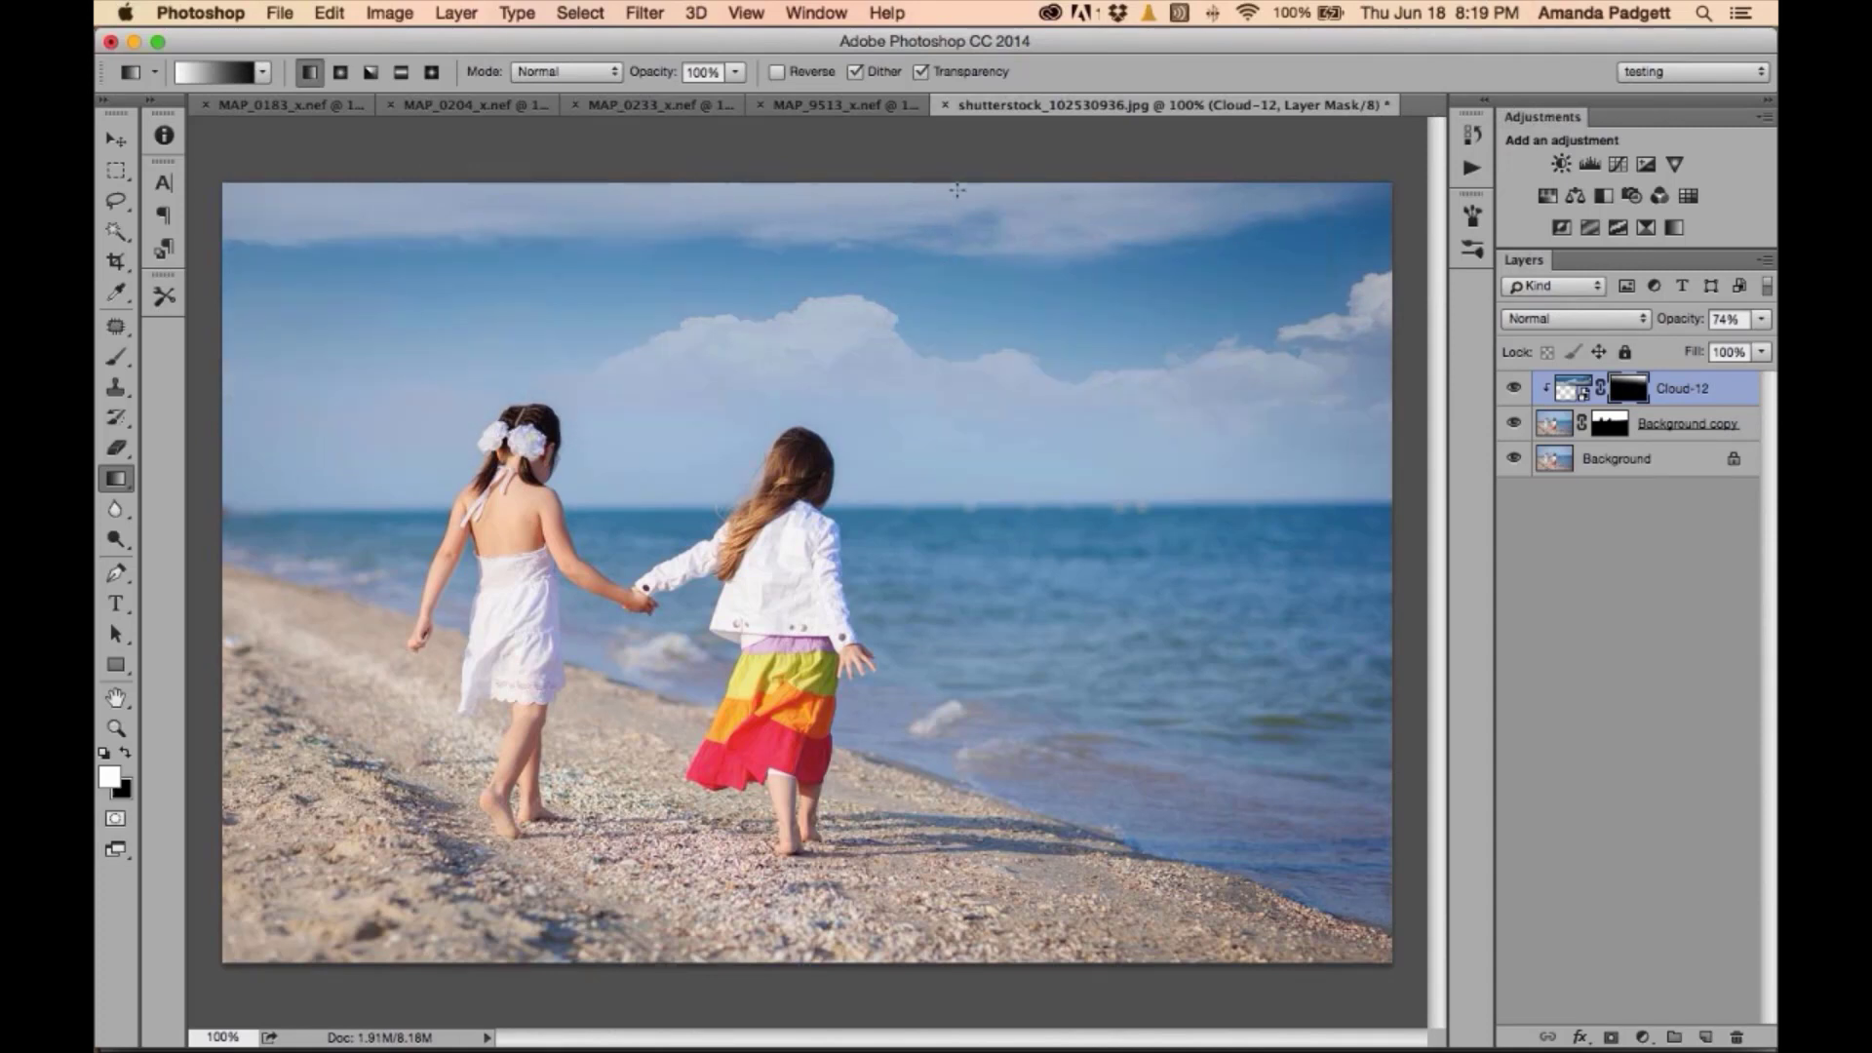
pyautogui.moveTo(958, 186); pyautogui.dragTo(938, 509)
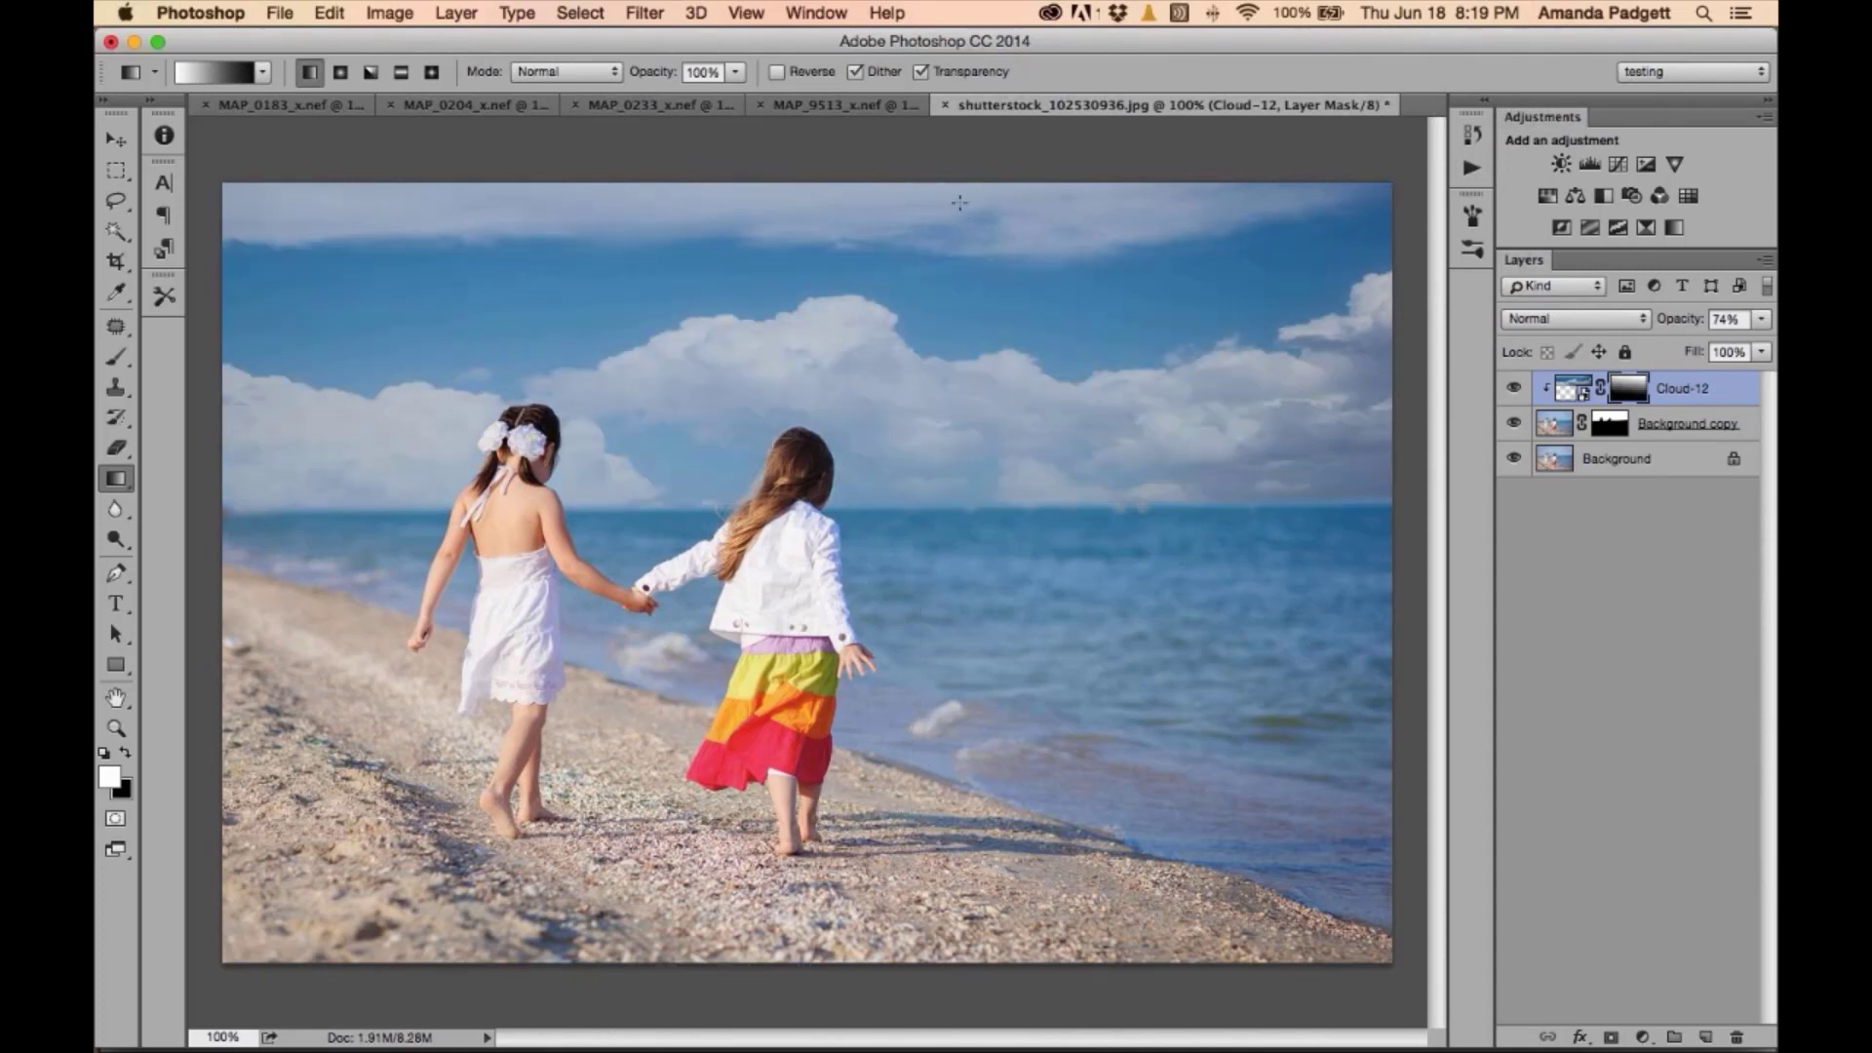
pyautogui.moveTo(921, 185); pyautogui.dragTo(862, 490)
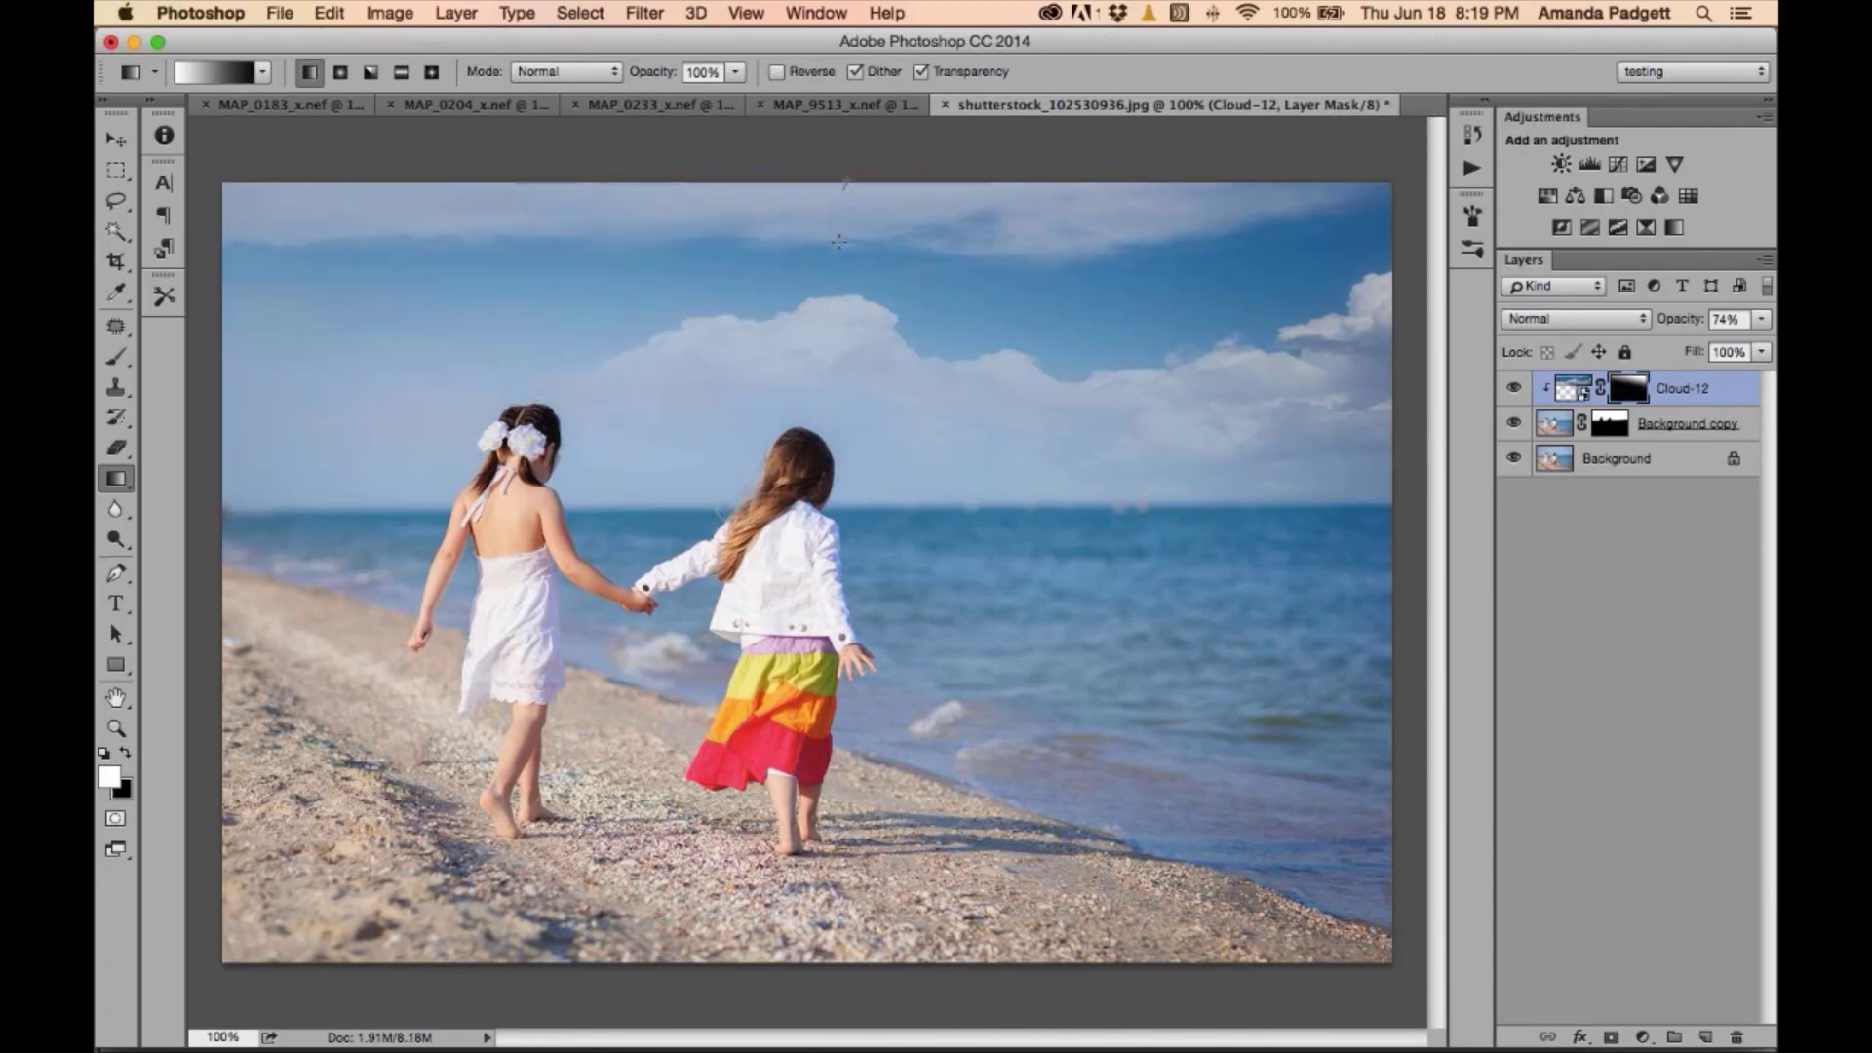
pyautogui.moveTo(846, 182); pyautogui.dragTo(836, 482)
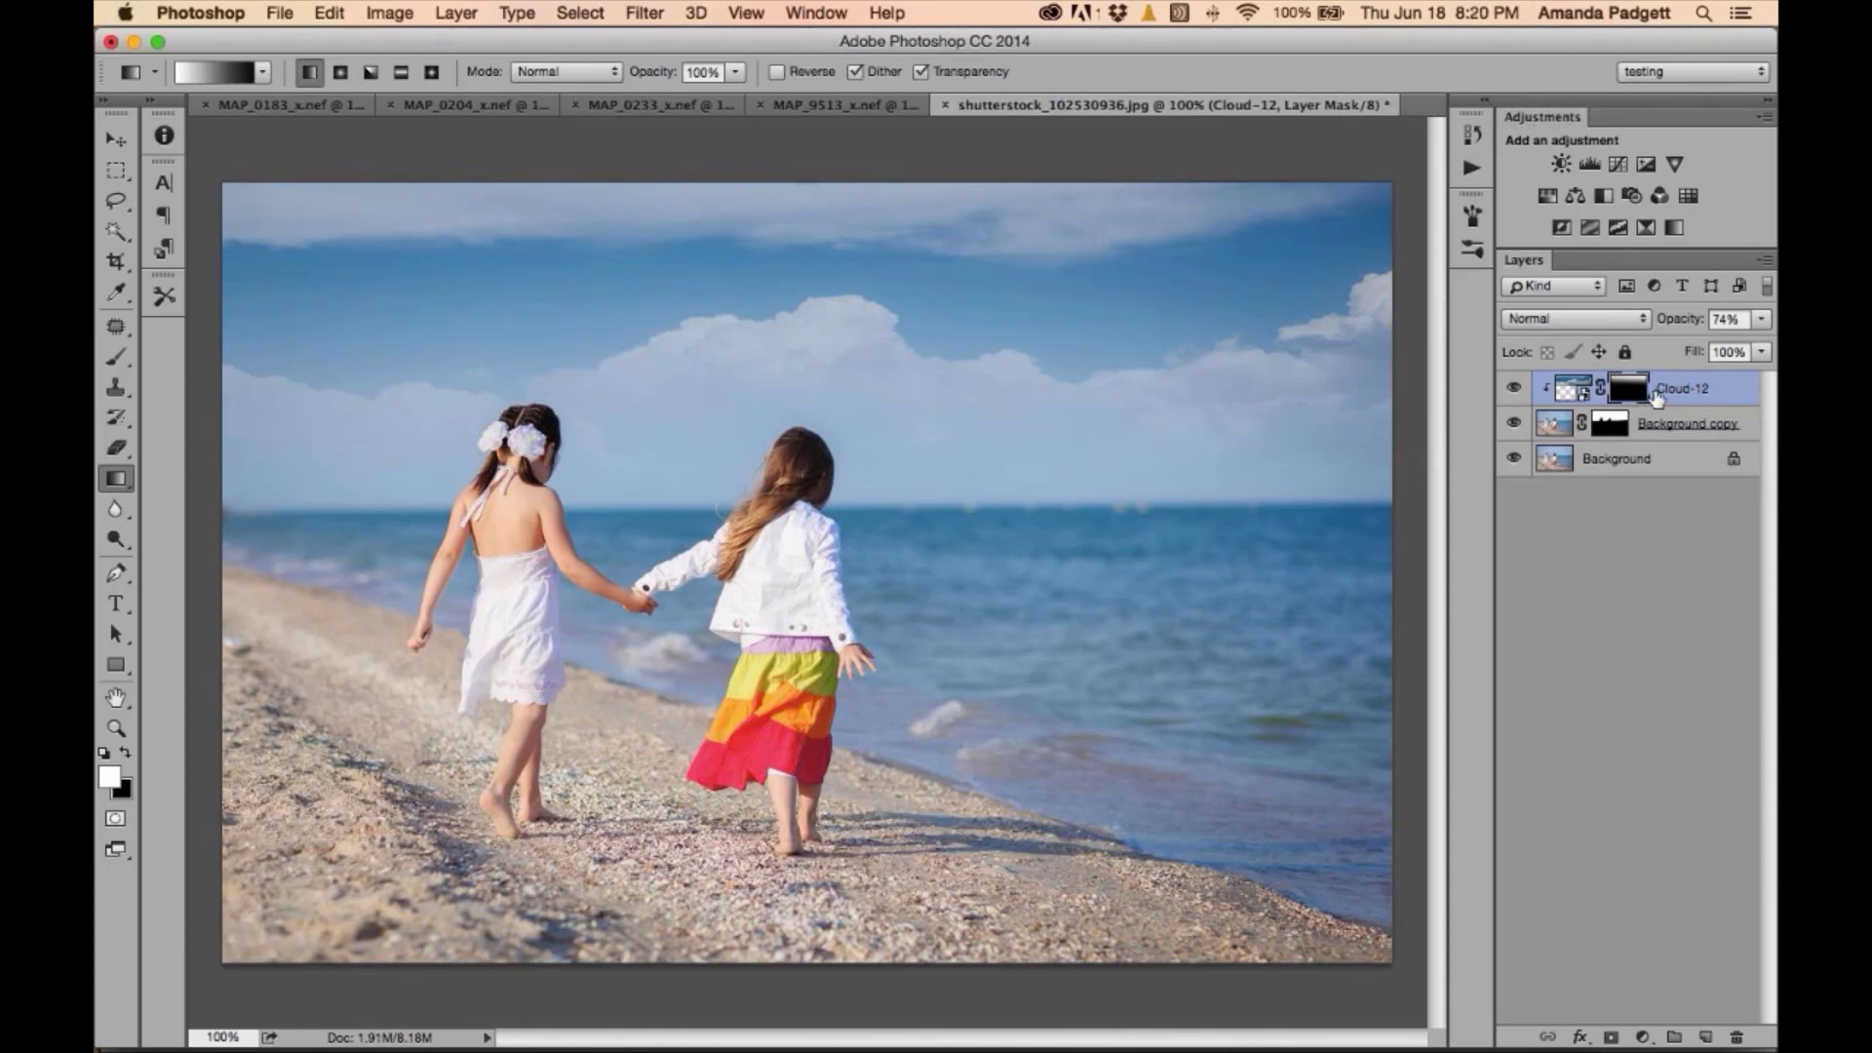
# - Set the Cloud-12 layer's opacity to 100%
pyautogui.moveTo(1692, 330); pyautogui.dragTo(1692, 329)
pyautogui.write('100')
pyautogui.press('Return')
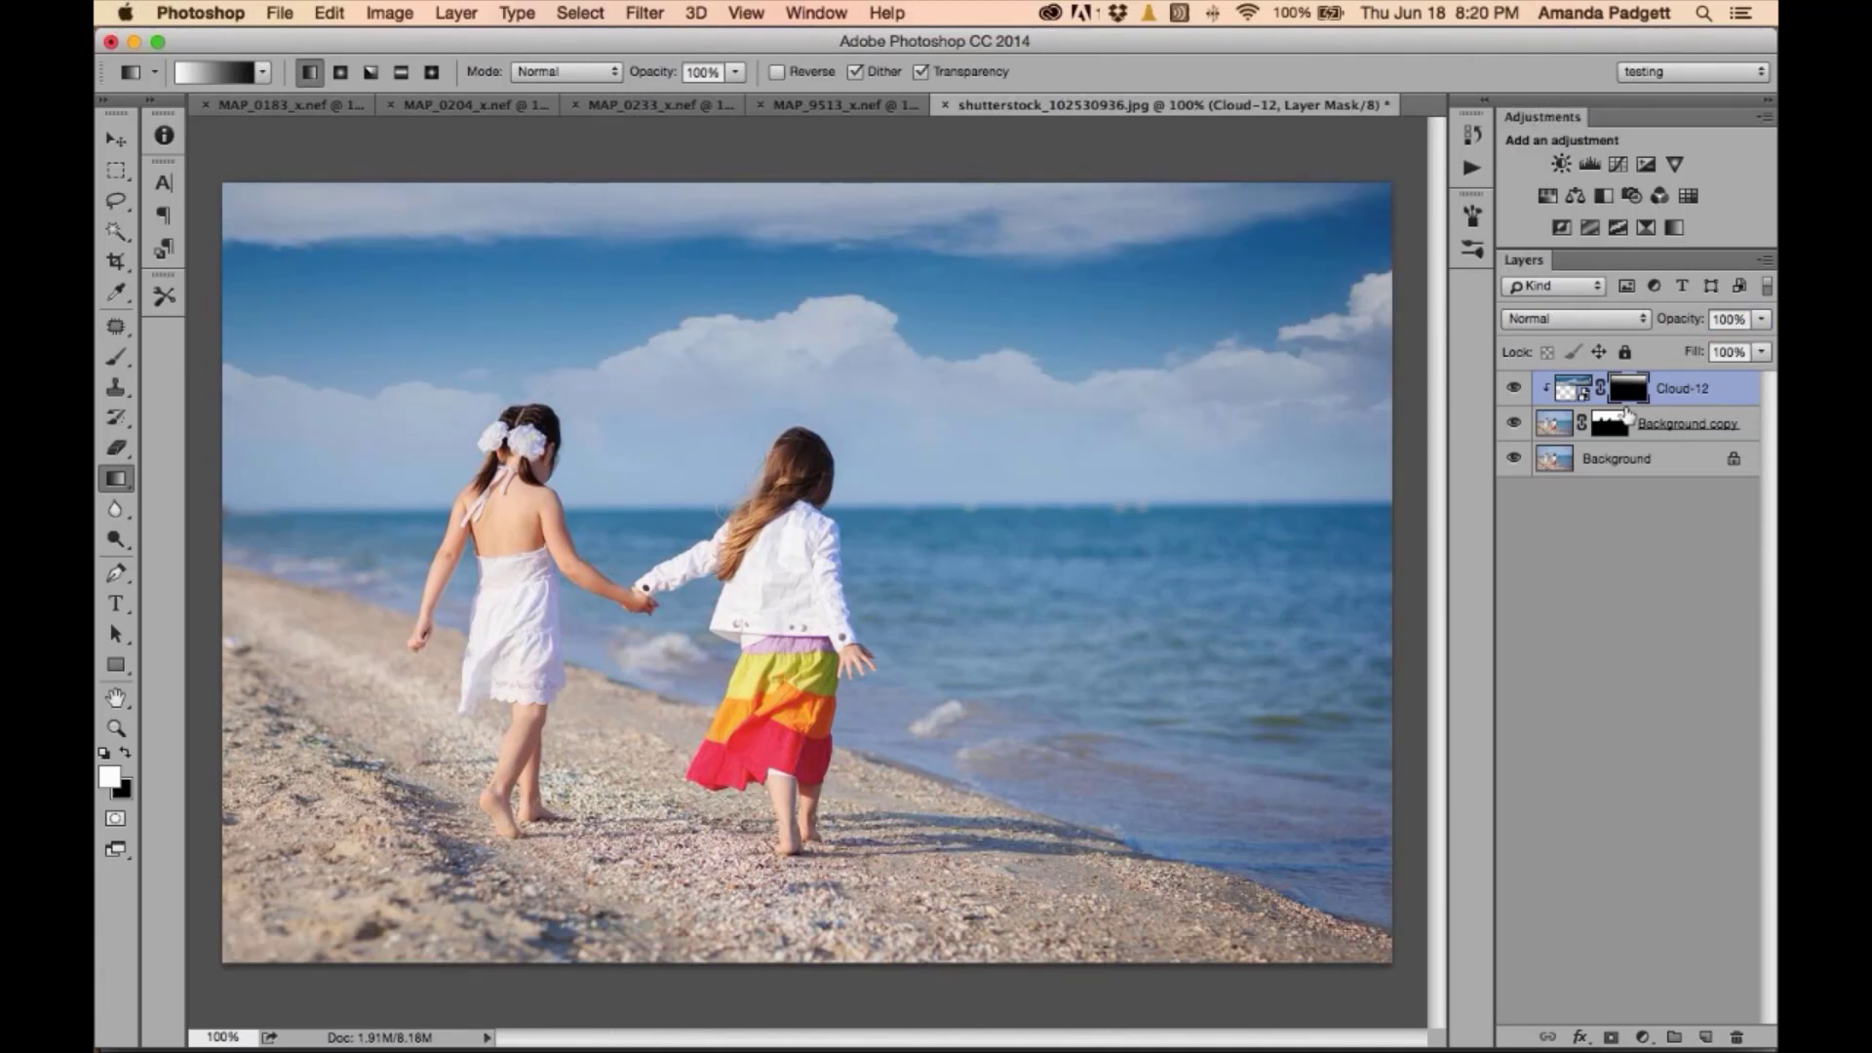
# - Compare the edited sky with the original by toggling all layers above the Background layer off and on
pyautogui.keyDown('alt'); pyautogui.click(1510, 460); pyautogui.keyUp('alt')
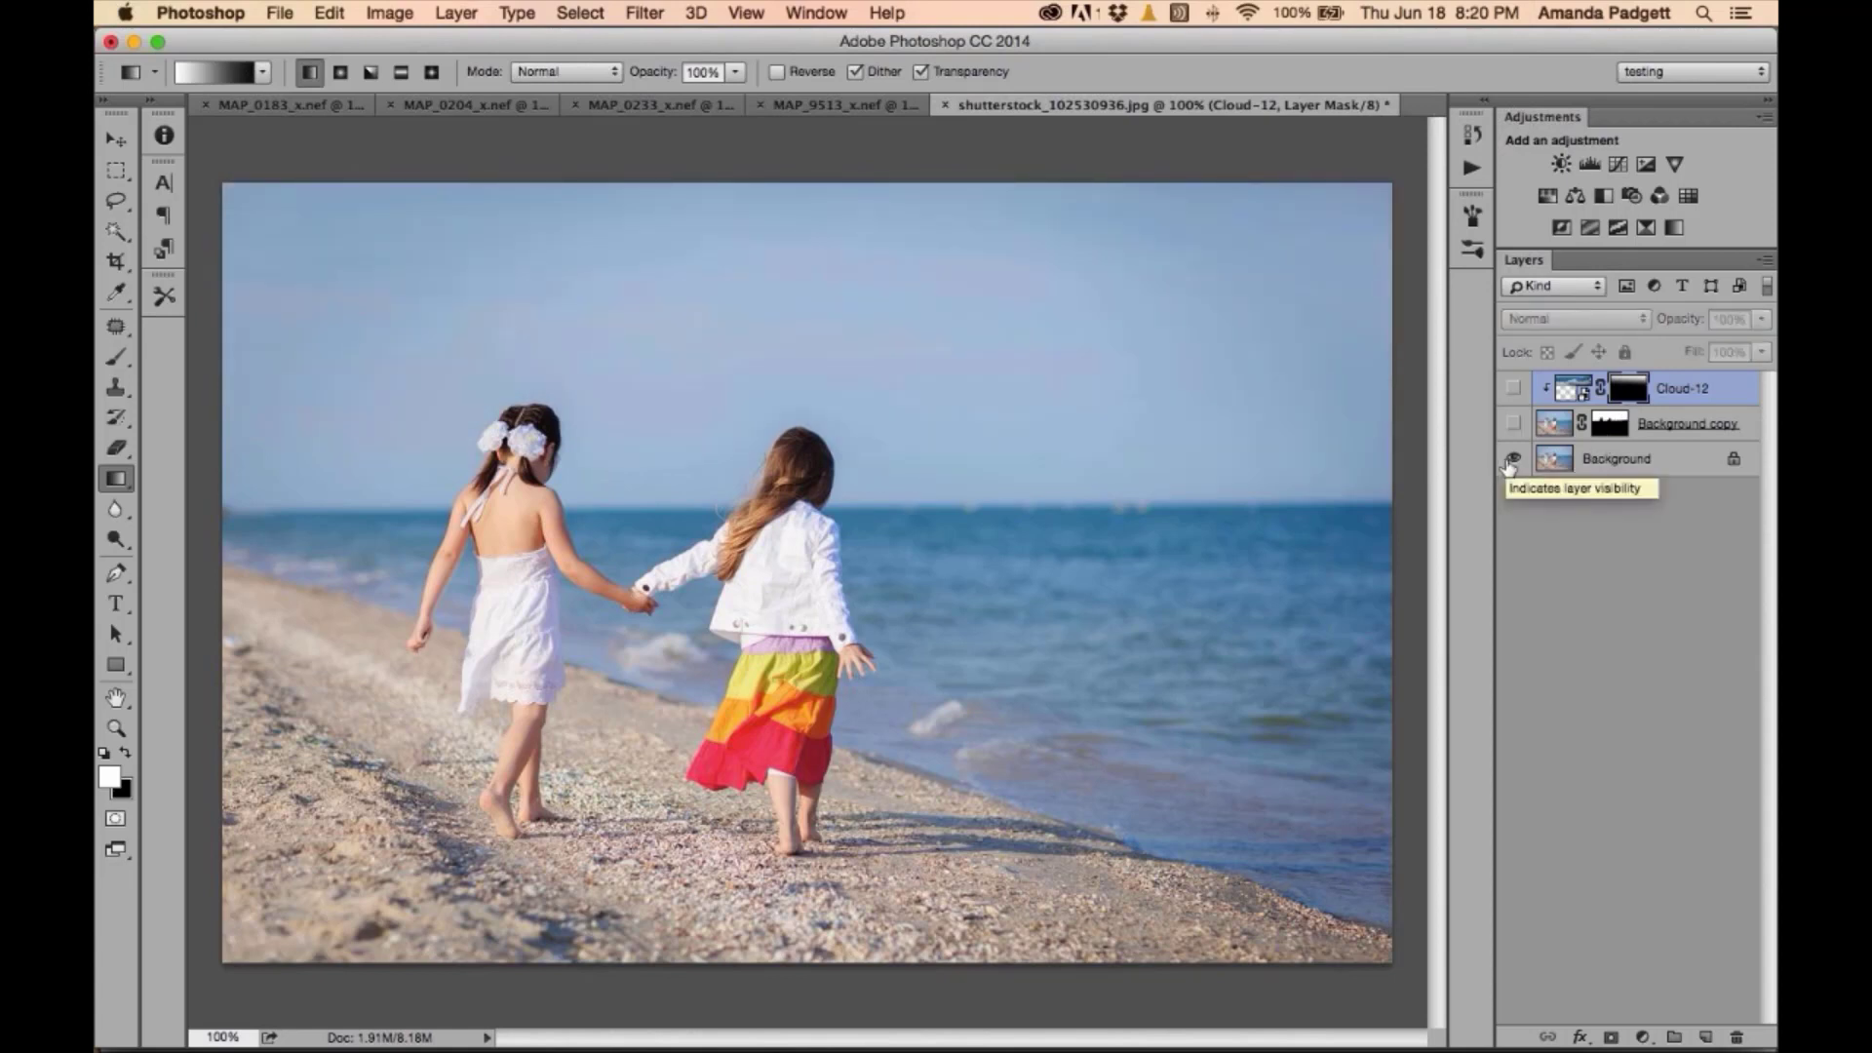
pyautogui.keyDown('alt'); pyautogui.click(1511, 460); pyautogui.keyUp('alt')
pyautogui.keyDown('alt'); pyautogui.click(1511, 461); pyautogui.keyUp('alt')
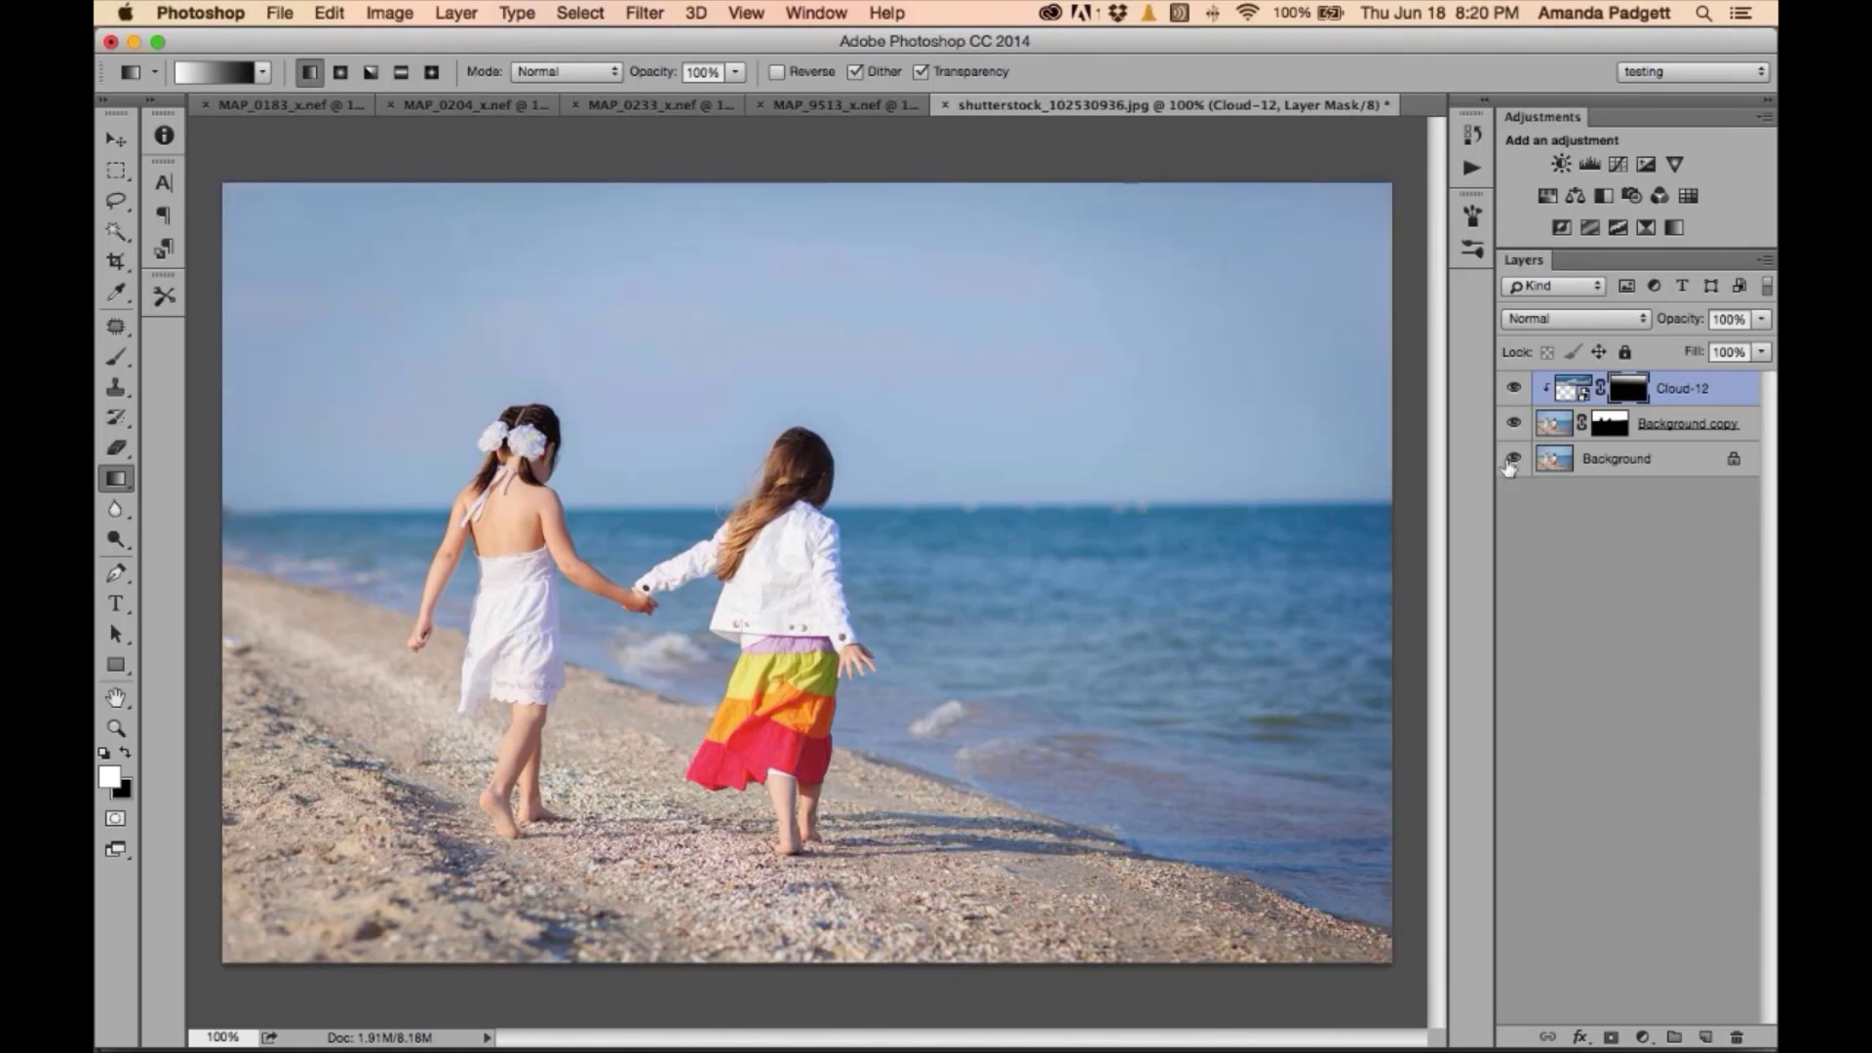
pyautogui.keyDown('alt'); pyautogui.click(1511, 460); pyautogui.keyUp('alt')
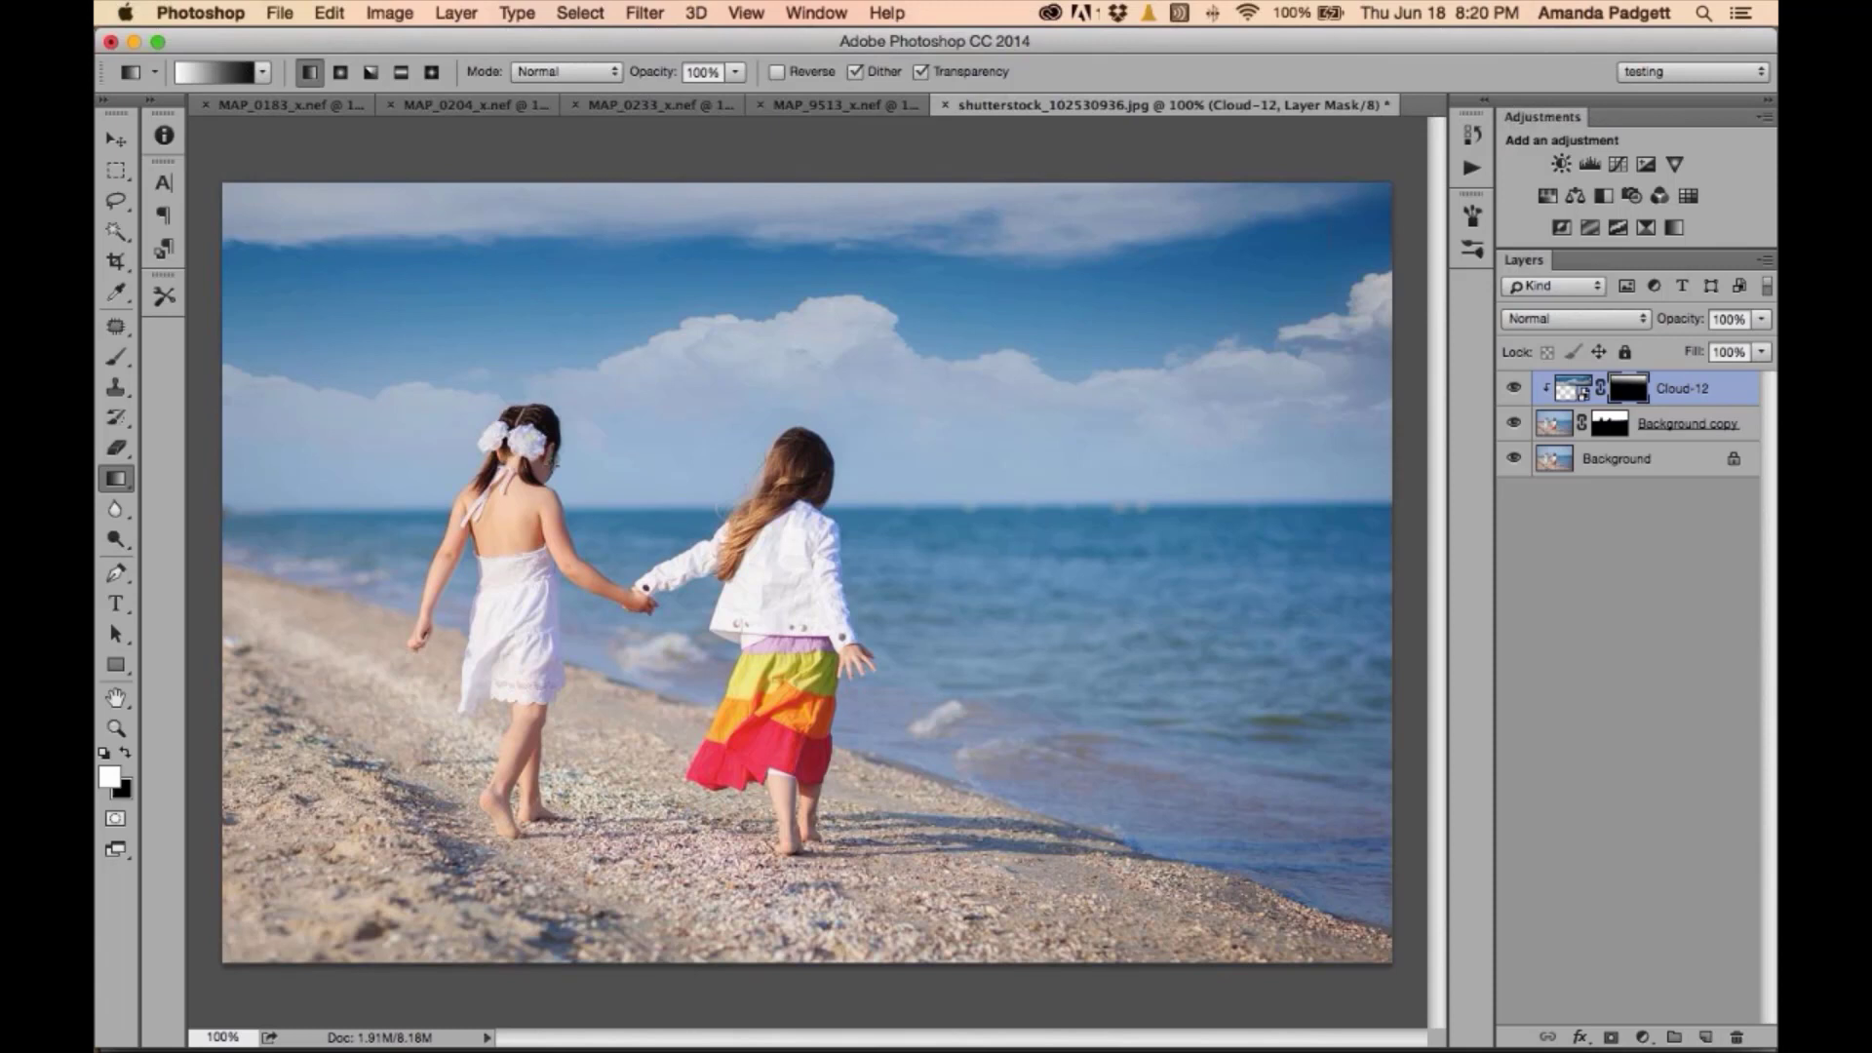
# - Preview the sample photos in the examples folder and open the girl in the wheat field, shutterstock_108841097.jpg
pyautogui.click(279, 13)
pyautogui.click(310, 64)
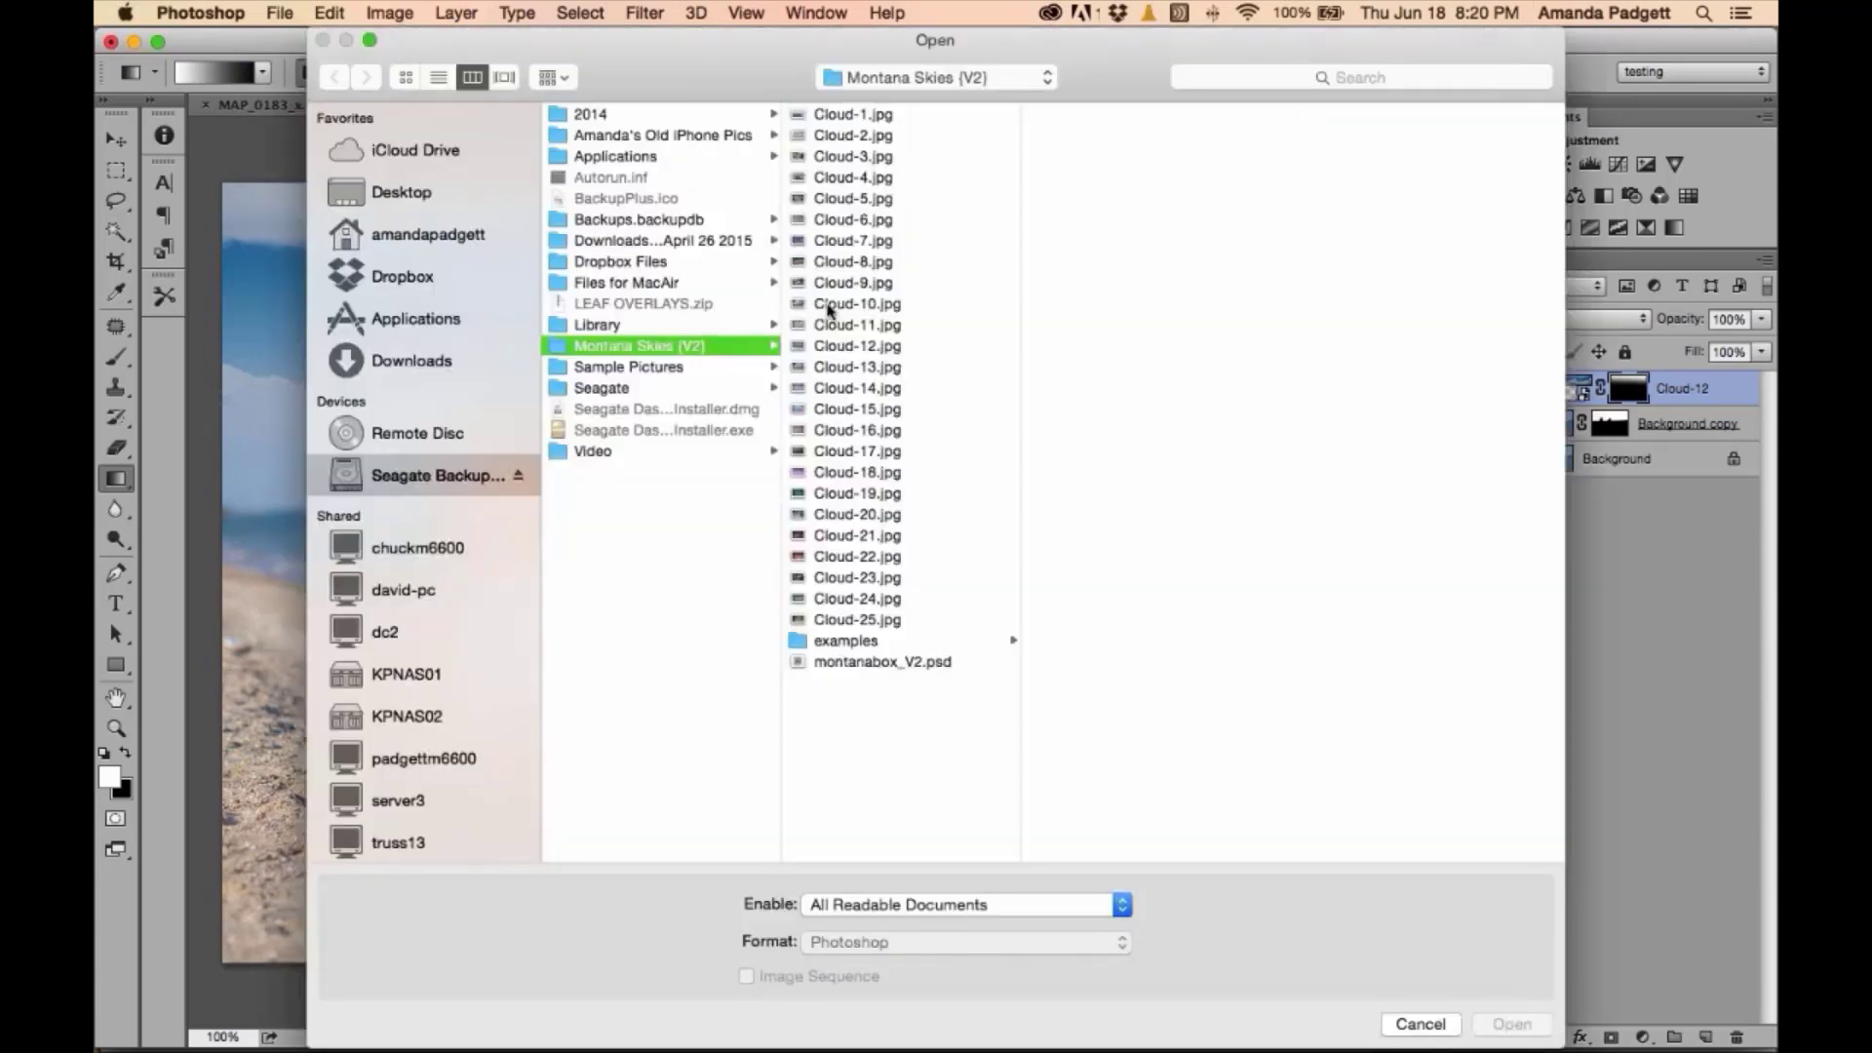
pyautogui.click(858, 644)
pyautogui.click(1094, 409)
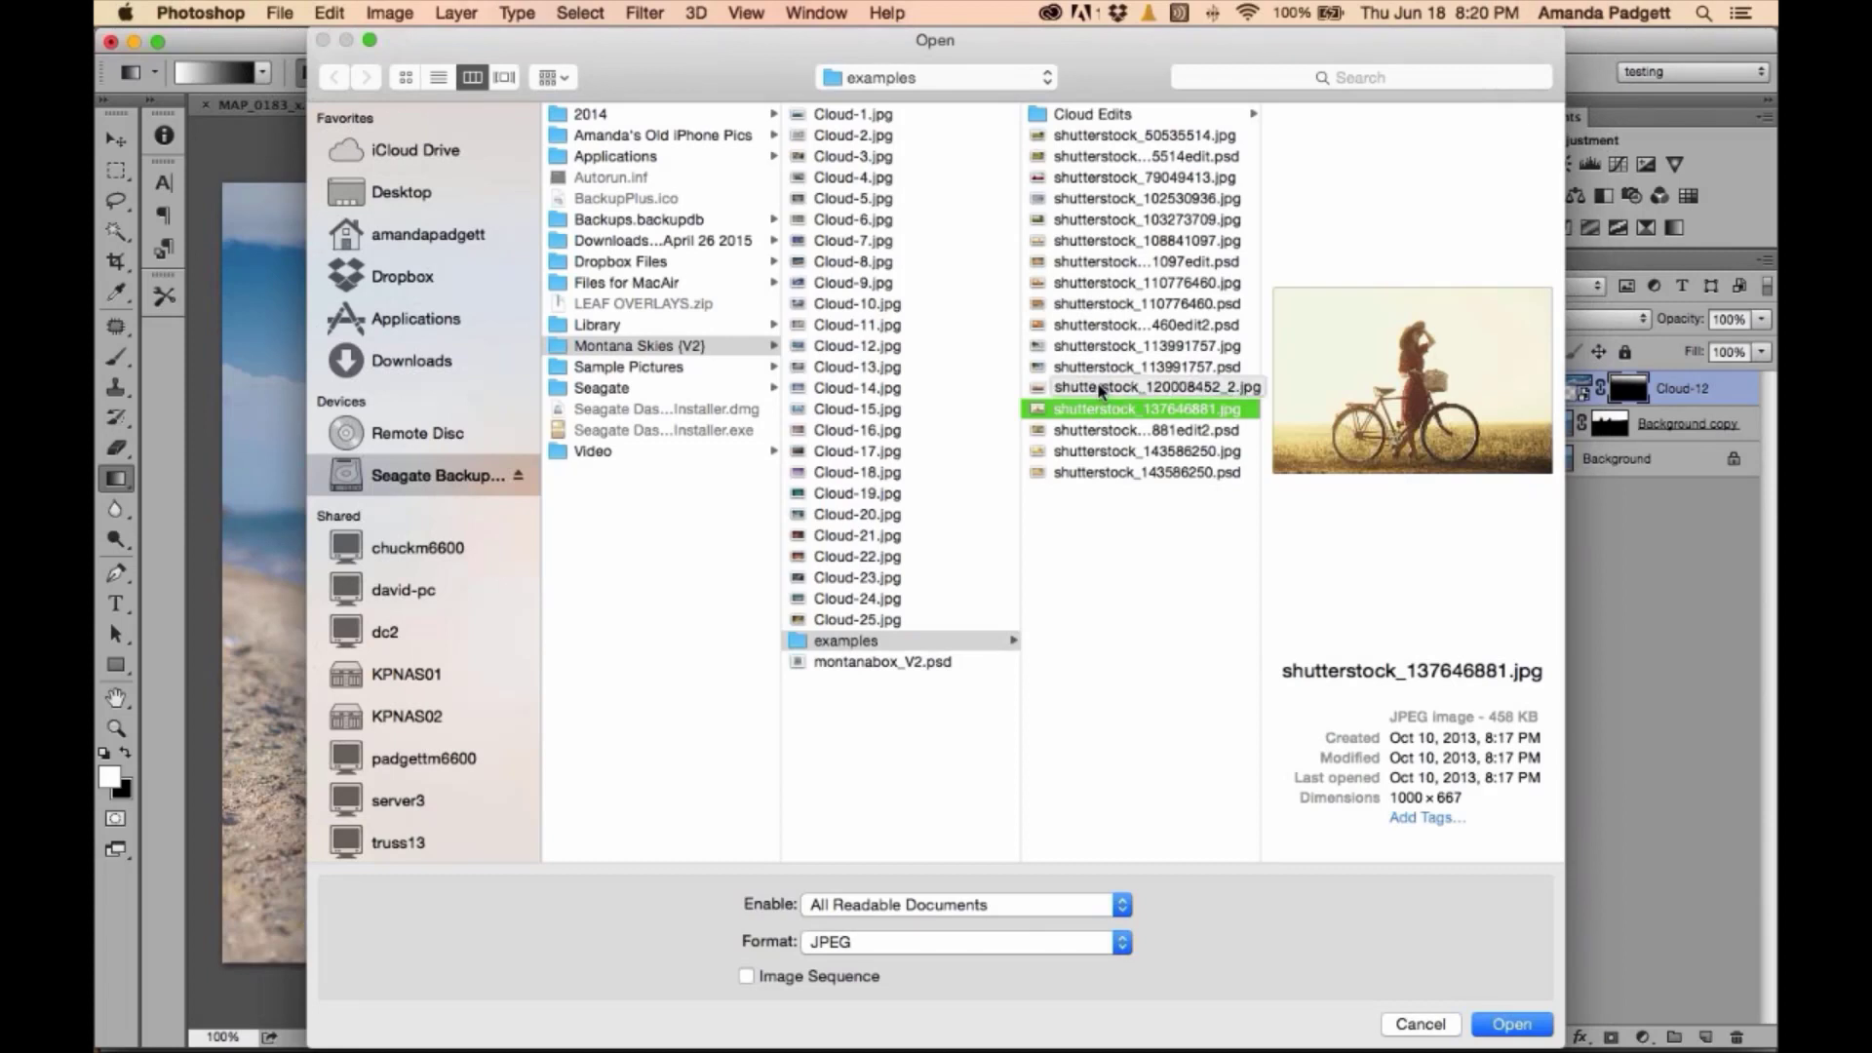
pyautogui.click(1100, 368)
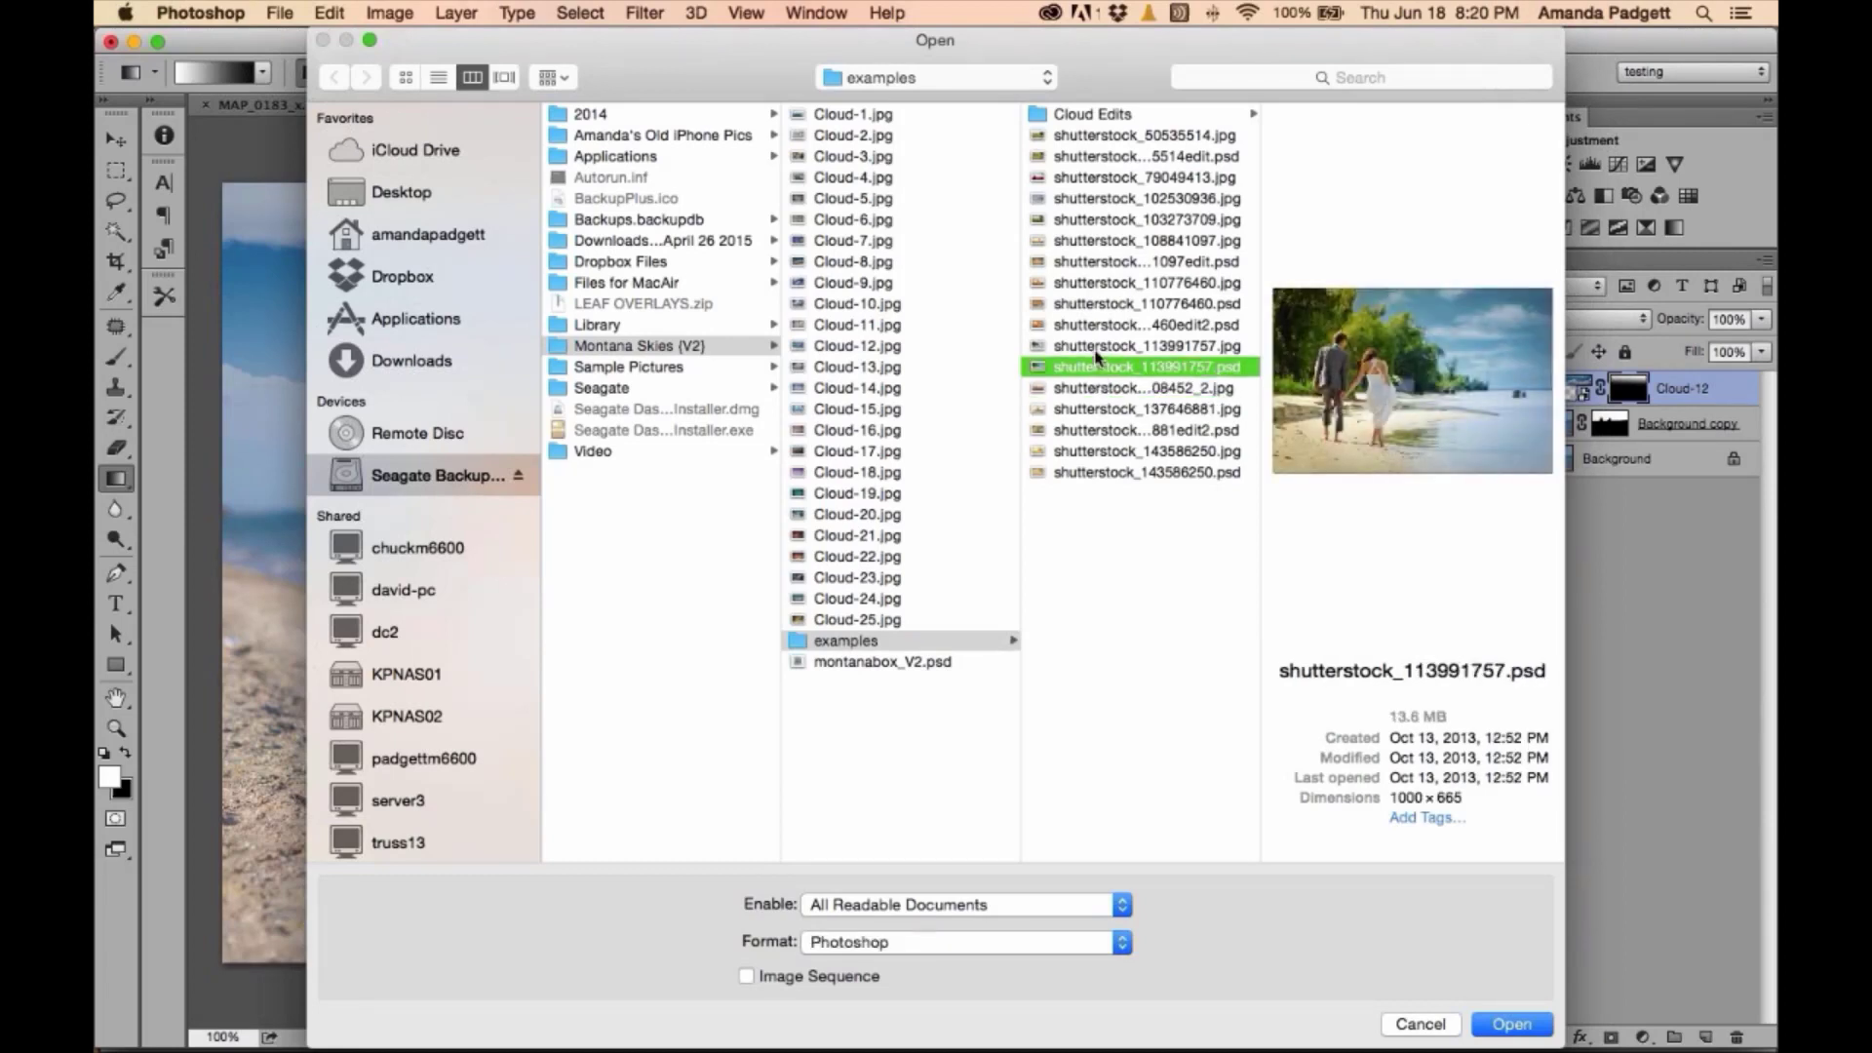
pyautogui.click(1096, 348)
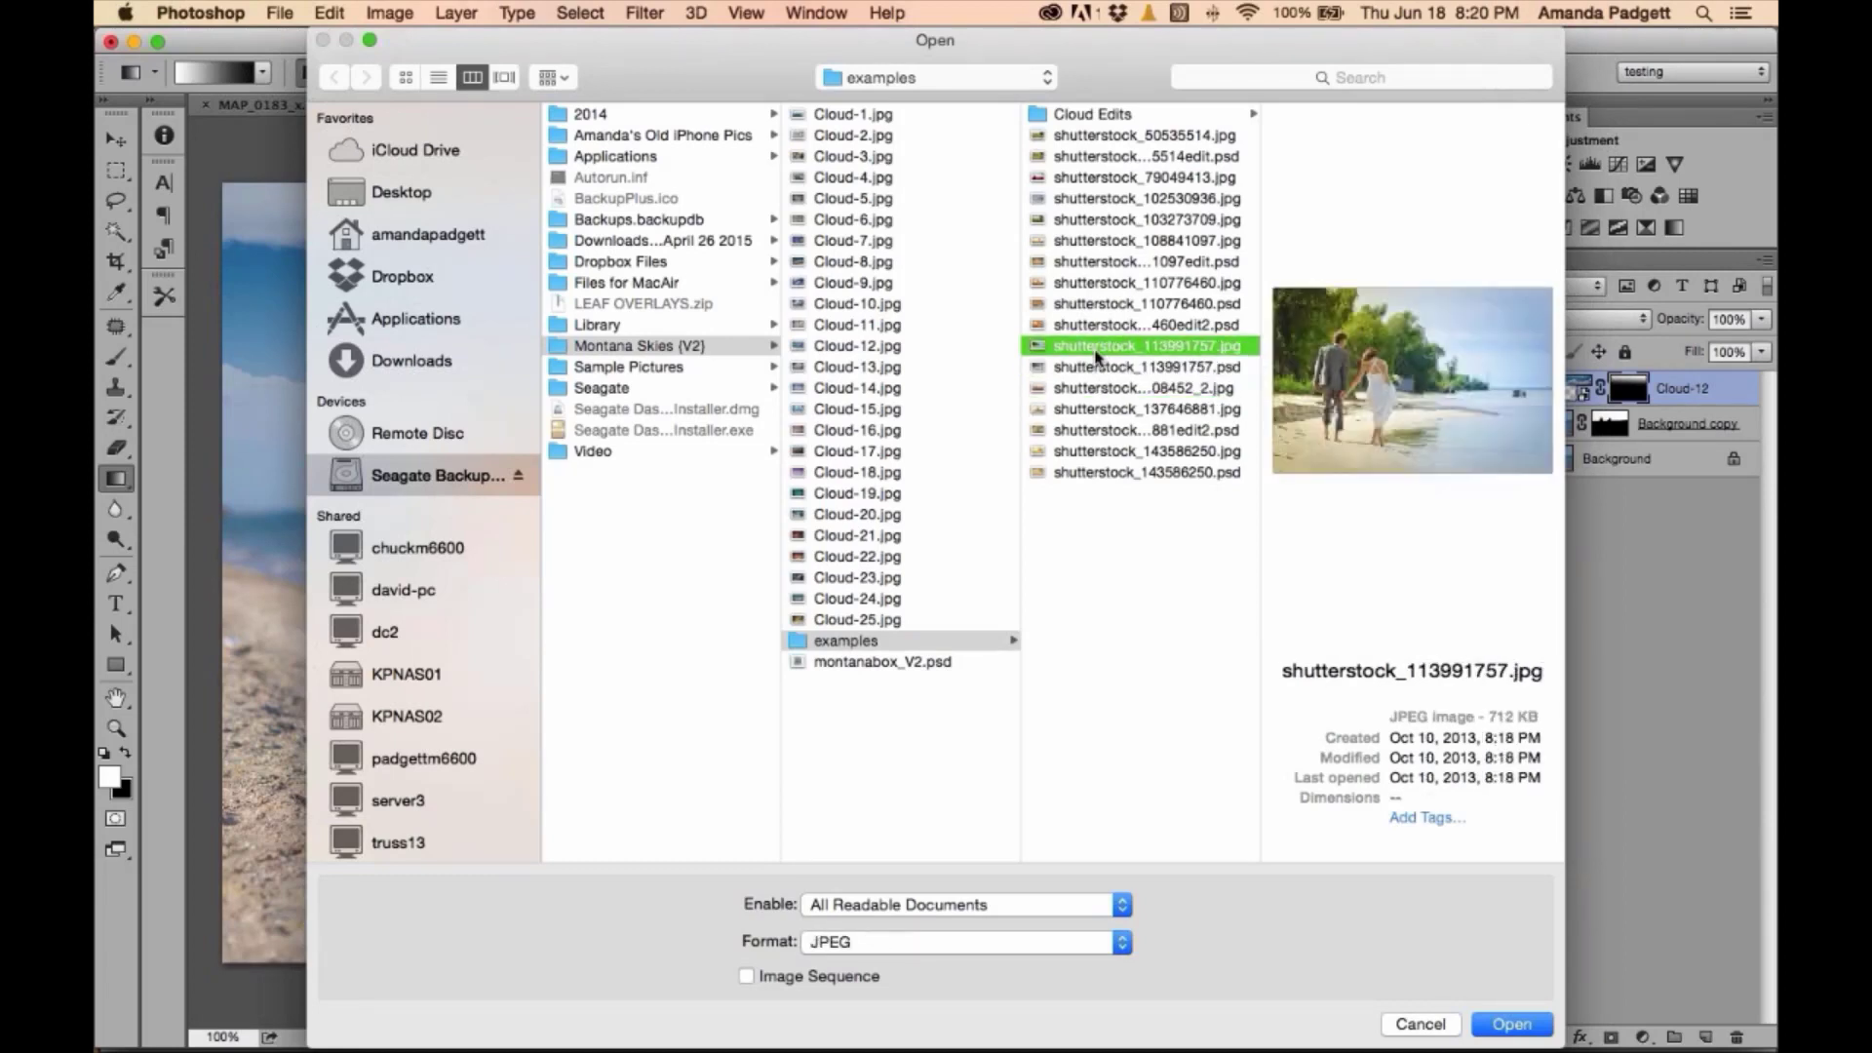
pyautogui.click(1109, 285)
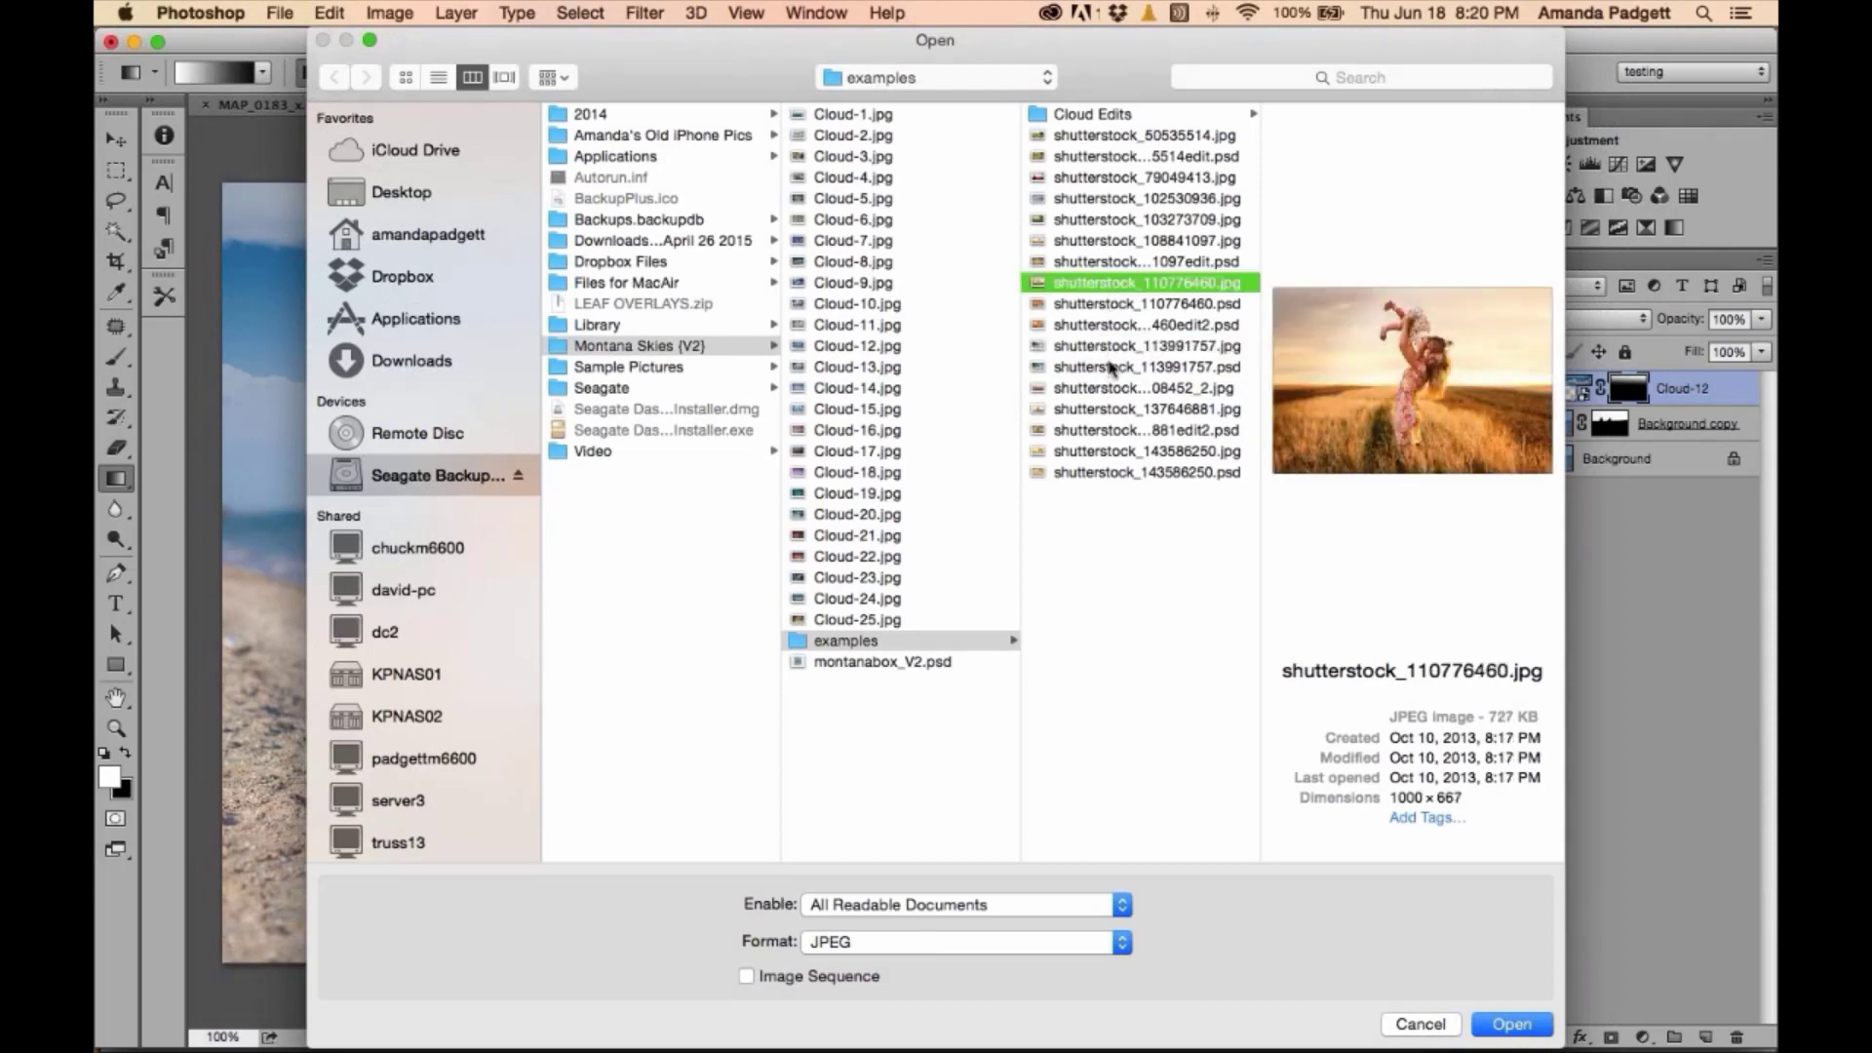
pyautogui.click(1105, 430)
pyautogui.click(1105, 453)
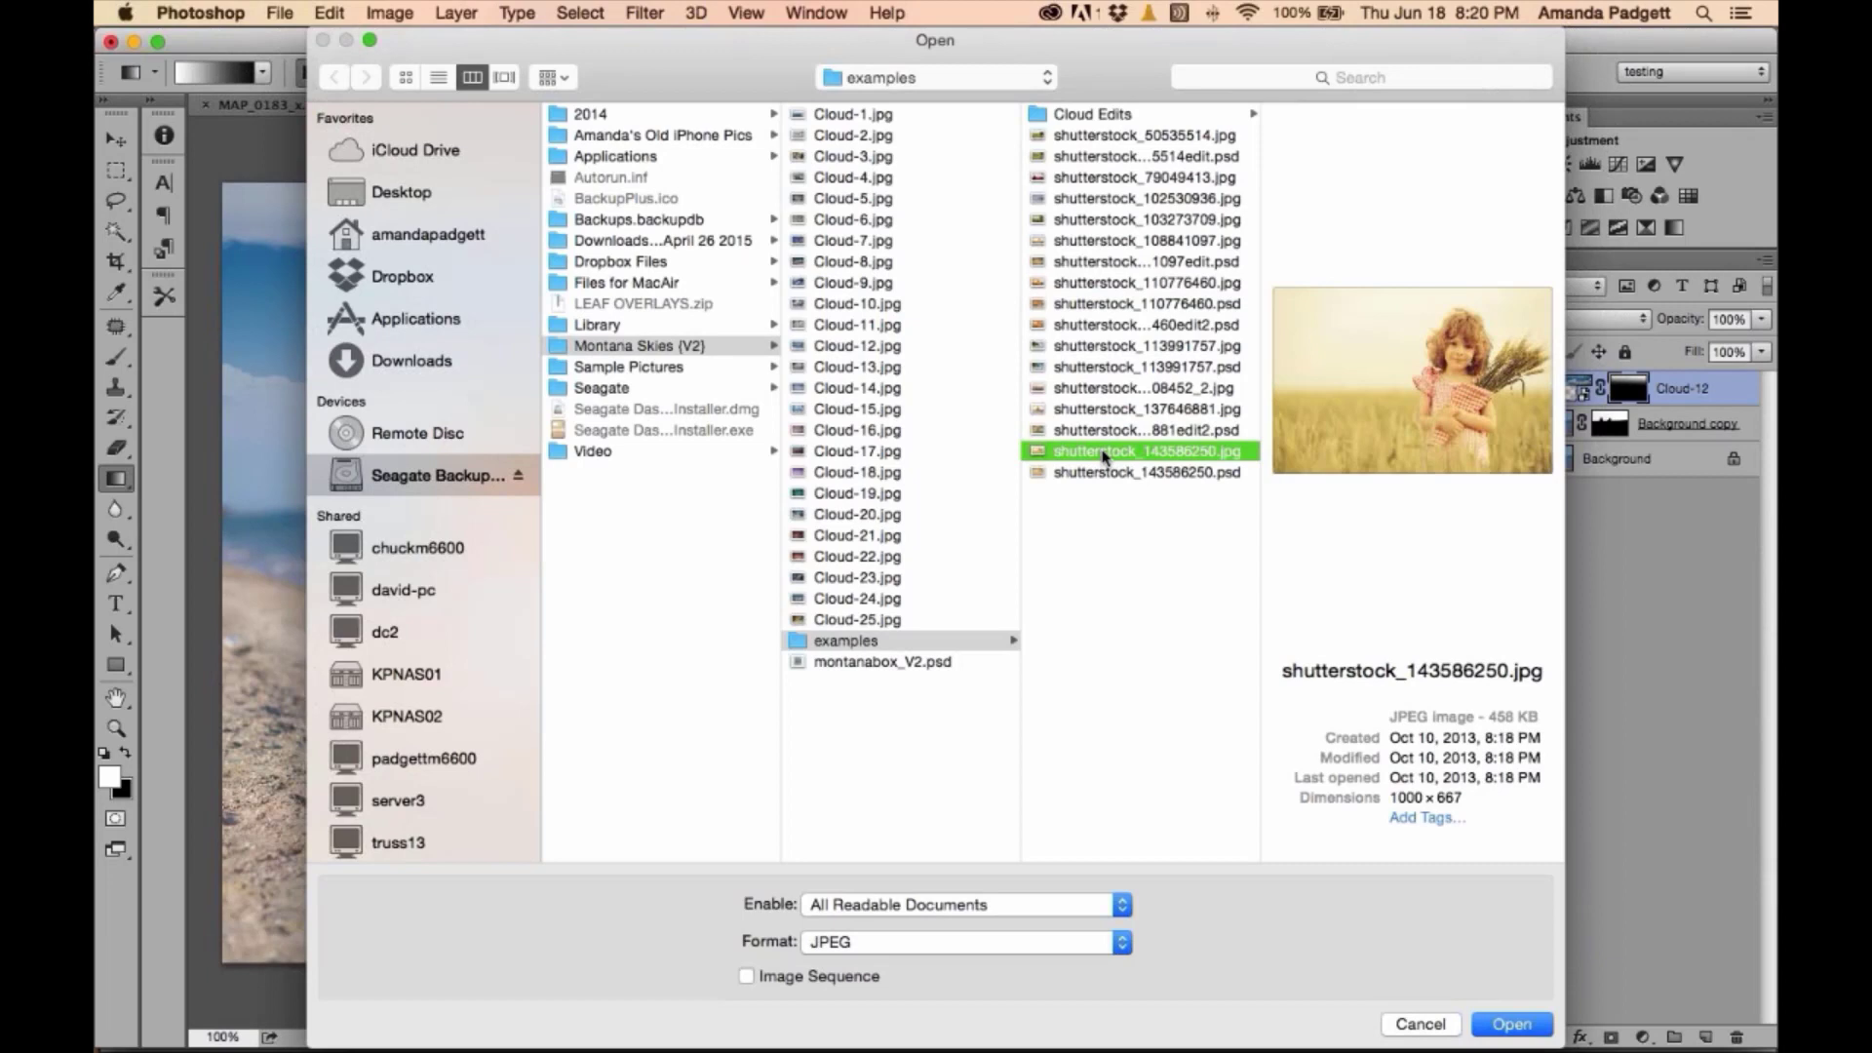
pyautogui.click(1125, 243)
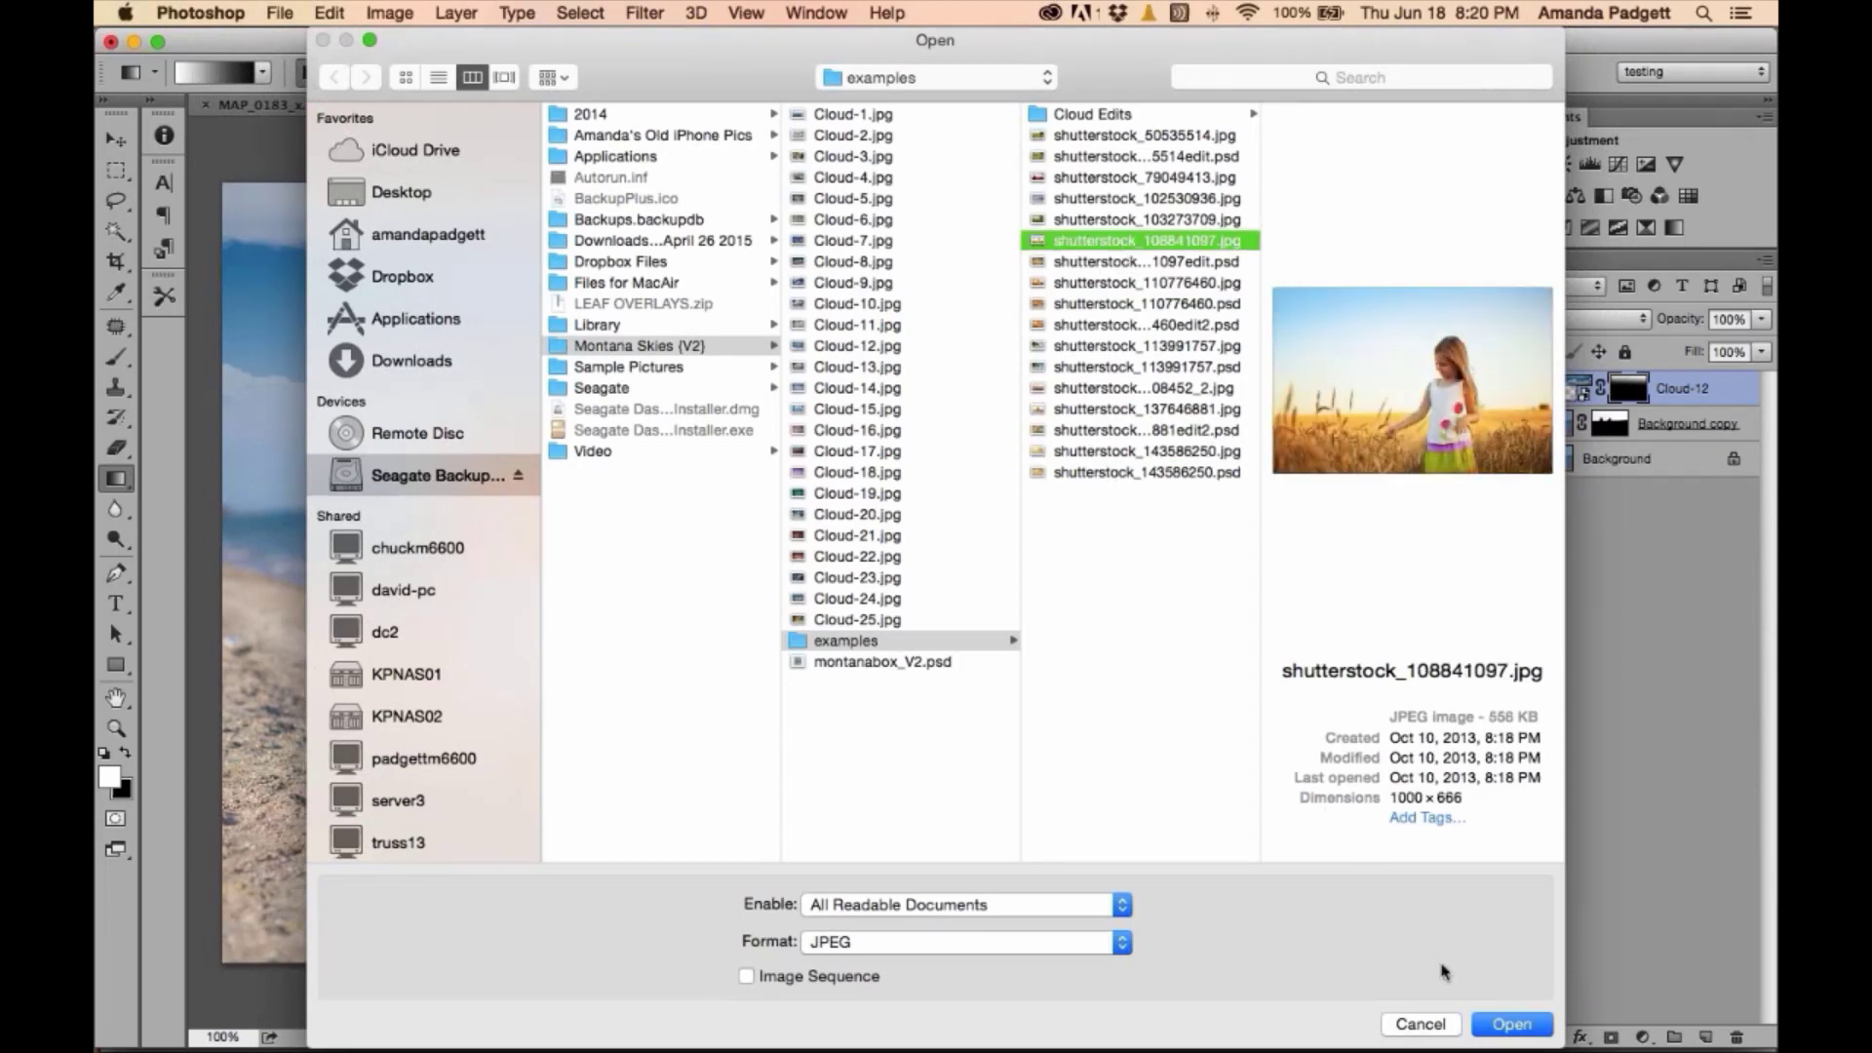
pyautogui.click(1512, 1025)
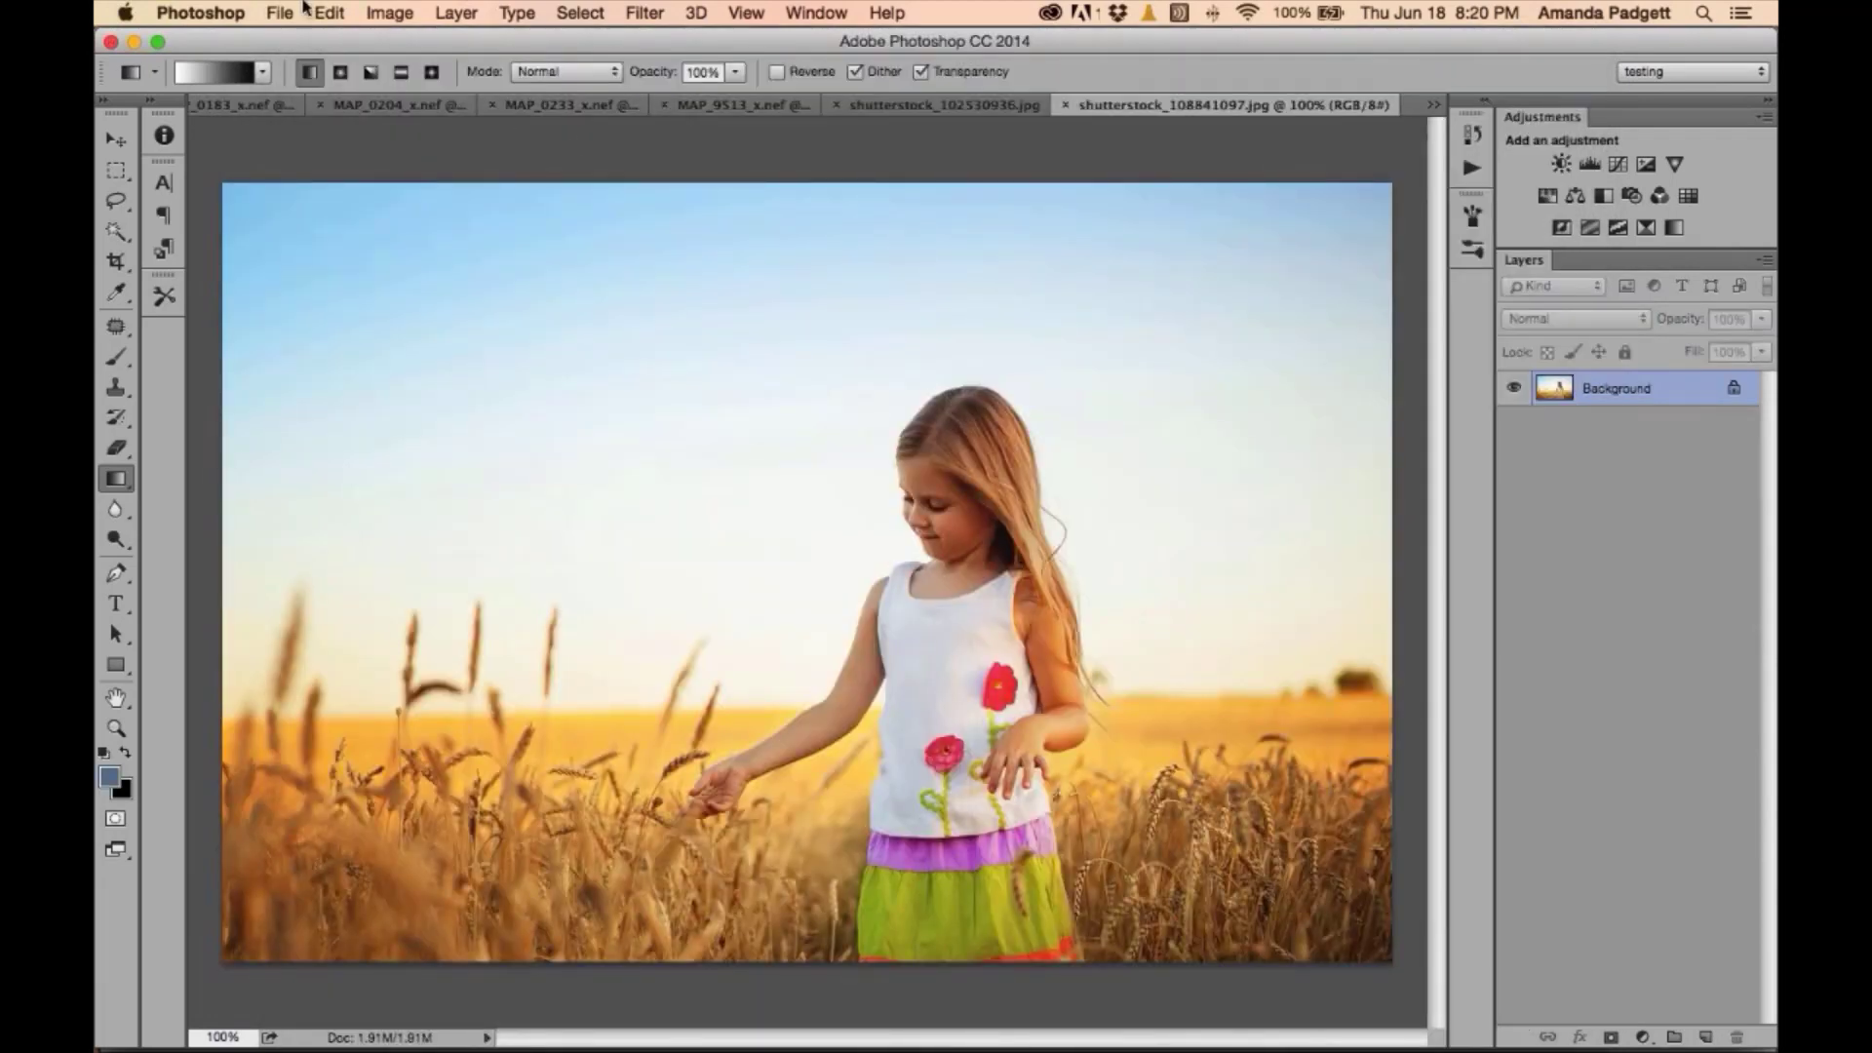
# - Start placing an embedded sky image and preview Cloud-1.jpg through Cloud-6.jpg in the Montana Skies {V2} folder, leaving Cloud-6.jpg selected
pyautogui.click(280, 11)
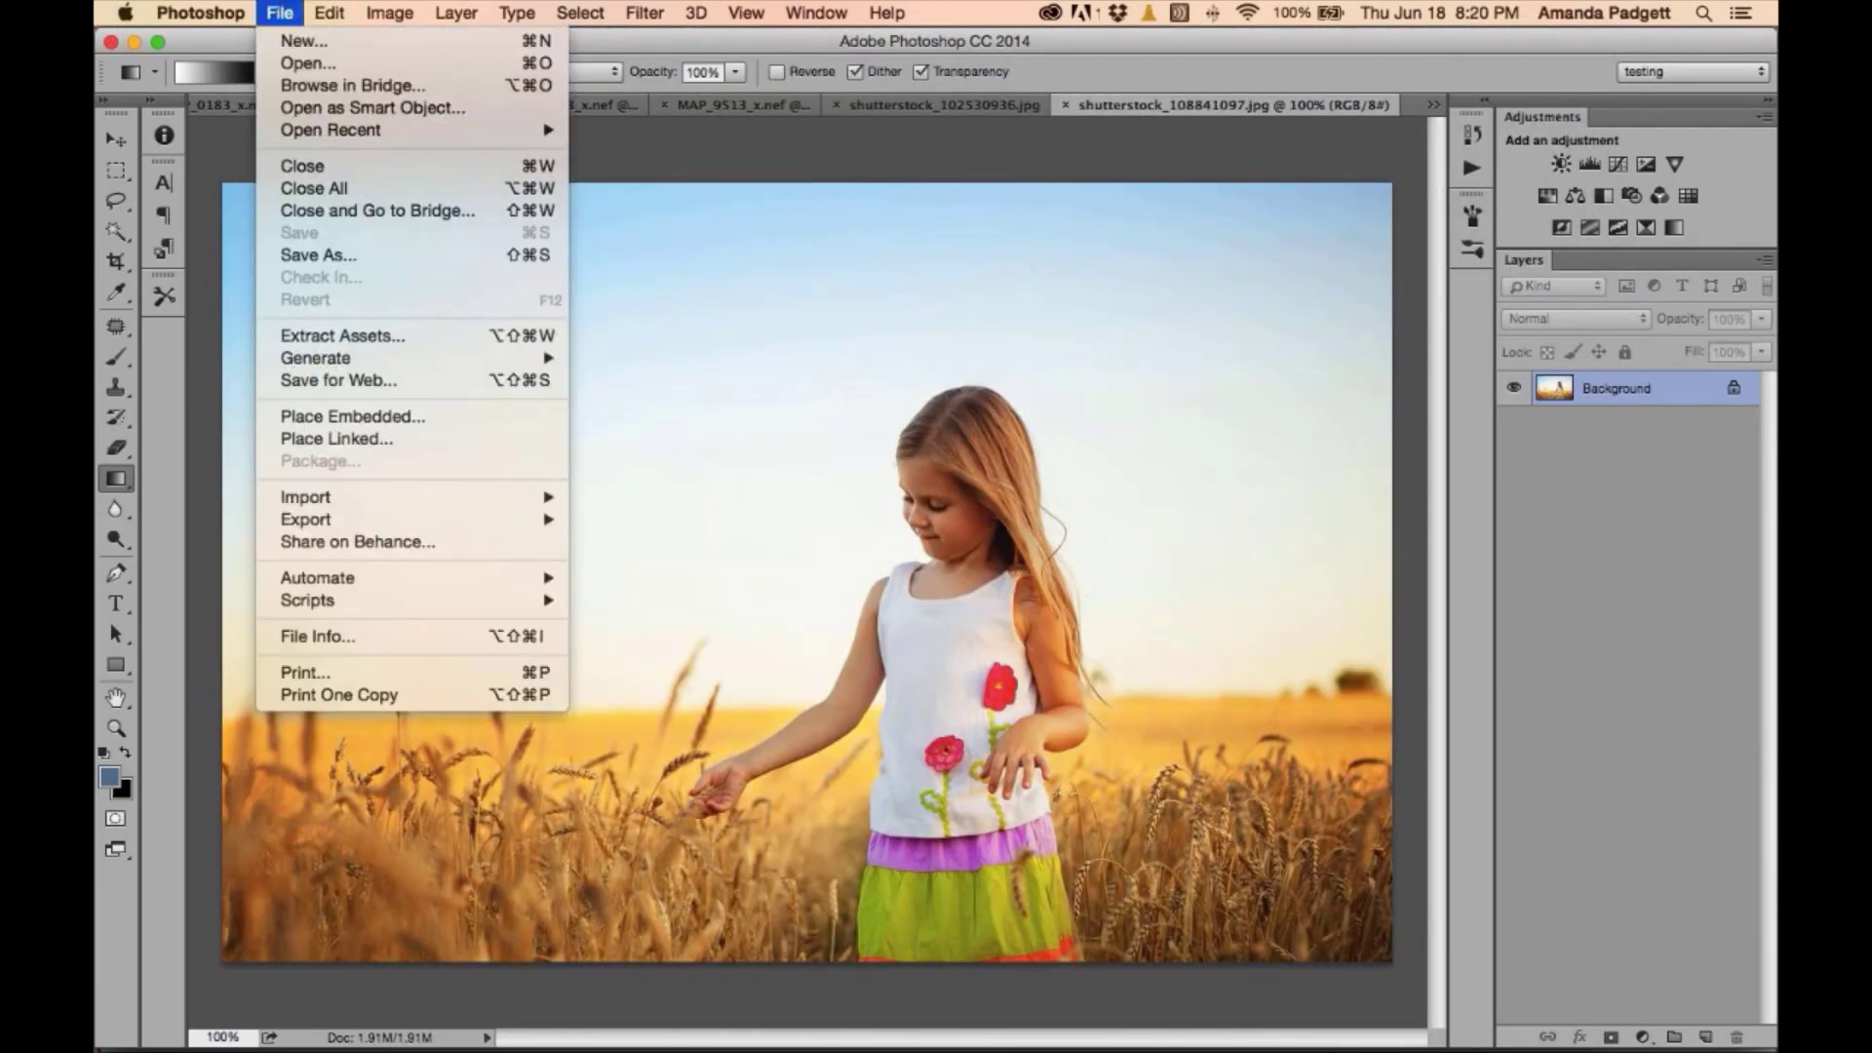
pyautogui.click(346, 421)
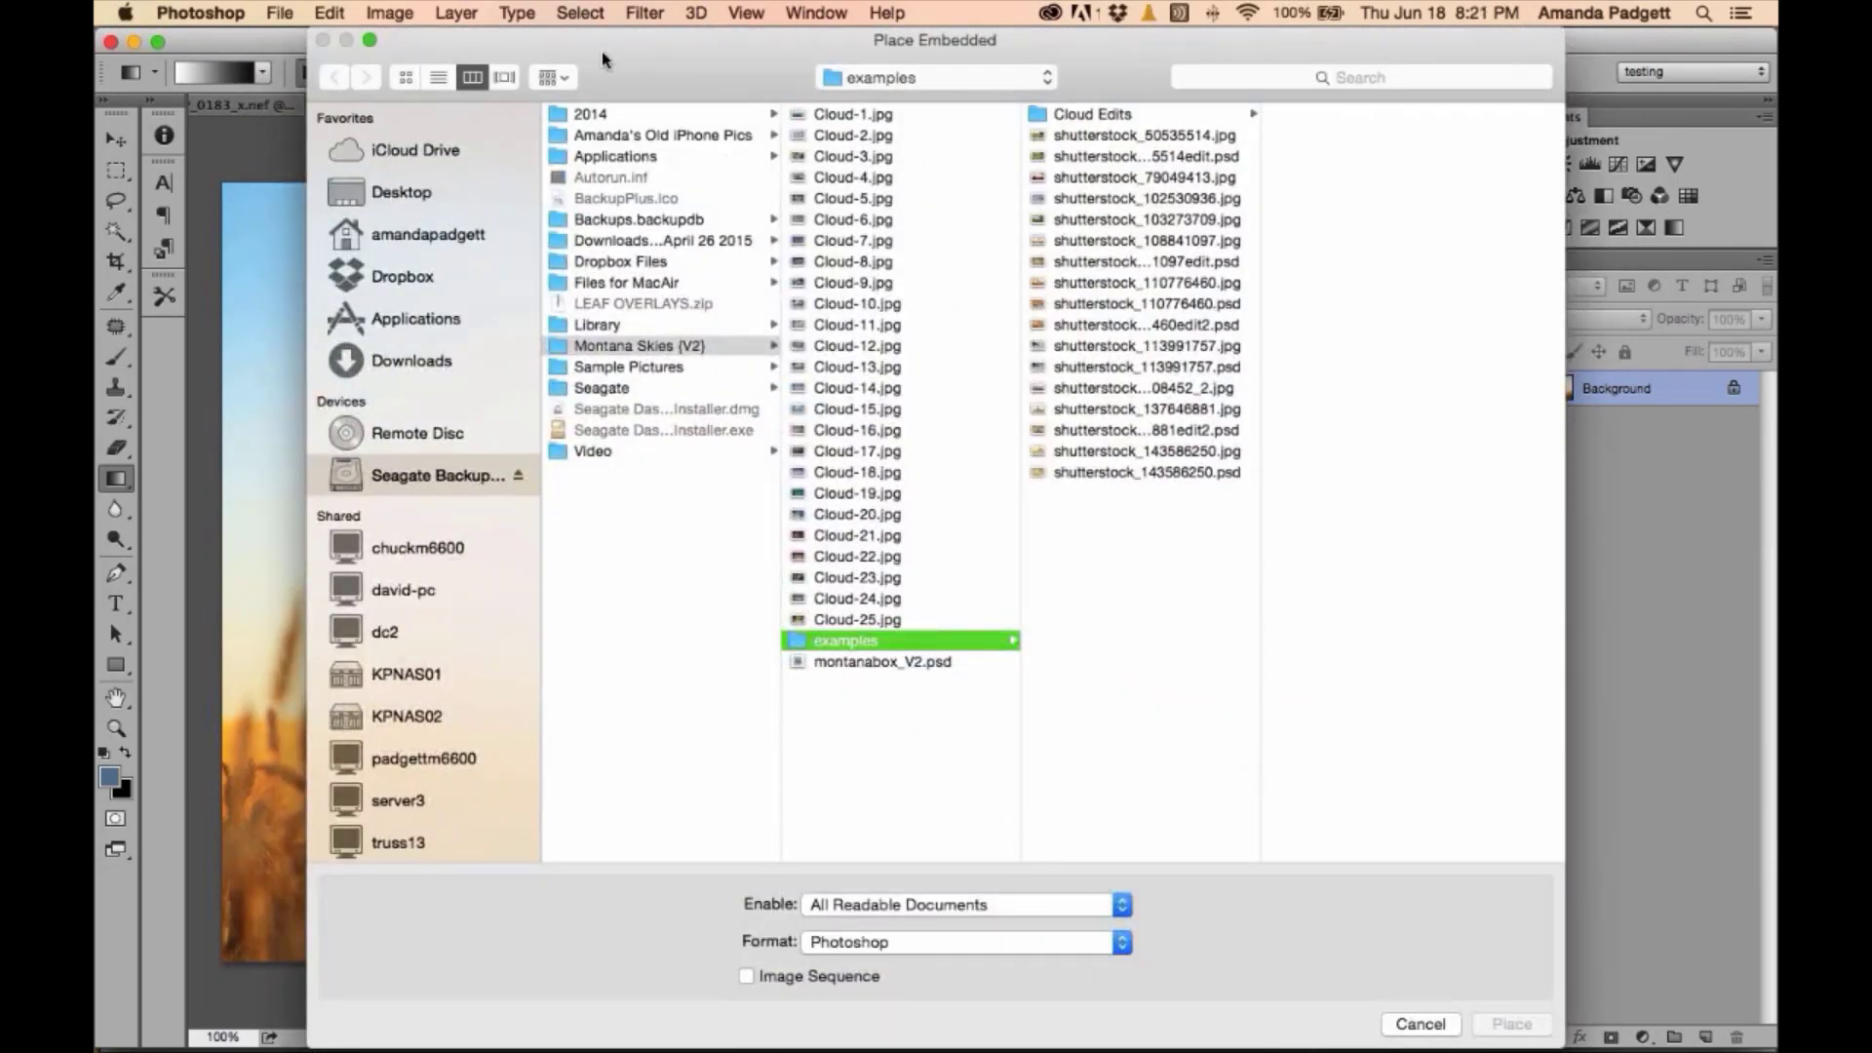
pyautogui.moveTo(600, 51); pyautogui.dragTo(668, 51)
pyautogui.moveTo(376, 29); pyautogui.dragTo(567, 146)
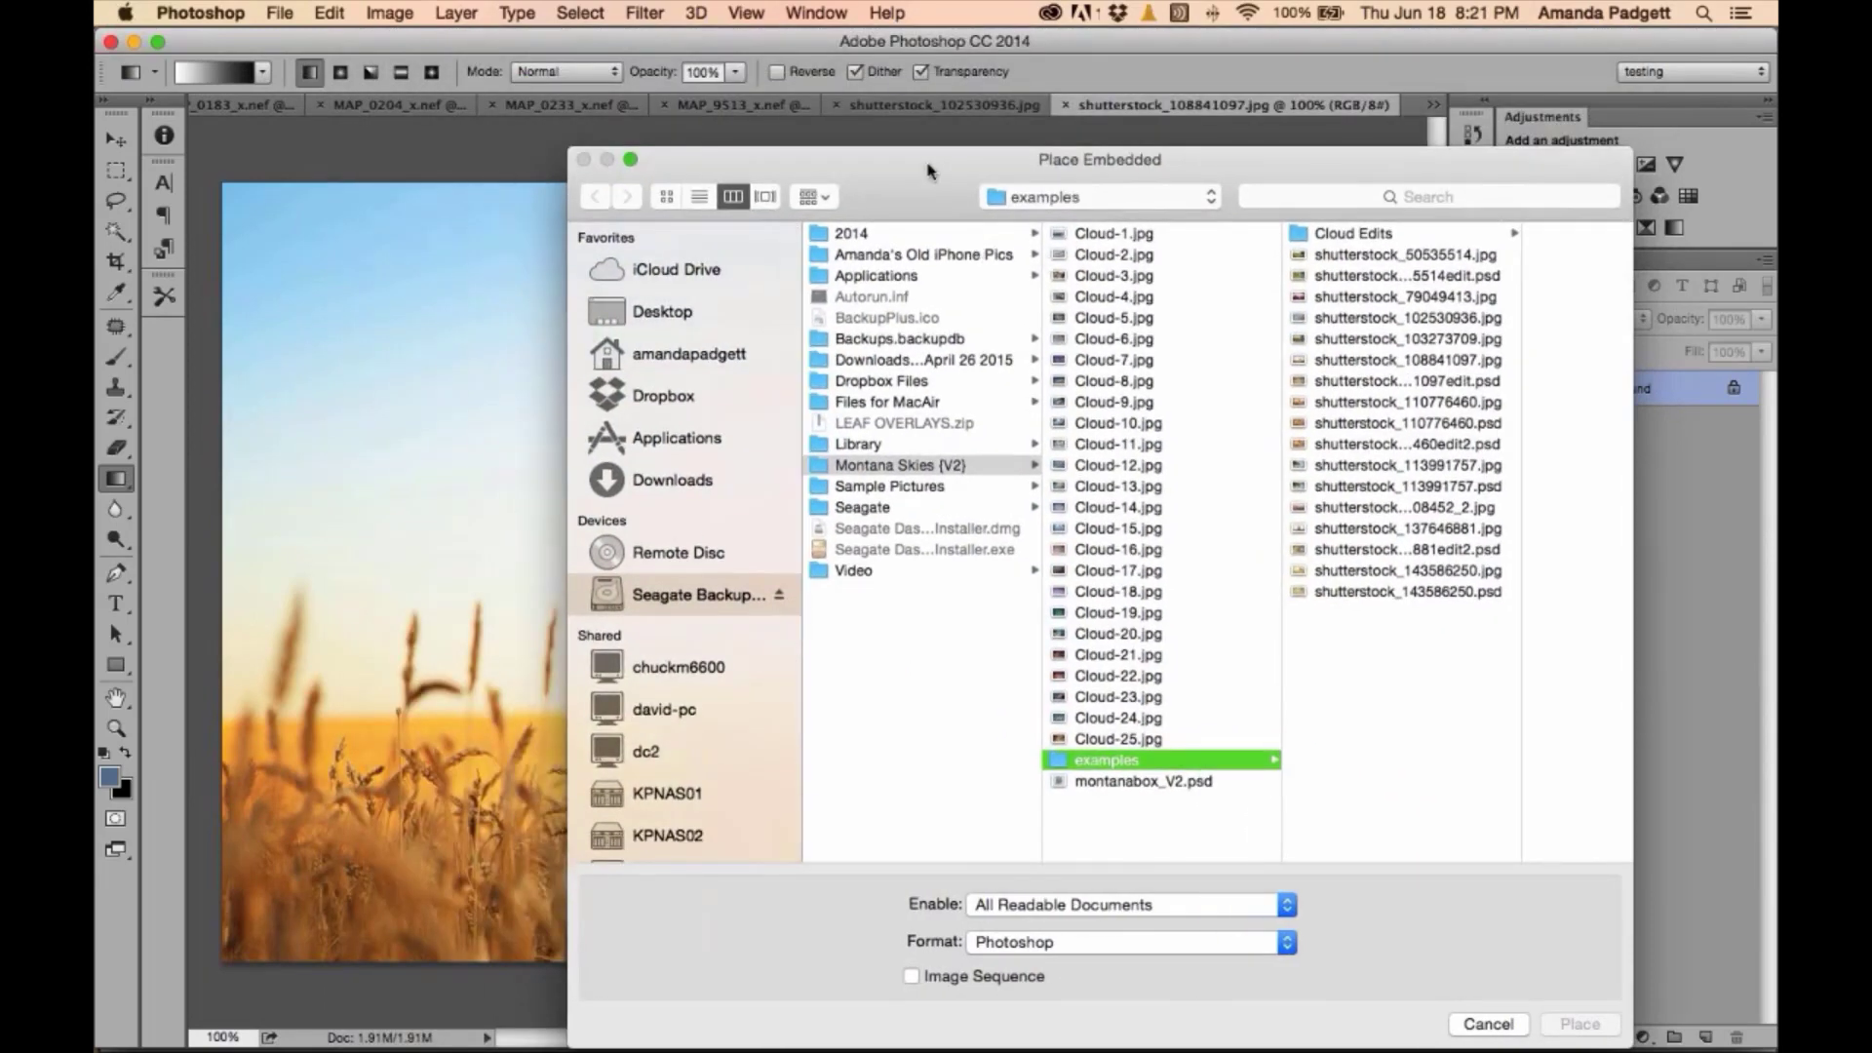
pyautogui.moveTo(928, 167); pyautogui.dragTo(1006, 147)
pyautogui.click(1213, 213)
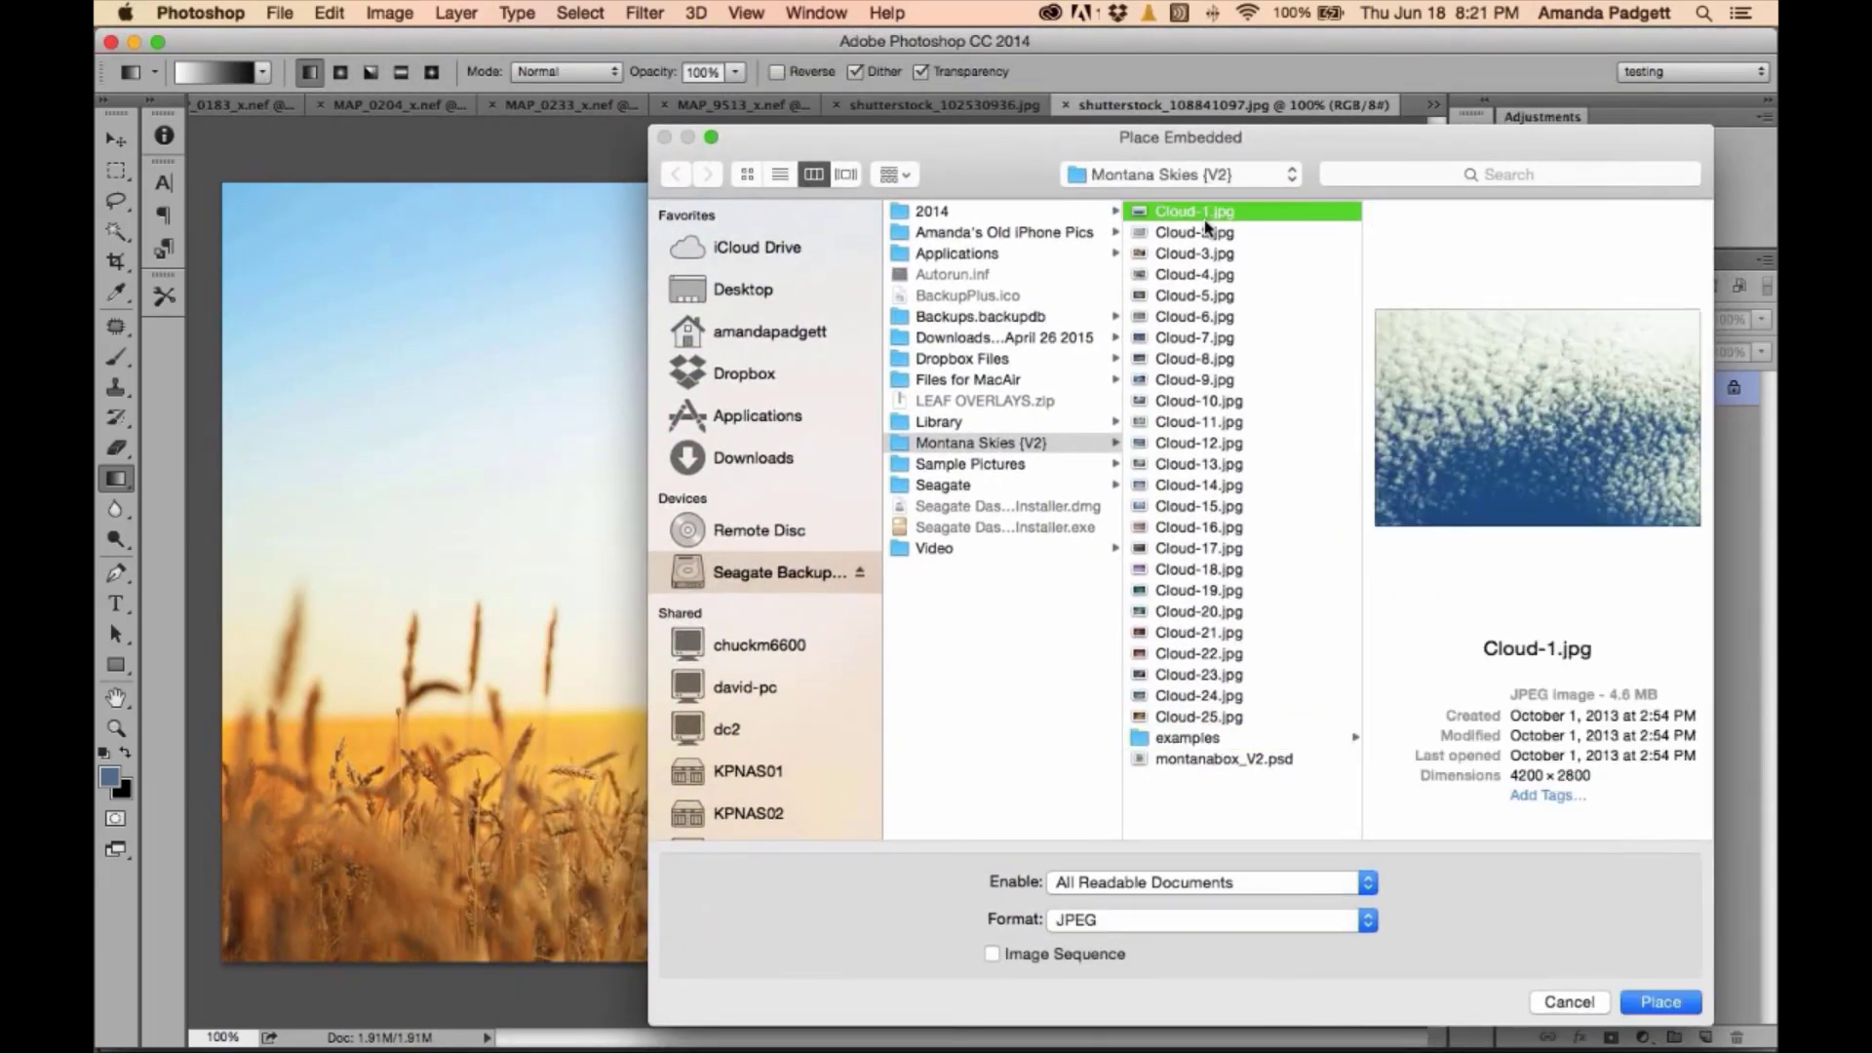
pyautogui.click(1196, 239)
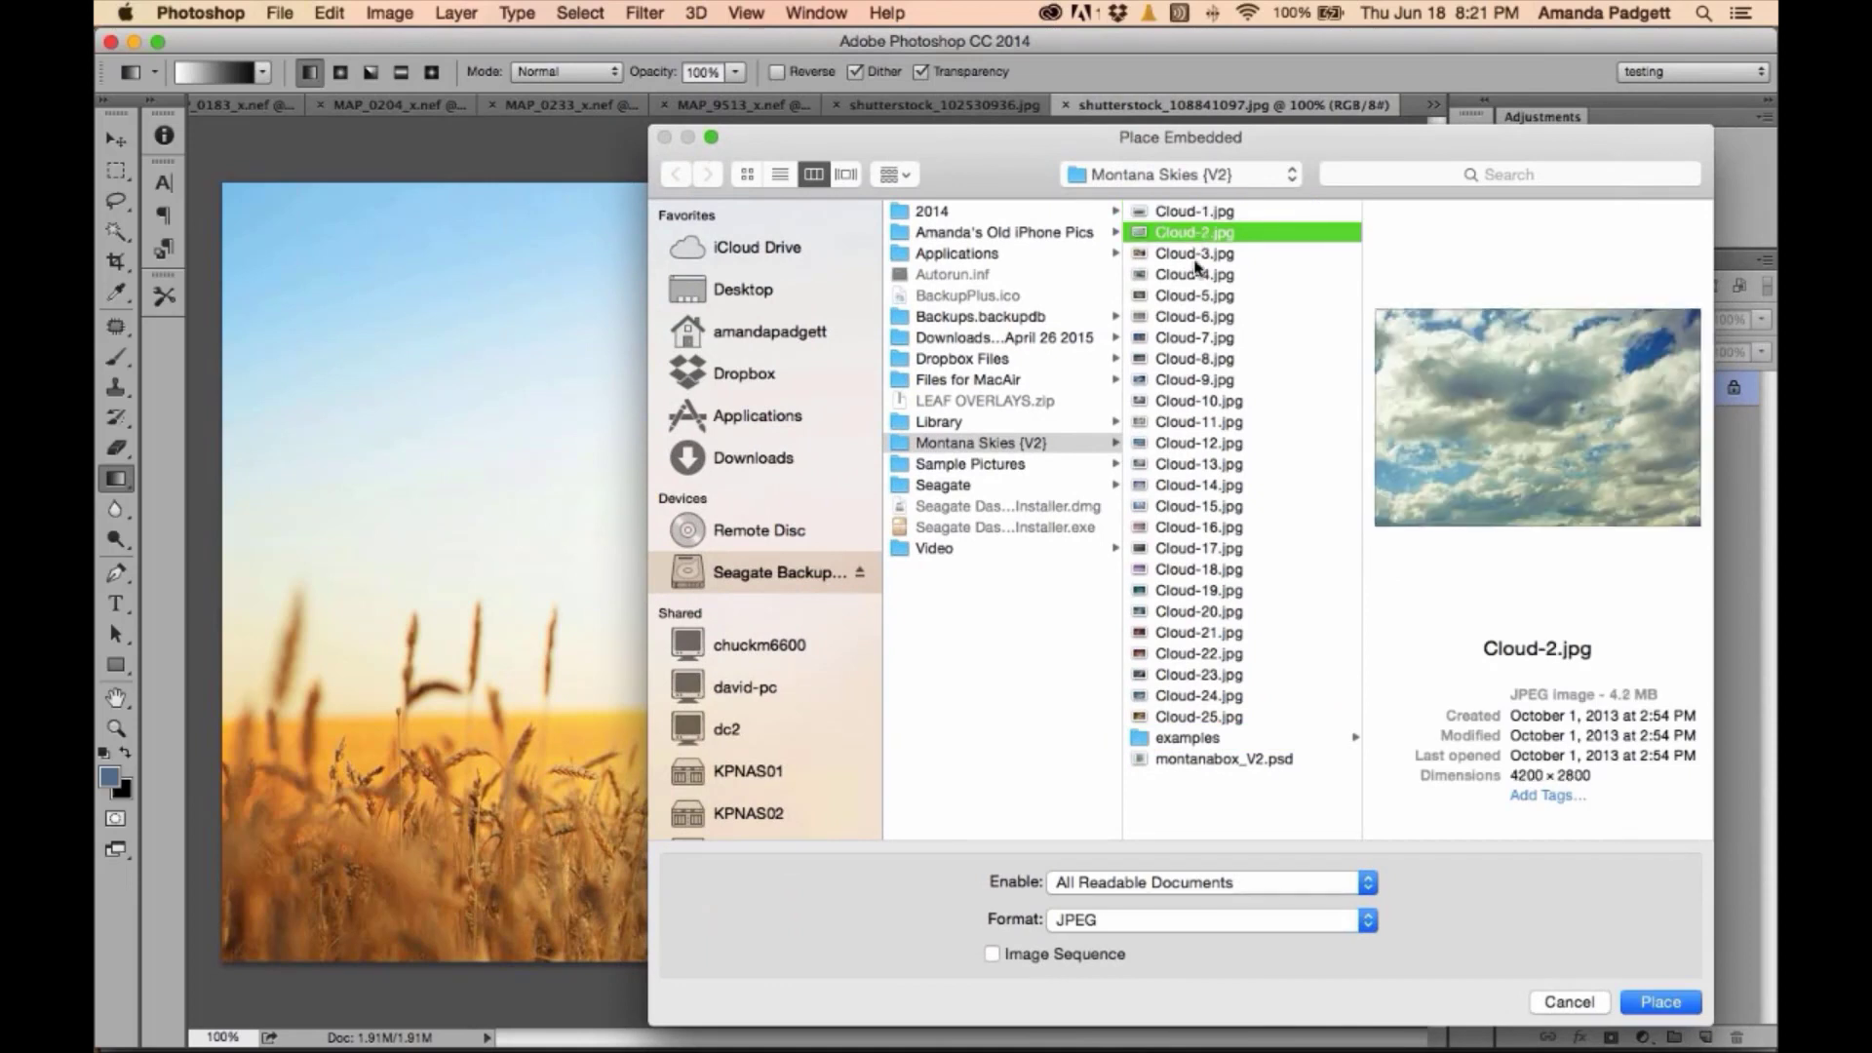
pyautogui.click(1196, 257)
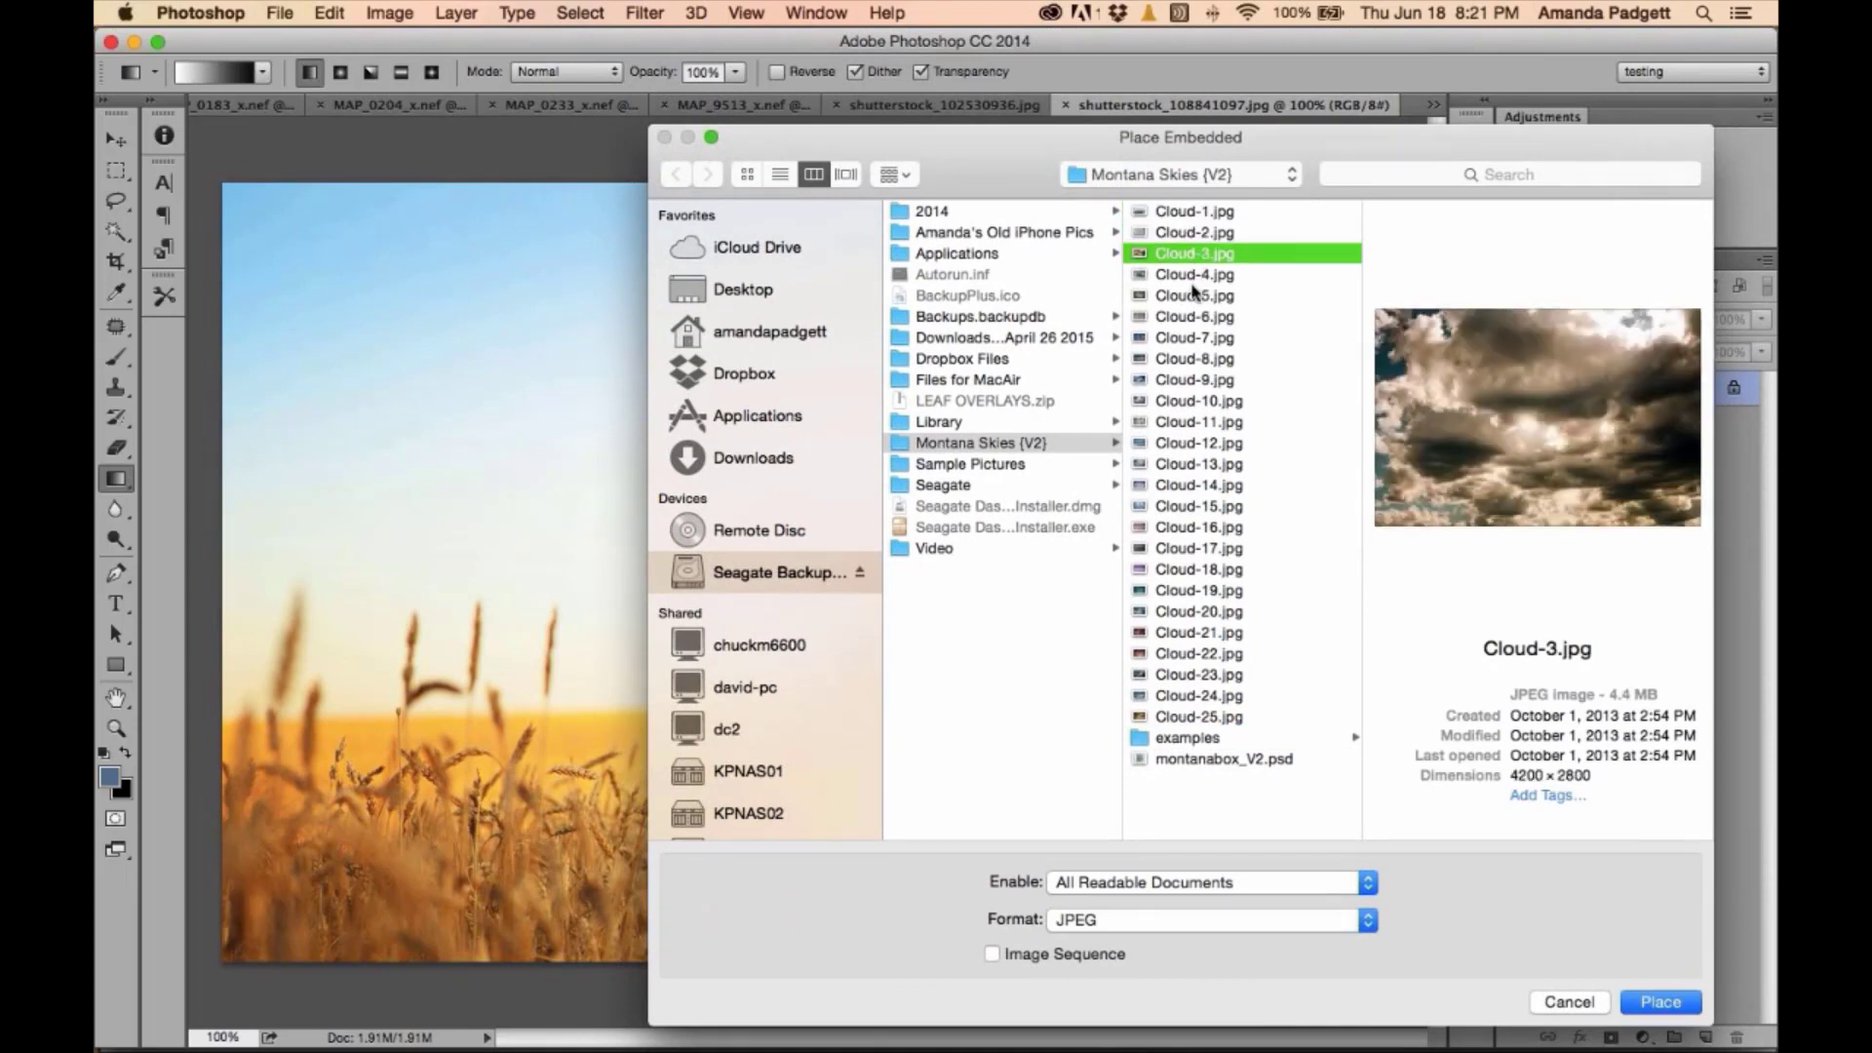
pyautogui.click(1194, 278)
pyautogui.click(1192, 302)
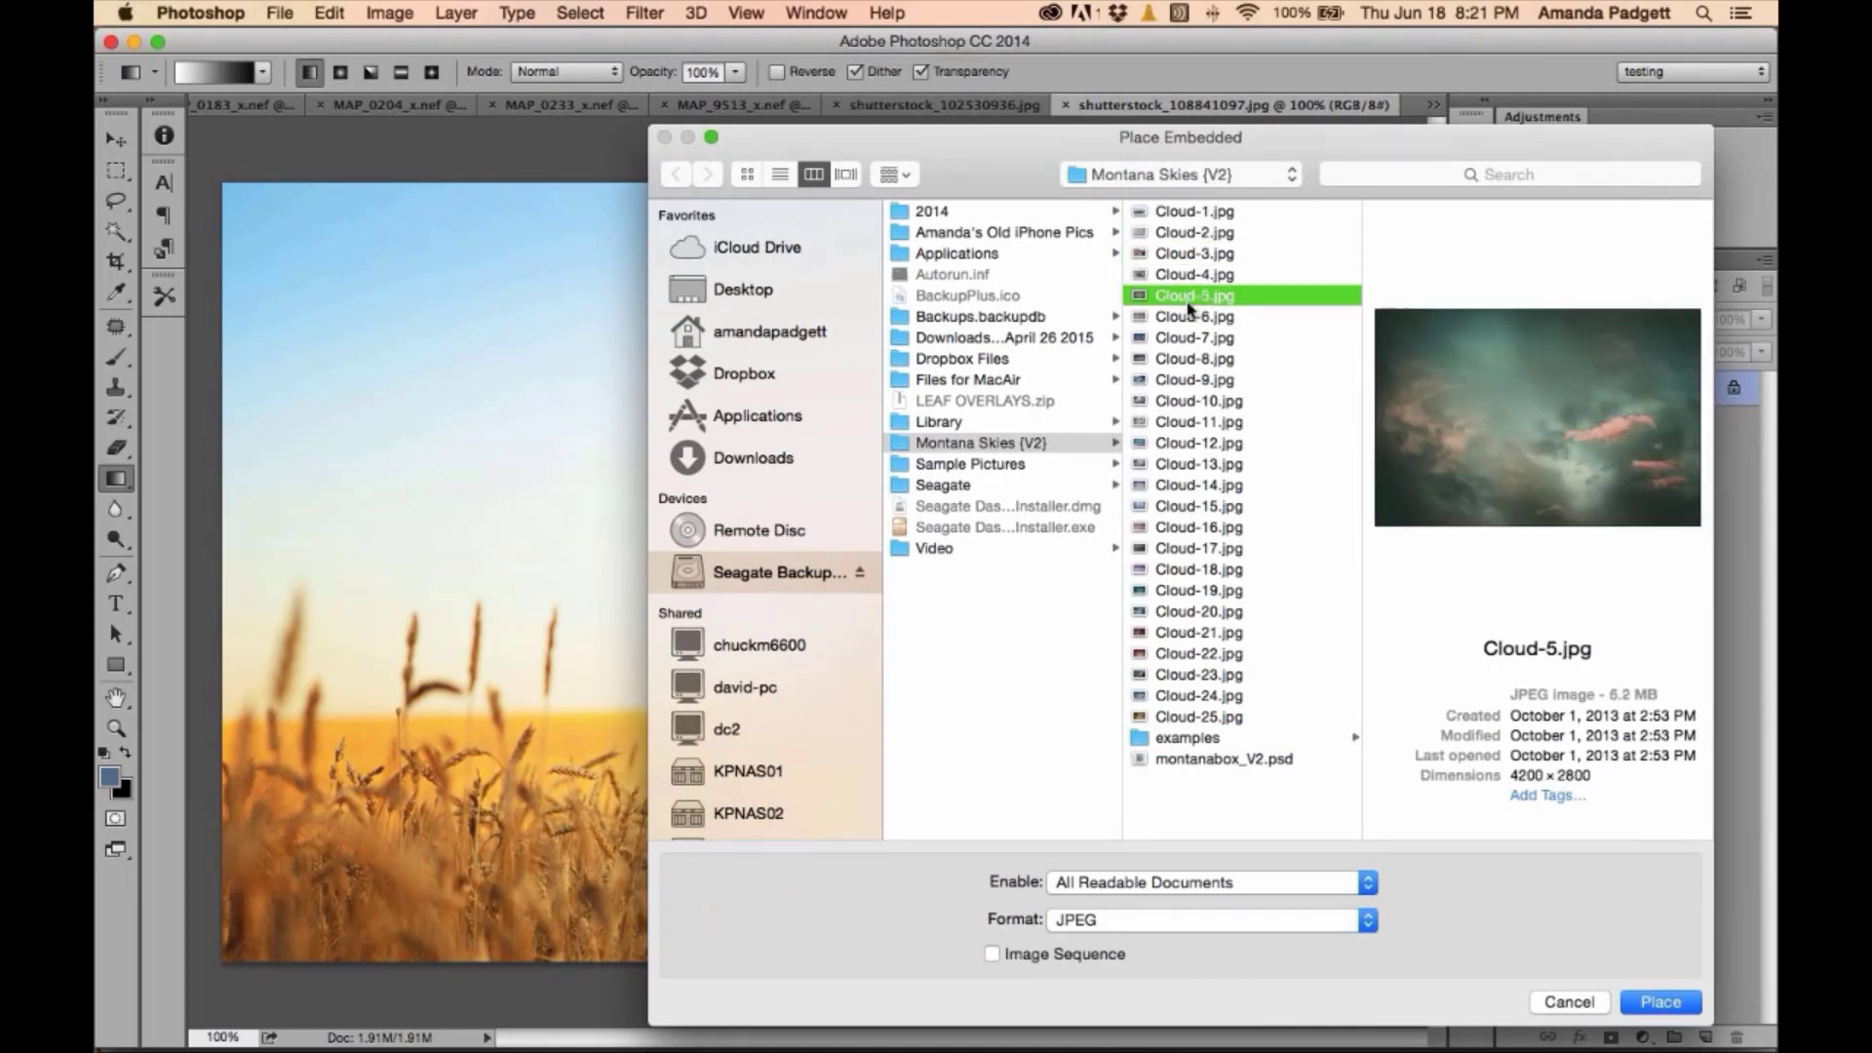
pyautogui.click(1188, 325)
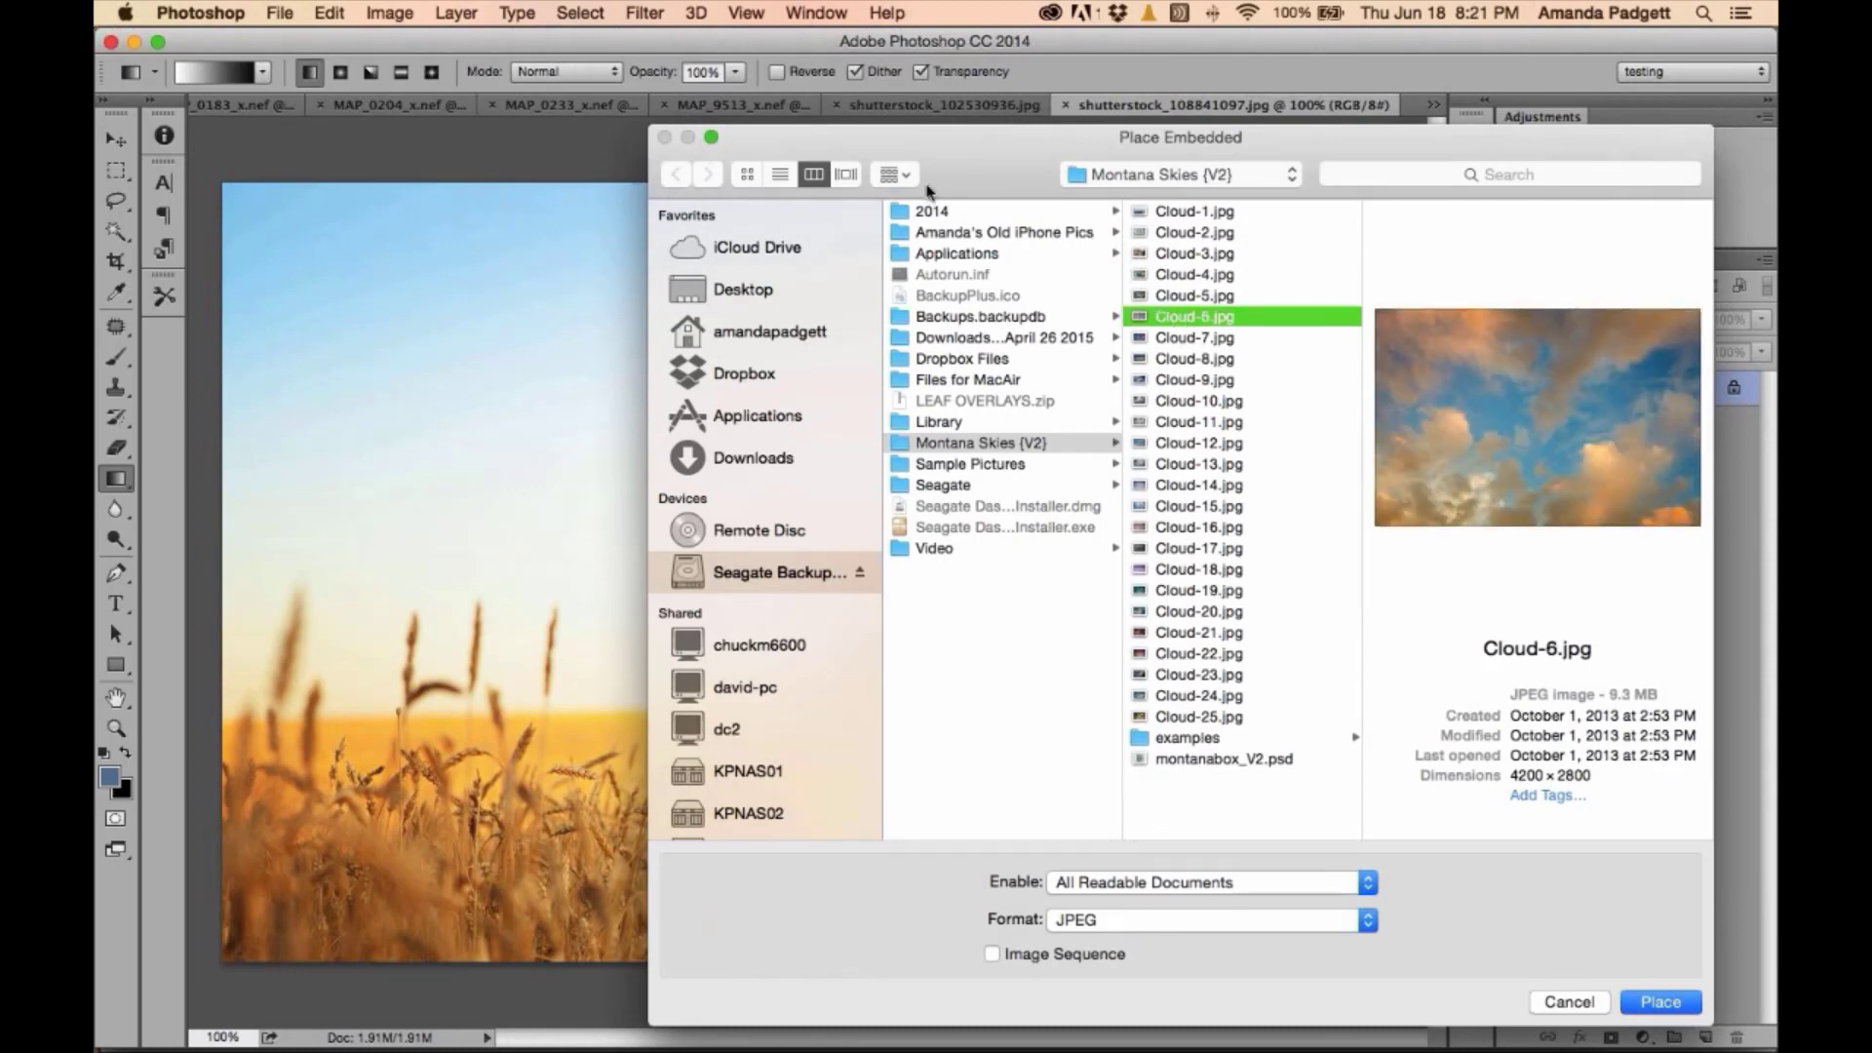
# - Compare the wheat-field photo with the remaining Montana Skies {V2} images by previewing files from Cloud-7.jpg through Cloud-24.jpg
pyautogui.moveTo(848, 146); pyautogui.dragTo(674, 509)
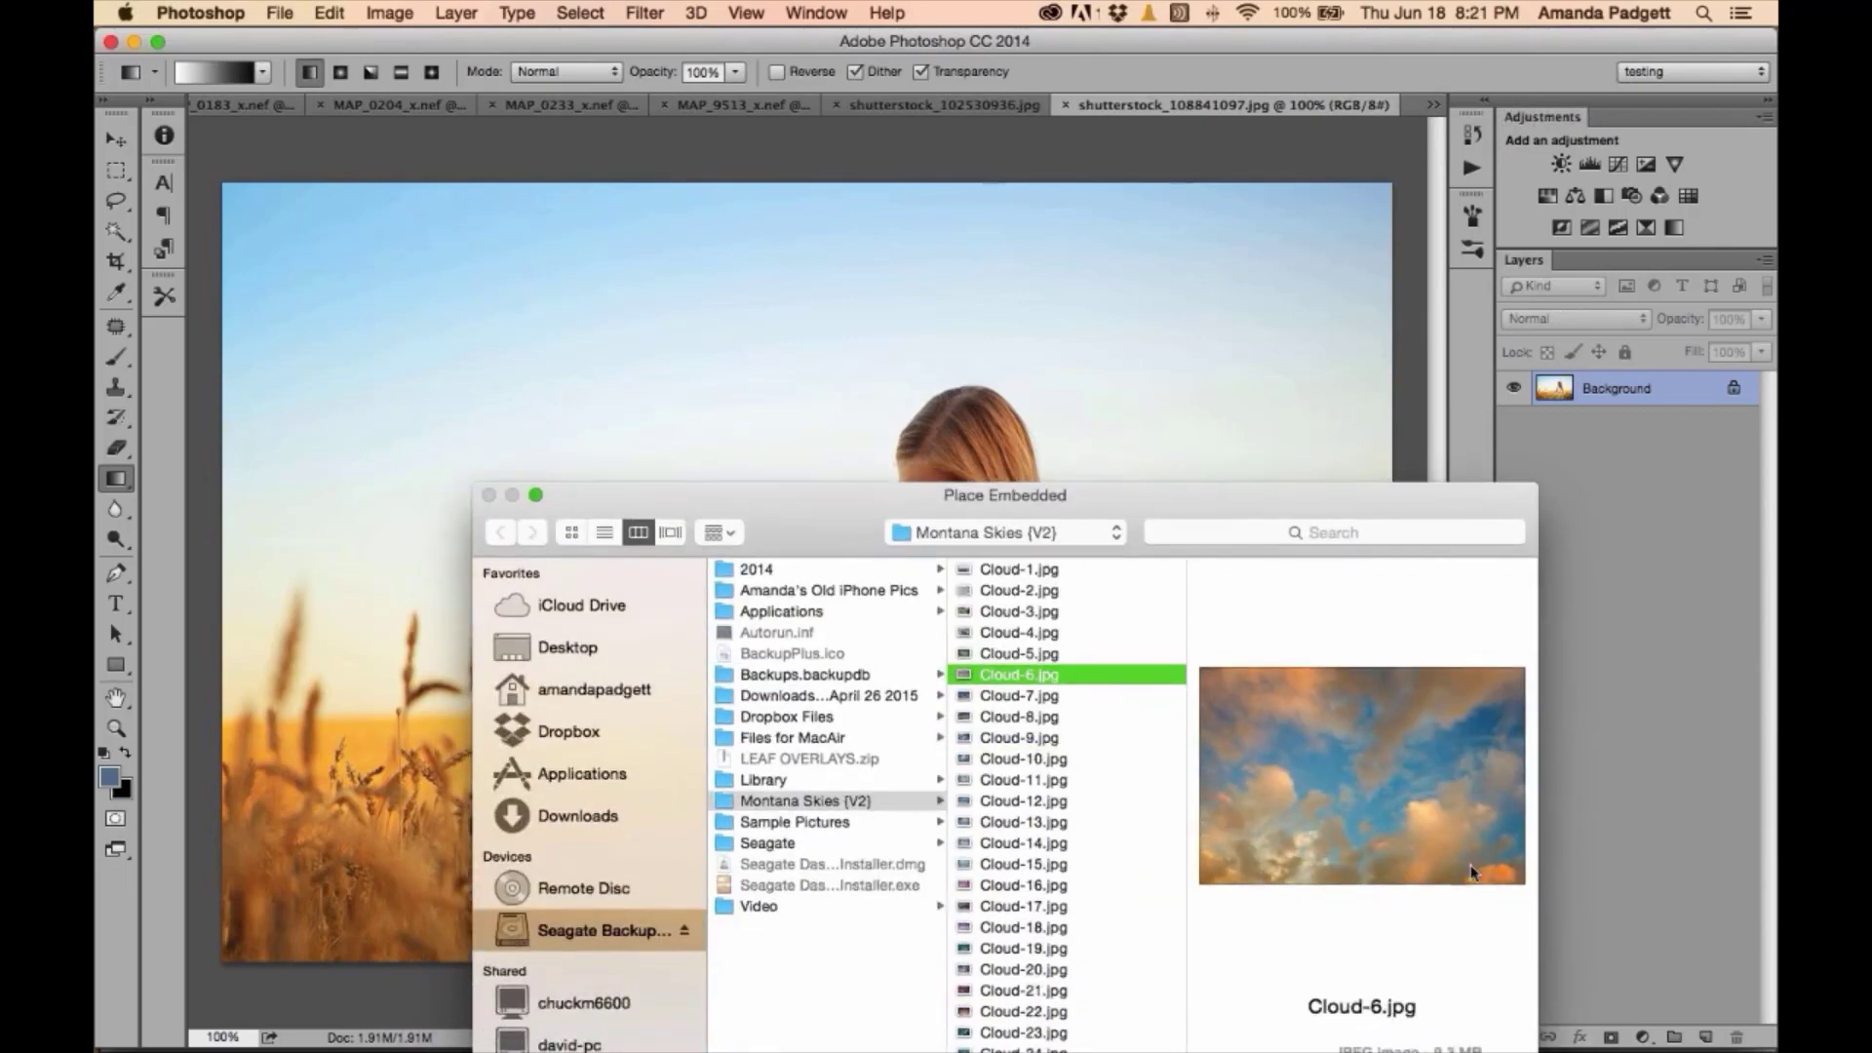
pyautogui.moveTo(1094, 498); pyautogui.dragTo(967, 799)
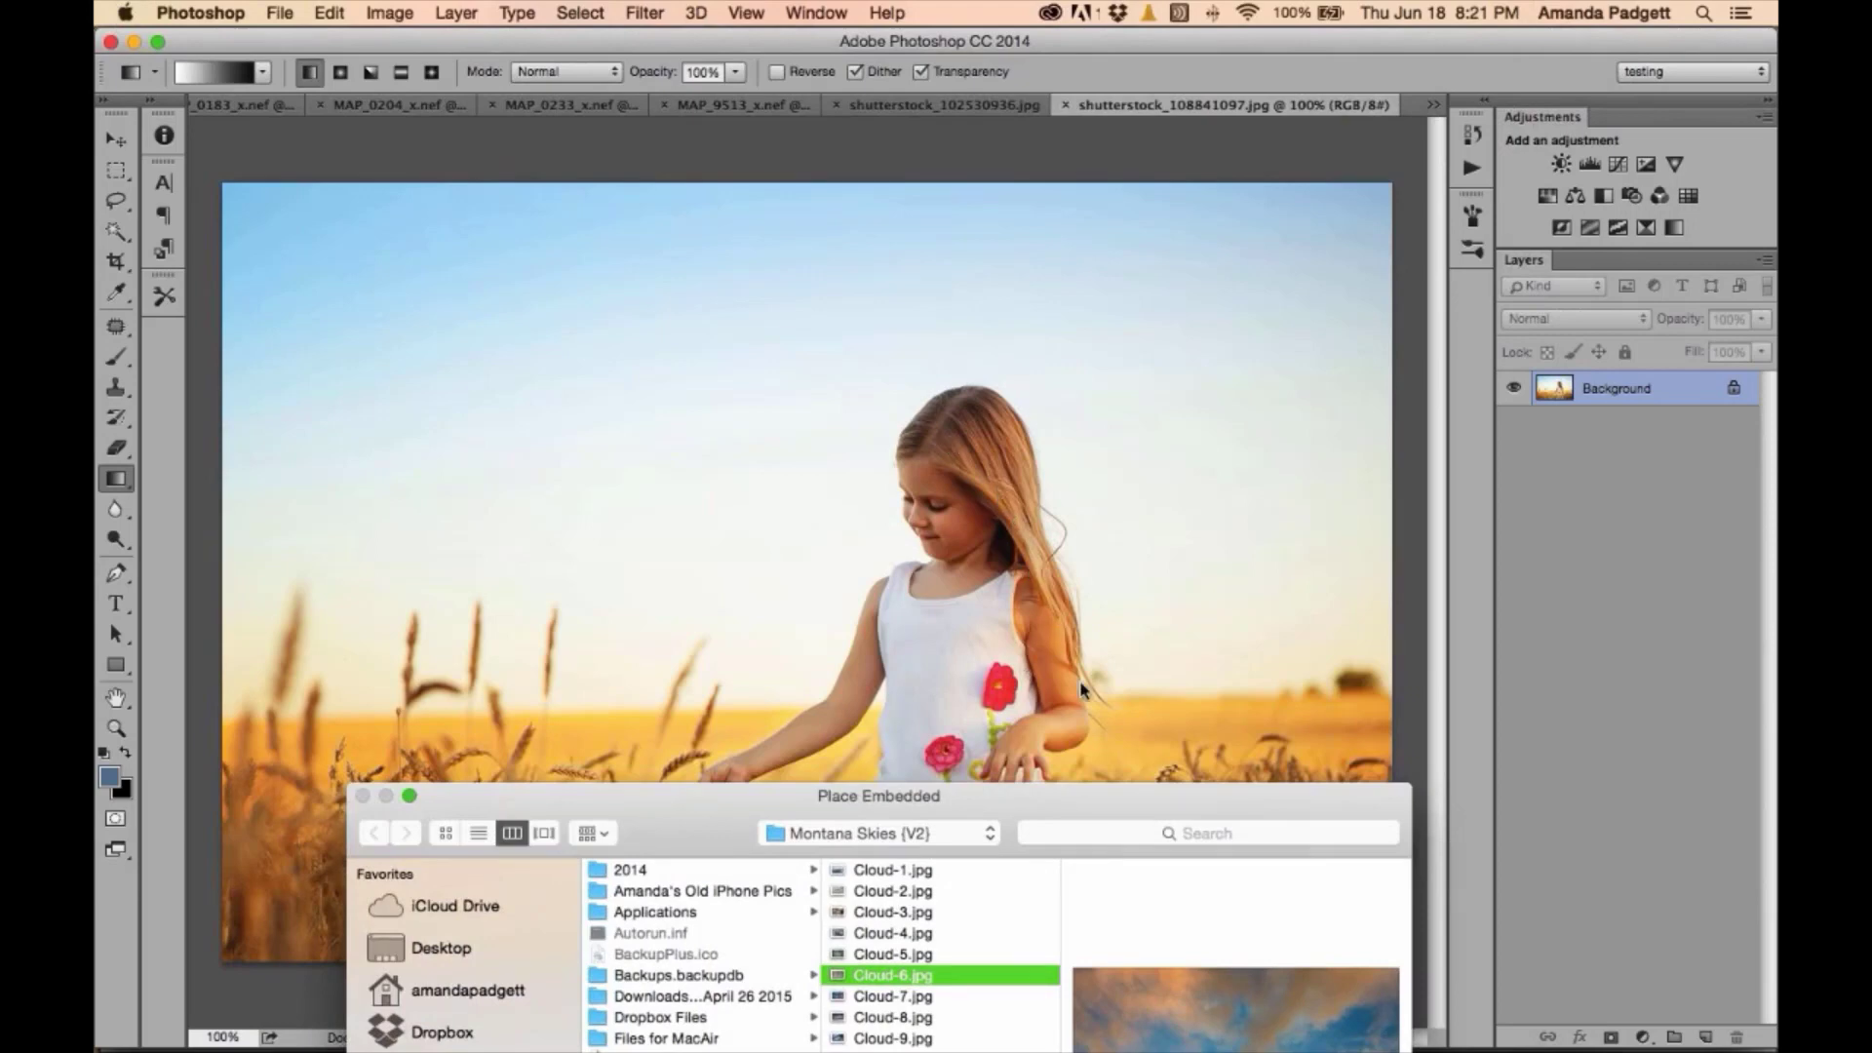
pyautogui.moveTo(985, 794); pyautogui.dragTo(1032, 341)
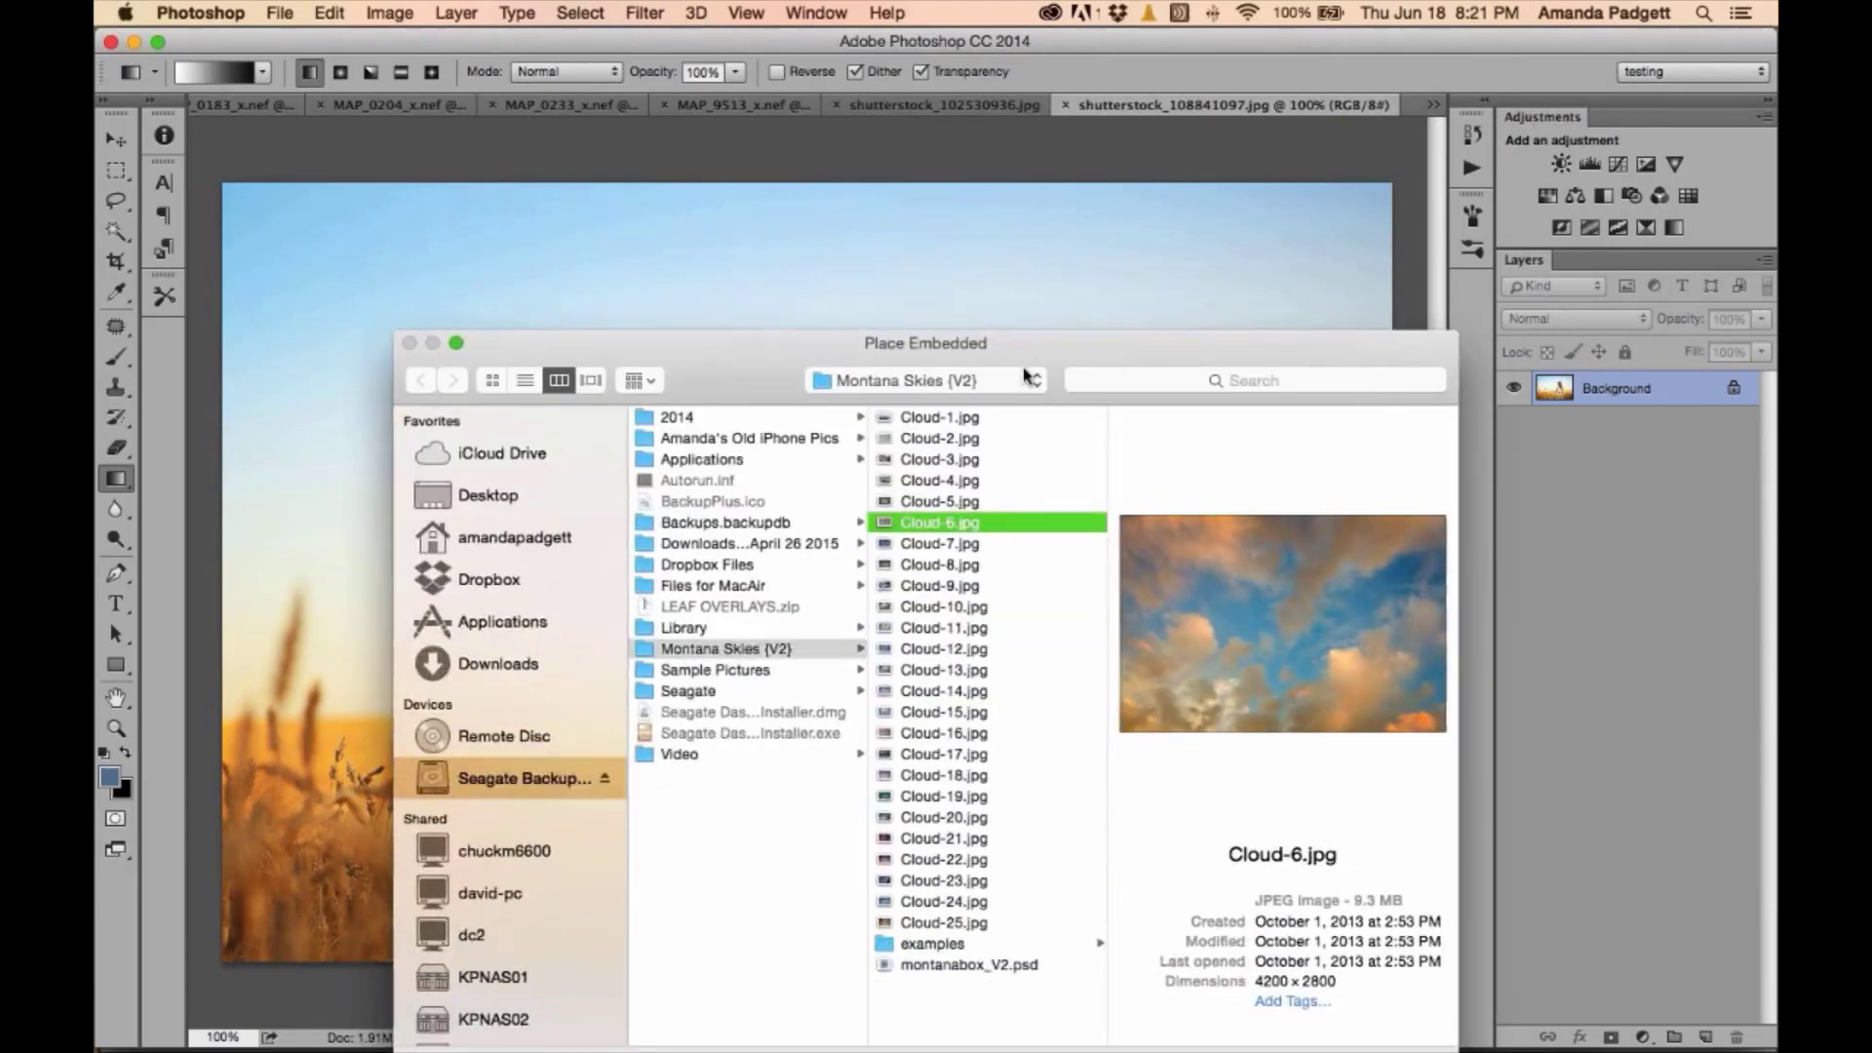
pyautogui.click(960, 544)
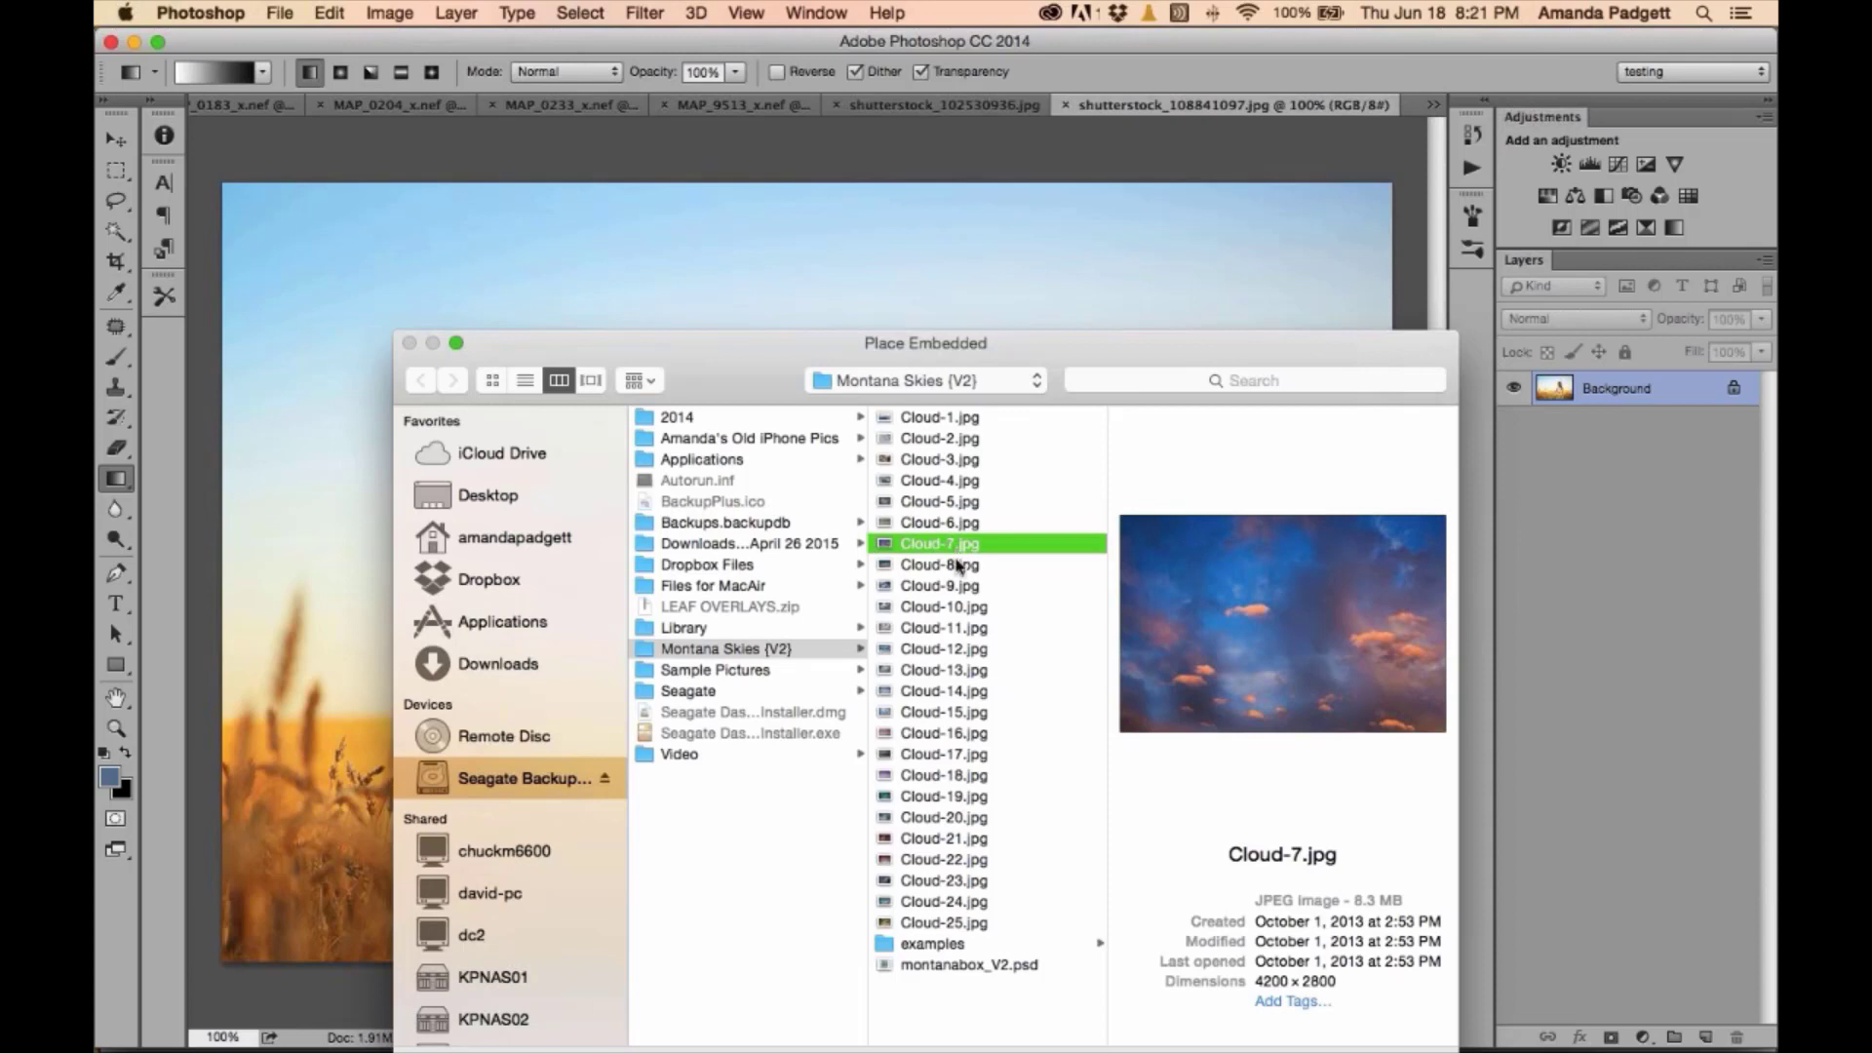
pyautogui.click(958, 568)
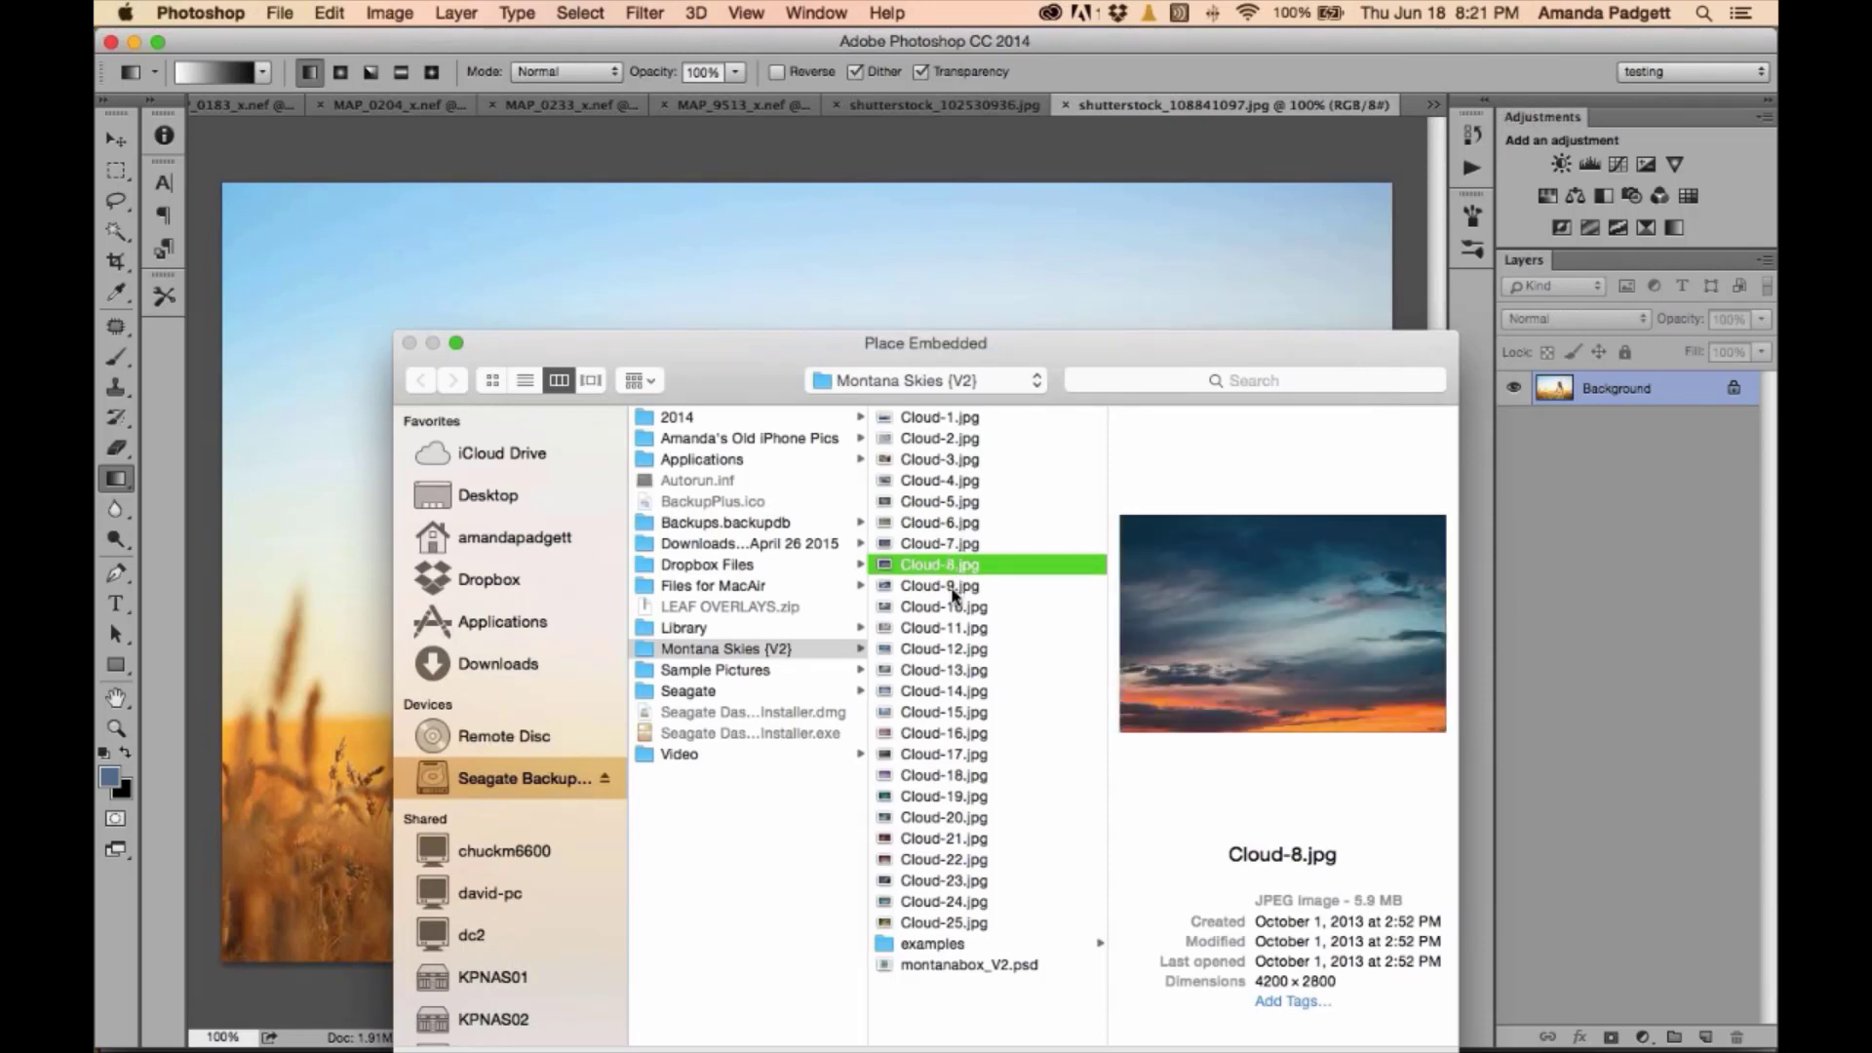
pyautogui.click(953, 587)
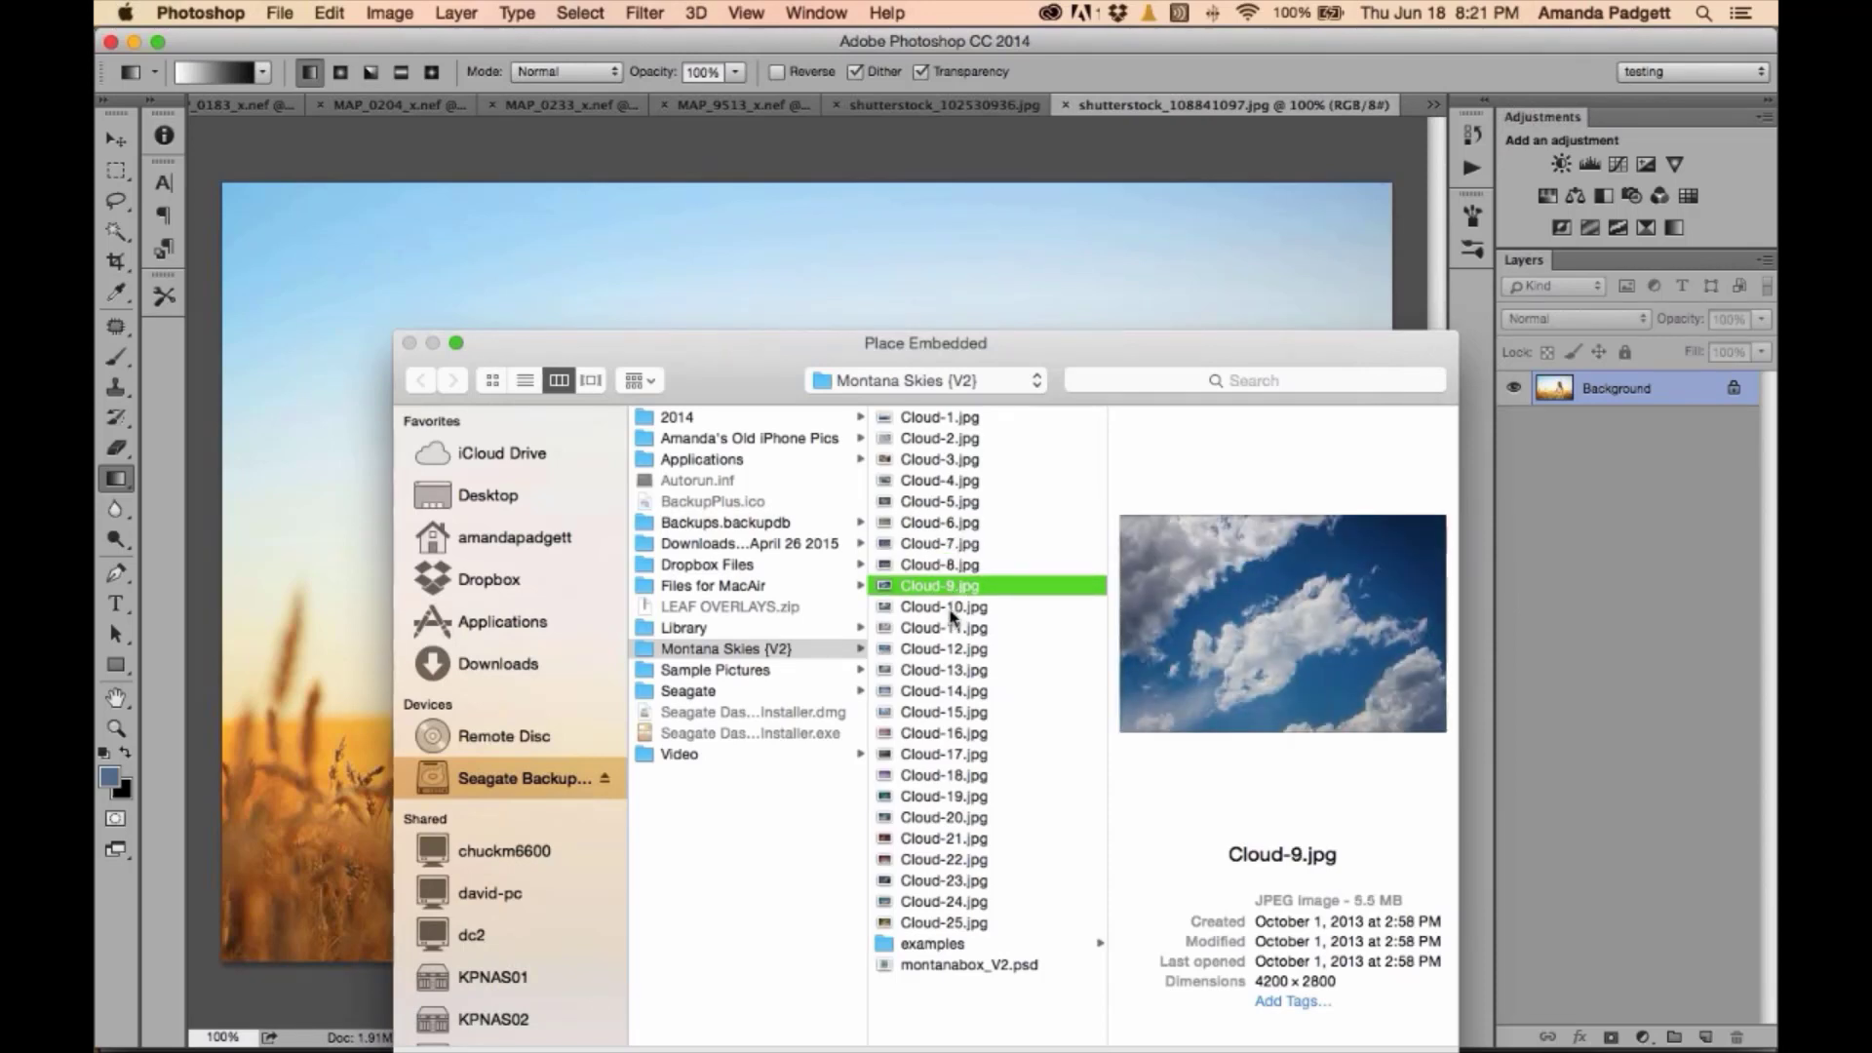
pyautogui.click(951, 611)
pyautogui.click(948, 630)
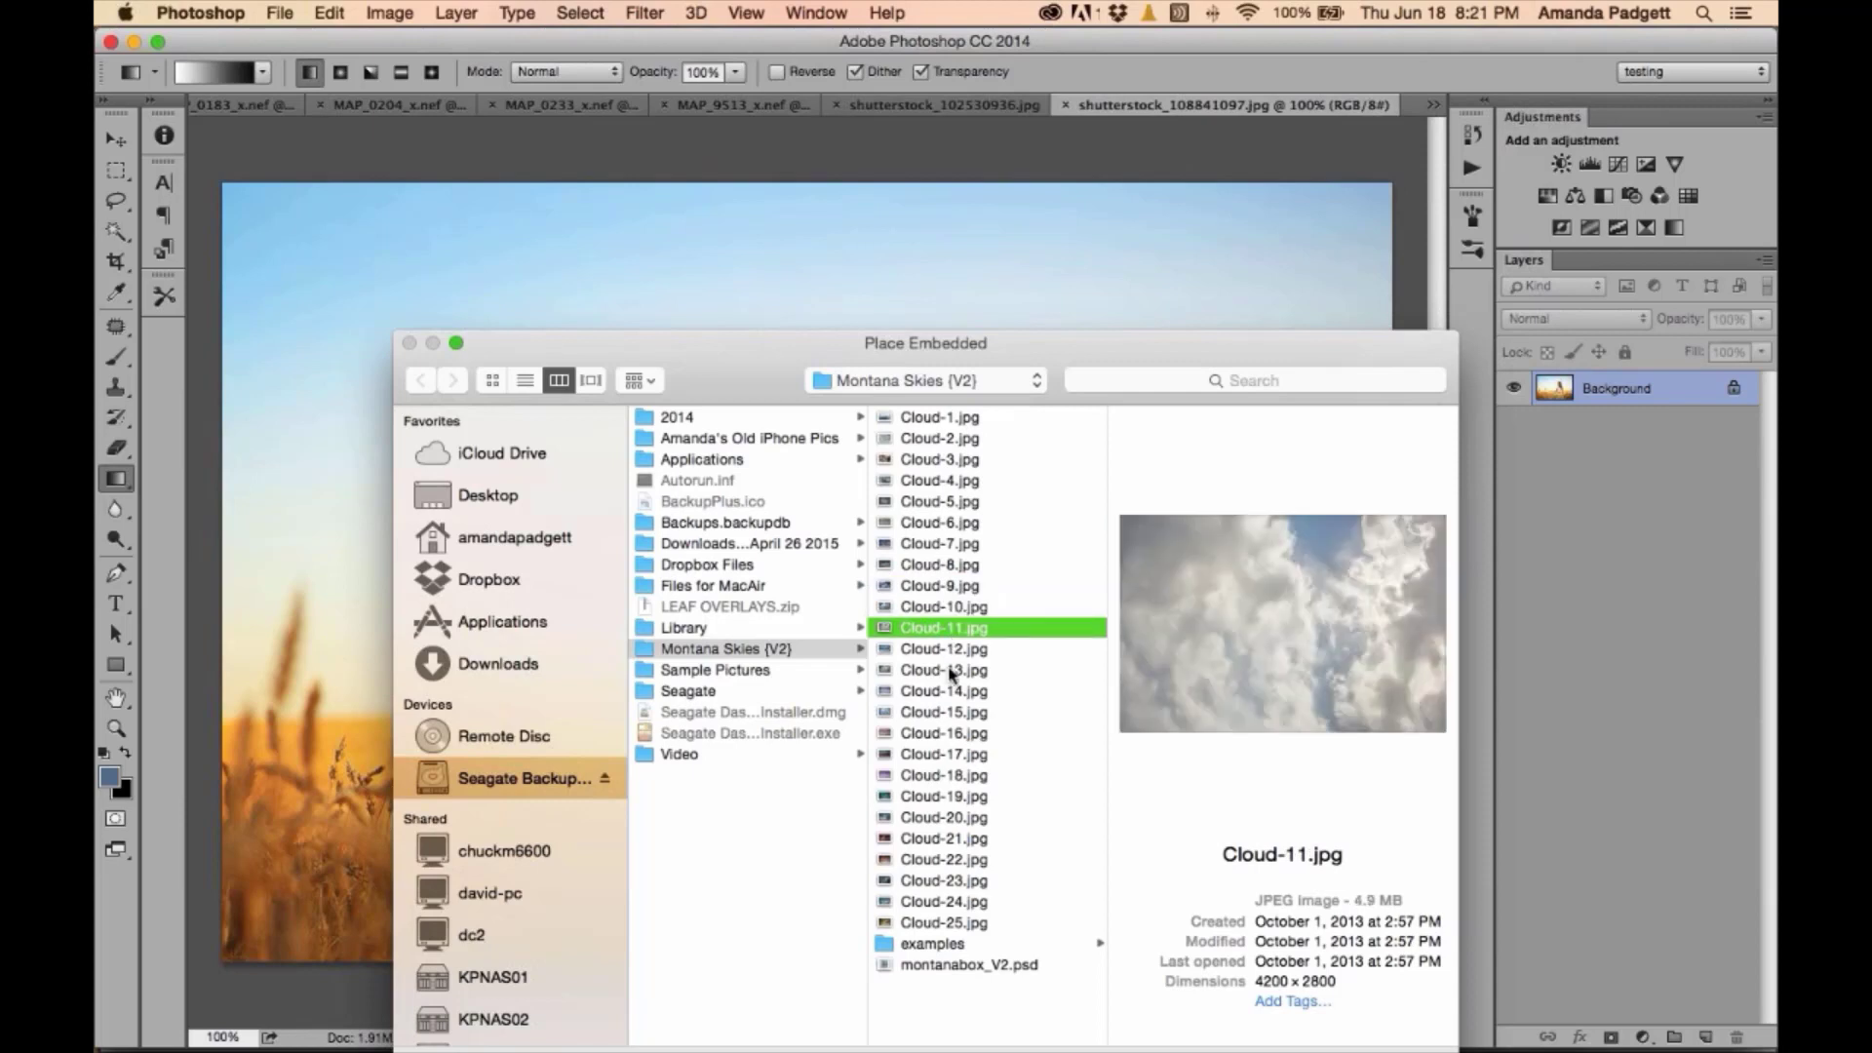
pyautogui.press('Down')
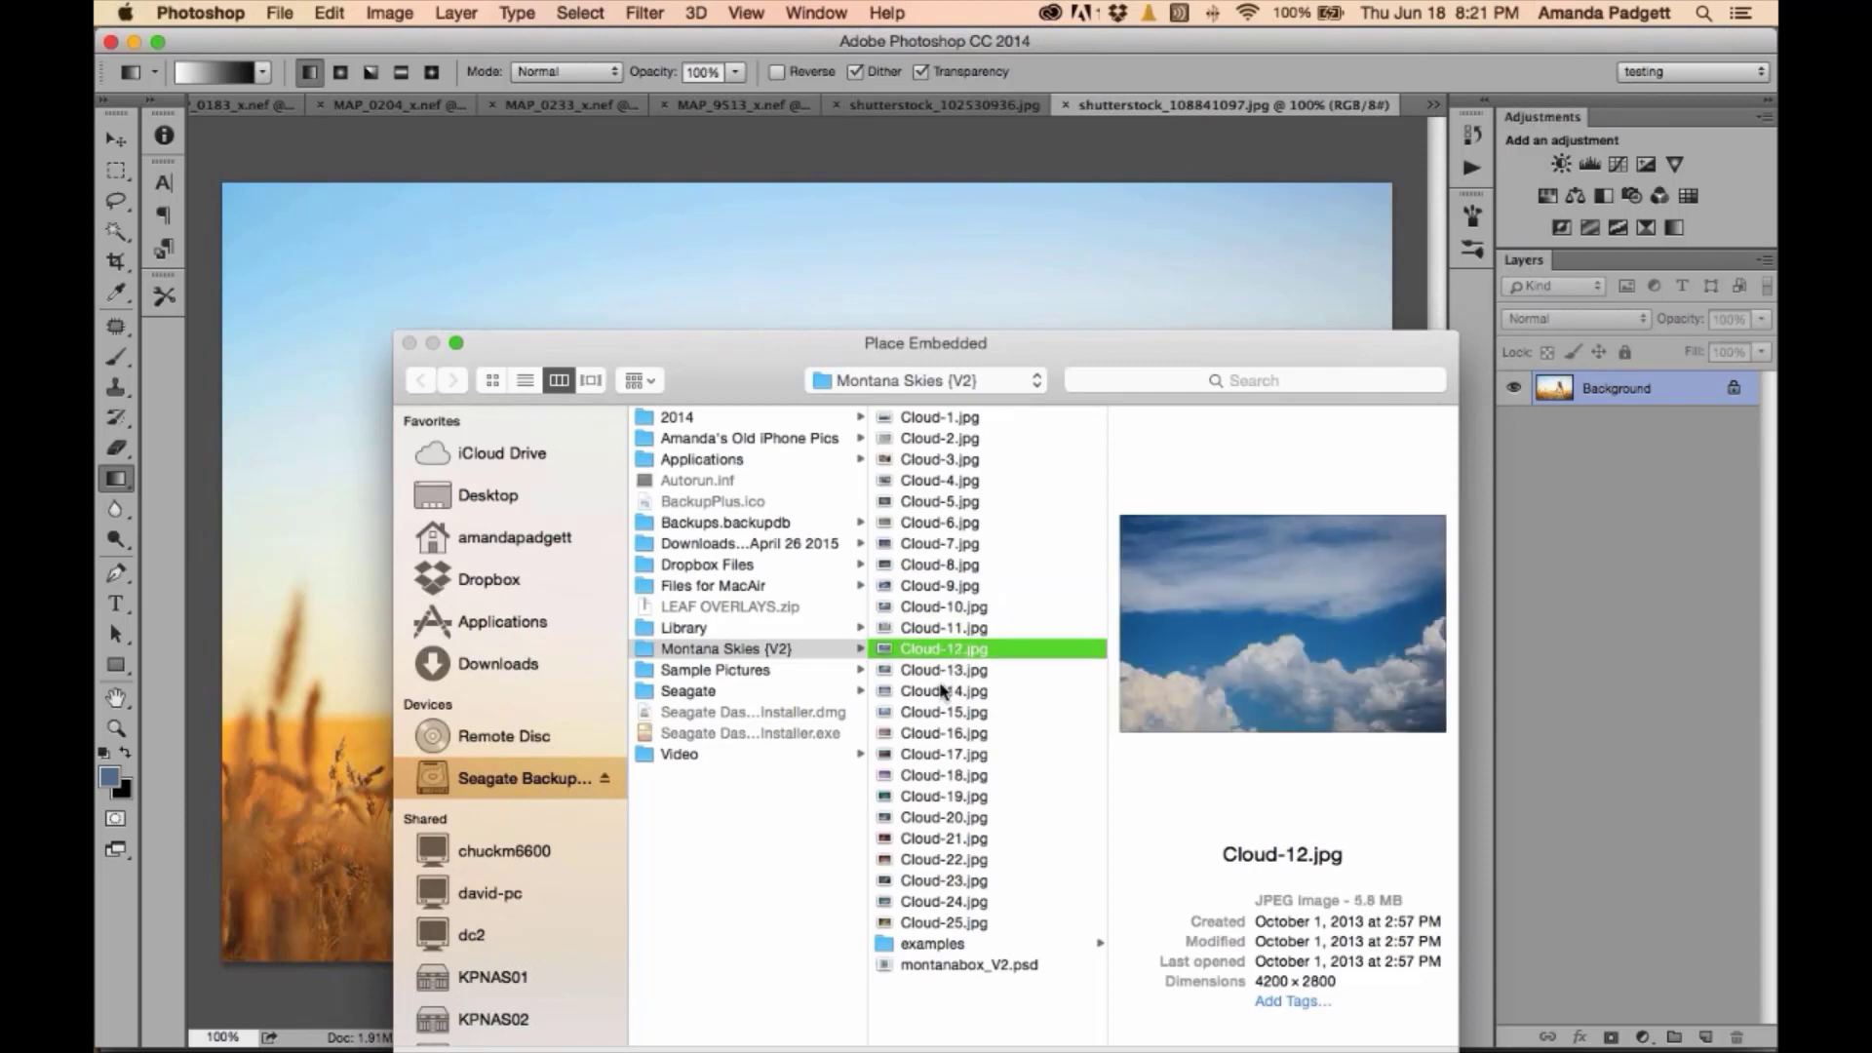
pyautogui.press('Down')
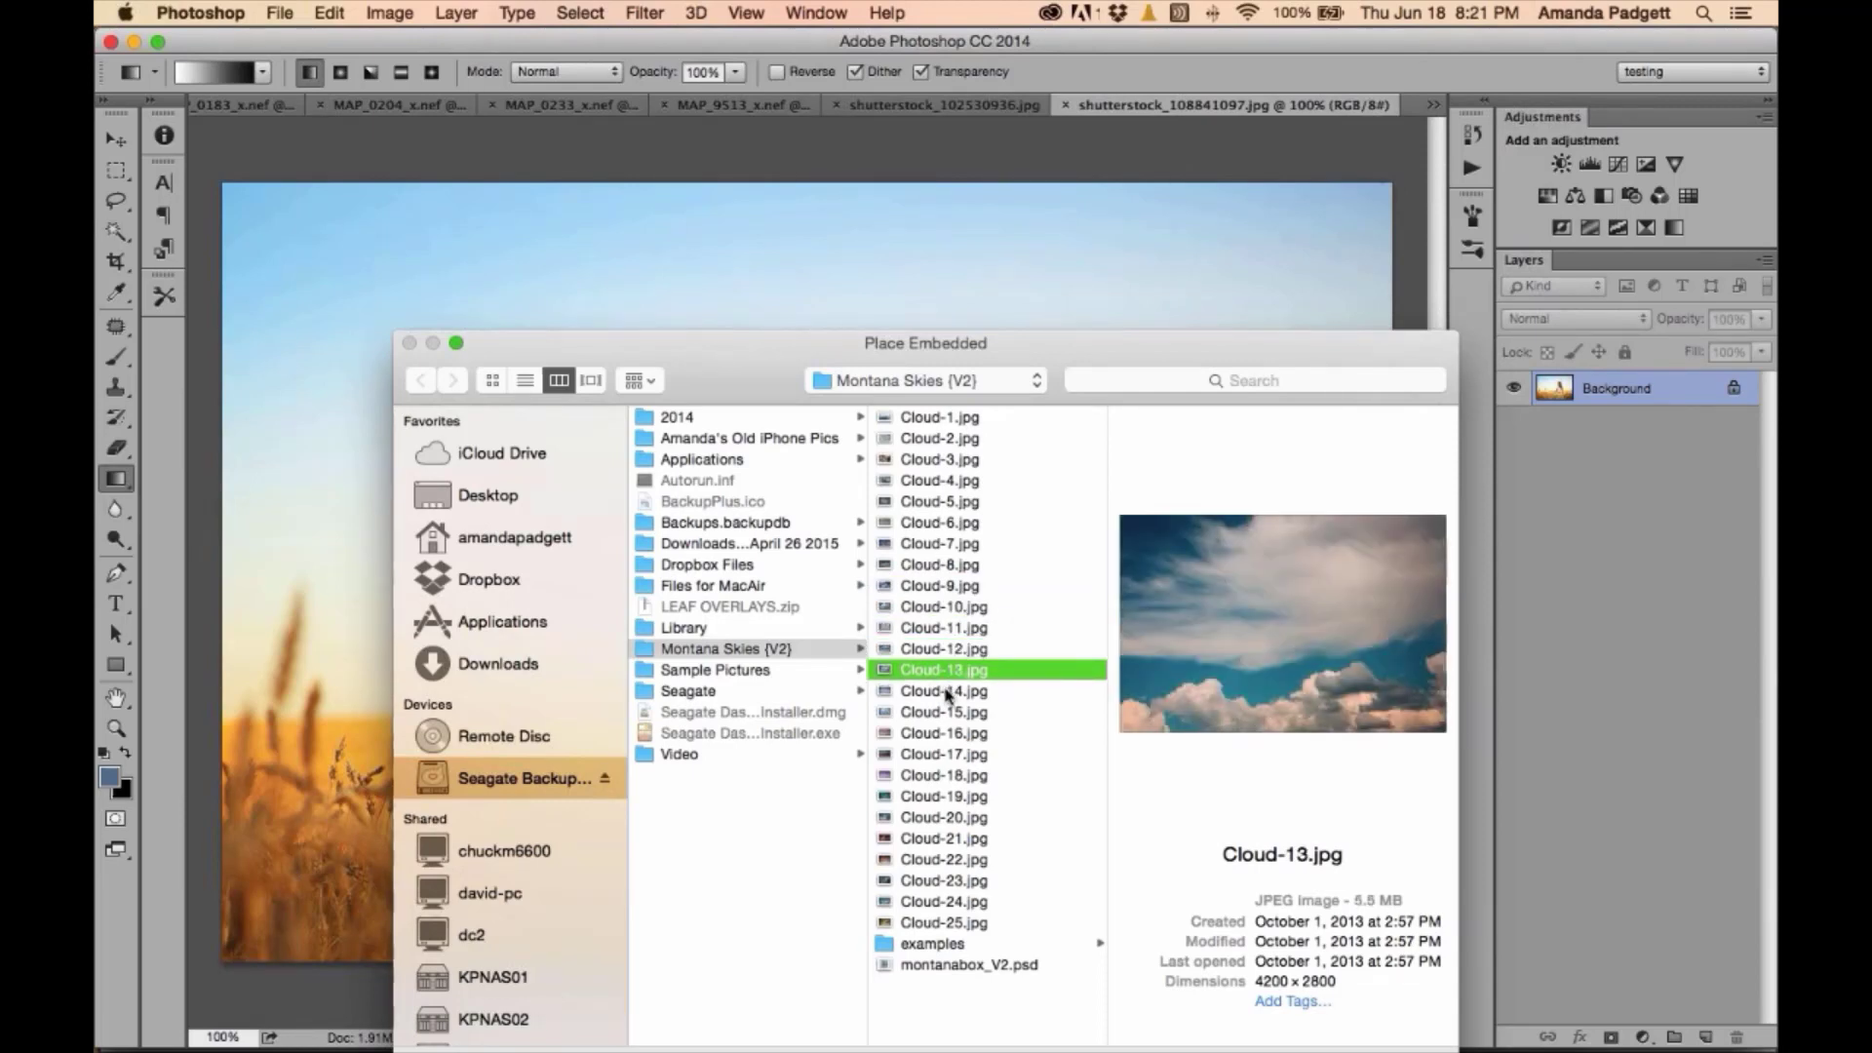
pyautogui.click(946, 693)
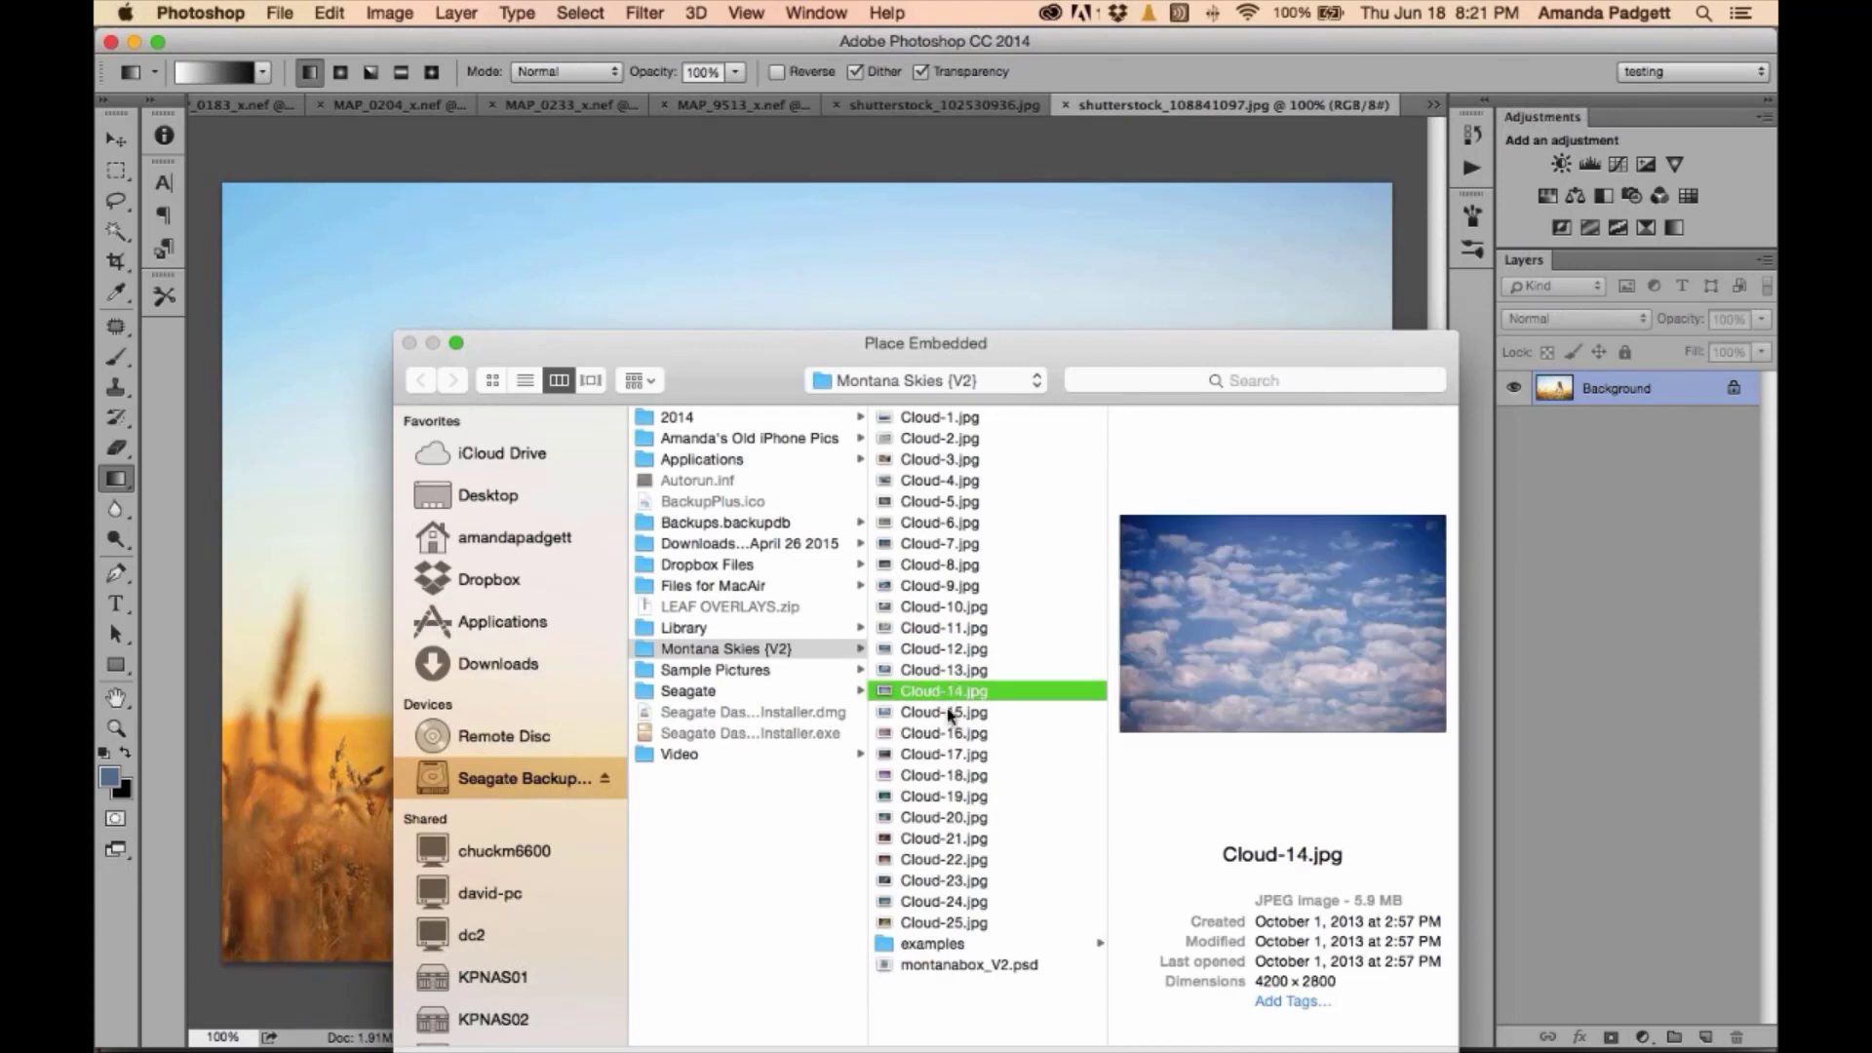
pyautogui.click(951, 713)
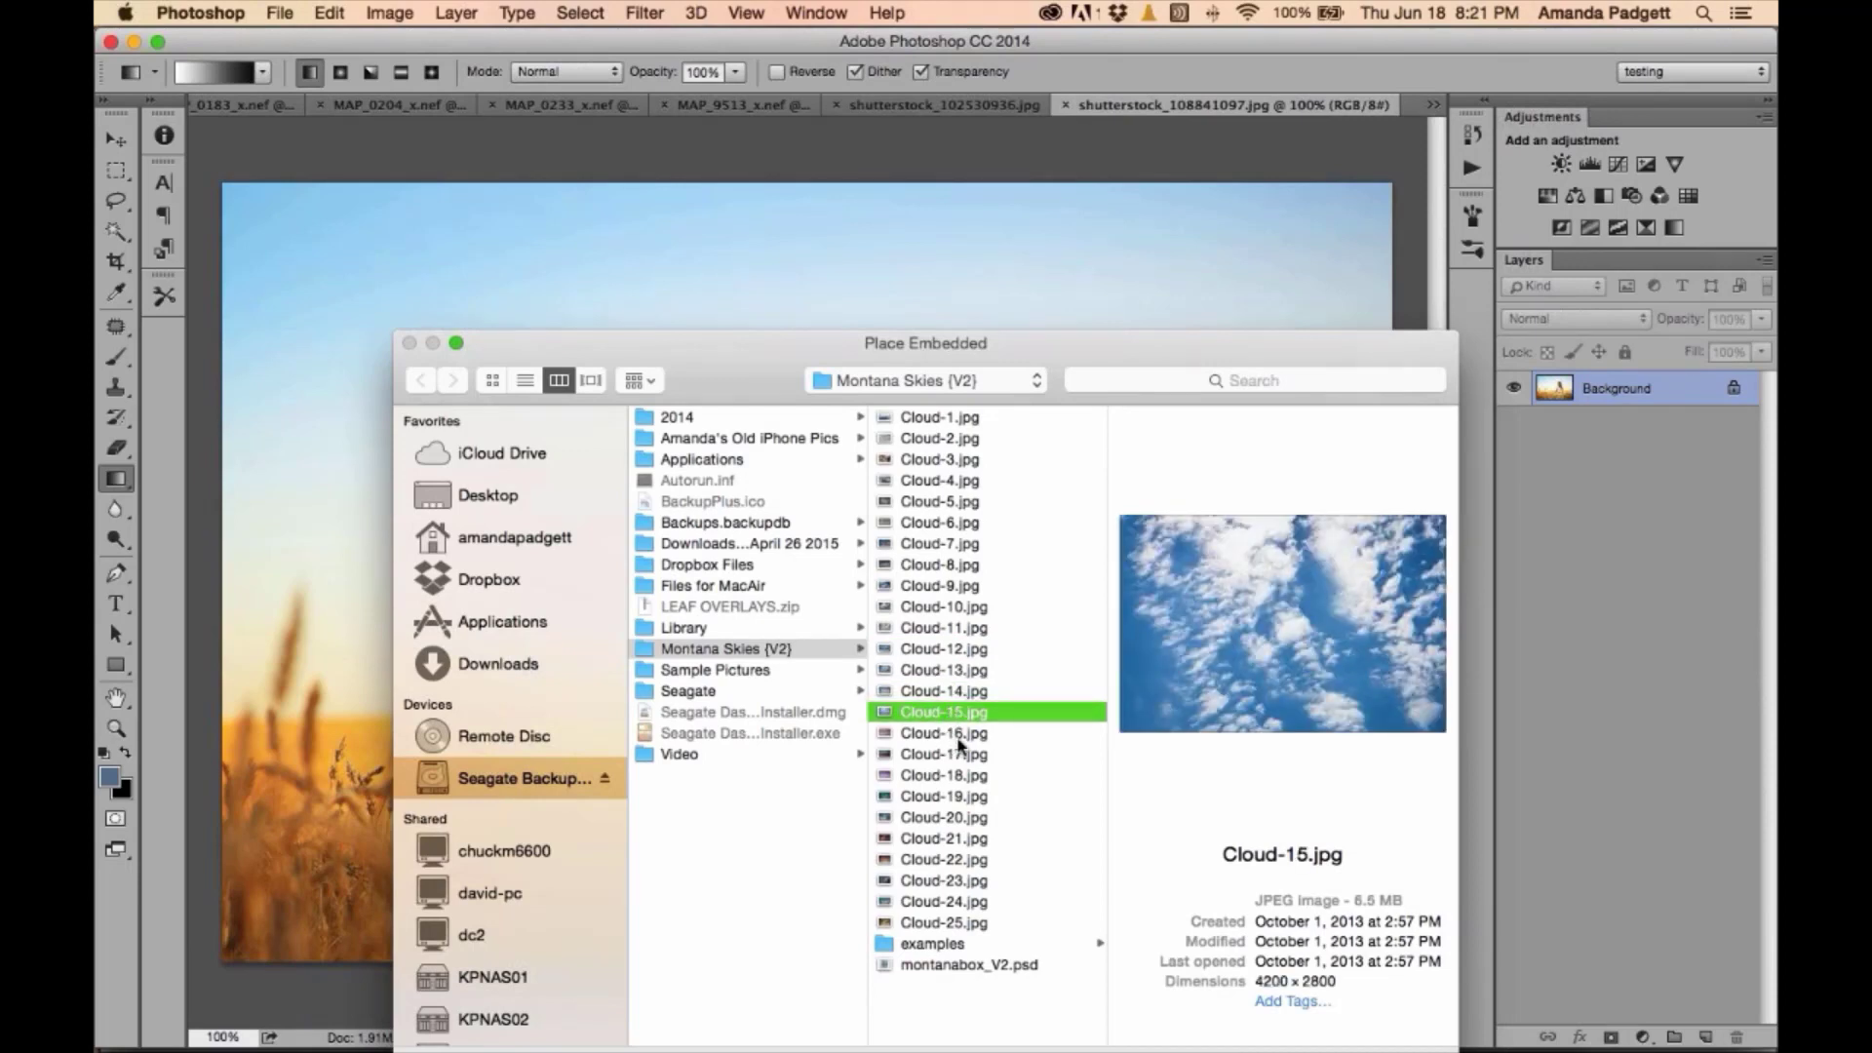
pyautogui.click(958, 741)
pyautogui.press('Down')
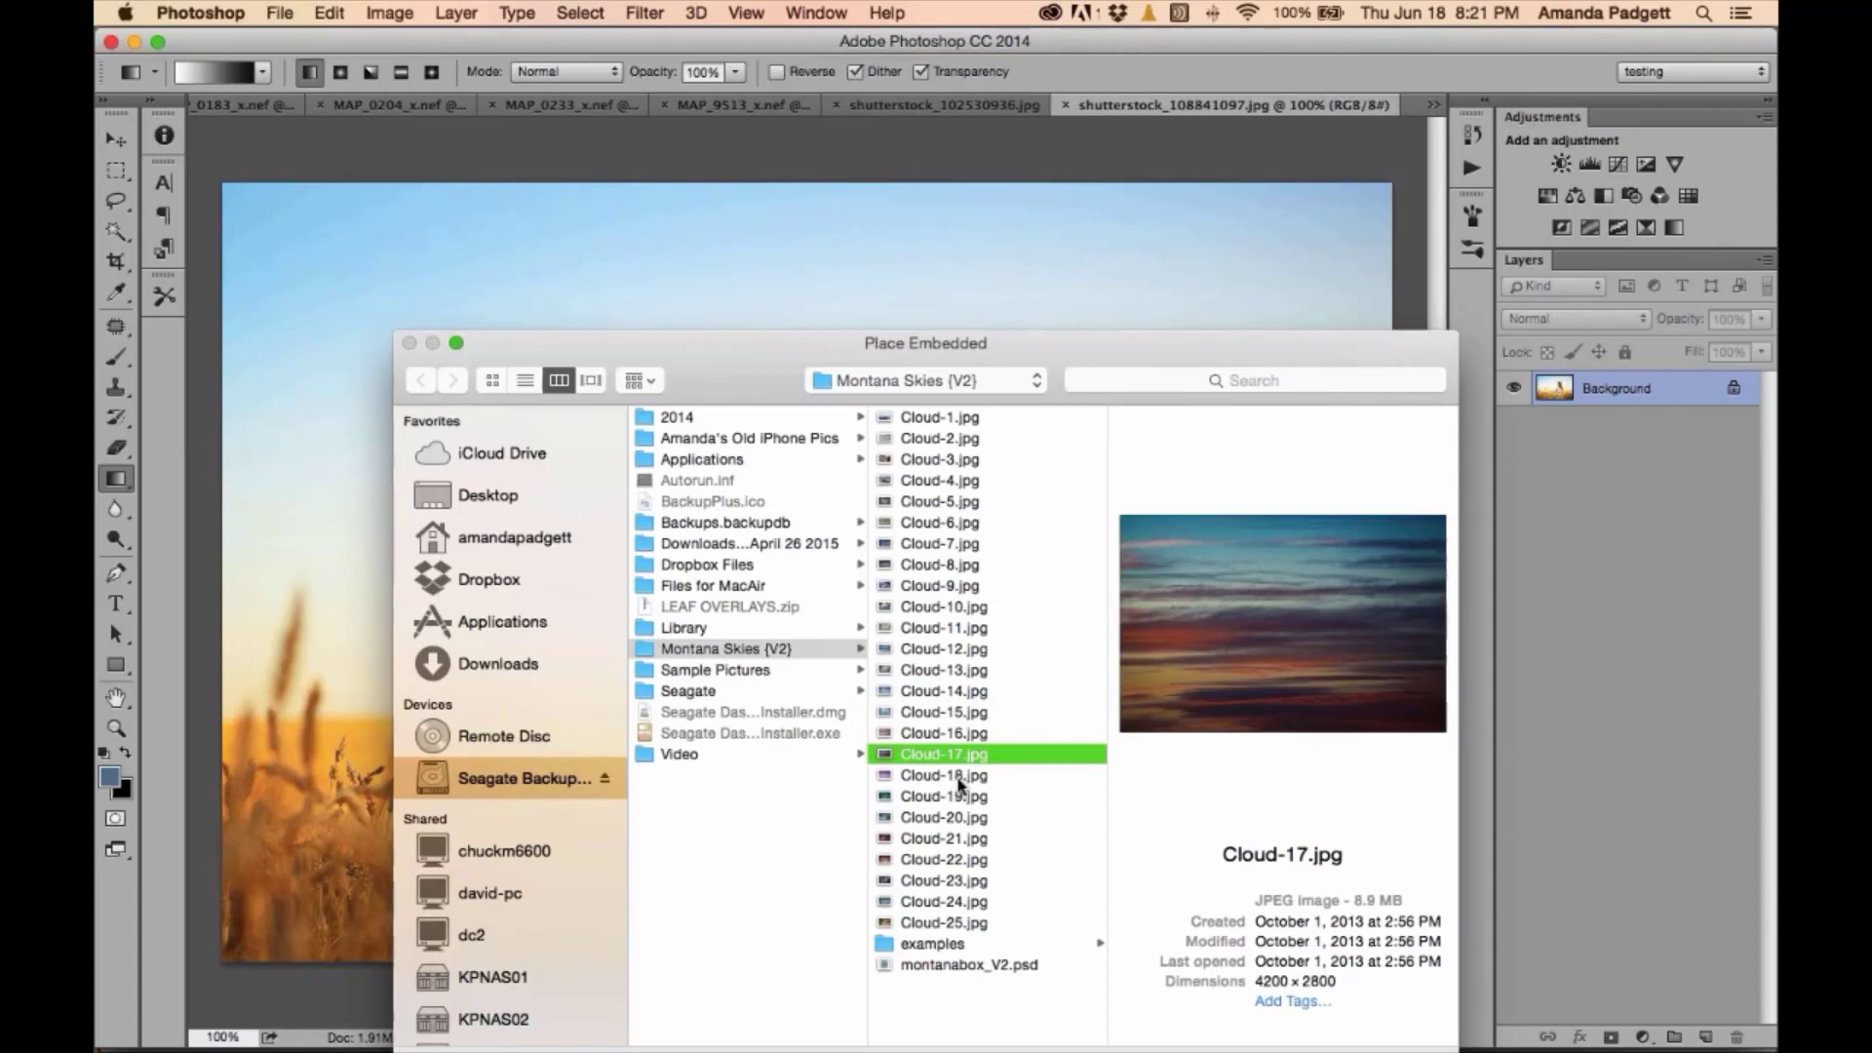
pyautogui.click(959, 780)
pyautogui.click(958, 799)
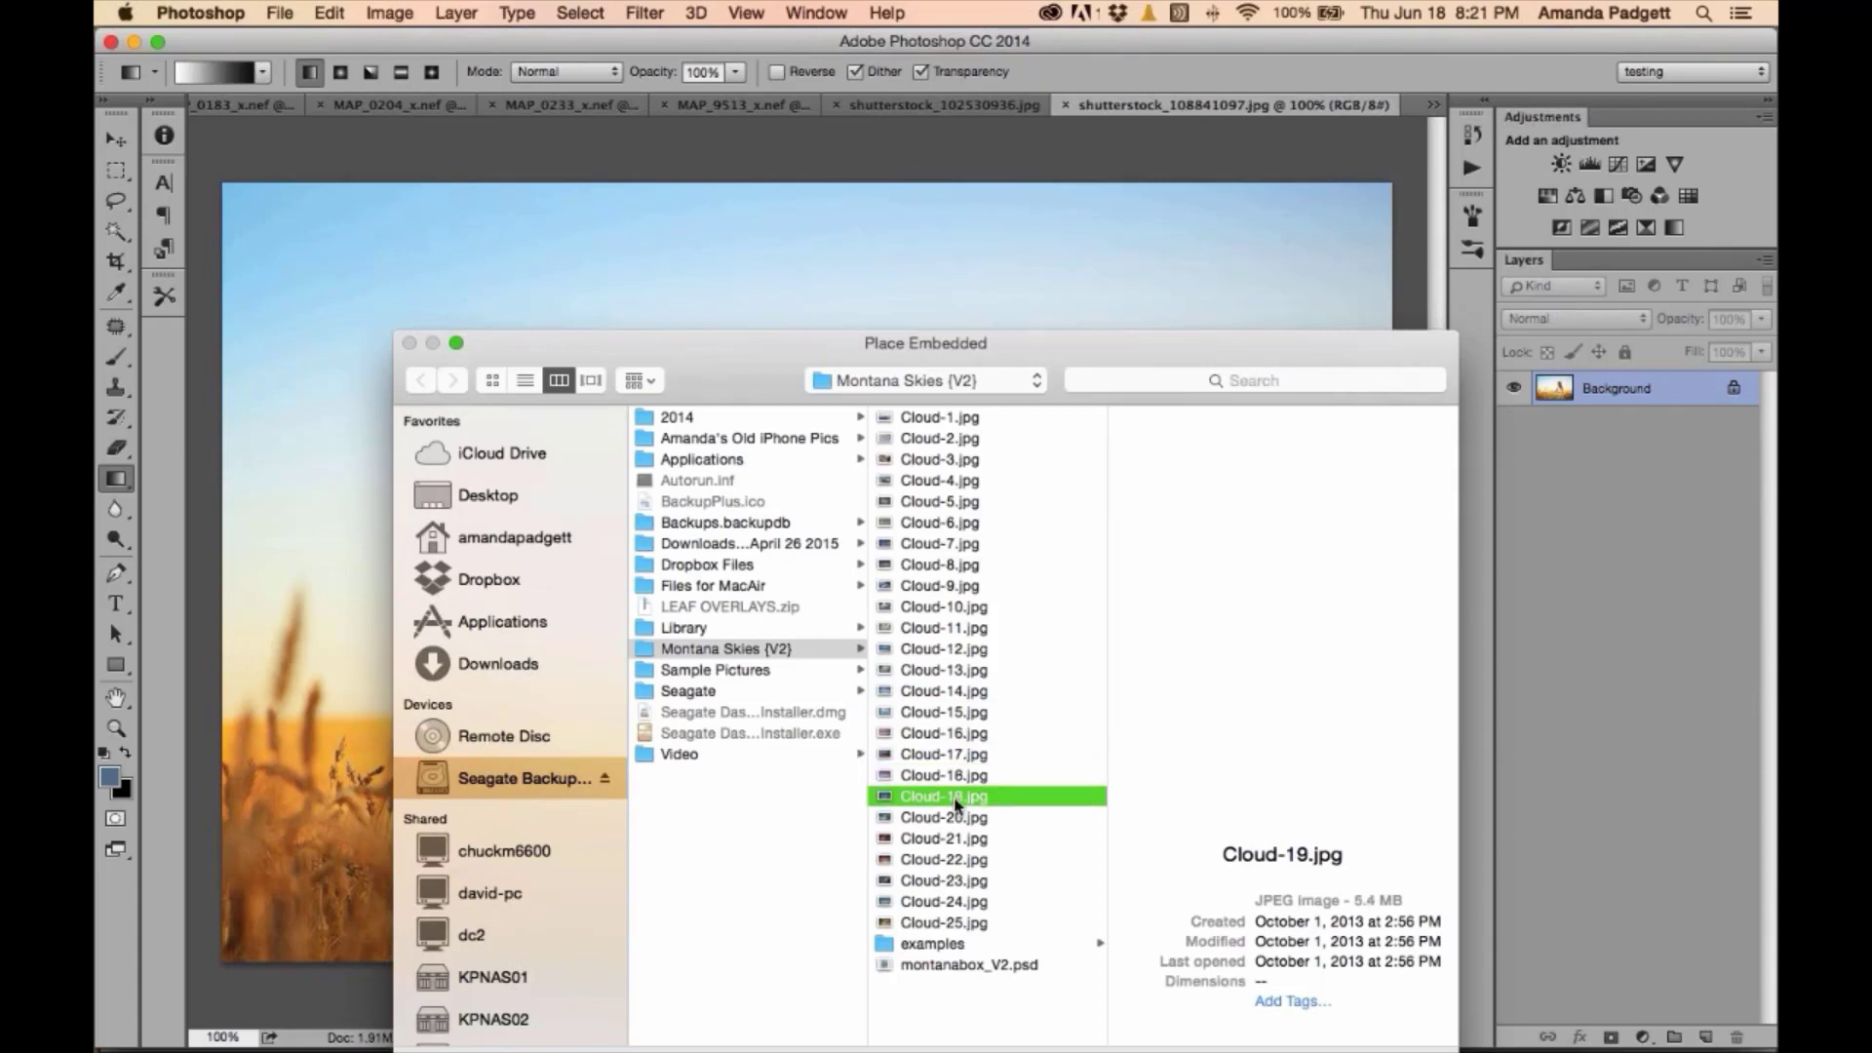
pyautogui.click(957, 818)
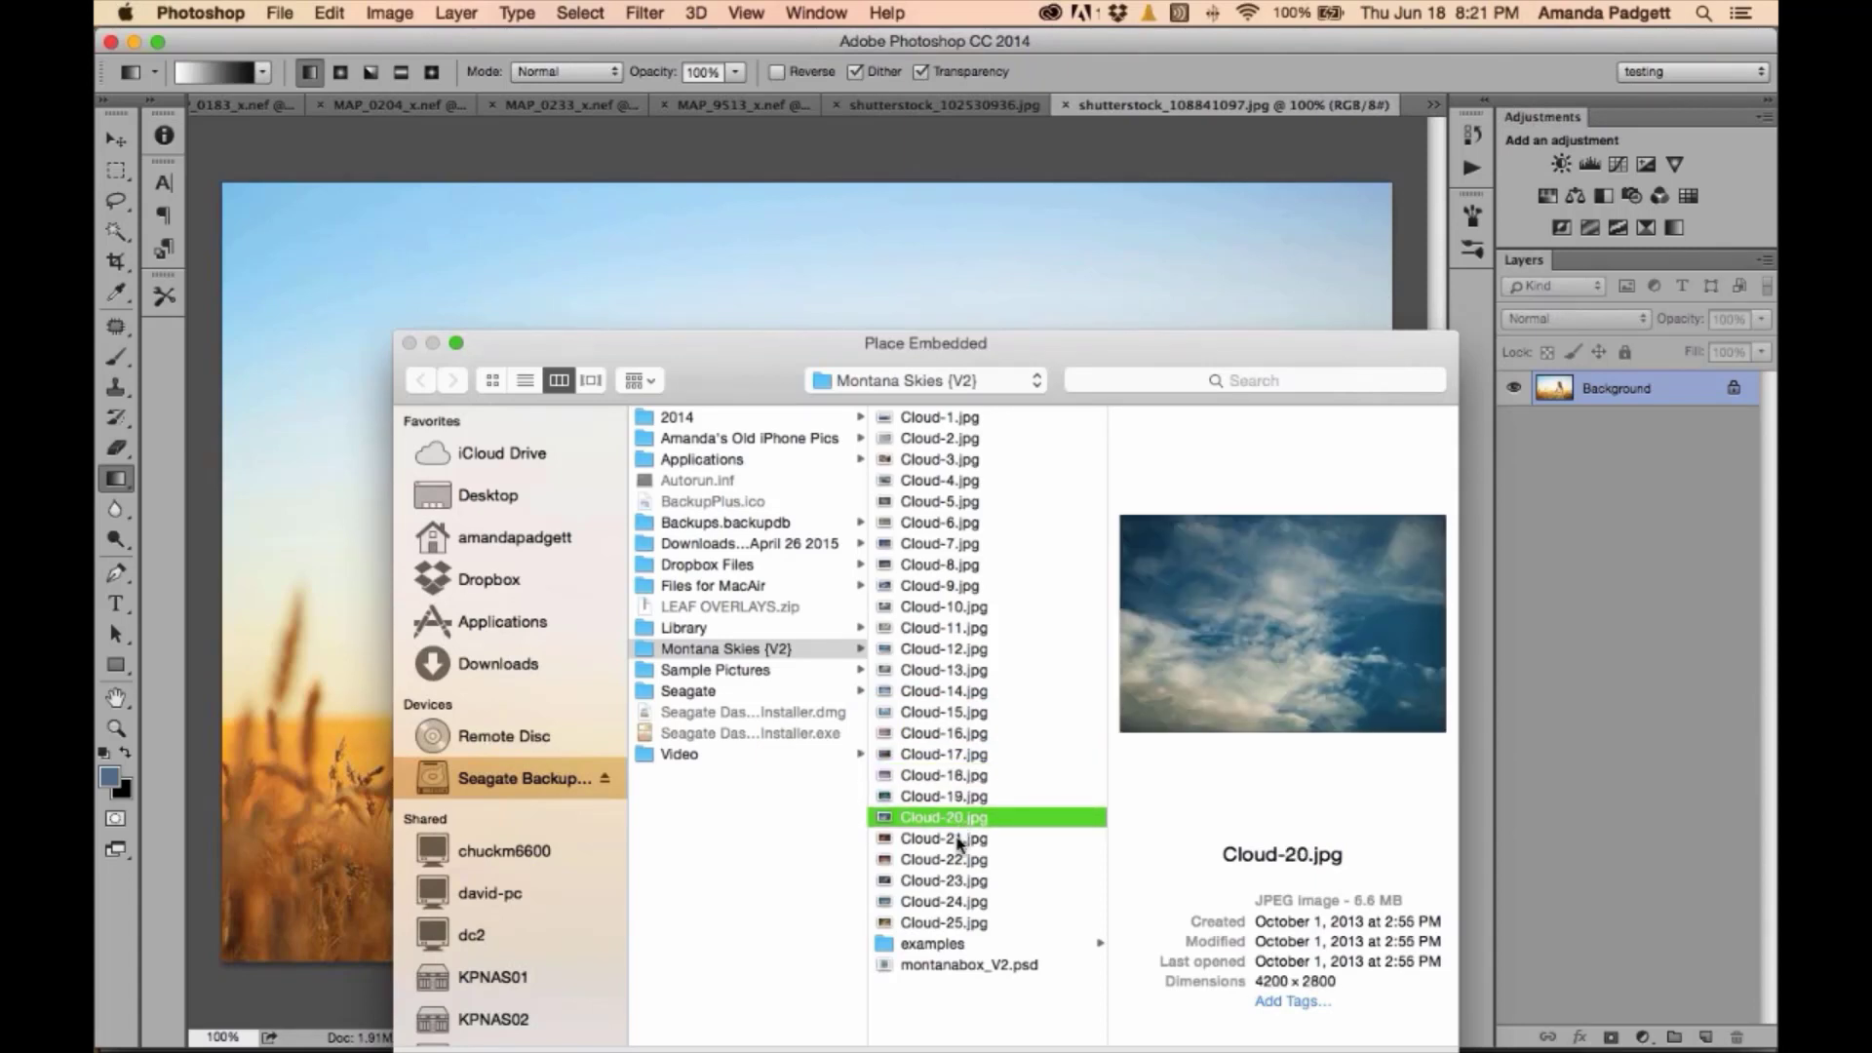
pyautogui.click(954, 883)
pyautogui.click(957, 903)
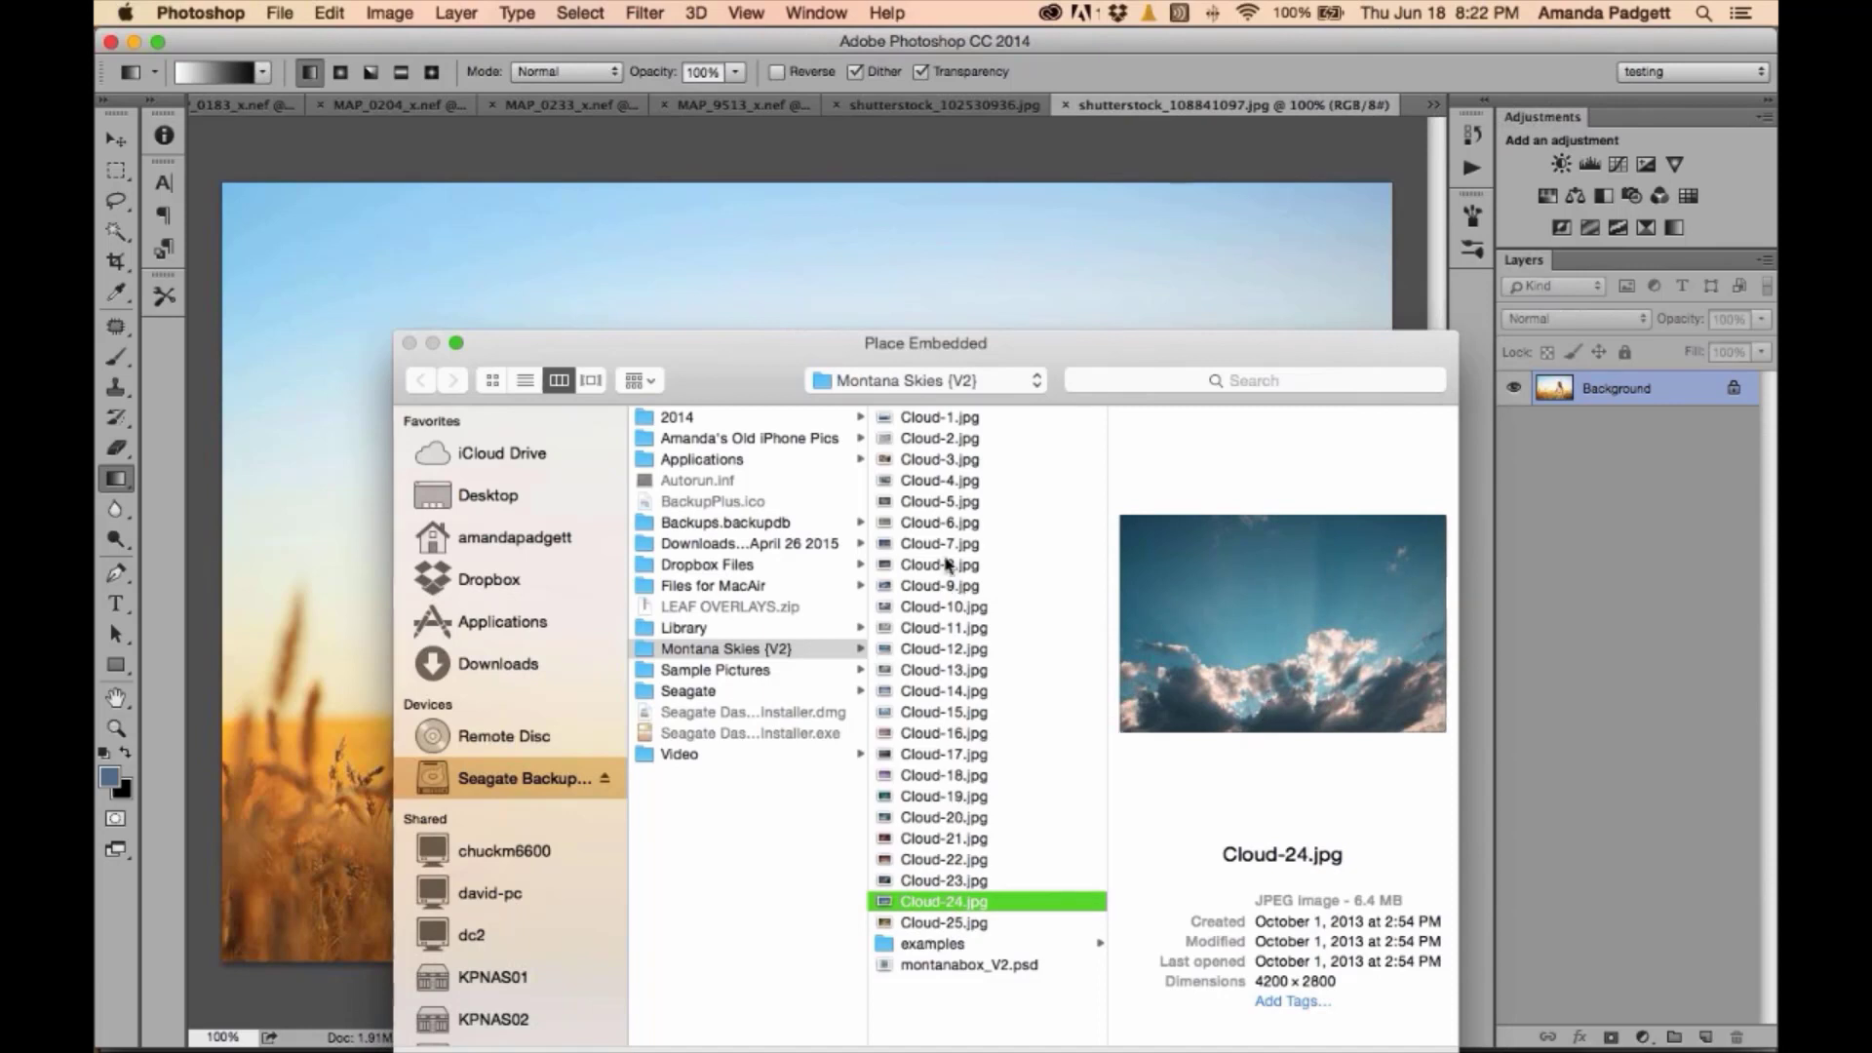
# - Recheck Cloud-7.jpg and Cloud-1.jpg, and place Cloud-15.jpg as an embedded layer over the wheat-field photo
pyautogui.click(946, 546)
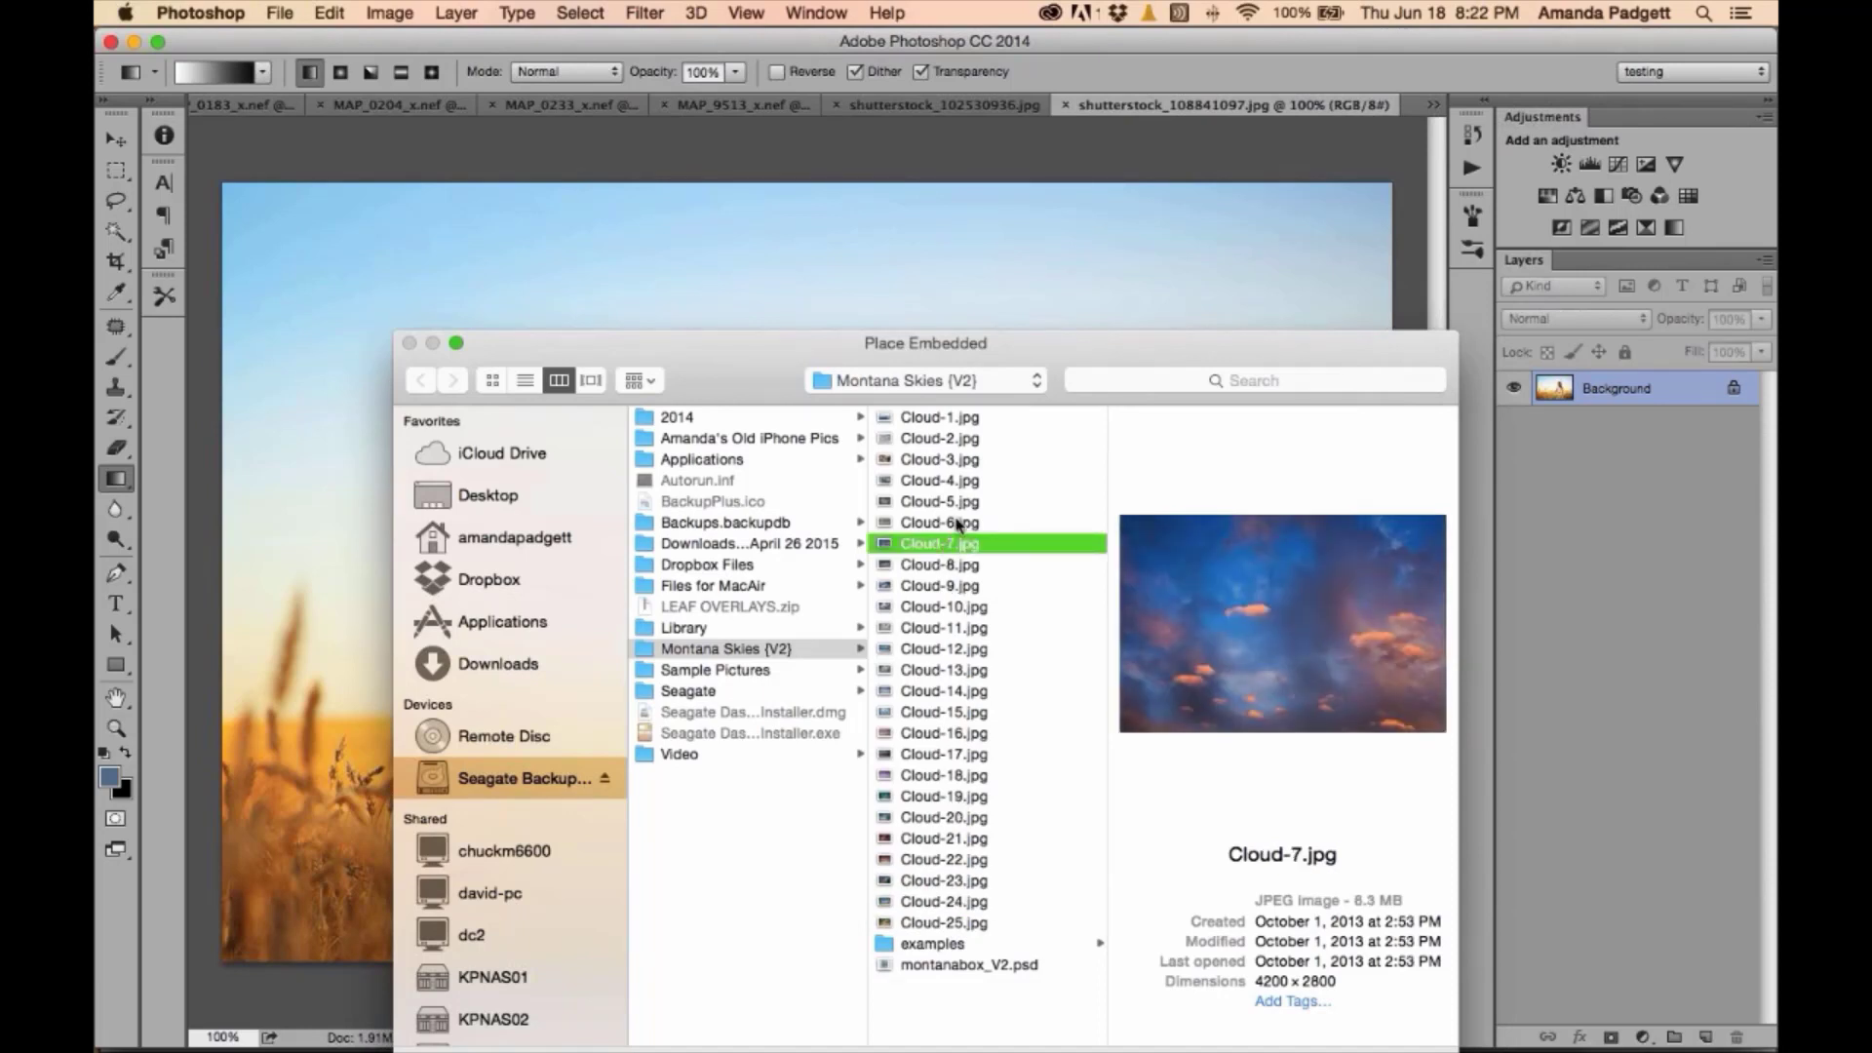
pyautogui.click(946, 421)
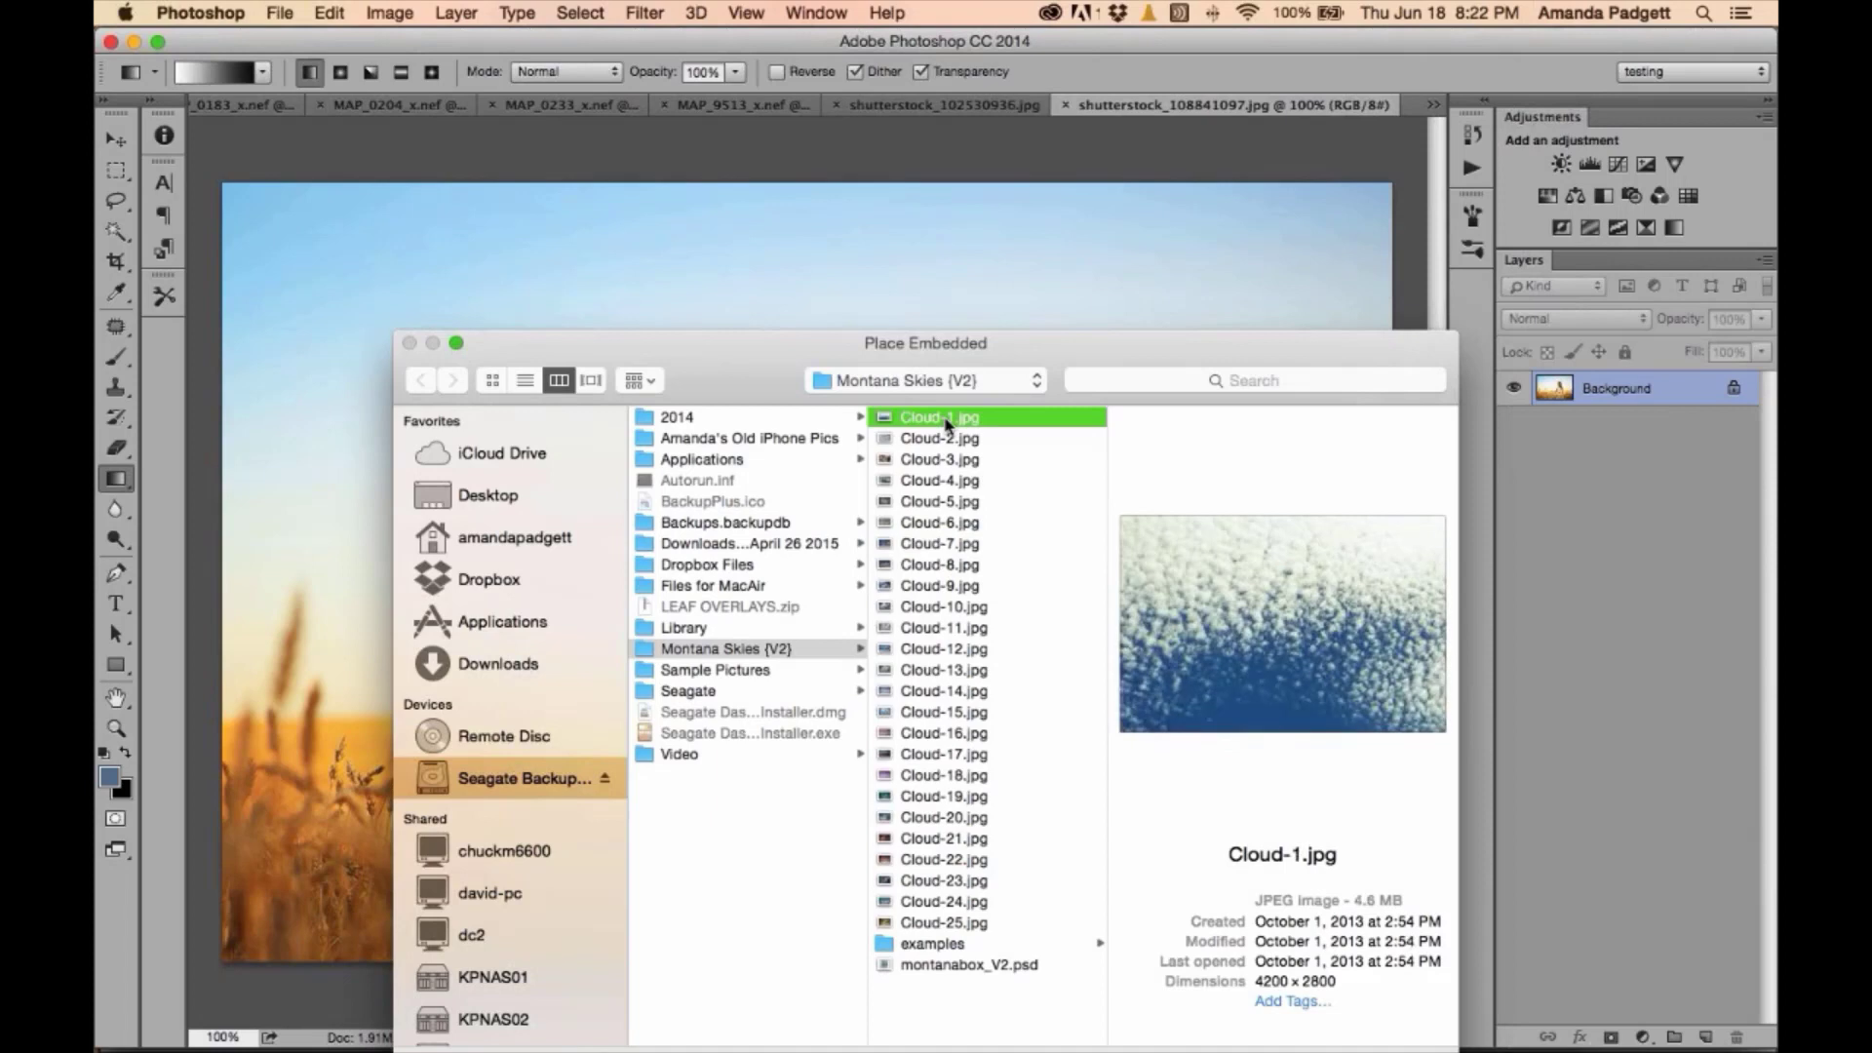
pyautogui.click(934, 710)
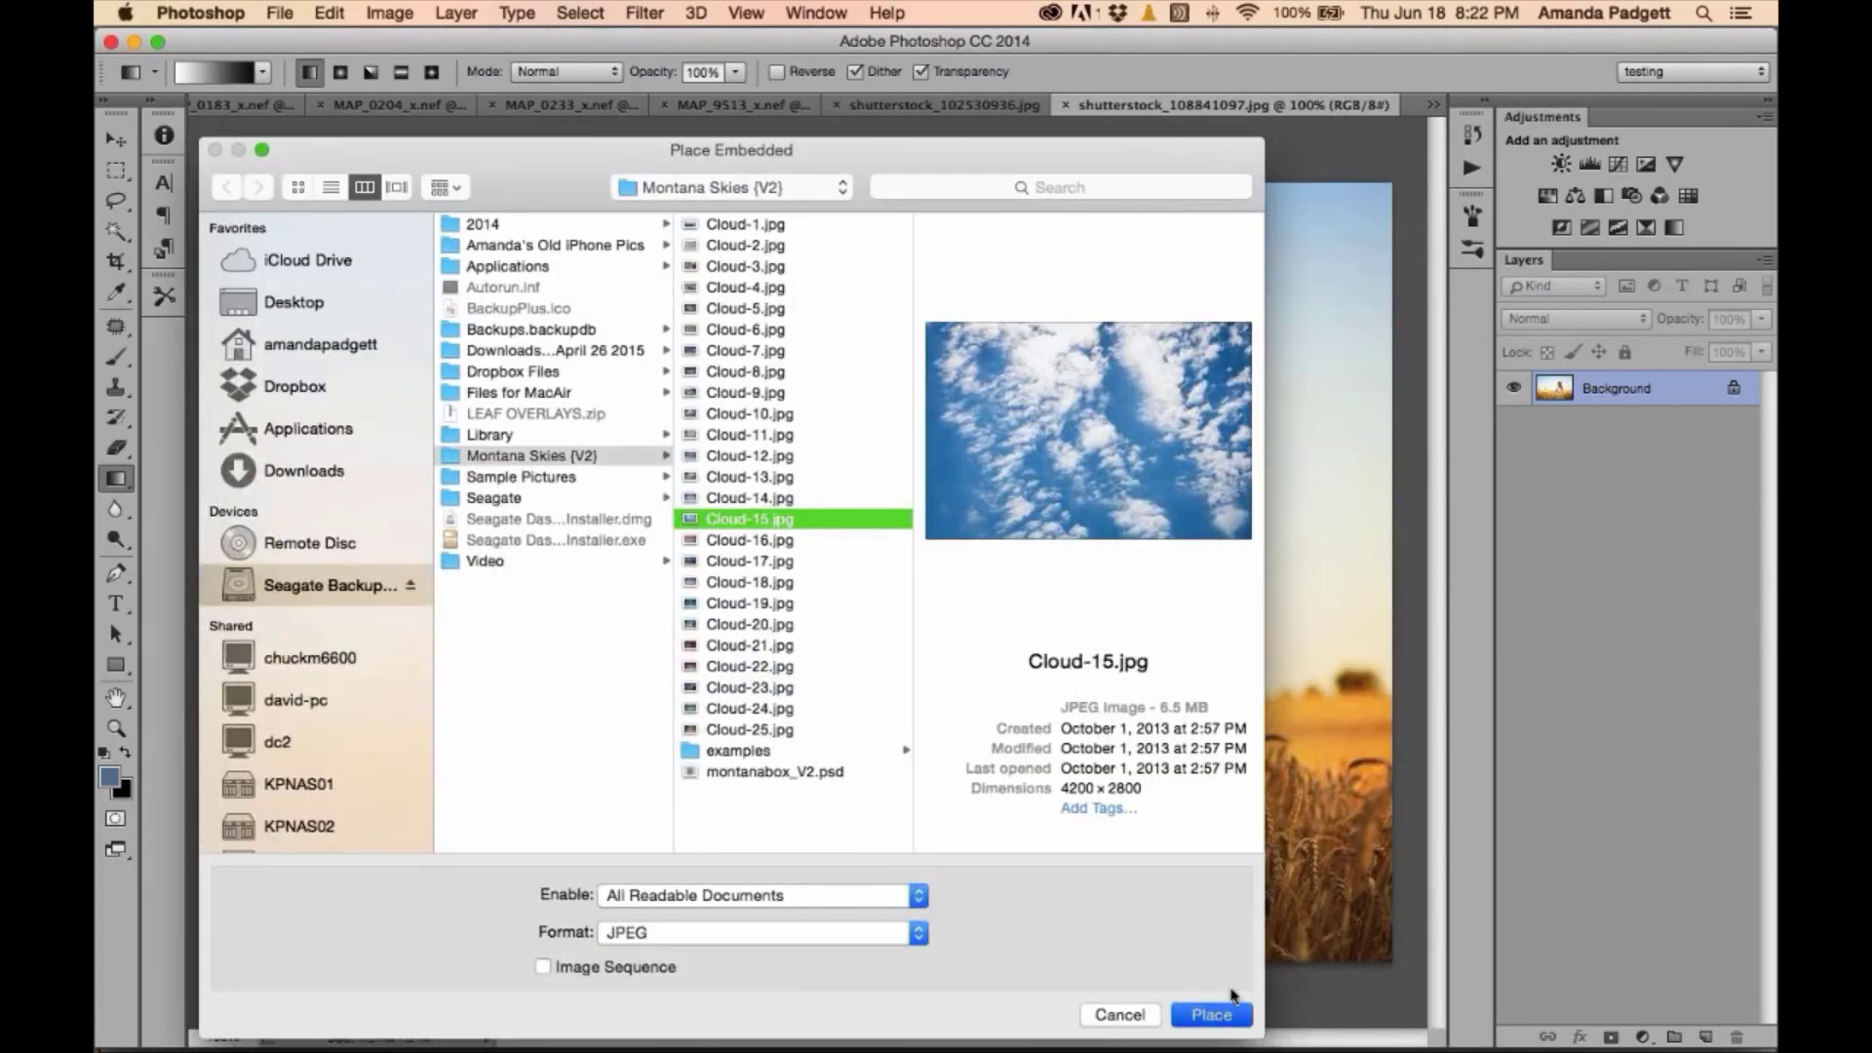
pyautogui.press('Return')
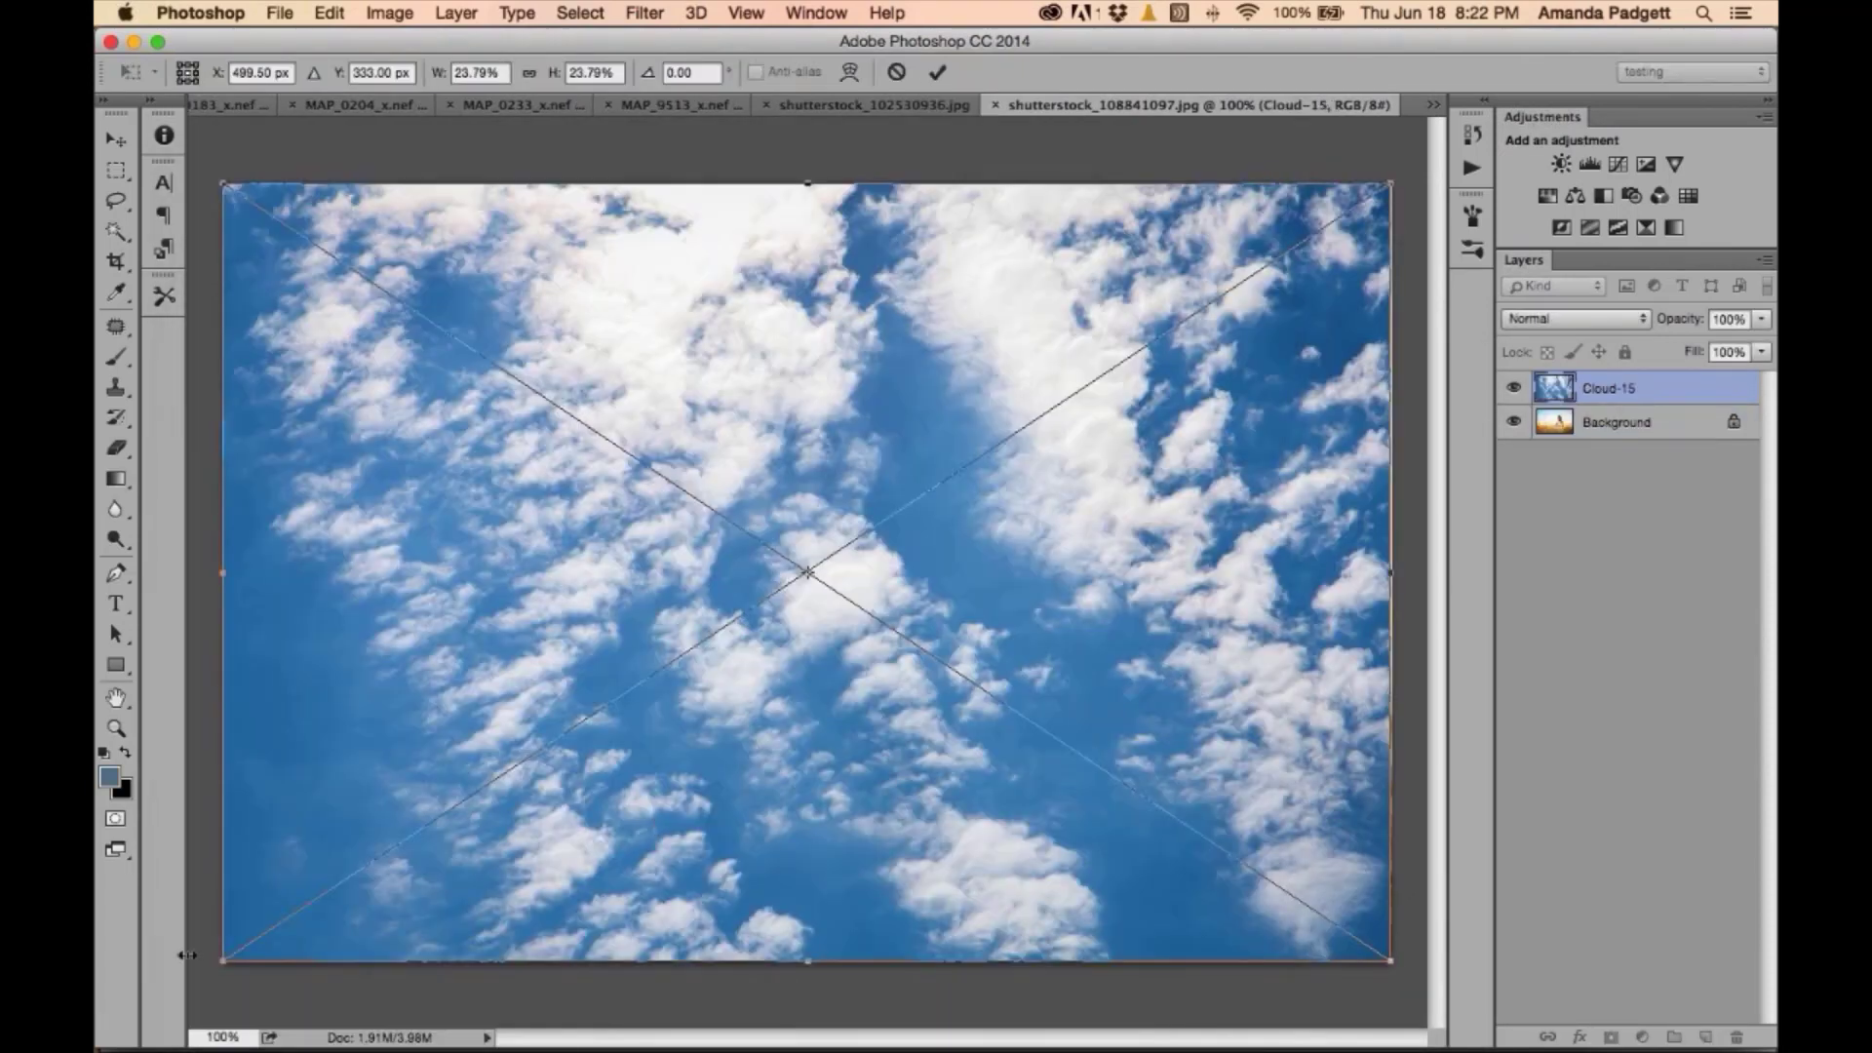
# - Begin a Skew transform on the placed Cloud-15 image and move it up to about X 479.5 px, Y 97 px
pyautogui.press('super+minus')
pyautogui.press('super+minus')
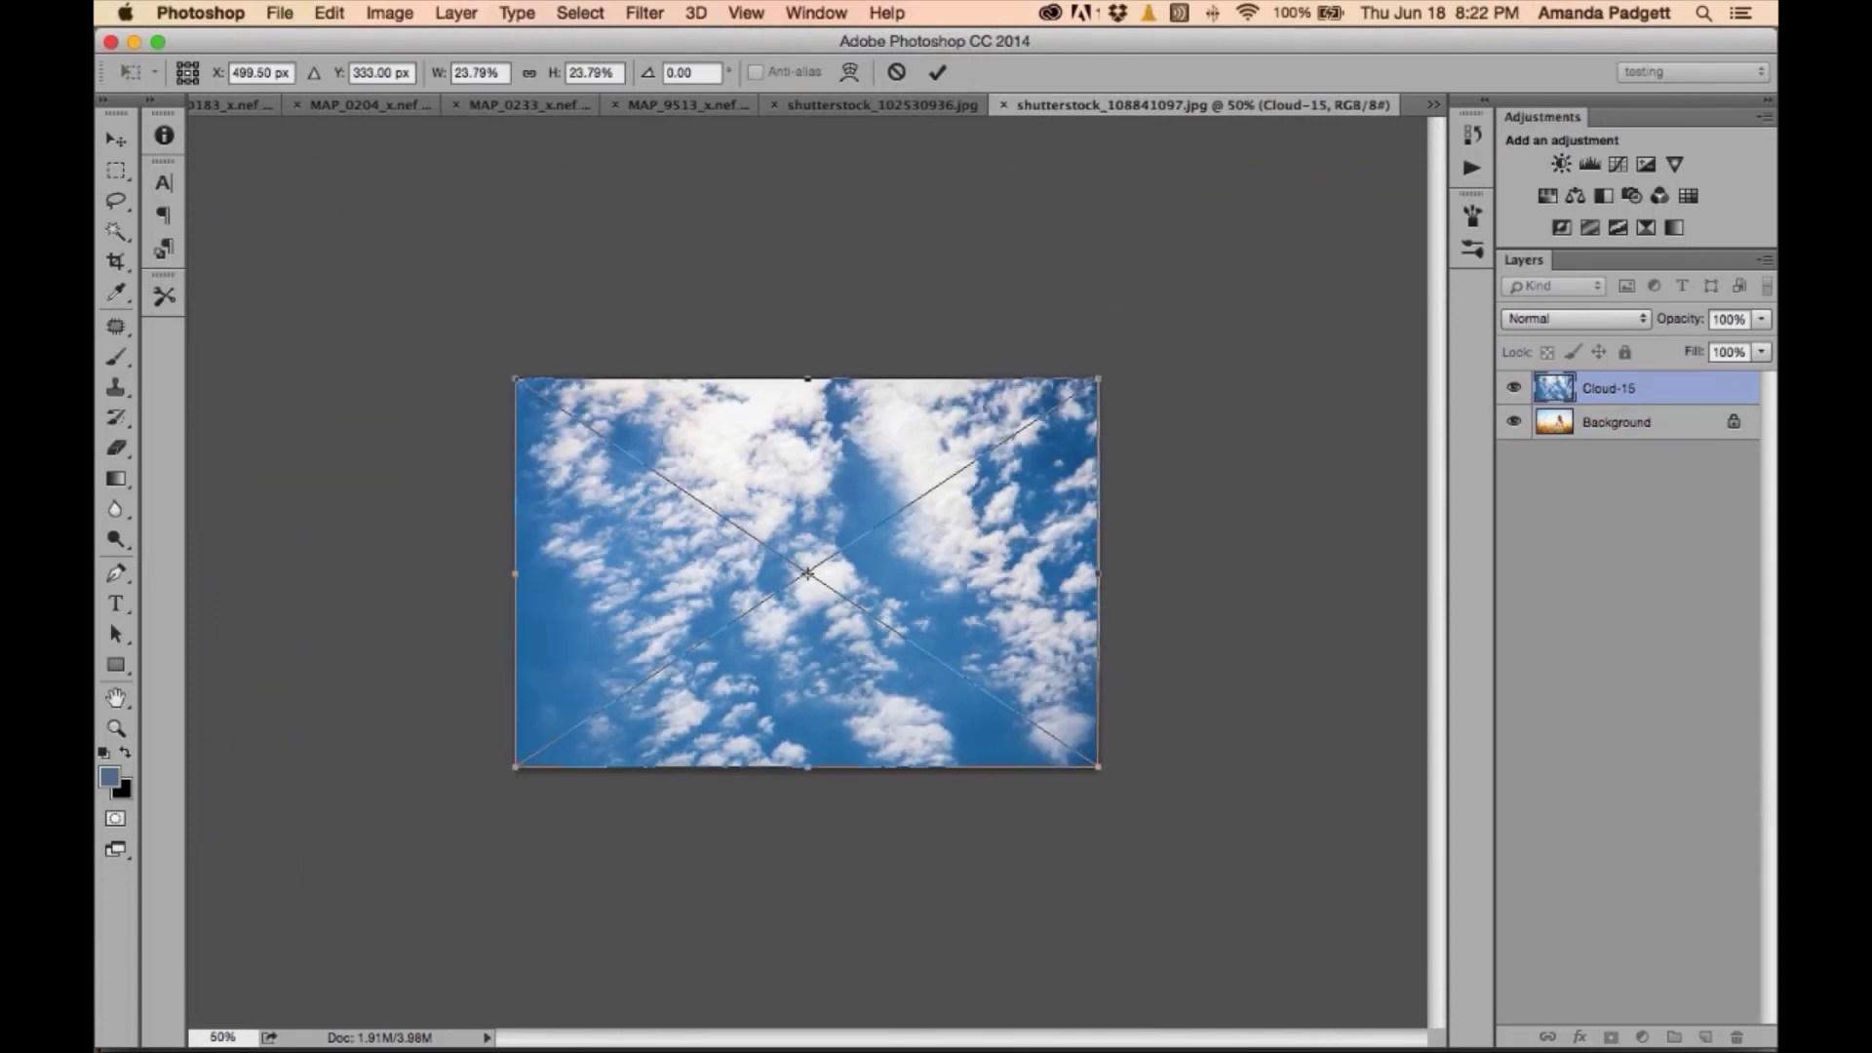
pyautogui.click(332, 13)
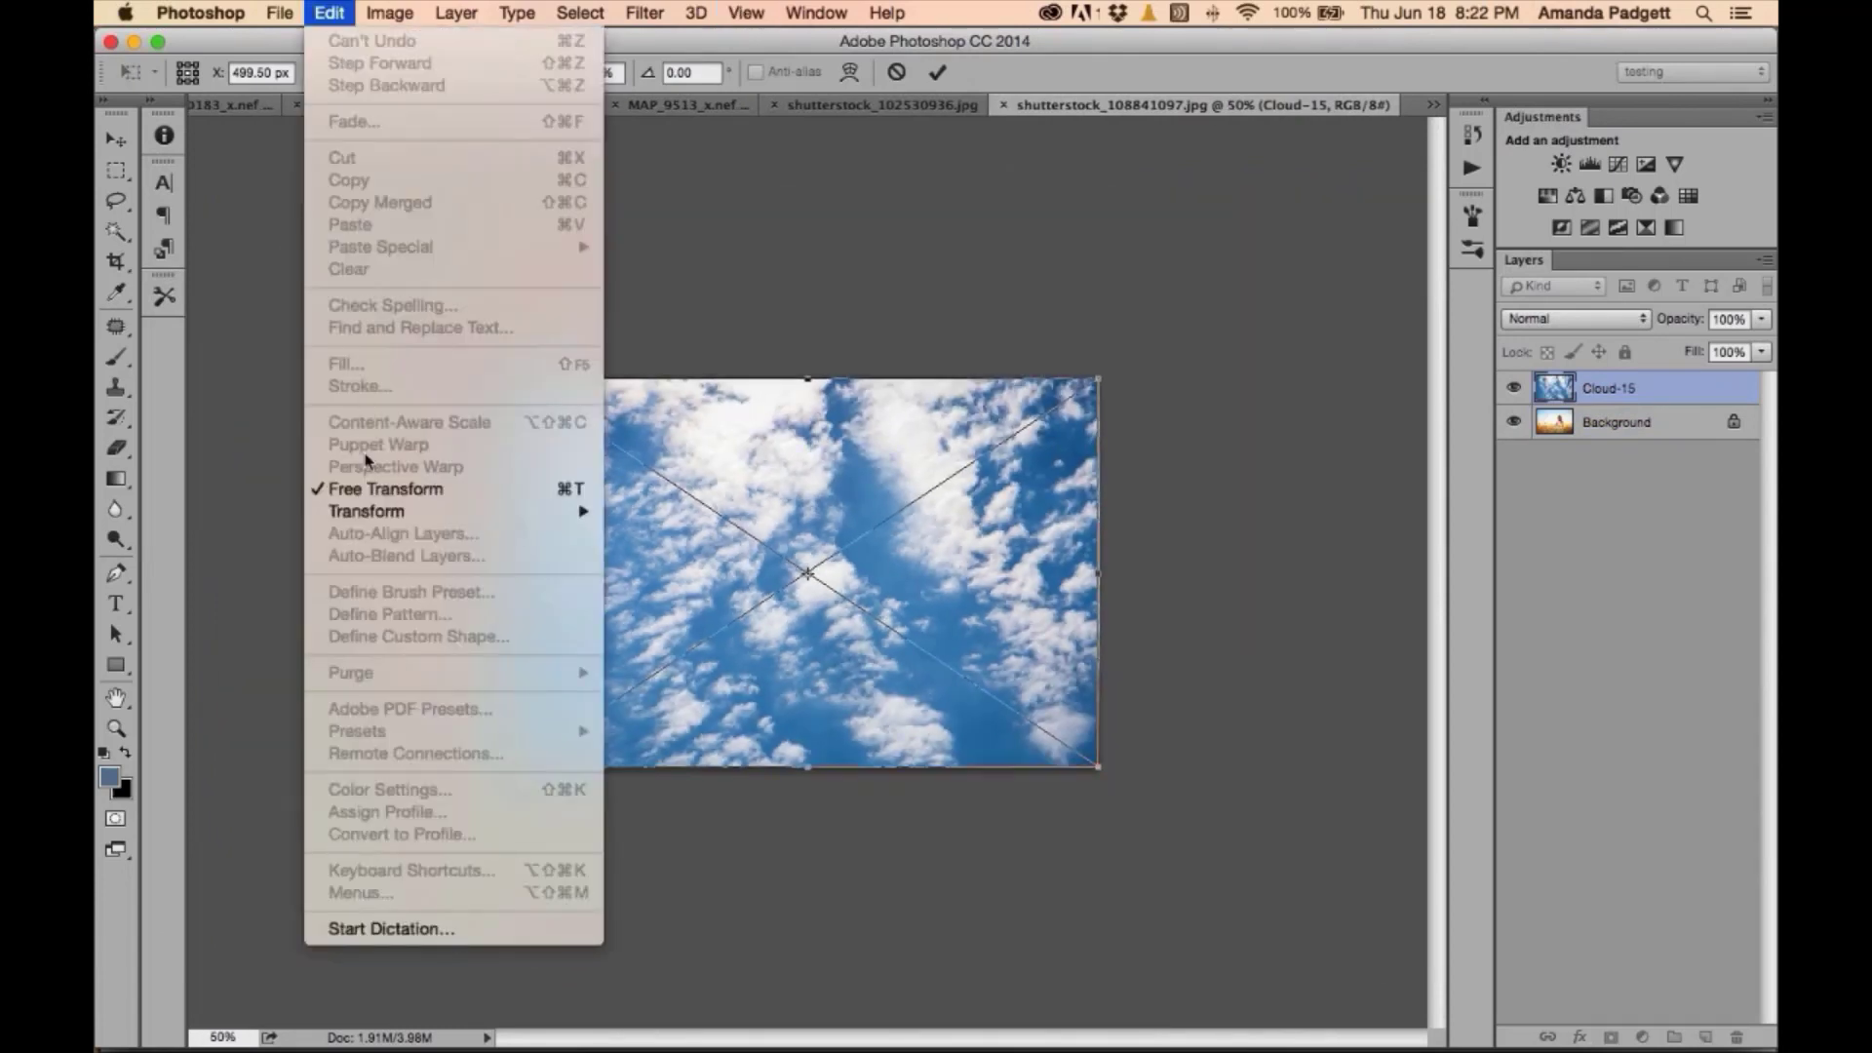
pyautogui.moveTo(375, 515)
pyautogui.click(710, 592)
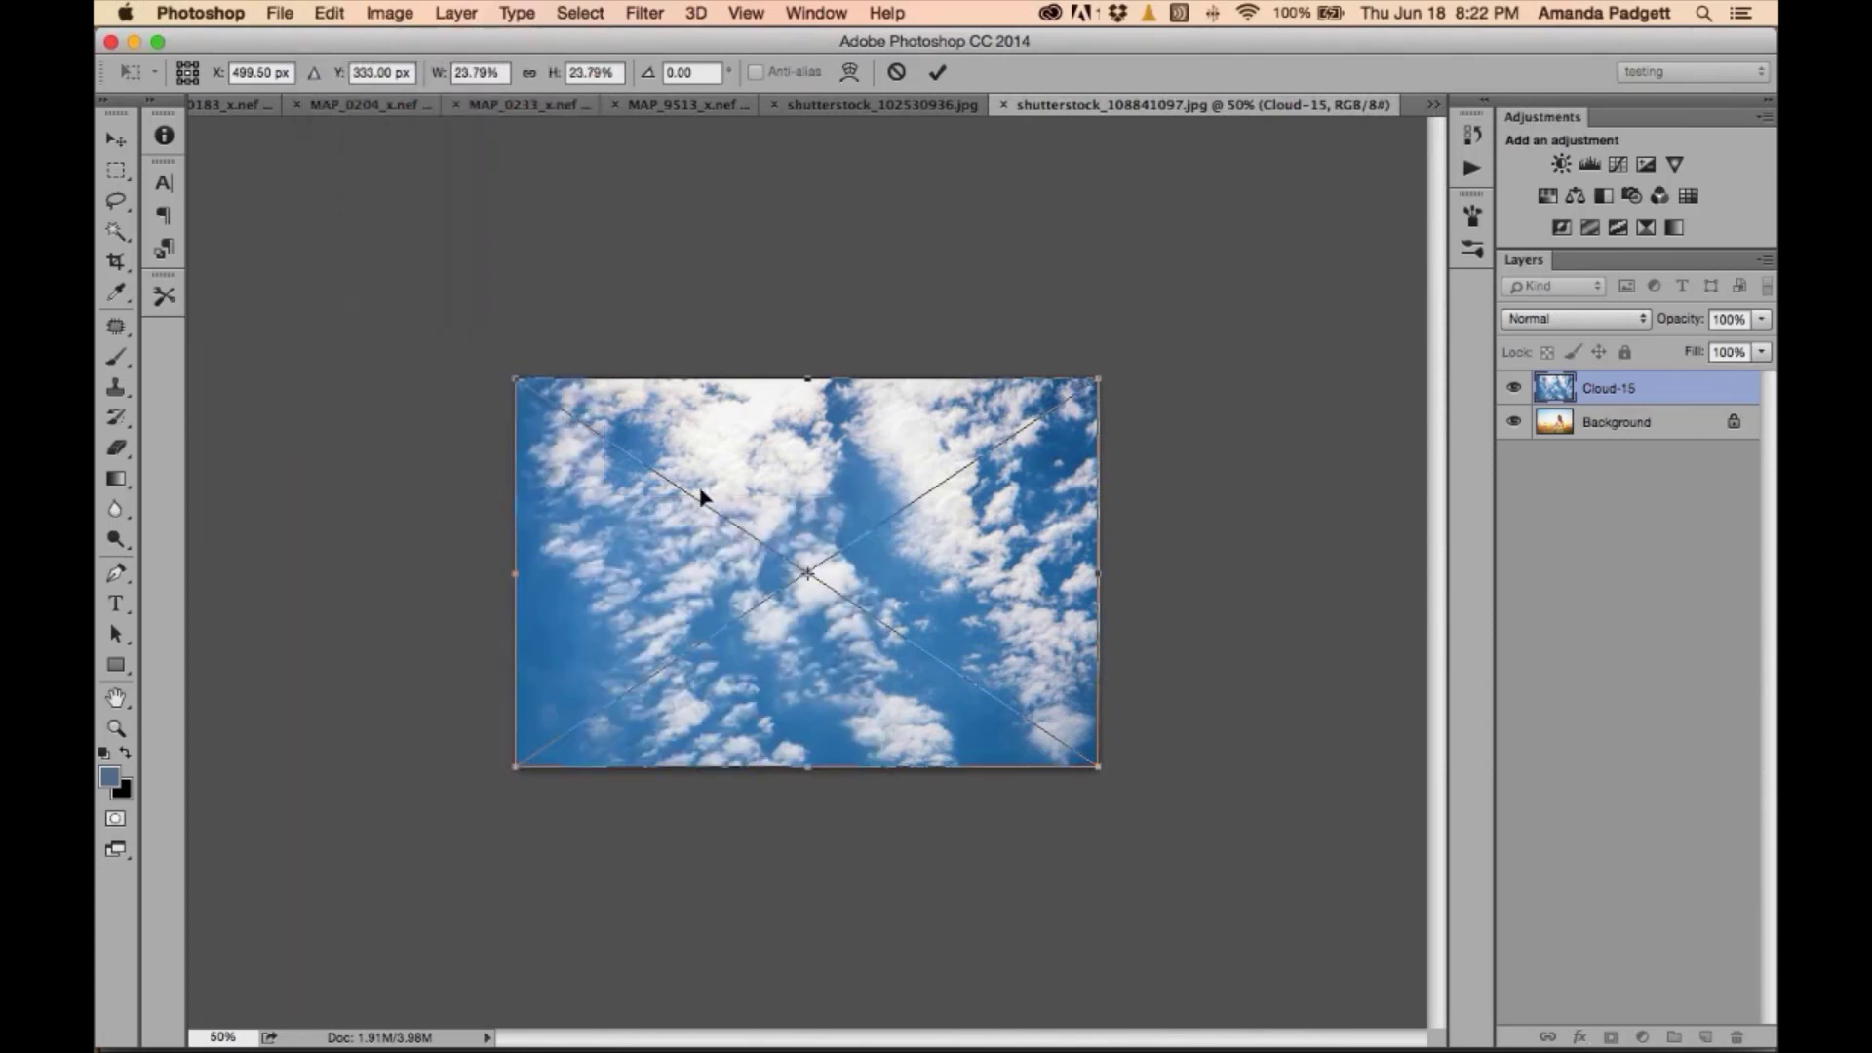
pyautogui.moveTo(702, 494); pyautogui.dragTo(690, 356)
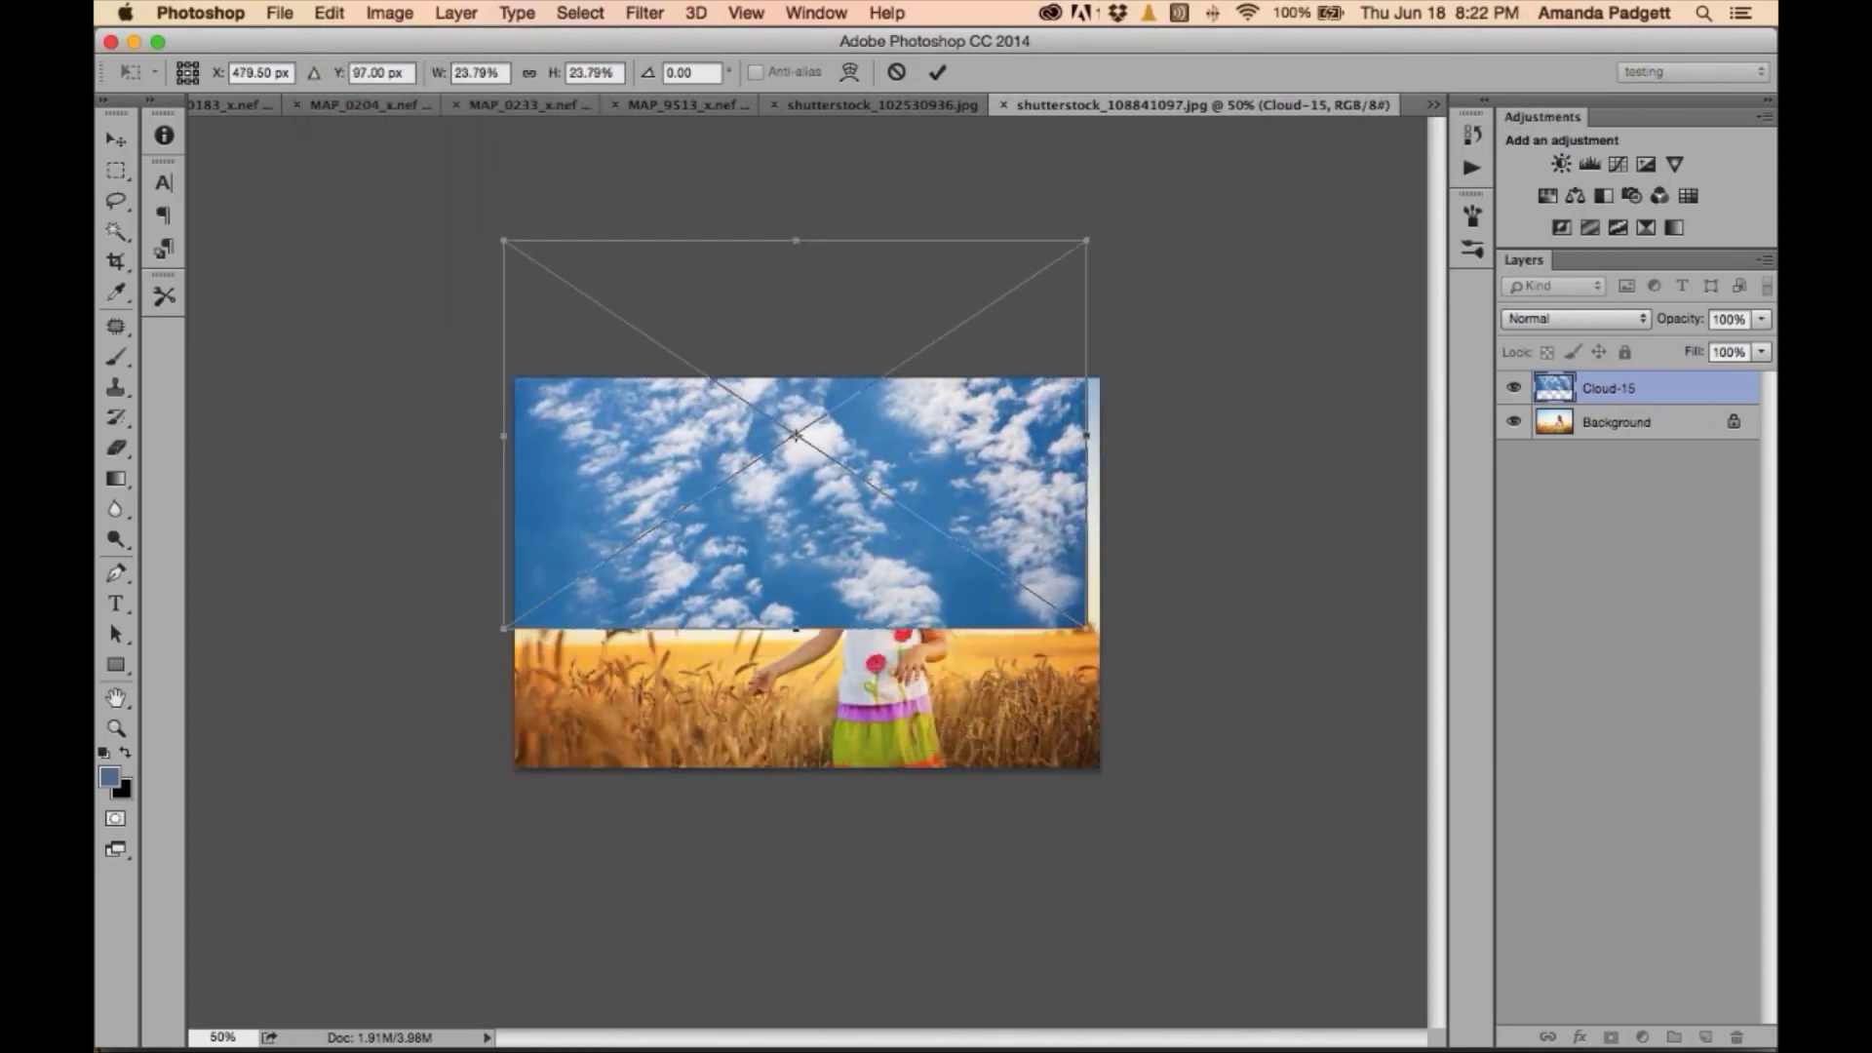
# - Skew the Cloud-15 corners to splay the upper edge beyond both photo sides and lower the left end of the bottom edge, and commit the transform
pyautogui.moveTo(506, 633); pyautogui.dragTo(518, 478)
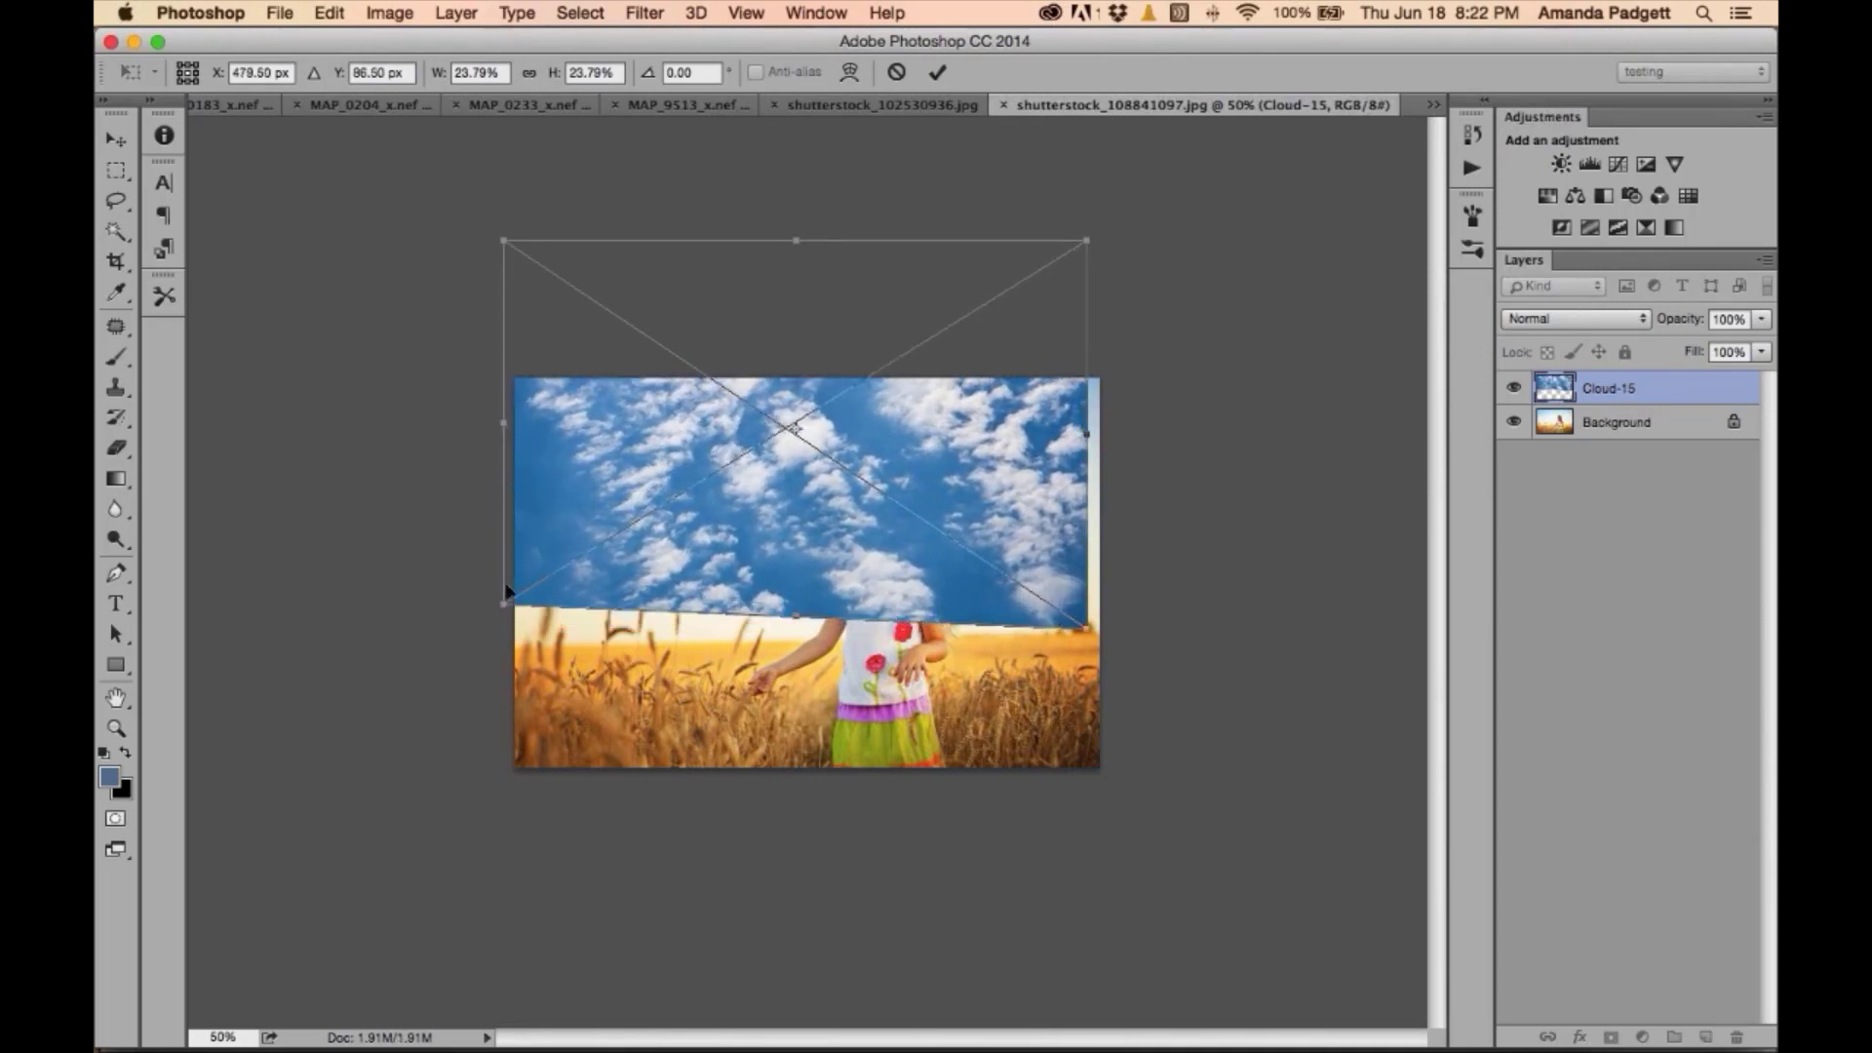
pyautogui.moveTo(518, 624); pyautogui.dragTo(504, 662)
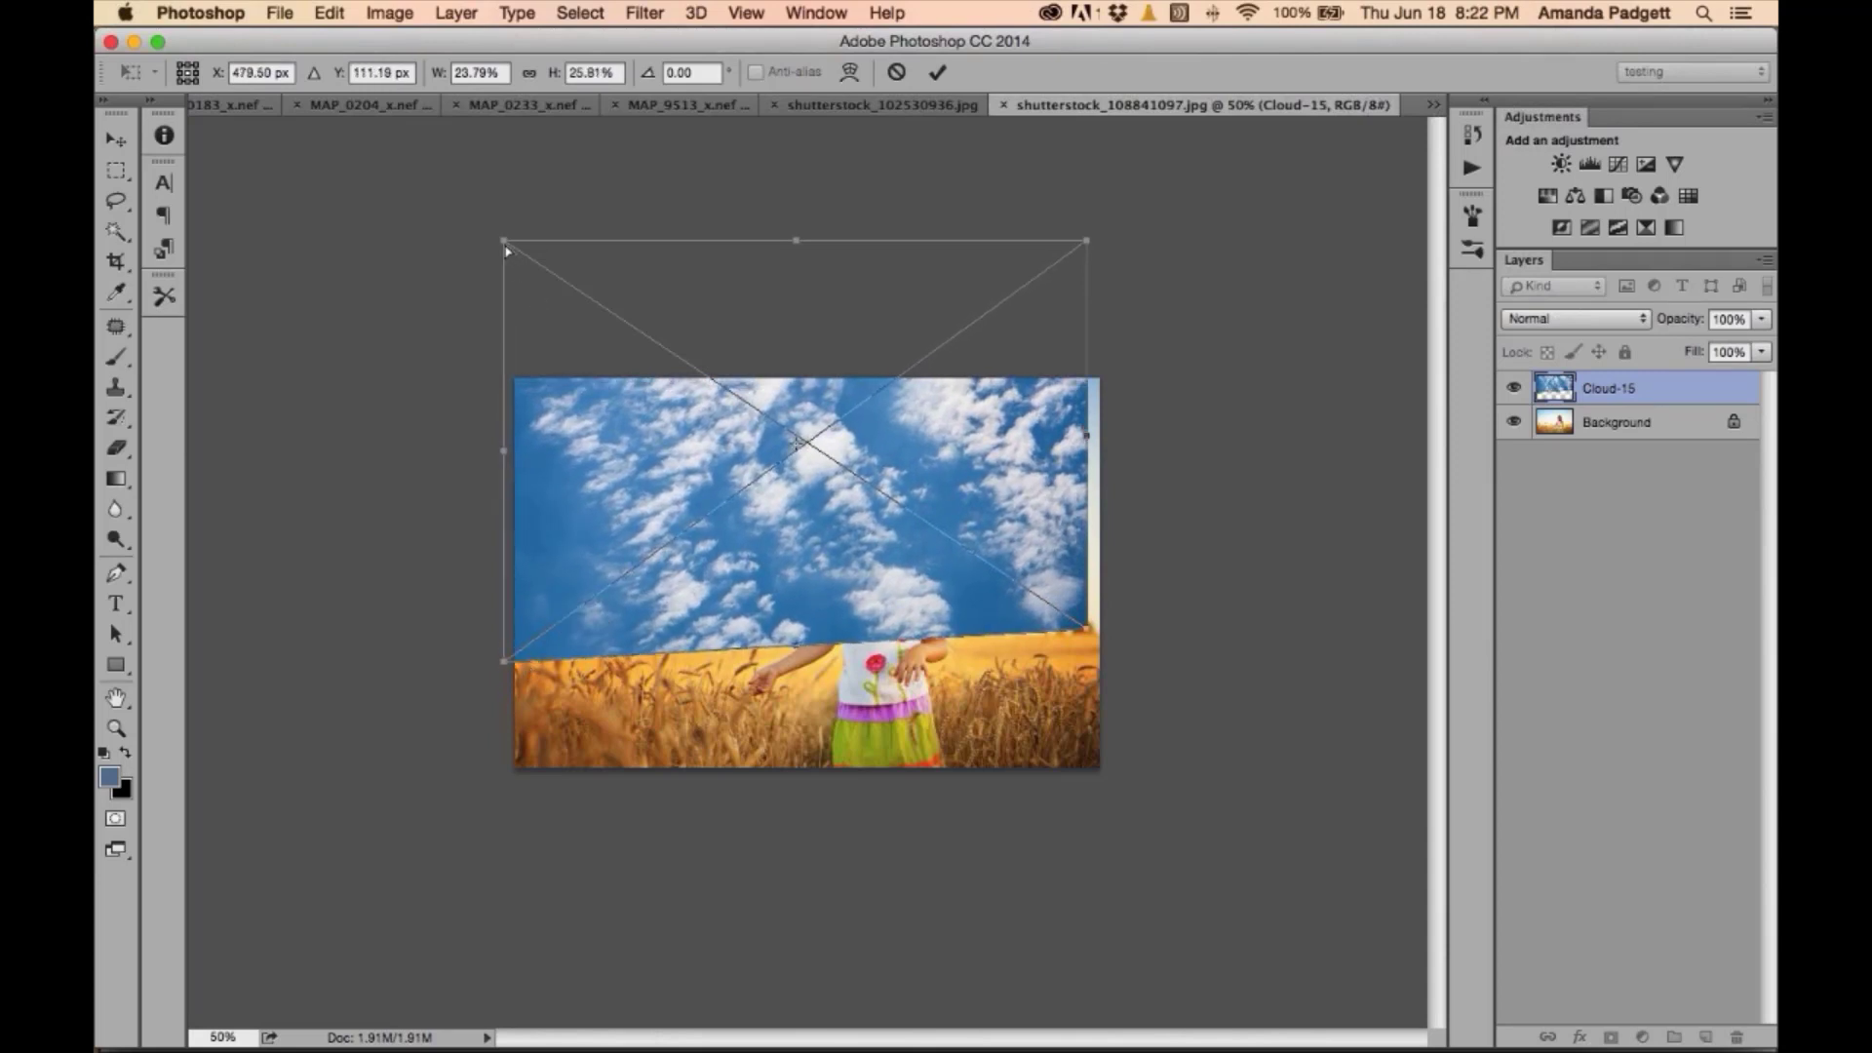
pyautogui.moveTo(507, 252); pyautogui.dragTo(410, 322)
pyautogui.moveTo(1082, 244); pyautogui.dragTo(1189, 240)
pyautogui.moveTo(1086, 635); pyautogui.dragTo(1102, 627)
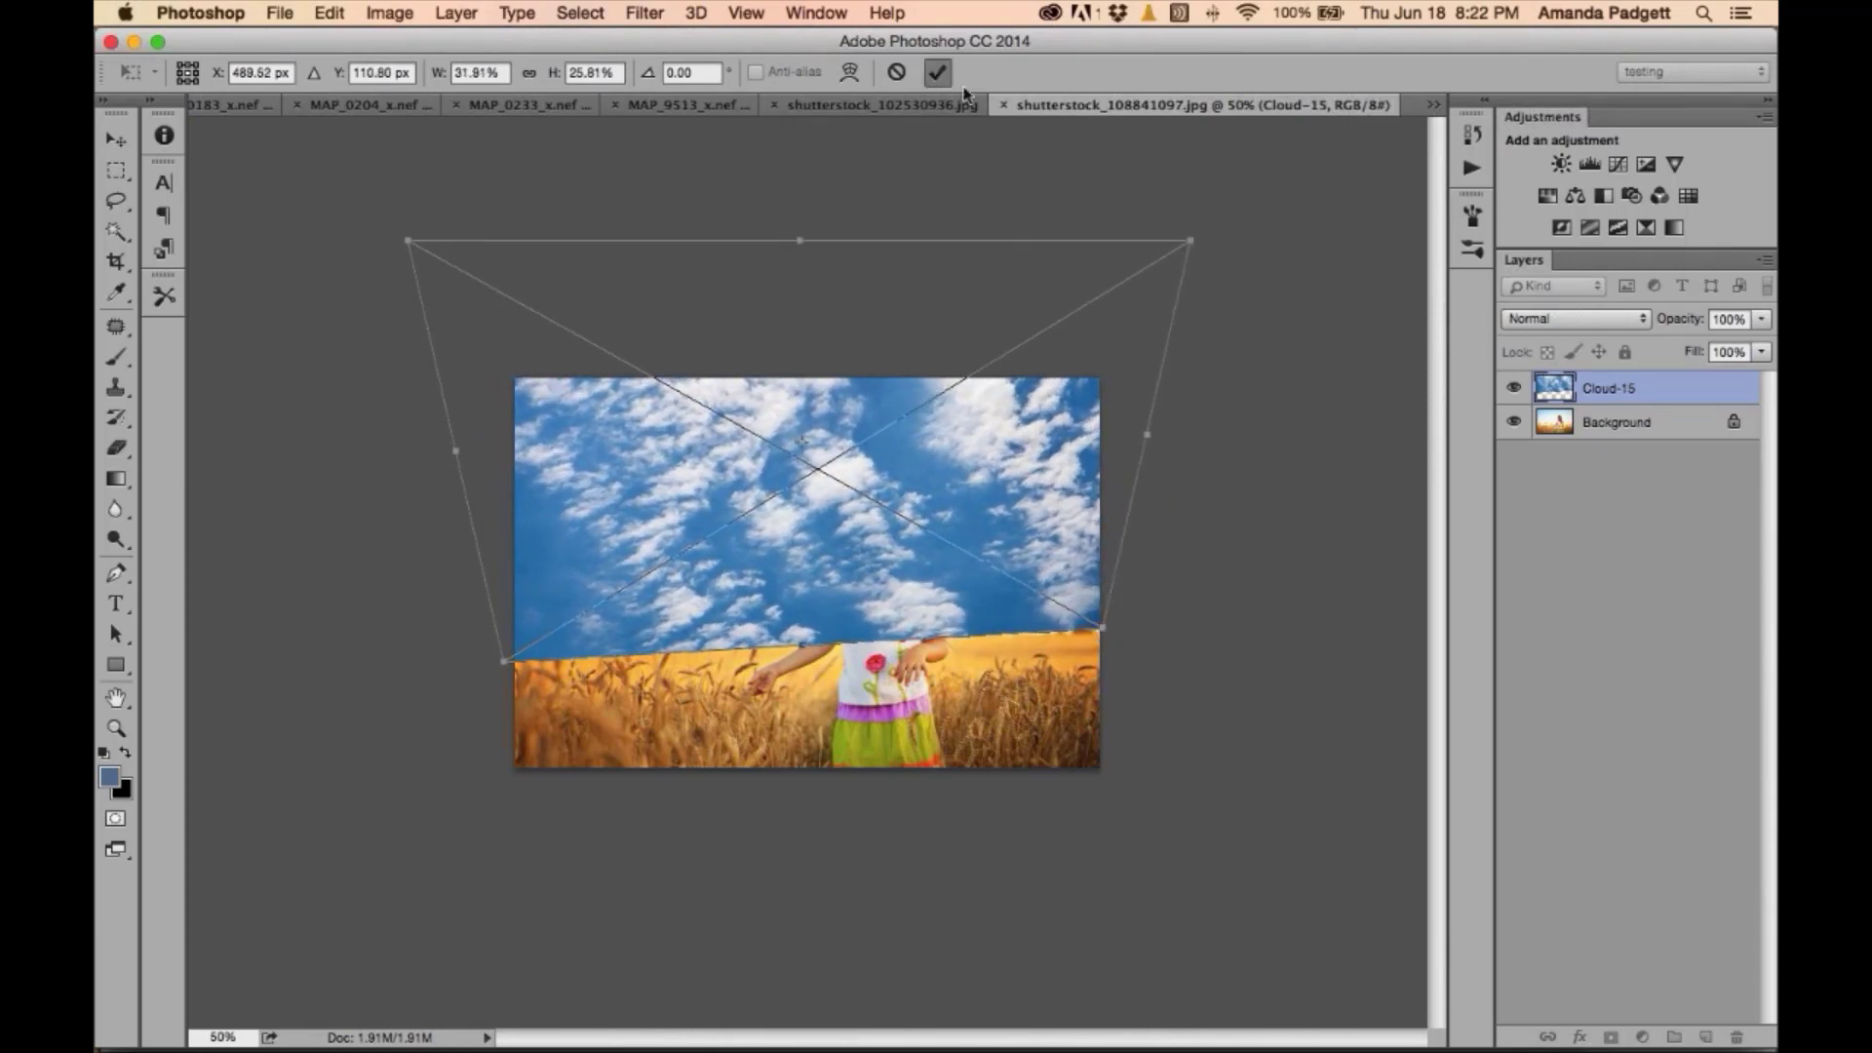
pyautogui.click(937, 72)
# - Hide the Cloud-15 layer and make the Background layer active
pyautogui.press('g')
pyautogui.click(1513, 390)
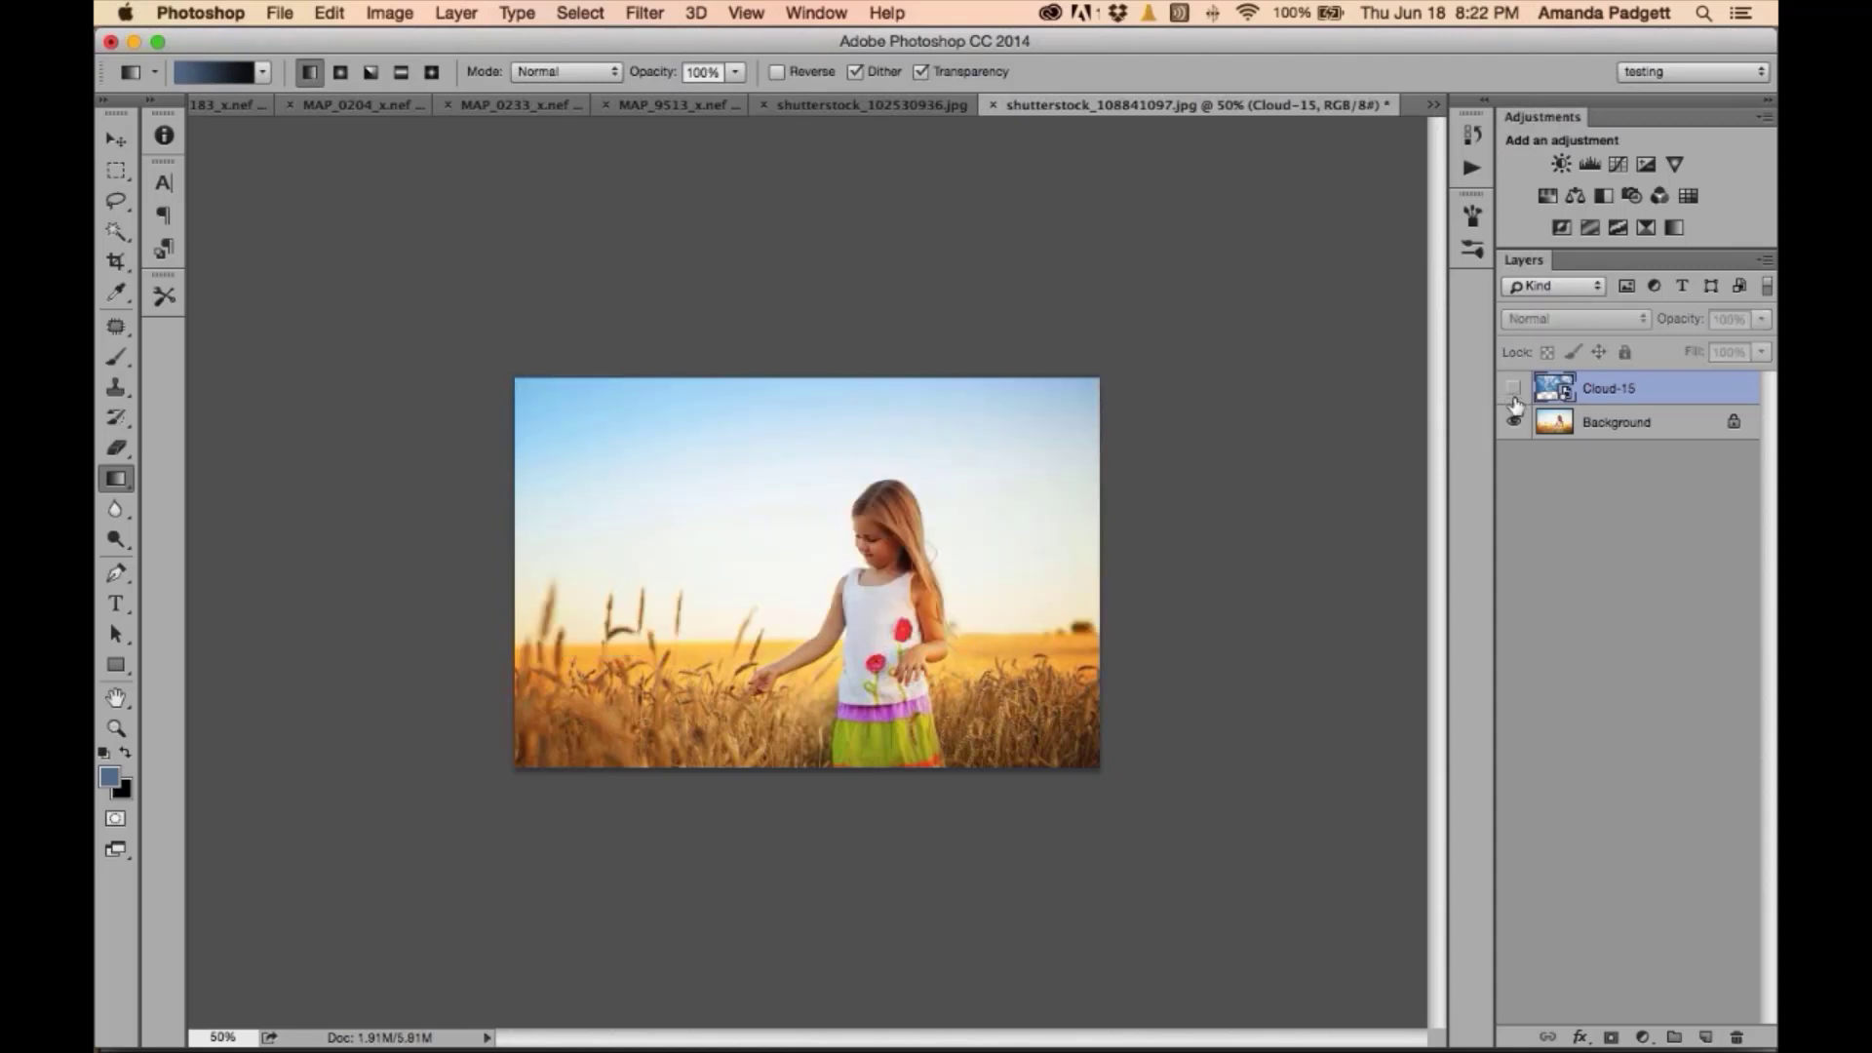
pyautogui.click(1607, 435)
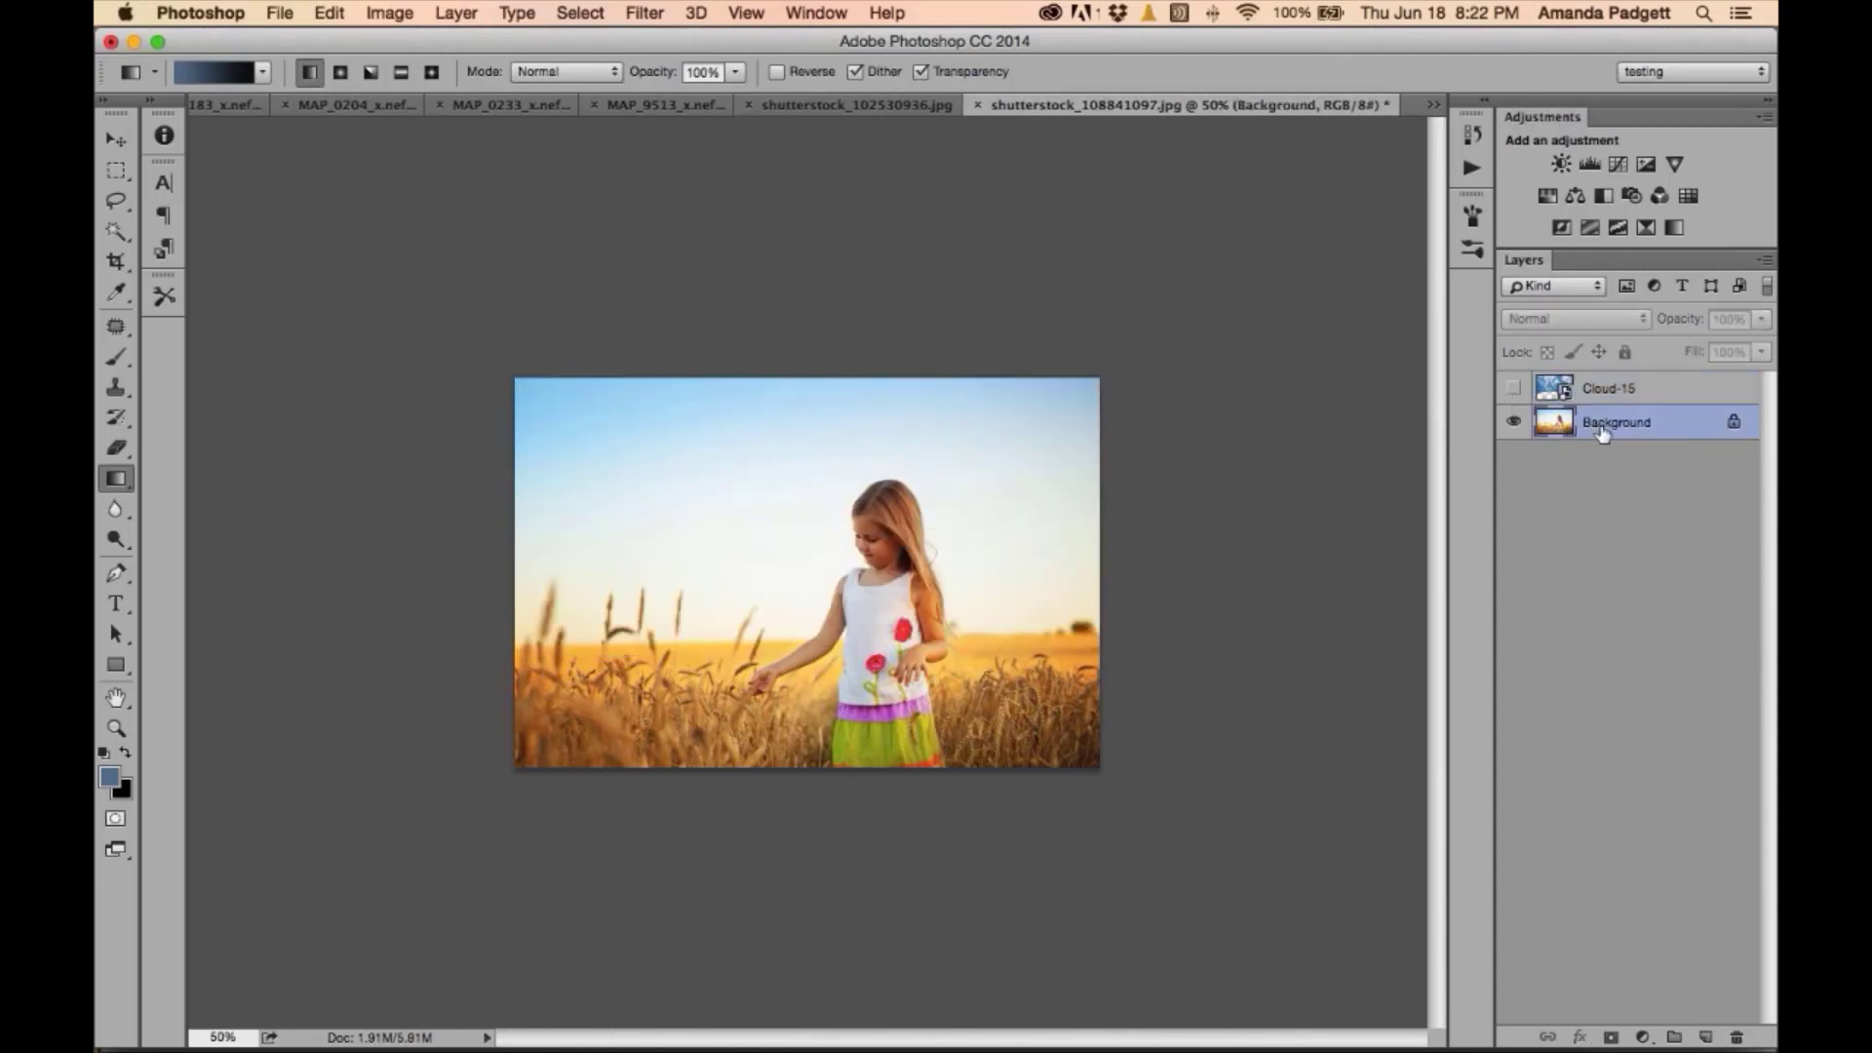
pyautogui.press('super+plus')
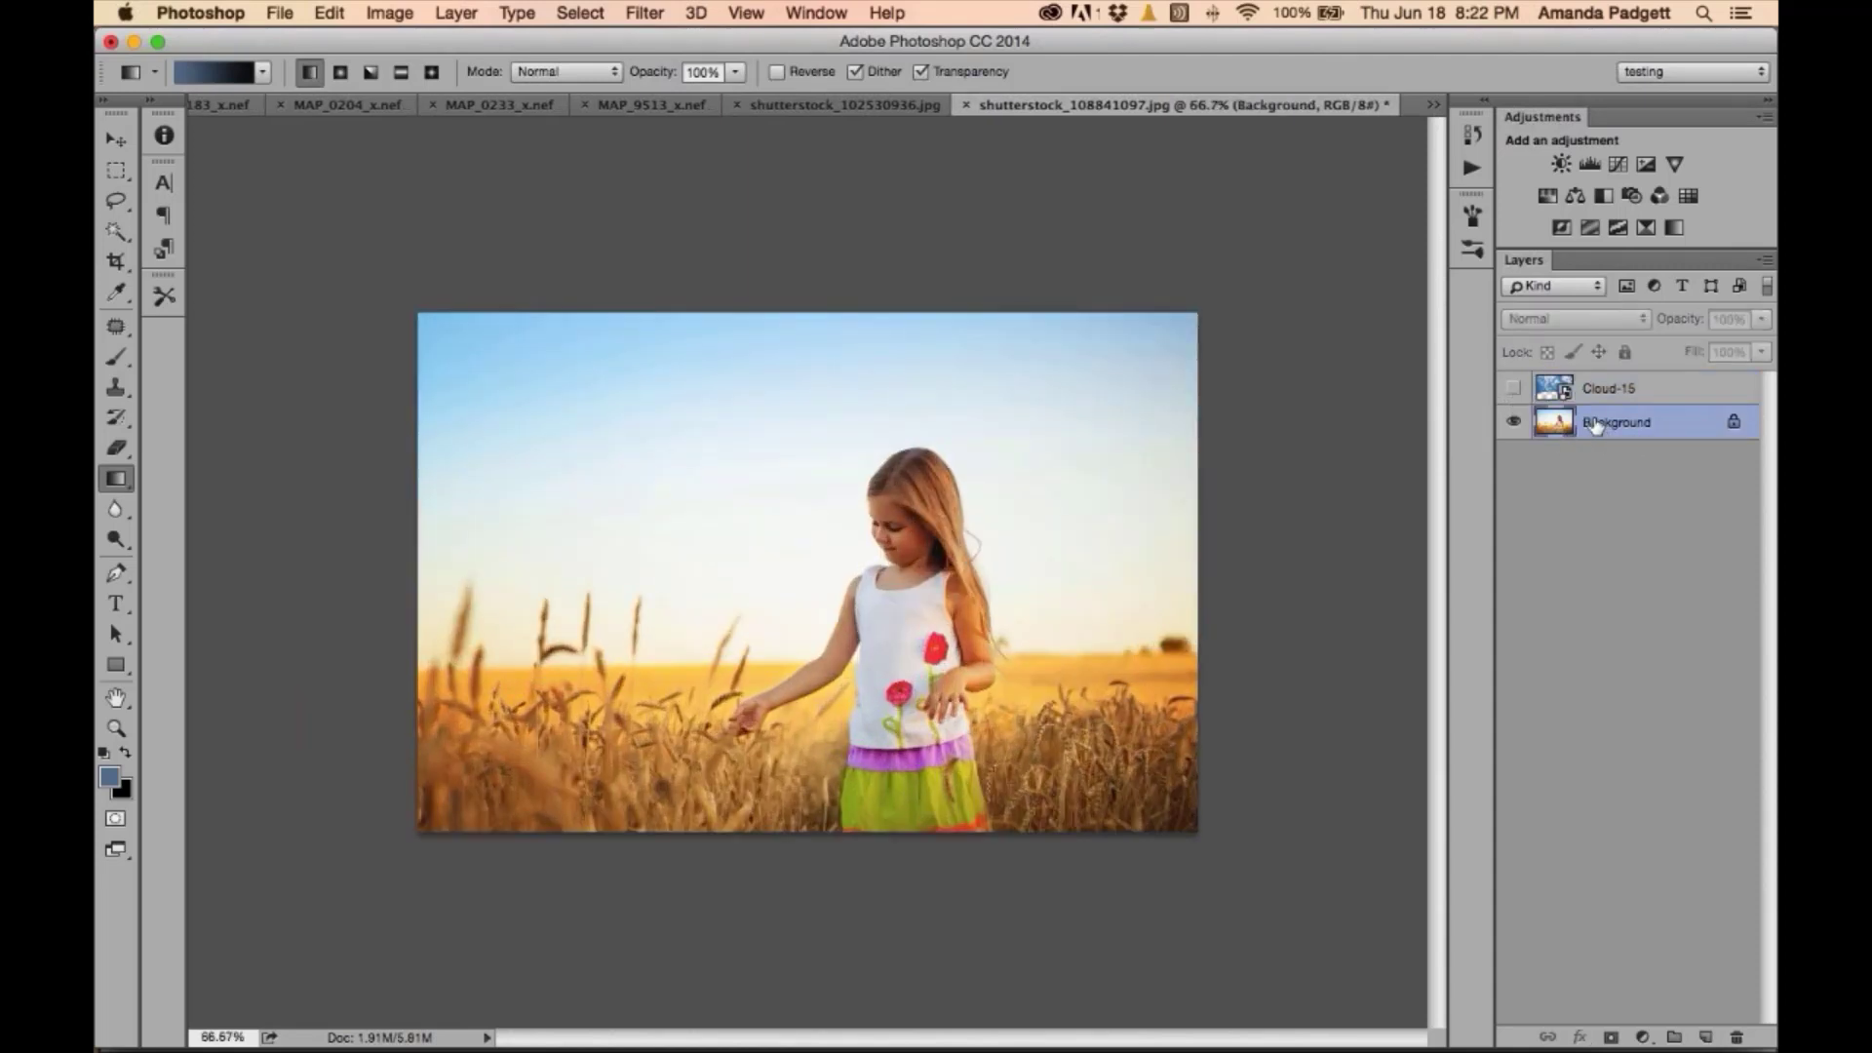
# - Try to select the sky around the girl with the Magic Wand, and clear the selection
pyautogui.click(116, 231)
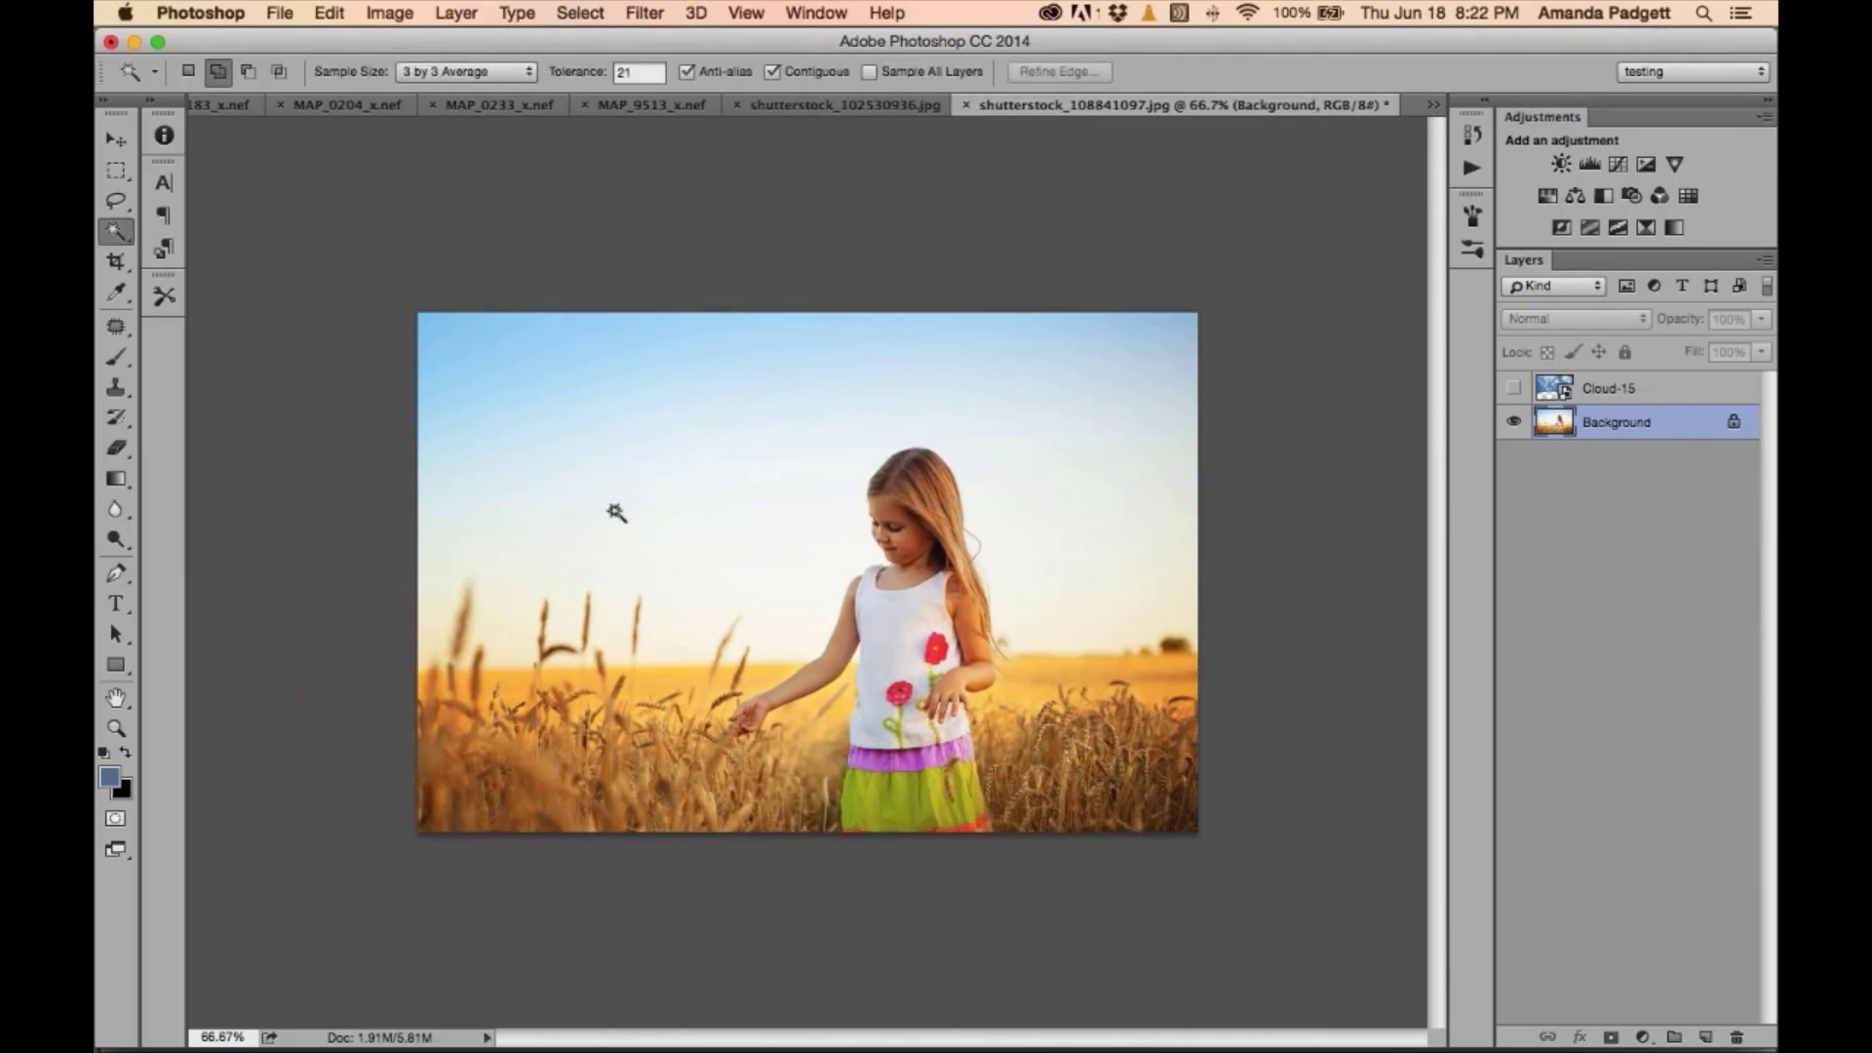
pyautogui.click(625, 495)
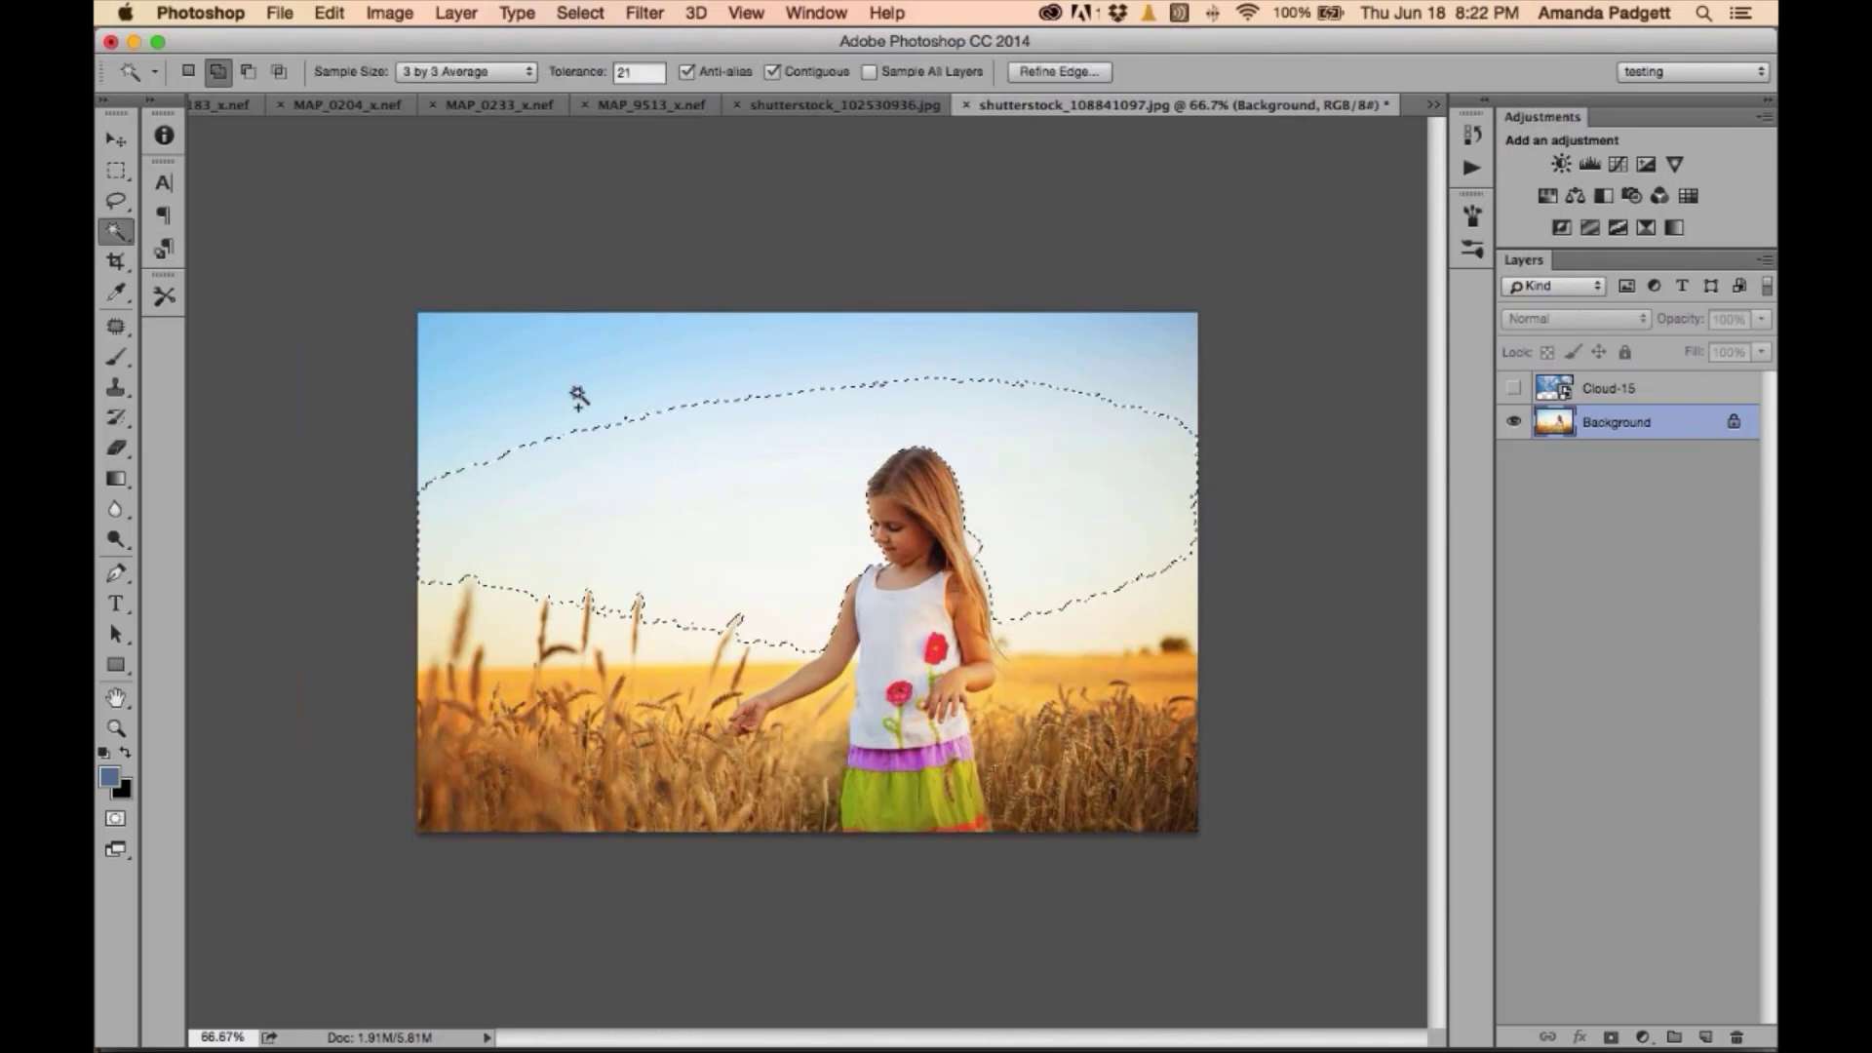
pyautogui.click(702, 411)
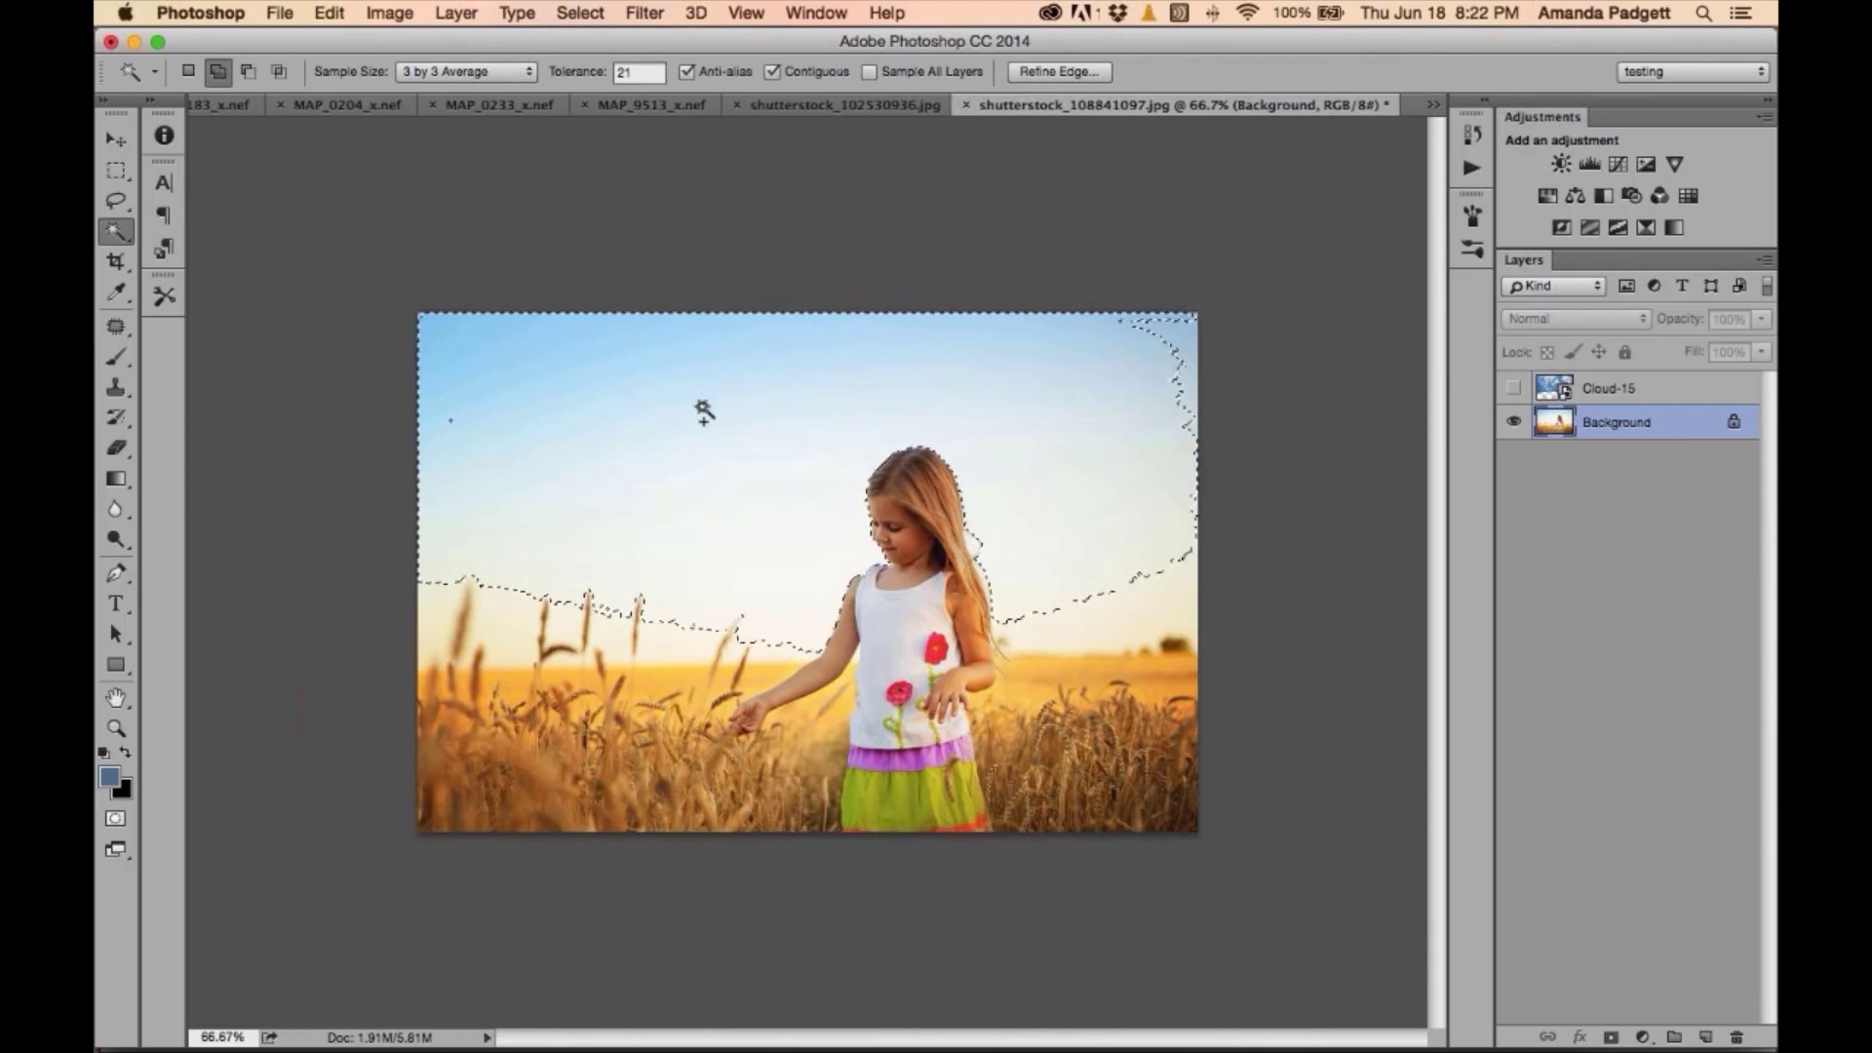
pyautogui.click(1170, 339)
pyautogui.press('super+d')
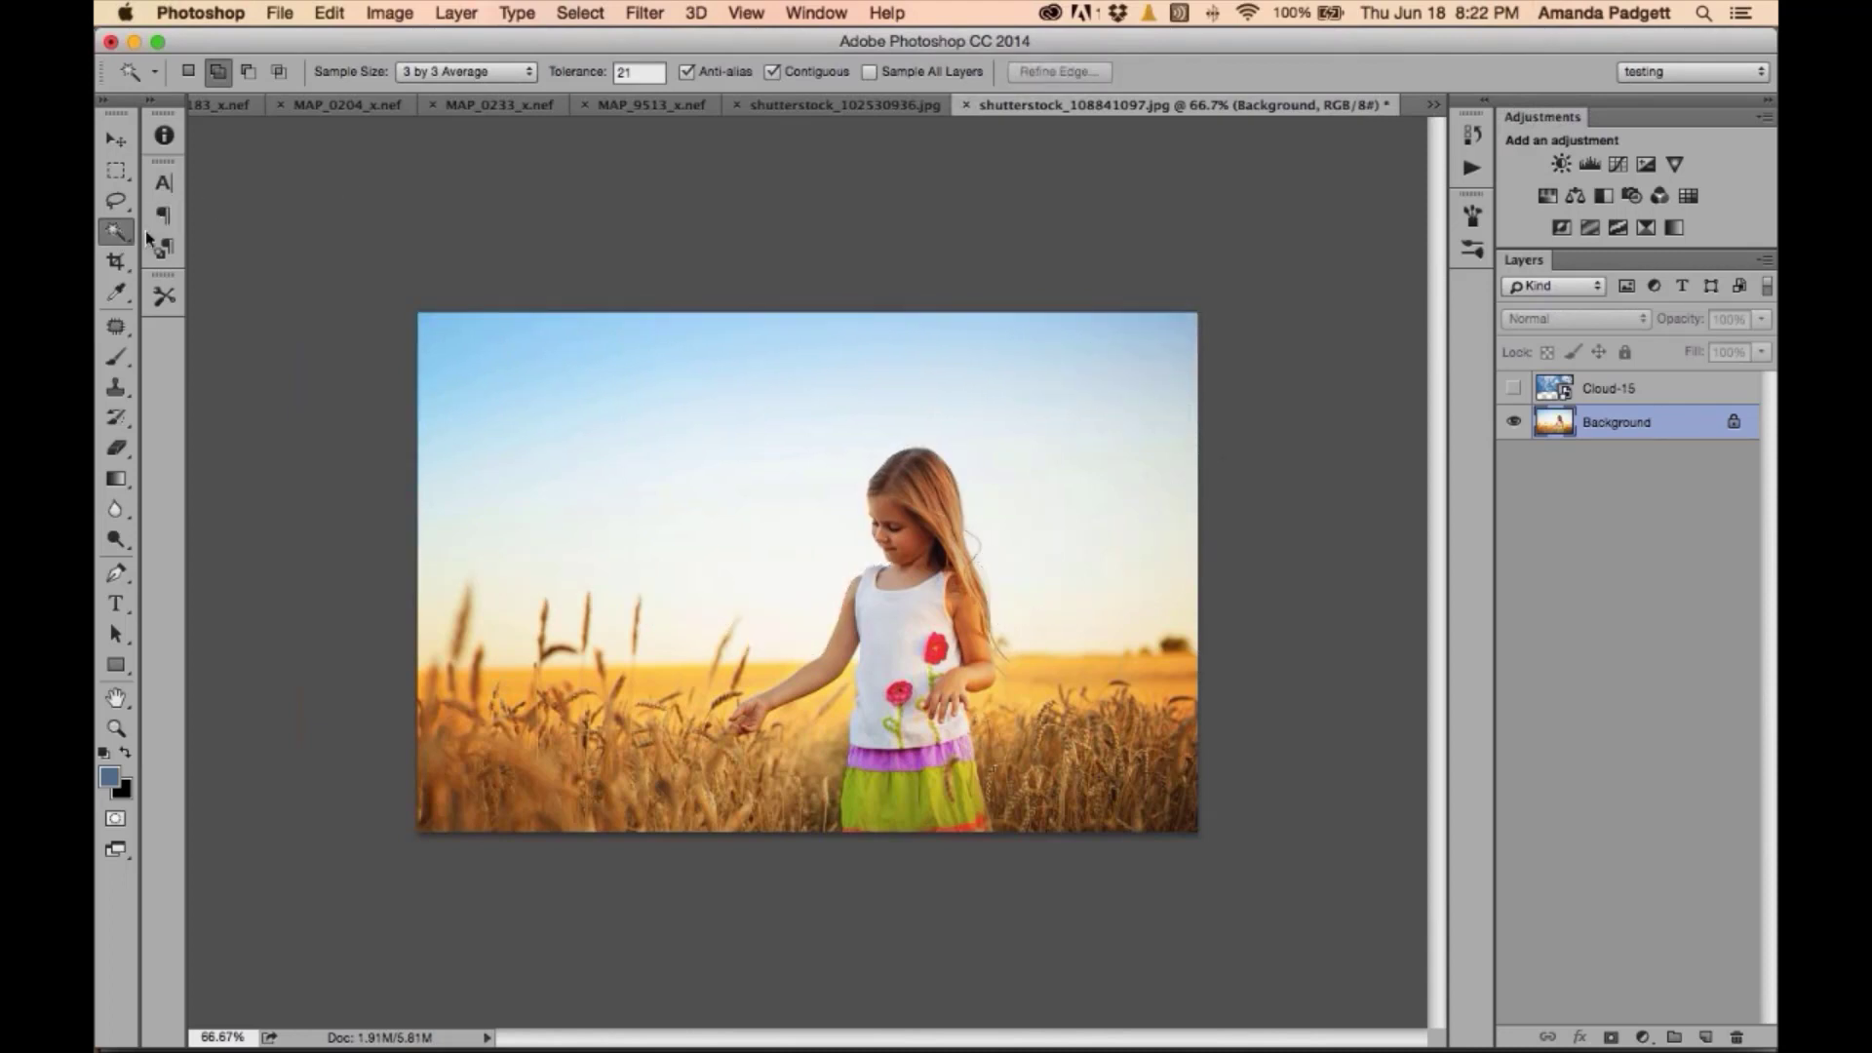
# - Switch to the Quick Selection tool and reduce its brush size to 200
pyautogui.rightClick(119, 232)
pyautogui.click(204, 231)
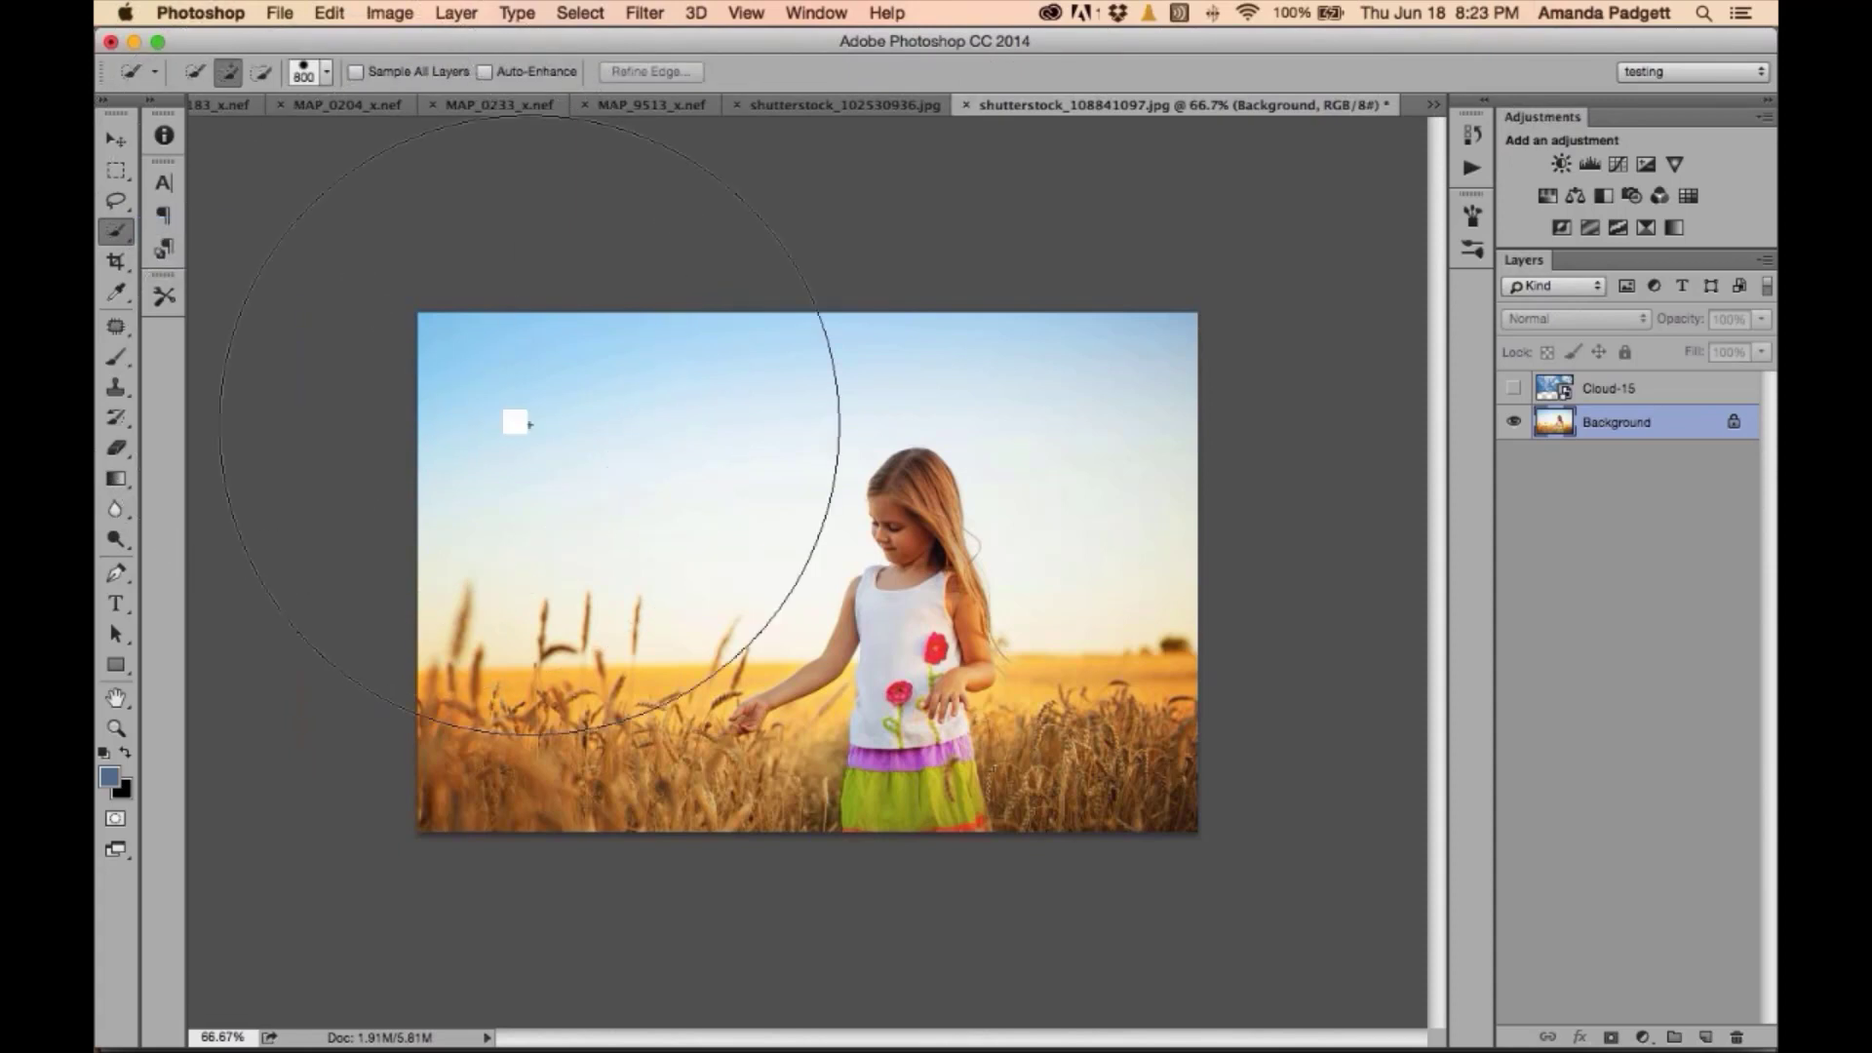
pyautogui.press('[')
pyautogui.press('[')
pyautogui.press('[')
pyautogui.press('[')
pyautogui.press('[')
pyautogui.press('[')
pyautogui.press('[')
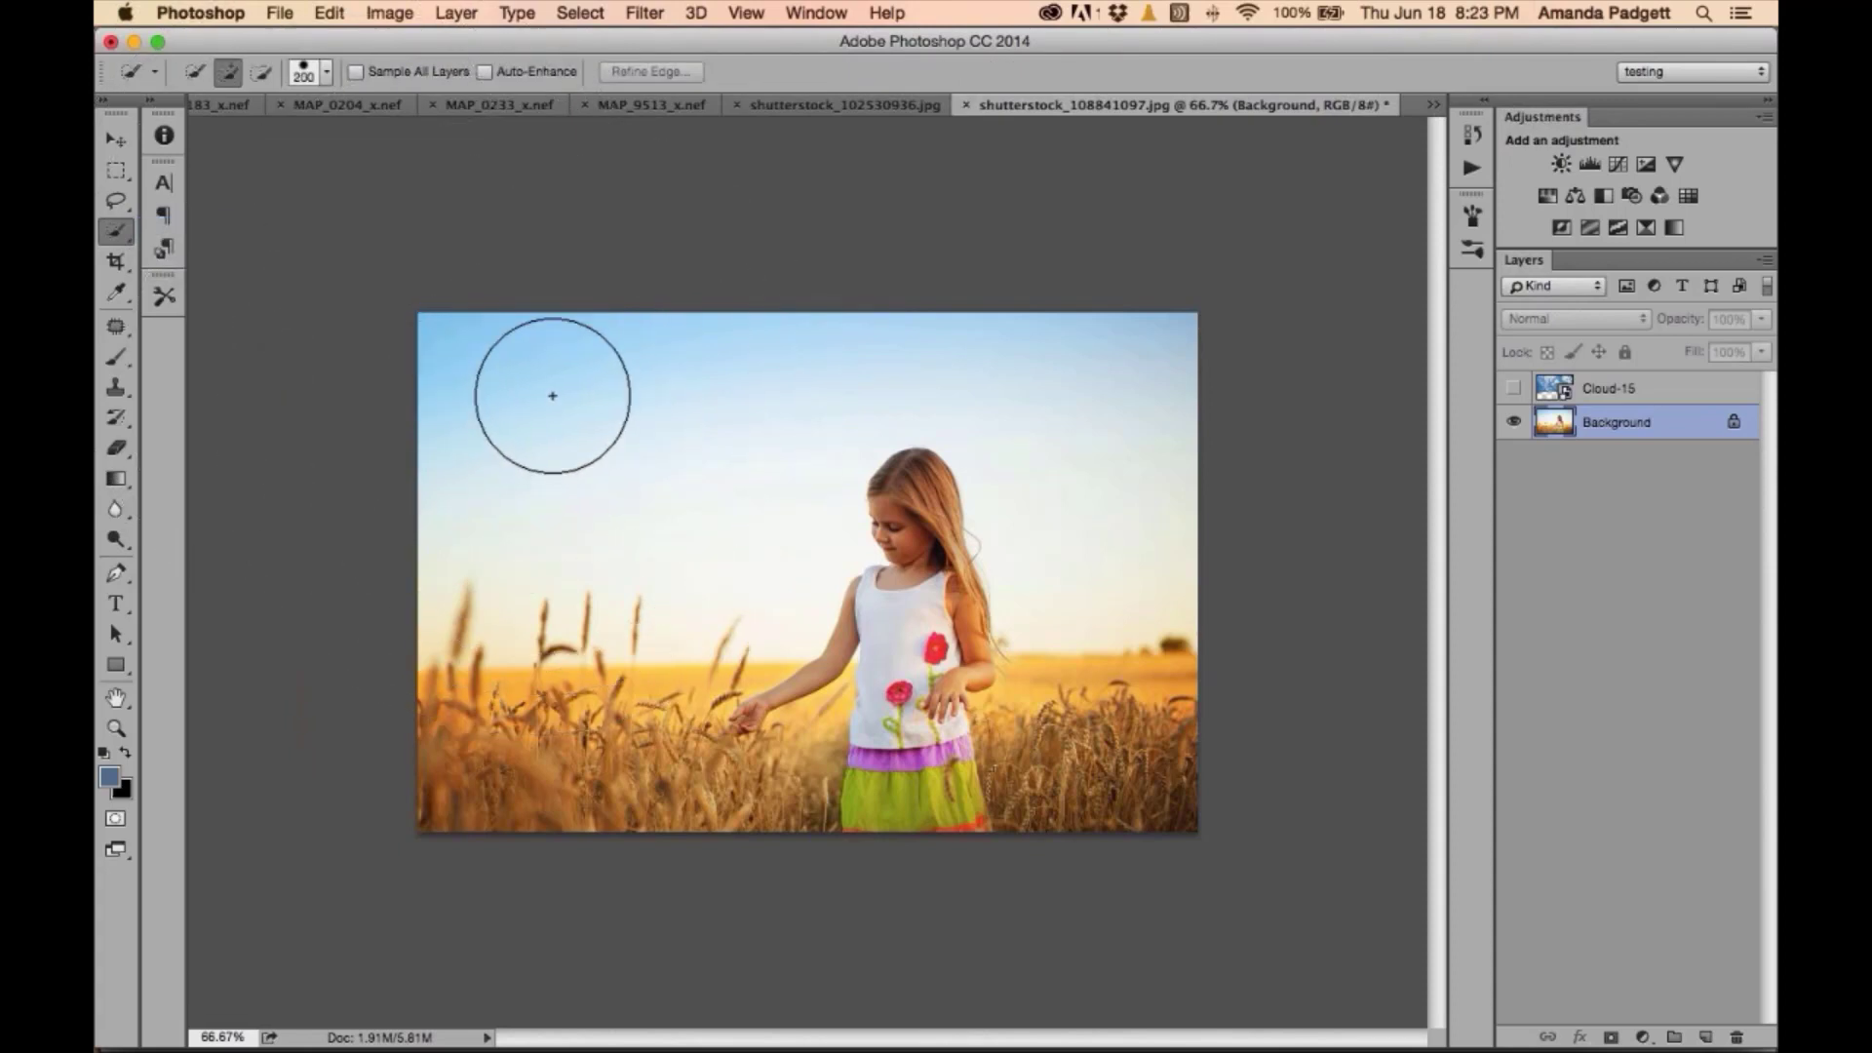
# - Select the sky on both sides of the girl, and reduce the Quick Selection brush to 90 to add the missed patch among the wheat stalks
pyautogui.moveTo(489, 410)
pyautogui.mouseDown()
pyautogui.moveTo(422, 376)
pyautogui.moveTo(438, 482)
pyautogui.moveTo(513, 517)
pyautogui.moveTo(611, 463)
pyautogui.moveTo(616, 506)
pyautogui.moveTo(669, 522)
pyautogui.mouseUp()
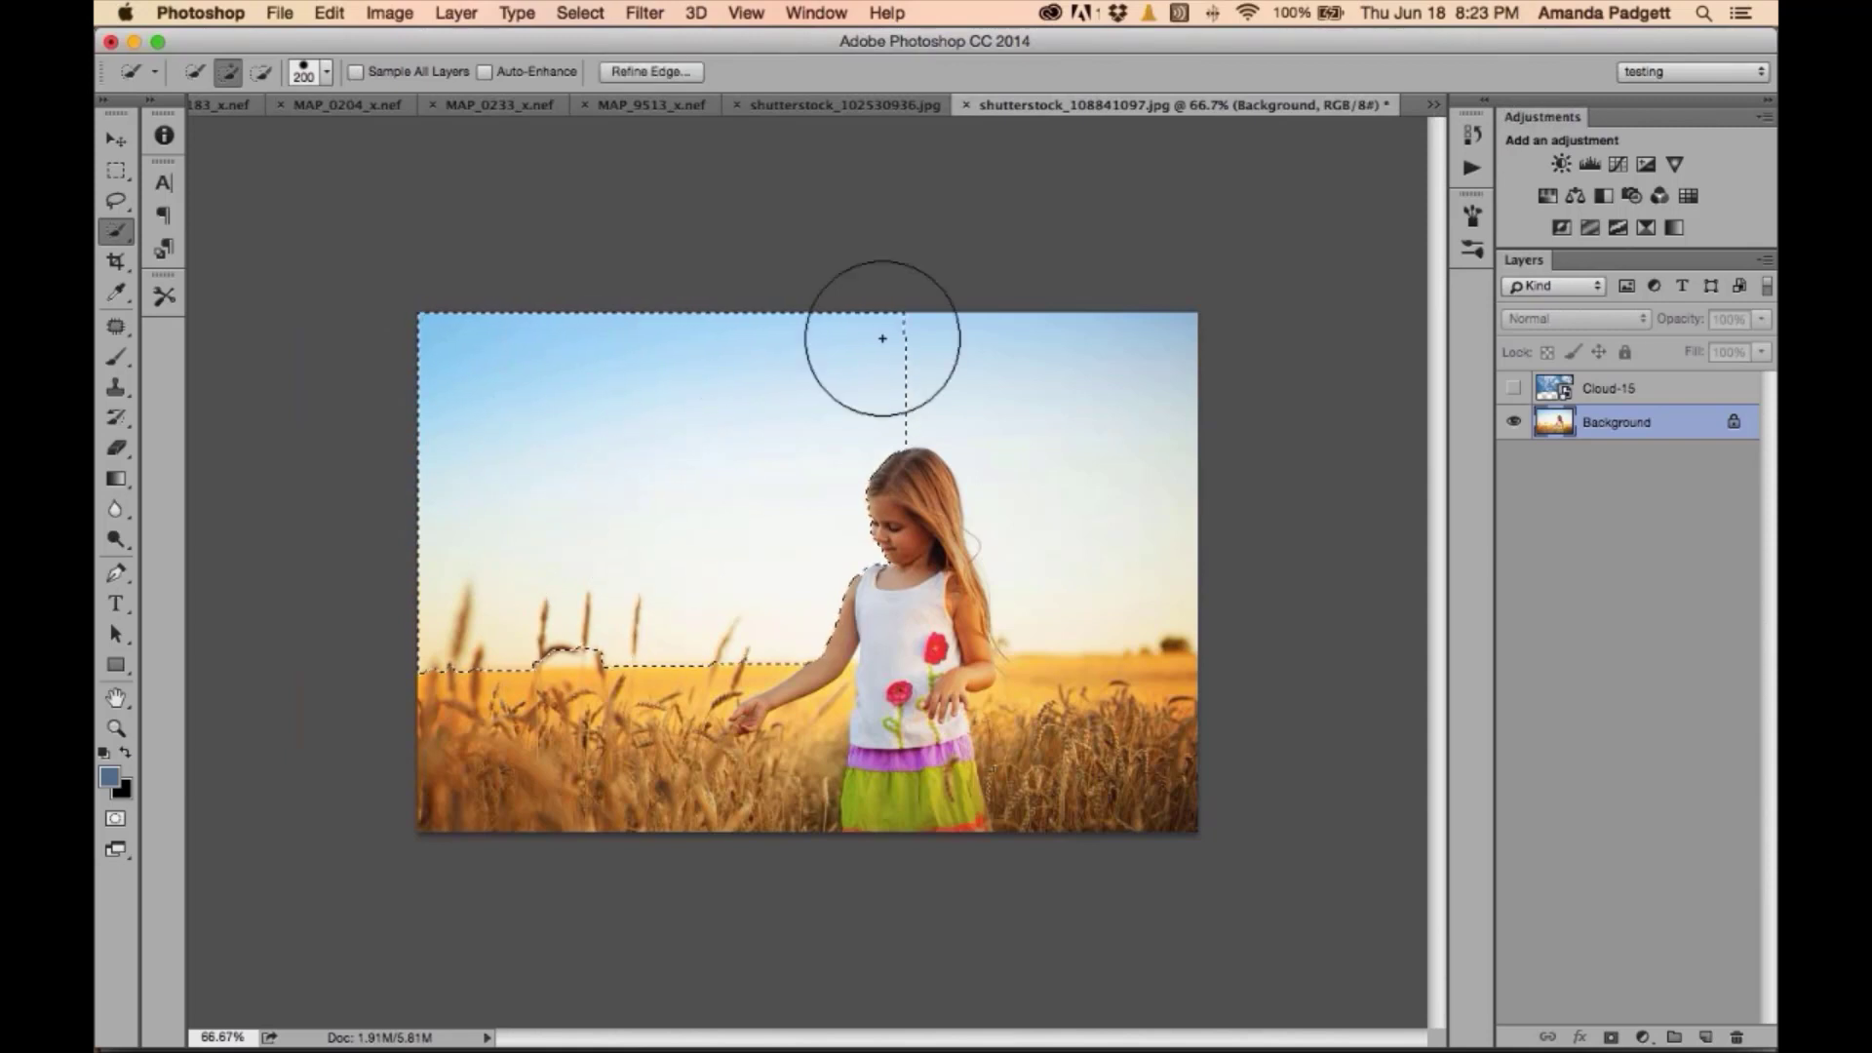
pyautogui.moveTo(985, 355); pyautogui.dragTo(1254, 535)
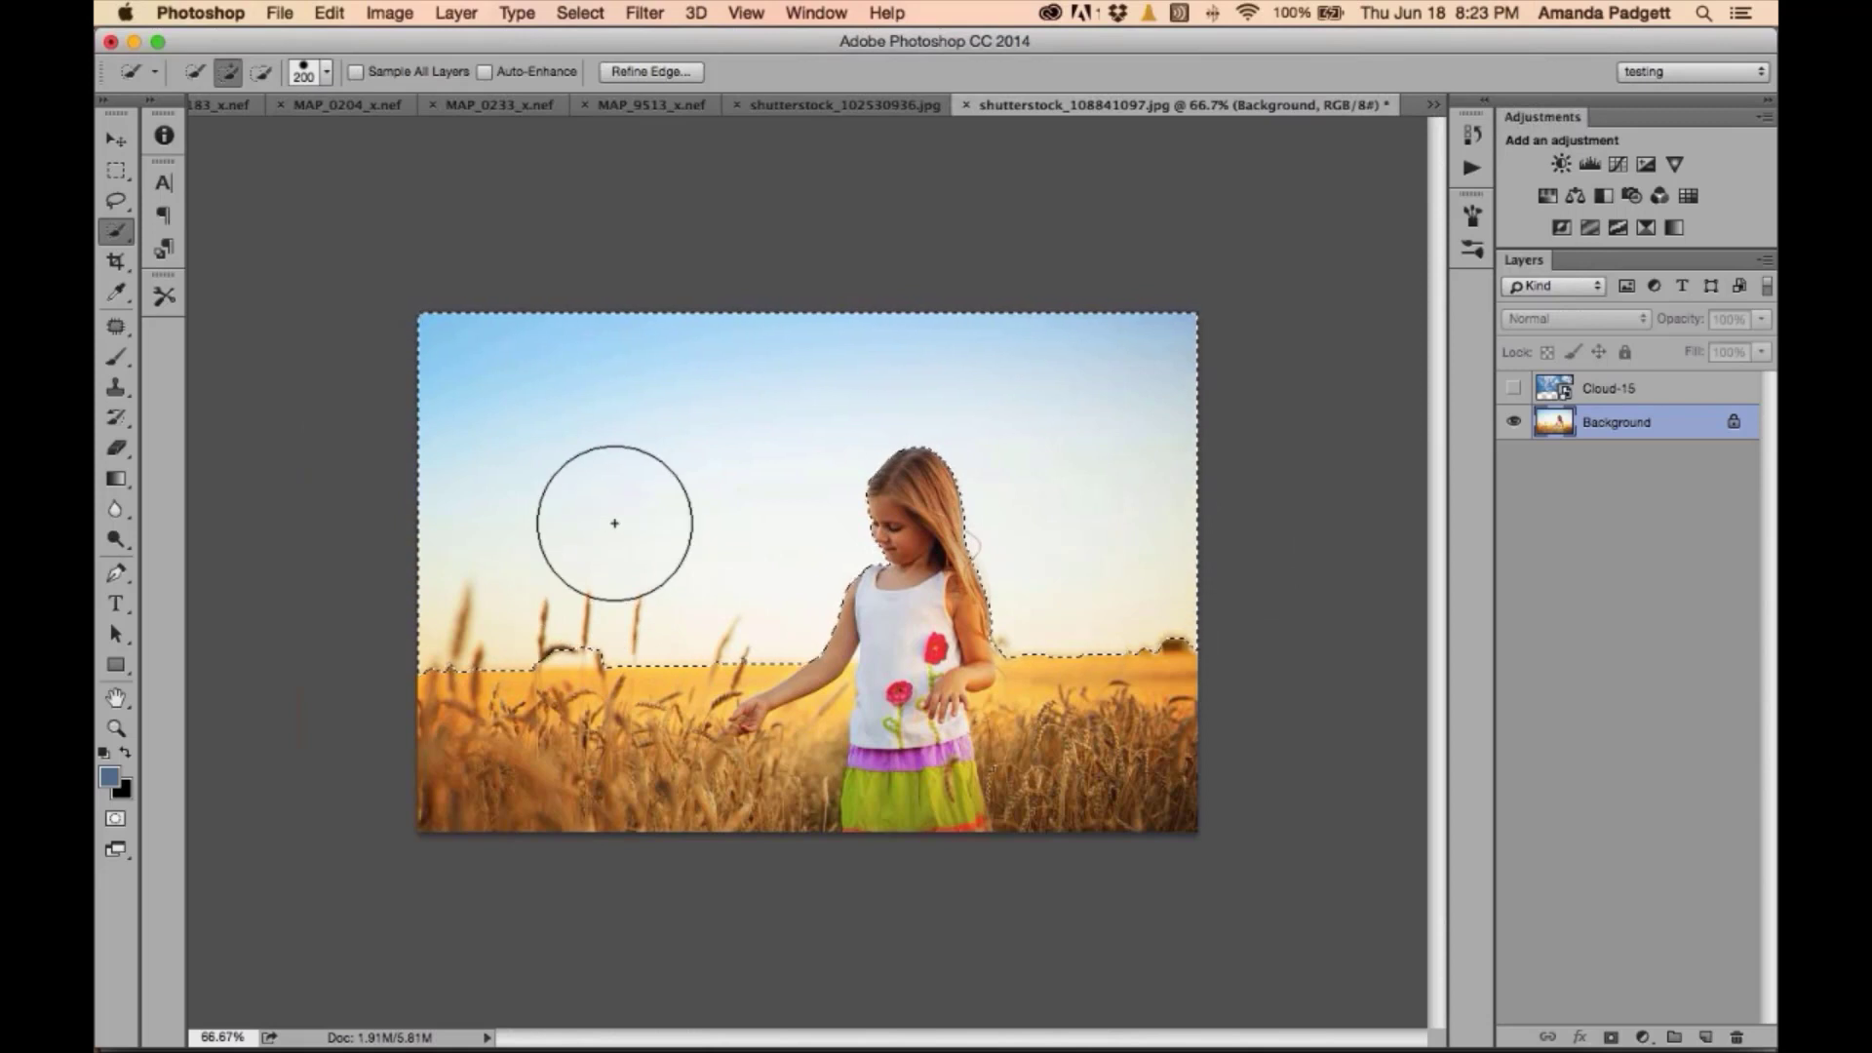
pyautogui.press('[')
pyautogui.press('[')
pyautogui.press('[')
pyautogui.press('[')
pyautogui.press('[')
pyautogui.moveTo(610, 627); pyautogui.dragTo(544, 631)
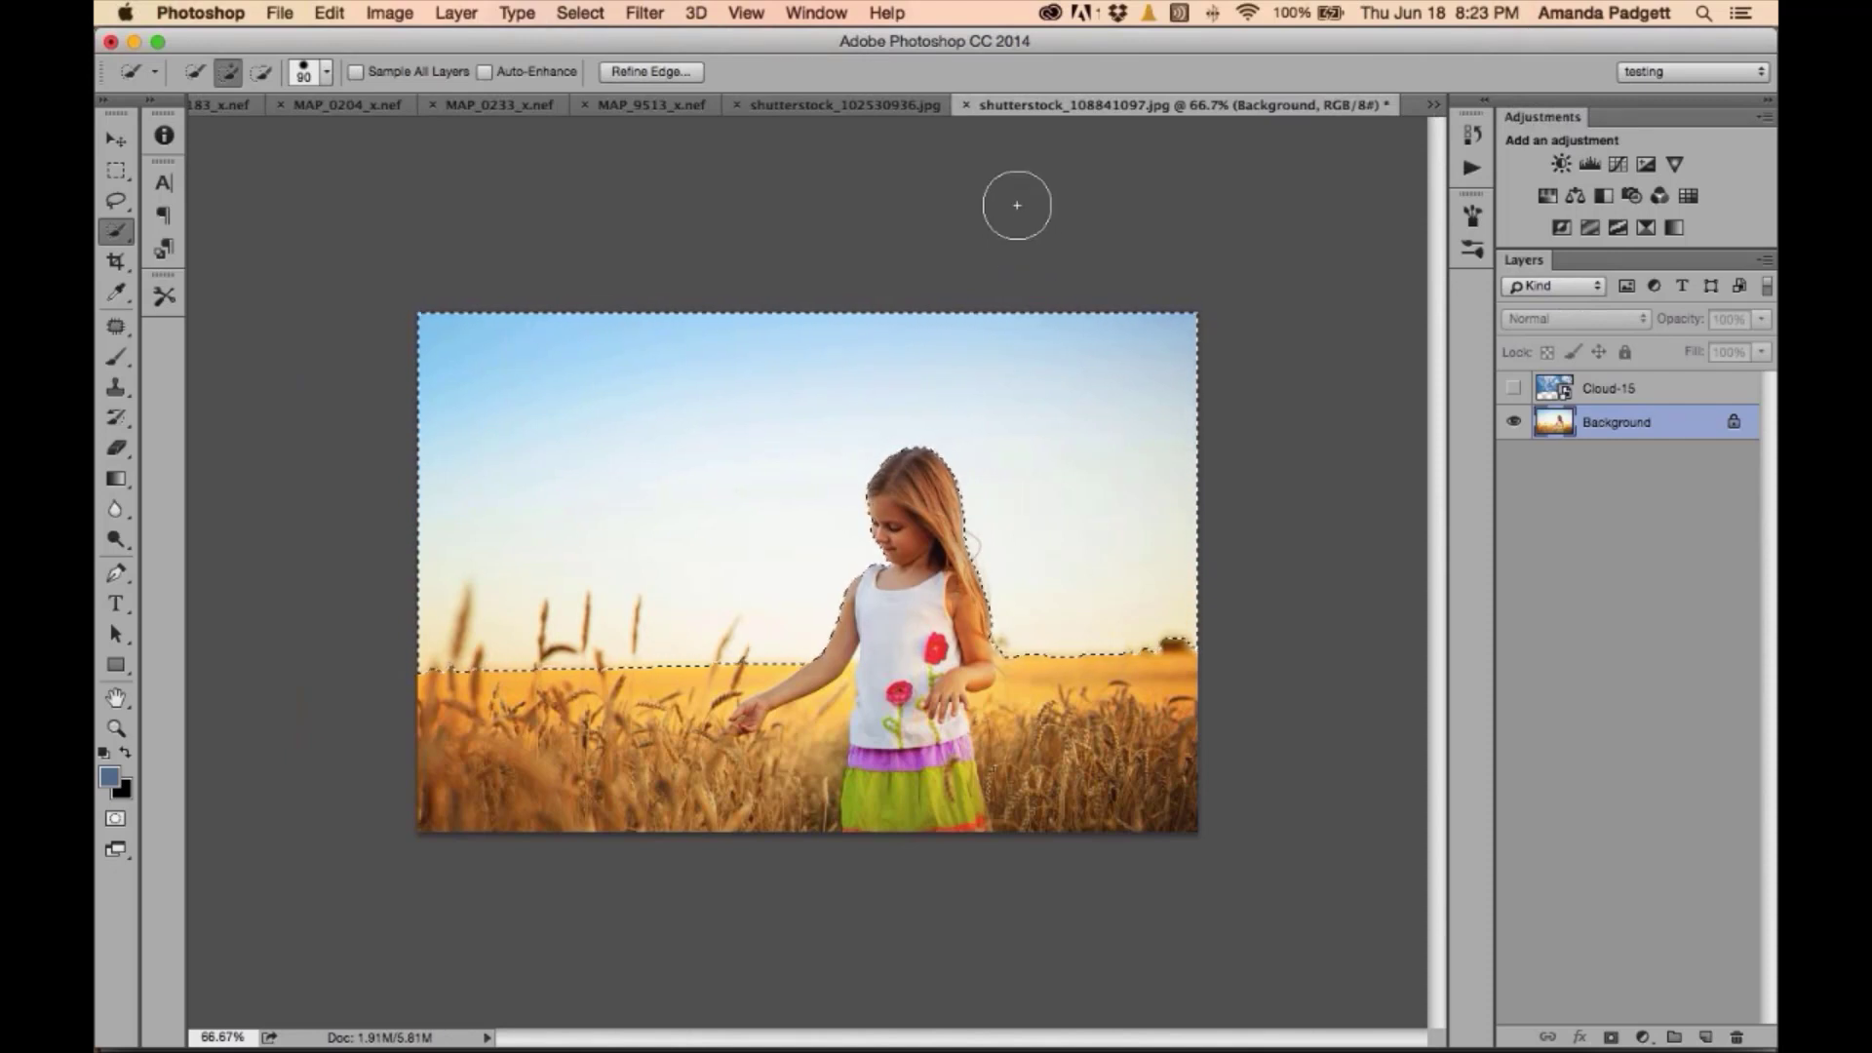
# - Refine the sky selection's edge with a 2.9 px feather and output it to a New Layer with Layer Mask
pyautogui.click(678, 71)
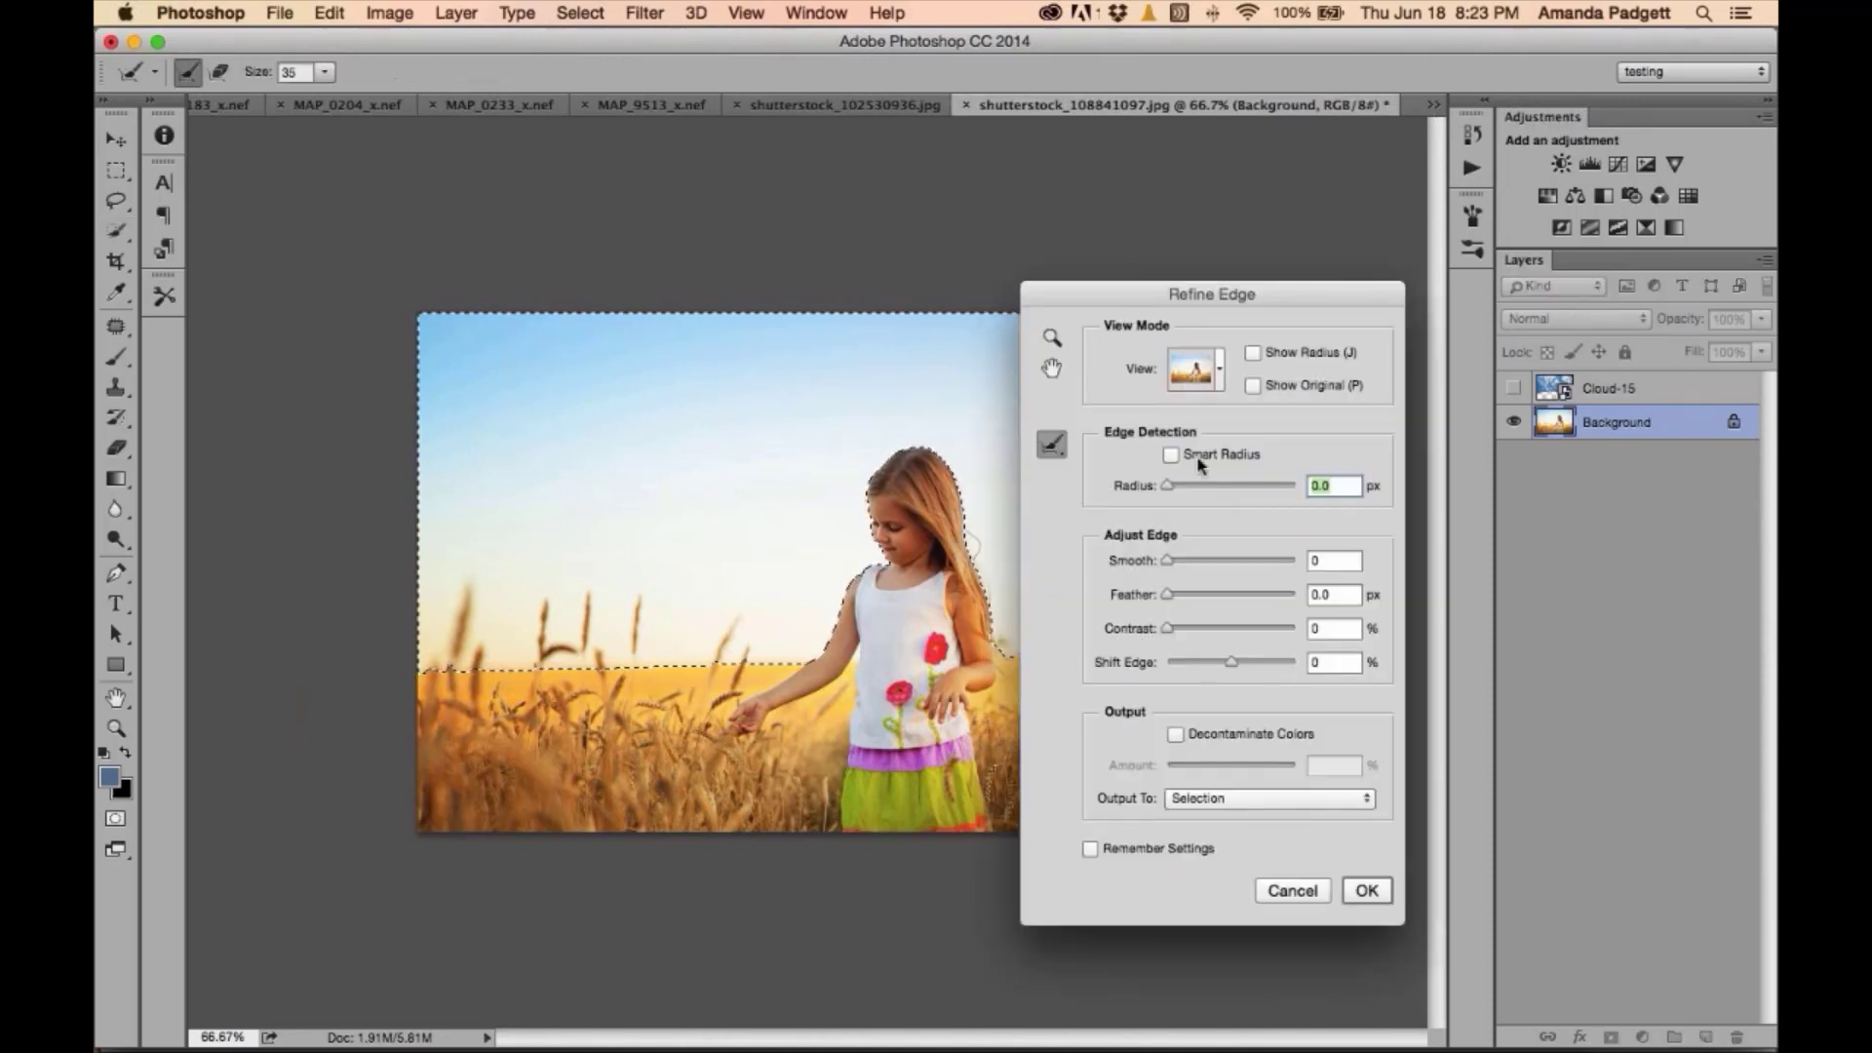
pyautogui.moveTo(1175, 597); pyautogui.dragTo(1186, 595)
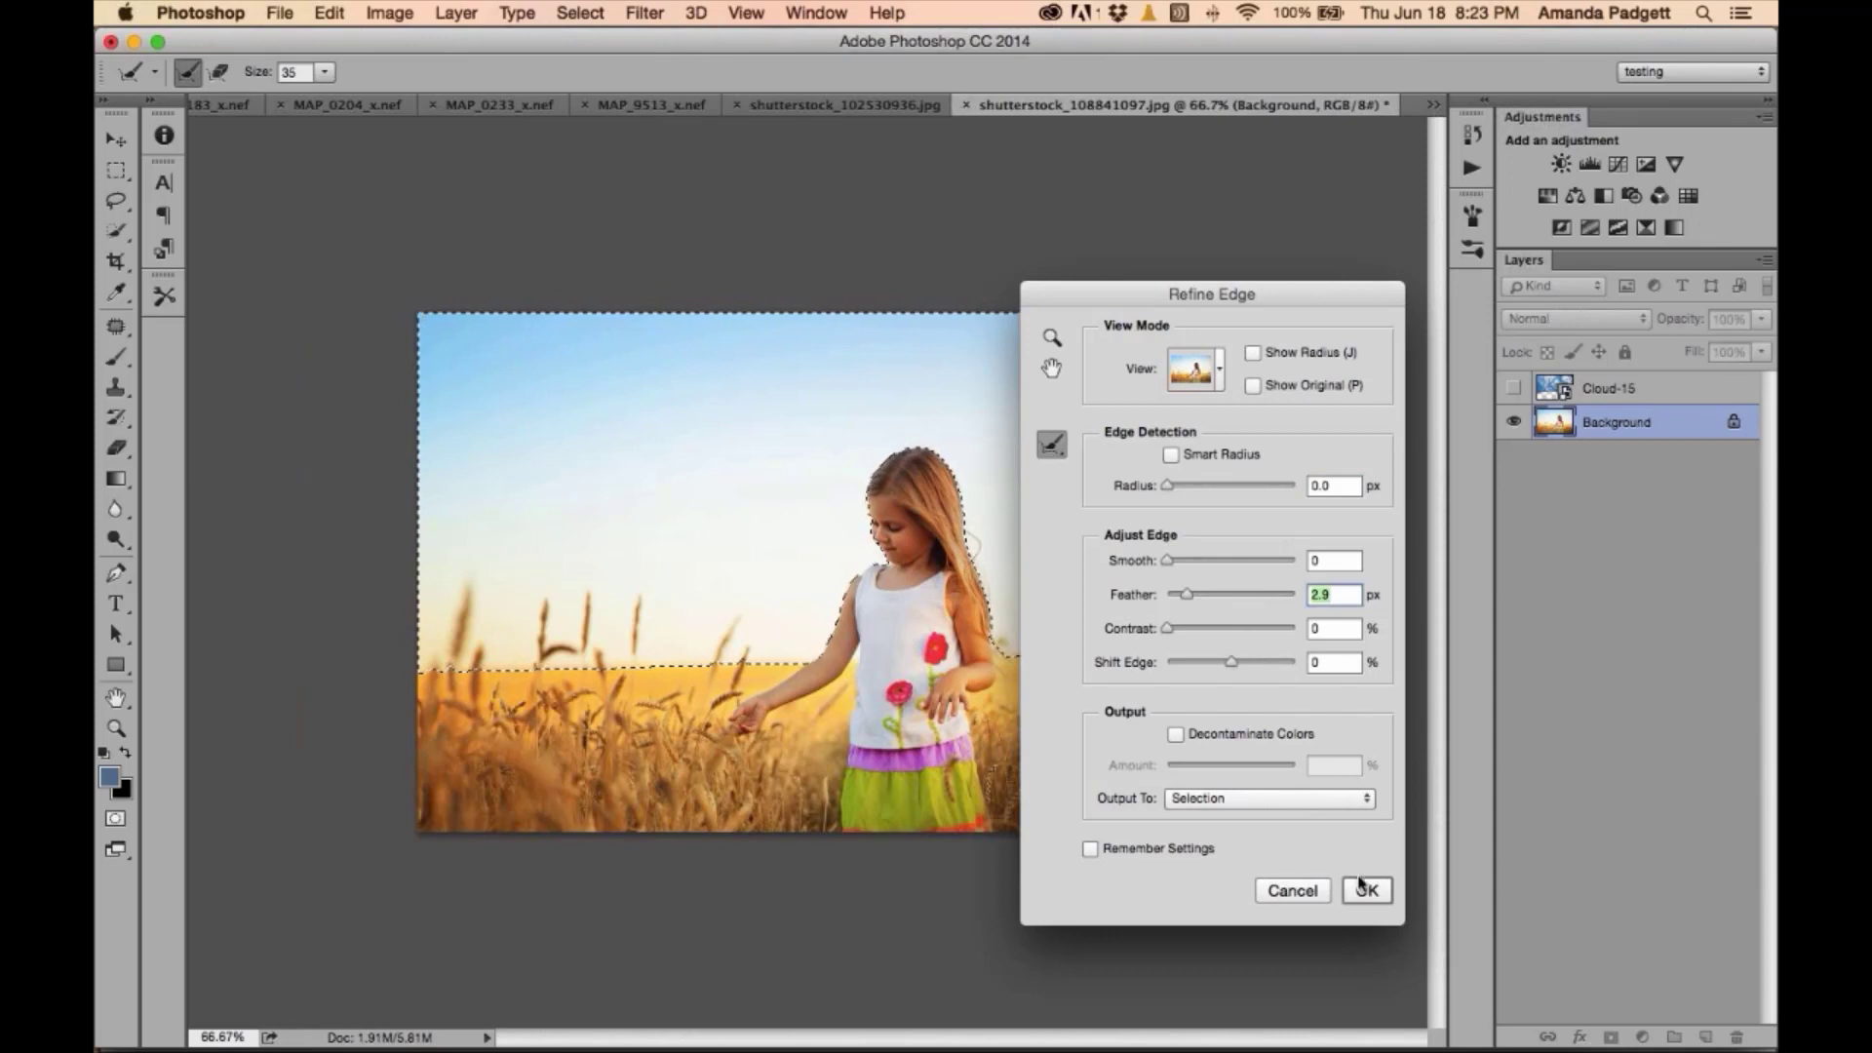
pyautogui.click(1296, 800)
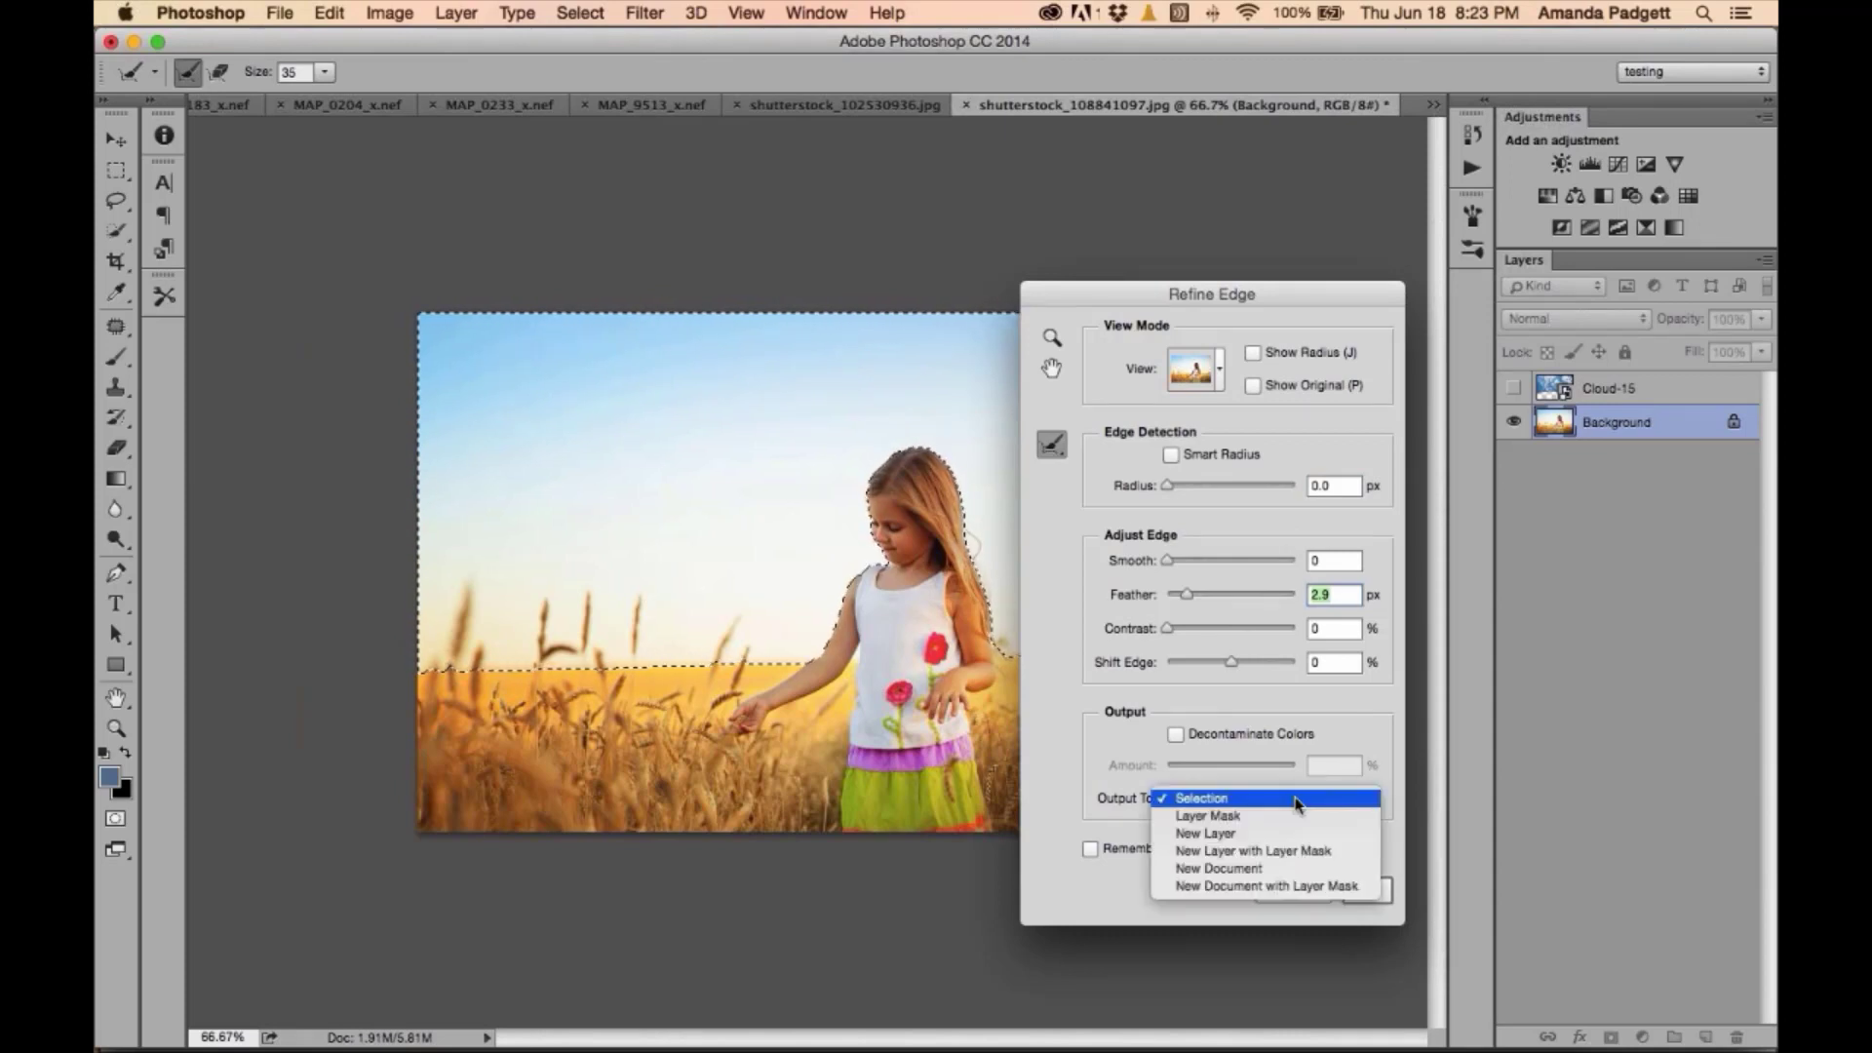
pyautogui.click(1293, 852)
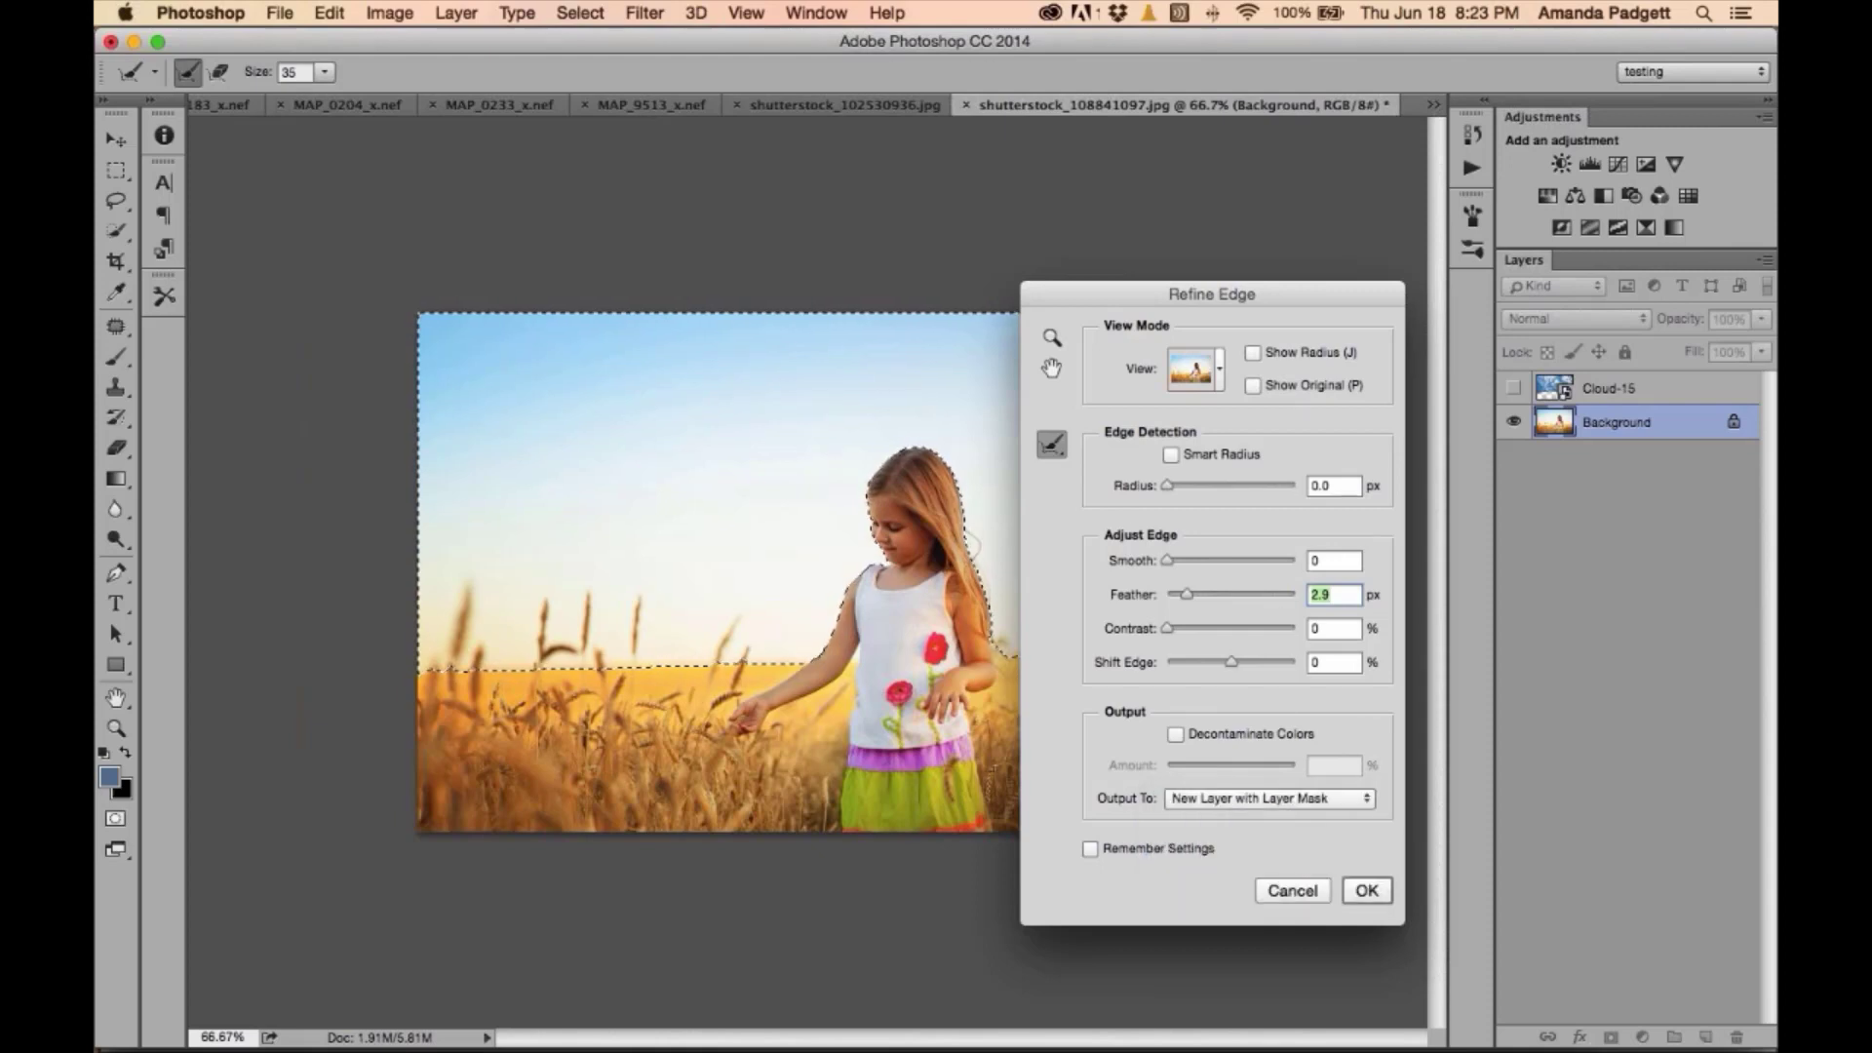
pyautogui.click(1375, 889)
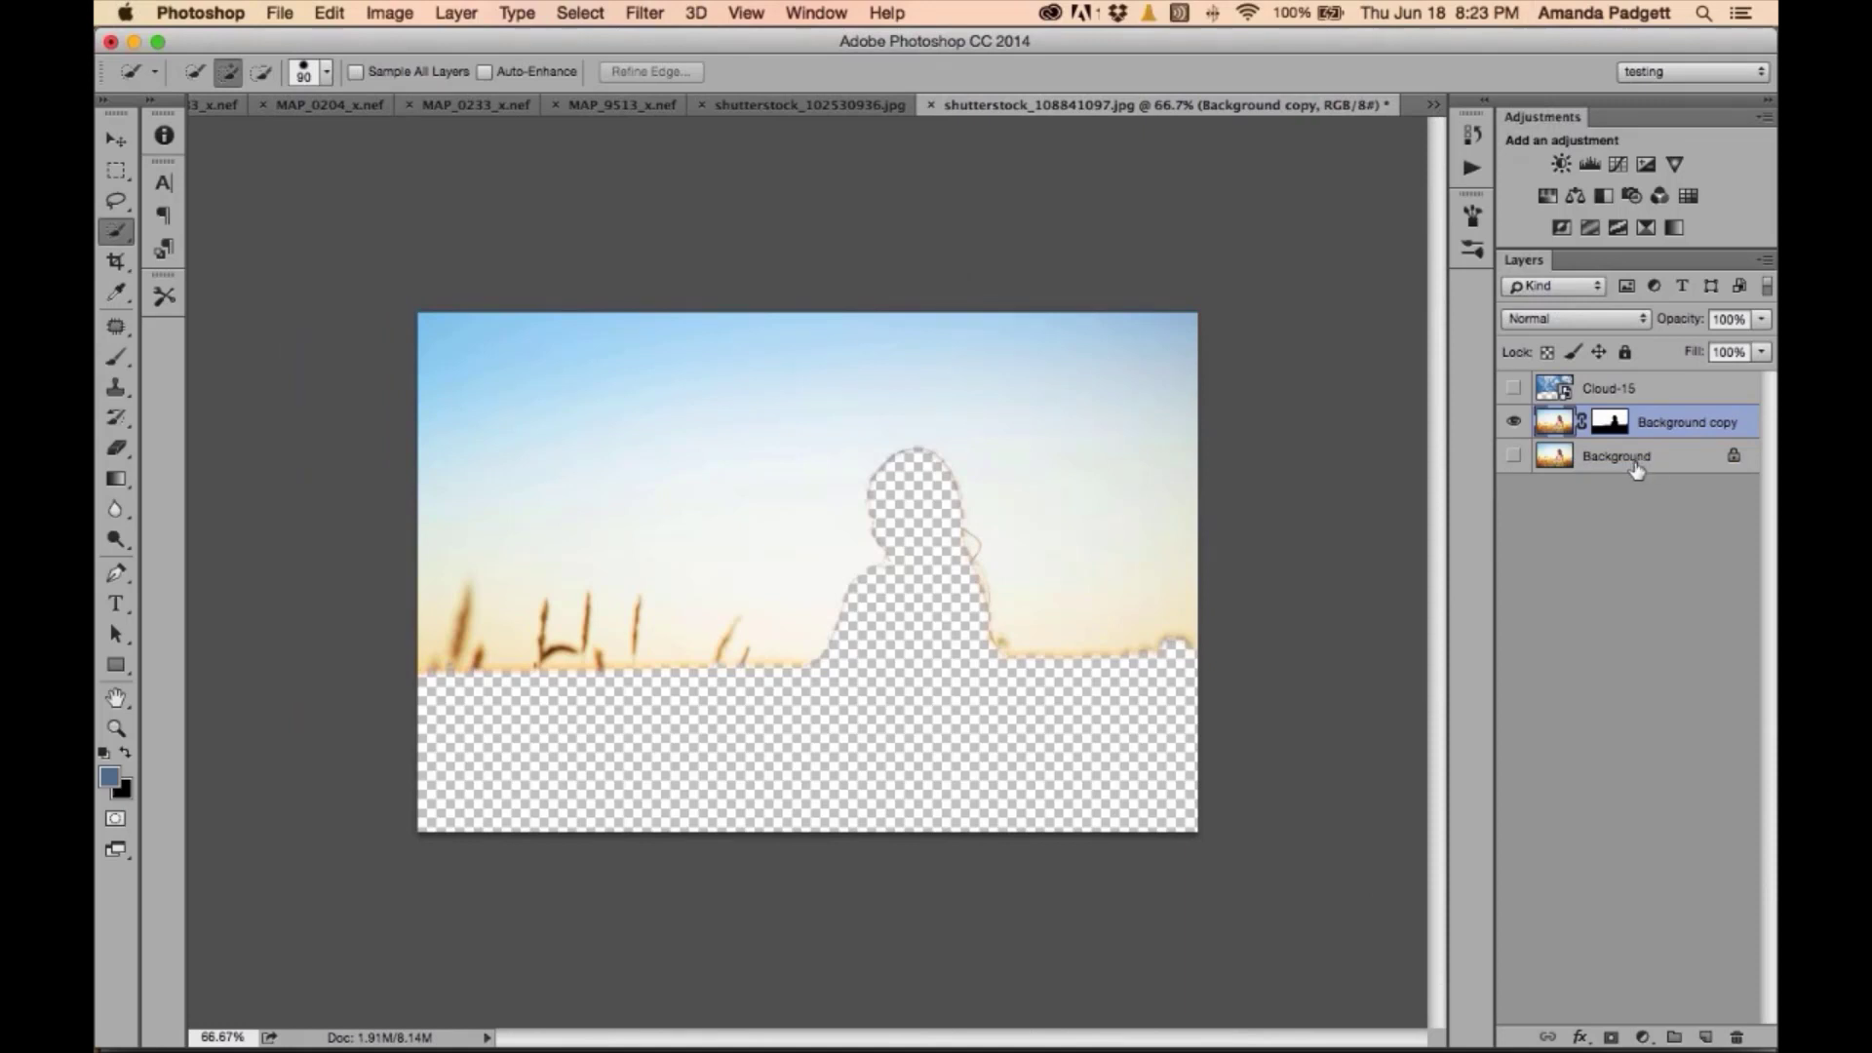
# - Show the Background and Cloud-15 layers, and clip Cloud-15 to the masked Background copy layer
pyautogui.click(1513, 455)
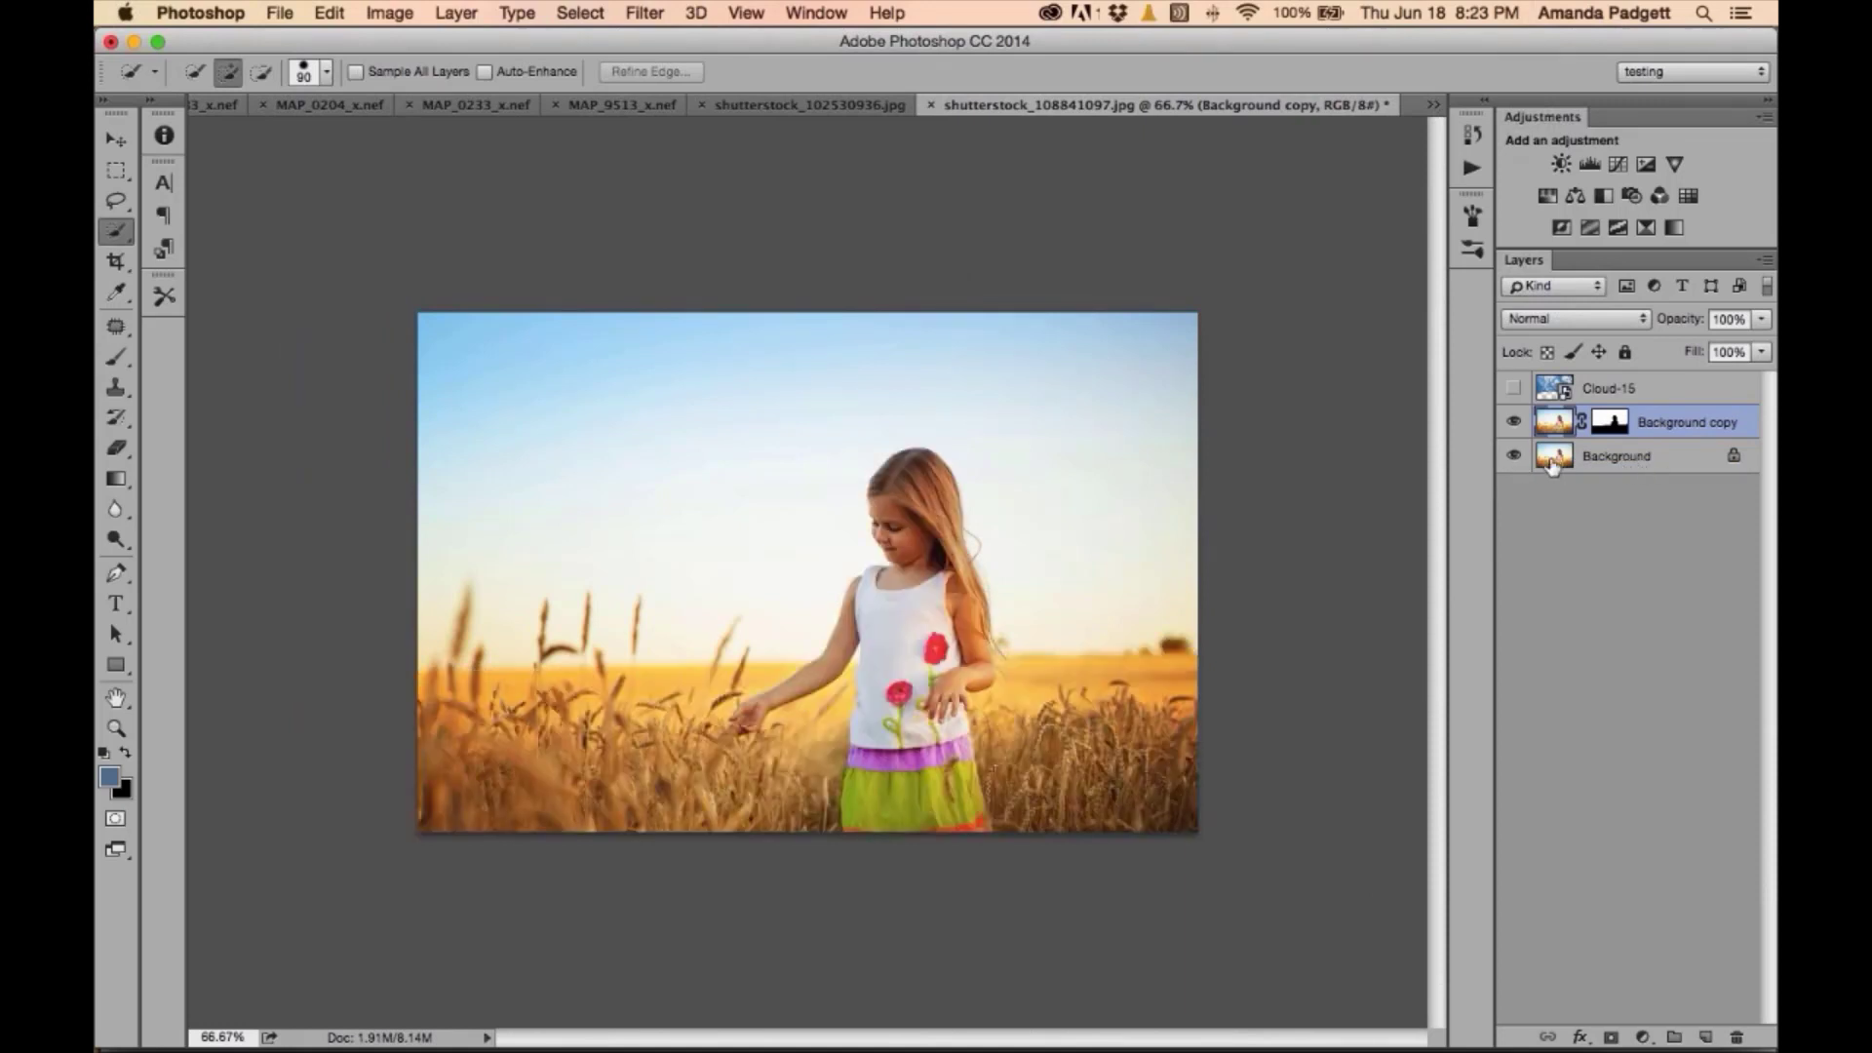
pyautogui.click(1513, 421)
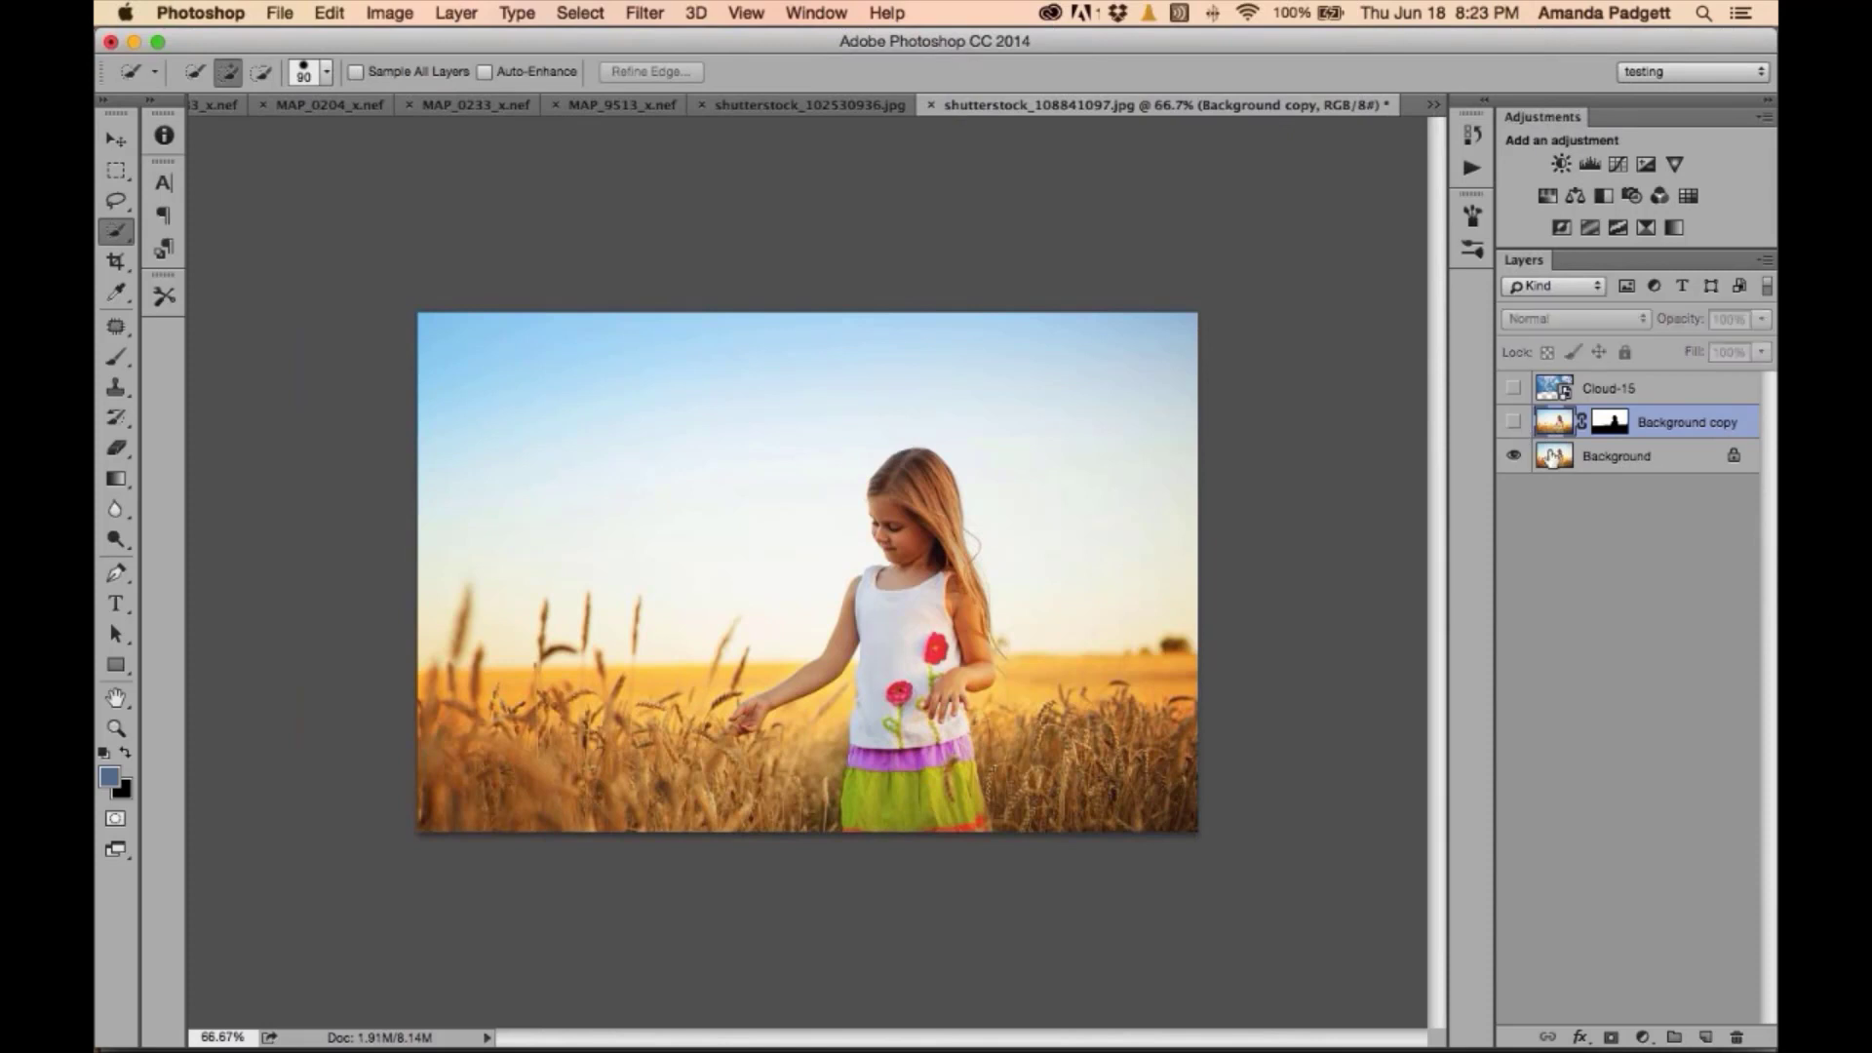
pyautogui.click(1513, 421)
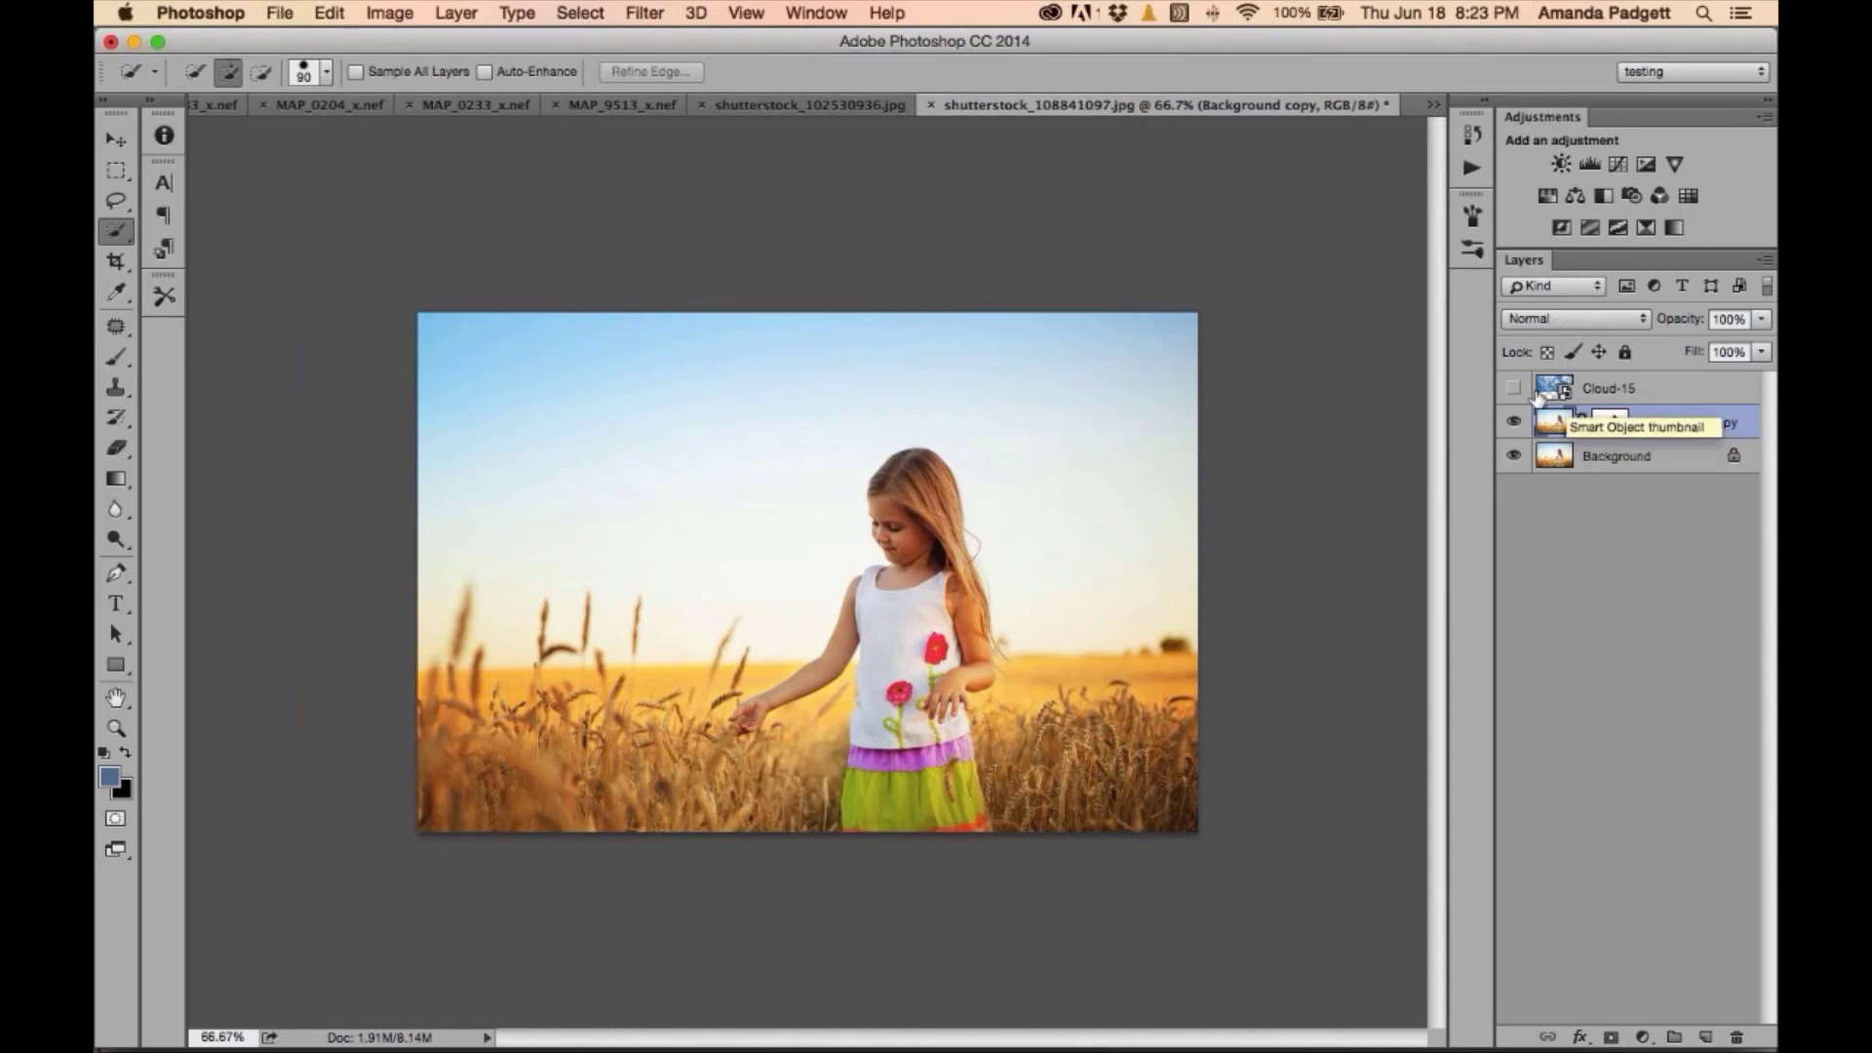
pyautogui.click(1513, 387)
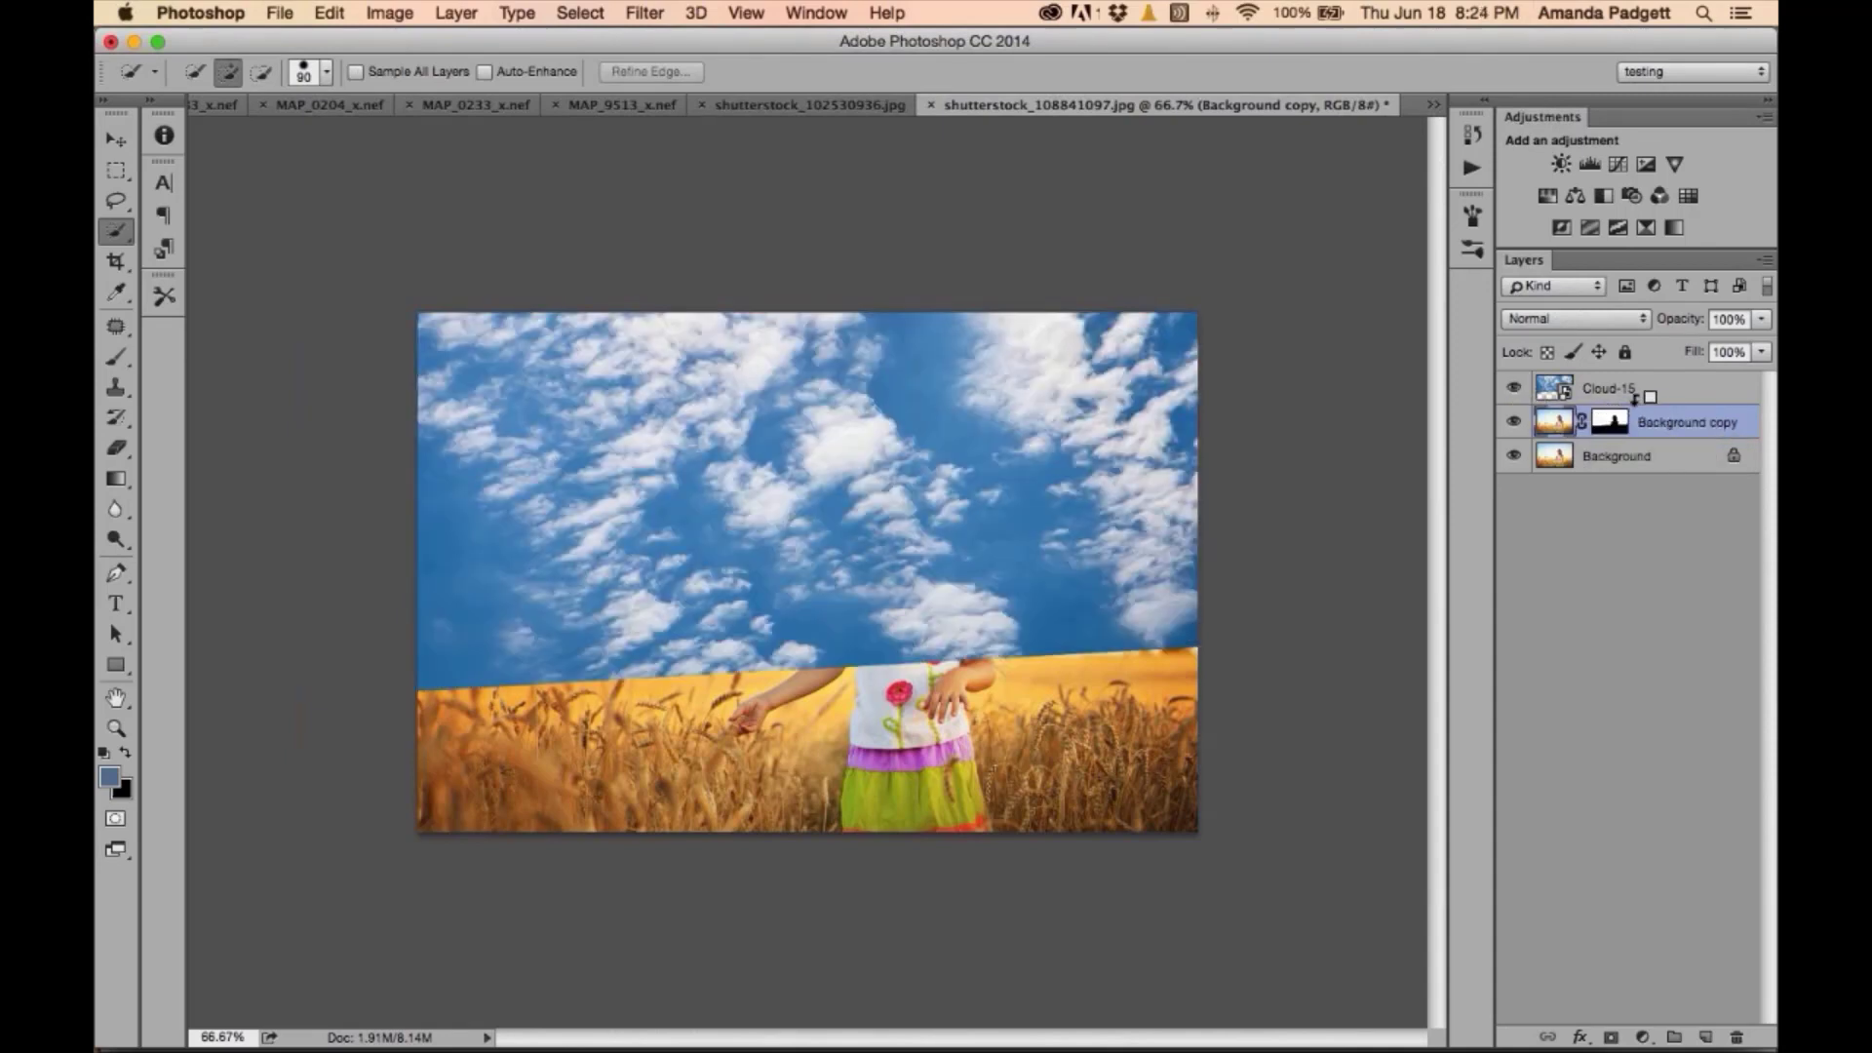
pyautogui.keyDown('alt'); pyautogui.click(1636, 399); pyautogui.keyUp('alt')
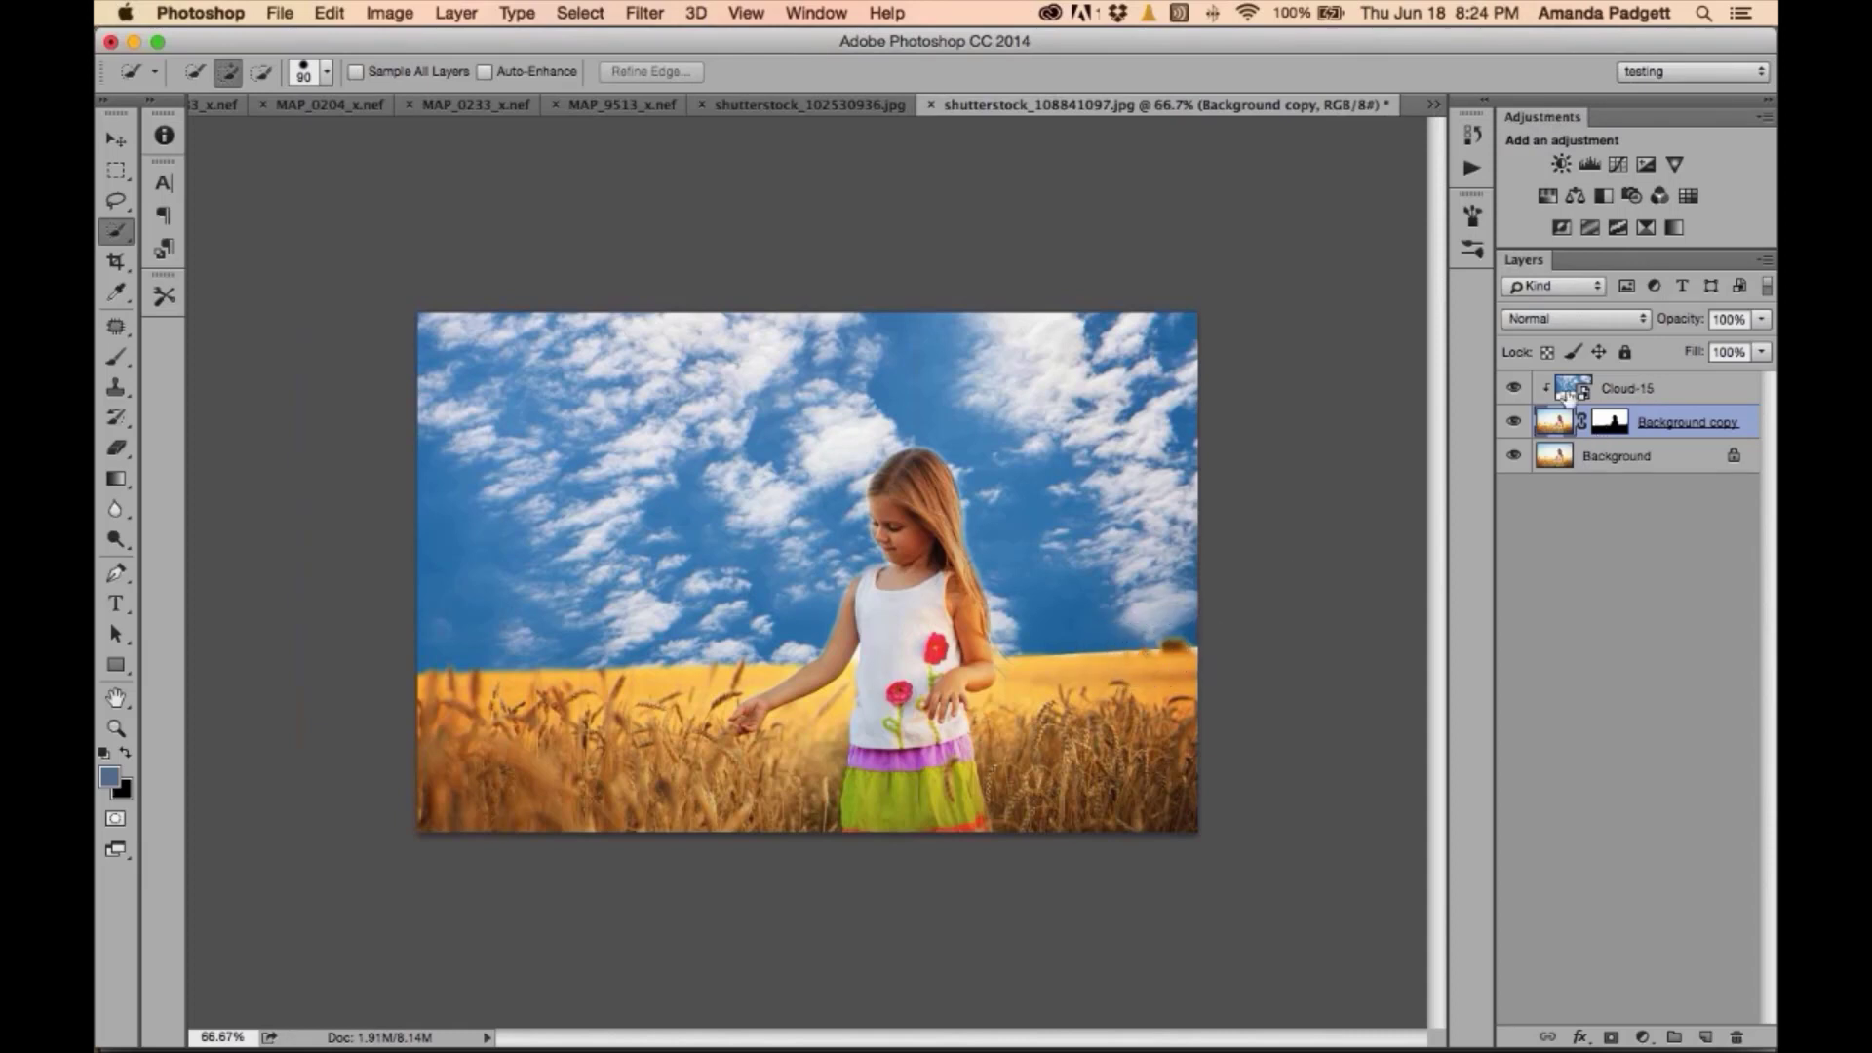
# - Add a layer mask to Cloud-15 and fade the clouds with a white-to-black linear gradient from the photo's upper edge to the horizon
pyautogui.click(1569, 393)
pyautogui.press('v')
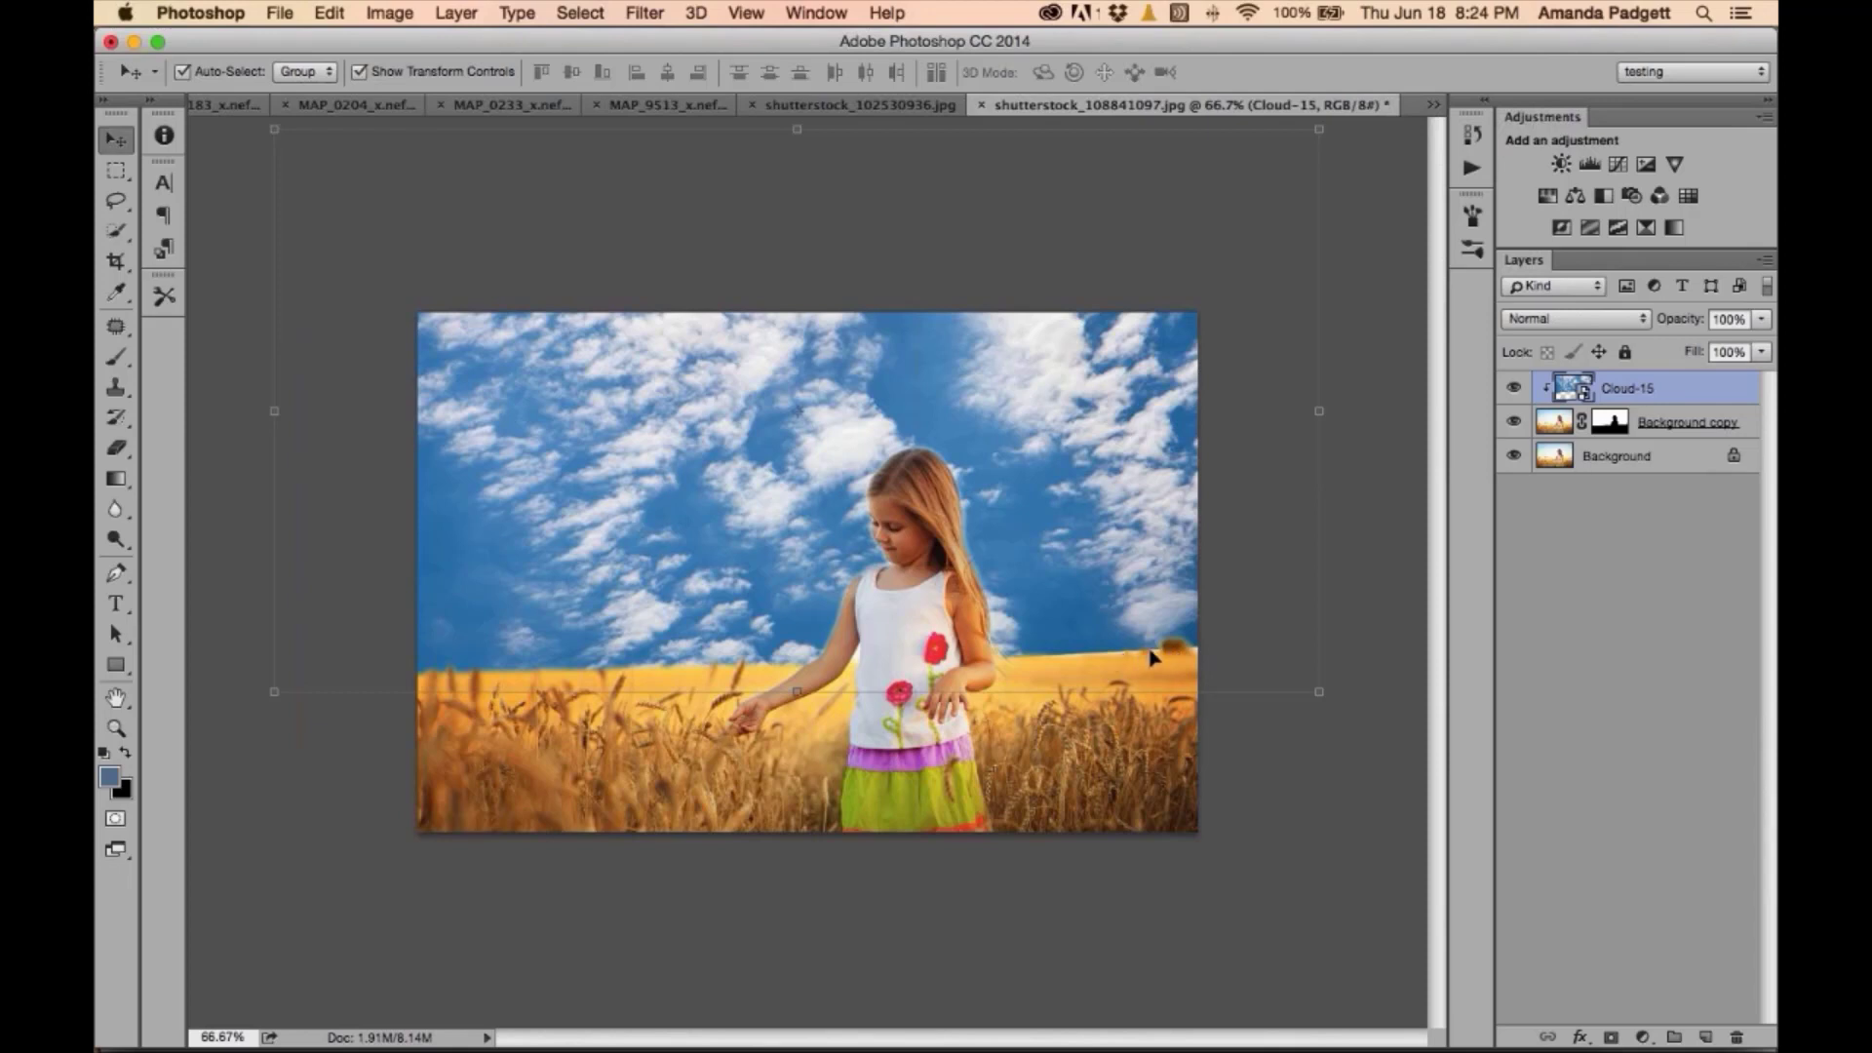
pyautogui.press('g')
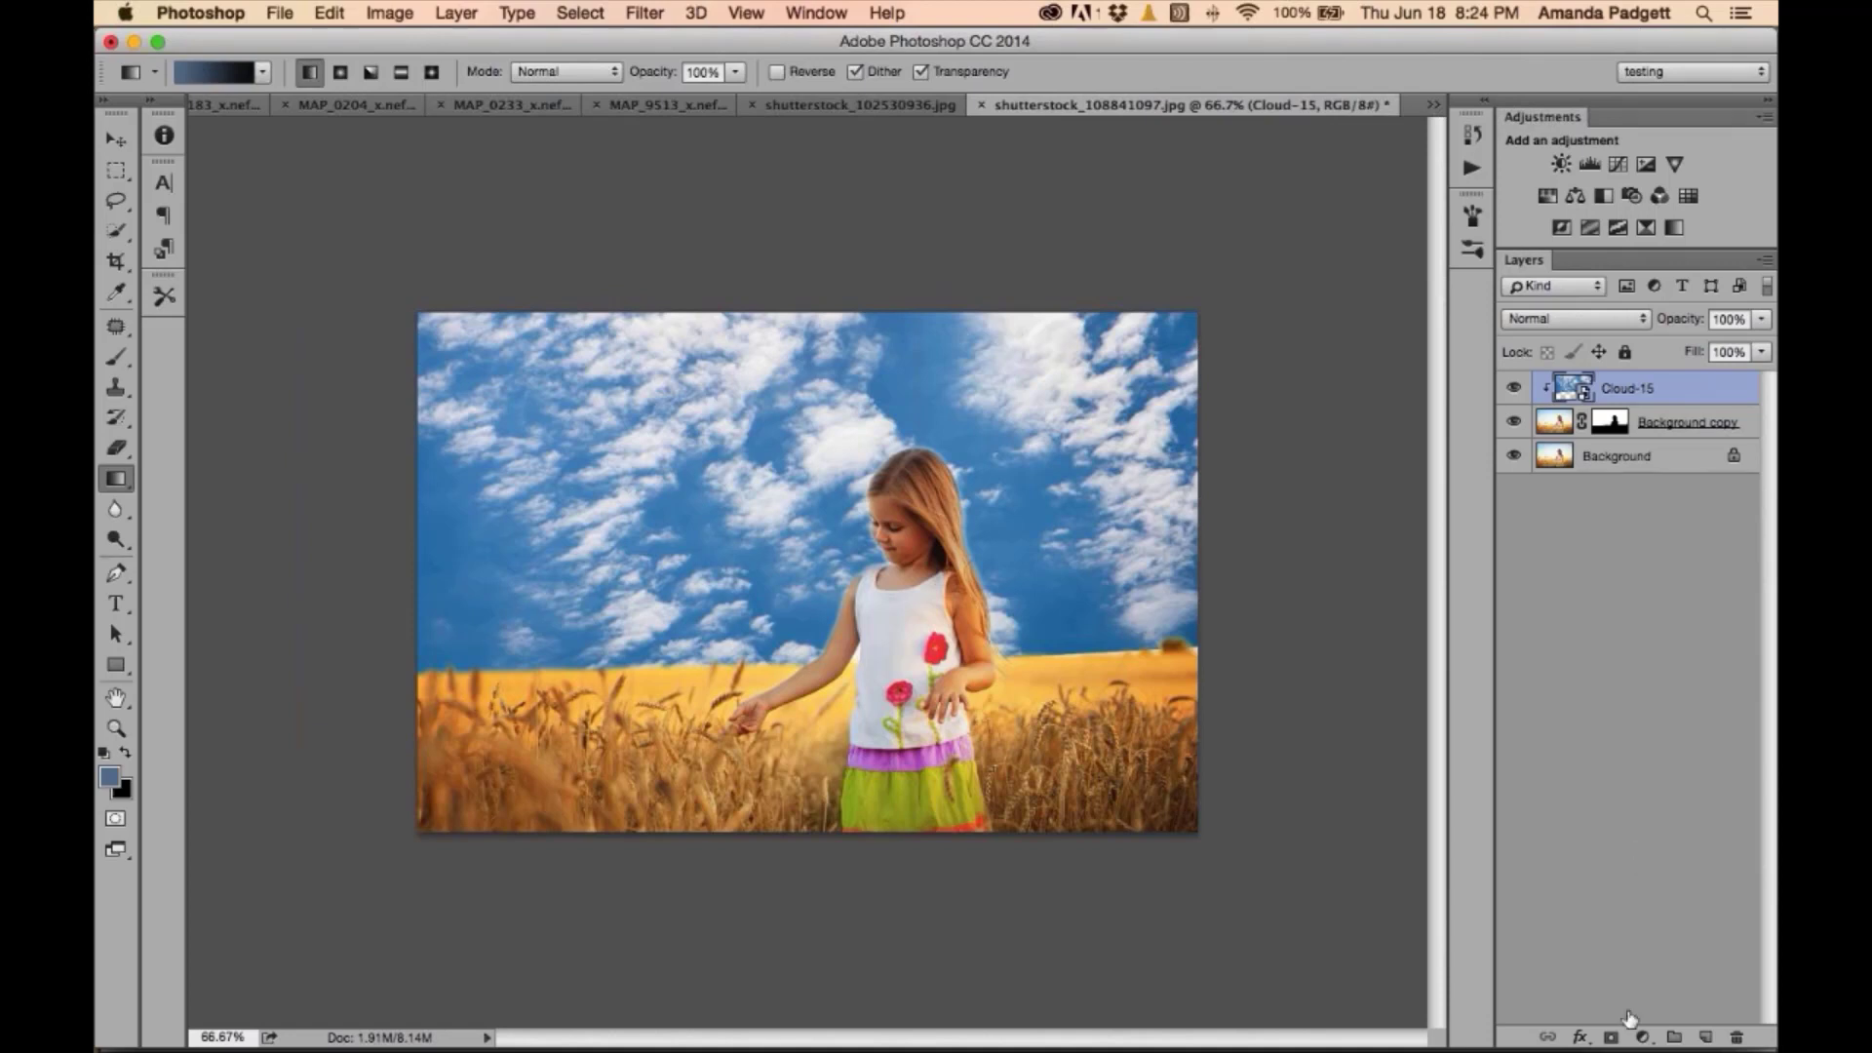
pyautogui.click(1611, 1038)
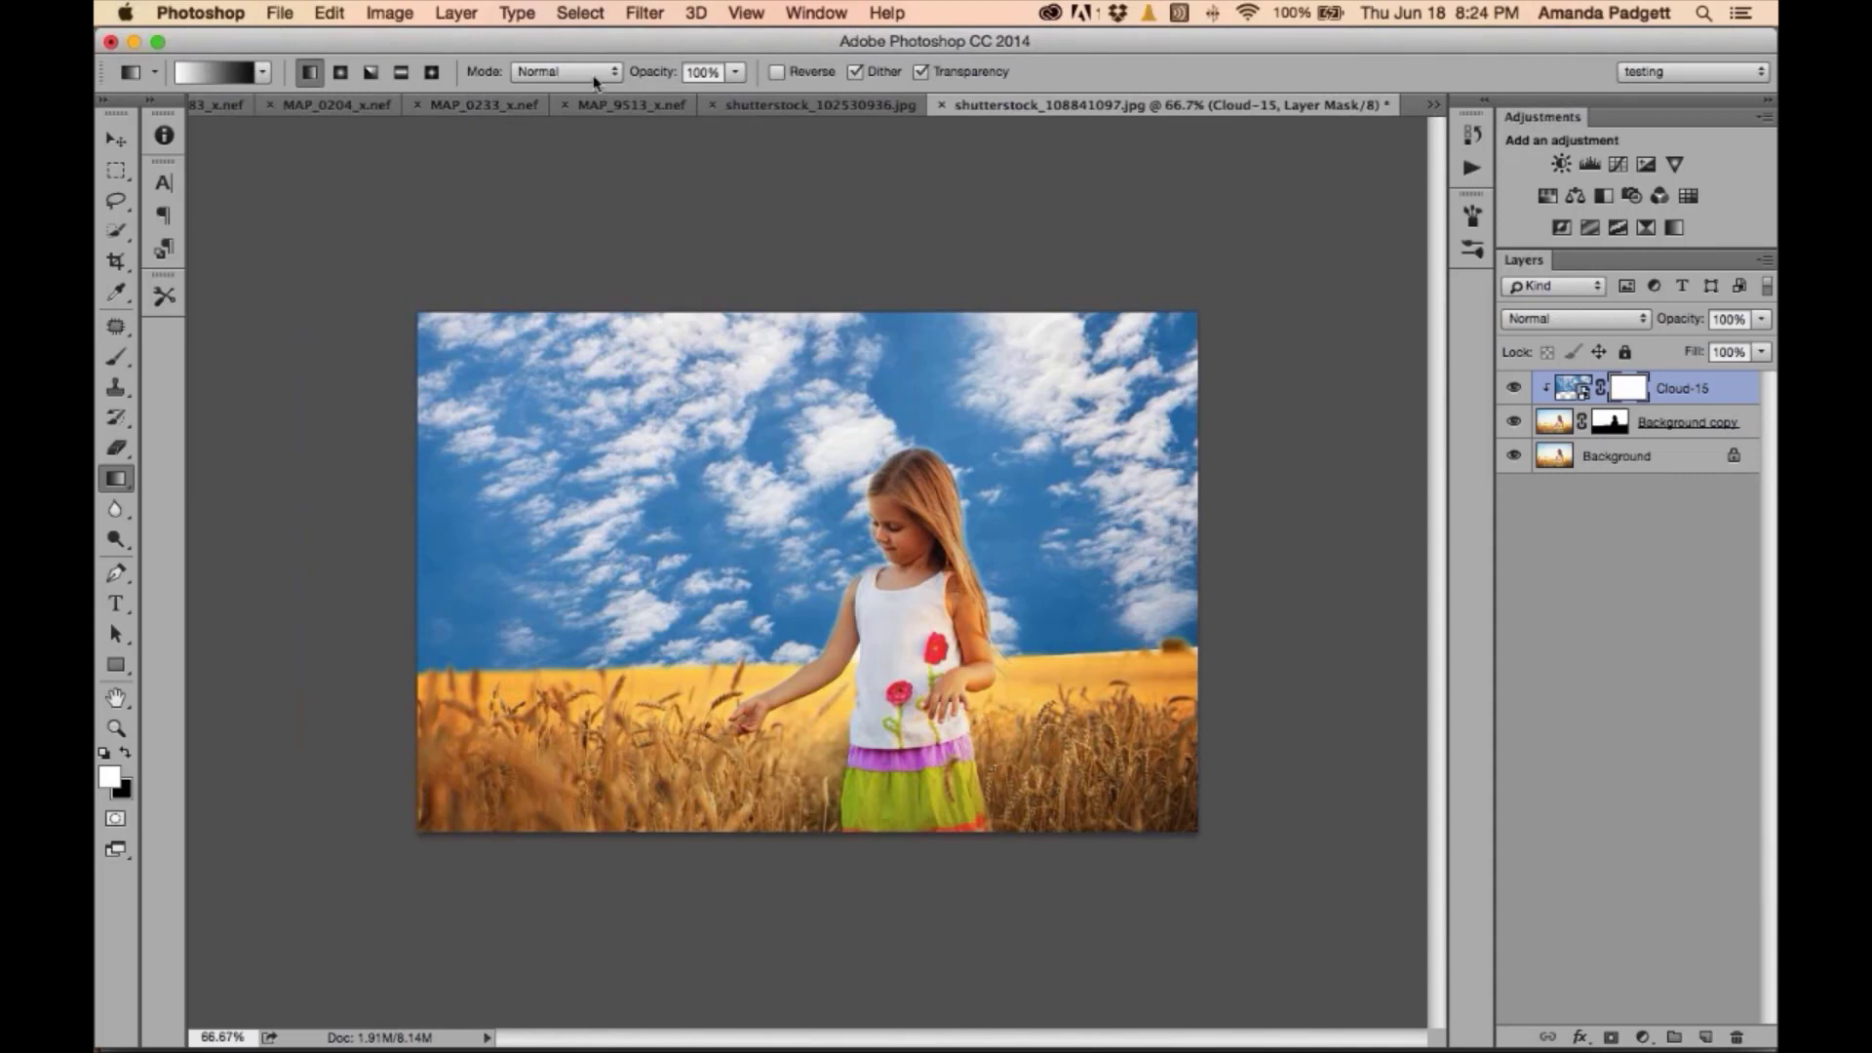
pyautogui.moveTo(867, 302); pyautogui.dragTo(804, 694)
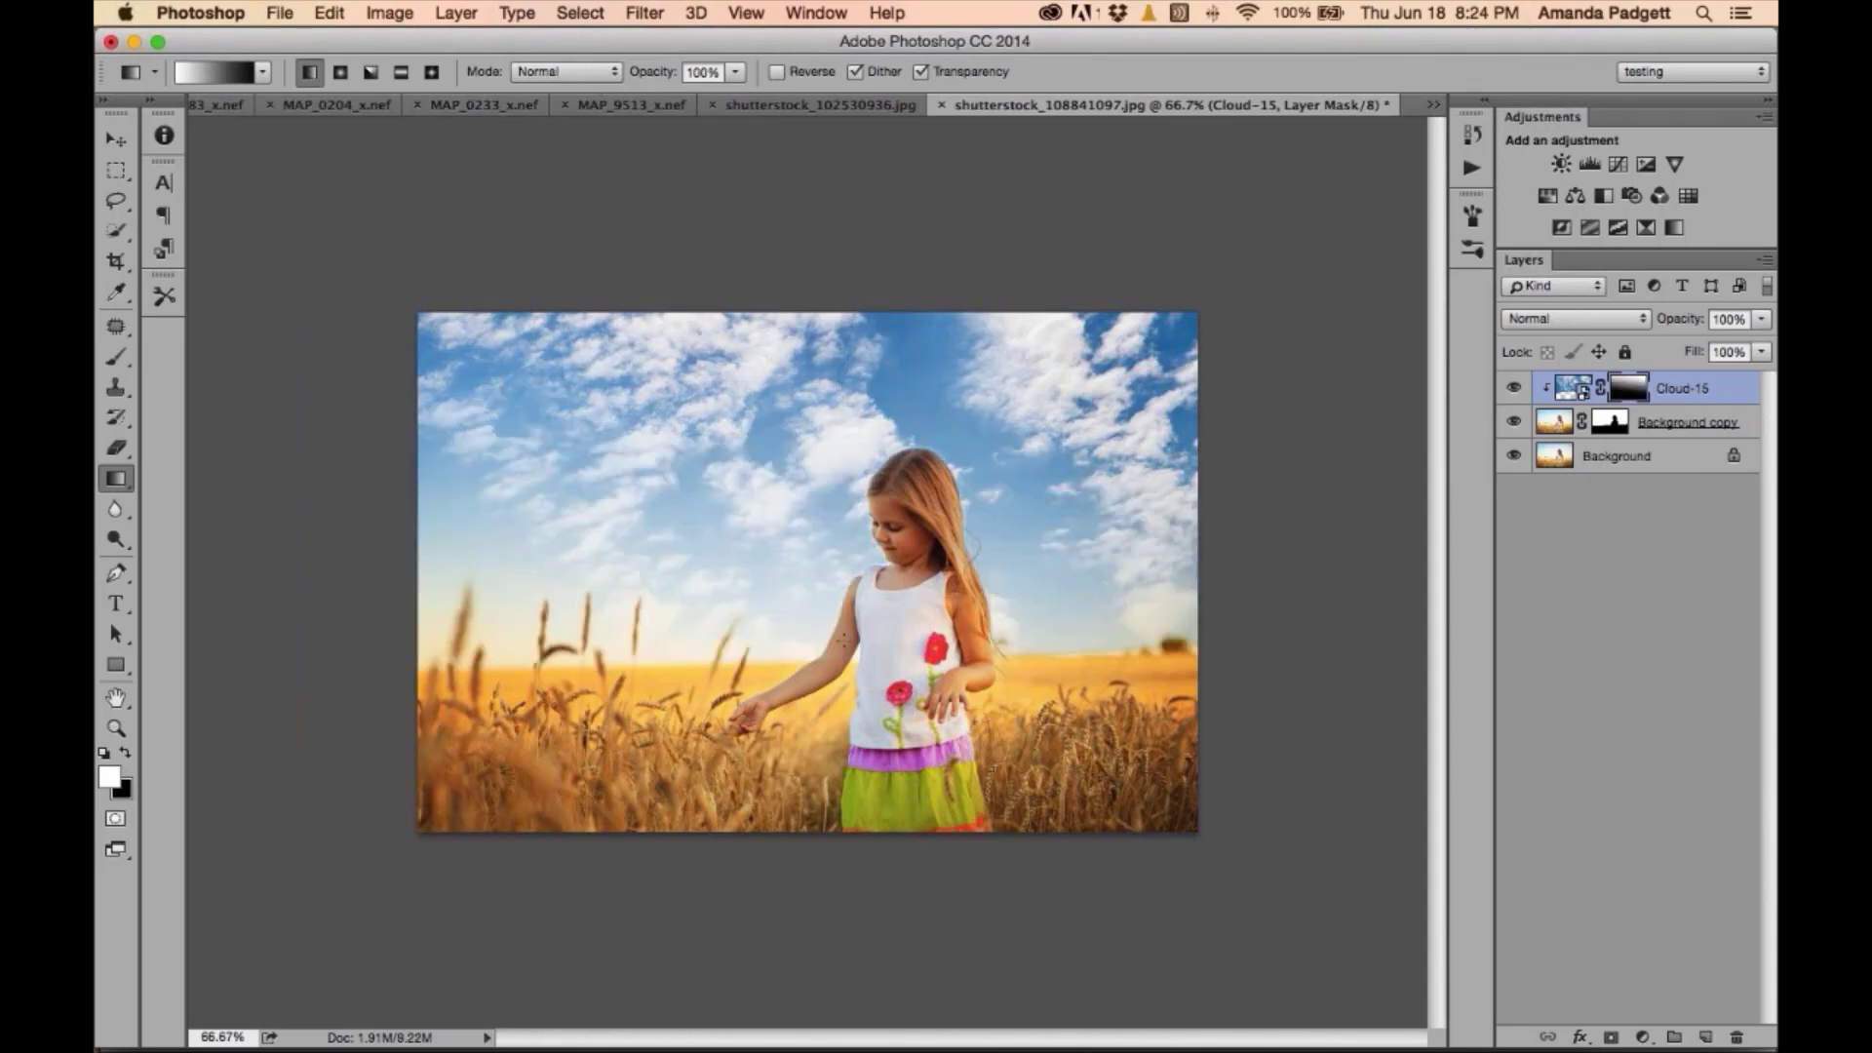
# - Redraw the Cloud-15 mask gradient at different lengths and angles, ending with a slightly slanted fade from the upper edge to just below the horizon
pyautogui.moveTo(933, 407); pyautogui.dragTo(898, 687)
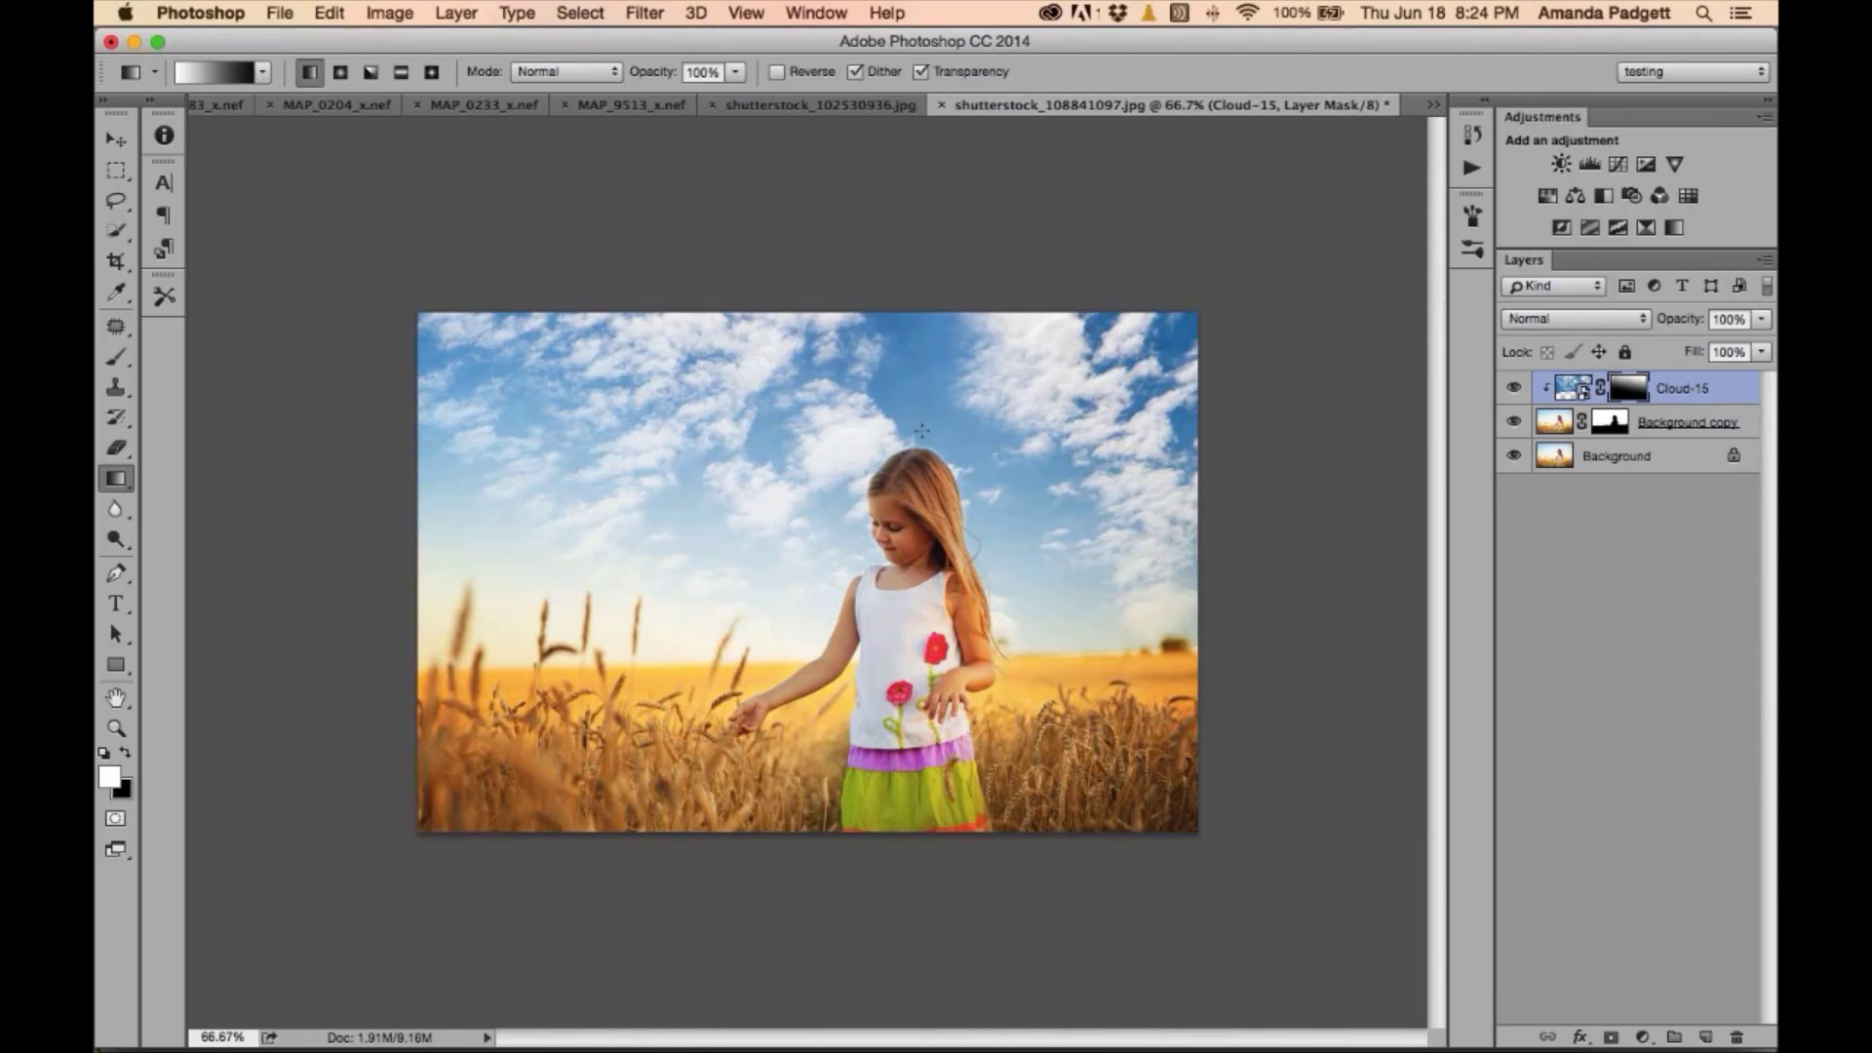
pyautogui.moveTo(688, 314); pyautogui.dragTo(938, 682)
pyautogui.moveTo(817, 301); pyautogui.dragTo(1007, 746)
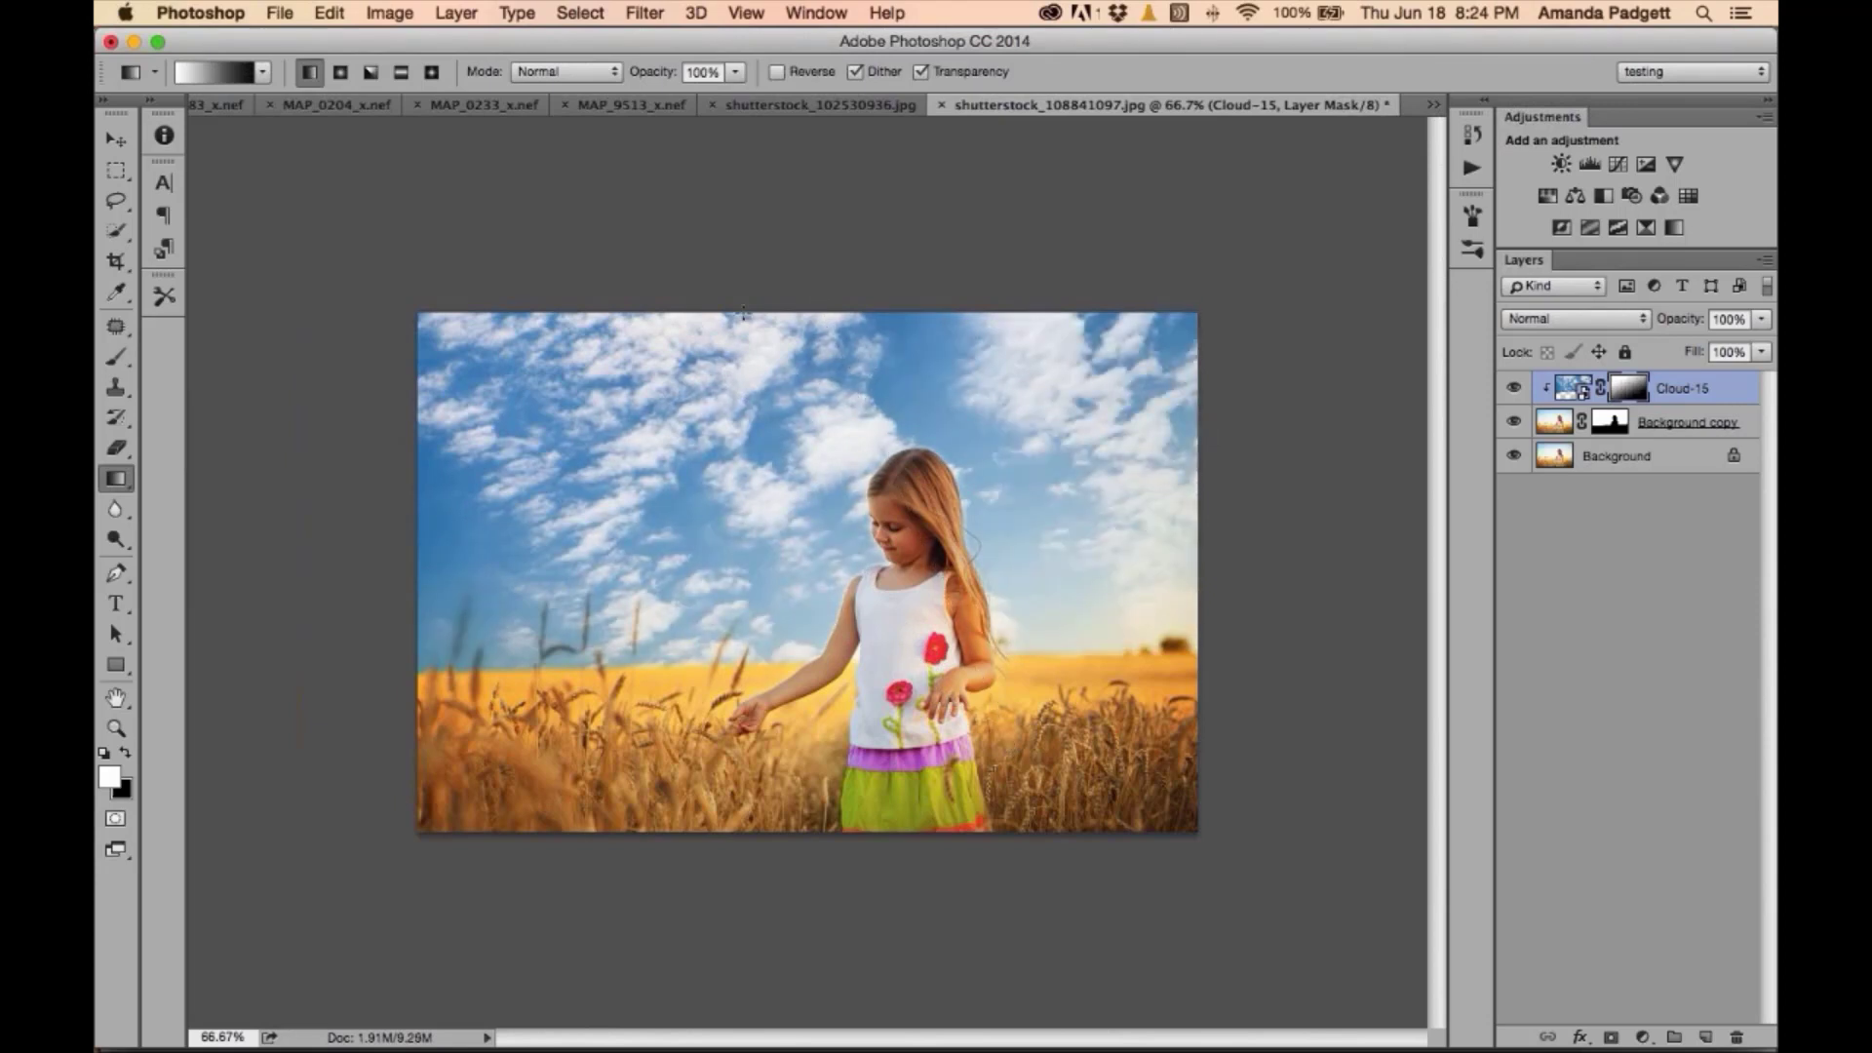
pyautogui.moveTo(744, 310); pyautogui.dragTo(856, 694)
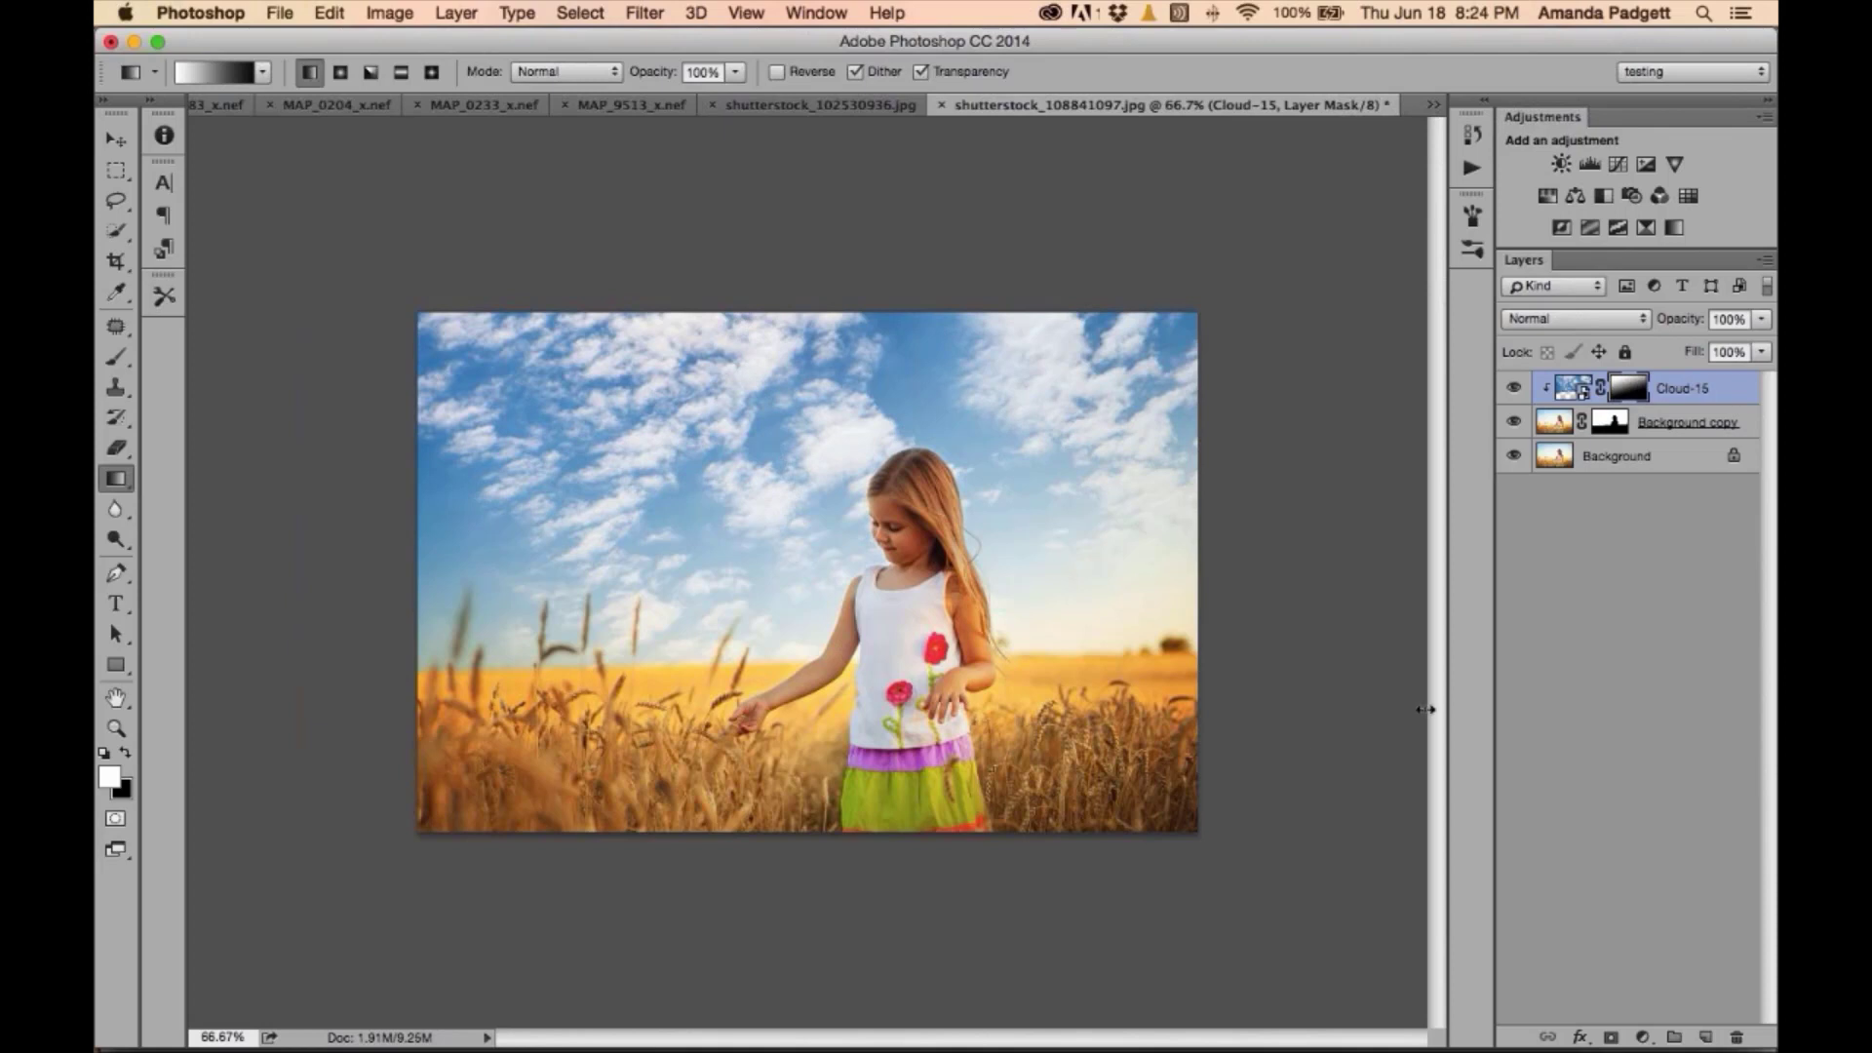
# - Set the Cloud-15 layer's opacity to 76% and toggle its visibility to compare the photo with and without clouds
pyautogui.click(1762, 319)
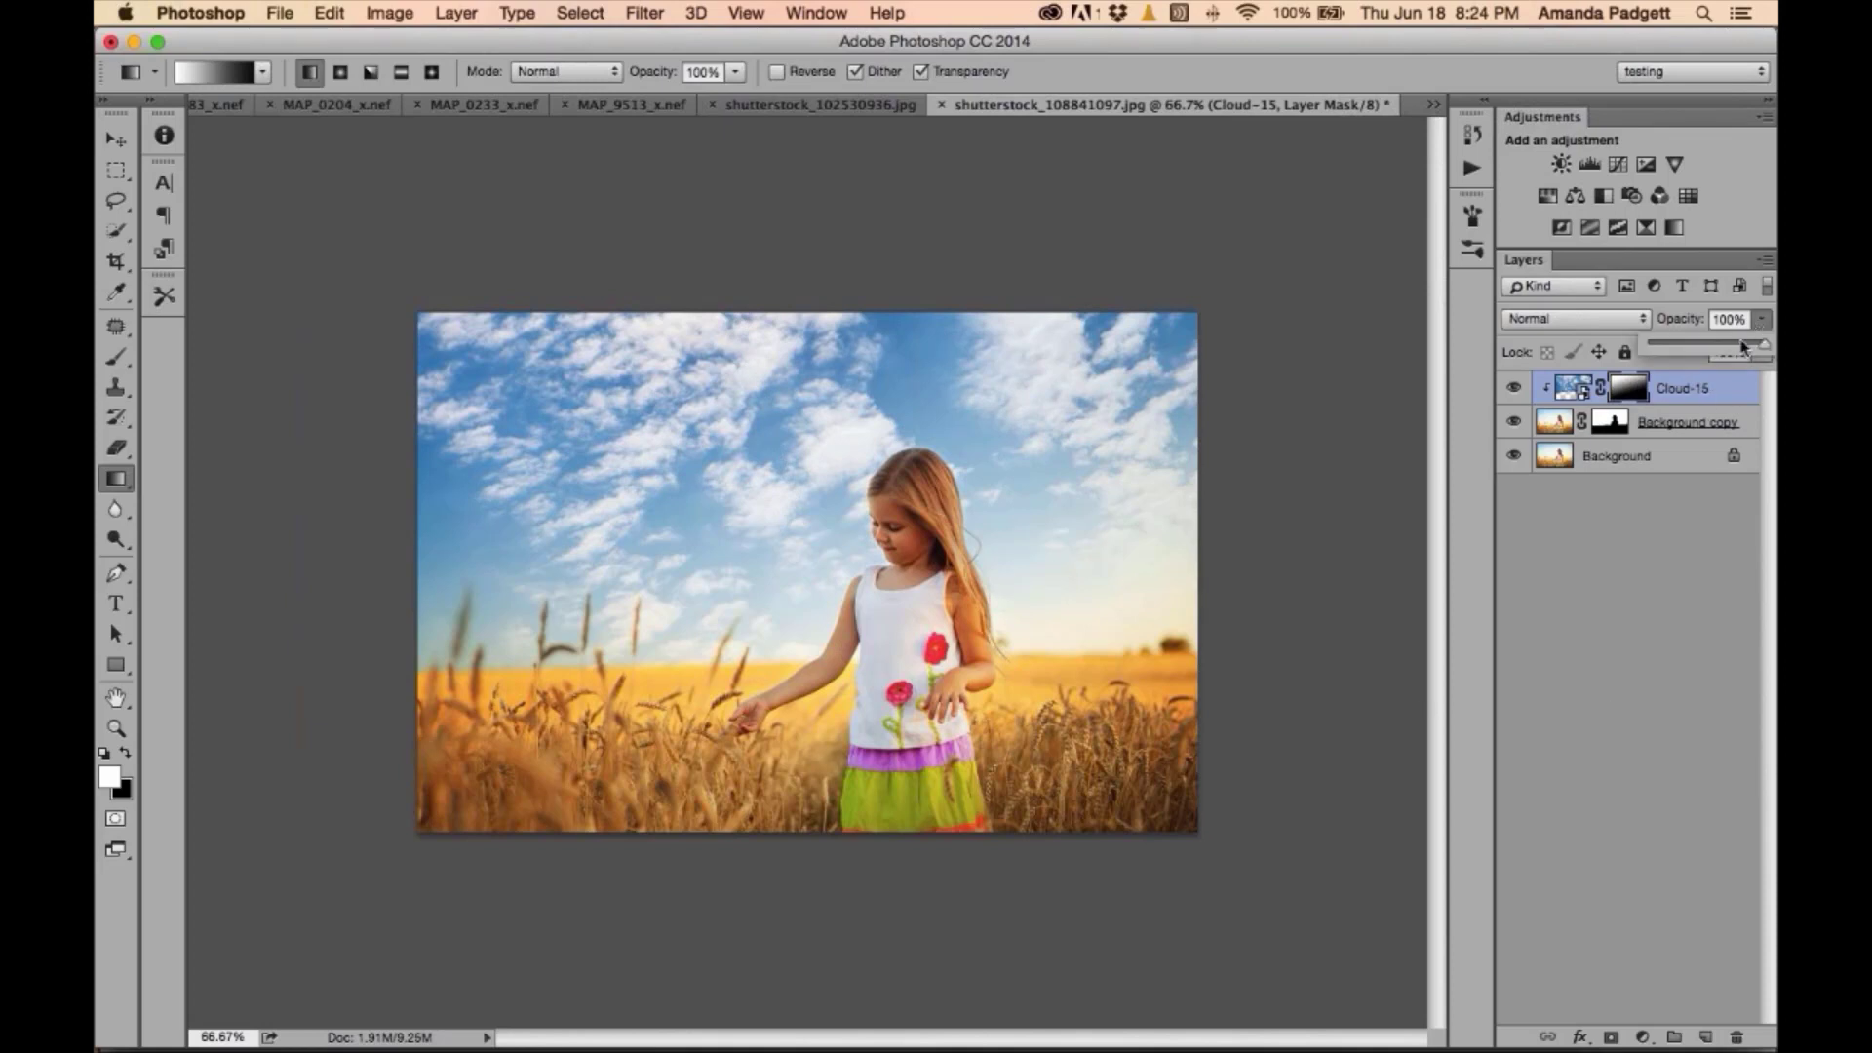
pyautogui.moveTo(1734, 341); pyautogui.dragTo(1738, 347)
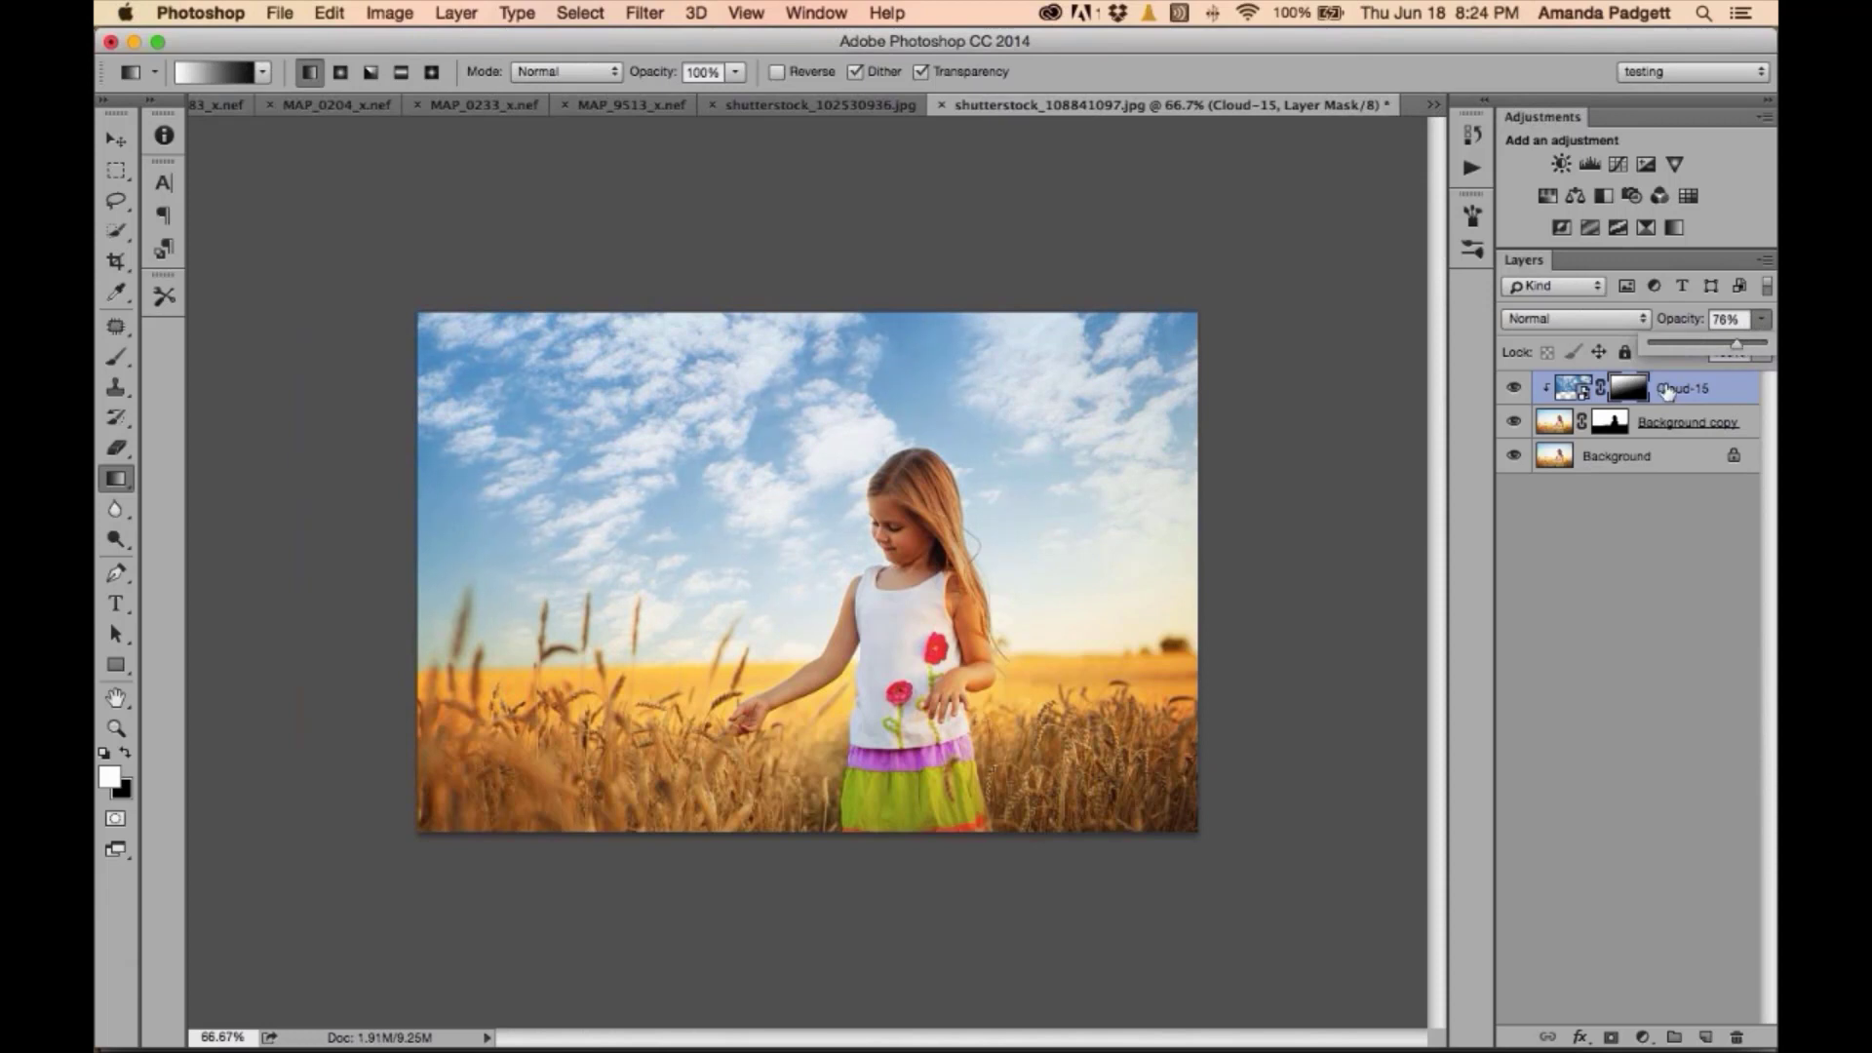
pyautogui.click(1514, 390)
pyautogui.click(1514, 390)
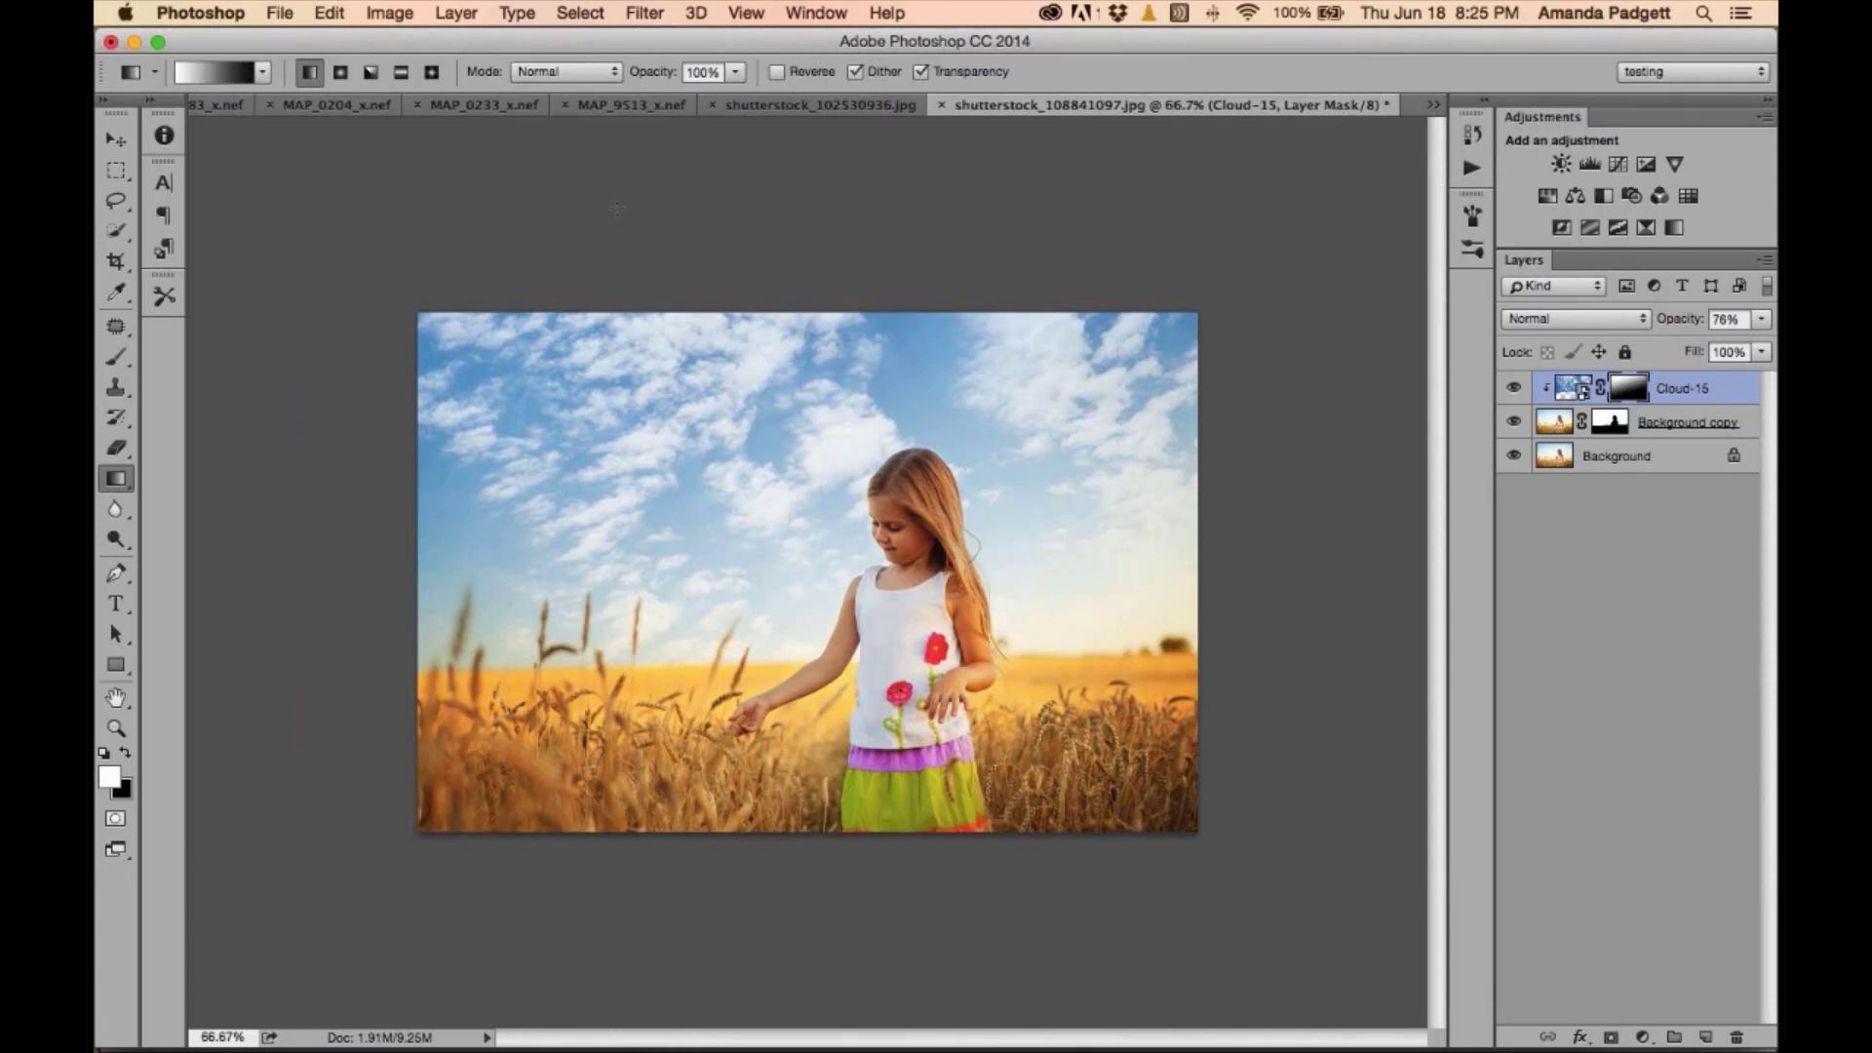
pyautogui.click(329, 13)
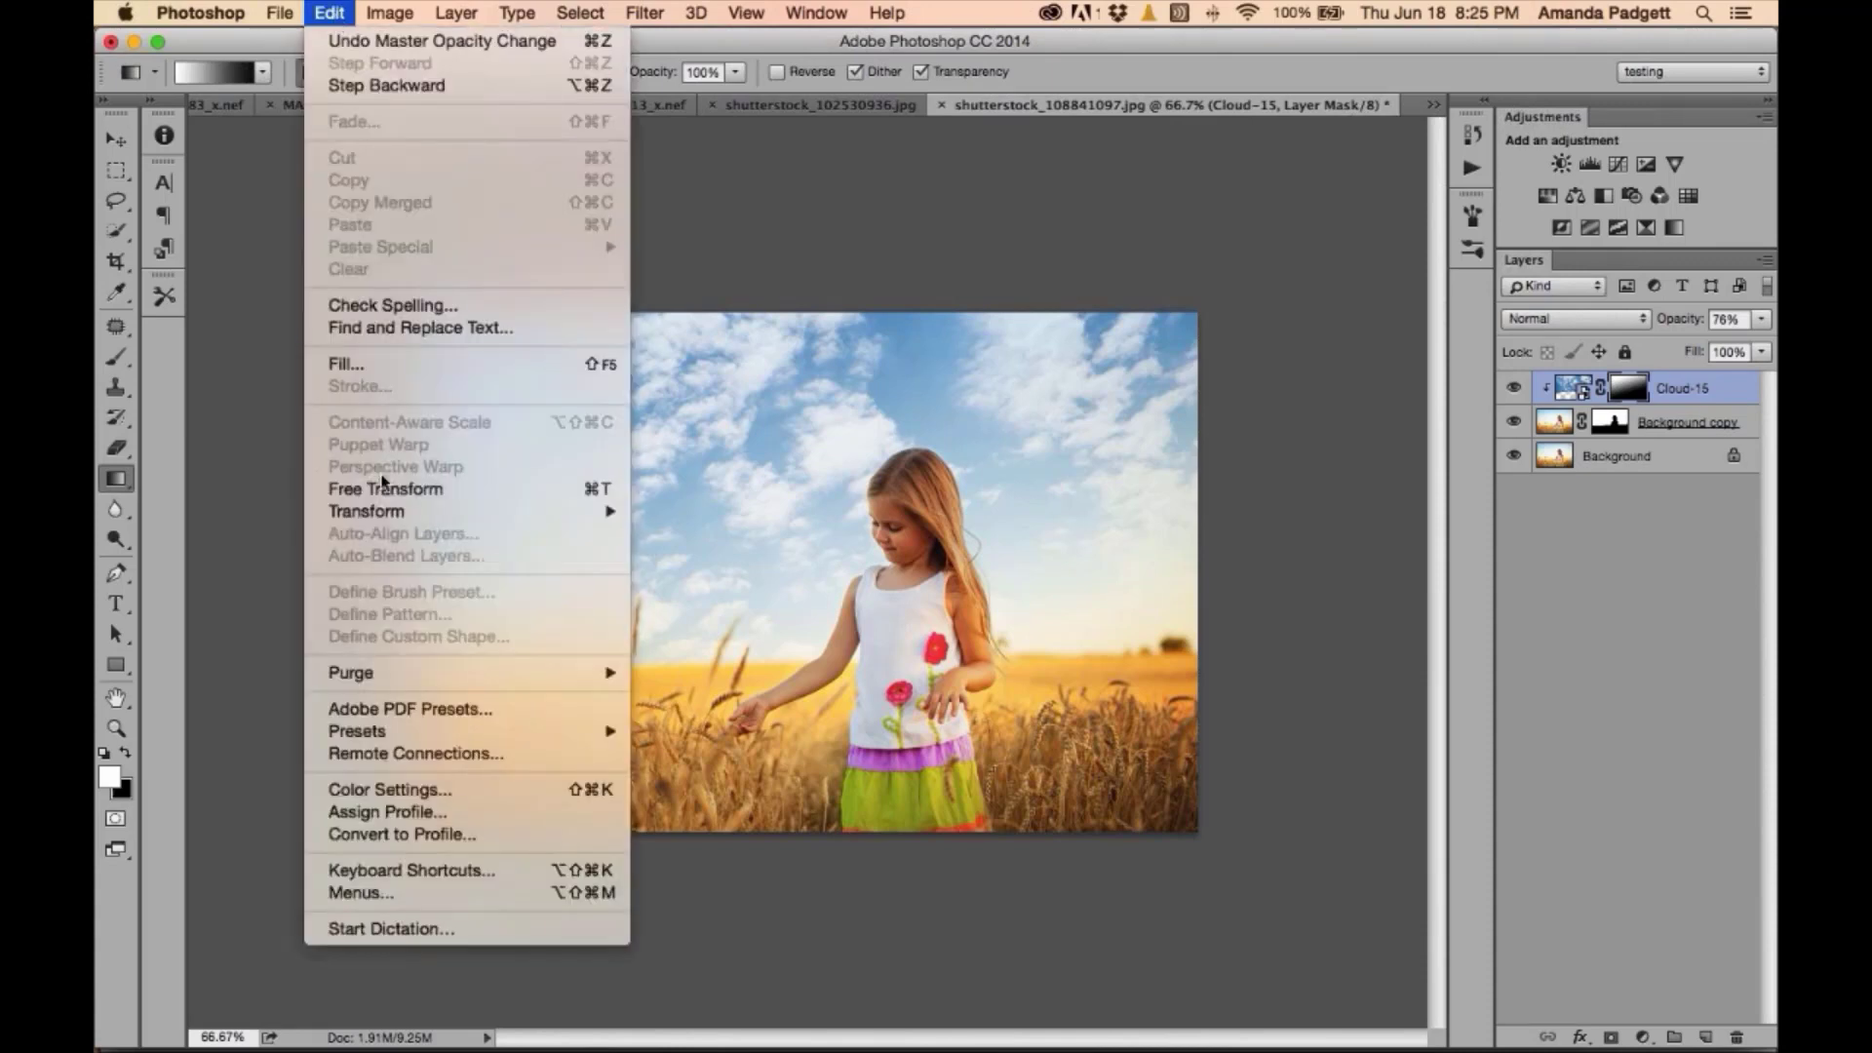
pyautogui.moveTo(381, 512)
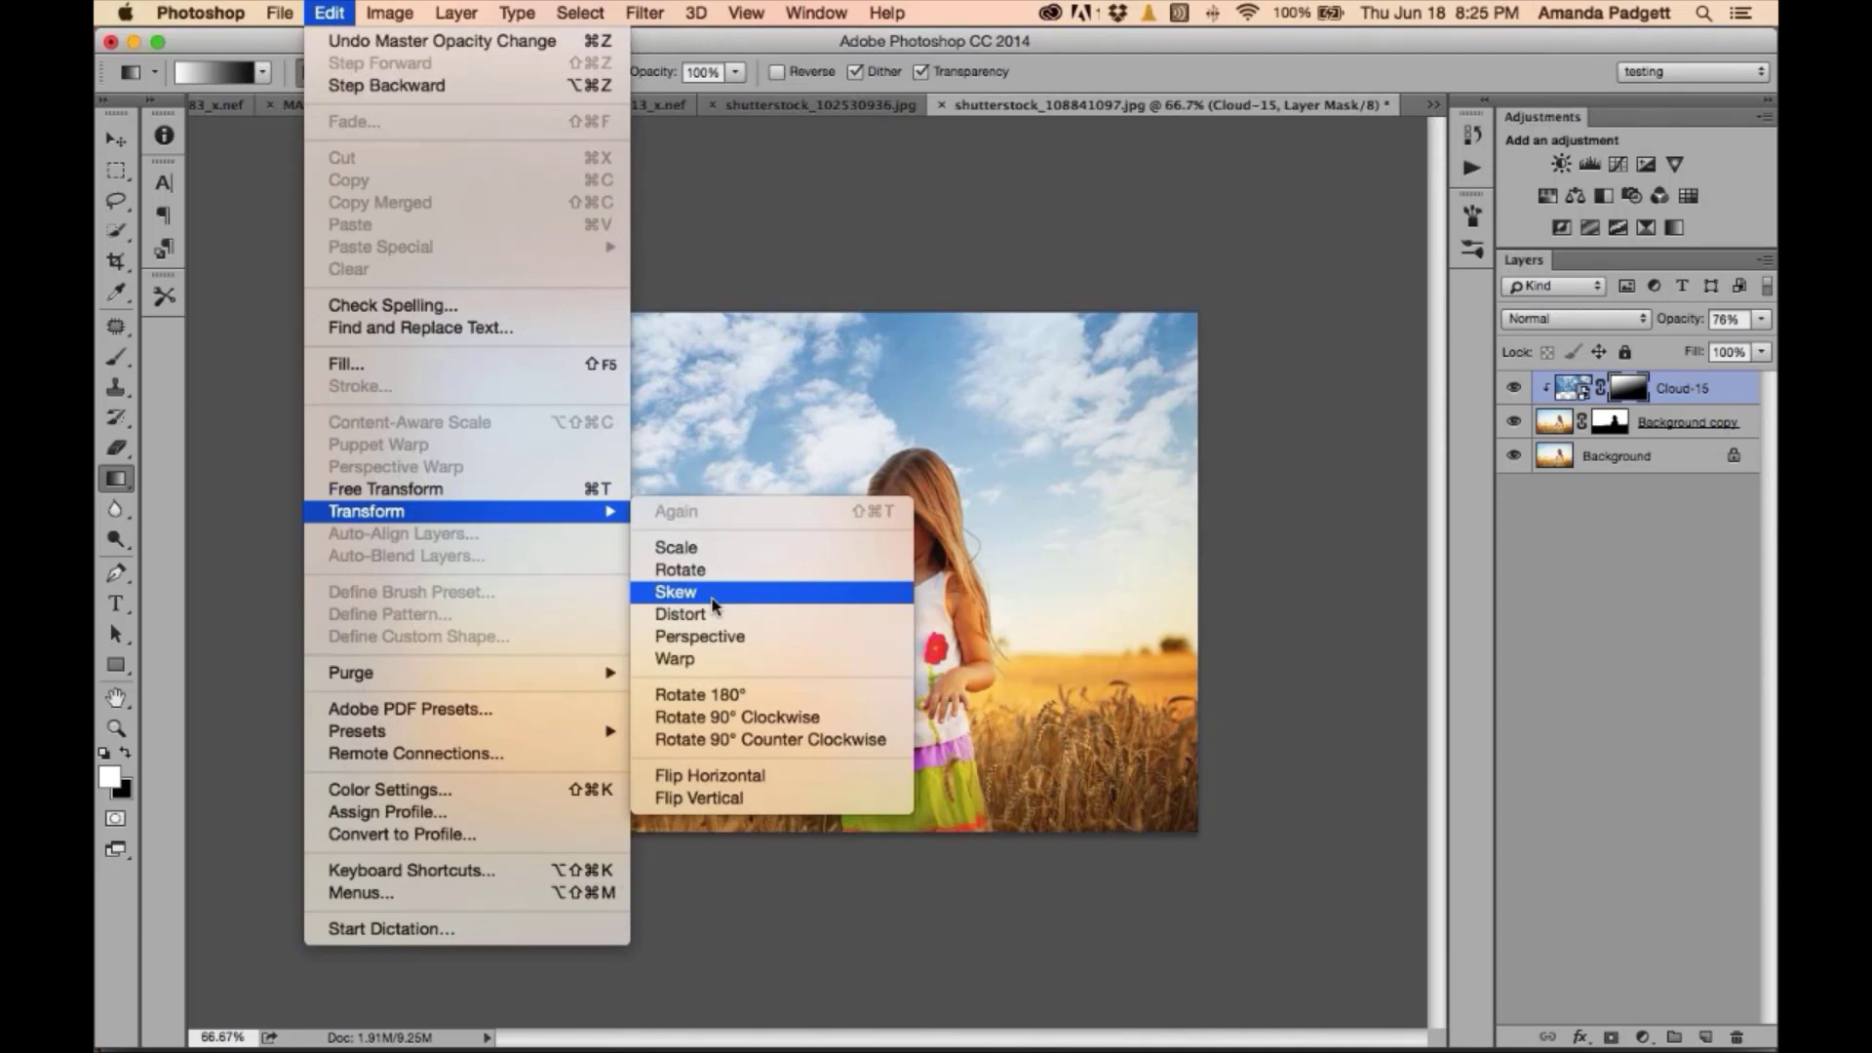
pyautogui.click(747, 205)
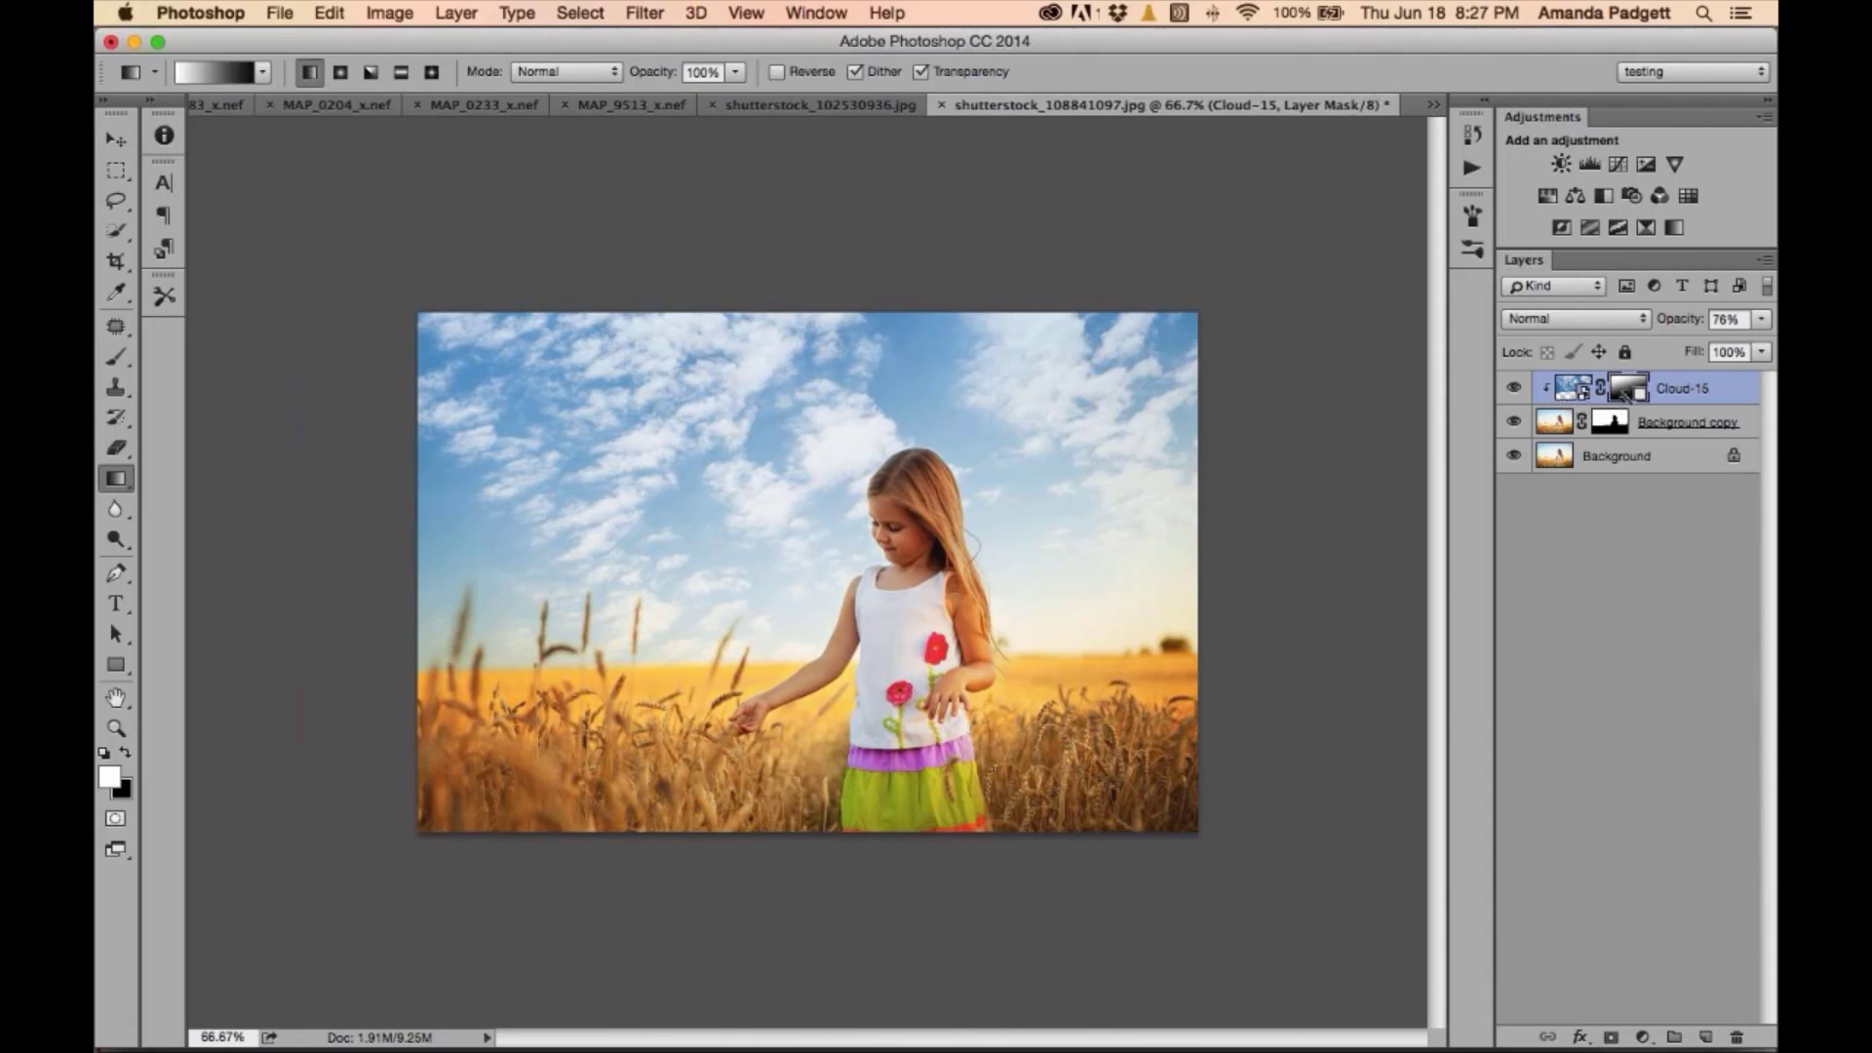
# - Release Cloud-15 from the Background copy layer, toggle that change with undo, and create the clipping mask again
pyautogui.keyDown('alt'); pyautogui.click(1665, 404); pyautogui.keyUp('alt')
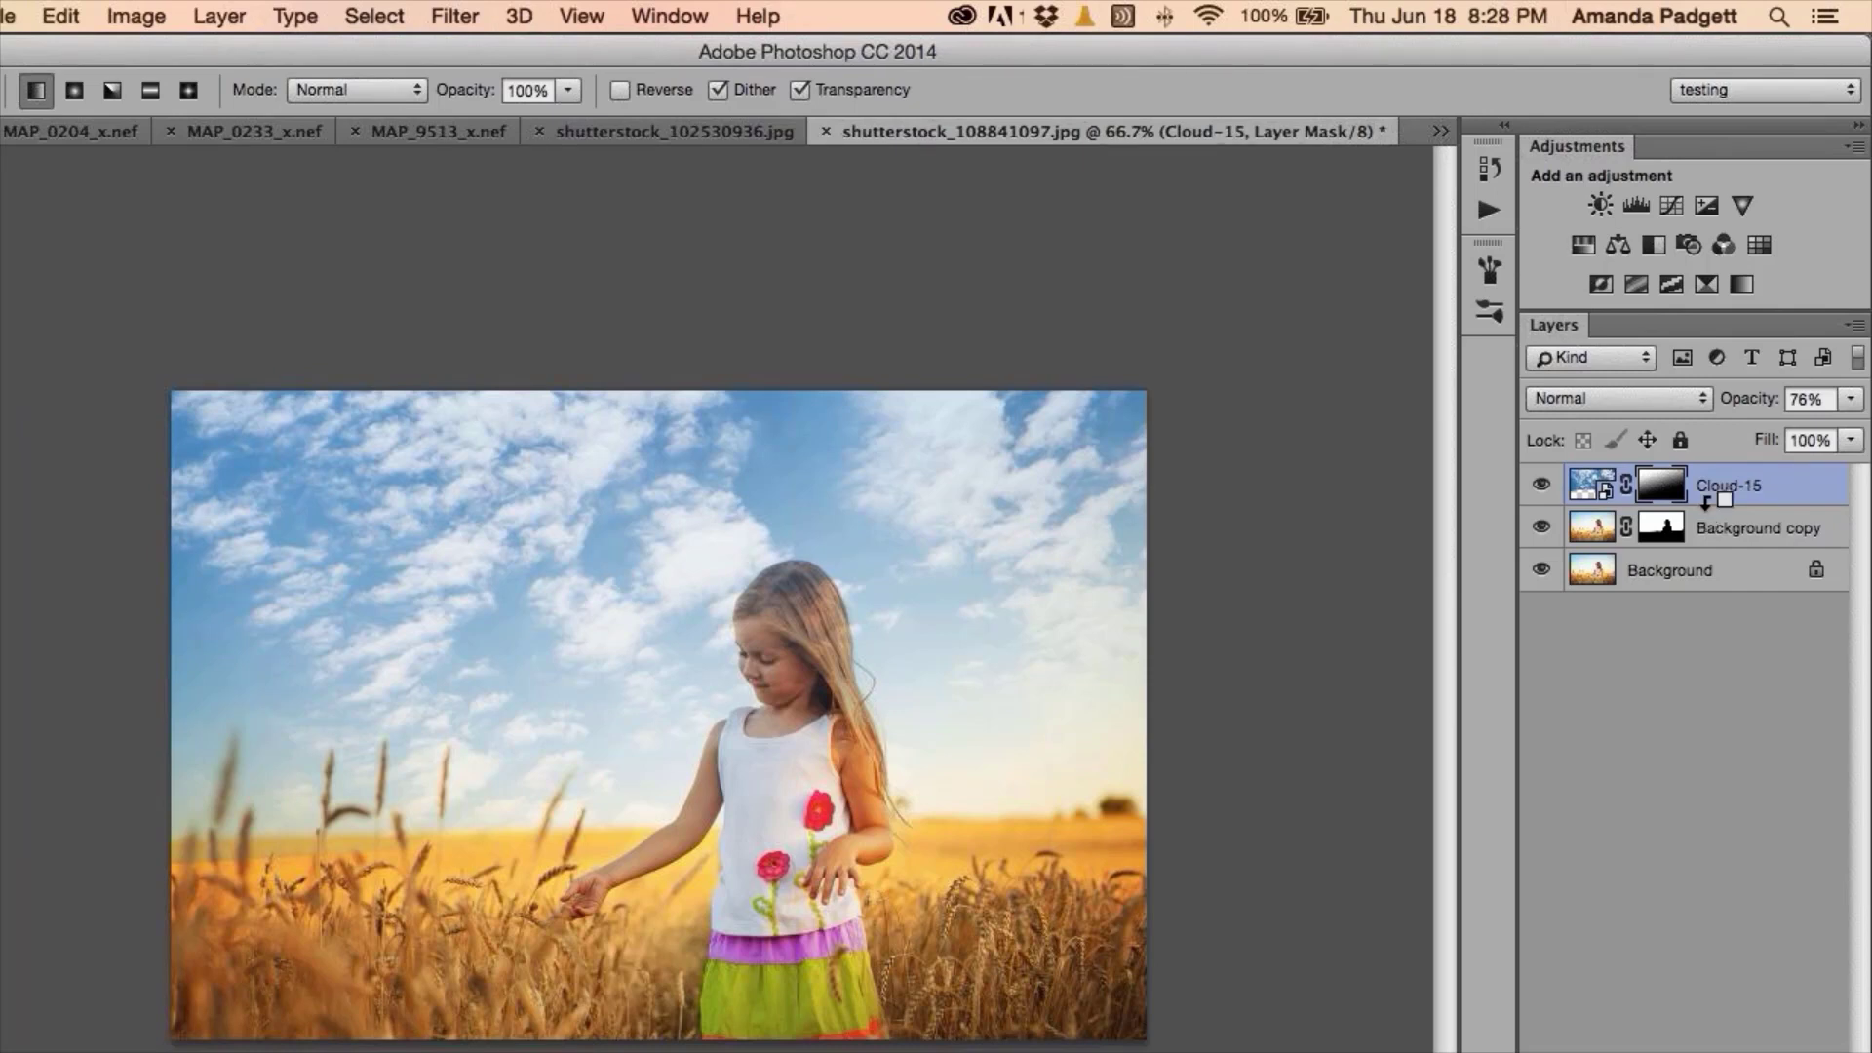
pyautogui.press('super+z')
pyautogui.press('super+z')
pyautogui.press('super+z')
pyautogui.click(235, 16)
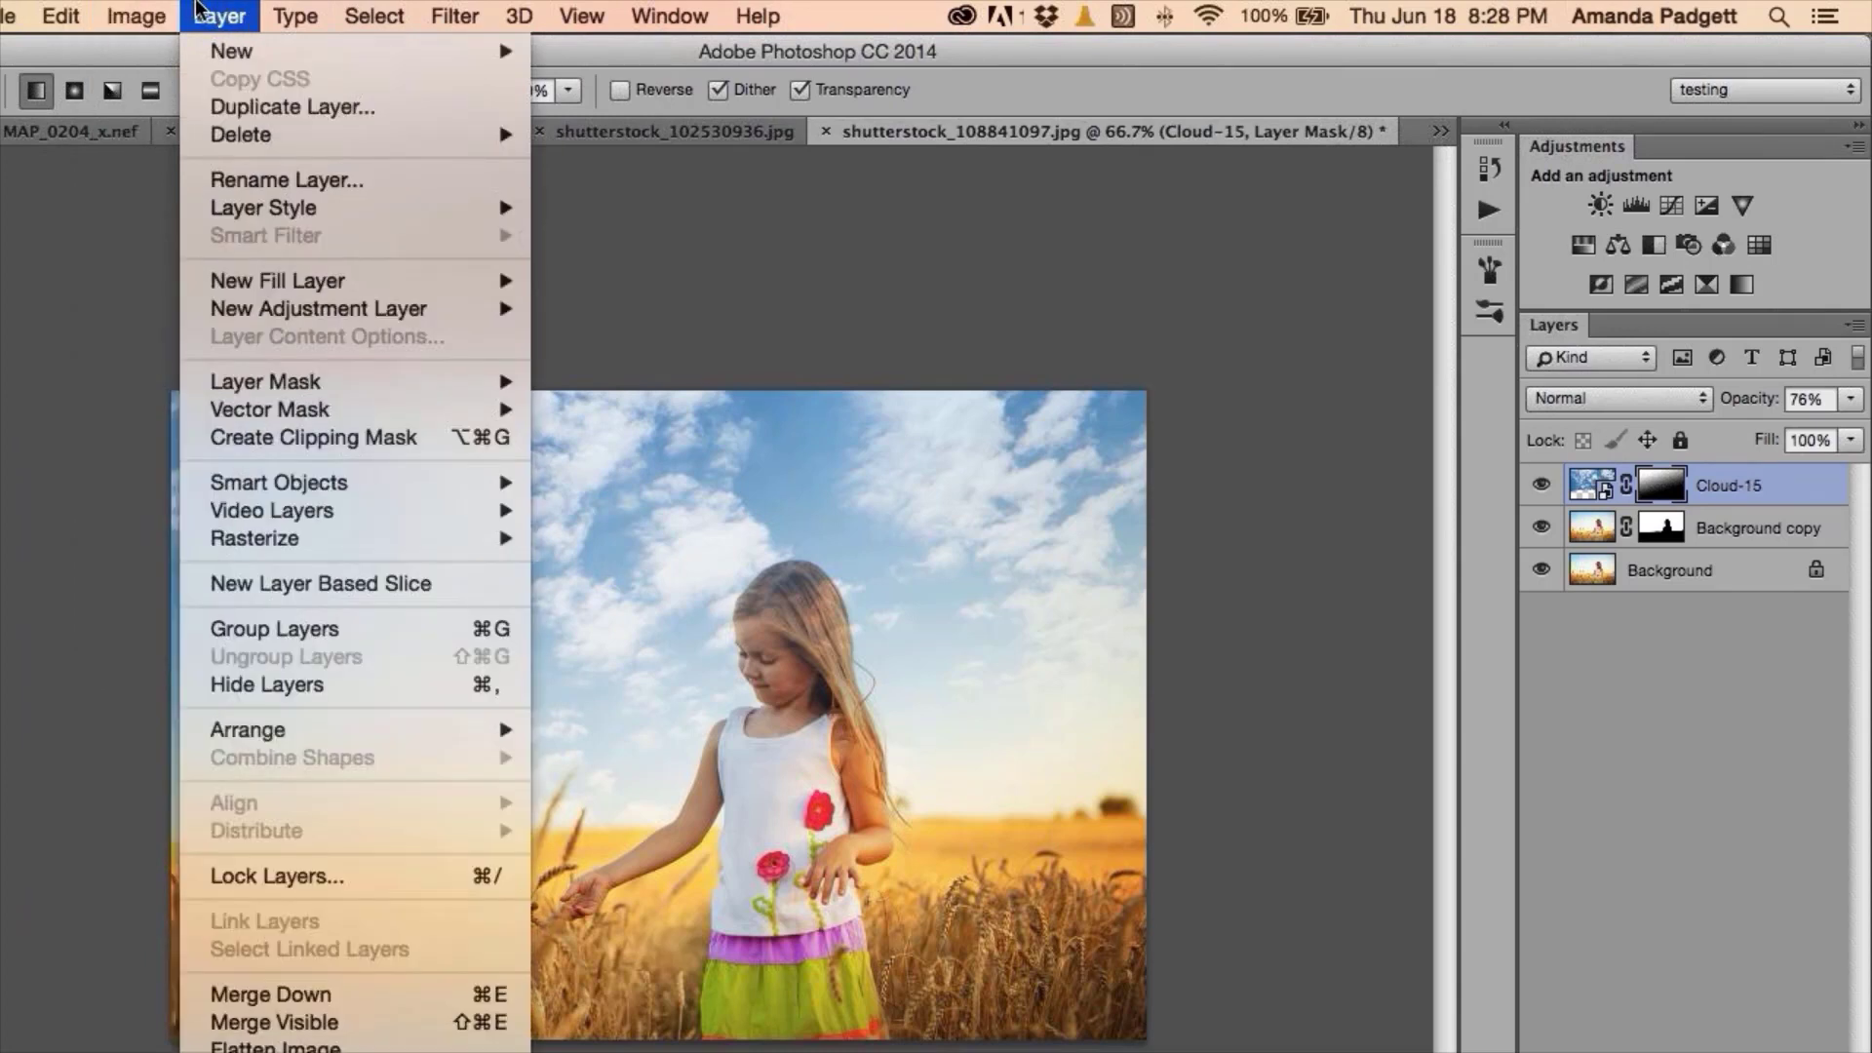
pyautogui.click(314, 447)
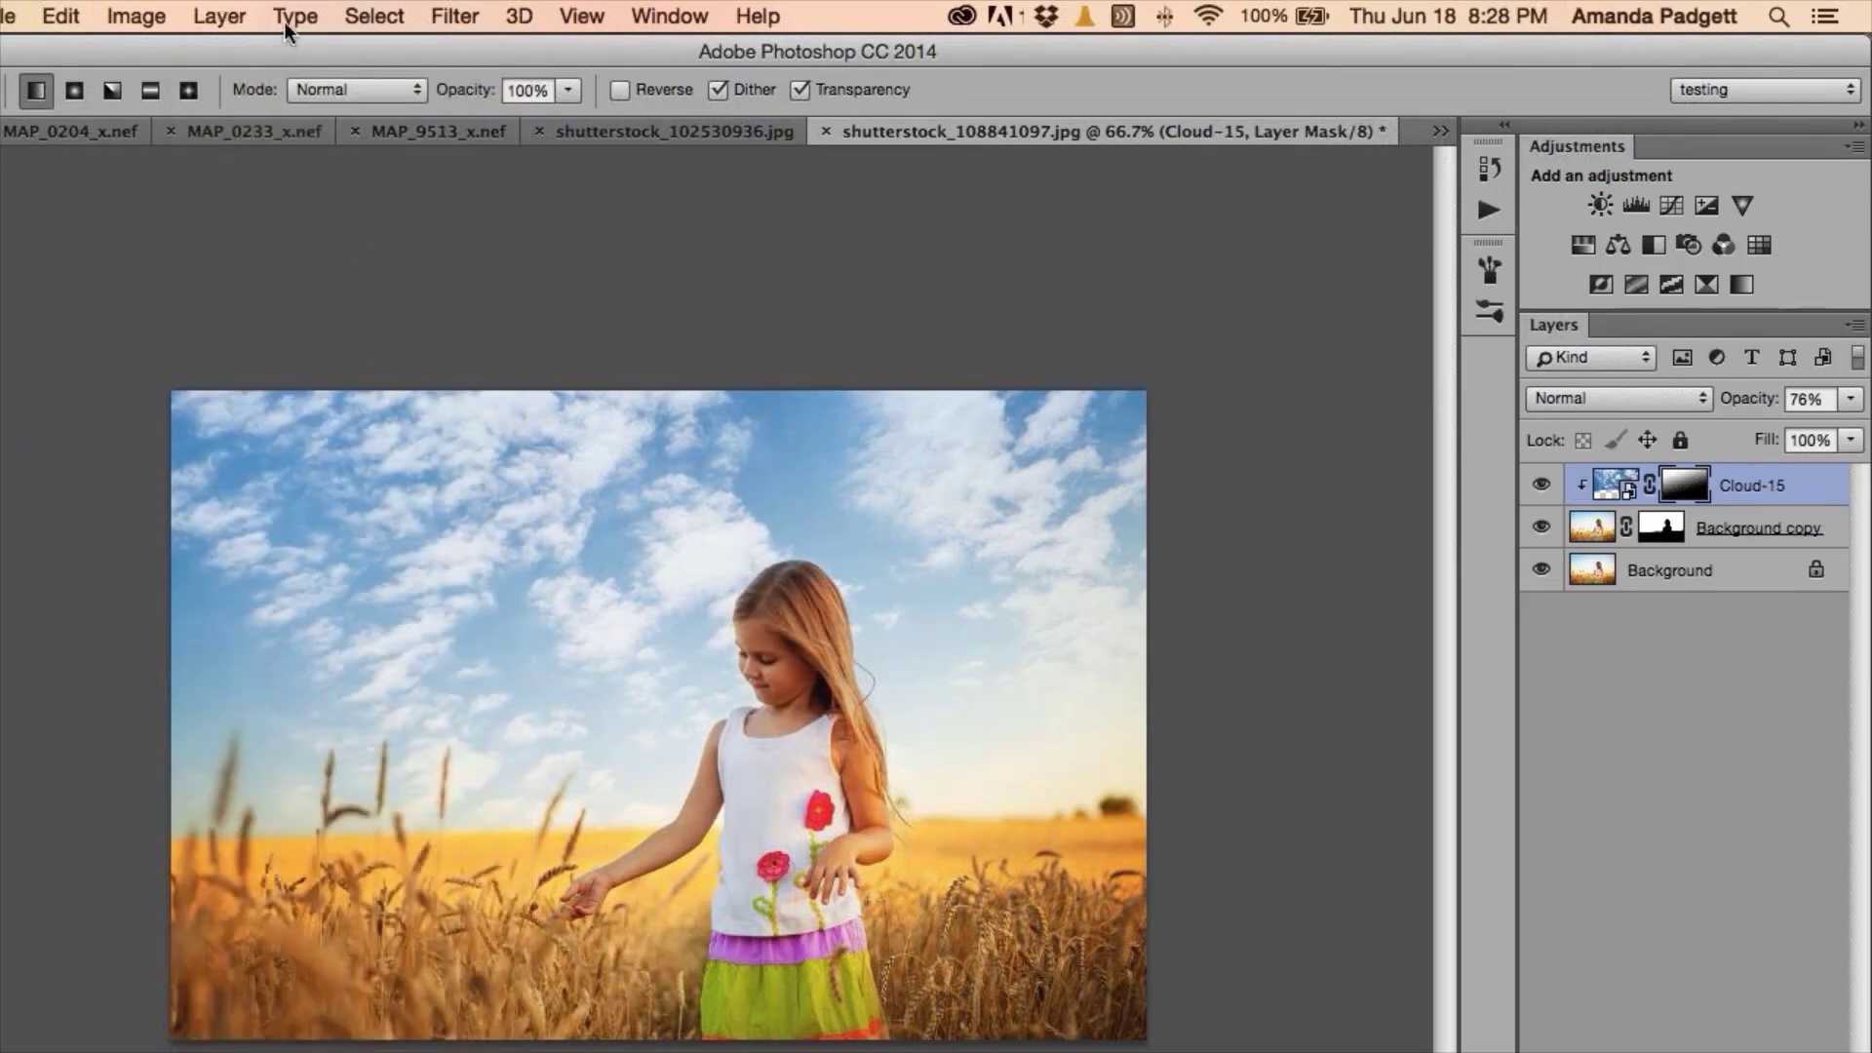
# - Release the Cloud-15 clipping mask once more and reapply it with the Create Clipping Mask command
pyautogui.click(245, 17)
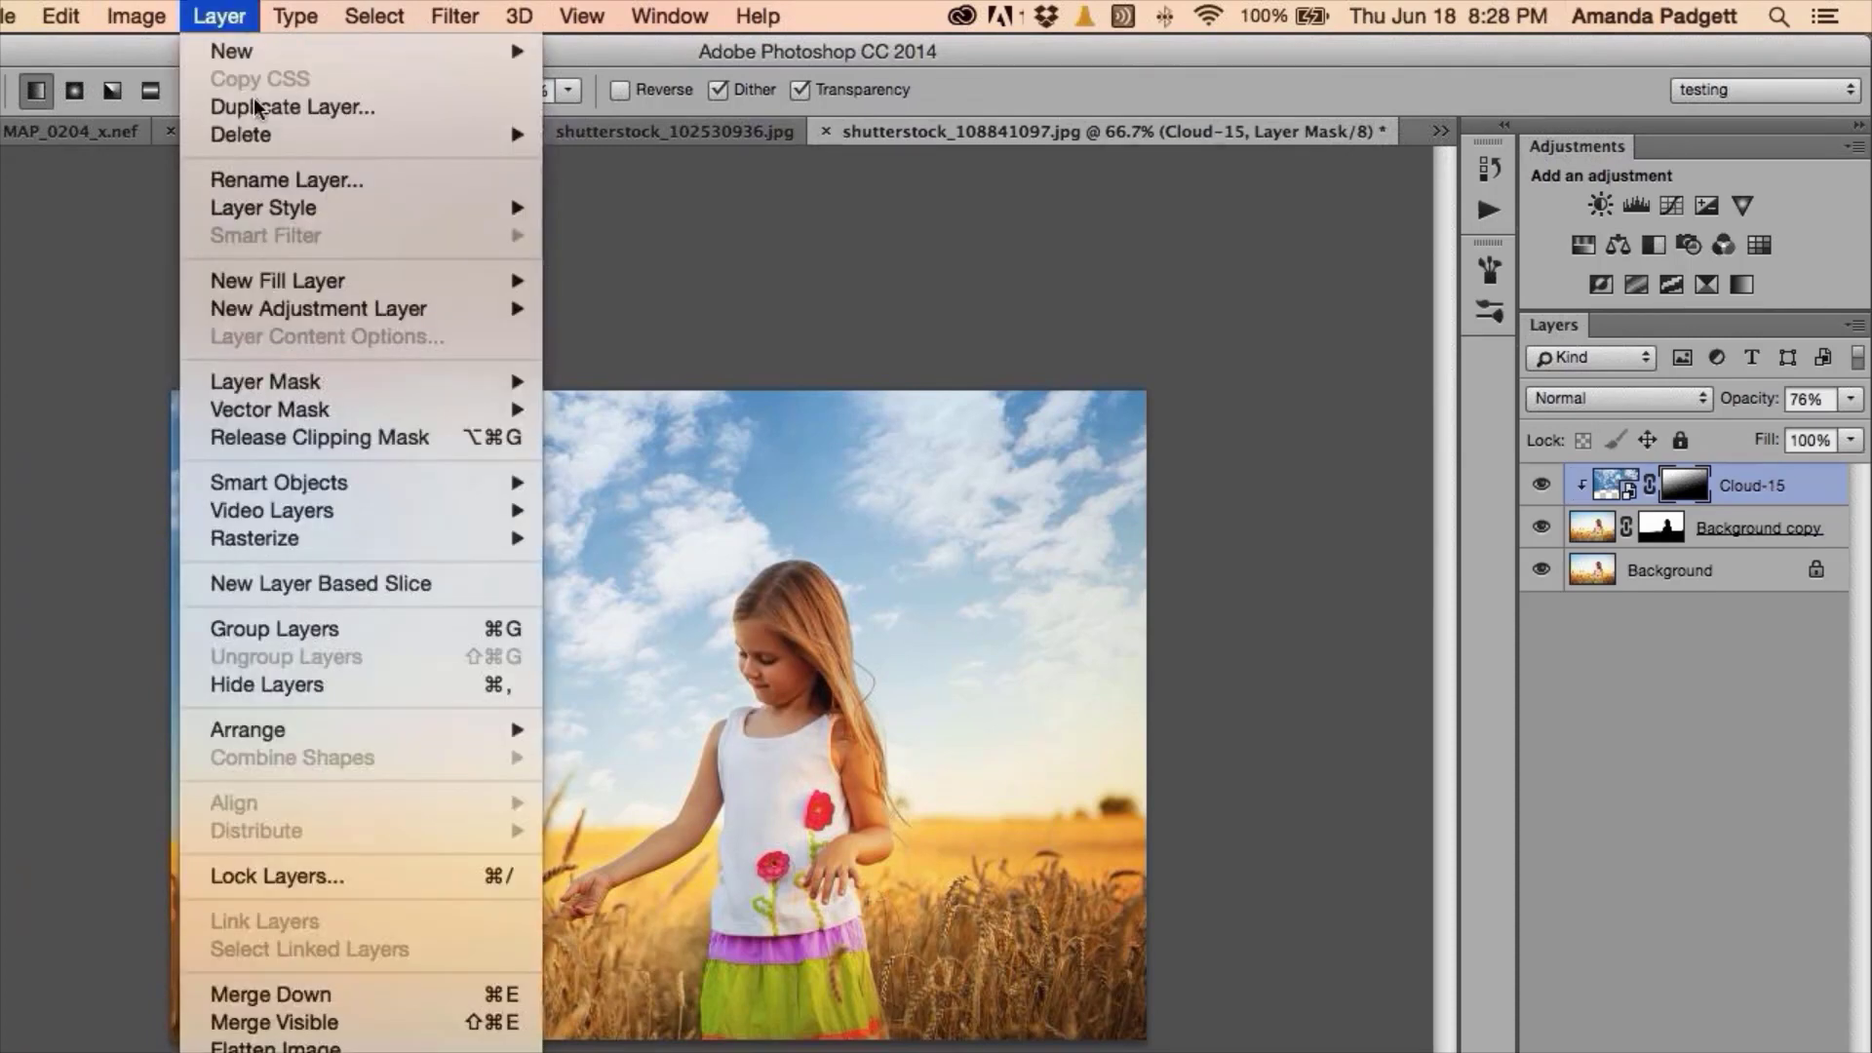
pyautogui.click(306, 437)
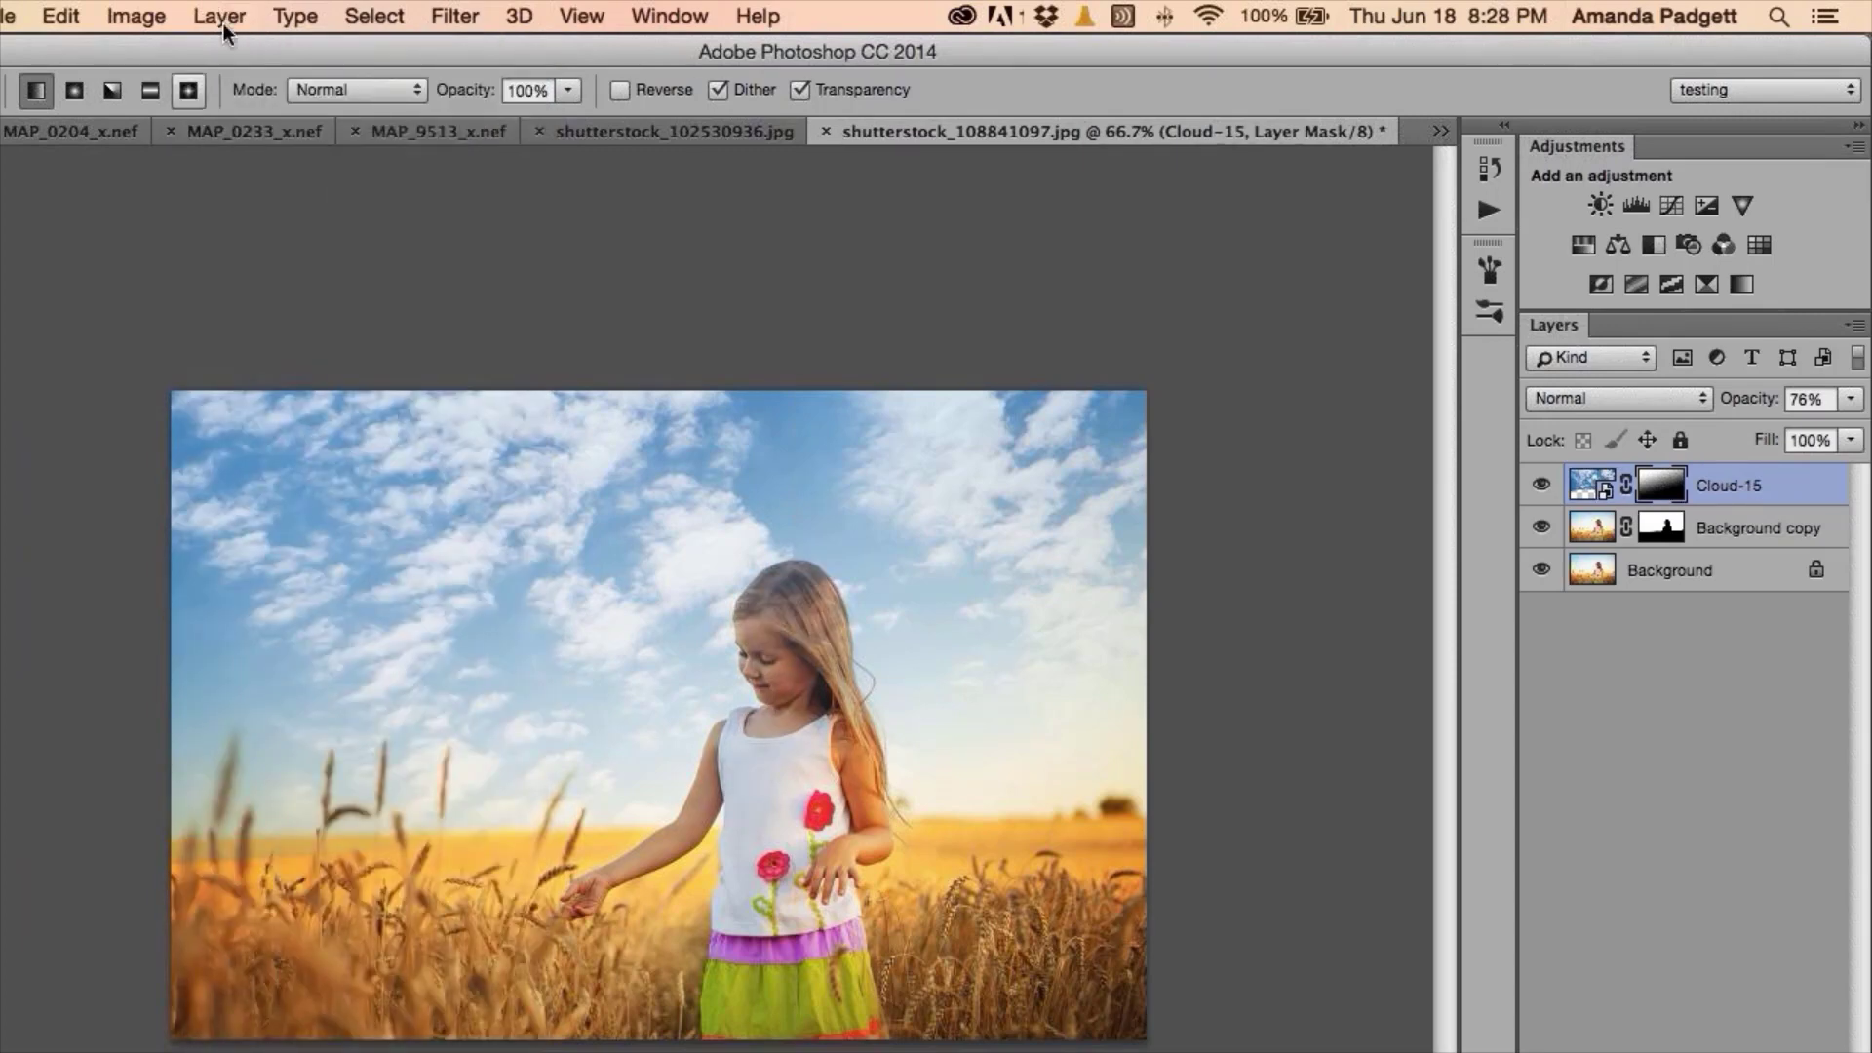
pyautogui.click(220, 17)
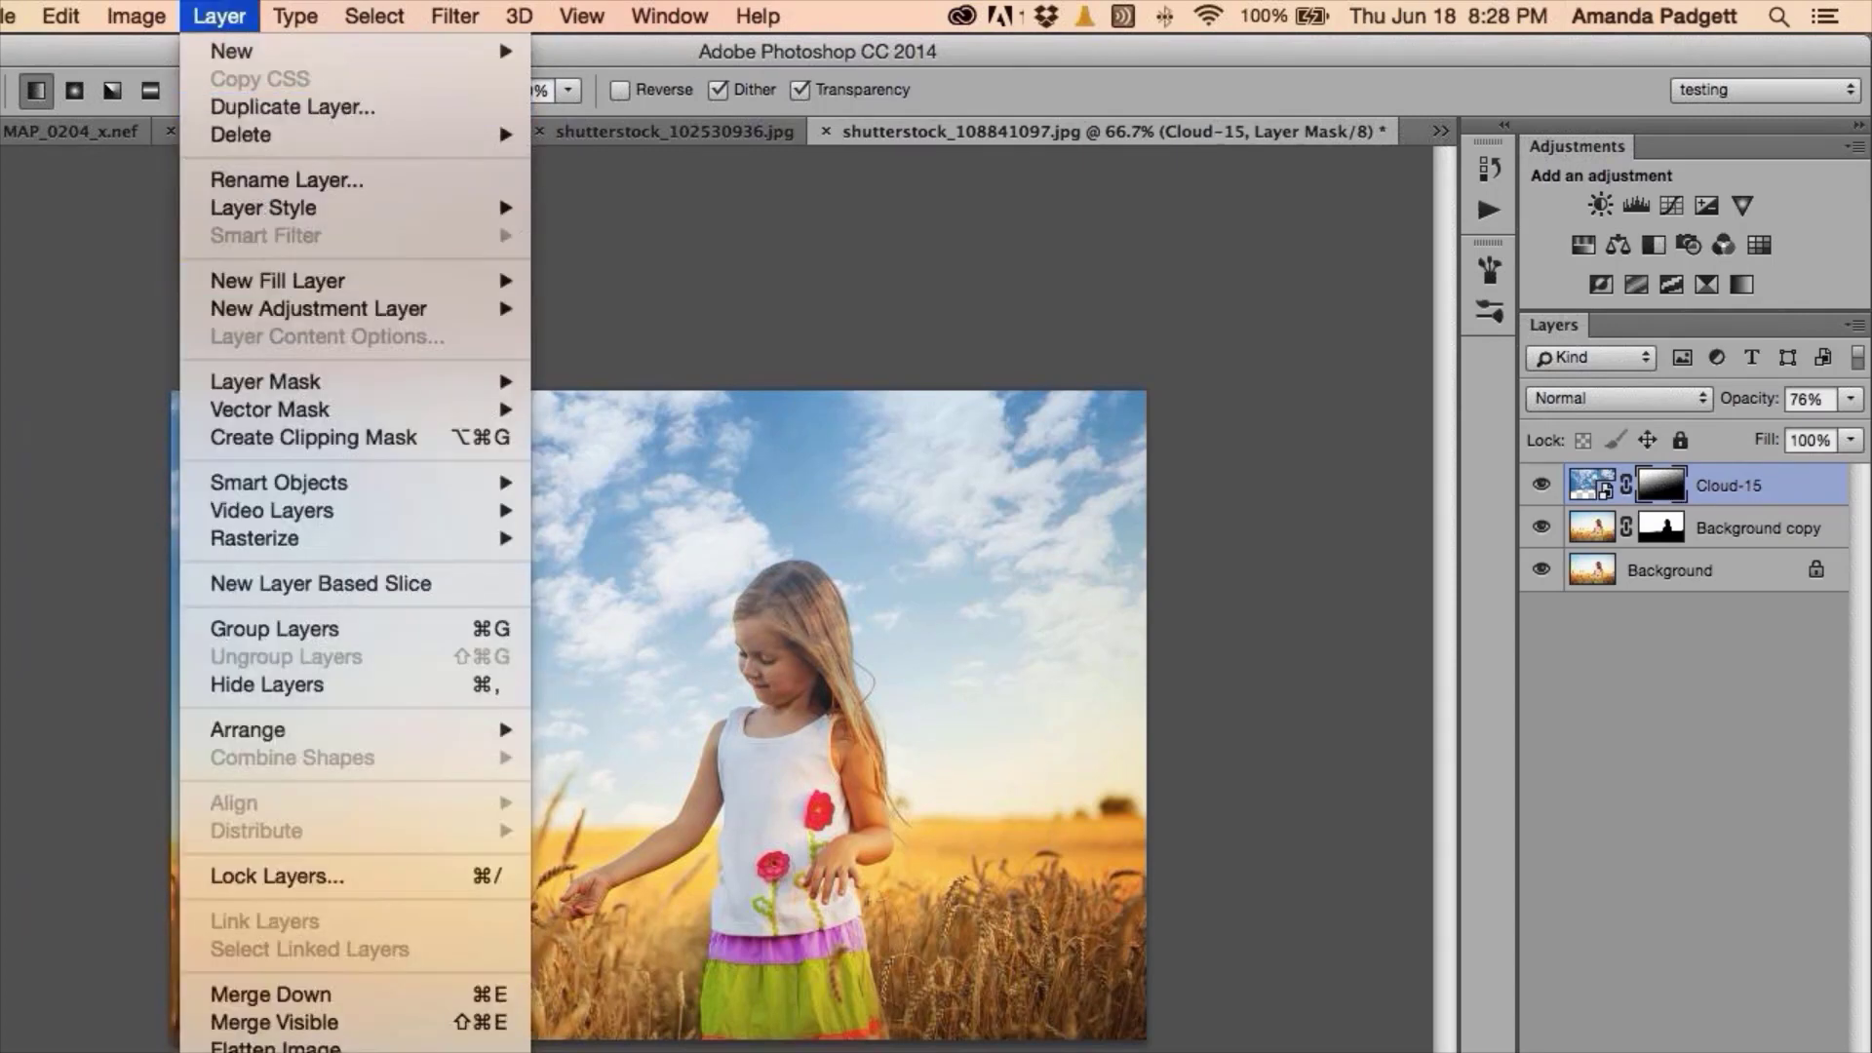
pyautogui.click(399, 434)
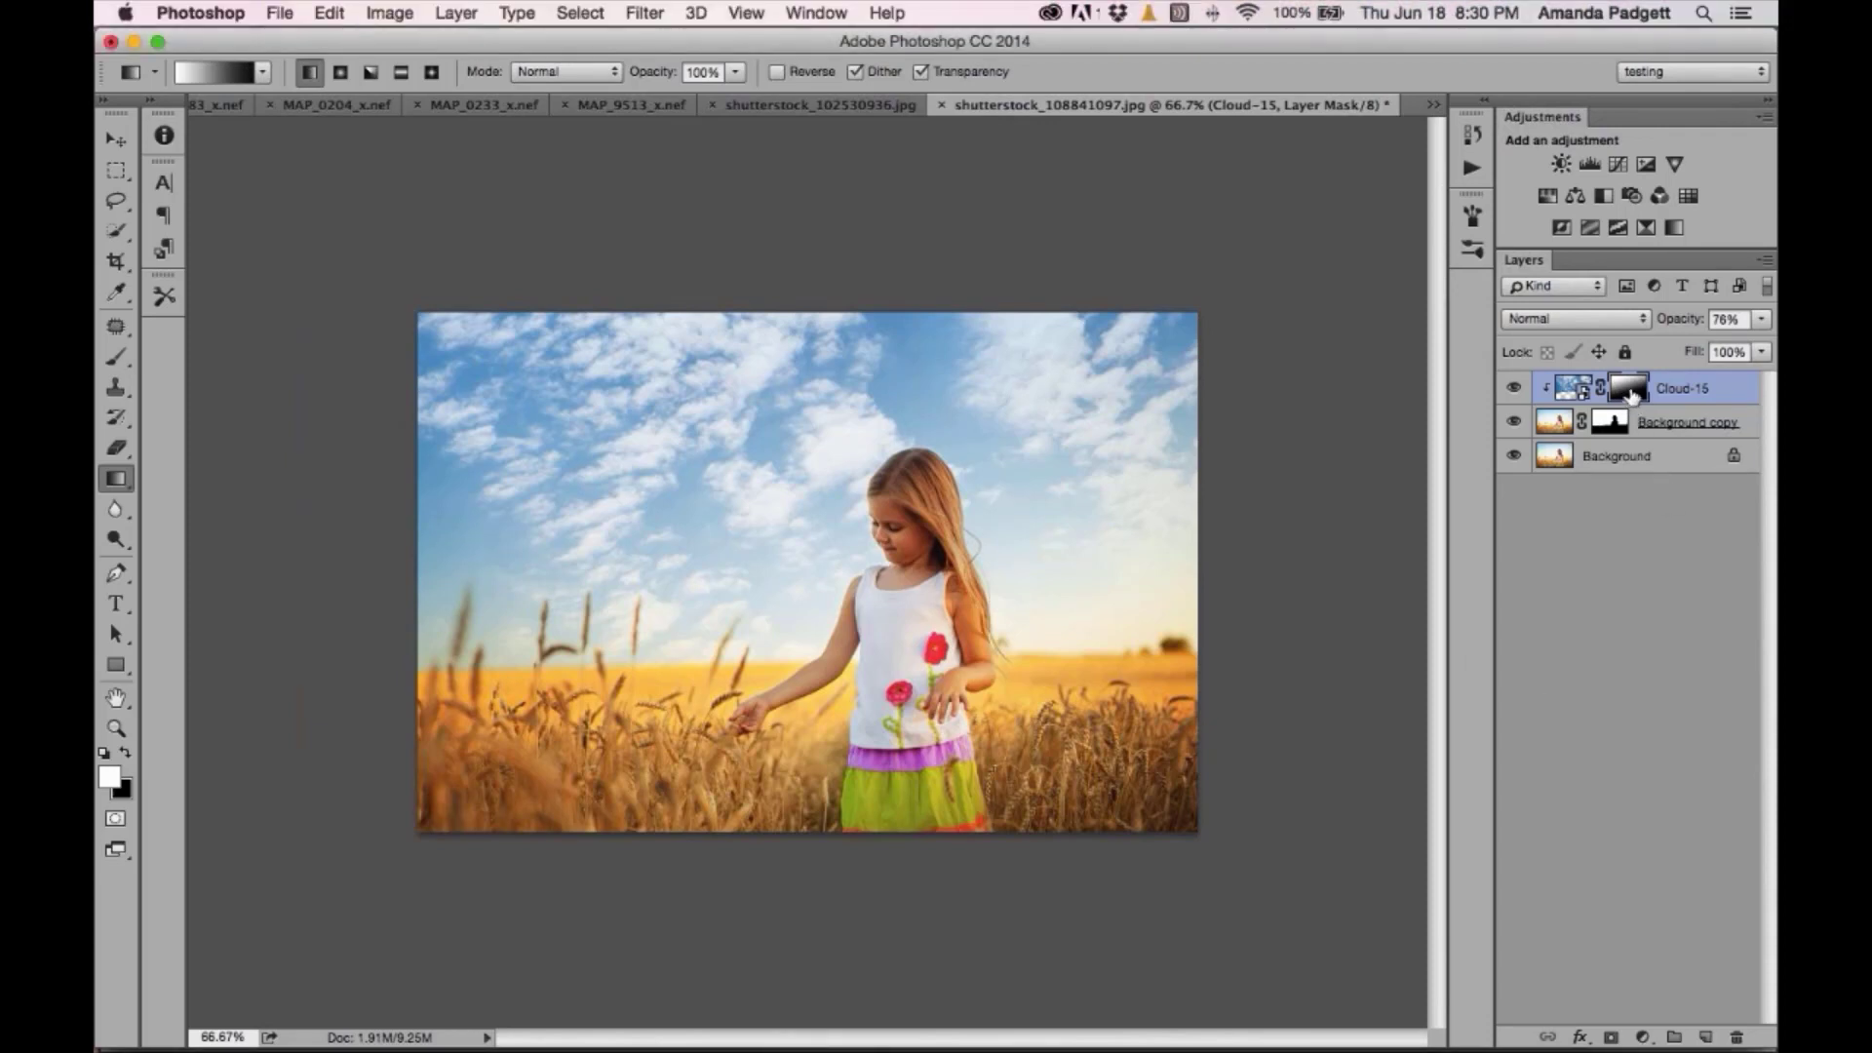
# - Delete the gradient layer mask from Cloud-15 and view the photo at 100%
pyautogui.moveTo(1631, 394); pyautogui.dragTo(1735, 1035)
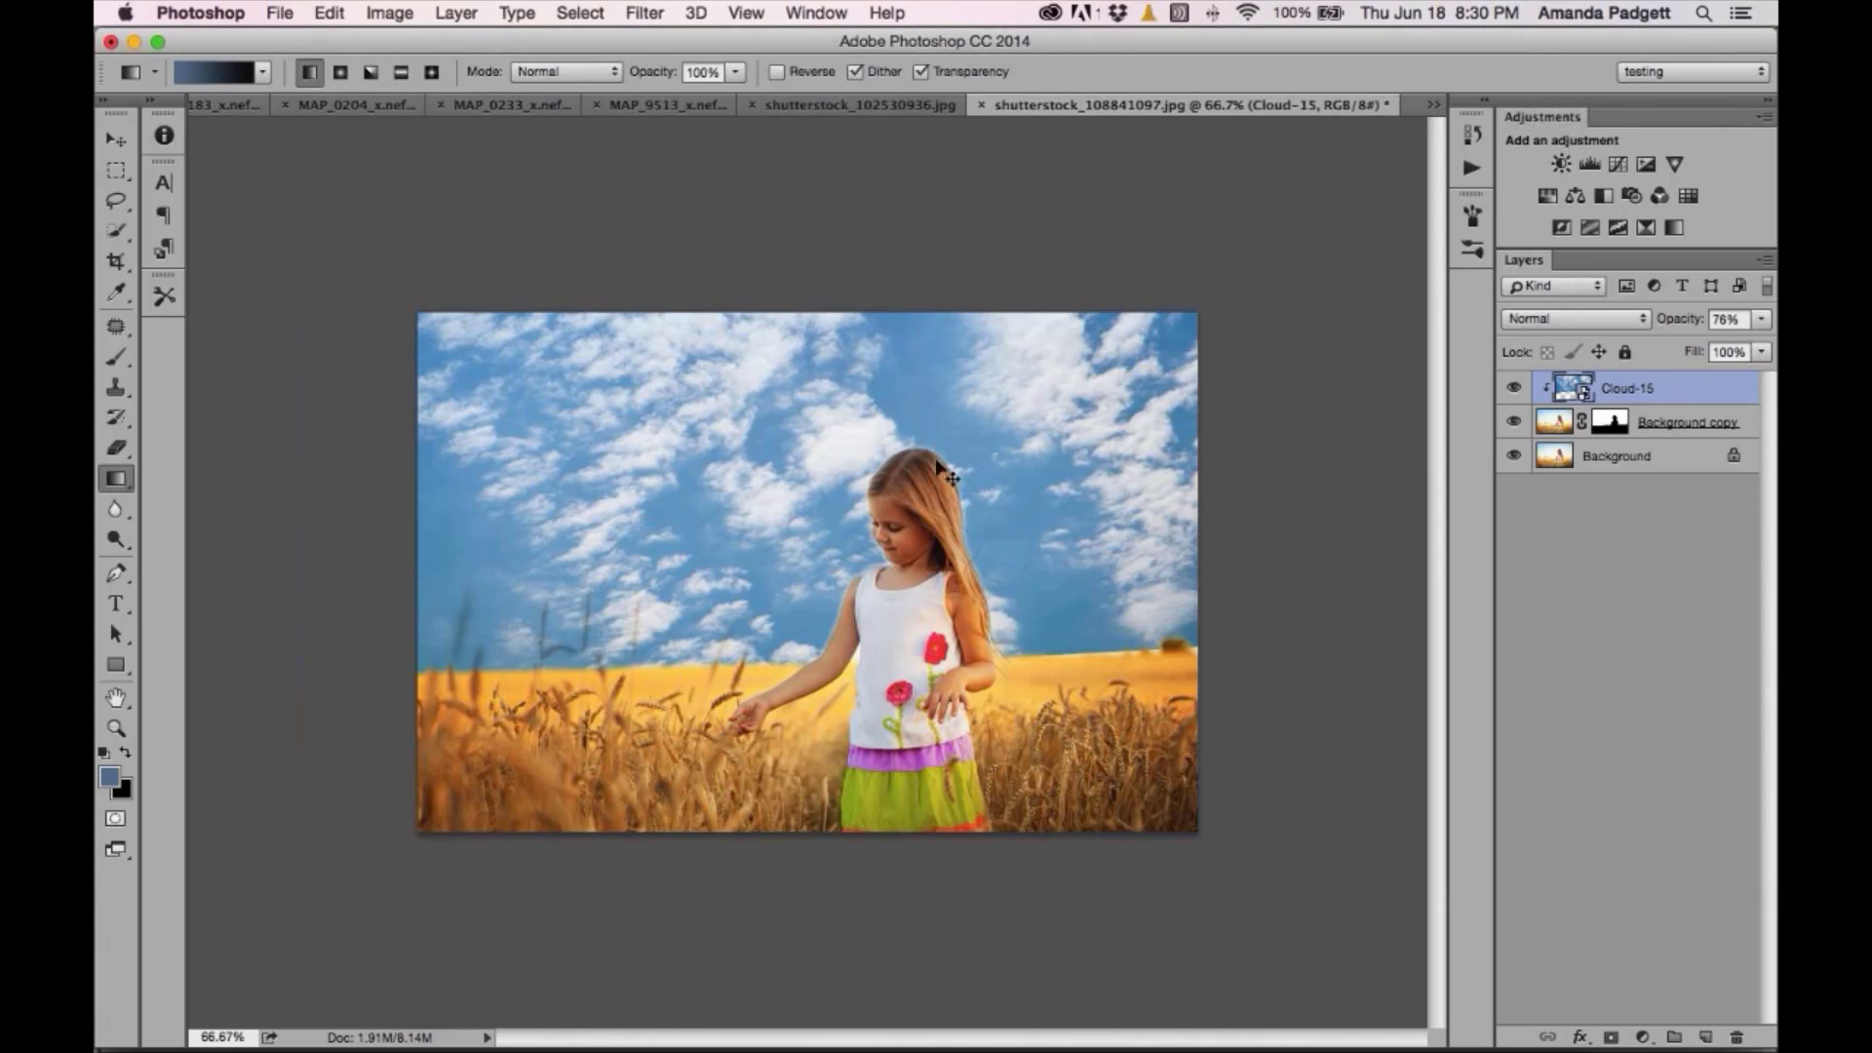
pyautogui.press('super+1')
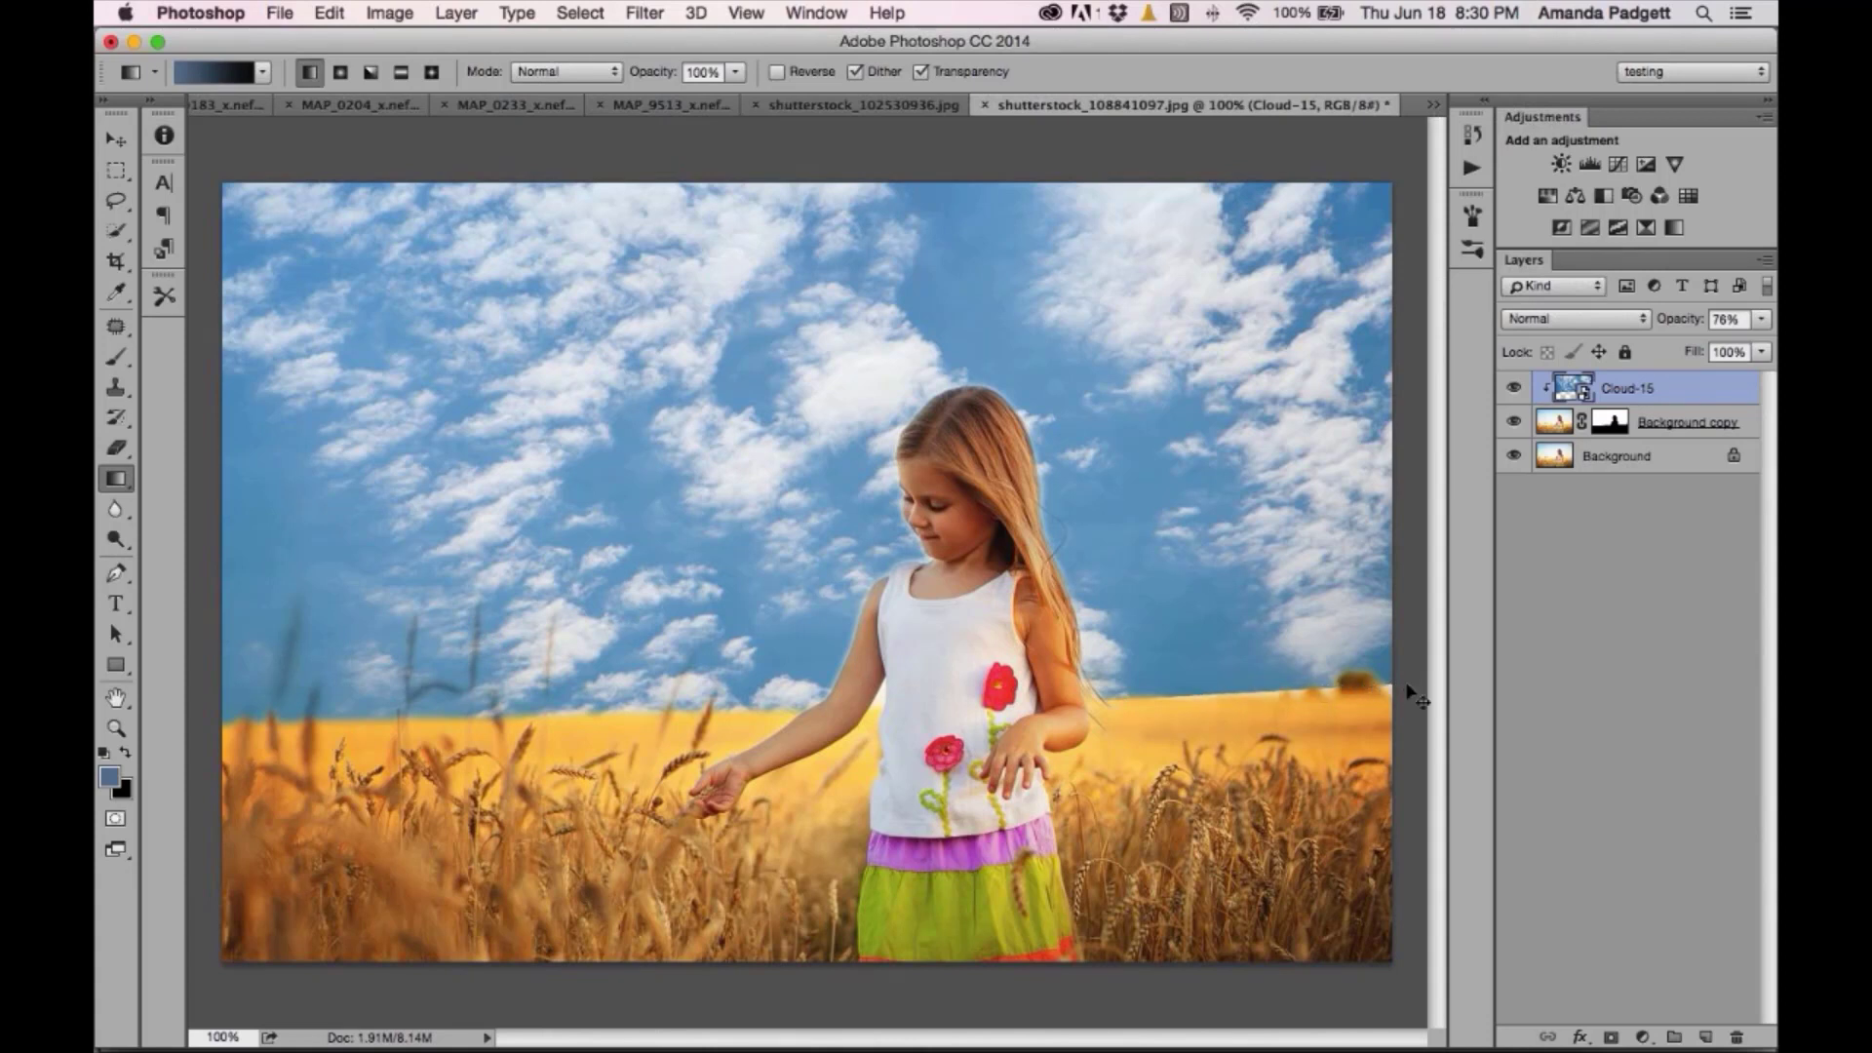
# - Distort the Cloud-15 layer by pulling its two lower corners in to the photo's side edges near the horizon
pyautogui.press('super+minus')
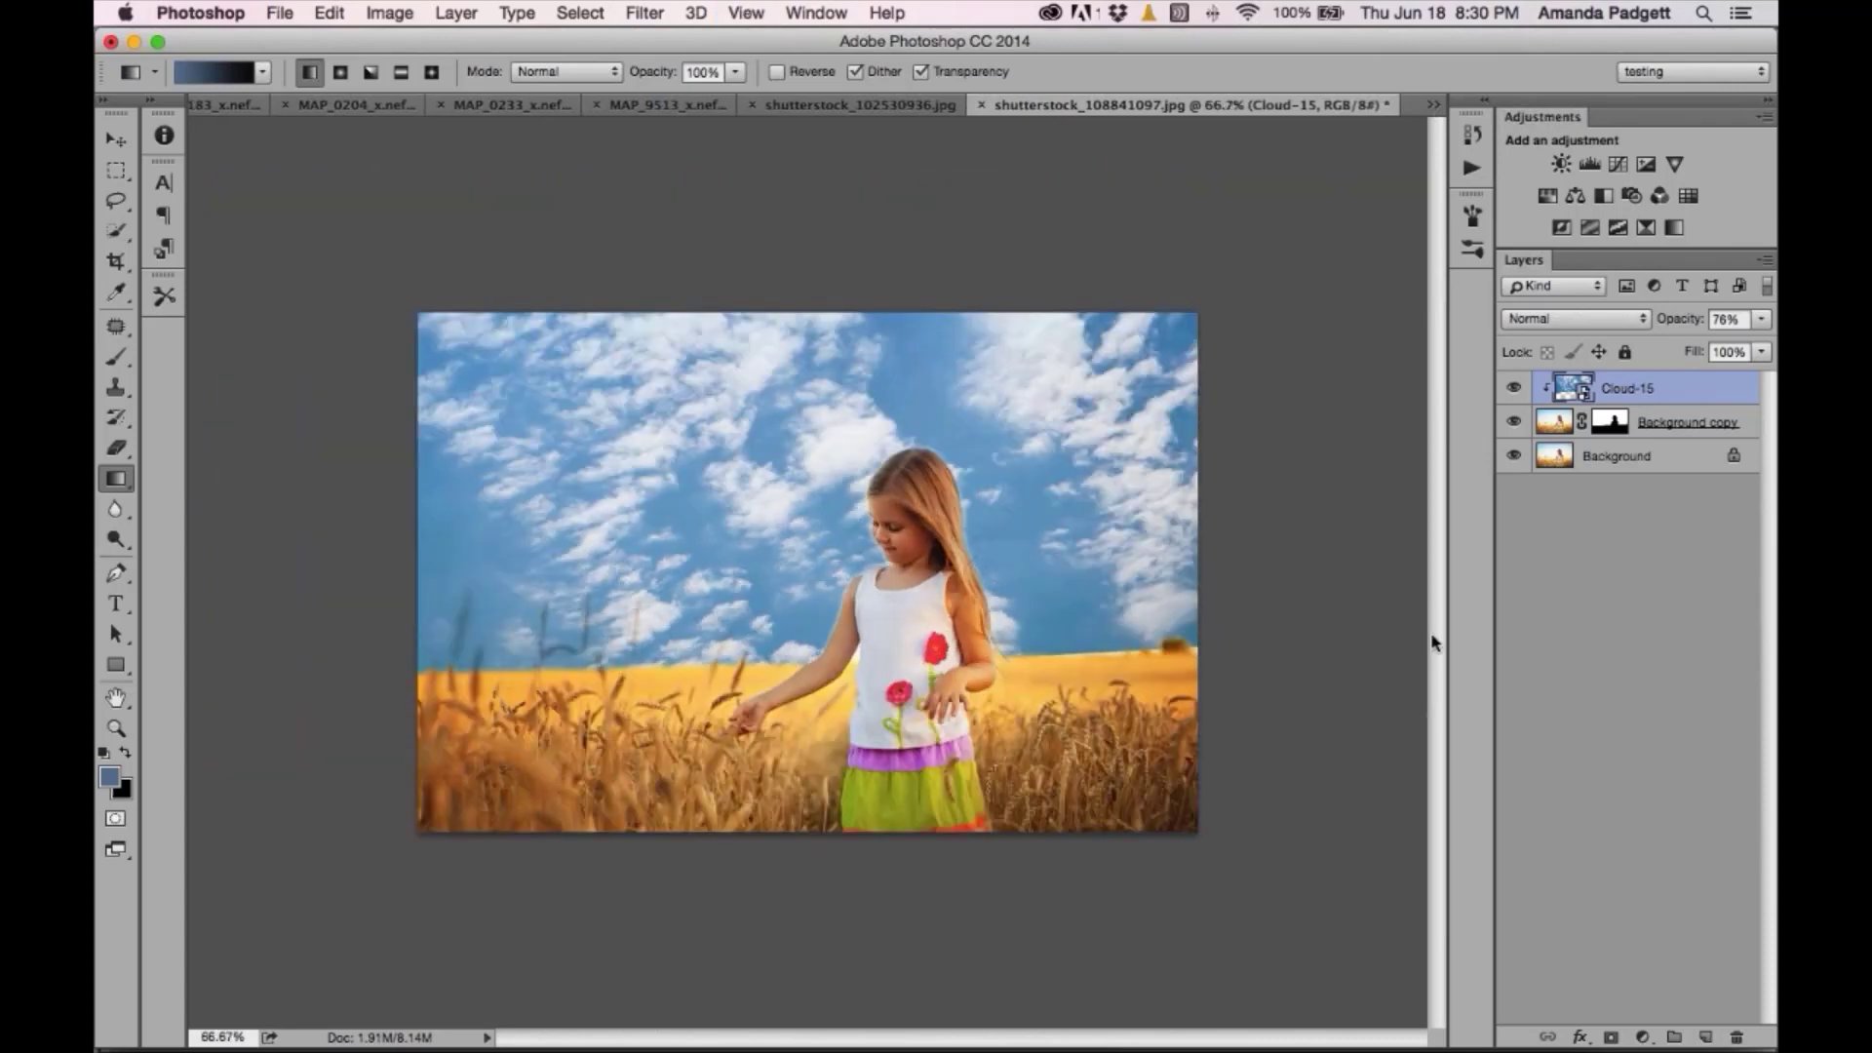
pyautogui.press('v')
pyautogui.click(1319, 689)
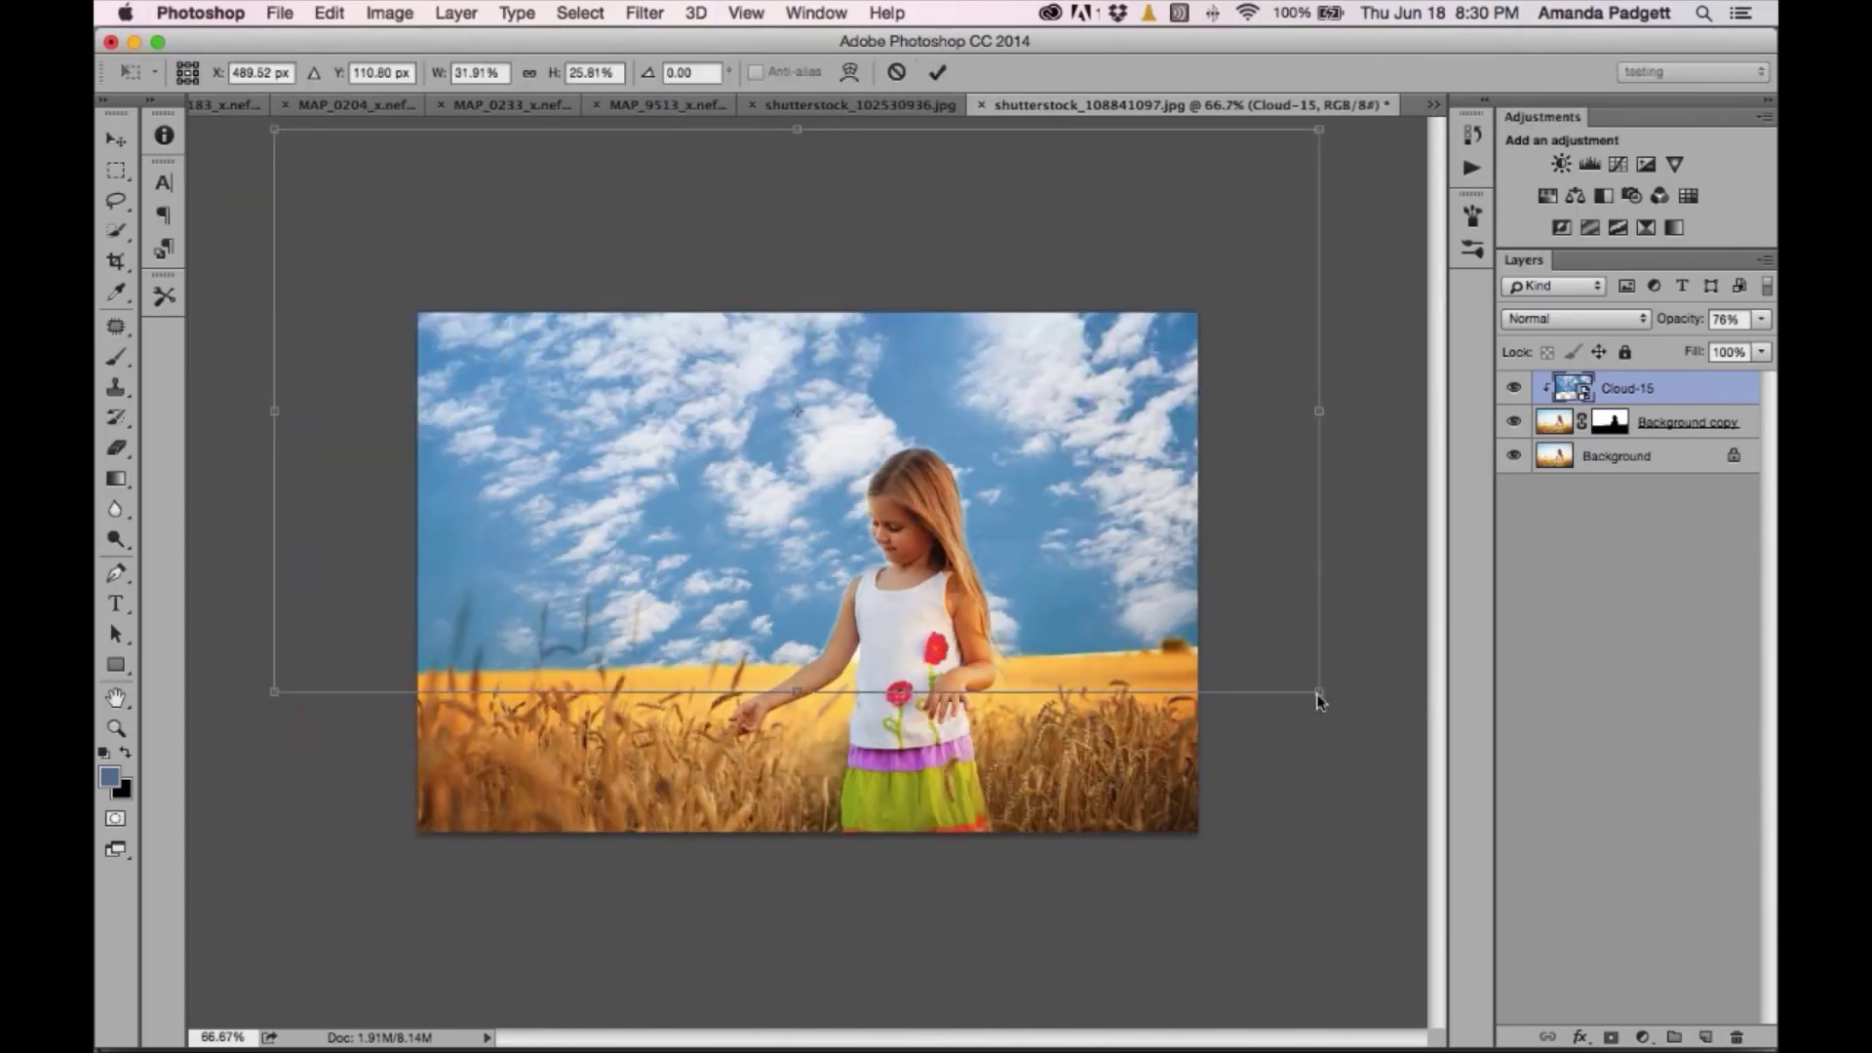
pyautogui.moveTo(1319, 698); pyautogui.dragTo(1208, 659)
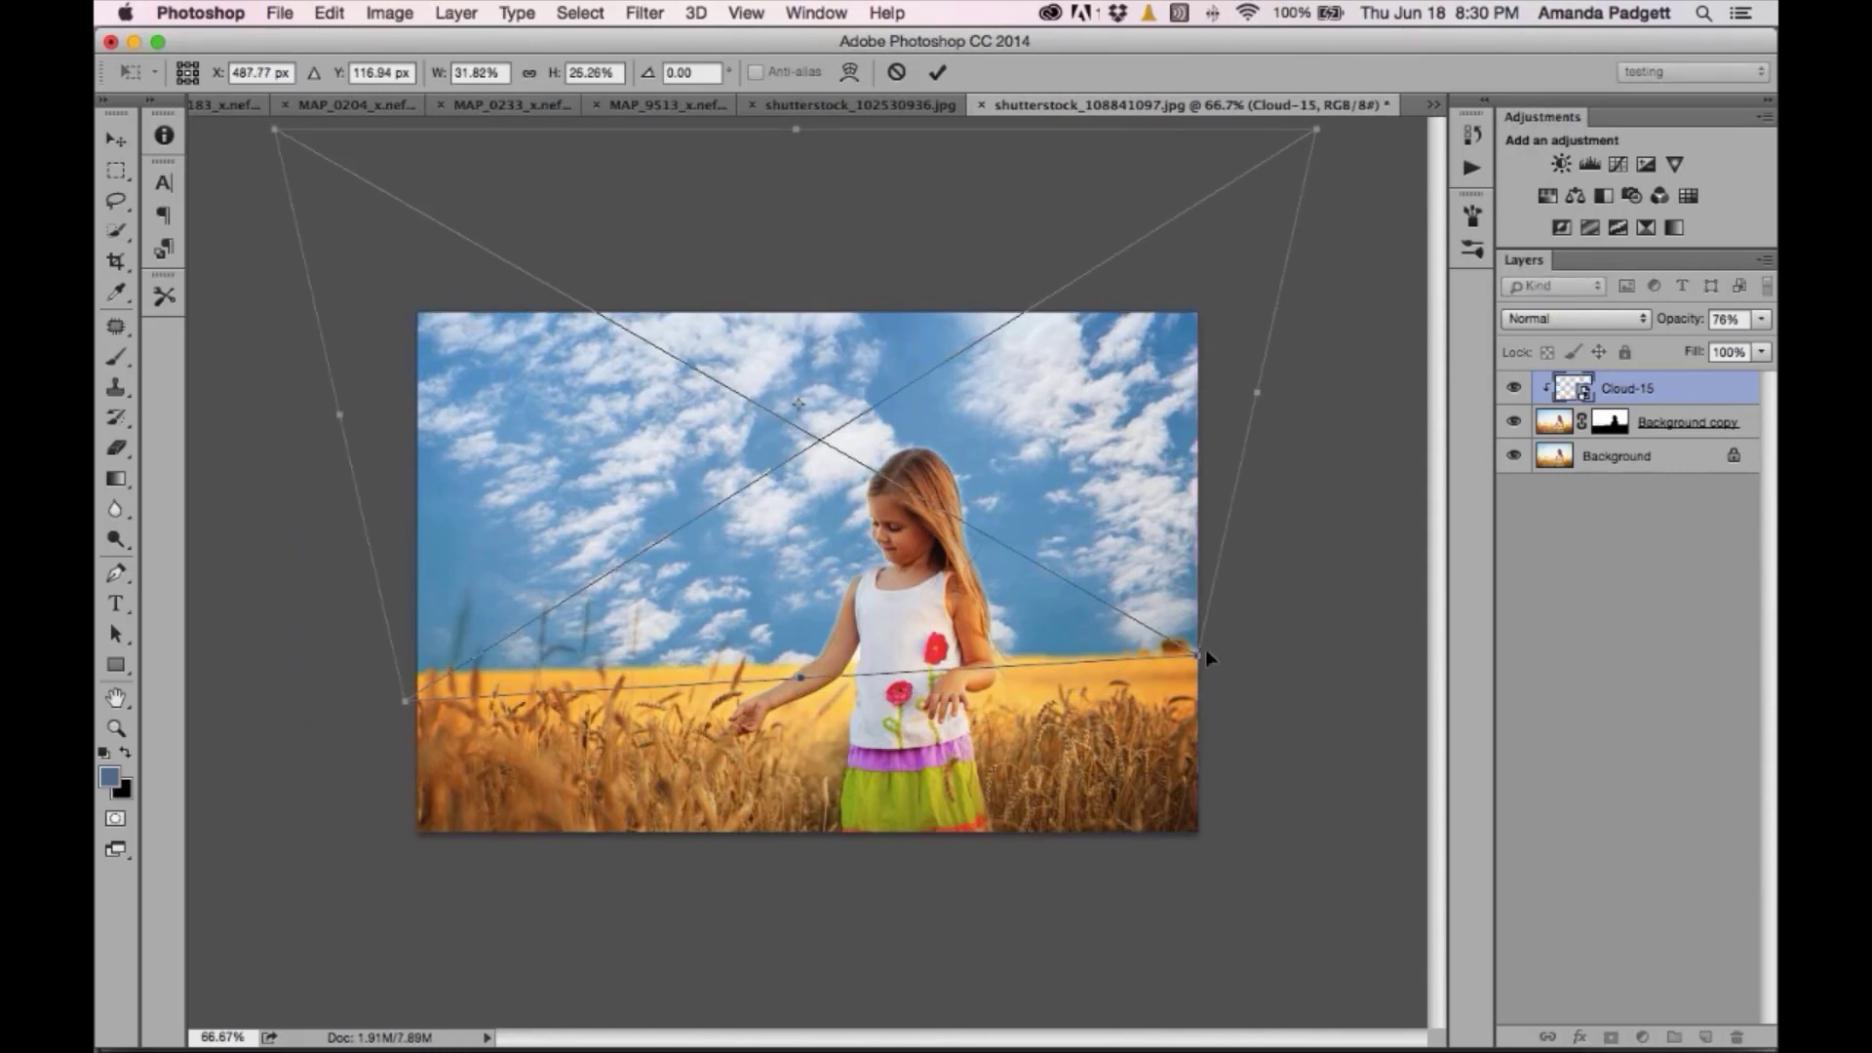
pyautogui.click(938, 72)
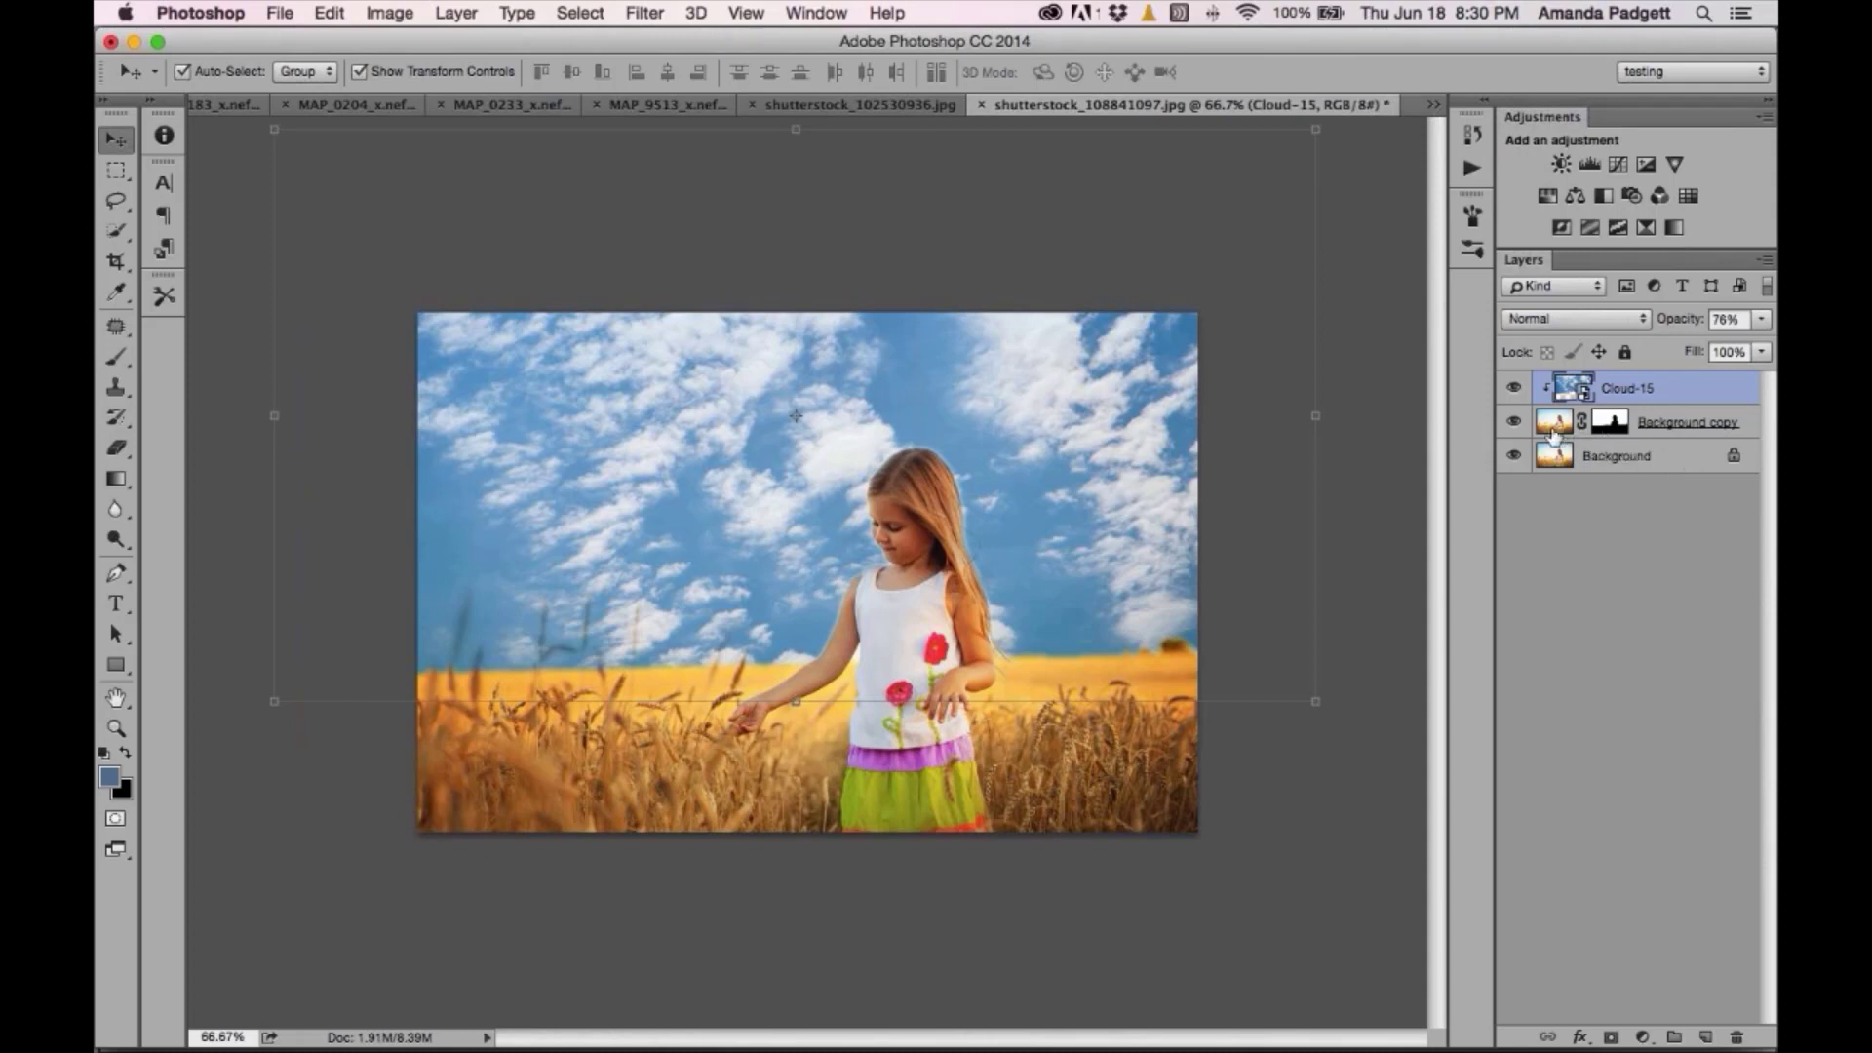
# - Toggle the visibility of the Cloud-15 and Background layers to examine the masked sky in Background copy alone and with clouds
pyautogui.click(1513, 387)
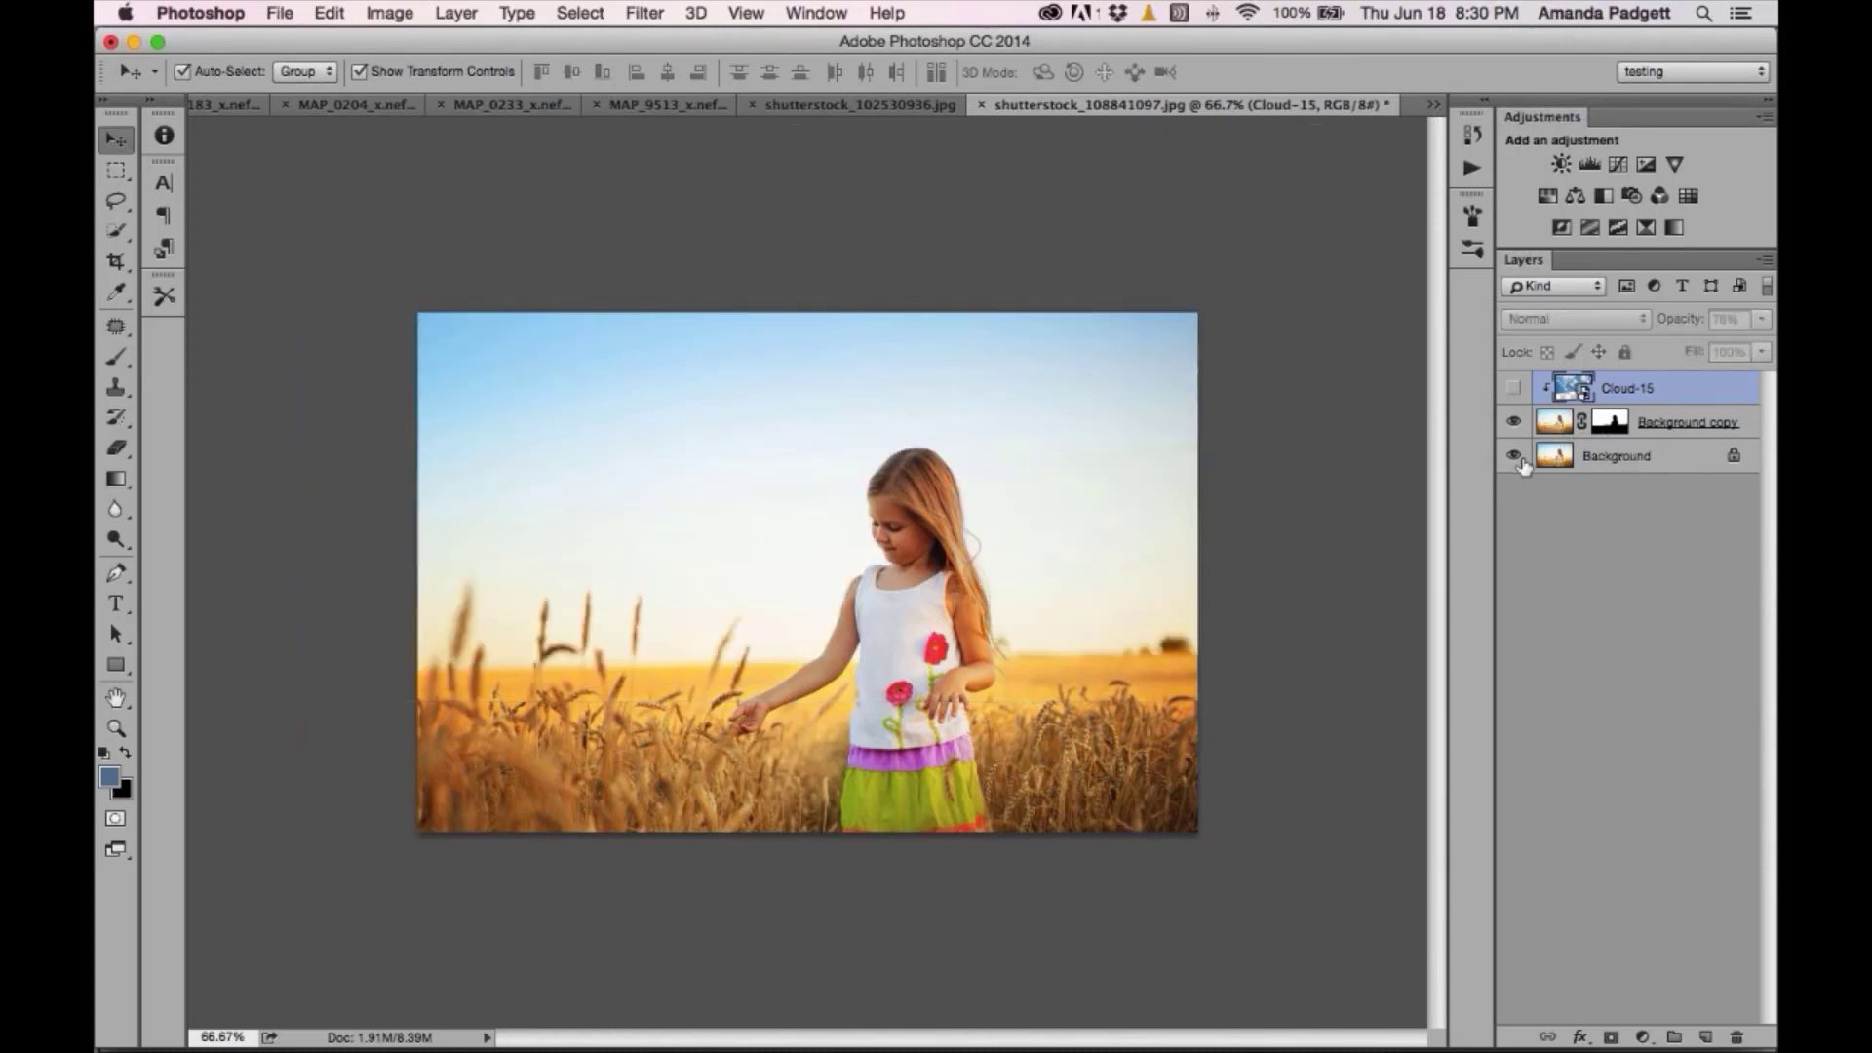
pyautogui.click(1514, 455)
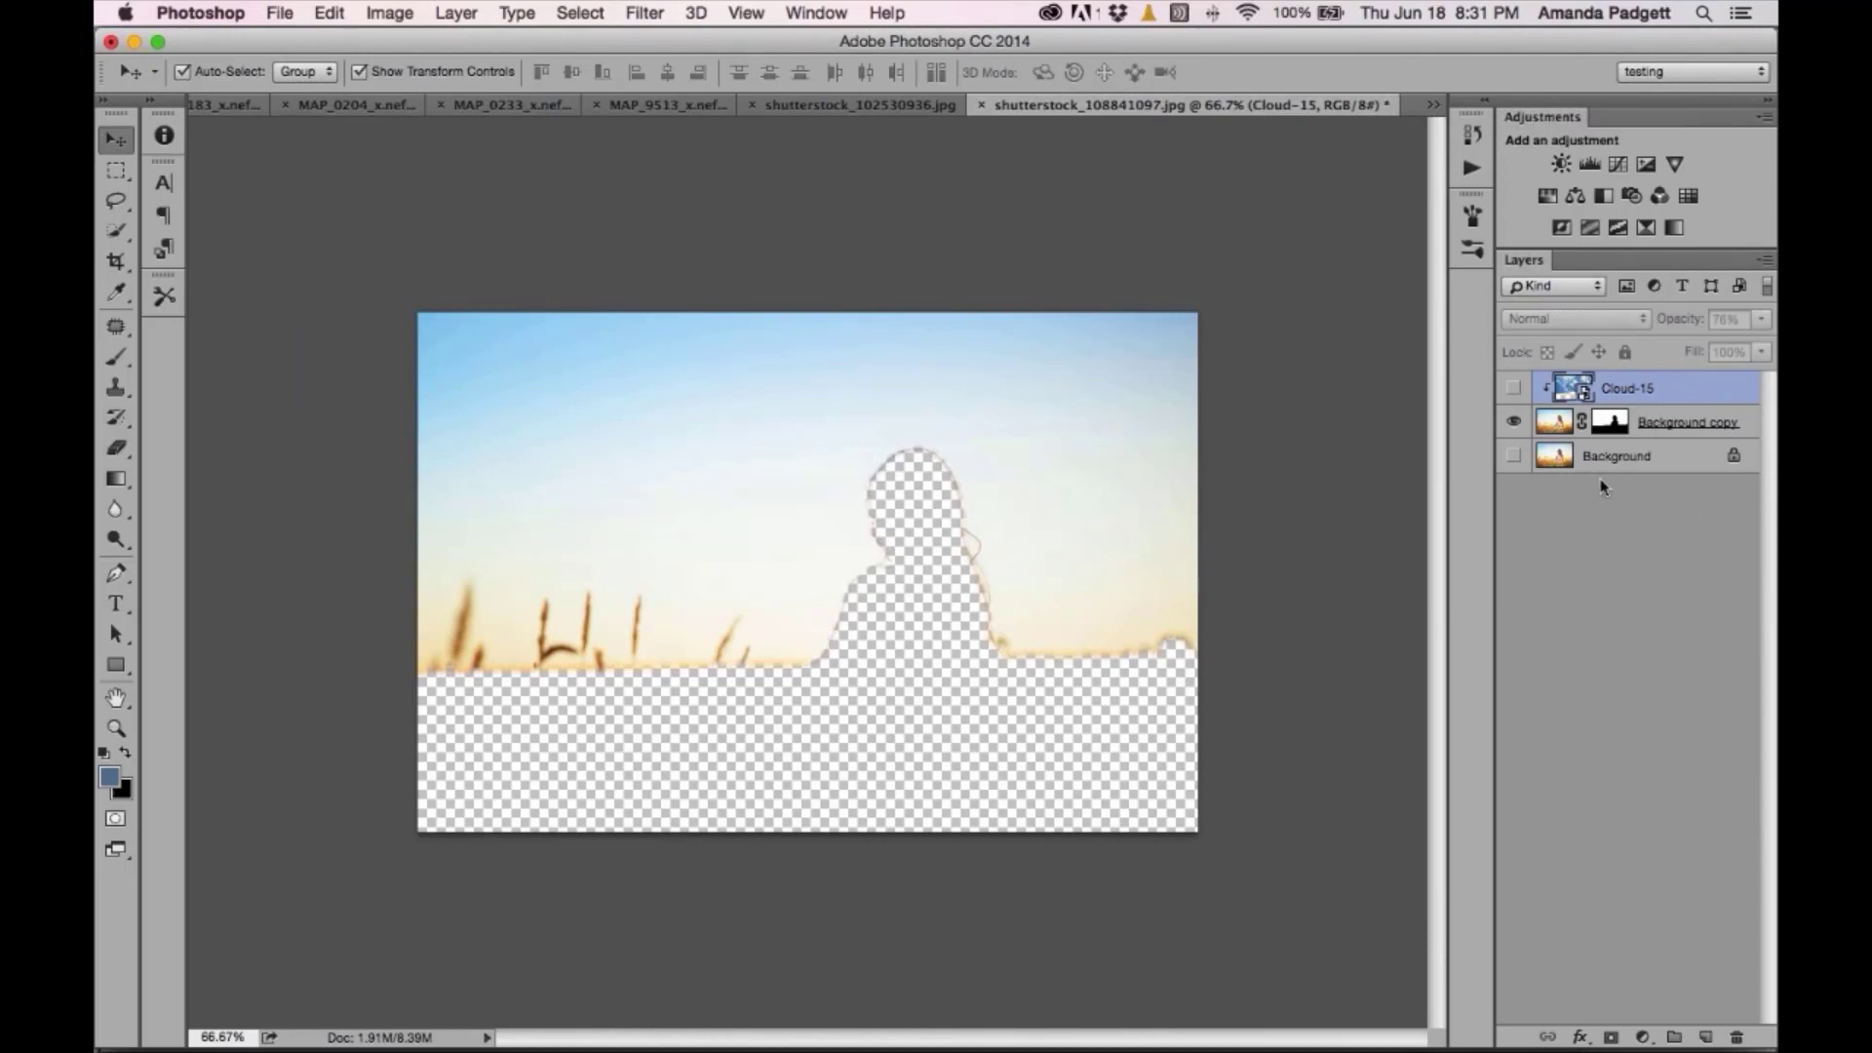
pyautogui.click(1516, 456)
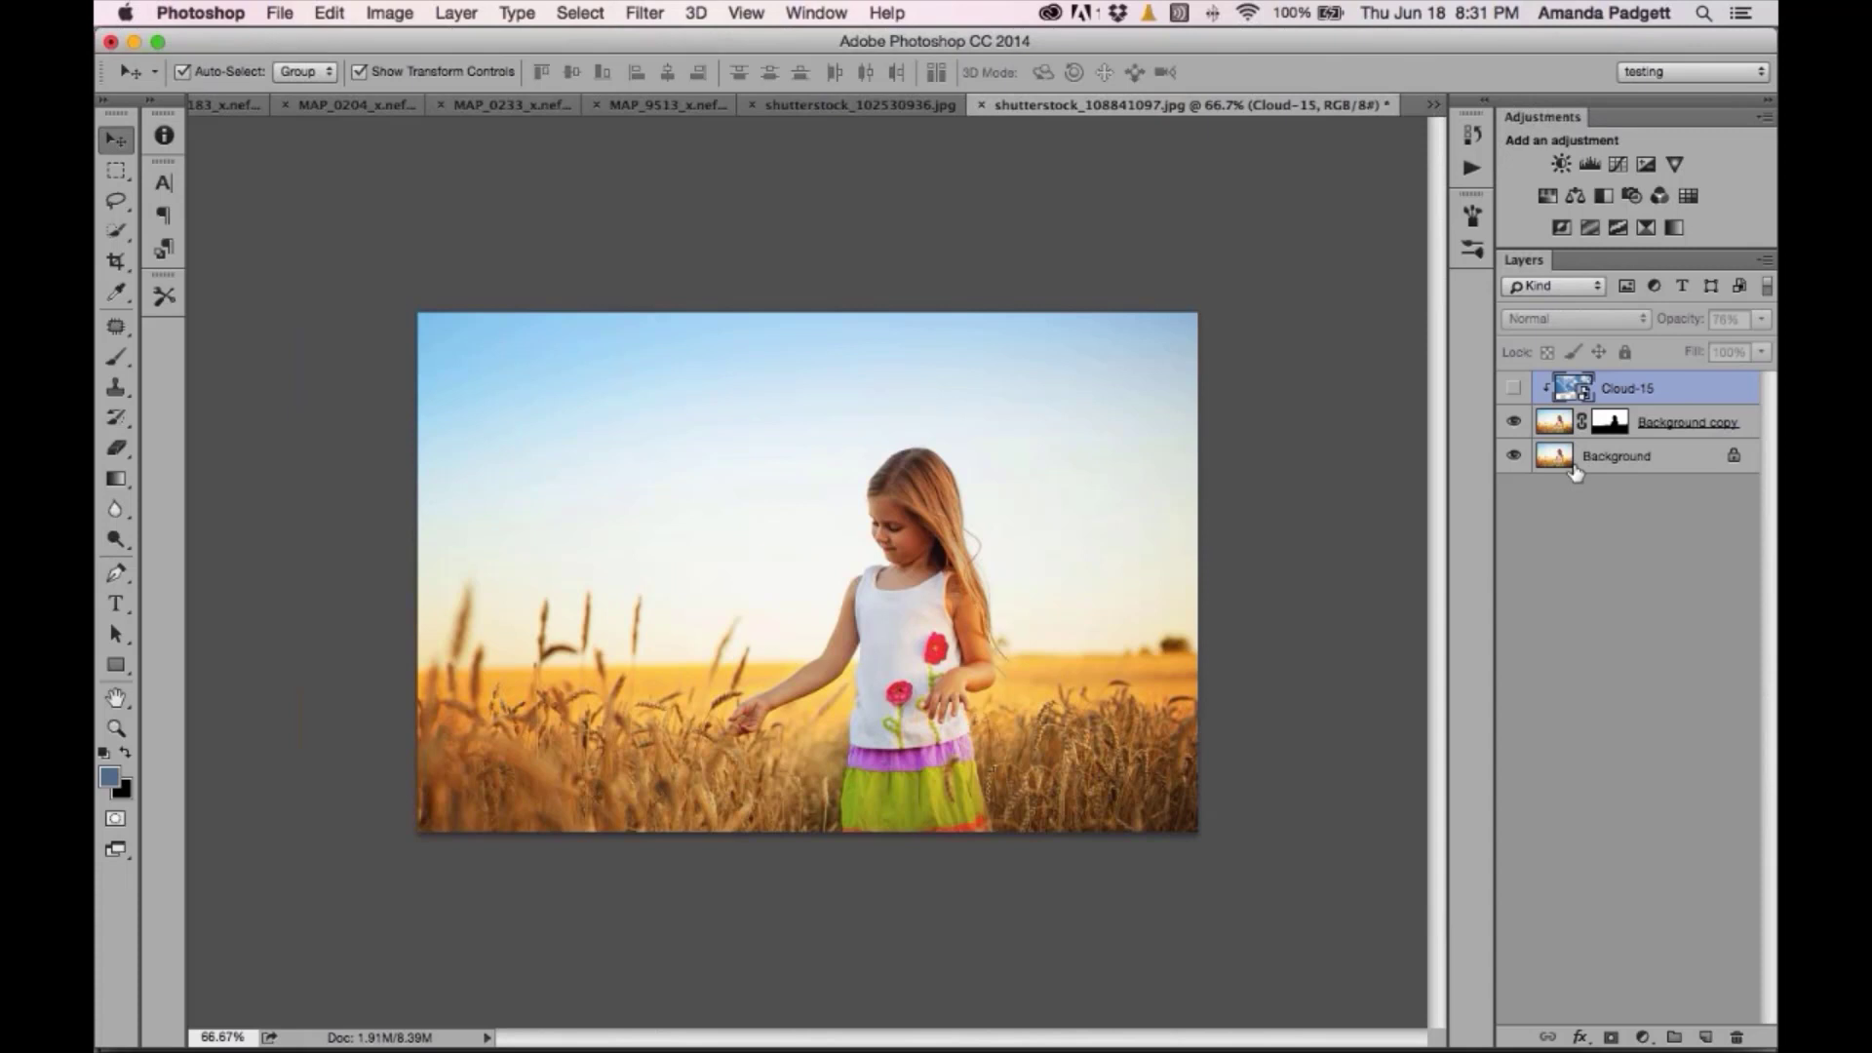
pyautogui.click(1514, 456)
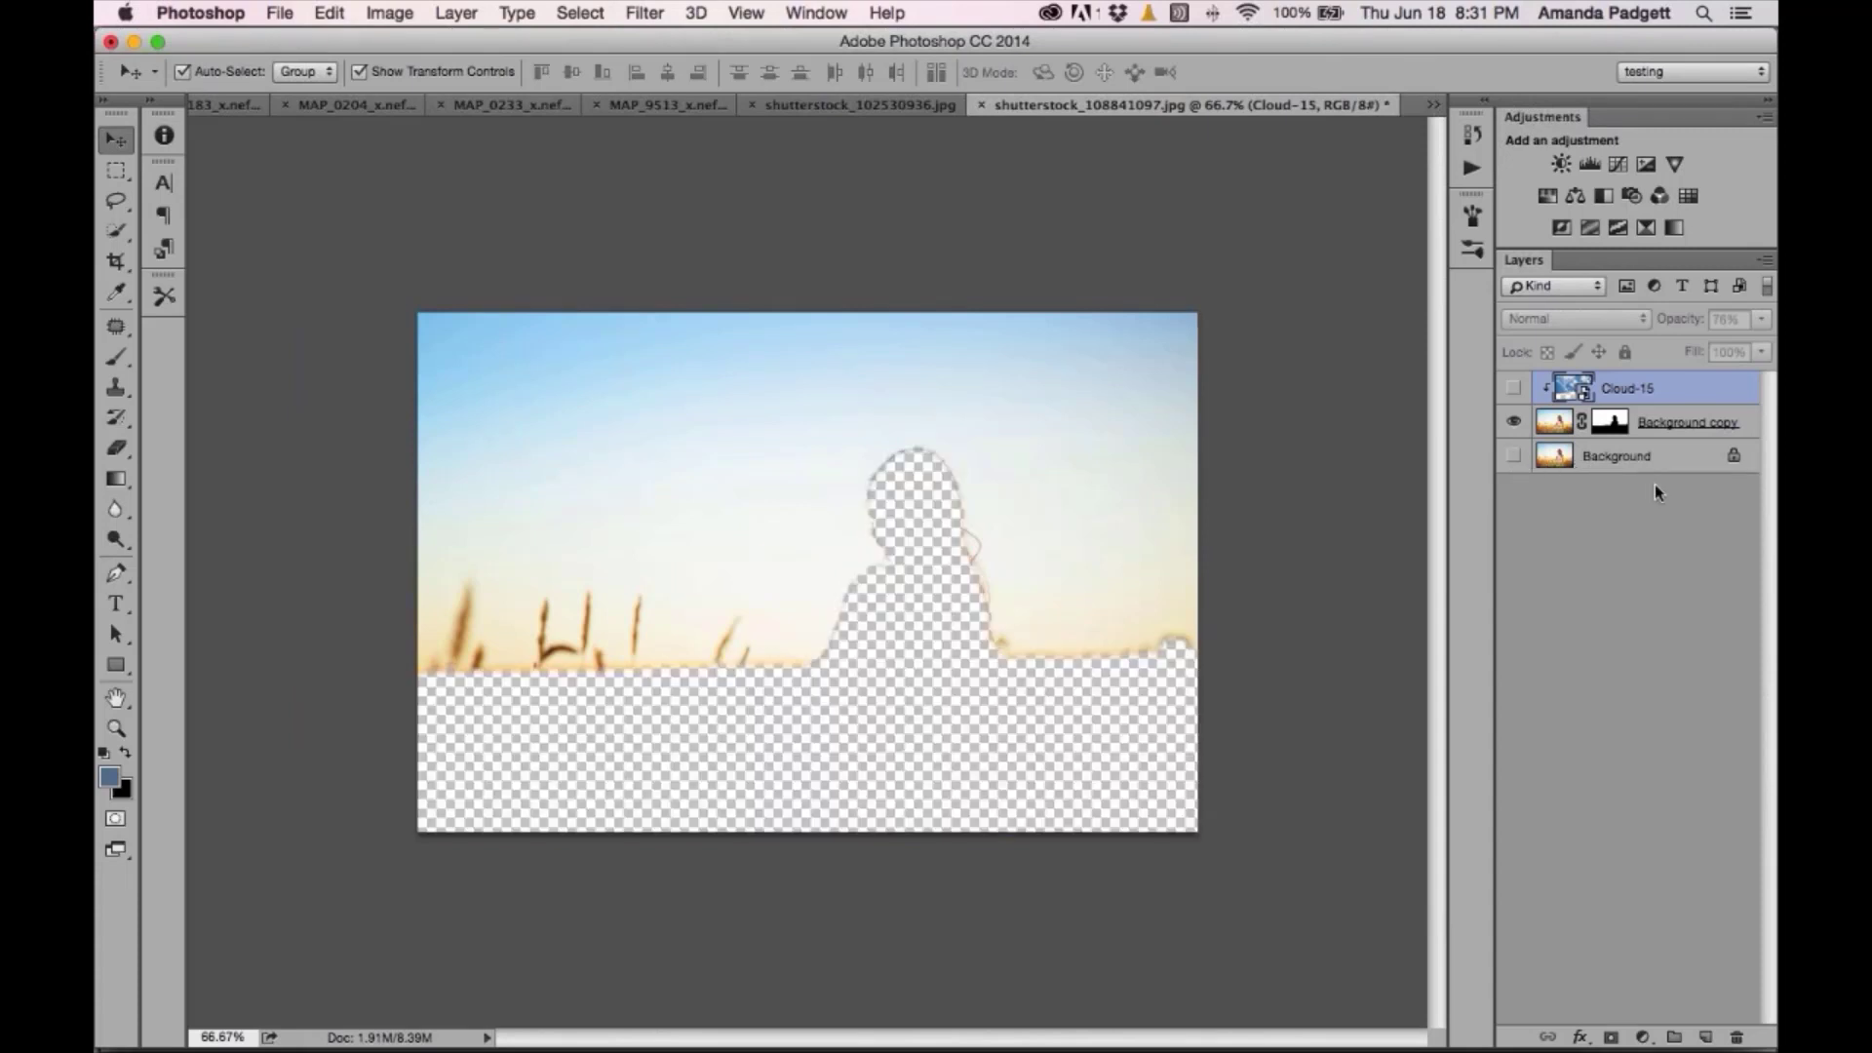
pyautogui.click(1513, 387)
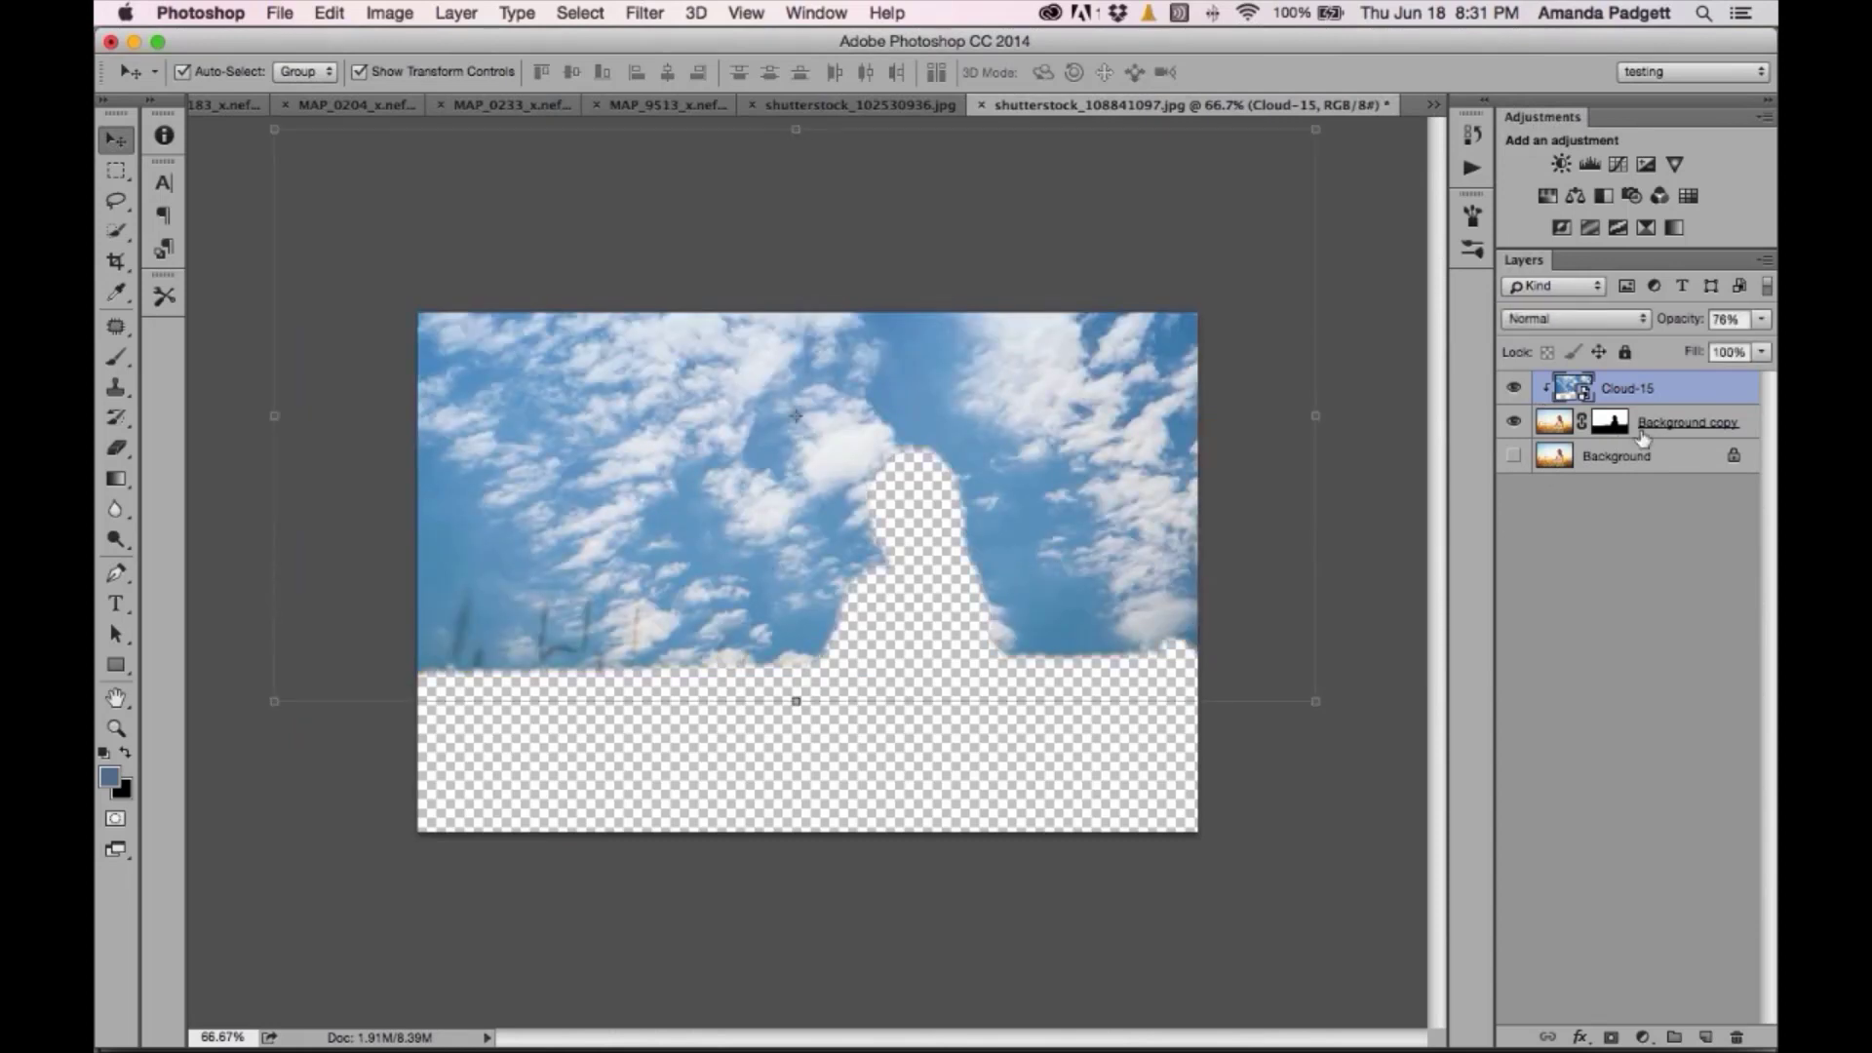
# - Release the Cloud-15 clipping mask and set the layer's opacity to 100%
pyautogui.press('super')
pyautogui.keyDown('super'); pyautogui.click(1642, 409); pyautogui.keyUp('super')
pyautogui.click(1641, 391)
pyautogui.keyDown('alt'); pyautogui.click(1642, 393); pyautogui.keyUp('alt')
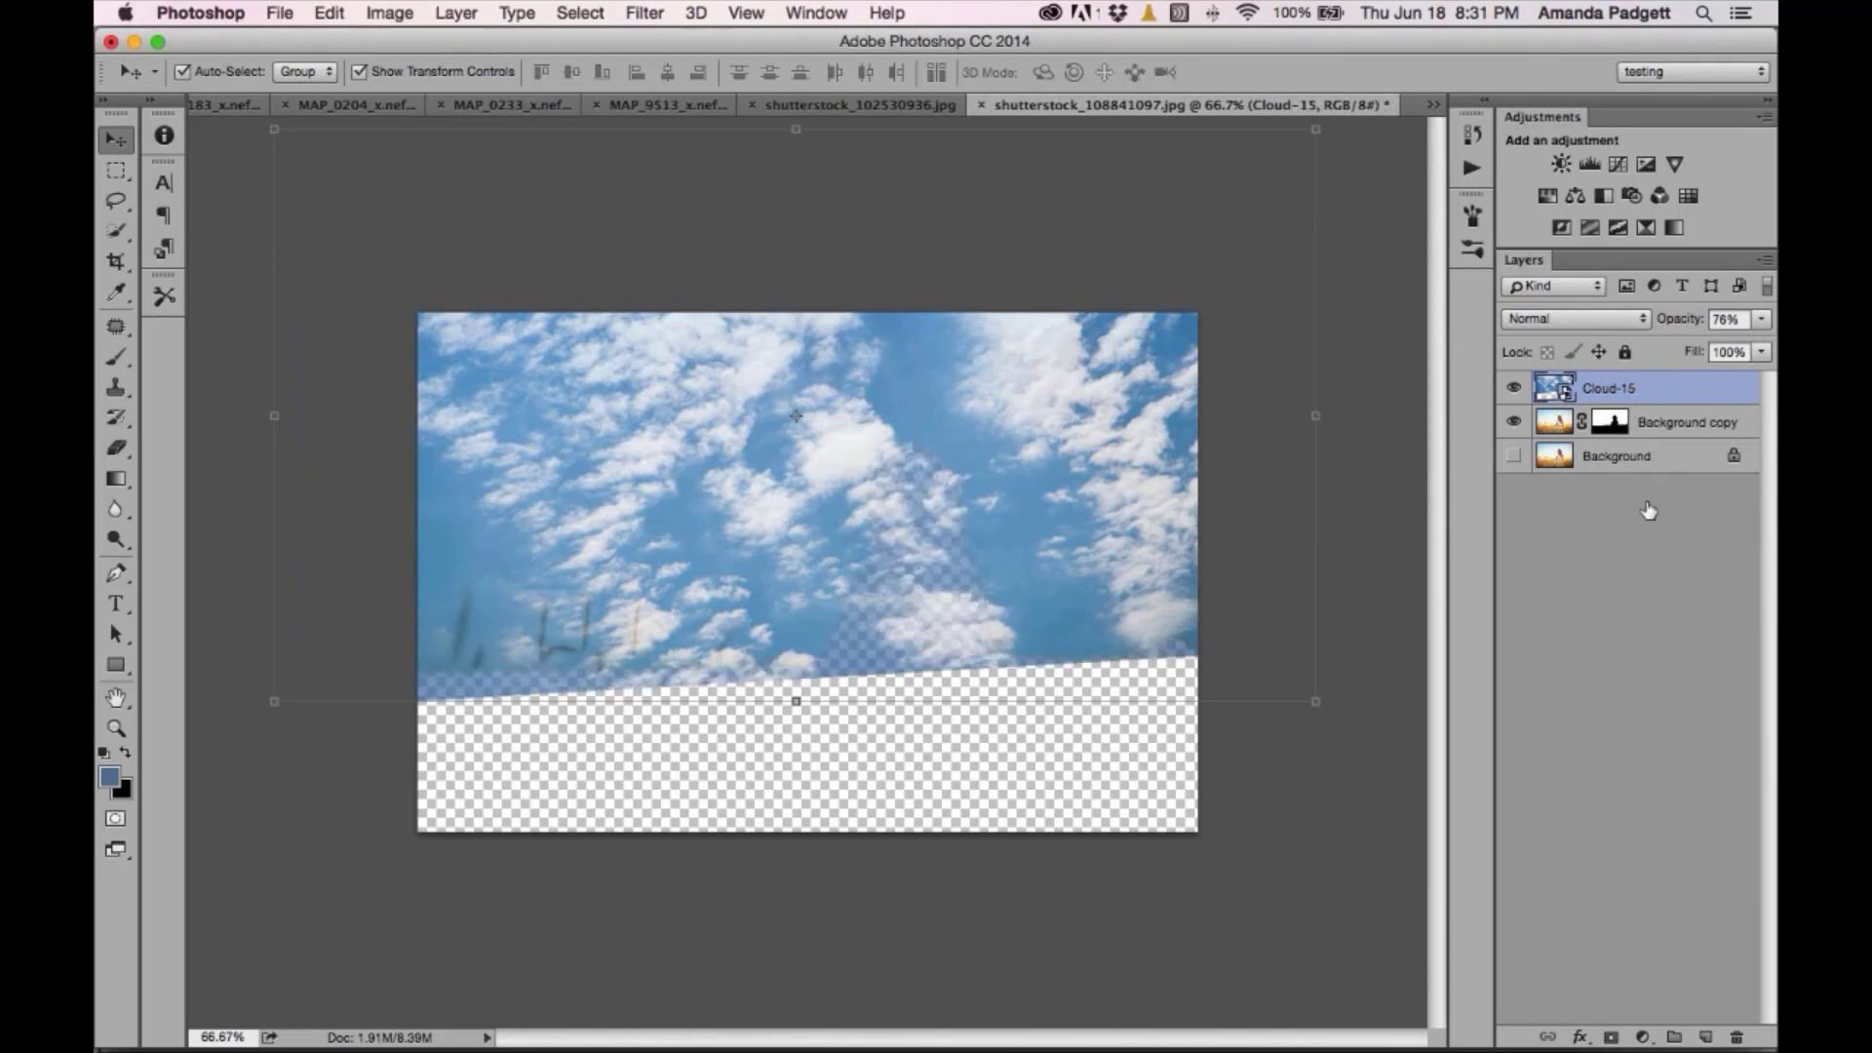
pyautogui.moveTo(1694, 321); pyautogui.dragTo(1774, 323)
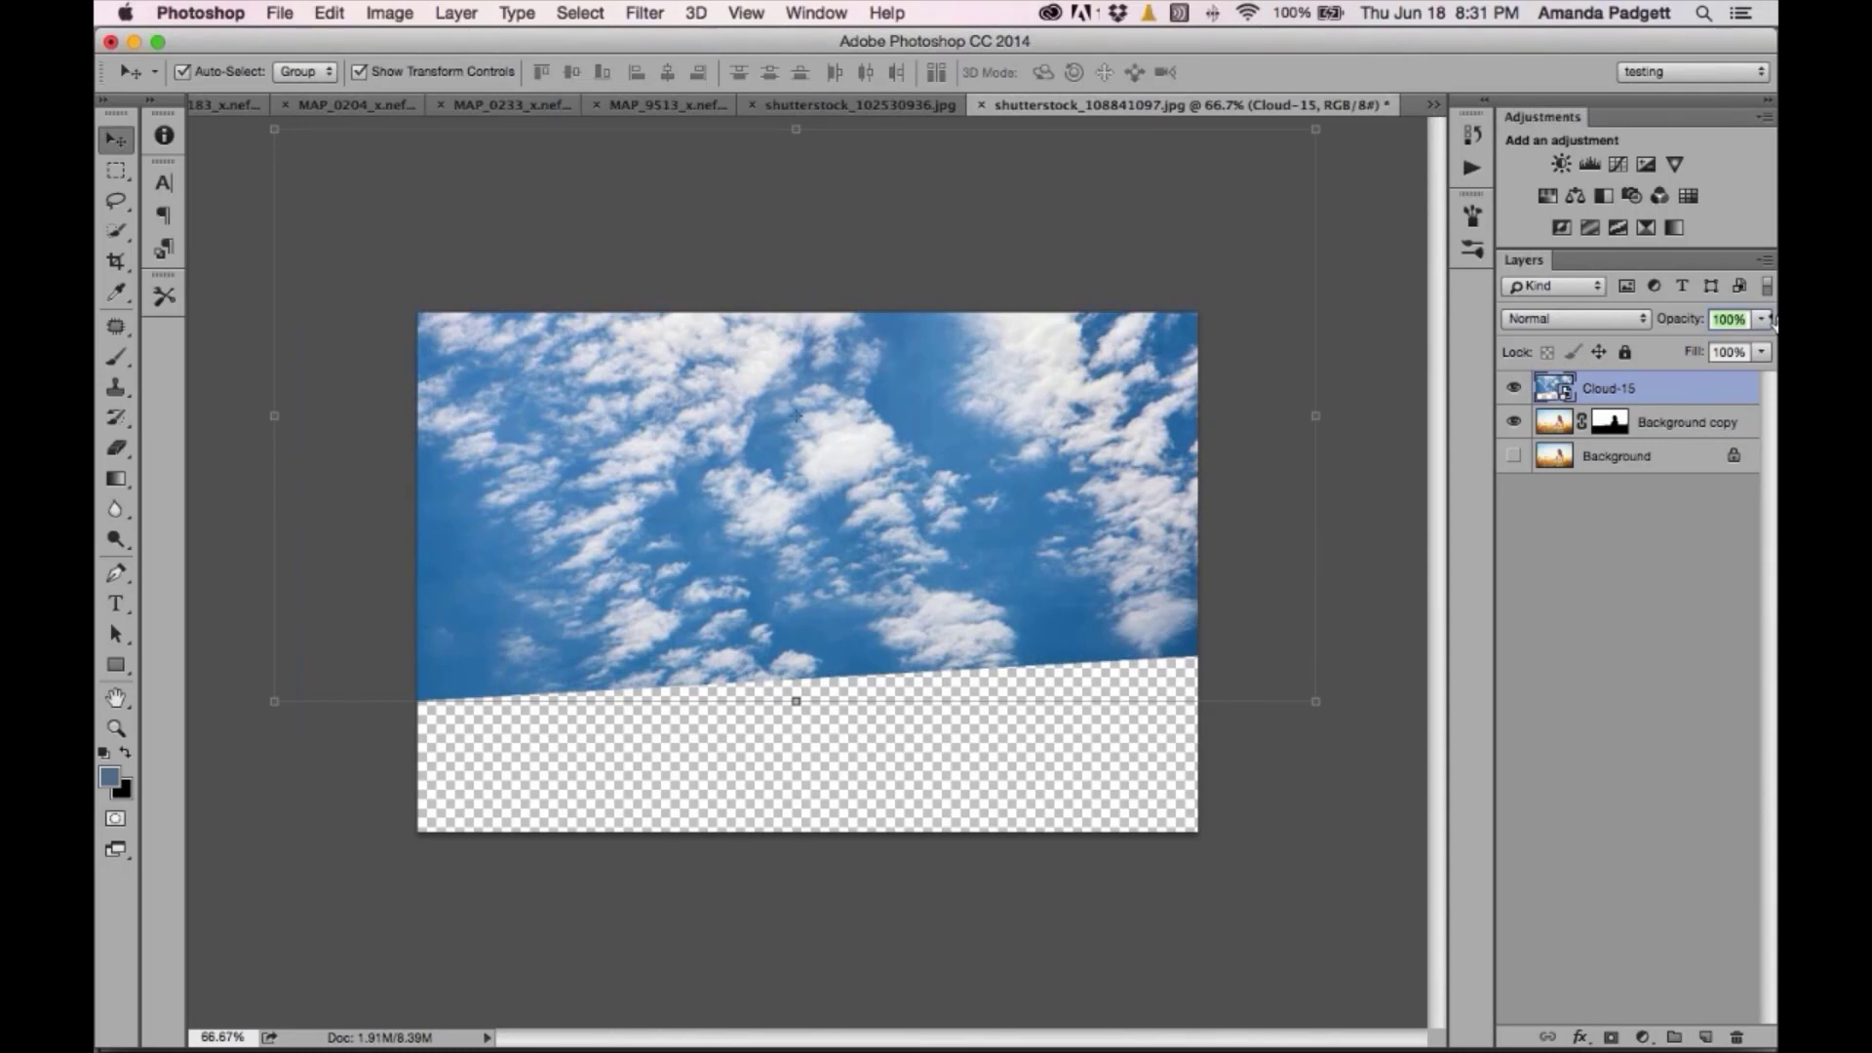
pyautogui.press('Return')
# - Clip Cloud-15 to the Background copy layer again and show the Background layer
pyautogui.click(468, 13)
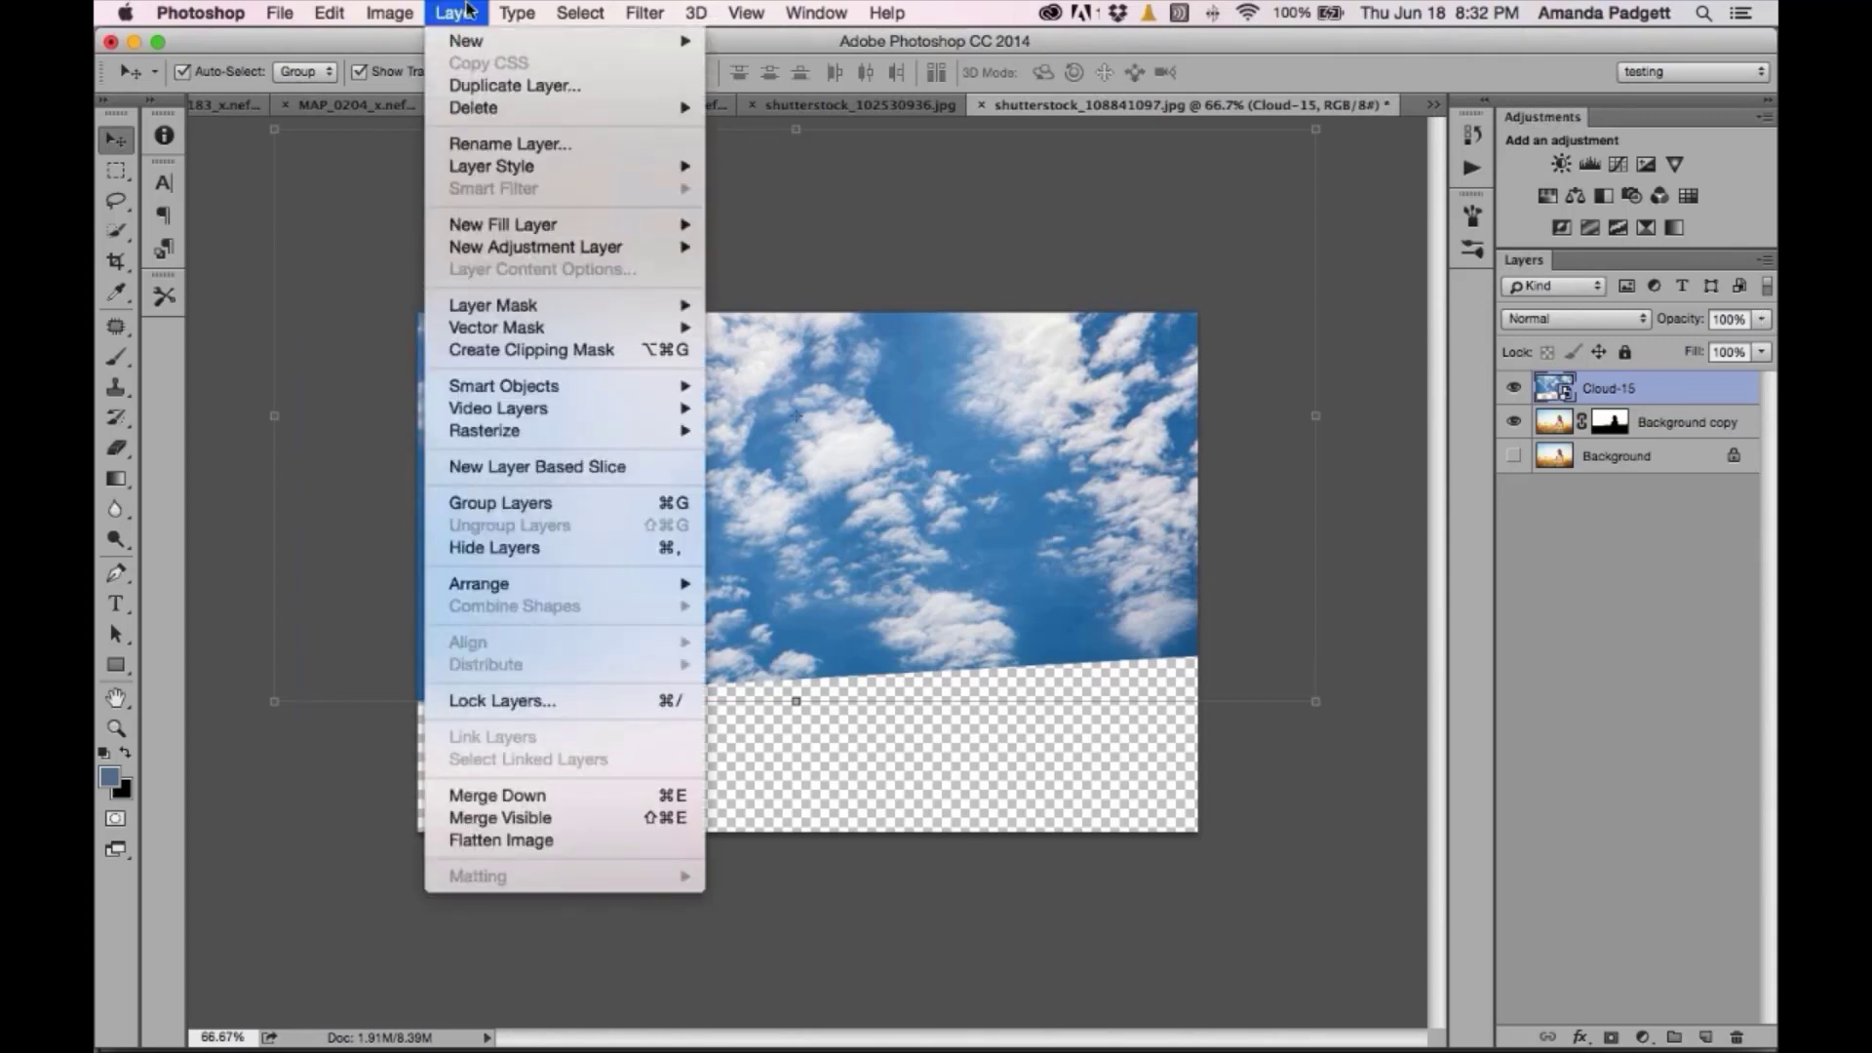
pyautogui.click(530, 353)
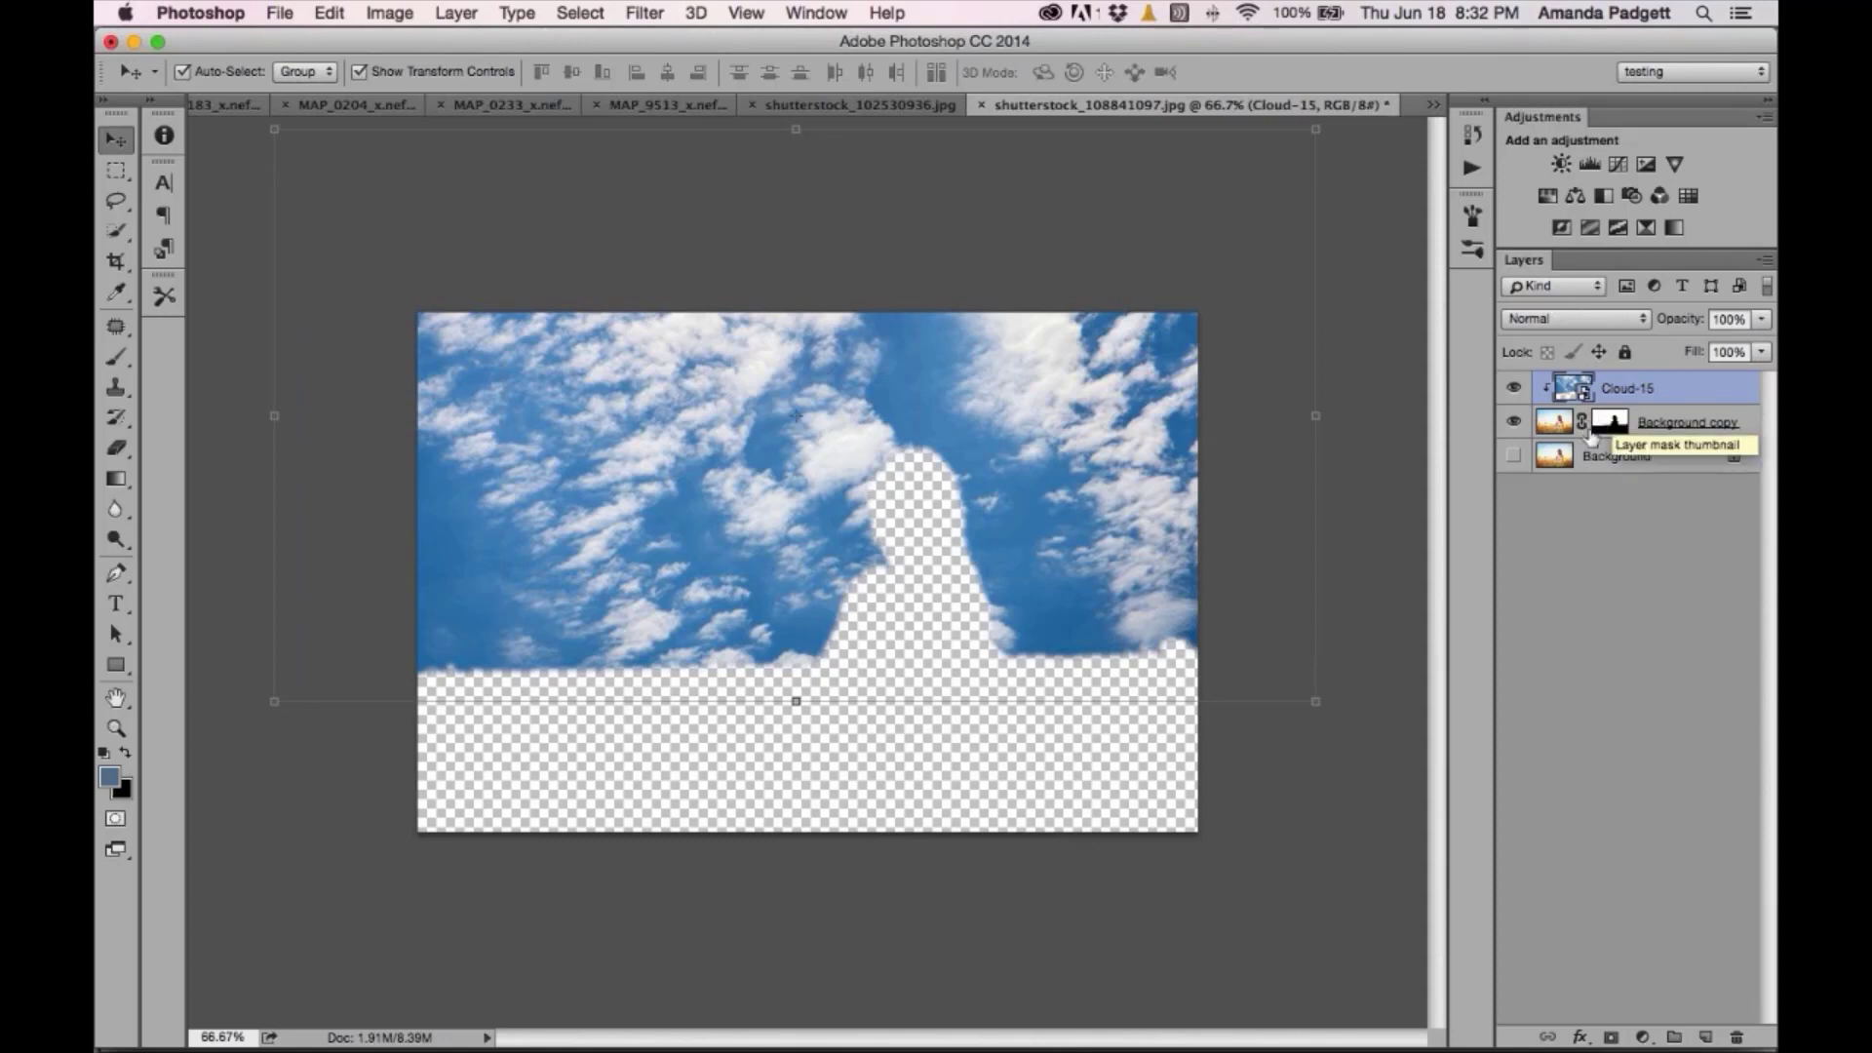
pyautogui.click(1513, 454)
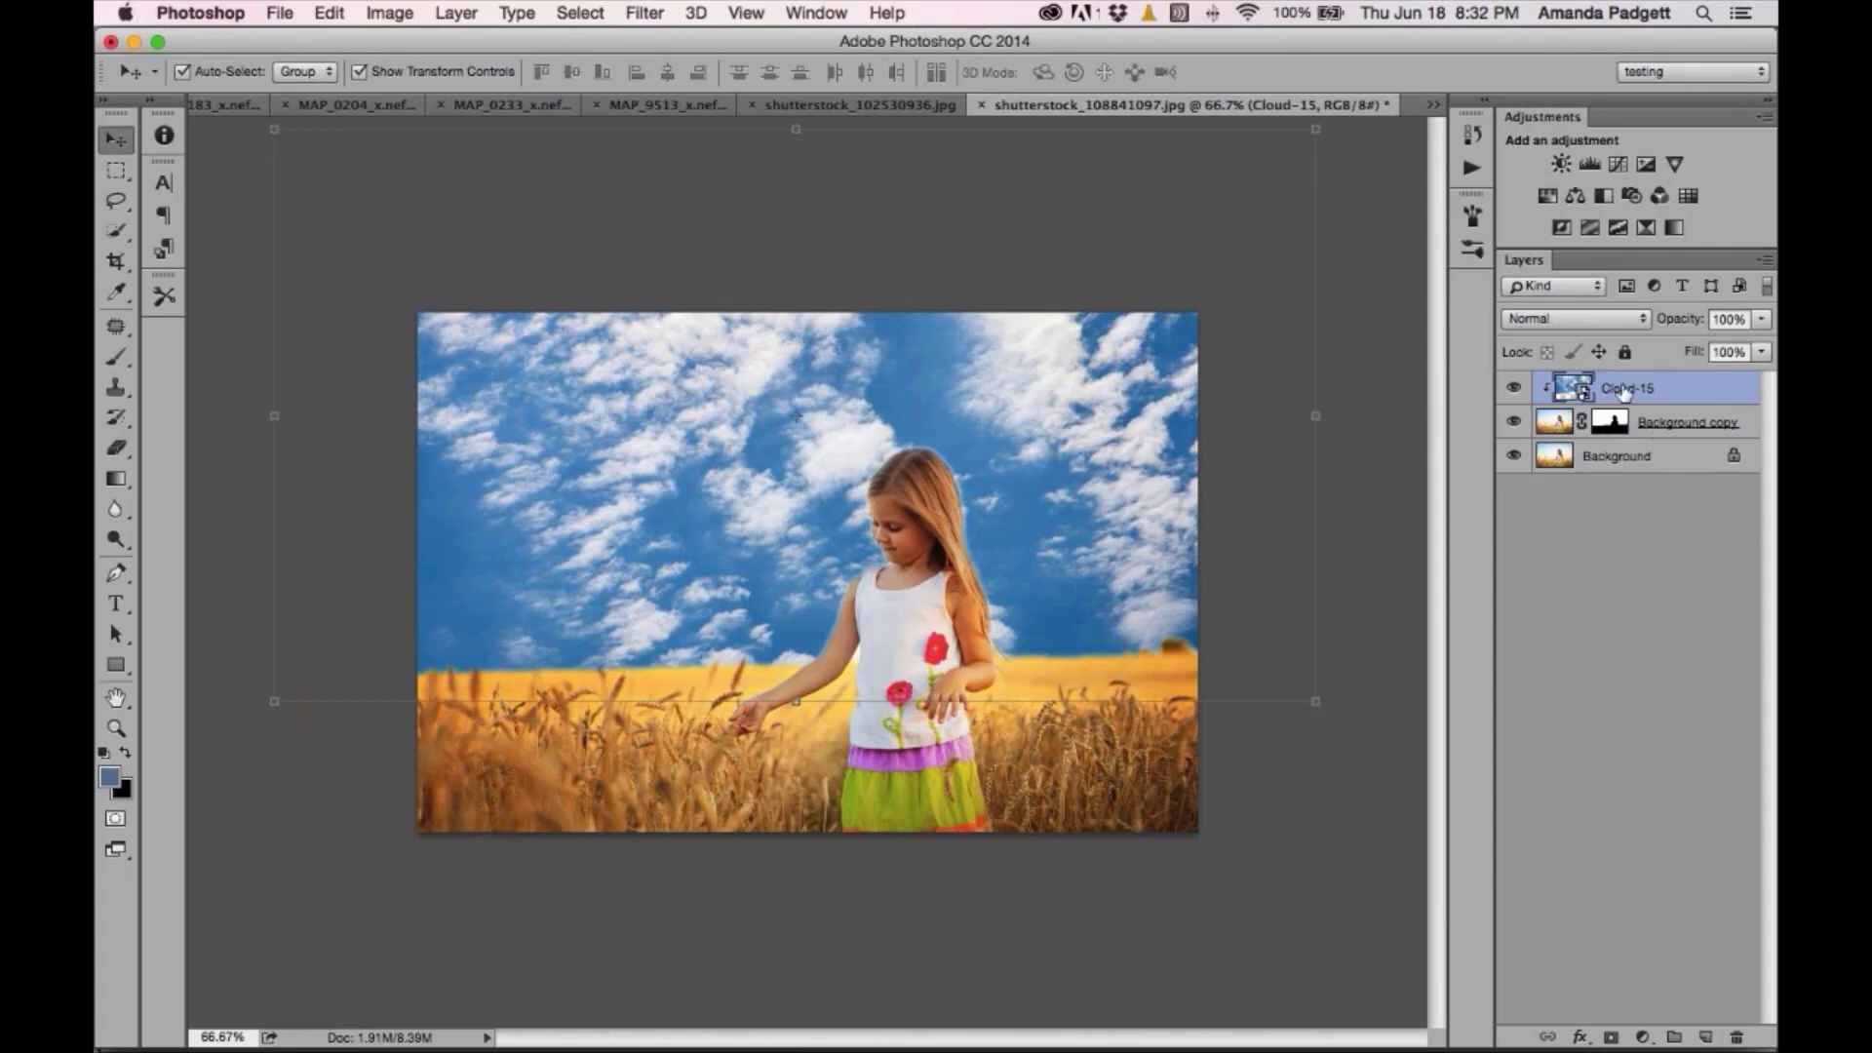
# - Add a layer mask to Cloud-15 and set the Gradient tool to the Foreground to Background preset, white to black
pyautogui.click(1612, 1039)
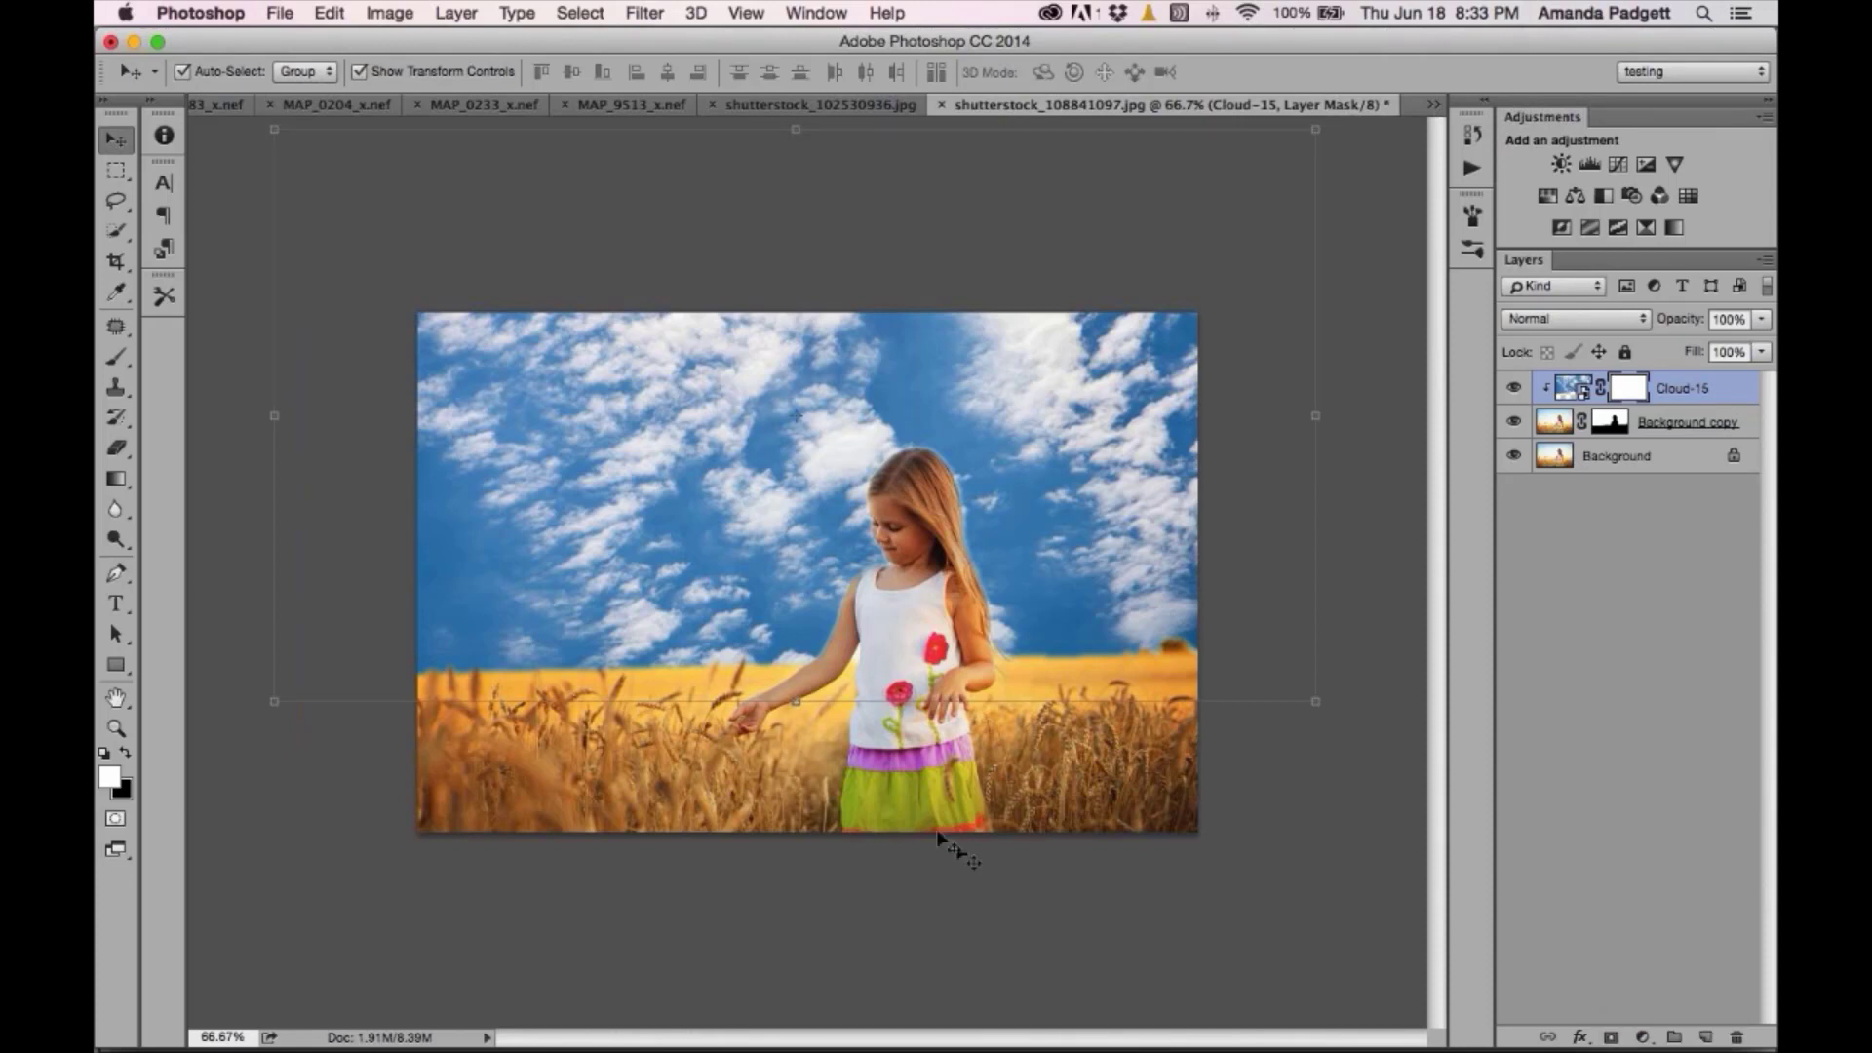
pyautogui.press('g')
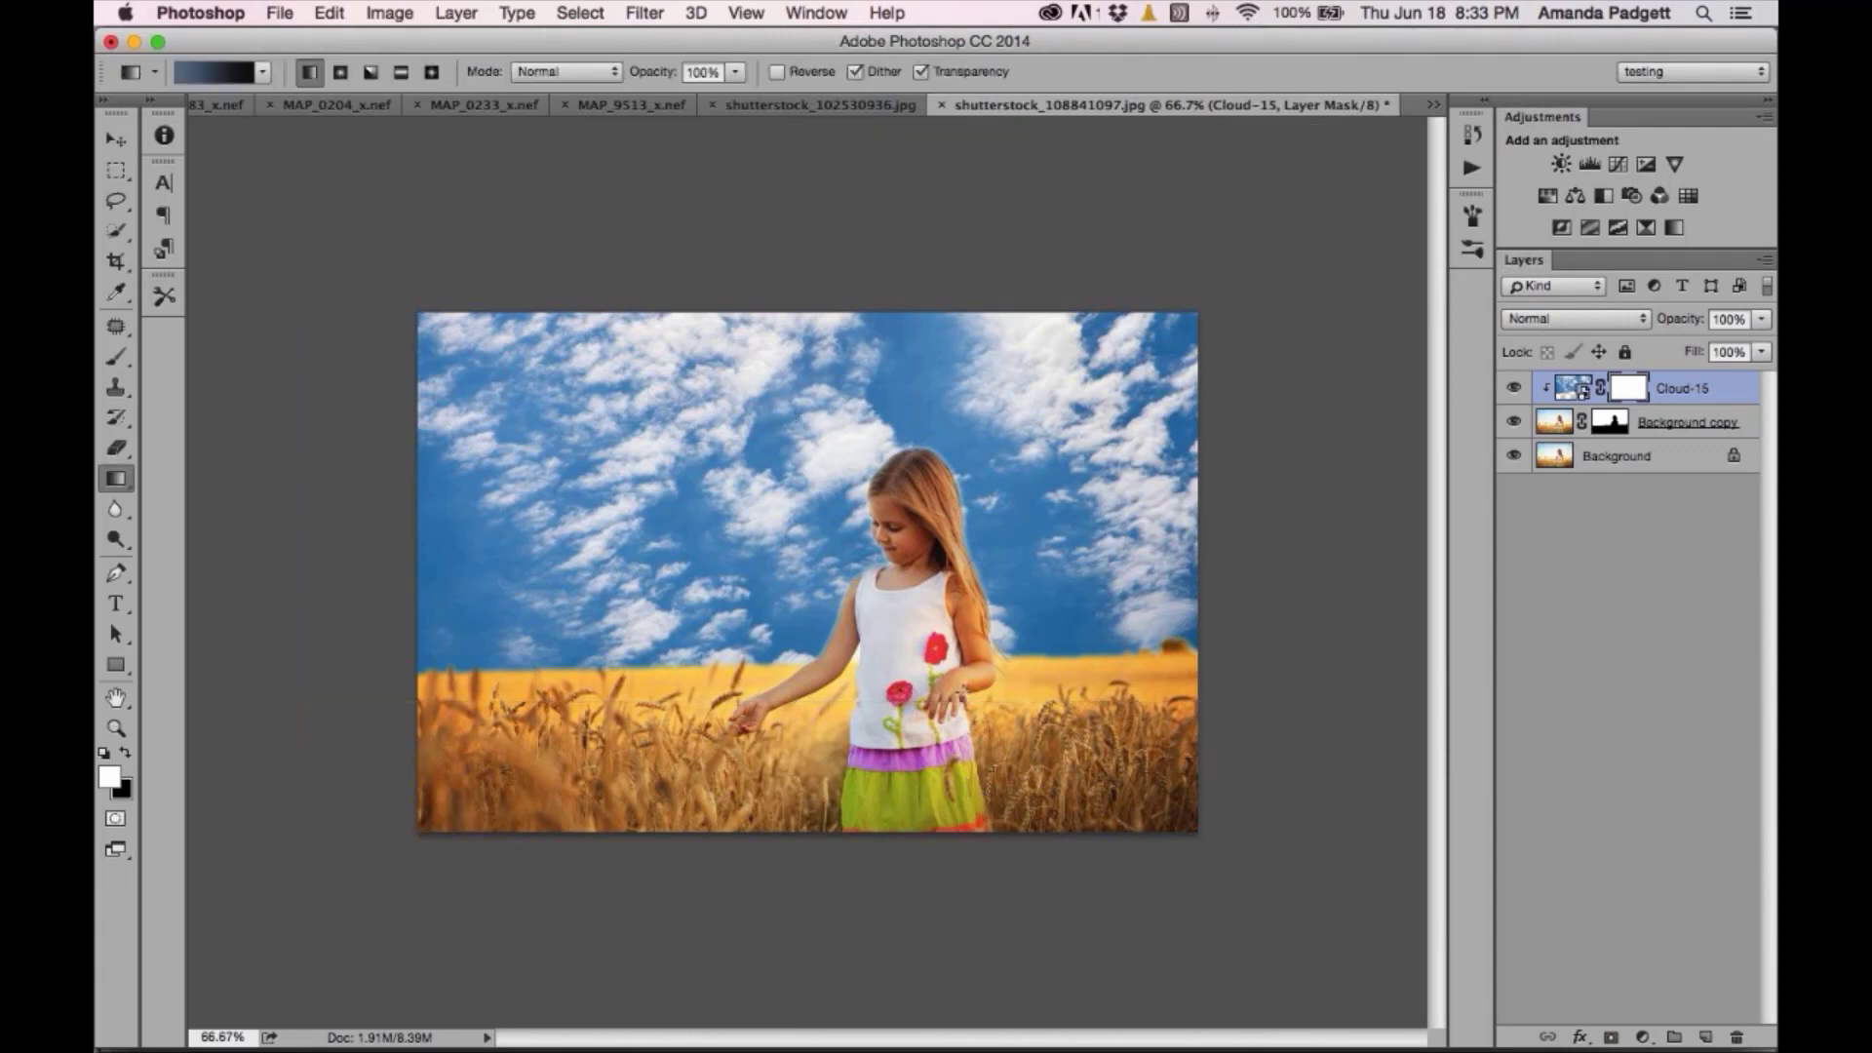
pyautogui.press('v')
pyautogui.press('g')
pyautogui.click(229, 74)
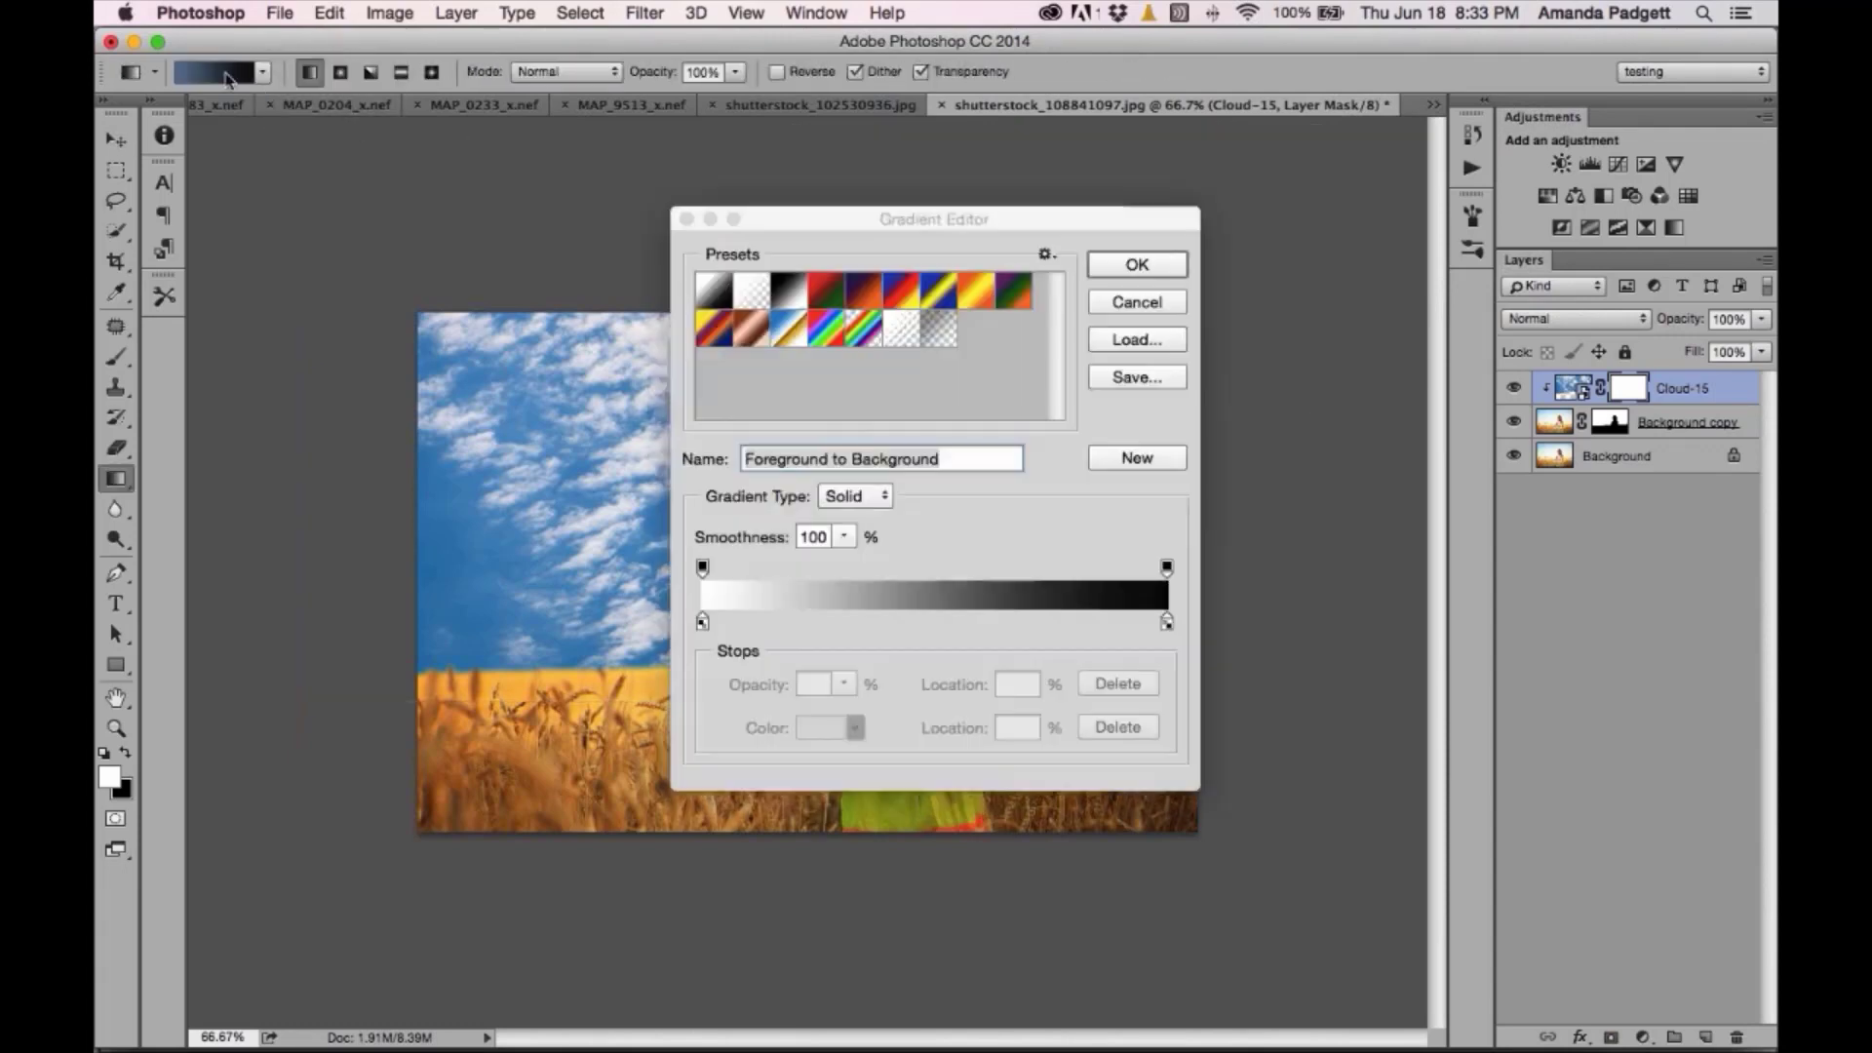
pyautogui.doubleClick(722, 305)
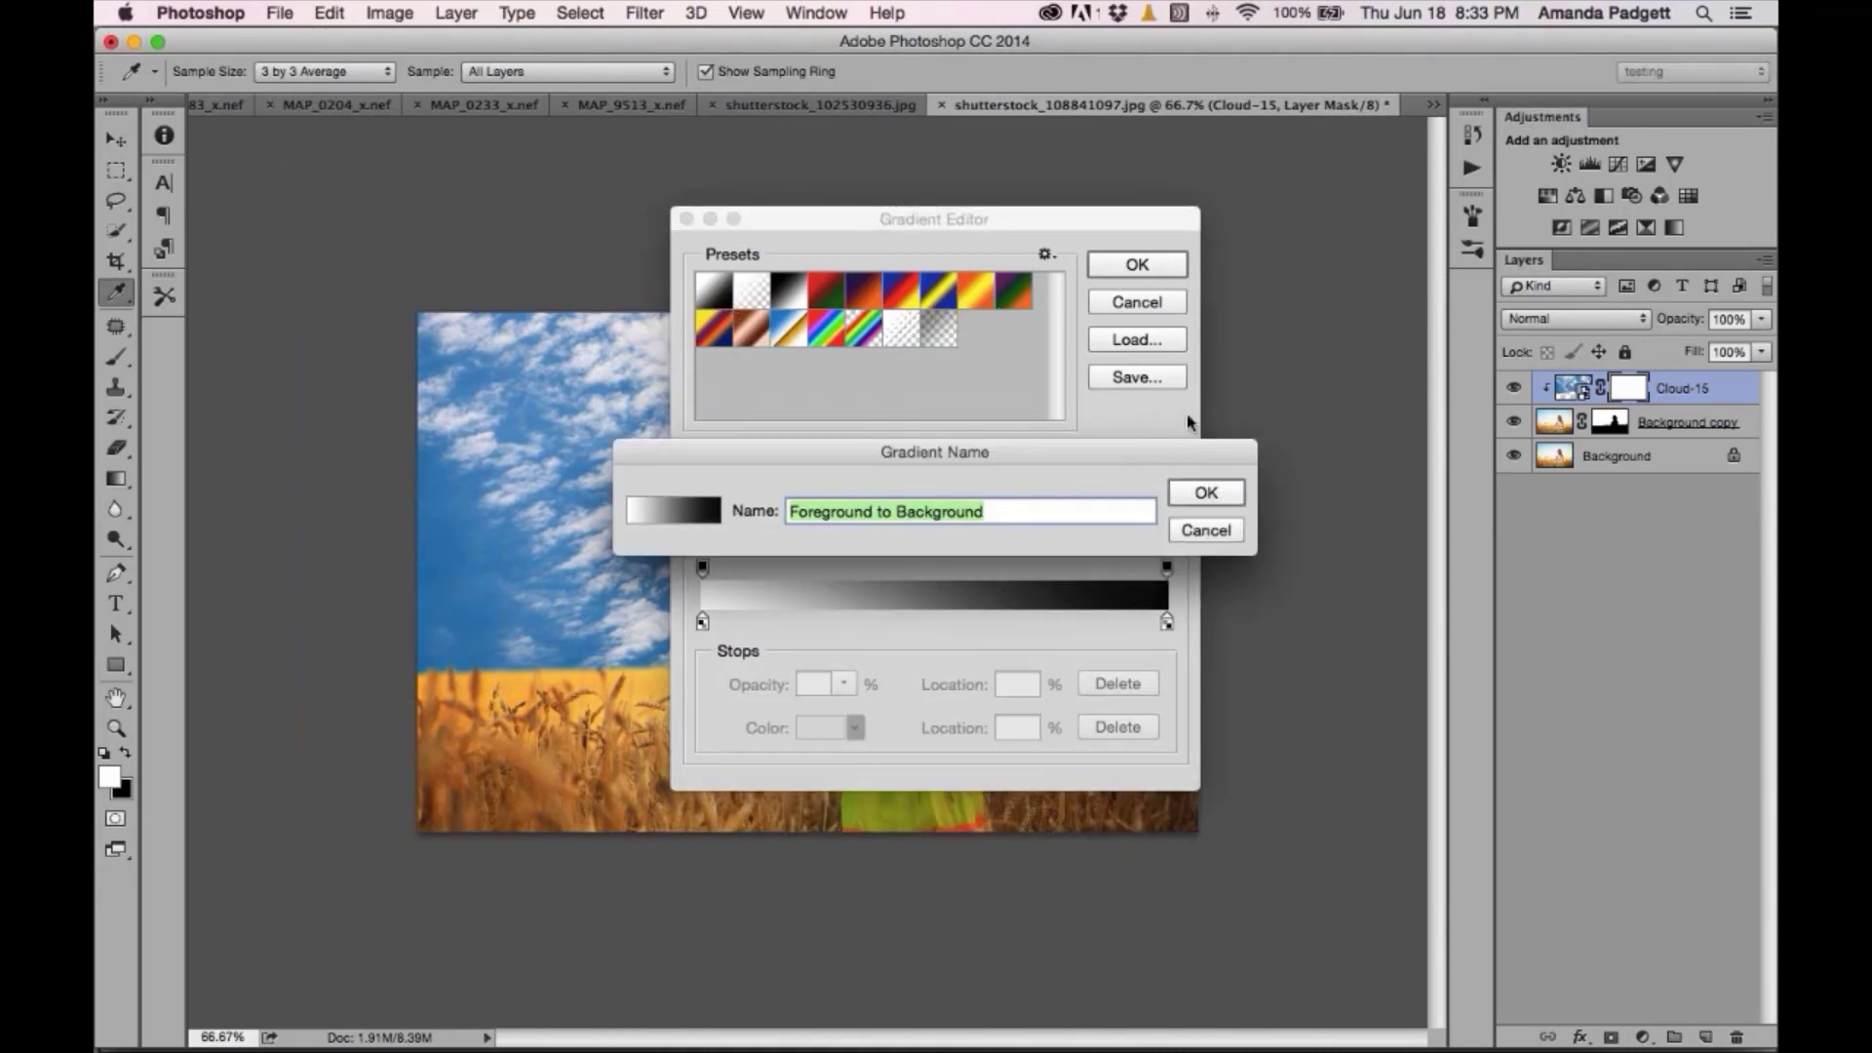
pyautogui.press('Escape')
pyautogui.click(1137, 264)
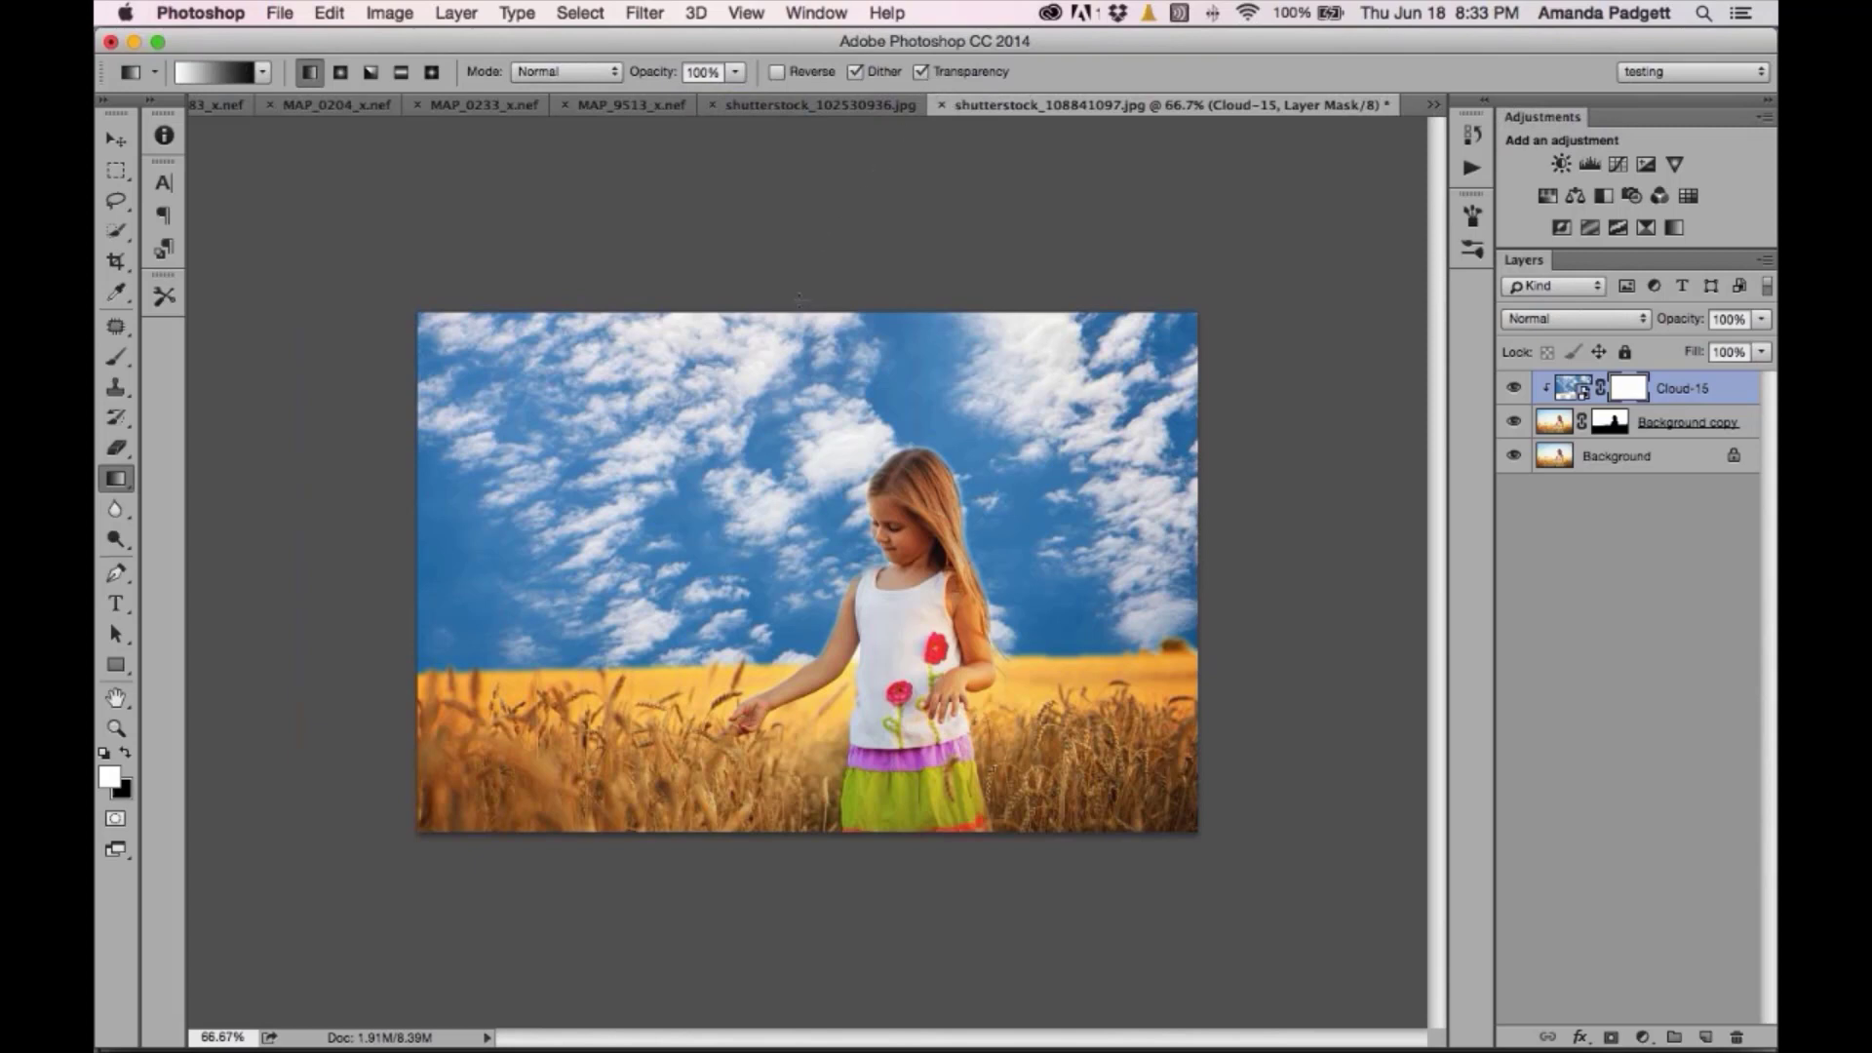
# - Try a white-to-black linear gradient down the Cloud-15 mask from the sky's top past the horizon, turn on Reverse, and undo the gradient
pyautogui.moveTo(798, 305); pyautogui.dragTo(795, 703)
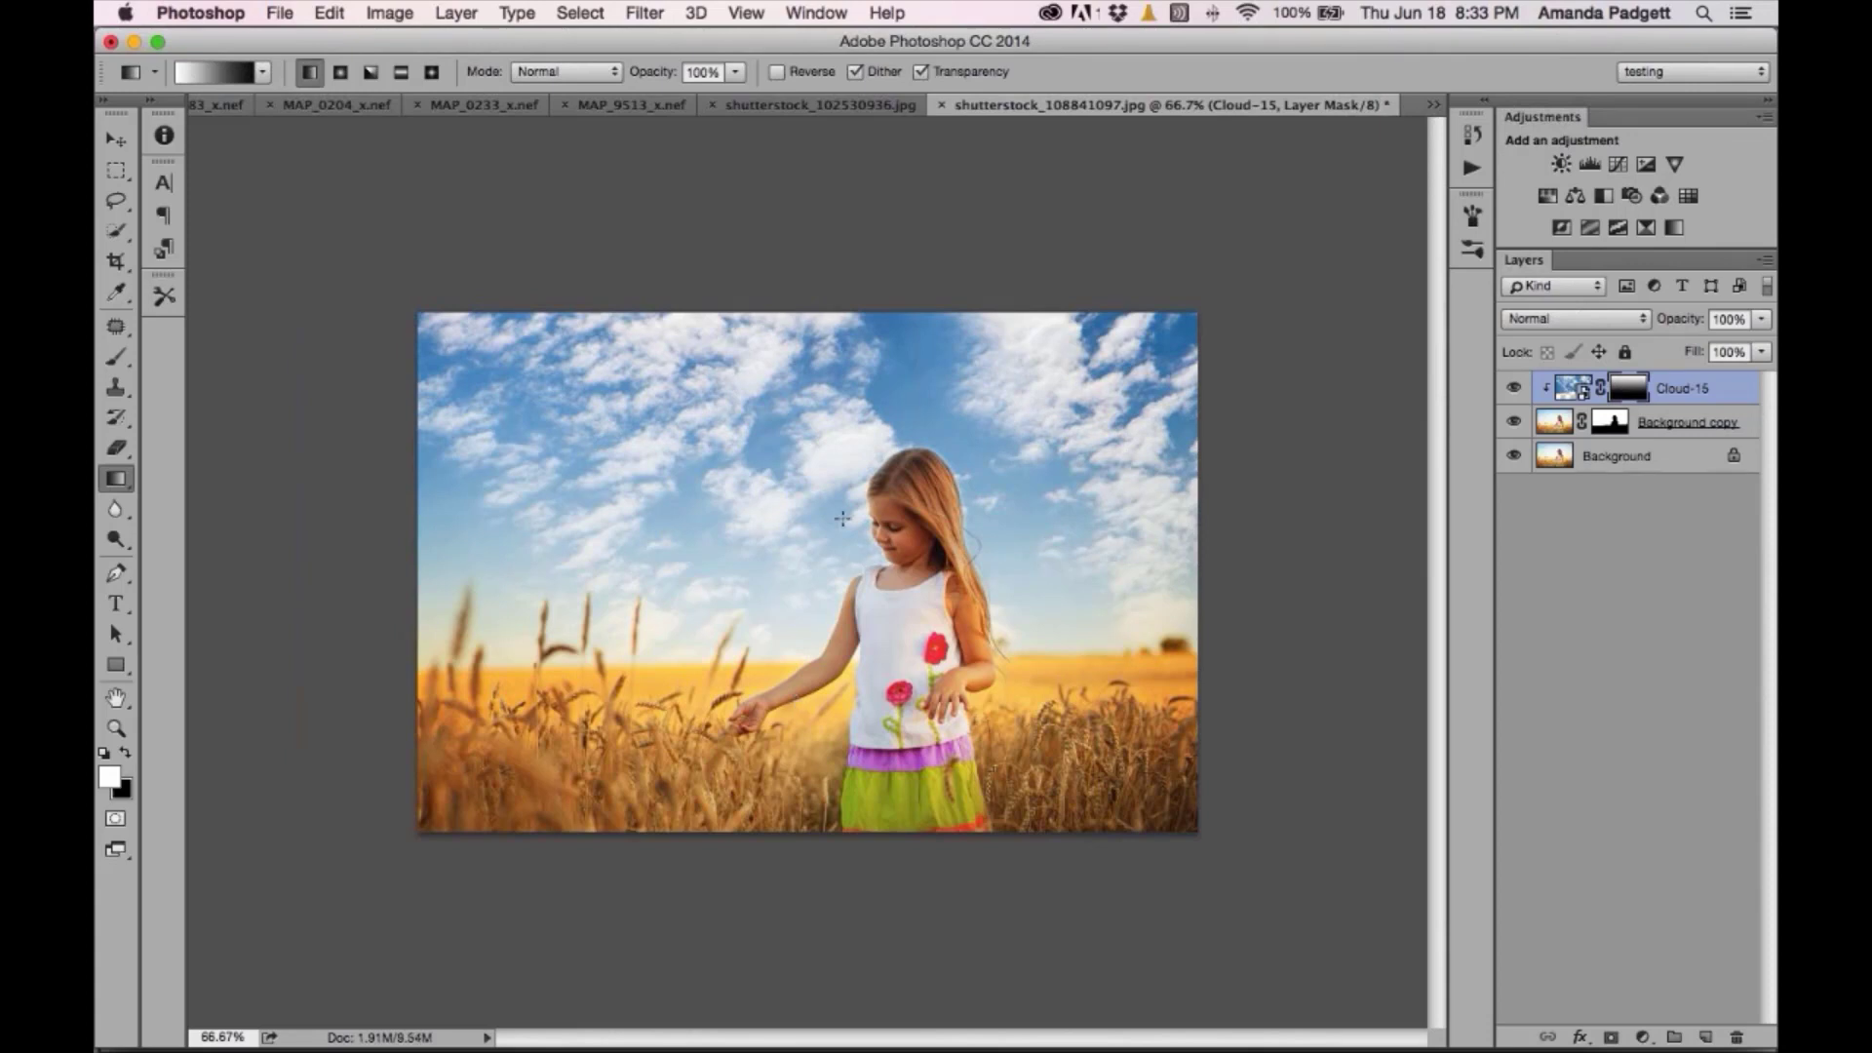
pyautogui.click(785, 75)
pyautogui.press('super+z')
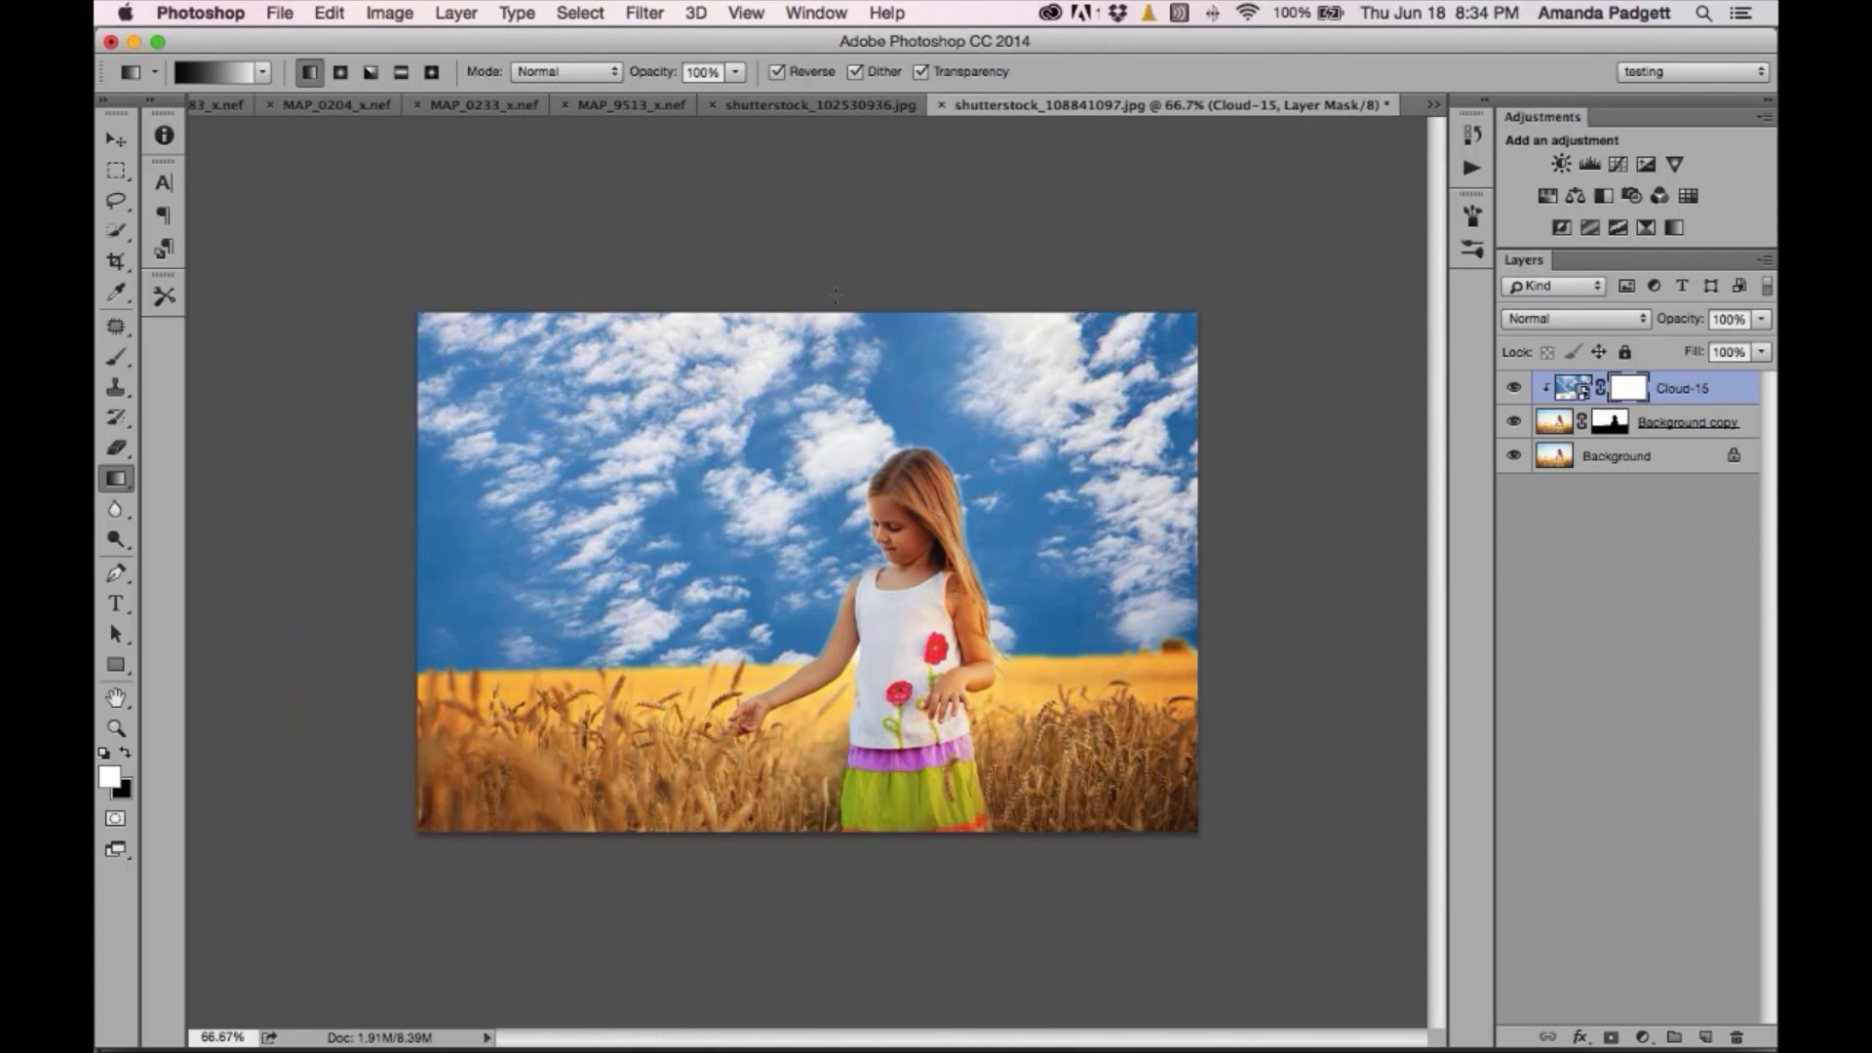
# - Try a reversed gradient down the Cloud-15 mask and one with Reverse turned off, undoing each of them
pyautogui.moveTo(834, 310); pyautogui.dragTo(818, 723)
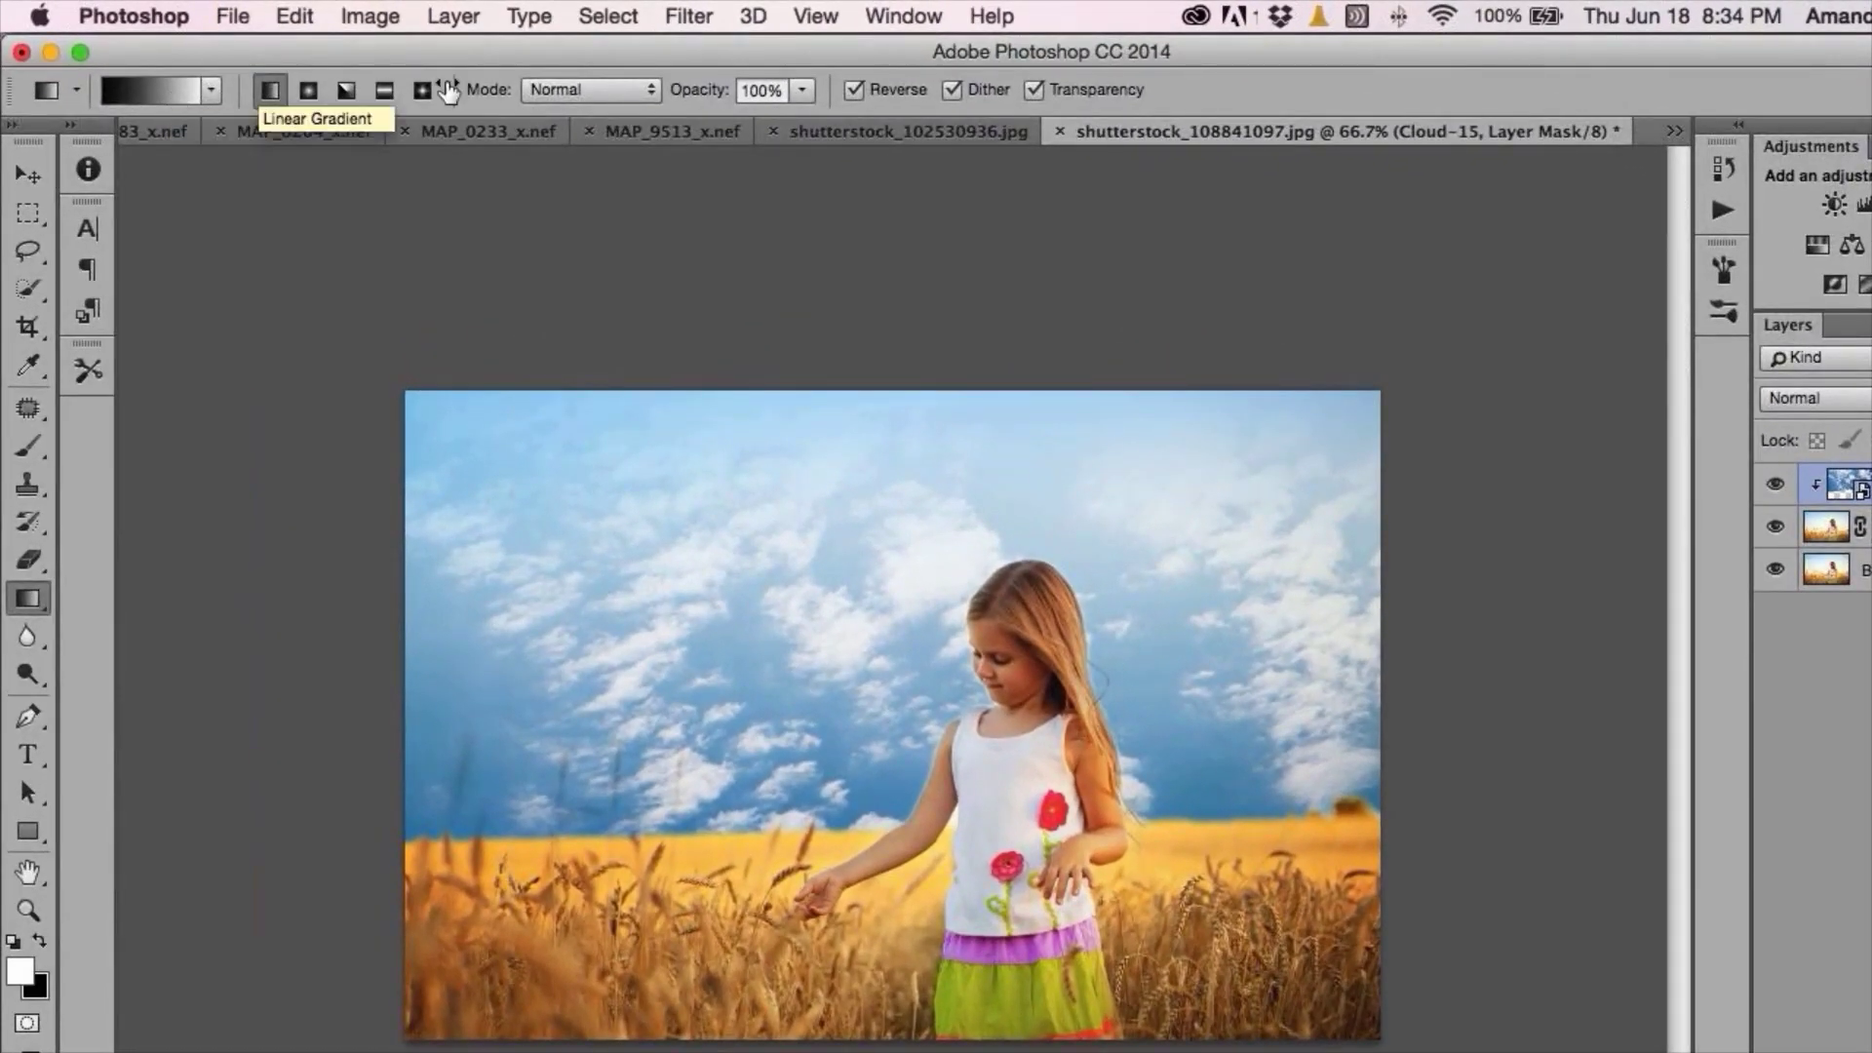
pyautogui.click(855, 90)
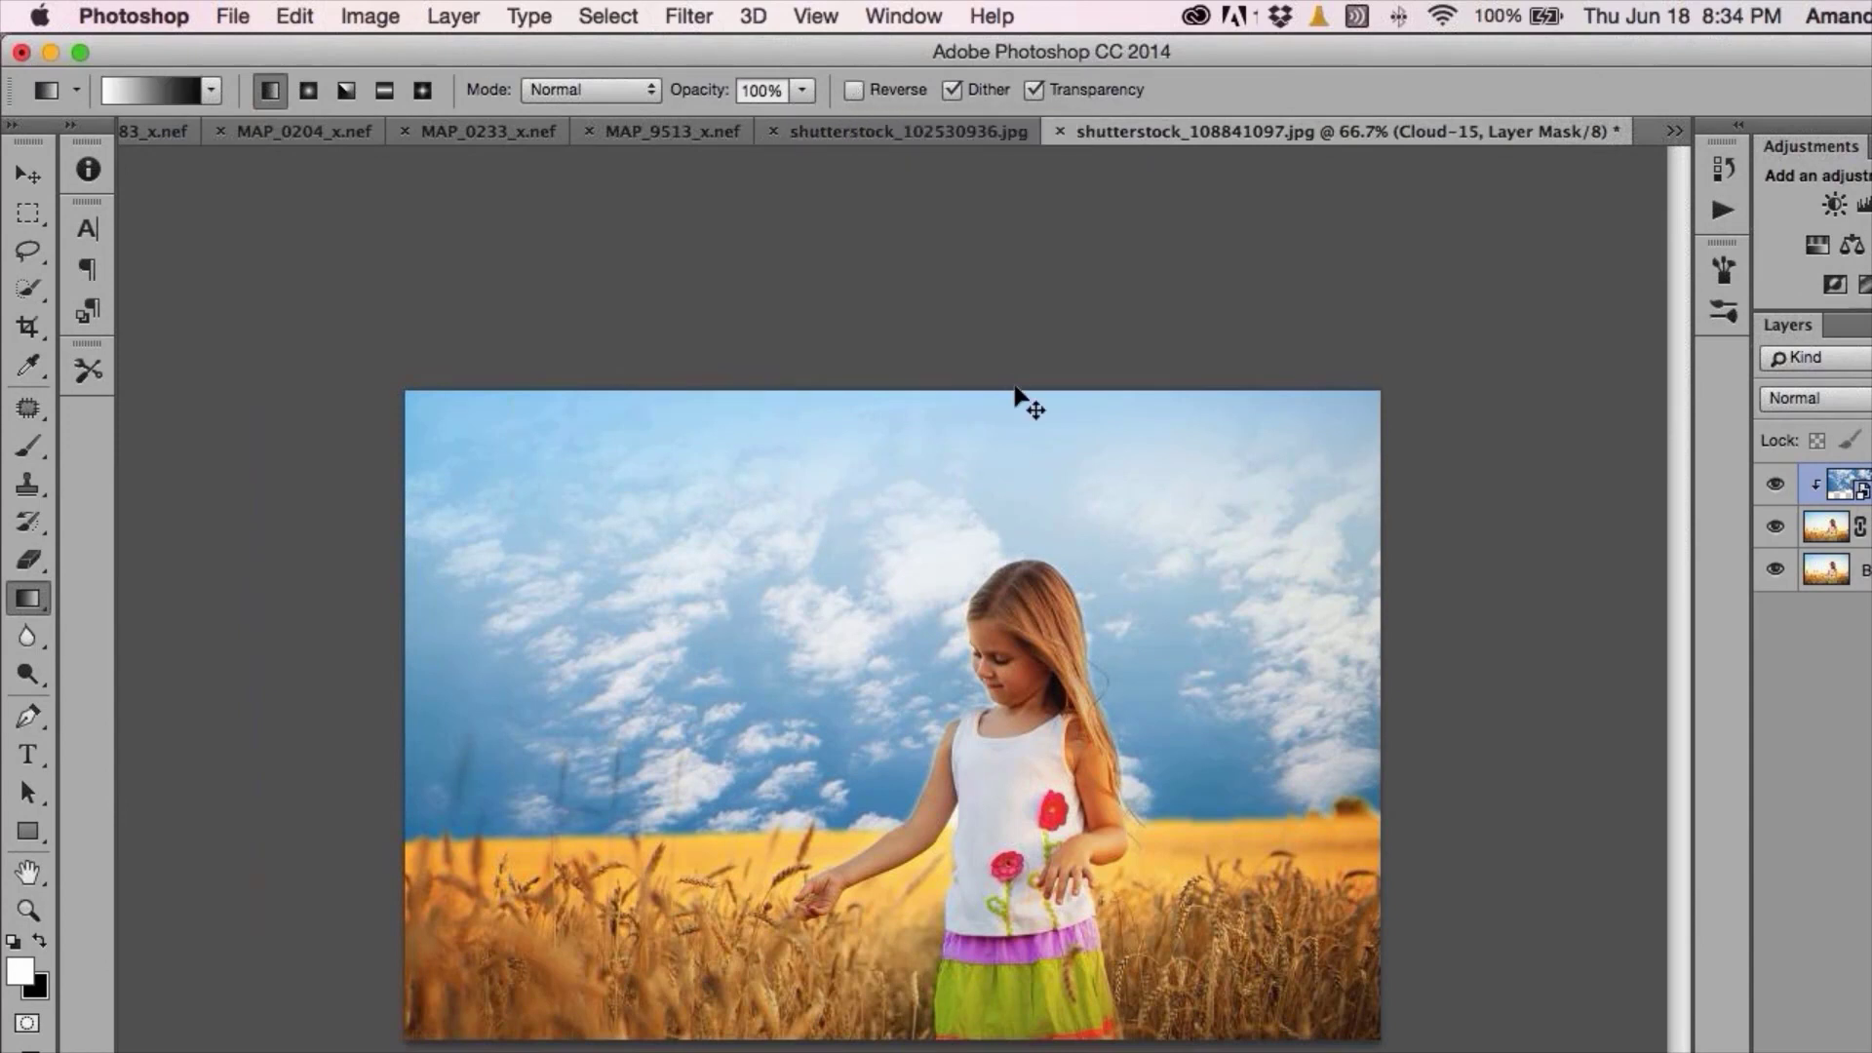
pyautogui.press('super+z')
pyautogui.moveTo(960, 400); pyautogui.dragTo(931, 944)
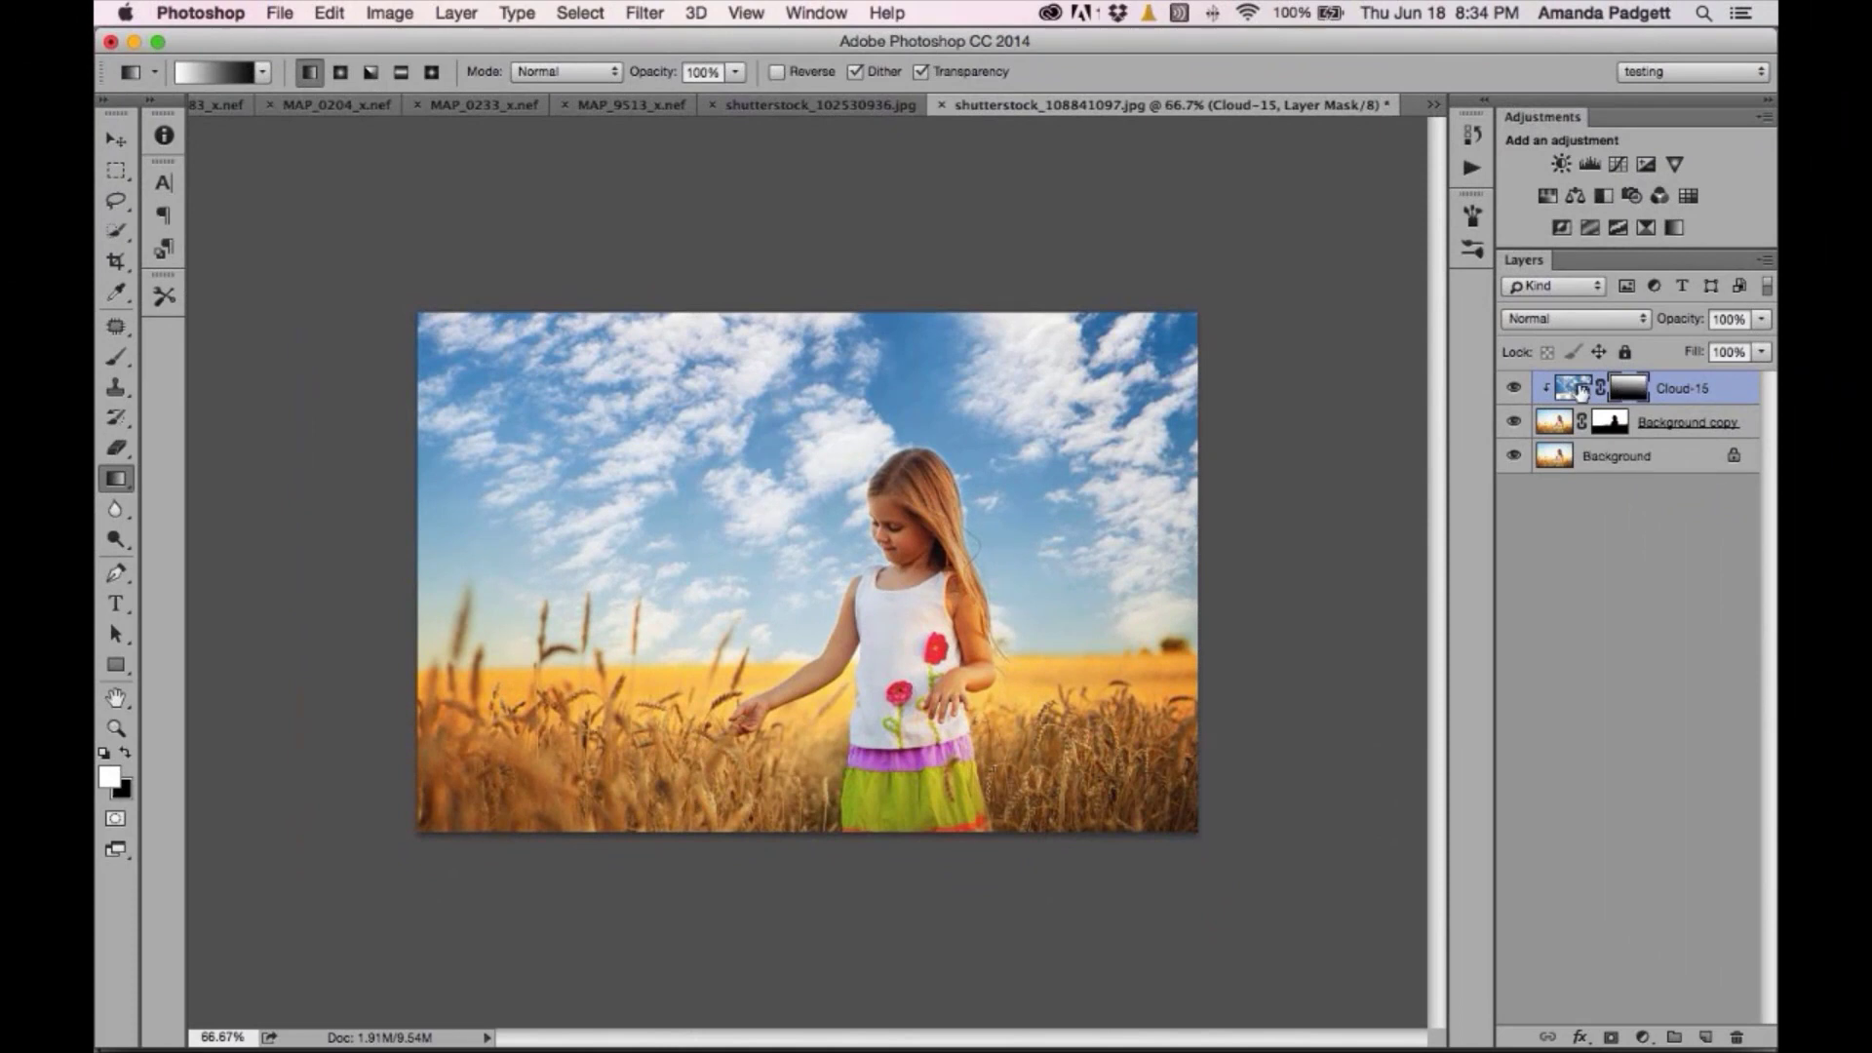
pyautogui.press('super+z')
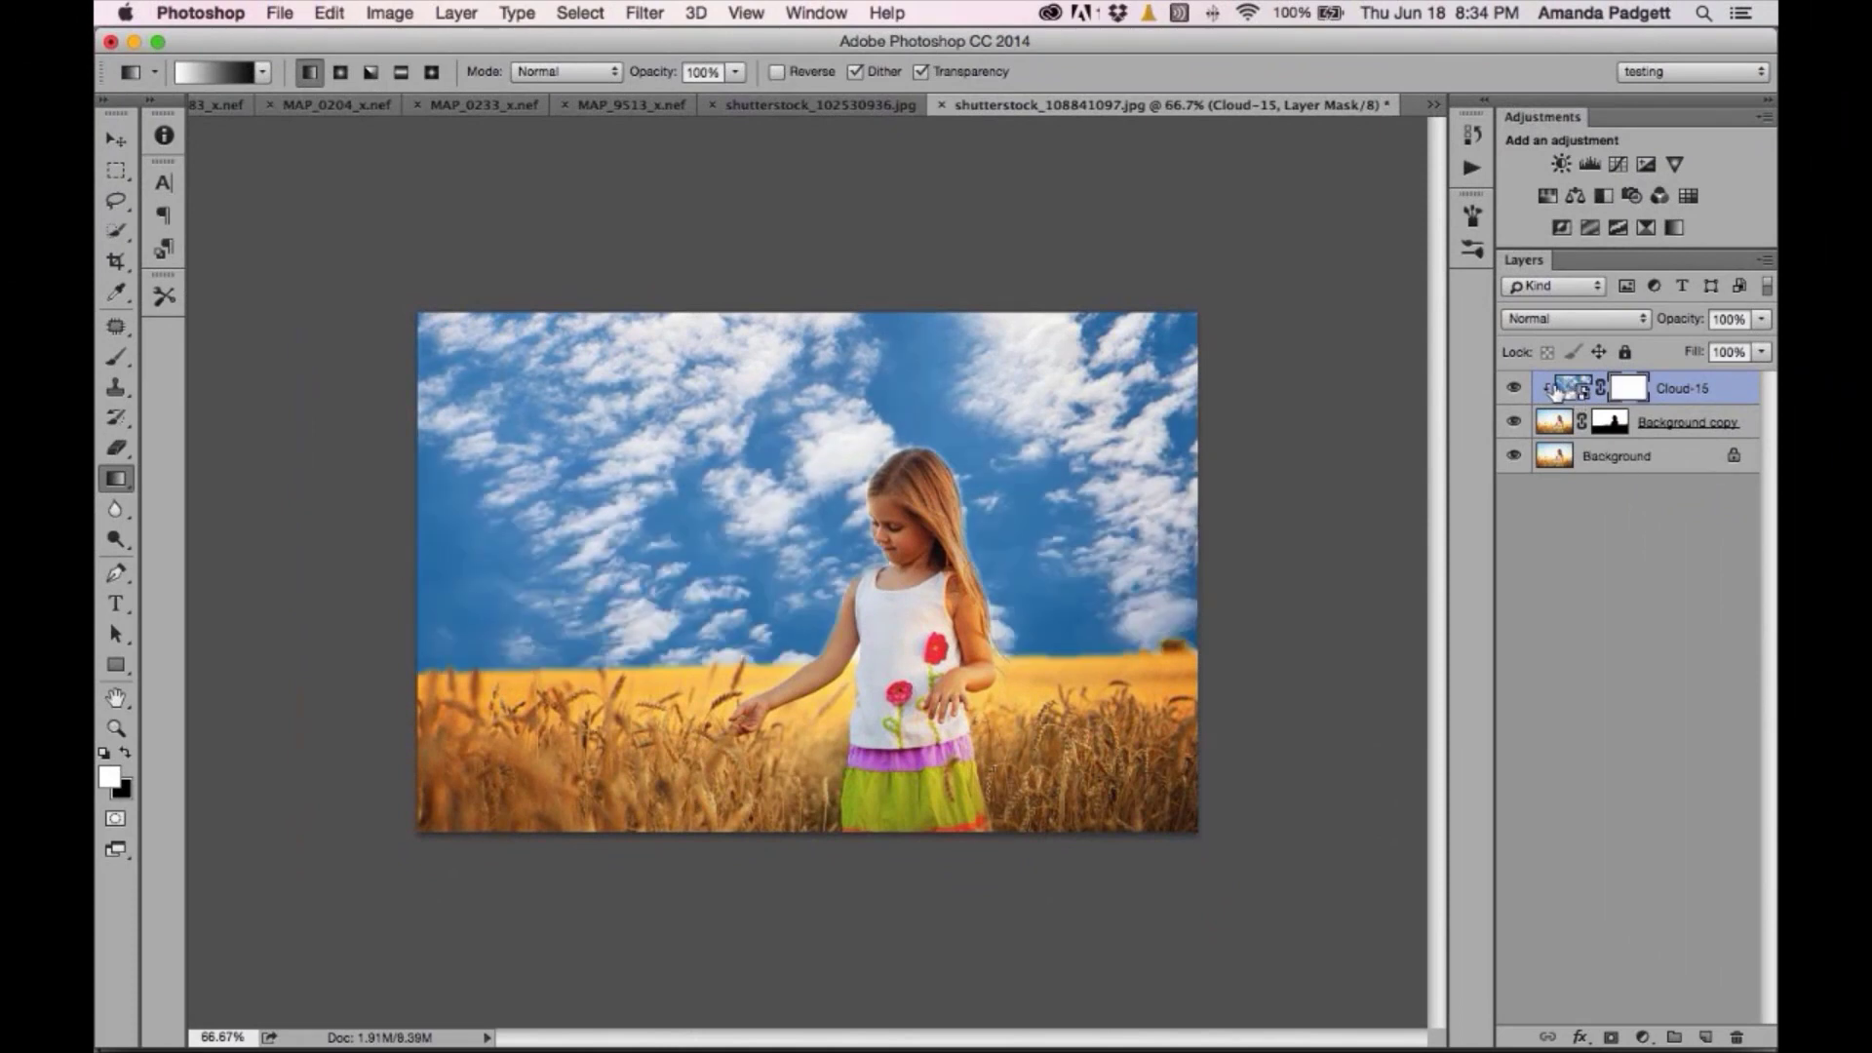
# - Rasterize the Cloud-15 layer, and try a vertical gradient directly on its image before undoing that gradient
pyautogui.click(1563, 388)
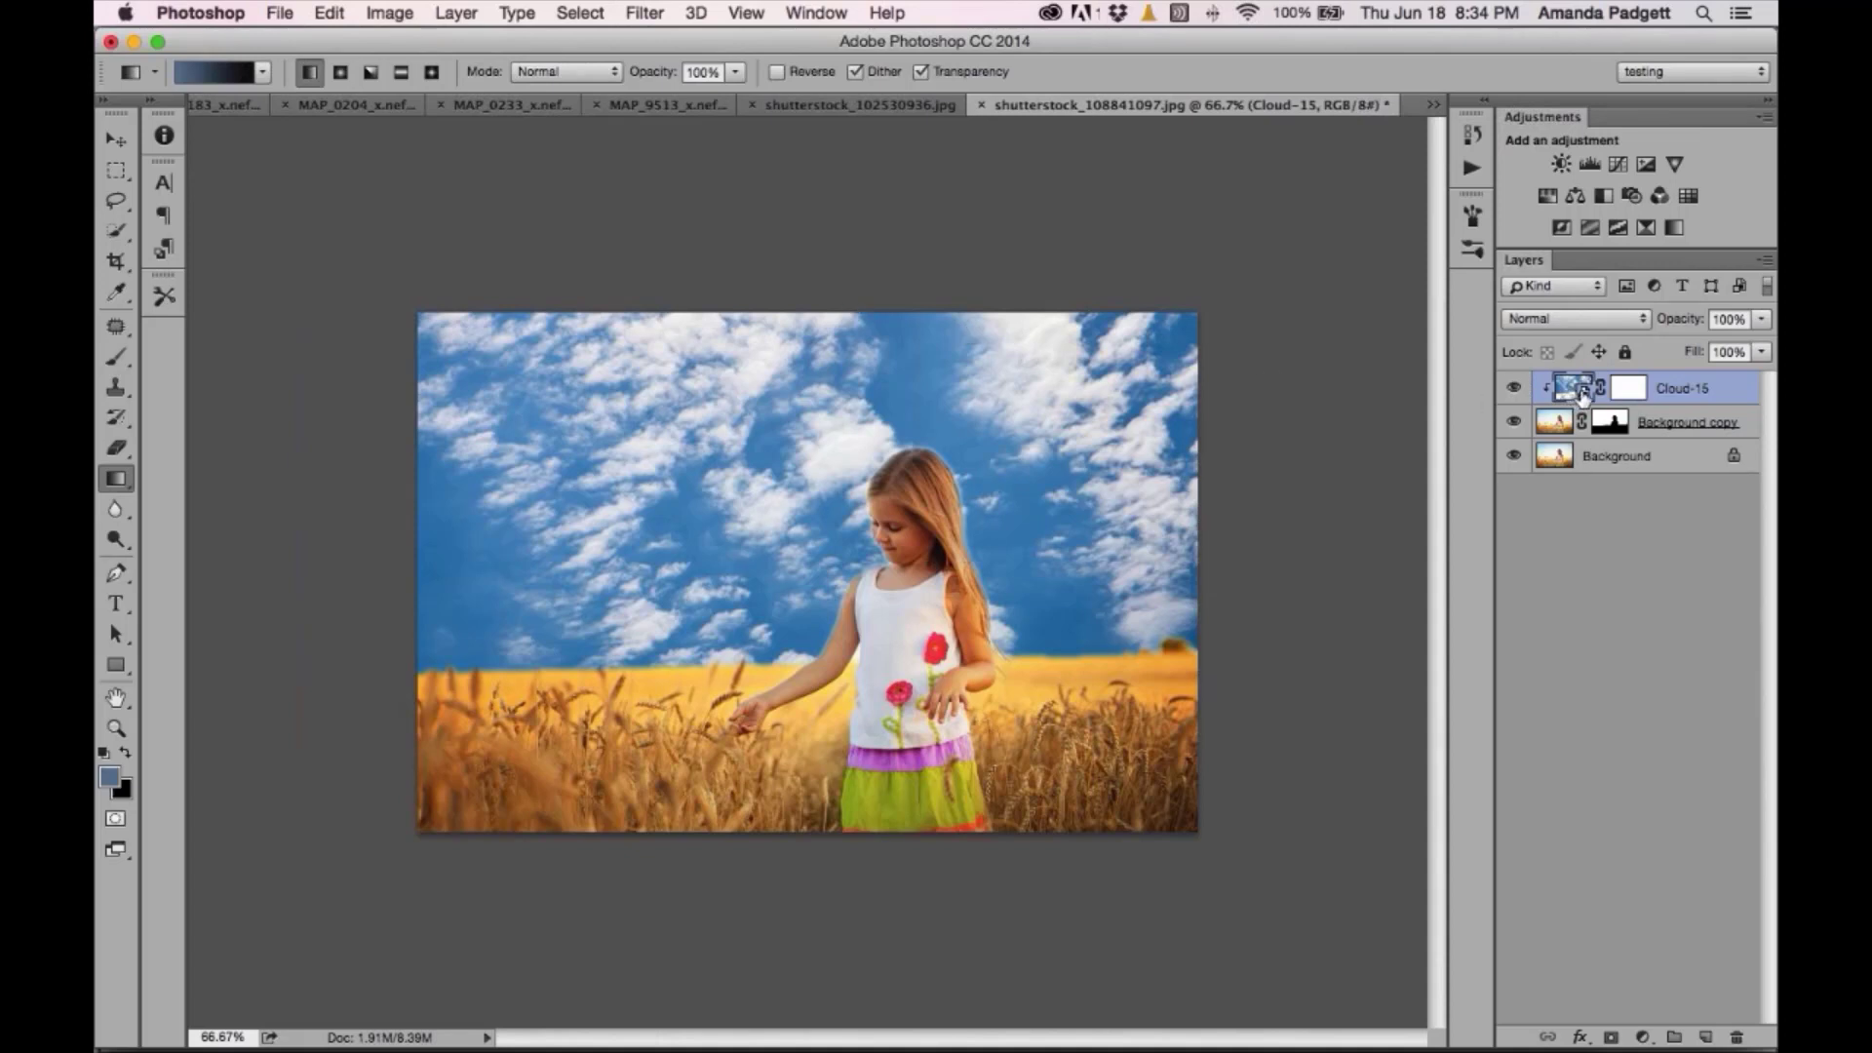
pyautogui.rightClick(1677, 388)
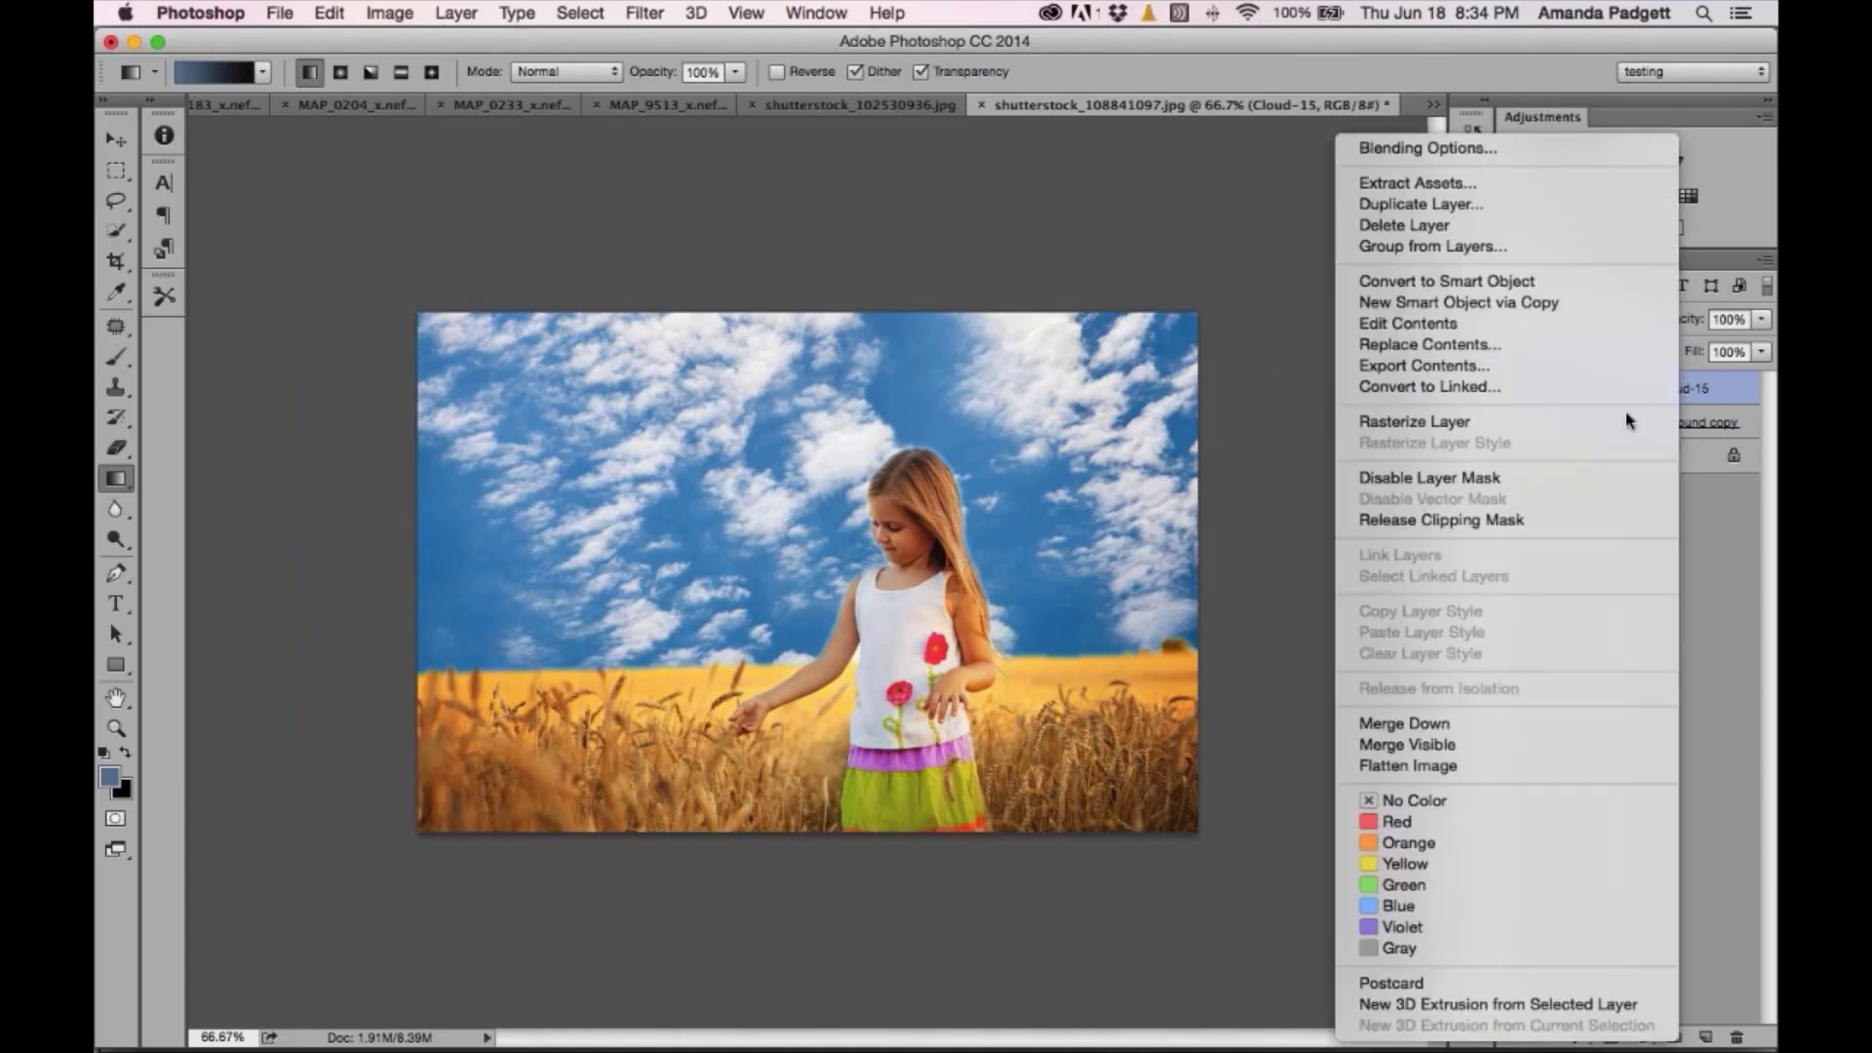
pyautogui.click(1609, 421)
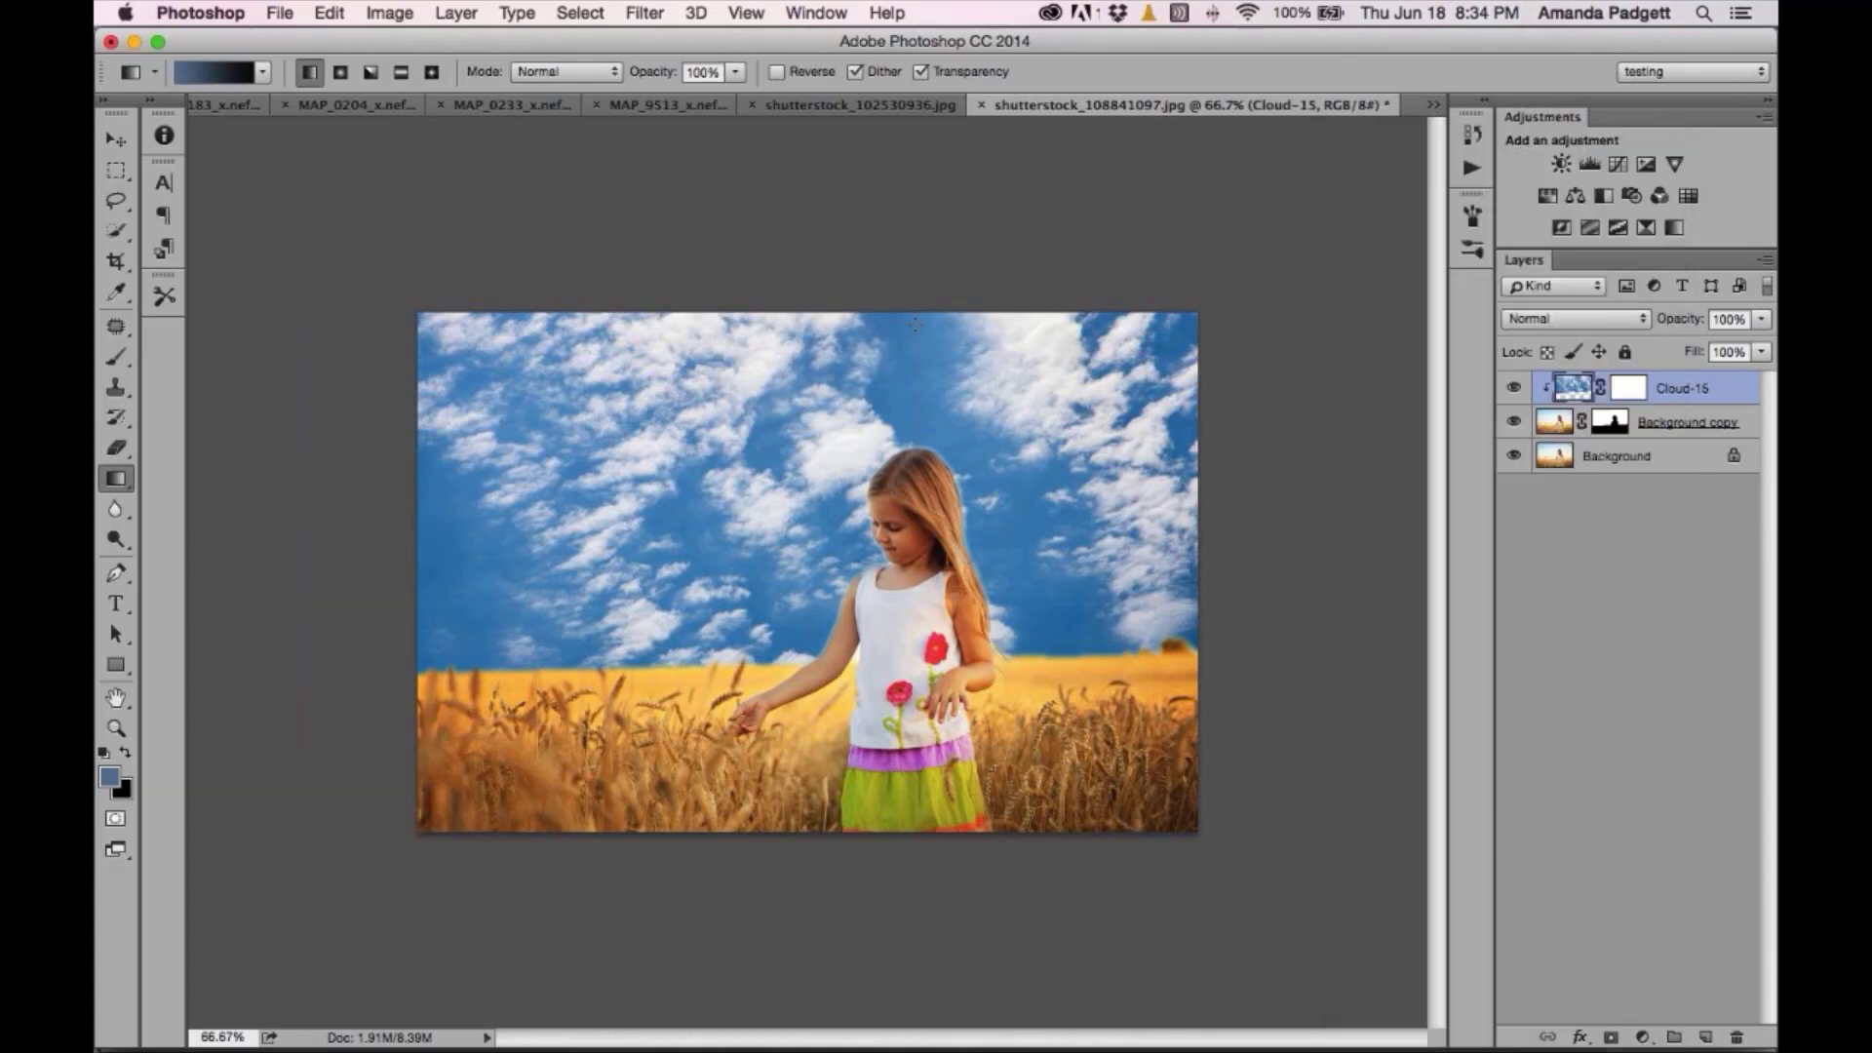
pyautogui.moveTo(820, 312); pyautogui.dragTo(814, 679)
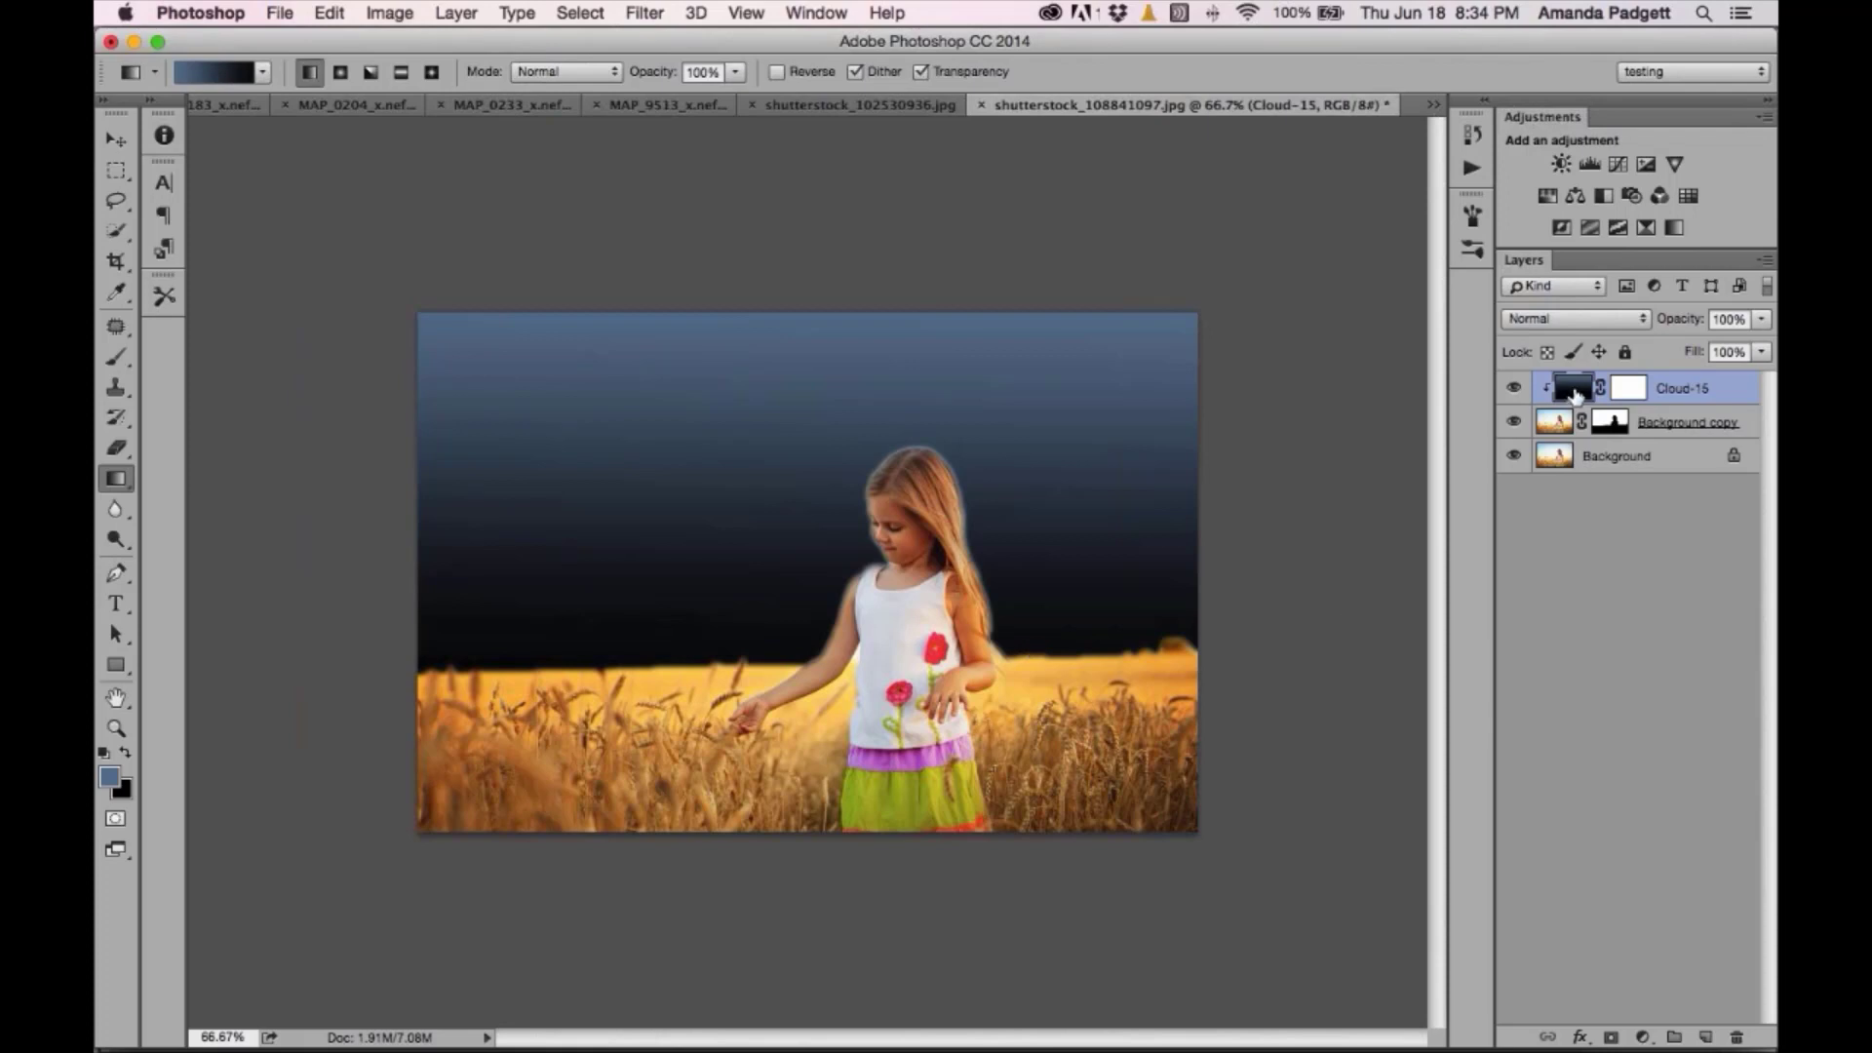
pyautogui.press('super+z')
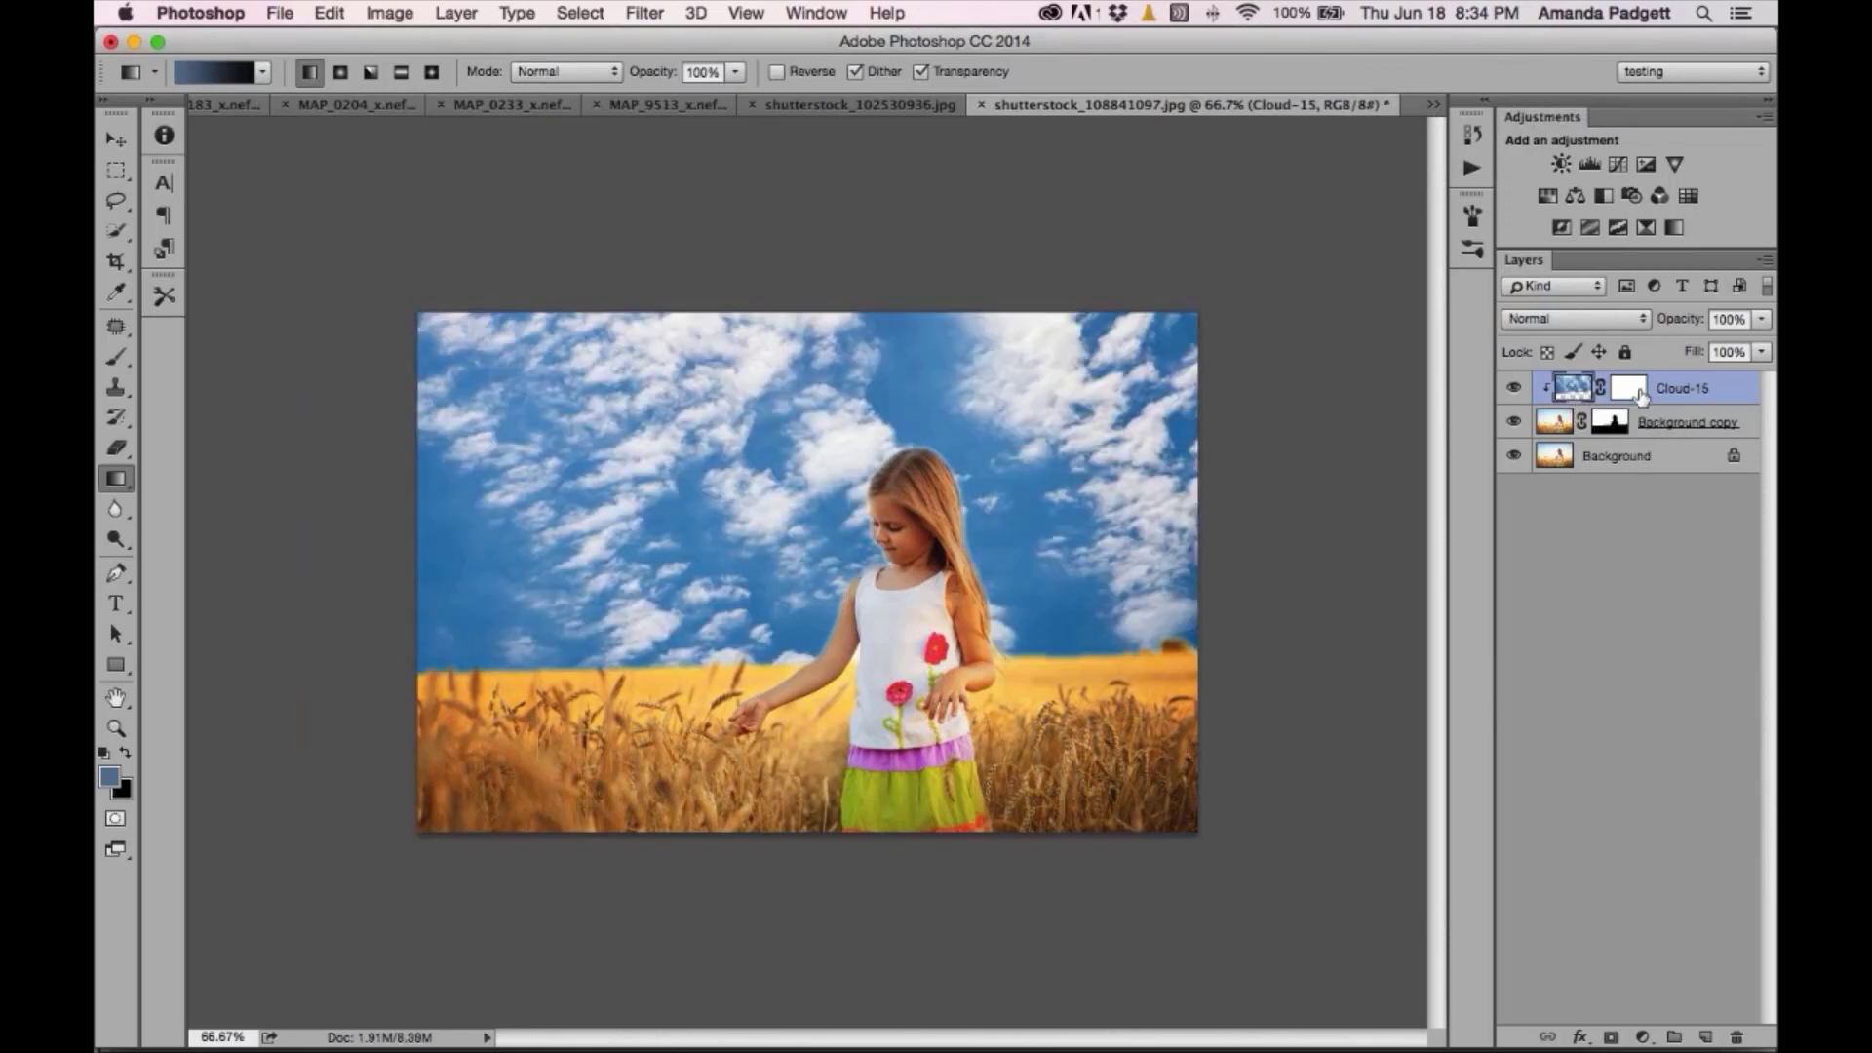
# - Apply a white-to-black linear gradient to the Cloud-15 mask from the top of the sky to just below the horizon
pyautogui.click(1641, 393)
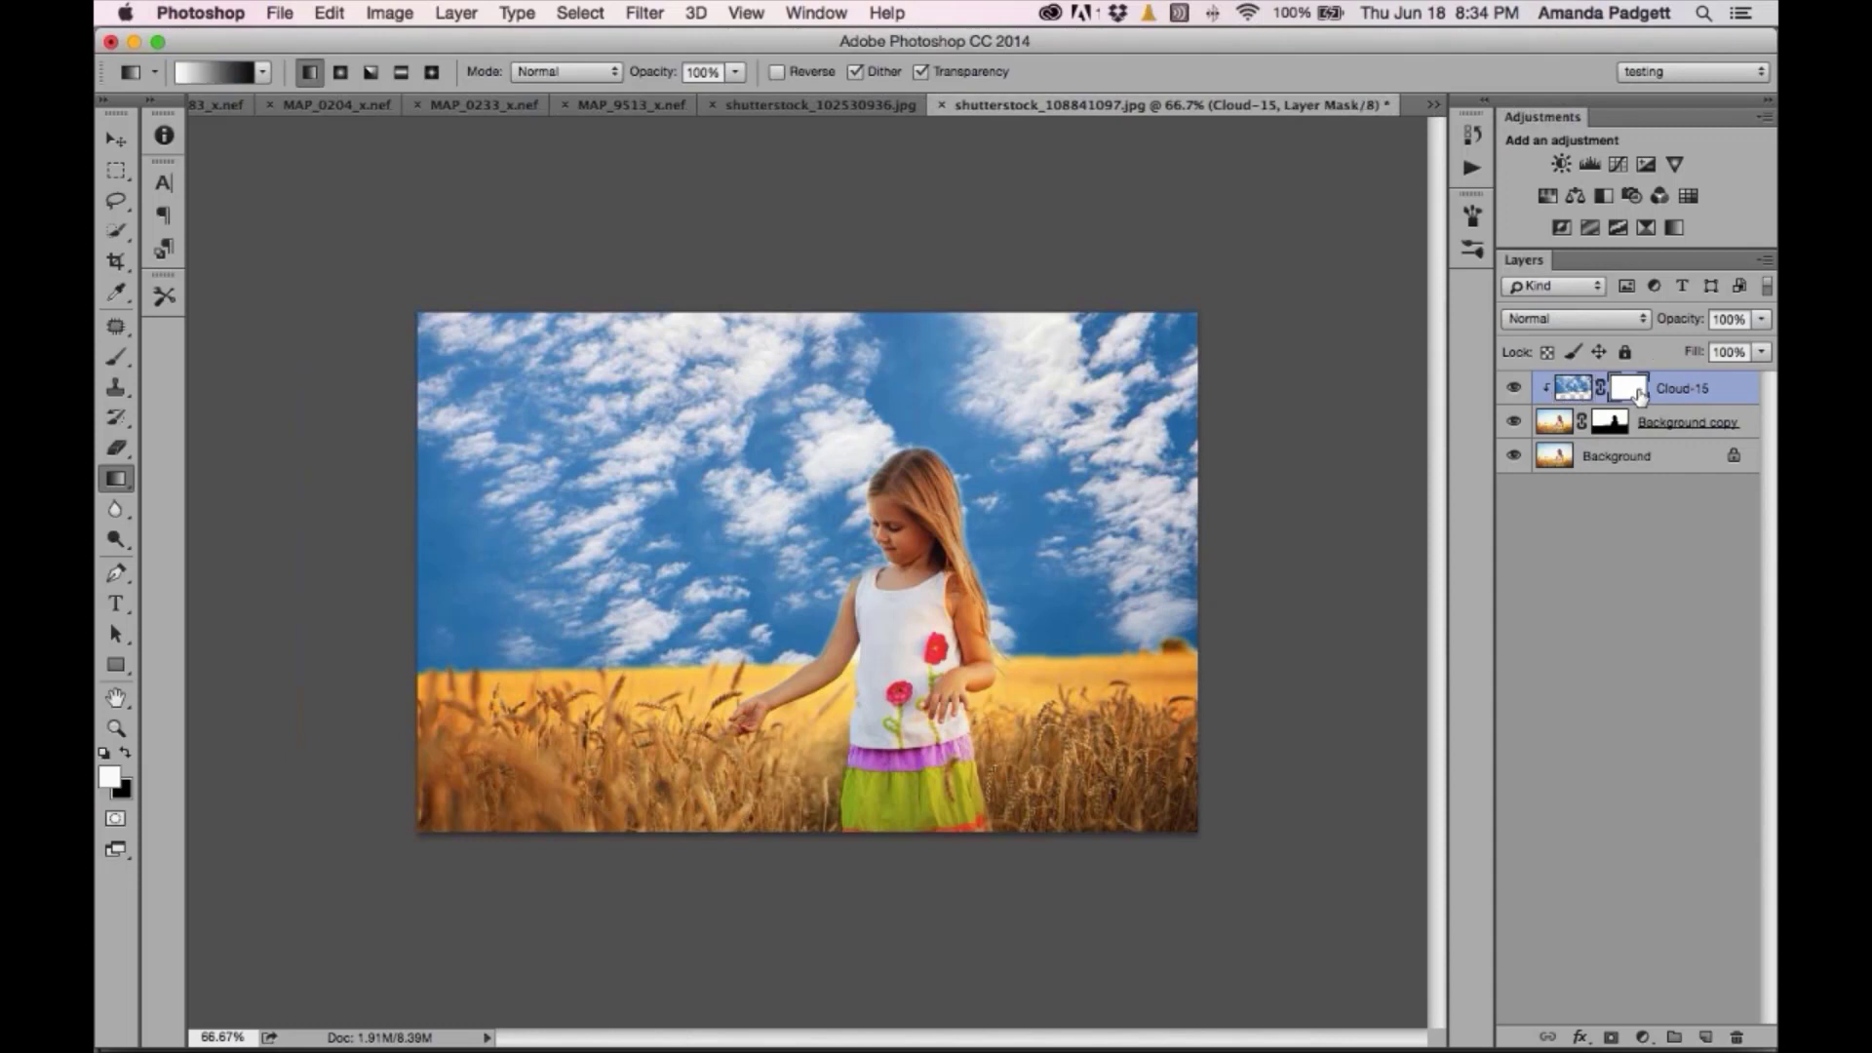
pyautogui.moveTo(805, 312); pyautogui.dragTo(794, 708)
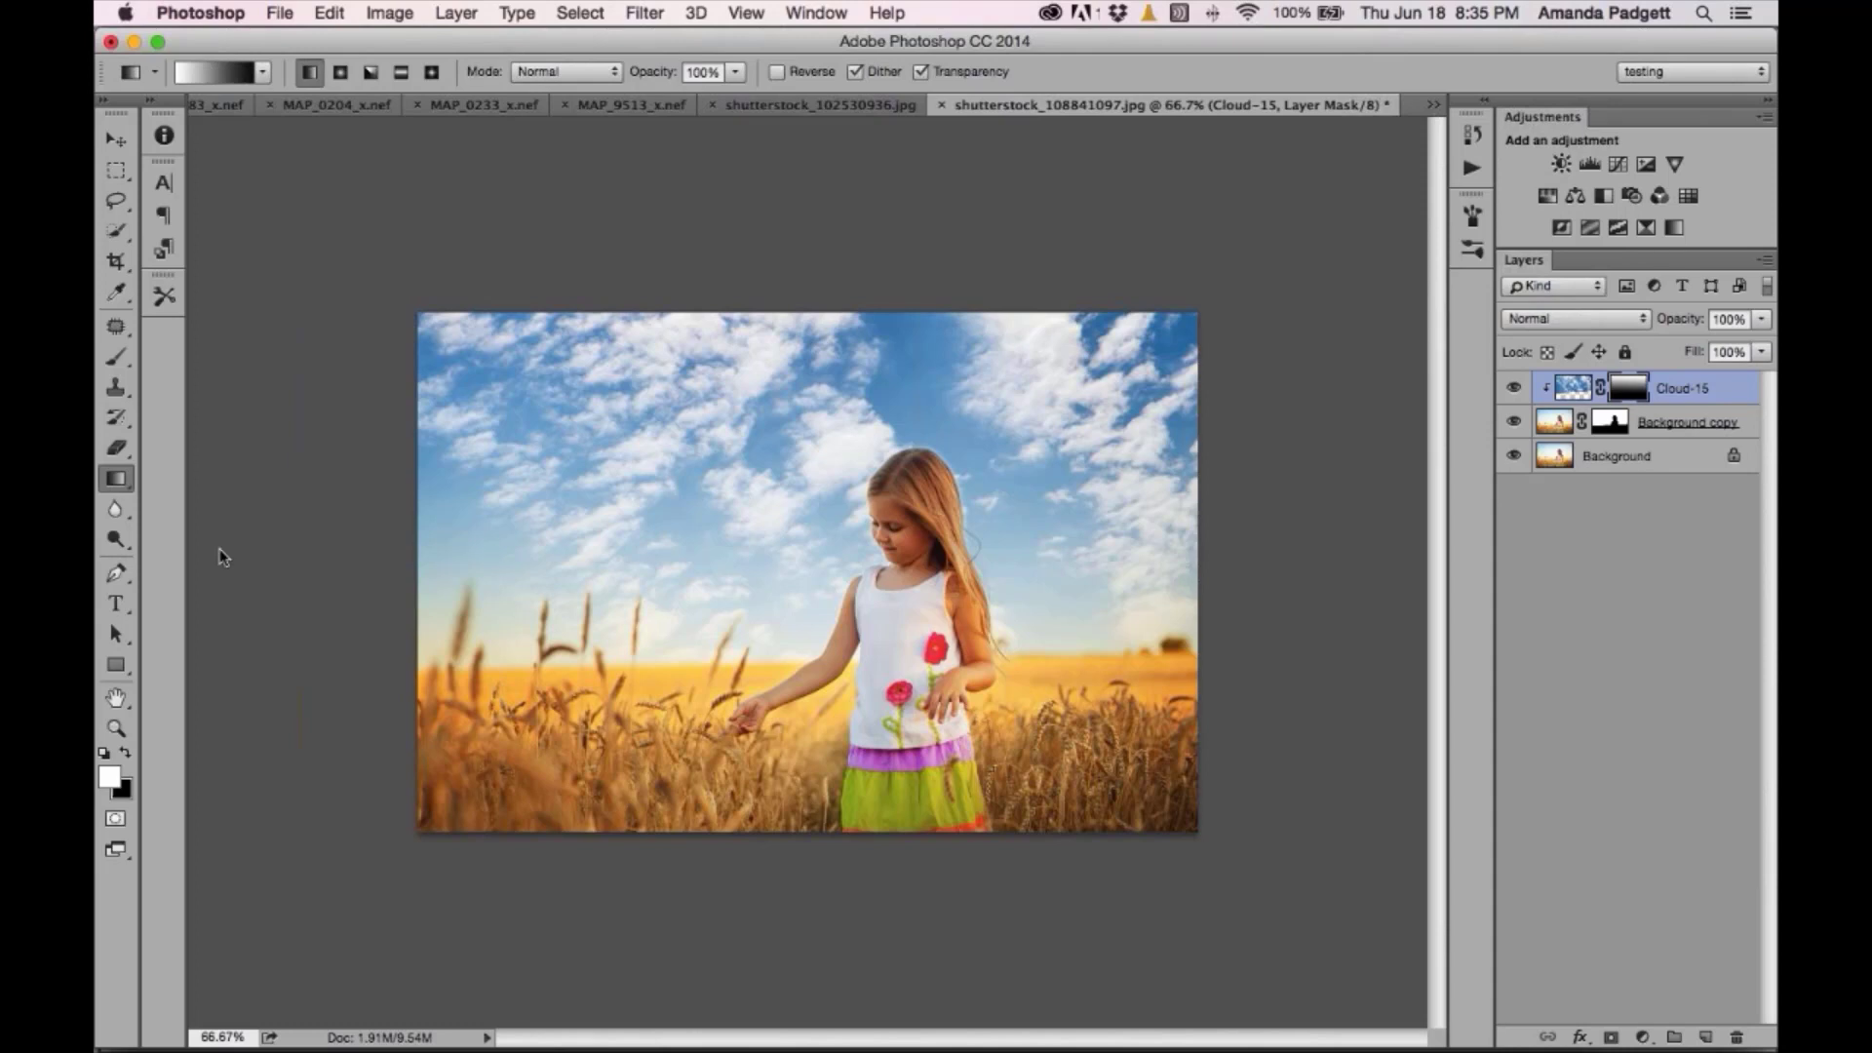
# - Switch from the Gradient Tool to the Paint Bucket Tool and back to the Gradient Tool
pyautogui.click(117, 481)
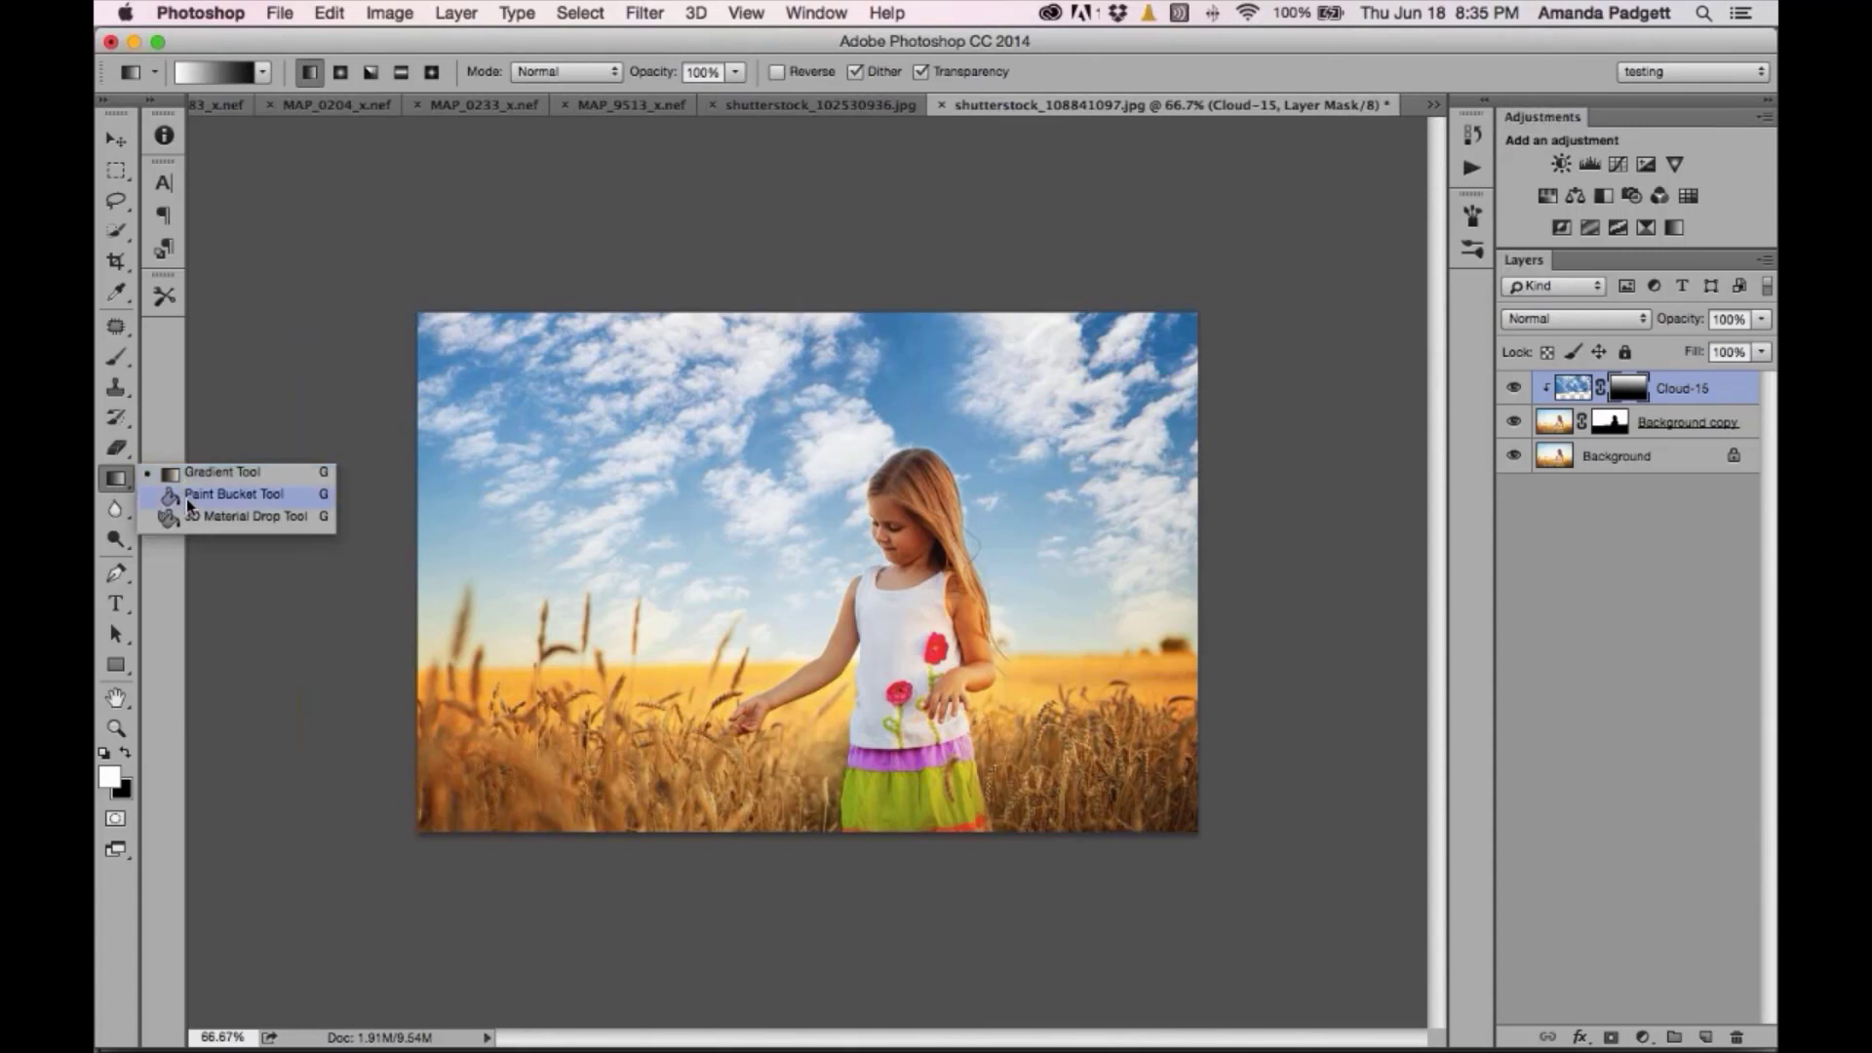
pyautogui.click(185, 497)
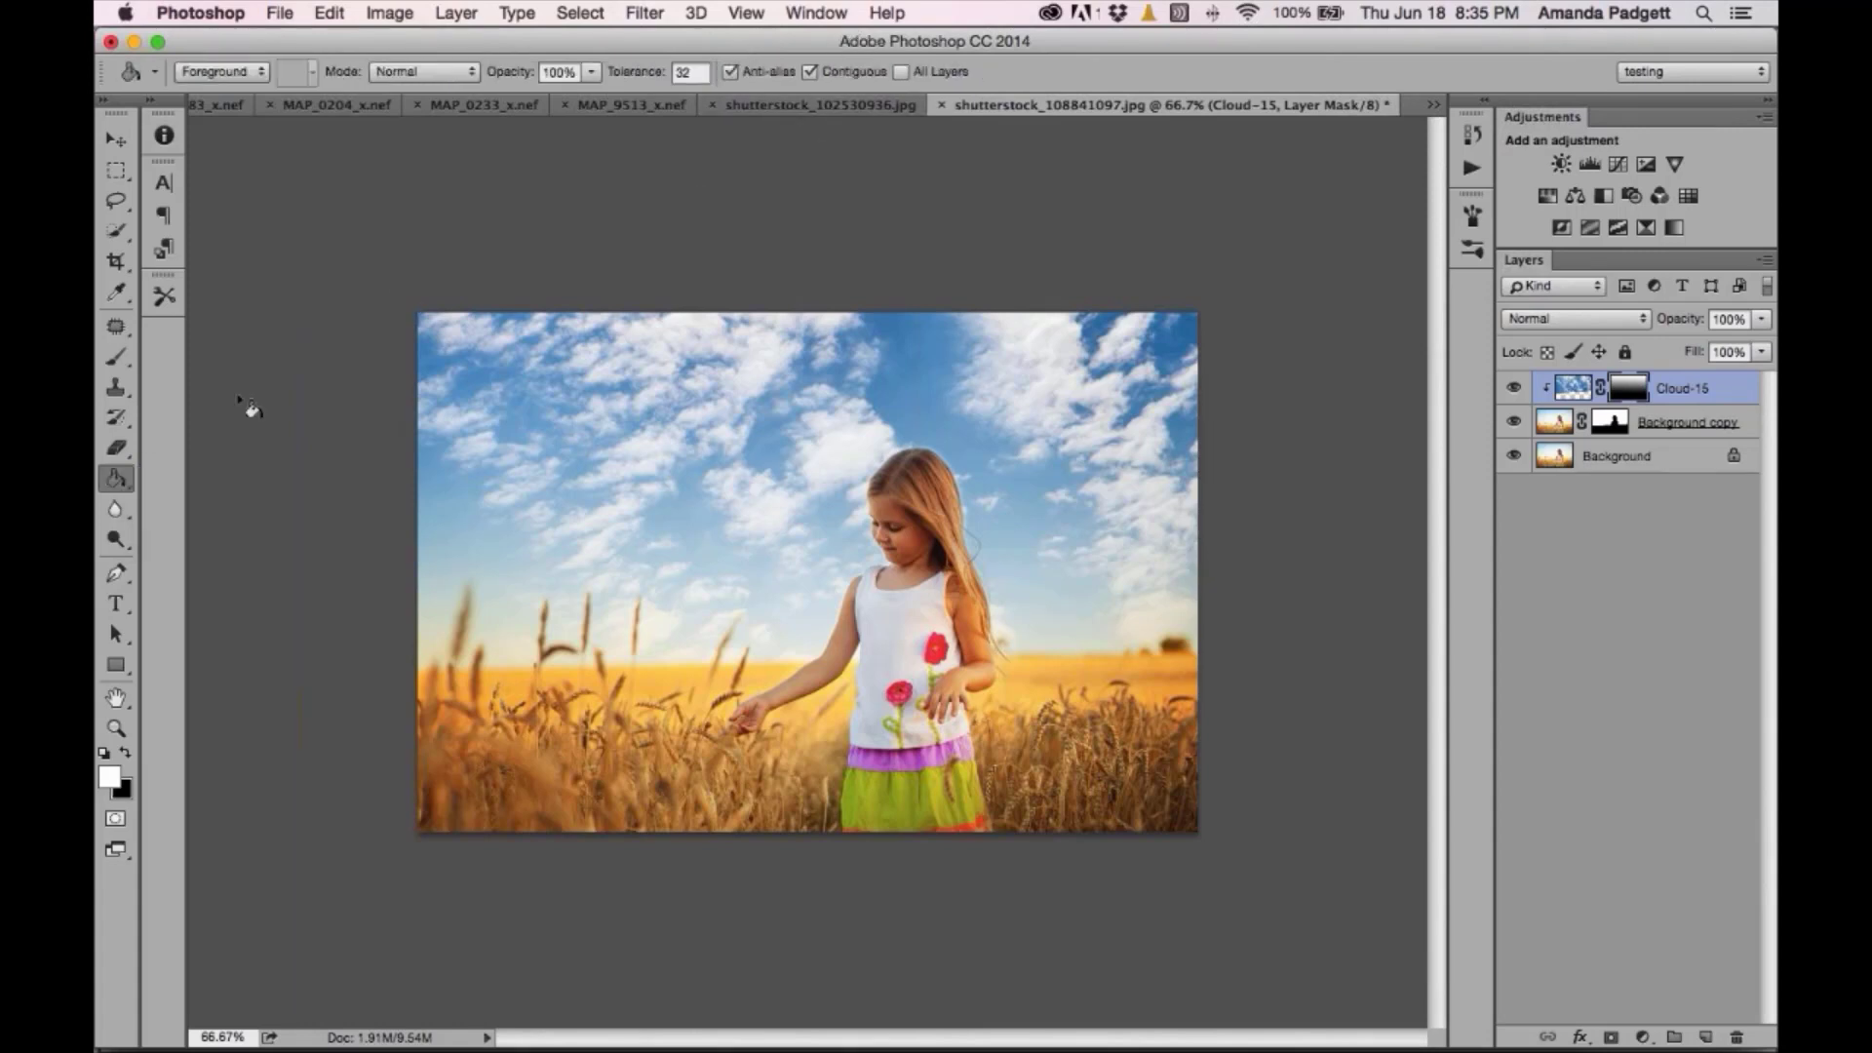
pyautogui.click(134, 482)
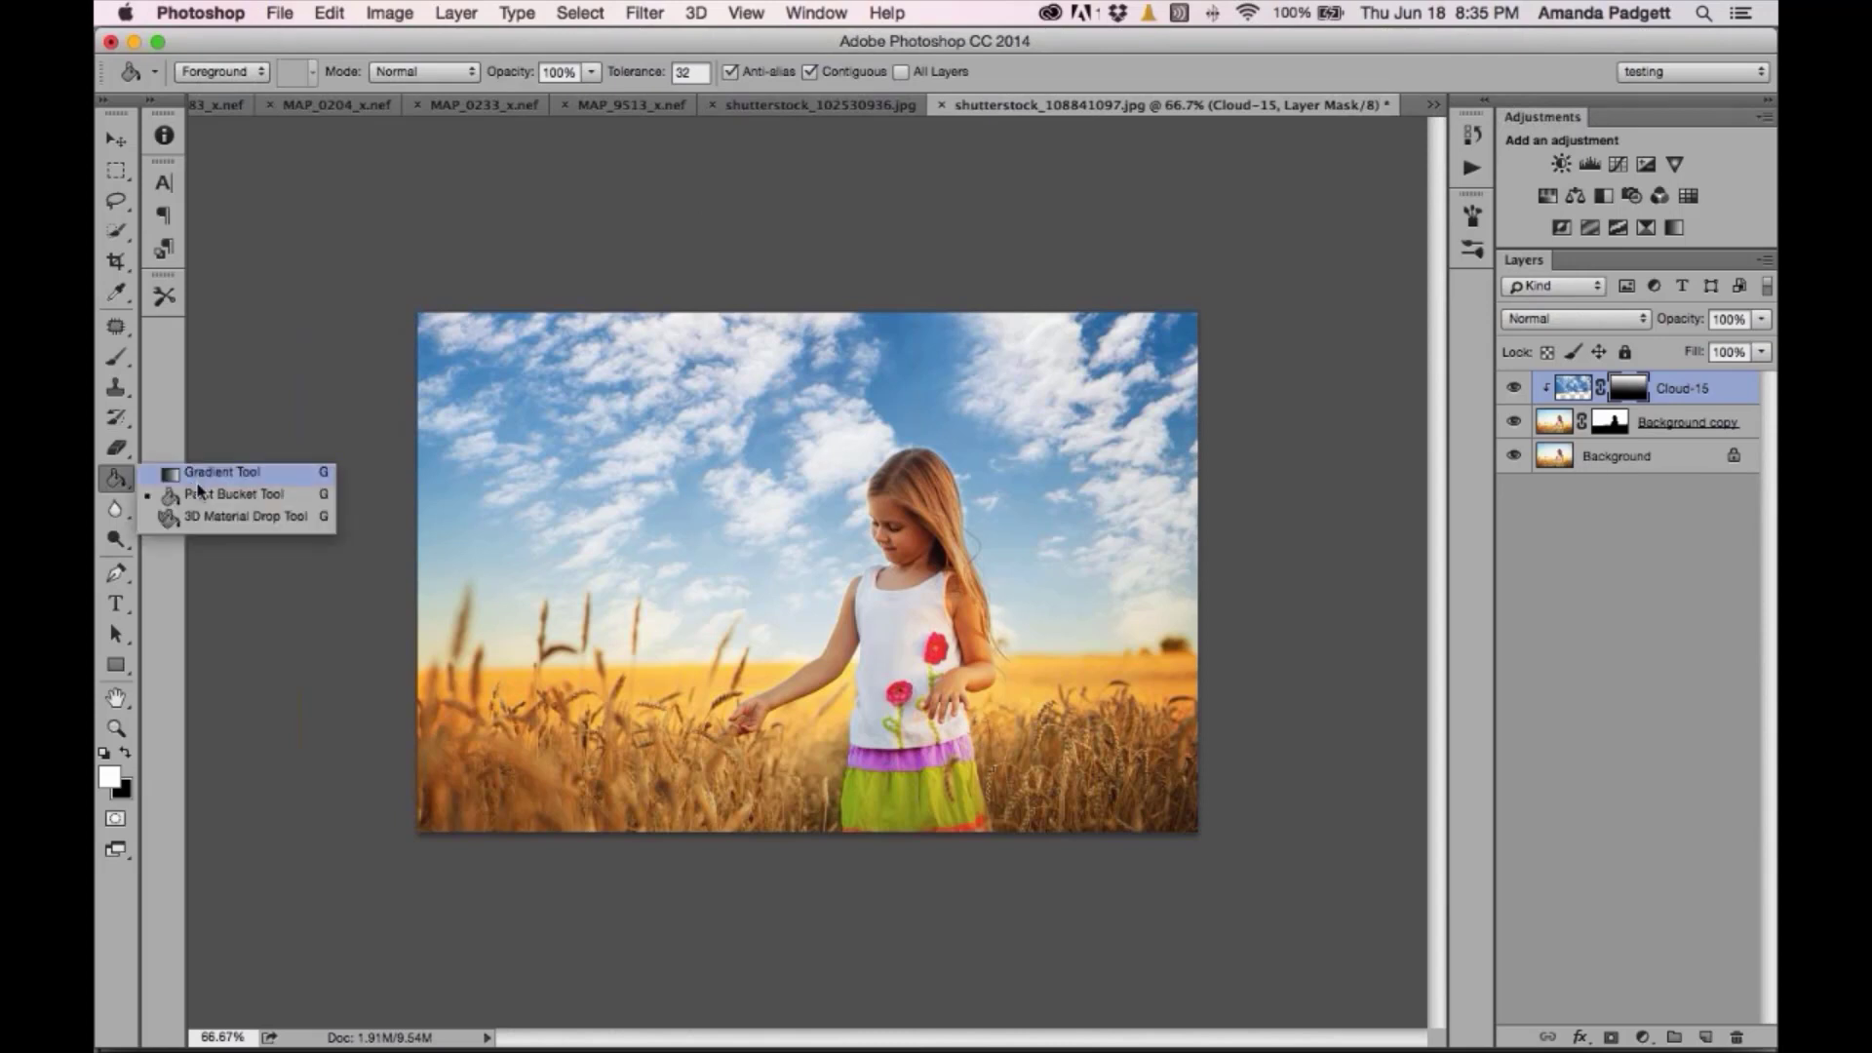
pyautogui.click(200, 473)
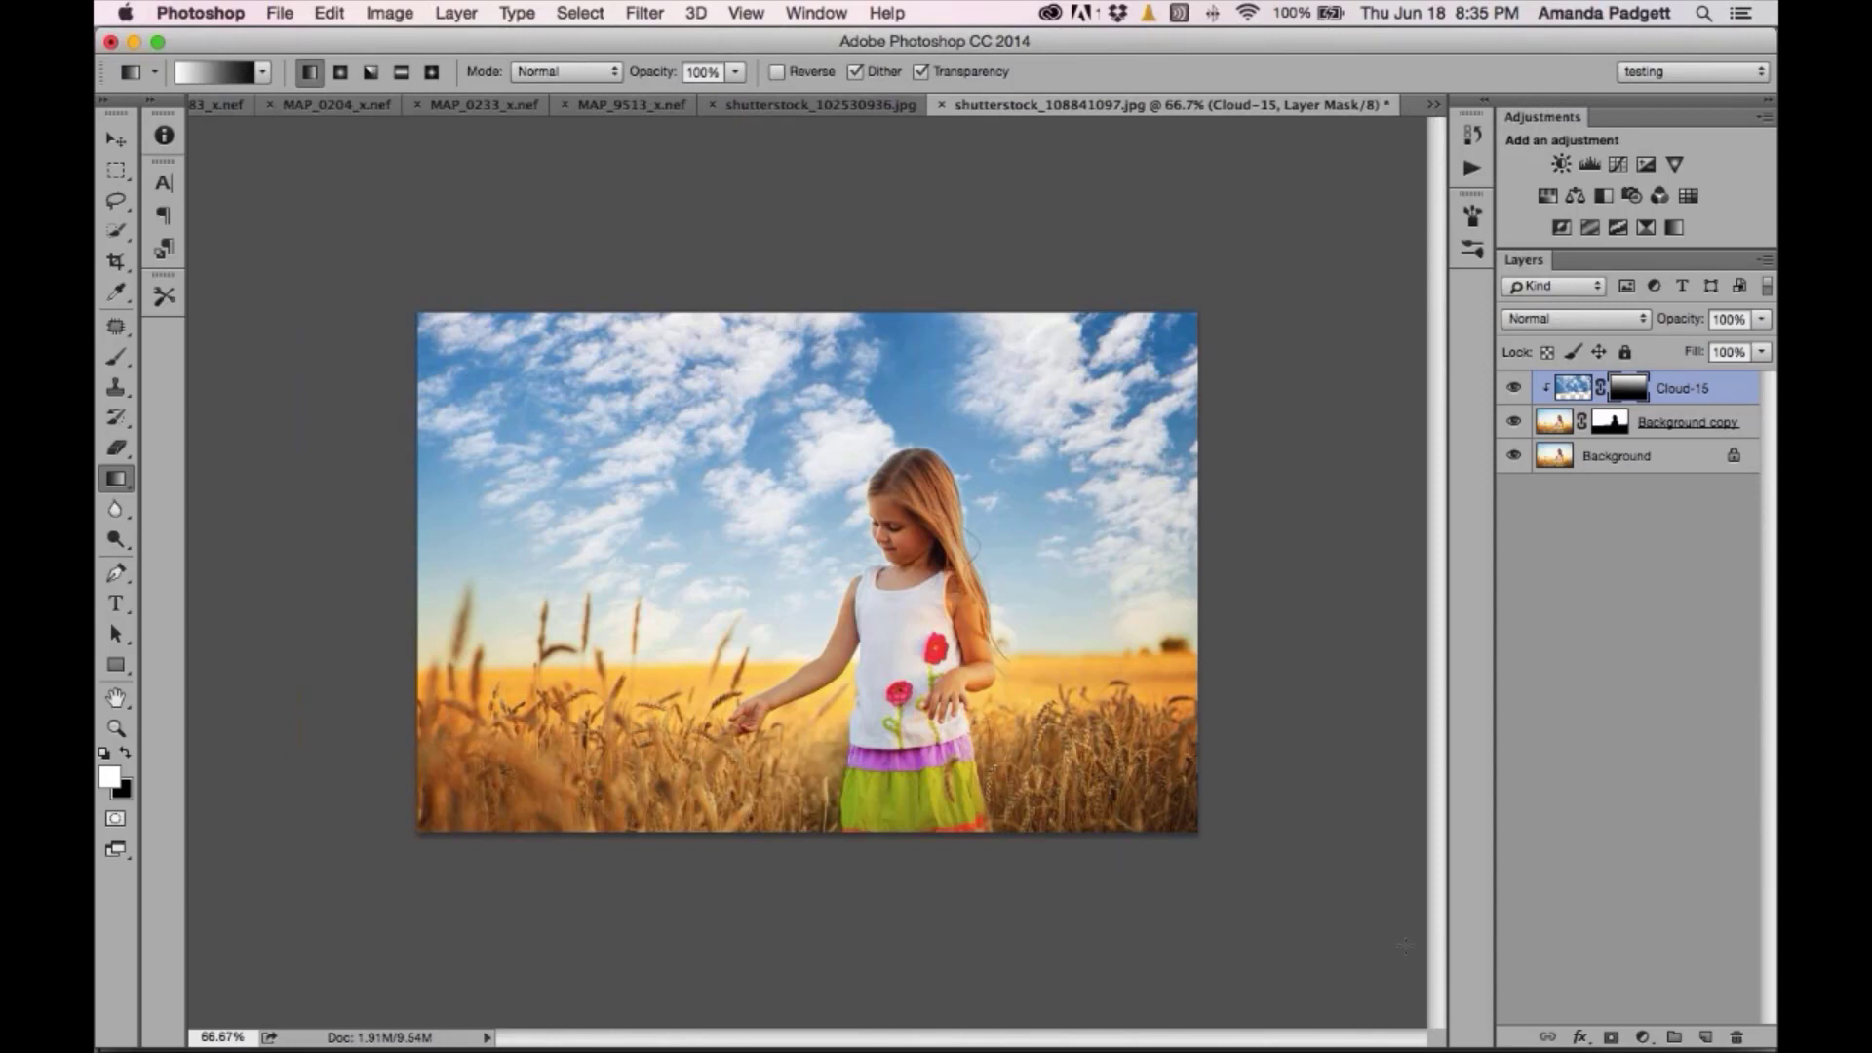
# - Activate the Paint Bucket Tool in place of the Gradient Tool and review the tools grouped with it
pyautogui.click(117, 478)
pyautogui.click(199, 498)
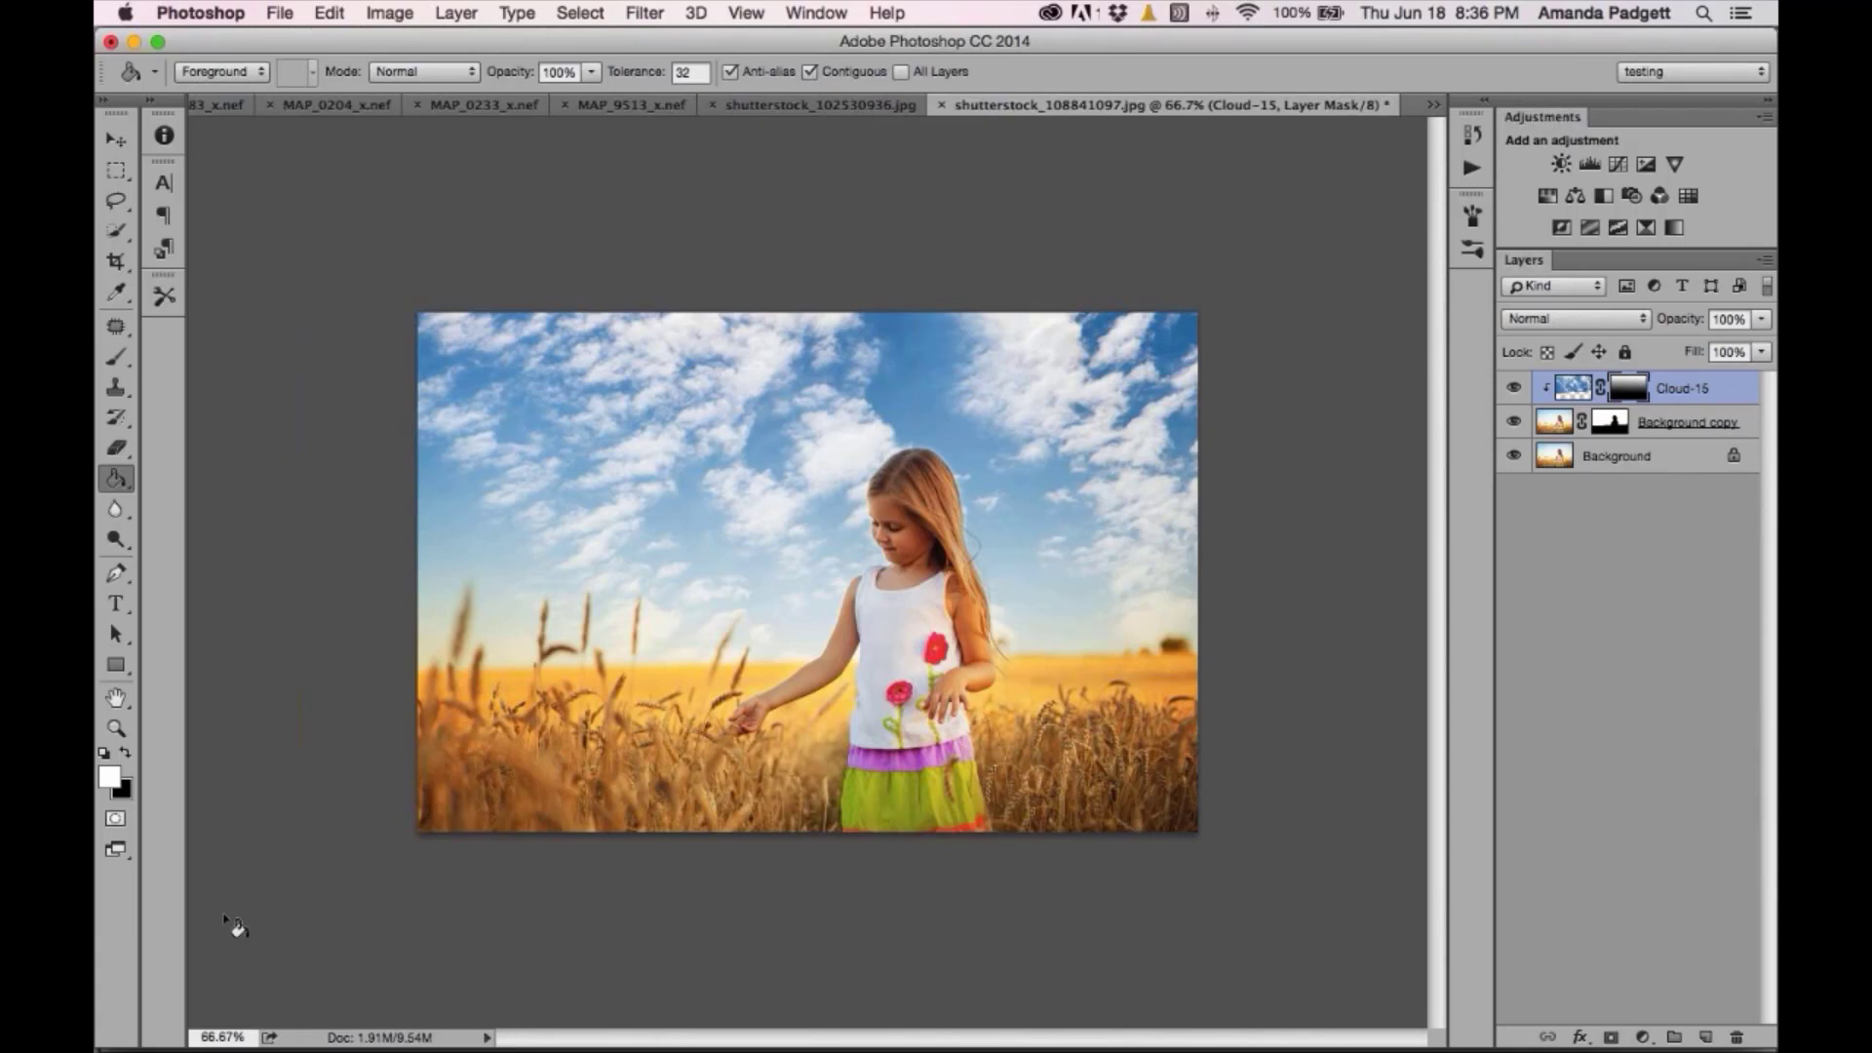
pyautogui.click(120, 480)
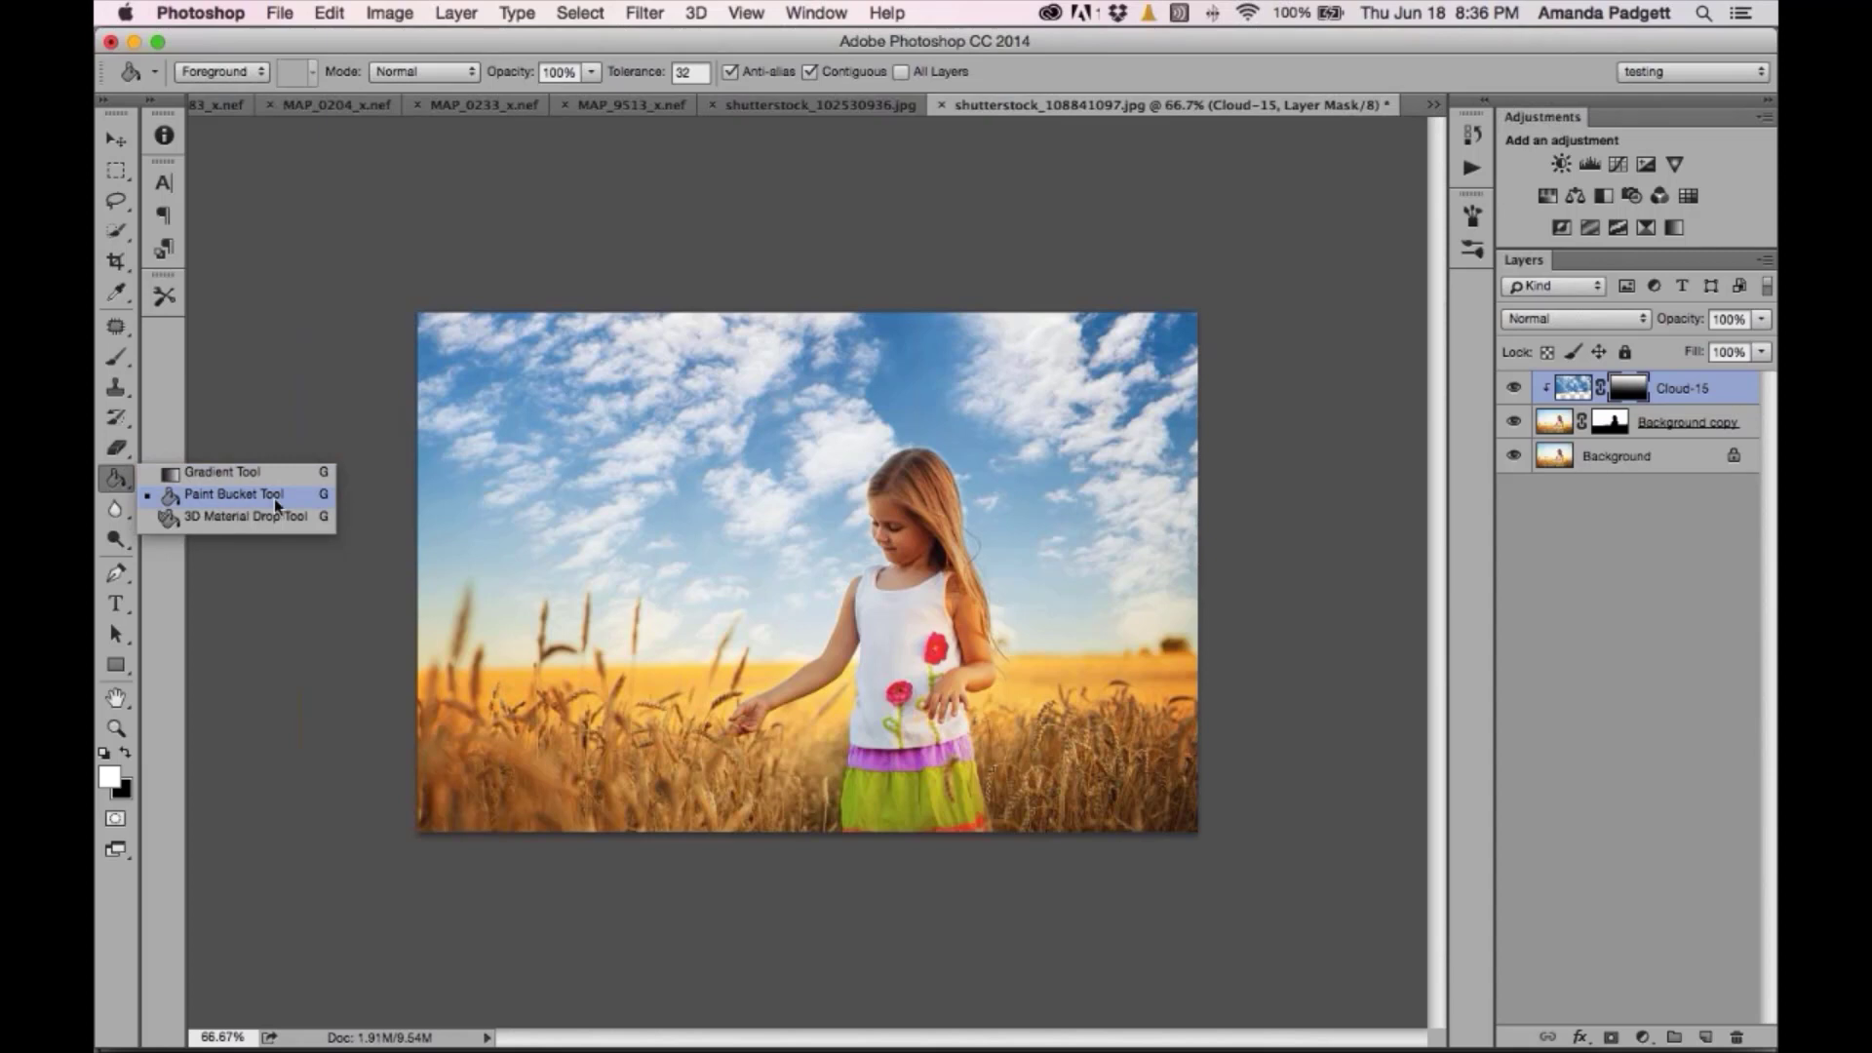
pyautogui.click(322, 537)
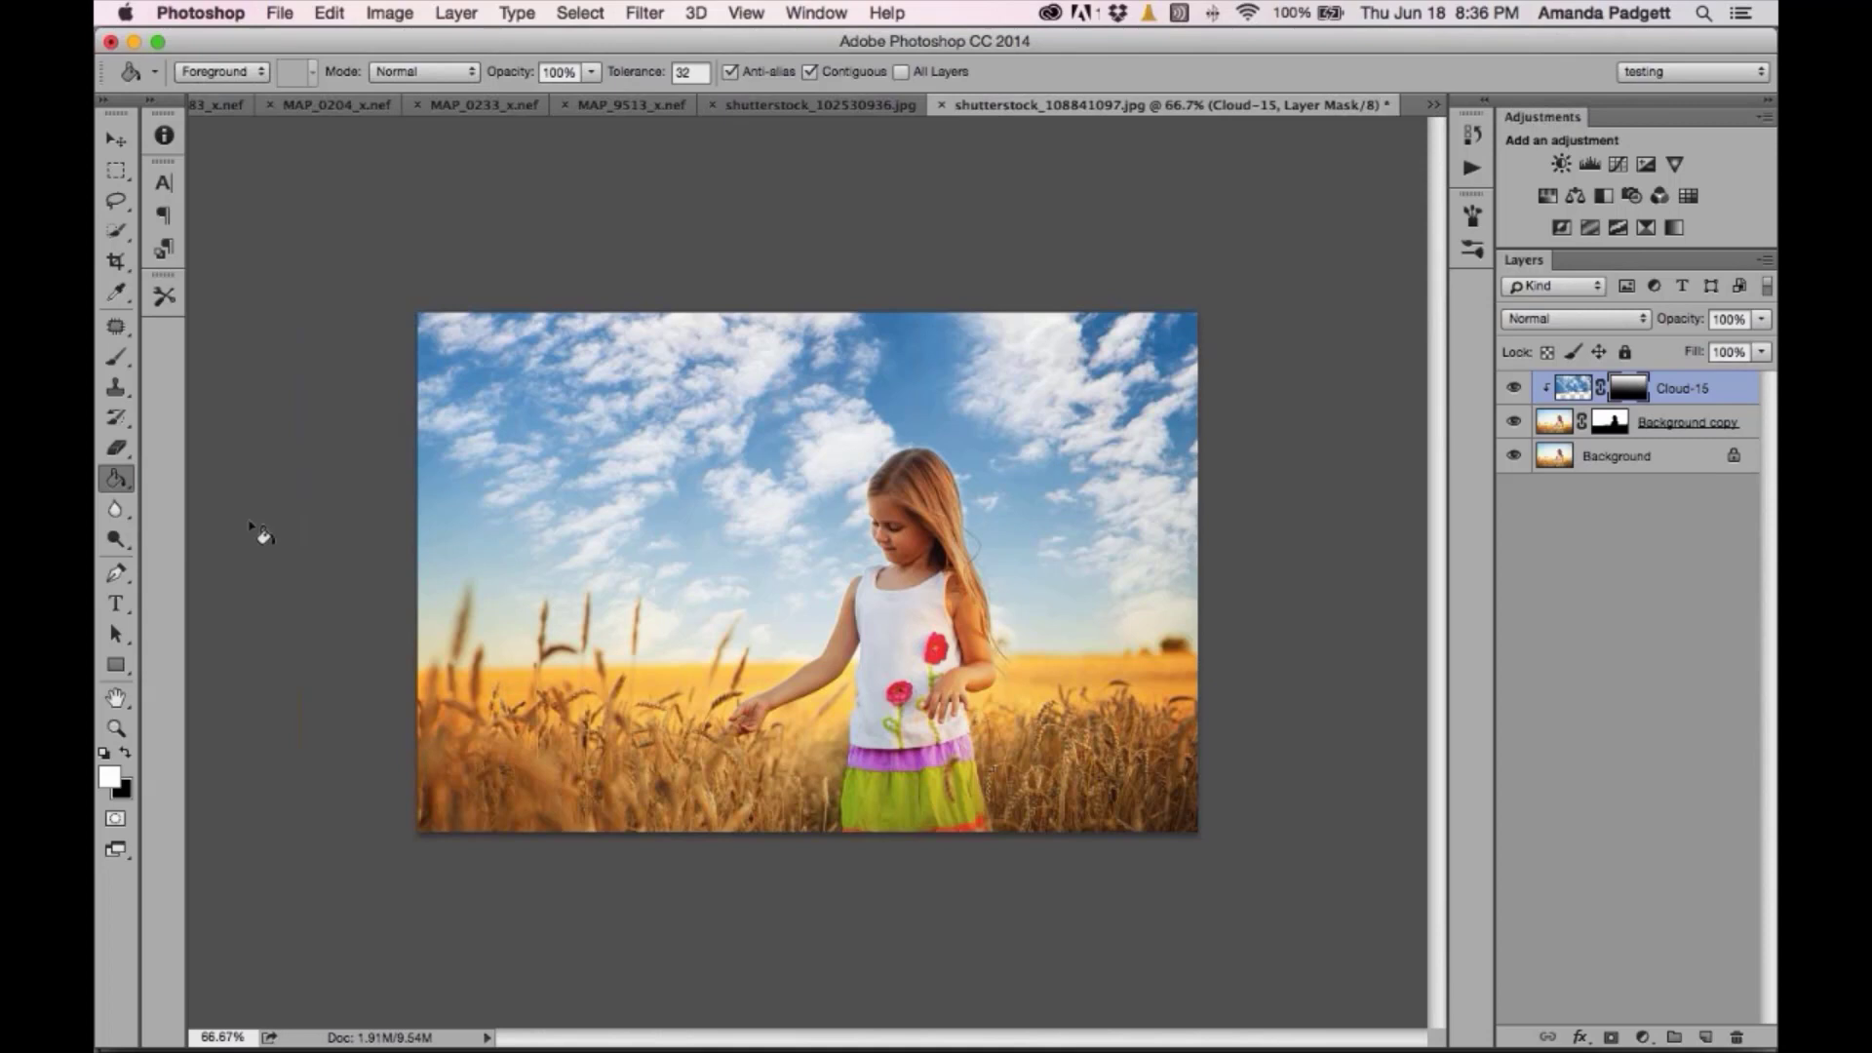
# - Switch briefly to the Brush Tool and return to the fill tools, making the Gradient Tool active again
pyautogui.press('b')
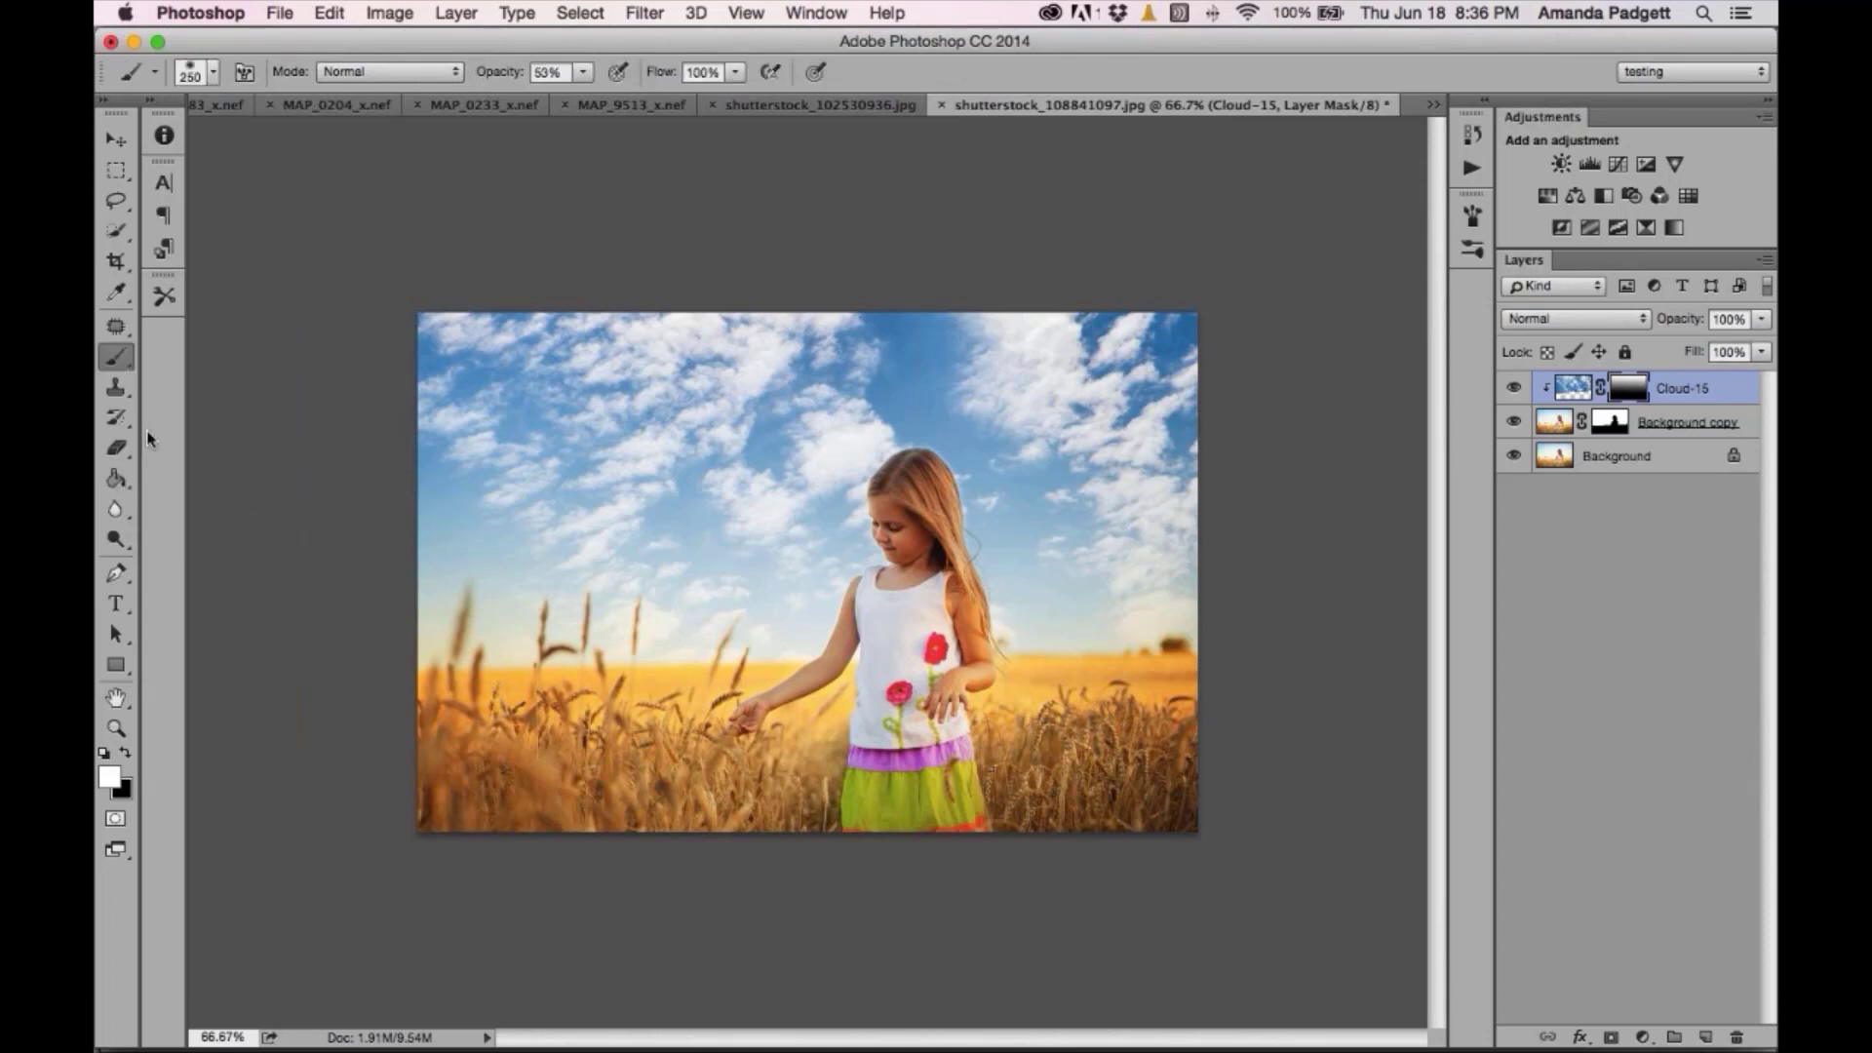
pyautogui.press('g')
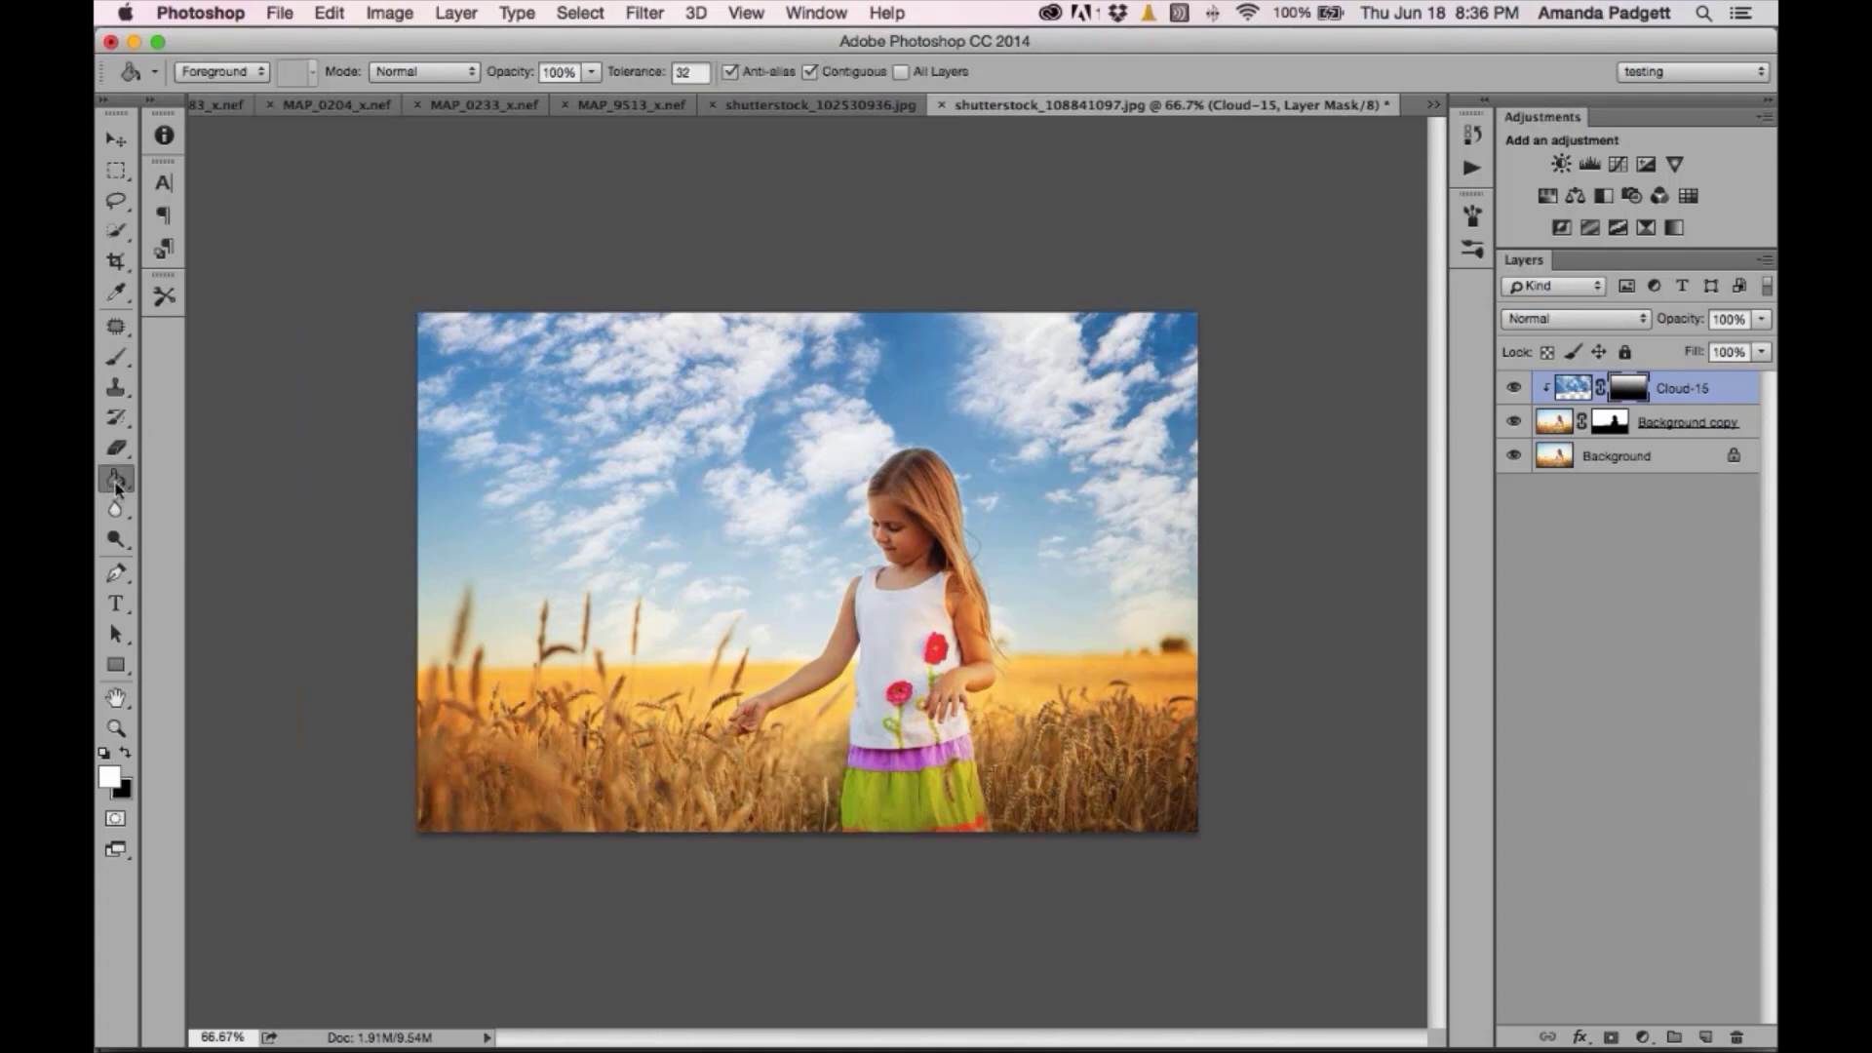
pyautogui.moveTo(116, 486); pyautogui.dragTo(188, 485)
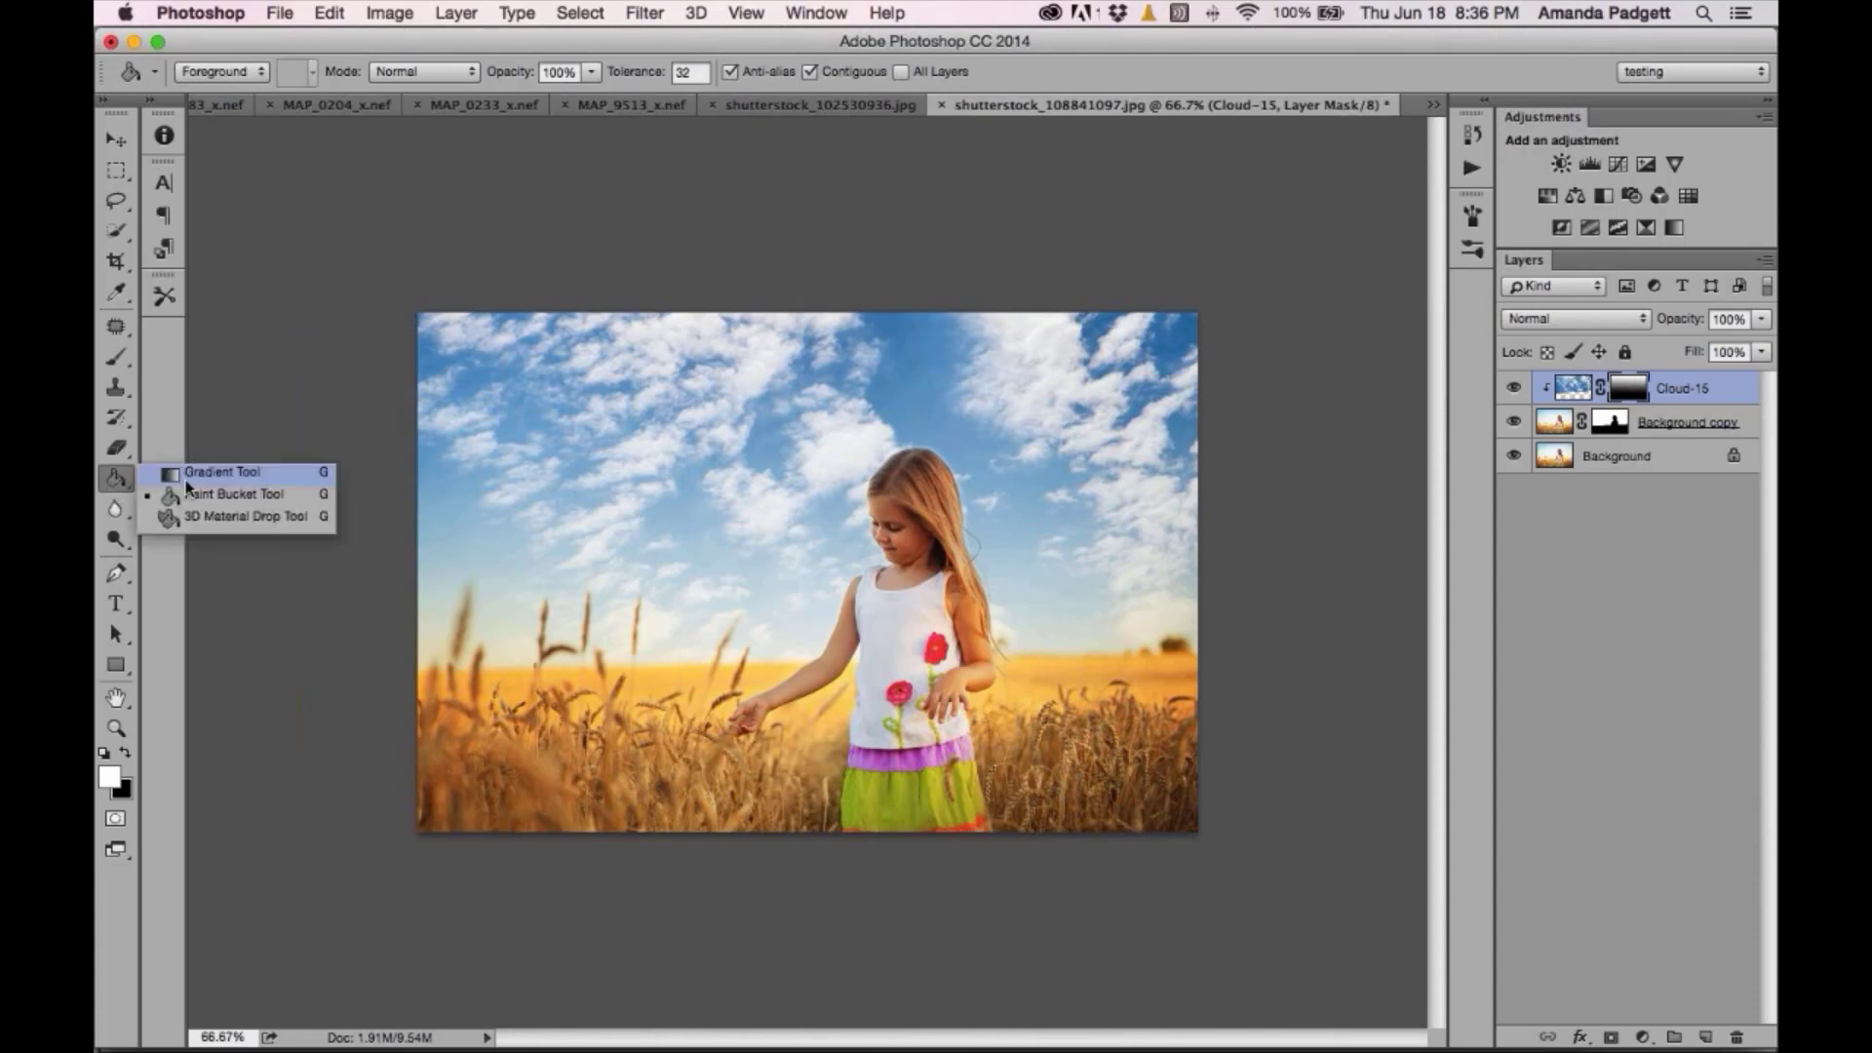
pyautogui.click(324, 501)
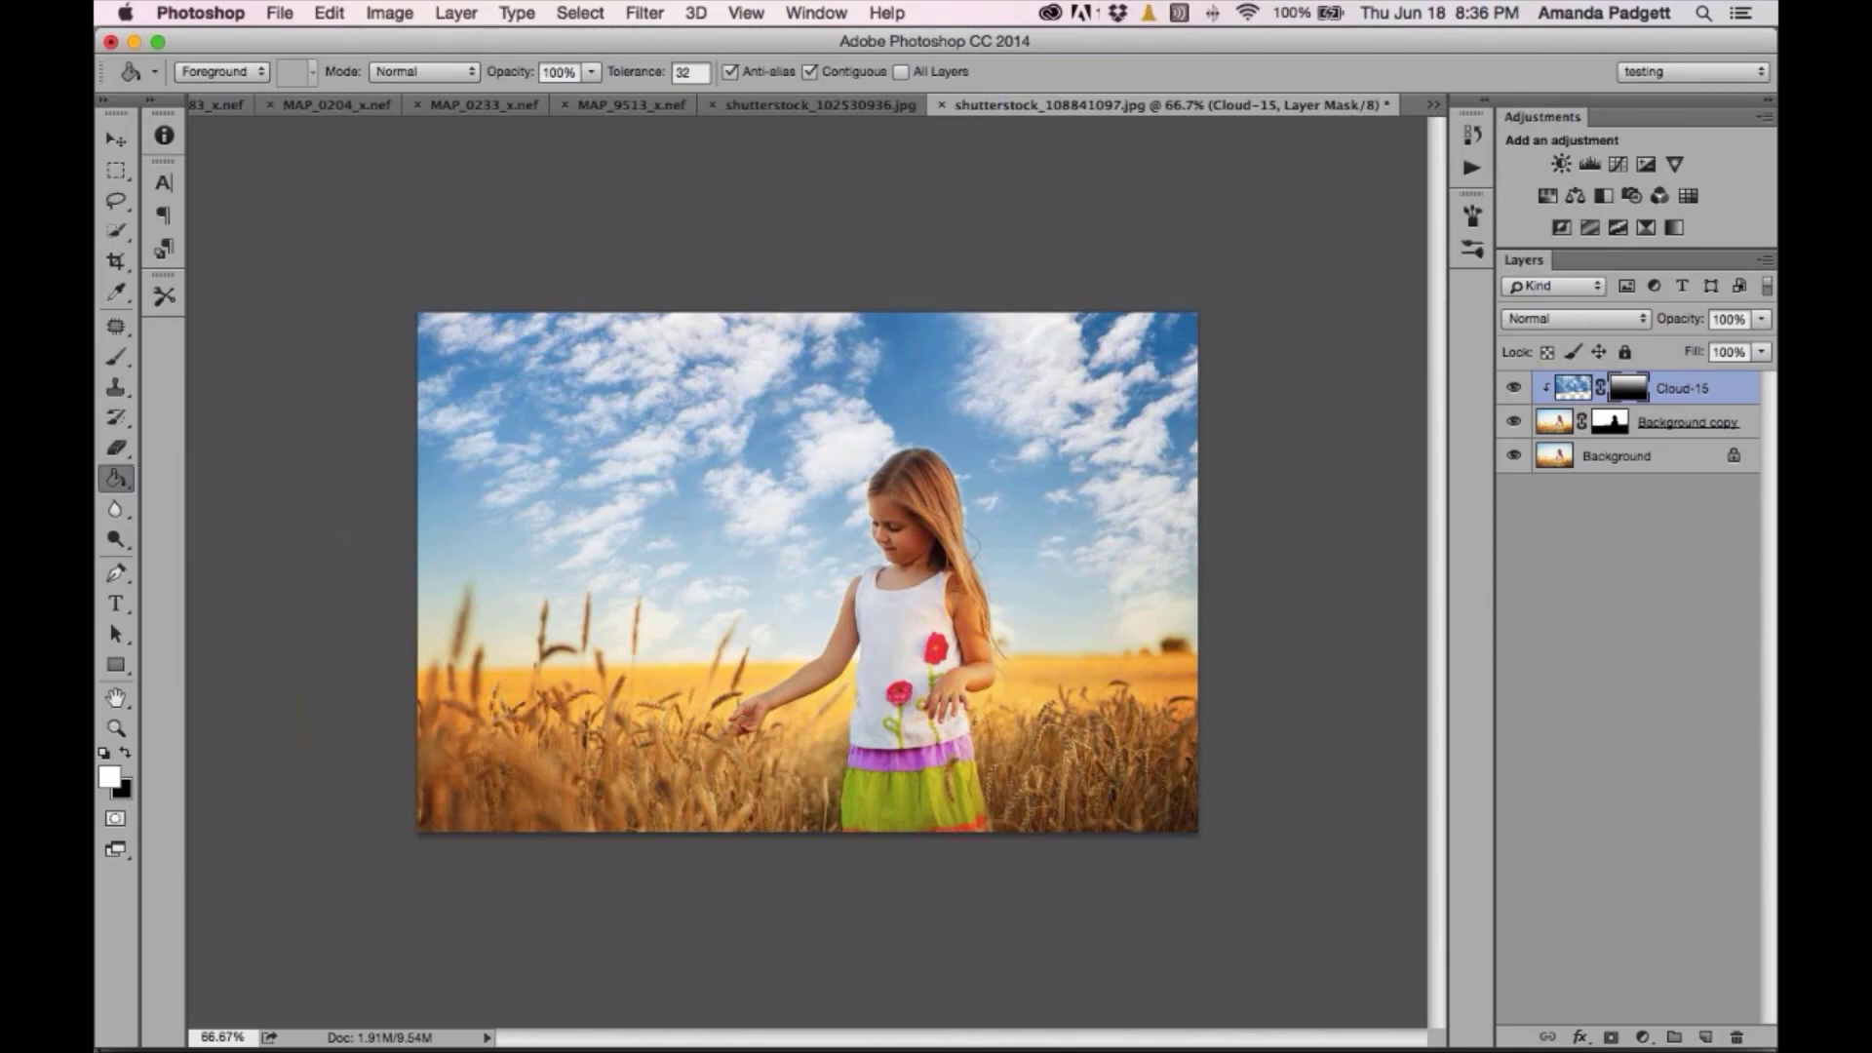
pyautogui.click(117, 478)
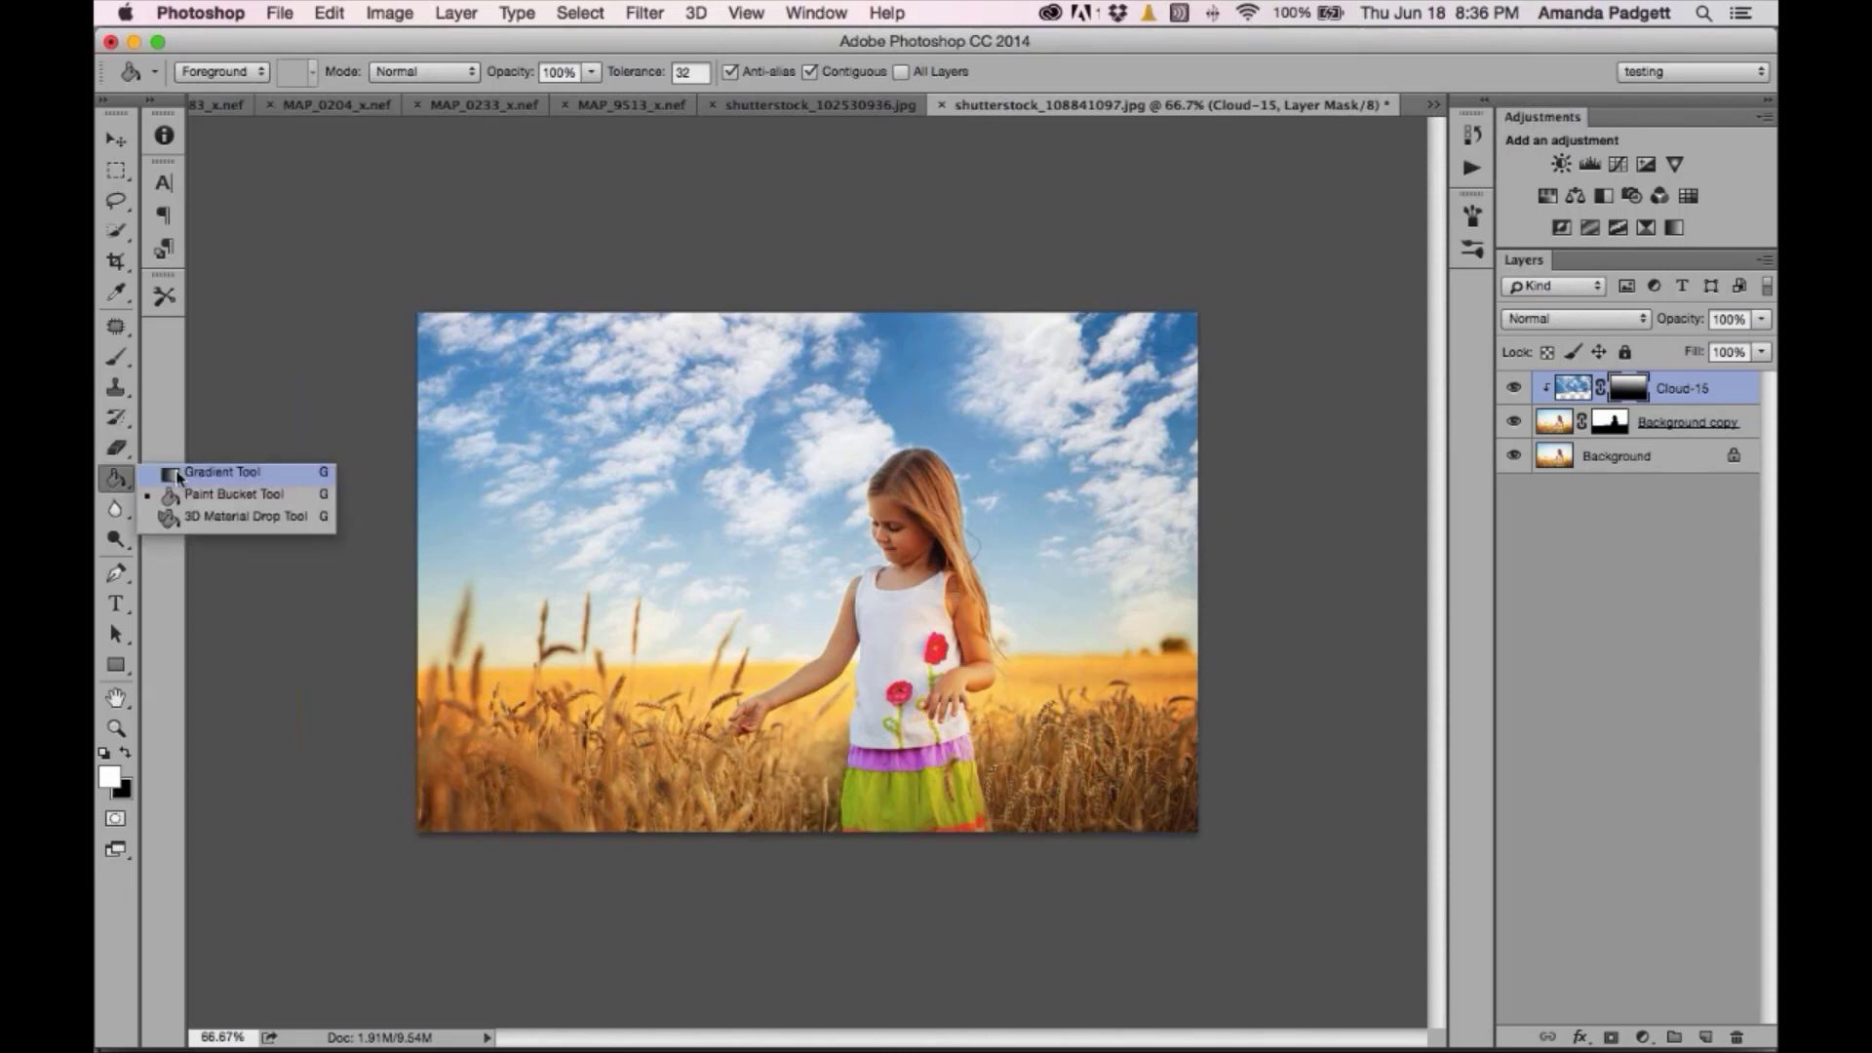
pyautogui.click(224, 473)
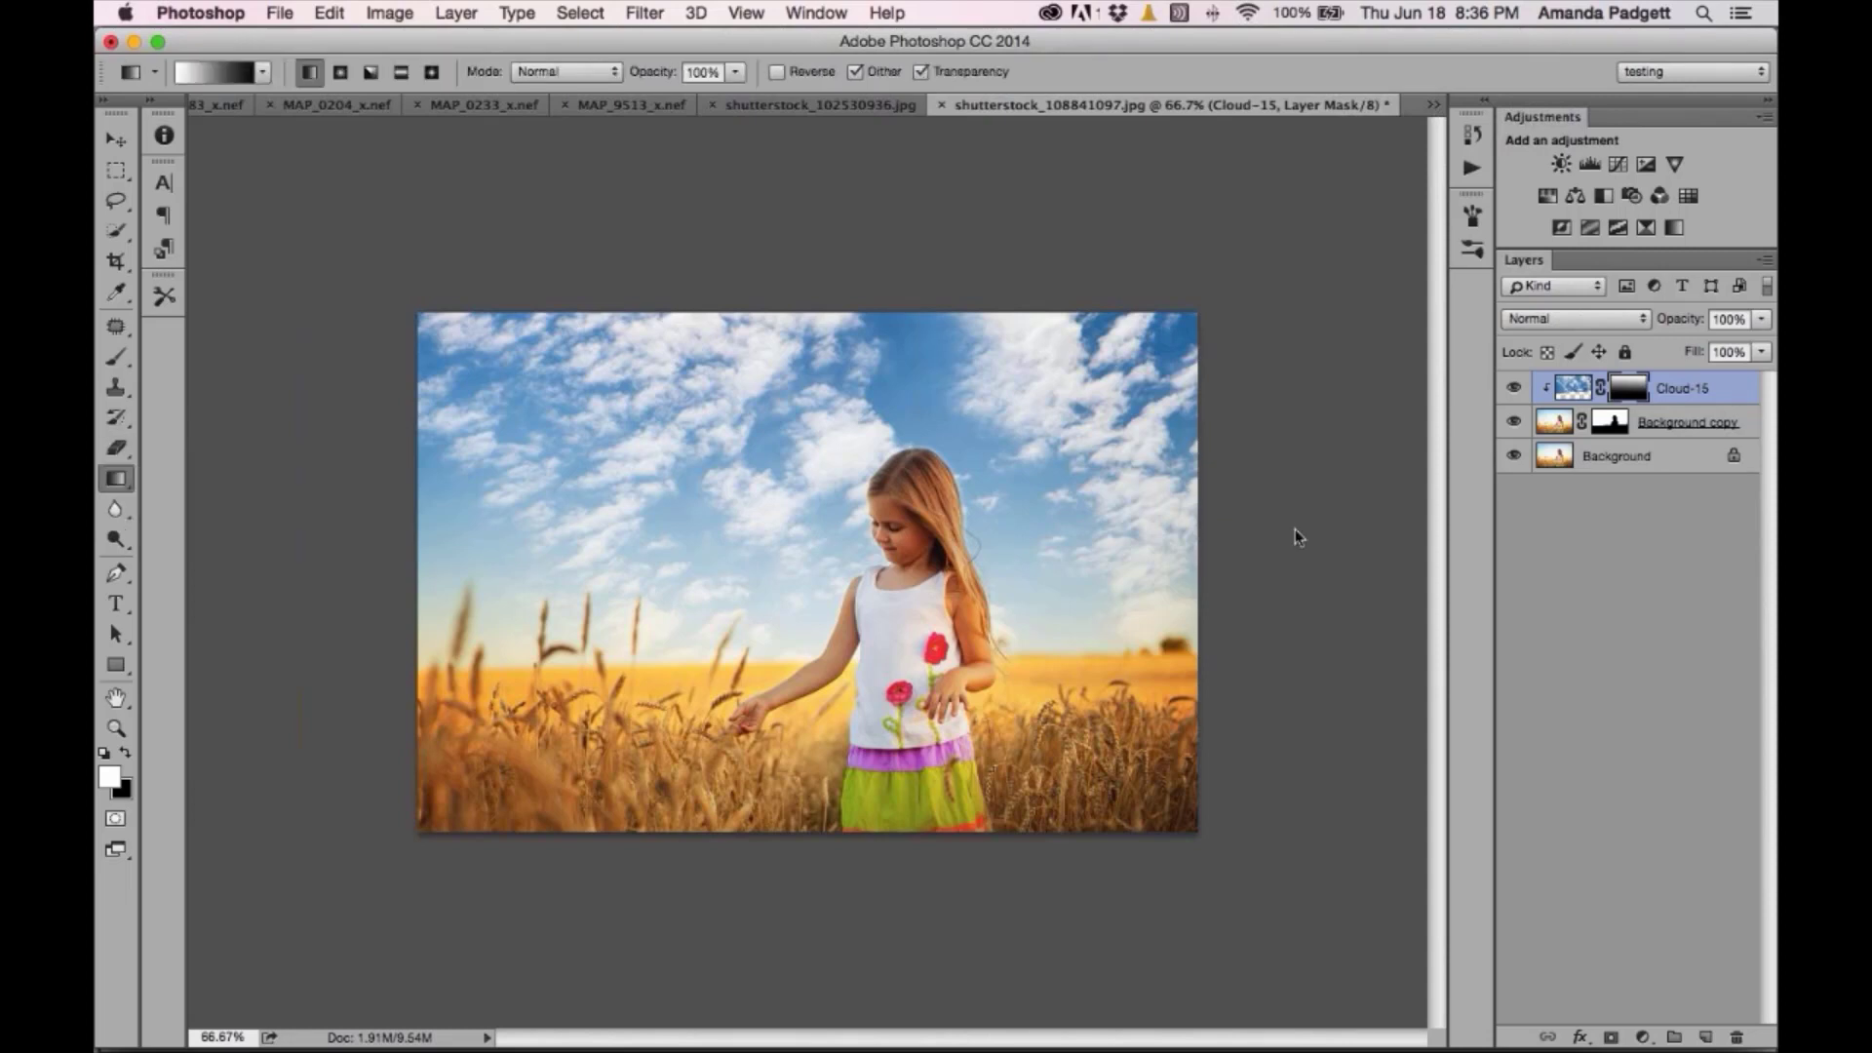